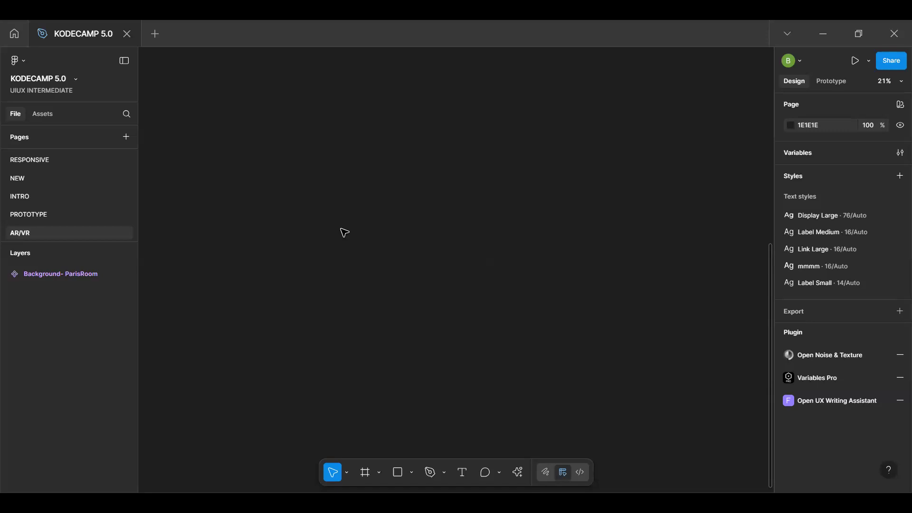
pyautogui.press('f')
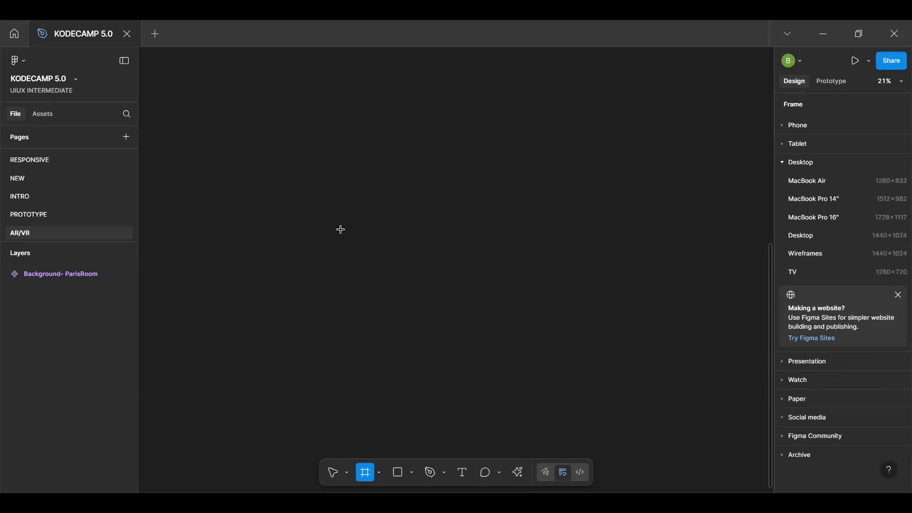
pyautogui.press('Escape')
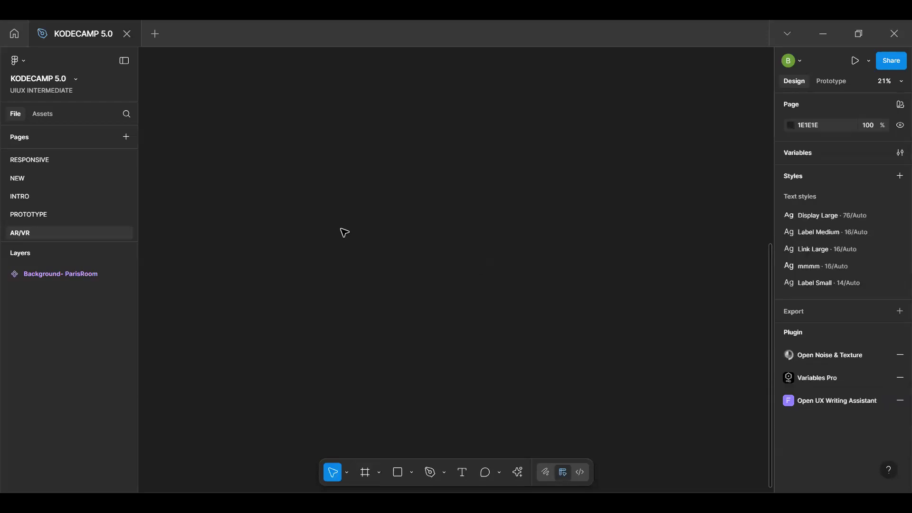
# Open the DraftXR plugin, moving its window clear of the canvas centre, and check its draft selector
pyautogui.click(517, 473)
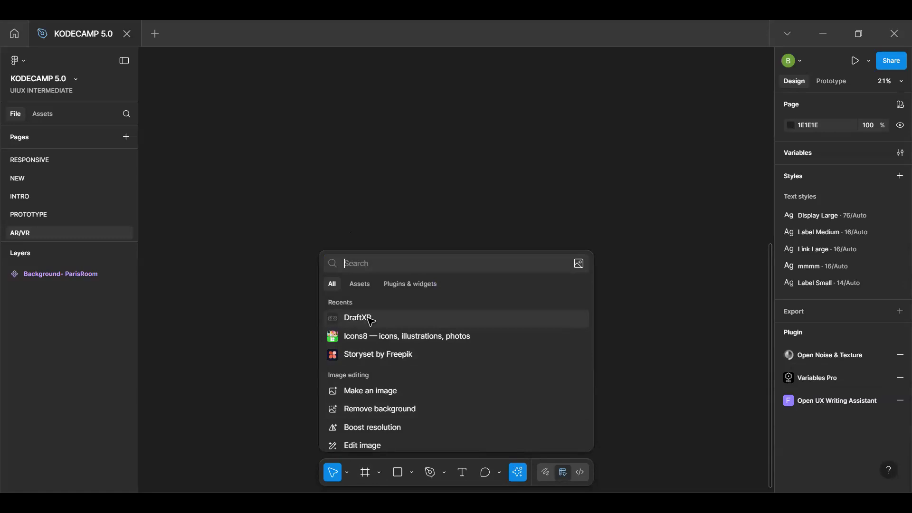
pyautogui.click(370, 319)
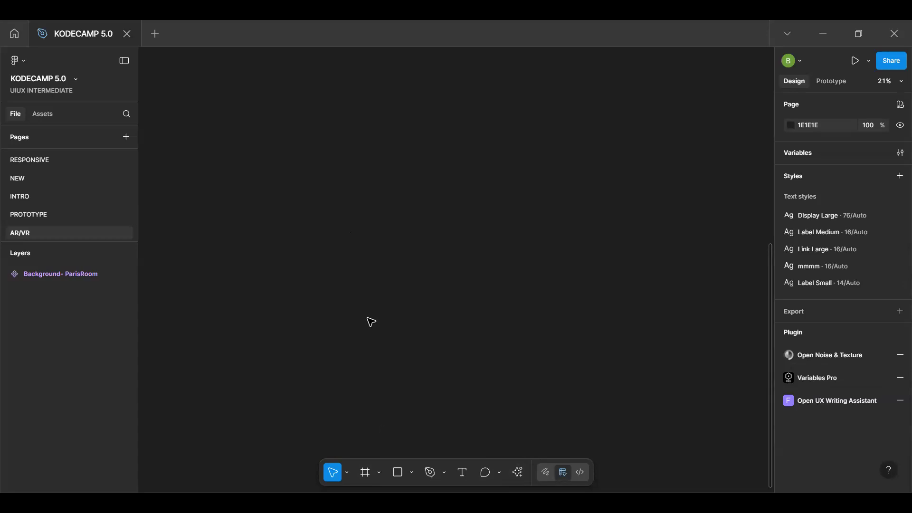
pyautogui.click(517, 479)
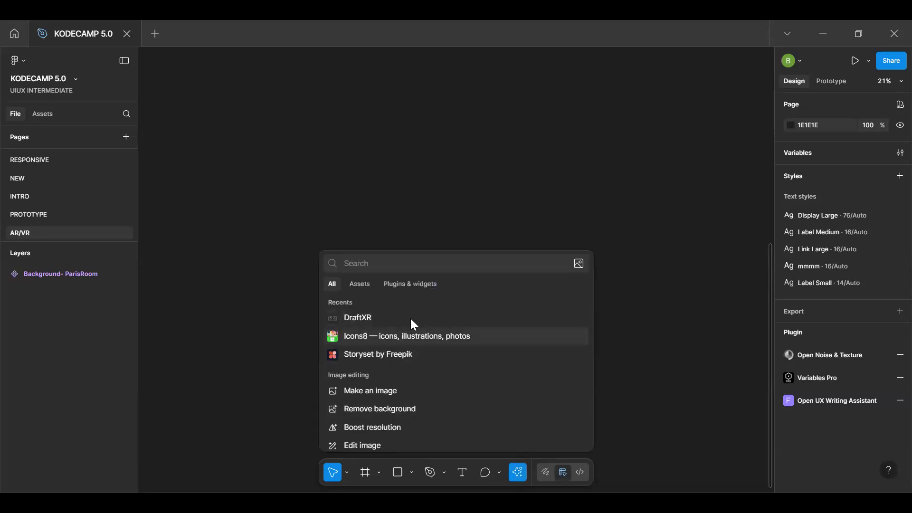
pyautogui.click(414, 322)
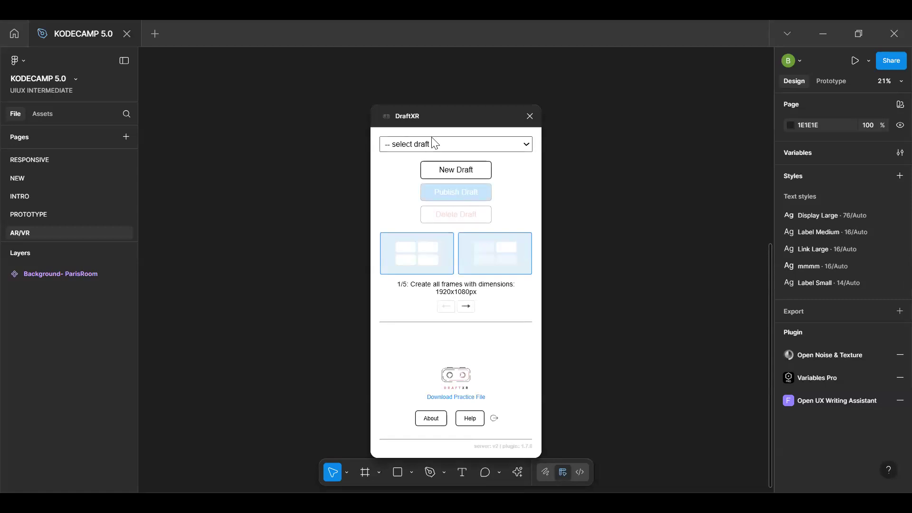
pyautogui.moveTo(448, 122); pyautogui.dragTo(671, 104)
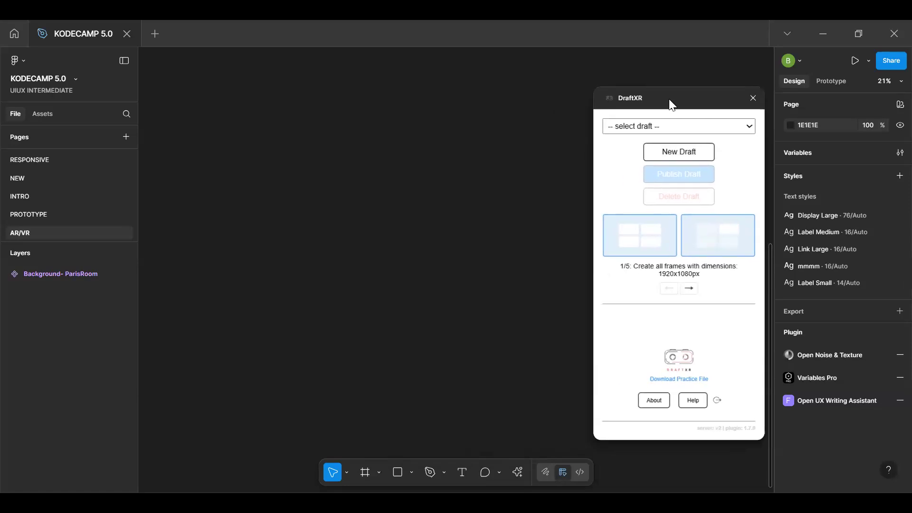
pyautogui.click(653, 127)
pyautogui.click(560, 207)
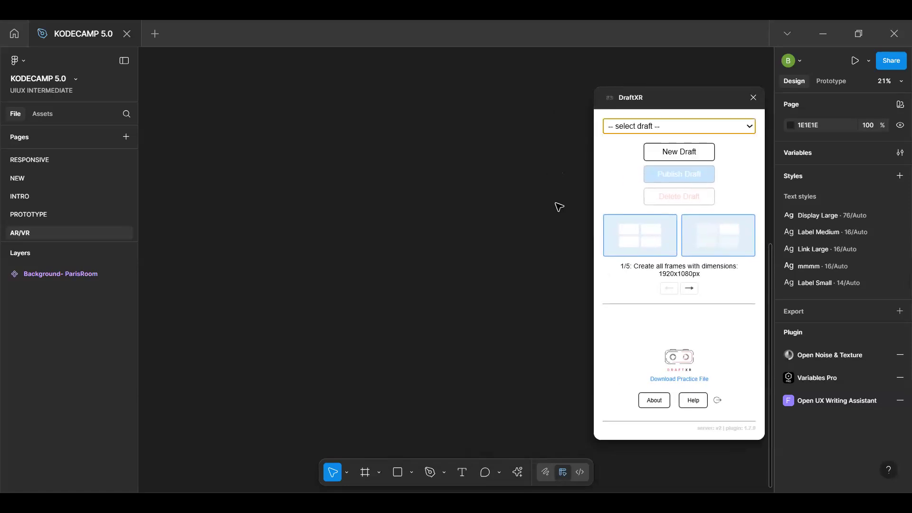
# Copy the 1920x1080px frame dimensions from the DraftXR instructions and paste them onto the canvas as a text layer
pyautogui.doubleClick(685, 275)
pyautogui.moveTo(704, 280); pyautogui.dragTo(642, 289)
pyautogui.hotkey('ctrl', 'c')
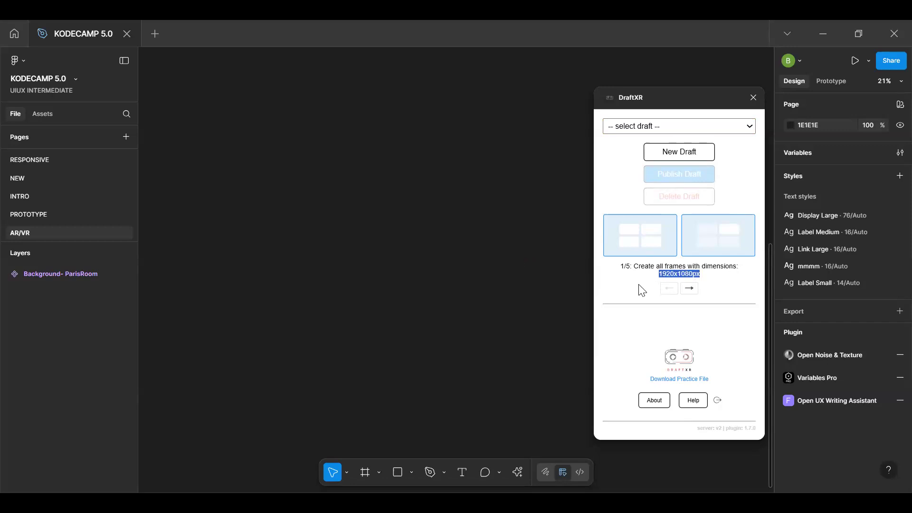
pyautogui.click(157, 116)
pyautogui.press('t')
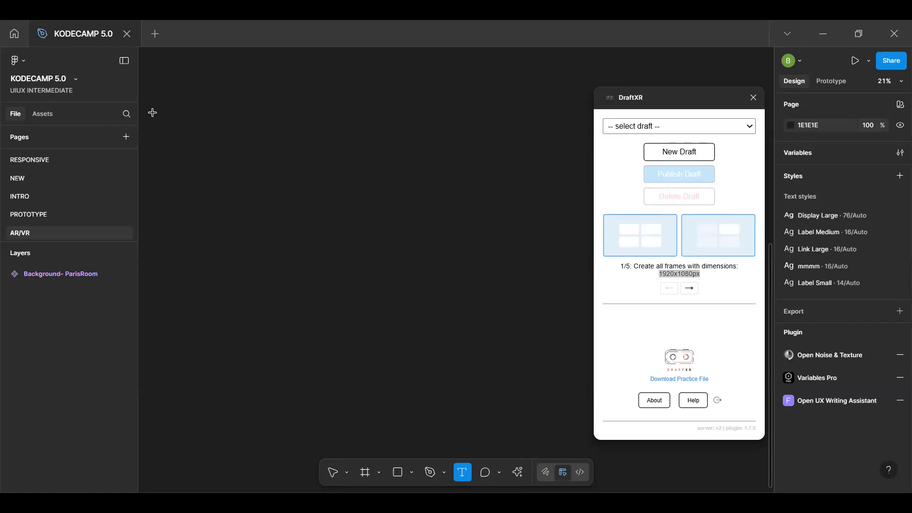
pyautogui.hotkey('ctrl', 'v')
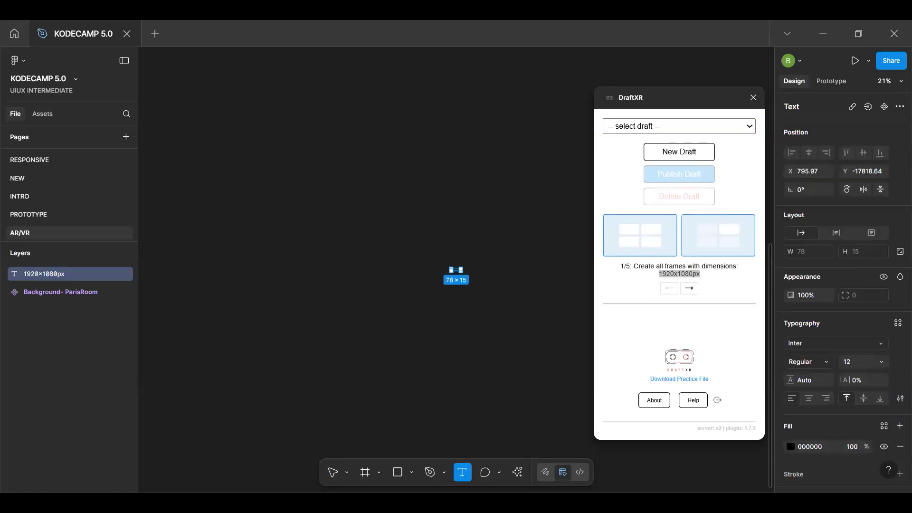
pyautogui.press('Escape')
pyautogui.press('v')
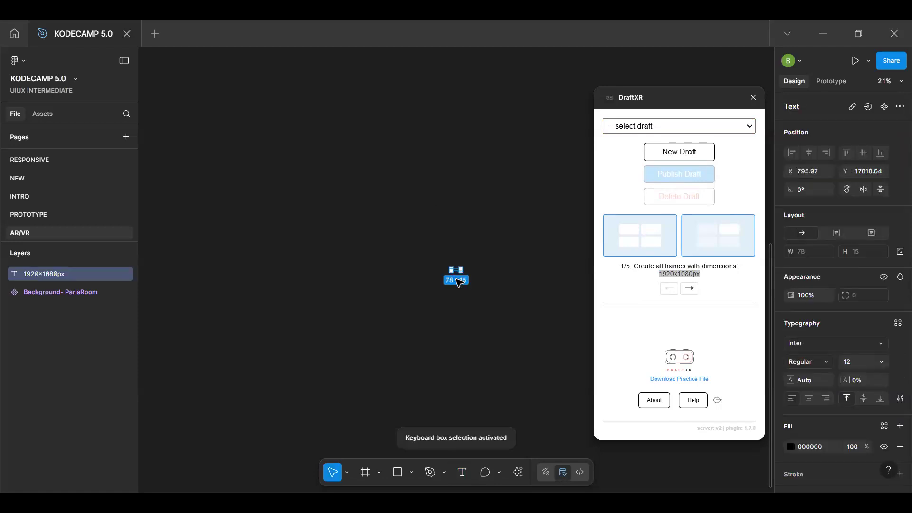
# Set the 1920x1080px text's font size to 109 and move it to about X -1516, Y -19205
pyautogui.click(458, 280)
pyautogui.moveTo(375, 241); pyautogui.dragTo(499, 301)
pyautogui.click(854, 363)
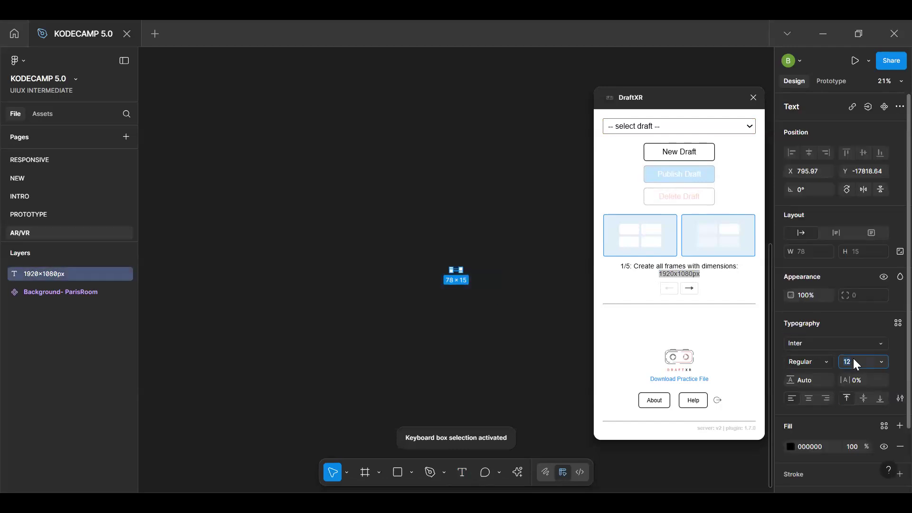
pyautogui.write('109')
pyautogui.press('Return')
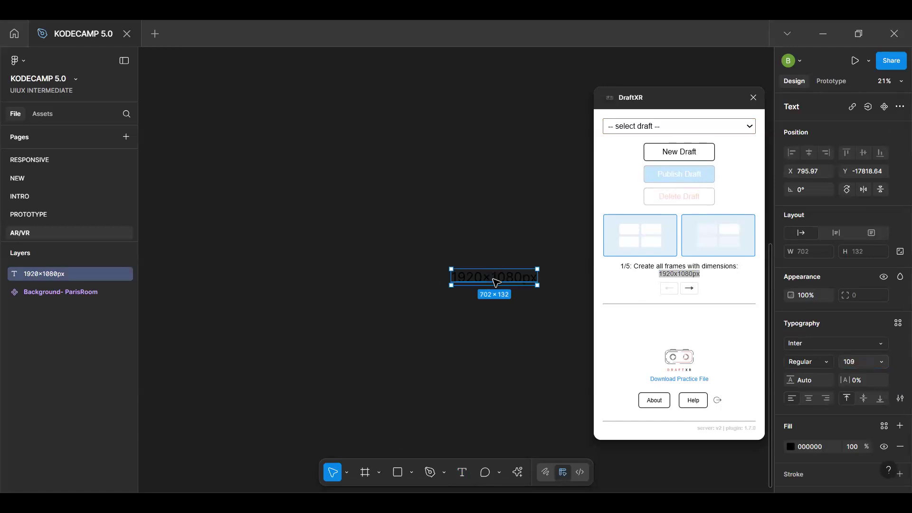
pyautogui.moveTo(216, 114); pyautogui.dragTo(204, 108)
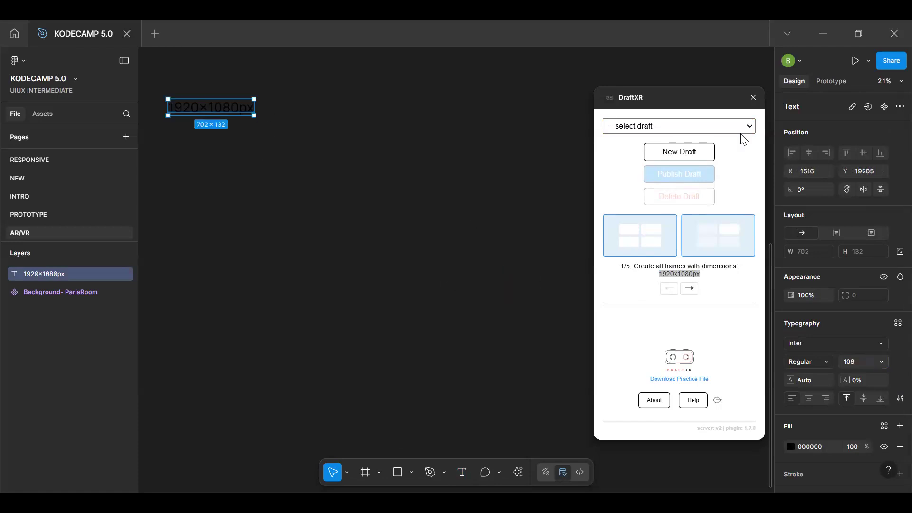
# Close the DraftXR plugin and draw a freehand frame about 2089 × 1386 below the dimension text
pyautogui.click(753, 99)
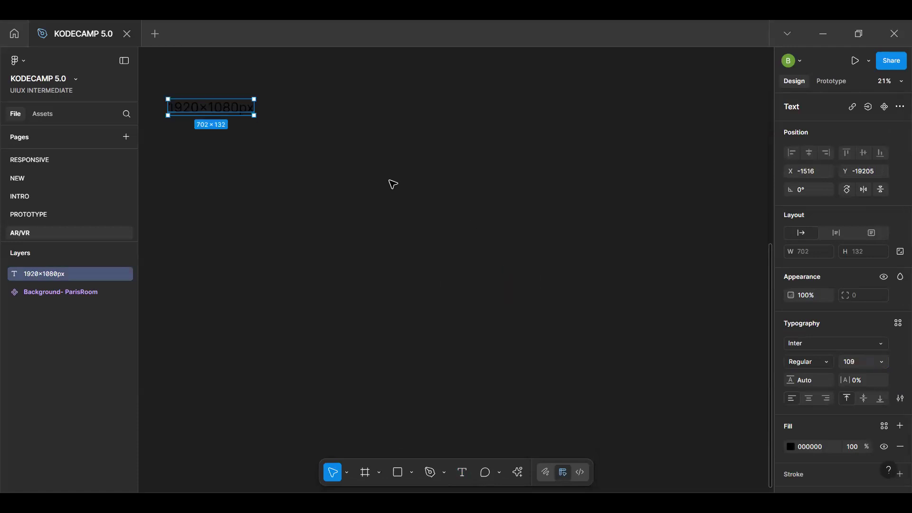
pyautogui.click(392, 185)
pyautogui.press('f')
pyautogui.moveTo(356, 226); pyautogui.dragTo(613, 396)
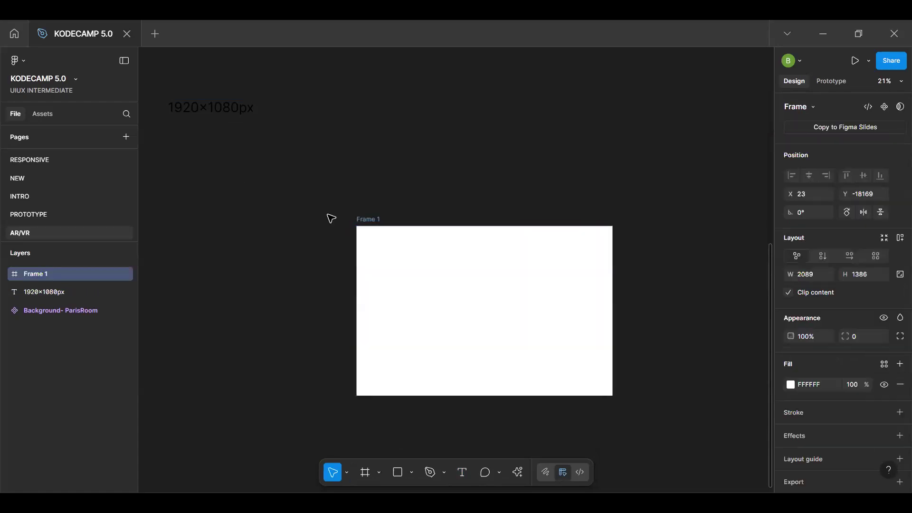
# Add a 1920 × 1080 frame using the Slide 16:9 presentation preset
pyautogui.click(686, 210)
pyautogui.press('f')
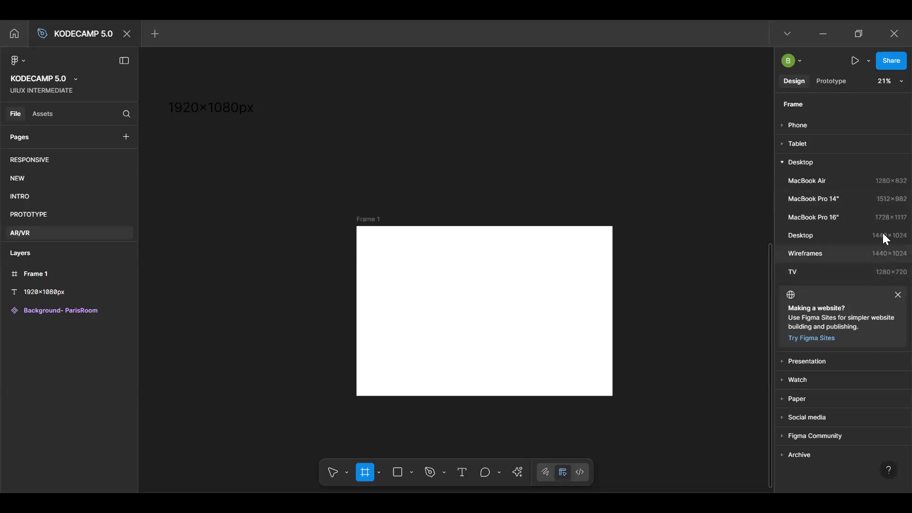
pyautogui.click(810, 163)
pyautogui.click(821, 189)
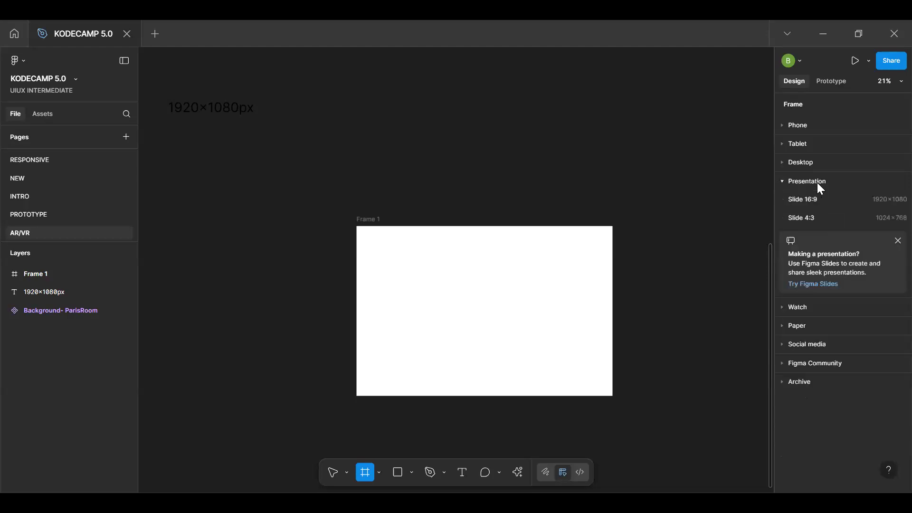
pyautogui.click(851, 202)
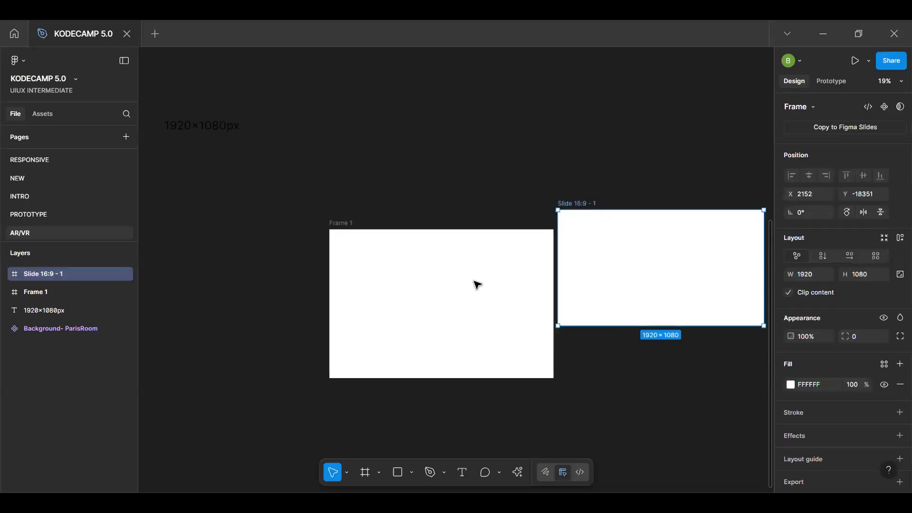
# Delete the freehand-drawn frame and move the slide frame into its place at about X -313, Y -18452
pyautogui.click(461, 298)
pyautogui.press('Delete')
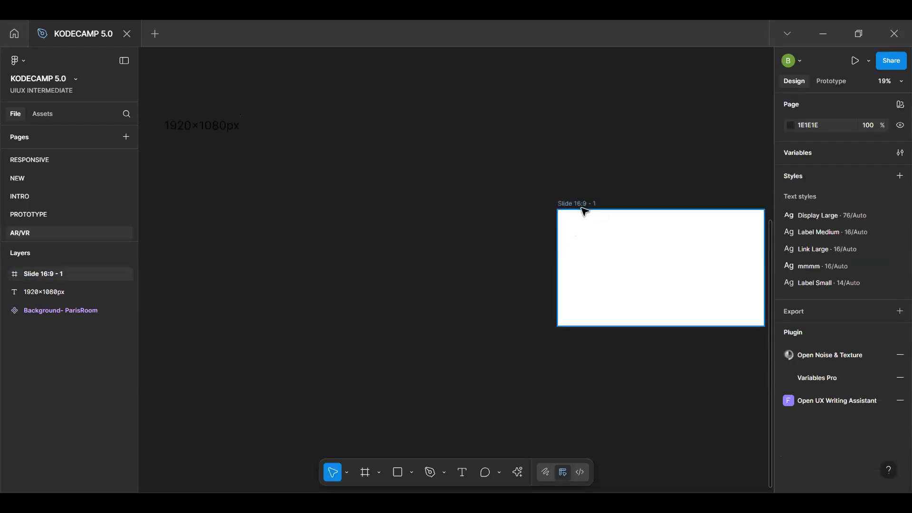
pyautogui.click(595, 245)
pyautogui.moveTo(595, 245); pyautogui.dragTo(330, 234)
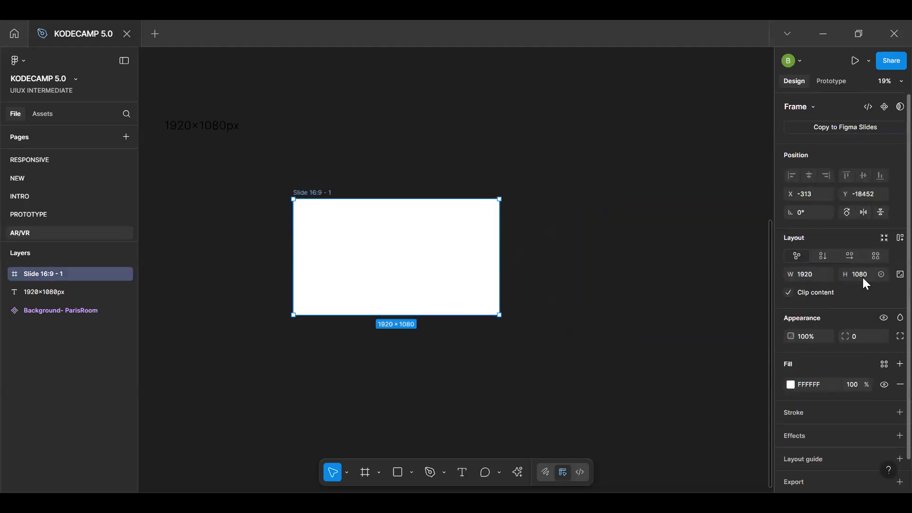
# Delete the 1920x1080px text layer and rename the slide frame as Container
pyautogui.click(196, 129)
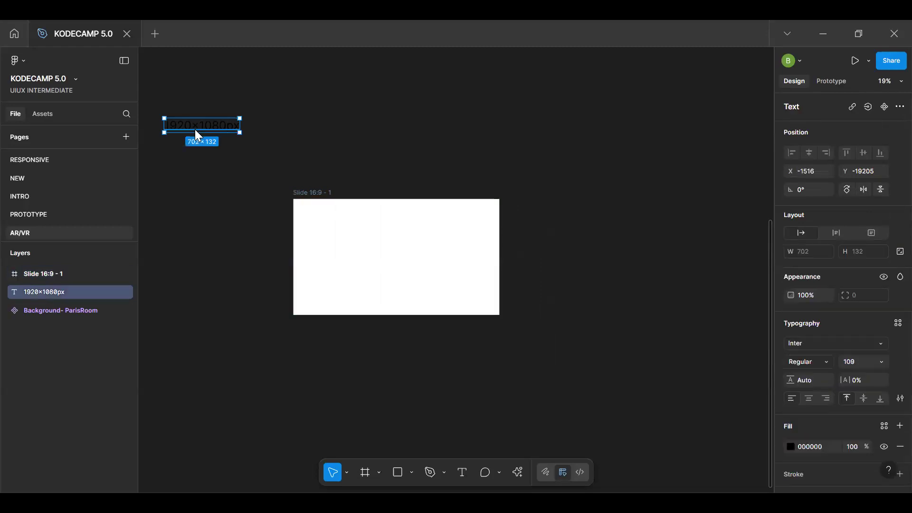
pyautogui.press('Delete')
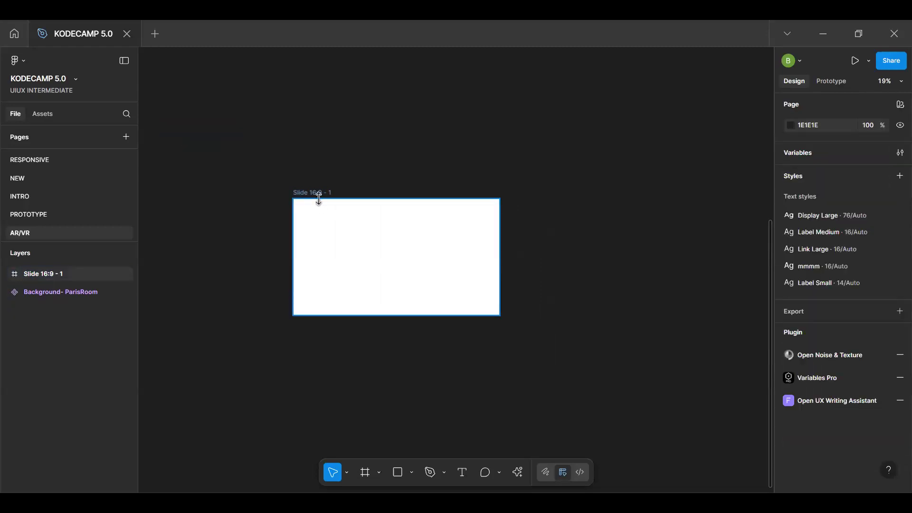
pyautogui.click(319, 199)
pyautogui.hotkey('ctrl', 'r')
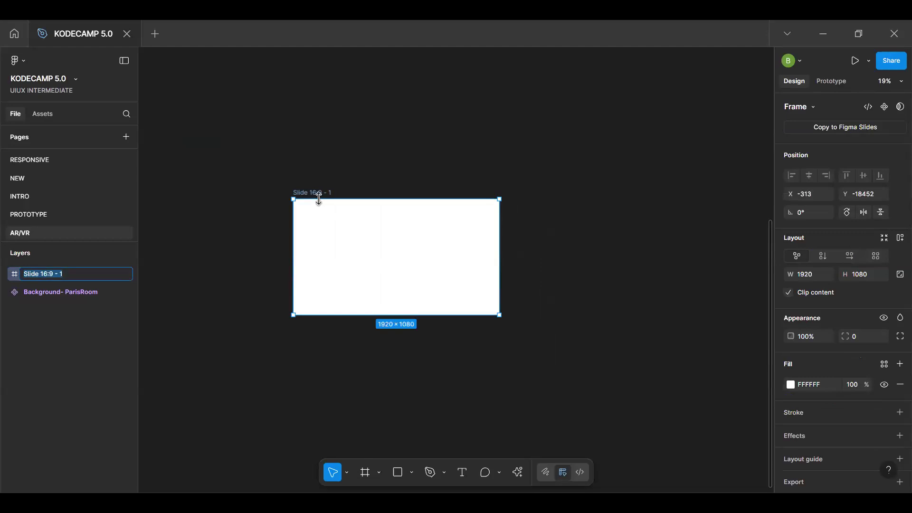
pyautogui.write('Container')
pyautogui.press('Return')
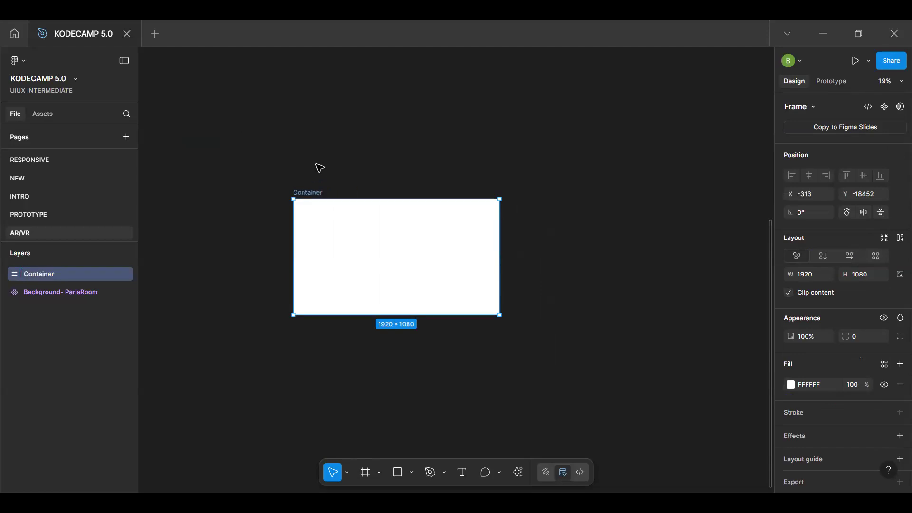
pyautogui.press('Escape')
pyautogui.click(426, 229)
pyautogui.click(568, 281)
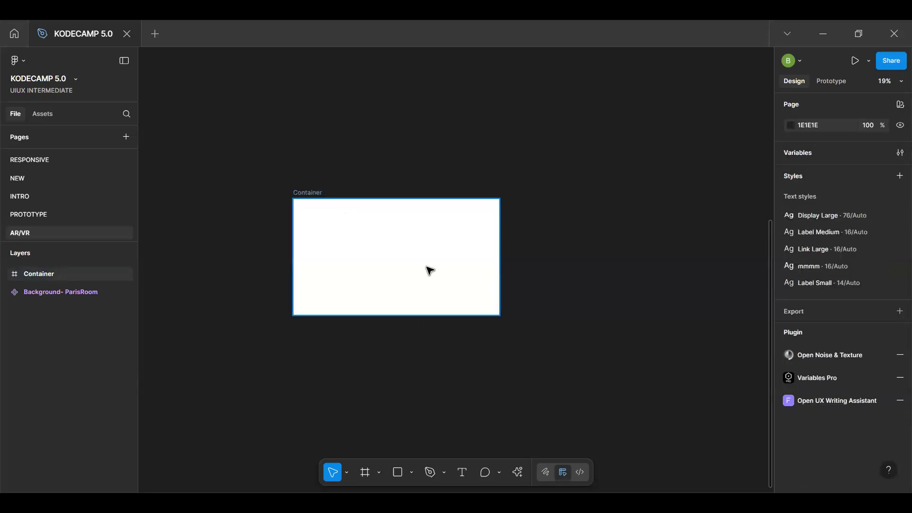
pyautogui.click(394, 262)
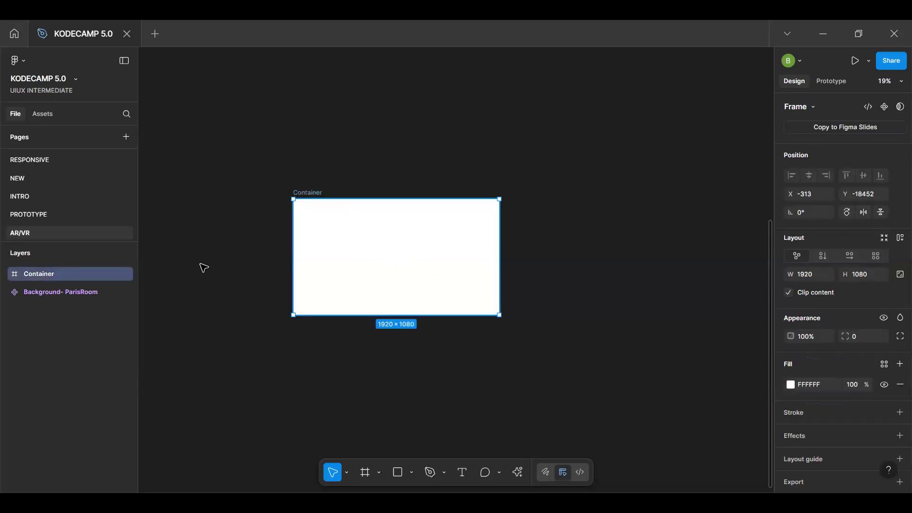
# Place an instance of the Background- ParisRoom component's Day variant inside the Container frame and align it to X 0, Y 0
pyautogui.click(56, 294)
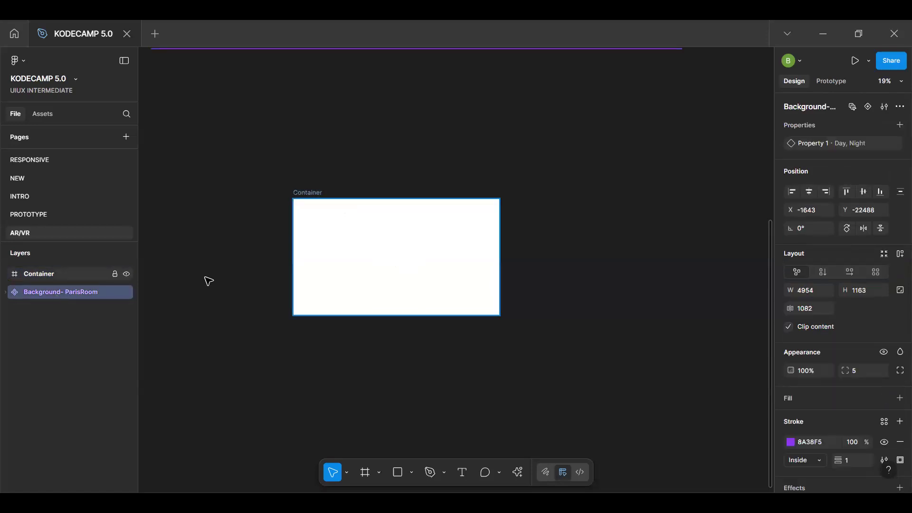
pyautogui.click(5, 292)
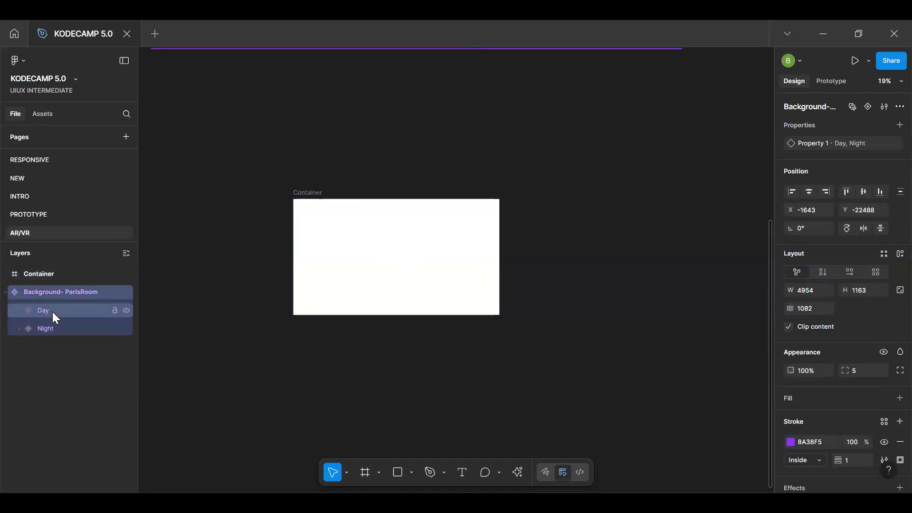
pyautogui.click(53, 313)
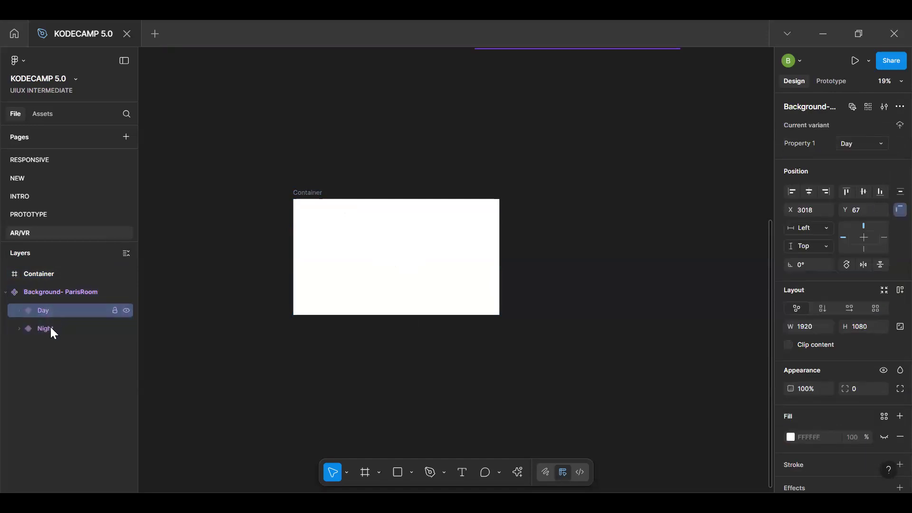
pyautogui.click(346, 271)
pyautogui.hotkey('ctrl', 'v')
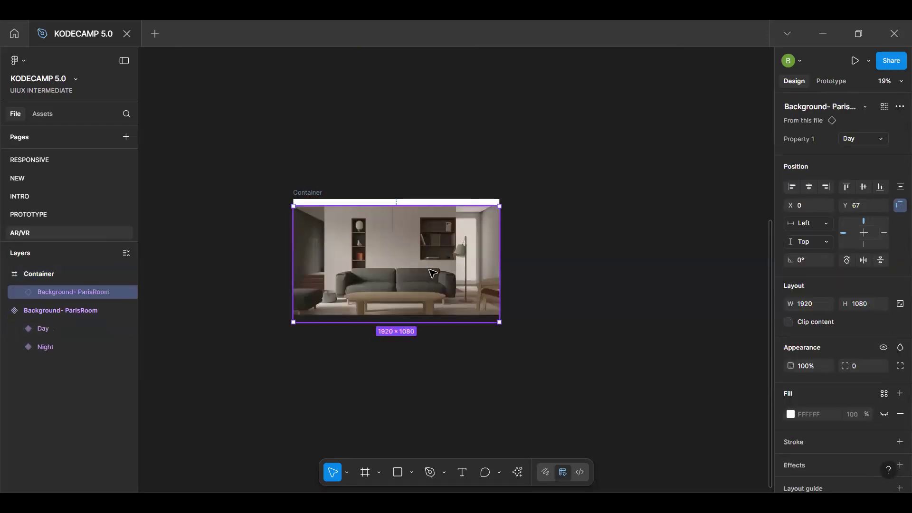
pyautogui.moveTo(433, 272); pyautogui.dragTo(435, 271)
pyautogui.click(564, 256)
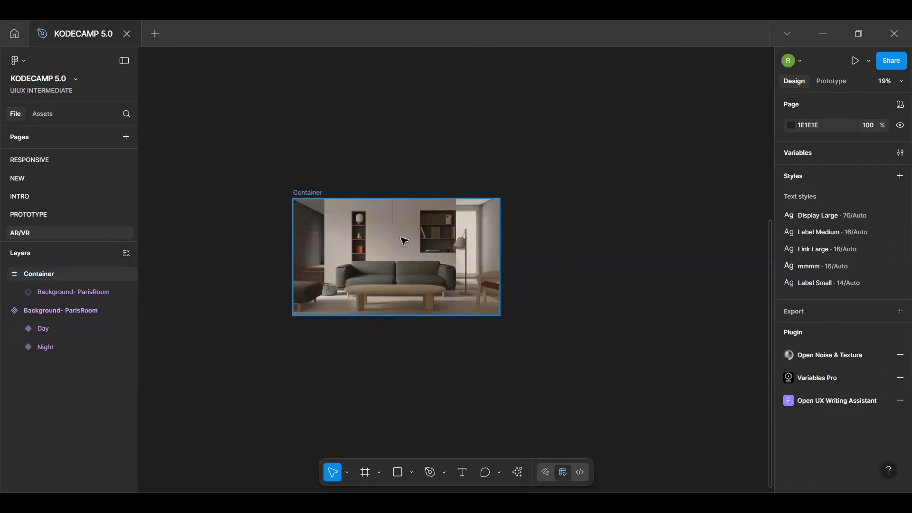
# Switch the Background- ParisRoom instance inside Container to the Night variant and back to Day
pyautogui.click(404, 241)
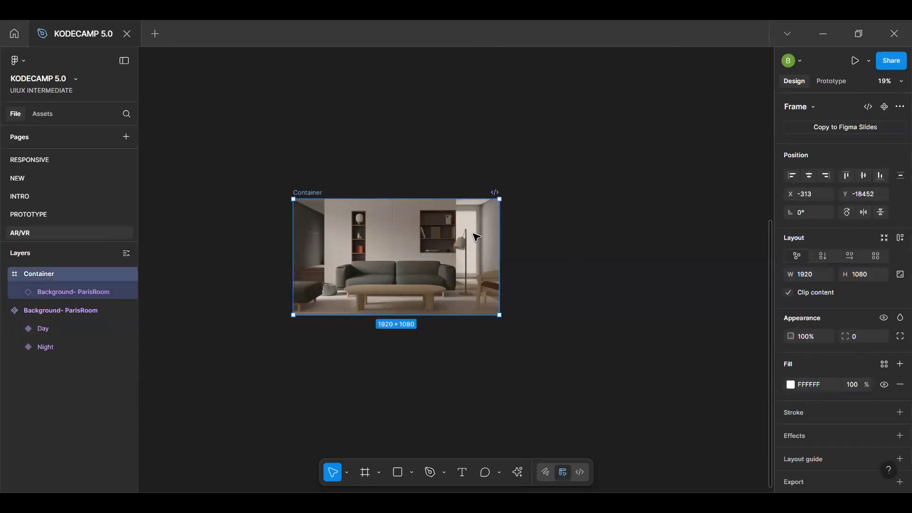
pyautogui.click(88, 292)
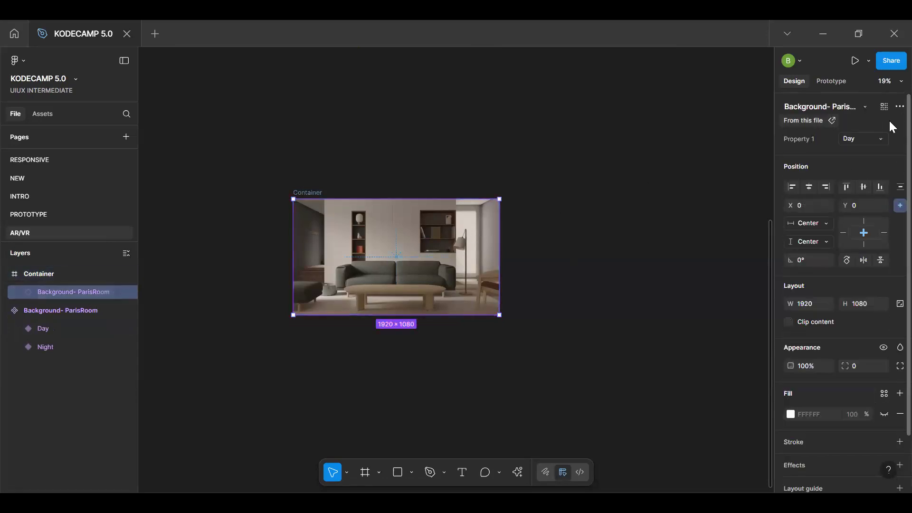
pyautogui.click(848, 139)
pyautogui.click(835, 153)
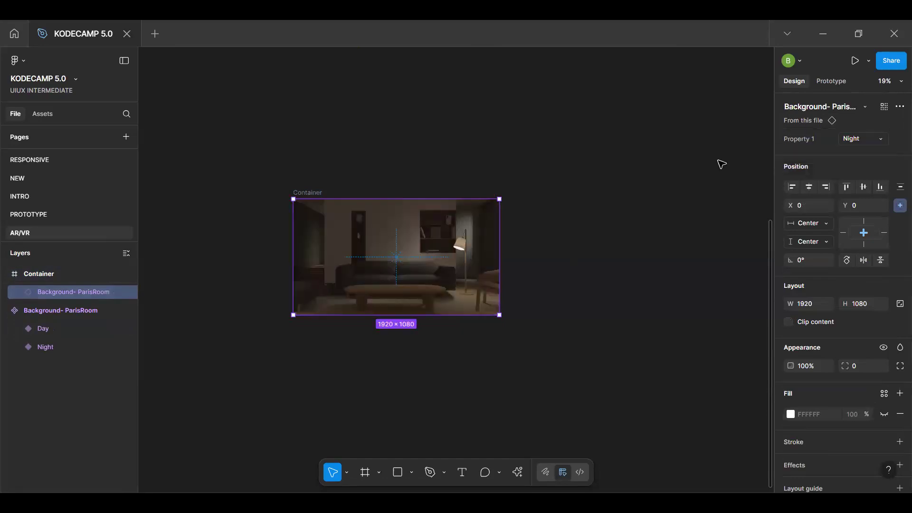
pyautogui.click(854, 139)
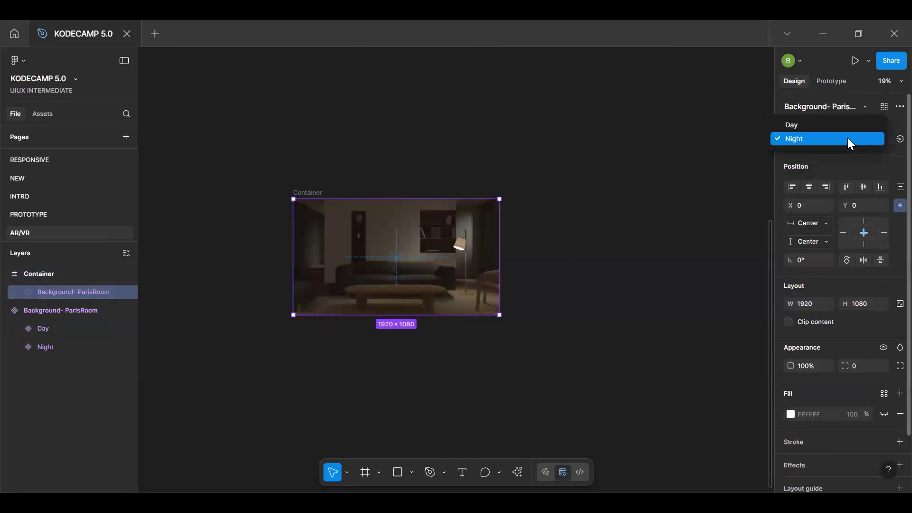
pyautogui.click(820, 128)
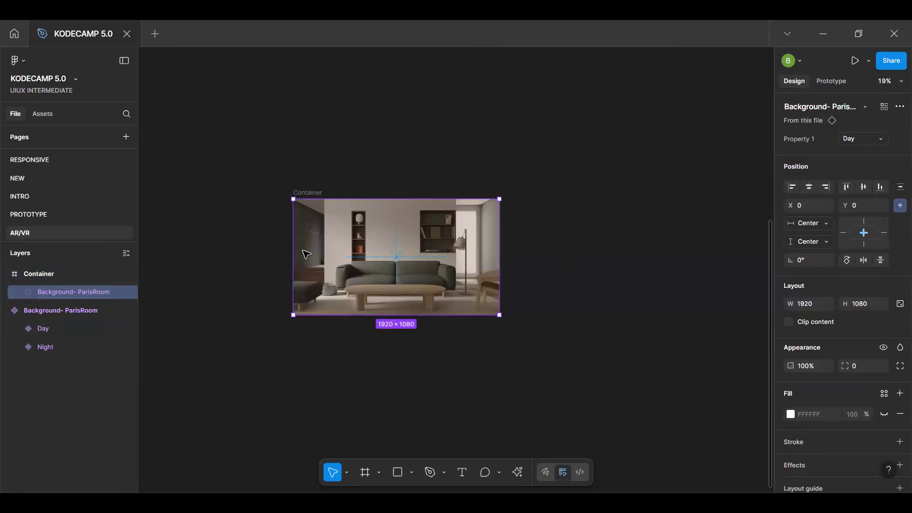
# Move the main Background- ParisRoom component set from the AR/VR page to the INTRO page, and return to AR/VR
pyautogui.click(72, 312)
pyautogui.press('Delete')
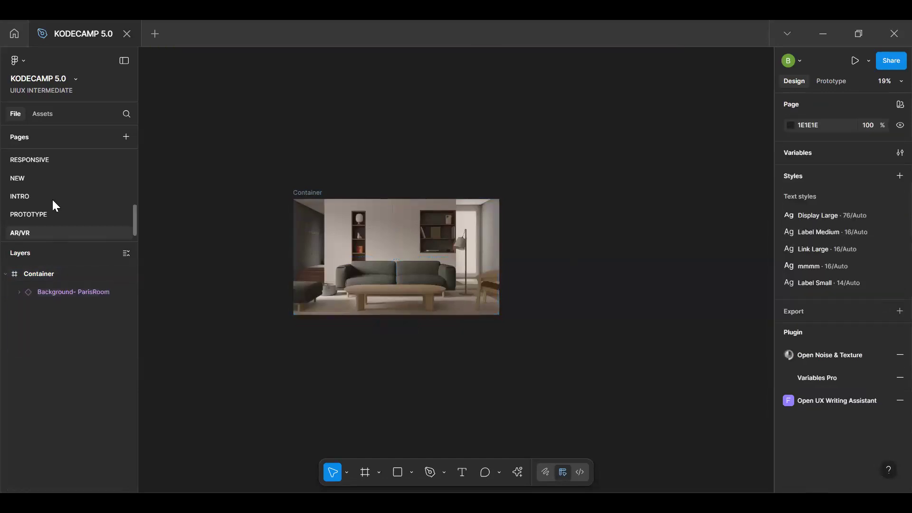
pyautogui.scroll(5, 52, 198)
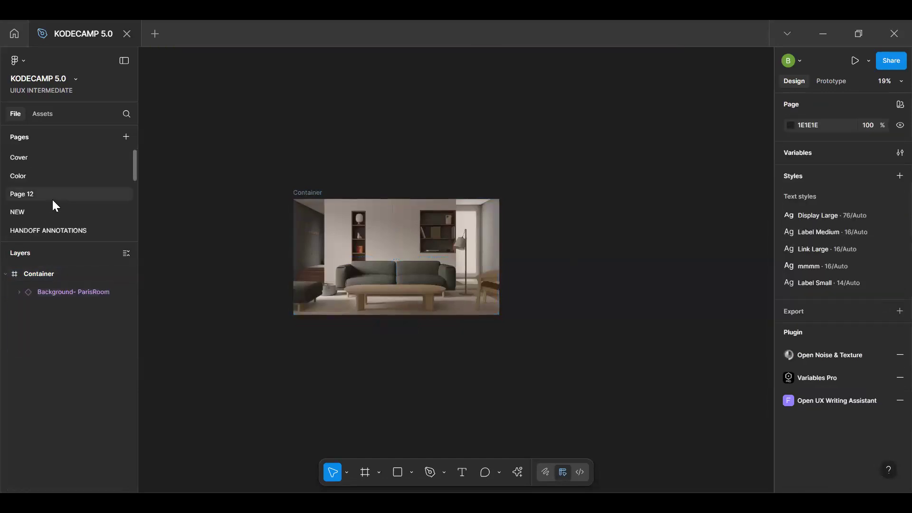
pyautogui.scroll(-3, 53, 198)
pyautogui.scroll(-4, 53, 202)
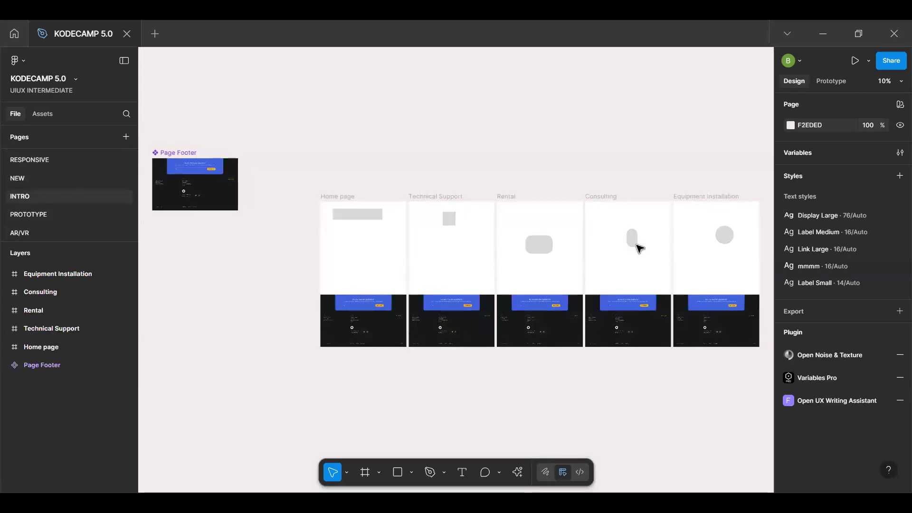
pyautogui.scroll(-4, 459, 236)
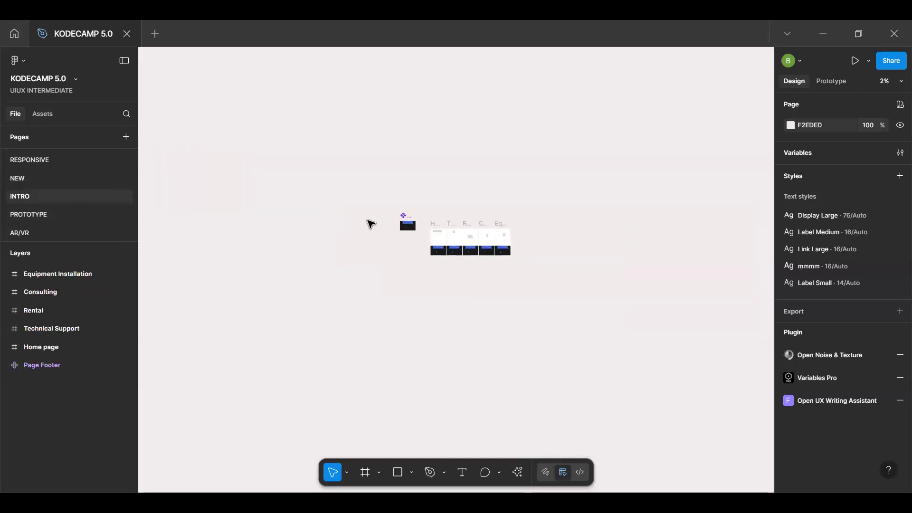
pyautogui.hotkey('ctrl', 'v')
pyautogui.moveTo(456, 273); pyautogui.dragTo(476, 183)
pyautogui.click(39, 230)
# Move the Container frame up and to the left on the canvas to about X -2257, Y -19716
pyautogui.click(405, 220)
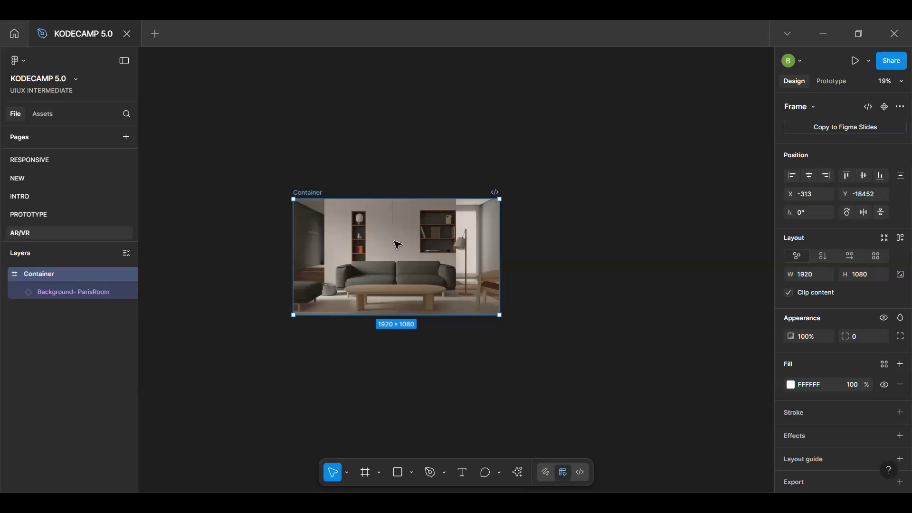
pyautogui.moveTo(424, 257); pyautogui.dragTo(230, 133)
pyautogui.scroll(-1, 441, 258)
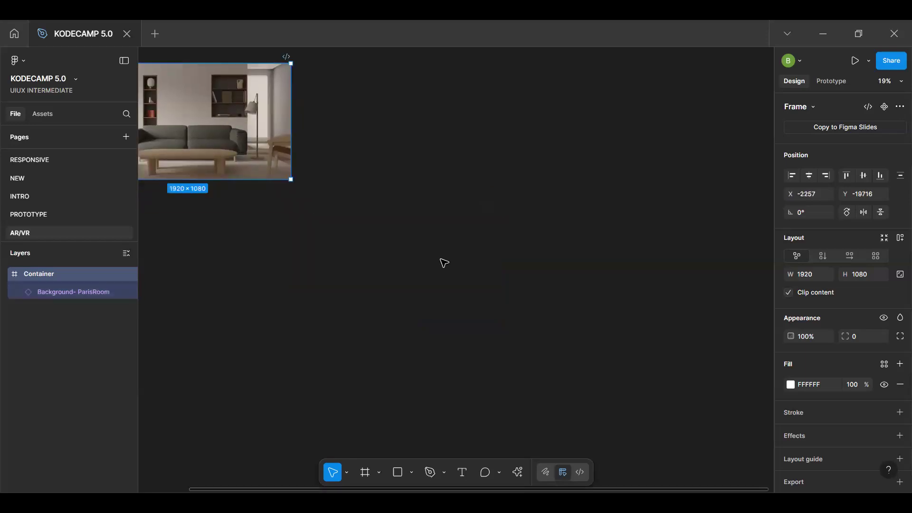
# Draw a new frame of about 1726 × 960 below and right of Container, at about X -337, Y -18434
pyautogui.click(440, 258)
pyautogui.press('f')
pyautogui.moveTo(406, 237)
pyautogui.mouseDown()
pyautogui.moveTo(536, 269)
pyautogui.moveTo(592, 257)
pyautogui.mouseUp()
pyautogui.moveTo(416, 243); pyautogui.dragTo(322, 239)
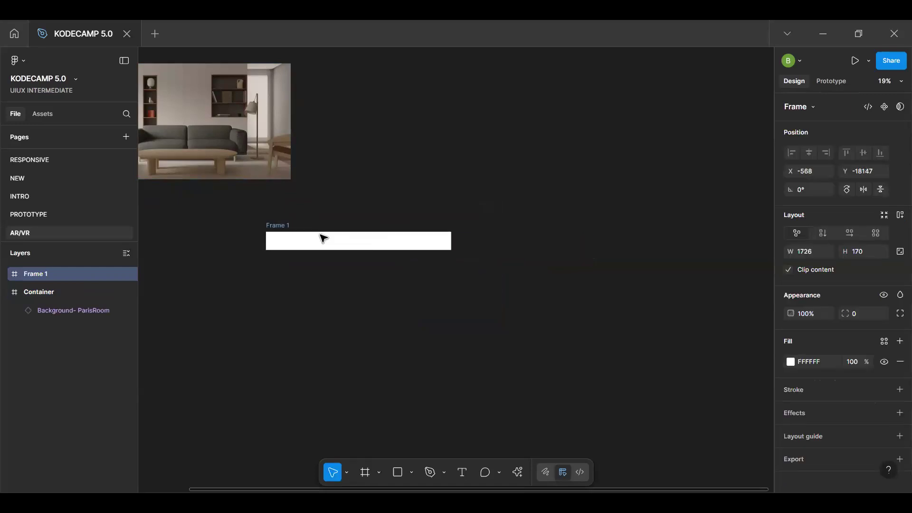
pyautogui.scroll(5, 321, 239)
pyautogui.moveTo(363, 348); pyautogui.dragTo(359, 466)
pyautogui.moveTo(458, 278); pyautogui.dragTo(551, 212)
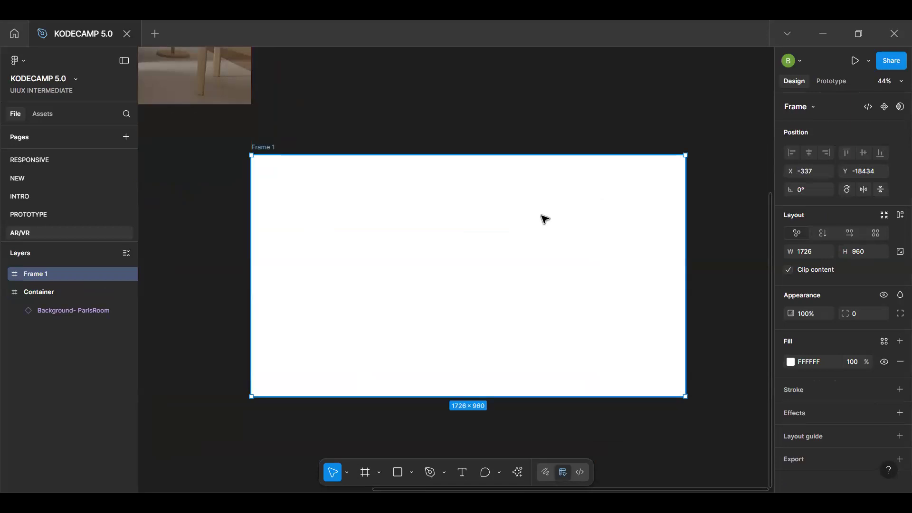
# Rename the new white frame as Components
pyautogui.hotkey('ctrl', 'r')
pyautogui.write('Con')
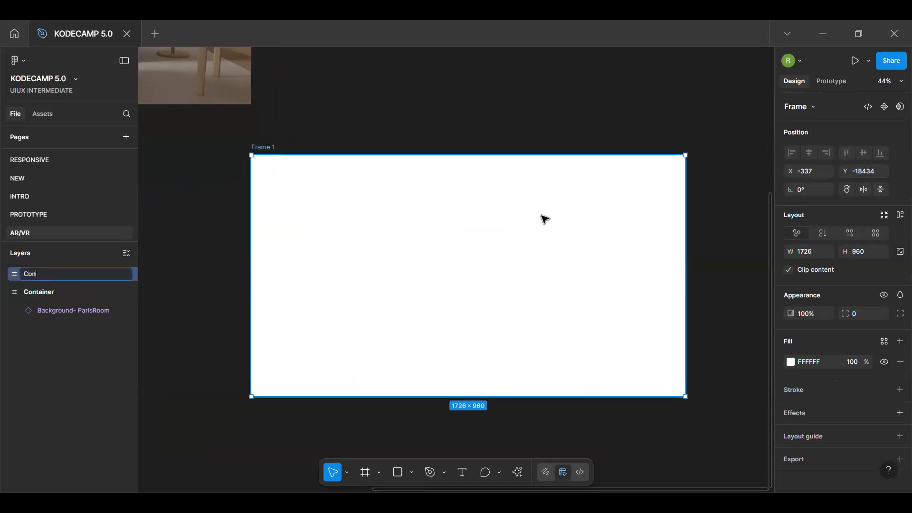
pyautogui.write('mponents')
pyautogui.press('Return')
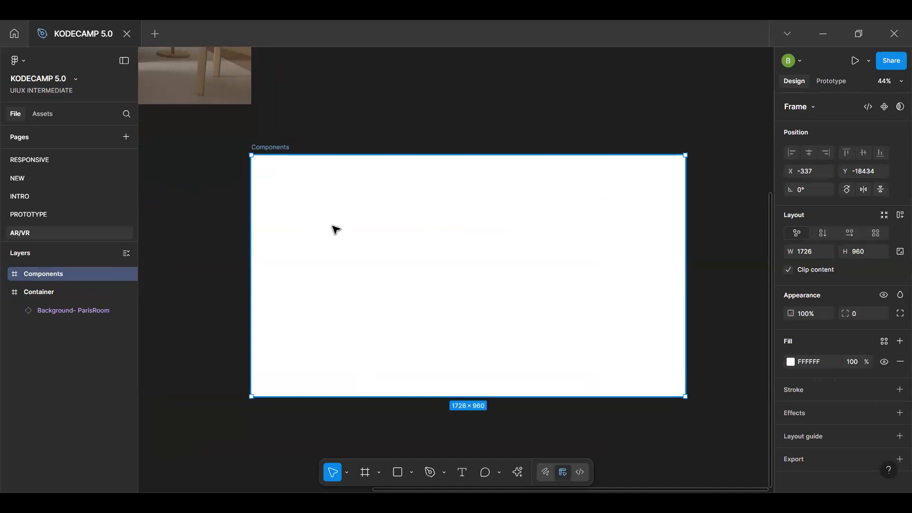
pyautogui.press('t')
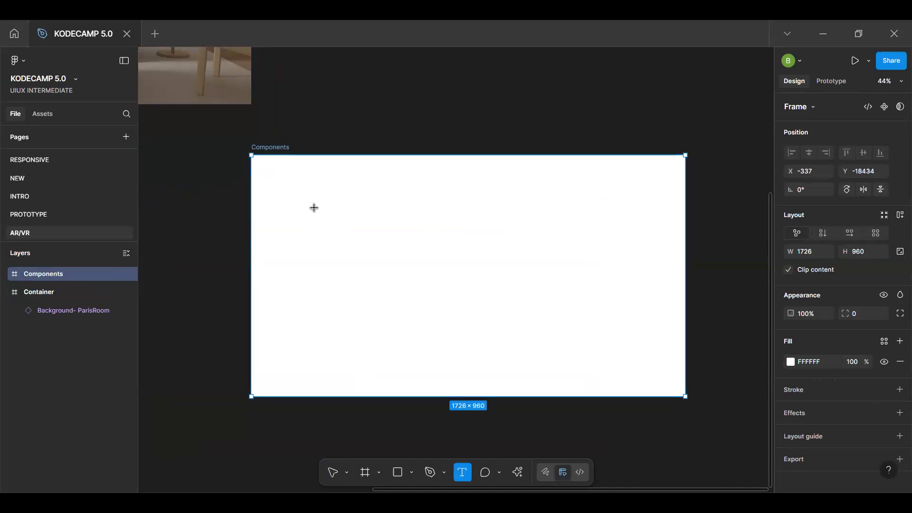
pyautogui.moveTo(307, 168); pyautogui.dragTo(640, 191)
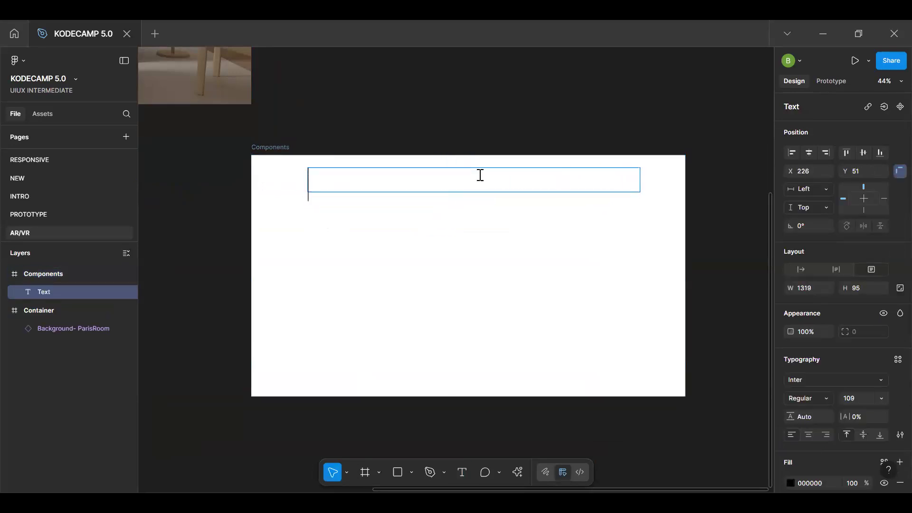
pyautogui.click(474, 235)
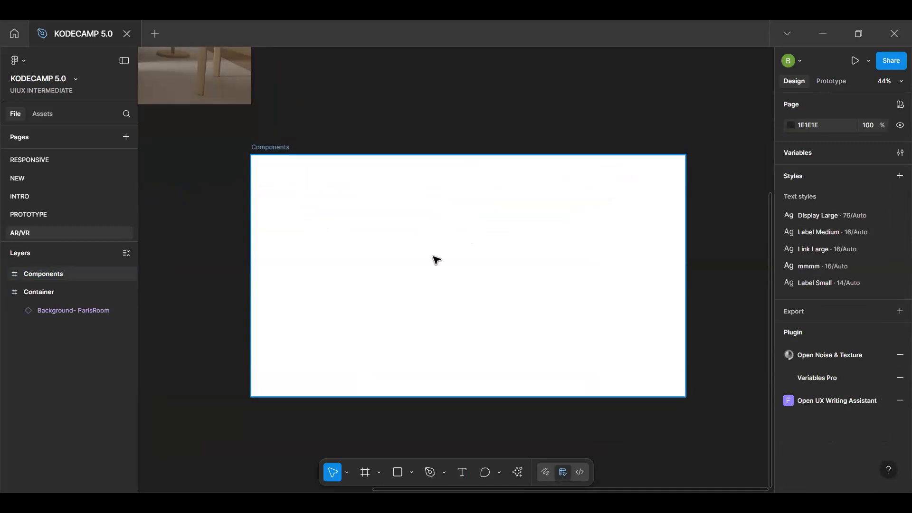
# Draw a wide frame about 1353 px across near the upper edge inside Components and set its height to 88
pyautogui.press('f')
pyautogui.moveTo(293, 166); pyautogui.dragTo(635, 188)
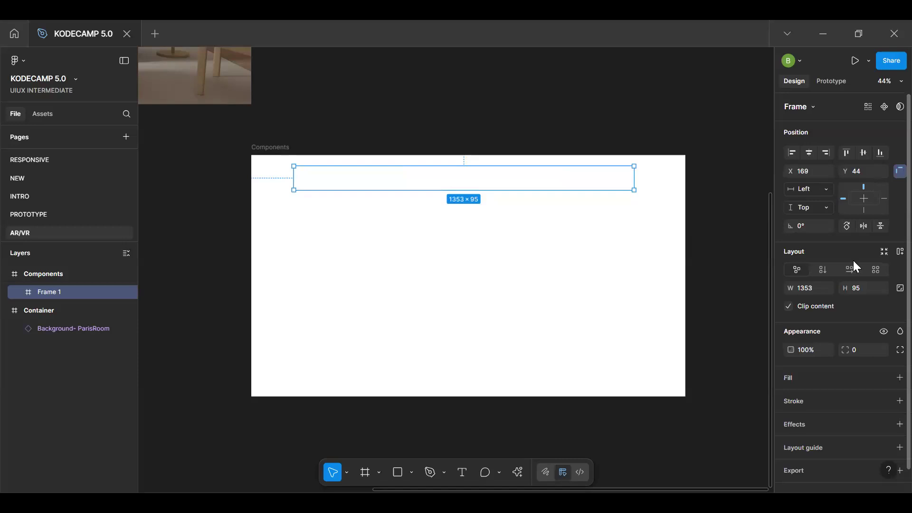
pyautogui.click(863, 290)
pyautogui.write('88')
pyautogui.press('Return')
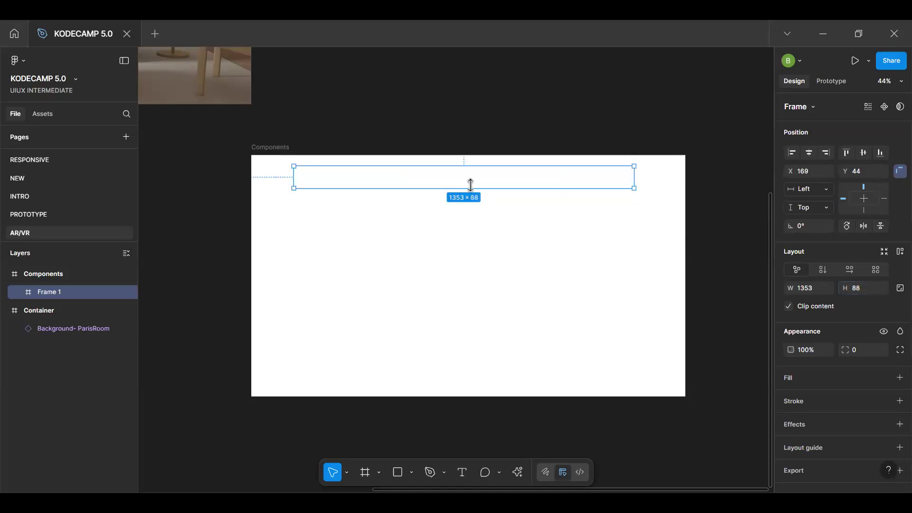
# Nudge the 88 px high frame down by 30 px to Y 74 within Components
pyautogui.scroll(3, 470, 184)
pyautogui.scroll(-1, 471, 185)
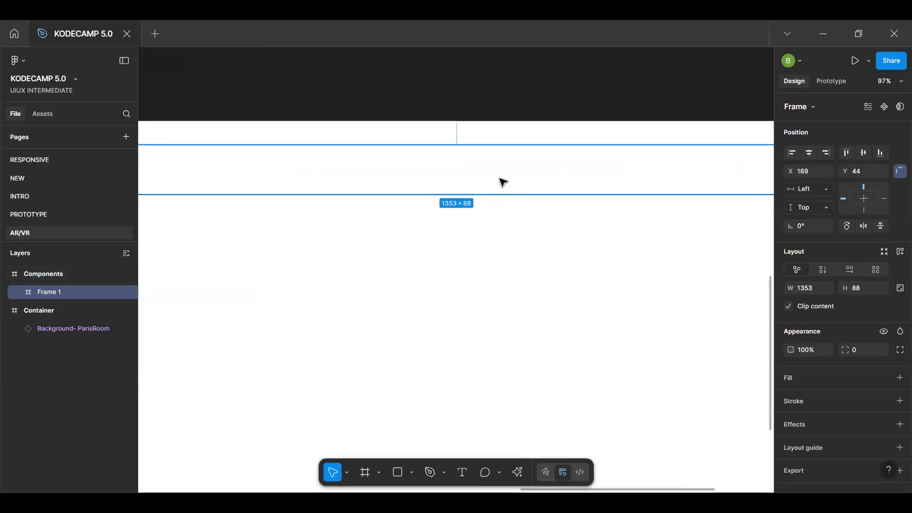
pyautogui.scroll(-1, 500, 179)
pyautogui.scroll(-2, 502, 182)
pyautogui.hotkey('shift', 'Down')
pyautogui.hotkey('shift', 'Down')
pyautogui.hotkey('shift', 'Down')
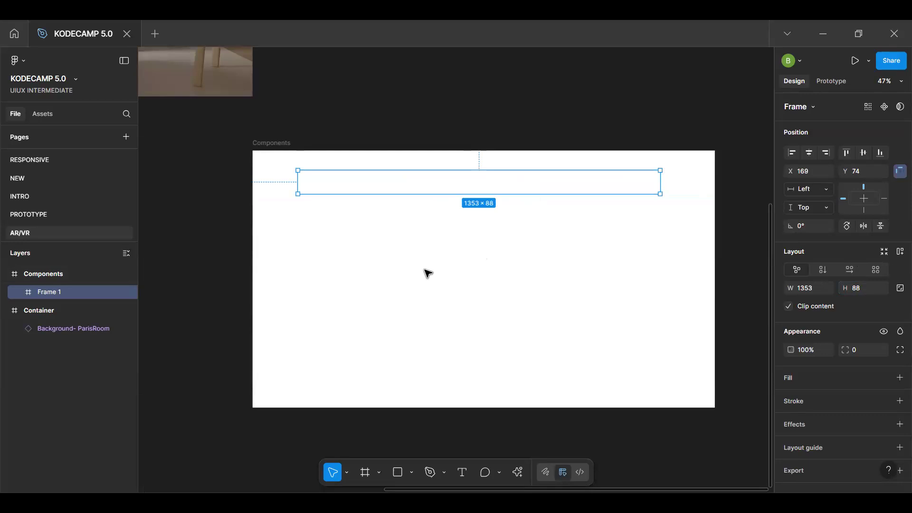
# Draw a frame of about 526 × 556 in the lower-left area of Components and rename it as Icon
pyautogui.click(451, 244)
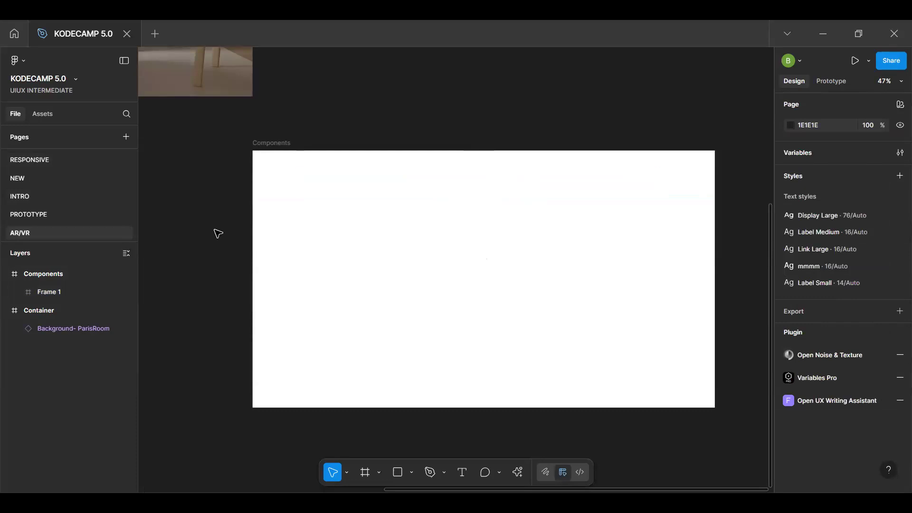
pyautogui.press('f')
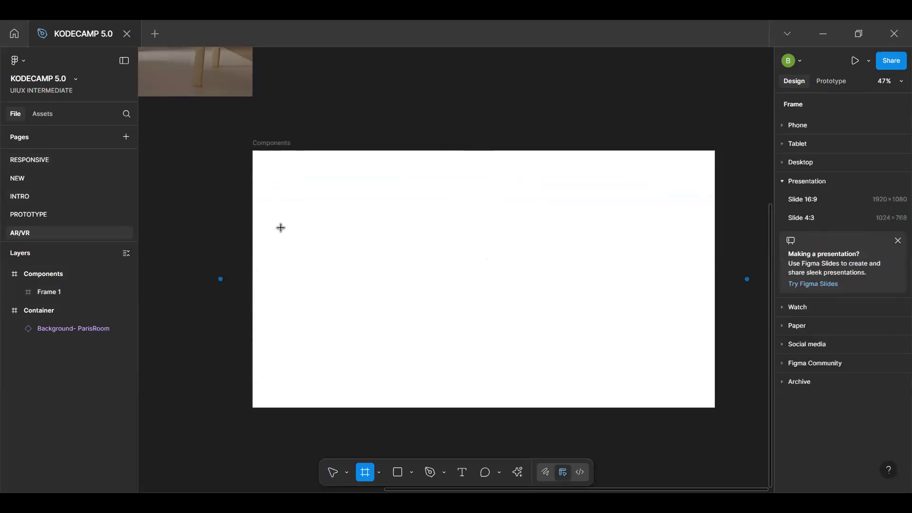
pyautogui.moveTo(284, 240)
pyautogui.mouseDown()
pyautogui.moveTo(372, 363)
pyautogui.moveTo(423, 403)
pyautogui.moveTo(425, 389)
pyautogui.mouseUp()
pyautogui.moveTo(349, 328); pyautogui.dragTo(340, 326)
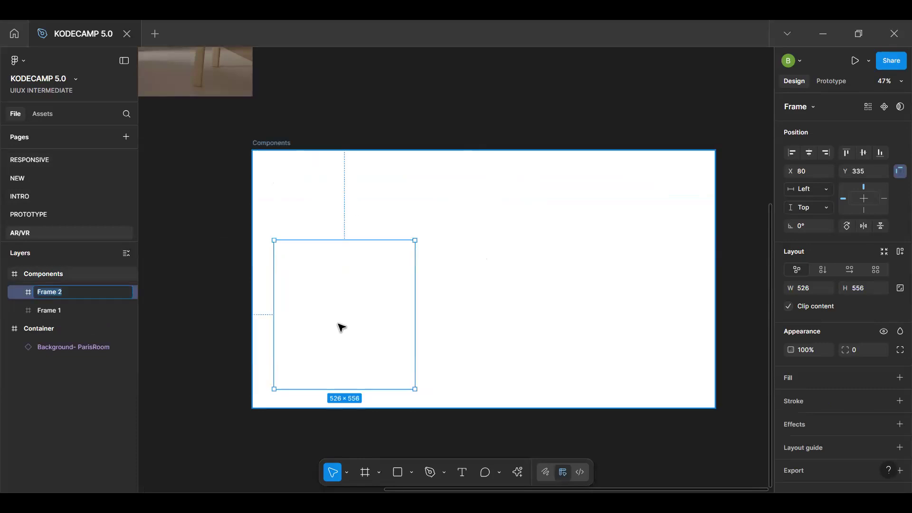
pyautogui.write('Icon')
pyautogui.press('Return')
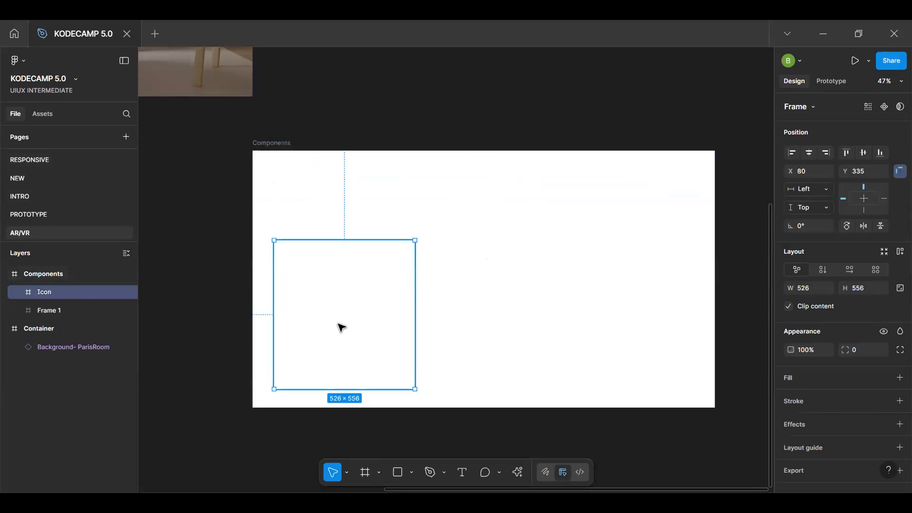
# Move the Icon frame out of Components to its left at about X -894, Y -18434, and add an FFFFFF fill
pyautogui.moveTo(332, 321); pyautogui.dragTo(175, 231)
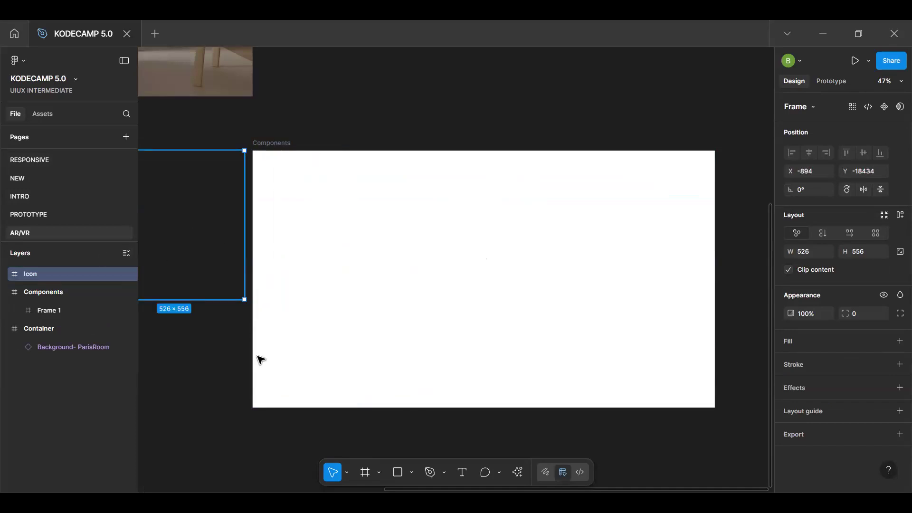
pyautogui.click(901, 341)
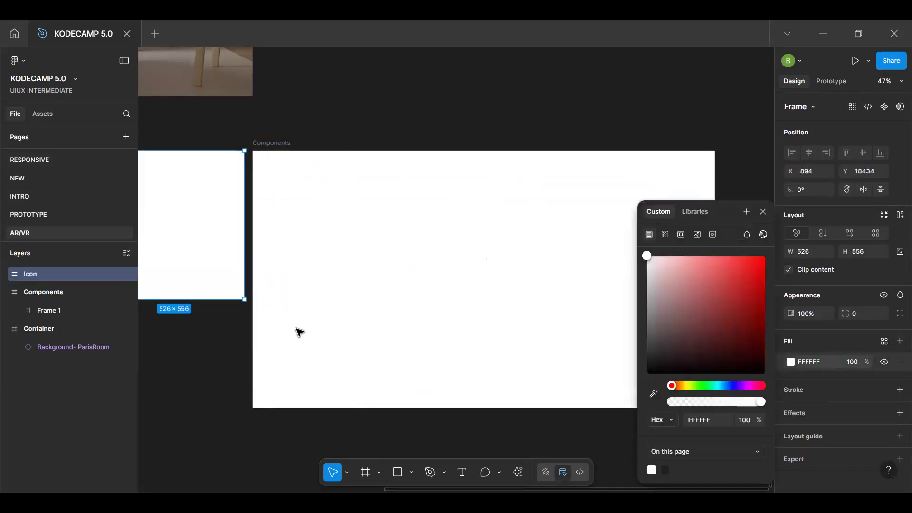
pyautogui.click(250, 365)
# Find the Iconify plugin with the search term icon, run it, and select the Icon frame
pyautogui.press('h')
pyautogui.moveTo(249, 285); pyautogui.dragTo(457, 280)
pyautogui.press('v')
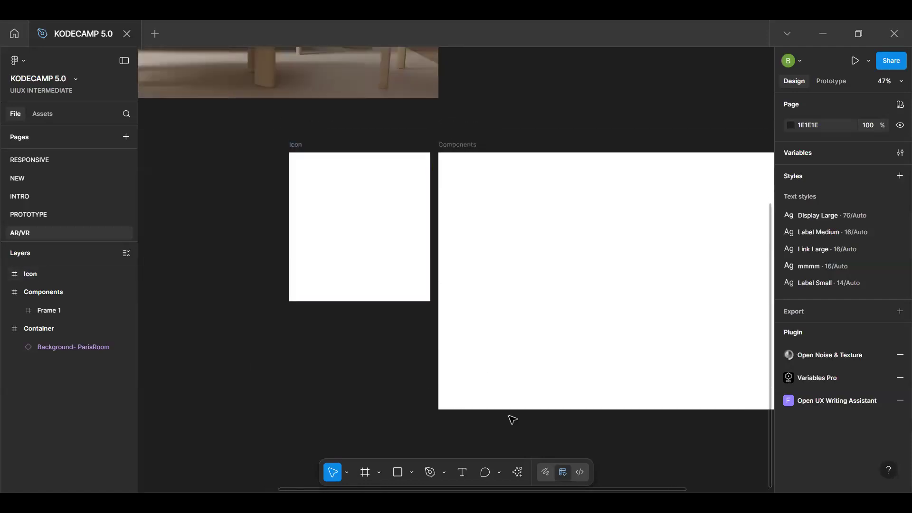
pyautogui.click(518, 473)
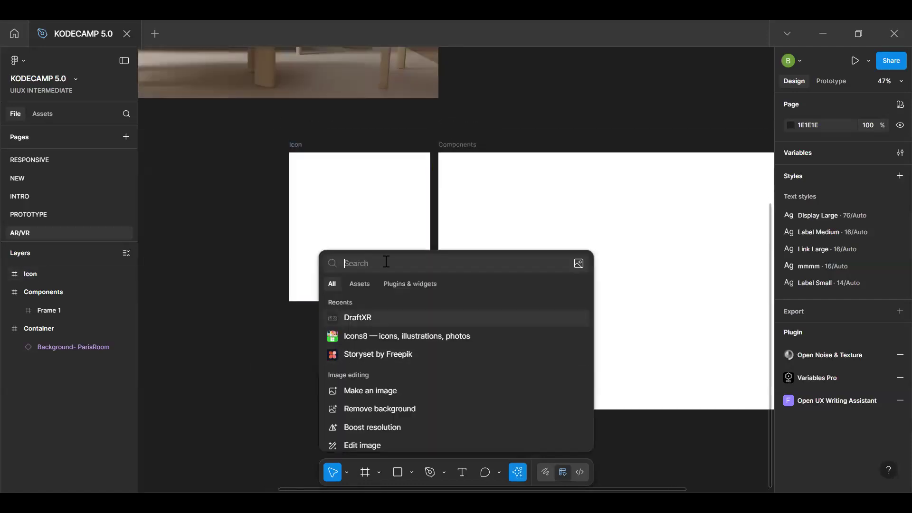
pyautogui.click(411, 284)
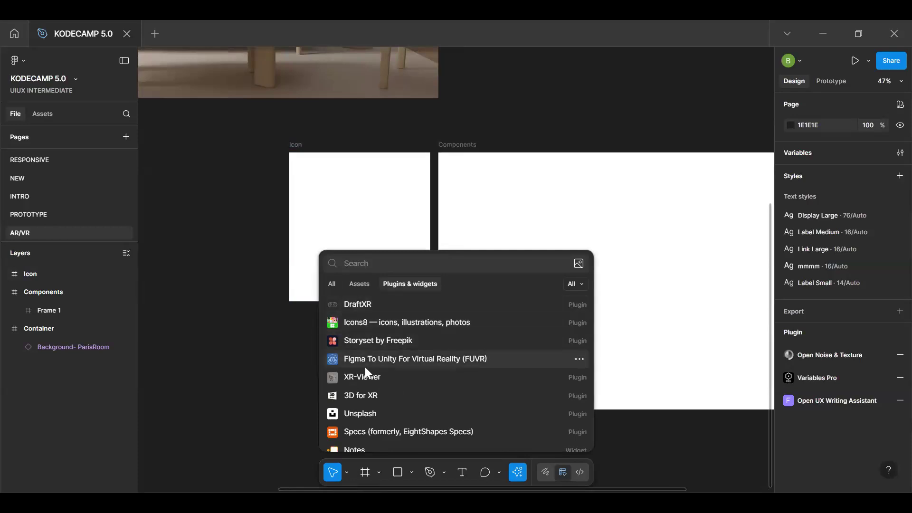
pyautogui.write('icon')
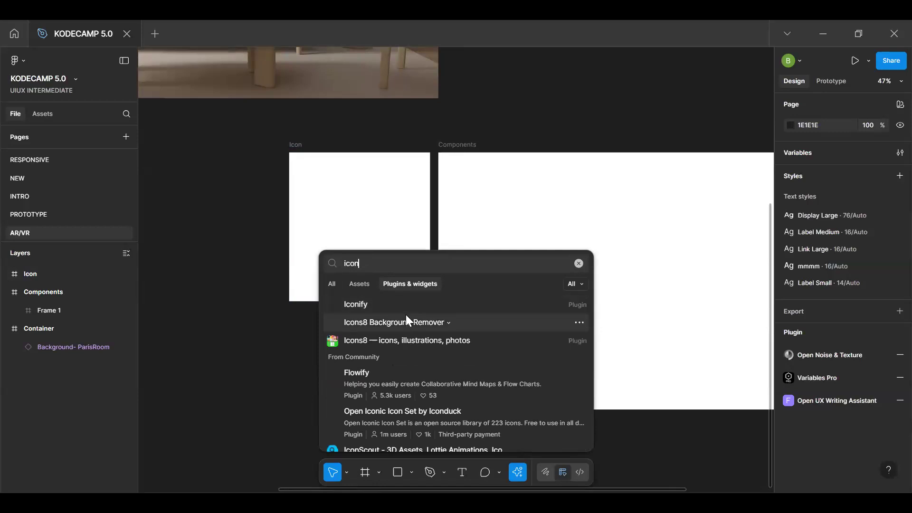
pyautogui.click(405, 306)
pyautogui.click(350, 216)
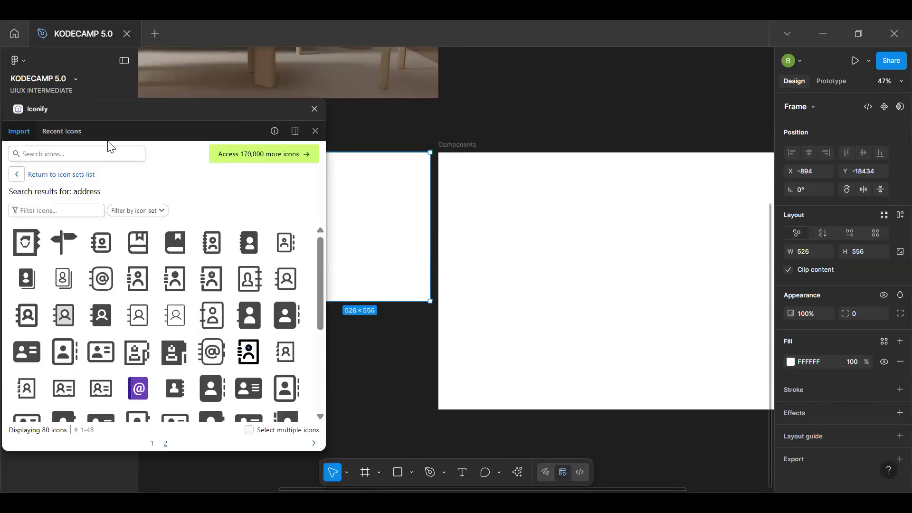
# Search the Iconify icon library for home
pyautogui.click(90, 155)
pyautogui.write('home')
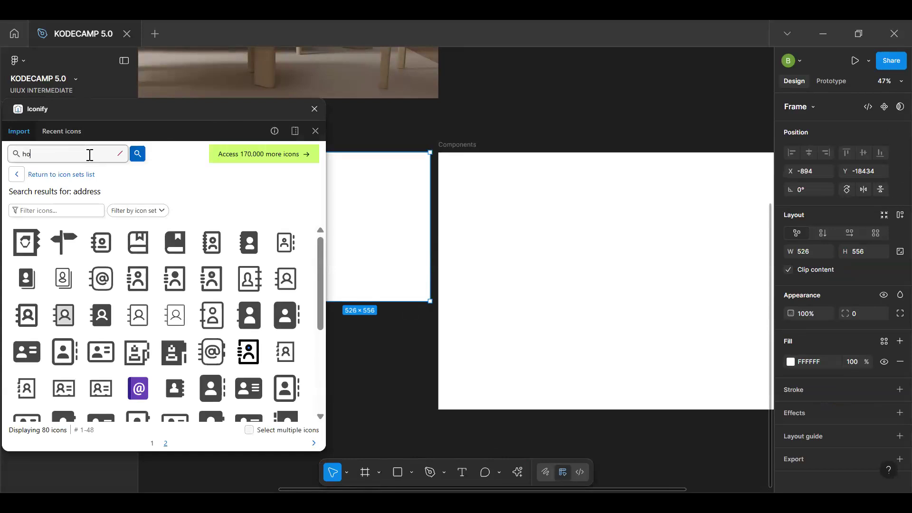
pyautogui.press('Return')
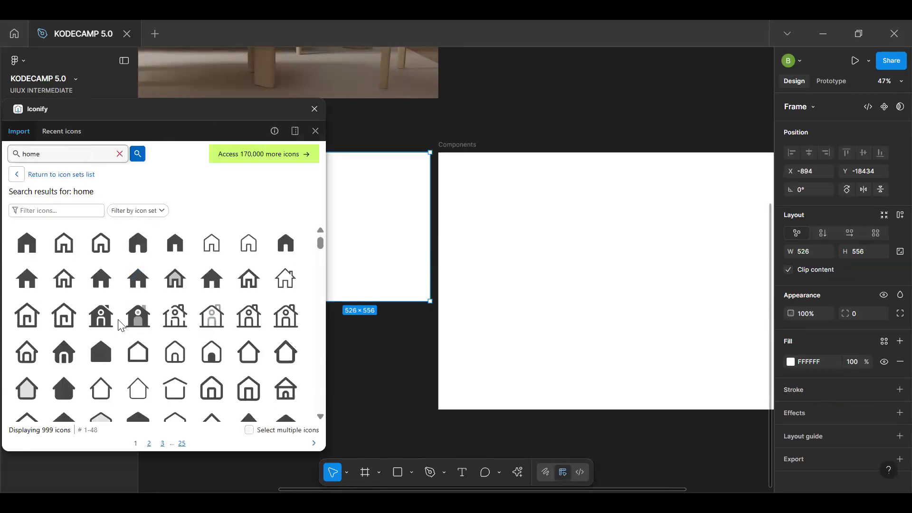
# Look through the home icons and move the Iconify window over the Components frame, clear of the Icon frame
pyautogui.scroll(-2, 126, 320)
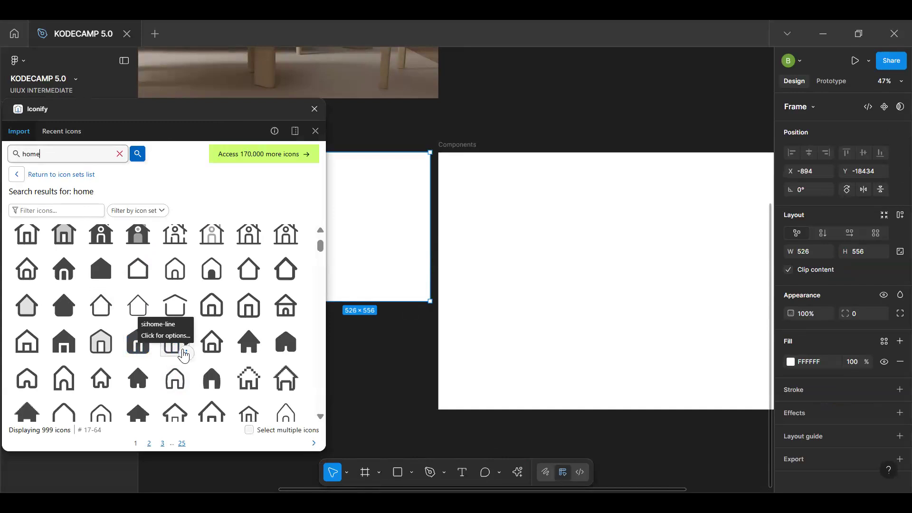
pyautogui.scroll(-4, 185, 356)
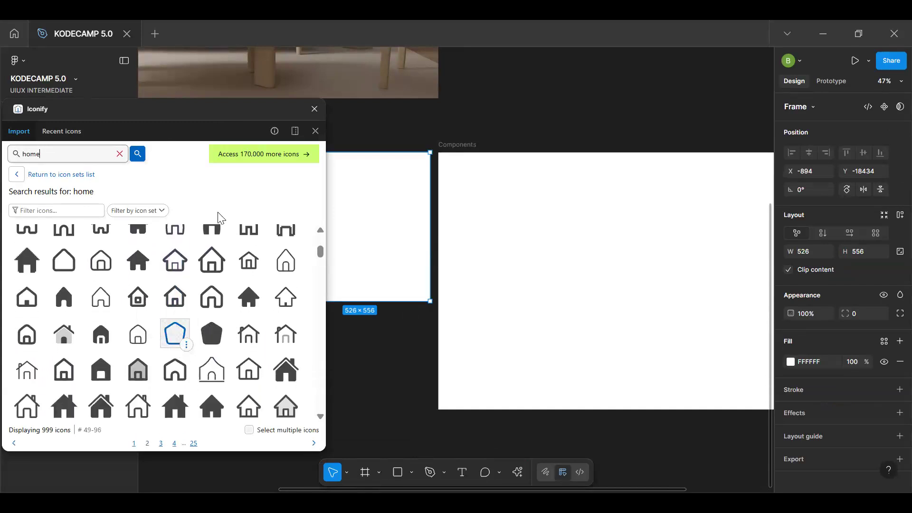
pyautogui.moveTo(125, 128); pyautogui.dragTo(210, 115)
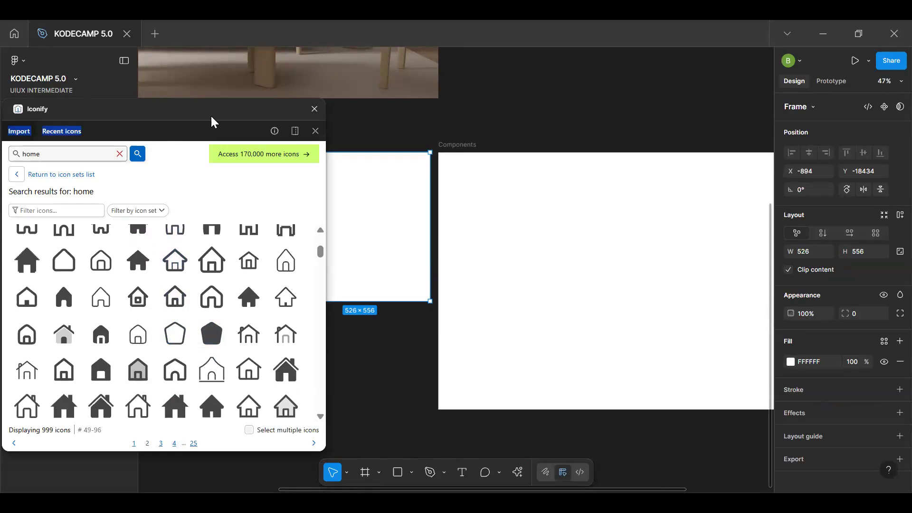
pyautogui.moveTo(448, 103); pyautogui.dragTo(615, 80)
pyautogui.moveTo(350, 222); pyautogui.dragTo(257, 238)
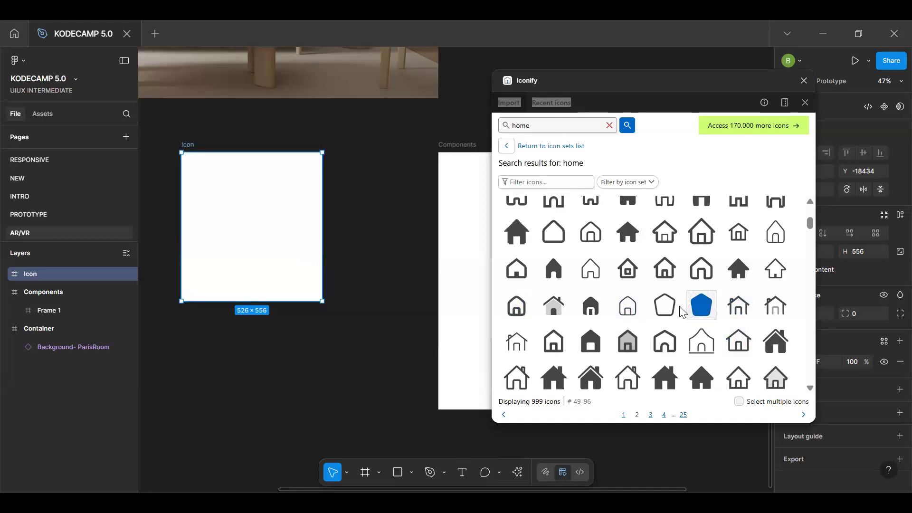
# Enable multiple icon selection and select two home icons: the plain pentagon outline and the rounded outline with a short vertical door line
pyautogui.click(664, 308)
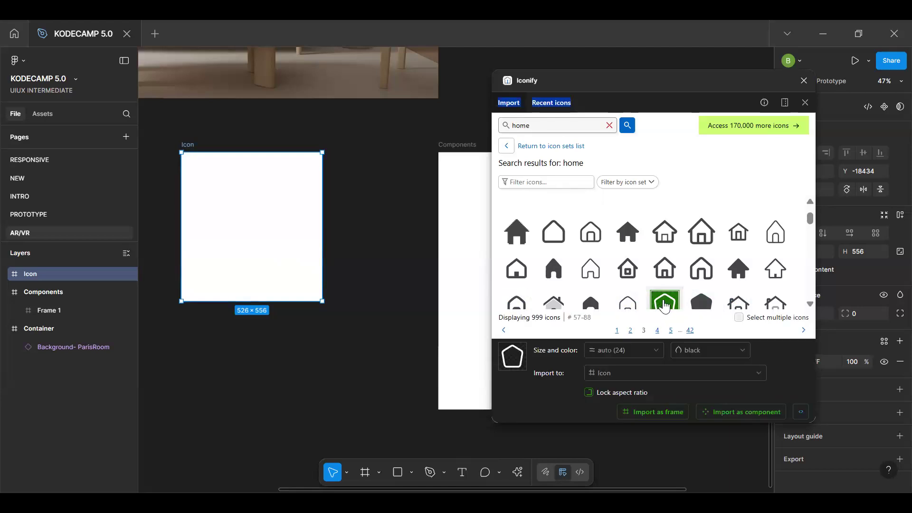
pyautogui.click(738, 318)
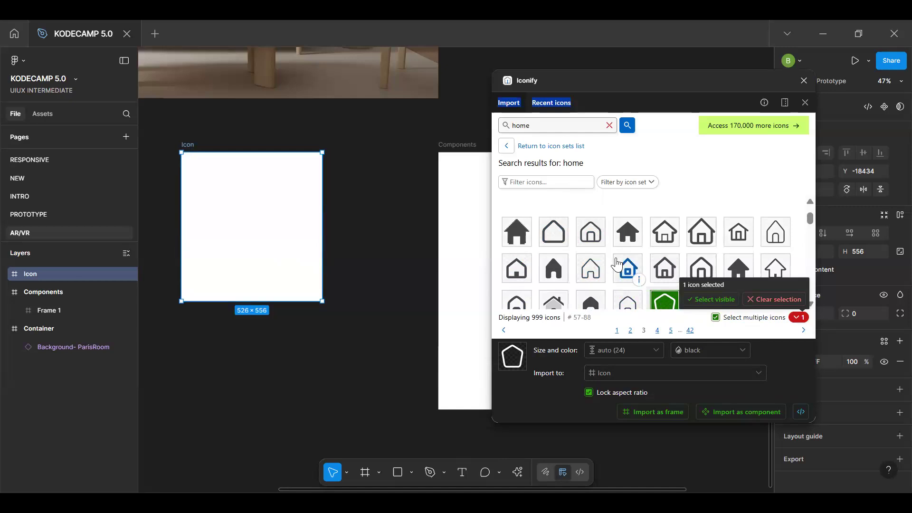
pyautogui.scroll(-1, 617, 264)
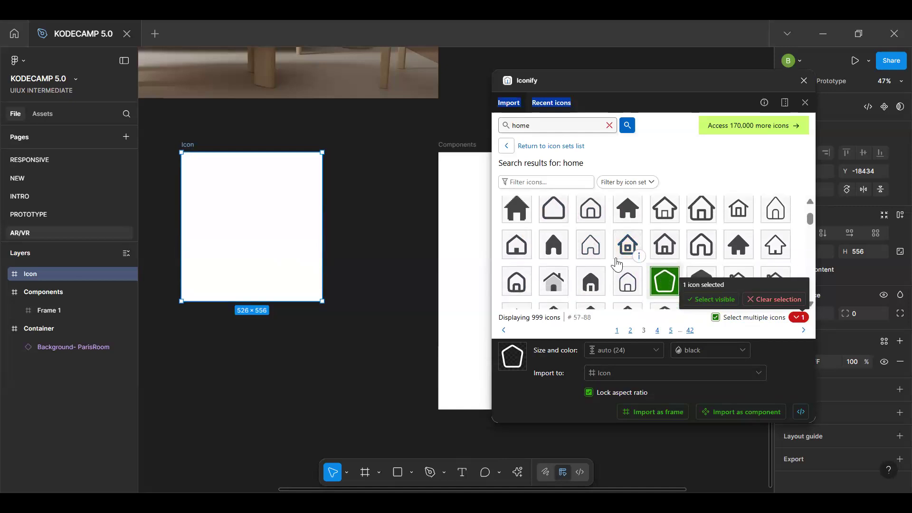
pyautogui.scroll(3, 617, 264)
pyautogui.scroll(-10, 617, 265)
pyautogui.scroll(-5, 617, 264)
pyautogui.scroll(-5, 616, 265)
pyautogui.scroll(3, 617, 265)
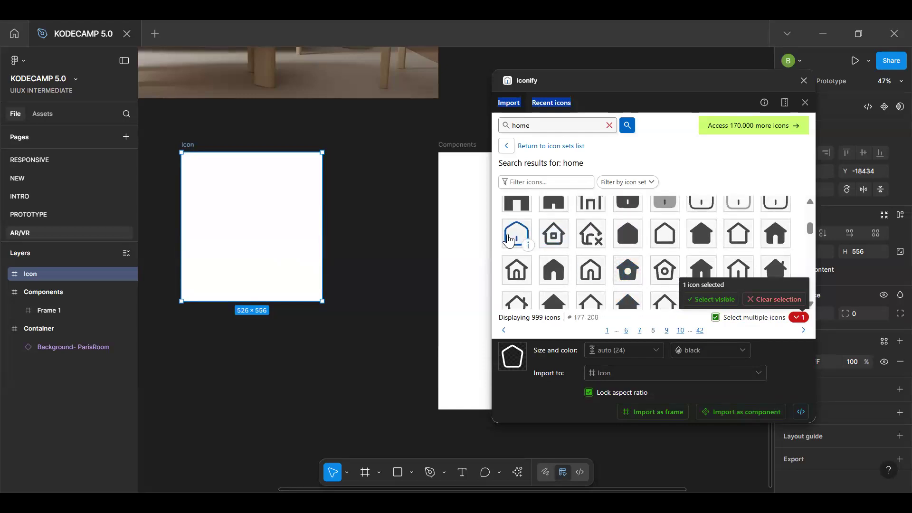
pyautogui.click(512, 242)
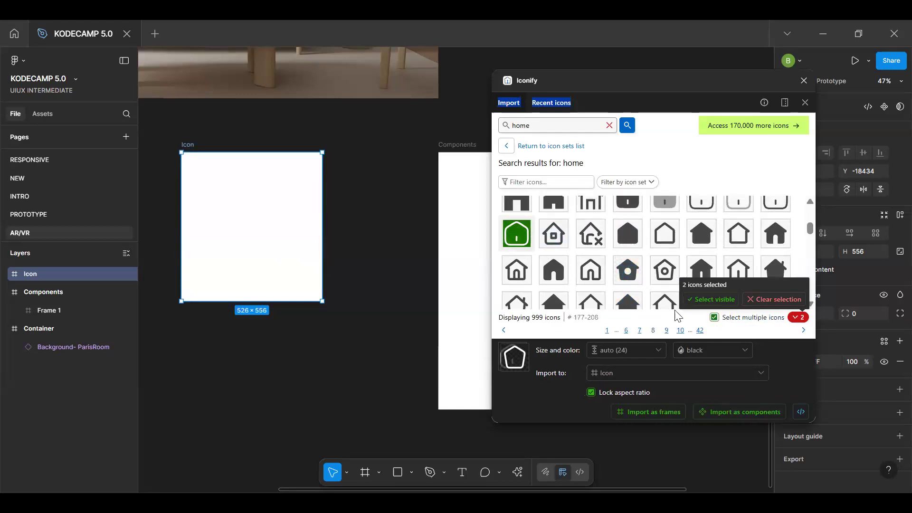
pyautogui.scroll(2, 609, 251)
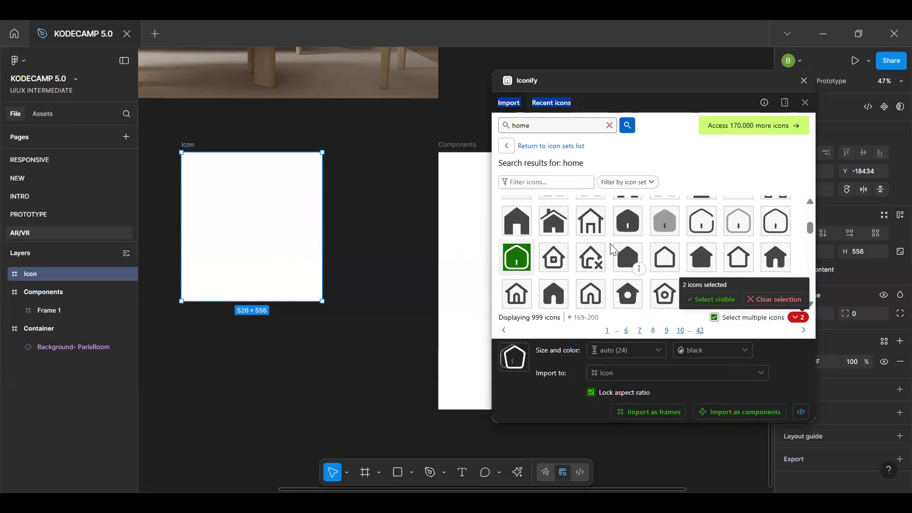
# Search the icon library for search and add a thin outlined magnifying glass to the icon selection
pyautogui.click(555, 126)
pyautogui.hotkey('ctrl', 'a')
pyautogui.write('ses')
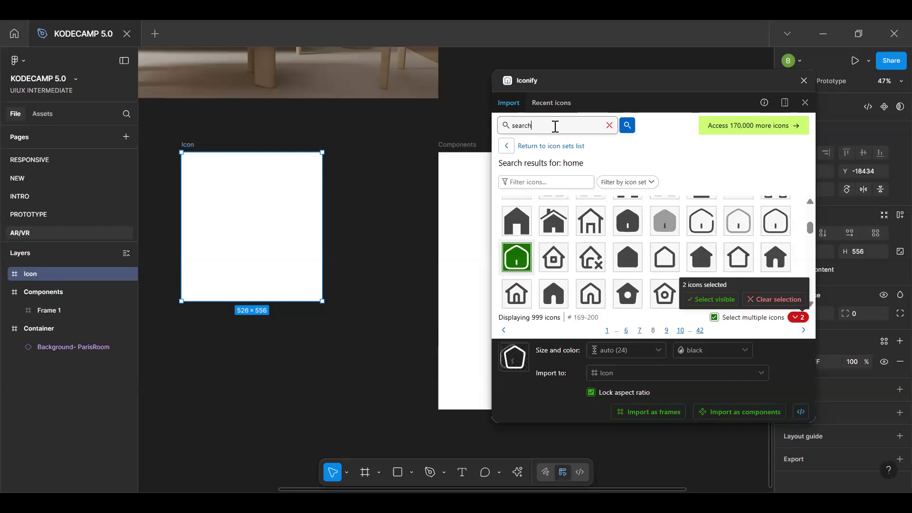
pyautogui.press('Return')
pyautogui.scroll(-1, 606, 266)
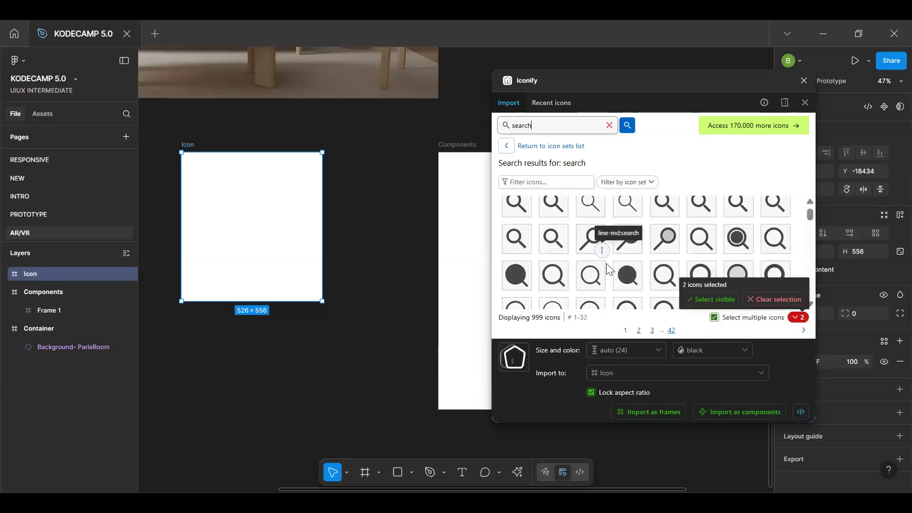
pyautogui.scroll(-2, 607, 270)
pyautogui.scroll(-3, 606, 269)
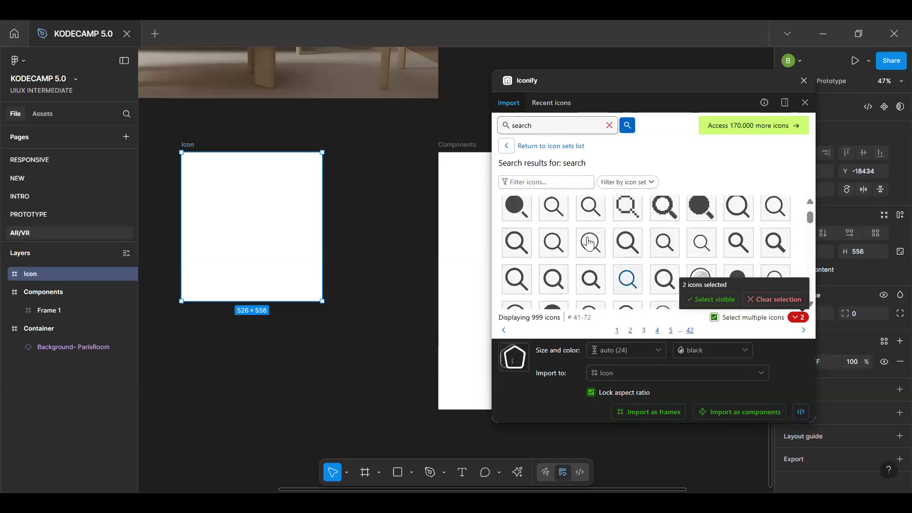
pyautogui.click(590, 242)
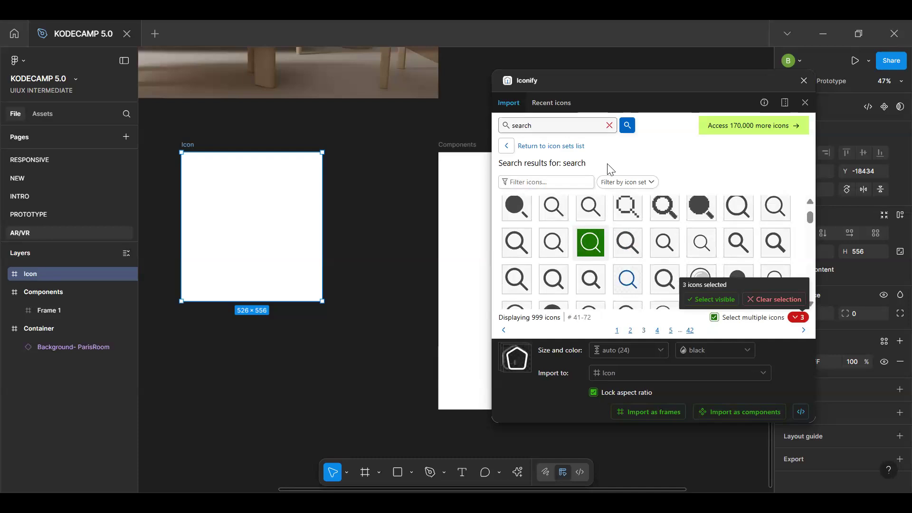
# Search the icon library for download and add the outlined open-topped tray with a down arrow to the selection
pyautogui.click(546, 122)
pyautogui.doubleClick(547, 121)
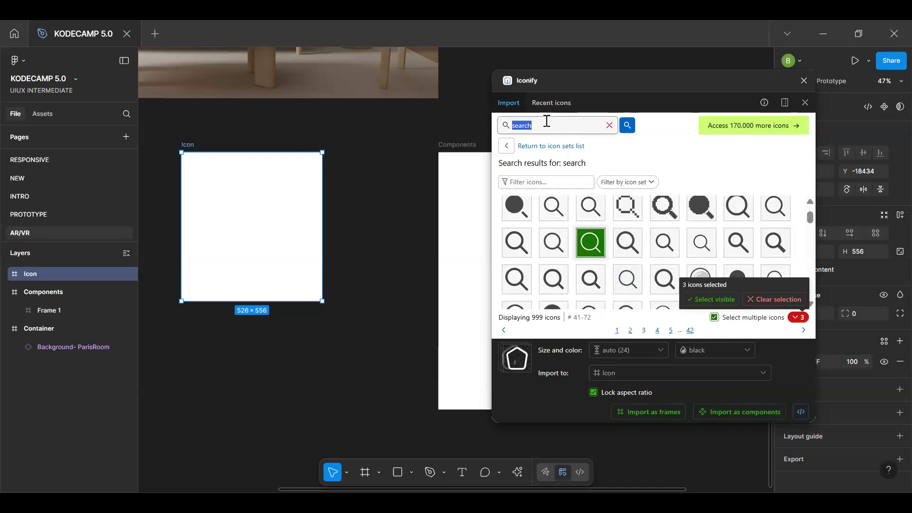
pyautogui.press('BackSpace')
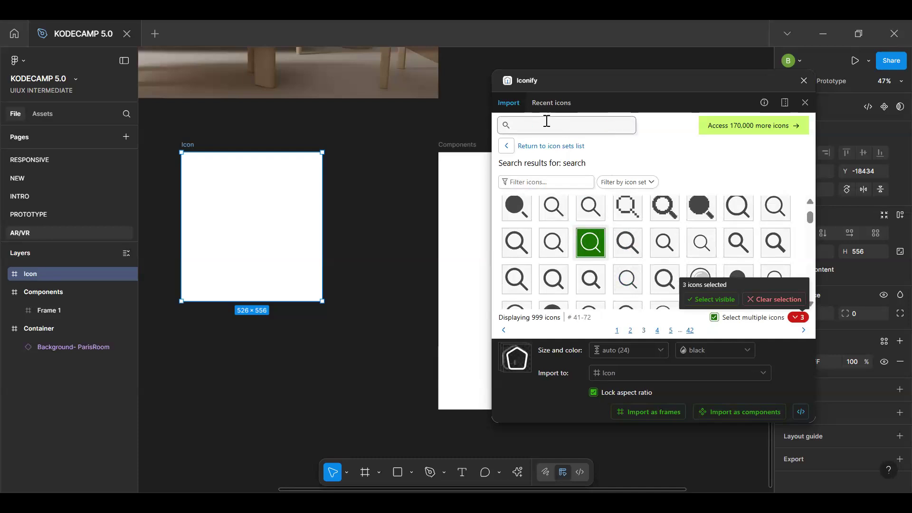
pyautogui.write('download')
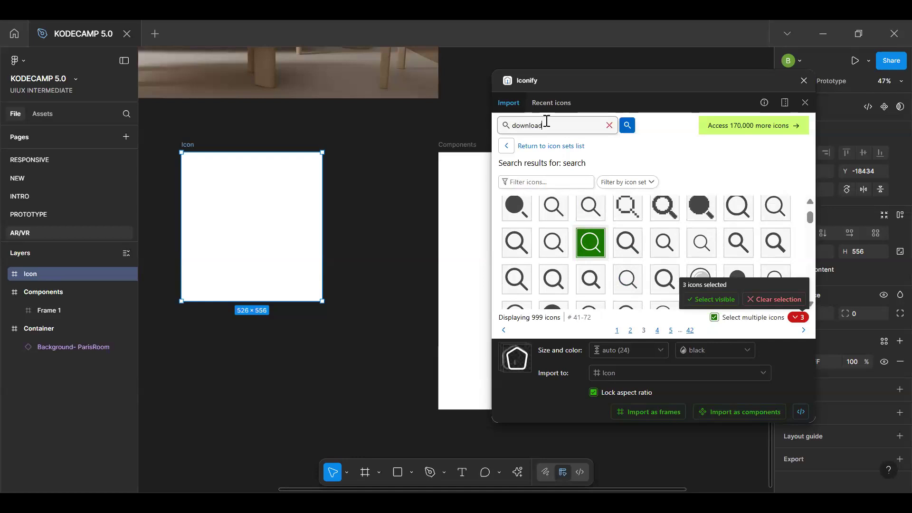
pyautogui.press('Return')
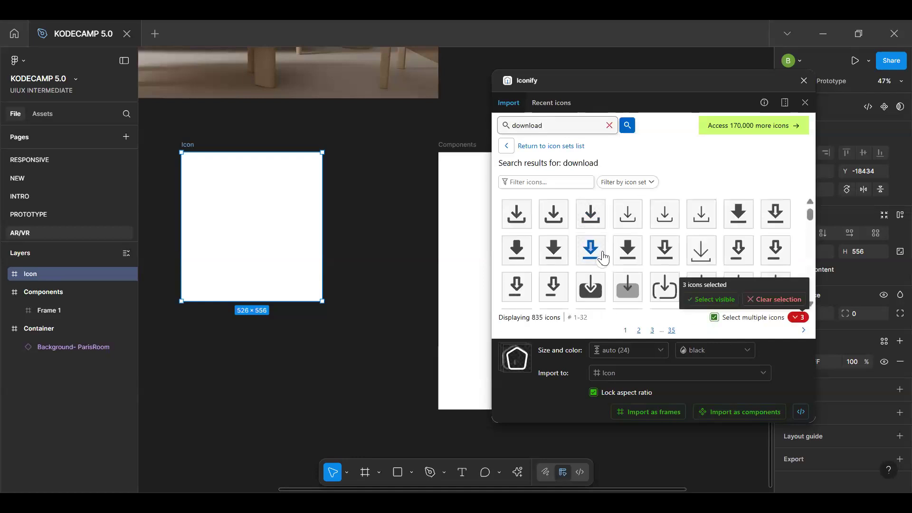
pyautogui.scroll(-3, 617, 258)
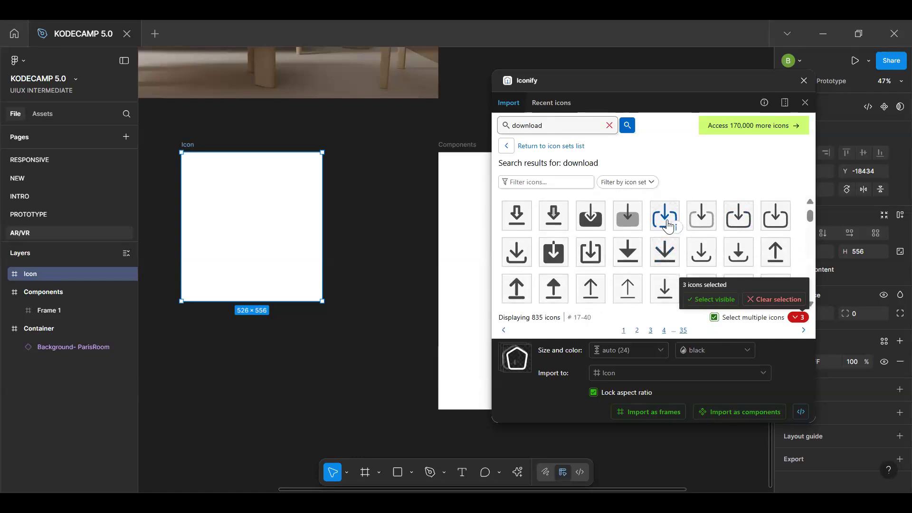
pyautogui.click(776, 220)
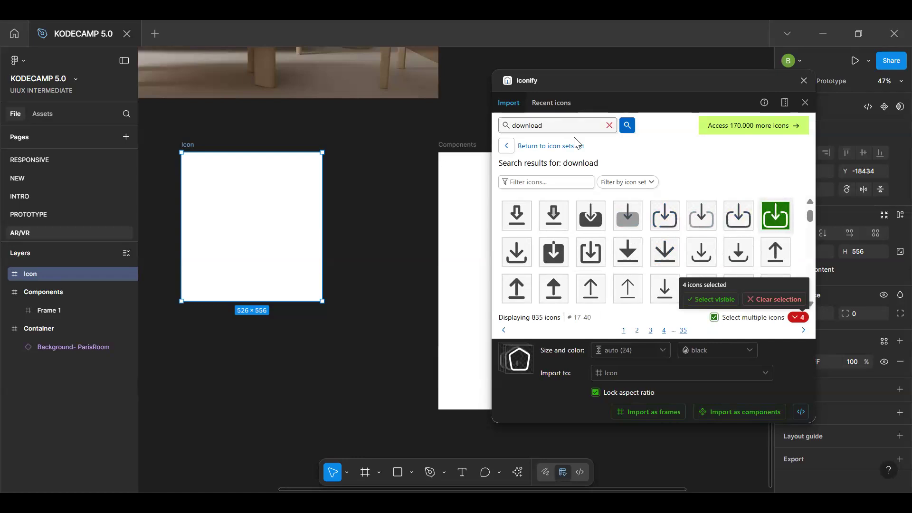
# Search the icon library for profile and add the thin outlined person icon to the selection
pyautogui.click(610, 125)
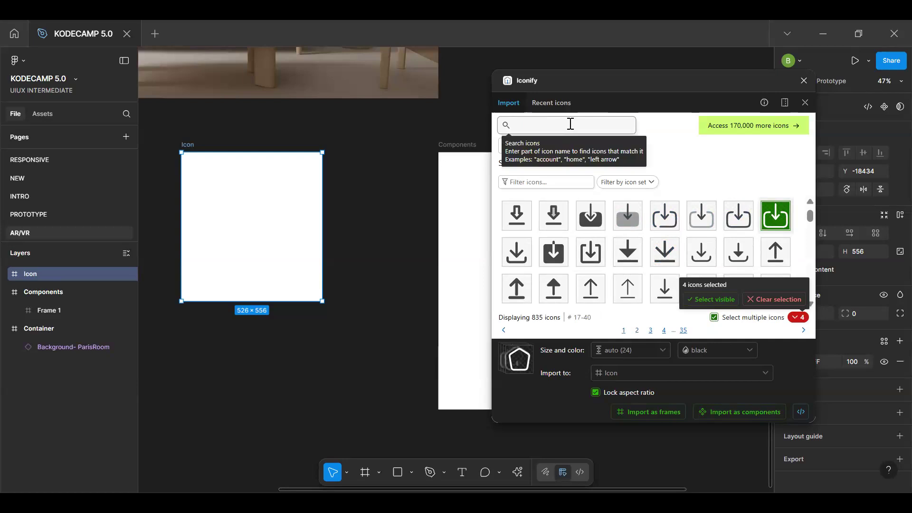
pyautogui.write('profile')
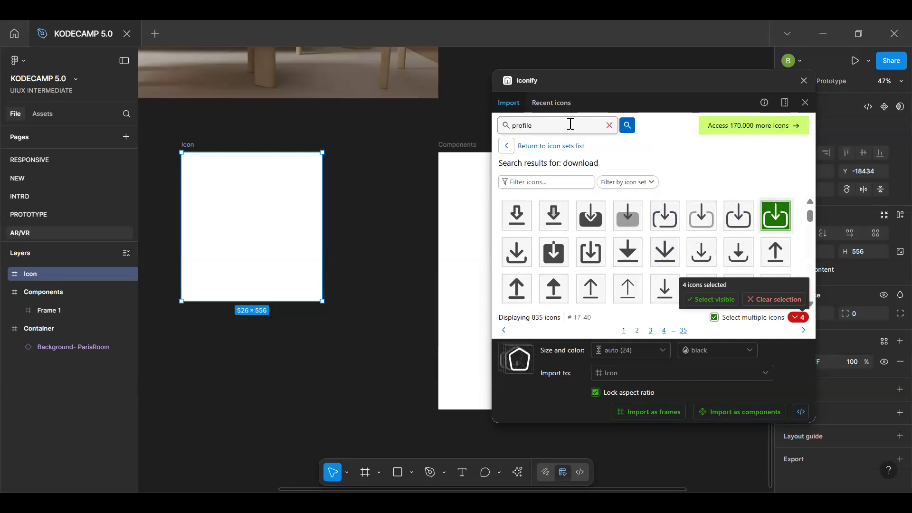
pyautogui.press('Return')
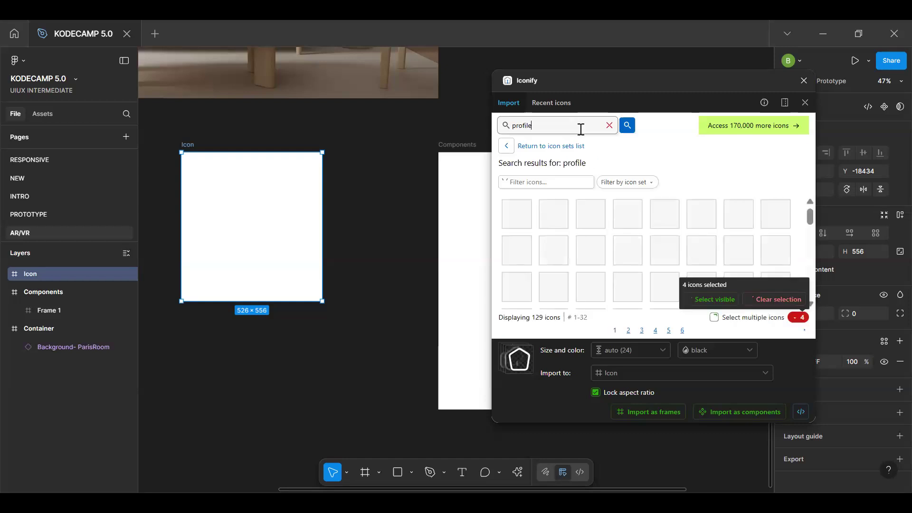
pyautogui.scroll(-2, 618, 266)
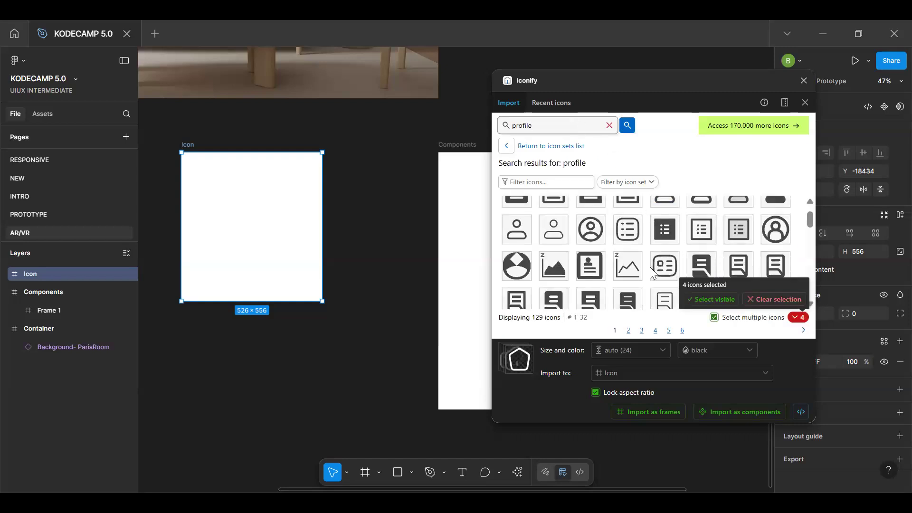
pyautogui.scroll(2, 614, 270)
pyautogui.scroll(1, 614, 269)
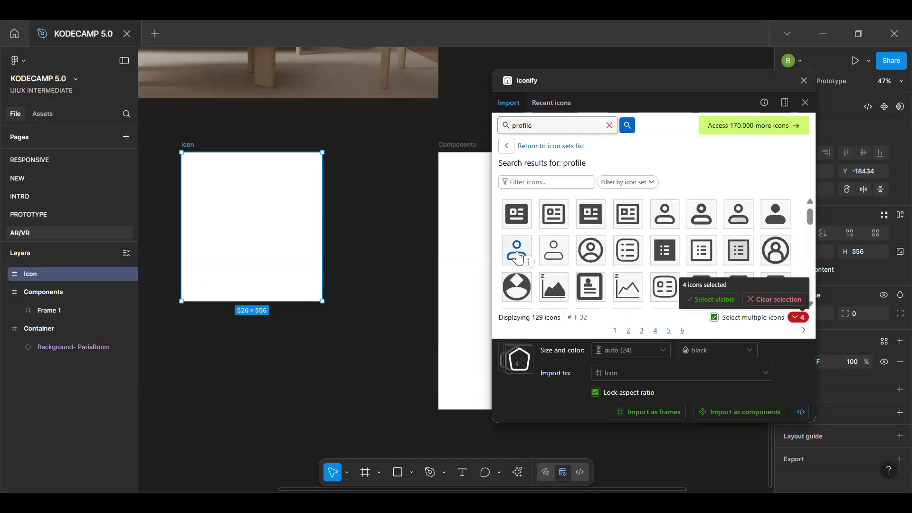
pyautogui.click(555, 255)
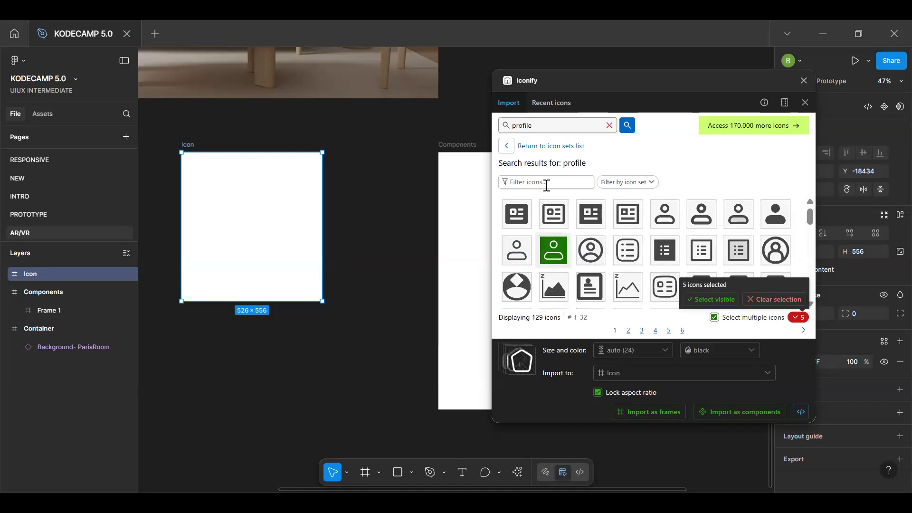
# Search the icon library for setting and add the outlined gear with a wavy edge and central circle to the selection
pyautogui.click(610, 125)
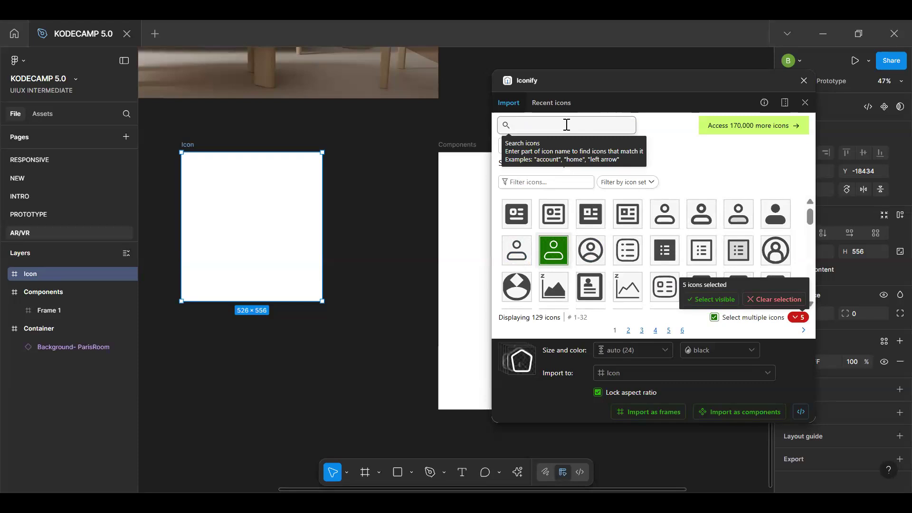
pyautogui.write('se')
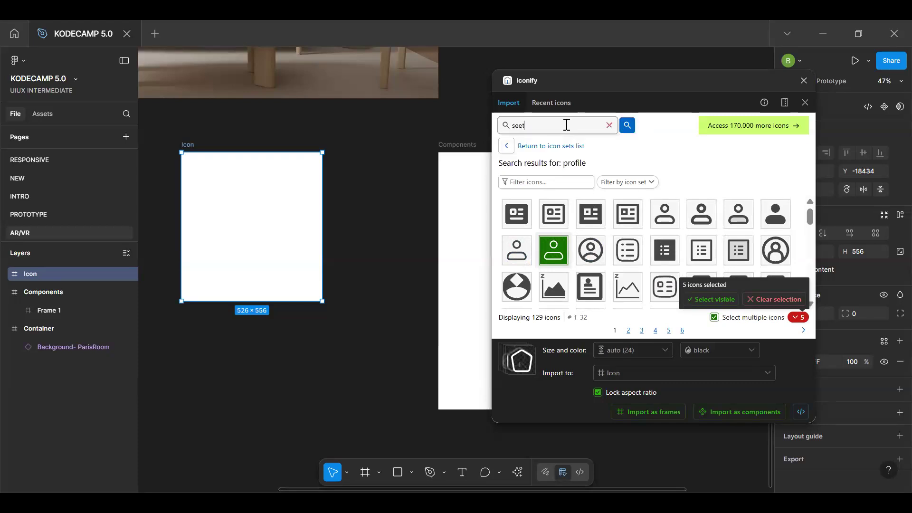
pyautogui.write('tting')
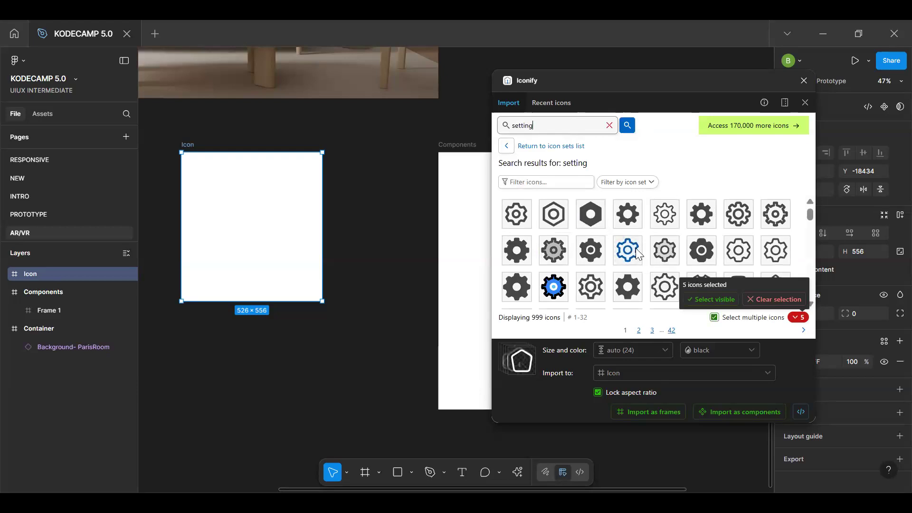
pyautogui.scroll(-5, 637, 252)
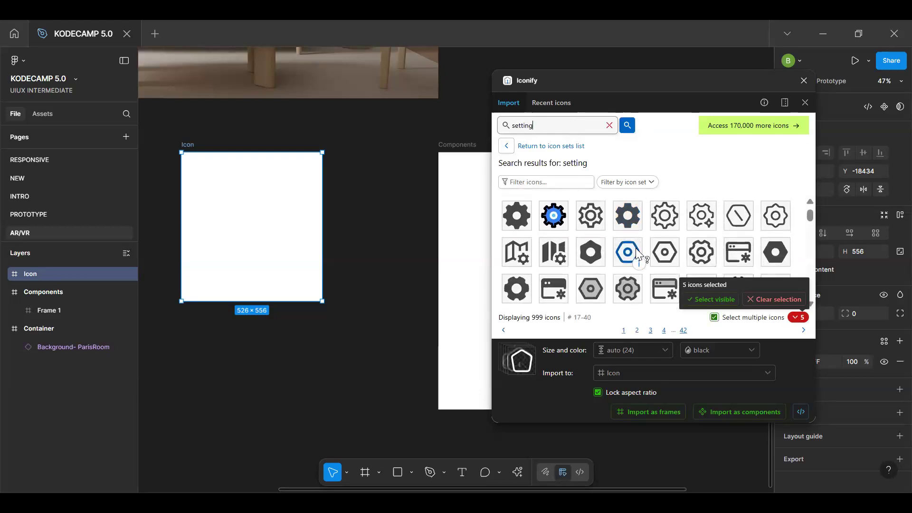
pyautogui.scroll(-6, 636, 255)
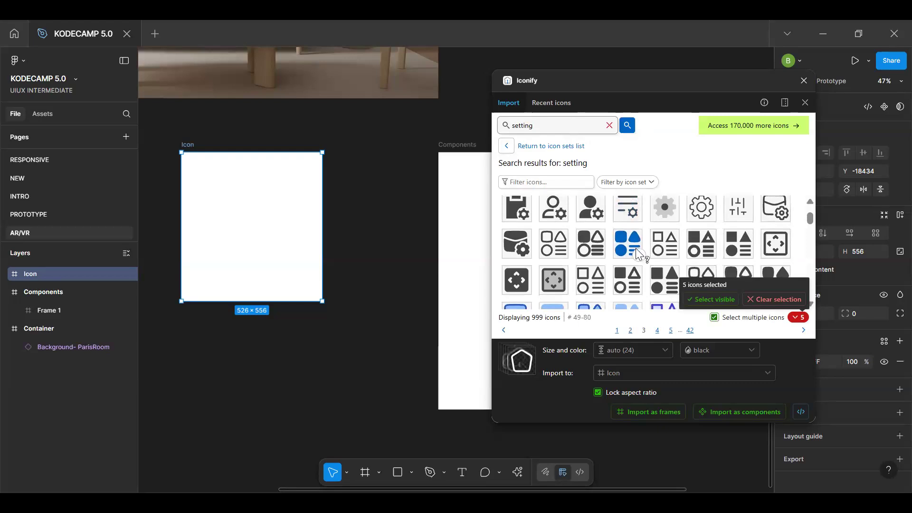
pyautogui.scroll(10, 637, 255)
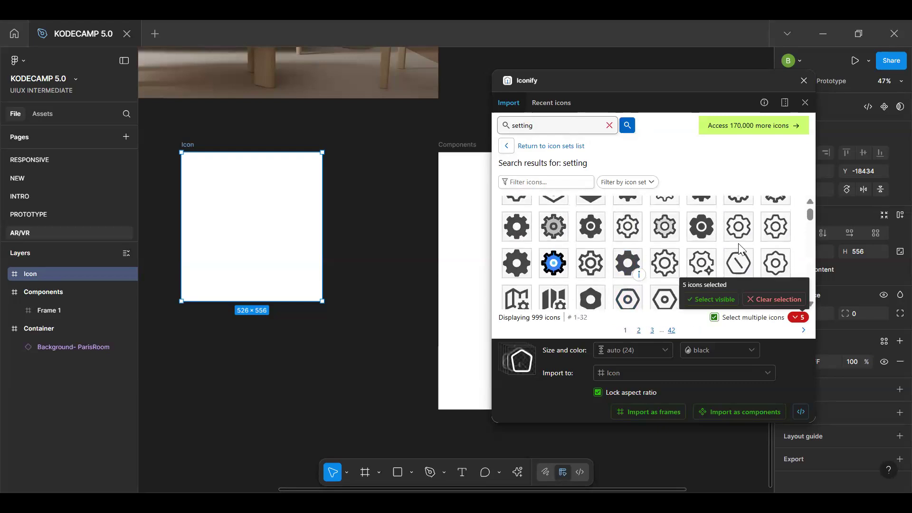
pyautogui.click(775, 264)
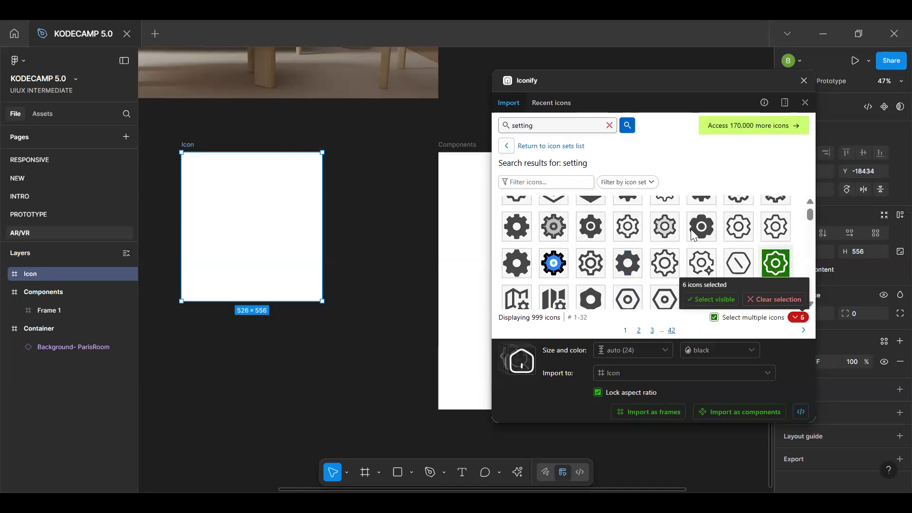
# Search the icon library for notification and add the thin outlined bell with a flat base line to the selection
pyautogui.doubleClick(550, 124)
pyautogui.press('BackSpace')
pyautogui.write('notific')
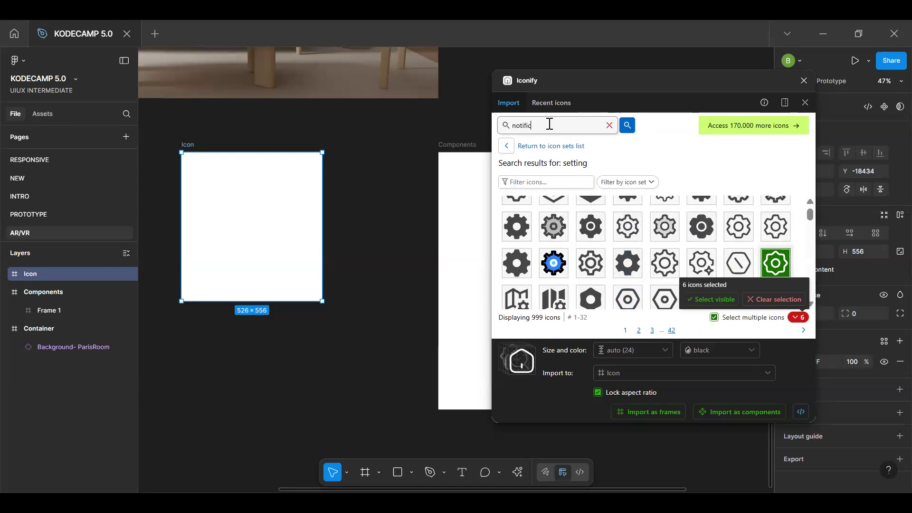
pyautogui.write('ation')
pyautogui.press('Return')
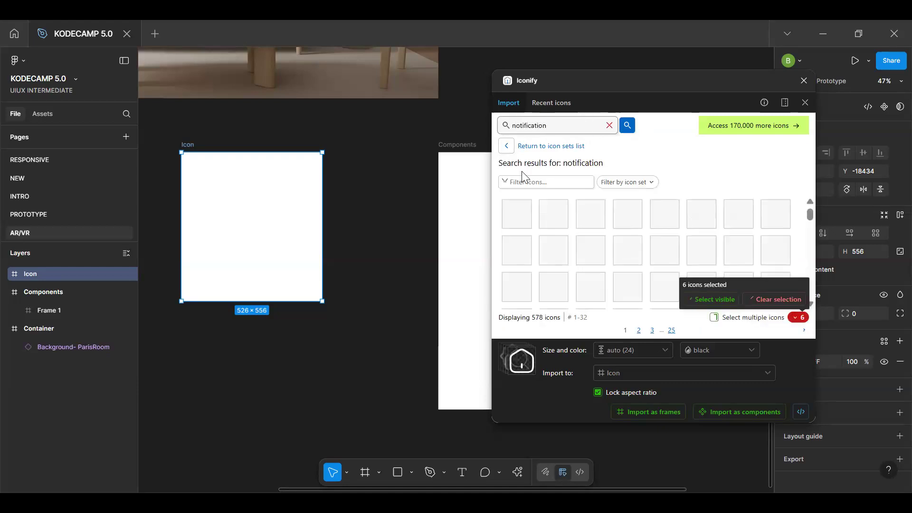
pyautogui.scroll(-2, 665, 247)
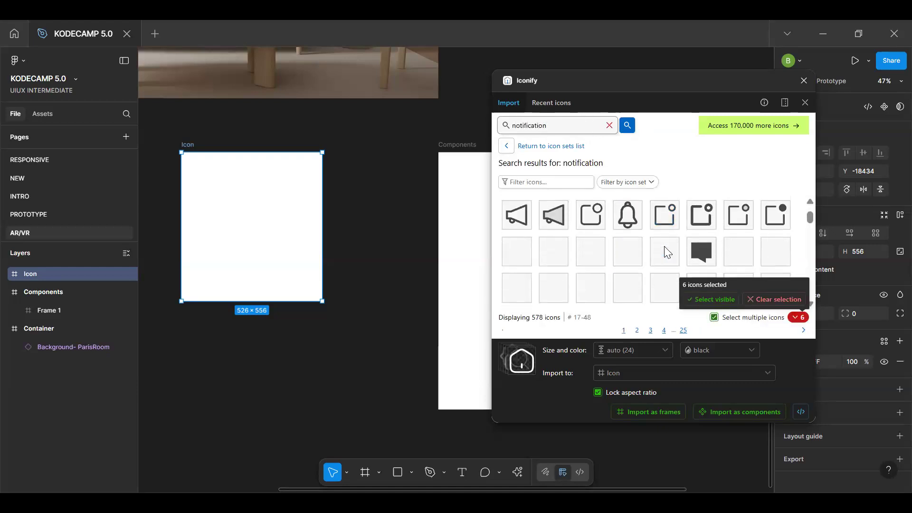
pyautogui.scroll(-5, 664, 247)
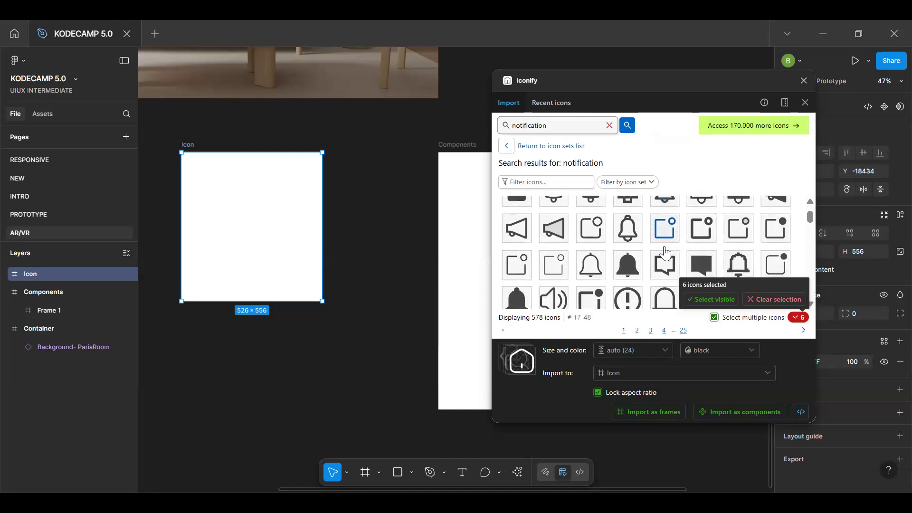
pyautogui.scroll(-3, 664, 251)
pyautogui.scroll(5, 666, 253)
pyautogui.scroll(3, 667, 253)
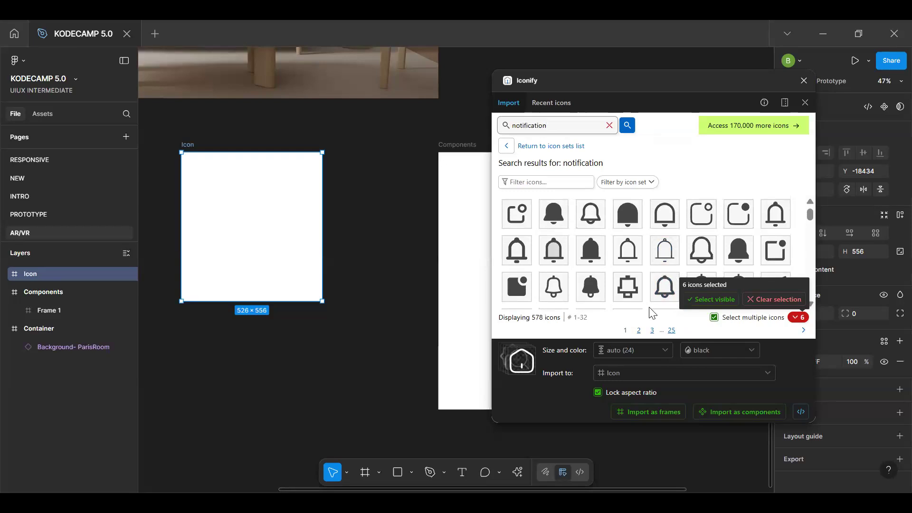
pyautogui.click(626, 255)
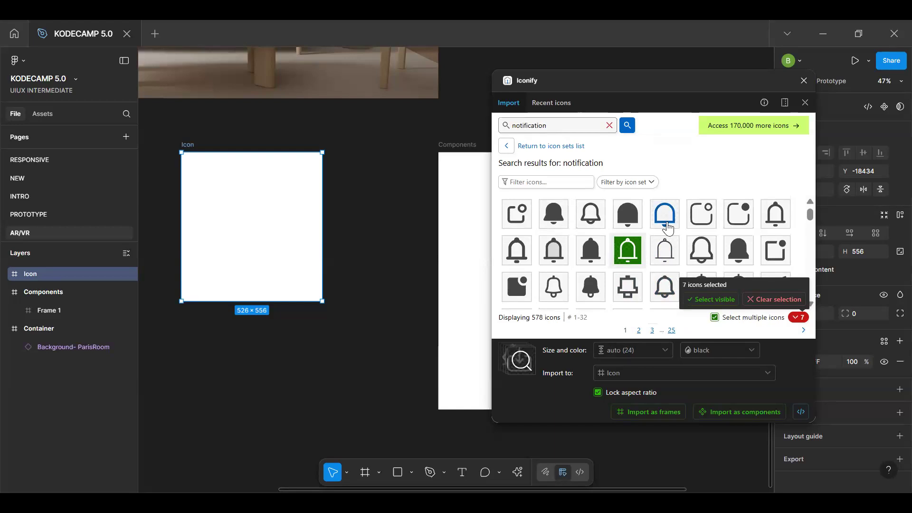
# Search the icon library for arrow and add the thin right-pointing chevron to the icon selection
pyautogui.click(609, 126)
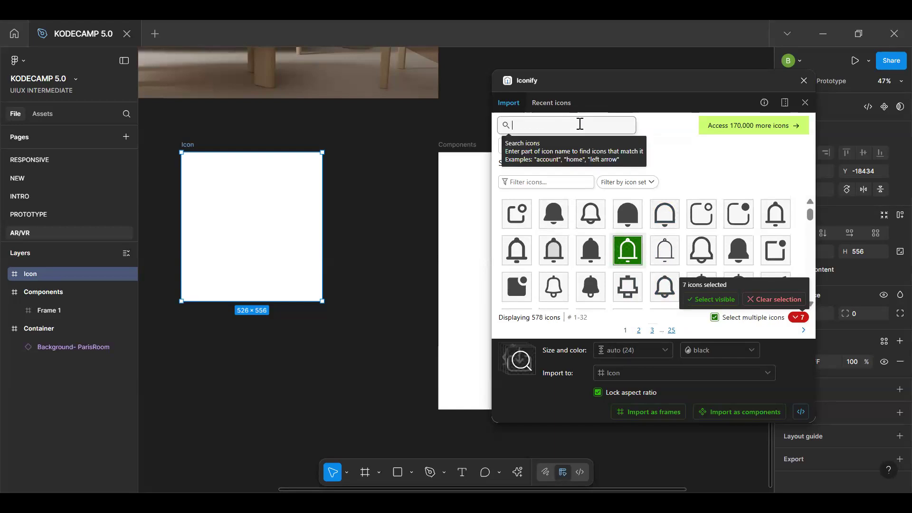
pyautogui.write('arrow')
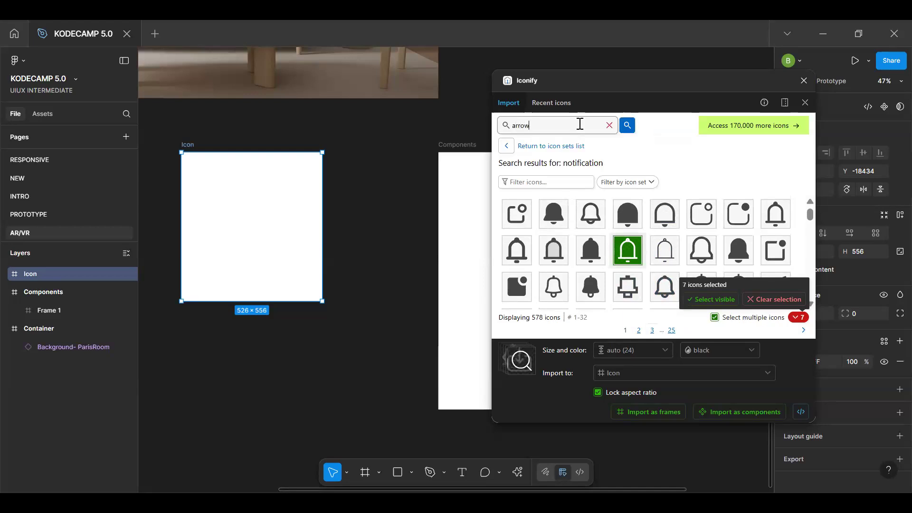
pyautogui.press('Return')
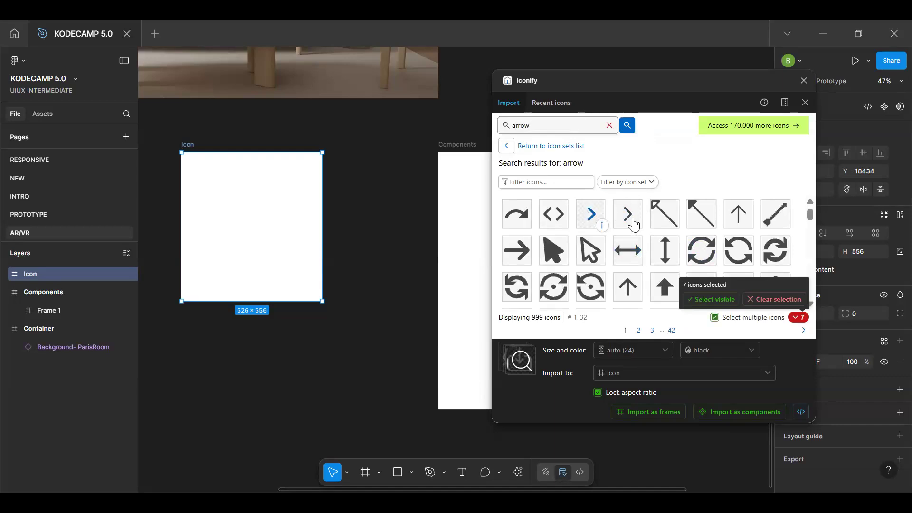
pyautogui.scroll(-3, 633, 223)
pyautogui.scroll(-5, 632, 217)
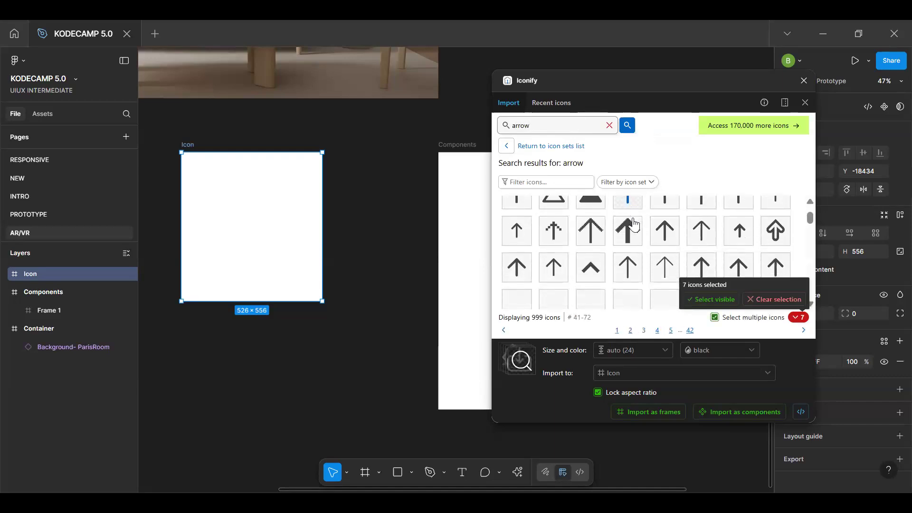
pyautogui.scroll(-5, 632, 218)
pyautogui.scroll(15, 633, 225)
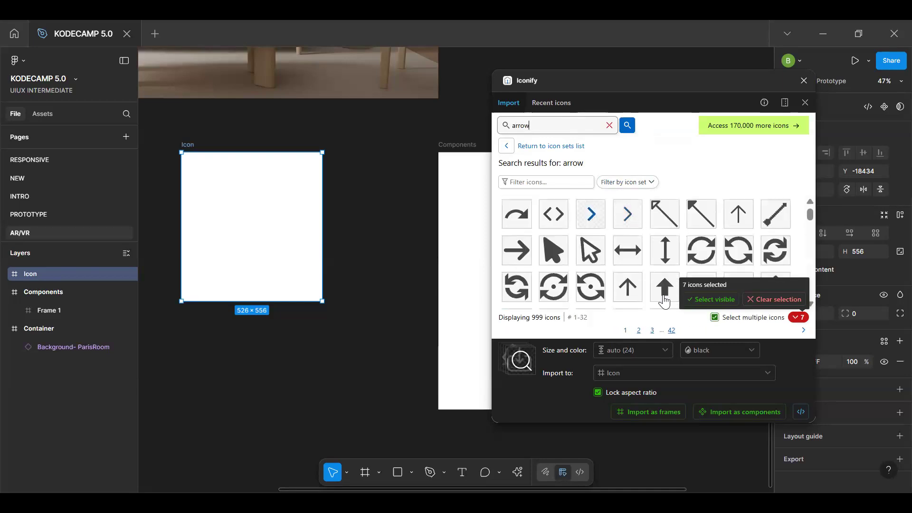
pyautogui.click(627, 214)
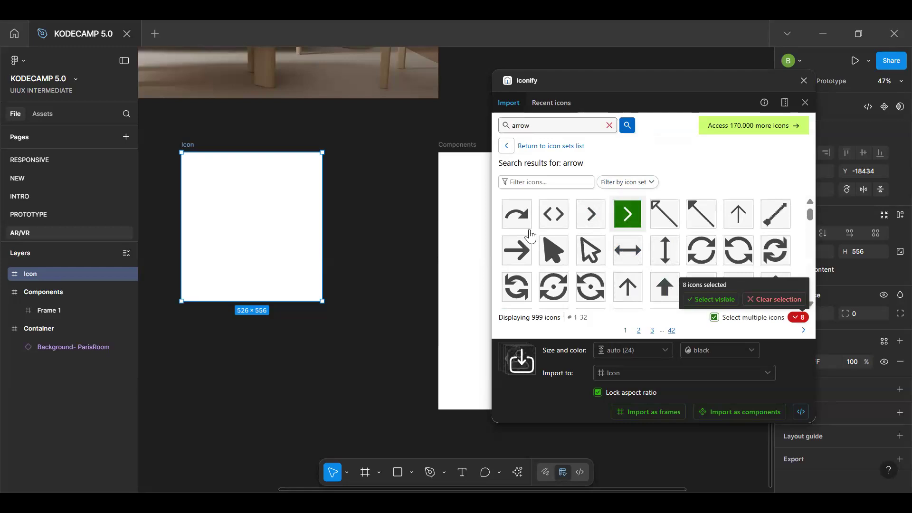
# Search the icon library for media
pyautogui.click(609, 125)
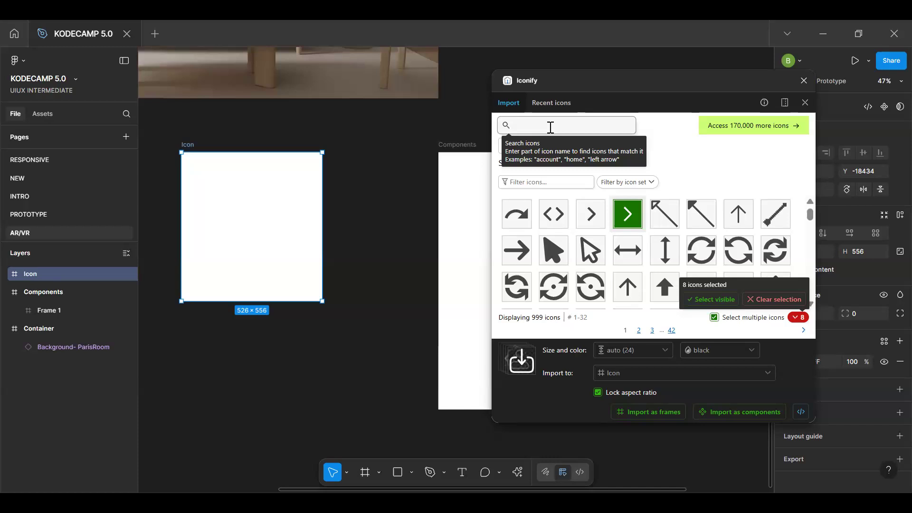
pyautogui.write('me')
pyautogui.press('Return')
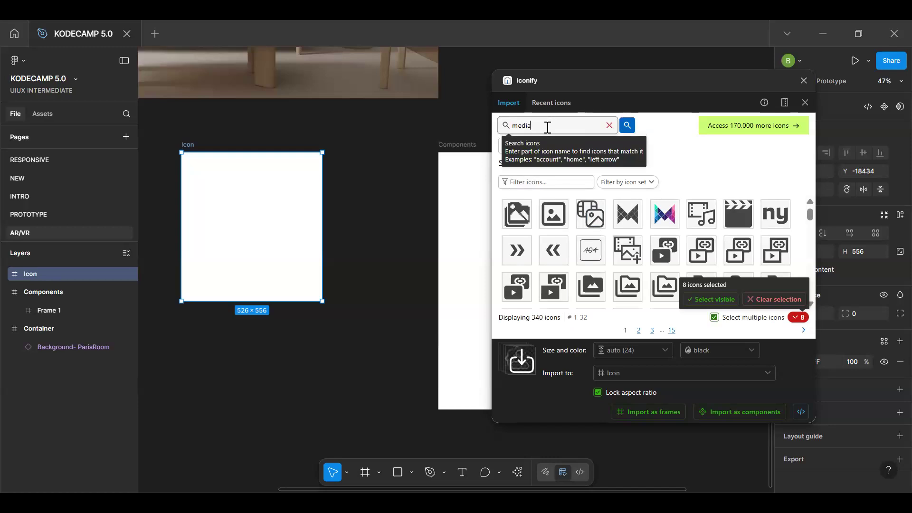
# Search the icon library for play and add the outlined play triangle with rounded corners to the selection
pyautogui.doubleClick(547, 127)
pyautogui.press('BackSpace')
pyautogui.write('play')
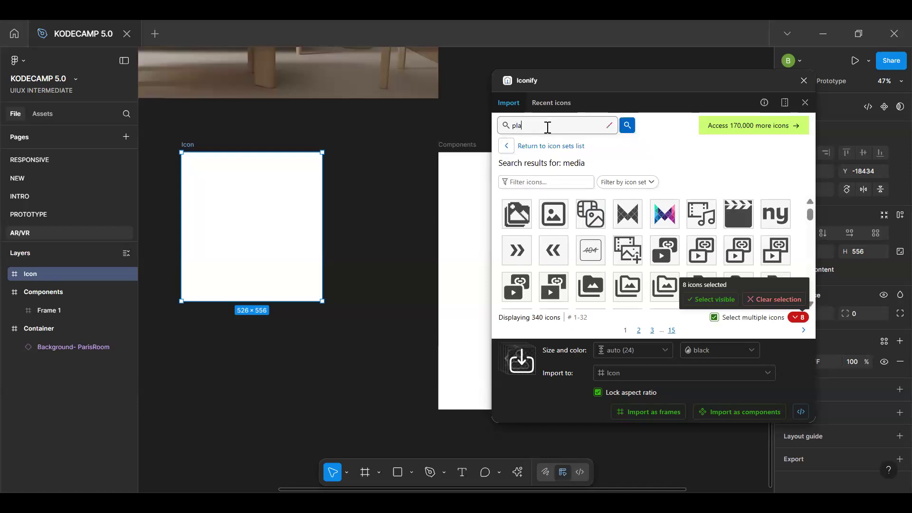
pyautogui.press('Return')
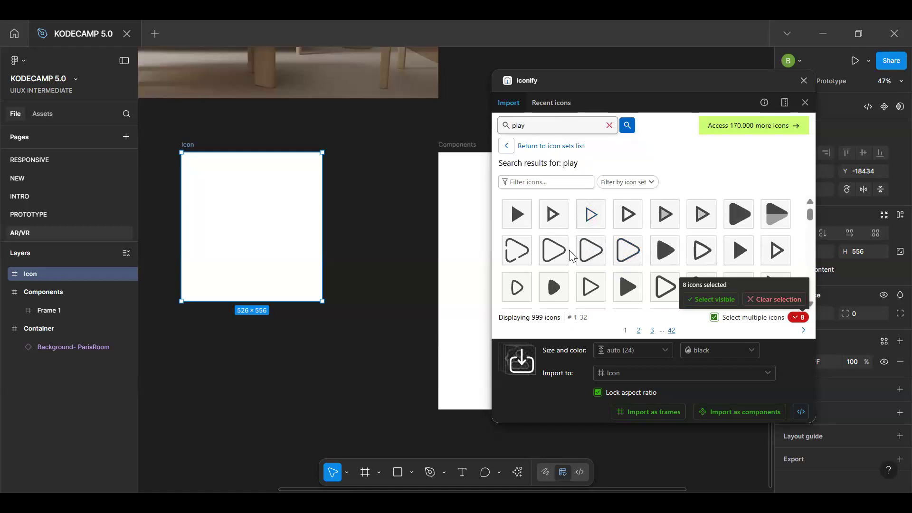
pyautogui.scroll(-3, 658, 246)
pyautogui.scroll(2, 658, 246)
pyautogui.scroll(-3, 658, 246)
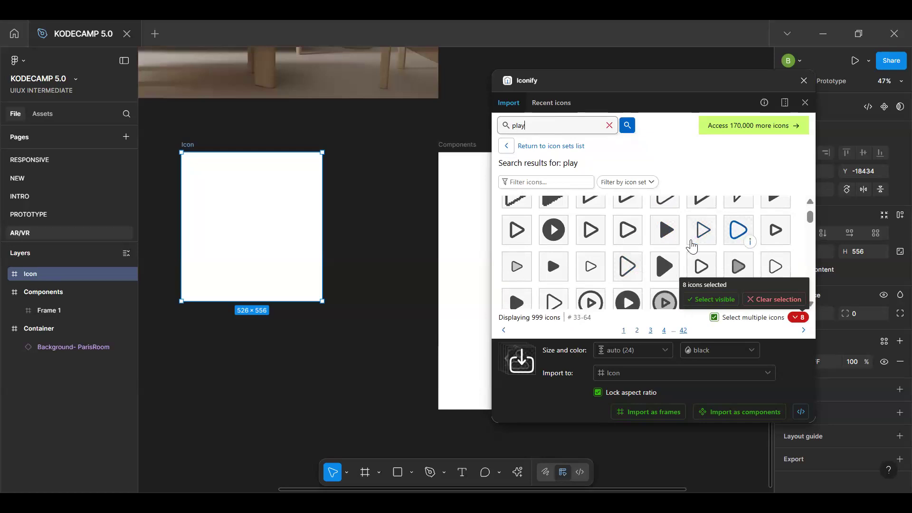
pyautogui.click(738, 237)
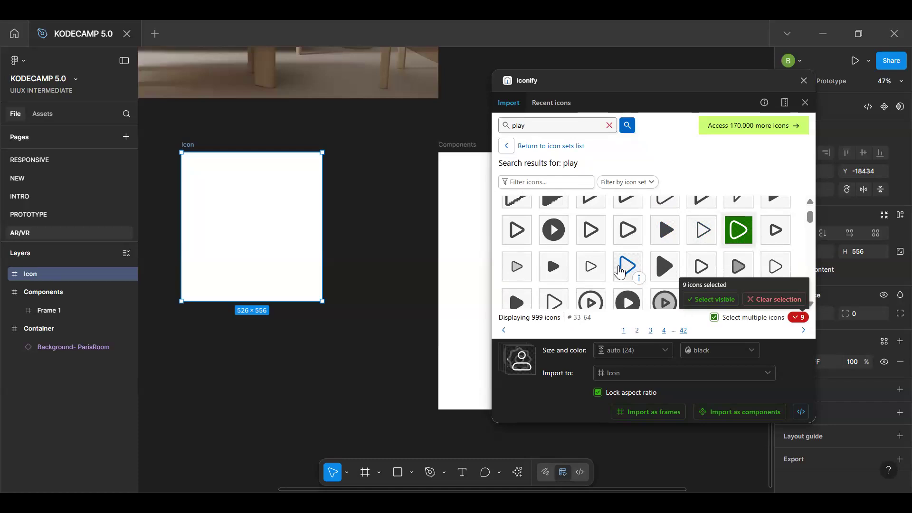
# Search the icon library for cancel and add the large thin X without a surrounding circle to the selection
pyautogui.click(573, 127)
pyautogui.write('cancel')
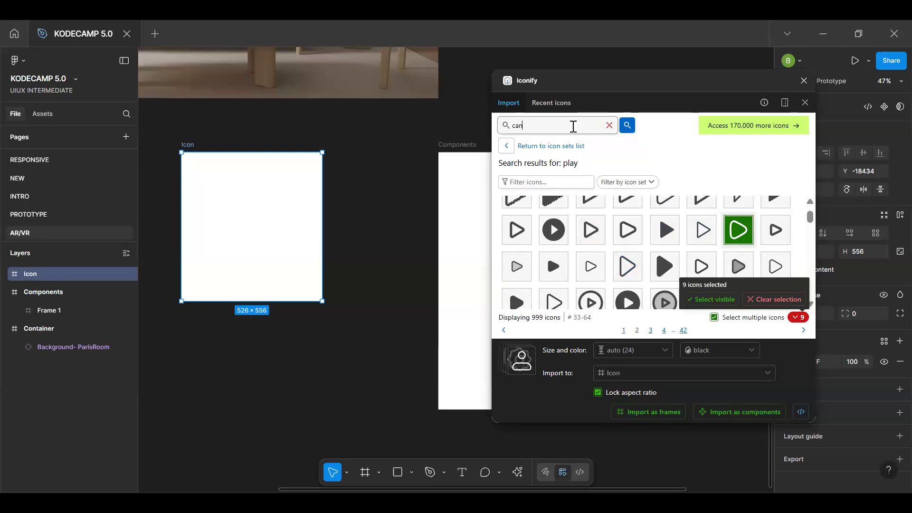
pyautogui.press('Return')
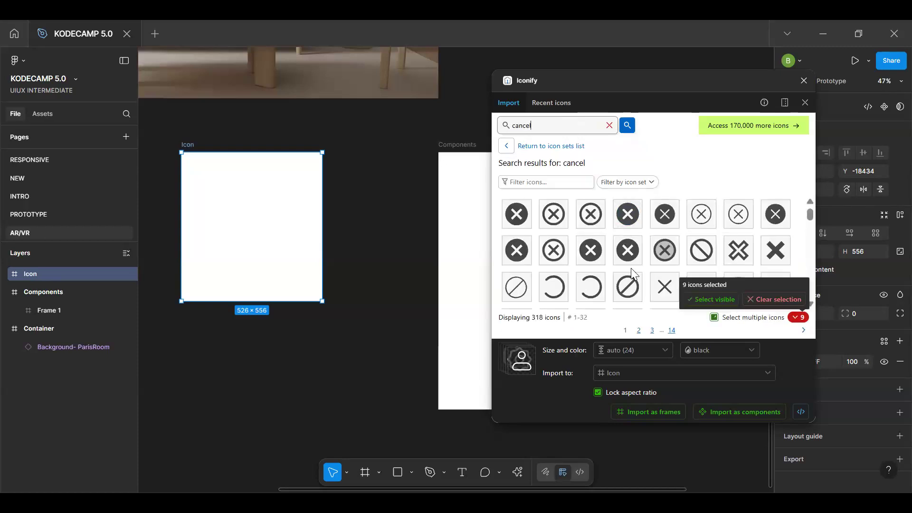
pyautogui.scroll(-2, 662, 269)
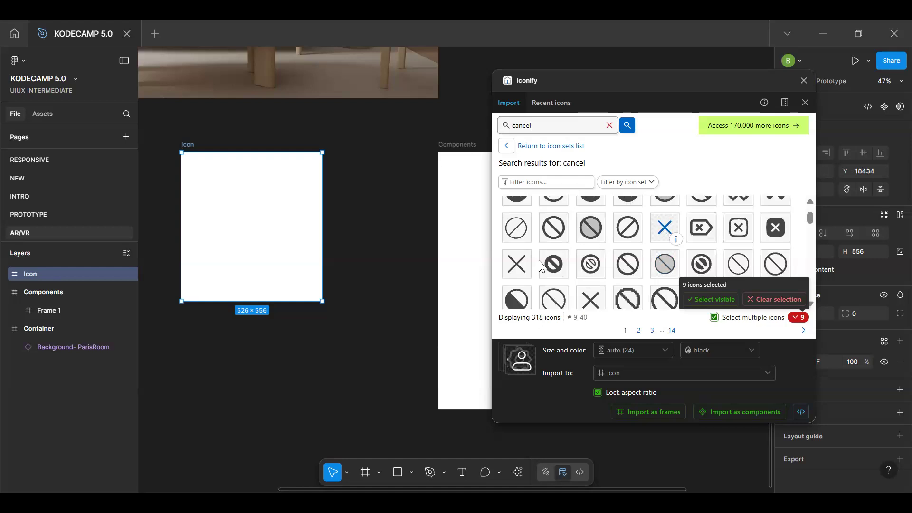
pyautogui.click(520, 269)
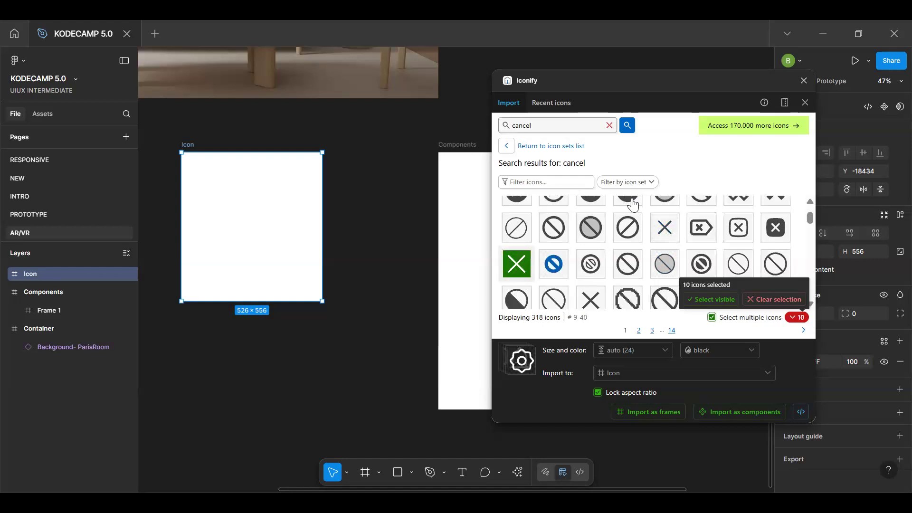
# Search the icon library for lock and add the thin outlined square-cornered padlock with a keyhole to the selection
pyautogui.click(610, 125)
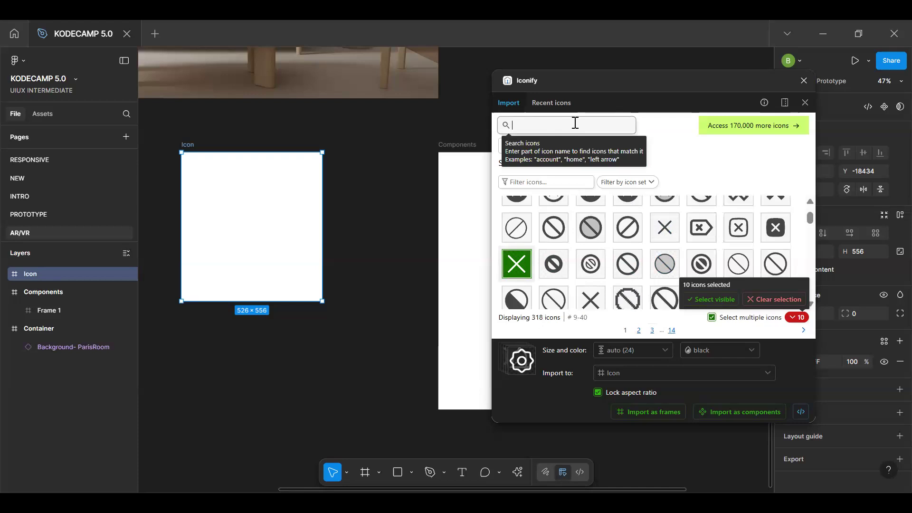
pyautogui.write('lock')
pyautogui.press('Return')
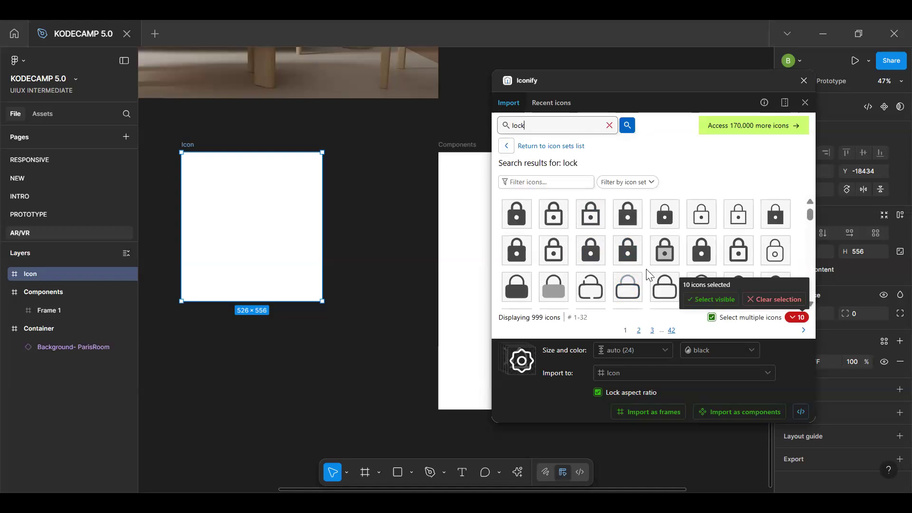
pyautogui.scroll(-3, 647, 274)
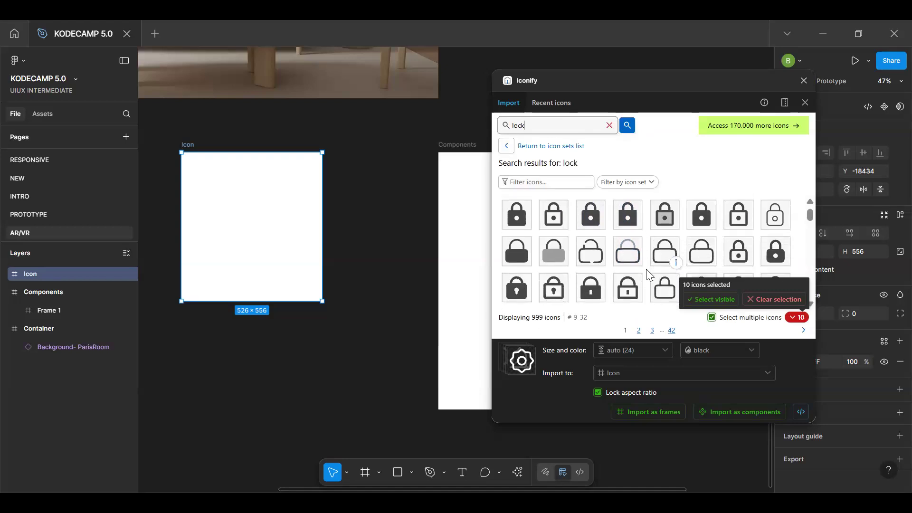
pyautogui.scroll(-3, 647, 273)
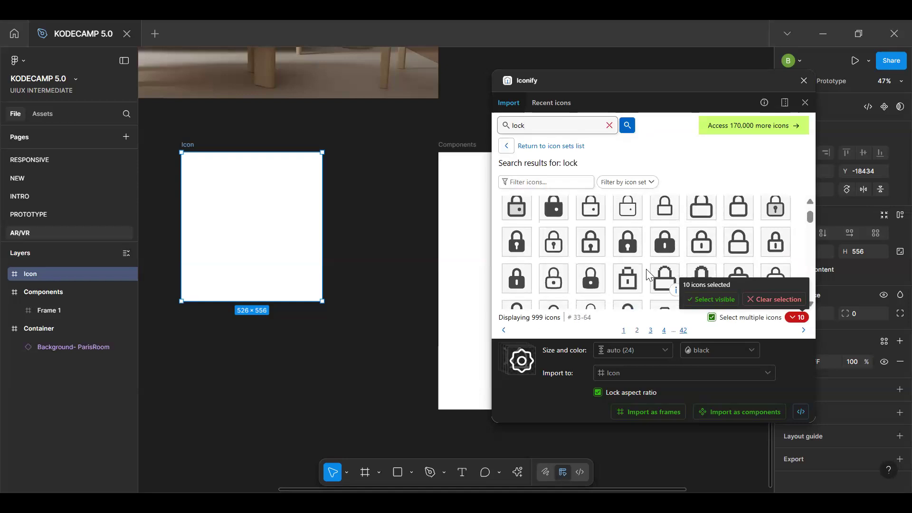
pyautogui.scroll(-3, 647, 275)
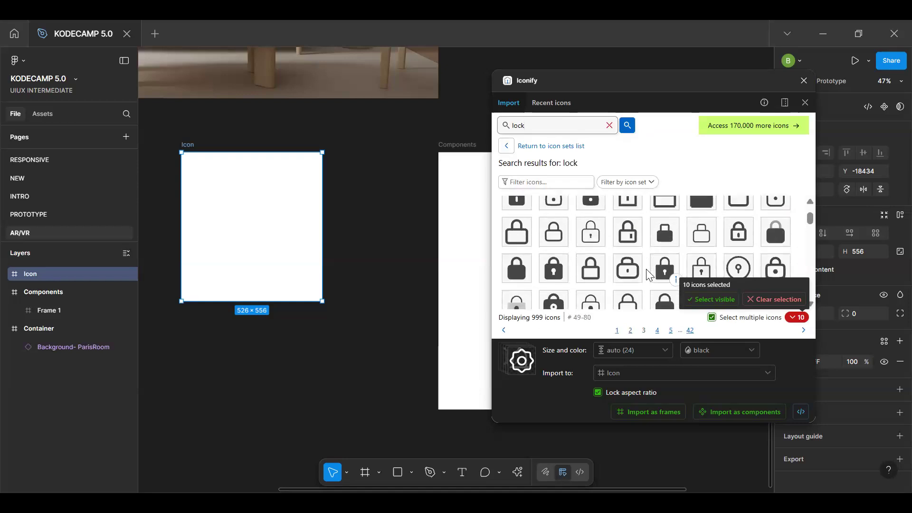
pyautogui.scroll(-2, 649, 274)
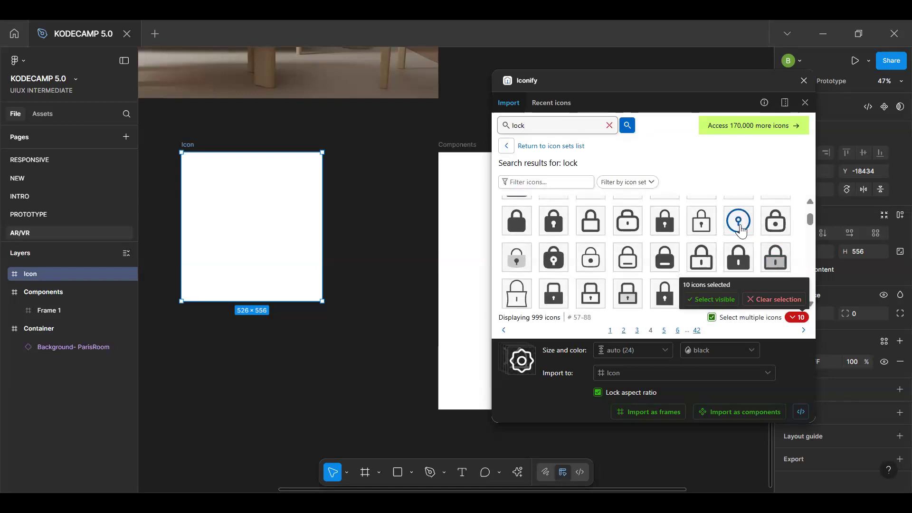
pyautogui.scroll(10, 739, 227)
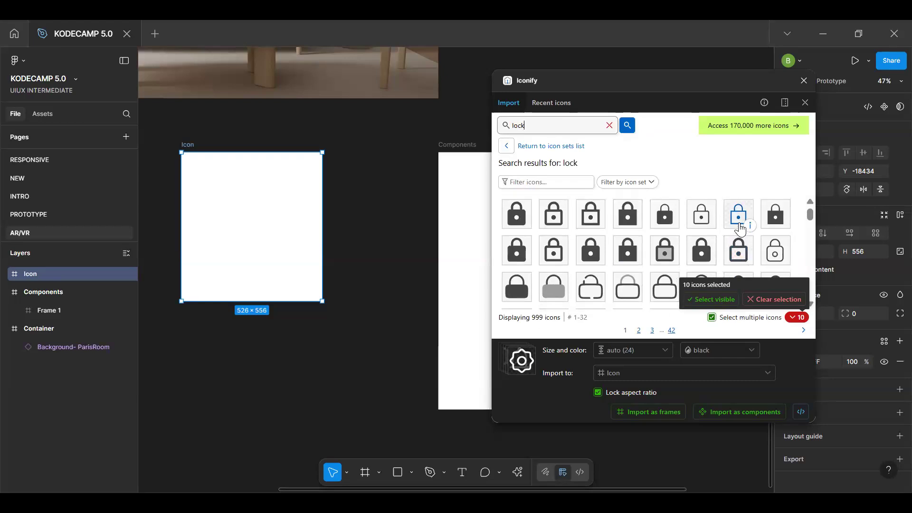
pyautogui.scroll(-3, 740, 228)
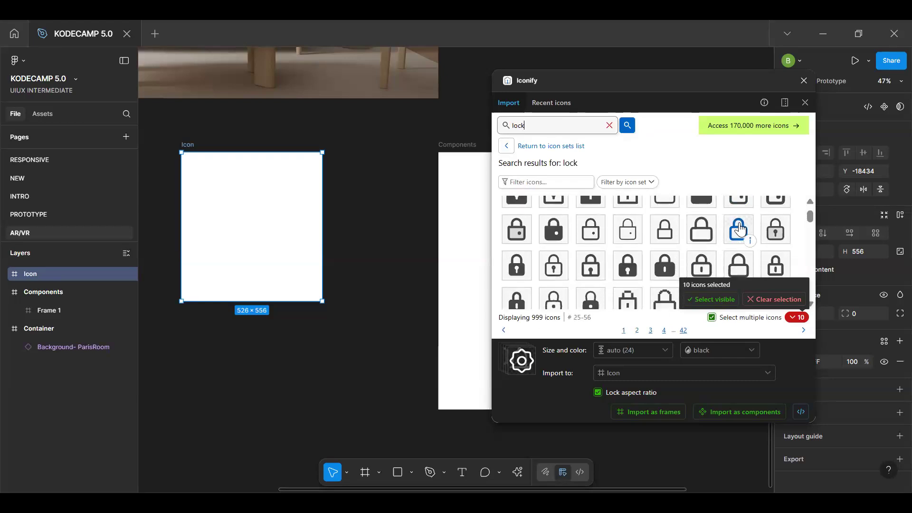
pyautogui.scroll(-4, 740, 228)
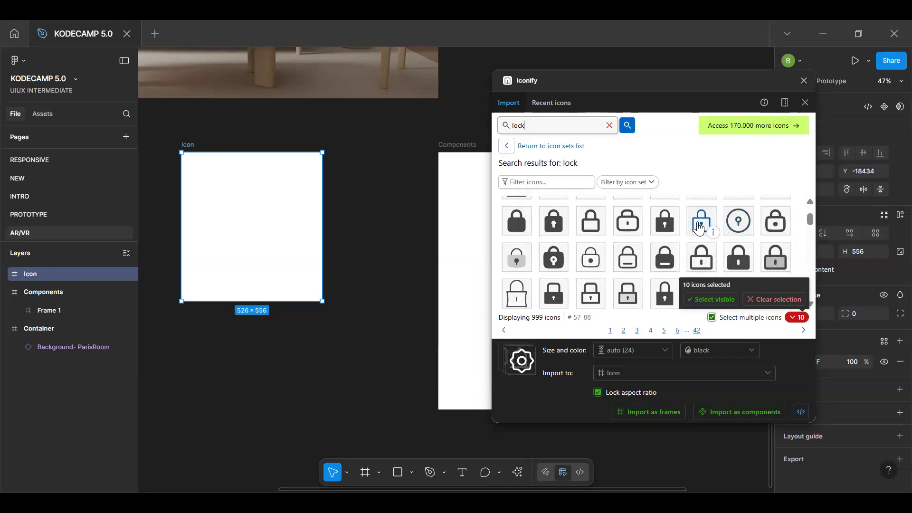
pyautogui.click(701, 222)
# Search the icon library for refresh and add the thin, nearly closed single circular arrow to the selection
pyautogui.click(609, 125)
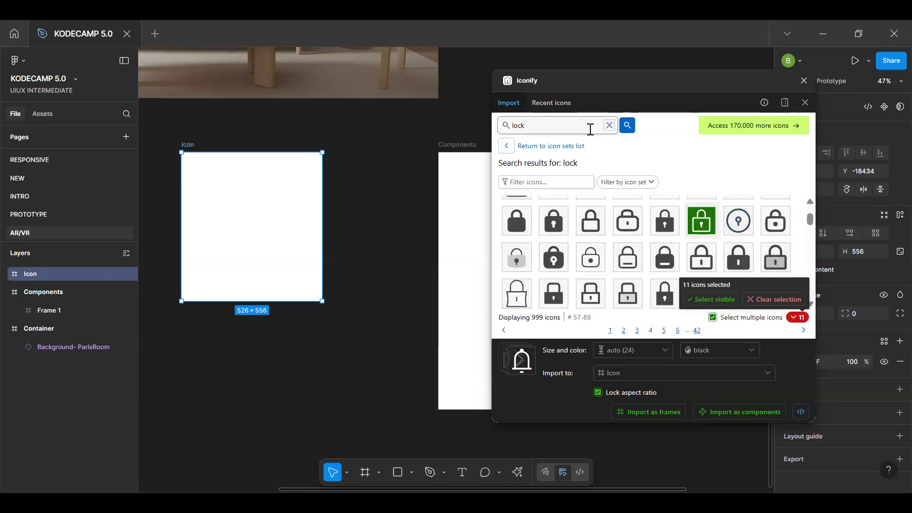
pyautogui.write('refresh')
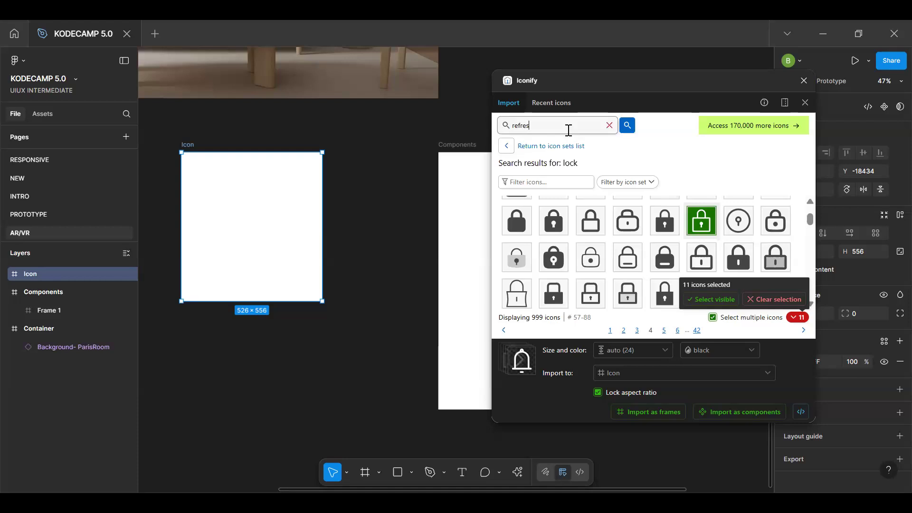
pyautogui.press('Return')
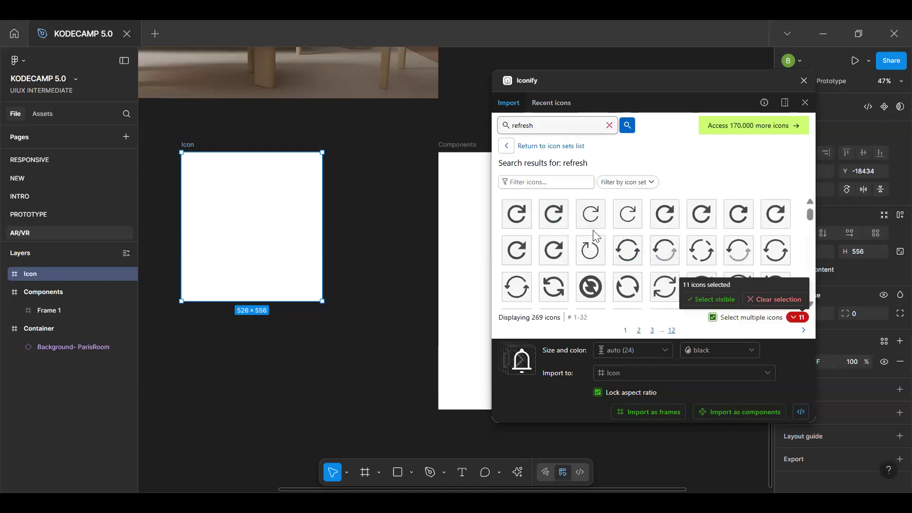
pyautogui.click(588, 255)
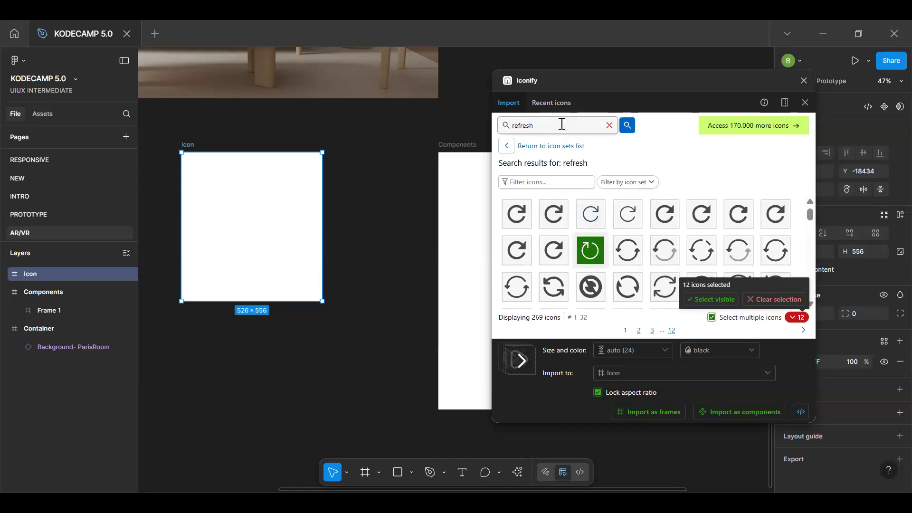
# Search the icon library for lock and look through the padlock results for alternatives
pyautogui.click(609, 125)
pyautogui.write('lock')
pyautogui.scroll(-3, 590, 259)
pyautogui.scroll(-7, 590, 259)
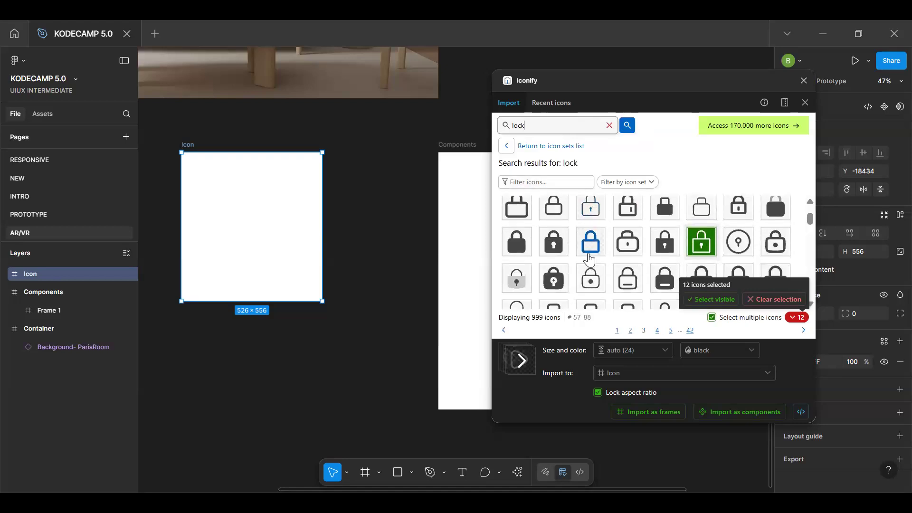
pyautogui.scroll(-3, 589, 259)
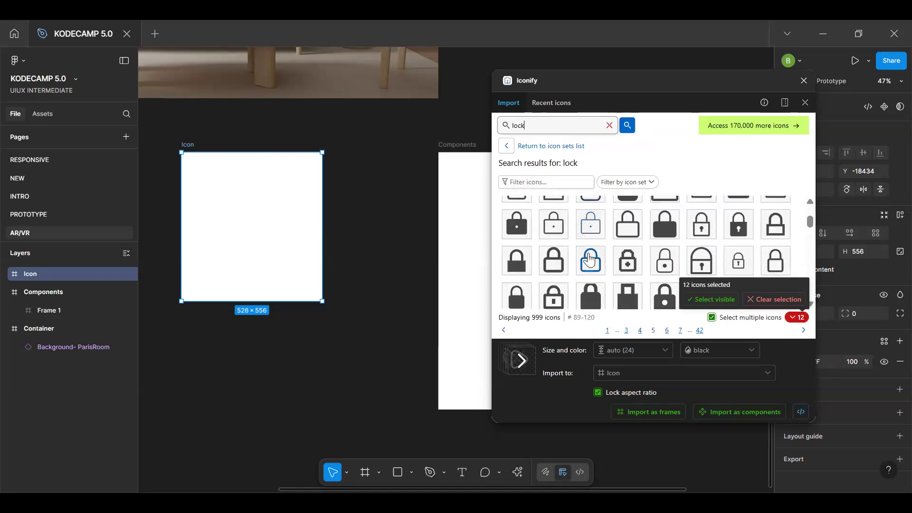
pyautogui.scroll(9, 589, 259)
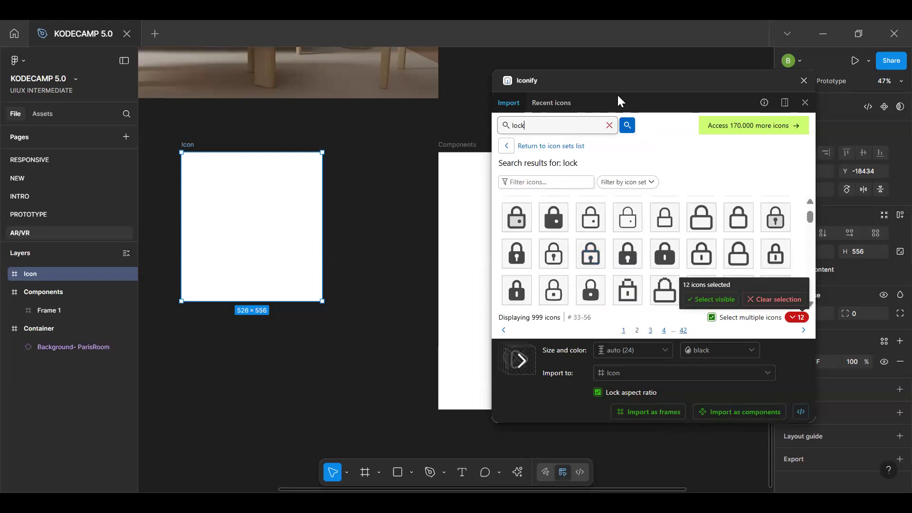
pyautogui.moveTo(618, 95); pyautogui.dragTo(617, 95)
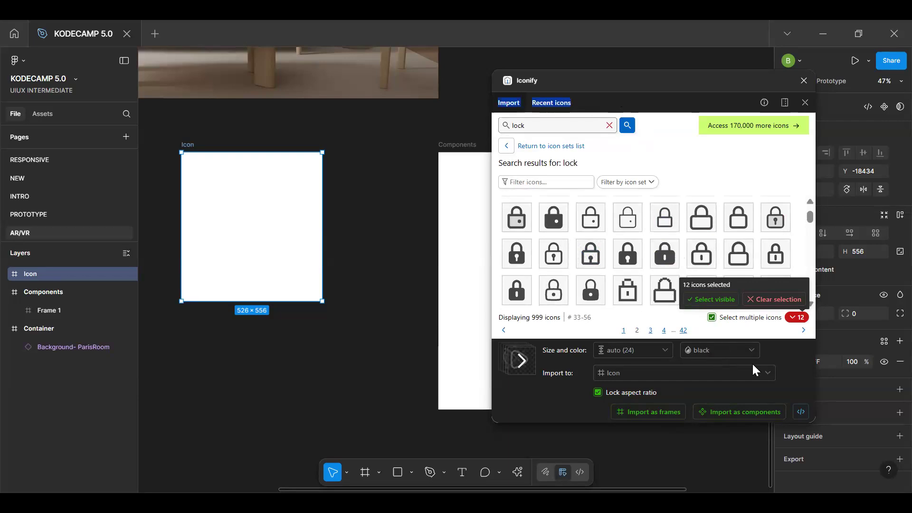
# Import the 12 selected icons as components into the Icon frame and inspect the imported row
pyautogui.click(750, 418)
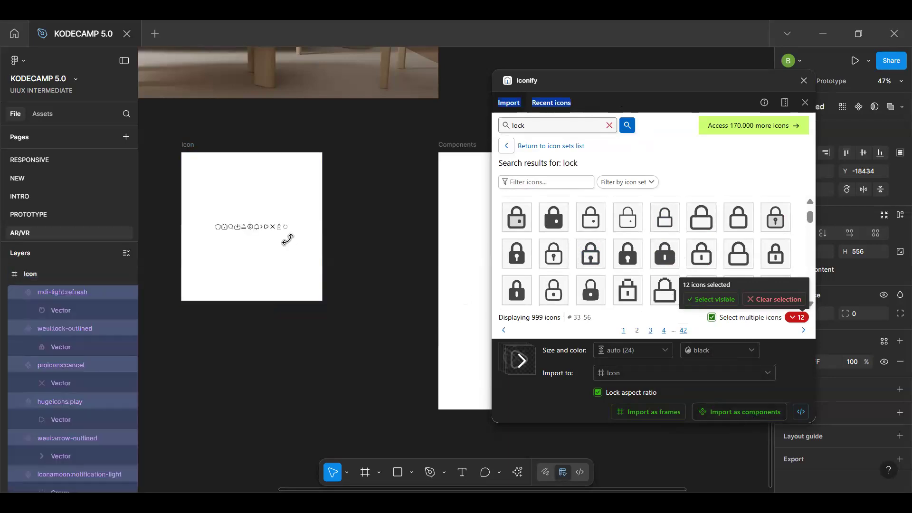
pyautogui.click(252, 196)
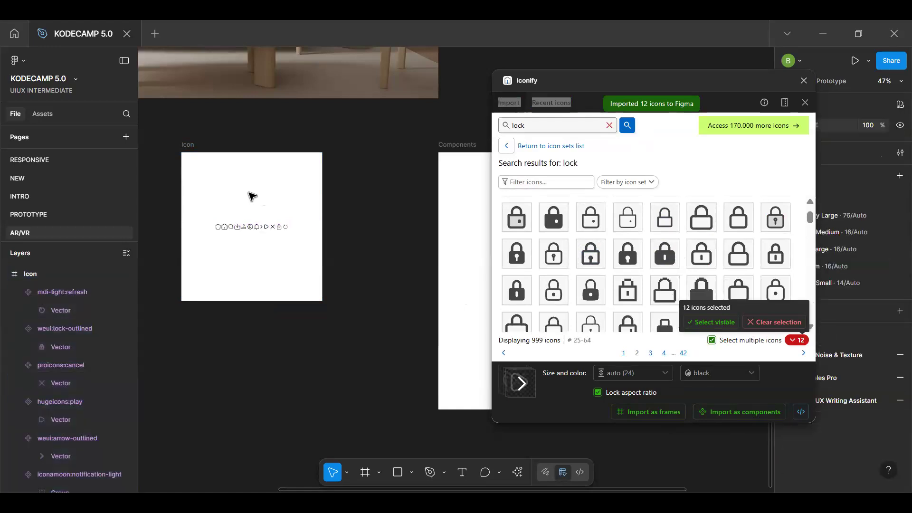
pyautogui.scroll(3, 252, 196)
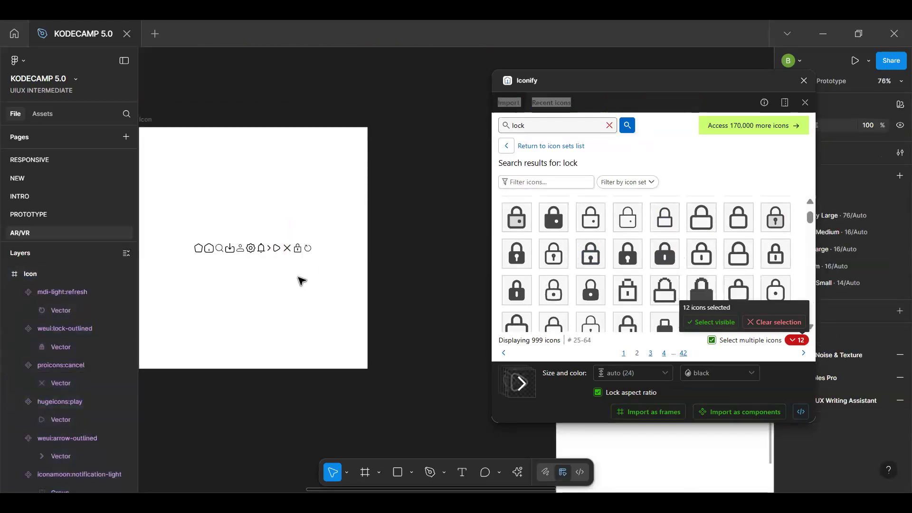
pyautogui.scroll(3, 302, 281)
pyautogui.click(297, 230)
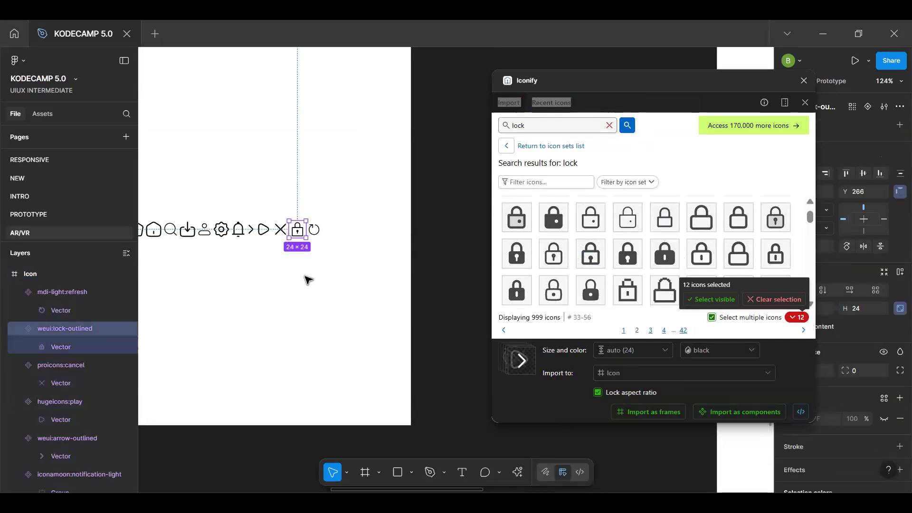
pyautogui.click(304, 268)
pyautogui.scroll(-3, 302, 260)
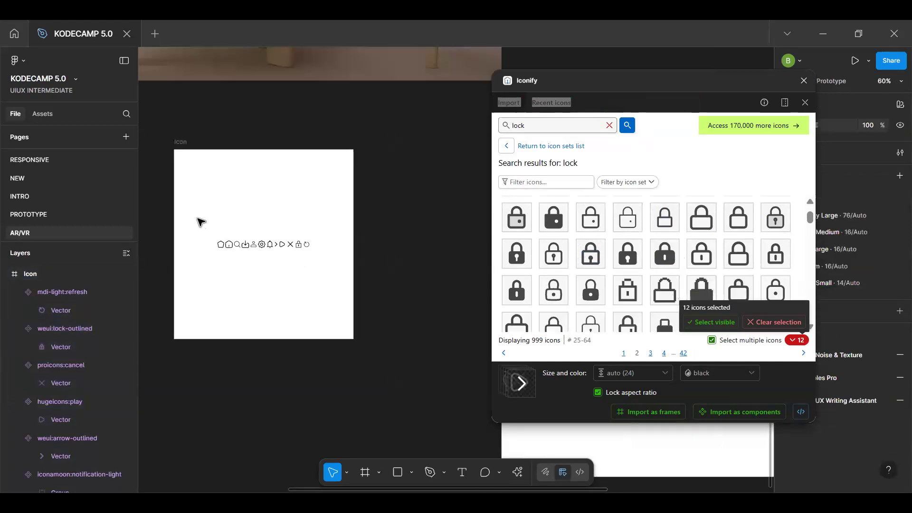
# Combine all imported icons as variants and move the set up to about X 82, Y 105 in the Icon frame, closing the icon library
pyautogui.moveTo(190, 221); pyautogui.dragTo(337, 279)
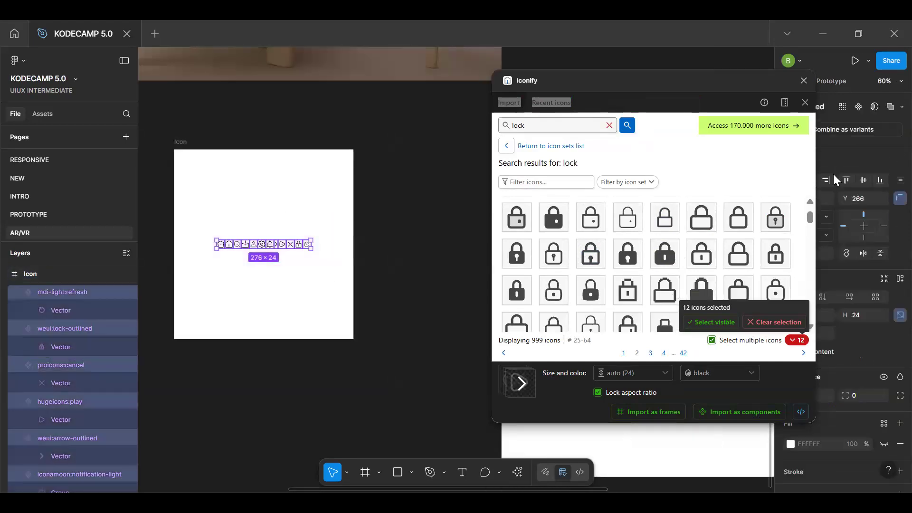
pyautogui.click(856, 130)
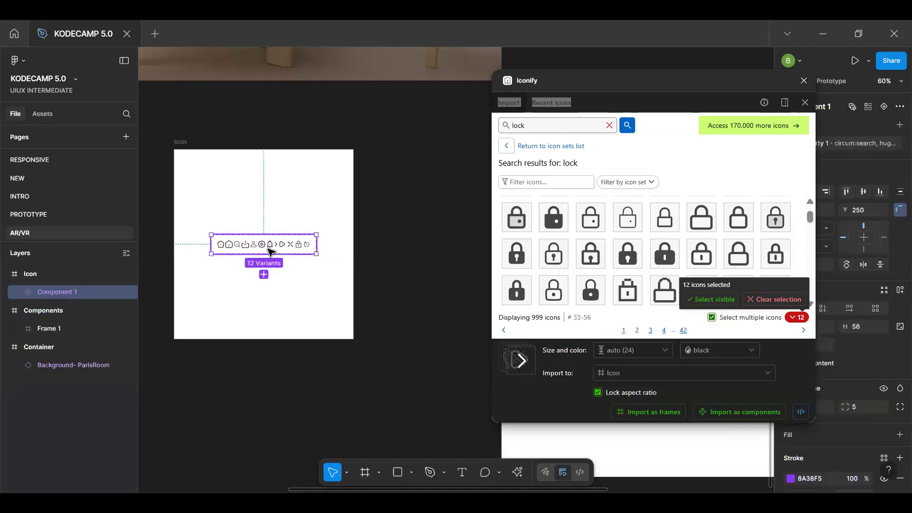
pyautogui.moveTo(270, 244); pyautogui.dragTo(261, 195)
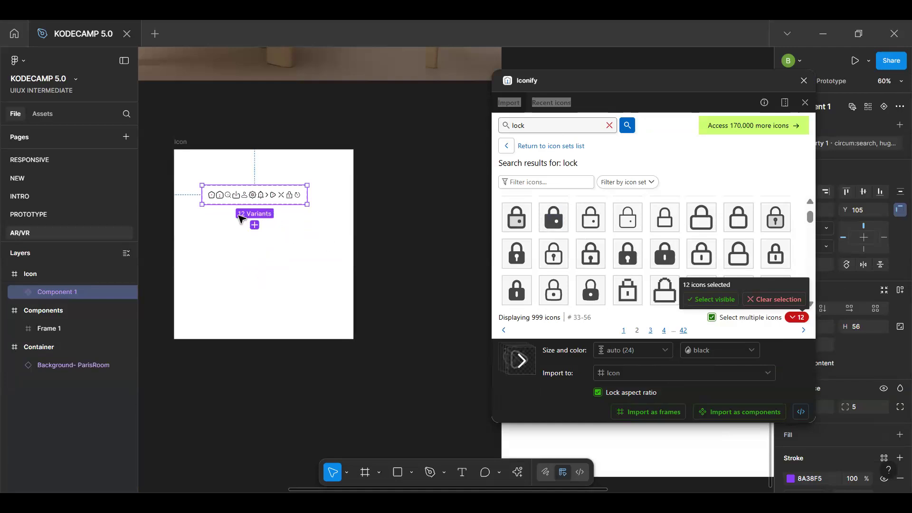
pyautogui.click(805, 103)
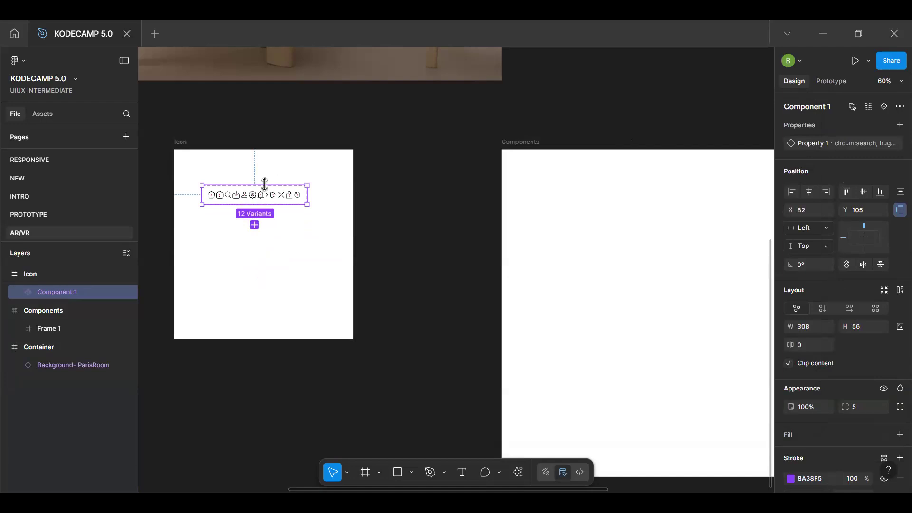
# Rename the icon component set inside the Icon frame as Icons
pyautogui.scroll(3, 235, 196)
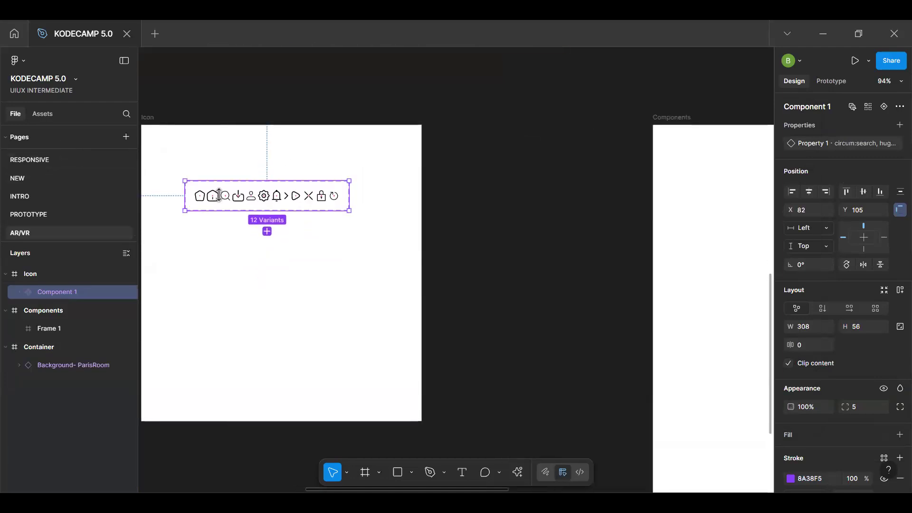
pyautogui.scroll(-5, 340, 236)
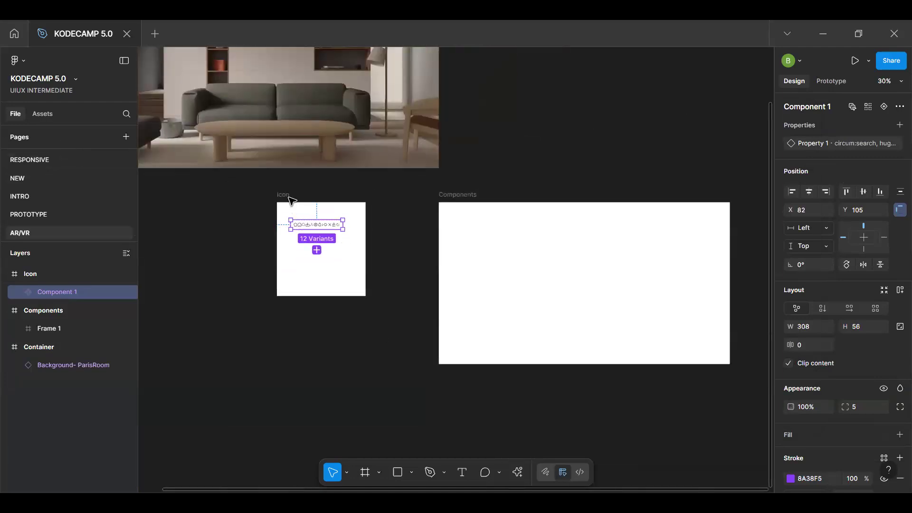
pyautogui.click(284, 195)
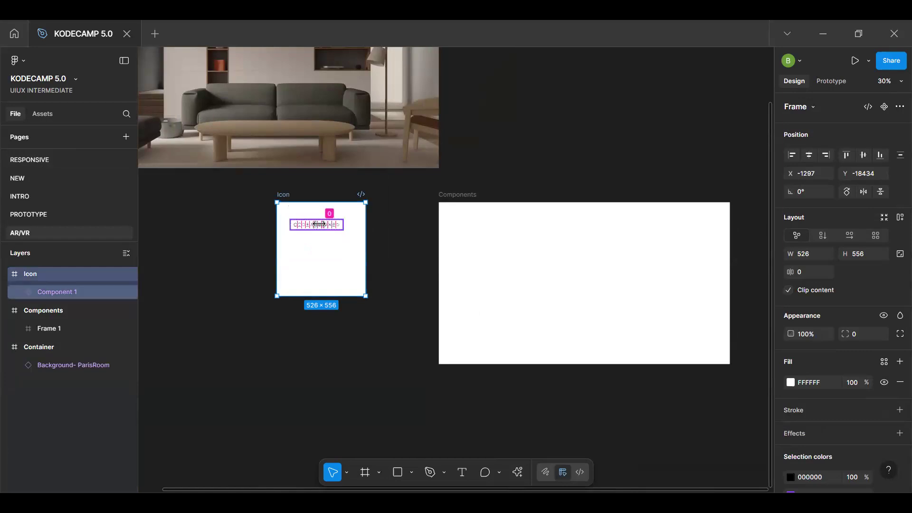
pyautogui.click(60, 291)
pyautogui.doubleClick(59, 292)
pyautogui.write('Icons')
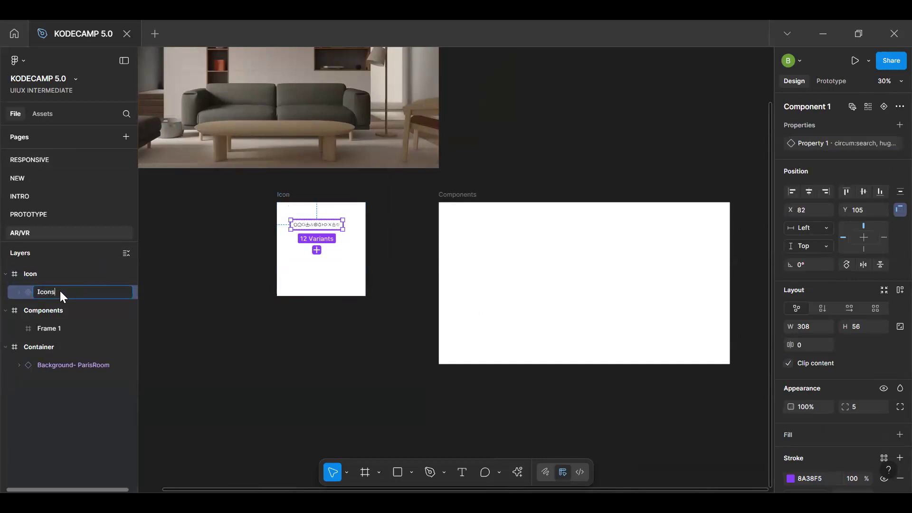
pyautogui.press('Return')
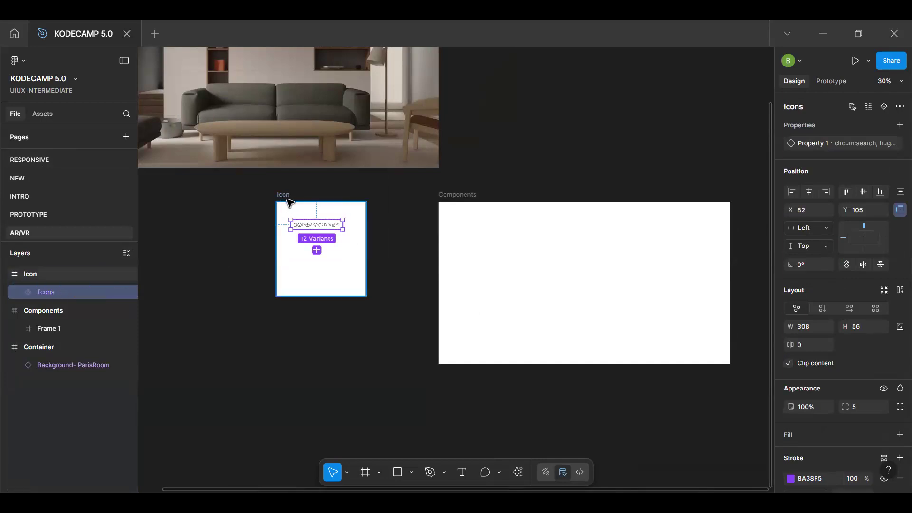
# Move the Icon frame to the right side of the Components frame, top-aligned, at about X 1458
pyautogui.moveTo(287, 201); pyautogui.dragTo(752, 204)
pyautogui.press('space')
pyautogui.moveTo(622, 244); pyautogui.dragTo(517, 259)
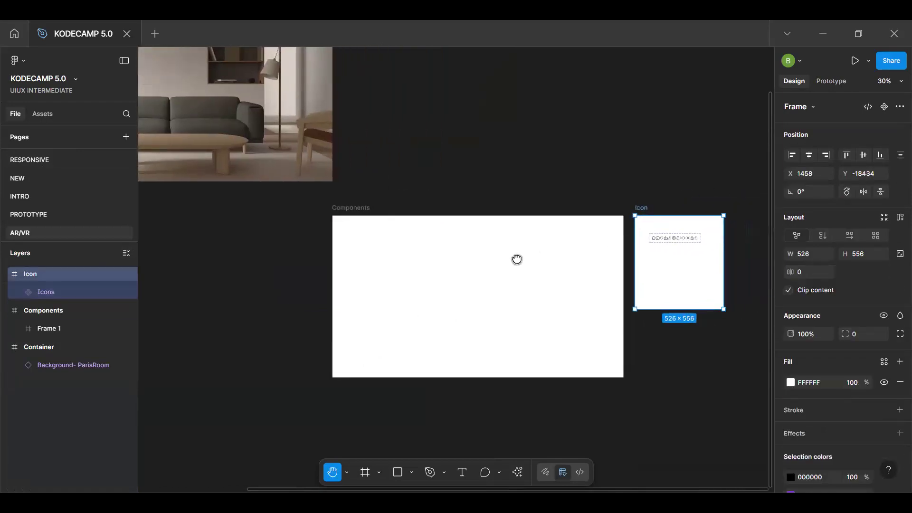
pyautogui.press('v')
# Give the wide empty frame inside Components a corner radius of 100 and a black inside stroke of 1
pyautogui.click(555, 240)
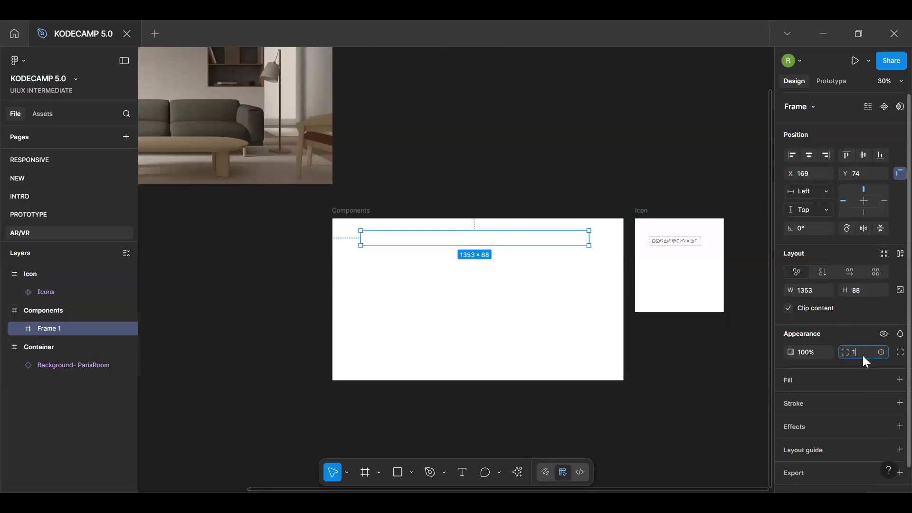
pyautogui.press('Return')
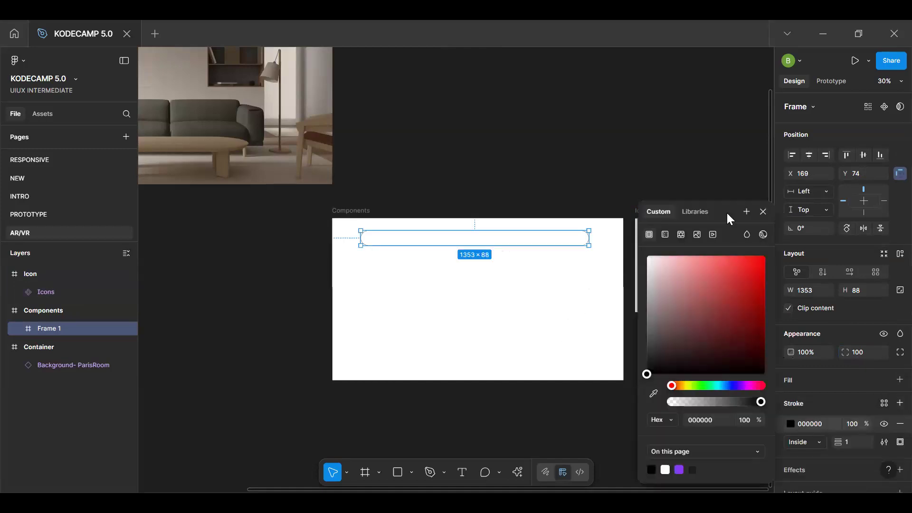
pyautogui.click(763, 211)
# Copy the solar:home-2-outline icon into the Components frame and place it below the rounded bar at about X 329, Y 315
pyautogui.scroll(3, 456, 258)
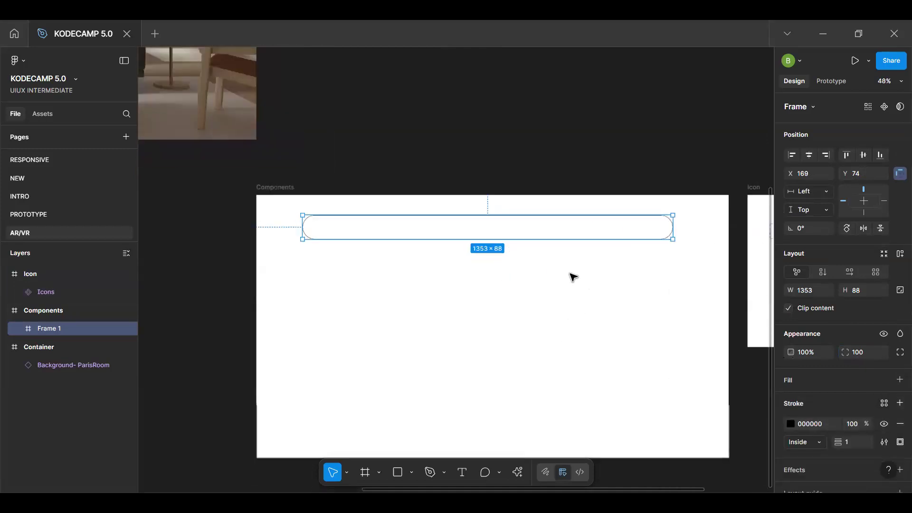
pyautogui.scroll(-2, 594, 277)
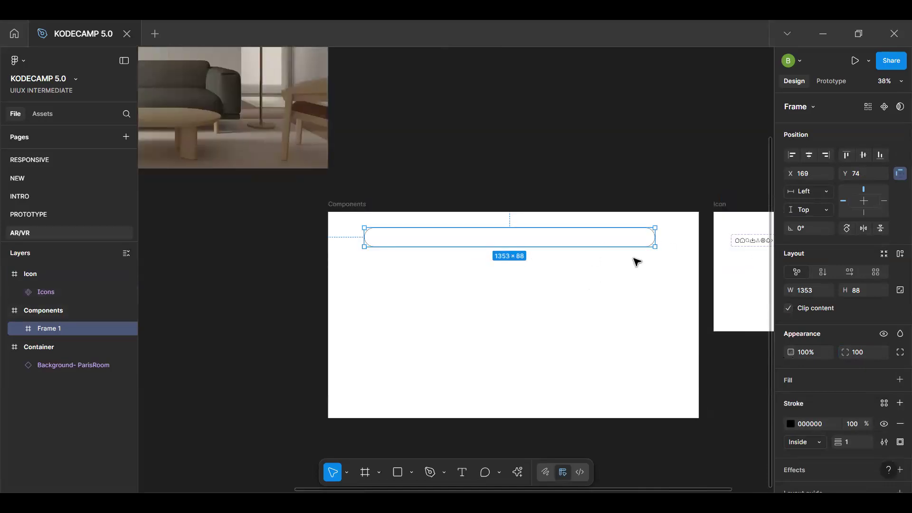
pyautogui.scroll(3, 745, 255)
pyautogui.click(745, 238)
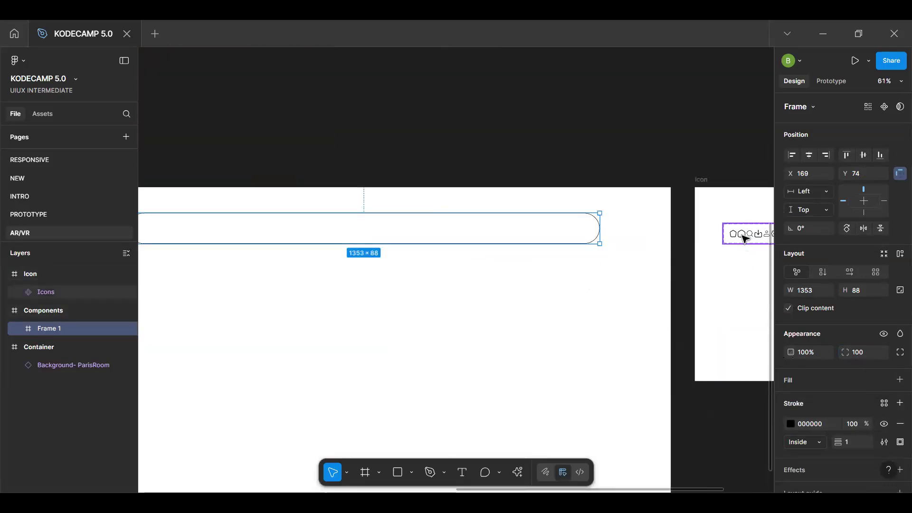
pyautogui.doubleClick(745, 238)
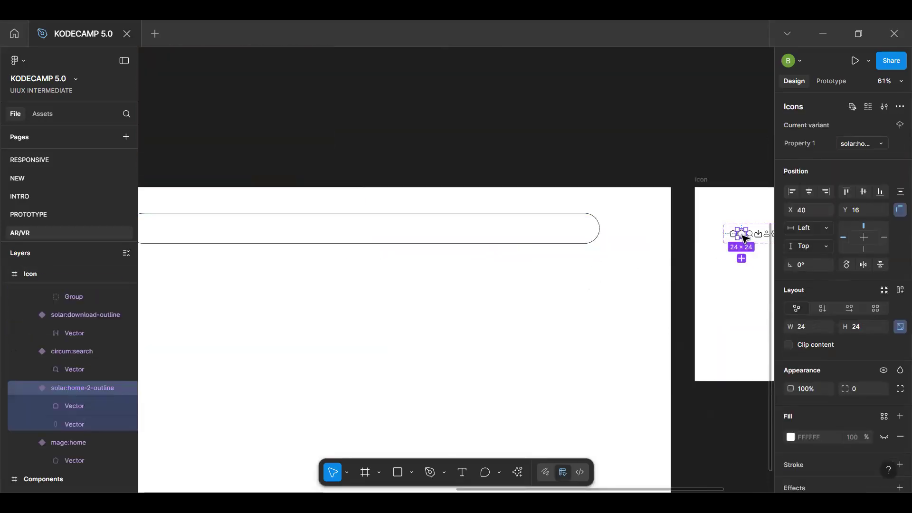
pyautogui.click(551, 229)
pyautogui.hotkey('ctrl', 'v')
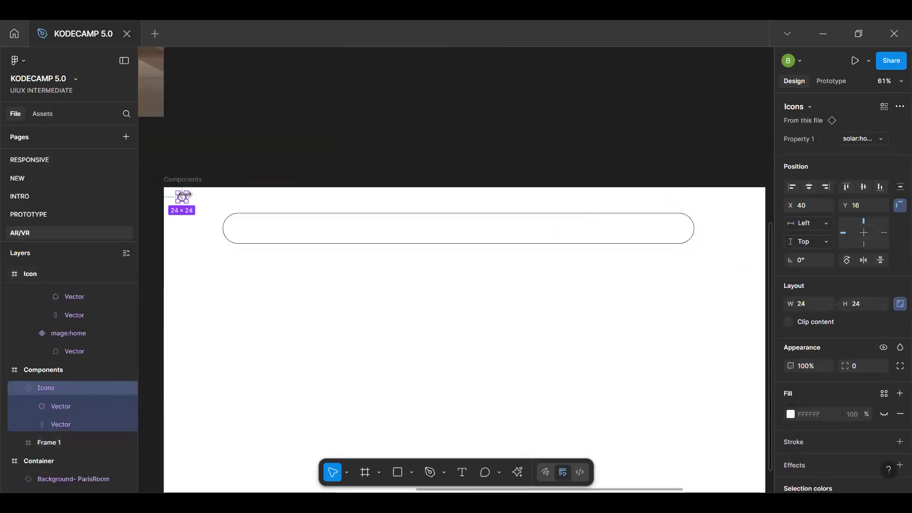
pyautogui.moveTo(183, 199); pyautogui.dragTo(312, 295)
# Wrap the copied home icon in a horizontal auto layout frame with padding of 8 on all sides
pyautogui.keyDown('ctrl'); pyautogui.scroll(5, 262, 304); pyautogui.keyUp('ctrl')
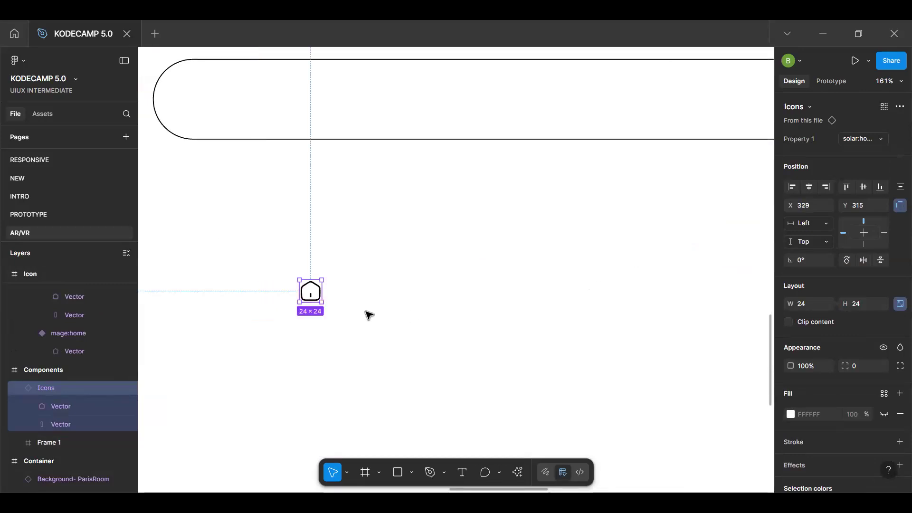
pyautogui.hotkey('shift', 'a')
pyautogui.hotkey('ctrl', 'z')
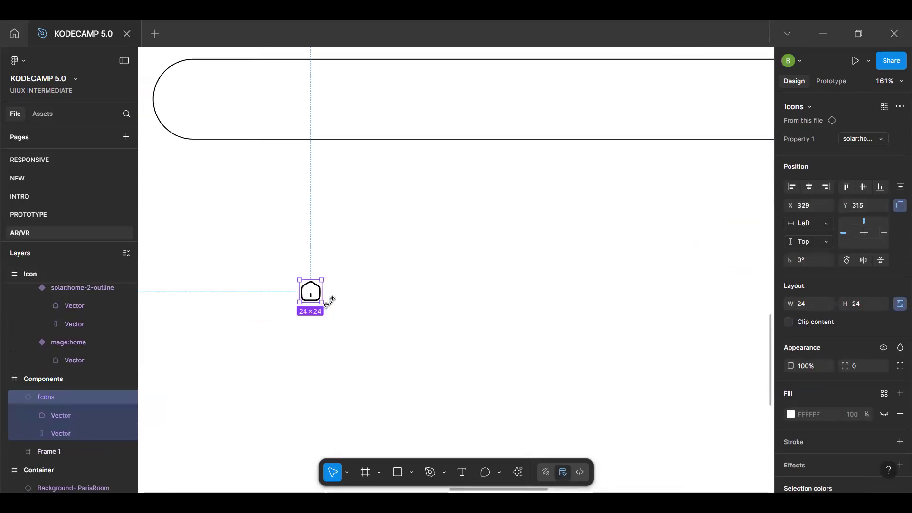
pyautogui.hotkey('ctrl', 'z')
pyautogui.hotkey('ctrl', 'shift', 'z')
pyautogui.hotkey('ctrl', 'shift', 'z')
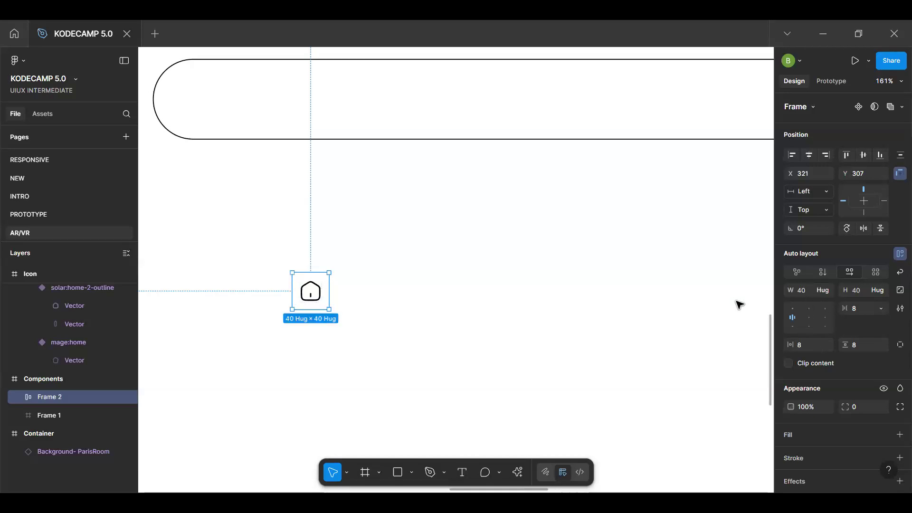
# Set the corner radius of the home icon's auto layout frame to 30
pyautogui.click(861, 408)
pyautogui.write('30')
pyautogui.press('Return')
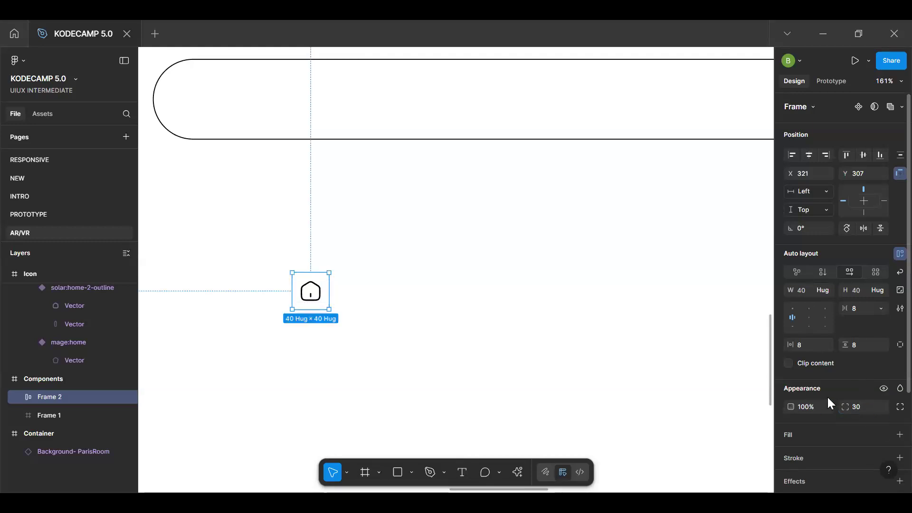
# Fill the home icon's frame with the Brand Color/50 library style and align its content to the center
pyautogui.scroll(-3, 828, 395)
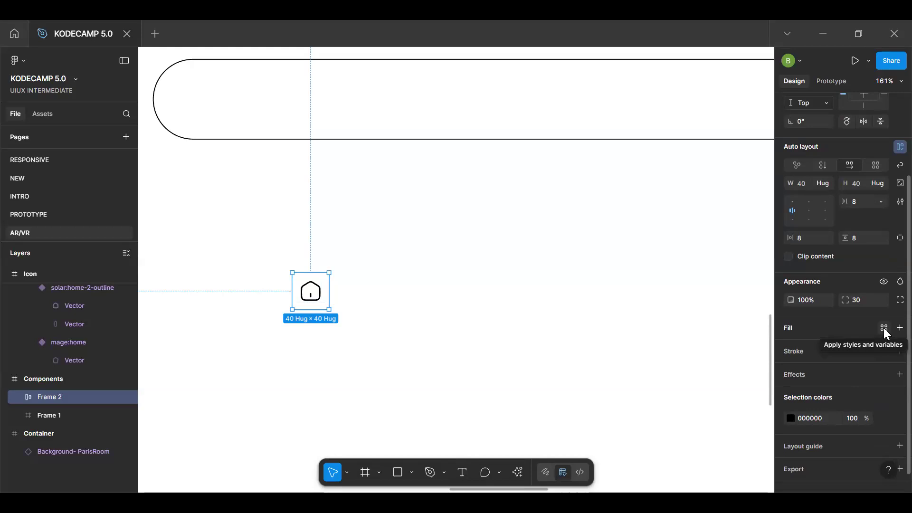
pyautogui.click(883, 328)
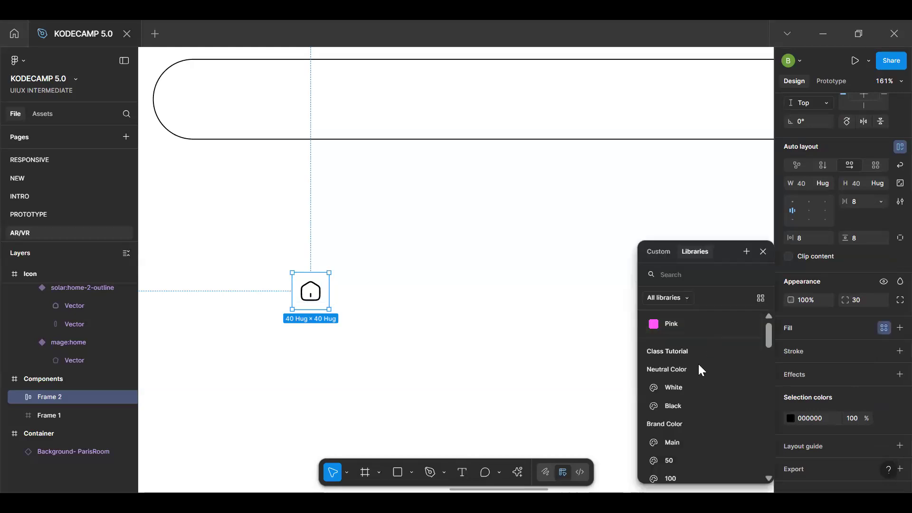
pyautogui.scroll(-2, 689, 389)
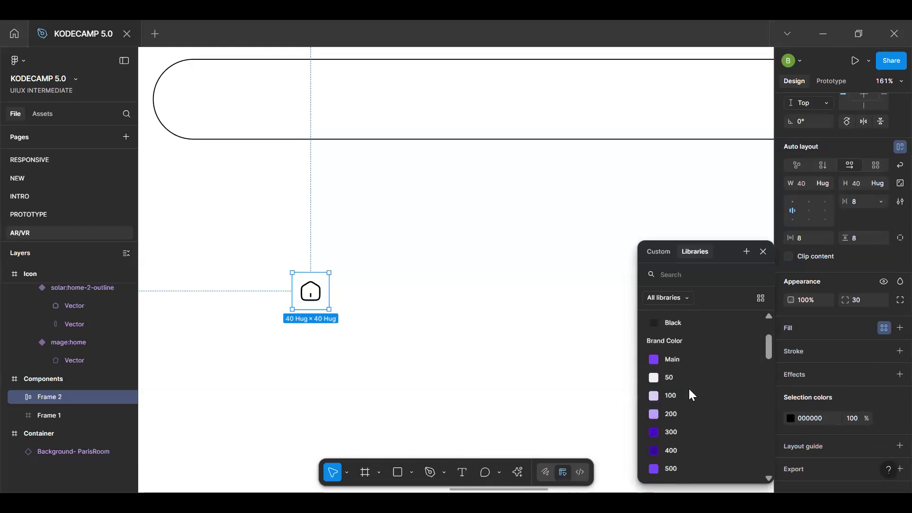
pyautogui.click(684, 378)
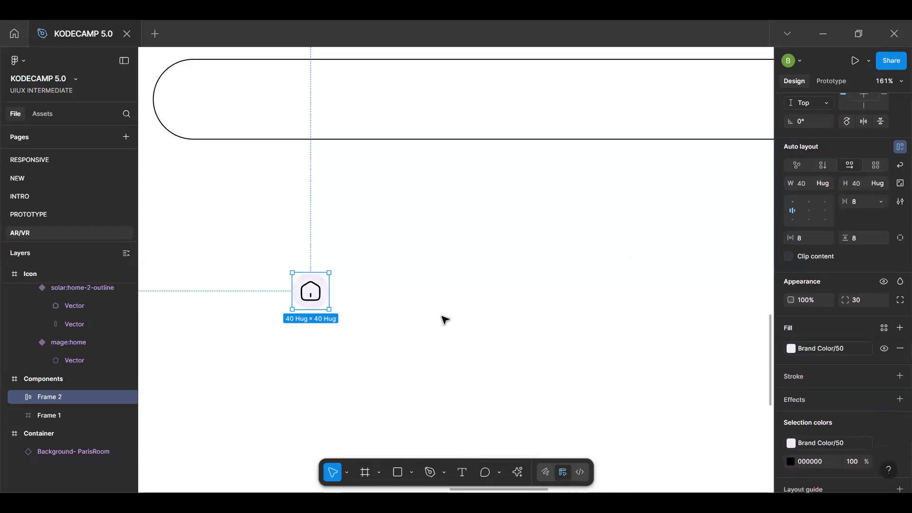
pyautogui.click(811, 213)
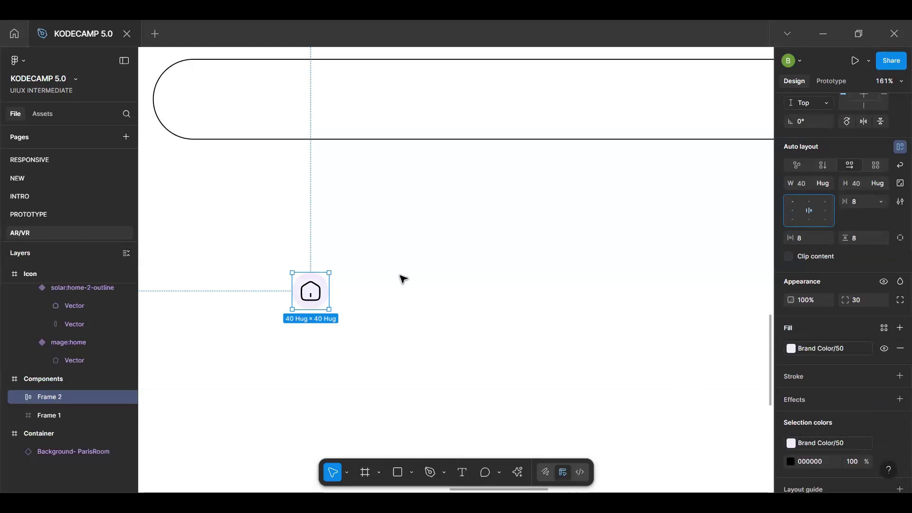
# Duplicate the home icon's round frame to its right and hide the duplicate's Brand Color/50 fill
pyautogui.scroll(3, 329, 273)
pyautogui.scroll(2, 329, 273)
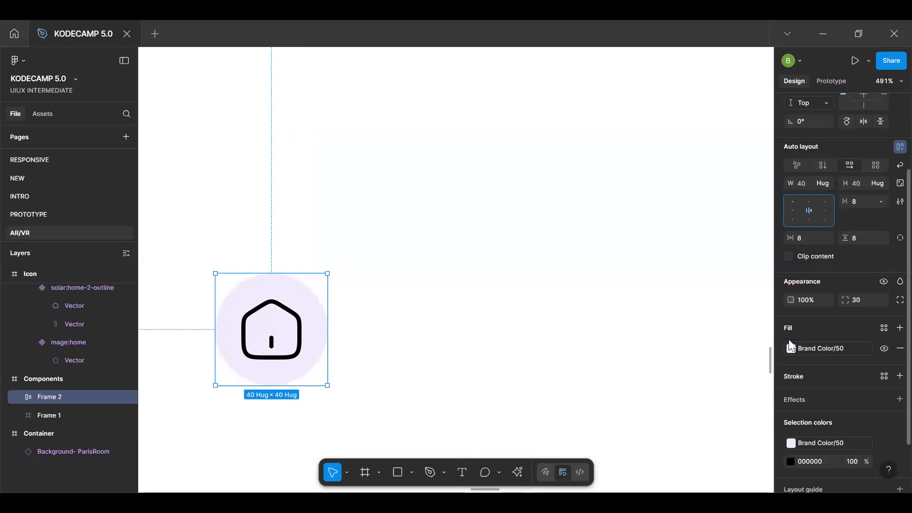
pyautogui.scroll(-4, 289, 210)
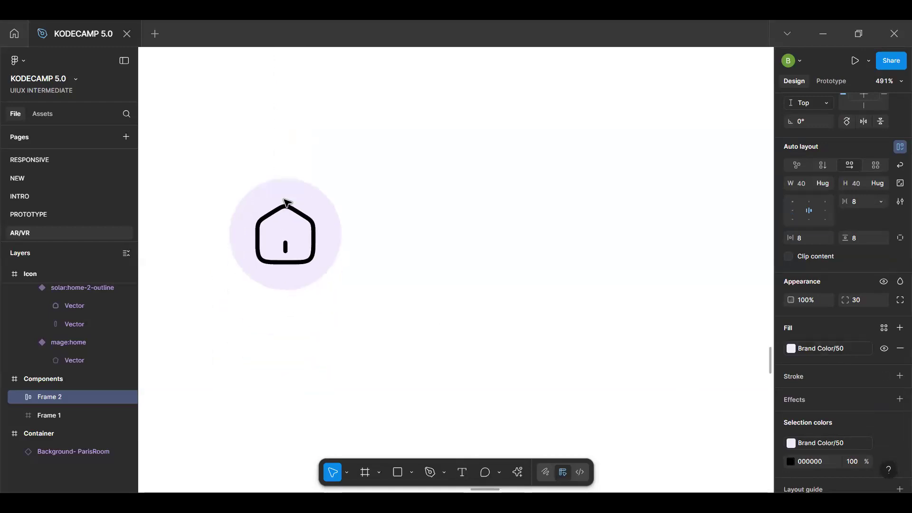
pyautogui.keyDown('alt'); pyautogui.moveTo(300, 255); pyautogui.dragTo(483, 243); pyautogui.keyUp('alt')
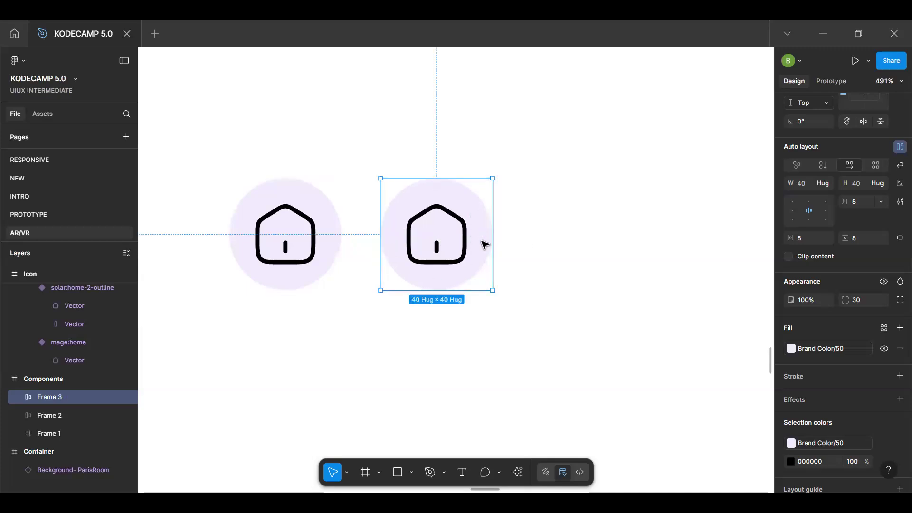
pyautogui.doubleClick(466, 205)
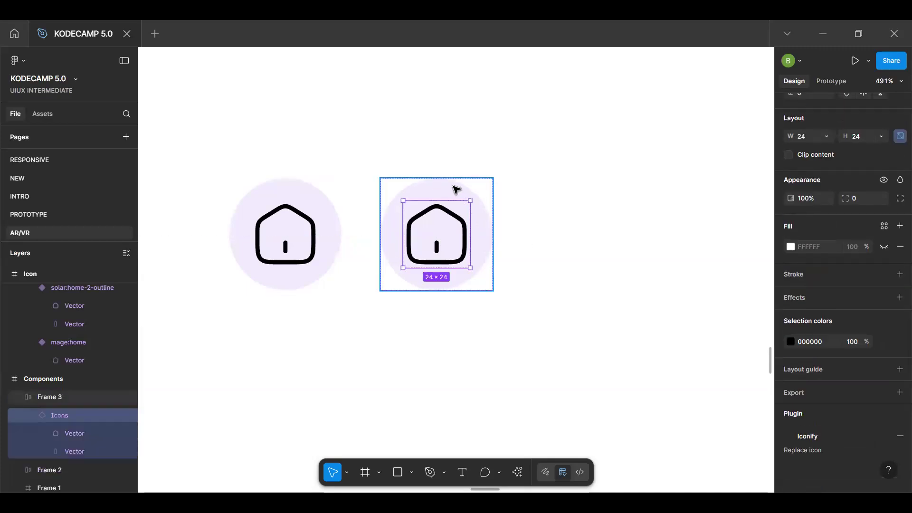
pyautogui.press('Escape')
pyautogui.click(884, 357)
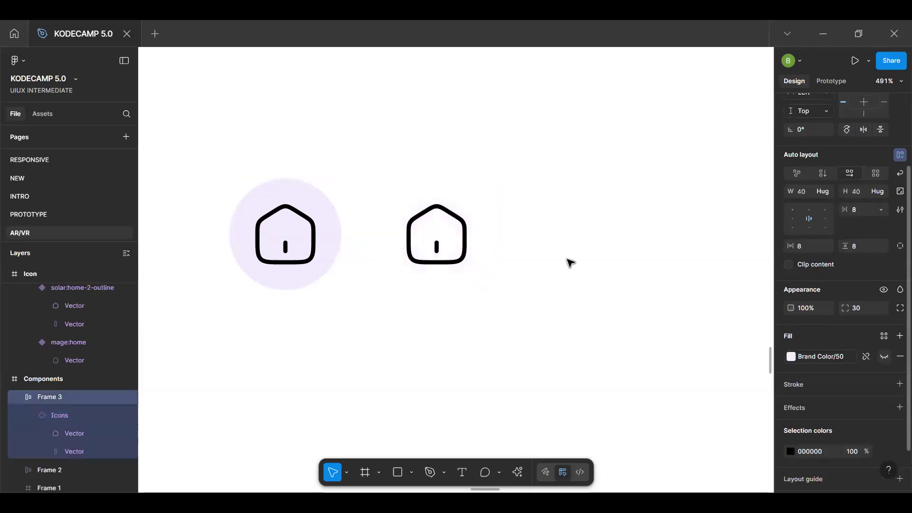
# Turn both home icon frames into components and combine them as variants of one component set
pyautogui.hotkey('ctrl', 'alt', 'k')
pyautogui.click(190, 245)
pyautogui.click(262, 244)
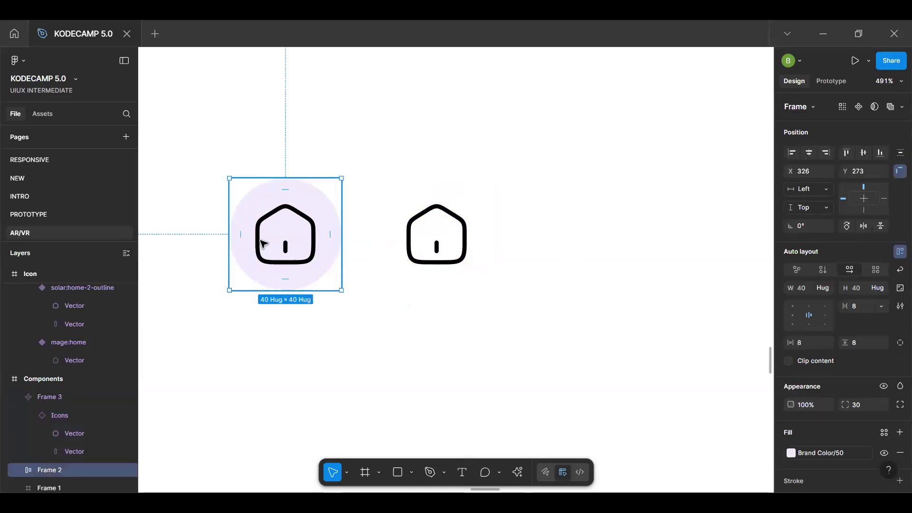
pyautogui.keyDown('shift'); pyautogui.click(456, 244); pyautogui.keyUp('shift')
pyautogui.click(839, 130)
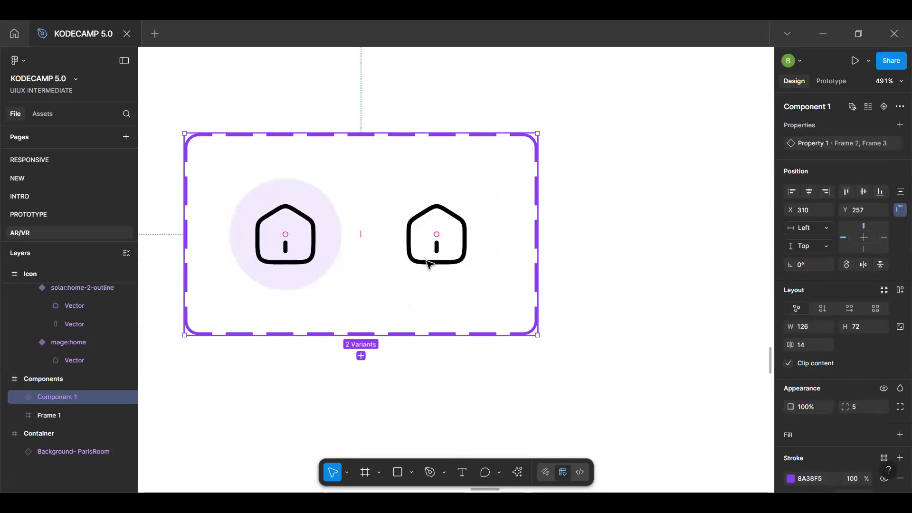
# Change the fill of the tinted home icon variant to the Info Color/50 library style
pyautogui.click(312, 264)
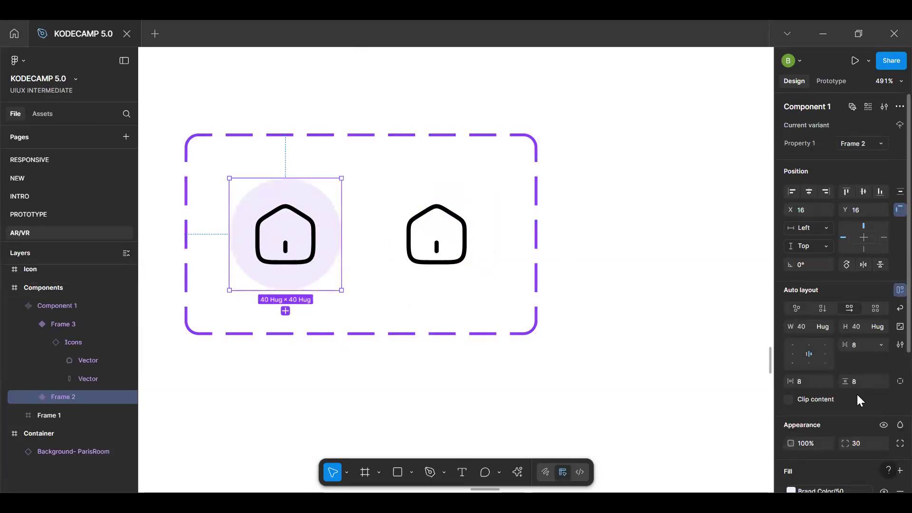
pyautogui.scroll(-3, 857, 392)
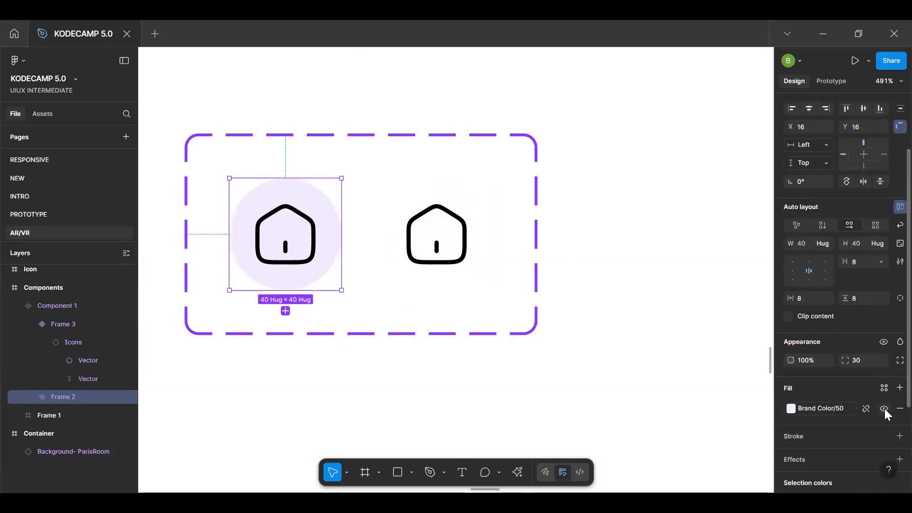
pyautogui.click(836, 409)
pyautogui.scroll(-3, 741, 391)
pyautogui.scroll(-6, 744, 397)
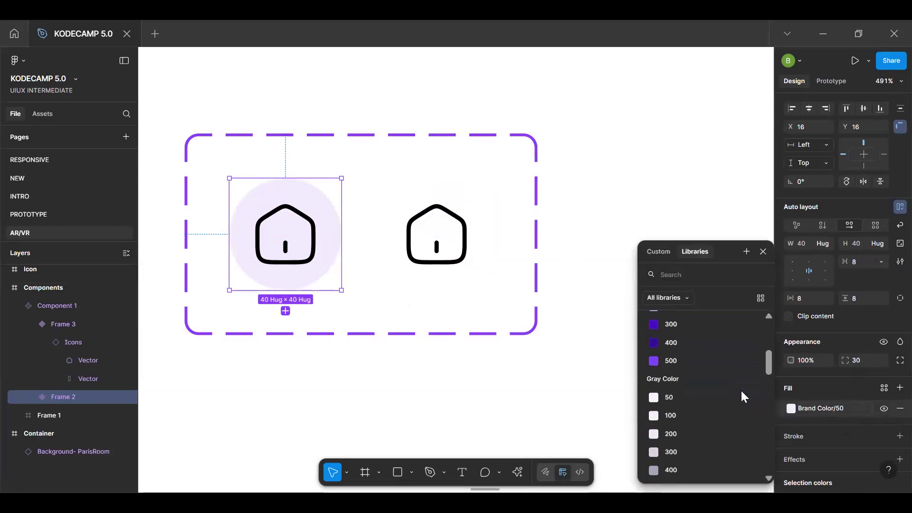
pyautogui.scroll(-5, 742, 392)
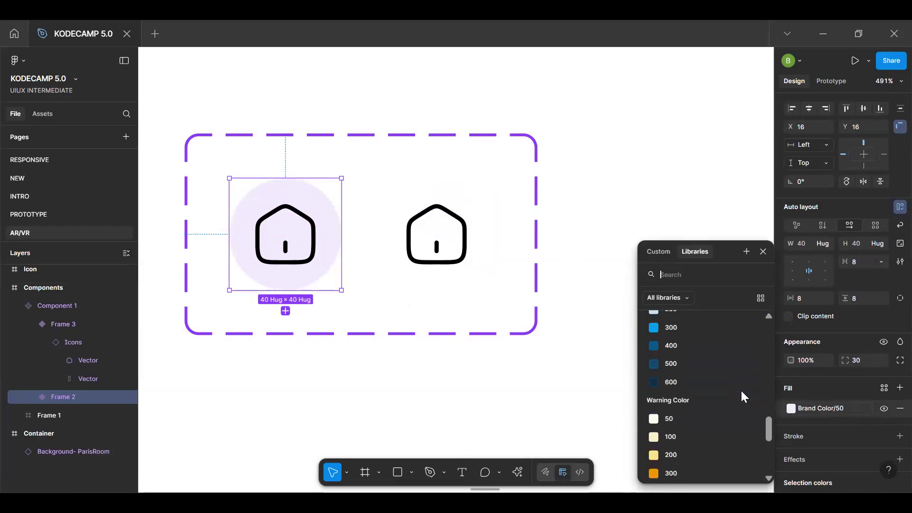
pyautogui.scroll(3, 741, 395)
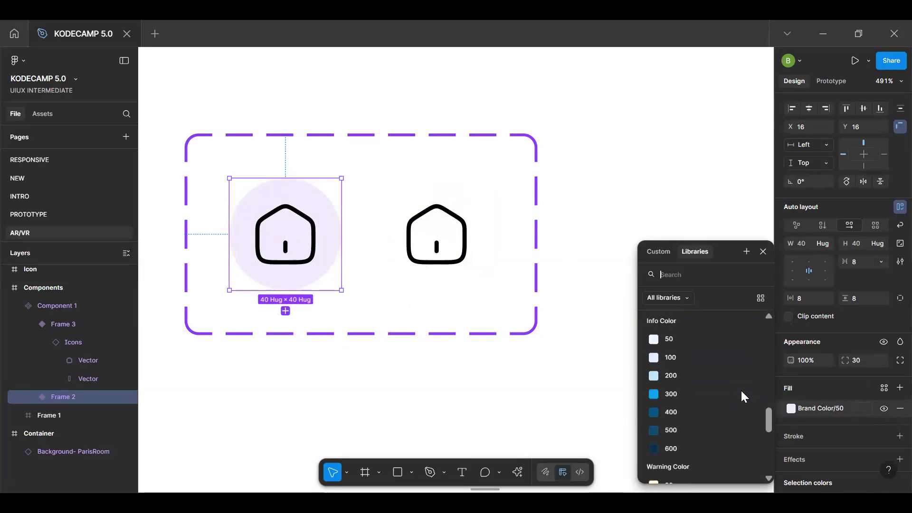
pyautogui.click(697, 376)
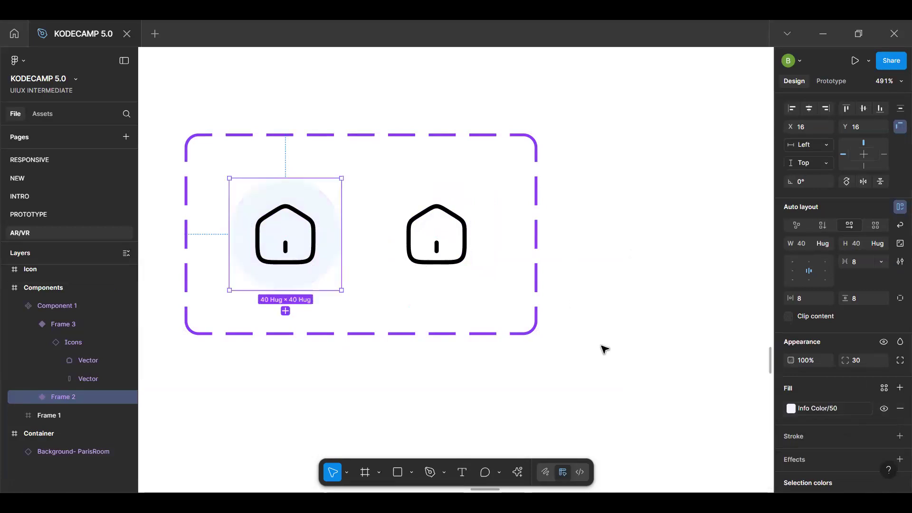
# Copy the home icon variant without a visible fill and paste an instance of it into the rounded bar
pyautogui.scroll(-5, 603, 348)
pyautogui.click(536, 300)
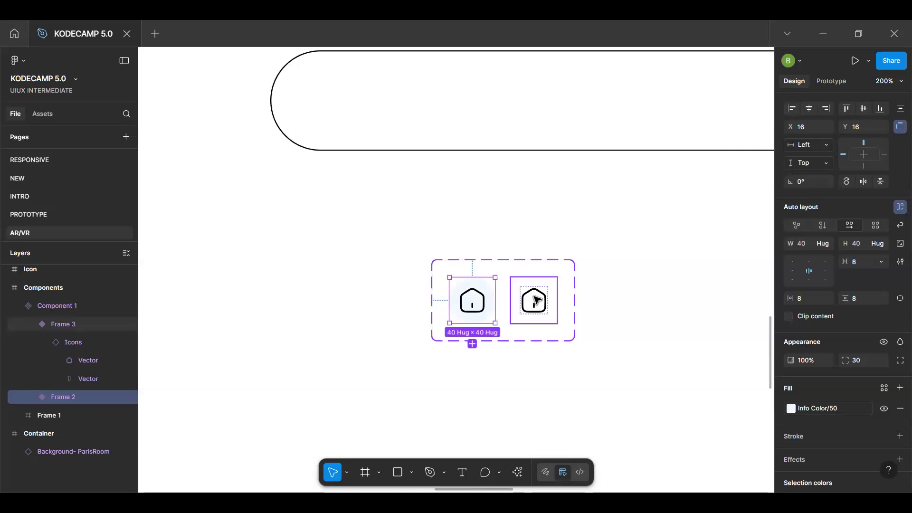
pyautogui.scroll(-5, 535, 300)
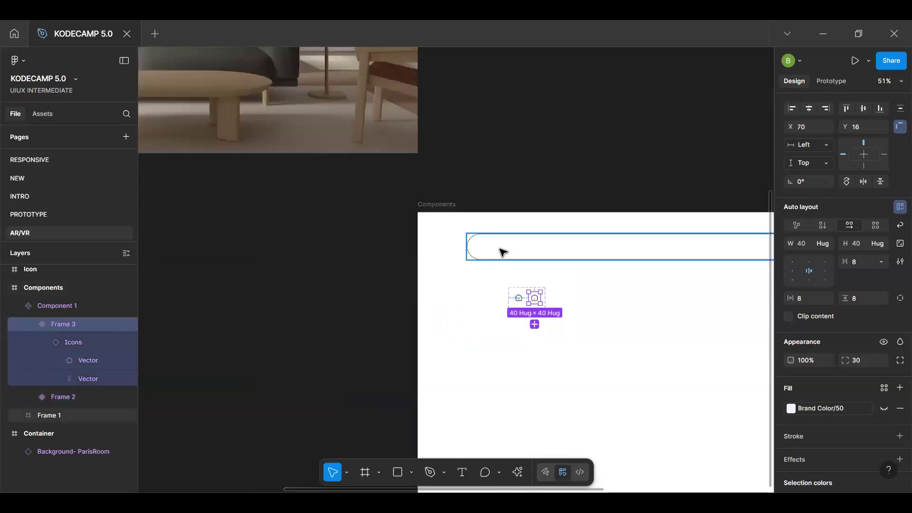
pyautogui.click(503, 251)
pyautogui.hotkey('ctrl', 'v')
pyautogui.scroll(5, 471, 268)
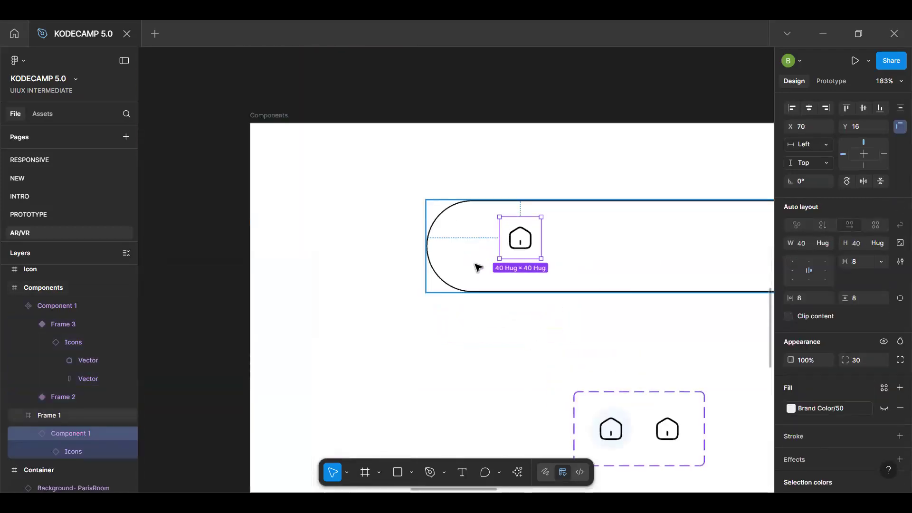
# Position the pasted home icon instance at X 40, Y 24 inside the rounded bar
pyautogui.moveTo(520, 240); pyautogui.dragTo(503, 245)
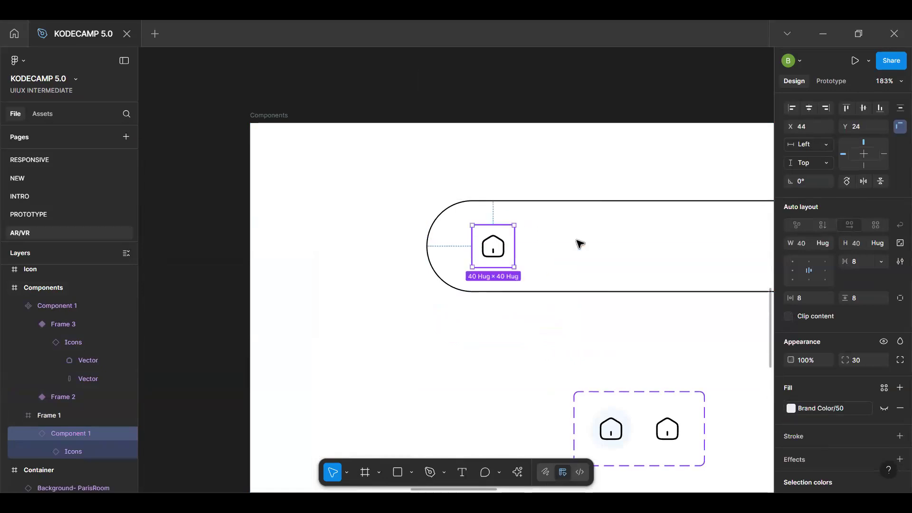
pyautogui.press('Left')
pyautogui.press('Left')
pyautogui.press('Left')
pyautogui.press('Left')
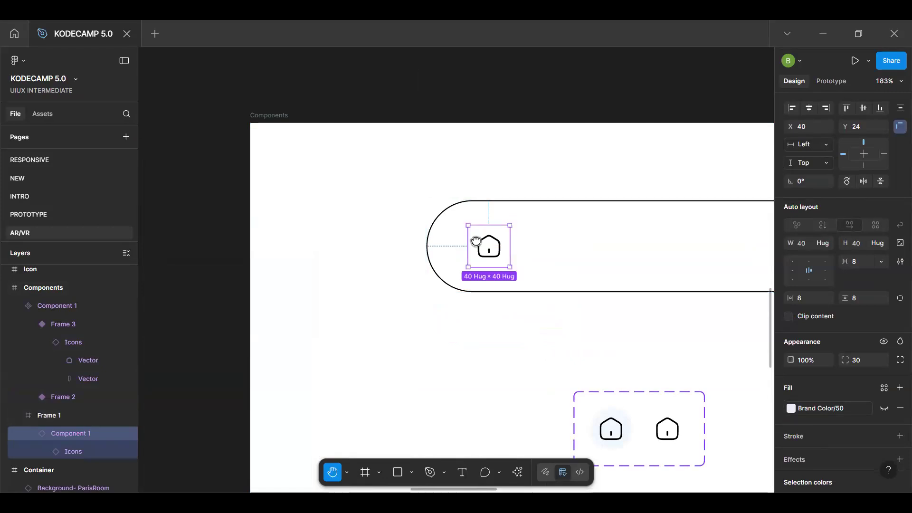
# Measure the distances from the home icon instance and its inner icon to the rounded bar's edges
pyautogui.hscroll(3, 461, 242)
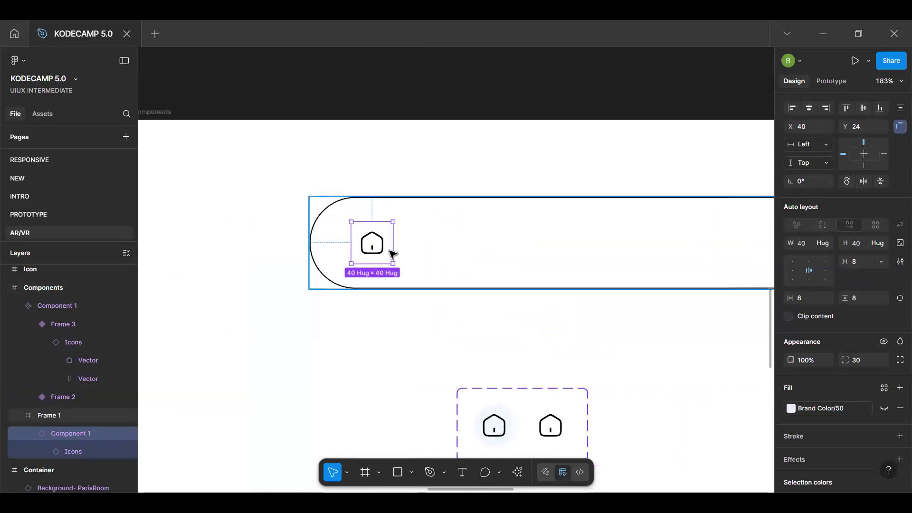
pyautogui.click(425, 243)
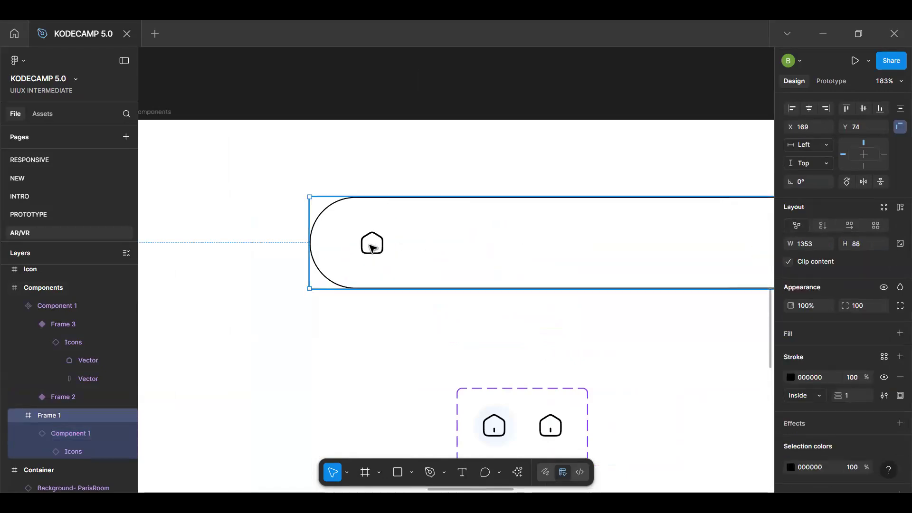
pyautogui.click(378, 246)
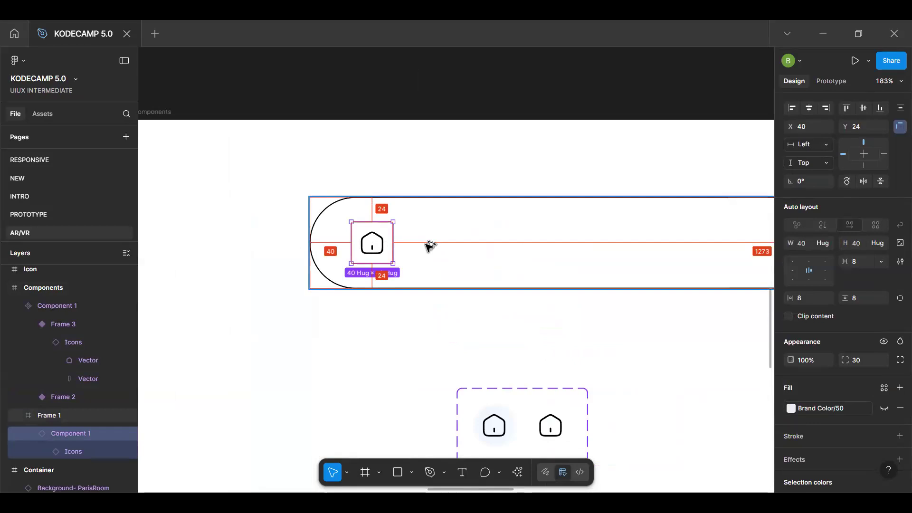
pyautogui.doubleClick(375, 247)
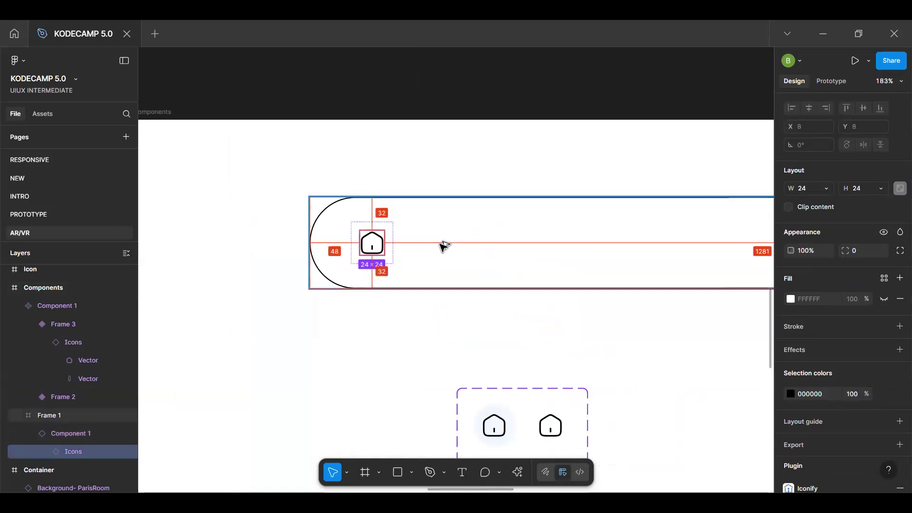
pyautogui.scroll(3, 411, 244)
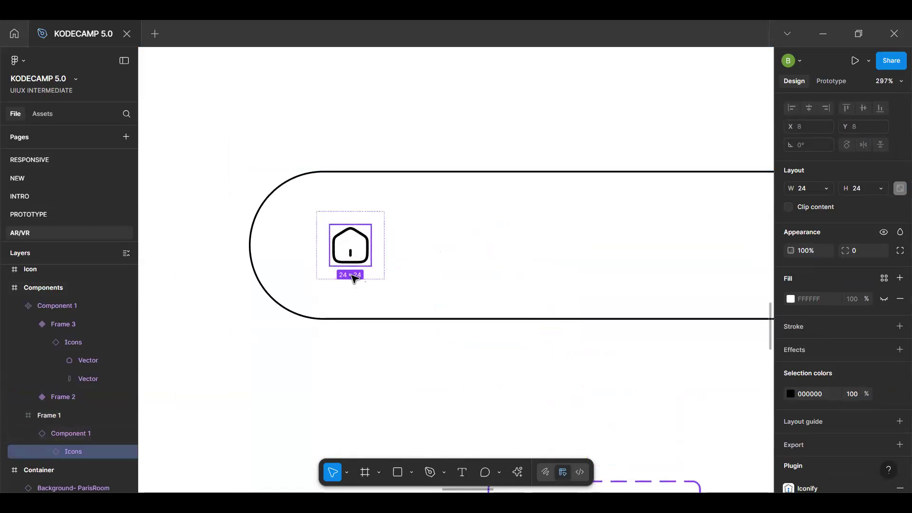
pyautogui.press('alt')
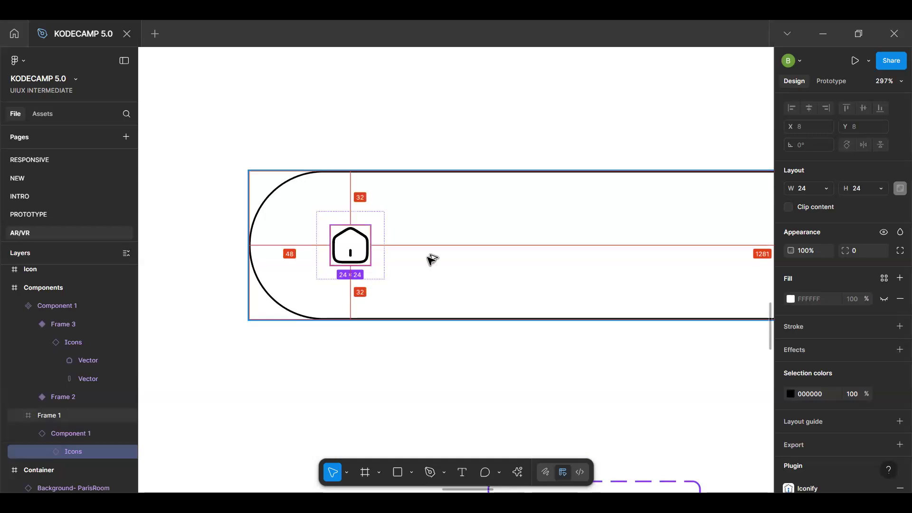
pyautogui.press('alt')
# Duplicate the home icon instance to its right within the bar and wrap both in a horizontal auto layout
pyautogui.click(378, 256)
pyautogui.hotkey('ctrl', 'd')
pyautogui.moveTo(358, 250); pyautogui.dragTo(444, 249)
pyautogui.keyDown('shift'); pyautogui.click(373, 254); pyautogui.keyUp('shift')
pyautogui.hotkey('shift', 'a')
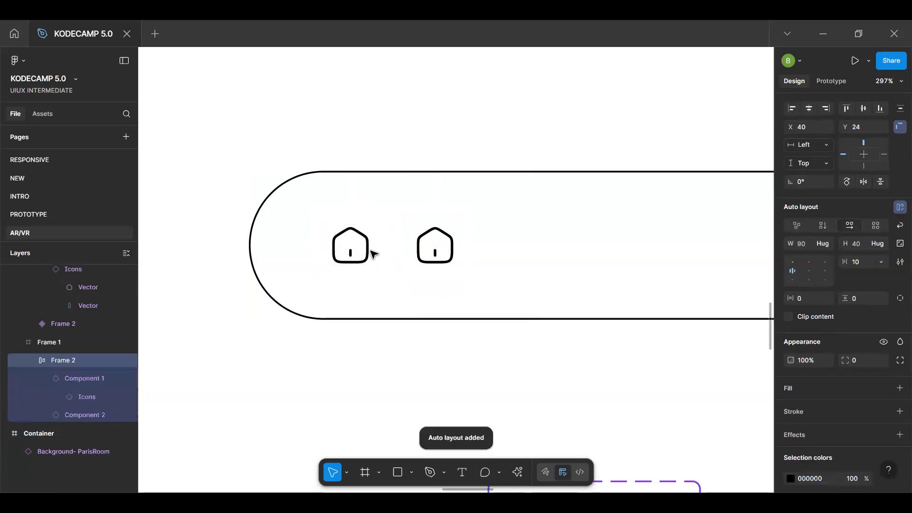
# Set the gap between the two icons in the bar's auto layout to 16
pyautogui.click(438, 257)
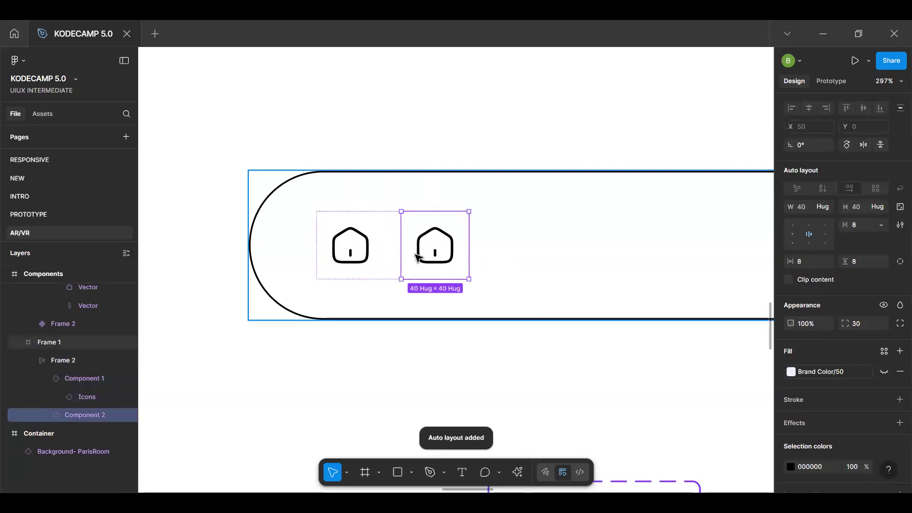
pyautogui.click(393, 252)
pyautogui.click(394, 251)
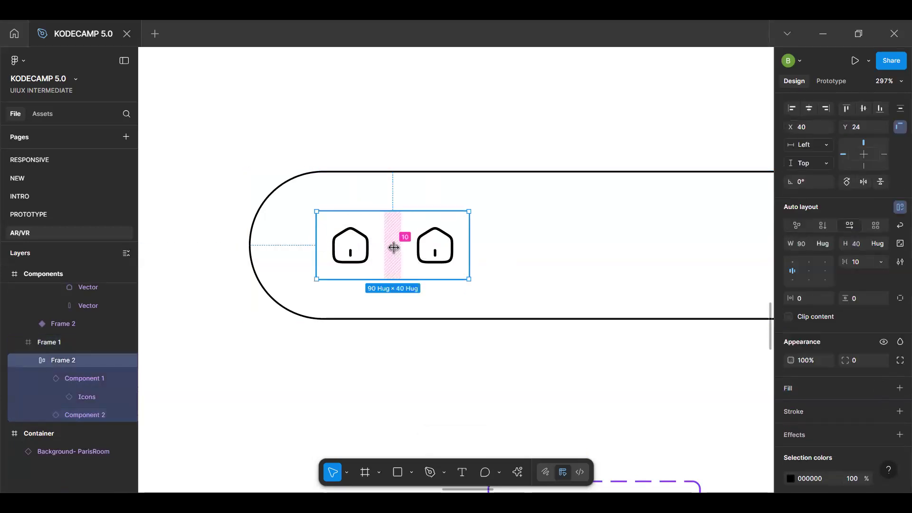
pyautogui.click(394, 247)
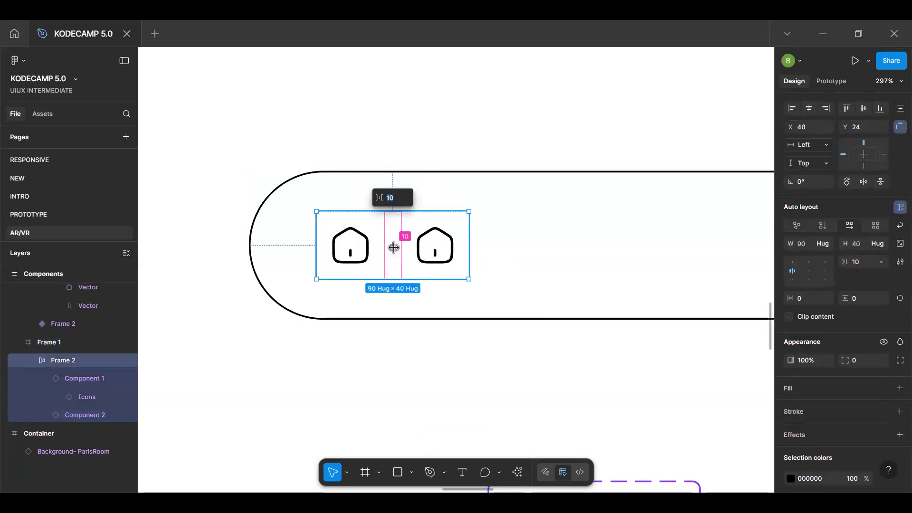
pyautogui.press('Return')
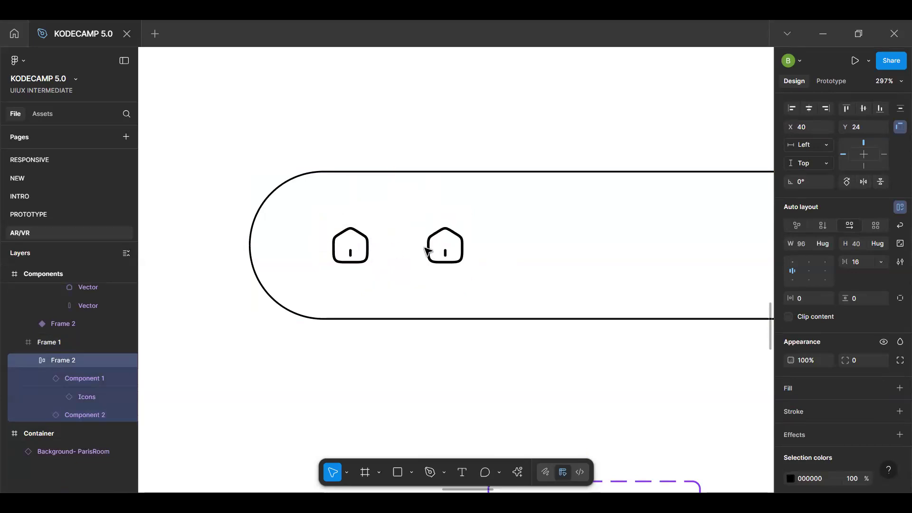
# Switch the second icon in the bar to the weui:arrow-outlined variant
pyautogui.click(419, 258)
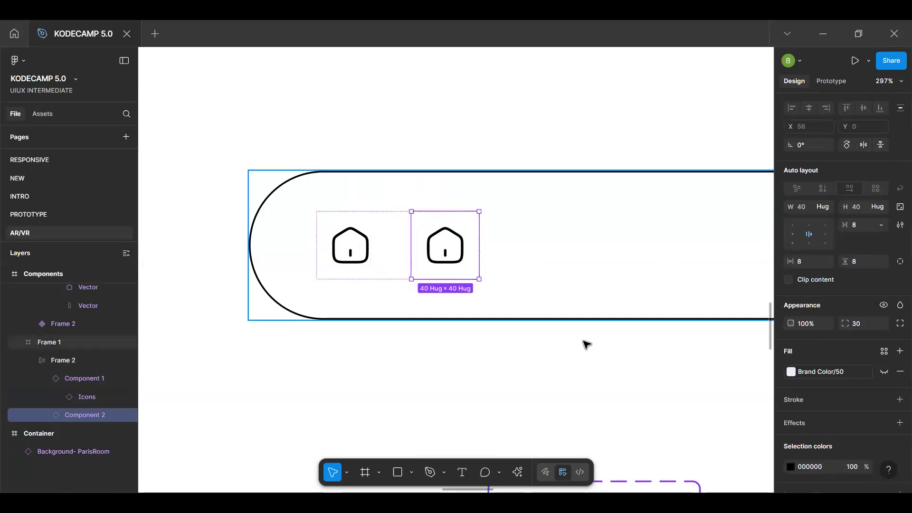
pyautogui.scroll(-5, 582, 347)
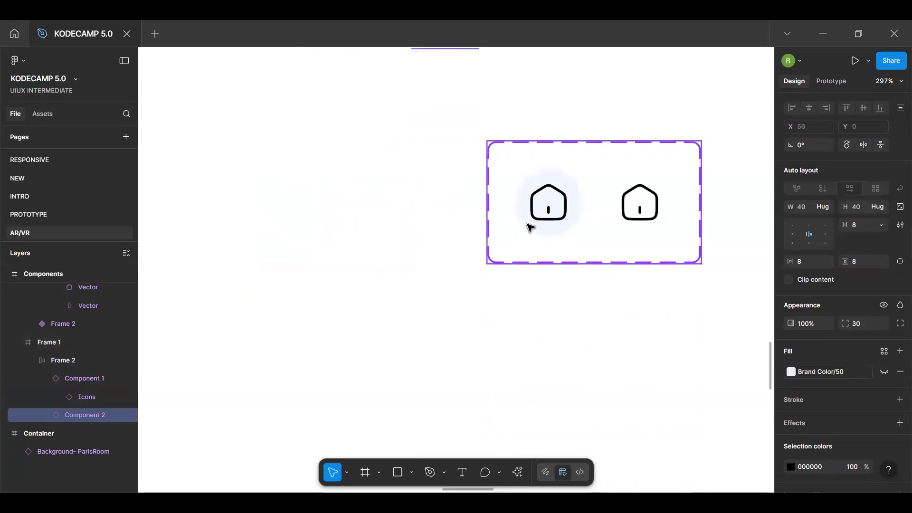
pyautogui.scroll(5, 569, 232)
pyautogui.click(447, 252)
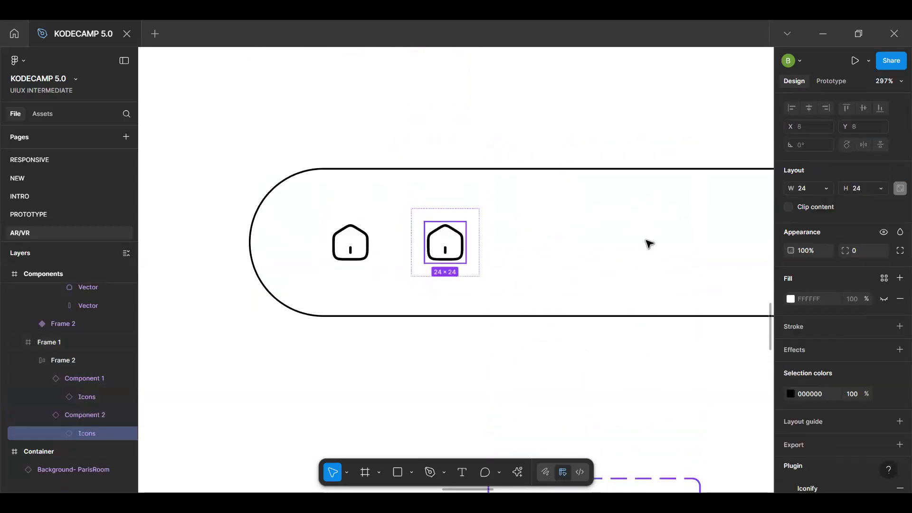
pyautogui.scroll(3, 823, 187)
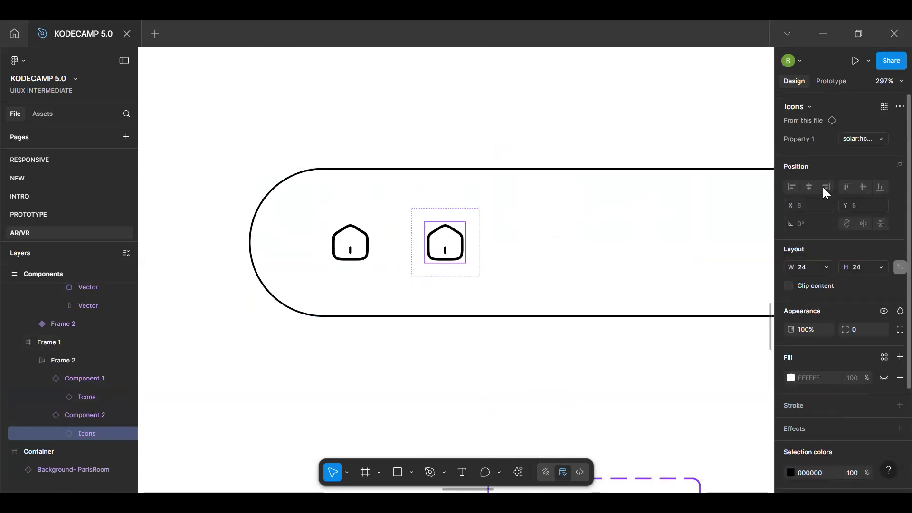
pyautogui.click(854, 138)
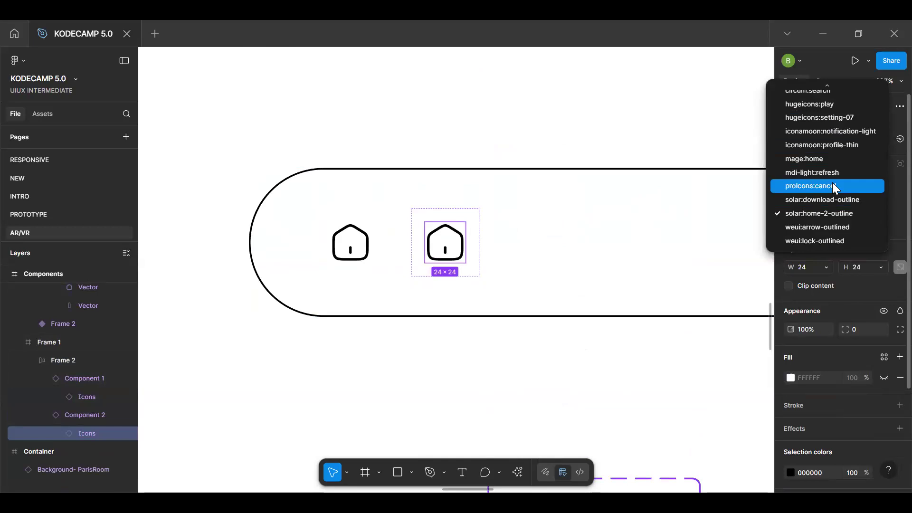
pyautogui.click(826, 227)
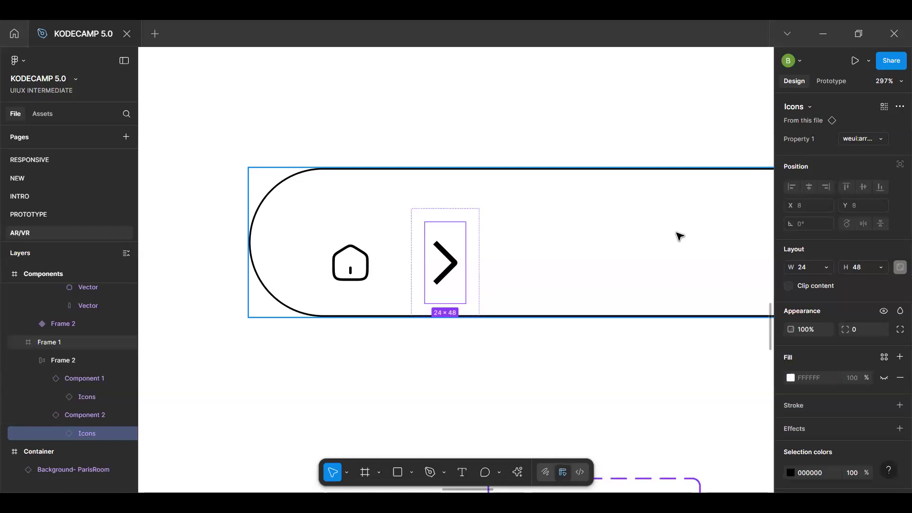
# Undo the switch of the second bar icon to the arrow variant
pyautogui.hotkey('ctrl', 'z')
pyautogui.click(539, 391)
pyautogui.scroll(-6, 539, 391)
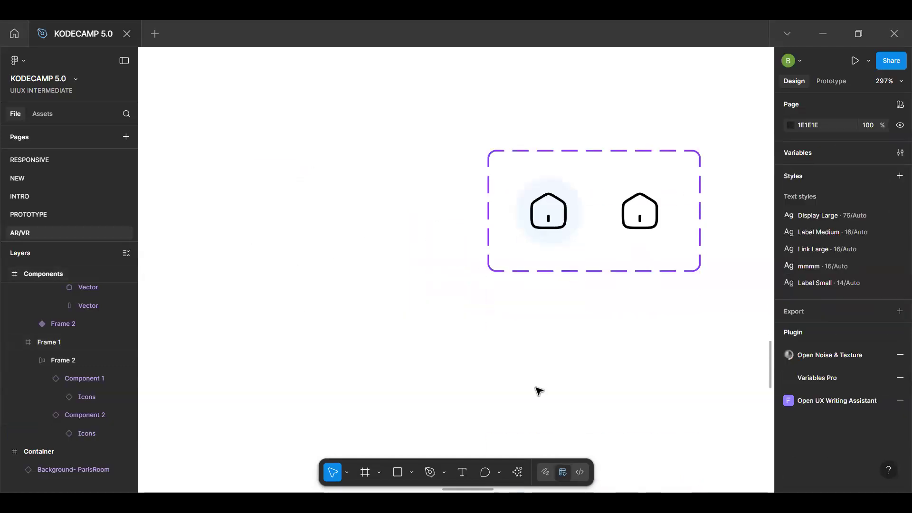
pyautogui.scroll(-2, 538, 391)
# Try to make the nested home icon in the Frame 3 variant fill its container's height, and open the Frame 2 icon's width sizing options
pyautogui.doubleClick(652, 163)
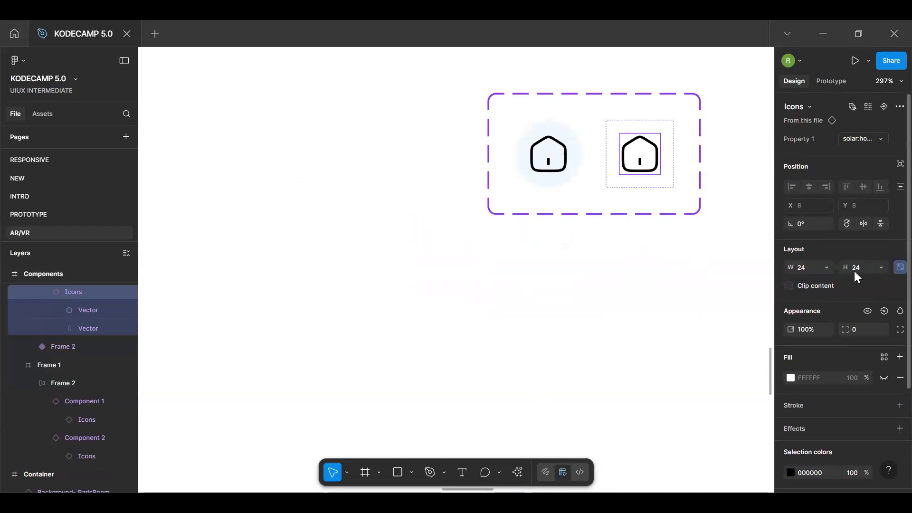
pyautogui.click(882, 268)
pyautogui.click(868, 280)
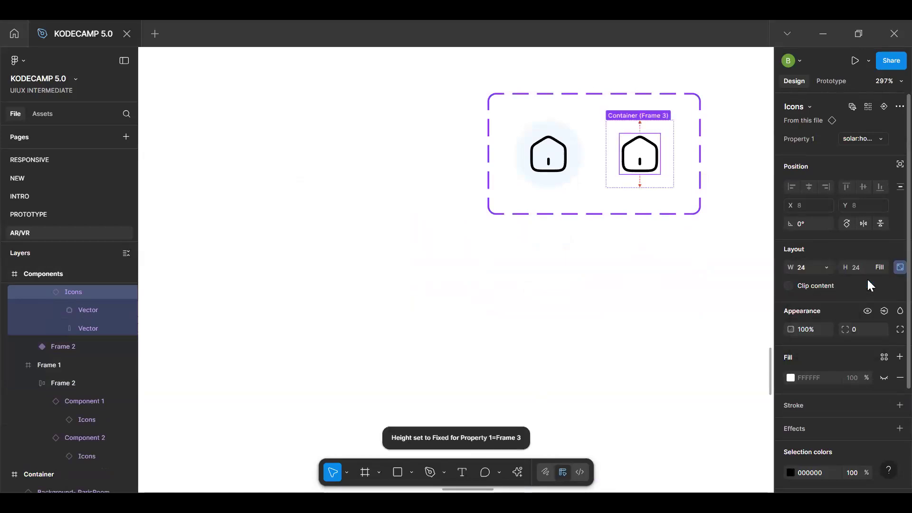
pyautogui.click(612, 181)
pyautogui.doubleClick(546, 167)
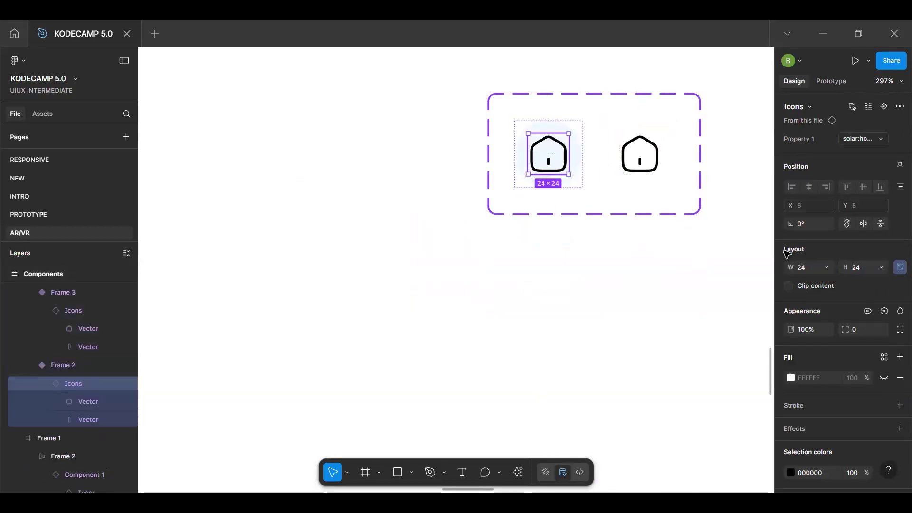
pyautogui.click(824, 268)
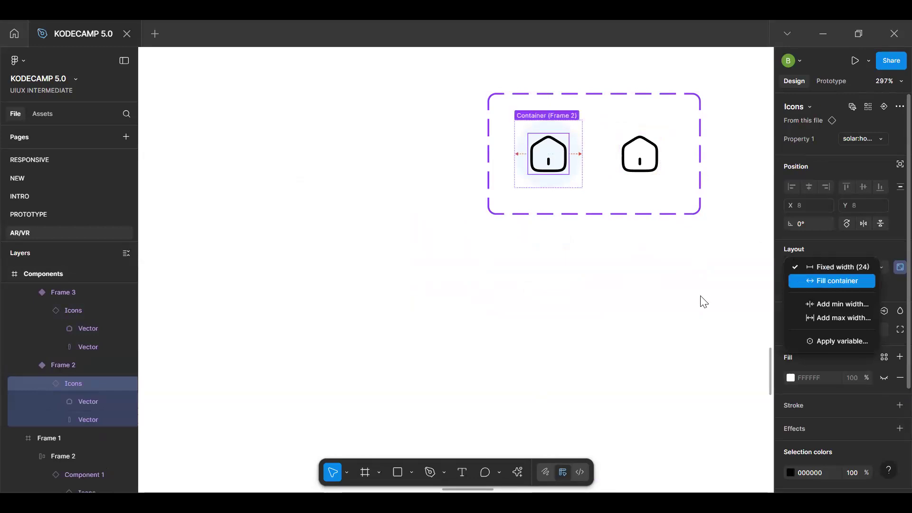
# Set the Frame 3 variant of the icon button to a fixed height and width of 40
pyautogui.click(630, 170)
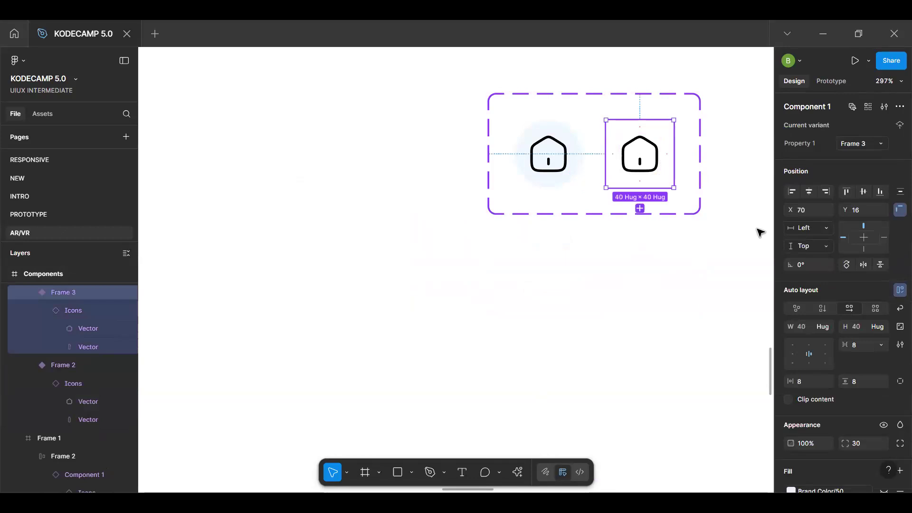
pyautogui.click(879, 327)
pyautogui.click(850, 312)
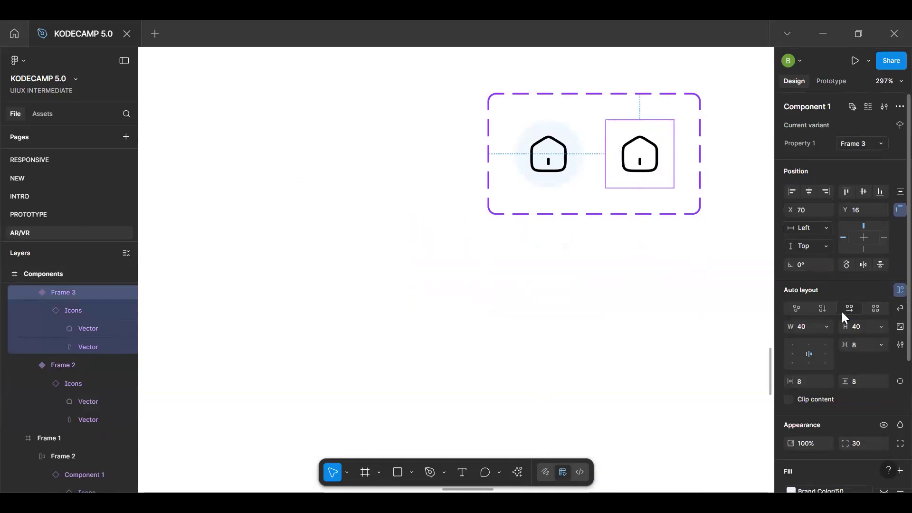
pyautogui.click(828, 328)
pyautogui.click(822, 312)
# Set the Frame 2 variant of the icon button to a fixed width and height of 40
pyautogui.click(549, 170)
pyautogui.click(827, 328)
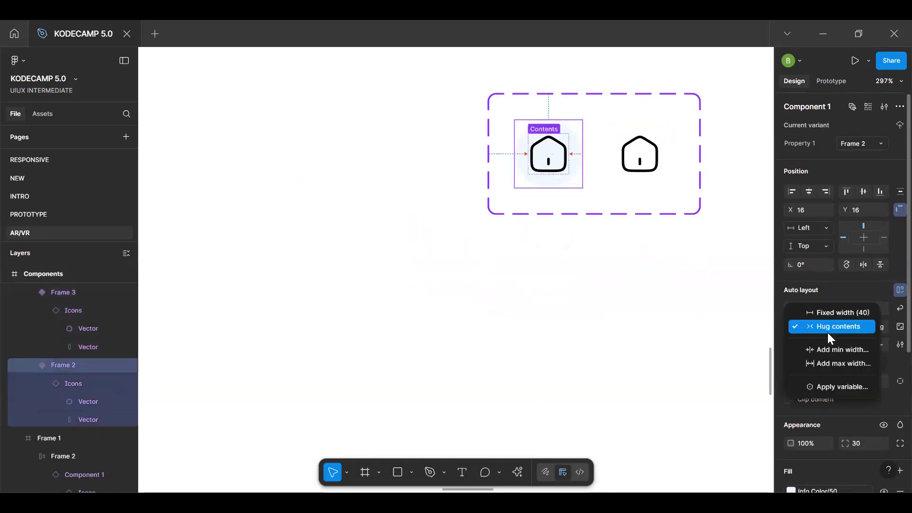
pyautogui.click(833, 313)
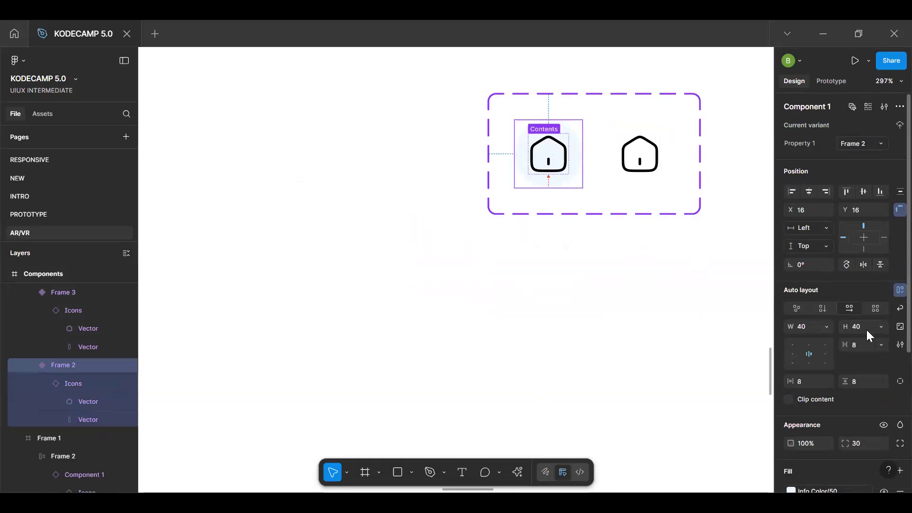
pyautogui.click(867, 329)
pyautogui.click(845, 313)
# Switch the nested icon in the bar's second button to the weui:arrow-outlined variant
pyautogui.scroll(7, 536, 288)
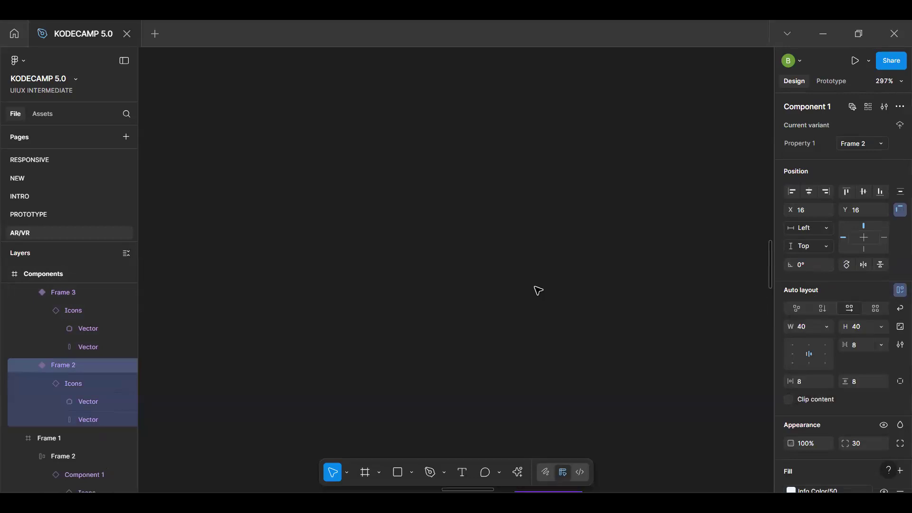
pyautogui.scroll(-6, 538, 290)
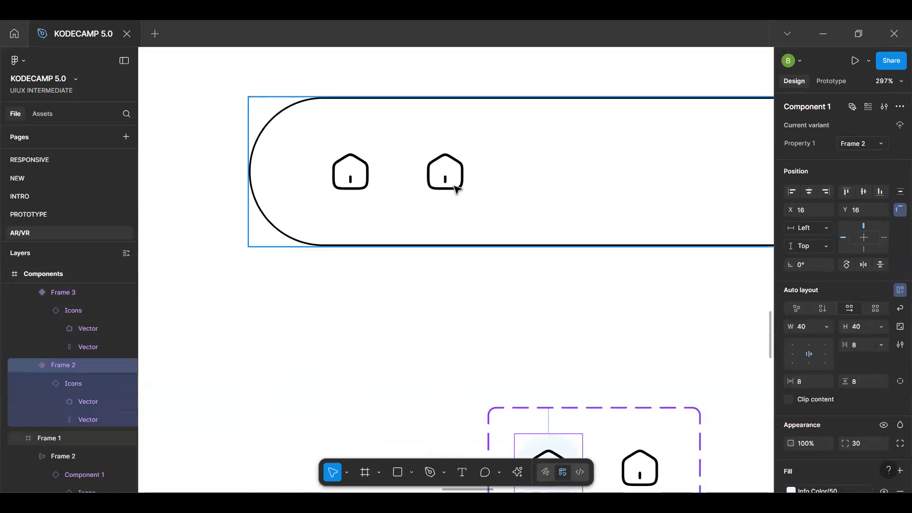
pyautogui.click(456, 189)
pyautogui.doubleClick(456, 189)
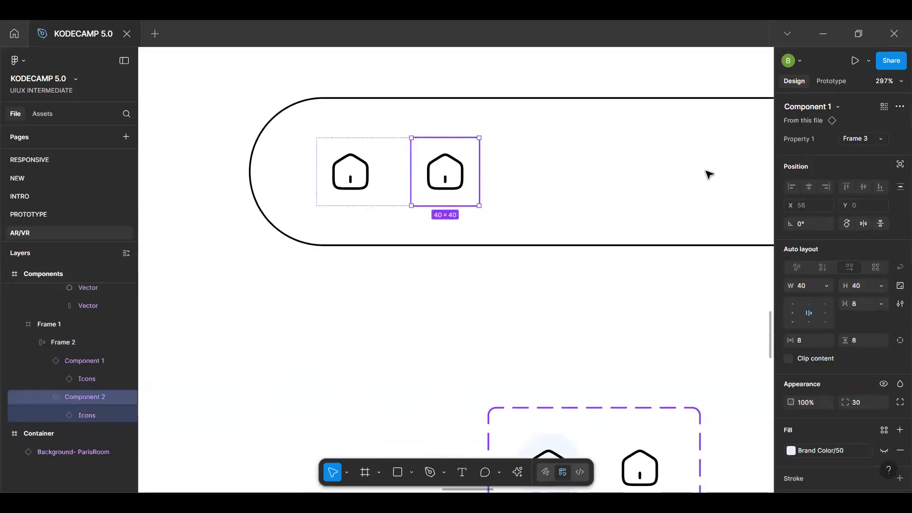
pyautogui.doubleClick(444, 177)
pyautogui.click(865, 139)
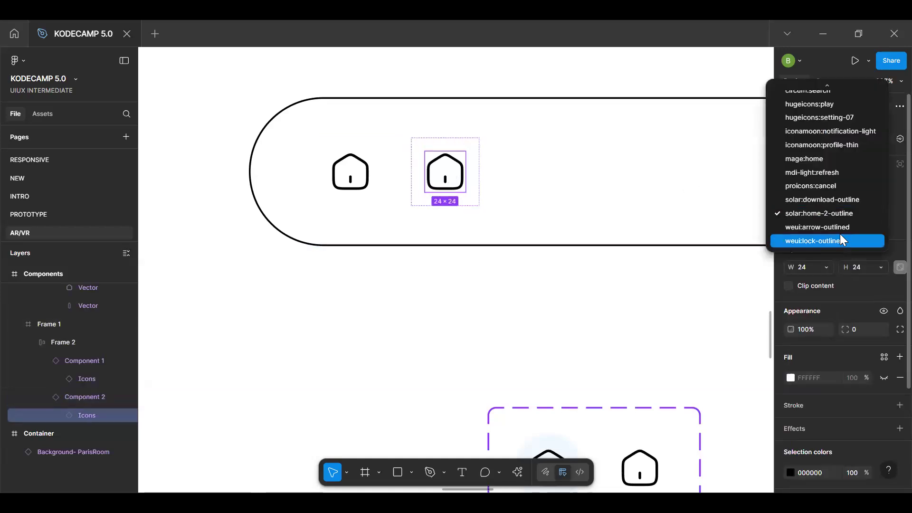
pyautogui.click(839, 227)
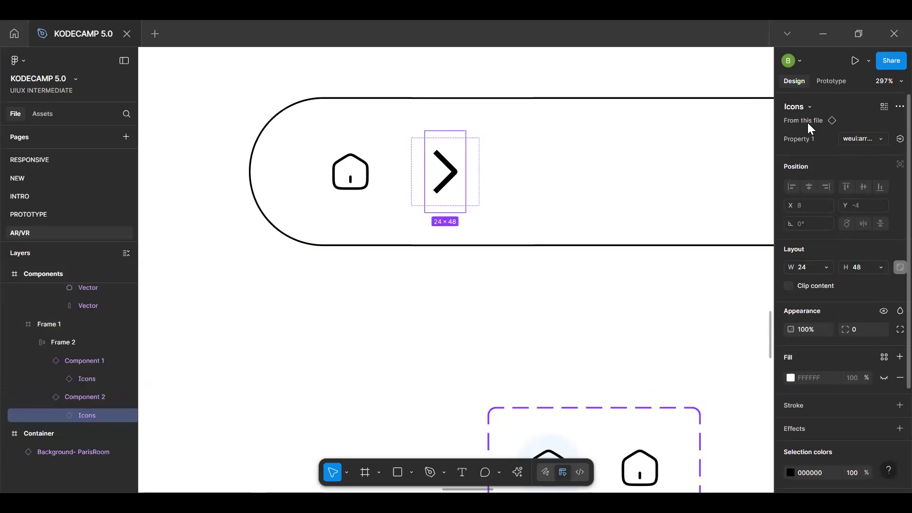
# Go to the arrow icon's main component and compare its size with the neighbouring play and cancel icons
pyautogui.click(832, 120)
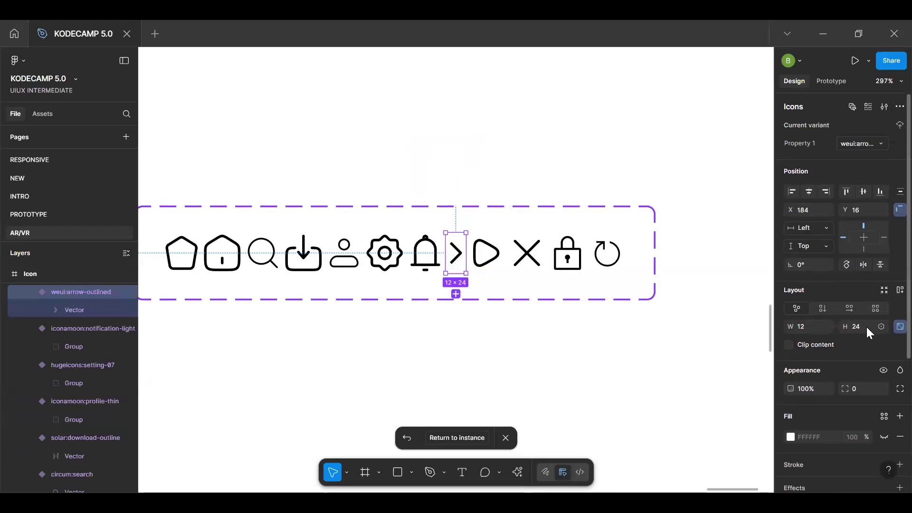
pyautogui.click(485, 266)
pyautogui.click(539, 265)
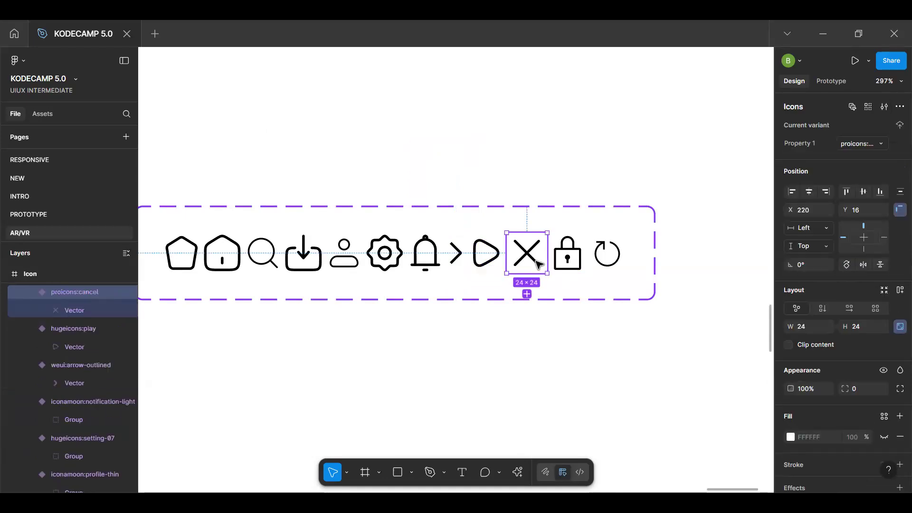
pyautogui.click(456, 254)
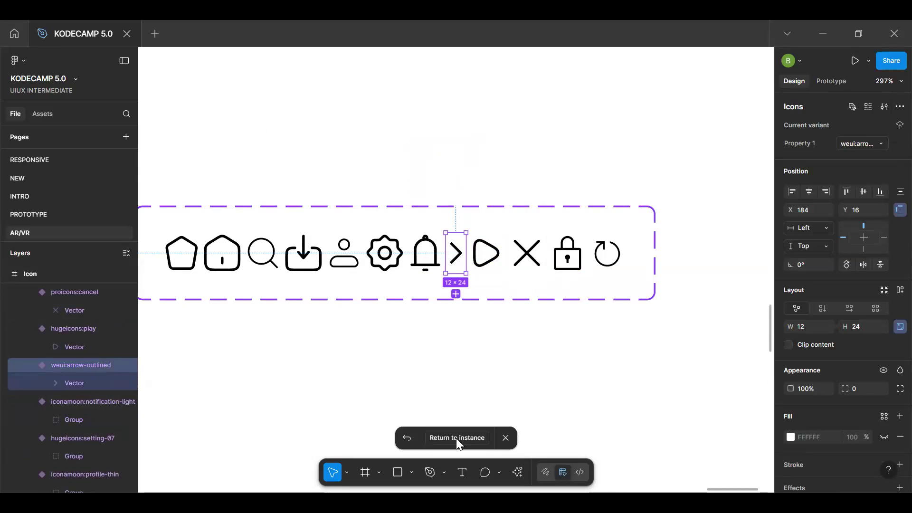
pyautogui.click(535, 359)
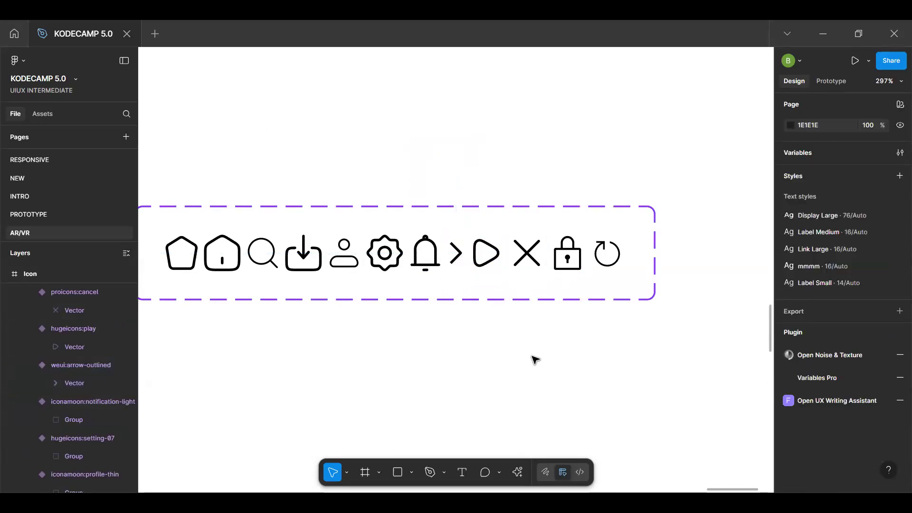
# Set the height of the arrow icon inside the bar's second button to Fill container
pyautogui.scroll(-5, 535, 360)
pyautogui.scroll(-5, 495, 364)
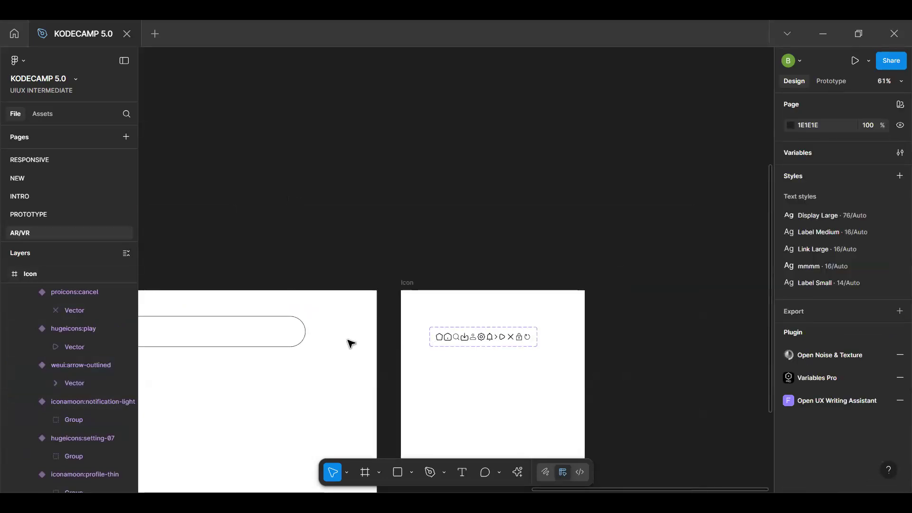
pyautogui.moveTo(260, 312); pyautogui.dragTo(374, 267)
pyautogui.moveTo(389, 300); pyautogui.dragTo(467, 257)
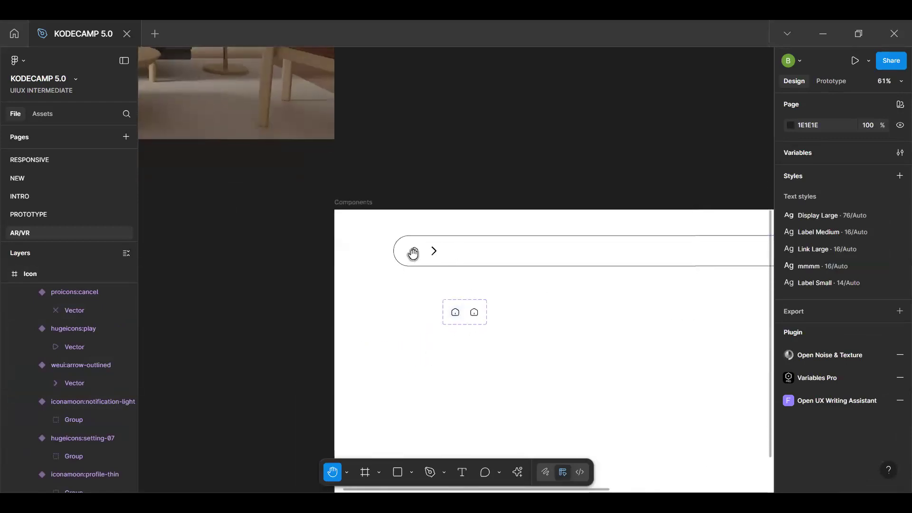
pyautogui.scroll(5, 438, 265)
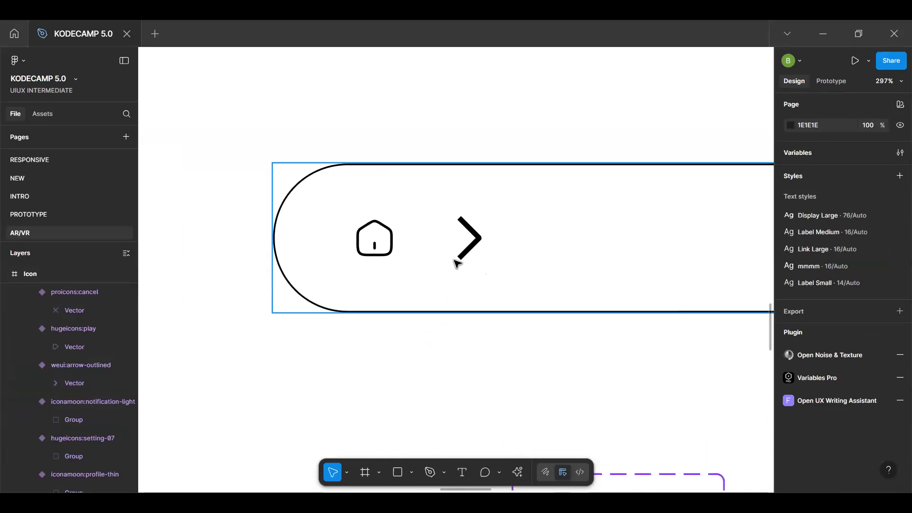
pyautogui.click(465, 260)
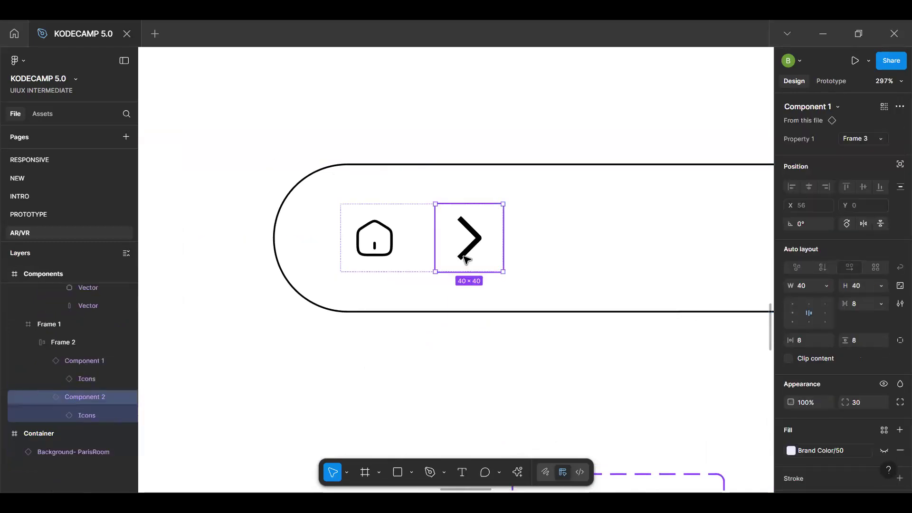
pyautogui.doubleClick(485, 260)
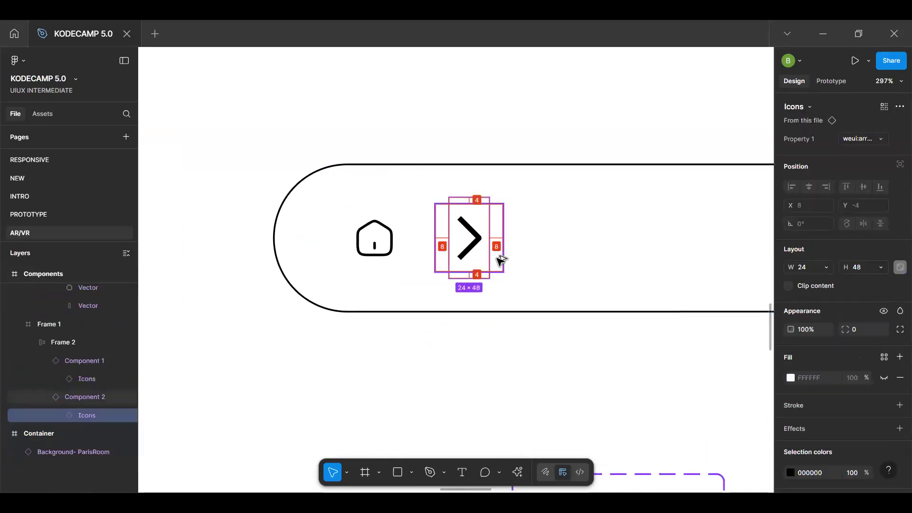
pyautogui.click(881, 269)
pyautogui.press('Escape')
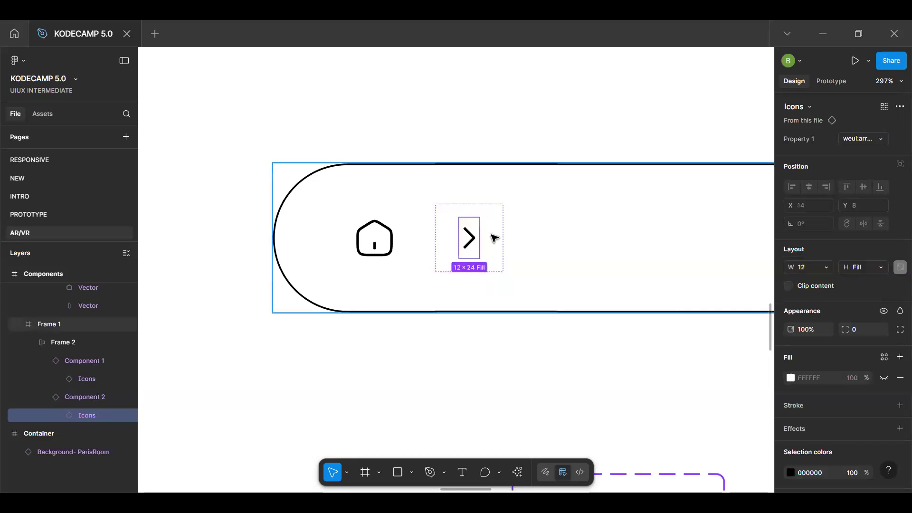
# Duplicate the arrow button and move the copy to the start of the bar's icon row
pyautogui.press('Escape')
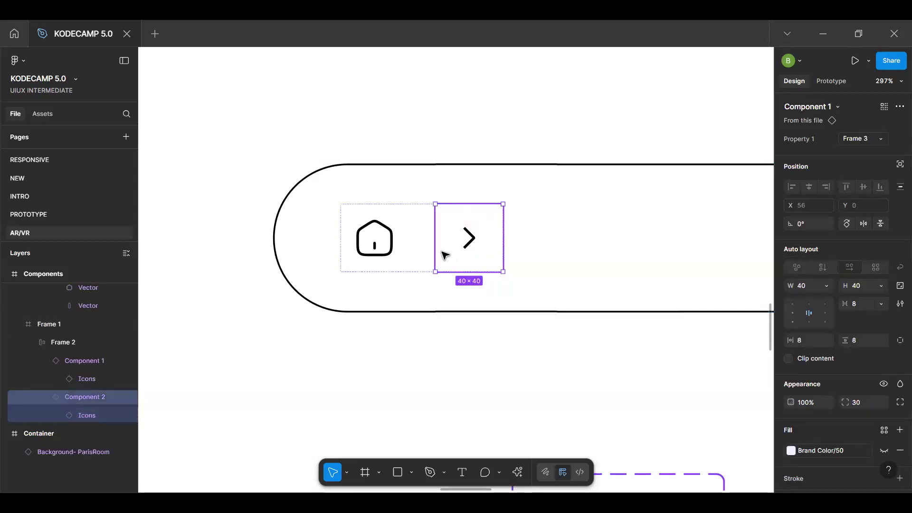
pyautogui.hotkey('ctrl', 'd')
pyautogui.press('Left')
pyautogui.press('Left')
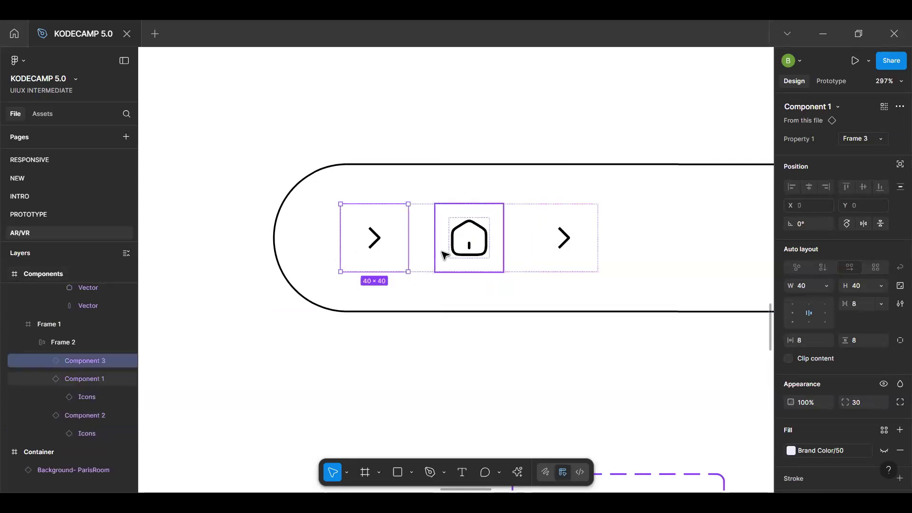
# Delete the home button from the bar and flip the first arrow button horizontally to point left
pyautogui.click(445, 256)
pyautogui.press('Delete')
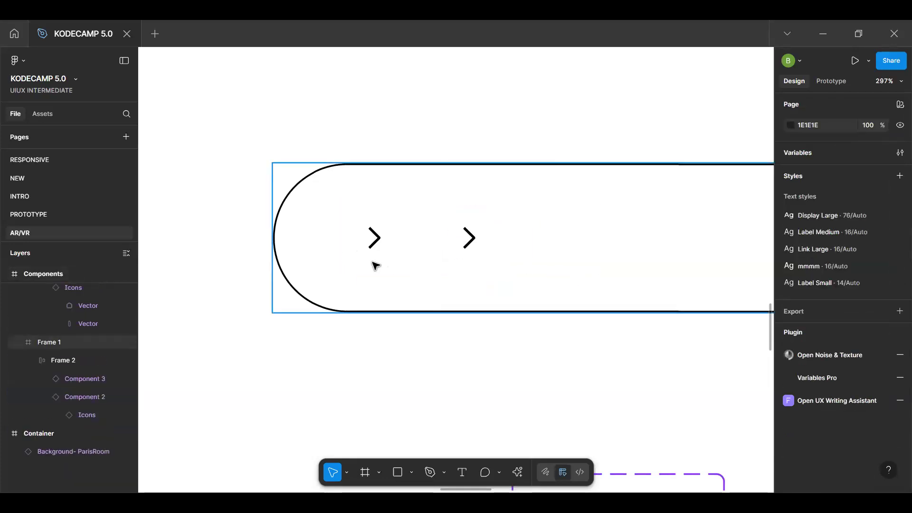
pyautogui.click(375, 265)
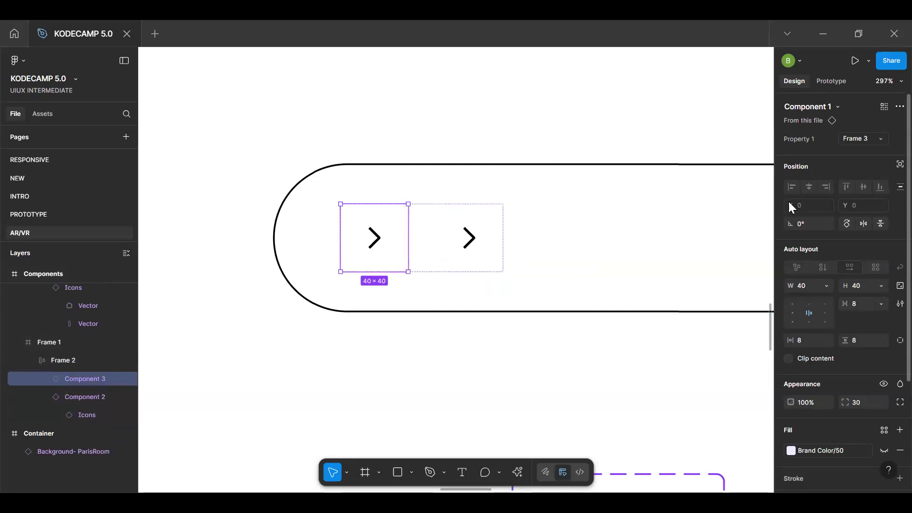
pyautogui.click(858, 222)
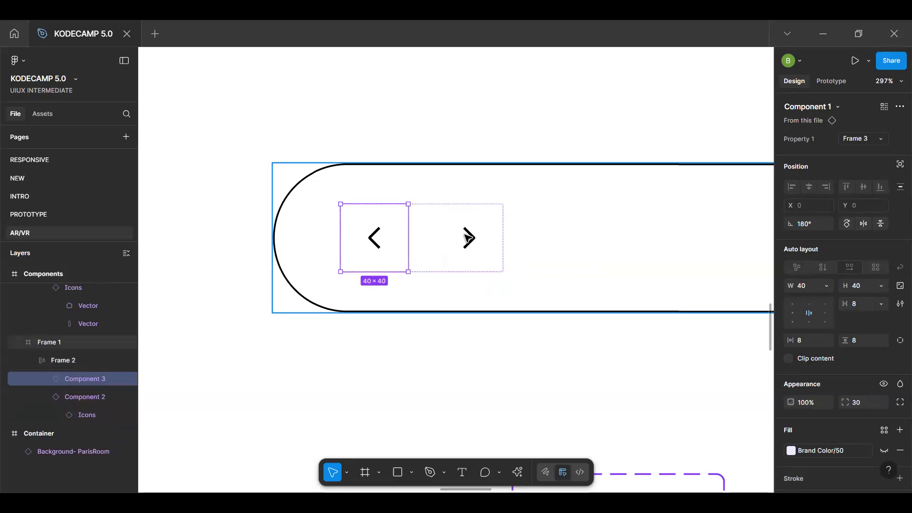
# Switch both arrow buttons in the bar to the Frame 2 variant
pyautogui.hotkey('ctrl', 'a')
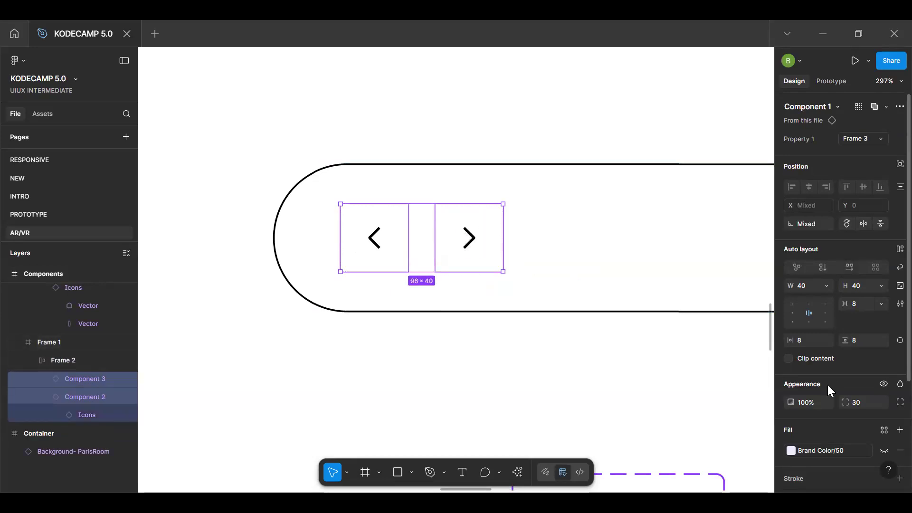
pyautogui.scroll(-2, 828, 384)
pyautogui.scroll(3, 852, 298)
pyautogui.click(868, 139)
pyautogui.click(838, 124)
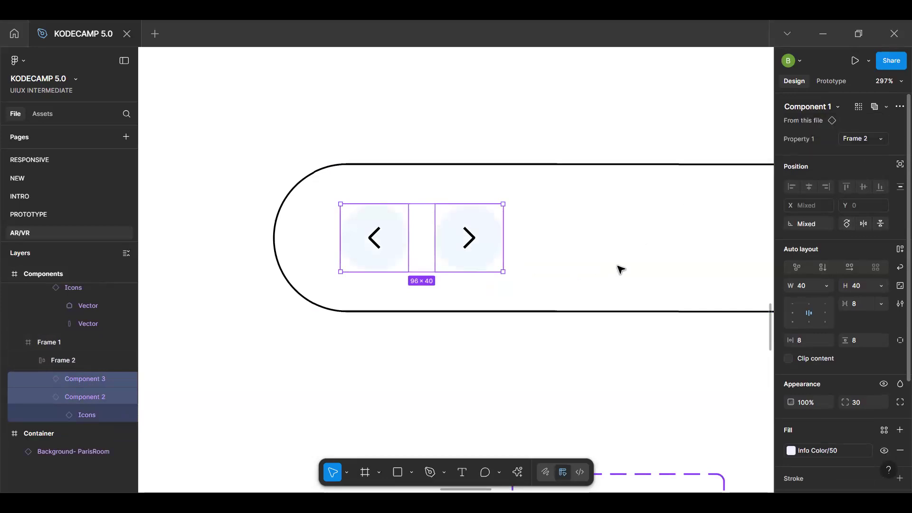
pyautogui.click(577, 337)
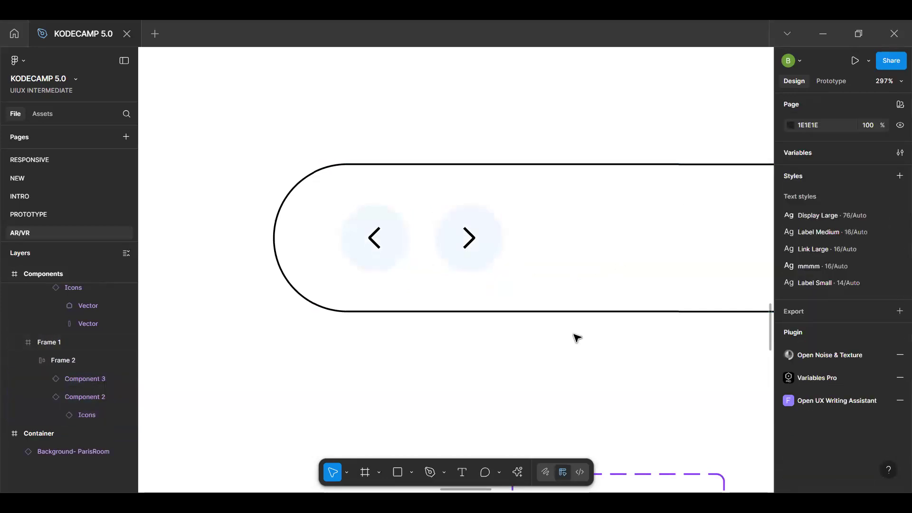
# Try to place a text box about 679 by 49 below the rounded bar, beside the button variants, and undo it
pyautogui.doubleClick(464, 254)
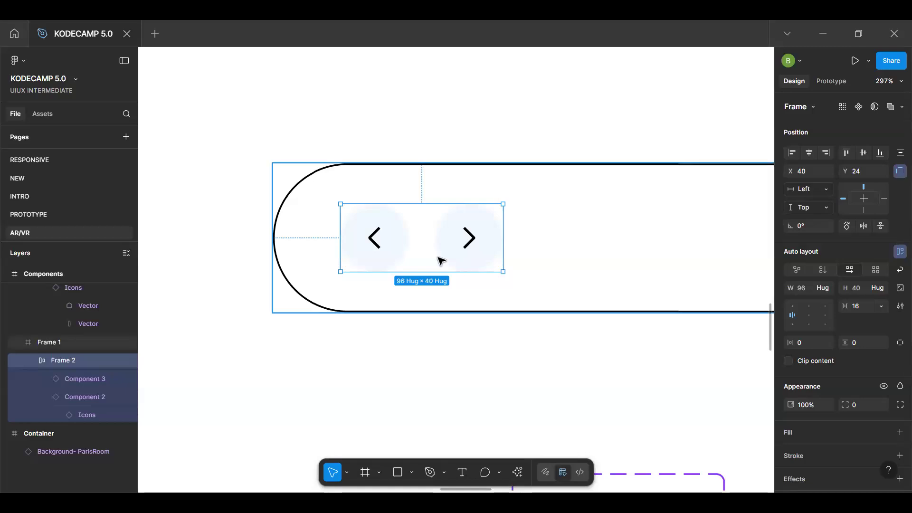
pyautogui.scroll(-10, 533, 247)
pyautogui.press('space')
pyautogui.moveTo(595, 291)
pyautogui.mouseDown()
pyautogui.moveTo(358, 277)
pyautogui.moveTo(554, 312)
pyautogui.moveTo(597, 293)
pyautogui.moveTo(599, 301)
pyautogui.mouseUp()
pyautogui.press('t')
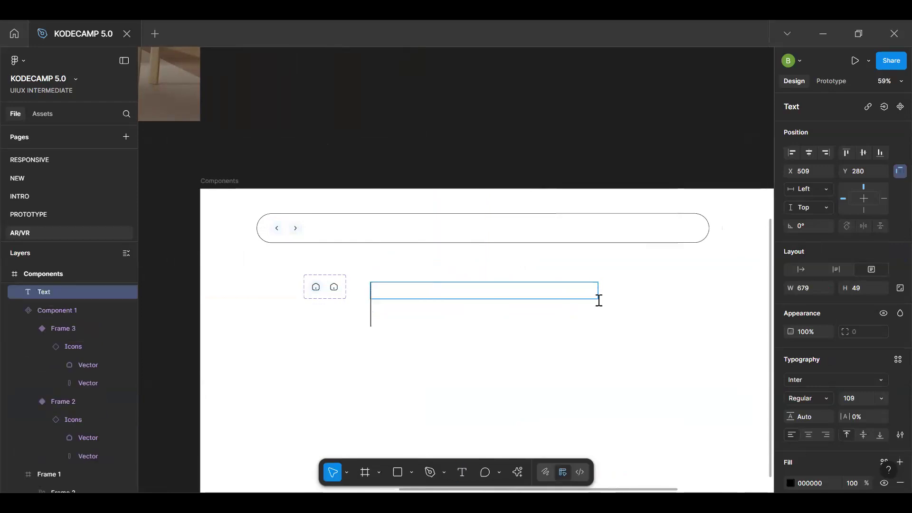
pyautogui.hotkey('ctrl', 'z')
pyautogui.click(450, 379)
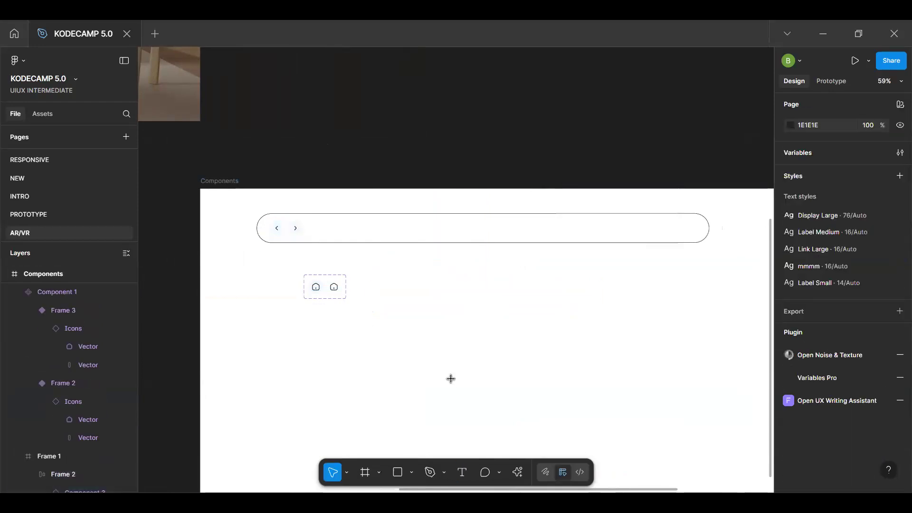
pyautogui.press('t')
pyautogui.click(436, 346)
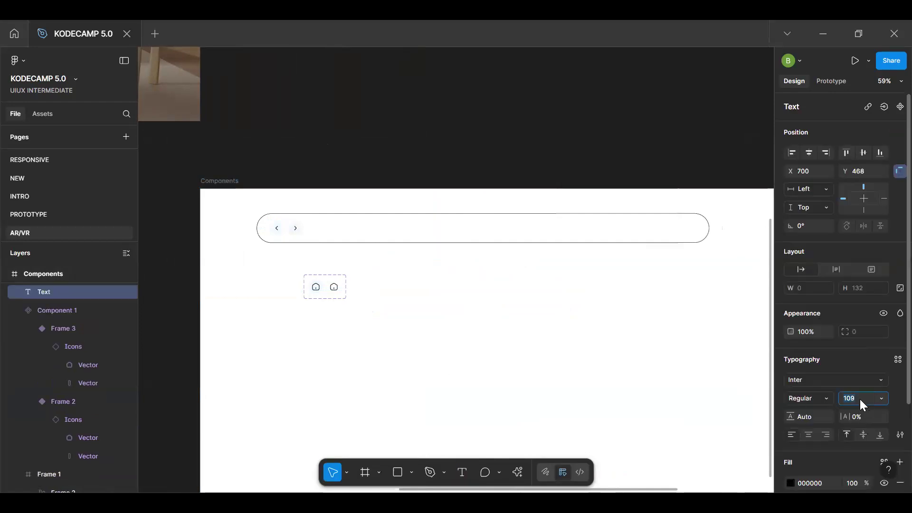
pyautogui.write('48')
pyautogui.press('Return')
pyautogui.write('ww')
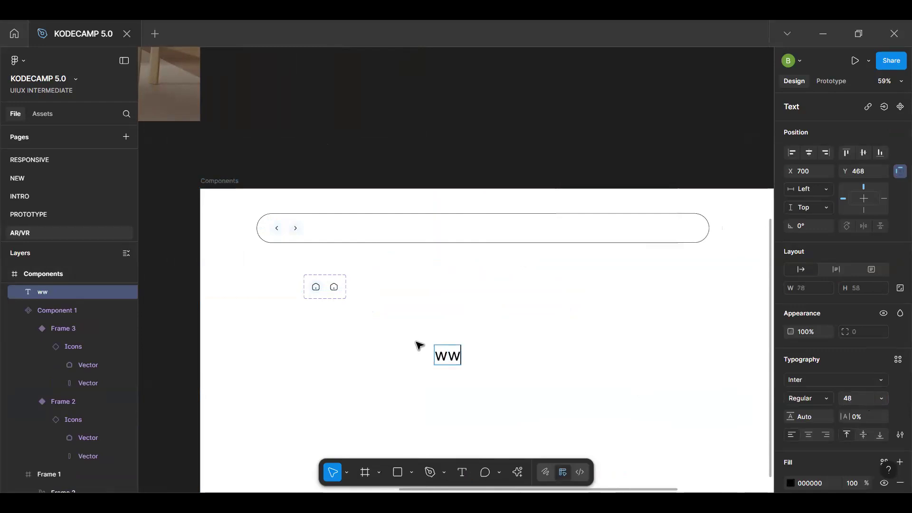
pyautogui.write('w. kode')
pyautogui.press('BackSpace')
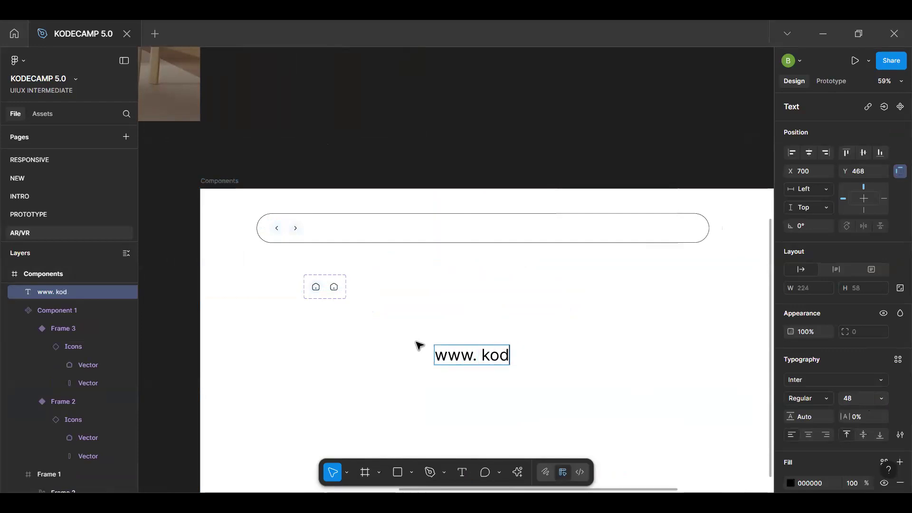
pyautogui.write('ecm a')
pyautogui.press('BackSpace')
pyautogui.press('BackSpace')
pyautogui.press('BackSpace')
pyautogui.write('amp')
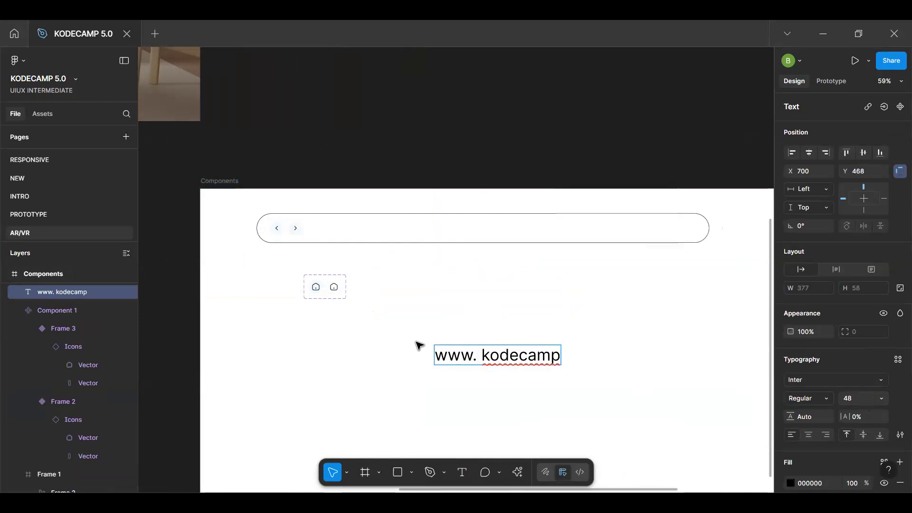
pyautogui.write('.com')
pyautogui.press('Escape')
# Wrap the web address text in an auto layout frame with vertical padding 16 and horizontal padding 24
pyautogui.click(513, 356)
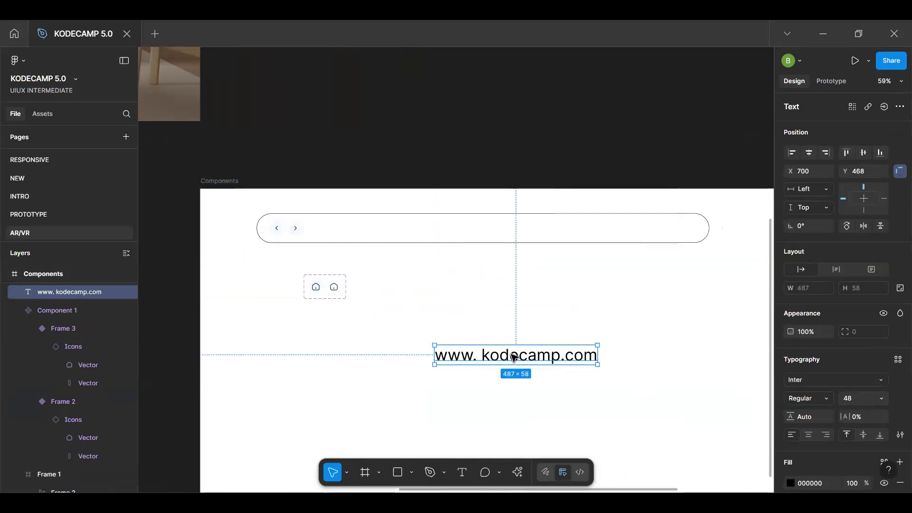
pyautogui.hotkey('shift', 'a')
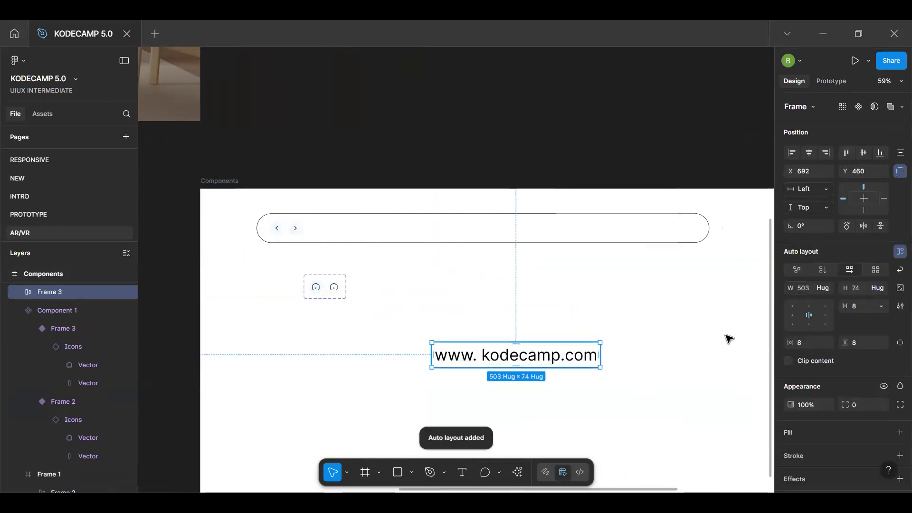
pyautogui.click(859, 344)
pyautogui.write('1')
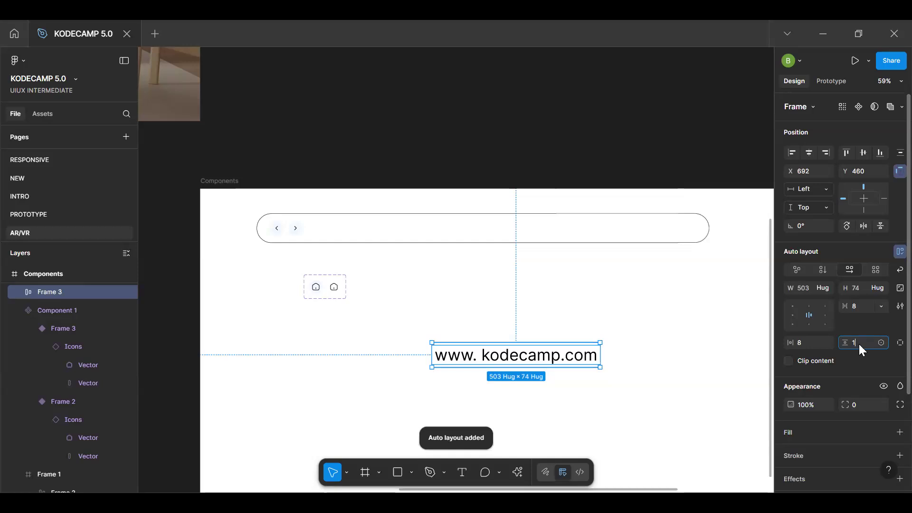
pyautogui.write('6')
pyautogui.press('Return')
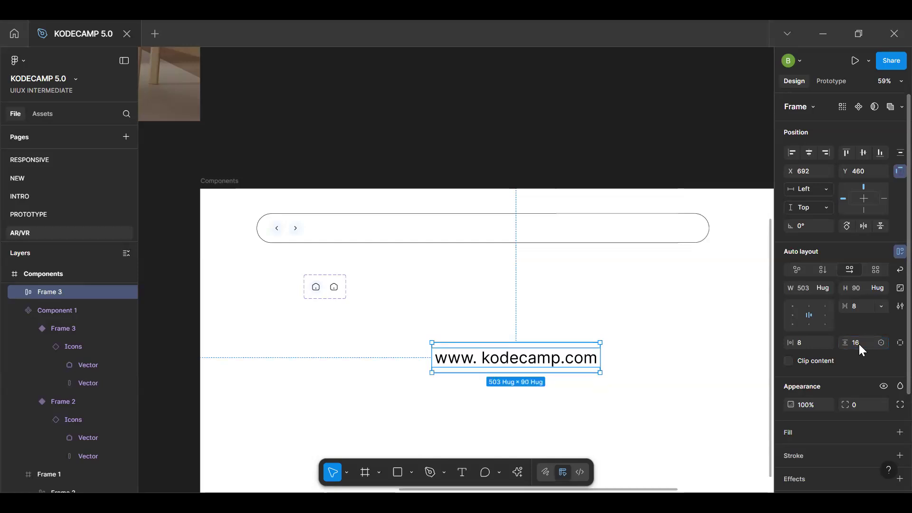
pyautogui.click(803, 342)
pyautogui.write('24')
pyautogui.press('Return')
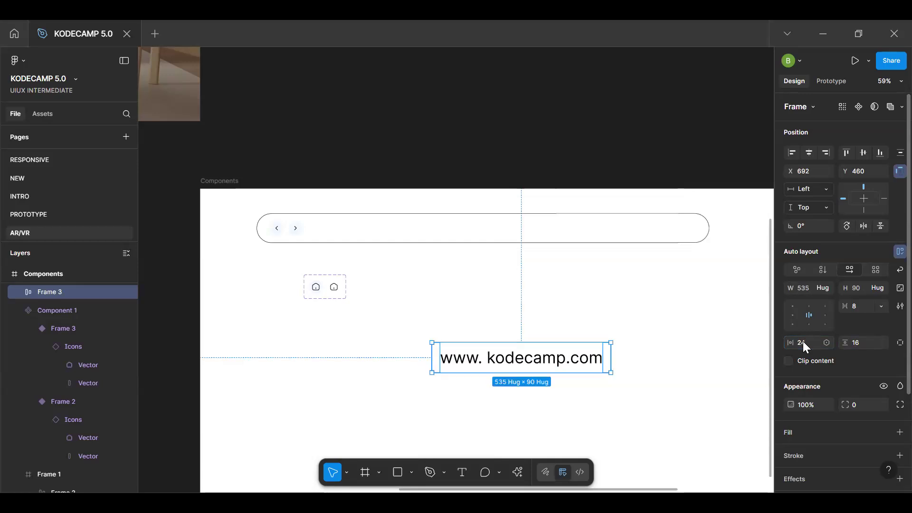
# Set the web address text's font size to 24
pyautogui.click(572, 366)
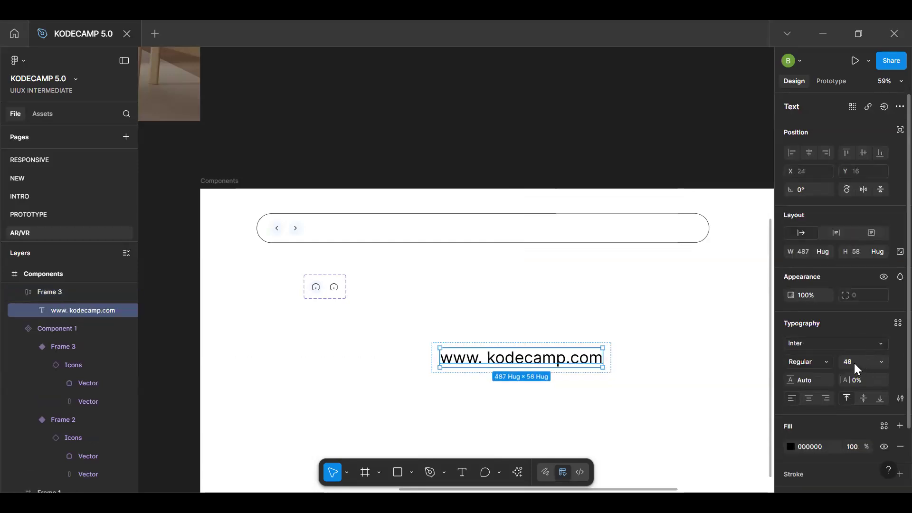
pyautogui.write('16')
pyautogui.press('Return')
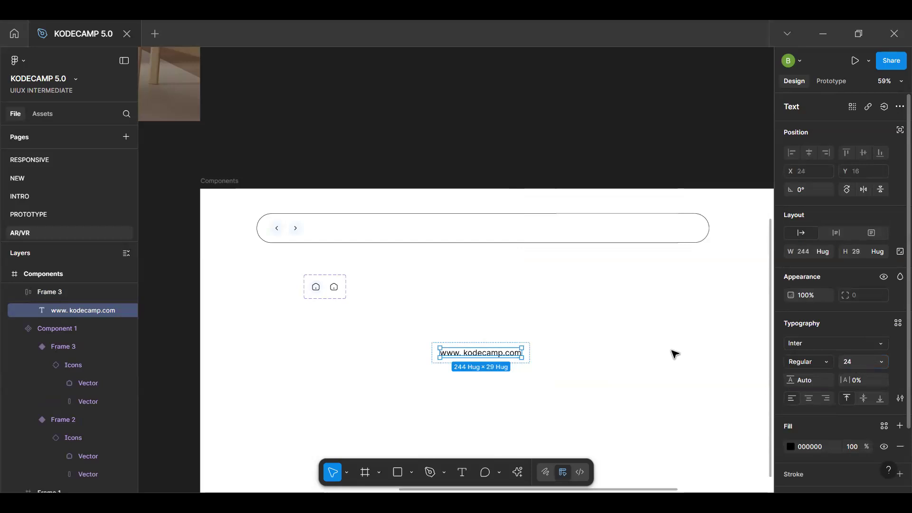
# Move the web address frame into the rounded bar and center it horizontally and vertically
pyautogui.press('Escape')
pyautogui.moveTo(496, 357); pyautogui.dragTo(473, 227)
pyautogui.scroll(5, 472, 228)
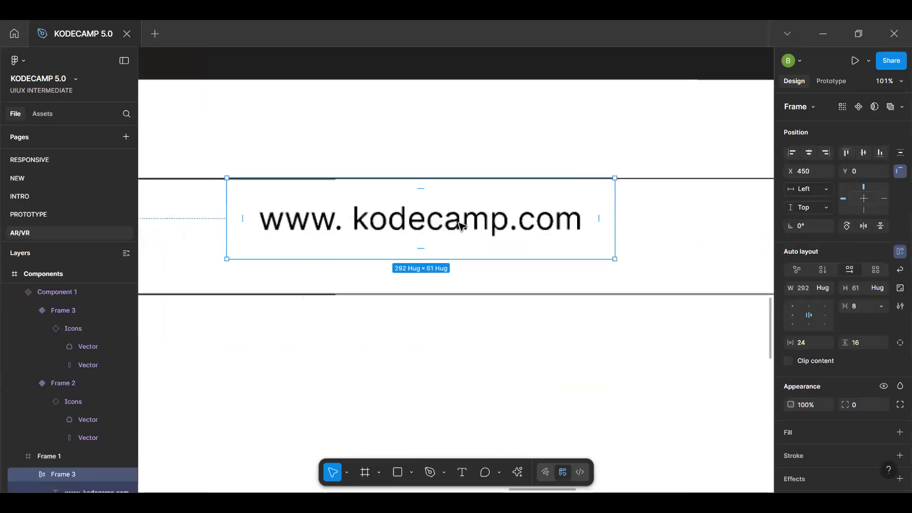
pyautogui.hotkey('alt', 'h')
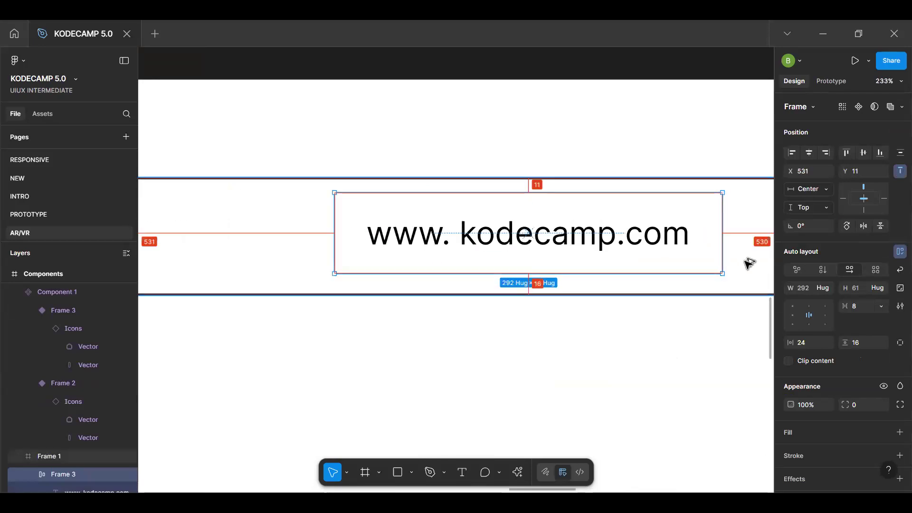
pyautogui.hotkey('alt', 'v')
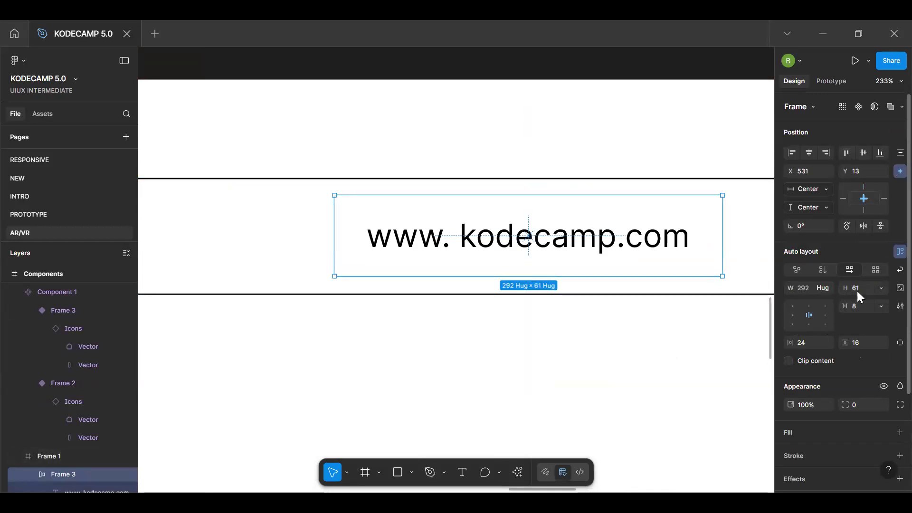
# Reduce the web address text's font size to 20 inside its frame
pyautogui.press('Return')
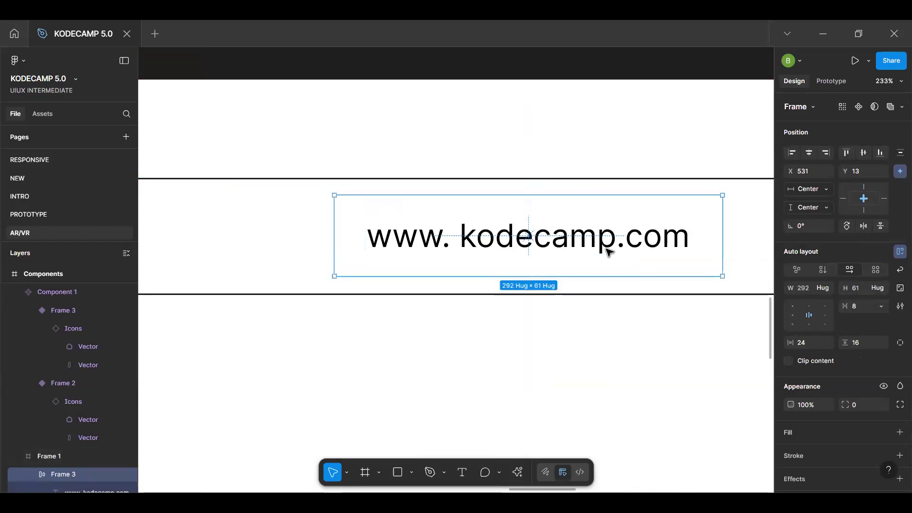
pyautogui.click(854, 364)
pyautogui.write('20')
pyautogui.press('Return')
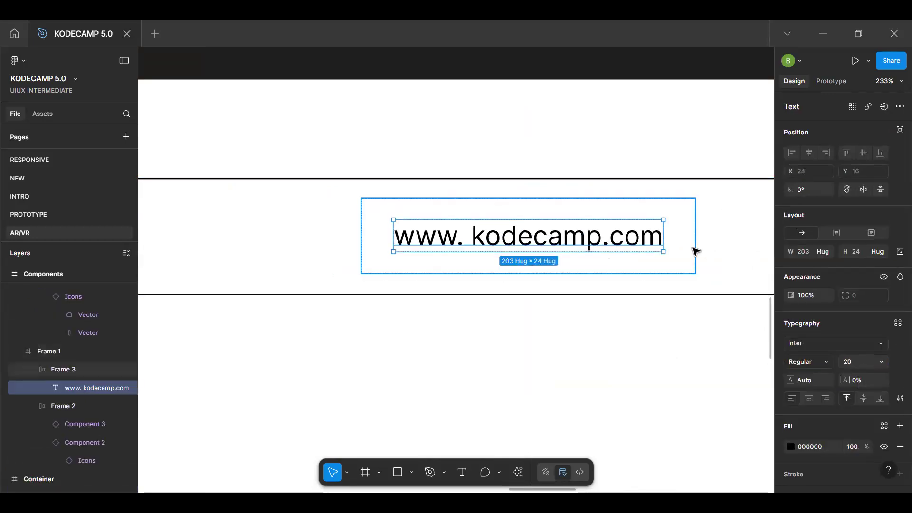
# Adjust the web address frame's position in the bar to X 551, Y 16
pyautogui.click(694, 250)
pyautogui.press('alt')
pyautogui.press('Left')
pyautogui.press('alt')
pyautogui.press('alt')
pyautogui.press('Down')
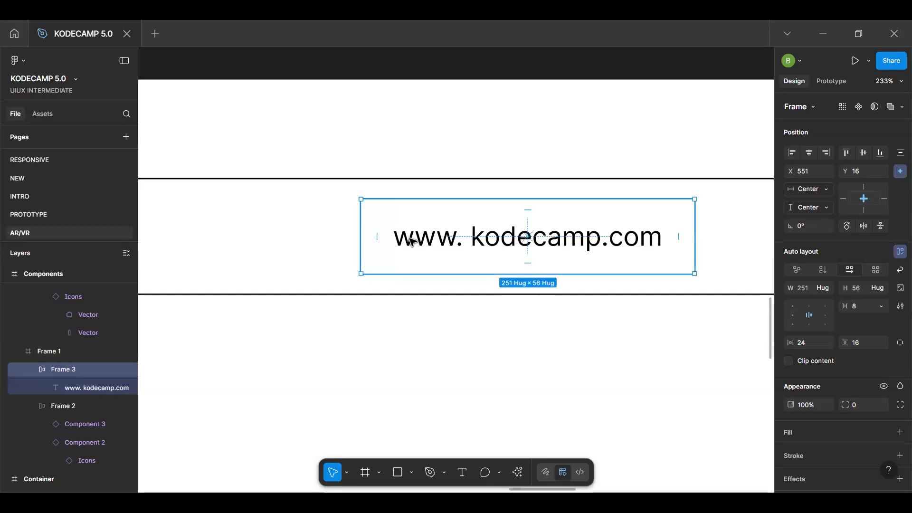
# Copy the bar's forward arrow button and paste it into the web address frame after the text
pyautogui.scroll(-5, 411, 241)
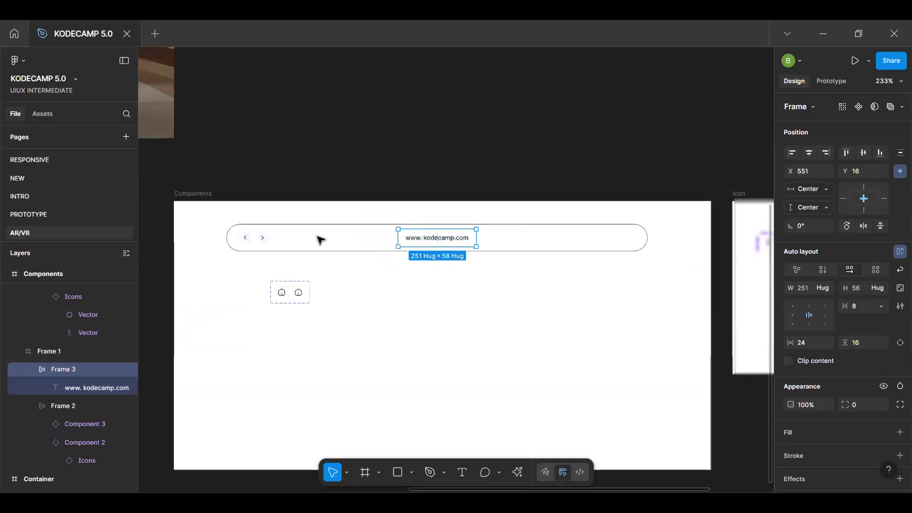
pyautogui.click(265, 238)
pyautogui.click(269, 241)
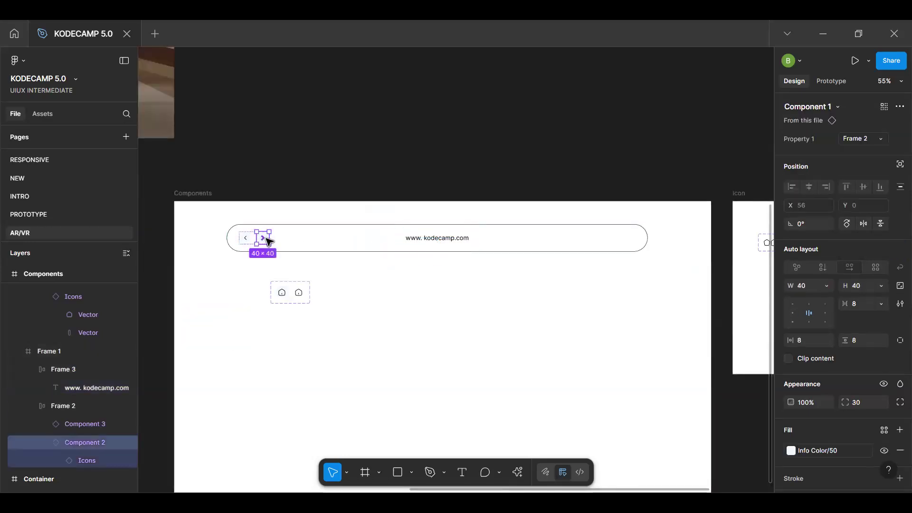
pyautogui.press('Delete')
pyautogui.hotkey('ctrl', 'z')
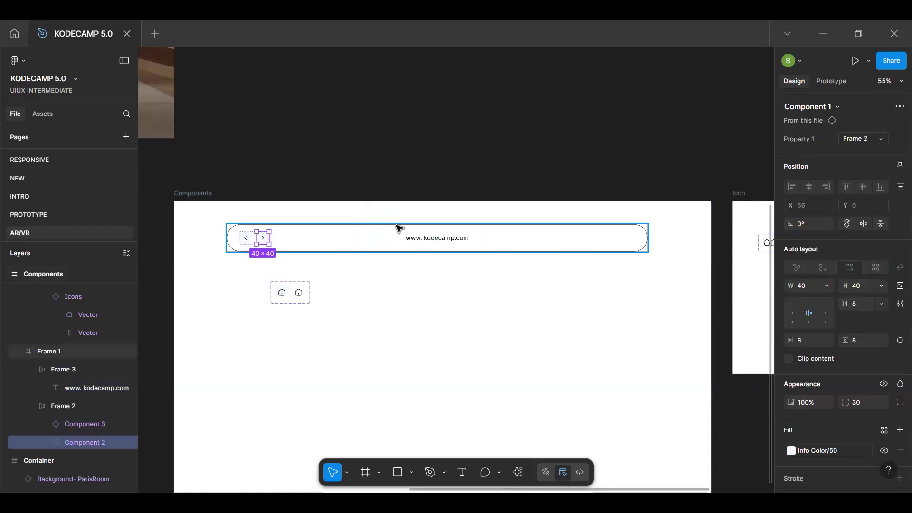
pyautogui.scroll(5, 400, 229)
pyautogui.click(460, 261)
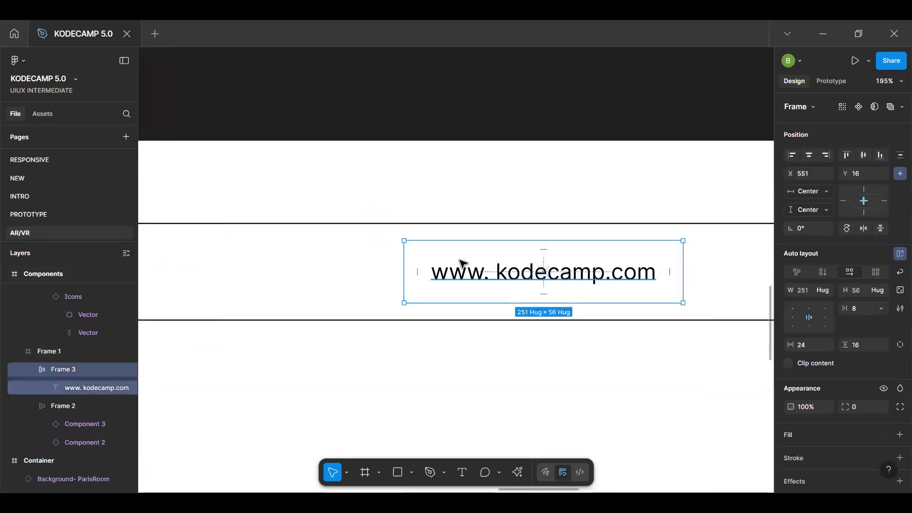
pyautogui.hotkey('ctrl', 'v')
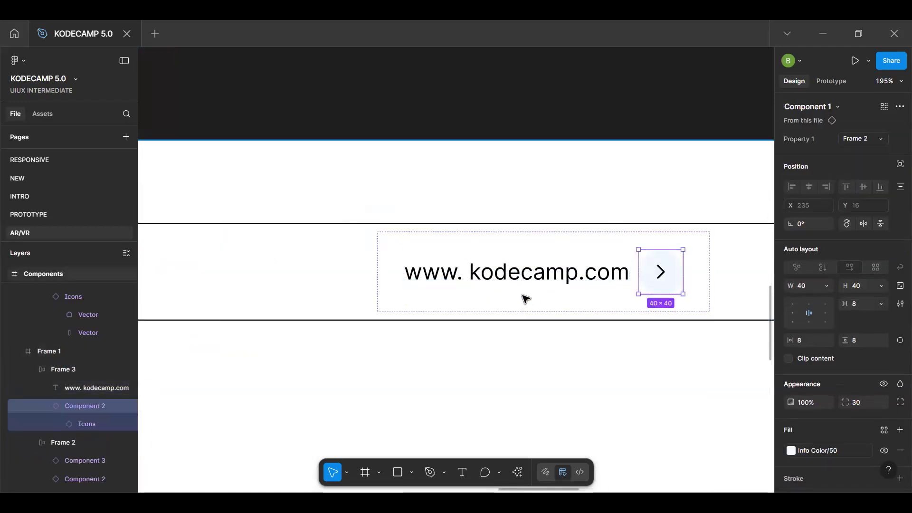
# Duplicate the pasted arrow button twice, placing one copy before the web address and another directly after it
pyautogui.hotkey('ctrl', 'd')
pyautogui.press('Left')
pyautogui.press('Left')
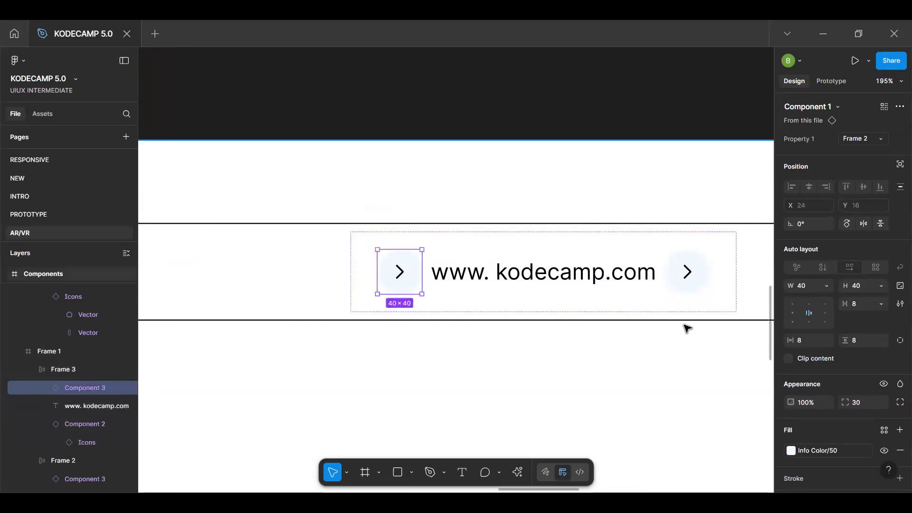
pyautogui.hotkey('ctrl', 'd')
pyautogui.press('Right')
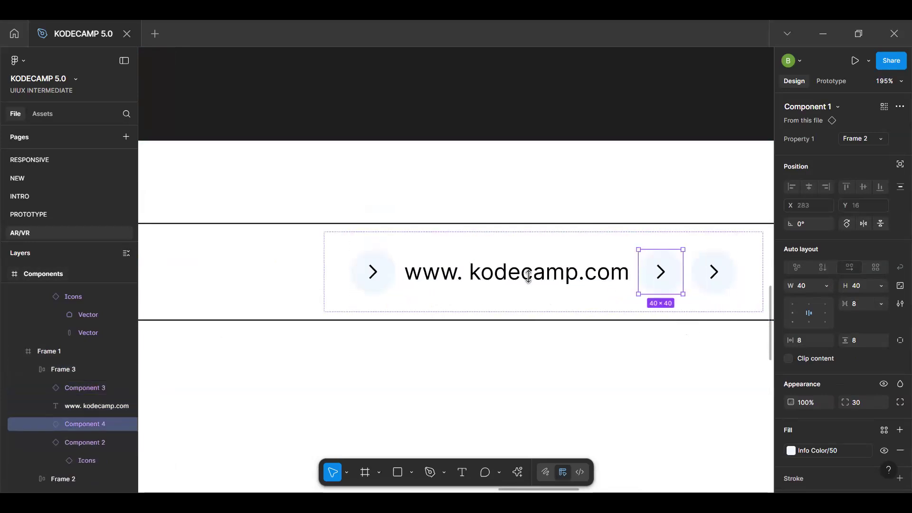
# Switch the button before the web address to the Frame 3 variant and change its icon to weui:lock-outlined
pyautogui.click(381, 285)
pyautogui.click(850, 140)
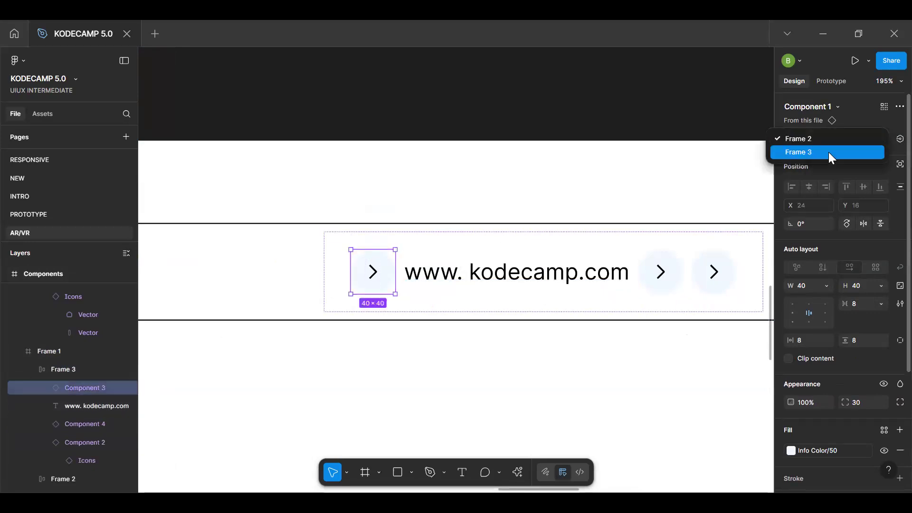
pyautogui.click(828, 152)
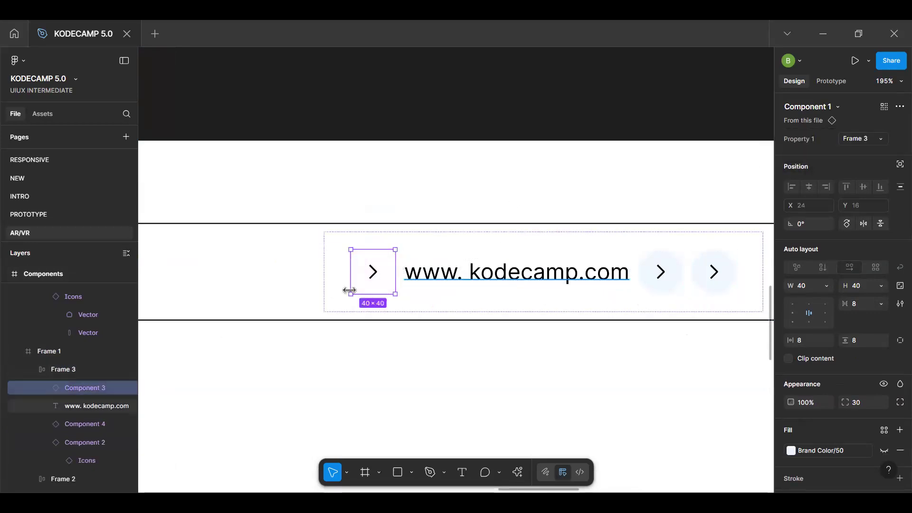
pyautogui.doubleClick(375, 284)
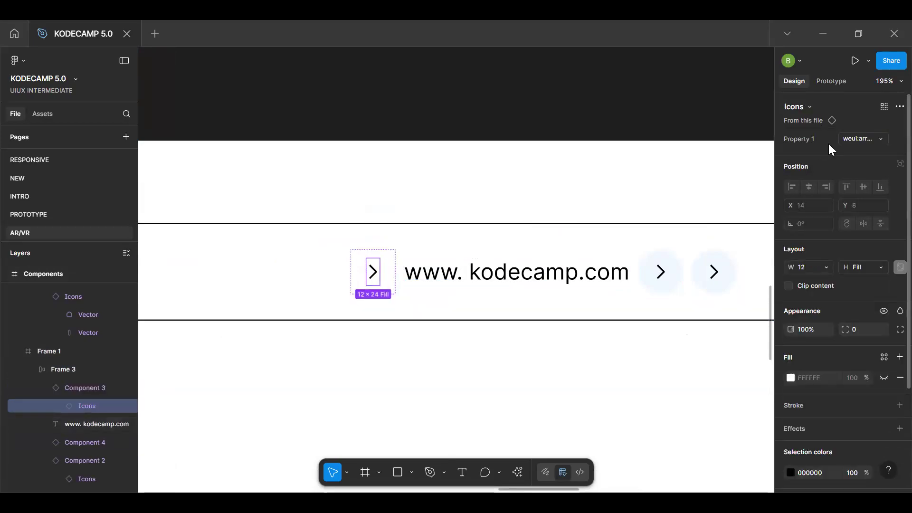
pyautogui.click(845, 138)
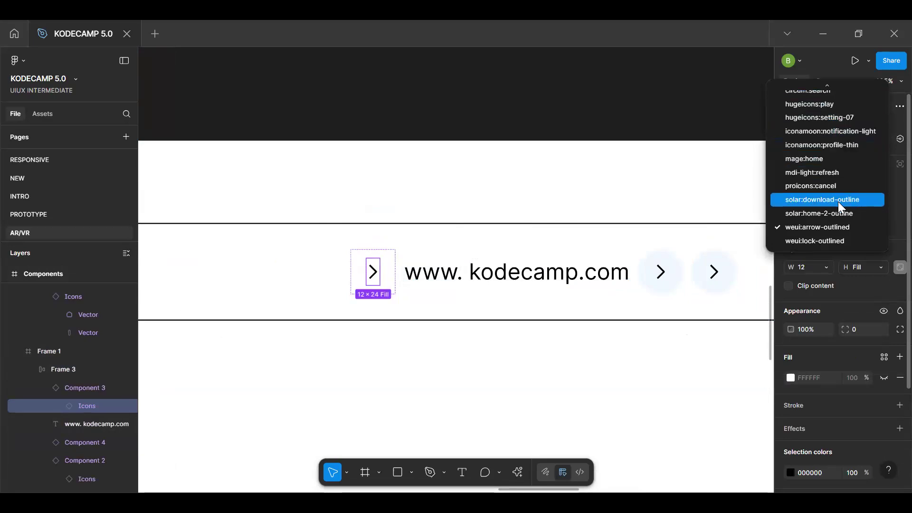
pyautogui.click(840, 240)
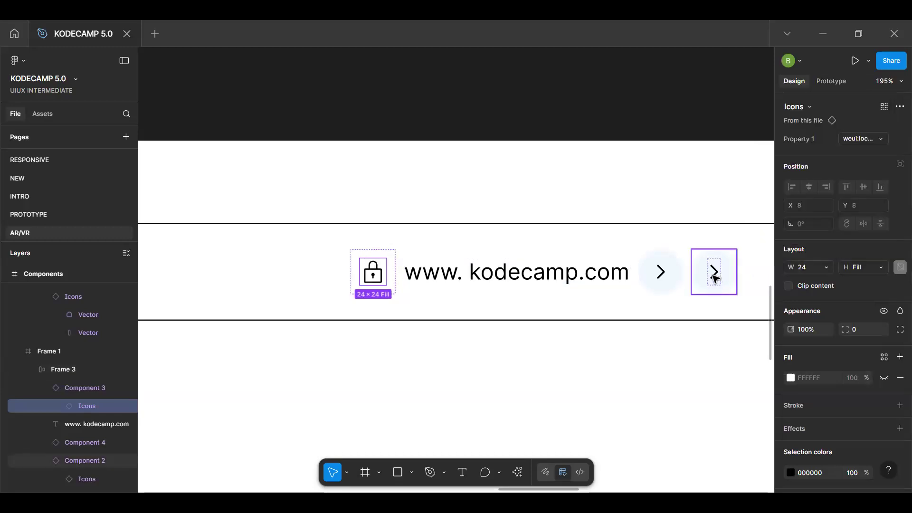
pyautogui.click(660, 274)
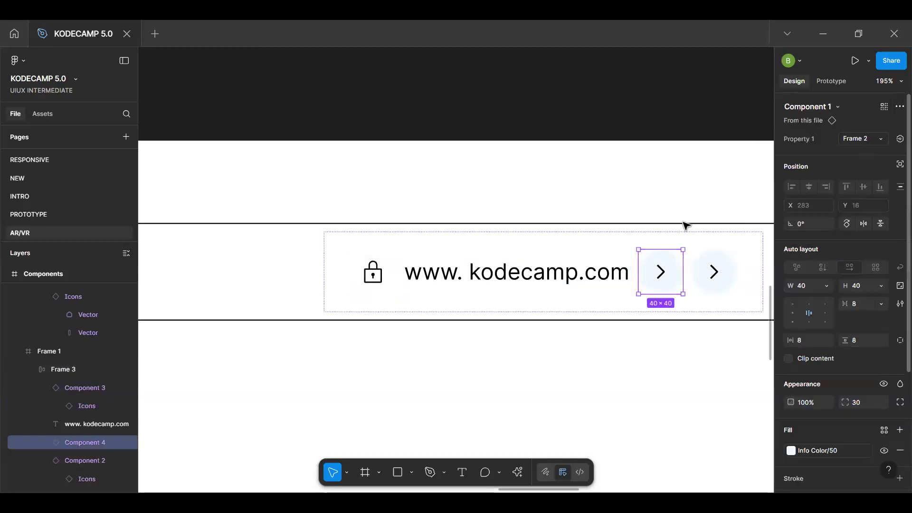
pyautogui.doubleClick(659, 280)
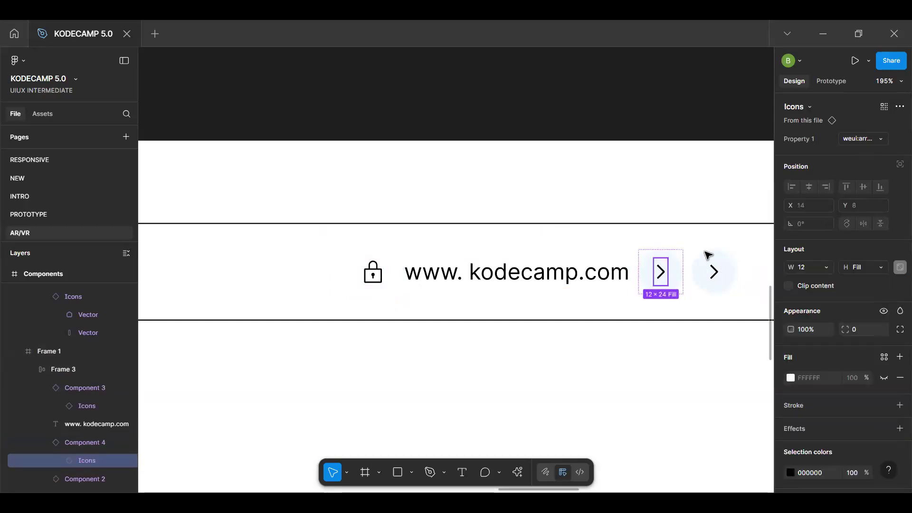
pyautogui.click(857, 140)
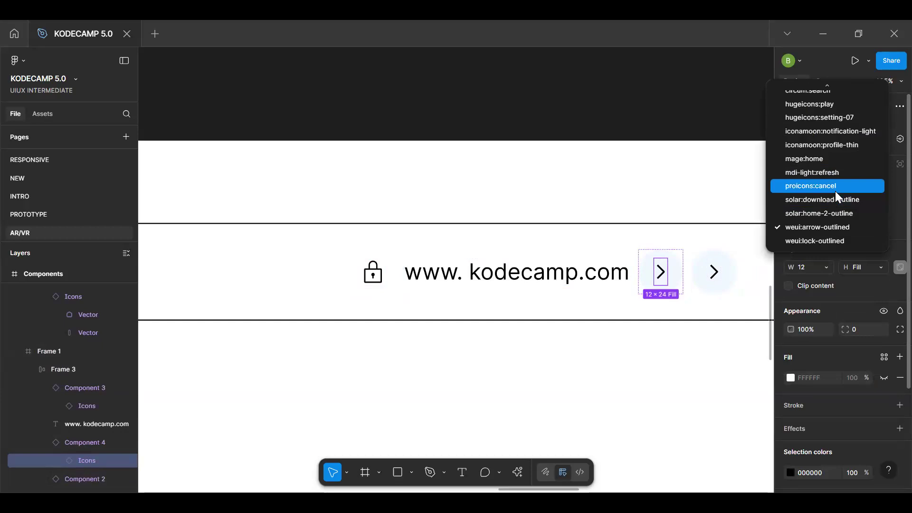
pyautogui.click(718, 292)
# Change the icon of the last arrow button after the web address to mdi-light:refresh
pyautogui.click(714, 291)
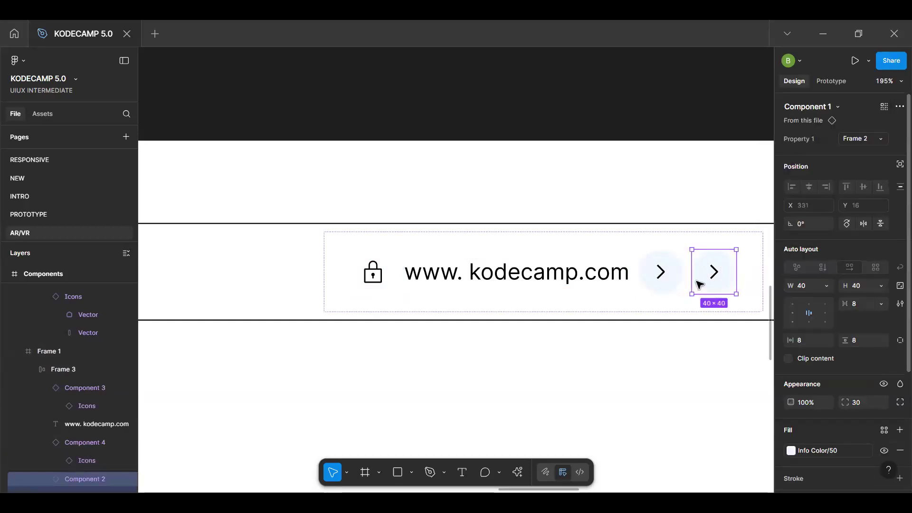
pyautogui.doubleClick(714, 281)
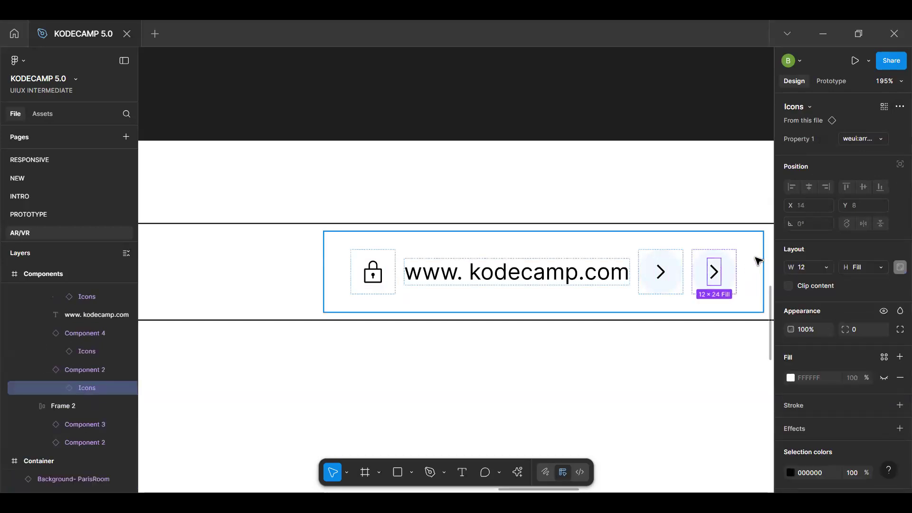
pyautogui.click(855, 135)
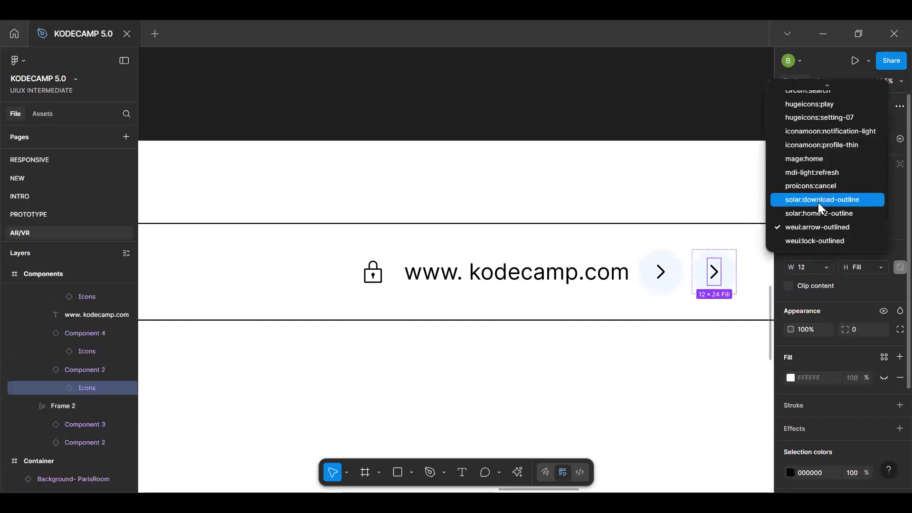
pyautogui.click(831, 172)
pyautogui.click(694, 351)
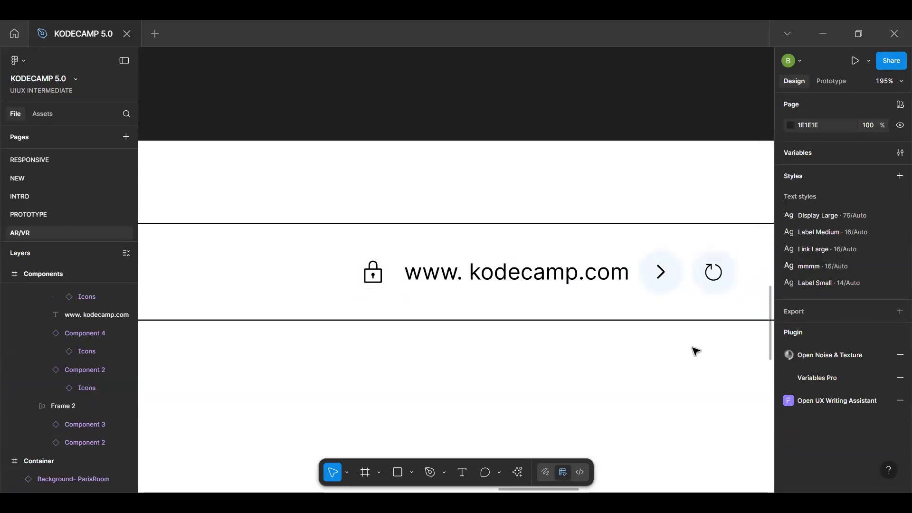
# Switch both buttons after the web address, the arrow and the refresh, to the Frame 3 variant
pyautogui.click(722, 288)
pyautogui.click(722, 288)
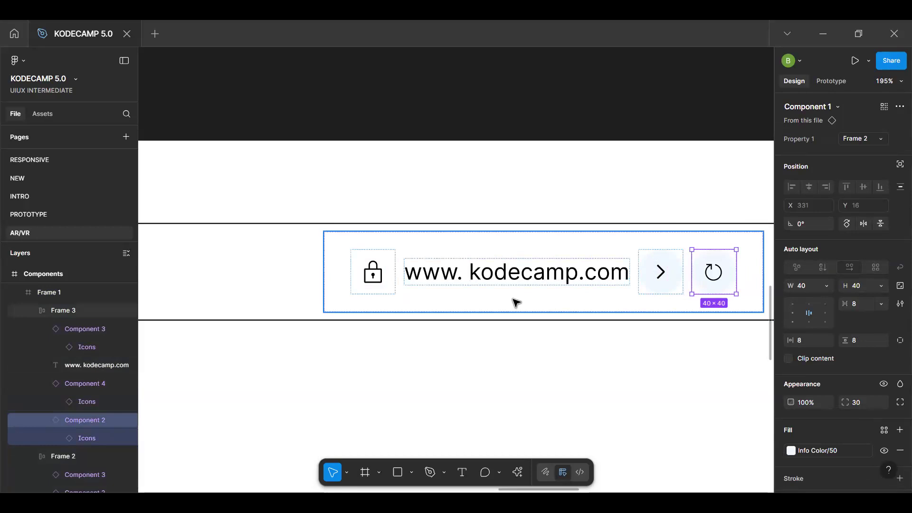
pyautogui.keyDown('shift'); pyautogui.click(657, 269); pyautogui.keyUp('shift')
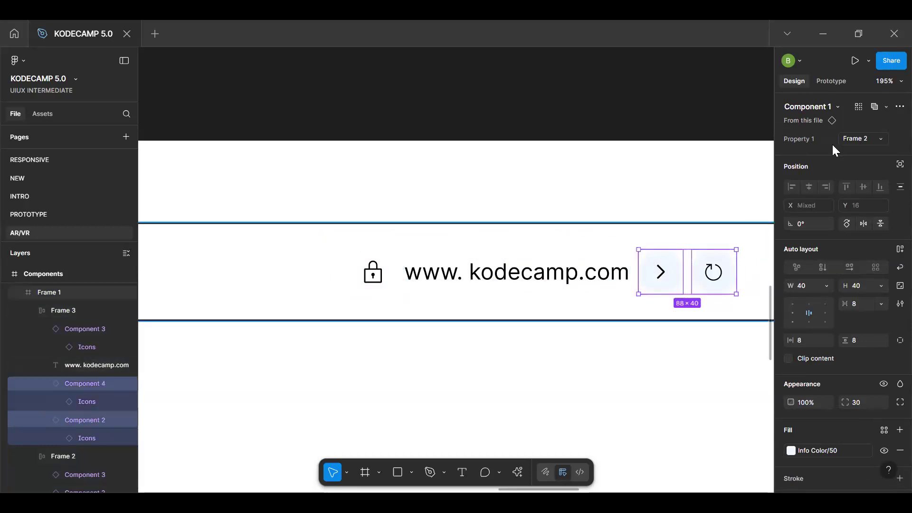
pyautogui.click(848, 139)
pyautogui.click(824, 153)
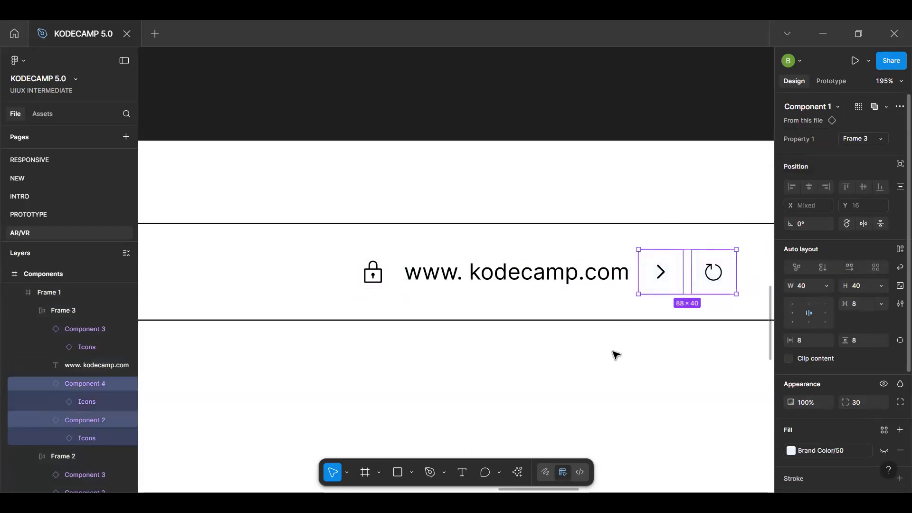
pyautogui.click(615, 364)
# Open the Iconify plugin with the Icon frame in view
pyautogui.keyDown('ctrl'); pyautogui.scroll(-5, 620, 354); pyautogui.keyUp('ctrl')
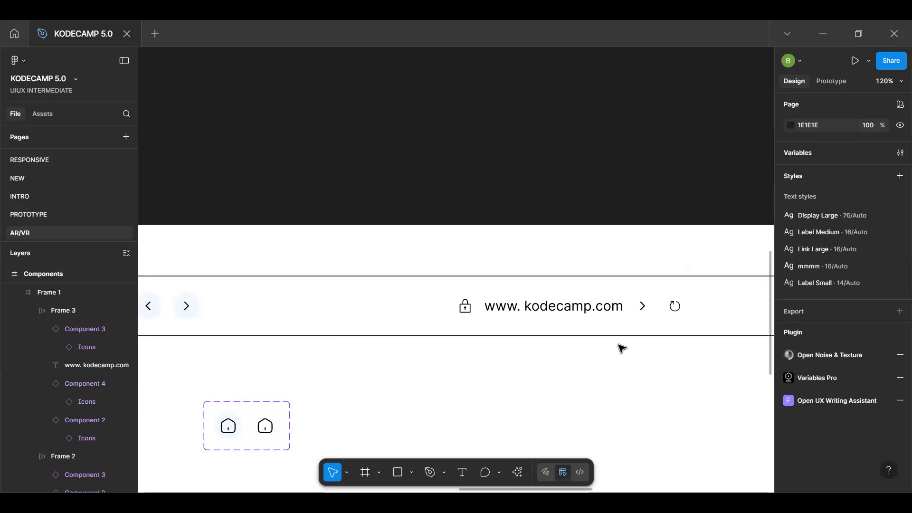
pyautogui.keyDown('ctrl'); pyautogui.scroll(-8, 597, 351); pyautogui.keyUp('ctrl')
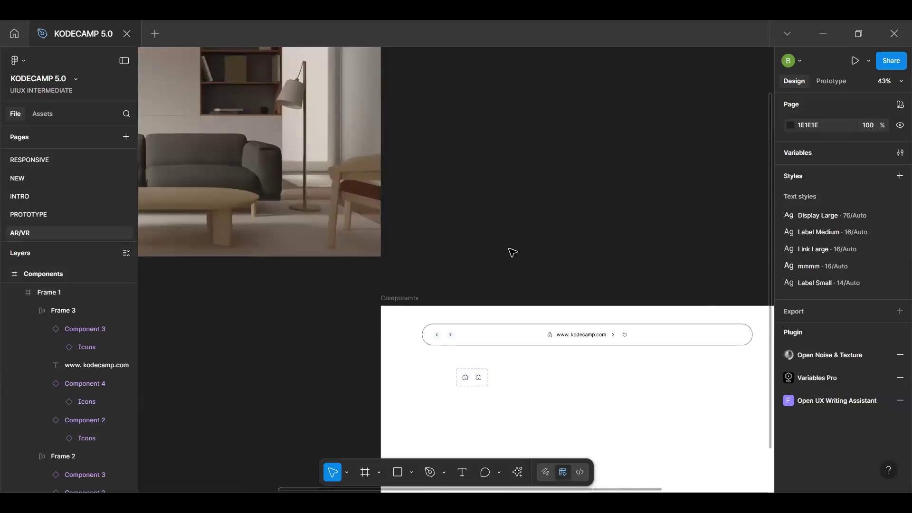
pyautogui.scroll(-8, 533, 247)
pyautogui.scroll(5, 556, 242)
pyautogui.press('h')
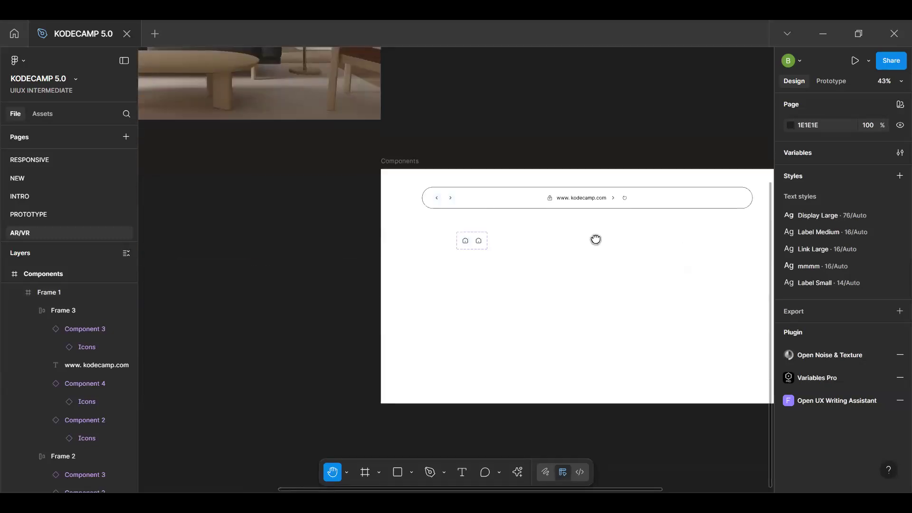
pyautogui.keyDown('shift'); pyautogui.hscroll(10, 595, 239); pyautogui.keyUp('shift')
pyautogui.keyDown('ctrl'); pyautogui.scroll(8, 452, 218); pyautogui.keyUp('ctrl')
pyautogui.press('v')
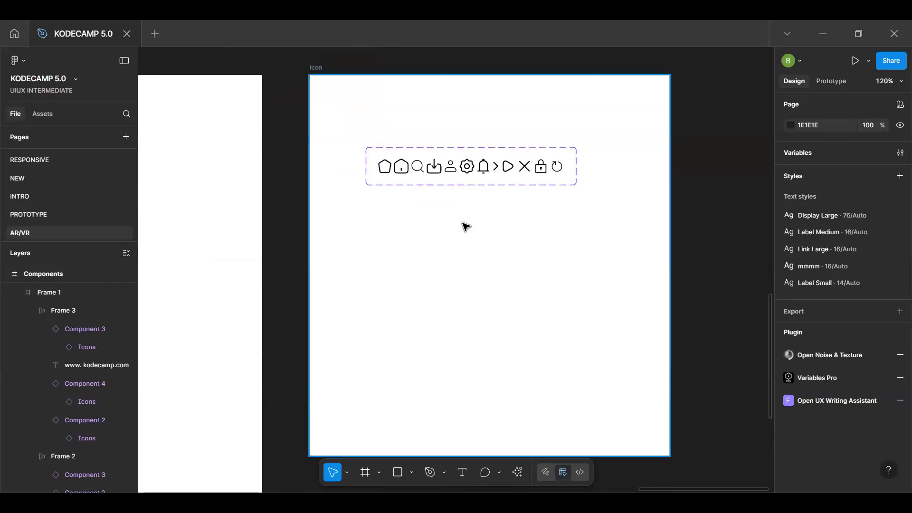
pyautogui.click(517, 472)
pyautogui.click(407, 320)
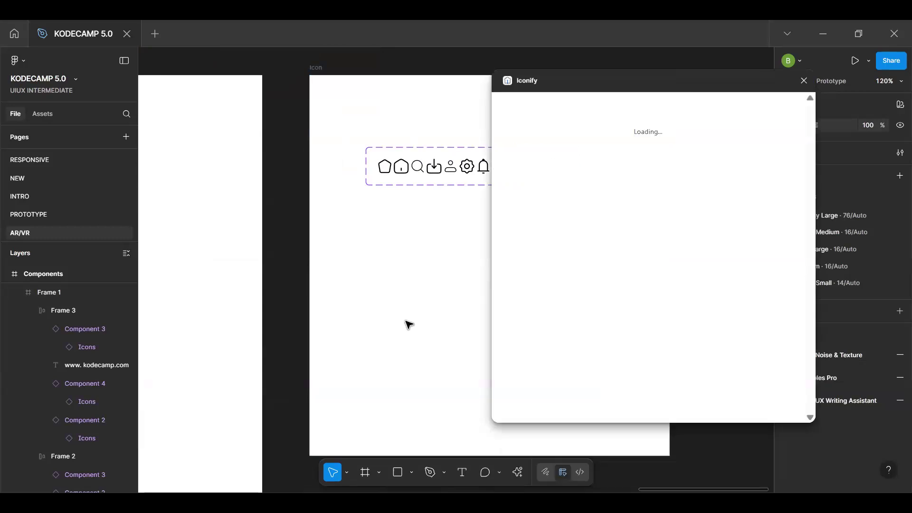
# Search Iconify for mic, import material-symbols-light:mic-outline-rounded as a component into the Icon frame, and close the plugin
pyautogui.click(591, 124)
pyautogui.write('mic')
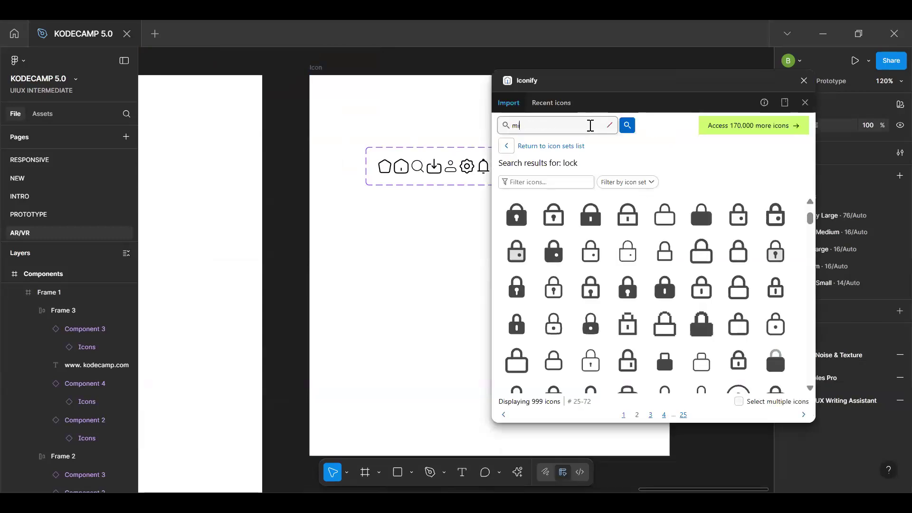
pyautogui.click(627, 126)
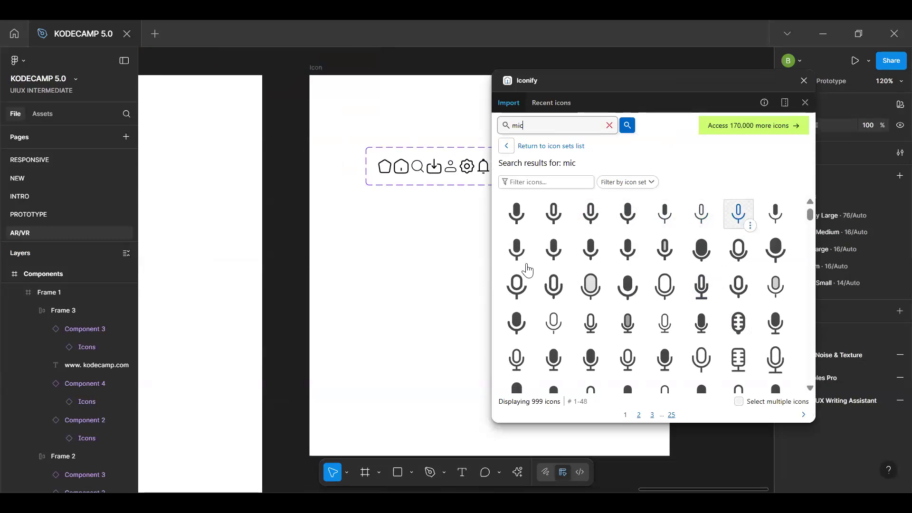
pyautogui.click(449, 288)
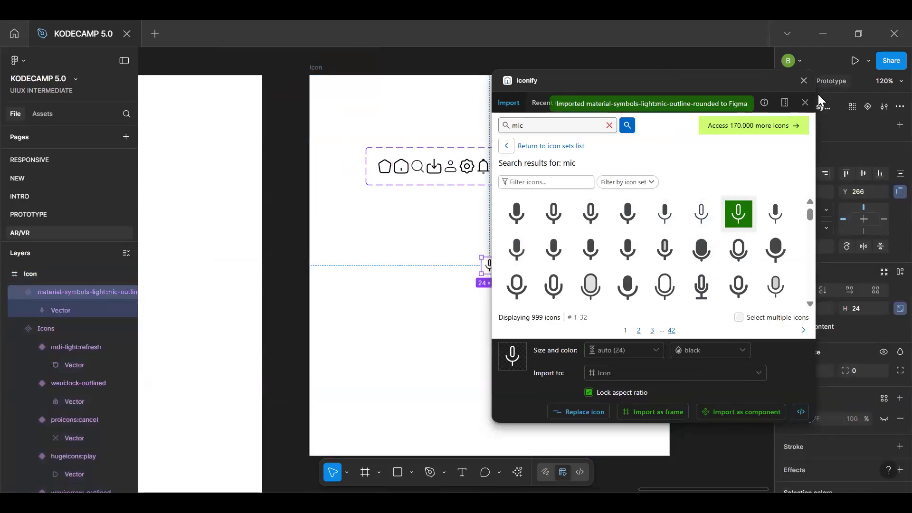
pyautogui.click(805, 102)
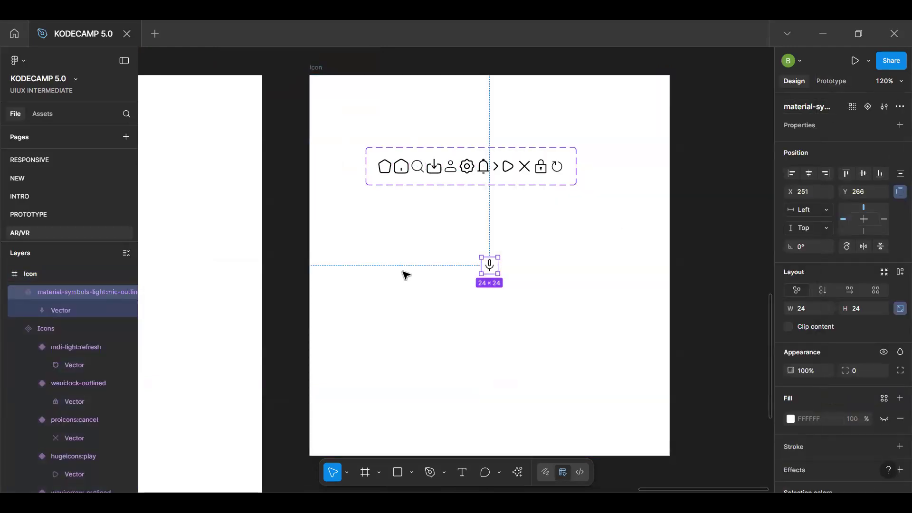
# Create an instance swap property named Icon for the home icons in both variants of the round button component
pyautogui.hscroll(-10, 404, 272)
pyautogui.hscroll(-8, 406, 275)
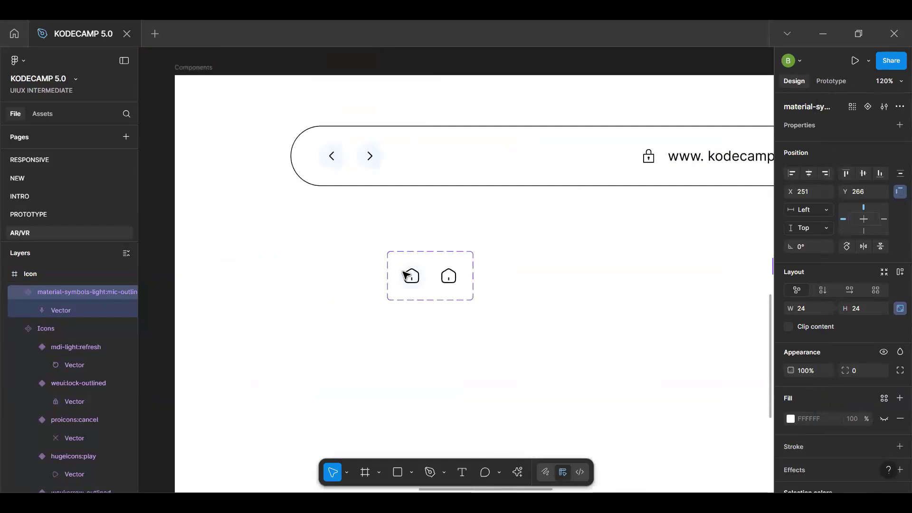
pyautogui.hscroll(15, 403, 275)
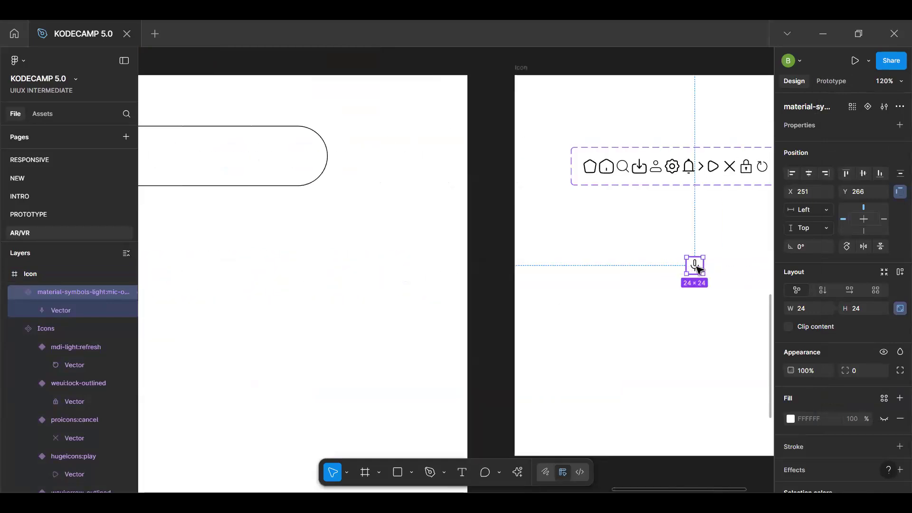
pyautogui.hscroll(-15, 323, 200)
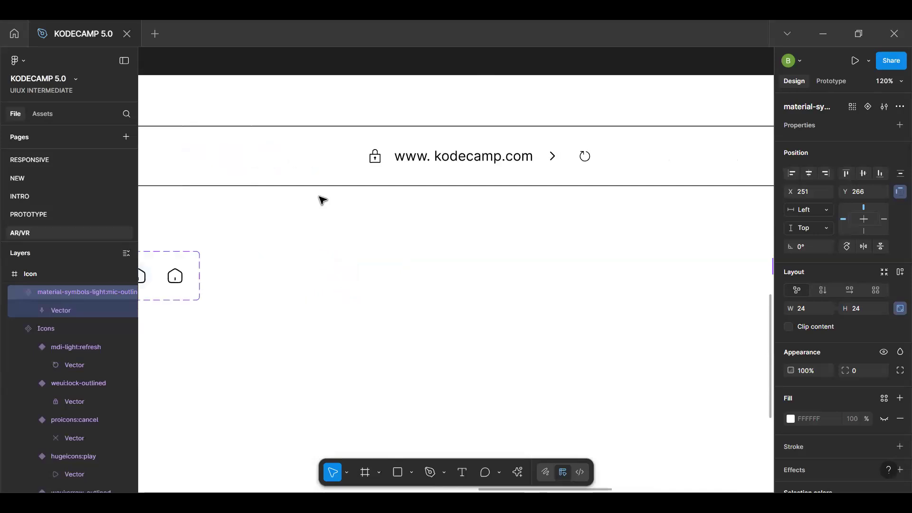
pyautogui.scroll(5, 418, 287)
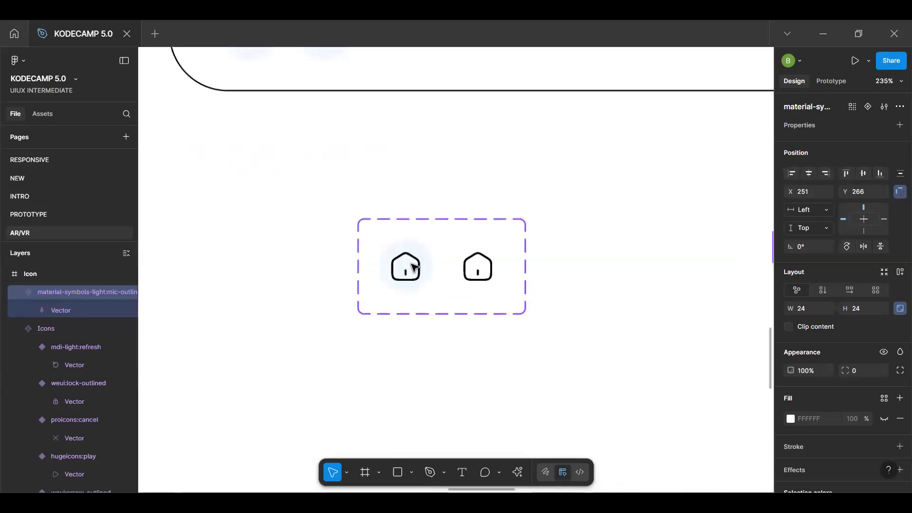
pyautogui.click(407, 264)
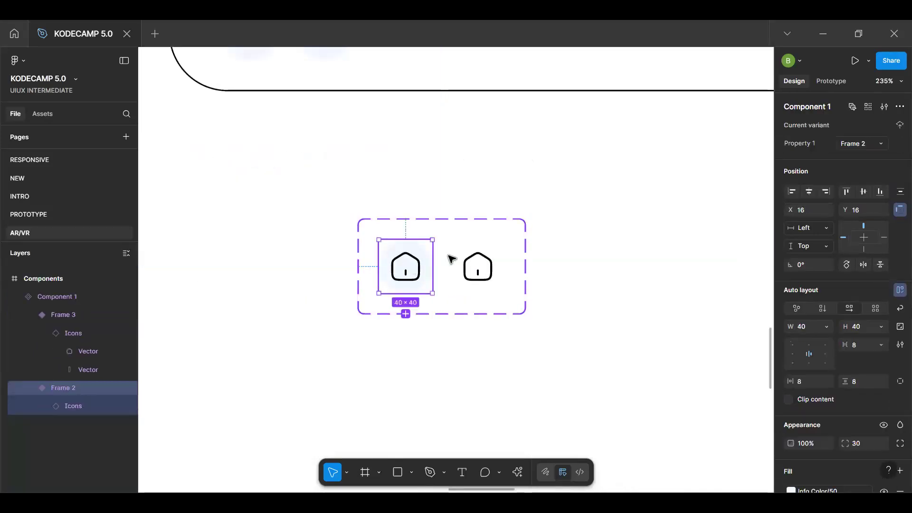
pyautogui.doubleClick(479, 264)
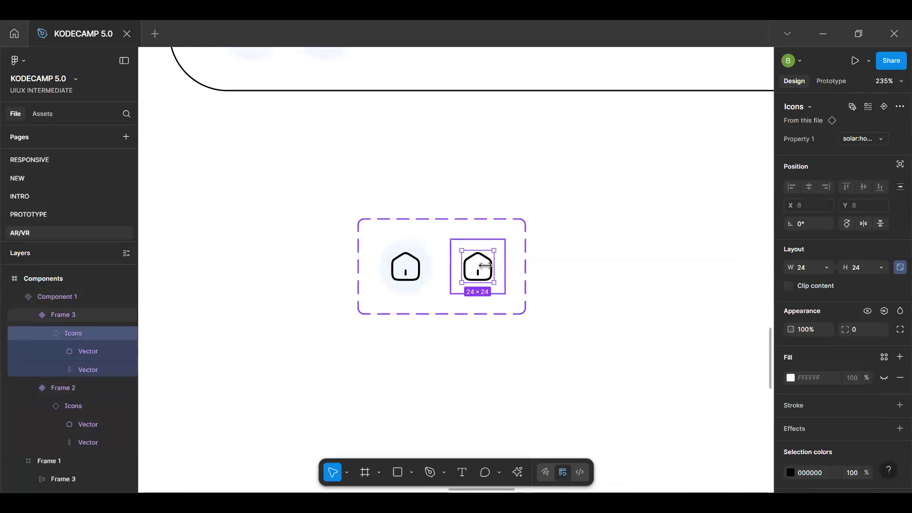
pyautogui.press('alt')
pyautogui.keyDown('shift'); pyautogui.click(413, 269); pyautogui.keyUp('shift')
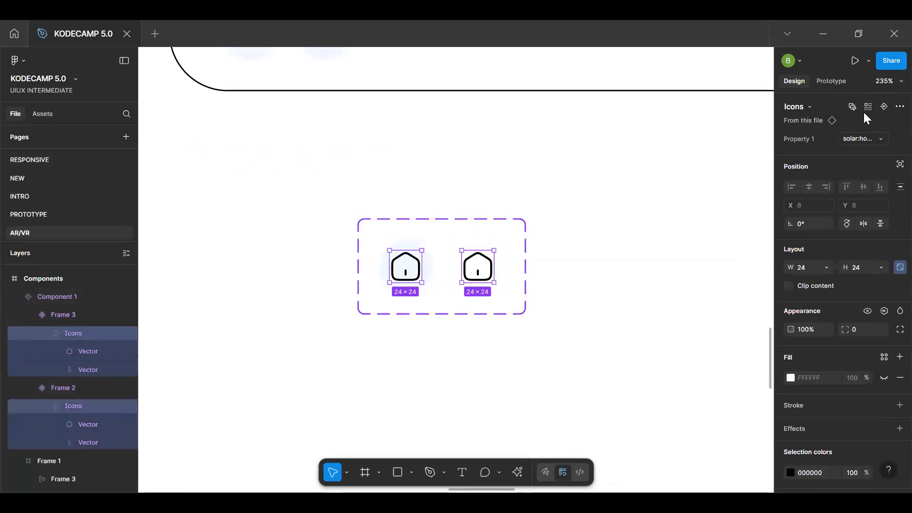
pyautogui.click(885, 106)
pyautogui.press('BackSpace')
pyautogui.write('Icons')
pyautogui.press('Return')
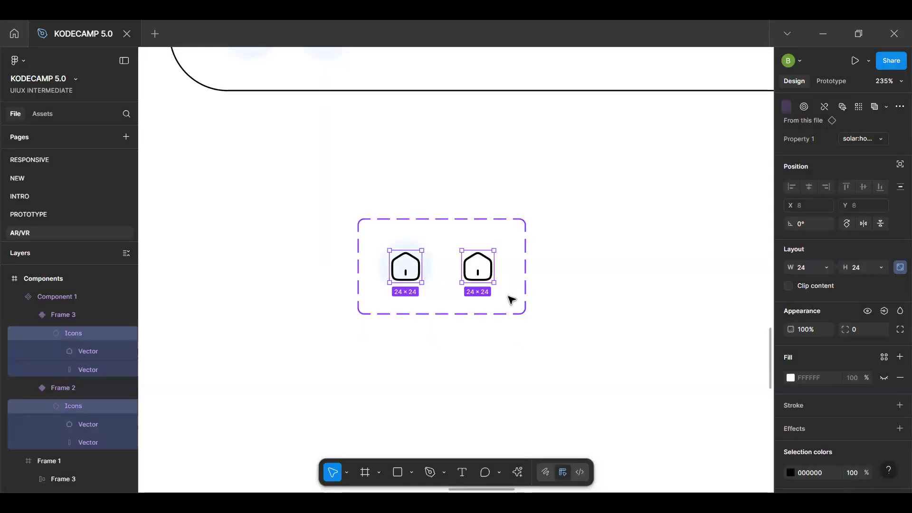
# Swap the icon of the arrow button after the web address for the material-symbols-light mic icon
pyautogui.scroll(10, 521, 297)
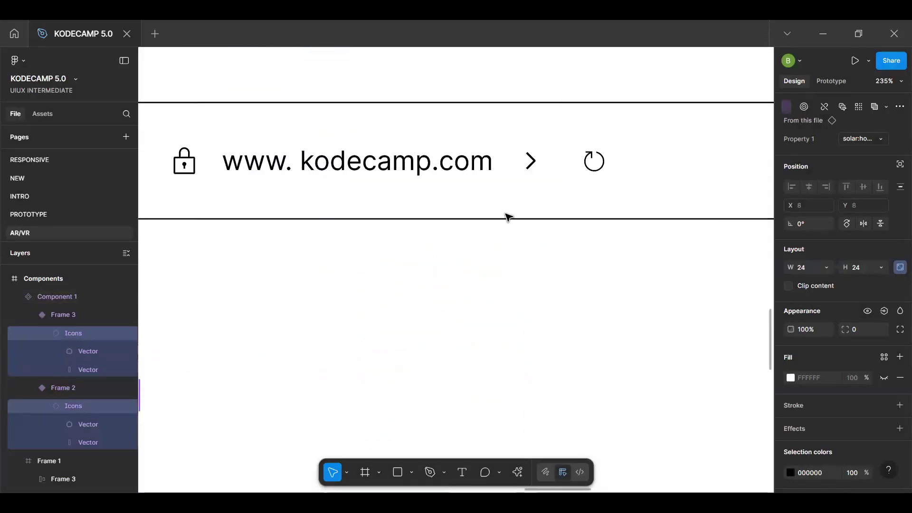
pyautogui.hscroll(3, 509, 216)
pyautogui.click(394, 176)
pyautogui.doubleClick(394, 176)
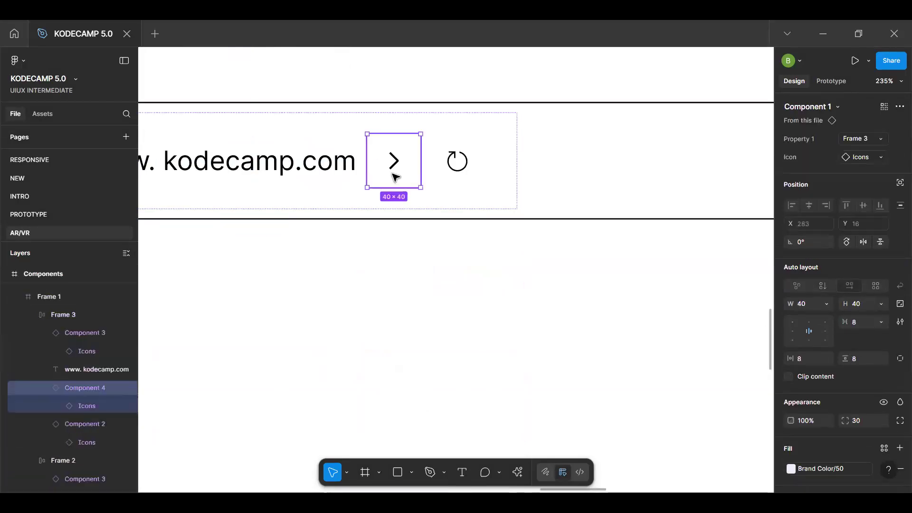
pyautogui.click(861, 158)
pyautogui.write('mic')
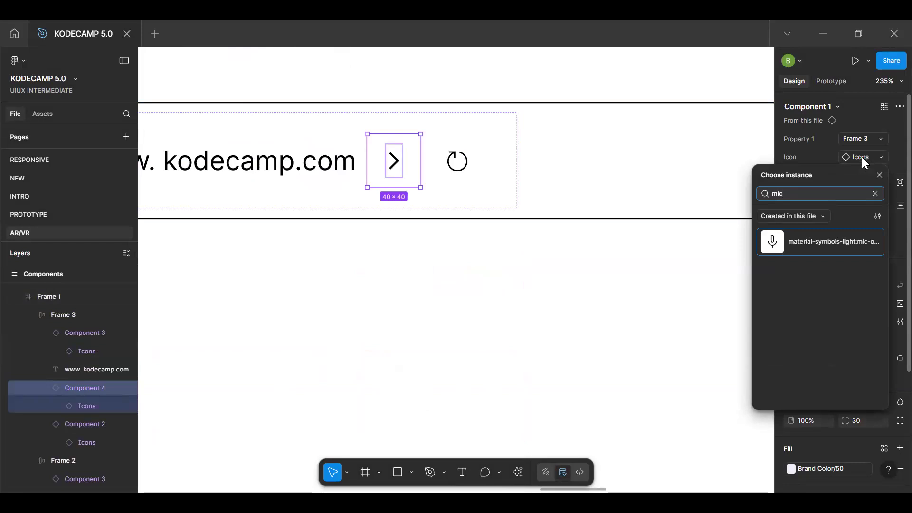
pyautogui.click(821, 241)
pyautogui.click(621, 301)
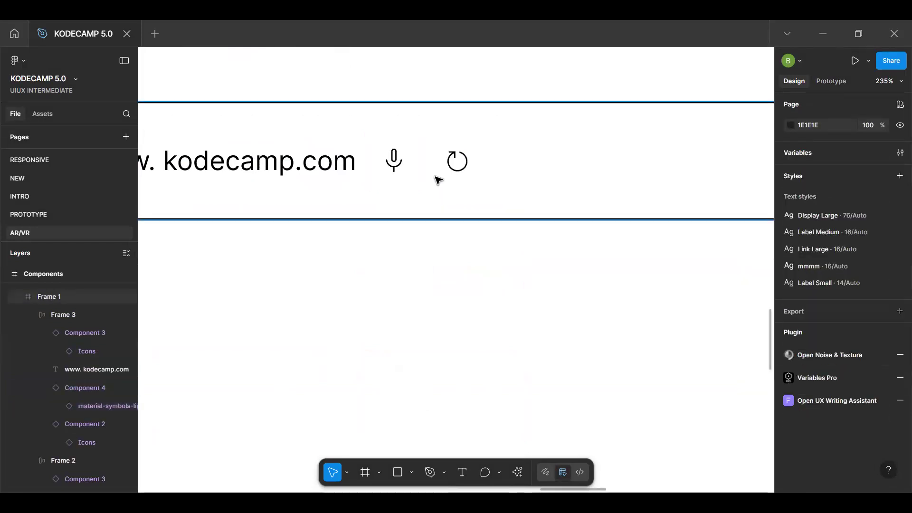
# Widen the gap between the items in the web address frame to 61
pyautogui.scroll(-5, 377, 172)
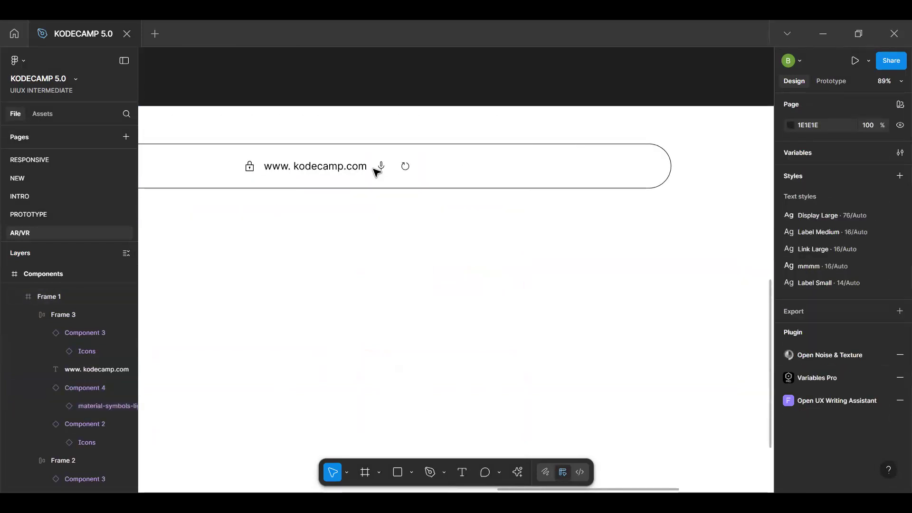
pyautogui.click(377, 172)
pyautogui.click(379, 171)
pyautogui.moveTo(413, 172); pyautogui.dragTo(413, 167)
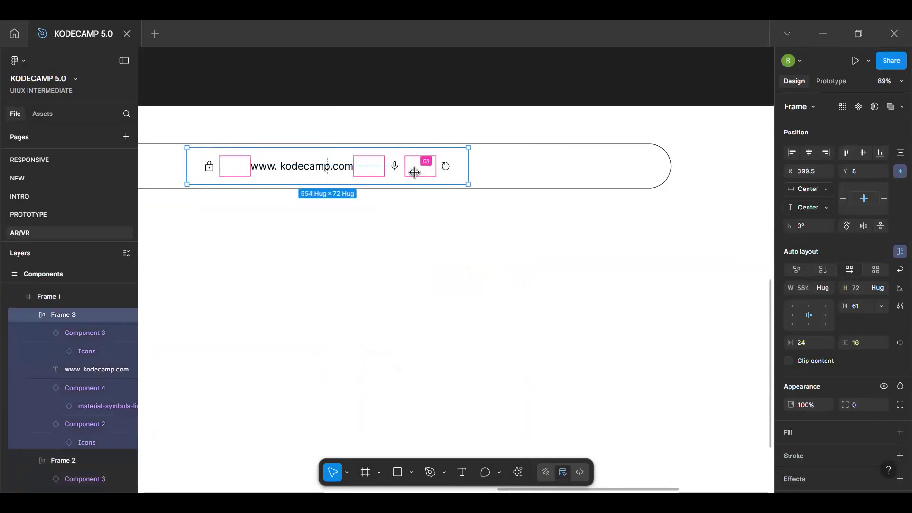
# Wrap the mic and refresh buttons together in their own auto layout frame
pyautogui.doubleClick(405, 166)
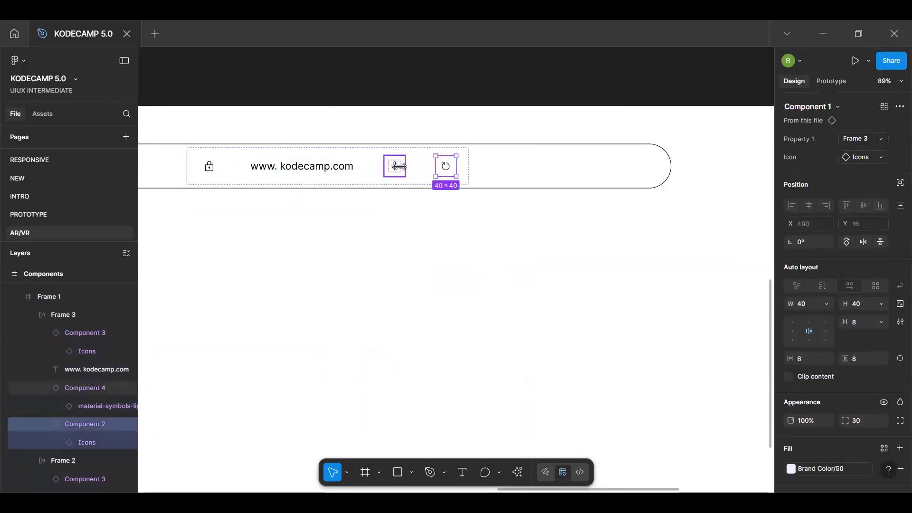
pyautogui.keyDown('shift'); pyautogui.click(398, 166); pyautogui.keyUp('shift')
pyautogui.hotkey('shift', 'a')
# Try to wrap the lock button and the web address text in their own auto layout frame
pyautogui.click(342, 169)
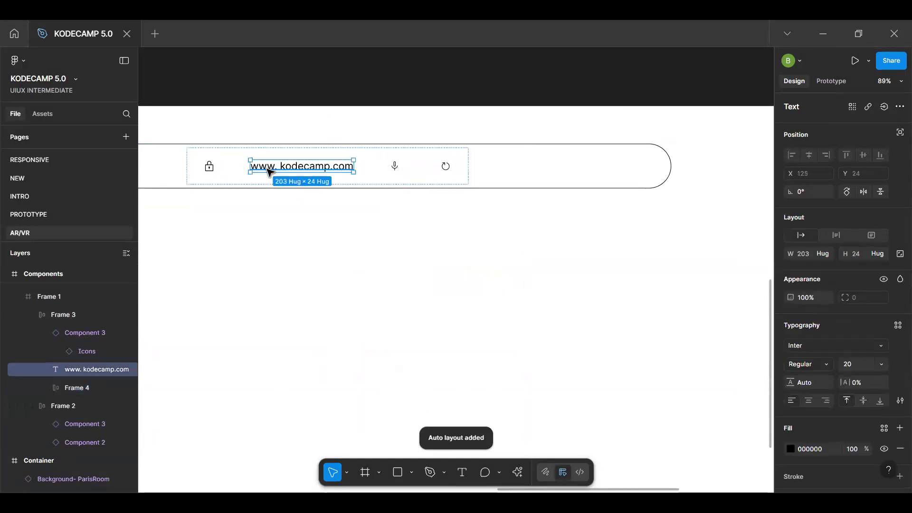
pyautogui.keyDown('shift'); pyautogui.click(213, 170); pyautogui.keyUp('shift')
pyautogui.hotkey('shift', 'a')
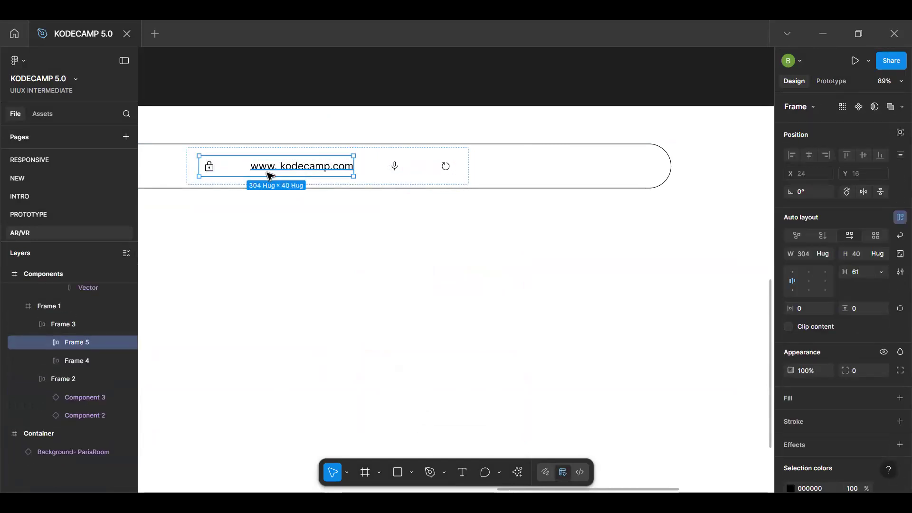
pyautogui.hotkey('ctrl', 'z')
# Center the mic and refresh buttons in their frame, set their gap to 8, and make the frame's width hug its contents
pyautogui.click(368, 172)
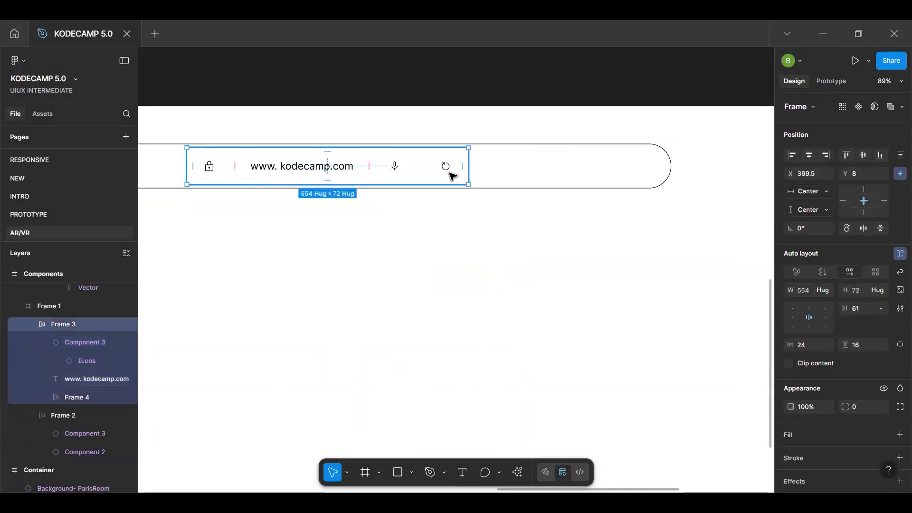
pyautogui.click(423, 170)
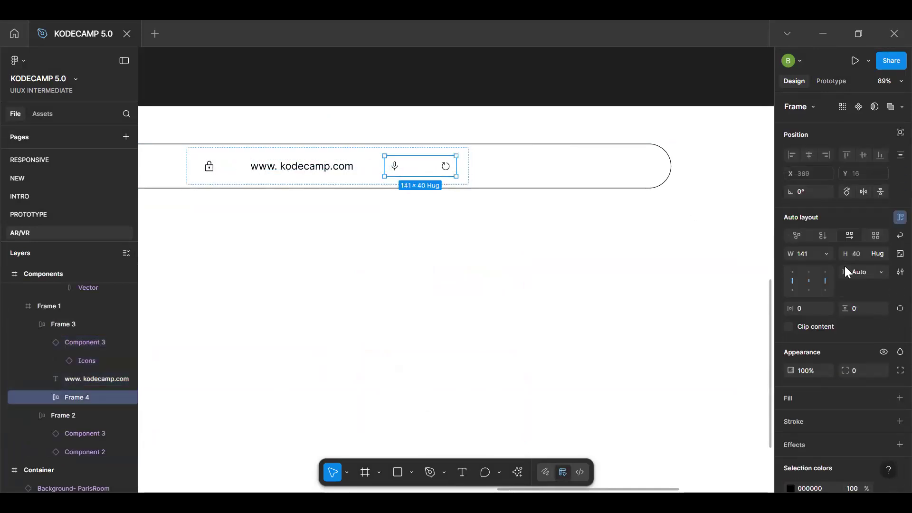
pyautogui.click(805, 278)
pyautogui.click(862, 268)
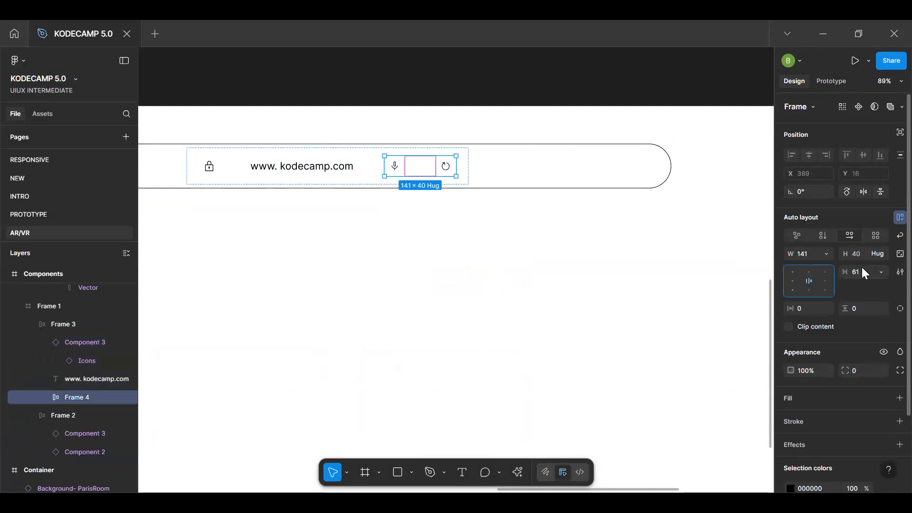
pyautogui.write('8')
pyautogui.press('Return')
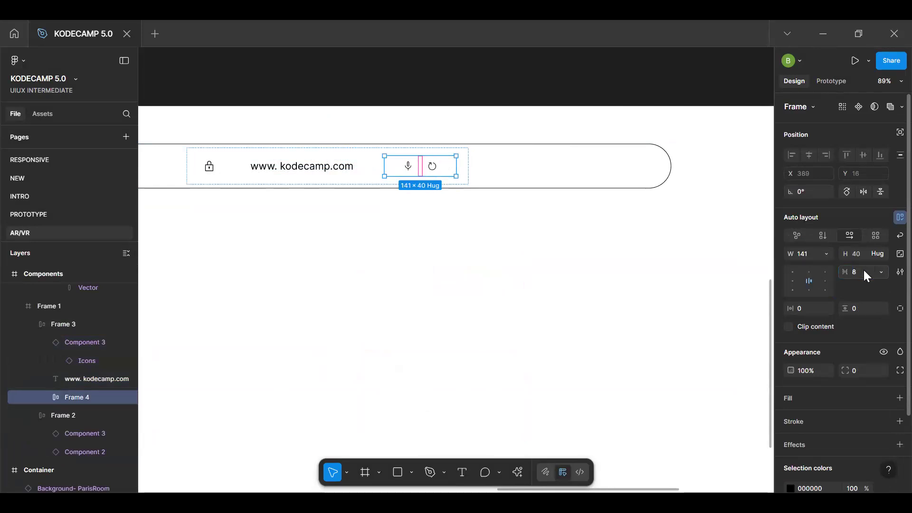
pyautogui.click(827, 254)
pyautogui.click(828, 266)
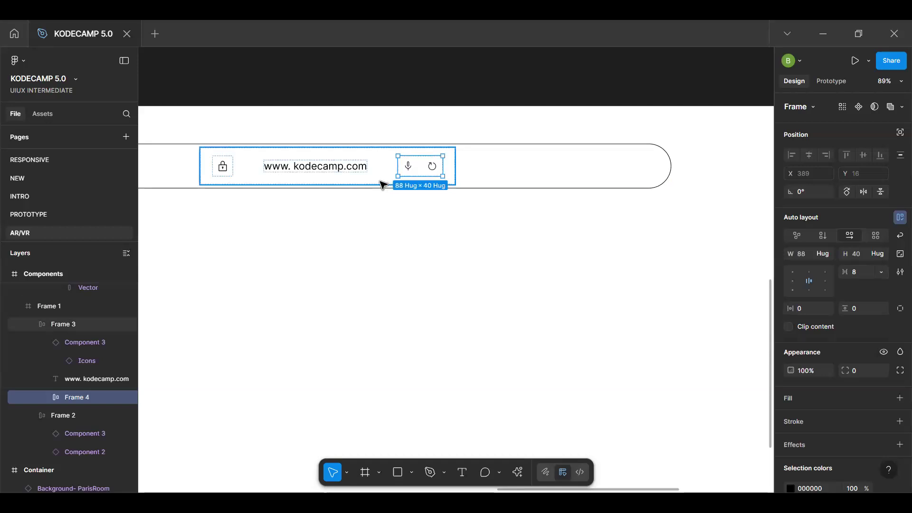
# Set the vertical padding of the web address frame to 8
pyautogui.click(381, 181)
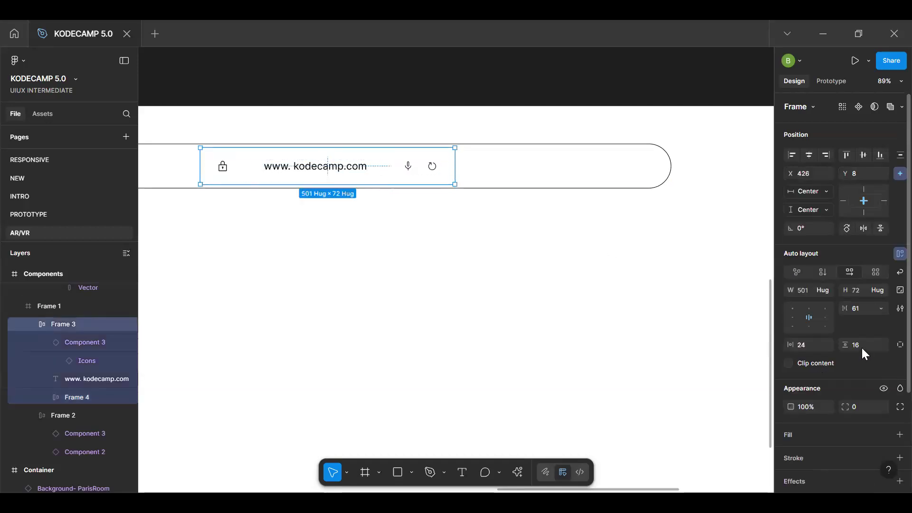
pyautogui.write('0')
pyautogui.press('Return')
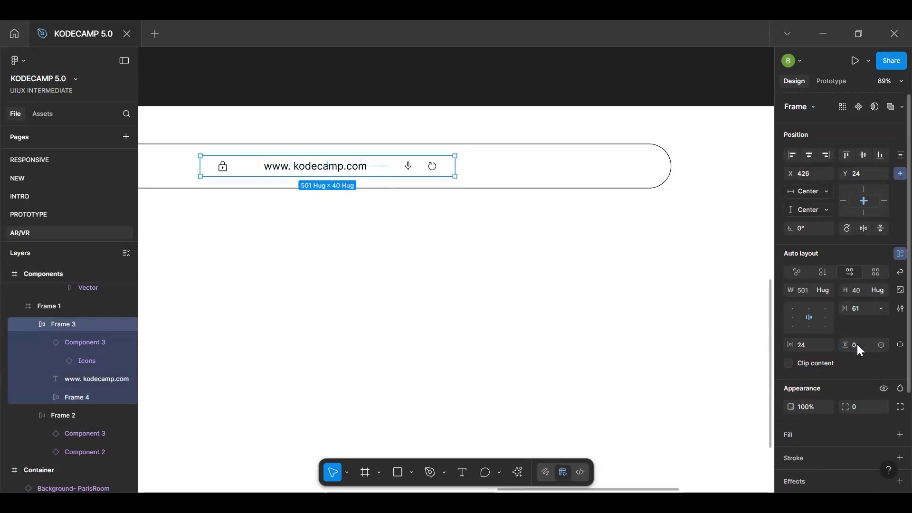
pyautogui.write('8')
pyautogui.press('Return')
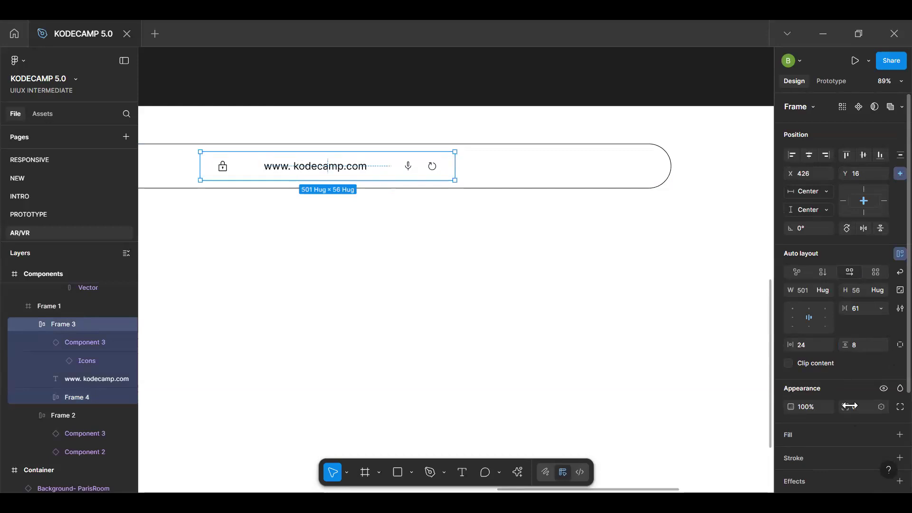
# Give the web address frame a black inside stroke of 1 and a corner radius of 30
pyautogui.scroll(-3, 855, 387)
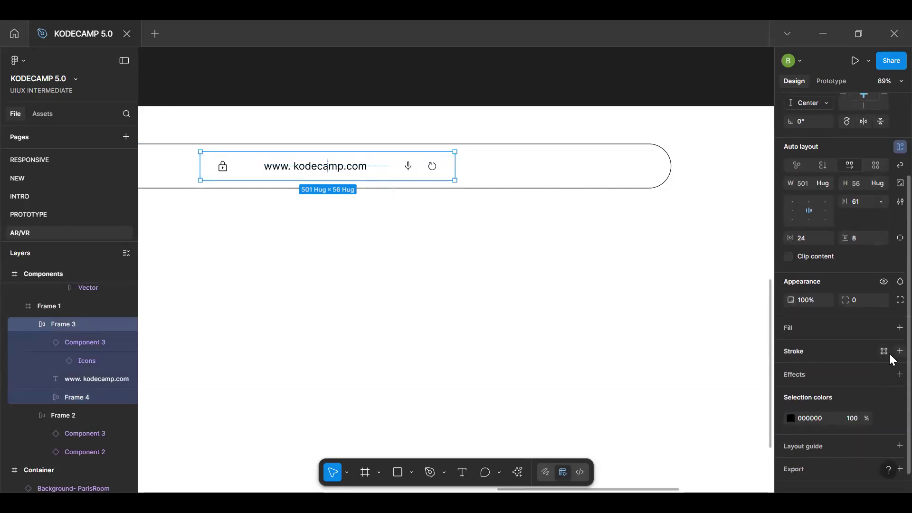
pyautogui.click(899, 352)
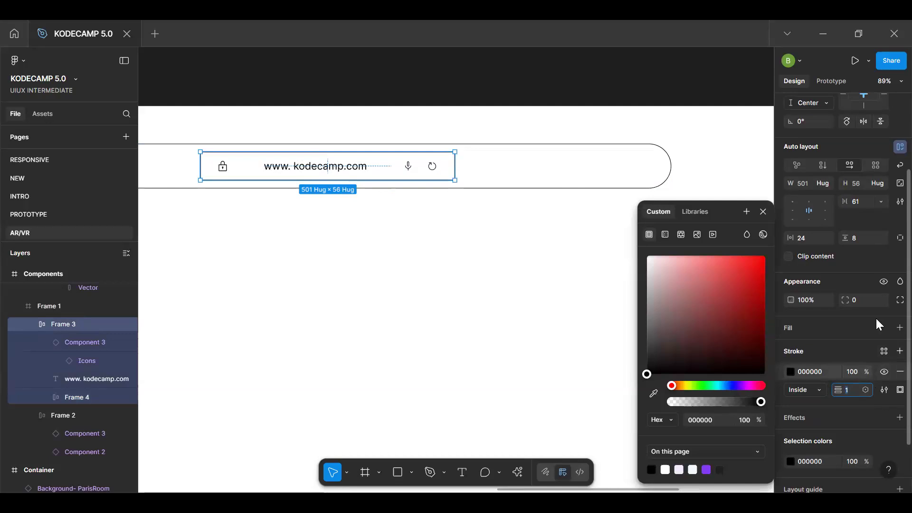
pyautogui.click(860, 300)
pyautogui.press('Return')
pyautogui.click(342, 264)
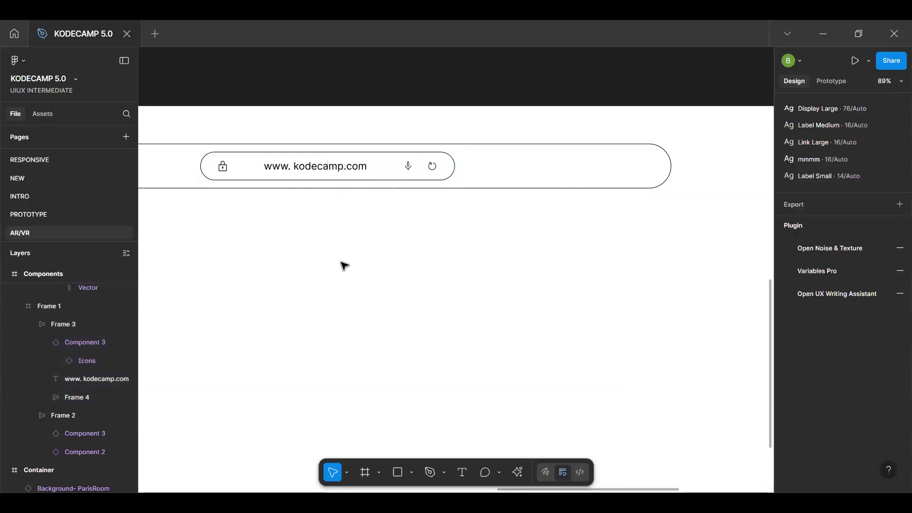
pyautogui.scroll(-3, 342, 265)
pyautogui.doubleClick(359, 222)
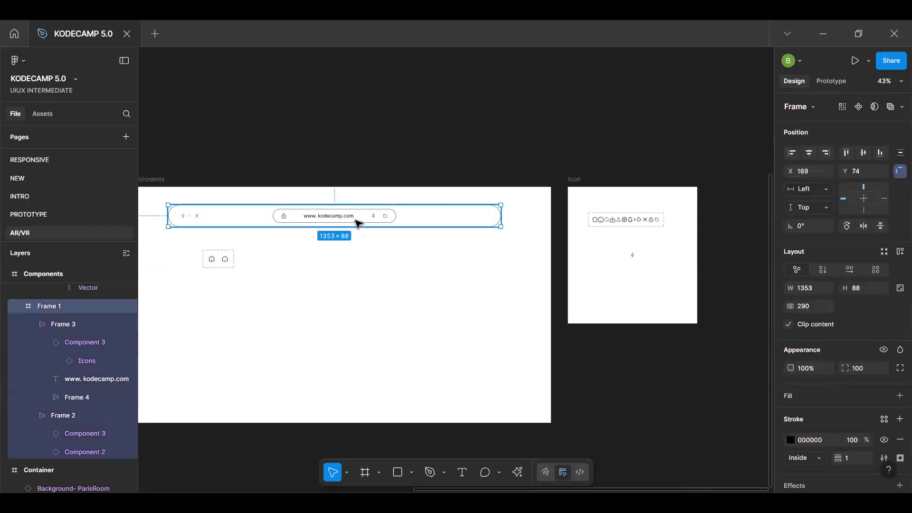
pyautogui.click(426, 218)
pyautogui.click(196, 219)
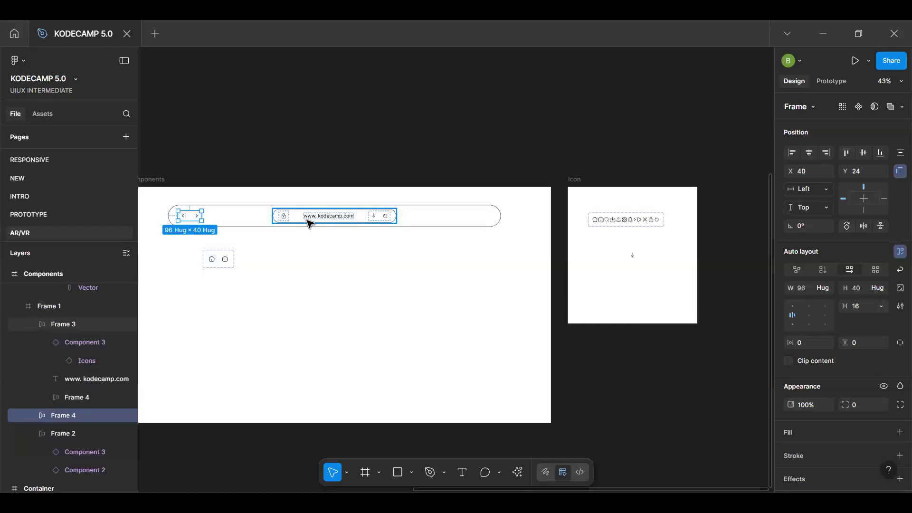
pyautogui.hotkey('ctrl', 'z')
pyautogui.hotkey('ctrl', 'z')
pyautogui.hotkey('ctrl', 'z')
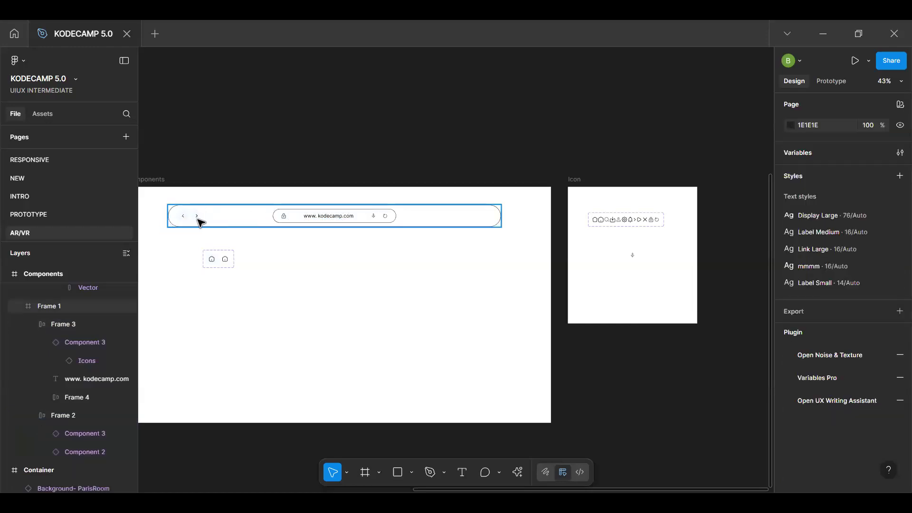
# Wrap the arrow button pair and the web address frame in one auto layout frame, and duplicate the arrow pair inside it
pyautogui.keyDown('shift'); pyautogui.click(293, 222); pyautogui.keyUp('shift')
pyautogui.hotkey('shift', 'a')
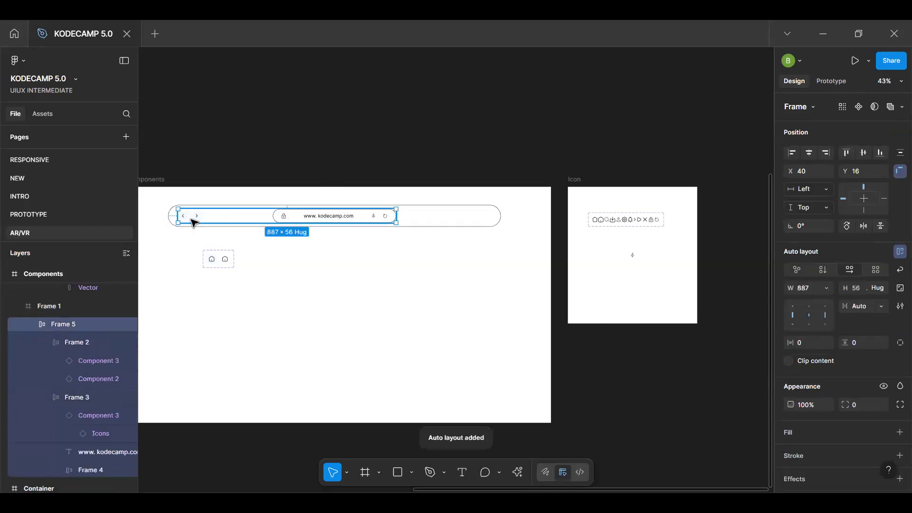
pyautogui.doubleClick(194, 221)
pyautogui.hotkey('ctrl', 'd')
pyautogui.moveTo(194, 221); pyautogui.dragTo(492, 218)
pyautogui.press('Escape')
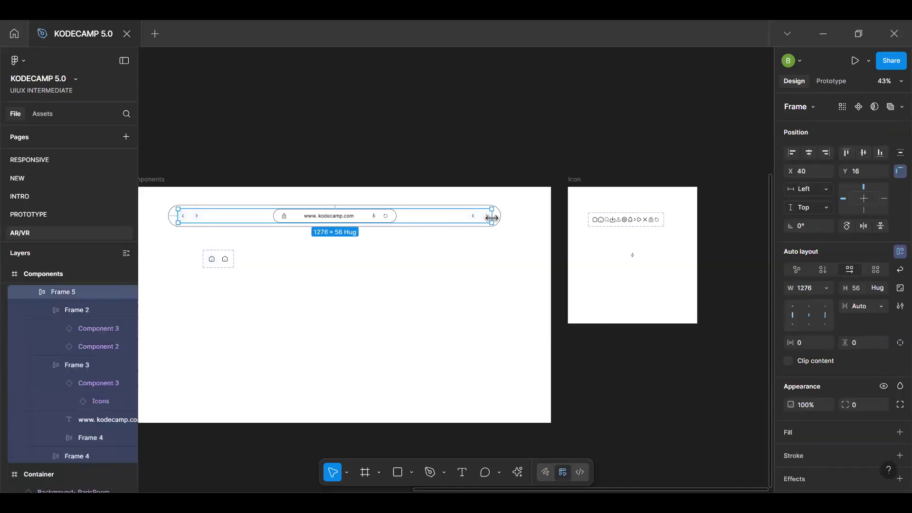
pyautogui.hotkey('ctrl', 'z')
# Apply auto layout to the outer navigation bar frame and widen it to about 1290
pyautogui.click(481, 218)
pyautogui.hotkey('shift', 'a')
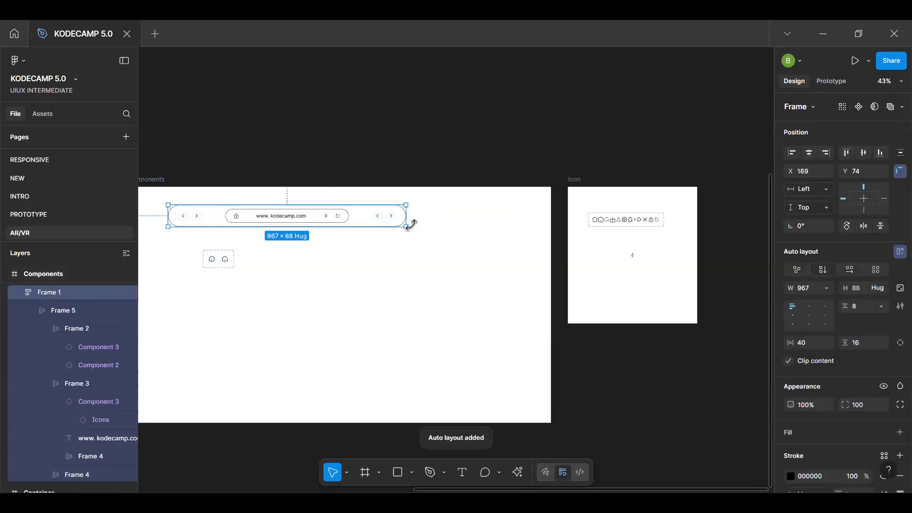
pyautogui.moveTo(405, 218); pyautogui.dragTo(485, 217)
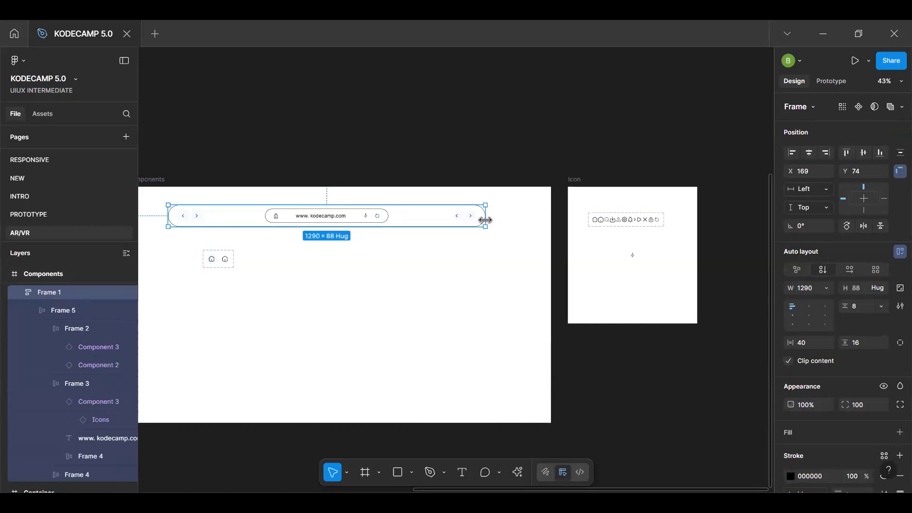
# Set the web address frame's width to 650 and its item spacing to Auto
pyautogui.click(318, 213)
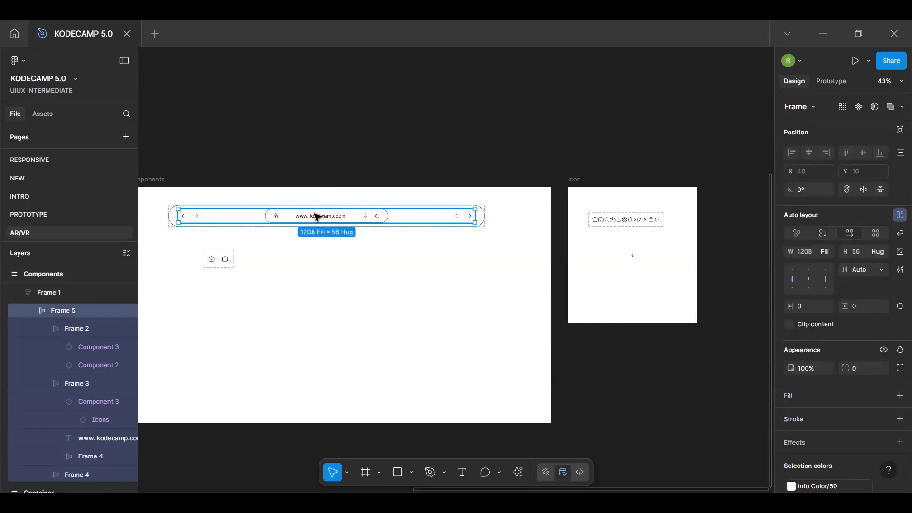
pyautogui.click(346, 220)
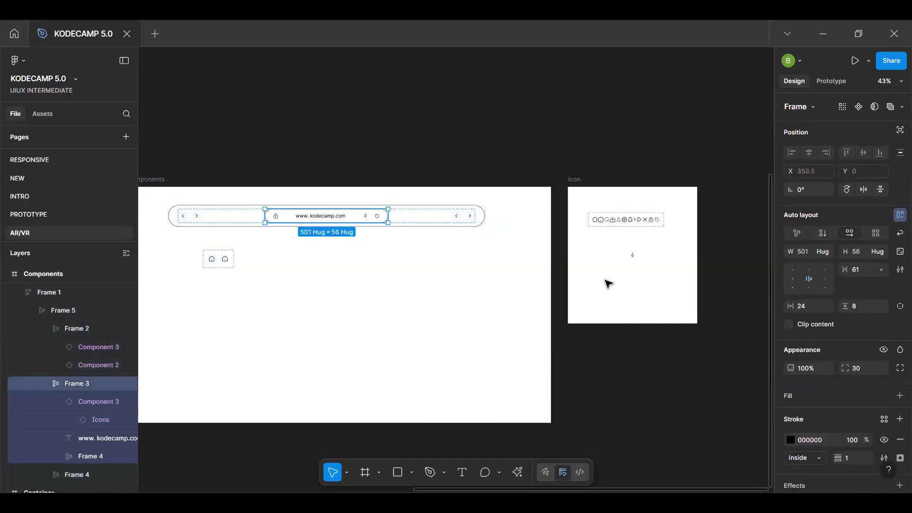
pyautogui.click(808, 252)
pyautogui.write('650')
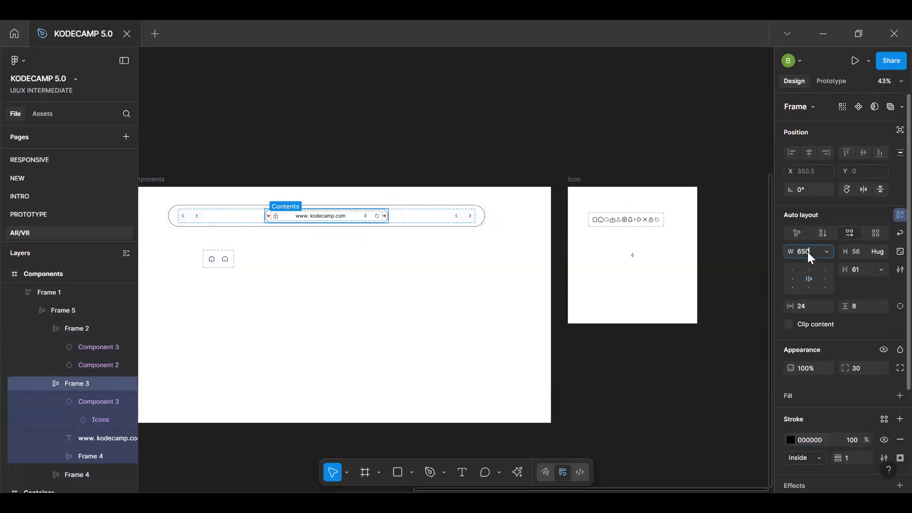
pyautogui.hotkey('shift', 'Return')
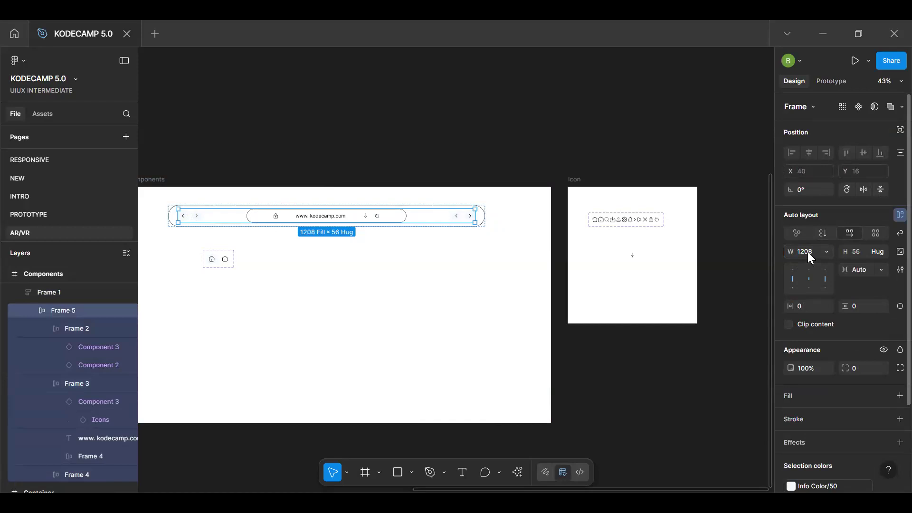
pyautogui.hotkey('ctrl', 'z')
pyautogui.click(808, 252)
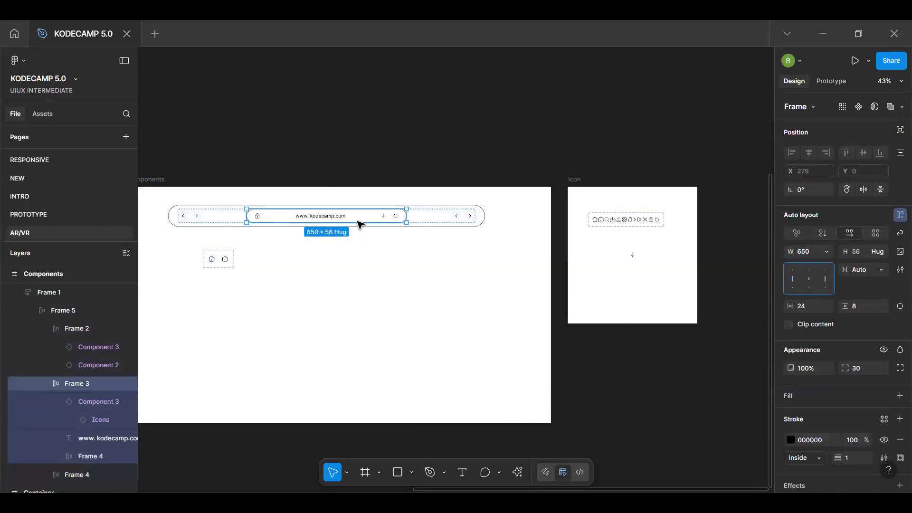
pyautogui.click(412, 240)
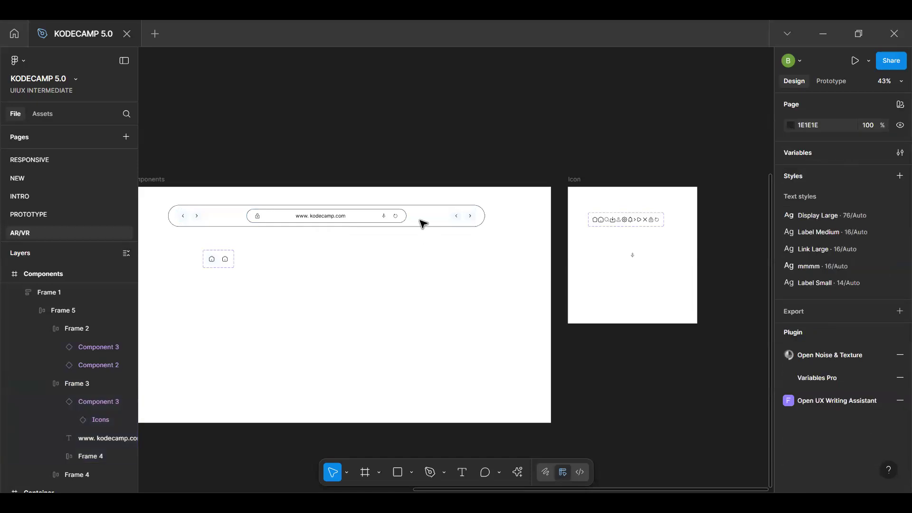
# Duplicate the back arrow button inside the arrow pair after the web address frame
pyautogui.click(444, 221)
pyautogui.scroll(5, 444, 221)
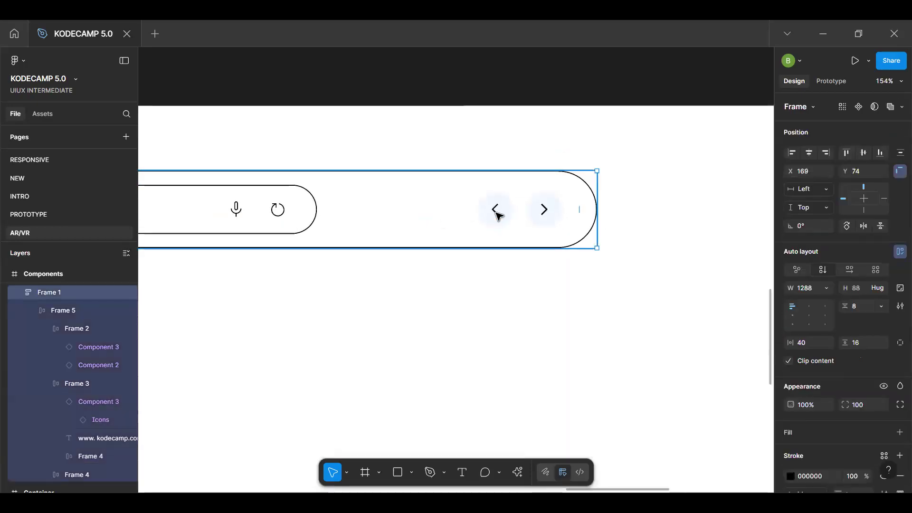
pyautogui.click(497, 212)
pyautogui.click(498, 216)
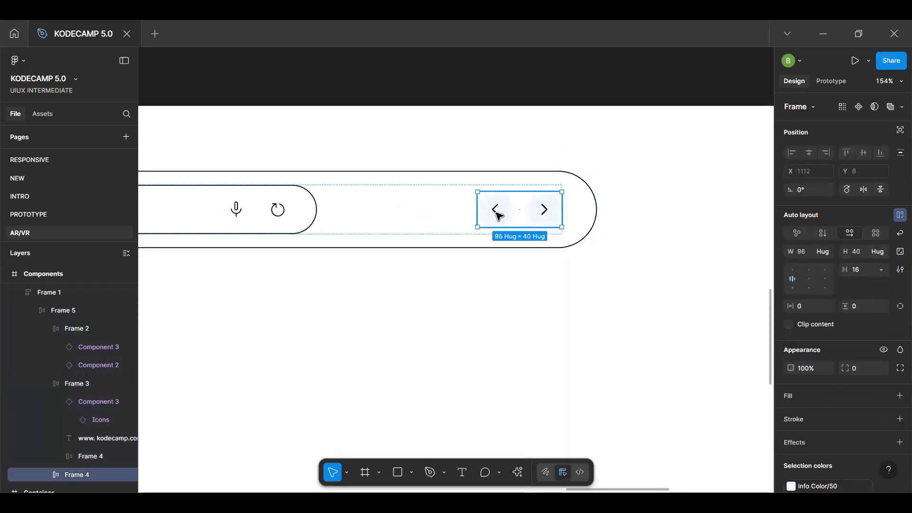
pyautogui.click(498, 214)
pyautogui.hotkey('ctrl', 'd')
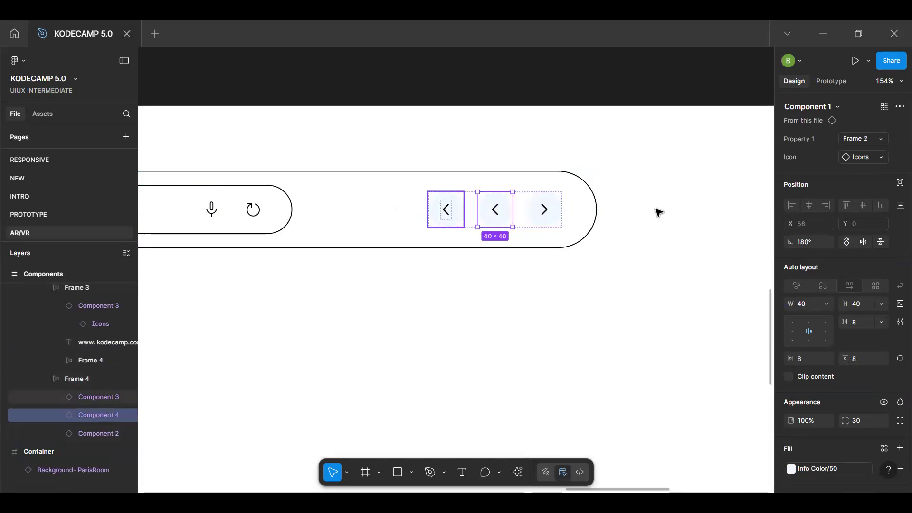
# Search the replacement icons for the first arrow button after the web address frame, using hist, down and load
pyautogui.click(446, 210)
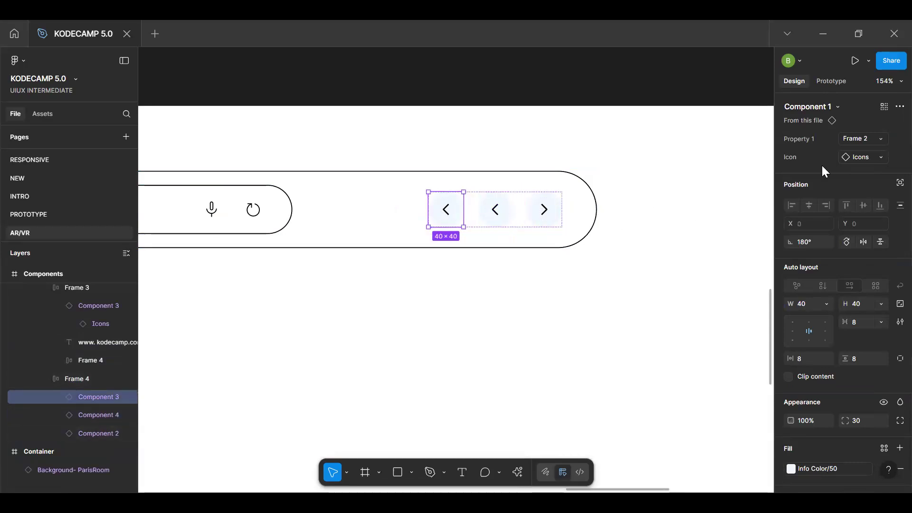
pyautogui.click(859, 158)
pyautogui.write('hist')
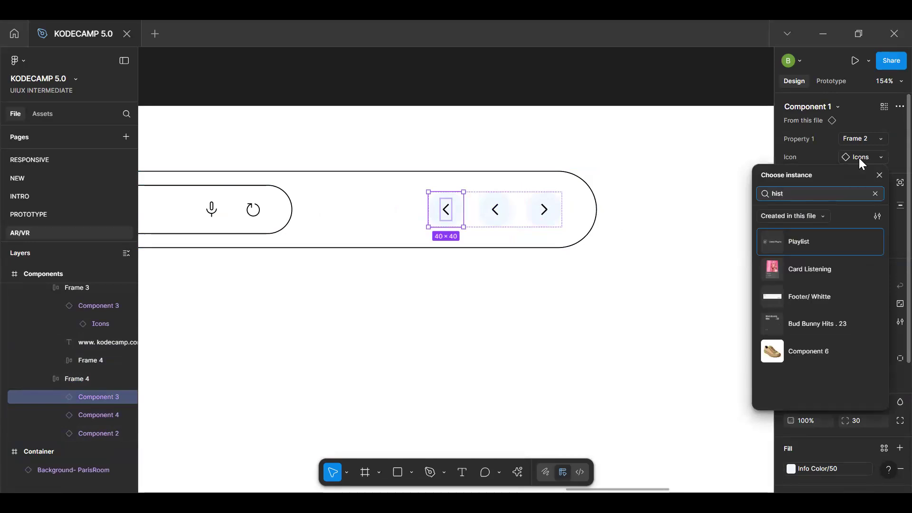
pyautogui.press('BackSpace')
pyautogui.press('BackSpace')
pyautogui.press('BackSpace')
pyautogui.press('BackSpace')
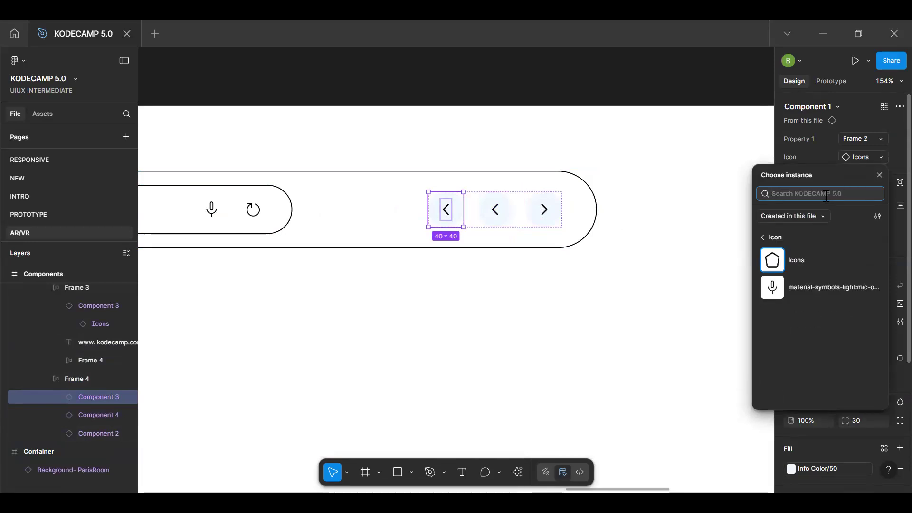
pyautogui.write('down')
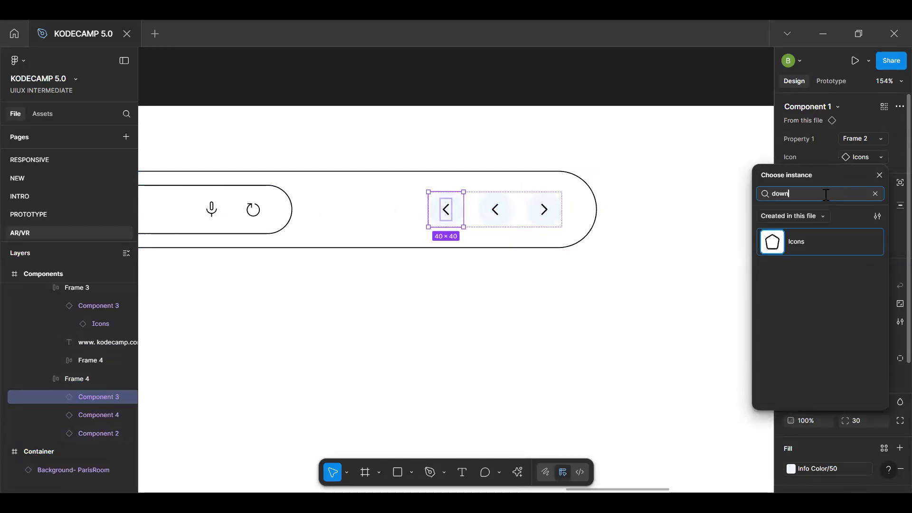
pyautogui.press('BackSpace')
pyautogui.press('BackSpace')
pyautogui.press('BackSpace')
pyautogui.press('BackSpace')
pyautogui.write('load')
pyautogui.press('BackSpace')
pyautogui.press('BackSpace')
pyautogui.press('BackSpace')
pyautogui.press('BackSpace')
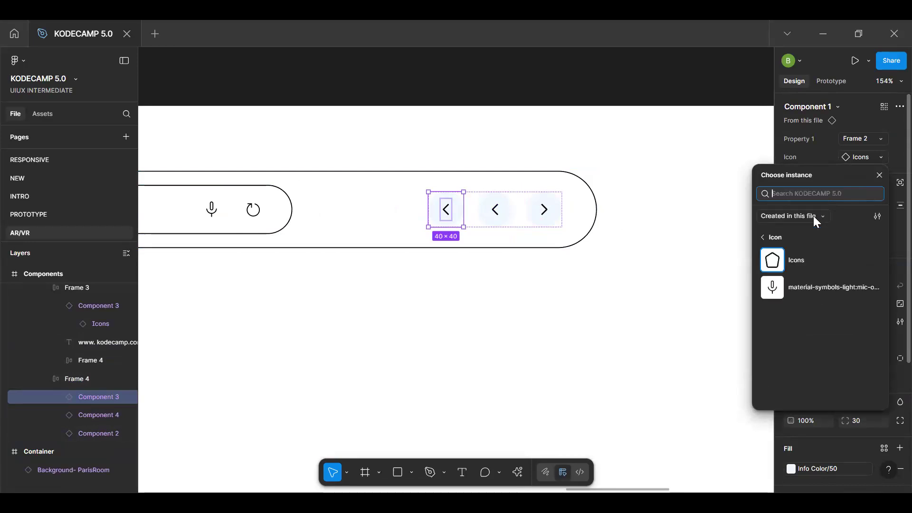
# Swap the icon of the middle button in the group after the web address frame to solar:download-outline
pyautogui.click(503, 219)
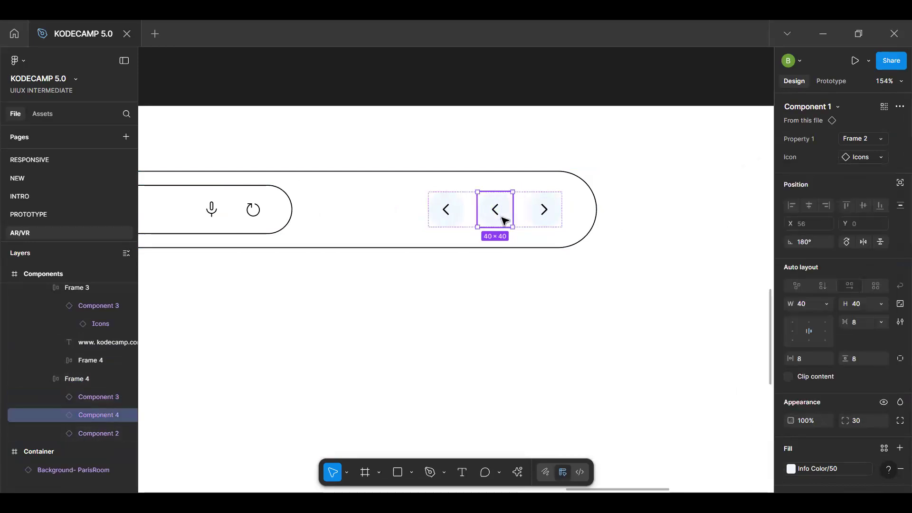
pyautogui.doubleClick(503, 219)
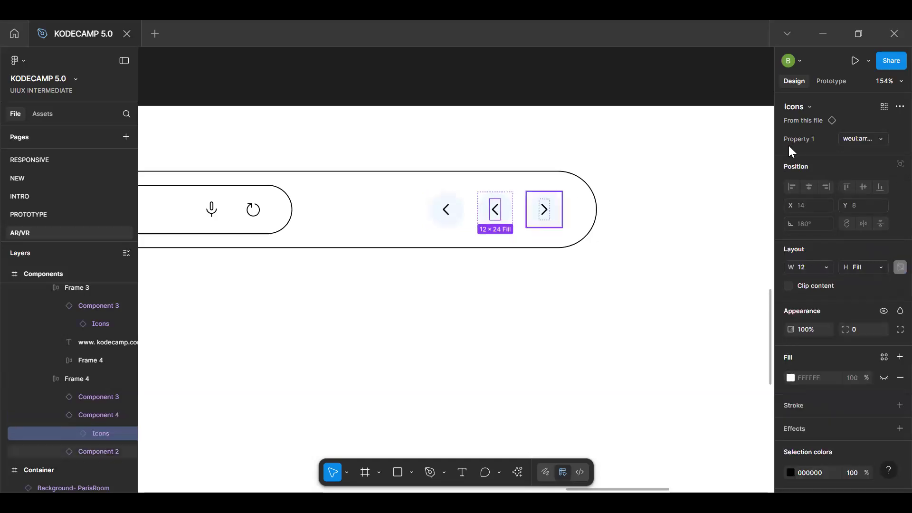
pyautogui.click(864, 138)
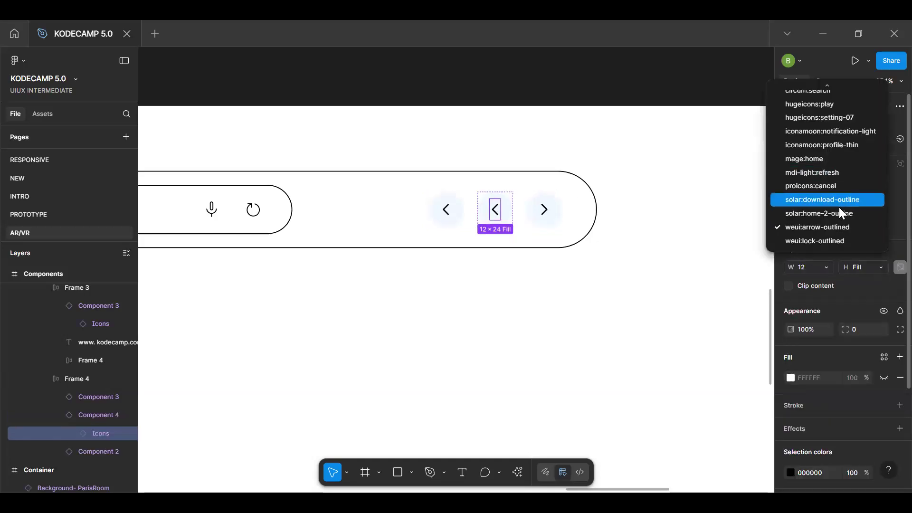
pyautogui.click(836, 199)
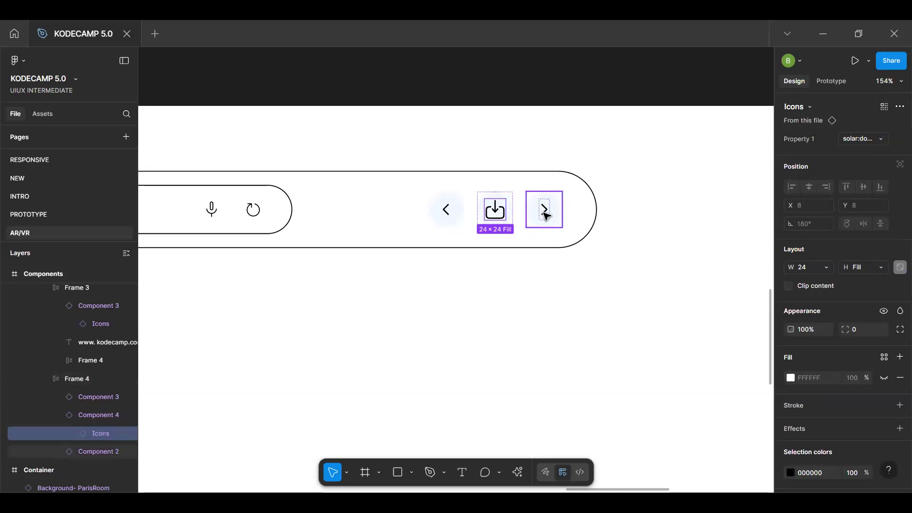
# Swap the icon of the last button in the navigation bar to proicons:cancel and set the icon's width to Fill
pyautogui.click(547, 215)
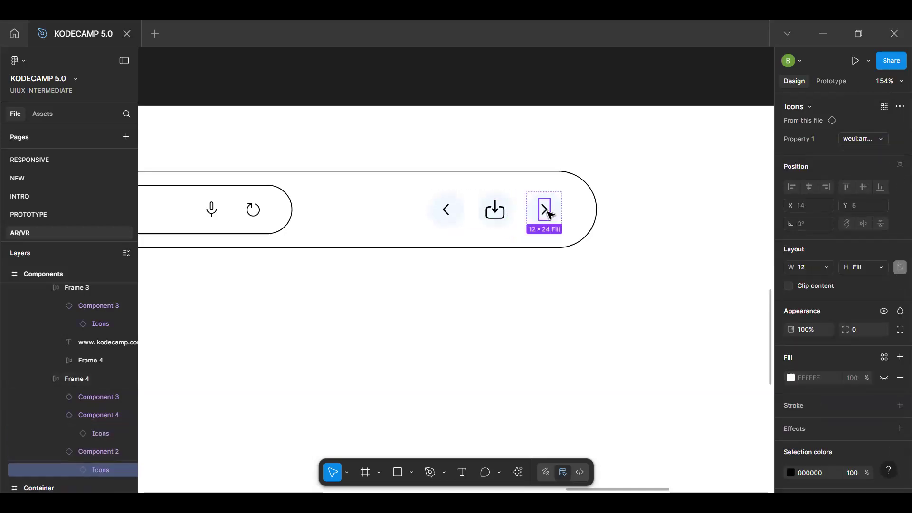
pyautogui.click(859, 138)
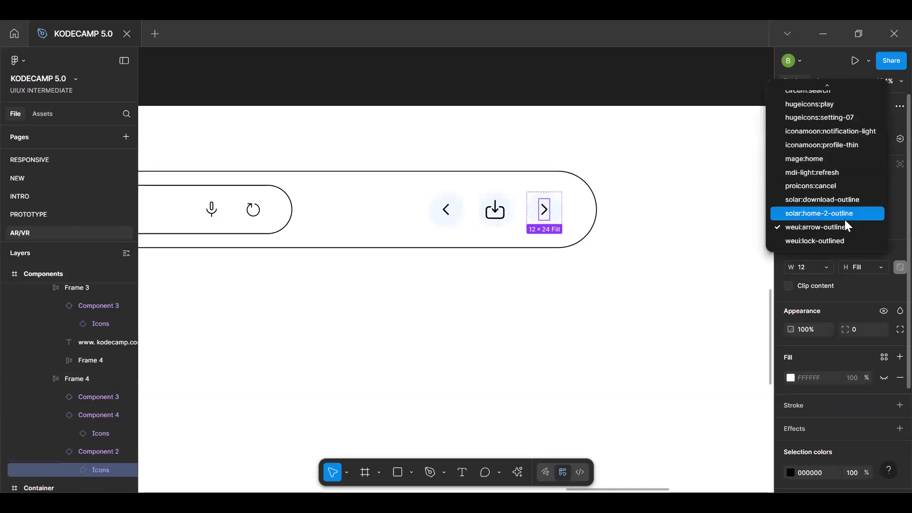
pyautogui.click(831, 185)
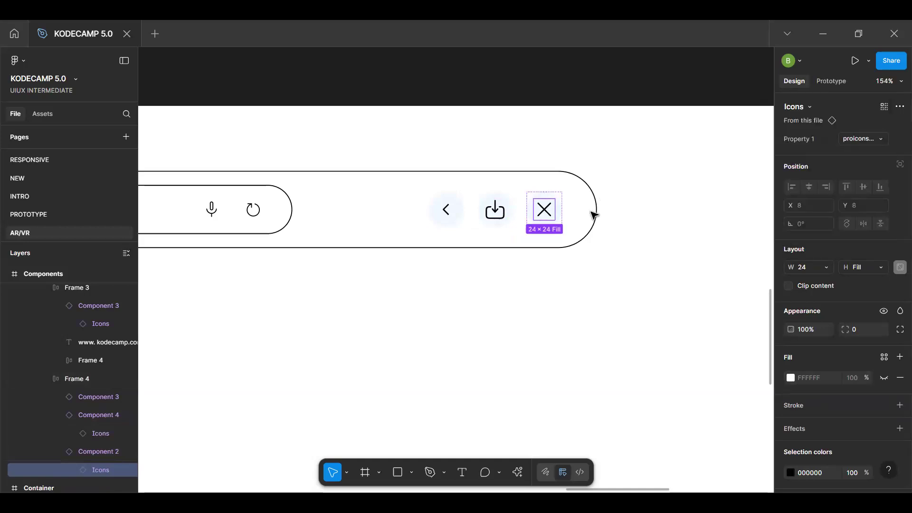
pyautogui.click(824, 267)
pyautogui.click(711, 263)
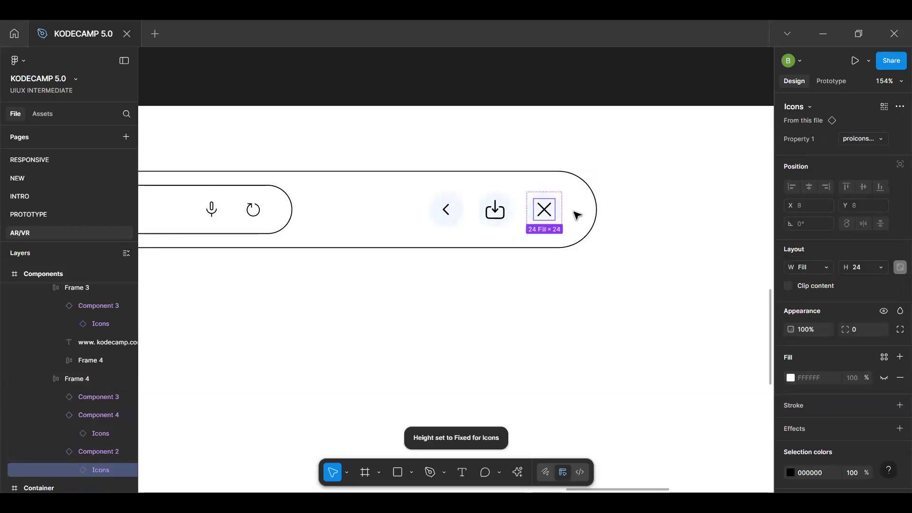
# Examine the cancel icon's sizing and properties and those of the round button around it
pyautogui.click(536, 216)
pyautogui.scroll(5, 536, 216)
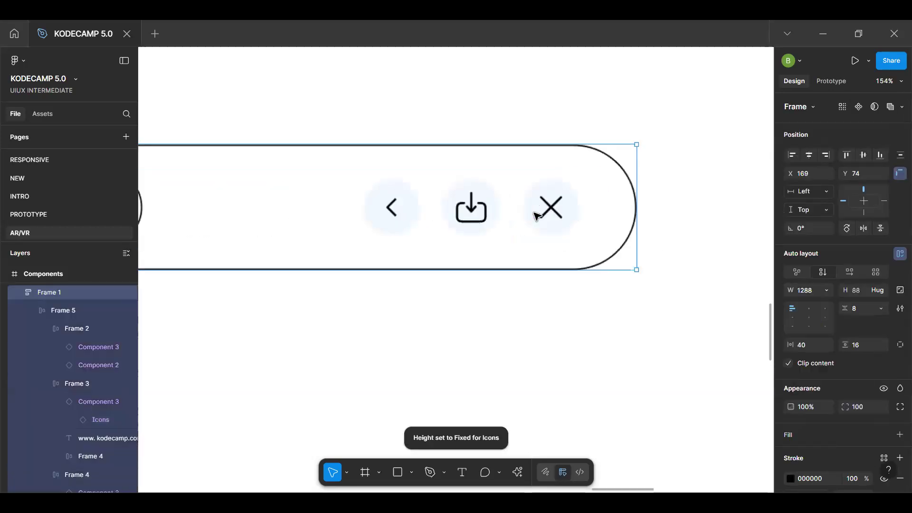
pyautogui.doubleClick(558, 211)
pyautogui.doubleClick(562, 217)
pyautogui.doubleClick(562, 218)
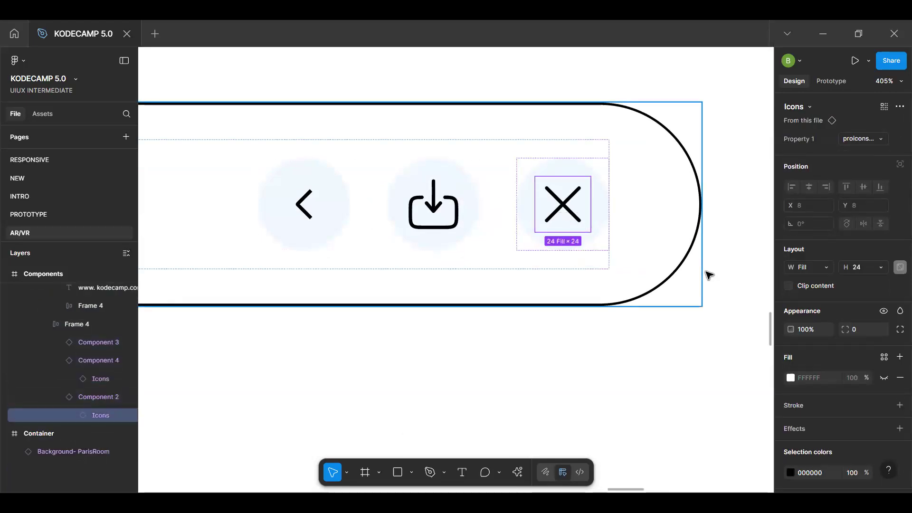
pyautogui.scroll(-3, 845, 335)
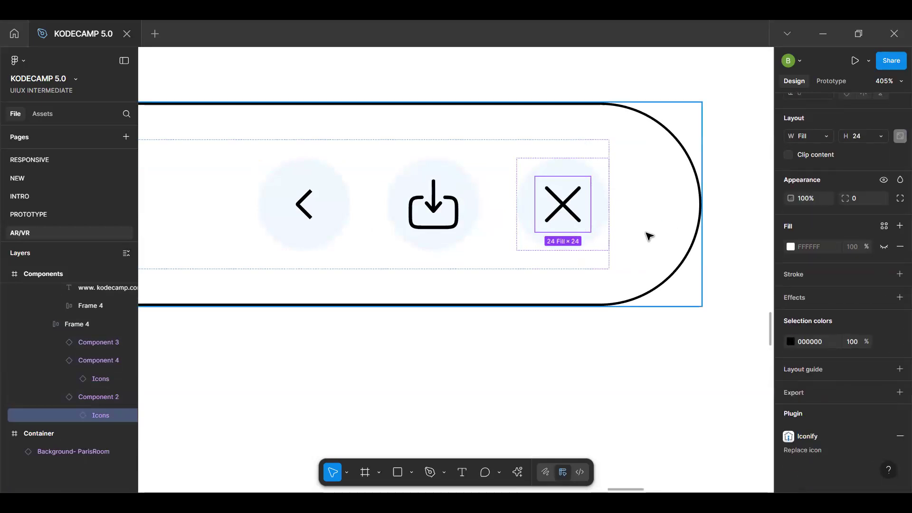
pyautogui.click(605, 210)
pyautogui.scroll(-10, 470, 232)
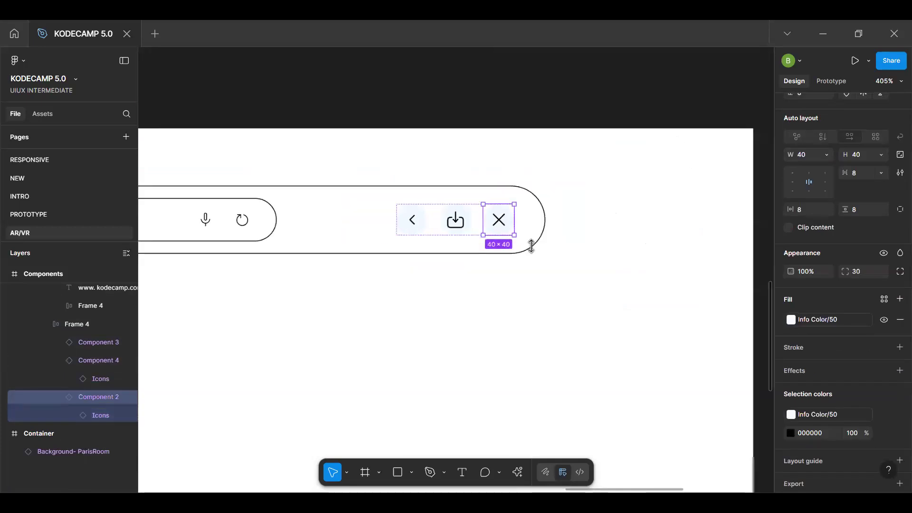
# Turn the outer navigation bar frame into a component
pyautogui.click(368, 184)
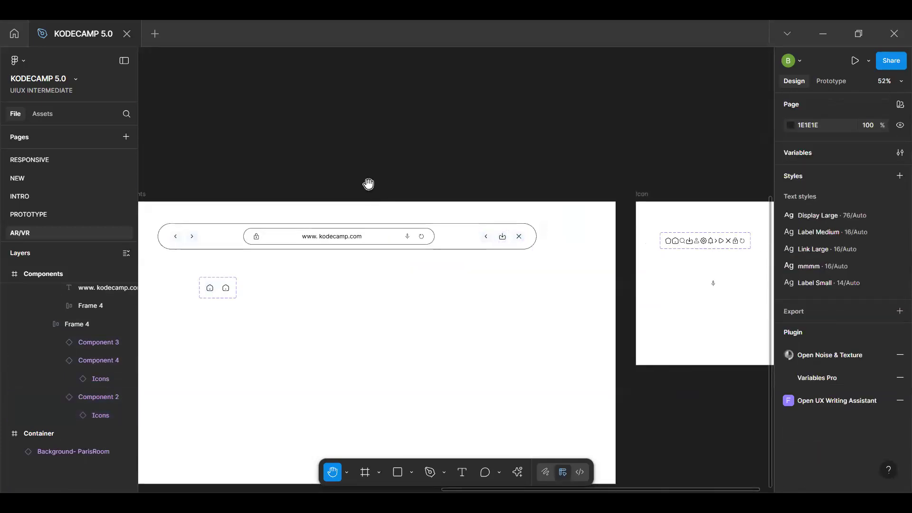
pyautogui.scroll(-3, 378, 173)
pyautogui.press('v')
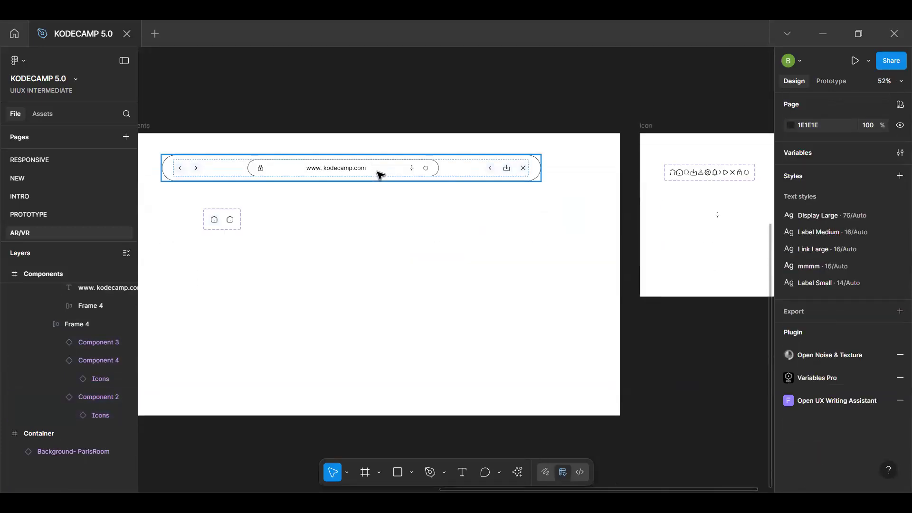
pyautogui.click(229, 221)
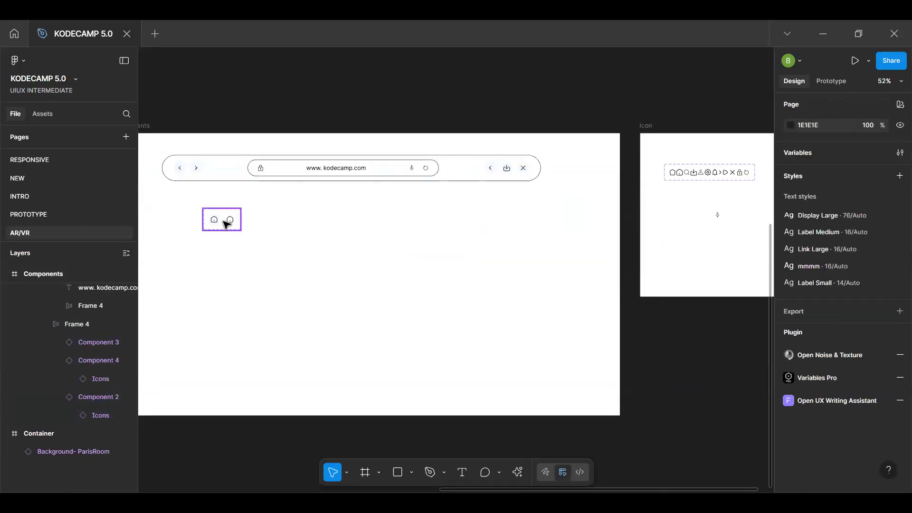
pyautogui.click(411, 173)
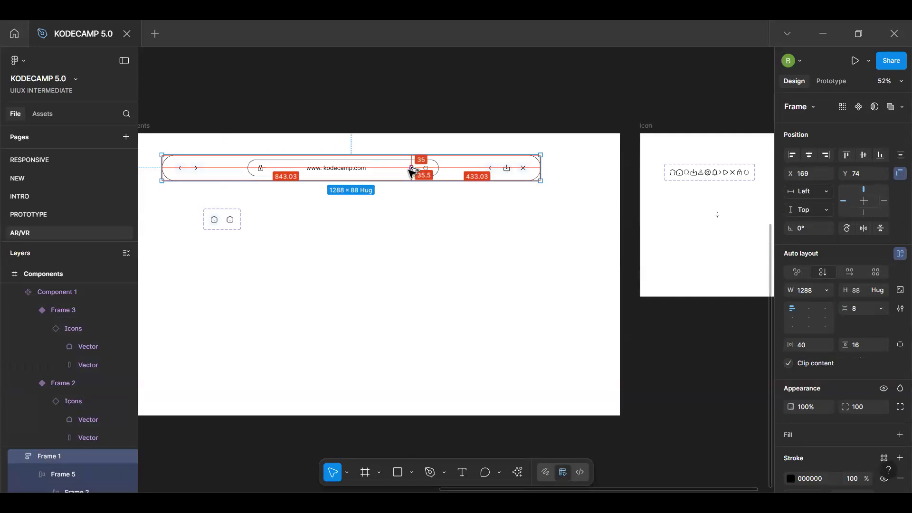
pyautogui.hotkey('ctrl', 'alt', 'k')
pyautogui.scroll(3, 411, 173)
pyautogui.scroll(-5, 411, 173)
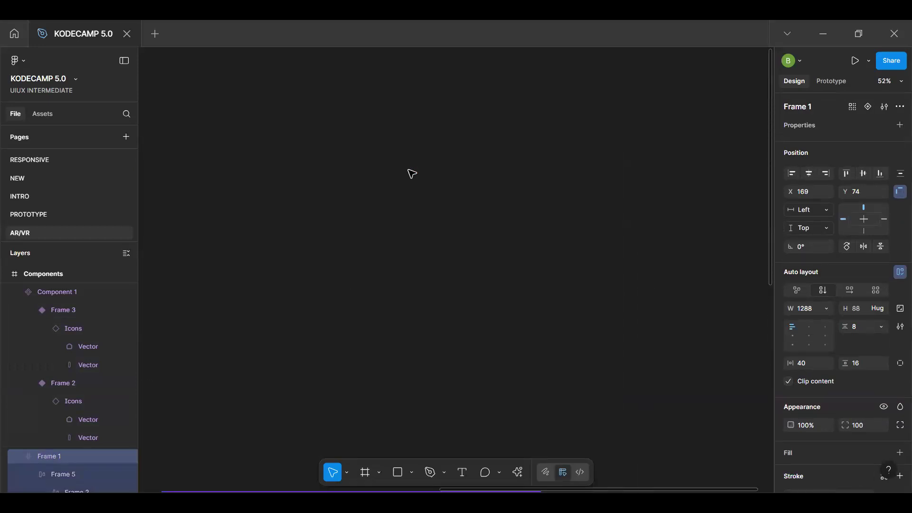
# Paste an instance of the navigation bar component into the Container frame over the room background and center it horizontally
pyautogui.click(285, 208)
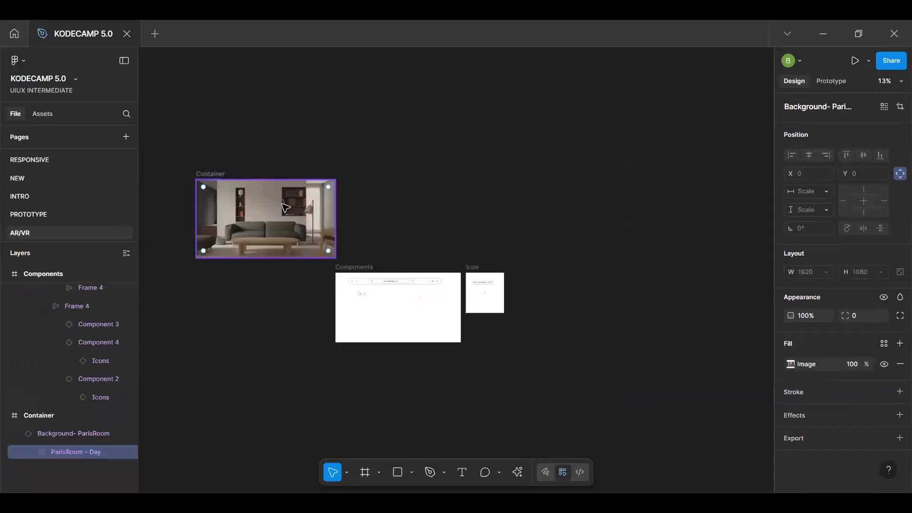
pyautogui.hotkey('ctrl', 'v')
pyautogui.scroll(5, 281, 205)
pyautogui.hotkey('alt', 'h')
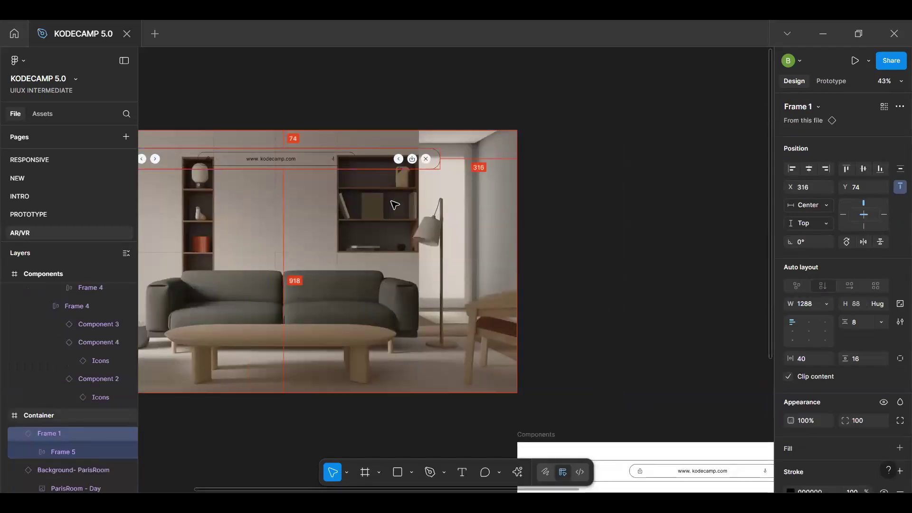
pyautogui.click(662, 195)
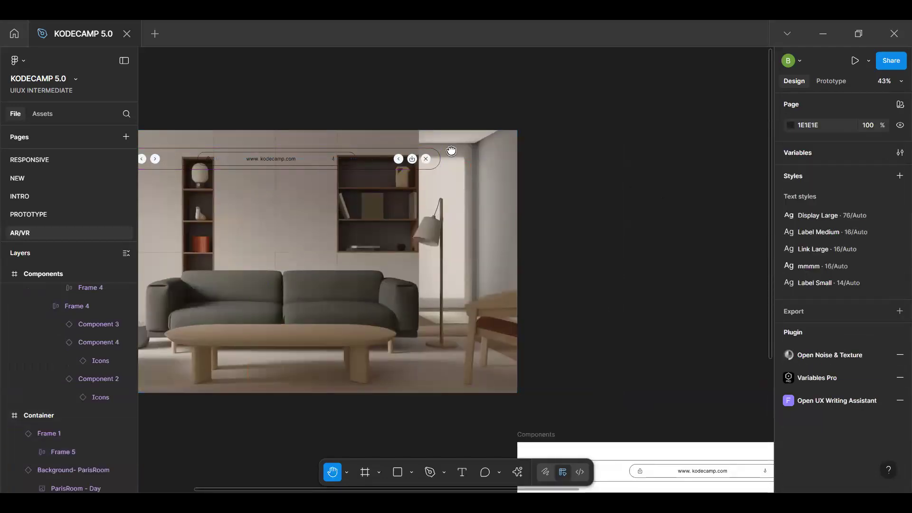
pyautogui.moveTo(375, 155); pyautogui.dragTo(501, 151)
pyautogui.scroll(3, 500, 151)
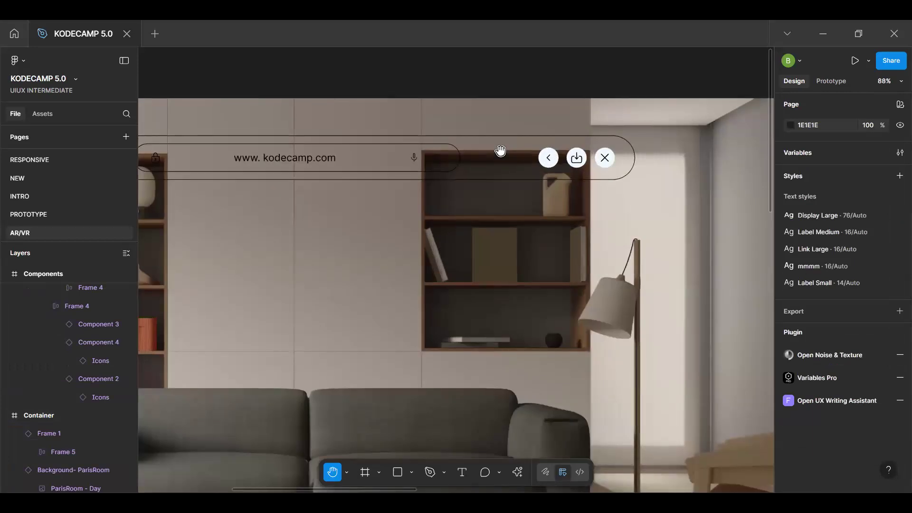
pyautogui.scroll(-3, 500, 151)
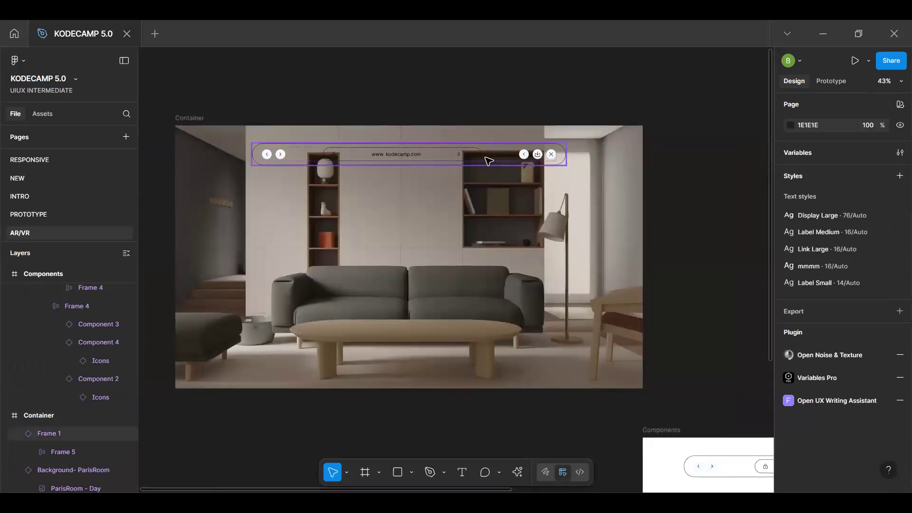
pyautogui.click(488, 160)
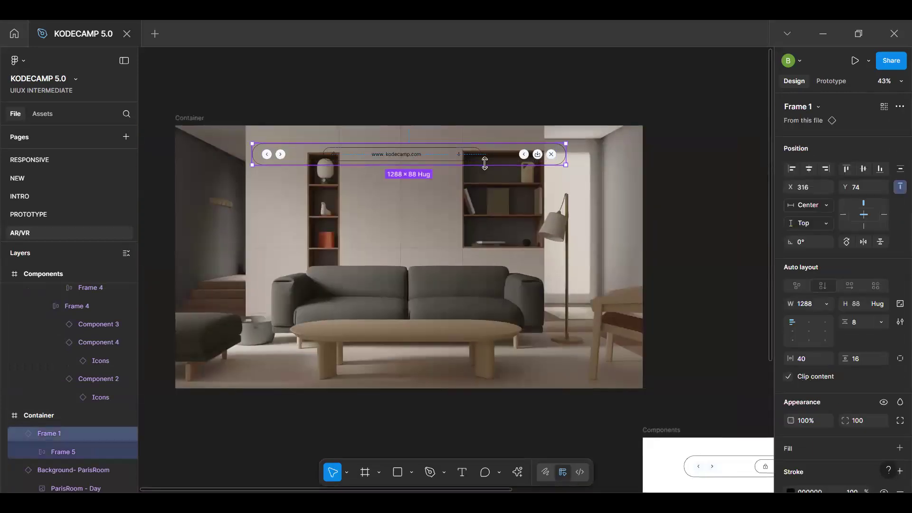
# Move the browser bar over the room image so it sits 64 px below the Container frame's upper edge
pyautogui.press('alt')
pyautogui.hotkey('shift', 'Down')
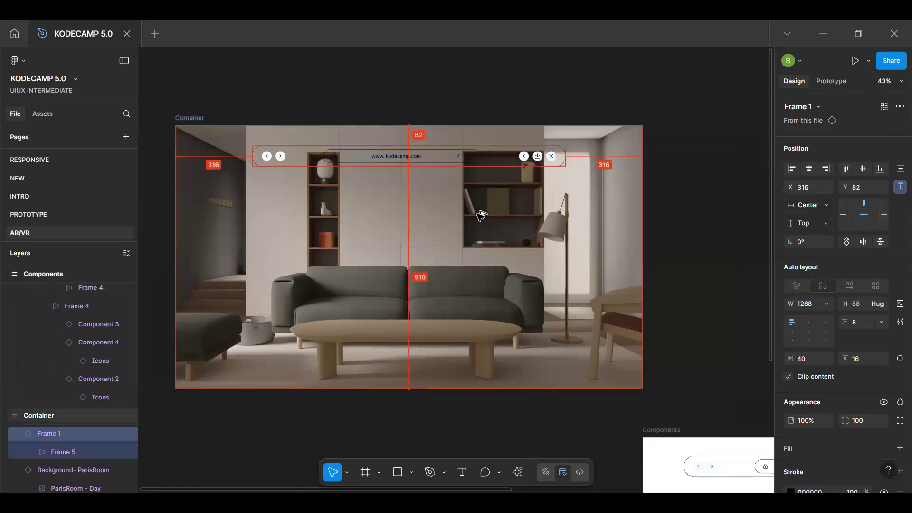
pyautogui.press('Up')
pyautogui.press('Up')
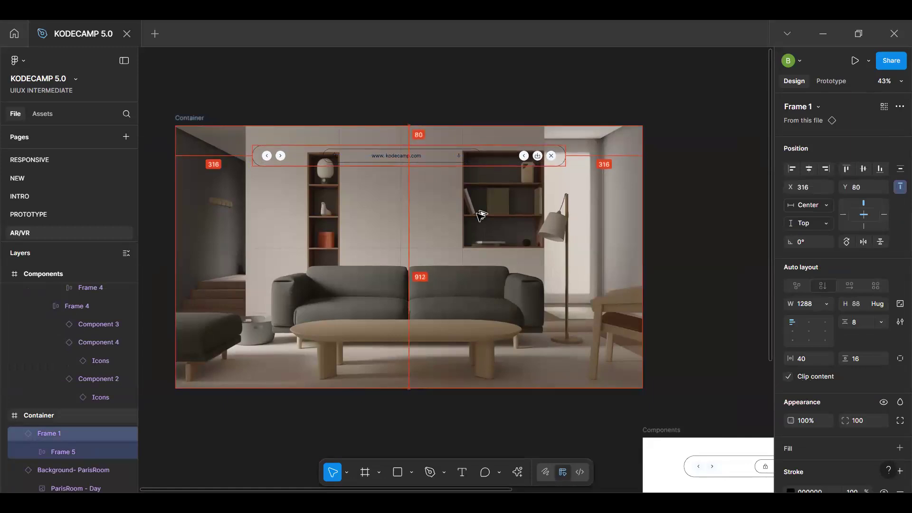
pyautogui.hotkey('shift', 'Up')
pyautogui.press('Up')
pyautogui.press('Up')
pyautogui.press('Up')
pyautogui.press('Up')
pyautogui.press('Up')
pyautogui.press('Up')
pyautogui.press('Up')
pyautogui.press('Up')
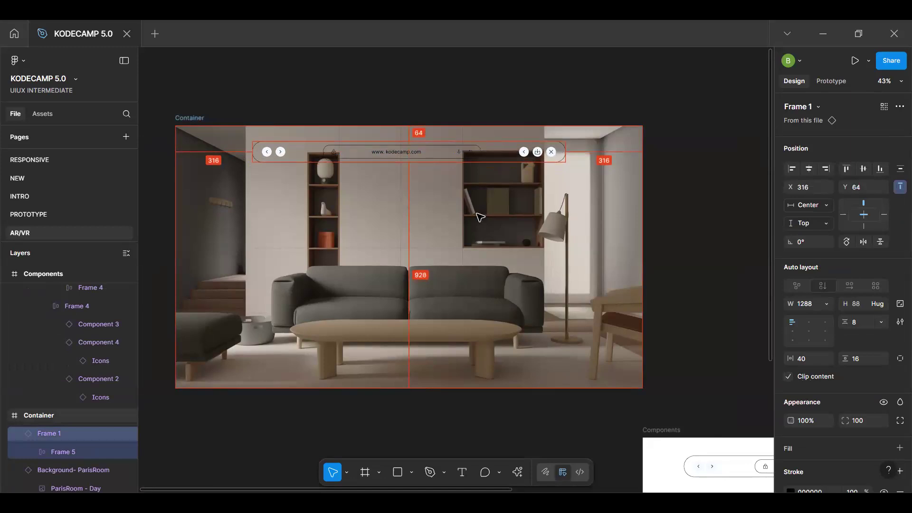
pyautogui.click(686, 197)
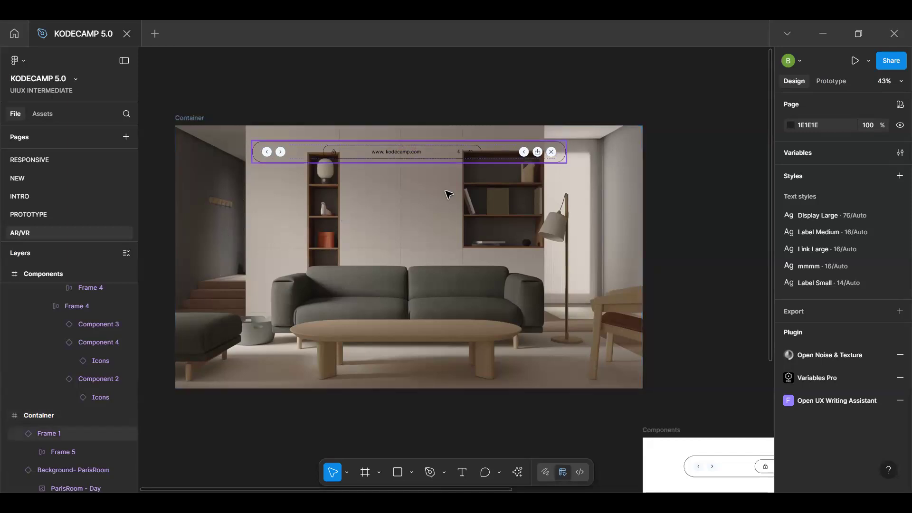
# Move the pair of home icons from the Components frame into the Icon frame
pyautogui.scroll(-8, 447, 194)
pyautogui.scroll(6, 449, 194)
pyautogui.press('space')
pyautogui.moveTo(738, 285); pyautogui.dragTo(398, 231)
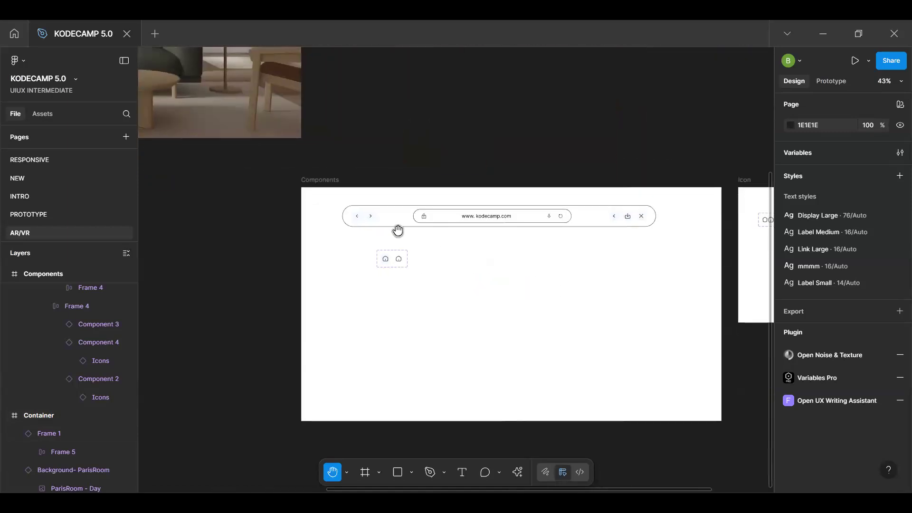
pyautogui.click(431, 216)
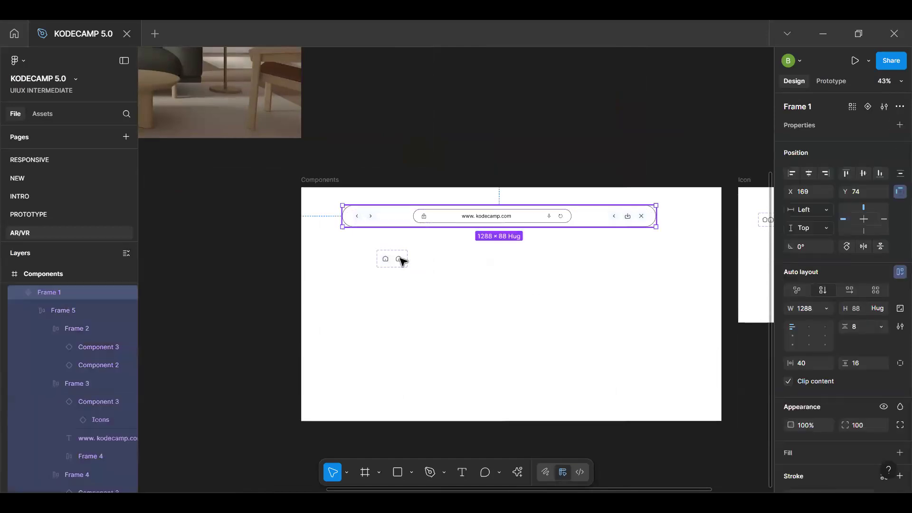
pyautogui.moveTo(395, 263); pyautogui.dragTo(717, 290)
# Duplicate the browser bar component directly below the original in the Components frame, at Y 240
pyautogui.click(471, 220)
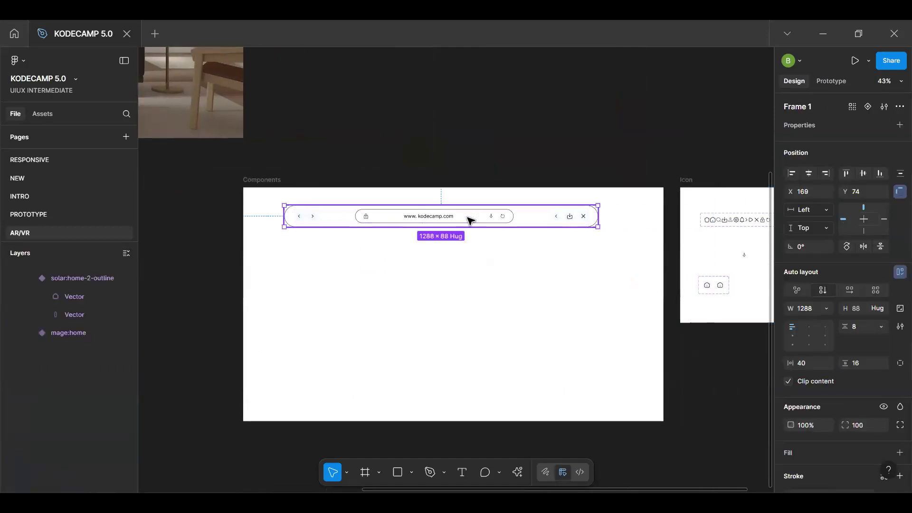
pyautogui.hotkey('ctrl', 'd')
pyautogui.moveTo(465, 227); pyautogui.dragTo(466, 261)
pyautogui.hotkey('ctrl', 'z')
pyautogui.moveTo(470, 218); pyautogui.dragTo(467, 257)
# Detach the duplicated browser bar from its main component
pyautogui.hotkey('ctrl', 'alt', 'b')
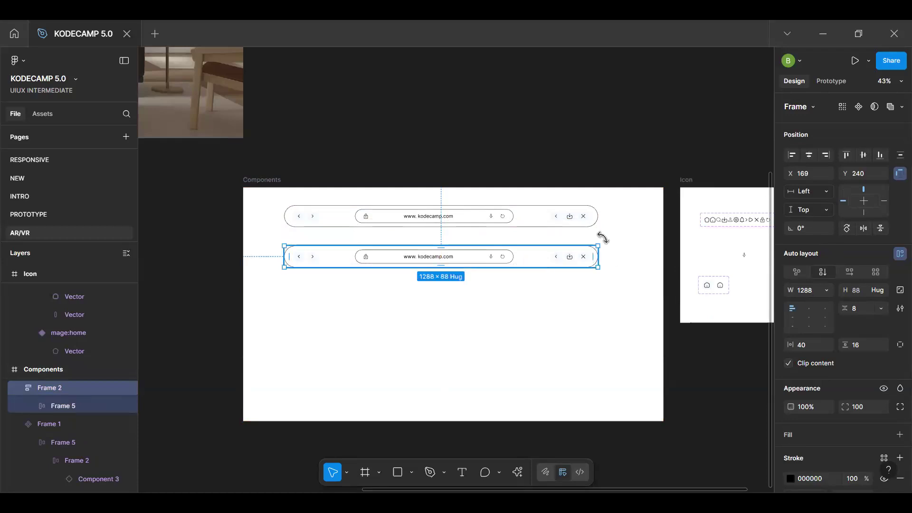
pyautogui.hotkey('ctrl', 'z')
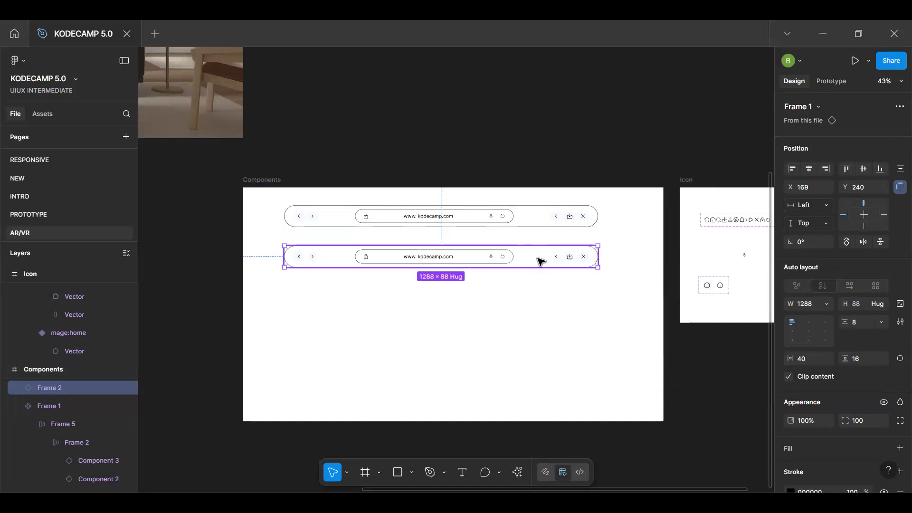
pyautogui.rightClick(541, 261)
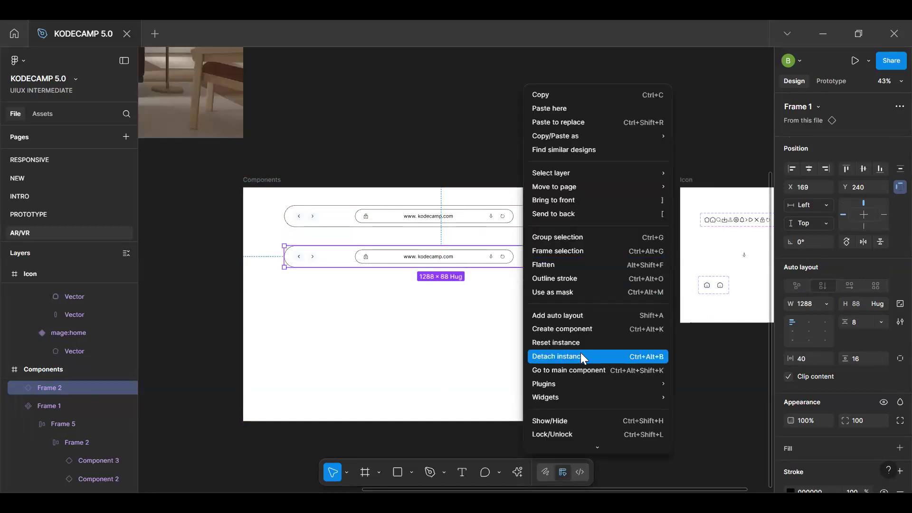
pyautogui.click(584, 356)
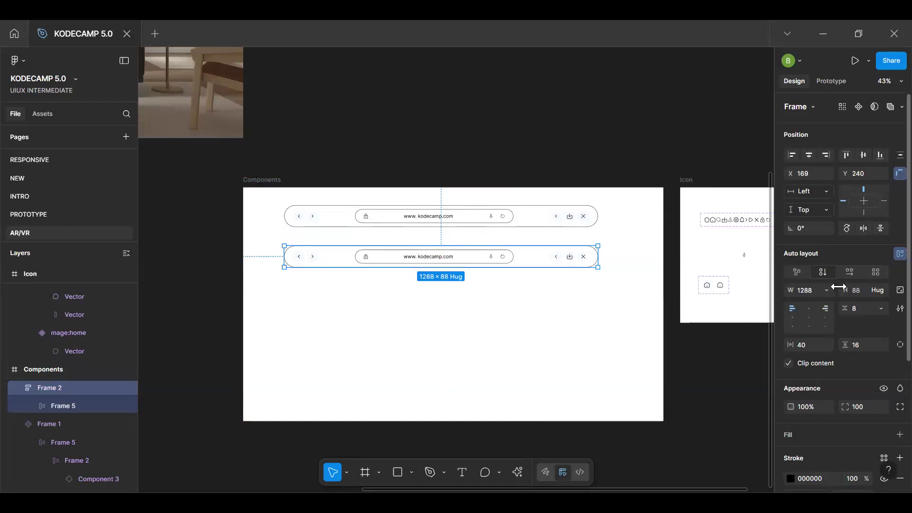
pyautogui.doubleClick(465, 259)
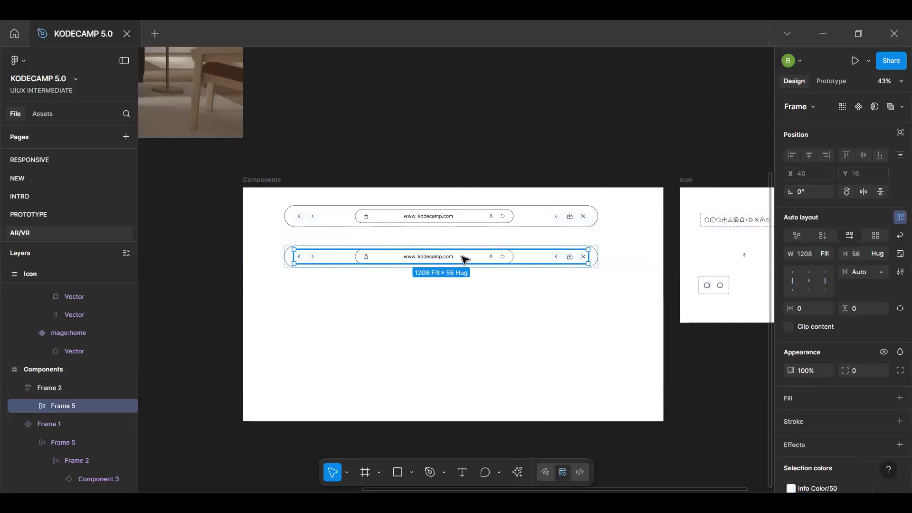
pyautogui.doubleClick(464, 259)
pyautogui.press('Delete')
pyautogui.click(458, 257)
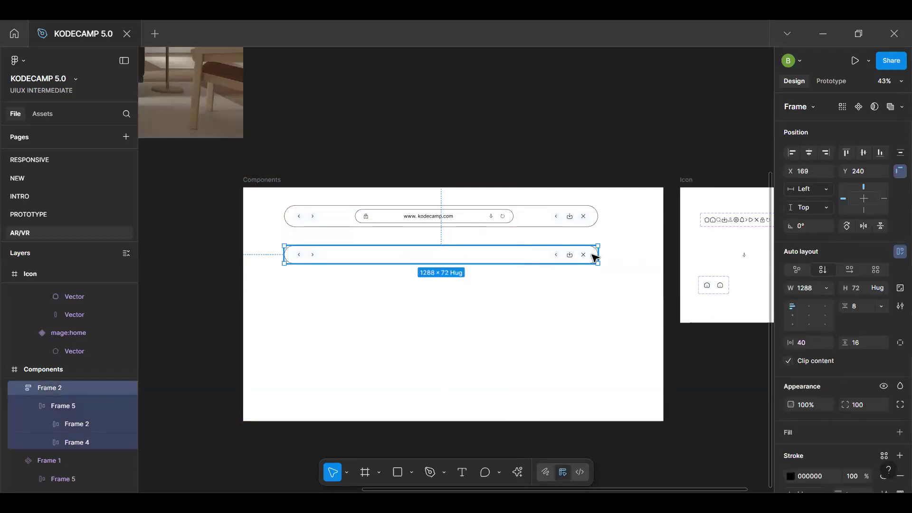
# Switch the duplicated bar's inner frame to vertical auto layout and make the bar's width hug its contents
pyautogui.doubleClick(538, 255)
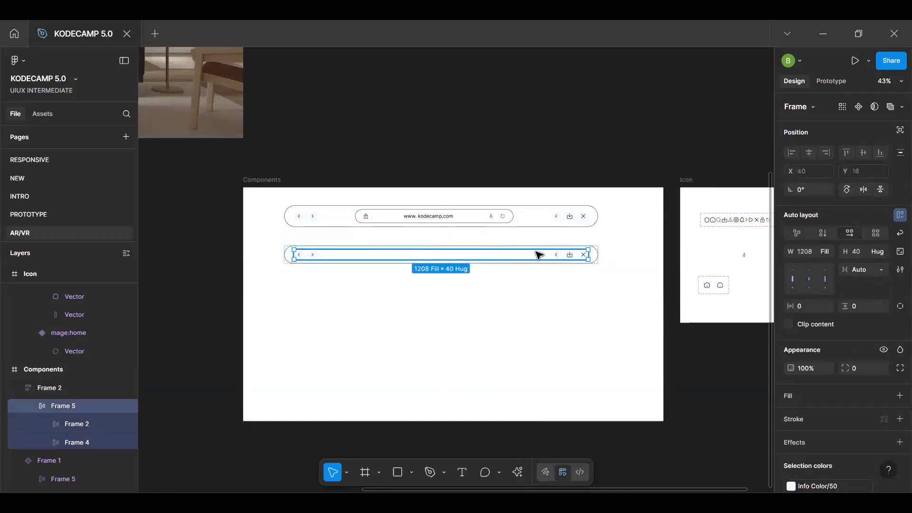
pyautogui.click(822, 232)
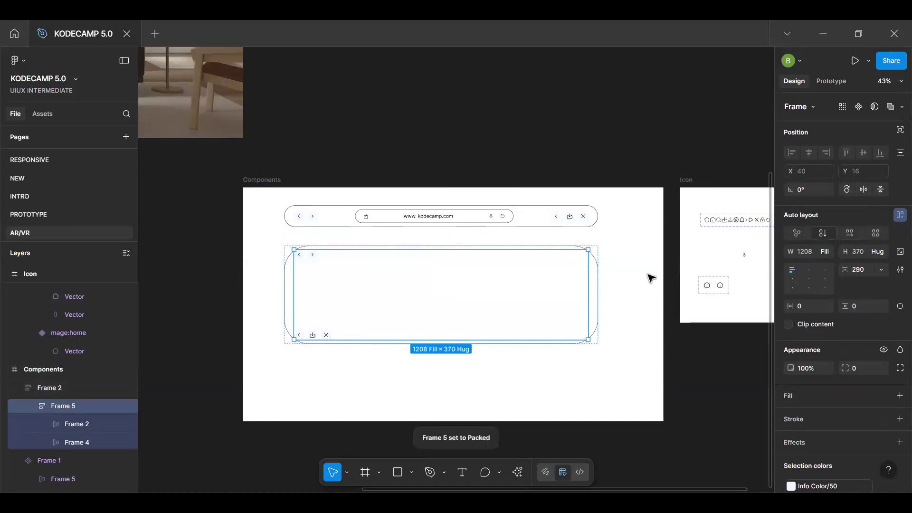
pyautogui.click(596, 293)
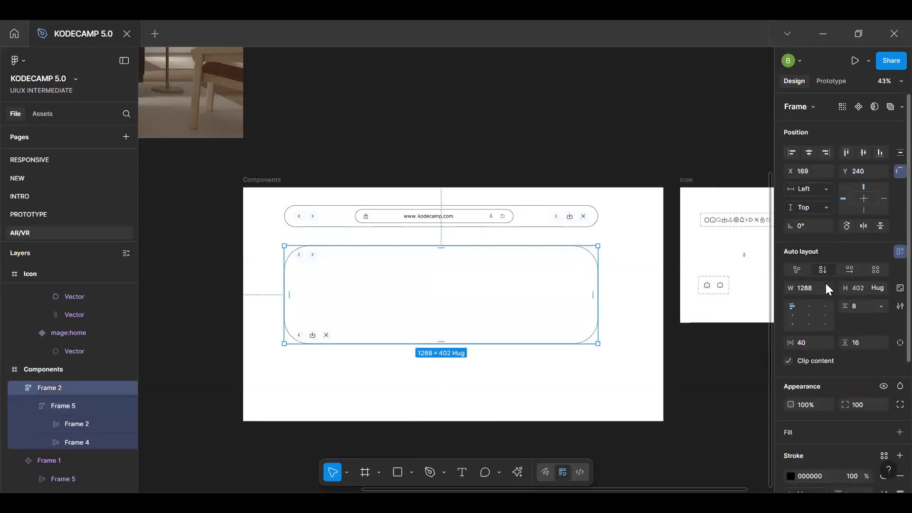
pyautogui.click(825, 288)
pyautogui.press('Return')
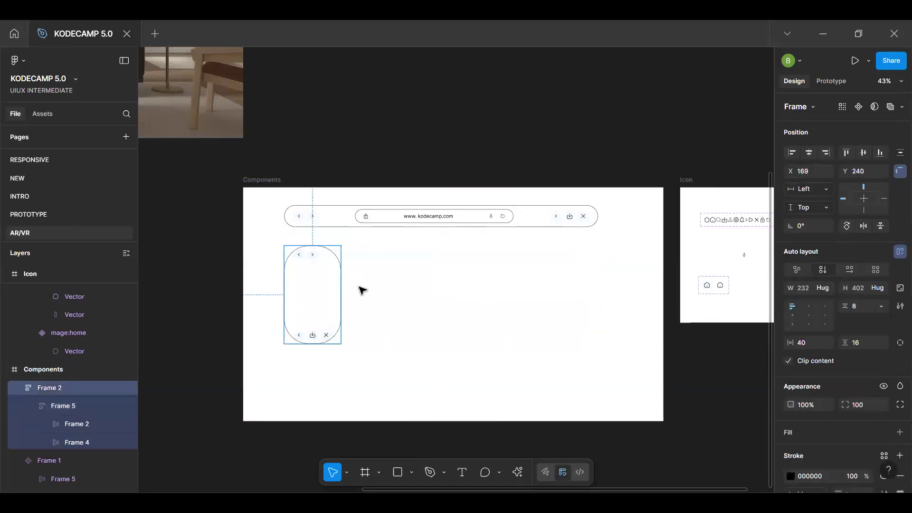
# Delete the back and forward arrow pair from the duplicated bar and stack the remaining three icons vertically
pyautogui.click(316, 336)
pyautogui.scroll(5, 318, 332)
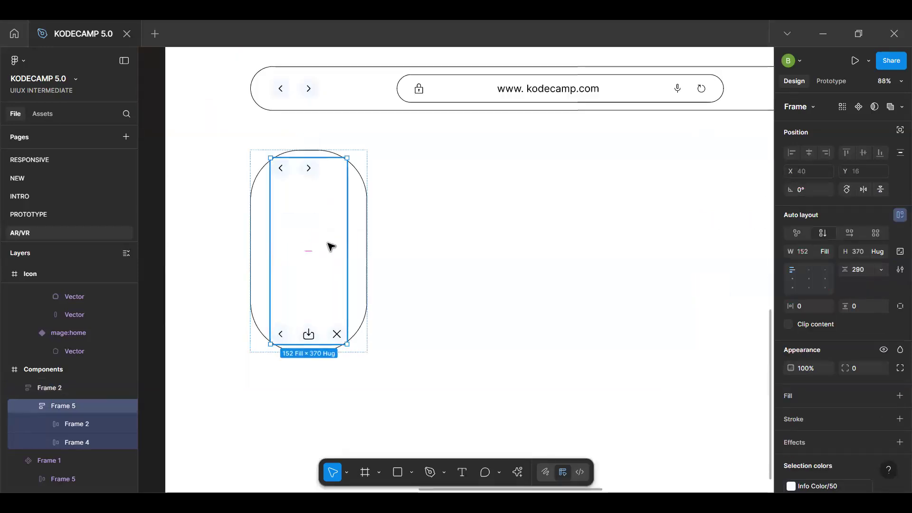
pyautogui.click(310, 176)
pyautogui.press('Delete')
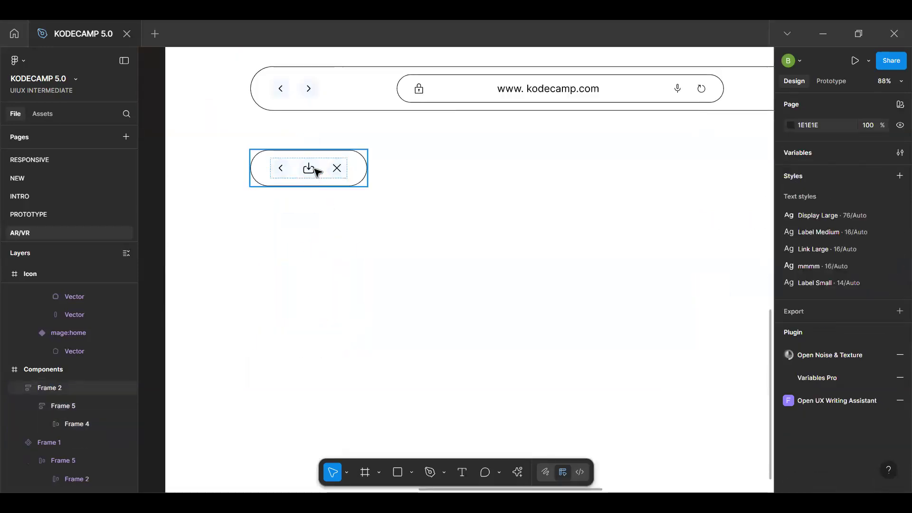
pyautogui.click(318, 172)
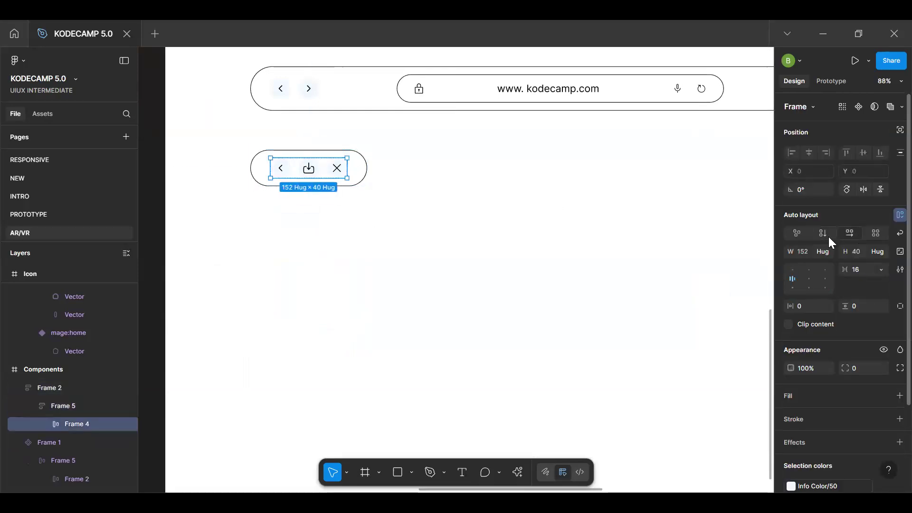
# Set the vertical icon bar's horizontal padding to 16 after trying 8
pyautogui.click(300, 189)
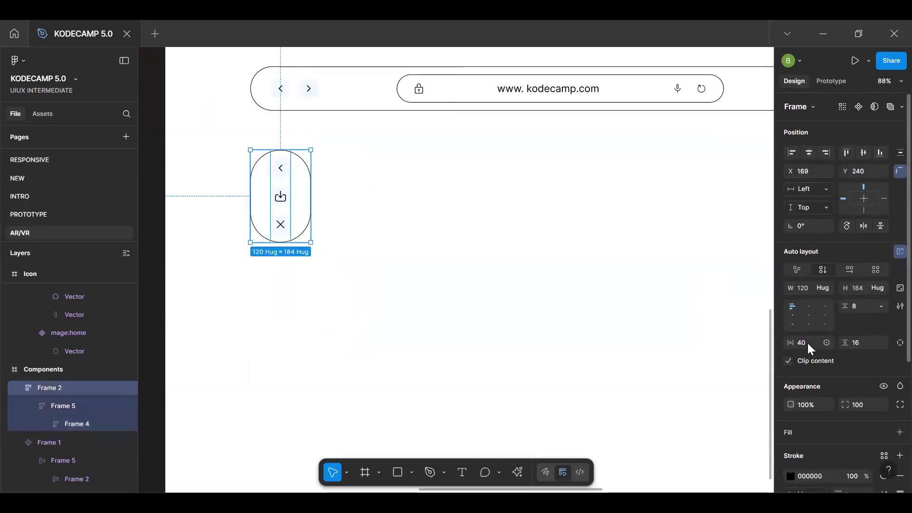
pyautogui.write('8')
pyautogui.press('Return')
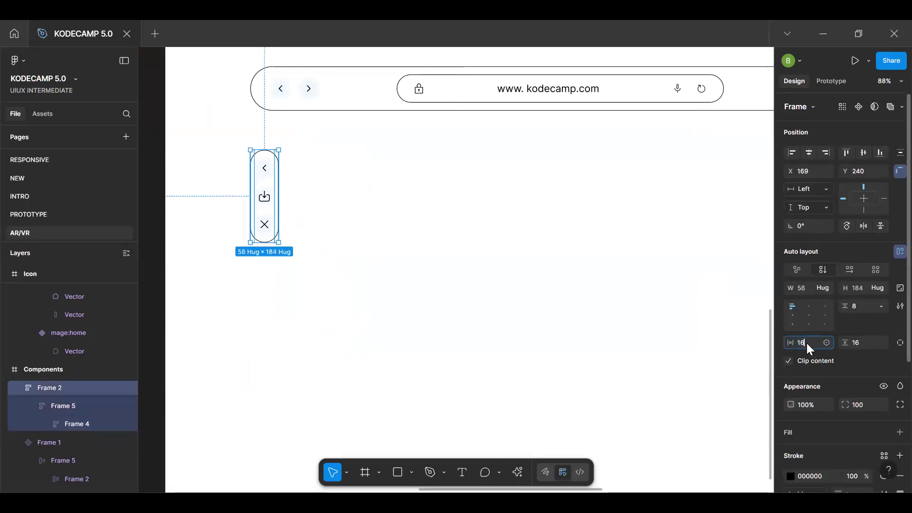
pyautogui.write('16')
pyautogui.press('Return')
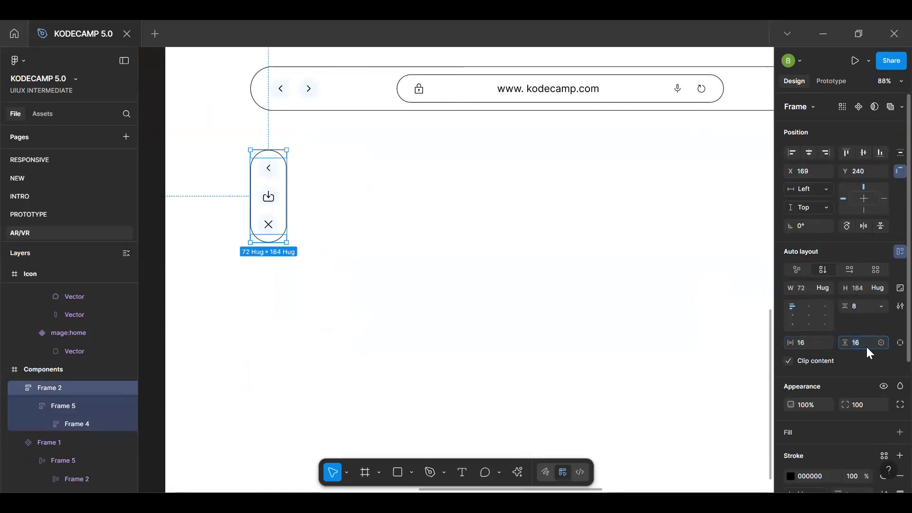
# Set the vertical icon bar's vertical padding to 32 after trying 24 and 40
pyautogui.write('24')
pyautogui.press('Return')
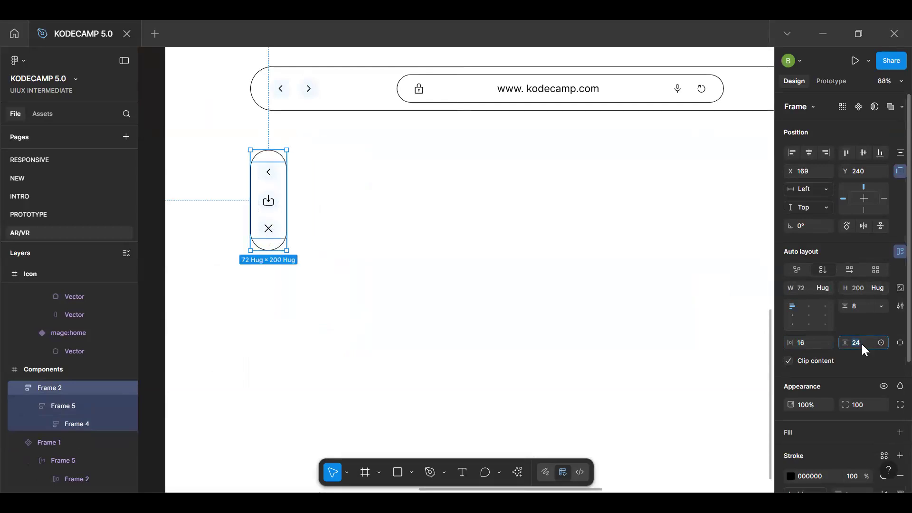
pyautogui.write('40')
pyautogui.press('Return')
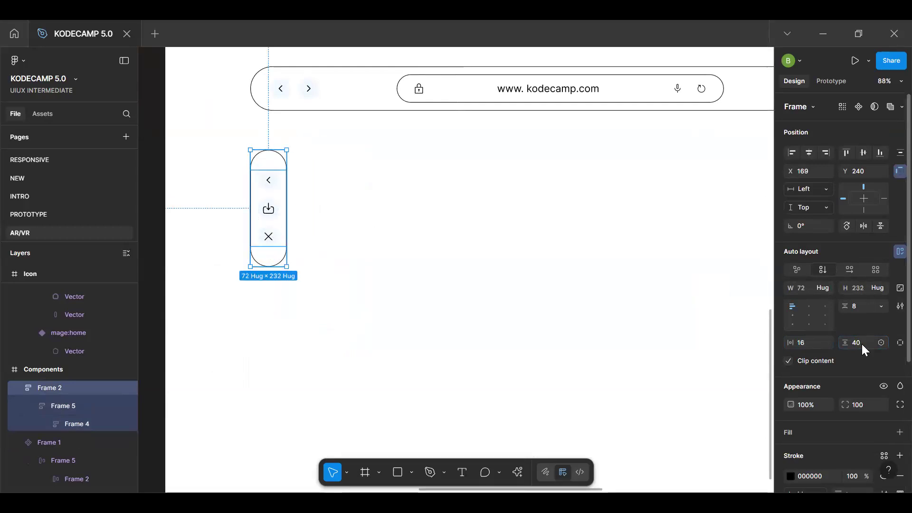
pyautogui.click(863, 342)
pyautogui.press('Return')
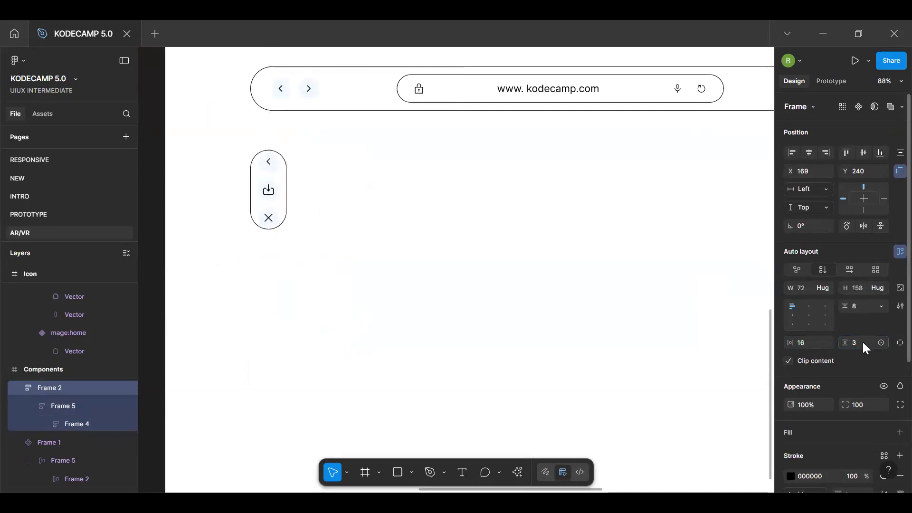
pyautogui.write('2')
pyautogui.press('Return')
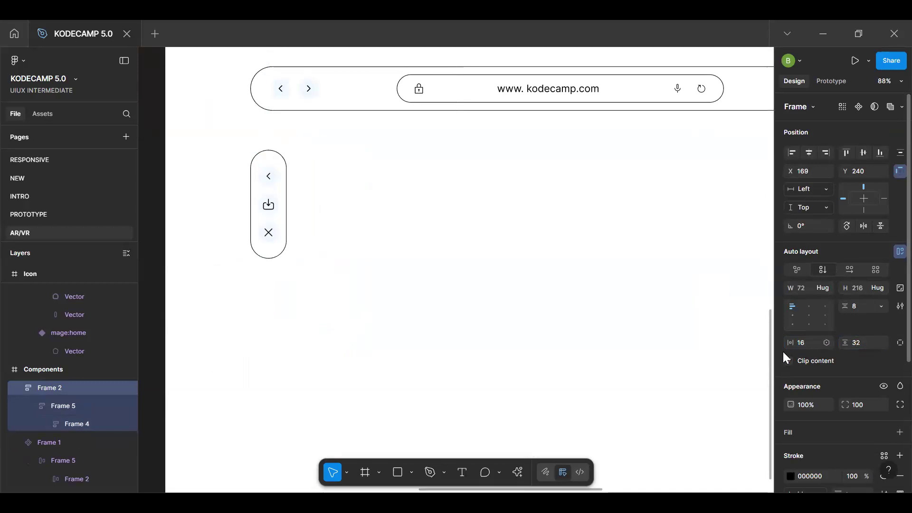
# Try a horizontal padding of 24 on the vertical icon bar and undo it
pyautogui.click(809, 342)
pyautogui.write('24')
pyautogui.press('Return')
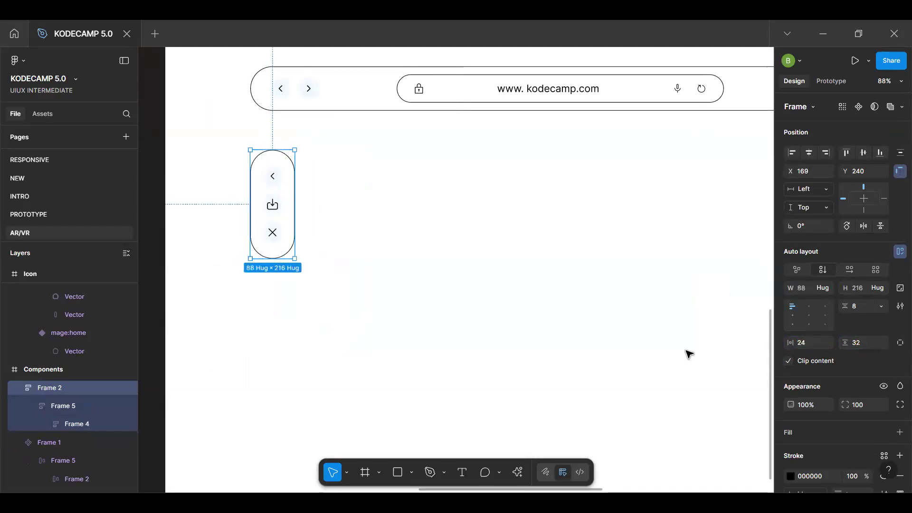
pyautogui.hotkey('ctrl', 'z')
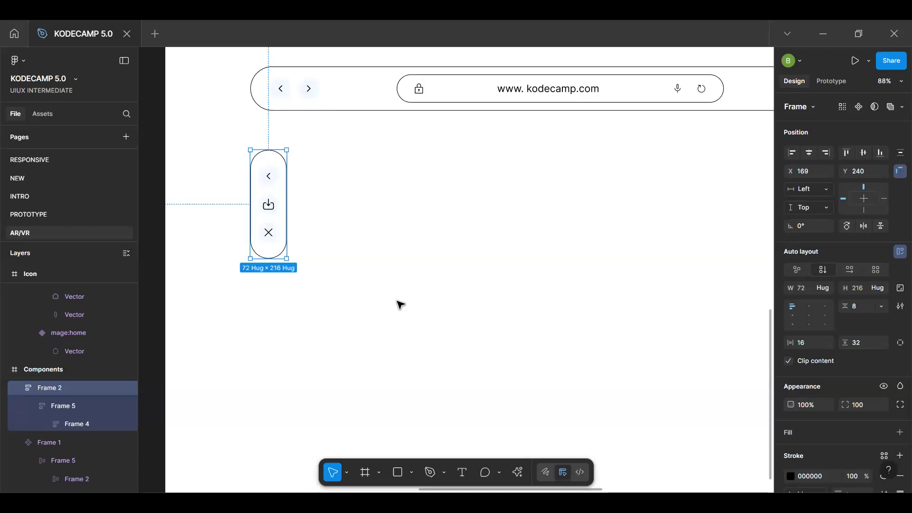
# Ungroup the redundant Frame 5 wrapper so the icon stack sits directly inside the vertical bar
pyautogui.doubleClick(271, 233)
pyautogui.doubleClick(271, 233)
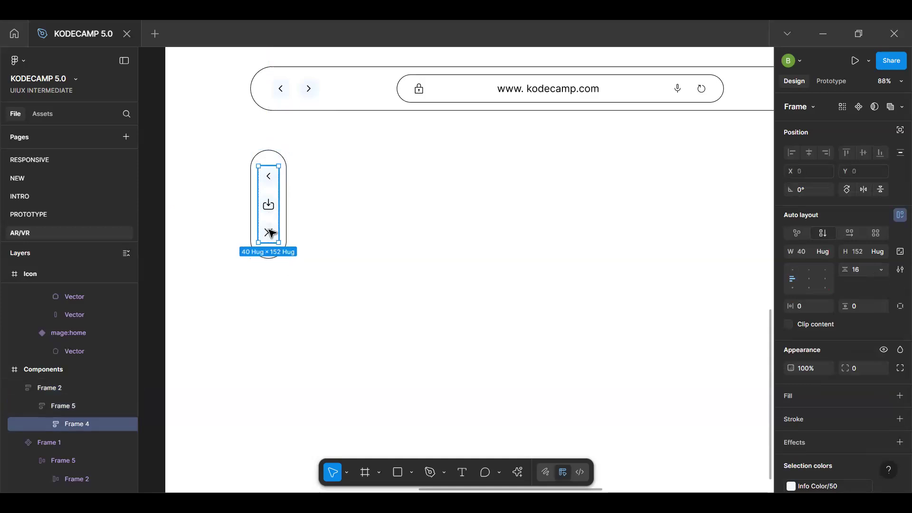
pyautogui.doubleClick(271, 232)
pyautogui.press('Escape')
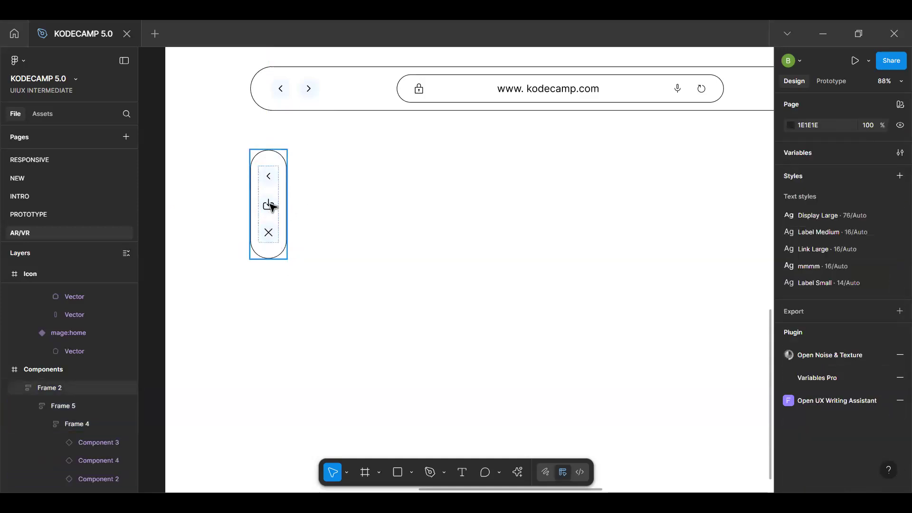
pyautogui.doubleClick(271, 206)
pyautogui.hotkey('ctrl', 'shift', 'g')
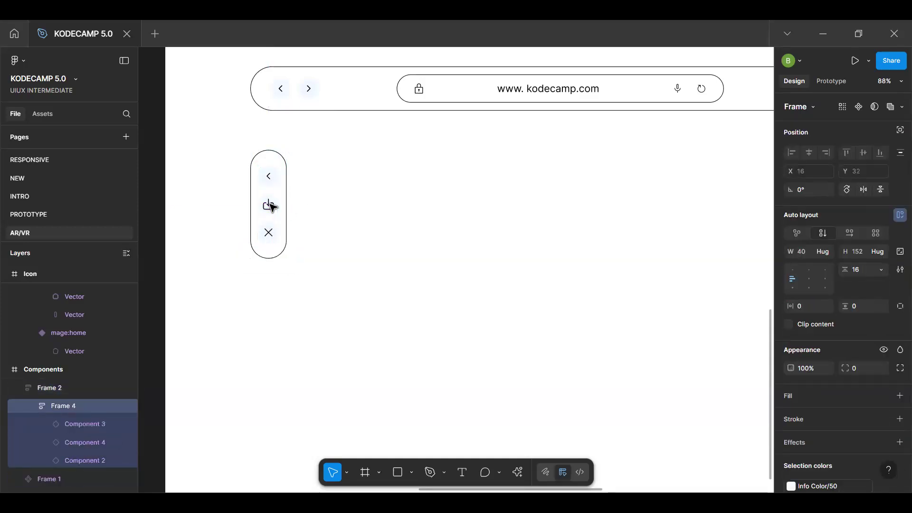
# Duplicate the download icon inside the vertical icon bar
pyautogui.click(267, 204)
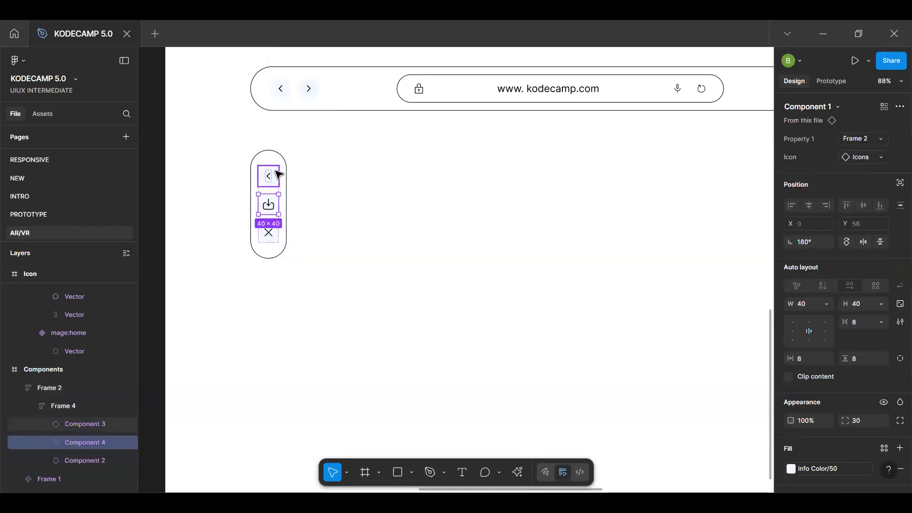
pyautogui.click(342, 197)
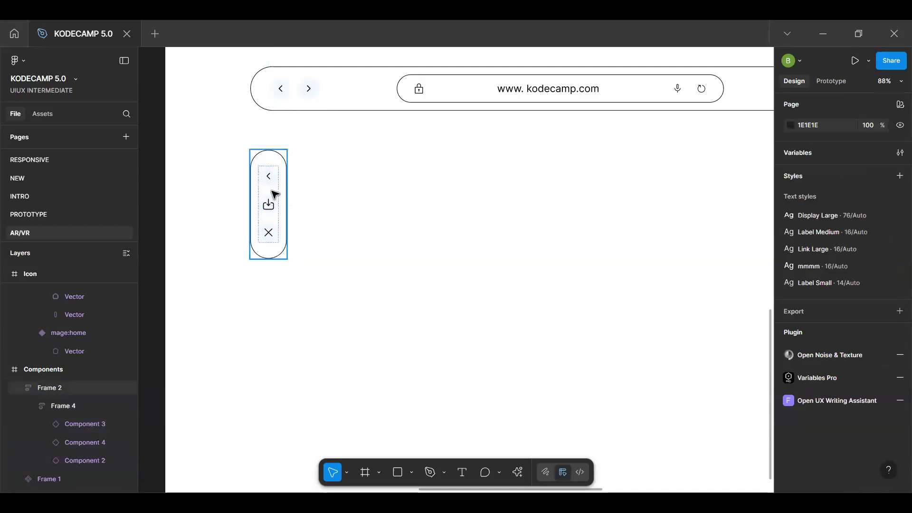
pyautogui.click(274, 194)
pyautogui.click(269, 205)
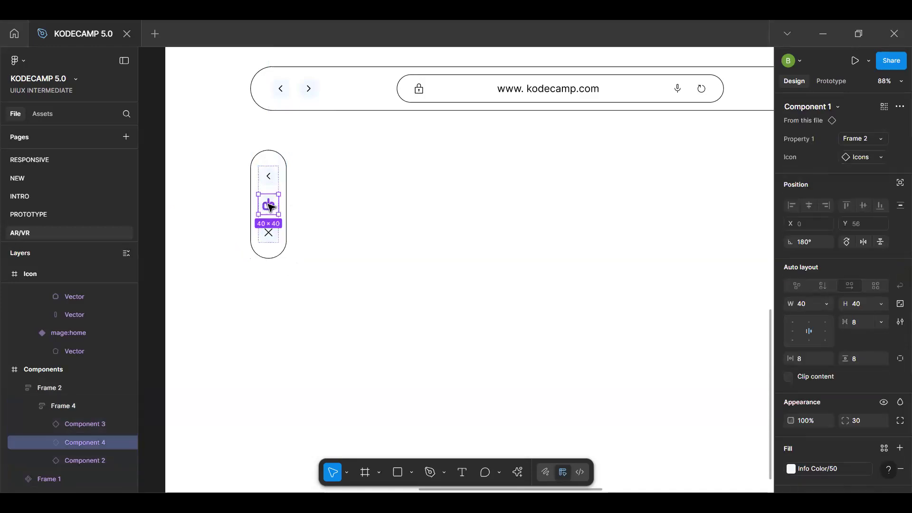
pyautogui.hotkey('ctrl', 'd')
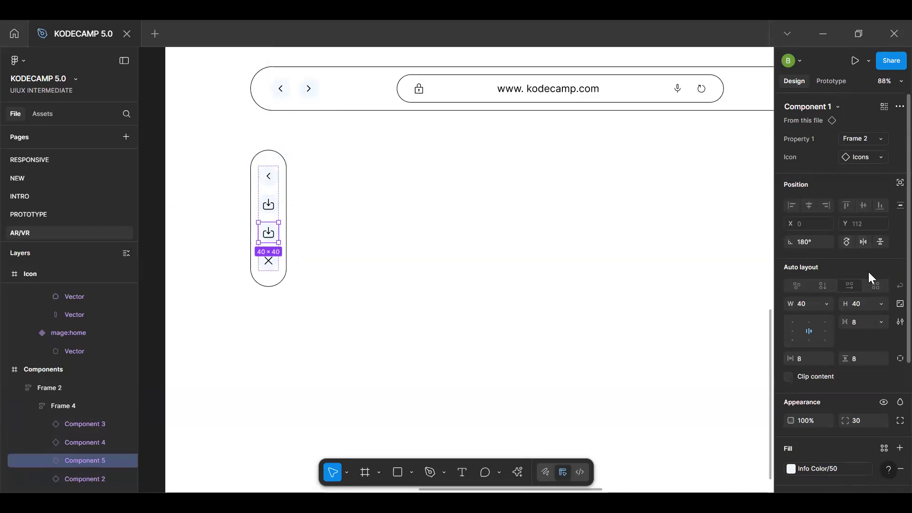
# Try to swap the vertical bar's first arrow icon for another instance by searching for "home"
pyautogui.click(801, 158)
pyautogui.click(874, 156)
pyautogui.write('hom')
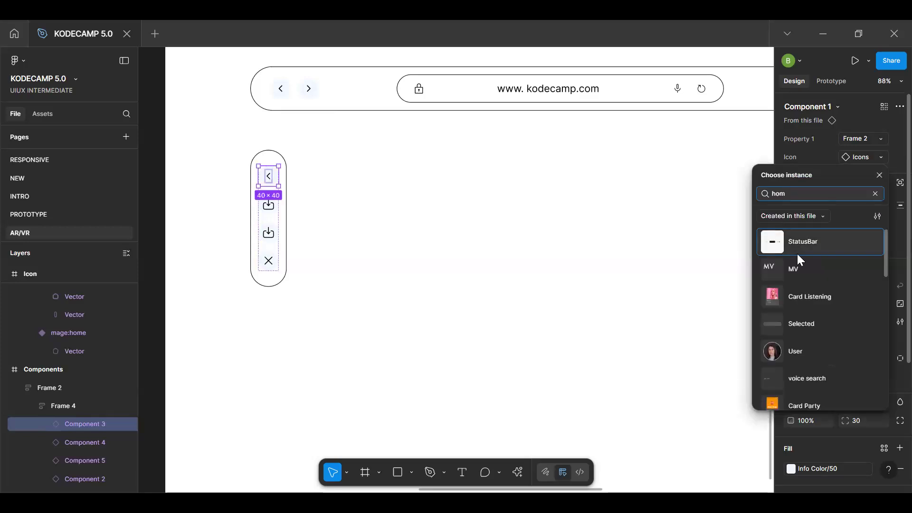
pyautogui.write('me')
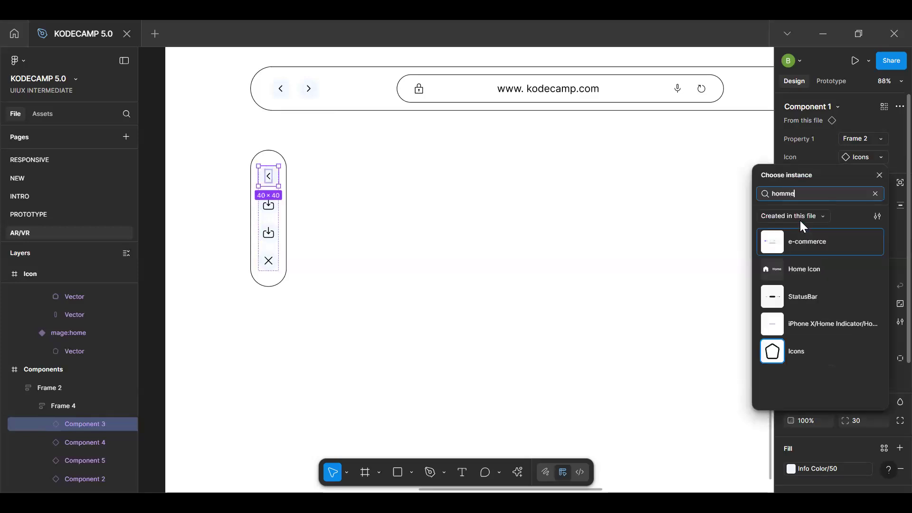
pyautogui.press('BackSpace')
pyautogui.press('BackSpace')
pyautogui.write('e')
pyautogui.scroll(-5, 809, 319)
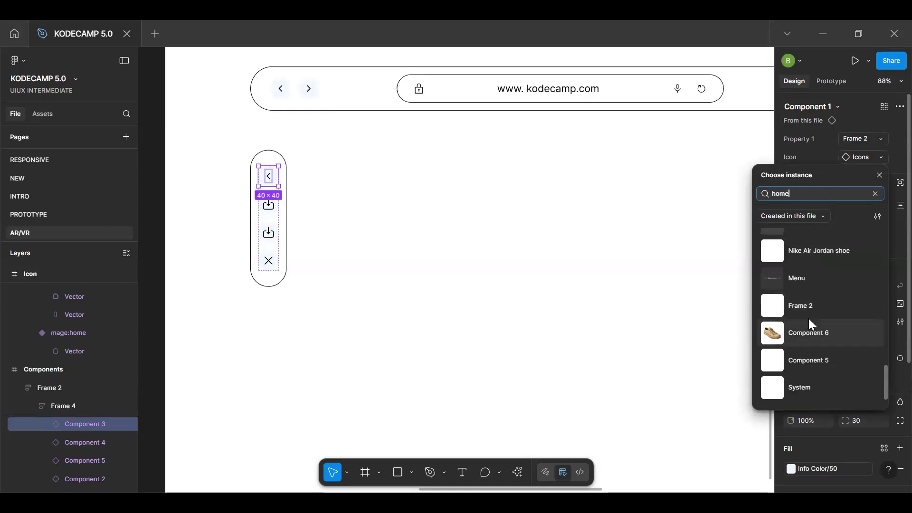
pyautogui.scroll(3, 809, 320)
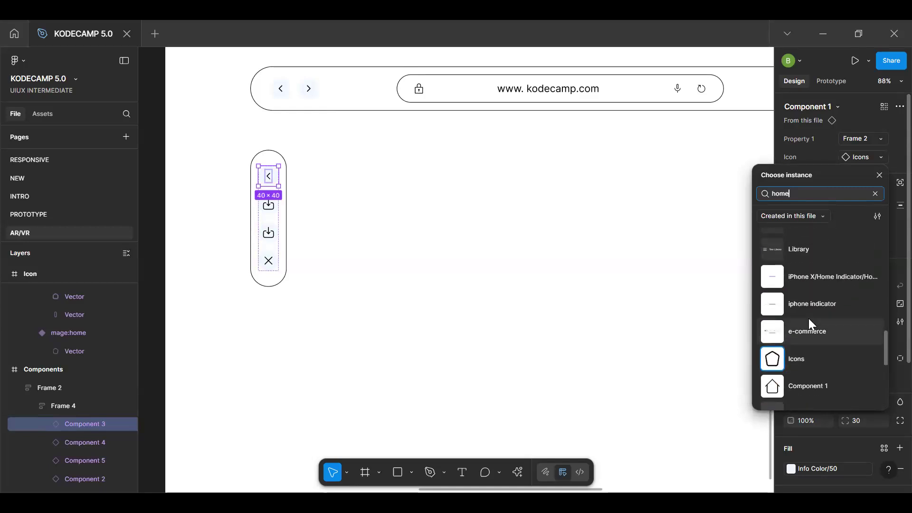
pyautogui.click(808, 354)
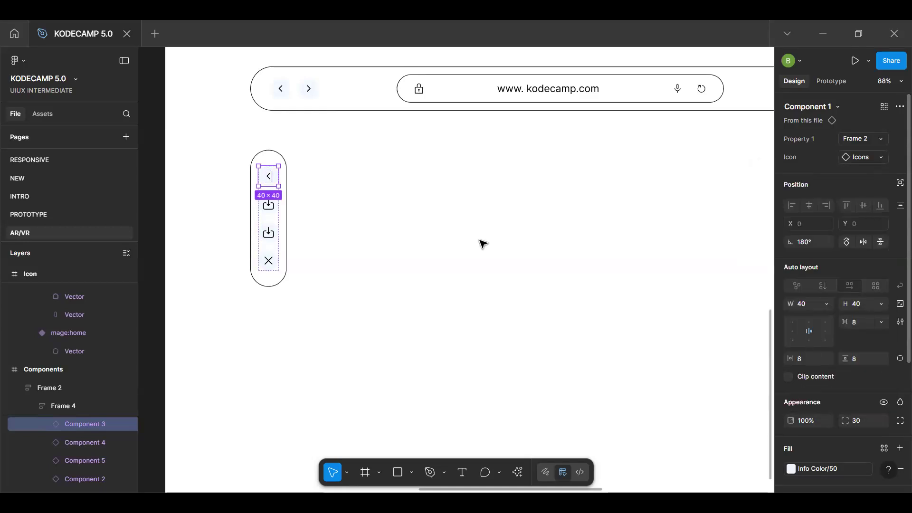
# Switch the vertical bar's first icon to the solar:home-2-outline variant and the second icon to the search variant
pyautogui.doubleClick(271, 182)
pyautogui.click(868, 132)
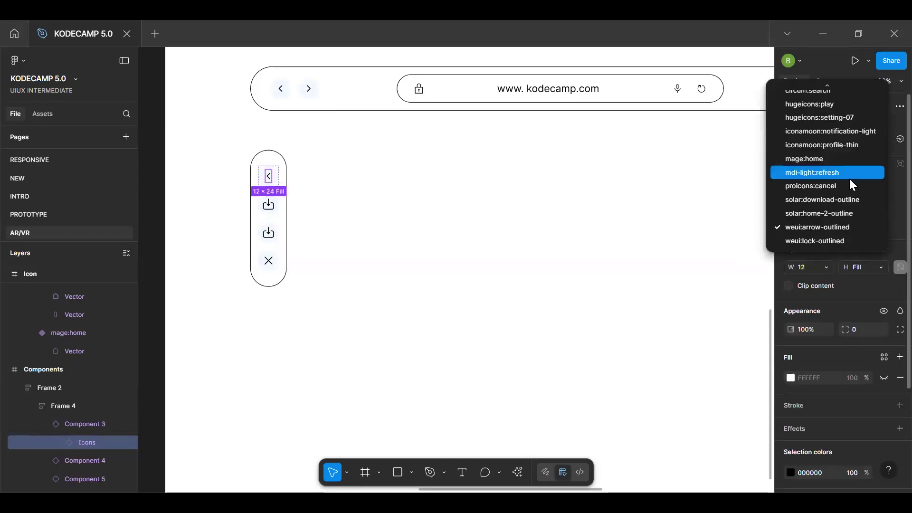
pyautogui.click(838, 213)
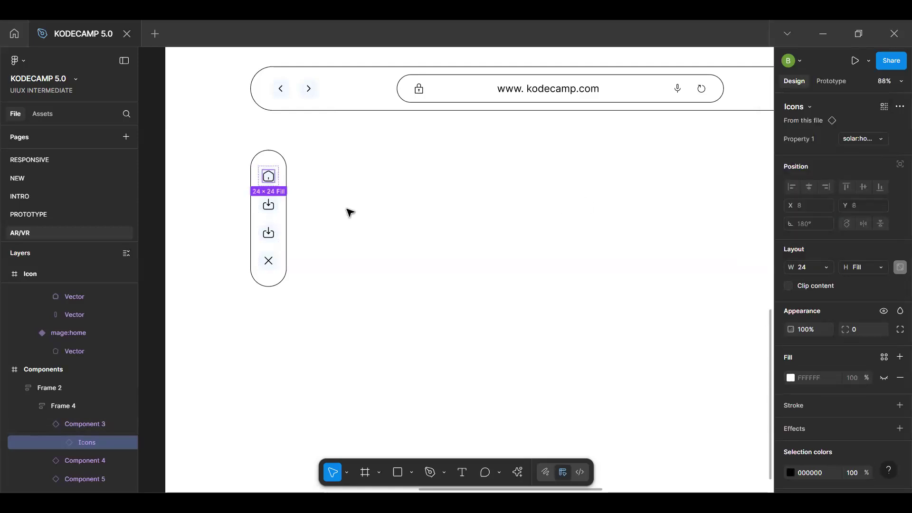
pyautogui.doubleClick(268, 207)
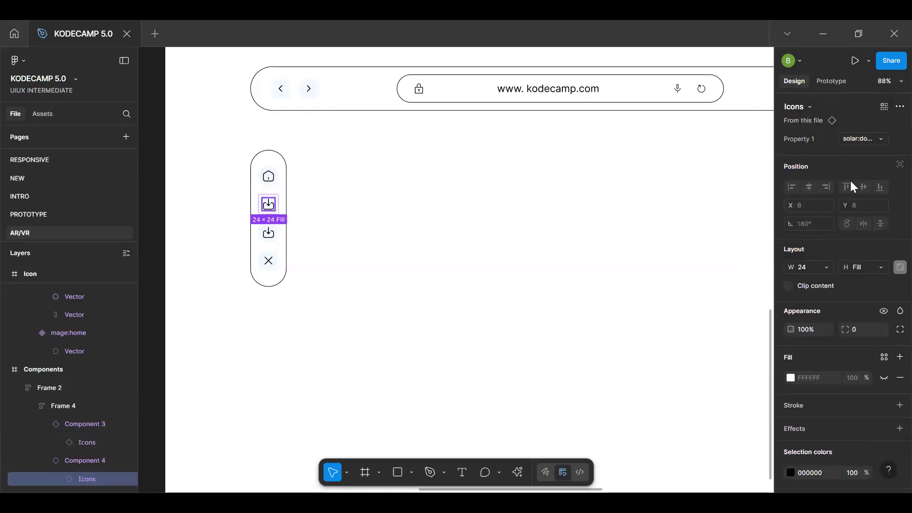
pyautogui.click(860, 138)
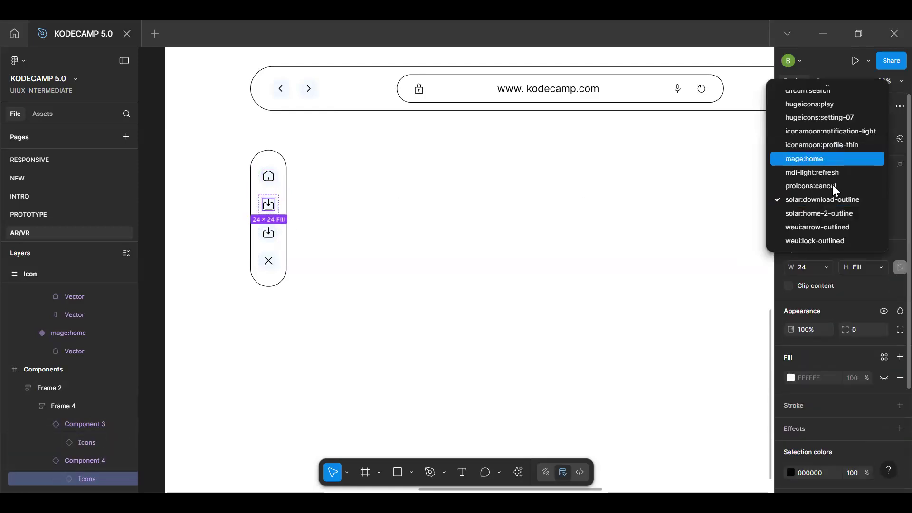
pyautogui.click(825, 94)
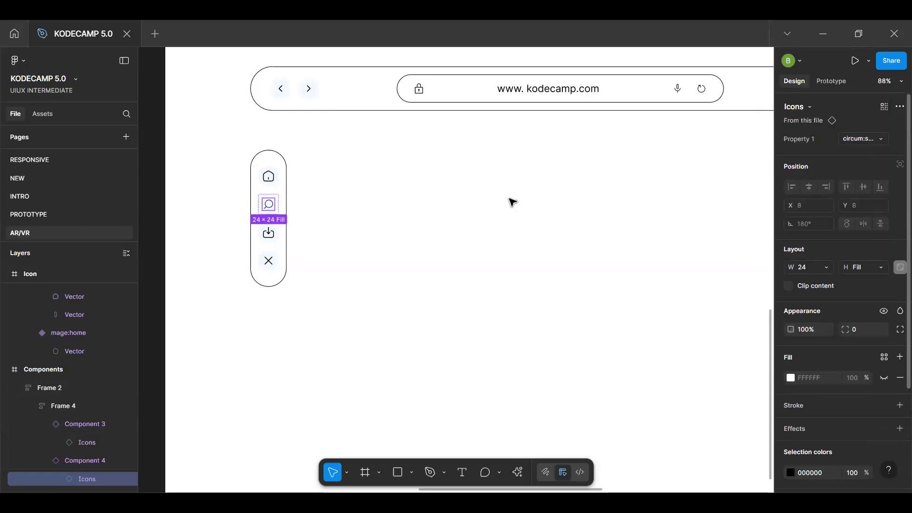
# Duplicate the cancel icon in the vertical bar and switch the upper of the two to iconamoon:profile-thin
pyautogui.click(269, 237)
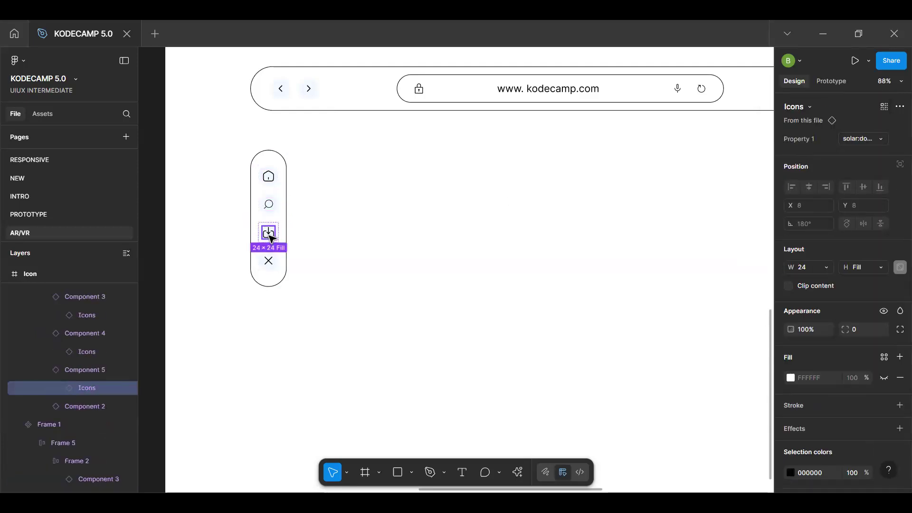
pyautogui.click(275, 259)
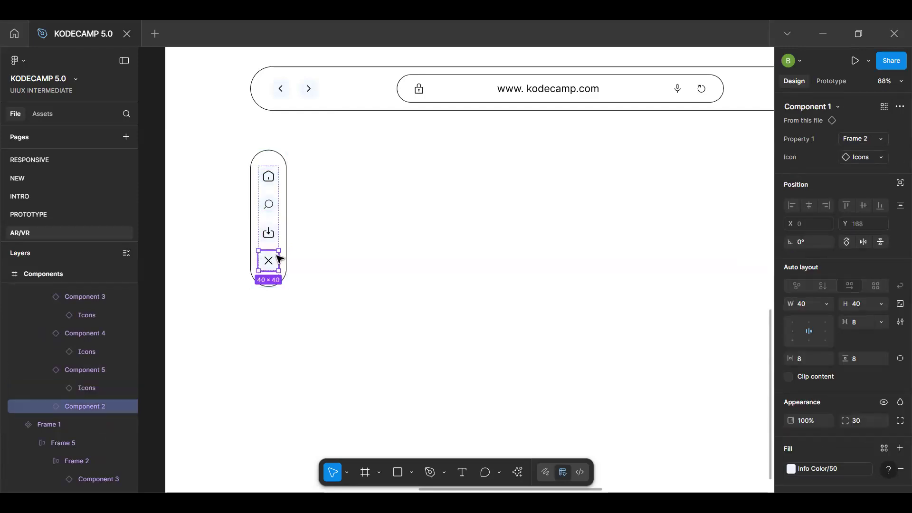
pyautogui.hotkey('ctrl', 'd')
pyautogui.click(271, 266)
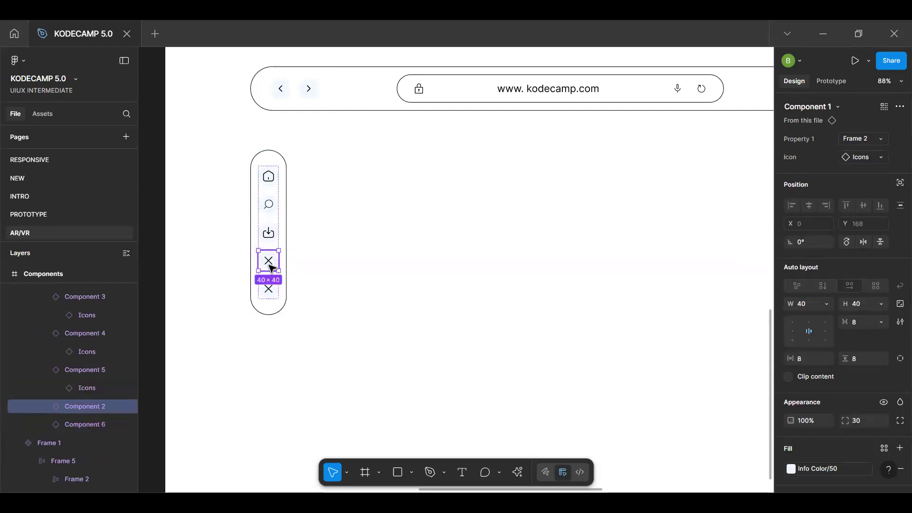
pyautogui.press('Return')
pyautogui.click(866, 138)
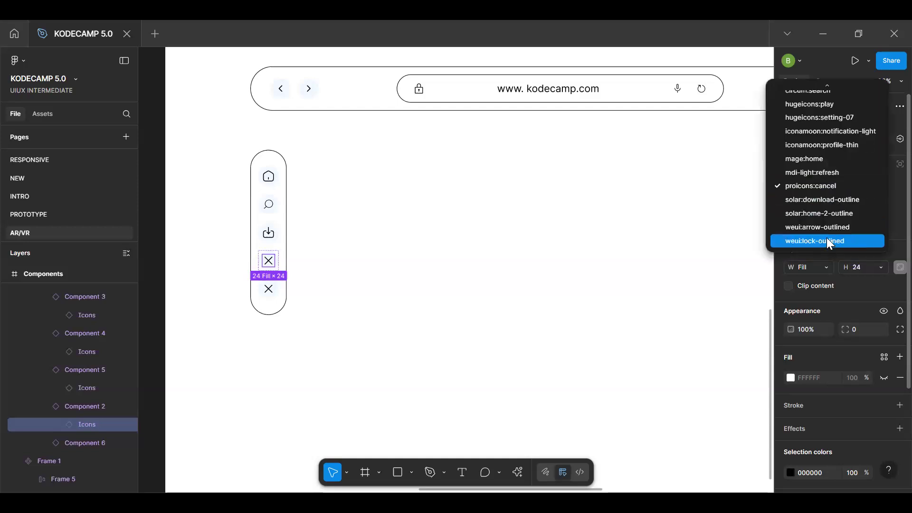
pyautogui.click(824, 146)
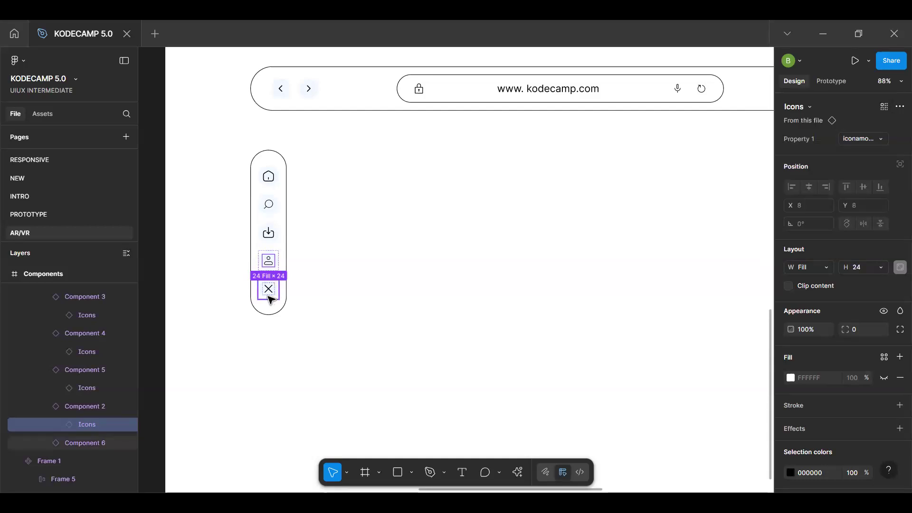
# Try to swap the bar's last cancel icon for another instance by searching for "sett"
pyautogui.press('Escape')
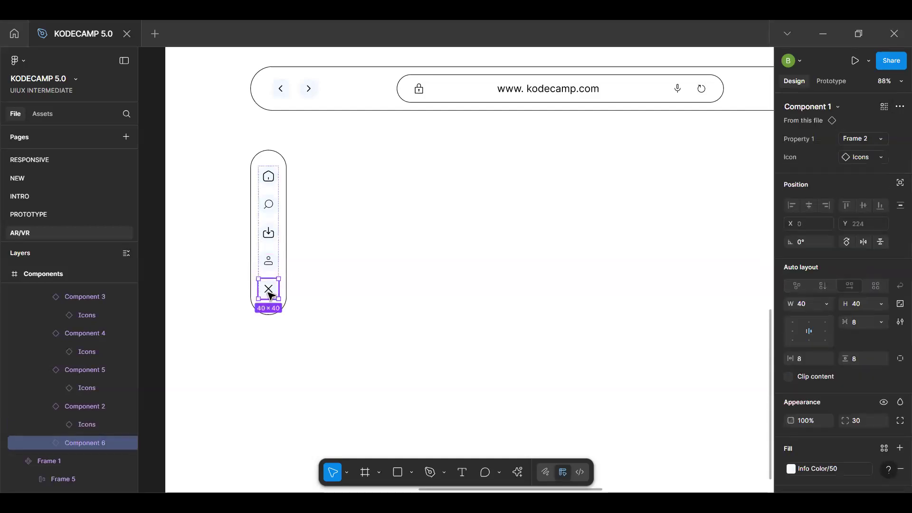
pyautogui.click(862, 158)
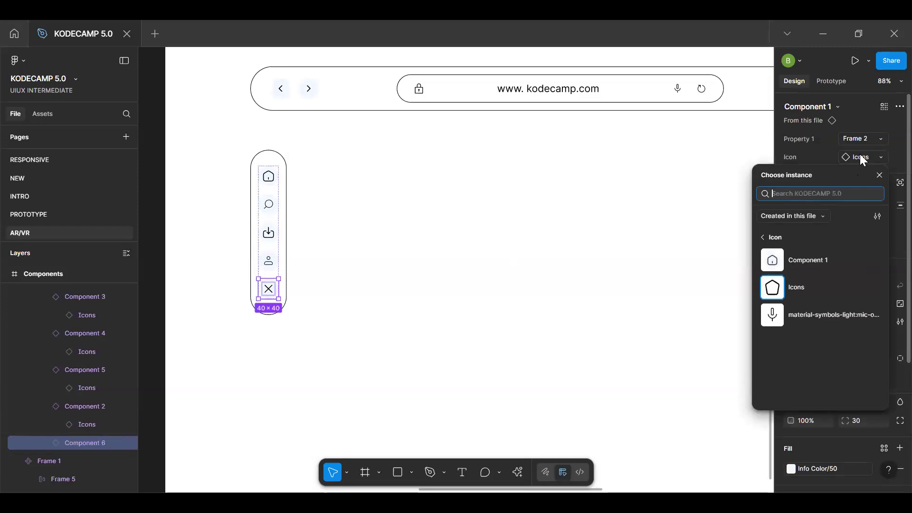
pyautogui.write('se')
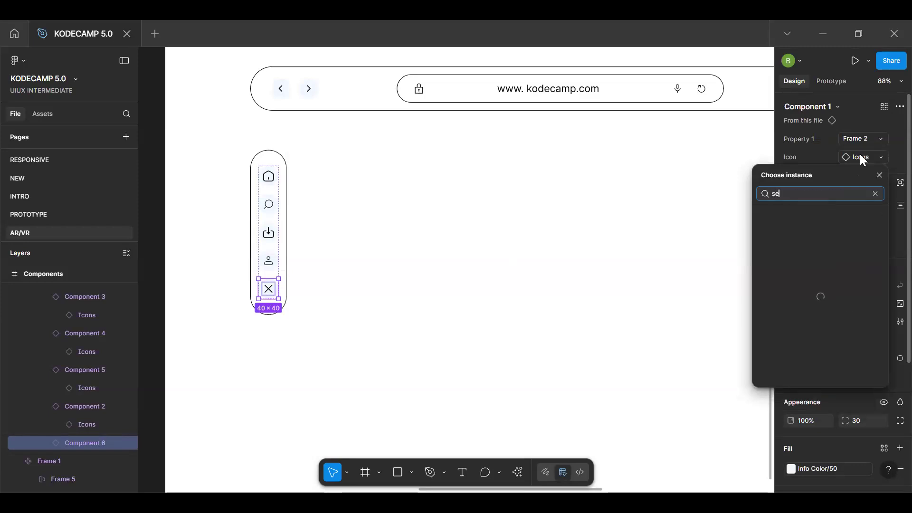
pyautogui.write('tt')
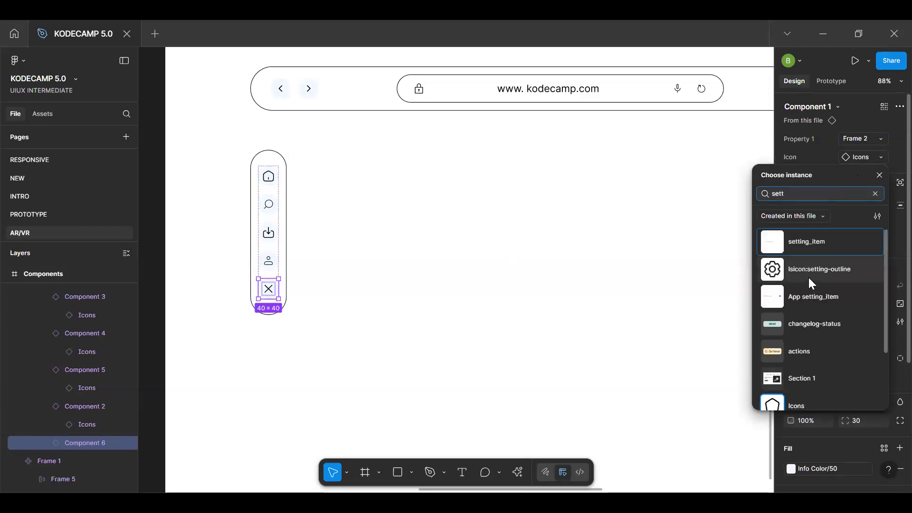
pyautogui.scroll(-3, 809, 277)
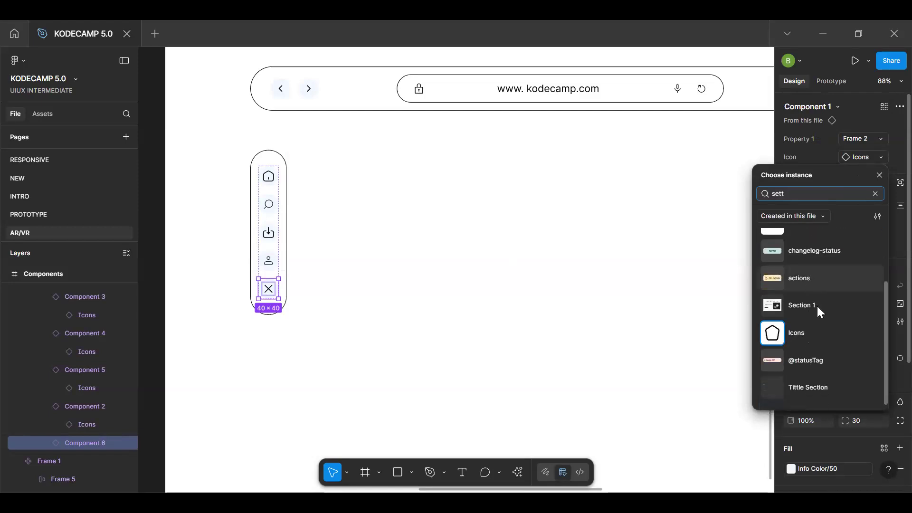
# Switch the vertical bar's last icon to the hugeicons:setting-07 variant
pyautogui.doubleClick(268, 289)
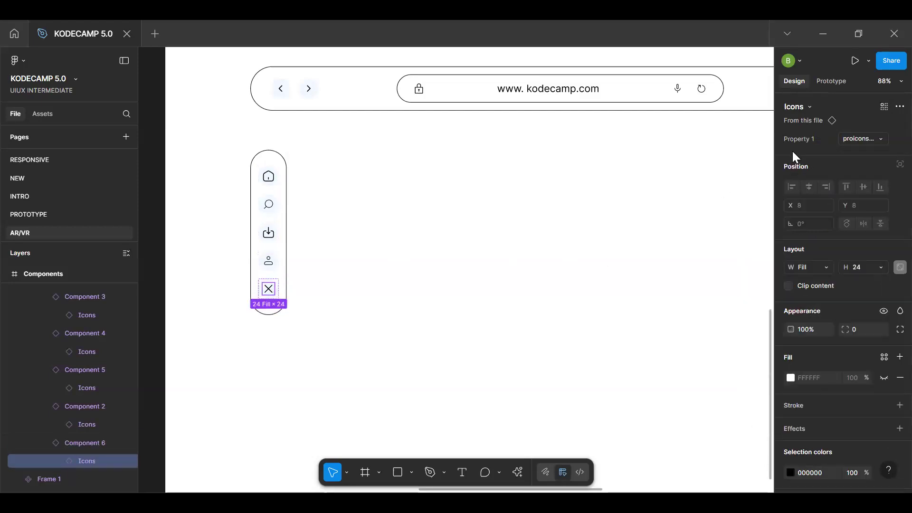
pyautogui.click(864, 138)
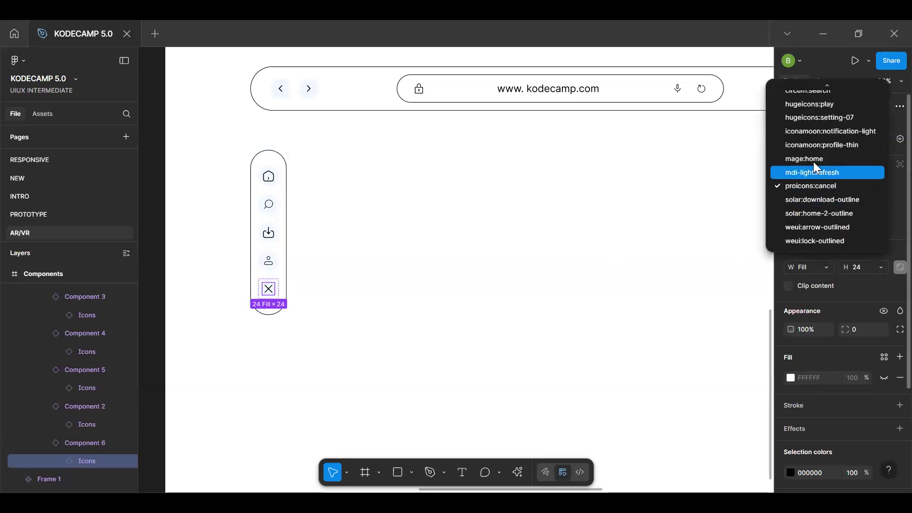
pyautogui.click(831, 116)
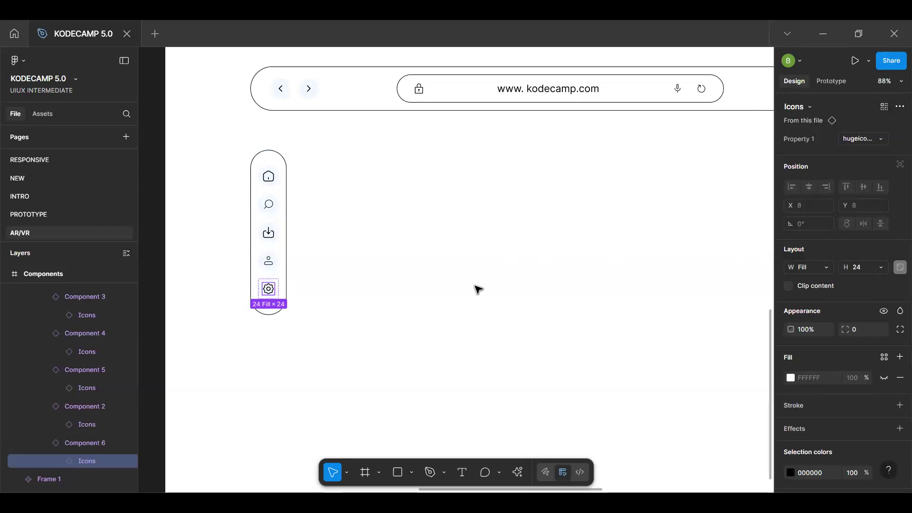
pyautogui.click(477, 289)
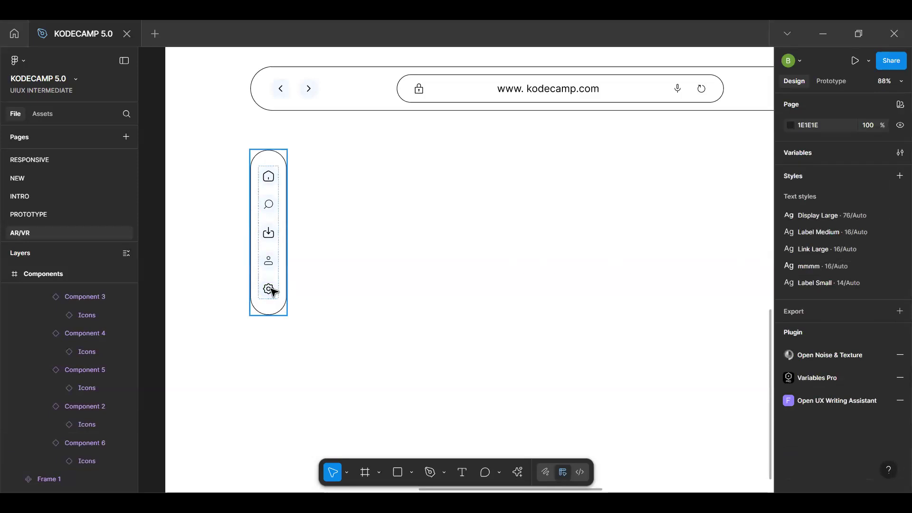
# Enlarge the Frame 2 variant of the home icon component in the Icon frame to 48 × 48
pyautogui.scroll(-3, 271, 291)
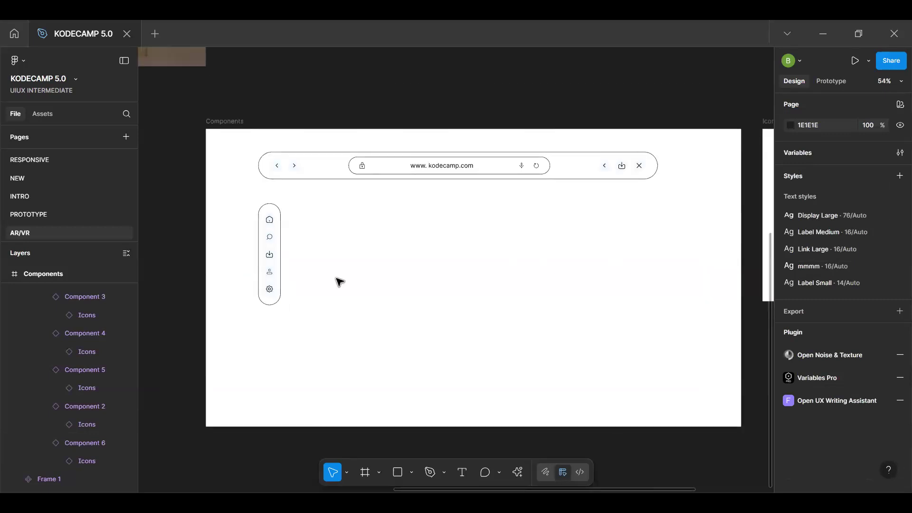
pyautogui.scroll(-3, 338, 281)
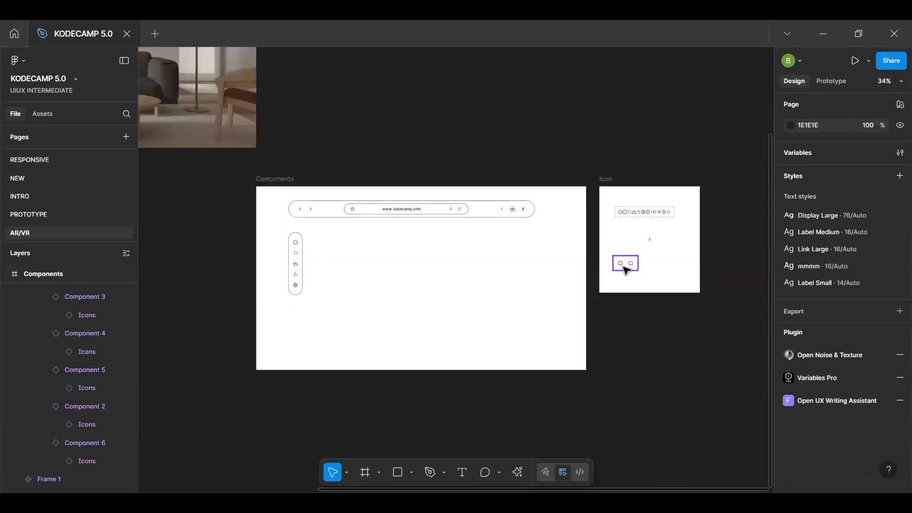
pyautogui.scroll(5, 625, 267)
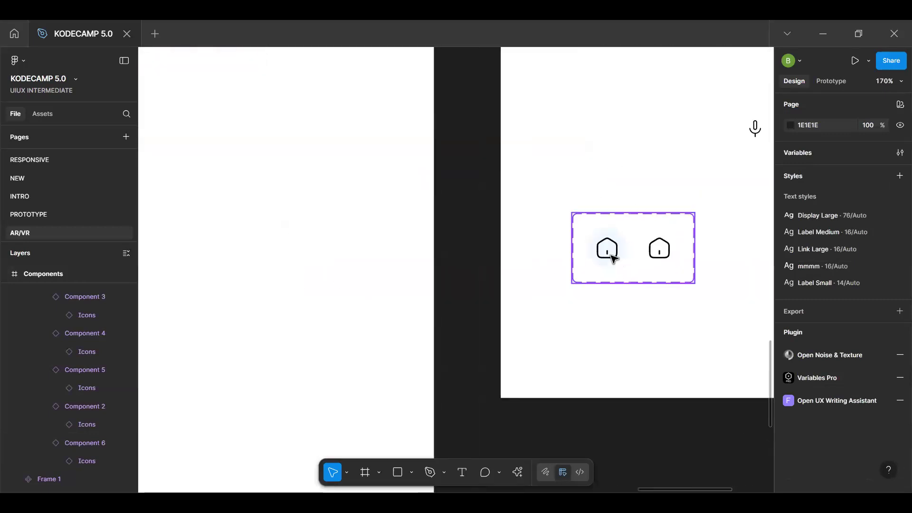
pyautogui.click(611, 259)
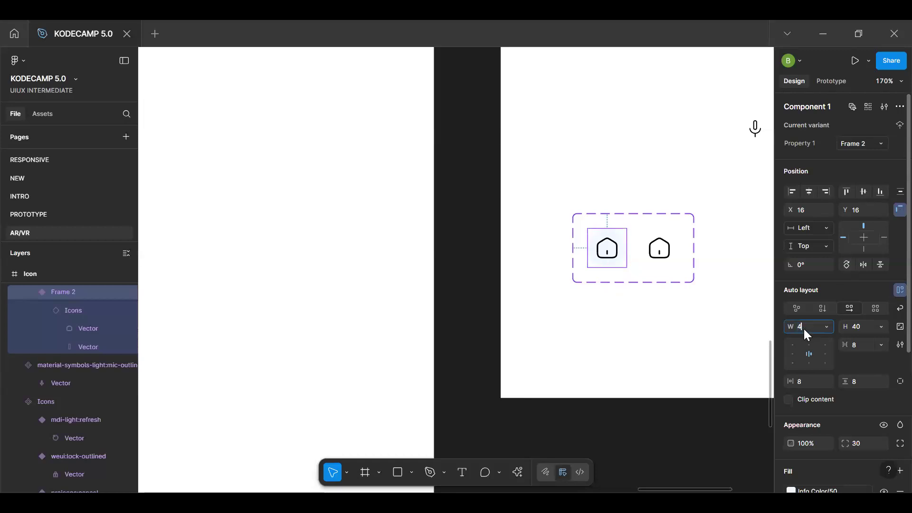
pyautogui.write('48')
pyautogui.click(900, 327)
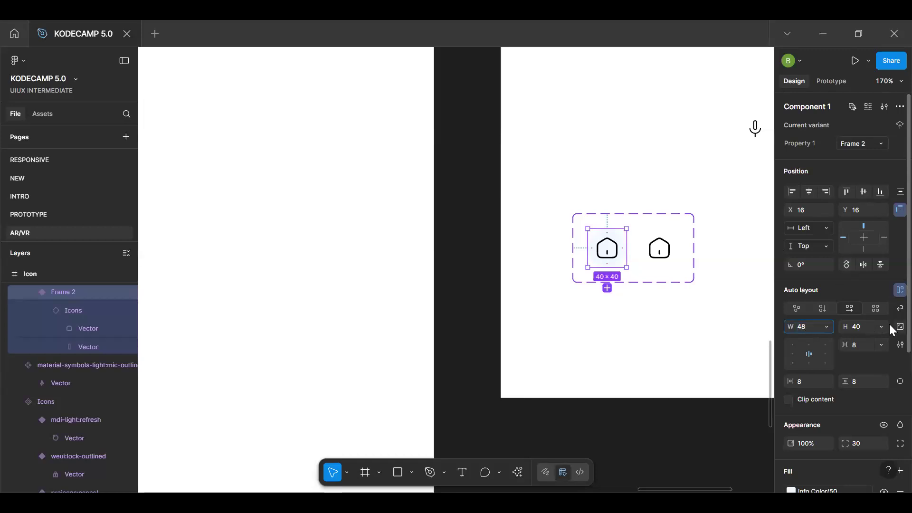
# Lock the aspect ratio of the home icon component's Frame 3 variant and resize it to 48 × 48
pyautogui.click(664, 271)
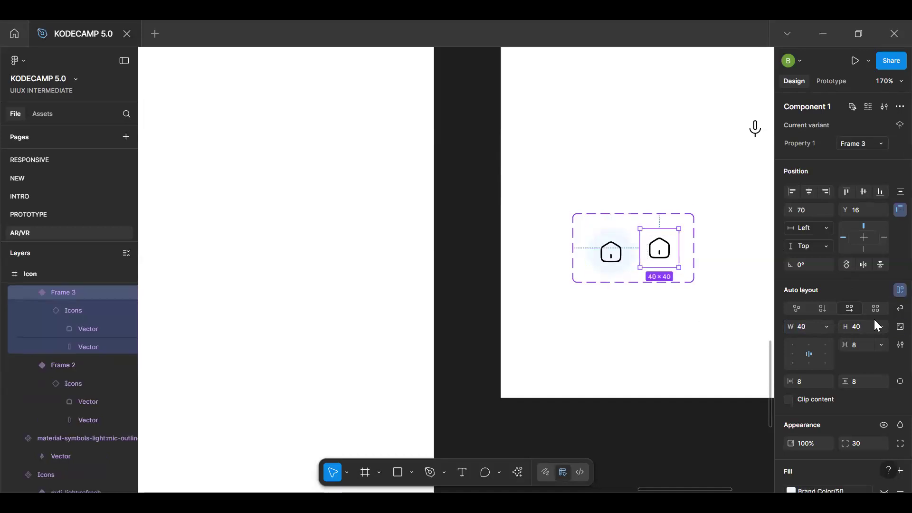
pyautogui.click(899, 327)
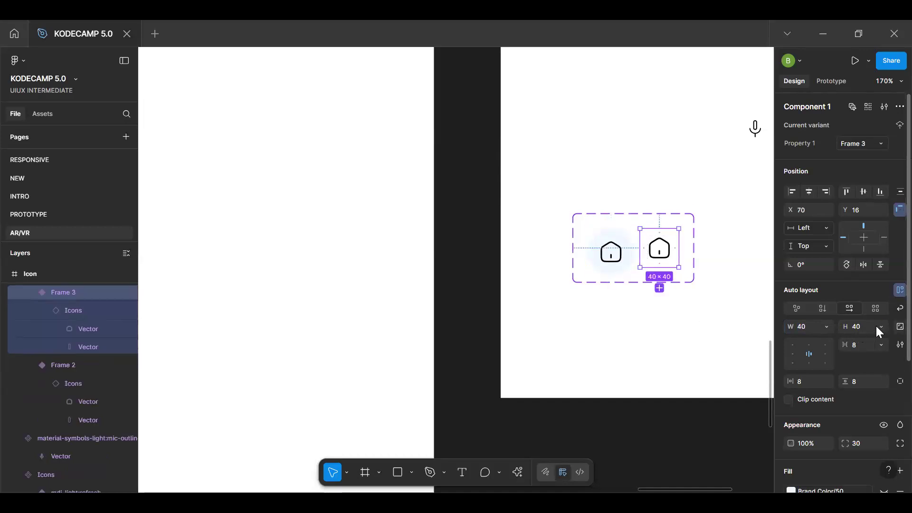
pyautogui.click(868, 326)
pyautogui.write('49')
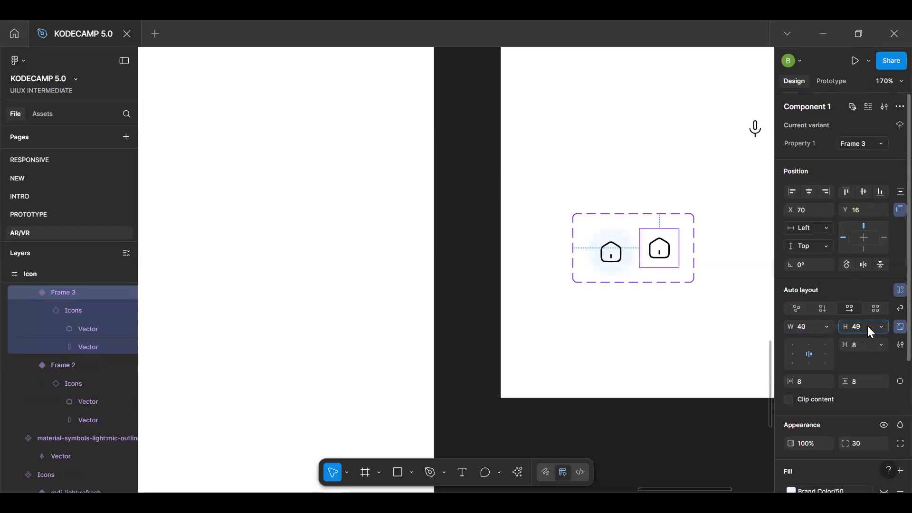
pyautogui.press('Return')
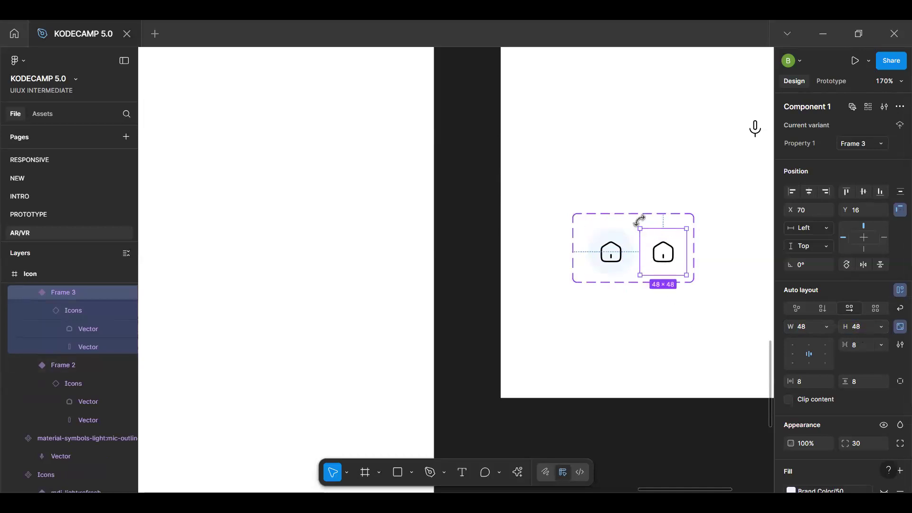
# Widen the home icon component set to 156 so it leaves room around both enlarged variants
pyautogui.click(690, 246)
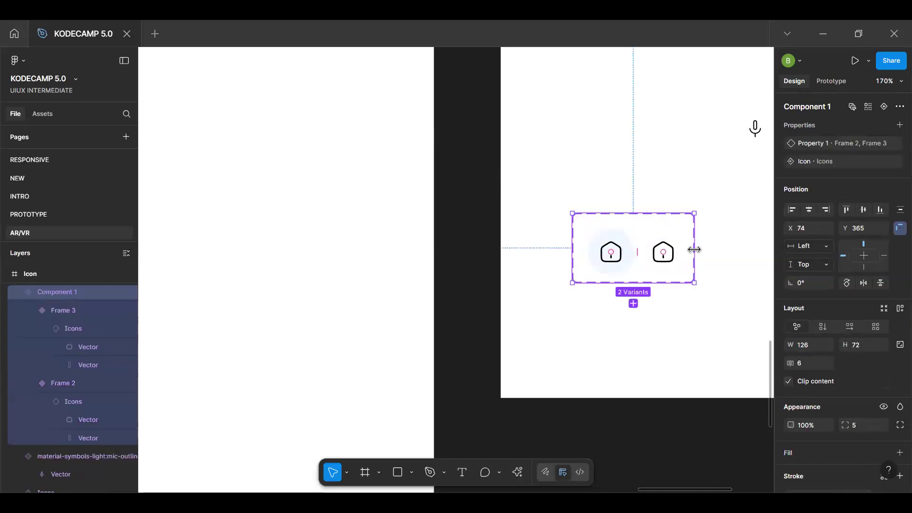
pyautogui.click(742, 253)
pyautogui.click(689, 276)
pyautogui.moveTo(694, 264)
pyautogui.mouseDown()
pyautogui.moveTo(710, 263)
pyautogui.moveTo(684, 263)
pyautogui.moveTo(691, 263)
pyautogui.mouseUp()
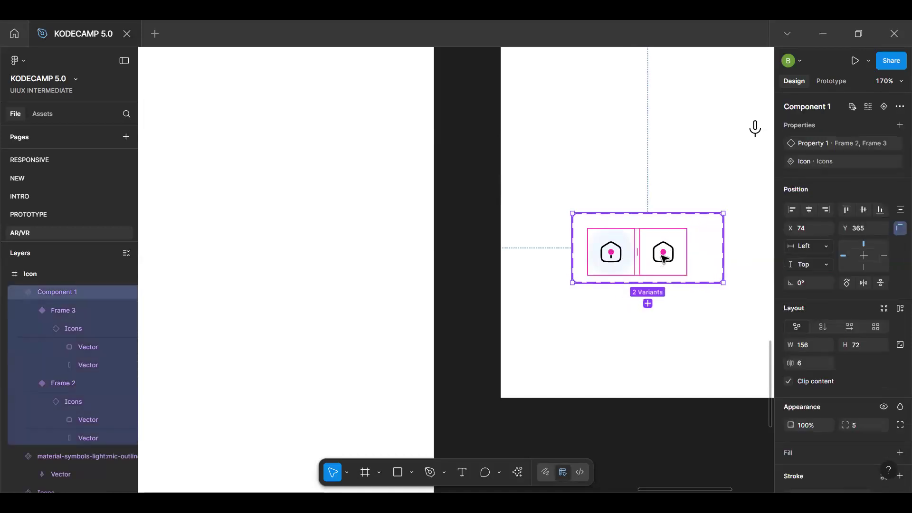
# Set the nested home icons in the Frame 3 and Frame 2 variants to fill the width of their containers
pyautogui.click(674, 259)
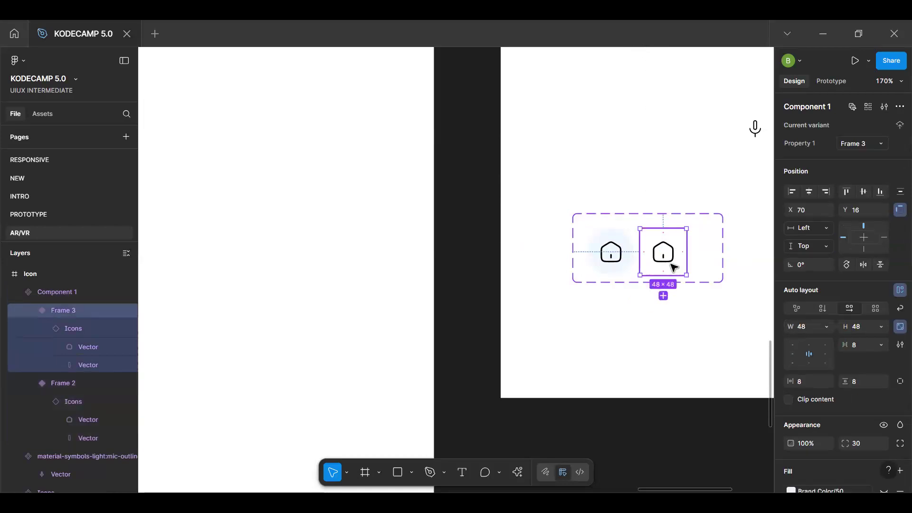
pyautogui.click(671, 262)
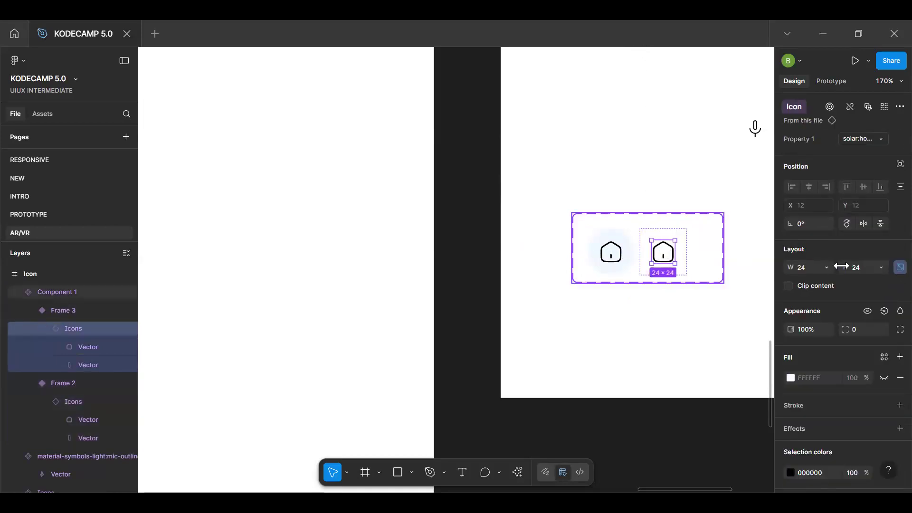
pyautogui.click(826, 268)
pyautogui.click(830, 282)
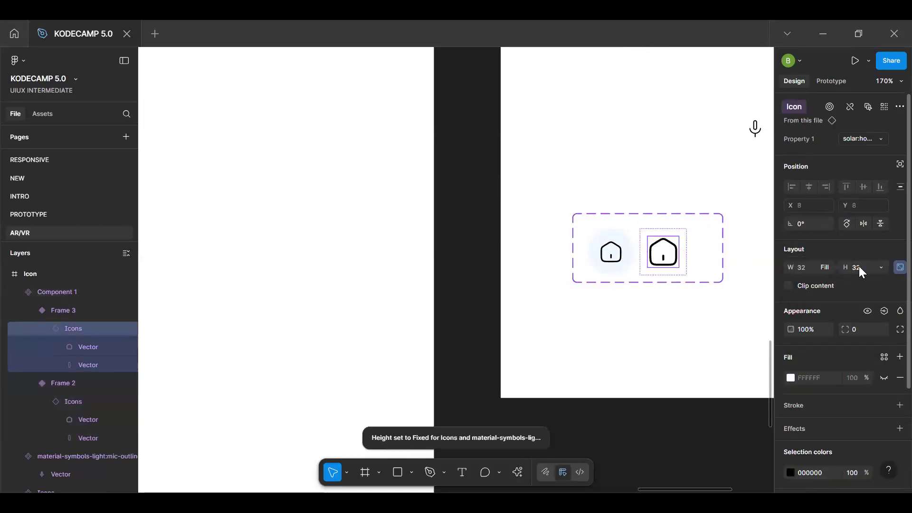
pyautogui.click(616, 258)
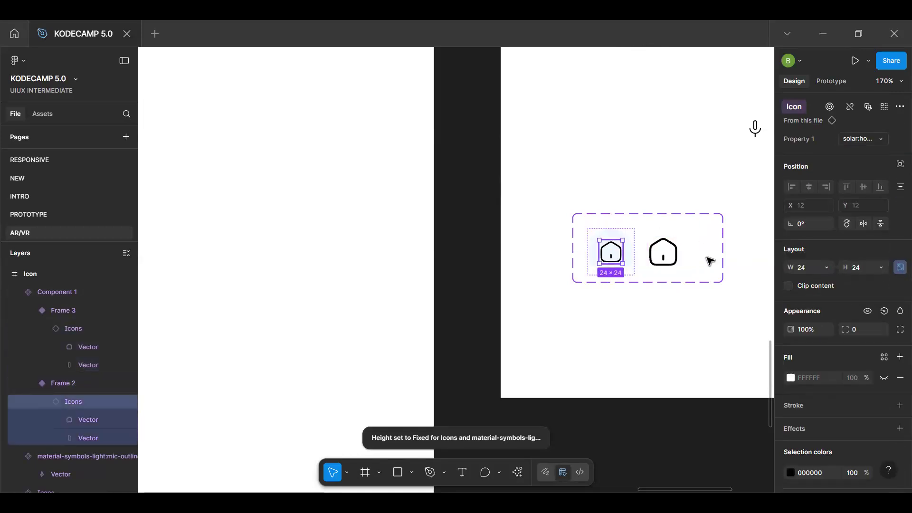
pyautogui.click(827, 268)
pyautogui.click(830, 282)
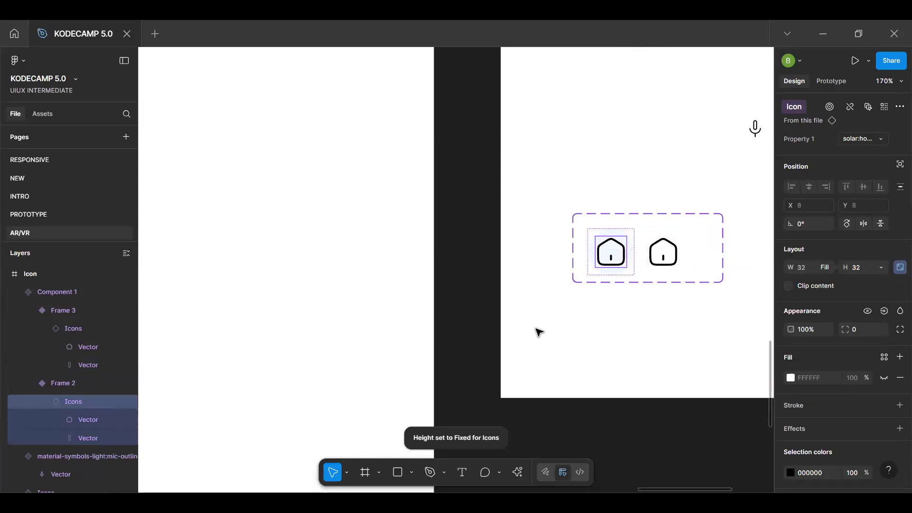
# Set the horizontal and vertical padding of the home icon component's Frame 2 variant to 16
pyautogui.click(523, 339)
pyautogui.click(611, 259)
pyautogui.click(611, 259)
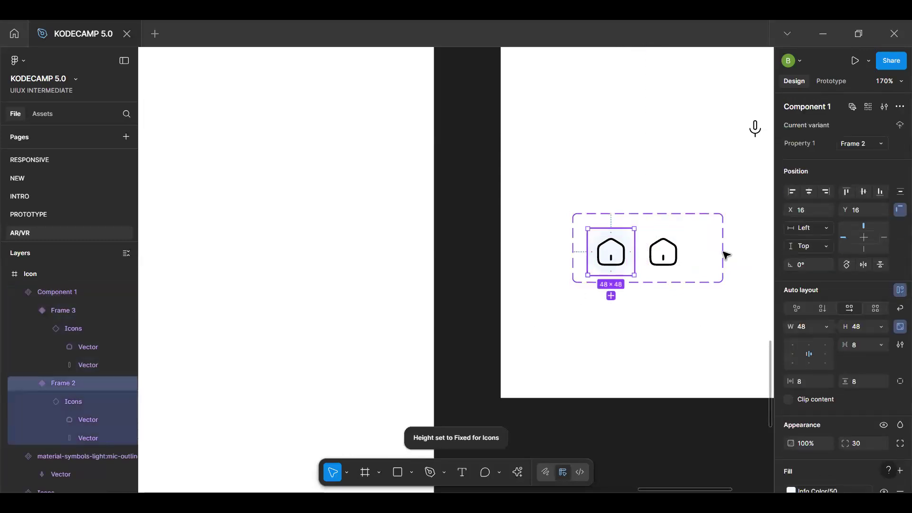
pyautogui.click(665, 258)
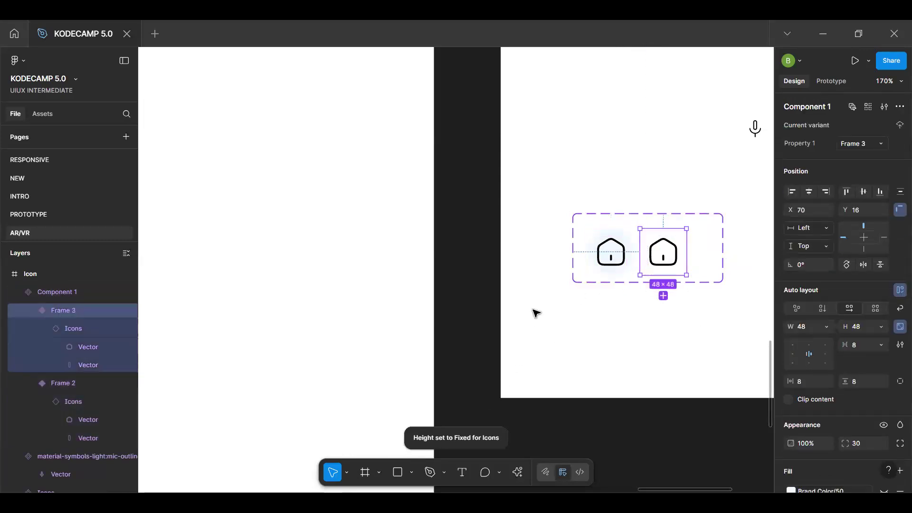
pyautogui.scroll(-5, 539, 314)
pyautogui.scroll(-3, 544, 316)
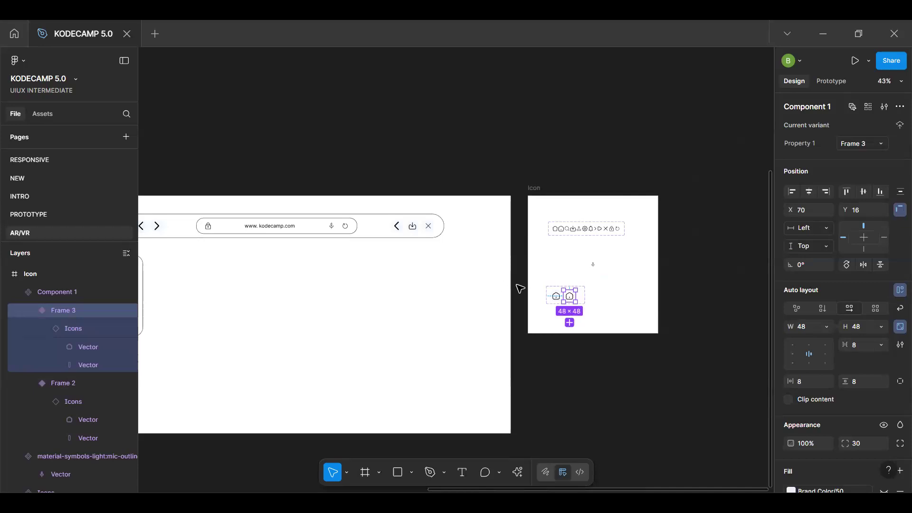
pyautogui.scroll(10, 573, 278)
pyautogui.click(492, 372)
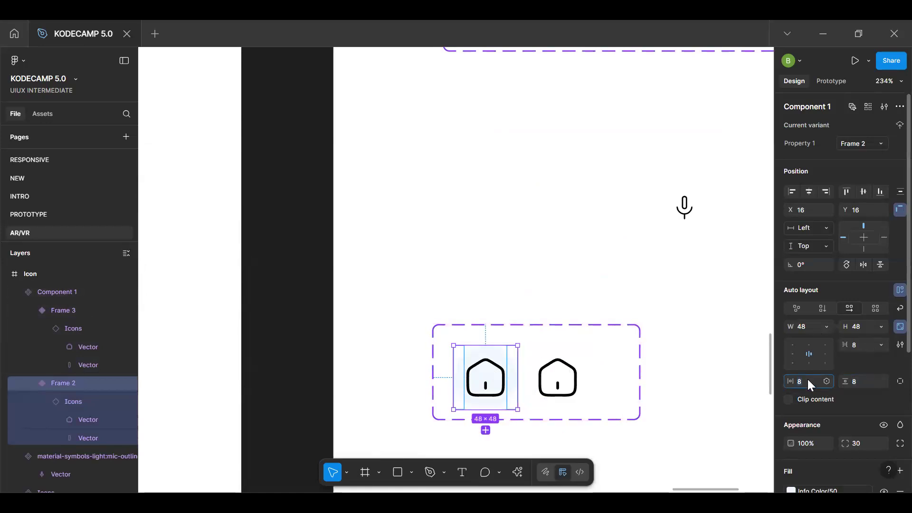
pyautogui.press('Tab')
pyautogui.write('16')
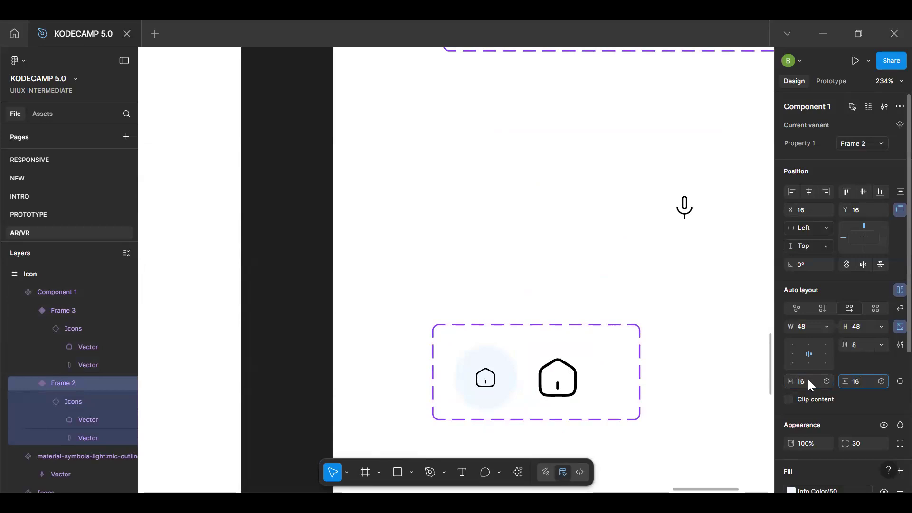
pyautogui.press('Return')
# Resize the nested home icon inside the Frame 2 variant to 24 × 24
pyautogui.click(491, 388)
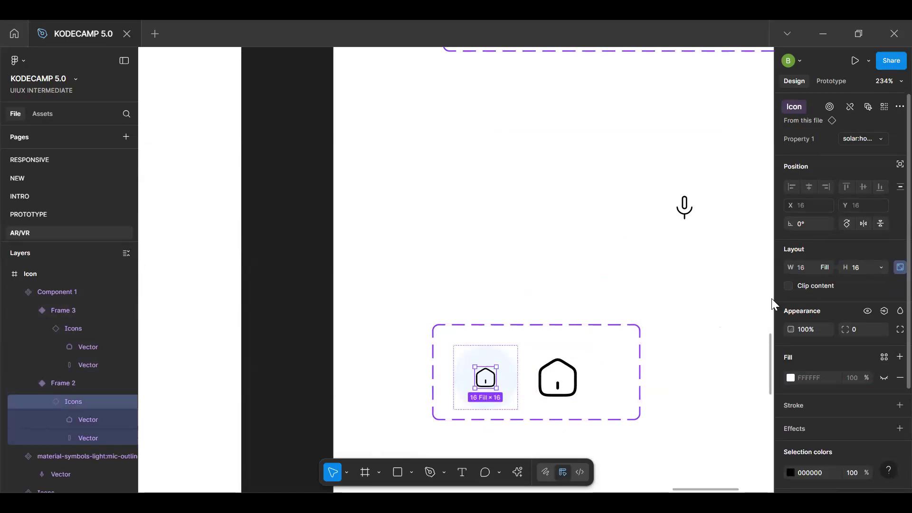
pyautogui.click(880, 267)
pyautogui.click(874, 281)
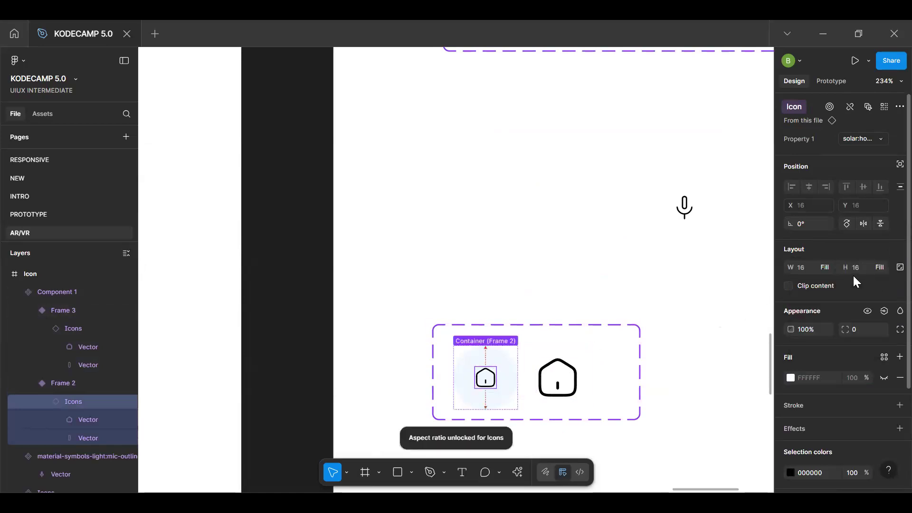
pyautogui.click(826, 269)
pyautogui.click(824, 268)
pyautogui.write('24')
pyautogui.press('Tab')
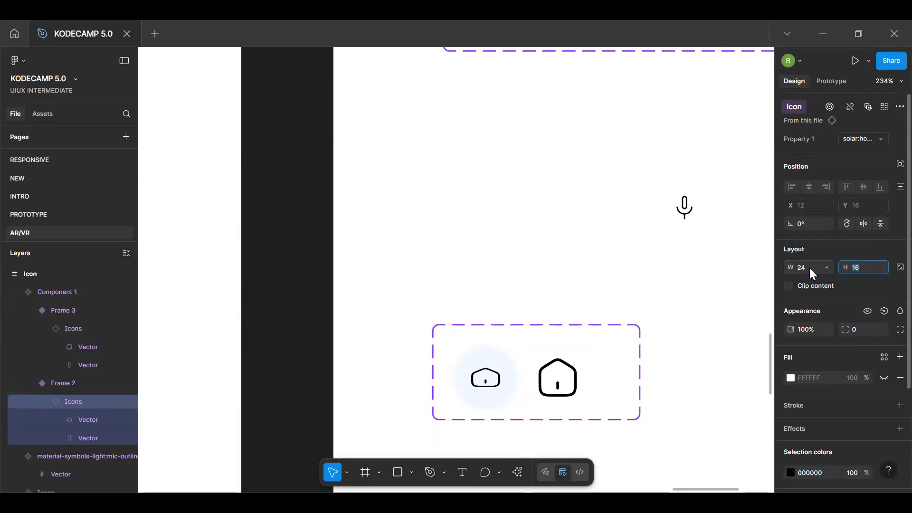
pyautogui.write('24')
pyautogui.press('Return')
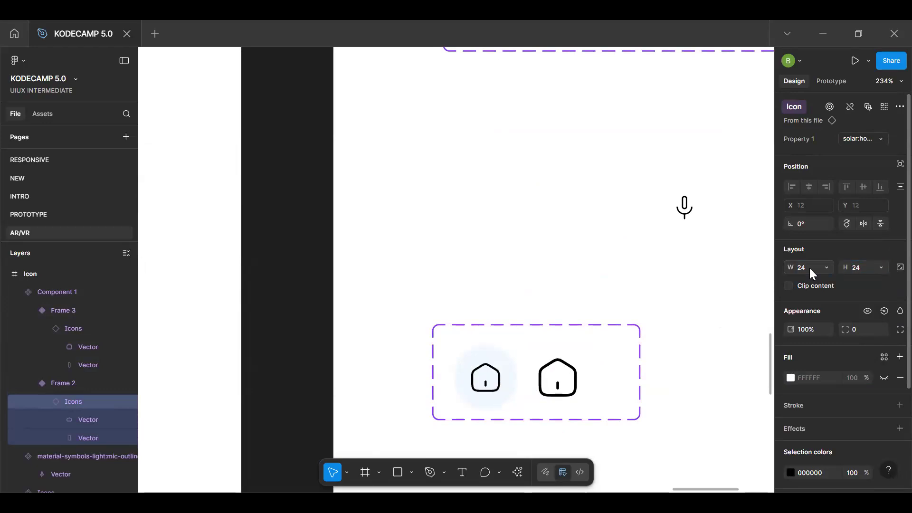
# Set the horizontal and vertical padding of the home icon component's Frame 3 variant to 16
pyautogui.click(558, 380)
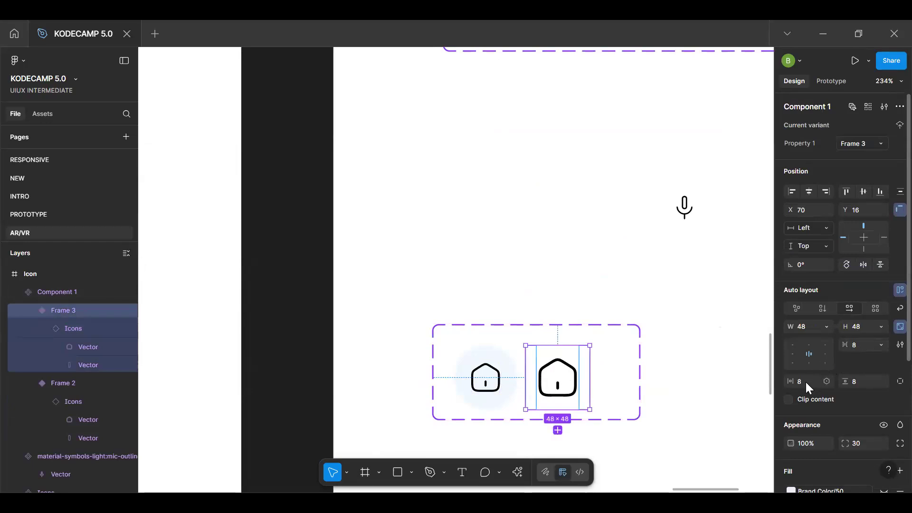
pyautogui.write('16')
pyautogui.press('Tab')
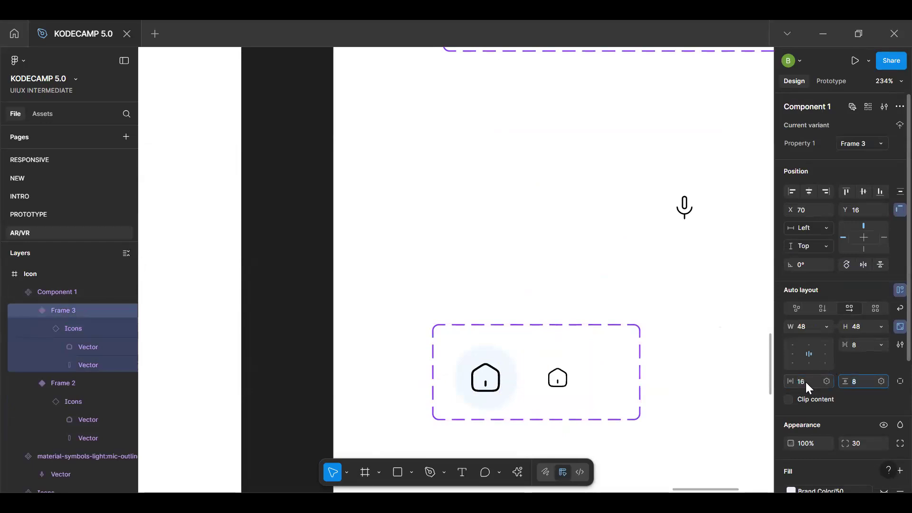
pyautogui.write('16')
pyautogui.press('Return')
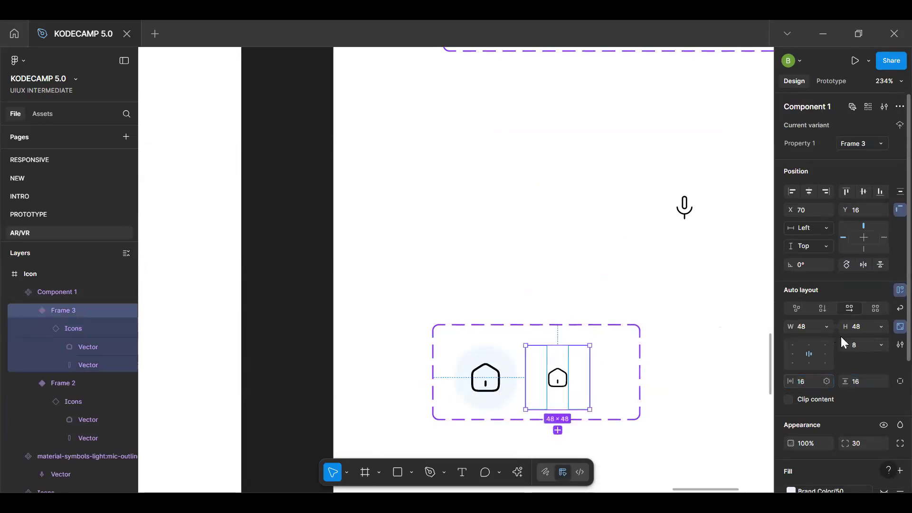
# Resize the nested home icon inside the Frame 3 variant to 24 × 24 in proportion
pyautogui.press('Return')
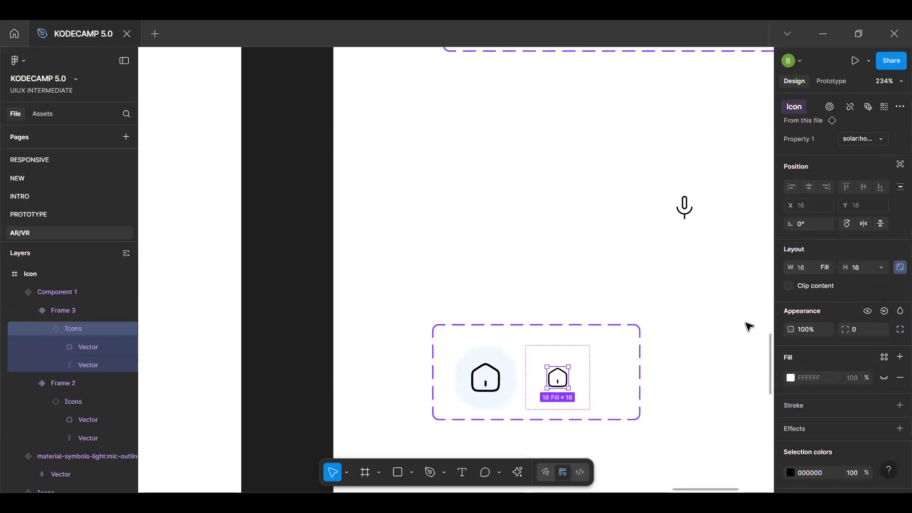
pyautogui.click(814, 275)
pyautogui.write('24')
pyautogui.press('Return')
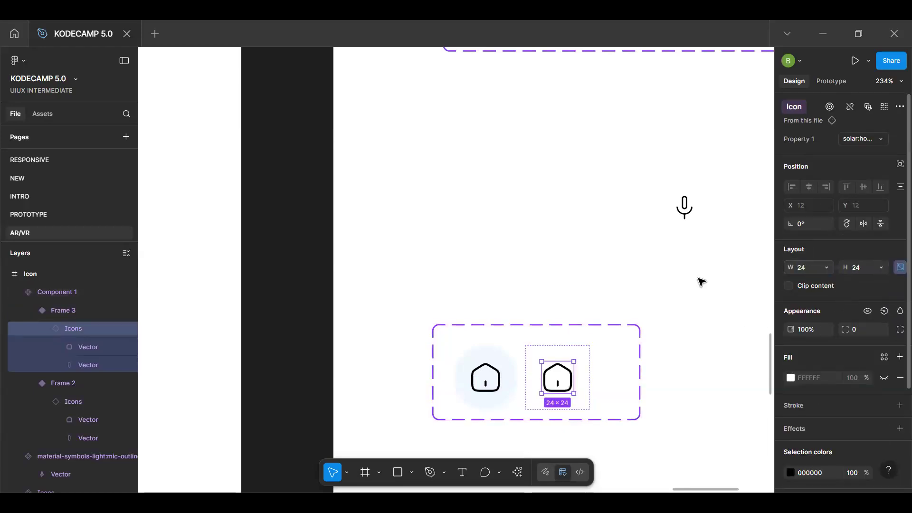
# Resize the nested home icons of both variants to 32 × 32 and move the component set to X 85
pyautogui.scroll(-3, 573, 285)
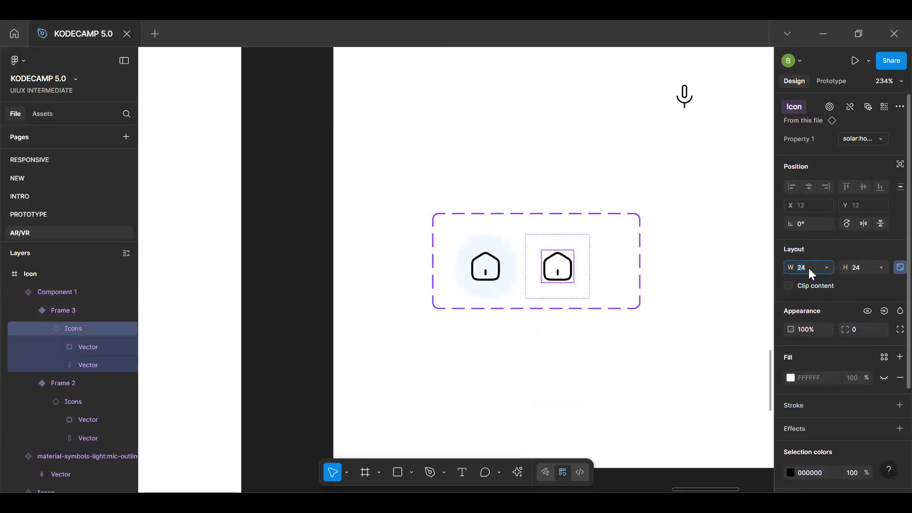
pyautogui.press('Return')
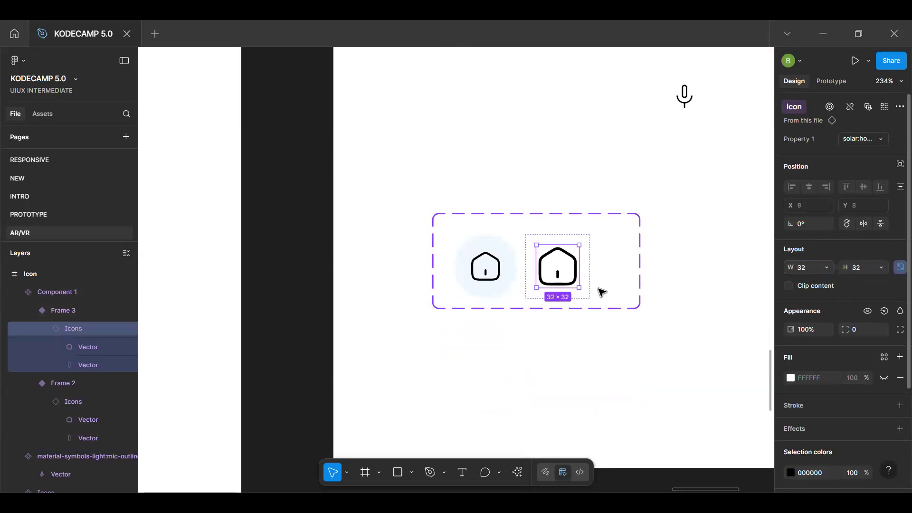
pyautogui.click(487, 271)
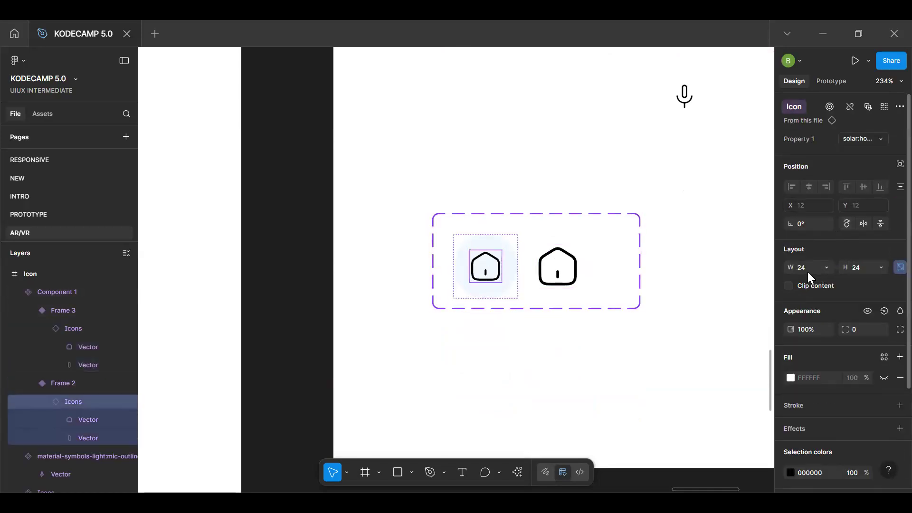
pyautogui.press('Return')
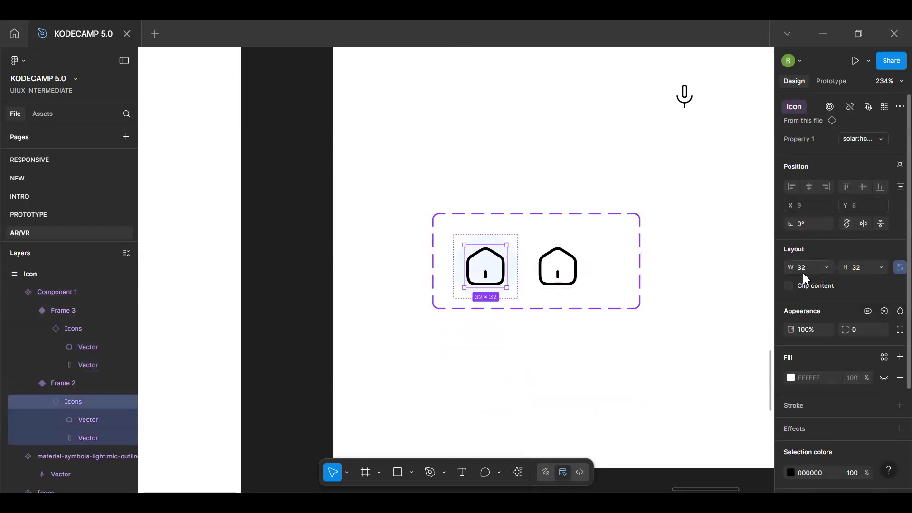
pyautogui.click(570, 279)
pyautogui.moveTo(570, 279); pyautogui.dragTo(584, 279)
# Select the forward arrow's vector in the browser bar and undo the last two changes
pyautogui.scroll(-10, 305, 261)
pyautogui.press('space')
pyautogui.moveTo(315, 232); pyautogui.dragTo(644, 238)
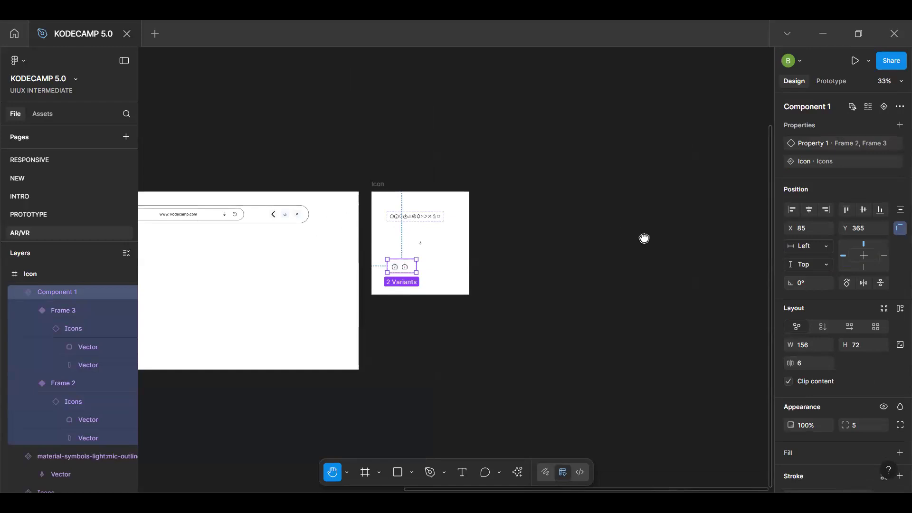
pyautogui.scroll(8, 412, 217)
pyautogui.scroll(10, 412, 217)
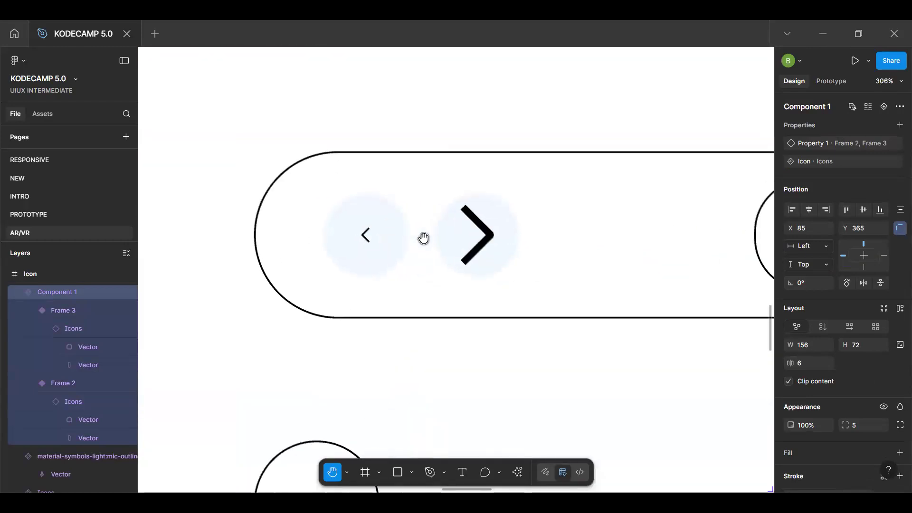
pyautogui.keyDown('ctrl'); pyautogui.click(493, 246); pyautogui.keyUp('ctrl')
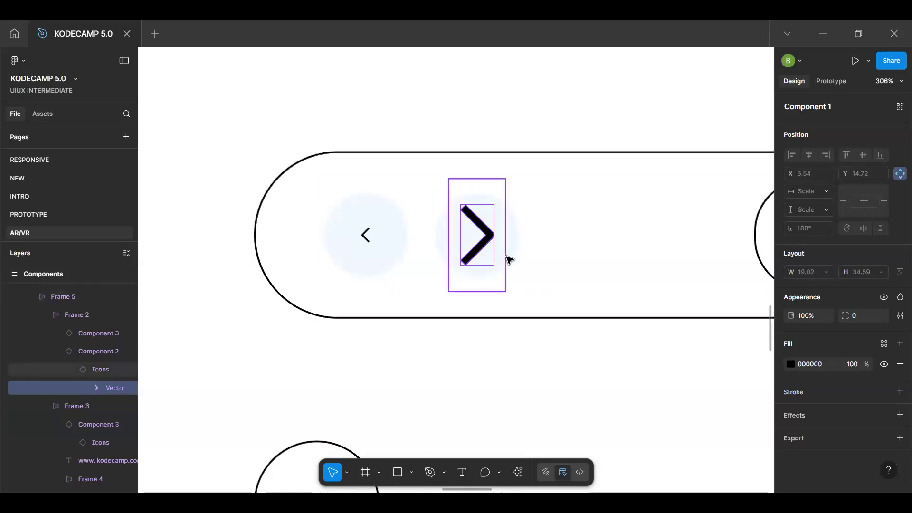
pyautogui.hotkey('ctrl', 'z')
pyautogui.hotkey('ctrl', 'z')
# Examine the icon sizes across the vertical navigation bar and the browser bar in the Components frame
pyautogui.scroll(-5, 630, 373)
pyautogui.scroll(-2, 630, 373)
pyautogui.scroll(-2, 630, 373)
pyautogui.scroll(2, 542, 345)
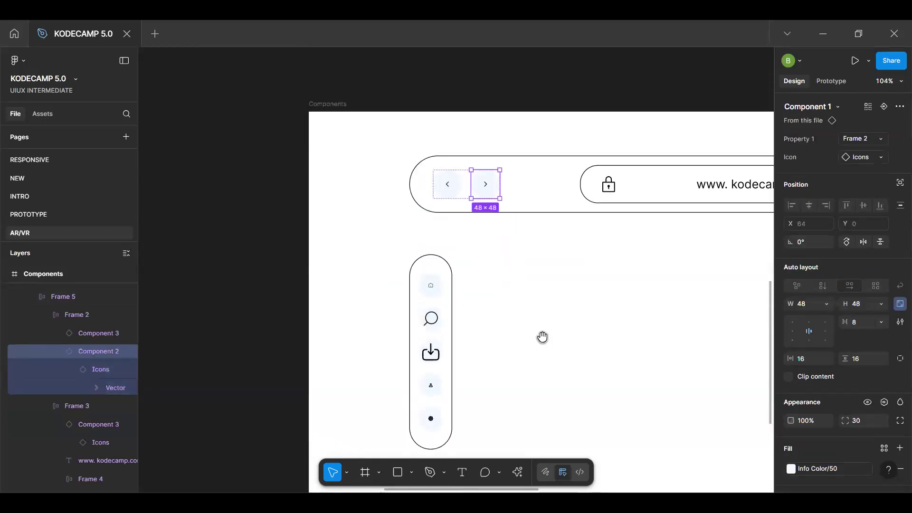
pyautogui.press('Escape')
pyautogui.scroll(-2, 316, 244)
pyautogui.hscroll(6, 316, 244)
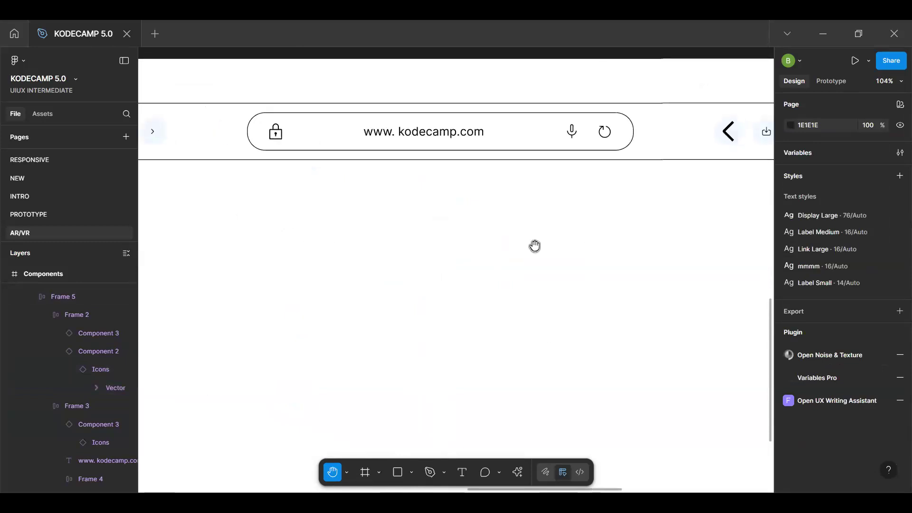
pyautogui.hscroll(7, 535, 246)
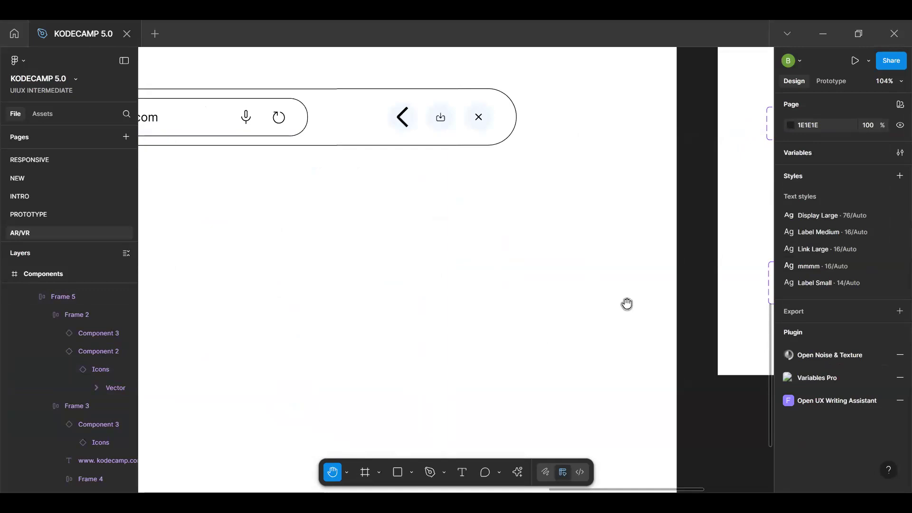
# Examine the icon sizes in the vertical navigation bar, the Icons component set and the home icon variant in the Icon frame
pyautogui.scroll(-5, 627, 304)
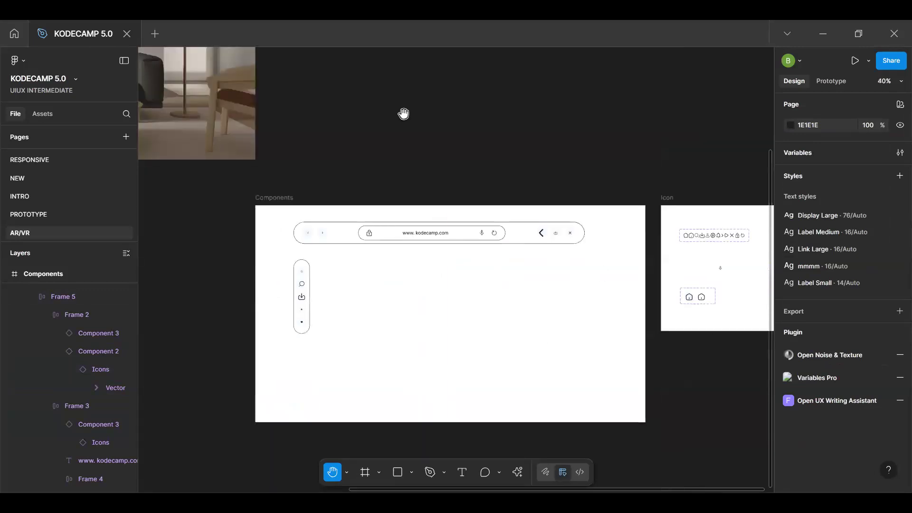
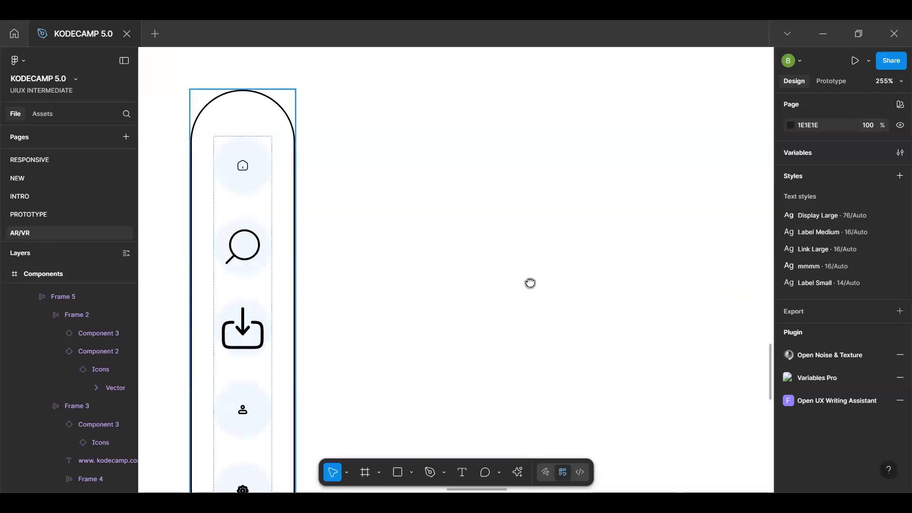
pyautogui.press('Return')
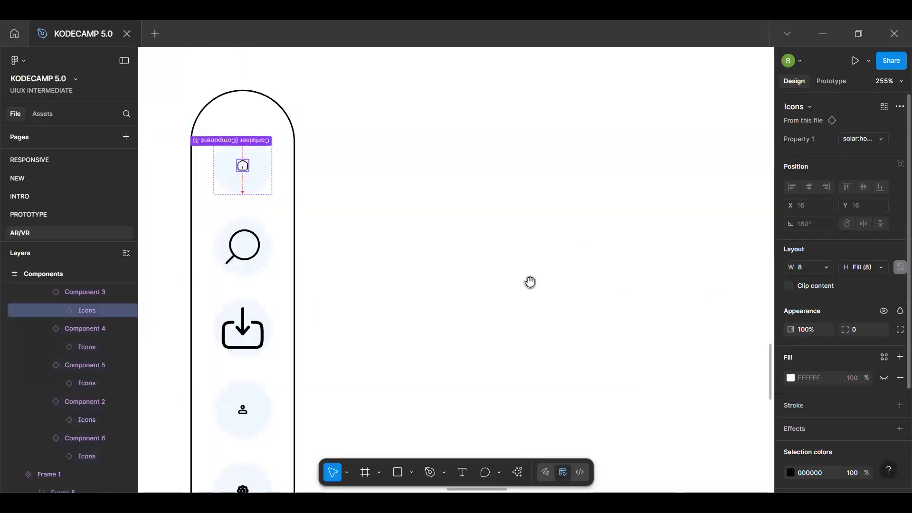
pyautogui.scroll(-5, 531, 282)
pyautogui.moveTo(633, 291); pyautogui.dragTo(304, 236)
pyautogui.scroll(-4, 499, 261)
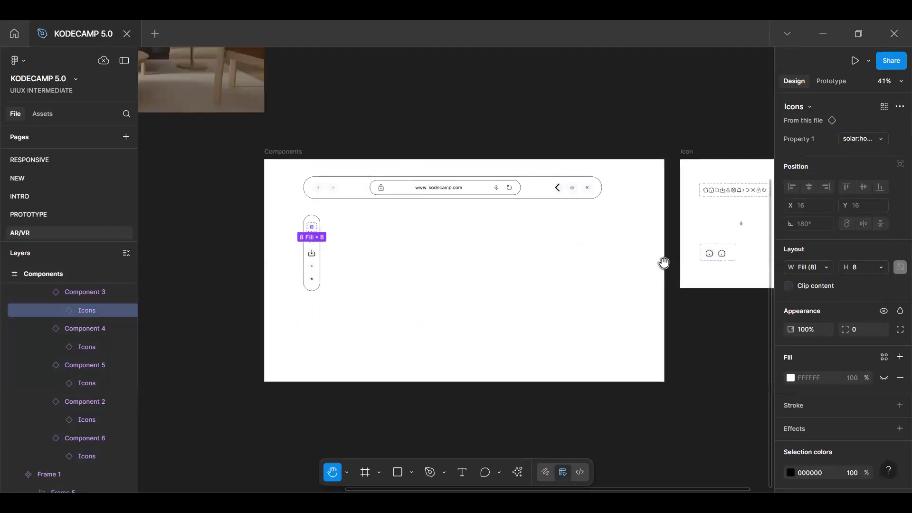
pyautogui.hscroll(4, 565, 243)
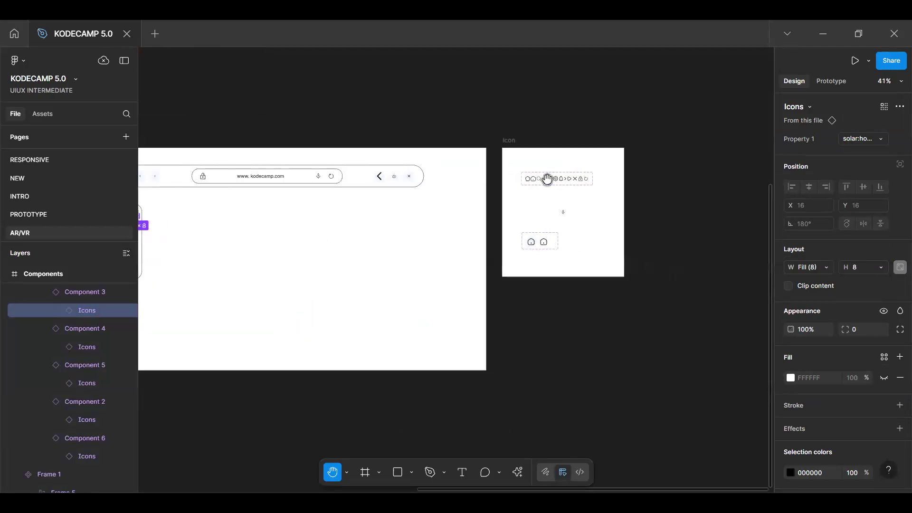
pyautogui.scroll(5, 547, 179)
pyautogui.press('v')
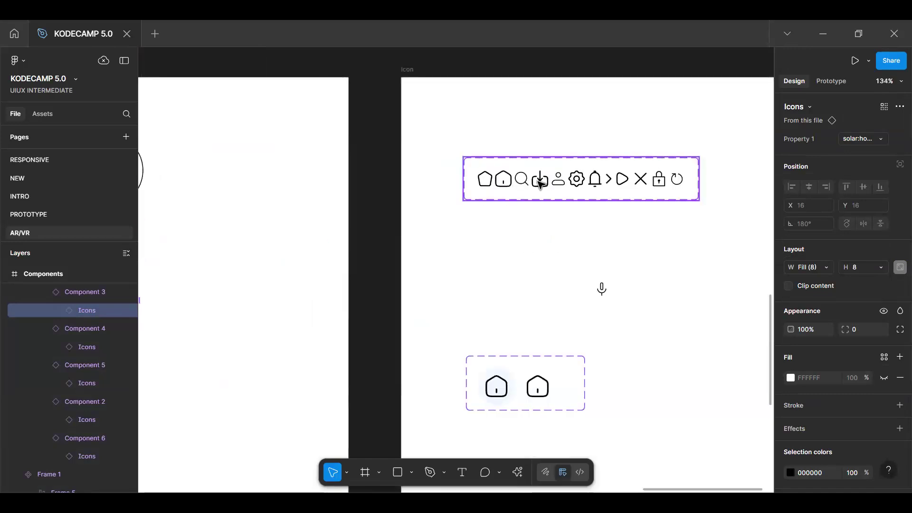
pyautogui.doubleClick(540, 183)
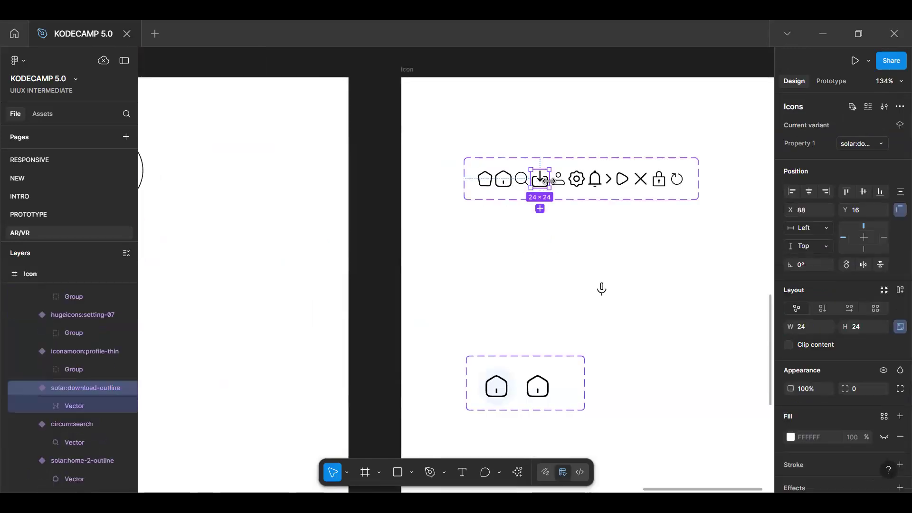
pyautogui.hotkey('ctrl', 'a')
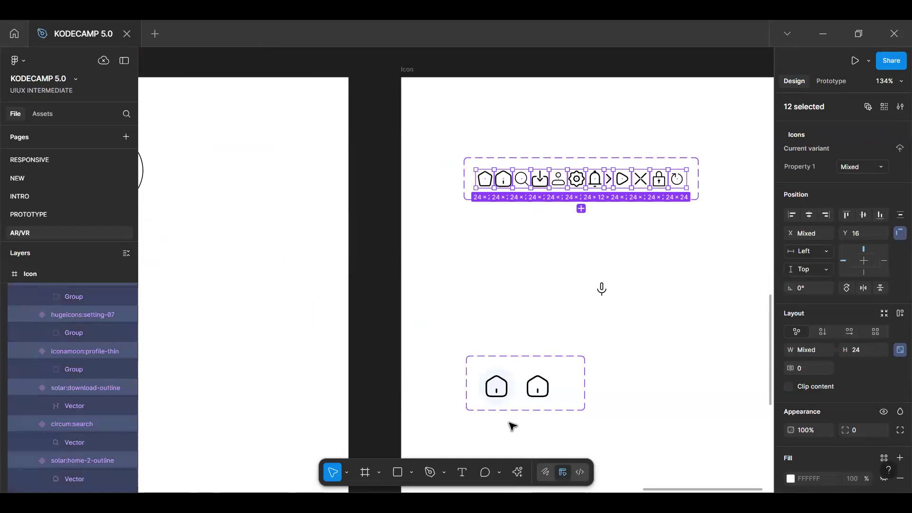
pyautogui.click(509, 426)
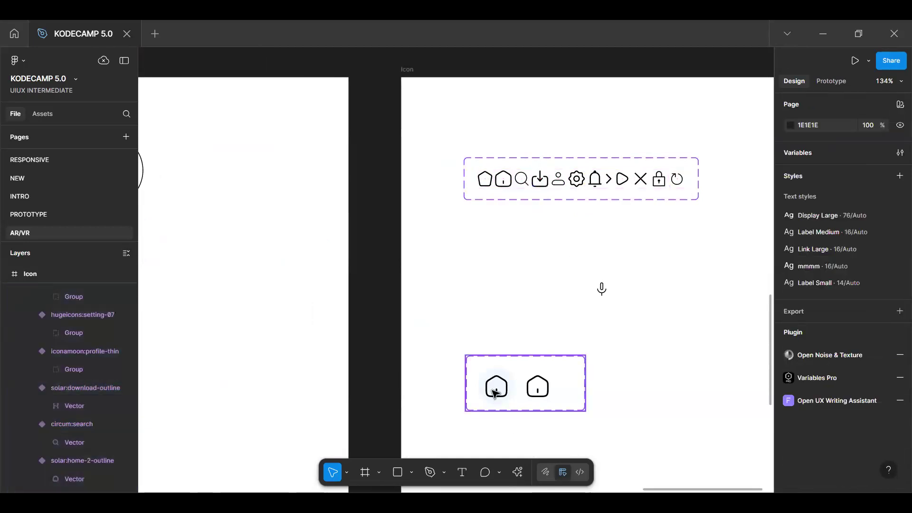
pyautogui.click(495, 393)
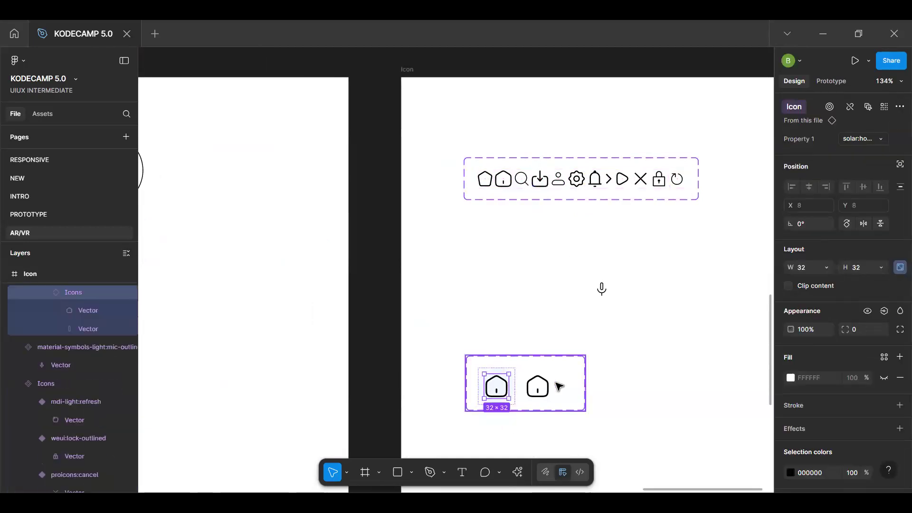
# Replace the browser bar's forward arrow with a 48 × 48 instance of the home icon component's Frame 3 variant
pyautogui.click(545, 394)
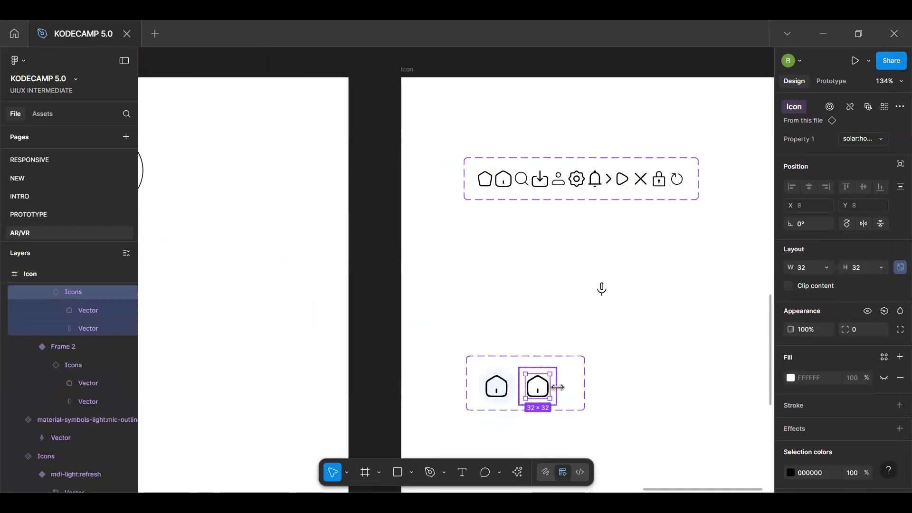
pyautogui.hotkey('shift', 'a')
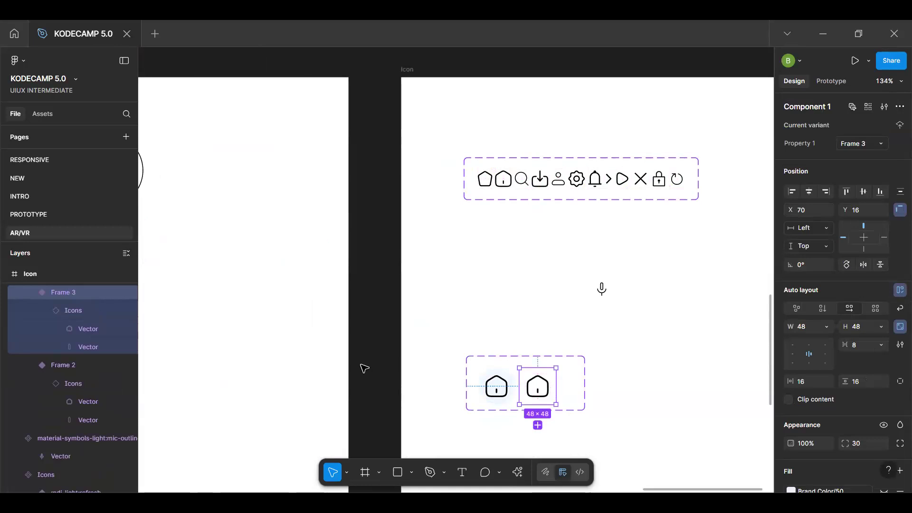
pyautogui.scroll(-6, 558, 387)
pyautogui.scroll(3, 329, 378)
pyautogui.press('space')
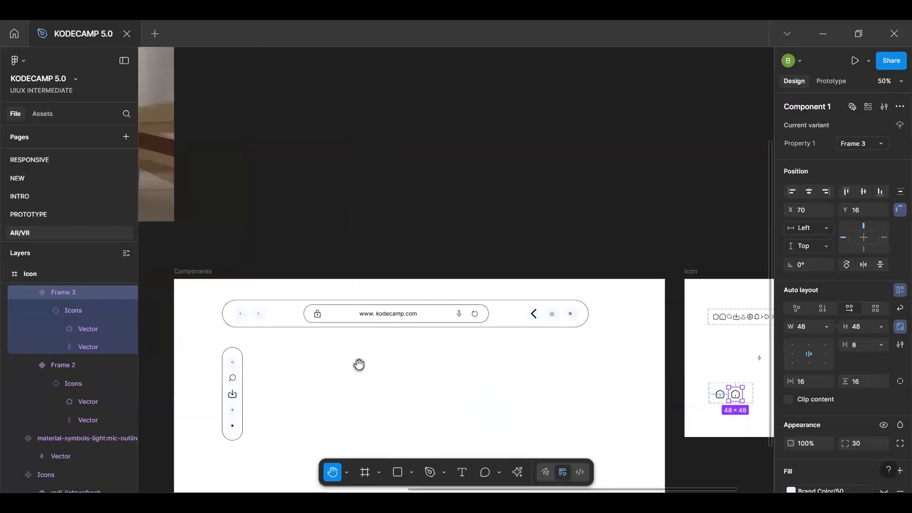
pyautogui.moveTo(235, 364); pyautogui.dragTo(313, 293)
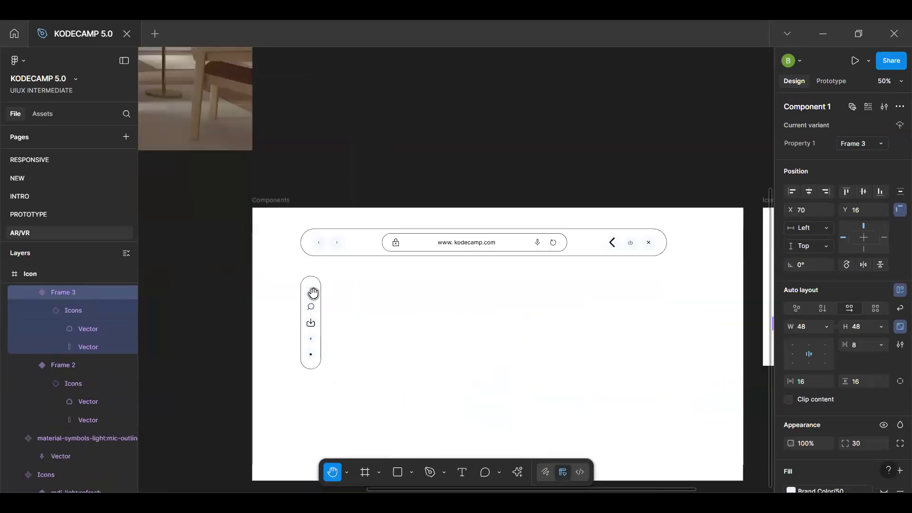
pyautogui.doubleClick(339, 248)
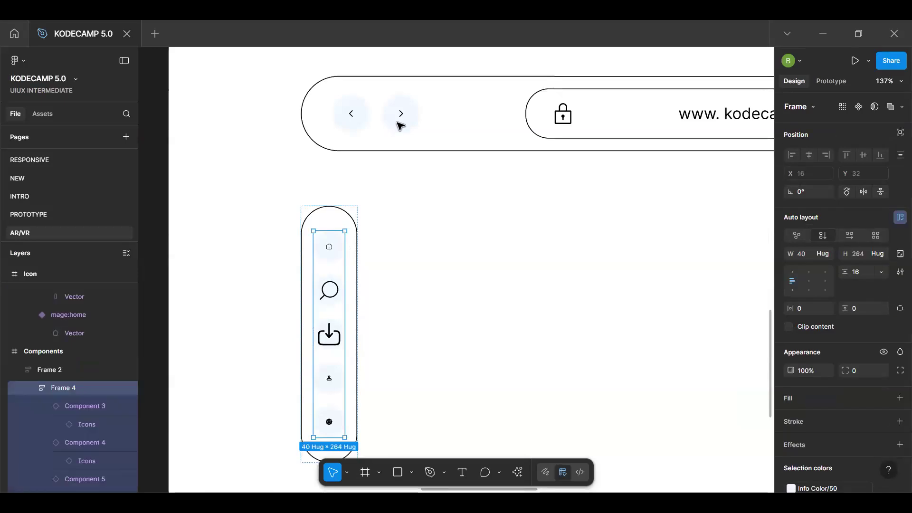
pyautogui.doubleClick(401, 126)
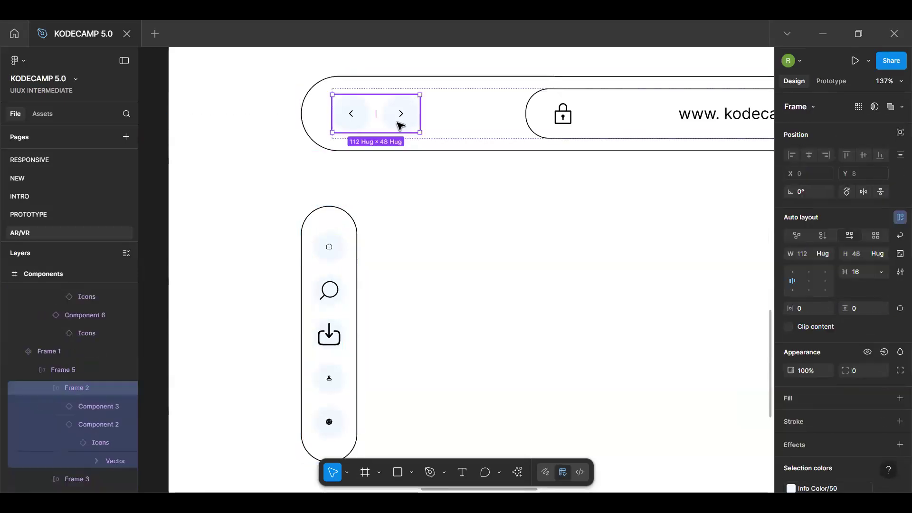
pyautogui.click(401, 126)
pyautogui.hotkey('ctrl', 'z')
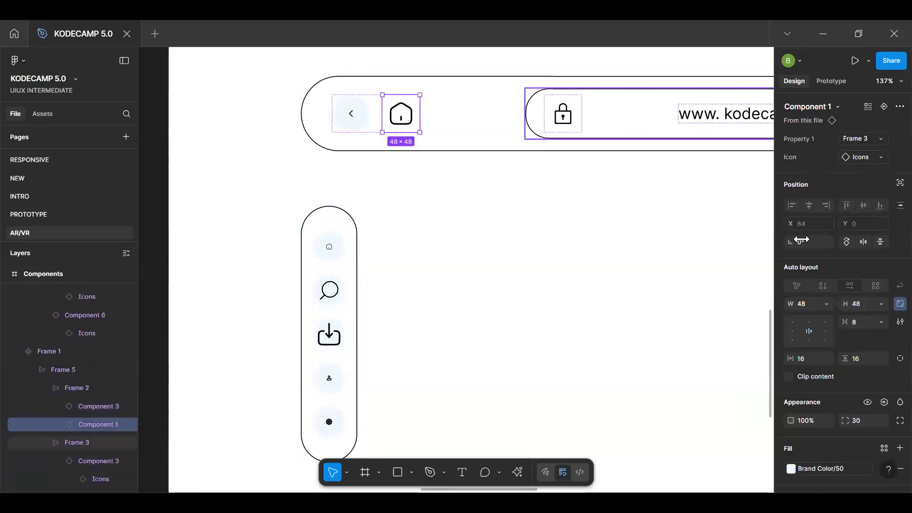
# Search the available instances for "arrow" and swap the new instance's home icon for Arrow right
pyautogui.click(865, 161)
pyautogui.write('arrow')
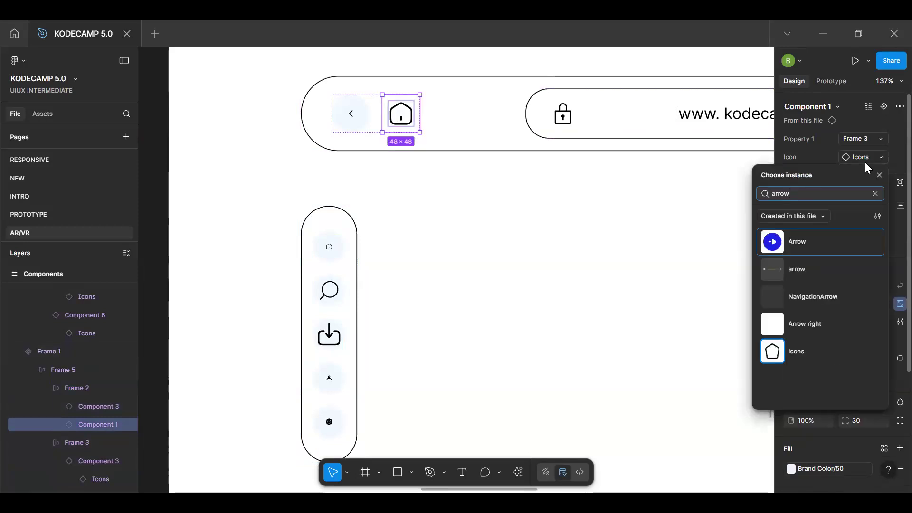
pyautogui.click(811, 315)
pyautogui.scroll(-3, 824, 352)
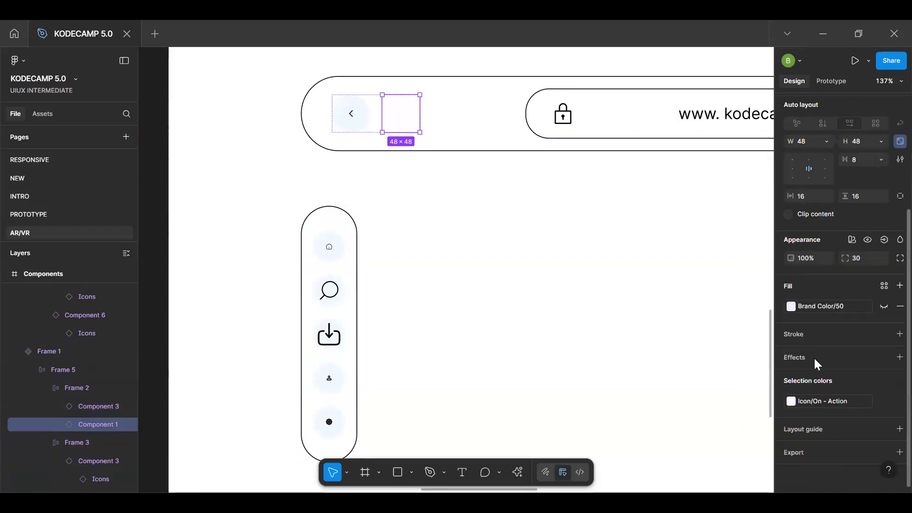
# Change the forward icon's selection color in the browser bar to Neutral Color/Black from the Class Tutorial library
pyautogui.click(810, 401)
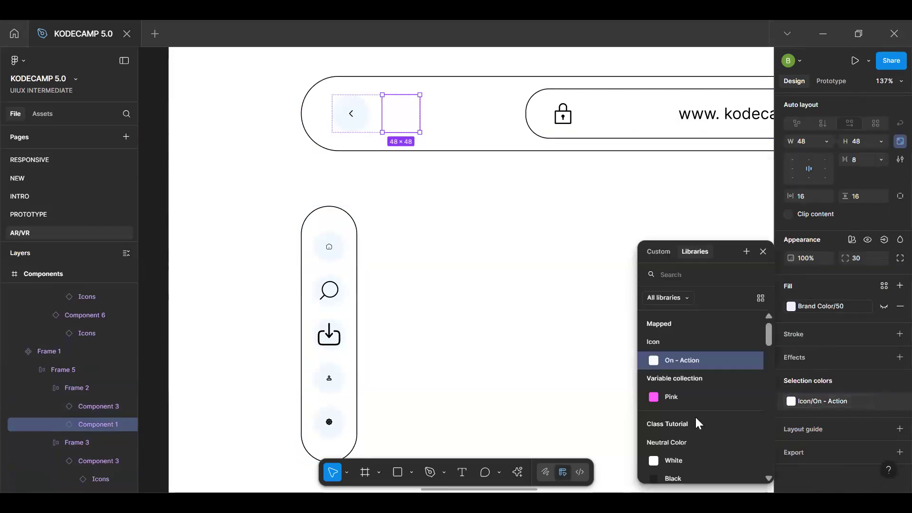
pyautogui.scroll(-4, 697, 419)
pyautogui.scroll(1, 695, 416)
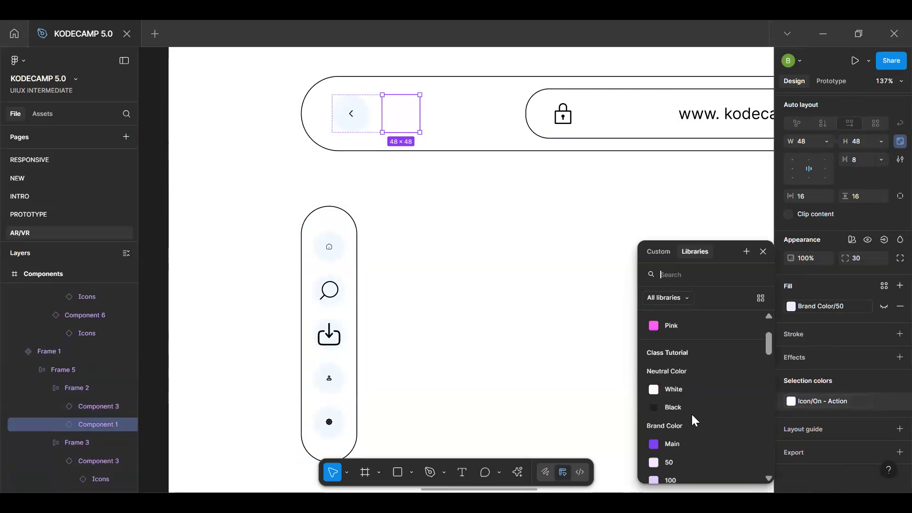
pyautogui.click(691, 409)
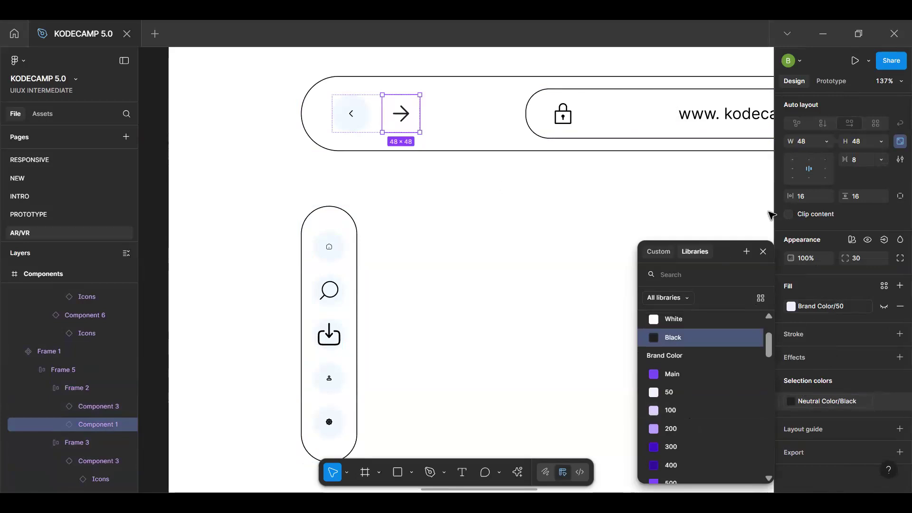
pyautogui.scroll(5, 566, 314)
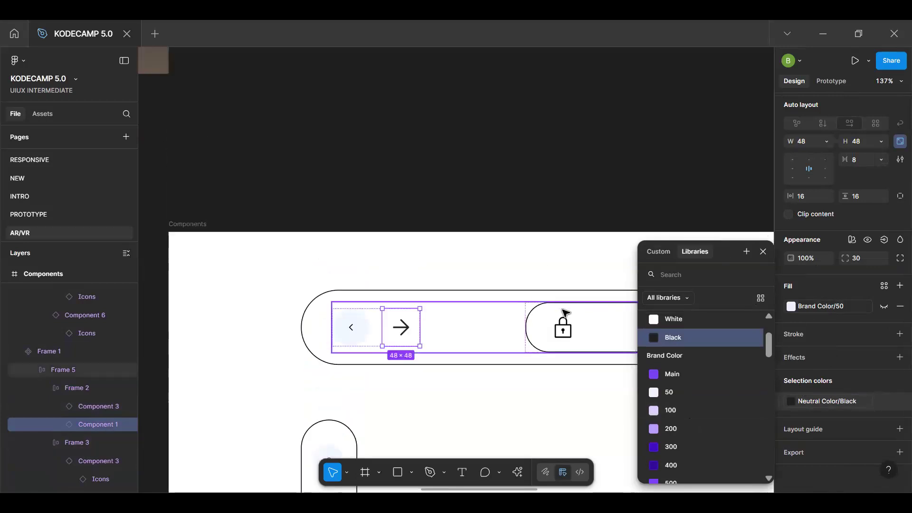
pyautogui.scroll(-1, 563, 310)
pyautogui.click(763, 252)
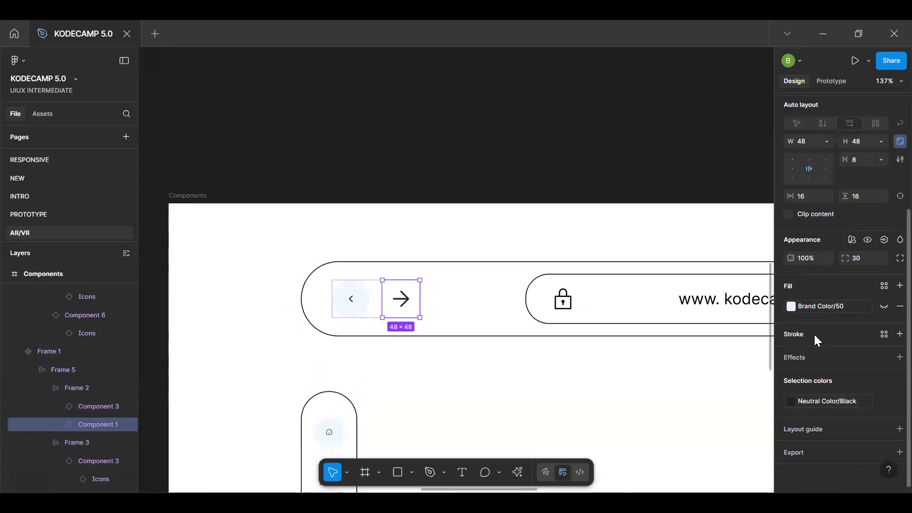
# Search all libraries for "arrow" and swap the forward icon's instance for keyboard_arrow_down
pyautogui.scroll(5, 814, 333)
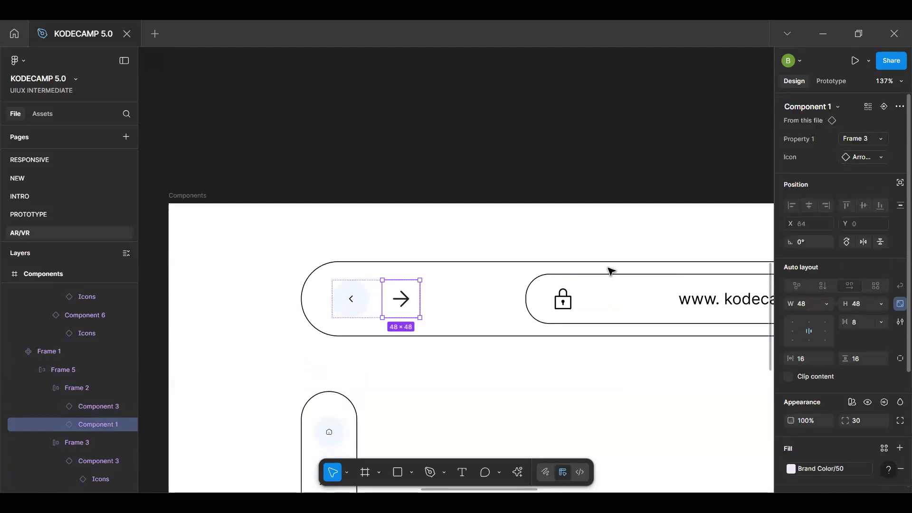
pyautogui.click(861, 157)
pyautogui.write('arrow')
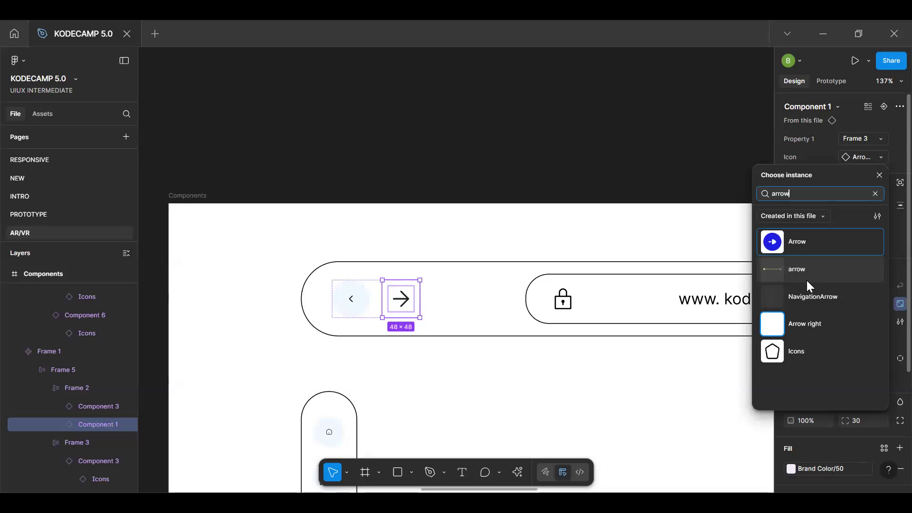
pyautogui.click(806, 220)
pyautogui.click(807, 194)
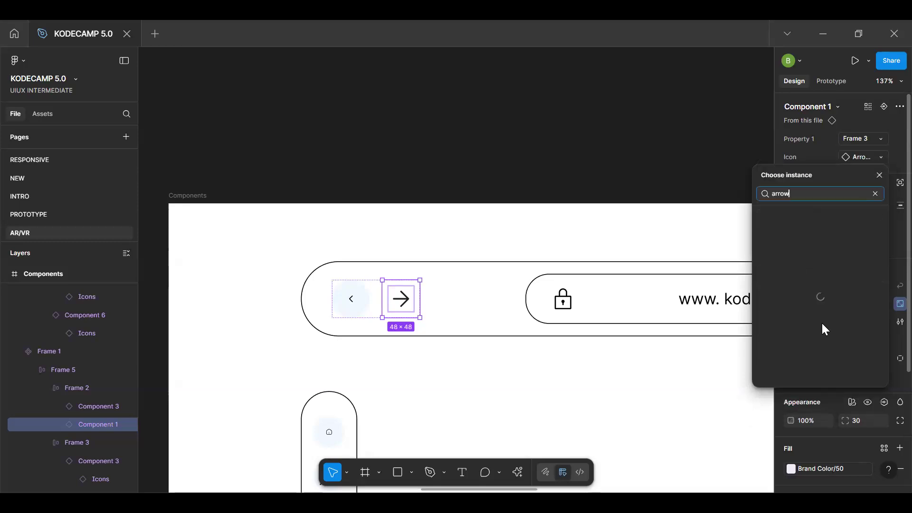
pyautogui.scroll(-1, 813, 331)
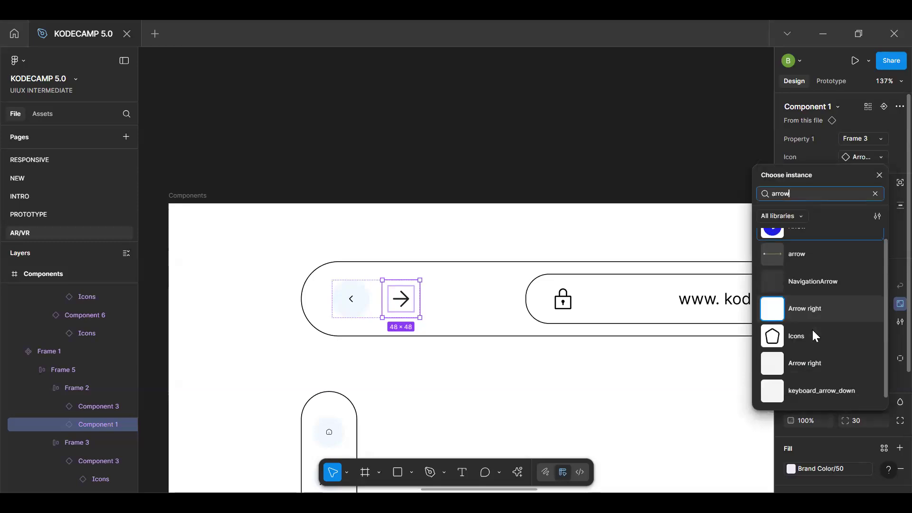
pyautogui.press('Escape')
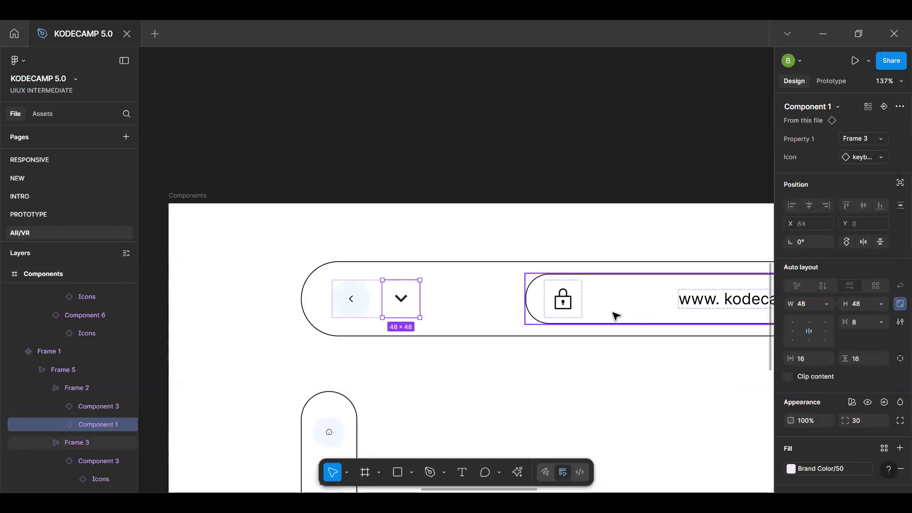
# Flip the forward icon horizontally and vertically, and rotate it to -90° so the chevron points right
pyautogui.click(861, 243)
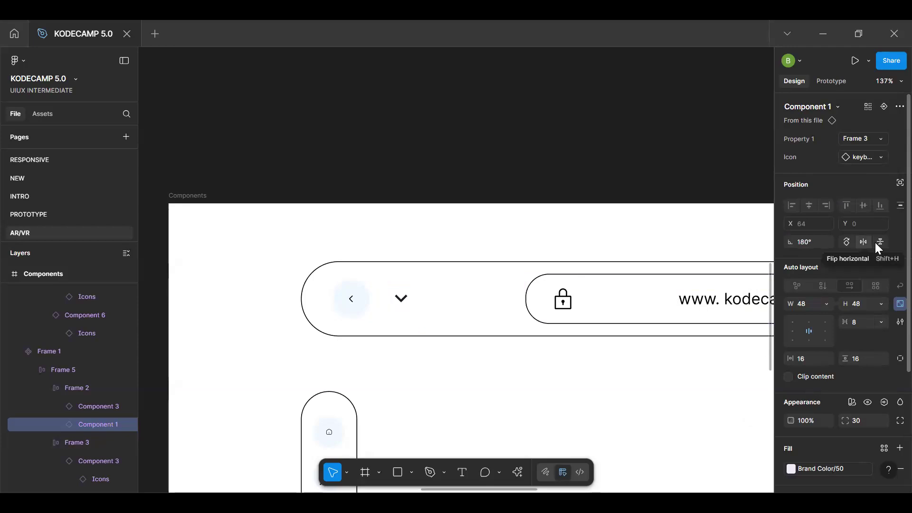
pyautogui.click(876, 243)
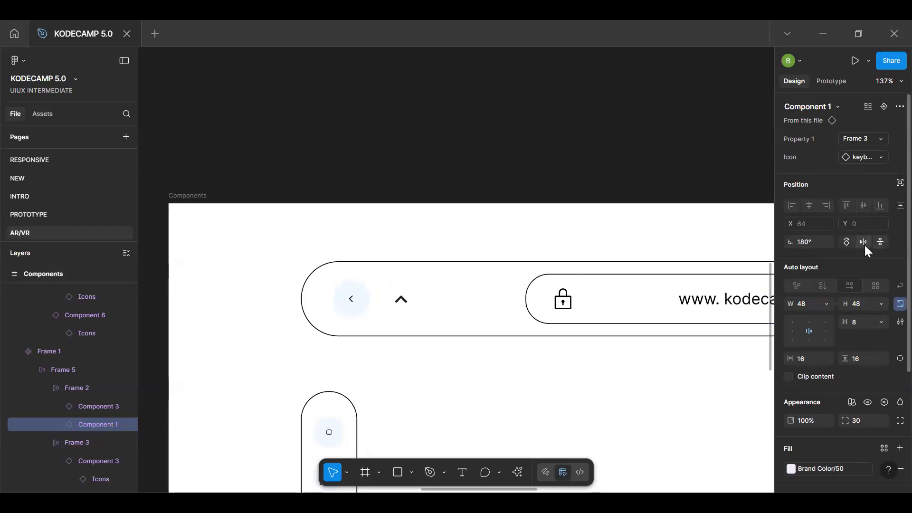
pyautogui.click(846, 244)
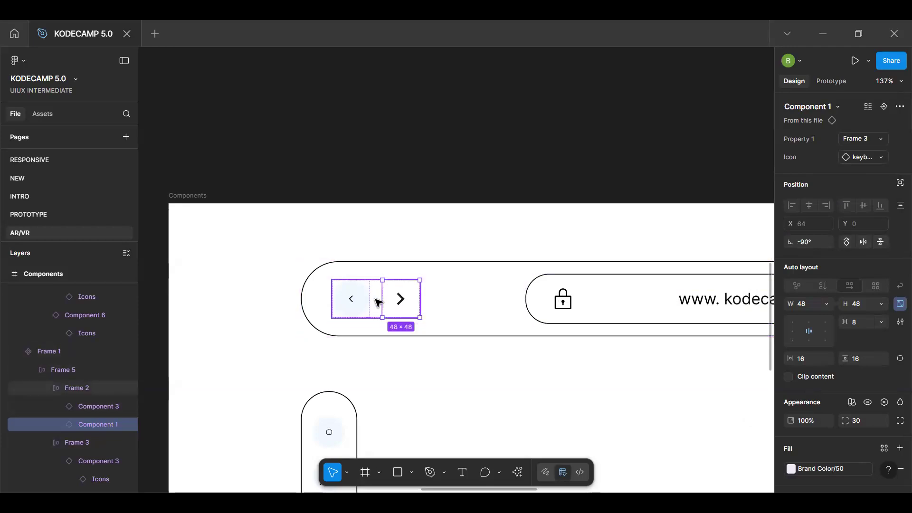
# Duplicate the forward chevron, move the copy to the start of the browser bar's arrow group and flip it horizontally
pyautogui.hotkey('ctrl', 'd')
pyautogui.press('Left')
pyautogui.press('Left')
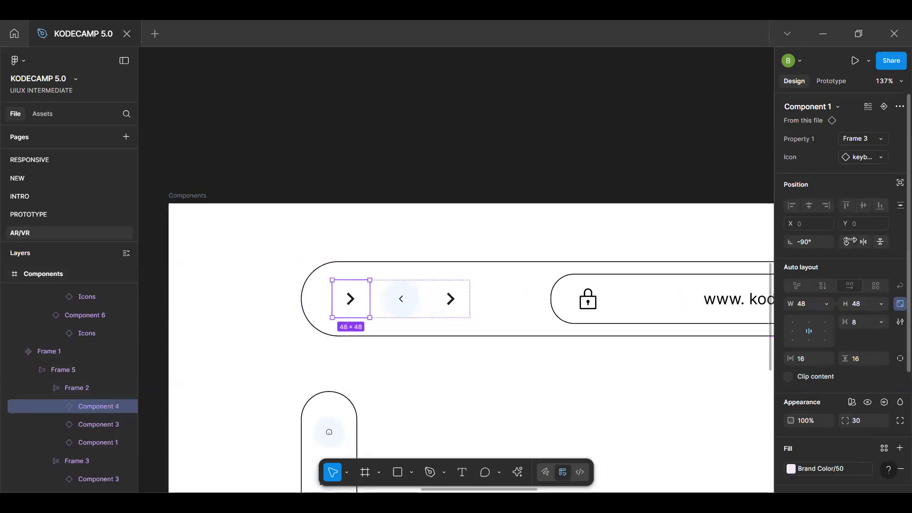
pyautogui.click(859, 242)
# Delete the old small back arrow between the two new chevrons in the browser bar
pyautogui.click(389, 309)
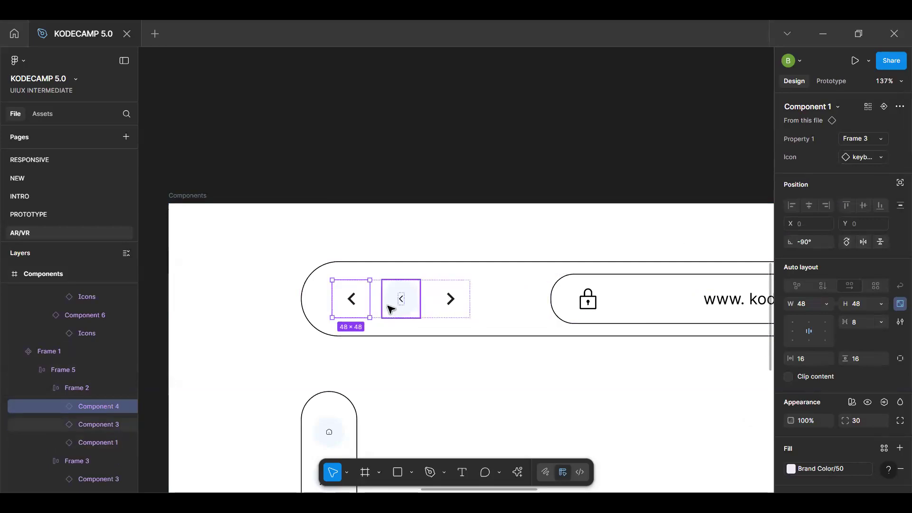
pyautogui.press('Delete')
pyautogui.click(401, 306)
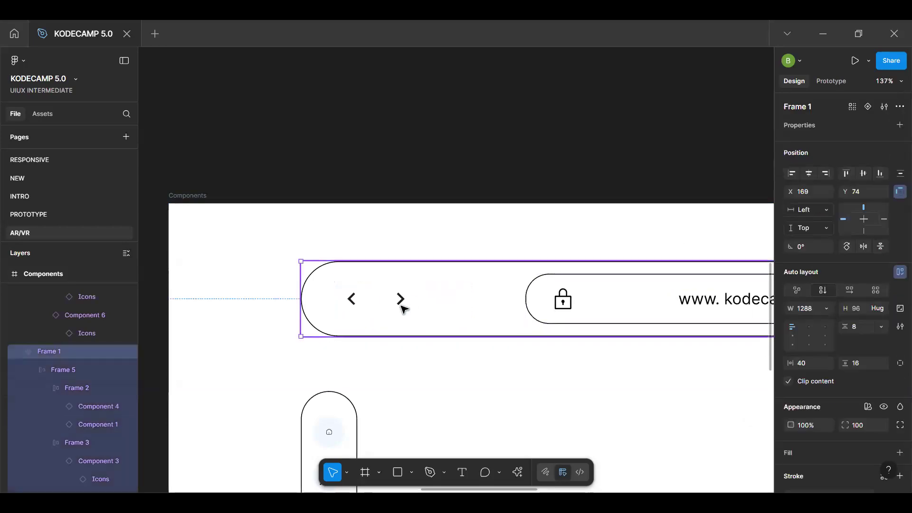
# Switch both chevron instances in the browser bar's navigation group to the Frame 2 variant
pyautogui.keyDown('ctrl'); pyautogui.click(404, 307); pyautogui.keyUp('ctrl')
pyautogui.hotkey('ctrl', 'a')
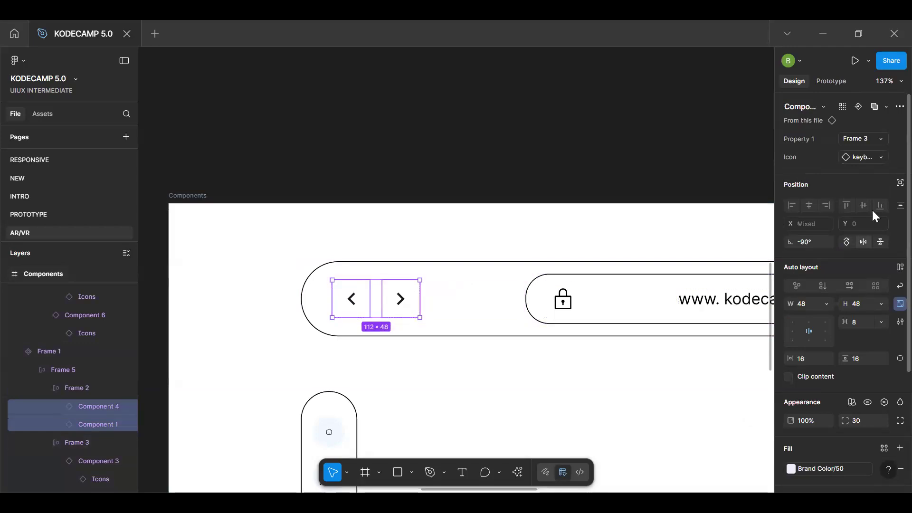
pyautogui.scroll(-3, 837, 343)
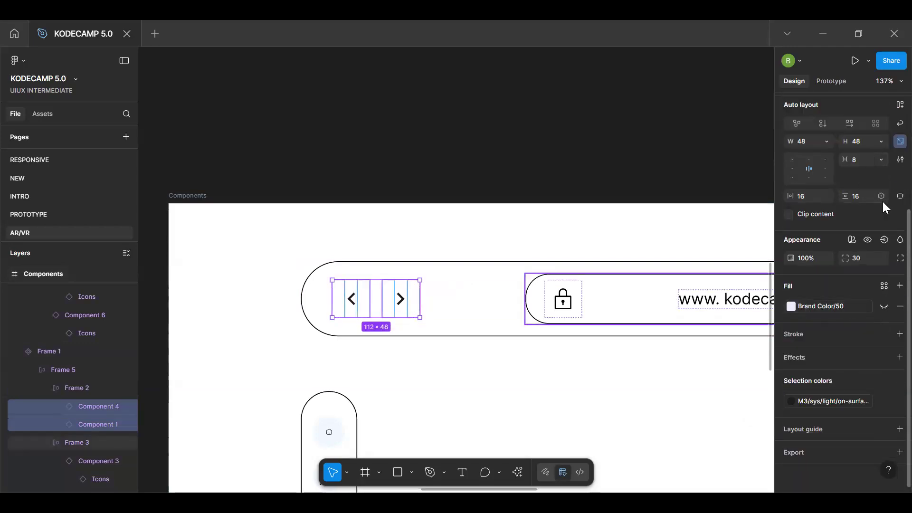
pyautogui.scroll(3, 883, 202)
pyautogui.click(828, 139)
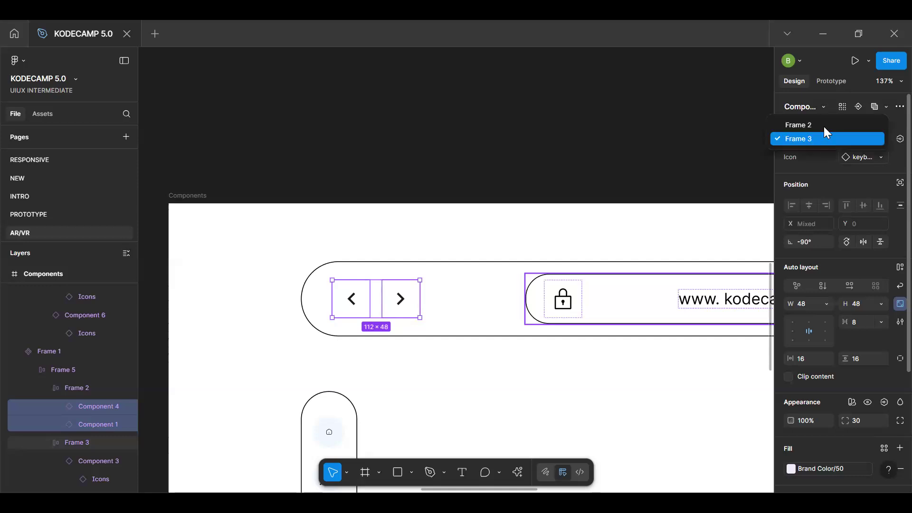
pyautogui.click(572, 258)
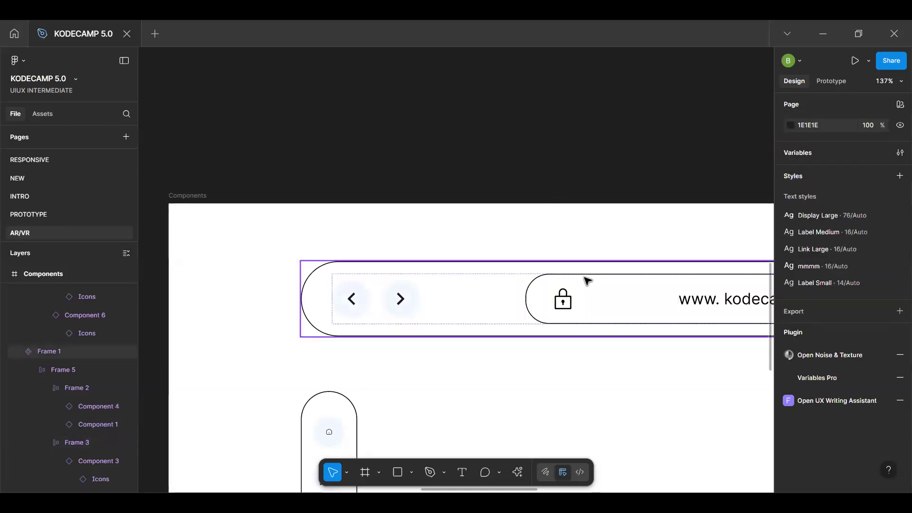
# Replace the oversized back arrow beside the download icon in the browser bar with a copy of the forward chevron
pyautogui.hscroll(3, 309, 309)
pyautogui.doubleClick(252, 312)
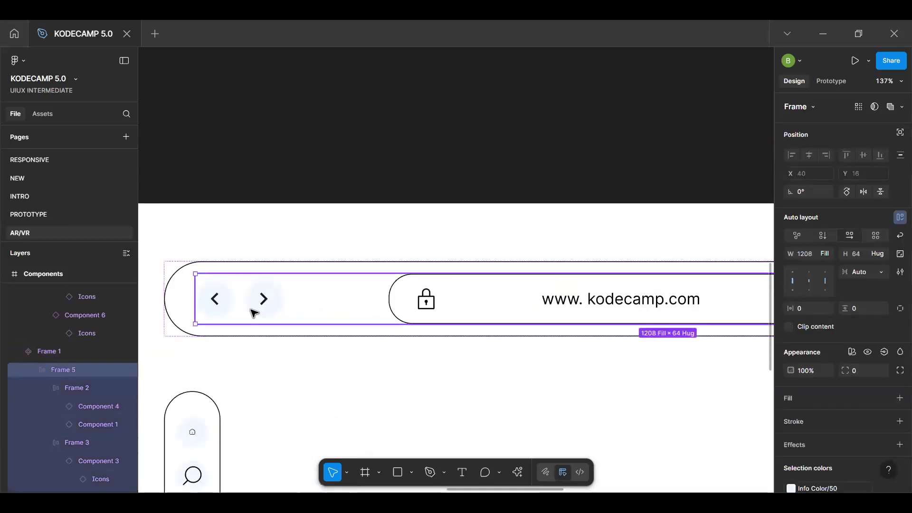
pyautogui.doubleClick(255, 312)
pyautogui.doubleClick(259, 313)
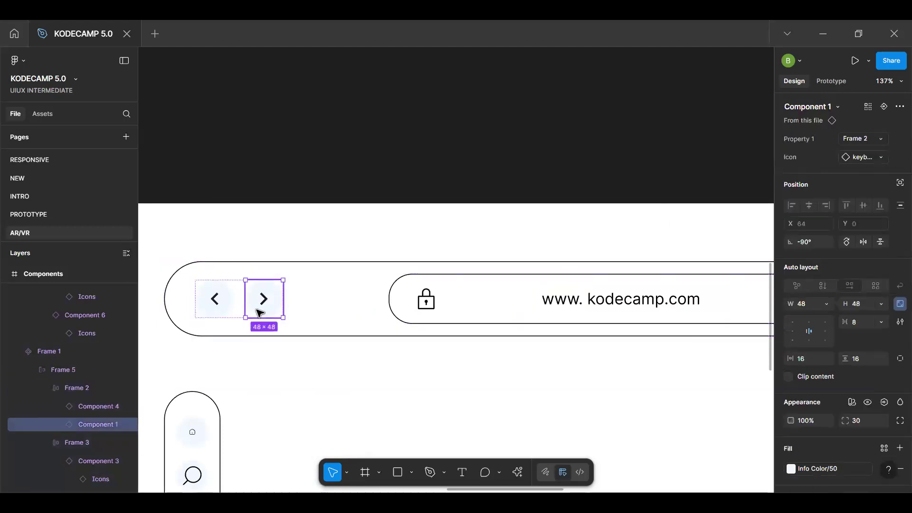
pyautogui.hscroll(10, 259, 312)
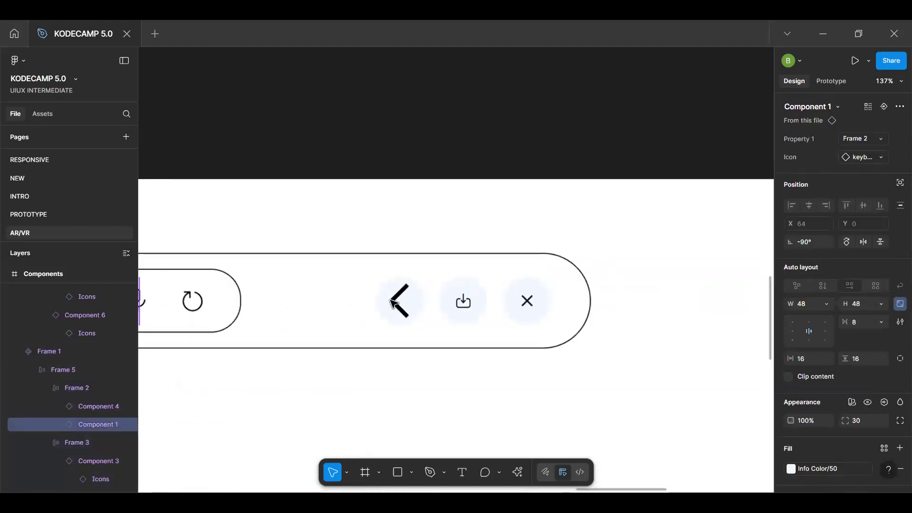
pyautogui.scroll(5, 394, 304)
pyautogui.click(385, 307)
pyautogui.doubleClick(385, 307)
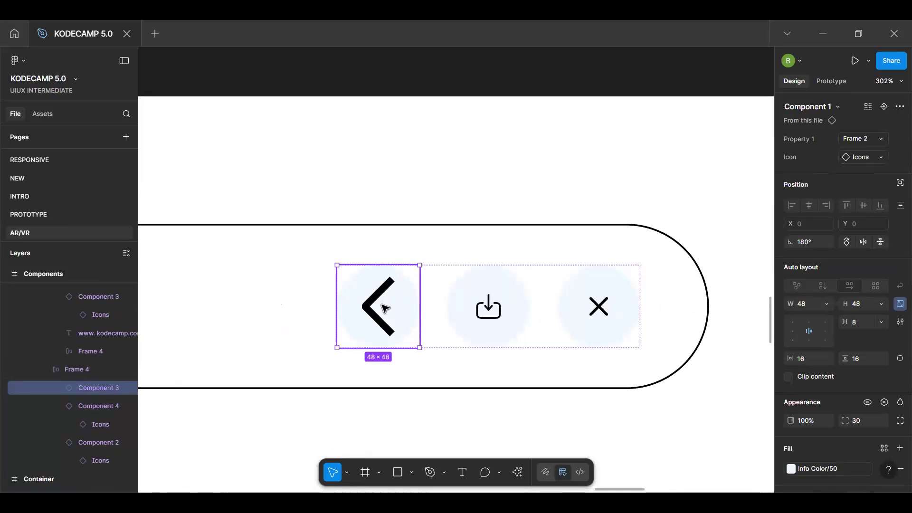
pyautogui.hotkey('ctrl', 'shift', 'r')
pyautogui.scroll(-3, 383, 307)
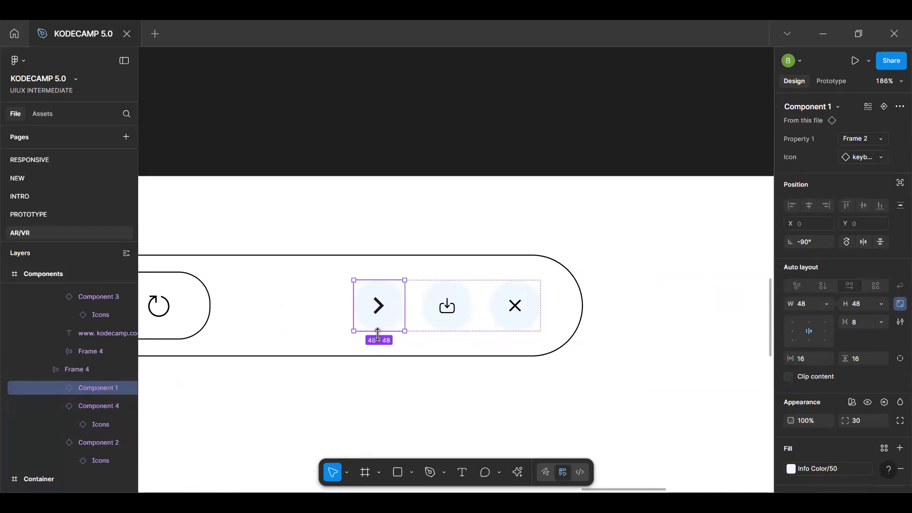
# Search Iconify for "history" and add the material-symbols-light:history icon as a component beside the microphone in the Icon frame
pyautogui.scroll(-5, 452, 311)
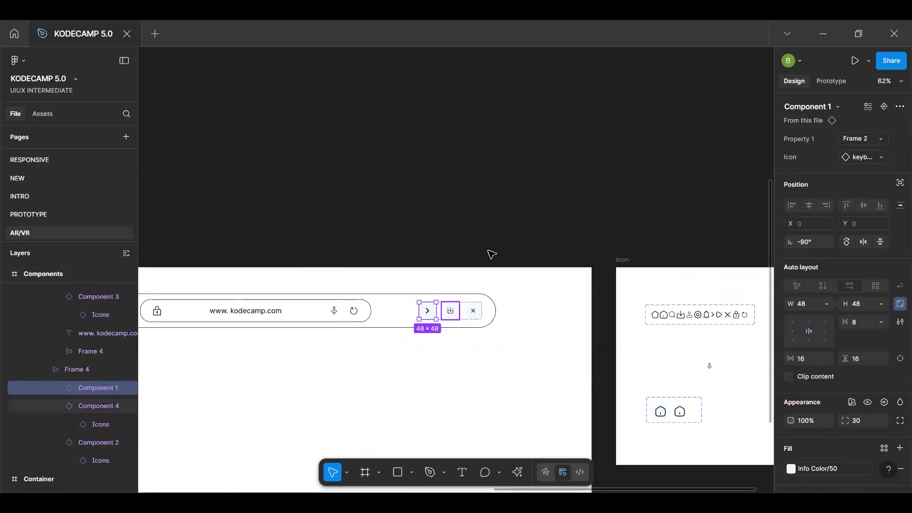
pyautogui.click(489, 251)
pyautogui.moveTo(670, 349); pyautogui.dragTo(534, 264)
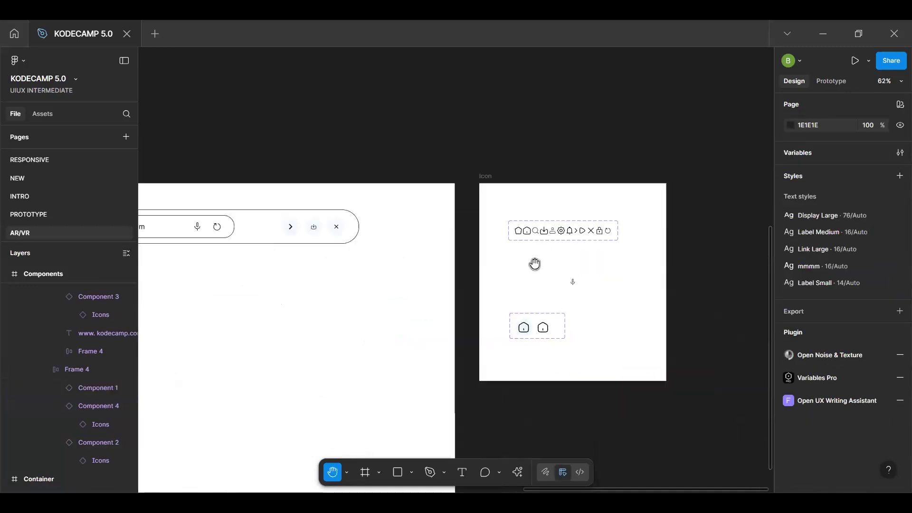
pyautogui.press('v')
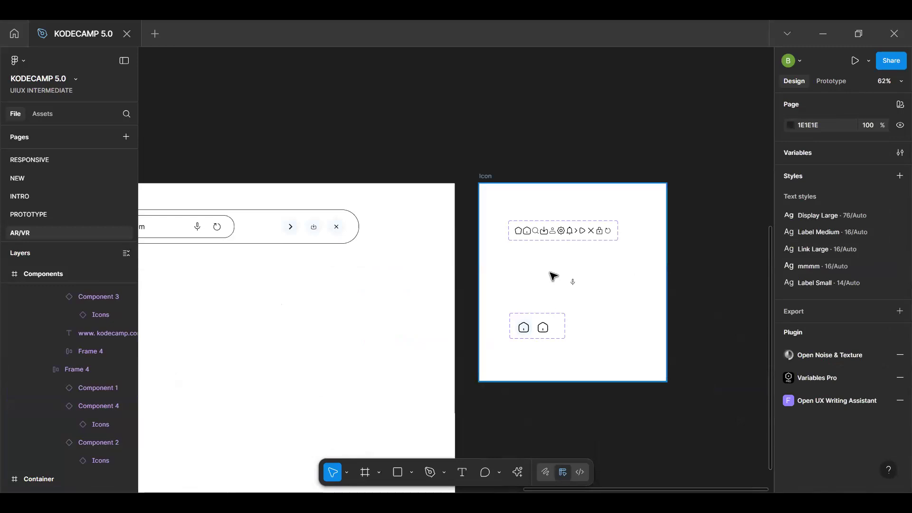
pyautogui.click(518, 473)
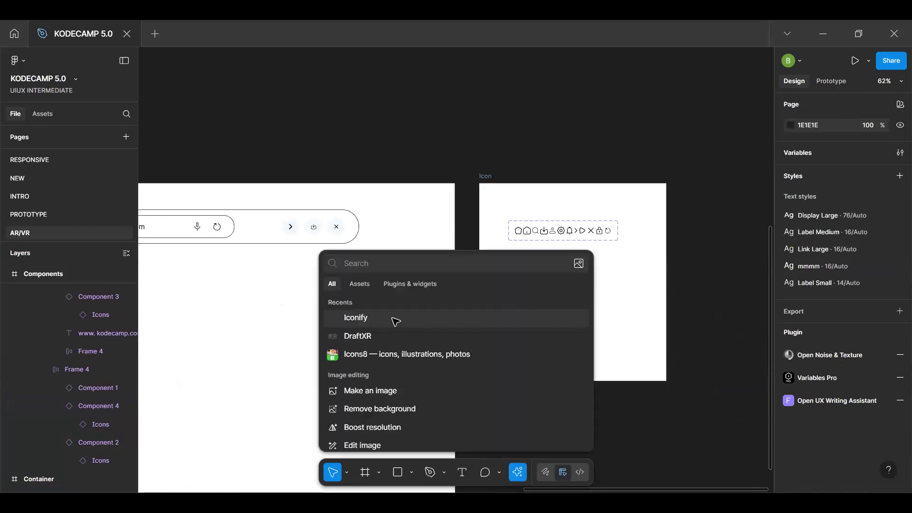
pyautogui.click(396, 322)
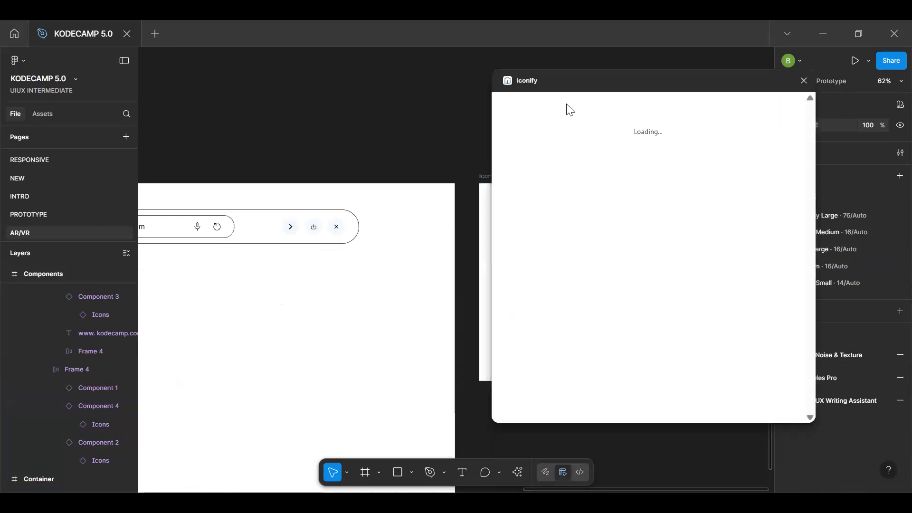
pyautogui.write('history')
pyautogui.press('Return')
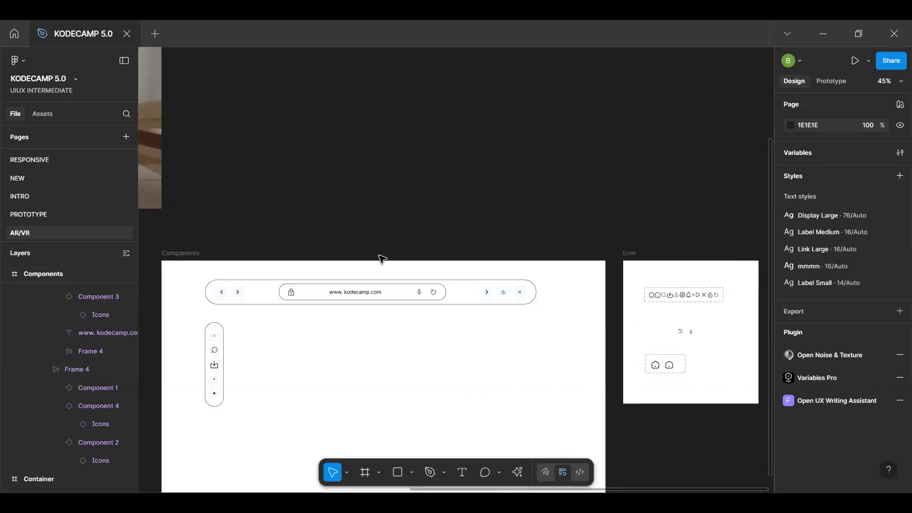
# Swap the icon of the chevron beside the download icon in the browser bar for material-symbols-light:history
pyautogui.press('space')
pyautogui.moveTo(378, 331); pyautogui.dragTo(295, 338)
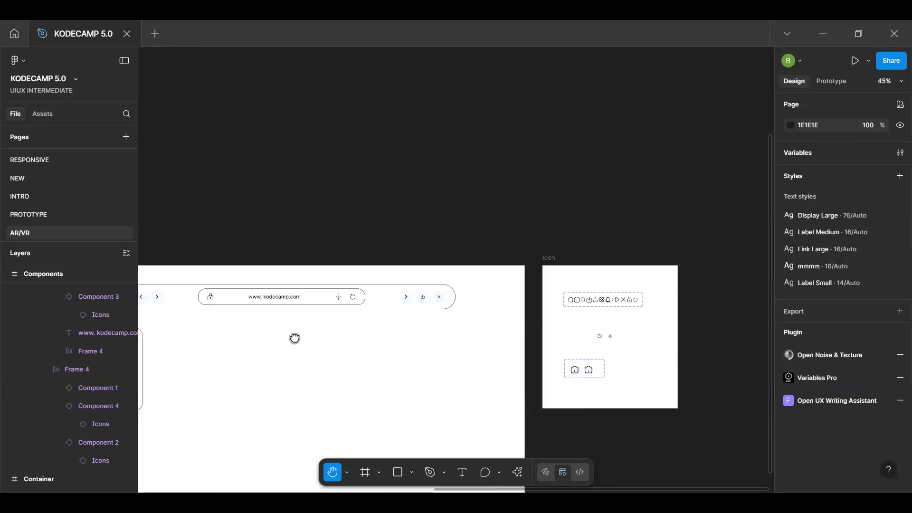
pyautogui.scroll(5, 370, 293)
pyautogui.hscroll(3, 409, 319)
pyautogui.press('v')
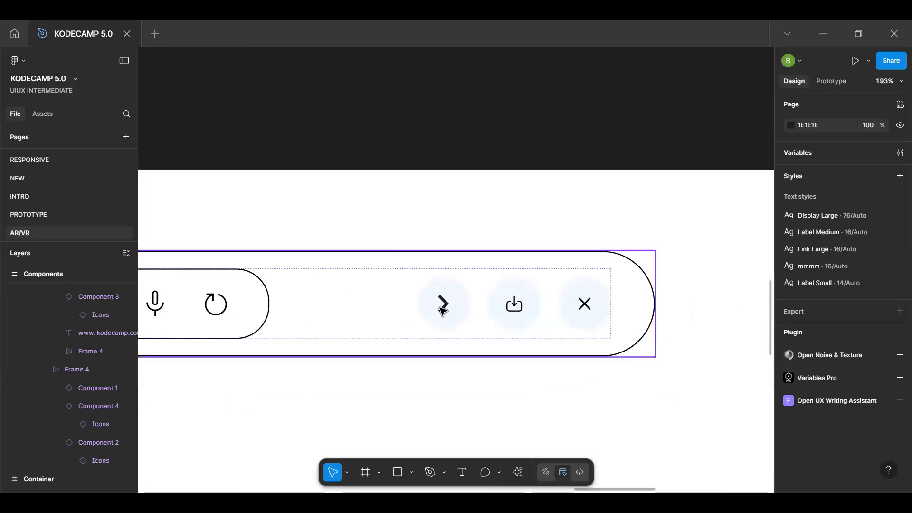
pyautogui.doubleClick(443, 310)
pyautogui.click(443, 310)
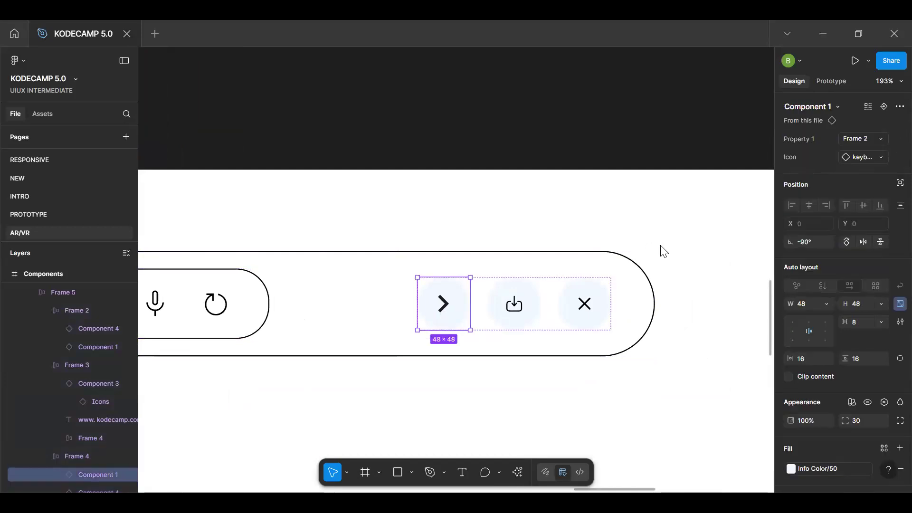
pyautogui.click(872, 156)
pyautogui.write('h')
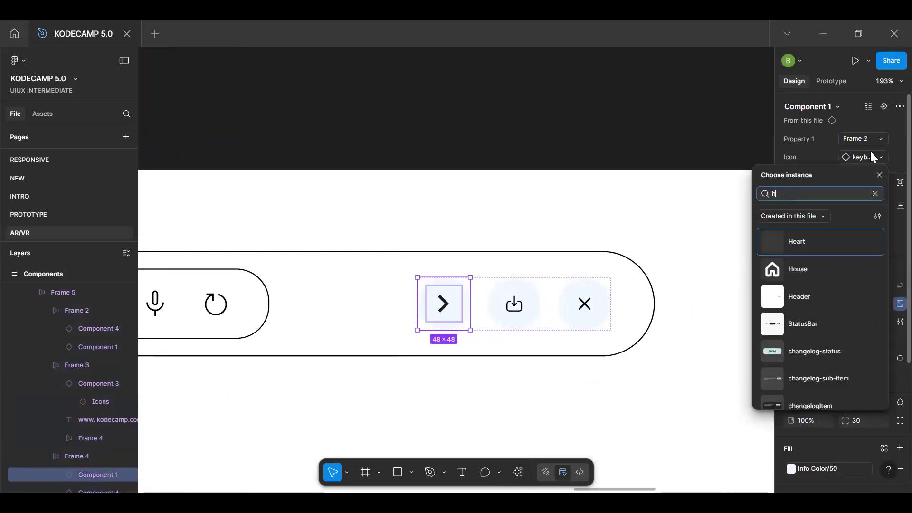
pyautogui.write('ist')
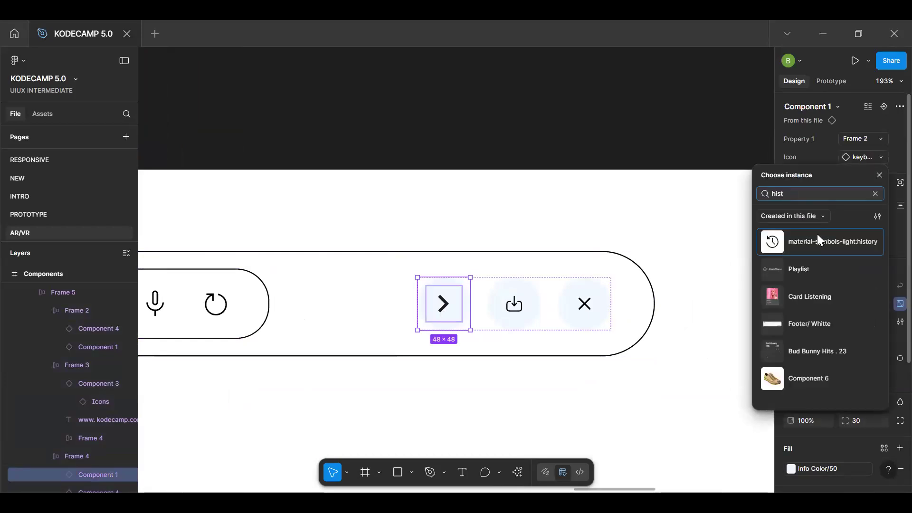
pyautogui.click(816, 246)
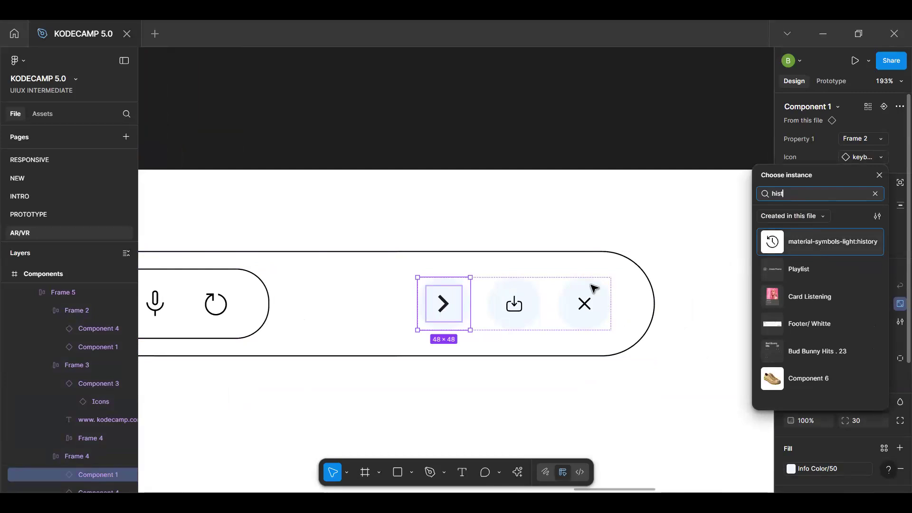
# Try to swap the download icon's instance by searching the file's components for "download" and "down"
pyautogui.click(516, 306)
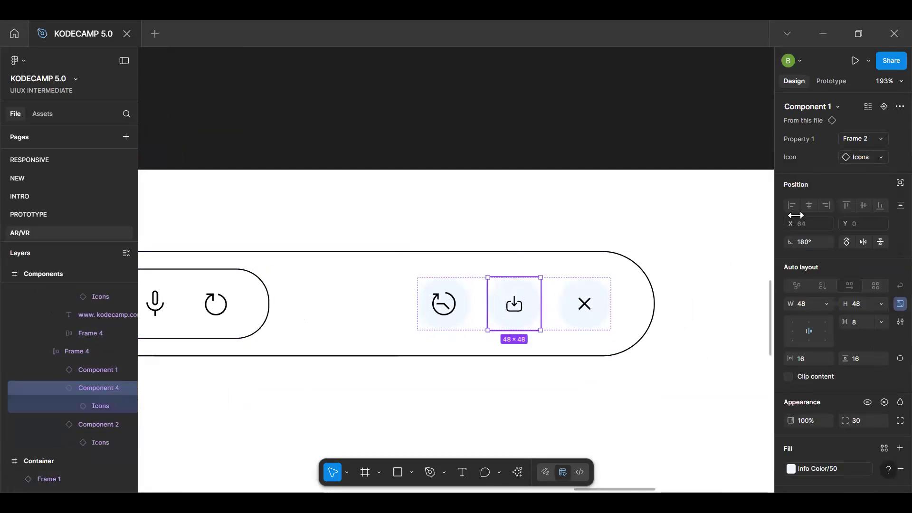
pyautogui.click(855, 160)
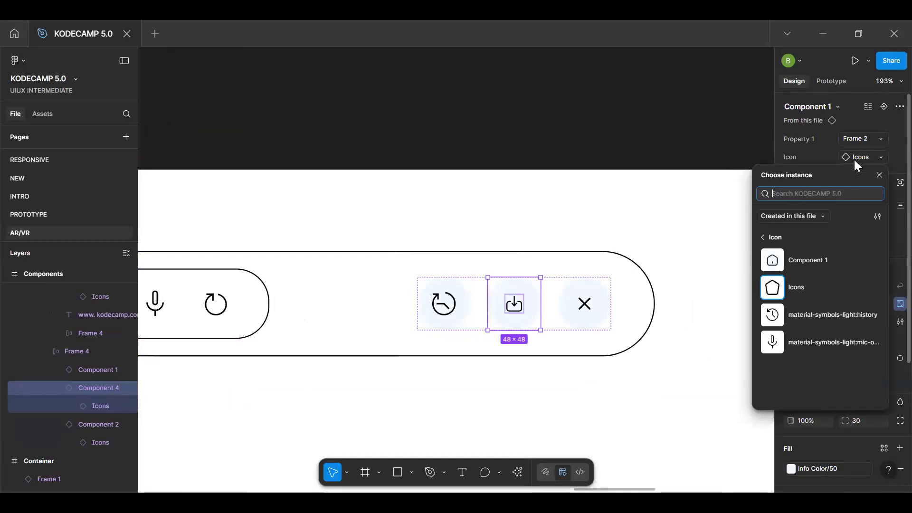
pyautogui.write('down')
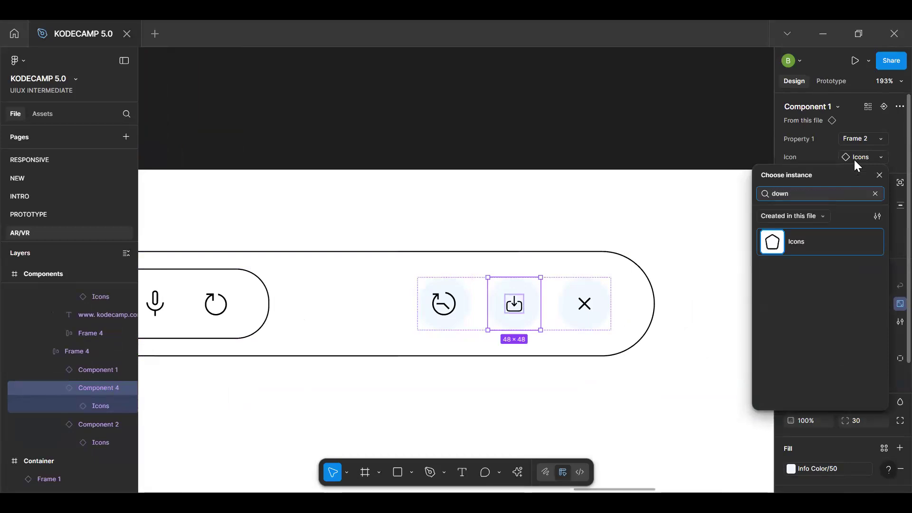
pyautogui.write('lo')
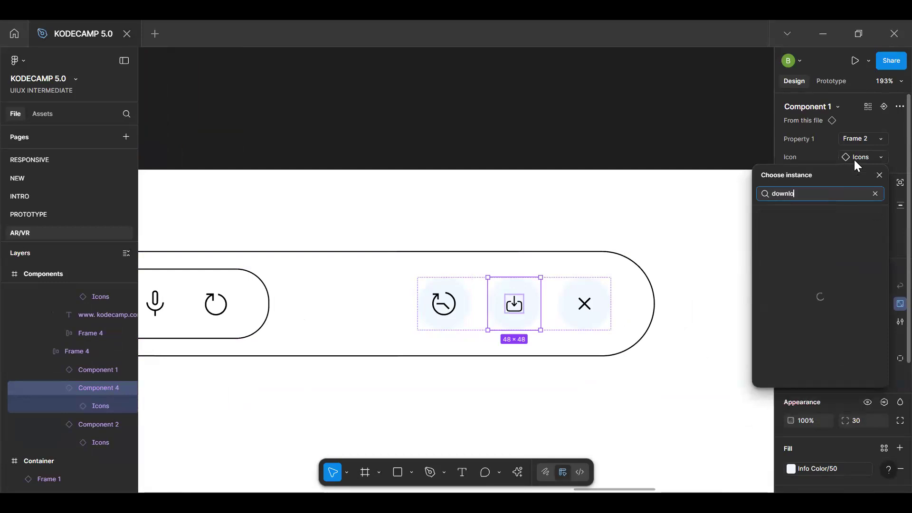
pyautogui.write('ad')
pyautogui.press('Return')
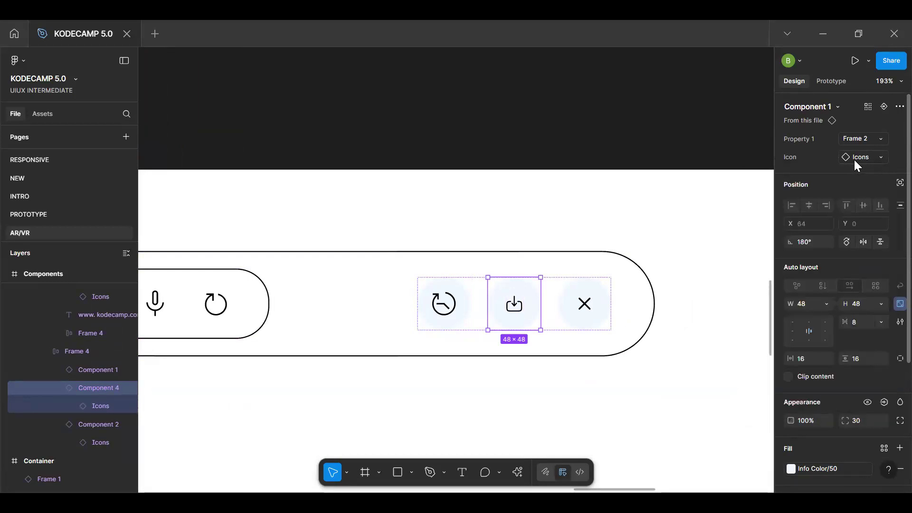
pyautogui.click(854, 159)
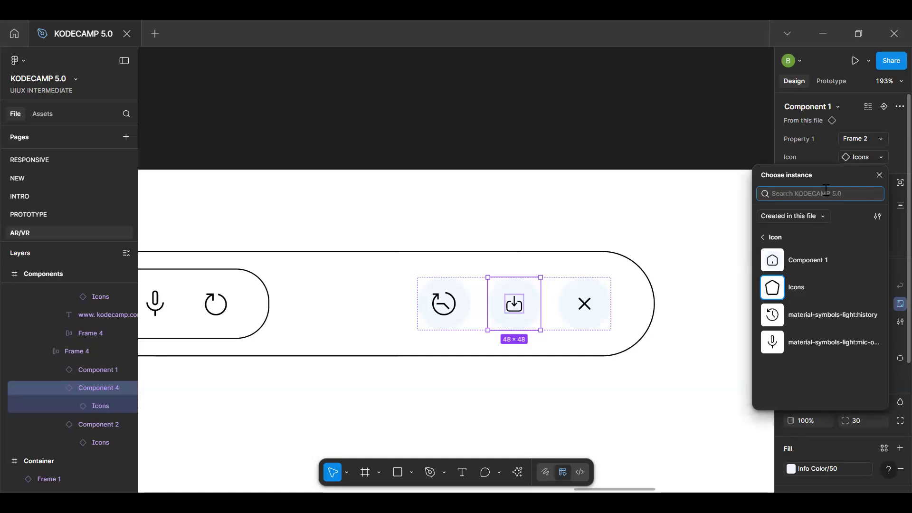
pyautogui.write('dowi')
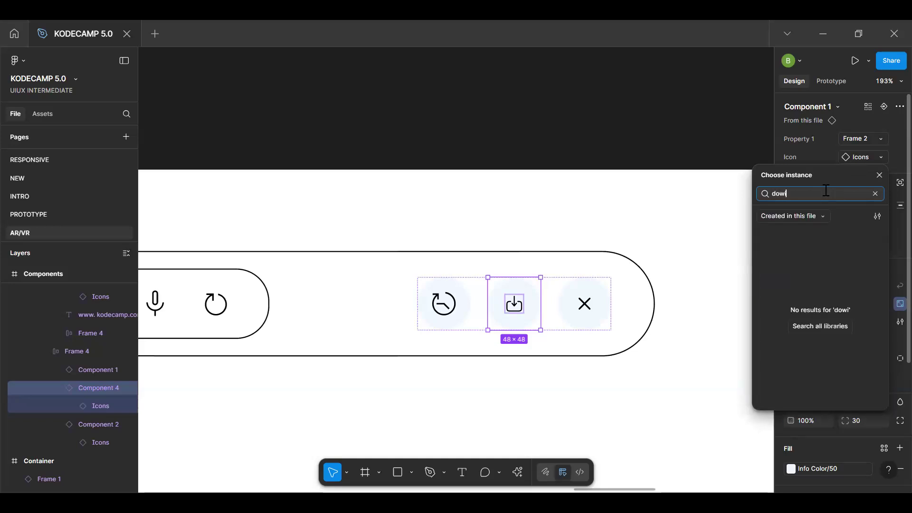
pyautogui.press('BackSpace')
pyautogui.write('n')
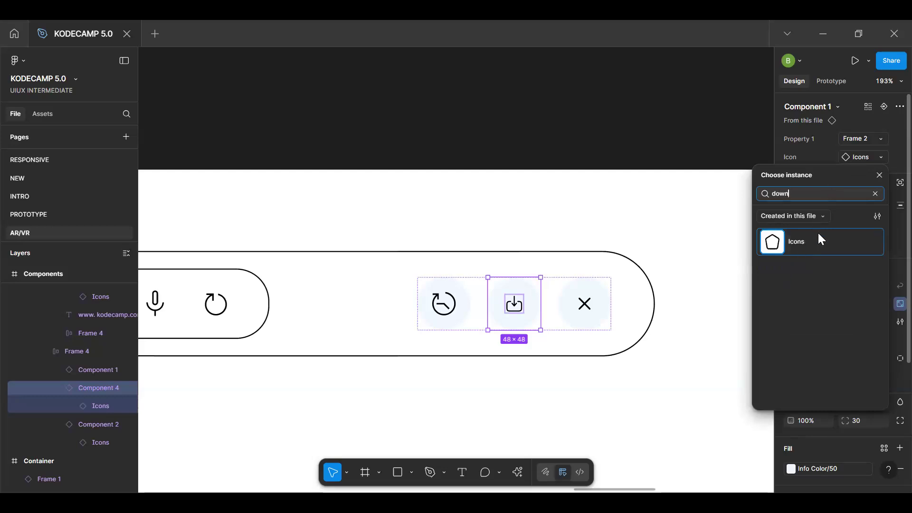
pyautogui.press('BackSpace')
pyautogui.press('BackSpace')
pyautogui.press('BackSpace')
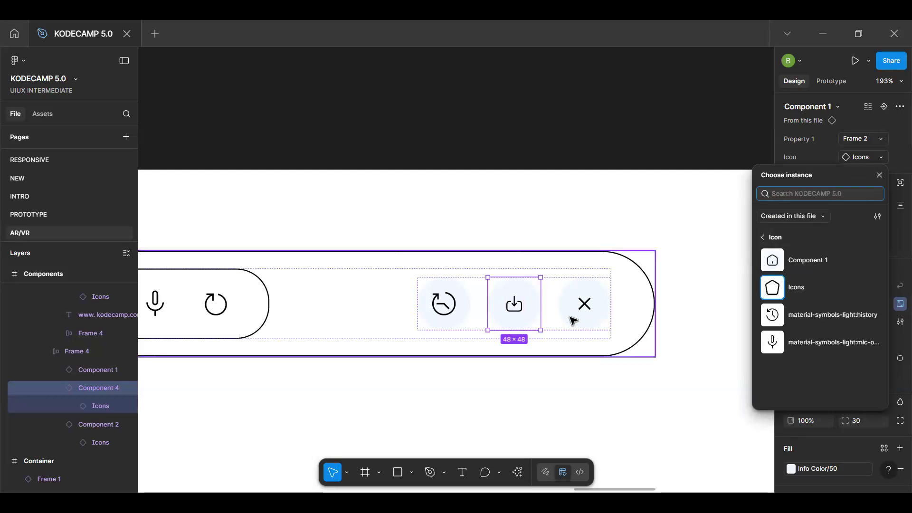
# Examine the close icon's component instance and the size of its nested icon in the browser bar
pyautogui.click(573, 320)
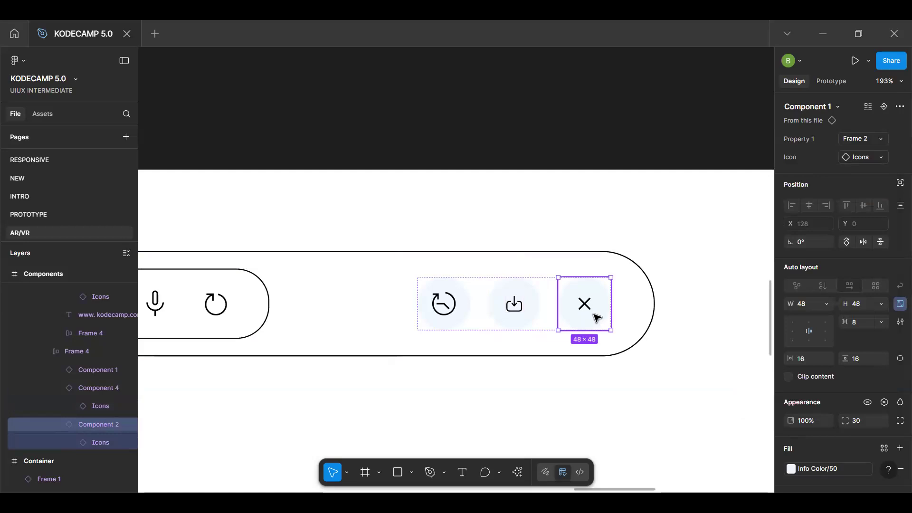
pyautogui.scroll(-4, 597, 315)
pyautogui.scroll(5, 554, 320)
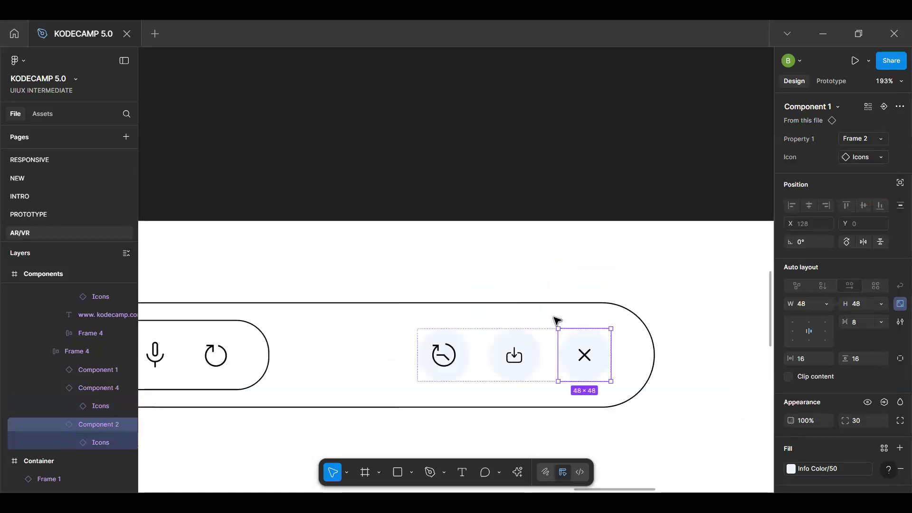
pyautogui.scroll(-5, 556, 320)
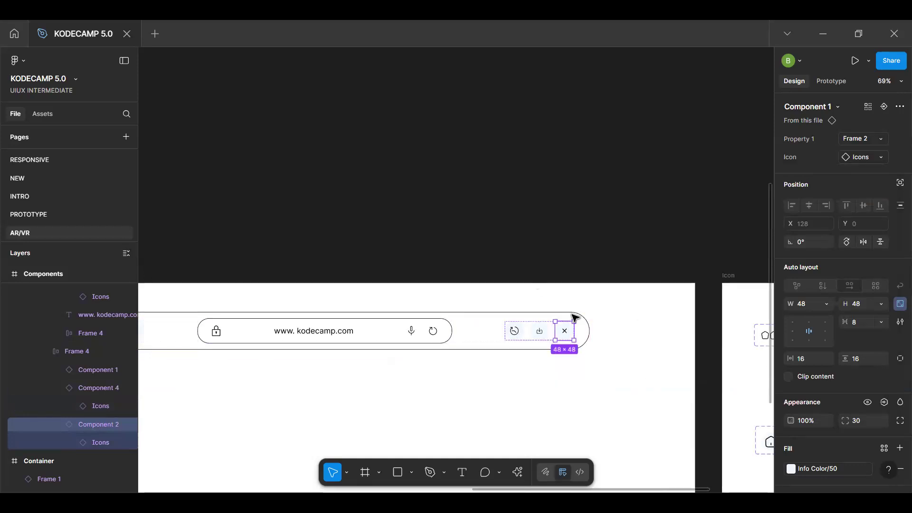
pyautogui.scroll(5, 564, 329)
pyautogui.doubleClick(566, 351)
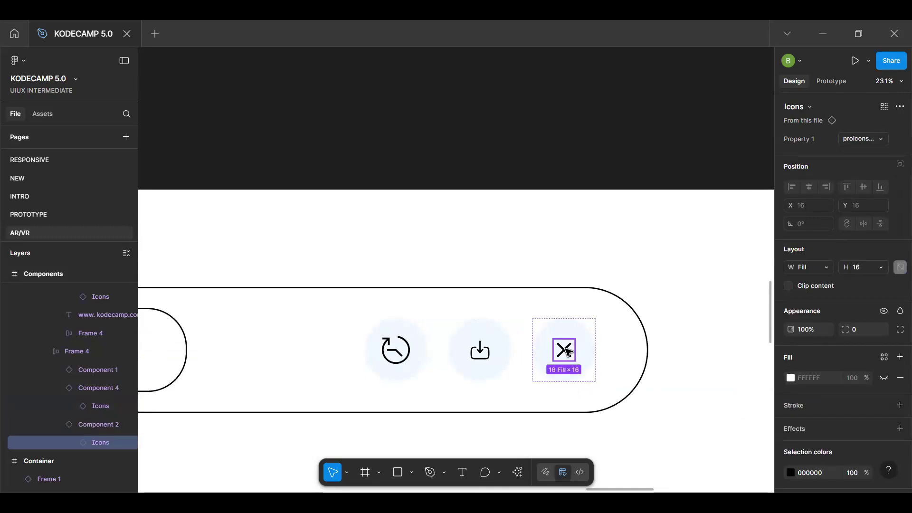
pyautogui.click(580, 350)
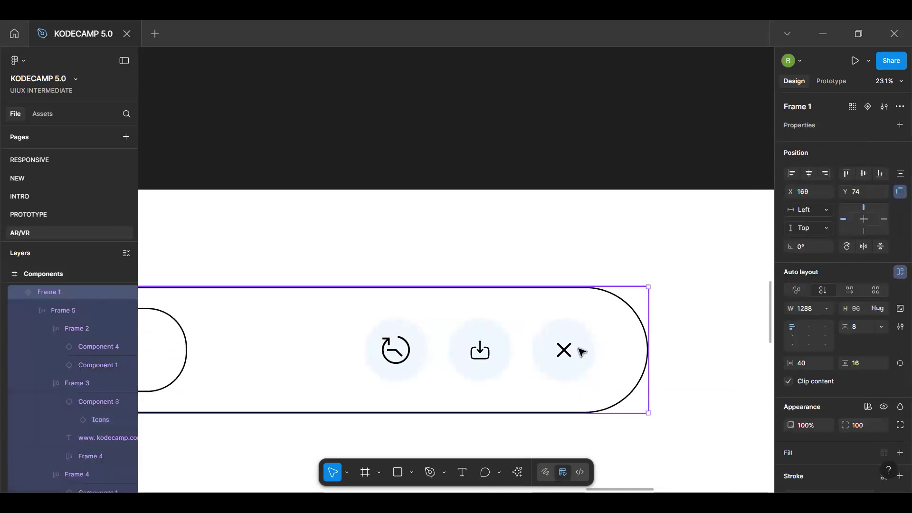
# Try to swap the close icon's instance by searching for "canc" in this file and in all libraries
pyautogui.click(582, 352)
pyautogui.doubleClick(581, 353)
pyautogui.doubleClick(581, 353)
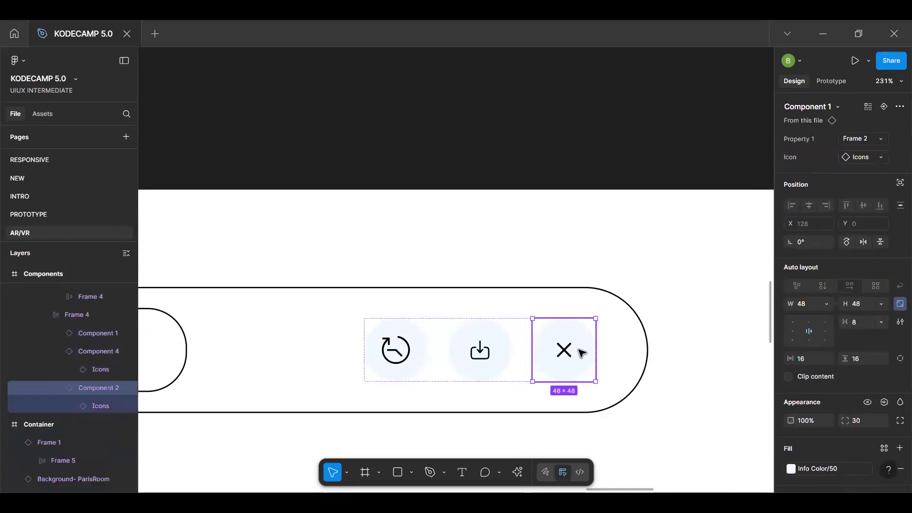
pyautogui.click(861, 157)
pyautogui.write('canc')
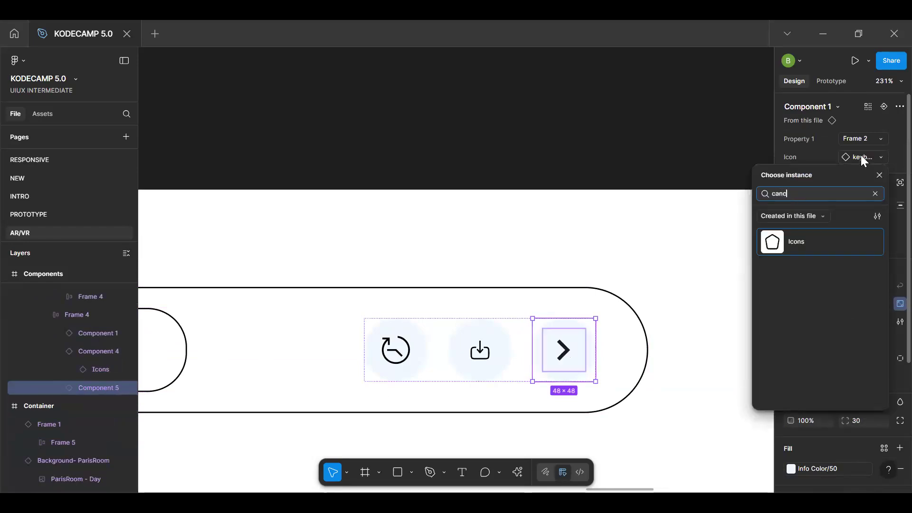
pyautogui.click(814, 219)
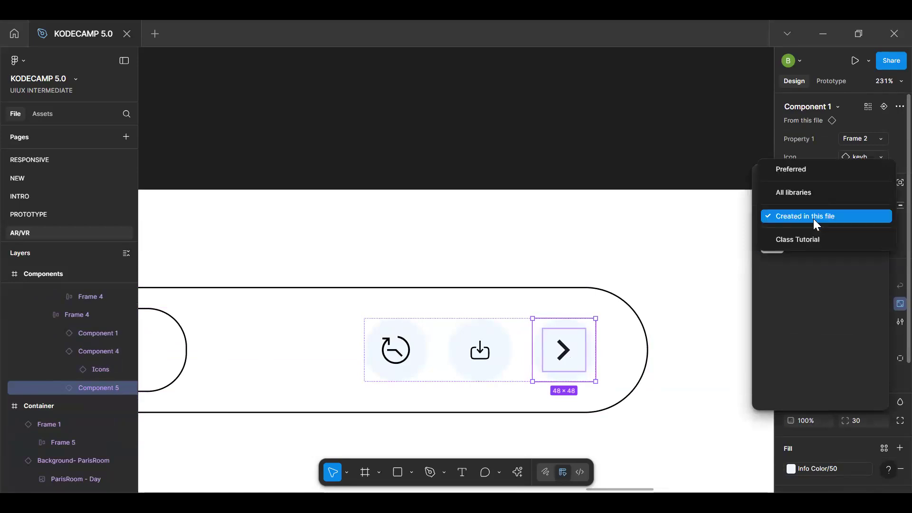
pyautogui.click(812, 194)
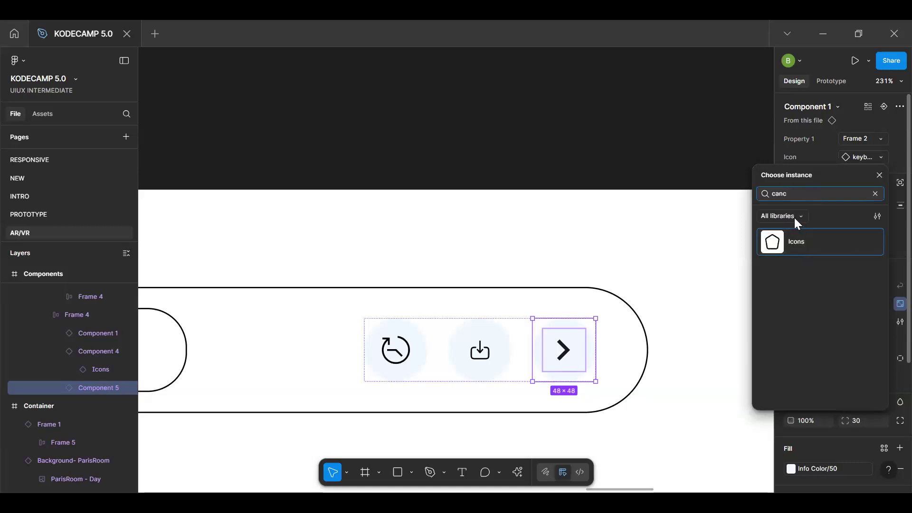
pyautogui.press('BackSpace')
pyautogui.press('BackSpace')
pyautogui.press('BackSpace')
pyautogui.press('BackSpace')
# Try resetting the nested keyboard arrow instance in the browser bar's last icon button, and undo the reset
pyautogui.doubleClick(575, 353)
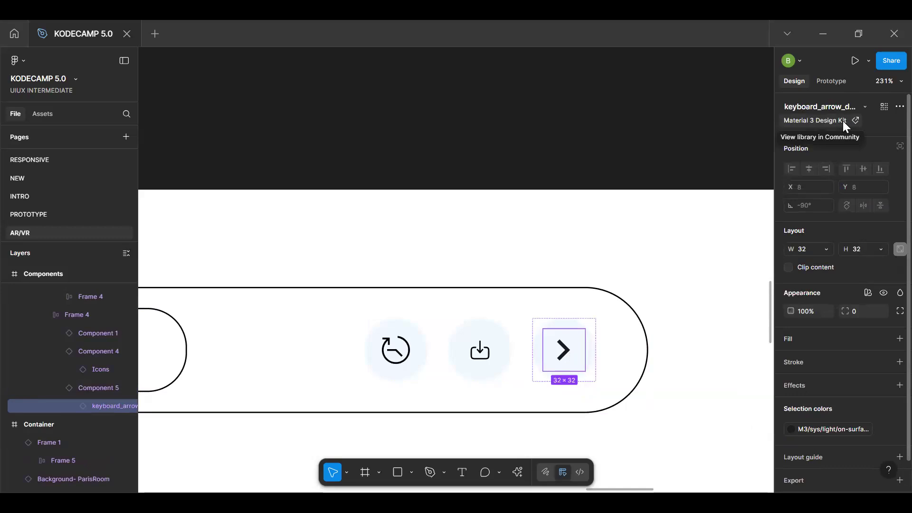
pyautogui.click(890, 108)
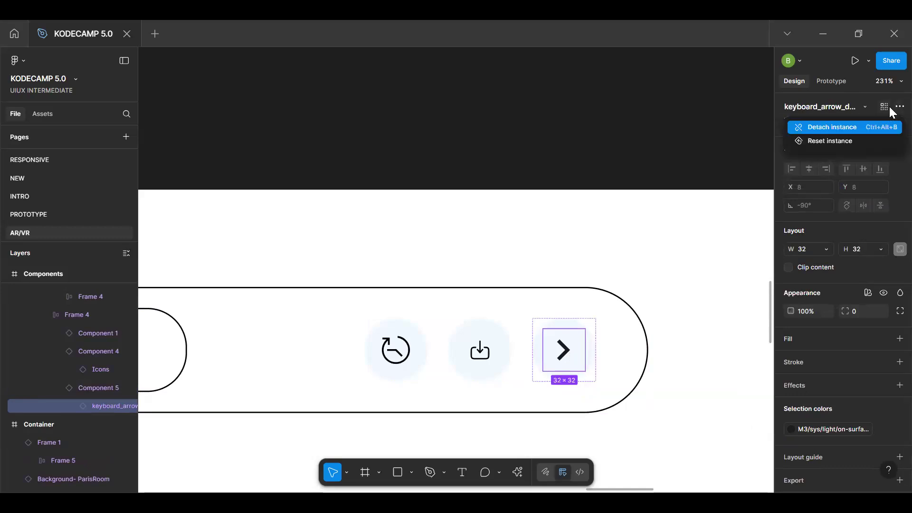
pyautogui.click(865, 140)
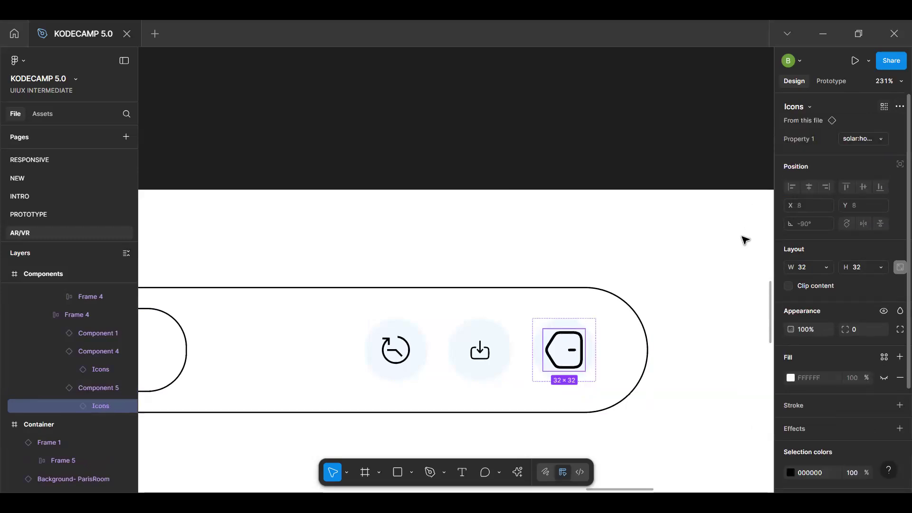
pyautogui.hotkey('ctrl', 'z')
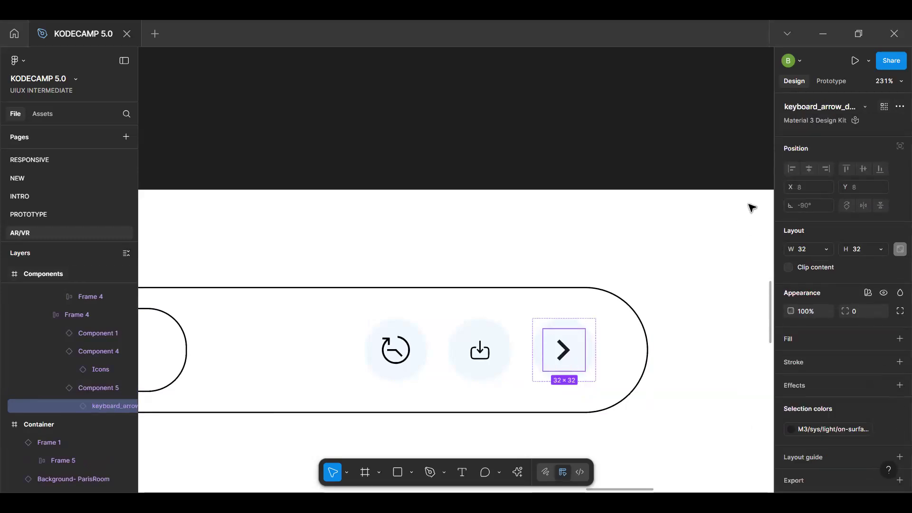
# Search the file's components for "can" and "x" to find a replacement for the last icon button's arrow
pyautogui.click(593, 358)
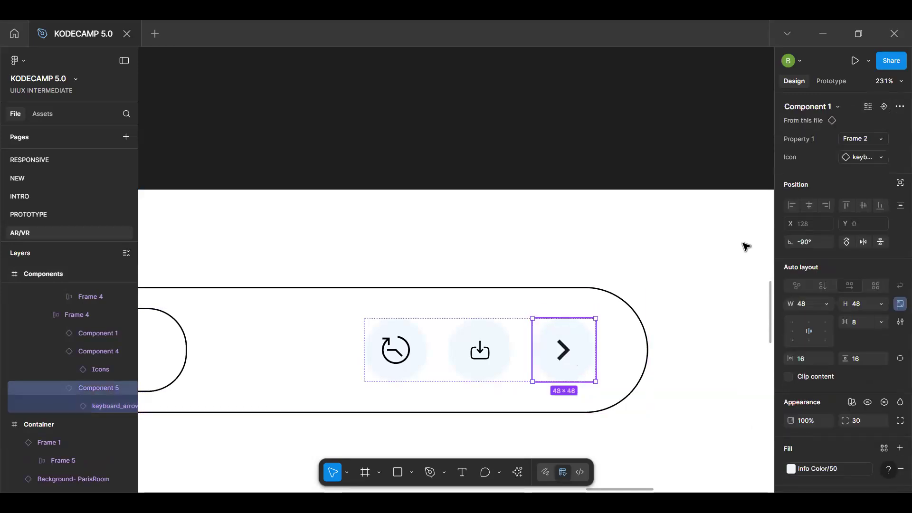
pyautogui.click(845, 160)
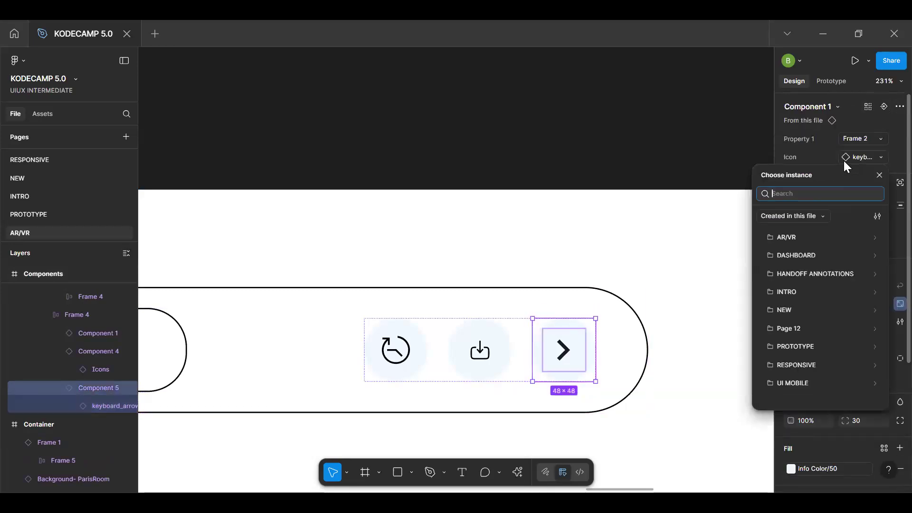
pyautogui.write('can')
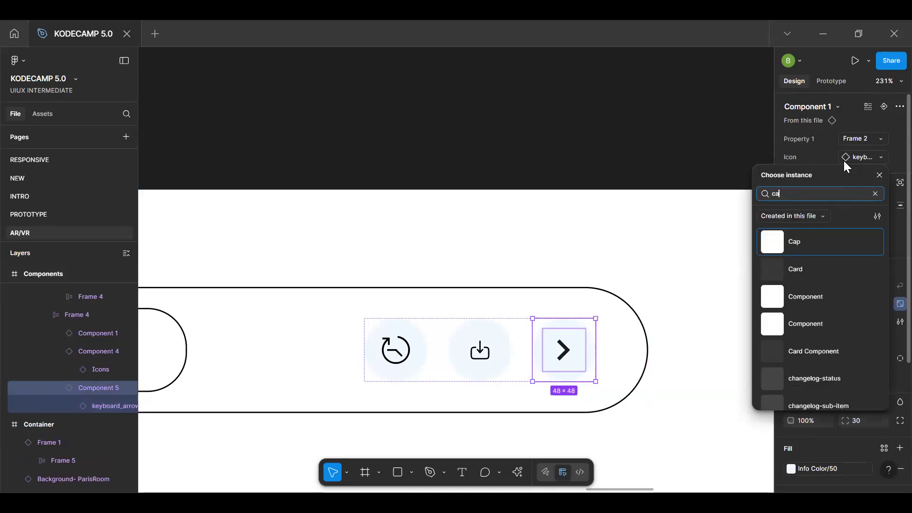
pyautogui.press('BackSpace')
pyautogui.press('BackSpace')
pyautogui.press('BackSpace')
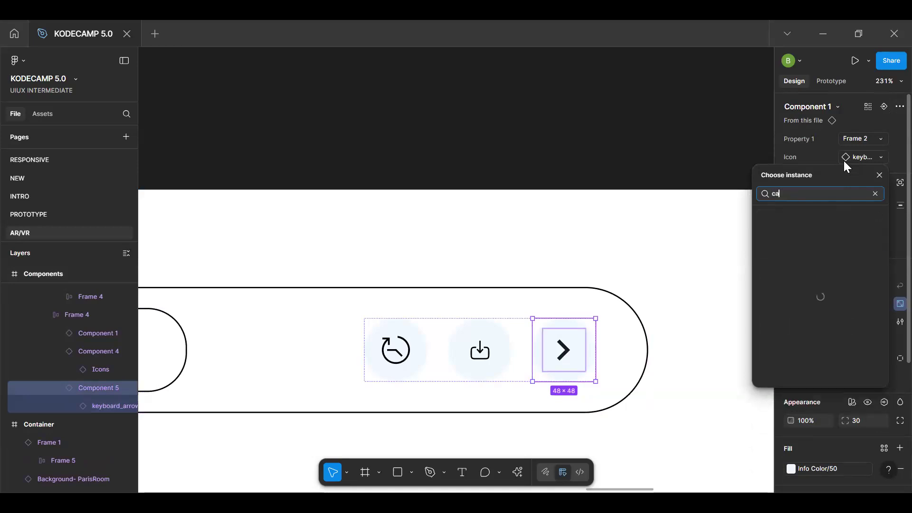
pyautogui.write('x')
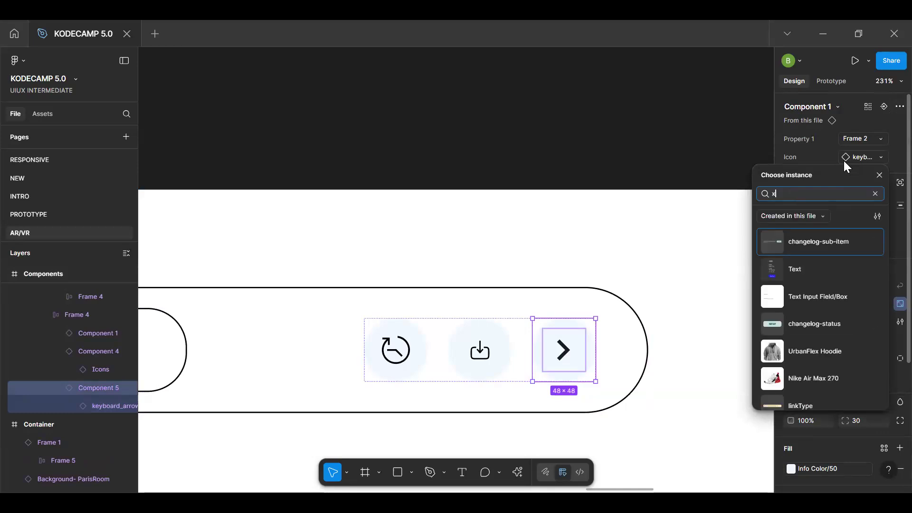
pyautogui.scroll(-5, 809, 341)
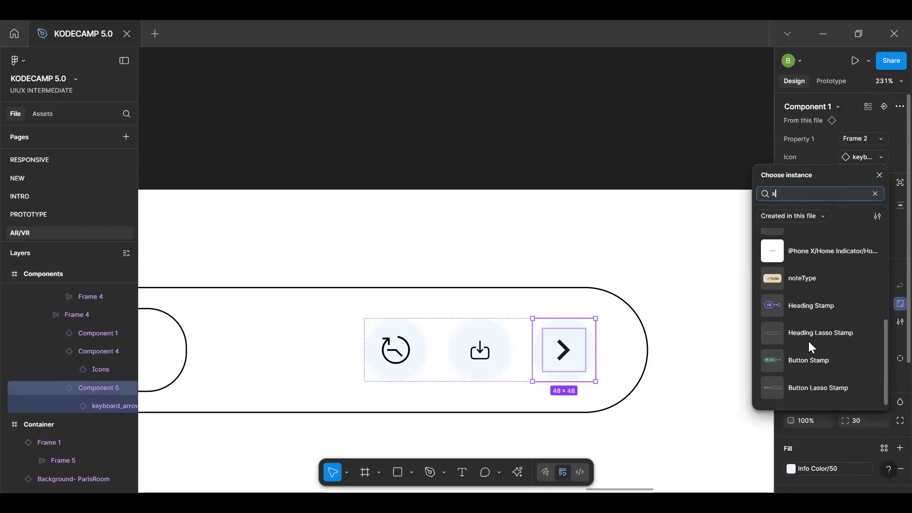
pyautogui.click(879, 175)
# Look over the Container, Components and Icon frames, returning to the start of the browser bar
pyautogui.scroll(-10, 644, 317)
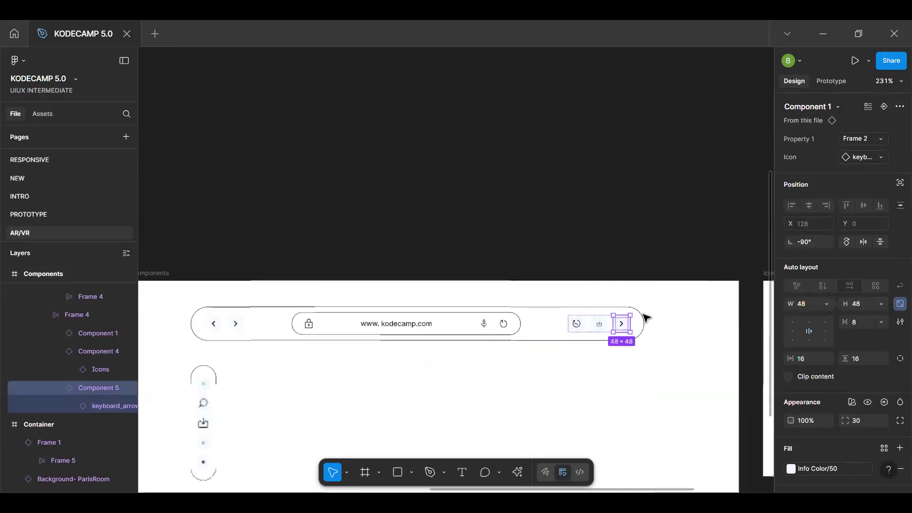
pyautogui.click(612, 270)
pyautogui.press('h')
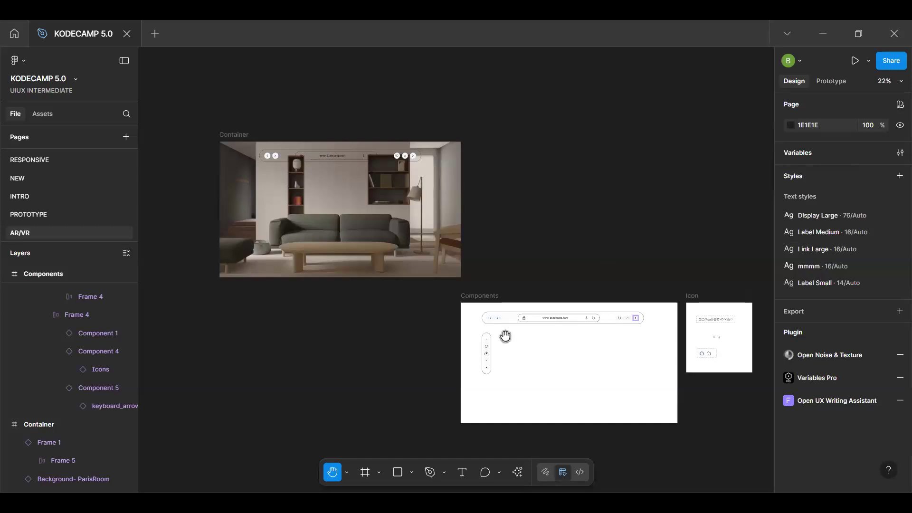
pyautogui.scroll(6, 506, 335)
pyautogui.moveTo(601, 279); pyautogui.dragTo(378, 277)
pyautogui.moveTo(760, 269); pyautogui.dragTo(499, 279)
pyautogui.moveTo(181, 274); pyautogui.dragTo(422, 260)
pyautogui.press('v')
pyautogui.click(422, 259)
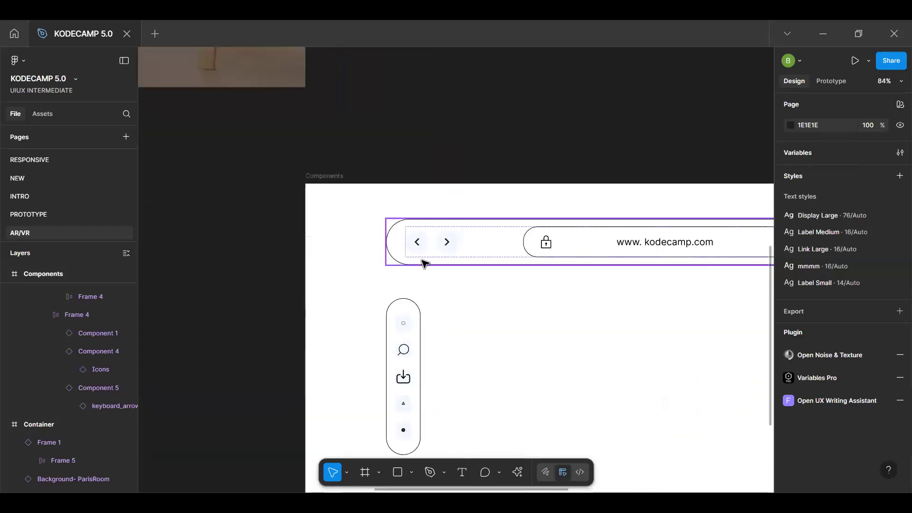
# Place a copy of the browser bar's forward chevron instance in the empty area below the bar, at X 409, Y 278
pyautogui.scroll(4, 422, 260)
pyautogui.click(470, 226)
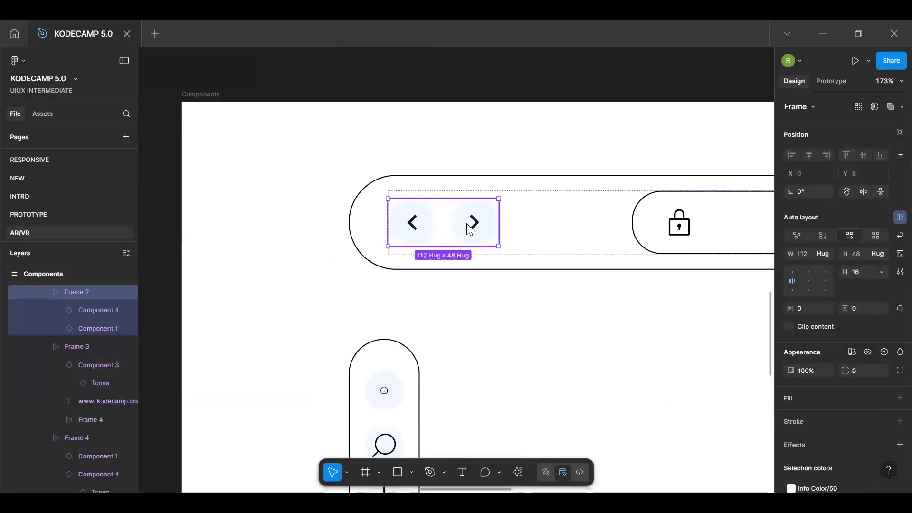
pyautogui.click(472, 225)
pyautogui.moveTo(476, 245); pyautogui.dragTo(545, 338)
pyautogui.hotkey('ctrl', 'z')
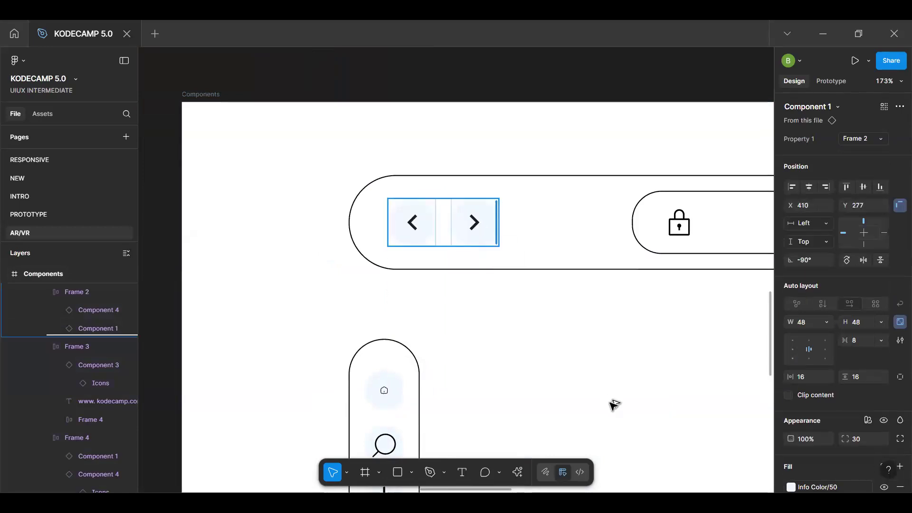
pyautogui.hotkey('ctrl', 'd')
pyautogui.moveTo(592, 383); pyautogui.dragTo(598, 397)
pyautogui.press('space')
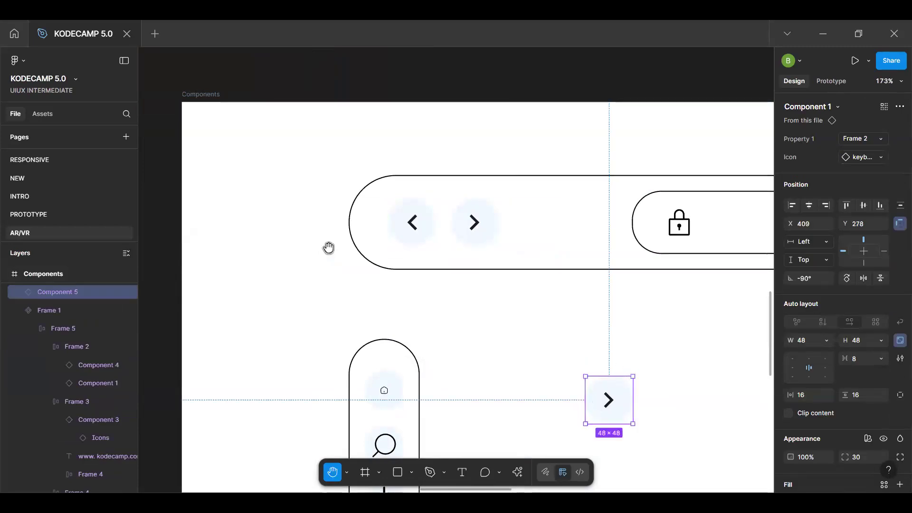
# Duplicate the loose chevron instance and place the duplicate directly to its right, at X 465, Y 278
pyautogui.hscroll(4, 333, 242)
pyautogui.scroll(-2, 332, 242)
pyautogui.keyDown('ctrl'); pyautogui.scroll(5, 378, 294); pyautogui.keyUp('ctrl')
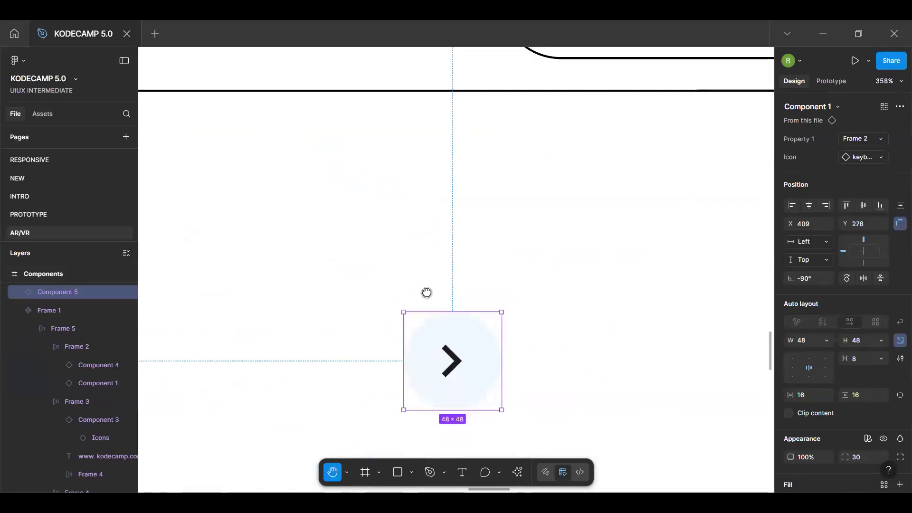
pyautogui.hotkey('ctrl', 'd')
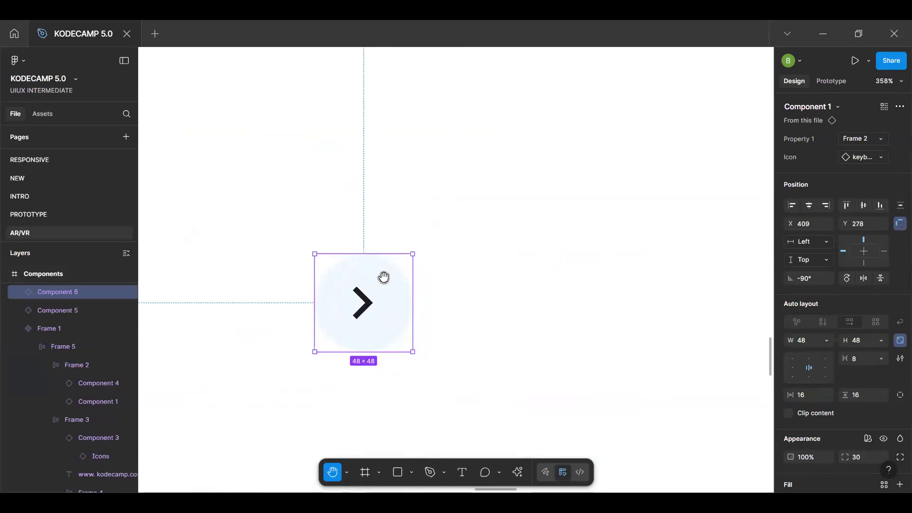
pyautogui.moveTo(383, 299); pyautogui.dragTo(516, 297)
# Detach the first loose chevron instance and its nested keyboard_arrow_down icon from their components
pyautogui.click(375, 302)
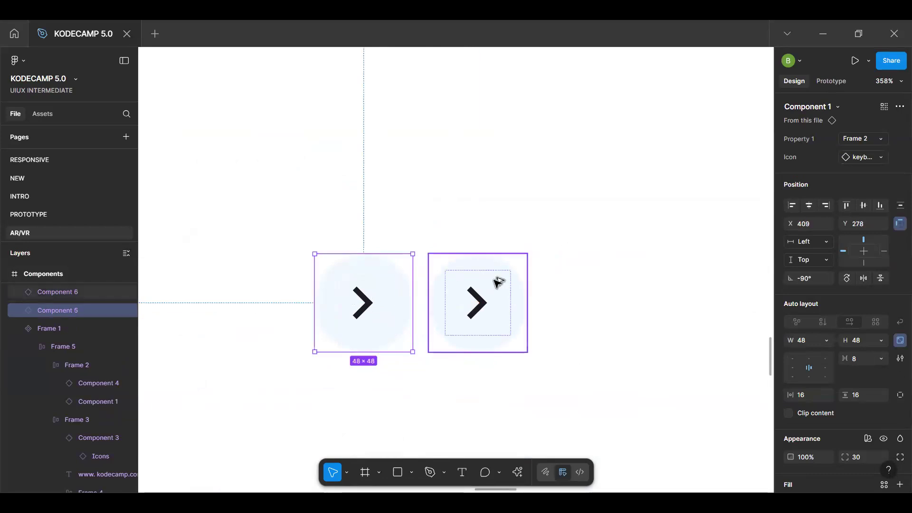
pyautogui.hotkey('ctrl', 'alt', 'b')
pyautogui.doubleClick(381, 312)
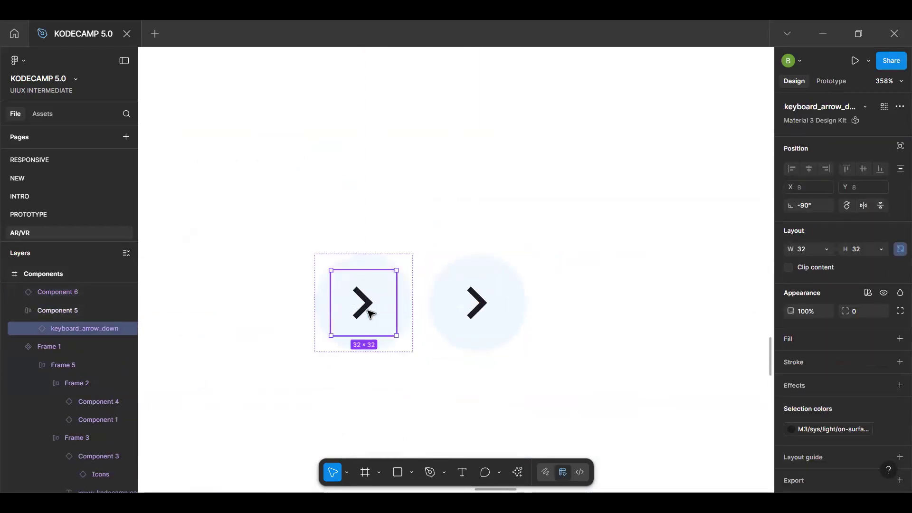
pyautogui.press('alt')
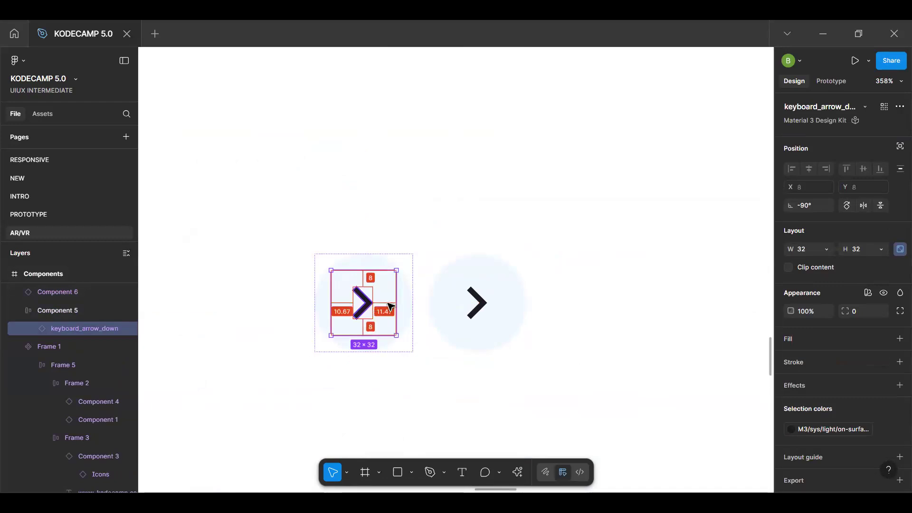
pyautogui.hotkey('ctrl', 'alt', 'b')
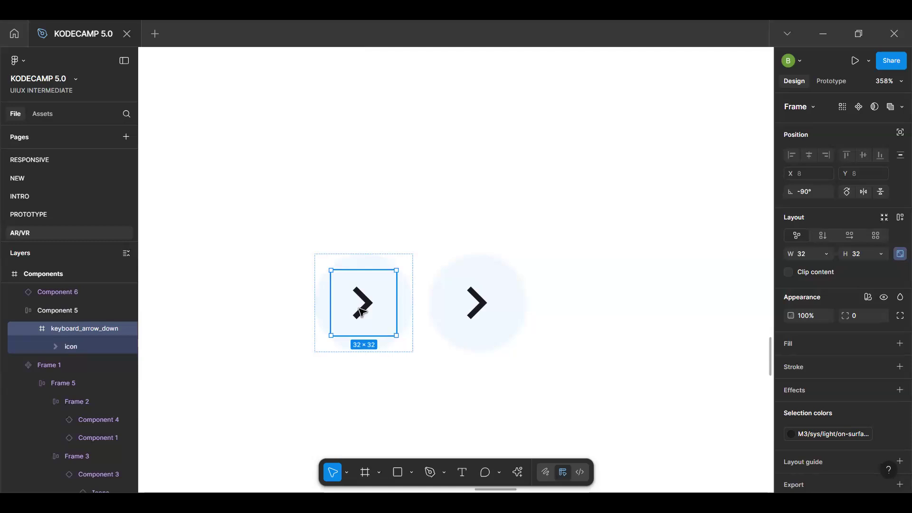
pyautogui.click(408, 304)
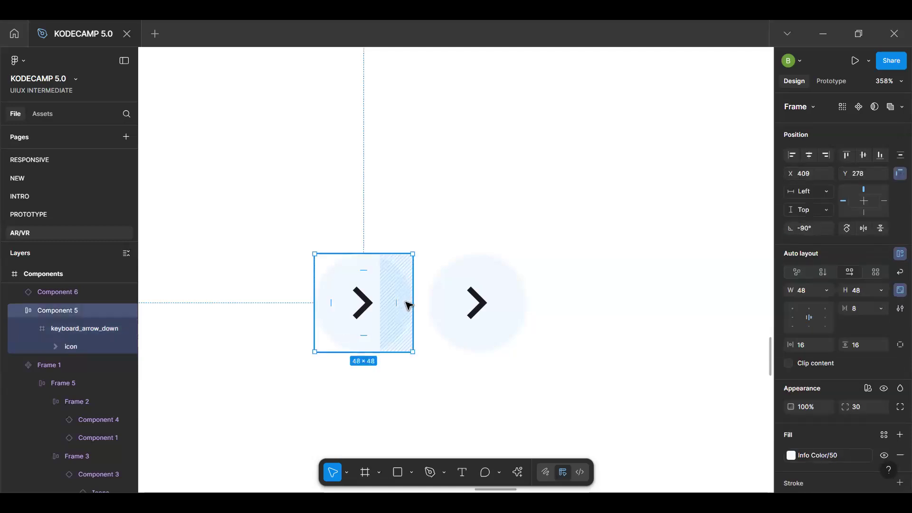
# Hide the second loose chevron's Info Color/50 fill and detach its nested icon along with the parent instance
pyautogui.click(484, 287)
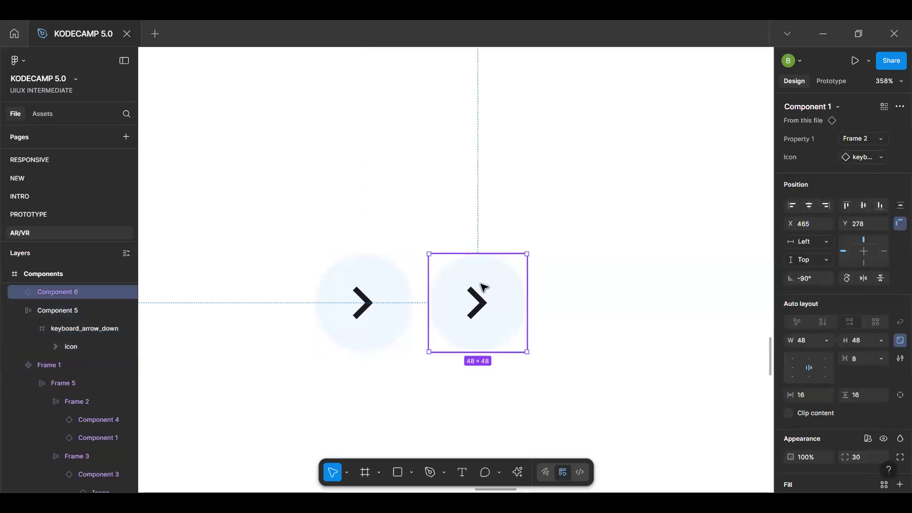
pyautogui.scroll(-5, 859, 335)
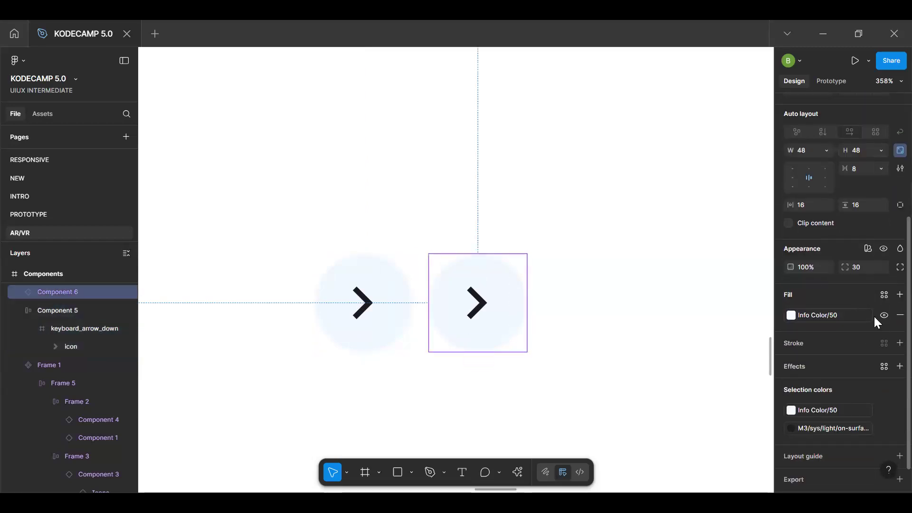
pyautogui.click(884, 316)
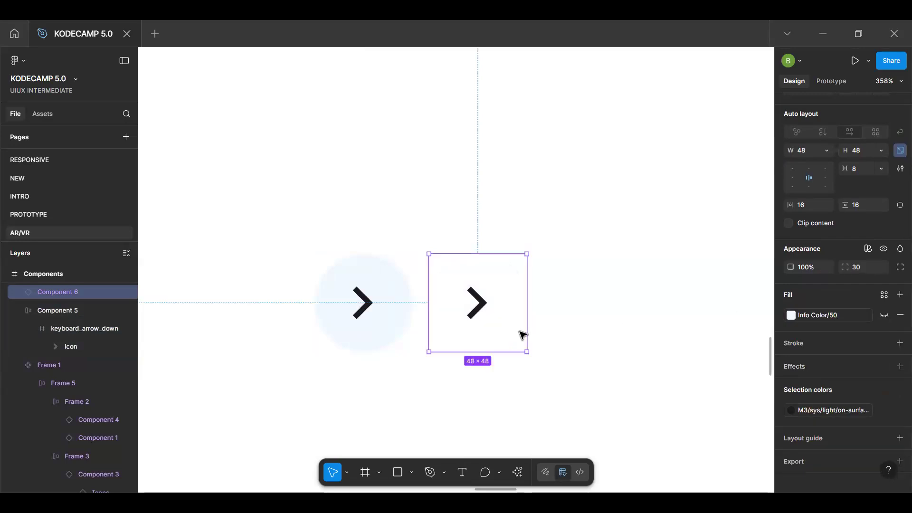
pyautogui.doubleClick(491, 317)
pyautogui.hotkey('ctrl', 'alt', 'b')
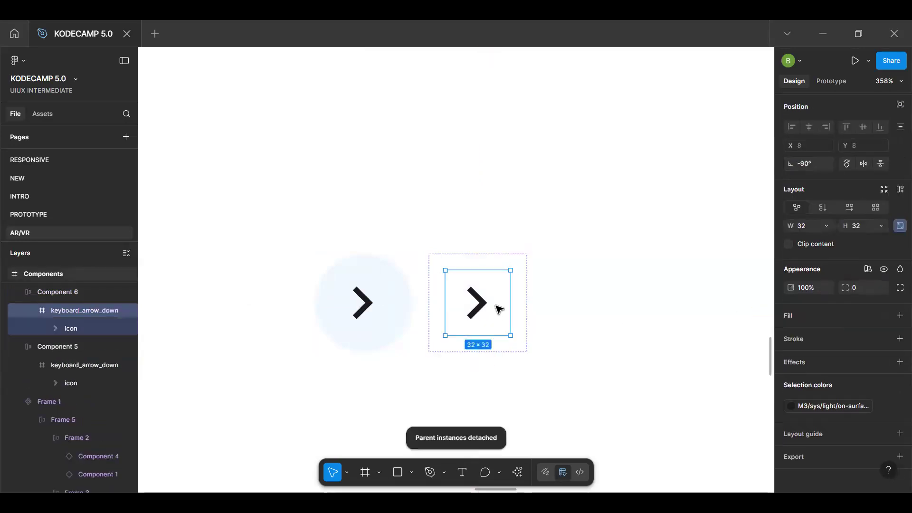
# Place a copy of the address field's nested 32 × 32 lock icon beside the two loose chevrons, at X 582, Y 299
pyautogui.scroll(-5, 486, 308)
pyautogui.scroll(-2, 488, 270)
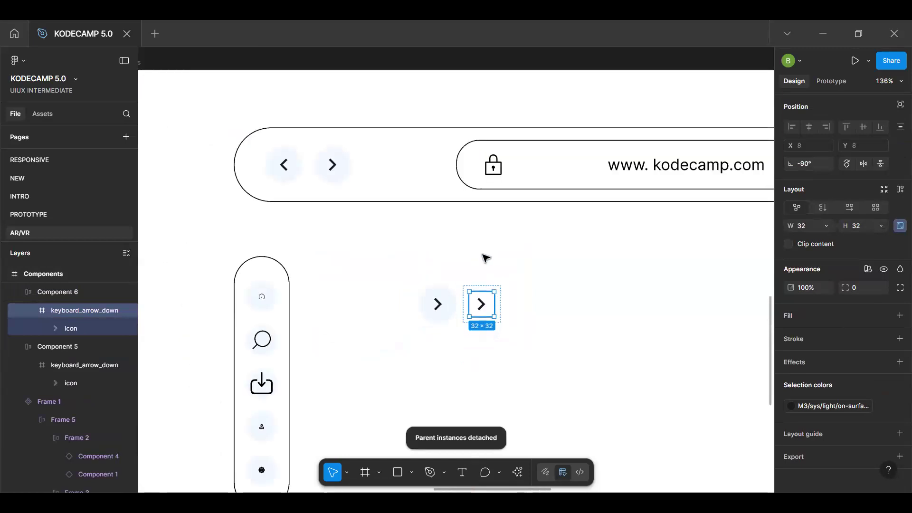
pyautogui.click(492, 170)
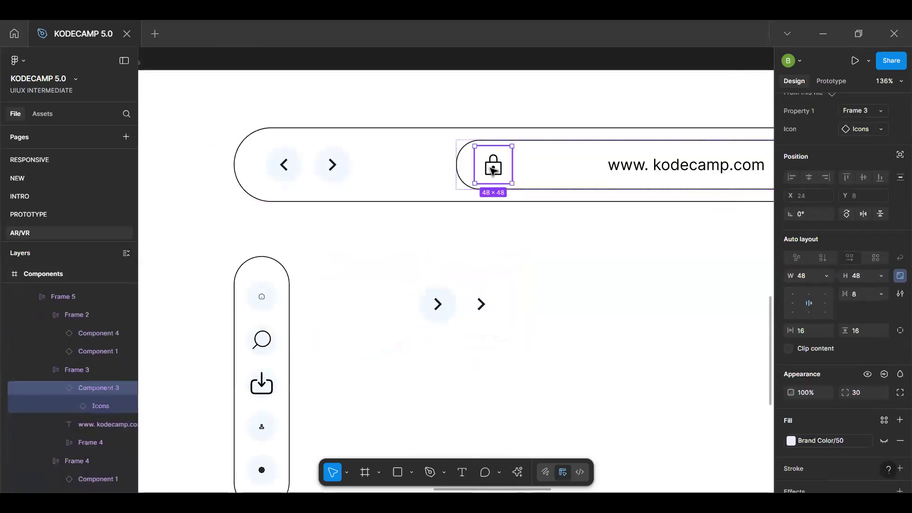
pyautogui.click(492, 169)
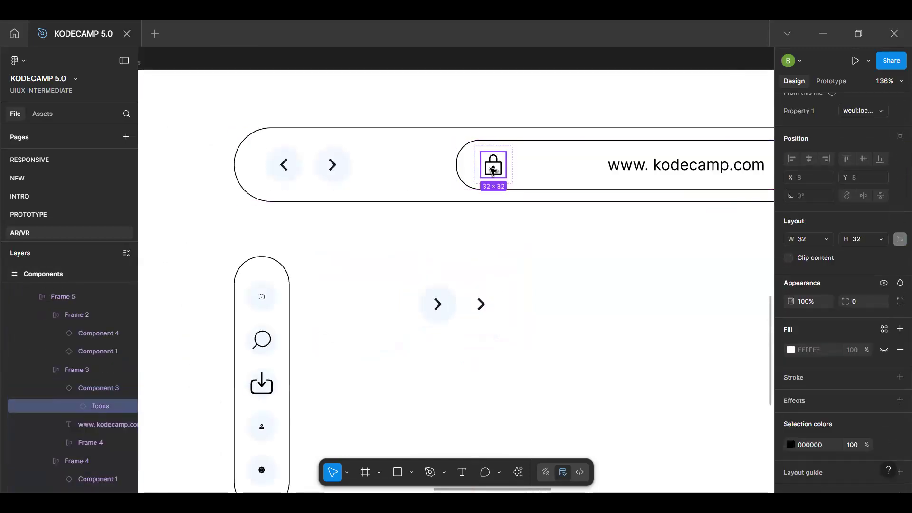
pyautogui.moveTo(493, 170); pyautogui.dragTo(566, 320)
pyautogui.scroll(5, 565, 319)
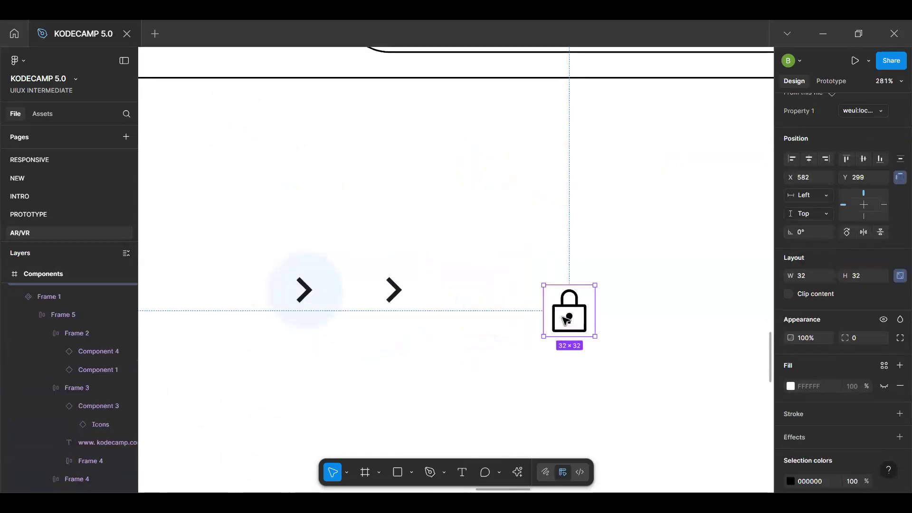
# Replace the chevron vector inside each of the two loose 48 × 48 frames with the copied lock icon instance
pyautogui.doubleClick(395, 290)
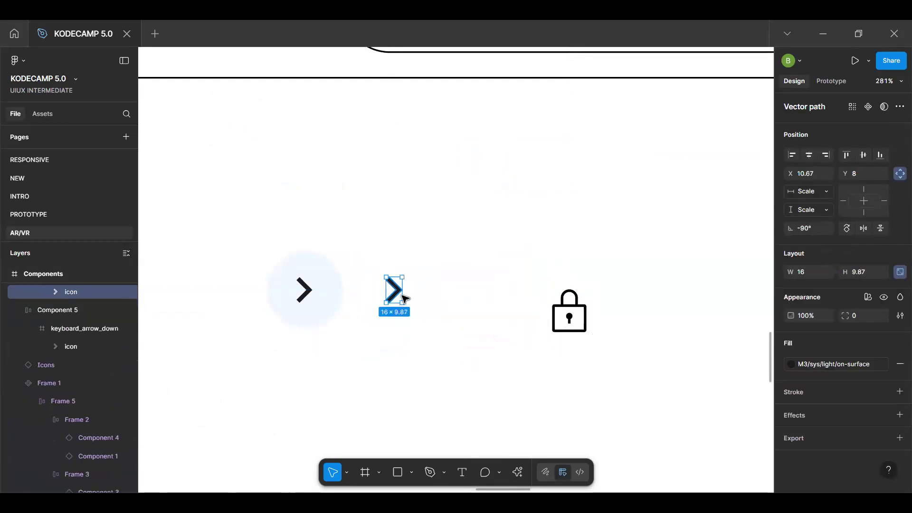
pyautogui.press('Escape')
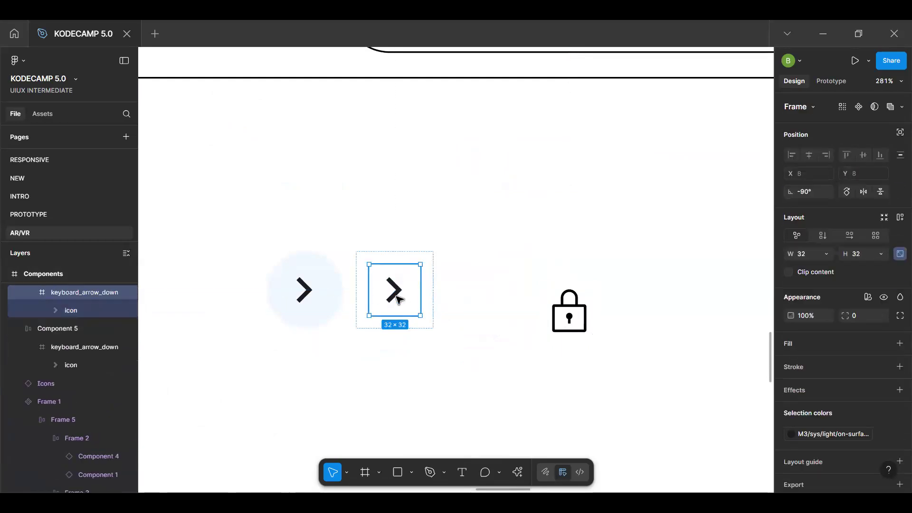
pyautogui.doubleClick(397, 297)
pyautogui.hotkey('ctrl', 'shift', 'r')
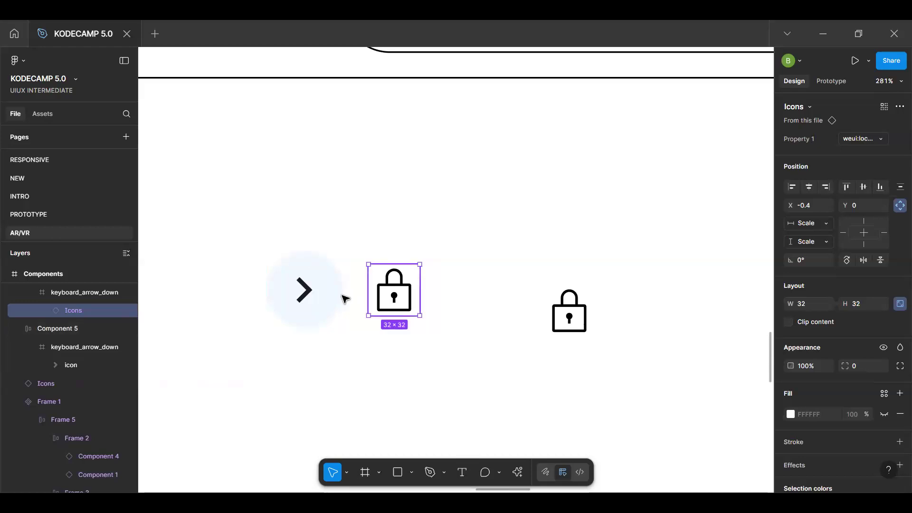
pyautogui.click(317, 299)
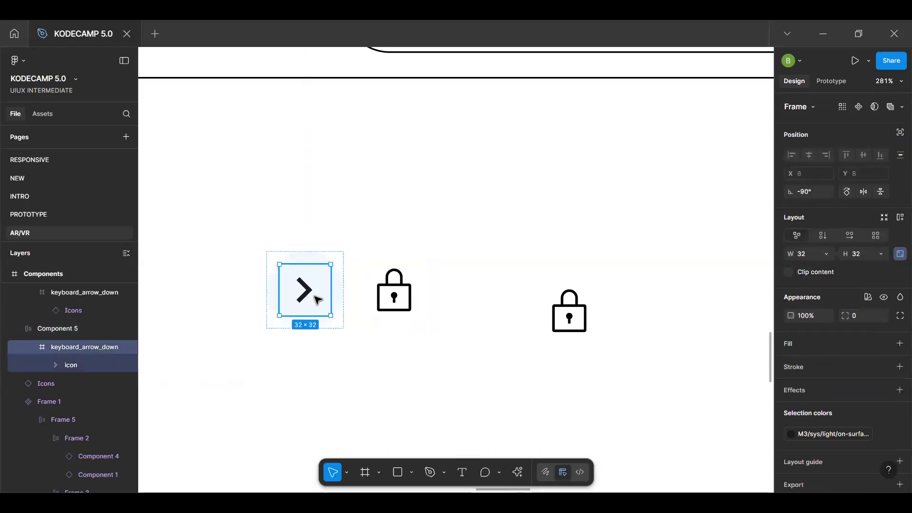
pyautogui.click(309, 299)
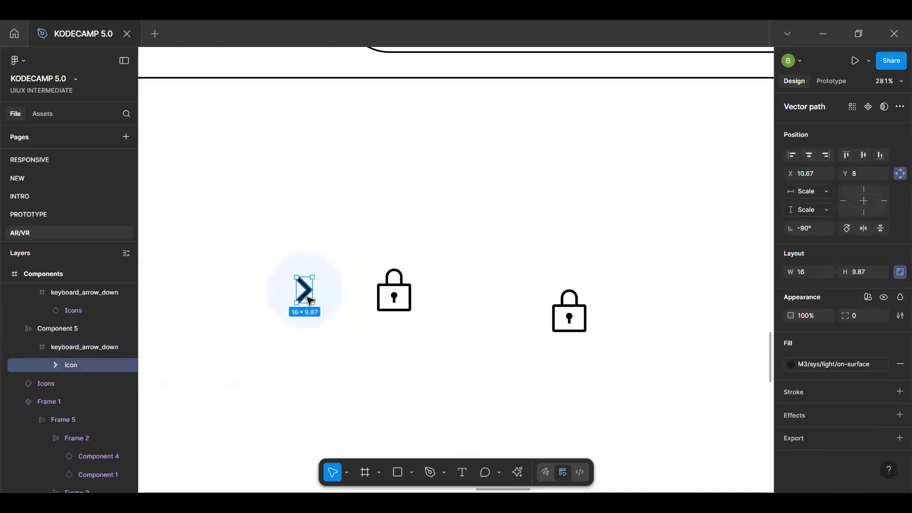
pyautogui.hotkey('ctrl', 'shift', 'r')
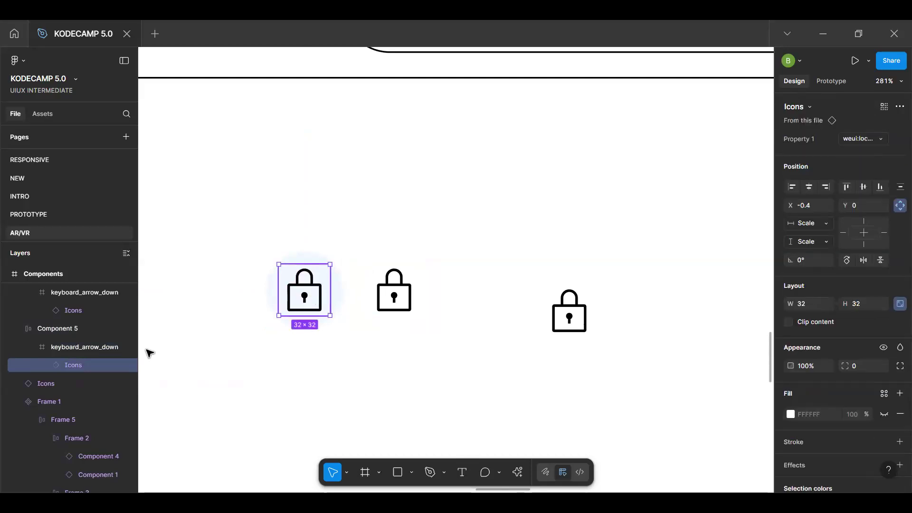
# Combine the two 48 × 48 lock frames into a component set named Icon, and delete the spare 32 × 32 lock beside it
pyautogui.click(89, 348)
pyautogui.click(315, 257)
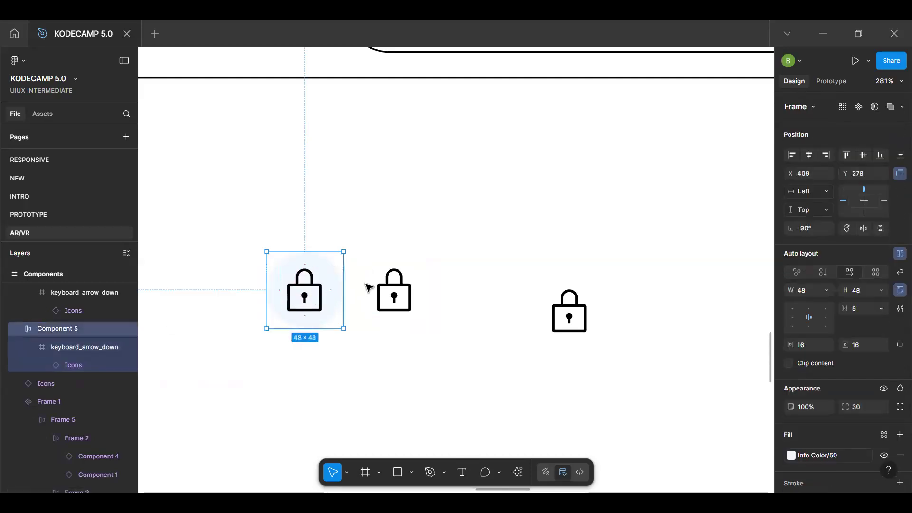
pyautogui.keyDown('ctrl'); pyautogui.click(413, 293); pyautogui.keyUp('ctrl')
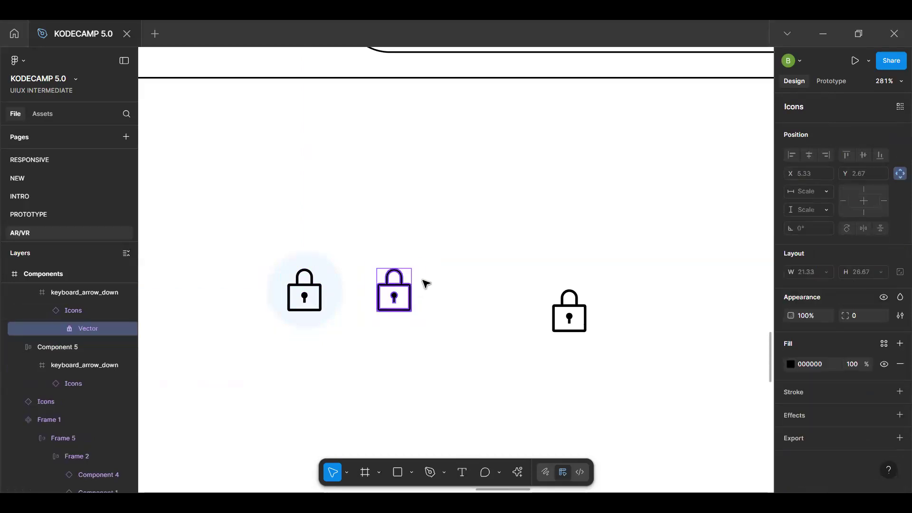
pyautogui.click(330, 269)
pyautogui.keyDown('shift'); pyautogui.click(393, 254); pyautogui.keyUp('shift')
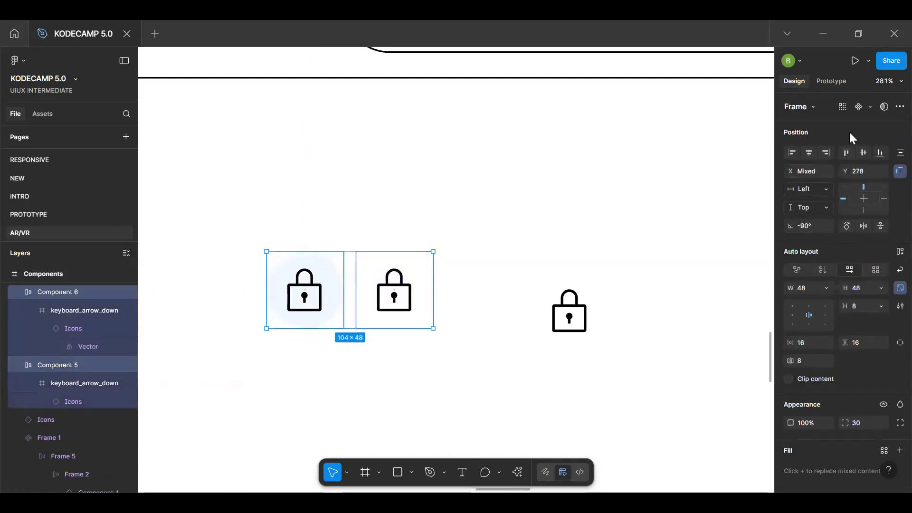
pyautogui.click(870, 106)
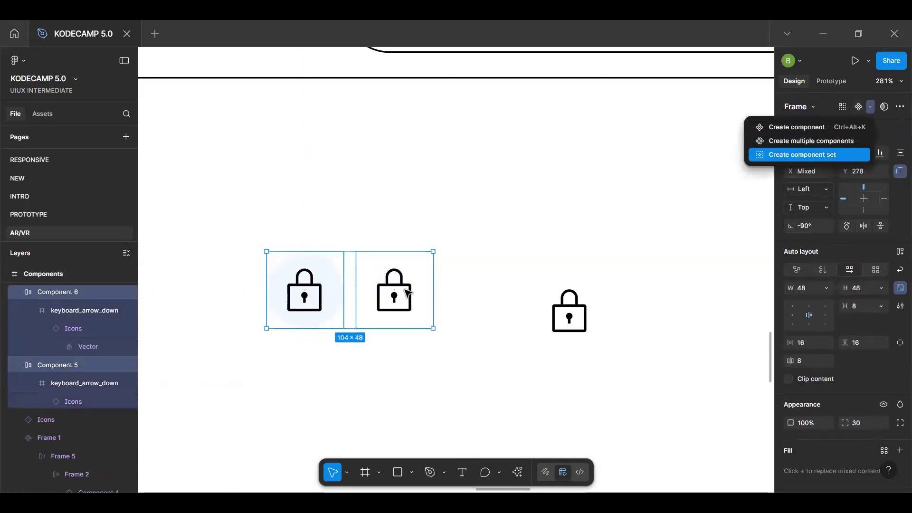
pyautogui.press('Return')
pyautogui.hotkey('ctrl', 'r')
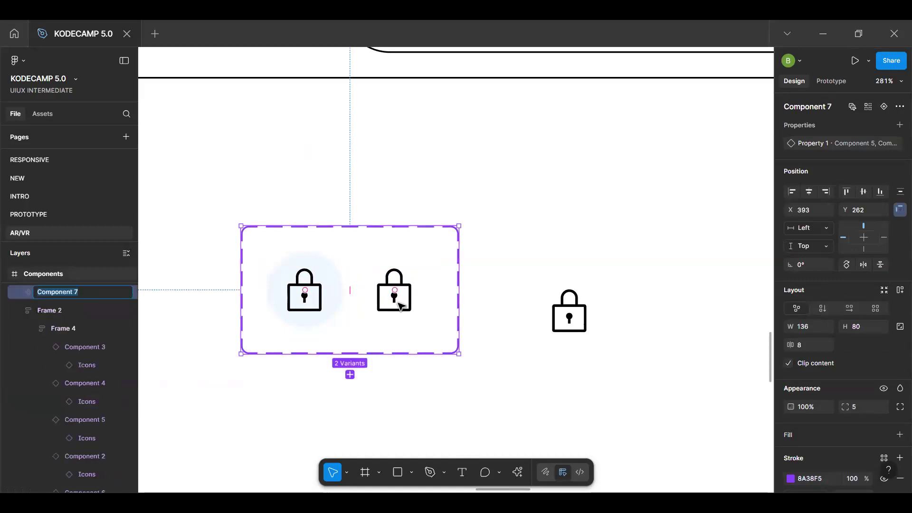
pyautogui.write('Ico')
pyautogui.press('Return')
pyautogui.click(591, 298)
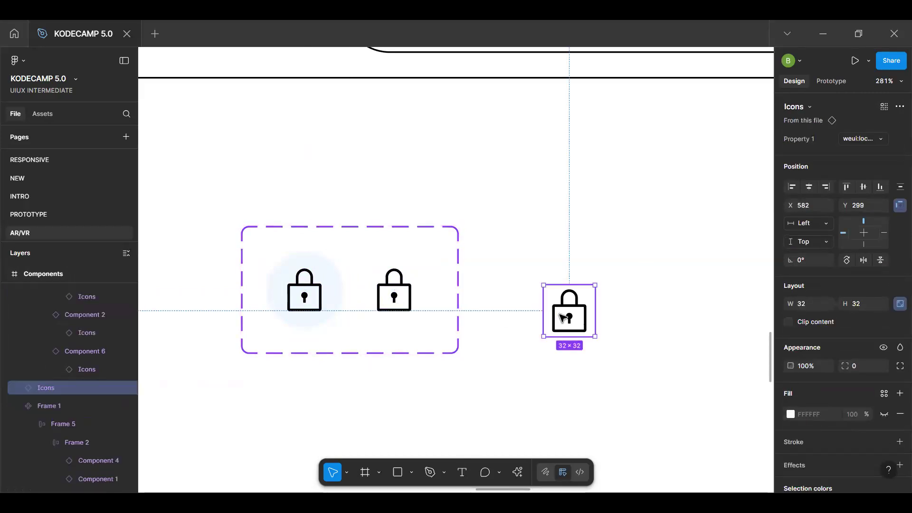
pyautogui.press('Delete')
# Replace the history, download and chevron icons at the browser bar's end with copies of the Icon set's blue-background variant
pyautogui.scroll(-5, 413, 291)
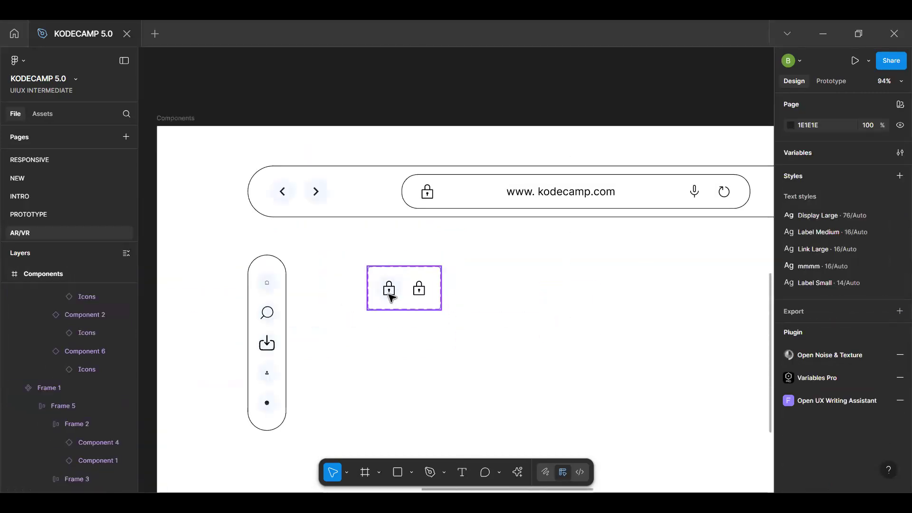
pyautogui.click(390, 297)
pyautogui.click(388, 294)
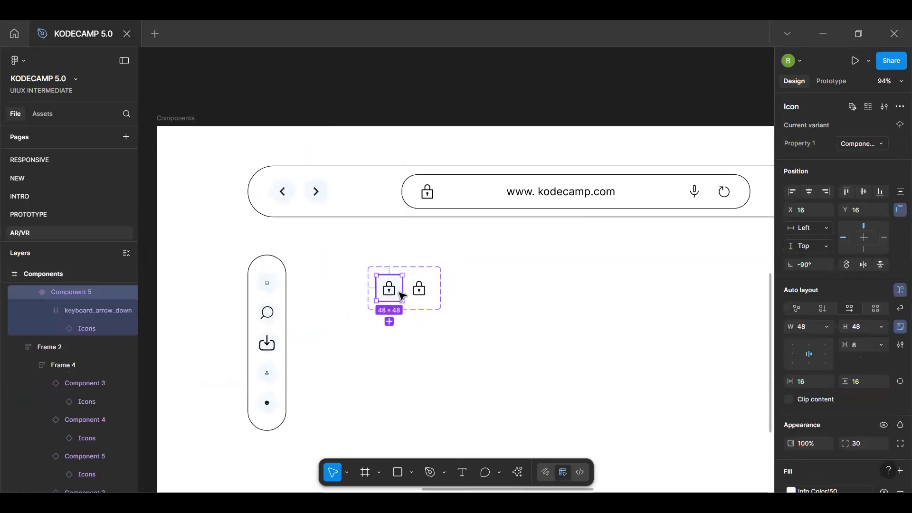
pyautogui.press('h')
pyautogui.hscroll(5, 542, 215)
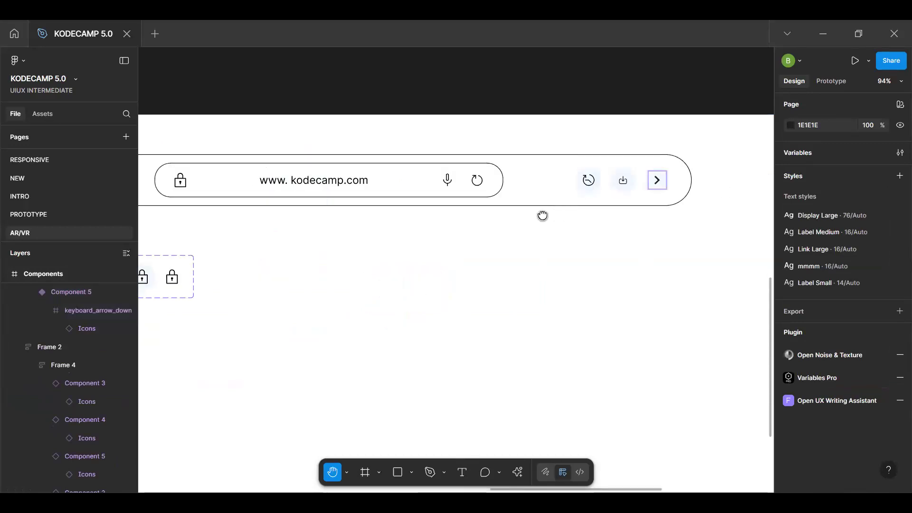
pyautogui.scroll(3, 640, 211)
pyautogui.moveTo(641, 211); pyautogui.dragTo(618, 243)
pyautogui.press('v')
pyautogui.click(584, 211)
pyautogui.doubleClick(584, 211)
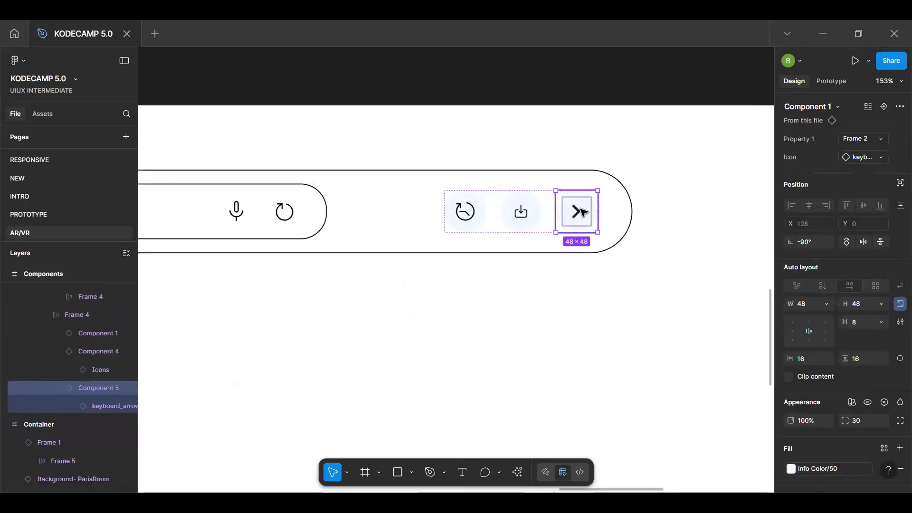
pyautogui.hotkey('ctrl', 'a')
pyautogui.hotkey('ctrl', 'shift', 'r')
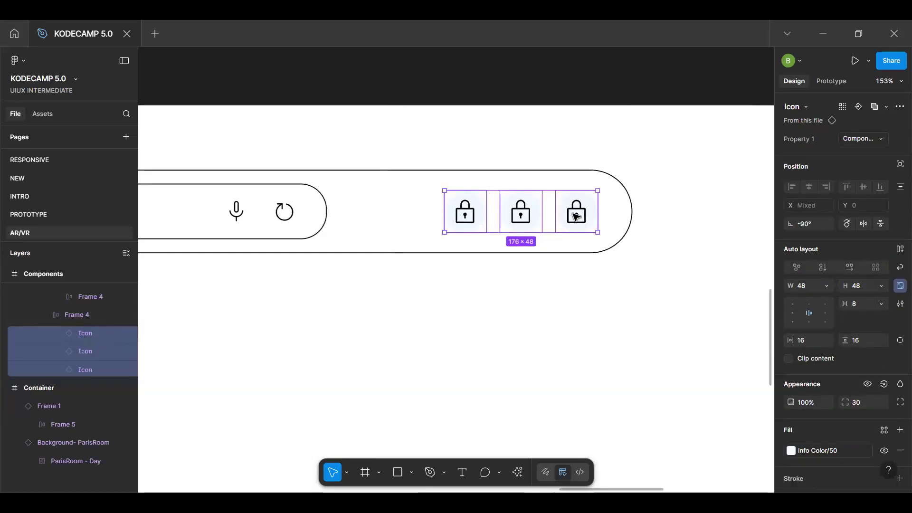
# Switch the nested lock in the browser bar's last icon to the proicons:cancel variant
pyautogui.click(576, 222)
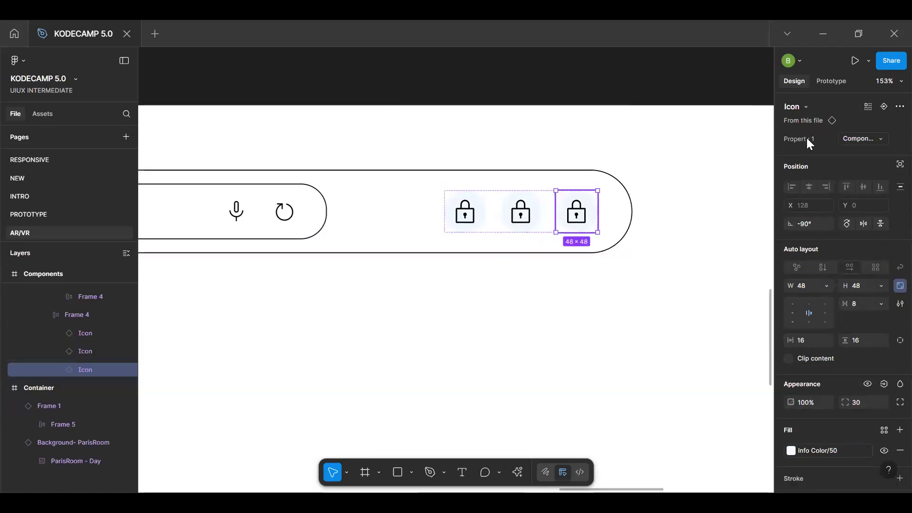
pyautogui.doubleClick(576, 212)
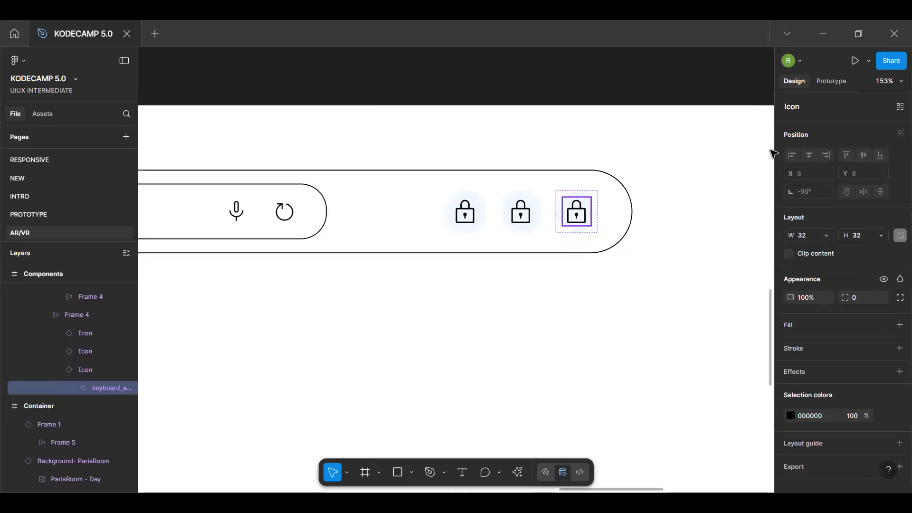
pyautogui.doubleClick(578, 219)
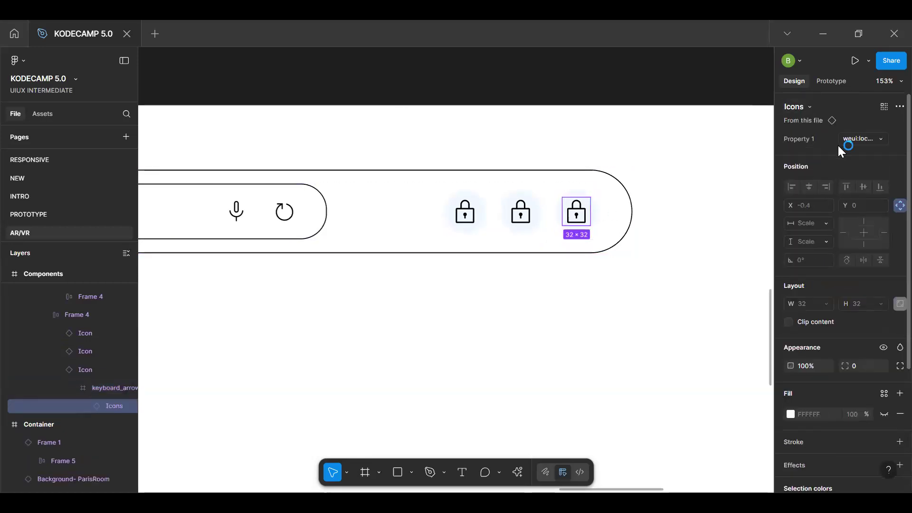
pyautogui.click(852, 137)
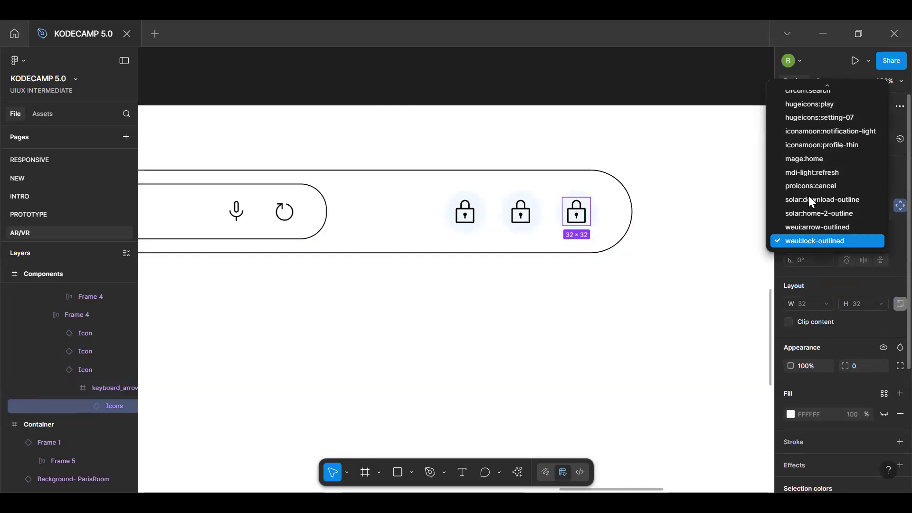
pyautogui.press('Return')
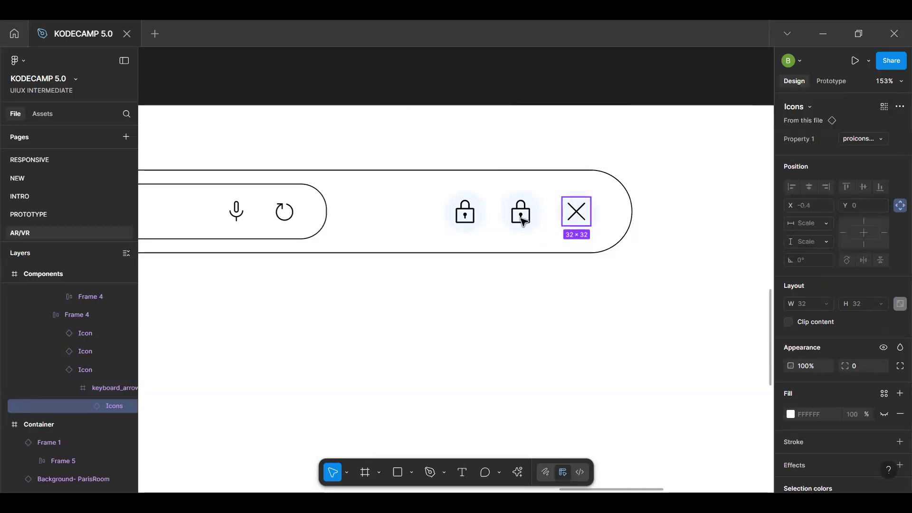
# Switch the nested lock in the middle of the browser bar's three end icons to the solar:download-outline variant
pyautogui.click(523, 221)
pyautogui.click(523, 220)
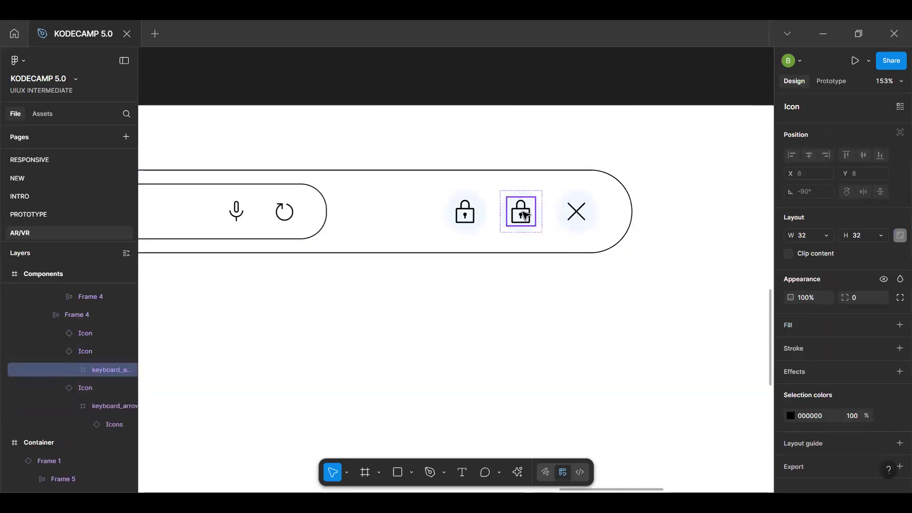
pyautogui.click(524, 215)
pyautogui.click(851, 137)
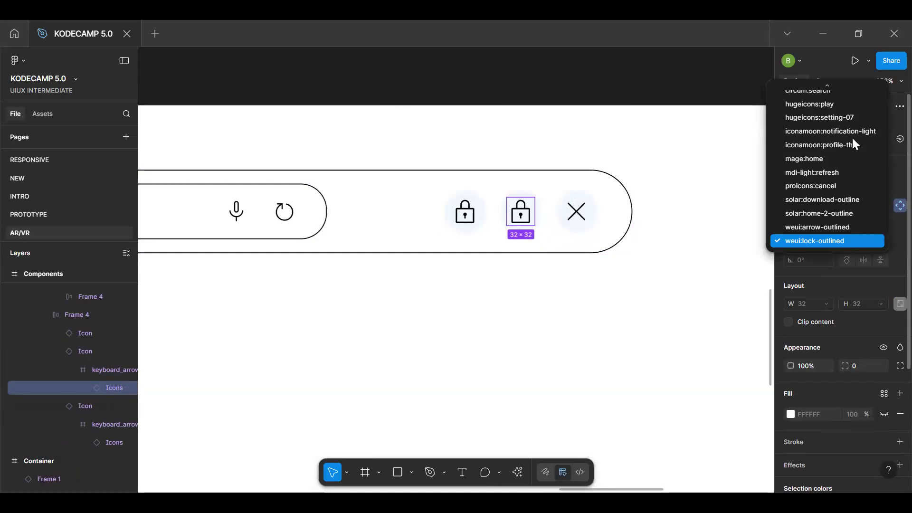
pyautogui.click(822, 200)
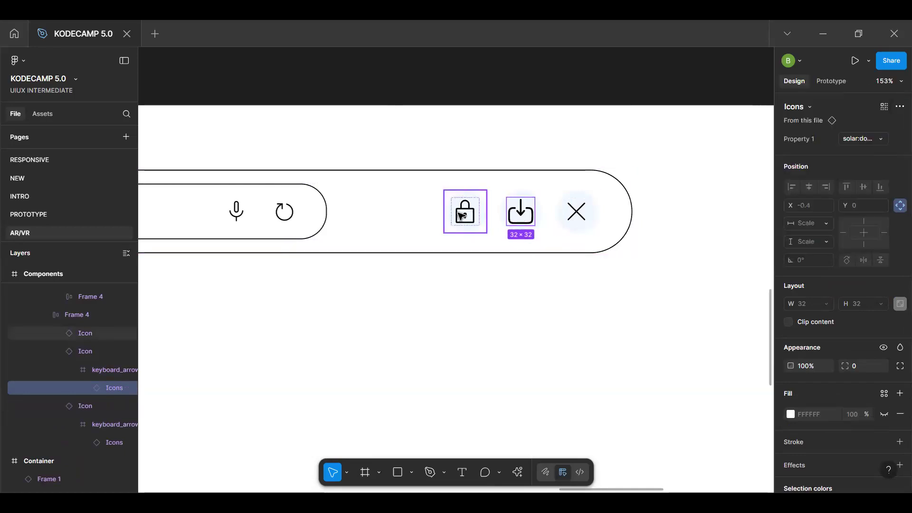
pyautogui.click(460, 217)
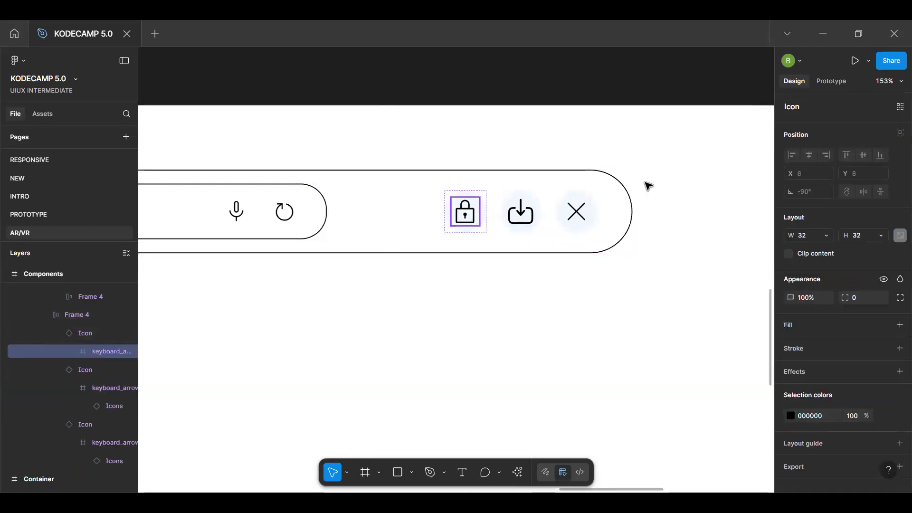
pyautogui.press('Return')
pyautogui.click(862, 142)
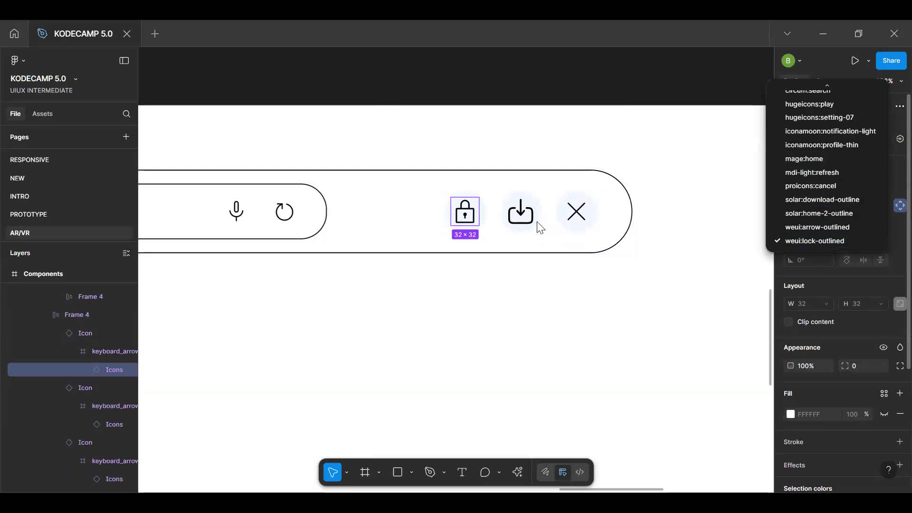
pyautogui.click(485, 255)
# Create an instance swap property named Icon for the nested lock instances in both variants of the Icon component set
pyautogui.scroll(-4, 478, 269)
pyautogui.click(477, 269)
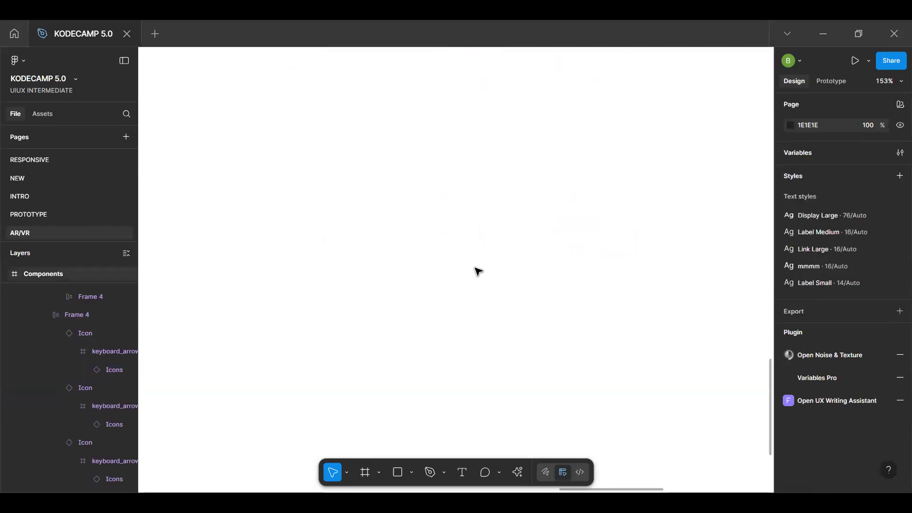
pyautogui.scroll(-5, 475, 247)
pyautogui.press('space')
pyautogui.scroll(6, 299, 240)
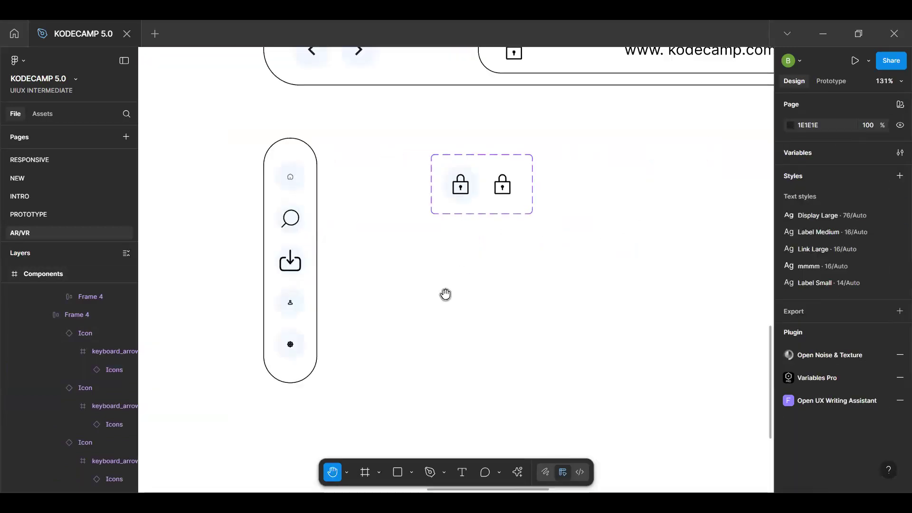
pyautogui.press('v')
pyautogui.click(429, 259)
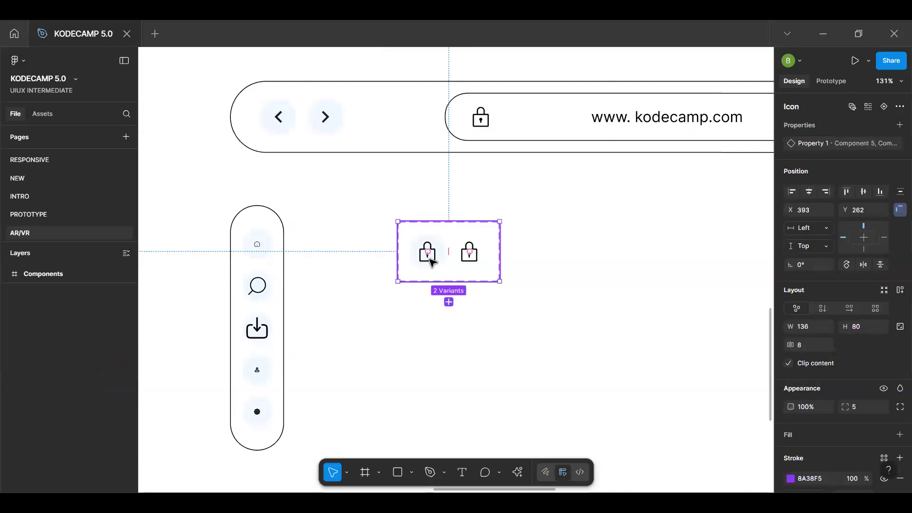
pyautogui.click(430, 260)
pyautogui.click(432, 262)
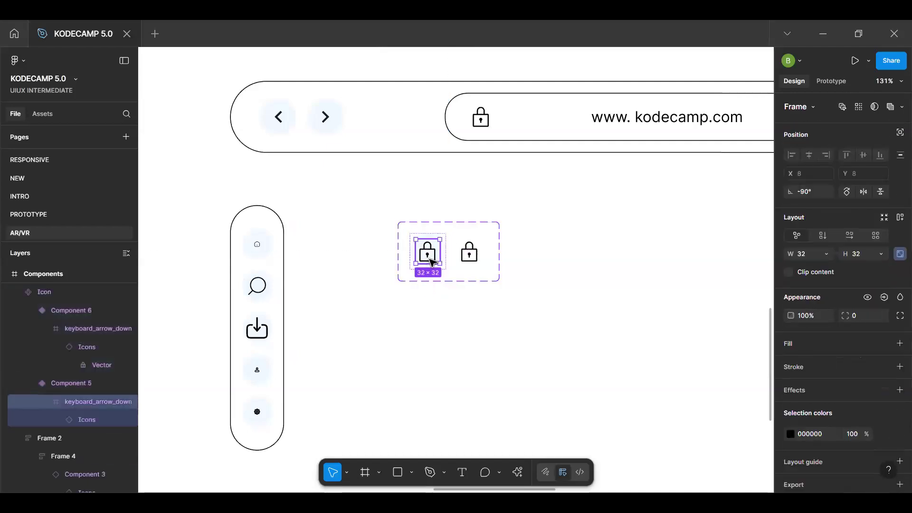
pyautogui.click(432, 262)
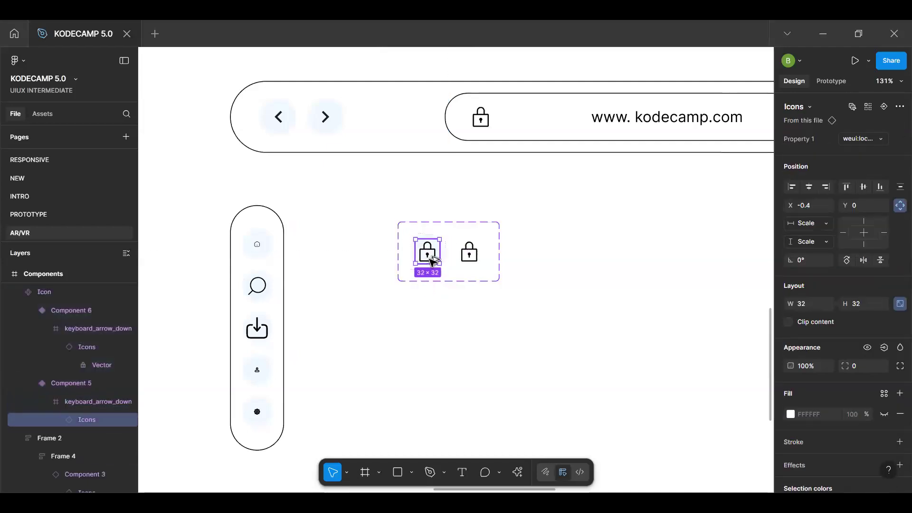
pyautogui.keyDown('shift'); pyautogui.click(469, 253); pyautogui.keyUp('shift')
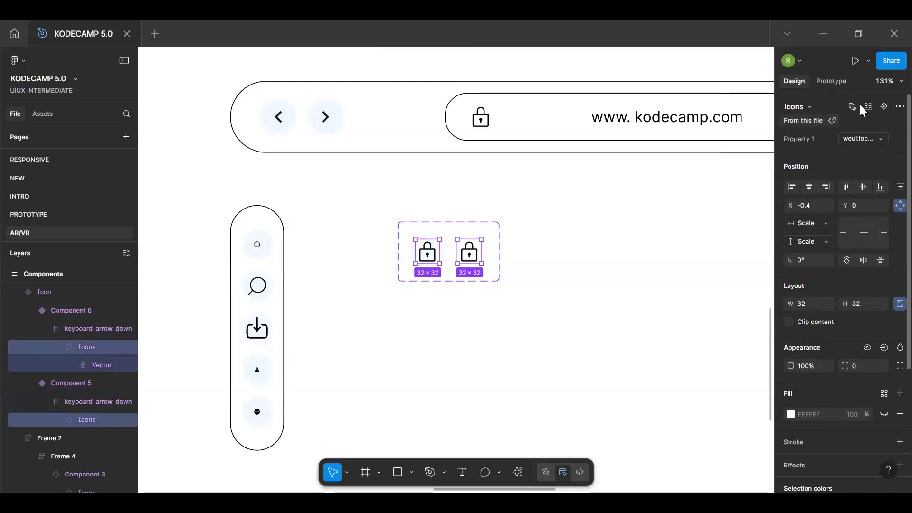
pyautogui.click(884, 107)
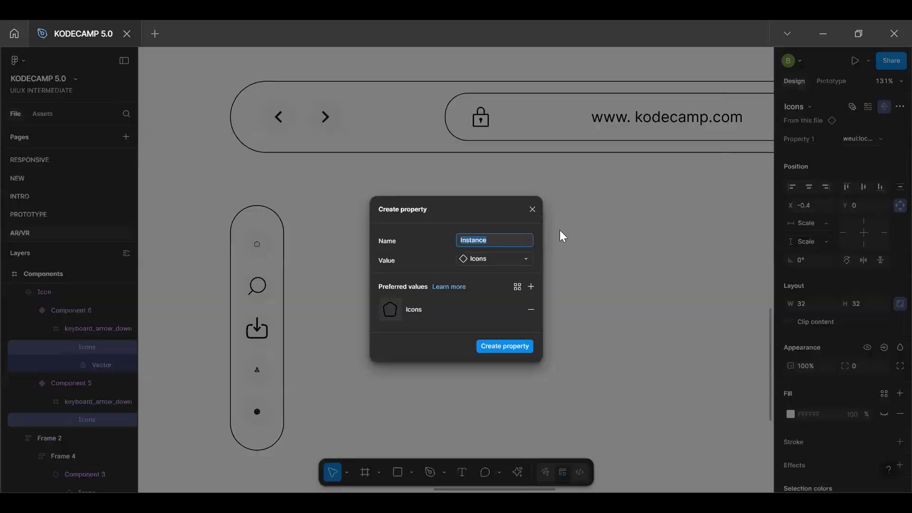
pyautogui.write('Icon')
pyautogui.press('Return')
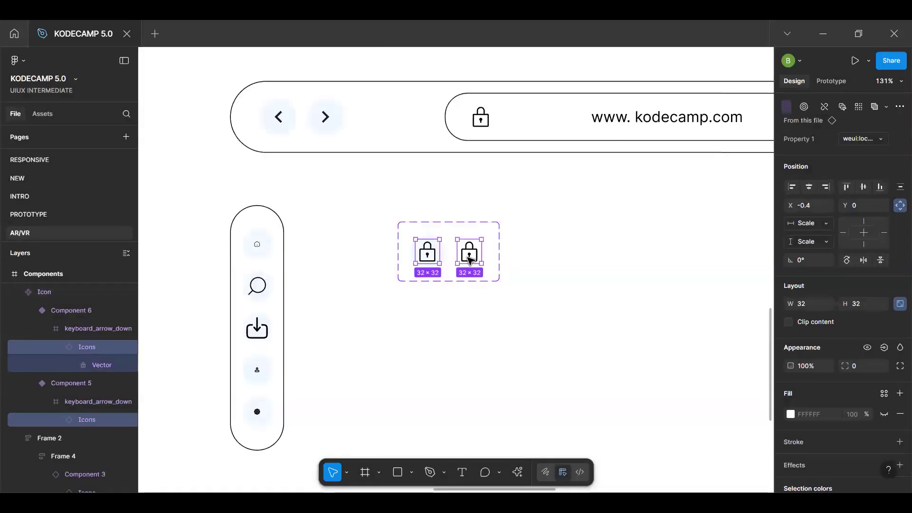
# Swap the lock in the first of the browser bar's three end icons for material-symbols-light:history through its Icon property
pyautogui.scroll(5, 469, 258)
pyautogui.hscroll(5, 469, 264)
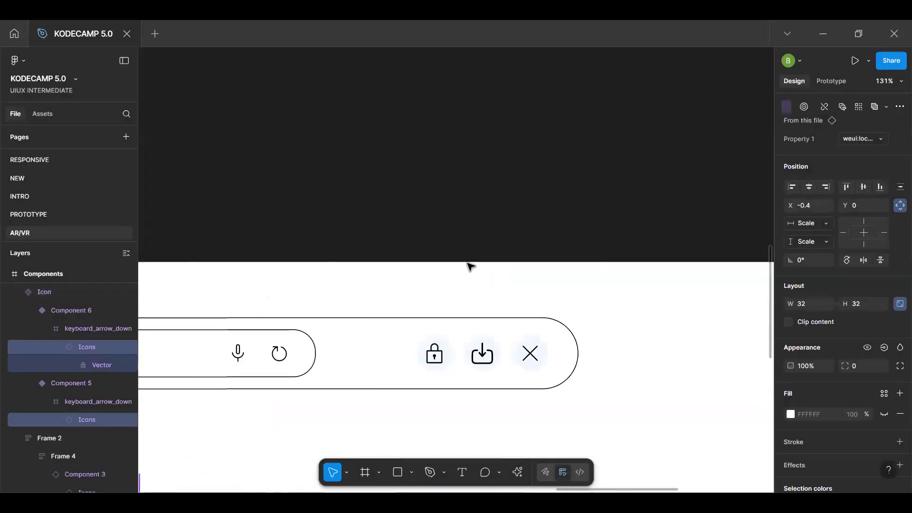
pyautogui.click(439, 363)
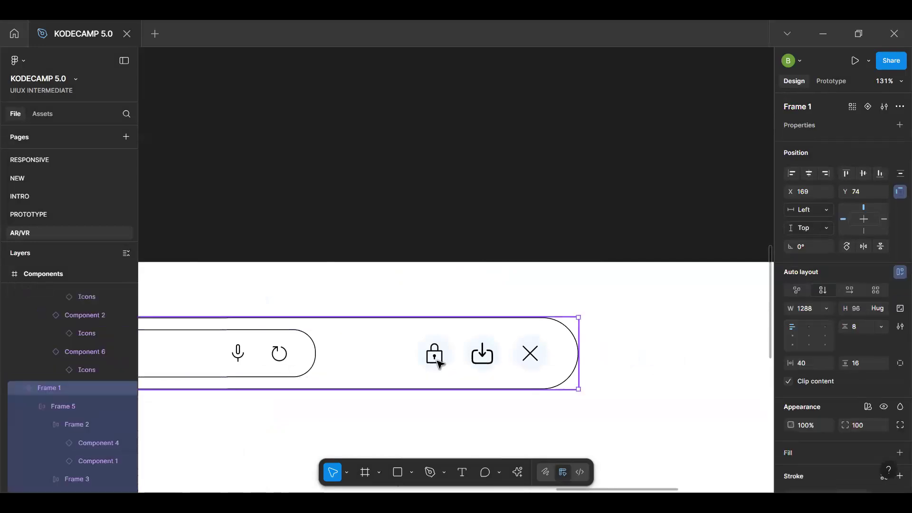
pyautogui.click(439, 363)
pyautogui.click(439, 363)
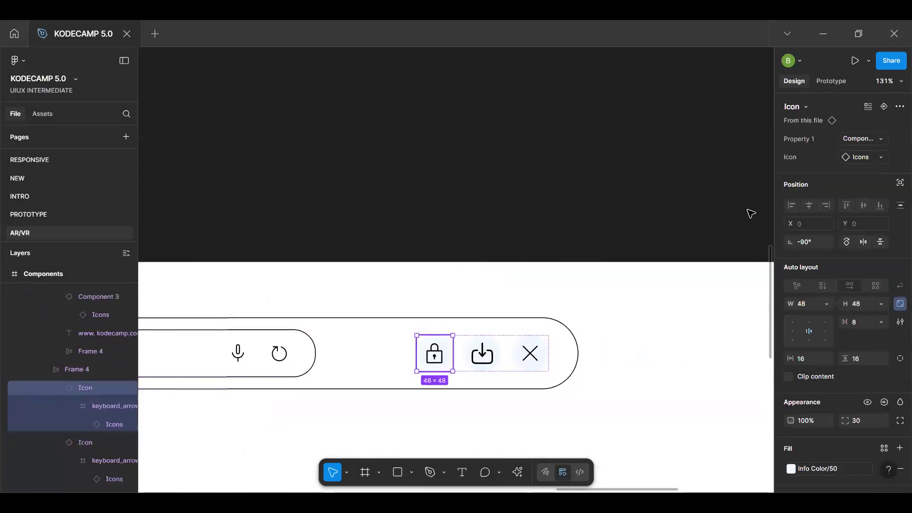
pyautogui.click(858, 157)
pyautogui.write('his')
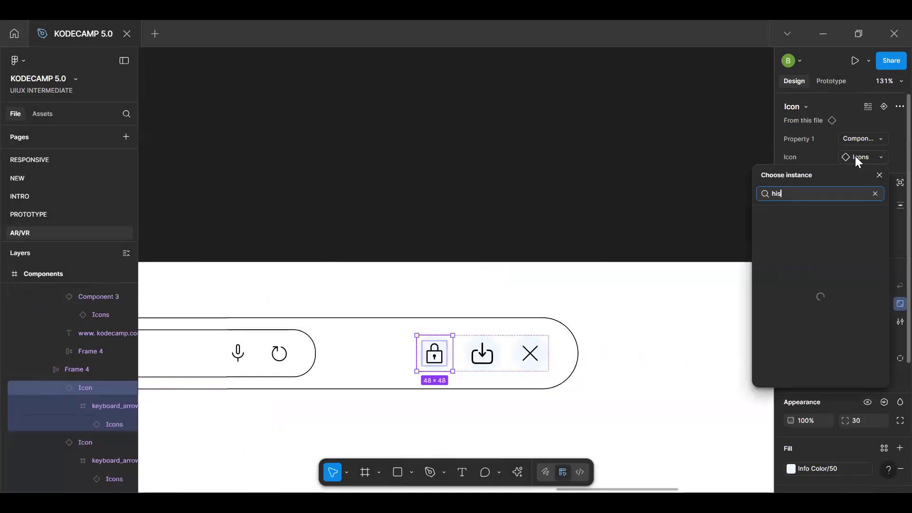
pyautogui.click(828, 242)
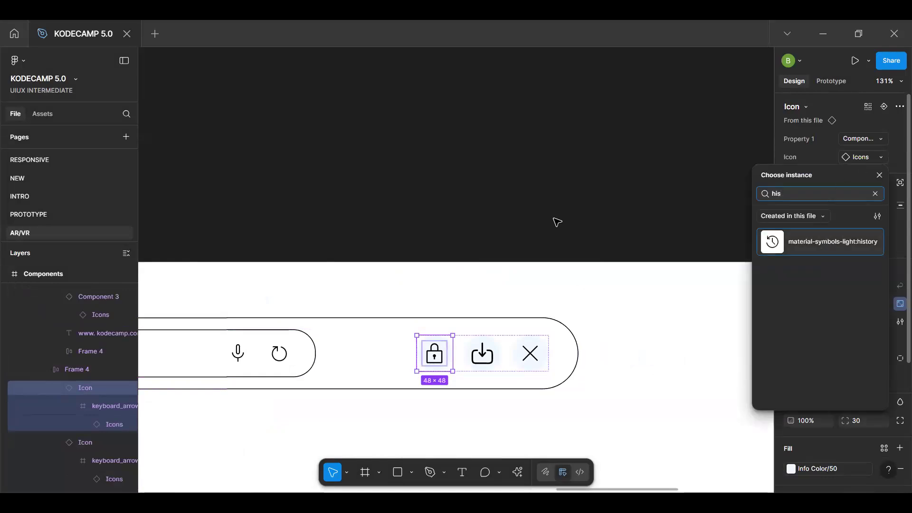
pyautogui.click(551, 227)
# Move the two-variant Icon component set from the Components frame into the Icon frame, beside the home icon set
pyautogui.scroll(-5, 477, 309)
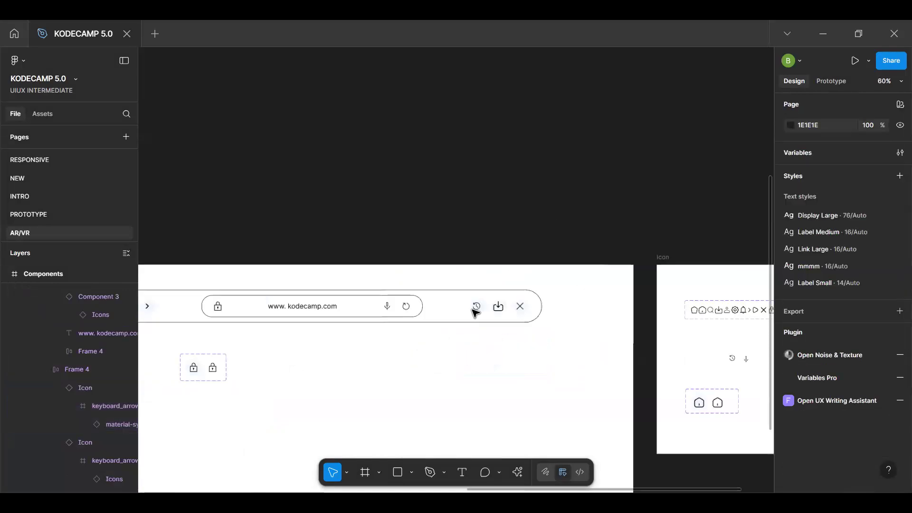
pyautogui.scroll(-2, 442, 316)
pyautogui.scroll(-3, 419, 319)
pyautogui.press('h')
pyautogui.press('v')
pyautogui.moveTo(285, 321); pyautogui.dragTo(651, 336)
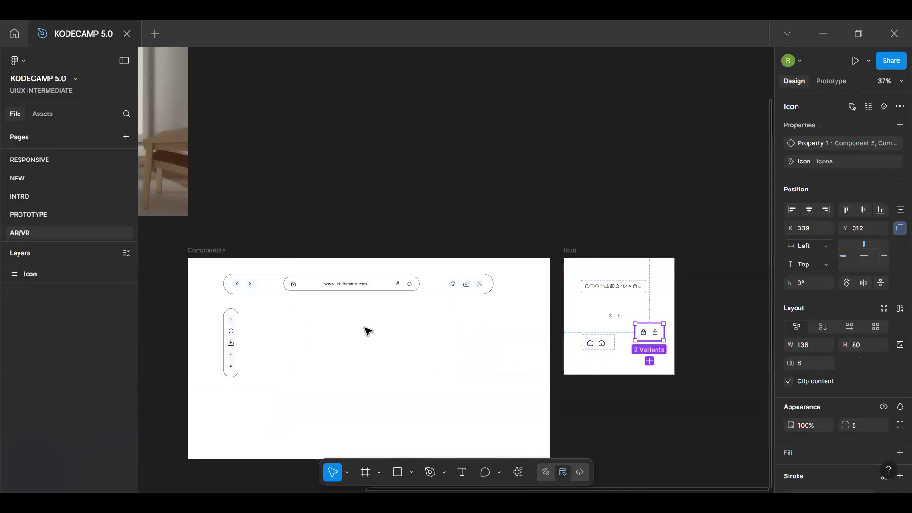
# Replace all five icons in the vertical navigation bar with copies of the Icon set's blue-background variant
pyautogui.click(230, 319)
pyautogui.keyDown('ctrl'); pyautogui.scroll(3, 231, 326); pyautogui.keyUp('ctrl')
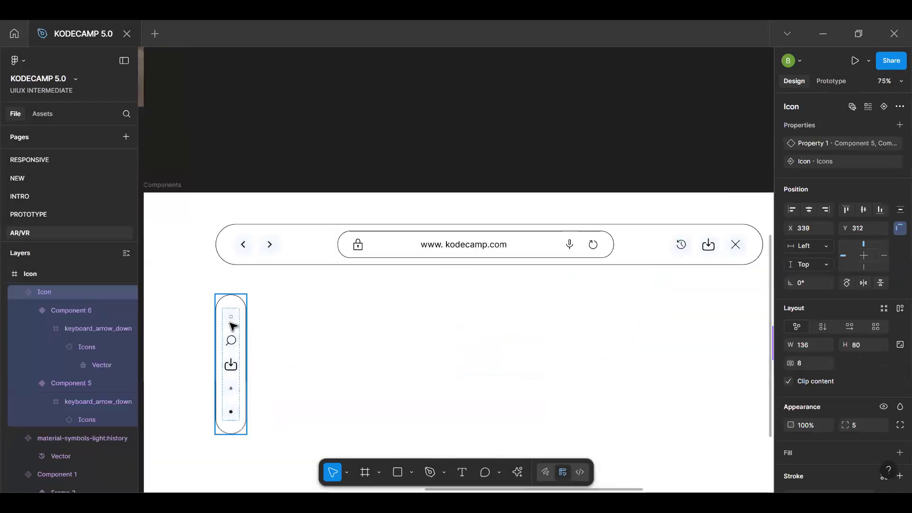
pyautogui.click(233, 327)
pyautogui.keyDown('ctrl'); pyautogui.scroll(3, 233, 326); pyautogui.keyUp('ctrl')
pyautogui.click(232, 327)
pyautogui.hotkey('ctrl', 'a')
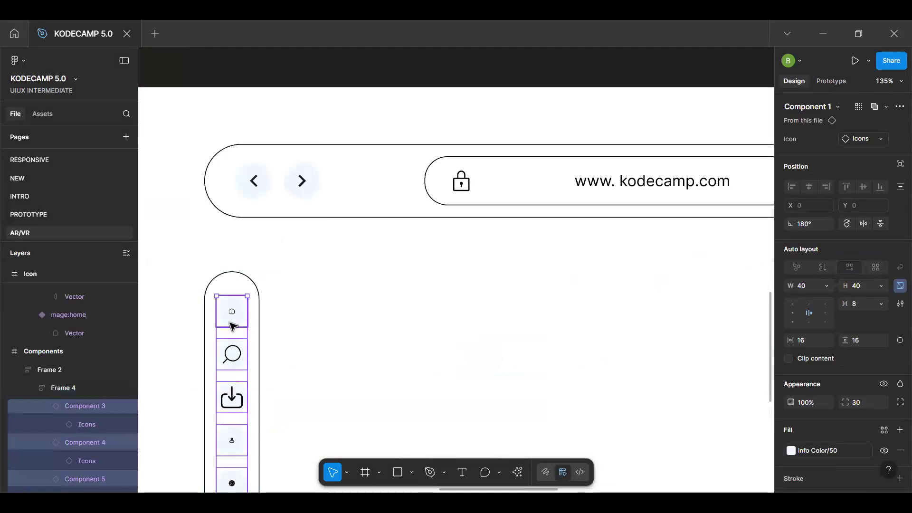
pyautogui.hotkey('ctrl', 'shift', 'r')
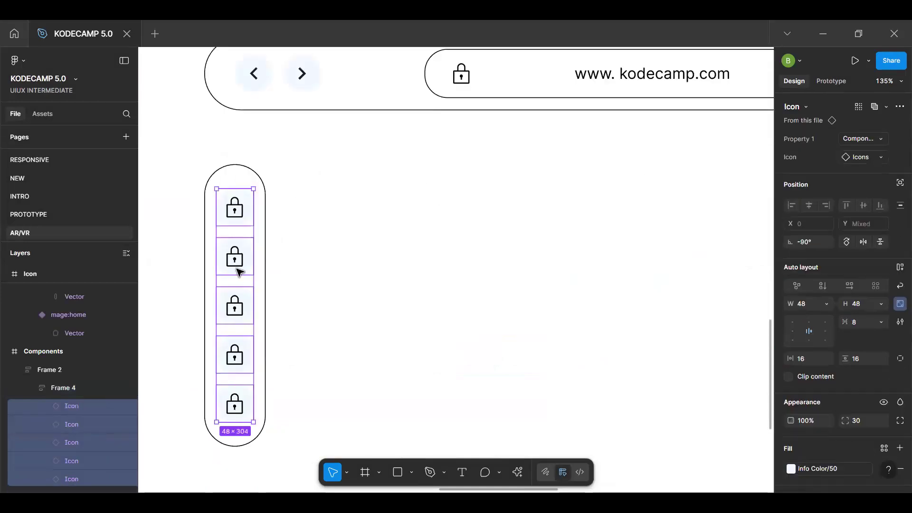
# Switch the vertical bar's first nested lock to the solar:home-2-outline variant and the second to circum:search
pyautogui.doubleClick(235, 205)
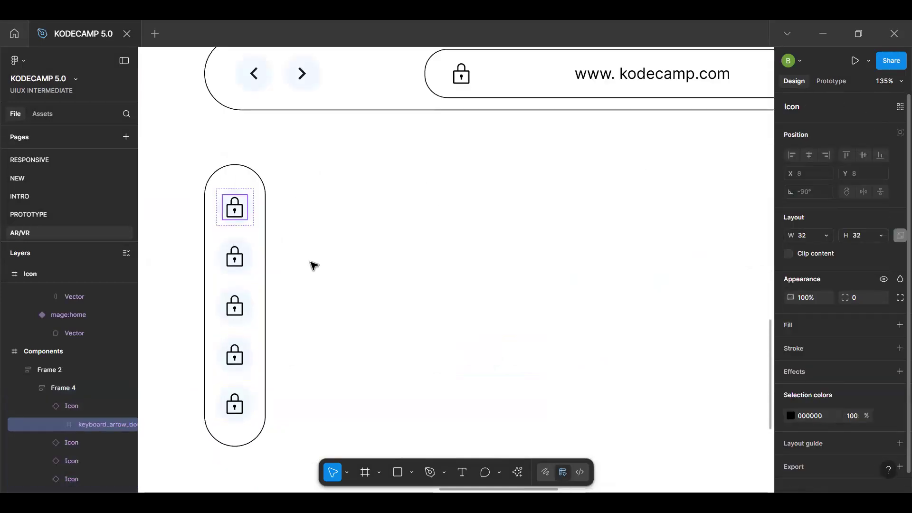
pyautogui.doubleClick(234, 209)
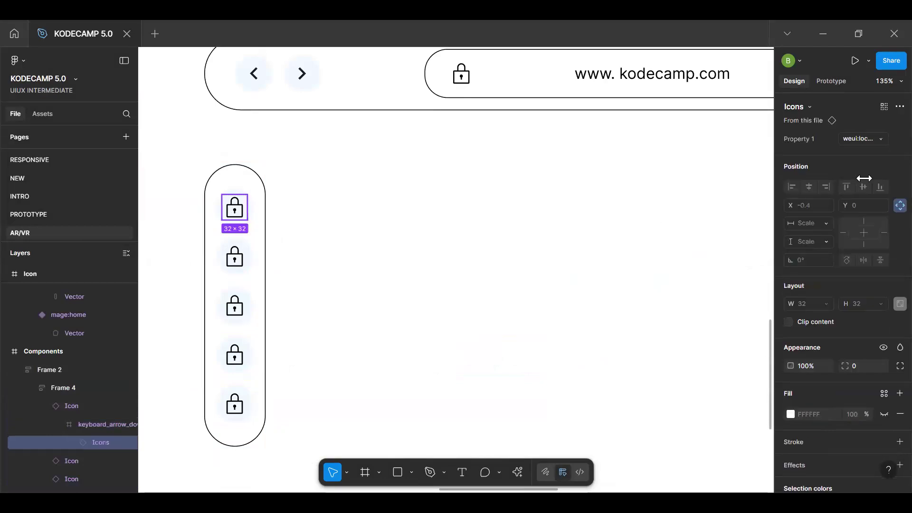
pyautogui.click(855, 139)
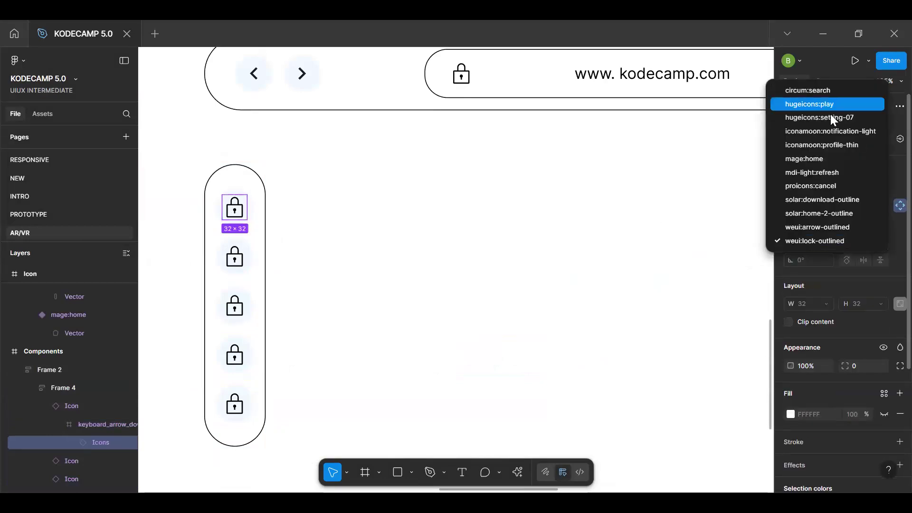
pyautogui.click(831, 213)
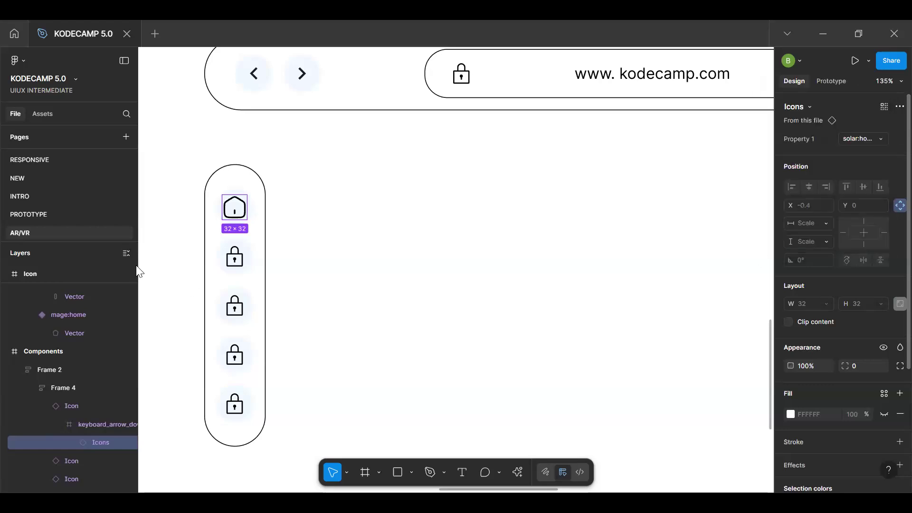
pyautogui.click(231, 250)
pyautogui.click(232, 250)
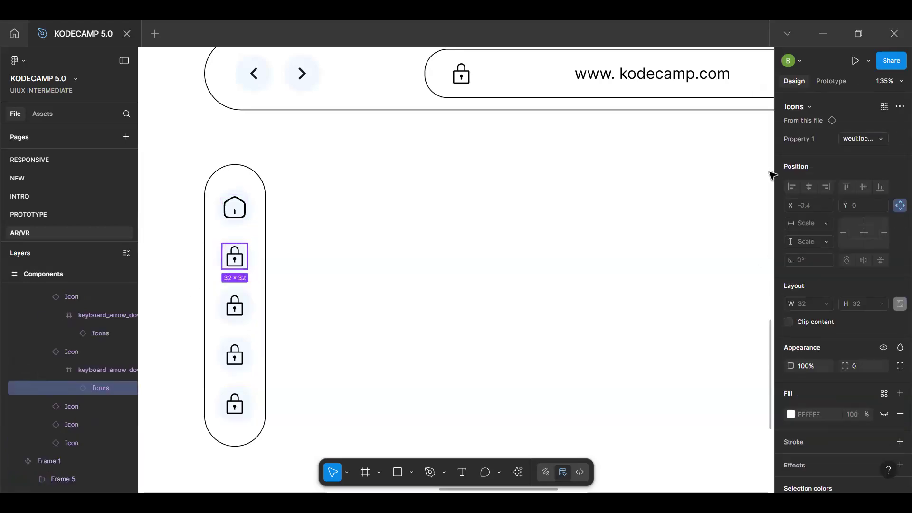
pyautogui.click(856, 140)
pyautogui.click(833, 96)
# Switch the vertical bar's third nested lock to the solar:download-outline variant and the fourth to iconamoon:profile-thin
pyautogui.click(232, 312)
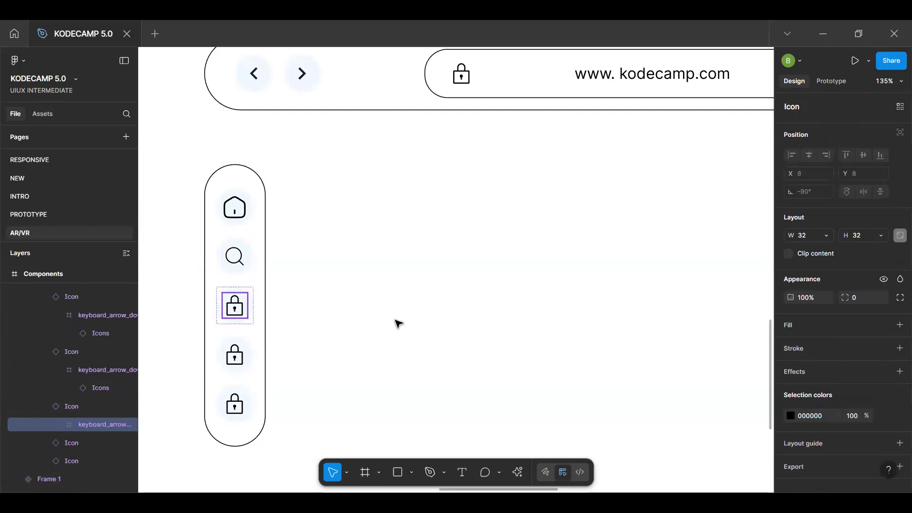
pyautogui.press('Return')
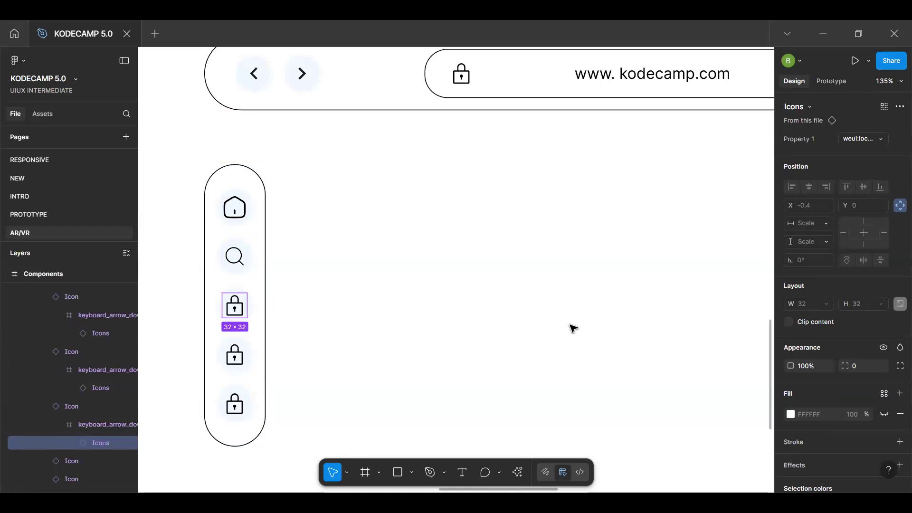
pyautogui.click(864, 139)
pyautogui.click(820, 199)
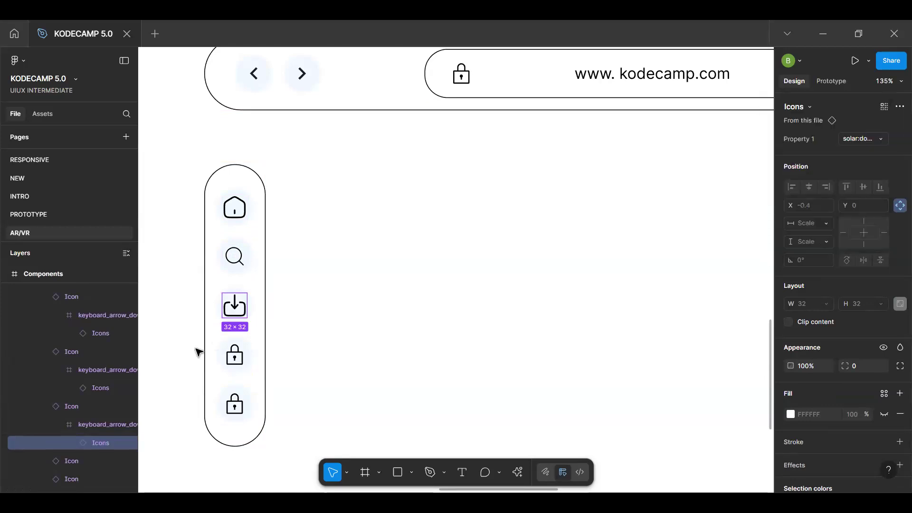
pyautogui.click(232, 361)
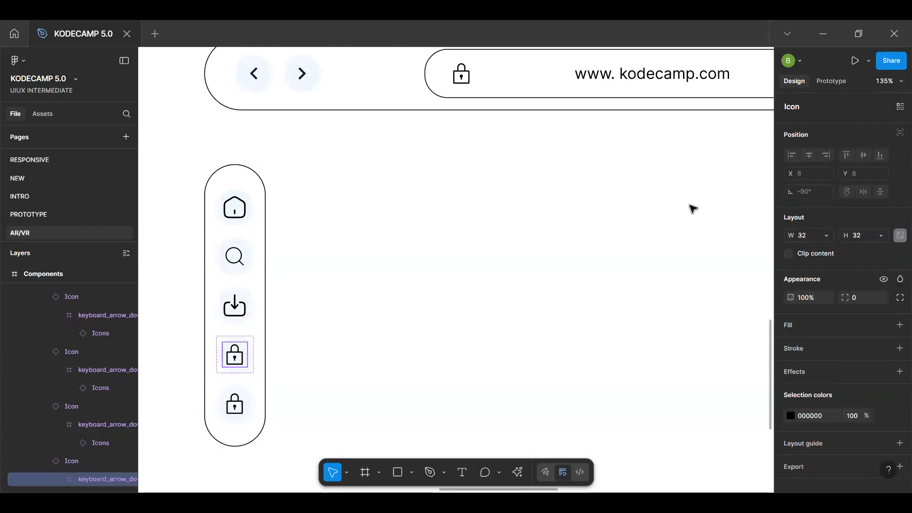
pyautogui.click(233, 362)
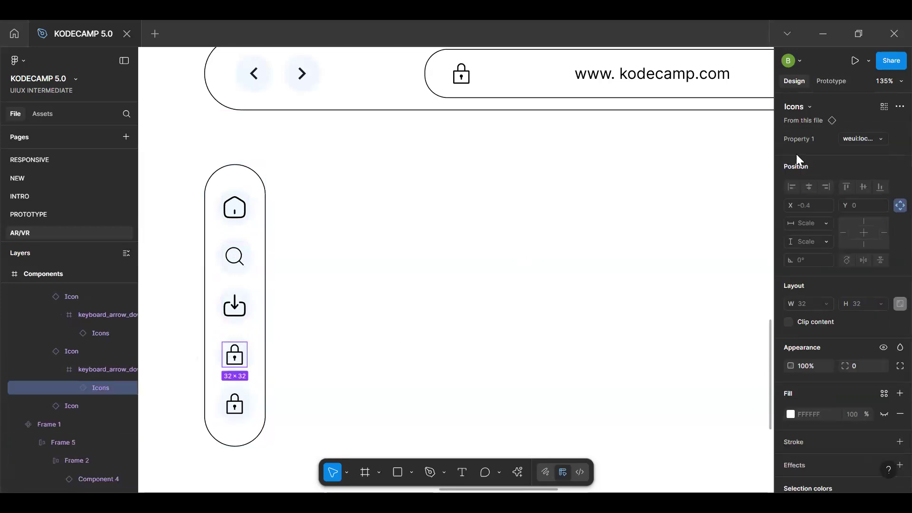
pyautogui.click(852, 136)
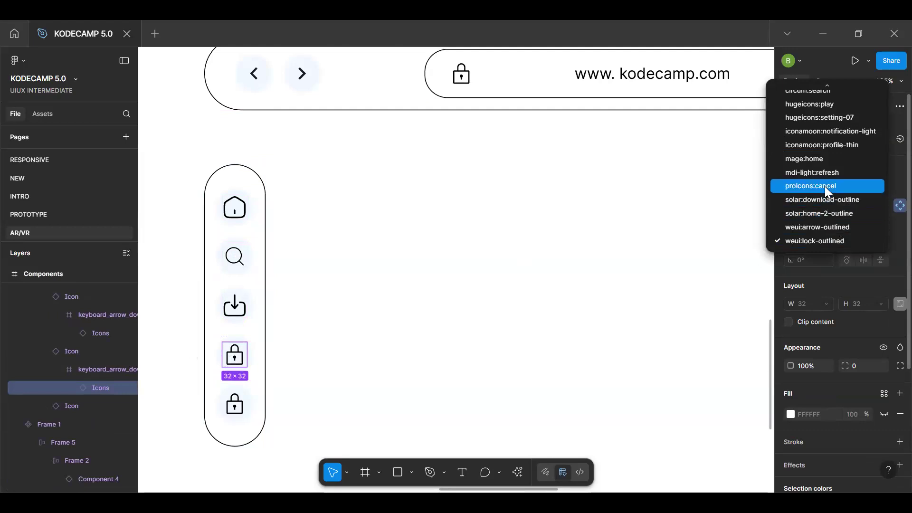
pyautogui.click(840, 145)
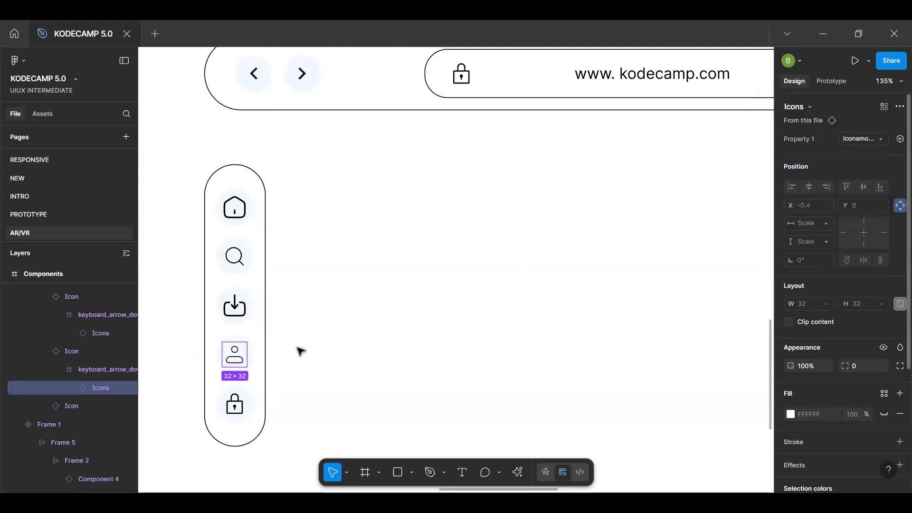
# Switch the nested lock in the vertical bar's last icon to the hugeicons:setting-07 variant
pyautogui.doubleClick(240, 405)
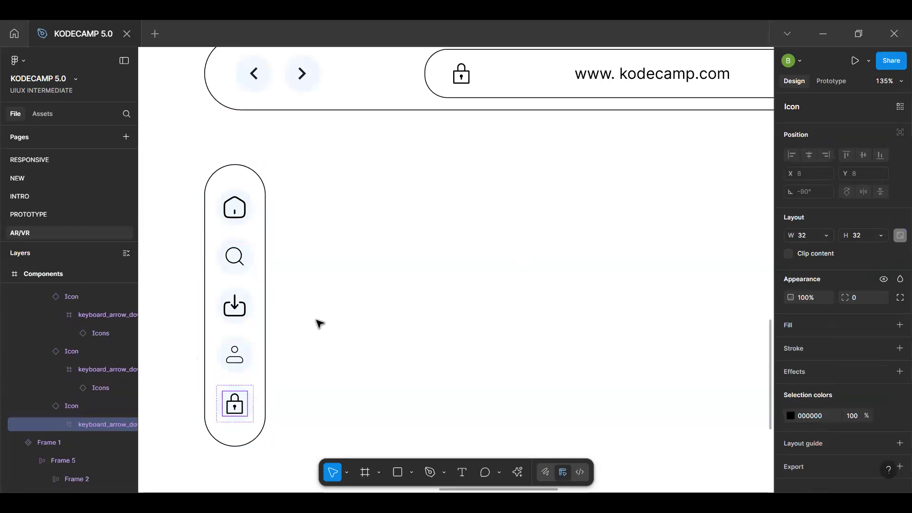
pyautogui.doubleClick(240, 410)
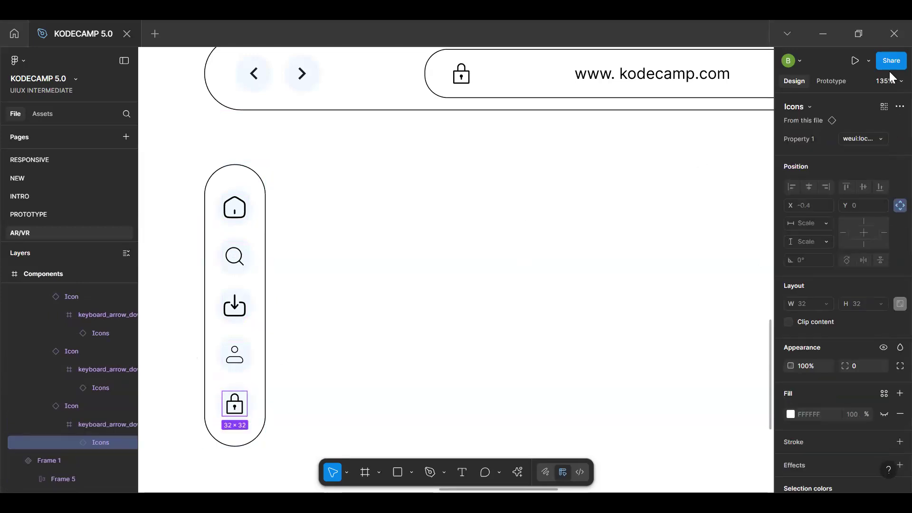
pyautogui.click(859, 138)
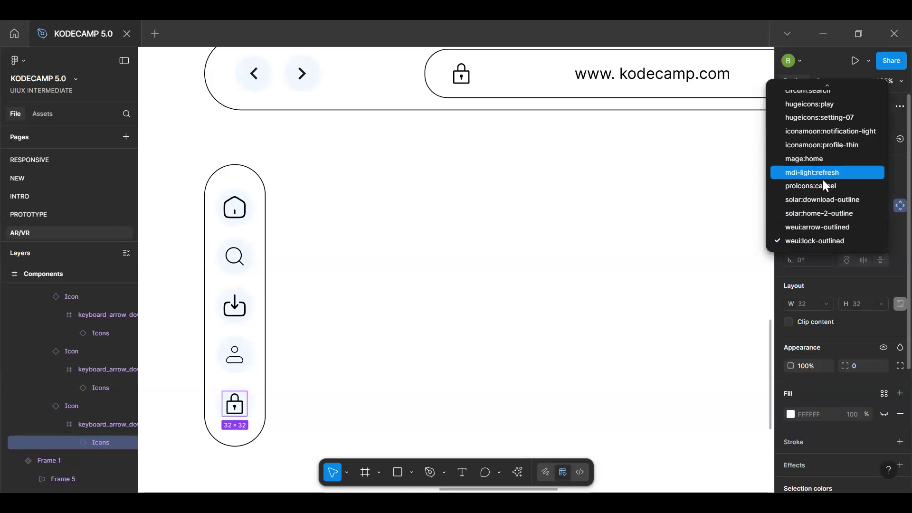
pyautogui.click(820, 117)
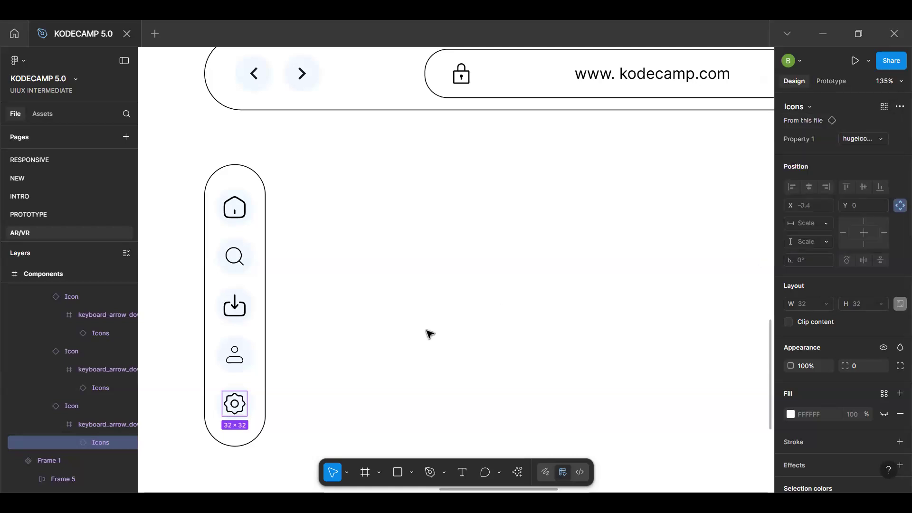
pyautogui.click(298, 344)
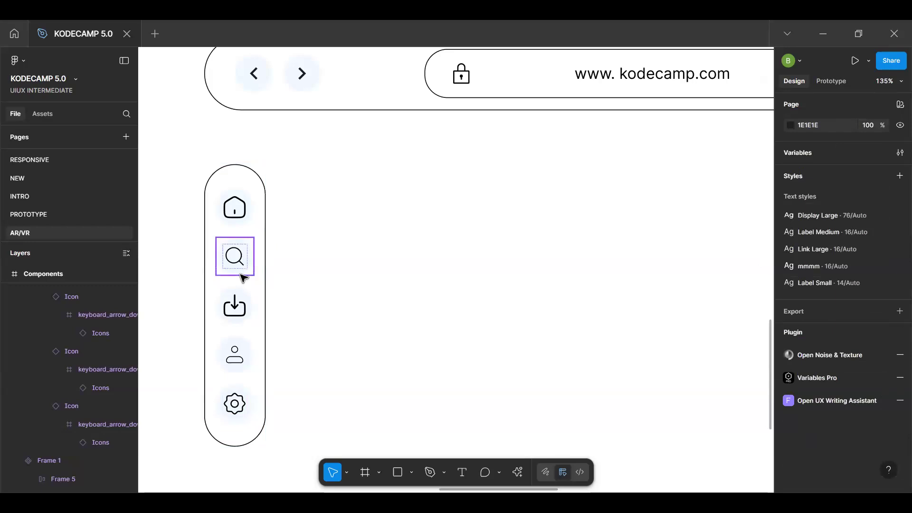
# Set the stroke weight of both vectors in the vertical bar's profile icon to 2
pyautogui.scroll(5, 244, 278)
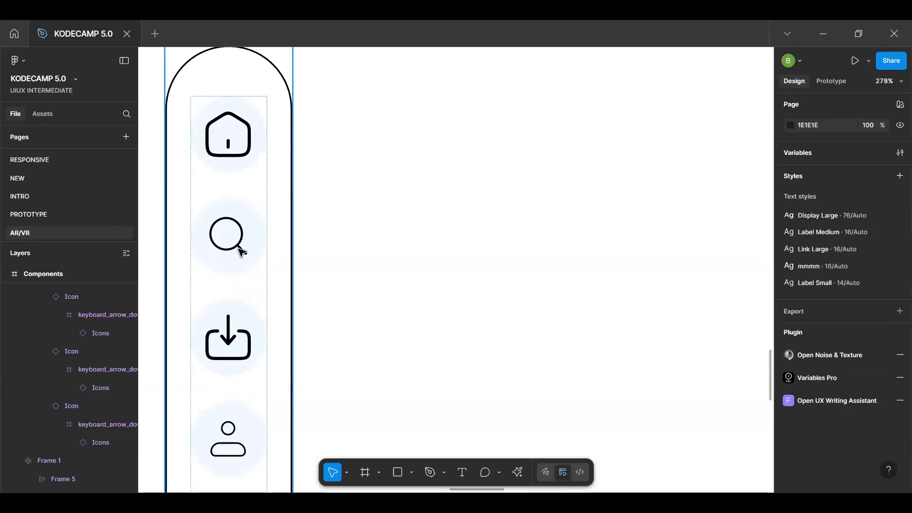
pyautogui.scroll(-4, 241, 252)
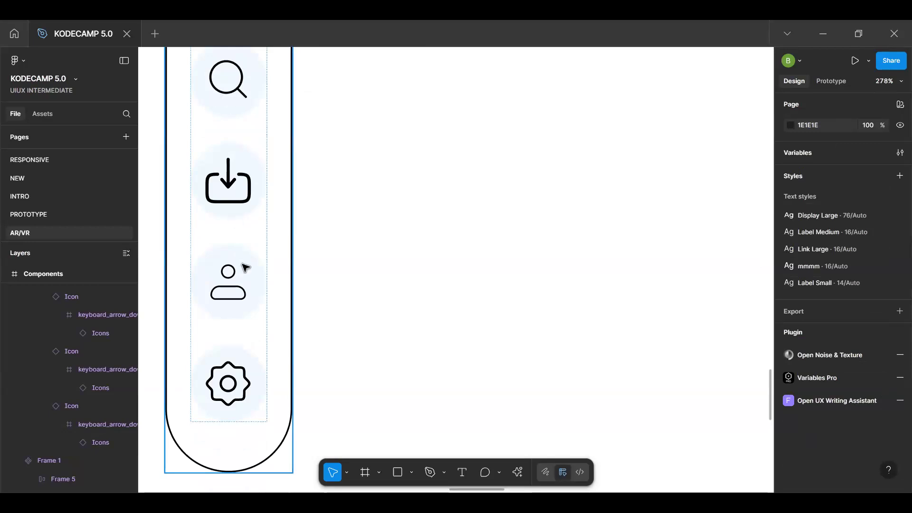
pyautogui.click(237, 290)
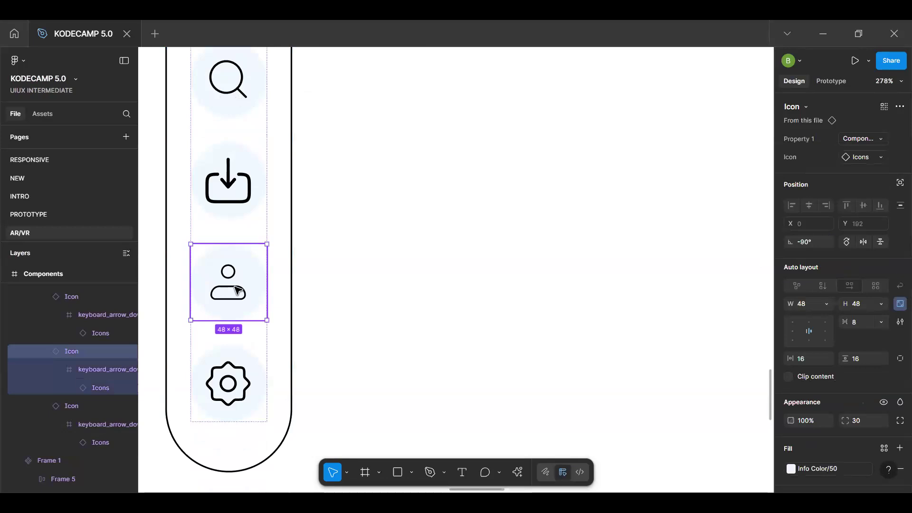
pyautogui.keyDown('ctrl'); pyautogui.click(243, 286); pyautogui.keyUp('ctrl')
pyautogui.keyDown('ctrl'); pyautogui.click(236, 204); pyautogui.keyUp('ctrl')
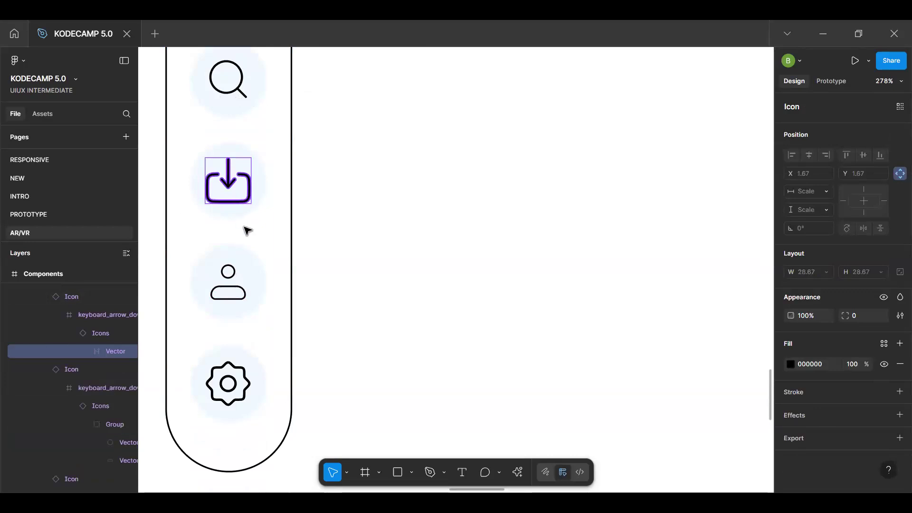
pyautogui.keyDown('ctrl'); pyautogui.click(229, 291); pyautogui.keyUp('ctrl')
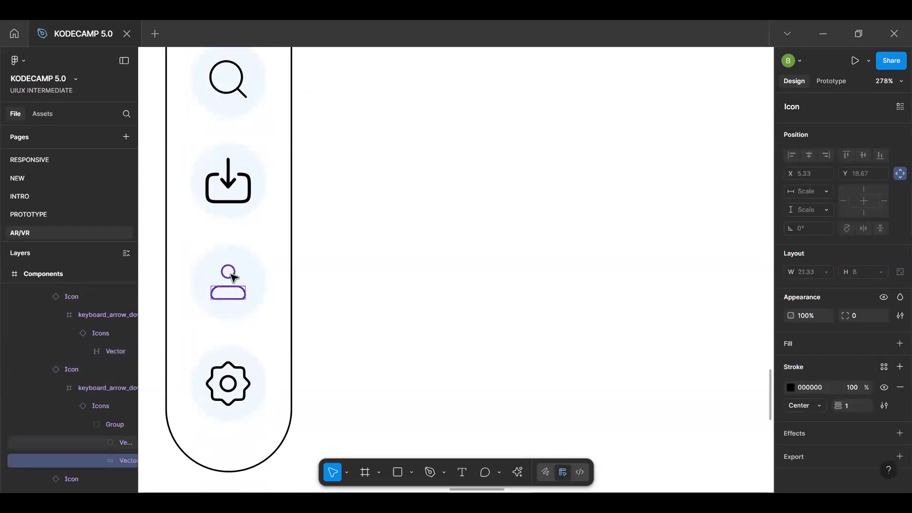
pyautogui.keyDown('ctrl'); pyautogui.keyDown('shift'); pyautogui.click(231, 274); pyautogui.keyUp('shift'); pyautogui.keyUp('ctrl')
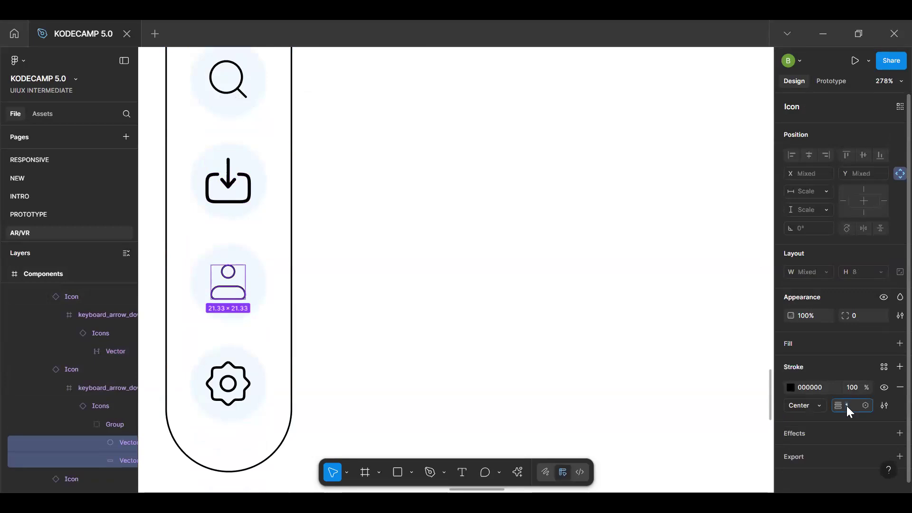
pyautogui.press('Return')
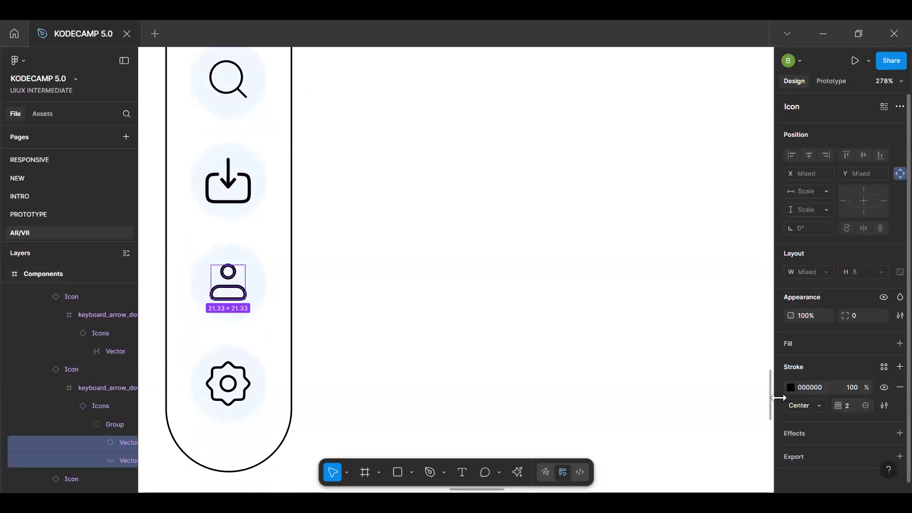
pyautogui.click(277, 373)
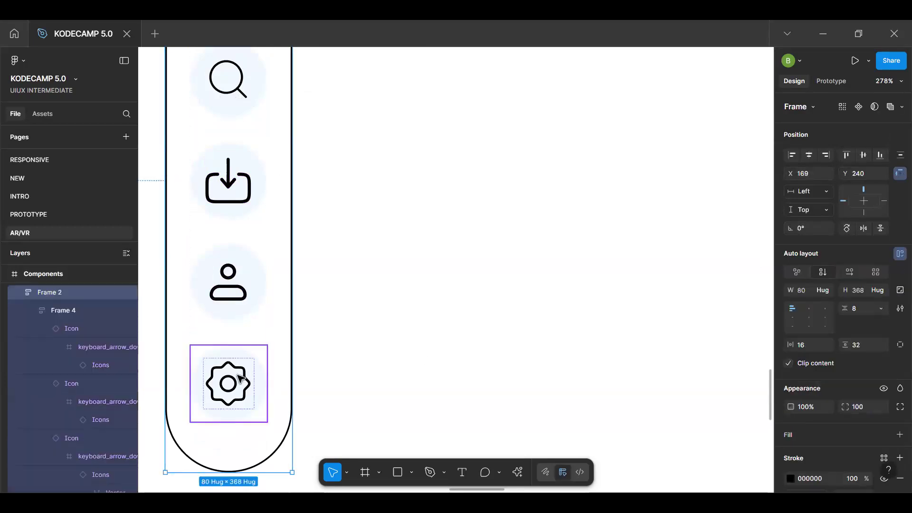
# Increase the stroke weight of both vectors in the vertical bar's settings icon to match the profile icon
pyautogui.click(241, 377)
pyautogui.keyDown('ctrl'); pyautogui.click(237, 380); pyautogui.keyUp('ctrl')
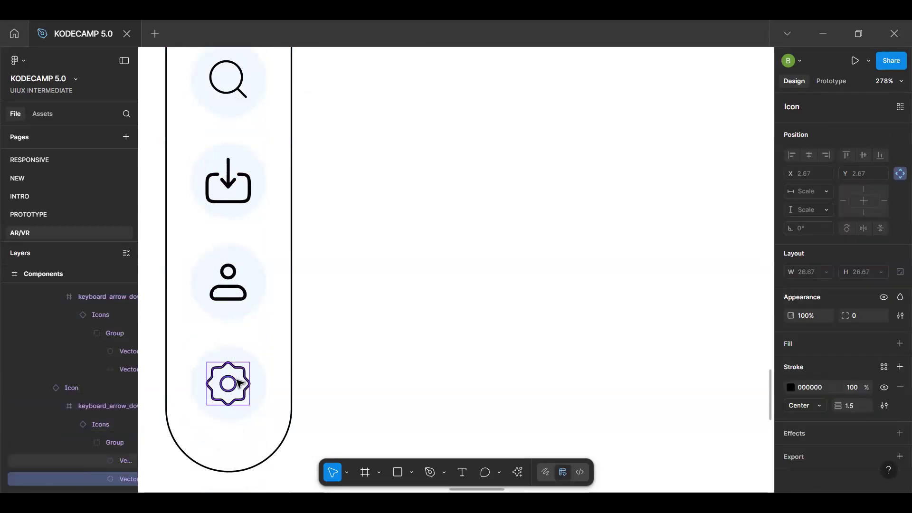
pyautogui.keyDown('shift'); pyautogui.click(238, 381); pyautogui.keyUp('shift')
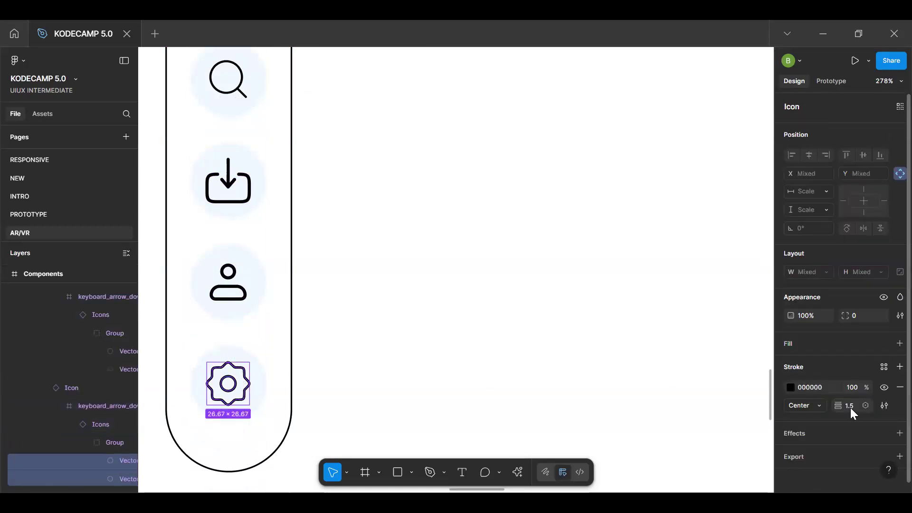
pyautogui.press('Return')
pyautogui.click(460, 315)
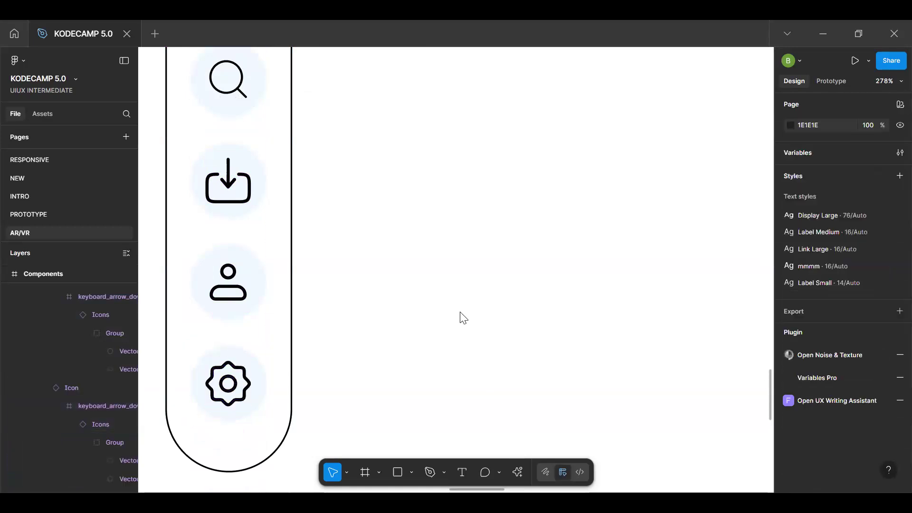
# Inspect the vector of the vertical bar's search icon up close for its fill and stroke settings
pyautogui.scroll(4, 340, 303)
pyautogui.keyDown('ctrl'); pyautogui.click(245, 298); pyautogui.keyUp('ctrl')
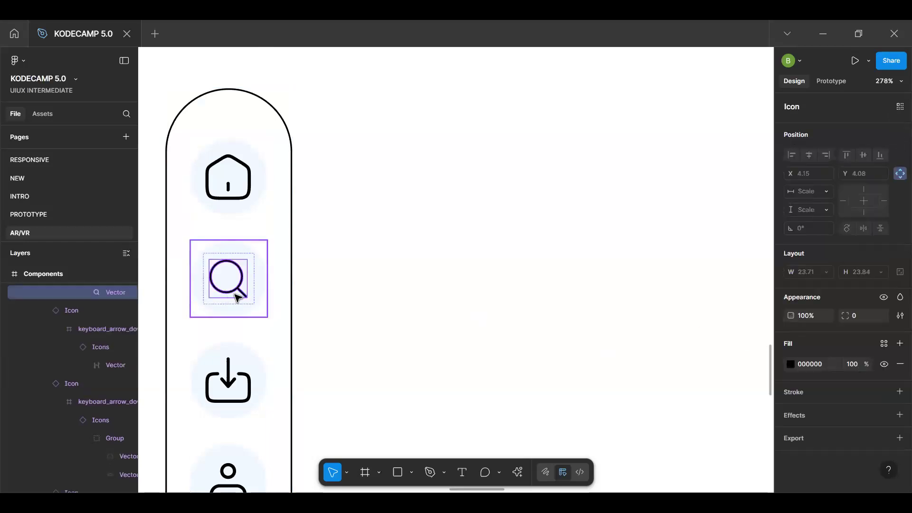
pyautogui.scroll(5, 208, 290)
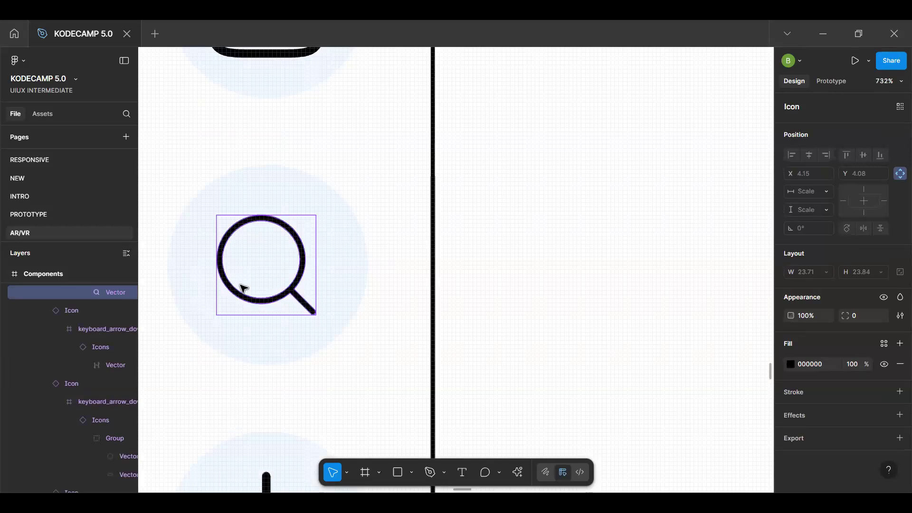
pyautogui.click(243, 294)
pyautogui.hotkey('ctrl', 'z')
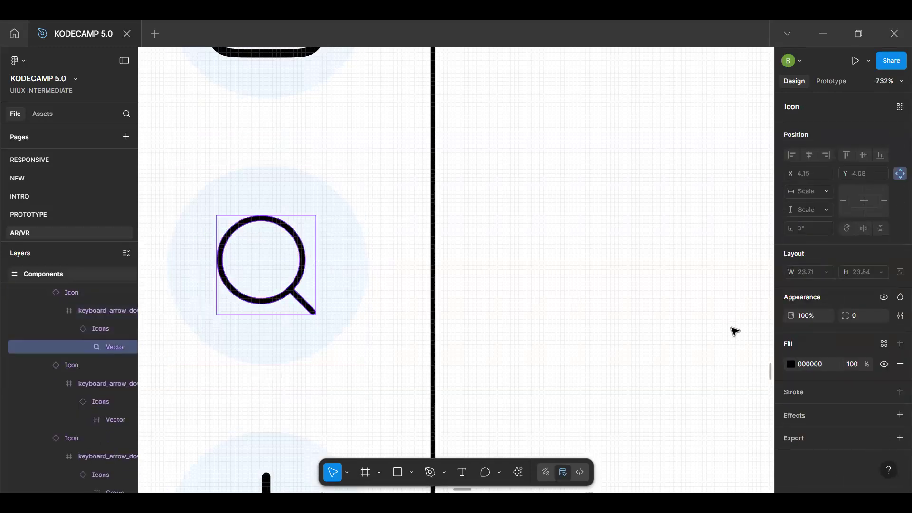
# Turn the whole vertical navigation bar in the Components frame into a component
pyautogui.scroll(-5, 731, 328)
pyautogui.click(702, 313)
pyautogui.press('space')
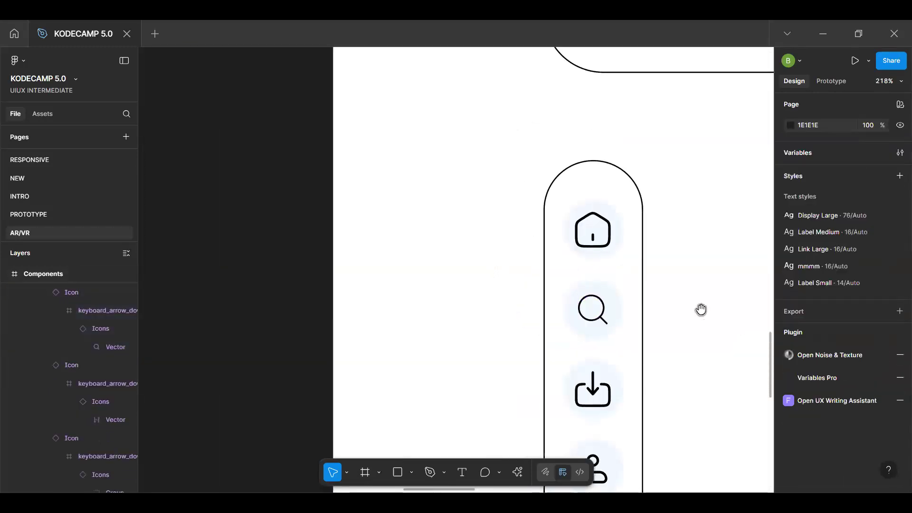
pyautogui.moveTo(699, 311); pyautogui.dragTo(347, 198)
pyautogui.scroll(-3, 306, 269)
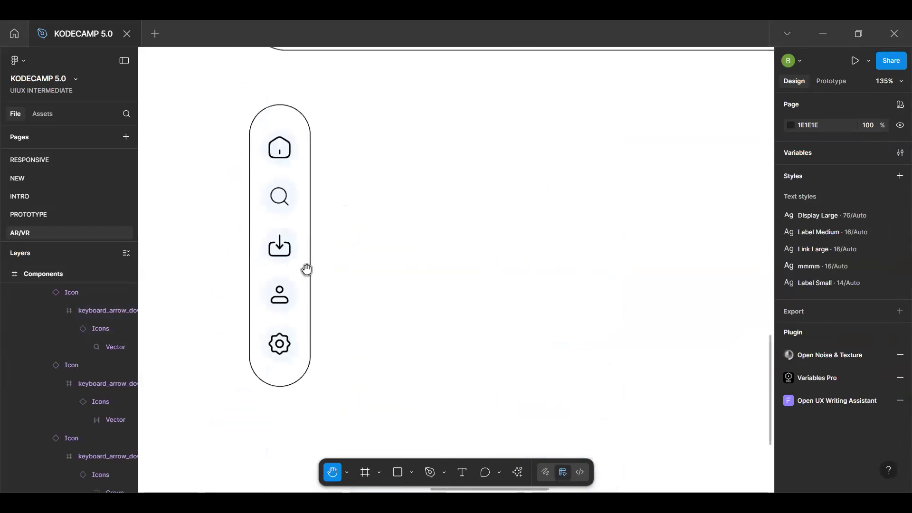
pyautogui.click(301, 292)
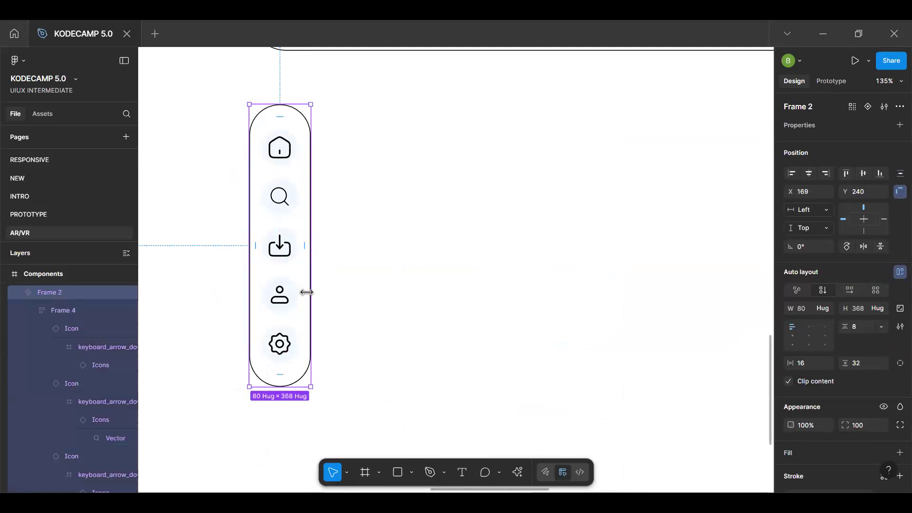
# Paste an instance of the vertical navigation bar into the Container frame with the living-room background
pyautogui.scroll(-8, 307, 293)
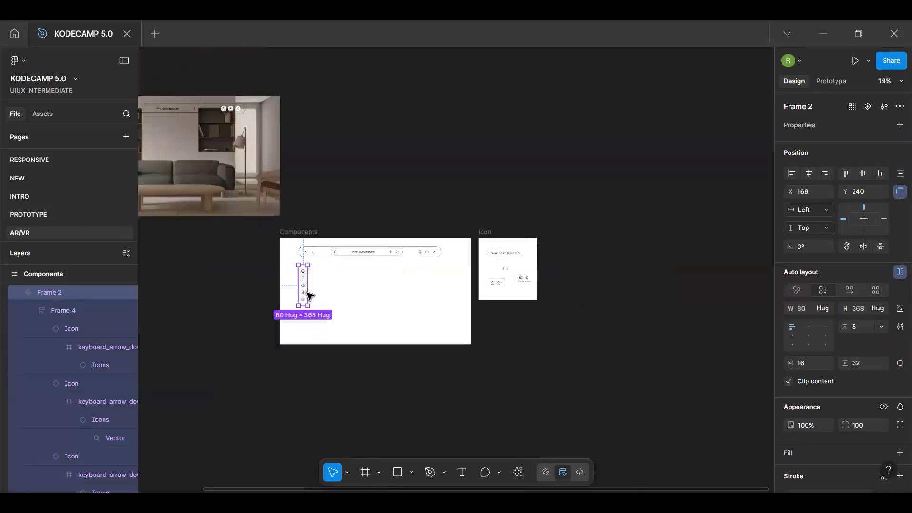
pyautogui.scroll(3, 308, 294)
pyautogui.click(238, 260)
pyautogui.press('space')
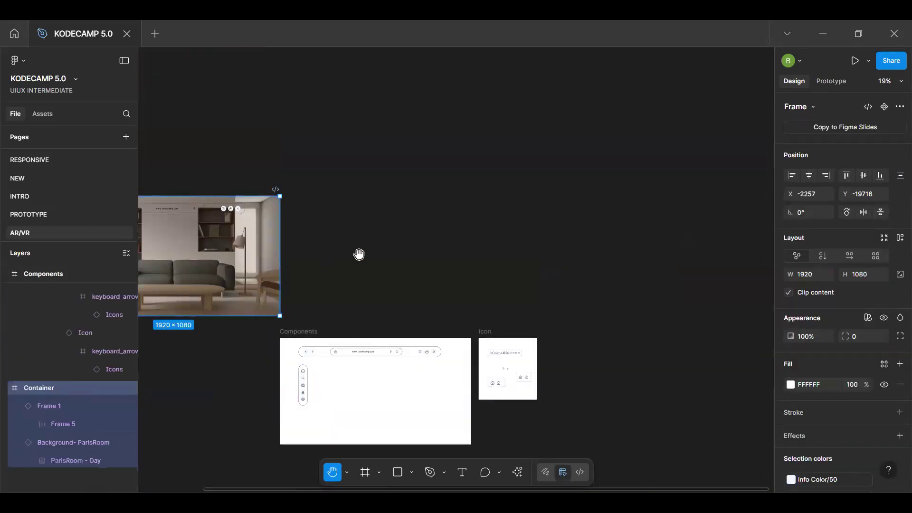
pyautogui.moveTo(280, 234); pyautogui.dragTo(486, 230)
pyautogui.scroll(6, 357, 251)
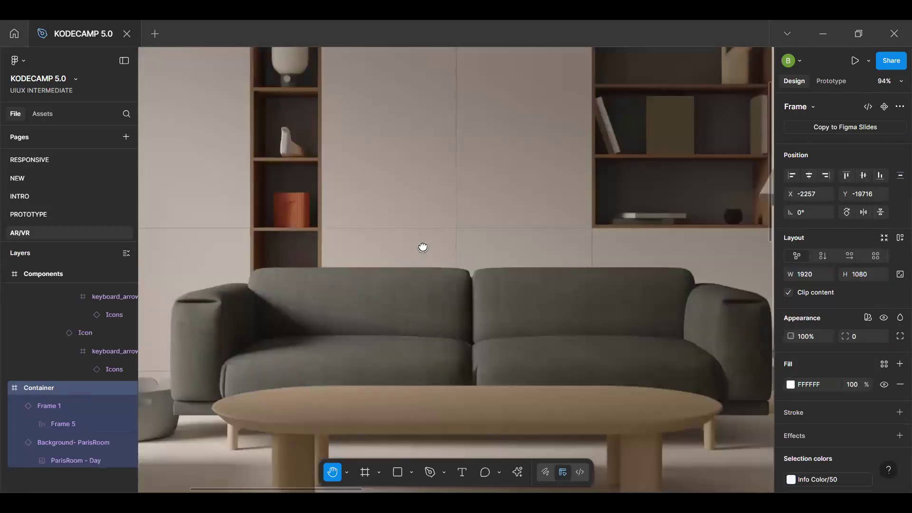
pyautogui.moveTo(424, 247); pyautogui.dragTo(564, 289)
pyautogui.hotkey('ctrl', 'v')
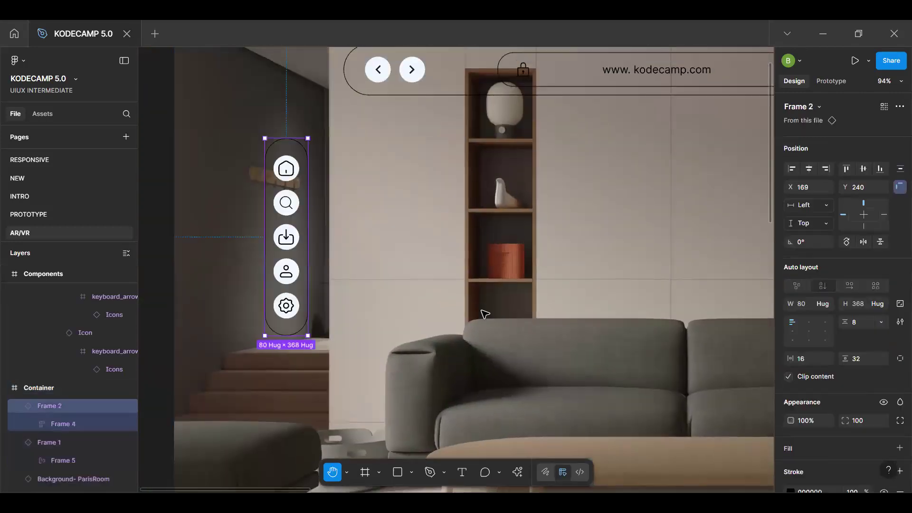
pyautogui.scroll(-5, 305, 279)
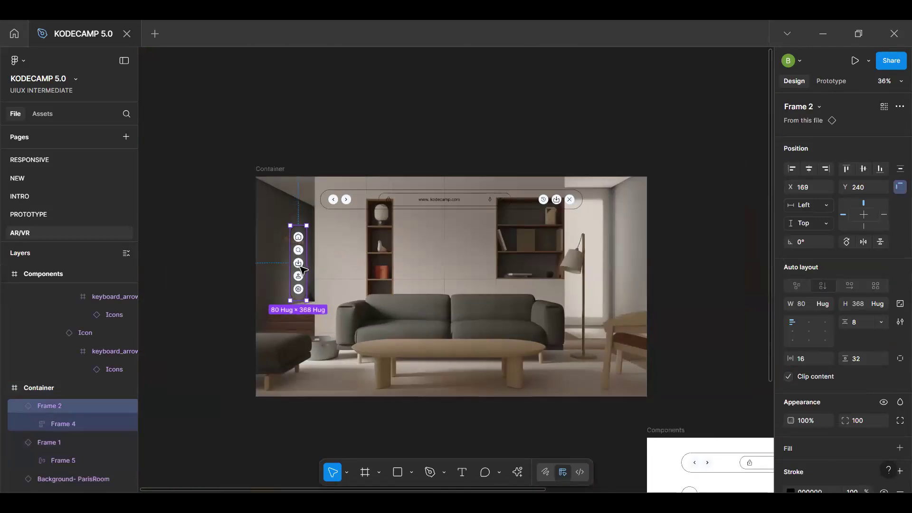
# Move the vertical bar instance down to Y 332 in the Container frame, undoing a trial horizontal centring
pyautogui.moveTo(301, 277)
pyautogui.mouseDown()
pyautogui.moveTo(298, 297)
pyautogui.moveTo(318, 288)
pyautogui.moveTo(305, 281)
pyautogui.mouseUp()
pyautogui.hotkey('alt', 'h')
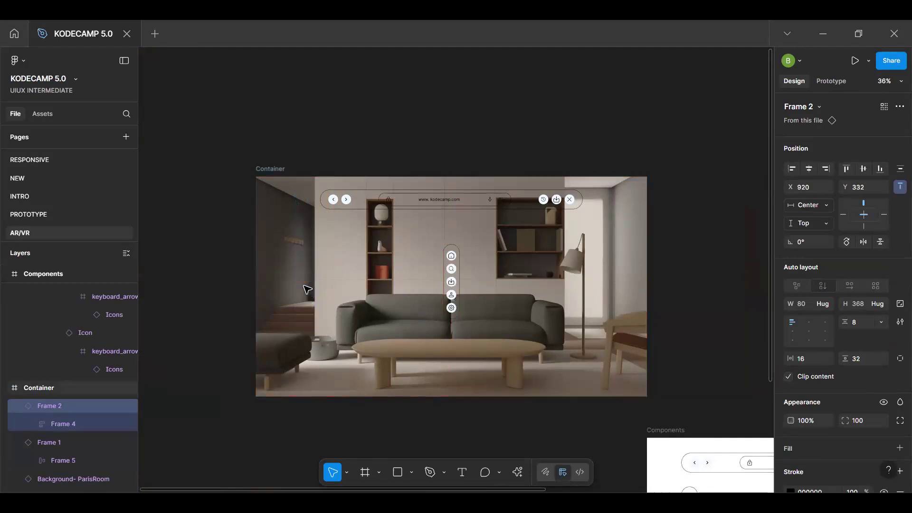
pyautogui.hotkey('ctrl', 'z')
# Shift the vertical bar instance left to X 108, 128 px away from the browser bar's left edge
pyautogui.press('alt')
pyautogui.press('Right')
pyautogui.press('Right')
pyautogui.press('Right')
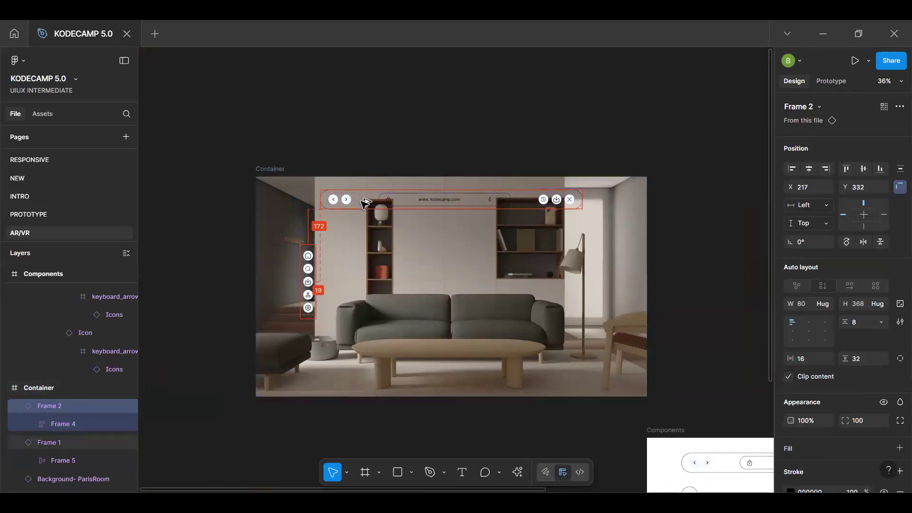
pyautogui.press('Right')
pyautogui.press('Right')
pyautogui.press('Left')
pyautogui.press('Left')
pyautogui.press('Left')
pyautogui.press('Left')
pyautogui.press('Left')
pyautogui.press('Left')
pyautogui.press('Left')
pyautogui.press('Left')
pyautogui.press('Left')
pyautogui.press('Left')
pyautogui.press('Left')
pyautogui.press('Left')
pyautogui.press('Left')
pyautogui.press('Left')
pyautogui.press('Left')
pyautogui.press('Left')
pyautogui.press('Left')
pyautogui.press('Left')
pyautogui.press('Left')
pyautogui.press('Left')
pyautogui.press('Left')
pyautogui.press('Left')
pyautogui.press('Left')
pyautogui.press('Left')
pyautogui.press('Left')
pyautogui.press('Left')
pyautogui.press('Left')
pyautogui.press('Left')
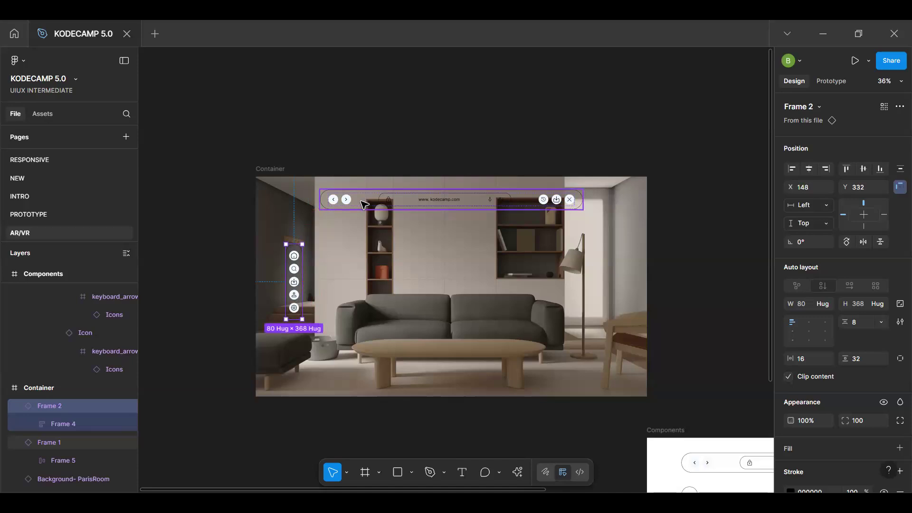
pyautogui.press('Down')
pyautogui.press('Down')
pyautogui.press('Down')
pyautogui.press('Down')
pyautogui.press('Down')
pyautogui.press('Down')
pyautogui.press('Down')
pyautogui.press('Down')
pyautogui.press('Left')
pyautogui.press('Left')
pyautogui.press('Left')
pyautogui.press('Left')
pyautogui.press('Left')
pyautogui.press('Left')
pyautogui.press('Left')
pyautogui.press('Left')
pyautogui.press('Left')
pyautogui.press('Left')
pyautogui.press('Left')
pyautogui.press('Left')
pyautogui.press('Left')
pyautogui.press('Left')
pyautogui.press('Left')
pyautogui.press('Left')
pyautogui.press('Left')
pyautogui.press('Left')
pyautogui.press('Left')
pyautogui.press('Left')
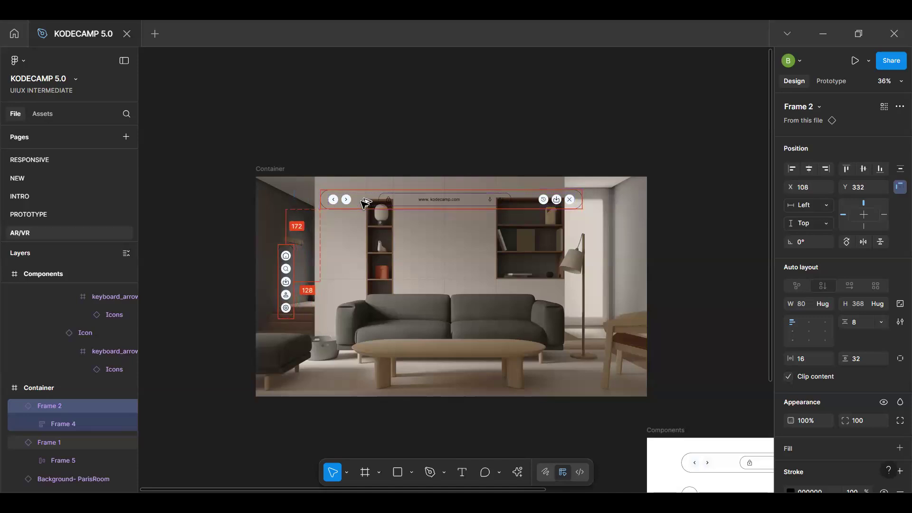
# Centre the vertical bar instance vertically in the Container frame, keeping its X position at 108
pyautogui.press('Down')
pyautogui.press('Down')
pyautogui.press('Down')
pyautogui.press('Down')
pyautogui.press('Down')
pyautogui.press('Down')
pyautogui.press('Down')
pyautogui.press('Down')
pyautogui.press('Down')
pyautogui.press('Down')
pyautogui.press('Down')
pyautogui.press('Down')
pyautogui.press('Down')
pyautogui.press('Down')
pyautogui.press('Down')
pyautogui.press('Down')
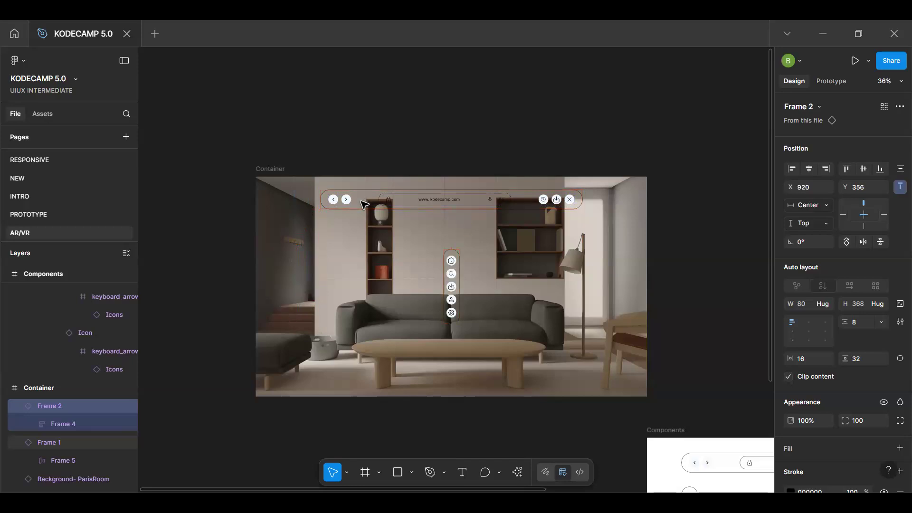
pyautogui.hotkey('alt', 'v')
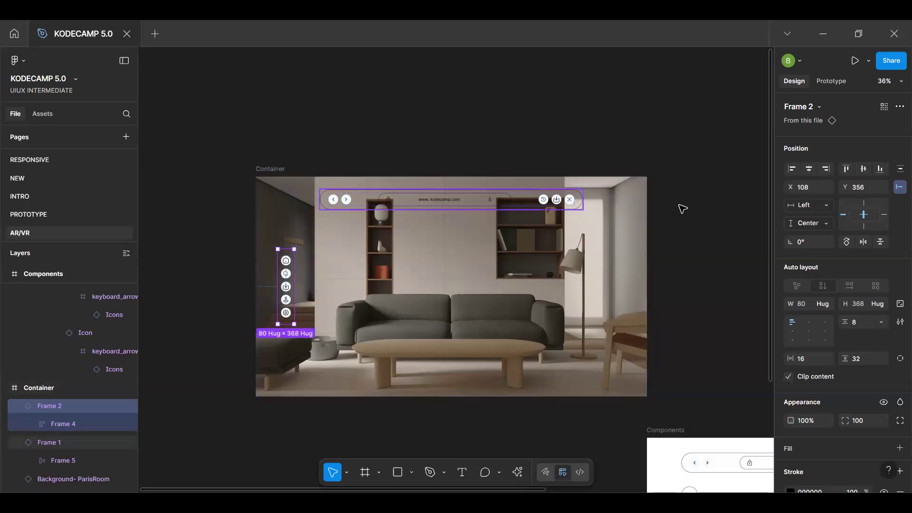
pyautogui.click(702, 220)
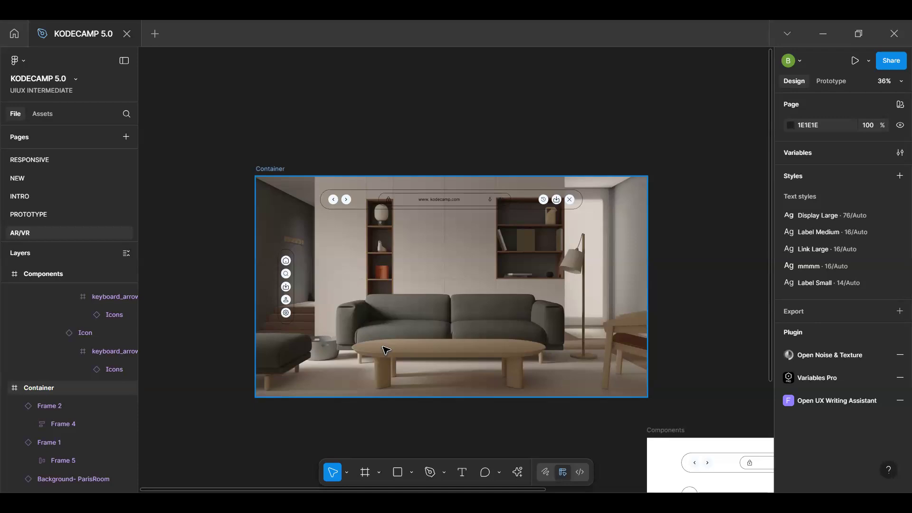
# Place two copies of the vertical bar's search icon in the Components frame's empty area, one below the other at X 454
pyautogui.click(288, 285)
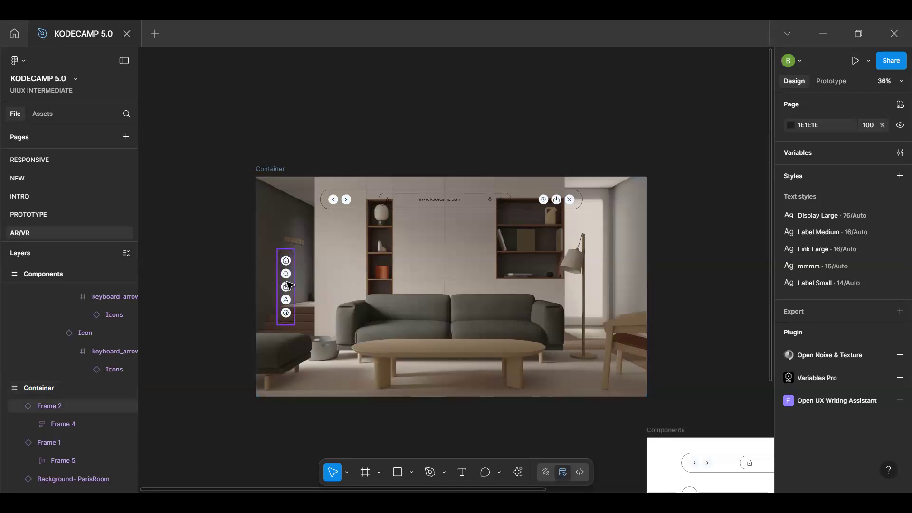
pyautogui.scroll(-2, 482, 321)
pyautogui.press('h')
pyautogui.moveTo(473, 310); pyautogui.dragTo(246, 244)
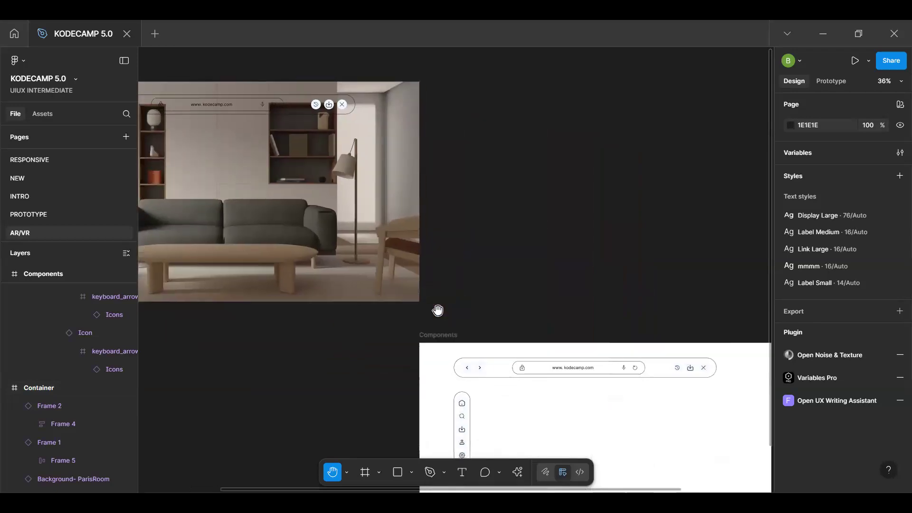
pyautogui.scroll(-5, 512, 381)
pyautogui.hscroll(5, 511, 381)
pyautogui.press('v')
pyautogui.click(346, 290)
pyautogui.click(317, 319)
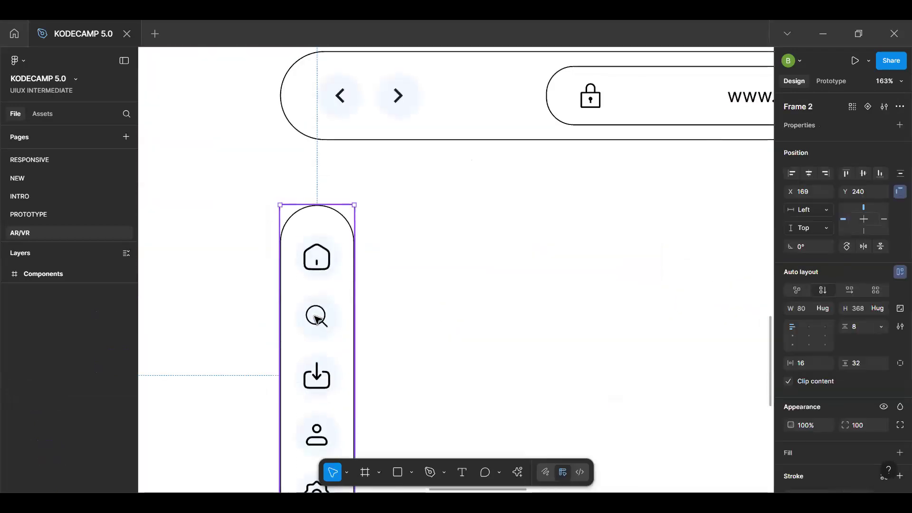
pyautogui.click(316, 319)
pyautogui.moveTo(561, 295); pyautogui.dragTo(572, 365)
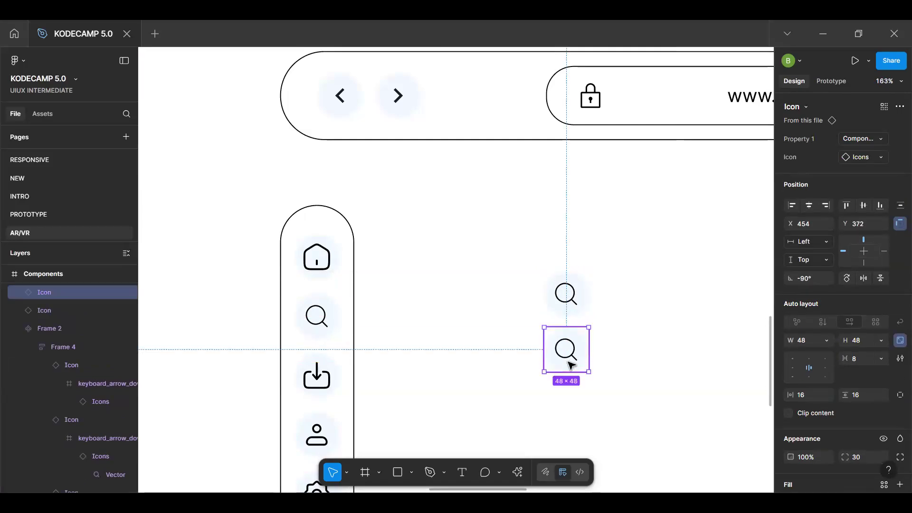
# Detach both copied search icons from their component and select the lower one
pyautogui.click(573, 302)
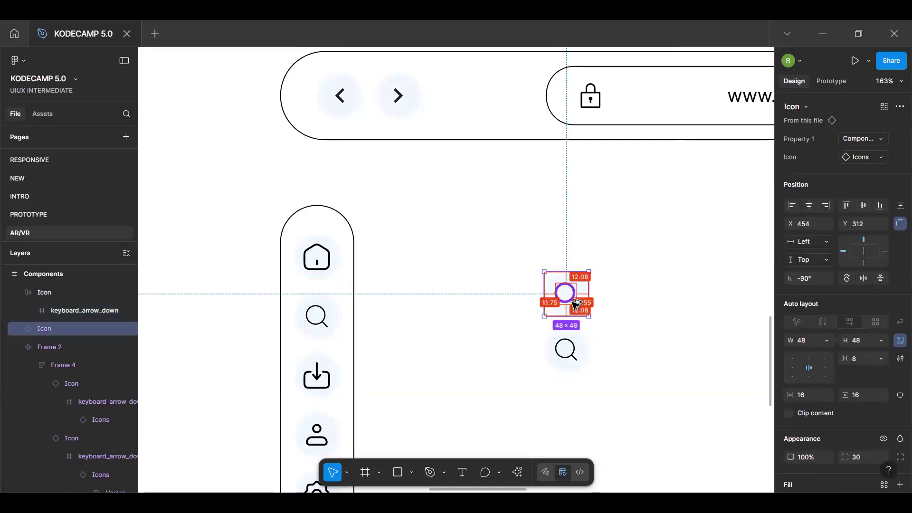
pyautogui.hotkey('ctrl', 'alt', 'b')
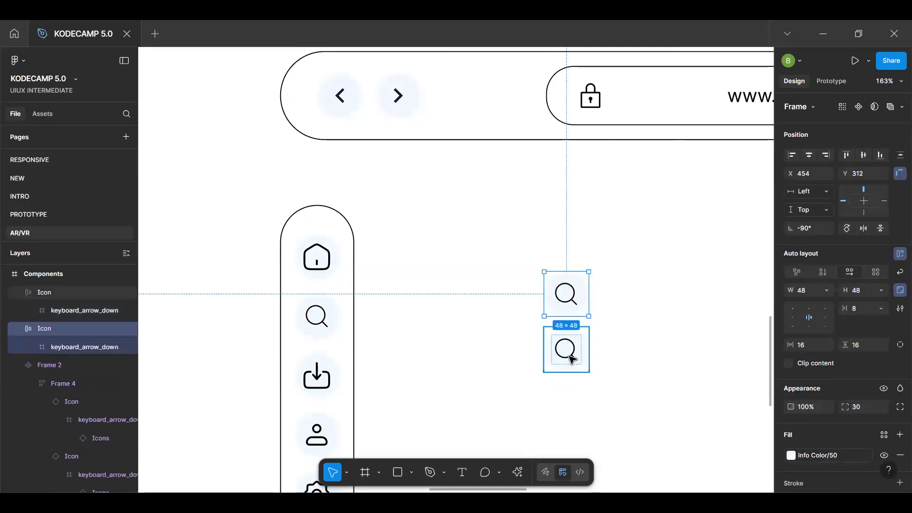
pyautogui.click(572, 359)
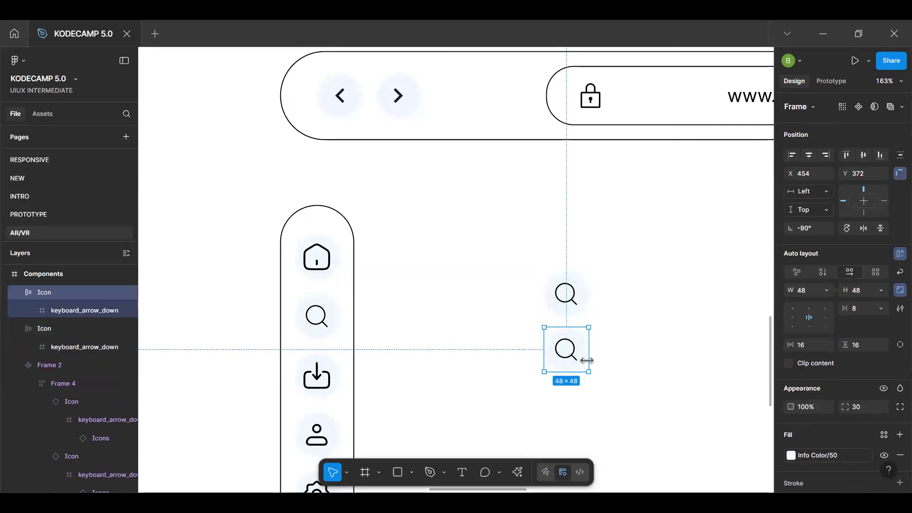
# Unlock the lower search icon frame's aspect ratio and stretch it sideways to 48 × 194
pyautogui.moveTo(587, 354); pyautogui.dragTo(715, 354)
pyautogui.hotkey('ctrl', 'z')
pyautogui.click(900, 290)
pyautogui.moveTo(589, 358); pyautogui.dragTo(724, 352)
# Try middle-left alignment on the stretched frame and Fill container width on its nested search icon, undoing each change
pyautogui.click(792, 318)
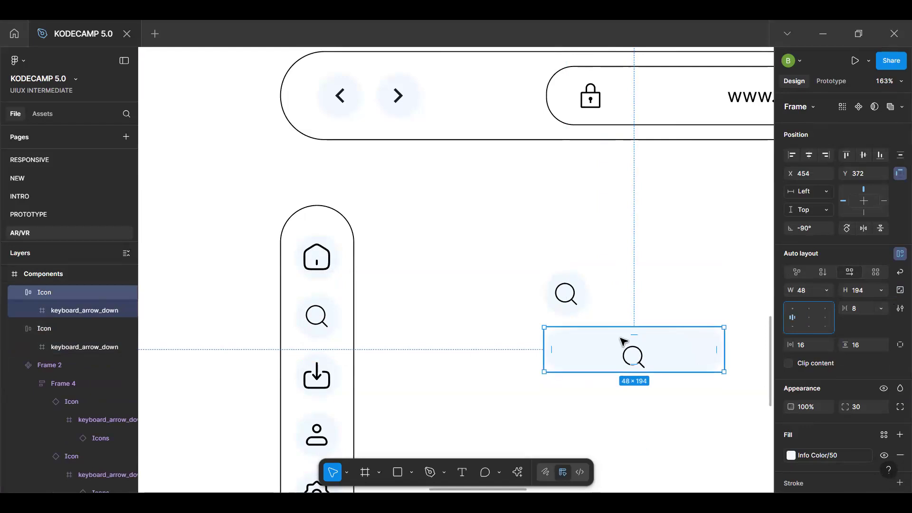
pyautogui.hotkey('ctrl', 'z')
pyautogui.click(646, 355)
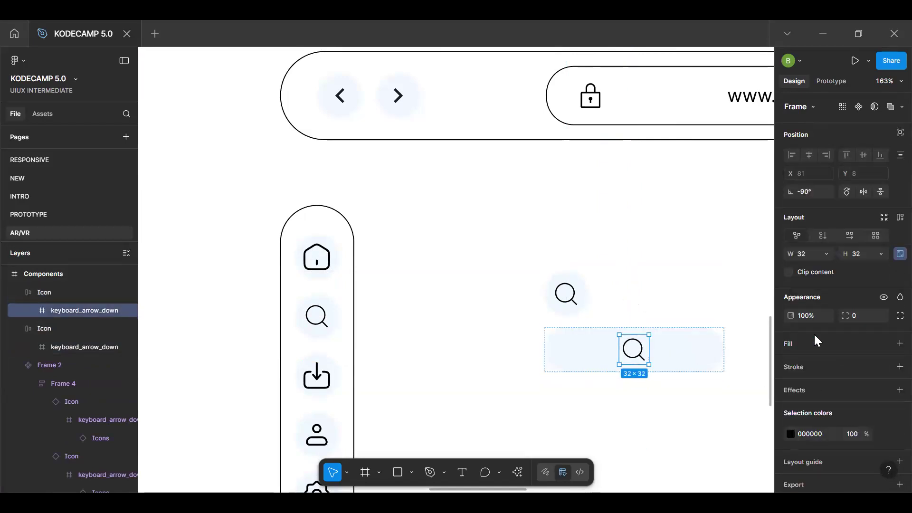
pyautogui.click(825, 255)
pyautogui.click(827, 270)
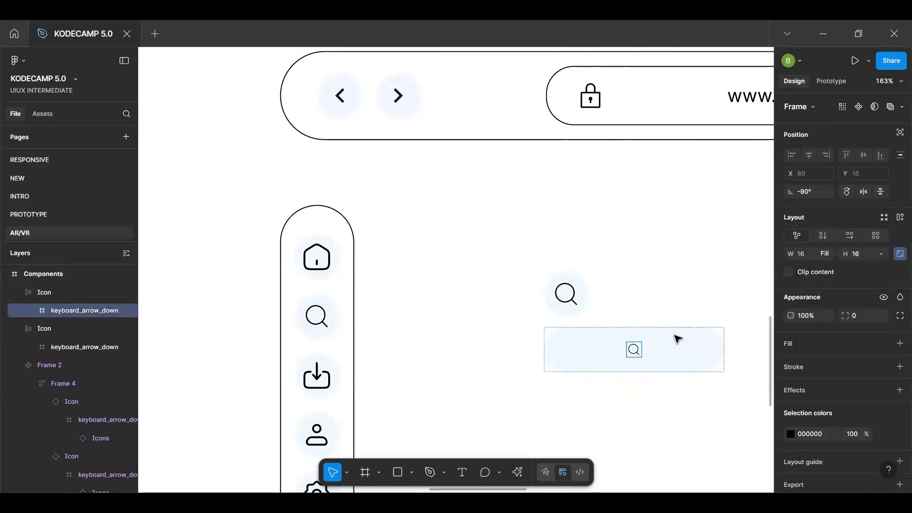
pyautogui.hotkey('ctrl', 'z')
pyautogui.click(694, 360)
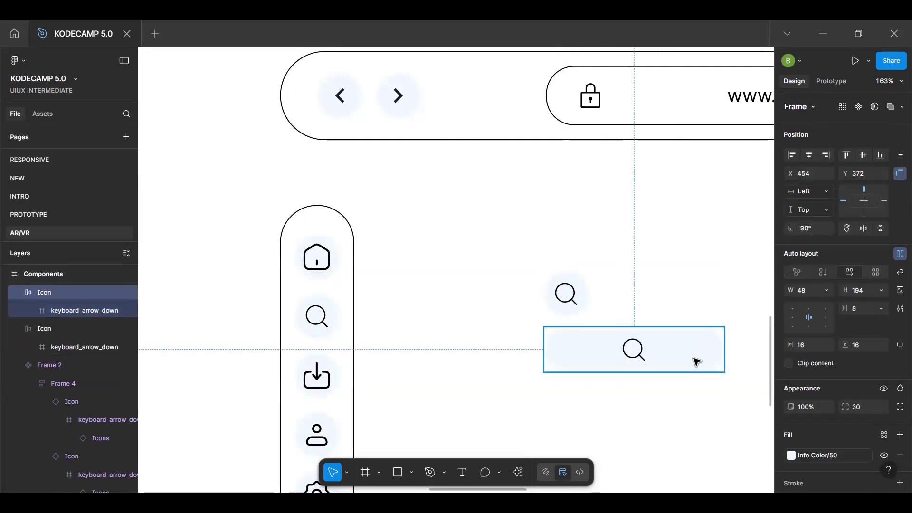
# Set the stretched frame's auto layout alignment to top centre so the search icon sits at its left end
pyautogui.click(792, 317)
pyautogui.click(793, 327)
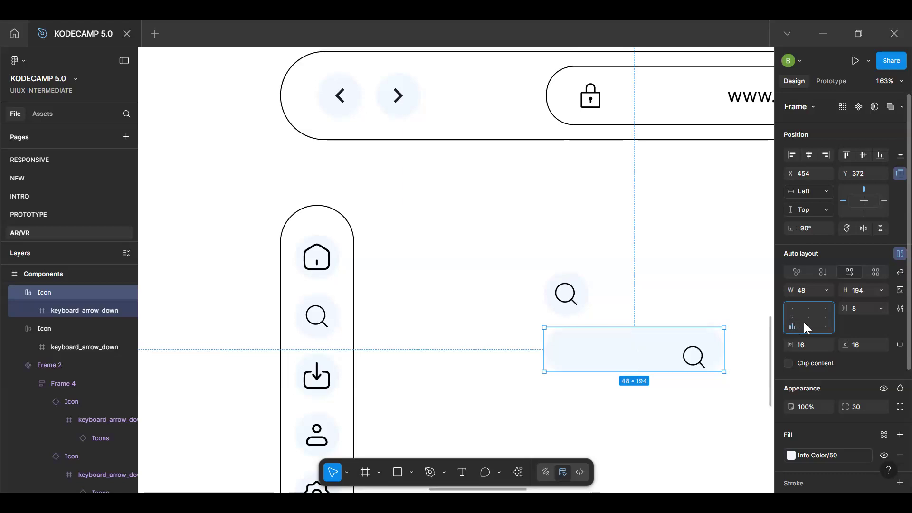
pyautogui.click(808, 327)
pyautogui.click(825, 327)
pyautogui.click(825, 312)
pyautogui.click(822, 317)
pyautogui.click(809, 311)
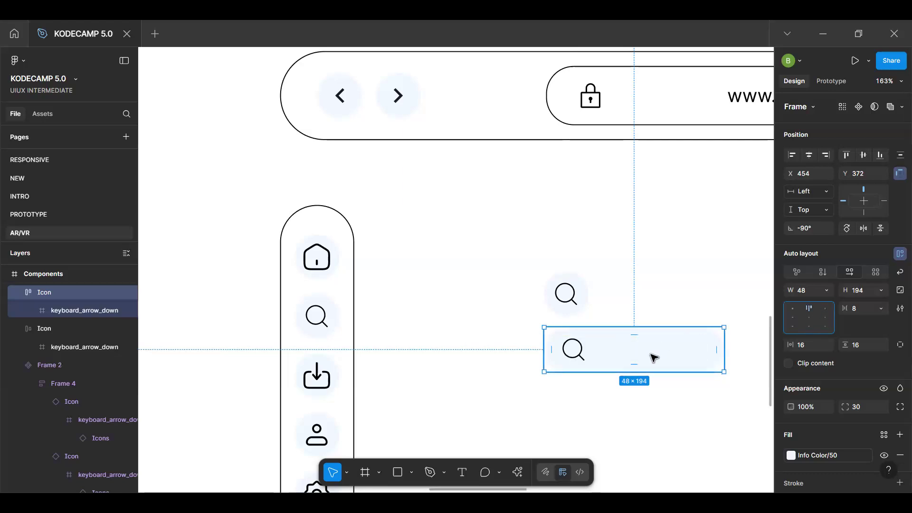
pyautogui.click(644, 405)
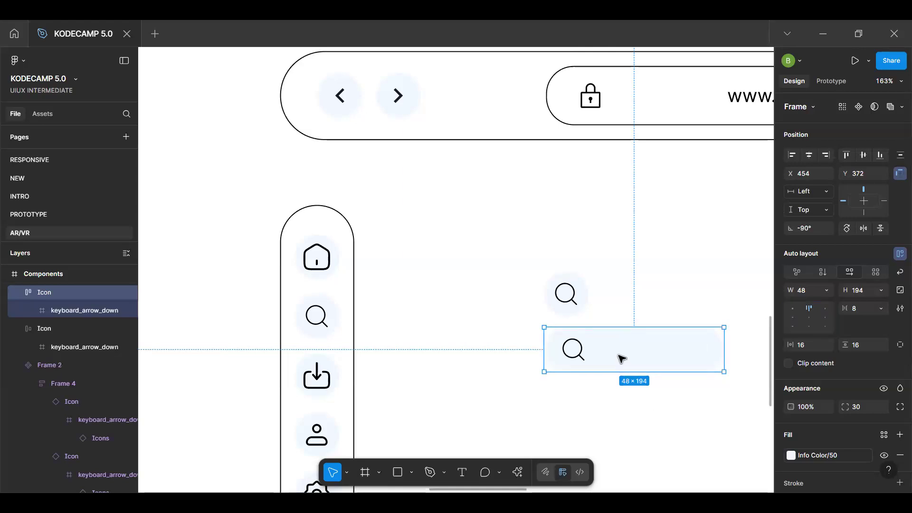
# Place a copy of the stretched search frame above the round search icon and release the original's nested search icon from its frame
pyautogui.click(622, 359)
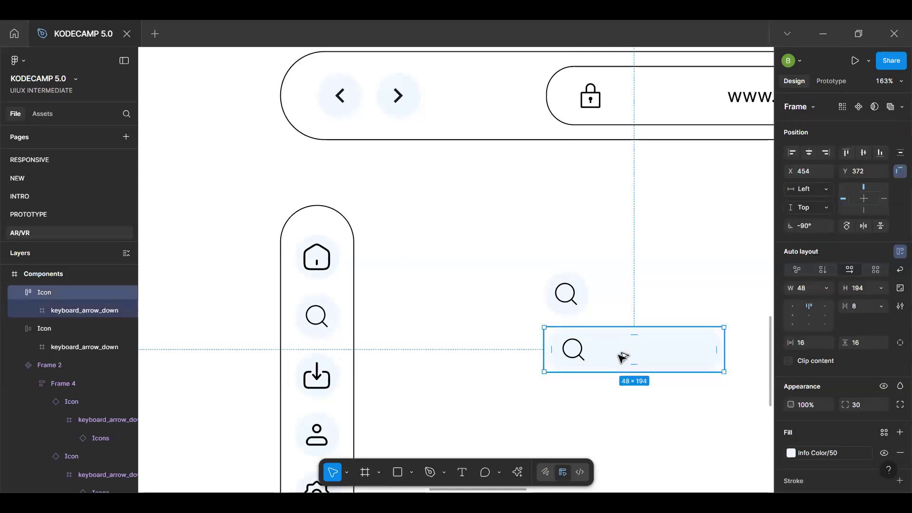
pyautogui.keyDown('alt'); pyautogui.moveTo(622, 359); pyautogui.dragTo(630, 228); pyautogui.keyUp('alt')
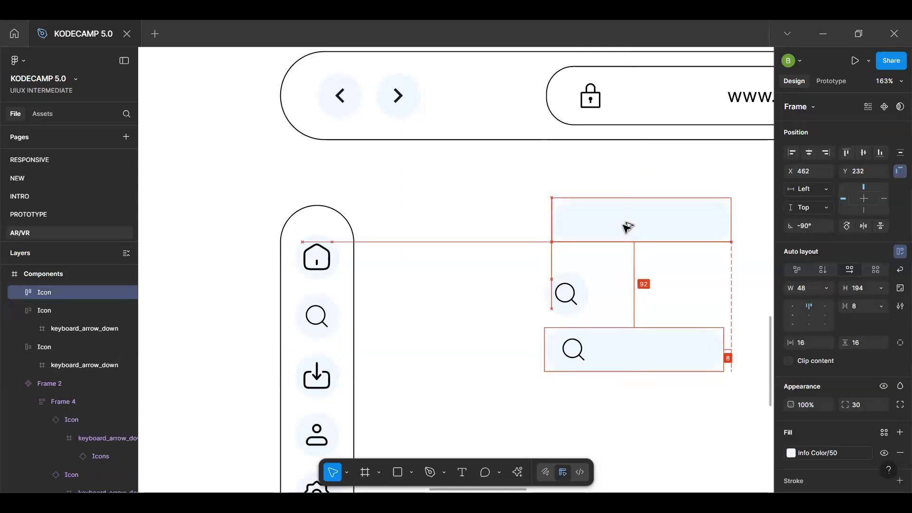
pyautogui.click(632, 365)
pyautogui.doubleClick(573, 364)
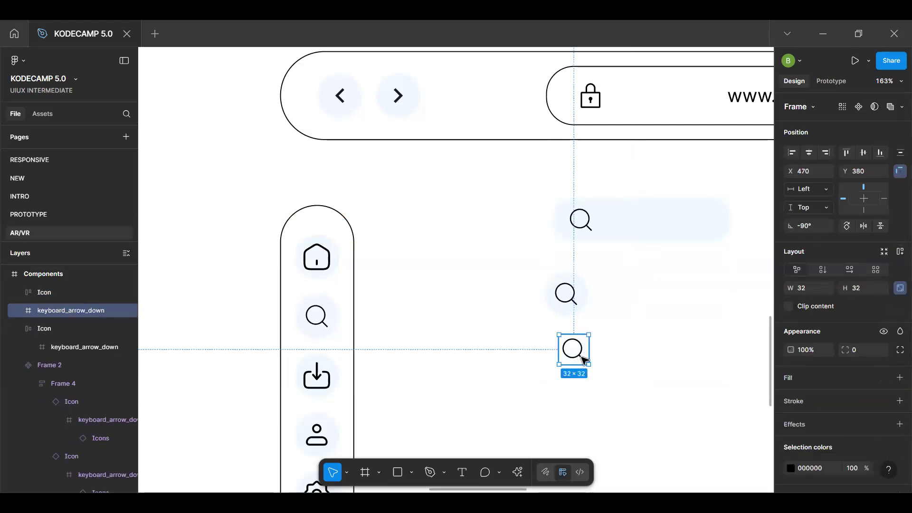
# Add auto layout to the released search icon frame and stretch it sideways to 155
pyautogui.hotkey('shift', 'a')
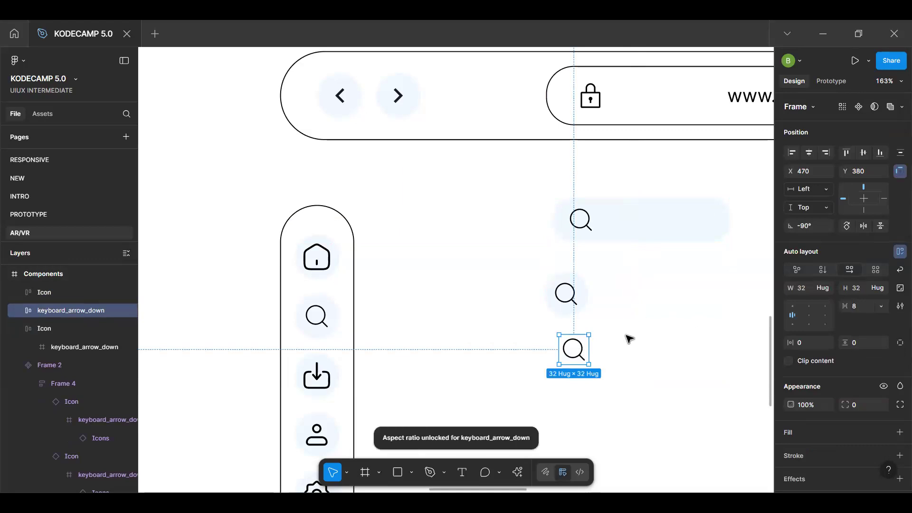
pyautogui.click(808, 314)
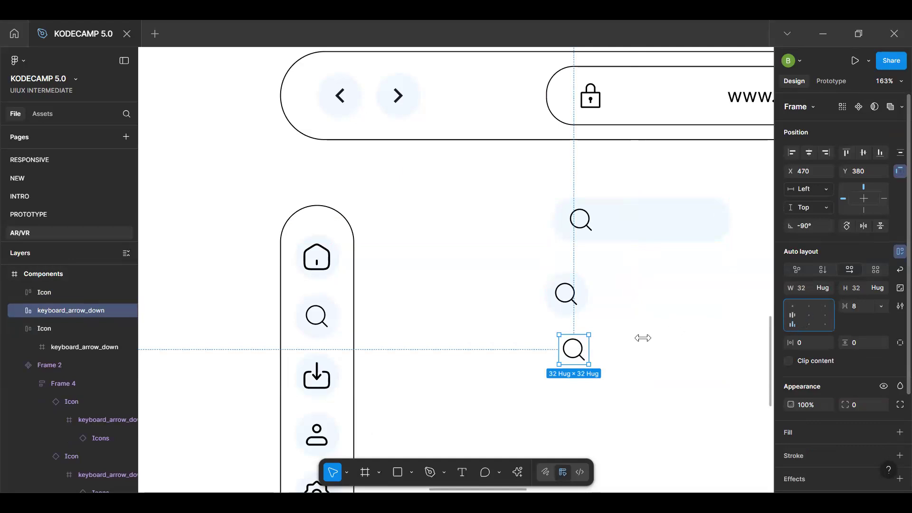
pyautogui.moveTo(696, 344); pyautogui.dragTo(703, 343)
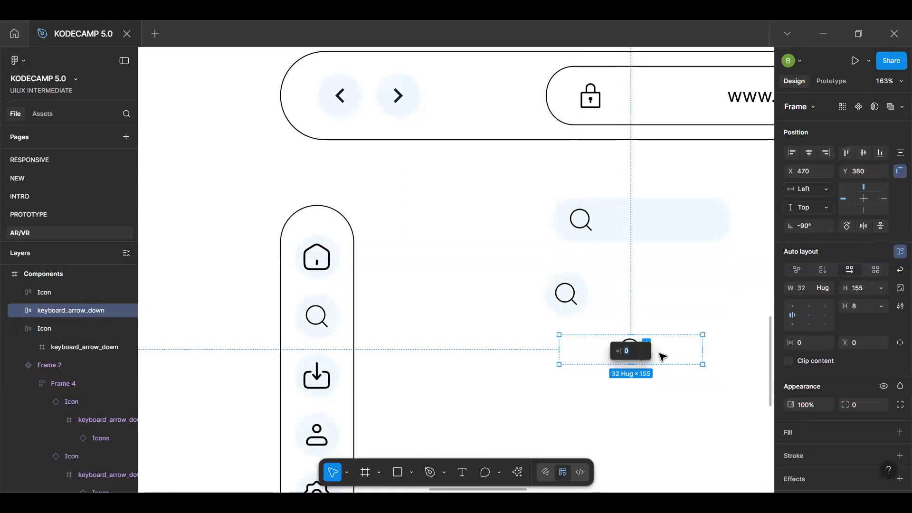
pyautogui.doubleClick(639, 353)
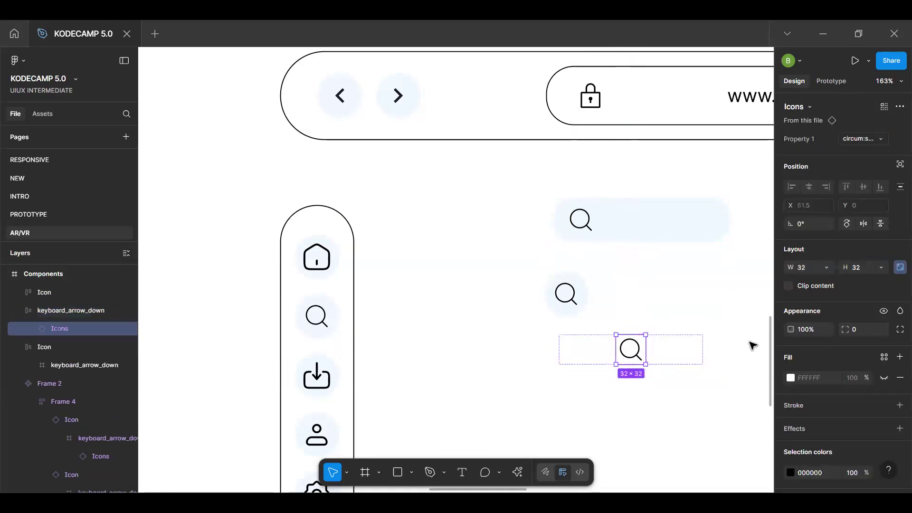
# Set the horizontal and vertical padding of the 155-long search frame to 8
pyautogui.click(686, 352)
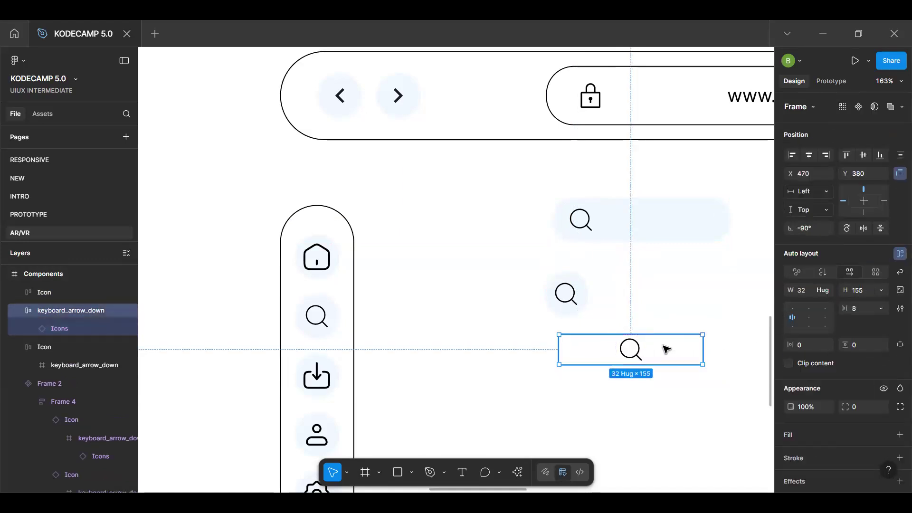
pyautogui.click(813, 348)
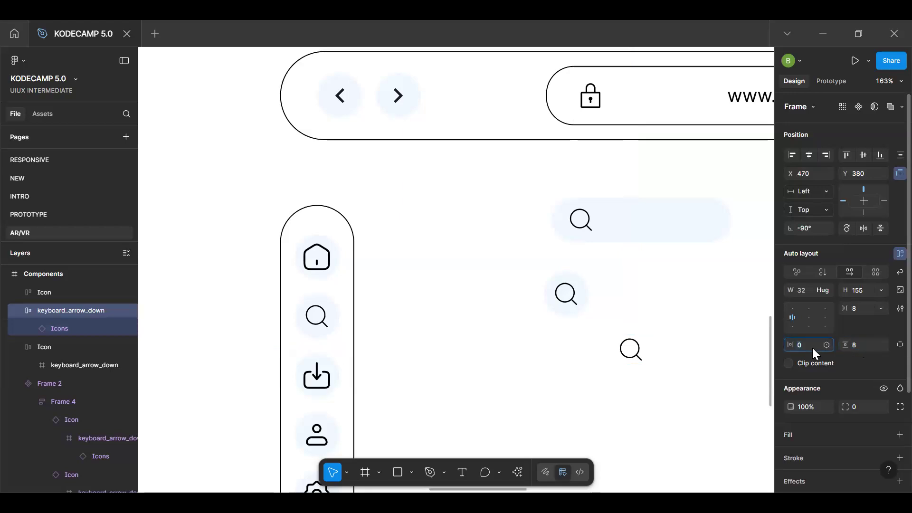
pyautogui.write('6')
pyautogui.press('BackSpace')
pyautogui.write('8')
pyautogui.press('Return')
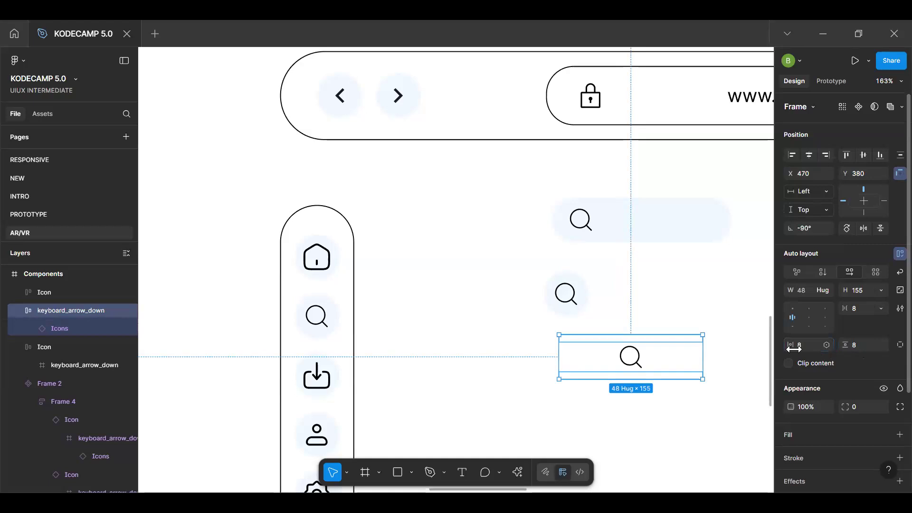
# Wrap the search icon inside the lower frame in its own auto layout frame
pyautogui.click(631, 359)
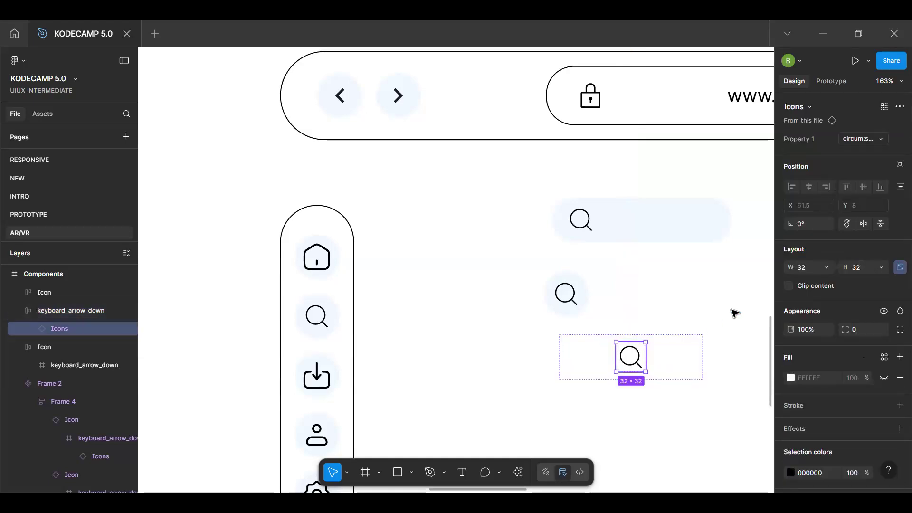
pyautogui.click(827, 266)
pyautogui.click(637, 361)
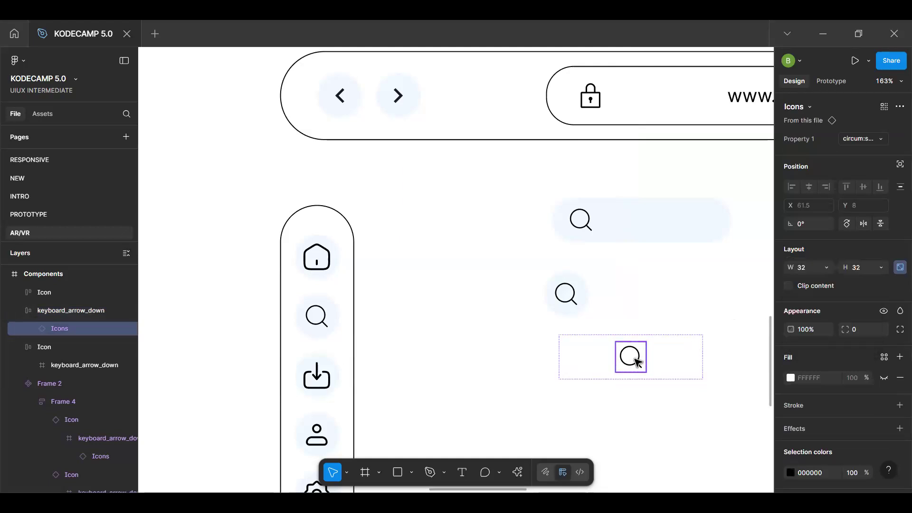
pyautogui.click(636, 364)
pyautogui.doubleClick(637, 364)
pyautogui.hotkey('shift', 'a')
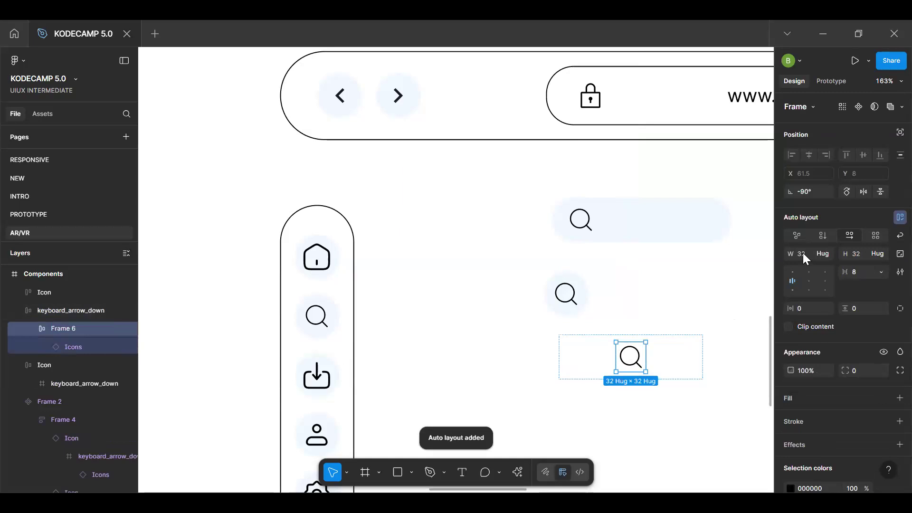
# Set both the width and height of the inner search icon frame to Fill container
pyautogui.click(824, 269)
pyautogui.click(824, 268)
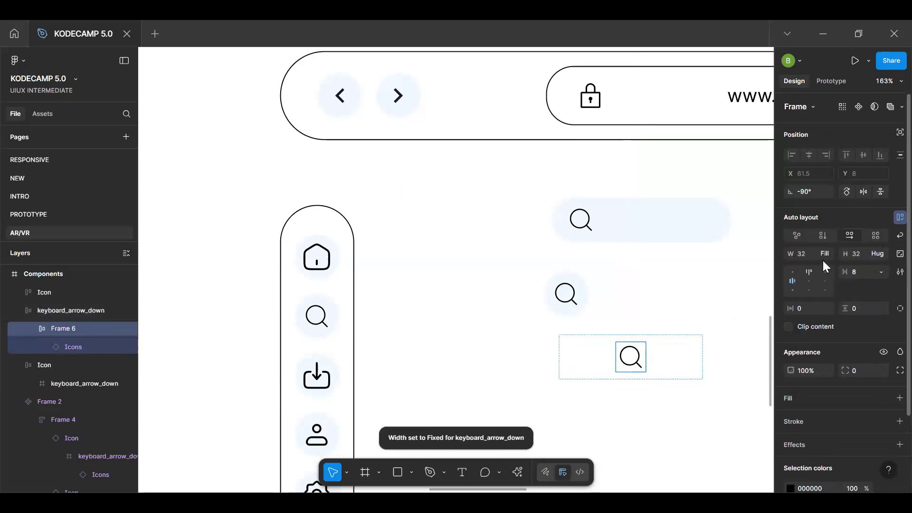
pyautogui.click(880, 253)
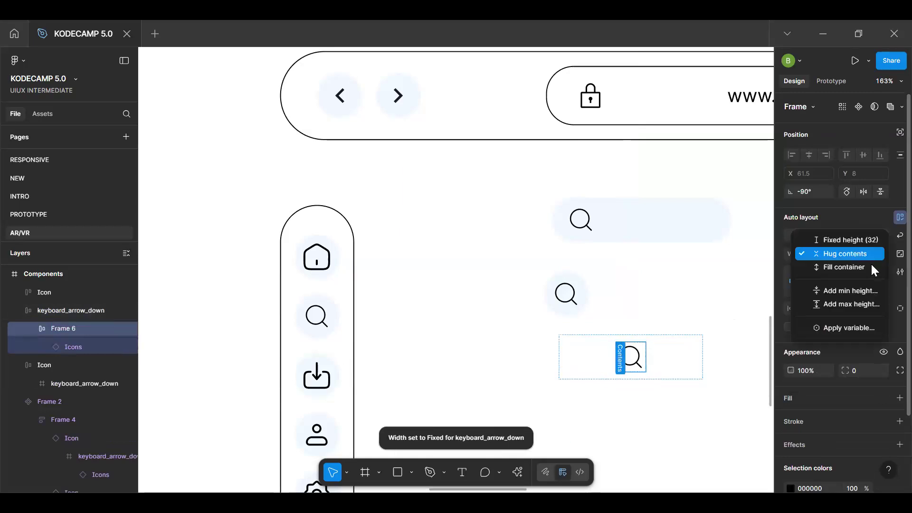
pyautogui.click(871, 266)
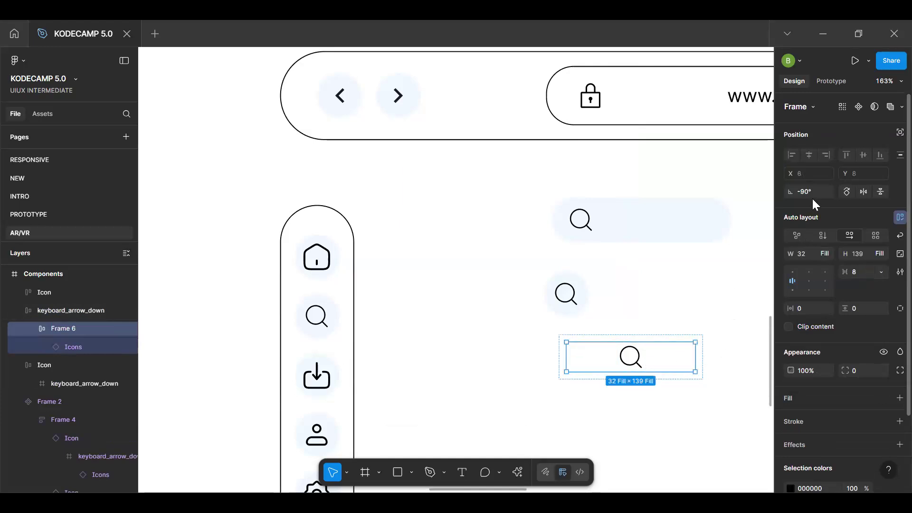
# Try rotating and flipping the inner search frame through 0°, 180° and 90°, then return it to -90°
pyautogui.press('Return')
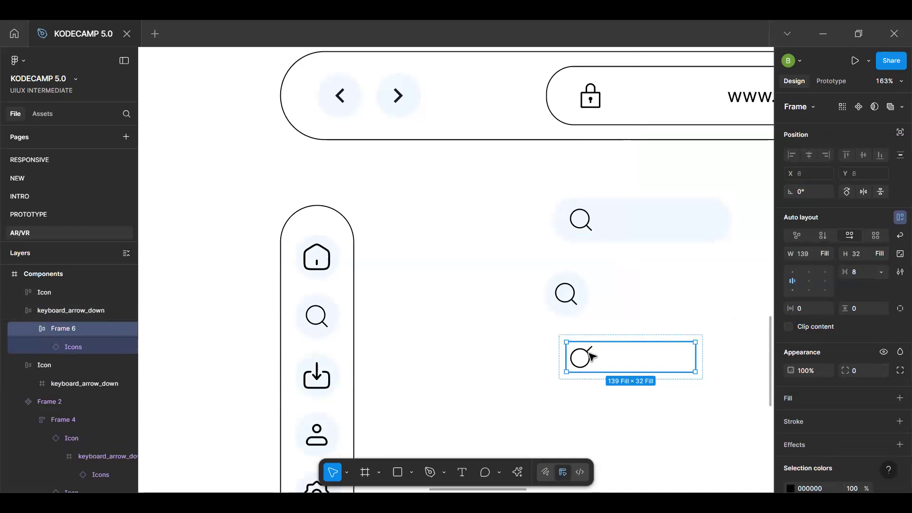
pyautogui.click(862, 197)
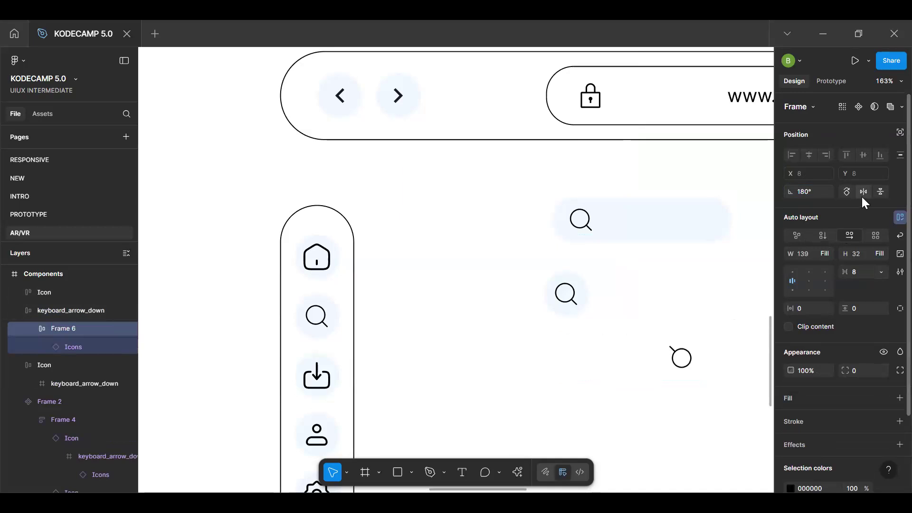
pyautogui.click(845, 194)
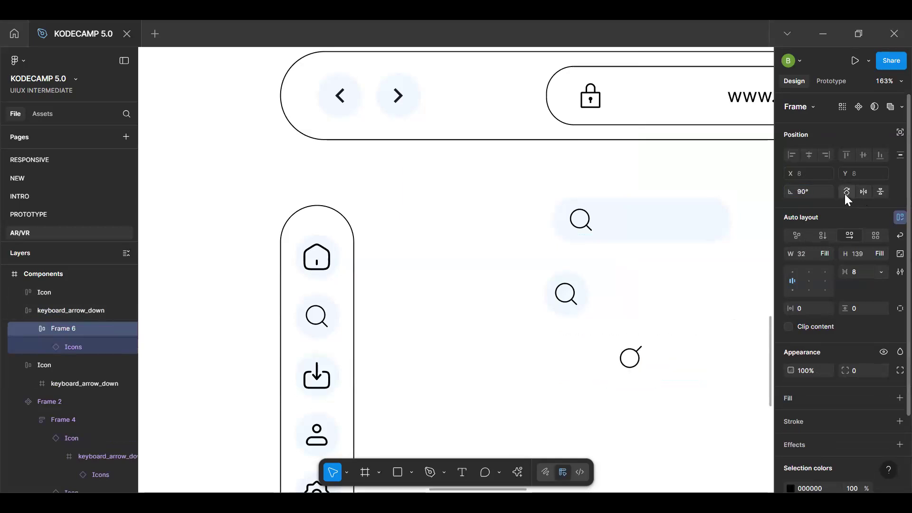
pyautogui.click(878, 196)
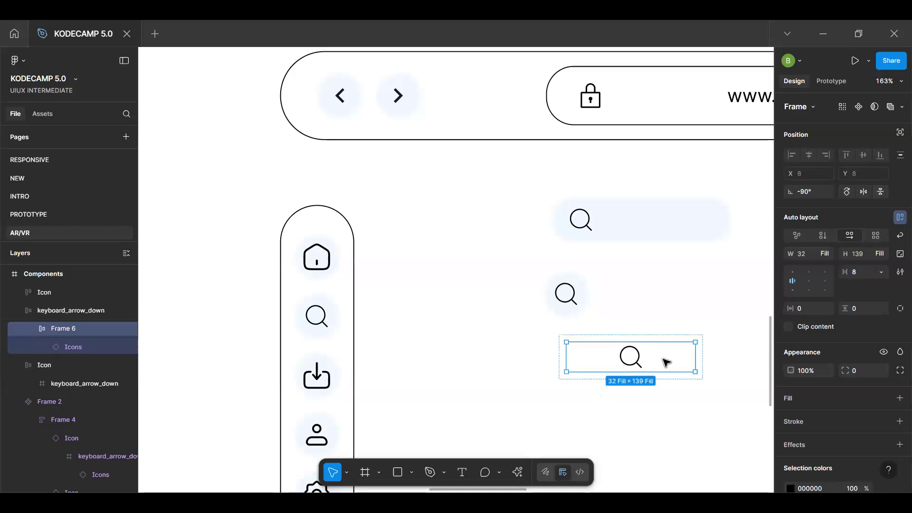
# Set the inner search frame's auto layout alignment to top right and its rotation to 0°
pyautogui.click(827, 272)
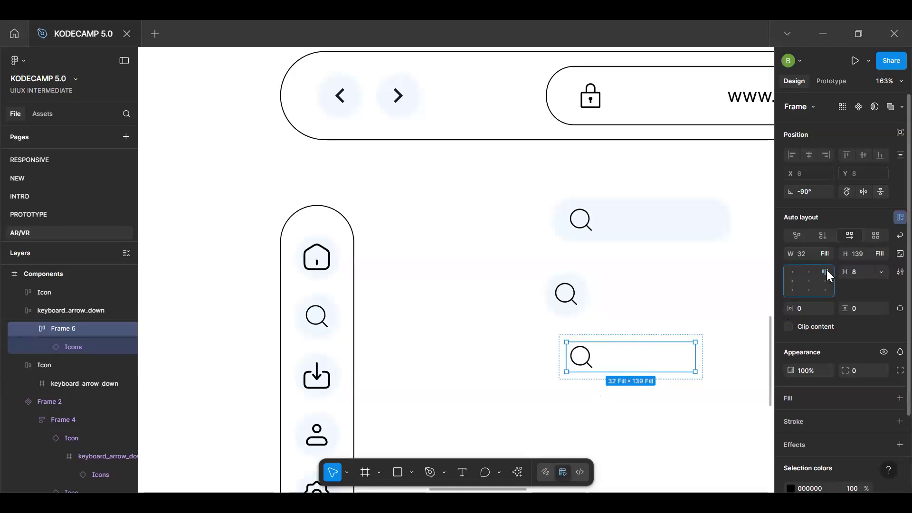
pyautogui.click(815, 192)
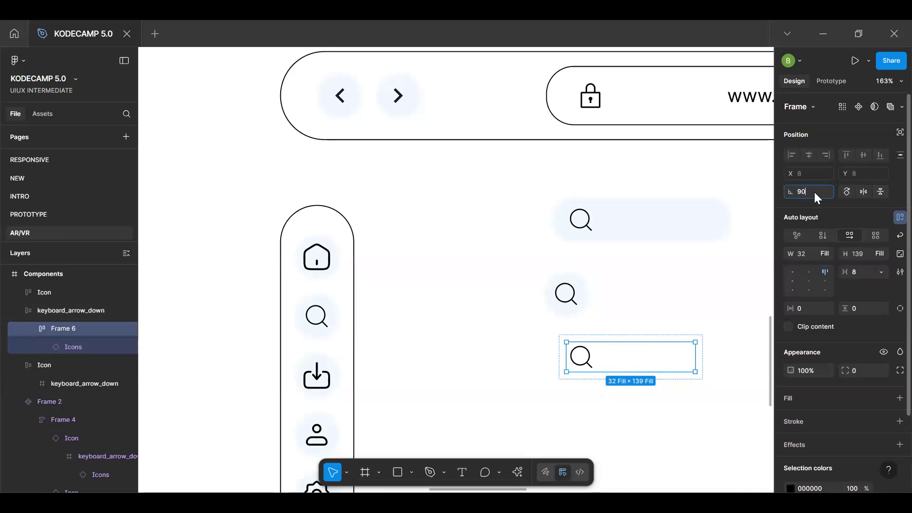
pyautogui.write('90')
pyautogui.press('Return')
pyautogui.press('Return')
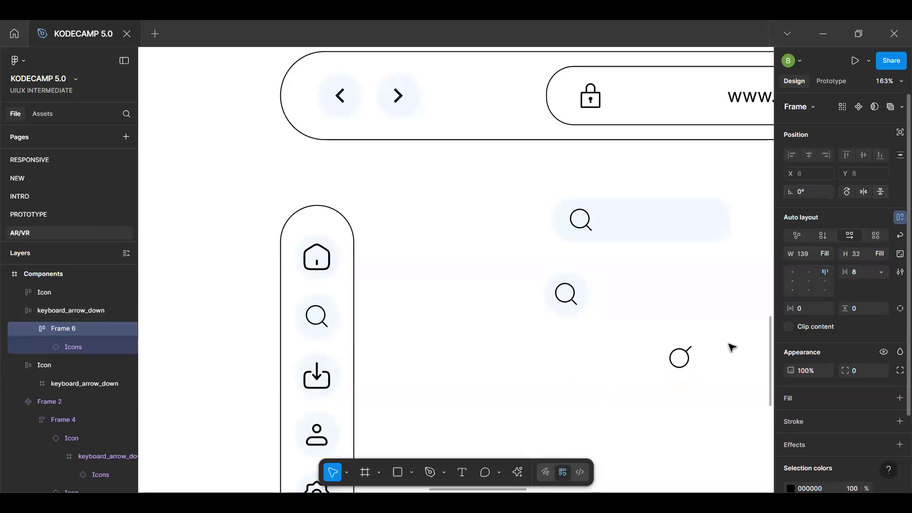
pyautogui.click(617, 350)
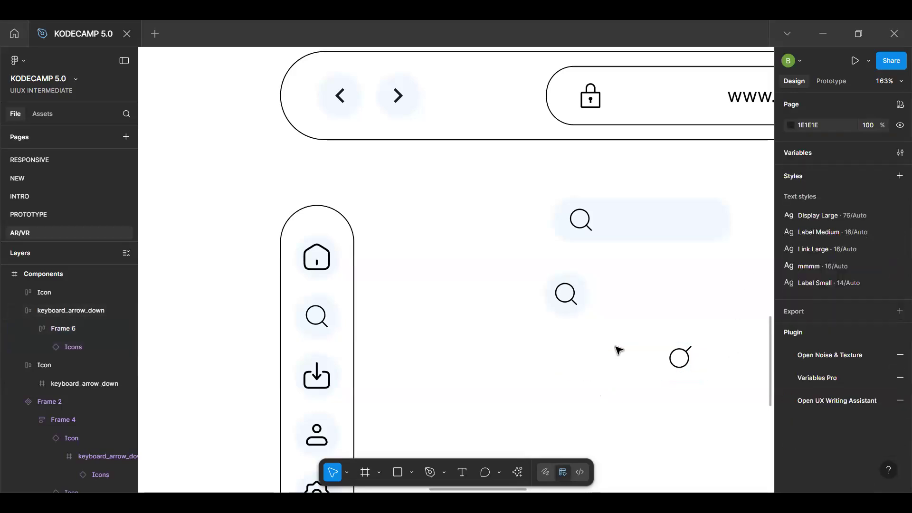
pyautogui.click(619, 352)
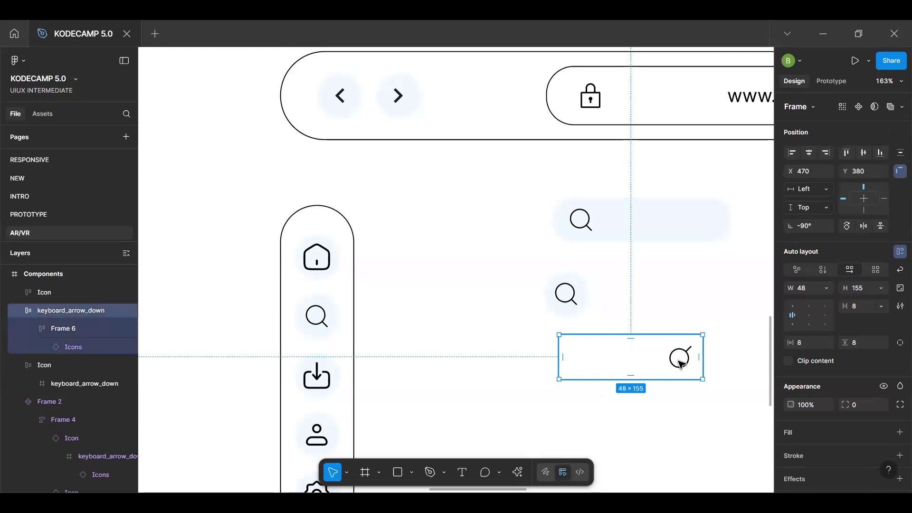
pyautogui.click(518, 472)
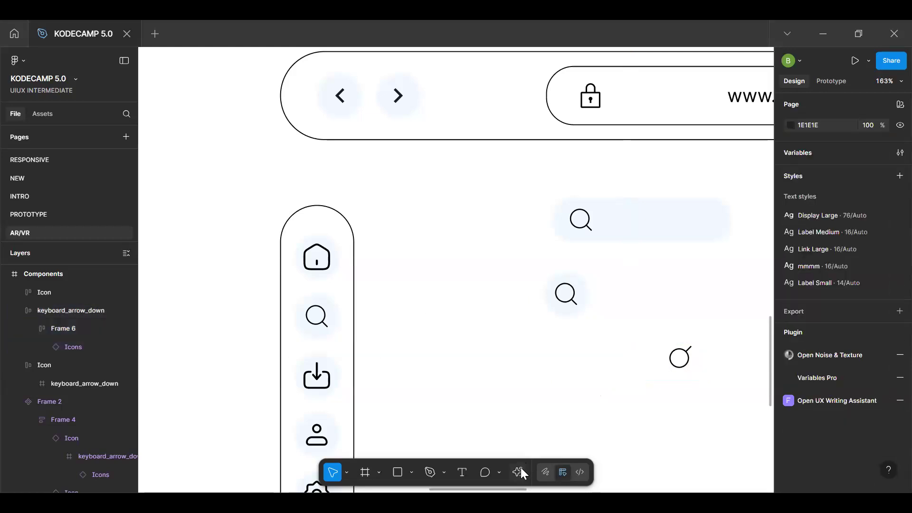
pyautogui.click(398, 317)
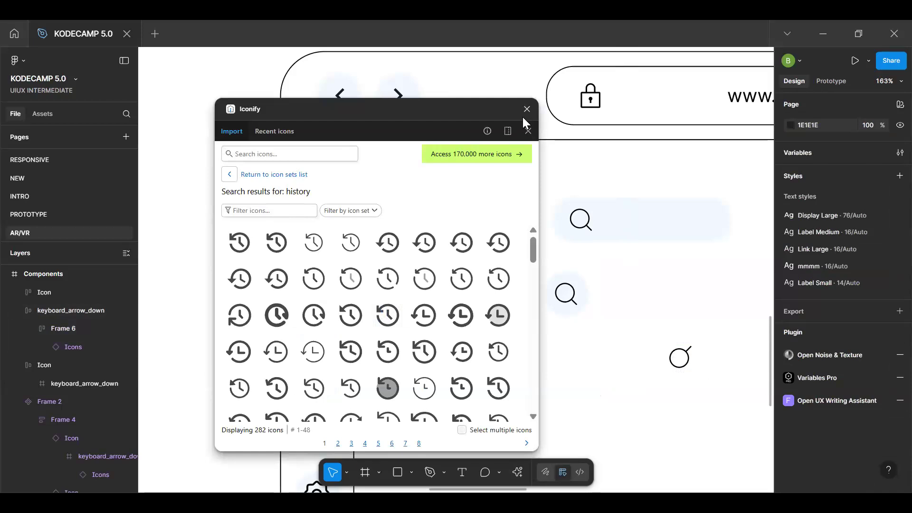
# Delete the lowest search frame together with its nested icon from the Components frame
pyautogui.click(682, 356)
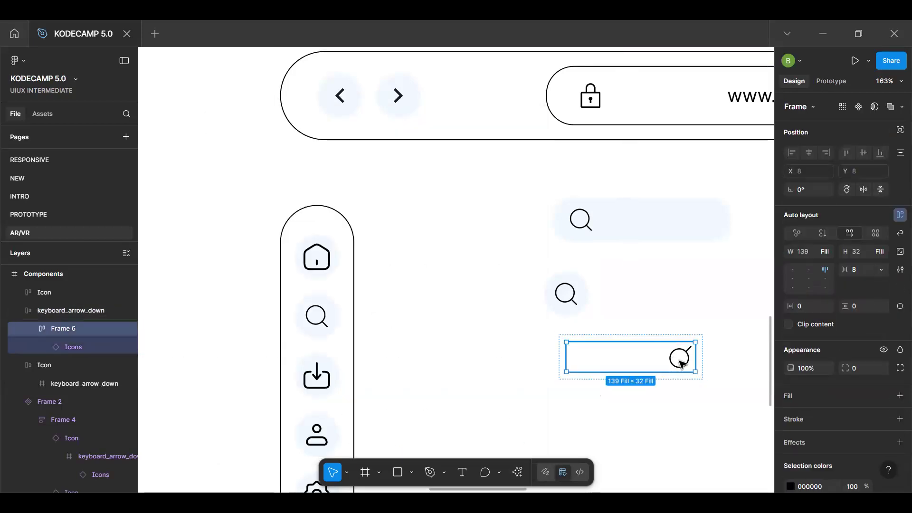
pyautogui.click(631, 367)
pyautogui.press('Delete')
# Copy the circum:search variant from the icon set in the Icon frame into the empty area of the Components frame
pyautogui.press('h')
pyautogui.keyDown('ctrl'); pyautogui.scroll(-5, 623, 377); pyautogui.keyUp('ctrl')
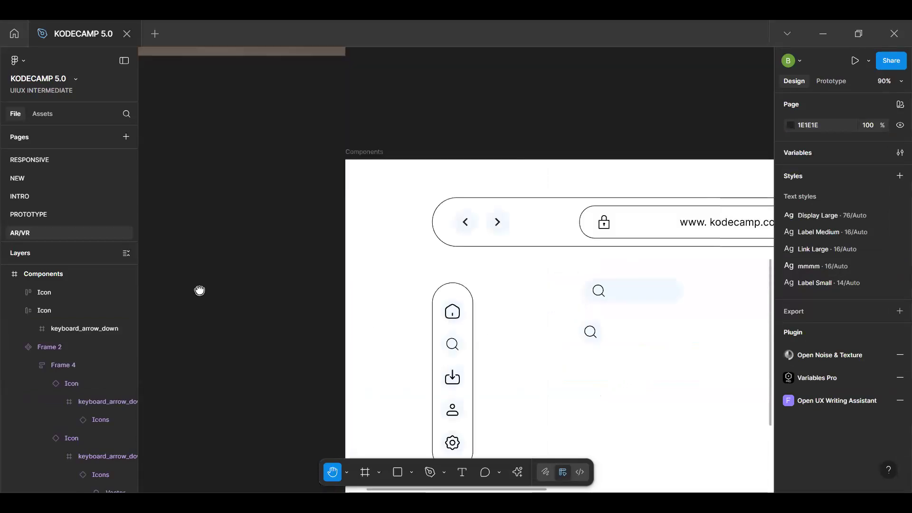
pyautogui.hscroll(10, 437, 306)
pyautogui.scroll(-2, 437, 305)
pyautogui.keyDown('ctrl'); pyautogui.scroll(-3, 488, 280); pyautogui.keyUp('ctrl')
pyautogui.hscroll(3, 522, 261)
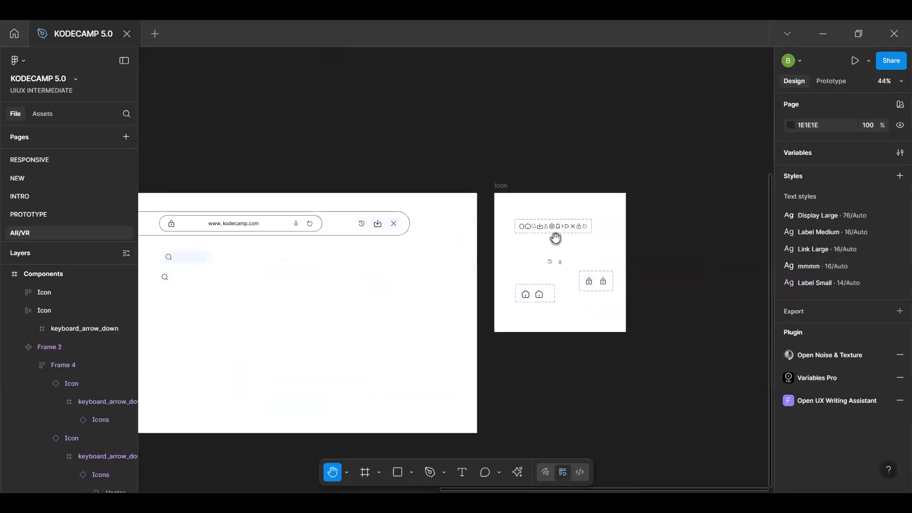
pyautogui.keyDown('ctrl'); pyautogui.scroll(3, 554, 238); pyautogui.keyUp('ctrl')
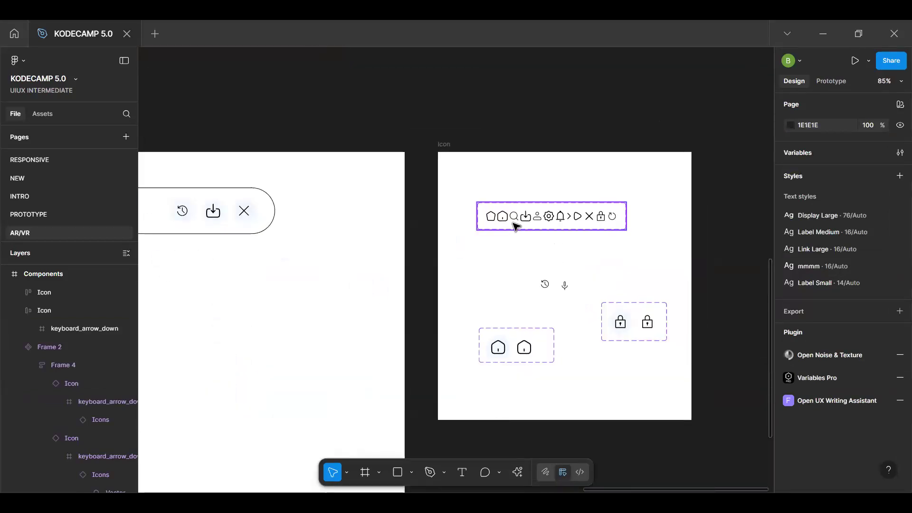
pyautogui.keyDown('ctrl'); pyautogui.scroll(2, 514, 226); pyautogui.keyUp('ctrl')
pyautogui.press('v')
pyautogui.click(515, 216)
pyautogui.click(515, 217)
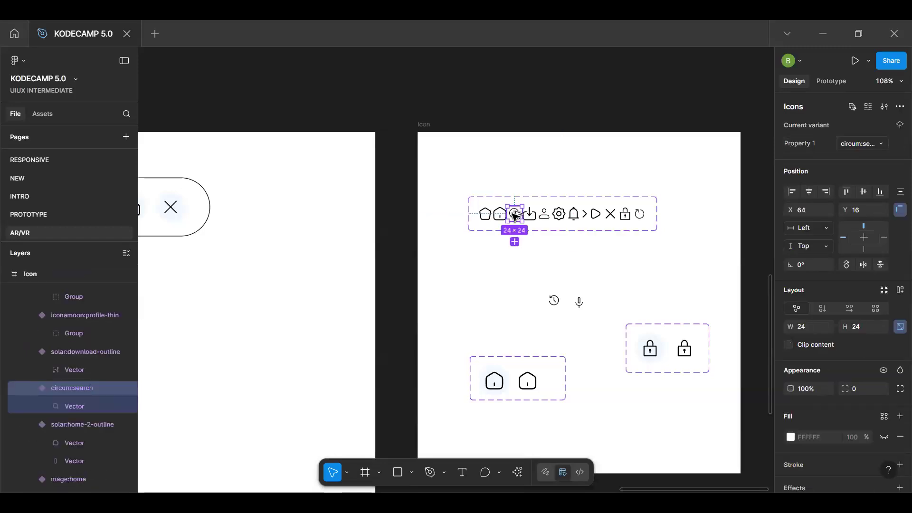
pyautogui.keyDown('alt'); pyautogui.moveTo(206, 325); pyautogui.dragTo(204, 322); pyautogui.keyUp('alt')
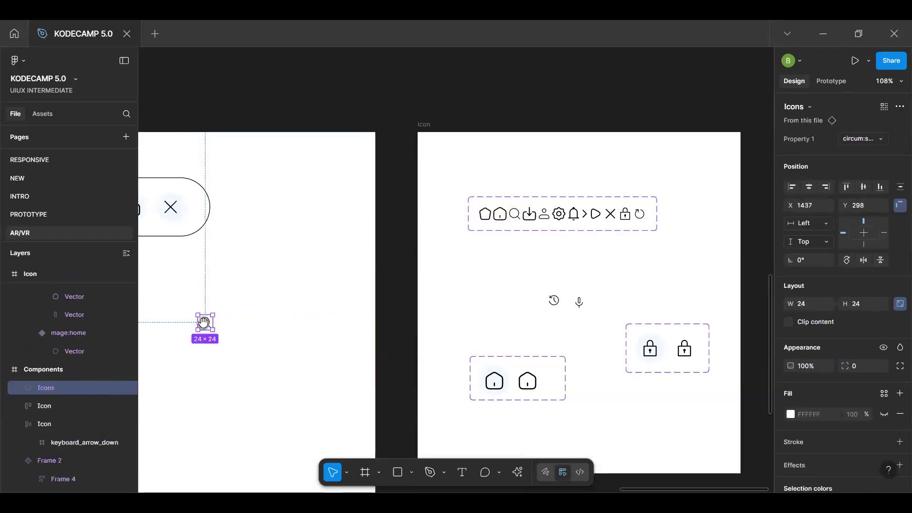
# Wrap the copied 24 × 24 search icon in an auto layout frame with 8 padding
pyautogui.keyDown('ctrl'); pyautogui.scroll(5, 205, 322); pyautogui.keyUp('ctrl')
pyautogui.hscroll(-4, 401, 299)
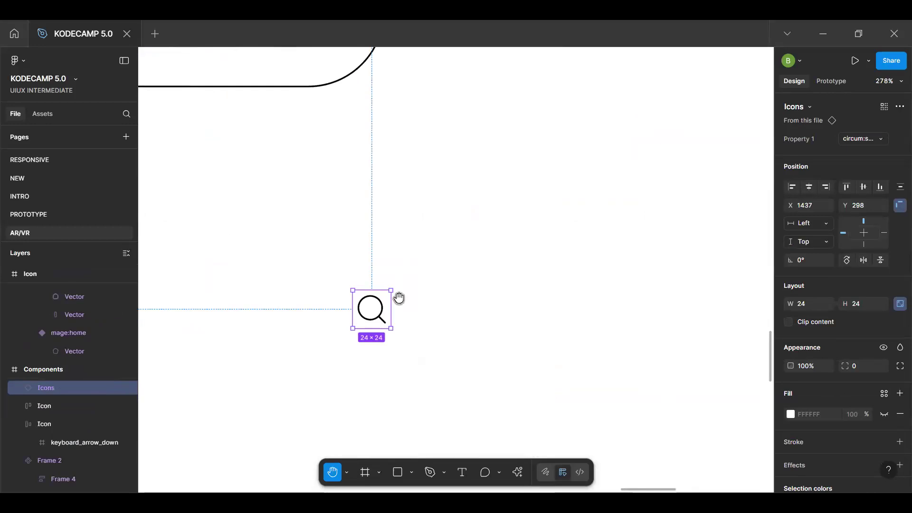
pyautogui.hotkey('shift', 'a')
pyautogui.press('v')
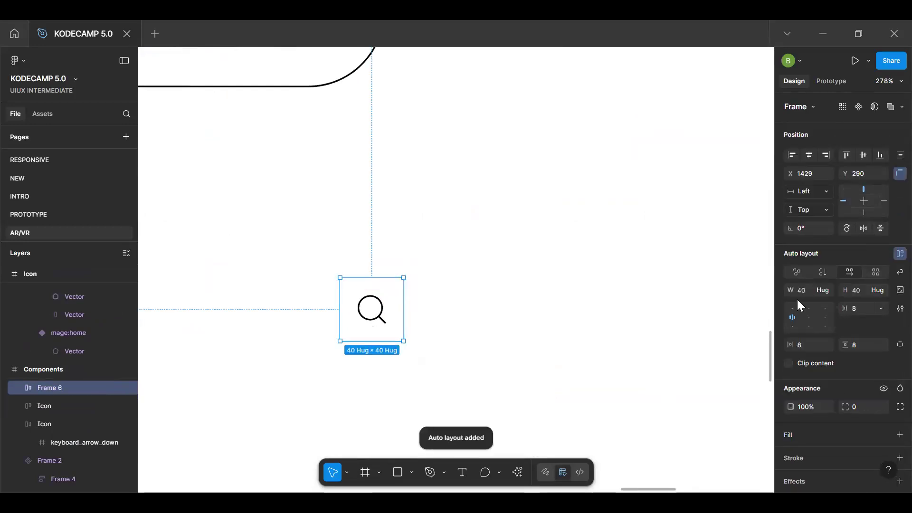
# Widen the new search icon's auto layout frame to 199 and set its corner radius to 30
pyautogui.moveTo(402, 315); pyautogui.dragTo(656, 315)
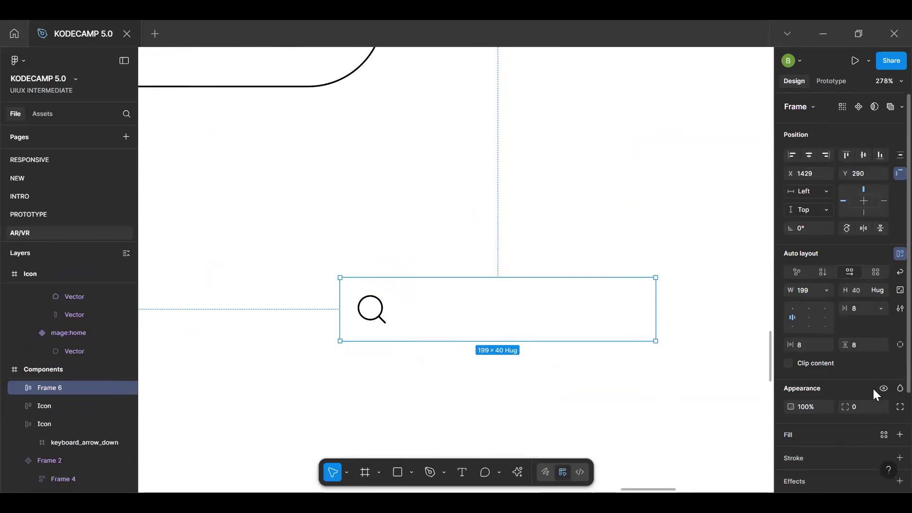
pyautogui.click(862, 407)
pyautogui.write('30')
pyautogui.press('Return')
# Fill the widened search frame with the Gray Color/50 style
pyautogui.click(883, 433)
pyautogui.scroll(-3, 706, 438)
pyautogui.scroll(-1, 706, 442)
pyautogui.click(683, 423)
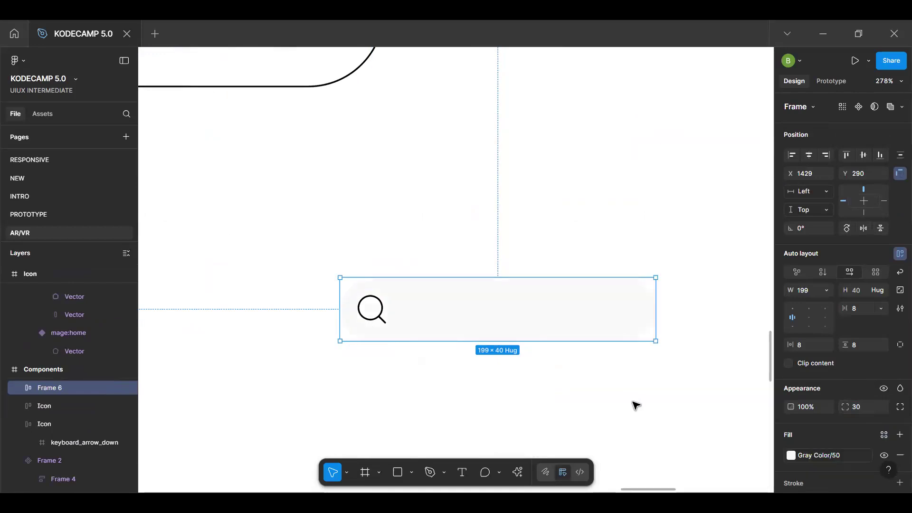
# Move the gray search frame beneath the two blue search frames, at about X 470, Y 373
pyautogui.keyDown('ctrl'); pyautogui.scroll(-5, 633, 379); pyautogui.keyUp('ctrl')
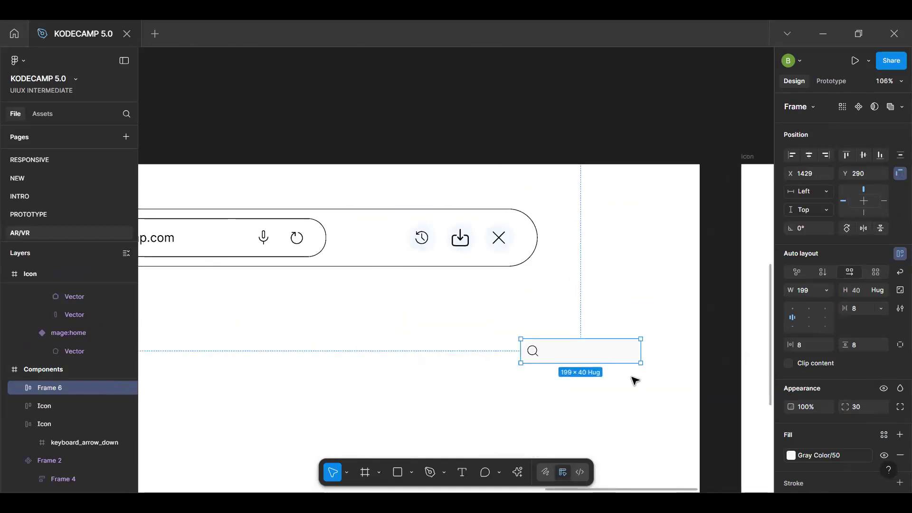
pyautogui.keyDown('ctrl'); pyautogui.scroll(2, 580, 348); pyautogui.keyUp('ctrl')
pyautogui.keyDown('ctrl'); pyautogui.scroll(-4, 580, 348); pyautogui.keyUp('ctrl')
pyautogui.moveTo(331, 325); pyautogui.dragTo(291, 330)
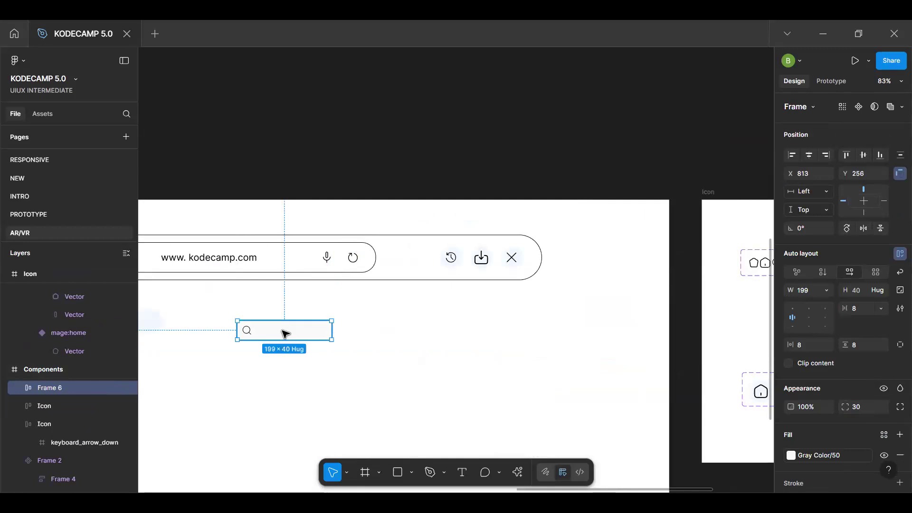
pyautogui.press('h')
pyautogui.moveTo(537, 307); pyautogui.dragTo(592, 294)
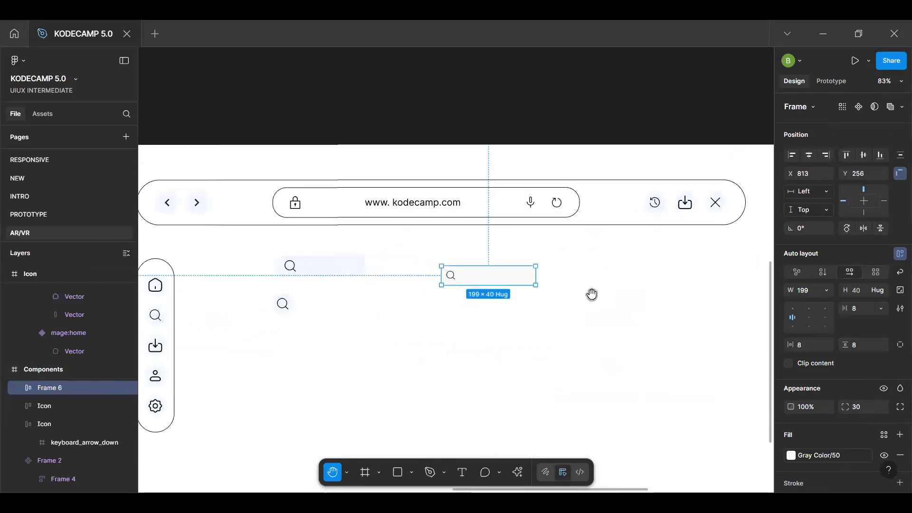
pyautogui.press('v')
pyautogui.moveTo(393, 329); pyautogui.dragTo(380, 335)
pyautogui.scroll(5, 381, 336)
pyautogui.moveTo(320, 340); pyautogui.dragTo(373, 331)
# Replace the 48 × 48 blue search frame with a duplicate of the gray search frame at X 470, Y 326
pyautogui.click(227, 256)
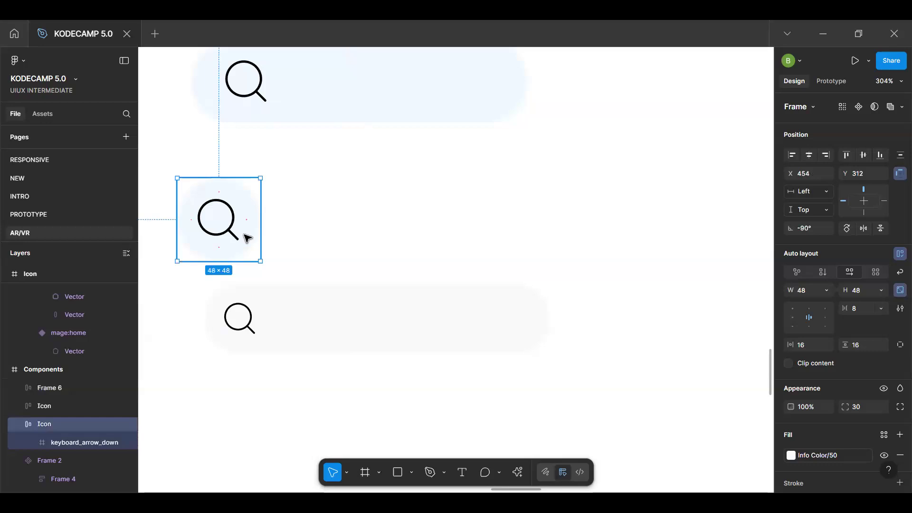
pyautogui.press('Delete')
pyautogui.click(304, 319)
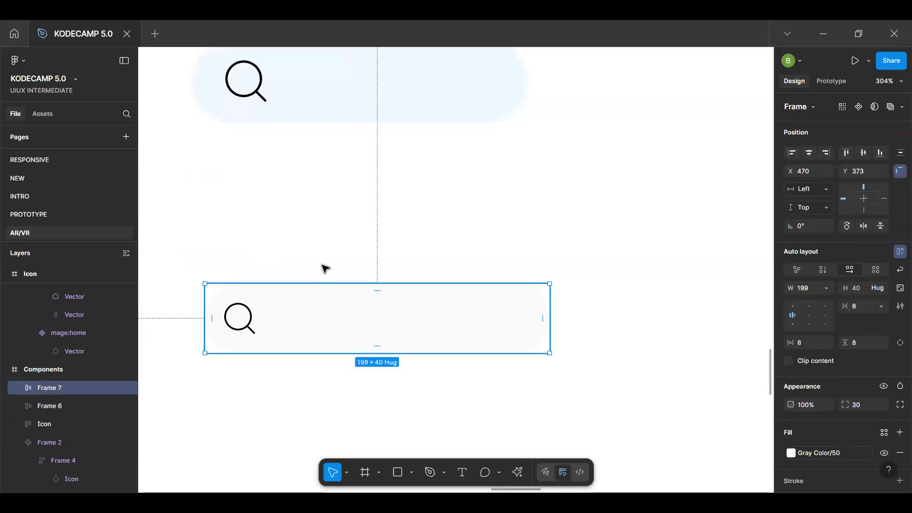
pyautogui.hotkey('ctrl', 'd')
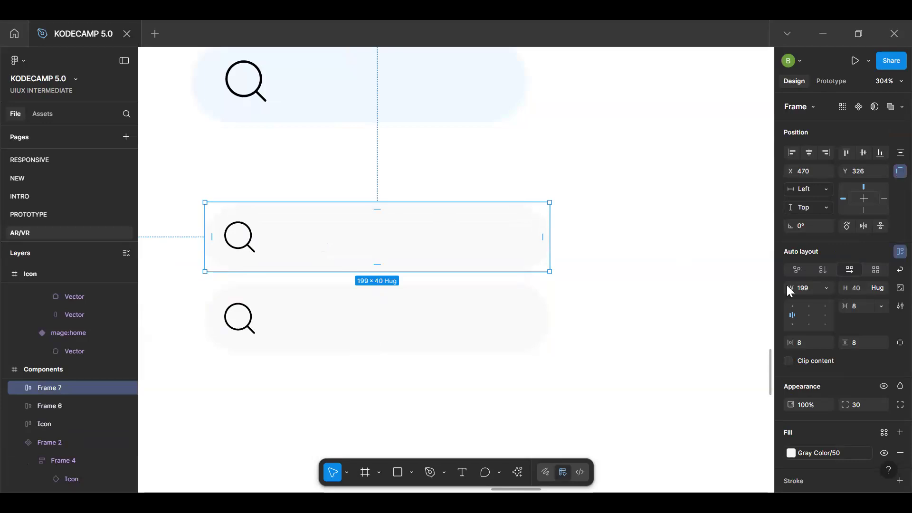
# Make the upper gray duplicate hug its contents in width and move the wide gray frame down to Y 381
pyautogui.click(825, 290)
pyautogui.click(819, 301)
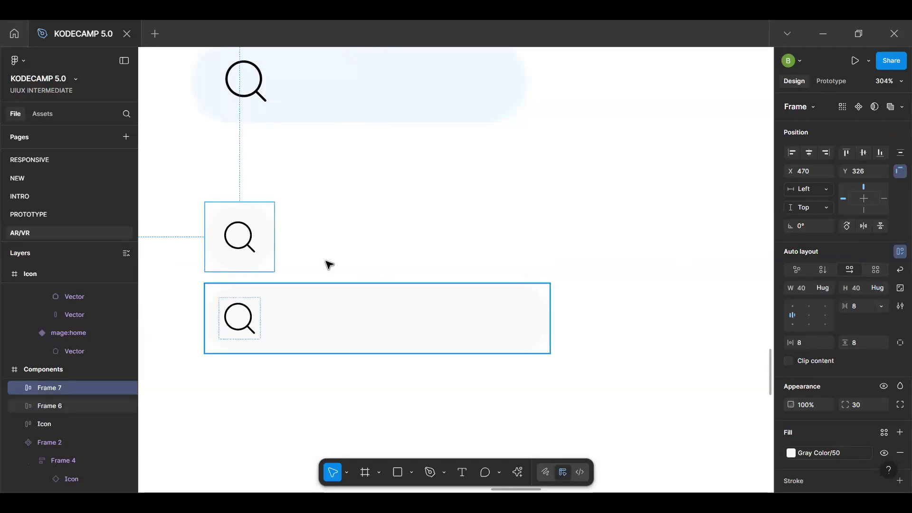
pyautogui.moveTo(342, 322); pyautogui.dragTo(344, 331)
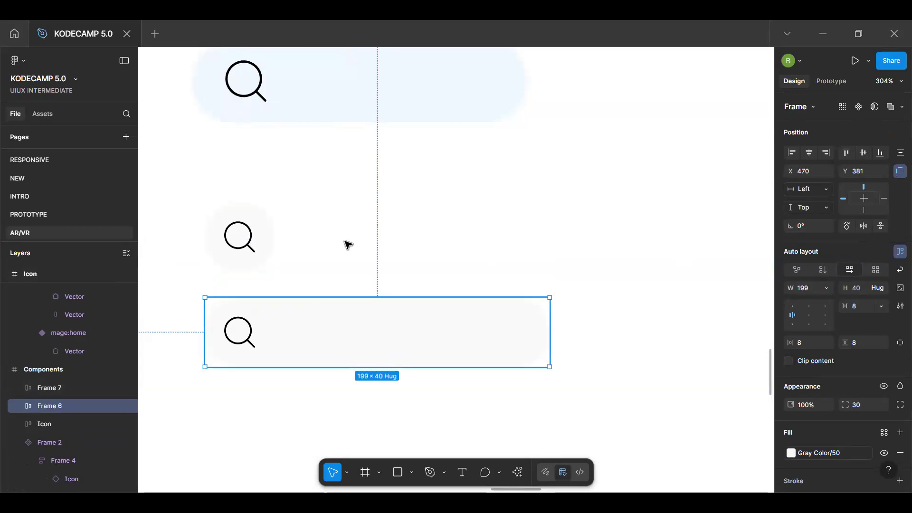
# Add the text "search" beside the icon in the wide gray frame and set its font size to 14
pyautogui.press('t')
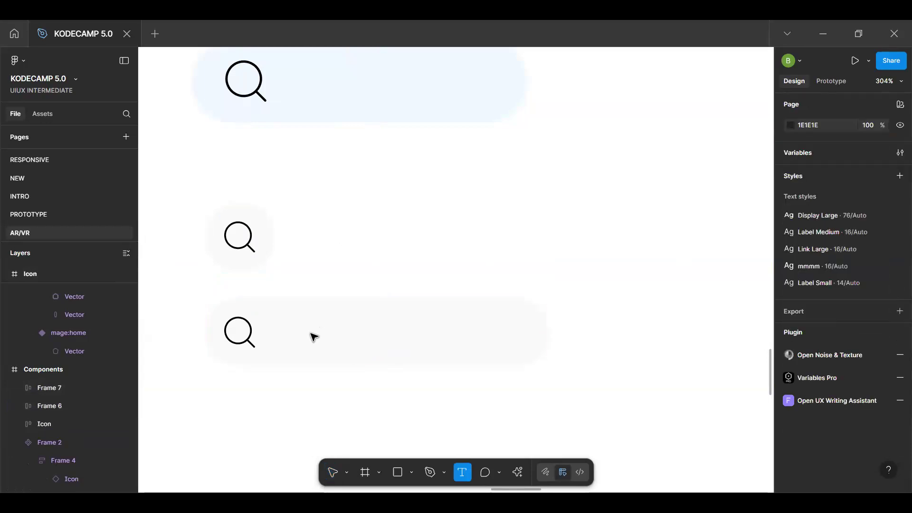
pyautogui.click(311, 333)
pyautogui.write('search')
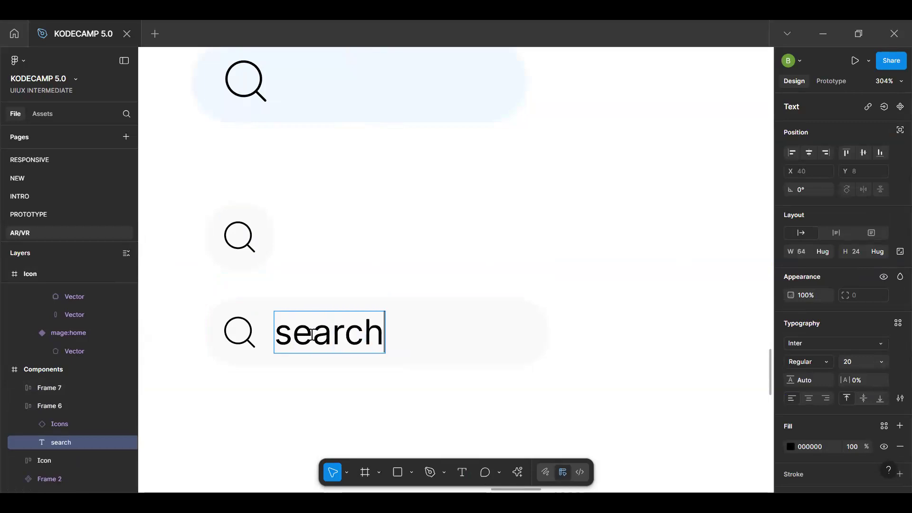
pyautogui.press('Escape')
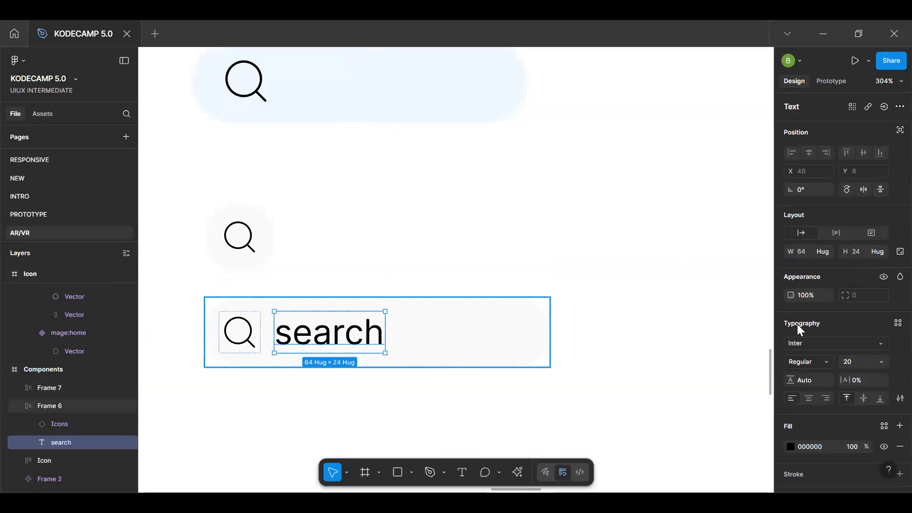
pyautogui.click(858, 366)
pyautogui.write('14')
pyautogui.press('Return')
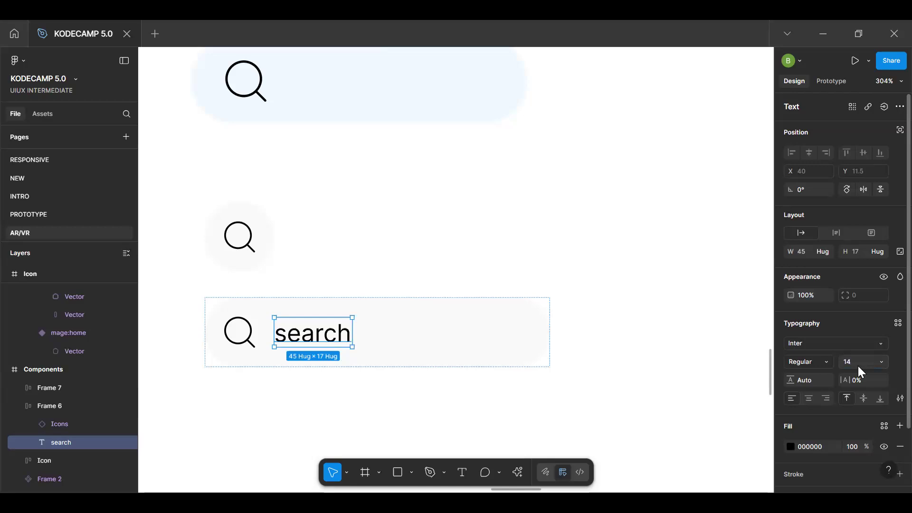
# Check the gap between the icon and the search text in the wide gray frame, and reselect the text
pyautogui.click(454, 347)
pyautogui.click(267, 332)
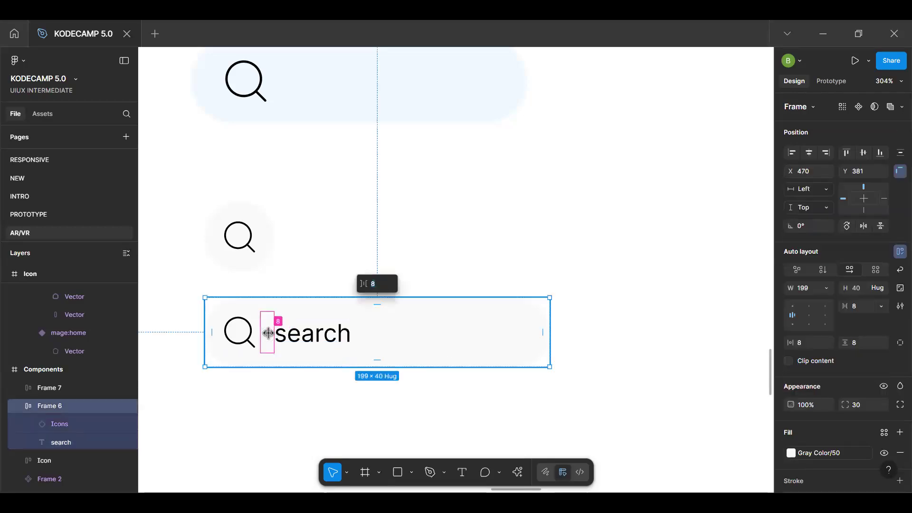
pyautogui.click(324, 348)
pyautogui.click(323, 347)
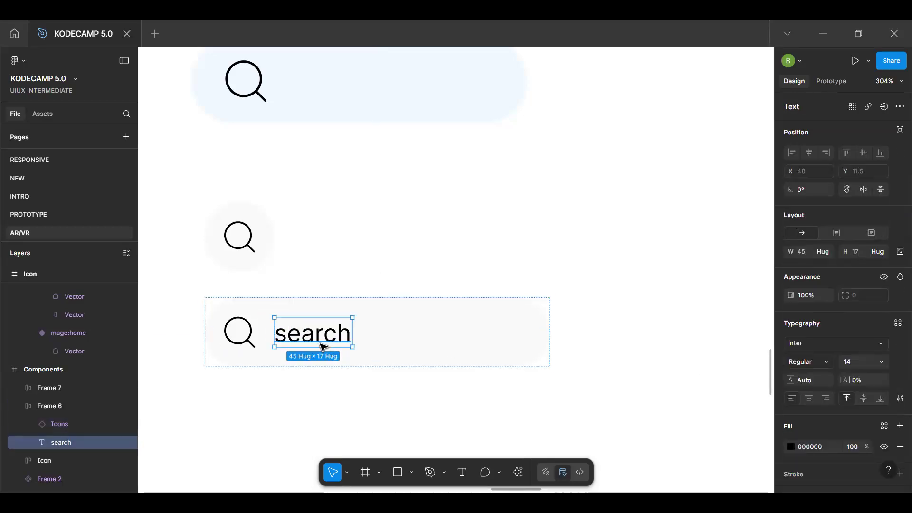
# Change the font weight of the "search" text in the search bar to Light
pyautogui.click(825, 362)
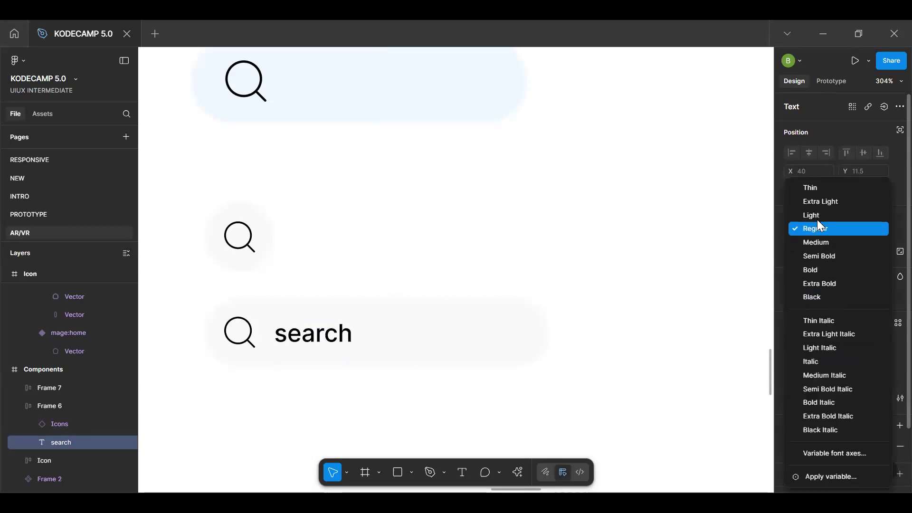
pyautogui.press('Return')
pyautogui.click(449, 343)
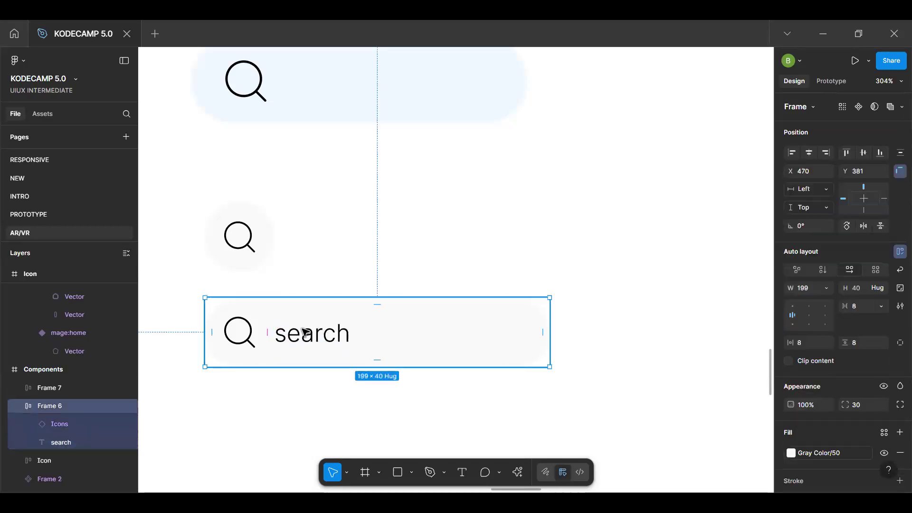
# Set the fill opacity of the "search" text to 60%
pyautogui.doubleClick(326, 338)
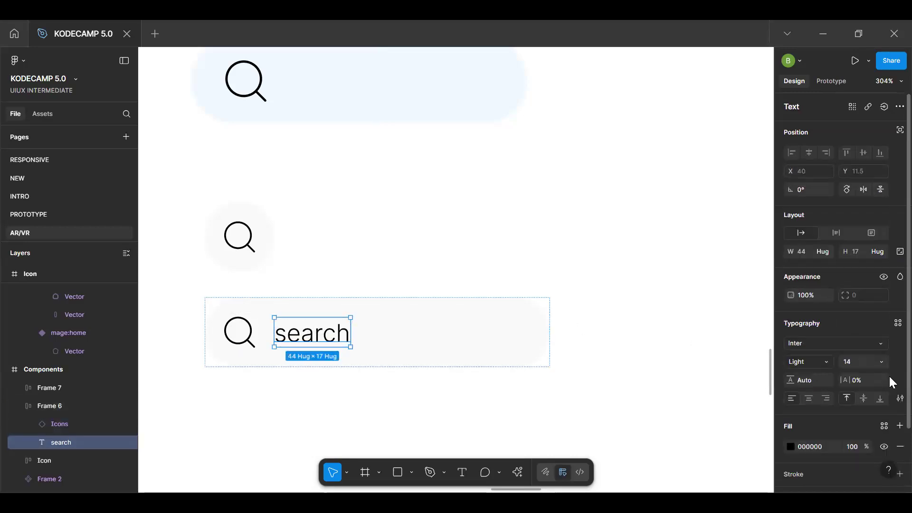
pyautogui.click(854, 446)
pyautogui.write('80')
pyautogui.press('Return')
pyautogui.click(851, 448)
pyautogui.write('60')
pyautogui.press('Return')
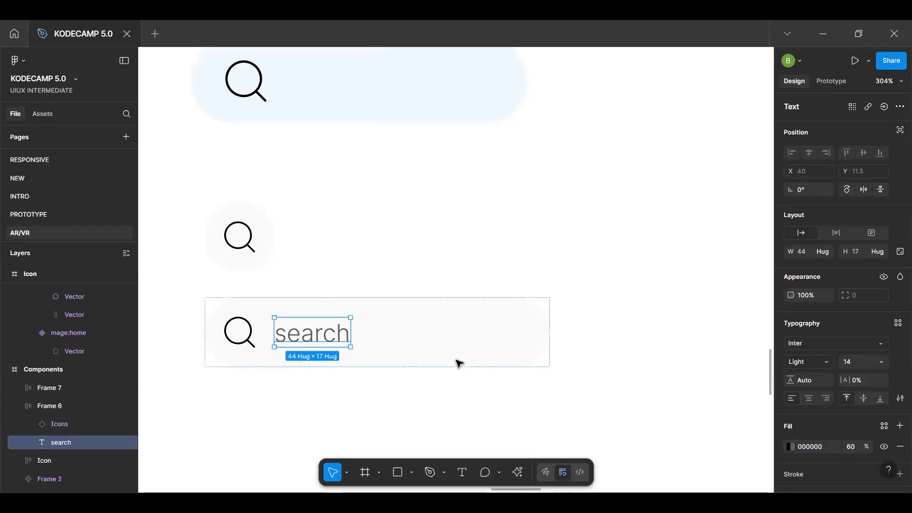
# Turn the round icon frame and the search bar frame into components and combine them as variants of one component set
pyautogui.click(378, 349)
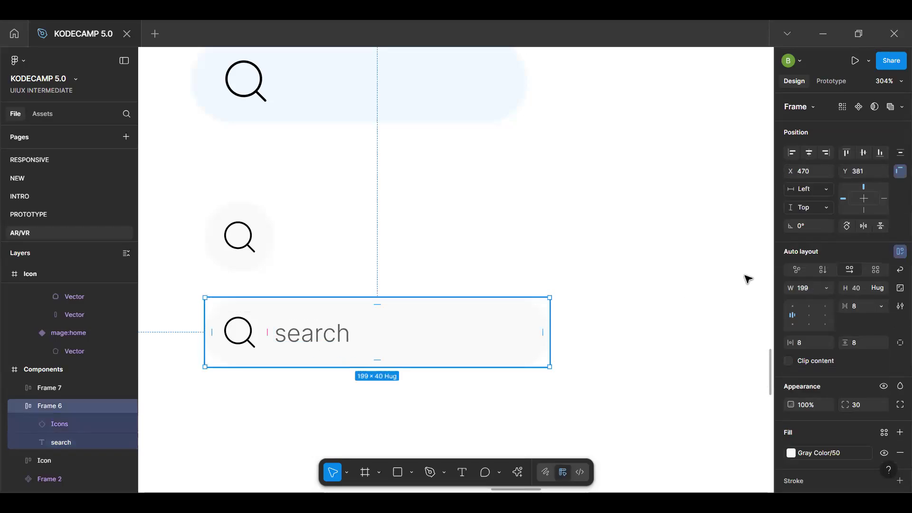
pyautogui.click(793, 325)
pyautogui.click(792, 315)
pyautogui.scroll(-3, 342, 330)
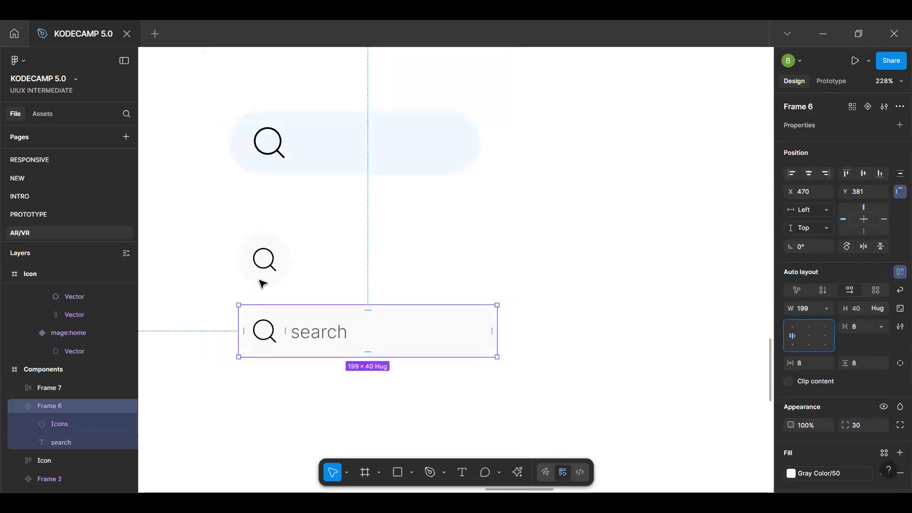
pyautogui.click(264, 265)
pyautogui.keyDown('shift'); pyautogui.click(346, 355); pyautogui.keyUp('shift')
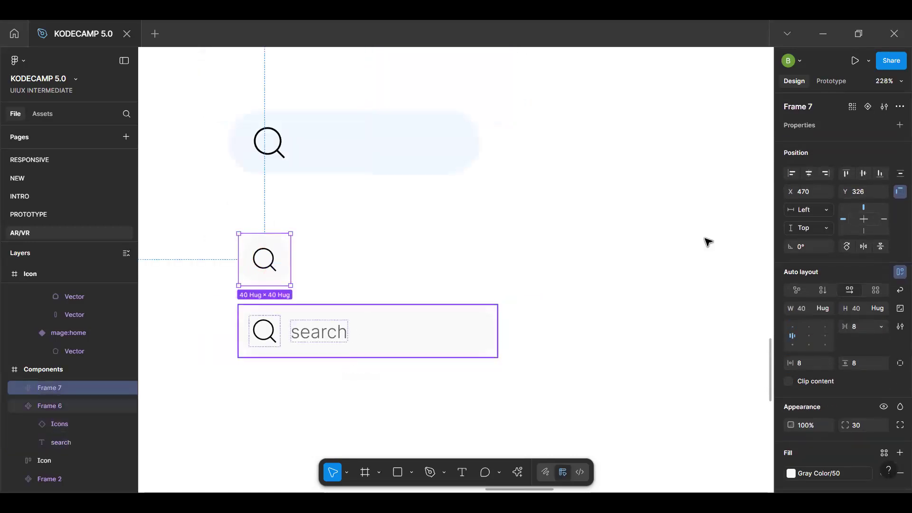
# Add an On click prototype interaction on the icon-only variant with the action Change to the search bar variant, Frame 6
pyautogui.click(270, 282)
pyautogui.hotkey('shift', 'e')
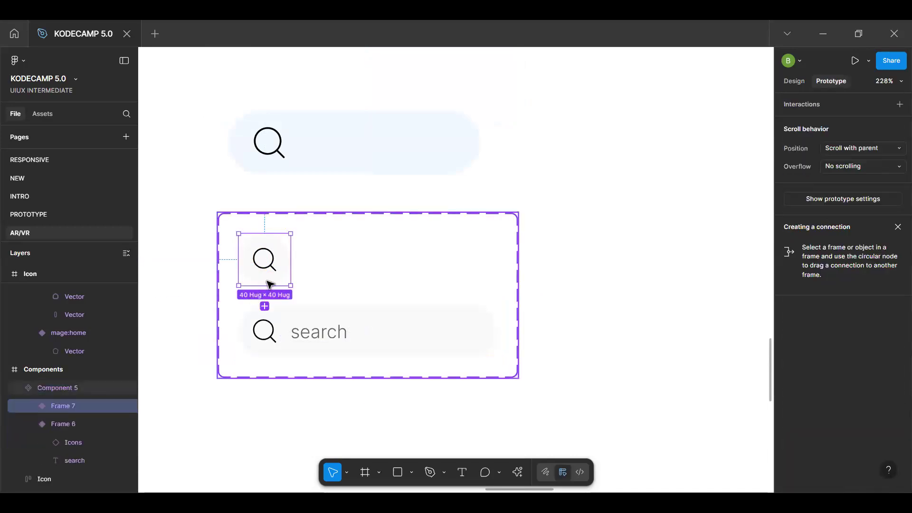
pyautogui.moveTo(264, 286); pyautogui.dragTo(351, 351)
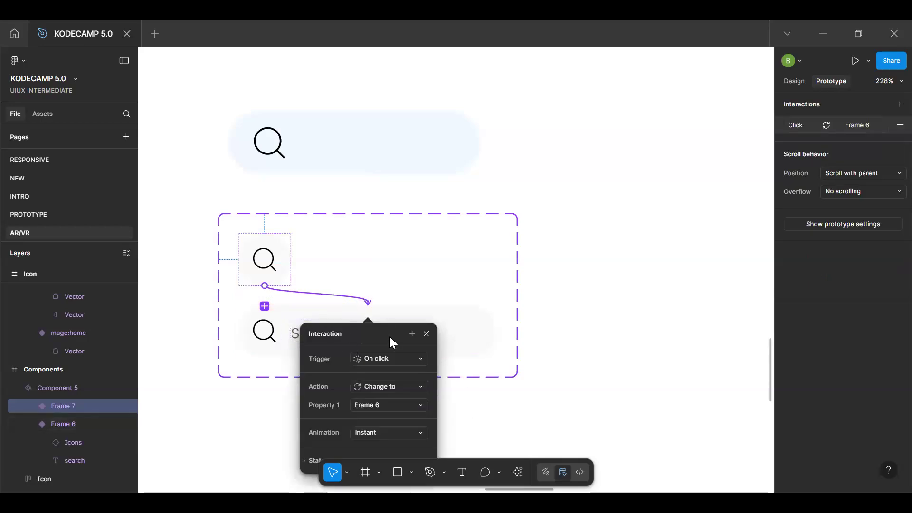
pyautogui.click(446, 234)
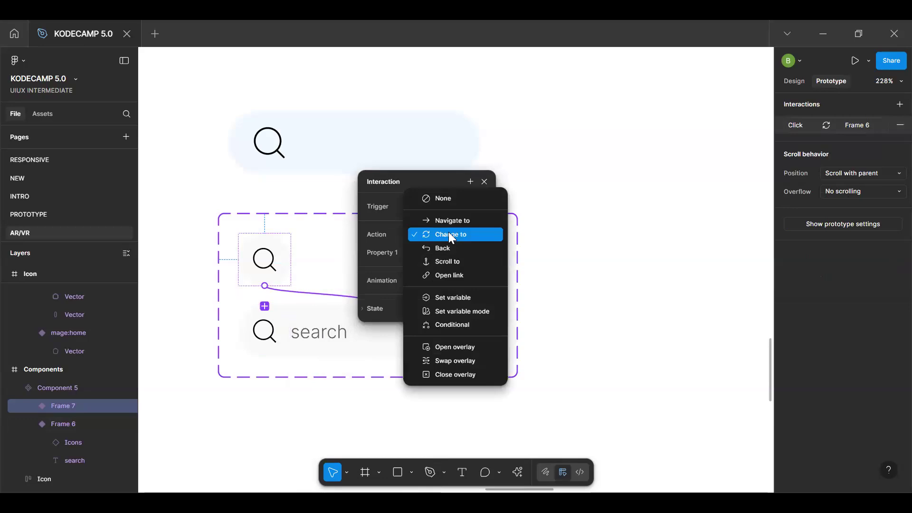
pyautogui.click(450, 240)
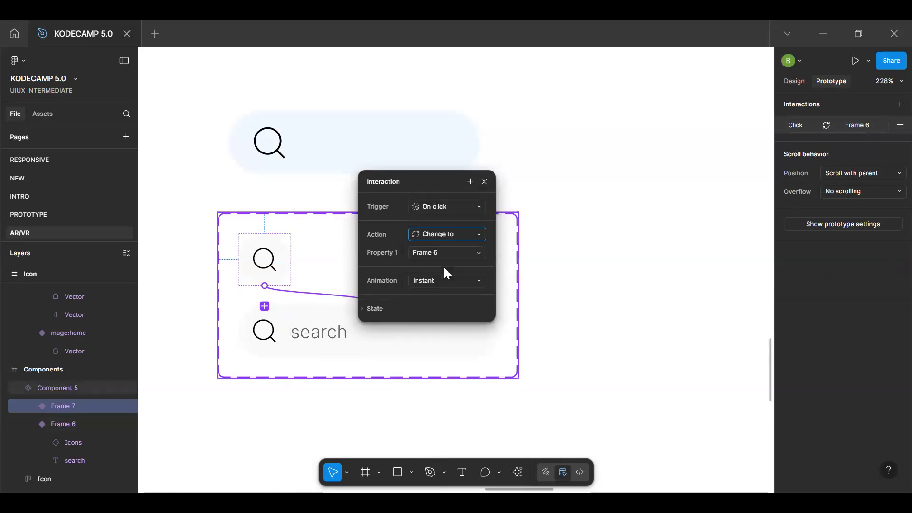
# Set the interaction's animation to Smart animate with an Ease in and out curve
pyautogui.click(449, 281)
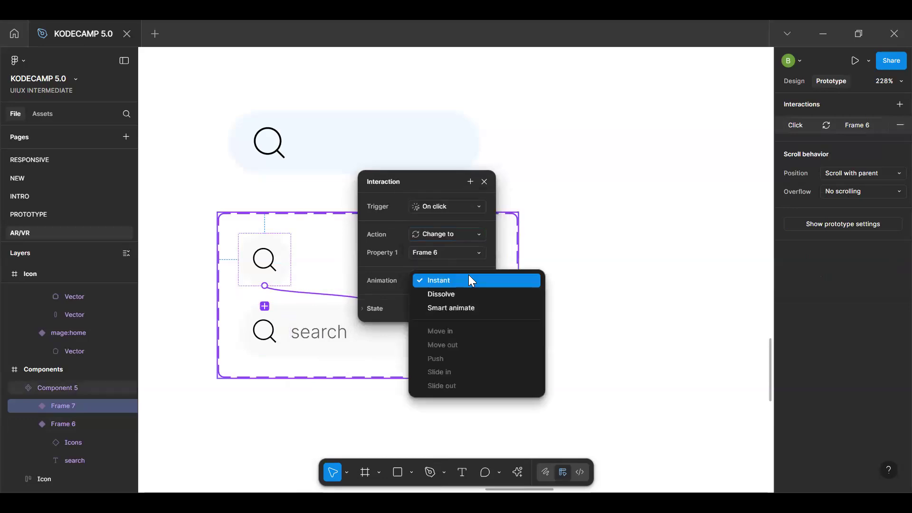
pyautogui.click(460, 308)
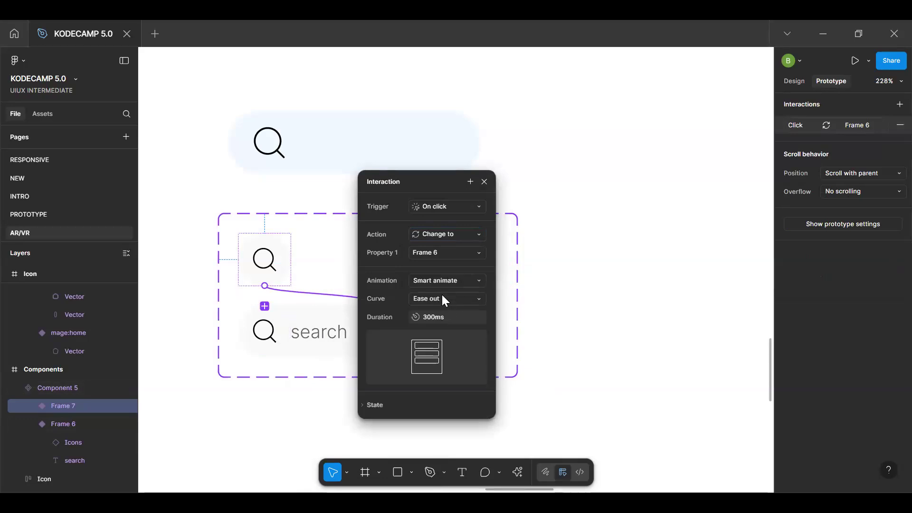
pyautogui.click(446, 299)
pyautogui.click(458, 310)
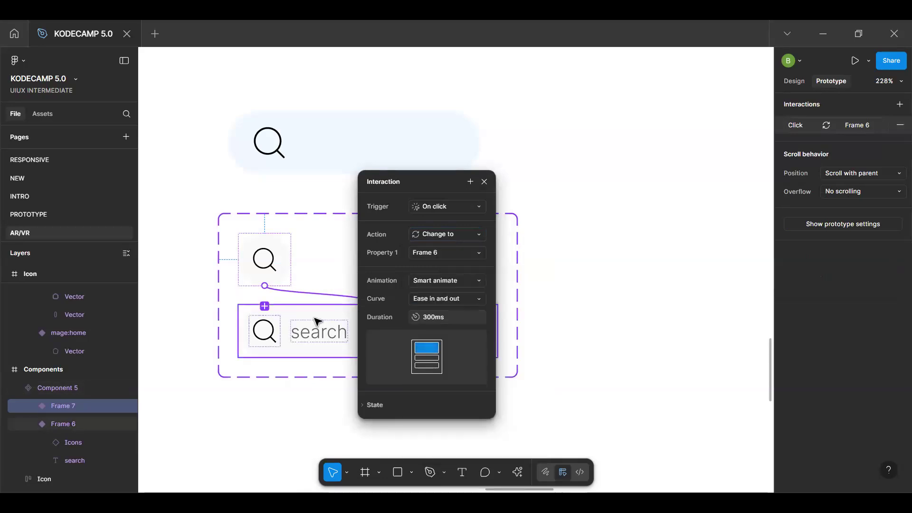
pyautogui.click(340, 320)
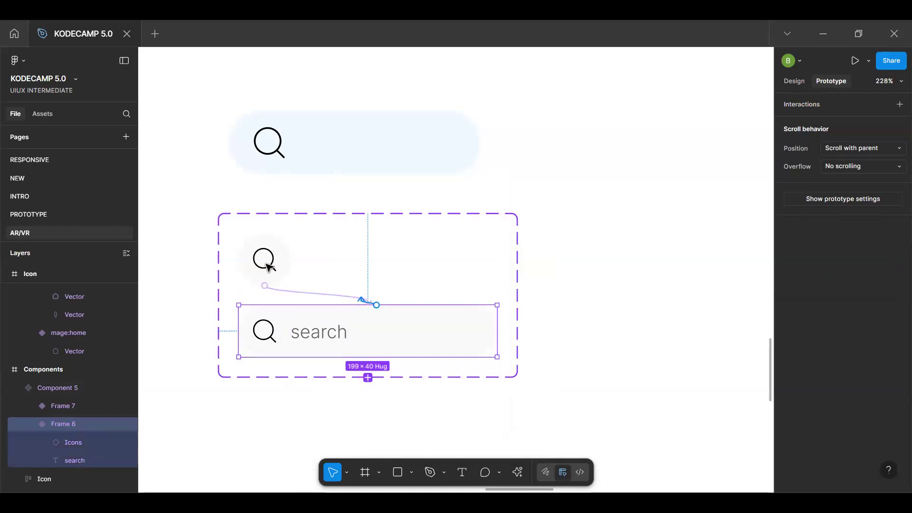
pyautogui.click(326, 301)
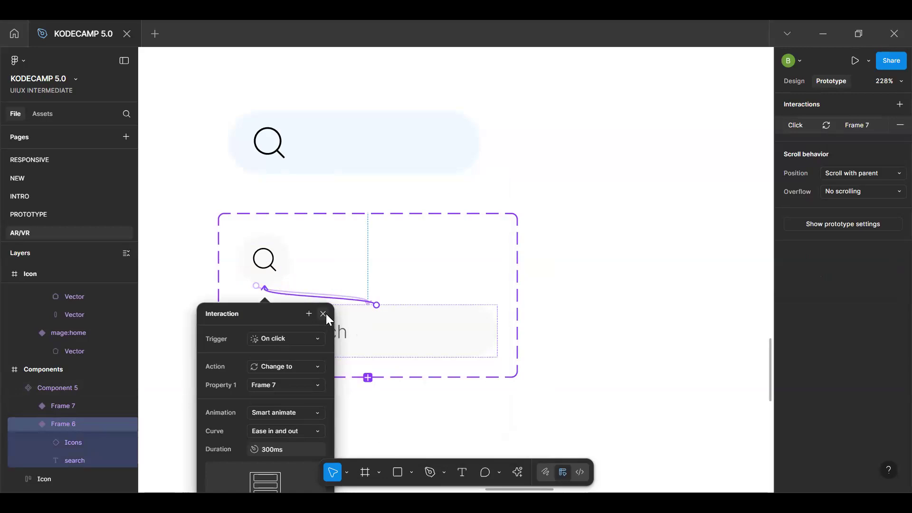
pyautogui.click(324, 314)
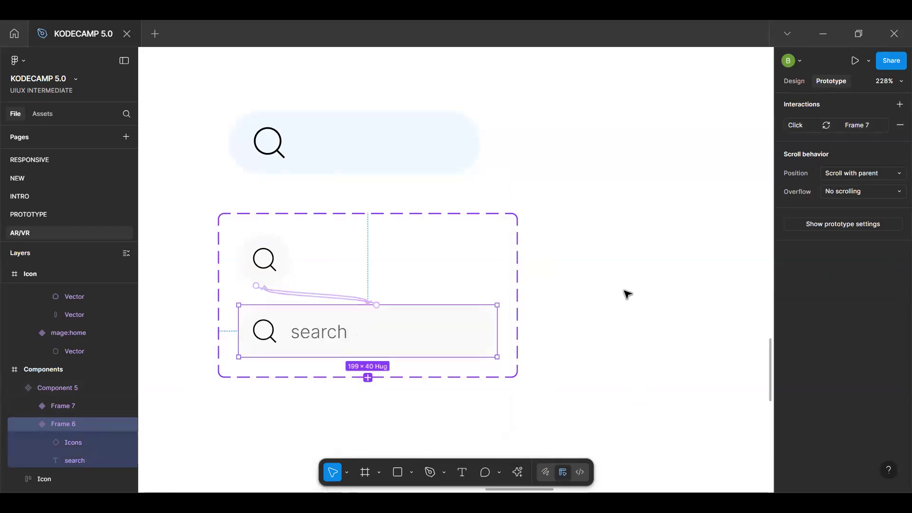
pyautogui.click(900, 125)
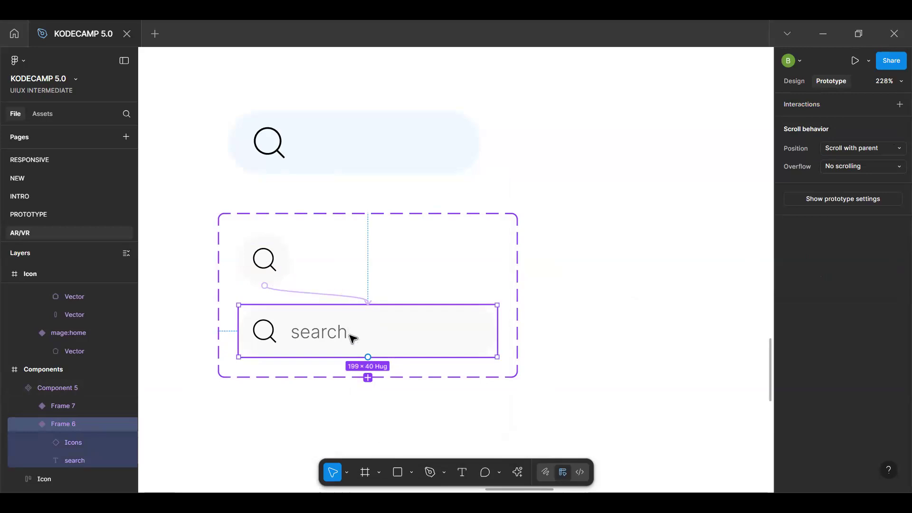
# Duplicate the search icon inside the search bar variant and move the copy after the "search" text
pyautogui.moveTo(283, 341); pyautogui.dragTo(273, 342)
pyautogui.click(266, 340)
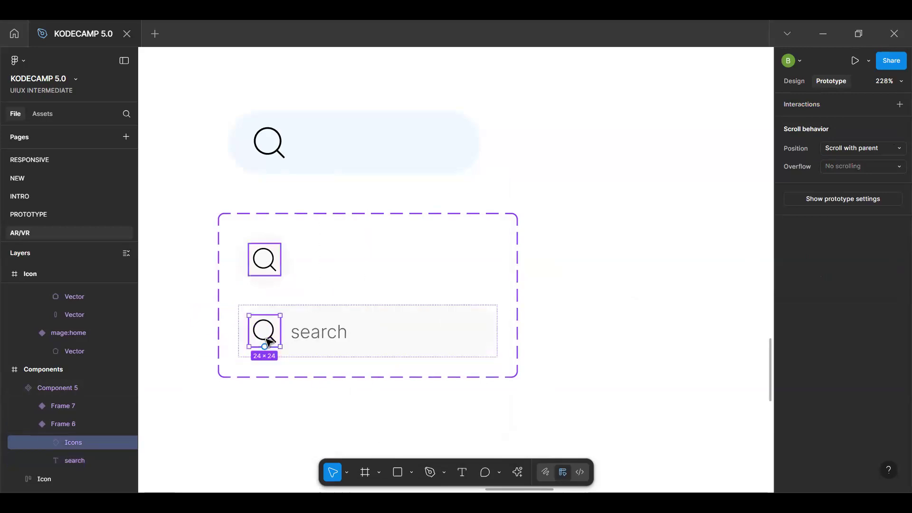
pyautogui.hotkey('ctrl', 'd')
pyautogui.press('Right')
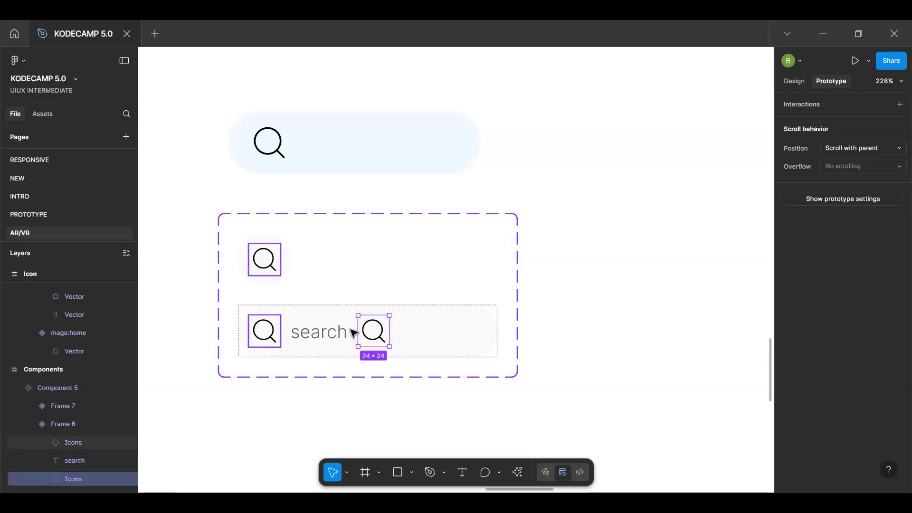
# Set the search bar variant's auto layout gap to Auto so its items spread across the full width
pyautogui.click(458, 346)
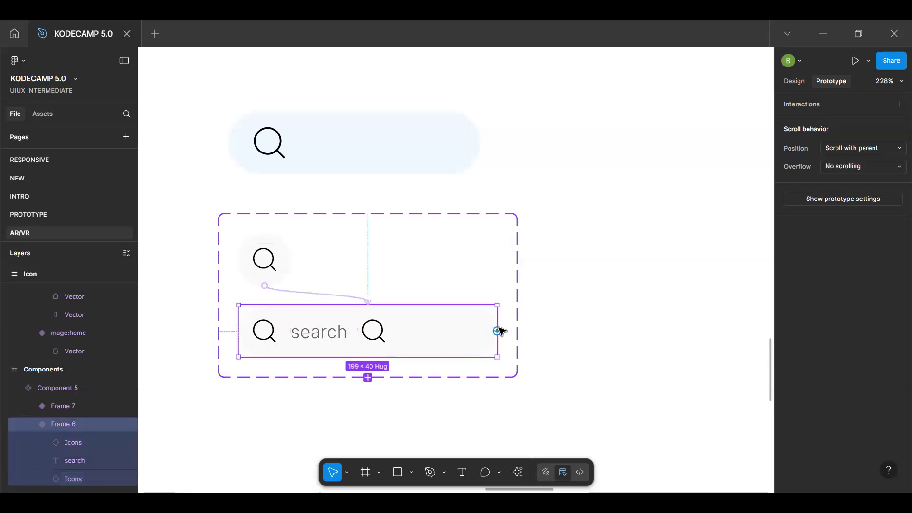
pyautogui.hotkey('shift', 'e')
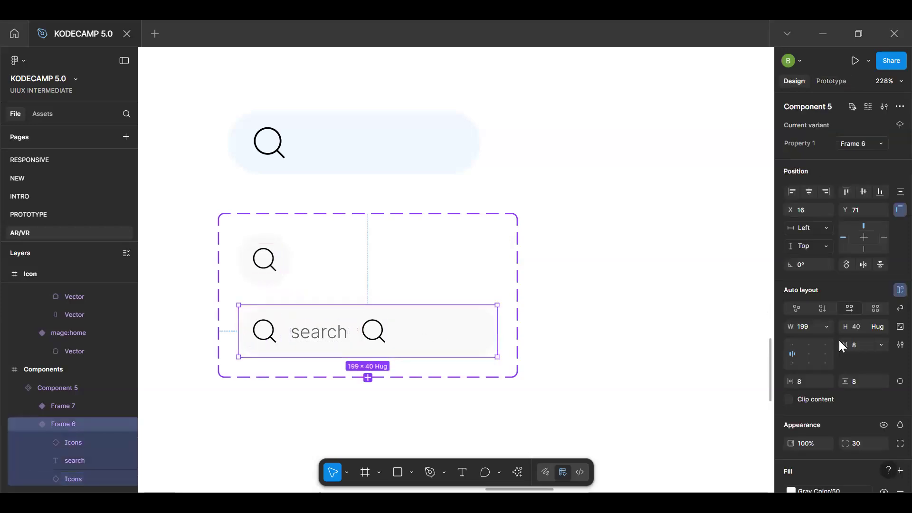
pyautogui.click(808, 352)
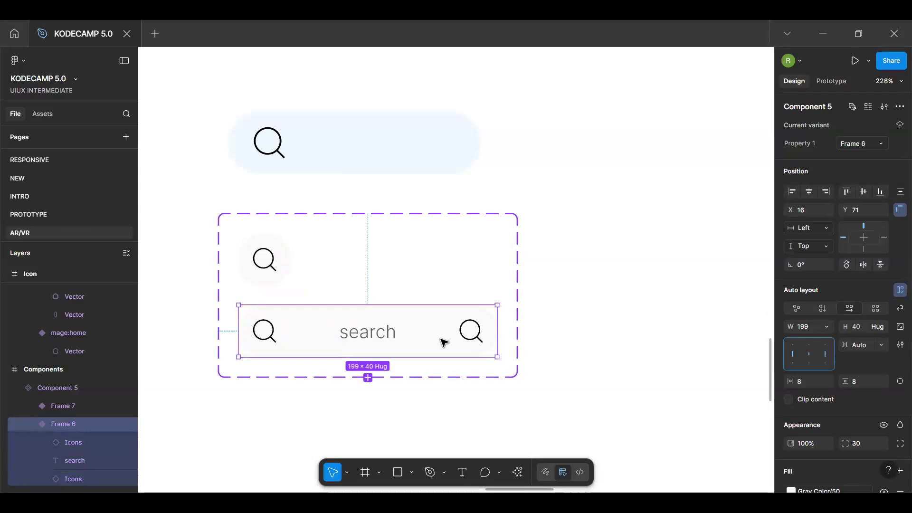
# Wrap the leading search icon and "search" text in an auto layout frame with a gap of 8 and Fill width
pyautogui.doubleClick(362, 339)
pyautogui.keyDown('shift'); pyautogui.click(269, 345); pyautogui.keyUp('shift')
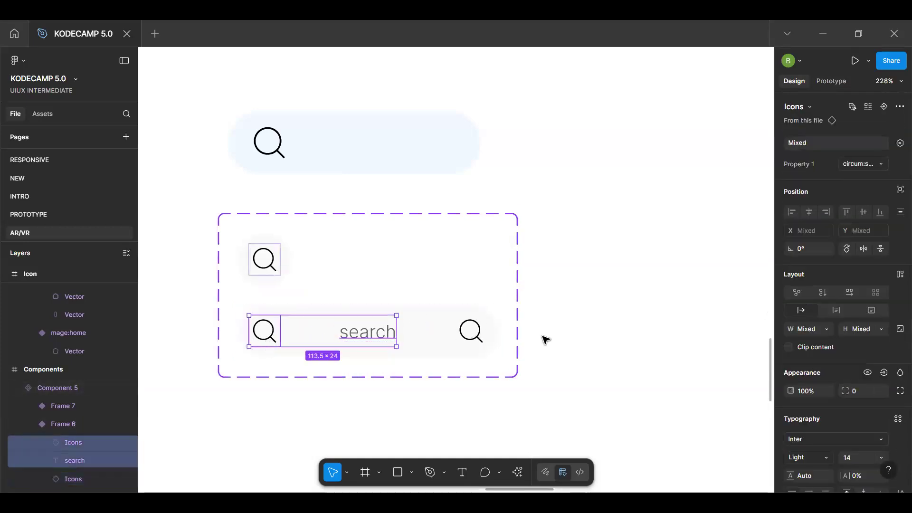
pyautogui.hotkey('shift', 'a')
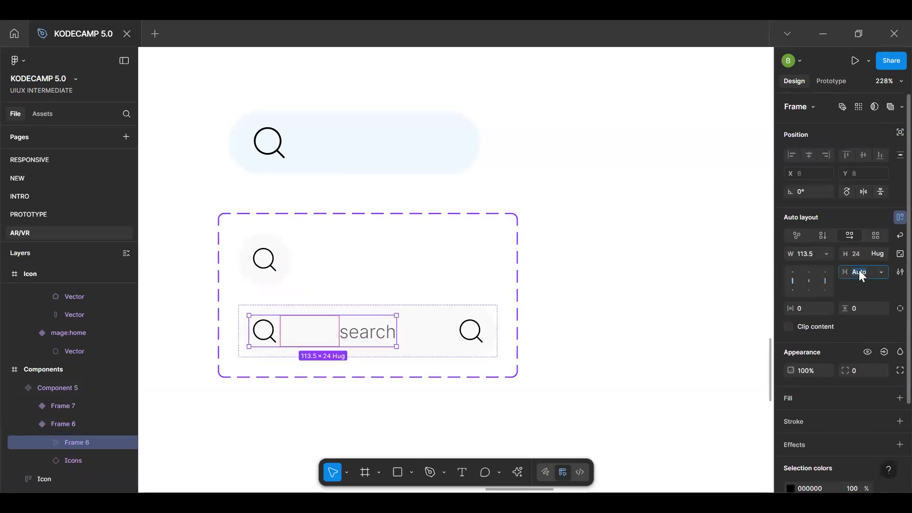
pyautogui.press('Return')
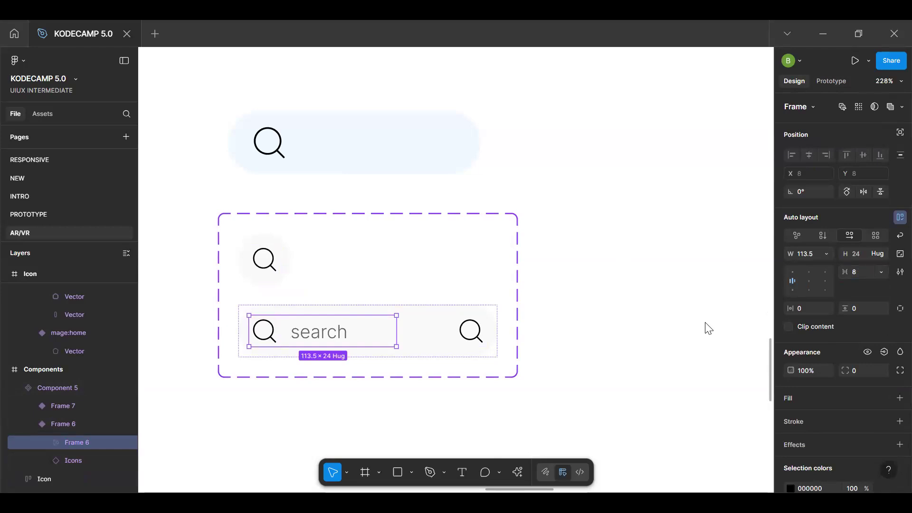
pyautogui.click(828, 252)
pyautogui.click(826, 281)
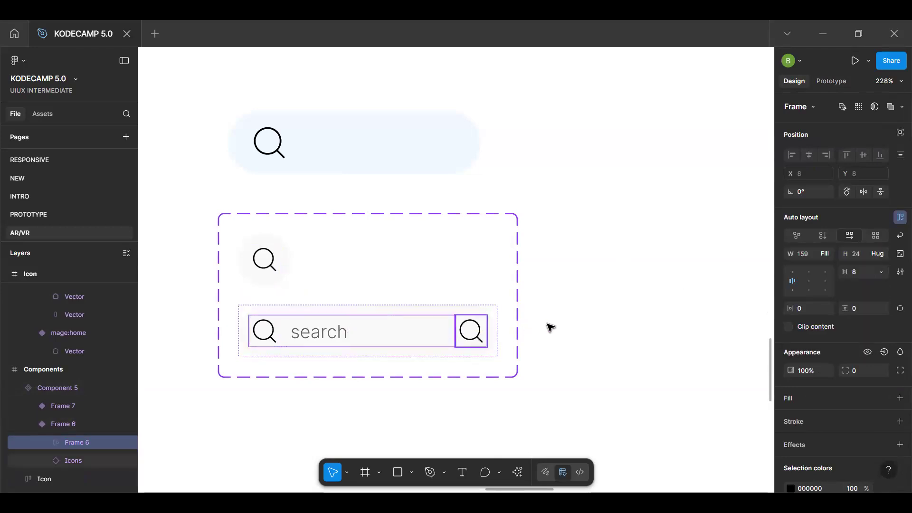
# Swap the trailing icon in the search bar for the proicons:cancel variant and resize it to 16 × 16
pyautogui.press('Tab')
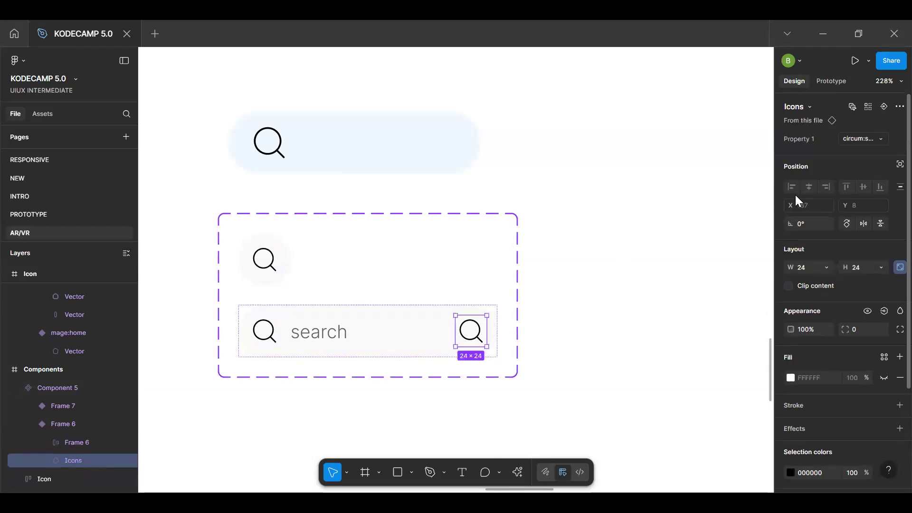
pyautogui.click(856, 141)
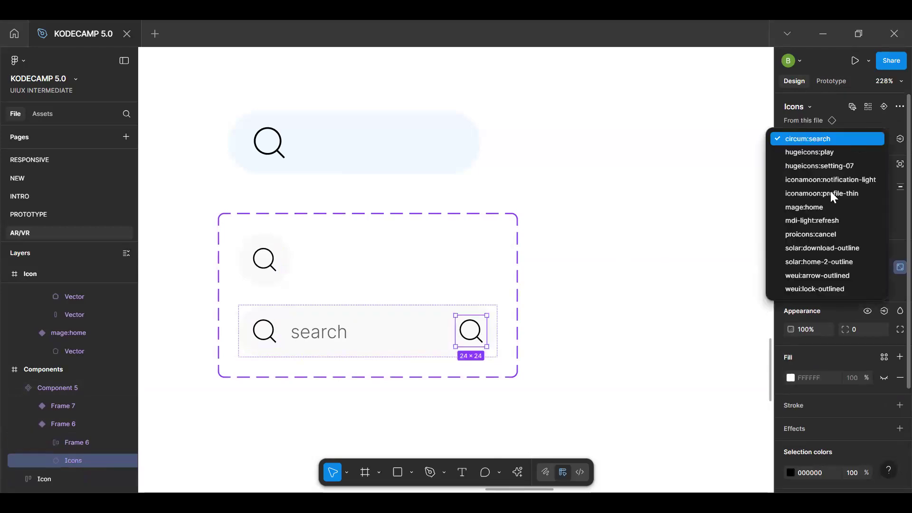
pyautogui.click(834, 237)
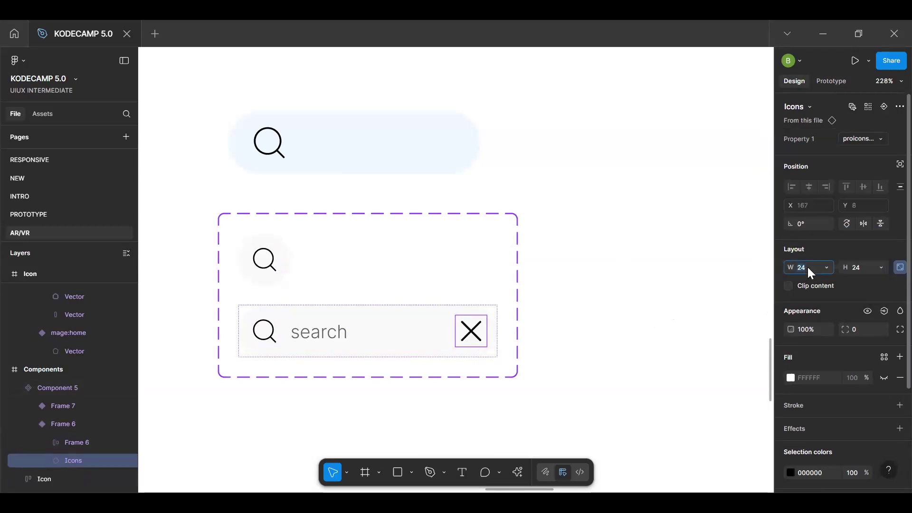
pyautogui.write('16')
pyautogui.press('Return')
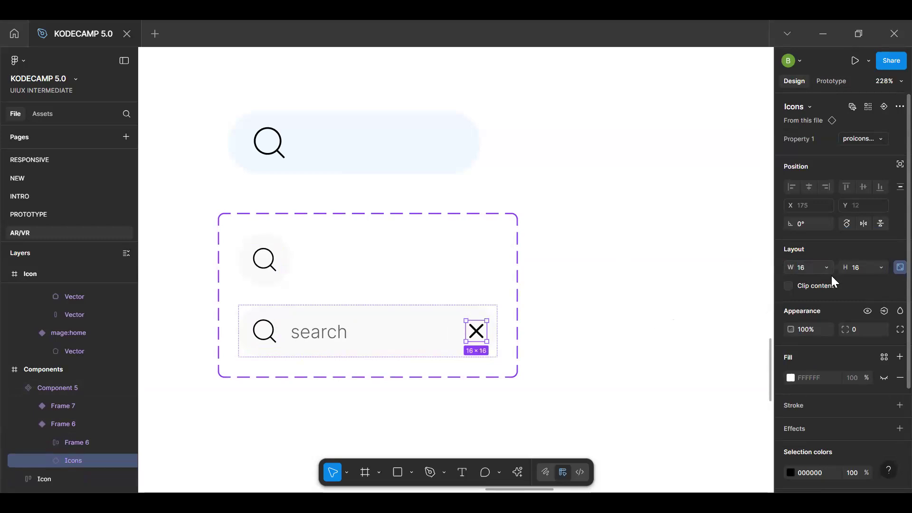
# Set the stroke weight of the cancel icon's vector to 1
pyautogui.doubleClick(481, 340)
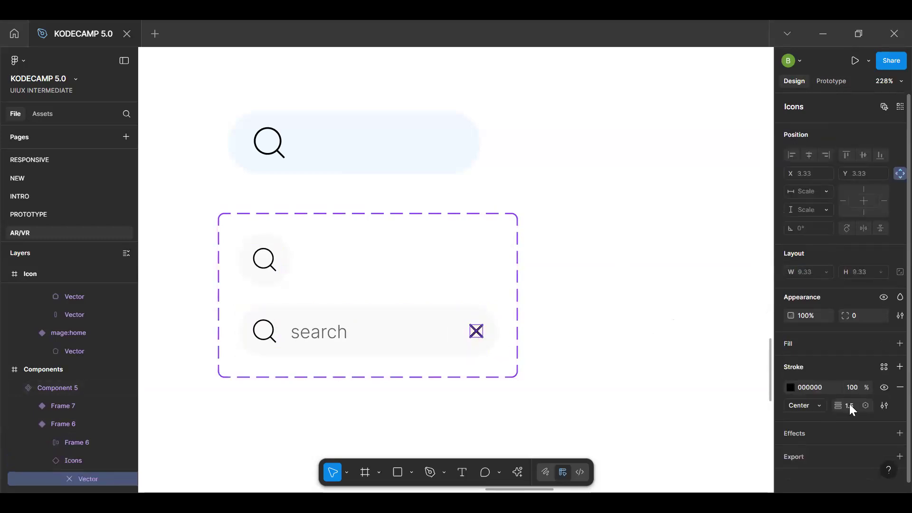
pyautogui.press('Return')
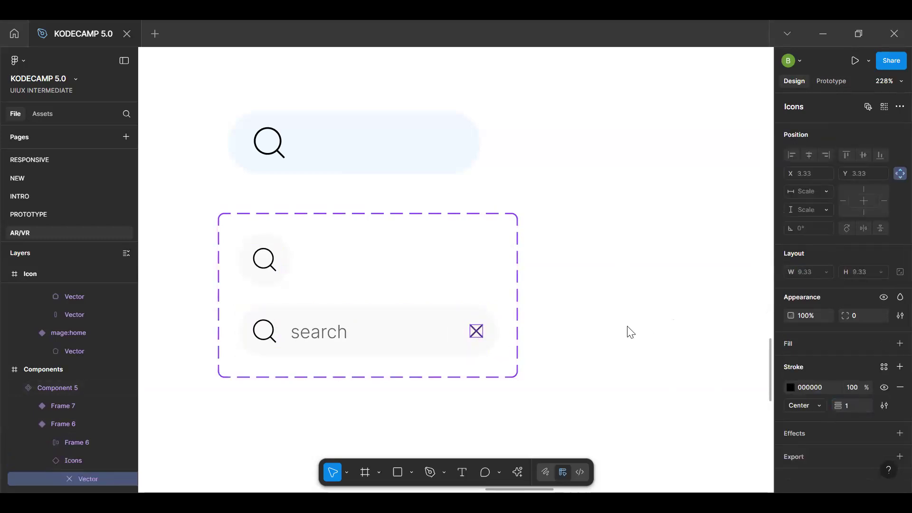
pyautogui.click(545, 355)
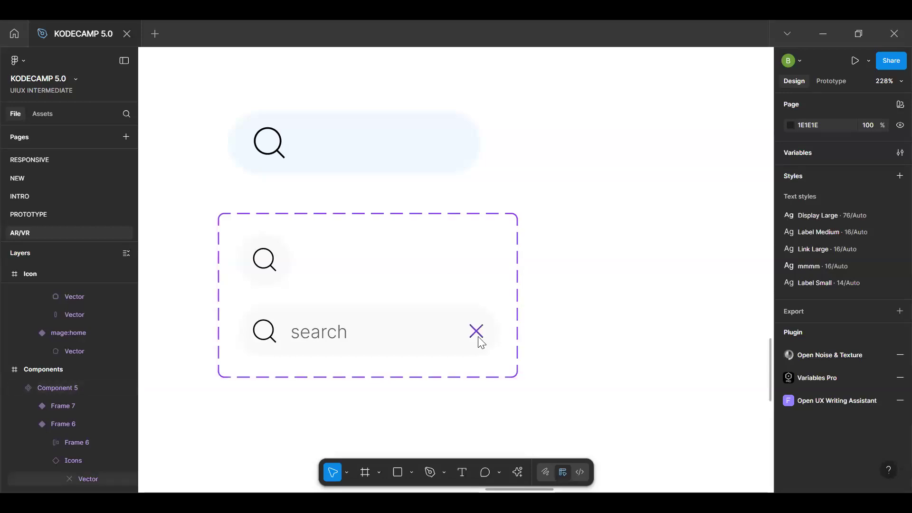
pyautogui.doubleClick(481, 341)
pyautogui.press('Escape')
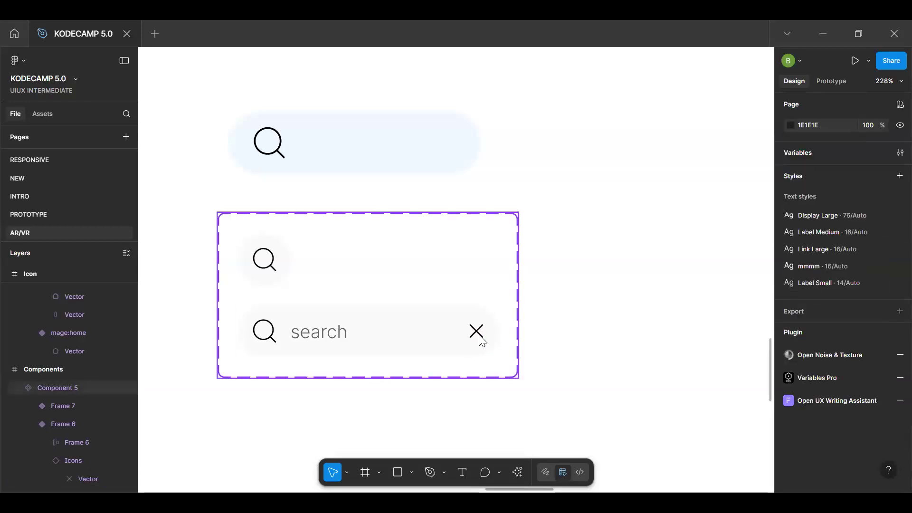
# Change the black of the search bar's cancel icon to a softer dark grey
pyautogui.click(481, 341)
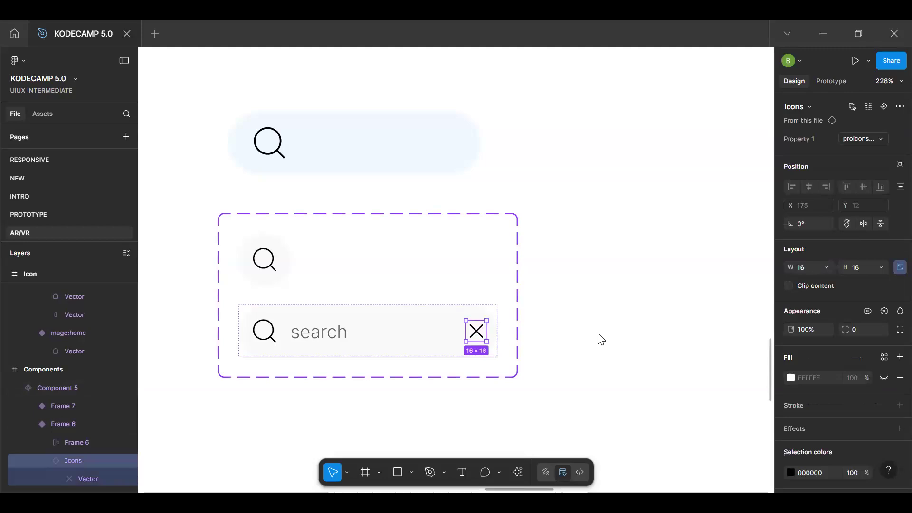
pyautogui.scroll(-1, 809, 404)
pyautogui.click(791, 437)
pyautogui.click(647, 347)
pyautogui.moveTo(645, 346); pyautogui.dragTo(646, 329)
pyautogui.press('Escape')
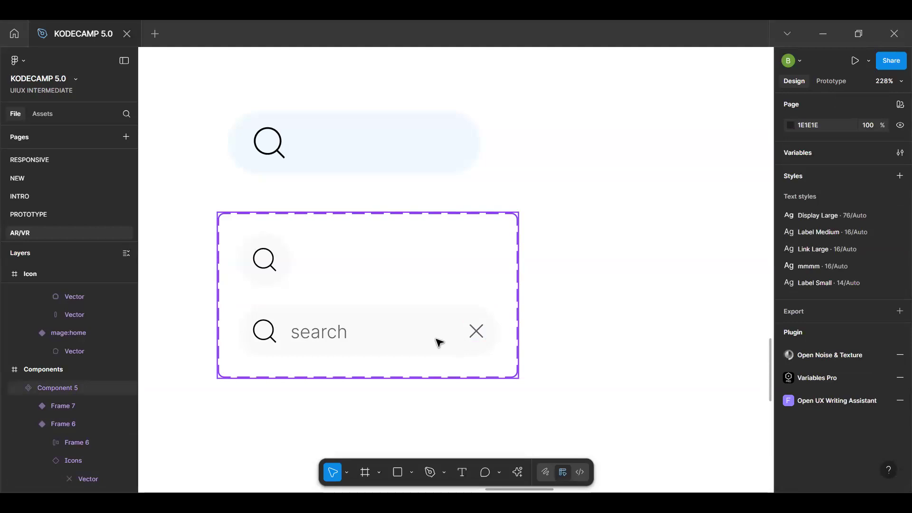
# Place a copy of the icon-only search variant in the Container frame's upper-left corner at about X 68, Y 88
pyautogui.click(439, 343)
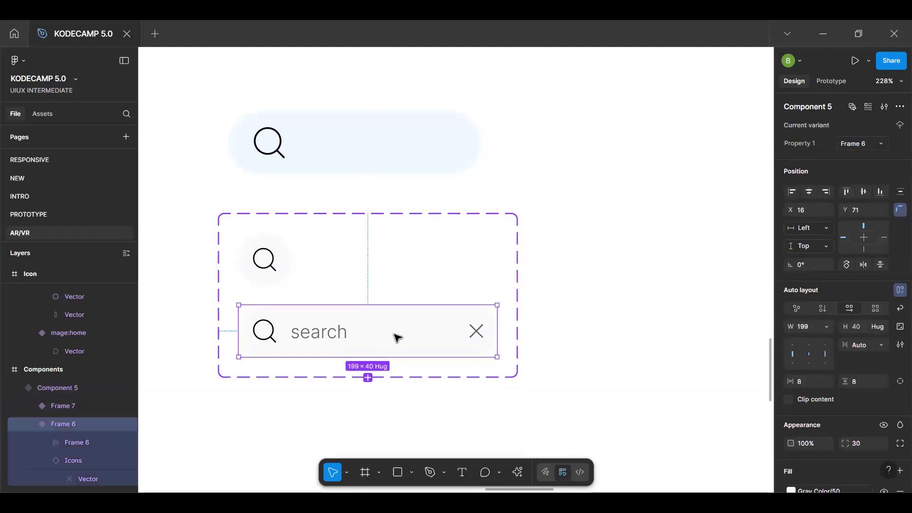
pyautogui.click(264, 264)
pyautogui.scroll(-5, 368, 287)
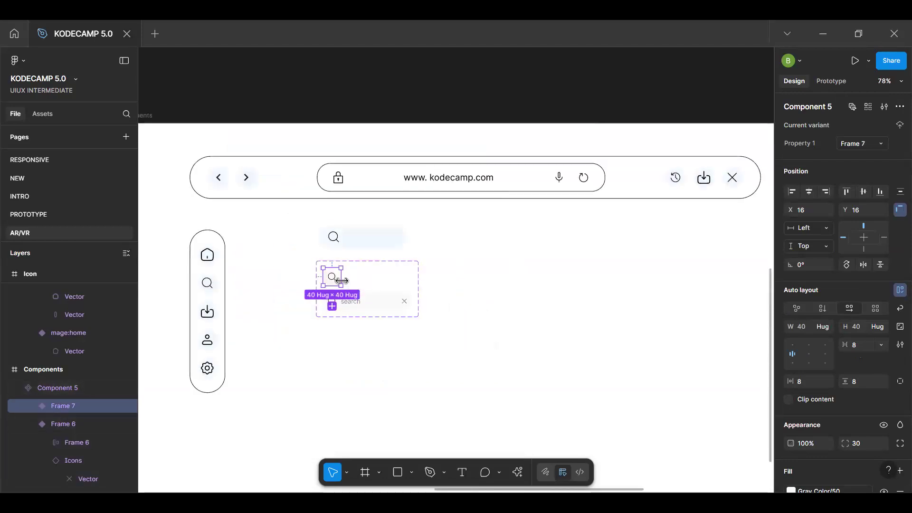
pyautogui.scroll(6, 344, 285)
pyautogui.scroll(-5, 345, 285)
pyautogui.press('h')
pyautogui.hscroll(-8, 438, 212)
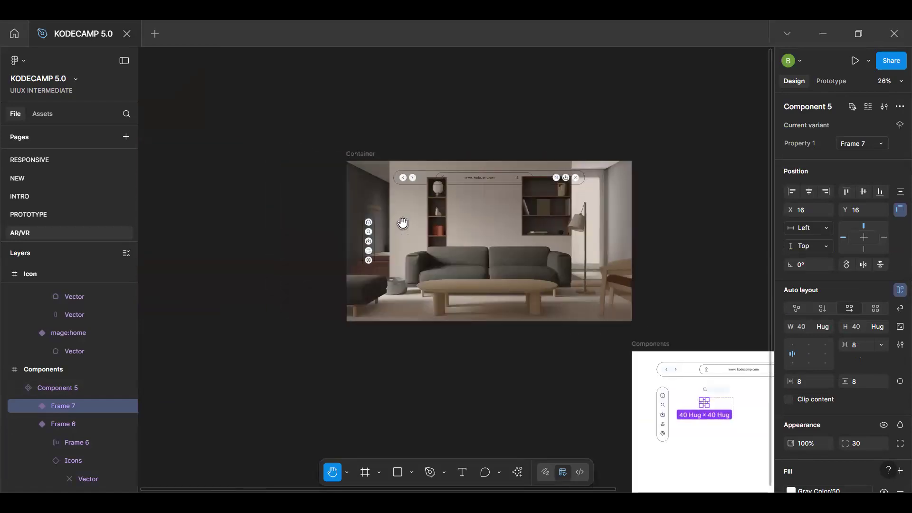
pyautogui.scroll(5, 404, 224)
pyautogui.hotkey('ctrl', 'v')
pyautogui.moveTo(406, 224); pyautogui.dragTo(484, 262)
pyautogui.moveTo(537, 310); pyautogui.dragTo(374, 142)
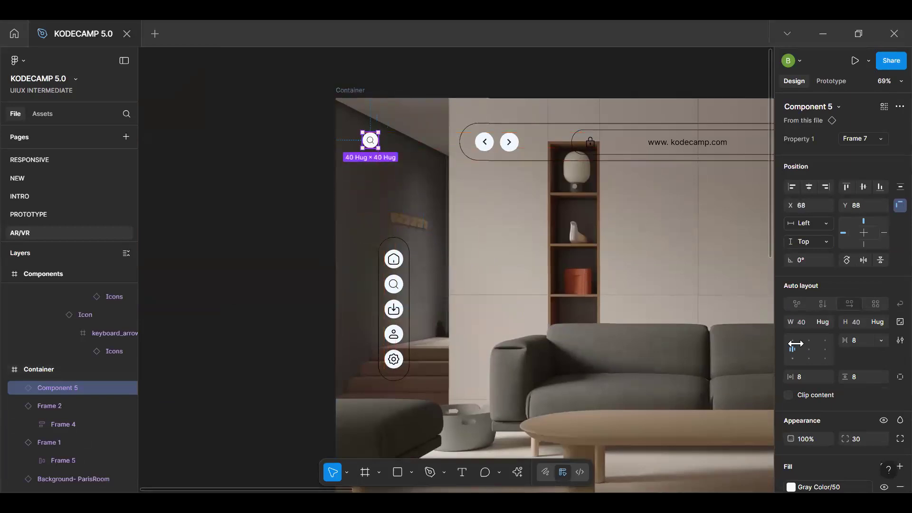
# Return to the search instance's main component and set the search bar variant's vertical padding to 16
pyautogui.click(804, 123)
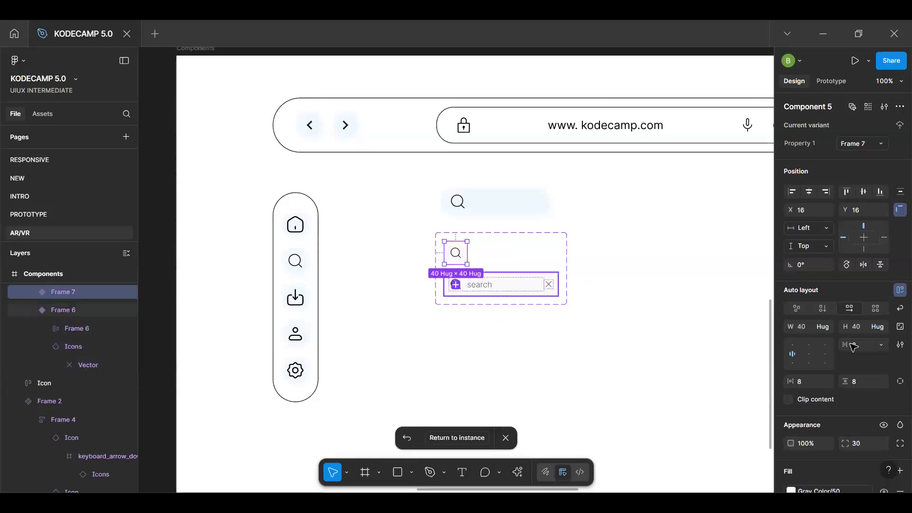
pyautogui.click(512, 287)
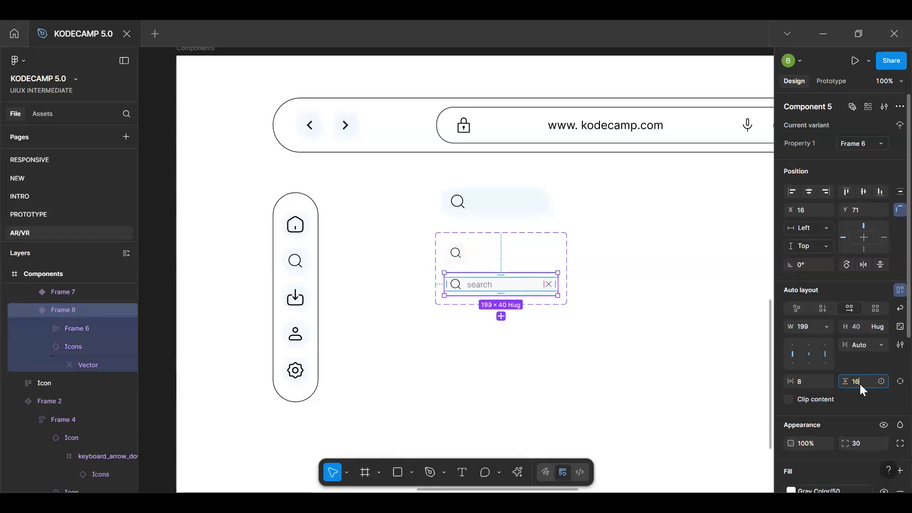
pyautogui.press('Return')
# Enlarge the search component set to about 457 × 175 and widen the search bar variant to about 246
pyautogui.click(532, 308)
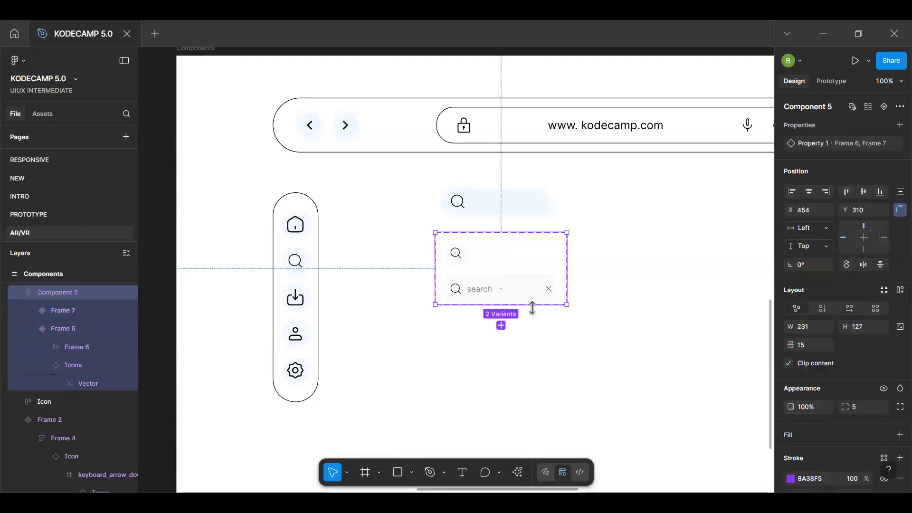
pyautogui.moveTo(530, 305); pyautogui.dragTo(529, 332)
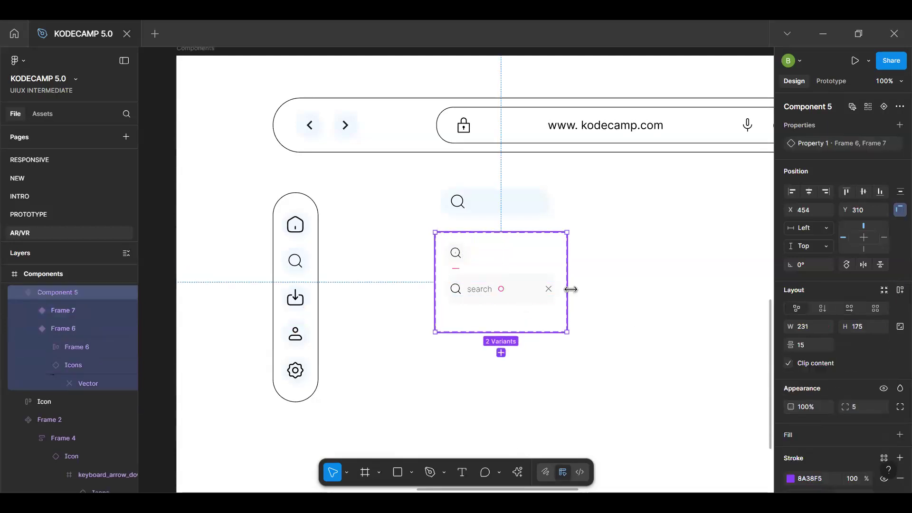
pyautogui.moveTo(571, 289); pyautogui.dragTo(696, 289)
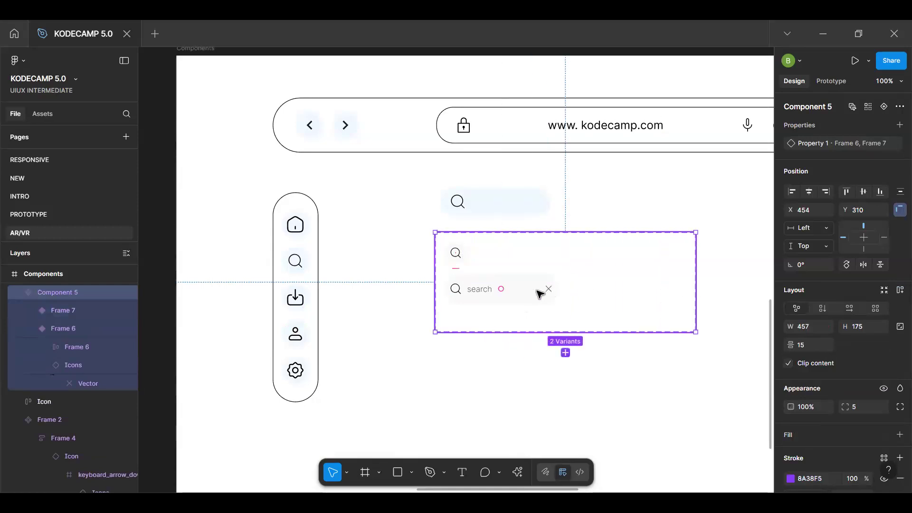
pyautogui.click(540, 294)
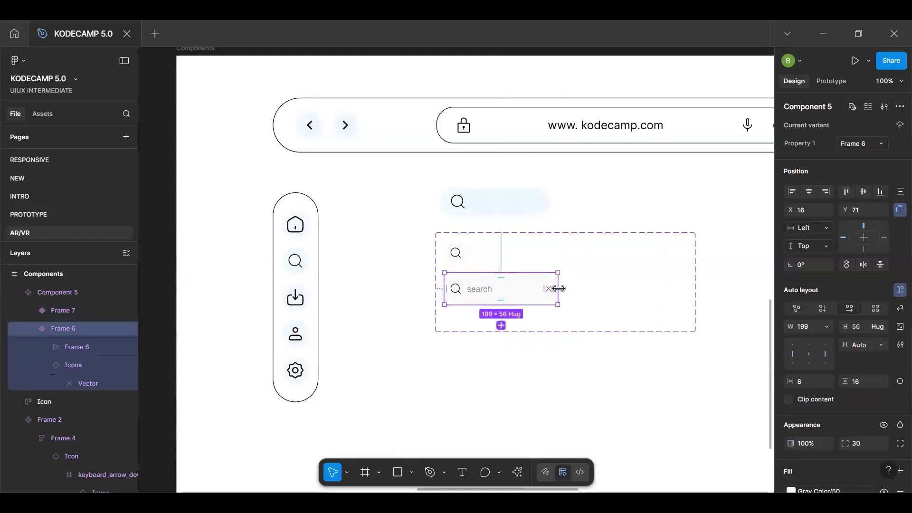
pyautogui.moveTo(559, 289); pyautogui.dragTo(585, 289)
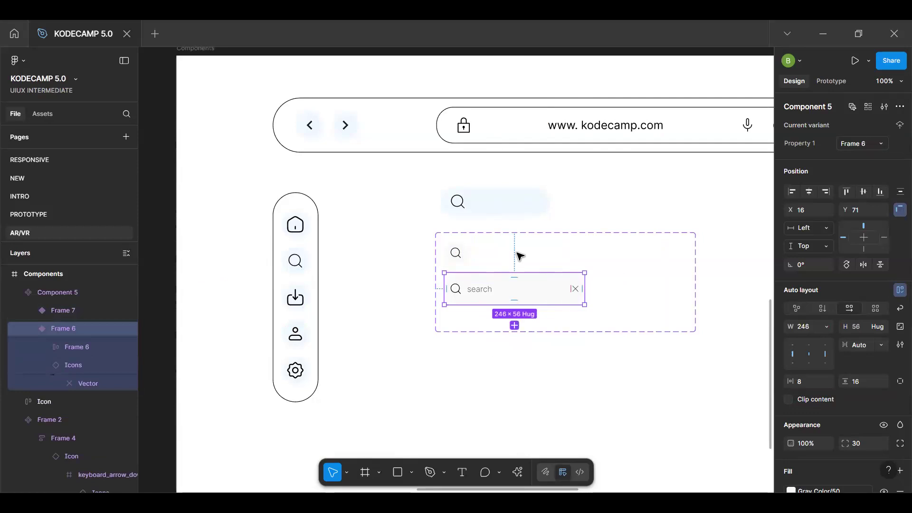
# Lock the icon-only variant's aspect ratio, resize it to 56 × 56 and centre its content
pyautogui.click(460, 251)
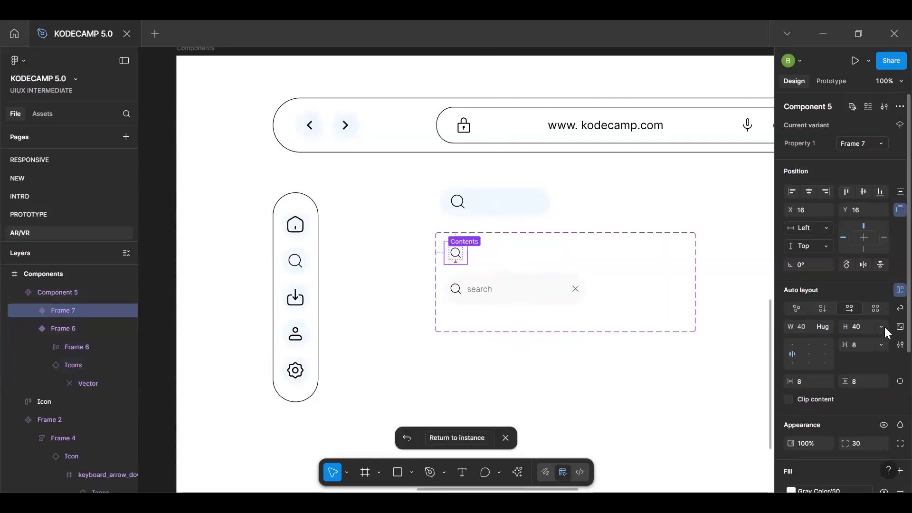
pyautogui.click(900, 327)
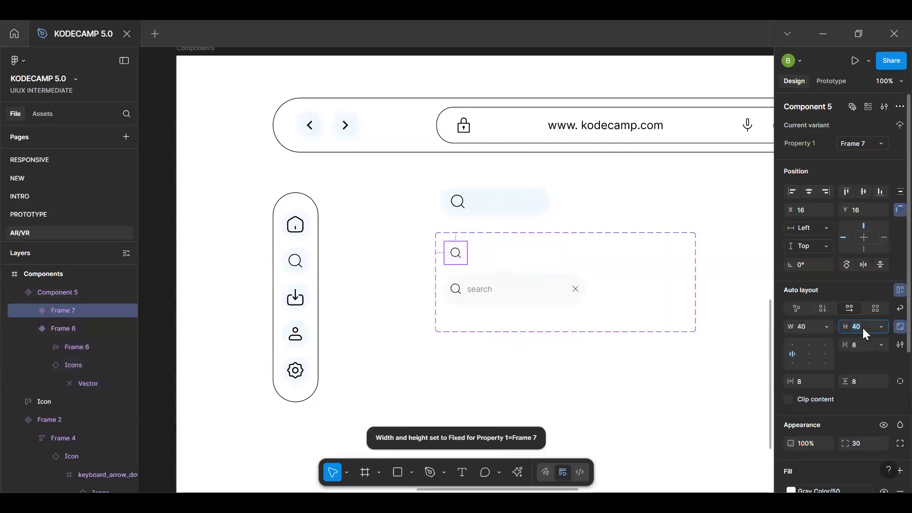
pyautogui.write('56')
pyautogui.press('Return')
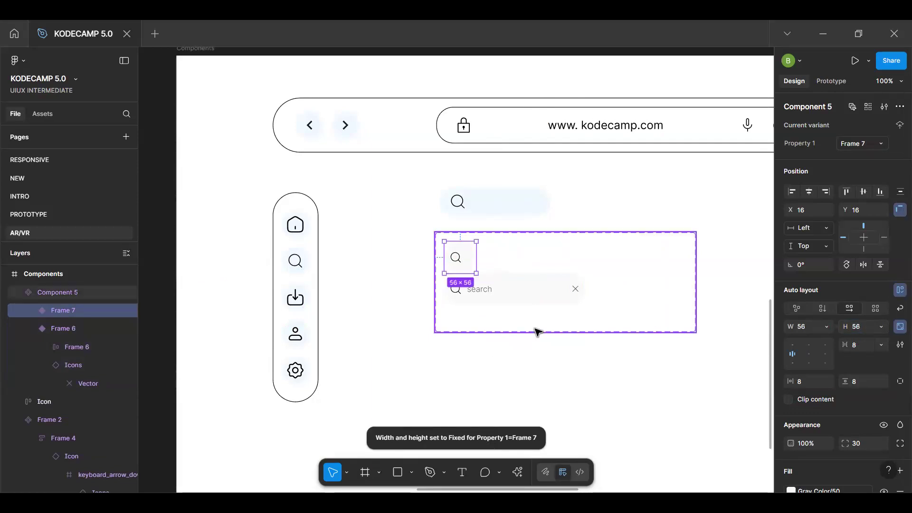
pyautogui.click(808, 354)
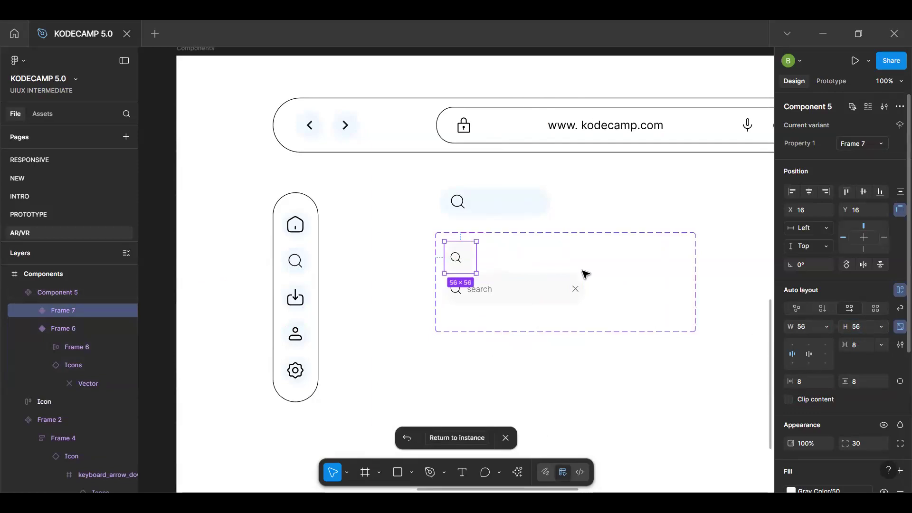
# Move the search bar variant about 28 below the icon-only variant and resize the icon-only variant's search icon to 32 × 32
pyautogui.scroll(5, 508, 277)
pyautogui.click(484, 325)
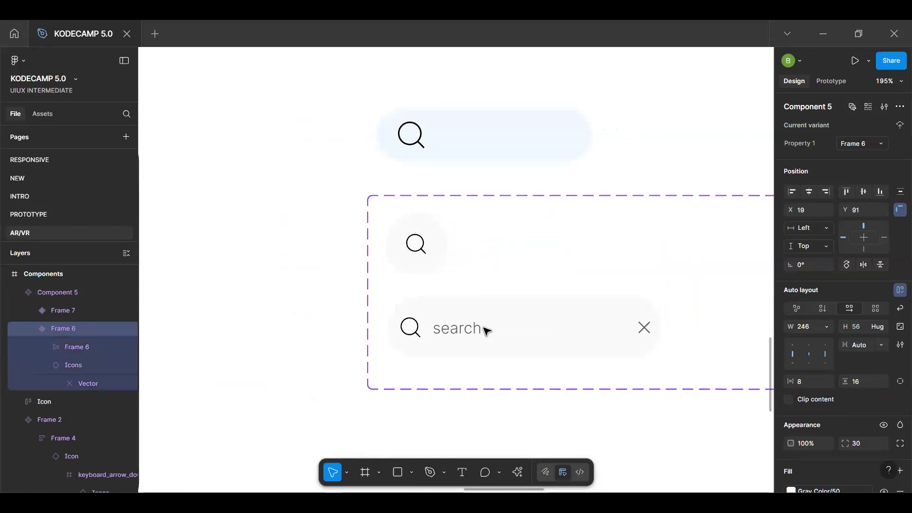
pyautogui.click(422, 252)
pyautogui.doubleClick(422, 252)
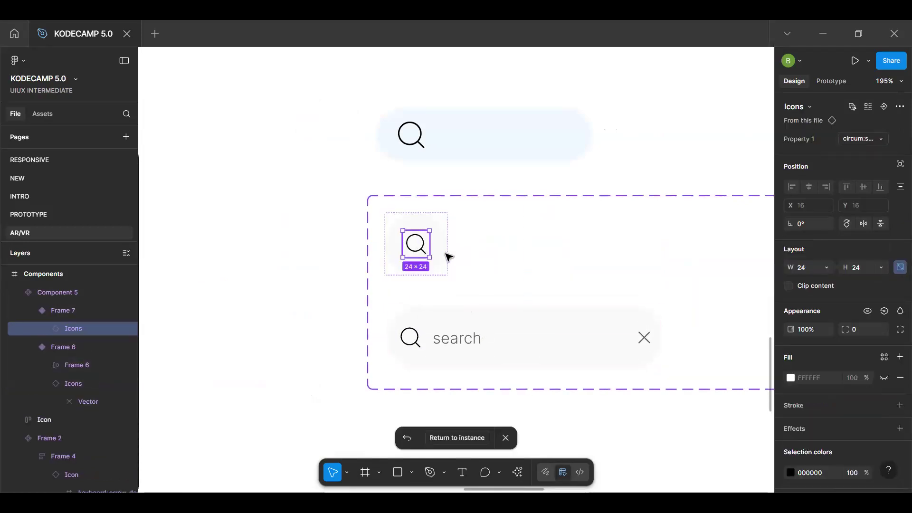
pyautogui.click(809, 269)
pyautogui.write('32')
pyautogui.press('Return')
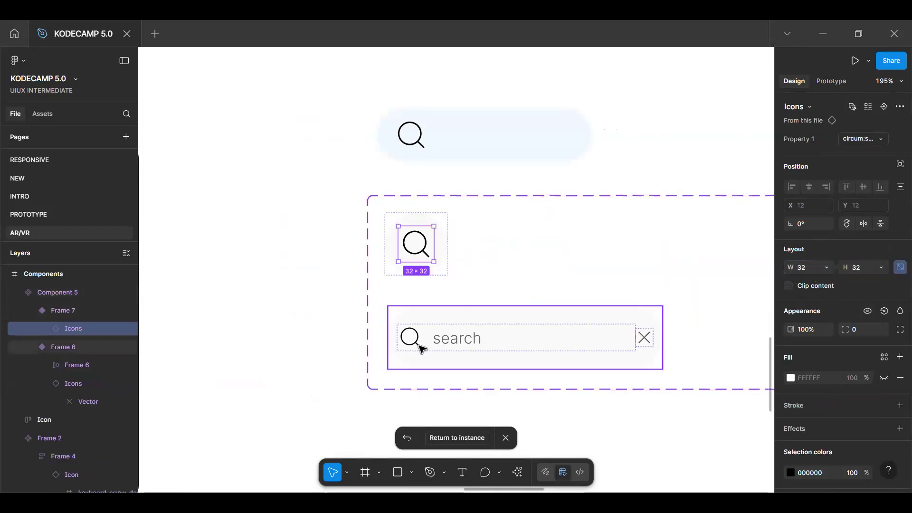
# Reposition the search icon instance in the Container's upper-left area, above the vertical navigation bar
pyautogui.click(499, 271)
pyautogui.scroll(-5, 499, 273)
pyautogui.scroll(-4, 498, 272)
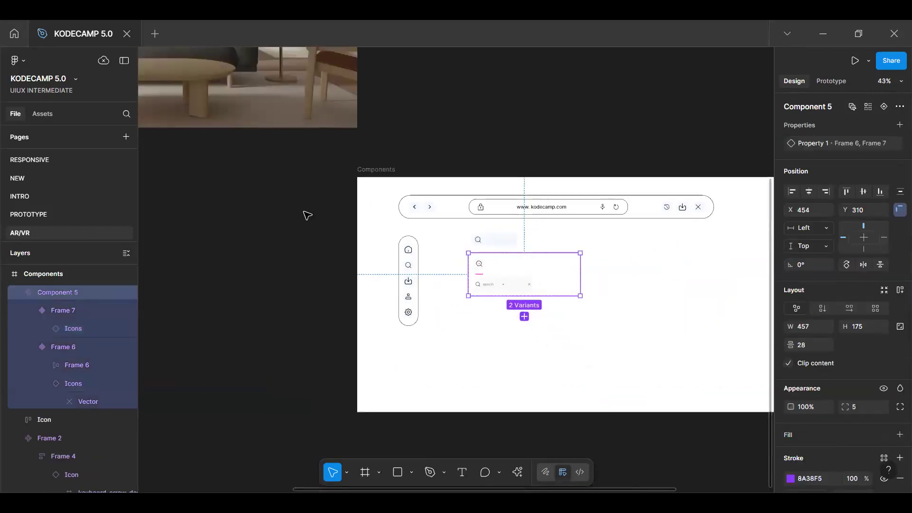
pyautogui.hscroll(-5, 305, 214)
pyautogui.scroll(-4, 305, 212)
pyautogui.moveTo(266, 92); pyautogui.dragTo(334, 233)
pyautogui.scroll(3, 333, 169)
pyautogui.scroll(3, 304, 137)
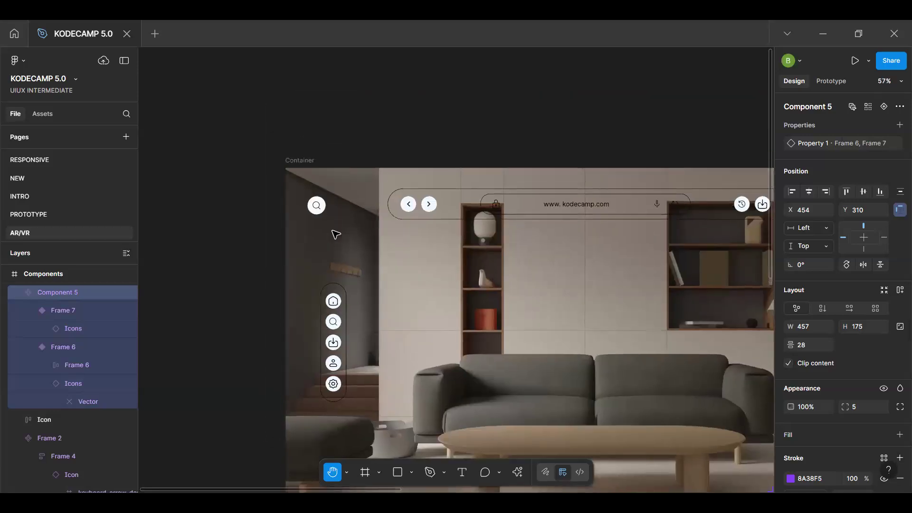
pyautogui.click(318, 209)
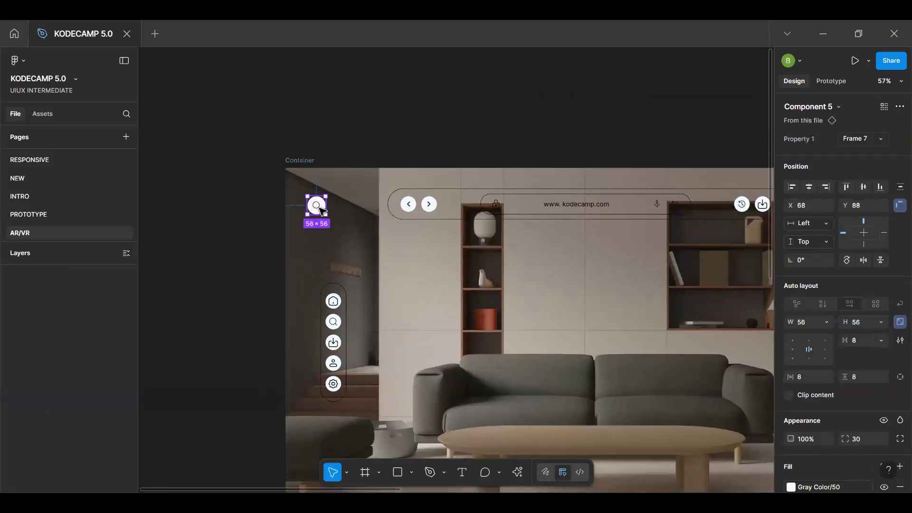
pyautogui.moveTo(317, 206); pyautogui.dragTo(375, 267)
pyautogui.press('f')
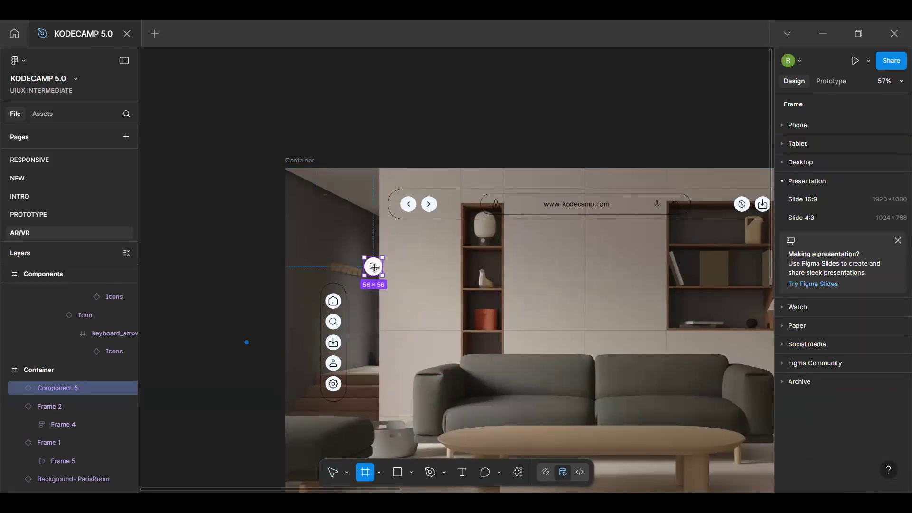
pyautogui.scroll(-5, 422, 230)
pyautogui.scroll(-5, 422, 230)
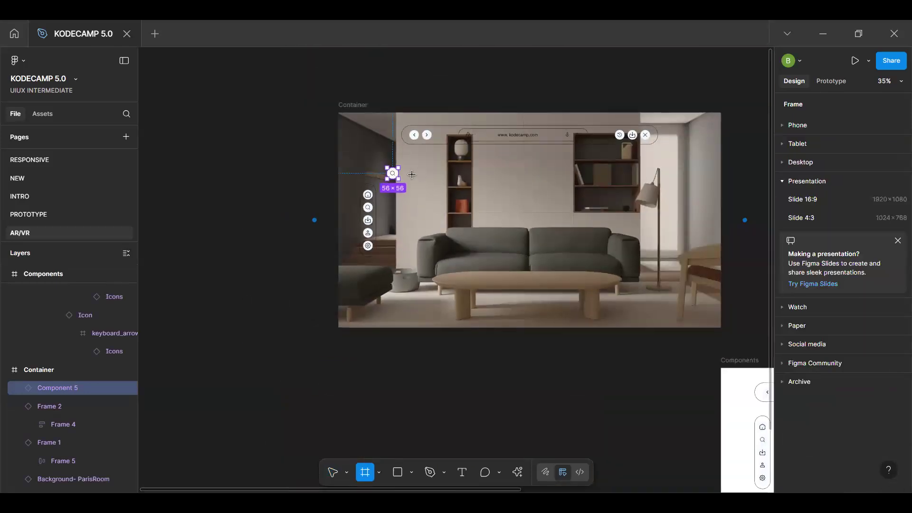
pyautogui.press('v')
pyautogui.moveTo(391, 173); pyautogui.dragTo(684, 314)
pyautogui.press('Escape')
# Draw a content frame below the browser bar and align its left edge with the bar at X 316, about 1486 × 841
pyautogui.press('f')
pyautogui.moveTo(510, 212); pyautogui.dragTo(521, 215)
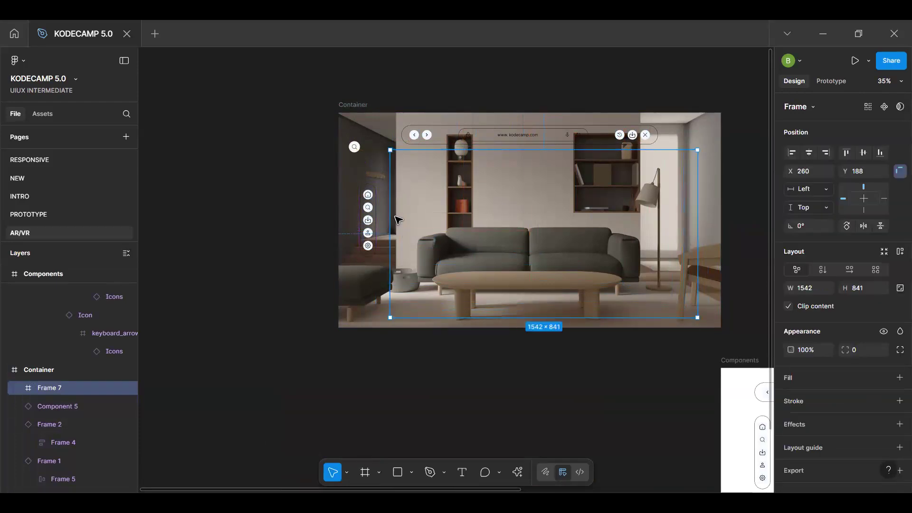
pyautogui.keyDown('ctrl'); pyautogui.scroll(5, 401, 189); pyautogui.keyUp('ctrl')
pyautogui.keyDown('ctrl'); pyautogui.scroll(-5, 401, 195); pyautogui.keyUp('ctrl')
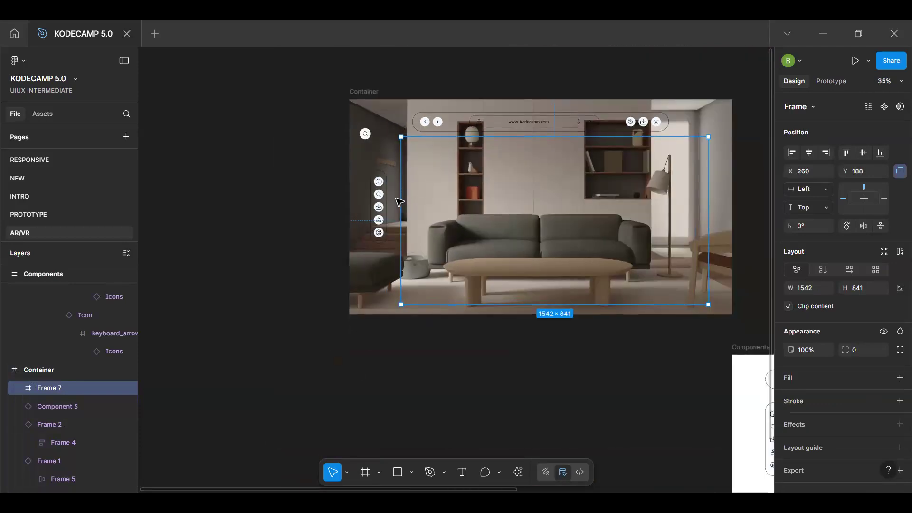
pyautogui.moveTo(407, 199); pyautogui.dragTo(414, 200)
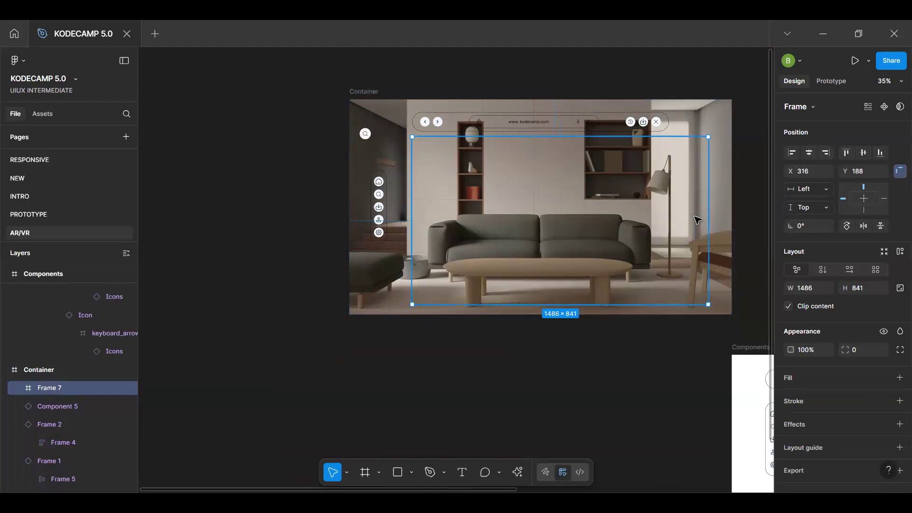
# Extend the content frame to the Container's right edge, then subtract 64 and 88 to set its width to 1452
pyautogui.scroll(2, 697, 220)
pyautogui.press('alt')
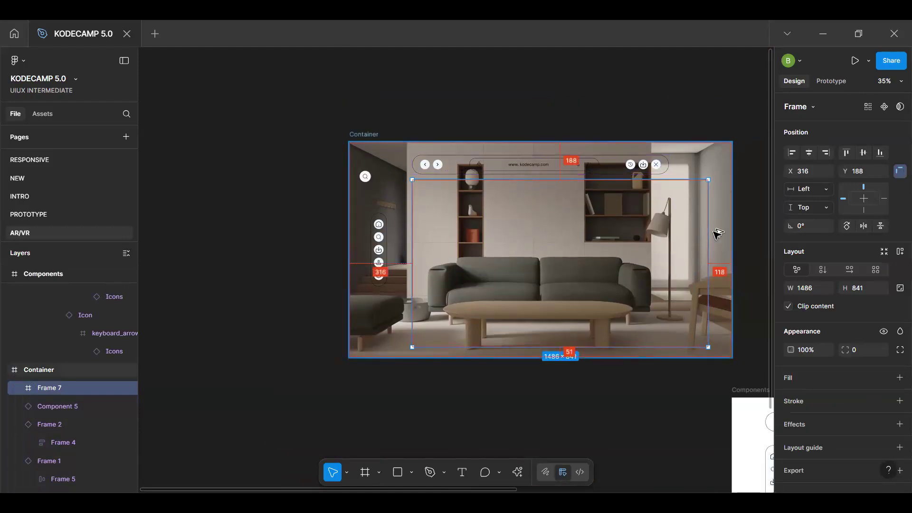
pyautogui.moveTo(708, 247); pyautogui.dragTo(731, 249)
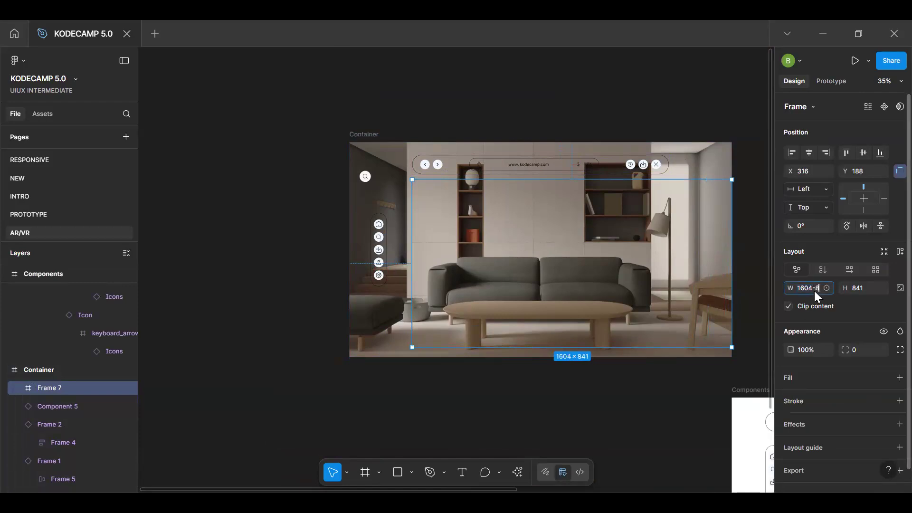
pyautogui.write('4')
pyautogui.press('Return')
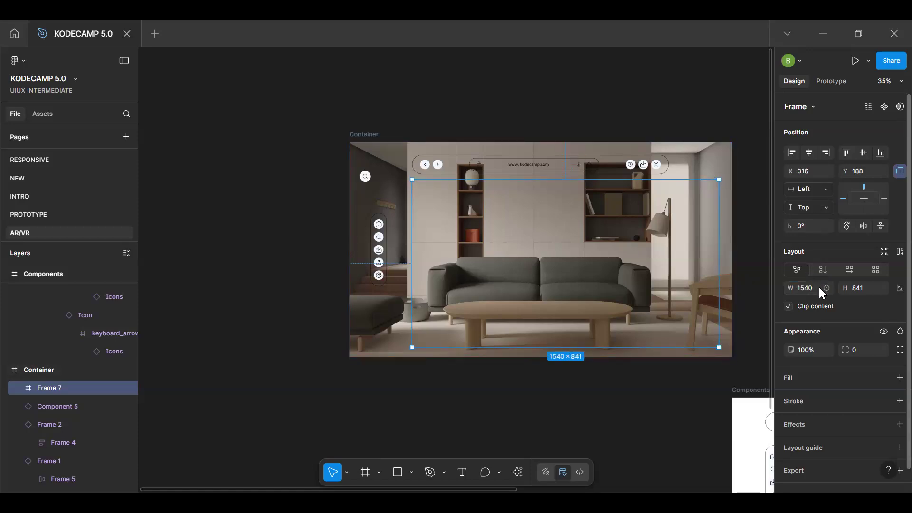
pyautogui.write('-88')
pyautogui.press('Return')
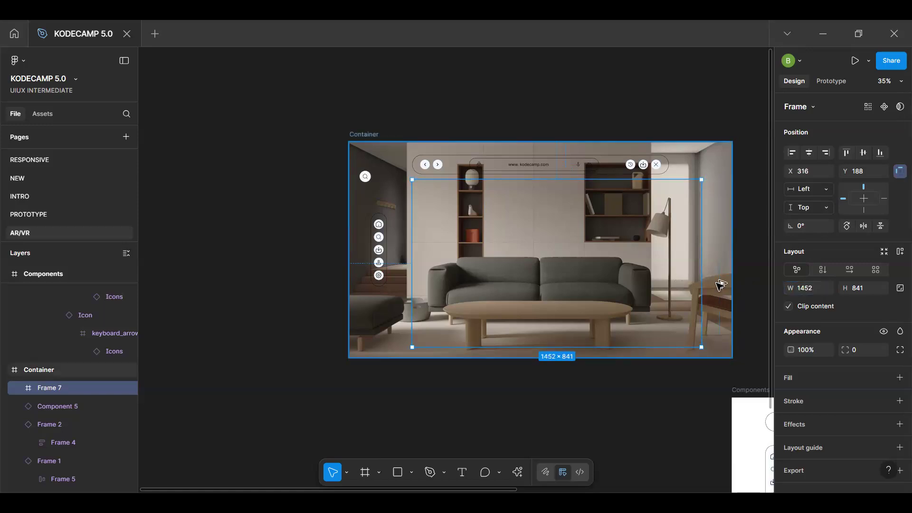
# Widen the browser bar instance to 1452 to match the content frame's right edge, then reselect the content frame
pyautogui.click(667, 165)
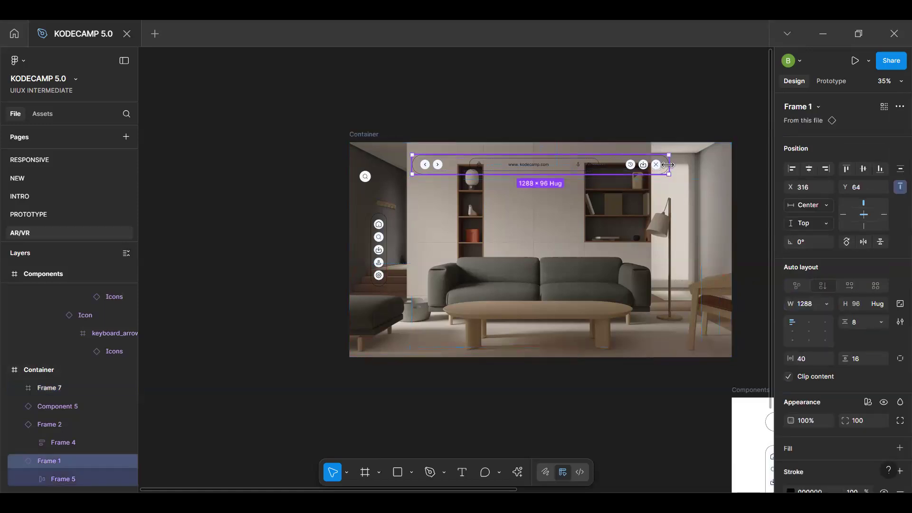
pyautogui.moveTo(669, 164); pyautogui.dragTo(703, 165)
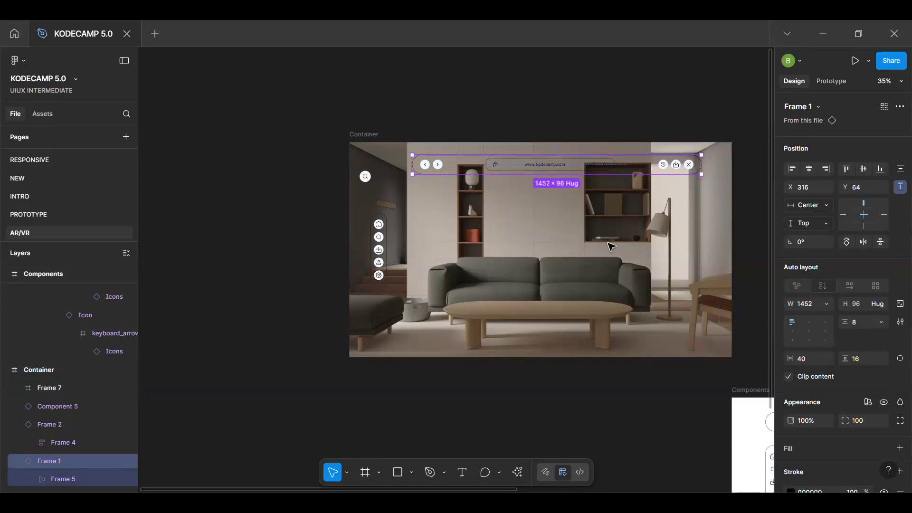
pyautogui.click(592, 254)
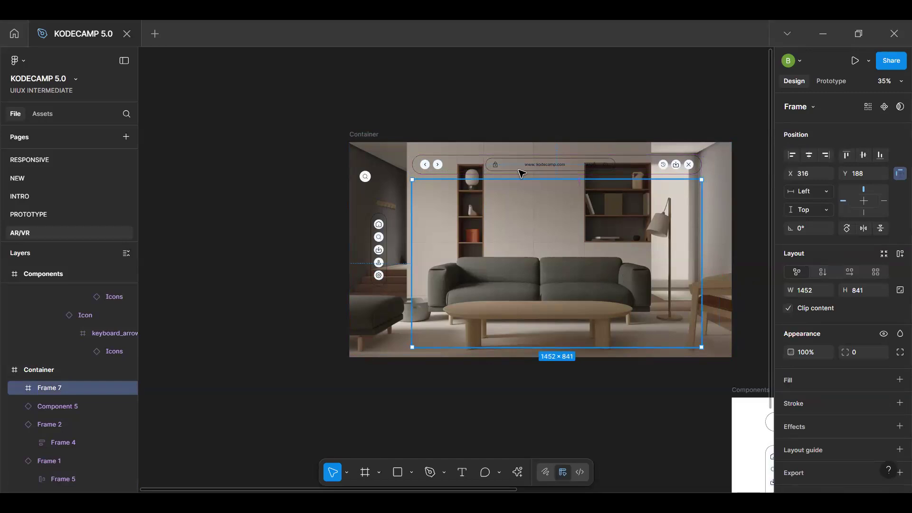
# Nudge the content frame down to Y 208 so it sits 48 below the browser bar
pyautogui.press('Up')
pyautogui.press('Up')
pyautogui.press('Down')
pyautogui.press('Down')
pyautogui.press('Down')
pyautogui.press('Down')
pyautogui.press('Down')
pyautogui.press('Down')
pyautogui.press('Down')
pyautogui.press('Down')
pyautogui.press('Down')
pyautogui.press('Down')
pyautogui.press('Down')
pyautogui.press('Down')
pyautogui.press('Down')
pyautogui.press('Down')
pyautogui.press('Down')
pyautogui.press('Down')
pyautogui.press('Down')
pyautogui.press('Down')
pyautogui.press('Down')
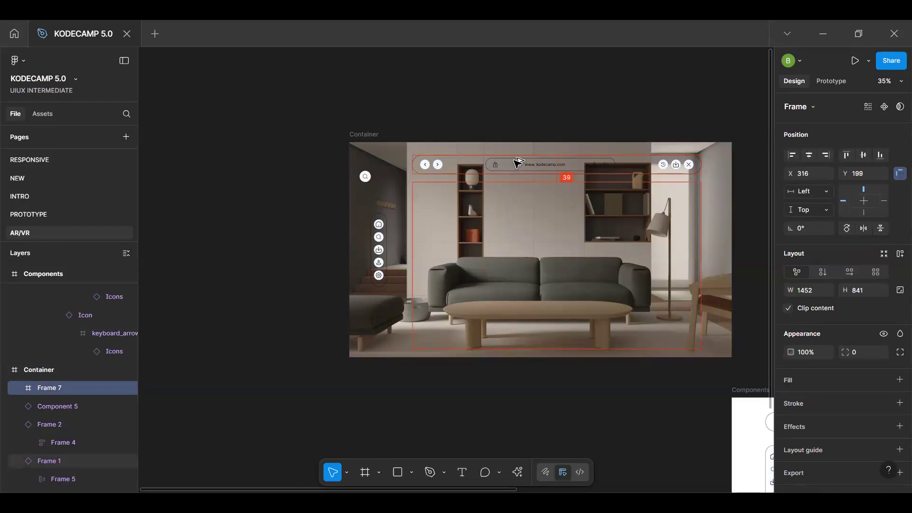
pyautogui.press('Down')
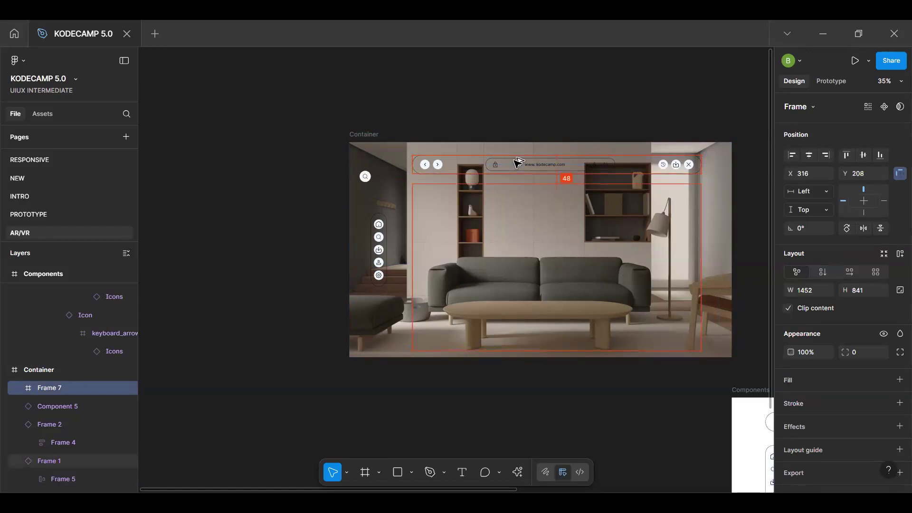
# Shorten the content frame from its bottom edge to a height of about 739 and add a white FFFFFF fill
pyautogui.click(545, 172)
pyautogui.click(496, 269)
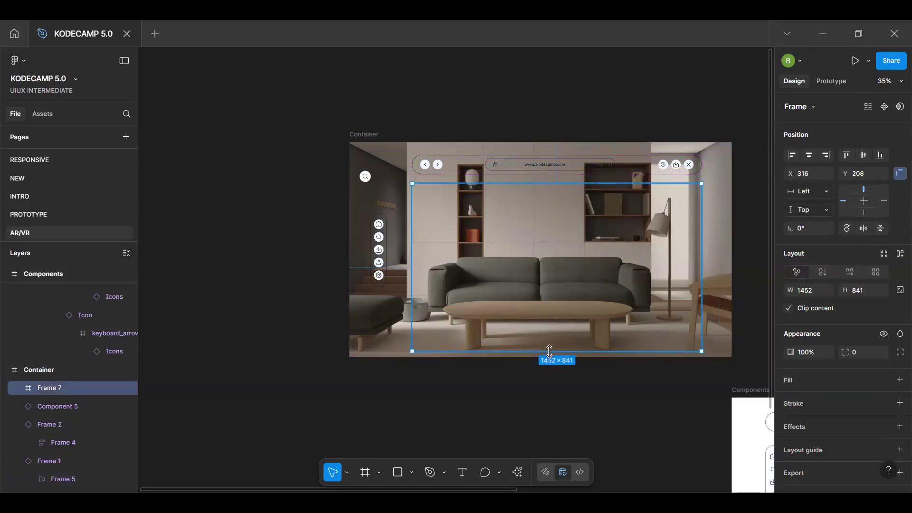
pyautogui.moveTo(550, 351); pyautogui.dragTo(550, 333)
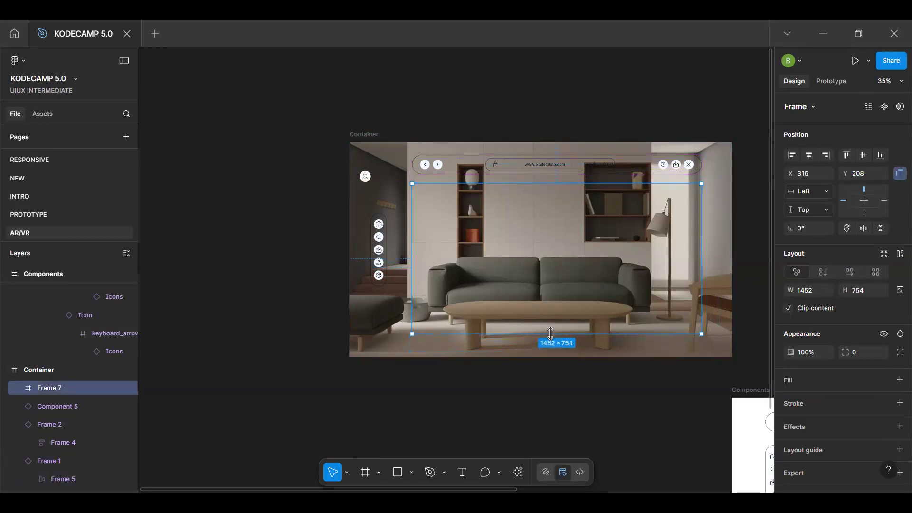
pyautogui.press('Escape')
pyautogui.click(566, 251)
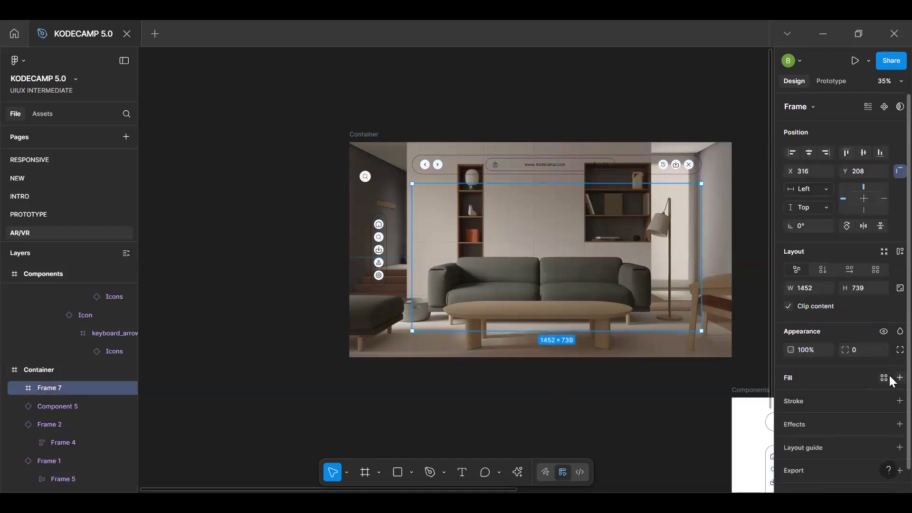
pyautogui.click(899, 378)
pyautogui.click(580, 428)
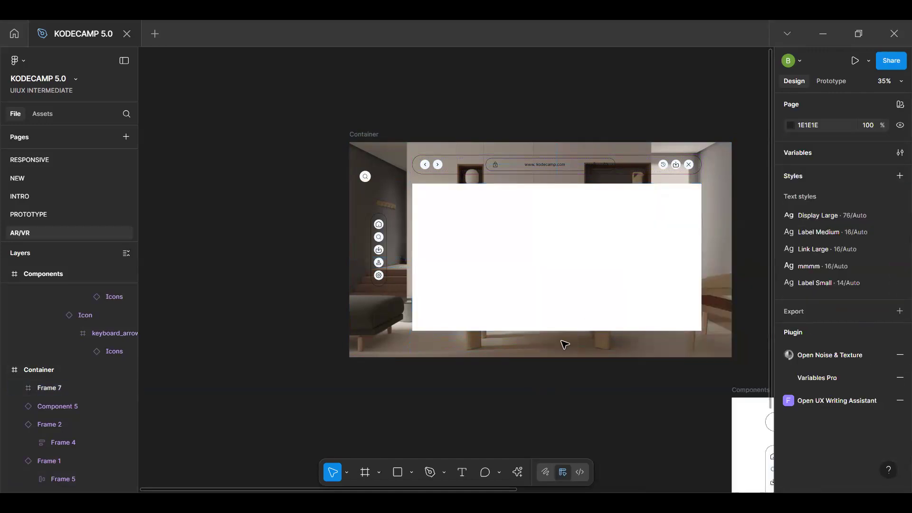
# Try corner radius values of 50, 100 and 80 on the white content frame
pyautogui.click(591, 317)
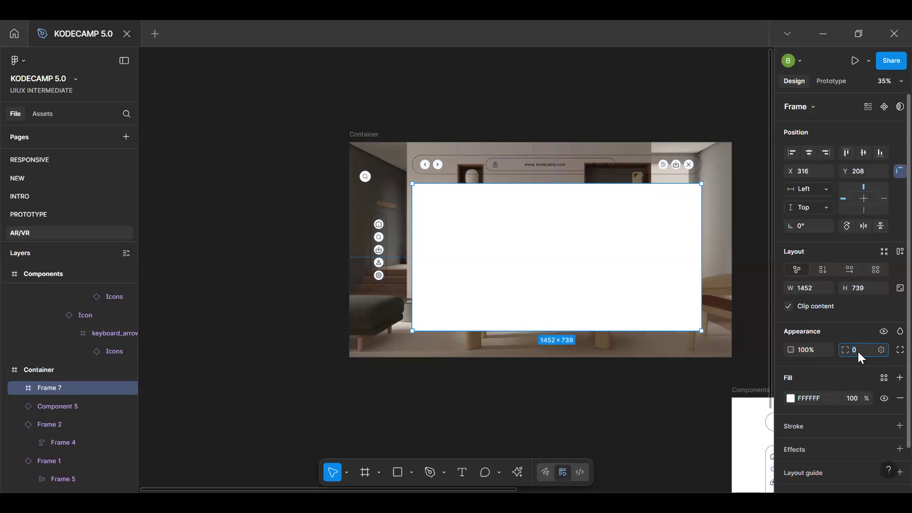
pyautogui.write('50')
pyautogui.press('Return')
pyautogui.click(863, 352)
pyautogui.write('100')
pyautogui.press('Return')
pyautogui.click(863, 350)
pyautogui.write('80')
pyautogui.press('Return')
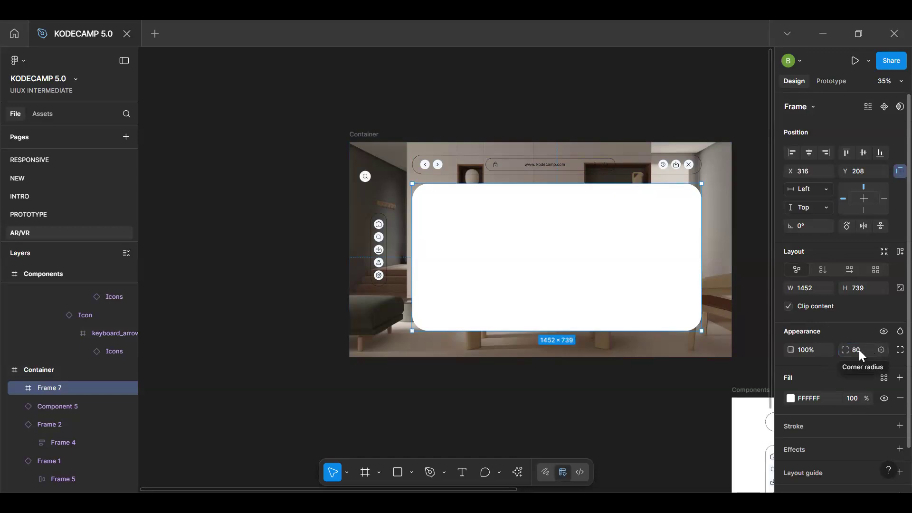
# Set the content frame's corner radius to 64 and deselect it
pyautogui.click(859, 350)
pyautogui.write('64')
pyautogui.press('Return')
pyautogui.click(648, 395)
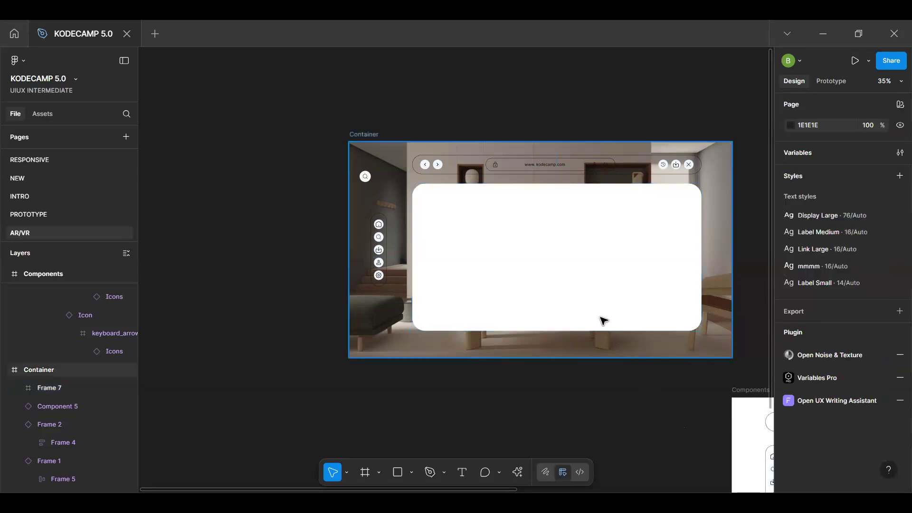
# Align the vertical navigation bar and the content frame on their vertical centers, undoing the mistaken alignment
pyautogui.click(582, 327)
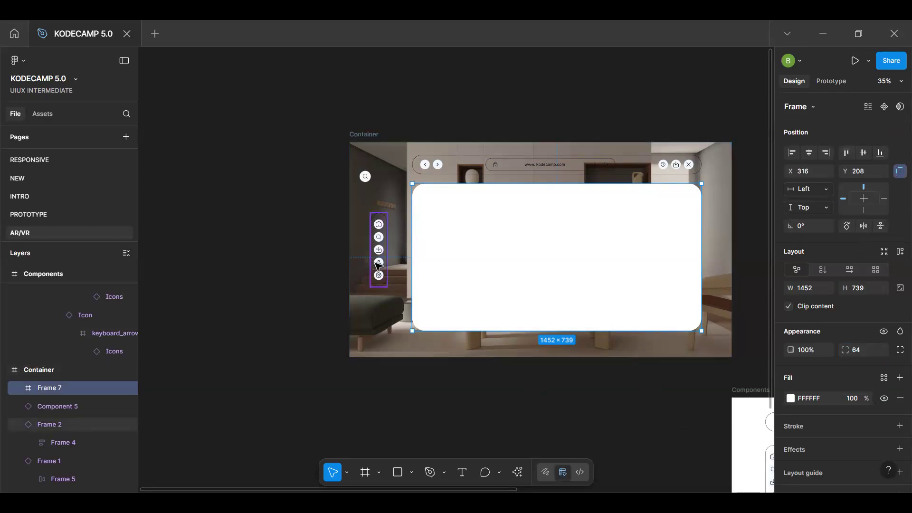
pyautogui.click(379, 267)
pyautogui.keyDown('shift'); pyautogui.click(445, 257); pyautogui.keyUp('shift')
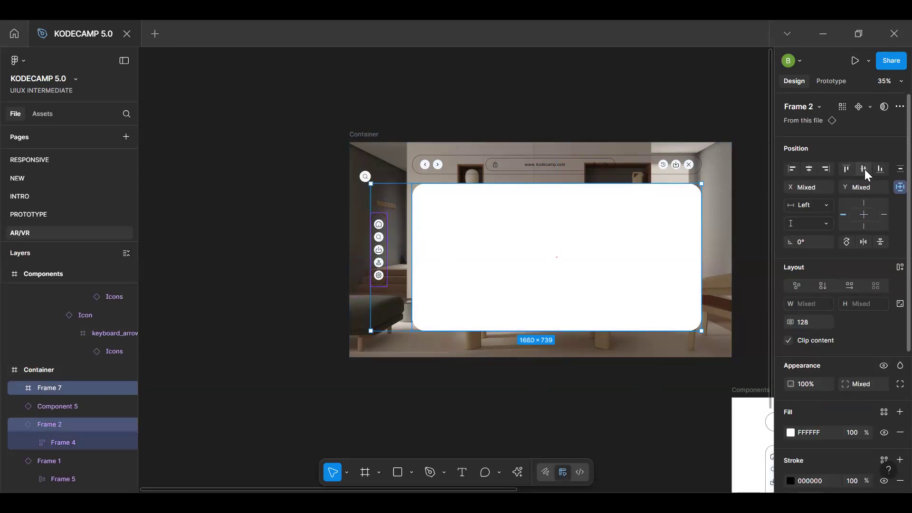
pyautogui.click(807, 169)
pyautogui.hotkey('ctrl', 'z')
pyautogui.click(863, 169)
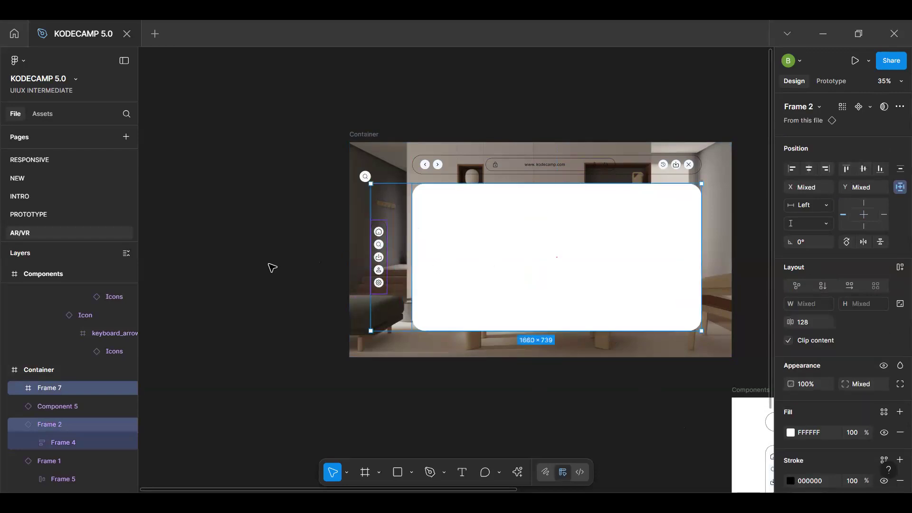
pyautogui.press('Escape')
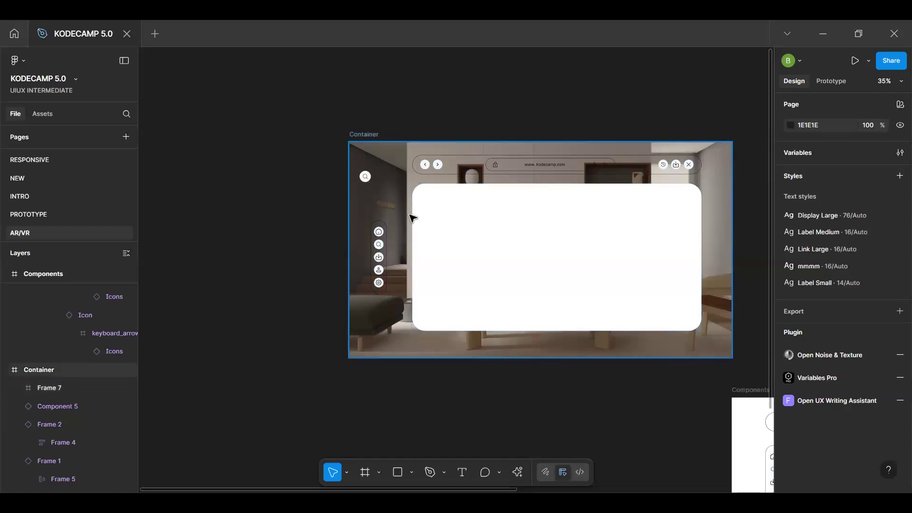
# Duplicate the white content frame in place and nest the original Frame 7 inside the copy, Frame 8
pyautogui.click(426, 248)
pyautogui.scroll(3, 426, 248)
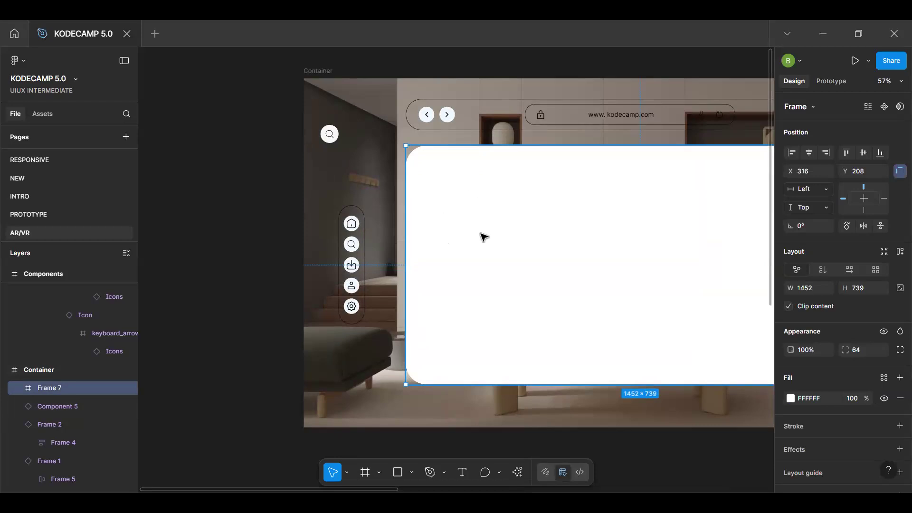
pyautogui.scroll(-2, 483, 236)
pyautogui.scroll(-2, 483, 236)
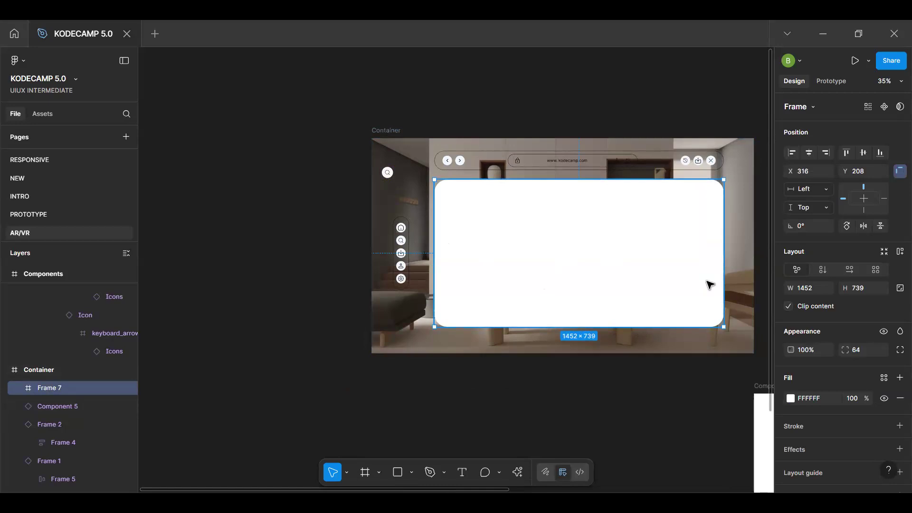
pyautogui.hotkey('ctrl', 'd')
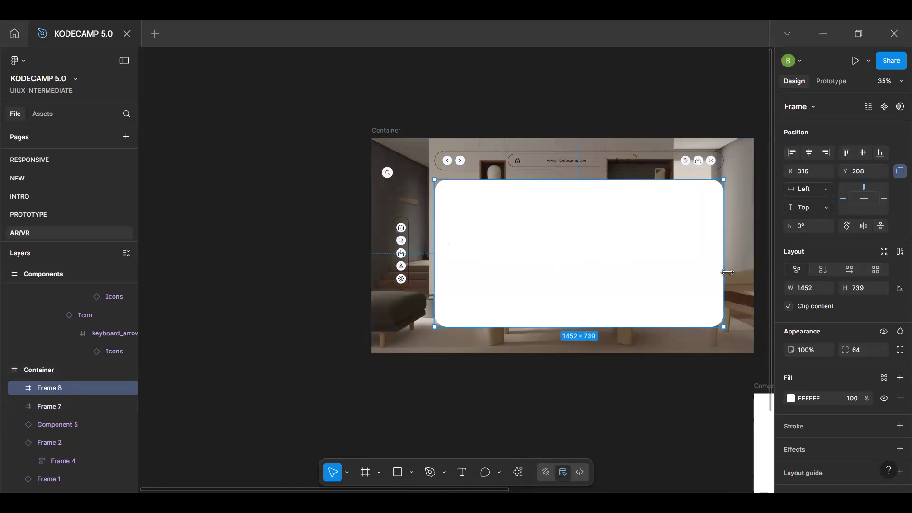
pyautogui.click(42, 406)
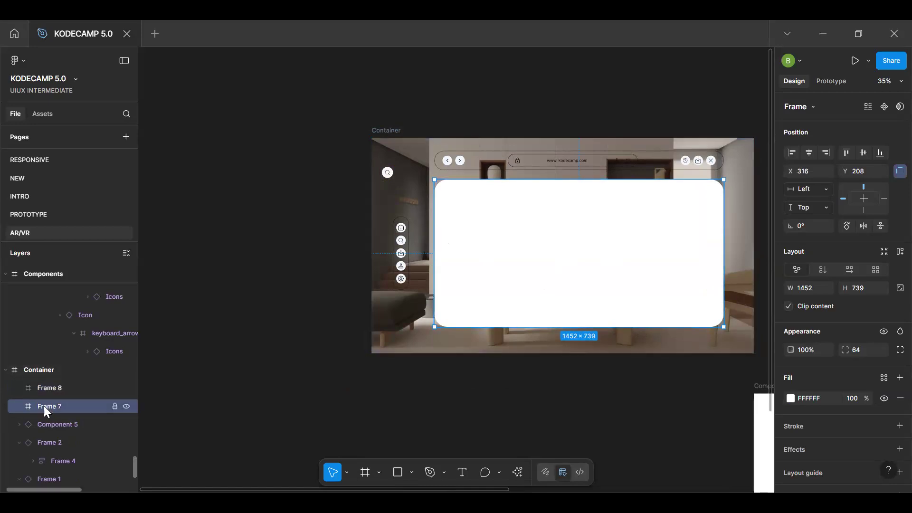
pyautogui.moveTo(60, 403); pyautogui.dragTo(71, 388)
pyautogui.click(48, 387)
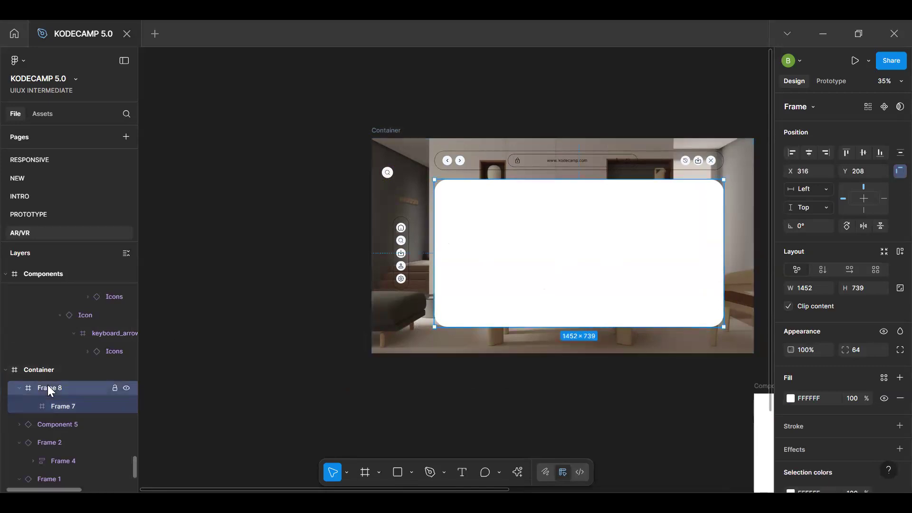
pyautogui.moveTo(64, 387)
pyautogui.mouseDown()
pyautogui.moveTo(64, 409)
pyautogui.moveTo(56, 380)
pyautogui.moveTo(57, 394)
pyautogui.mouseUp()
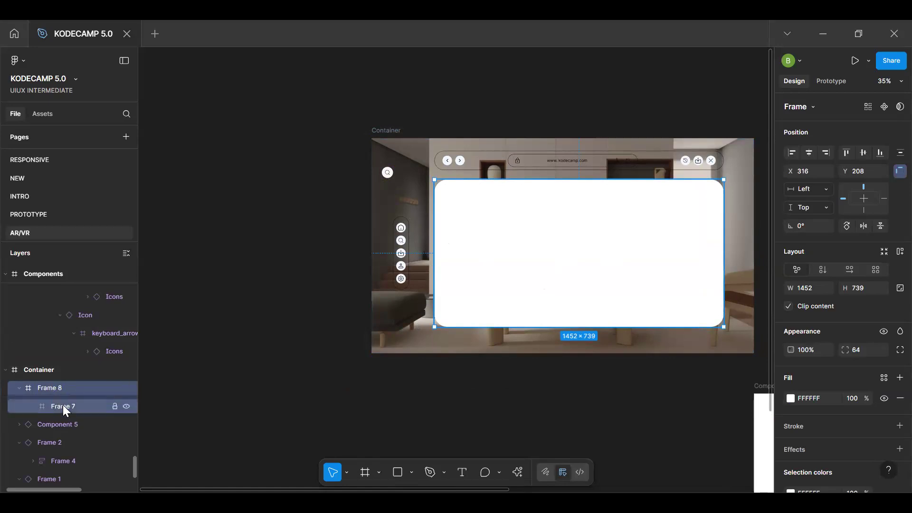
# Narrow the nested Frame 7 to about 287 wide and lower its top edge to Y 55, about 684 high
pyautogui.click(63, 405)
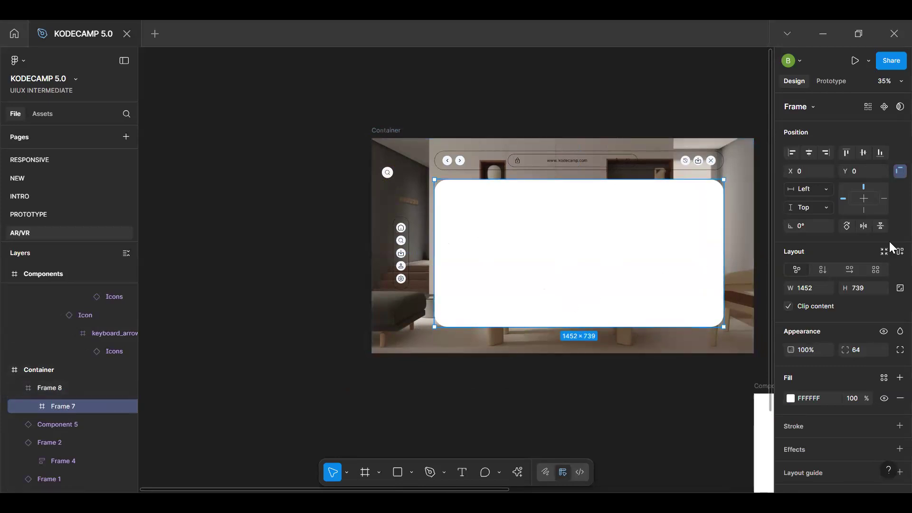
pyautogui.moveTo(722, 267); pyautogui.dragTo(491, 291)
pyautogui.press('h')
pyautogui.hscroll(5, 456, 268)
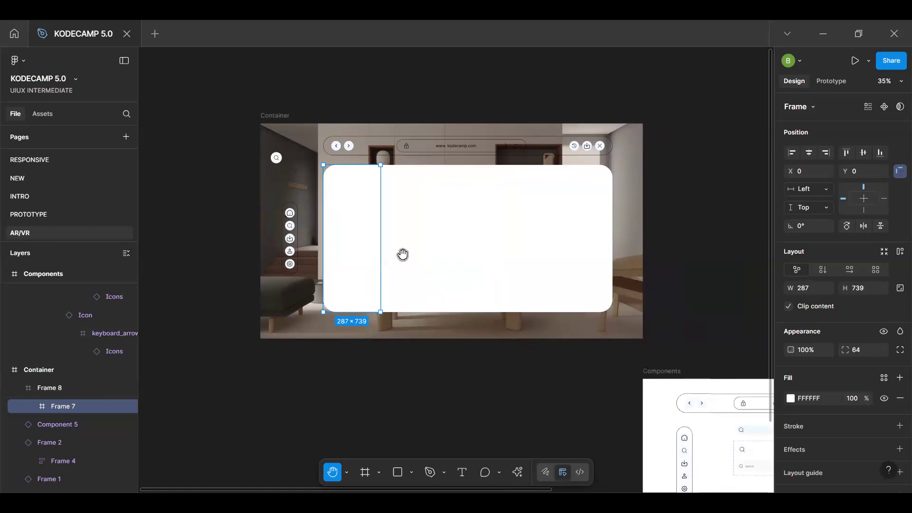
pyautogui.scroll(5, 403, 255)
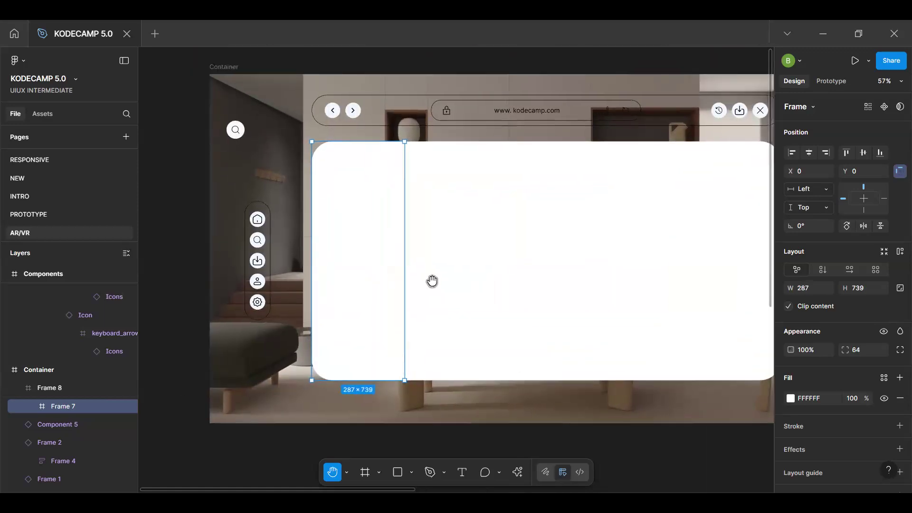
pyautogui.press('v')
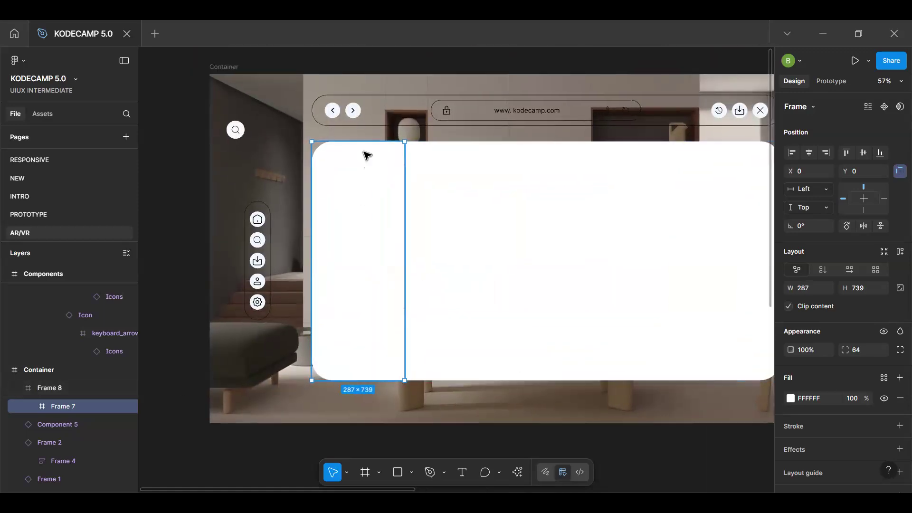
pyautogui.moveTo(364, 142); pyautogui.dragTo(365, 159)
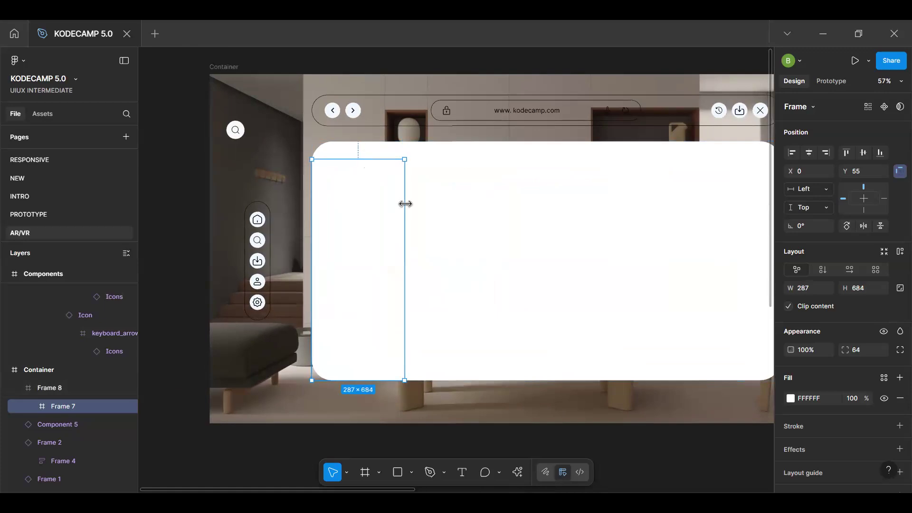
# Extend the nested frame's right edge and inset its left edge to X 18, making it about 321 wide
pyautogui.moveTo(416, 205); pyautogui.dragTo(422, 211)
pyautogui.moveTo(313, 221); pyautogui.dragTo(318, 222)
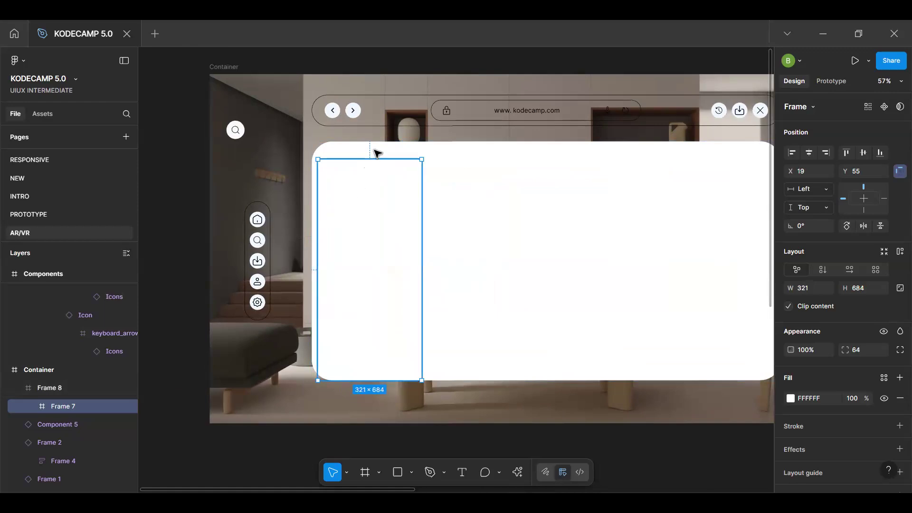
pyautogui.press('alt')
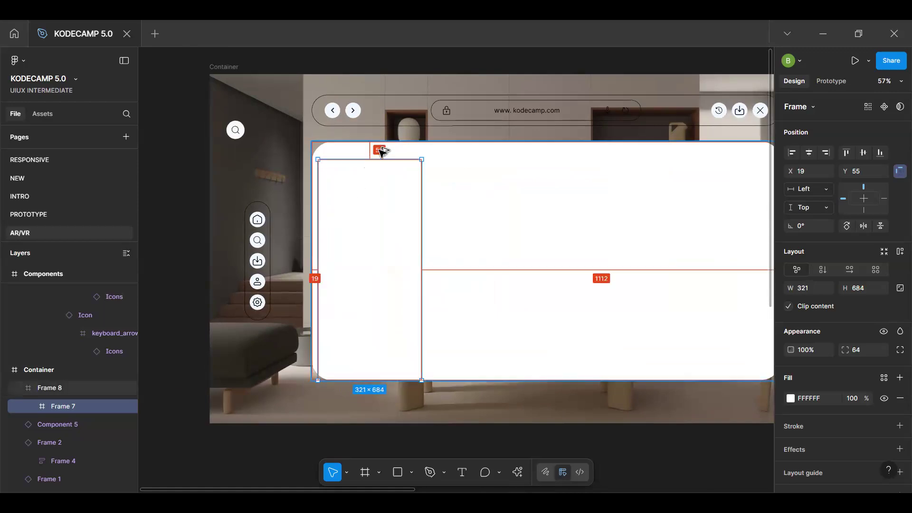
pyautogui.press('Left')
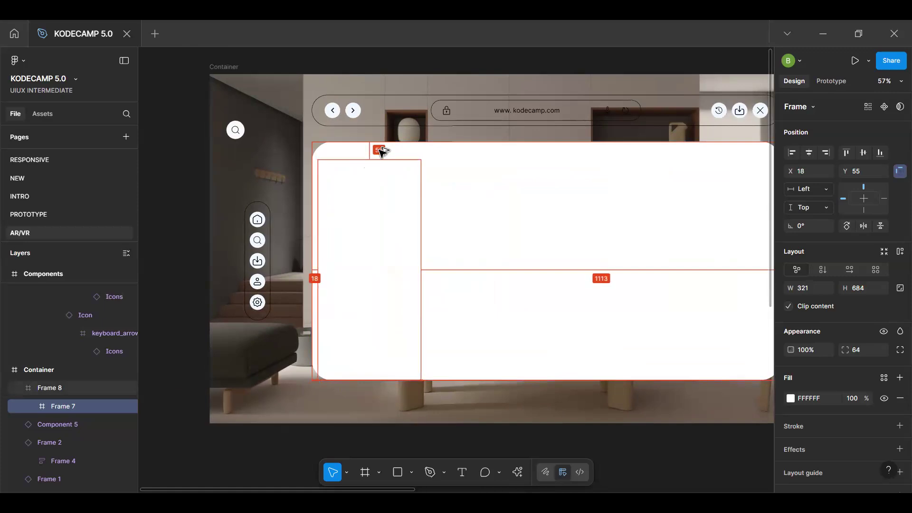
# Rename the Container frame to Background
pyautogui.scroll(-5, 381, 152)
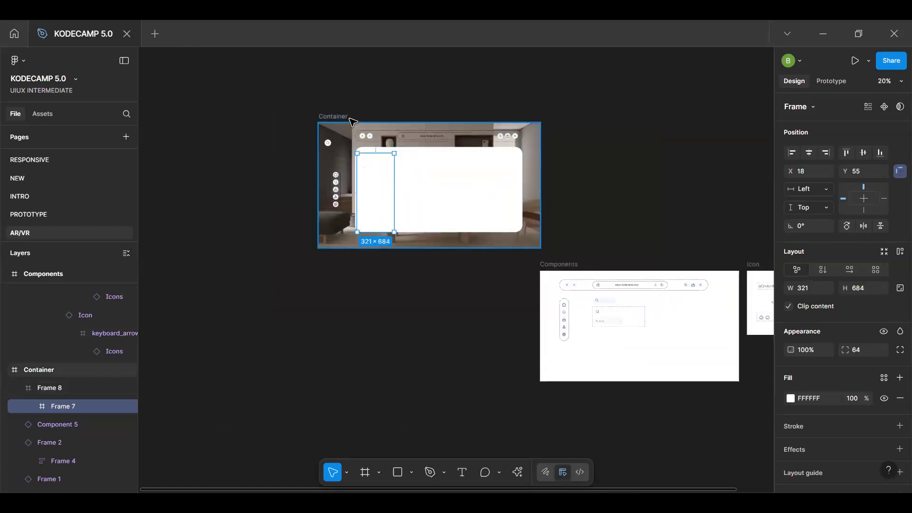
pyautogui.click(341, 137)
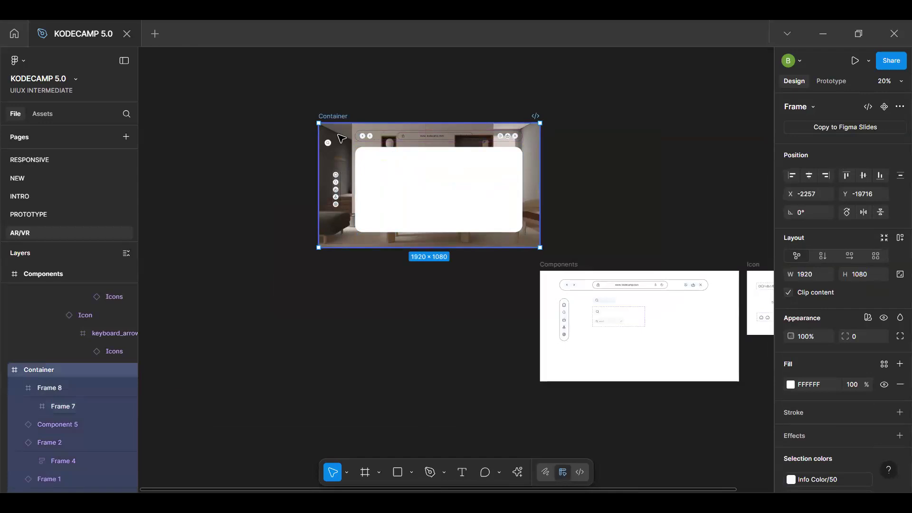
pyautogui.hotkey('ctrl', 'r')
pyautogui.press('BackSpace')
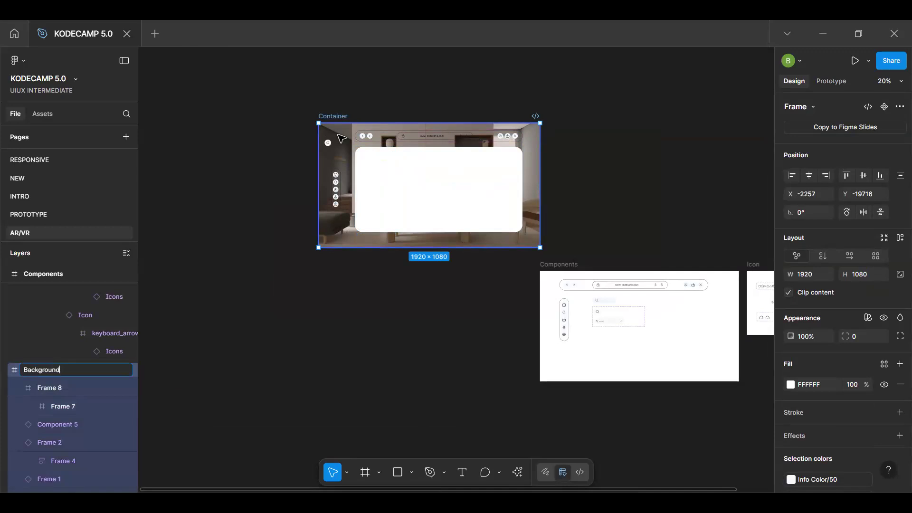
pyautogui.press('Return')
# Nudge the nested Frame 7 right to X 32 inside the white content frame
pyautogui.scroll(5, 439, 158)
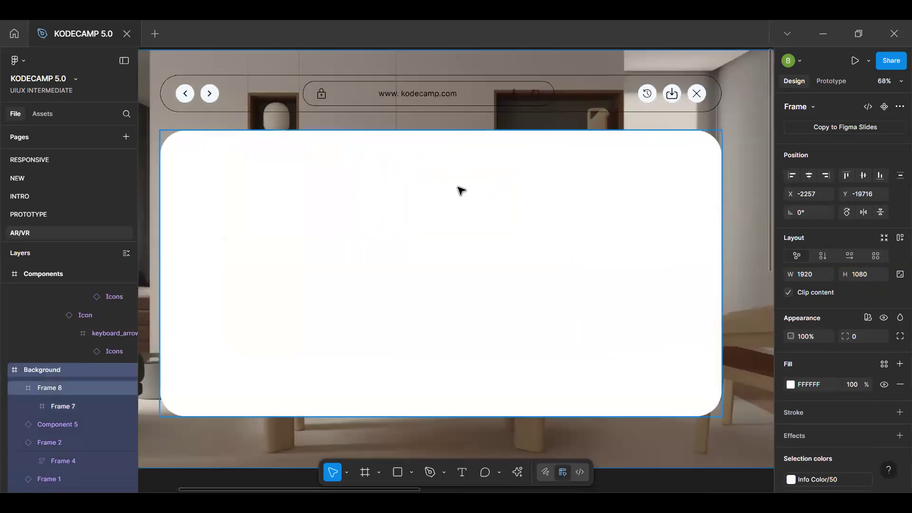
pyautogui.scroll(-3, 460, 190)
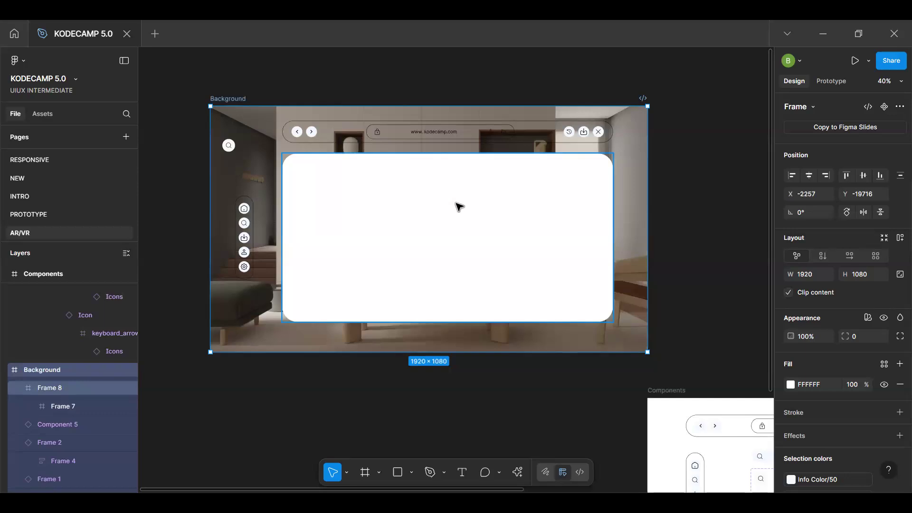
pyautogui.click(354, 234)
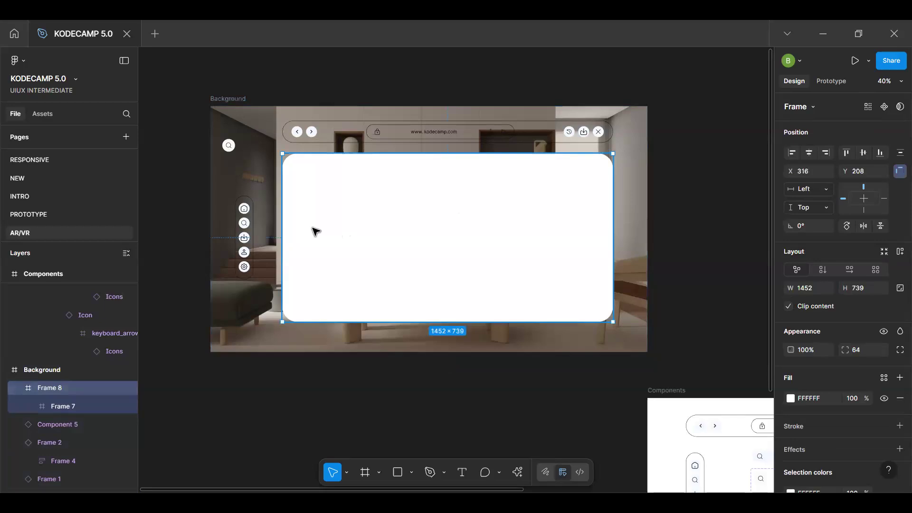
pyautogui.click(316, 231)
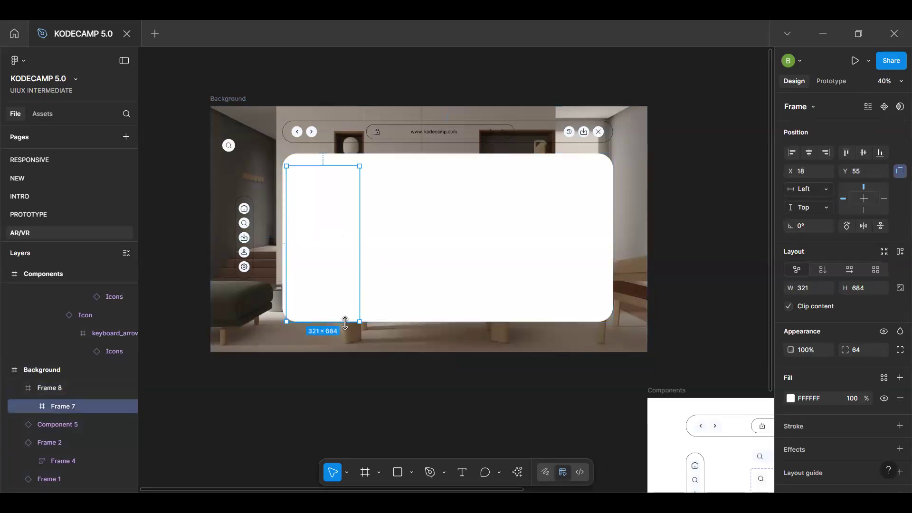
pyautogui.press('alt')
pyautogui.press('Right')
pyautogui.press('Right')
pyautogui.press('Right')
pyautogui.press('Right')
pyautogui.press('Right')
pyautogui.press('Right')
pyautogui.press('Right')
pyautogui.press('Right')
pyautogui.press('Right')
pyautogui.press('Right')
pyautogui.press('Right')
pyautogui.press('Right')
pyautogui.press('Right')
pyautogui.press('Right')
pyautogui.press('Right')
pyautogui.press('Right')
pyautogui.press('Right')
pyautogui.press('Right')
pyautogui.press('Right')
pyautogui.press('Right')
pyautogui.press('Right')
pyautogui.press('Right')
pyautogui.press('Left')
pyautogui.press('Left')
pyautogui.press('Left')
pyautogui.press('Left')
pyautogui.press('Left')
pyautogui.press('Left')
pyautogui.press('Left')
pyautogui.press('Left')
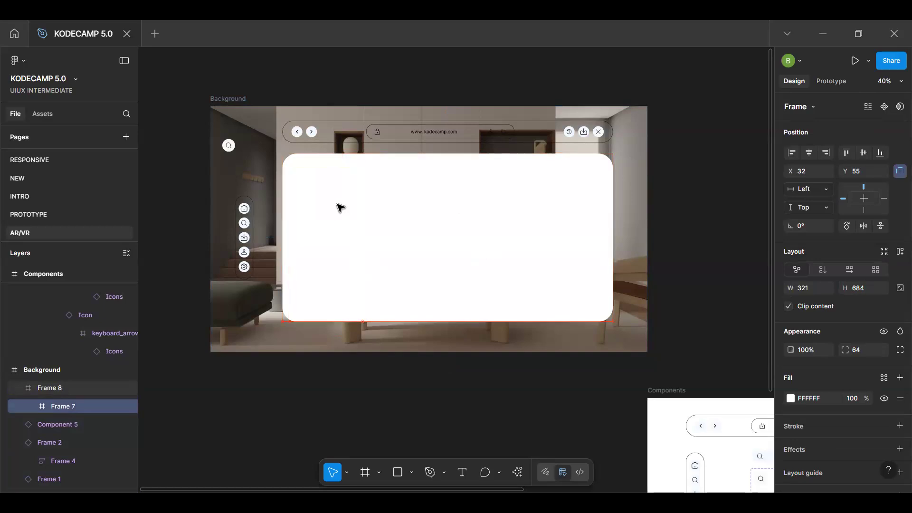
# Nudge the nested Frame 7 up to Y 48 inside the white content frame
pyautogui.press('Up')
pyautogui.press('Up')
pyautogui.press('Up')
pyautogui.press('Up')
pyautogui.press('Up')
pyautogui.press('Up')
pyautogui.press('Up')
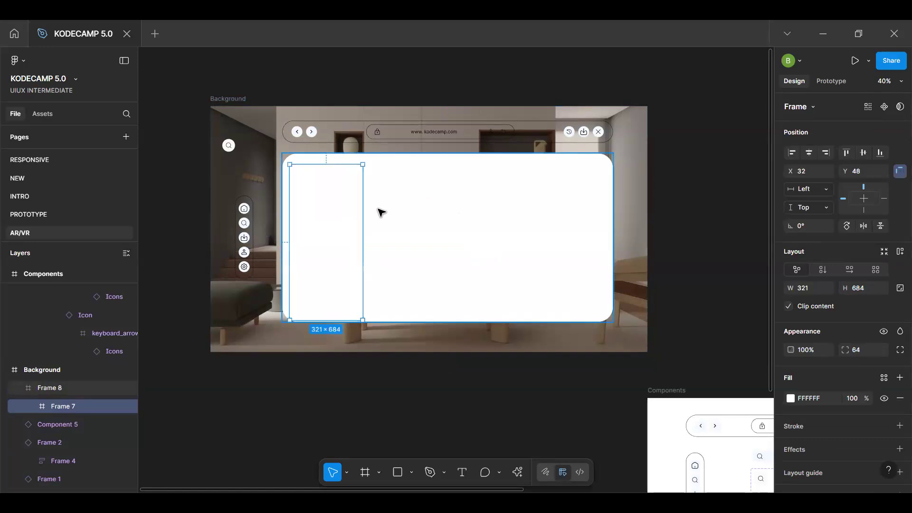
pyautogui.press('alt')
# Move the search icon instance from the room background into the nested Frame 7 and place it at X 16, Y 24
pyautogui.scroll(5, 228, 144)
pyautogui.moveTo(230, 142); pyautogui.dragTo(347, 194)
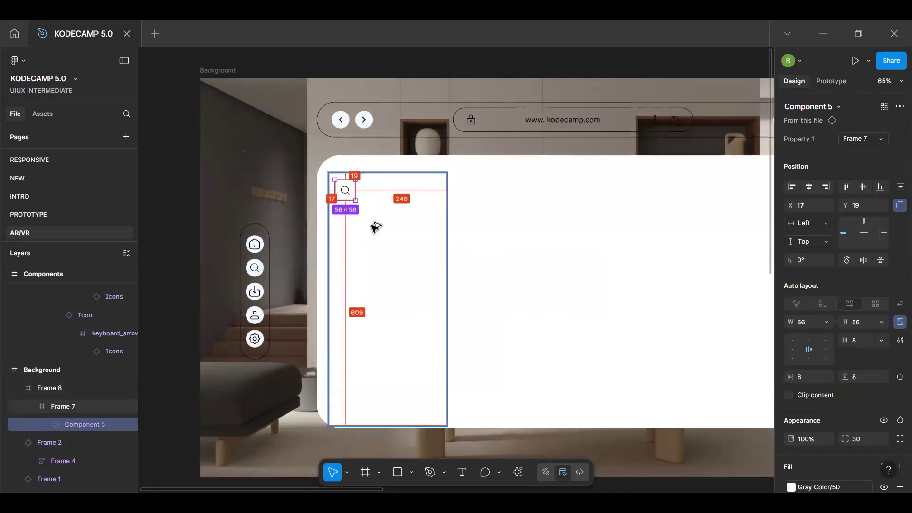
pyautogui.press('Down')
pyautogui.press('Down')
pyautogui.press('Down')
pyautogui.press('Down')
pyautogui.press('Down')
pyautogui.press('Left')
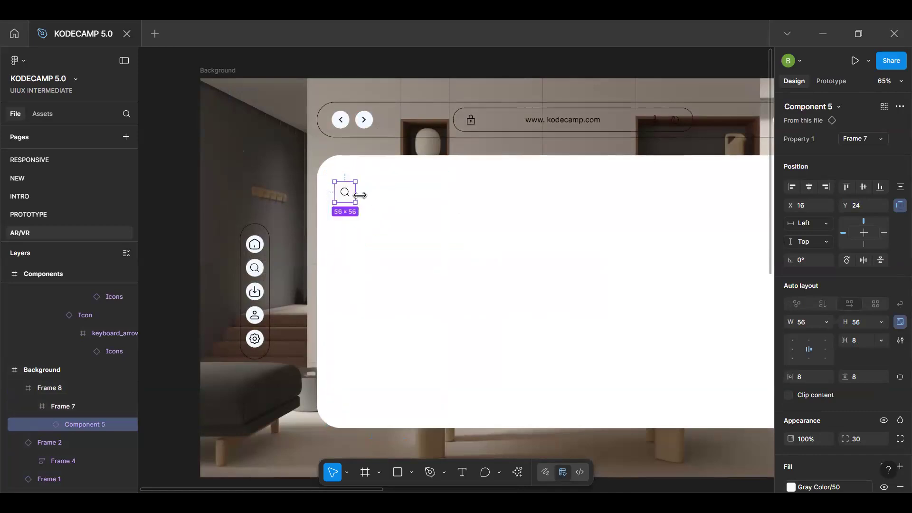
# Switch the search instance to its Frame 6 variant and set its width to 289
pyautogui.click(865, 139)
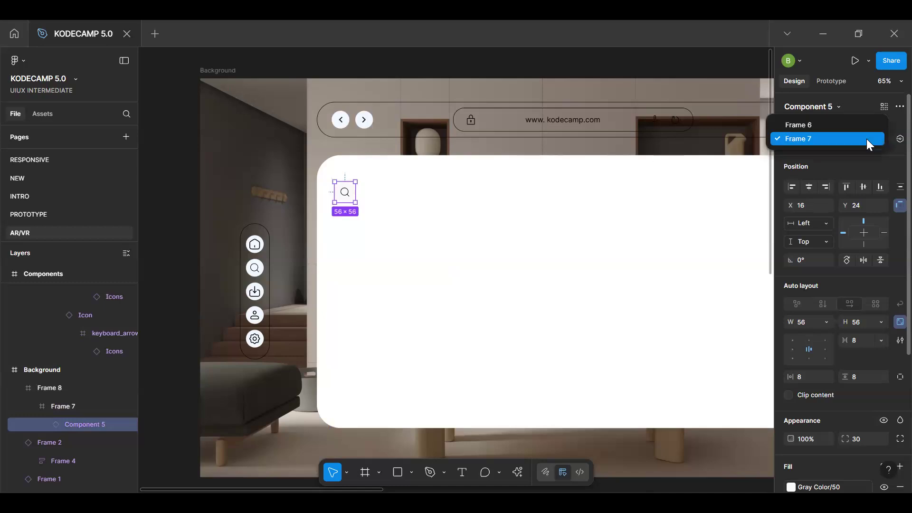
pyautogui.click(859, 126)
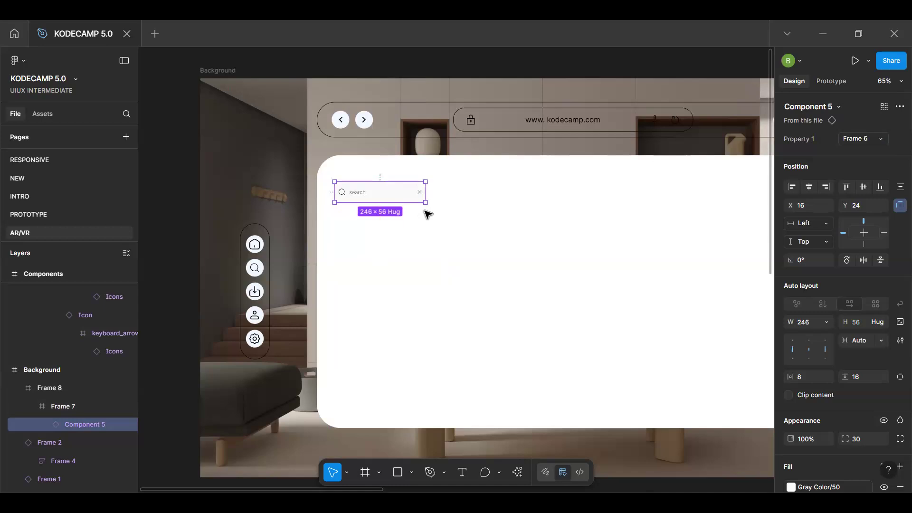
pyautogui.scroll(5, 426, 215)
pyautogui.moveTo(450, 172); pyautogui.dragTo(461, 172)
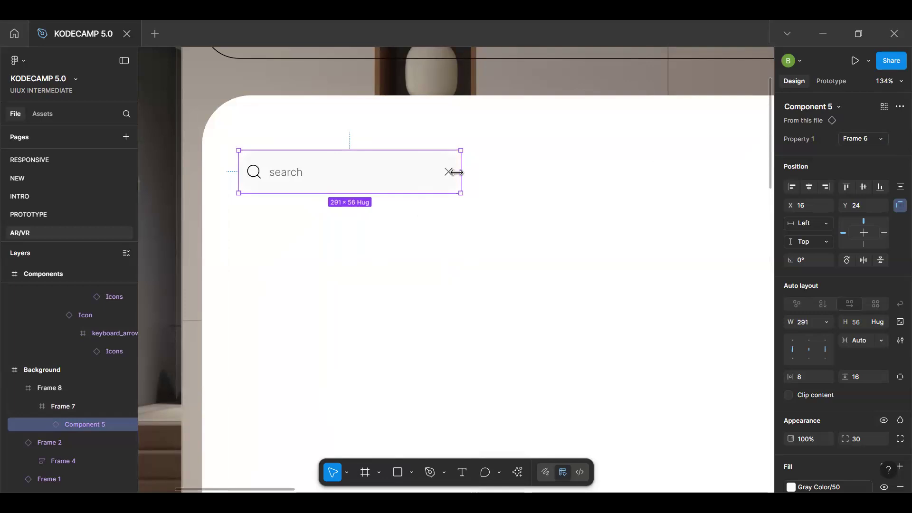
pyautogui.moveTo(456, 173); pyautogui.dragTo(454, 192)
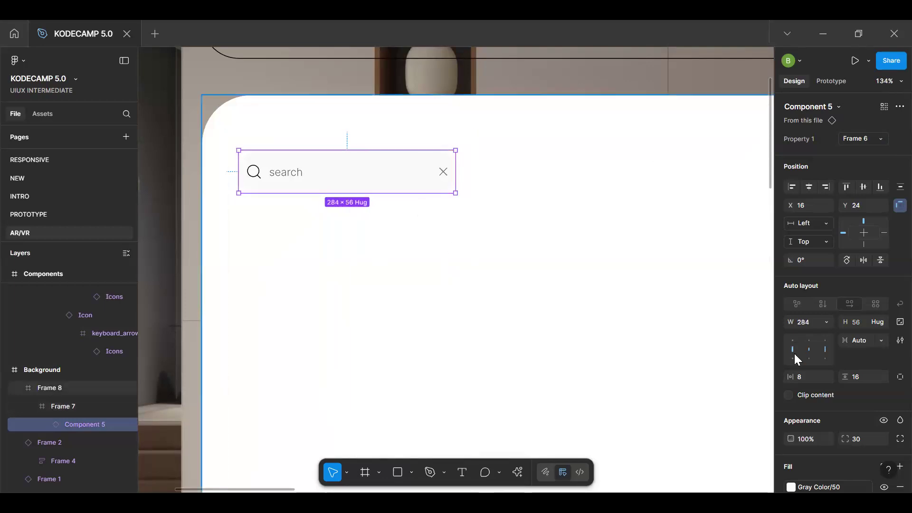
pyautogui.hotkey('ctrl', 'z')
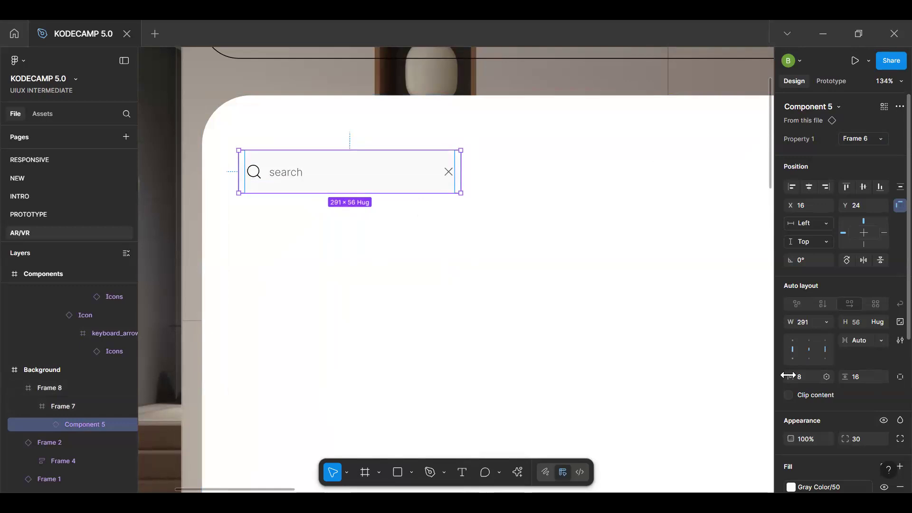
pyautogui.click(810, 322)
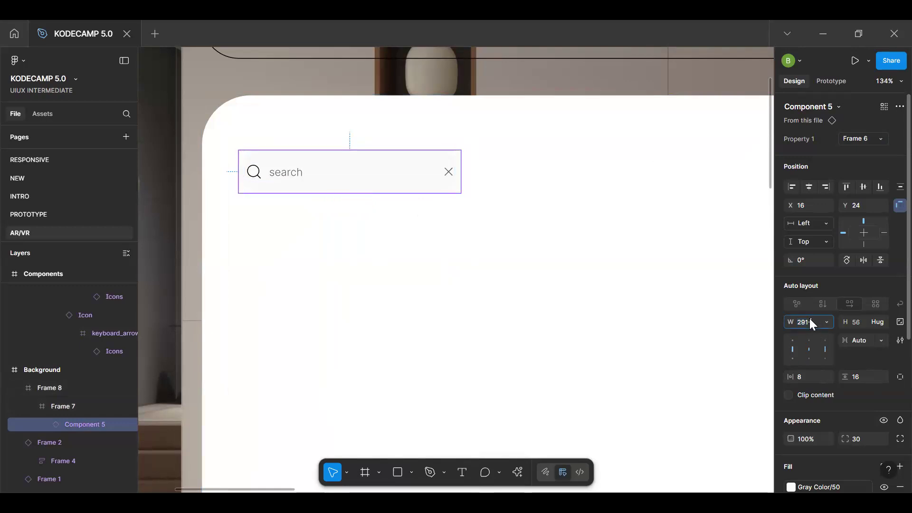
pyautogui.write('289')
pyautogui.press('Return')
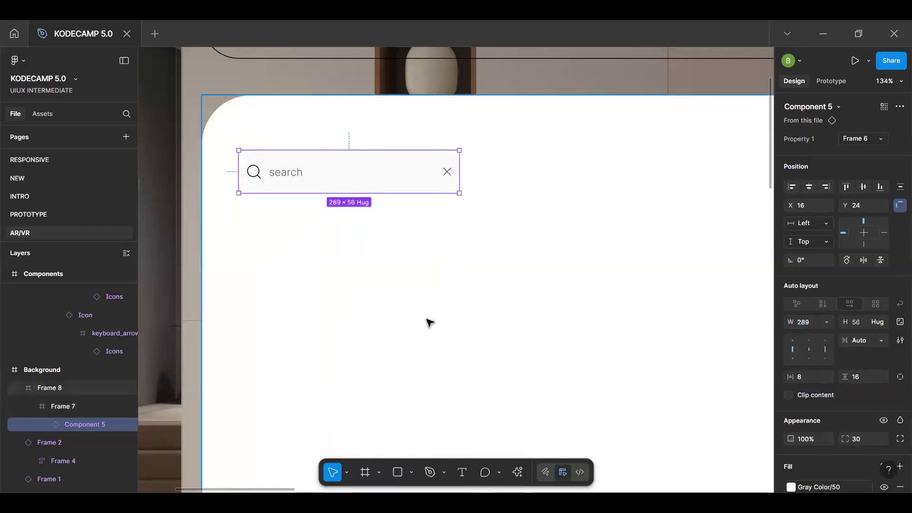
pyautogui.press('alt')
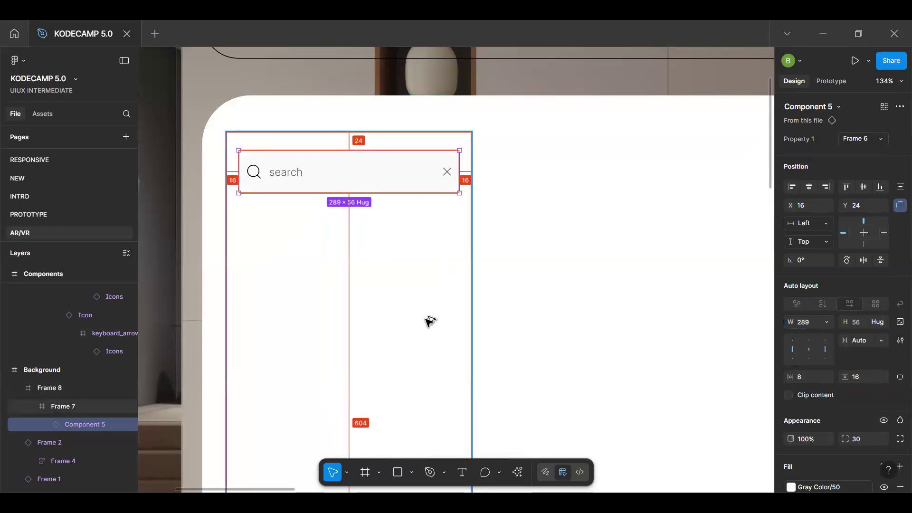
# Go to the search instance's main component and set the Frame 6 variant's width to 289
pyautogui.click(898, 106)
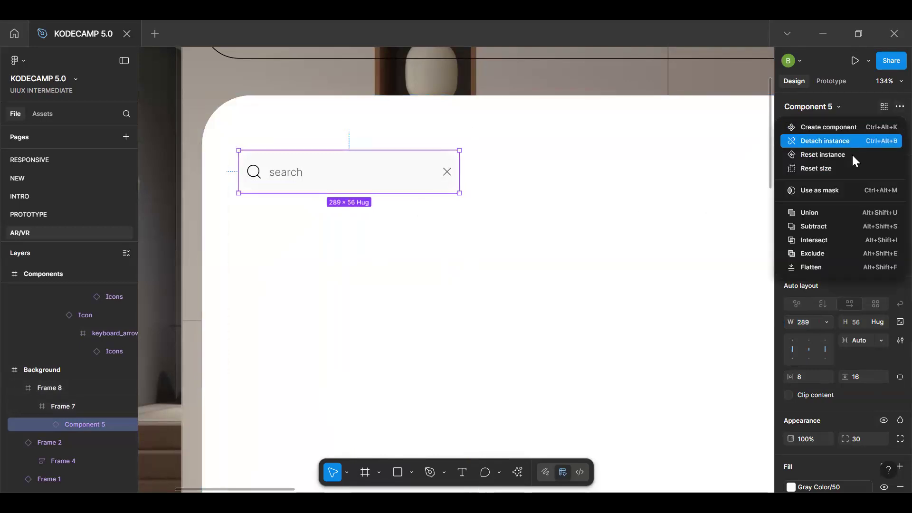
pyautogui.click(336, 164)
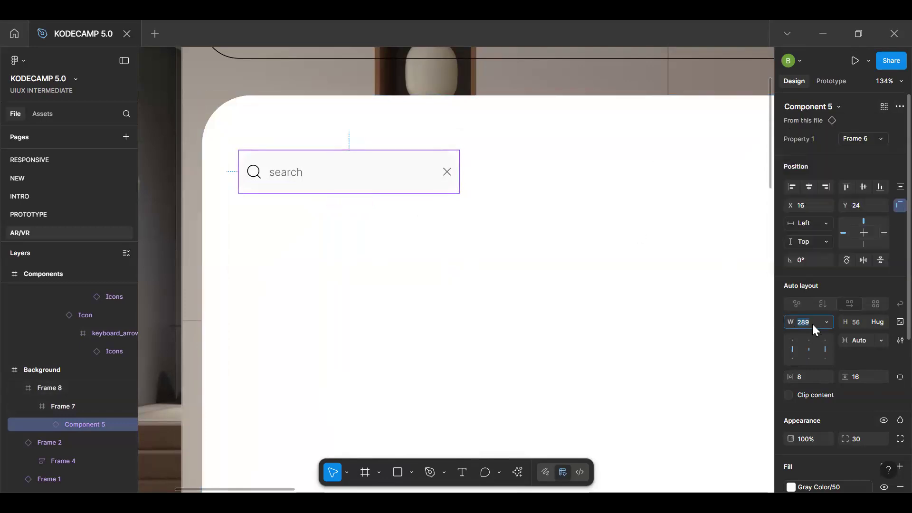
pyautogui.click(799, 117)
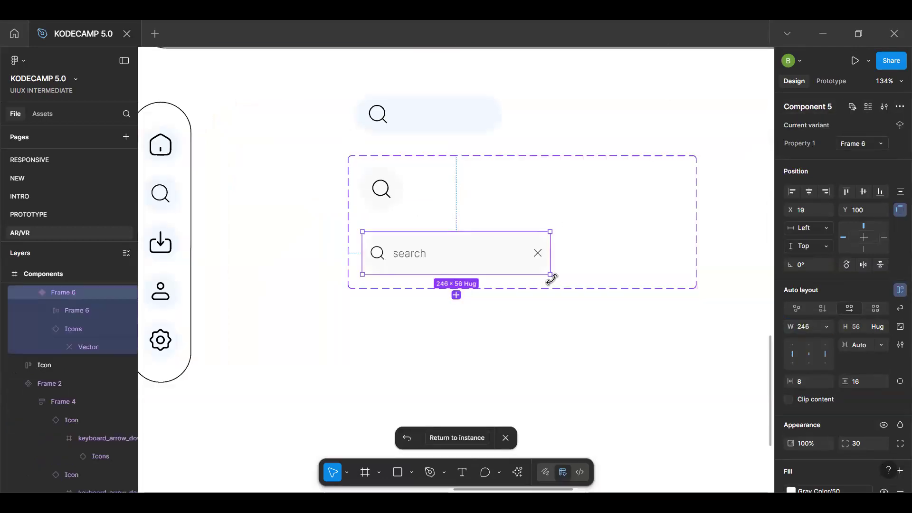
pyautogui.write('289')
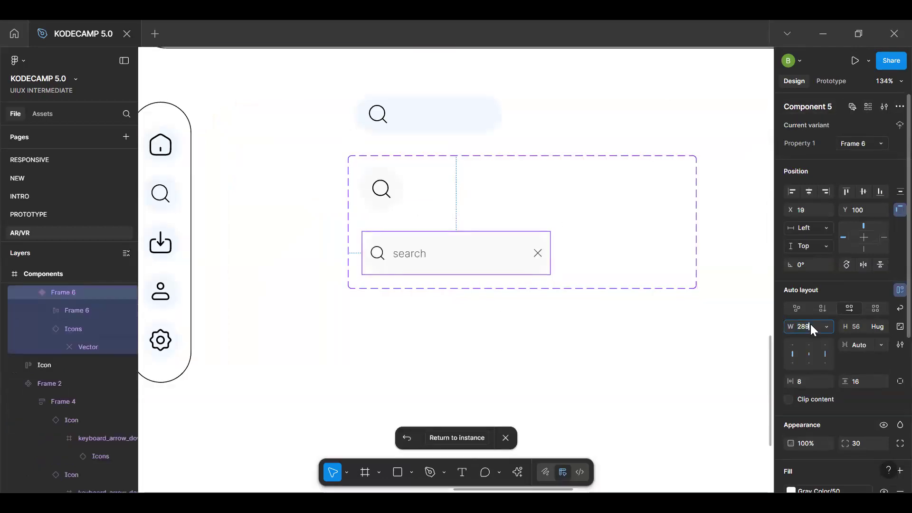
pyautogui.press('Return')
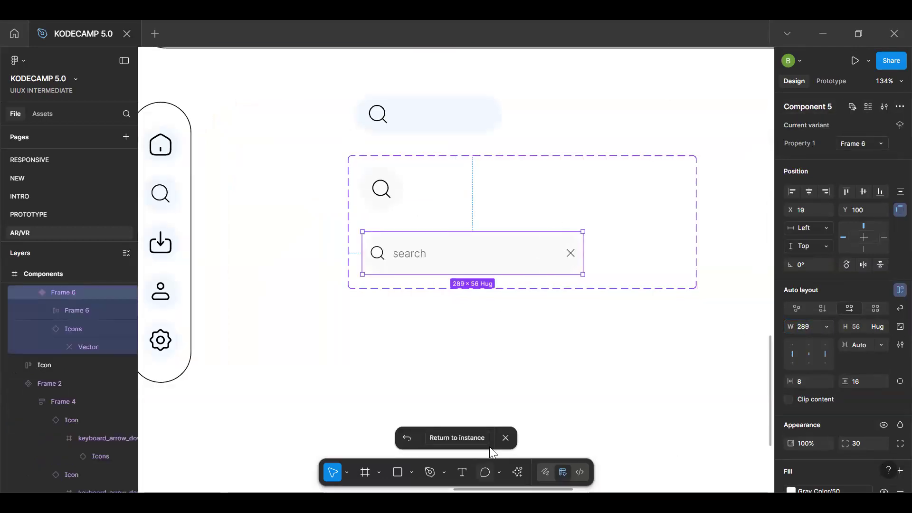
# Return to the search instance, reset its size and switch it back to the Frame 7 variant
pyautogui.click(467, 436)
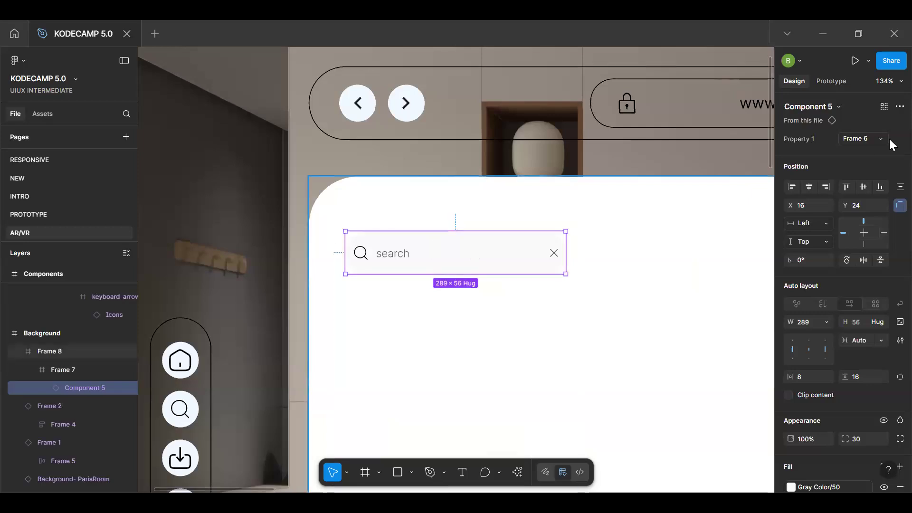
pyautogui.click(899, 107)
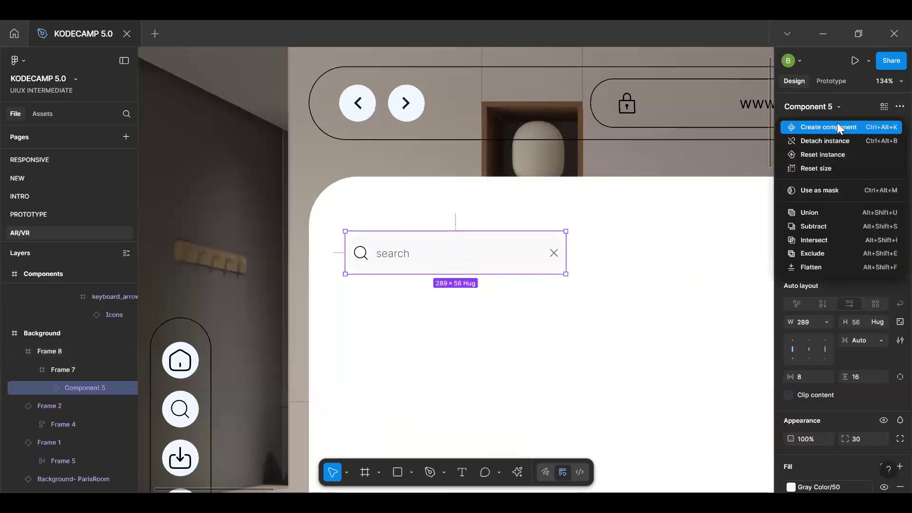
pyautogui.click(826, 169)
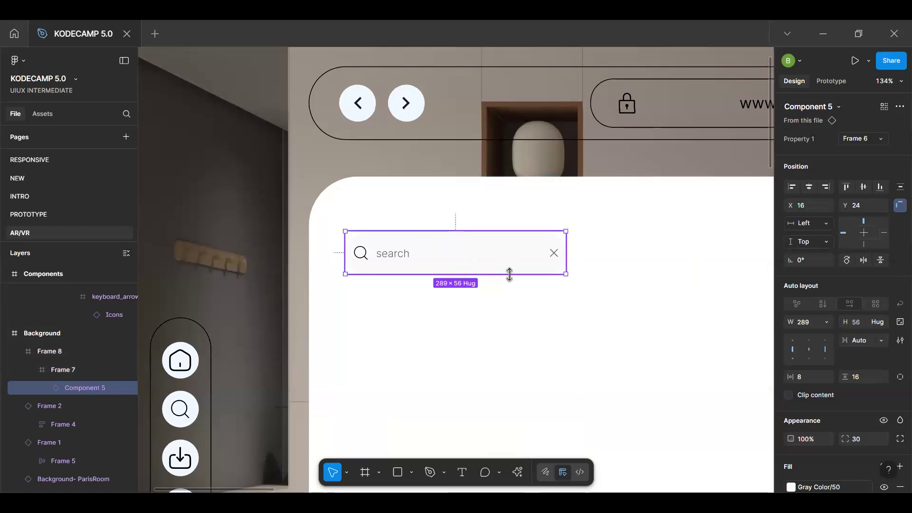
pyautogui.click(860, 138)
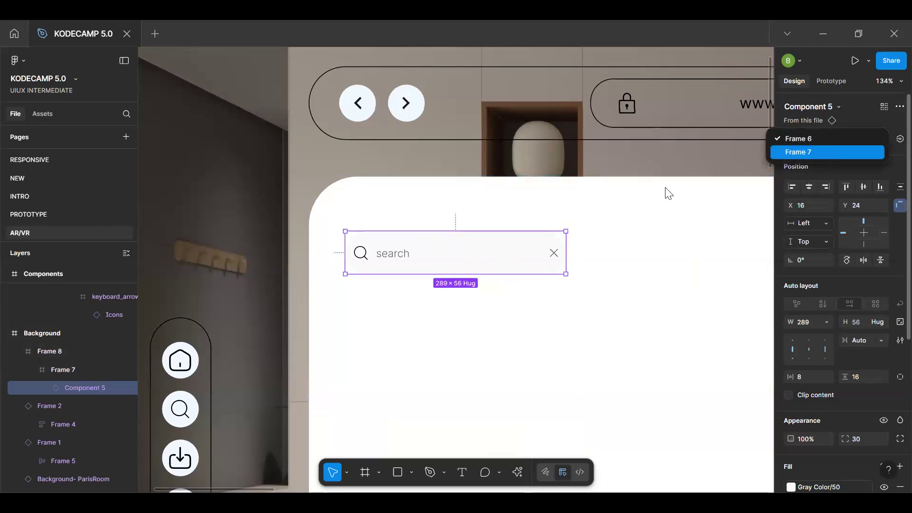
pyautogui.press('Return')
pyautogui.click(449, 309)
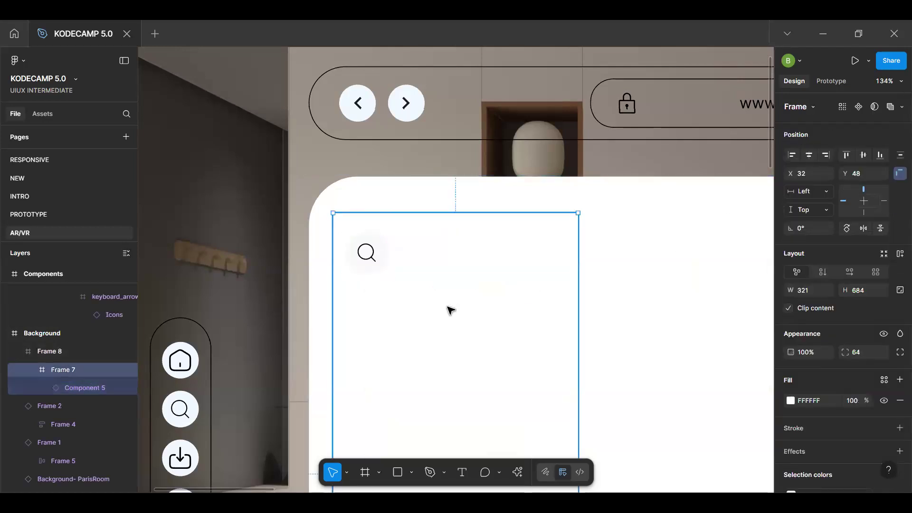
pyautogui.scroll(-2, 449, 309)
pyautogui.scroll(1, 450, 310)
pyautogui.scroll(3, 451, 311)
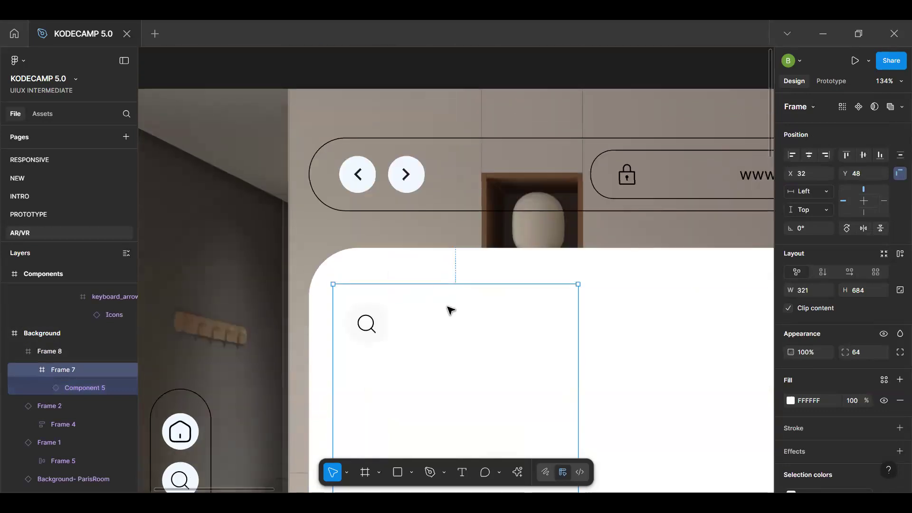
pyautogui.scroll(-3, 450, 310)
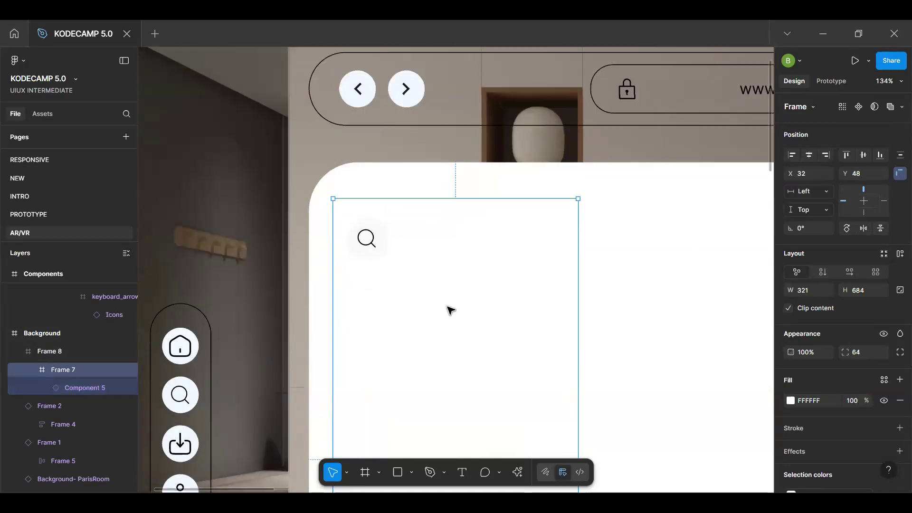
pyautogui.scroll(-2, 451, 310)
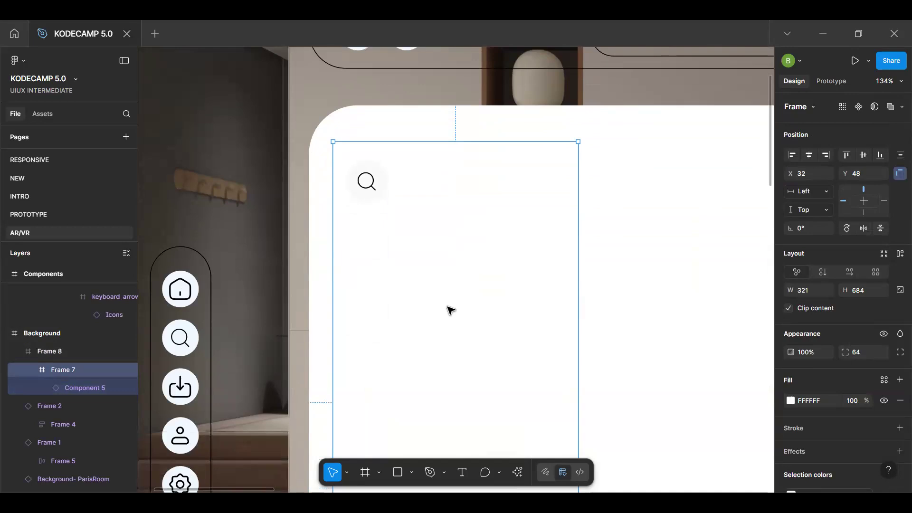
pyautogui.hscroll(5, 450, 310)
pyautogui.click(450, 310)
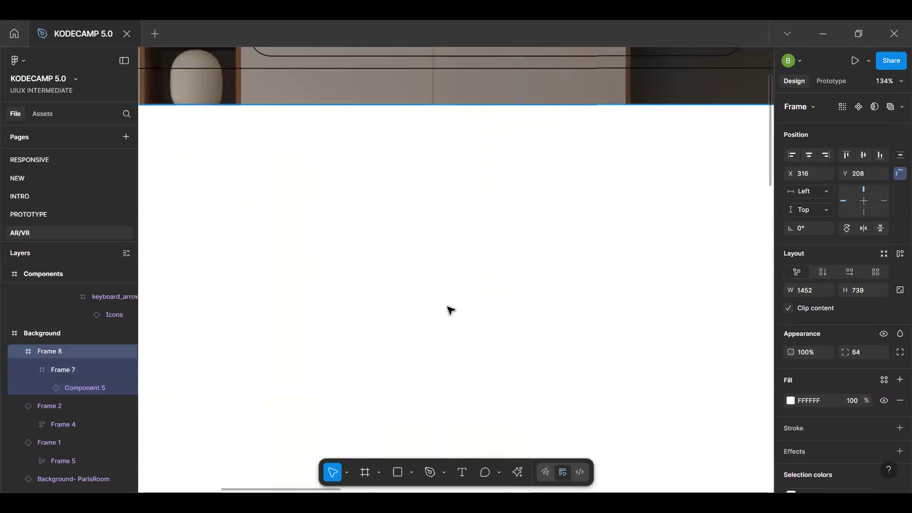
pyautogui.scroll(-2, 450, 310)
pyautogui.press('space')
pyautogui.moveTo(252, 292); pyautogui.dragTo(708, 238)
# Give the nested Frame 7 a 000000 inside stroke of weight 1 and set its corner radius to 0
pyautogui.click(537, 272)
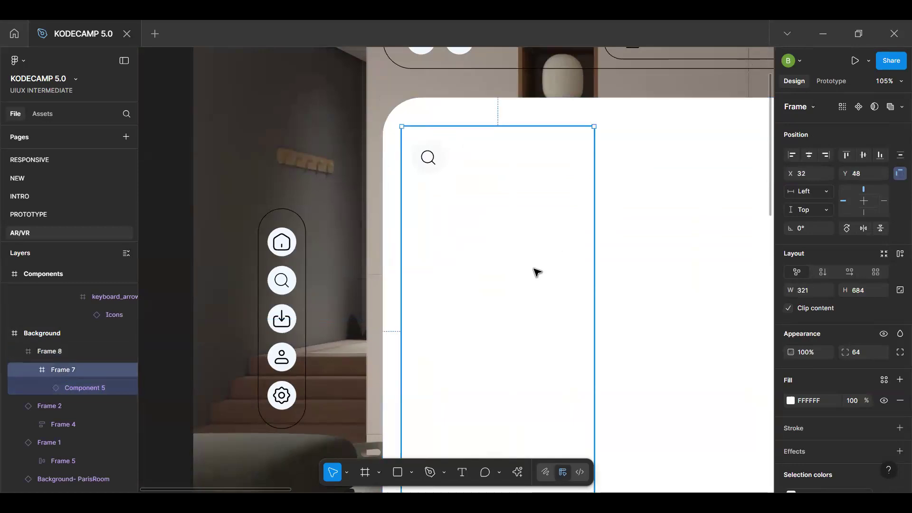
pyautogui.scroll(-3, 846, 383)
pyautogui.click(900, 297)
pyautogui.click(791, 318)
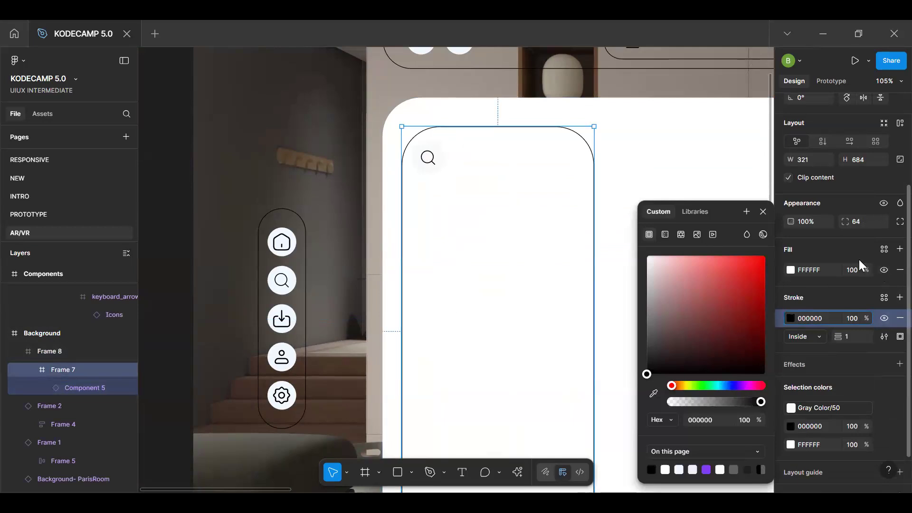
pyautogui.click(863, 223)
pyautogui.write('0')
pyautogui.press('Return')
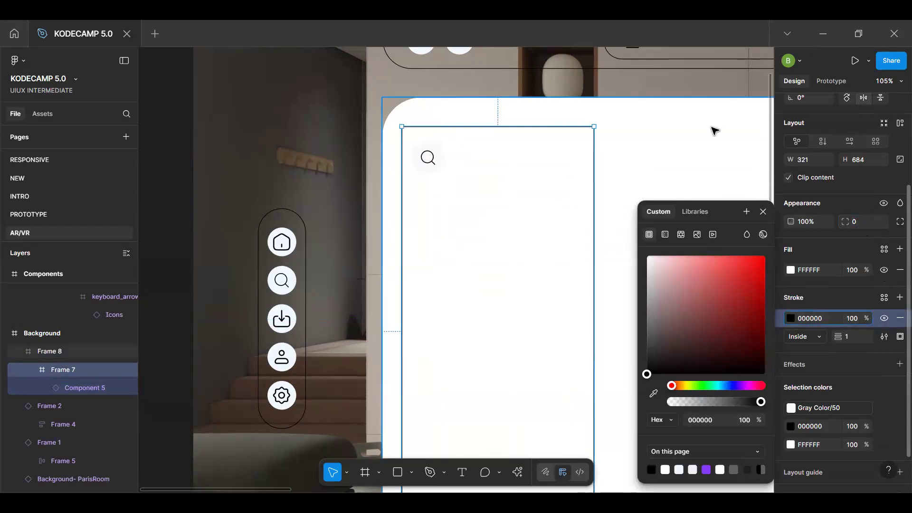
pyautogui.click(550, 189)
pyautogui.doubleClick(549, 190)
# Draw a new frame about 282 × 229 inside Frame 7, below the search icon
pyautogui.scroll(-1, 551, 189)
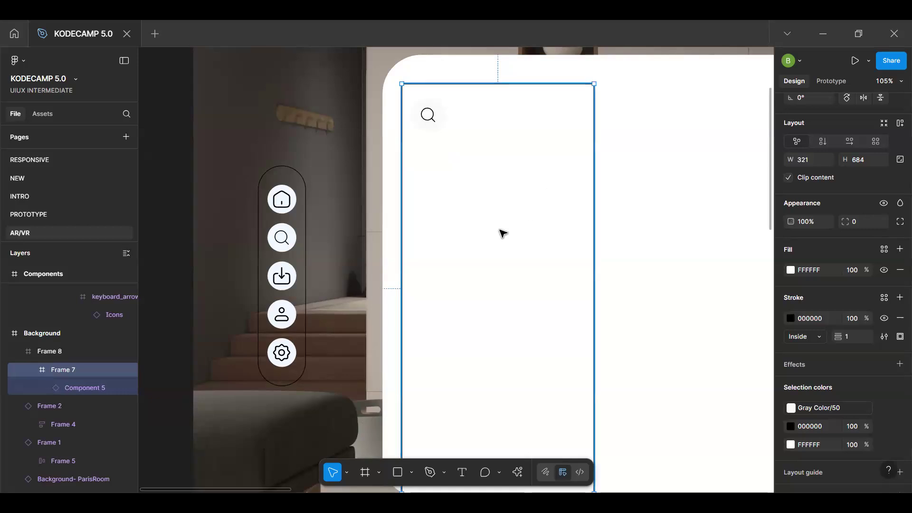
pyautogui.scroll(1, 502, 233)
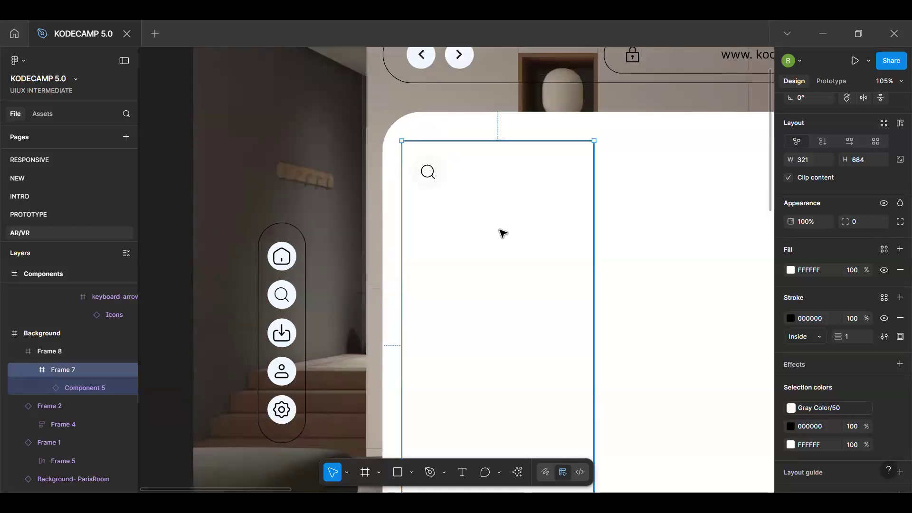
pyautogui.press('f')
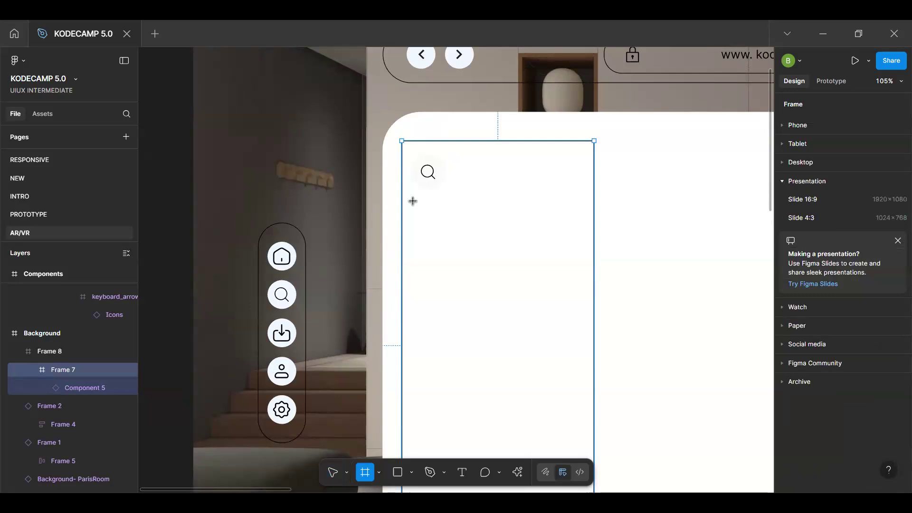
pyautogui.moveTo(413, 202); pyautogui.dragTo(582, 338)
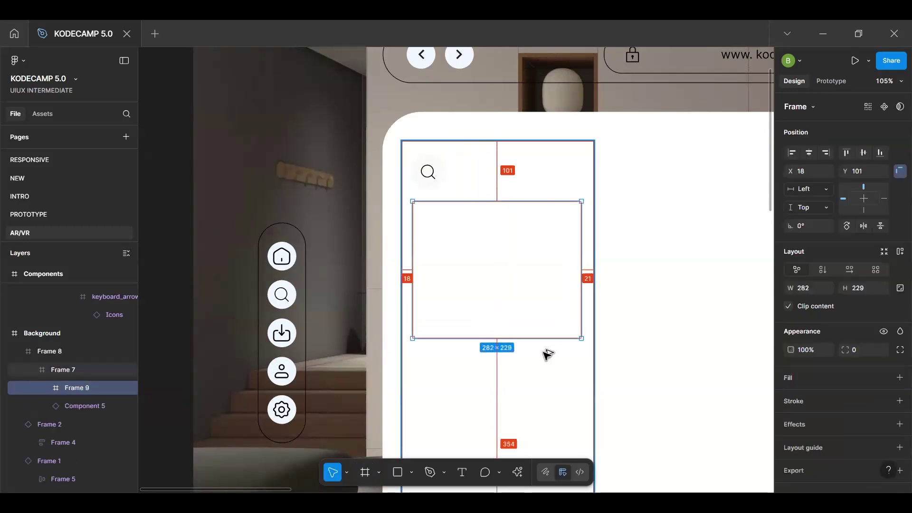
# Nudge the new inner frame to X 16 and extend its right edge to a width of about 288
pyautogui.press('Left')
pyautogui.press('Left')
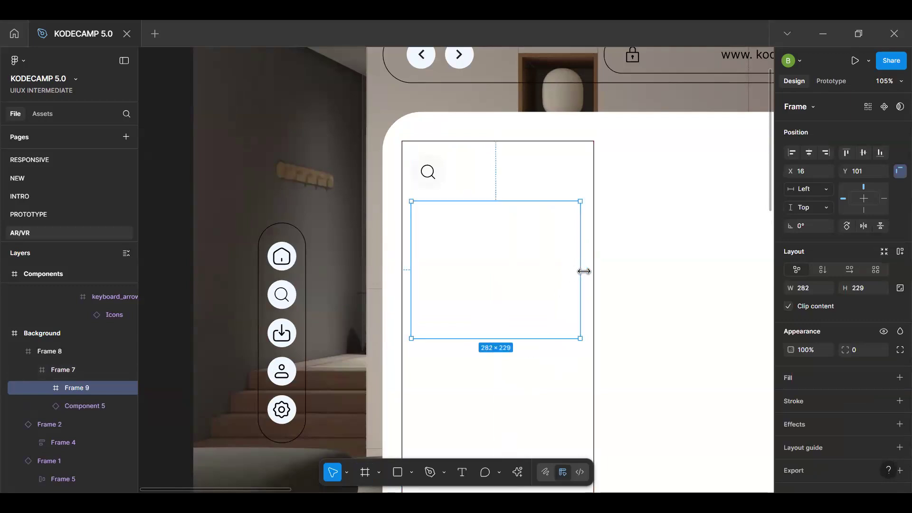
pyautogui.moveTo(584, 272); pyautogui.dragTo(587, 271)
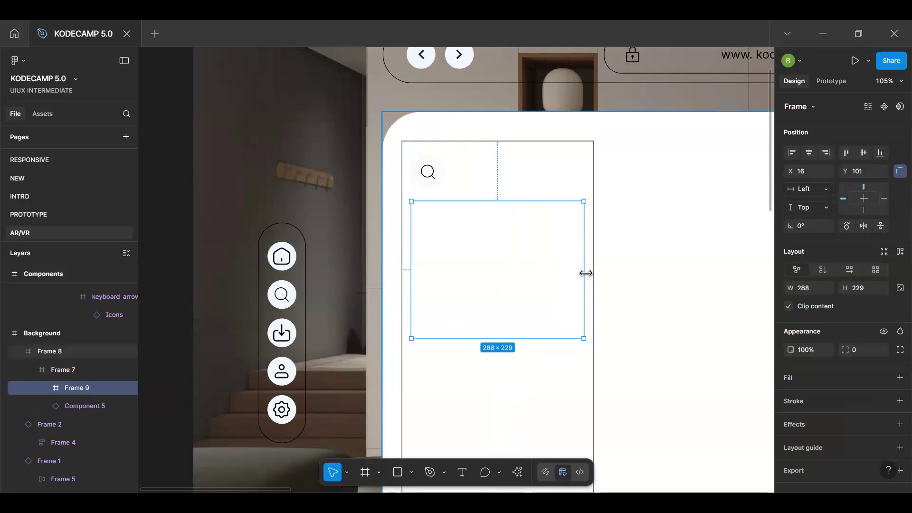
pyautogui.press('alt')
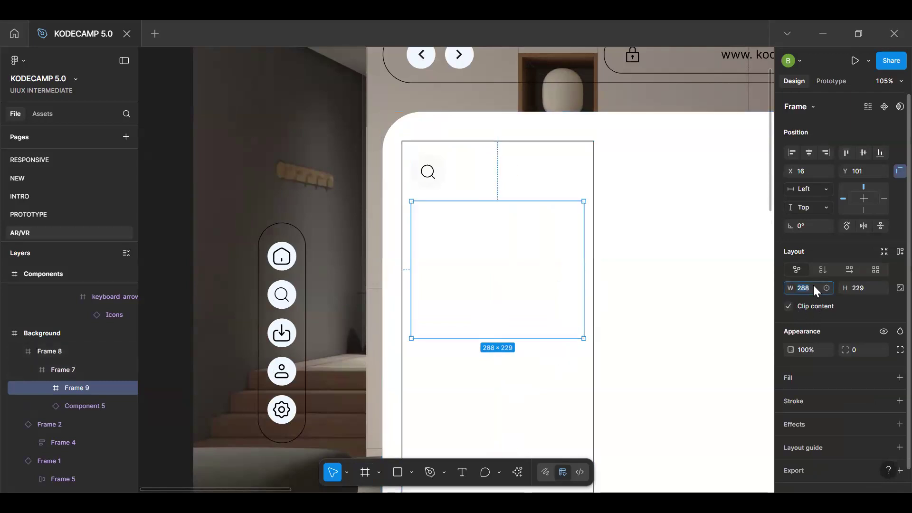
# Set the inner frame's width to 289 and nudge it down to Y 104
pyautogui.write('1')
pyautogui.press('Return')
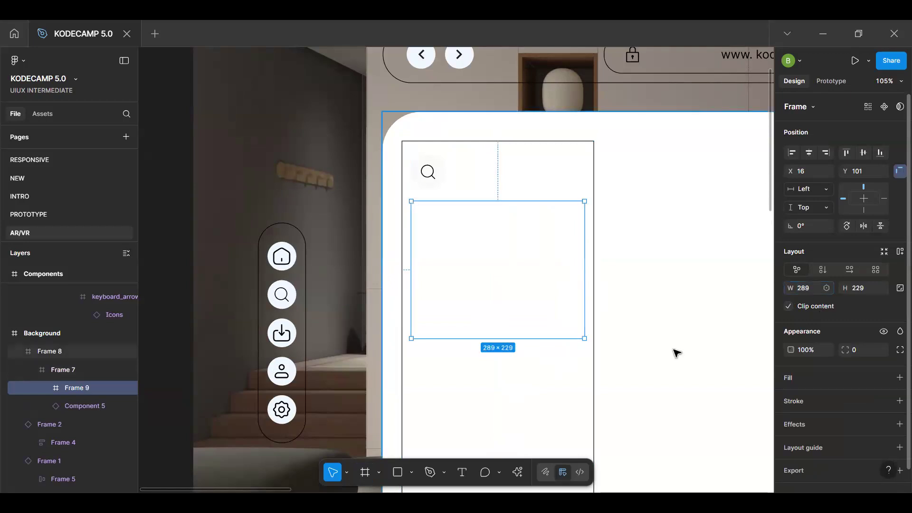
pyautogui.press('alt')
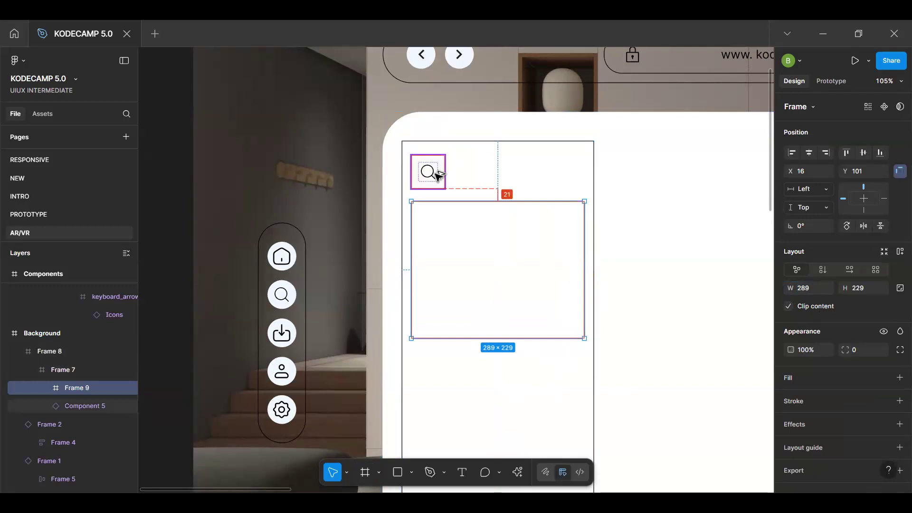
pyautogui.press('Down')
pyautogui.press('Down')
pyautogui.press('Down')
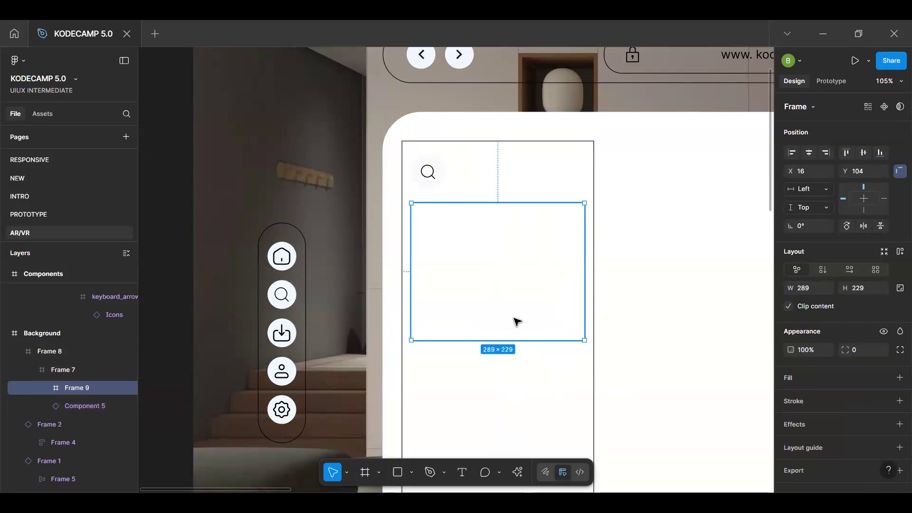
# Try a height of 200 for the inner frame and settle on 250
pyautogui.click(859, 291)
pyautogui.write('200')
pyautogui.press('Return')
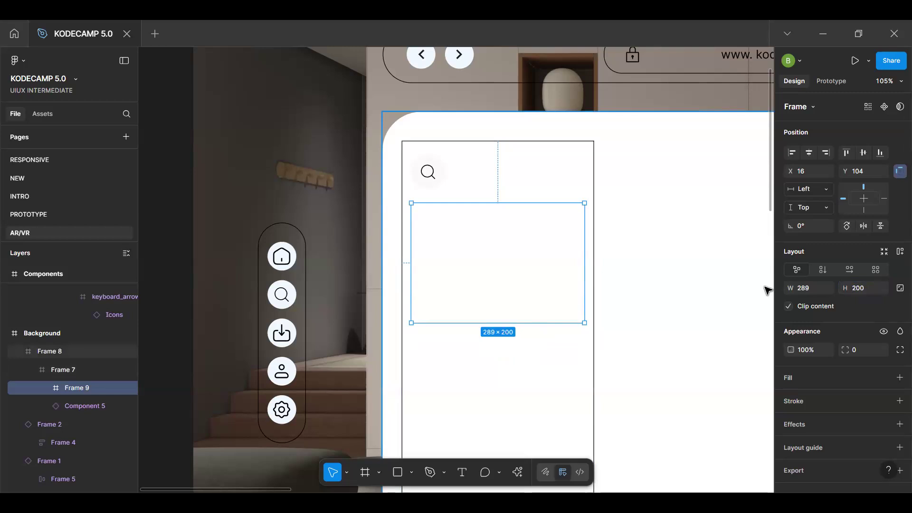
pyautogui.click(863, 292)
pyautogui.write('250')
pyautogui.press('Return')
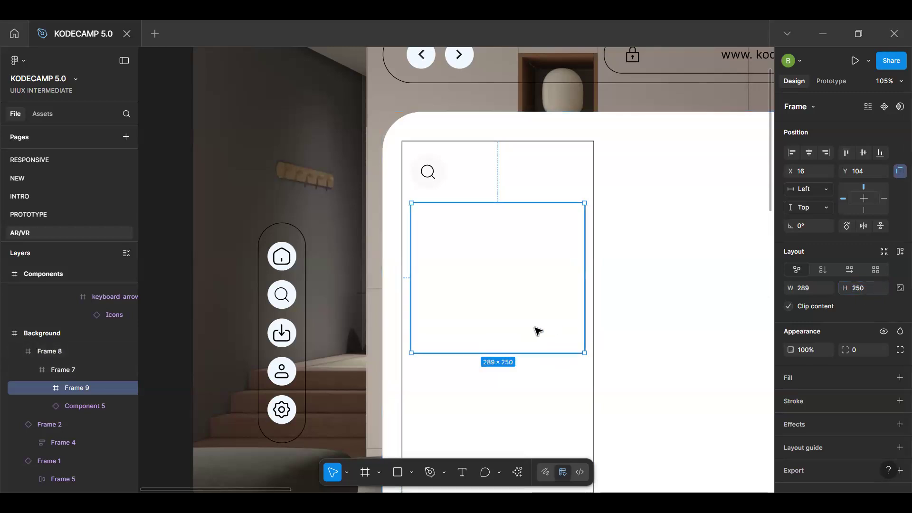
pyautogui.scroll(-3, 538, 331)
pyautogui.scroll(5, 538, 331)
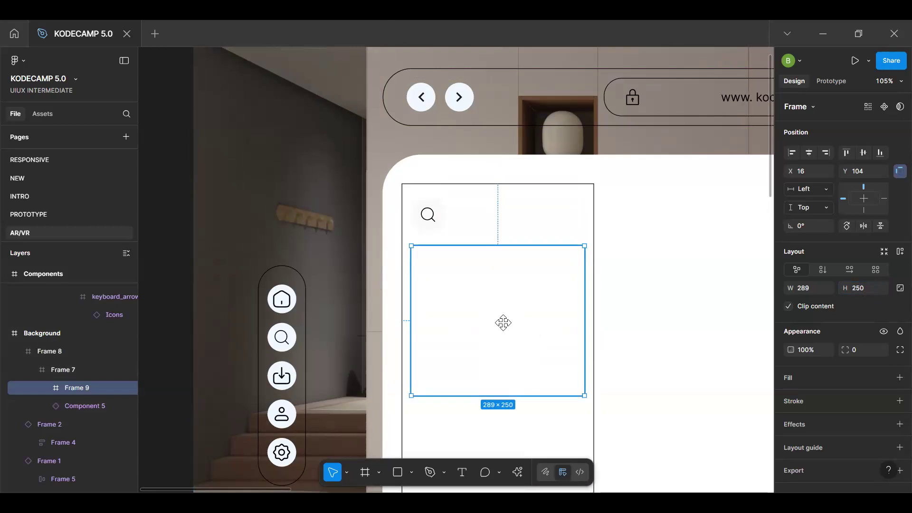
# Duplicate the download icon from the vertical navigation bar into the lower-right corner of the inner frame
pyautogui.press('t')
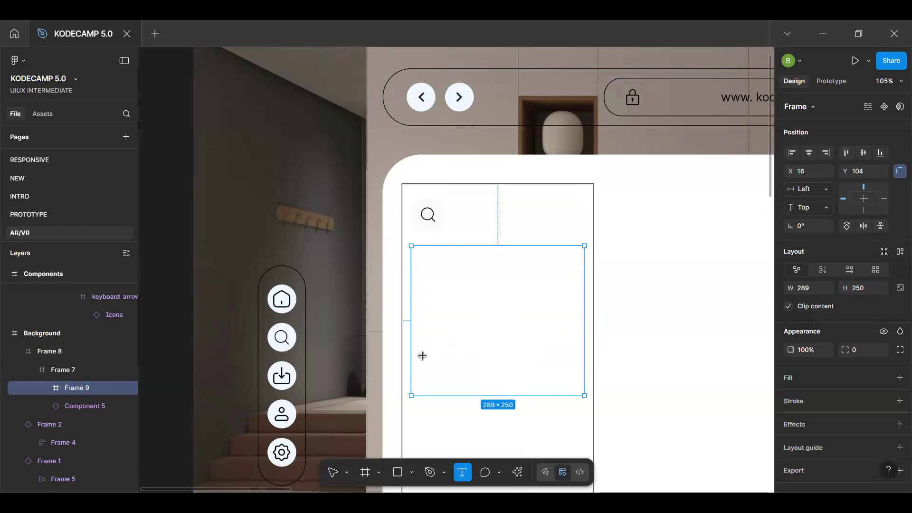
pyautogui.press('v')
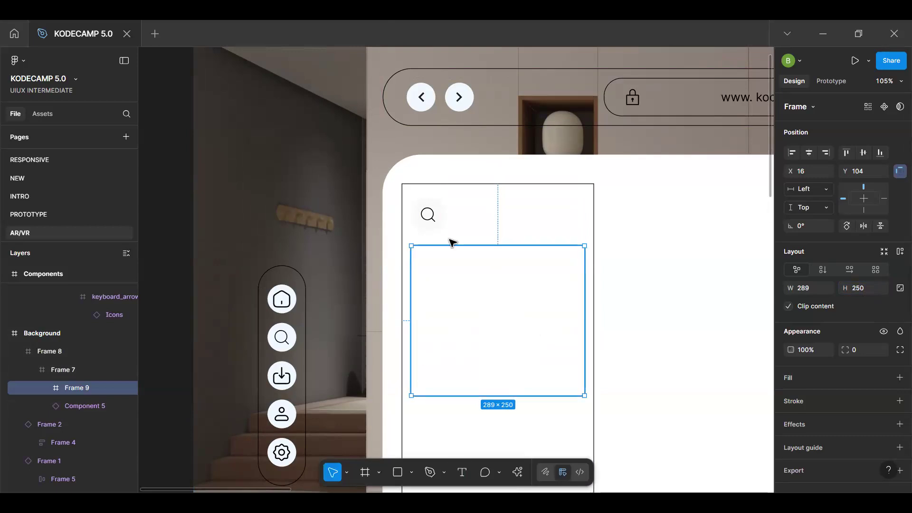
pyautogui.click(428, 219)
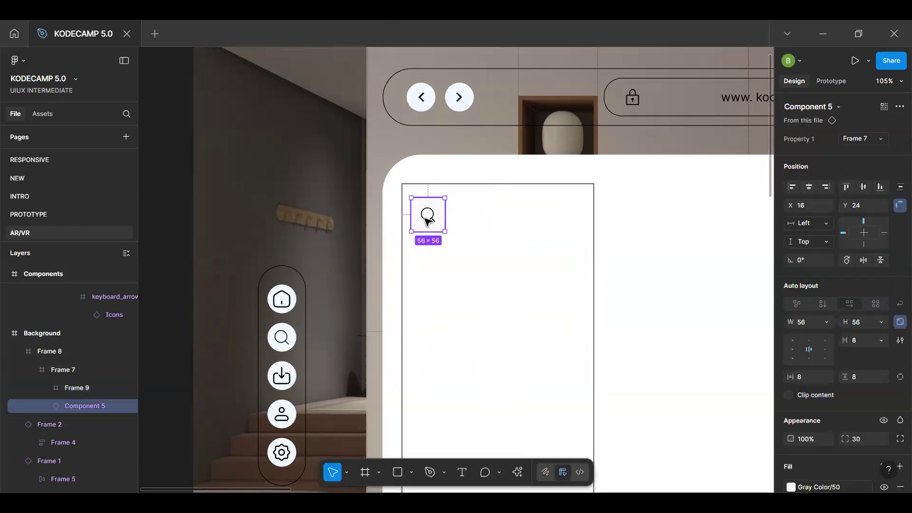
pyautogui.click(286, 341)
pyautogui.doubleClick(285, 339)
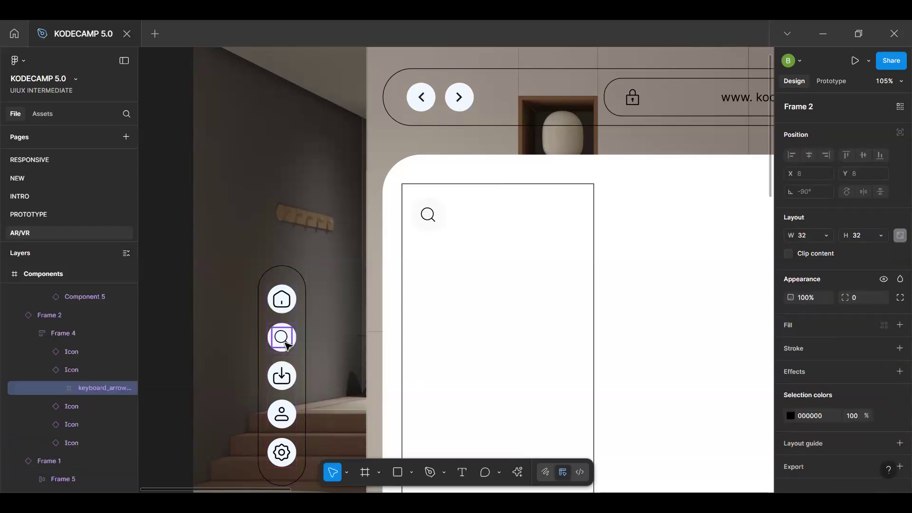
pyautogui.click(289, 380)
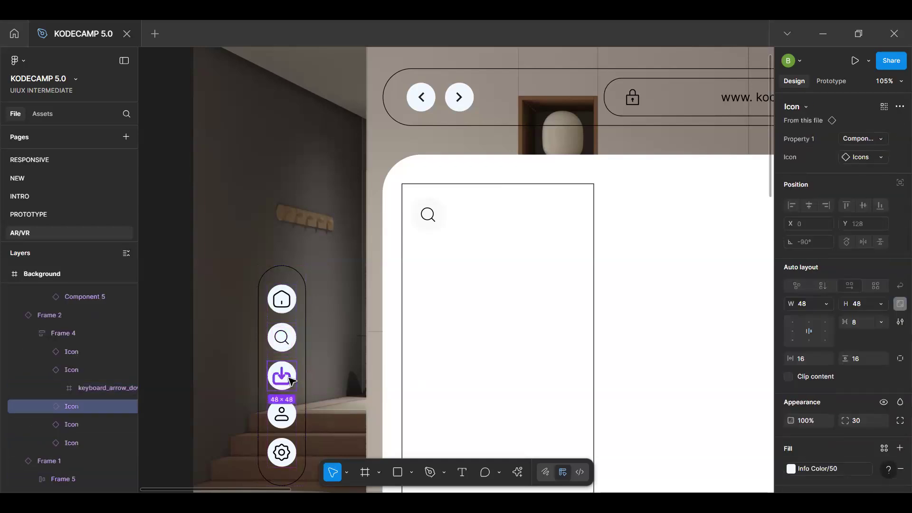
pyautogui.moveTo(282, 375); pyautogui.dragTo(568, 378)
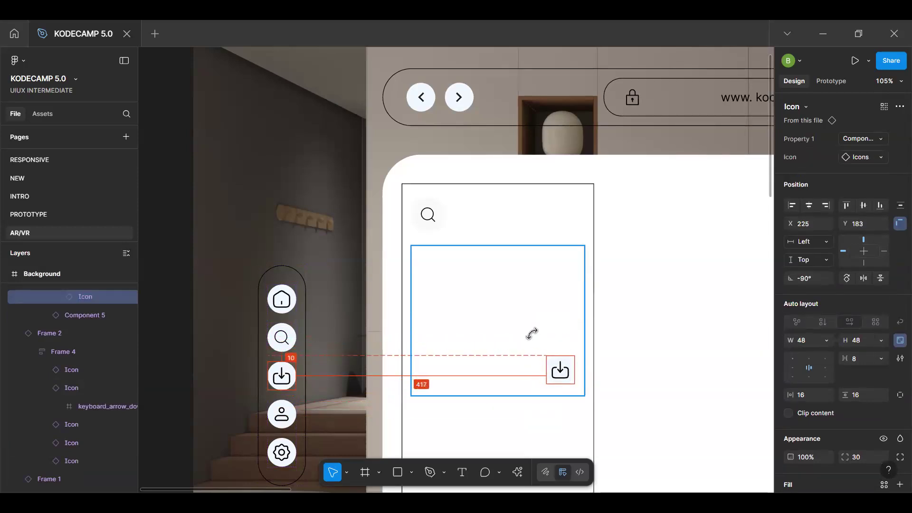
# Nudge the duplicated download icon to X 225, Y 186 within the inner frame
pyautogui.press('Right')
pyautogui.press('Right')
pyautogui.press('Right')
pyautogui.press('Right')
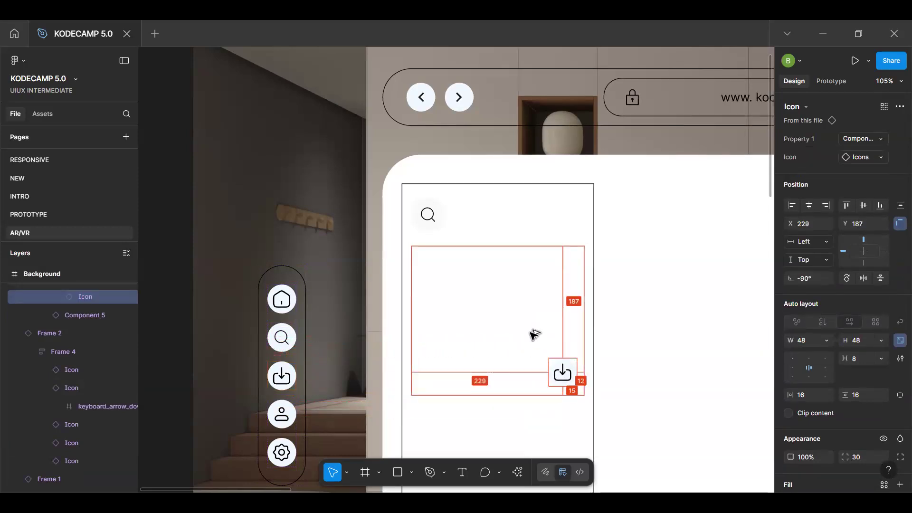
pyautogui.press('Right')
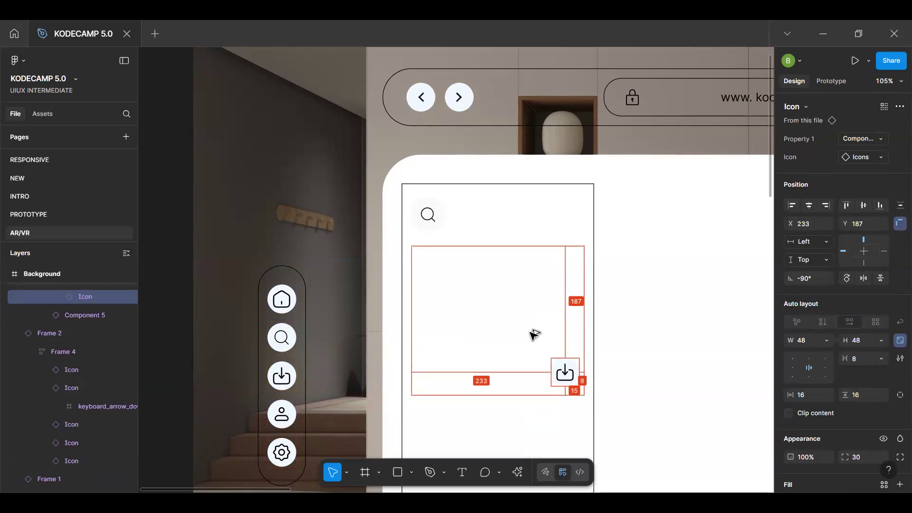
pyautogui.press('Up')
pyautogui.press('Left')
pyautogui.press('Left')
pyautogui.press('Left')
pyautogui.press('Left')
pyautogui.press('Left')
pyautogui.press('Left')
pyautogui.press('Left')
pyautogui.press('Left')
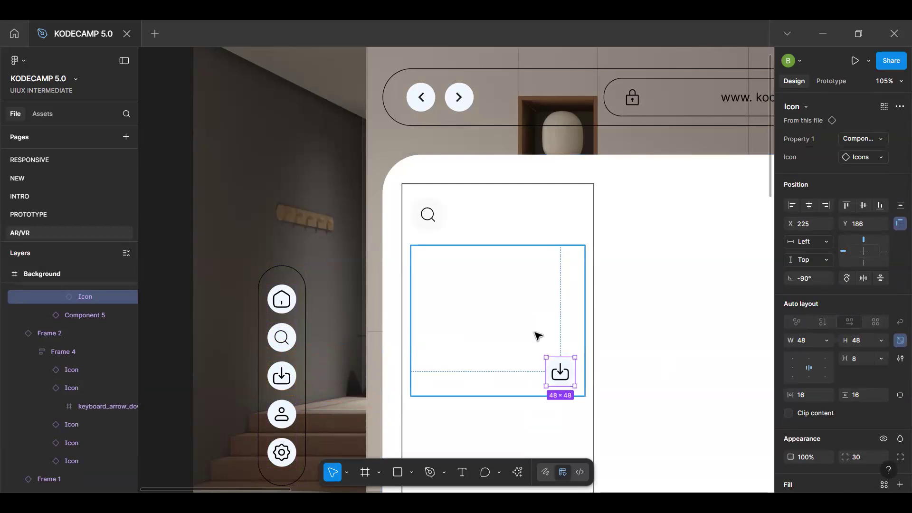
pyautogui.scroll(-1, 537, 336)
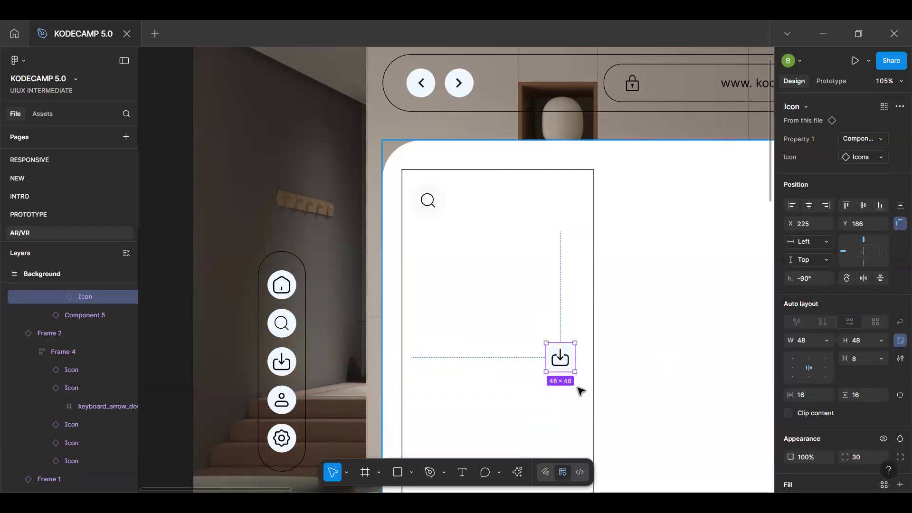
pyautogui.click(855, 157)
pyautogui.write('play')
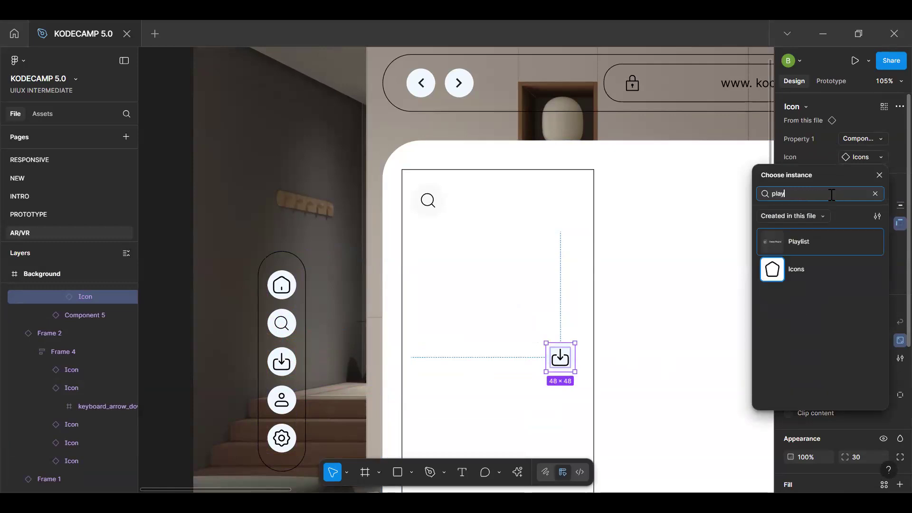
pyautogui.press('BackSpace')
pyautogui.press('BackSpace')
pyautogui.press('BackSpace')
pyautogui.press('BackSpace')
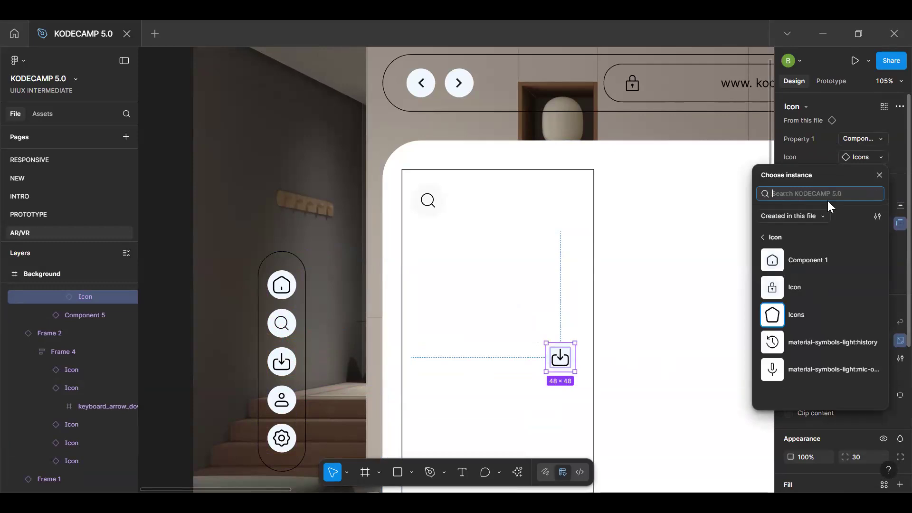
# Switch the nested Icons instance inside the duplicated icon to the hugeicons:play variant
pyautogui.click(562, 360)
pyautogui.doubleClick(562, 360)
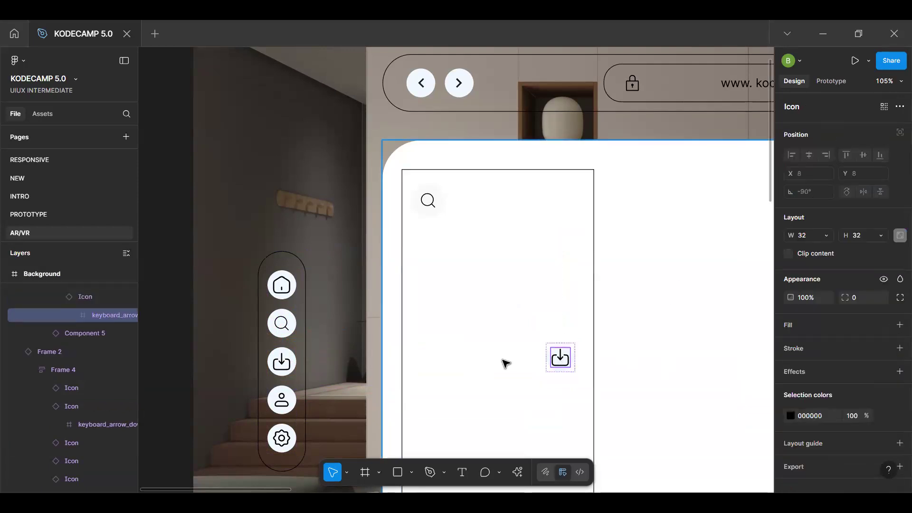
pyautogui.doubleClick(561, 358)
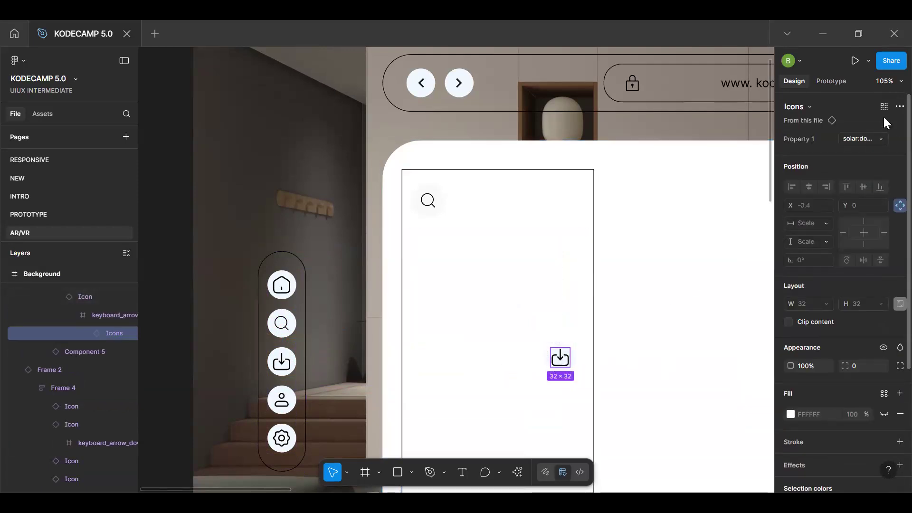
pyautogui.click(854, 139)
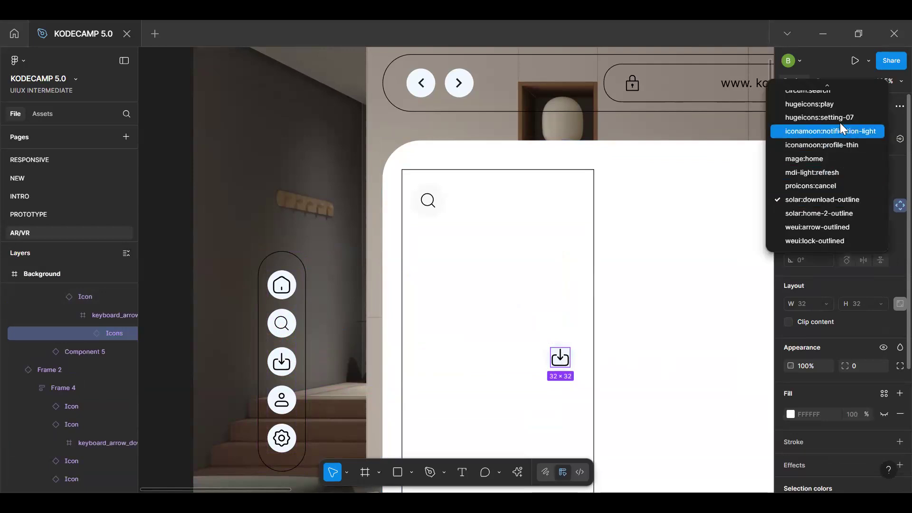
pyautogui.click(838, 102)
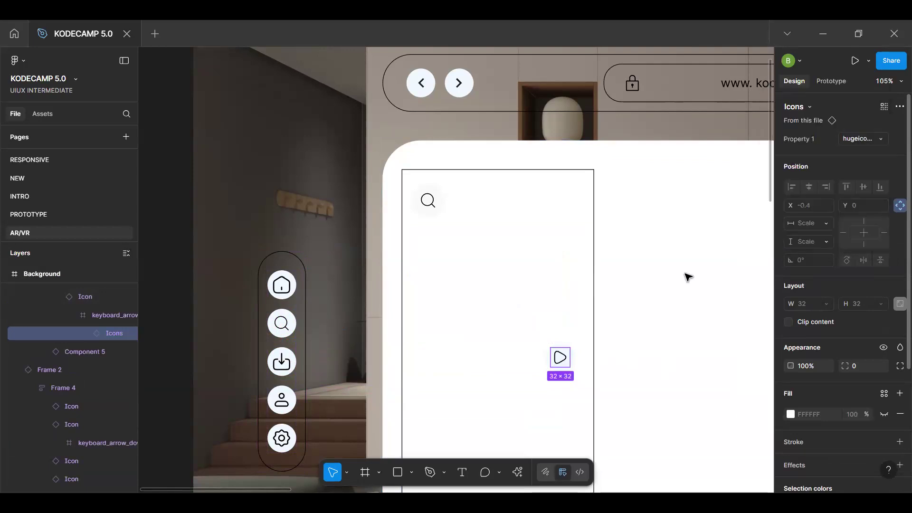
# Copy the inner frame with its play icon and paste it into the Components frame
pyautogui.click(545, 345)
pyautogui.click(493, 322)
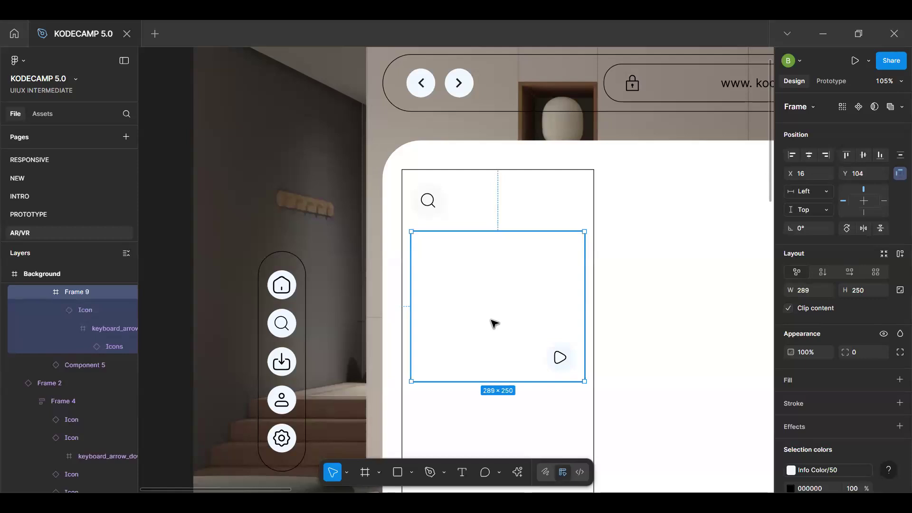
pyautogui.press('alt')
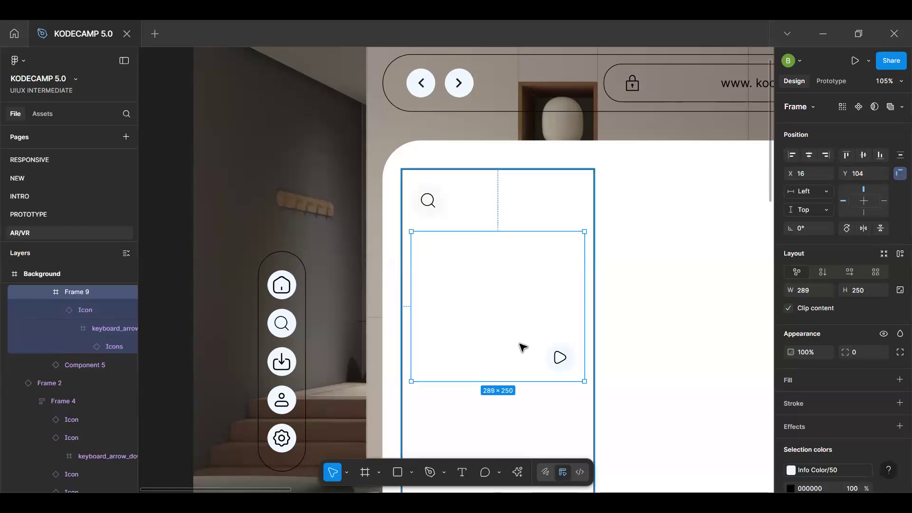
pyautogui.scroll(-6, 523, 347)
pyautogui.scroll(-5, 520, 344)
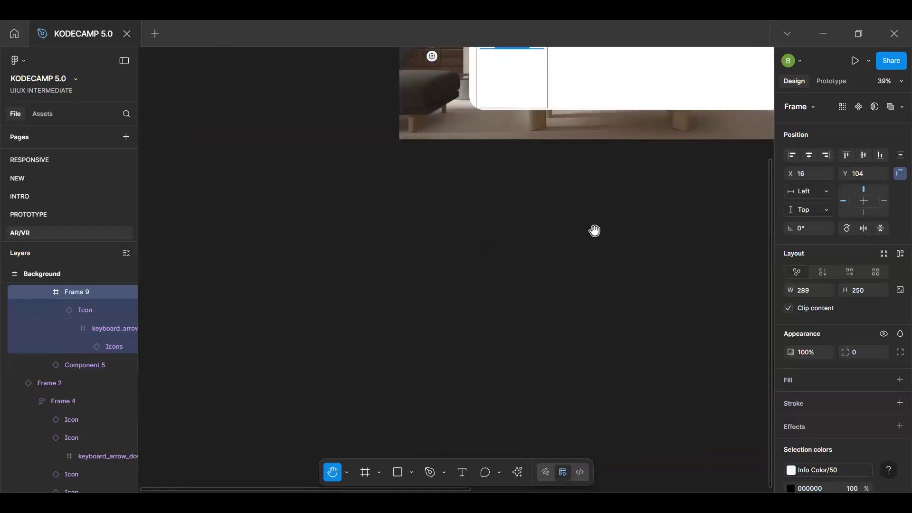
pyautogui.hscroll(6, 275, 250)
pyautogui.hscroll(4, 302, 260)
pyautogui.press('v')
pyautogui.click(418, 351)
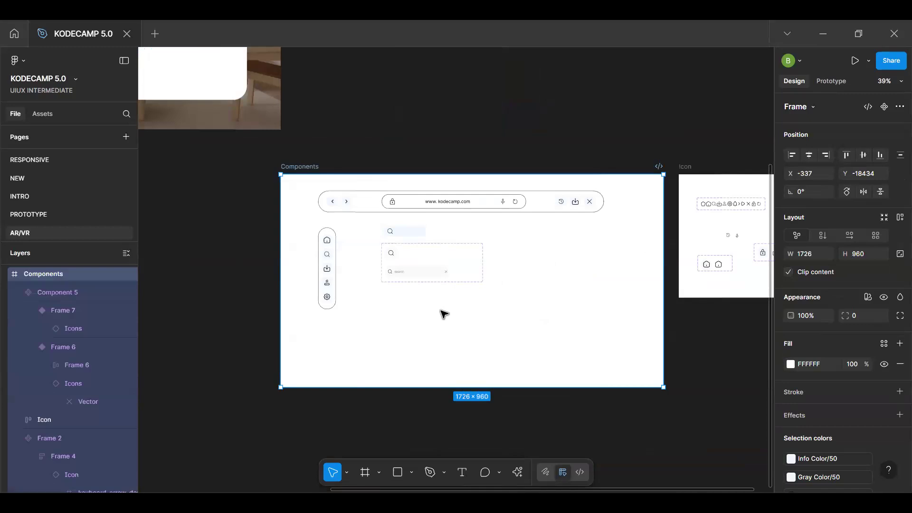
pyautogui.hotkey('ctrl', 'v')
# Move the pasted frame to X 1208, Y 528 in the Components frame and turn it into a component
pyautogui.moveTo(549, 333); pyautogui.dragTo(377, 247)
pyautogui.click(300, 217)
pyautogui.moveTo(302, 219); pyautogui.dragTo(569, 313)
pyautogui.hotkey('ctrl', 'alt', 'k')
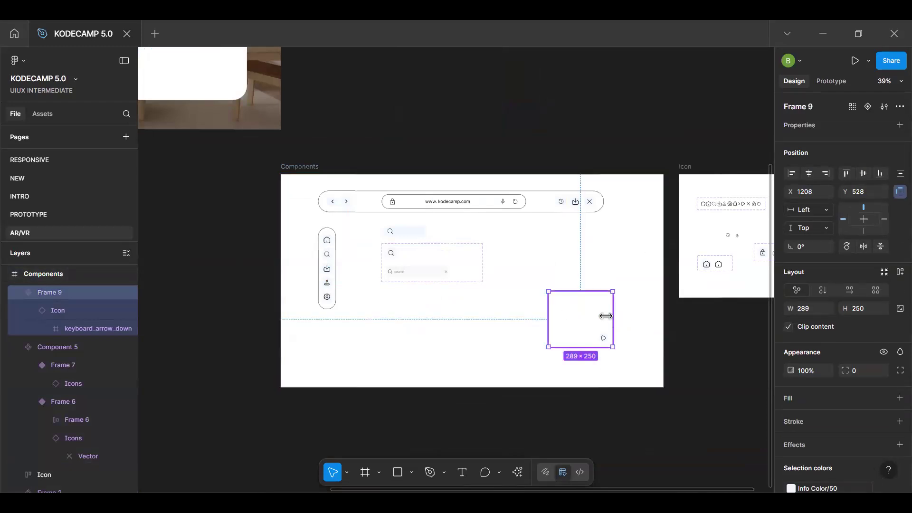
# Rename the new play-icon component as Movie Card
pyautogui.press('space')
pyautogui.hotkey('ctrl', 'r')
pyautogui.write('MOvi')
pyautogui.press('BackSpace')
pyautogui.press('BackSpace')
pyautogui.press('BackSpace')
pyautogui.write('ovie Card')
pyautogui.press('Return')
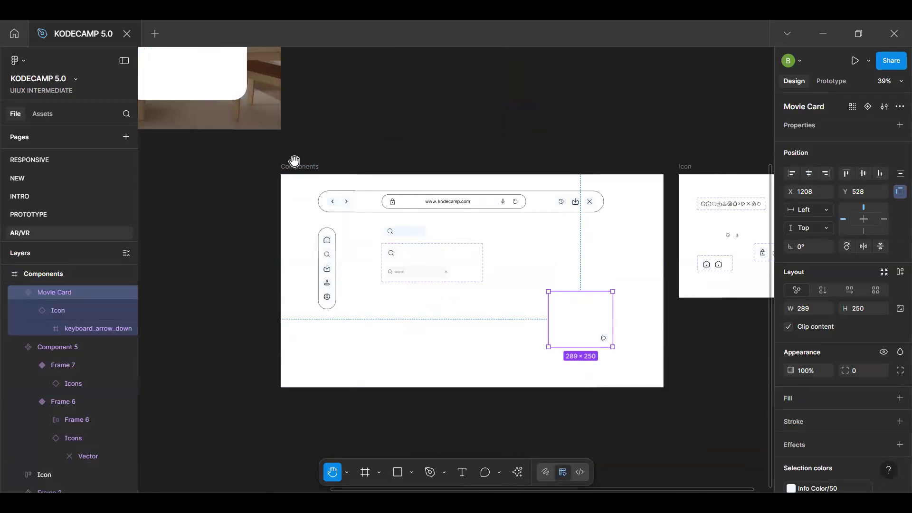
# Run the AI Rename layers action on the Movie Card component and choose to rename anyway
pyautogui.press('v')
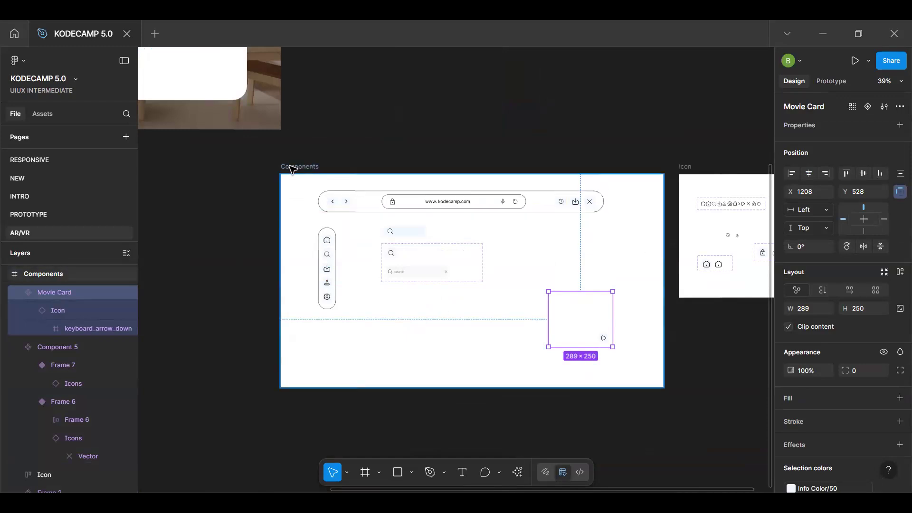
pyautogui.press('h')
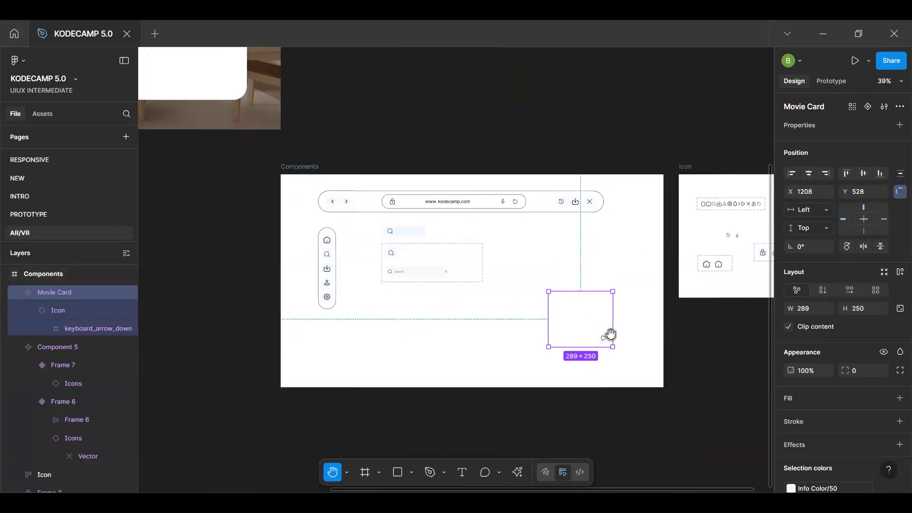
pyautogui.moveTo(569, 306); pyautogui.dragTo(499, 288)
pyautogui.scroll(5, 499, 287)
pyautogui.hscroll(2, 489, 295)
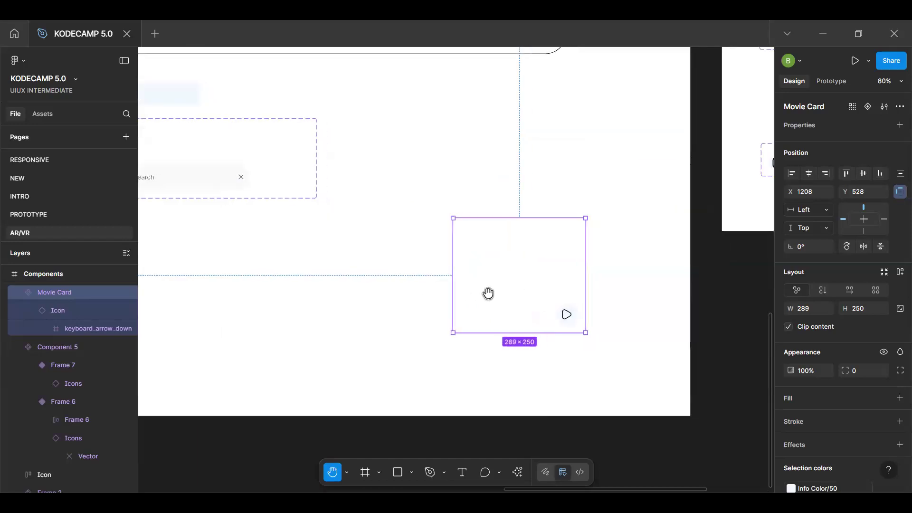
pyautogui.press('v')
pyautogui.scroll(2, 519, 313)
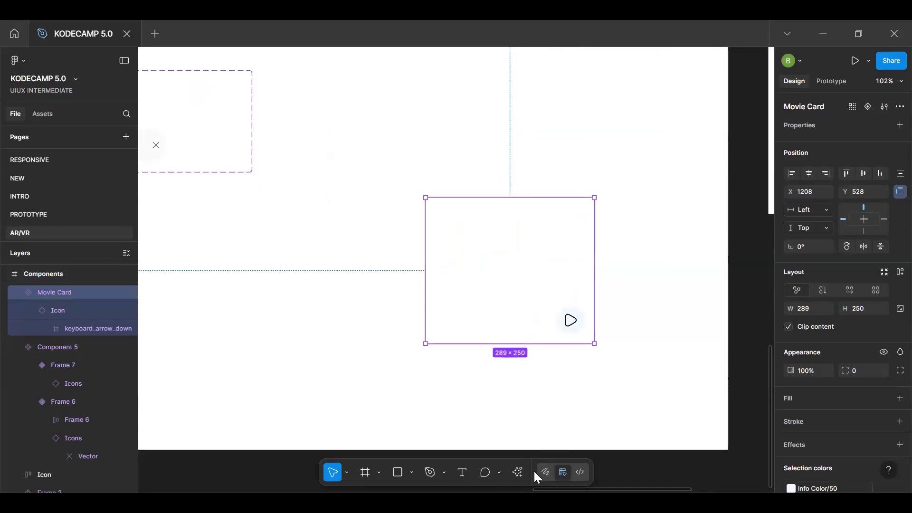
pyautogui.click(518, 472)
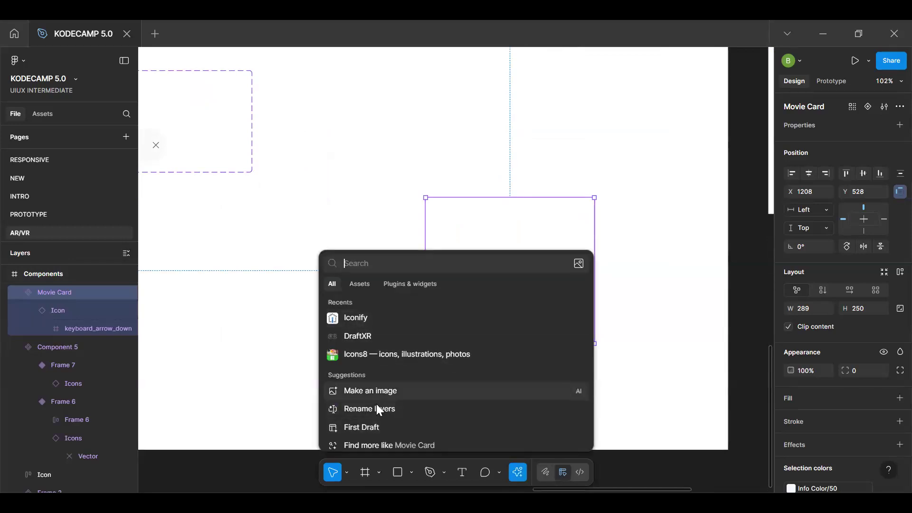
pyautogui.click(395, 408)
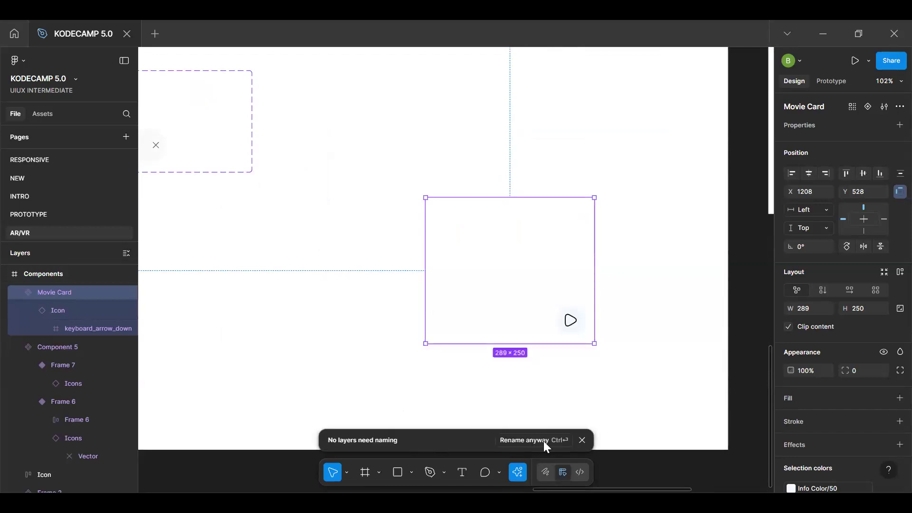
pyautogui.click(519, 444)
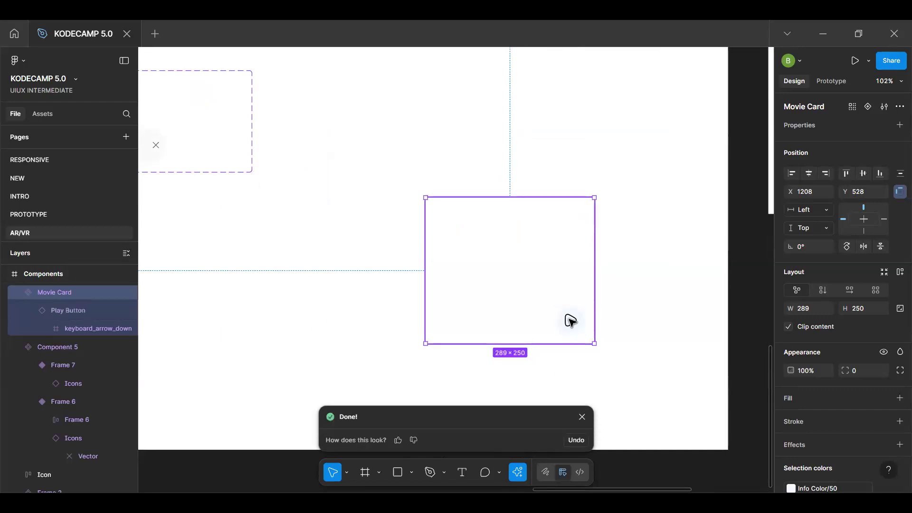
# Draw a 289 × 250 rectangle that covers the whole Movie Card component
pyautogui.click(582, 417)
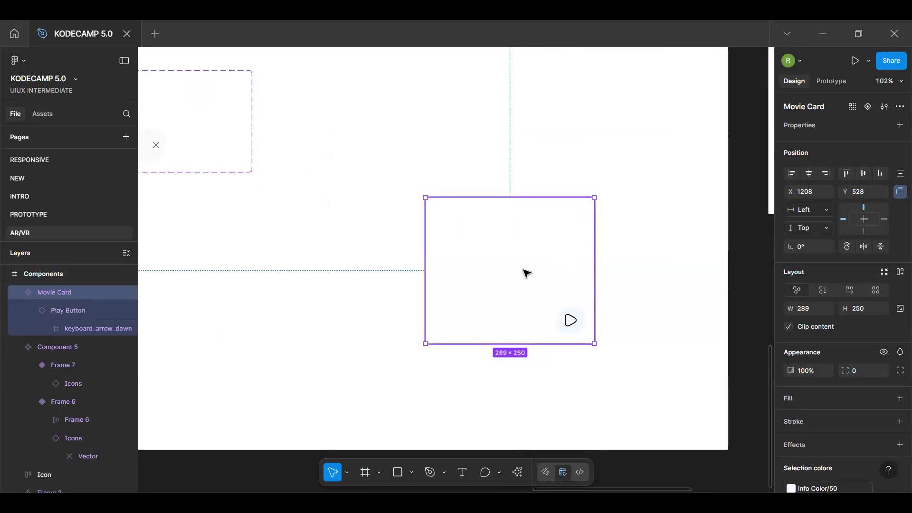
pyautogui.scroll(5, 526, 273)
pyautogui.press('r')
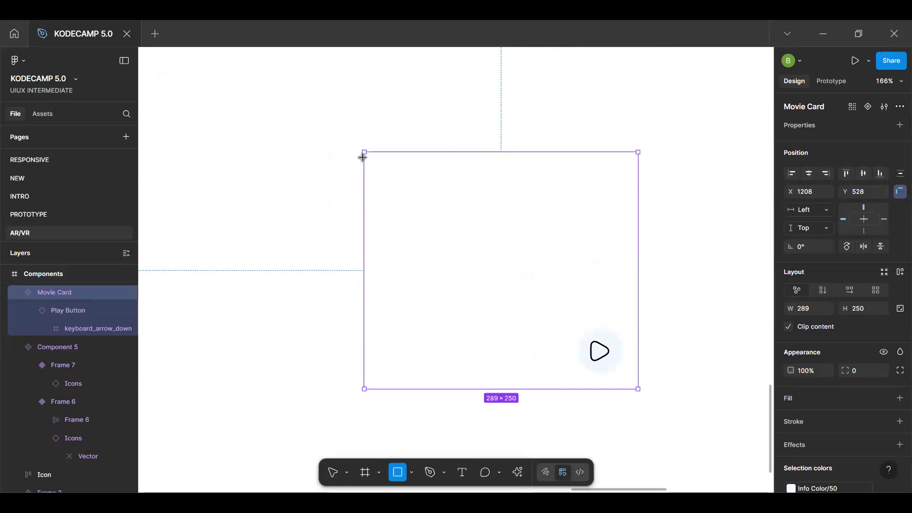
pyautogui.moveTo(364, 152); pyautogui.dragTo(639, 390)
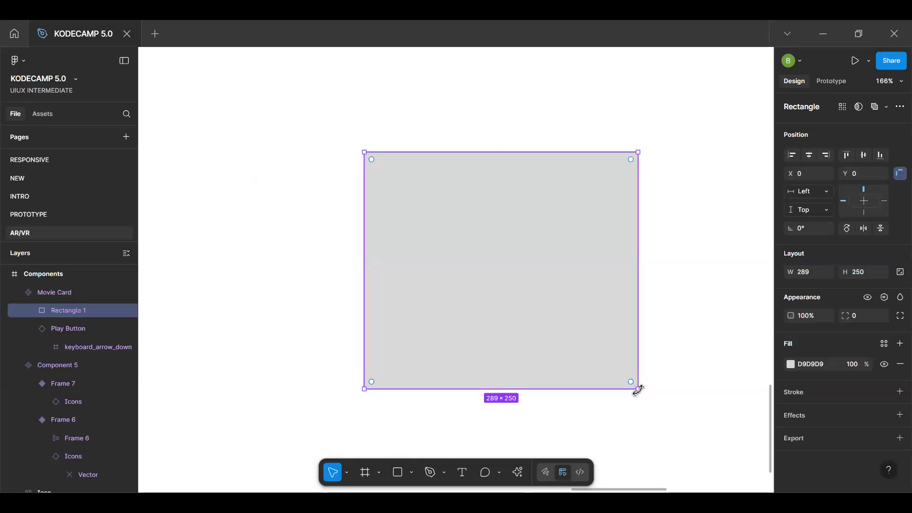
# Send the new rectangle behind the Play Button in the Movie Card, keeping its height at 250
pyautogui.hotkey('ctrl', 'shift', 'Down')
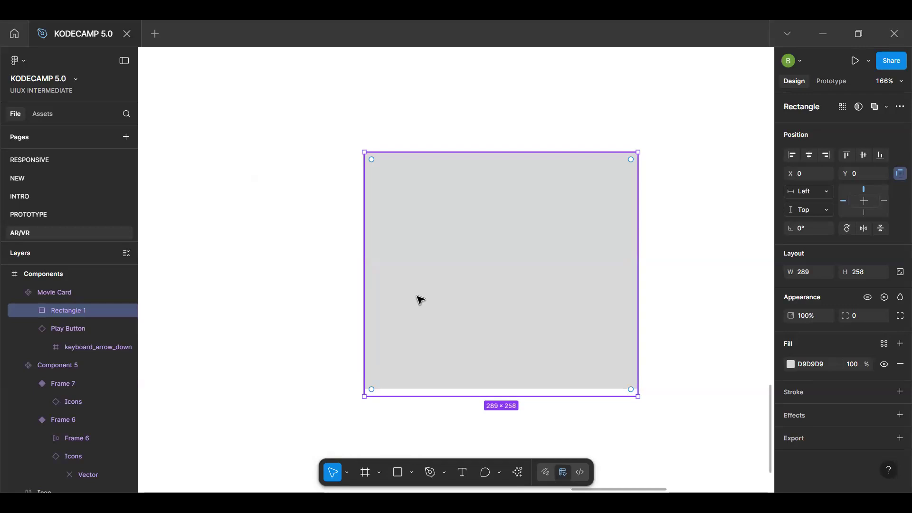
pyautogui.rightClick(478, 263)
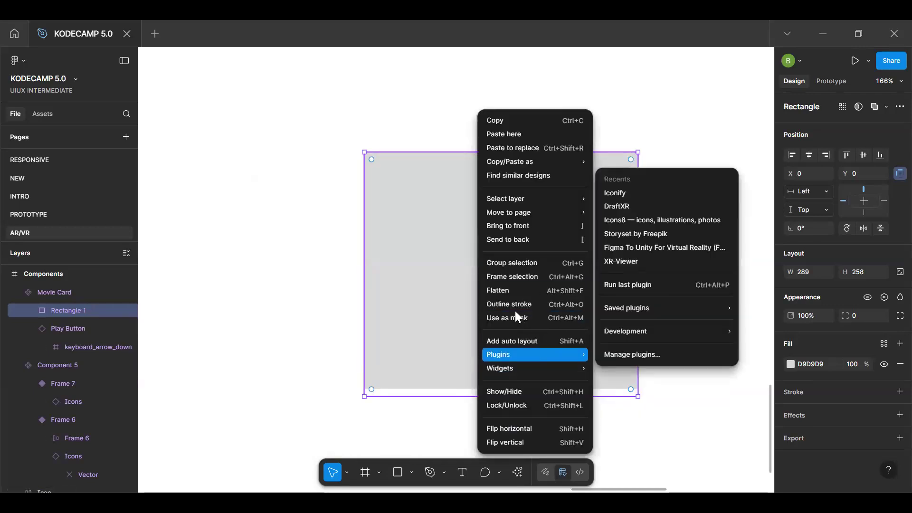
pyautogui.click(528, 236)
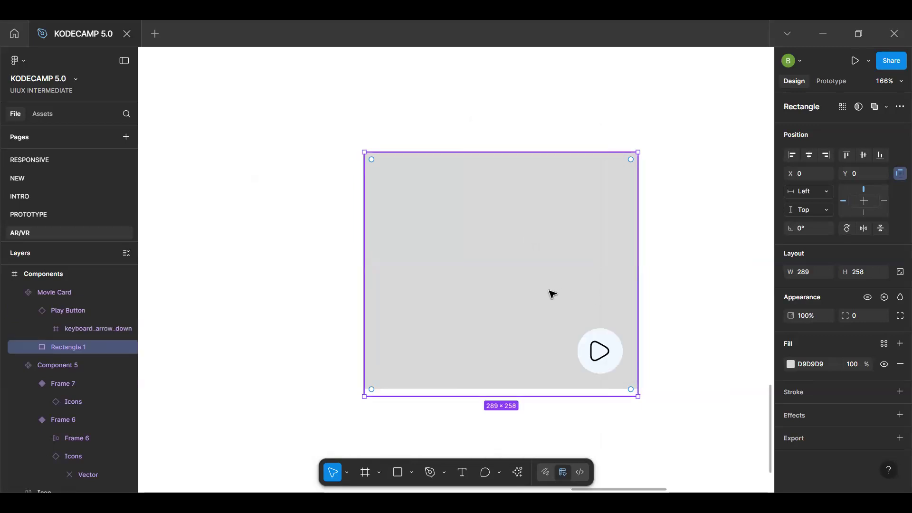
pyautogui.moveTo(509, 396); pyautogui.dragTo(510, 389)
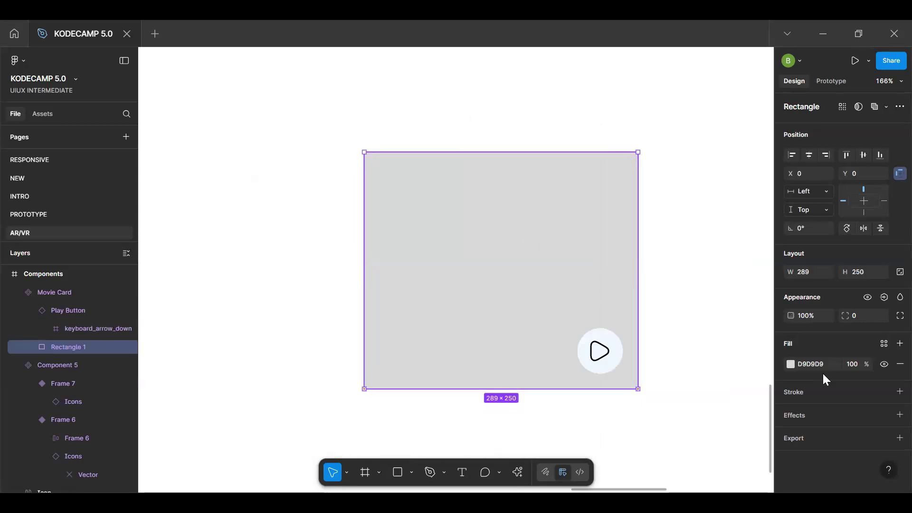
# Switch the rectangle's fill to an image and try generating it with the AI prompt "image of a movie trailer"
pyautogui.click(791, 364)
pyautogui.click(697, 219)
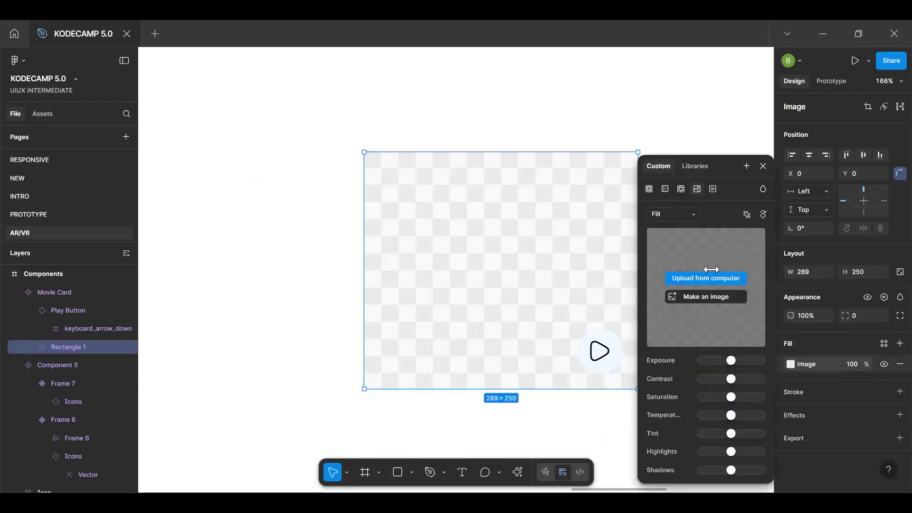
pyautogui.click(711, 297)
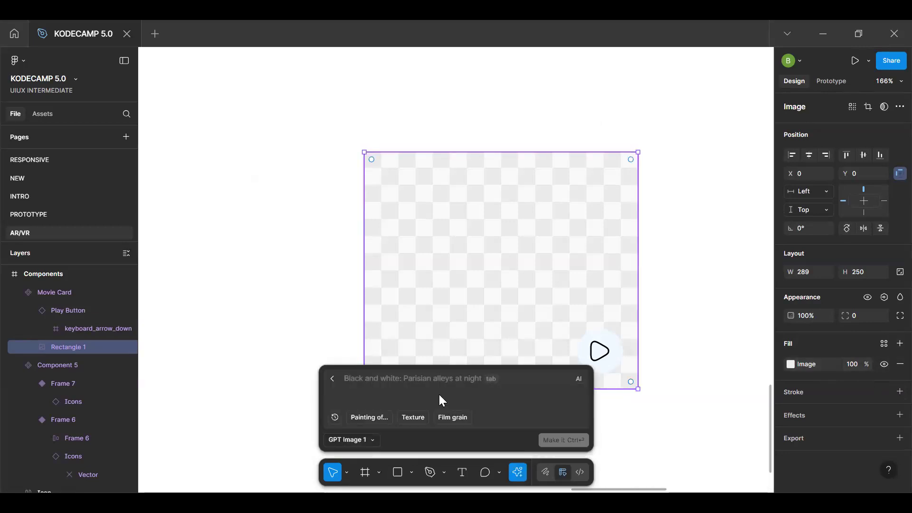
pyautogui.write('image')
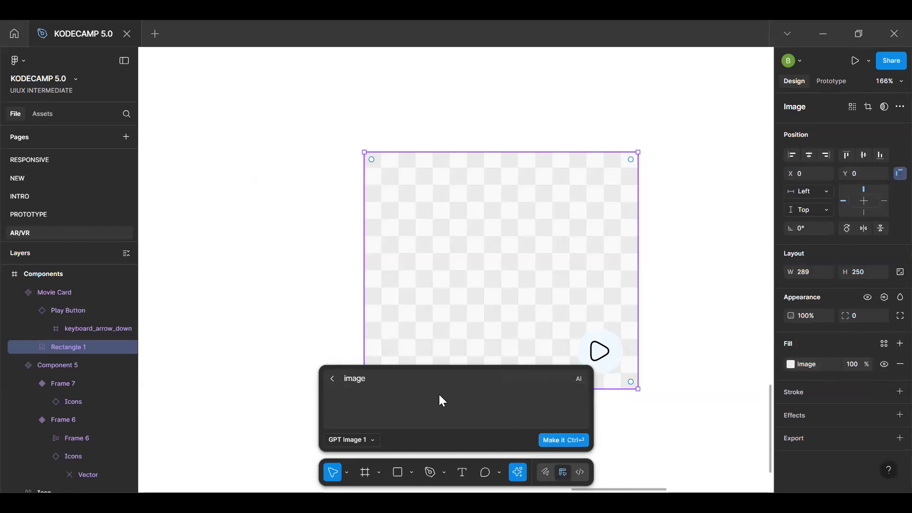
pyautogui.write(' of a movie trailer')
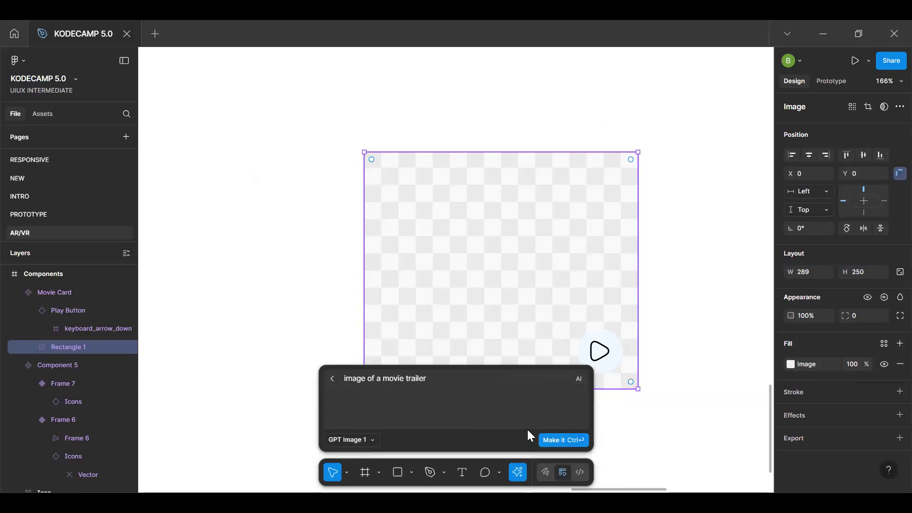
pyautogui.click(567, 439)
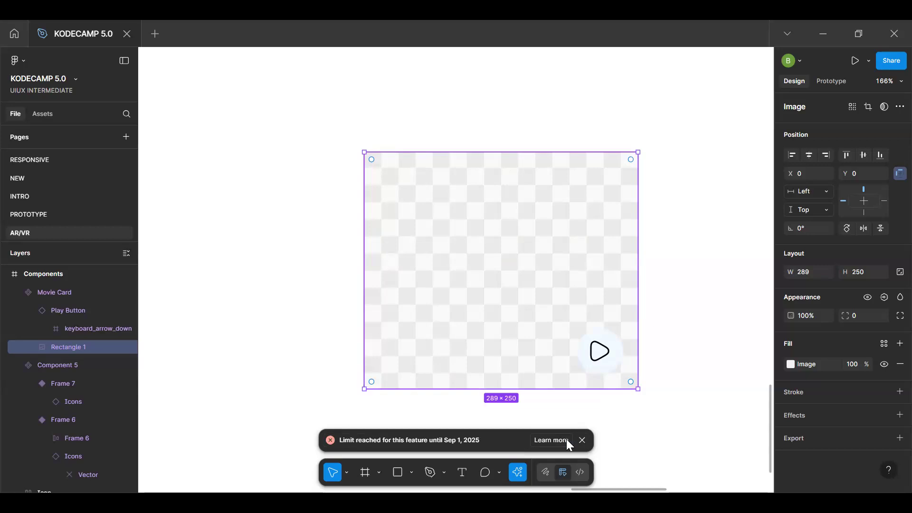
pyautogui.click(581, 441)
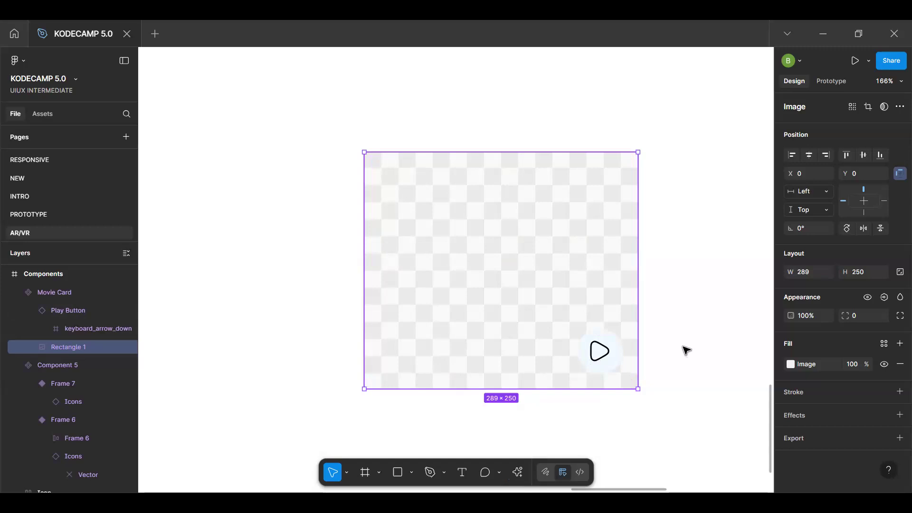
# Find and run the DesignFast: Photo AI plugin, moving its window clear of the Movie Card
pyautogui.hscroll(3, 686, 350)
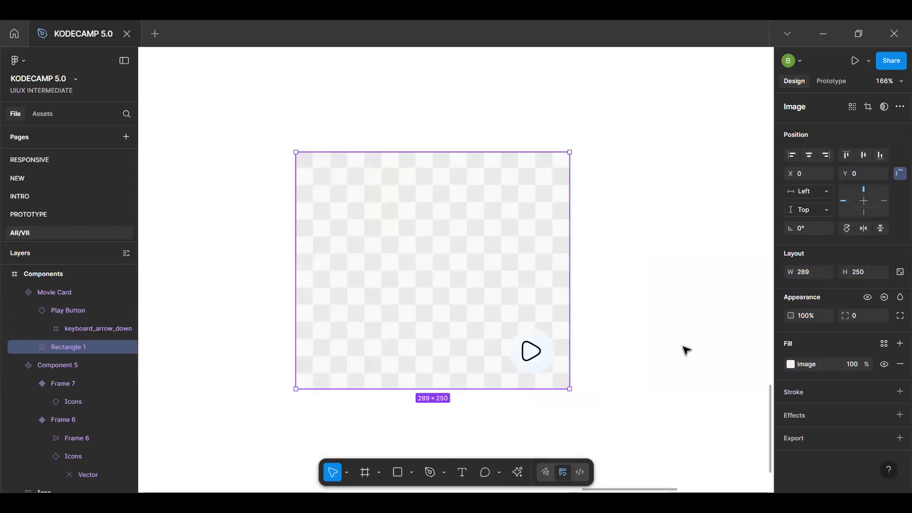
pyautogui.click(522, 466)
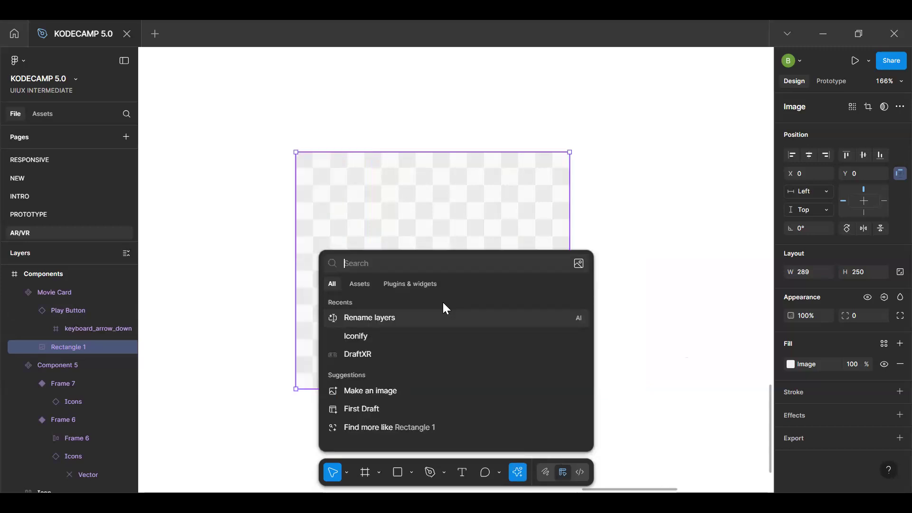
pyautogui.click(416, 283)
pyautogui.scroll(-1, 404, 372)
pyautogui.scroll(-5, 405, 372)
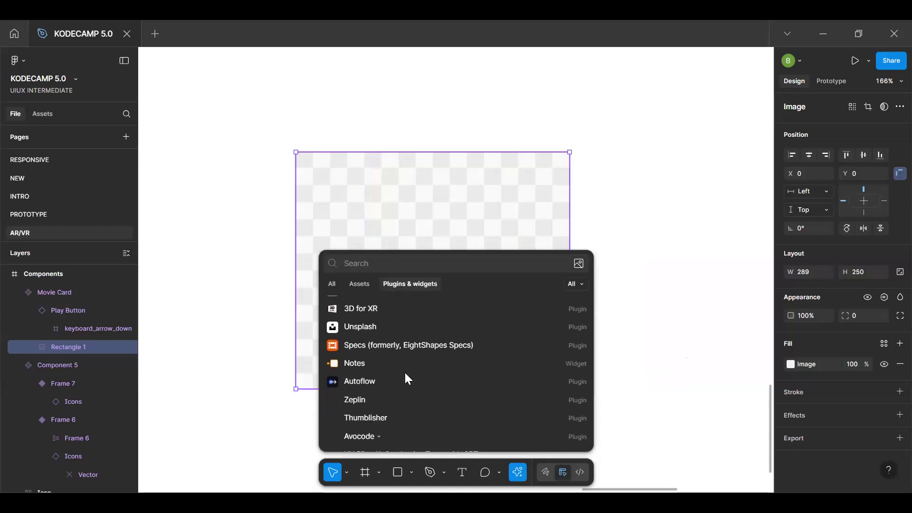
pyautogui.scroll(-4, 405, 373)
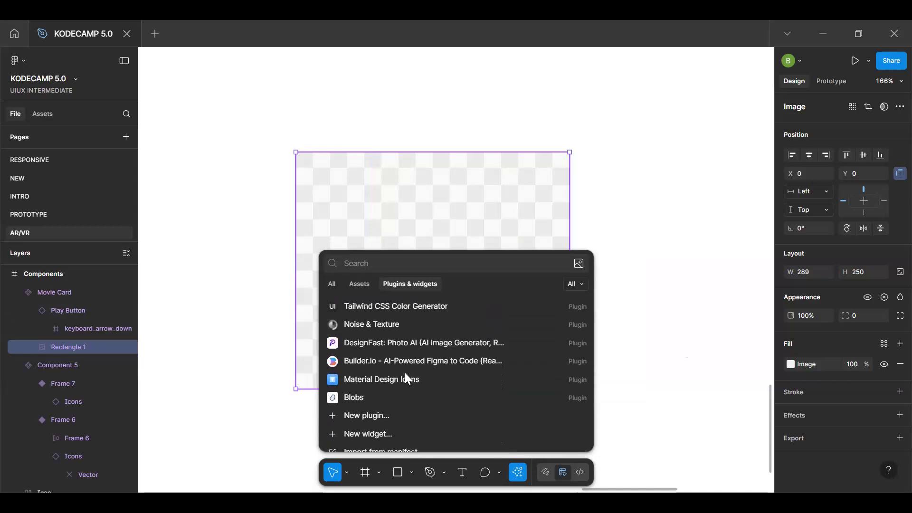
pyautogui.scroll(-1, 405, 378)
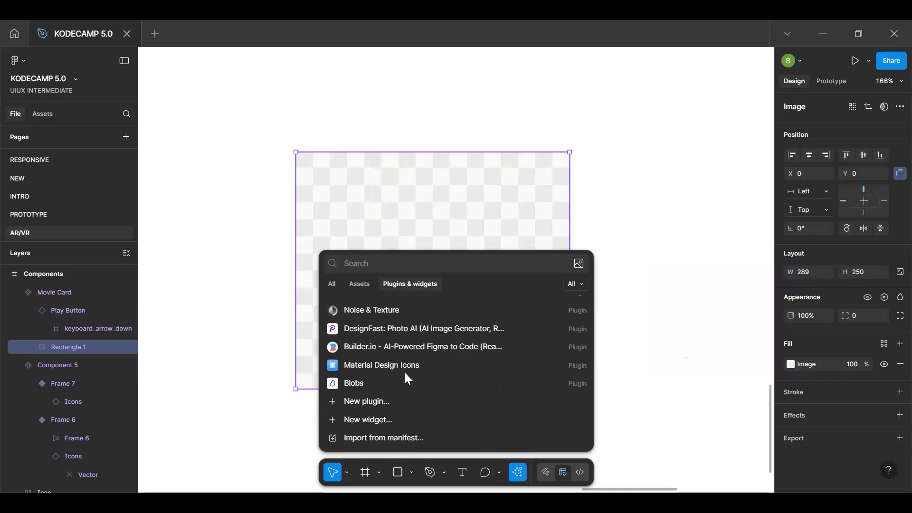
pyautogui.scroll(2, 405, 373)
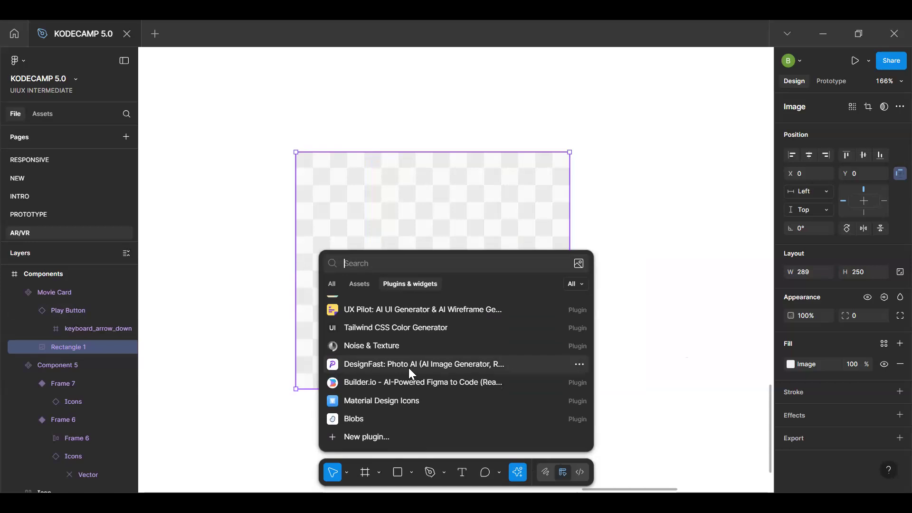
pyautogui.click(409, 368)
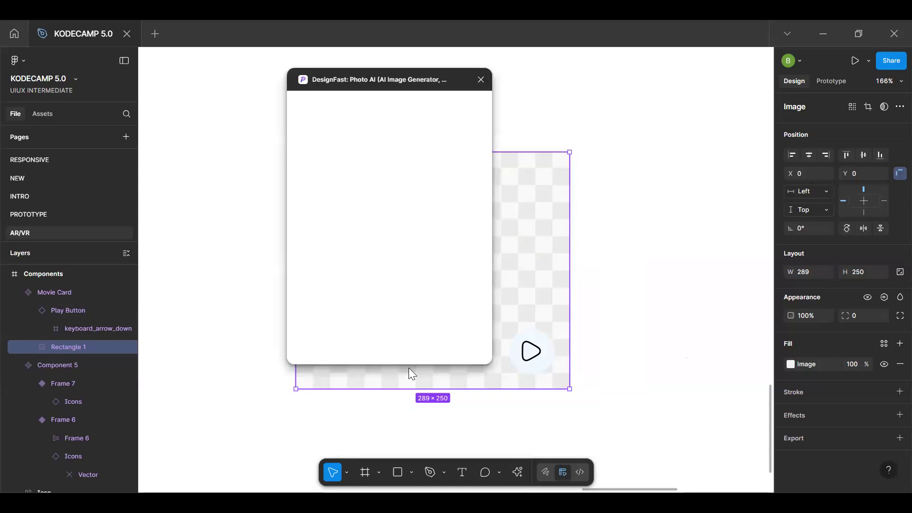
pyautogui.moveTo(325, 89); pyautogui.dragTo(186, 98)
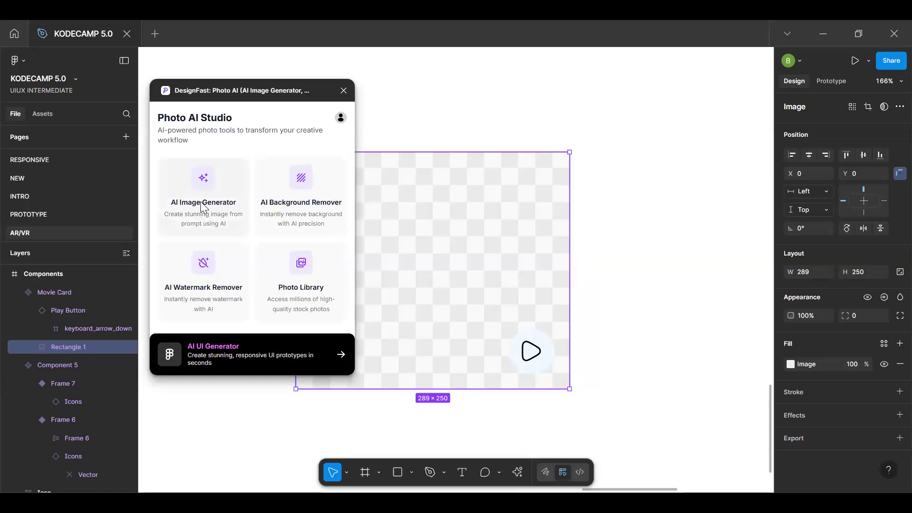
# Enter the prompt "image of a movie" in the AI Image Generator and try generating it with Midjourney 6.1
pyautogui.click(200, 202)
pyautogui.click(216, 243)
pyautogui.write('in')
pyautogui.press('BackSpace')
pyautogui.write('mage')
pyautogui.press('BackSpace')
pyautogui.write('e of a mo')
pyautogui.press('BackSpace')
pyautogui.press('BackSpace')
pyautogui.write('movie ta')
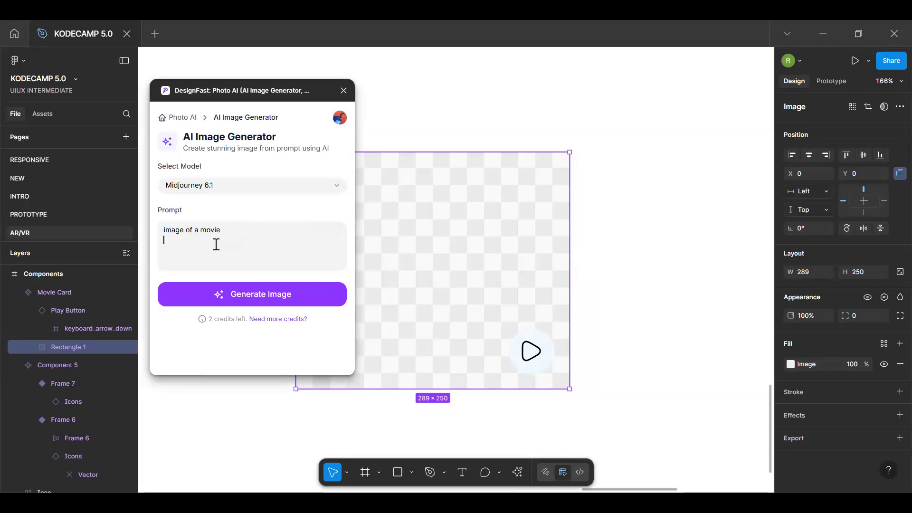
pyautogui.click(235, 296)
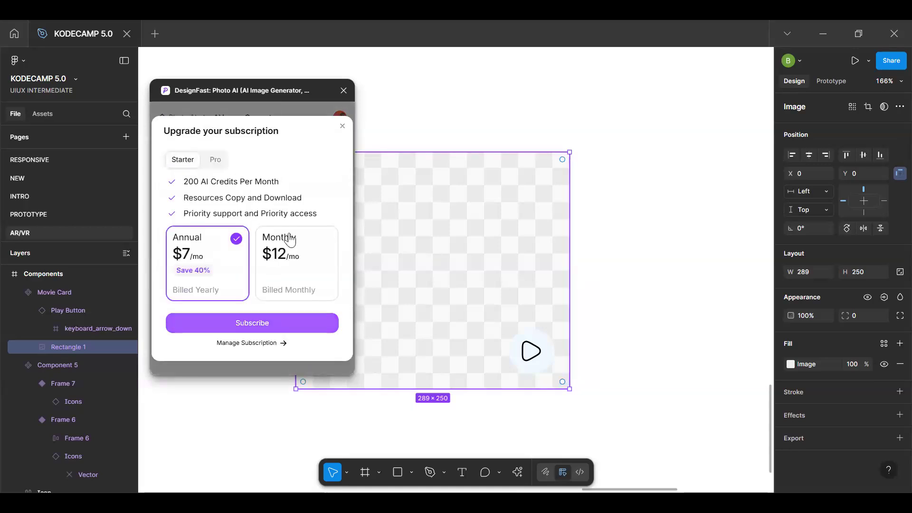
pyautogui.click(343, 127)
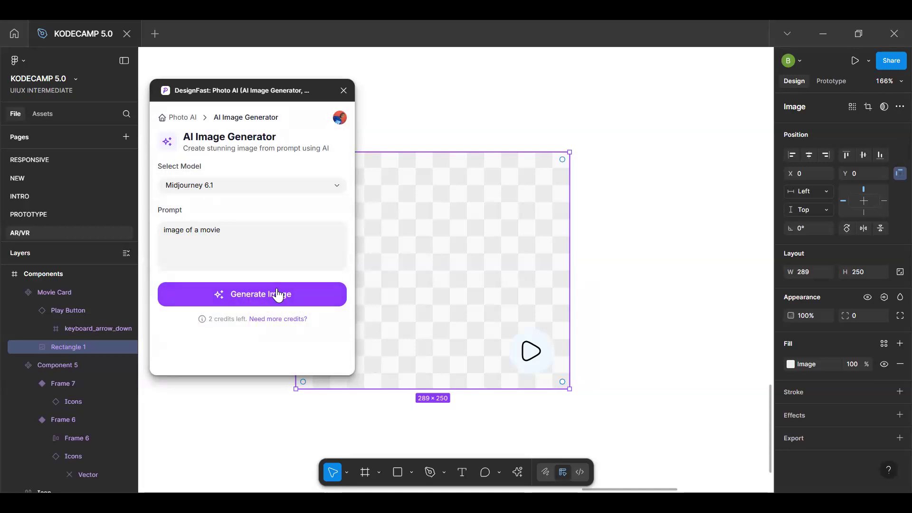
# Choose DALL·E 3 as the model and generate the image from the existing prompt
pyautogui.click(298, 185)
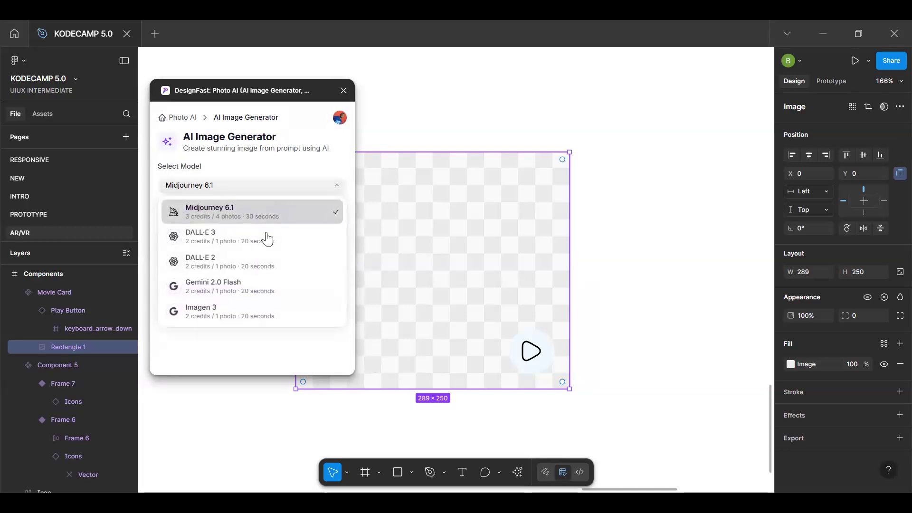
pyautogui.click(267, 238)
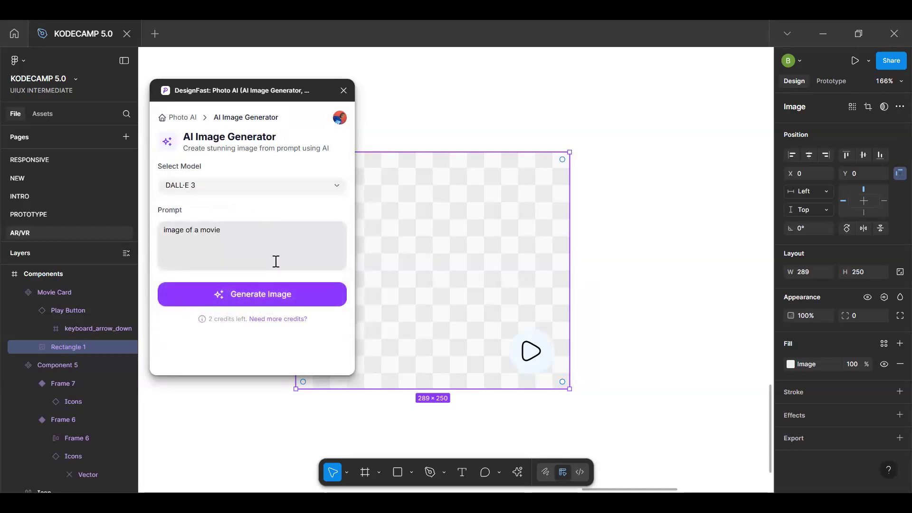
pyautogui.click(263, 304)
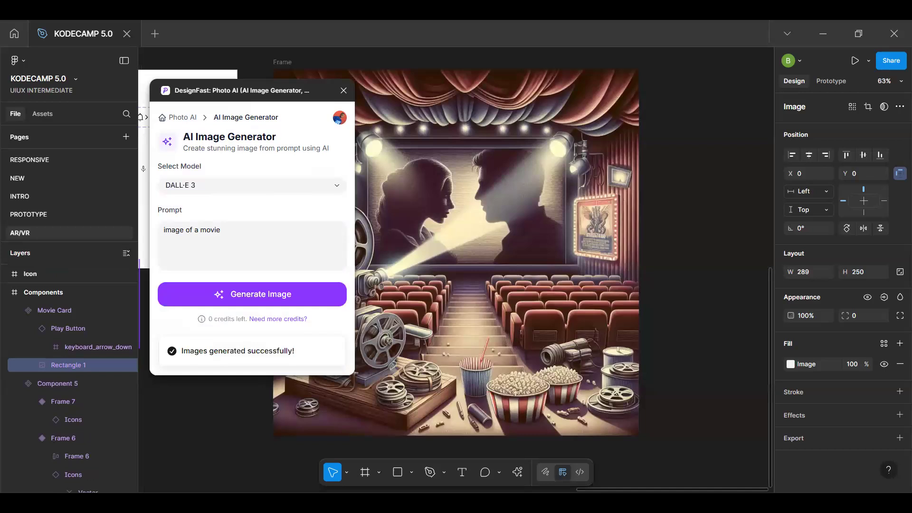
# Close the plugin and move the generated image frame away from the Icon frame to X 2618, Y -18361
pyautogui.click(343, 92)
pyautogui.scroll(-5, 500, 264)
pyautogui.click(548, 230)
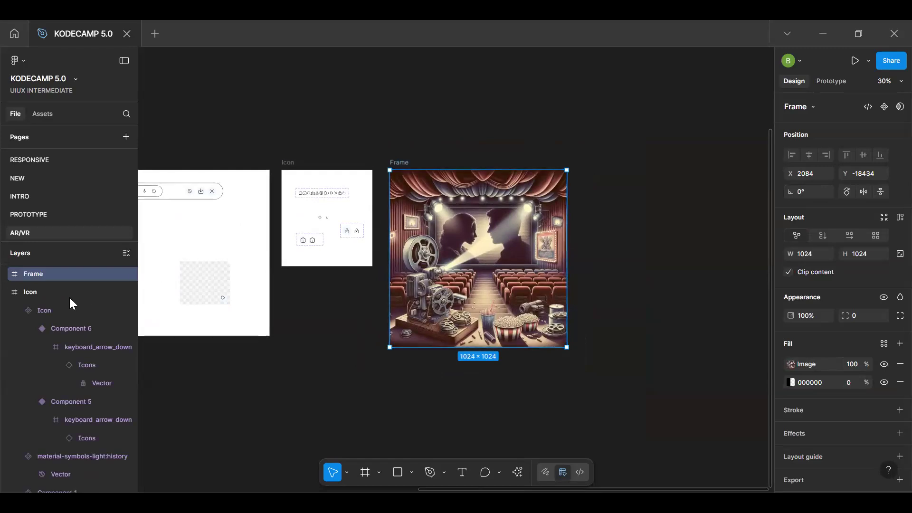
pyautogui.moveTo(443, 248); pyautogui.dragTo(661, 303)
pyautogui.moveTo(609, 289); pyautogui.dragTo(515, 266)
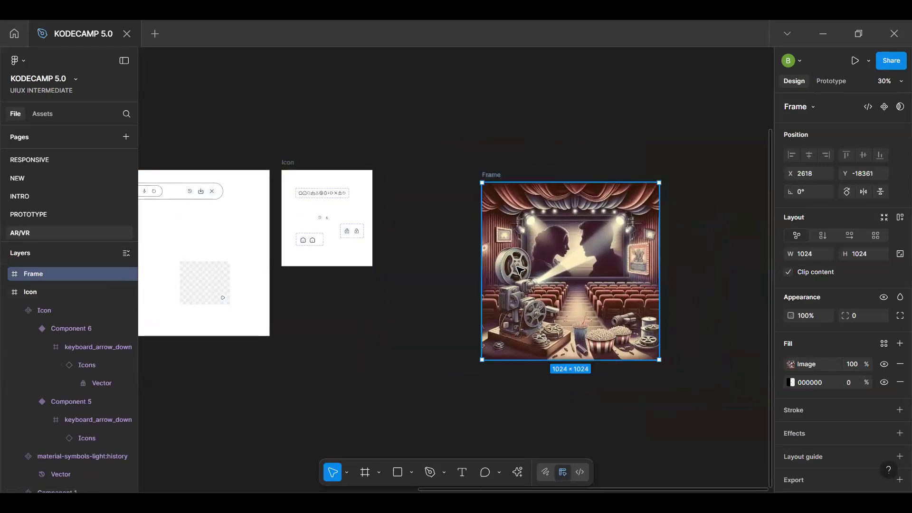
# Cut the generated image frame, paste it inside the Movie Card component and move it to X -47, Y 24
pyautogui.click(223, 288)
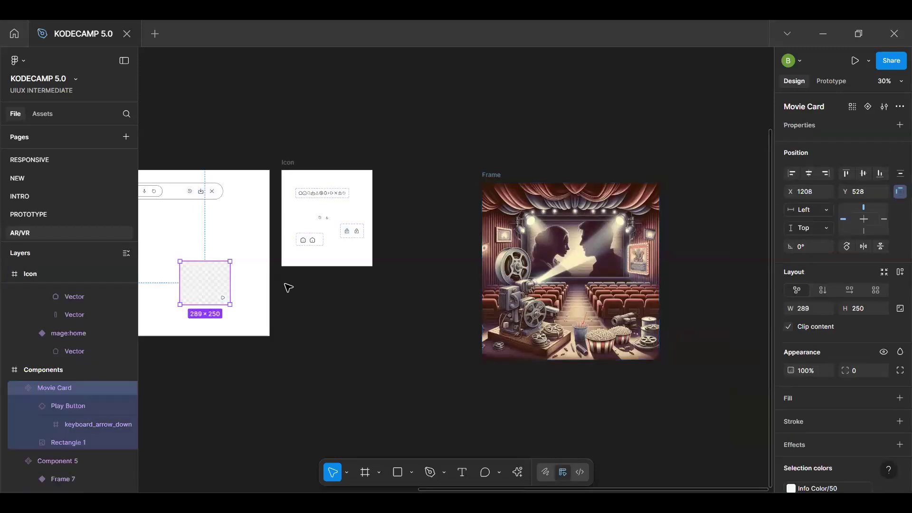
pyautogui.click(516, 270)
pyautogui.hotkey('ctrl', 'x')
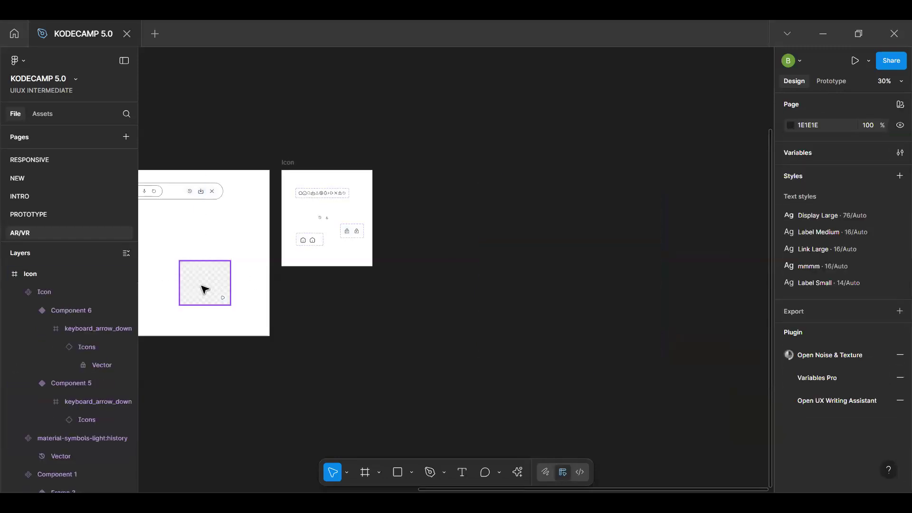
pyautogui.doubleClick(205, 289)
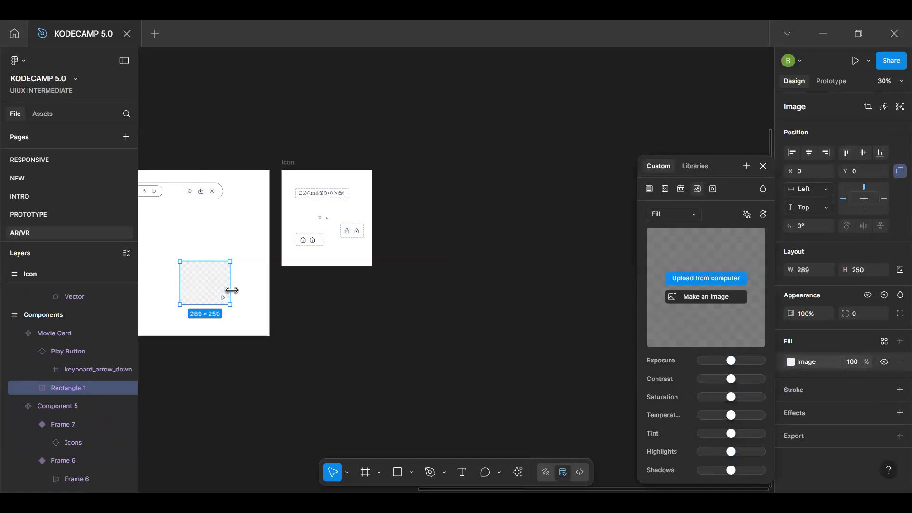
pyautogui.rightClick(186, 289)
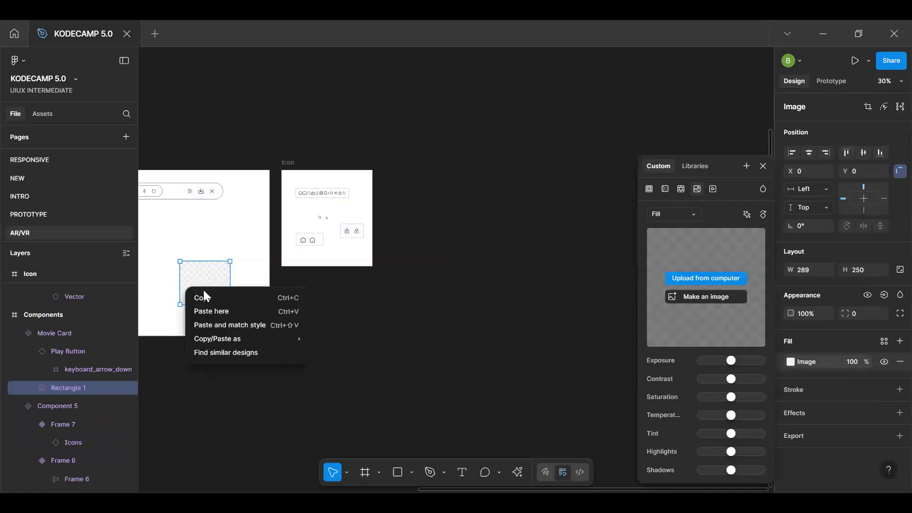
pyautogui.click(207, 309)
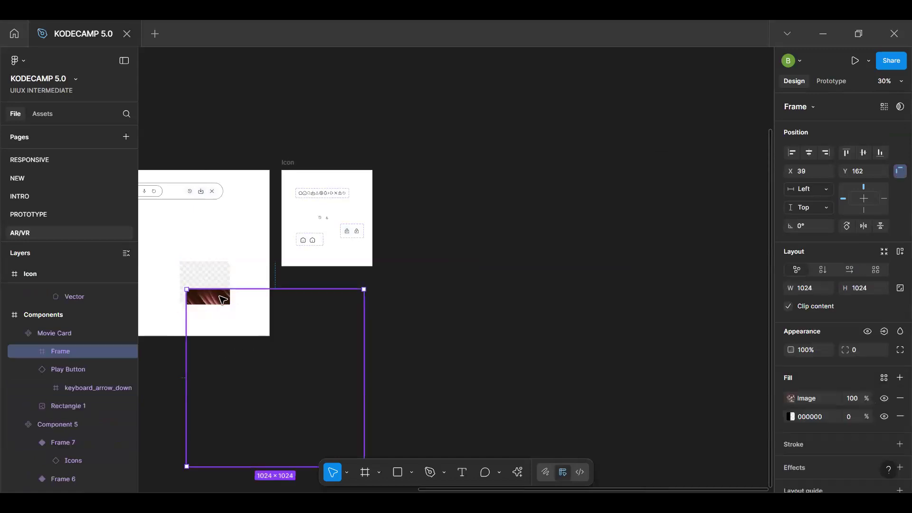
pyautogui.moveTo(222, 299); pyautogui.dragTo(205, 271)
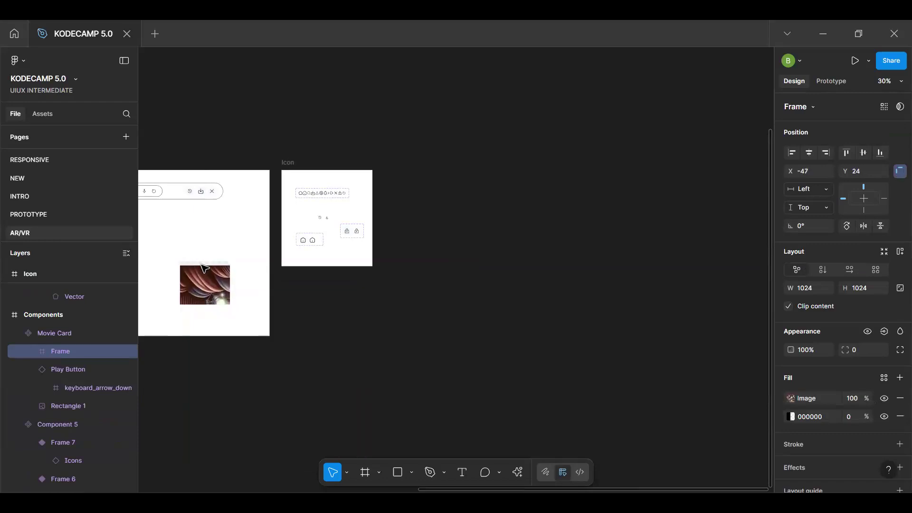
# Scale the generated image frame down to 286 × 286 and centre it horizontally in the Movie Card at Y -18
pyautogui.moveTo(347, 391); pyautogui.dragTo(225, 365)
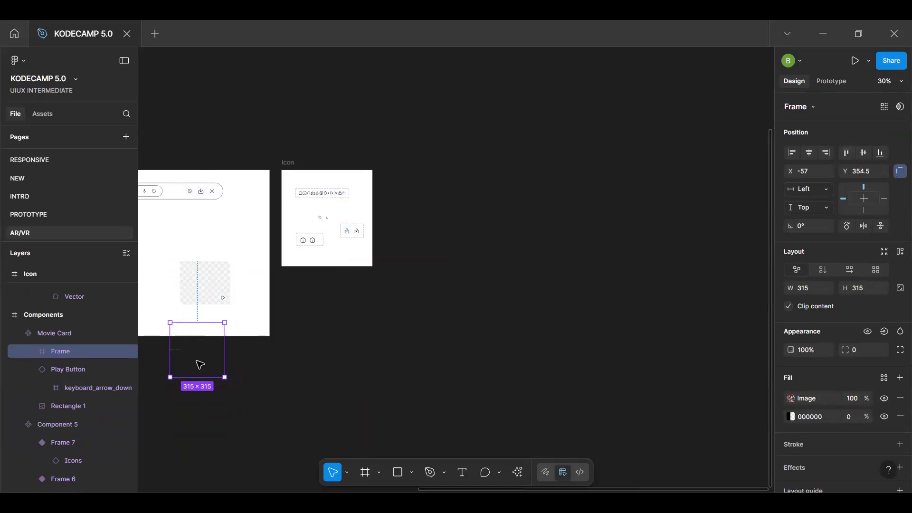
pyautogui.hotkey('alt', 'v')
pyautogui.hotkey('alt', 'h')
pyautogui.scroll(3, 212, 276)
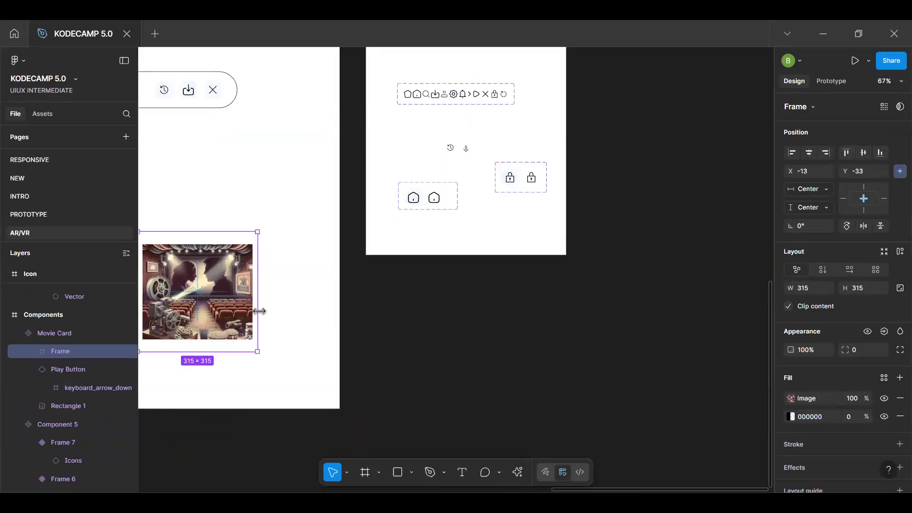
pyautogui.moveTo(259, 311); pyautogui.dragTo(246, 312)
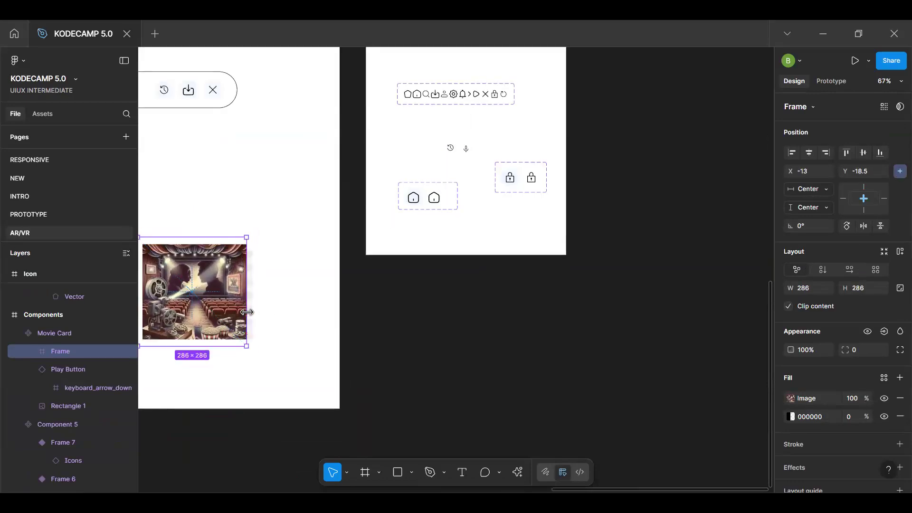
pyautogui.press('Down')
pyautogui.hotkey('alt', 'h')
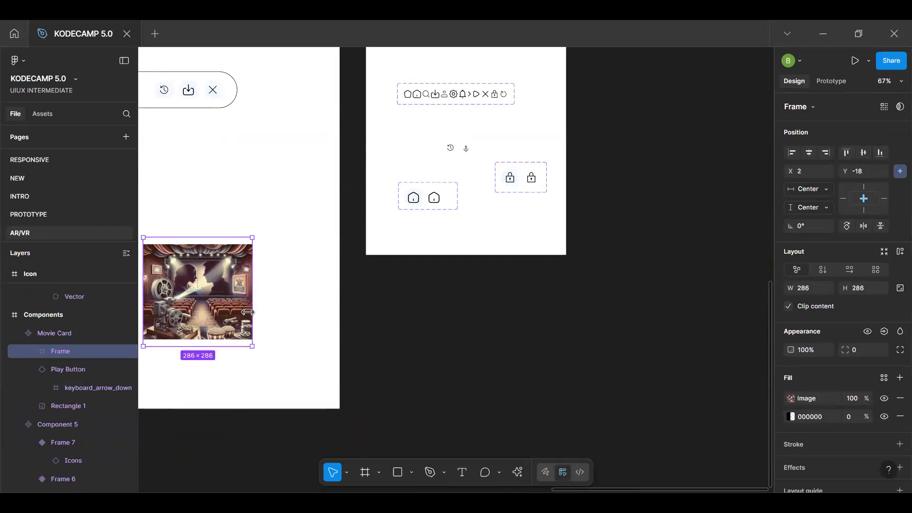
# Send the generated image frame behind the play button and delete the Rectangle 1 placeholder from the Movie Card
pyautogui.press('[')
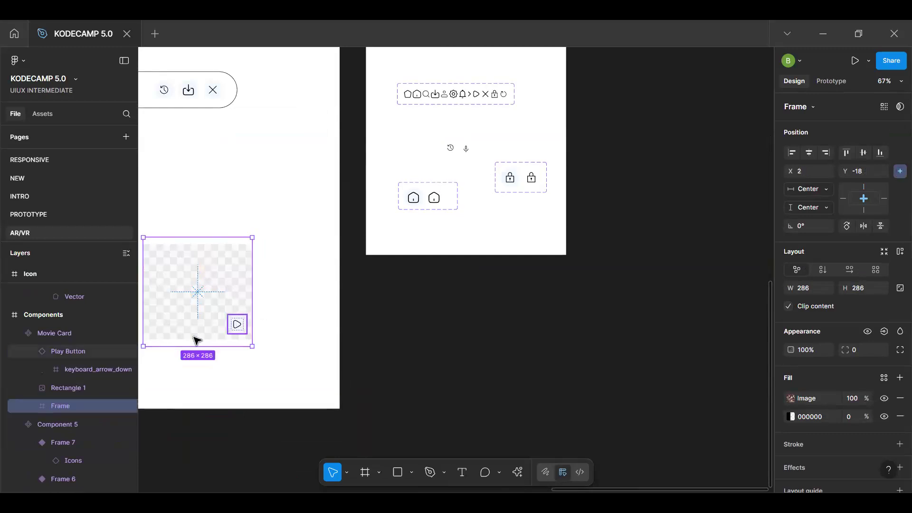
pyautogui.click(68, 395)
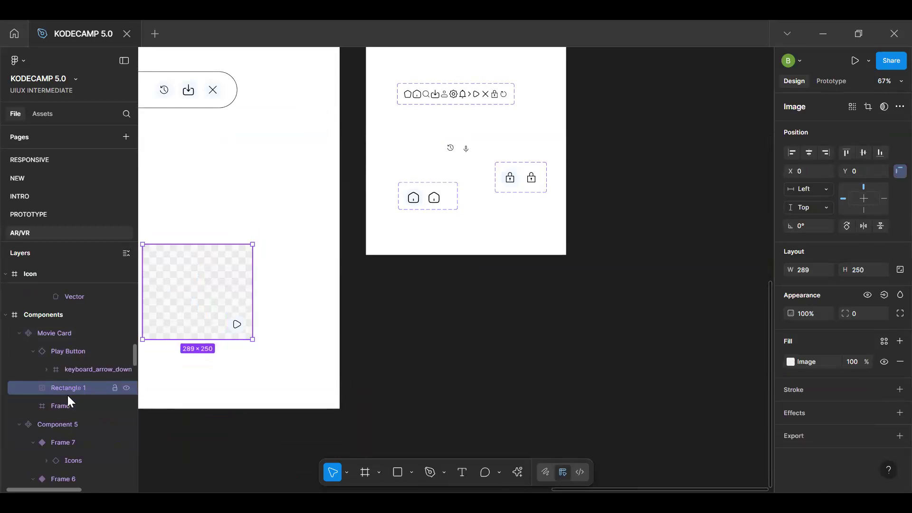
pyautogui.press('Delete')
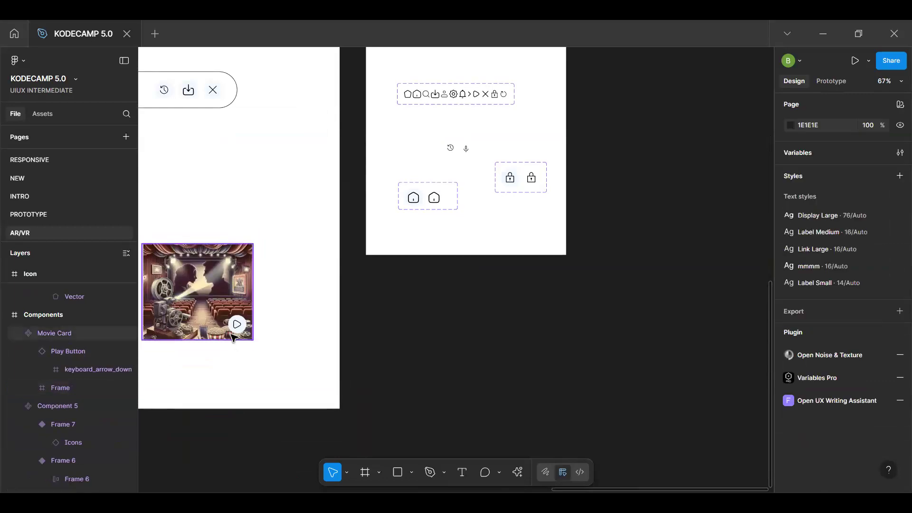
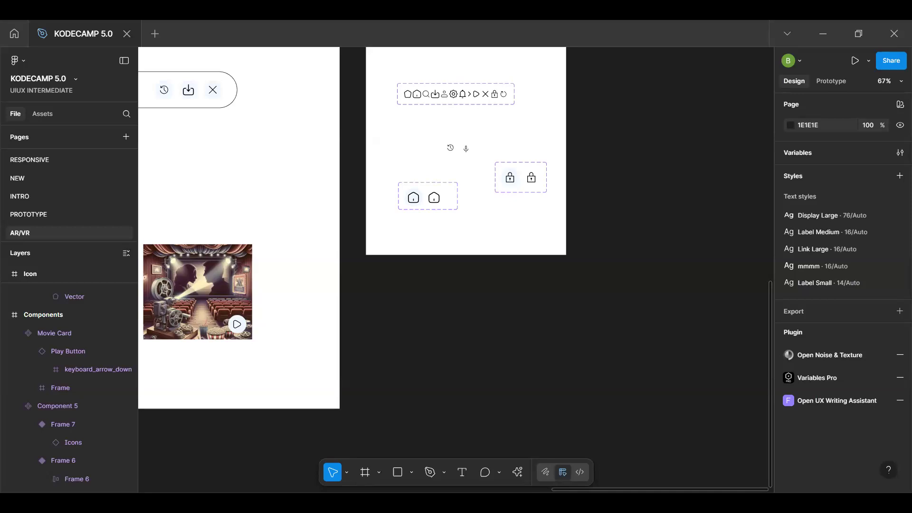
# Add the text "Bookkeeper" over the lower-left part of the Movie Card image, at X 21, Y 218
pyautogui.click(232, 303)
pyautogui.press('h')
pyautogui.moveTo(264, 298); pyautogui.dragTo(391, 309)
pyautogui.scroll(5, 306, 295)
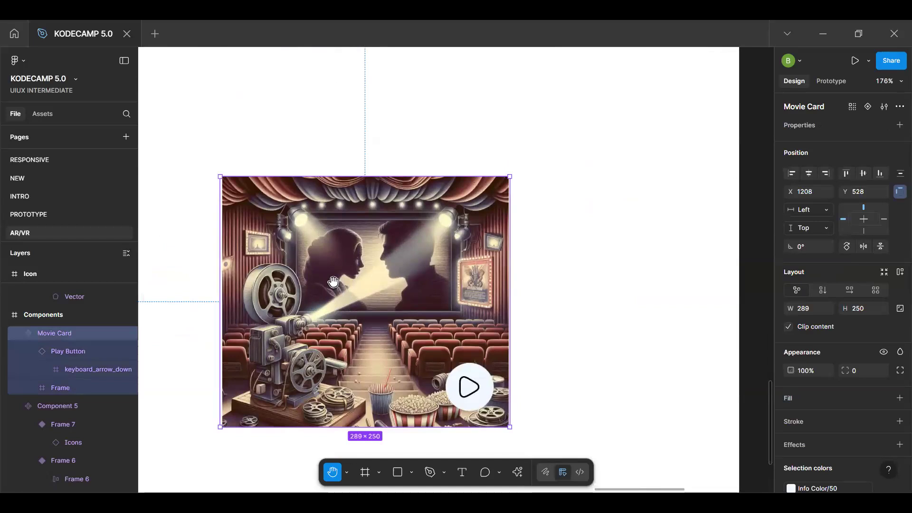
pyautogui.scroll(-1, 333, 281)
pyautogui.press('v')
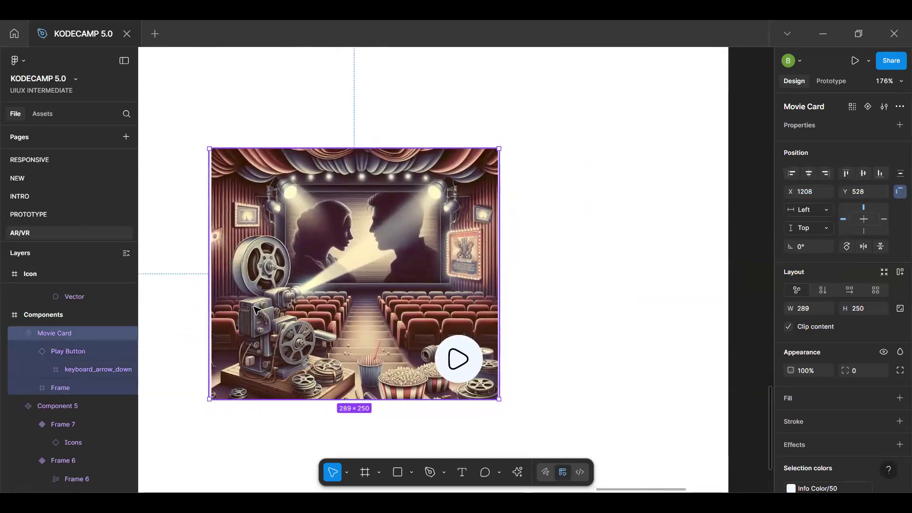
pyautogui.press('t')
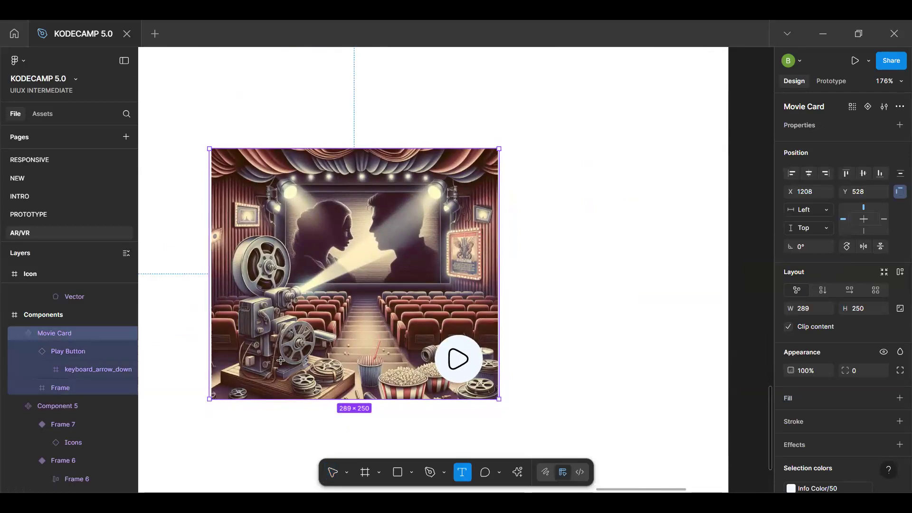
pyautogui.click(234, 356)
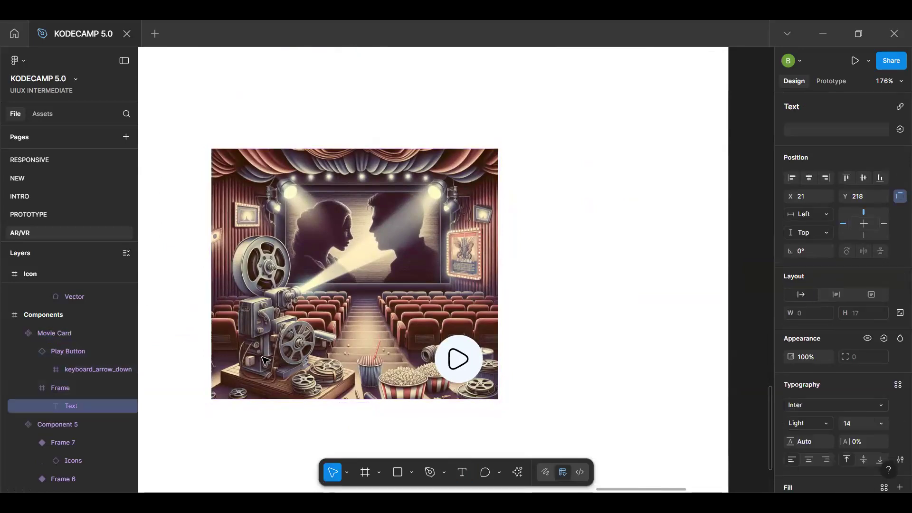
pyautogui.scroll(2, 265, 361)
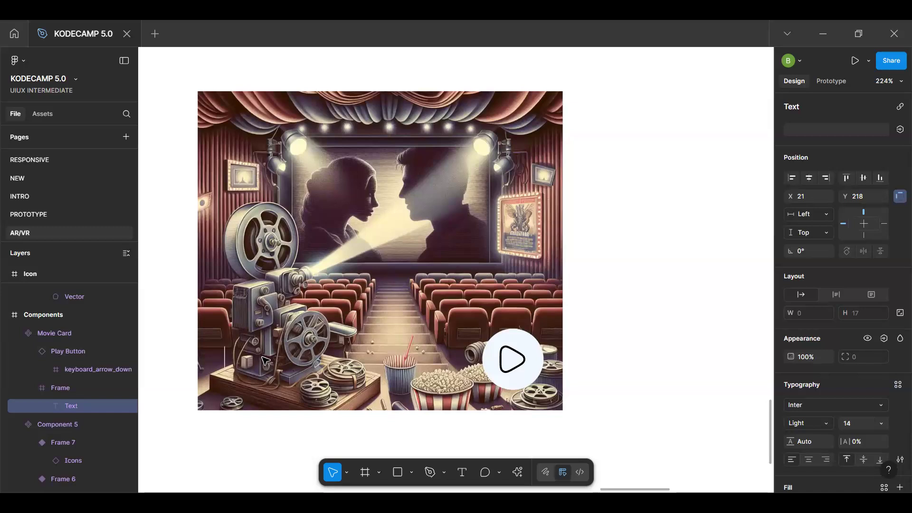
pyautogui.write('Bookkepper')
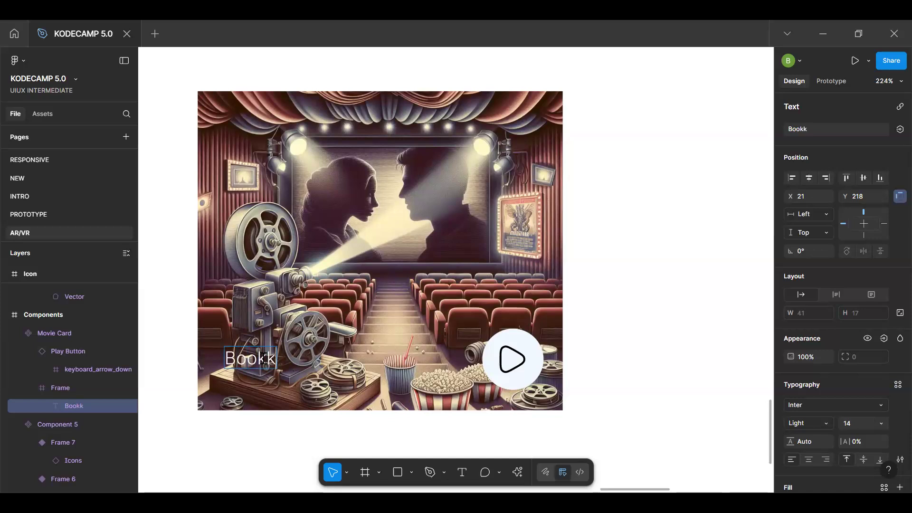
pyautogui.press('BackSpace')
pyautogui.press('BackSpace')
pyautogui.press('BackSpace')
pyautogui.press('BackSpace')
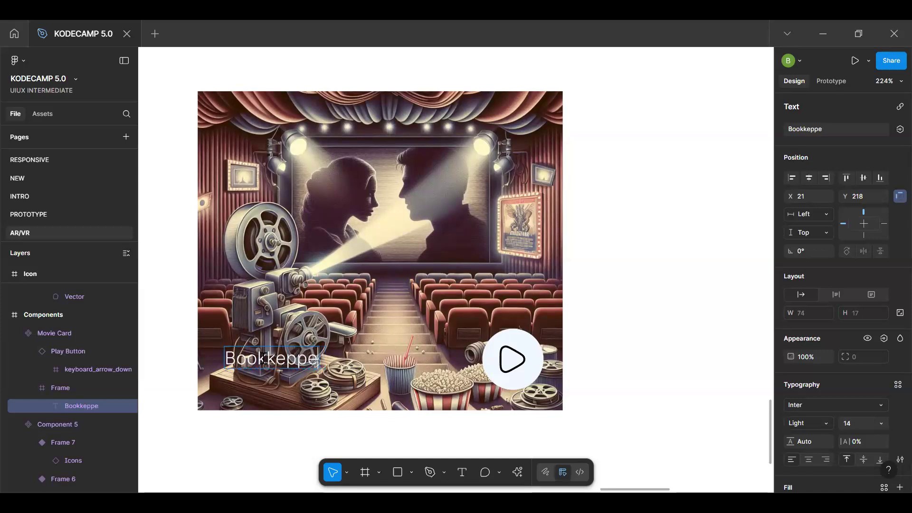
pyautogui.write('eper')
pyautogui.press('Escape')
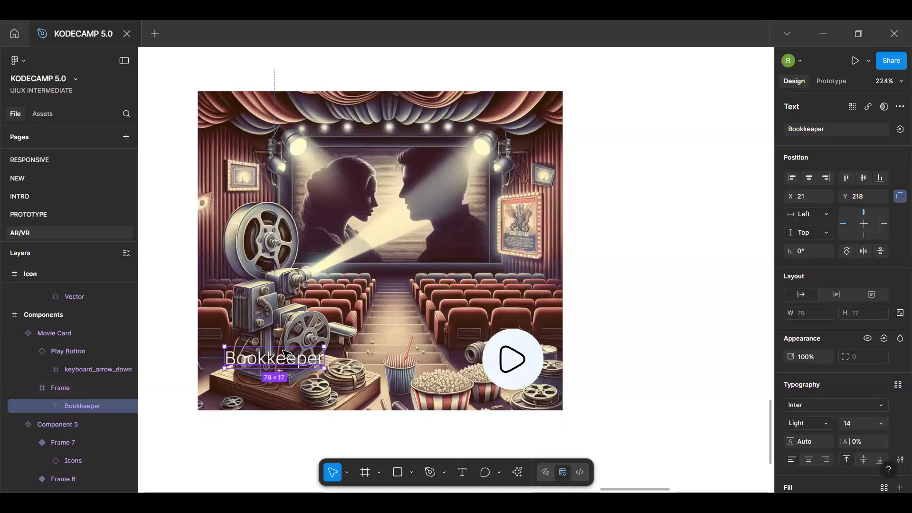
# Wrap the "Bookkeeper" text in an auto layout frame with 0 horizontal padding
pyautogui.hotkey('shift', 'a')
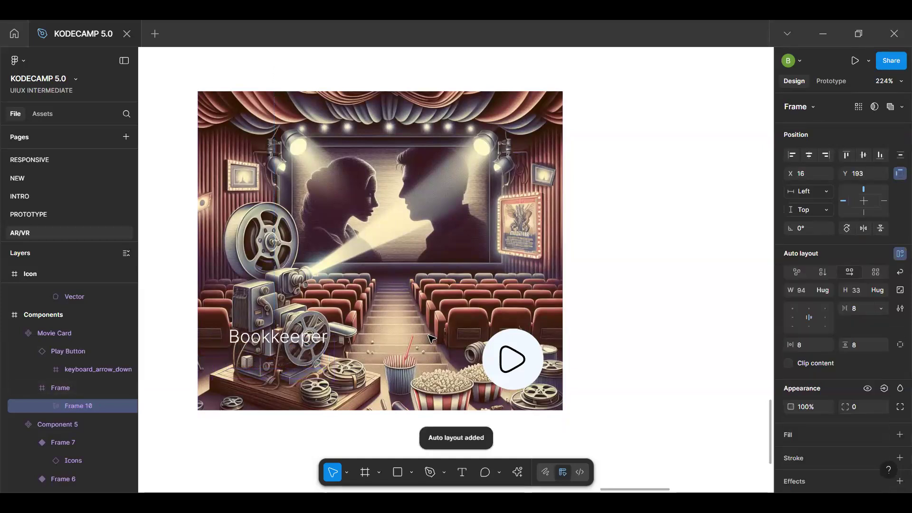
pyautogui.click(801, 344)
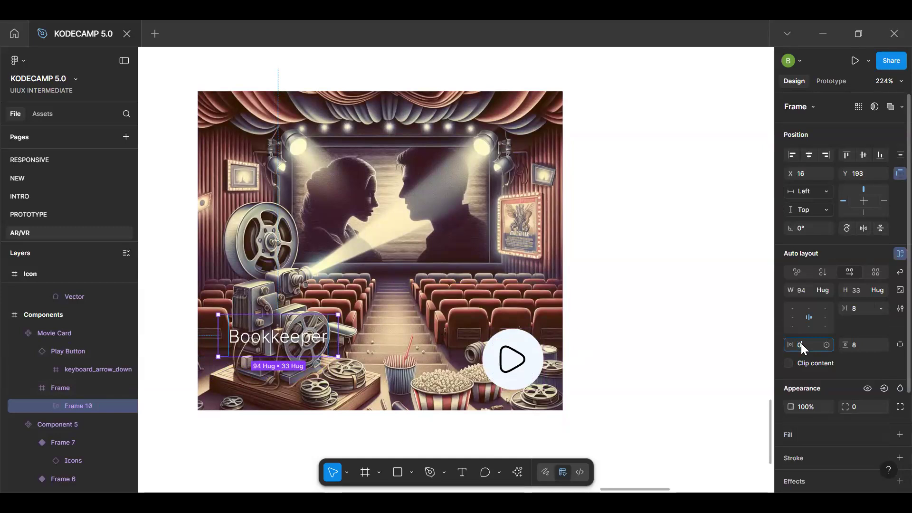
pyautogui.write('0')
pyautogui.press('Return')
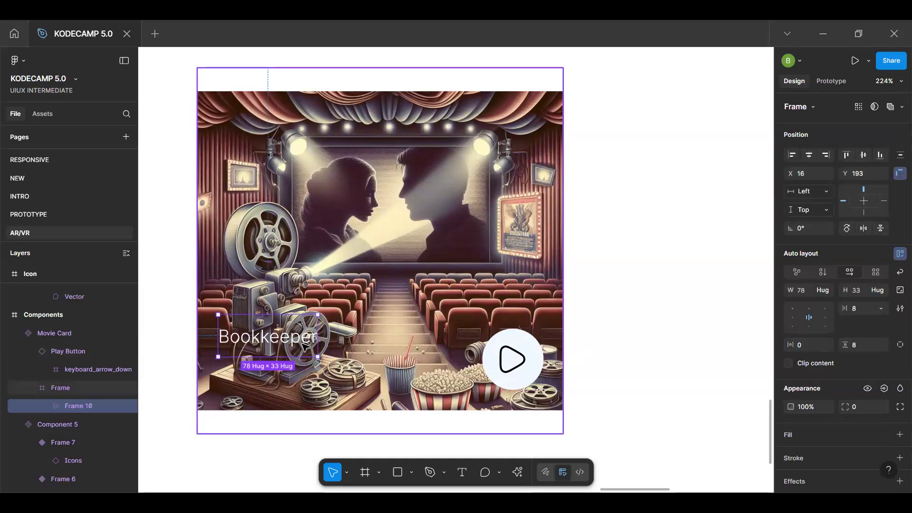
# Set the "Bookkeeper" text to Semi Bold at font size 24
pyautogui.press('Return')
pyautogui.click(808, 387)
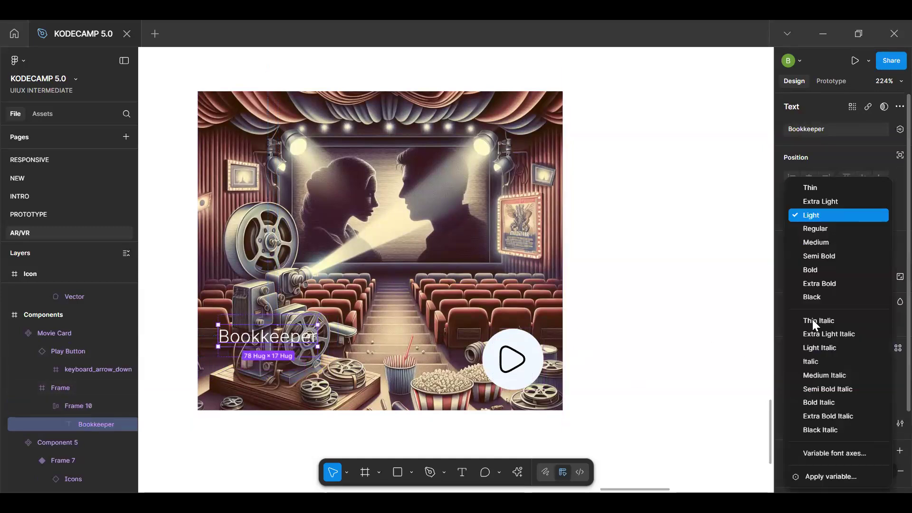
pyautogui.click(826, 256)
pyautogui.click(853, 388)
pyautogui.write('24')
pyautogui.press('Return')
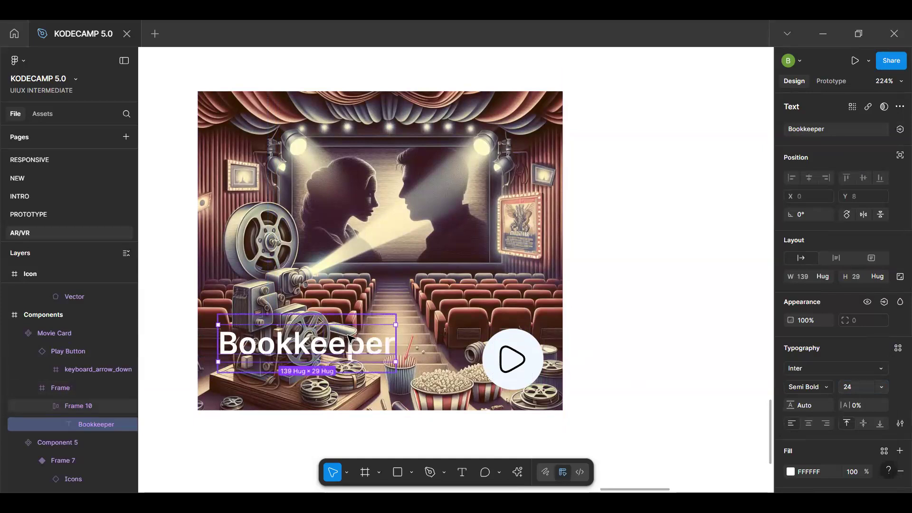
# Move the "Bookkeeper" frame up to X 13, Y 154, try font size 18 and settle on 16 for its text
pyautogui.click(333, 318)
pyautogui.moveTo(337, 338); pyautogui.dragTo(335, 293)
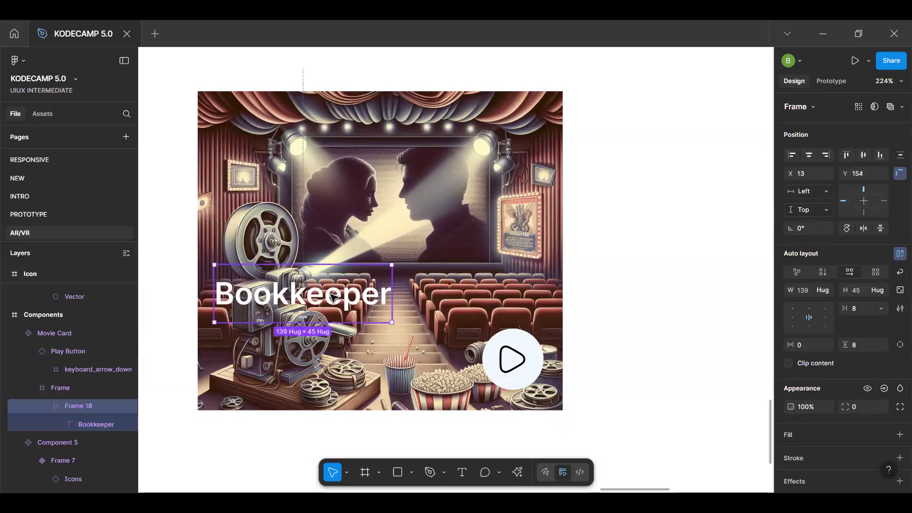
pyautogui.press('Return')
pyautogui.click(853, 387)
pyautogui.write('2')
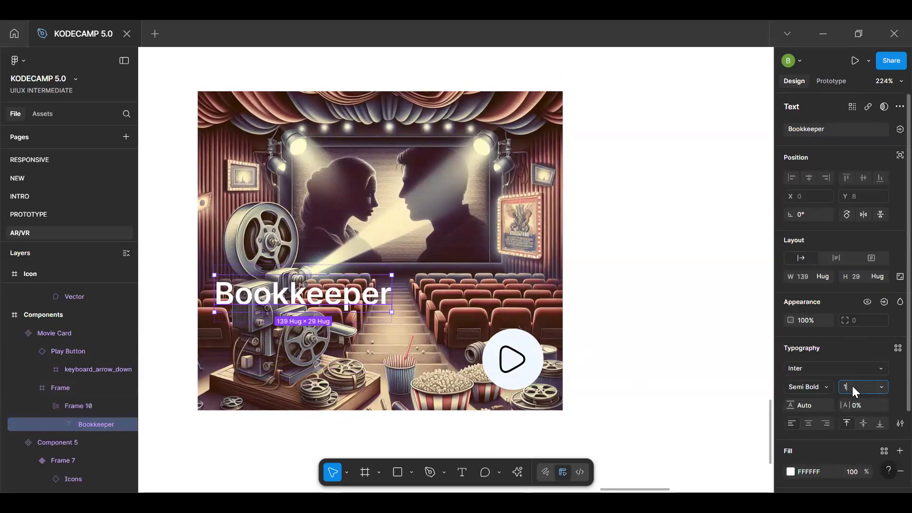
pyautogui.press('Return')
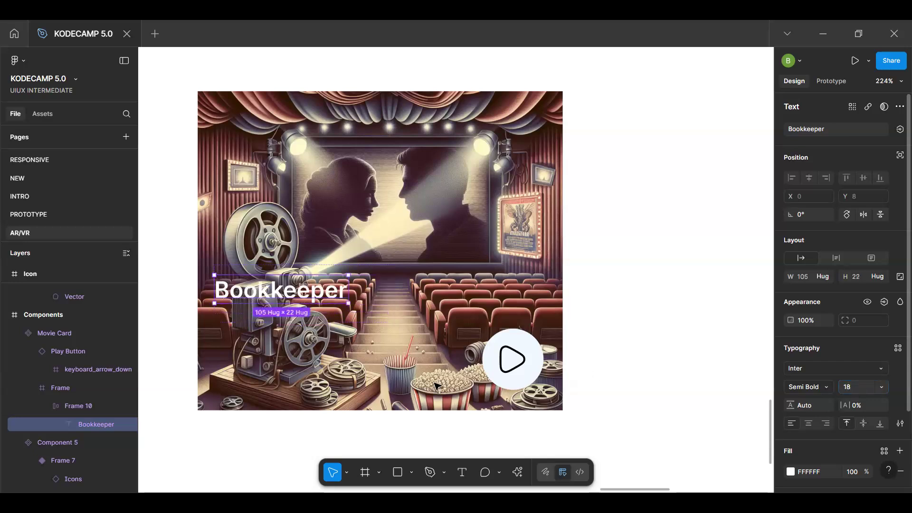
pyautogui.click(855, 388)
pyautogui.write('16')
pyautogui.press('Return')
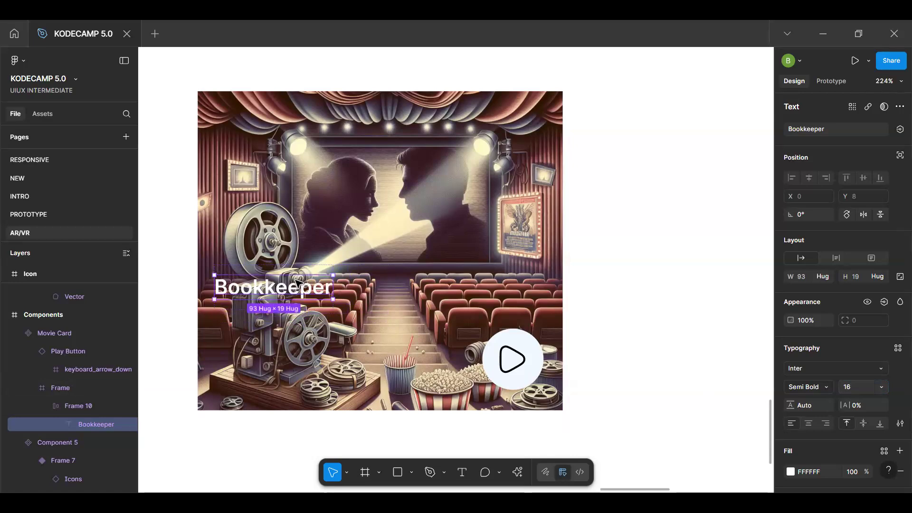
# Lower the "Bookkeeper" frame, duplicate it so the copies sit one above the other, and wrap both in an auto layout
pyautogui.click(293, 269)
pyautogui.moveTo(292, 285); pyautogui.dragTo(293, 364)
pyautogui.hotkey('ctrl', 'd')
pyautogui.keyDown('shift'); pyautogui.click(285, 302); pyautogui.keyUp('shift')
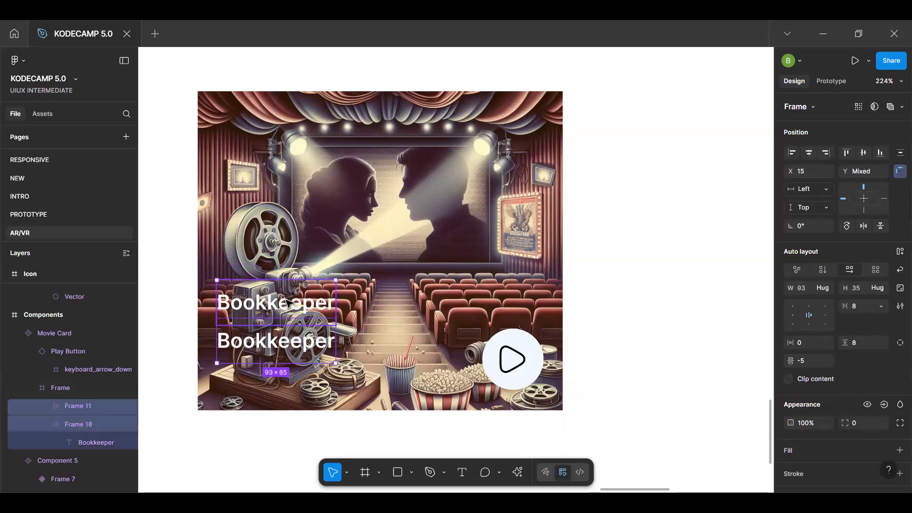
pyautogui.hotkey('shift', 'a')
# Set the lower "Bookkeeper" copy's vertical padding to 0 and its font weight to Regular
pyautogui.click(272, 356)
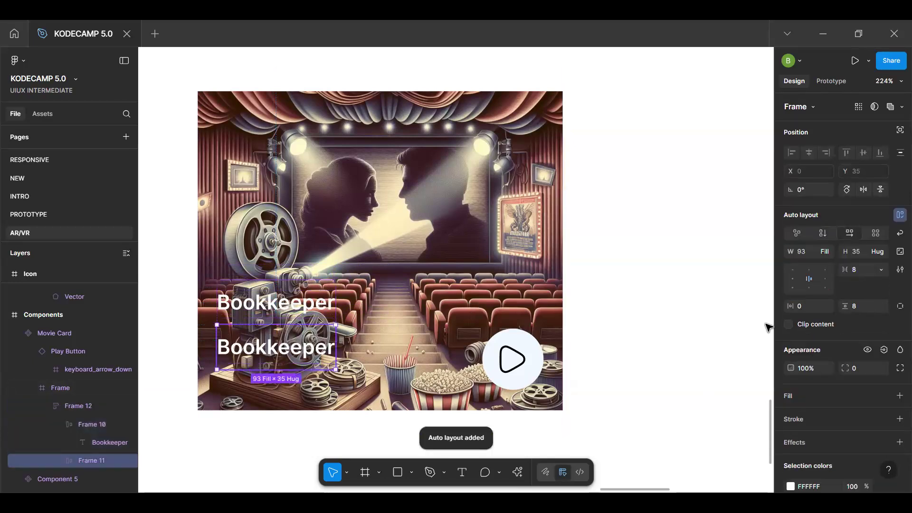
pyautogui.click(860, 305)
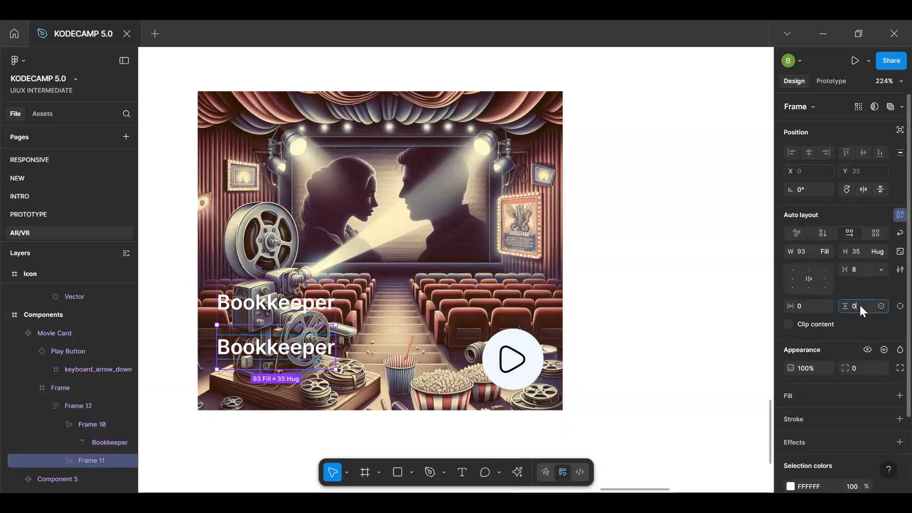
pyautogui.write('0')
pyautogui.press('Return')
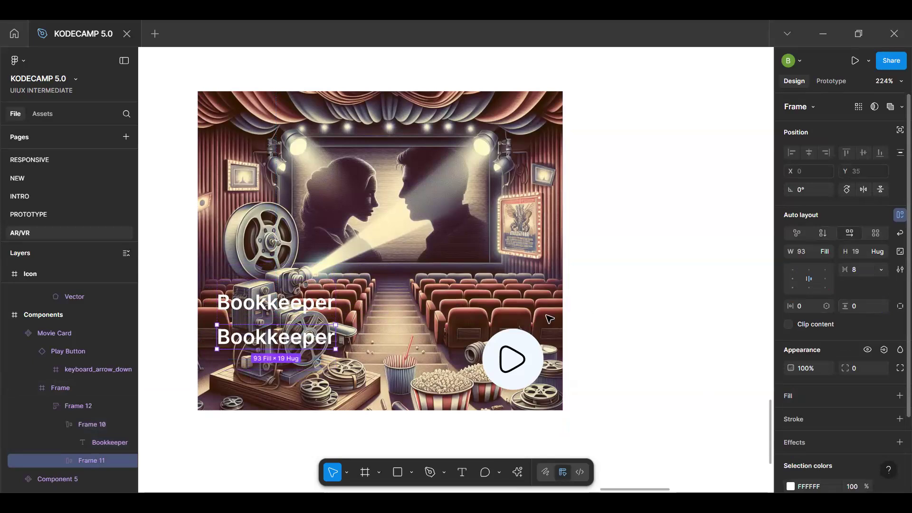
pyautogui.click(295, 338)
pyautogui.doubleClick(295, 339)
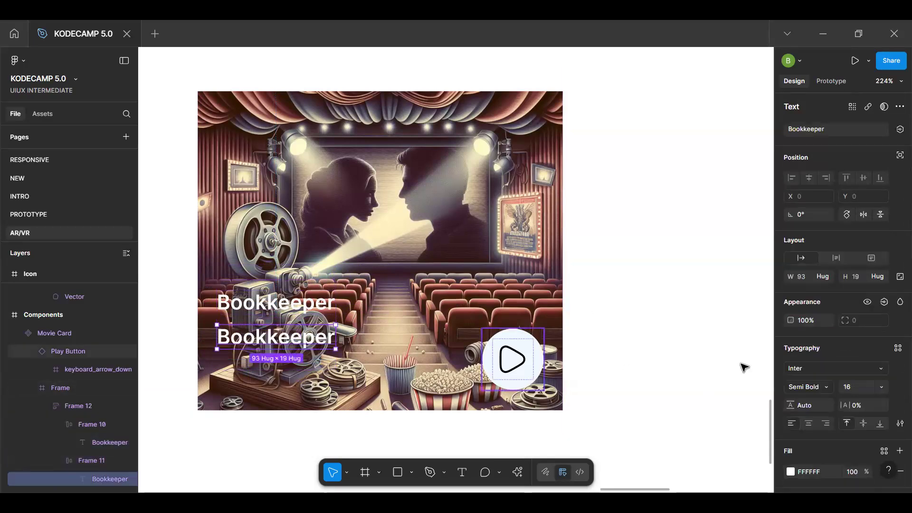
pyautogui.click(802, 390)
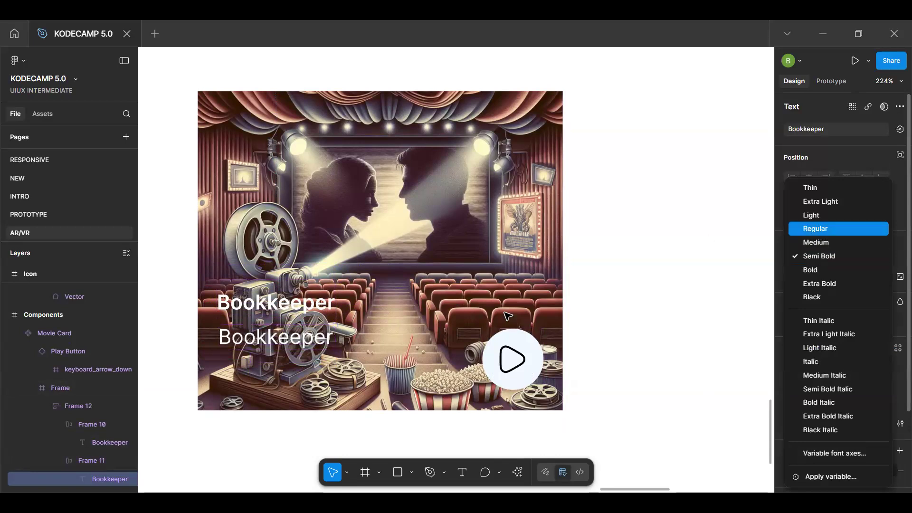
pyautogui.click(815, 229)
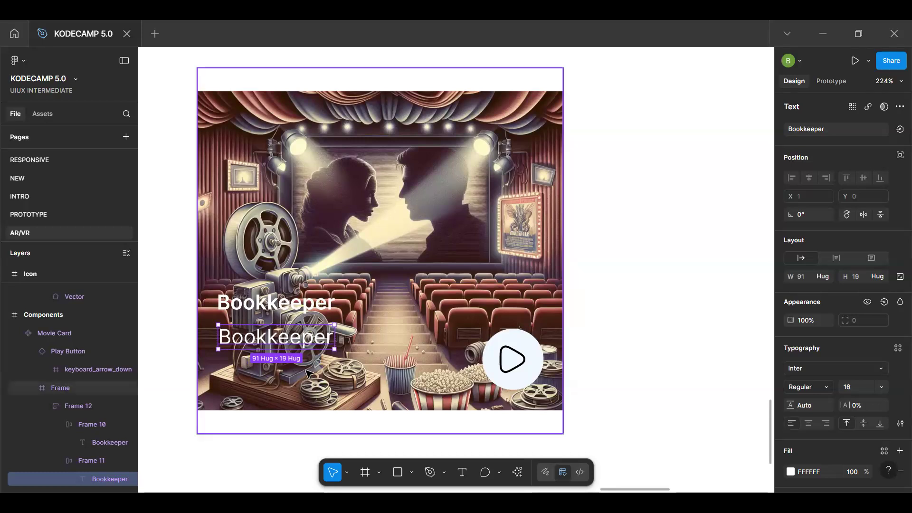
# Change the lower text line's wording to "Movie" and select its enclosing frame
pyautogui.doubleClick(287, 336)
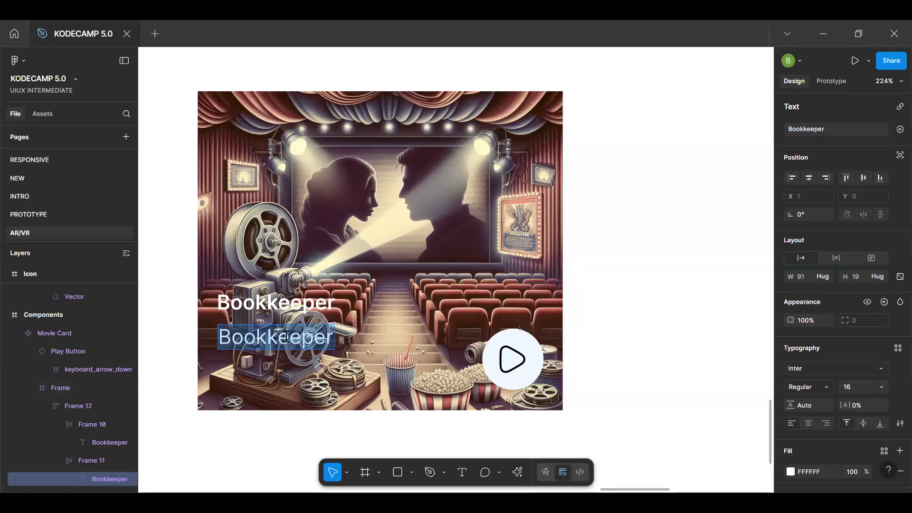
pyautogui.write('MOvie')
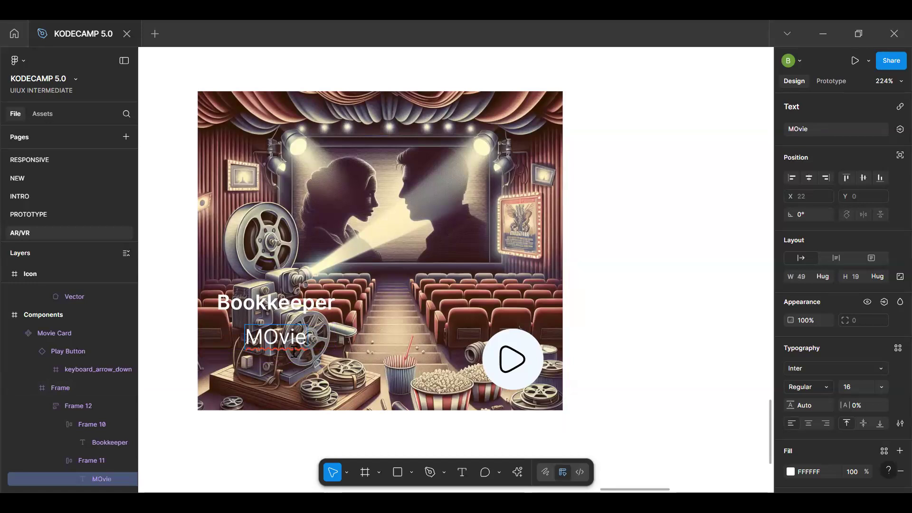
pyautogui.click(278, 337)
pyautogui.press('BackSpace')
pyautogui.write('o')
pyautogui.press('Escape')
pyautogui.press('Escape')
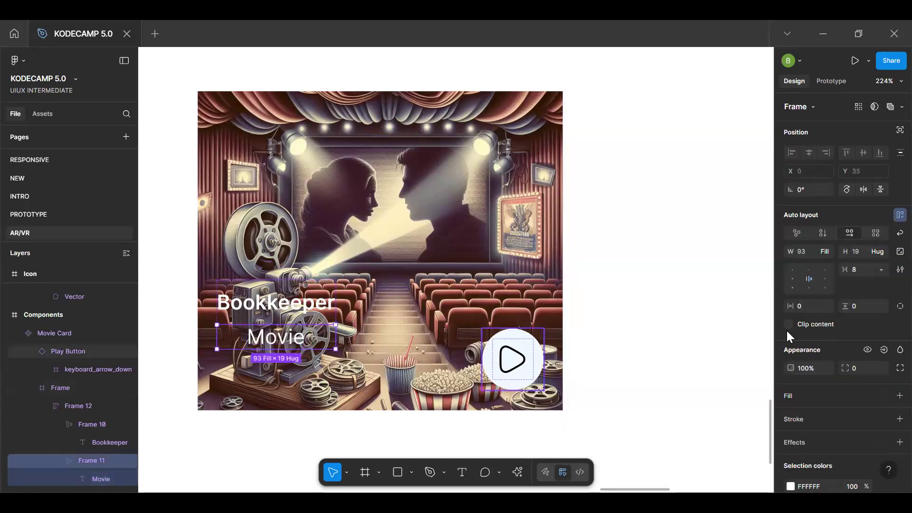
# Left-align the "Movie" line in its frame and lower the title-and-subtitle block on the image
pyautogui.click(793, 279)
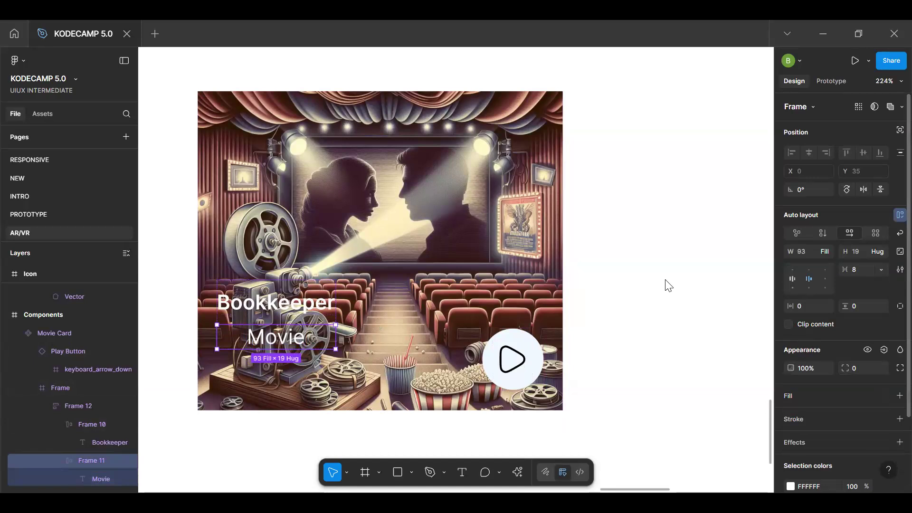
pyautogui.click(283, 315)
pyautogui.doubleClick(284, 314)
pyautogui.moveTo(284, 335); pyautogui.dragTo(284, 367)
# Wrap the title-and-subtitle block and the play button together in an auto layout
pyautogui.keyDown('shift'); pyautogui.click(513, 373); pyautogui.keyUp('shift')
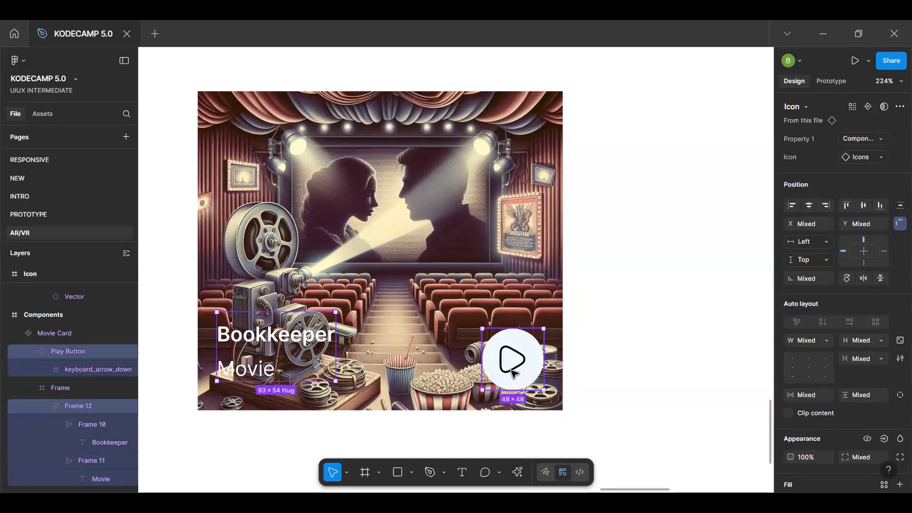
pyautogui.hotkey('shift', 'a')
# Try resizing the play button to 32 by 32 and checking its inner icon's size
pyautogui.doubleClick(511, 361)
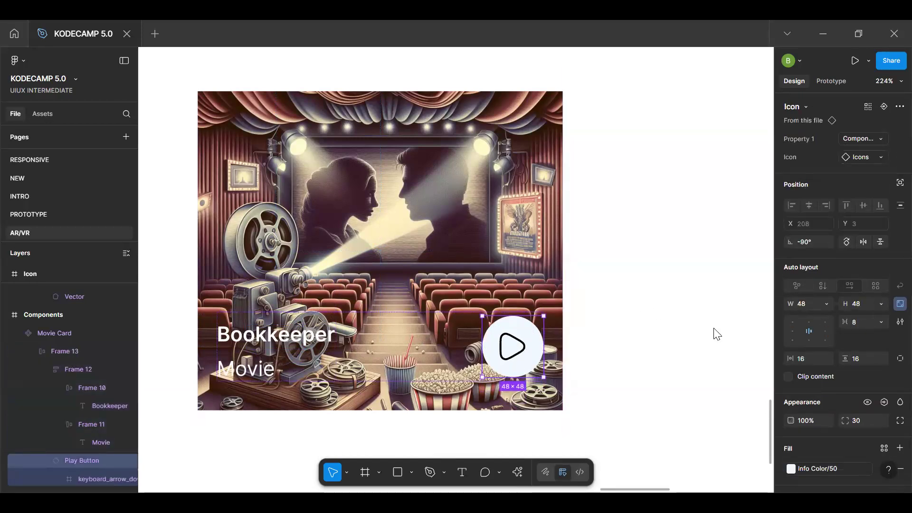
pyautogui.click(860, 304)
pyautogui.write('32')
pyautogui.press('Return')
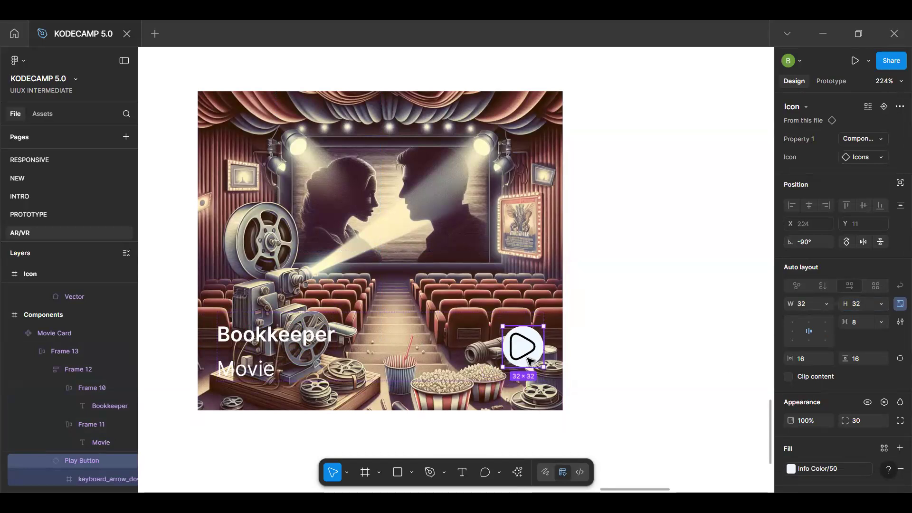
pyautogui.click(528, 358)
pyautogui.click(826, 235)
pyautogui.click(825, 250)
pyautogui.click(879, 235)
pyautogui.click(860, 247)
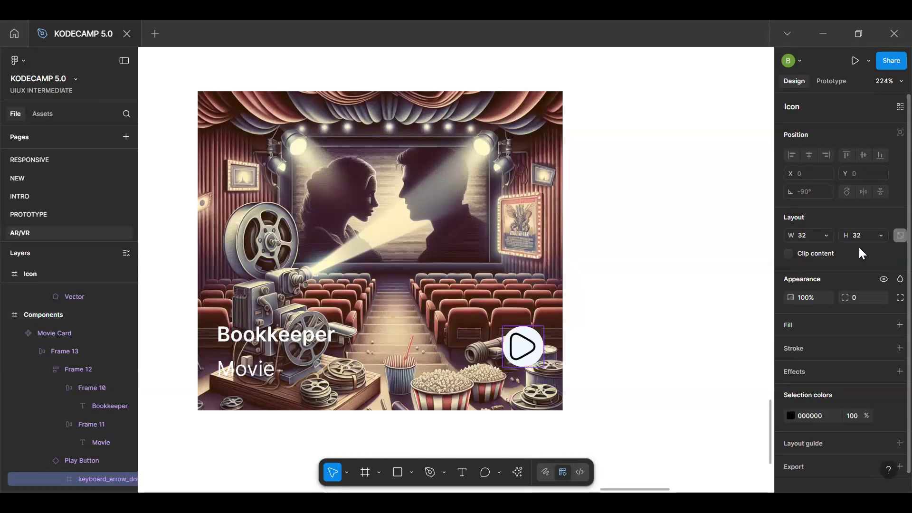
pyautogui.hotkey('shift', 'Return')
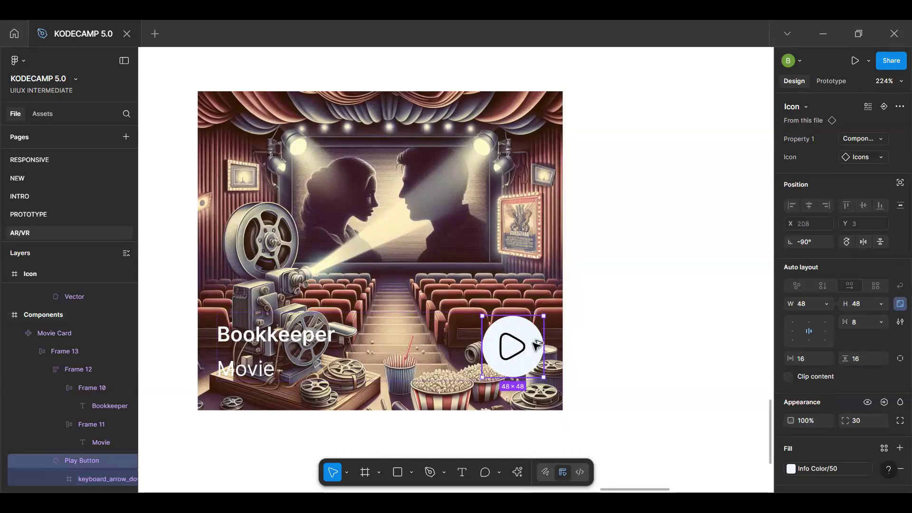
# Set the play icon's inner frame to 24 by 24 and the round play button to 40 by 40
pyautogui.press('Return')
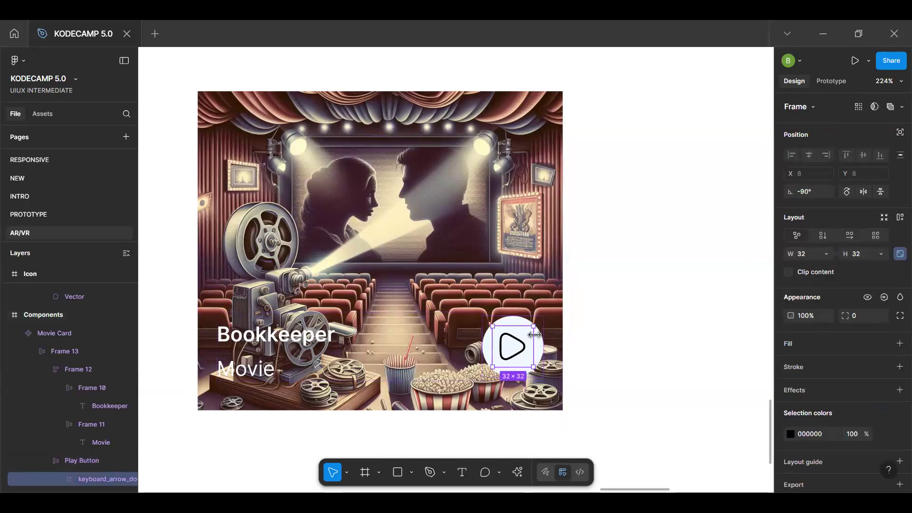
pyautogui.scroll(3, 534, 335)
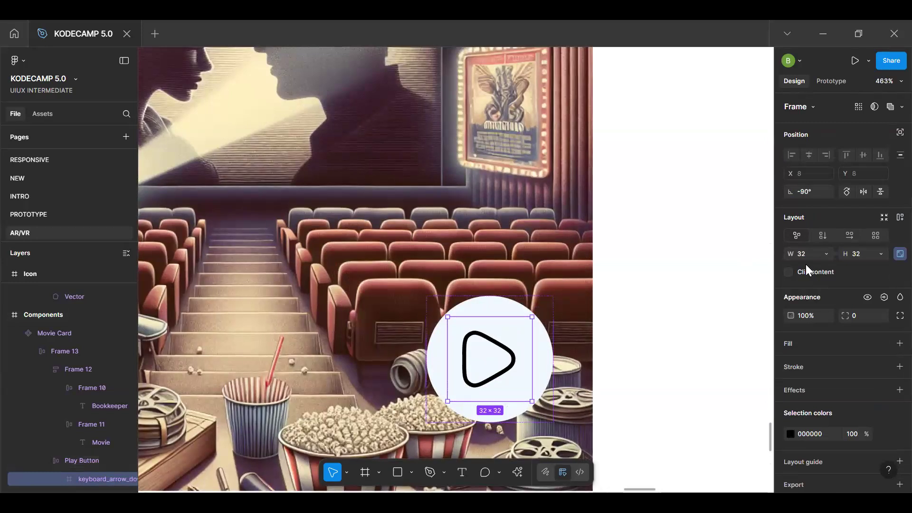
pyautogui.press('Return')
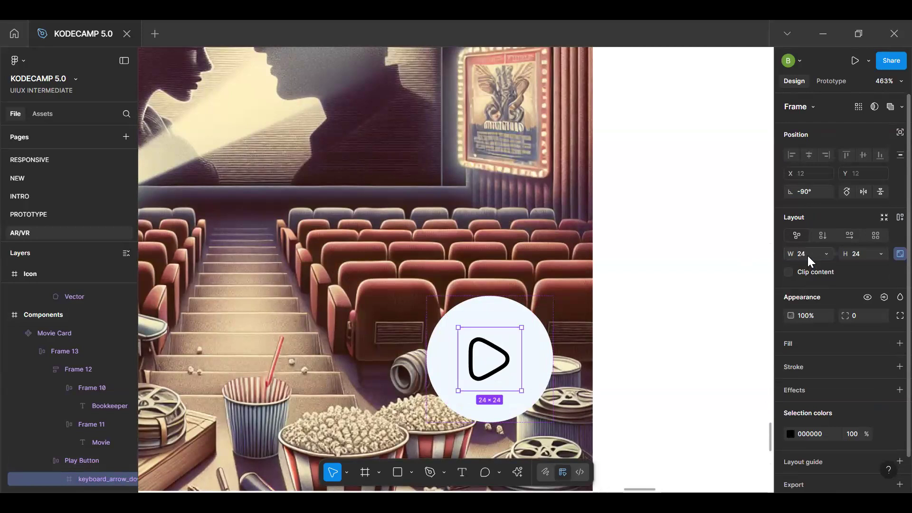
pyautogui.click(541, 362)
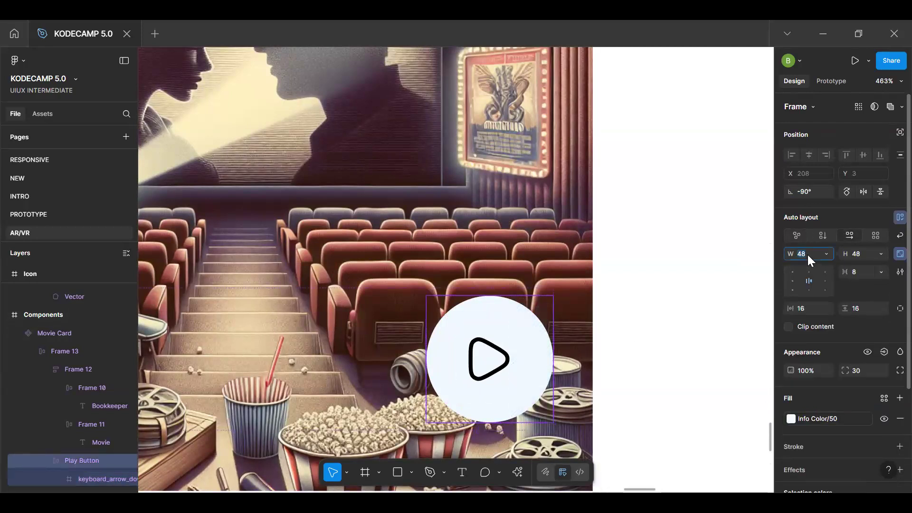
pyautogui.write('40')
pyautogui.press('Return')
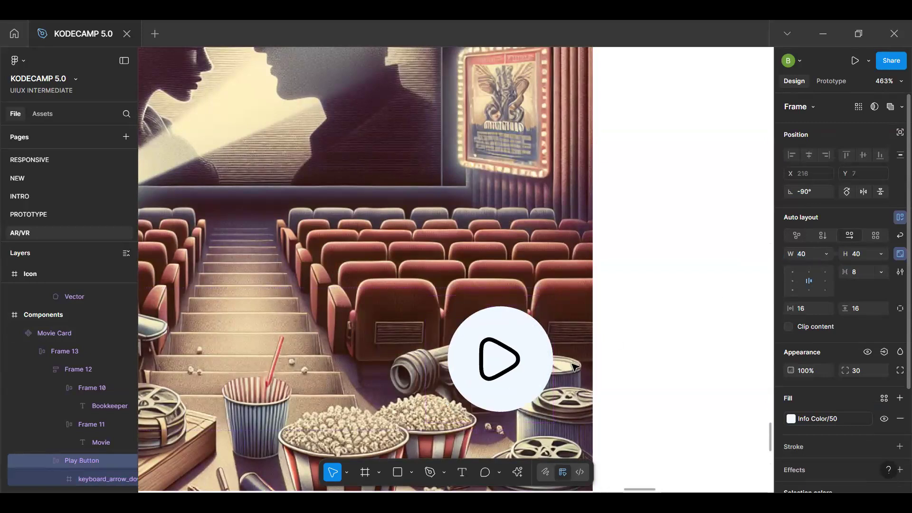
# Set the width of the row holding the text and play button to 258 and centre it horizontally in the card
pyautogui.scroll(-5, 575, 367)
pyautogui.click(489, 285)
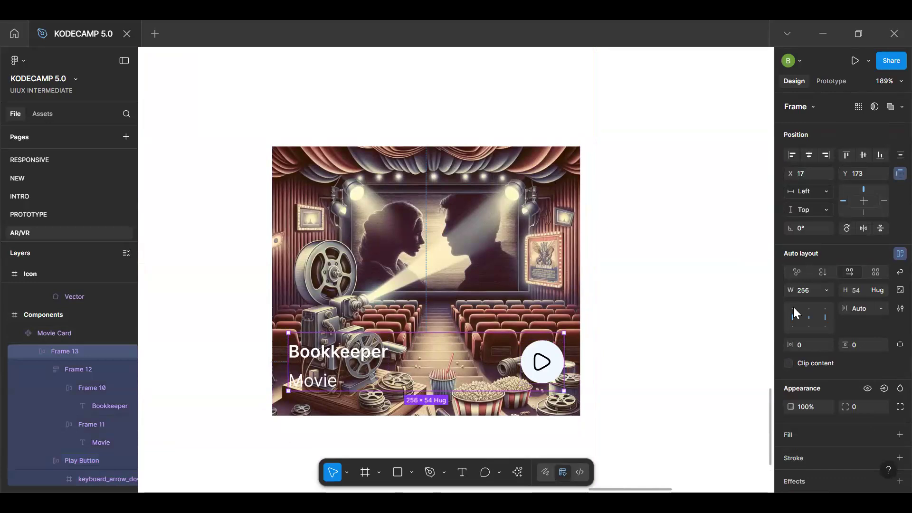
pyautogui.click(811, 291)
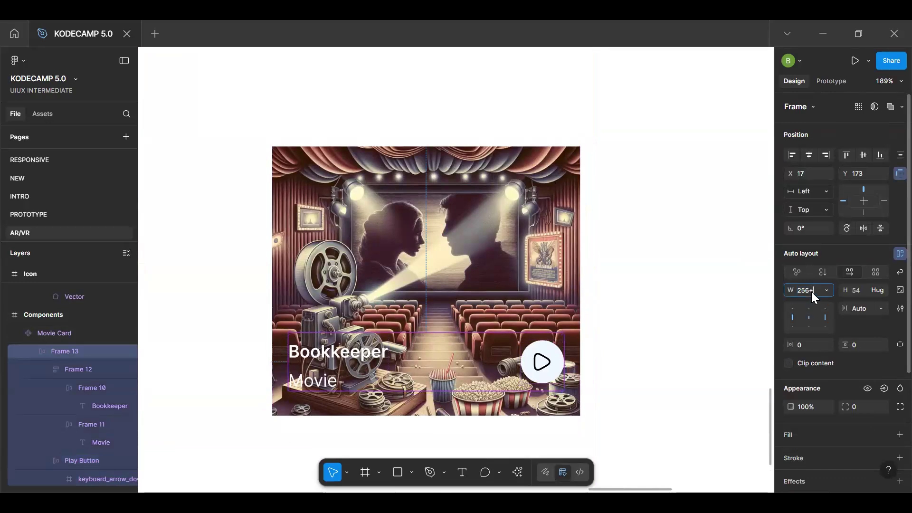
pyautogui.press('BackSpace')
pyautogui.write('8')
pyautogui.press('Return')
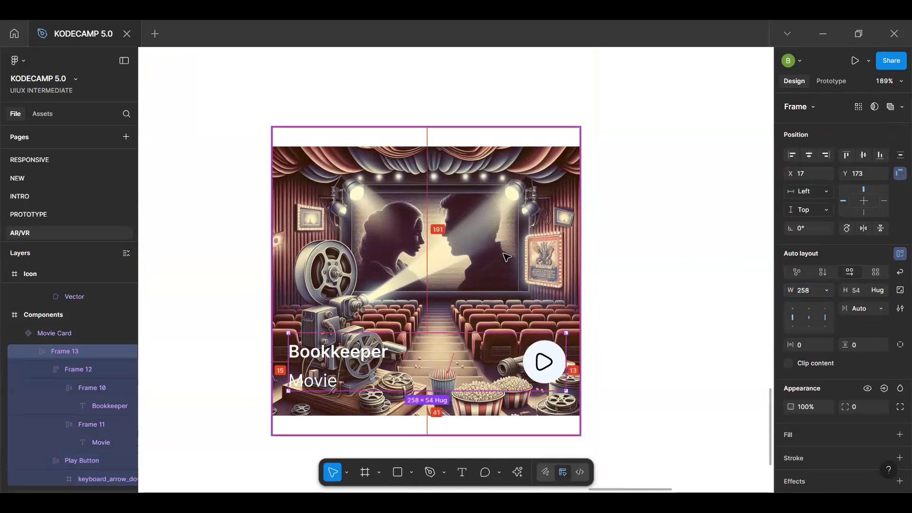
pyautogui.hotkey('alt', 'h')
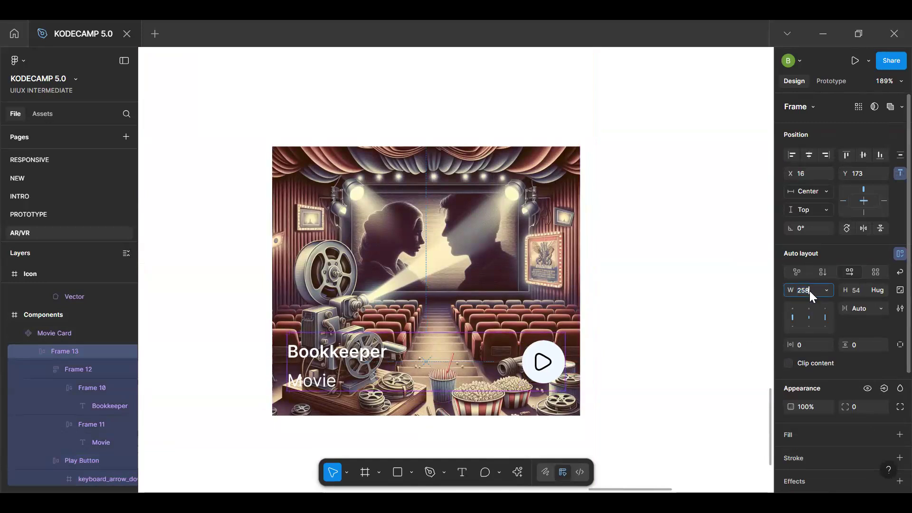
# Set the text and play button row's width to 254 and centre it horizontally in the card
pyautogui.press('BackSpace')
pyautogui.write('4')
pyautogui.press('Return')
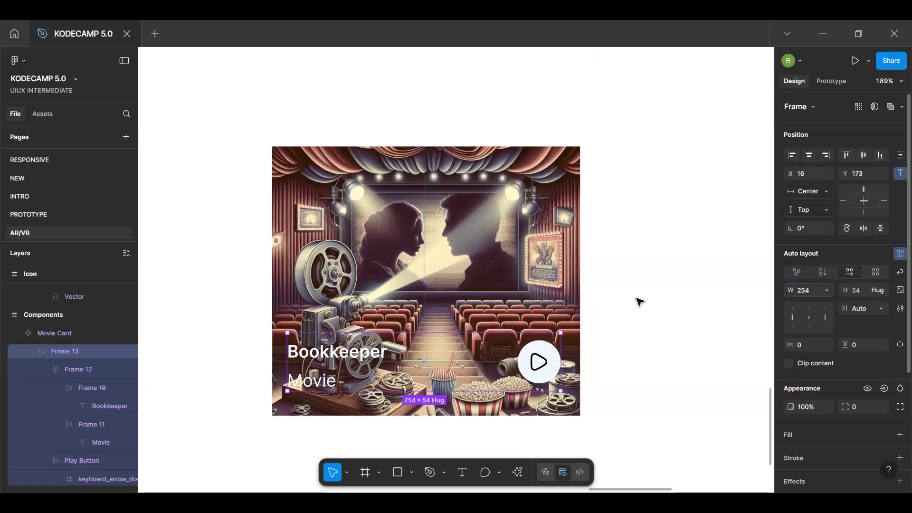
pyautogui.press('alt')
pyautogui.hotkey('alt', 'h')
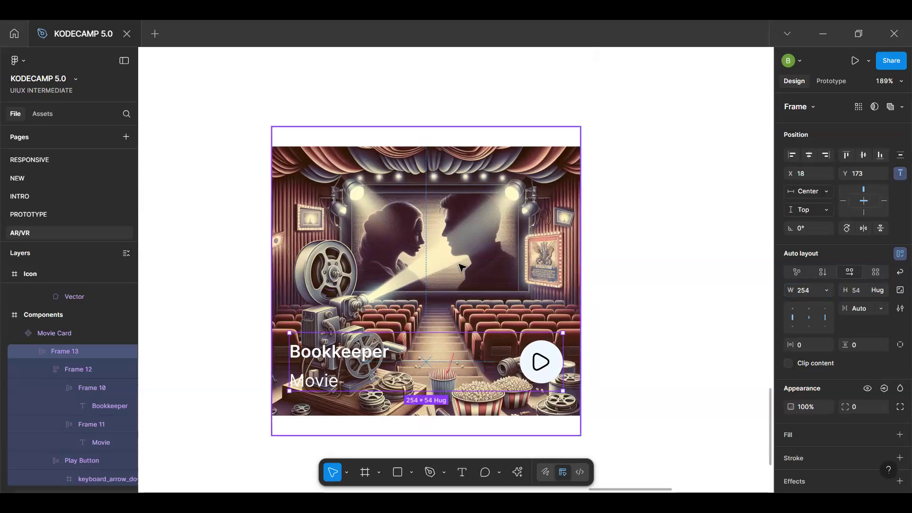
# Trim the image frame's upper and lower edges to the picture so it measures 286 by 250 at Y 0
pyautogui.click(454, 328)
pyautogui.click(444, 363)
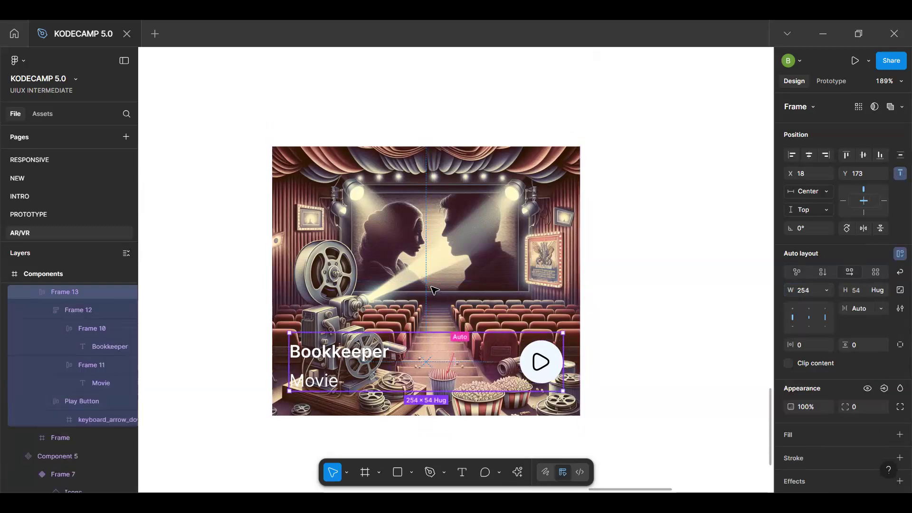
pyautogui.click(420, 172)
pyautogui.moveTo(417, 126); pyautogui.dragTo(417, 147)
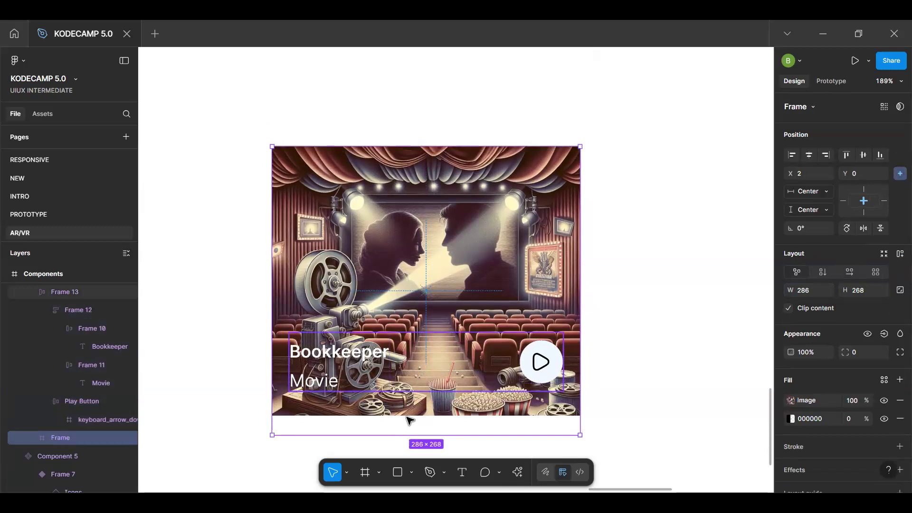
pyautogui.moveTo(409, 434); pyautogui.dragTo(411, 417)
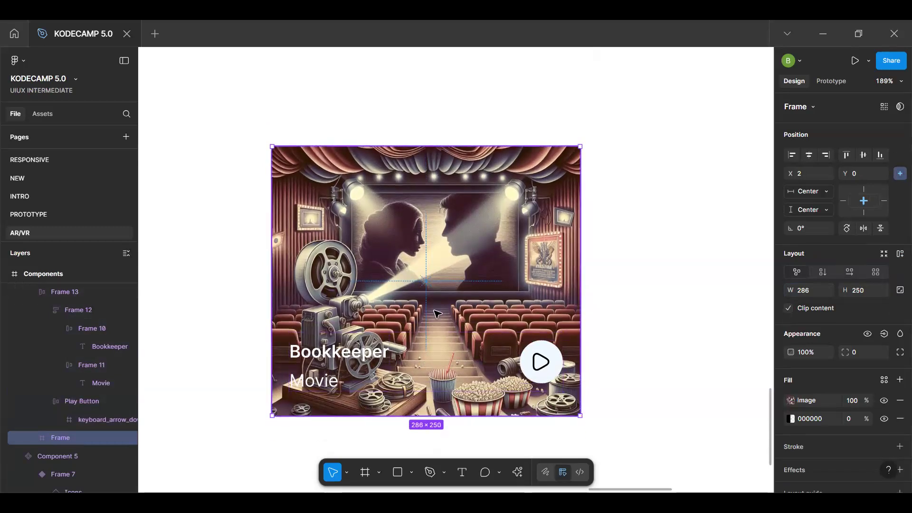
# Copy the image frame outside the Components frame, make the copy a component, and replace the card's original image frame with its instance
pyautogui.scroll(-5, 438, 314)
pyautogui.moveTo(661, 355); pyautogui.dragTo(660, 355)
pyautogui.hotkey('ctrl', 'alt', 'k')
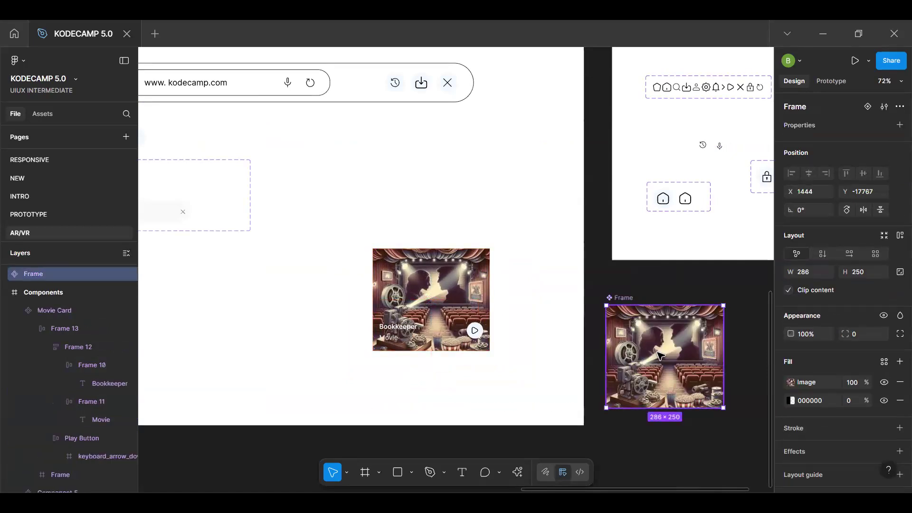
pyautogui.doubleClick(426, 280)
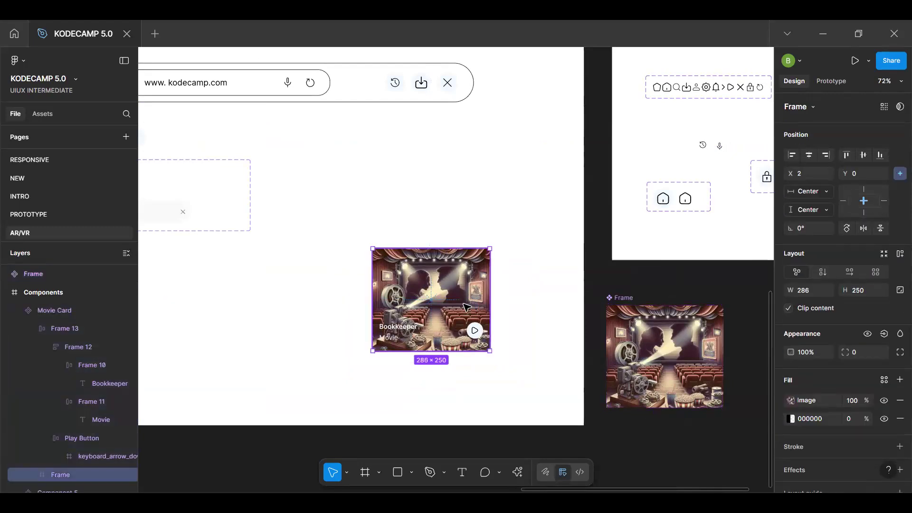
pyautogui.hotkey('ctrl', 'shift', 'r')
pyautogui.click(661, 331)
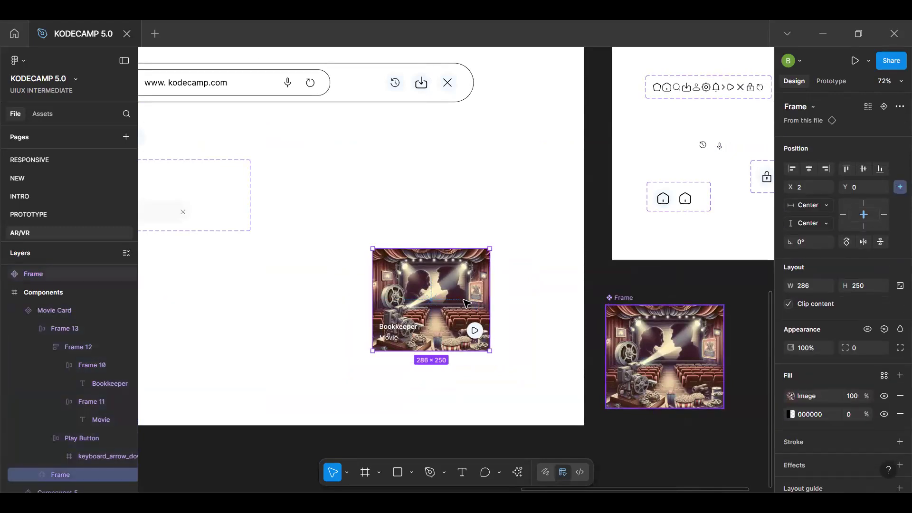
# Move the Movie Card beside the search component, to X 935, Y 355
pyautogui.click(430, 291)
pyautogui.hotkey('shift', '2')
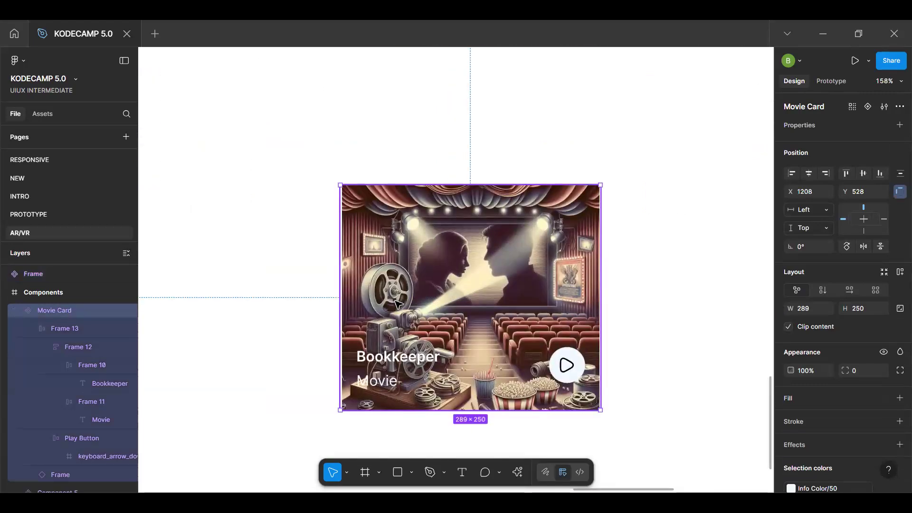
pyautogui.hscroll(5, 398, 305)
pyautogui.scroll(-5, 398, 304)
pyautogui.scroll(4, 314, 275)
pyautogui.moveTo(447, 260); pyautogui.dragTo(507, 258)
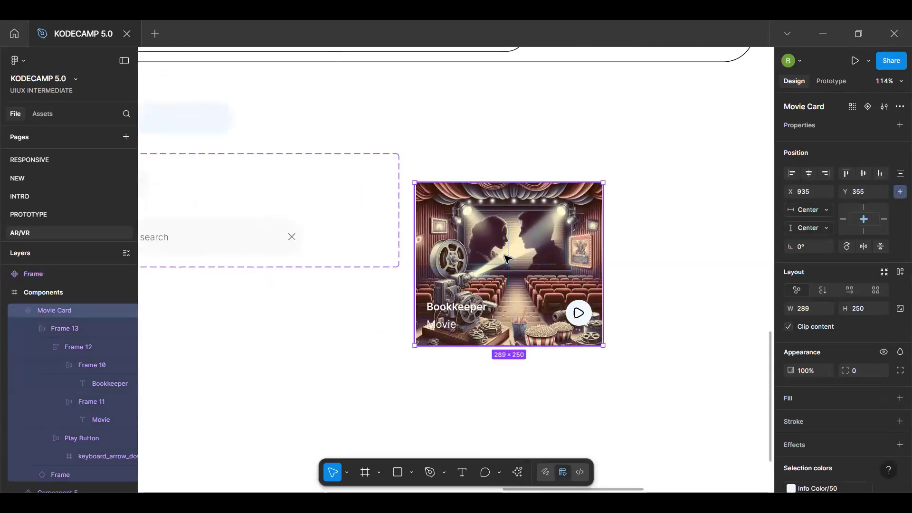
# Stretch the image instance inside the Movie Card slightly toward the card's lower-right corner
pyautogui.doubleClick(508, 257)
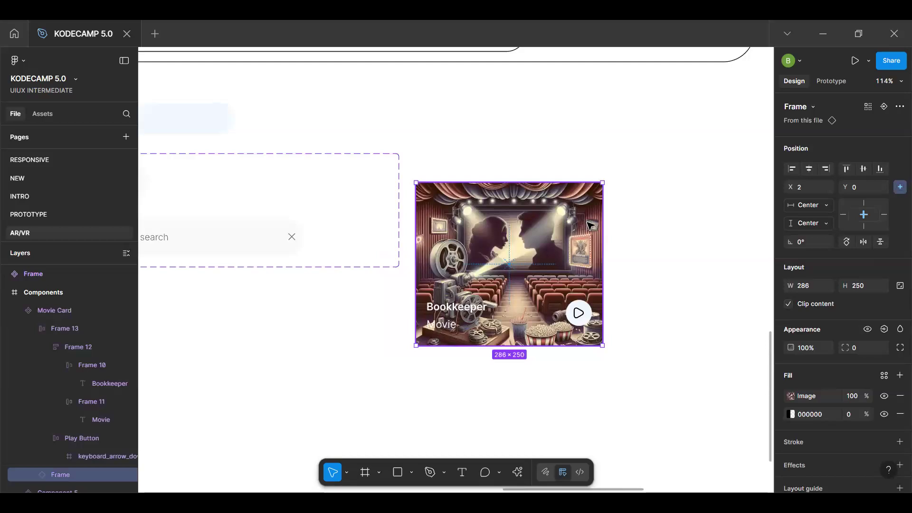
pyautogui.press('Escape')
pyautogui.click(517, 273)
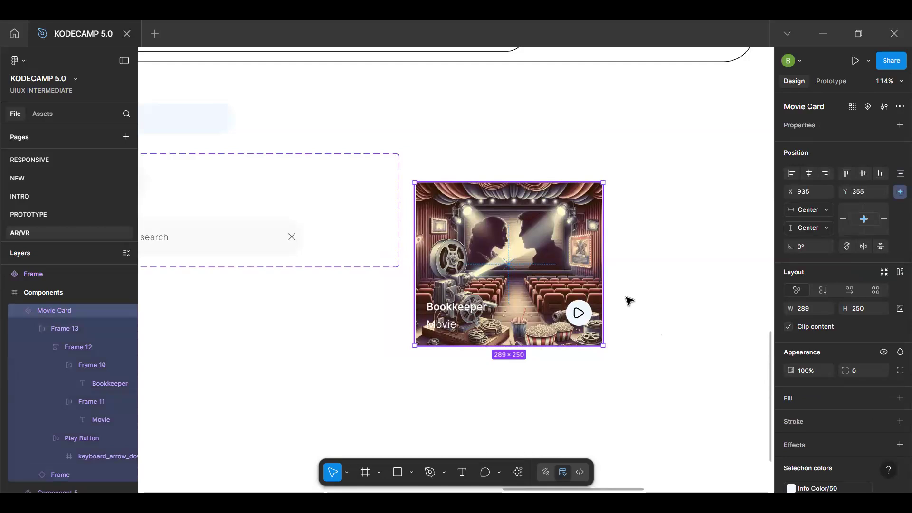
pyautogui.scroll(3, 627, 296)
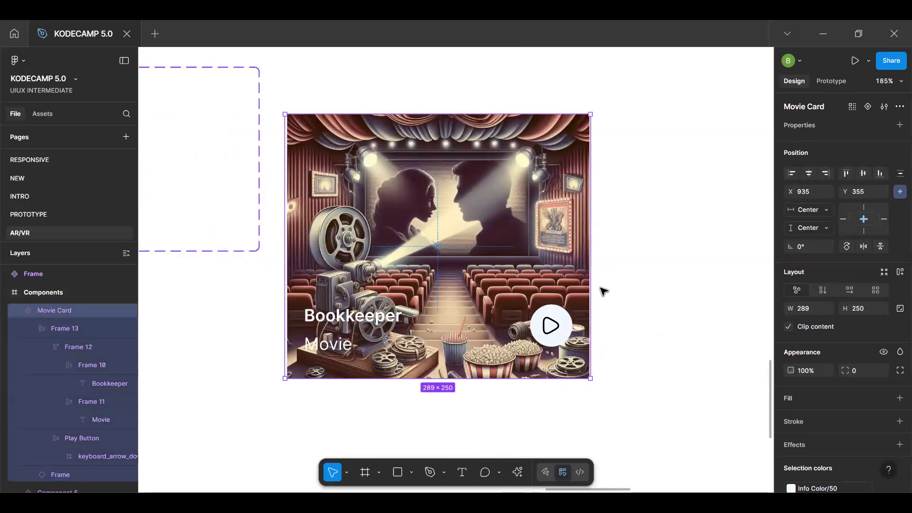
pyautogui.press('Escape')
pyautogui.click(567, 262)
pyautogui.click(568, 261)
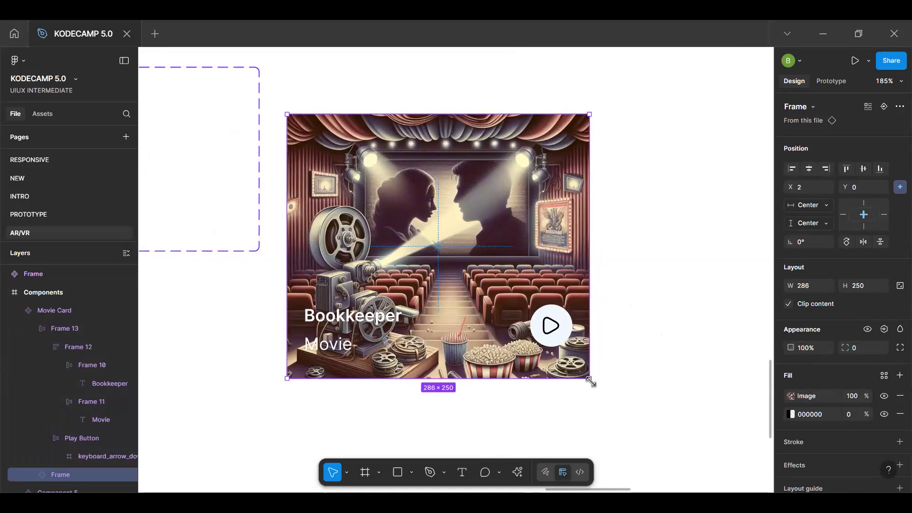
pyautogui.moveTo(590, 380); pyautogui.dragTo(593, 382)
pyautogui.press('Escape')
pyautogui.scroll(-10, 650, 320)
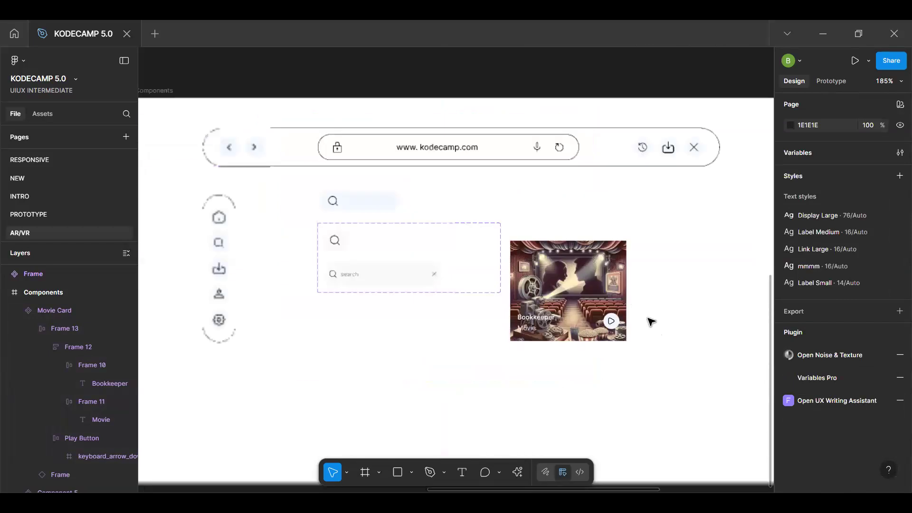
# Copy the Movie Card component and replace the sidebar's 289 by 250 card frame with its instance
pyautogui.click(609, 308)
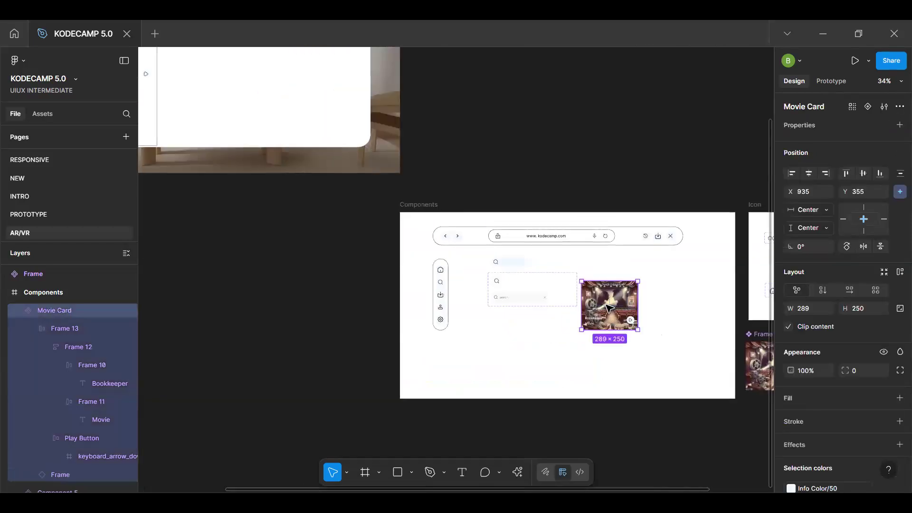
pyautogui.scroll(5, 338, 318)
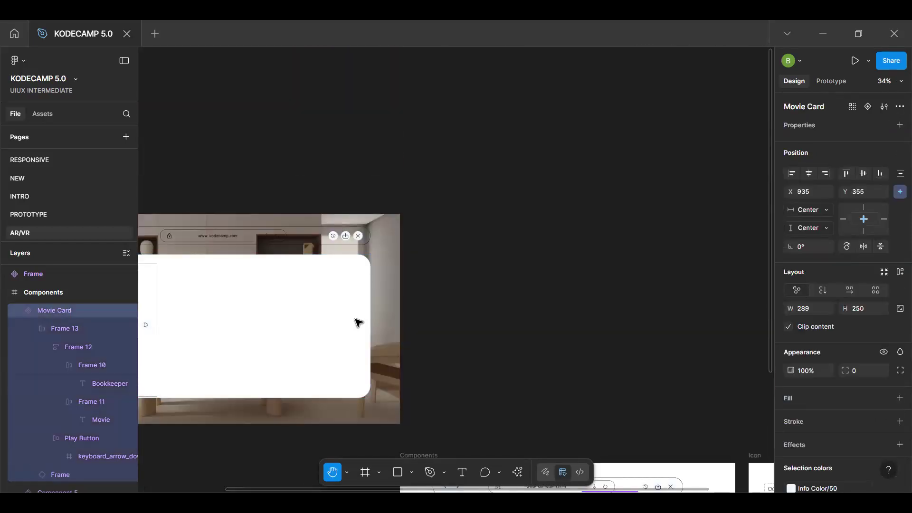
pyautogui.press('h')
pyautogui.scroll(5, 349, 279)
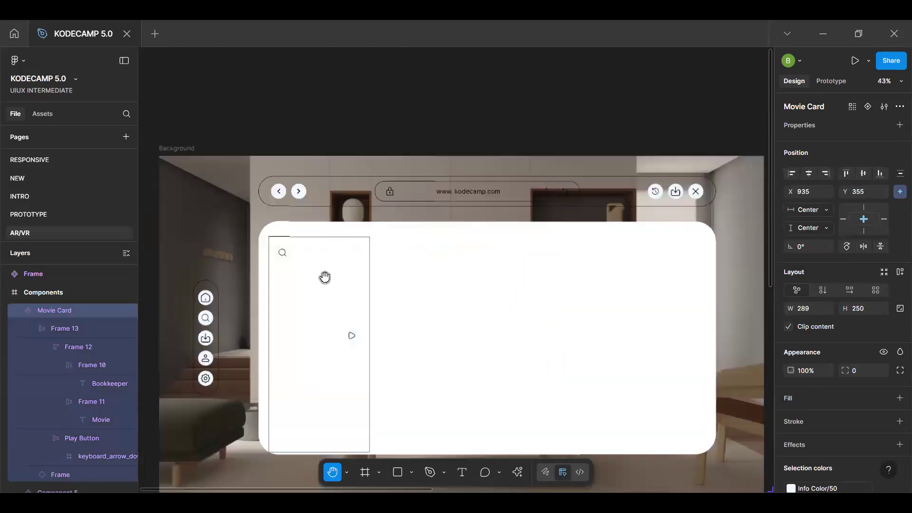
pyautogui.press('v')
pyautogui.click(327, 280)
pyautogui.click(326, 292)
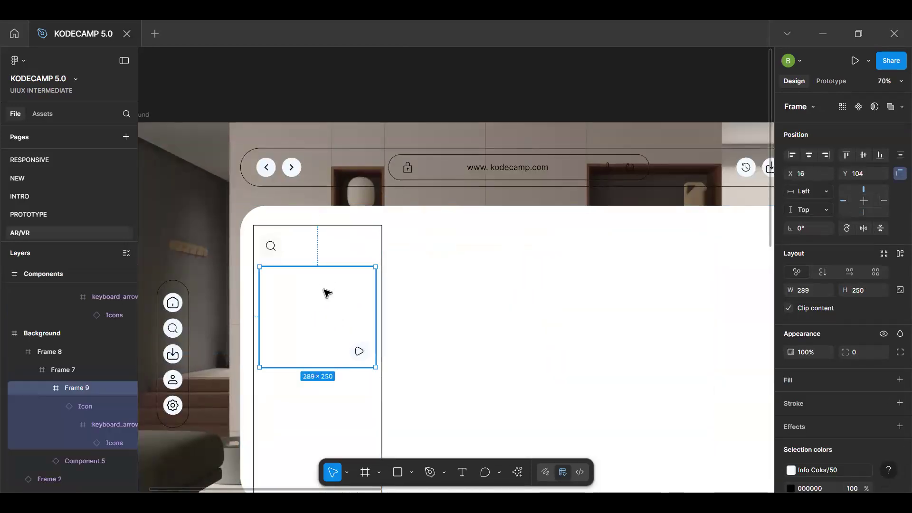
pyautogui.rightClick(323, 290)
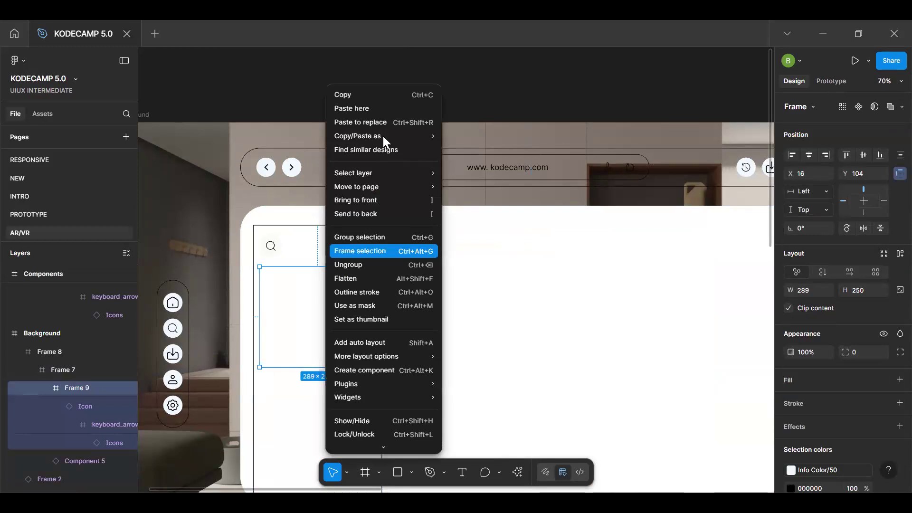
pyautogui.click(373, 121)
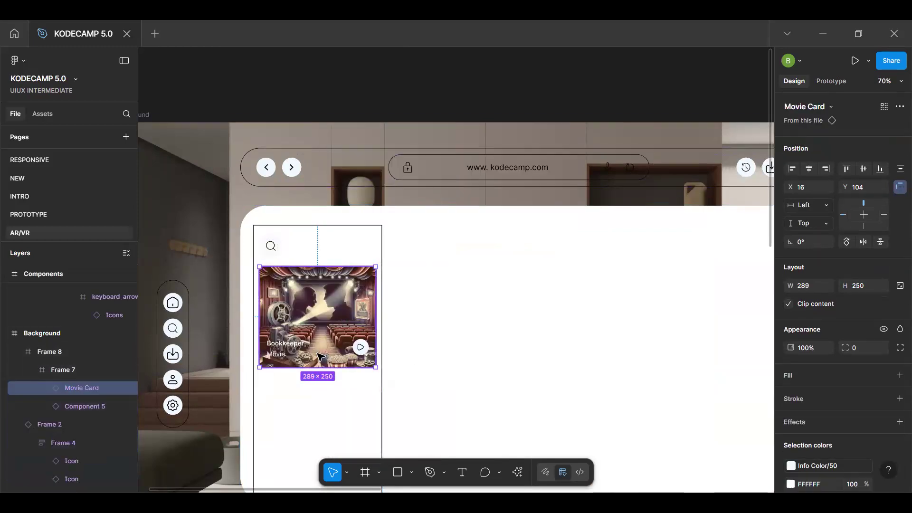
# Wrap the sidebar's Movie Card in a vertical auto layout frame and duplicate the card inside it
pyautogui.hotkey('shift', 'a')
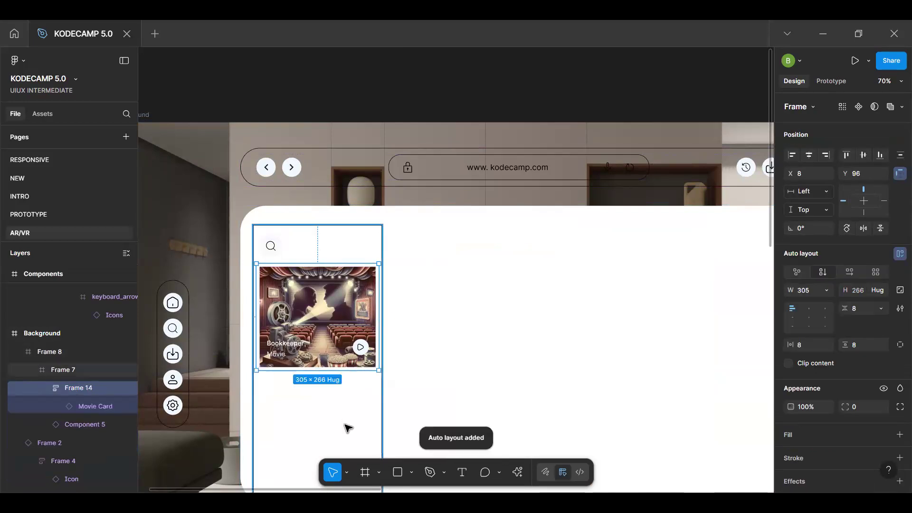
pyautogui.scroll(-3, 346, 427)
pyautogui.click(328, 210)
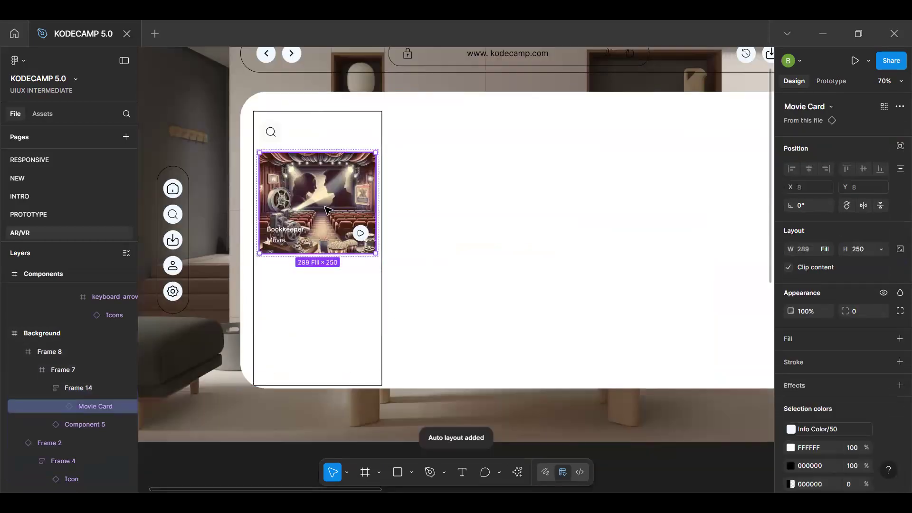
pyautogui.hotkey('ctrl', 'd')
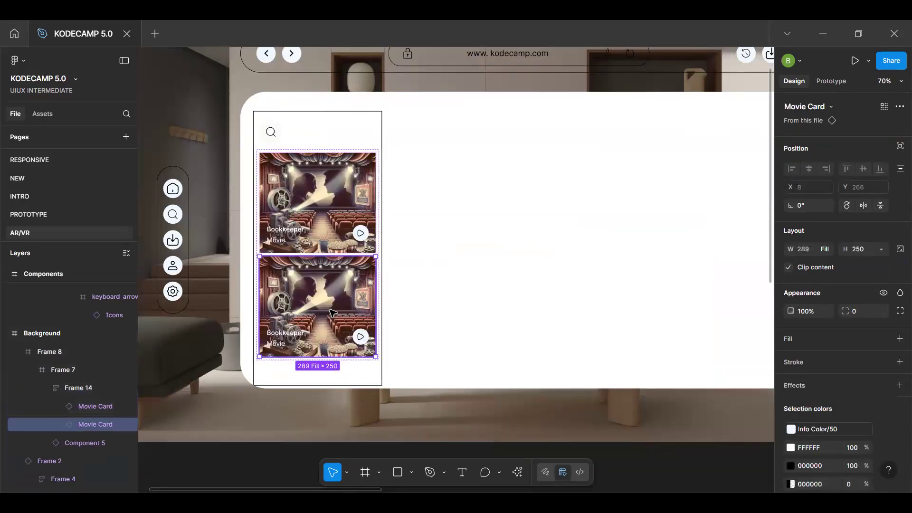
pyautogui.scroll(-4, 332, 312)
pyautogui.scroll(2, 334, 309)
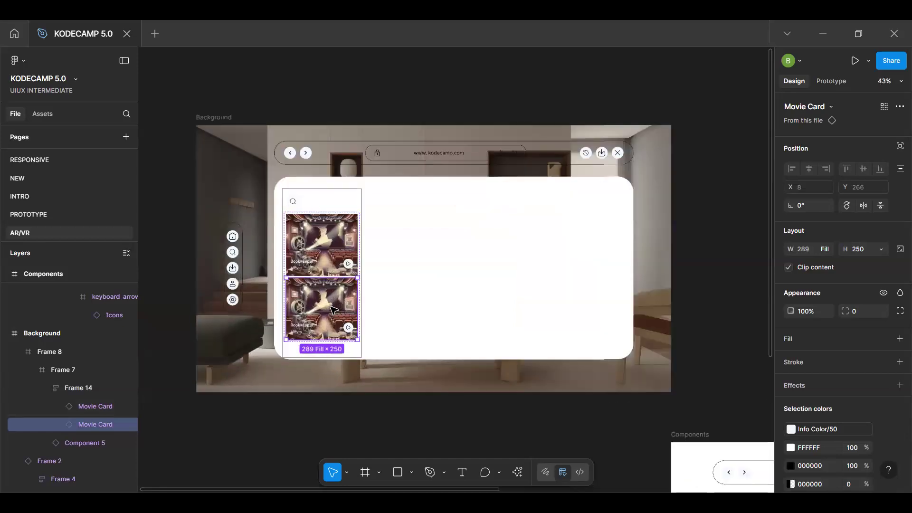
pyautogui.scroll(3, 334, 311)
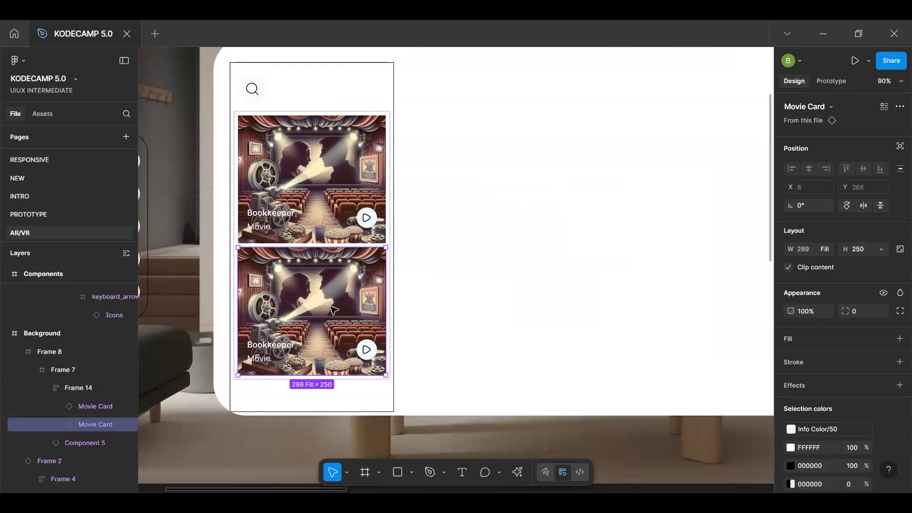
# Set the height of the main Movie Card in the Components frame to 180
pyautogui.scroll(-5, 332, 309)
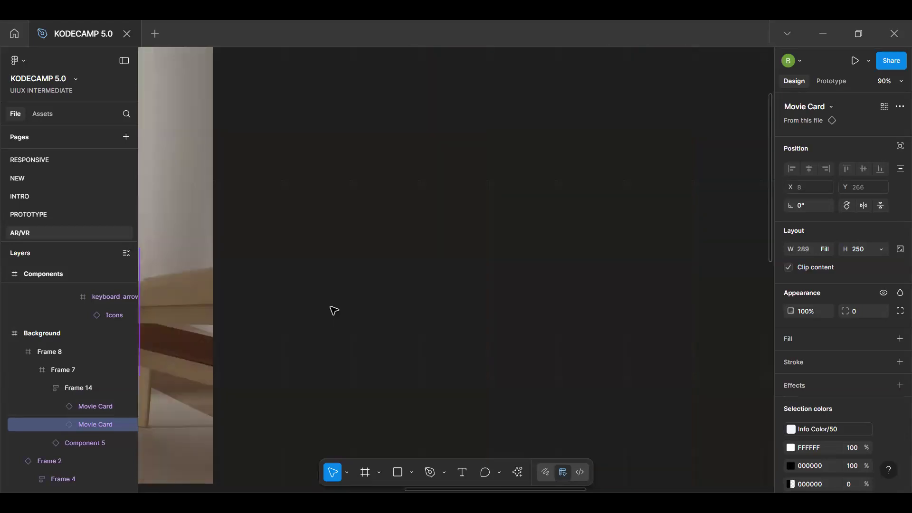
pyautogui.scroll(-5, 375, 285)
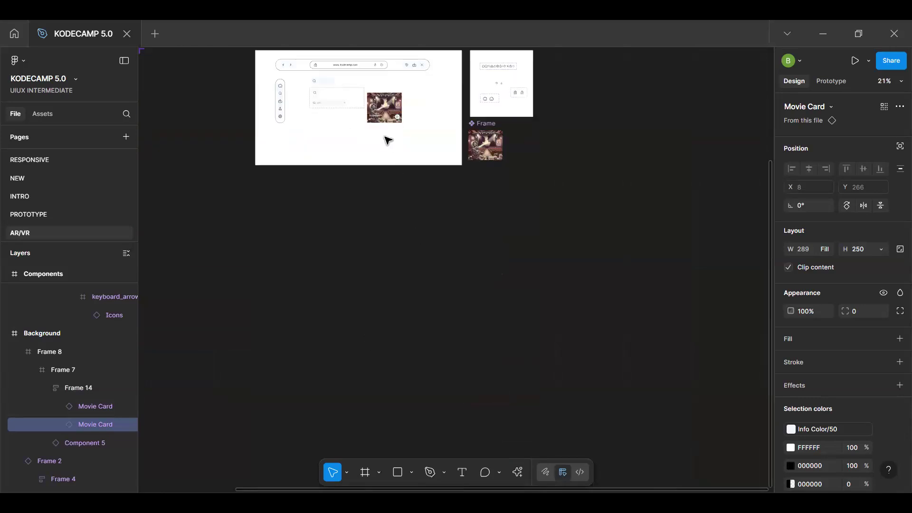
pyautogui.hotkey('shift', '2')
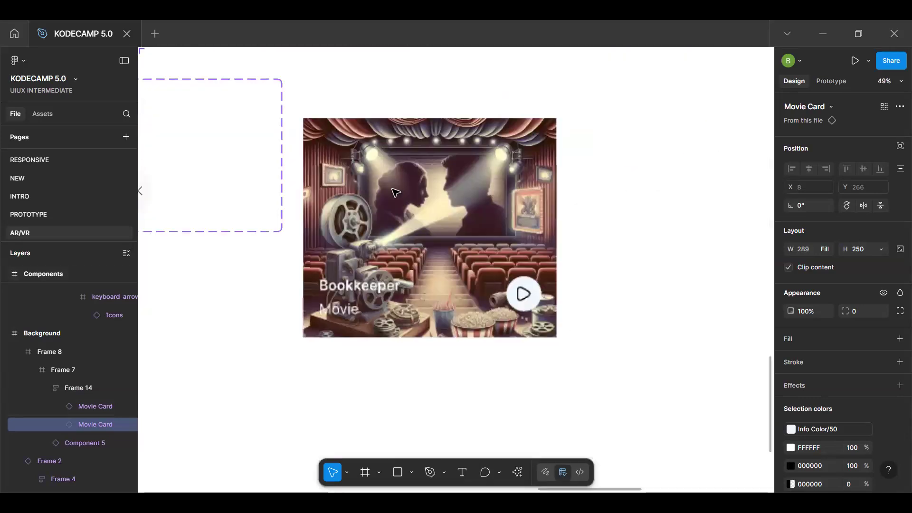
pyautogui.click(412, 204)
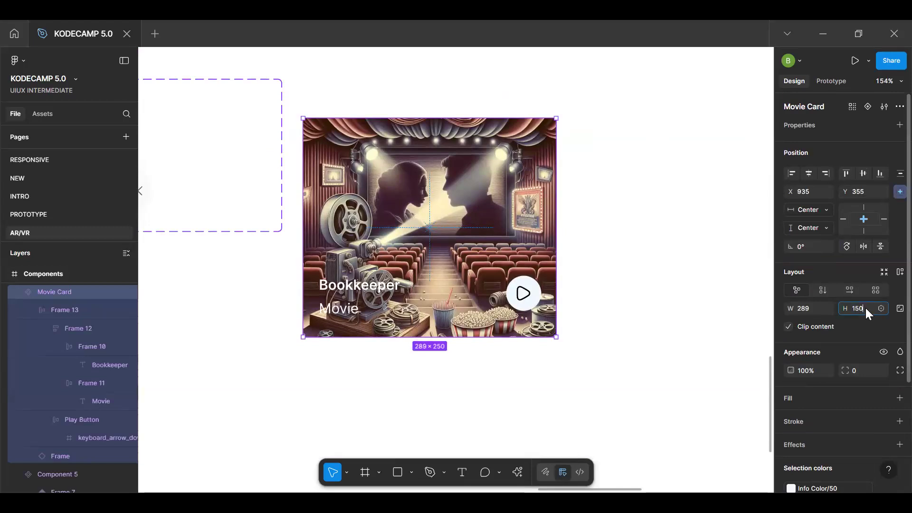
pyautogui.click(866, 308)
pyautogui.write('150')
pyautogui.press('Return')
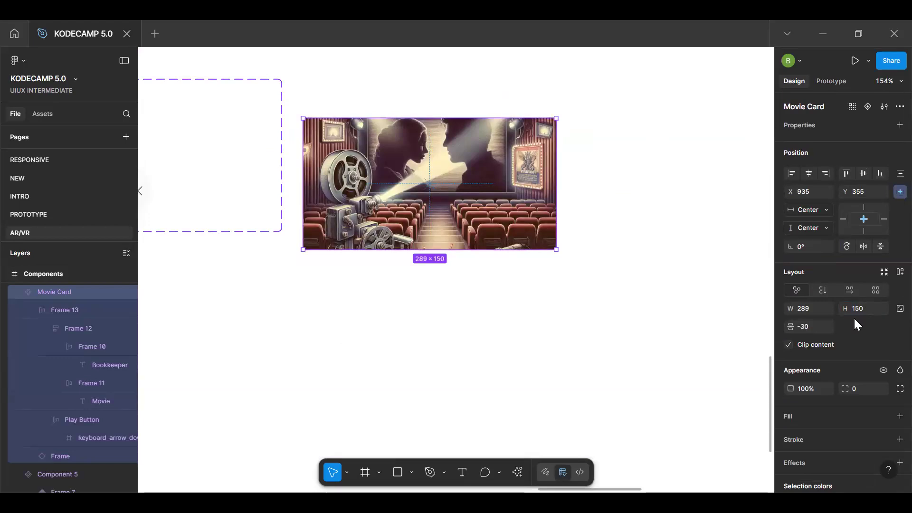
pyautogui.write('180')
pyautogui.press('Return')
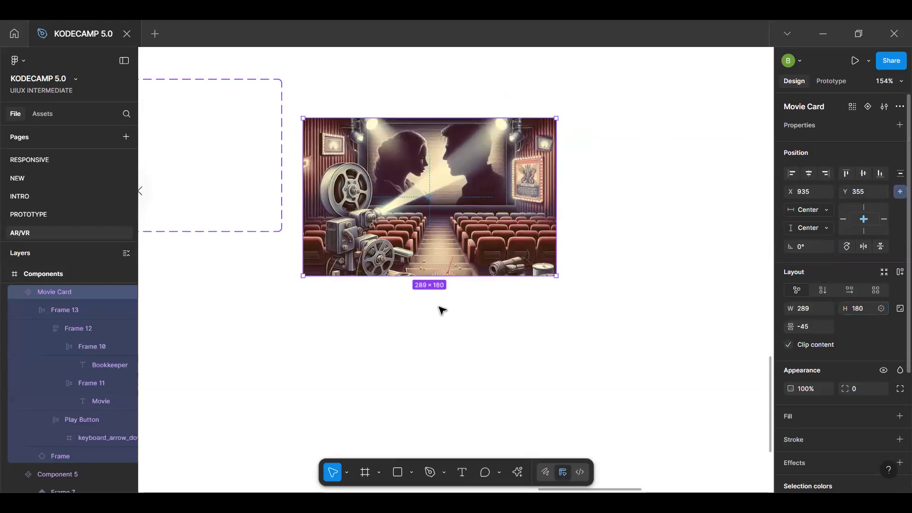
# Position the Movie Card's row of title, subtitle and play button at Y 110
pyautogui.click(50, 308)
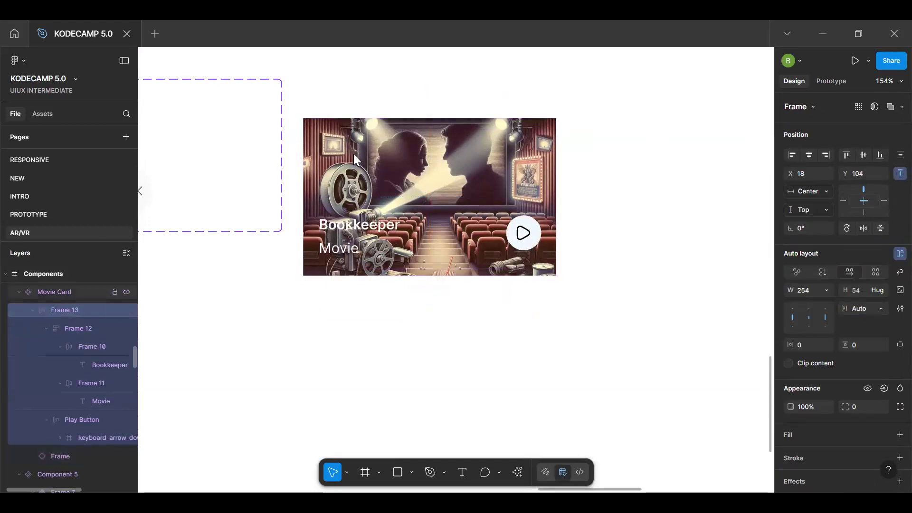
pyautogui.press('Down')
pyautogui.press('Down')
pyautogui.press('Down')
pyautogui.press('Down')
pyautogui.press('Down')
pyautogui.press('Down')
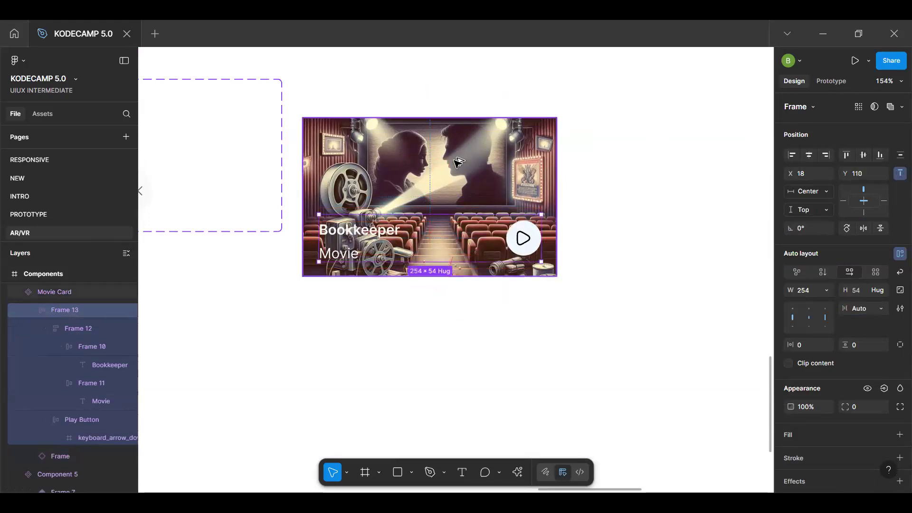
pyautogui.press('Escape')
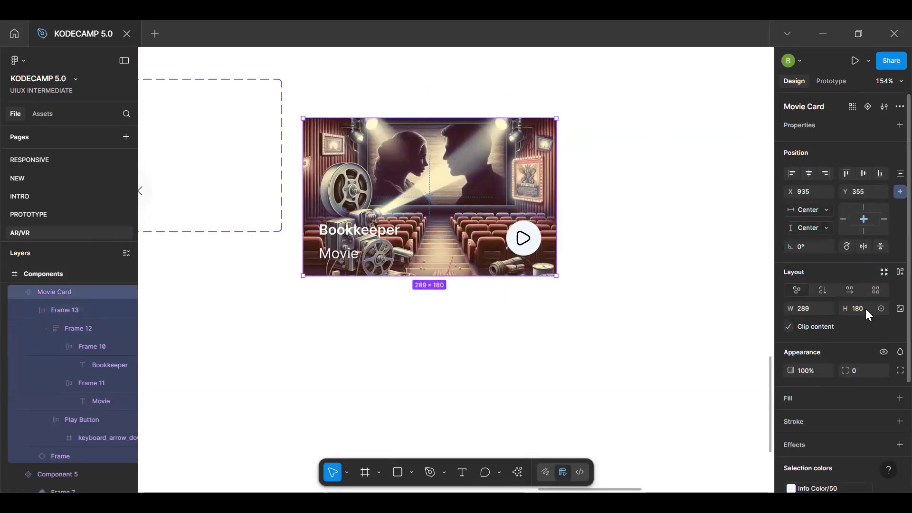
# Round the main Movie Card's corners with a radius of 16
pyautogui.click(857, 370)
pyautogui.write('8')
pyautogui.press('Return')
pyautogui.click(550, 338)
pyautogui.click(504, 260)
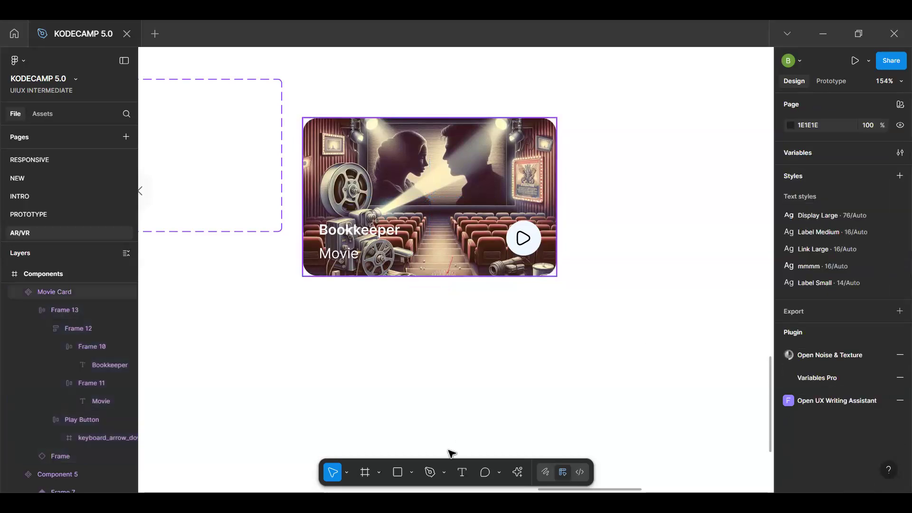
# Duplicate the first Movie Card in the sidebar's auto layout to make a stack of three
pyautogui.keyDown('ctrl'); pyautogui.scroll(-10, 443, 322); pyautogui.keyUp('ctrl')
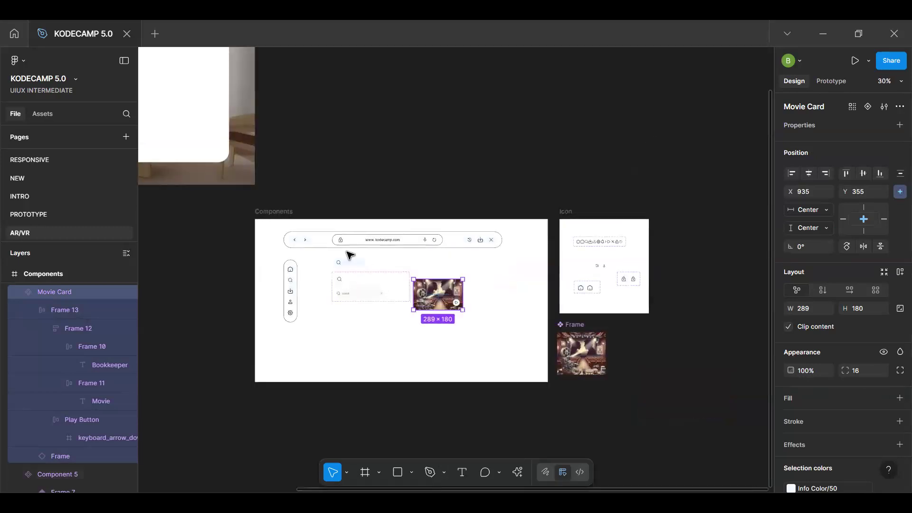
pyautogui.scroll(5, 350, 255)
pyautogui.hscroll(-10, 336, 279)
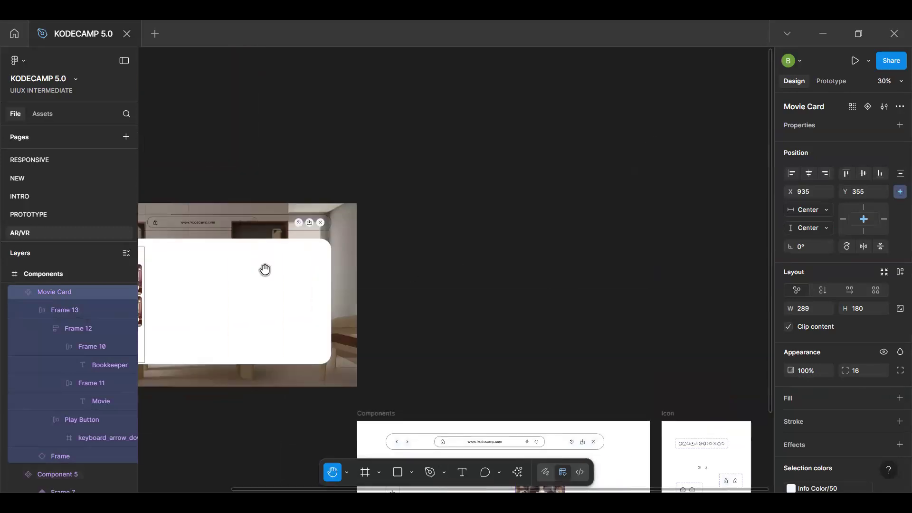
pyautogui.keyDown('ctrl'); pyautogui.scroll(10, 323, 269); pyautogui.keyUp('ctrl')
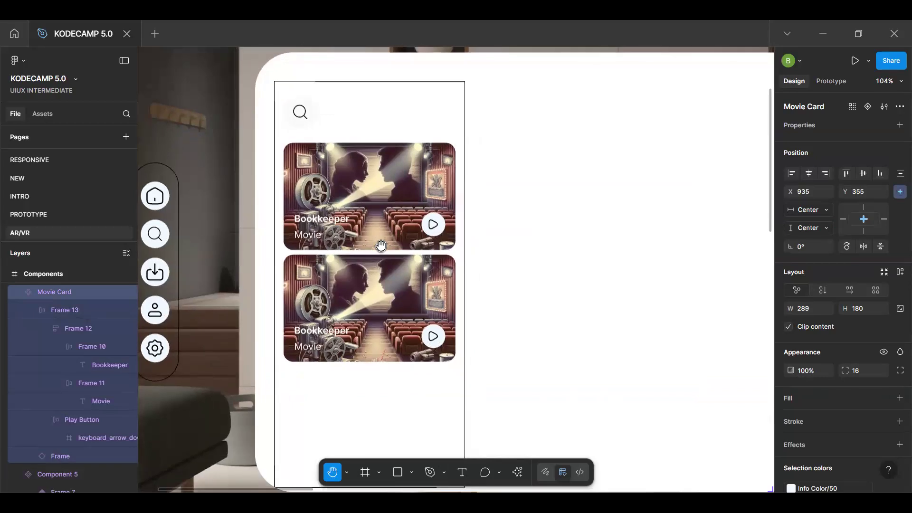
pyautogui.click(375, 309)
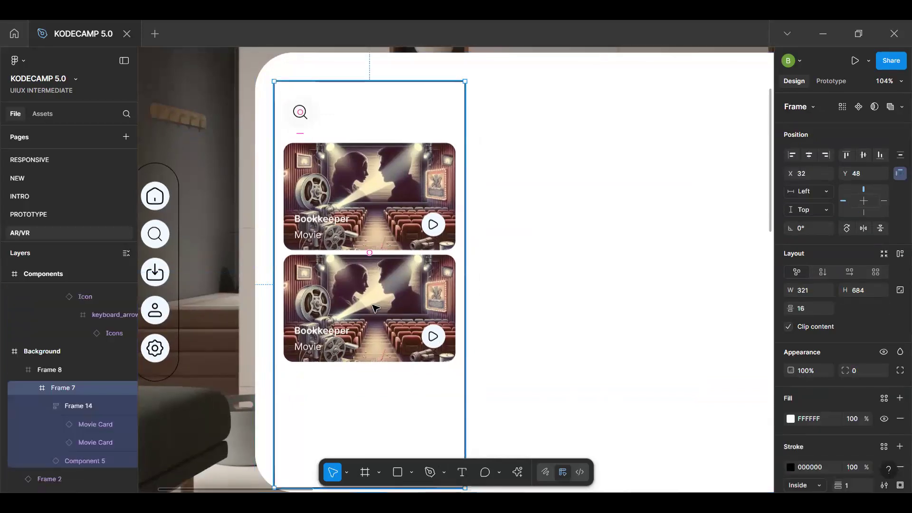
pyautogui.doubleClick(375, 309)
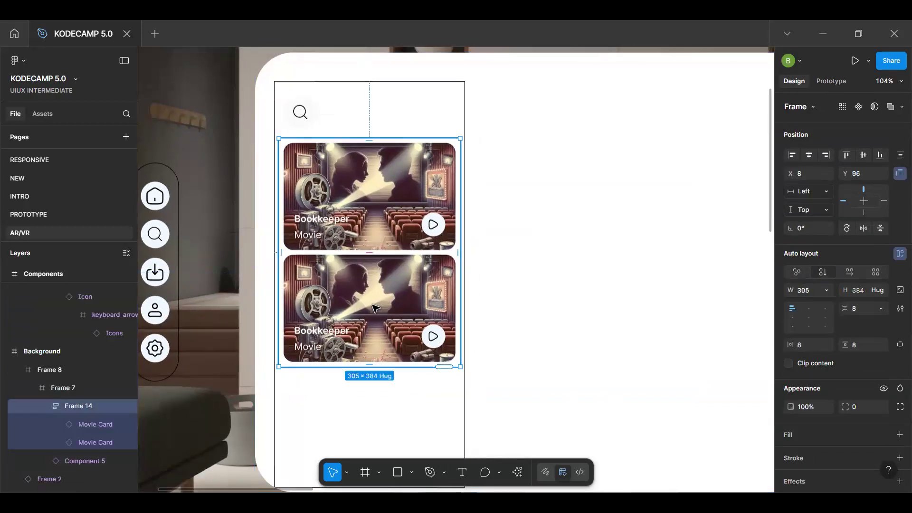
pyautogui.doubleClick(375, 309)
pyautogui.doubleClick(375, 308)
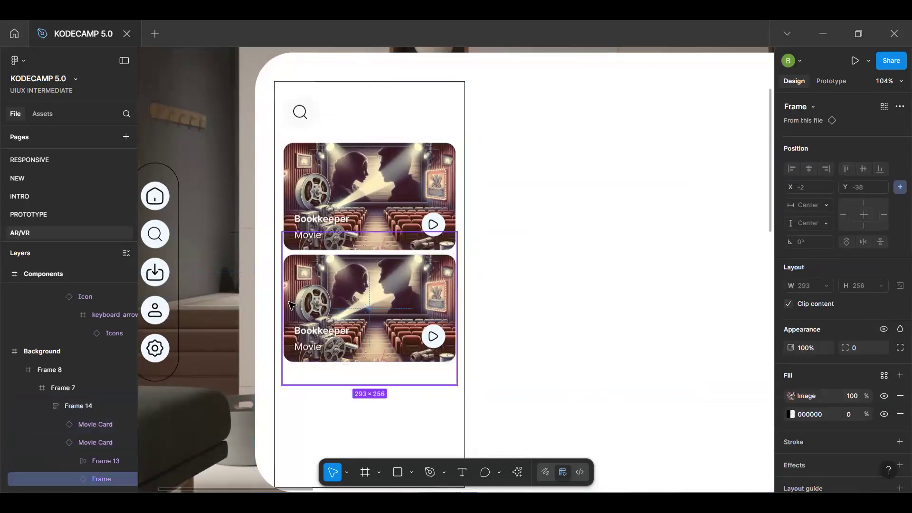
pyautogui.click(358, 224)
pyautogui.hotkey('ctrl', 'd')
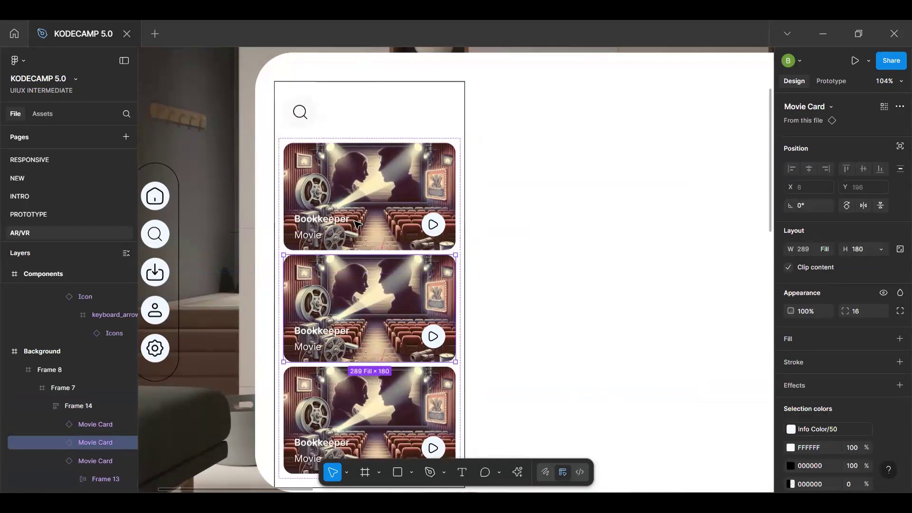
# Duplicate the lowest Movie Card in the sidebar to add a fourth card to the stack
pyautogui.click(575, 259)
pyautogui.scroll(-2, 575, 259)
pyautogui.press('Return')
pyautogui.press('Return')
pyautogui.press('Return')
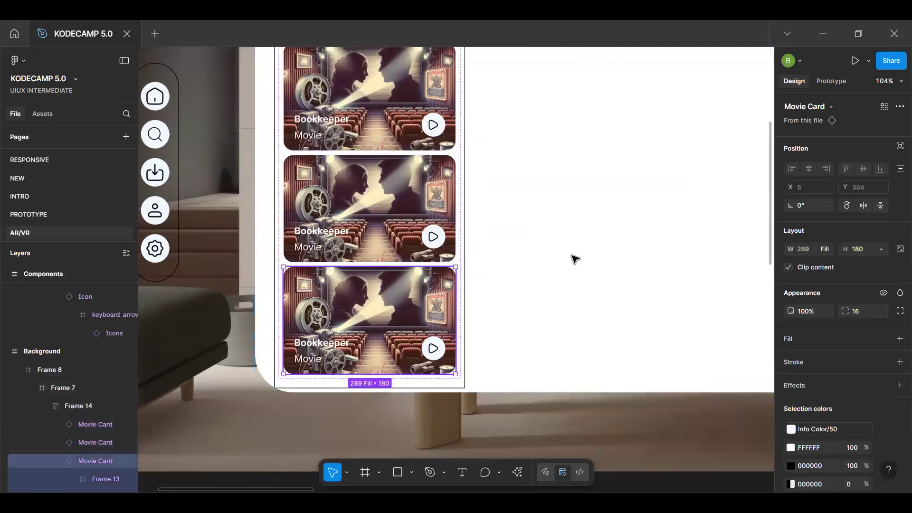
pyautogui.hotkey('ctrl', 'd')
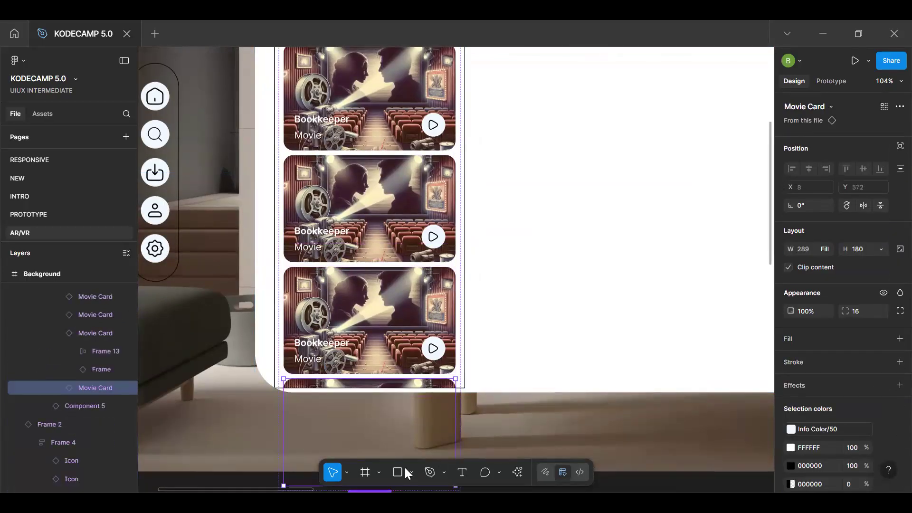
# Remove the white fill and the black outline from the sidebar frame holding the search icon and Movie Cards
pyautogui.click(274, 449)
pyautogui.scroll(4, 424, 389)
pyautogui.scroll(-3, 427, 392)
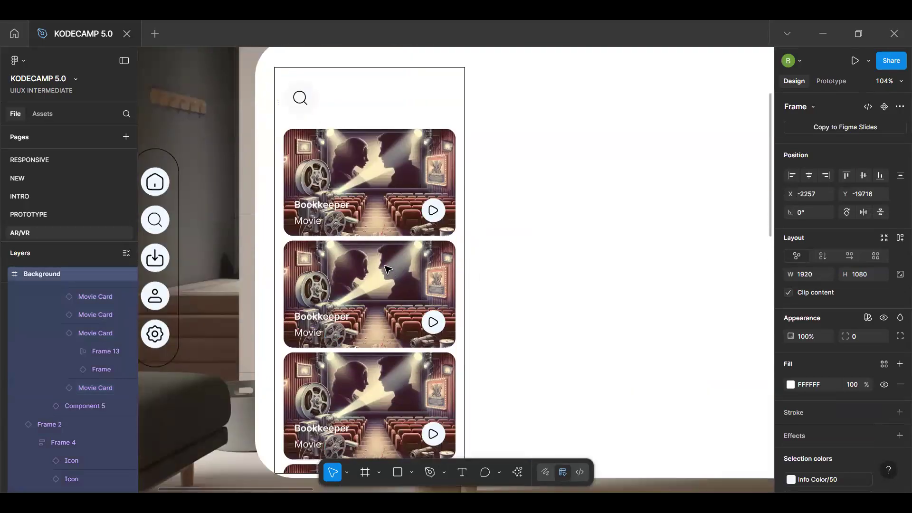
pyautogui.click(375, 252)
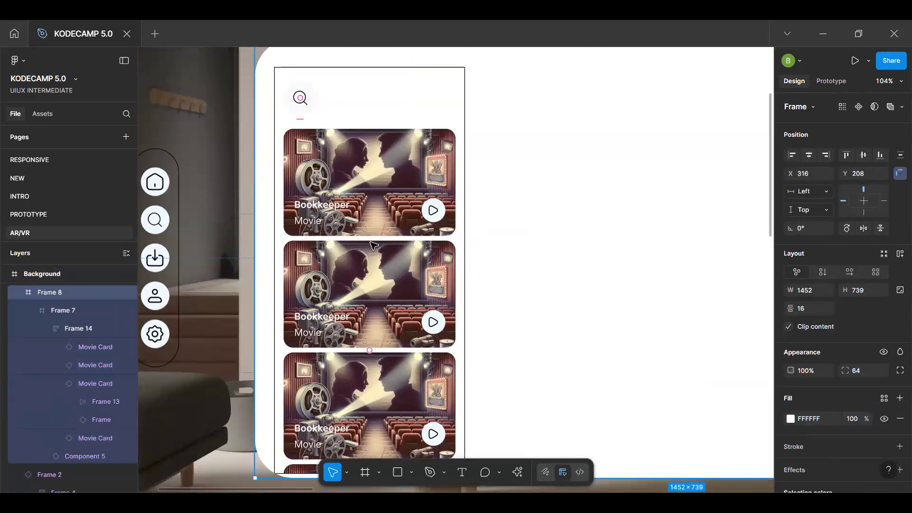
pyautogui.scroll(5, 375, 246)
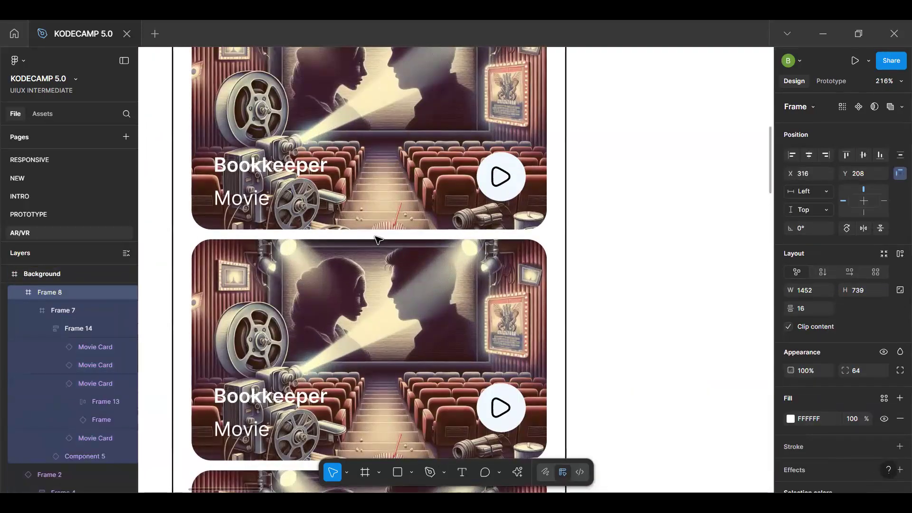
pyautogui.click(378, 239)
pyautogui.scroll(-5, 379, 239)
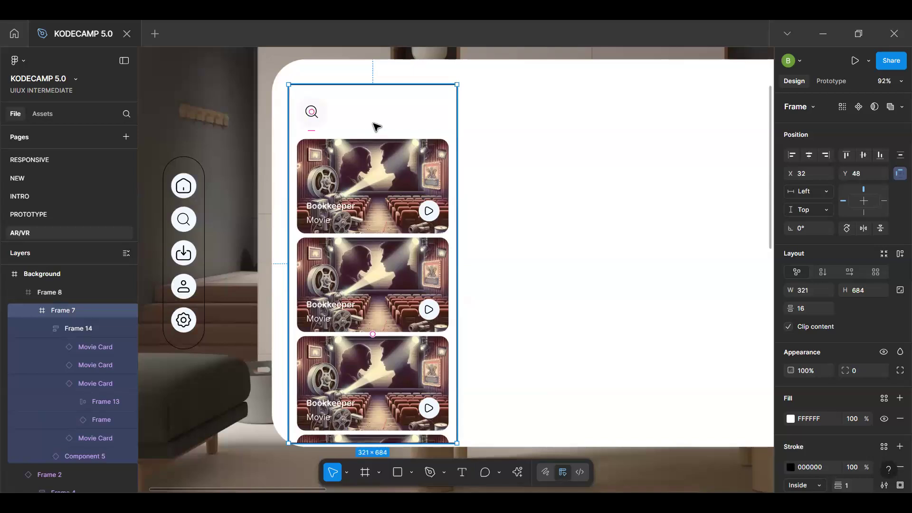
pyautogui.scroll(-5, 375, 126)
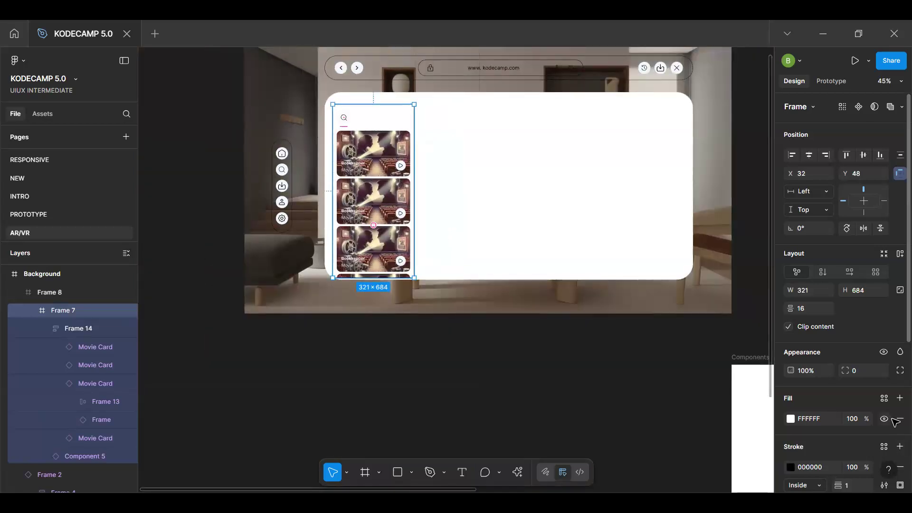
pyautogui.click(895, 420)
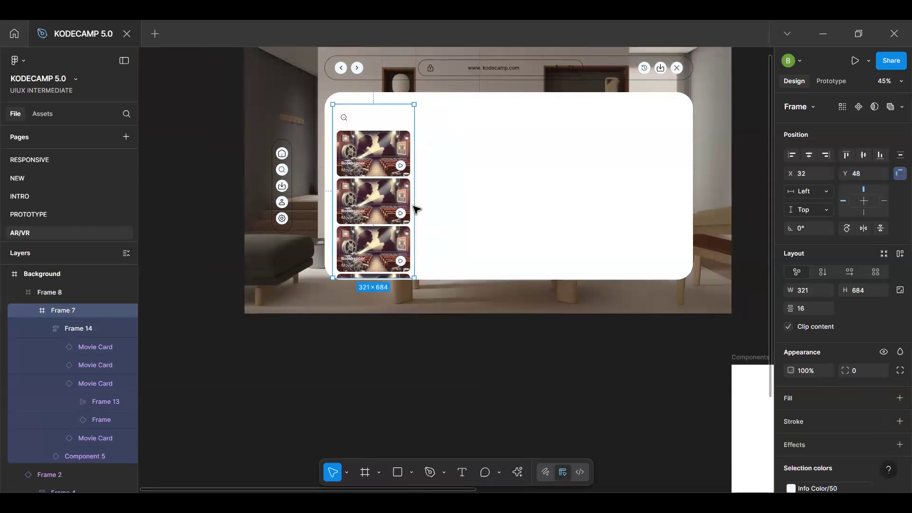
pyautogui.press('Escape')
pyautogui.click(385, 206)
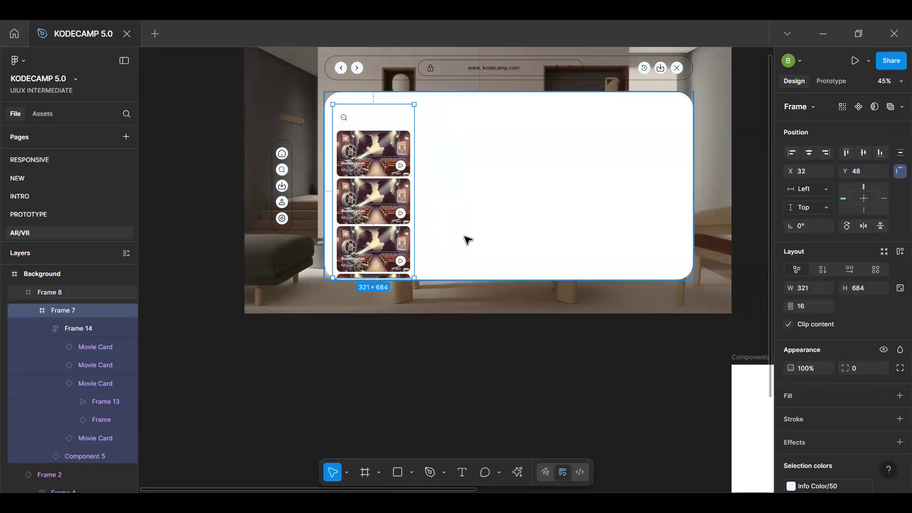
pyautogui.click(443, 366)
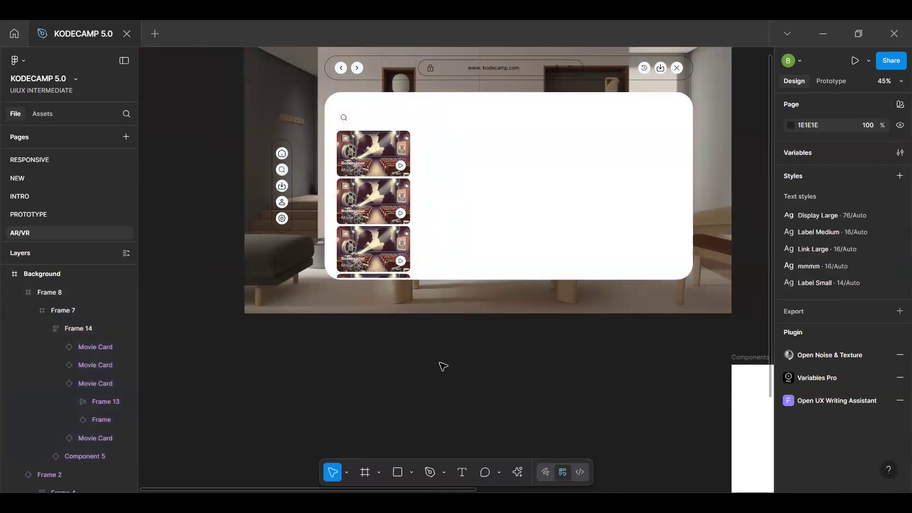
pyautogui.click(393, 259)
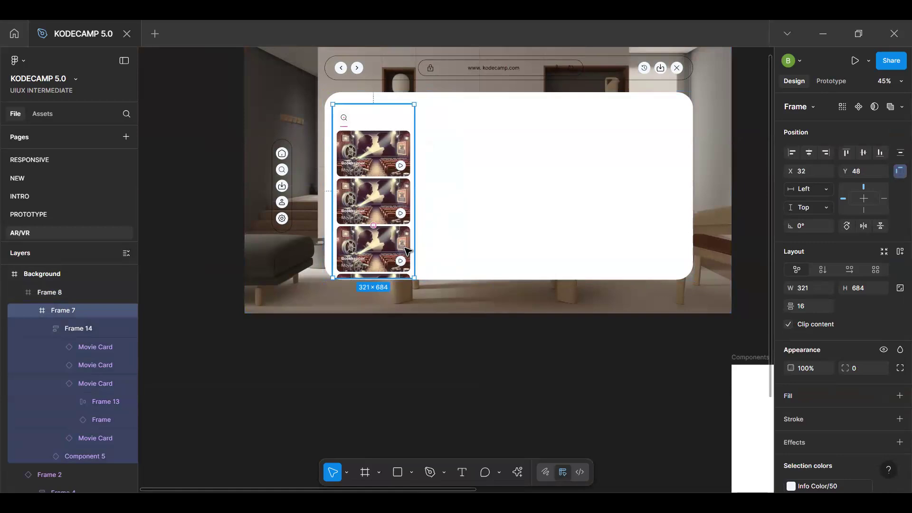
pyautogui.press('Left')
pyautogui.press('Left')
pyautogui.press('Left')
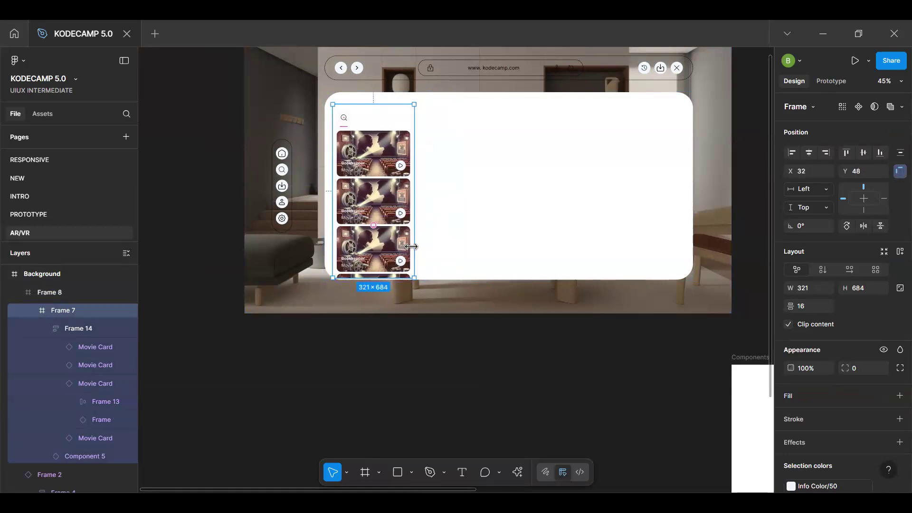
pyautogui.click(468, 346)
# Hide the large rounded content frame's white fill and add a stroke around it
pyautogui.hscroll(5, 460, 265)
pyautogui.scroll(3, 460, 265)
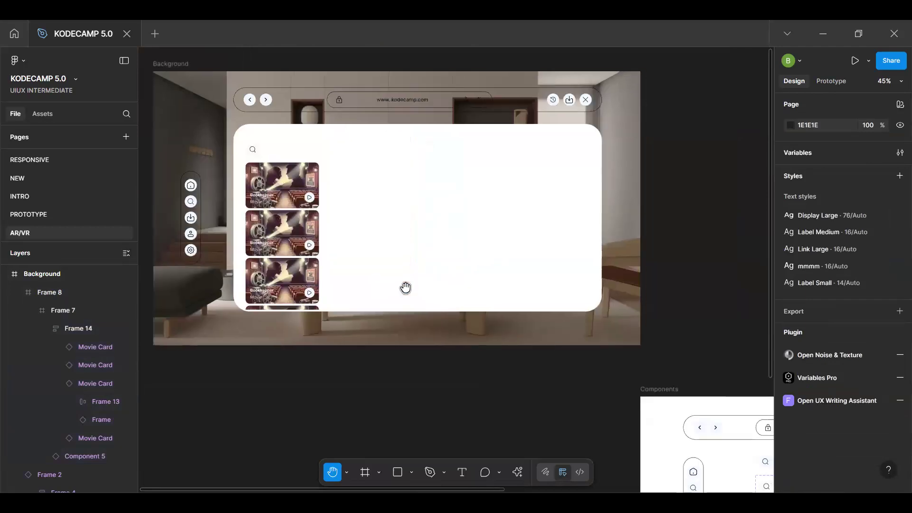
pyautogui.scroll(1, 394, 310)
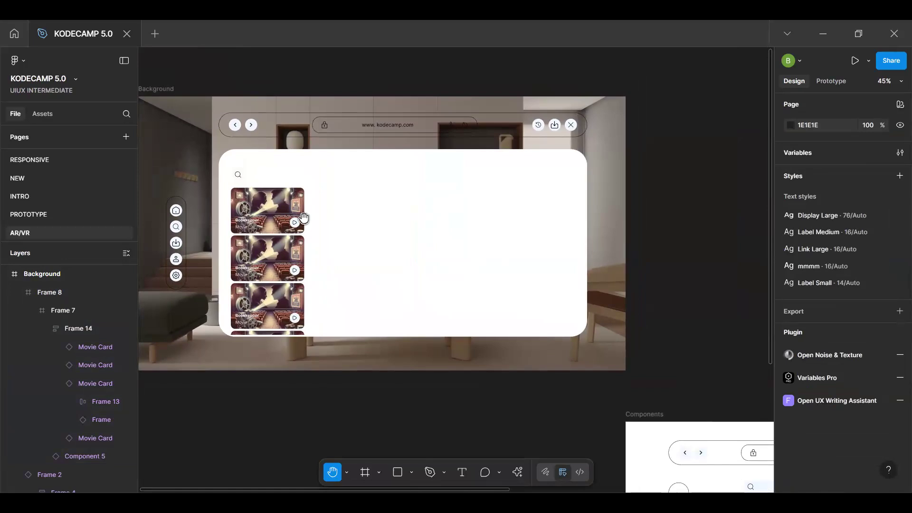
pyautogui.press('v')
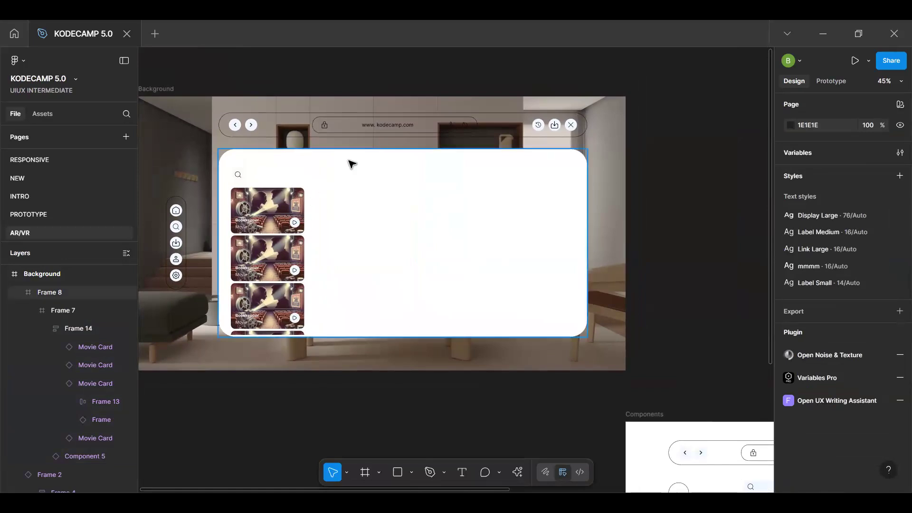
pyautogui.click(547, 264)
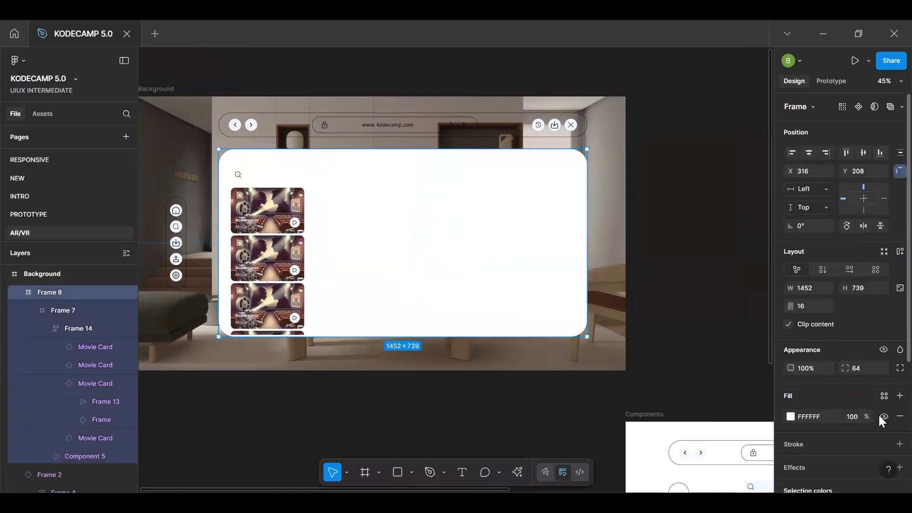
pyautogui.click(883, 416)
pyautogui.scroll(-1, 882, 418)
pyautogui.click(878, 373)
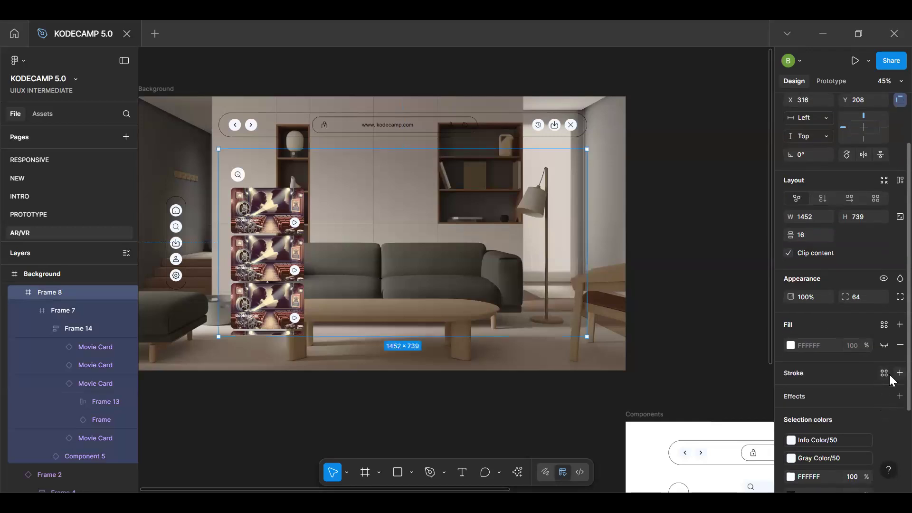
pyautogui.click(790, 393)
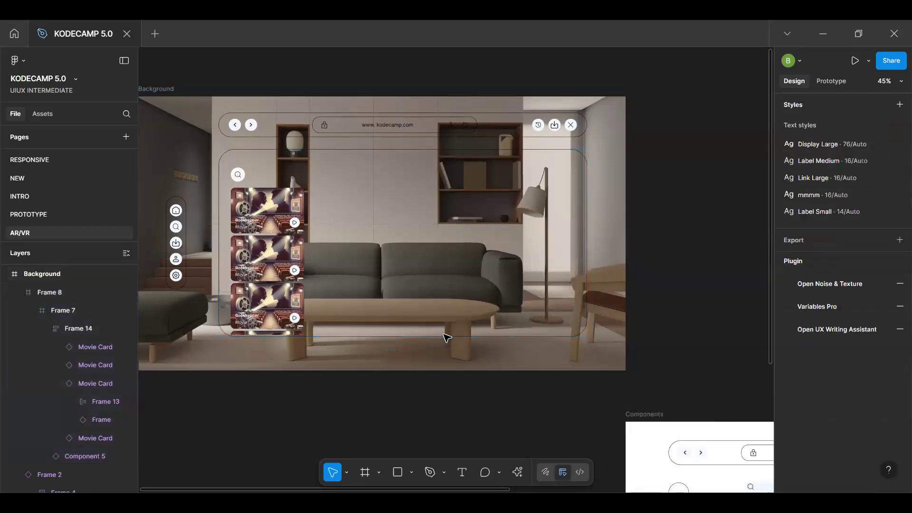
pyautogui.click(442, 386)
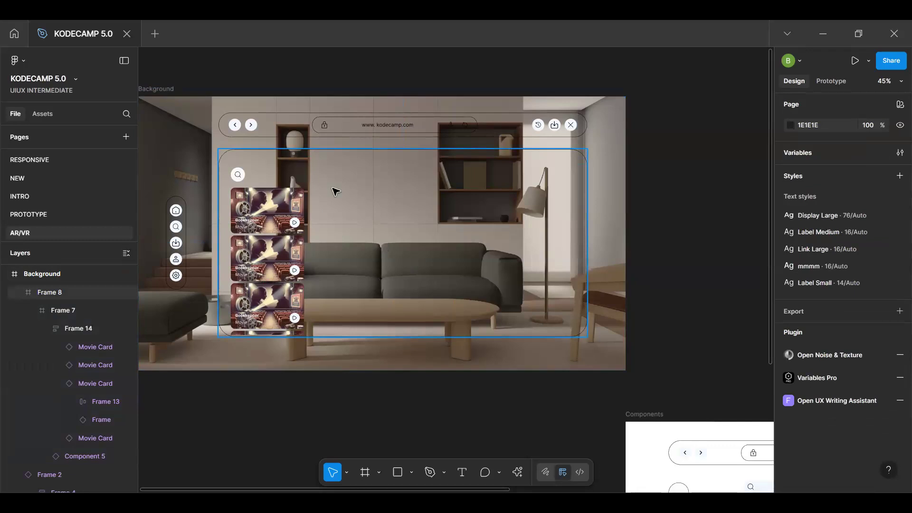
# Draw a frame beside the Movie Card sidebar, about 1055 by 739, with its upper edge at Y 48
pyautogui.scroll(4, 336, 191)
pyautogui.scroll(-2, 337, 199)
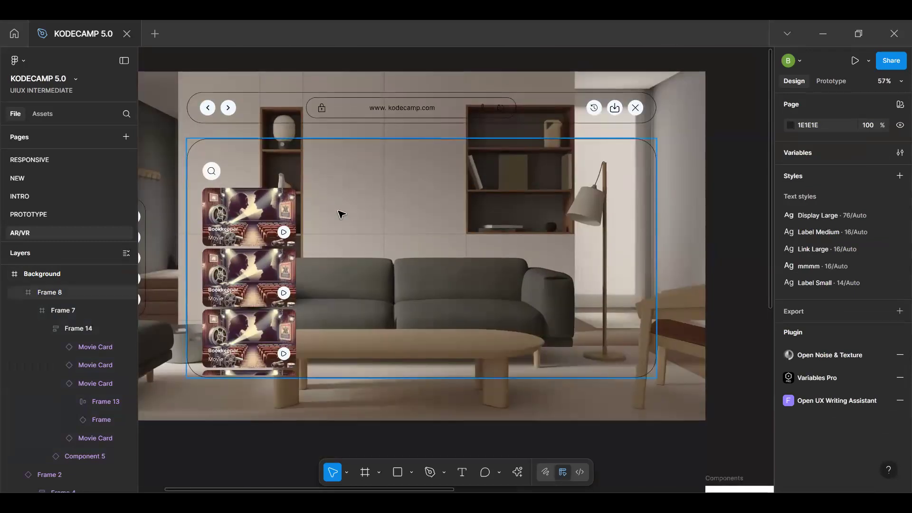
pyautogui.press('f')
pyautogui.moveTo(305, 179); pyautogui.dragTo(331, 248)
pyautogui.moveTo(399, 303)
pyautogui.mouseDown()
pyautogui.moveTo(510, 346)
pyautogui.moveTo(542, 373)
pyautogui.moveTo(648, 396)
pyautogui.mouseUp()
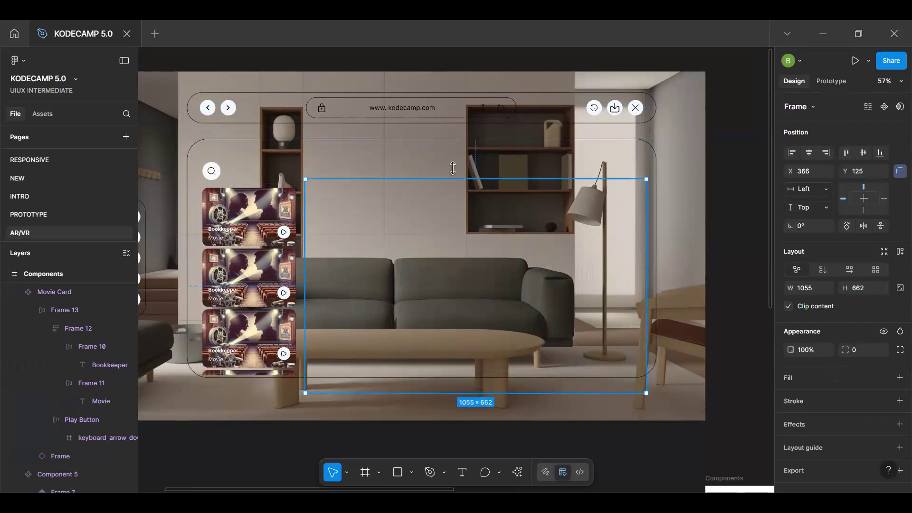
pyautogui.moveTo(455, 162); pyautogui.dragTo(455, 152)
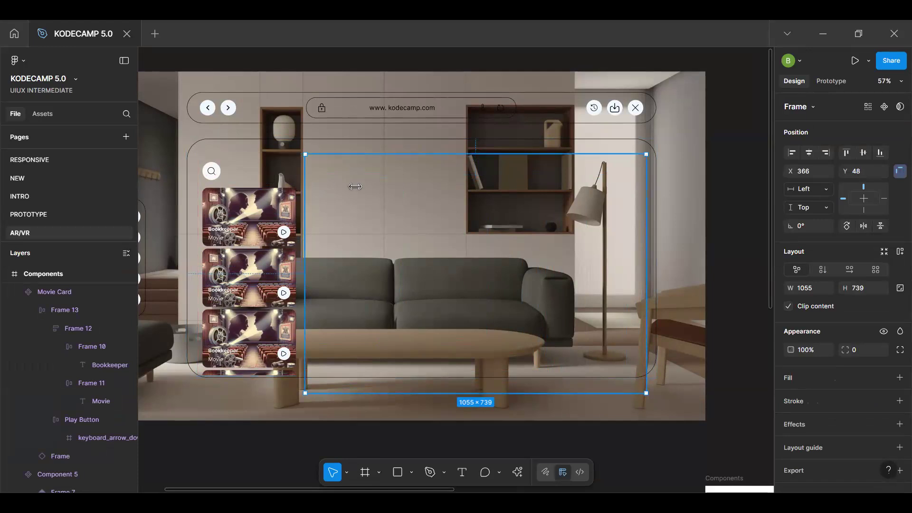
# Move the new frame away from the sidebar to X 393 and check its spacing
pyautogui.press('Right')
pyautogui.press('Right')
pyautogui.press('Right')
pyautogui.press('Right')
pyautogui.press('Right')
pyautogui.press('Right')
pyautogui.press('Right')
pyautogui.press('Right')
pyautogui.press('Right')
pyautogui.press('Right')
pyautogui.press('Right')
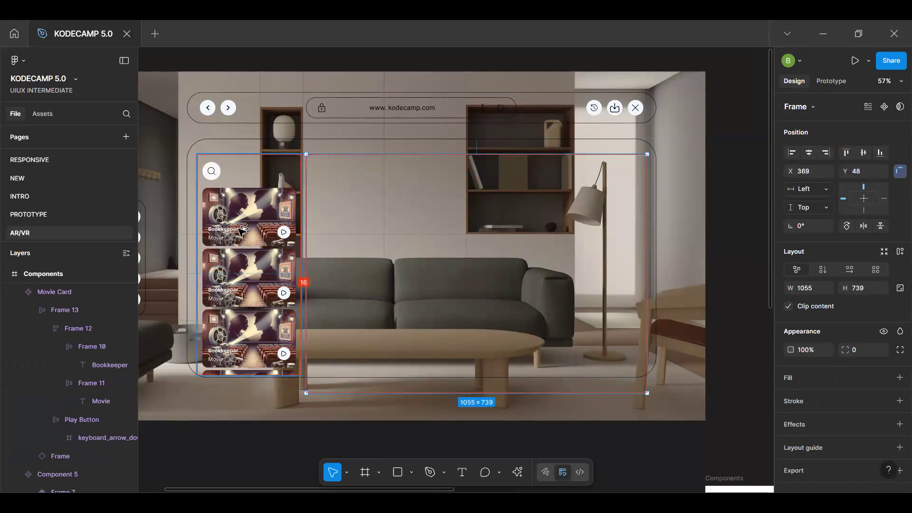
pyautogui.press('Right')
pyautogui.press('Right')
pyautogui.press('Right')
pyautogui.press('Right')
pyautogui.press('Right')
pyautogui.press('Right')
pyautogui.press('Right')
pyautogui.press('Right')
pyautogui.press('Right')
pyautogui.press('Right')
pyautogui.press('Right')
pyautogui.press('Right')
pyautogui.press('Right')
pyautogui.press('Right')
pyautogui.press('Right')
pyautogui.press('Right')
pyautogui.press('alt')
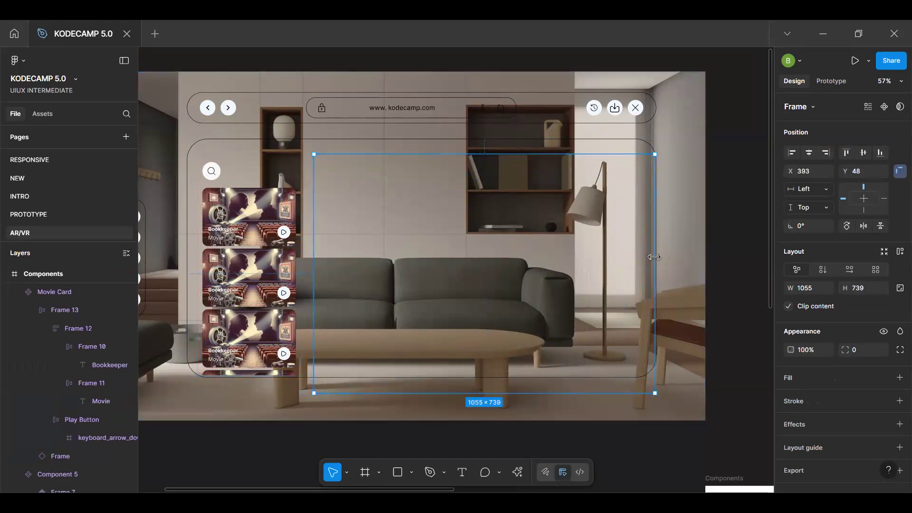
pyautogui.press('alt')
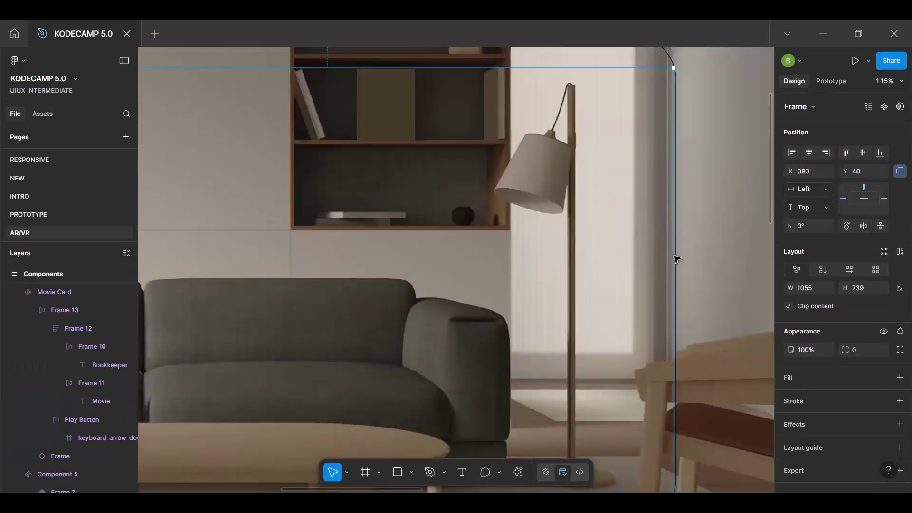
# Widen the new frame to 1058 so it reaches the large content frame's right edge
pyautogui.scroll(5, 680, 257)
pyautogui.moveTo(674, 256); pyautogui.dragTo(675, 256)
pyautogui.scroll(-5, 679, 260)
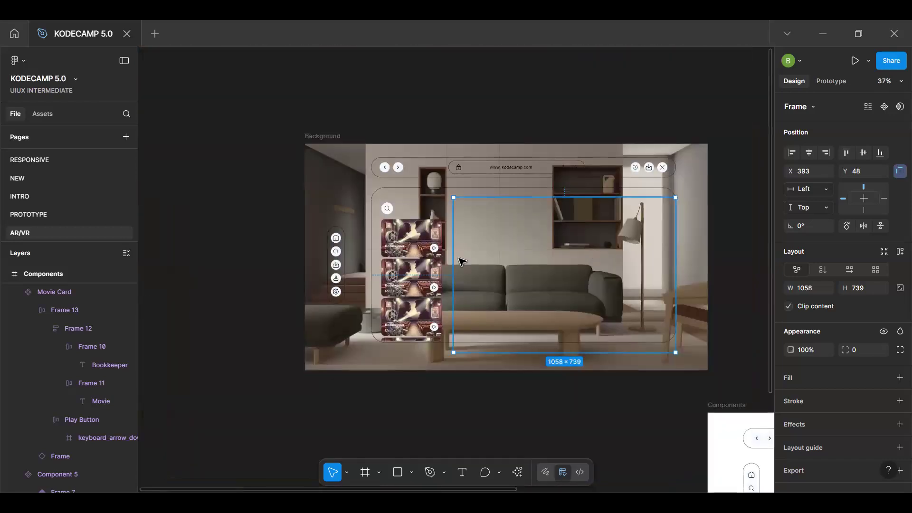
# Draw an inner frame about 1004 by 365 in the upper part of the new frame beside the sidebar
pyautogui.press('f')
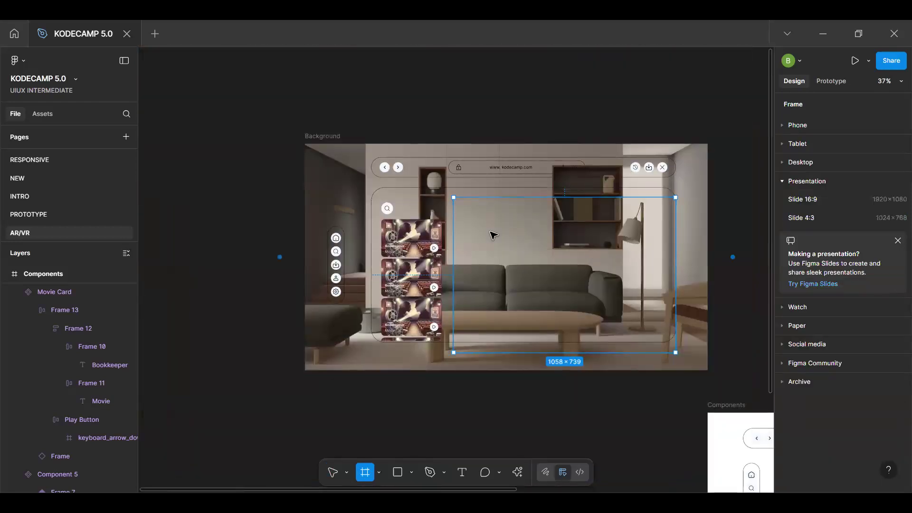
pyautogui.scroll(3, 494, 232)
pyautogui.moveTo(437, 188)
pyautogui.mouseDown()
pyautogui.moveTo(549, 314)
pyautogui.moveTo(663, 325)
pyautogui.moveTo(723, 302)
pyautogui.moveTo(762, 311)
pyautogui.moveTo(618, 311)
pyautogui.moveTo(654, 311)
pyautogui.mouseUp()
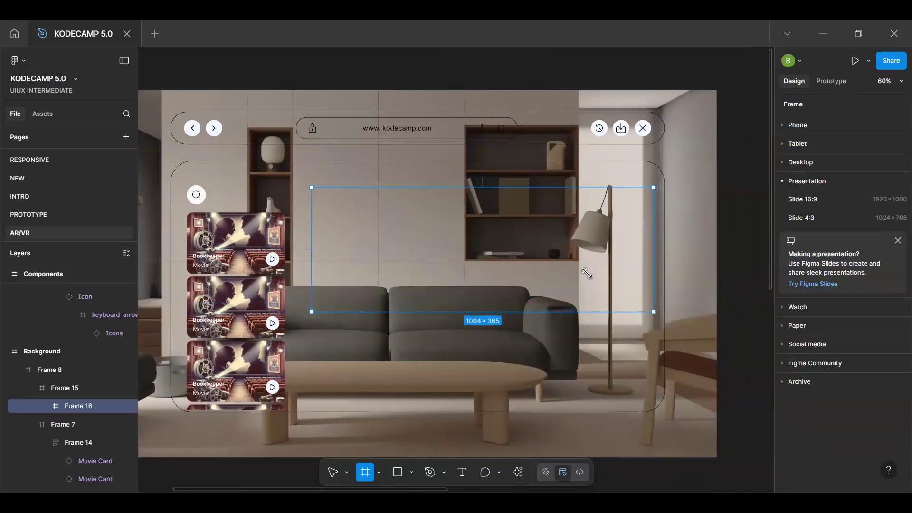
# Position the inner frame at X 16 and Y 32 within its parent frame
pyautogui.press('alt')
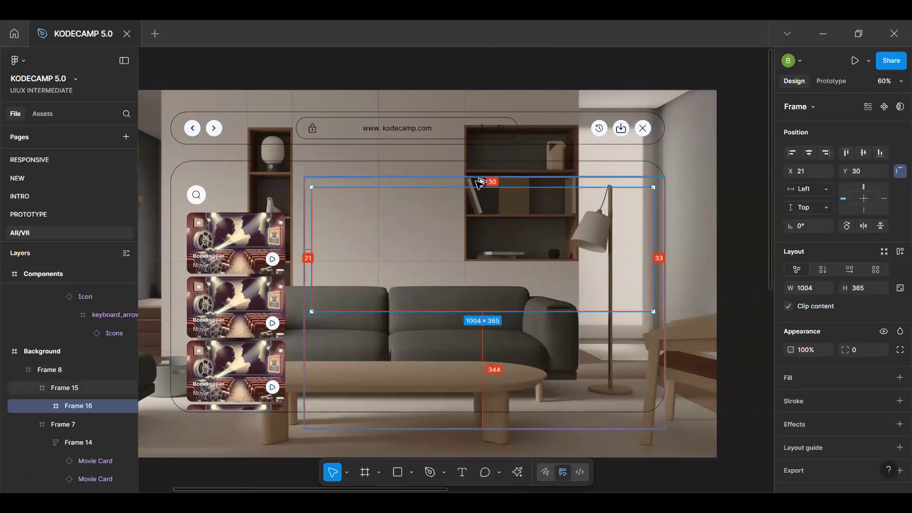
pyautogui.press('Down')
pyautogui.press('Down')
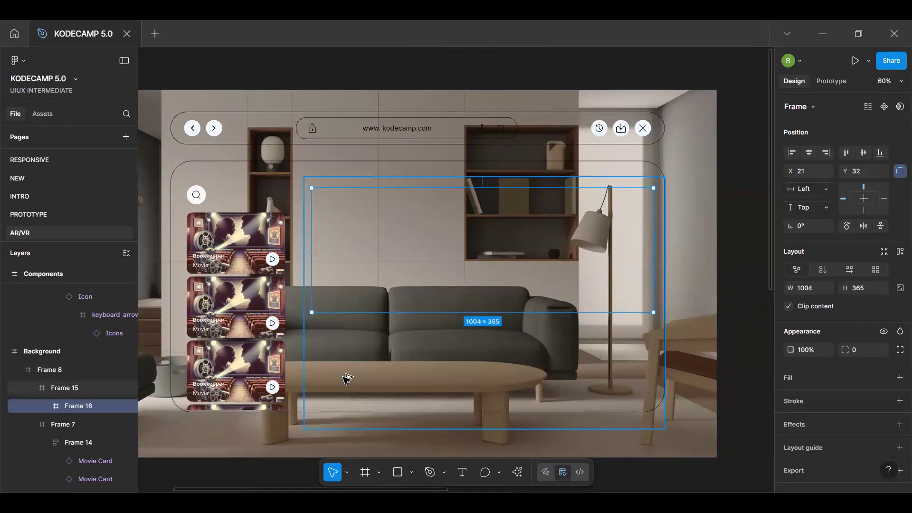
pyautogui.press('Left')
pyautogui.press('Left')
pyautogui.press('Left')
pyautogui.press('Left')
pyautogui.press('Left')
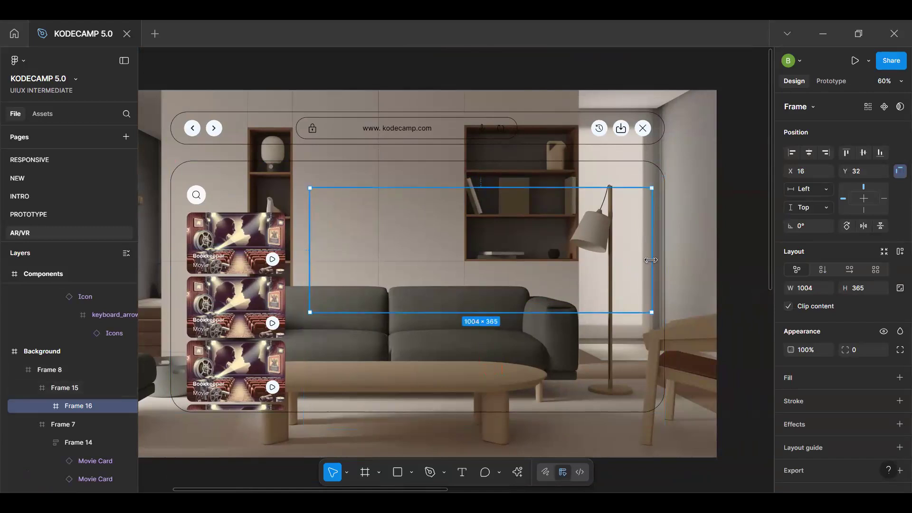
# Widen the inner frame to 1042 so it reaches its parent's right edge, and check its margins
pyautogui.moveTo(651, 259); pyautogui.dragTo(664, 259)
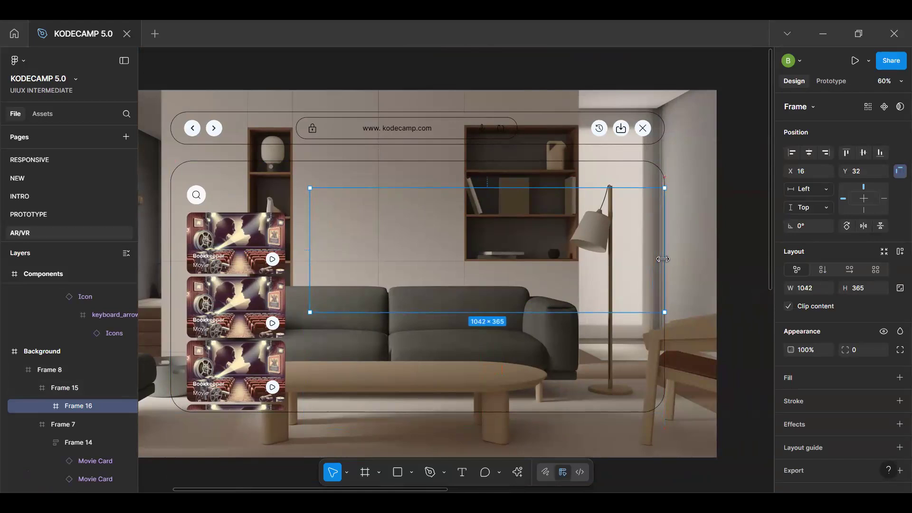
pyautogui.press('alt')
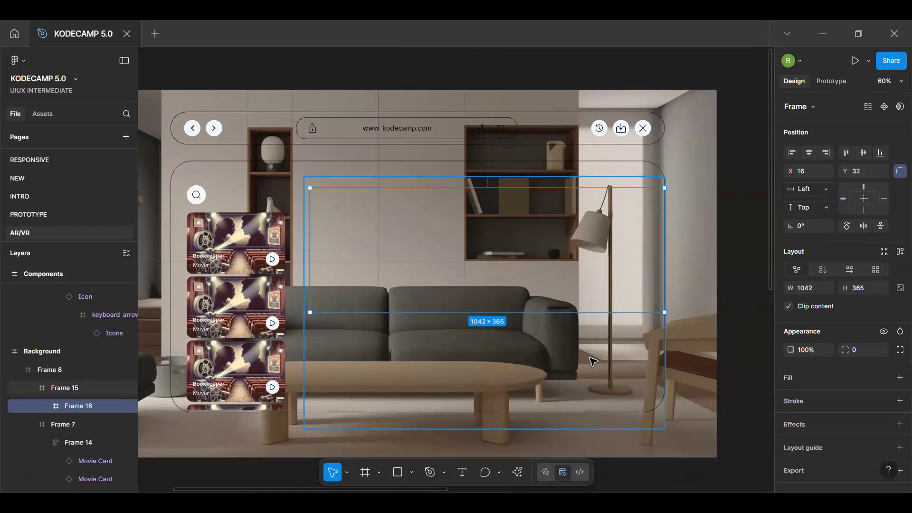
pyautogui.press('alt')
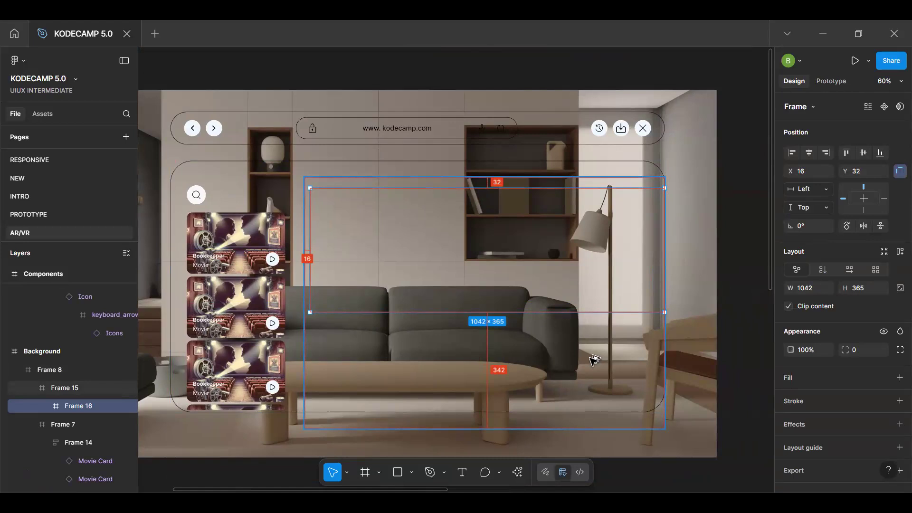
# Align the inner frame to its parent's left edge at X 0 and measure its gap to the sidebar
pyautogui.hotkey('alt', 'a')
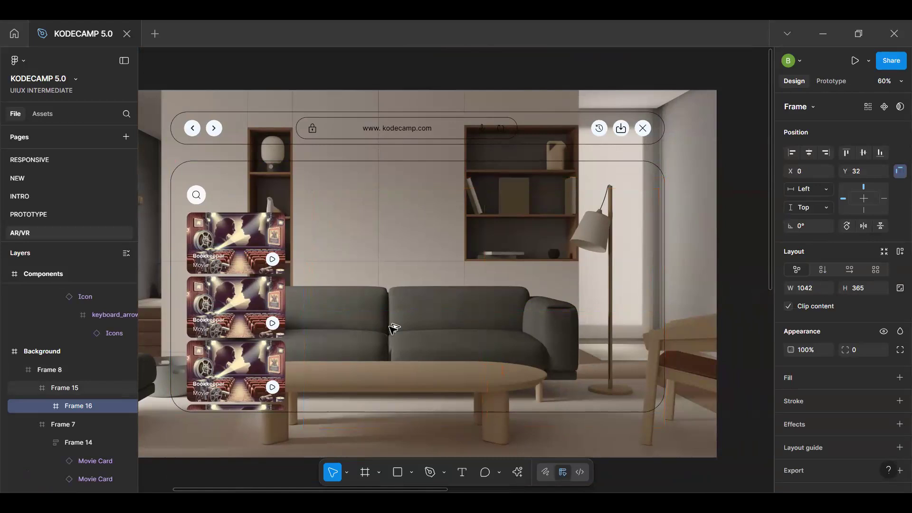
pyautogui.press('alt')
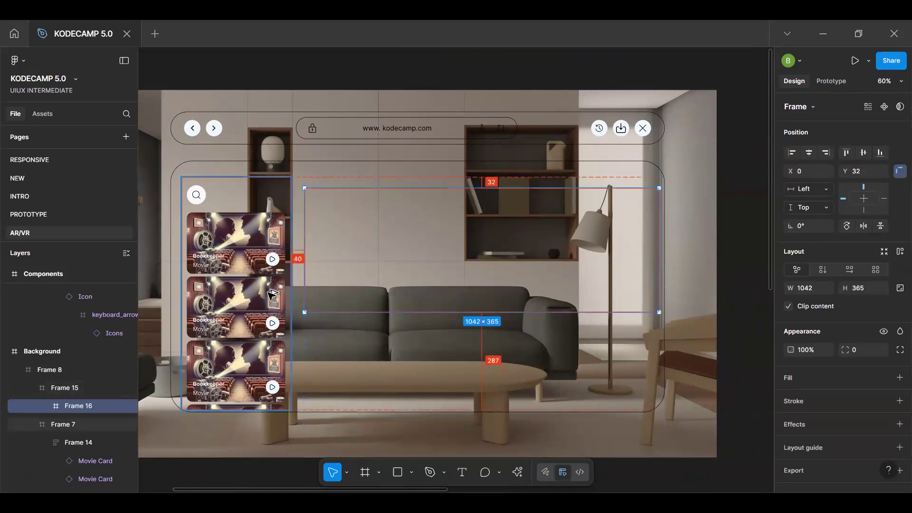
pyautogui.doubleClick(270, 281)
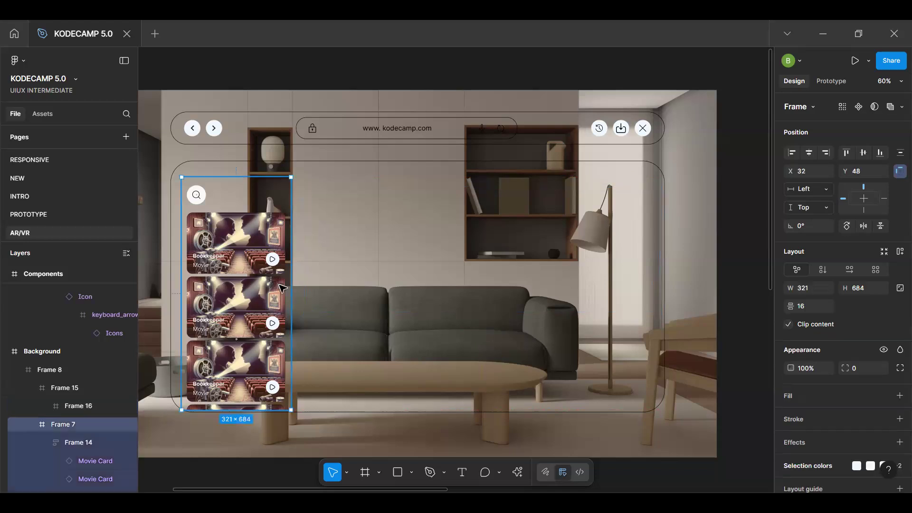
# Check the spacing around the sidebar cards and the inner frame, and reduce the inner frame's width by 40 to 1002
pyautogui.press('alt')
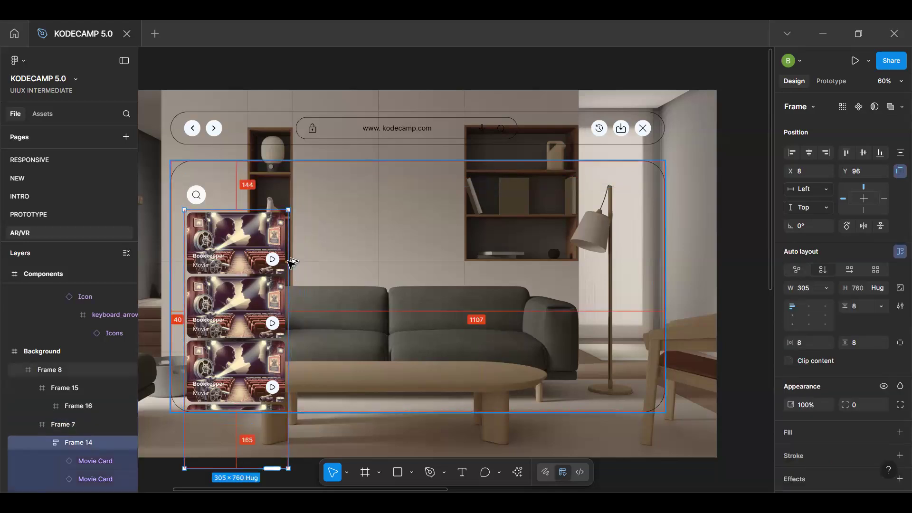
pyautogui.click(353, 235)
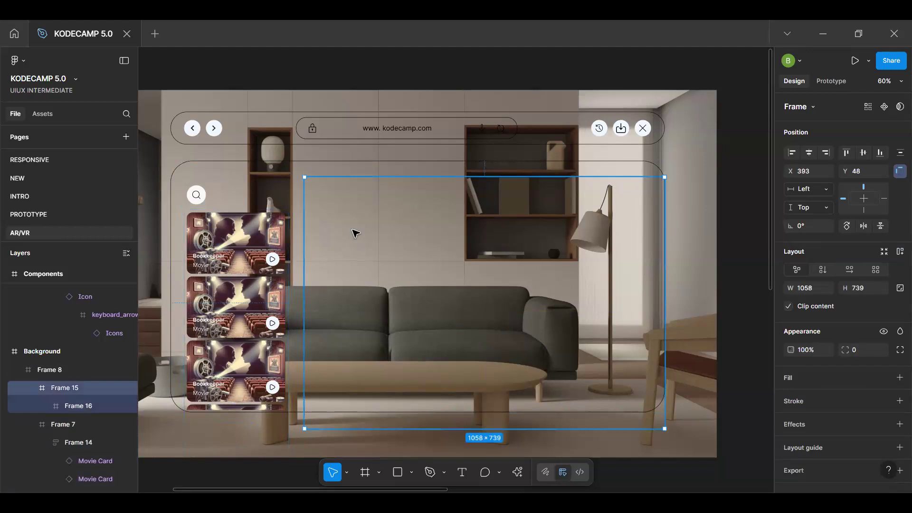
pyautogui.click(353, 234)
pyautogui.press('alt')
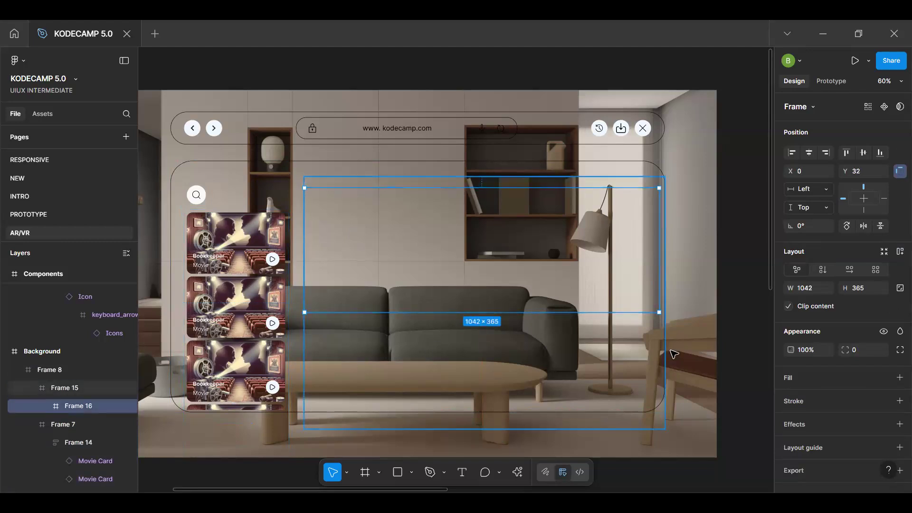
pyautogui.press('alt')
pyautogui.click(820, 292)
pyautogui.press('alt')
pyautogui.click(814, 288)
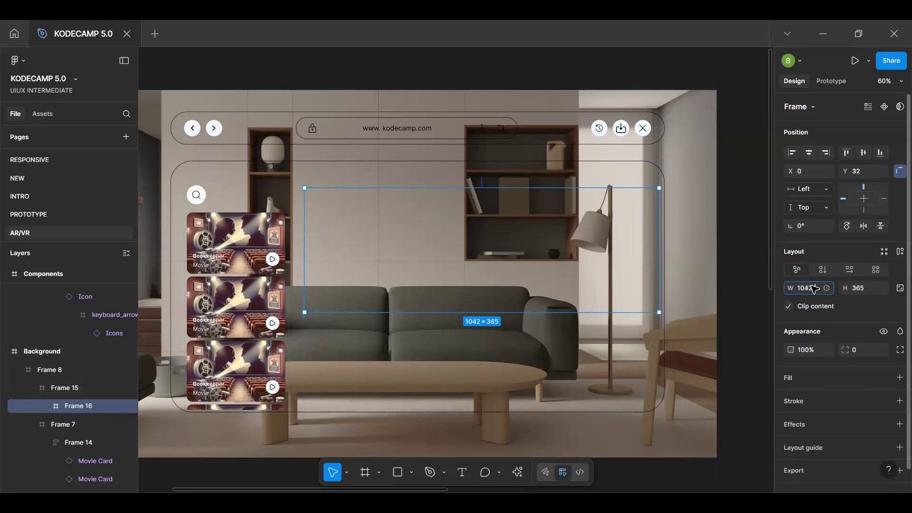
pyautogui.write('-40')
pyautogui.press('Return')
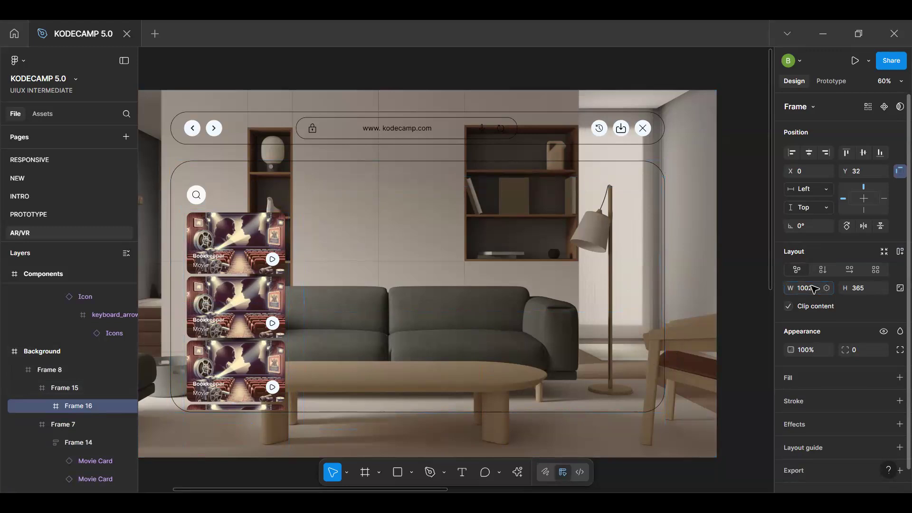
pyautogui.press('alt')
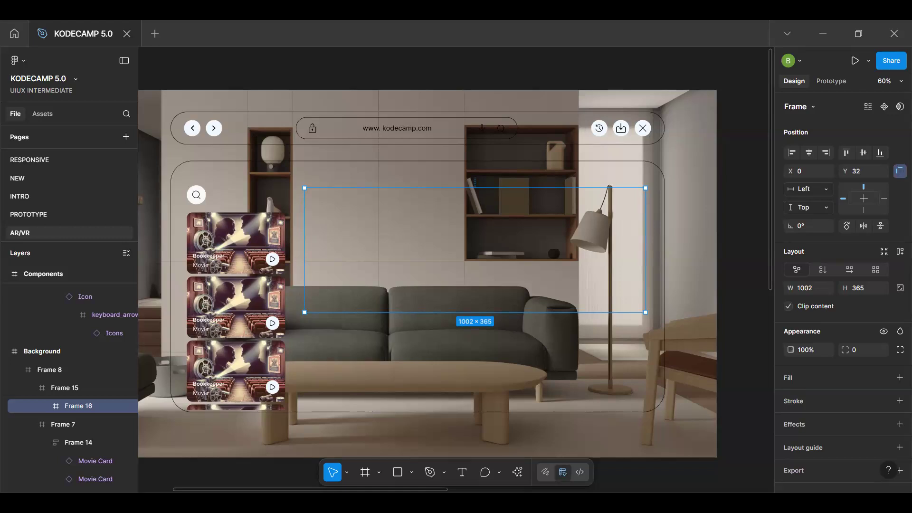
# Give the inner frame an image fill using the DUNE movie poster JPG from the Downloads folder
pyautogui.click(900, 378)
pyautogui.click(791, 398)
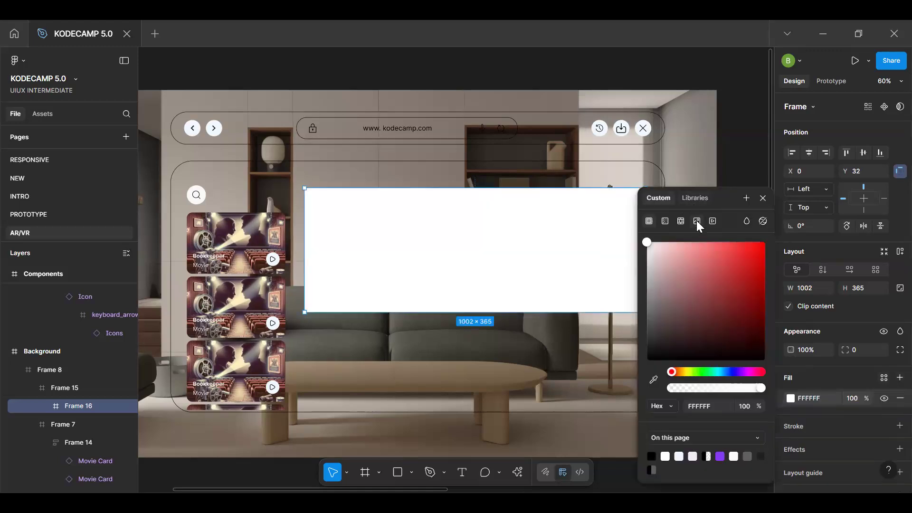
pyautogui.click(697, 220)
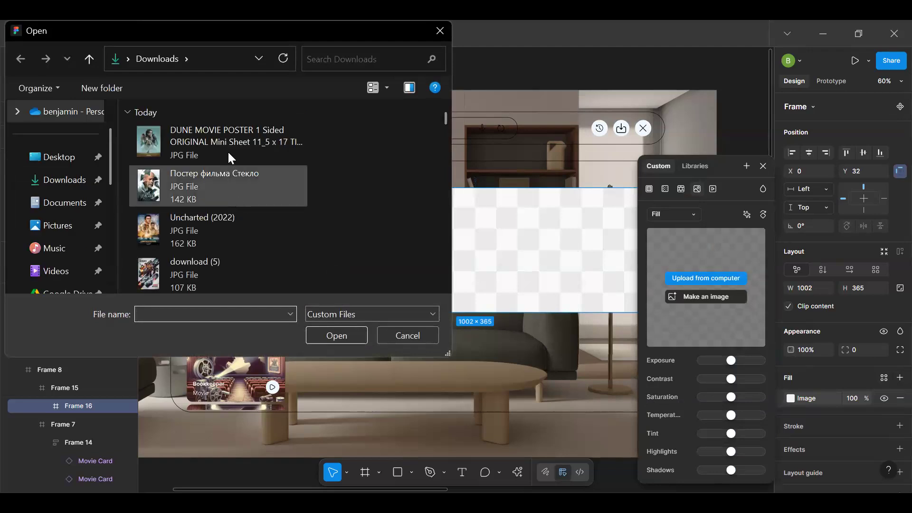
pyautogui.click(228, 152)
pyautogui.click(348, 332)
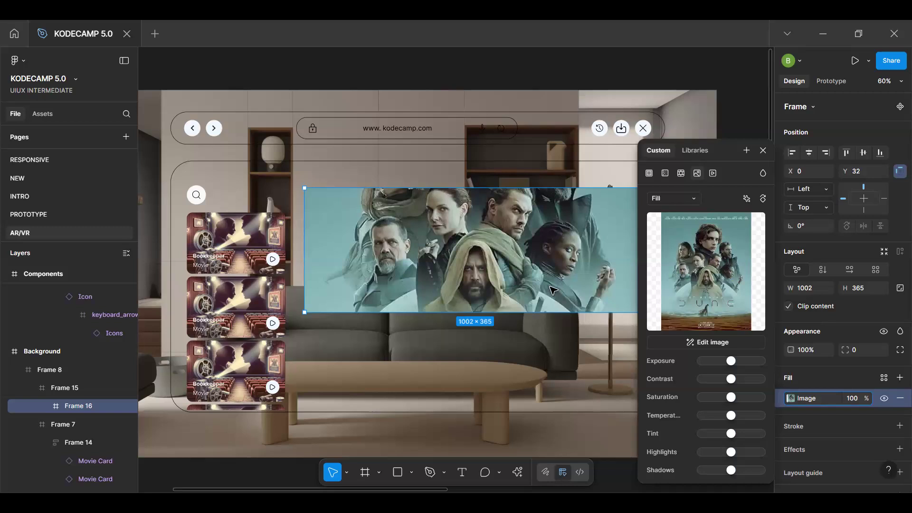
# Try the Fit and Crop scaling modes on the poster image, and return it to Fill
pyautogui.click(689, 197)
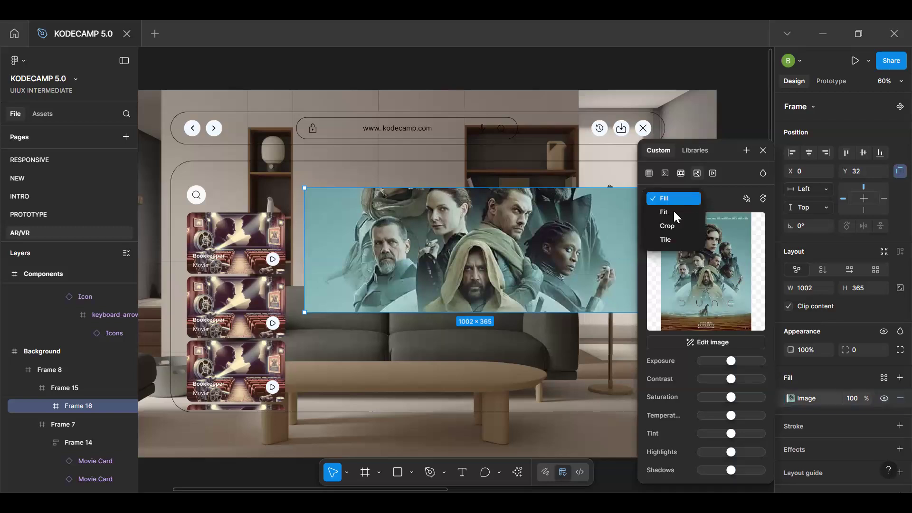
pyautogui.click(674, 212)
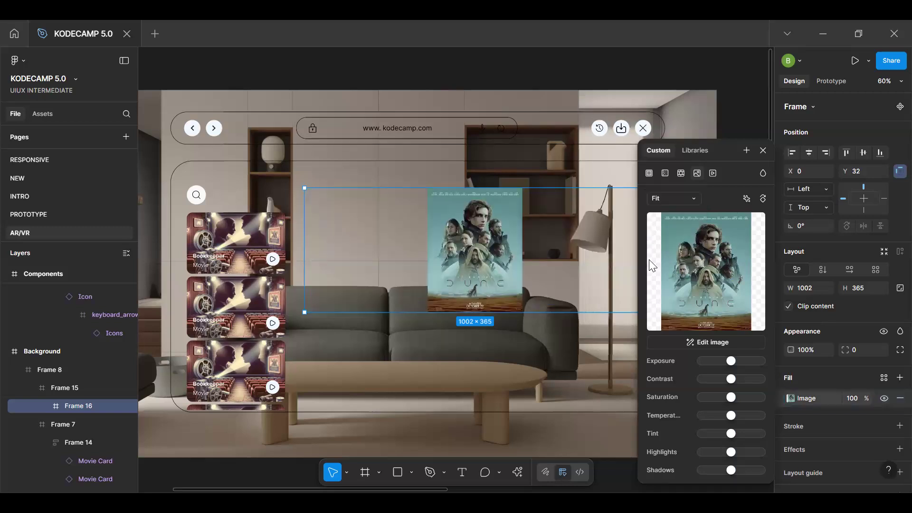
pyautogui.click(679, 201)
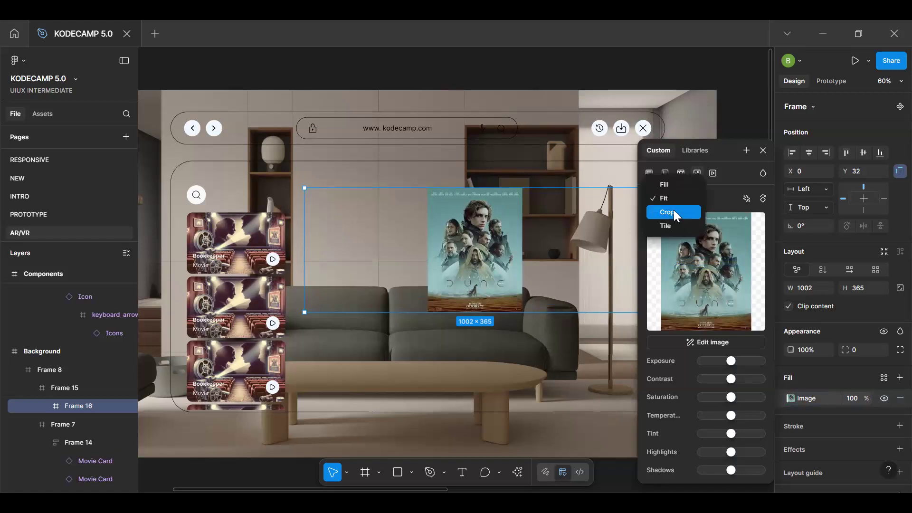
pyautogui.click(674, 212)
pyautogui.click(682, 203)
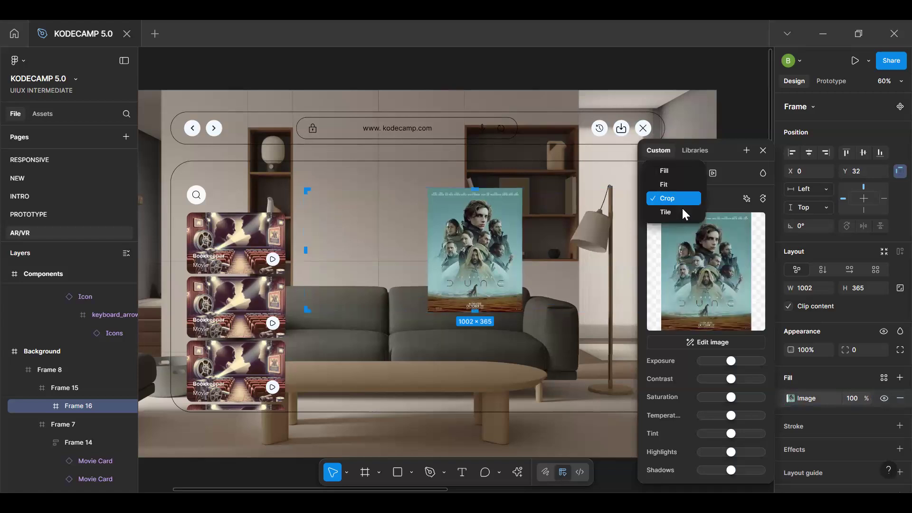
pyautogui.click(678, 170)
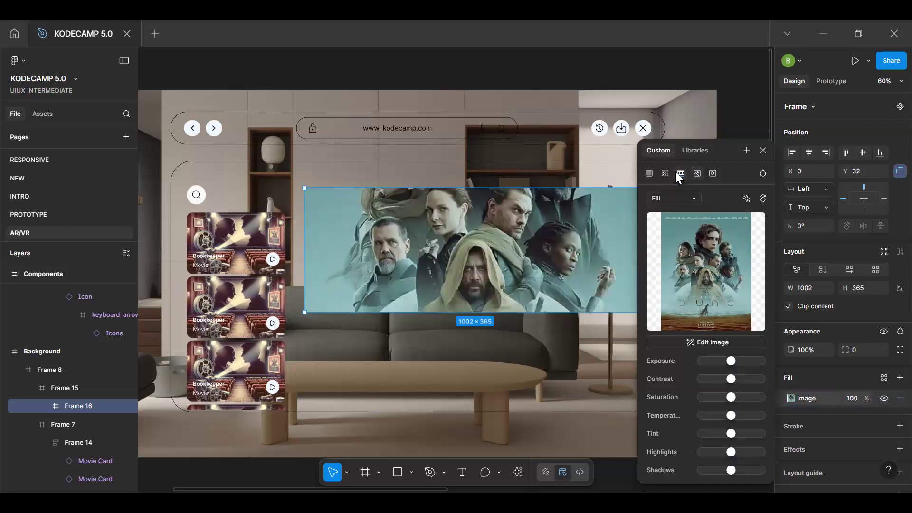
pyautogui.click(763, 150)
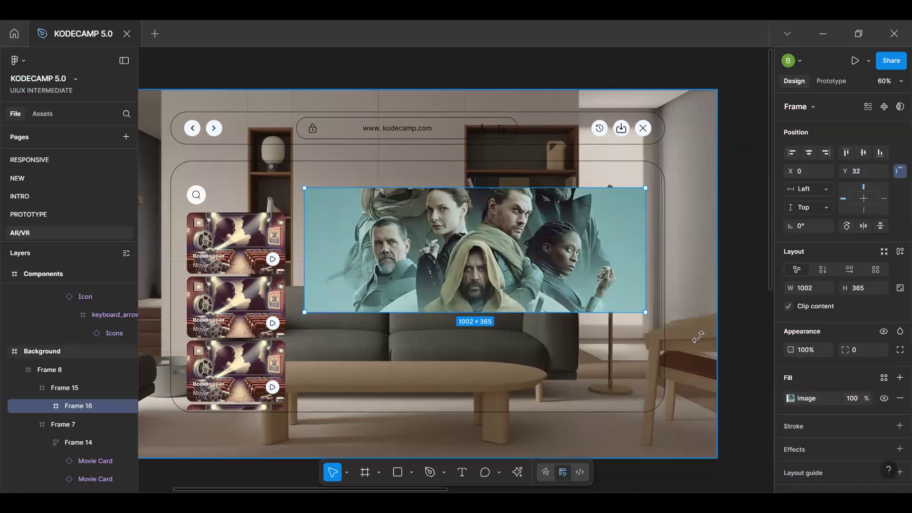
# Set the poster image to Crop and shift it down inside the frame to show the upper characters
pyautogui.click(790, 398)
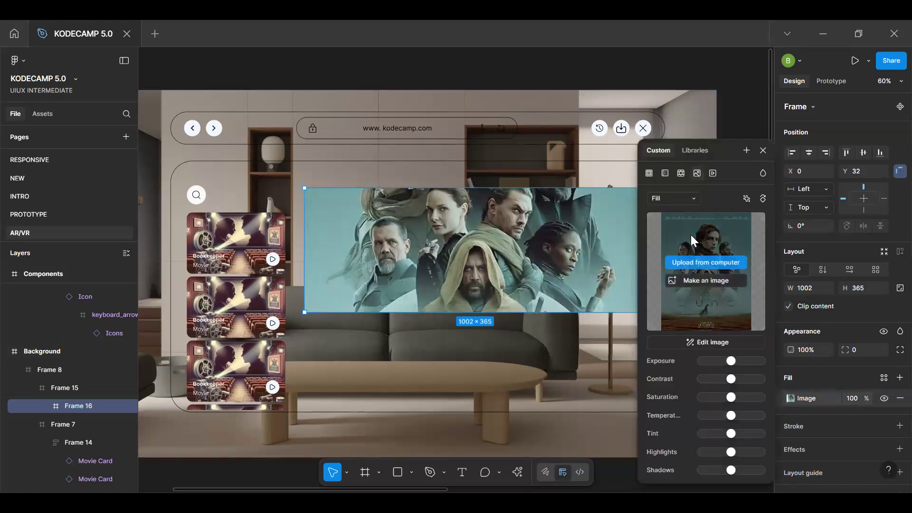
pyautogui.click(681, 201)
pyautogui.click(675, 224)
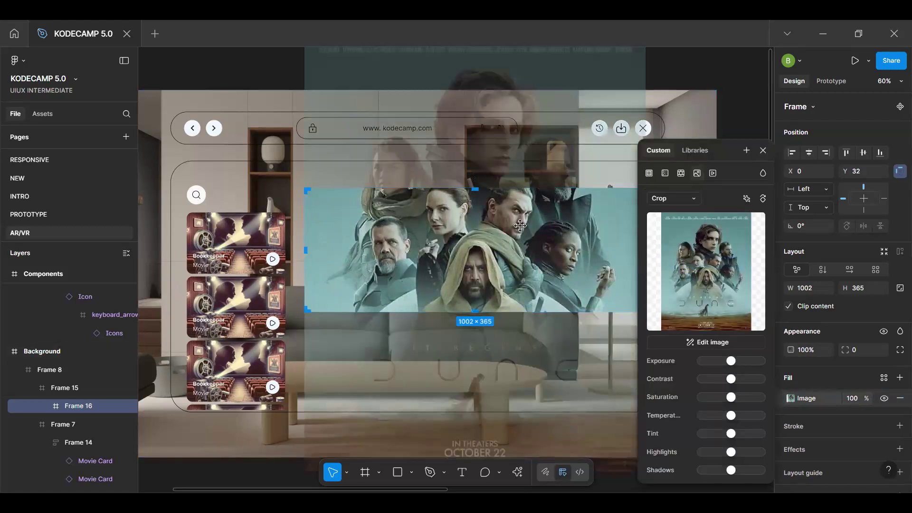
pyautogui.moveTo(507, 231); pyautogui.dragTo(506, 302)
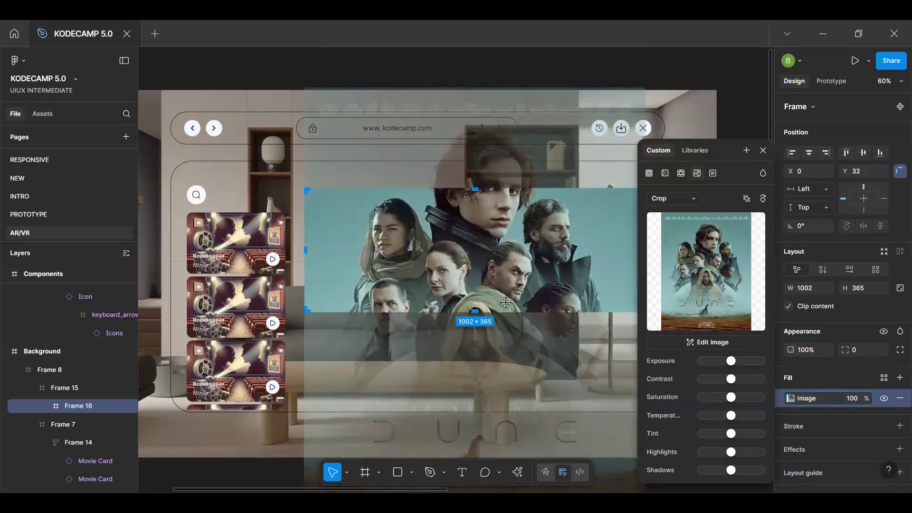
pyautogui.moveTo(535, 269); pyautogui.dragTo(536, 266)
pyautogui.click(763, 150)
pyautogui.click(714, 201)
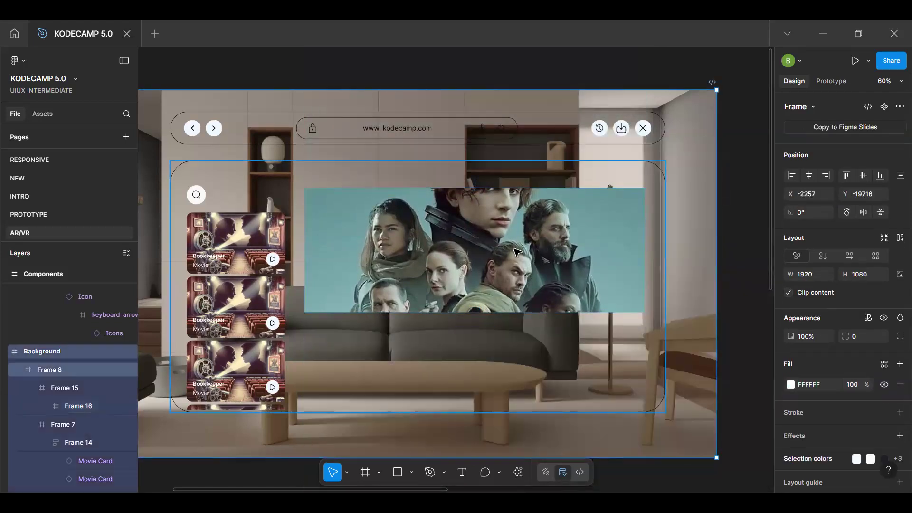
# Round the corners of the poster frame with a radius of 24
pyautogui.click(518, 253)
pyautogui.click(522, 258)
pyautogui.click(522, 258)
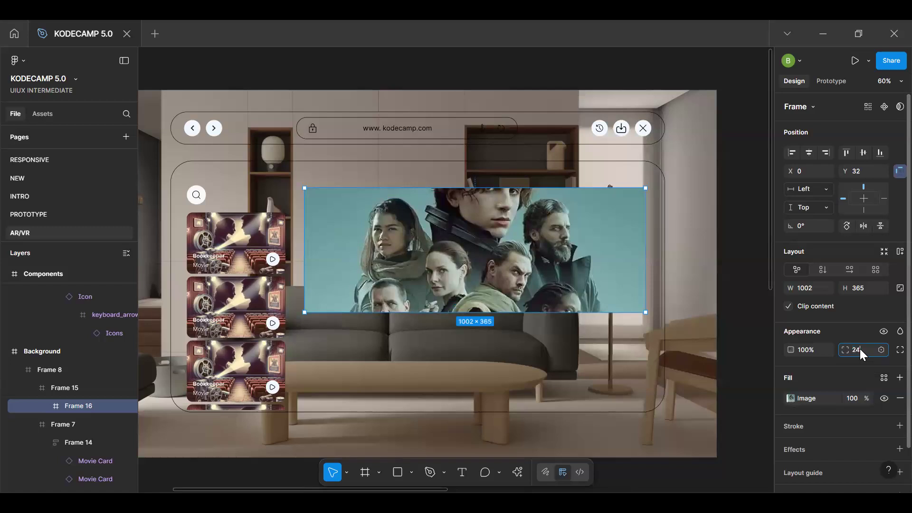
pyautogui.click(672, 340)
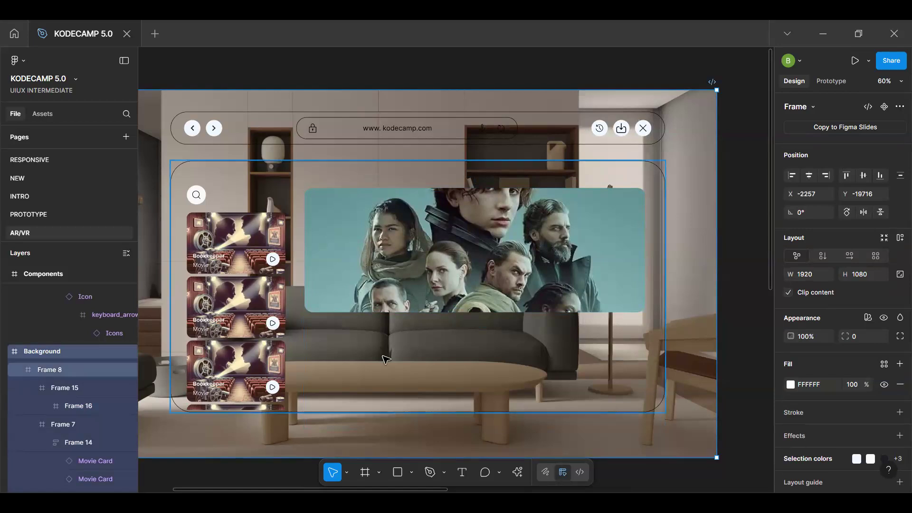
# Extend the rounded content panel downward to a height of 787 and stretch the movie card column to the panel's lower edge
pyautogui.scroll(-2, 418, 380)
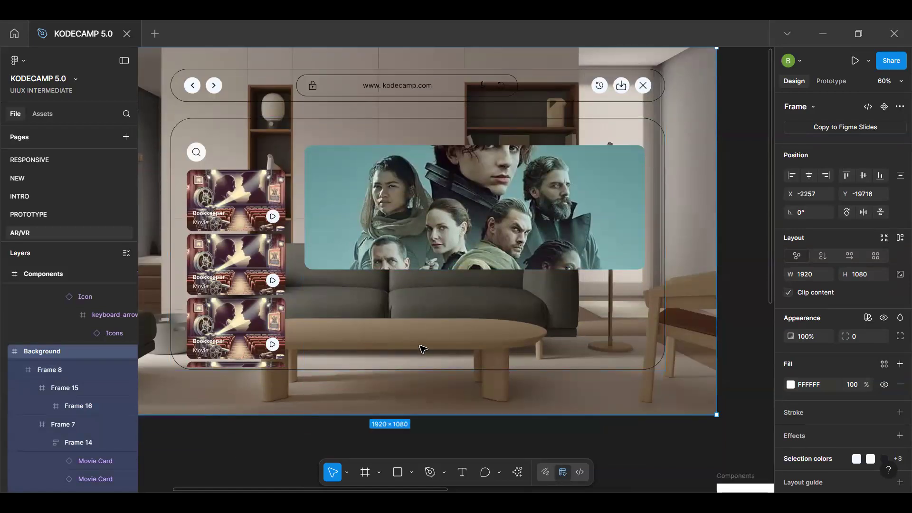
pyautogui.click(417, 368)
pyautogui.moveTo(417, 369); pyautogui.dragTo(417, 385)
pyautogui.click(218, 303)
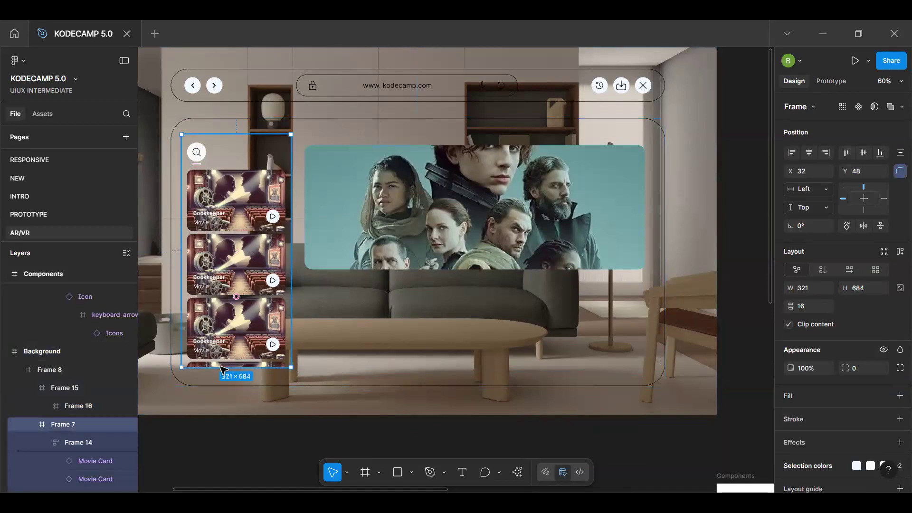
pyautogui.moveTo(221, 367); pyautogui.dragTo(219, 386)
pyautogui.click(435, 337)
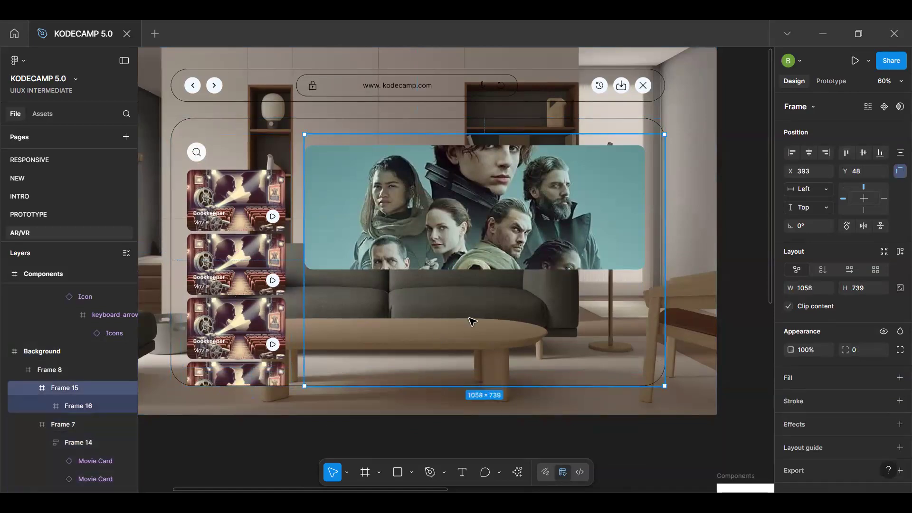
pyautogui.click(296, 340)
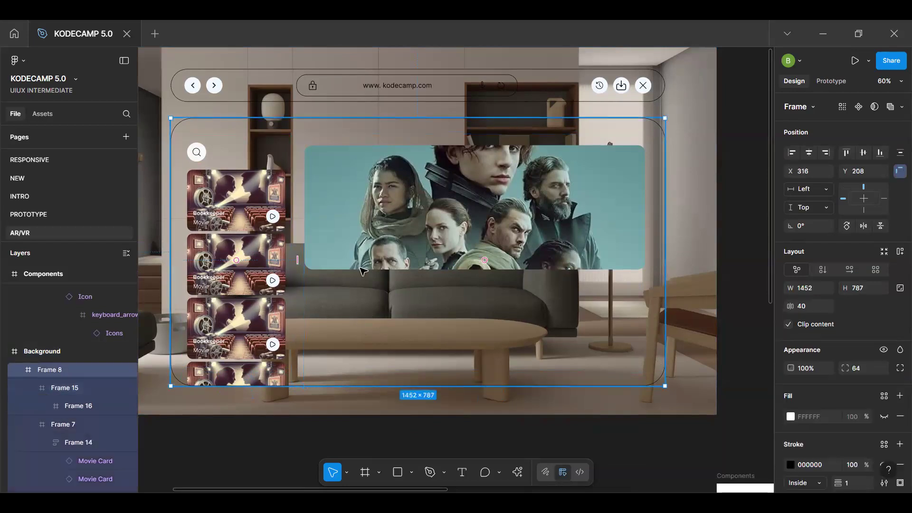
# Add the text "Continue Watching" below the movie banner inside the banner's parent frame
pyautogui.scroll(3, 364, 271)
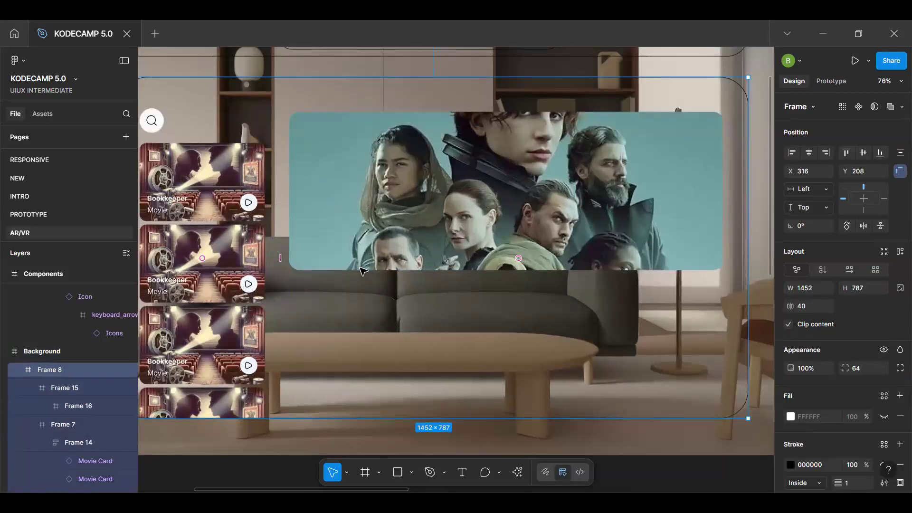
pyautogui.doubleClick(368, 311)
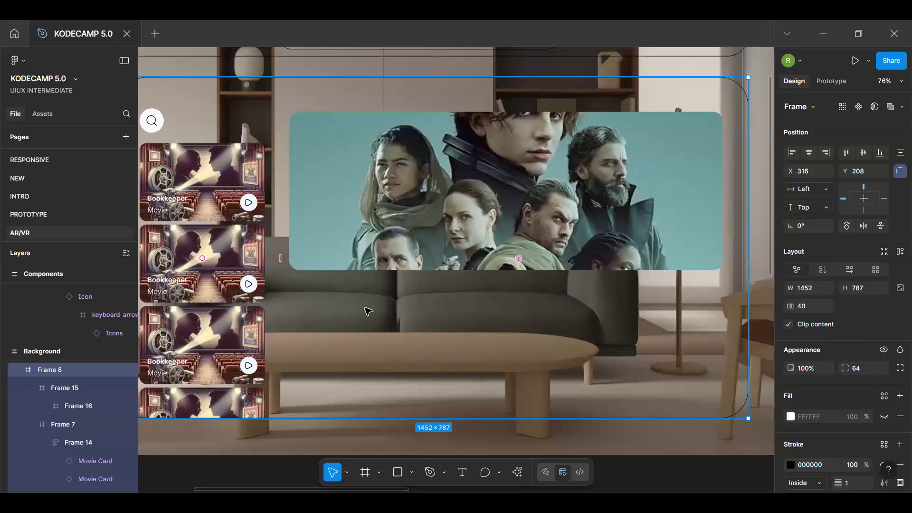
pyautogui.press('t')
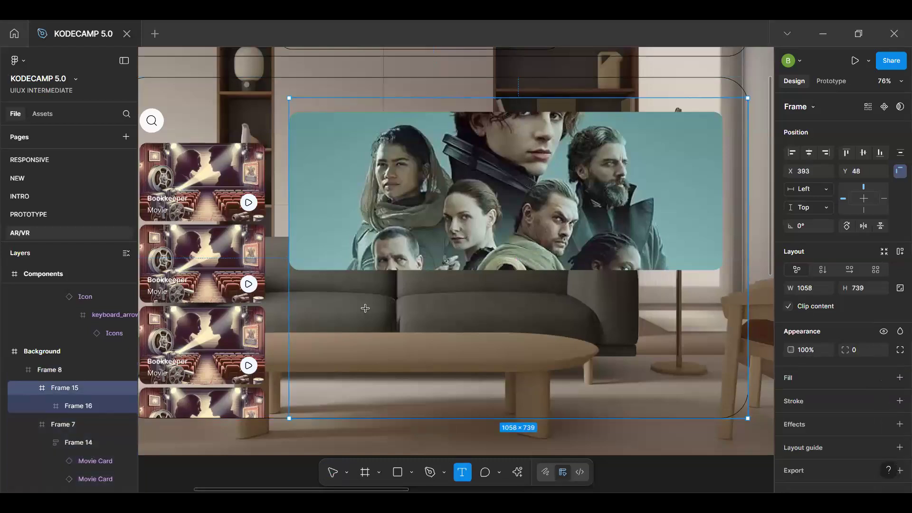
pyautogui.click(310, 292)
pyautogui.scroll(3, 309, 292)
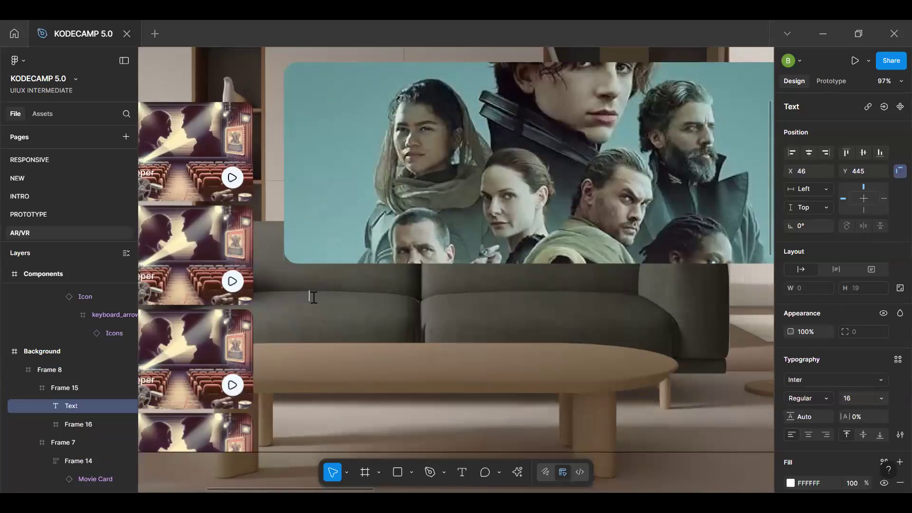
pyautogui.write('Continye')
pyautogui.press('BackSpace')
pyautogui.write('ue ')
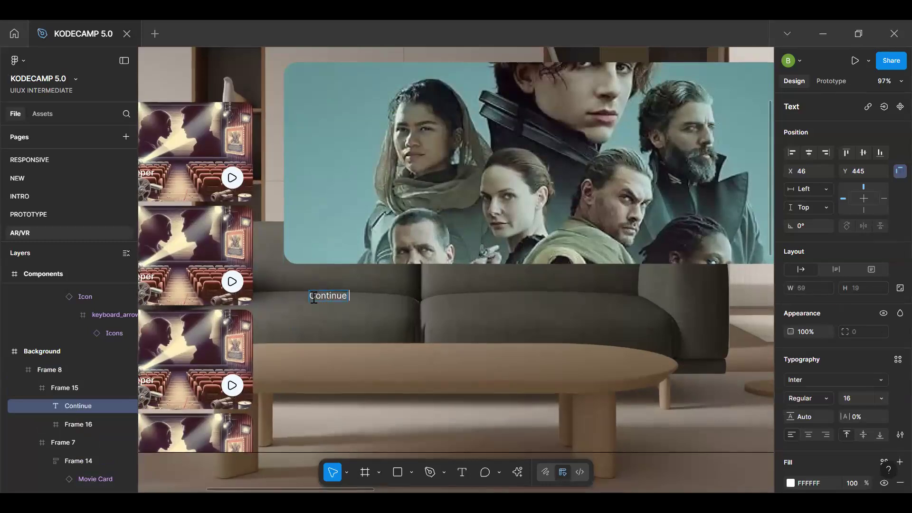
pyautogui.write('Watching')
pyautogui.press('Escape')
# Wrap the "Continue Watching" text in auto layout, align it with the banner's left edge and set its horizontal padding to 0
pyautogui.hotkey('shift', 'a')
pyautogui.moveTo(331, 301); pyautogui.dragTo(322, 301)
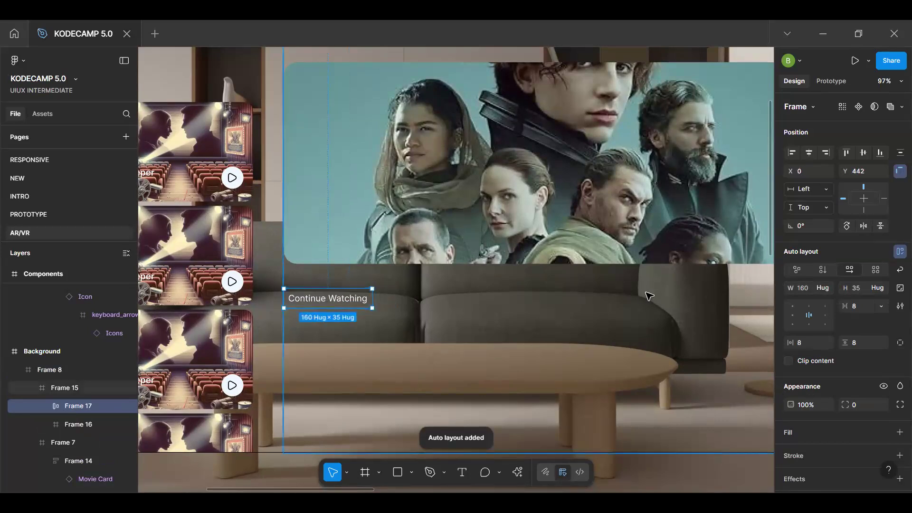
pyautogui.write('0')
pyautogui.press('Return')
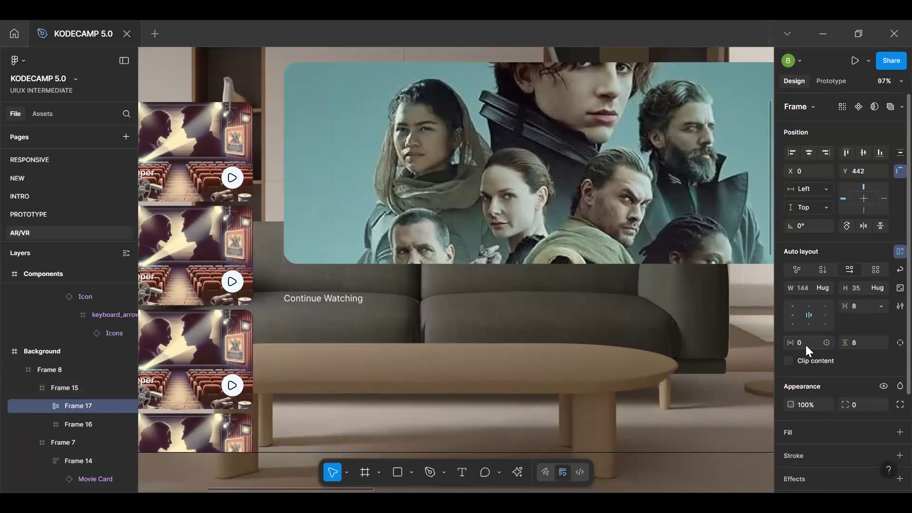
# Nudge the "Continue Watching" frame closer to the banner, to Y 437
pyautogui.press('alt')
pyautogui.press('Down')
pyautogui.press('Down')
pyautogui.press('Up')
pyautogui.press('Up')
pyautogui.press('Up')
pyautogui.press('Up')
pyautogui.press('Up')
pyautogui.press('Up')
pyautogui.press('Up')
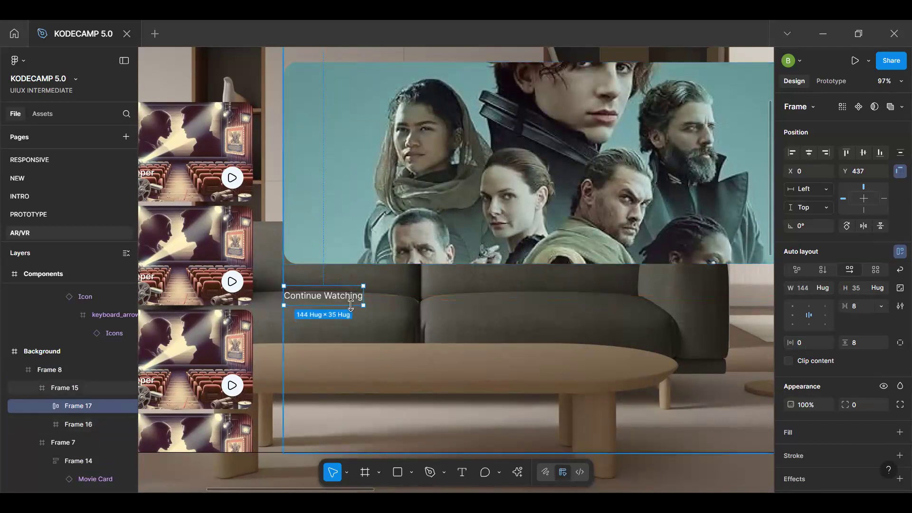
# Set the "Continue Watching" text to size 24 and Semi Bold weight
pyautogui.press('Return')
pyautogui.click(851, 367)
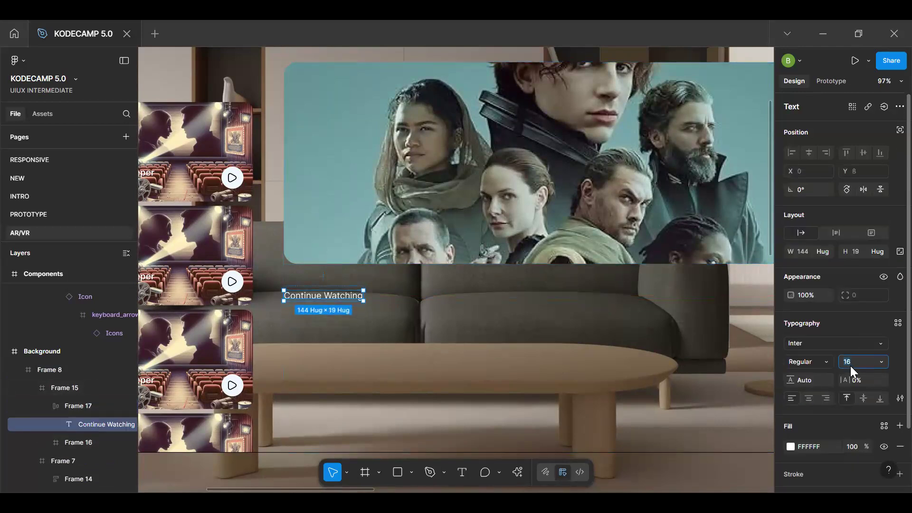
pyautogui.write('24')
pyautogui.press('Return')
pyautogui.click(813, 360)
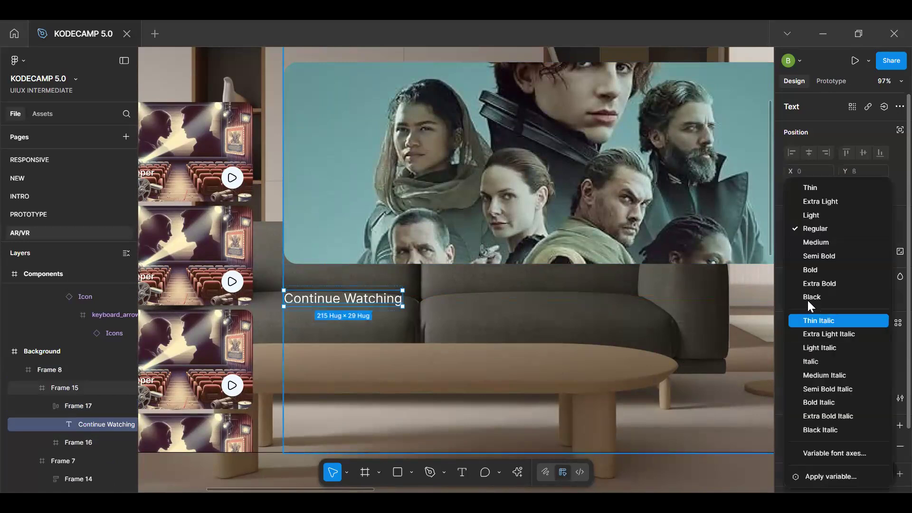
pyautogui.click(823, 257)
pyautogui.click(419, 327)
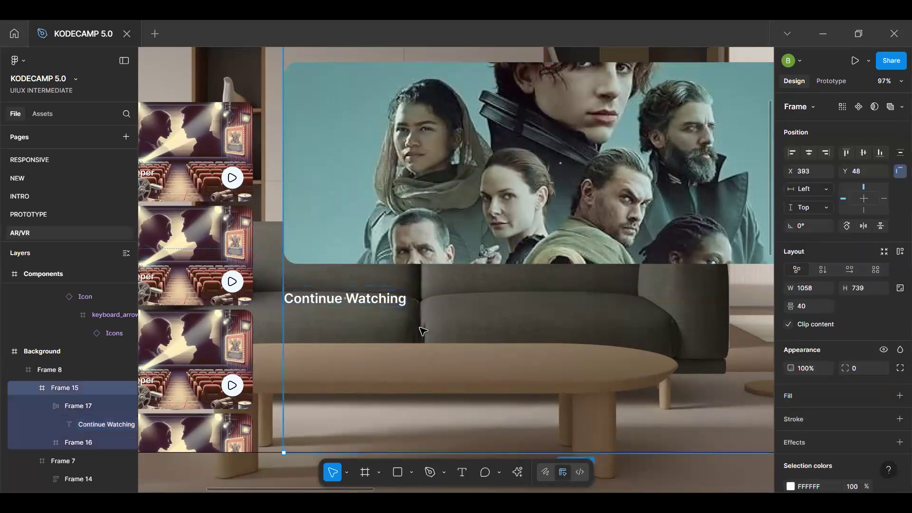
# Duplicate the "Continue Watching" label to its right and combine both labels in a horizontal auto layout
pyautogui.click(396, 304)
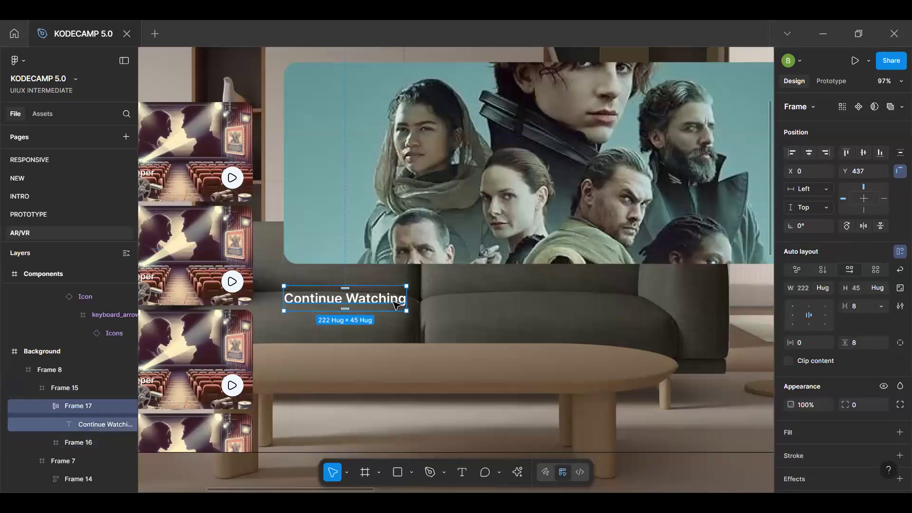
pyautogui.moveTo(380, 303); pyautogui.dragTo(549, 307)
pyautogui.keyDown('shift'); pyautogui.click(364, 311); pyautogui.keyUp('shift')
pyautogui.hotkey('shift', 'a')
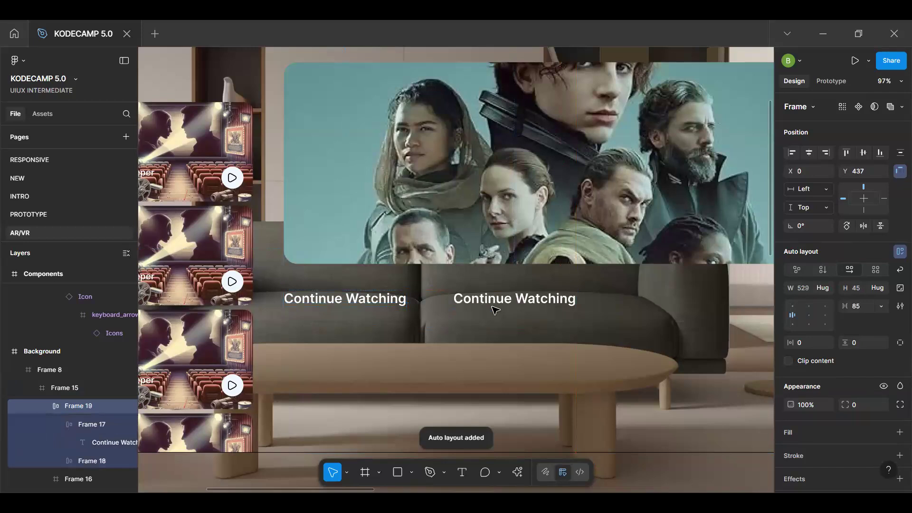
# Widen the label row to the banner's width of 1002 and set the gap between its labels to Auto
pyautogui.scroll(-5, 768, 335)
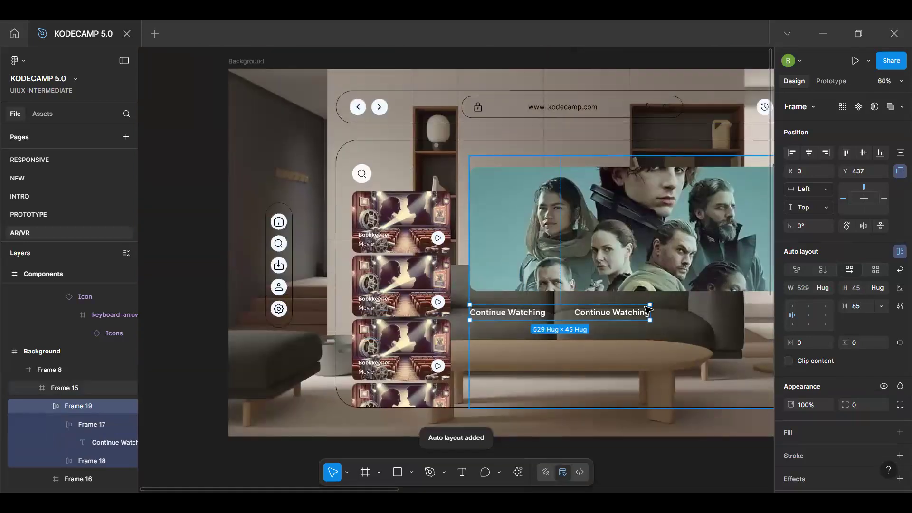
pyautogui.moveTo(660, 323); pyautogui.dragTo(528, 326)
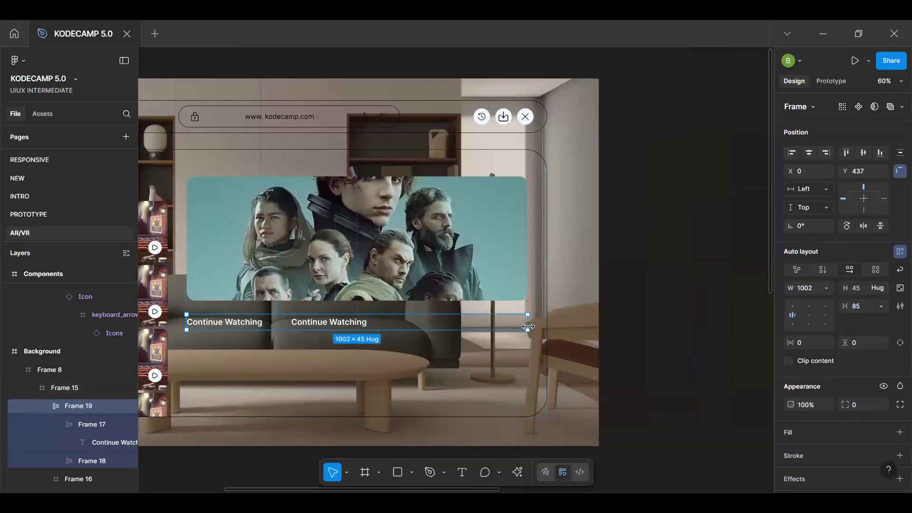
pyautogui.doubleClick(806, 315)
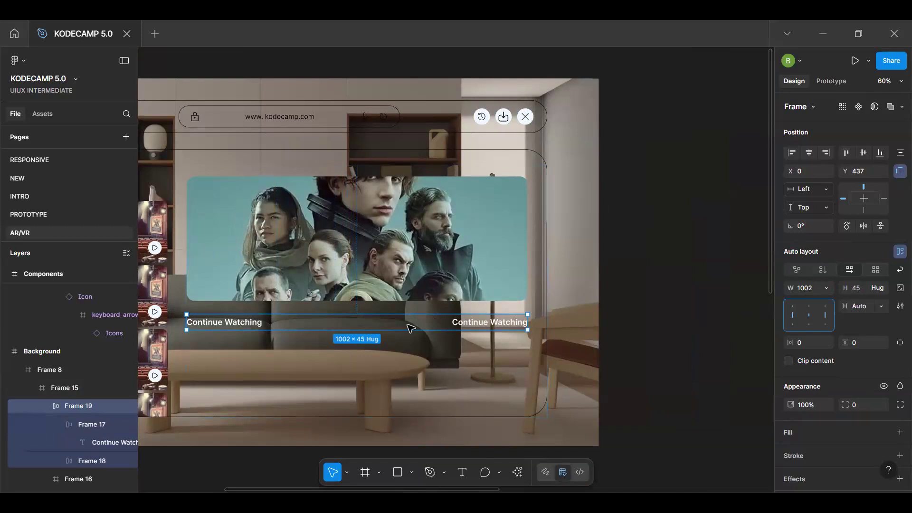
# Replace the right-hand label's text with "See all"
pyautogui.doubleClick(474, 324)
pyautogui.doubleClick(474, 324)
pyautogui.write('A')
pyautogui.write('See all')
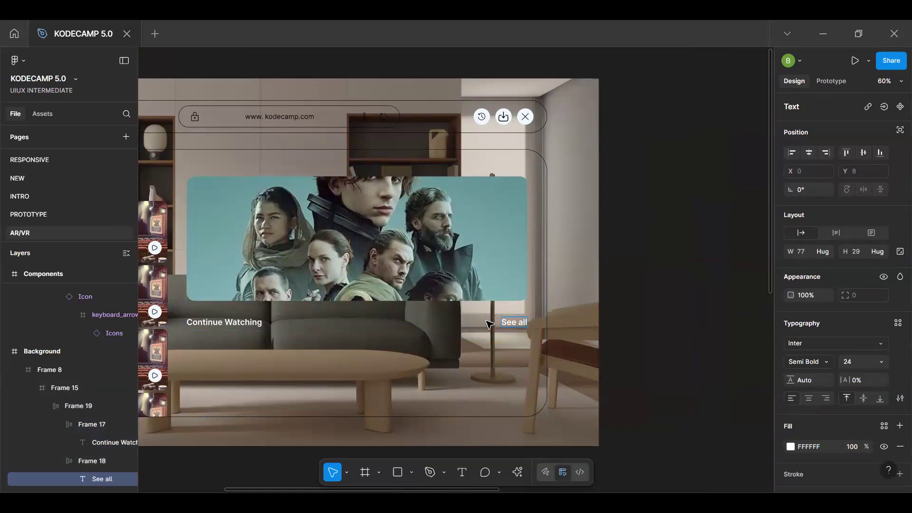
# Underline the "See all" text and set its font weight to Medium
pyautogui.scroll(2, 570, 333)
pyautogui.hotkey('ctrl', 'a')
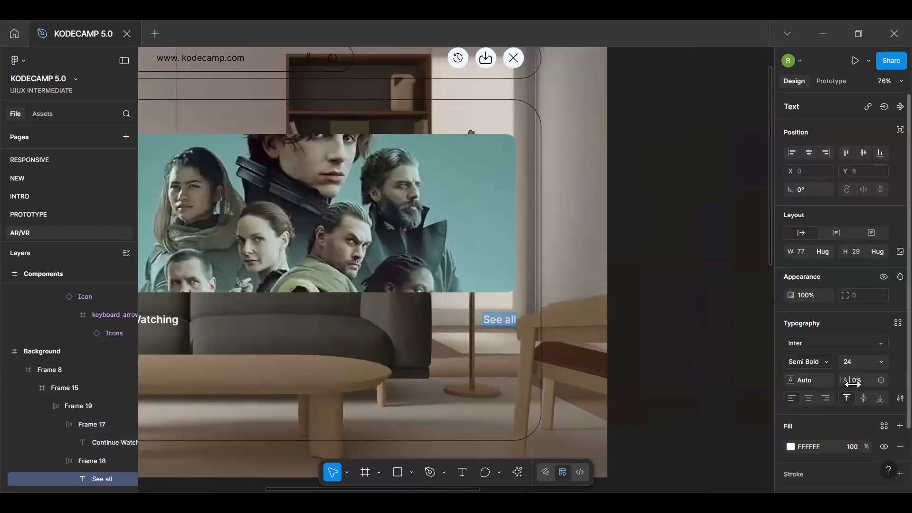
pyautogui.click(900, 399)
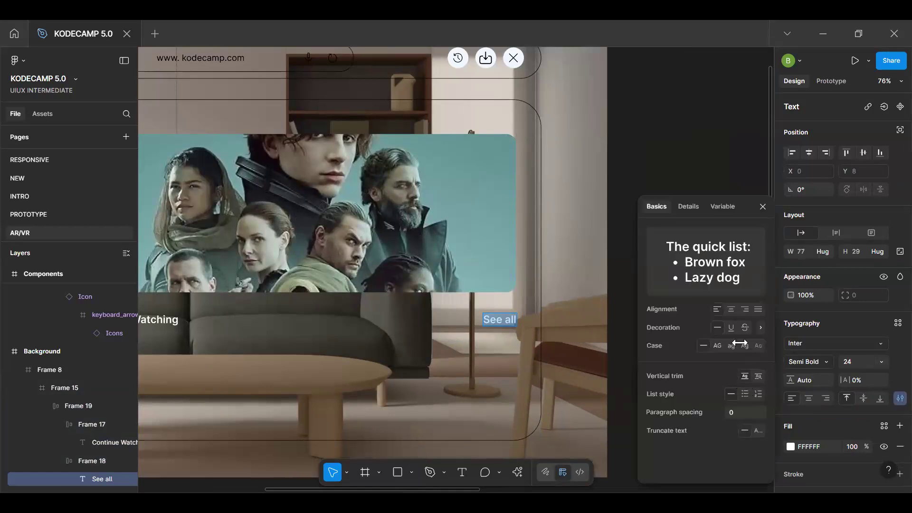
pyautogui.click(734, 326)
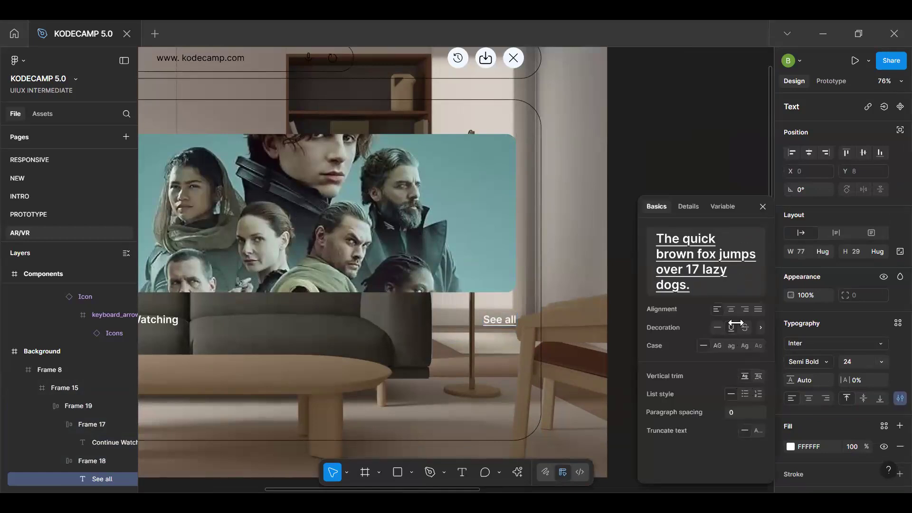
pyautogui.click(807, 363)
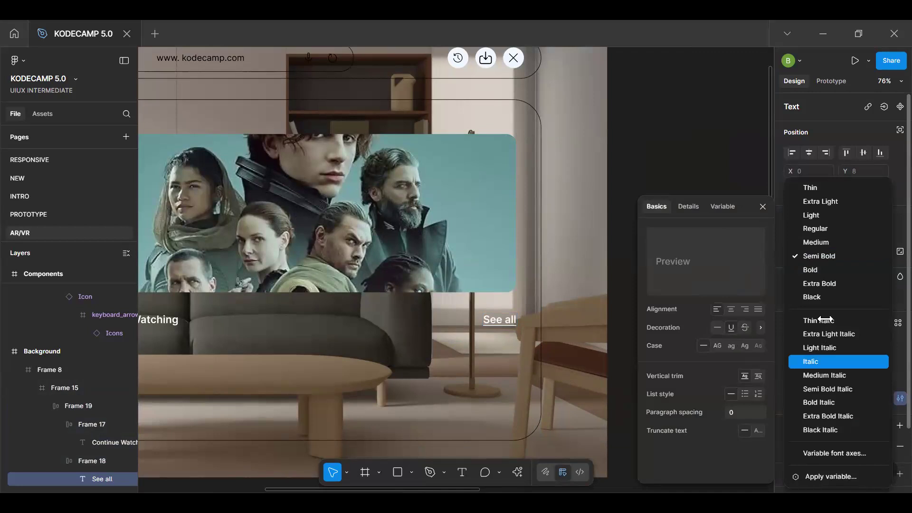
pyautogui.click(825, 241)
pyautogui.press('Return')
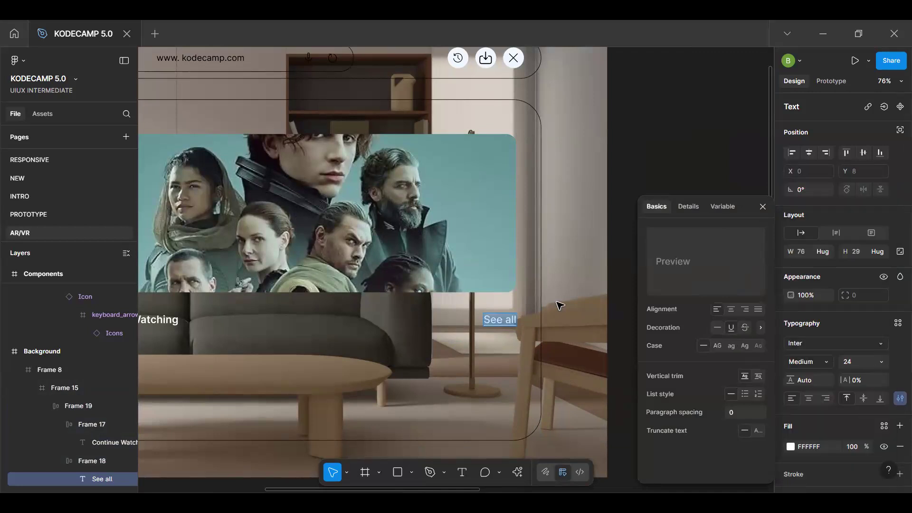
pyautogui.click(560, 315)
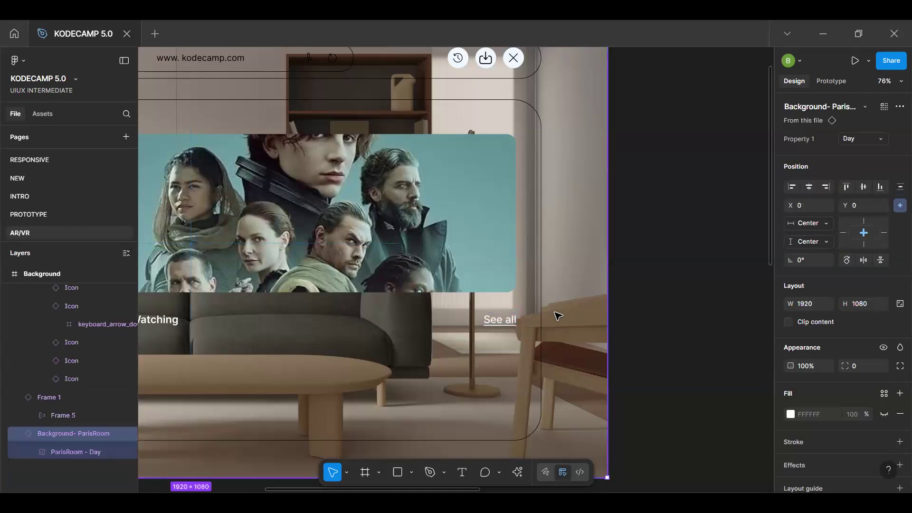
# Review the movie screen layout in the Background frame, including the banner, movie cards and new heading row
pyautogui.scroll(-5, 558, 316)
pyautogui.click(622, 302)
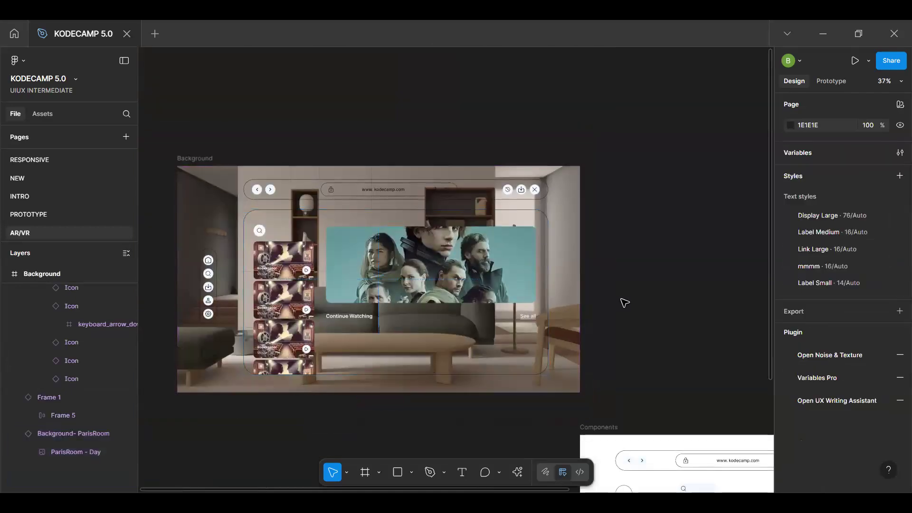
pyautogui.scroll(2, 624, 303)
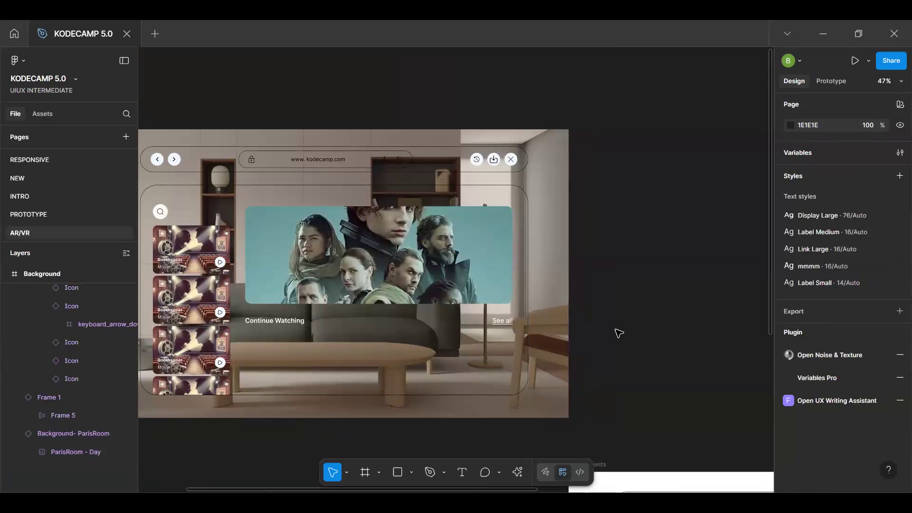
pyautogui.moveTo(458, 323); pyautogui.dragTo(540, 317)
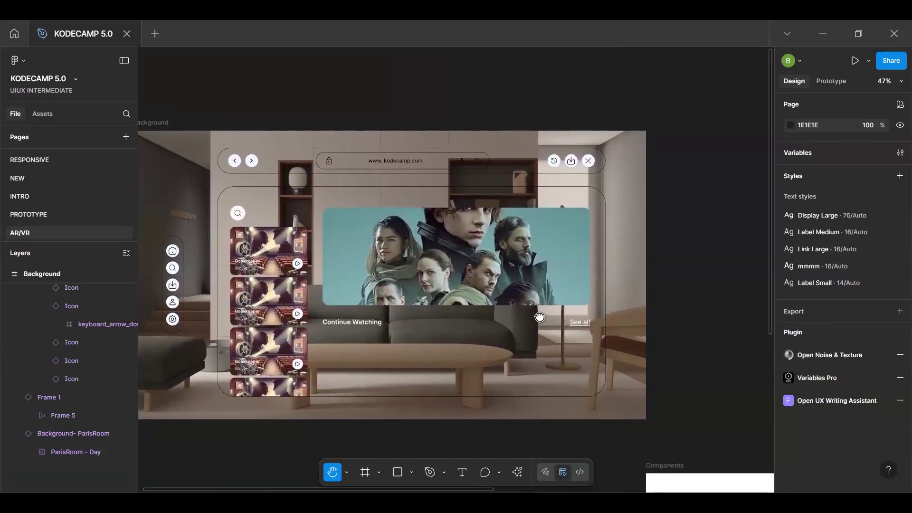
pyautogui.scroll(-5, 539, 315)
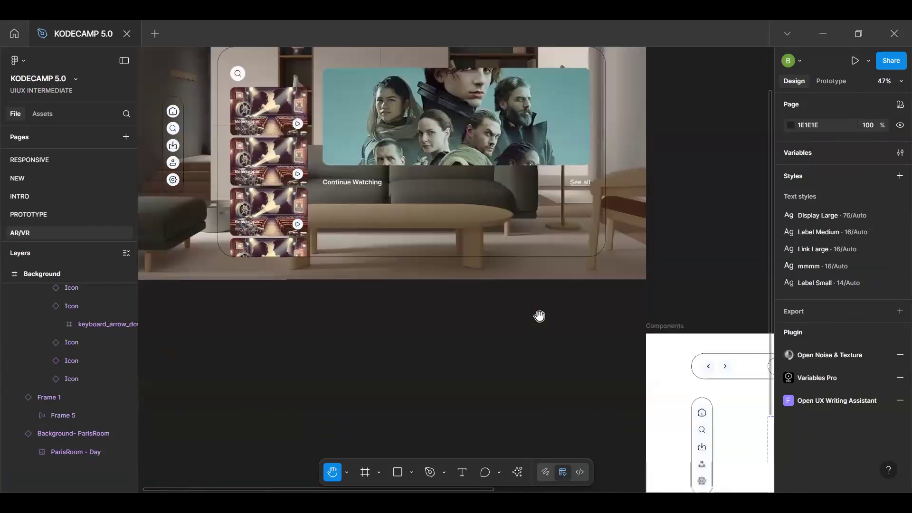
pyautogui.scroll(4, 539, 316)
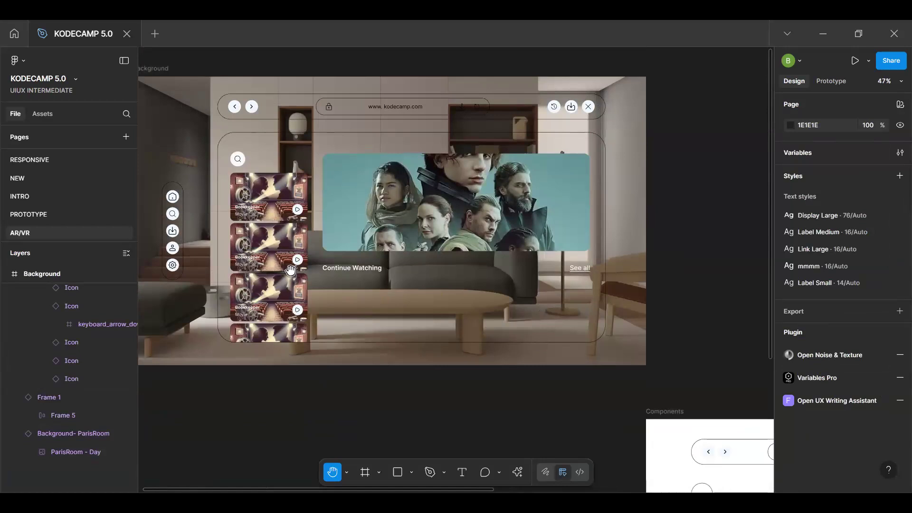
pyautogui.scroll(5, 290, 270)
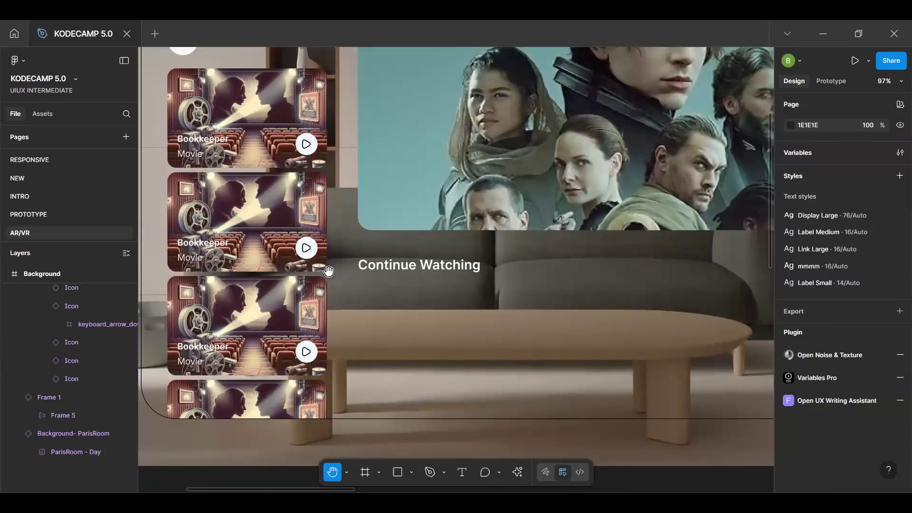
pyautogui.scroll(-3, 328, 271)
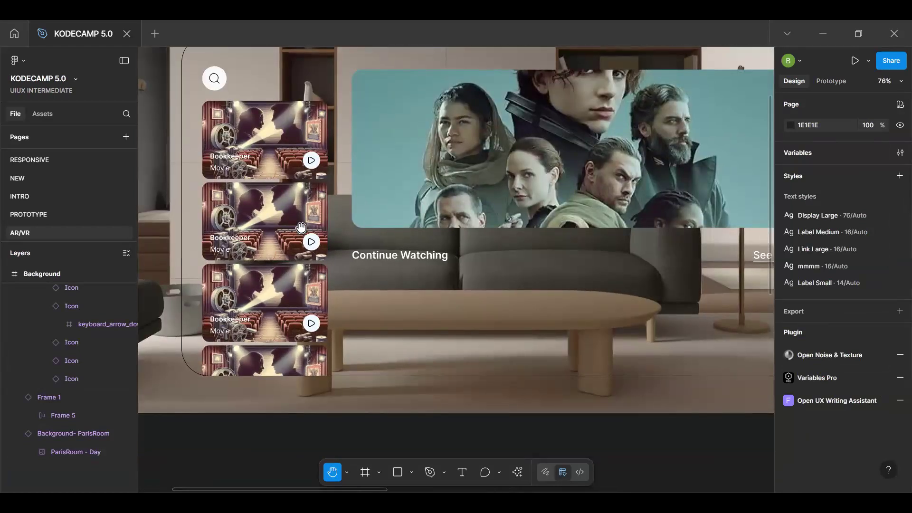
pyautogui.scroll(-3, 300, 227)
pyautogui.press('v')
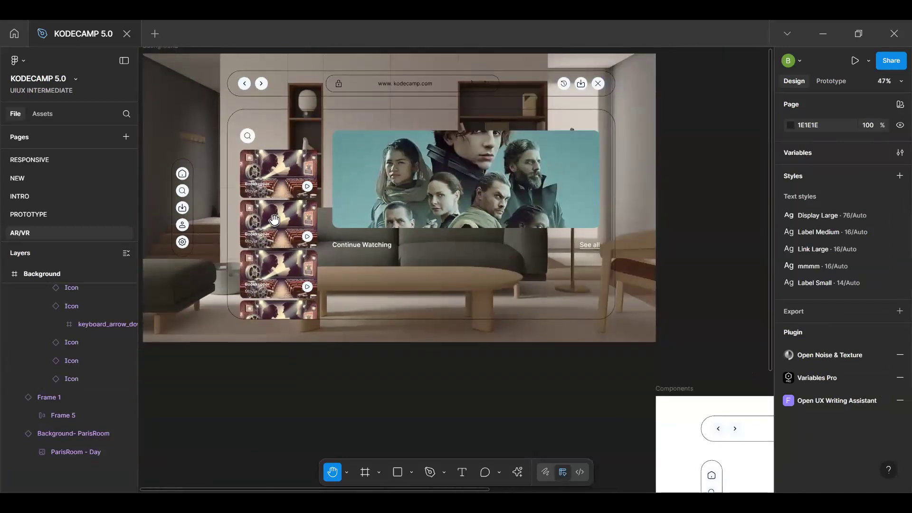
# Replace the first movie card's image fill with the "Постер фильма Стекло" poster from Downloads
pyautogui.click(275, 222)
pyautogui.scroll(3, 287, 193)
pyautogui.click(287, 193)
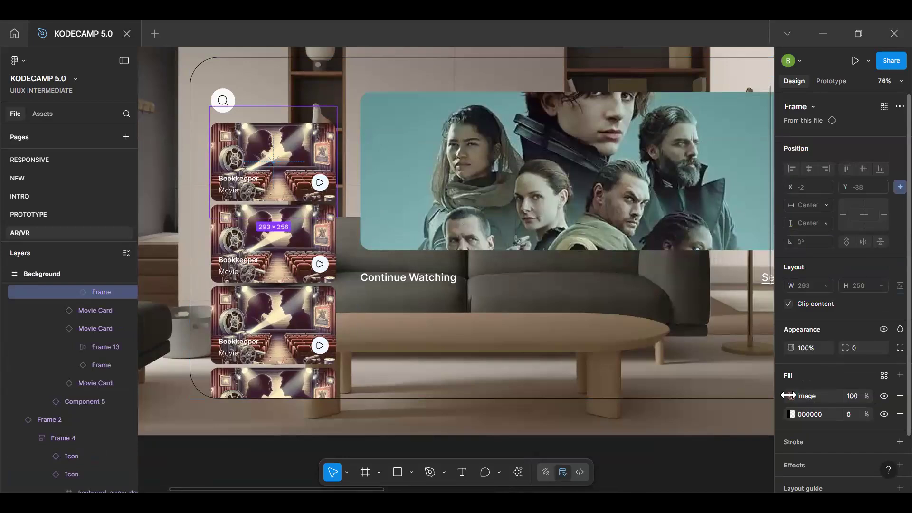
pyautogui.click(802, 397)
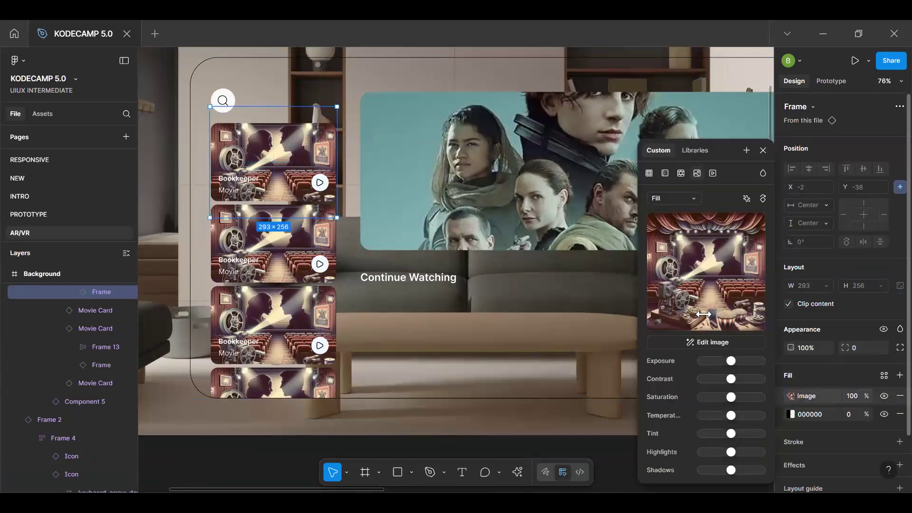
pyautogui.click(705, 263)
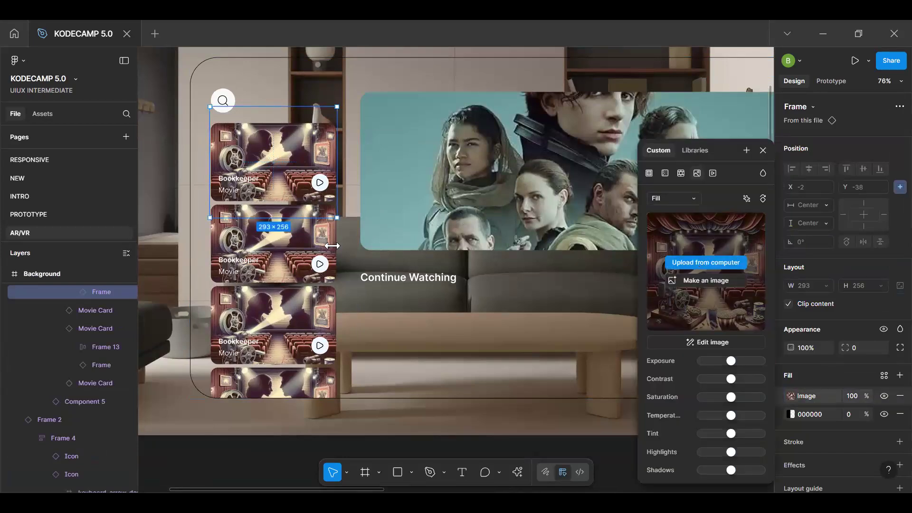
pyautogui.click(199, 186)
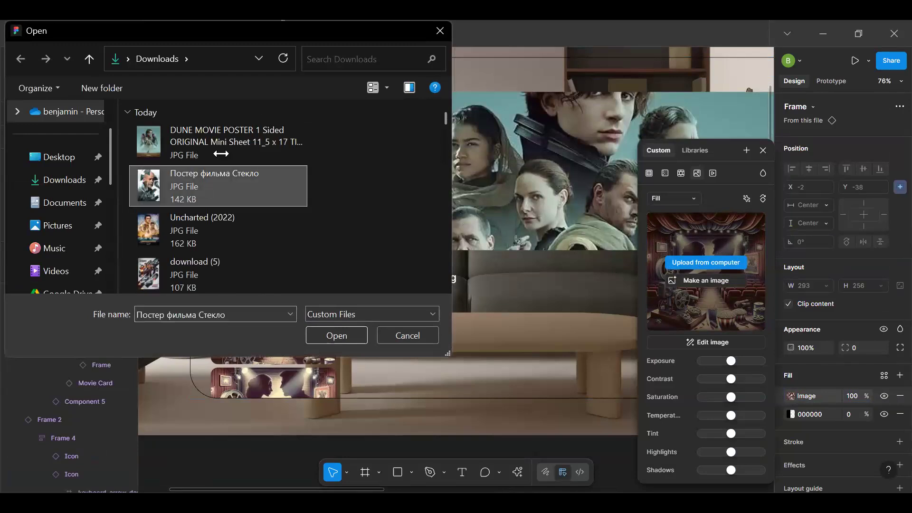
pyautogui.click(344, 328)
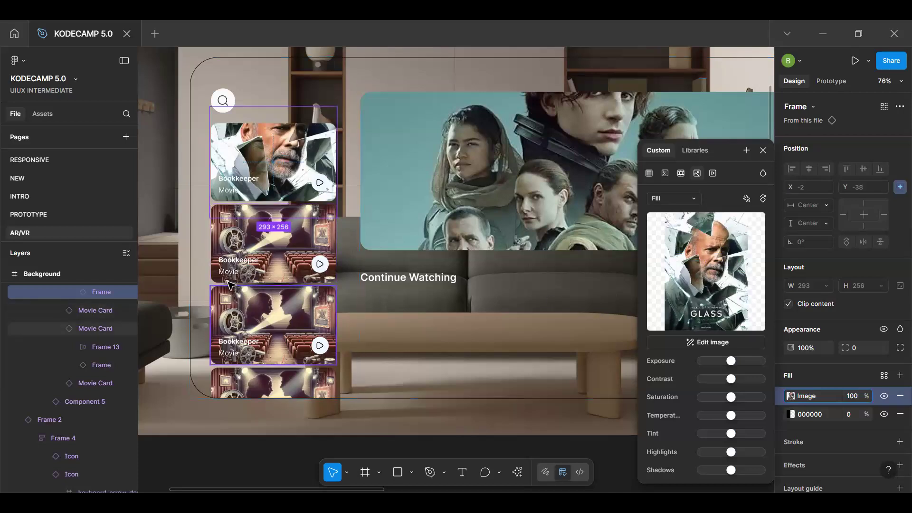
# Replace the second movie card's image fill with the "download (5)" poster from Downloads
pyautogui.click(266, 266)
pyautogui.doubleClick(266, 266)
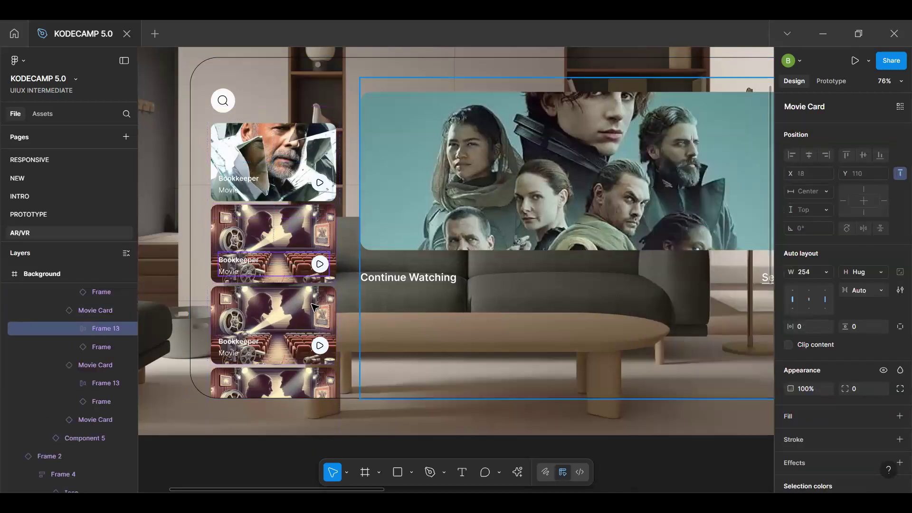
pyautogui.press('Escape')
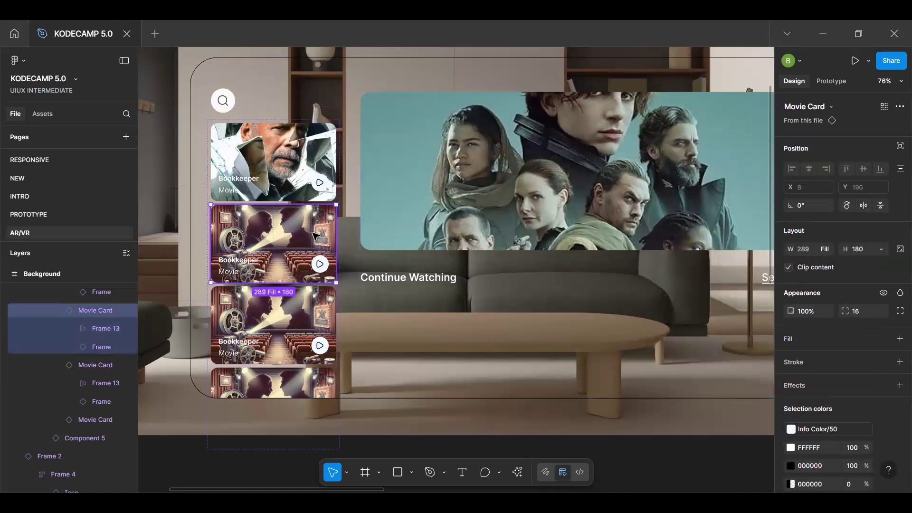
pyautogui.doubleClick(315, 236)
pyautogui.click(791, 397)
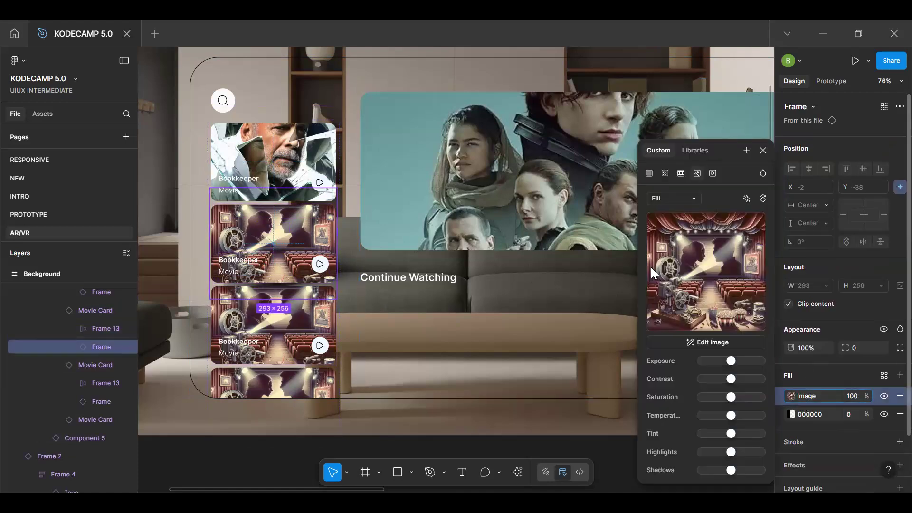
pyautogui.moveTo(698, 270)
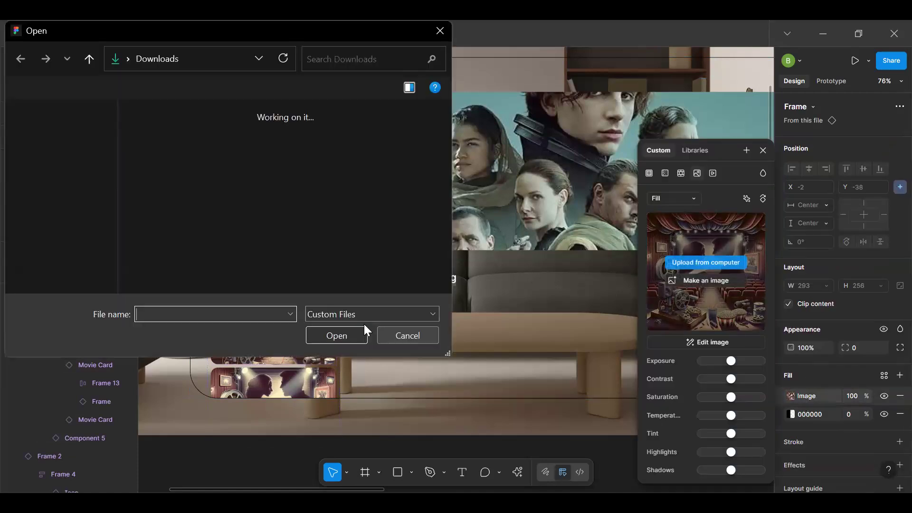
pyautogui.click(209, 261)
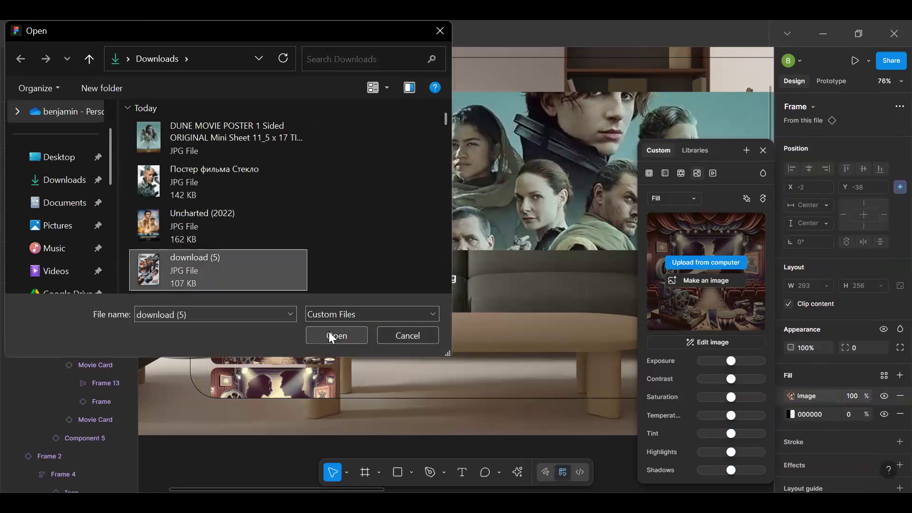
pyautogui.press('Return')
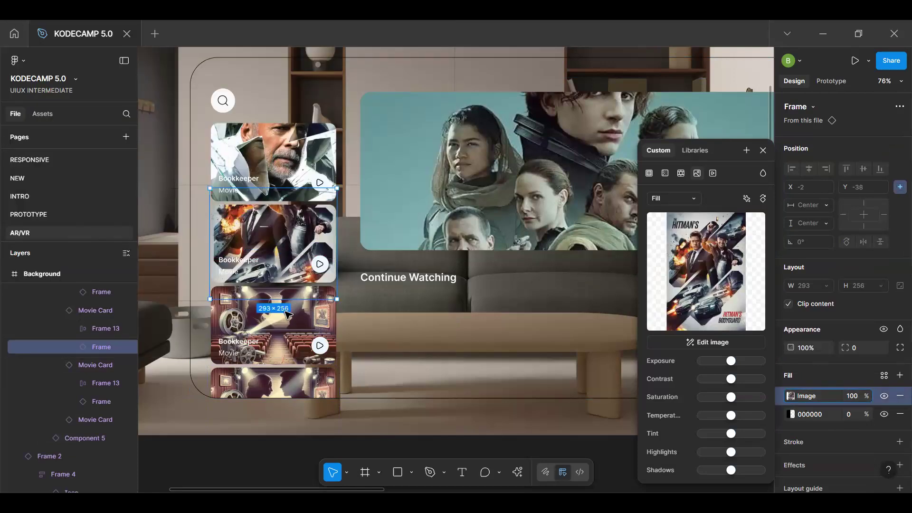
# Set the second card's image to Crop and shift the poster down so both men's faces fit within the card
pyautogui.click(689, 198)
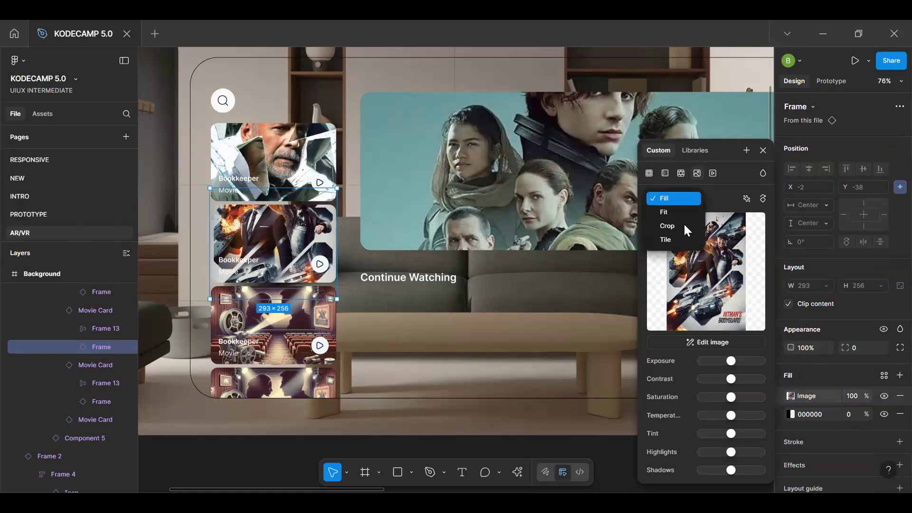
pyautogui.click(682, 224)
pyautogui.moveTo(282, 235); pyautogui.dragTo(287, 256)
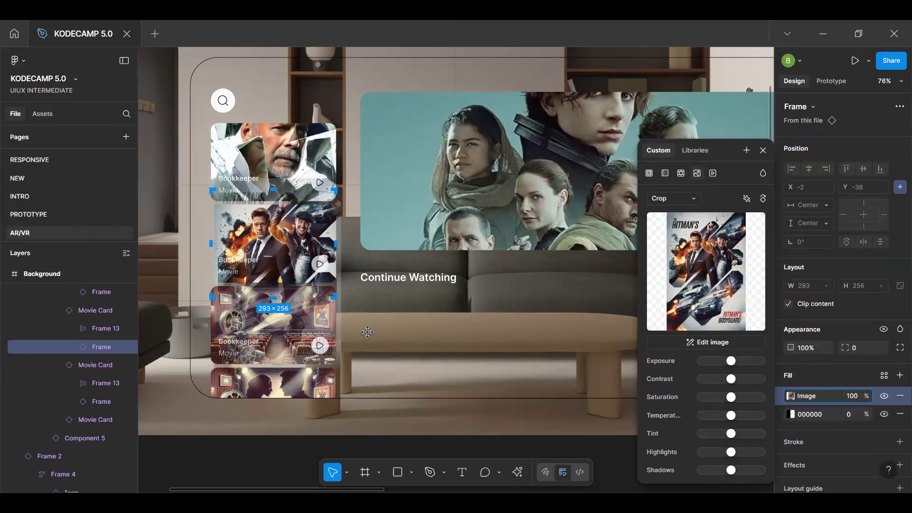
# Replace the third movie card's image fill with the "download (4)" poster from Downloads
pyautogui.click(295, 342)
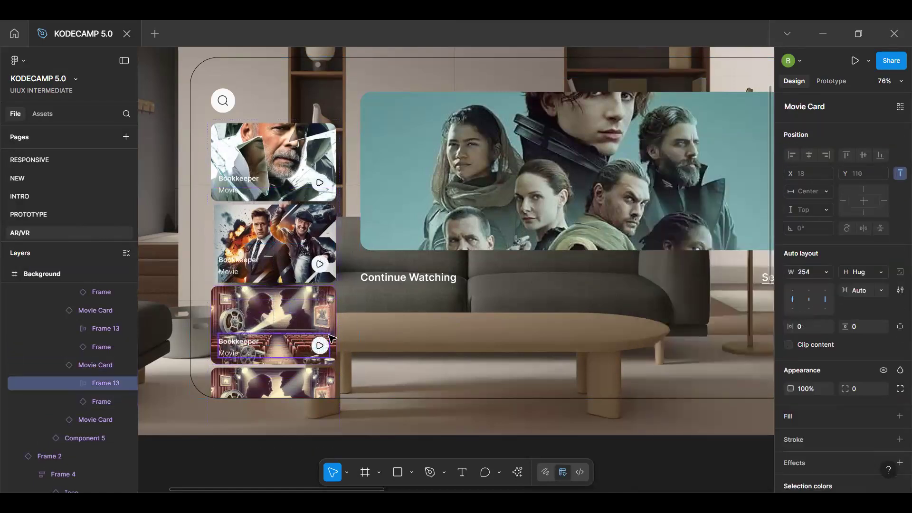
pyautogui.click(293, 308)
pyautogui.doubleClick(294, 308)
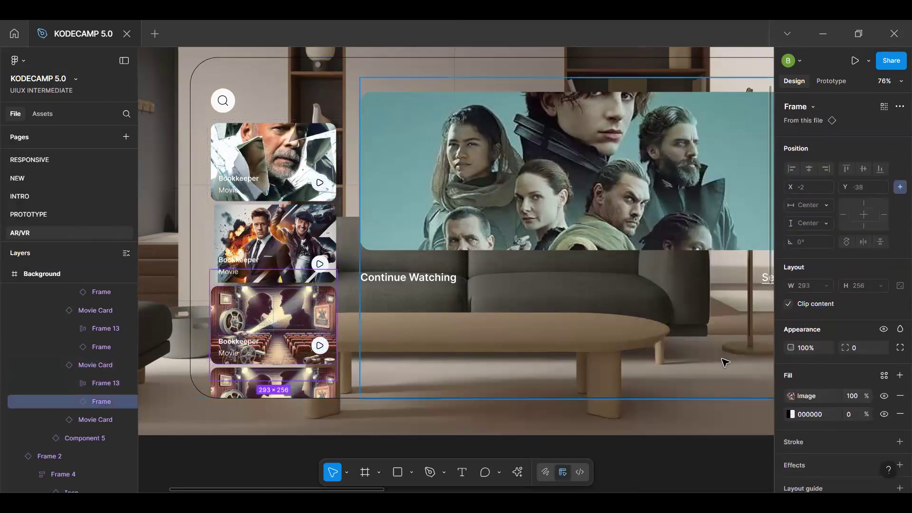
pyautogui.click(790, 396)
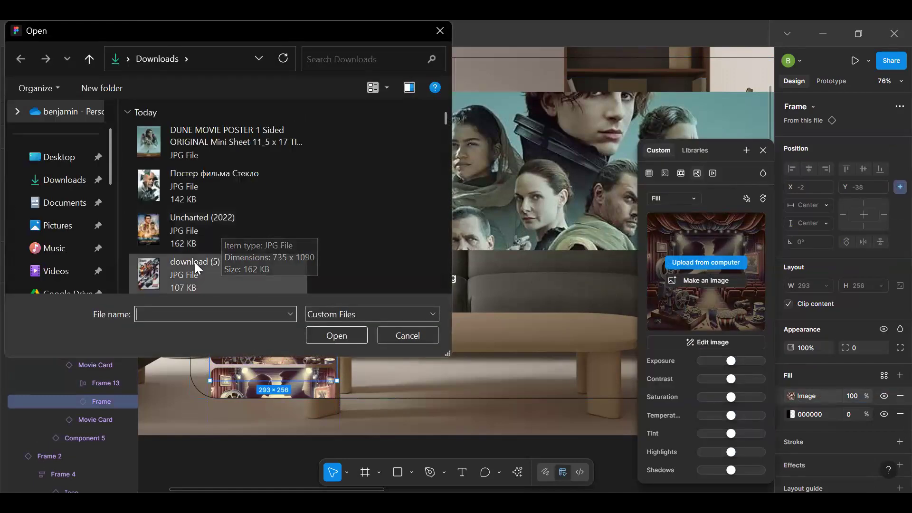
pyautogui.scroll(-1, 195, 263)
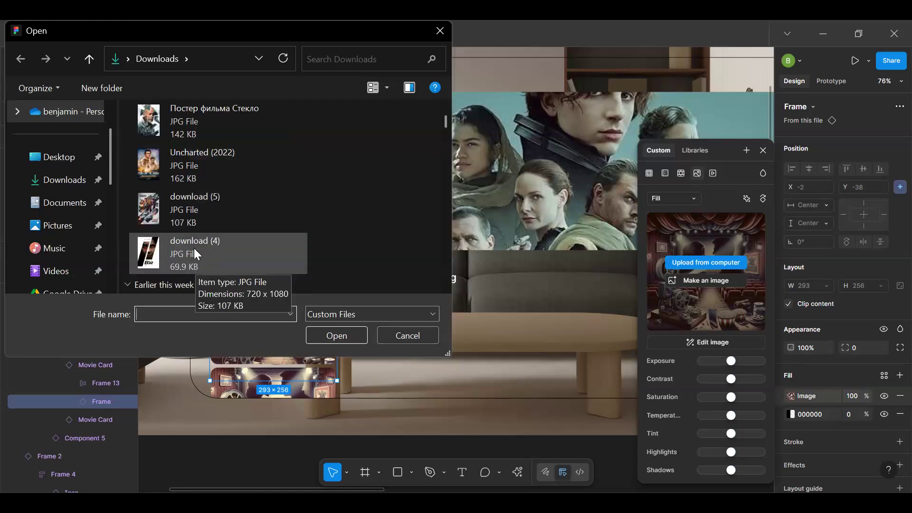
pyautogui.click(192, 257)
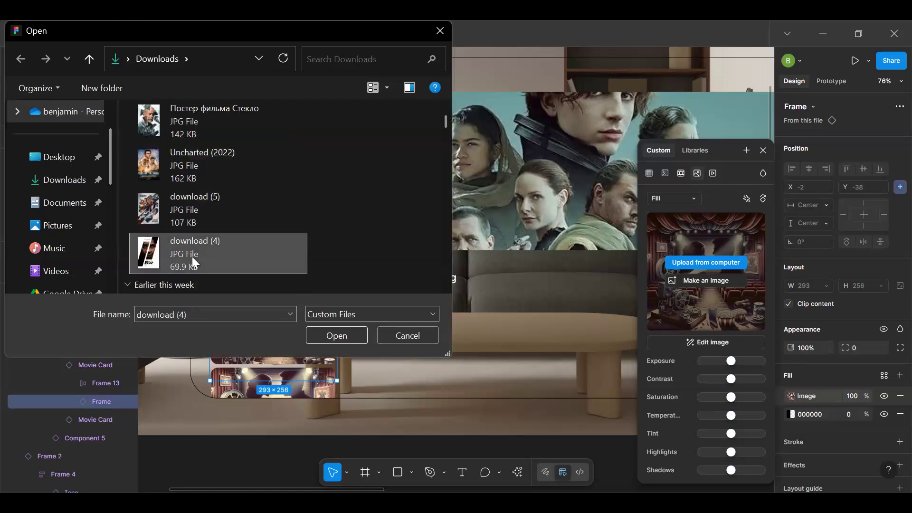
pyautogui.click(333, 335)
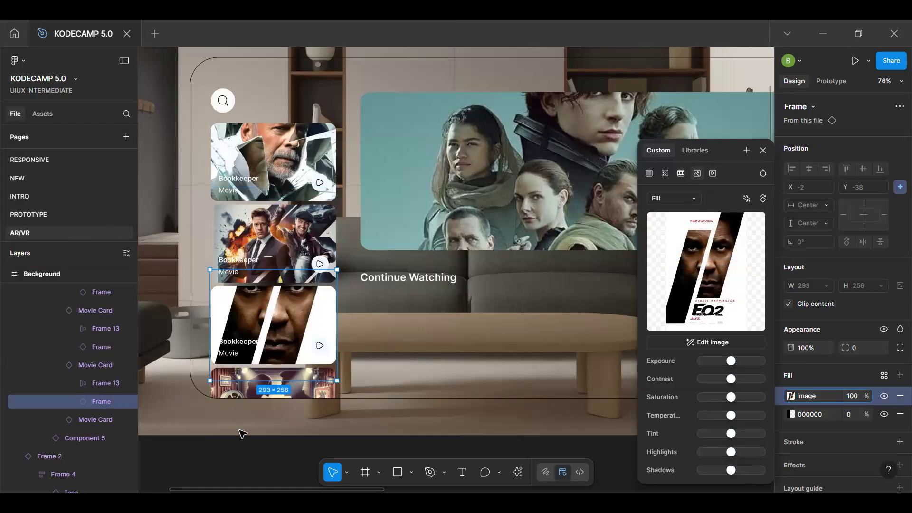
# Set the vertical gap between the cards in the movie card list to 16
pyautogui.scroll(-2, 472, 326)
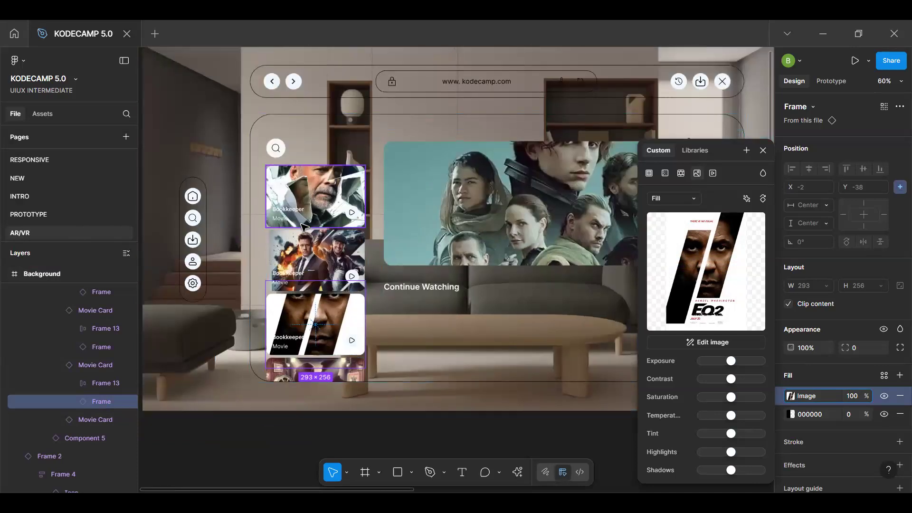
pyautogui.scroll(2, 304, 227)
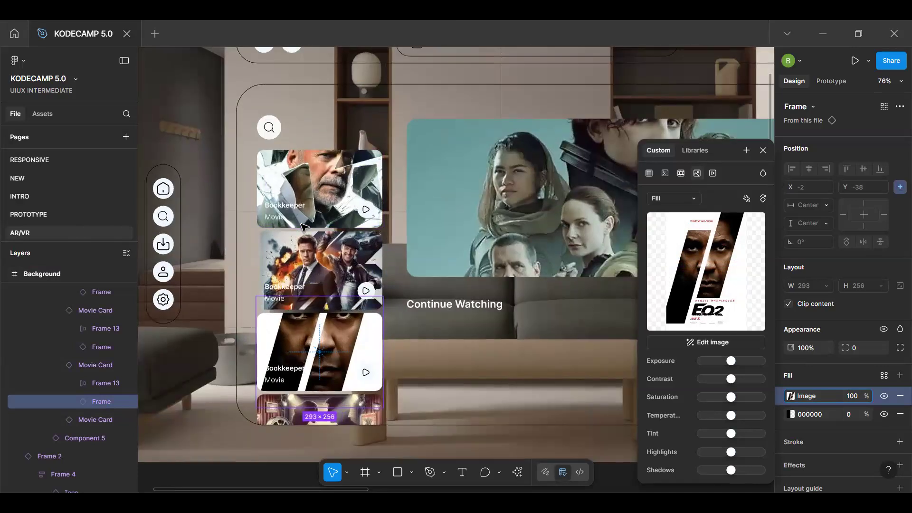
pyautogui.click(304, 212)
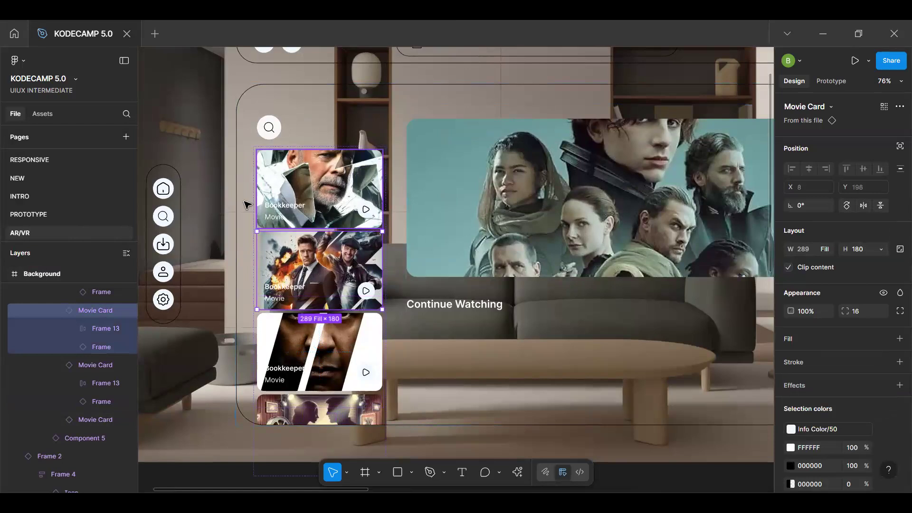
pyautogui.click(232, 205)
pyautogui.click(315, 197)
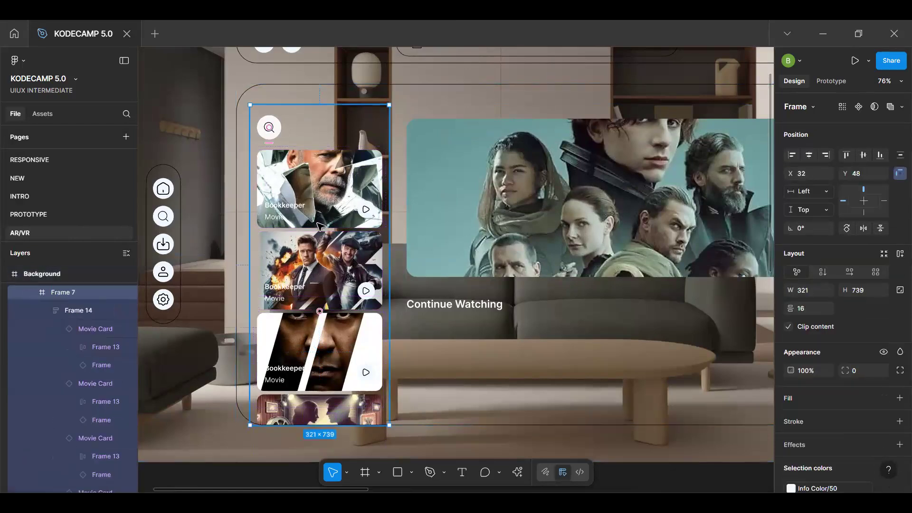
pyautogui.scroll(4, 314, 196)
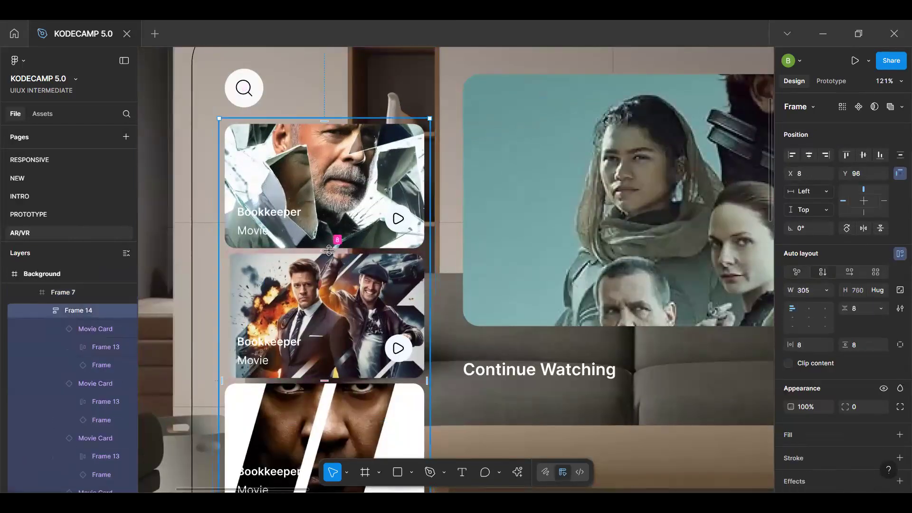
pyautogui.click(329, 250)
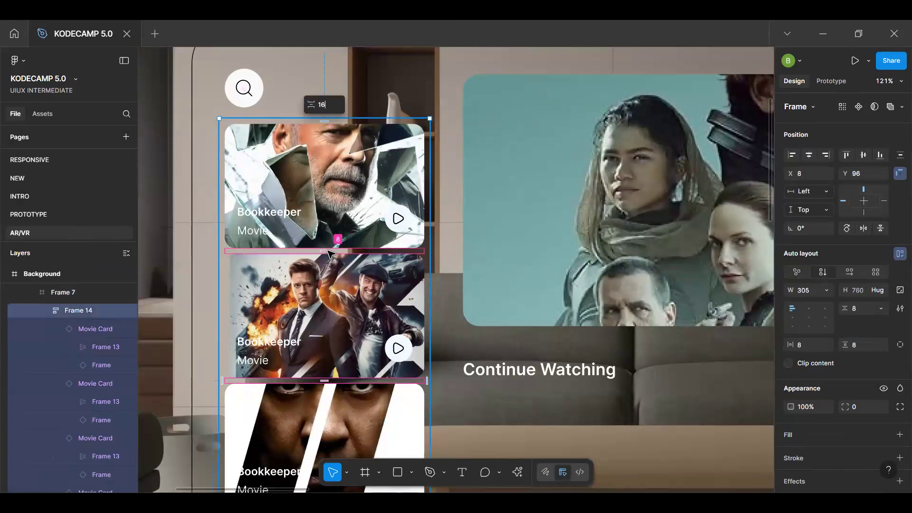
pyautogui.press('Return')
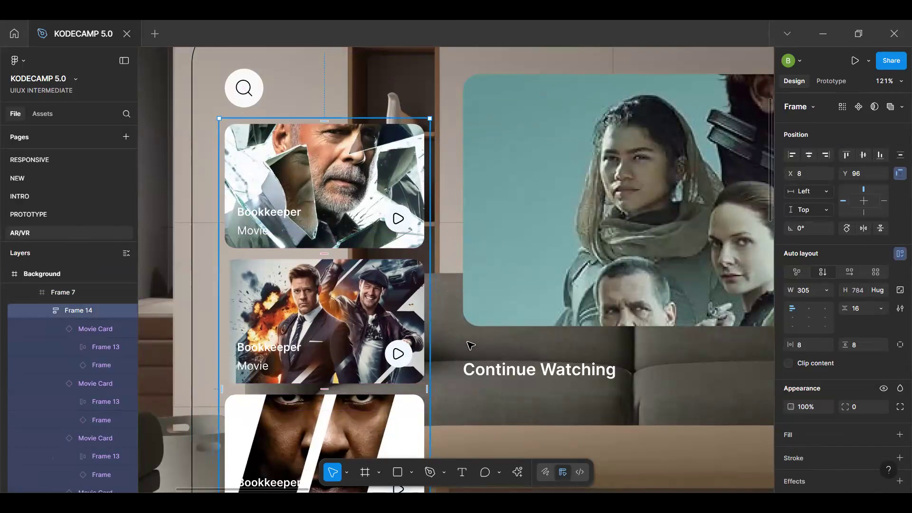
# Compare the top spacing of the banner with that of the search button above the movie cards
pyautogui.keyDown('ctrl'); pyautogui.scroll(-5, 471, 346); pyautogui.keyUp('ctrl')
pyautogui.moveTo(553, 326); pyautogui.dragTo(379, 291)
pyautogui.moveTo(475, 268); pyautogui.dragTo(497, 255)
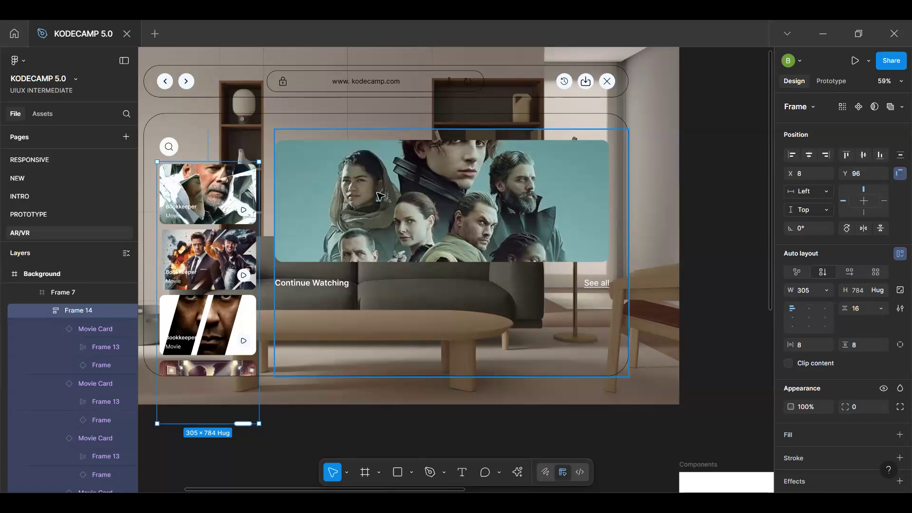
pyautogui.click(341, 175)
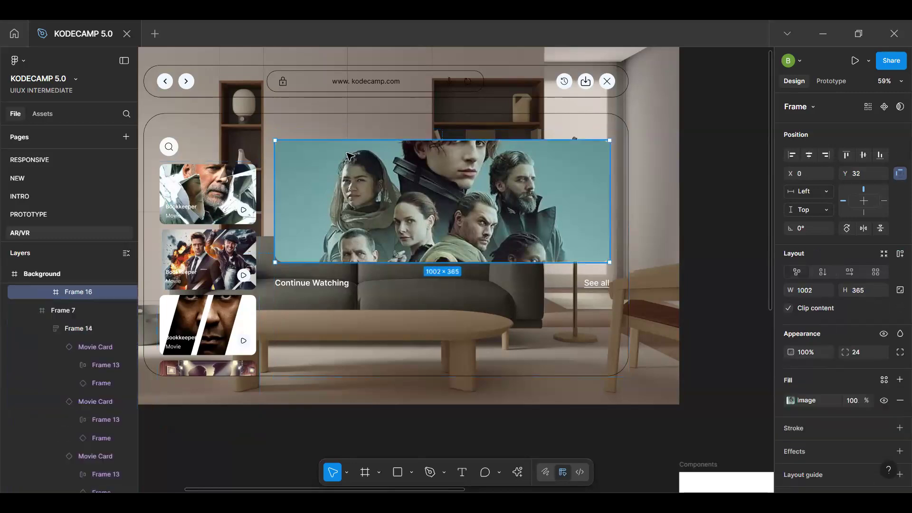
pyautogui.click(189, 160)
pyautogui.doubleClick(169, 144)
pyautogui.press('alt')
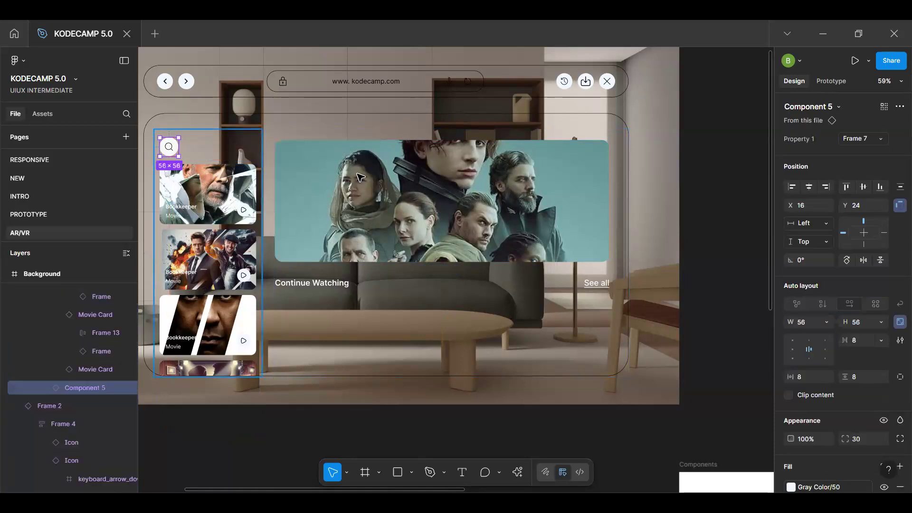
# Wrap the banner and the "Continue Watching" row in one auto layout frame and move it up to Y 24
pyautogui.click(397, 187)
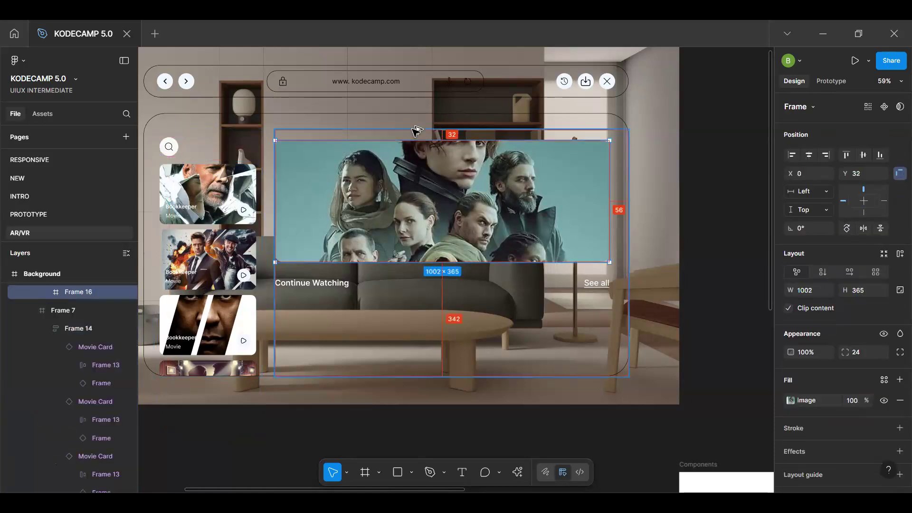
pyautogui.keyDown('shift'); pyautogui.click(368, 289); pyautogui.keyUp('shift')
pyautogui.hotkey('shift', 'a')
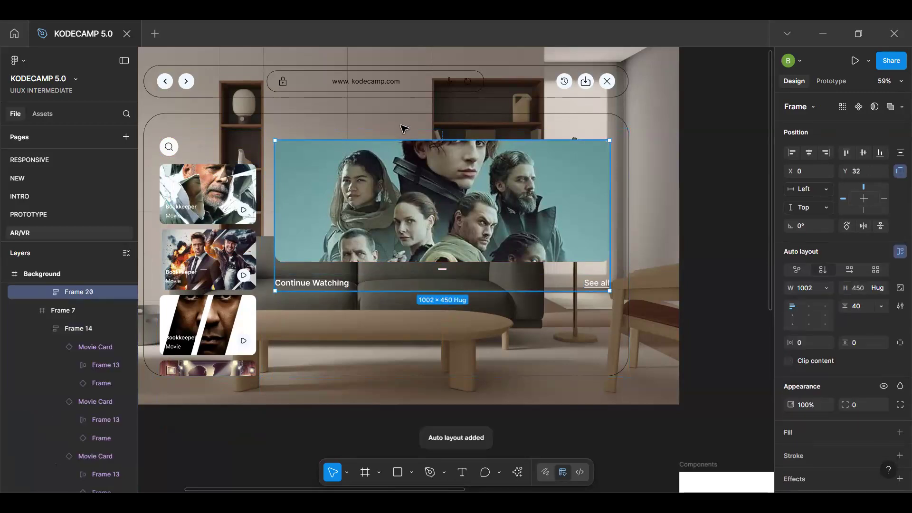
pyautogui.hotkey('shift', 'Up')
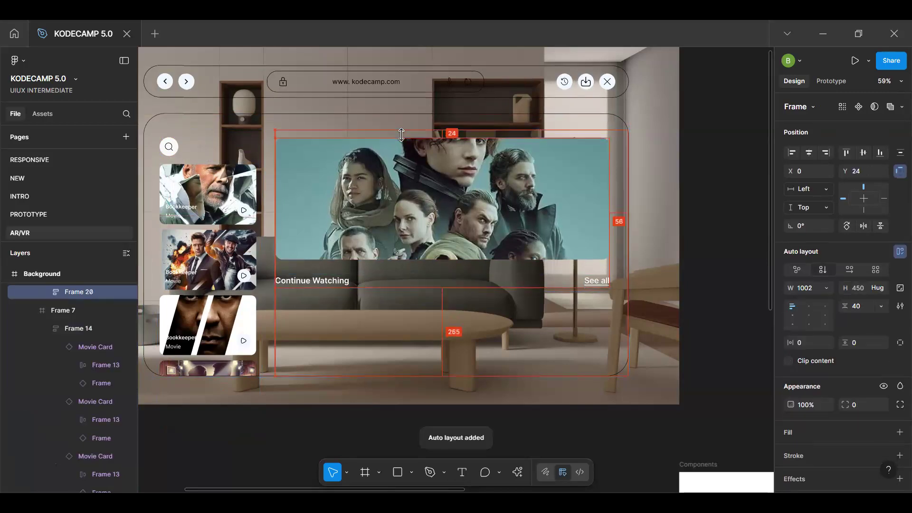
# Switch the search button above the movie cards to the Frame 6 variant of its component
pyautogui.doubleClick(169, 147)
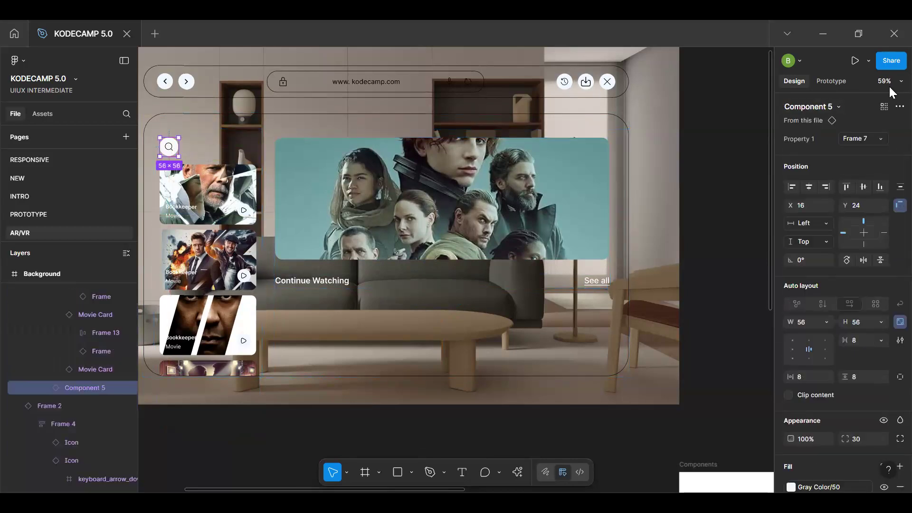
pyautogui.click(862, 140)
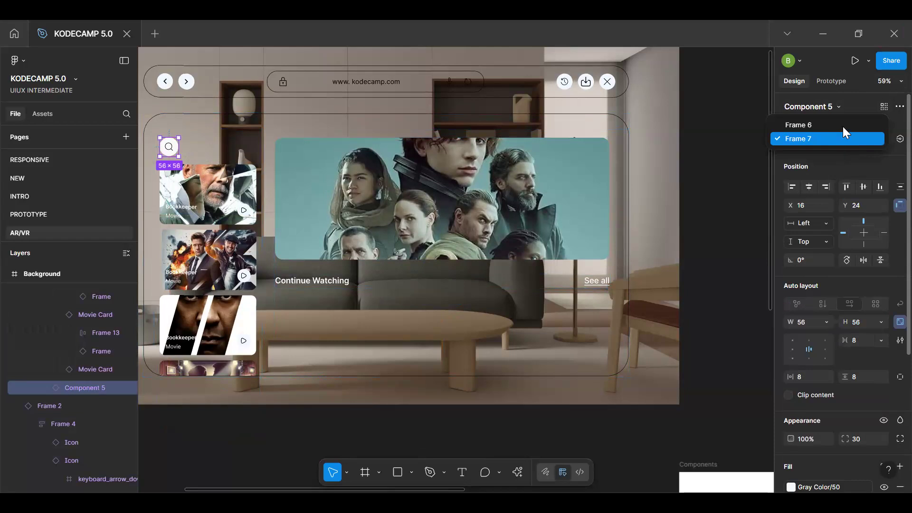
pyautogui.click(844, 127)
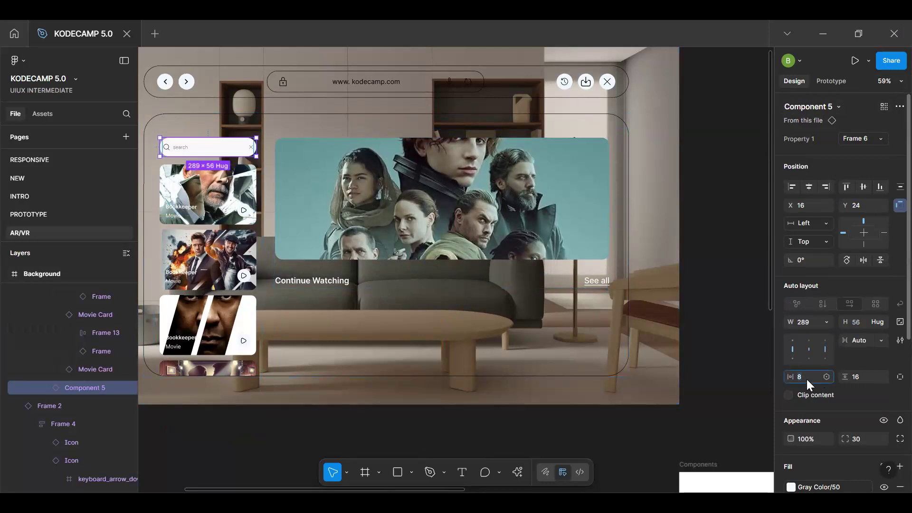
# Set the horizontal padding of the search bar above the movie cards to 16
pyautogui.write('6')
pyautogui.press('Return')
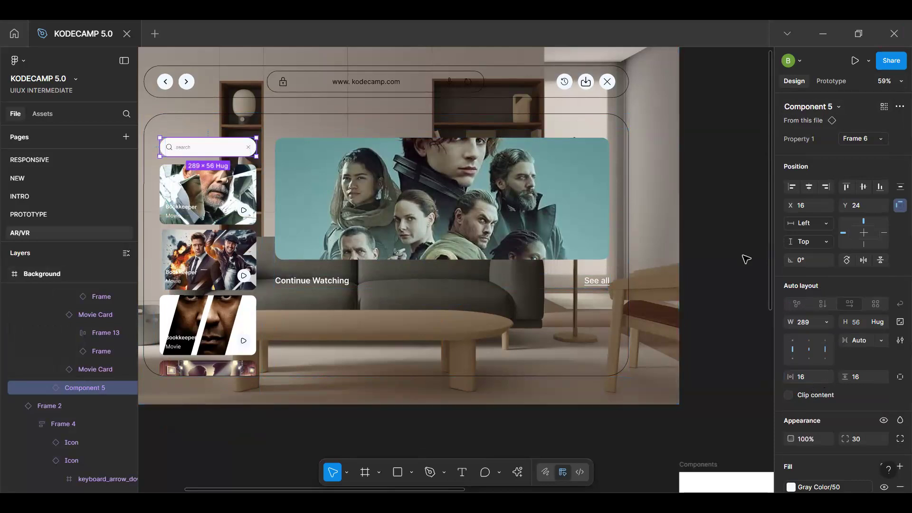
pyautogui.press('Escape')
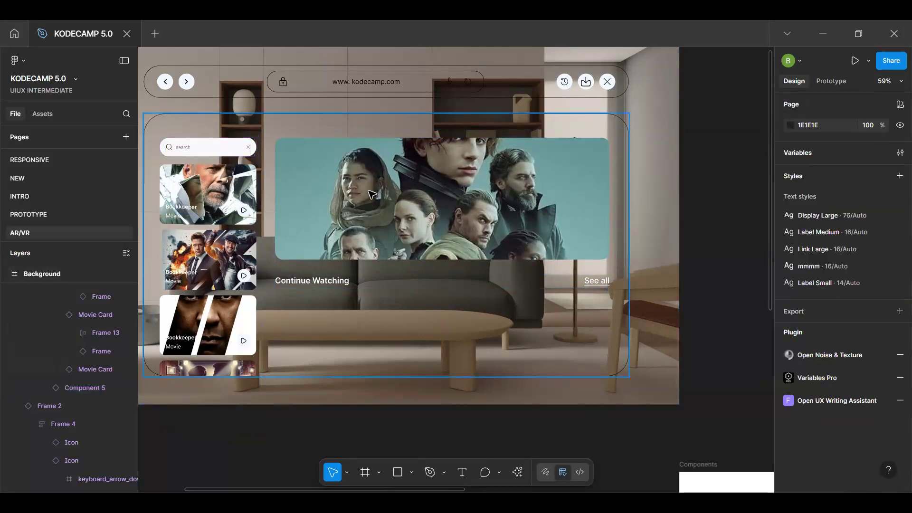
# Duplicate the movie card in the Components frame to the right of the original and detach the copy from its component
pyautogui.scroll(-3, 368, 219)
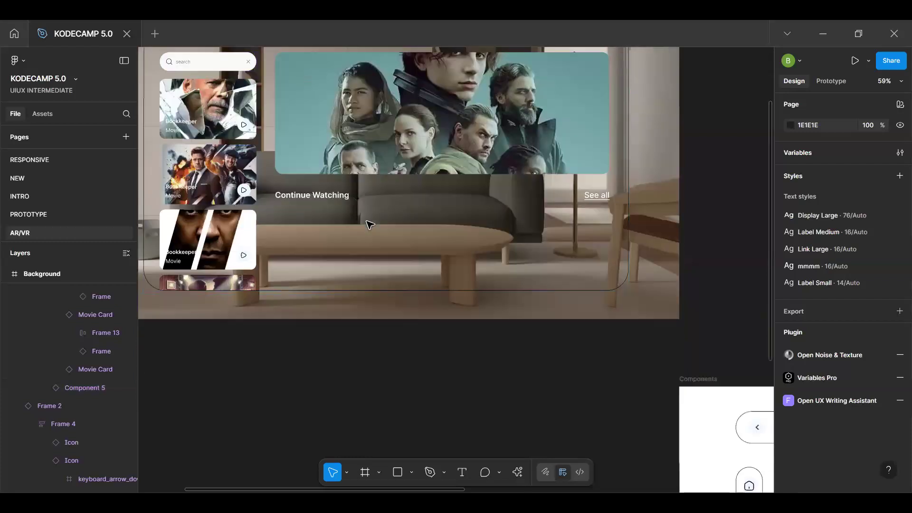
pyautogui.scroll(6, 369, 220)
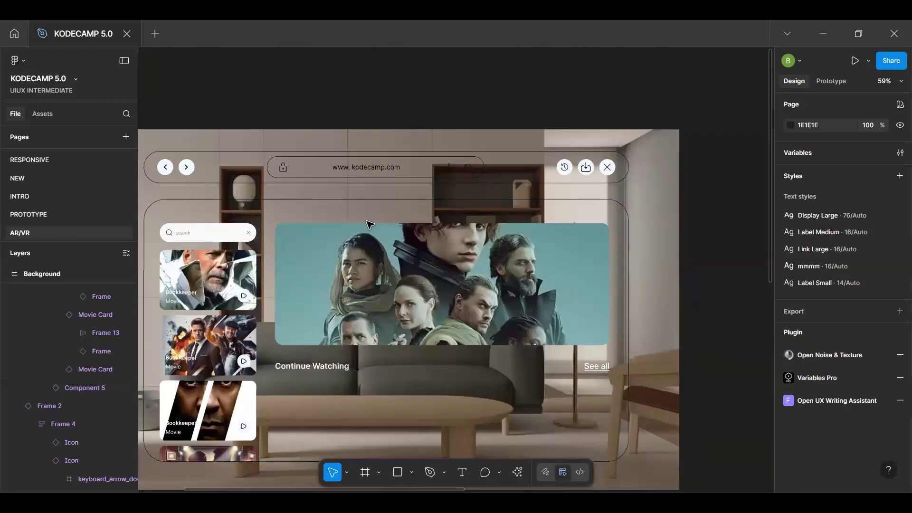
pyautogui.scroll(-5, 370, 223)
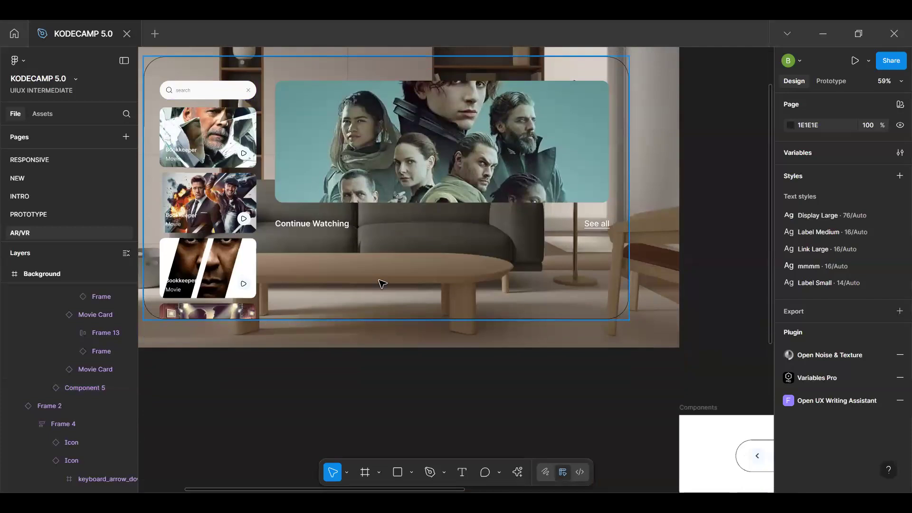
pyautogui.scroll(-5, 381, 281)
pyautogui.scroll(-2, 515, 307)
pyautogui.hscroll(8, 517, 333)
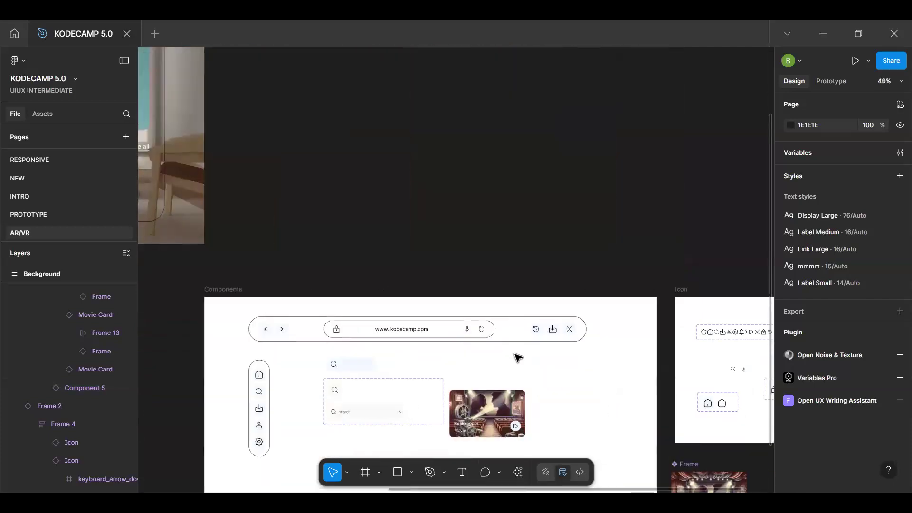
pyautogui.scroll(-5, 518, 357)
pyautogui.scroll(3, 507, 230)
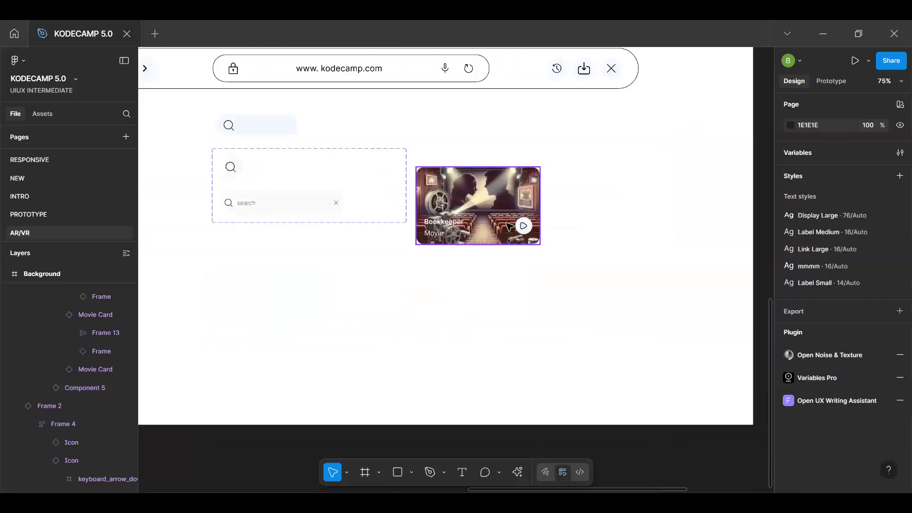
pyautogui.click(510, 227)
pyautogui.moveTo(638, 217); pyautogui.dragTo(550, 234)
pyautogui.hotkey('ctrl', 'alt', 'b')
pyautogui.press('space')
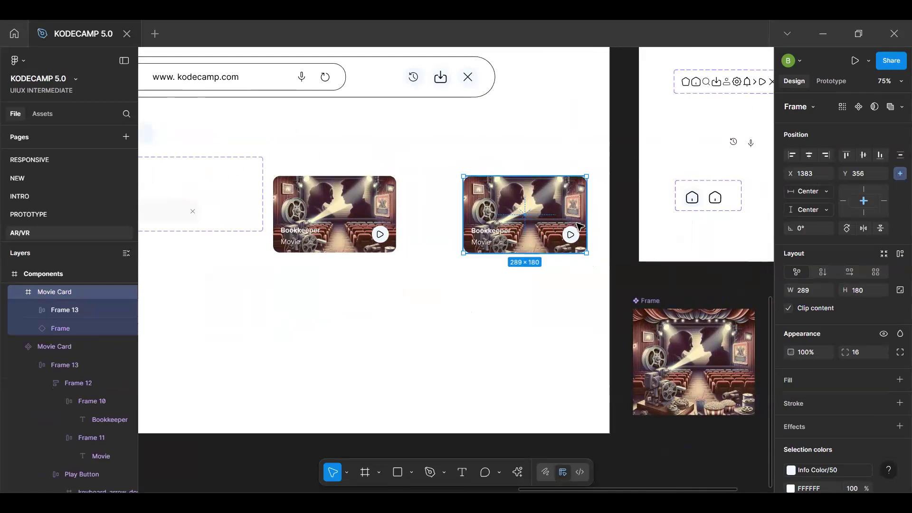
# Narrow the detached movie card to a width of 232 and delete its play button
pyautogui.keyDown('ctrl'); pyautogui.scroll(5, 579, 226); pyautogui.keyUp('ctrl')
pyautogui.moveTo(587, 216); pyautogui.dragTo(538, 223)
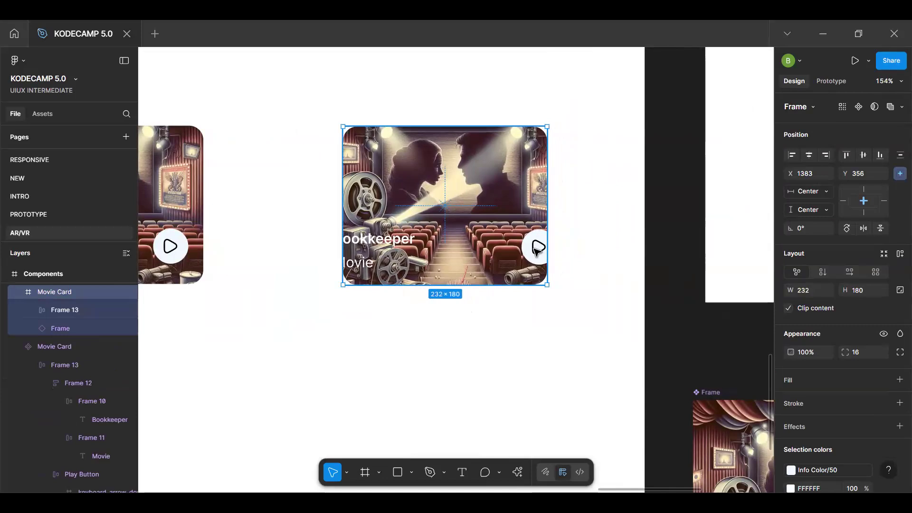
pyautogui.click(537, 248)
pyautogui.click(537, 248)
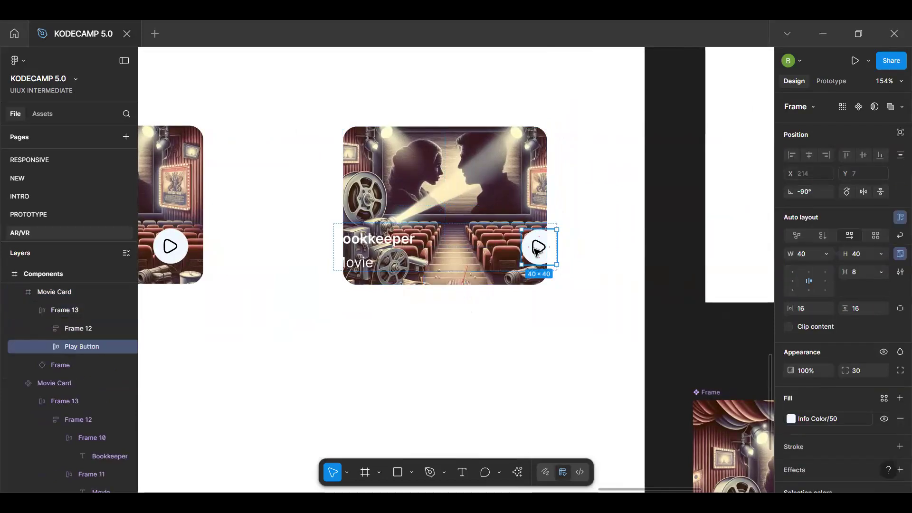
pyautogui.press('Escape')
# Shift the title block inside the detached card's edge and set the "Bookkeeper" text size to 14
pyautogui.doubleClick(380, 260)
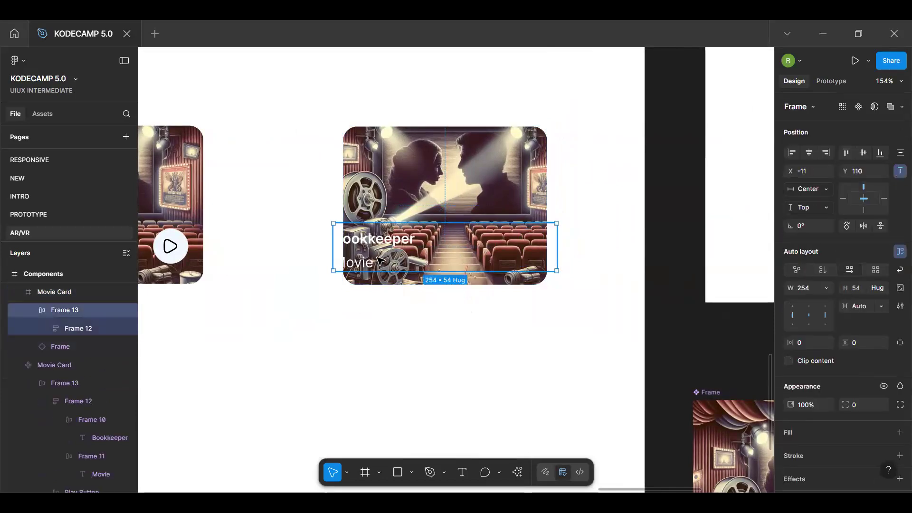
pyautogui.moveTo(387, 259)
pyautogui.mouseDown()
pyautogui.moveTo(401, 257)
pyautogui.moveTo(397, 248)
pyautogui.mouseUp()
pyautogui.scroll(2, 397, 249)
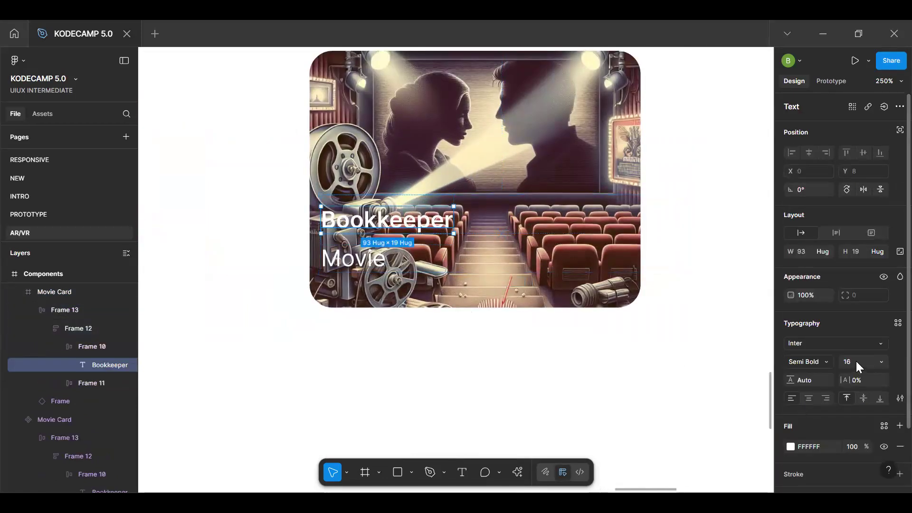
pyautogui.write('14')
pyautogui.press('Return')
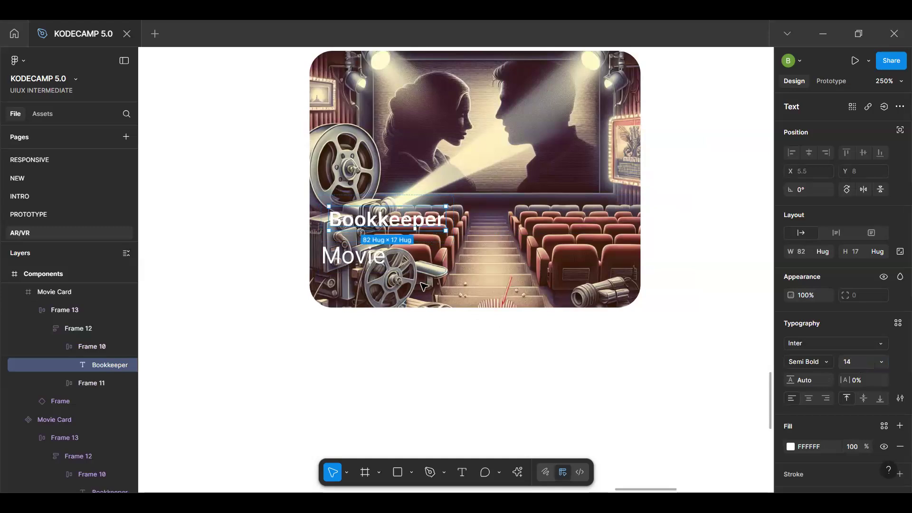
# Set the font size of the "Movie" text on the detached card to 12
pyautogui.click(377, 263)
pyautogui.click(378, 263)
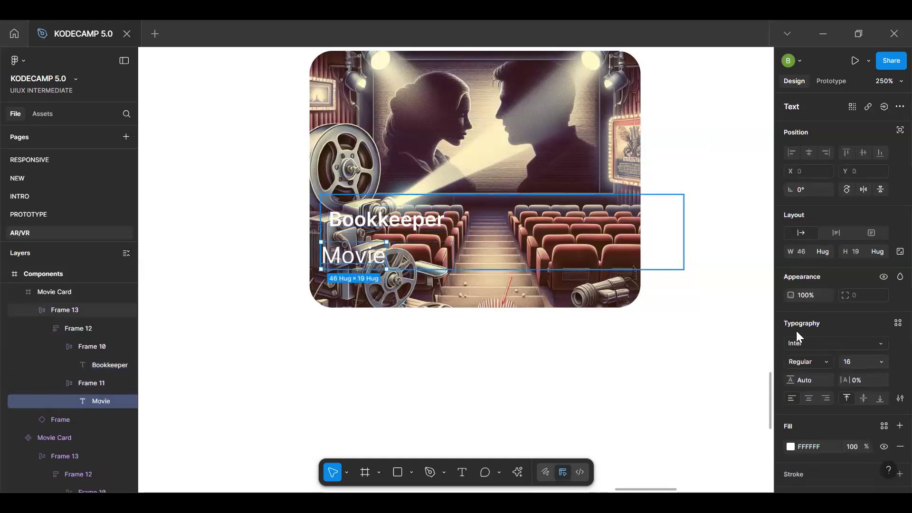
pyautogui.click(852, 366)
pyautogui.write('1')
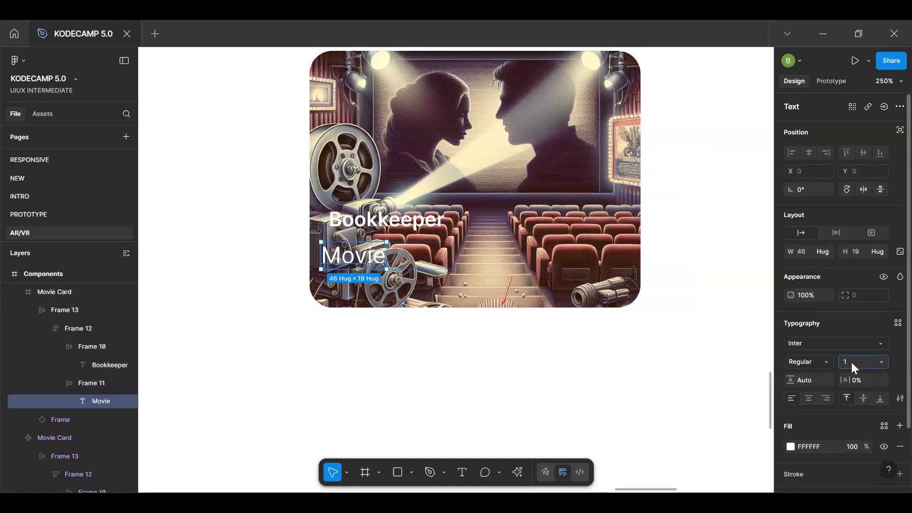
pyautogui.write('2')
pyautogui.press('Return')
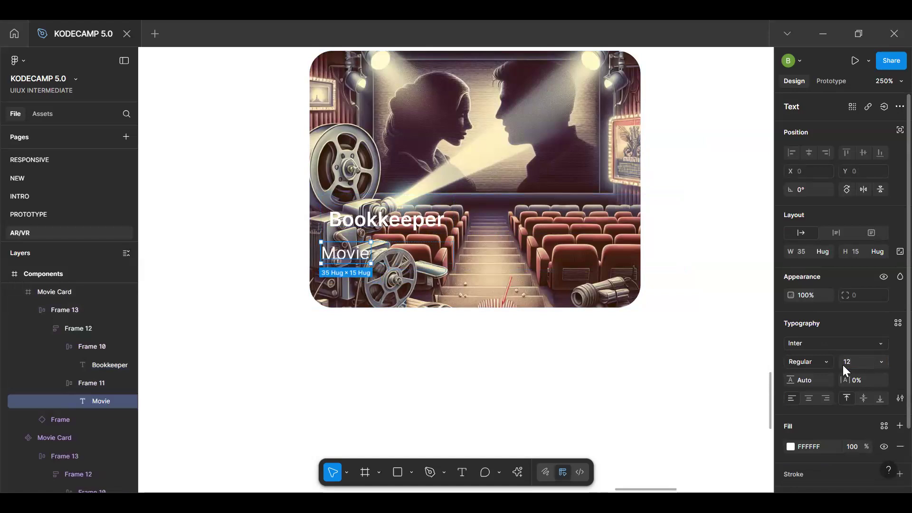
# Align the "Bookkeeper" text to the left within its auto layout frame
pyautogui.click(398, 226)
pyautogui.click(398, 227)
pyautogui.click(398, 226)
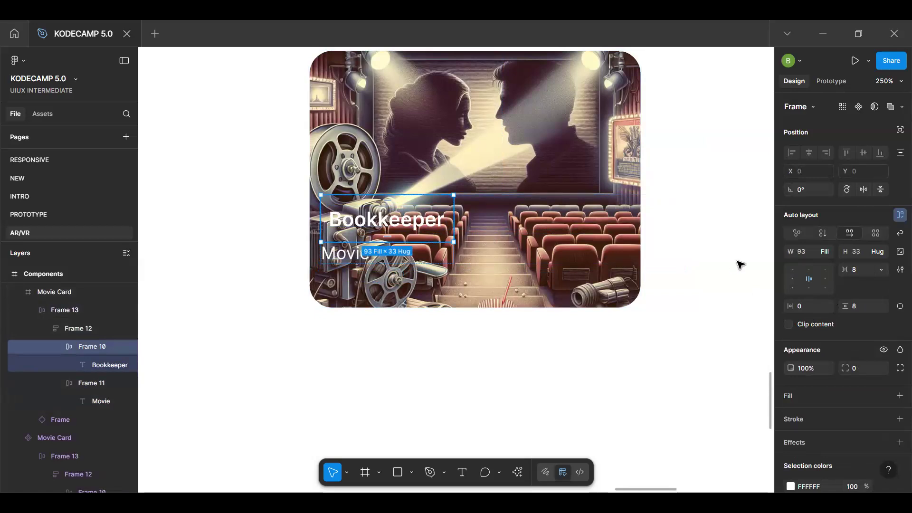
pyautogui.click(793, 280)
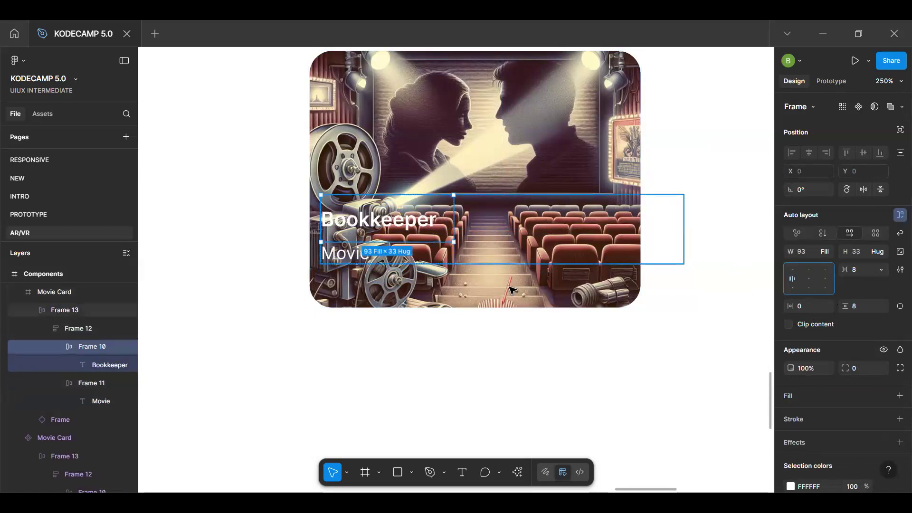
pyautogui.press('Escape')
pyautogui.press('Escape')
# Make the card's title block hug its contents in width and place it at X 16, Y 116
pyautogui.click(826, 287)
pyautogui.click(822, 299)
pyautogui.click(605, 251)
pyautogui.click(509, 240)
pyautogui.moveTo(502, 238); pyautogui.dragTo(389, 255)
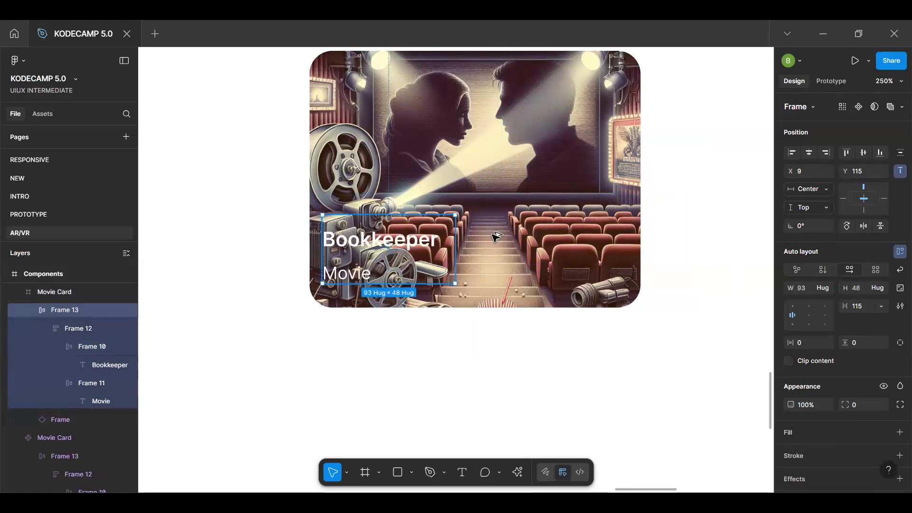
pyautogui.press('alt')
pyautogui.press('Right')
pyautogui.press('Right')
pyautogui.press('Right')
pyautogui.press('Right')
pyautogui.press('Right')
pyautogui.press('Right')
pyautogui.press('Right')
pyautogui.press('Down')
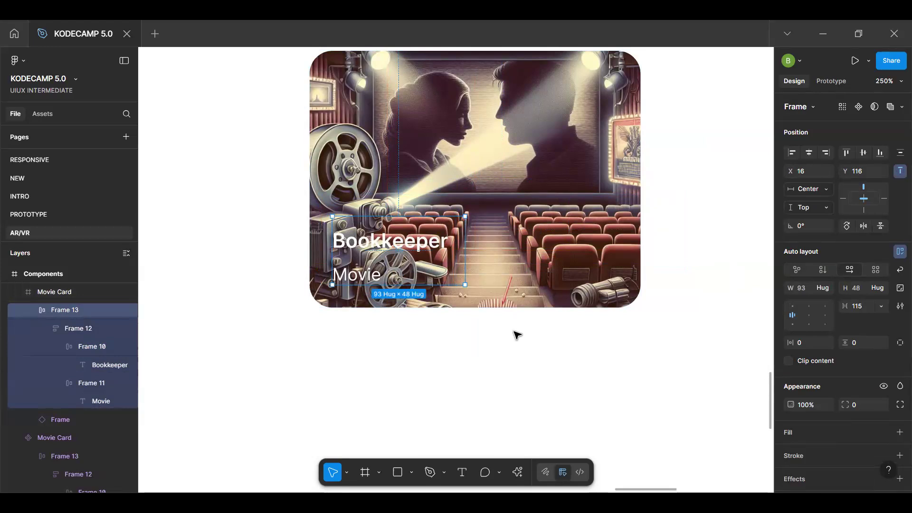
pyautogui.press('alt')
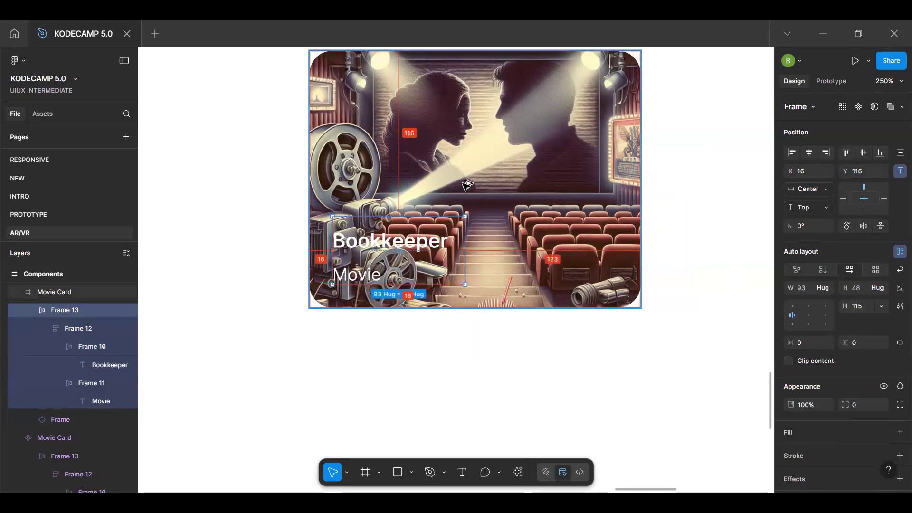
# Raise the title block on the detached card to Y 84
pyautogui.hotkey('shift', 'Up')
pyautogui.hotkey('shift', 'Up')
pyautogui.hotkey('shift', 'Up')
pyautogui.hotkey('shift', 'Up')
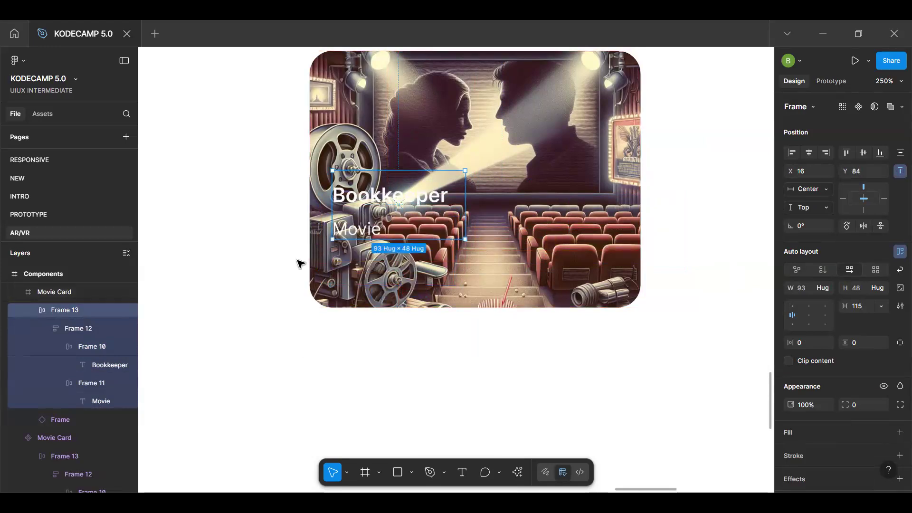
pyautogui.click(309, 361)
pyautogui.press('t')
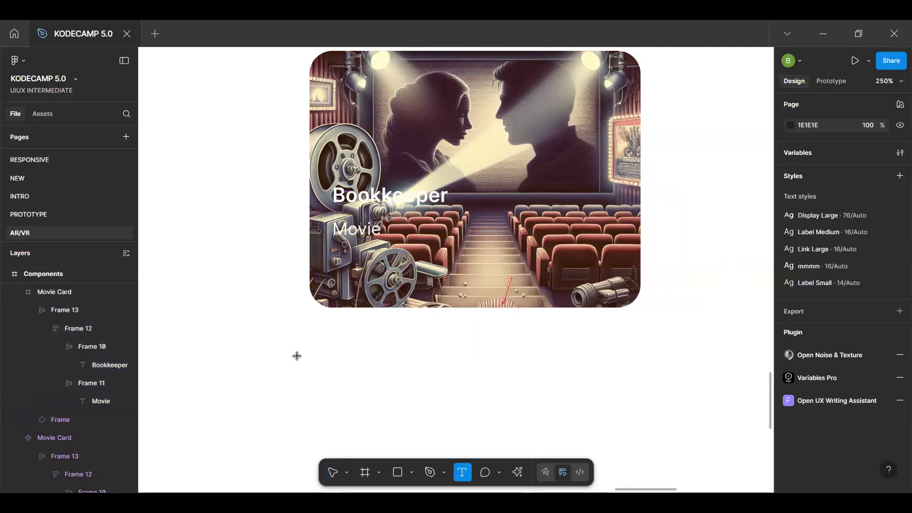
pyautogui.moveTo(292, 355); pyautogui.dragTo(527, 374)
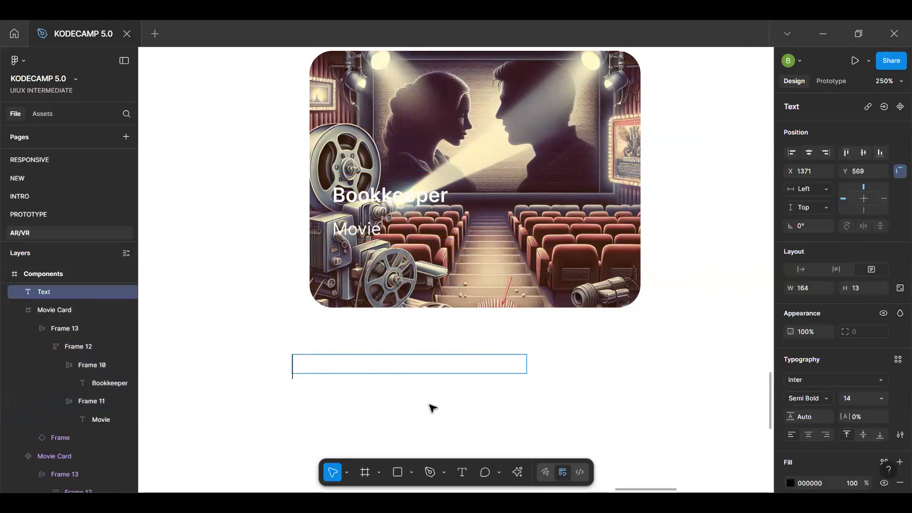
pyautogui.write('t')
pyautogui.press('Escape')
pyautogui.press('Delete')
# Draw an empty frame about 214 × 13 across the lower part of the detached movie card
pyautogui.press('t')
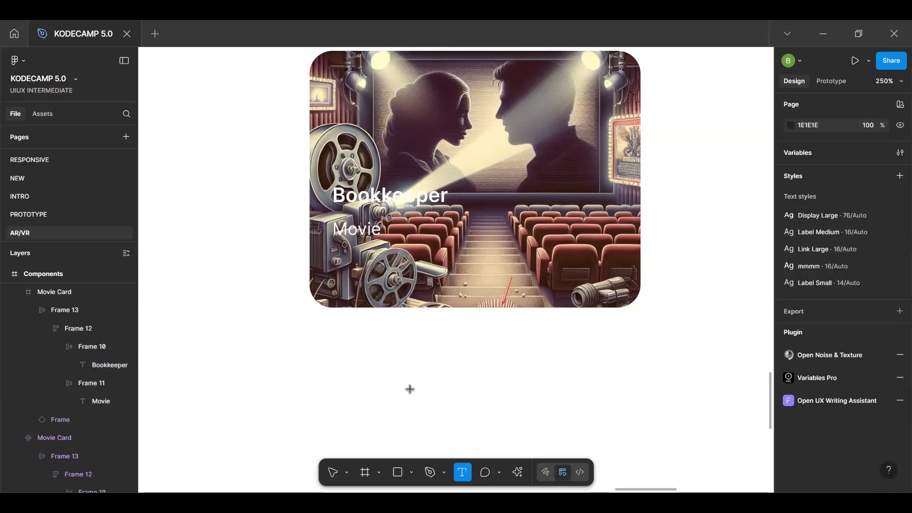
pyautogui.press('f')
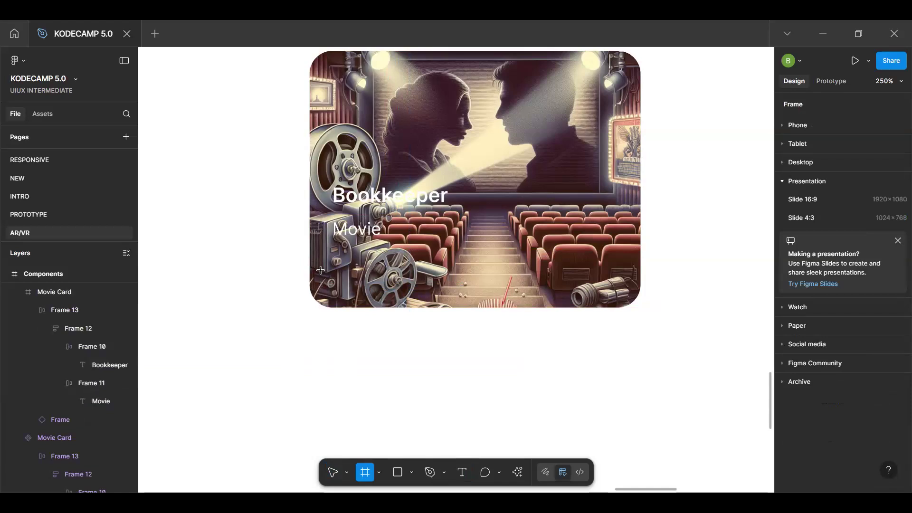
pyautogui.moveTo(321, 269); pyautogui.dragTo(626, 289)
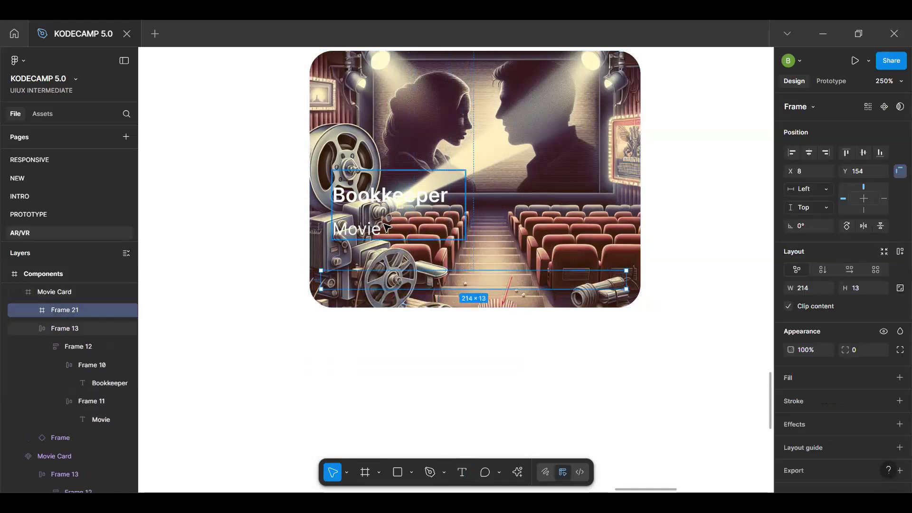
# Give the title block a vertical auto layout and place the empty 214 × 13 frame inside it below the "Movie" text
pyautogui.moveTo(406, 237); pyautogui.dragTo(438, 215)
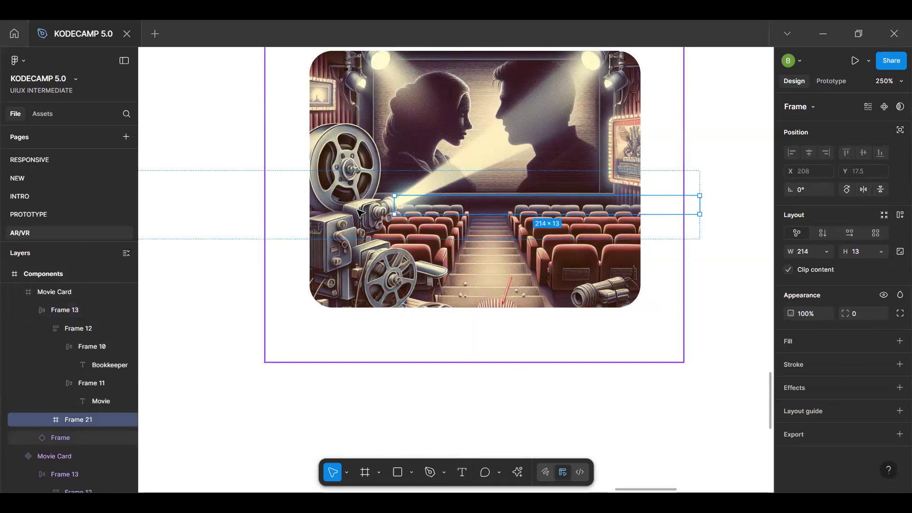
pyautogui.press('Delete')
pyautogui.doubleClick(392, 211)
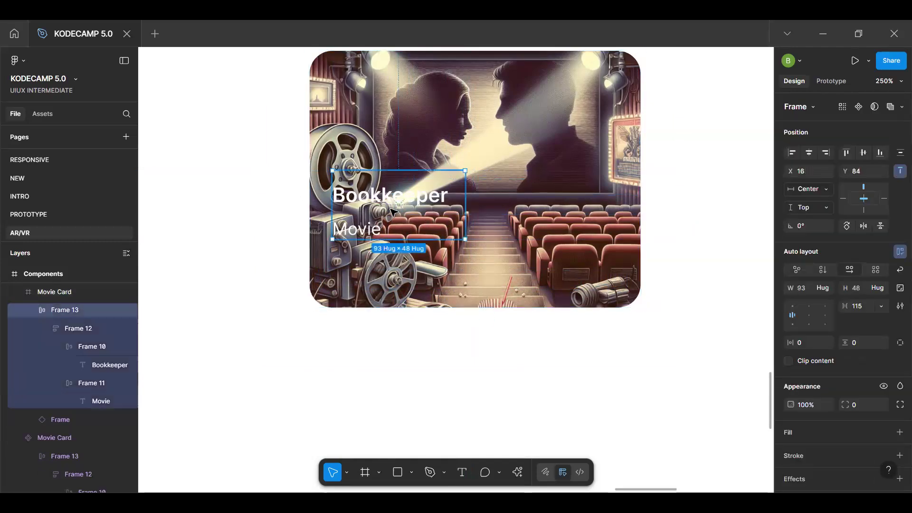
pyautogui.click(819, 266)
pyautogui.hotkey('ctrl', 'v')
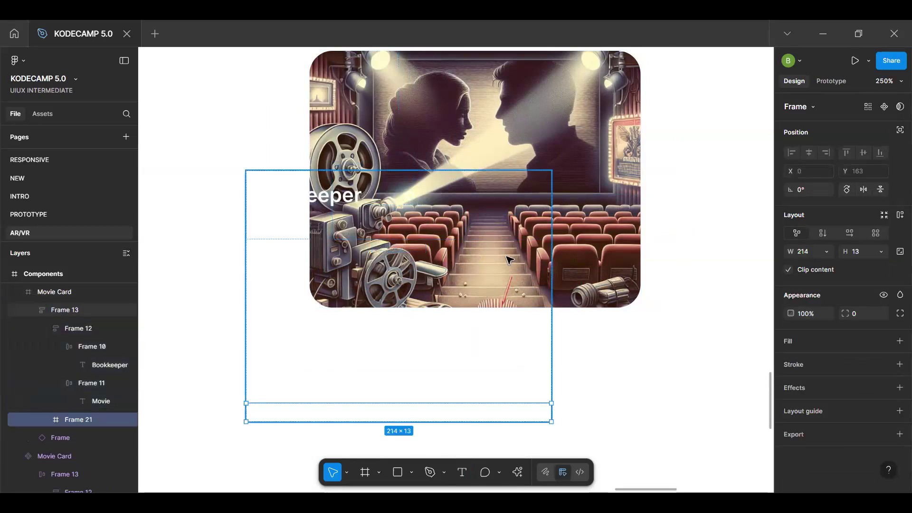
# Set the vertical gap of the title block to 0 and move it to X 13, Y 86 on the card
pyautogui.click(550, 268)
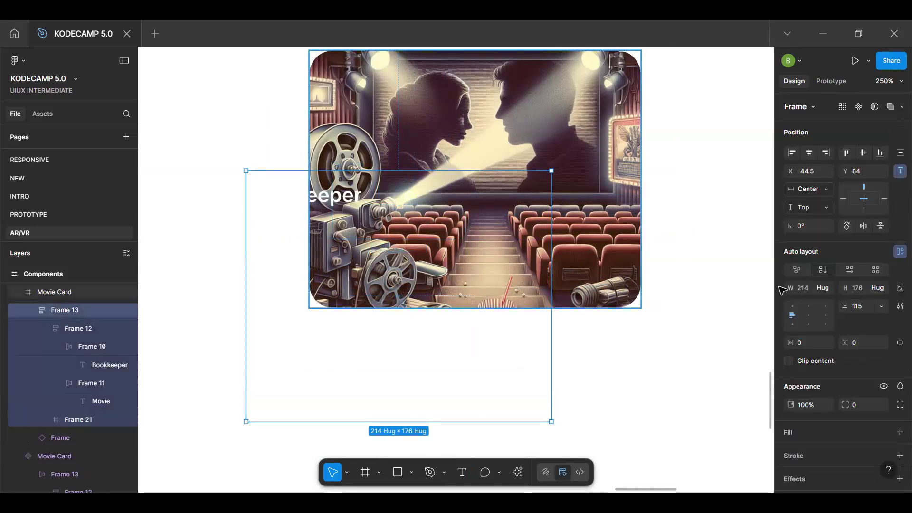
pyautogui.click(860, 306)
pyautogui.write('0')
pyautogui.press('Return')
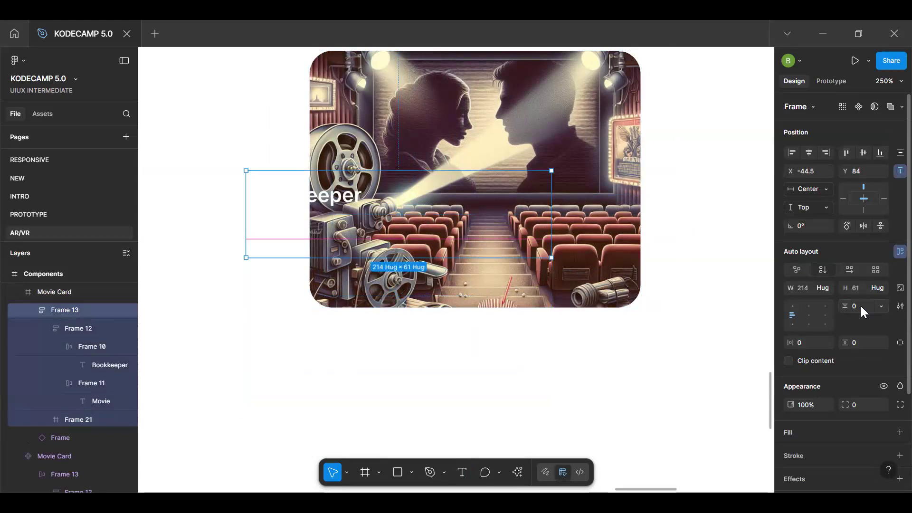
pyautogui.moveTo(433, 207); pyautogui.dragTo(516, 210)
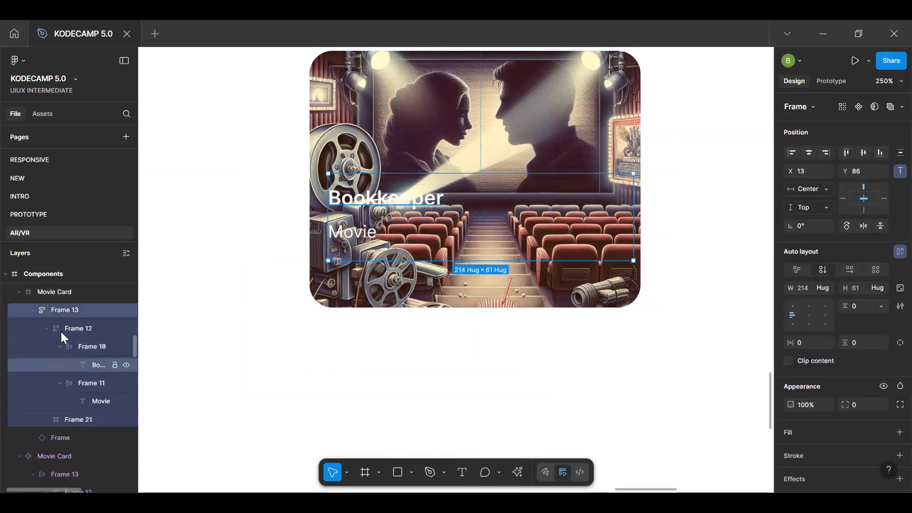
# Center the title block horizontally on the card at X 9 and check its spacing to the card's edges
pyautogui.click(70, 419)
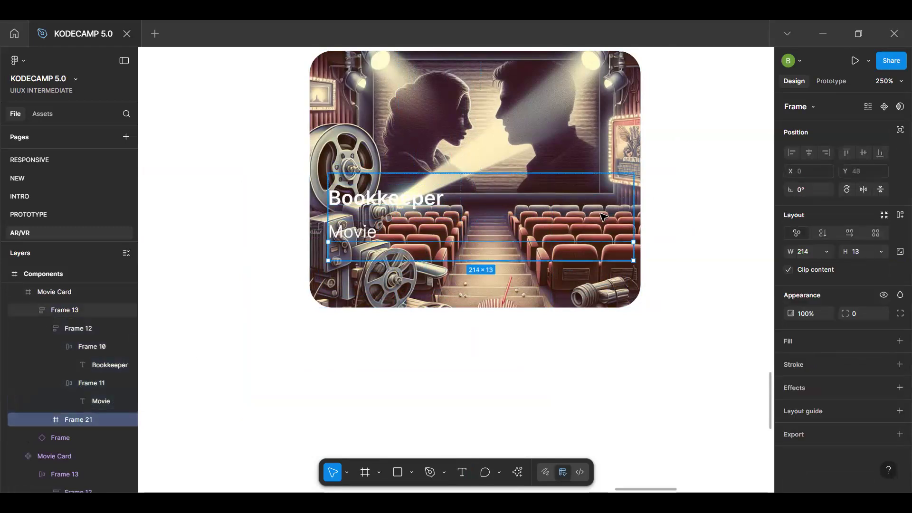
pyautogui.scroll(3, 487, 217)
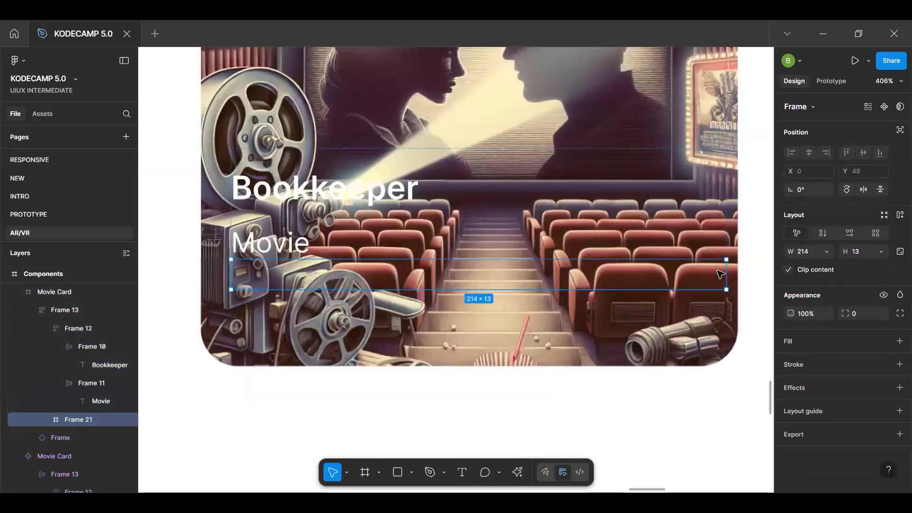
pyautogui.click(827, 251)
pyautogui.click(828, 267)
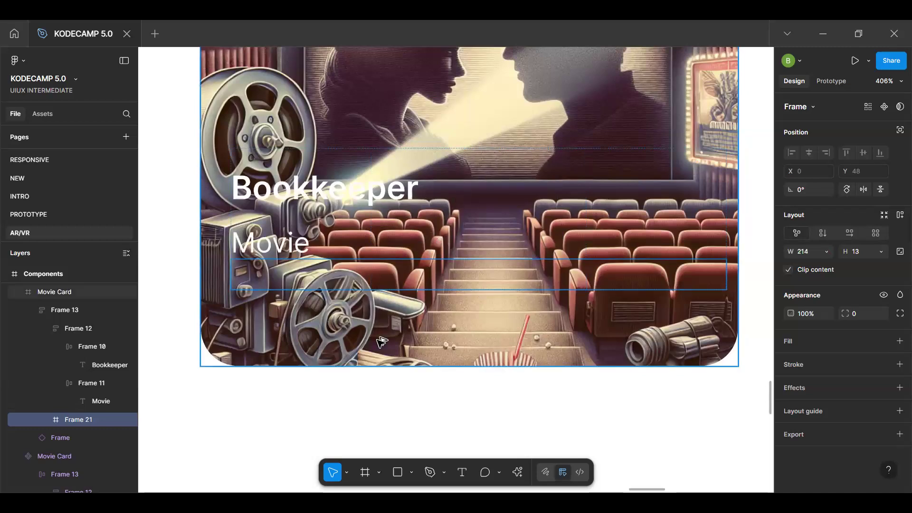
pyautogui.click(412, 184)
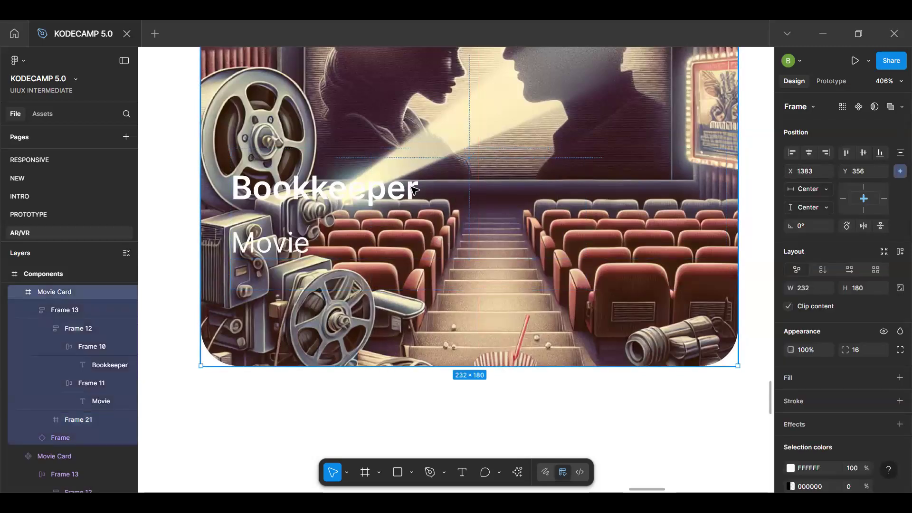
pyautogui.doubleClick(414, 187)
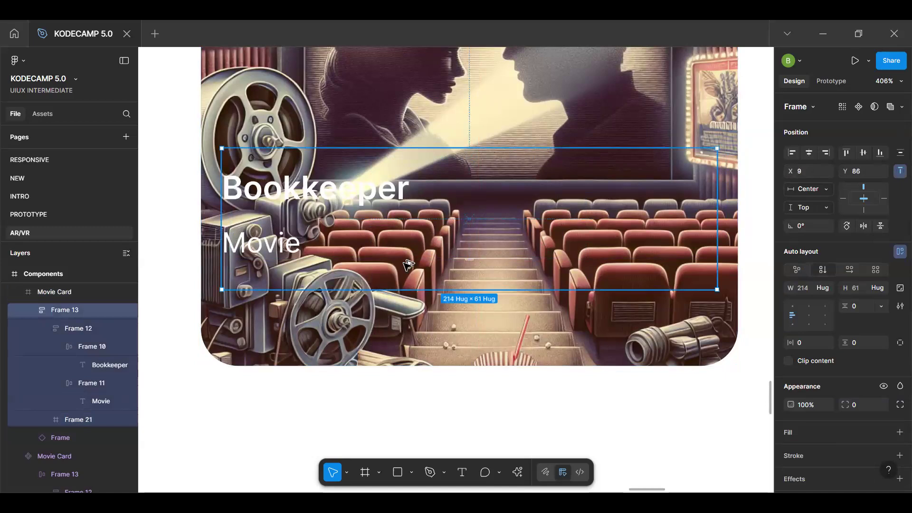
pyautogui.press('alt')
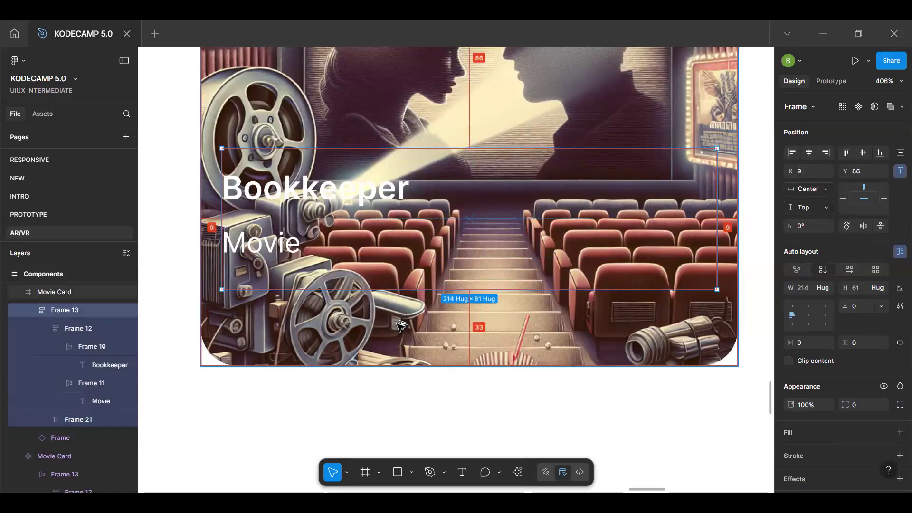
pyautogui.click(811, 290)
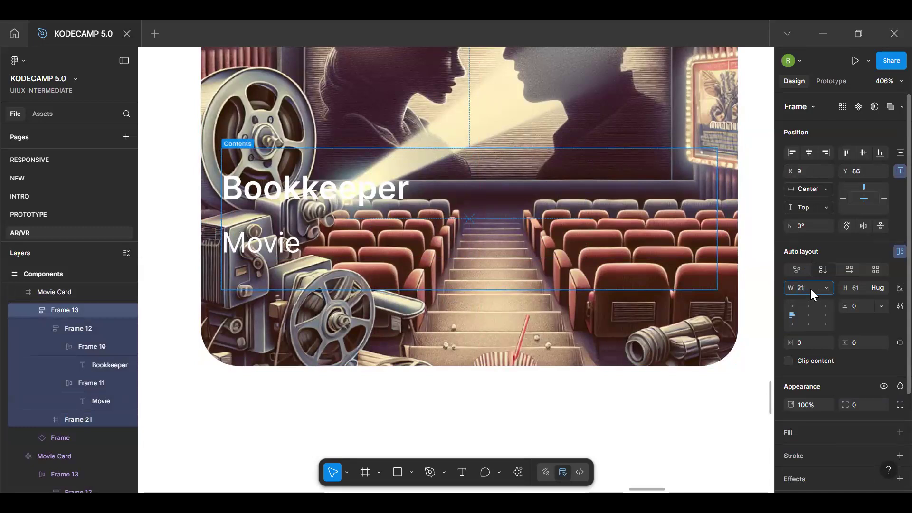
pyautogui.press('BackSpace')
pyautogui.write('3')
pyautogui.press('Return')
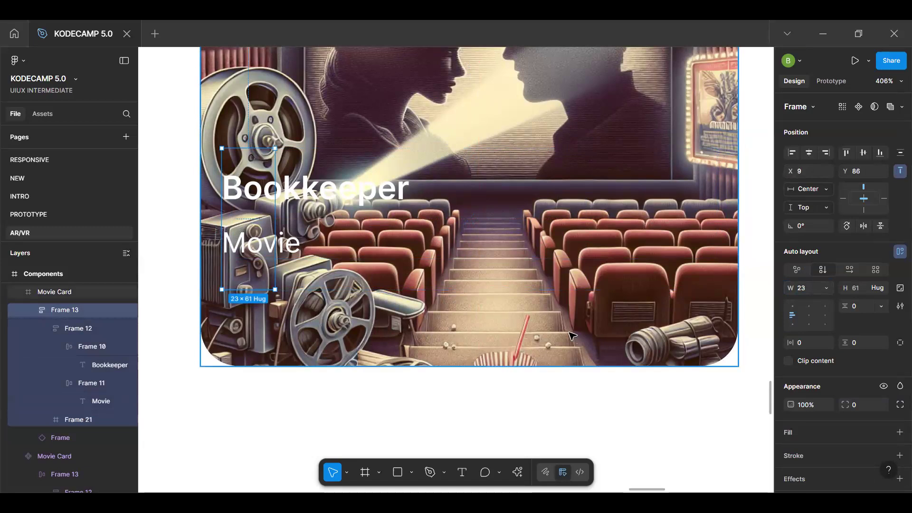
pyautogui.click(425, 289)
pyautogui.hotkey('shift', 'Return')
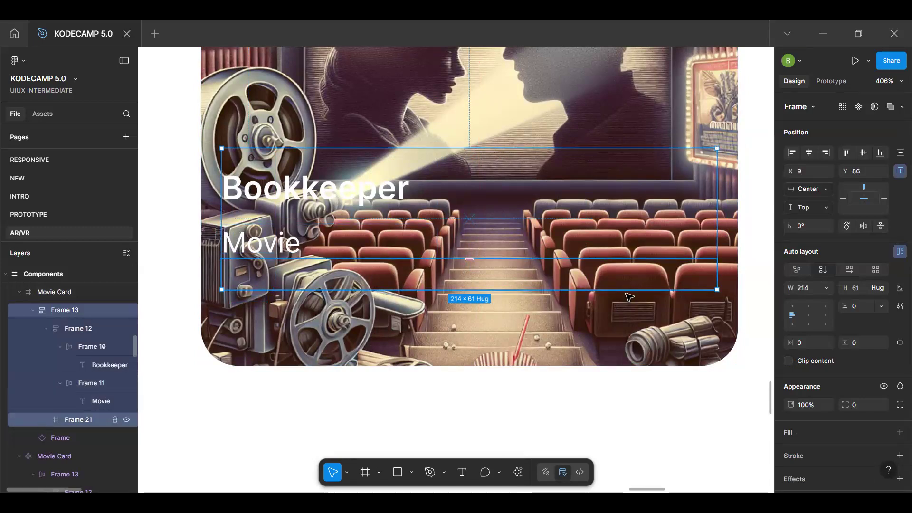
# Set the empty frame's width to 216 and make the title block hug its contents, centered on the card at X 8
pyautogui.click(48, 421)
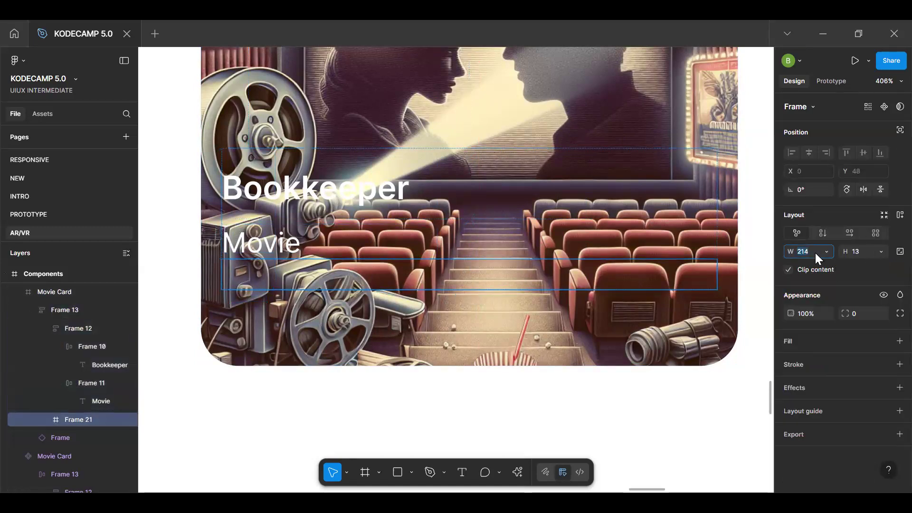
pyautogui.write('2')
pyautogui.press('Return')
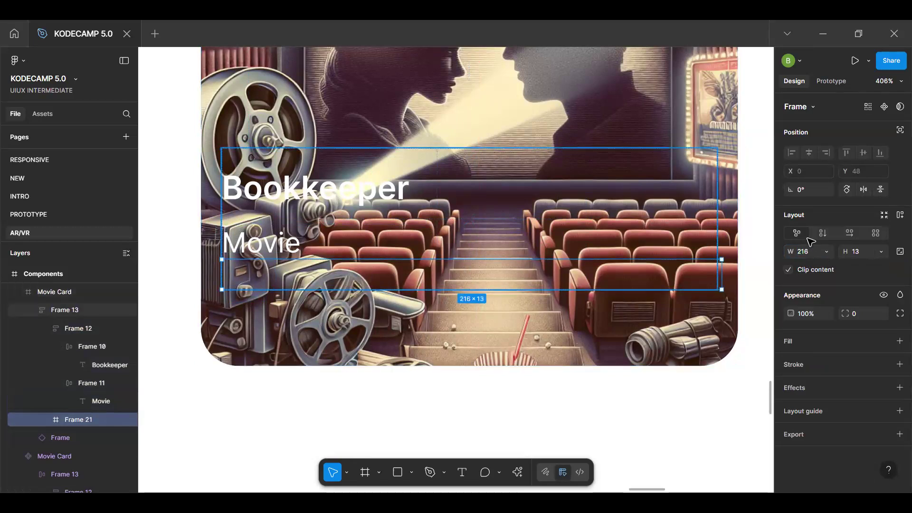
pyautogui.hotkey('shift', 'Return')
pyautogui.click(826, 287)
pyautogui.click(825, 302)
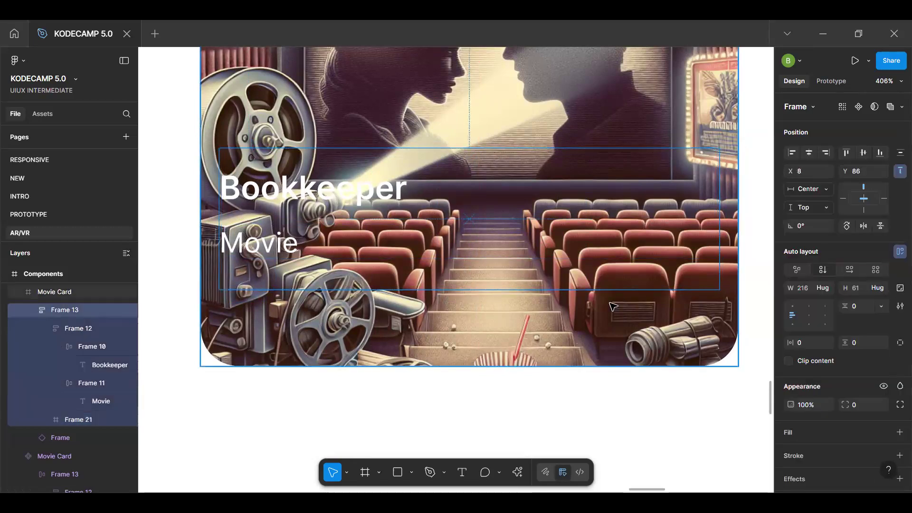
# Place a copy of the empty 216 × 13 frame on the canvas below the movie card
pyautogui.click(376, 289)
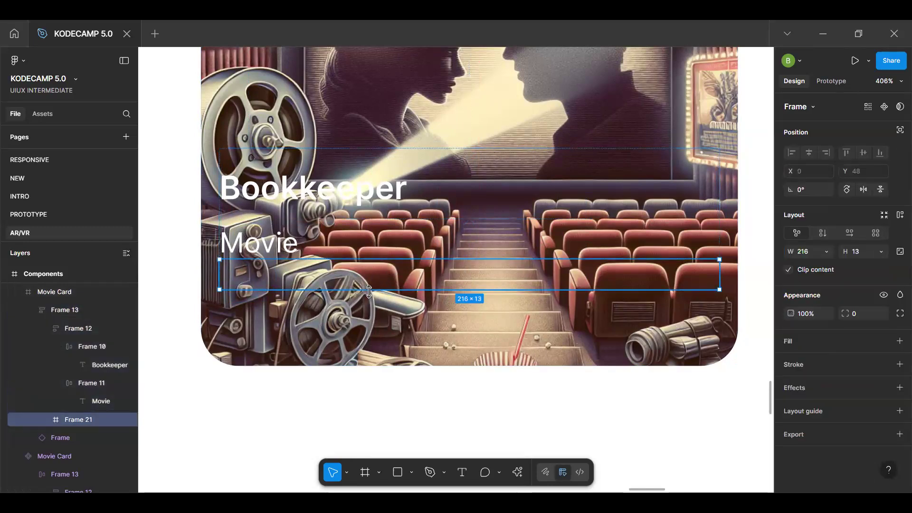
pyautogui.press('alt')
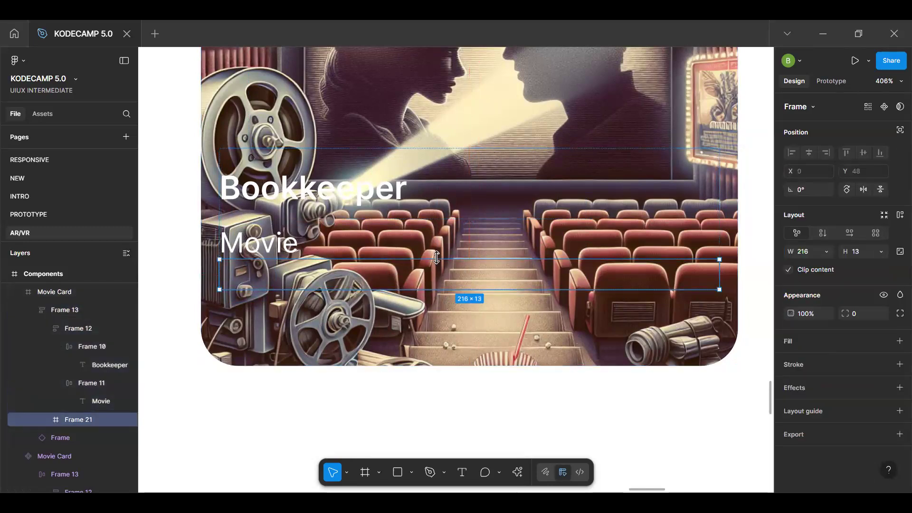
pyautogui.moveTo(413, 441); pyautogui.dragTo(412, 441)
pyautogui.scroll(-5, 412, 440)
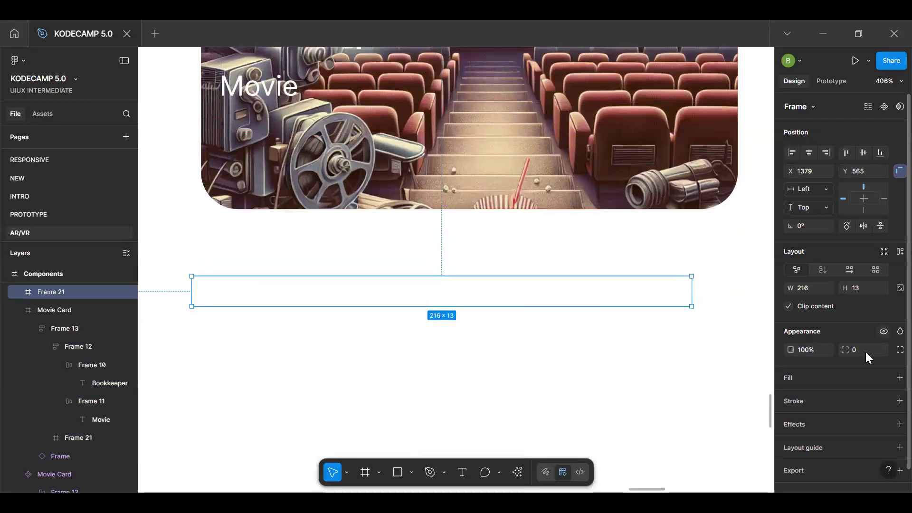
# Give the copied frame a corner radius of 20, a height of 12 and a Gray Color/50 fill
pyautogui.press('Return')
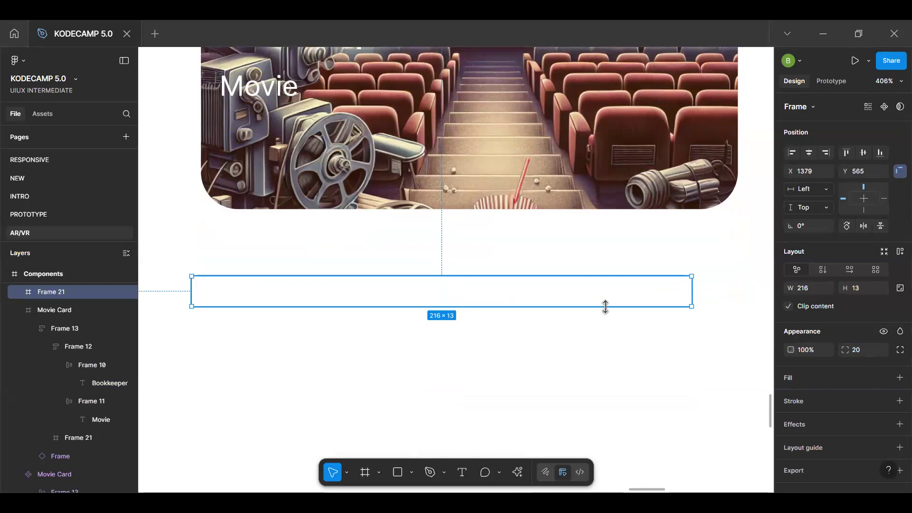
pyautogui.click(860, 287)
pyautogui.write('12')
pyautogui.press('Return')
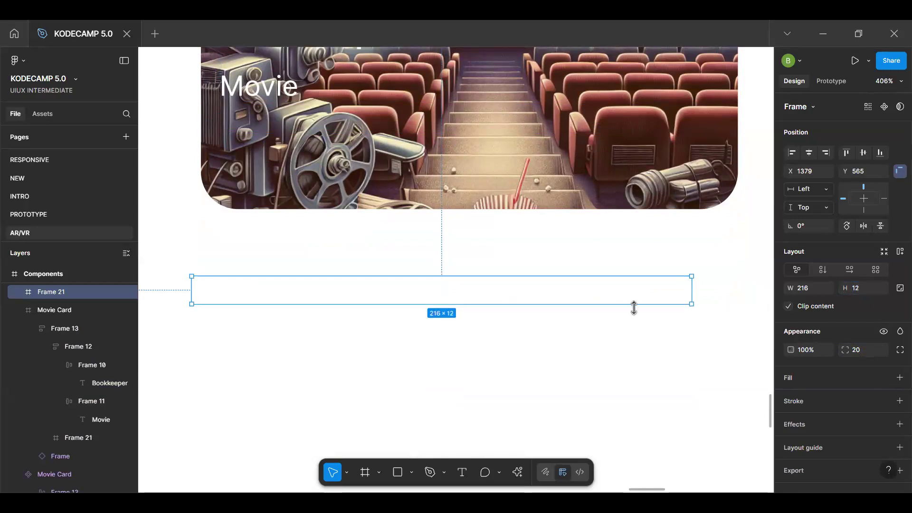
pyautogui.click(884, 378)
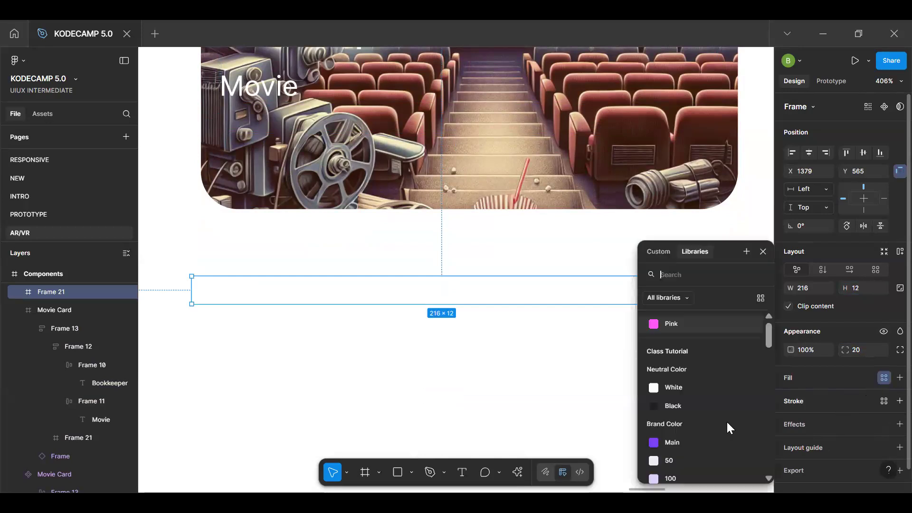
pyautogui.scroll(-5, 700, 424)
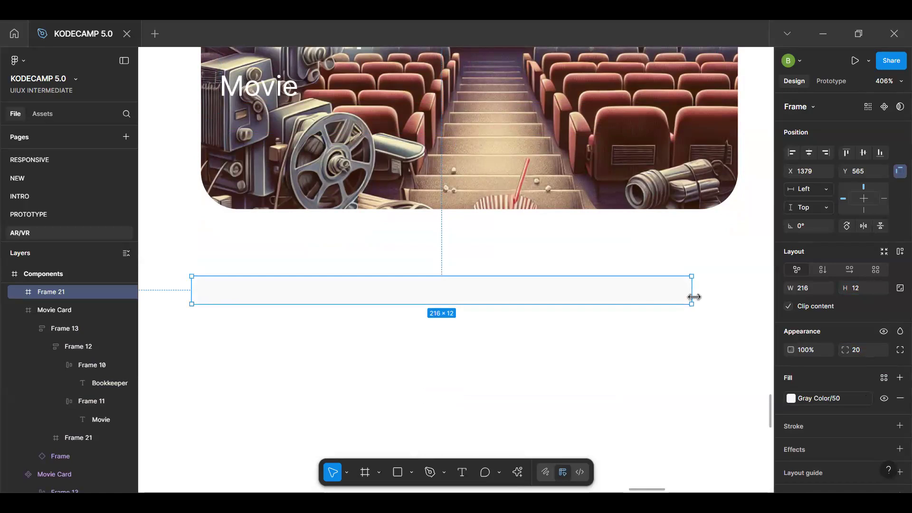
# Nest a duplicate of the gray bar inside it, shorten the duplicate to about 64 wide and fill it with Brand Color/500
pyautogui.hotkey('ctrl', 'd')
pyautogui.moveTo(56, 317); pyautogui.dragTo(77, 305)
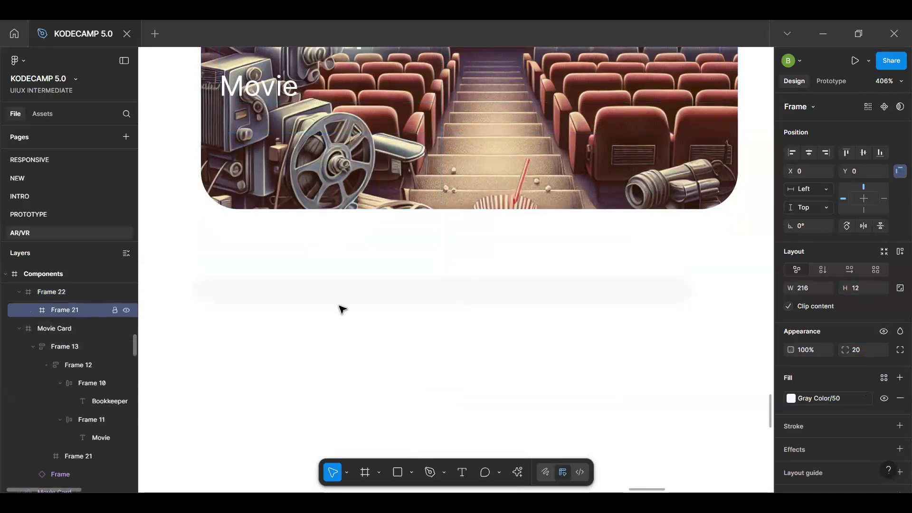
pyautogui.moveTo(534, 290); pyautogui.dragTo(340, 291)
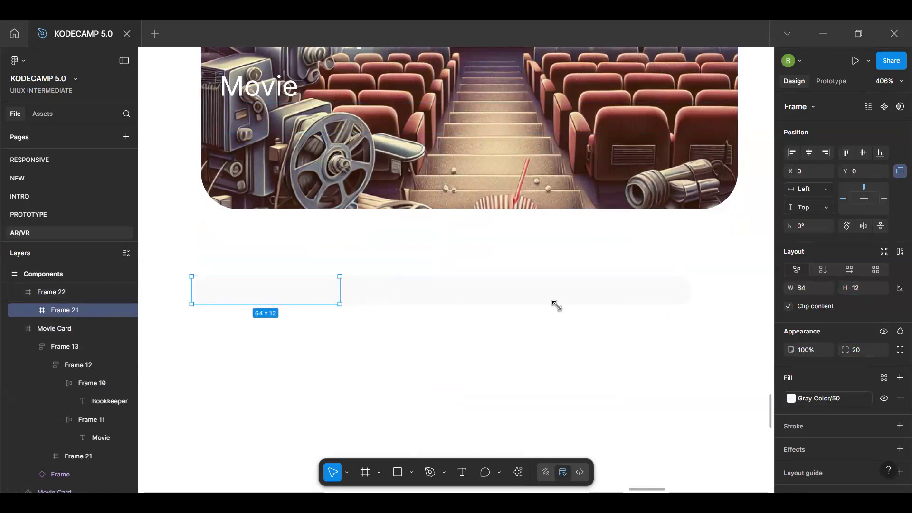
pyautogui.click(790, 397)
pyautogui.click(692, 378)
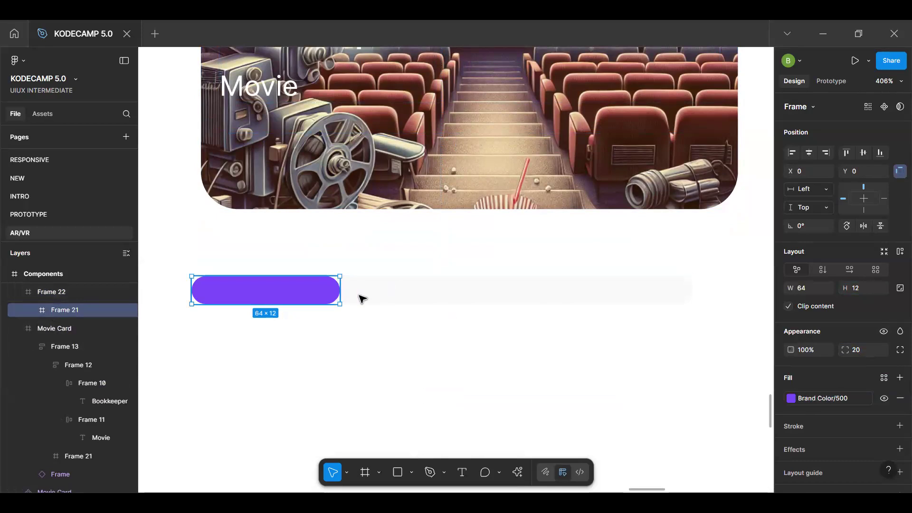
# Set the height of both the gray track and the purple progress fill to 8
pyautogui.click(400, 298)
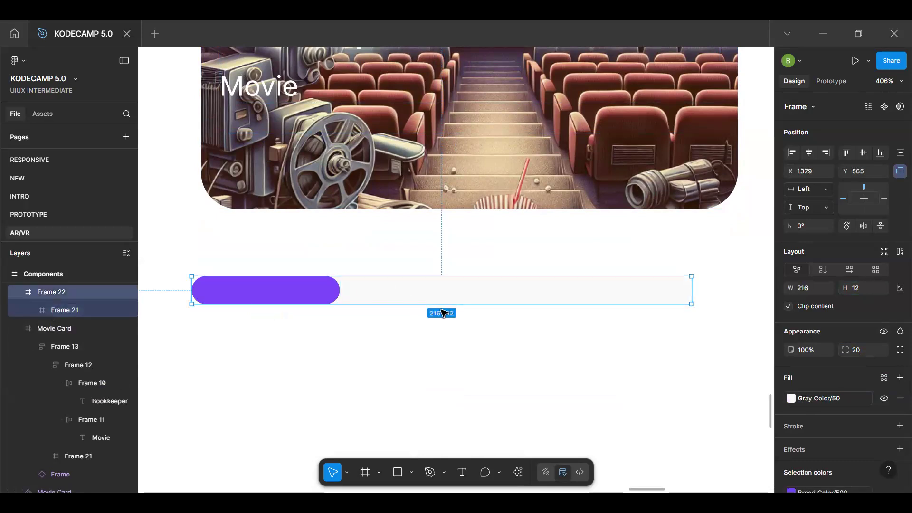
pyautogui.click(863, 289)
pyautogui.write('8')
pyautogui.press('Return')
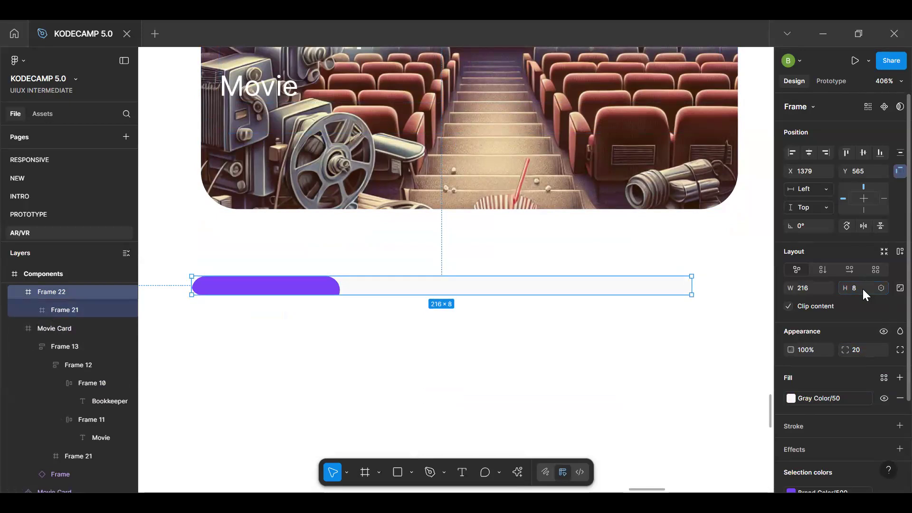
pyautogui.click(290, 291)
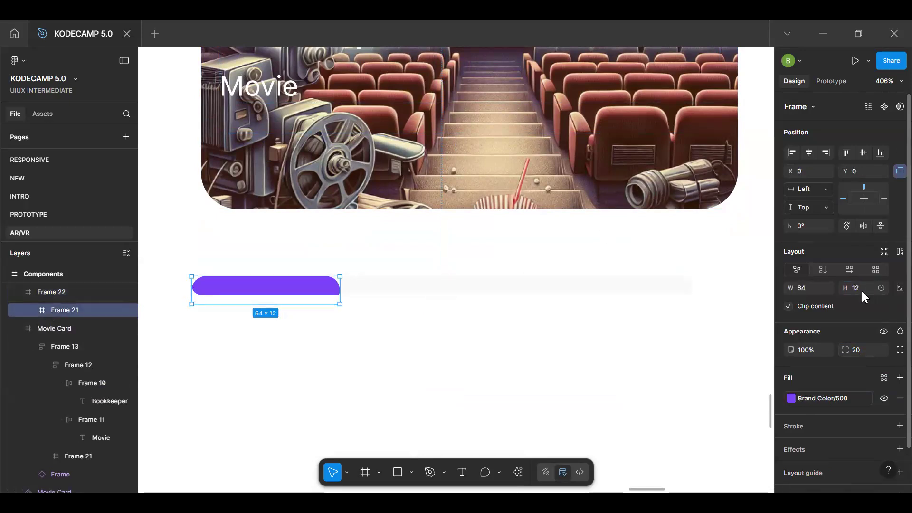
pyautogui.click(862, 290)
pyautogui.write('8')
pyautogui.press('Return')
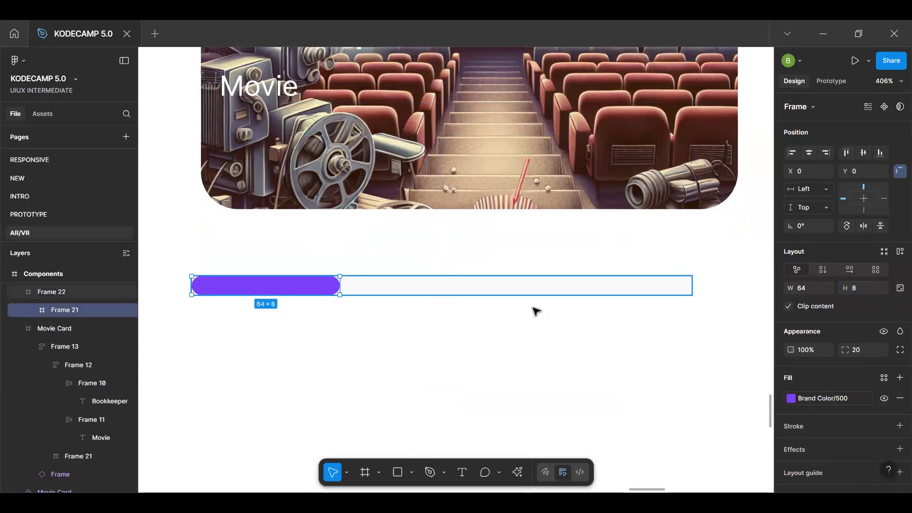
# Turn the whole progress bar into a component named Loader
pyautogui.click(540, 289)
pyautogui.press('Delete')
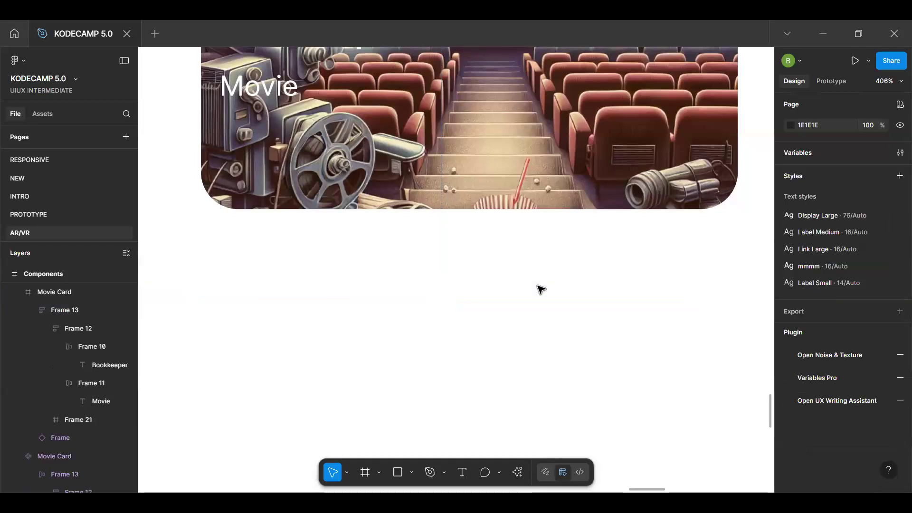
pyautogui.hotkey('ctrl', 'z')
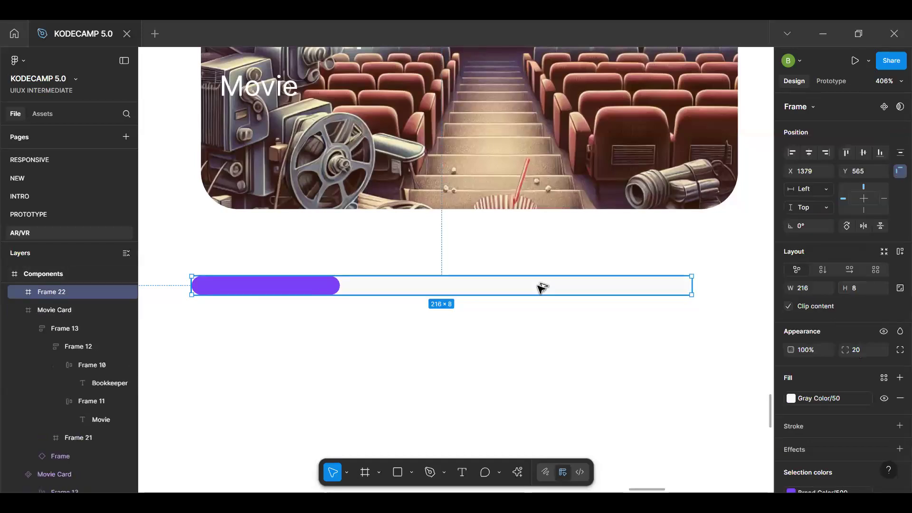
pyautogui.hotkey('ctrl', 'alt', 'k')
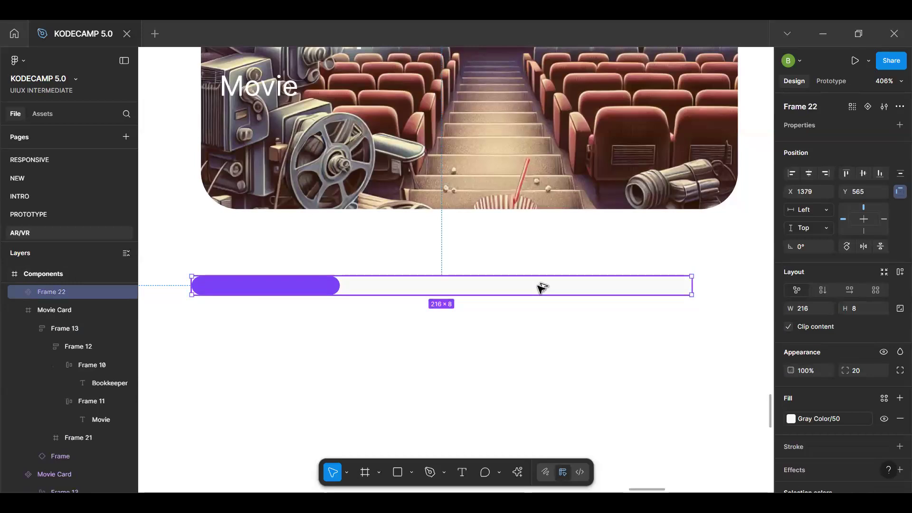
pyautogui.hotkey('ctrl', 'r')
pyautogui.write('Loader')
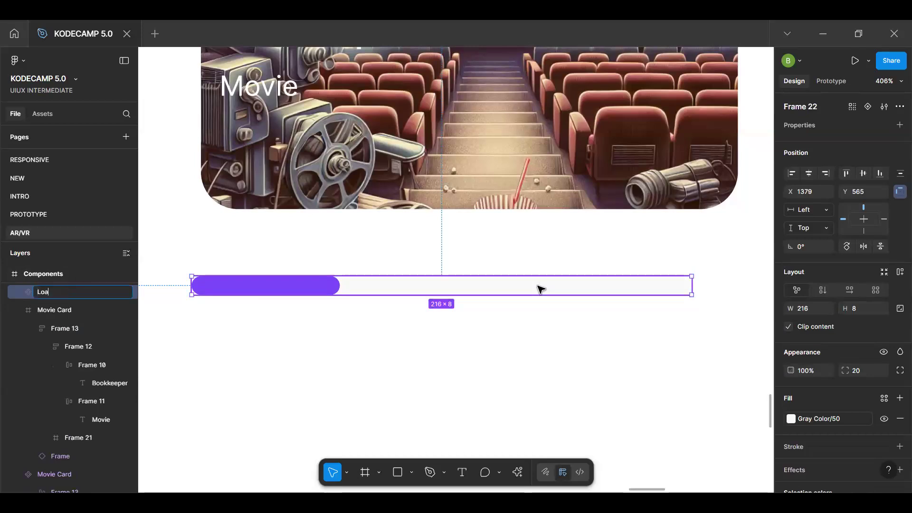
pyautogui.press('Return')
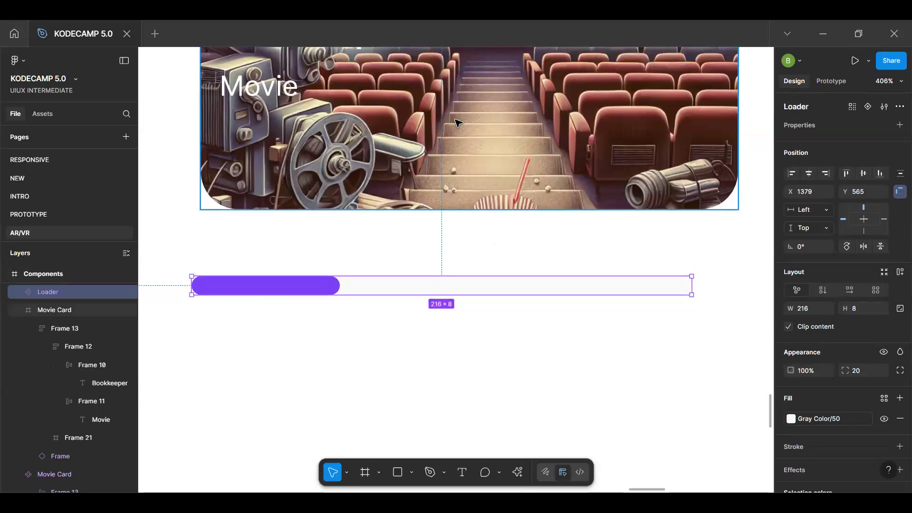
# Replace the empty frame below the "Movie" text with an instance of the Loader component, and select the title block
pyautogui.scroll(3, 456, 122)
pyautogui.click(291, 205)
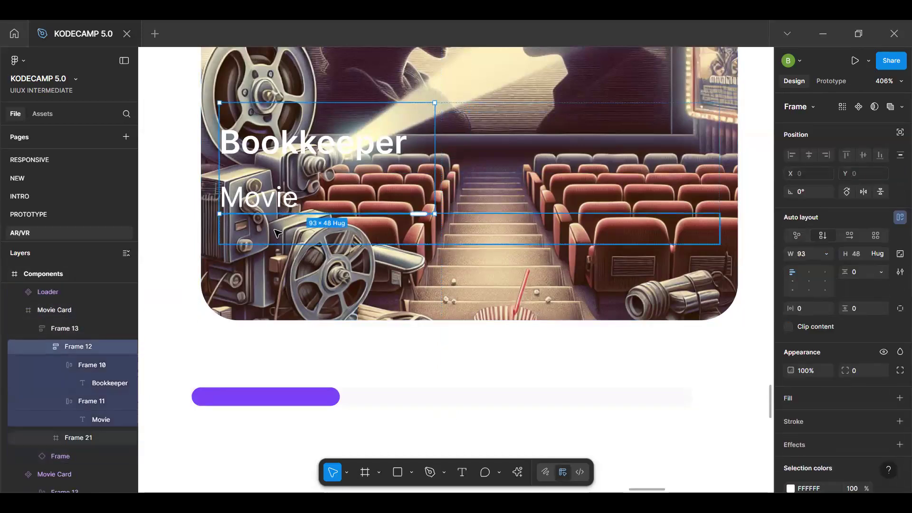
pyautogui.click(275, 229)
pyautogui.hotkey('ctrl', 'shift', 'r')
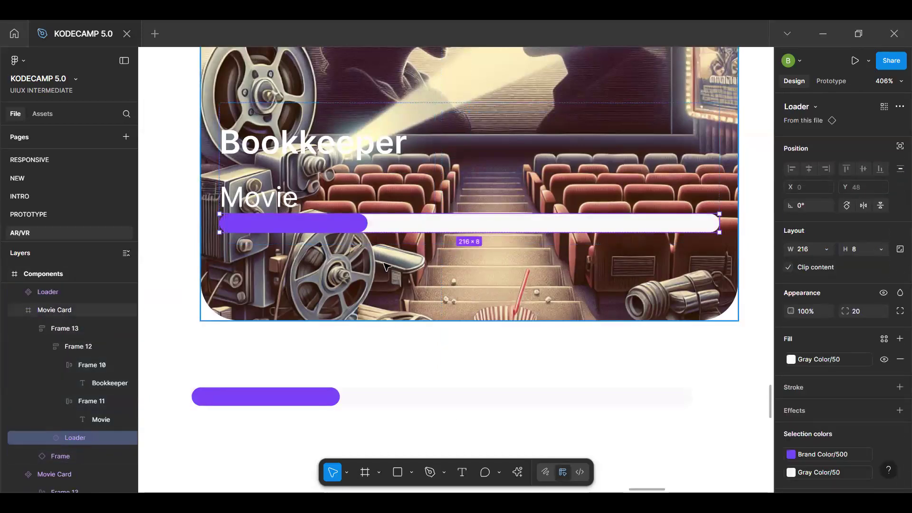
pyautogui.click(361, 198)
pyautogui.click(554, 179)
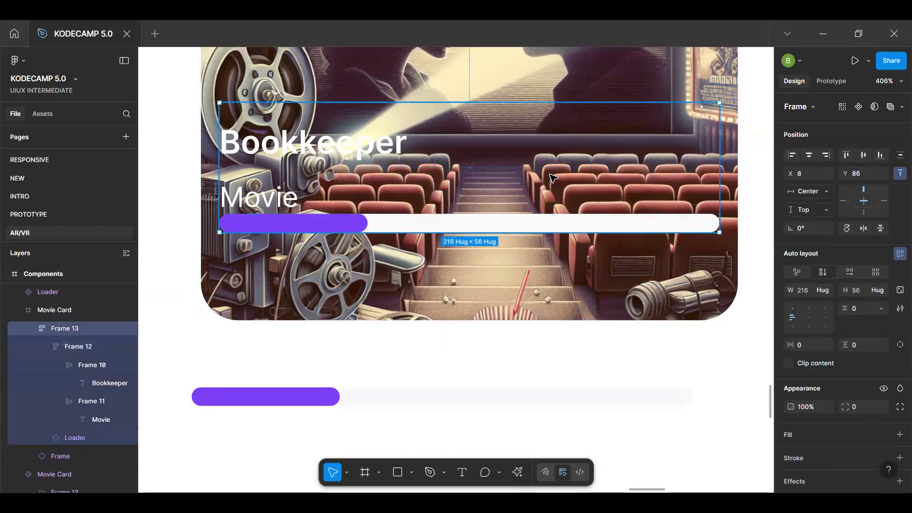
pyautogui.scroll(1, 580, 207)
pyautogui.keyDown('ctrl'); pyautogui.scroll(-3, 580, 208); pyautogui.keyUp('ctrl')
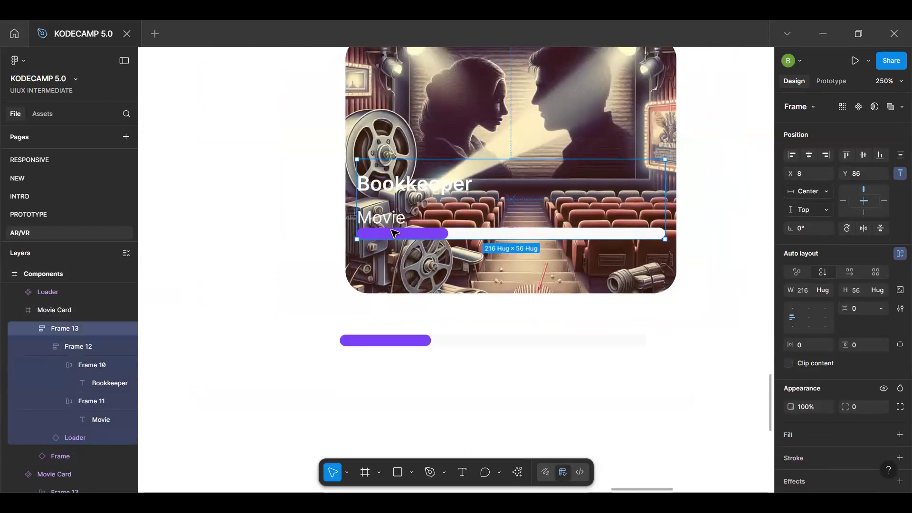
# Move the "Movie" text frame out of the inner title frame and place it below the progress bar in the card's text block
pyautogui.keyDown('ctrl'); pyautogui.scroll(3, 428, 208); pyautogui.keyUp('ctrl')
pyautogui.keyDown('ctrl'); pyautogui.scroll(2, 427, 208); pyautogui.keyUp('ctrl')
pyautogui.click(436, 204)
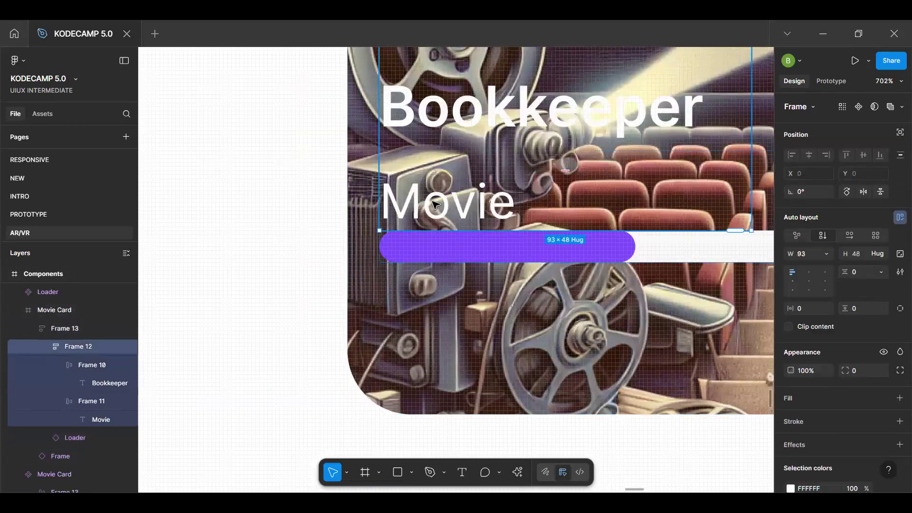
pyautogui.click(435, 204)
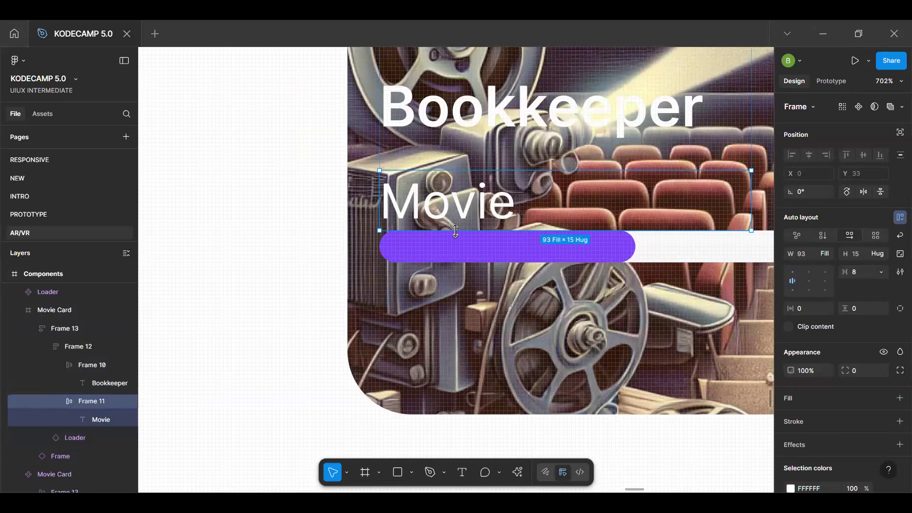
pyautogui.press('Delete')
pyautogui.click(510, 160)
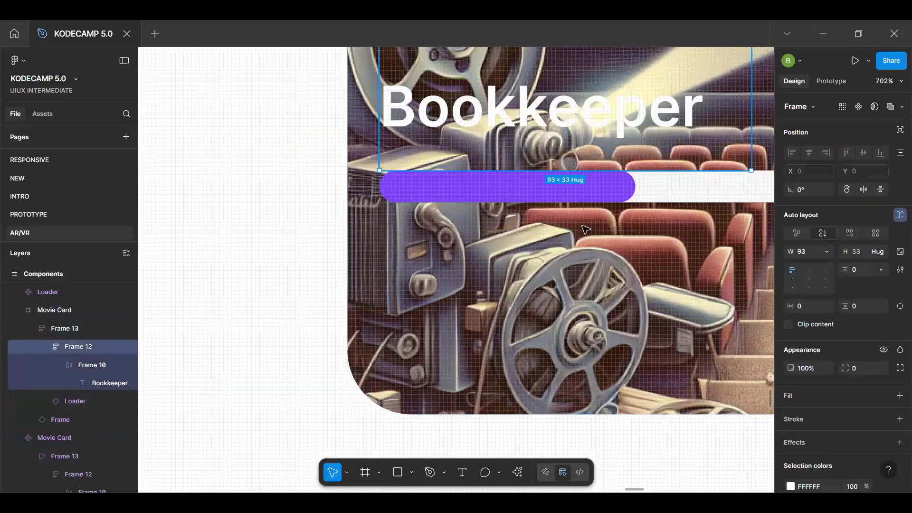
pyautogui.scroll(-5, 586, 230)
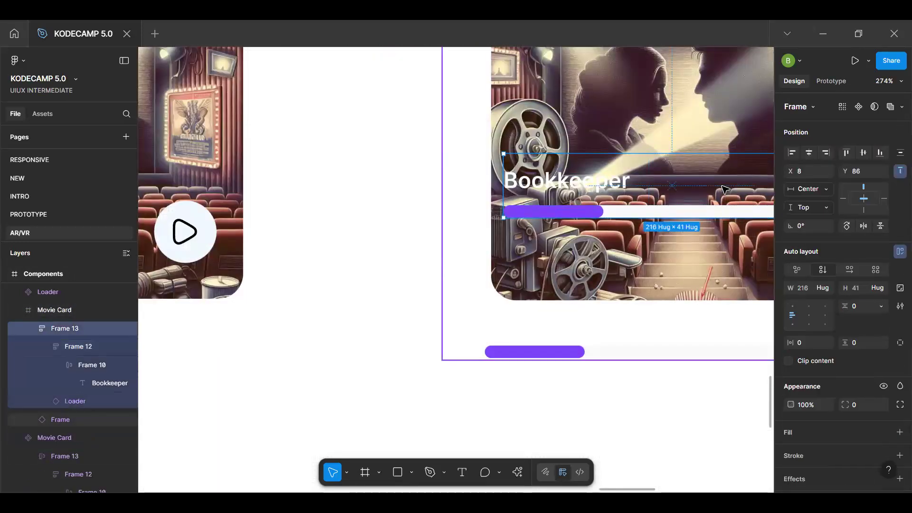
pyautogui.hotkey('ctrl', 'z')
pyautogui.scroll(4, 571, 229)
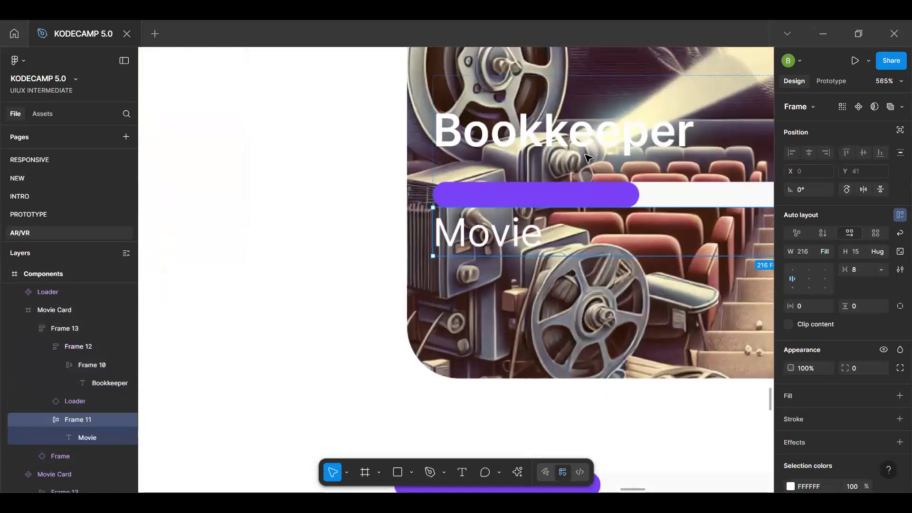
# Ungroup the inner frame around the "Bookkeeper" title so its row sits directly in the card's text block
pyautogui.doubleClick(589, 150)
pyautogui.hotkey('ctrl', 'z')
pyautogui.hotkey('ctrl', 'z')
pyautogui.hotkey('ctrl', 'z')
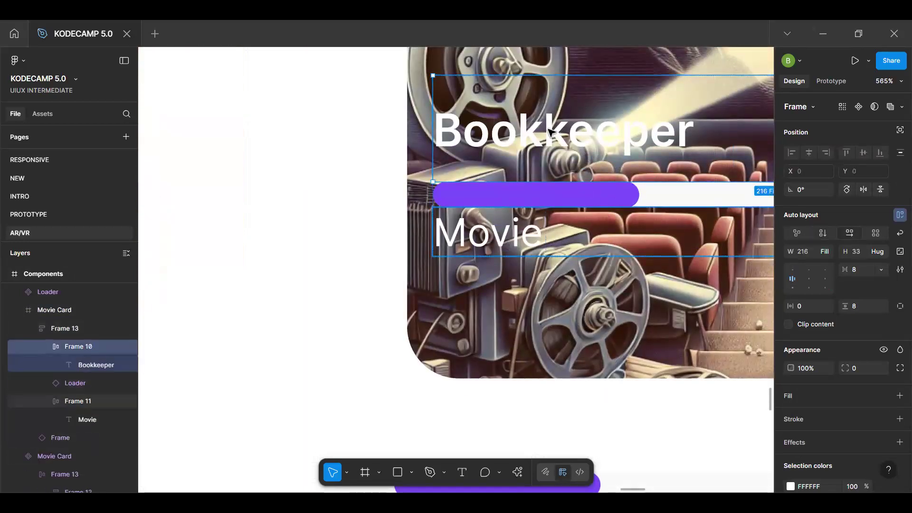
# Change the smaller card's title text from "Bookkeeper" to "A.I. Heart U"
pyautogui.click(607, 131)
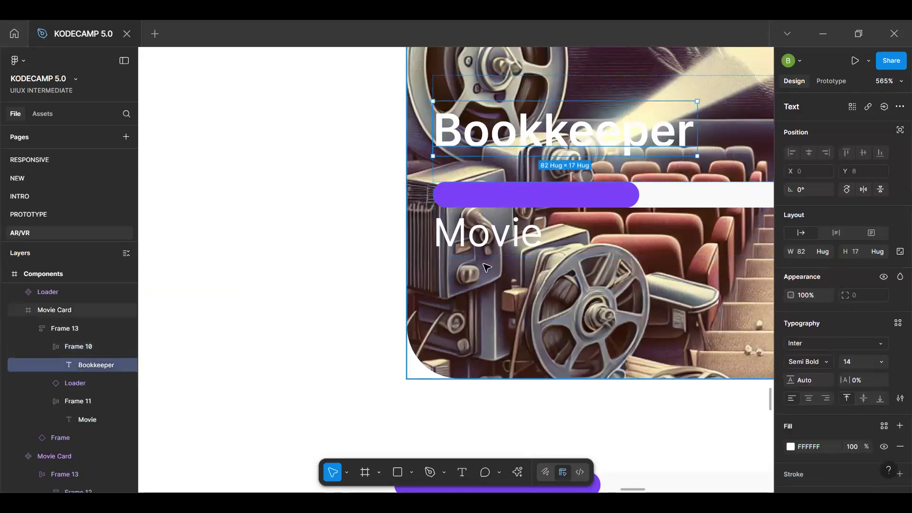
pyautogui.click(519, 252)
pyautogui.click(519, 252)
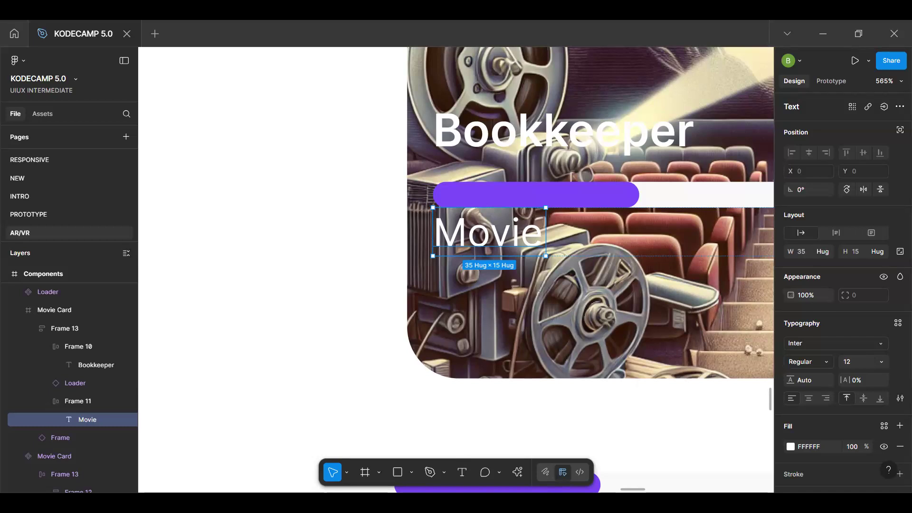
pyautogui.doubleClick(547, 138)
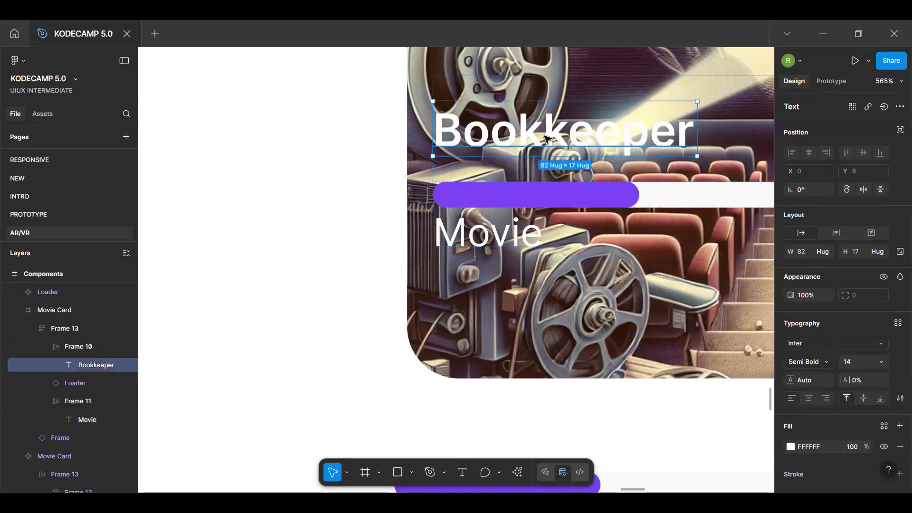
pyautogui.doubleClick(547, 138)
pyautogui.write('A.I. Heart U')
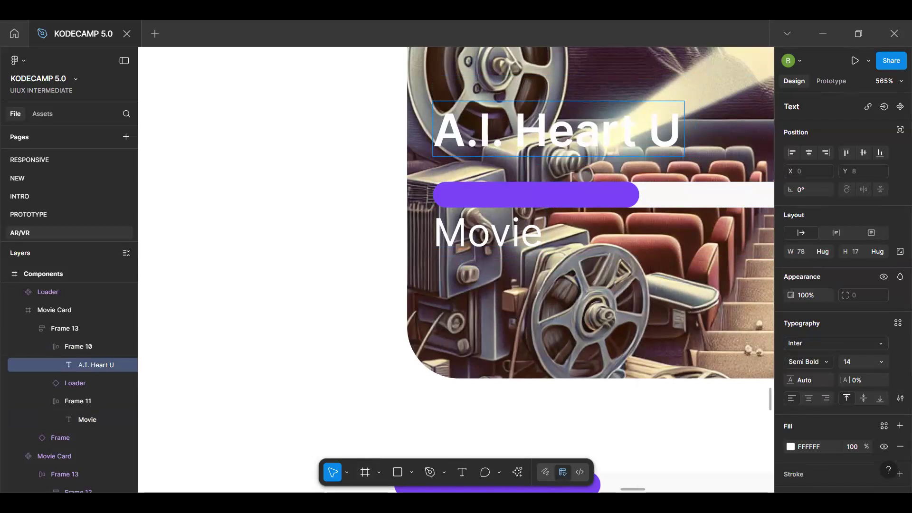
# Replace the "Movie" text with the copied film description and set its width to fill the container
pyautogui.doubleClick(514, 224)
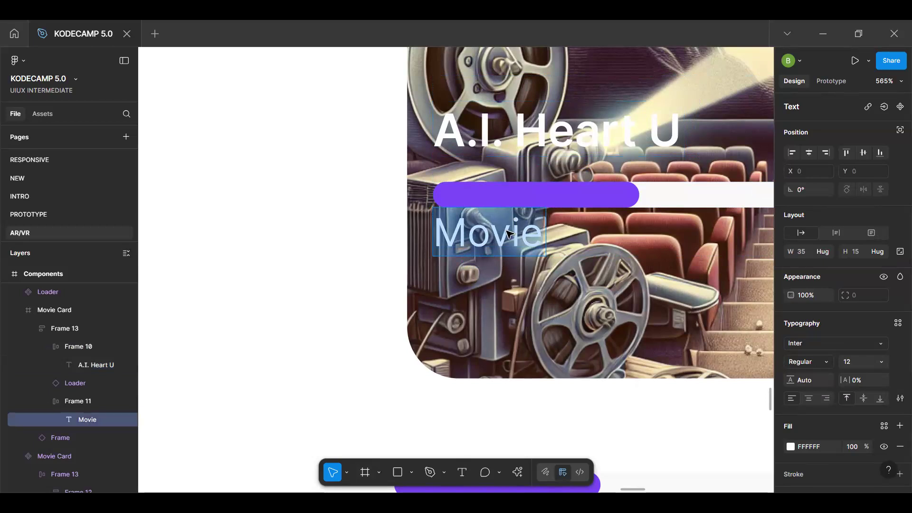
pyautogui.hotkey('ctrl', 'v')
pyautogui.rightClick(509, 232)
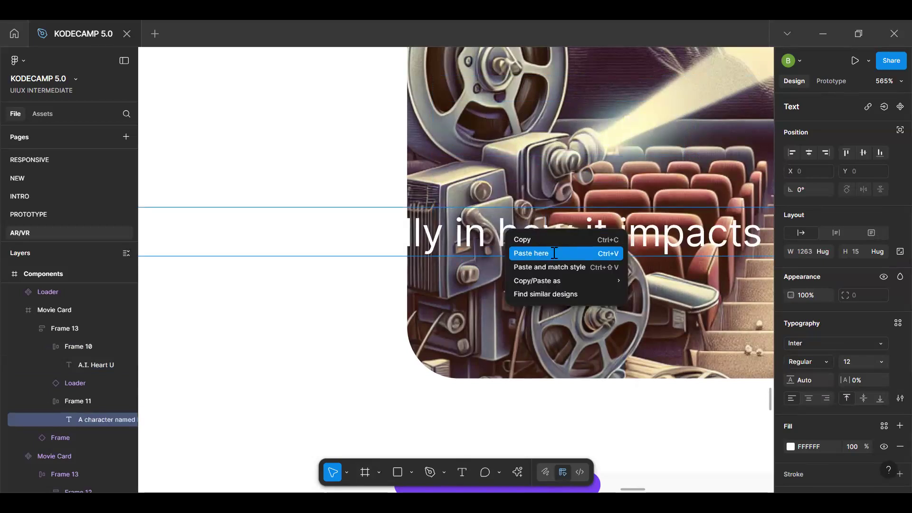
pyautogui.press('Escape')
pyautogui.hotkey('ctrl', 'v')
pyautogui.hotkey('ctrl', 'z')
pyautogui.scroll(-5, 467, 279)
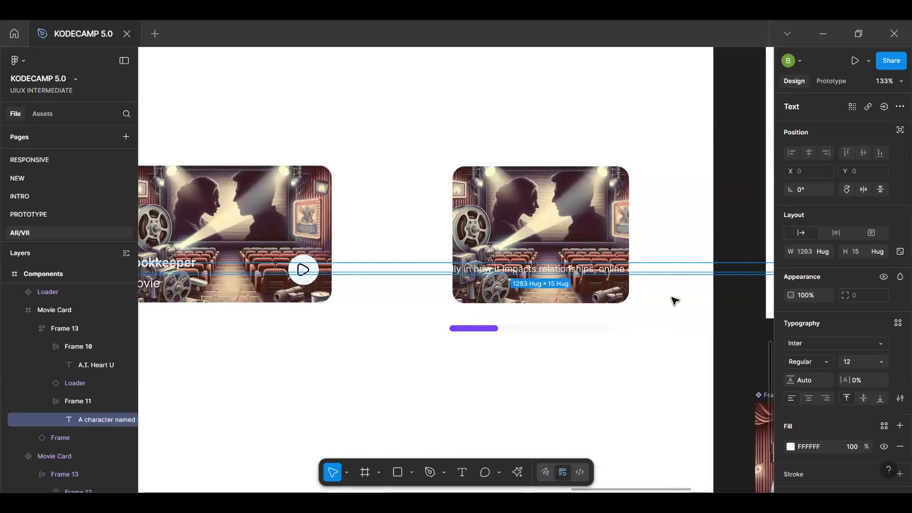
pyautogui.click(824, 254)
pyautogui.click(825, 265)
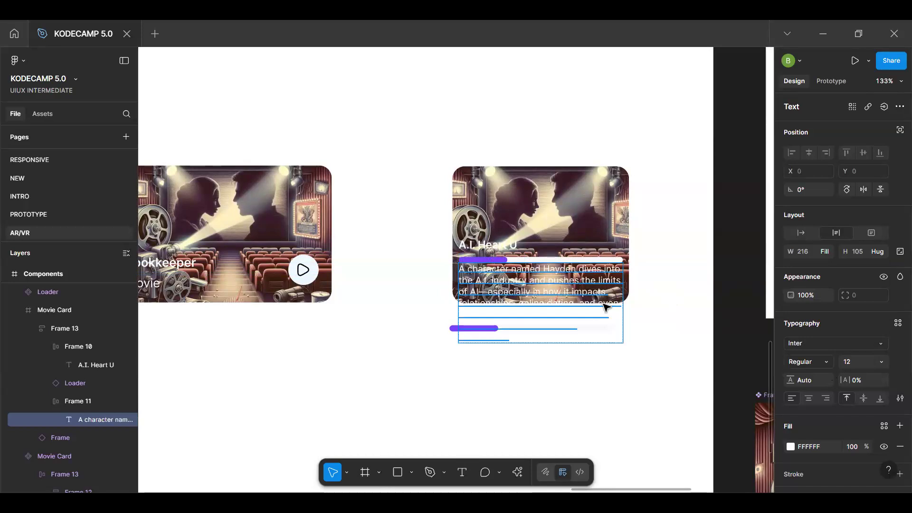
# Set the film description's font size to 8
pyautogui.scroll(2, 582, 304)
pyautogui.scroll(3, 584, 320)
pyautogui.click(852, 362)
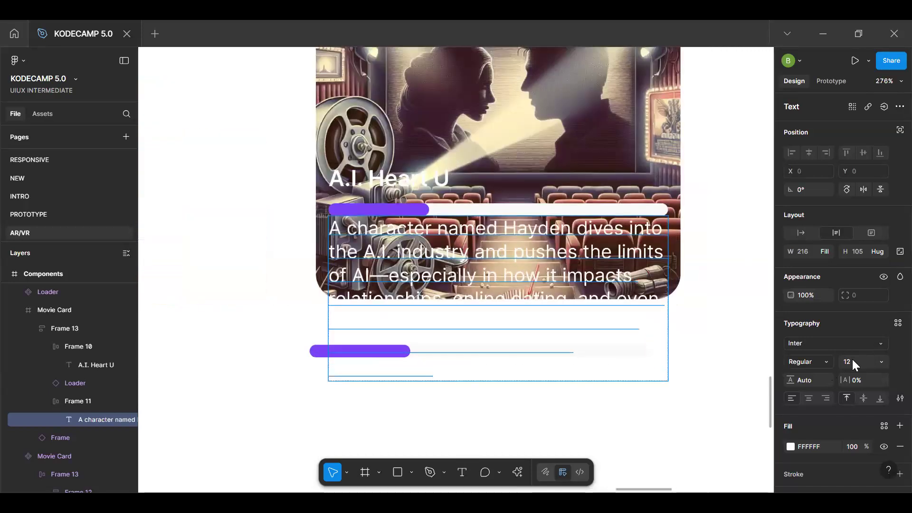
pyautogui.write('8')
pyautogui.press('Return')
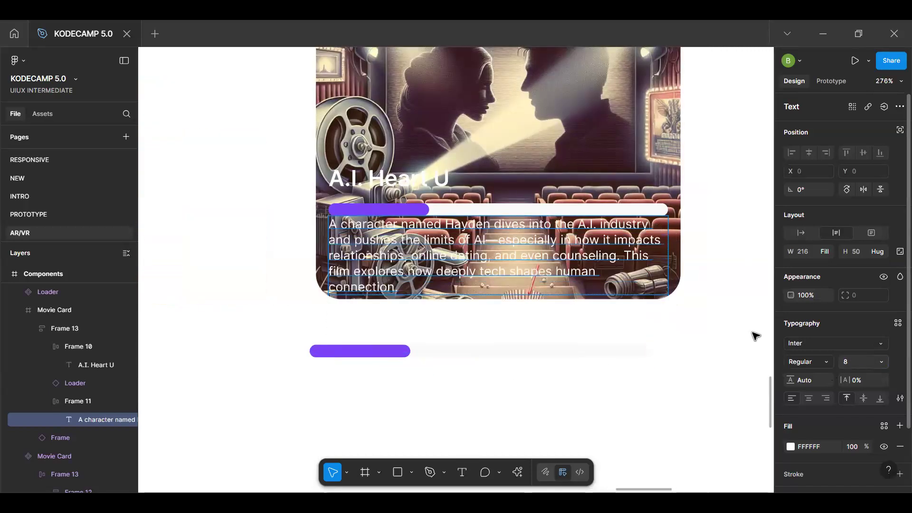
# Delete the description's last sentence, starting at "This film explores", so the text ends after "counseling."
pyautogui.doubleClick(417, 274)
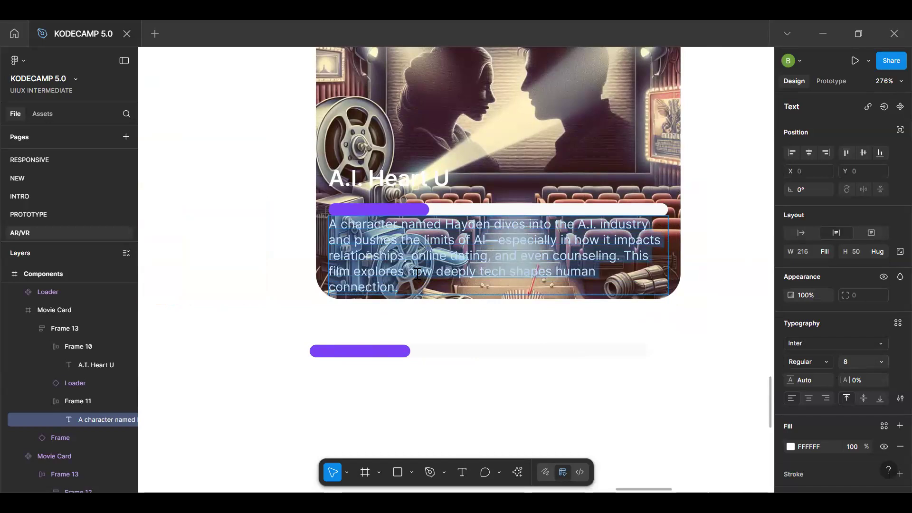
pyautogui.click(417, 274)
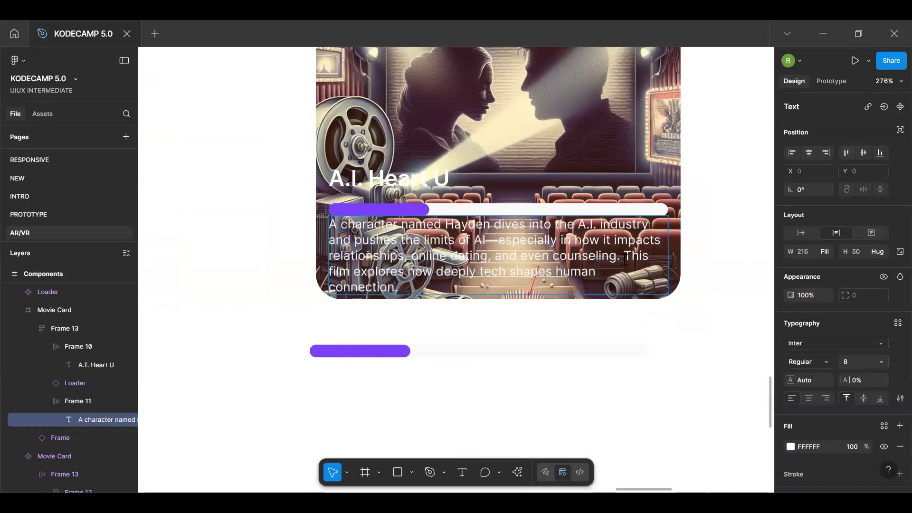
pyautogui.moveTo(625, 259); pyautogui.dragTo(654, 293)
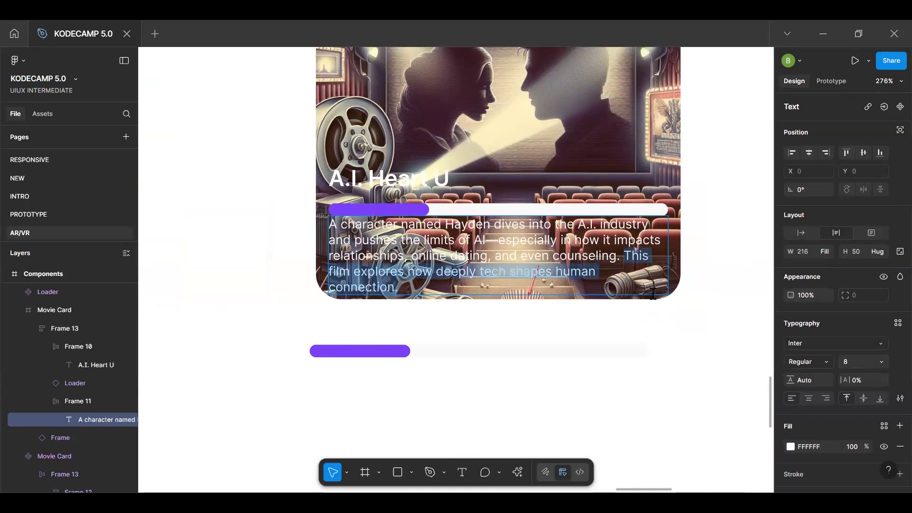
pyautogui.press('BackSpace')
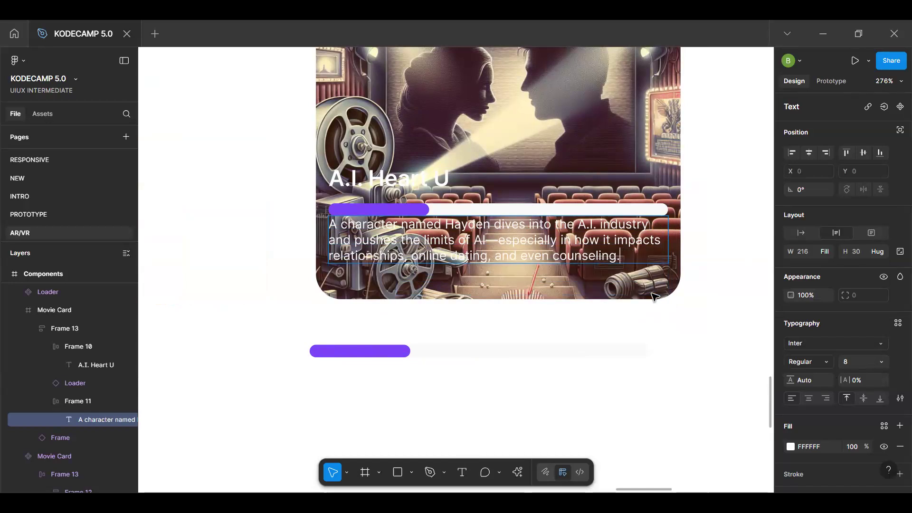
# Set the vertical gap between the items in the card's text block to 8
pyautogui.scroll(-5, 696, 322)
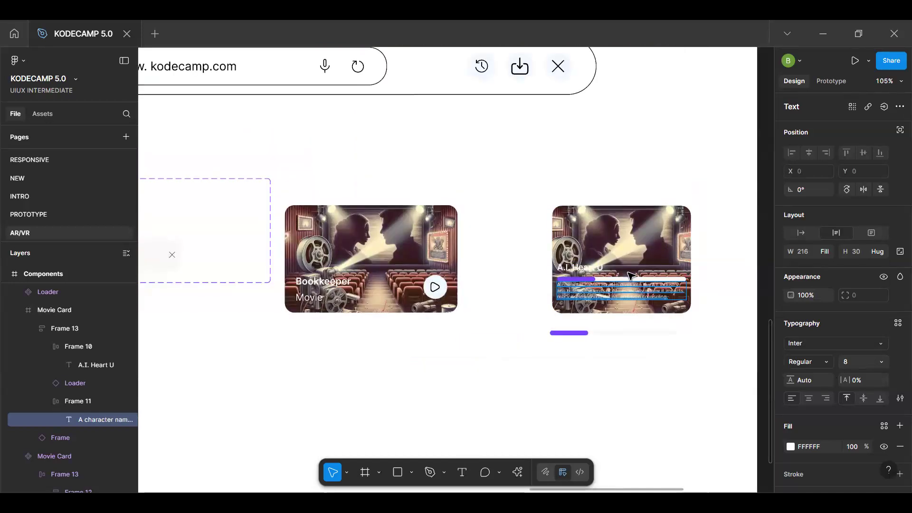
pyautogui.scroll(3, 628, 273)
pyautogui.click(612, 273)
pyautogui.scroll(2, 613, 273)
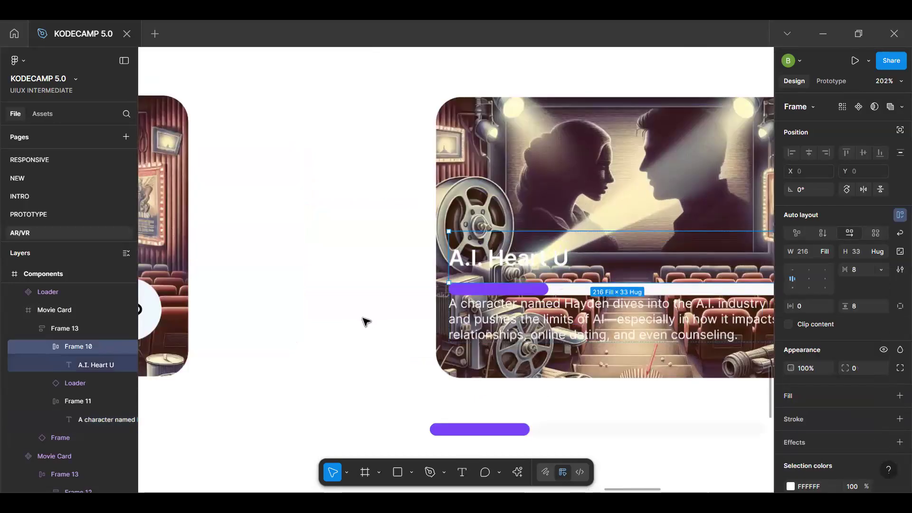
pyautogui.scroll(3, 366, 322)
pyautogui.press('Escape')
pyautogui.click(416, 292)
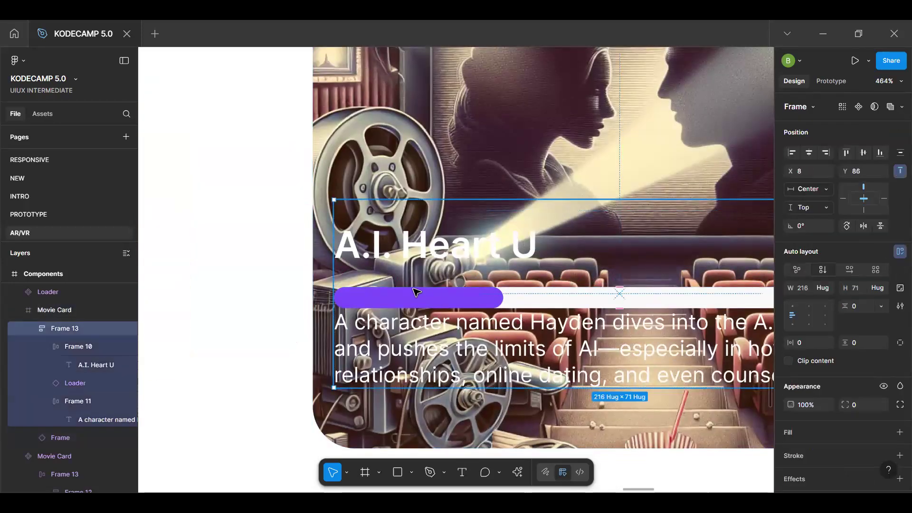
pyautogui.scroll(3, 396, 311)
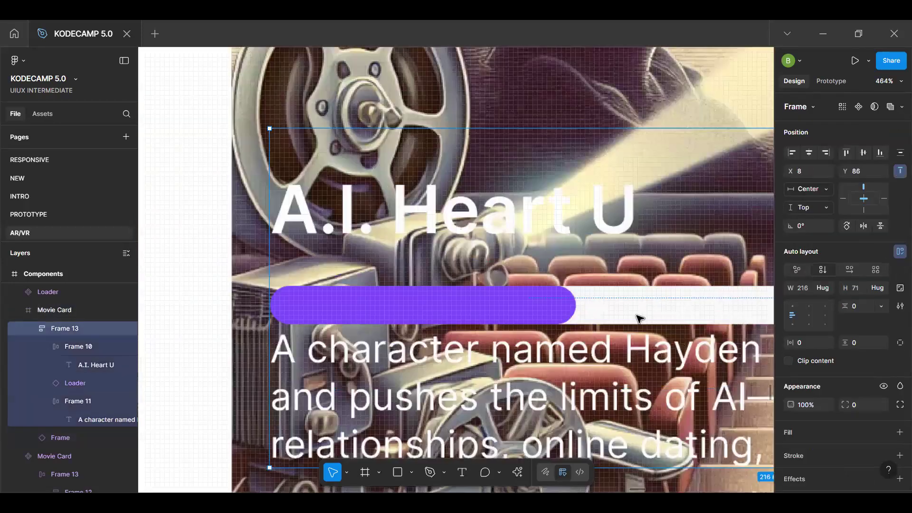
pyautogui.click(863, 310)
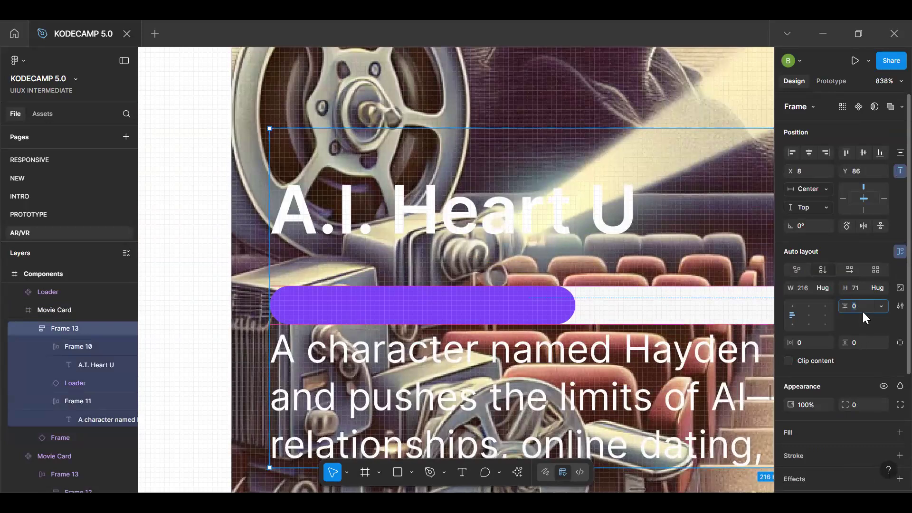
pyautogui.write('8')
pyautogui.press('Return')
pyautogui.scroll(-6, 715, 339)
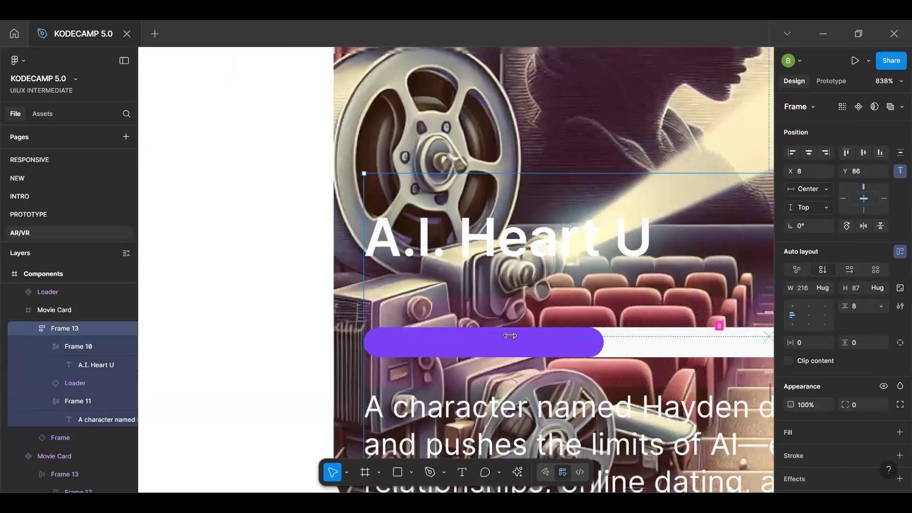
# Ungroup the padded frame around the "A.I. Heart U" title so the text sits directly in the text block
pyautogui.press('h')
pyautogui.moveTo(531, 337); pyautogui.dragTo(304, 344)
pyautogui.click(357, 323)
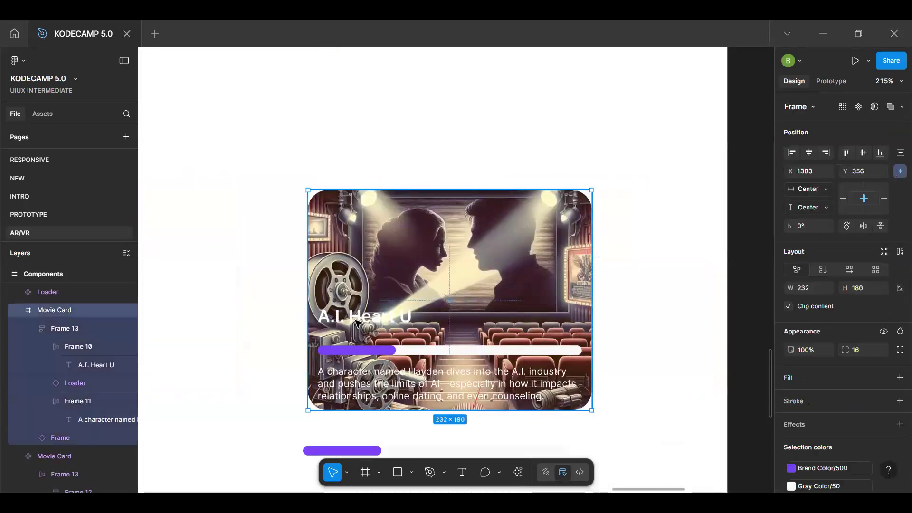
pyautogui.doubleClick(357, 323)
pyautogui.scroll(5, 357, 323)
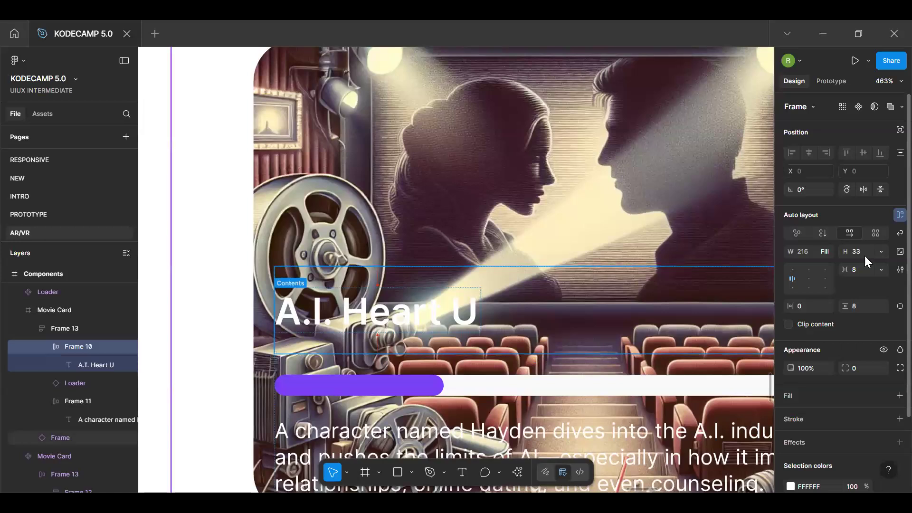
pyautogui.hotkey('ctrl', 'shift', 'g')
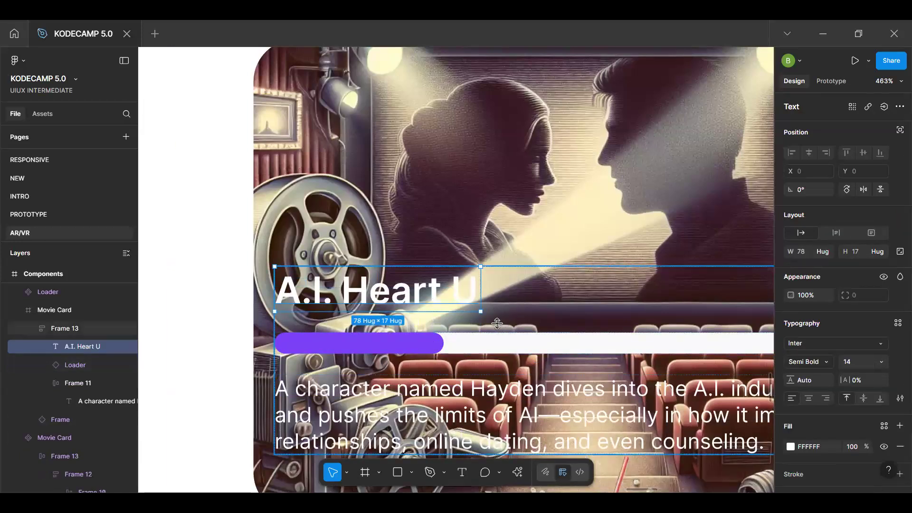
# Move the card's whole text block down to Y 101
pyautogui.click(496, 324)
pyautogui.hscroll(5, 495, 293)
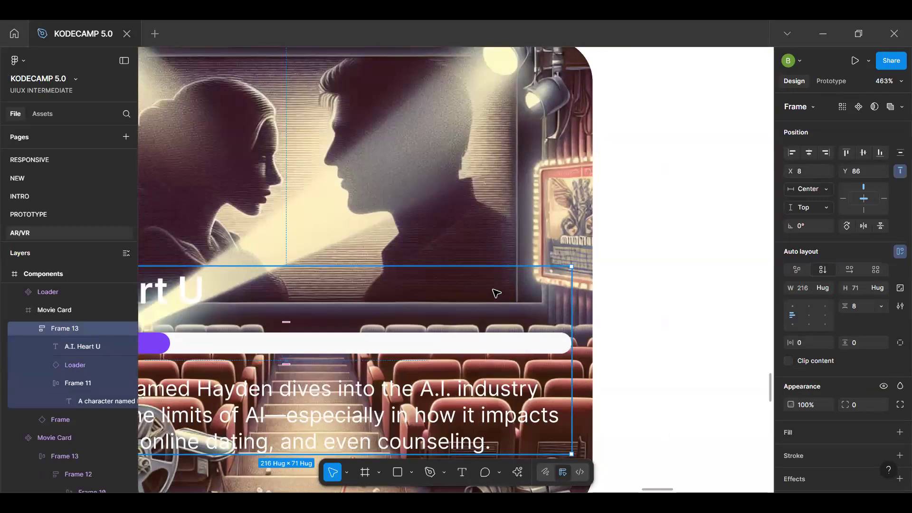
pyautogui.scroll(-5, 495, 293)
pyautogui.press('alt')
pyautogui.press('Down')
pyautogui.press('Down')
pyautogui.press('Down')
pyautogui.press('Down')
pyautogui.press('Down')
pyautogui.press('Down')
pyautogui.press('Down')
pyautogui.press('Down')
pyautogui.press('Down')
pyautogui.press('Down')
pyautogui.press('Down')
pyautogui.press('Down')
pyautogui.press('Down')
pyautogui.press('Down')
pyautogui.press('Down')
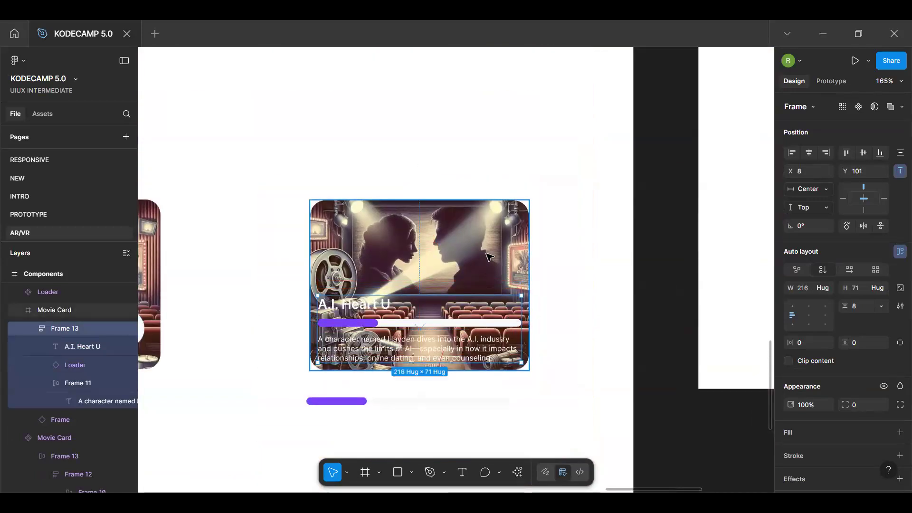
# Move the main Loader component further below the smaller movie card, to about X 1399, Y 668
pyautogui.click(489, 256)
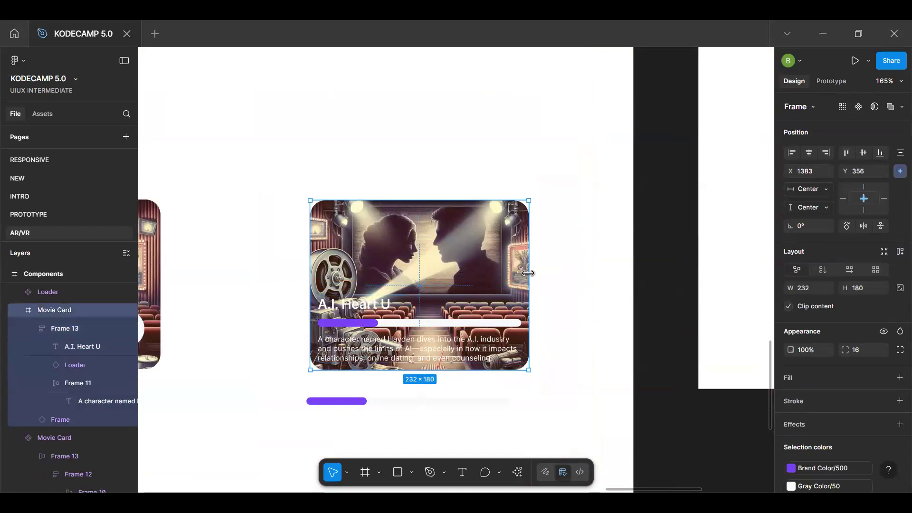
pyautogui.scroll(-5, 533, 273)
pyautogui.scroll(2, 526, 285)
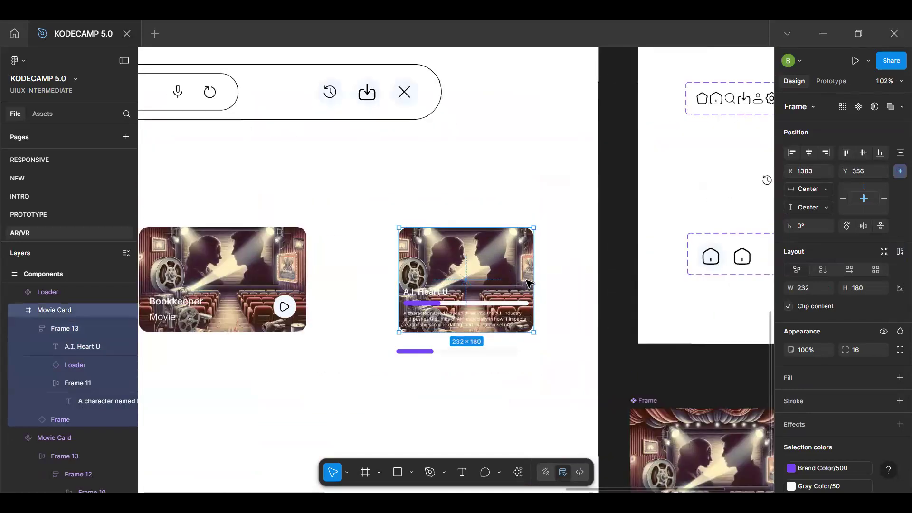
pyautogui.moveTo(435, 351); pyautogui.dragTo(447, 412)
pyautogui.scroll(3, 448, 340)
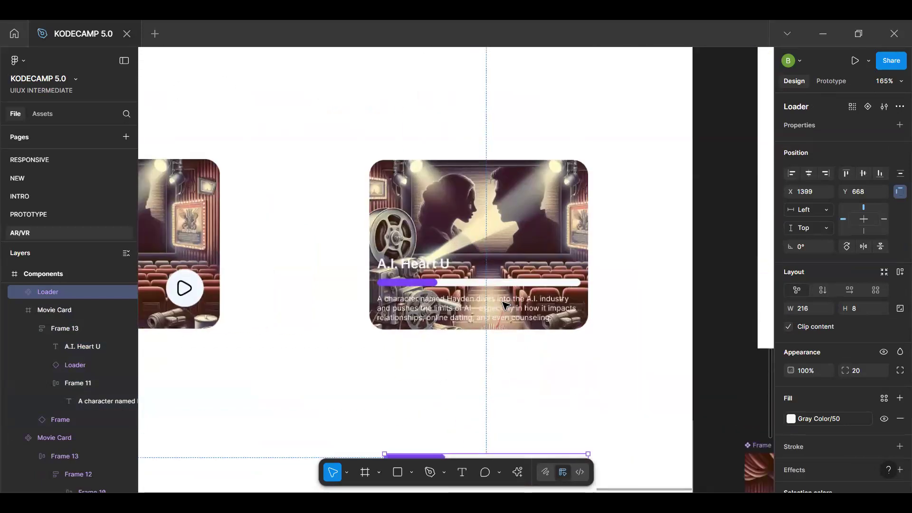
# Resize the smaller movie card to 151 × 195 and set its corner radius to 8
pyautogui.click(551, 264)
pyautogui.moveTo(588, 252); pyautogui.dragTo(513, 260)
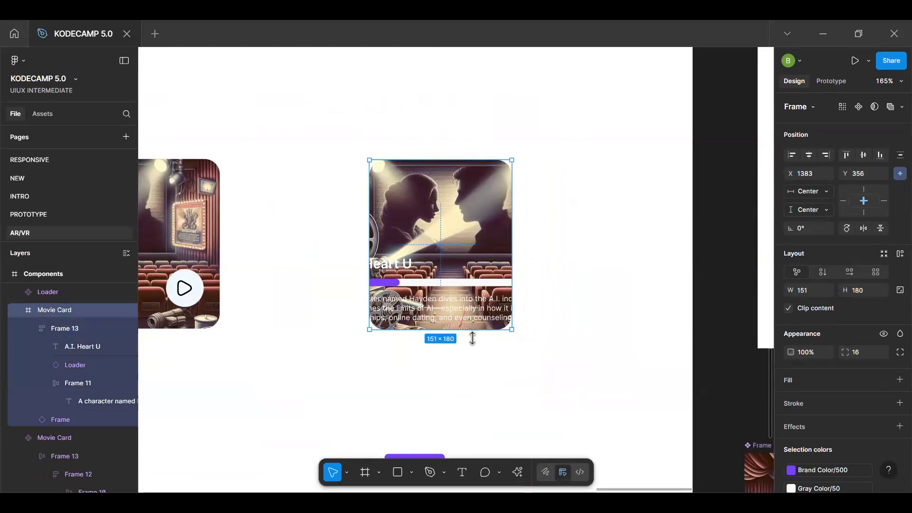
pyautogui.moveTo(472, 339); pyautogui.dragTo(472, 346)
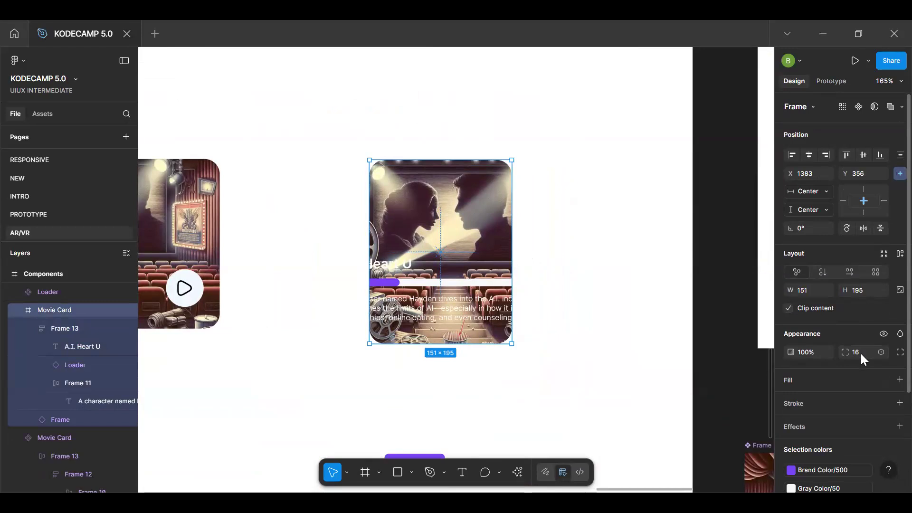
pyautogui.write('8')
pyautogui.press('Return')
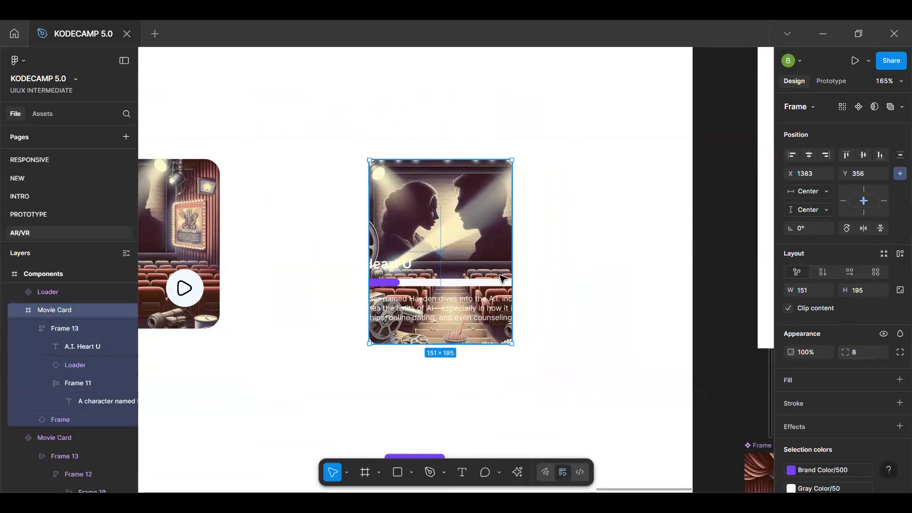
# Resize the card's text block to a width of 151 at X 0 so it spans the card's full width
pyautogui.scroll(5, 503, 279)
pyautogui.scroll(-3, 502, 279)
pyautogui.click(553, 309)
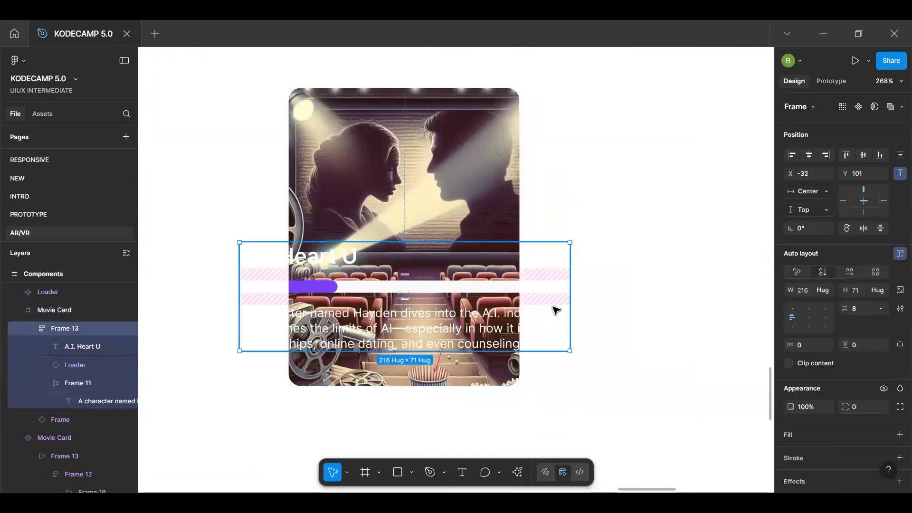
pyautogui.moveTo(573, 310); pyautogui.dragTo(520, 309)
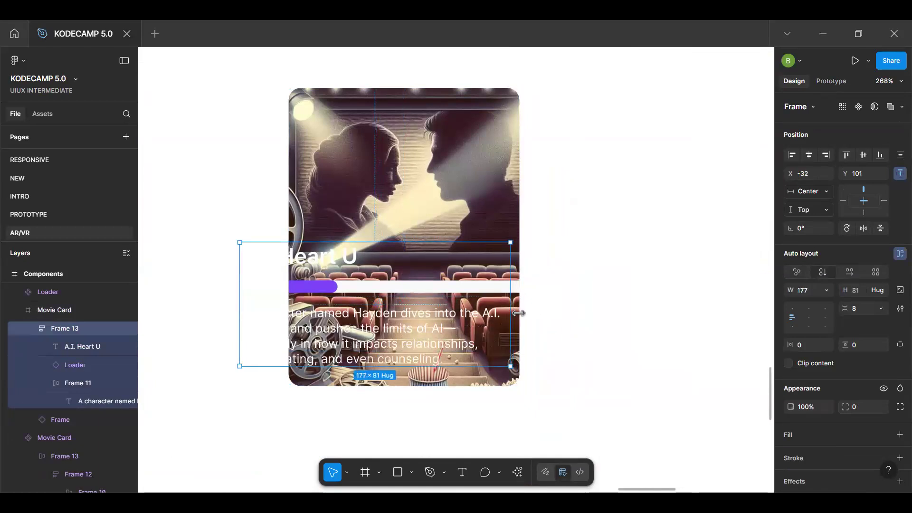
pyautogui.moveTo(240, 303); pyautogui.dragTo(289, 303)
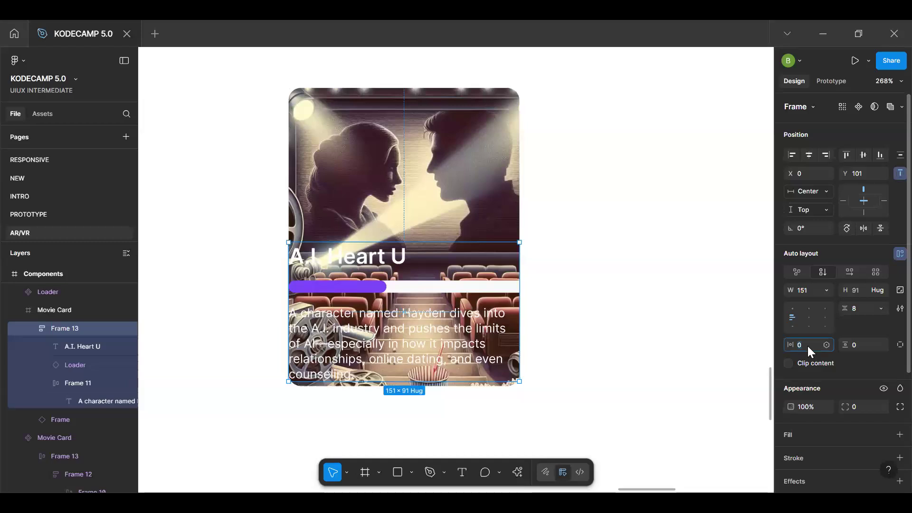
# Try horizontal paddings of 16 and 8 on the card's text block, and settle on 4
pyautogui.write('16')
pyautogui.press('Return')
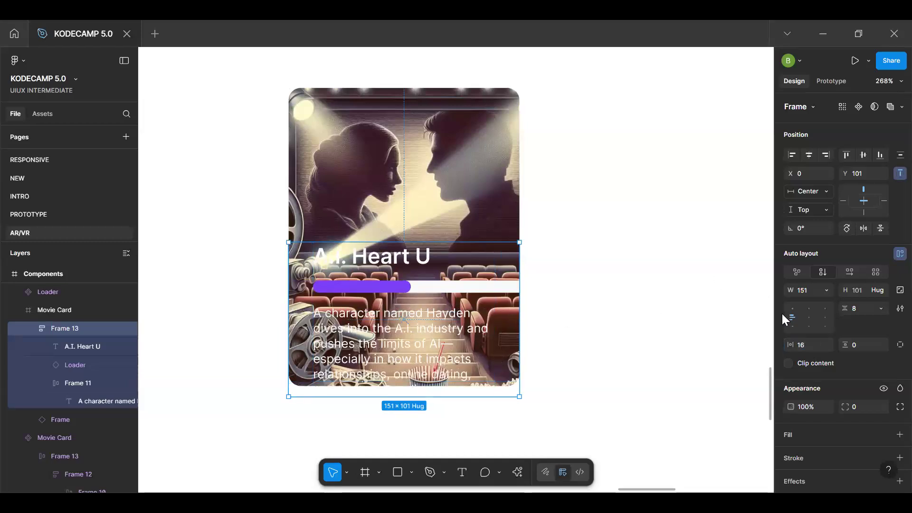
pyautogui.write('8')
pyautogui.press('Return')
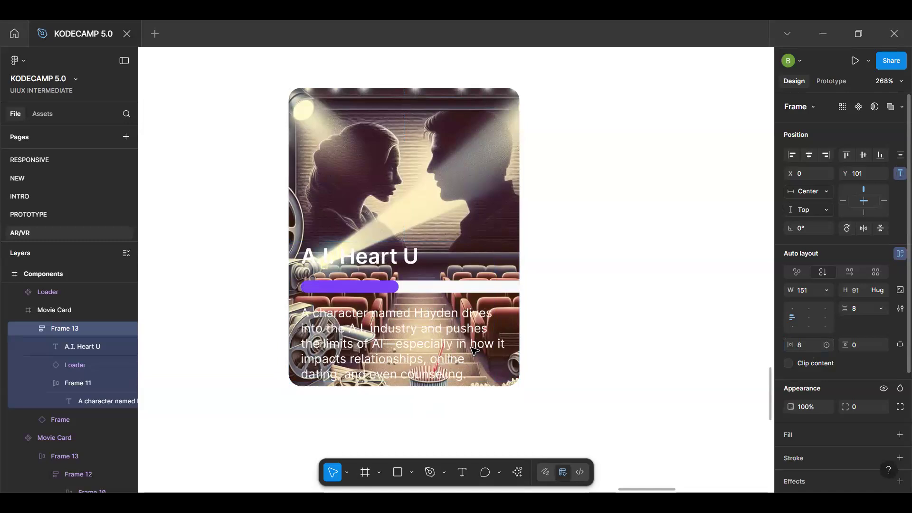
pyautogui.click(805, 347)
pyautogui.write('4')
pyautogui.press('Return')
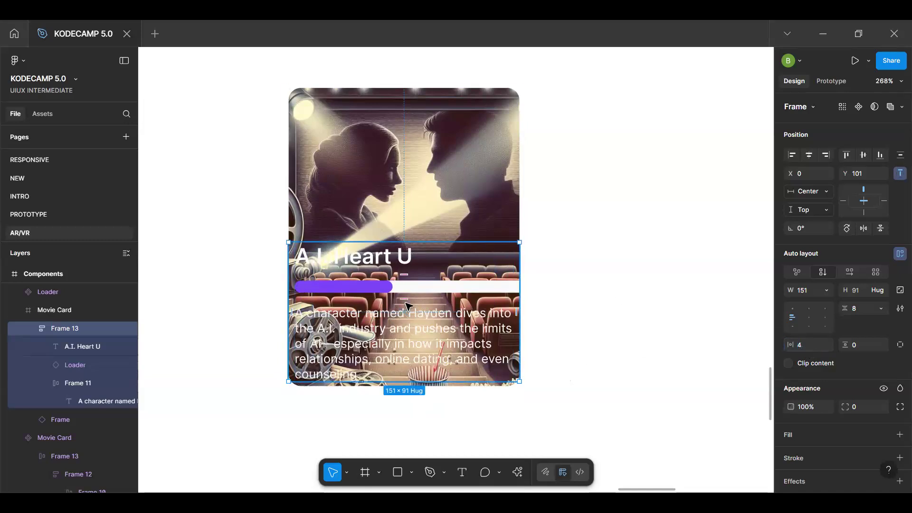
# Reduce the height of the Loader instance inside the smaller card to 6, and finally to 4
pyautogui.scroll(5, 411, 287)
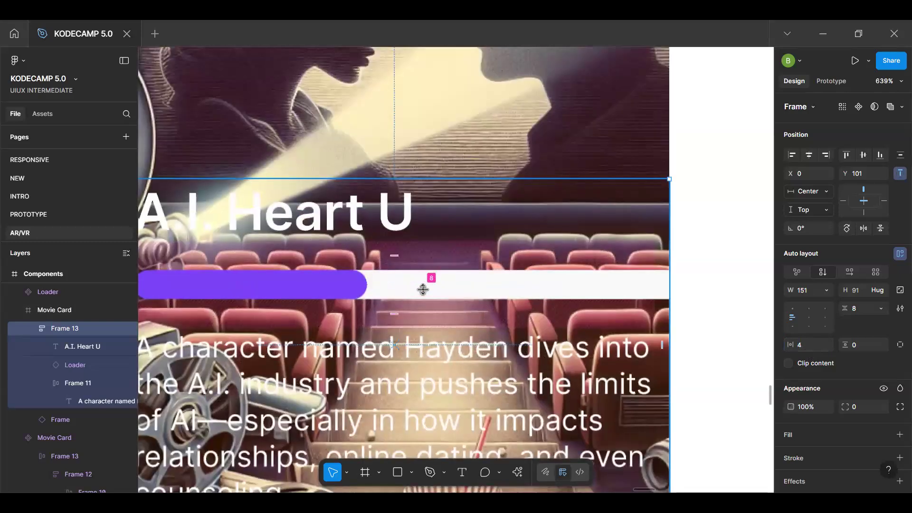
pyautogui.click(421, 287)
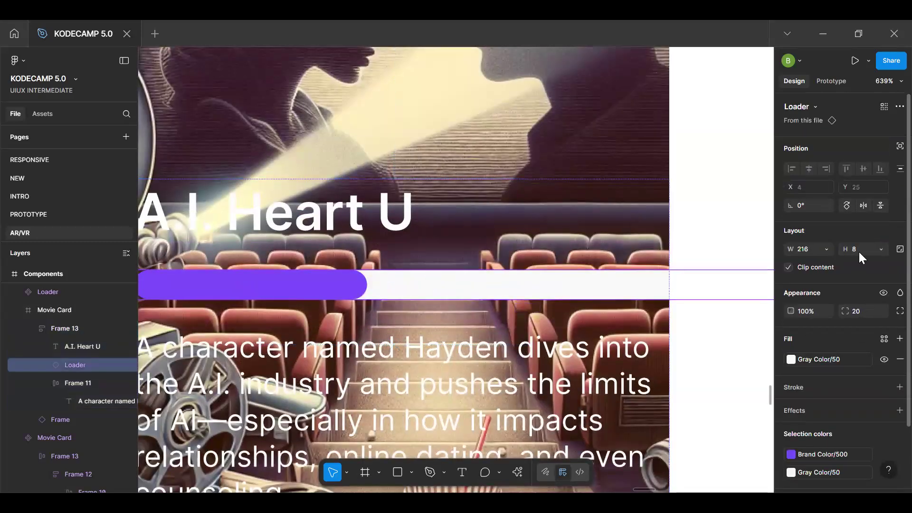
pyautogui.write('6')
pyautogui.press('Return')
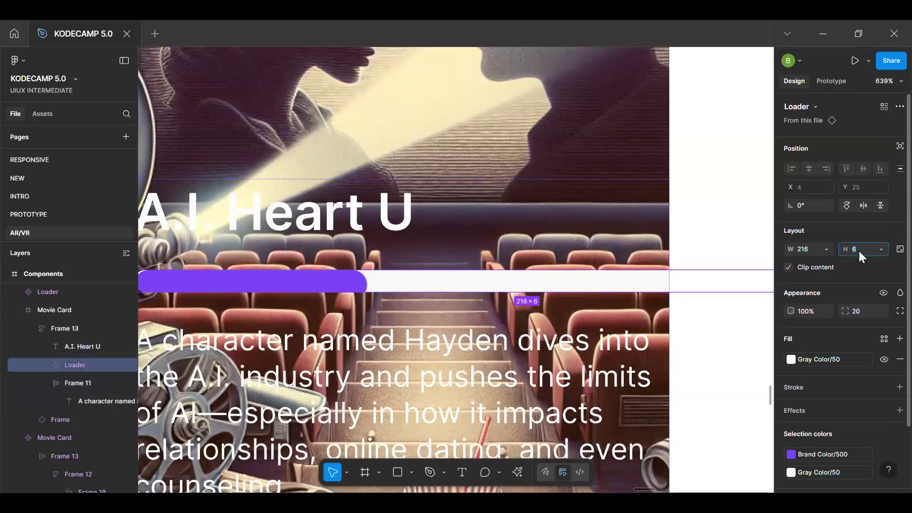
pyautogui.write('4')
pyautogui.press('Return')
pyautogui.scroll(-5, 478, 300)
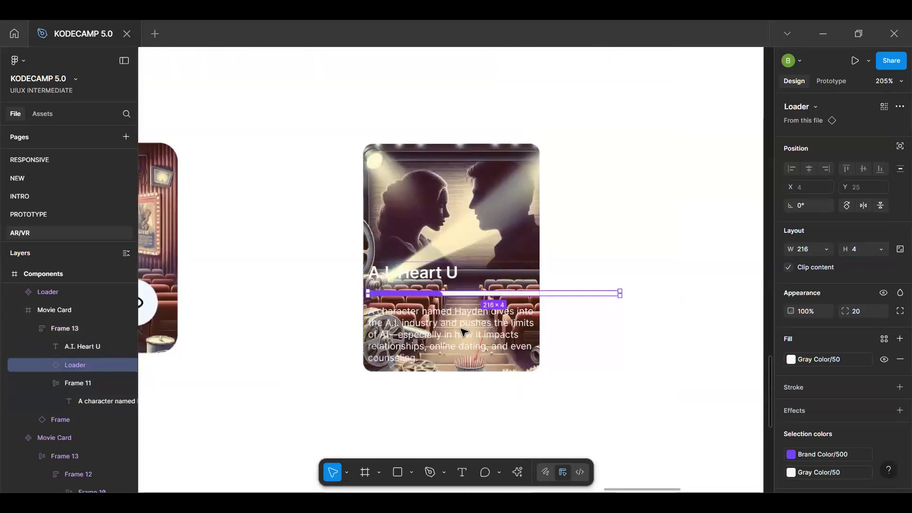
# Try font sizes 4 and 6 on the card's description text, and return it to 8
pyautogui.doubleClick(464, 331)
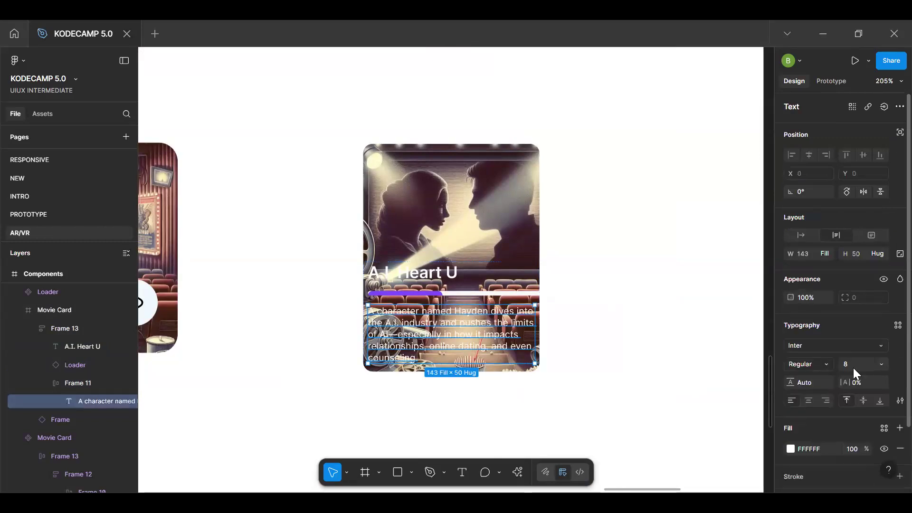
pyautogui.write('4')
pyautogui.press('Return')
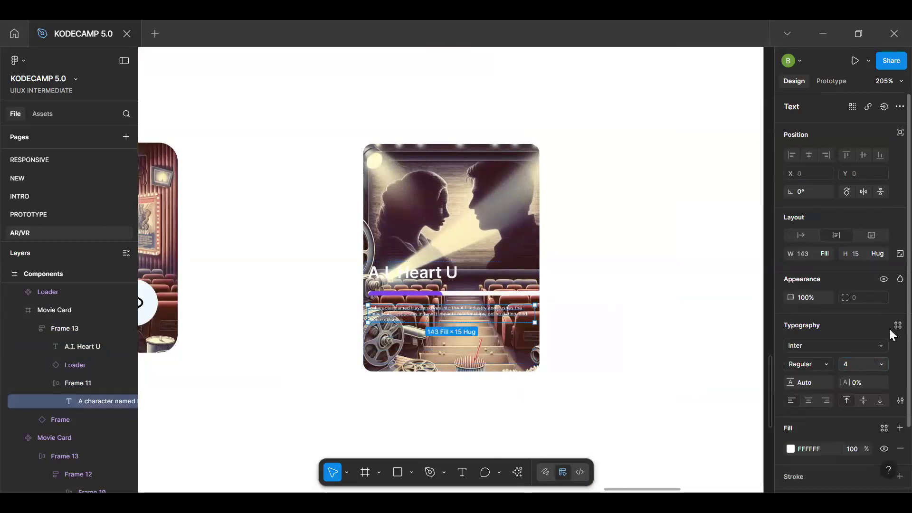
pyautogui.write('6')
pyautogui.press('Return')
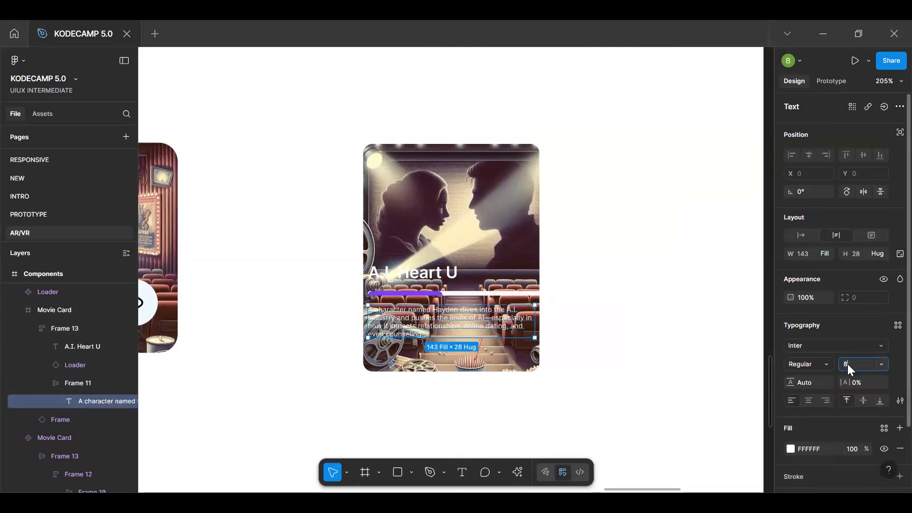
pyautogui.write('8')
pyautogui.press('Return')
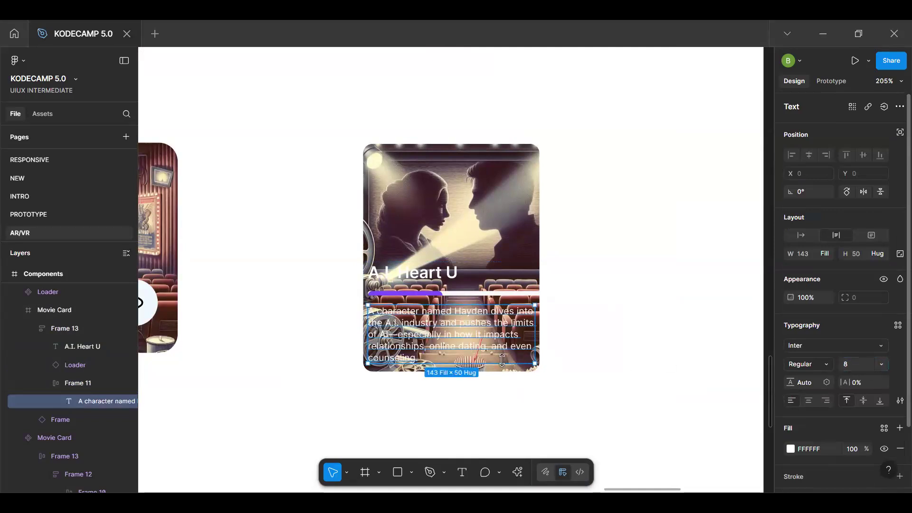
pyautogui.scroll(3, 503, 360)
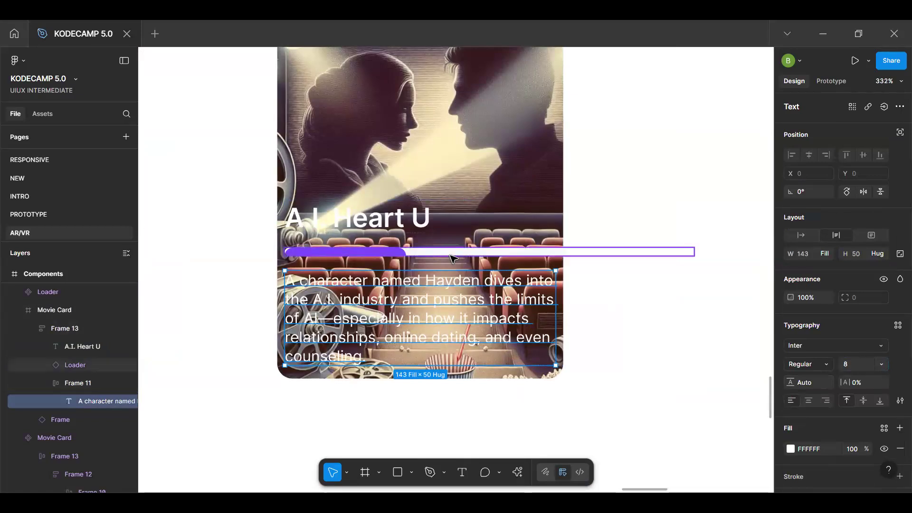
pyautogui.click(452, 258)
pyautogui.click(900, 106)
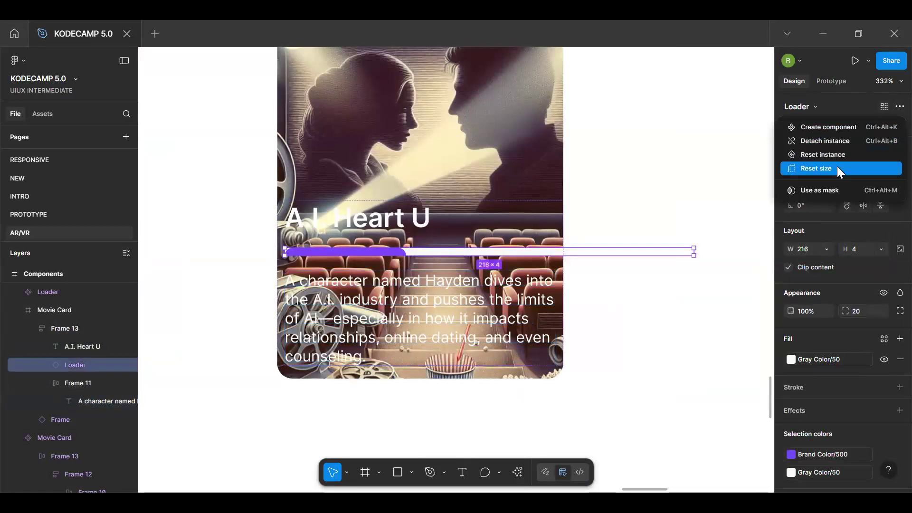
pyautogui.scroll(-7, 575, 329)
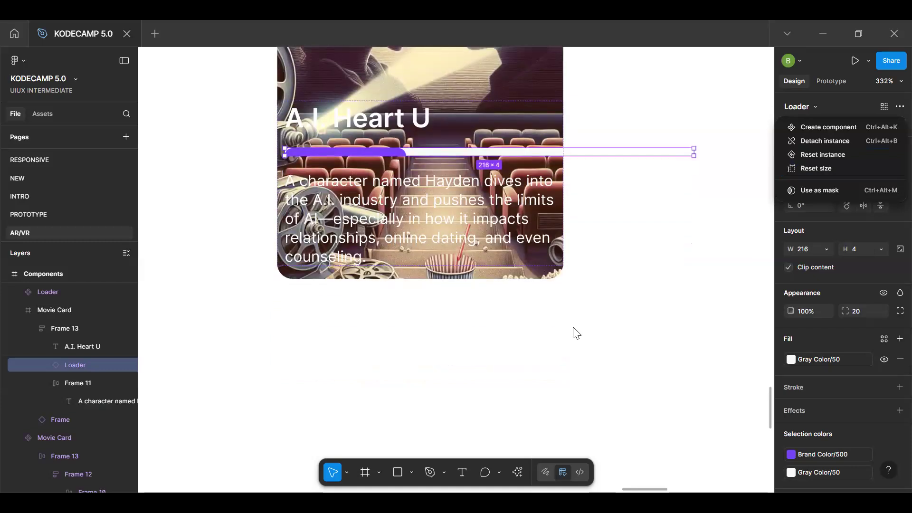
pyautogui.click(818, 210)
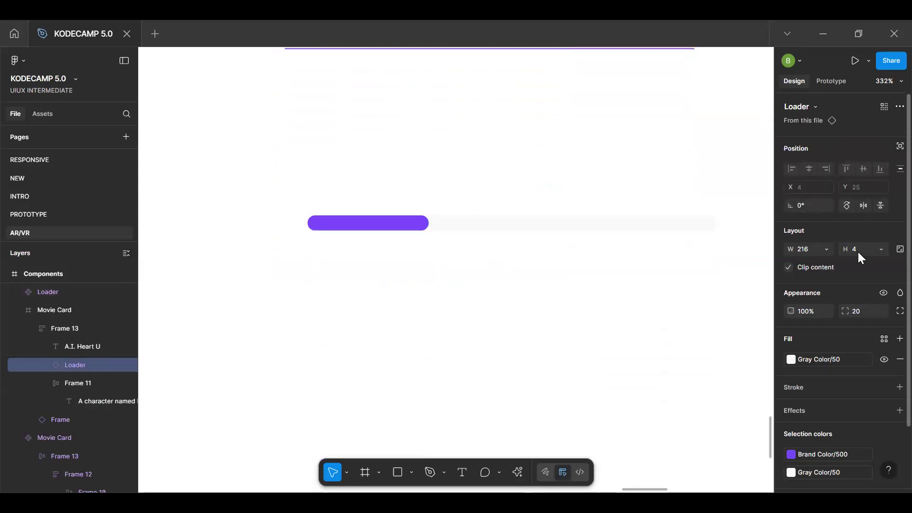
# Set the height of the main Loader component and of its purple progress fill to 4
pyautogui.click(607, 230)
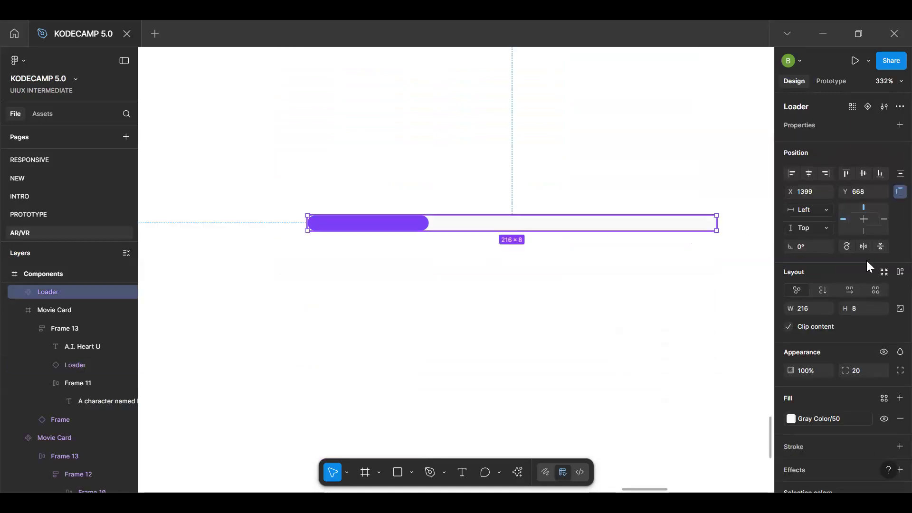
pyautogui.click(861, 311)
pyautogui.write('4')
pyautogui.press('Return')
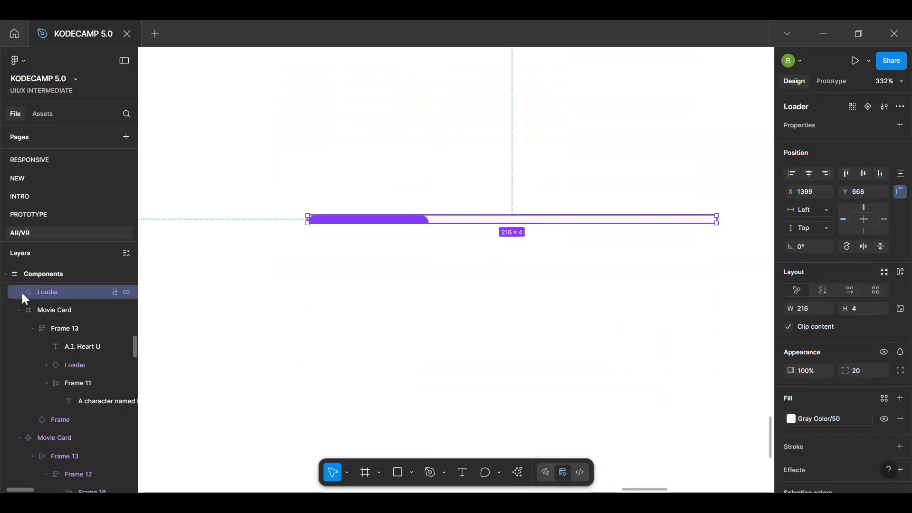
pyautogui.click(47, 310)
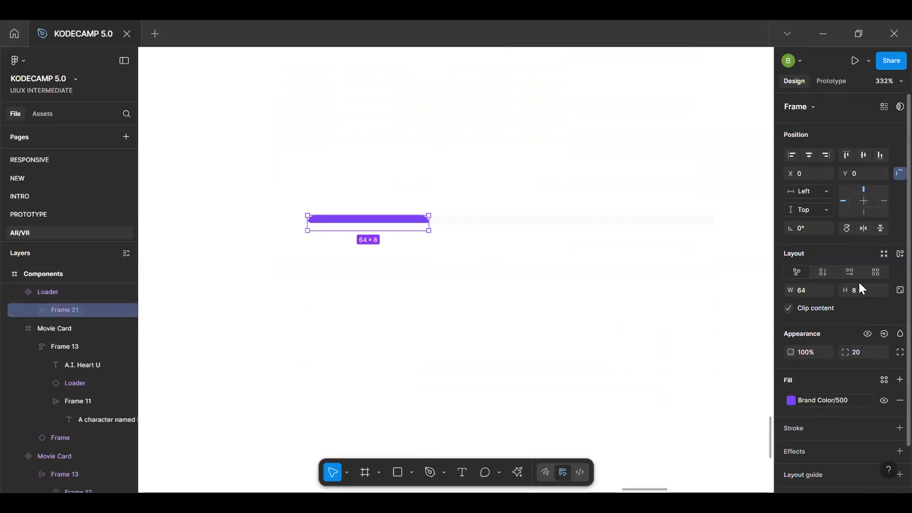
pyautogui.press('Return')
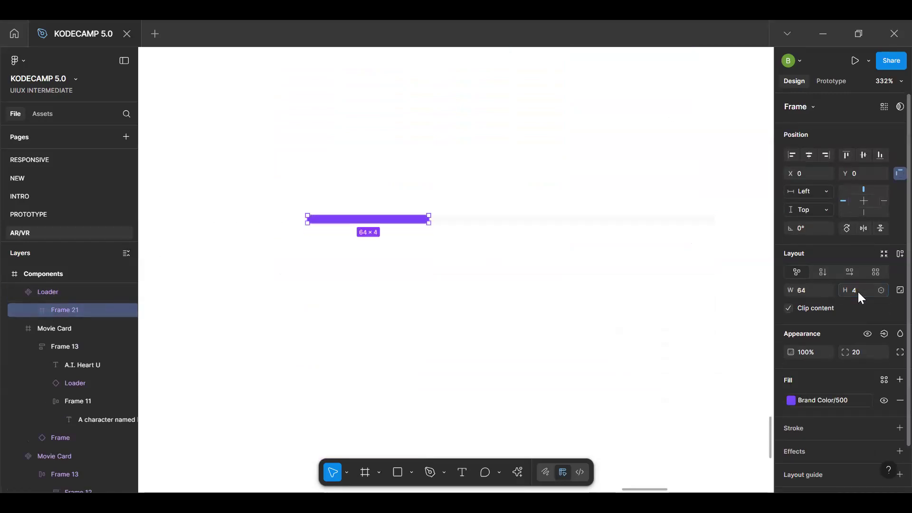
pyautogui.click(650, 218)
# Set the font size of the card's "A.I. Heart U" title to 12
pyautogui.scroll(9, 533, 282)
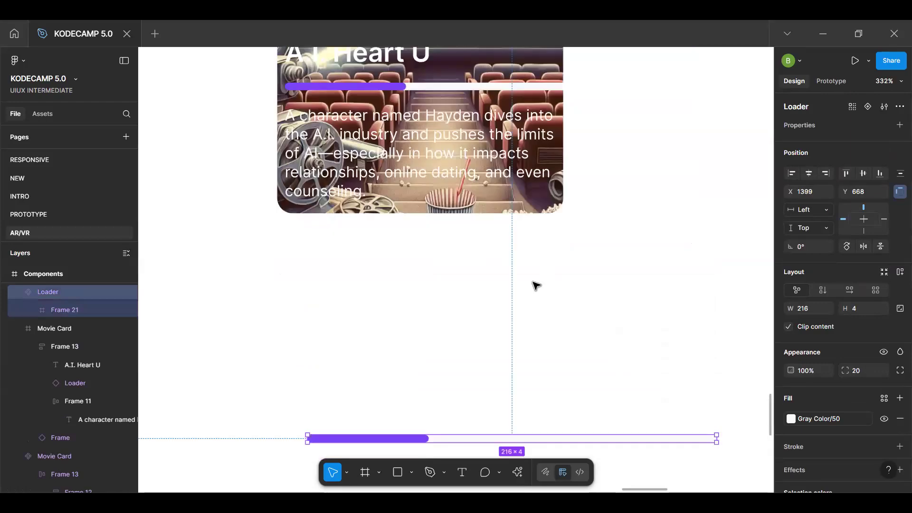
pyautogui.keyDown('ctrl'); pyautogui.scroll(2, 467, 287); pyautogui.keyUp('ctrl')
pyautogui.keyDown('ctrl'); pyautogui.scroll(3, 432, 325); pyautogui.keyUp('ctrl')
pyautogui.click(430, 323)
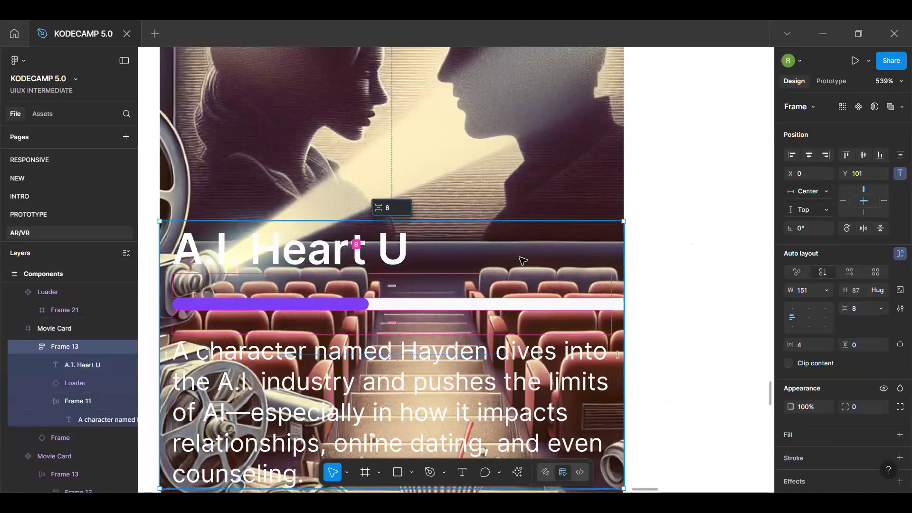
pyautogui.click(664, 261)
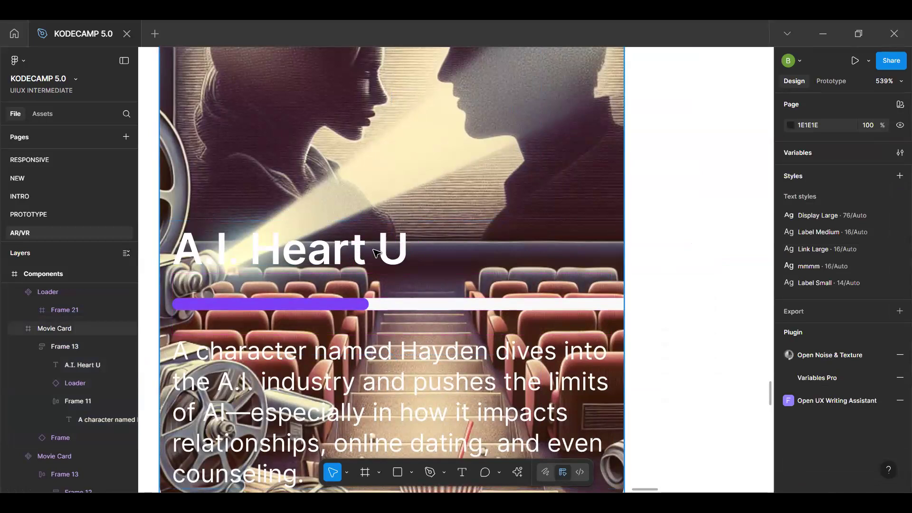
pyautogui.keyDown('ctrl'); pyautogui.click(387, 249); pyautogui.keyUp('ctrl')
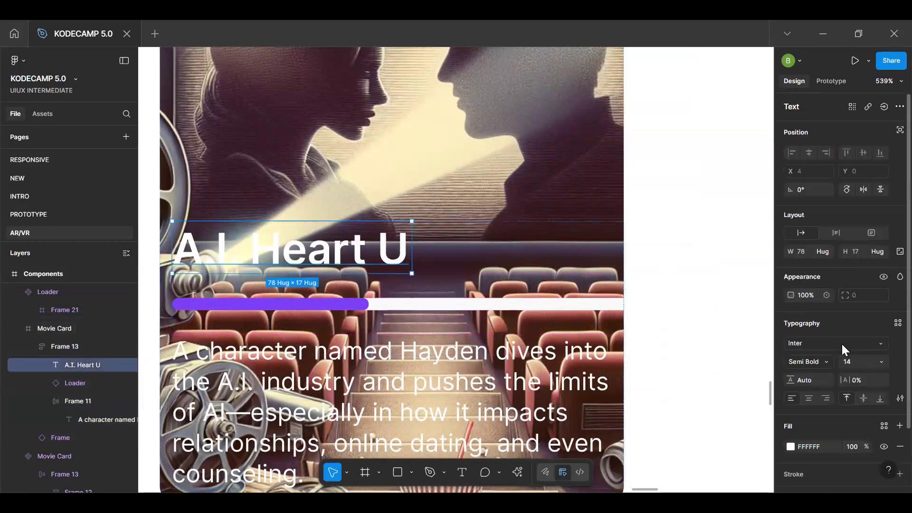
pyautogui.click(857, 359)
pyautogui.write('12')
pyautogui.press('Return')
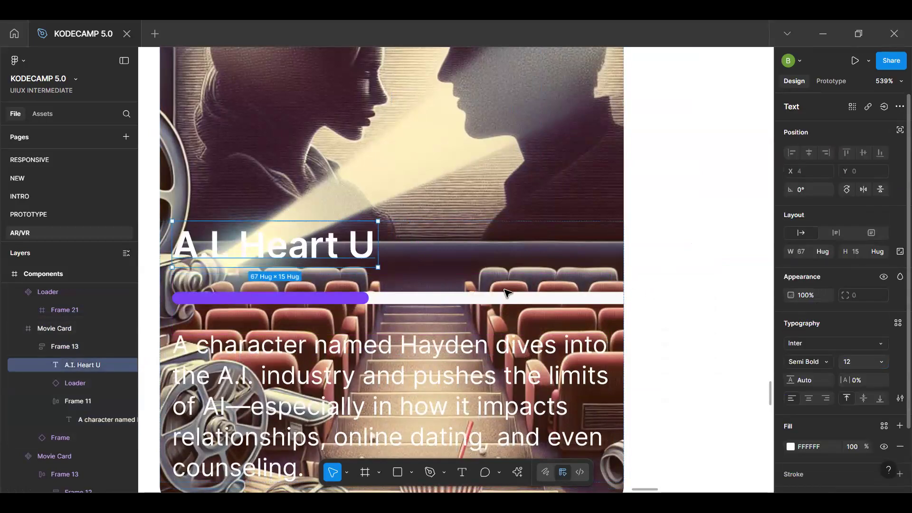
pyautogui.press('Escape')
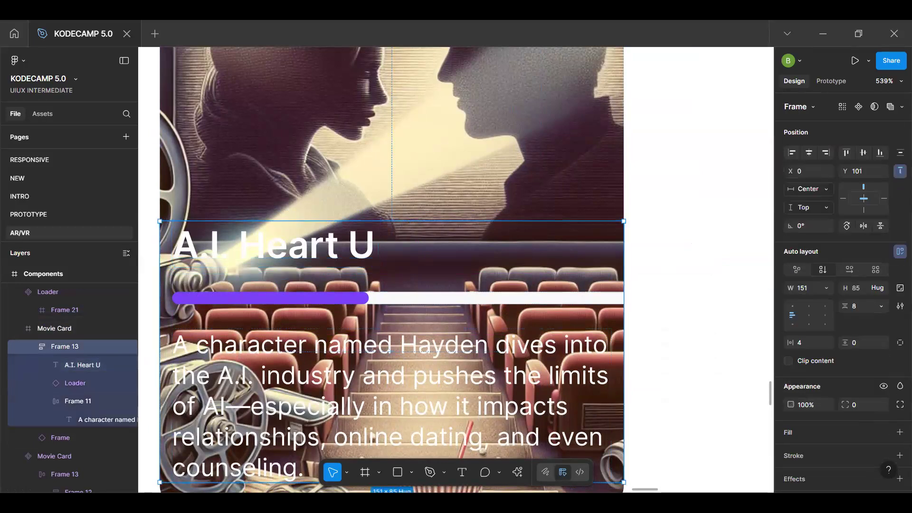
pyautogui.click(672, 363)
# Set the font size of the smaller card's description text to 6
pyautogui.scroll(-3, 672, 363)
pyautogui.scroll(-3, 502, 271)
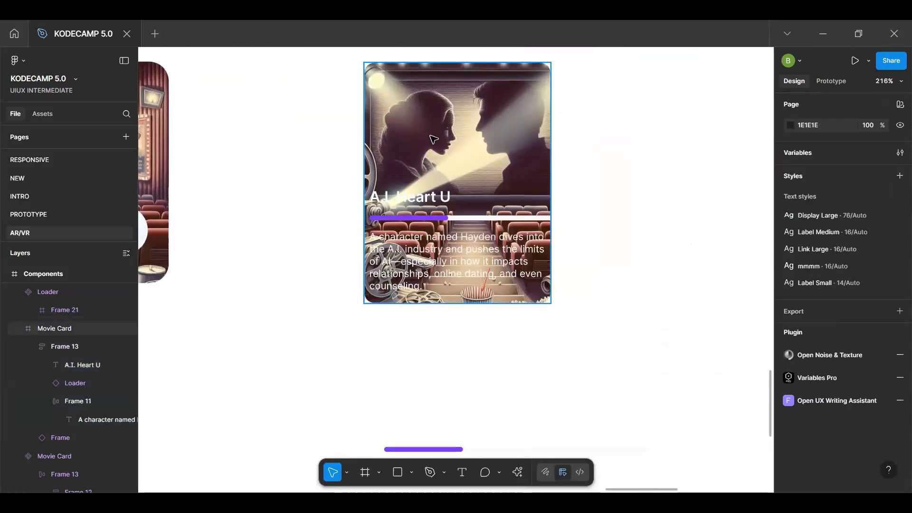
pyautogui.click(434, 139)
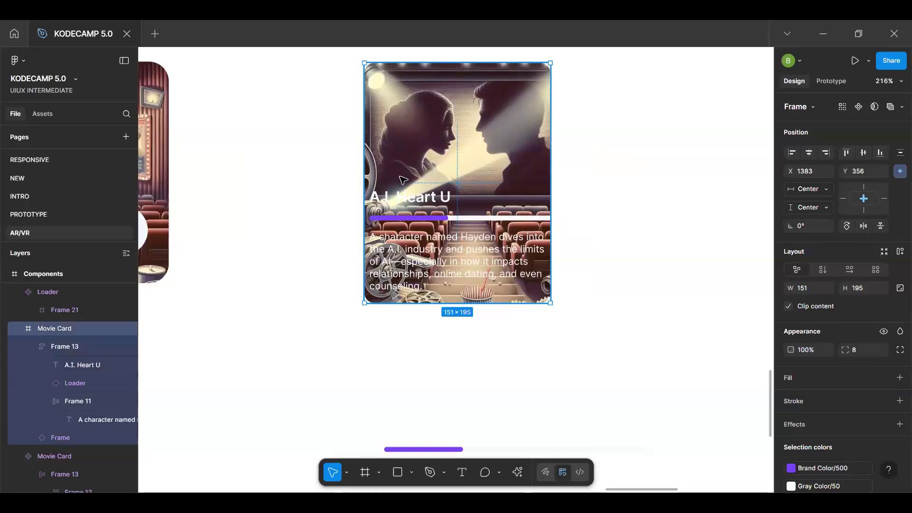
pyautogui.doubleClick(406, 247)
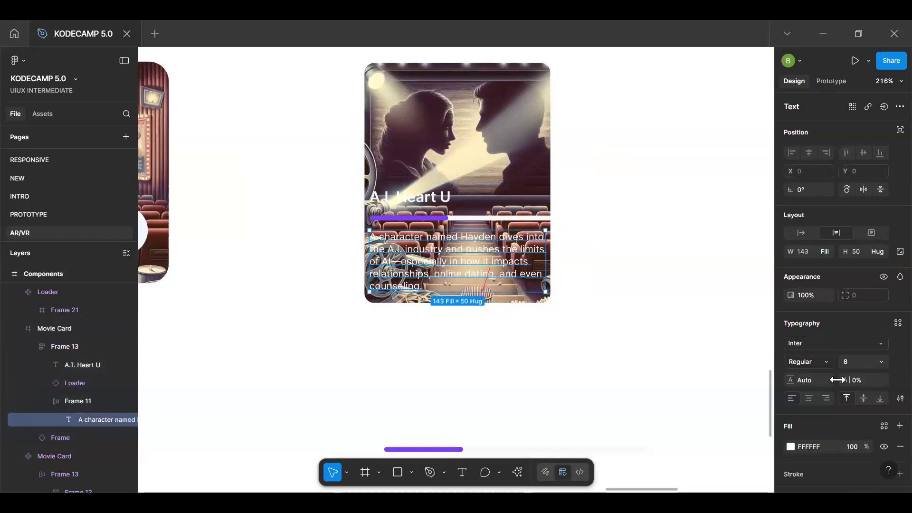
pyautogui.click(856, 360)
pyautogui.write('6')
pyautogui.press('Return')
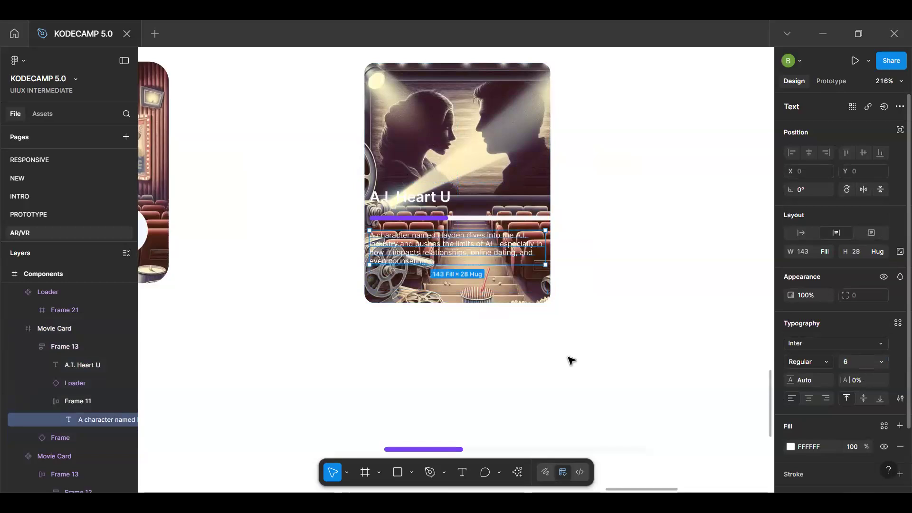
# Move the title, progress bar and description group down inside the smaller movie card to Y 124
pyautogui.click(472, 237)
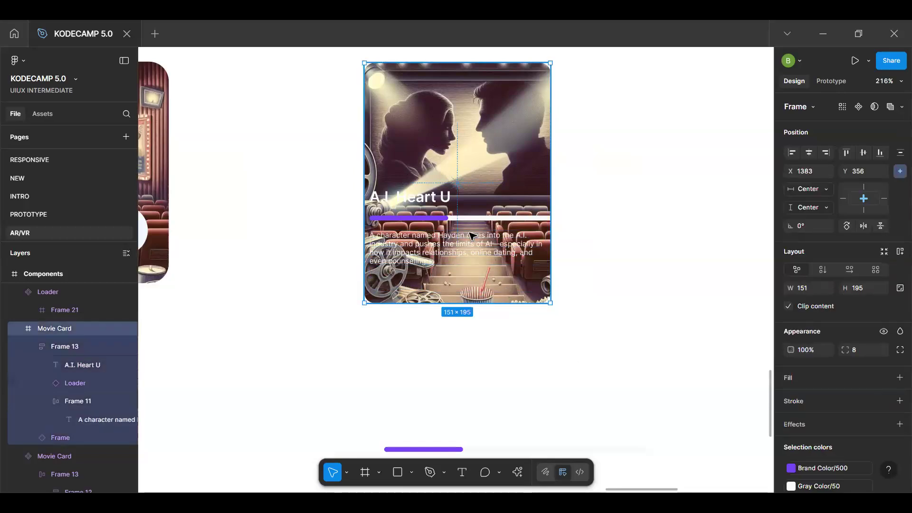
pyautogui.doubleClick(472, 236)
pyautogui.press('alt')
pyautogui.hotkey('shift', 'Down')
pyautogui.hotkey('shift', 'Down')
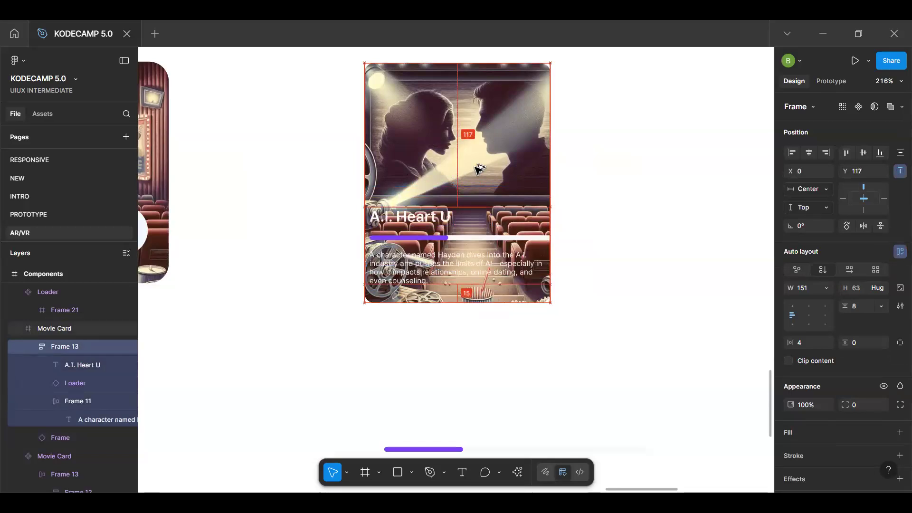
pyautogui.press('Down')
pyautogui.press('Down')
pyautogui.press('Down')
pyautogui.press('Down')
pyautogui.press('Down')
pyautogui.press('Down')
pyautogui.press('Down')
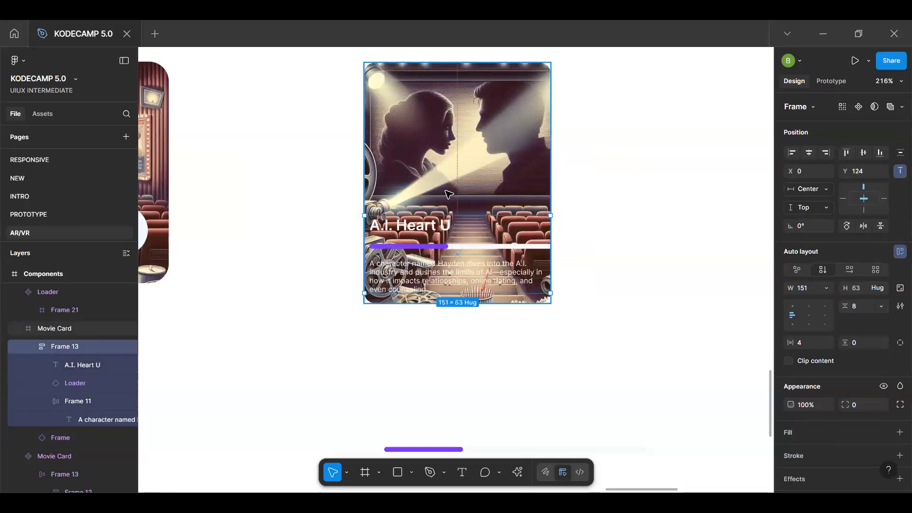
# Convert the smaller A.I. Heart U Movie Card frame into a component
pyautogui.click(445, 190)
pyautogui.hotkey('ctrl', 'alt', 'k')
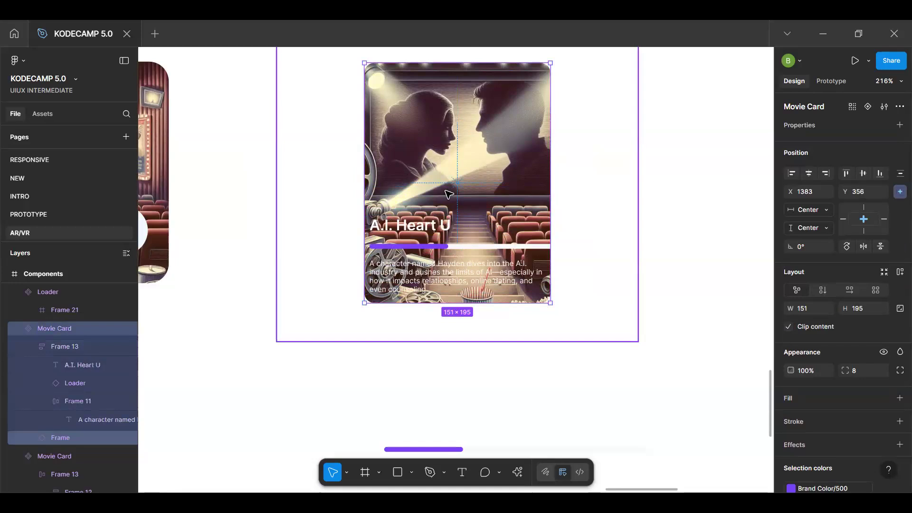
pyautogui.scroll(-4, 445, 190)
pyautogui.scroll(4, 409, 162)
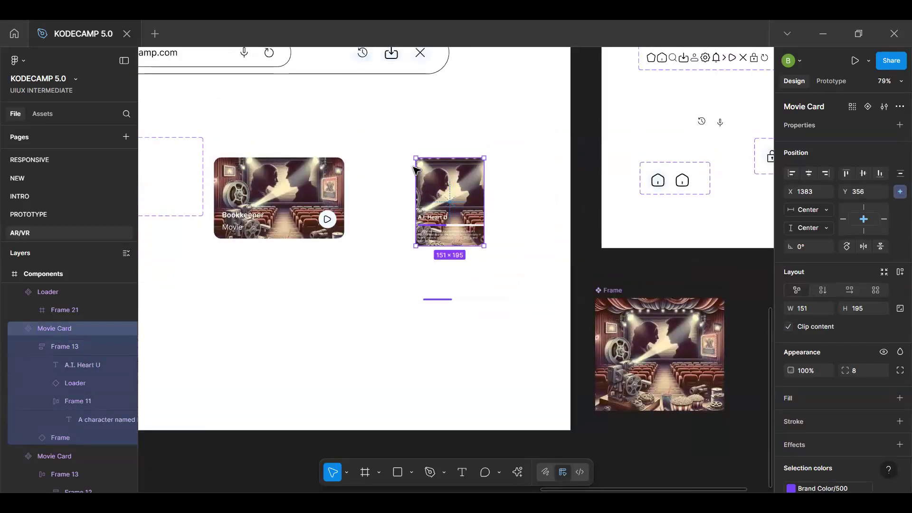
# Paste an instance of the smaller Movie Card below the "Continue Watching" heading and position it at X 8, Y 496
pyautogui.scroll(-5, 402, 172)
pyautogui.press('space')
pyautogui.moveTo(189, 154); pyautogui.dragTo(516, 226)
pyautogui.scroll(5, 411, 204)
pyautogui.moveTo(378, 156); pyautogui.dragTo(420, 351)
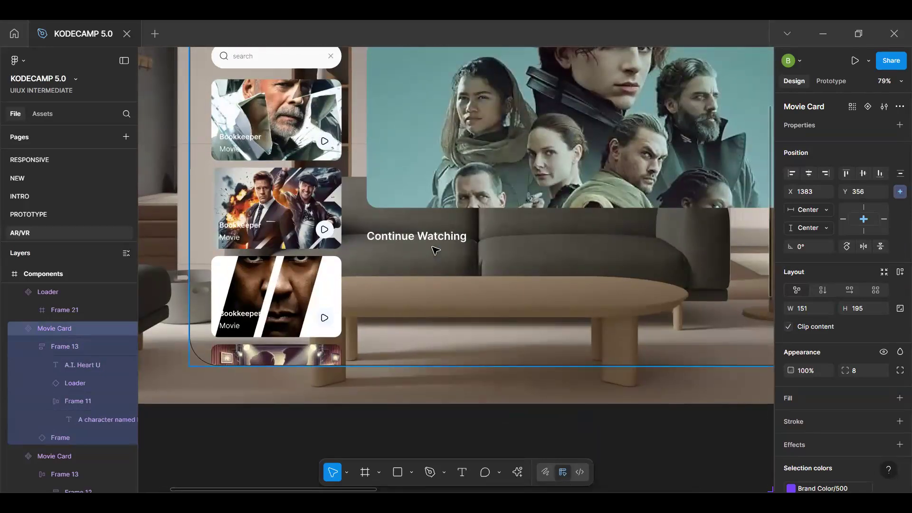
pyautogui.click(443, 308)
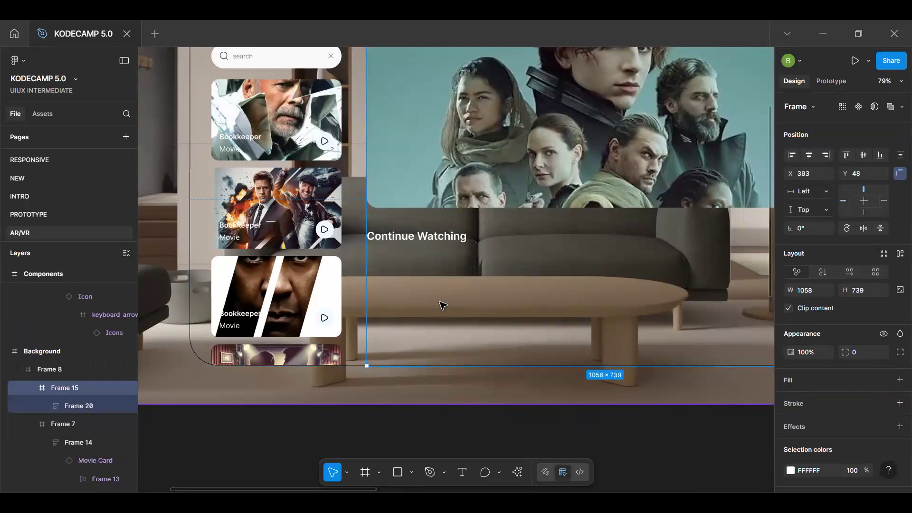
pyautogui.hotkey('ctrl', 'v')
pyautogui.moveTo(613, 234); pyautogui.dragTo(414, 299)
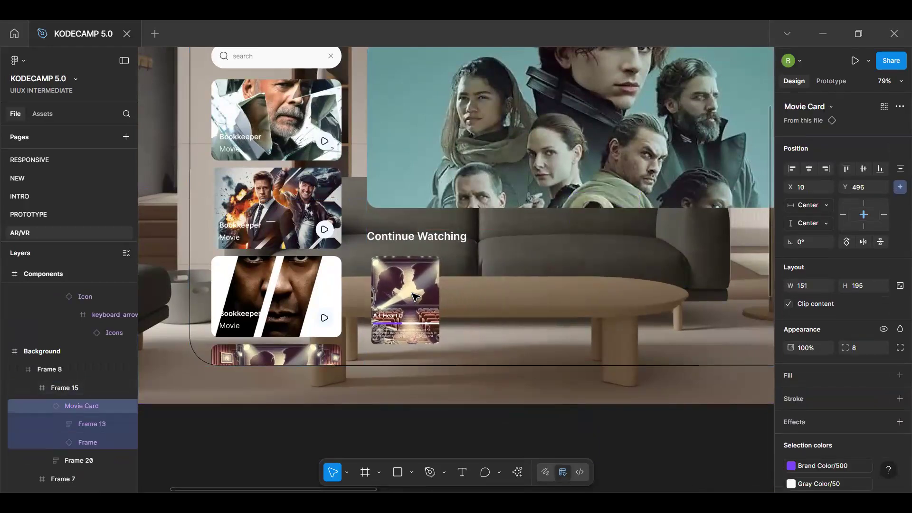
pyautogui.scroll(3, 418, 299)
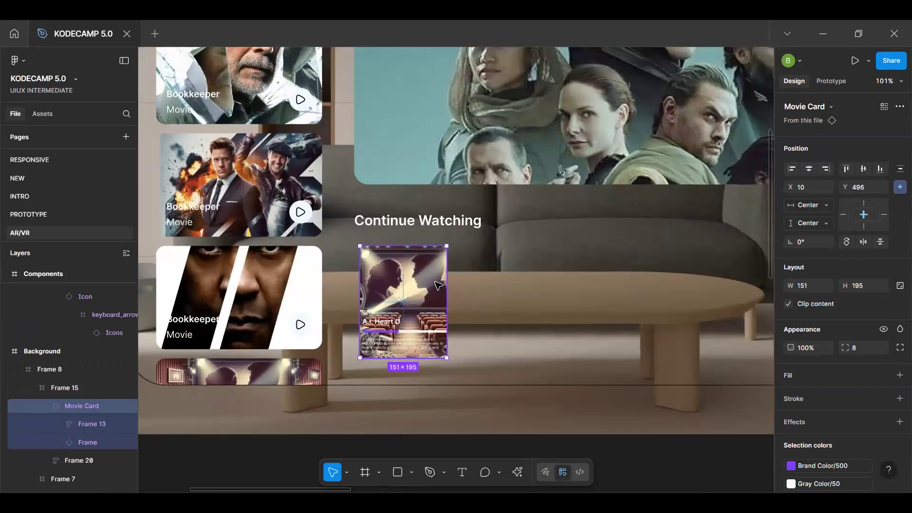
pyautogui.press('alt')
pyautogui.press('Left')
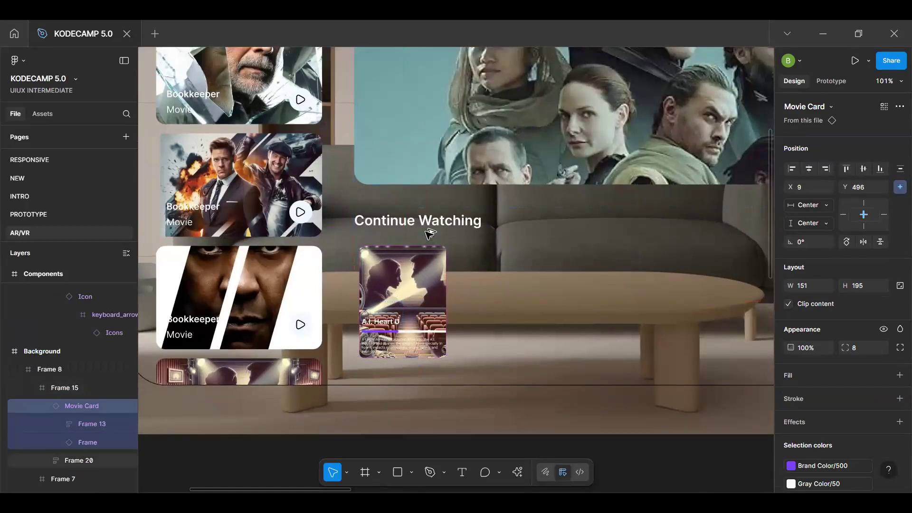
pyautogui.press('Left')
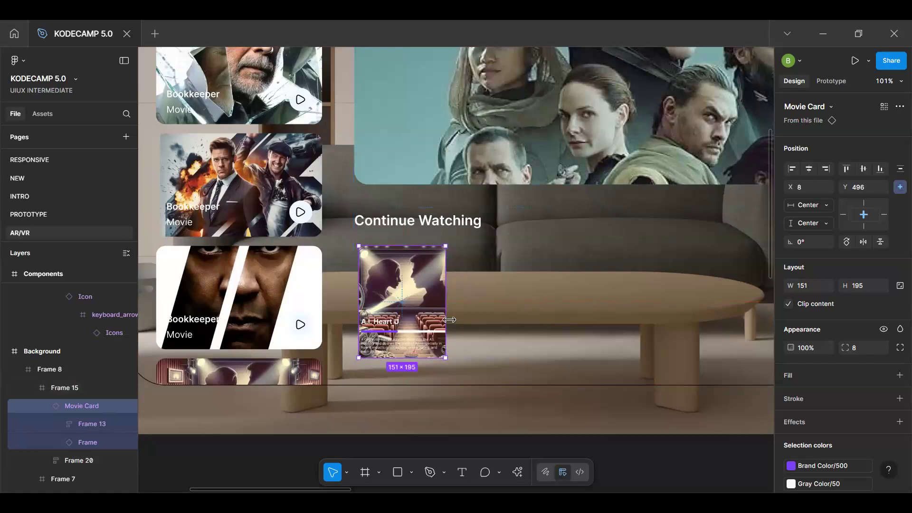
# Scale the Continue Watching card instance proportionally to 181 wide, and set its height to 233
pyautogui.press('k')
pyautogui.moveTo(450, 320)
pyautogui.mouseDown()
pyautogui.moveTo(457, 323)
pyautogui.moveTo(433, 323)
pyautogui.moveTo(463, 324)
pyautogui.mouseUp()
pyautogui.press('v')
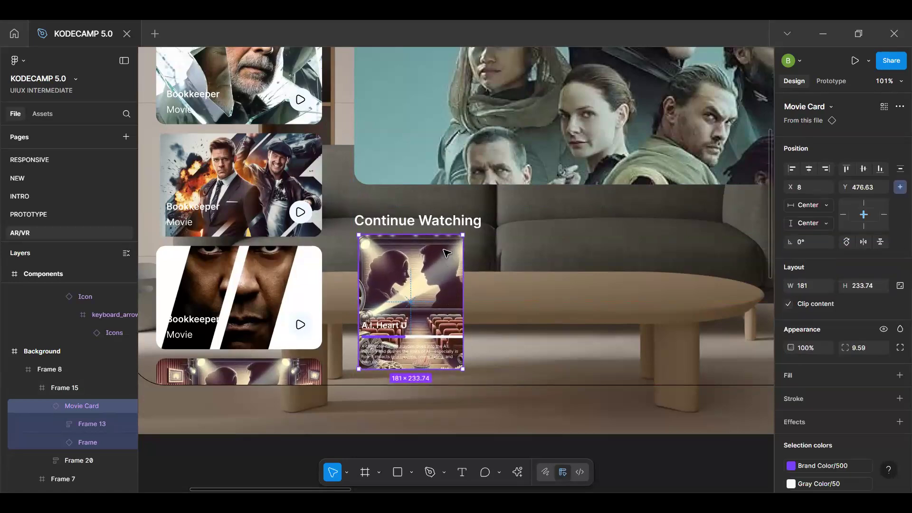
pyautogui.press('Down')
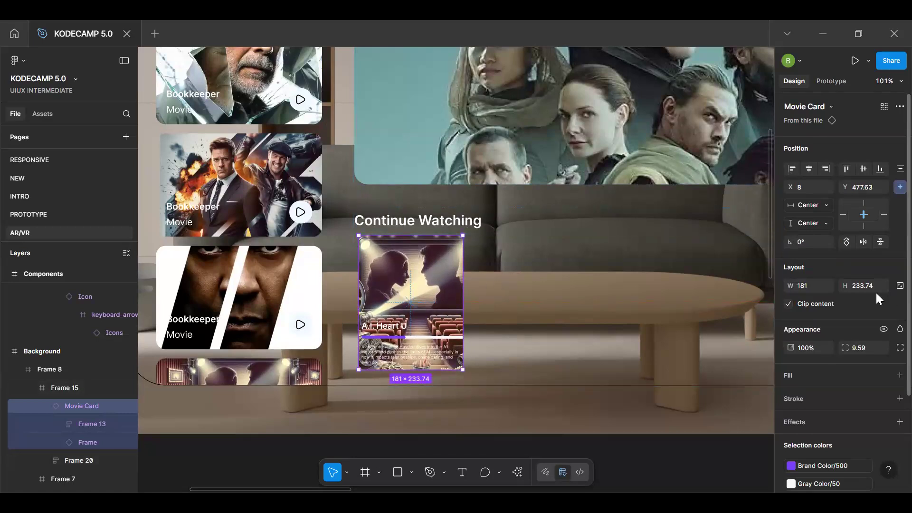
pyautogui.write('33')
pyautogui.press('Return')
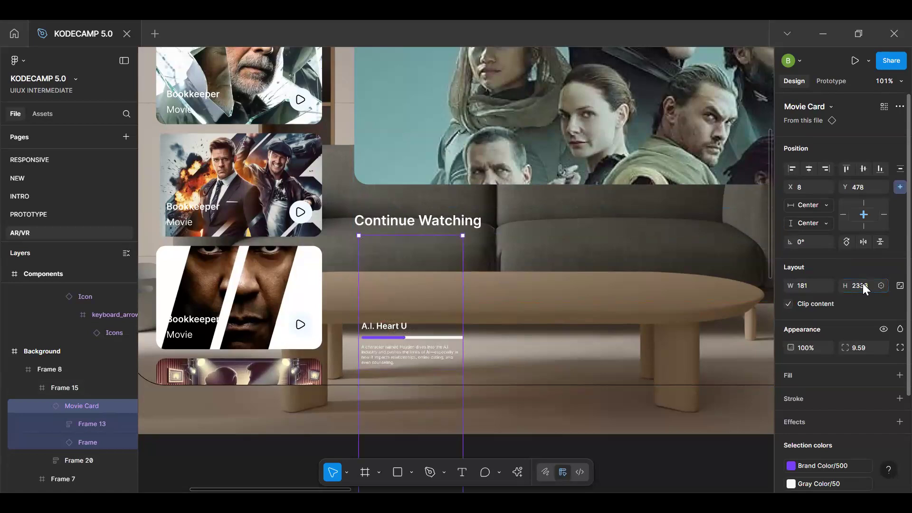
pyautogui.write('233')
pyautogui.press('Return')
# Nudge the Continue Watching card instance up to Y 474
pyautogui.scroll(3, 477, 294)
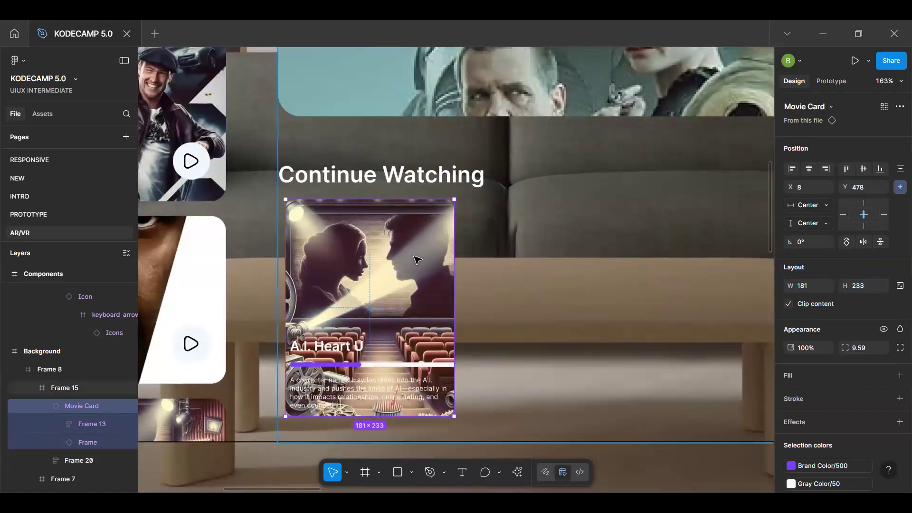
pyautogui.press('alt')
pyautogui.press('Up')
pyautogui.press('Up')
pyautogui.press('Up')
pyautogui.press('Up')
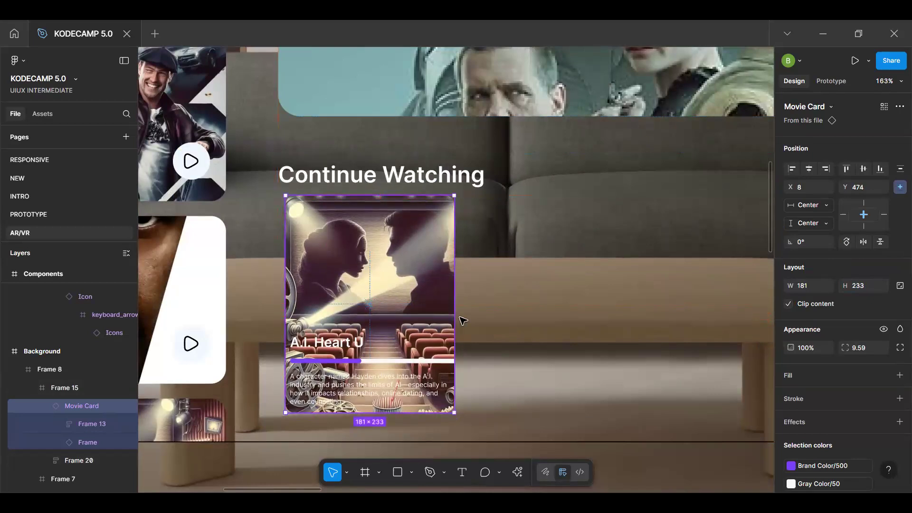
# Move the Continue Watching card instance down to Y 490
pyautogui.scroll(-6, 473, 379)
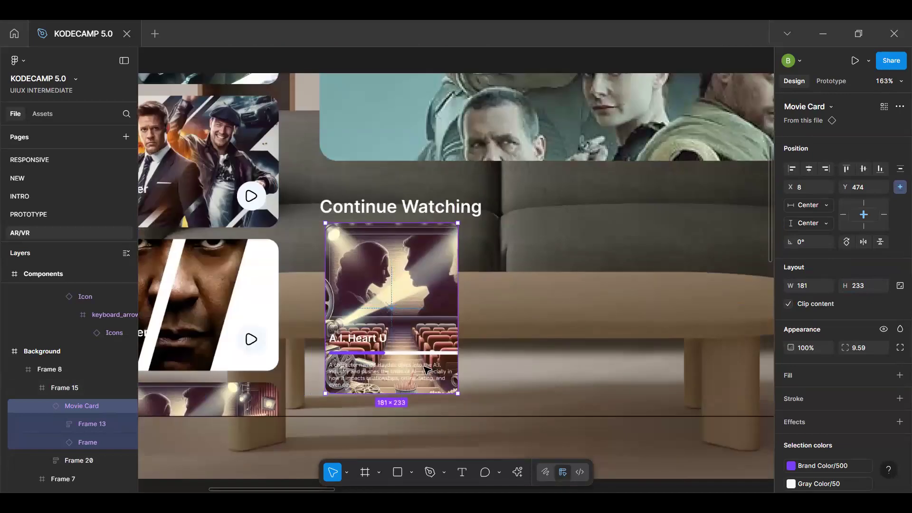
pyautogui.click(439, 439)
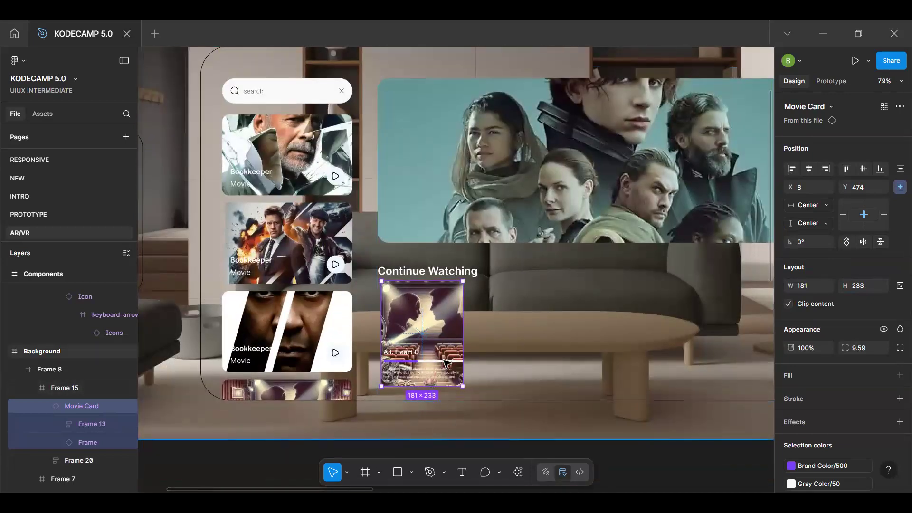
pyautogui.doubleClick(448, 356)
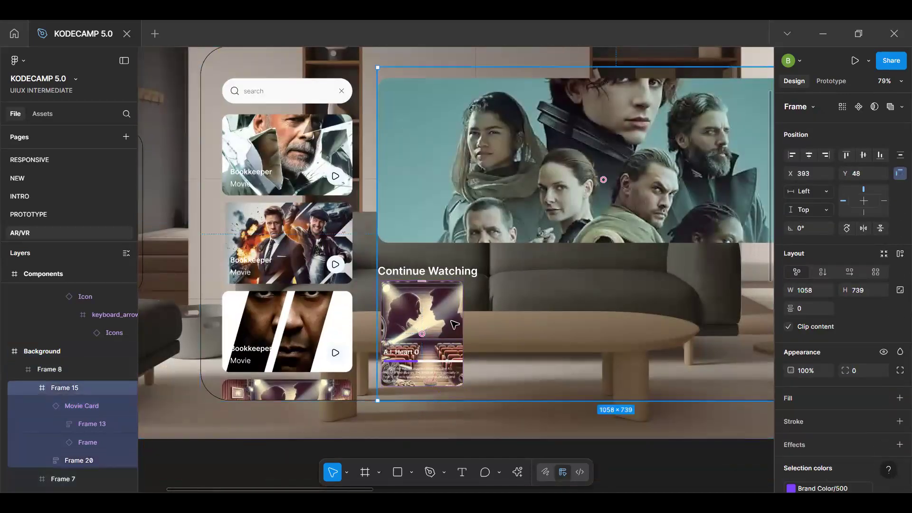
pyautogui.scroll(4, 454, 325)
pyautogui.doubleClick(461, 305)
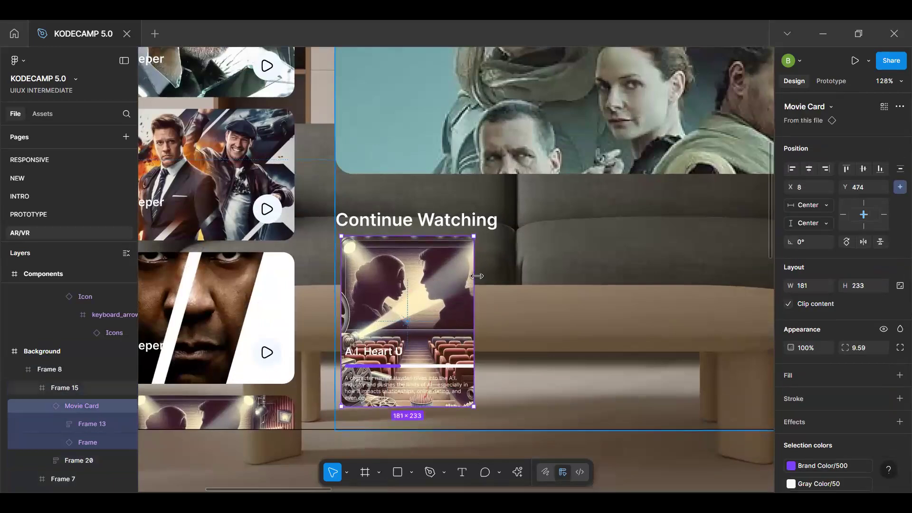
pyautogui.press('Down')
pyautogui.press('Down')
pyautogui.press('Down')
pyautogui.press('Down')
pyautogui.press('Down')
pyautogui.press('Down')
pyautogui.press('Down')
pyautogui.press('Down')
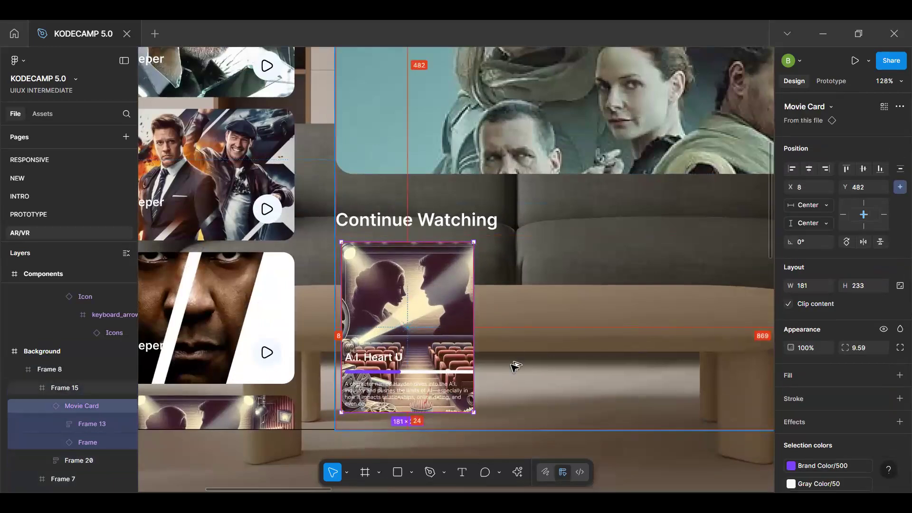
pyautogui.press('Down')
pyautogui.press('Down')
pyautogui.press('Down')
pyautogui.press('Down')
pyautogui.press('Down')
pyautogui.press('Down')
pyautogui.press('Down')
pyautogui.press('Down')
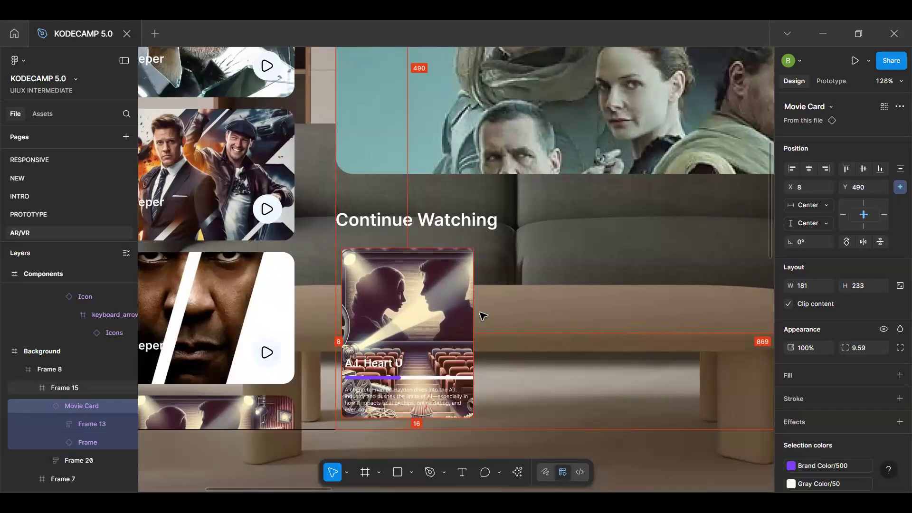
# Resize the Continue Watching card instance to 200 wide and 250 high, and place it at Y 474
pyautogui.click(867, 285)
pyautogui.write('250')
pyautogui.press('Return')
pyautogui.hotkey('shift', 'Up')
pyautogui.hotkey('shift', 'Up')
pyautogui.click(808, 289)
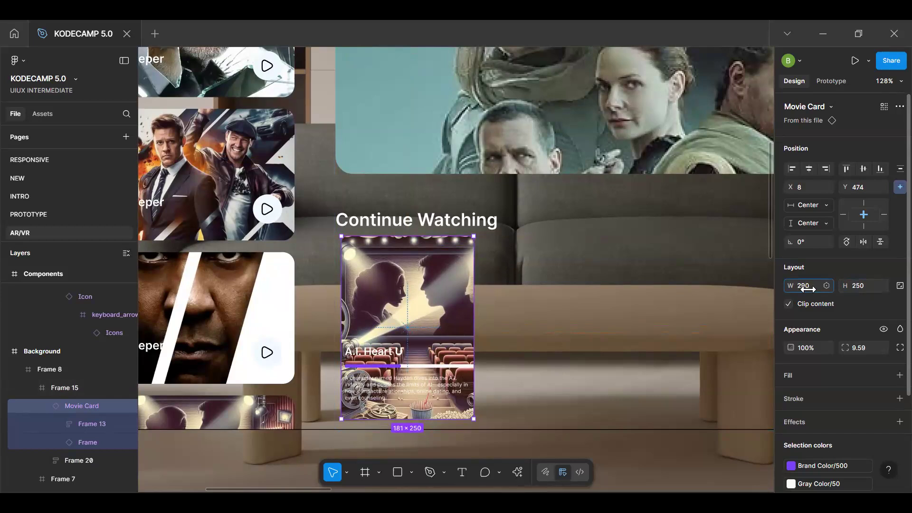
pyautogui.moveTo(808, 289); pyautogui.dragTo(774, 289)
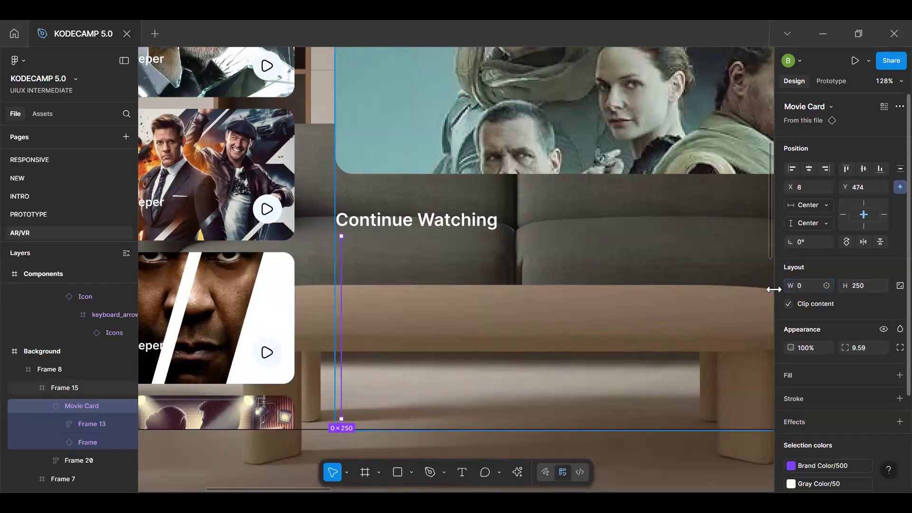
pyautogui.write('200')
pyautogui.press('Return')
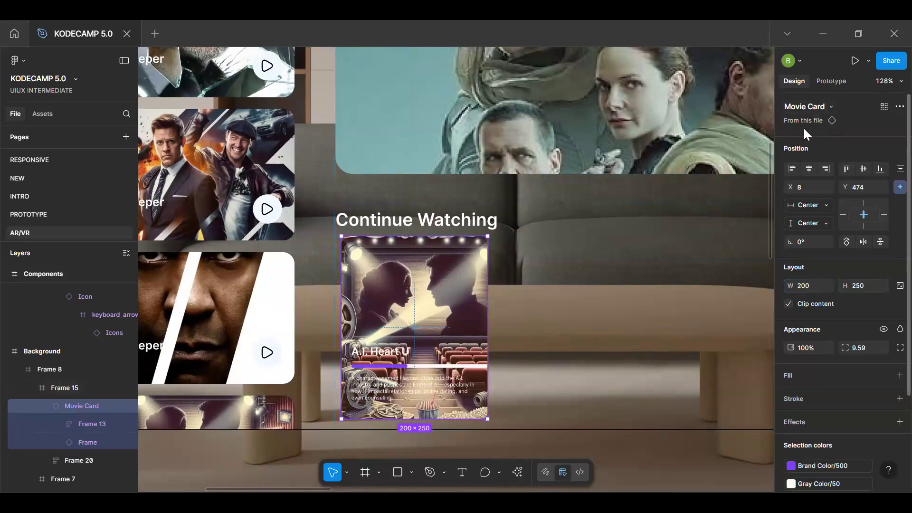
# Go to the instance's main Movie Card component and set its width to 200 and height to 250
pyautogui.click(892, 107)
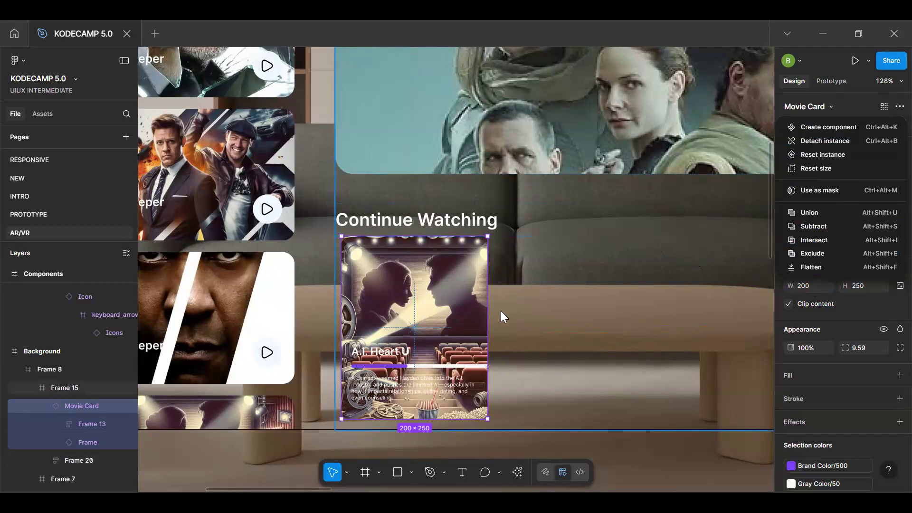
pyautogui.click(480, 223)
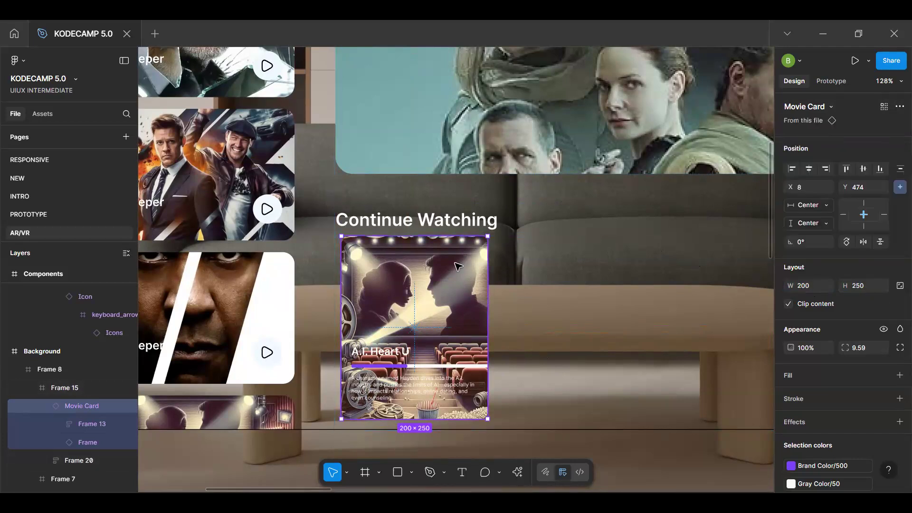
pyautogui.click(804, 120)
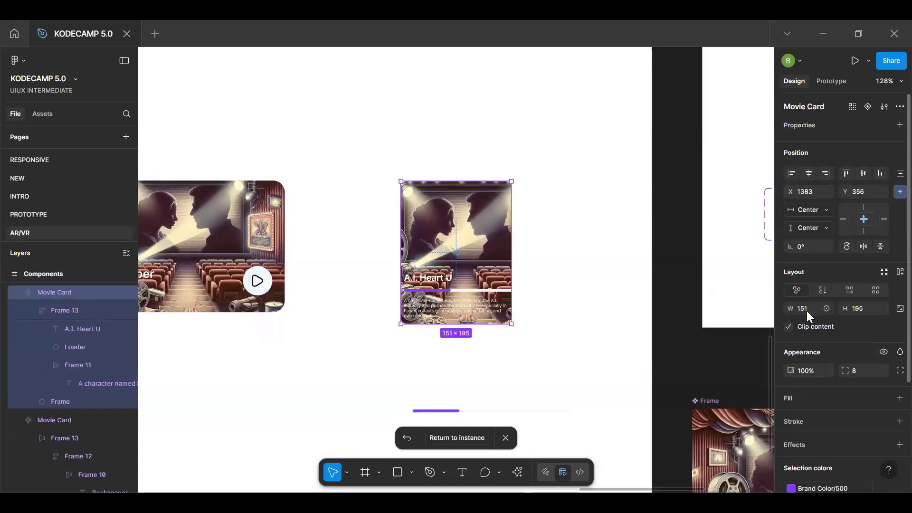
pyautogui.write('200')
pyautogui.press('Tab')
pyautogui.write('2')
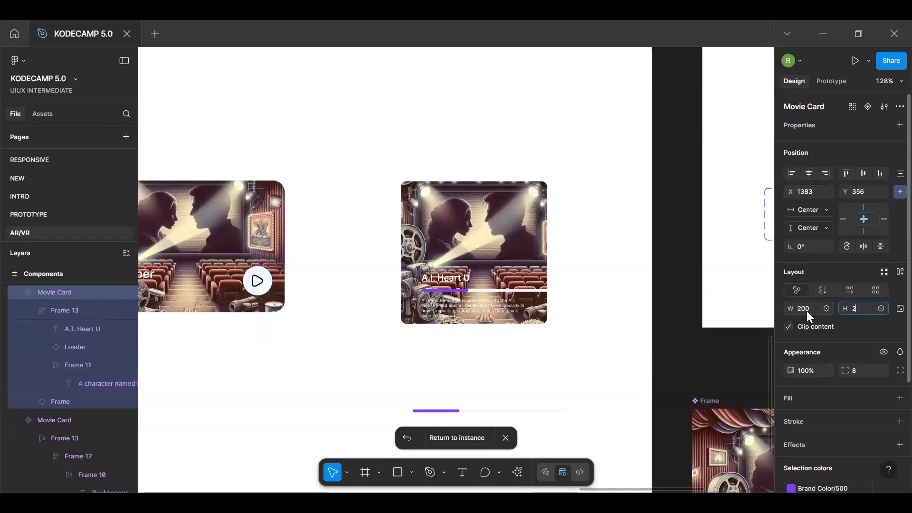
pyautogui.write('50')
pyautogui.press('Return')
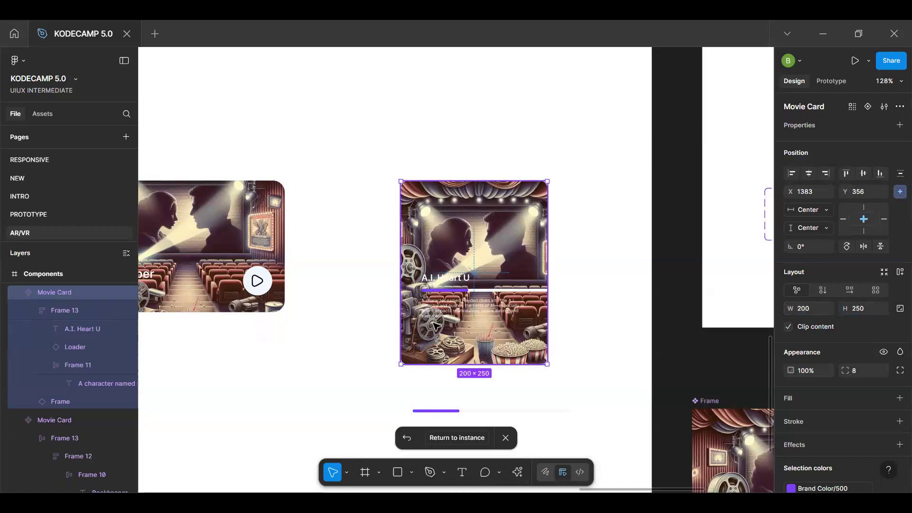
# Reposition the title, progress bar and description group inside the main Movie Card component at X 8, Y 171
pyautogui.scroll(2, 498, 312)
pyautogui.scroll(3, 498, 312)
pyautogui.click(540, 281)
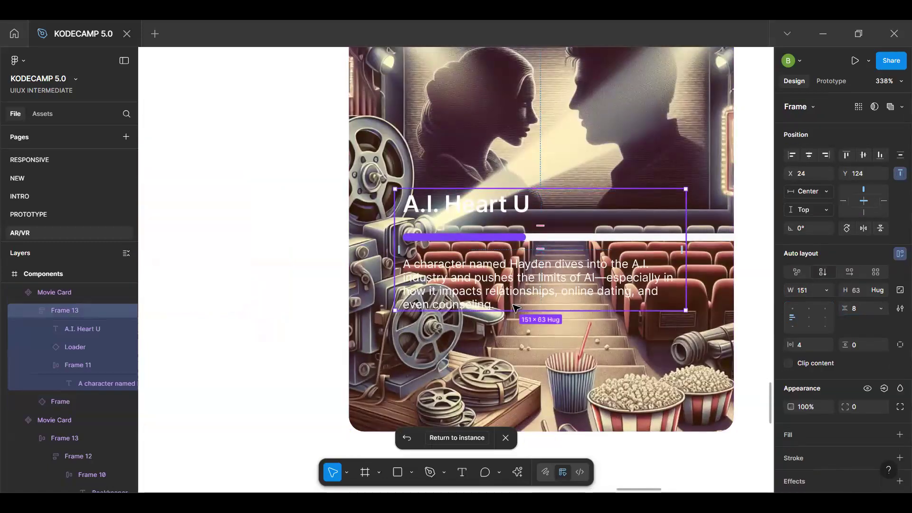
pyautogui.moveTo(508, 336); pyautogui.dragTo(493, 362)
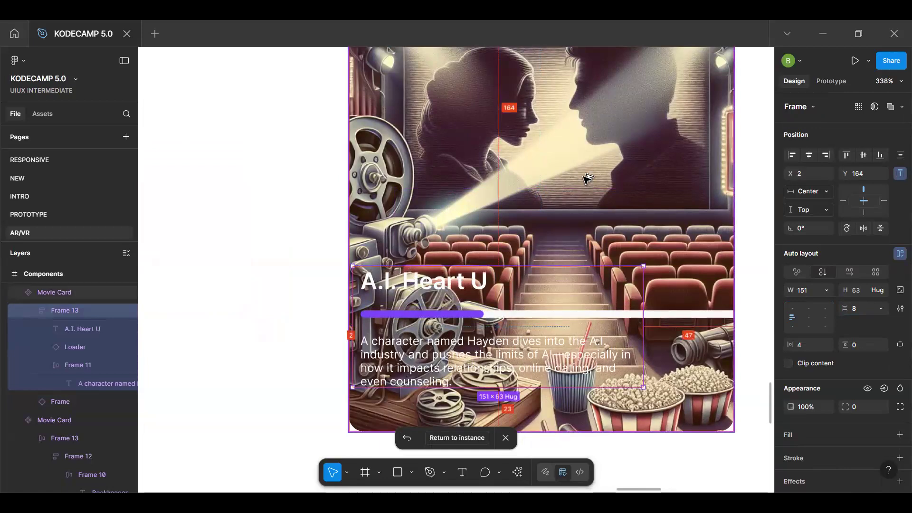
pyautogui.press('Right')
pyautogui.press('Right')
pyautogui.press('Right')
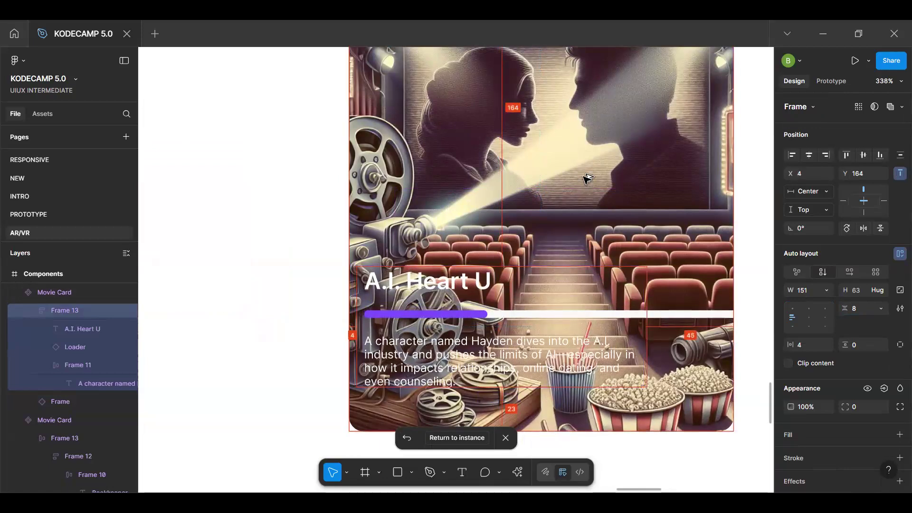
pyautogui.press('Right')
pyautogui.press('Right')
pyautogui.press('Right')
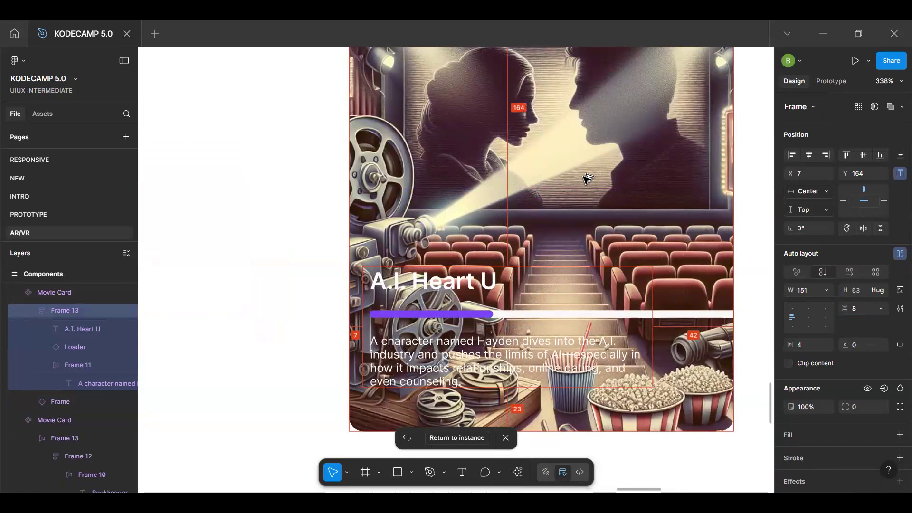
pyautogui.press('Up')
pyautogui.press('Down')
pyautogui.press('Down')
pyautogui.press('Down')
pyautogui.press('Down')
pyautogui.press('Down')
pyautogui.press('Down')
pyautogui.press('Down')
pyautogui.press('Down')
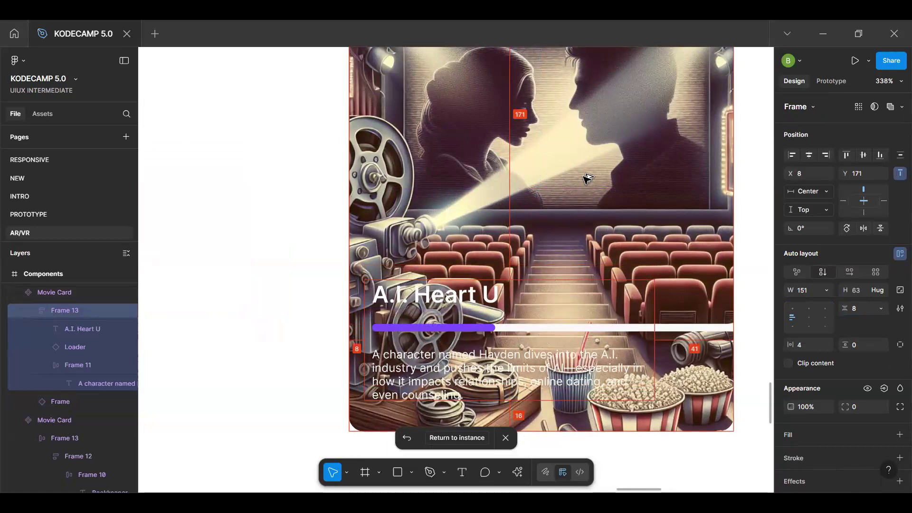
pyautogui.press('Down')
pyautogui.press('Down')
pyautogui.press('Down')
pyautogui.press('Down')
pyautogui.press('Down')
pyautogui.press('Down')
pyautogui.press('Down')
pyautogui.press('Down')
pyautogui.press('Up')
pyautogui.press('Up')
pyautogui.press('Up')
pyautogui.press('Up')
pyautogui.press('Up')
pyautogui.press('Up')
pyautogui.press('Up')
pyautogui.press('Up')
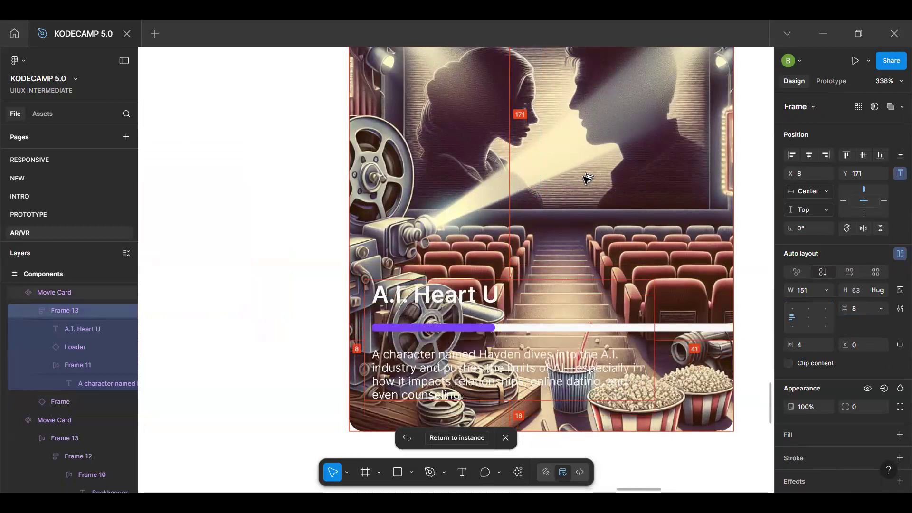
# Make the main Movie Card's progress bar fill its container and set the surrounding title and description group's width to 184
pyautogui.click(674, 331)
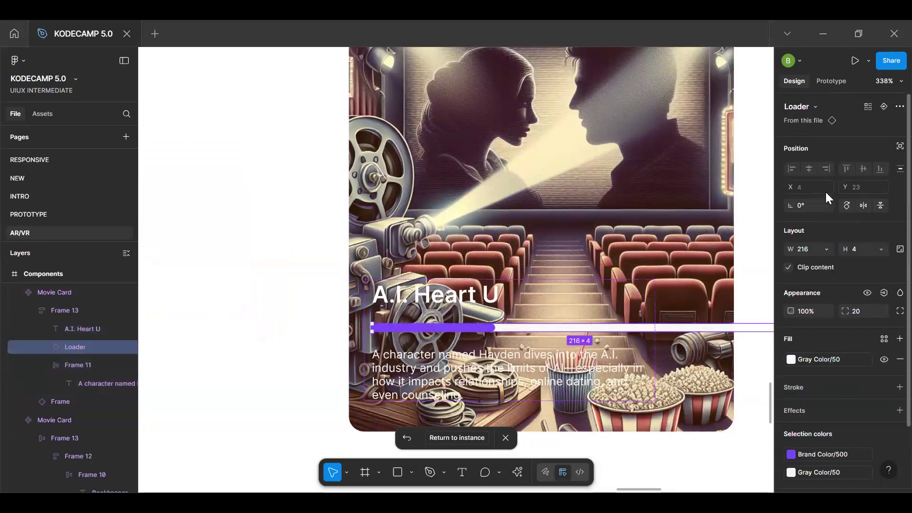
pyautogui.click(826, 248)
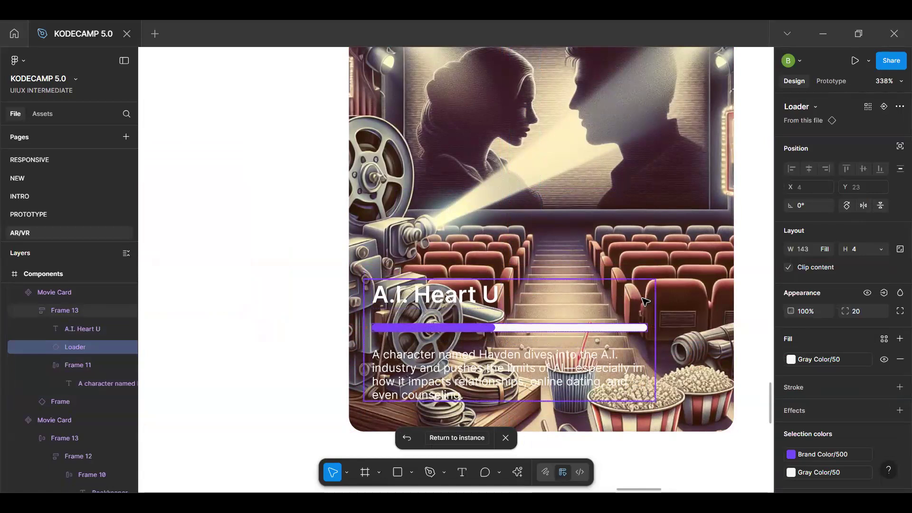
pyautogui.click(658, 325)
pyautogui.moveTo(657, 327); pyautogui.dragTo(717, 339)
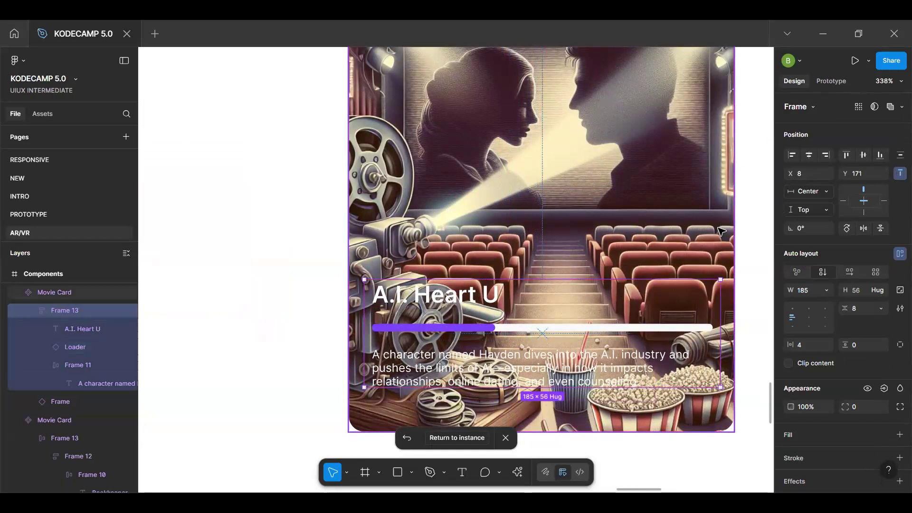
pyautogui.click(815, 290)
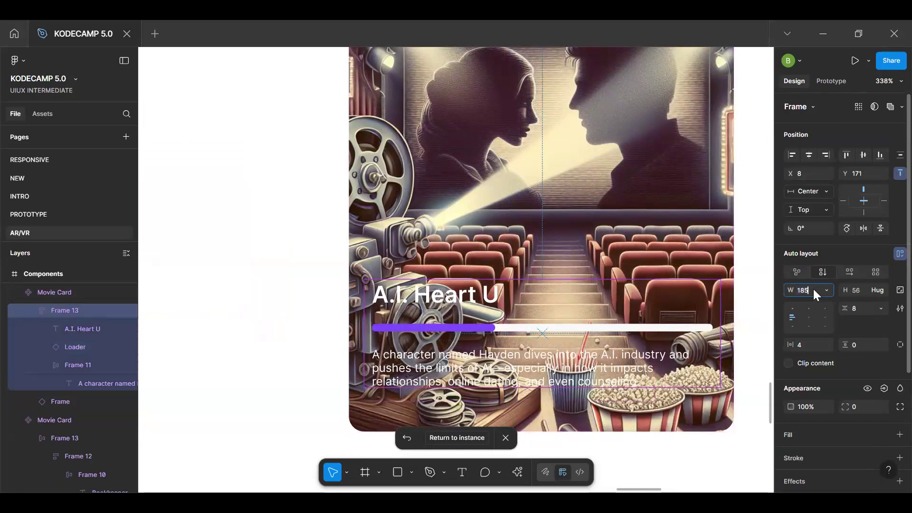
pyautogui.write('4')
pyautogui.press('Return')
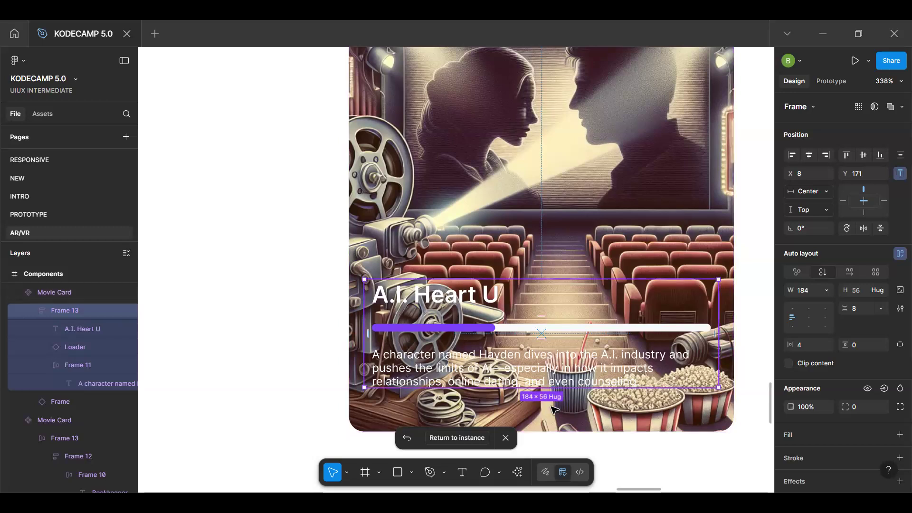
# Set the description text's font size to 8 in the main Movie Card component
pyautogui.click(548, 380)
pyautogui.click(848, 416)
pyautogui.write('8')
pyautogui.press('Return')
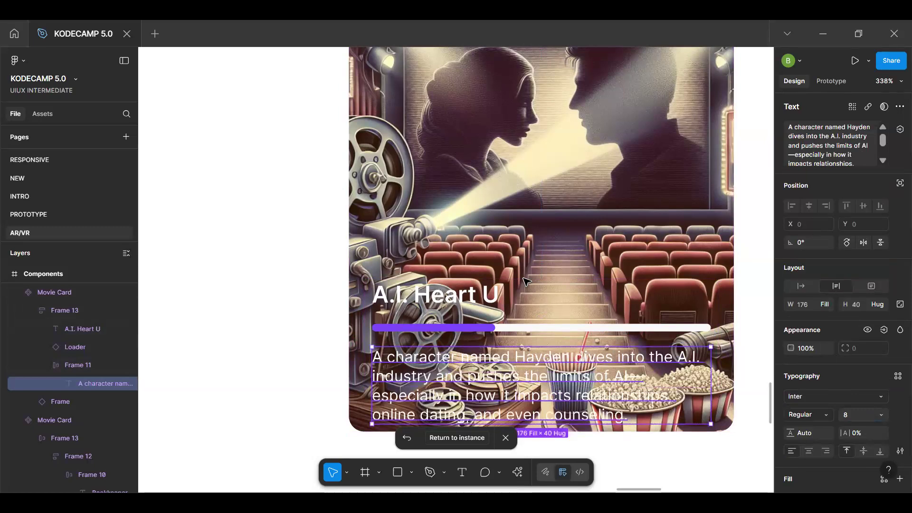
# Move the title, progress bar and description group up to Y 167 inside the main Movie Card component
pyautogui.click(484, 296)
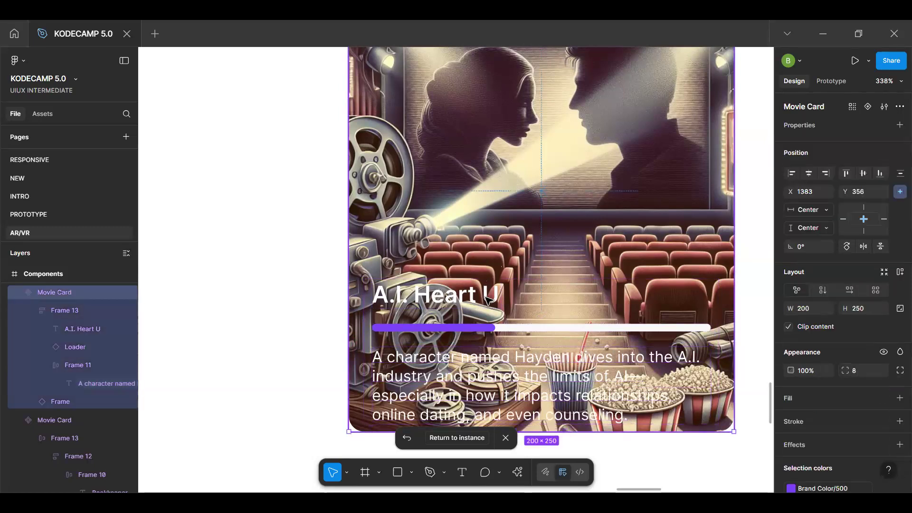
pyautogui.doubleClick(485, 296)
pyautogui.press('alt')
pyautogui.press('Up')
pyautogui.press('Up')
pyautogui.press('Up')
pyautogui.press('Up')
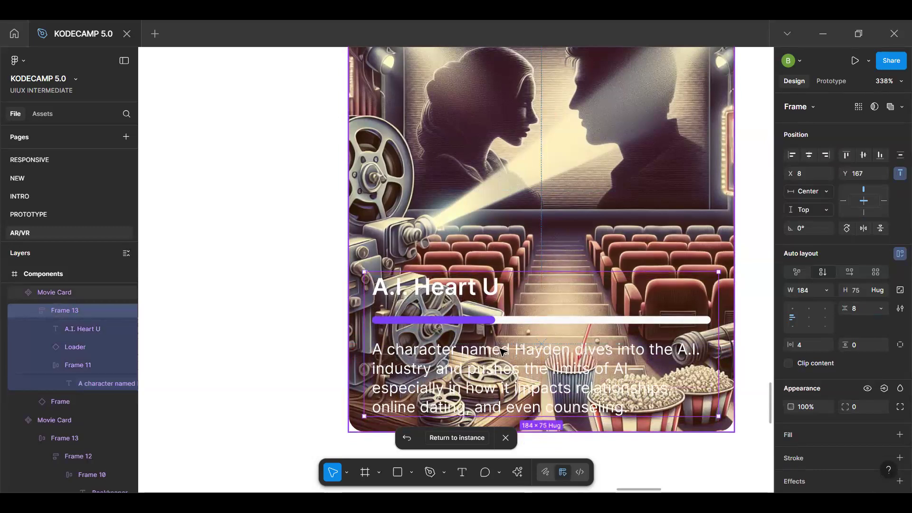
# Return to the Continue Watching card instance and reset it to match its main component
pyautogui.click(463, 438)
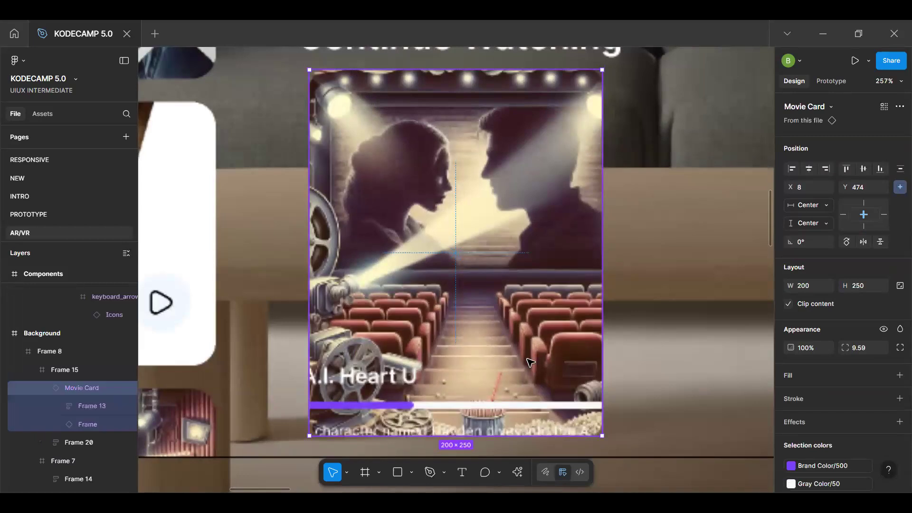
pyautogui.scroll(-5, 505, 378)
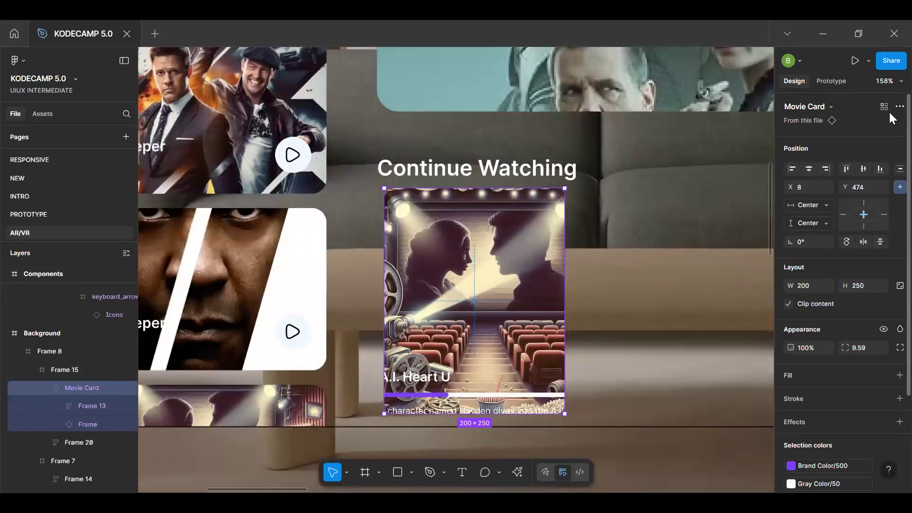
pyautogui.click(896, 108)
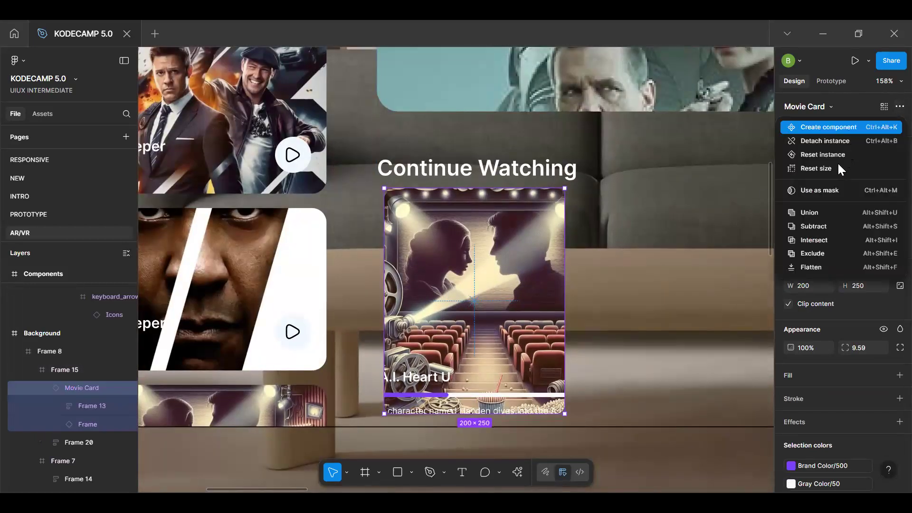
pyautogui.click(837, 155)
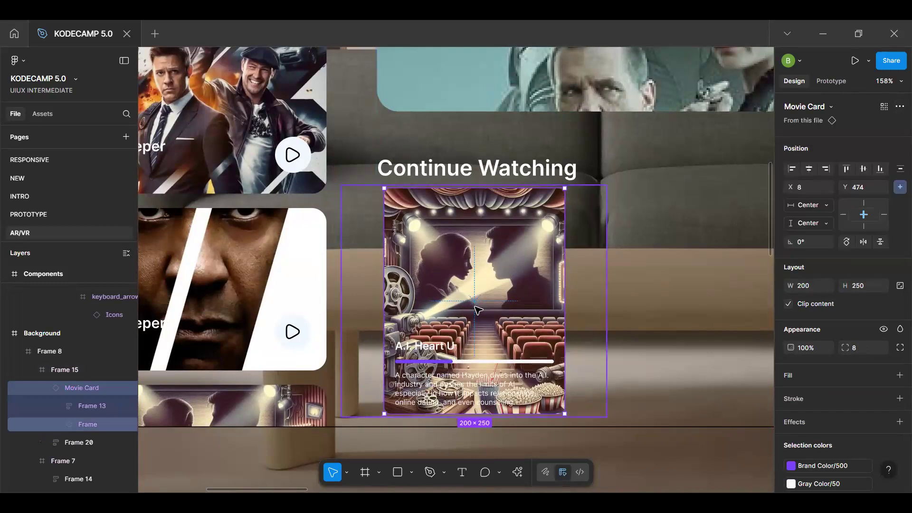
# Duplicate the Continue Watching card and combine both cards in a horizontal auto layout with a gap of 24
pyautogui.hotkey('ctrl', 'd')
pyautogui.moveTo(656, 297); pyautogui.dragTo(707, 313)
pyautogui.keyDown('shift'); pyautogui.click(540, 299); pyautogui.keyUp('shift')
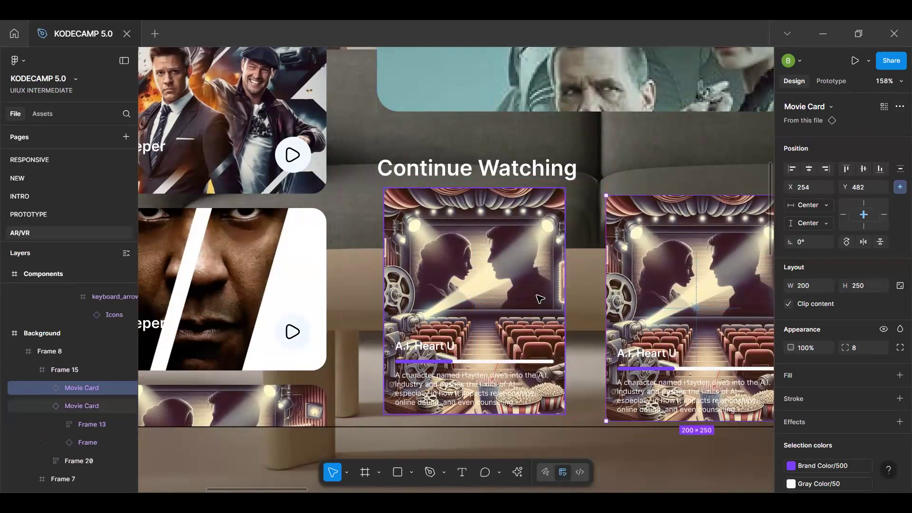
pyautogui.hotkey('shift', 'a')
pyautogui.click(584, 302)
pyautogui.write('24')
pyautogui.press('Return')
pyautogui.scroll(-2, 586, 303)
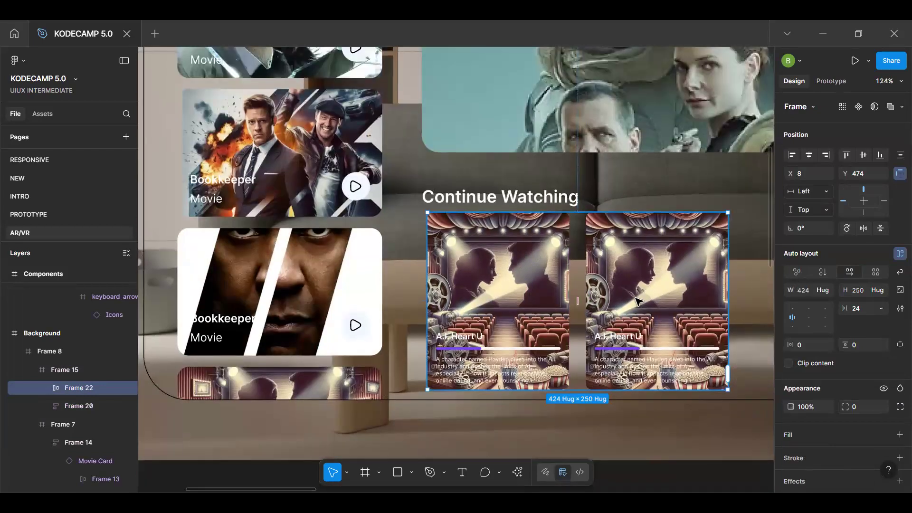
# Duplicate the movie card three more times inside the Continue Watching row to make five cards
pyautogui.doubleClick(637, 301)
pyautogui.hotkey('ctrl', 'd')
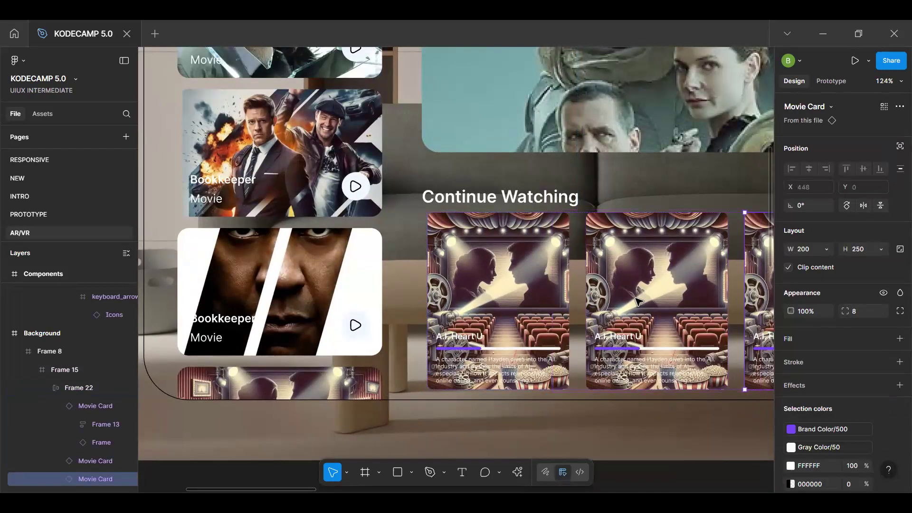
pyautogui.hotkey('ctrl', 'd')
pyautogui.scroll(-3, 652, 372)
pyautogui.press('space')
pyautogui.moveTo(709, 376); pyautogui.dragTo(602, 390)
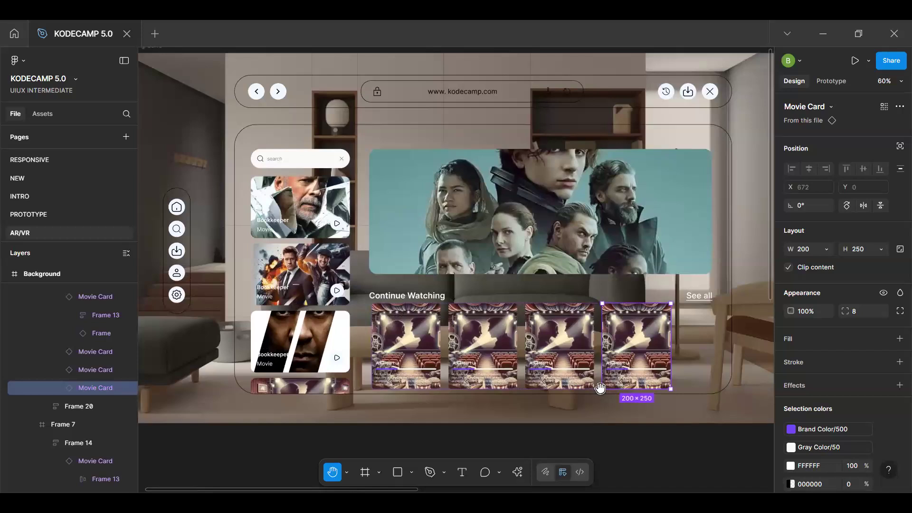
pyautogui.hotkey('ctrl', 'd')
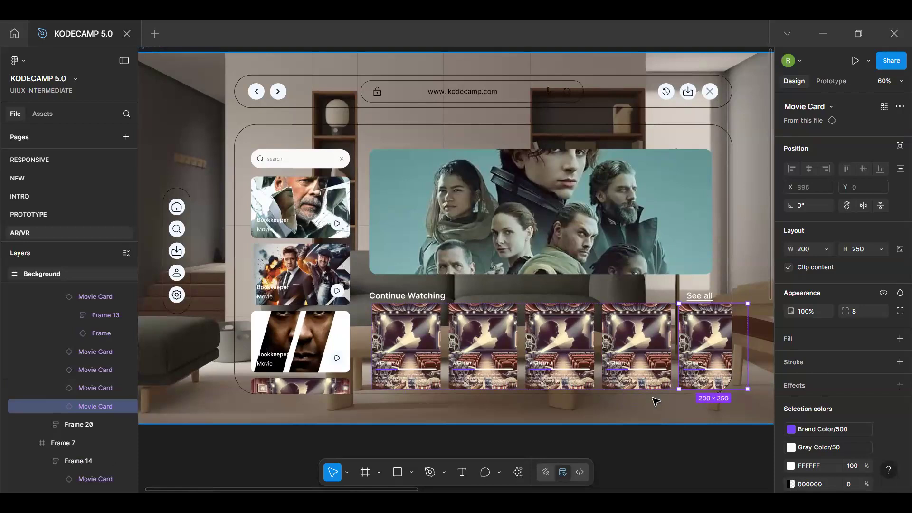
pyautogui.scroll(-5, 656, 402)
pyautogui.scroll(2, 656, 402)
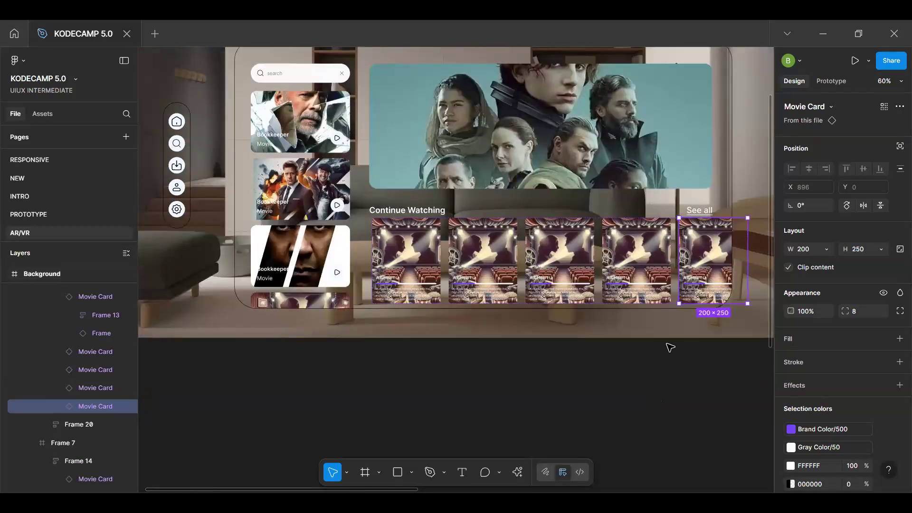
pyautogui.click(670, 348)
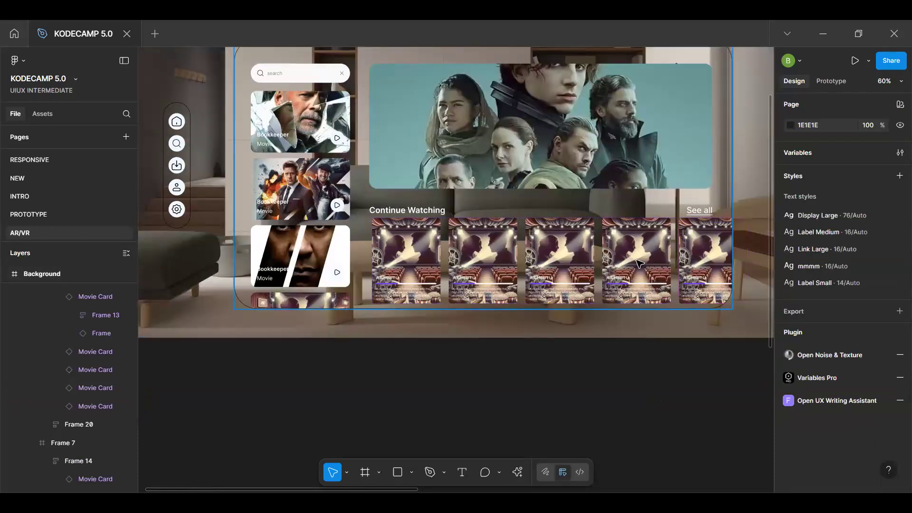
# Wrap the Continue Watching heading row and the card row together in a vertical auto layout frame
pyautogui.click(639, 264)
pyautogui.scroll(2, 637, 261)
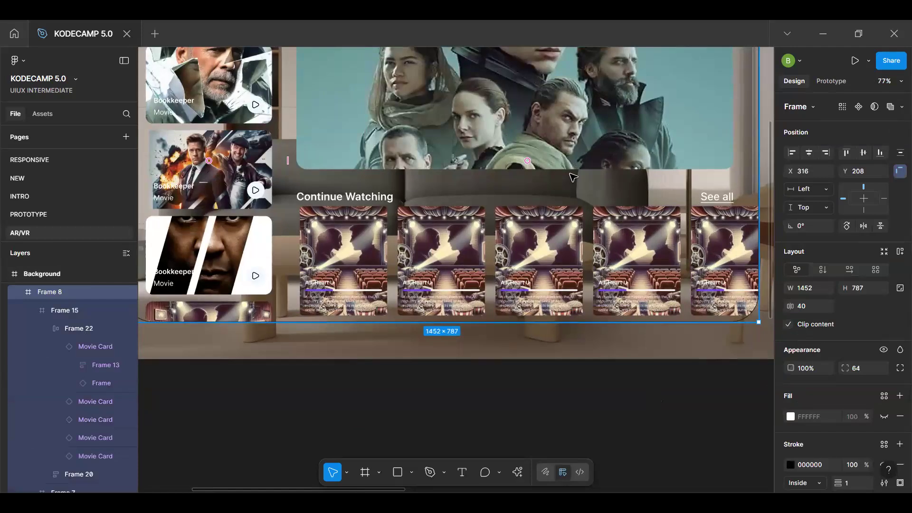
pyautogui.doubleClick(573, 177)
pyautogui.doubleClick(573, 177)
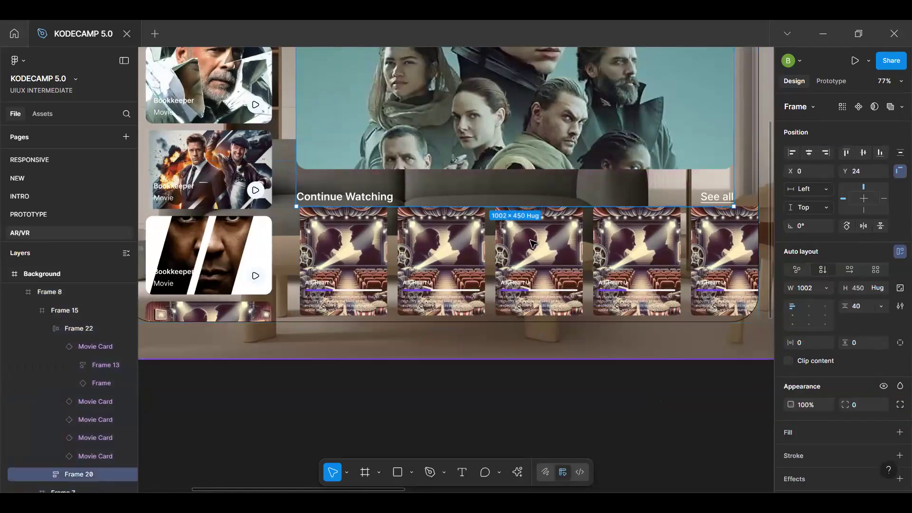
pyautogui.doubleClick(499, 241)
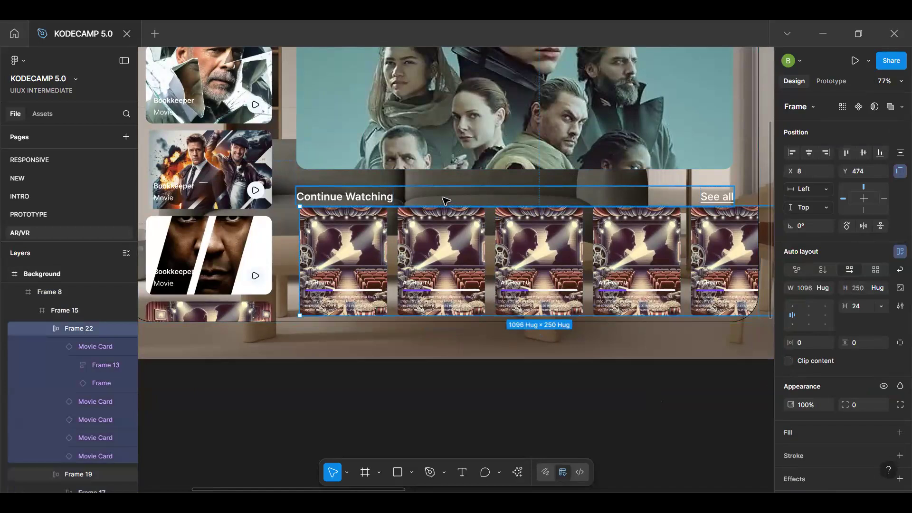
pyautogui.hotkey('shift', 'a')
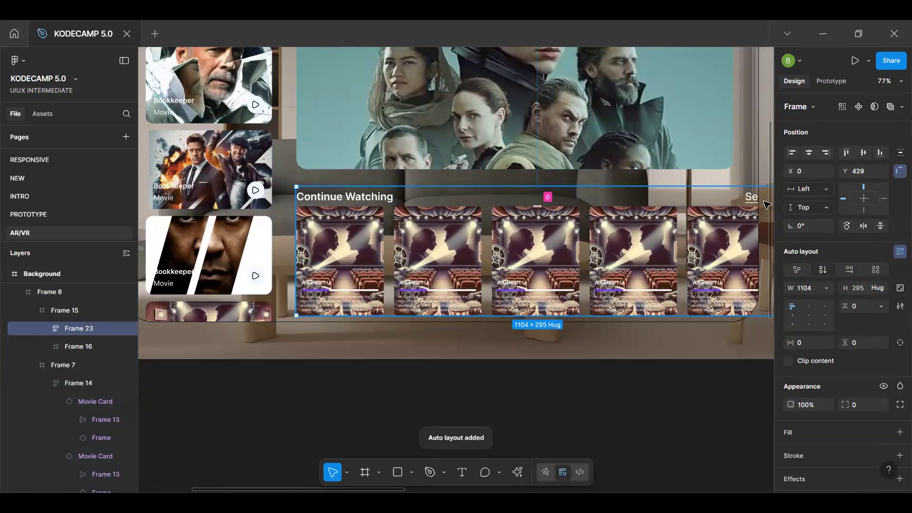
# Narrow the Continue Watching section frame to 1002 wide so it lines up with the banner image above
pyautogui.scroll(-4, 728, 257)
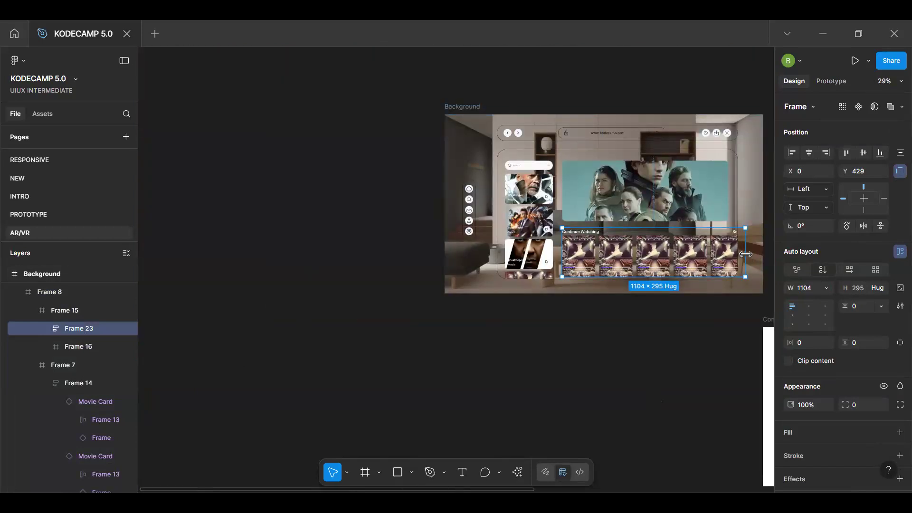
pyautogui.scroll(2, 756, 254)
pyautogui.moveTo(741, 256); pyautogui.dragTo(717, 256)
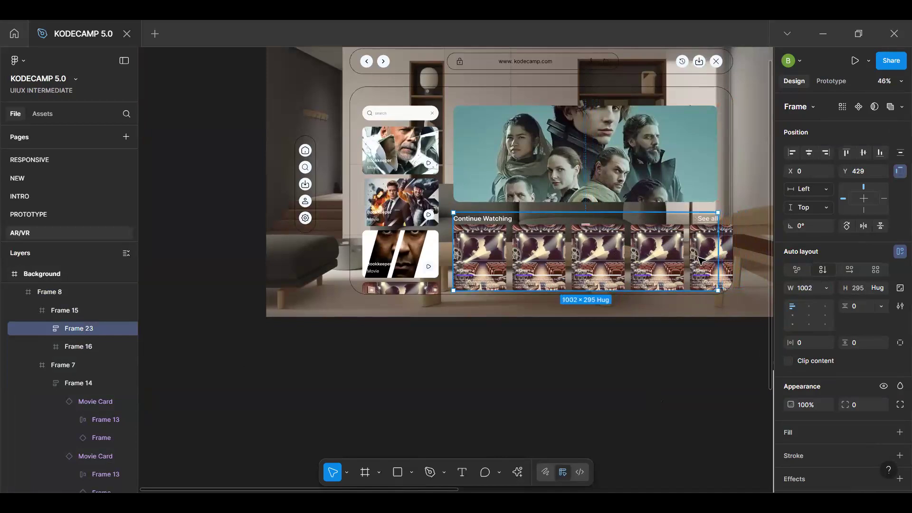
# Delete the fifth movie card that overflows the end of the Continue Watching row
pyautogui.doubleClick(701, 260)
pyautogui.doubleClick(701, 259)
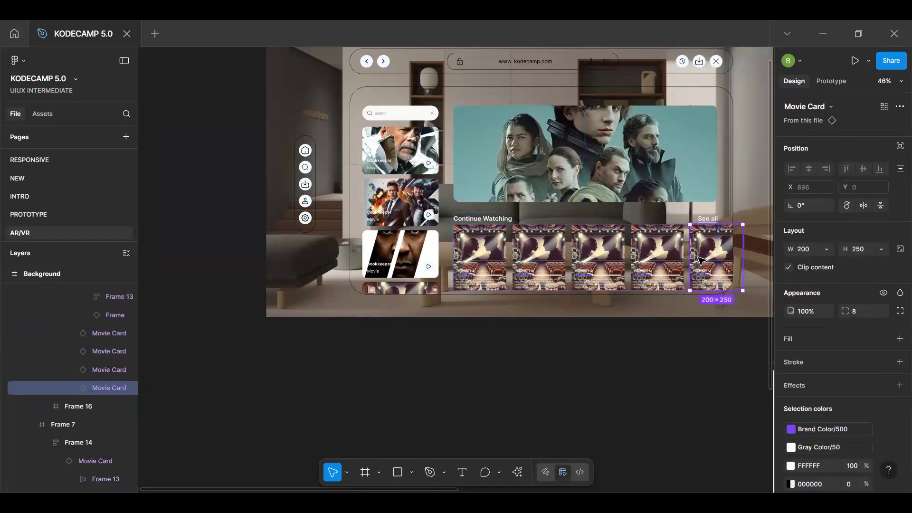
pyautogui.press('Delete')
# Distribute the four cards across the full width of the Continue Watching row with Auto spacing
pyautogui.click(646, 273)
pyautogui.scroll(5, 646, 273)
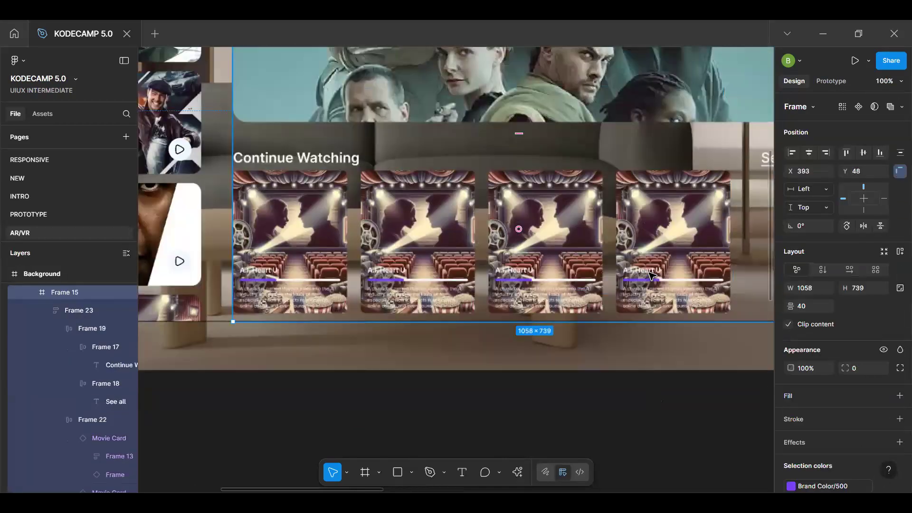
pyautogui.doubleClick(652, 273)
pyautogui.doubleClick(663, 275)
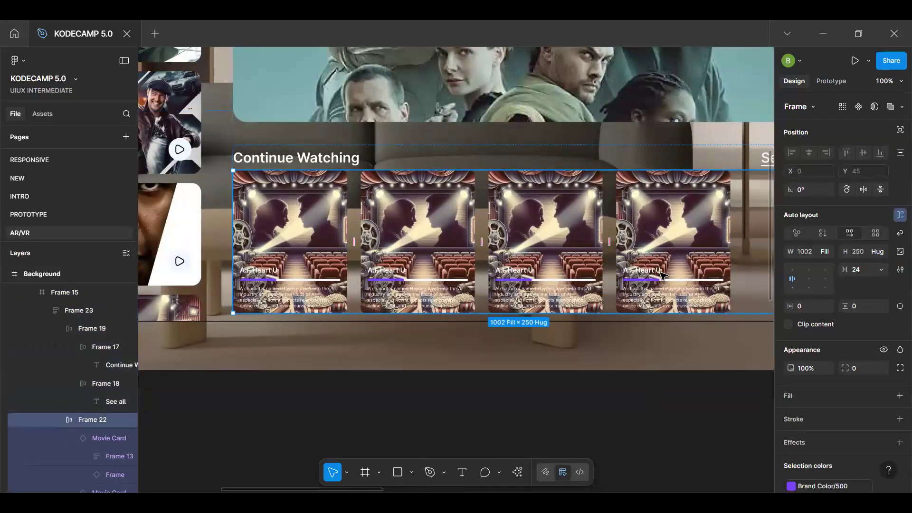
pyautogui.scroll(-2, 662, 276)
pyautogui.click(808, 286)
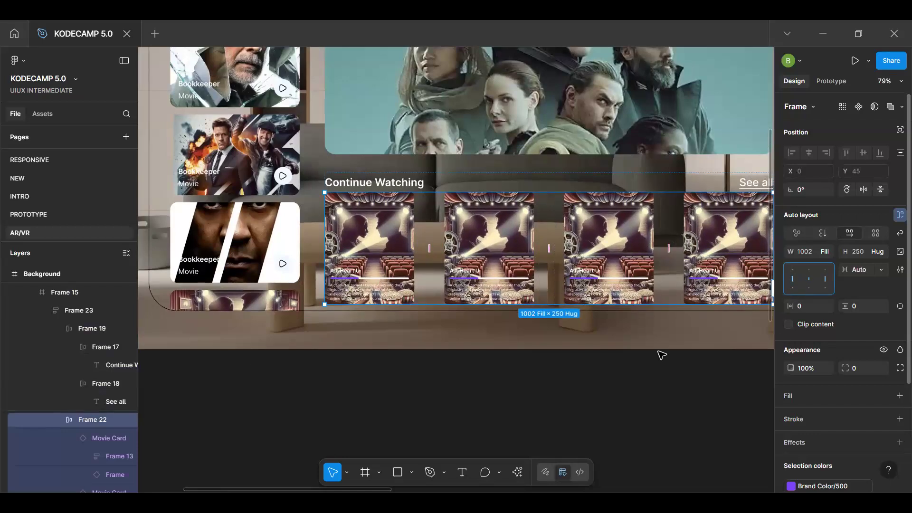
pyautogui.scroll(-2, 645, 363)
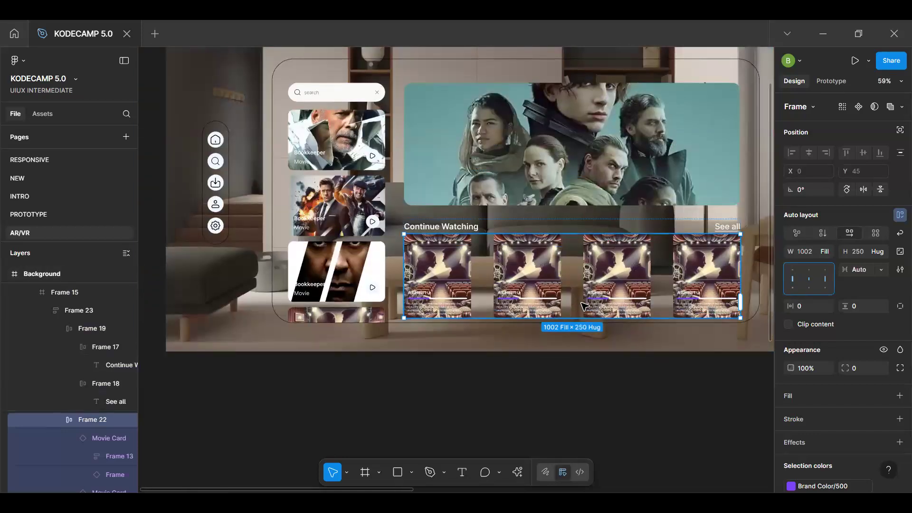
pyautogui.click(460, 292)
pyautogui.scroll(5, 470, 285)
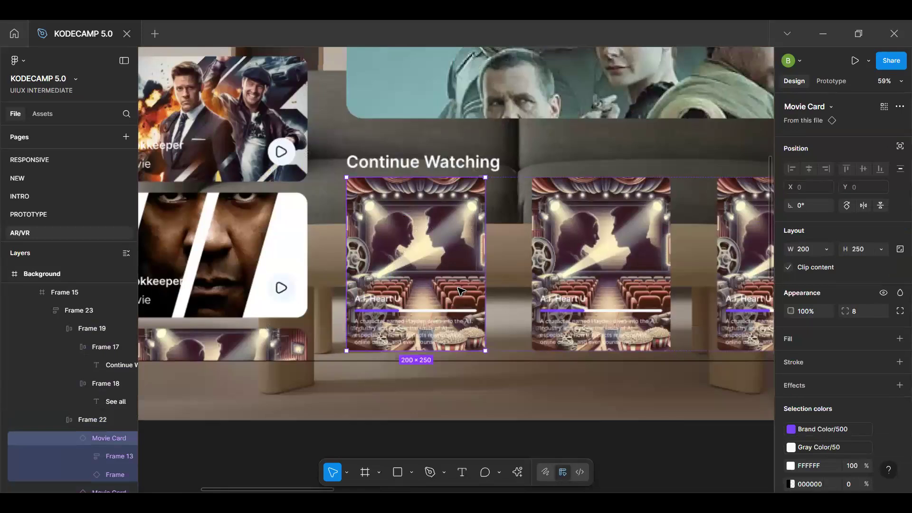
pyautogui.moveTo(503, 278); pyautogui.dragTo(510, 277)
pyautogui.hotkey('ctrl', 'z')
pyautogui.press('Escape')
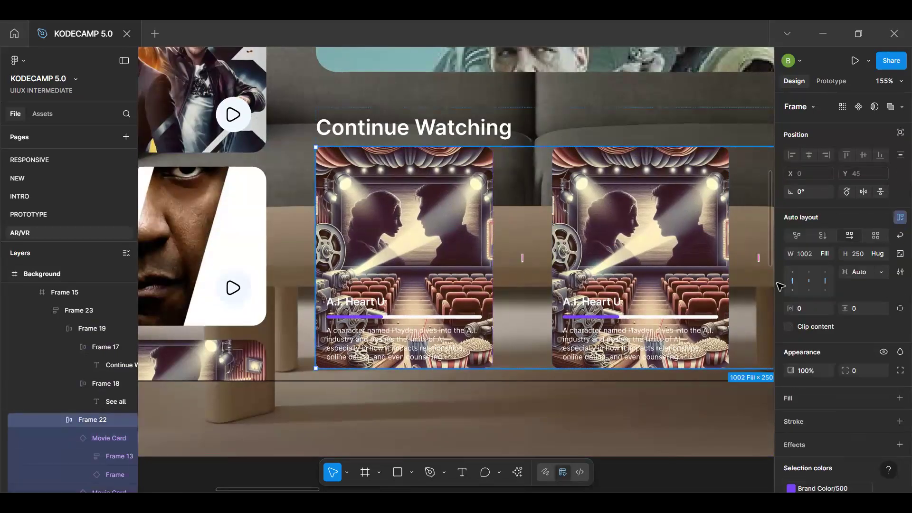
# Set the gap between the cards in the Continue Watching row to 24 and select the first card
pyautogui.click(860, 273)
pyautogui.write('2')
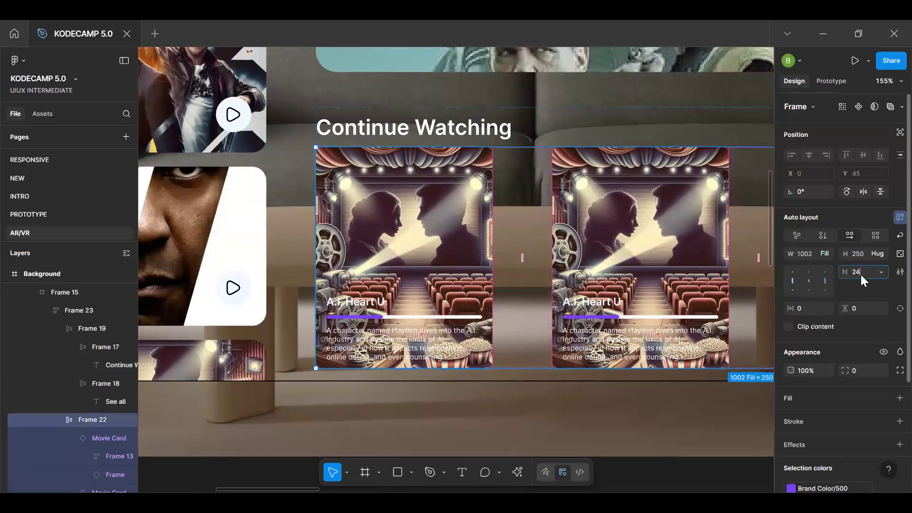
pyautogui.write('4')
pyautogui.press('Return')
pyautogui.click(467, 298)
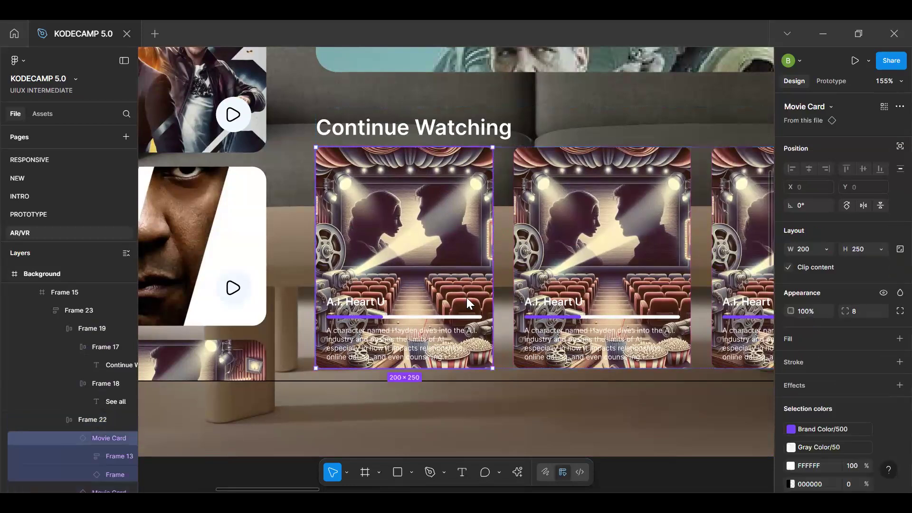
# Widen all four movie cards together to about 230 so they span the Continue Watching row, and check one card's size
pyautogui.hotkey('ctrl', 'a')
pyautogui.scroll(-10, 466, 297)
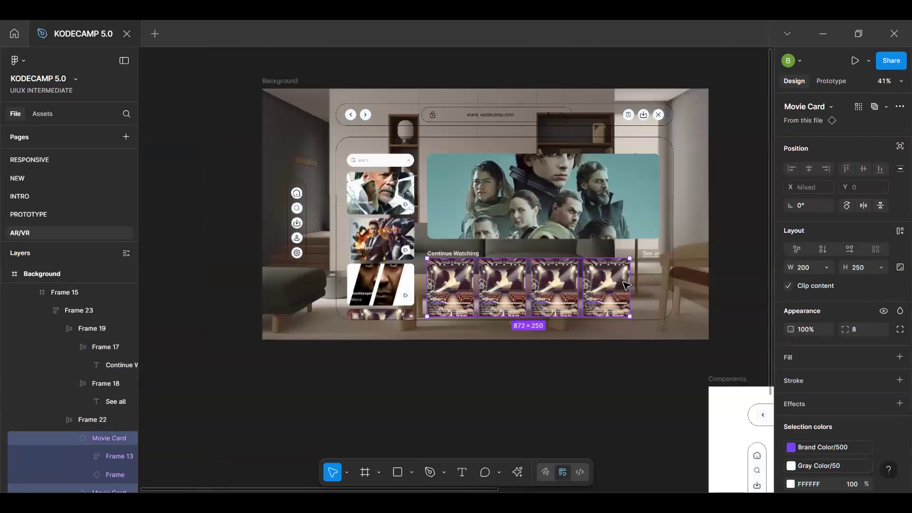
pyautogui.moveTo(630, 287); pyautogui.dragTo(658, 289)
pyautogui.click(607, 348)
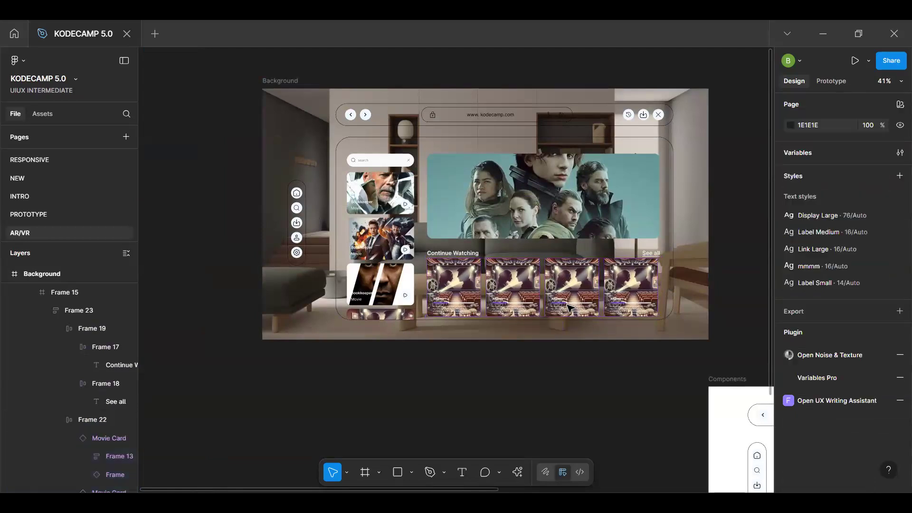
pyautogui.scroll(5, 569, 308)
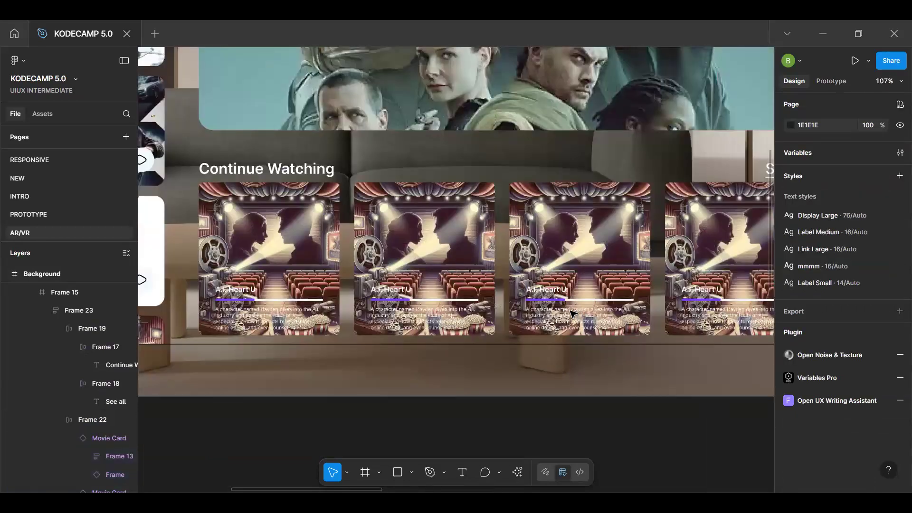
pyautogui.click(572, 308)
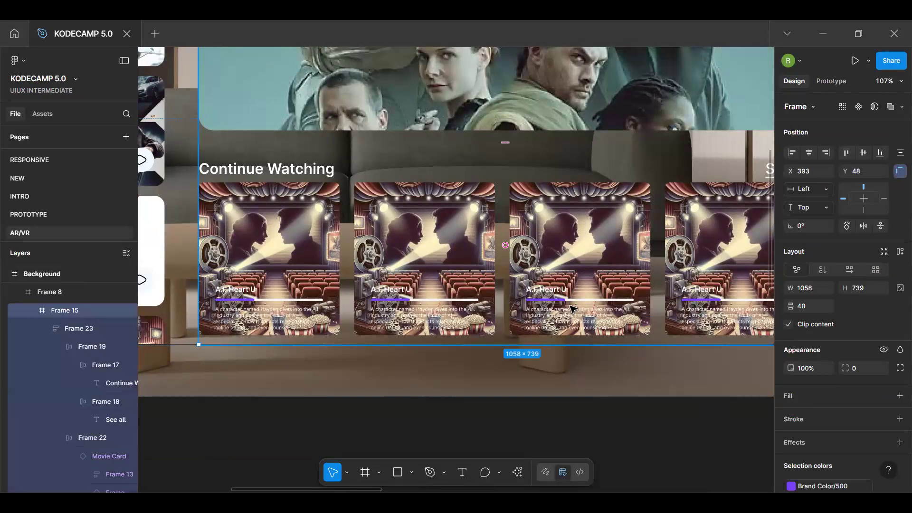
pyautogui.click(573, 309)
pyautogui.click(590, 293)
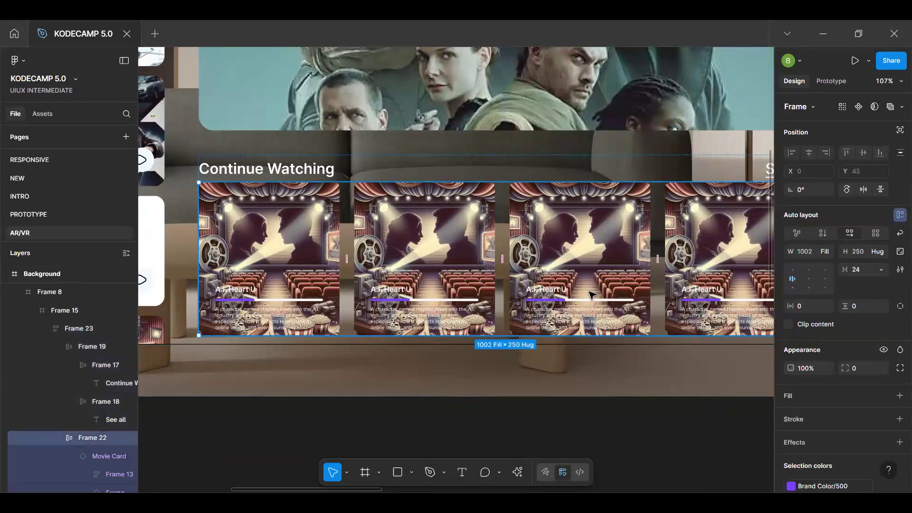
pyautogui.click(591, 294)
pyautogui.scroll(-5, 601, 291)
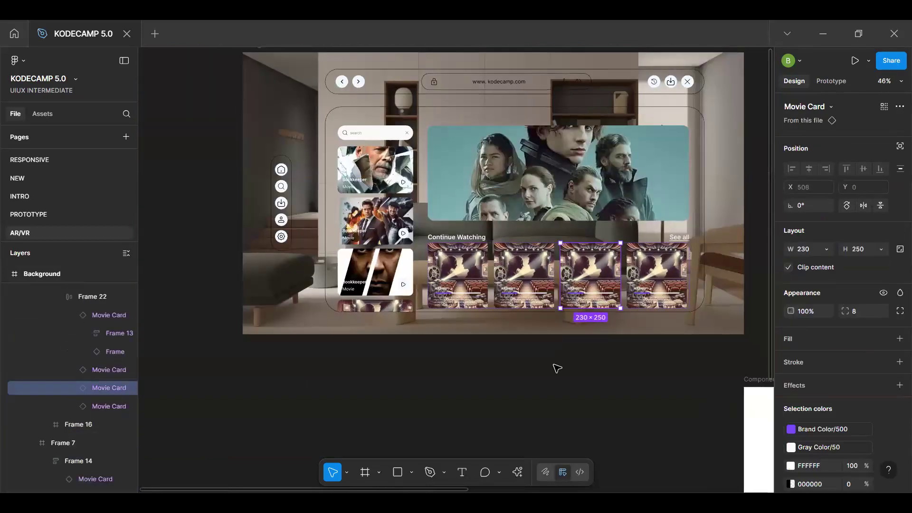
pyautogui.click(558, 368)
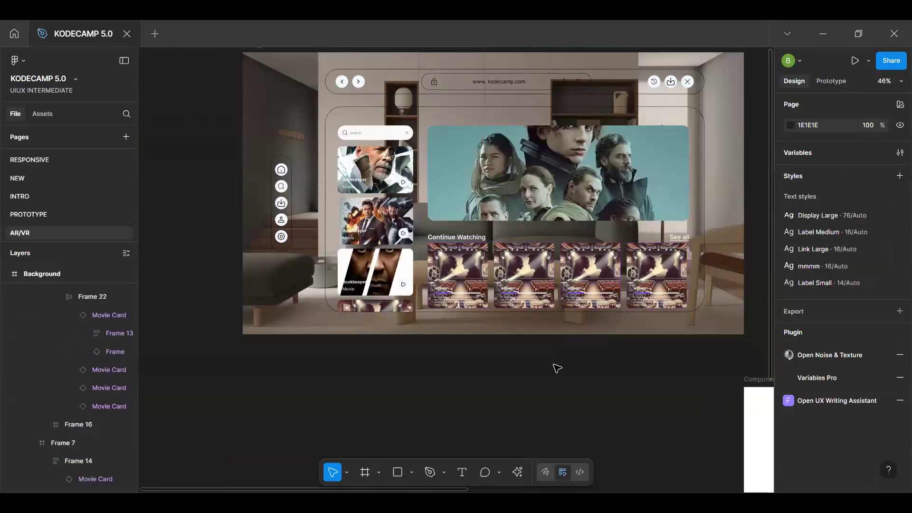
# Replace the large banner's image with the Avengers Endgame poster from the computer and set its scaling mode to Fill
pyautogui.click(572, 188)
pyautogui.click(791, 398)
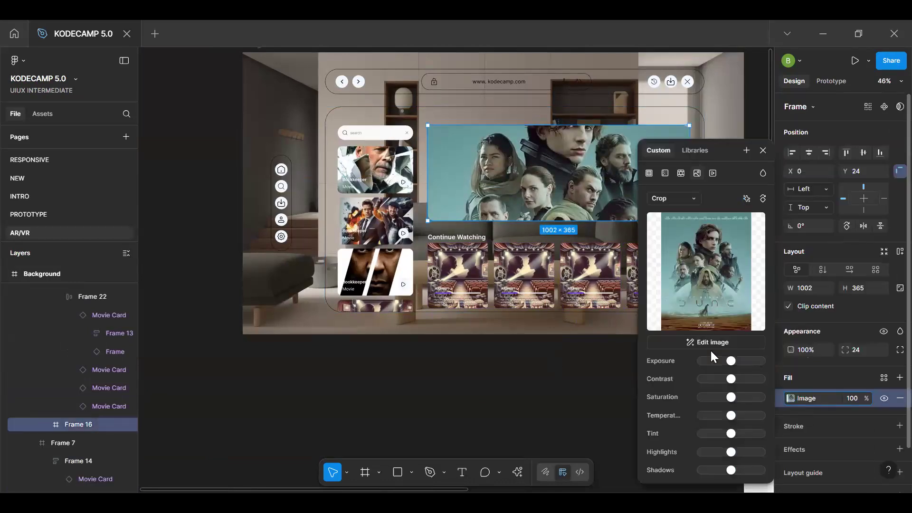
pyautogui.click(704, 264)
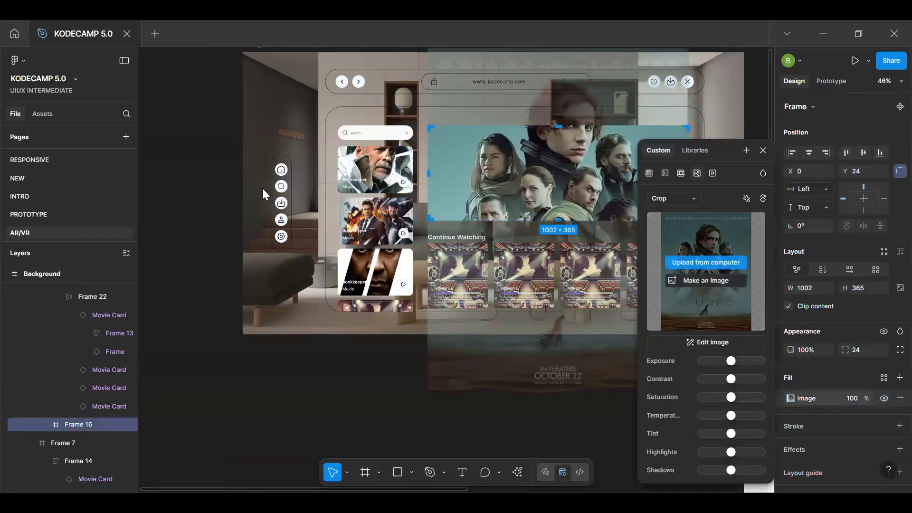
pyautogui.click(185, 140)
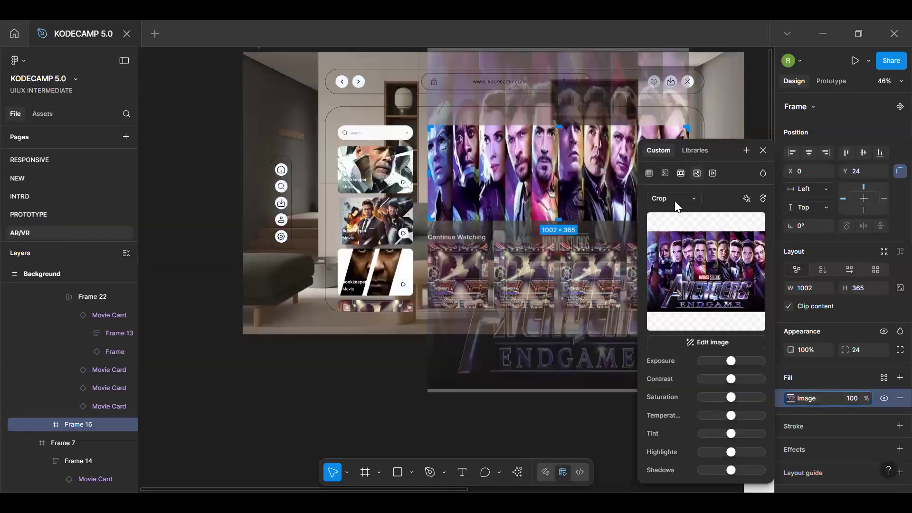
pyautogui.click(675, 200)
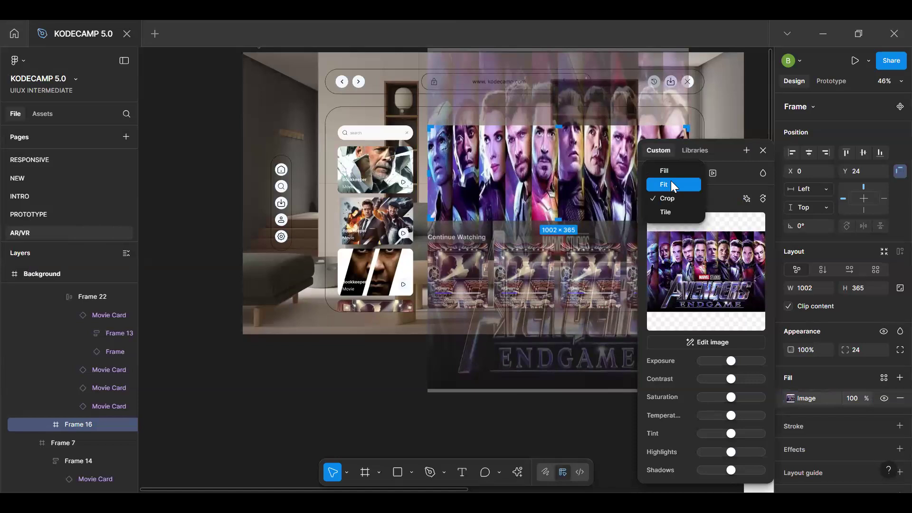
pyautogui.click(671, 173)
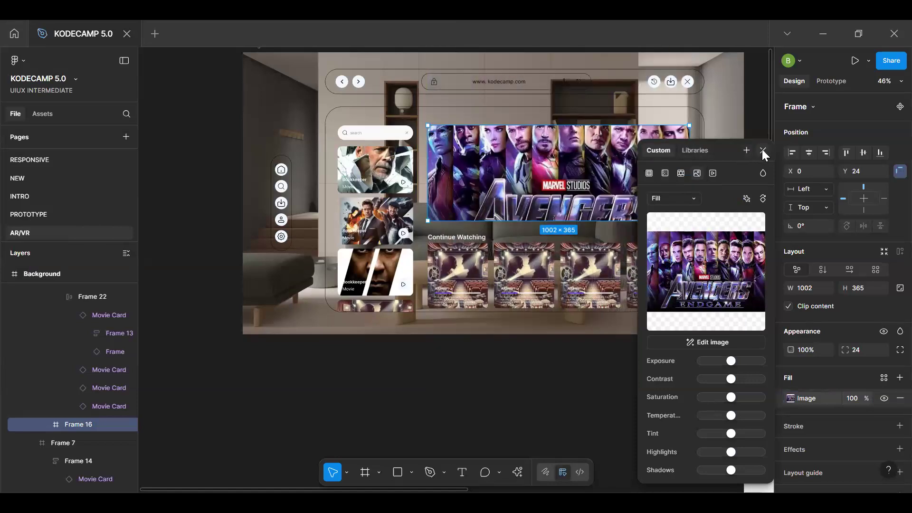
pyautogui.click(762, 150)
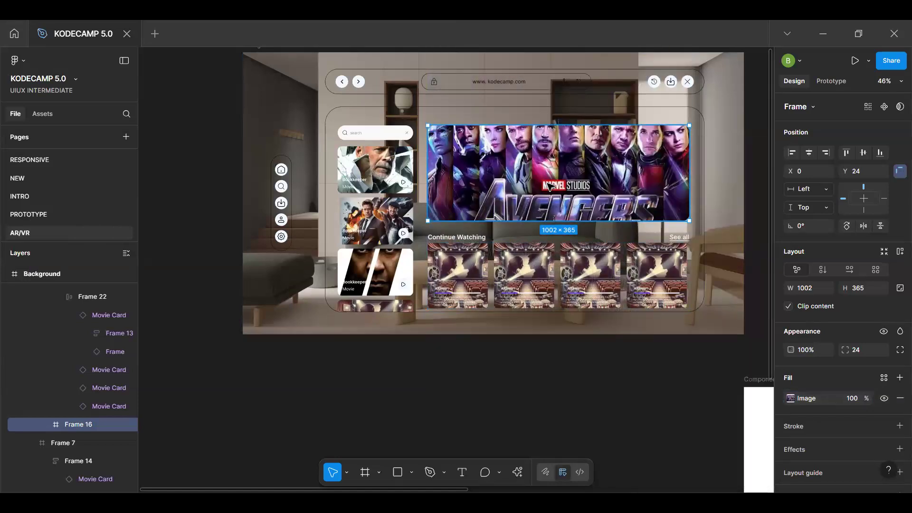
# Switch the banner image to Crop and shift it down inside the frame so the characters' full faces show above the Marvel Studios logo
pyautogui.click(791, 398)
pyautogui.moveTo(676, 238)
pyautogui.click(660, 199)
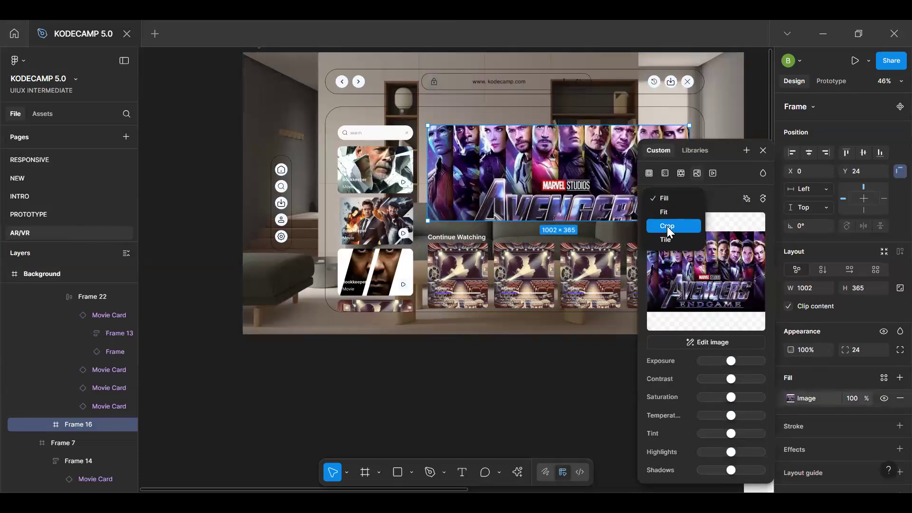
pyautogui.click(667, 226)
pyautogui.moveTo(562, 189); pyautogui.dragTo(562, 208)
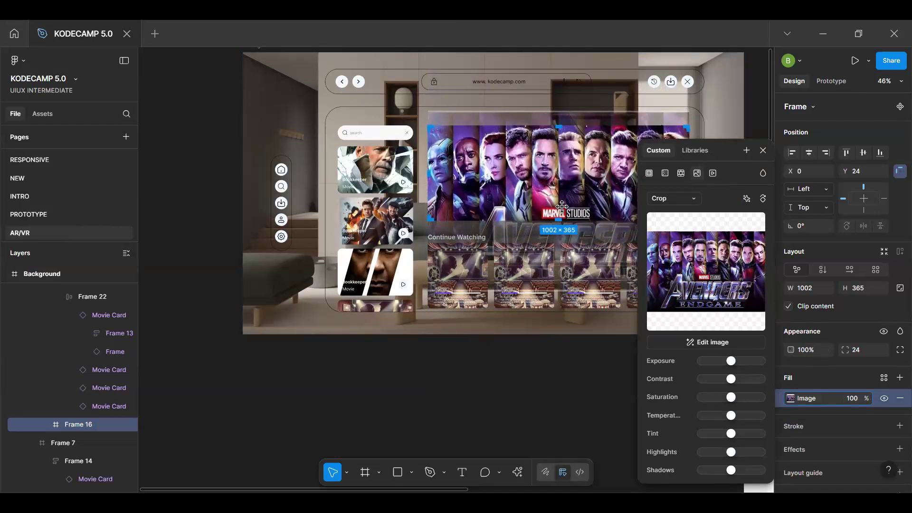
pyautogui.press('Return')
pyautogui.click(763, 150)
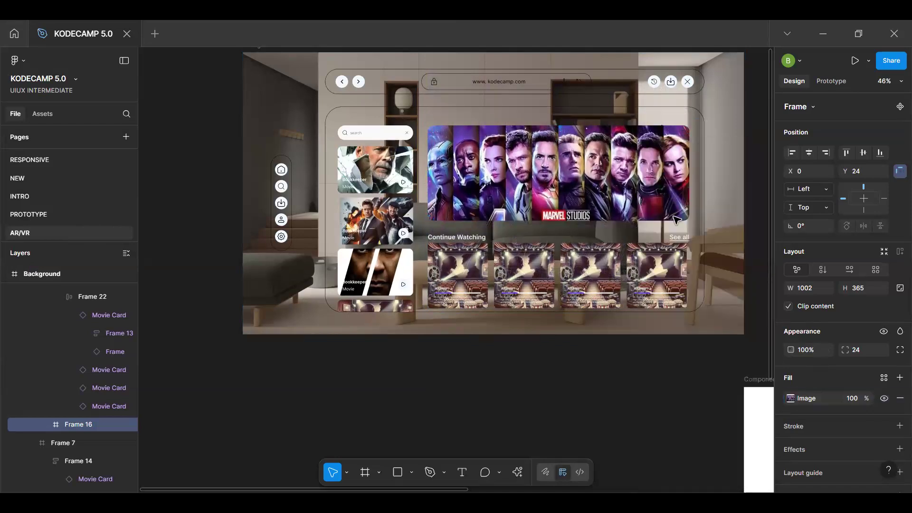
pyautogui.click(614, 372)
# Extend the banner frame downward to a height of 390
pyautogui.press('space')
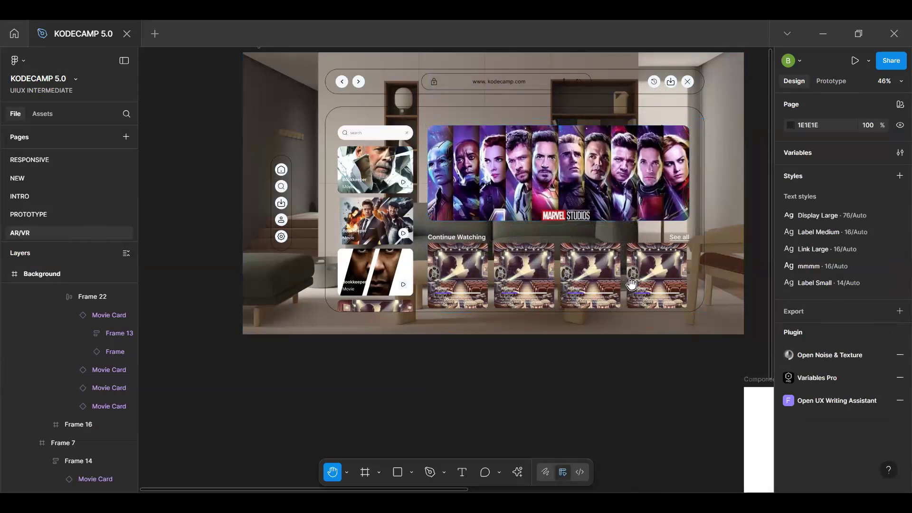
pyautogui.moveTo(590, 243); pyautogui.dragTo(519, 235)
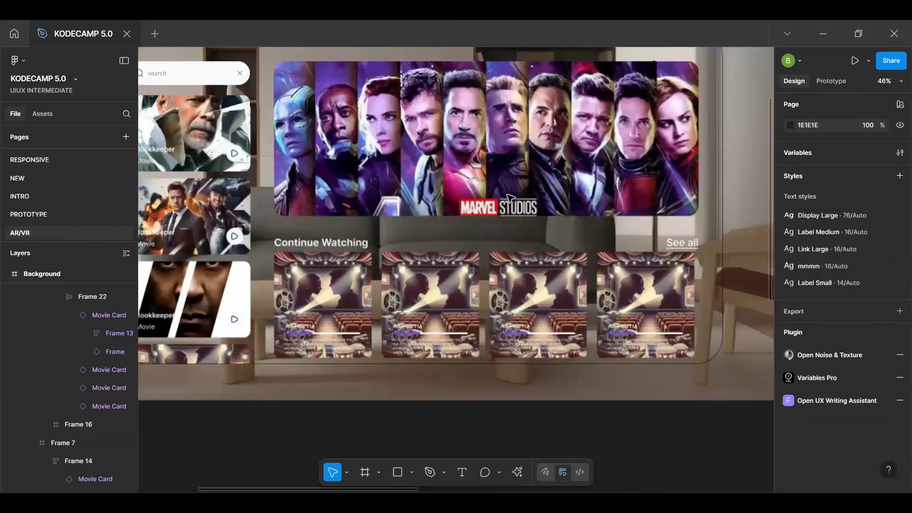
pyautogui.scroll(3, 499, 209)
pyautogui.click(497, 195)
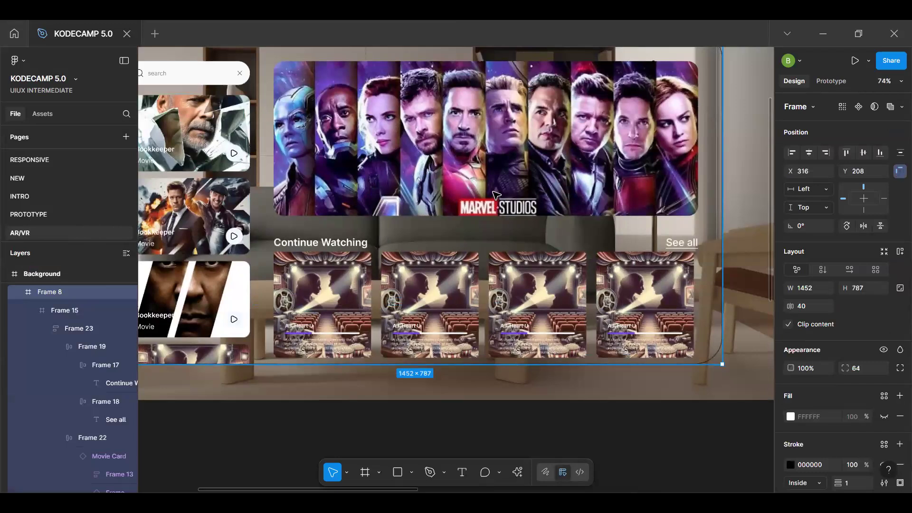
pyautogui.click(496, 195)
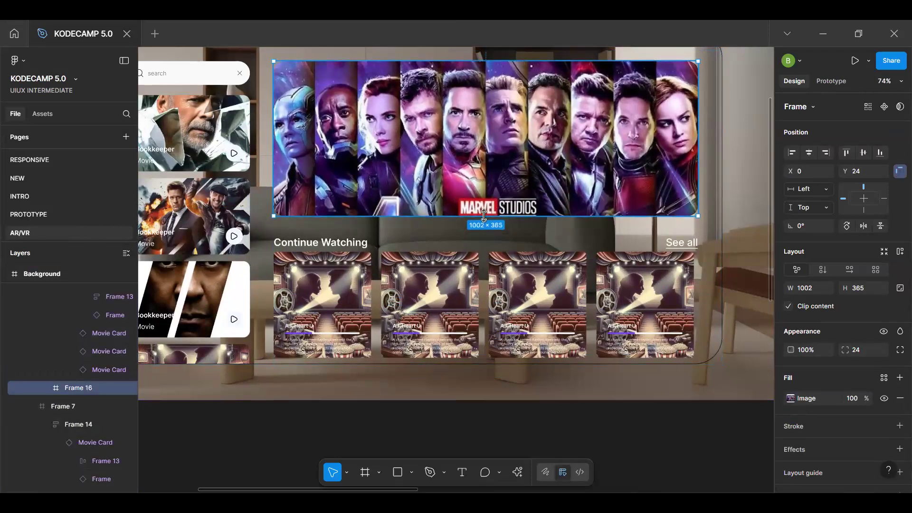
pyautogui.moveTo(484, 216); pyautogui.dragTo(484, 226)
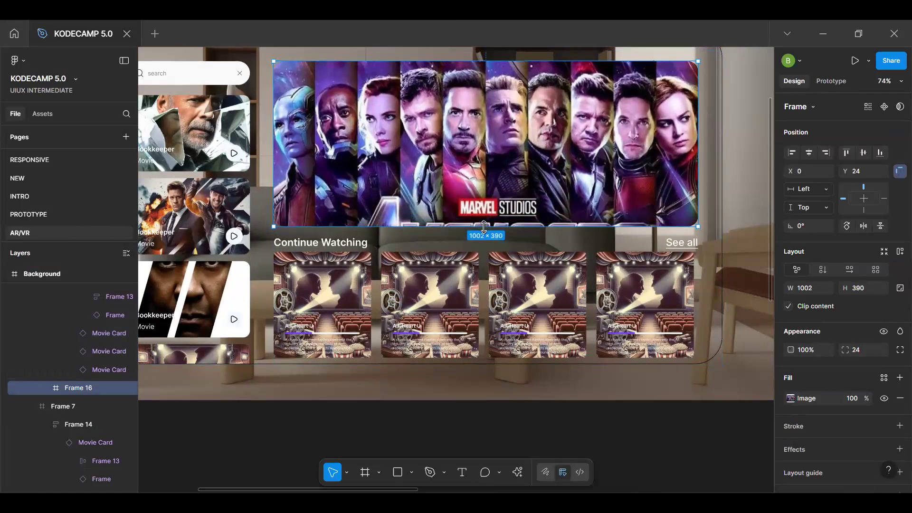
# Nudge the cropped banner image slightly upward so more of the Avengers title shows along its lower edge
pyautogui.click(789, 400)
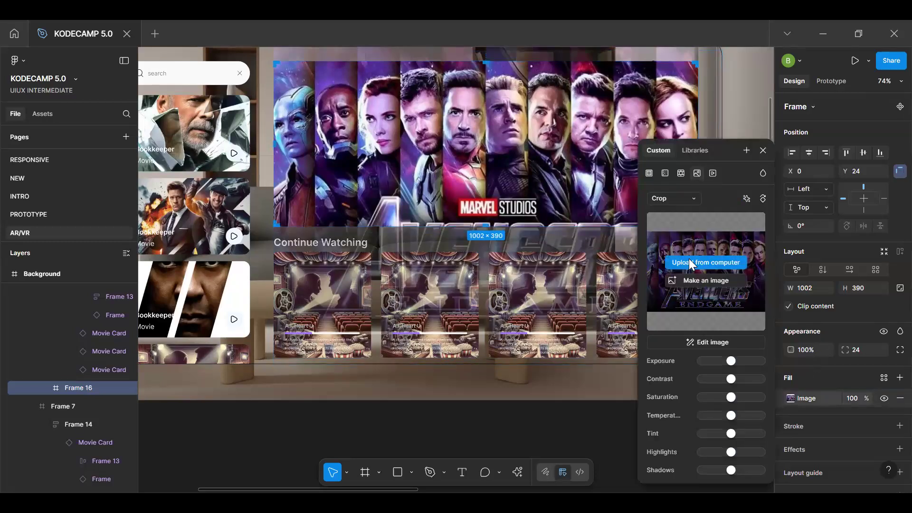
pyautogui.moveTo(454, 188); pyautogui.dragTo(455, 184)
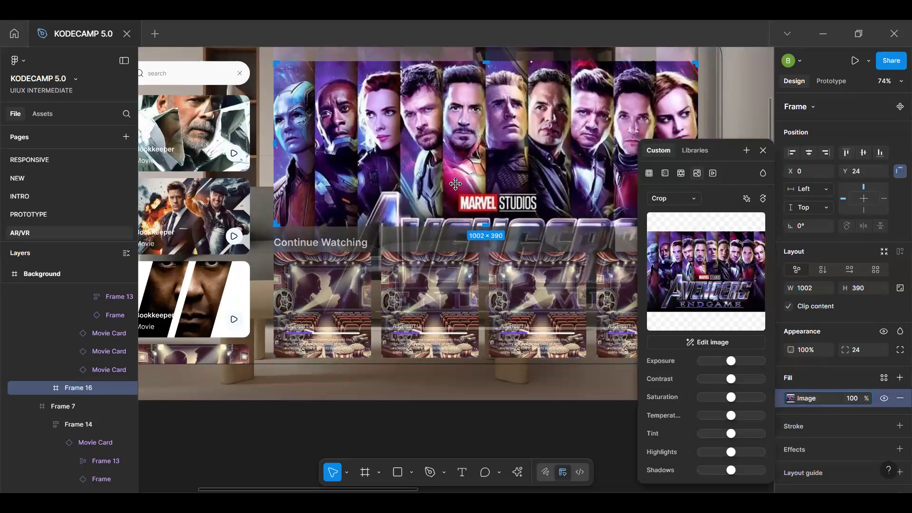
pyautogui.click(768, 99)
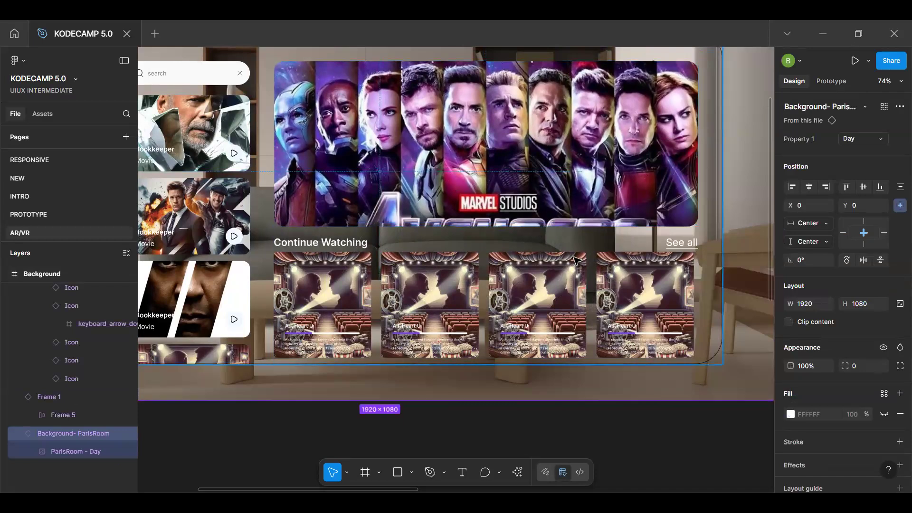
pyautogui.scroll(-5, 576, 260)
pyautogui.click(699, 244)
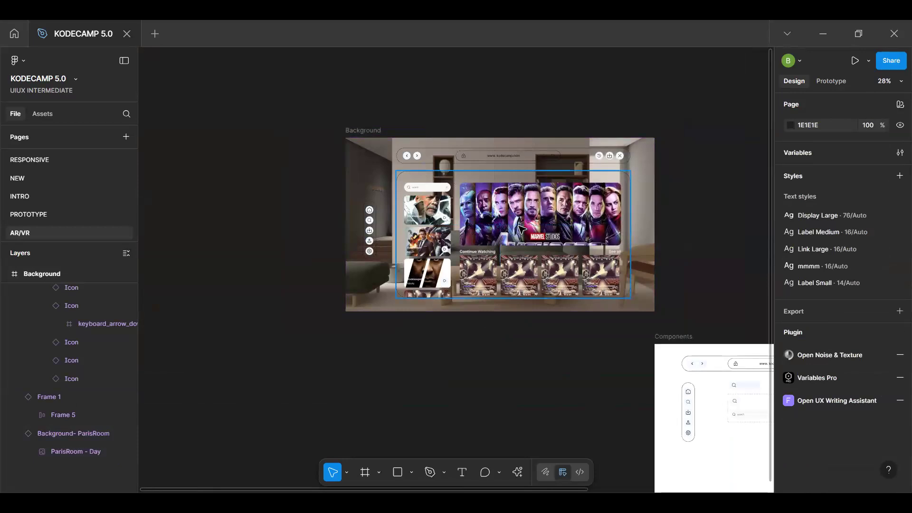
# Increase the vertical spacing between the banner and the Continue Watching section to 32
pyautogui.scroll(4, 522, 253)
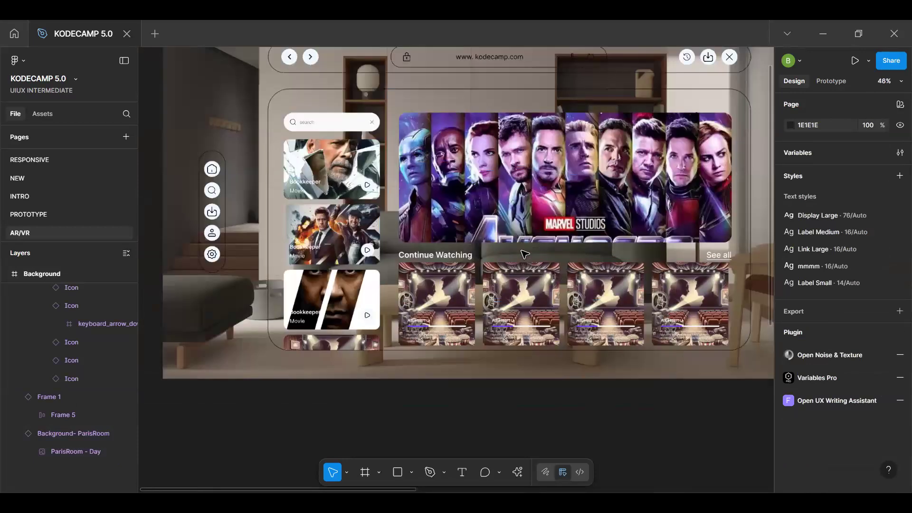
pyautogui.scroll(3, 525, 254)
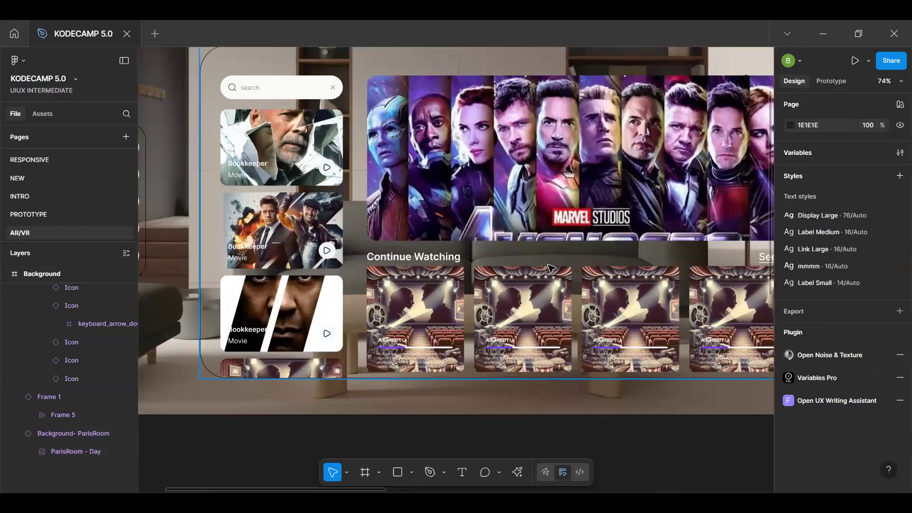
pyautogui.click(549, 268)
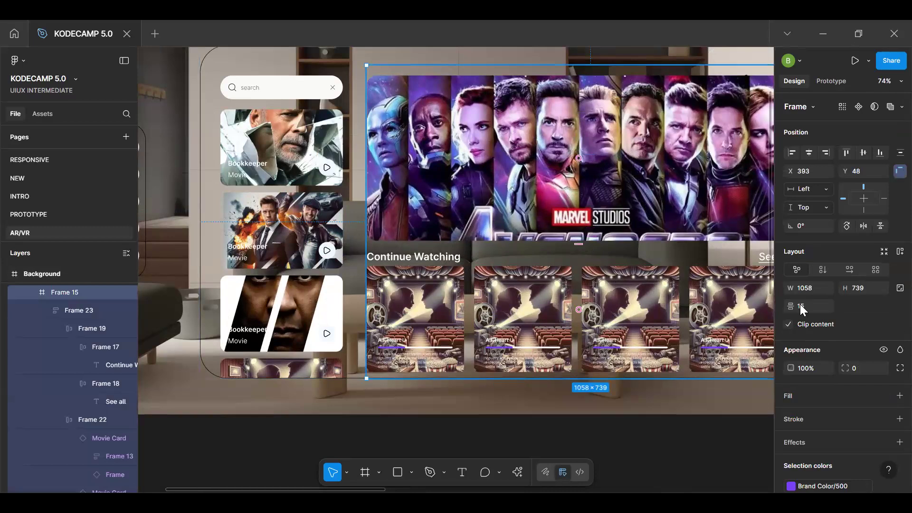
pyautogui.scroll(5, 664, 270)
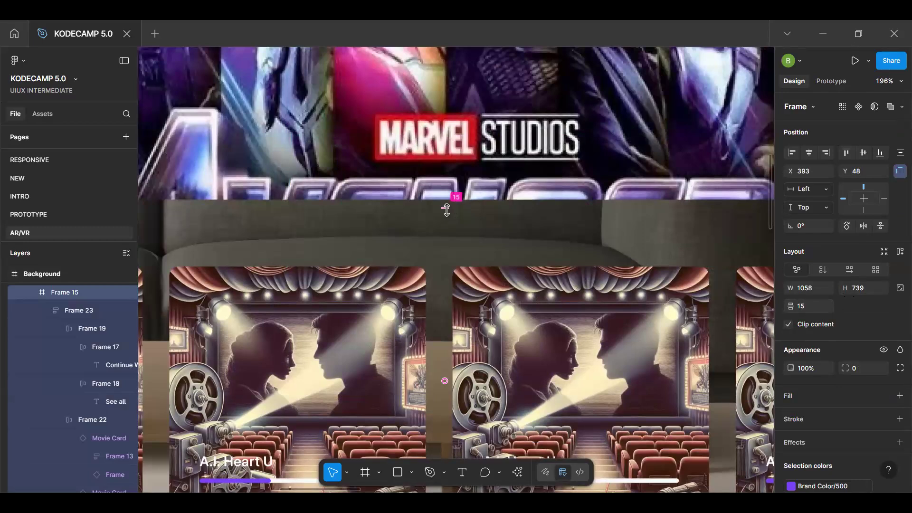
pyautogui.moveTo(445, 209); pyautogui.dragTo(446, 219)
pyautogui.scroll(-5, 543, 255)
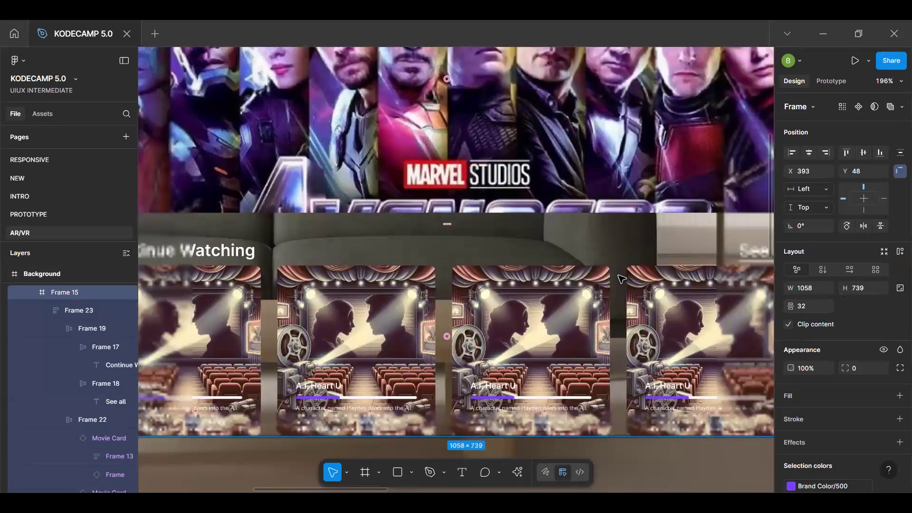
# Set the gap between the Continue Watching heading and its row of cards to 16
pyautogui.click(448, 259)
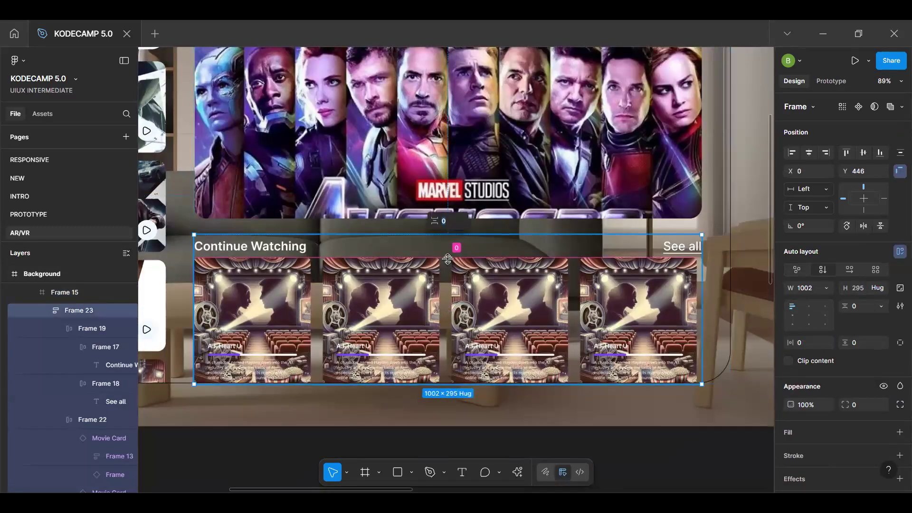
pyautogui.moveTo(448, 259); pyautogui.dragTo(448, 262)
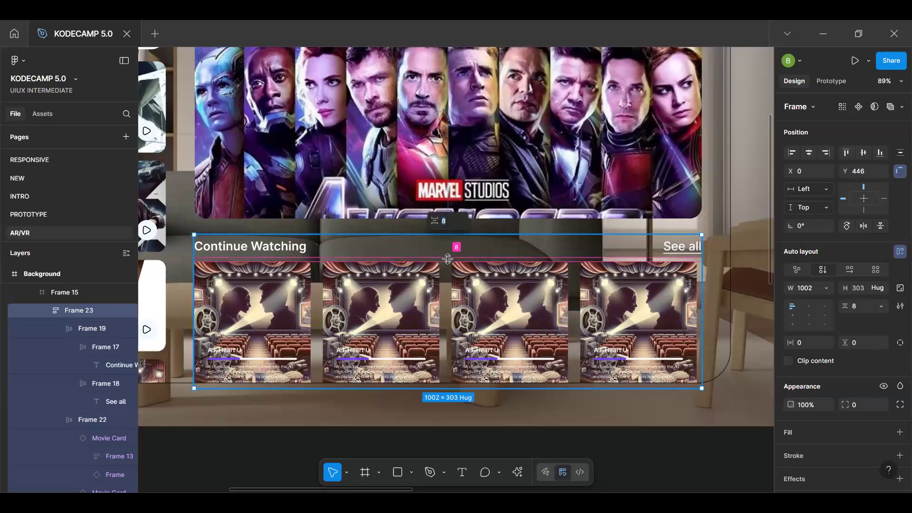
pyautogui.moveTo(448, 259); pyautogui.dragTo(448, 262)
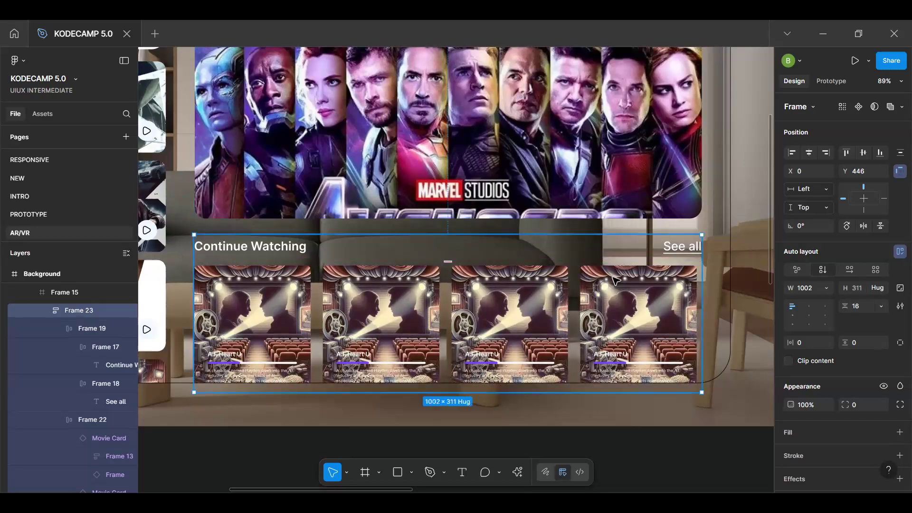
pyautogui.click(750, 299)
pyautogui.moveTo(618, 178); pyautogui.dragTo(660, 189)
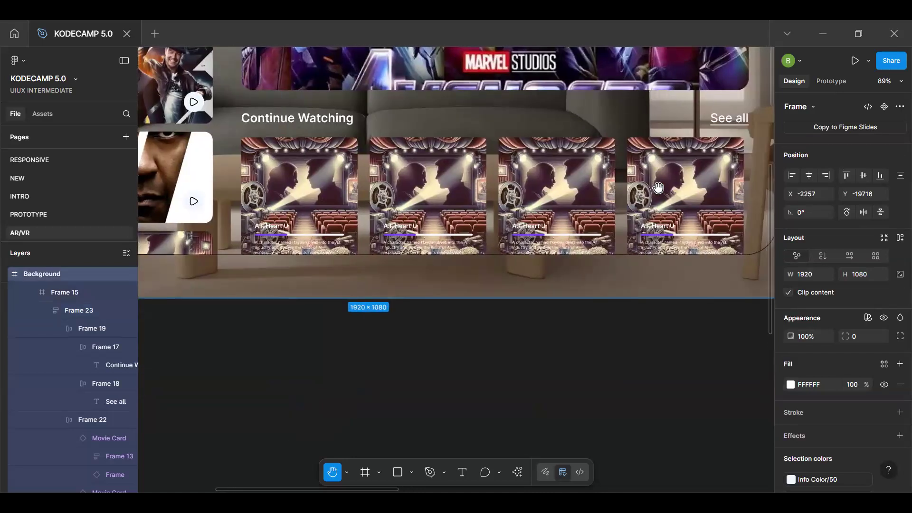
pyautogui.scroll(-4, 660, 189)
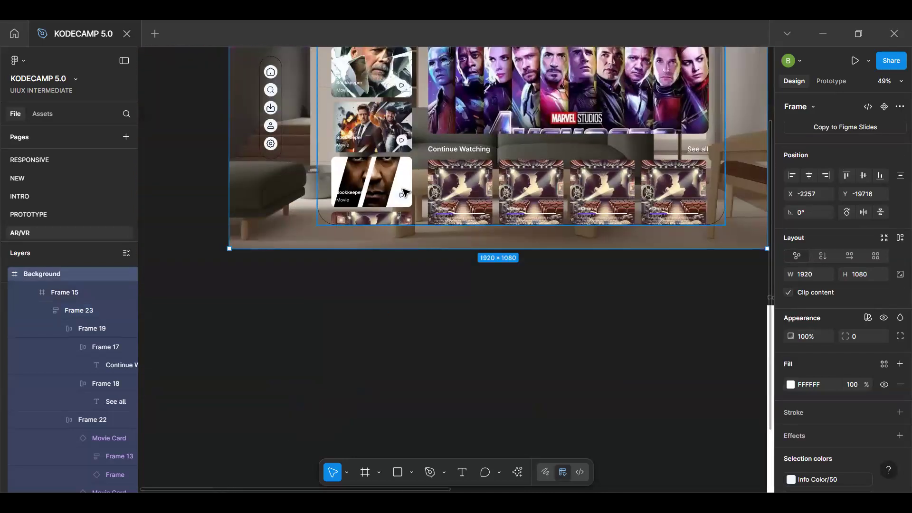
# Extend the large rounded screen panel downward to a height of 835 and its banner-and-cards content frame to 787
pyautogui.click(428, 192)
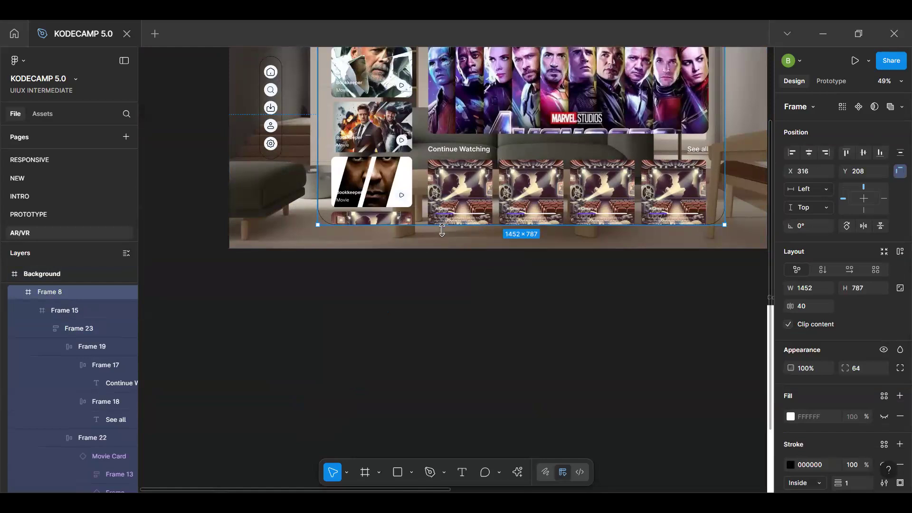
pyautogui.moveTo(442, 233); pyautogui.dragTo(442, 247)
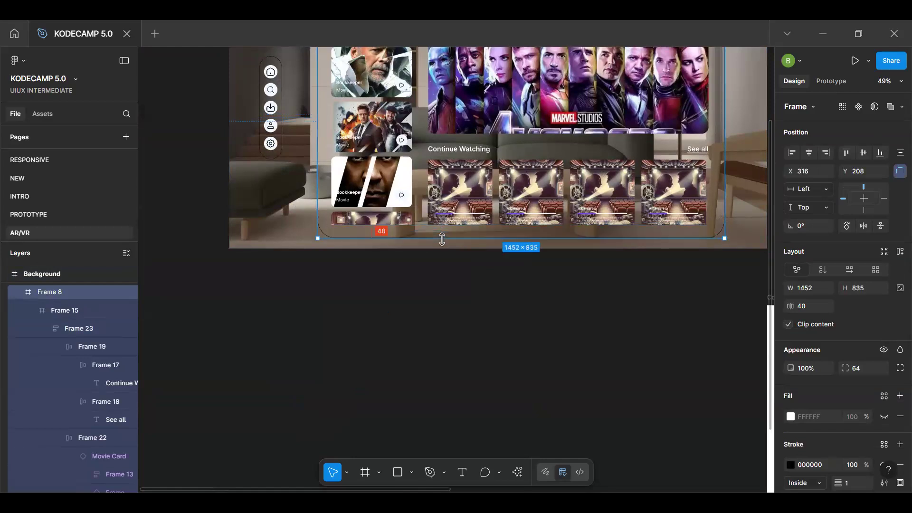
pyautogui.click(439, 209)
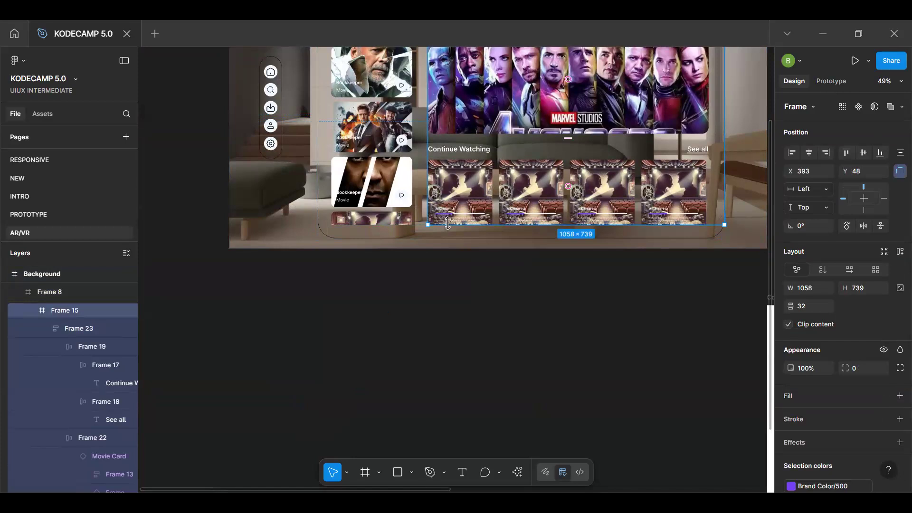
pyautogui.moveTo(447, 231); pyautogui.dragTo(448, 240)
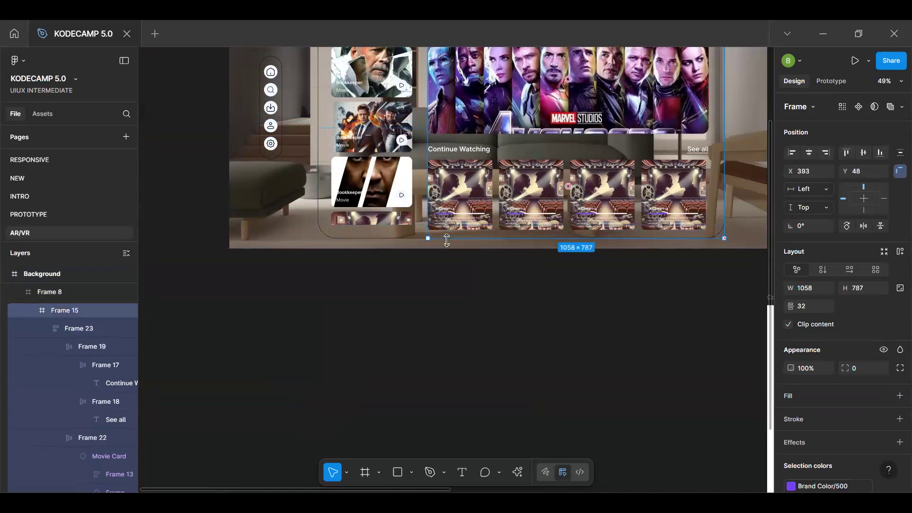
# Extend the search and movie list column downward to a height of 787
pyautogui.click(388, 221)
pyautogui.moveTo(387, 232); pyautogui.dragTo(387, 239)
pyautogui.click(426, 287)
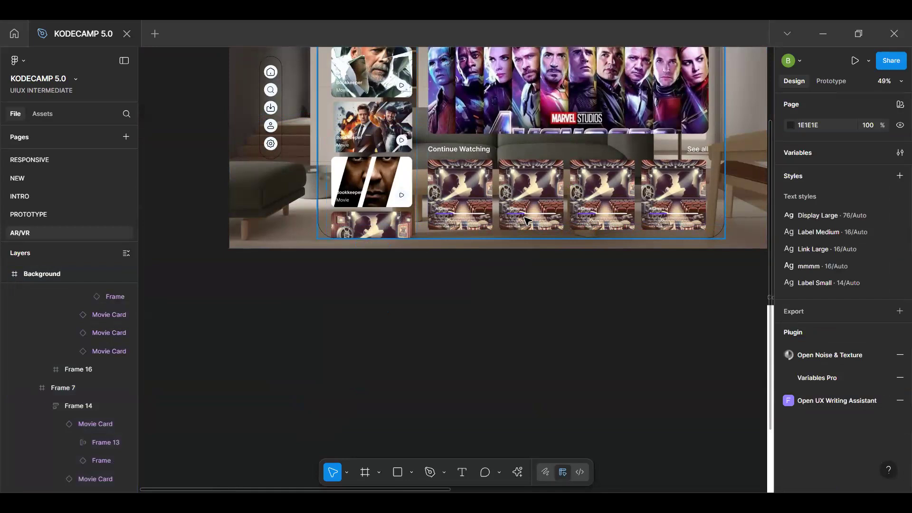
# Place a copy of a movie card's title, category and play button block over the lower part of the Avengers banner
pyautogui.scroll(5, 508, 224)
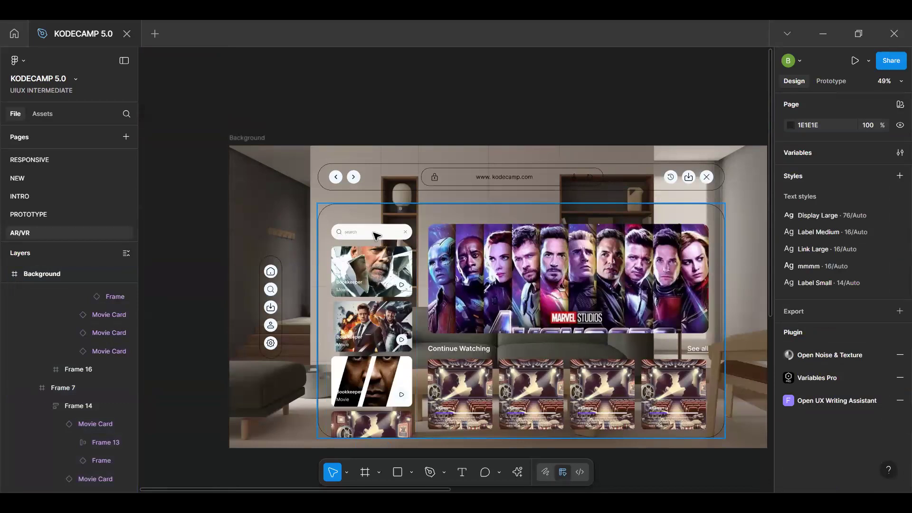
pyautogui.keyDown('ctrl'); pyautogui.scroll(3, 511, 281); pyautogui.keyUp('ctrl')
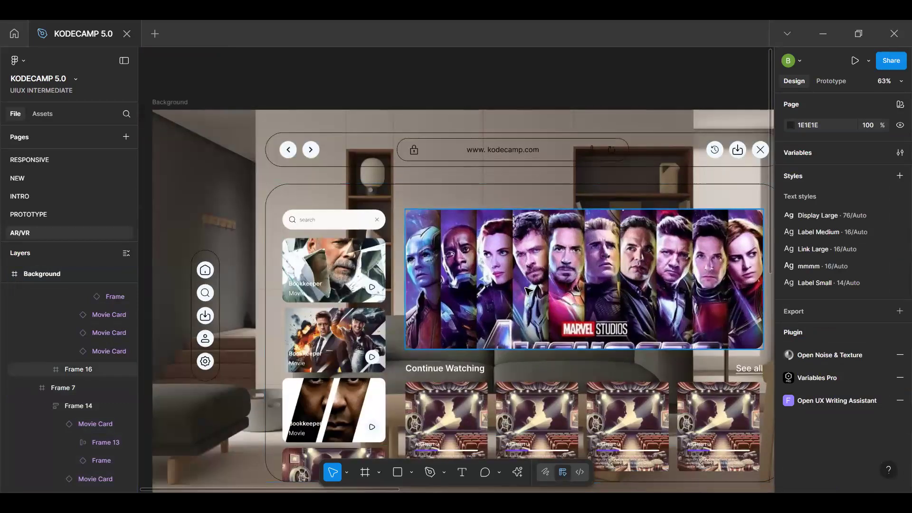
pyautogui.click(495, 333)
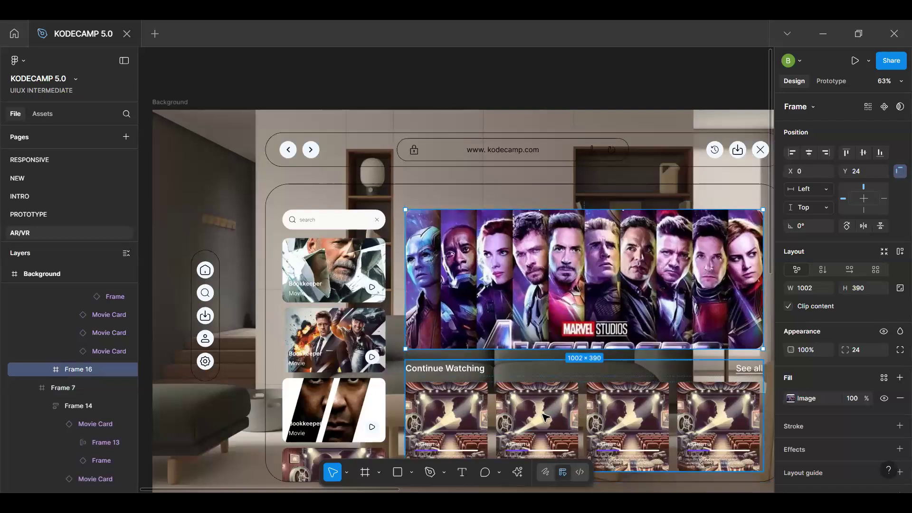
pyautogui.scroll(-2, 318, 302)
pyautogui.click(318, 302)
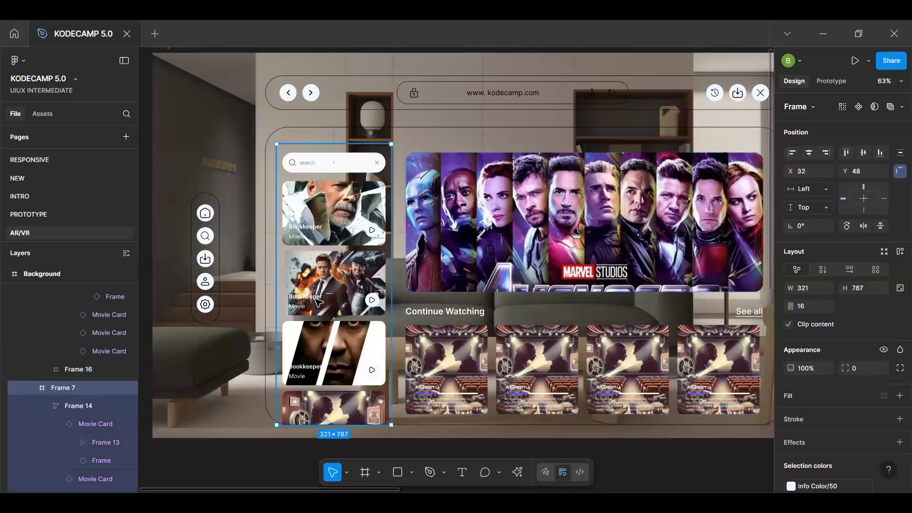
pyautogui.doubleClick(317, 302)
pyautogui.moveTo(318, 302); pyautogui.dragTo(304, 289)
pyautogui.hotkey('ctrl', 'z')
pyautogui.moveTo(309, 336); pyautogui.dragTo(469, 274)
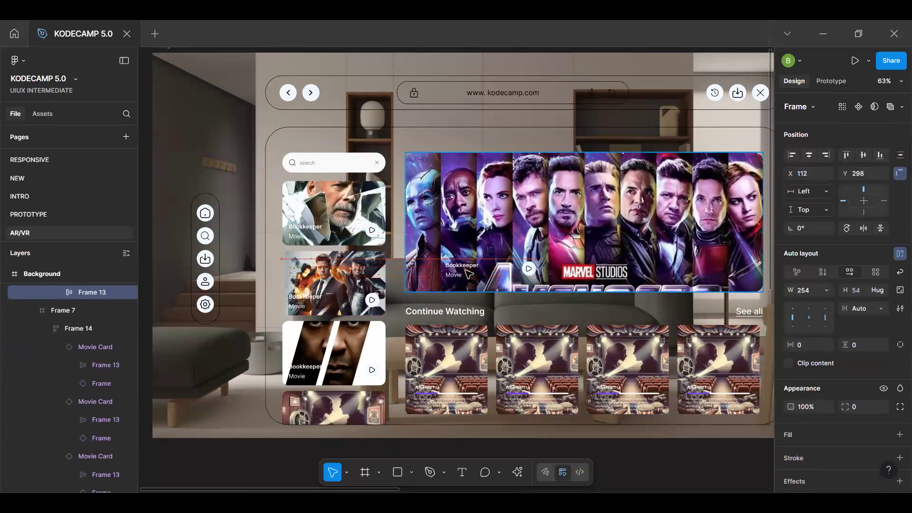
# Position the copied title block inside the banner at X 24, Y 296
pyautogui.scroll(5, 469, 275)
pyautogui.moveTo(442, 271); pyautogui.dragTo(440, 267)
pyautogui.press('Left')
pyautogui.press('Left')
pyautogui.press('Left')
pyautogui.press('Left')
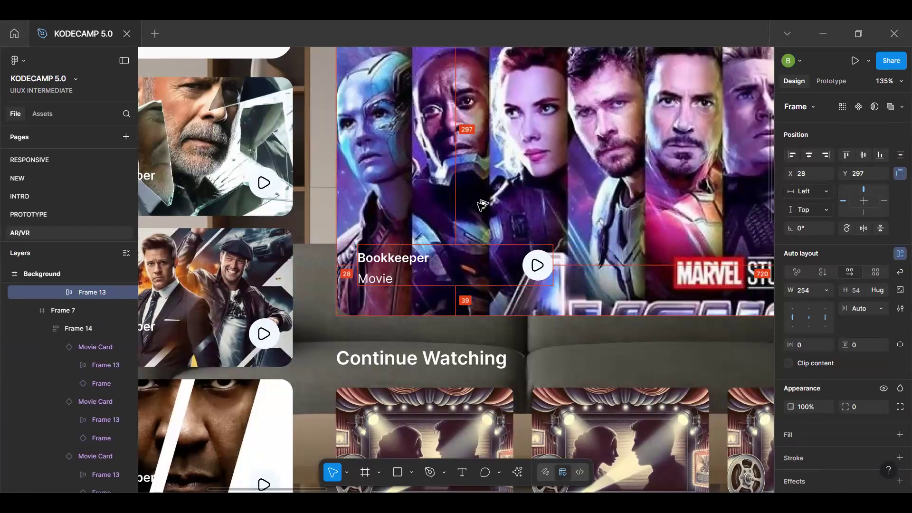
pyautogui.press('Left')
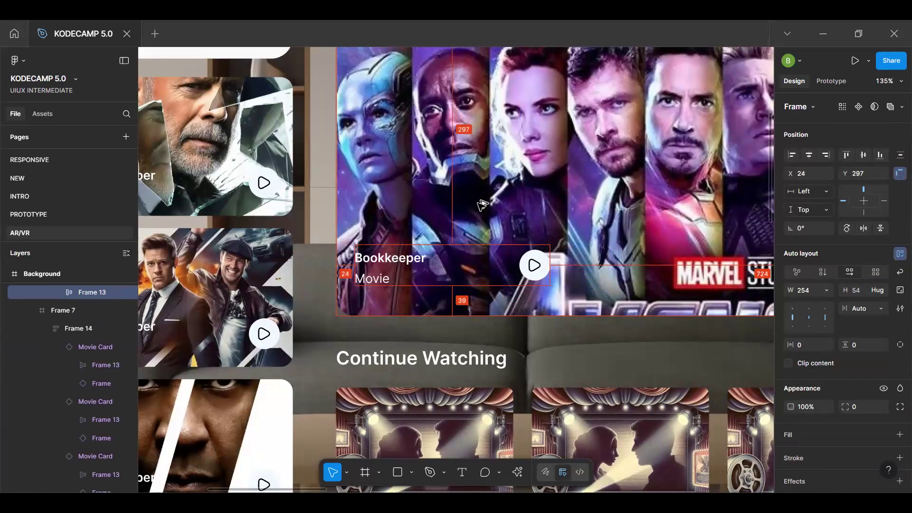
pyautogui.press('Up')
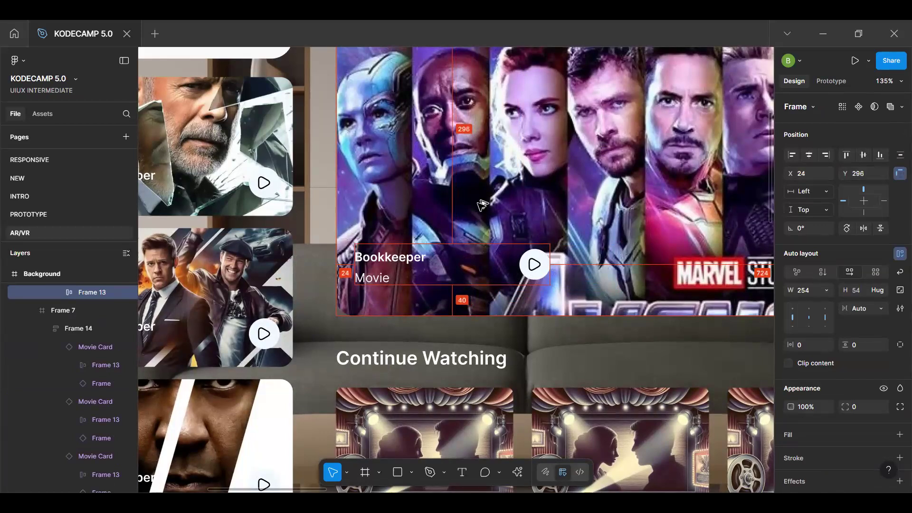
# Delete the play button from the banner's title block and change its title to "Artificial"
pyautogui.click(533, 264)
pyautogui.press('Delete')
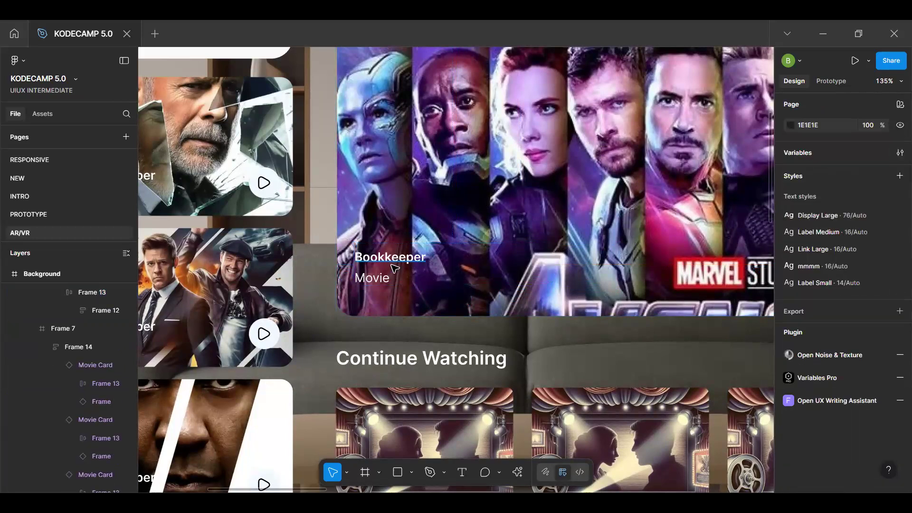
pyautogui.click(393, 266)
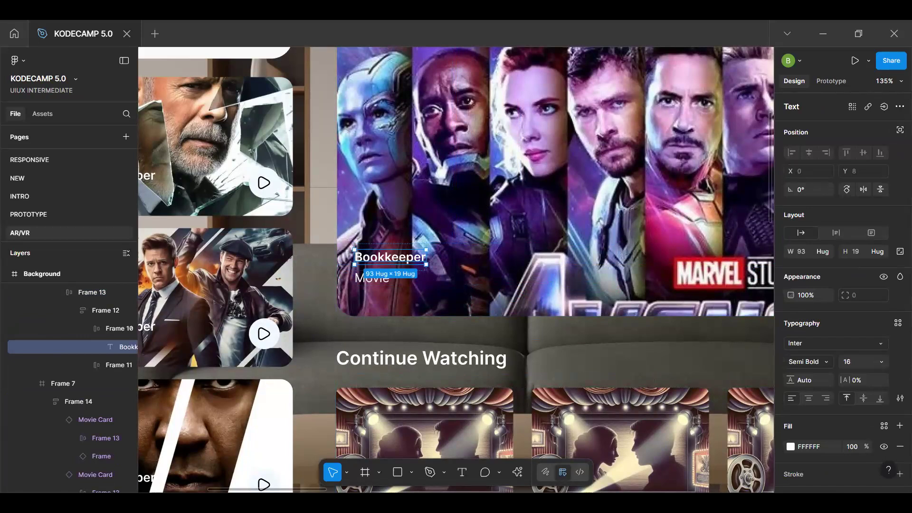
pyautogui.doubleClick(402, 258)
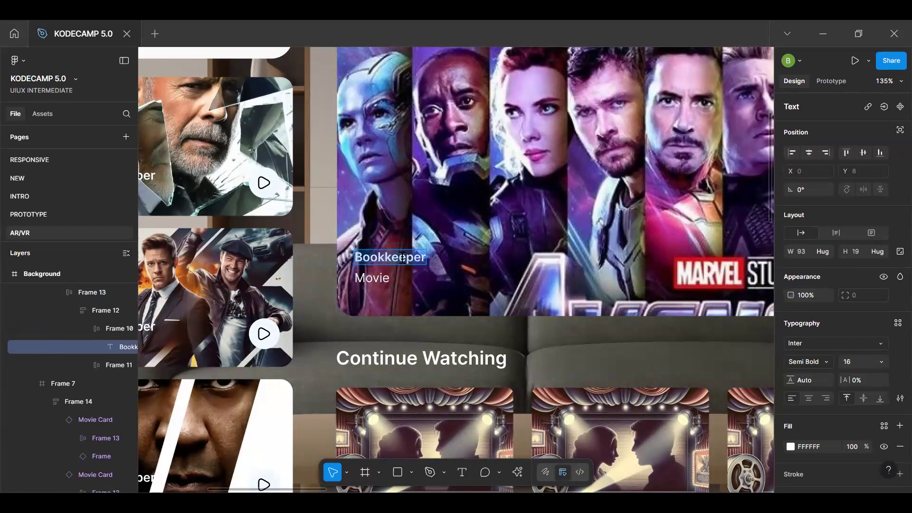
pyautogui.write('Artificial')
pyautogui.press('Escape')
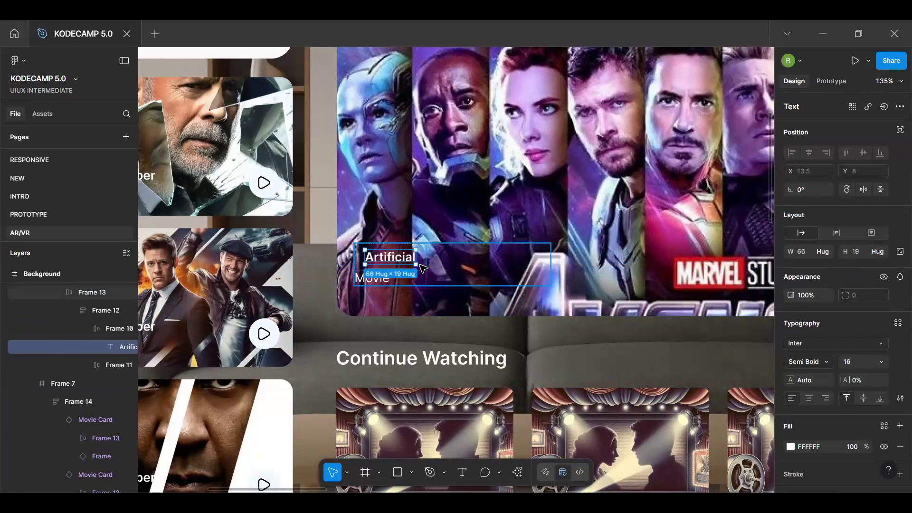
# Set the width of the "Artificial" title text to fill its container
pyautogui.click(423, 269)
pyautogui.doubleClick(412, 262)
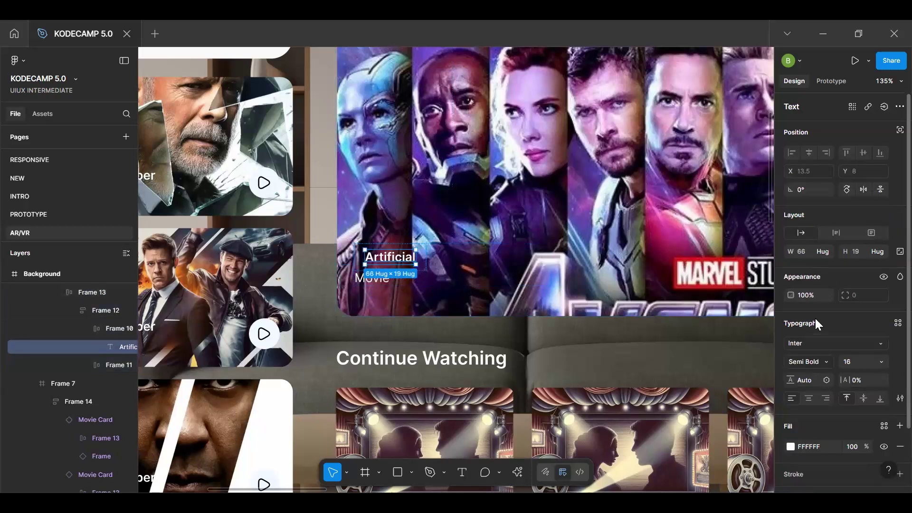
pyautogui.click(827, 251)
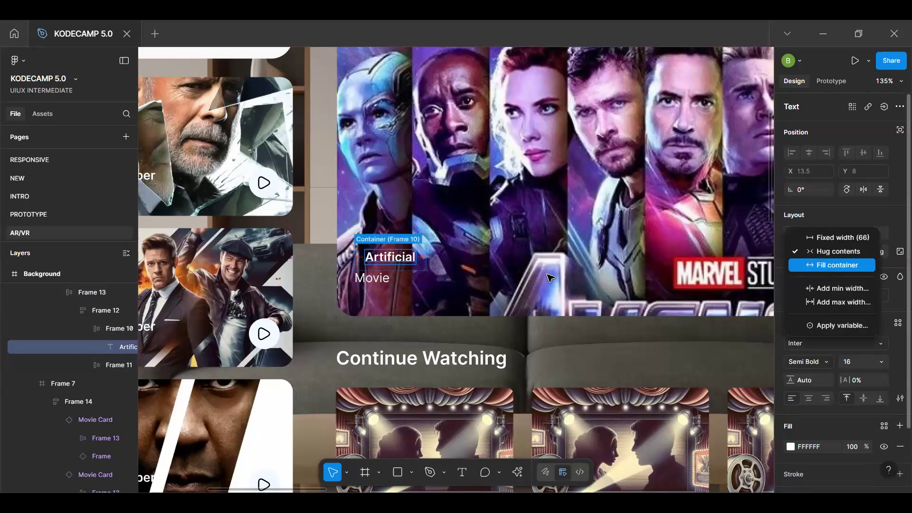
pyautogui.click(824, 263)
# Replace the "Movie" text under the banner title with the copied surreal dark comedy-drama synopsis
pyautogui.click(401, 285)
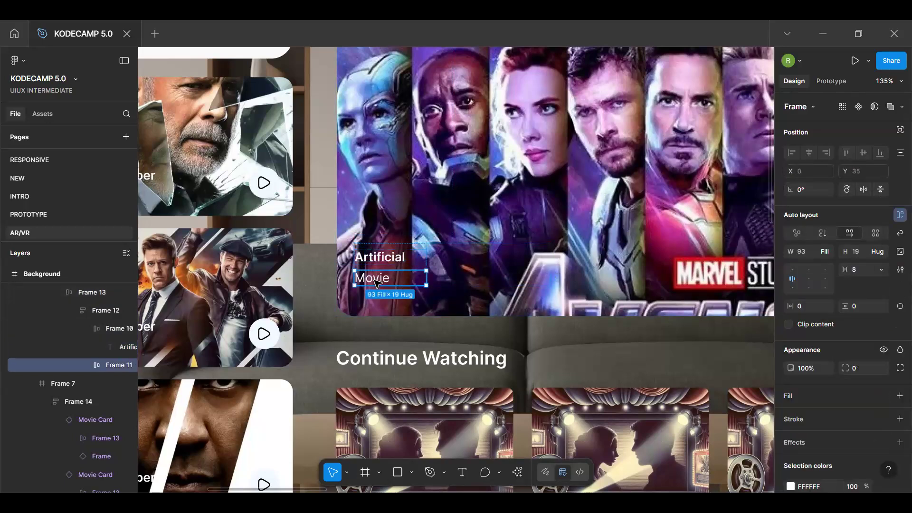
pyautogui.doubleClick(376, 280)
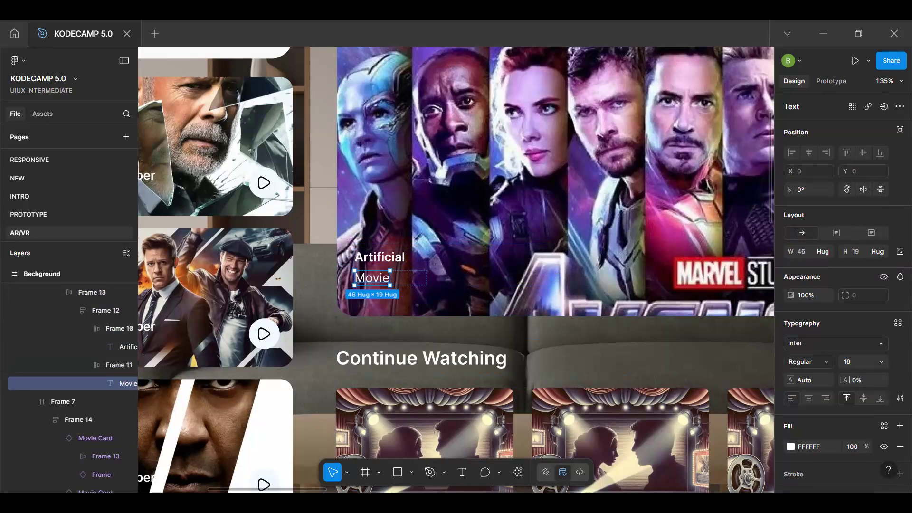
pyautogui.doubleClick(383, 281)
pyautogui.hotkey('ctrl', 'v')
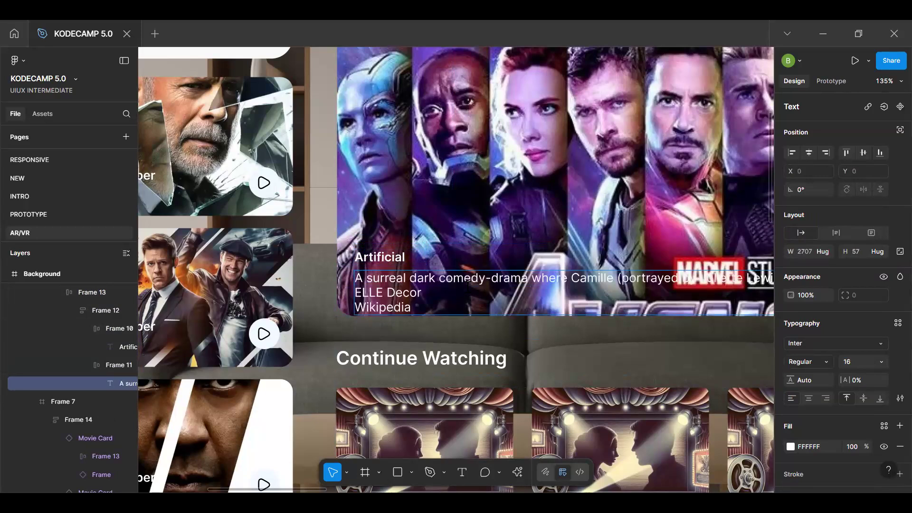
# Trim the source names from the end of the pasted synopsis, removing "Wikipedia" and the last letters of "ELLE Decor"
pyautogui.scroll(-5, 476, 299)
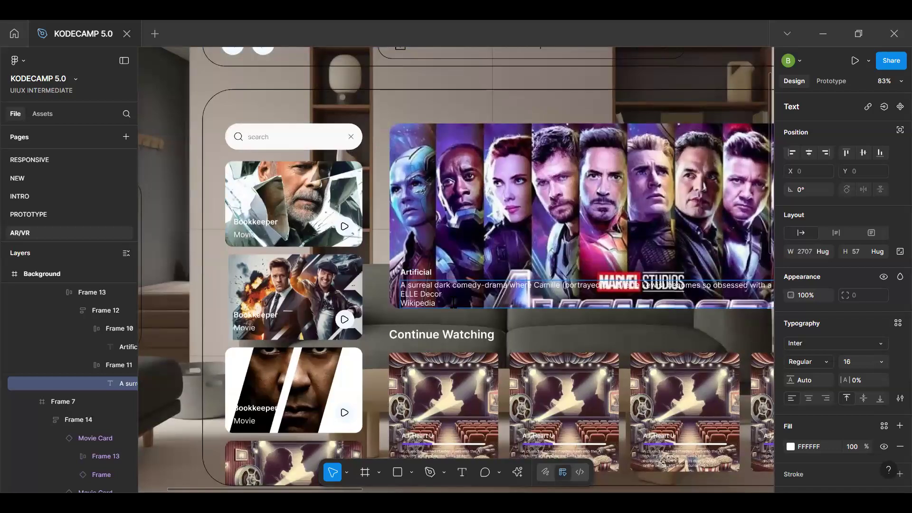
pyautogui.press('BackSpace')
pyautogui.press('BackSpace')
pyautogui.press('BackSpace')
pyautogui.press('BackSpace')
pyautogui.press('BackSpace')
pyautogui.press('BackSpace')
pyautogui.press('BackSpace')
pyautogui.press('BackSpace')
pyautogui.press('BackSpace')
pyautogui.press('BackSpace')
pyautogui.press('BackSpace')
pyautogui.press('BackSpace')
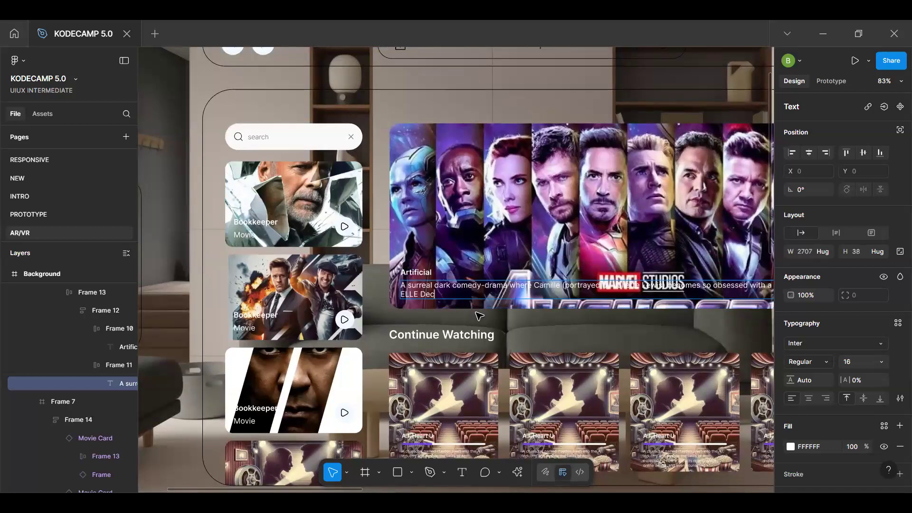
# Set the width of the banner's synopsis text to fill its container
pyautogui.scroll(-3, 579, 287)
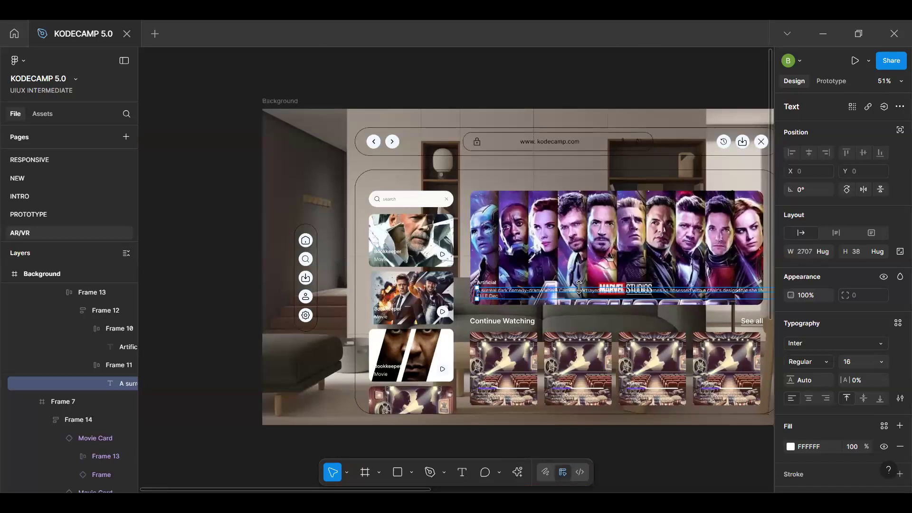
pyautogui.moveTo(609, 295); pyautogui.dragTo(509, 270)
pyautogui.press('Escape')
pyautogui.press('space')
pyautogui.hscroll(2, 509, 270)
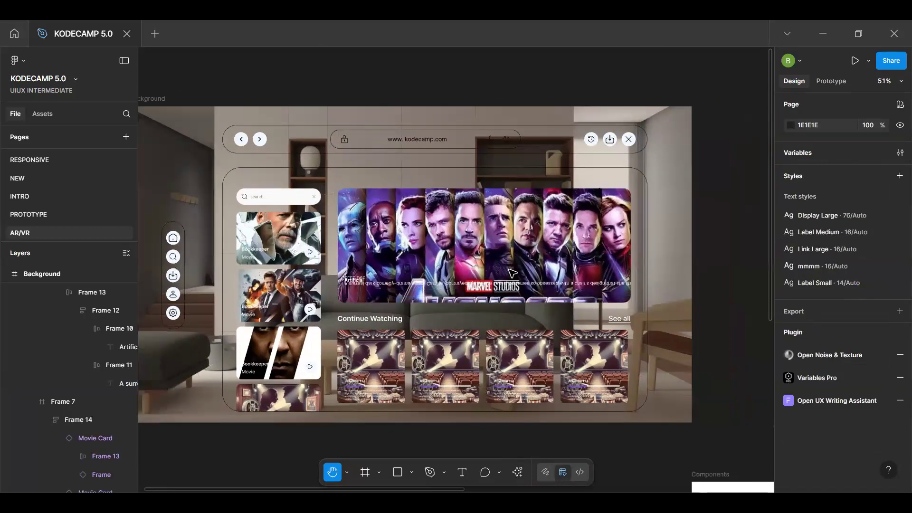
pyautogui.click(536, 288)
pyautogui.keyDown('ctrl'); pyautogui.click(531, 285); pyautogui.keyUp('ctrl')
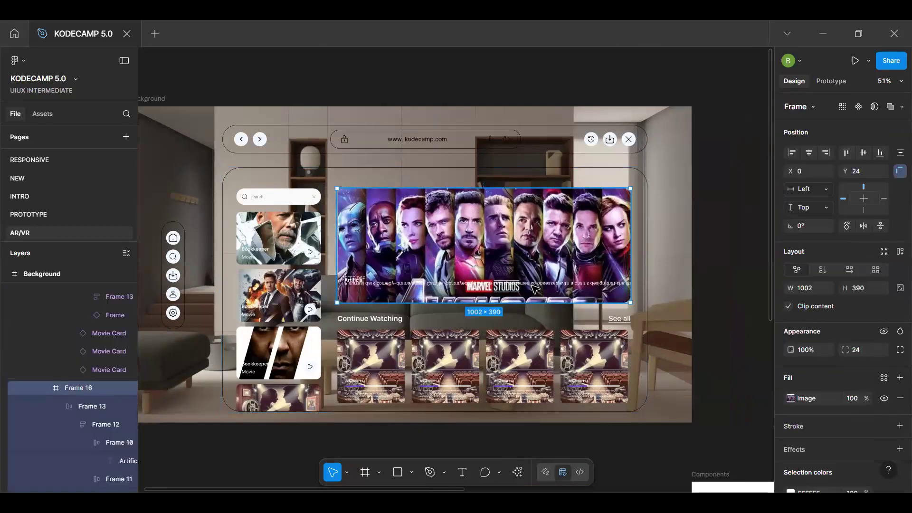
pyautogui.keyDown('ctrl'); pyautogui.click(623, 286); pyautogui.keyUp('ctrl')
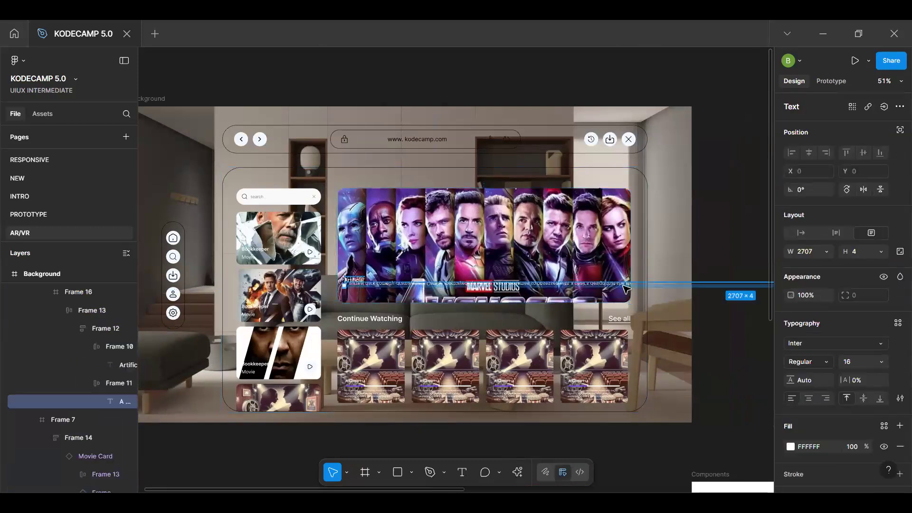
pyautogui.click(823, 251)
pyautogui.click(829, 279)
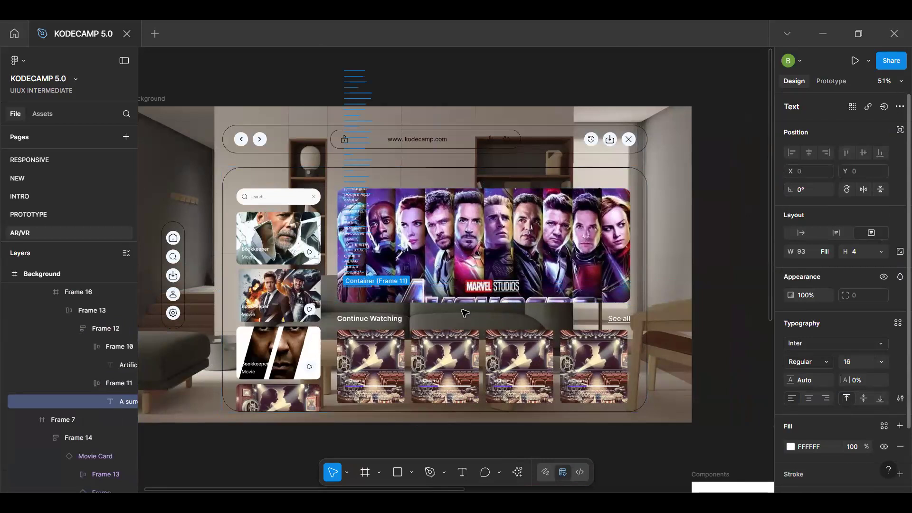
pyautogui.click(333, 314)
# Widen the banner's title and synopsis block to 956 so it spans nearly the whole banner
pyautogui.scroll(5, 366, 275)
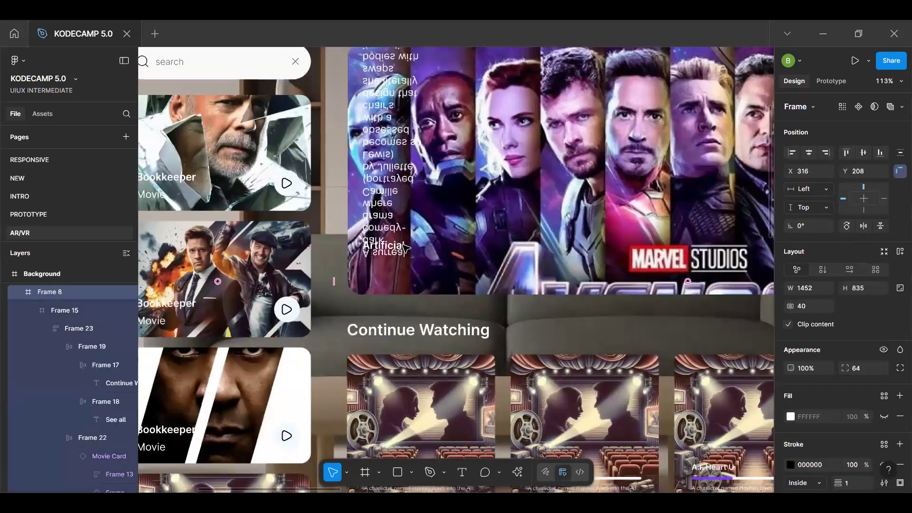
pyautogui.doubleClick(403, 242)
pyautogui.doubleClick(404, 245)
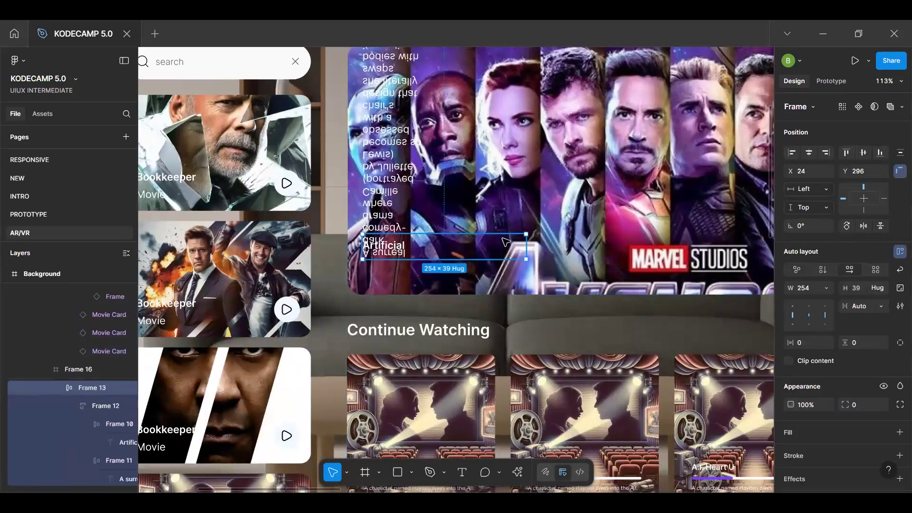
pyautogui.moveTo(526, 245); pyautogui.dragTo(672, 260)
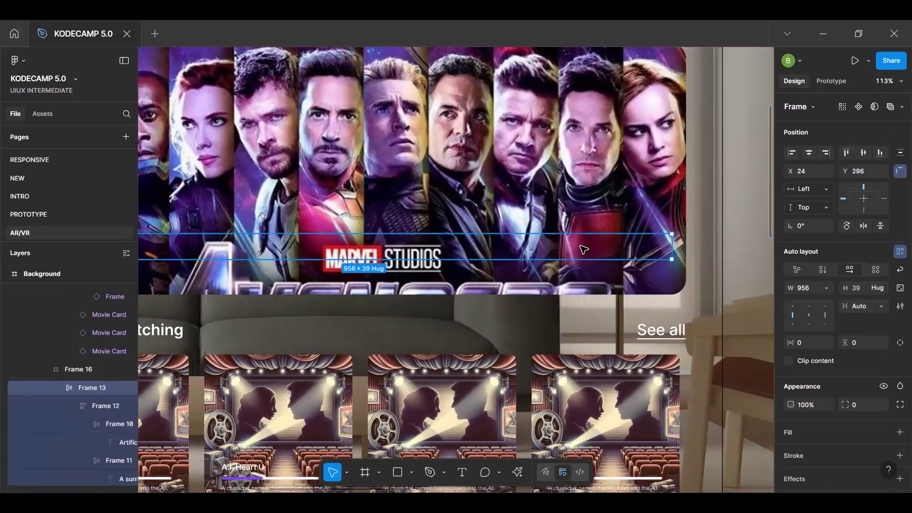
# Set the width of the banner's synopsis text to hug its contents
pyautogui.scroll(-3, 580, 245)
pyautogui.keyDown('ctrl'); pyautogui.click(311, 214); pyautogui.keyUp('ctrl')
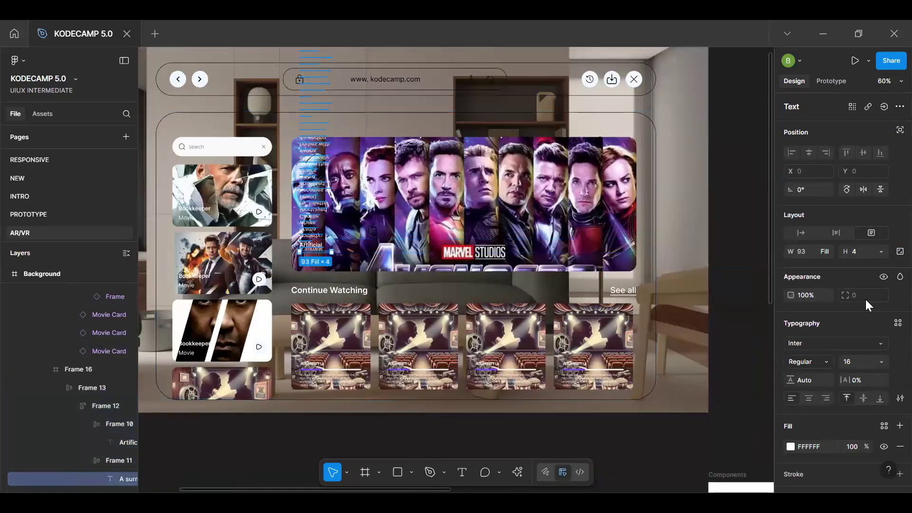
pyautogui.click(826, 252)
pyautogui.click(835, 238)
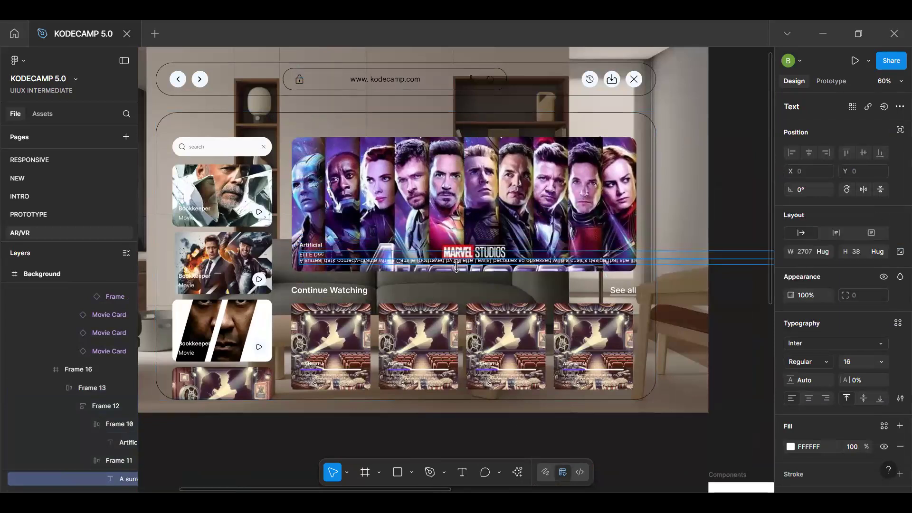
pyautogui.scroll(2, 456, 266)
pyautogui.scroll(2, 456, 266)
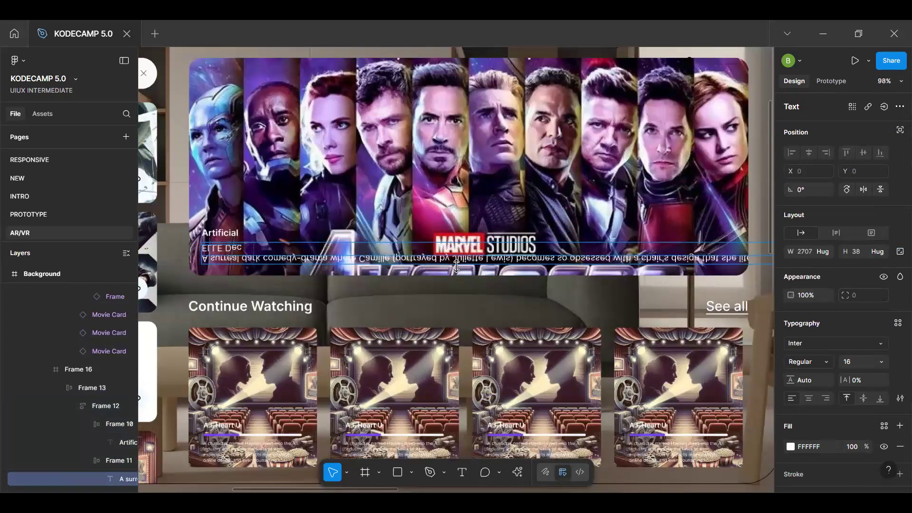
# Rotate and flip the banner's upside-down synopsis text until it reads upright and unmirrored at 0°
pyautogui.press('Escape')
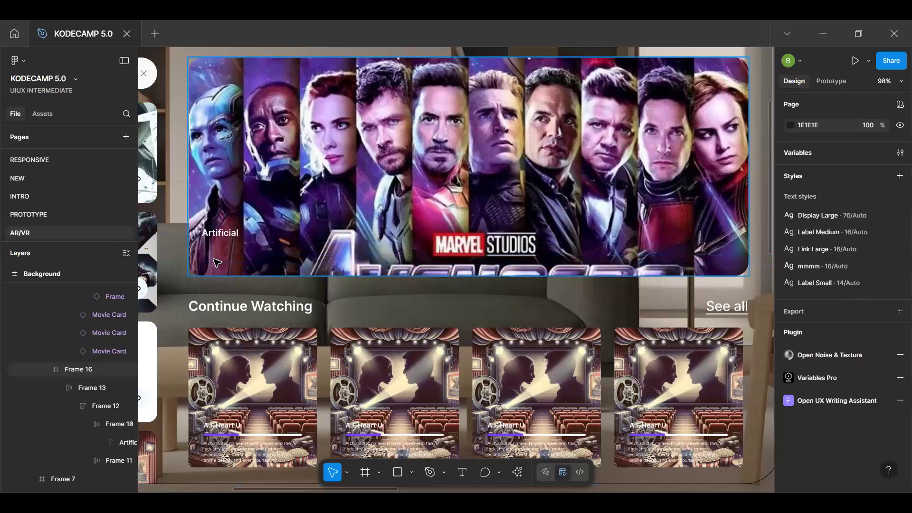
pyautogui.click(217, 260)
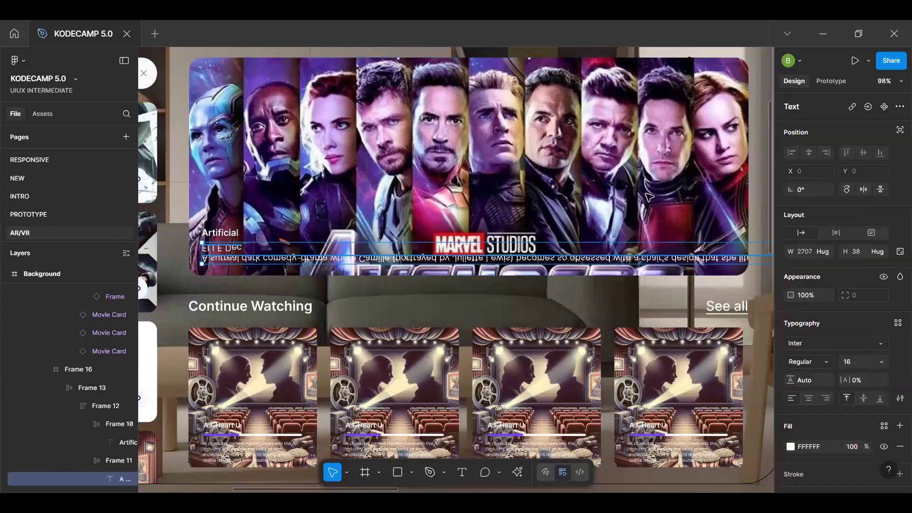
pyautogui.click(858, 193)
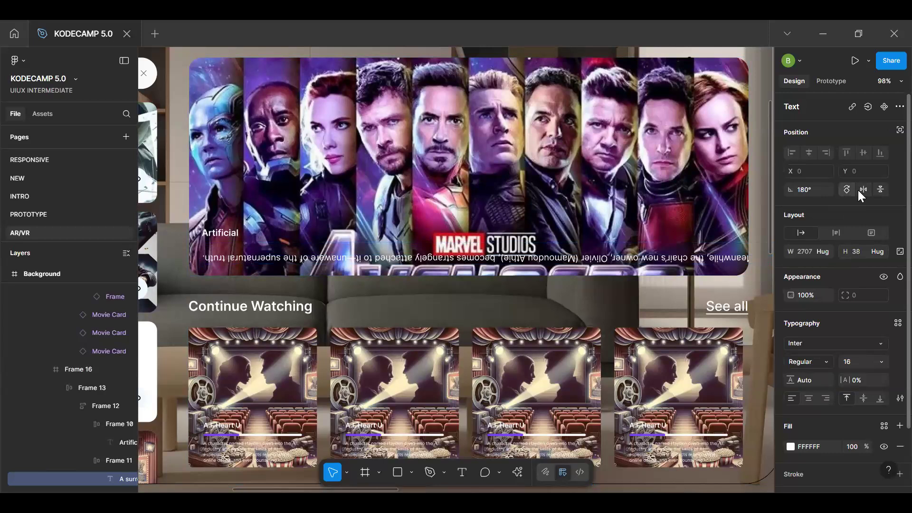
pyautogui.click(848, 190)
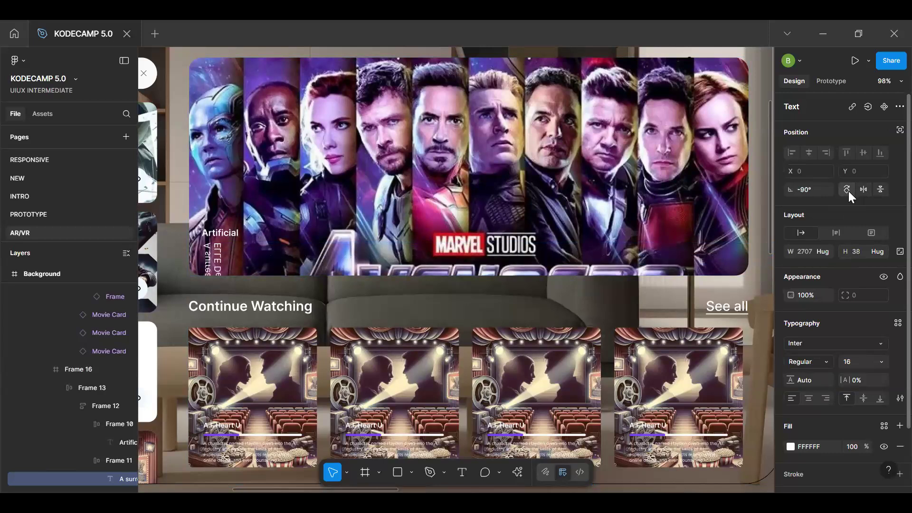
pyautogui.click(849, 191)
pyautogui.click(879, 192)
pyautogui.click(880, 192)
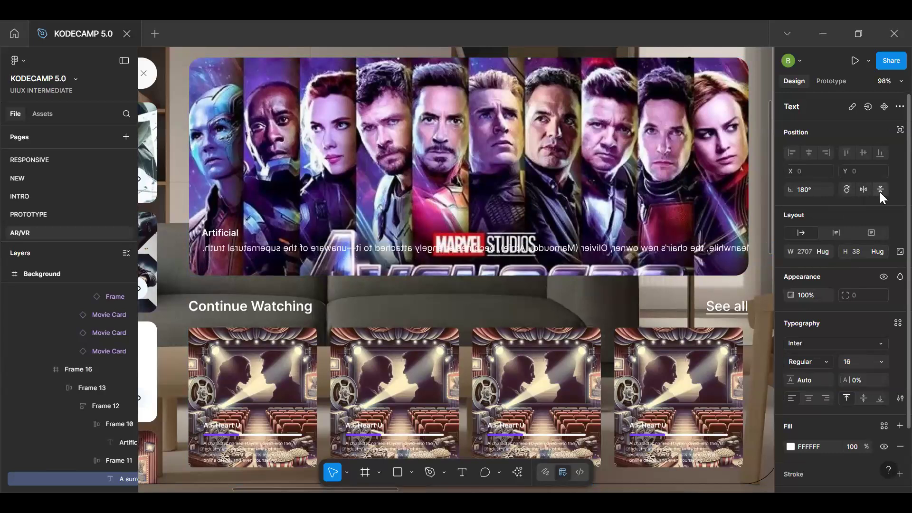
pyautogui.click(863, 190)
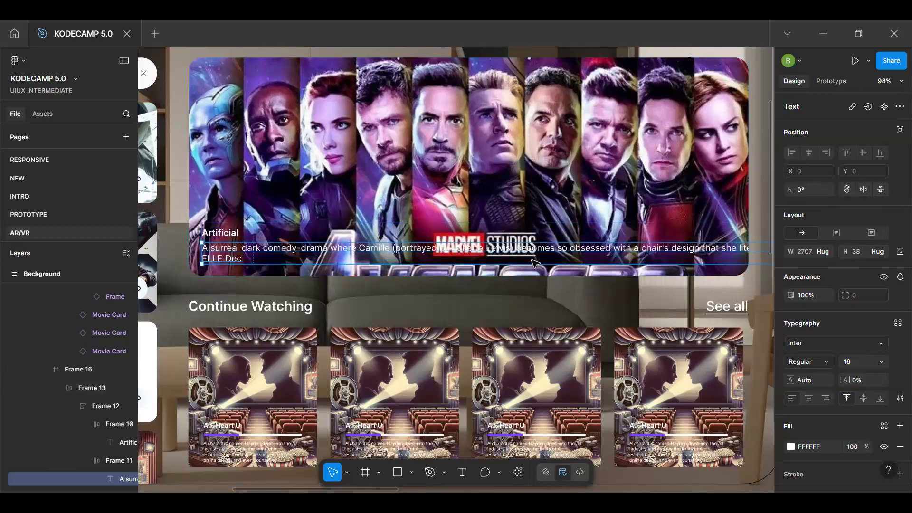
# Set the banner's synopsis text and Frame 12, which holds the title and synopsis, to fill their containers' width
pyautogui.click(825, 257)
pyautogui.click(824, 262)
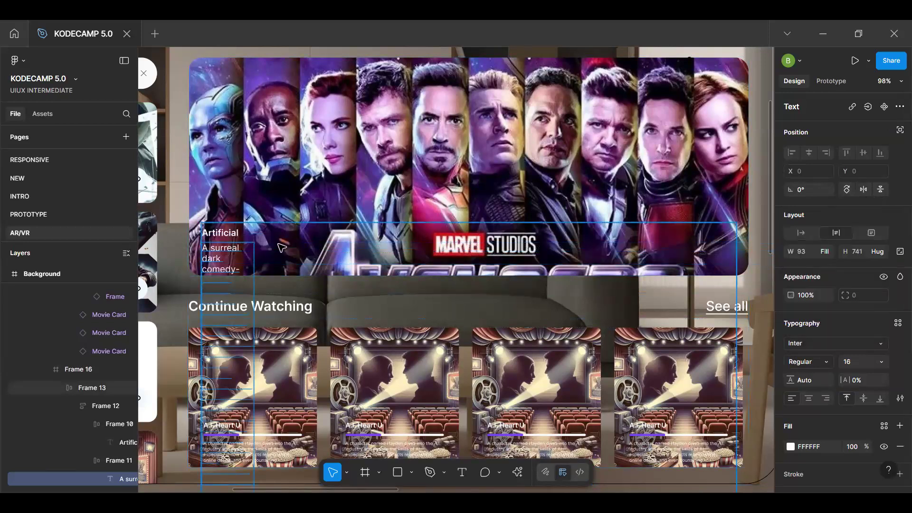
pyautogui.click(239, 240)
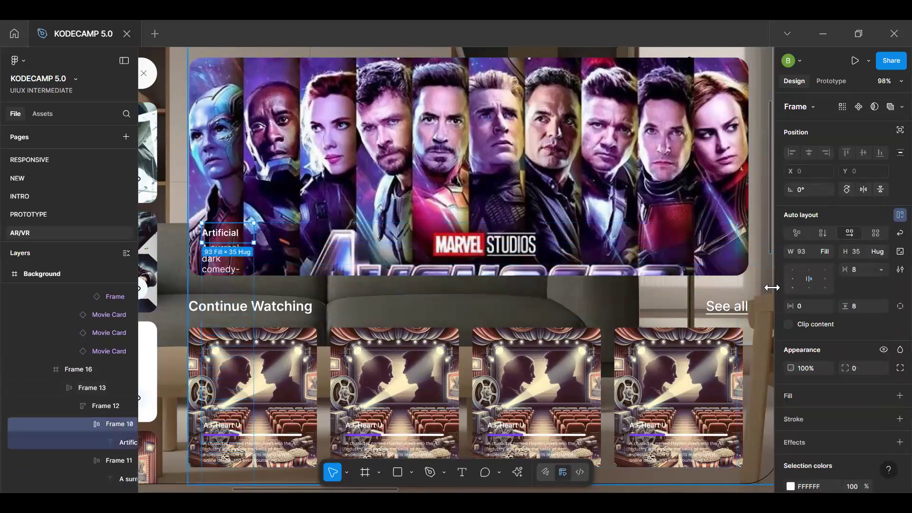
pyautogui.click(827, 251)
pyautogui.click(266, 215)
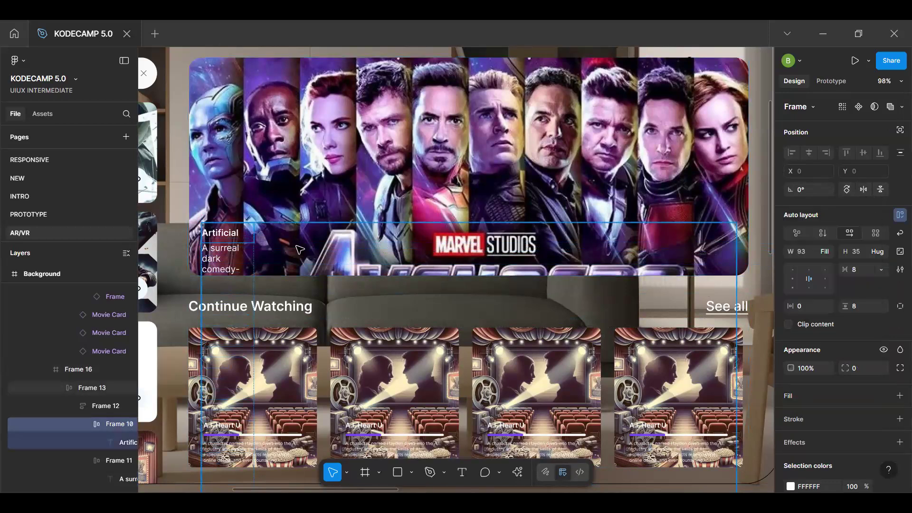
pyautogui.click(299, 250)
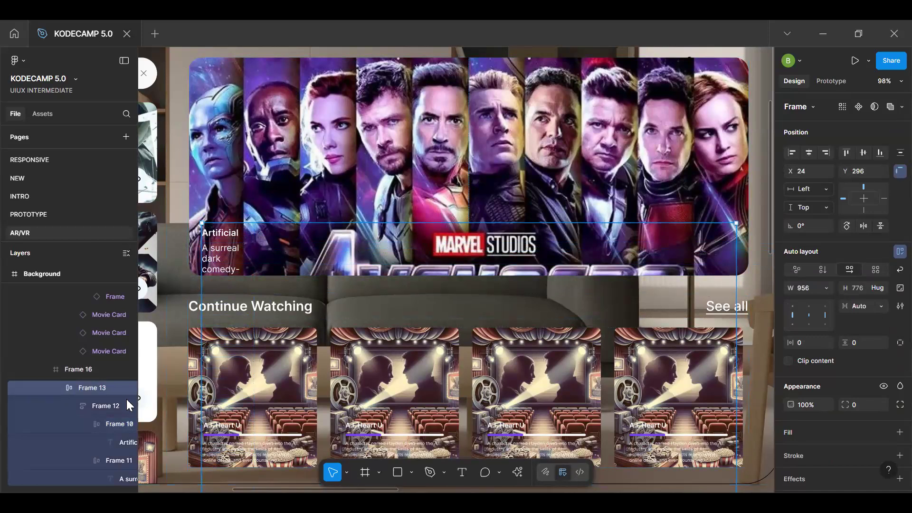
pyautogui.click(53, 407)
pyautogui.click(827, 252)
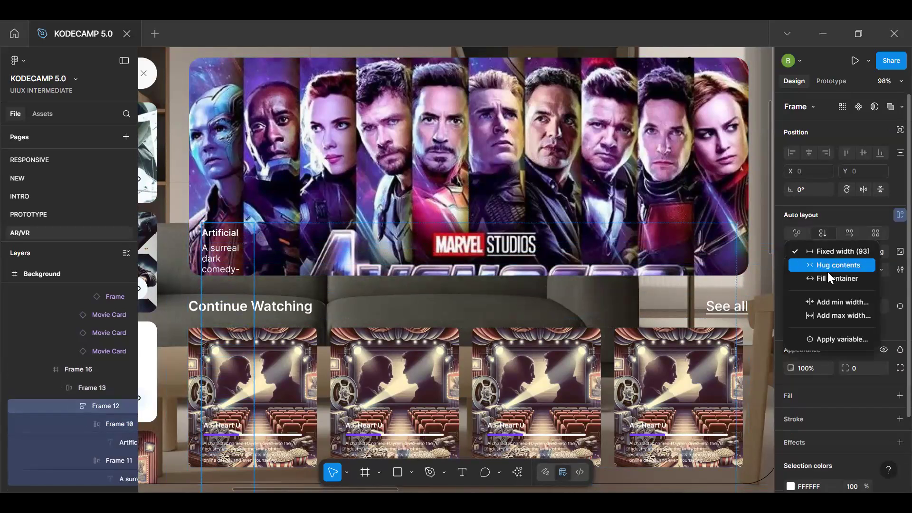
pyautogui.click(834, 279)
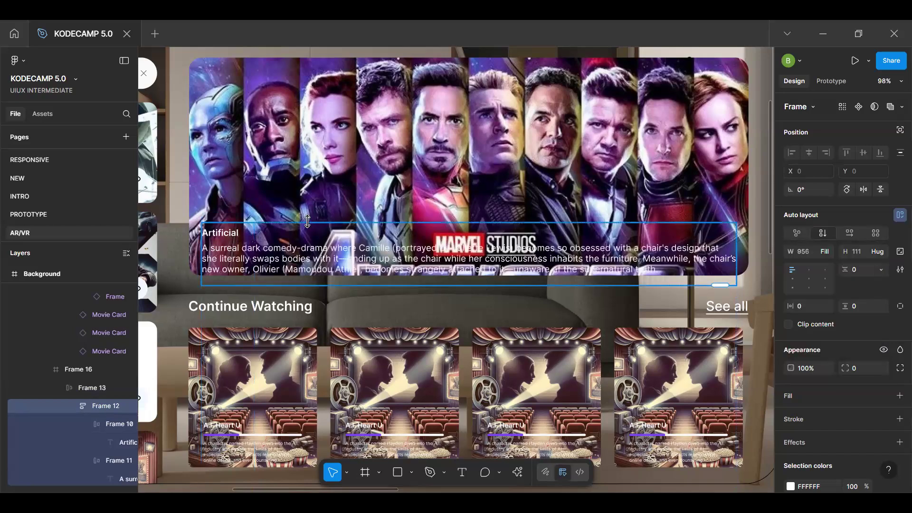
# Move the title and synopsis block, Frame 13, up inside the banner to about X 29, Y 247
pyautogui.click(83, 387)
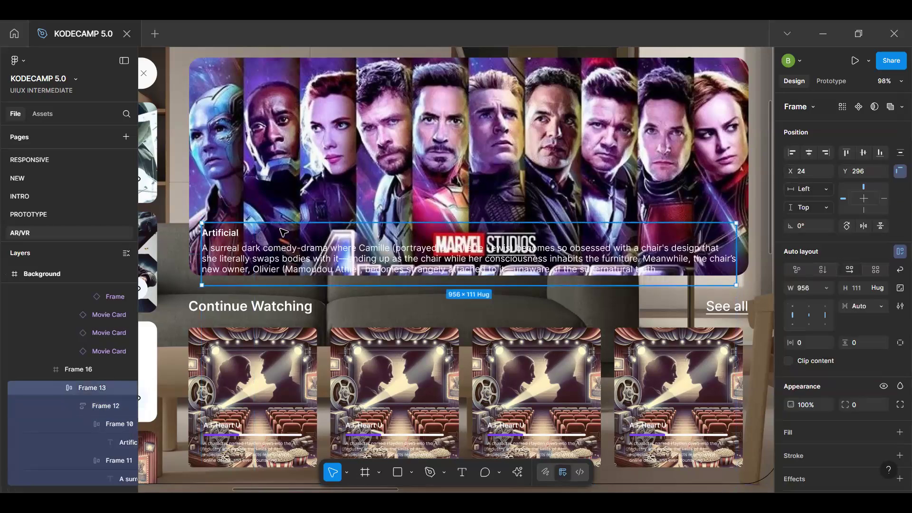
pyautogui.press('Up')
pyautogui.moveTo(284, 223); pyautogui.dragTo(288, 214)
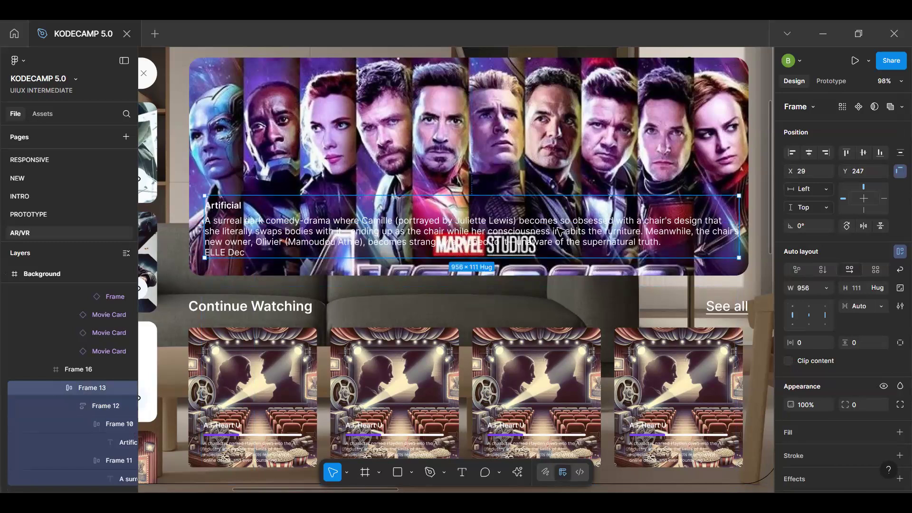
# Raise the Avengers banner's text block to Y 238 and narrow its description frame to about 640 wide
pyautogui.hotkey('shift', 'Up')
pyautogui.press('Up')
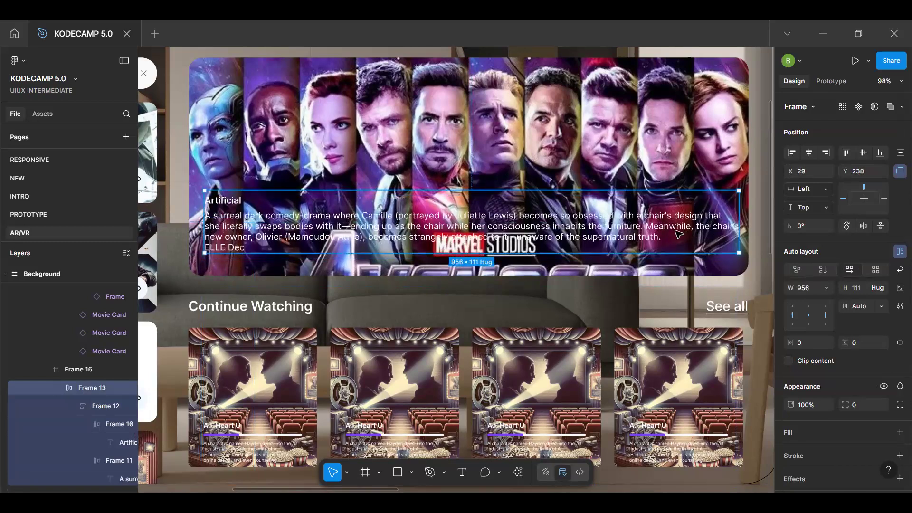
pyautogui.doubleClick(640, 233)
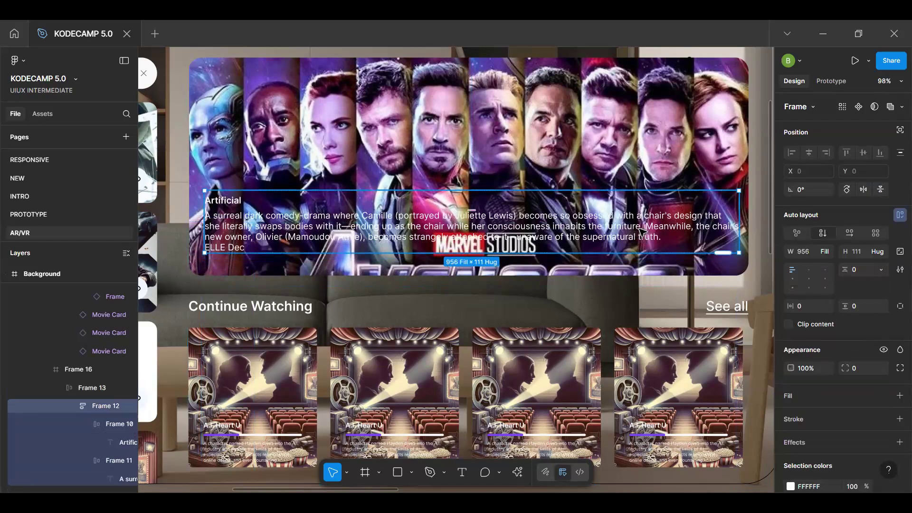
pyautogui.doubleClick(639, 233)
pyautogui.moveTo(740, 231); pyautogui.dragTo(564, 238)
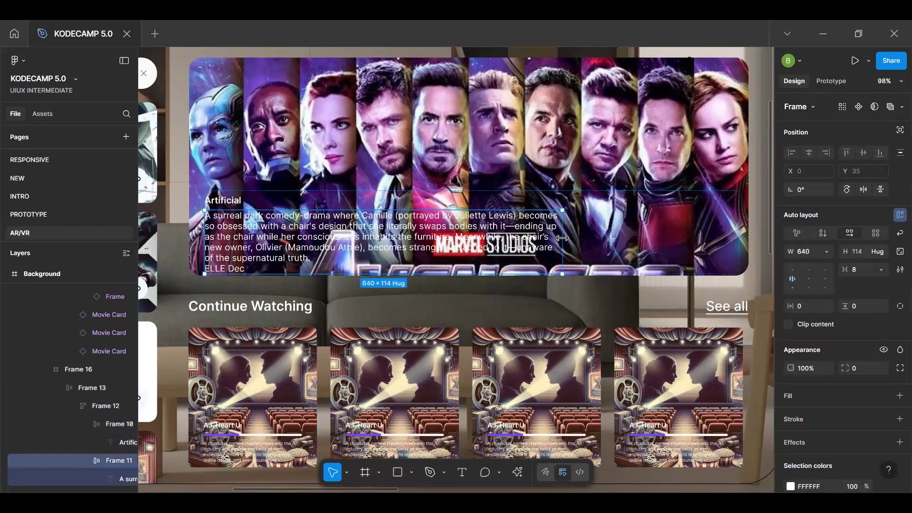
# Delete the trailing "ELLE Dec" line from the banner description and set the description's font size to 14
pyautogui.click(316, 262)
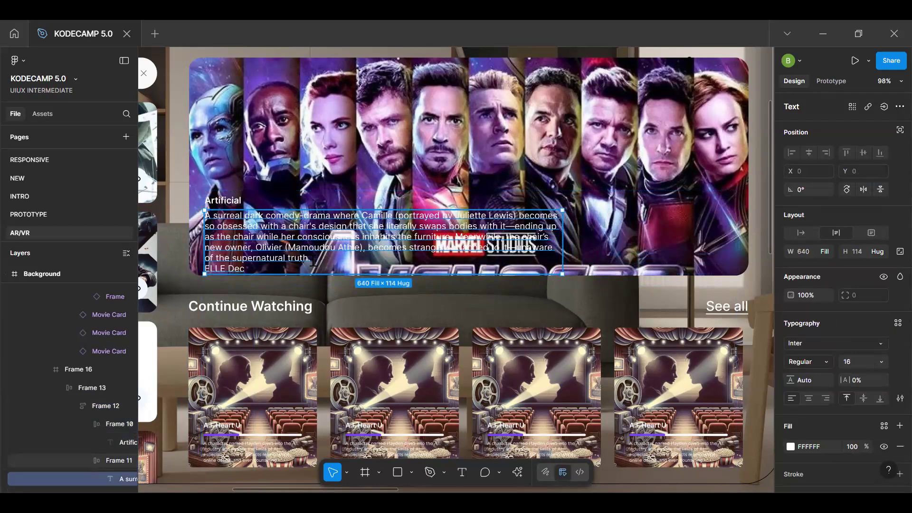
pyautogui.doubleClick(313, 266)
pyautogui.hotkey('shift', 'Down')
pyautogui.press('BackSpace')
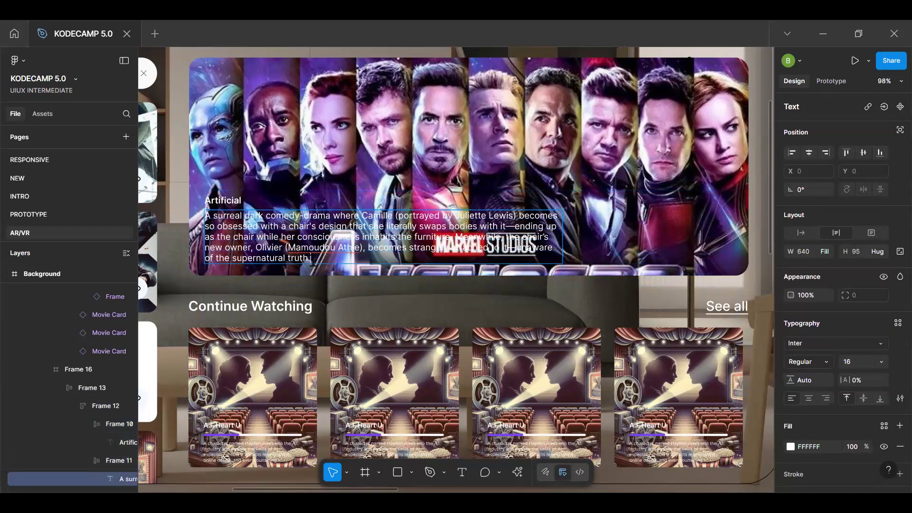
pyautogui.hotkey('ctrl', 'a')
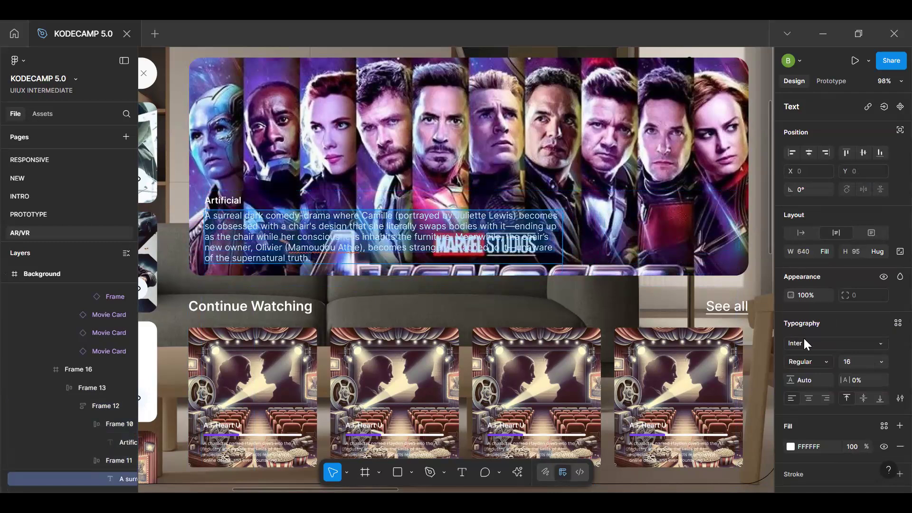
pyautogui.click(850, 359)
pyautogui.press('Return')
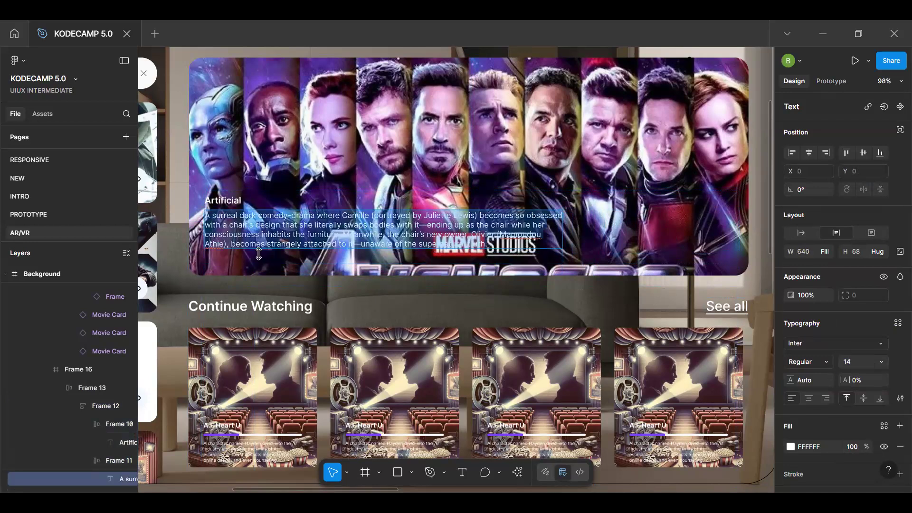
pyautogui.press('Escape')
# Set the font size of the banner's "Artificial" heading to 24
pyautogui.doubleClick(240, 201)
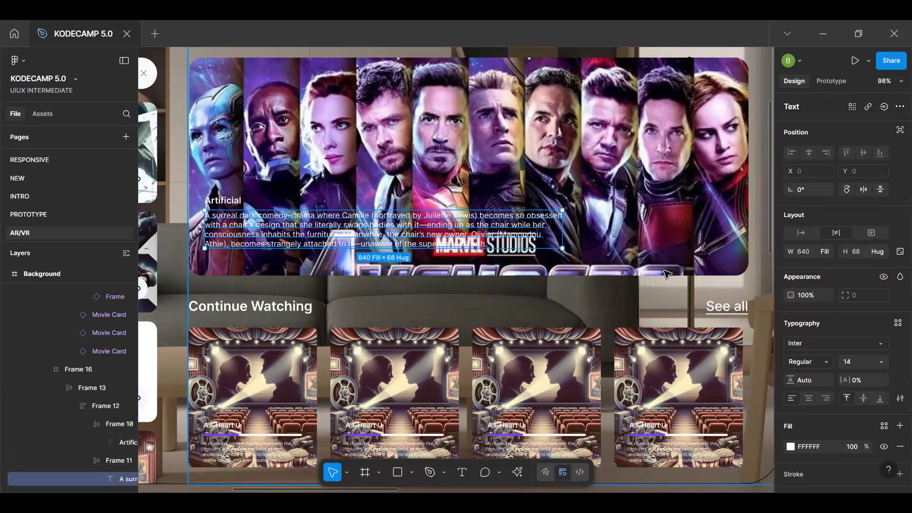
pyautogui.click(854, 360)
pyautogui.write('1')
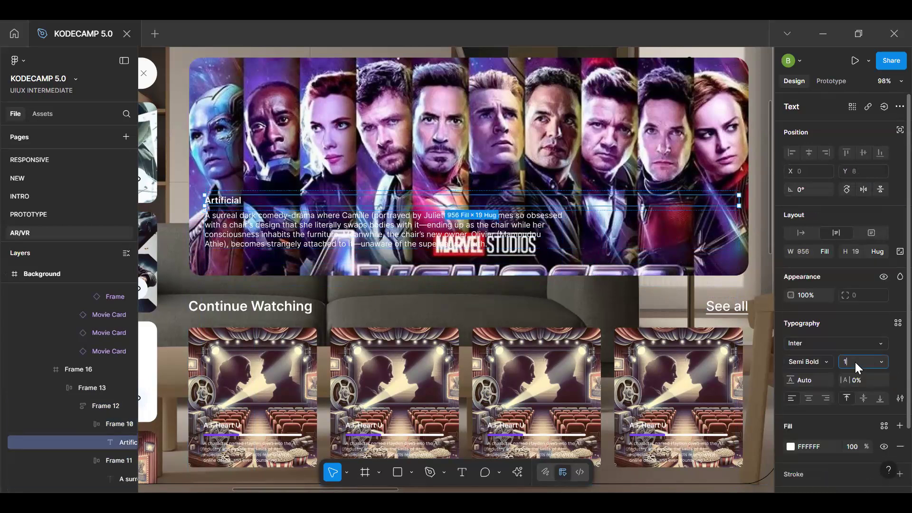
pyautogui.write('0')
pyautogui.press('Return')
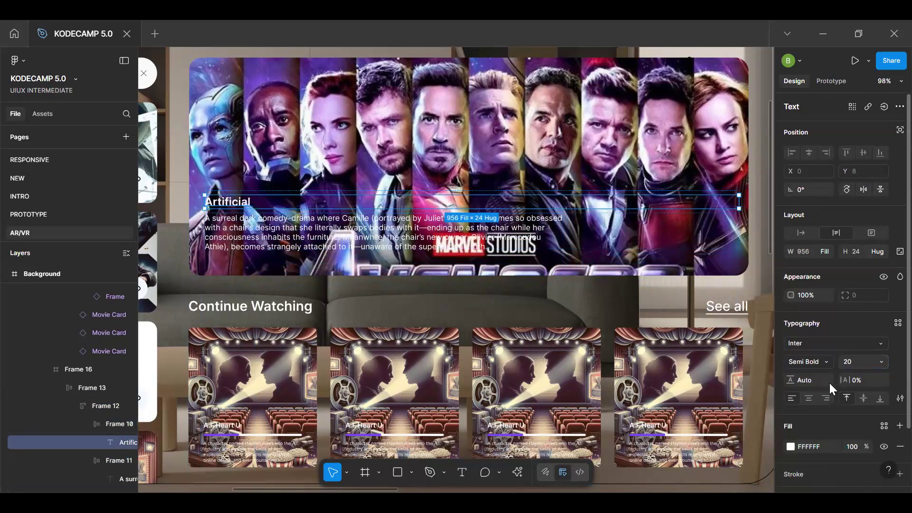
pyautogui.click(855, 364)
pyautogui.press('Return')
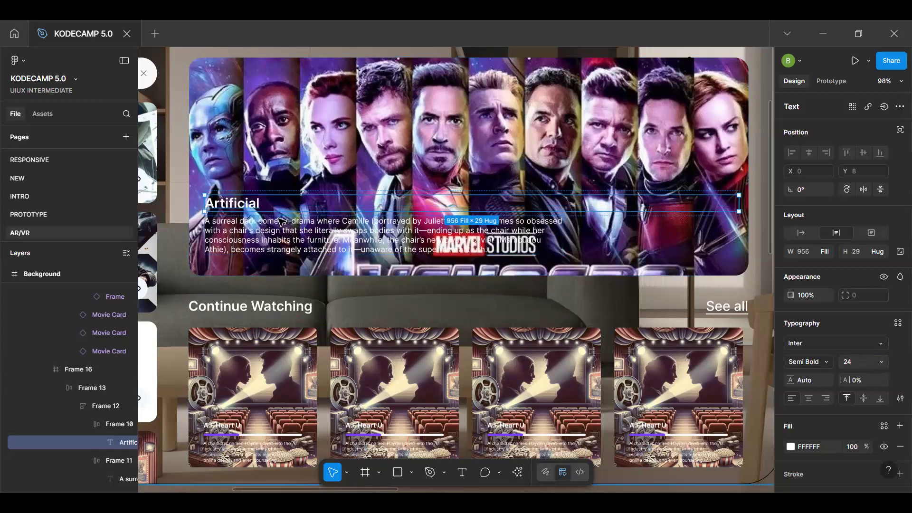
# Move the banner's whole text block to X 32, Y 245
pyautogui.doubleClick(294, 221)
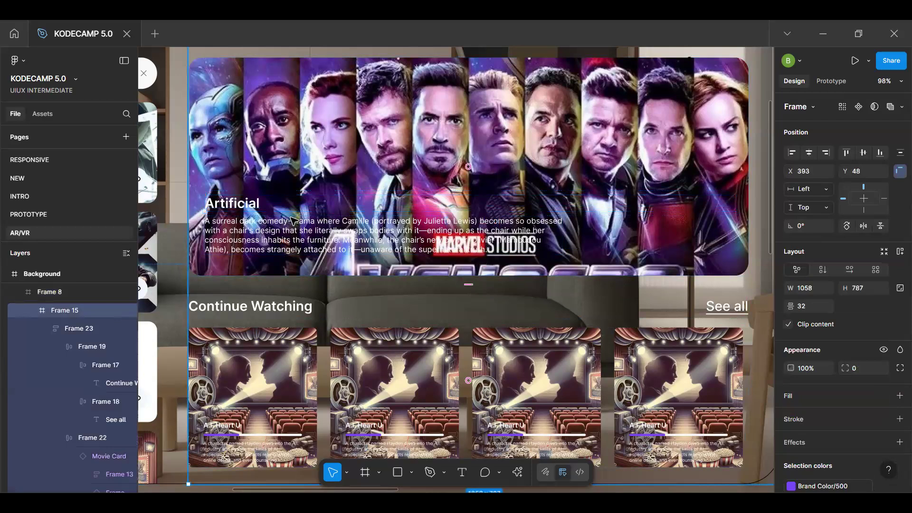
pyautogui.doubleClick(293, 221)
pyautogui.press('Return')
pyautogui.press('Right')
pyautogui.press('Right')
pyautogui.press('Right')
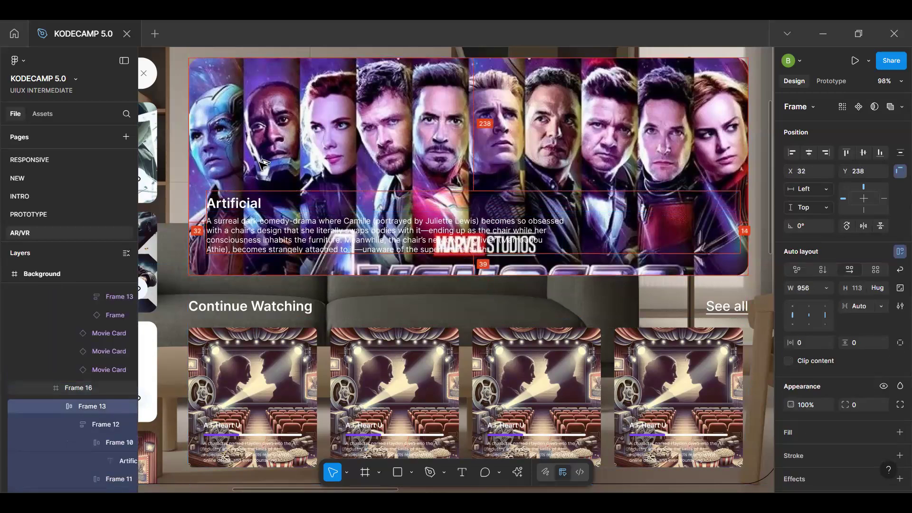
pyautogui.press('Down')
pyautogui.press('Down')
pyautogui.press('Down')
pyautogui.press('Down')
pyautogui.press('Down')
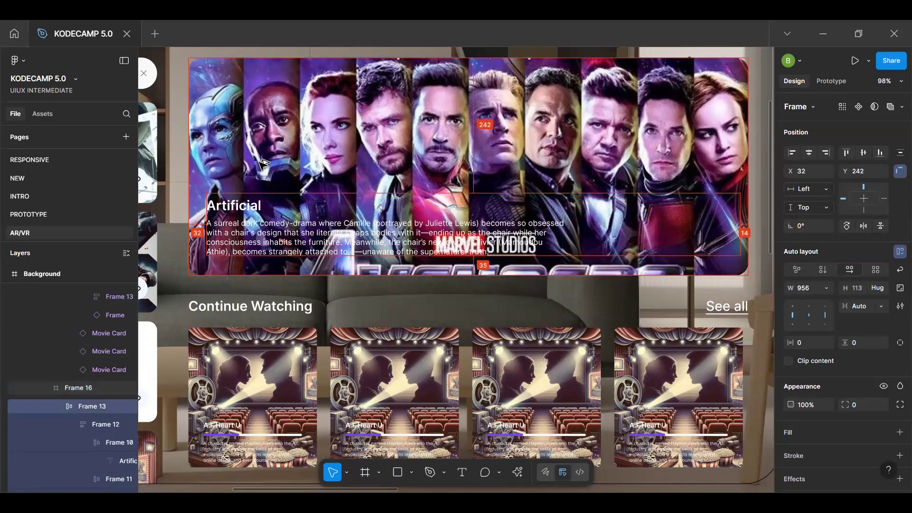
pyautogui.press('Down')
pyautogui.press('Down')
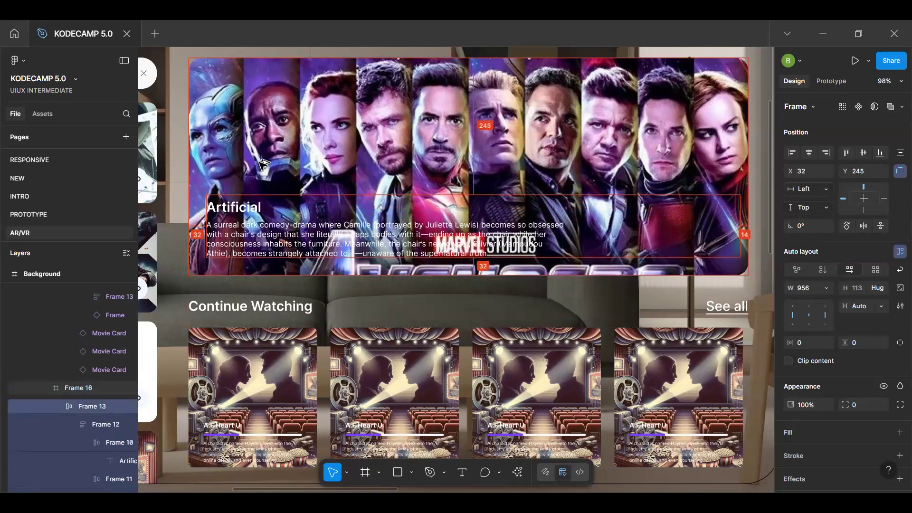
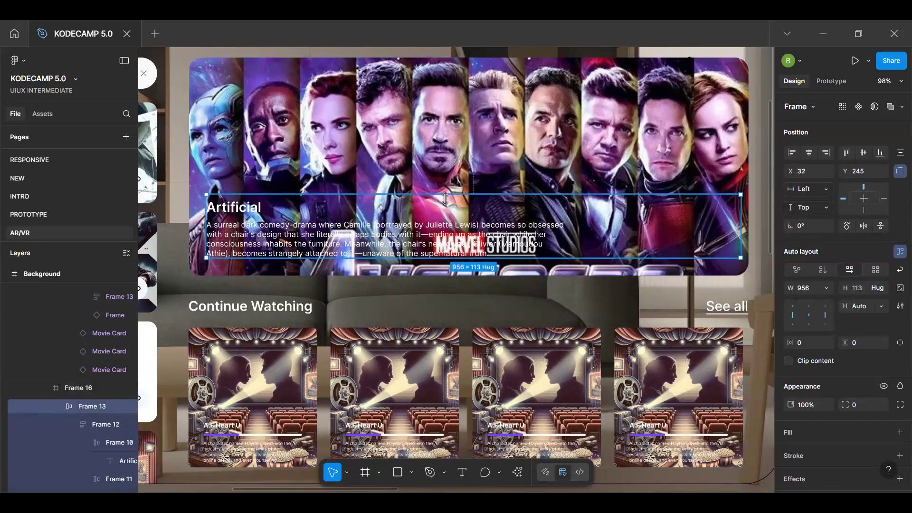
# Narrow the banner's text block to about 644 wide and make its width hug the contents
pyautogui.press('alt')
pyautogui.moveTo(644, 223); pyautogui.dragTo(564, 226)
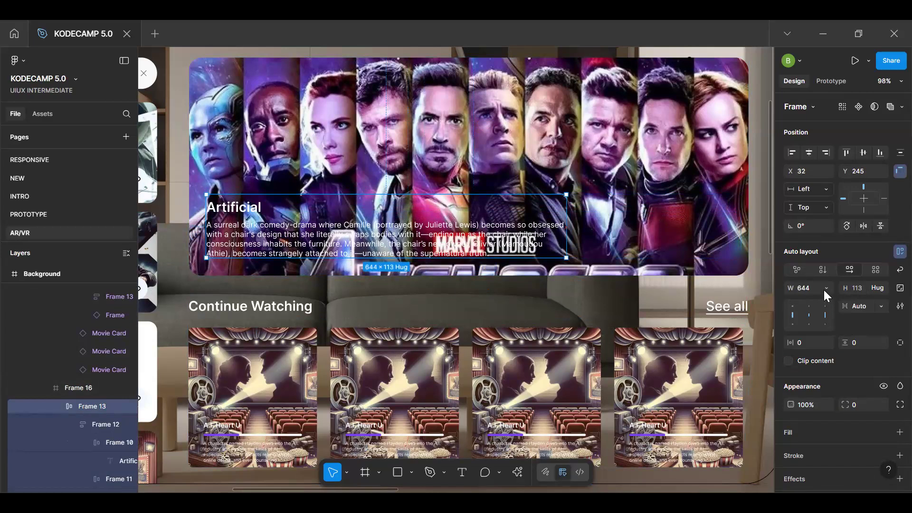
pyautogui.doubleClick(566, 227)
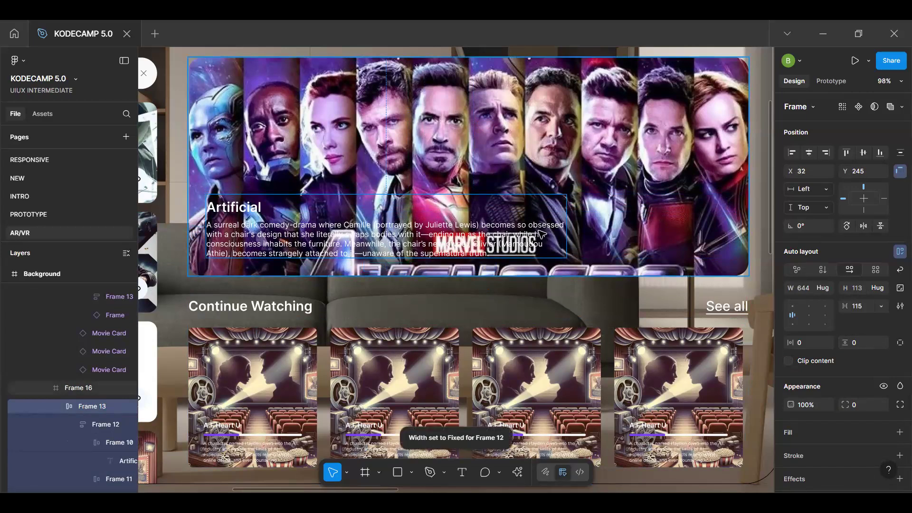
pyautogui.click(603, 295)
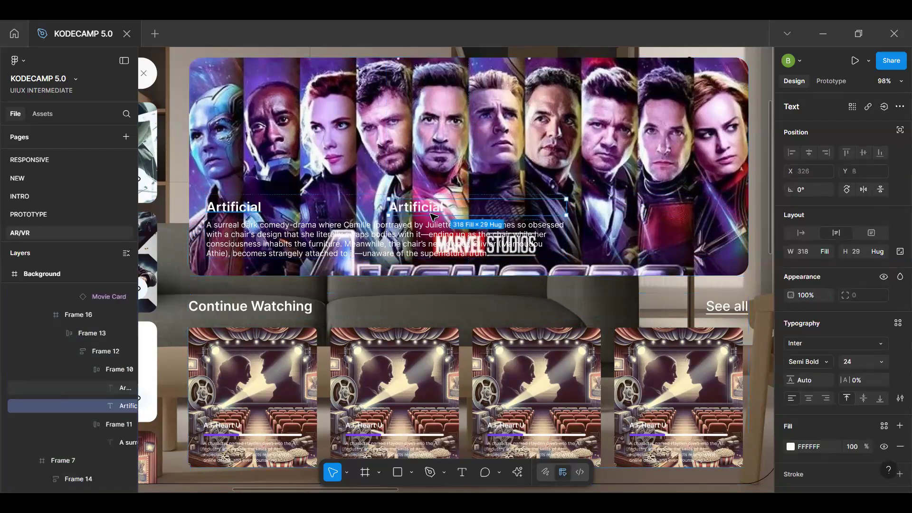
# Place the duplicate "Artificial" text in the banner's empty area beside the description and set its font size to 18
pyautogui.moveTo(433, 213); pyautogui.dragTo(658, 256)
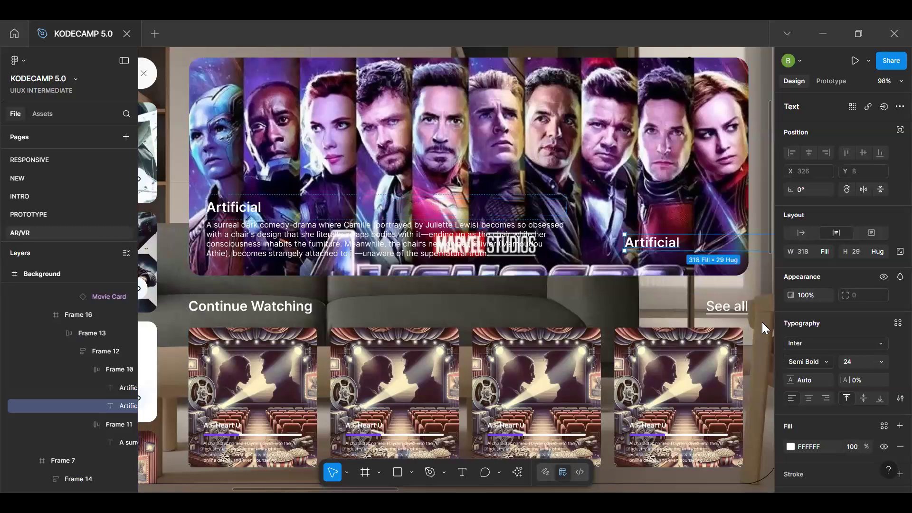
pyautogui.click(856, 398)
pyautogui.write('18')
pyautogui.press('Return')
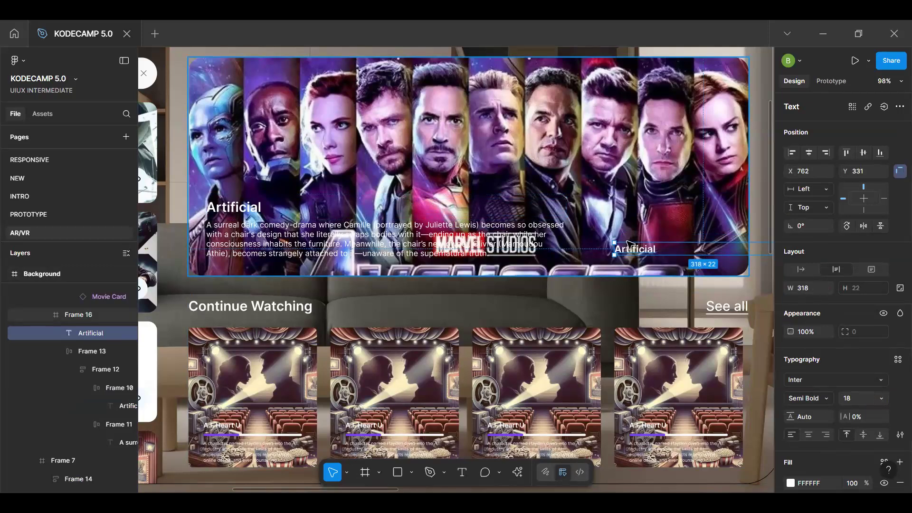
# Wrap the copied text in an auto layout frame and change its wording to "Play"
pyautogui.hotkey('shift', 'a')
pyautogui.scroll(2, 603, 246)
pyautogui.doubleClick(603, 243)
pyautogui.scroll(3, 602, 243)
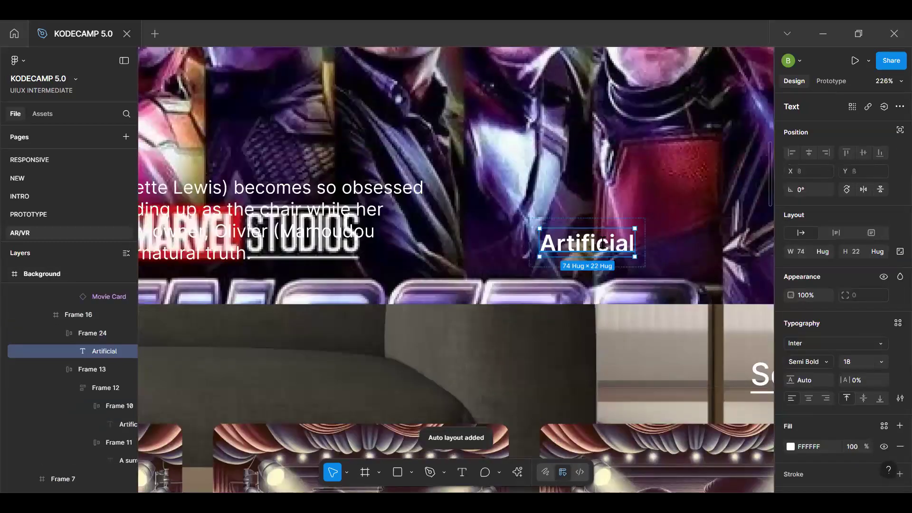
pyautogui.write('Play')
pyautogui.click(622, 248)
pyautogui.click(622, 248)
# Duplicate the Play frame, place the copy beside the original, and group both in one auto layout frame
pyautogui.doubleClick(574, 249)
pyautogui.hotkey('ctrl', 'd')
pyautogui.moveTo(575, 252); pyautogui.dragTo(664, 254)
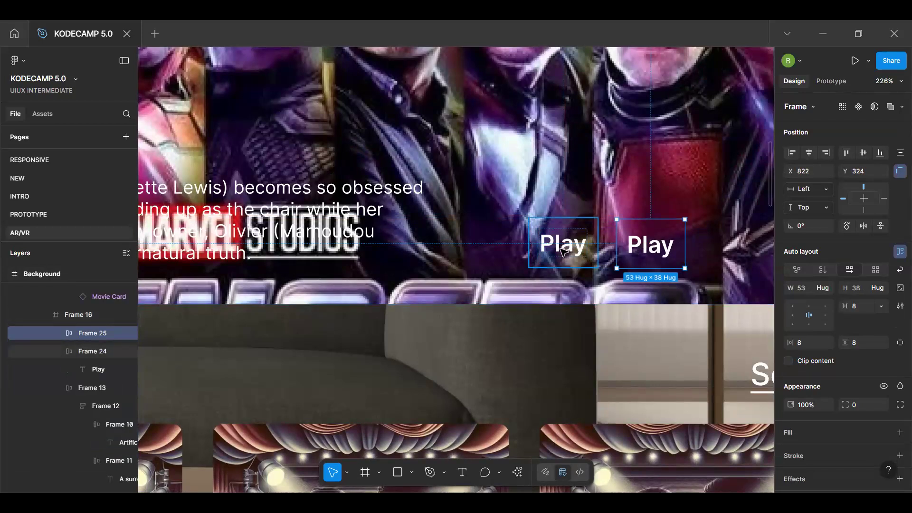
pyautogui.hotkey('shift', 'a')
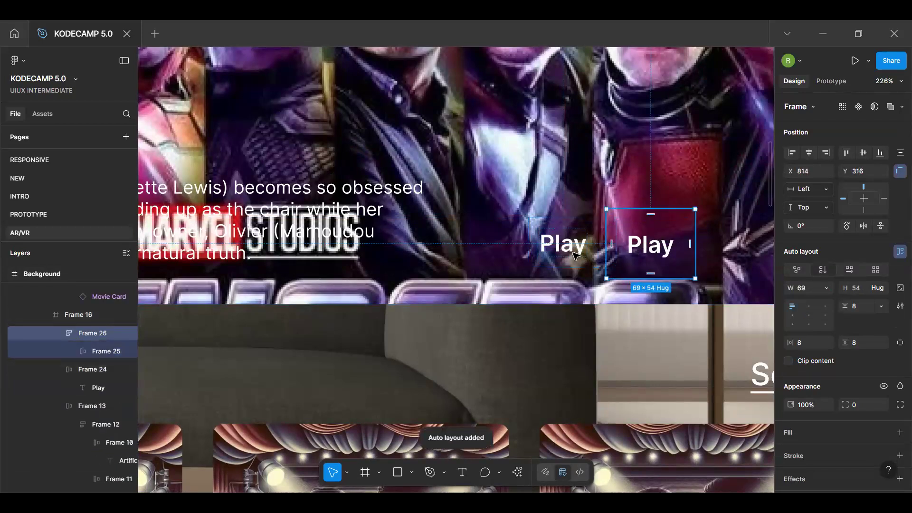
pyautogui.hotkey('ctrl', 'z')
pyautogui.keyDown('shift'); pyautogui.click(582, 248); pyautogui.keyUp('shift')
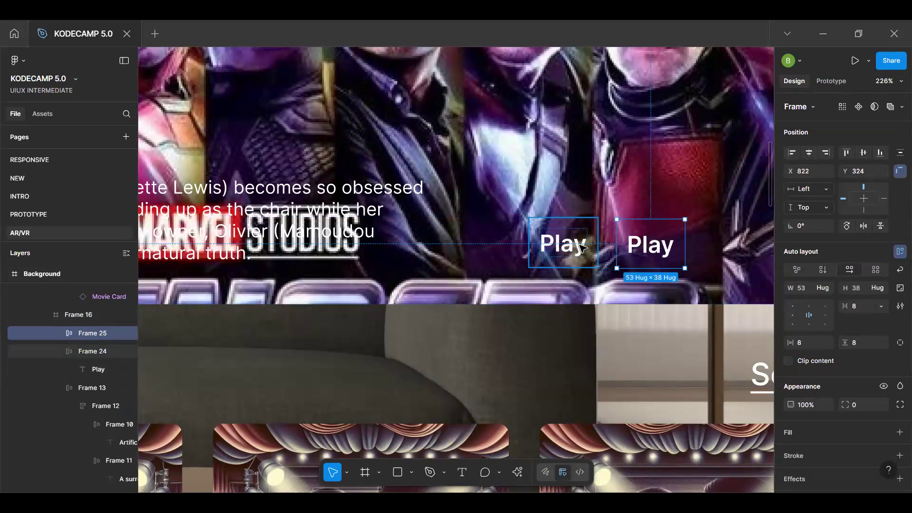
pyautogui.hotkey('shift', 'a')
# Change the second button's label to "Download"
pyautogui.doubleClick(644, 247)
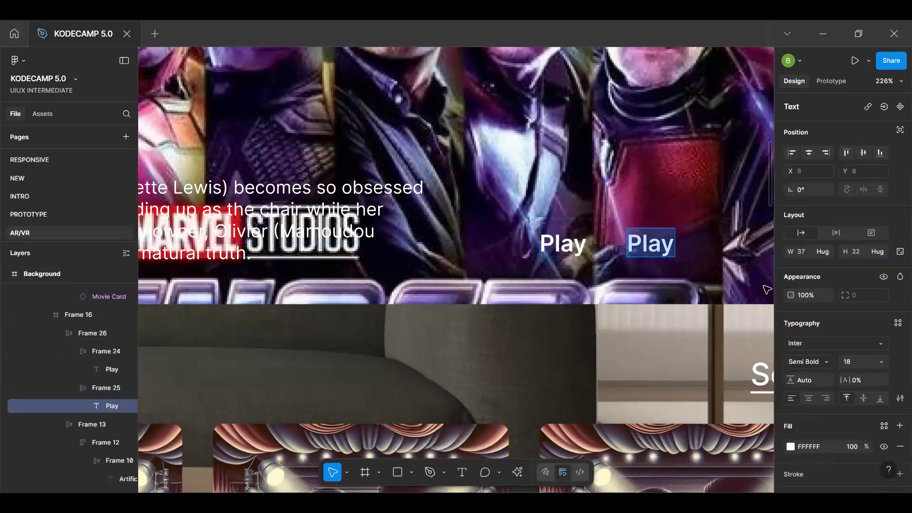
pyautogui.write('Download')
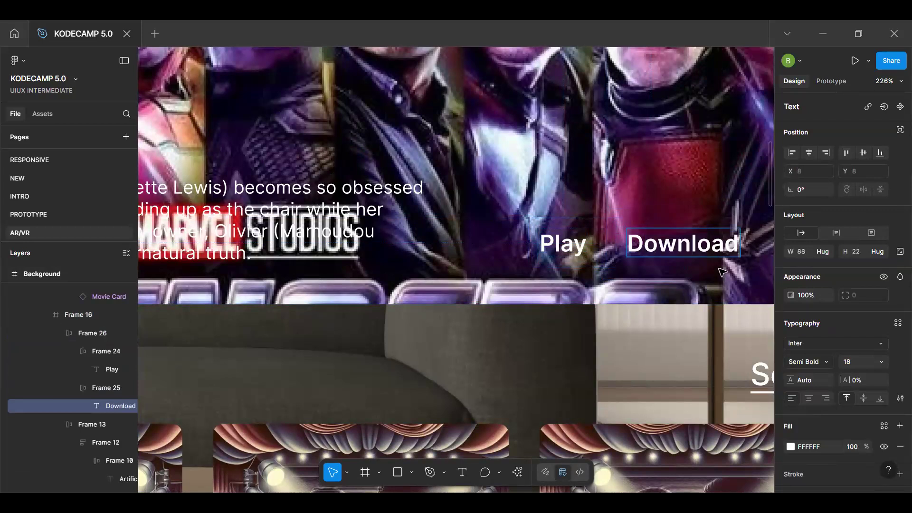
pyautogui.press('Escape')
# Select the Play button frame and search the components created in this file for "play"
pyautogui.click(576, 248)
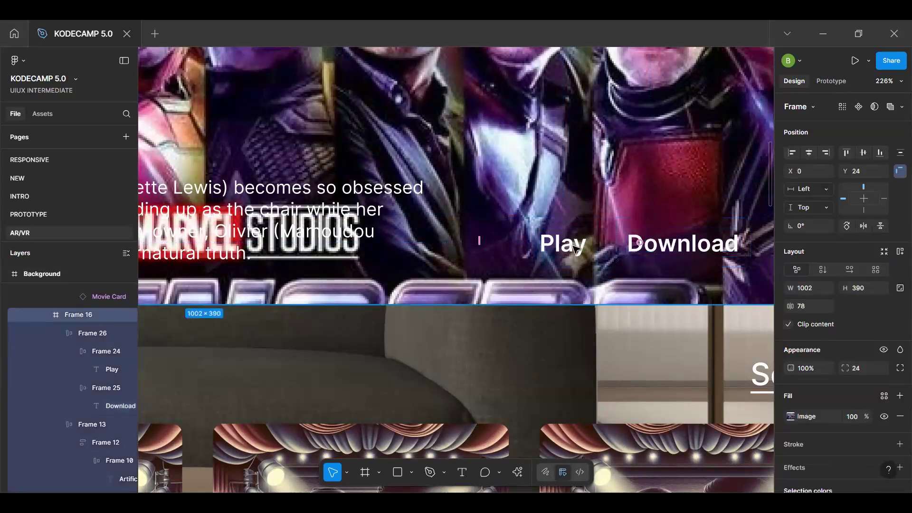
pyautogui.doubleClick(583, 243)
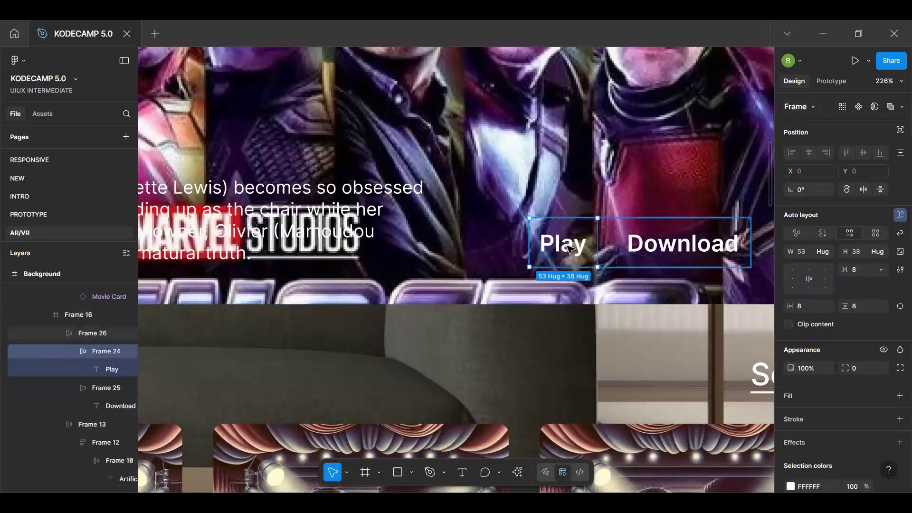
pyautogui.click(44, 113)
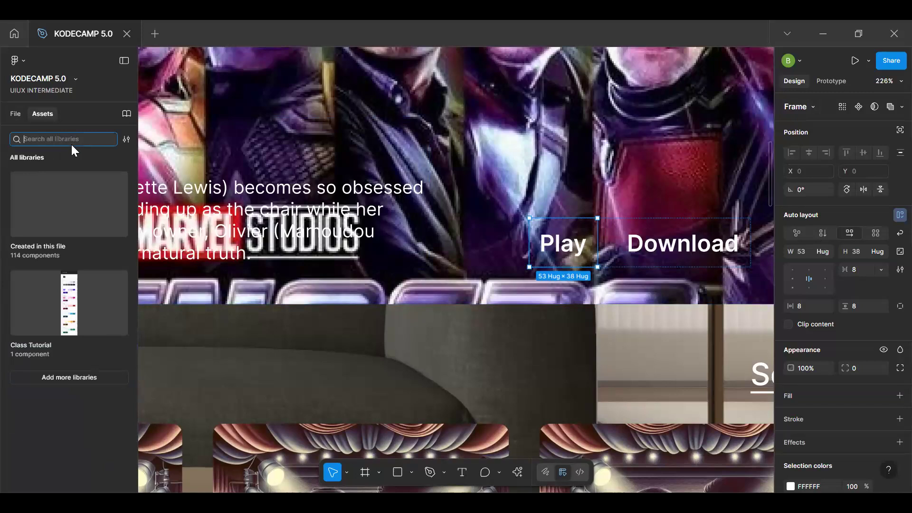
pyautogui.click(124, 142)
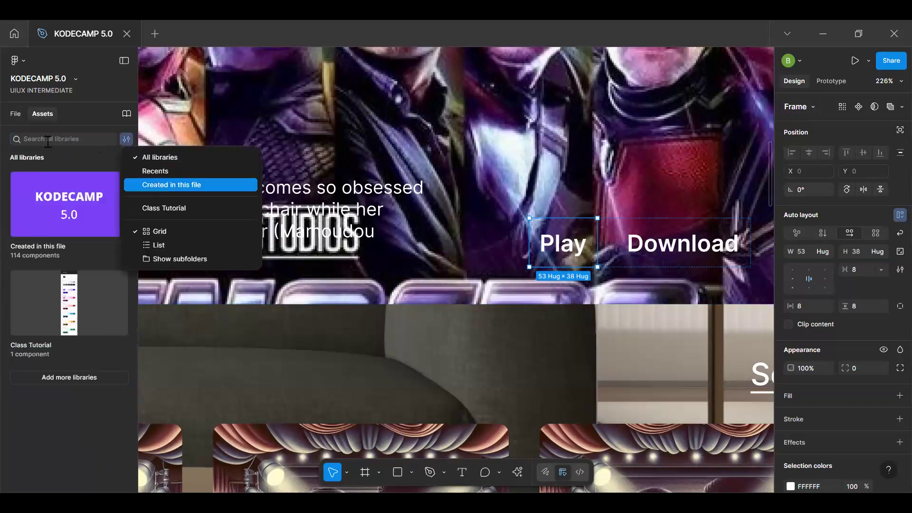
pyautogui.click(126, 138)
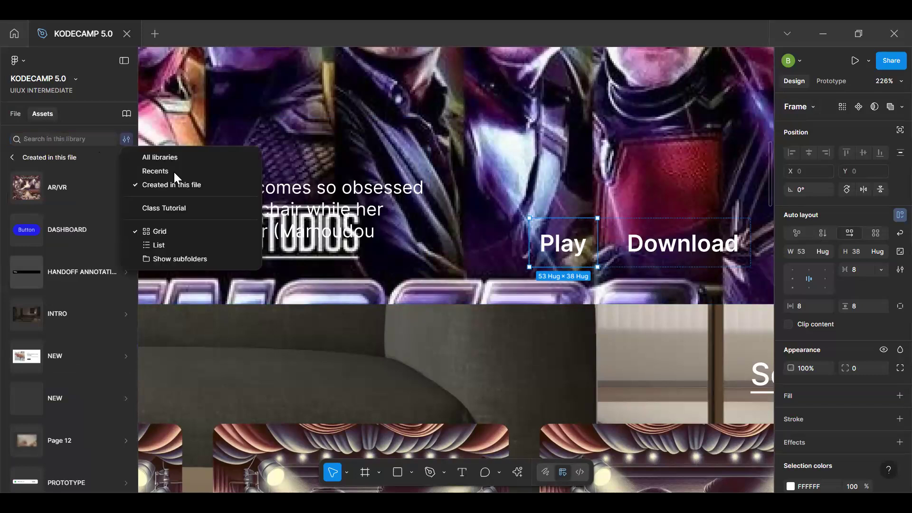
pyautogui.click(155, 170)
pyautogui.click(79, 140)
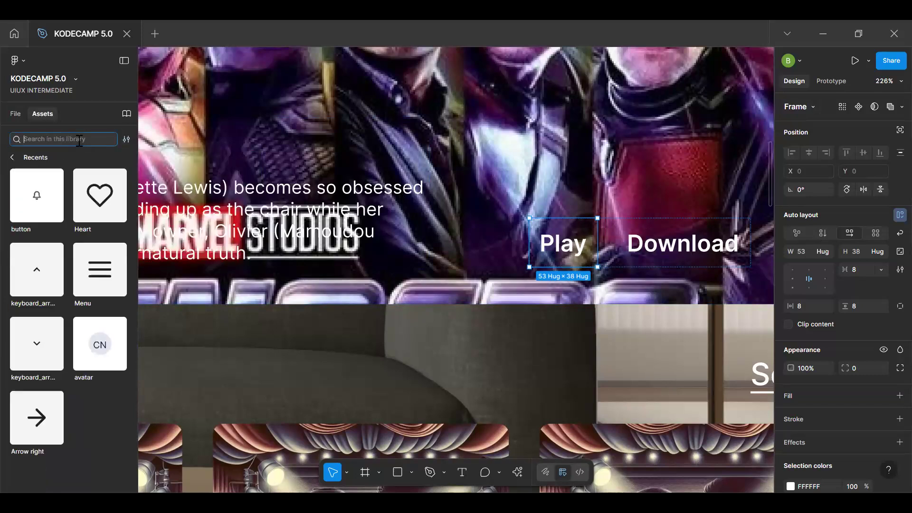
pyautogui.write('p')
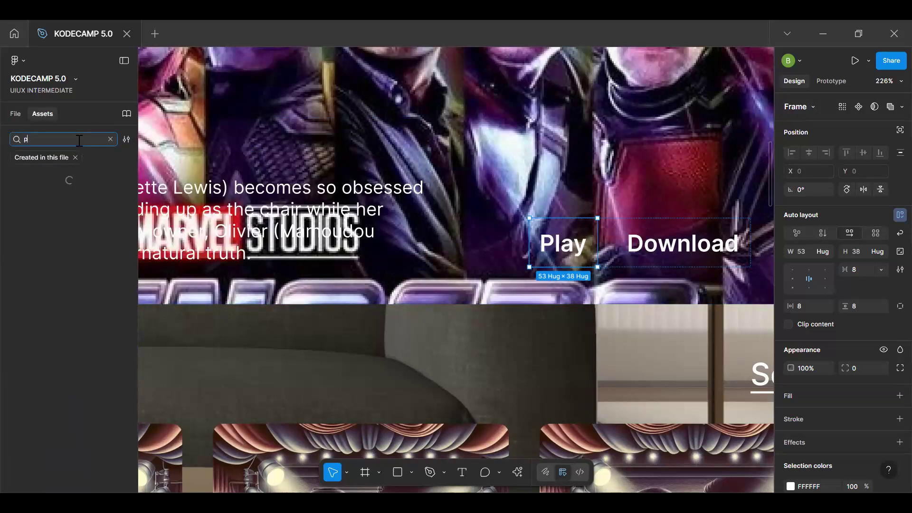
pyautogui.write('LAP')
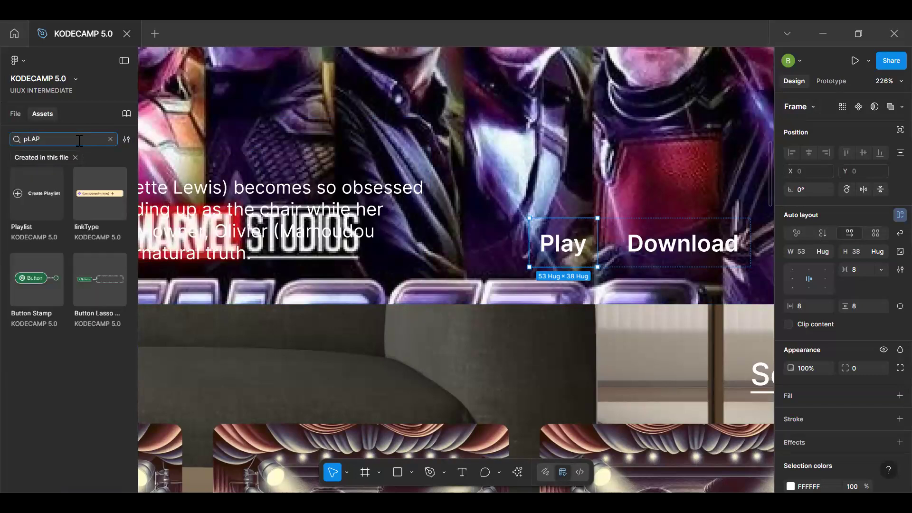
pyautogui.press('BackSpace')
pyautogui.write('y')
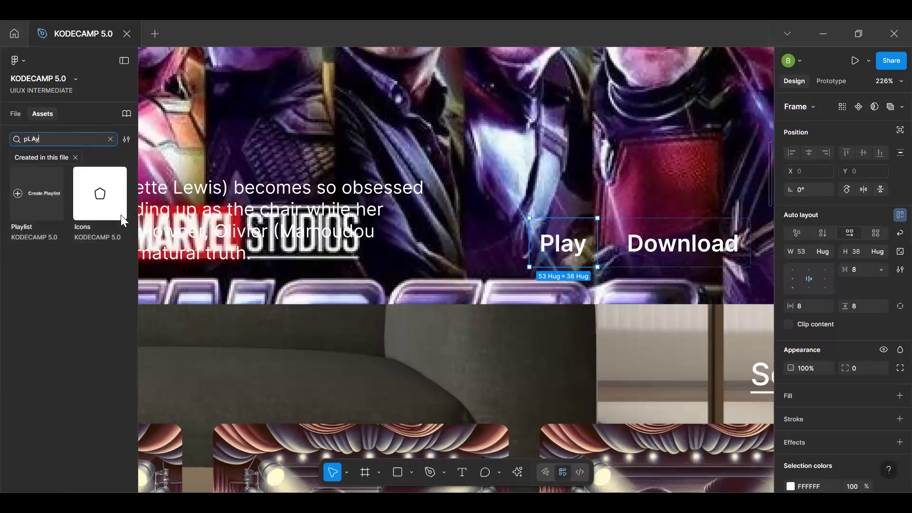
# Insert an instance of the Icons component and move it into the Play button, in front of its label
pyautogui.click(117, 230)
pyautogui.click(112, 236)
pyautogui.click(110, 239)
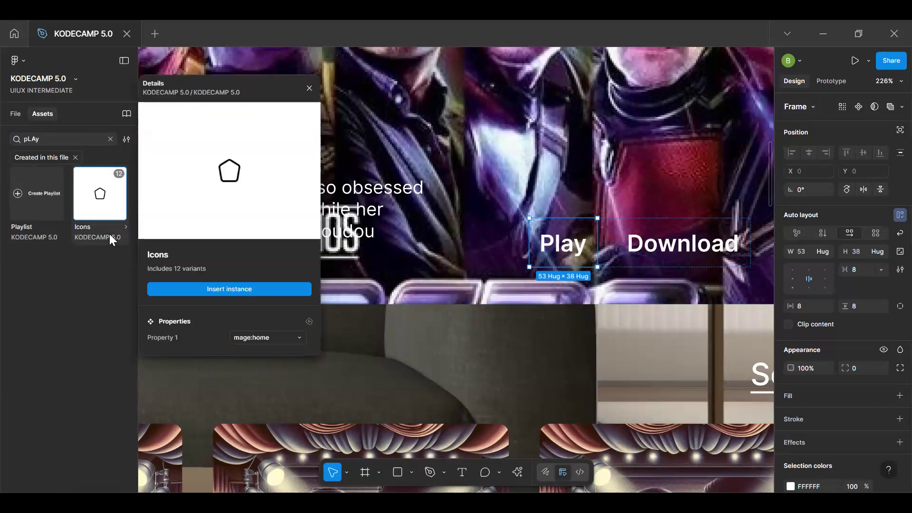
pyautogui.click(111, 239)
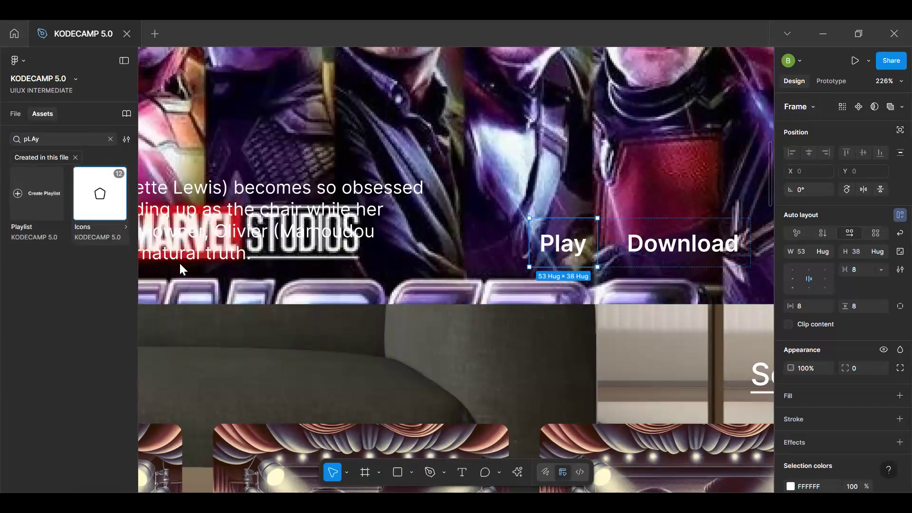
pyautogui.click(189, 285)
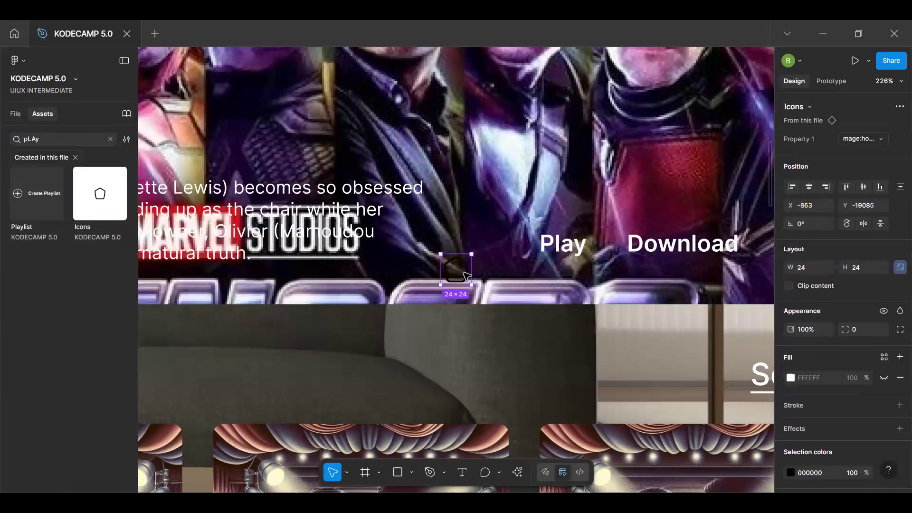
pyautogui.press('Delete')
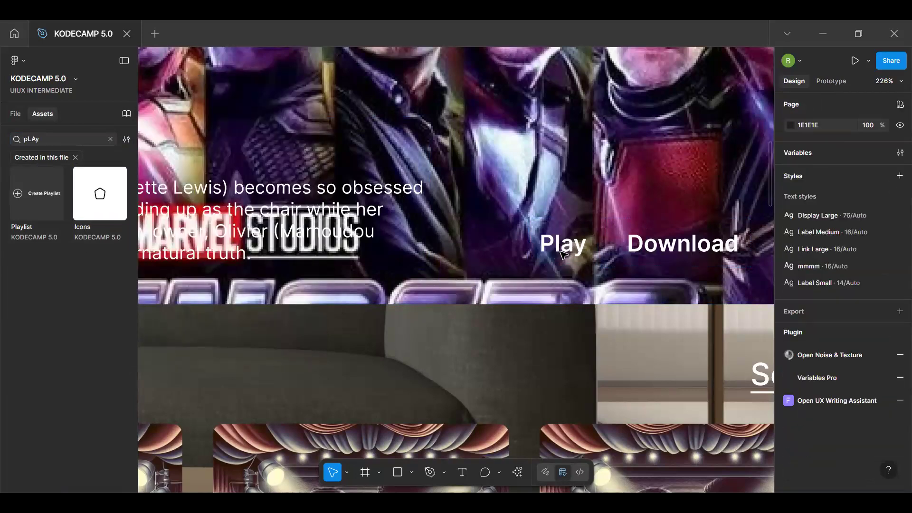
pyautogui.click(564, 255)
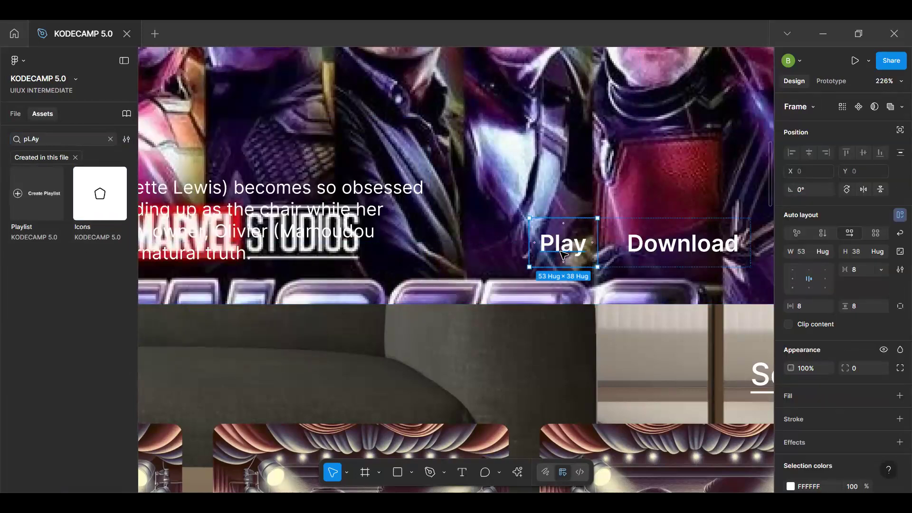
pyautogui.hotkey('ctrl', 'z')
# Paste a copy of the icon into the Download button and place it in front of the label
pyautogui.click(709, 248)
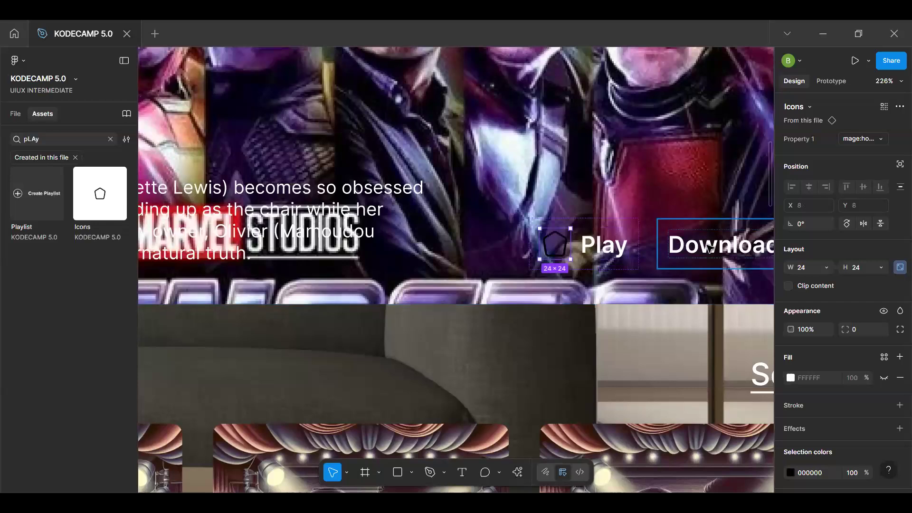
pyautogui.hotkey('ctrl', 'v')
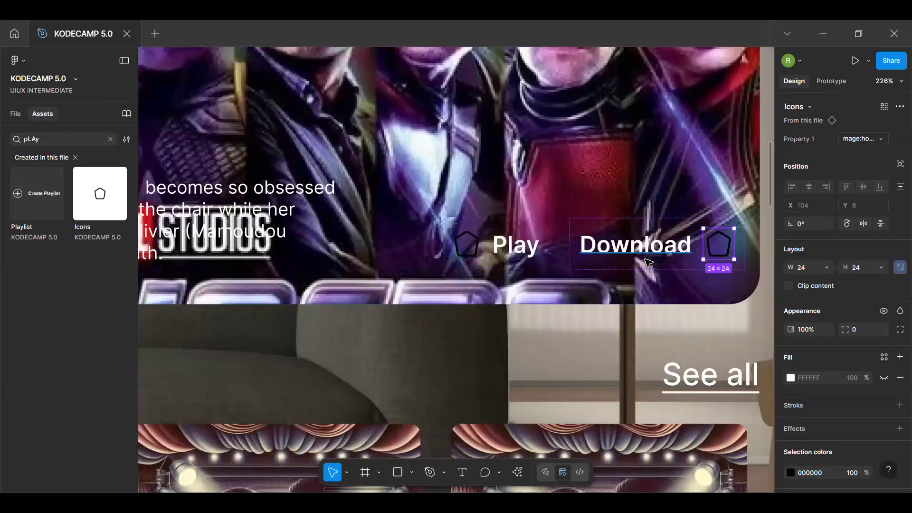
pyautogui.press('Left')
# Recolor the black icons in both the Play and Download buttons with the Neutral Color White library style
pyautogui.press('Escape')
pyautogui.press('Escape')
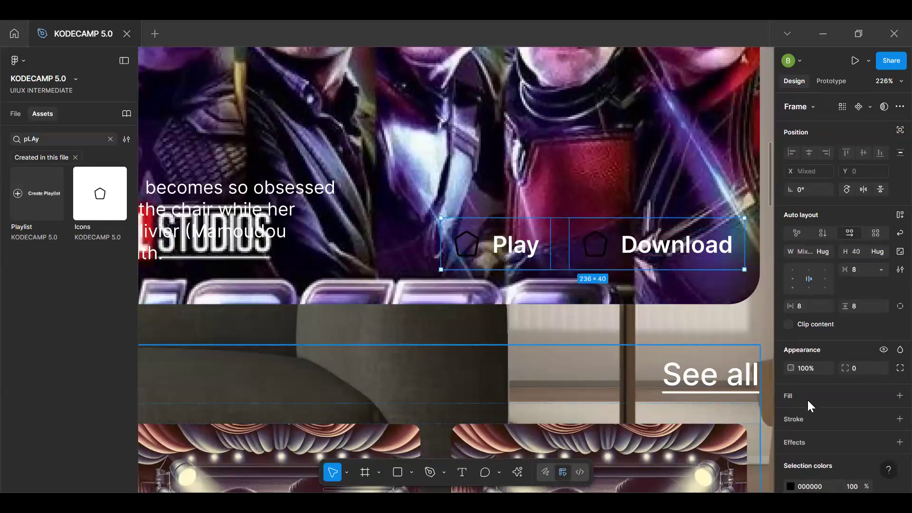
pyautogui.scroll(-3, 809, 403)
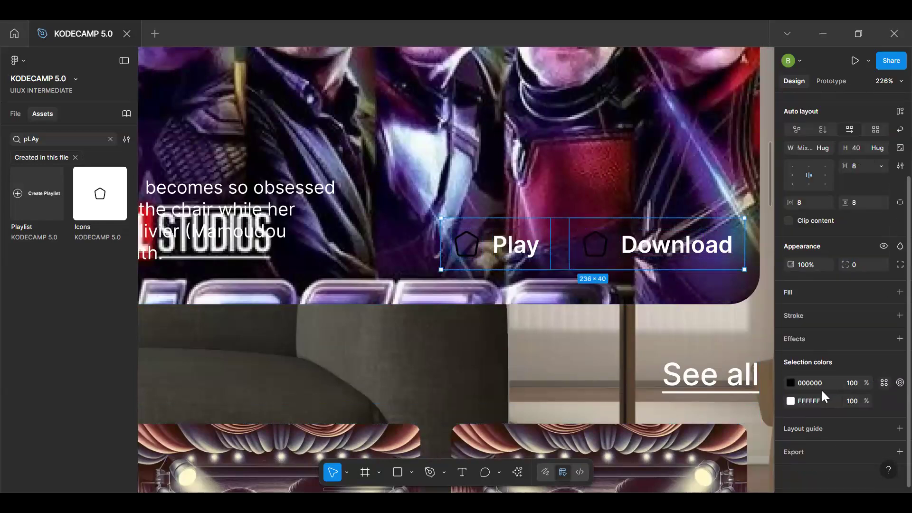
pyautogui.click(884, 383)
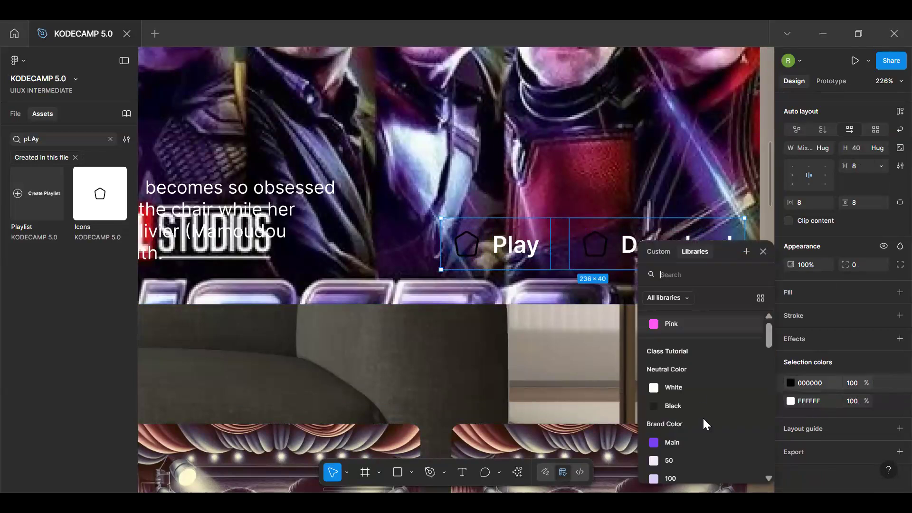
pyautogui.click(697, 388)
# Switch the Play button's icon to the hugeicons:play variant
pyautogui.click(465, 256)
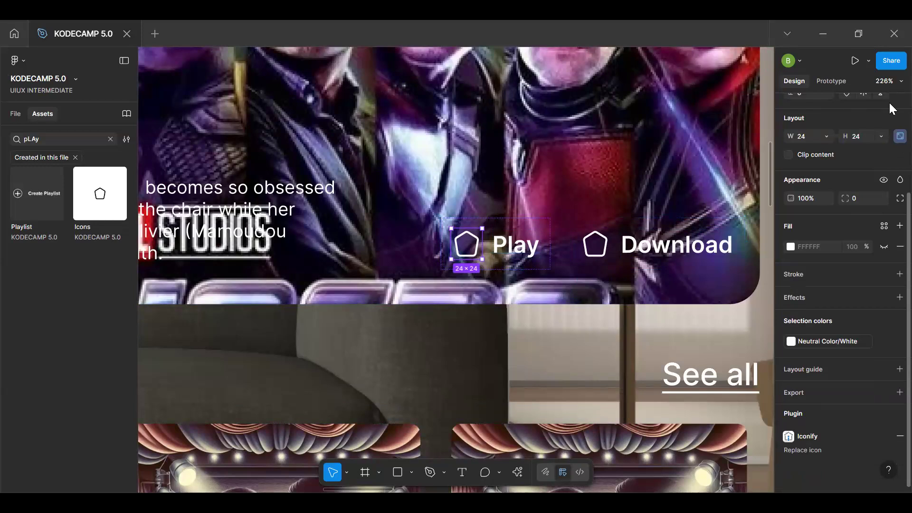
pyautogui.scroll(4, 888, 101)
pyautogui.click(857, 138)
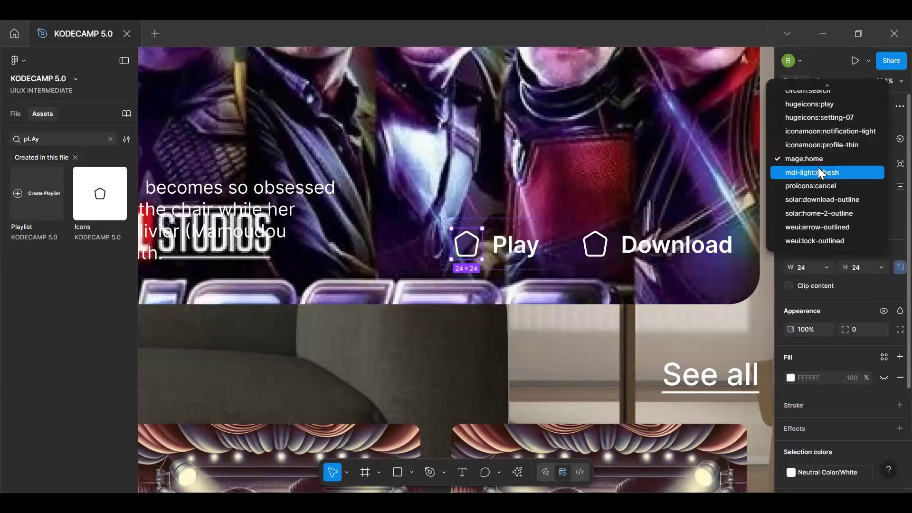
pyautogui.click(821, 103)
# Switch the Download button's icon to the solar:download-outline variant and recolor it with Neutral Color White
pyautogui.click(600, 248)
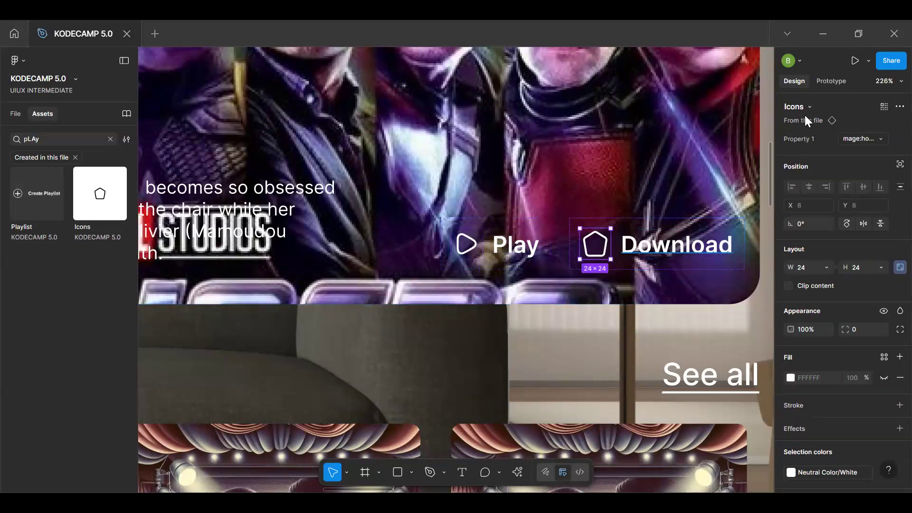
pyautogui.click(846, 138)
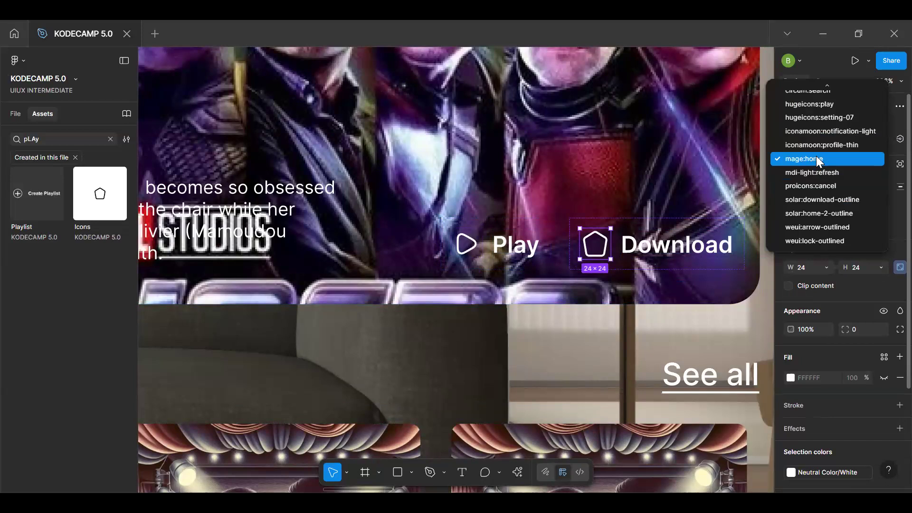
pyautogui.press('Return')
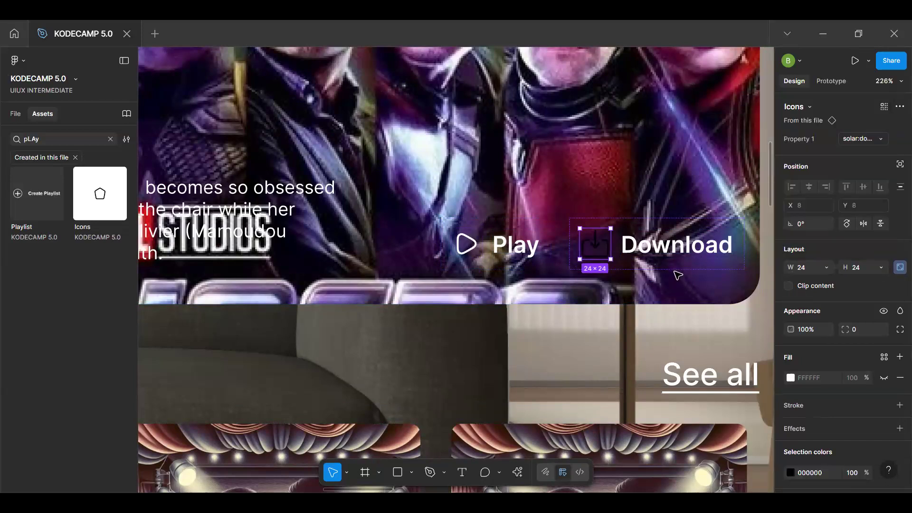
pyautogui.scroll(-3, 882, 331)
pyautogui.click(884, 342)
pyautogui.click(694, 391)
# Review the Play and Download buttons up close and within the whole AR/VR screen
pyautogui.click(582, 287)
pyautogui.click(629, 263)
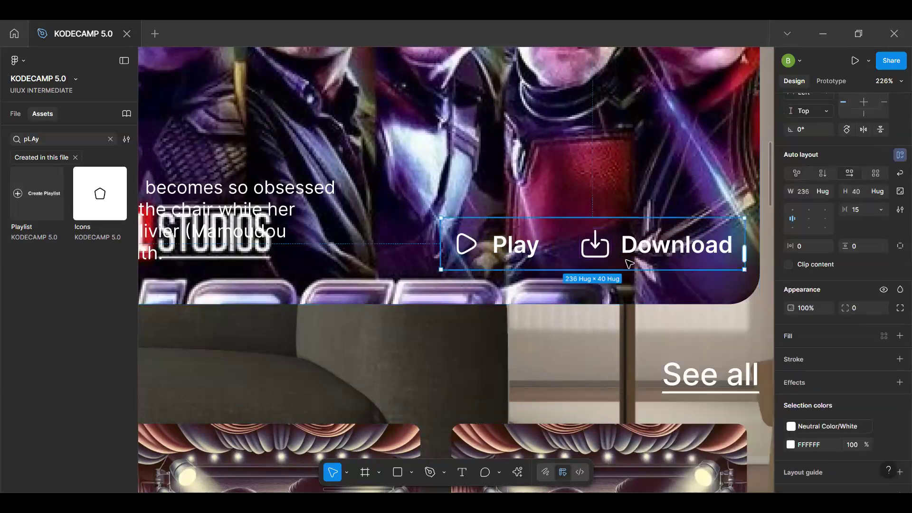
pyautogui.click(629, 264)
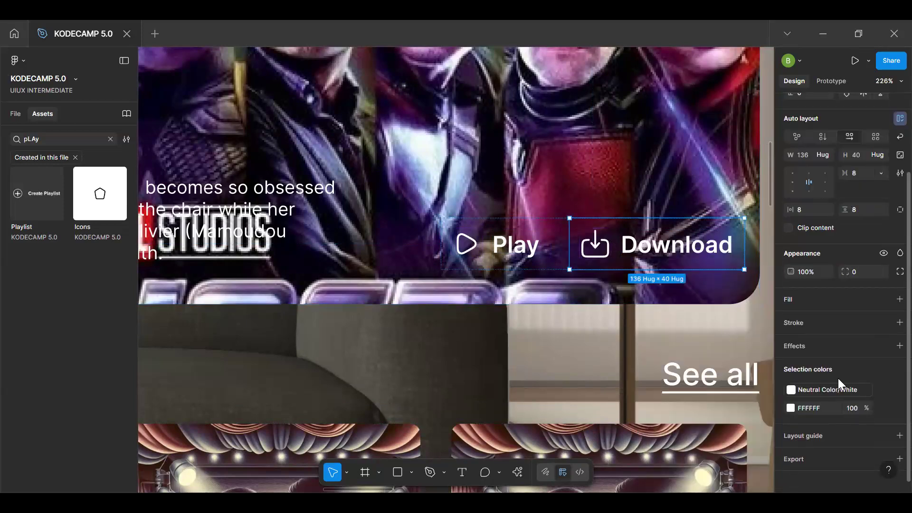
pyautogui.moveTo(888, 326)
pyautogui.scroll(-5, 556, 338)
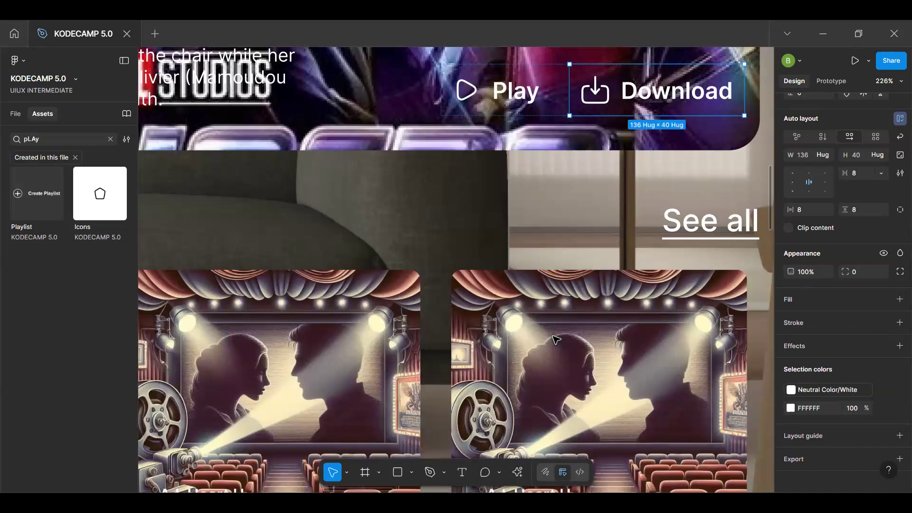
pyautogui.scroll(3, 508, 236)
pyautogui.scroll(-5, 713, 265)
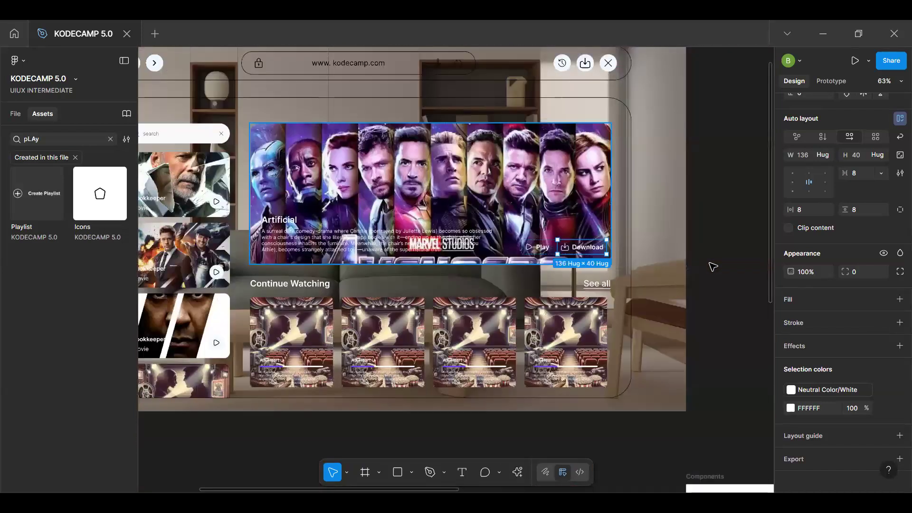
pyautogui.press('Escape')
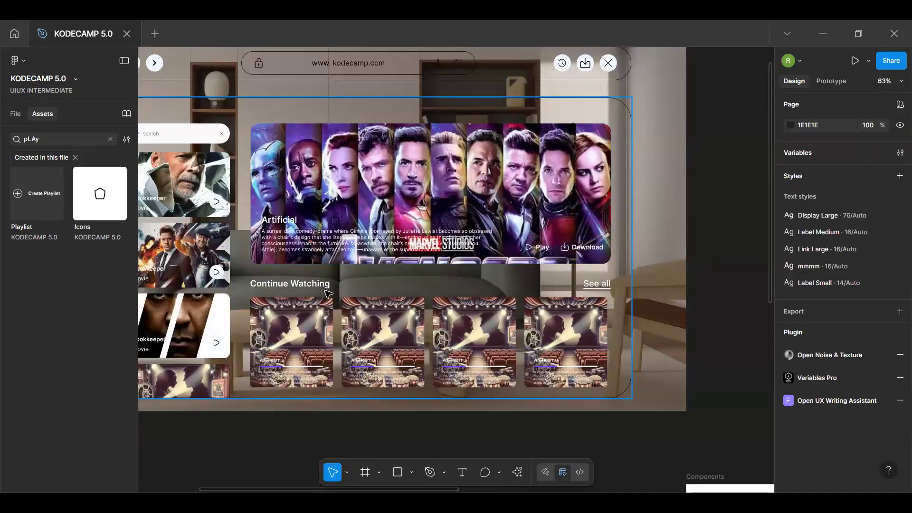
# Wrap the hero banner and the Continue Watching section together in a vertical auto layout frame
pyautogui.scroll(1, 335, 239)
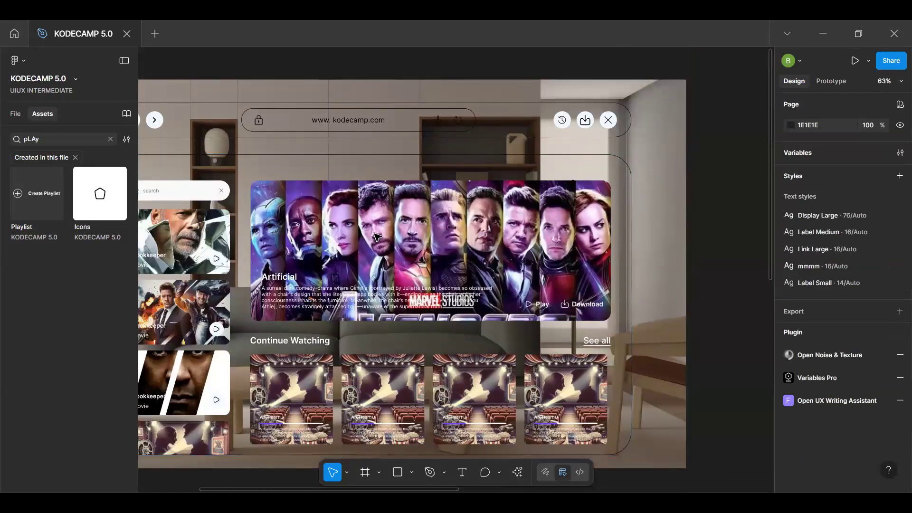
pyautogui.click(365, 255)
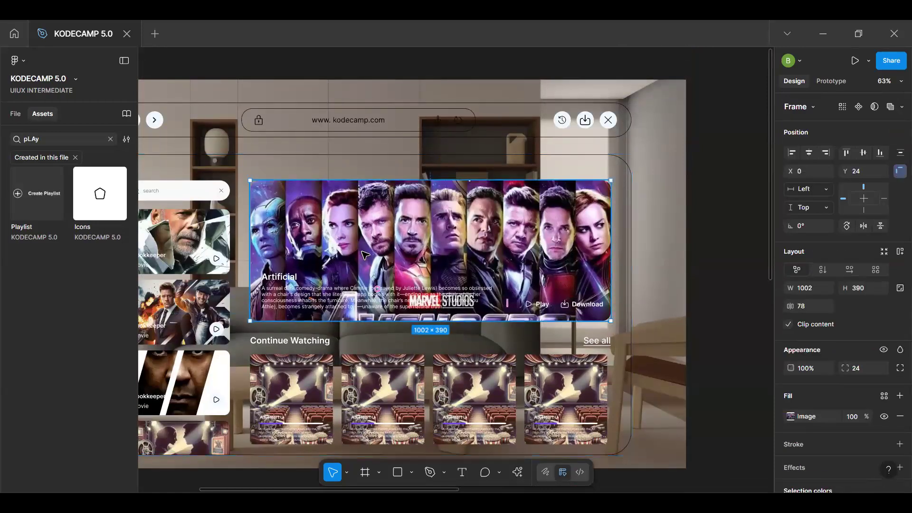
pyautogui.hotkey('shift', 'a')
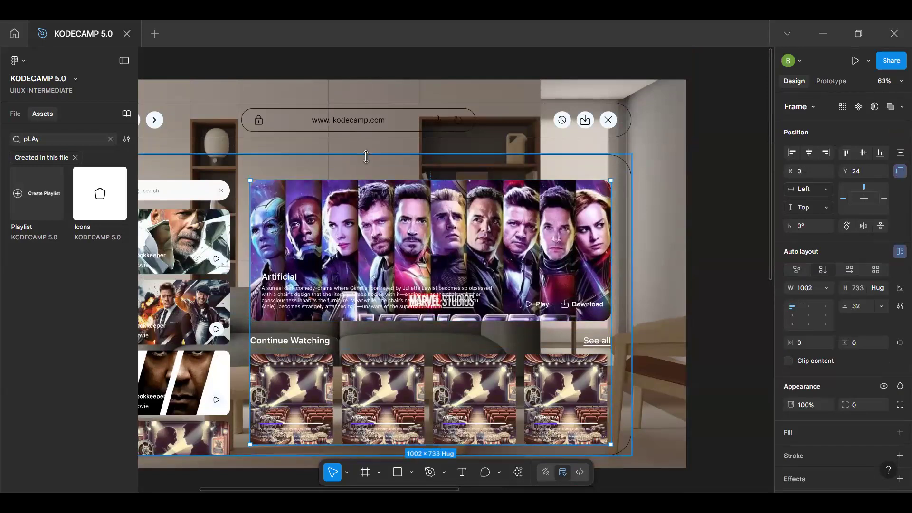
# Move the frame holding the banner and Continue Watching section down to leave empty space above the banner
pyautogui.press('alt')
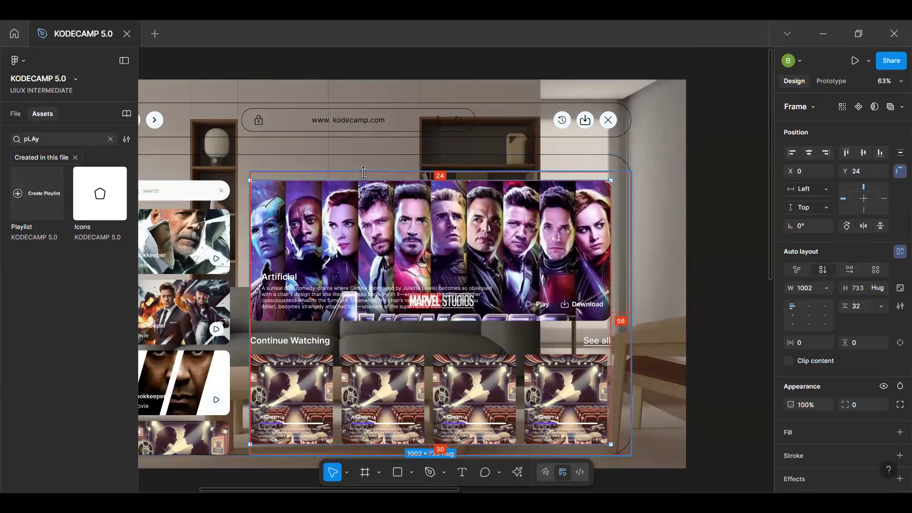
pyautogui.hotkey('shift', 'Down')
pyautogui.hotkey('shift', 'Down')
pyautogui.hotkey('shift', 'Down')
pyautogui.hotkey('shift', 'Down')
pyautogui.hotkey('shift', 'Down')
pyautogui.hotkey('shift', 'Down')
pyautogui.hotkey('shift', 'Down')
pyautogui.hotkey('shift', 'Down')
pyautogui.hotkey('shift', 'Down')
# Add the white text "Menu" in the empty space above the hero banner and wrap it in an auto layout frame
pyautogui.click(280, 191)
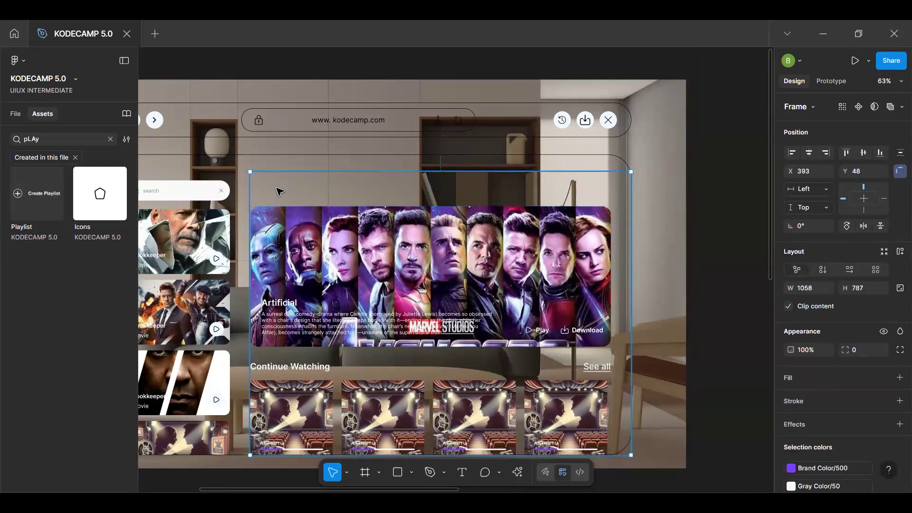
pyautogui.press('t')
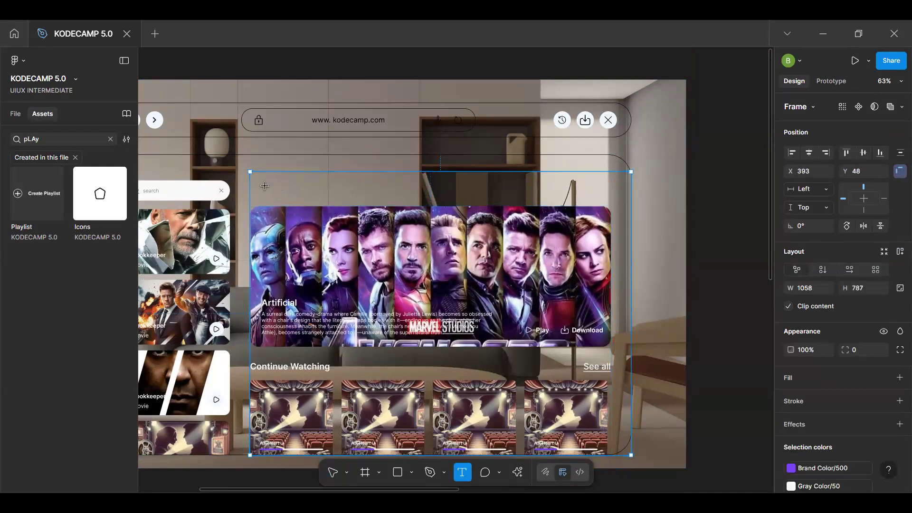
pyautogui.click(266, 187)
pyautogui.write('Maen')
pyautogui.scroll(10, 313, 199)
pyautogui.press('BackSpace')
pyautogui.press('BackSpace')
pyautogui.write('nu')
pyautogui.press('BackSpace')
pyautogui.press('BackSpace')
pyautogui.press('BackSpace')
pyautogui.write('enu')
pyautogui.press('Escape')
pyautogui.hotkey('shift', 'a')
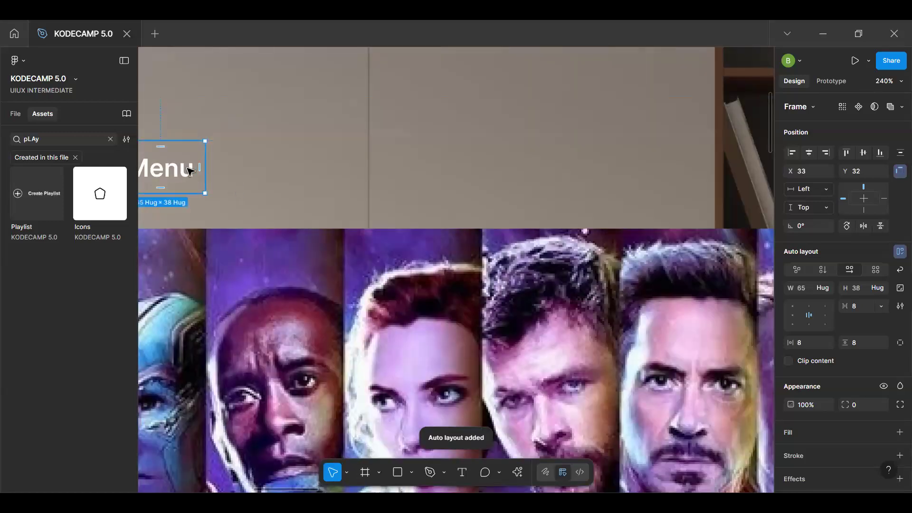
# Duplicate the Menu frame beside the original and combine both frames into a component set with two variants
pyautogui.scroll(-5, 190, 170)
pyautogui.press('space')
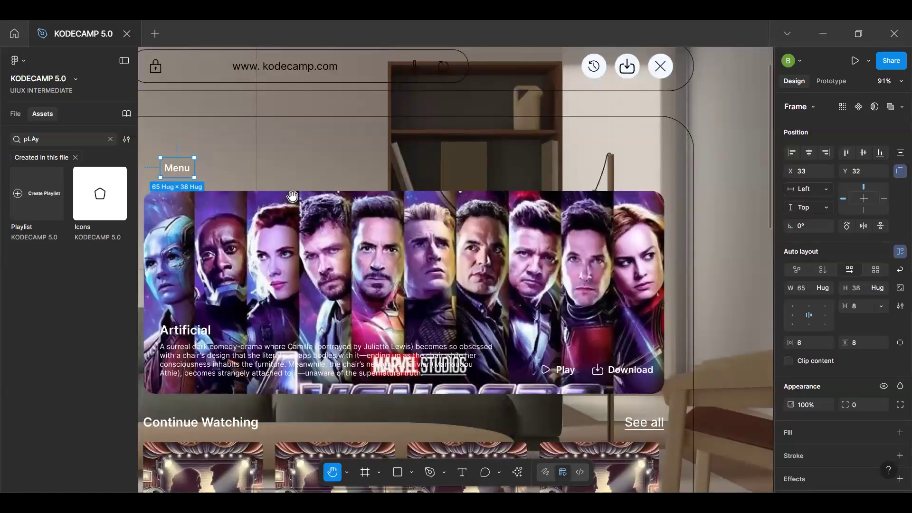
pyautogui.scroll(5, 315, 224)
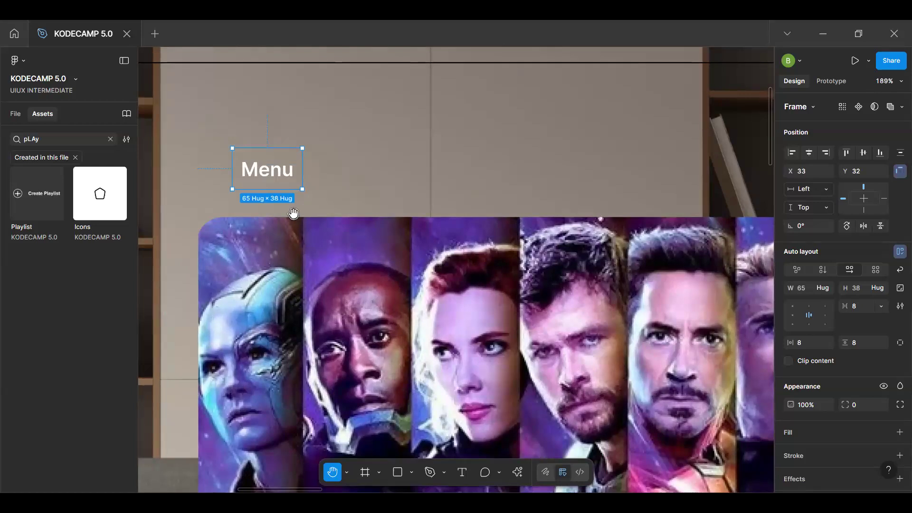
pyautogui.press('v')
pyautogui.moveTo(281, 170); pyautogui.dragTo(356, 173)
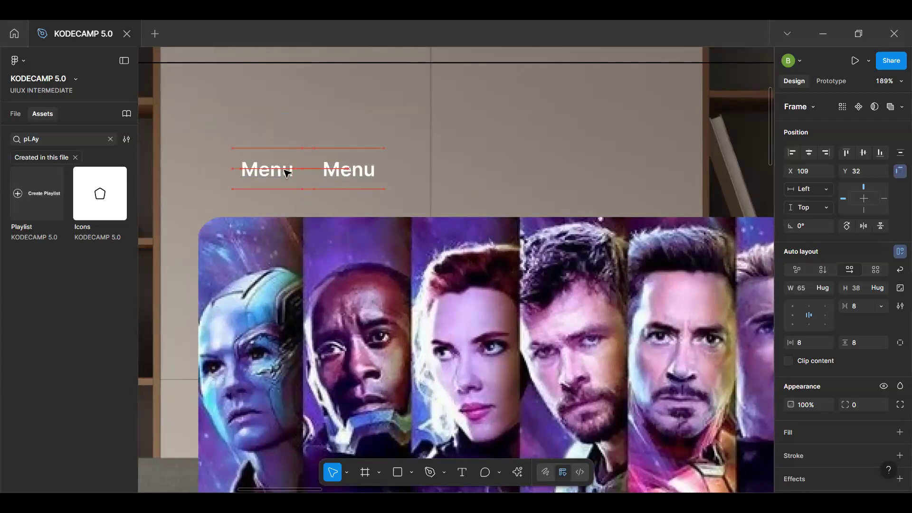
pyautogui.keyDown('shift'); pyautogui.click(285, 172); pyautogui.keyUp('shift')
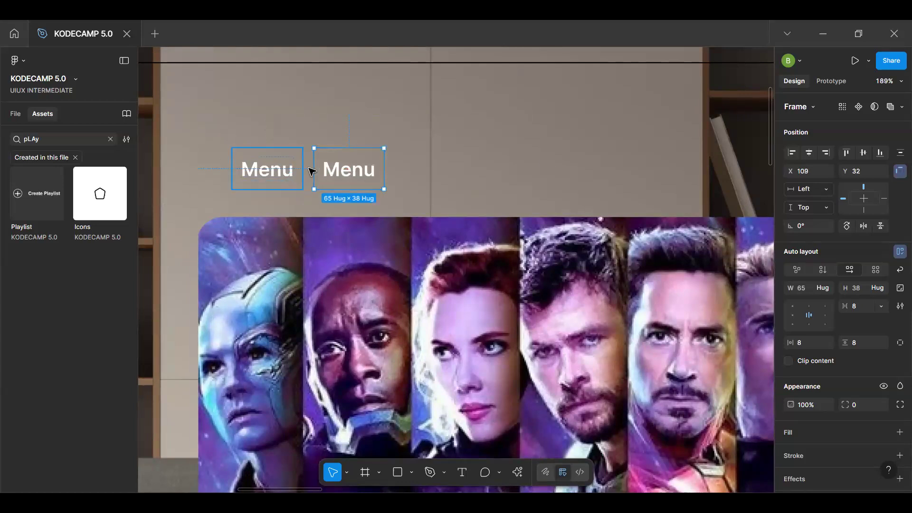
pyautogui.click(865, 108)
pyautogui.click(842, 153)
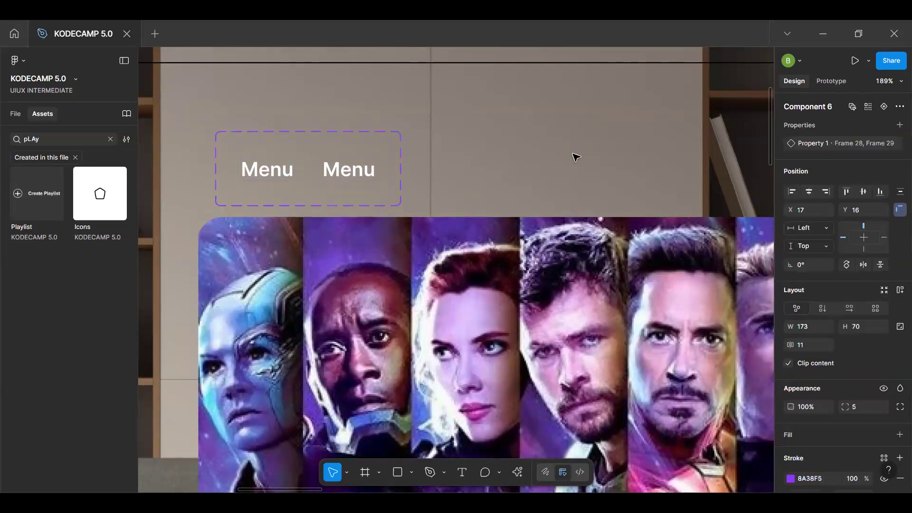
# Set the font weight of the second Menu variant's text to Regular
pyautogui.click(285, 179)
pyautogui.doubleClick(367, 167)
pyautogui.click(807, 386)
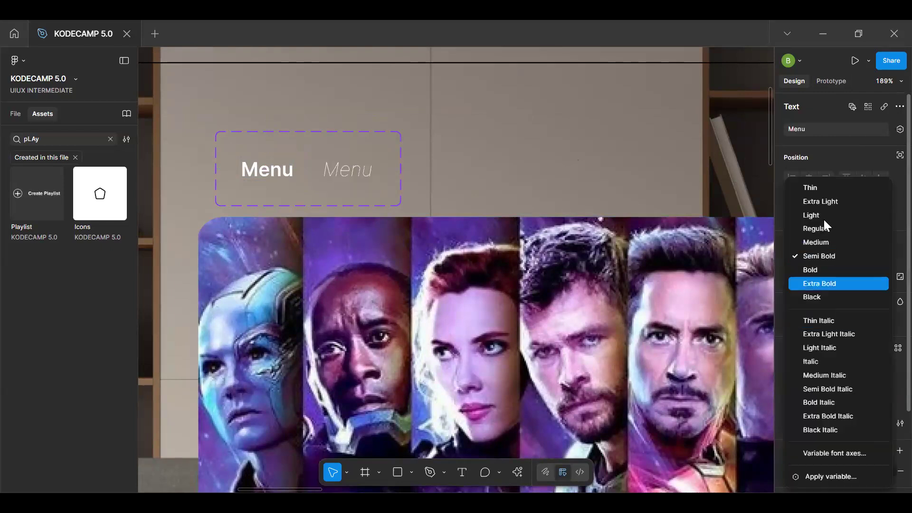
pyautogui.click(821, 231)
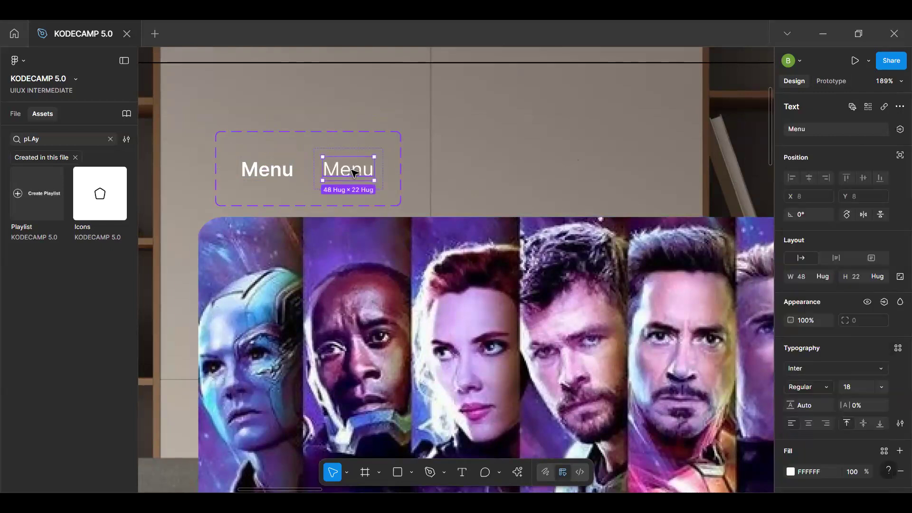
# Give the first Menu variant an FFFFFF fill at 60% opacity
pyautogui.click(279, 174)
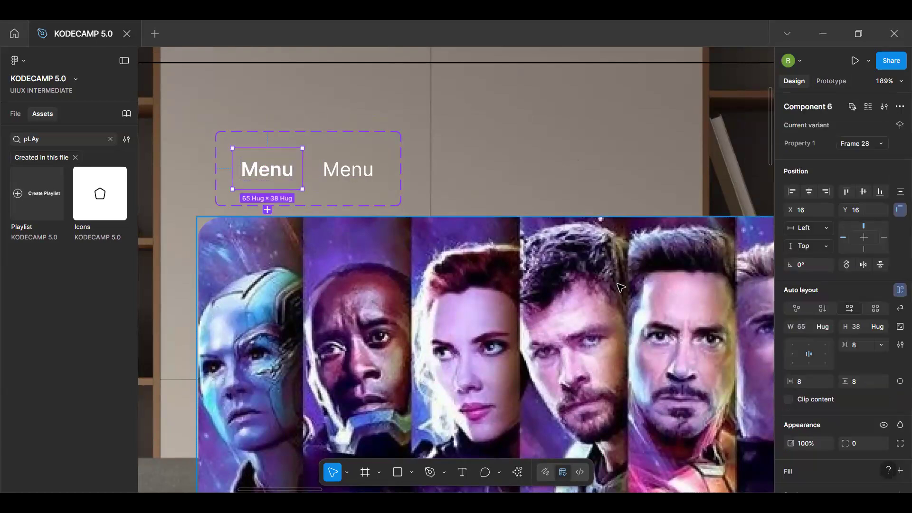
pyautogui.scroll(-2, 815, 446)
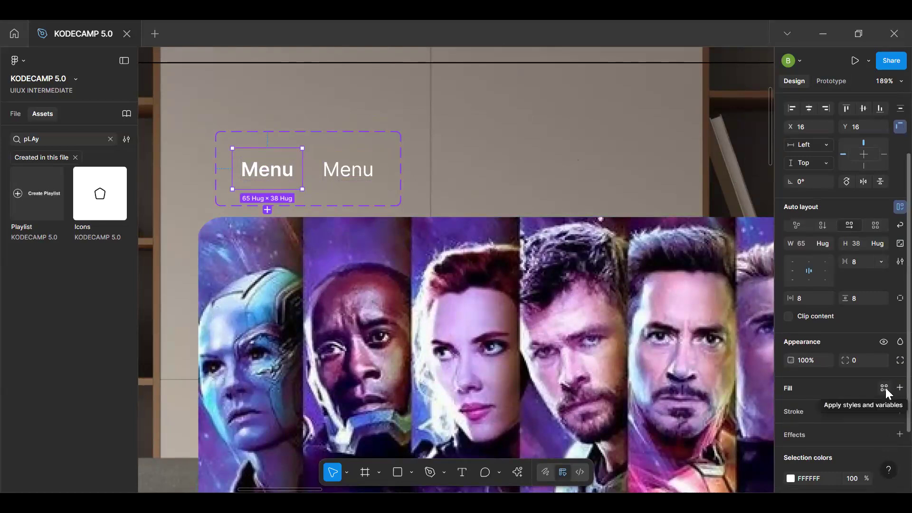
pyautogui.click(886, 389)
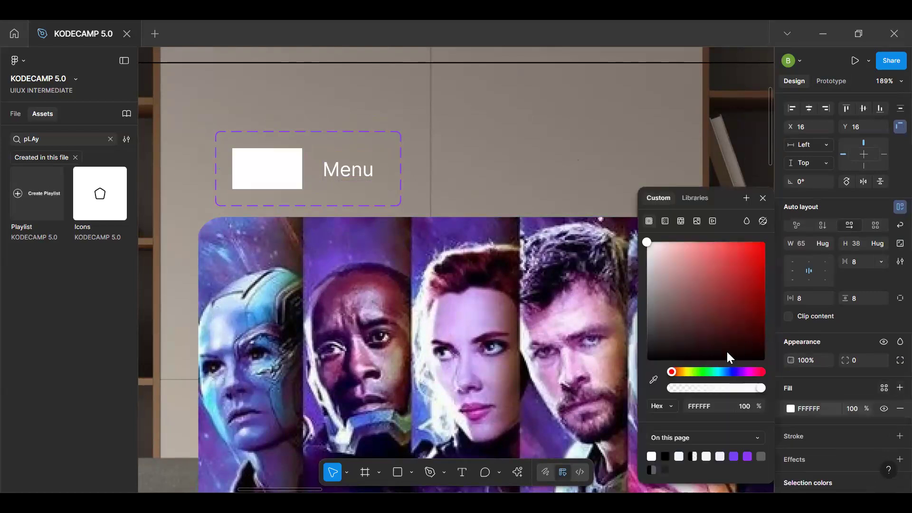
pyautogui.doubleClick(271, 177)
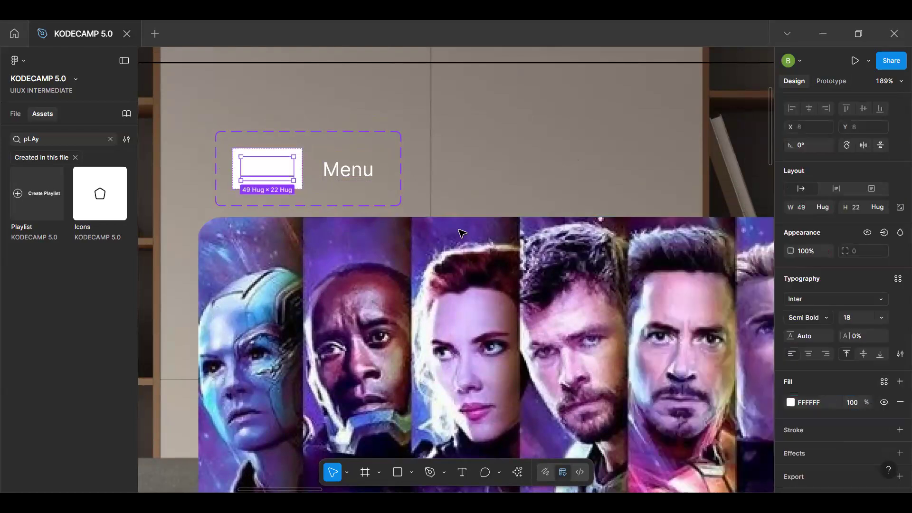
pyautogui.click(858, 405)
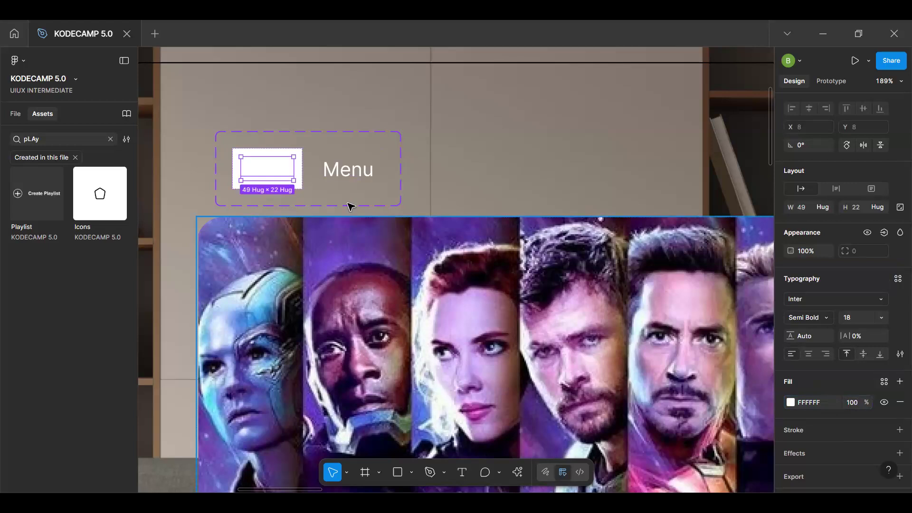
pyautogui.click(302, 181)
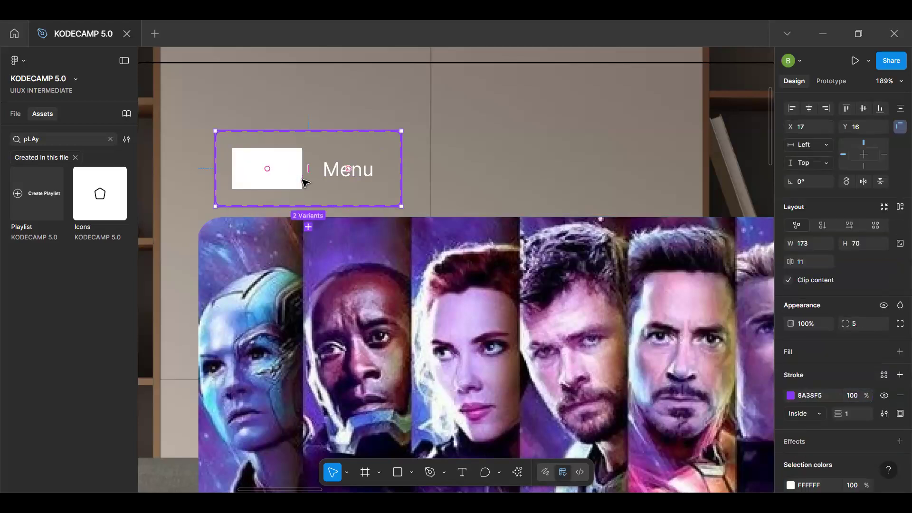
pyautogui.doubleClick(301, 180)
pyautogui.click(855, 408)
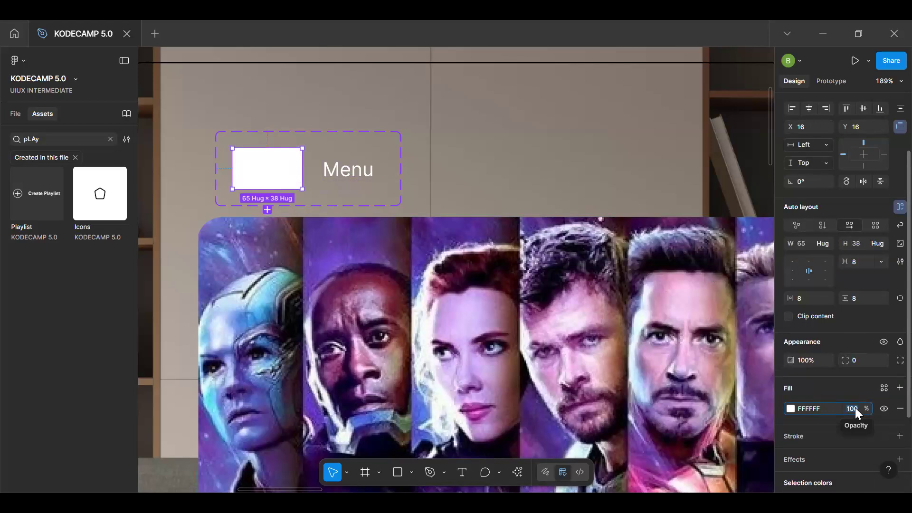
pyautogui.write('60')
pyautogui.press('Return')
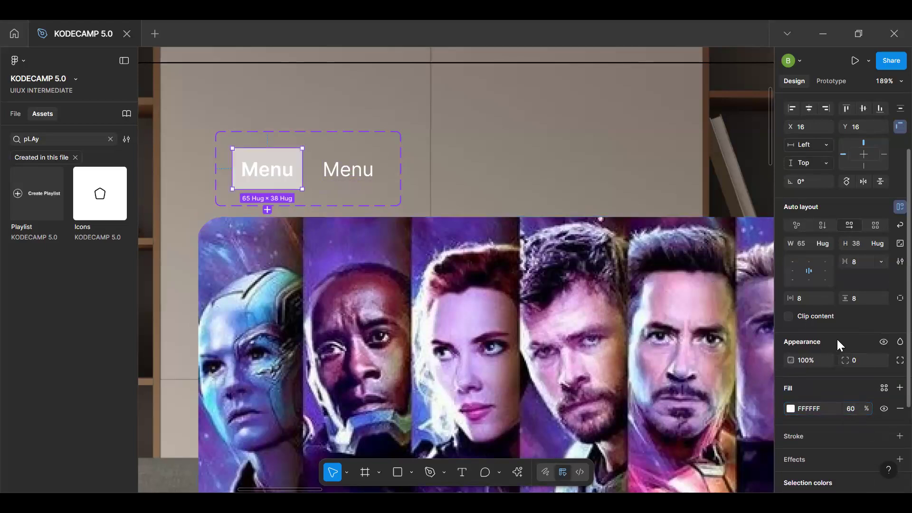
# Set the first Menu variant's horizontal padding to 16 and its corner radius to 24
pyautogui.click(806, 300)
pyautogui.write('16')
pyautogui.press('Return')
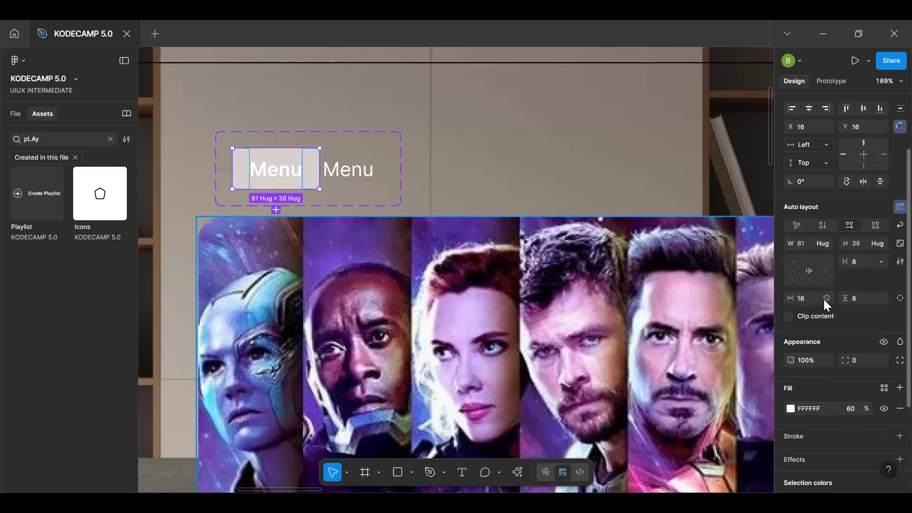
pyautogui.click(862, 361)
pyautogui.write('24')
pyautogui.press('Return')
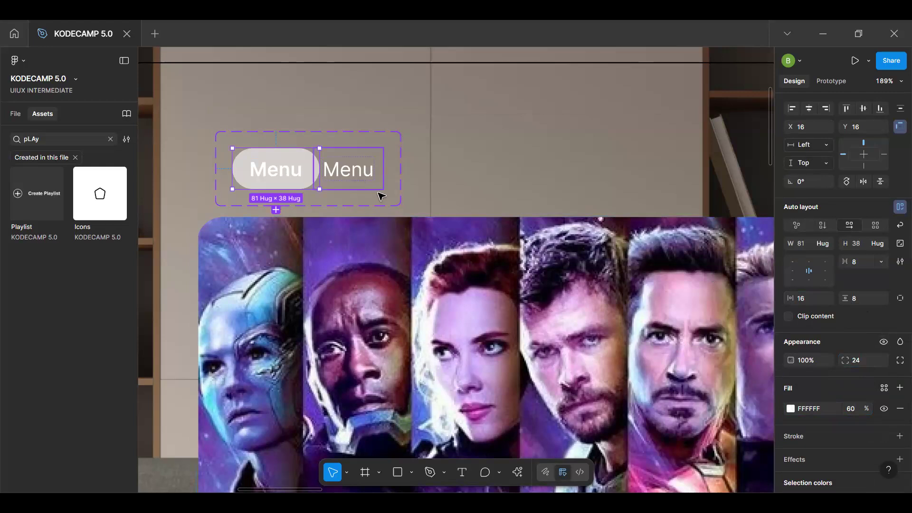
# Widen the Menu component set to separate its variants by 24, and place an instance of the Regular-weight variant outside the set
pyautogui.click(382, 197)
pyautogui.moveTo(433, 177); pyautogui.dragTo(450, 177)
pyautogui.moveTo(360, 176); pyautogui.dragTo(562, 164)
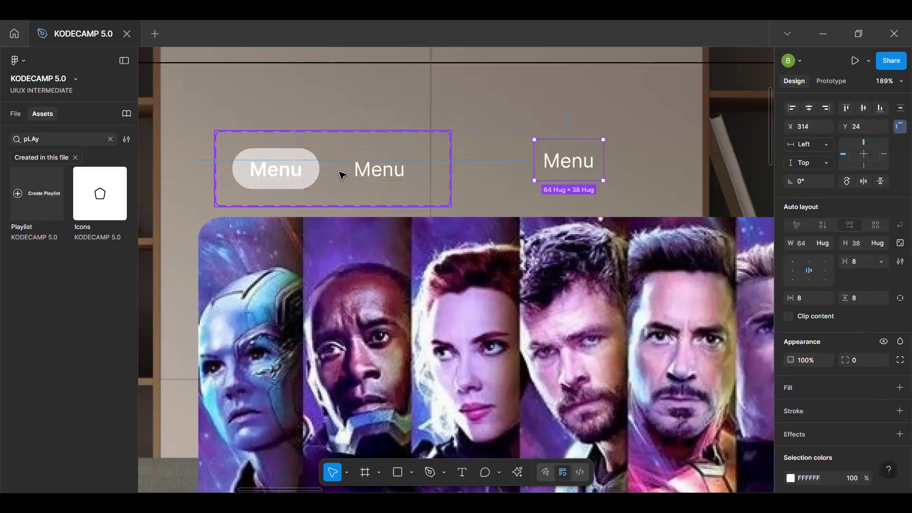
# Move the Menu component set from the streaming screen into the Components frame, below the search bar components
pyautogui.press('Escape')
pyautogui.press('Escape')
pyautogui.scroll(-10, 342, 176)
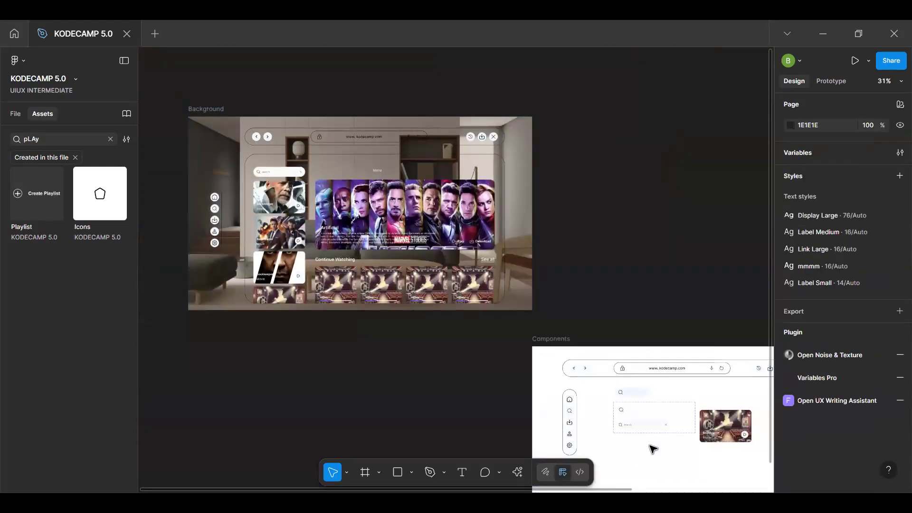
pyautogui.click(654, 448)
pyautogui.hotkey('ctrl', 'v')
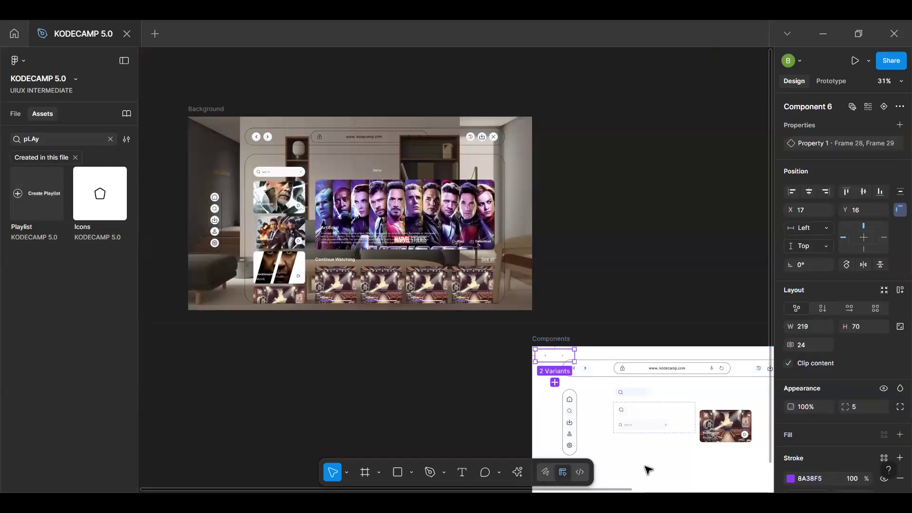
pyautogui.moveTo(636, 459); pyautogui.dragTo(597, 386)
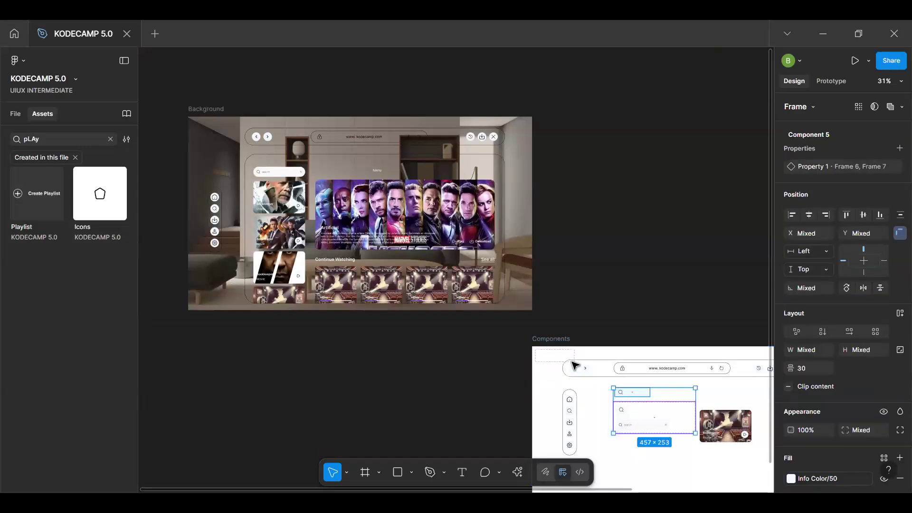
pyautogui.click(541, 359)
pyautogui.moveTo(541, 360); pyautogui.dragTo(683, 480)
# Move the Menu instance above the hero banner's left end, at X 0 and Y 18 in the content frame
pyautogui.scroll(3, 314, 156)
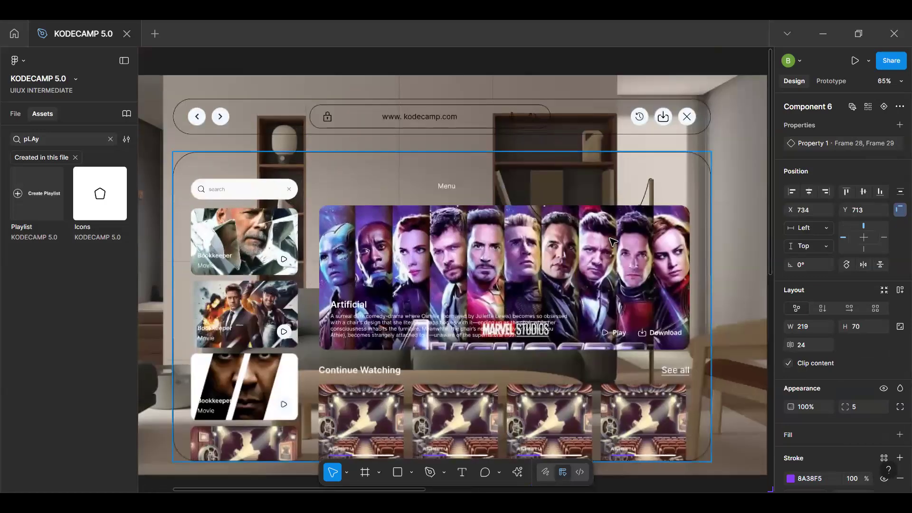
pyautogui.scroll(3, 619, 243)
pyautogui.scroll(-3, 522, 231)
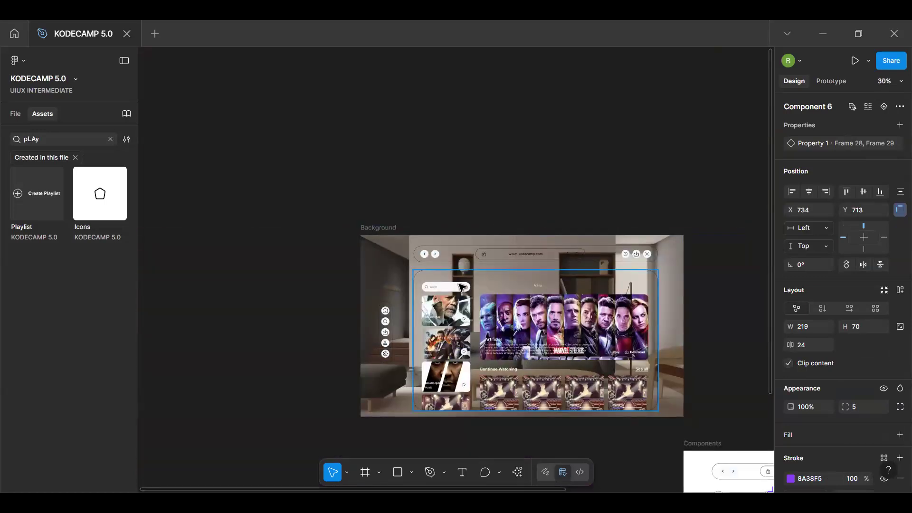
pyautogui.scroll(4, 459, 285)
pyautogui.doubleClick(669, 287)
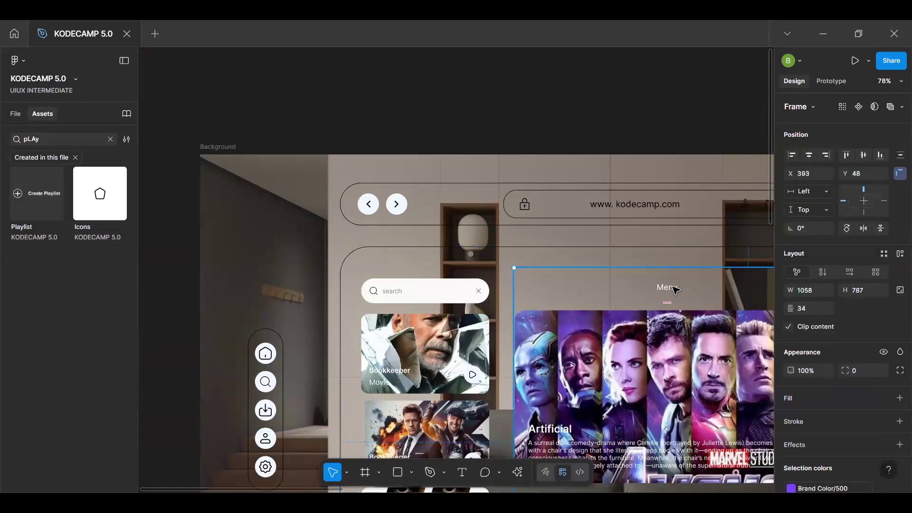
pyautogui.doubleClick(667, 288)
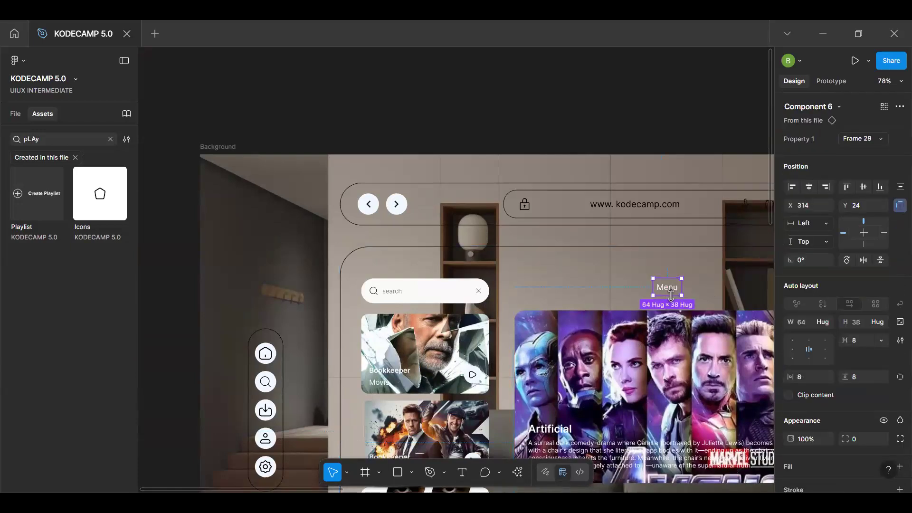
pyautogui.scroll(5, 671, 289)
pyautogui.moveTo(672, 286); pyautogui.dragTo(297, 276)
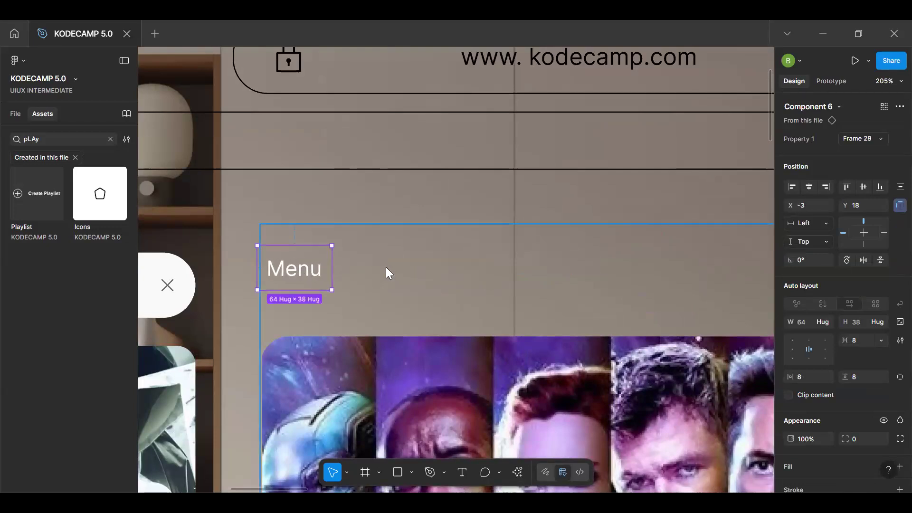
pyautogui.press('Right')
pyautogui.press('Right')
pyautogui.press('Right')
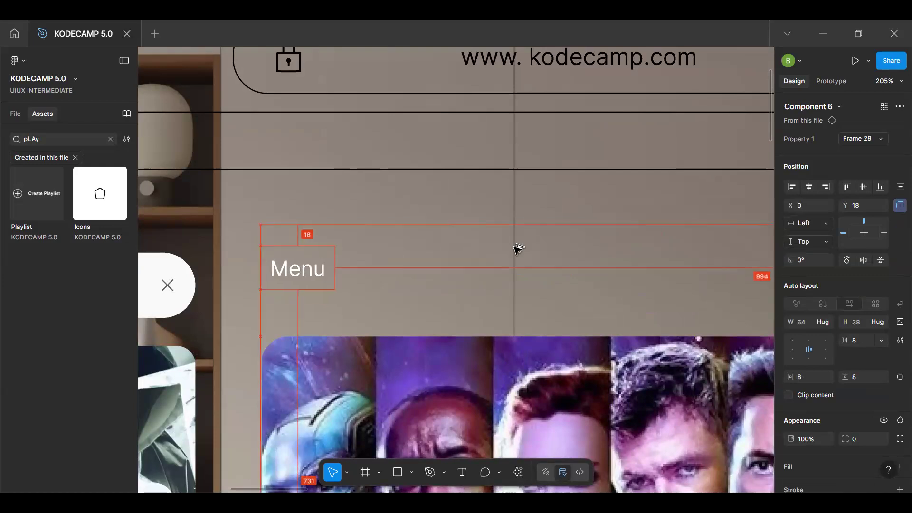
pyautogui.hotkey('shift', 'Right')
pyautogui.hotkey('shift', 'Right')
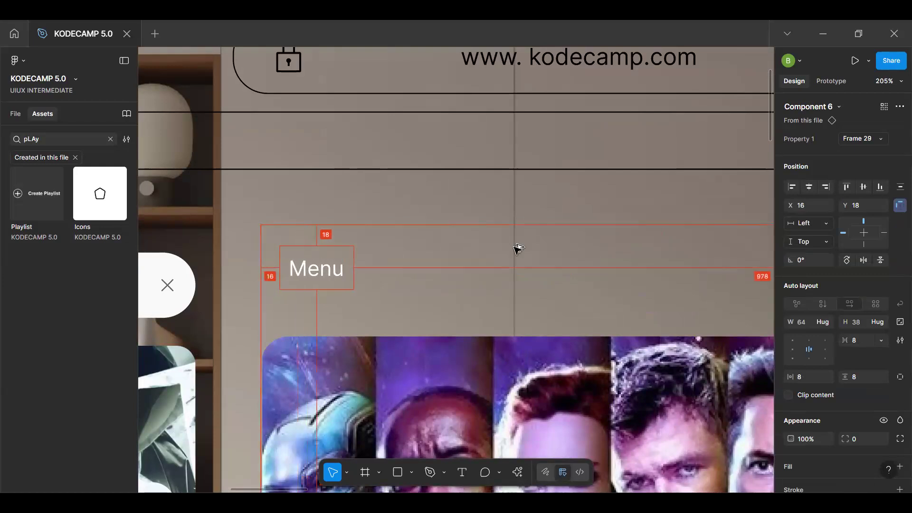
pyautogui.hotkey('shift', 'Left')
pyautogui.press('Left')
pyautogui.press('Left')
pyautogui.press('Left')
pyautogui.press('Left')
pyautogui.press('Left')
pyautogui.press('Left')
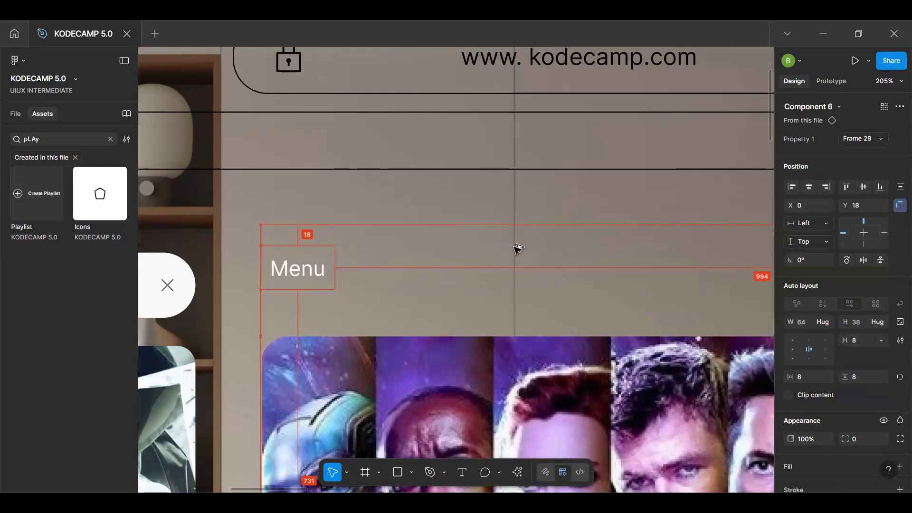
# Switch the Menu instance above the hero banner to the Frame 28 variant and change its label to "Tv Show"
pyautogui.click(840, 139)
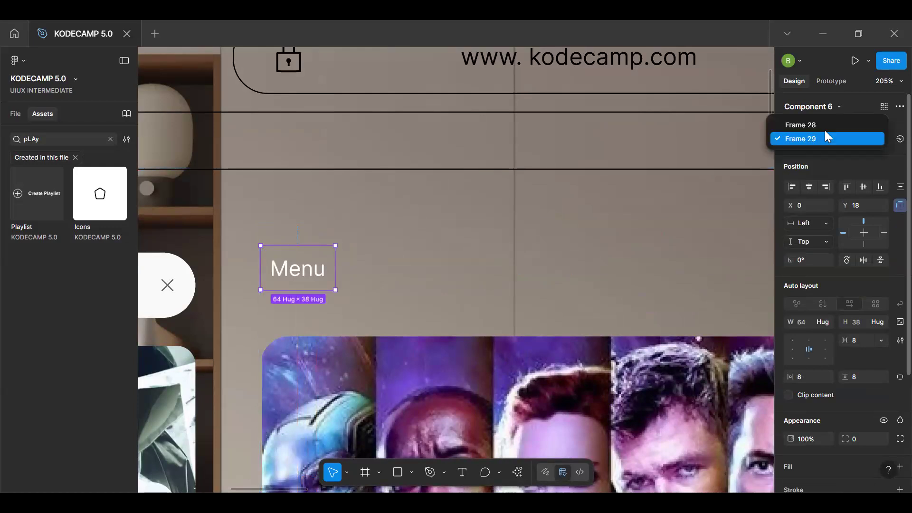
pyautogui.press('Return')
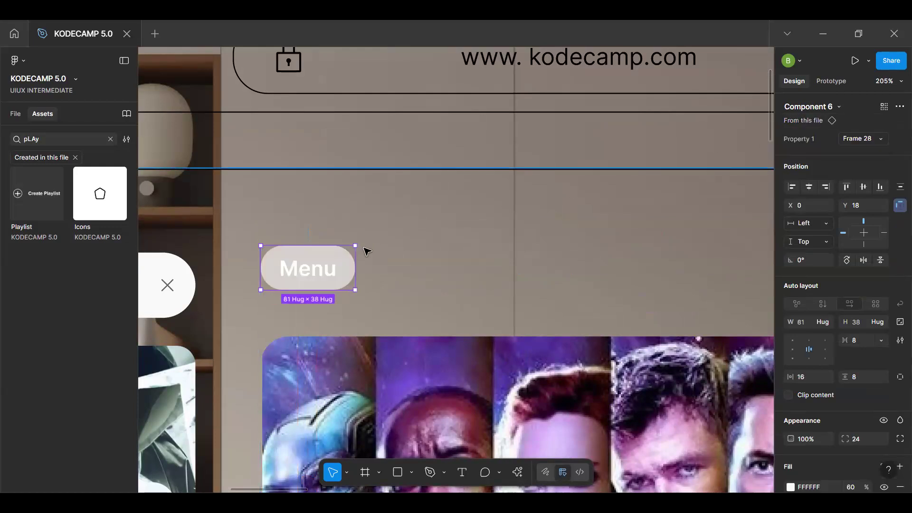
pyautogui.doubleClick(327, 275)
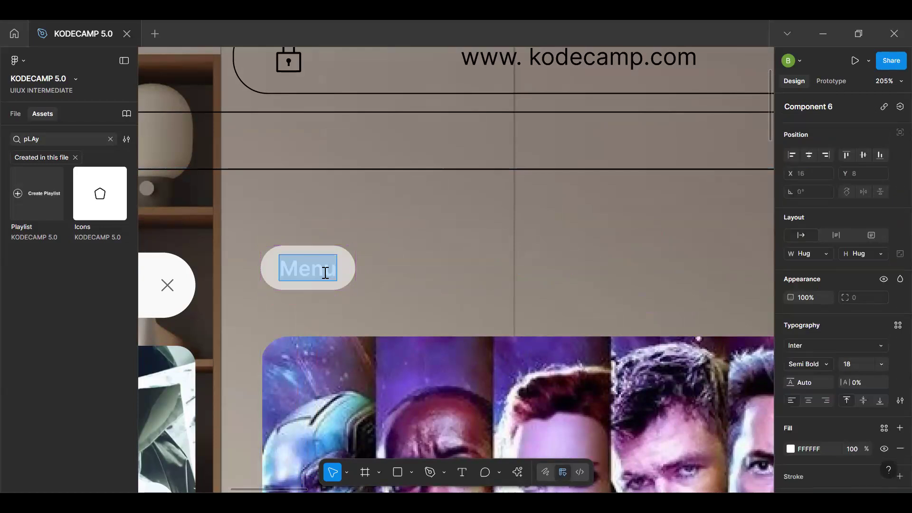
pyautogui.write('Tv')
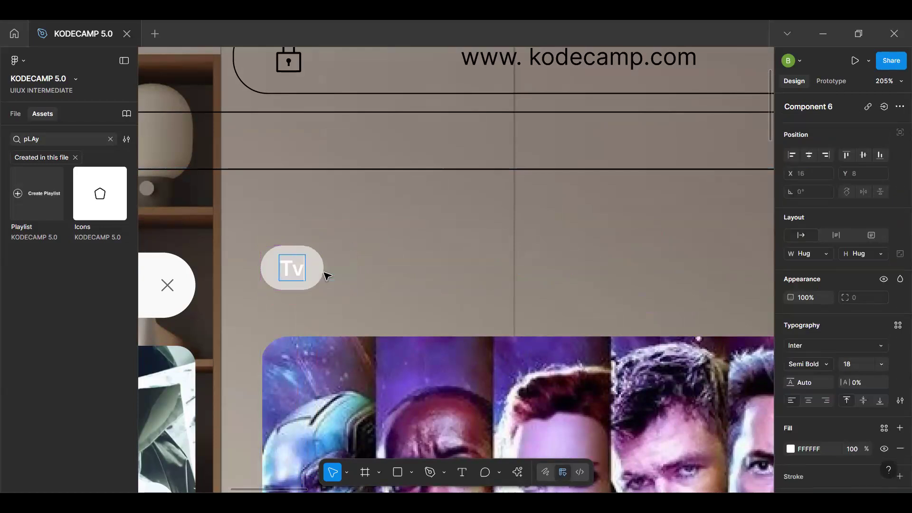
pyautogui.write(' Show')
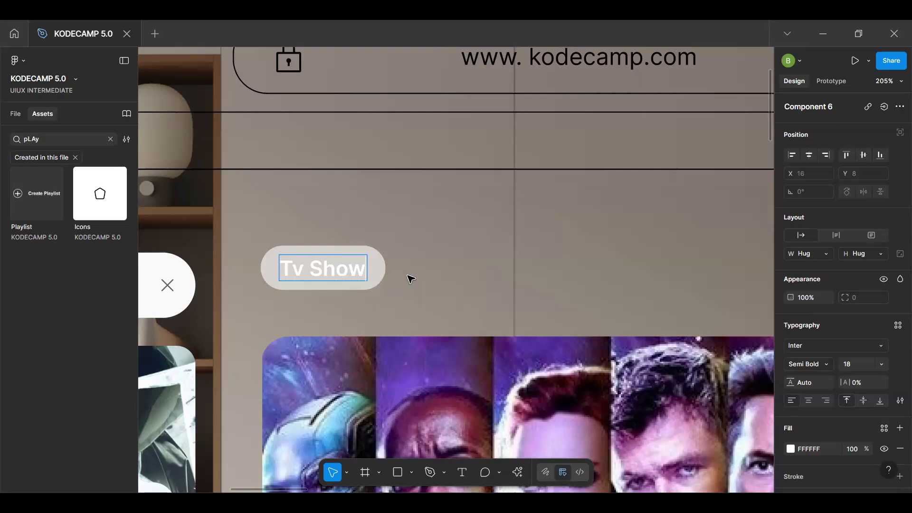
pyautogui.press('Escape')
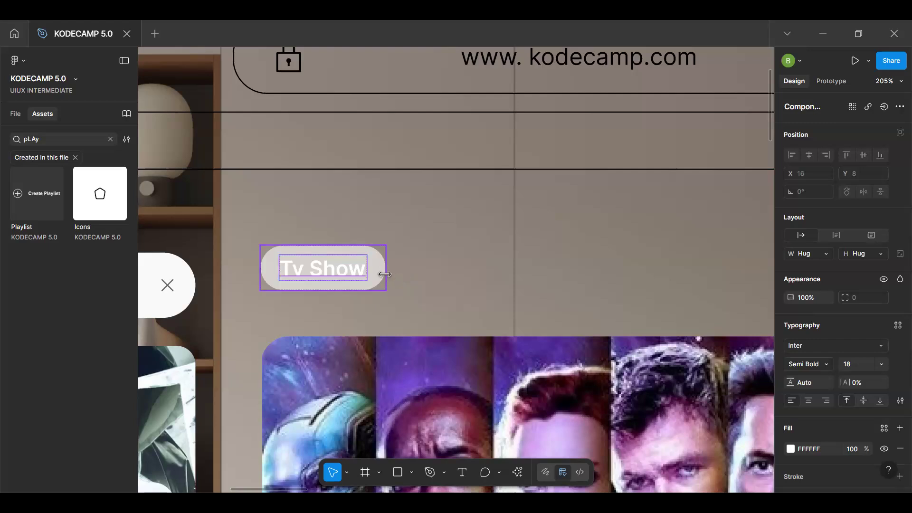
# Wrap the Tv Show tab in an auto layout frame at X 0 and set the frame's horizontal padding to 0
pyautogui.hotkey('shift', 'a')
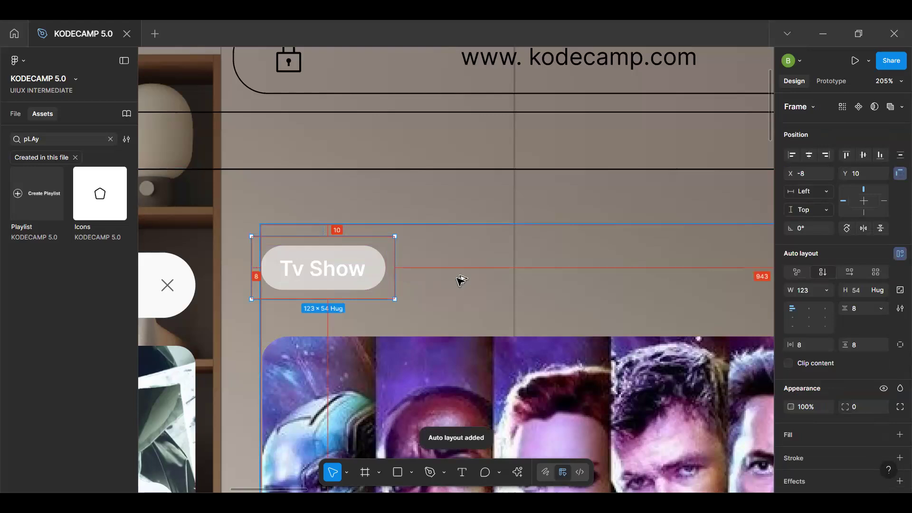
pyautogui.moveTo(350, 281); pyautogui.dragTo(360, 282)
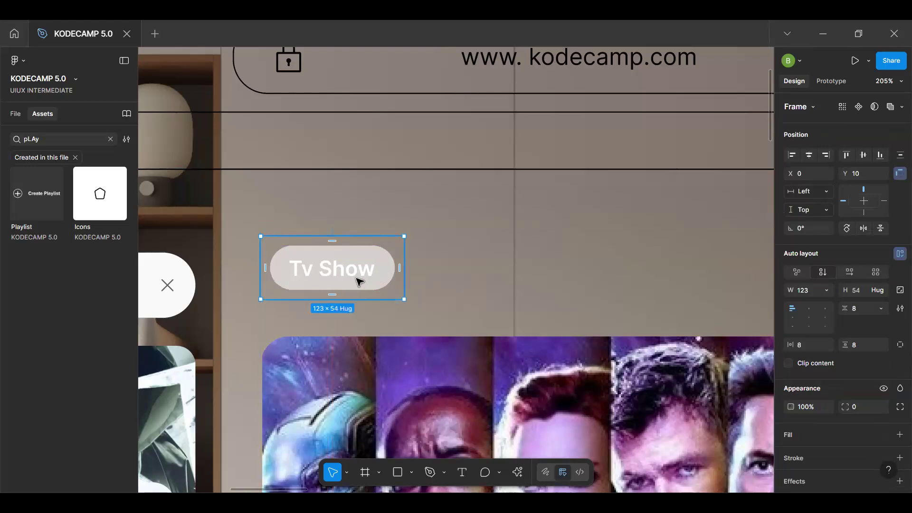
pyautogui.click(802, 346)
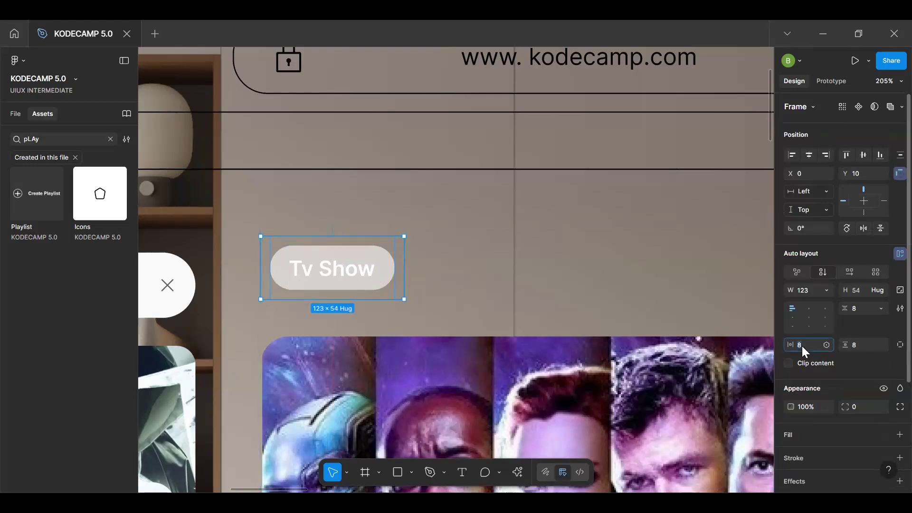
pyautogui.press('Return')
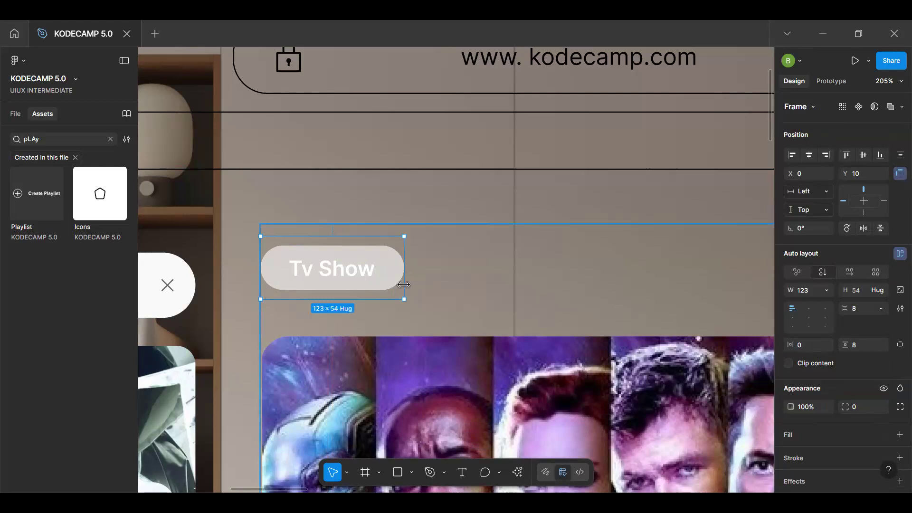
# Duplicate the Tv Show tab inside its auto layout frame and set the frame's flow to horizontal
pyautogui.click(384, 282)
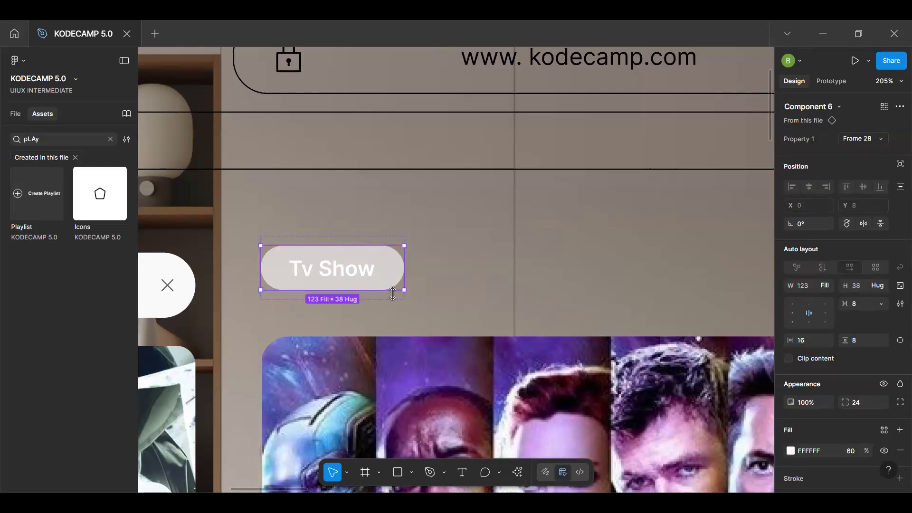
pyautogui.hotkey('ctrl', 'd')
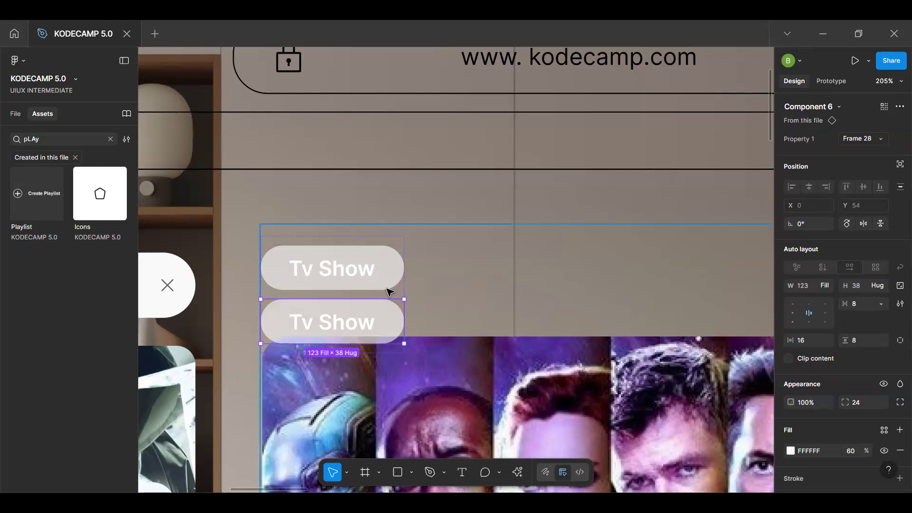
pyautogui.click(388, 292)
pyautogui.click(850, 272)
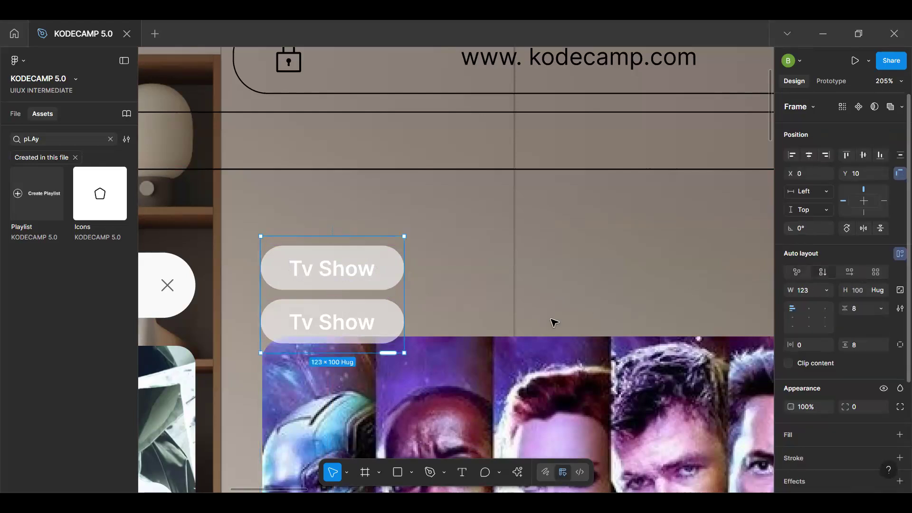
# Set the width of both Tv Show tabs to hug contents
pyautogui.click(383, 287)
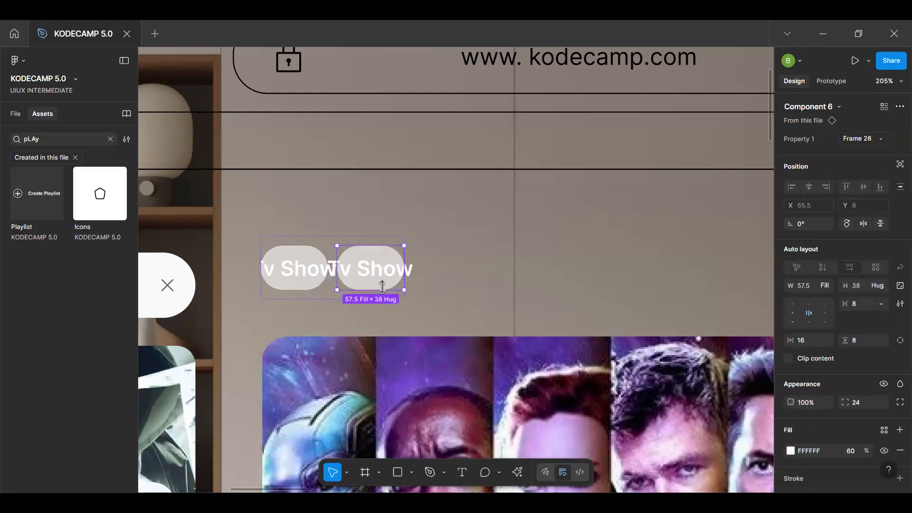
pyautogui.hotkey('ctrl', 'a')
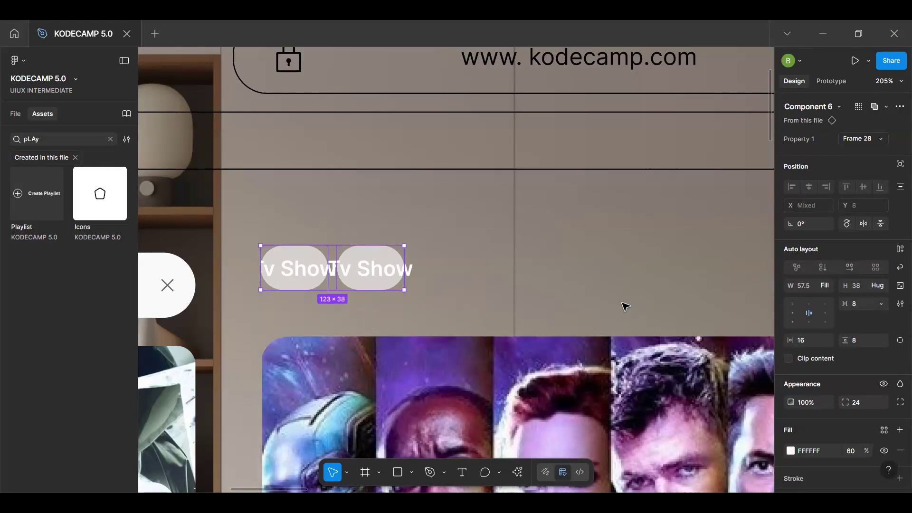
pyautogui.click(826, 287)
pyautogui.click(834, 272)
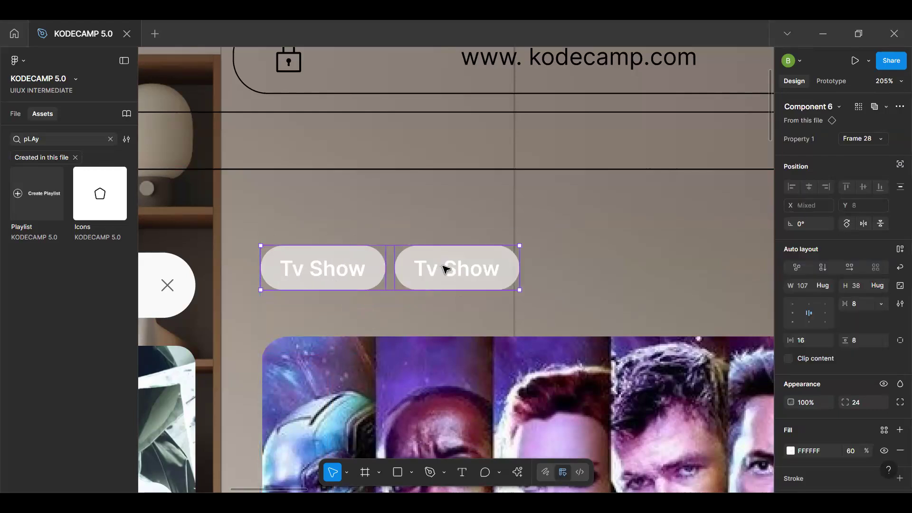
# Switch the second Tv Show tab to the Frame 29 variant and set the tab row frame's width to hug contents
pyautogui.doubleClick(443, 265)
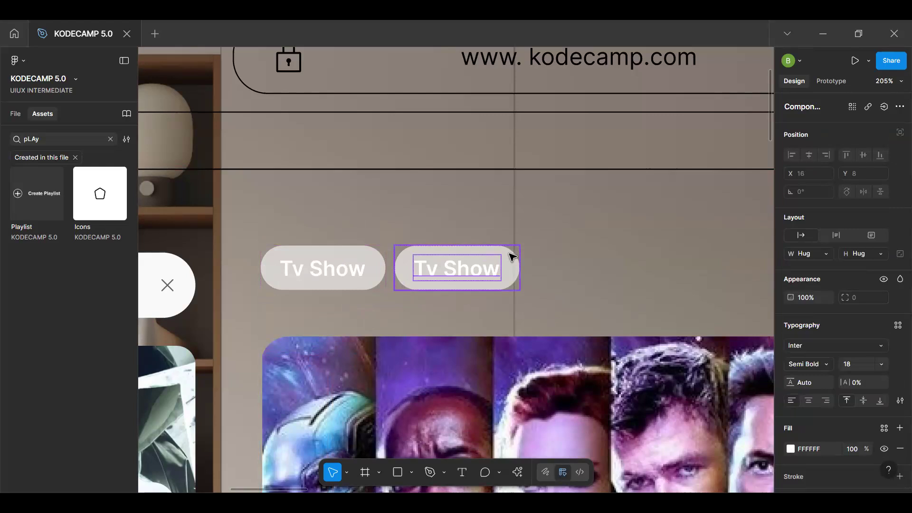
pyautogui.click(510, 254)
pyautogui.click(855, 139)
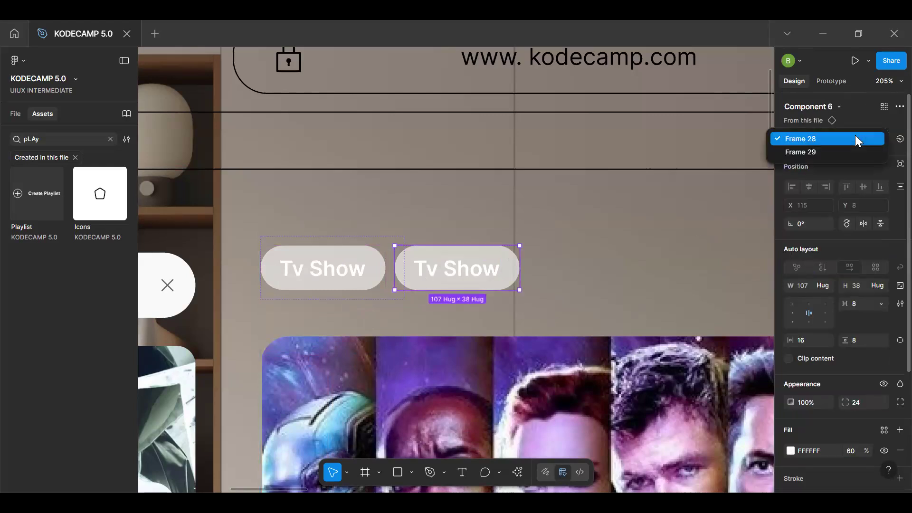
pyautogui.click(817, 152)
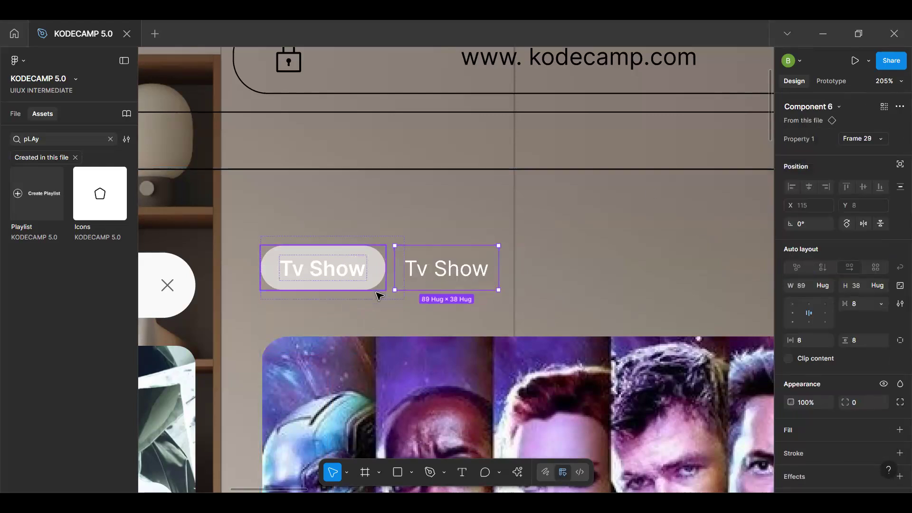
pyautogui.press('Escape')
pyautogui.click(822, 290)
pyautogui.click(833, 304)
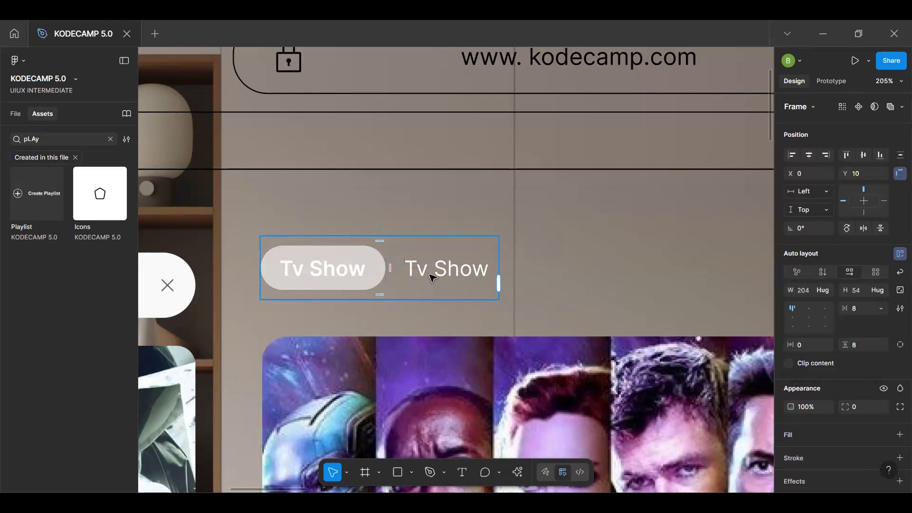
# Duplicate the unfilled Tv Show tab five times along the row
pyautogui.click(432, 278)
pyautogui.hotkey('ctrl', 'd')
pyautogui.hotkey('ctrl', 'd')
pyautogui.hotkey('ctrl', 'd')
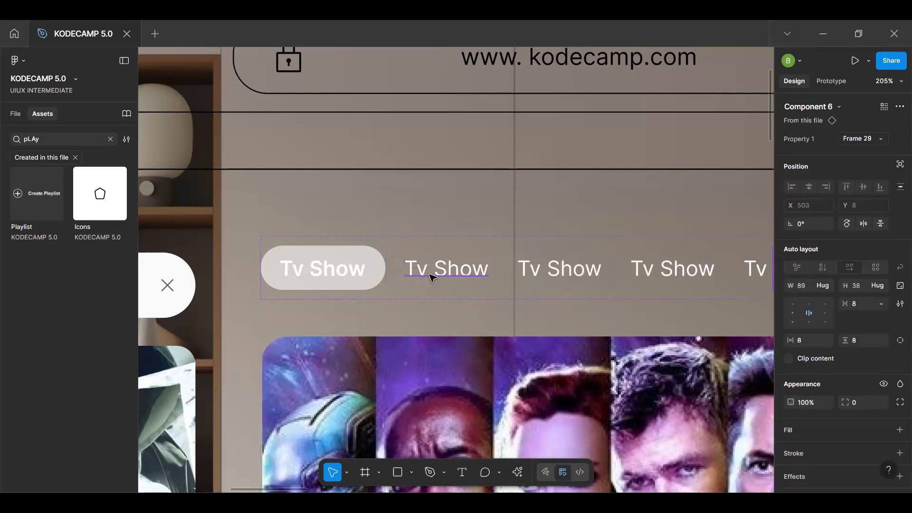
pyautogui.hotkey('ctrl', 'd')
pyautogui.hscroll(5, 432, 278)
pyautogui.scroll(-4, 530, 277)
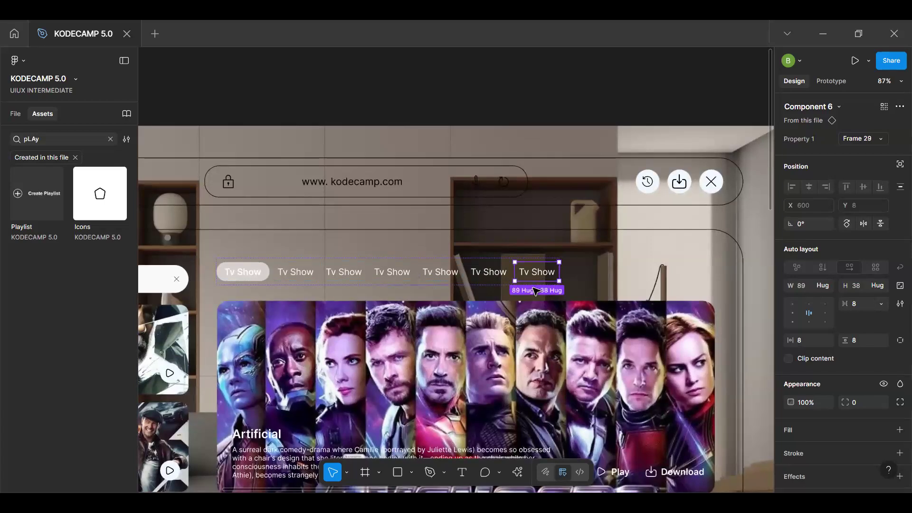
# Set the spacing between the tabs in the auto layout row to 24
pyautogui.click(427, 283)
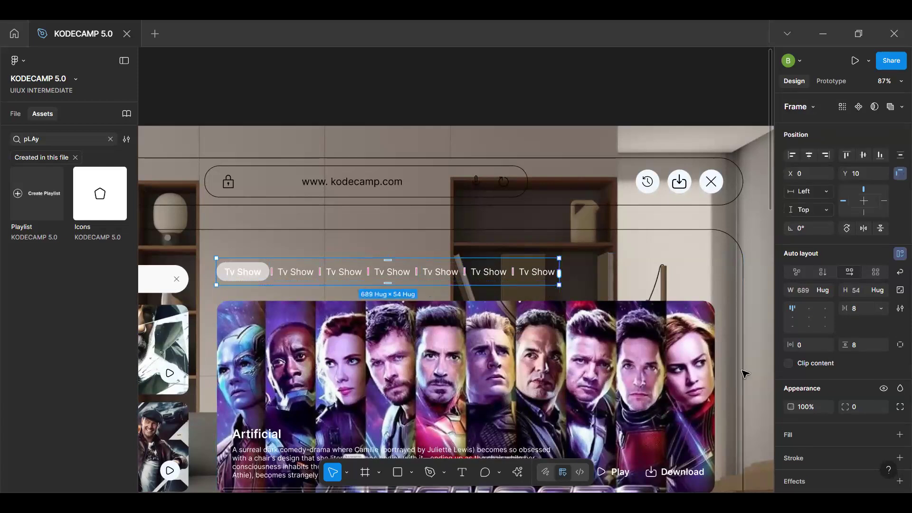
pyautogui.click(861, 308)
pyautogui.write('24')
pyautogui.press('Return')
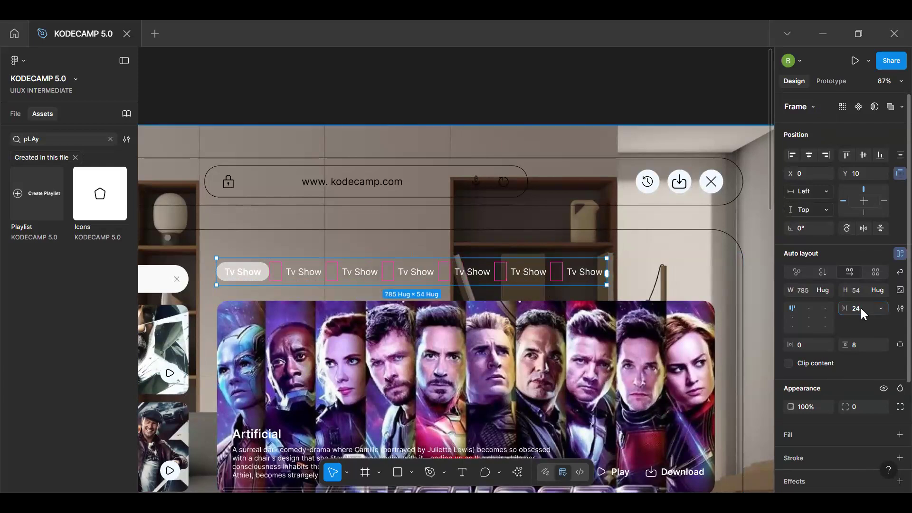
# Change the second tab's label to "Drama" and the third tab's label to "Movies"
pyautogui.scroll(3, 302, 275)
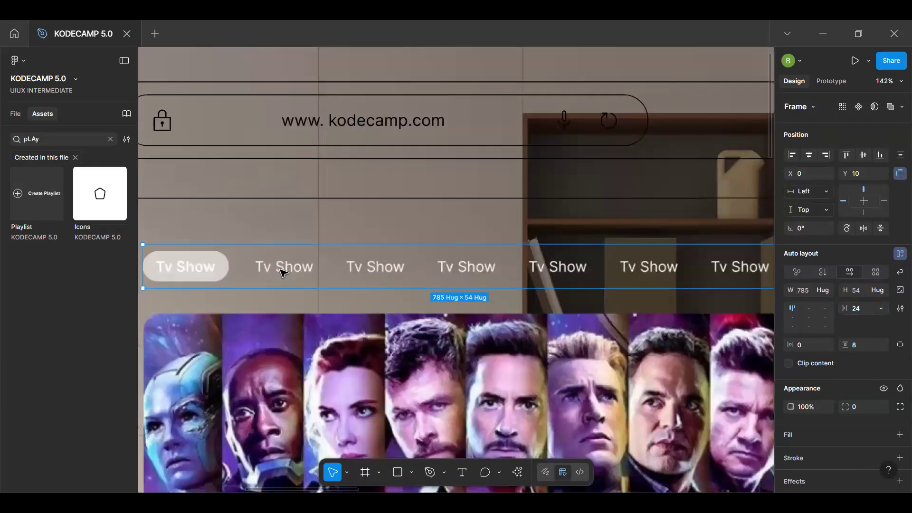
pyautogui.click(282, 270)
pyautogui.doubleClick(281, 271)
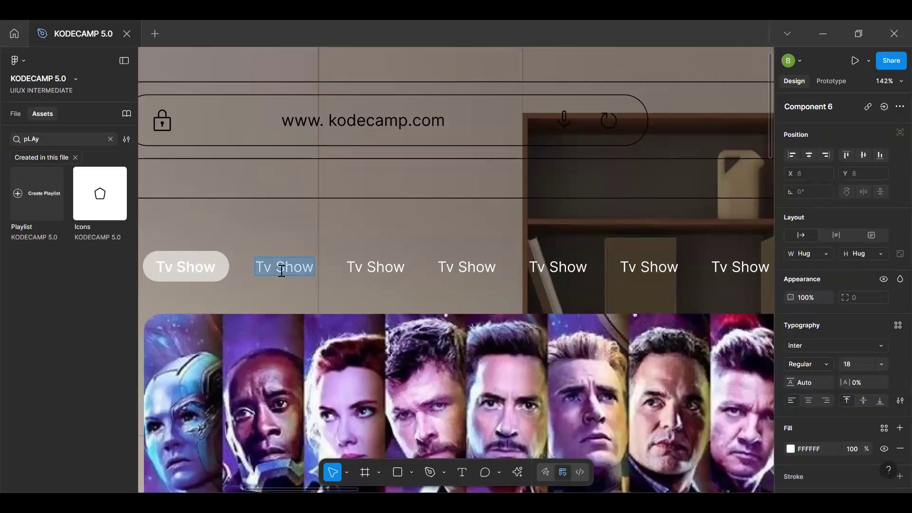
pyautogui.write('Drama')
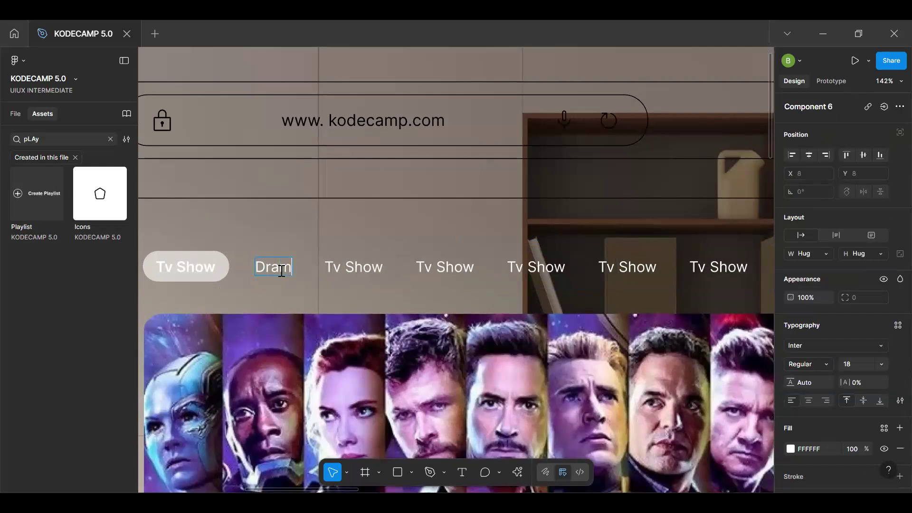
pyautogui.doubleClick(362, 258)
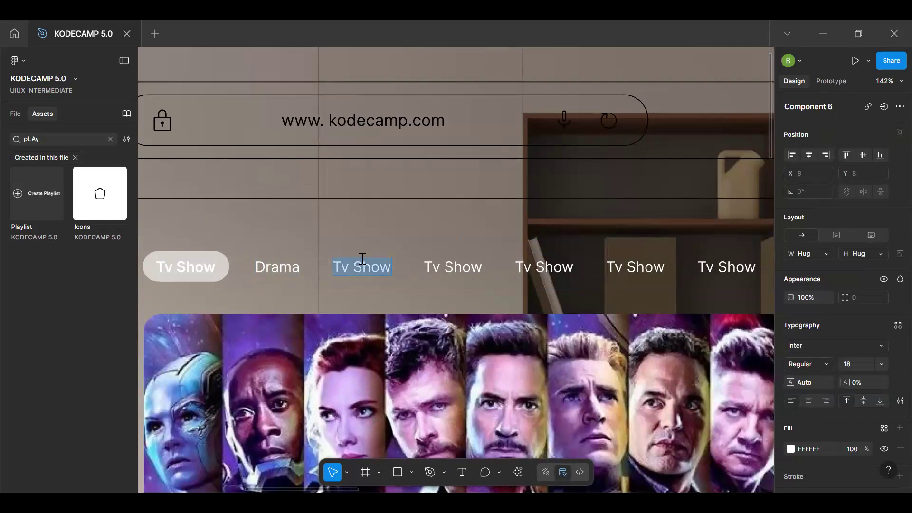
pyautogui.write('Movies')
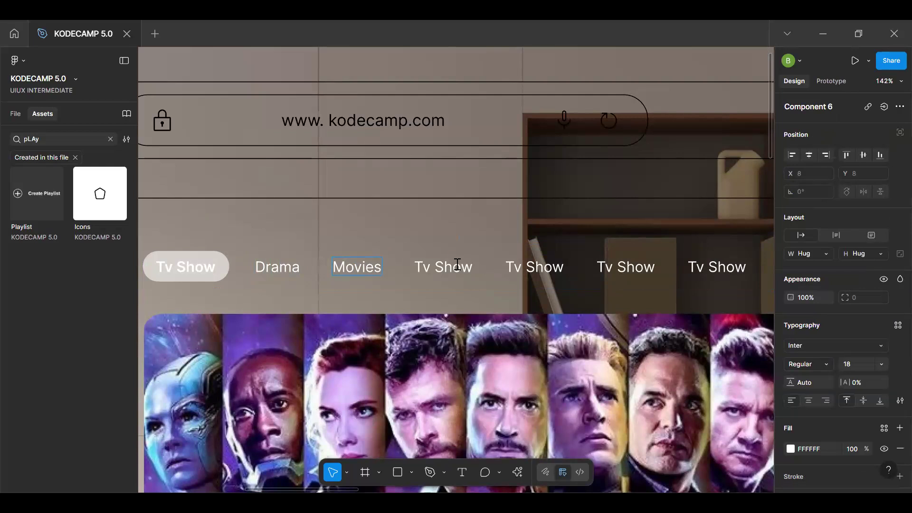
# Change the fourth tab's label to "Series" and the fifth tab's label to "Crimes"
pyautogui.tripleClick(454, 269)
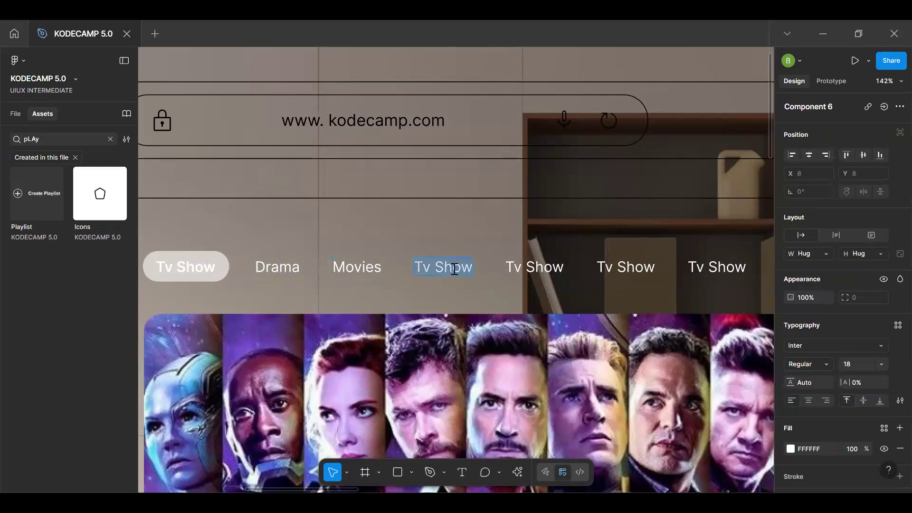
pyautogui.write('Series')
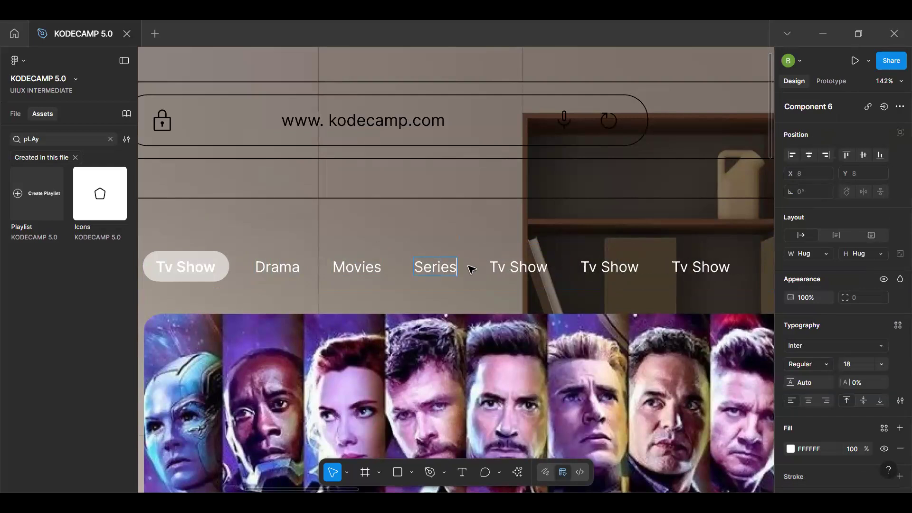
pyautogui.tripleClick(509, 265)
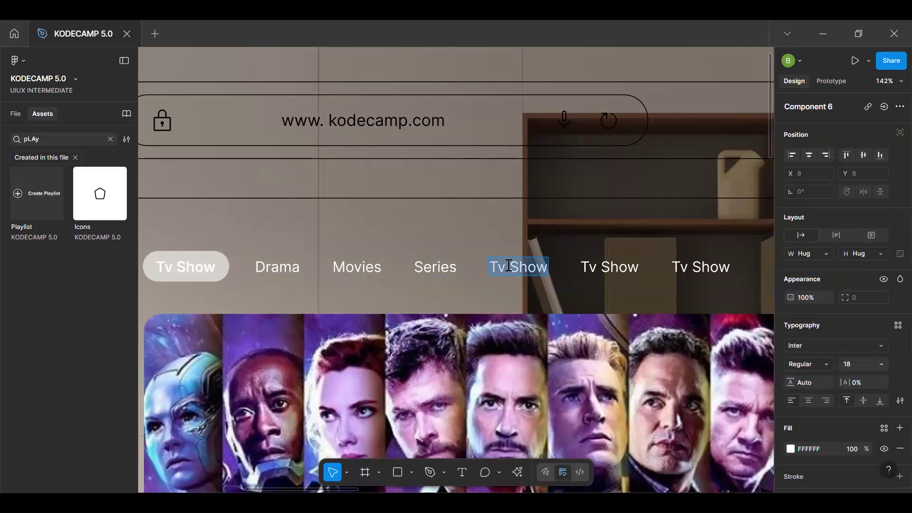
pyautogui.write('Crimes')
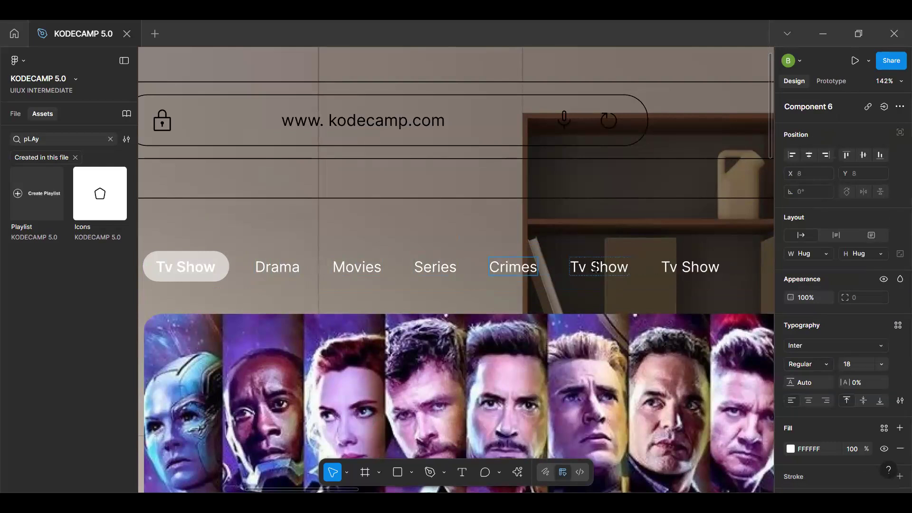
# Change the sixth tab's label to "Horror" and the seventh tab's label to "Cartoons"
pyautogui.doubleClick(595, 267)
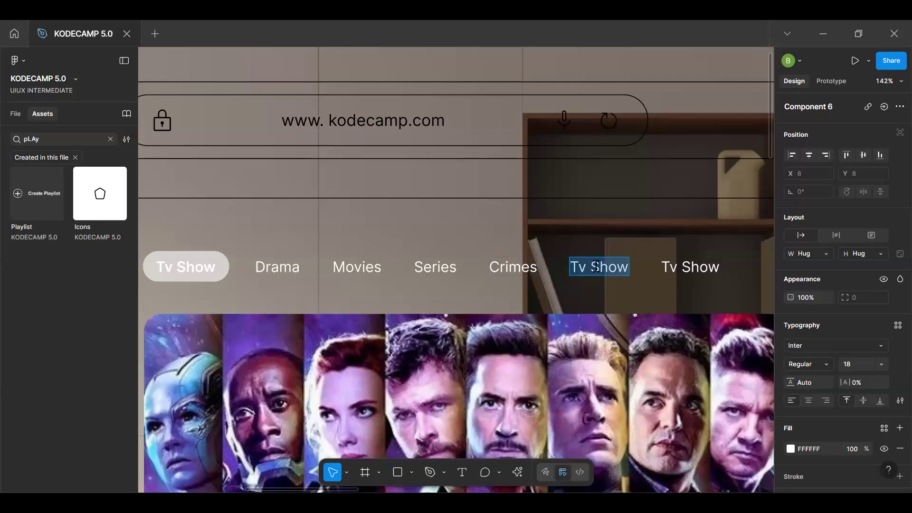
pyautogui.write('Horro')
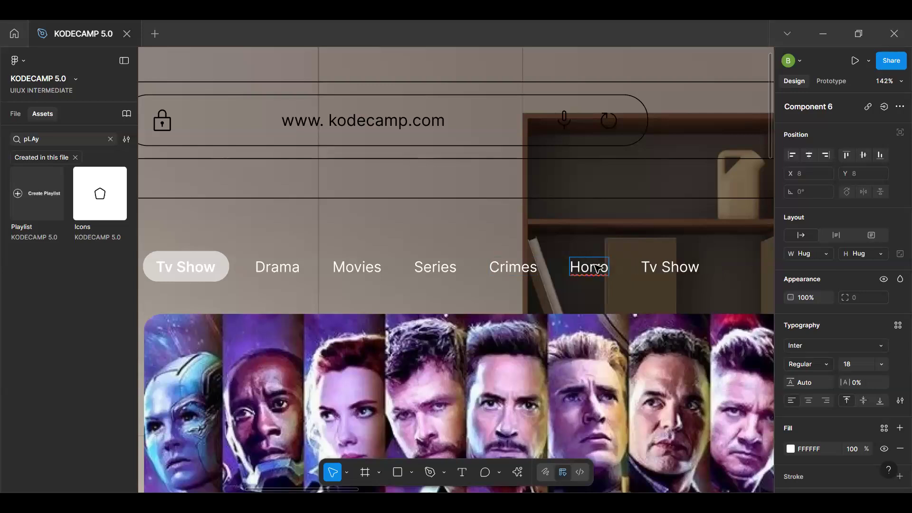
pyautogui.write('r')
pyautogui.doubleClick(661, 270)
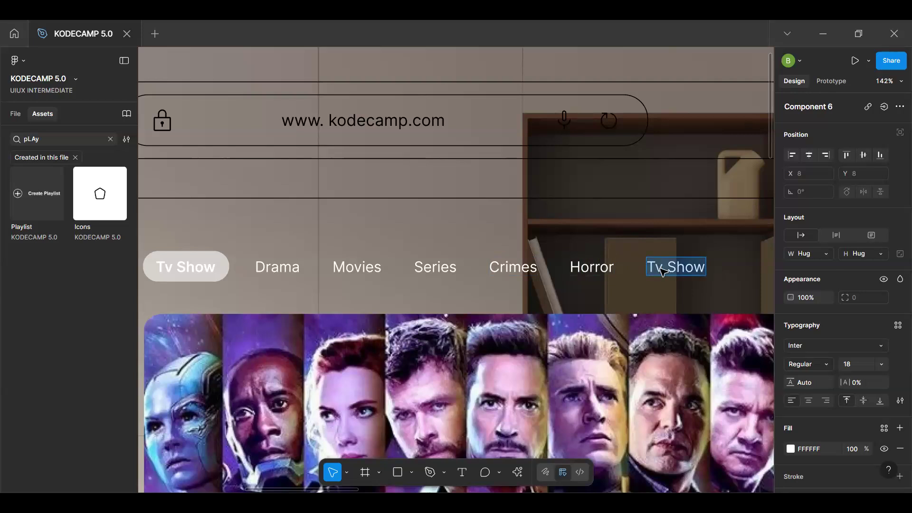
pyautogui.write('Cartonn')
pyautogui.press('BackSpace')
pyautogui.press('BackSpace')
pyautogui.write('ons')
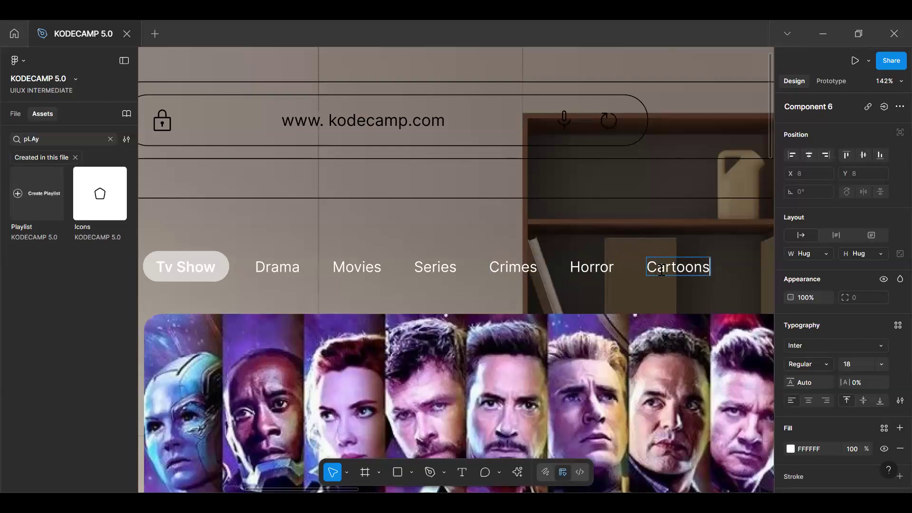
pyautogui.press('Escape')
# Place a copy of the browser bar's round history button after the Cartoons tab and join it to the tab row with auto layout
pyautogui.hscroll(10, 704, 305)
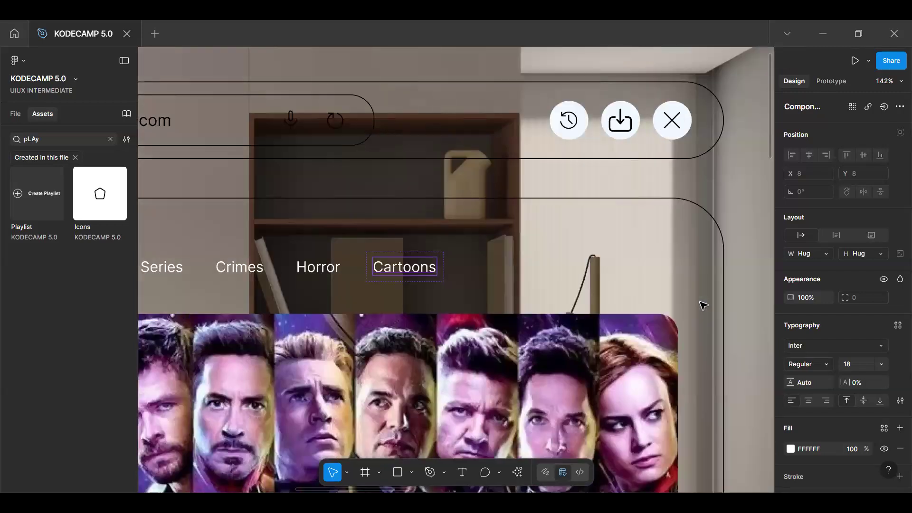
pyautogui.click(714, 313)
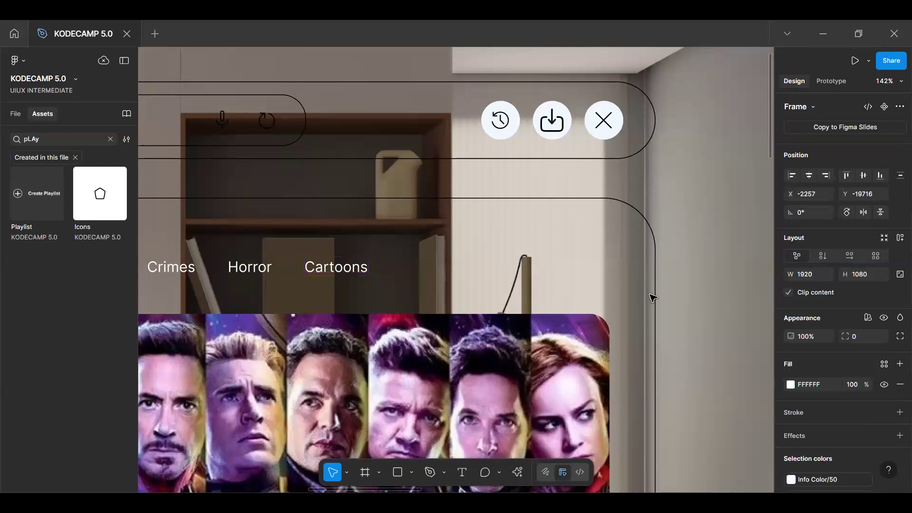
pyautogui.click(515, 124)
pyautogui.click(515, 124)
pyautogui.click(516, 125)
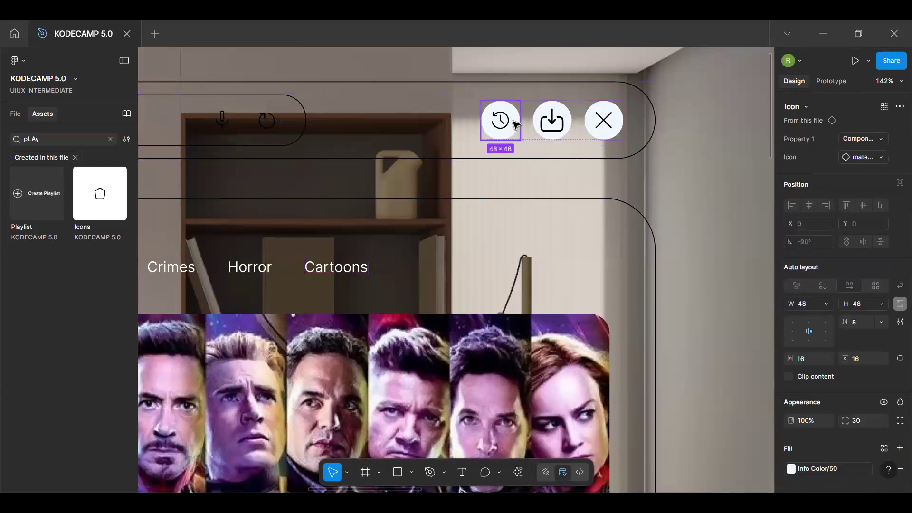
pyautogui.moveTo(429, 289)
pyautogui.mouseDown()
pyautogui.moveTo(413, 271)
pyautogui.moveTo(429, 272)
pyautogui.mouseUp()
pyautogui.hotkey('shift', 'a')
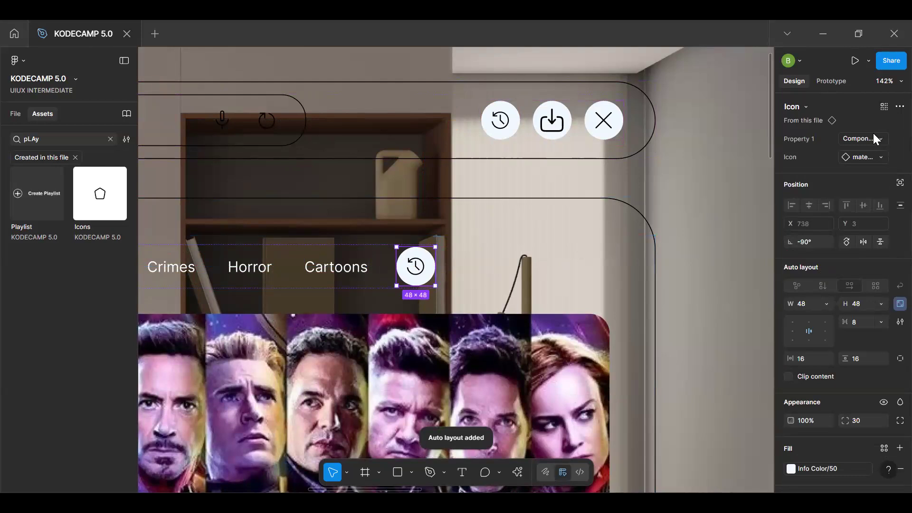
# Search the instances for "not" and swap the copied button's history icon for the Icons component
pyautogui.click(864, 161)
pyautogui.write('not')
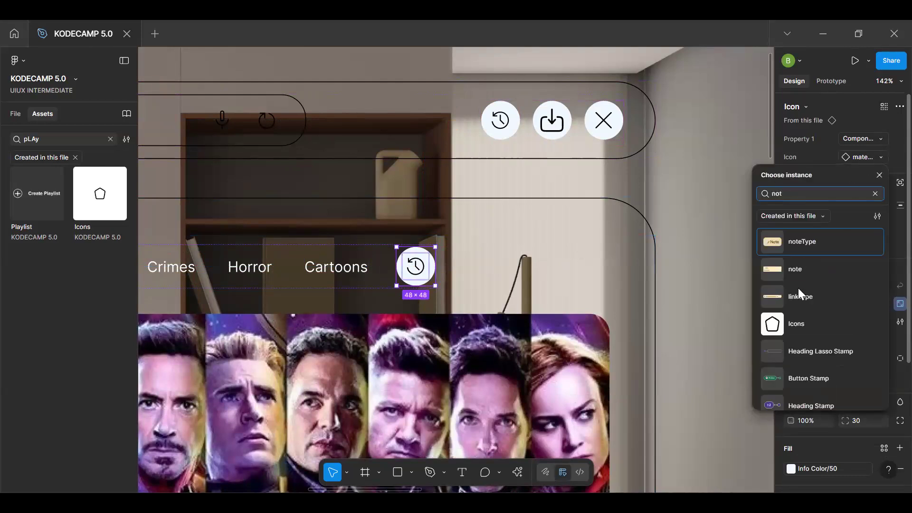
pyautogui.press('BackSpace')
pyautogui.press('BackSpace')
pyautogui.press('BackSpace')
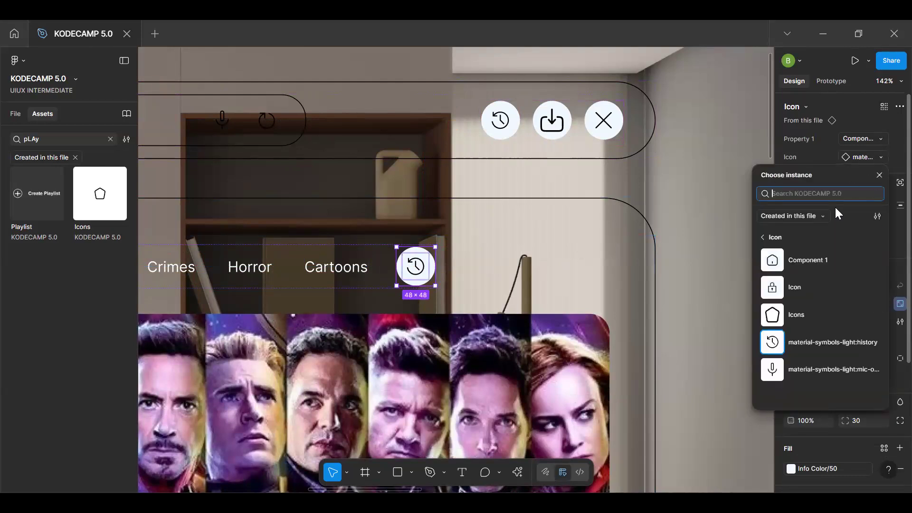
pyautogui.write('not')
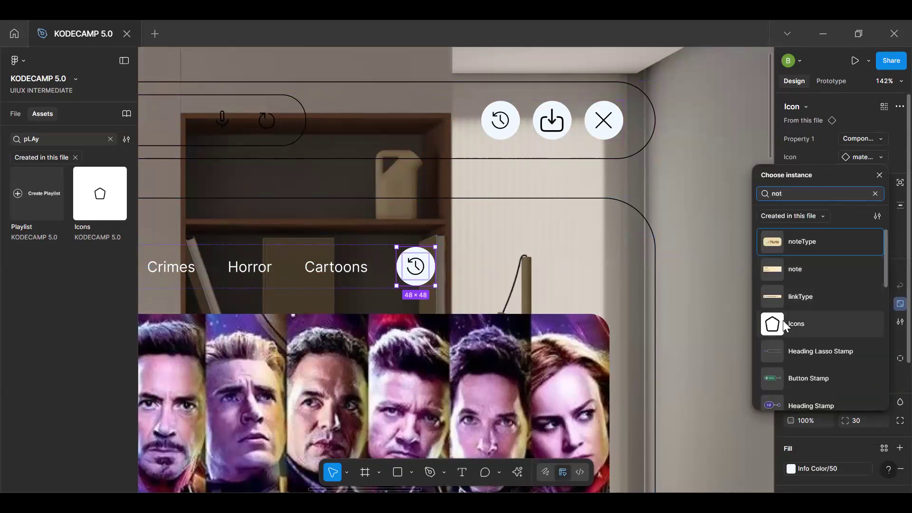
pyautogui.click(784, 323)
# Switch the nested icon in the tab row's round button to the iconamoon:notification-light variant
pyautogui.doubleClick(420, 270)
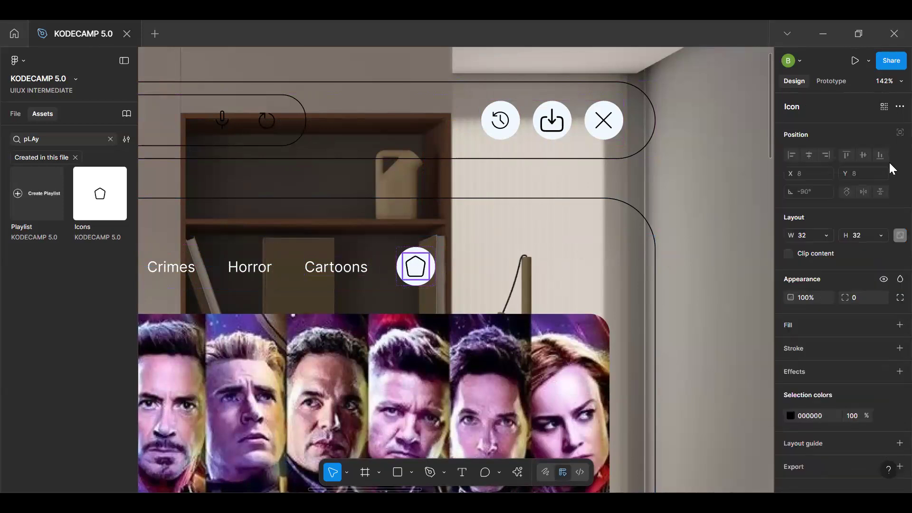
pyautogui.doubleClick(420, 275)
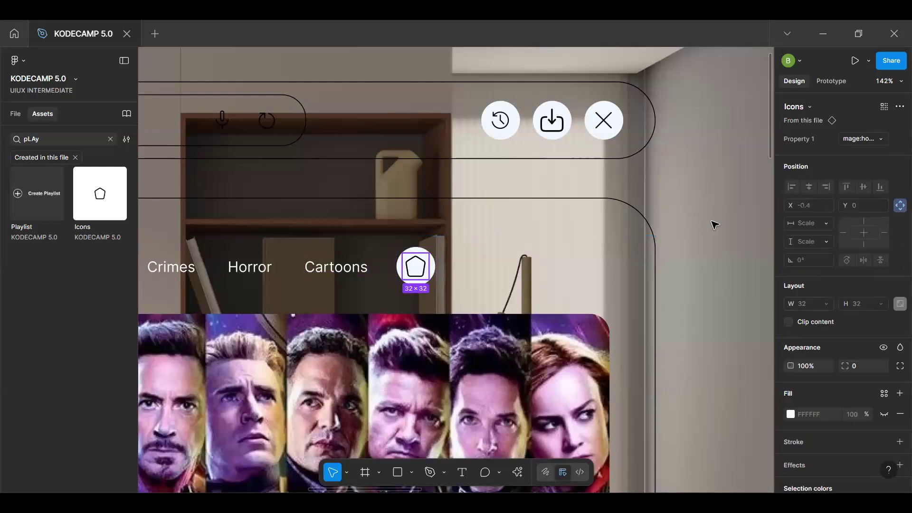
pyautogui.click(856, 144)
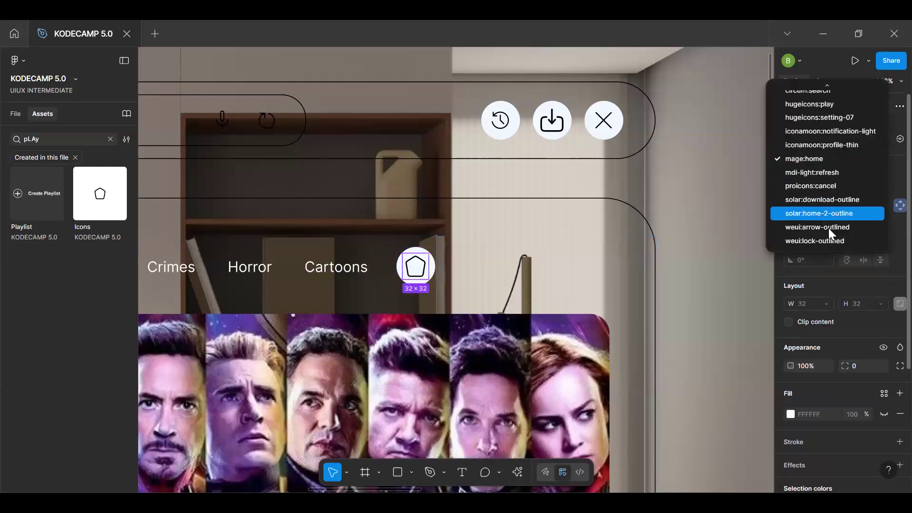
pyautogui.click(825, 132)
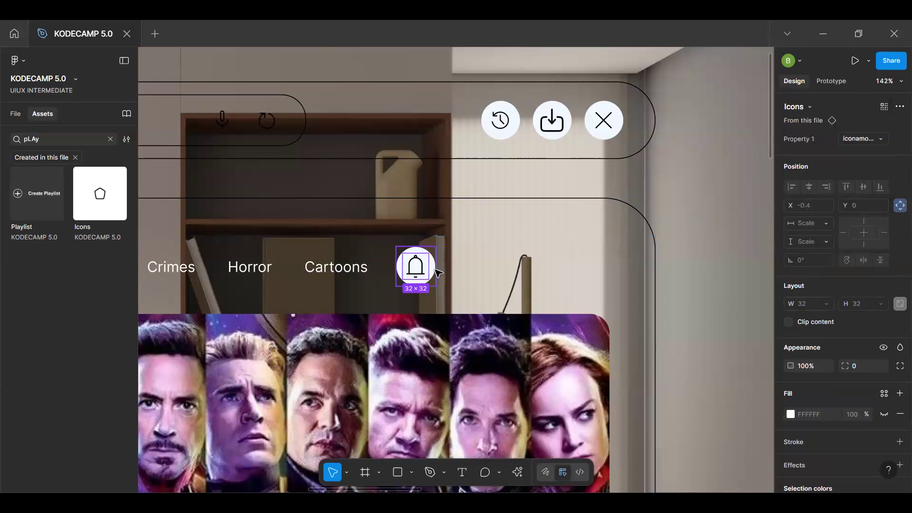
pyautogui.press('Escape')
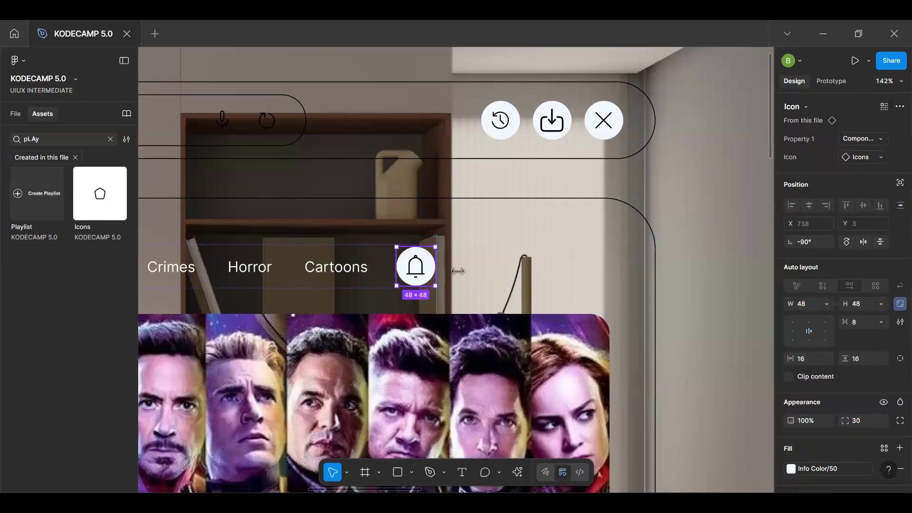
# Duplicate the Cartoons tab and change the copy's label to "More"
pyautogui.scroll(2, 460, 271)
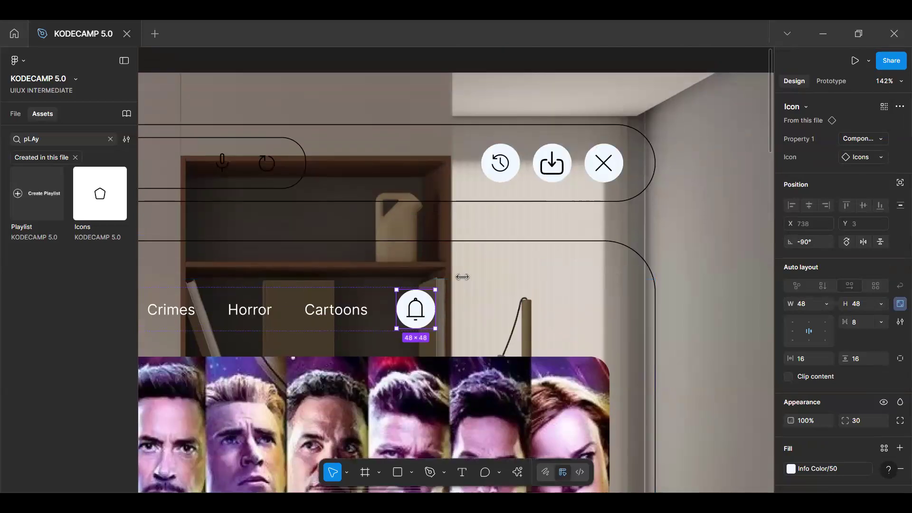
pyautogui.click(368, 323)
pyautogui.click(367, 320)
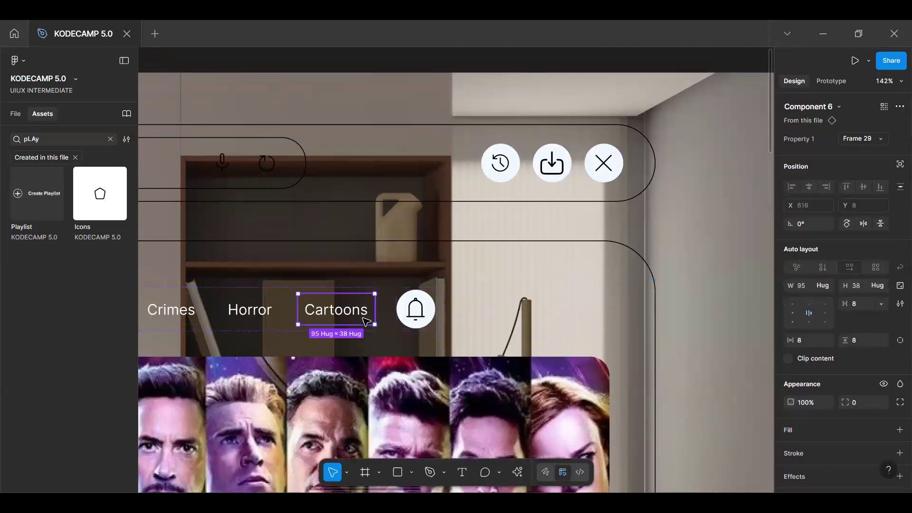
pyautogui.hotkey('ctrl', 'd')
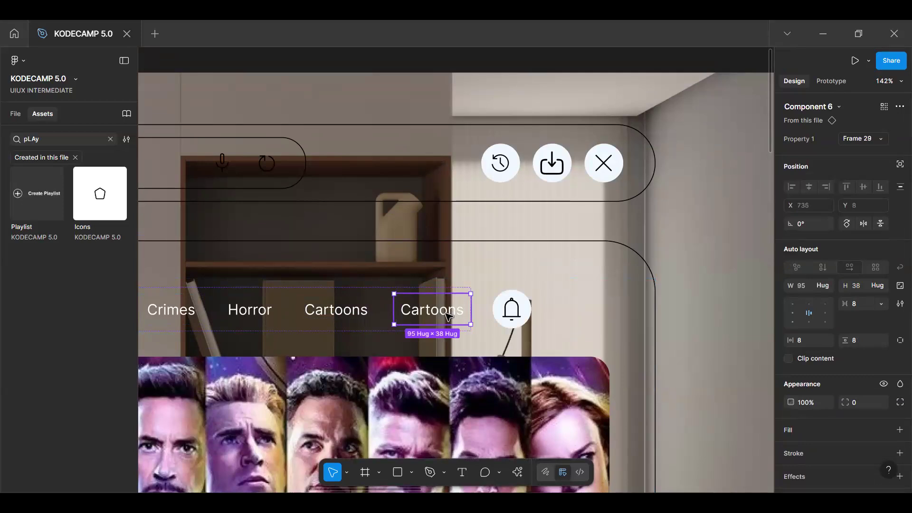
pyautogui.doubleClick(449, 316)
pyautogui.doubleClick(448, 316)
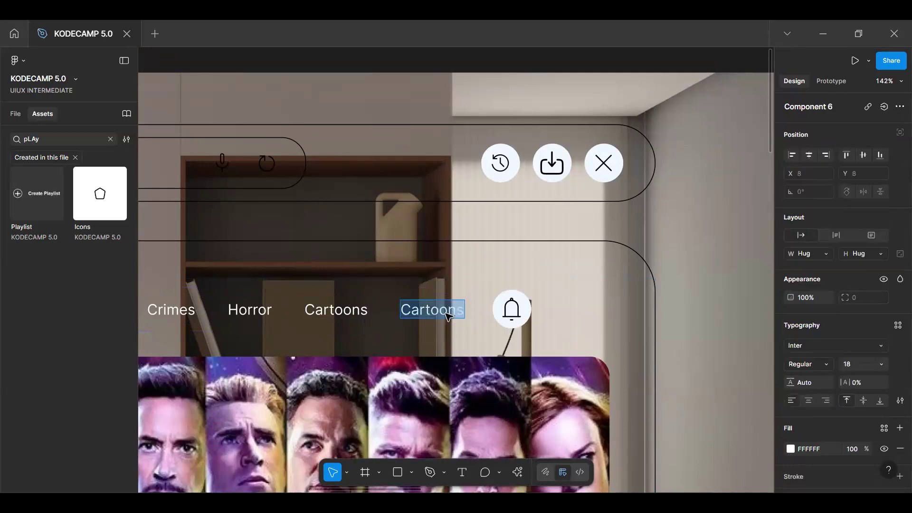
pyautogui.write('More')
pyautogui.click(719, 311)
# Place a copy of the Horror tab beyond the bell button and combine it with the tab row in an auto layout
pyautogui.click(452, 322)
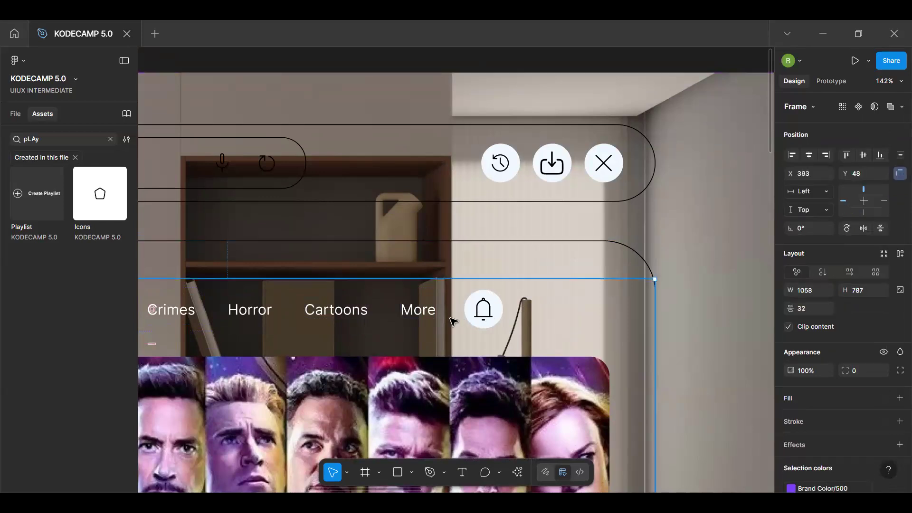
pyautogui.click(452, 322)
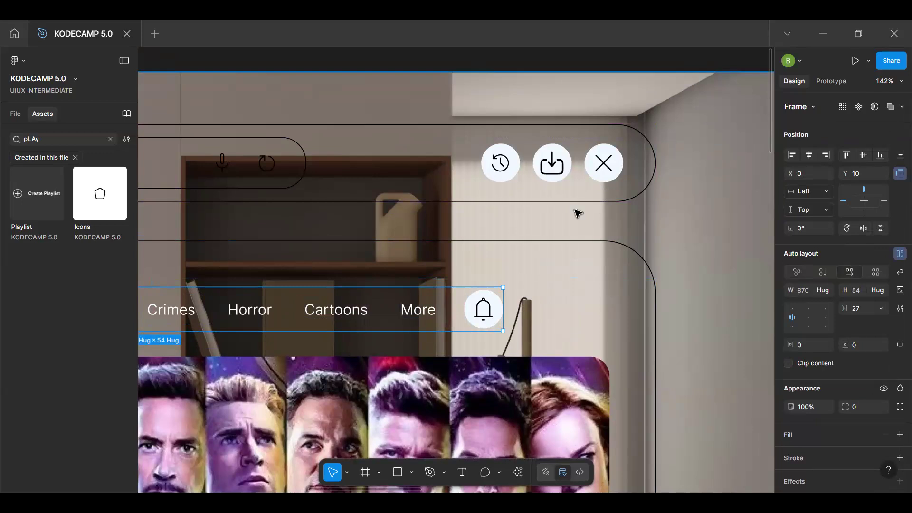
pyautogui.scroll(-5, 578, 213)
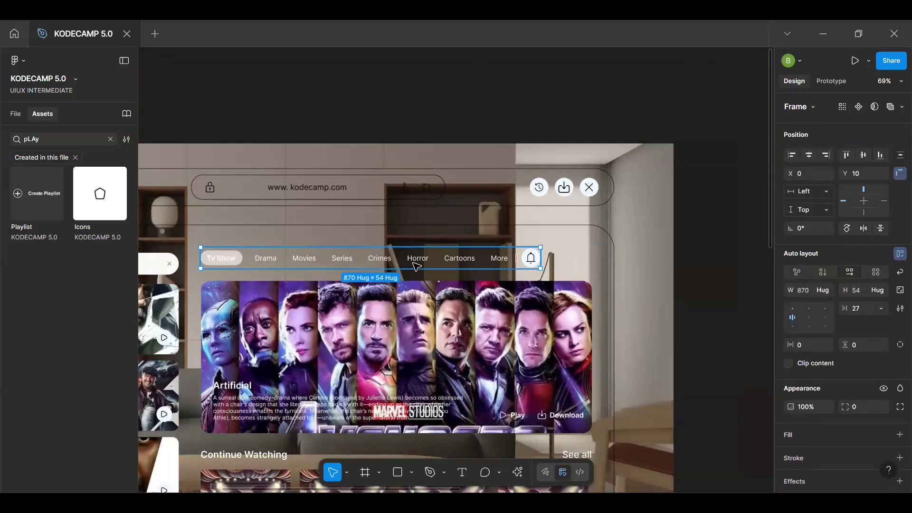
pyautogui.doubleClick(414, 264)
pyautogui.moveTo(414, 265); pyautogui.dragTo(598, 261)
pyautogui.scroll(5, 598, 261)
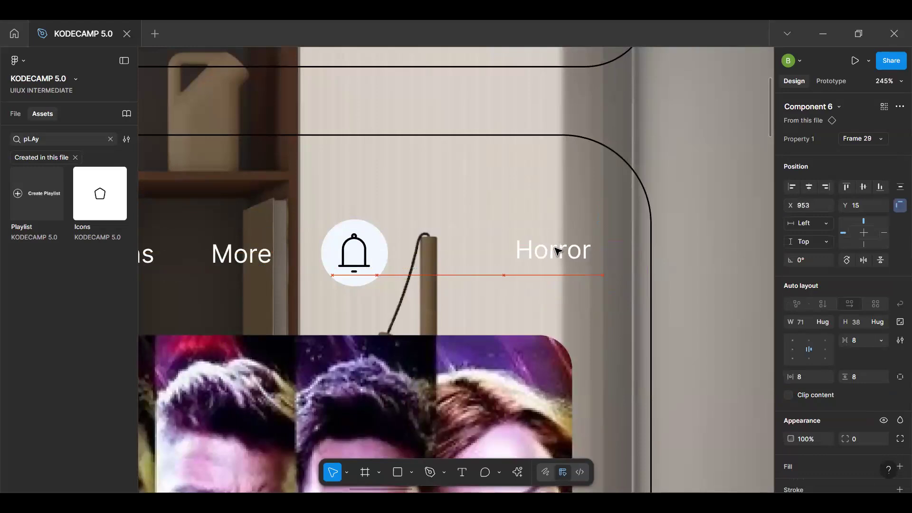
pyautogui.keyDown('shift'); pyautogui.click(380, 252); pyautogui.keyUp('shift')
pyautogui.hotkey('shift', 'a')
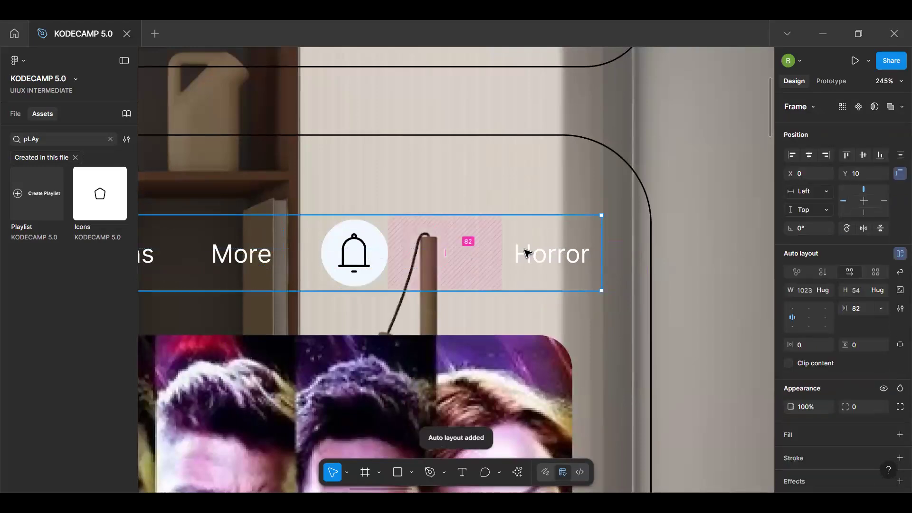
# Change the label of the Horror copy after the bell button to "Latest"
pyautogui.click(553, 252)
pyautogui.click(558, 257)
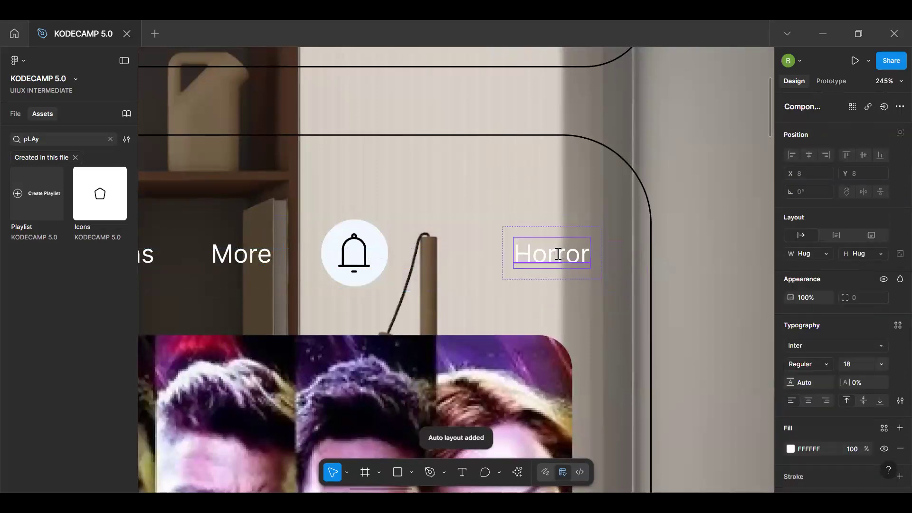
pyautogui.doubleClick(558, 255)
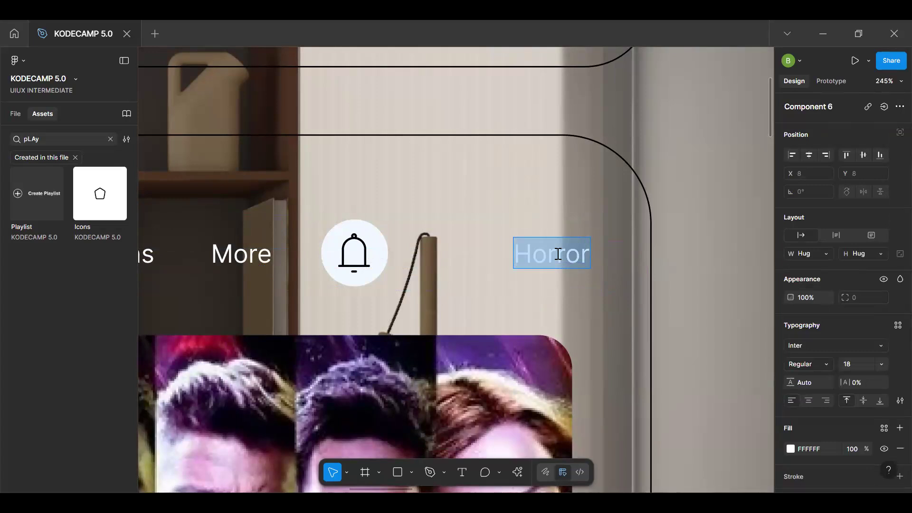
pyautogui.write('Latest')
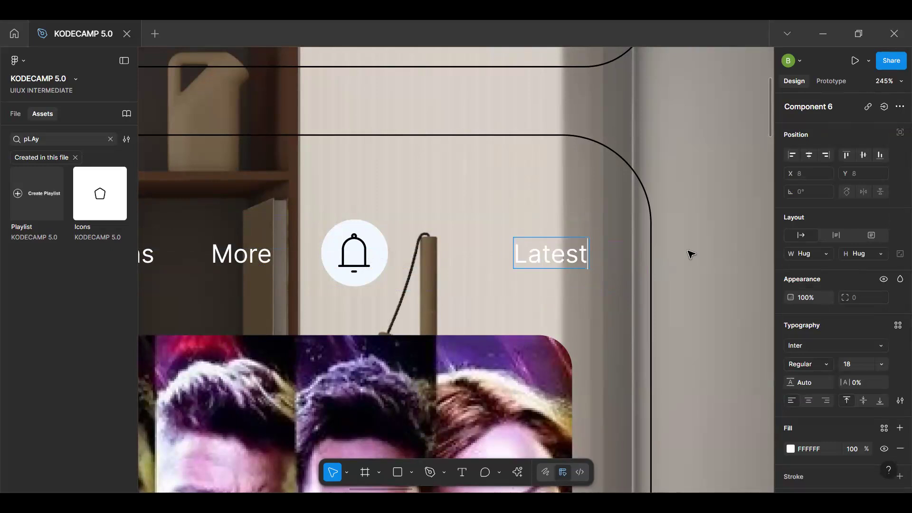
pyautogui.click(536, 234)
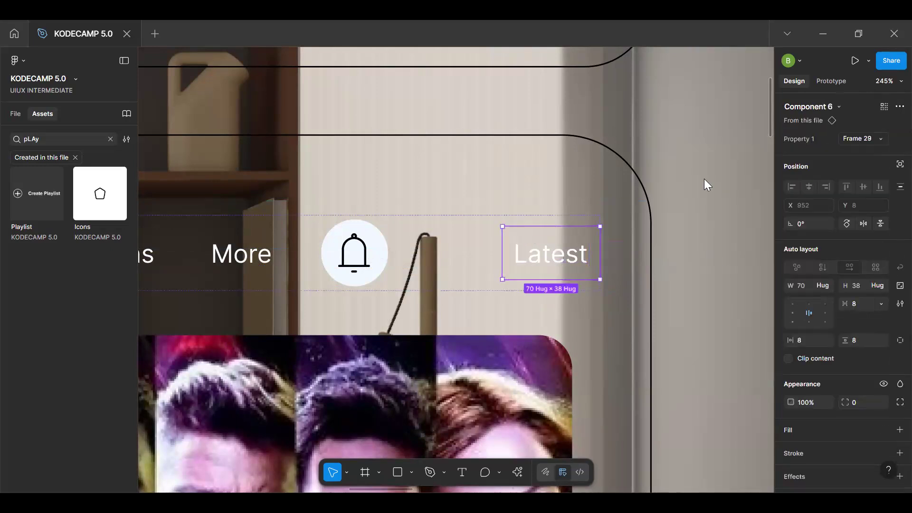
# Switch the Latest tab to the Frame 28 variant and detach it from its component
pyautogui.click(59, 141)
pyautogui.press('BackSpace')
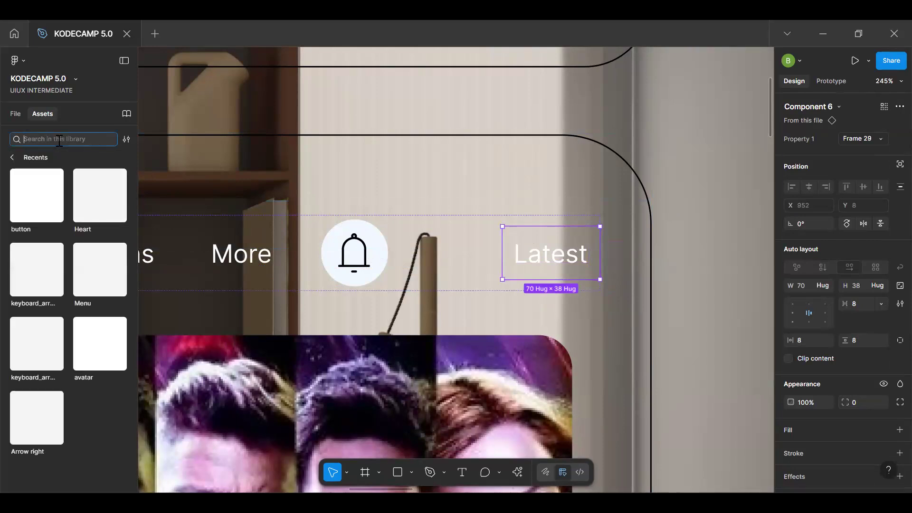
pyautogui.click(872, 139)
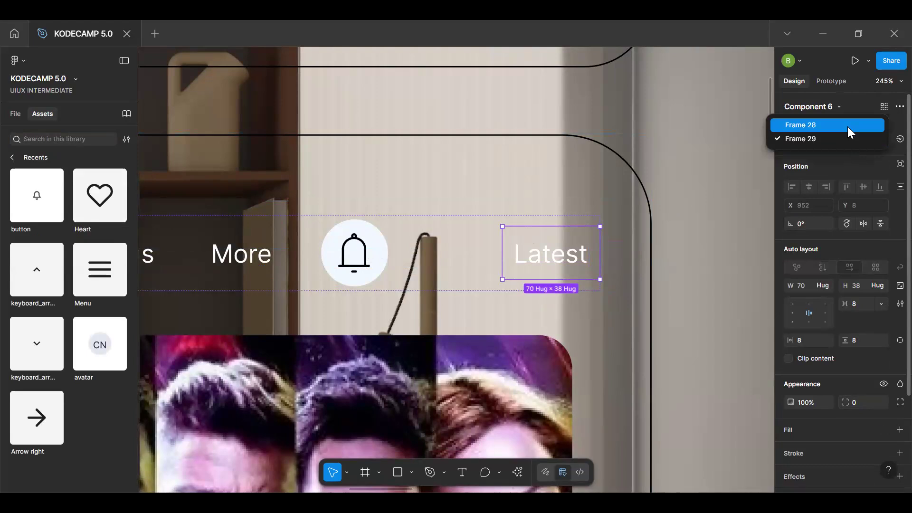
pyautogui.click(848, 126)
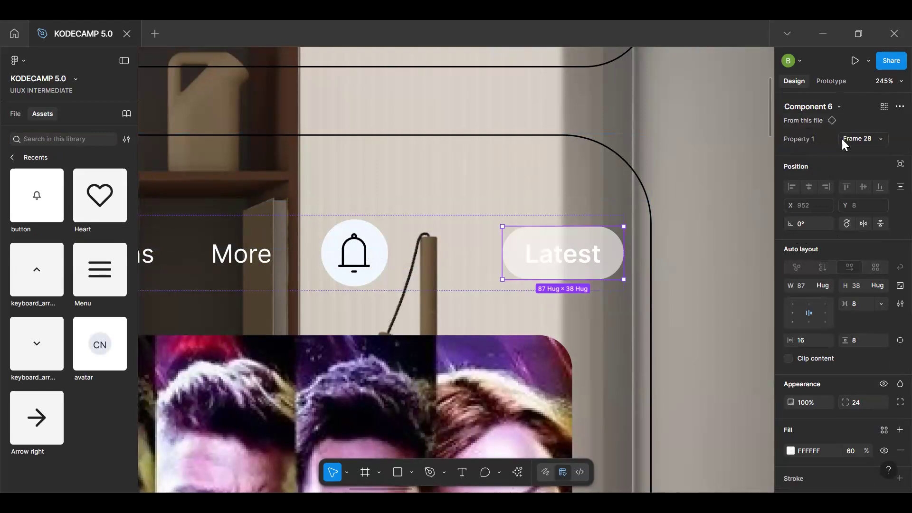
pyautogui.press('alt')
pyautogui.hotkey('ctrl', 'alt', 'b')
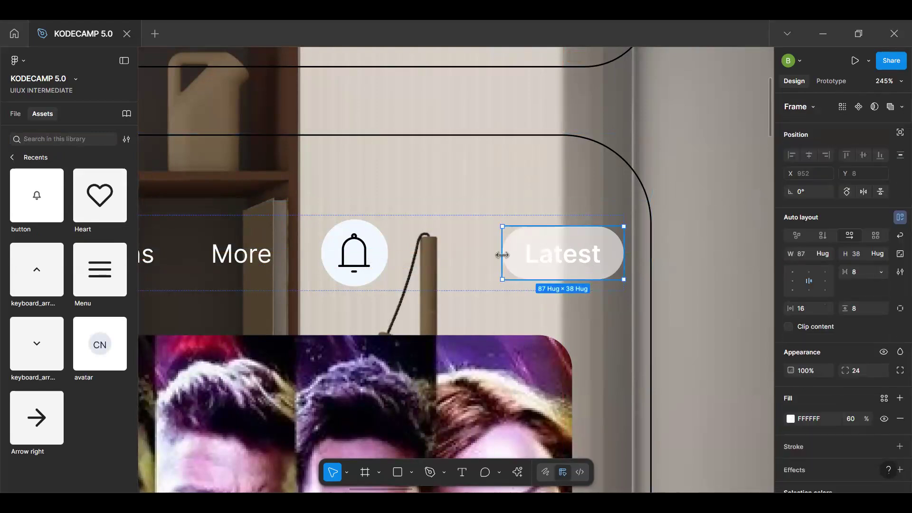
# Add the keyboard_arrow_up icon inside the Latest pill, flipped vertically and placed after the label
pyautogui.moveTo(48, 265); pyautogui.dragTo(541, 256)
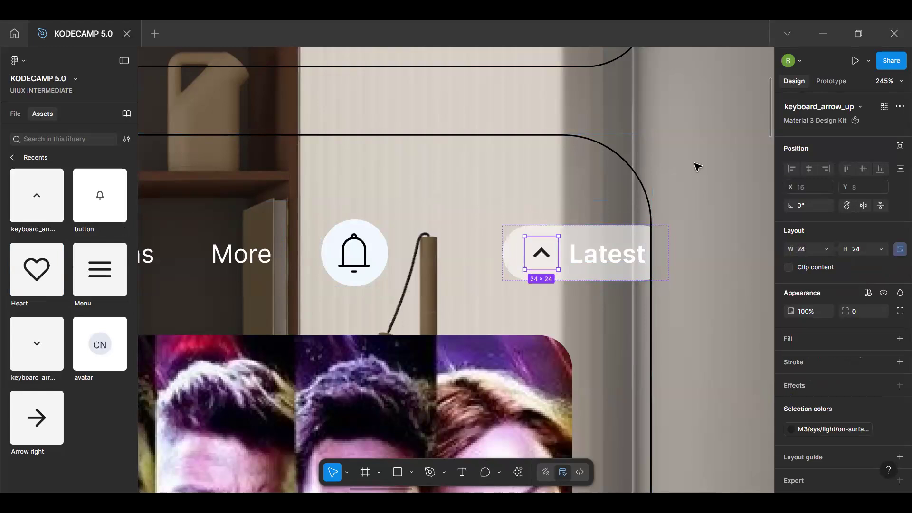
pyautogui.click(862, 208)
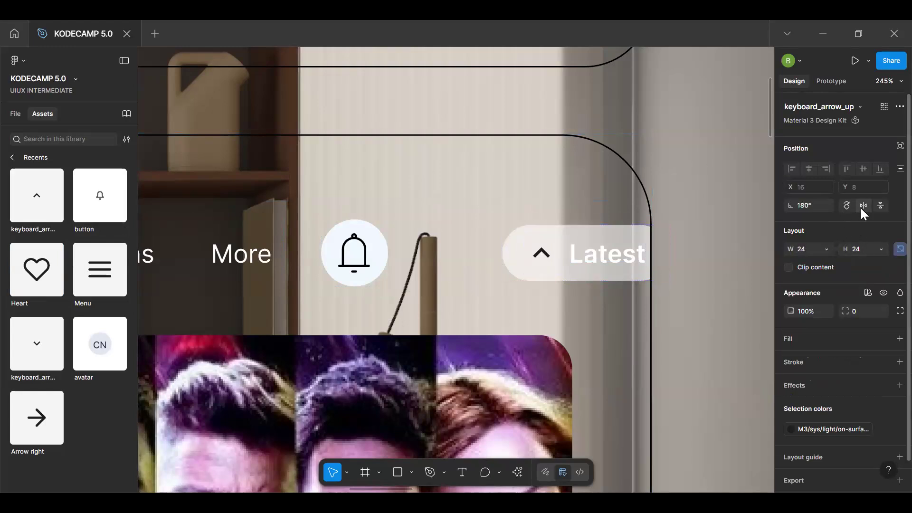
pyautogui.click(863, 208)
pyautogui.click(880, 209)
pyautogui.press('Right')
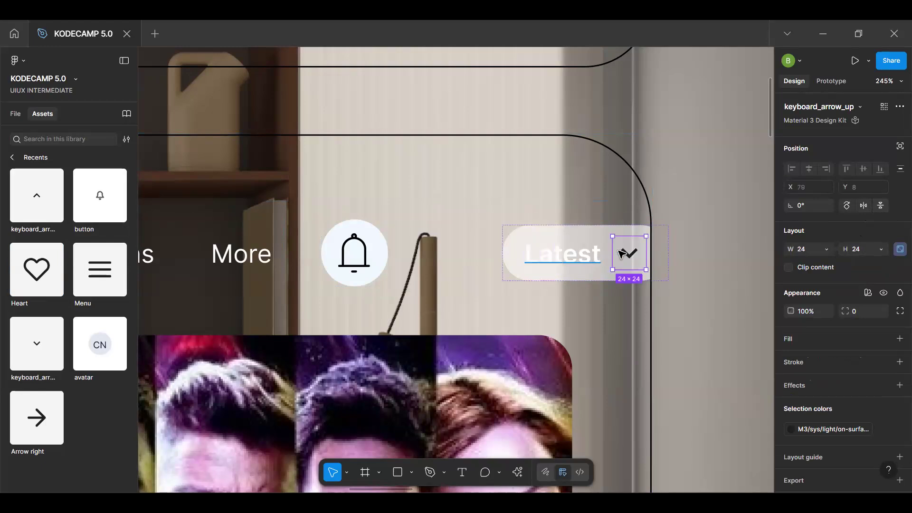
pyautogui.click(580, 239)
pyautogui.click(628, 256)
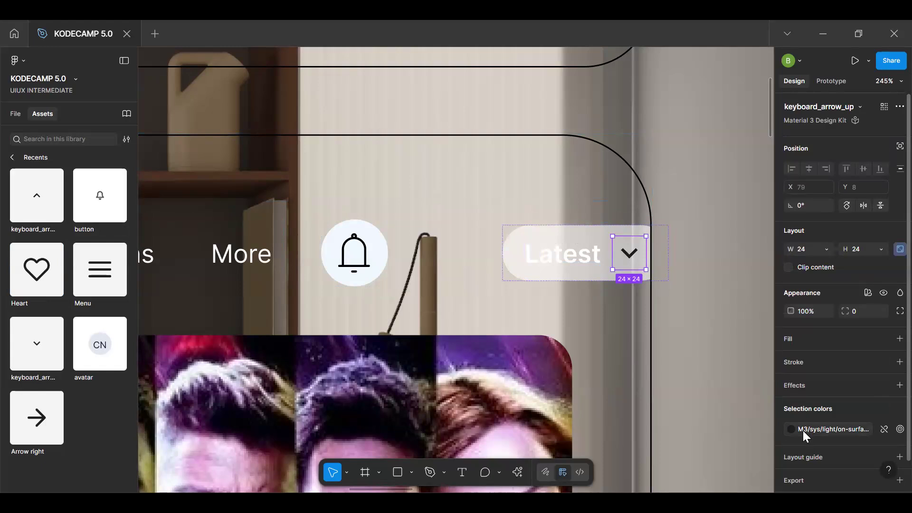
# Recolour the Latest pill's arrow icon with the library colour White
pyautogui.click(803, 431)
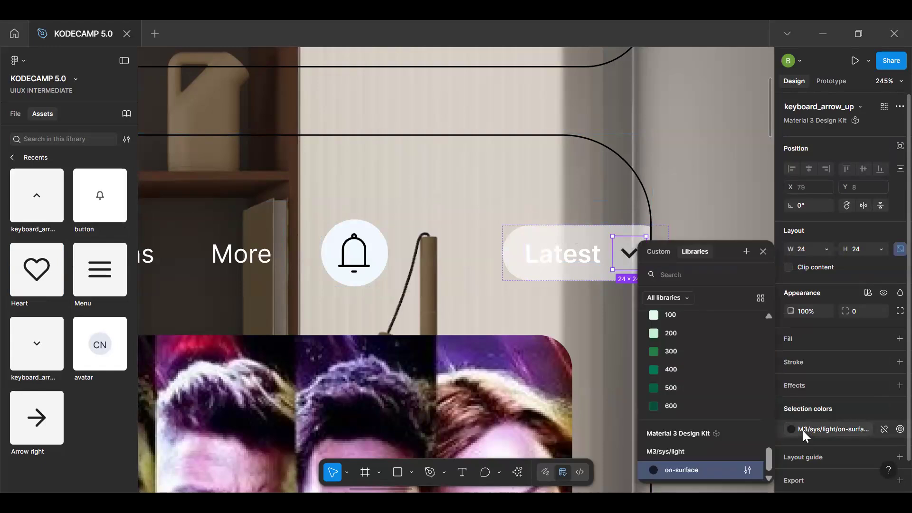
pyautogui.write('whi')
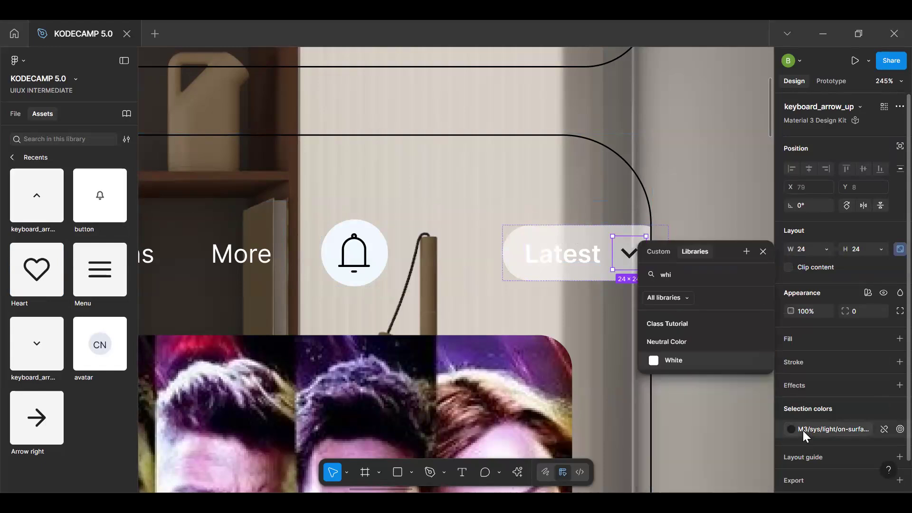
pyautogui.press('Return')
# Resize the whole tab row to a width of 1023 and set its item spacing to Auto
pyautogui.click(589, 273)
pyautogui.click(452, 263)
pyautogui.moveTo(668, 259); pyautogui.dragTo(601, 260)
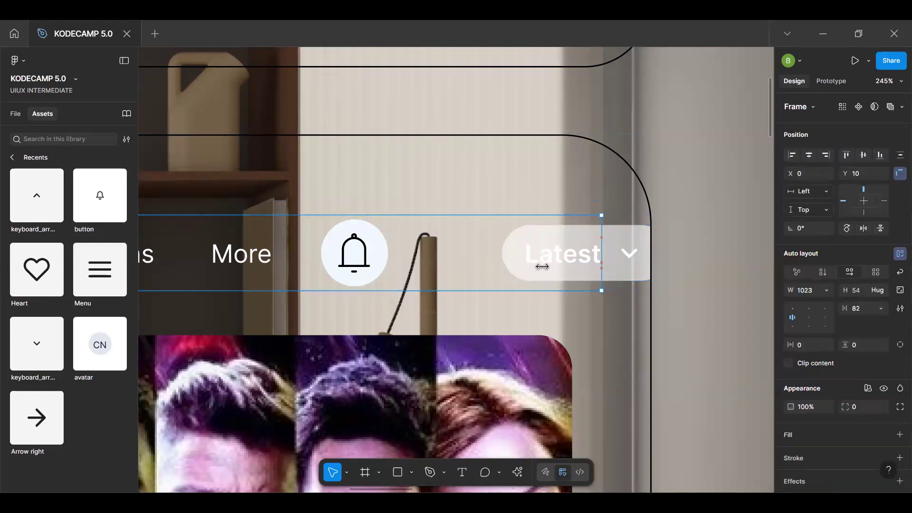
pyautogui.click(479, 270)
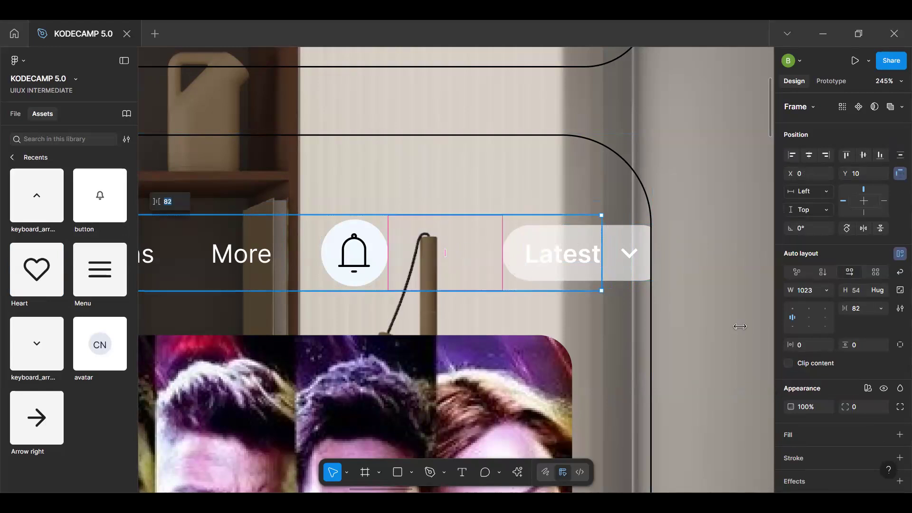
pyautogui.click(859, 310)
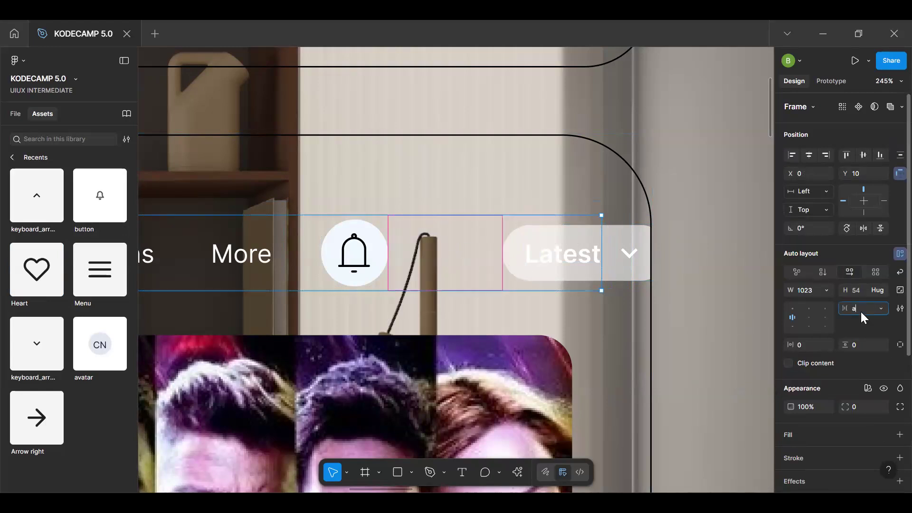
pyautogui.write('auto')
pyautogui.press('Return')
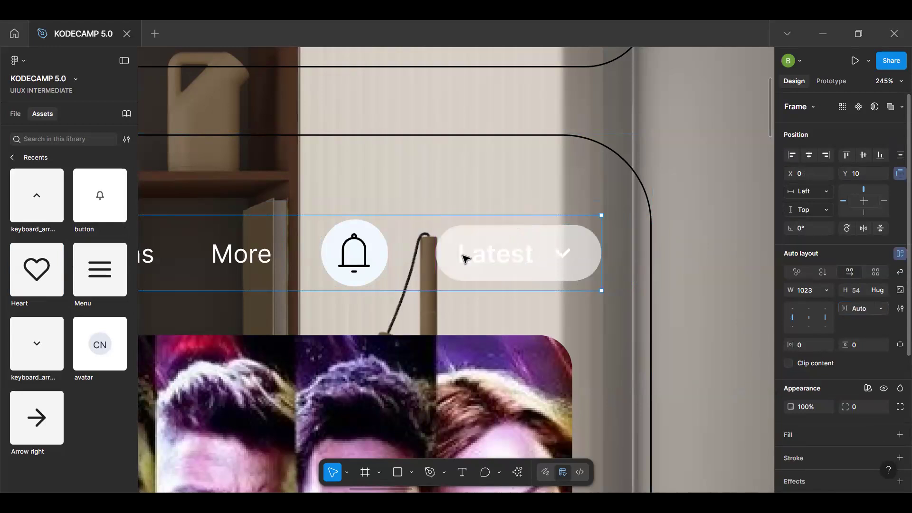
# Set the spacing between the category tabs from Tv Show to More to 16
pyautogui.scroll(-3, 504, 277)
pyautogui.scroll(-5, 504, 277)
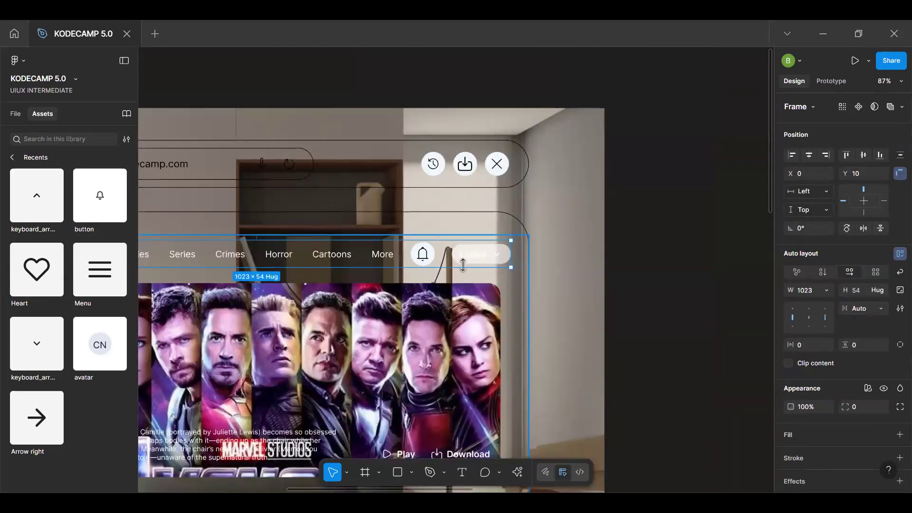
pyautogui.click(591, 287)
pyautogui.press('space')
pyautogui.moveTo(464, 279); pyautogui.dragTo(568, 279)
pyautogui.click(568, 280)
pyautogui.click(569, 279)
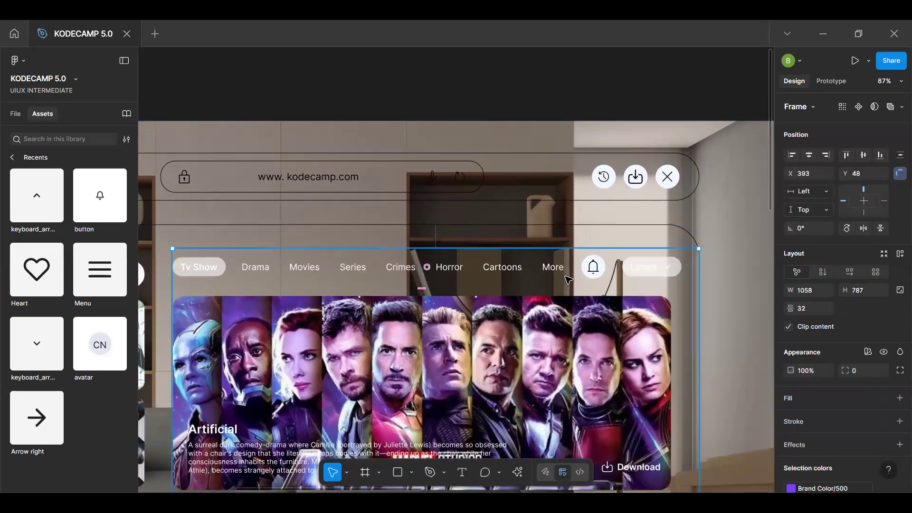
pyautogui.click(566, 277)
pyautogui.doubleClick(532, 273)
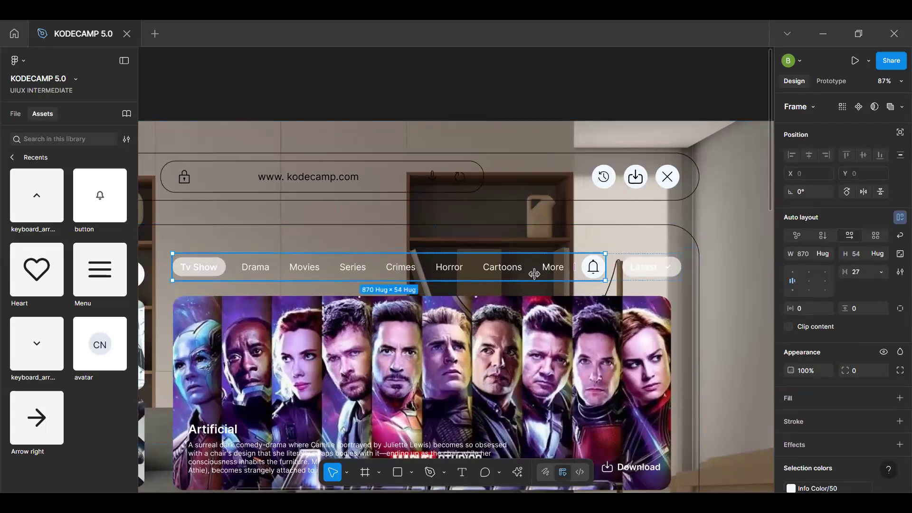
pyautogui.click(533, 272)
pyautogui.click(862, 271)
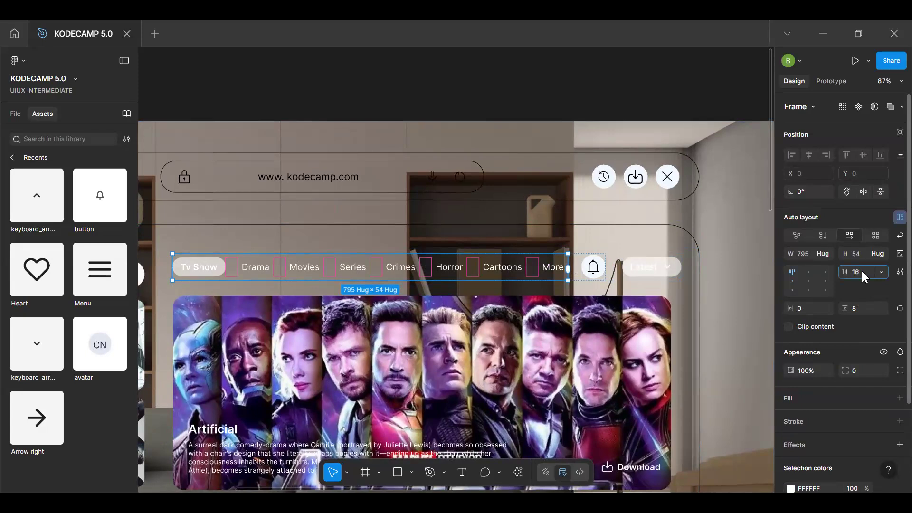
pyautogui.write('16')
pyautogui.press('Return')
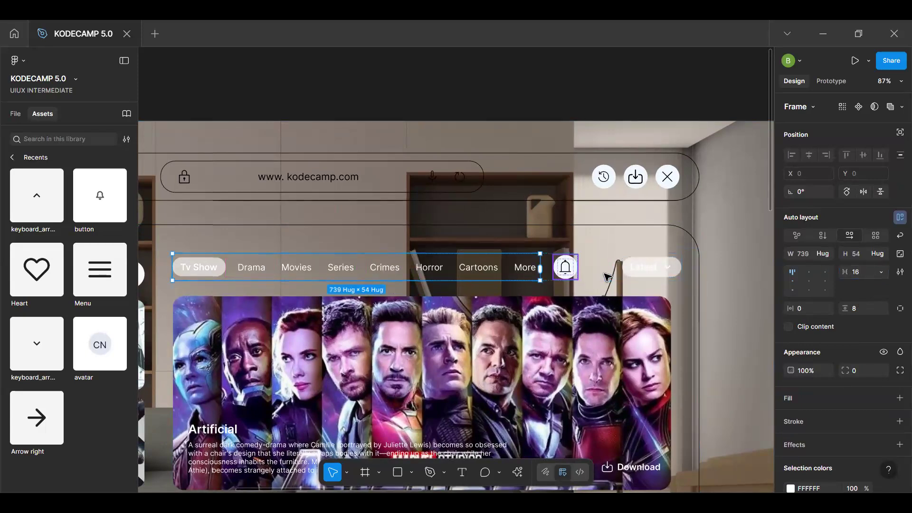
pyautogui.click(704, 300)
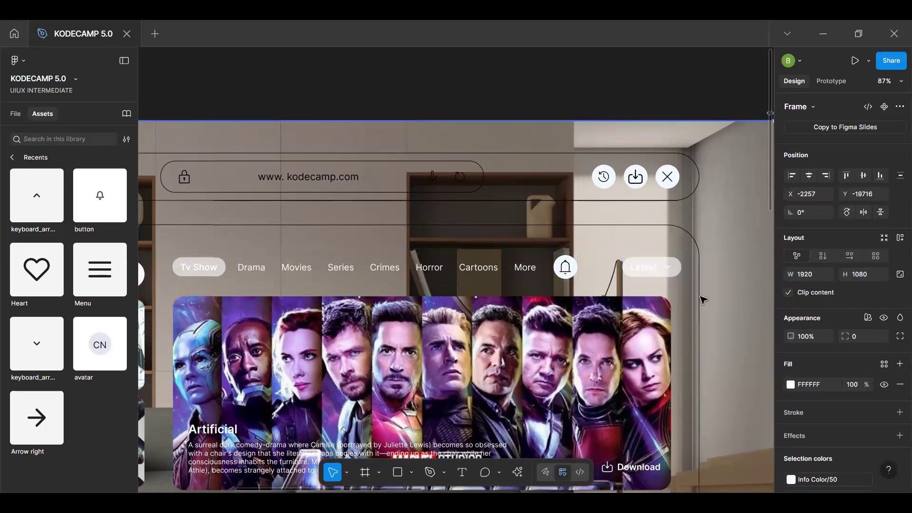
# Move the Background frame up and to the left on the canvas, to about X -2510, Y -19981
pyautogui.keyDown('ctrl'); pyautogui.scroll(-5, 706, 299); pyautogui.keyUp('ctrl')
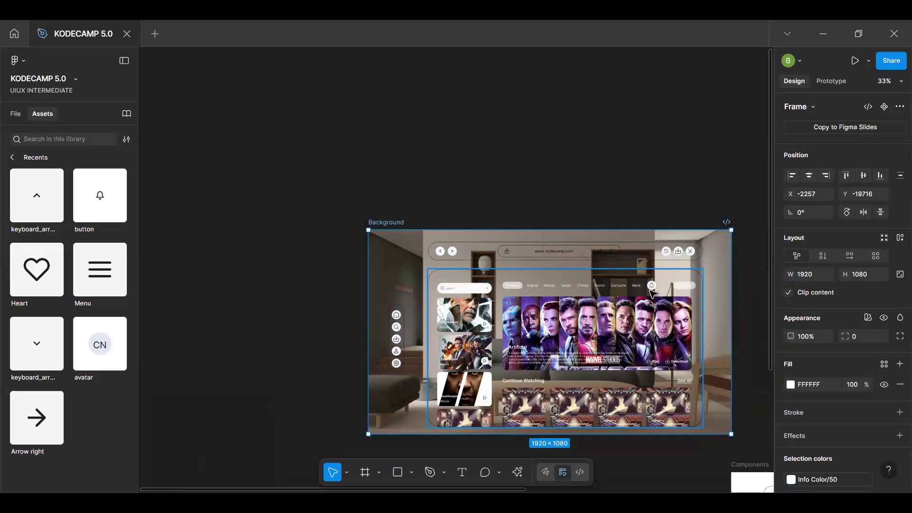
pyautogui.moveTo(404, 221); pyautogui.dragTo(356, 176)
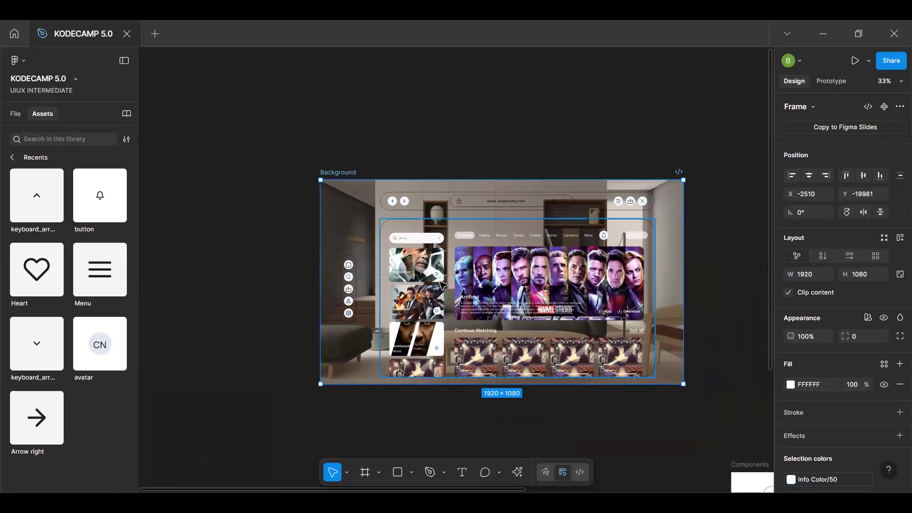
pyautogui.scroll(5, 342, 282)
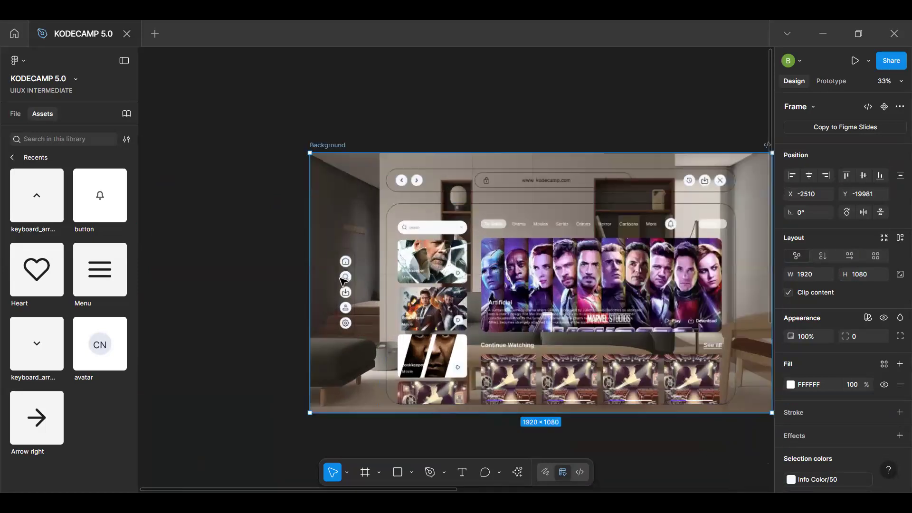
# Nudge the vertical icon sidebar towards the main panel to X 156, leaving an 80 px gap
pyautogui.click(342, 281)
pyautogui.press('alt')
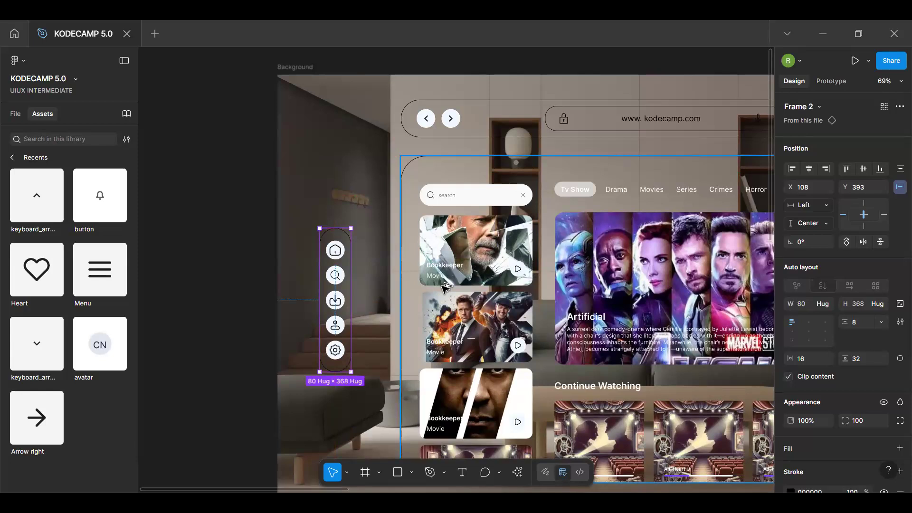
pyautogui.scroll(-2, 442, 283)
pyautogui.scroll(-3, 444, 285)
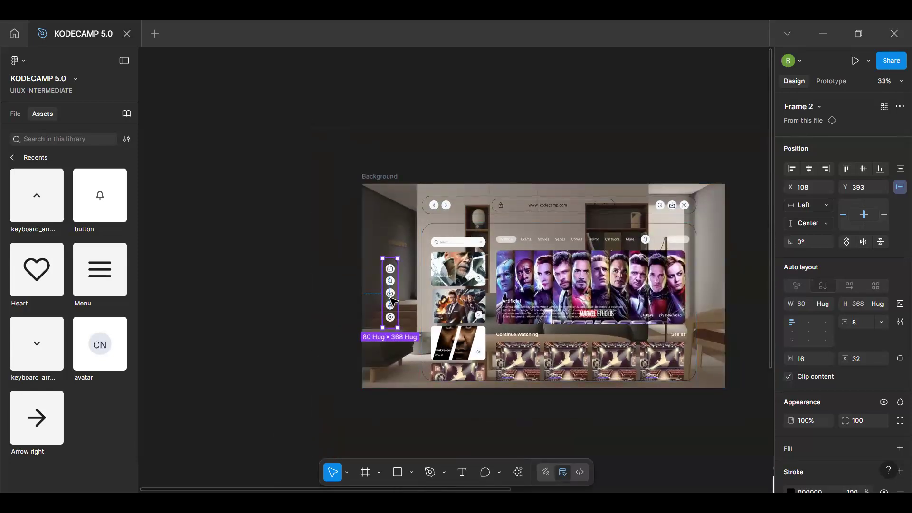
pyautogui.press('alt')
pyautogui.hotkey('alt', 'shift', 'Right')
pyautogui.hotkey('alt', 'shift', 'Right')
pyautogui.hotkey('alt', 'shift', 'Right')
pyautogui.hotkey('alt', 'shift', 'Right')
pyautogui.hotkey('alt', 'shift', 'Right')
pyautogui.hotkey('alt', 'shift', 'Right')
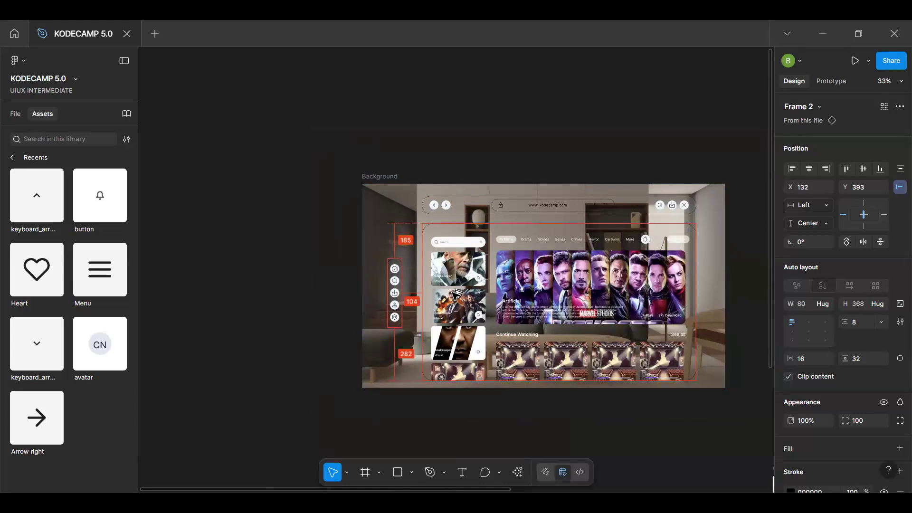
pyautogui.hotkey('alt', 'shift', 'Right')
pyautogui.hotkey('alt', 'shift', 'Right')
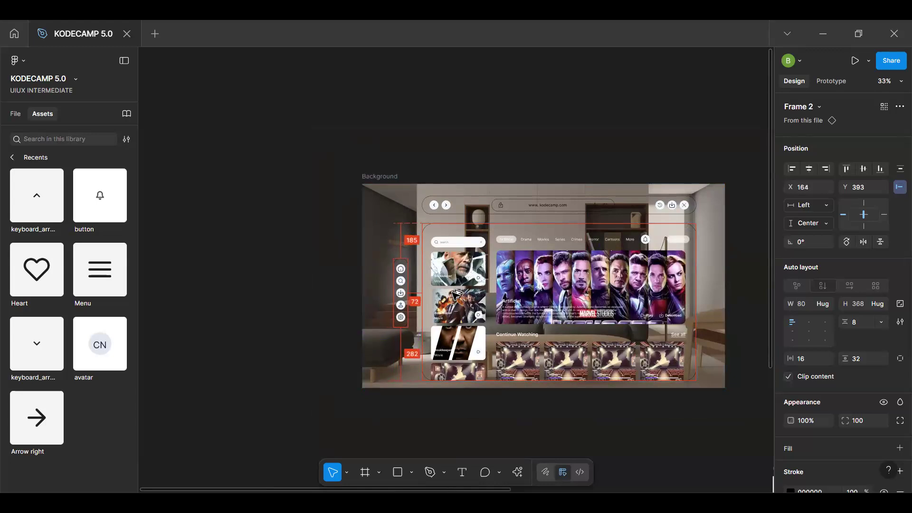
pyautogui.hotkey('alt', 'shift', 'Right')
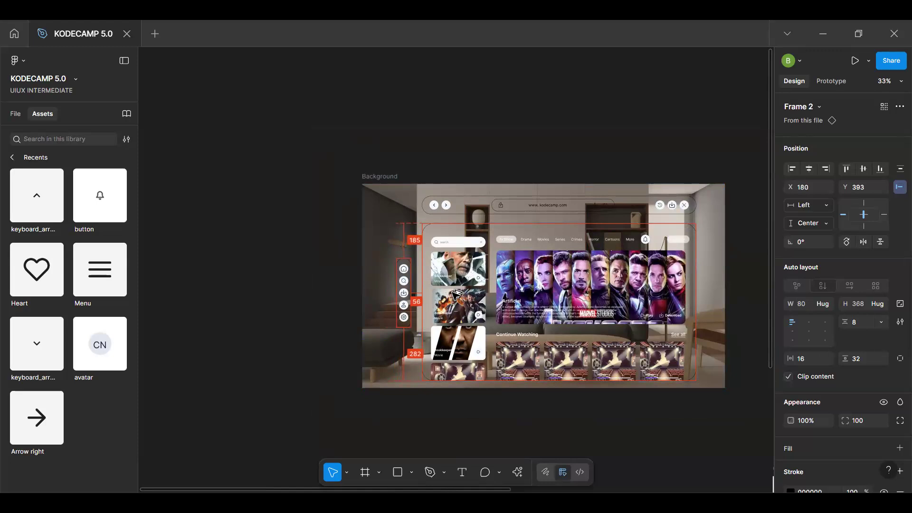
pyautogui.hotkey('alt', 'shift', 'Left')
pyautogui.hotkey('alt', 'shift', 'Left')
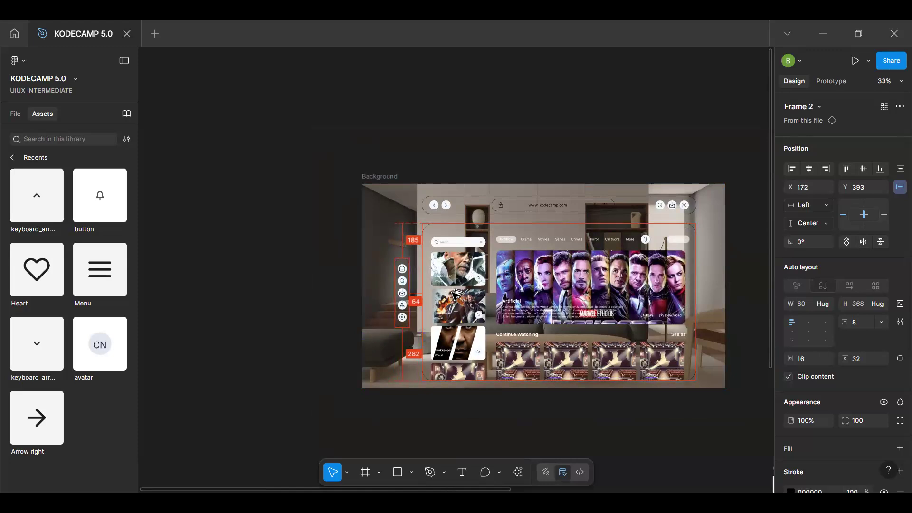
pyautogui.keyDown('ctrl'); pyautogui.scroll(5, 455, 291); pyautogui.keyUp('ctrl')
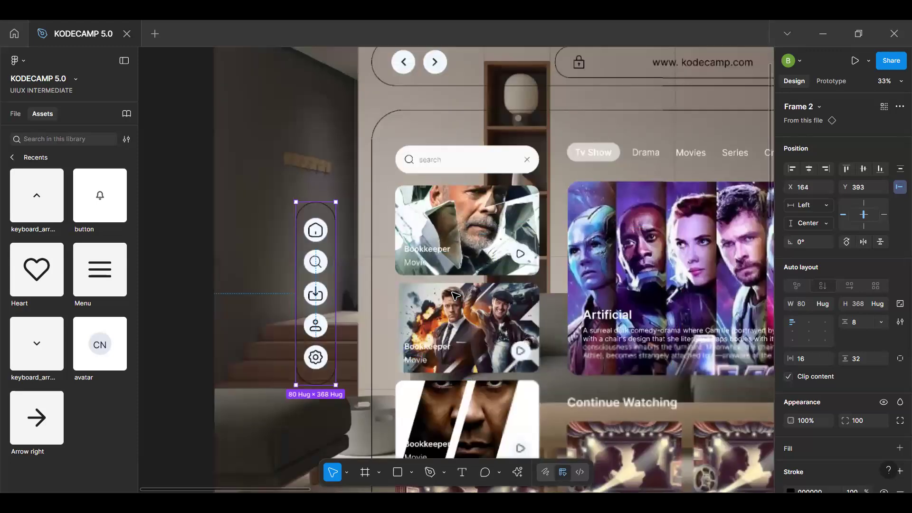
pyautogui.hotkey('alt', 'shift', 'Left')
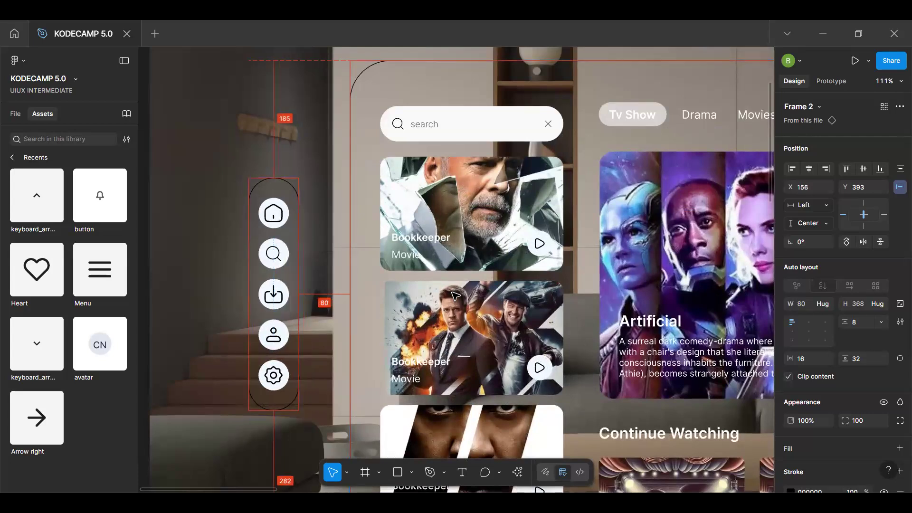
# Set the vertical icon sidebar's horizontal padding to 24
pyautogui.scroll(-5, 455, 292)
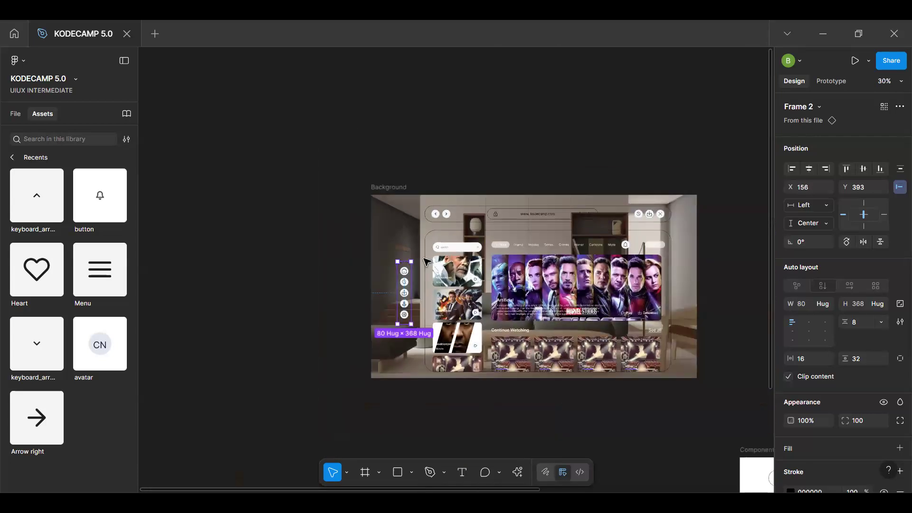
pyautogui.click(476, 217)
pyautogui.press('alt')
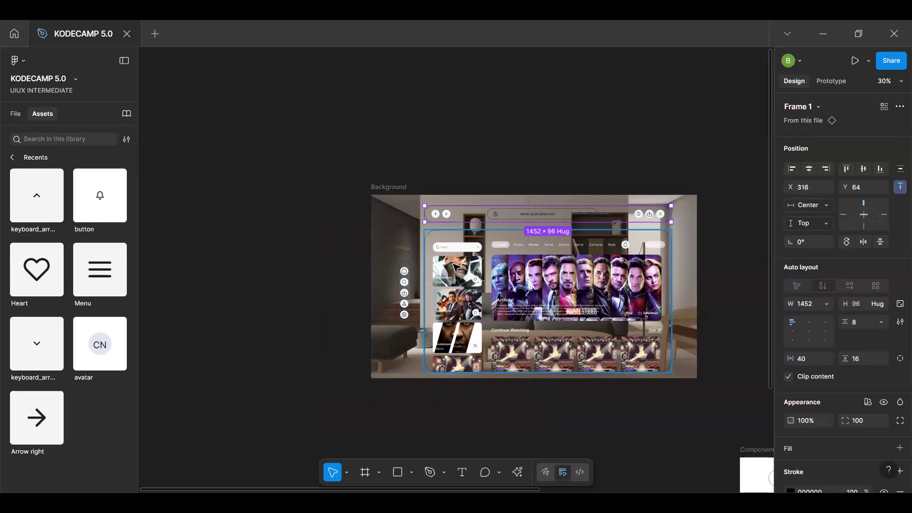
pyautogui.click(404, 308)
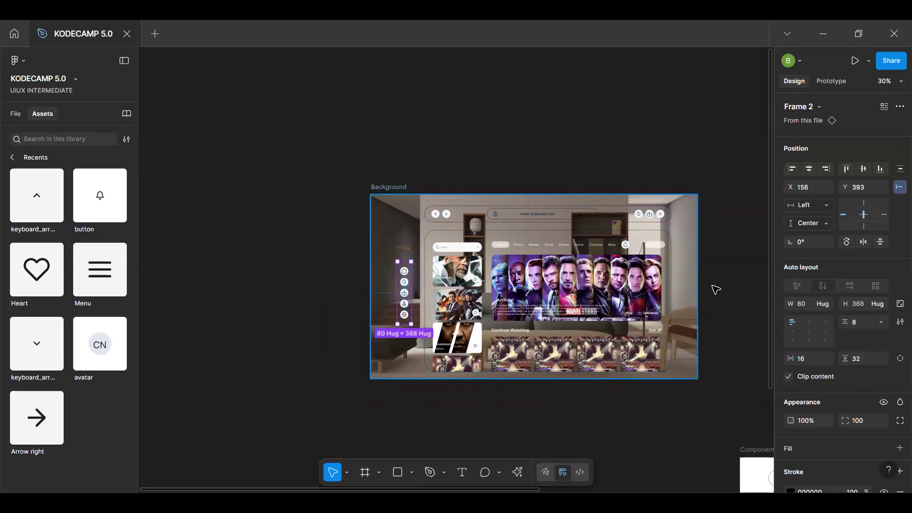
pyautogui.click(806, 361)
pyautogui.write('24')
pyautogui.press('Return')
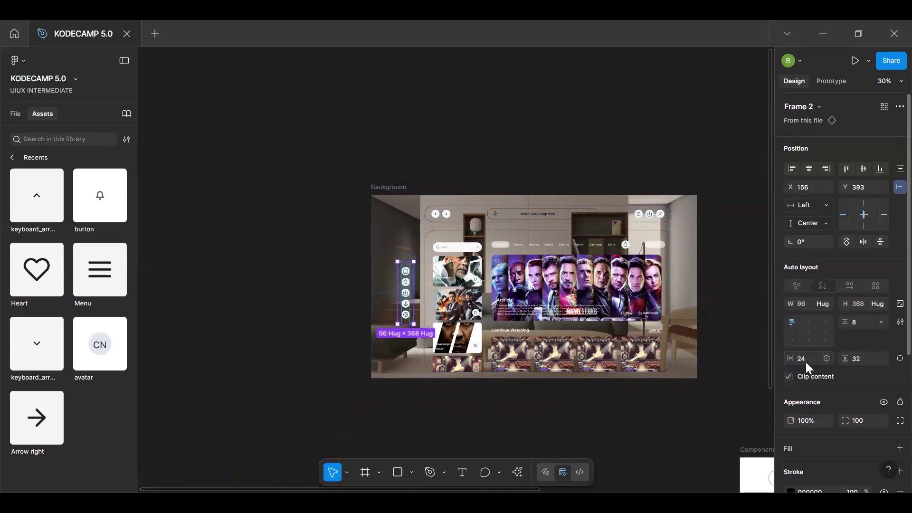
# Nudge the vertical icon sidebar away from the main panel to X 148
pyautogui.hotkey('shift', '0')
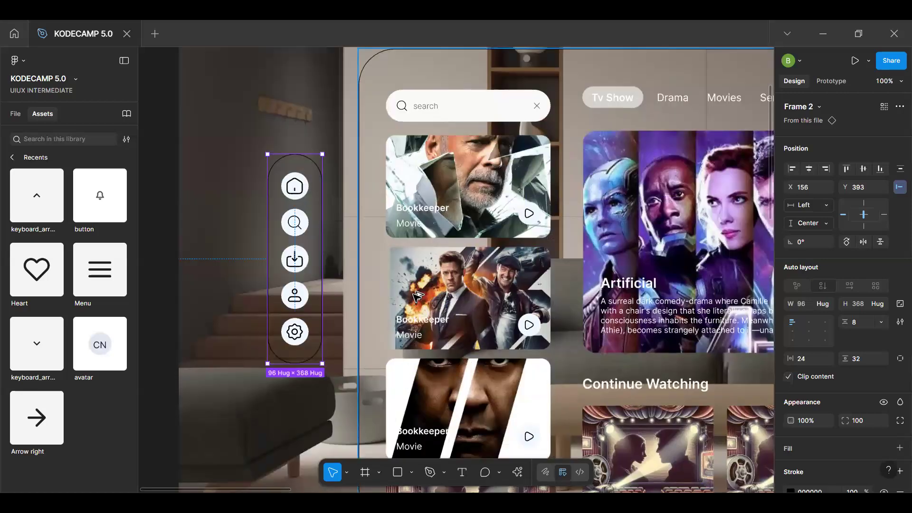
pyautogui.press('Left')
pyautogui.press('Left')
pyautogui.press('Left')
pyautogui.press('Left')
pyautogui.press('Left')
pyautogui.press('Left')
pyautogui.press('Left')
pyautogui.press('Left')
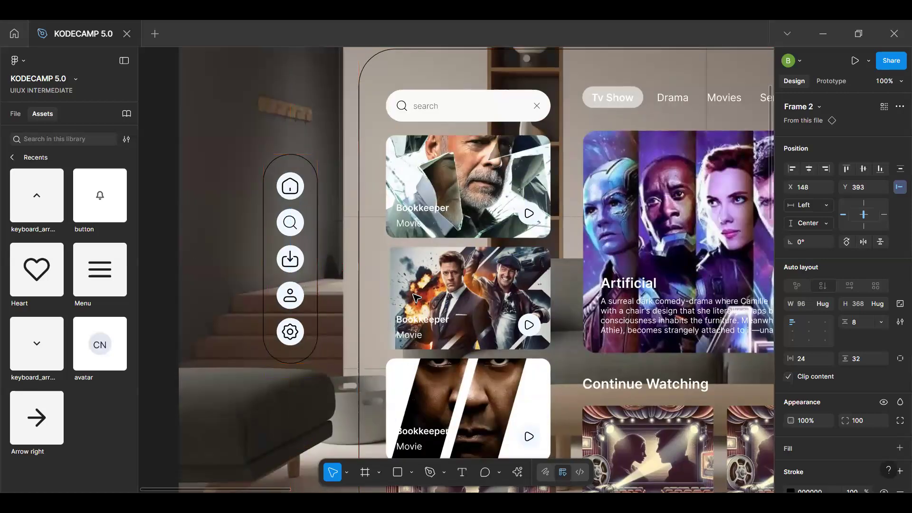
pyautogui.hotkey('shift', '1')
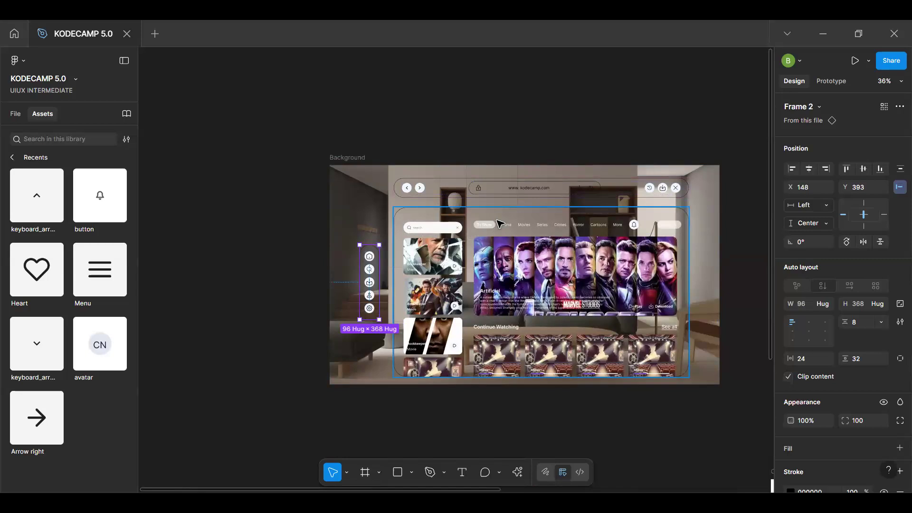
# Set the search bar's vertical padding to 12 and push the change to its main component
pyautogui.scroll(2, 431, 237)
pyautogui.doubleClick(432, 237)
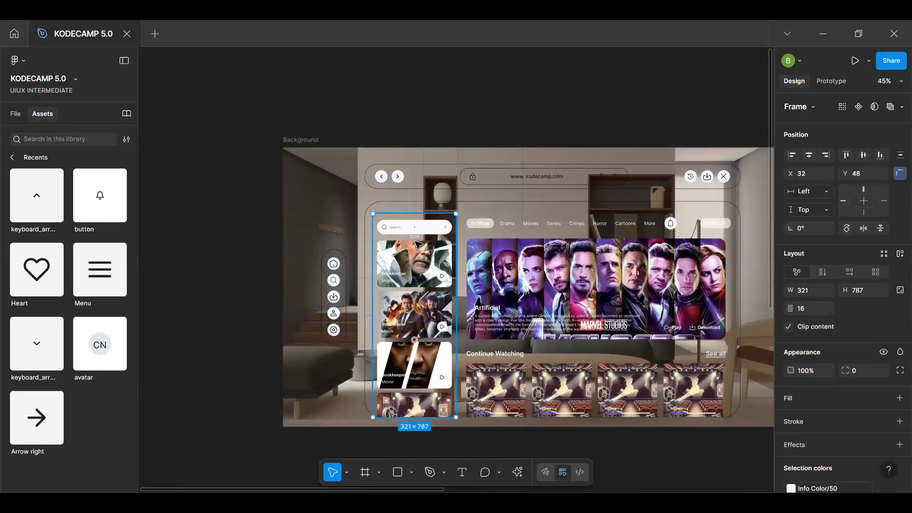
pyautogui.scroll(4, 428, 233)
pyautogui.doubleClick(421, 228)
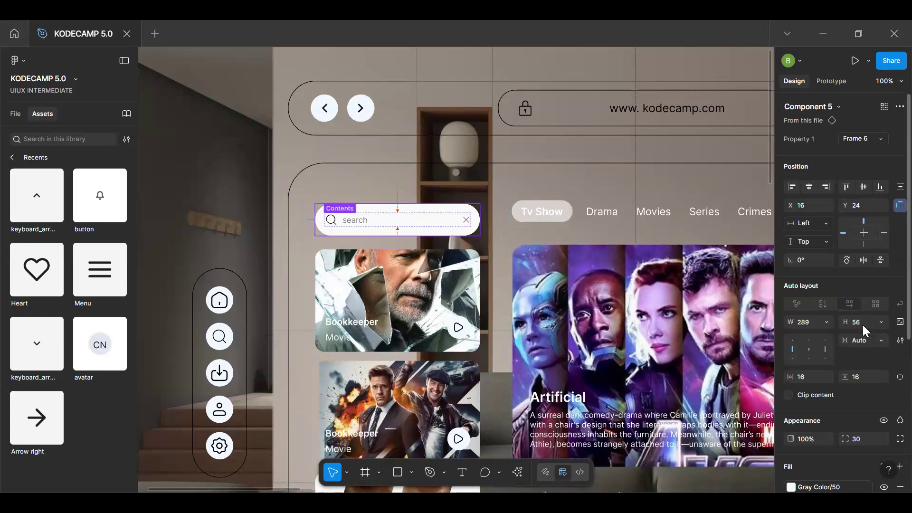
pyautogui.click(865, 381)
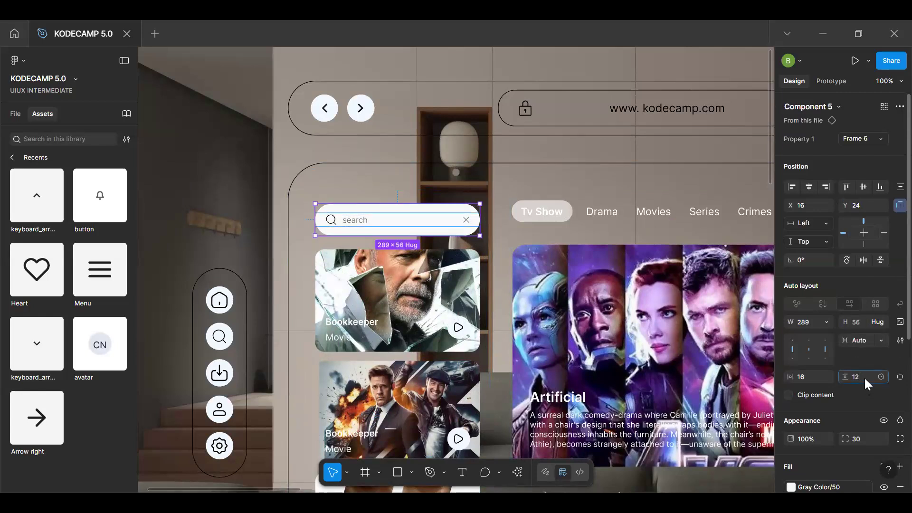
pyautogui.write('12')
pyautogui.press('Return')
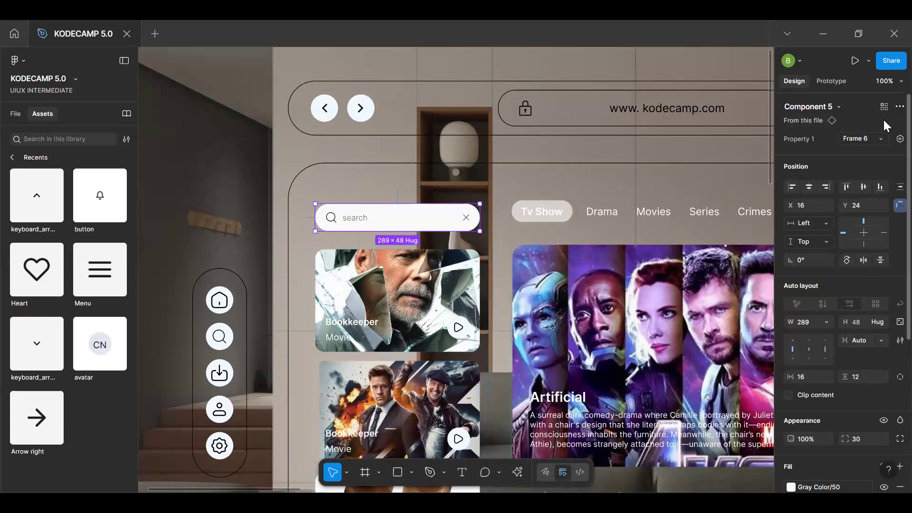
pyautogui.click(890, 108)
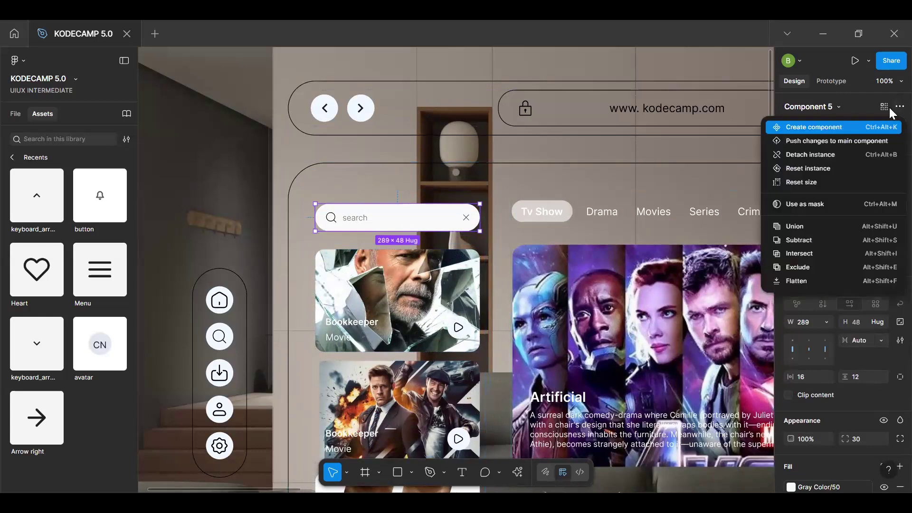
pyautogui.click(869, 141)
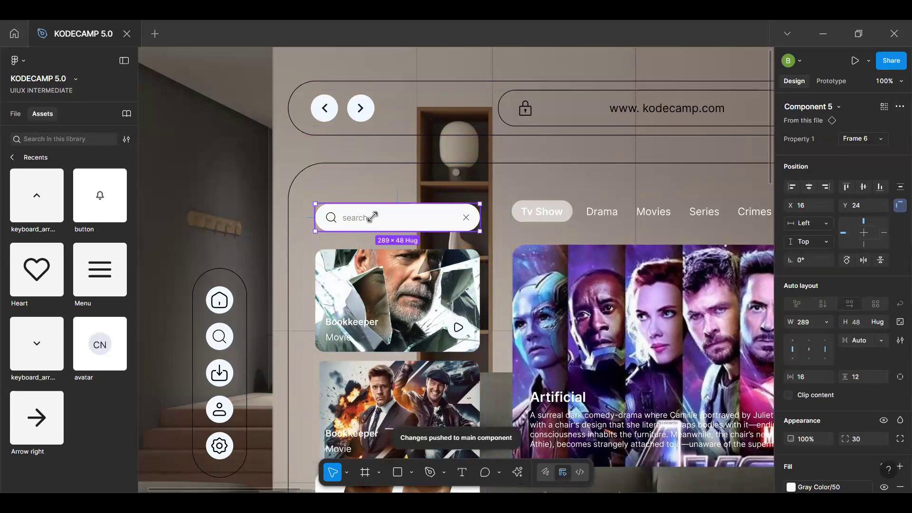
# Go to the search bar's main component and set the search text's font size to 16
pyautogui.click(831, 120)
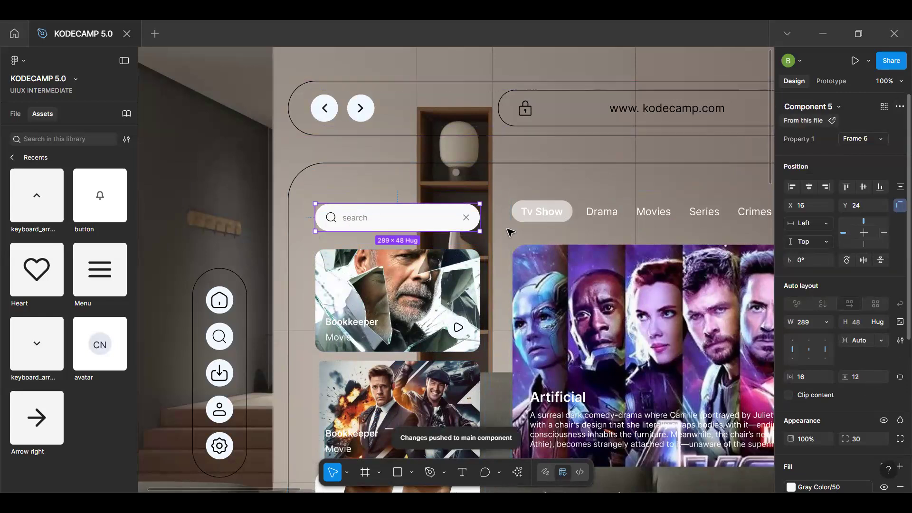
pyautogui.scroll(5, 458, 244)
pyautogui.doubleClick(299, 280)
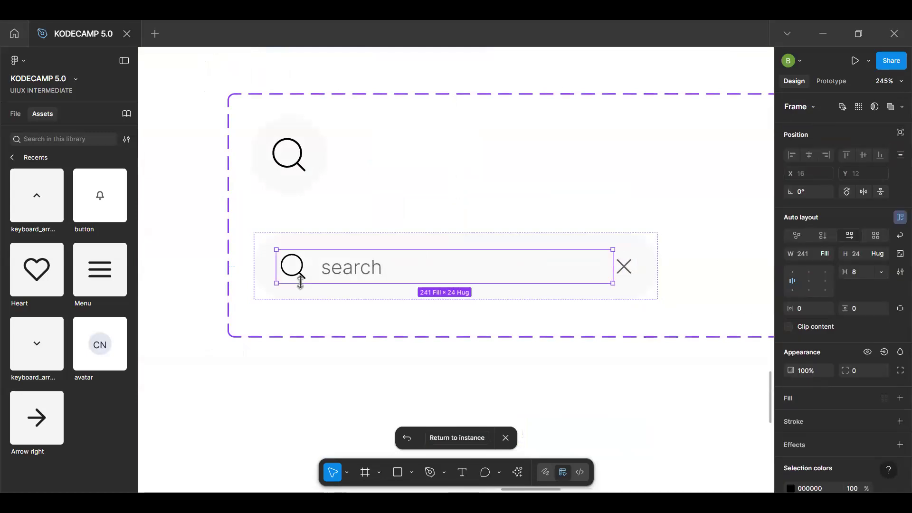
pyautogui.scroll(3, 299, 280)
pyautogui.click(297, 275)
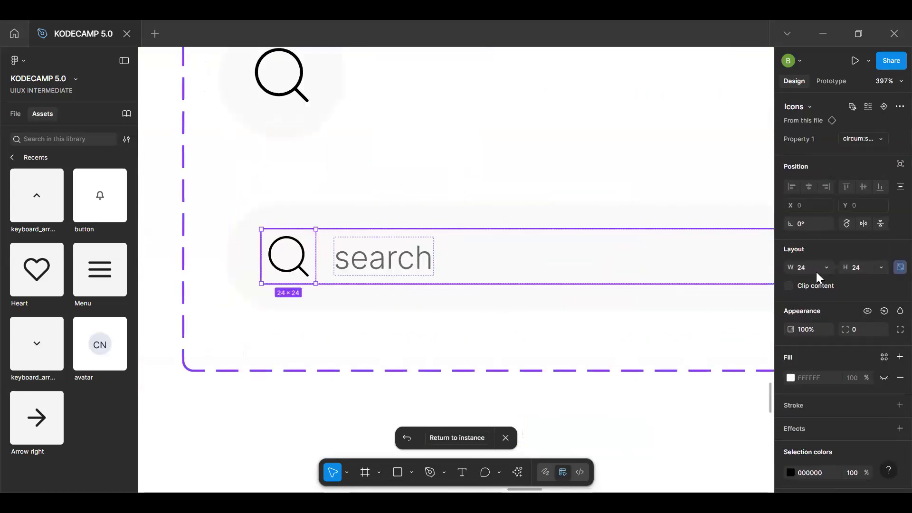
pyautogui.click(421, 266)
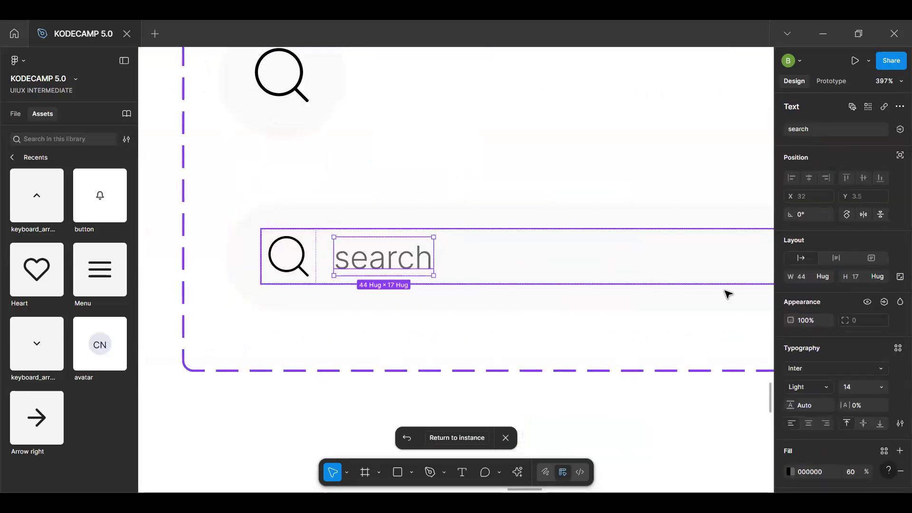
pyautogui.click(857, 388)
pyautogui.write('1')
pyautogui.press('Return')
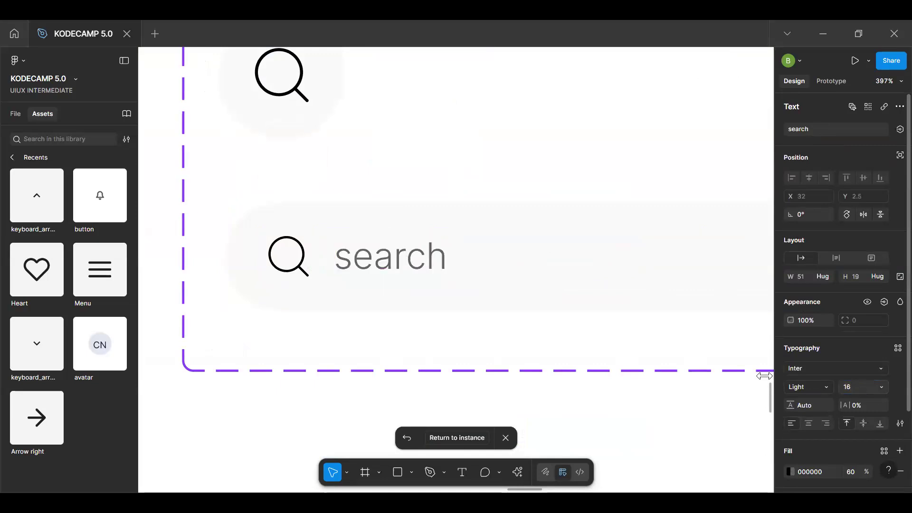
# Resize the search bar's close icon to 24 by 24 in the main component and return to the instance
pyautogui.hscroll(5, 690, 350)
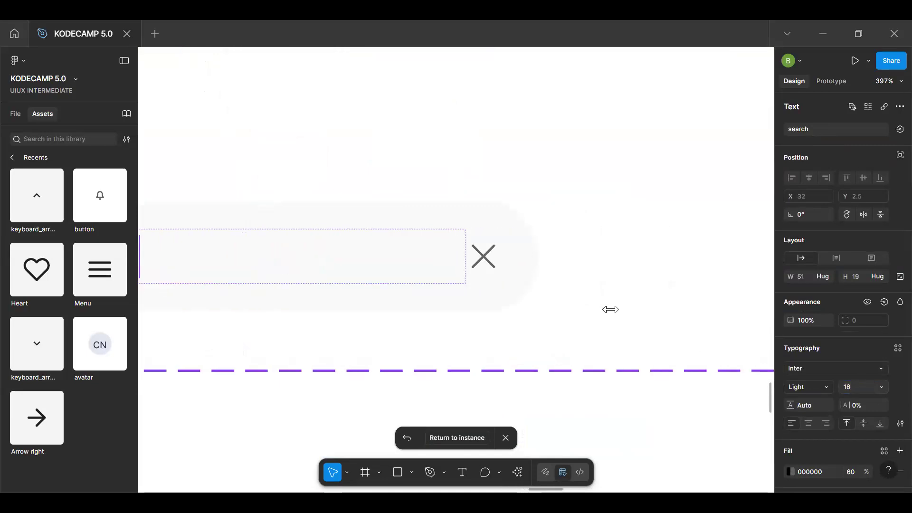
pyautogui.click(483, 256)
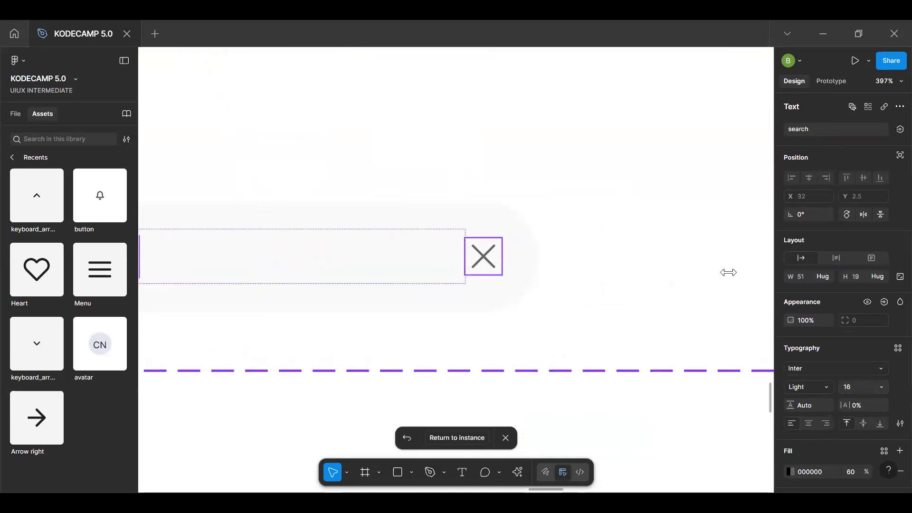
pyautogui.click(867, 271)
pyautogui.write('24')
pyautogui.press('Return')
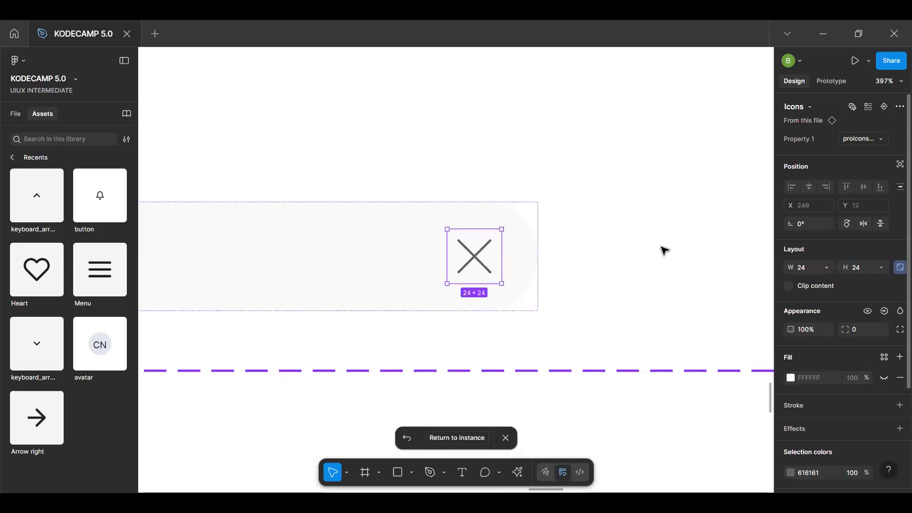
pyautogui.click(468, 437)
pyautogui.scroll(-5, 362, 211)
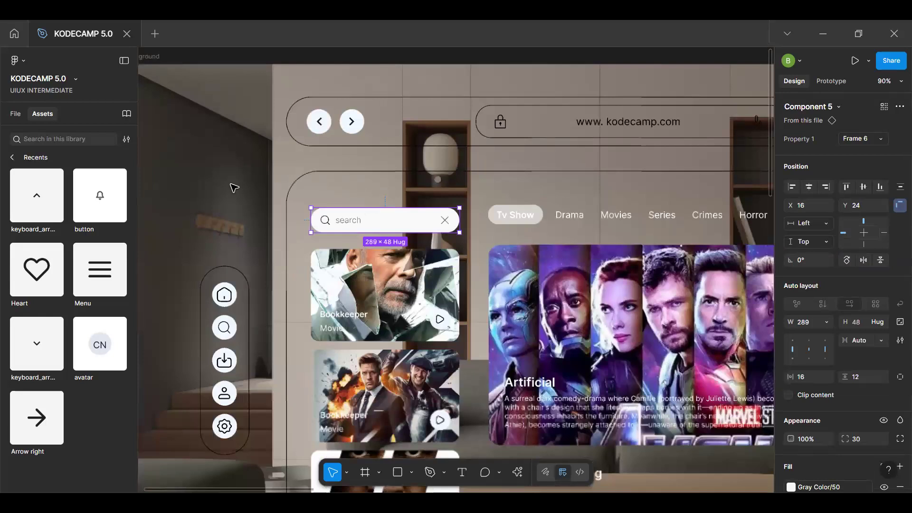
# Reopen the search bar's main component and check the close icon's size and the search text's line height
pyautogui.click(237, 159)
pyautogui.scroll(3, 449, 221)
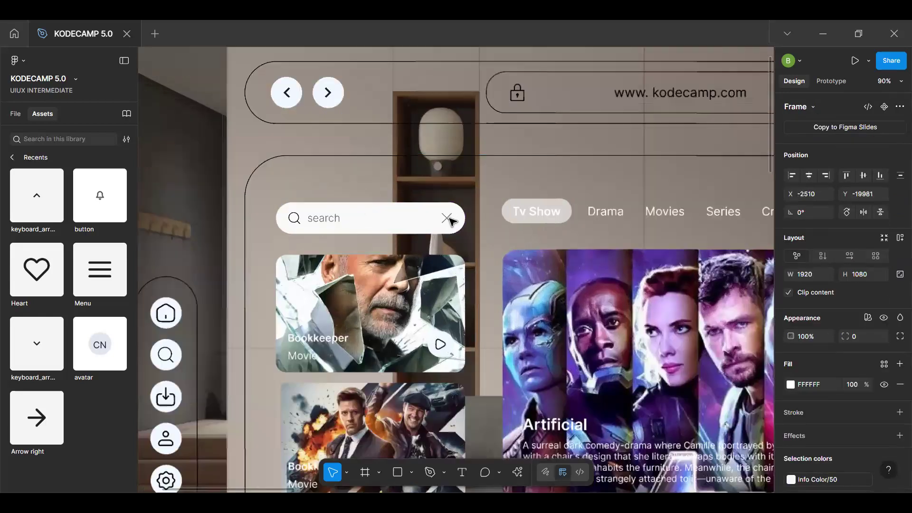
pyautogui.scroll(4, 449, 218)
pyautogui.doubleClick(450, 220)
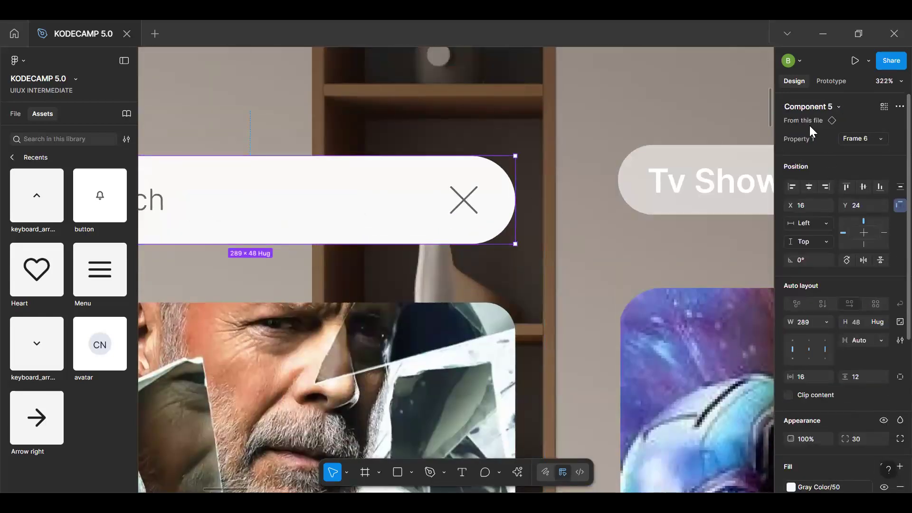
pyautogui.click(809, 125)
pyautogui.click(665, 269)
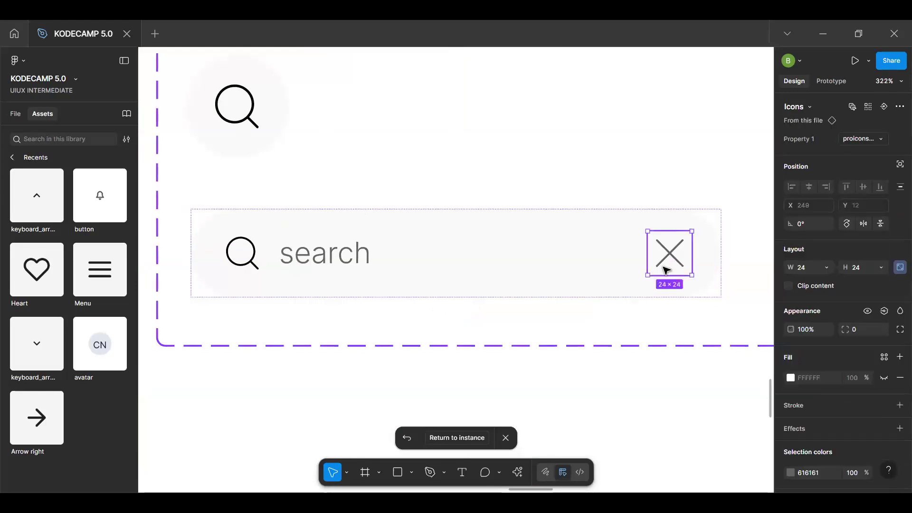
pyautogui.click(374, 260)
pyautogui.doubleClick(372, 259)
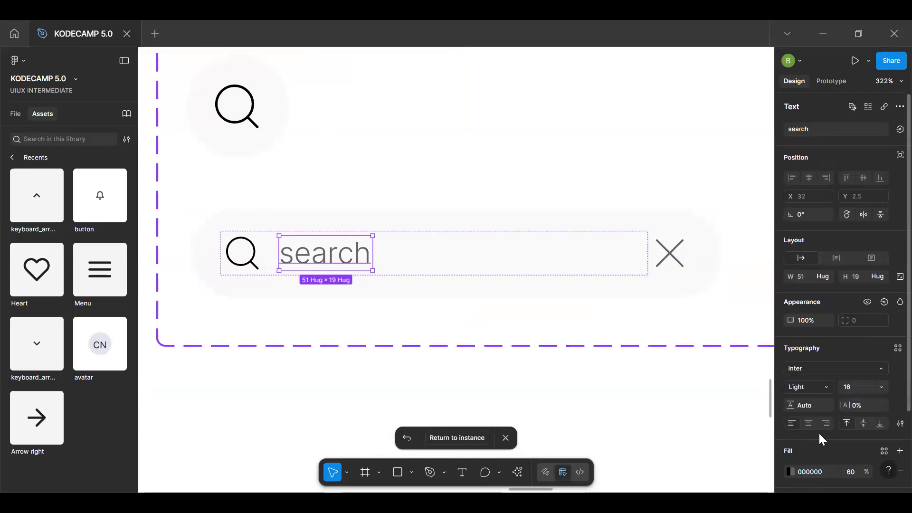
pyautogui.click(813, 405)
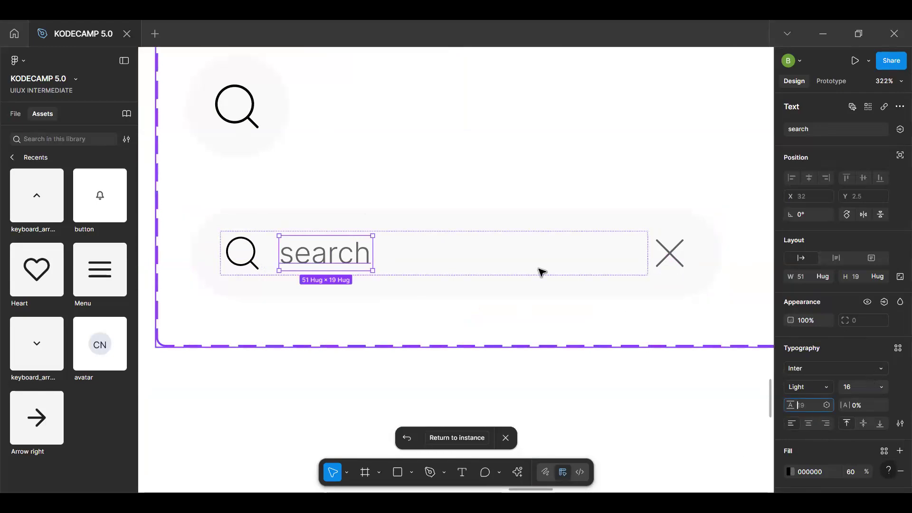
# Set the close icon's size to 20 by 20 in the search bar's main component and return to the instance
pyautogui.click(680, 266)
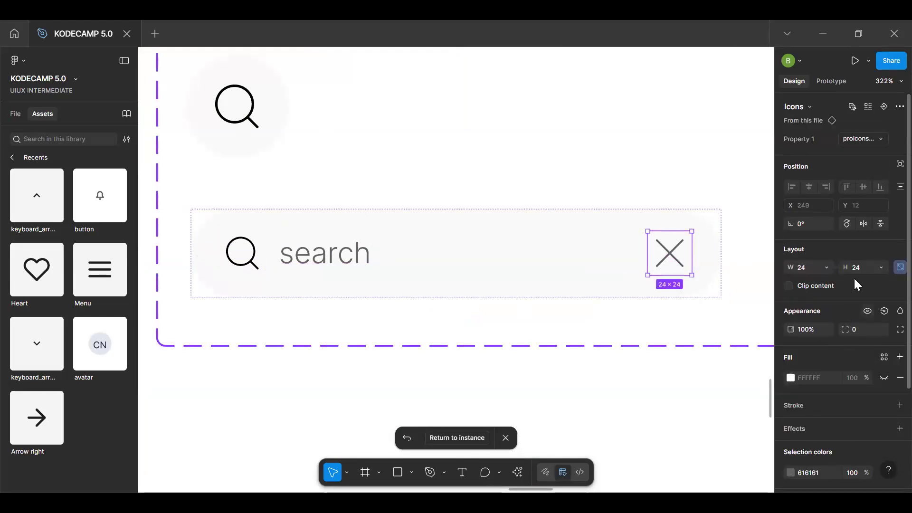
pyautogui.click(864, 266)
pyautogui.write('20')
pyautogui.press('Return')
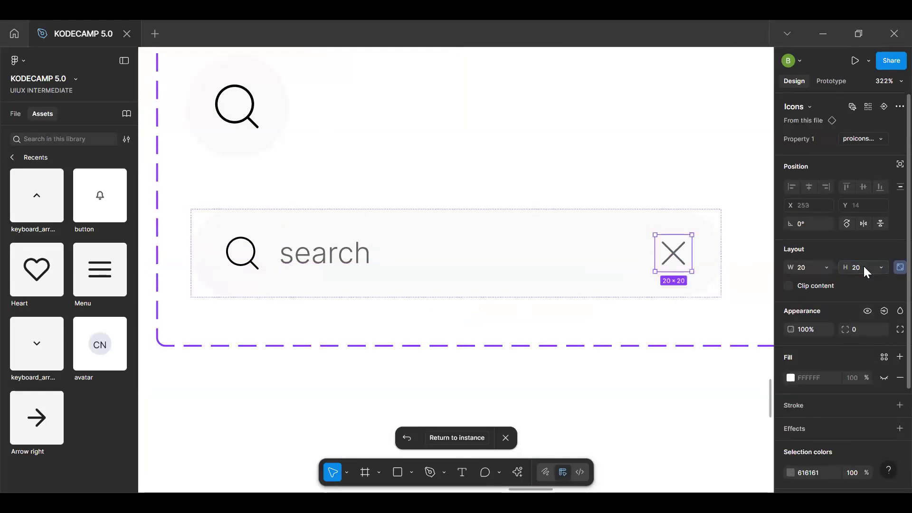
pyautogui.click(472, 438)
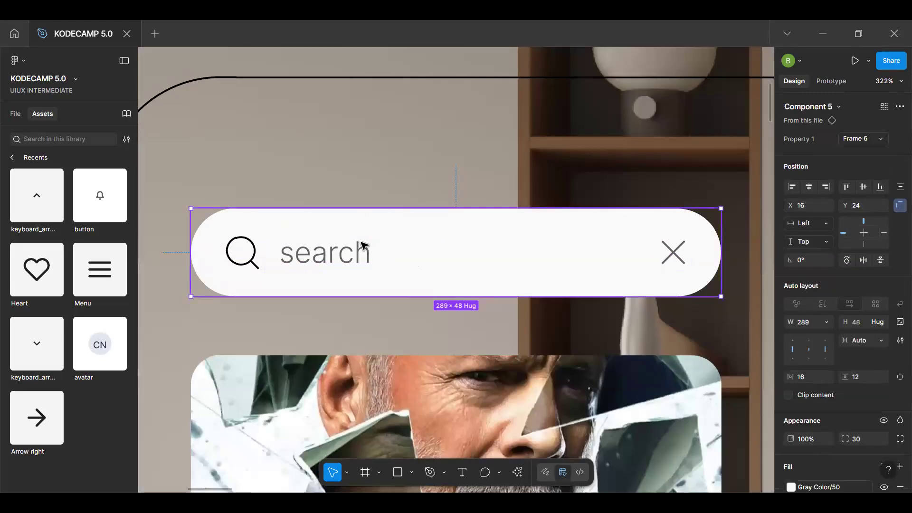
# Examine the search bar's proportions and the overall layout of the Background frame
pyautogui.click(354, 195)
pyautogui.scroll(-5, 354, 195)
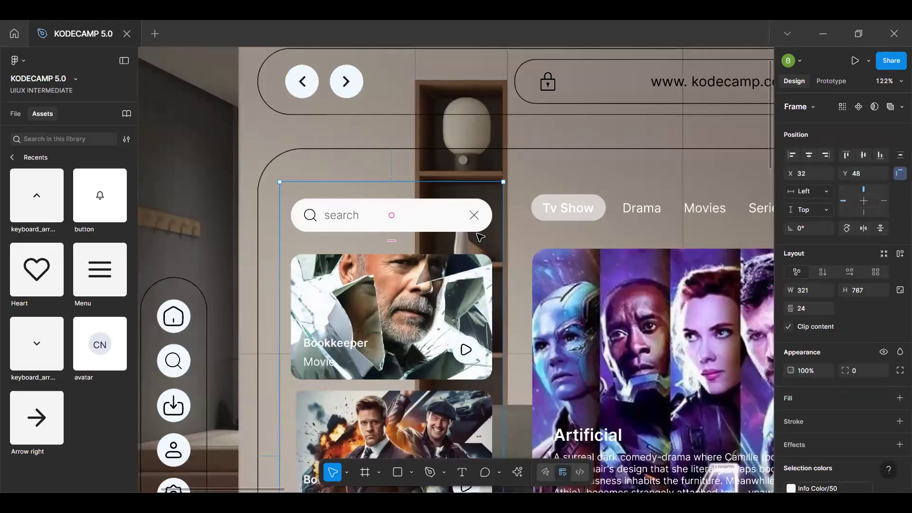
pyautogui.scroll(-5, 480, 237)
pyautogui.press('h')
pyautogui.moveTo(628, 237); pyautogui.dragTo(505, 217)
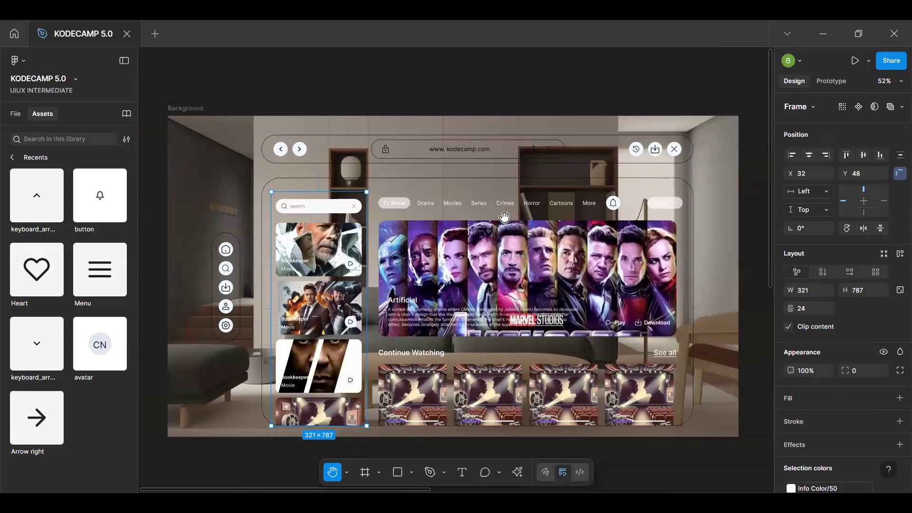
pyautogui.press('v')
pyautogui.scroll(3, 502, 262)
pyautogui.scroll(-4, 504, 262)
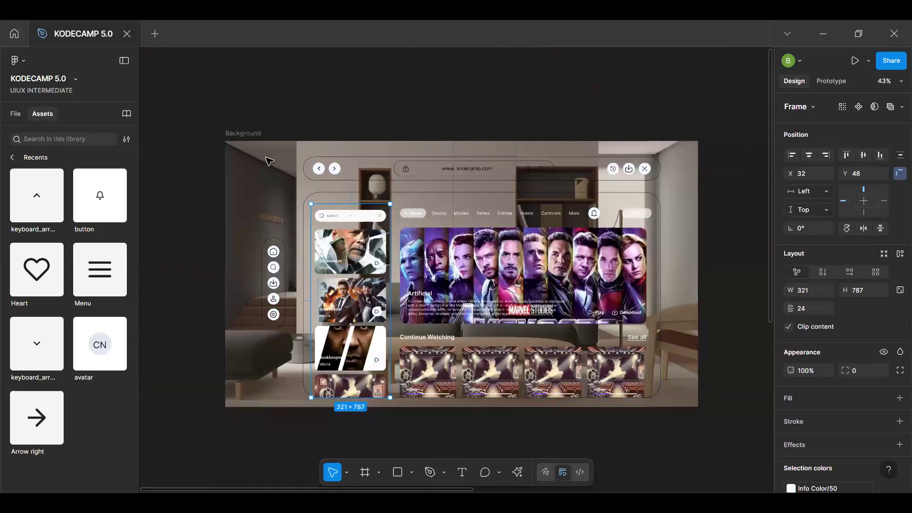
# Present the Background frame as a full-screen prototype scaled to fit width
pyautogui.click(252, 143)
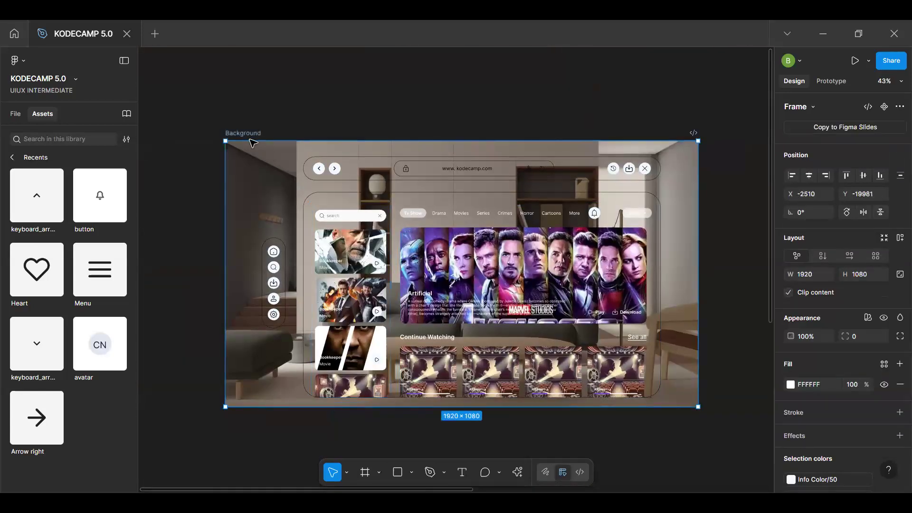
pyautogui.hotkey('ctrl', 'alt', 'Return')
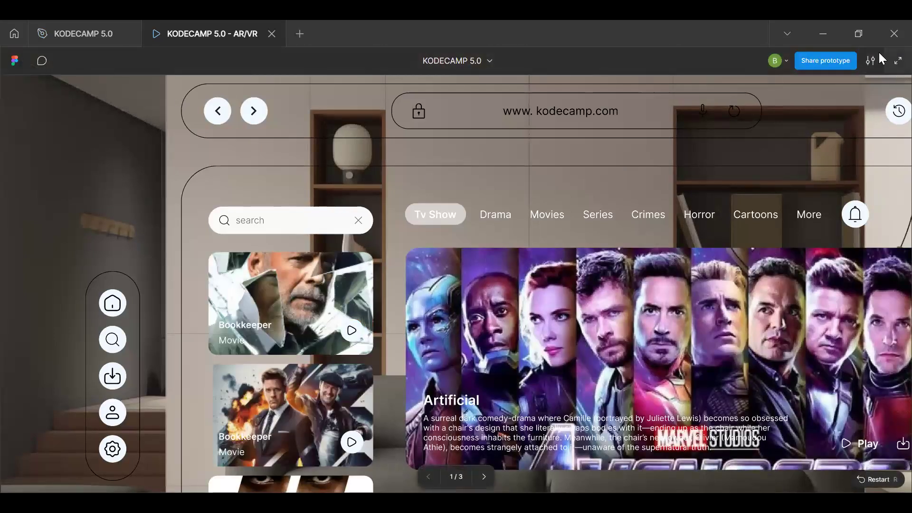
pyautogui.click(878, 53)
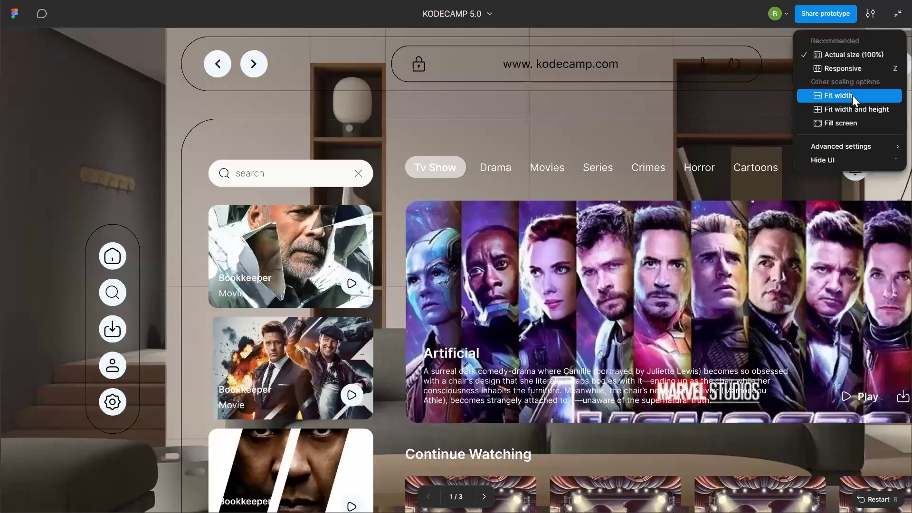
pyautogui.click(853, 95)
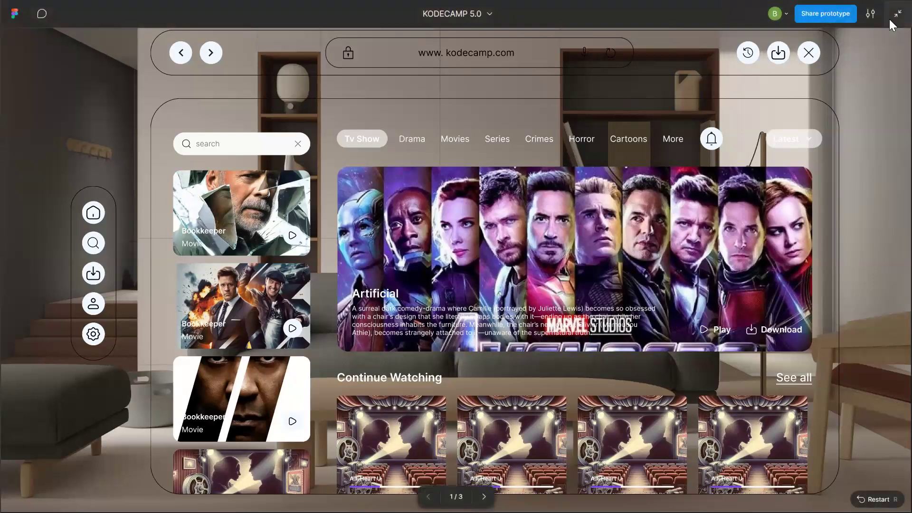
# Return to the design file and add a 000000 fill at 20% opacity over the hero banner's image fill
pyautogui.click(75, 16)
pyautogui.scroll(3, 464, 270)
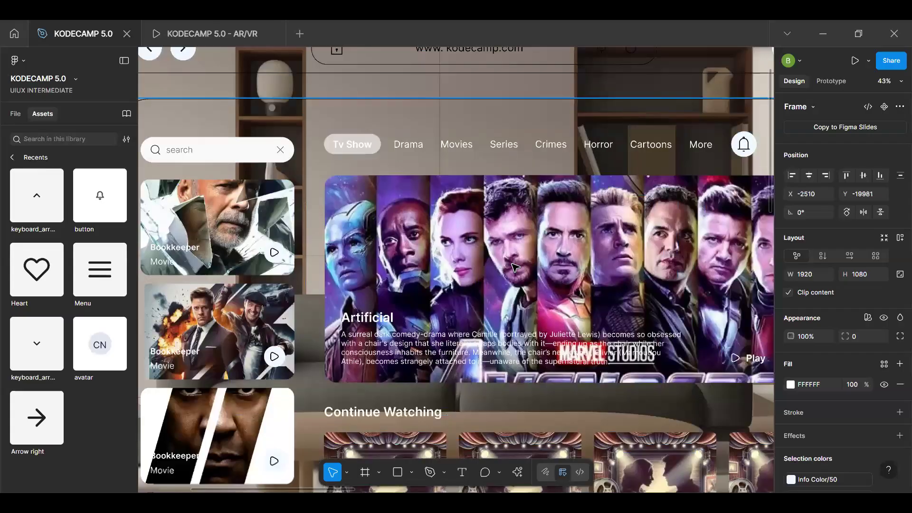
pyautogui.click(503, 257)
pyautogui.click(503, 257)
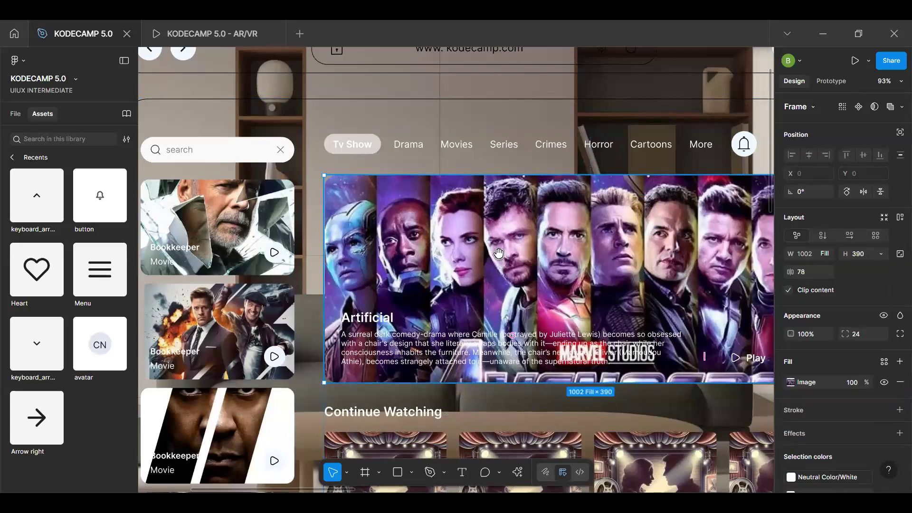
pyautogui.press('space')
pyautogui.hscroll(3, 398, 273)
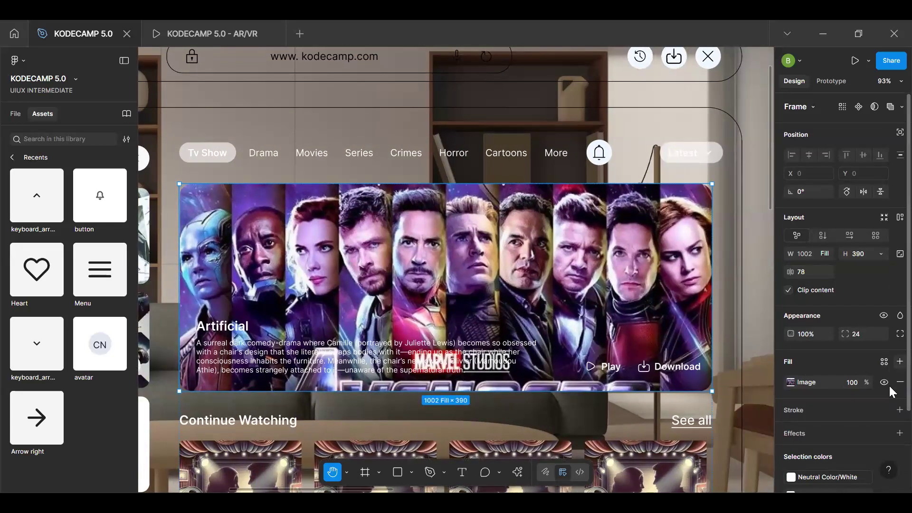
pyautogui.click(899, 362)
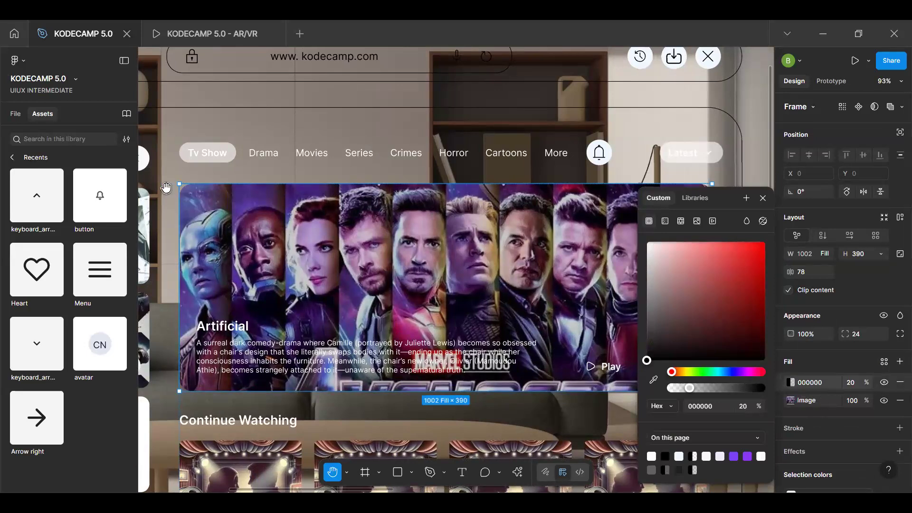
pyautogui.click(18, 115)
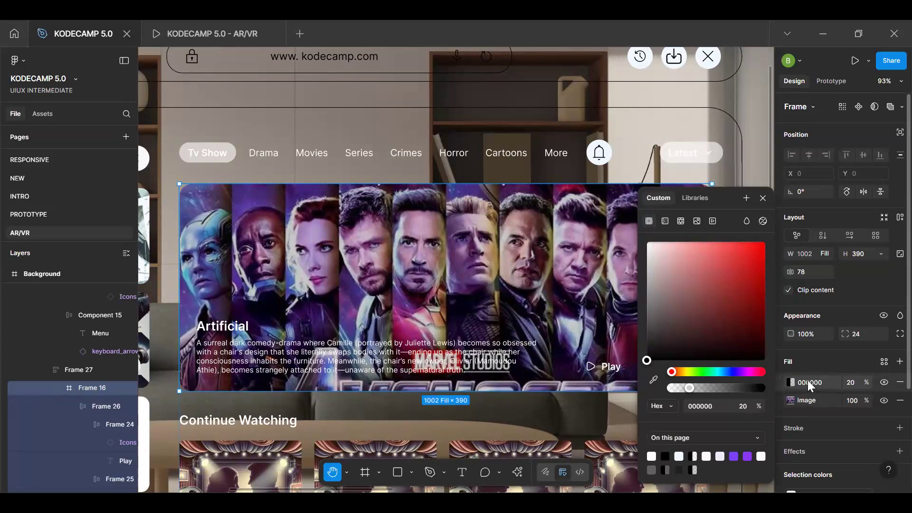
pyautogui.press('Escape')
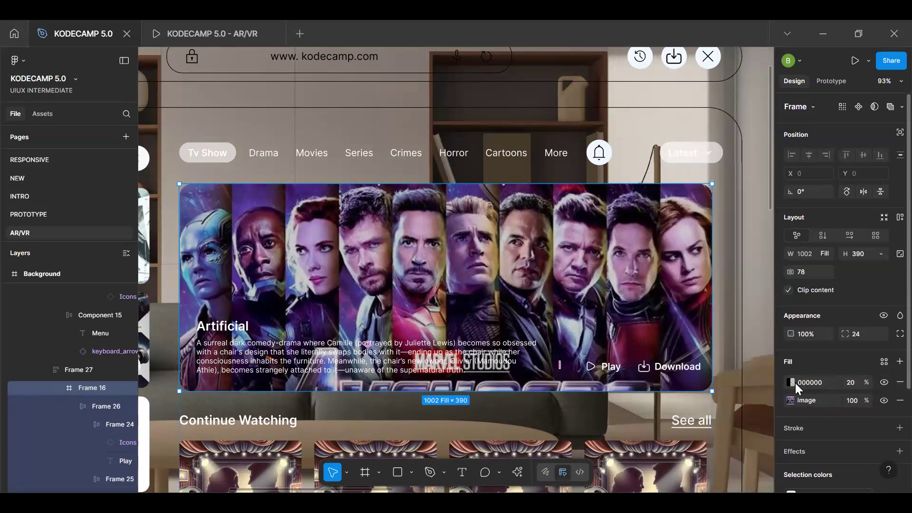
# Draw a rectangle about 1003 by 398 covering the hero banner
pyautogui.scroll(-5, 580, 340)
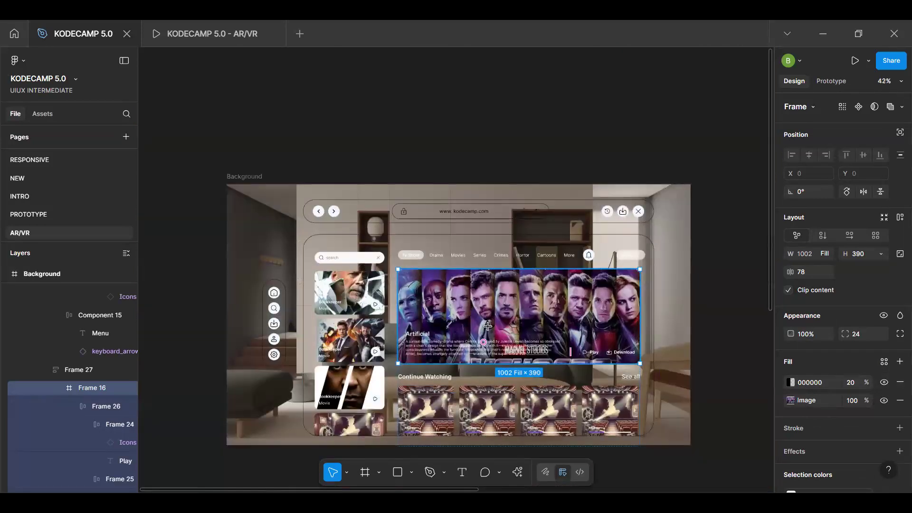
pyautogui.press('r')
pyautogui.scroll(5, 439, 304)
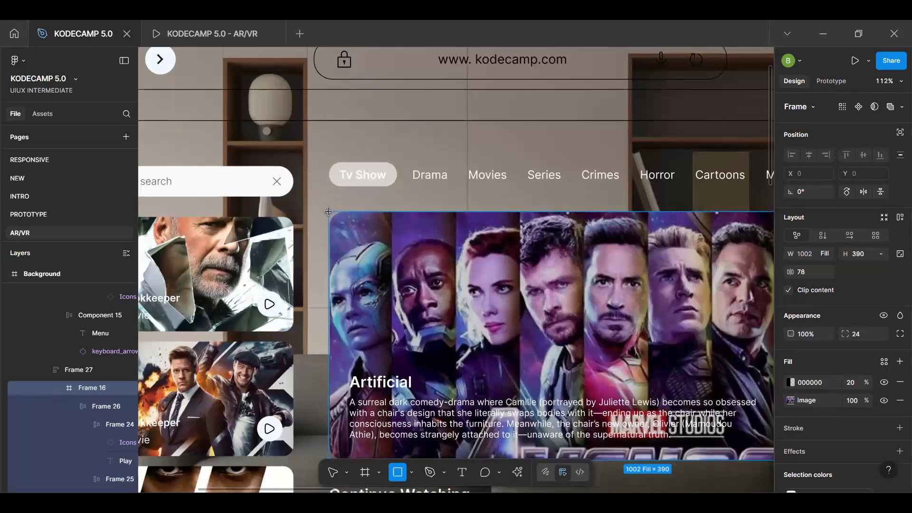
pyautogui.moveTo(328, 211)
pyautogui.mouseDown()
pyautogui.moveTo(684, 419)
pyautogui.moveTo(770, 456)
pyautogui.moveTo(789, 485)
pyautogui.mouseUp()
pyautogui.moveTo(712, 436)
pyautogui.mouseDown()
pyautogui.moveTo(703, 448)
pyautogui.moveTo(814, 454)
pyautogui.moveTo(583, 449)
pyautogui.moveTo(610, 444)
pyautogui.mouseUp()
# Delete the rectangle over the hero banner and undo the deletion
pyautogui.press('Delete')
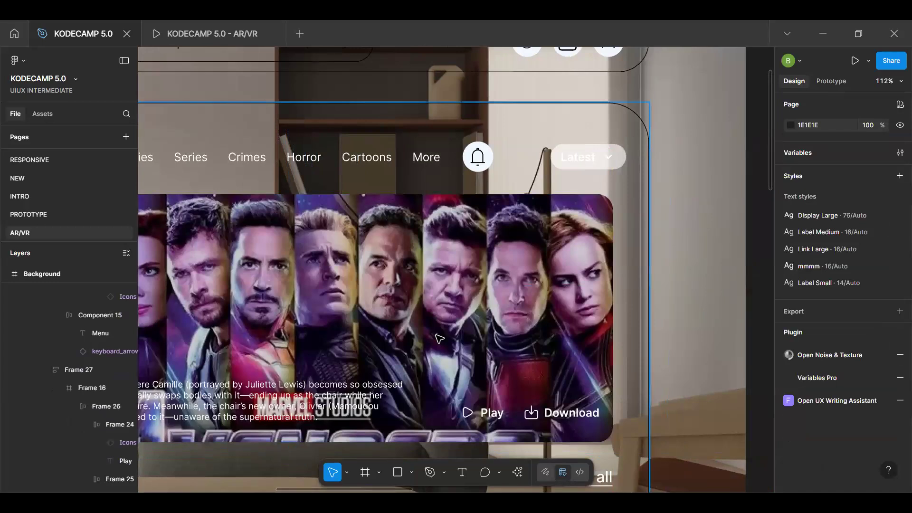
pyautogui.click(440, 338)
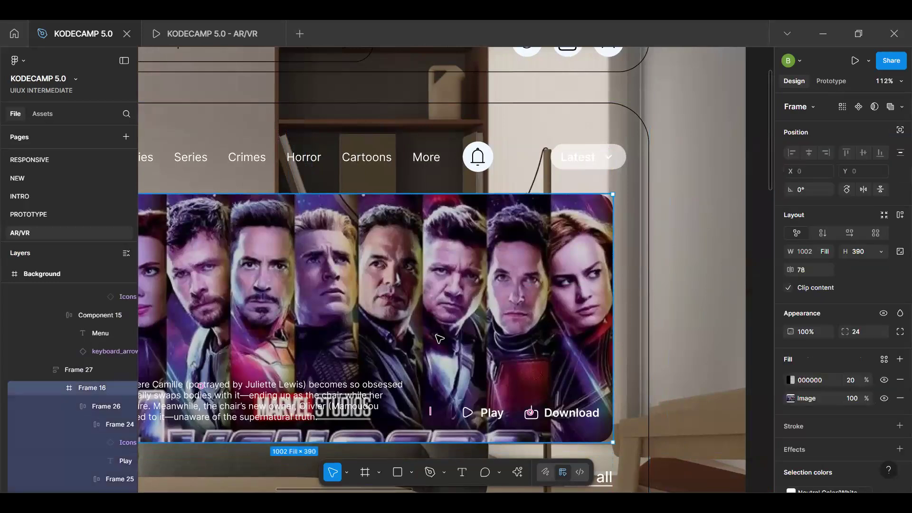
pyautogui.hotkey('ctrl', 'z')
pyautogui.scroll(-3, 439, 339)
pyautogui.hotkey('ctrl', 'z')
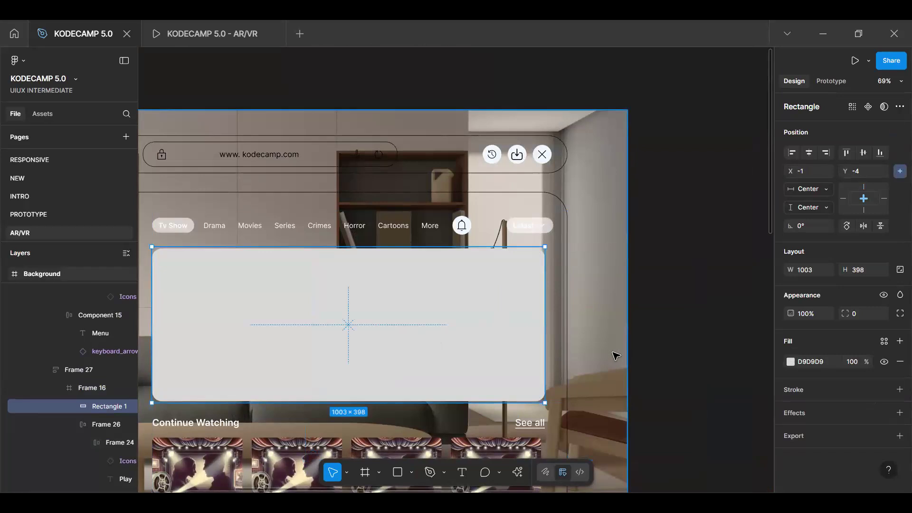
# Set the fill of the rectangle over the hero banner to 161616 at 40% opacity
pyautogui.click(791, 362)
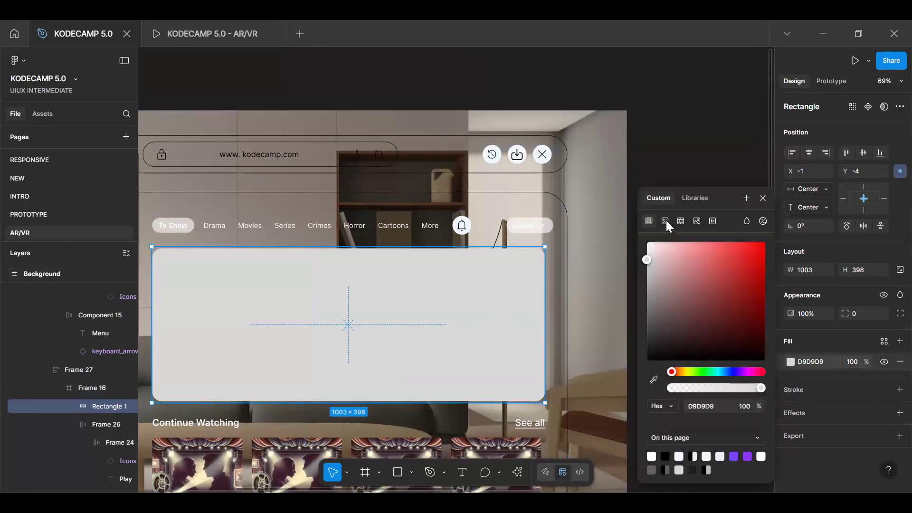
pyautogui.moveTo(644, 355); pyautogui.dragTo(631, 282)
pyautogui.moveTo(628, 357)
pyautogui.mouseDown()
pyautogui.moveTo(627, 368)
pyautogui.moveTo(631, 352)
pyautogui.mouseUp()
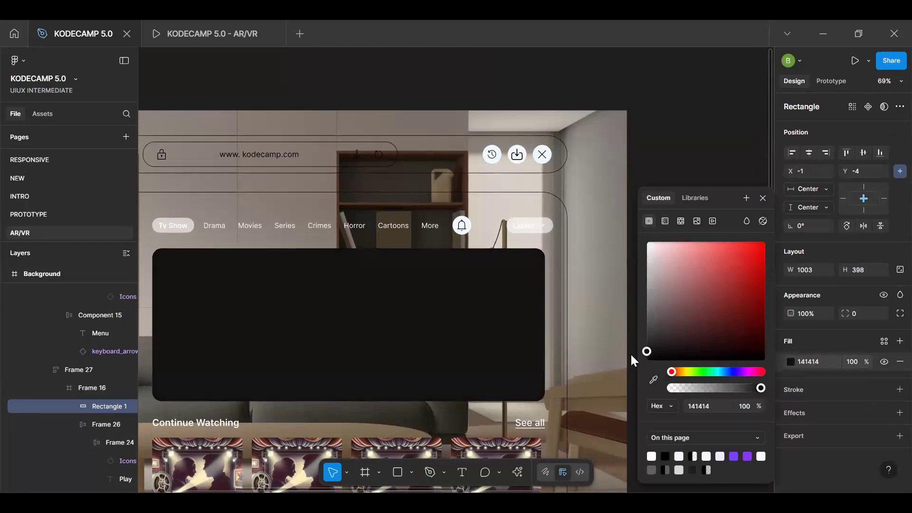
pyautogui.click(852, 361)
pyautogui.write('40')
pyautogui.press('Return')
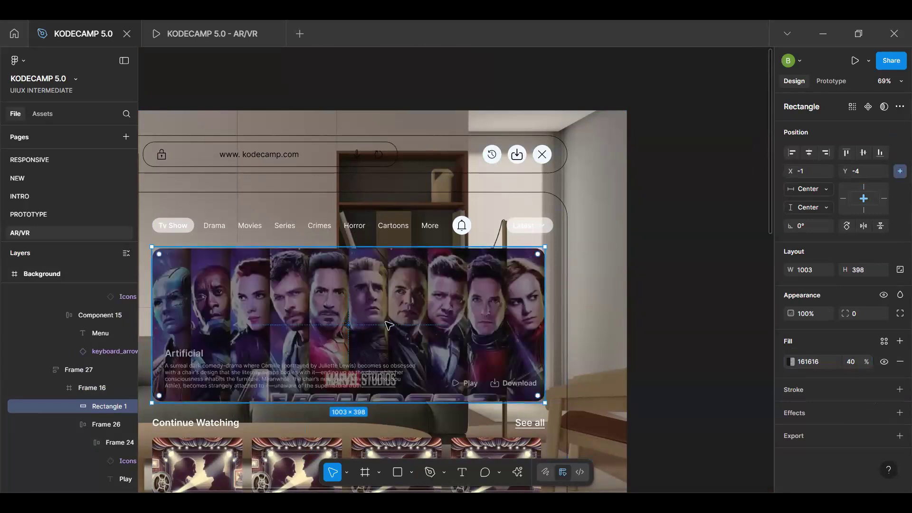
# Change the rectangle's fill to a linear gradient and copy 161616 from the first stop to the 100% stop
pyautogui.click(789, 363)
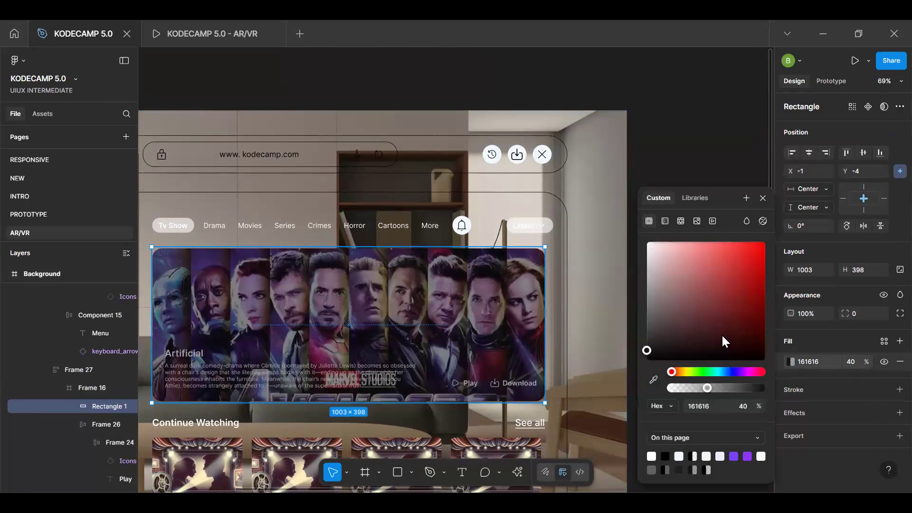
pyautogui.click(665, 221)
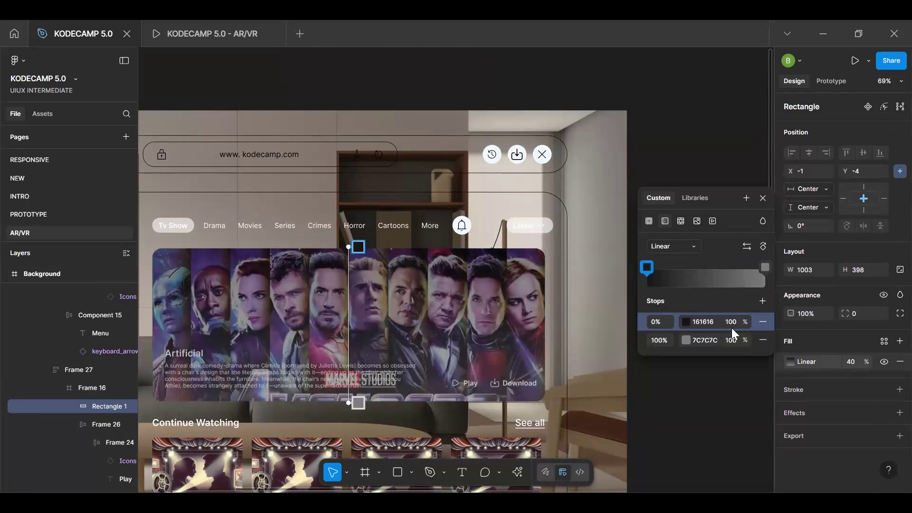
pyautogui.click(707, 324)
pyautogui.hotkey('ctrl', 'c')
pyautogui.click(702, 348)
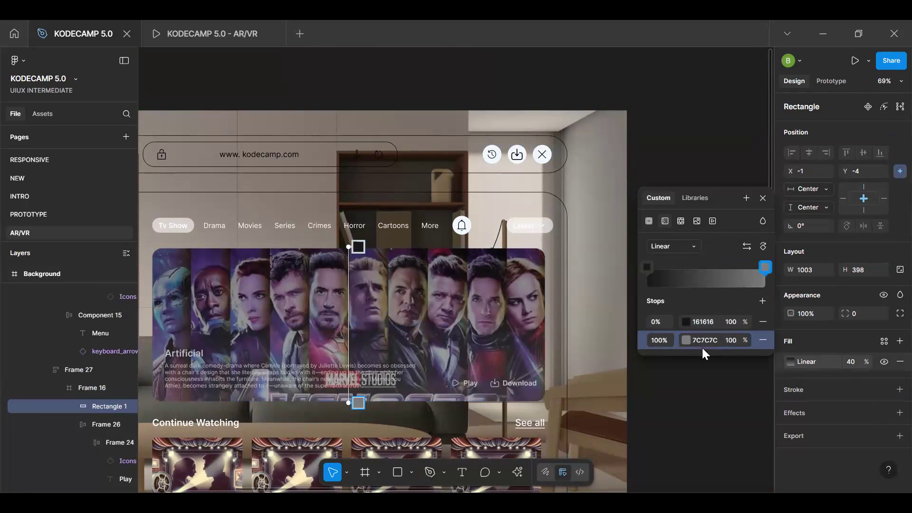
pyautogui.click(704, 344)
pyautogui.hotkey('ctrl', 'v')
pyautogui.press('Return')
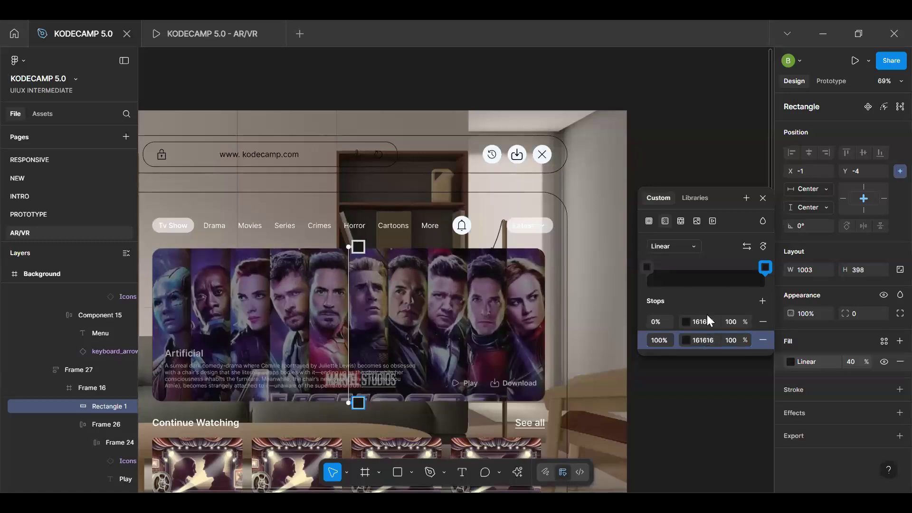
# Set the gradient's 0% stop to color 5D5D5D with 80% opacity
pyautogui.click(687, 323)
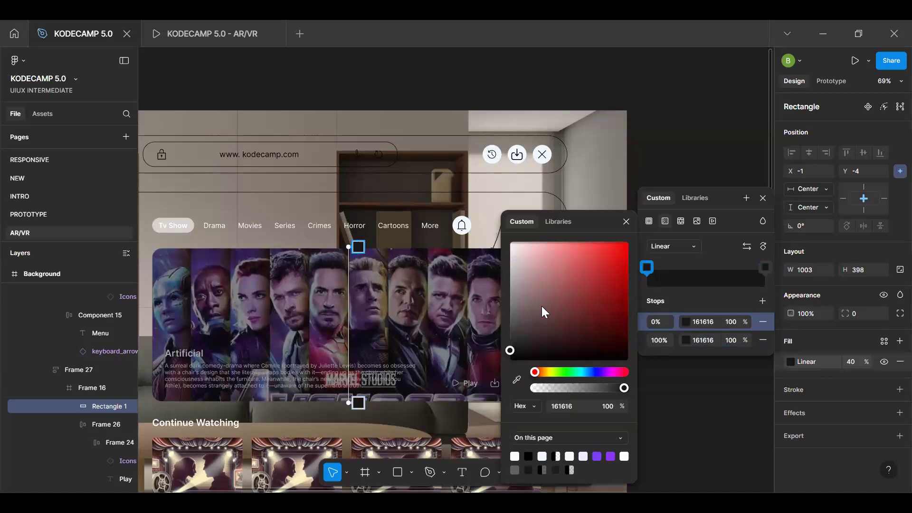
pyautogui.click(508, 322)
pyautogui.moveTo(506, 322); pyautogui.dragTo(507, 321)
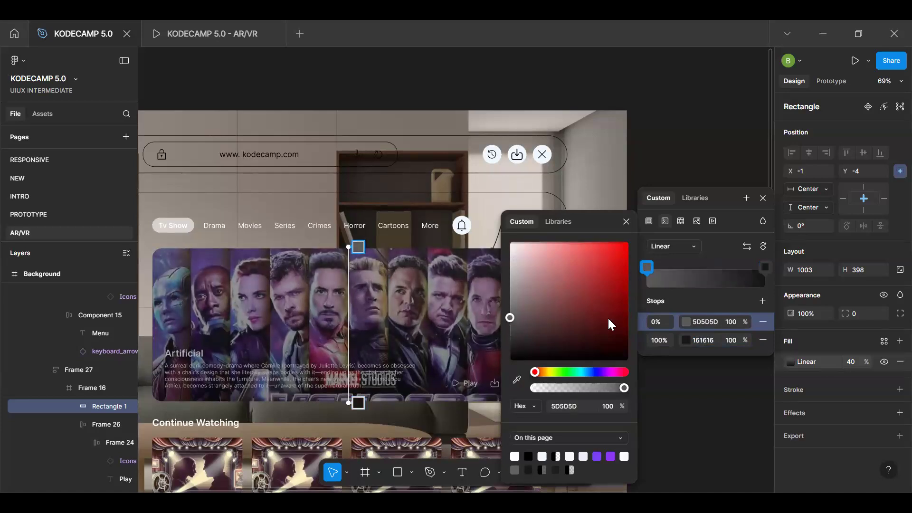
pyautogui.click(736, 323)
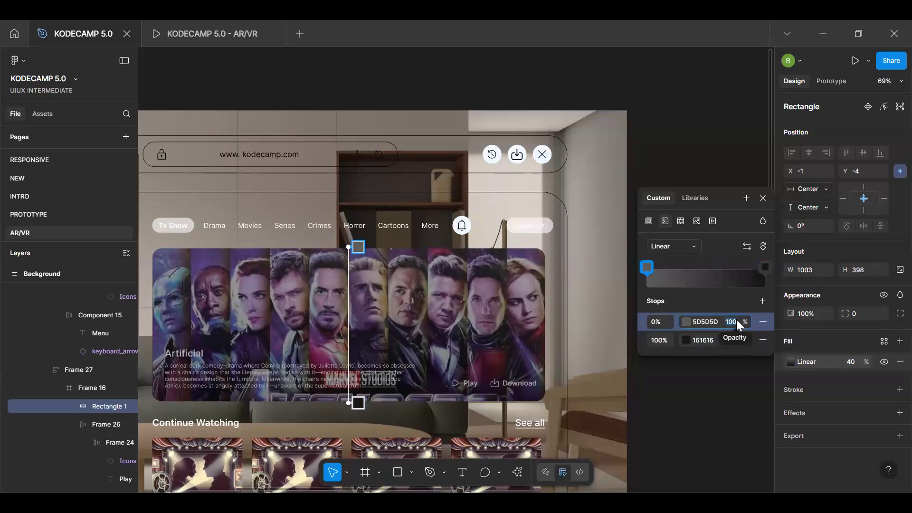
pyautogui.write('80')
pyautogui.press('Return')
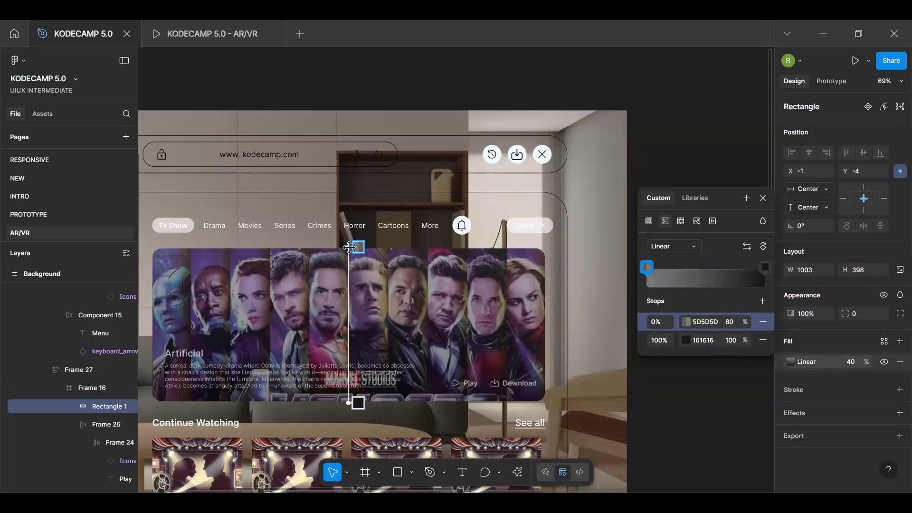
# Move the gradient's start near the banner's mid-height and its end just below the lower edge, and check the overlay in the prototype
pyautogui.moveTo(348, 247); pyautogui.dragTo(349, 325)
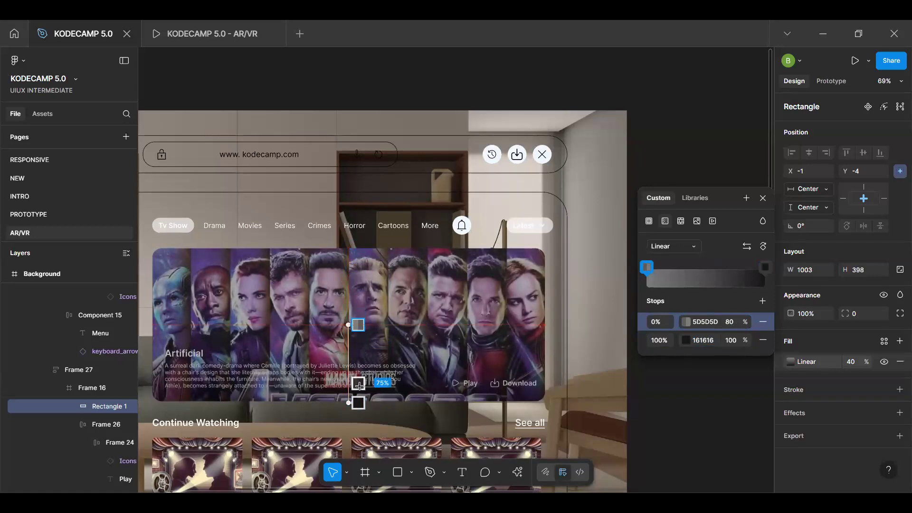
pyautogui.click(358, 403)
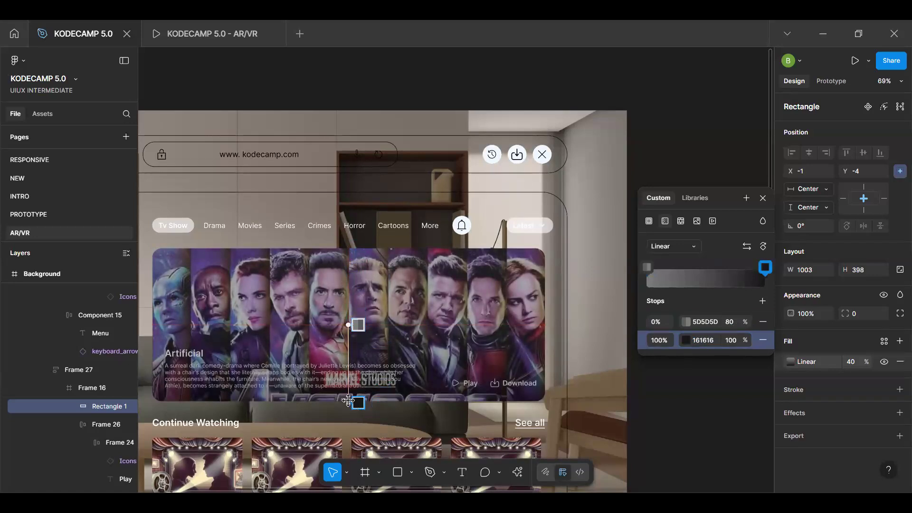
pyautogui.moveTo(348, 403); pyautogui.dragTo(349, 420)
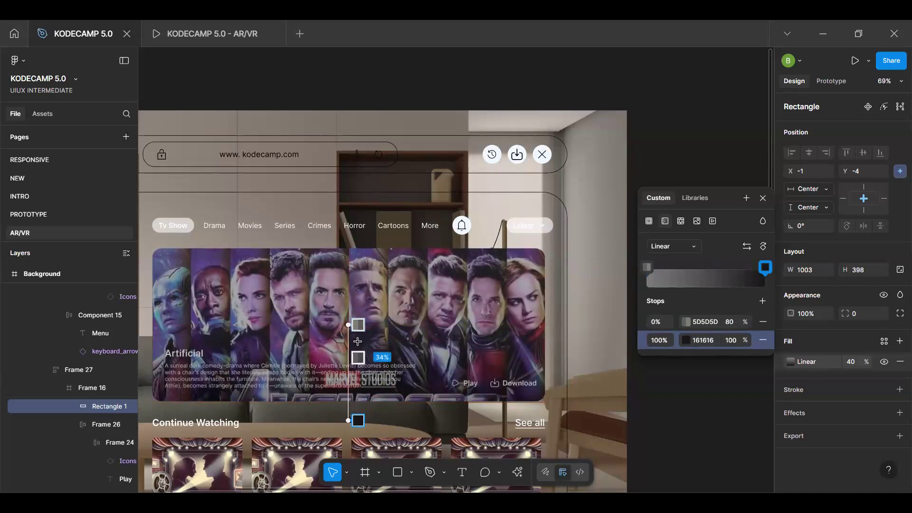
pyautogui.moveTo(349, 325); pyautogui.dragTo(350, 319)
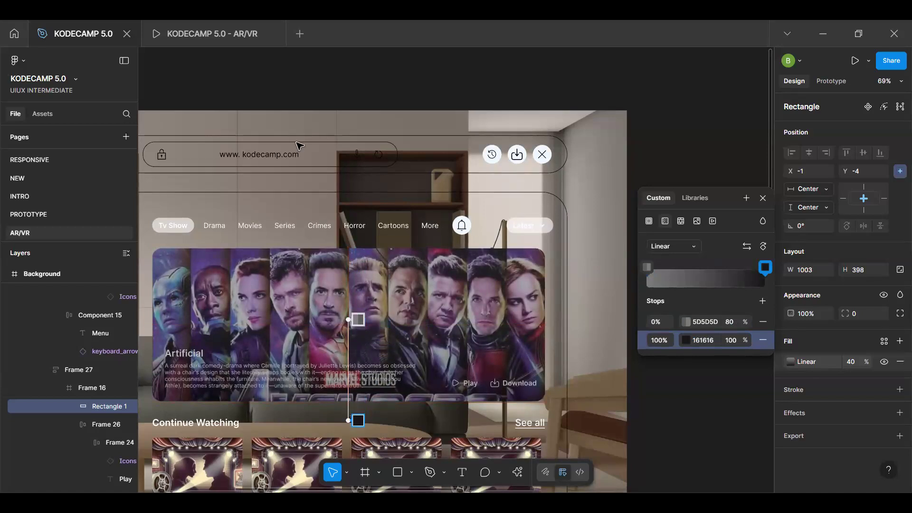
pyautogui.hotkey('ctrl', 'Tab')
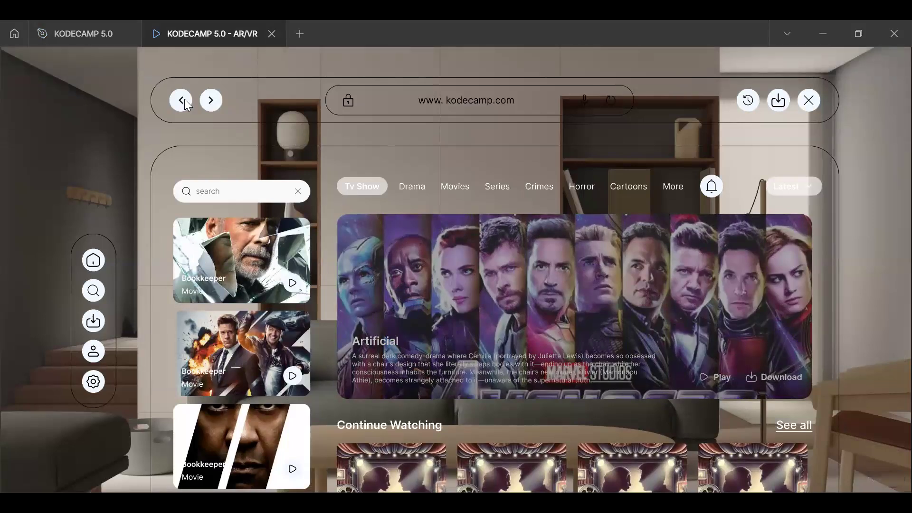
pyautogui.click(83, 33)
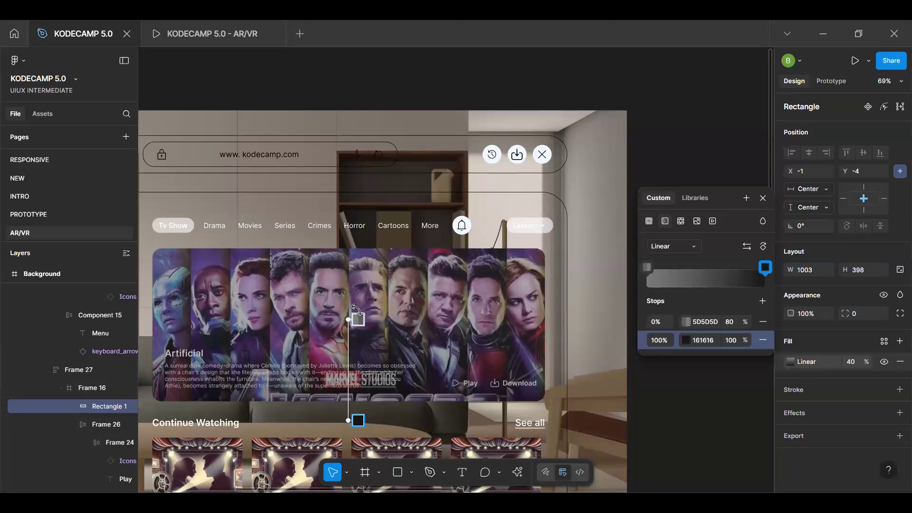
# Bring Frame 26, holding the Play and Download buttons, forward above the gradient rectangle in the layer order
pyautogui.click(380, 298)
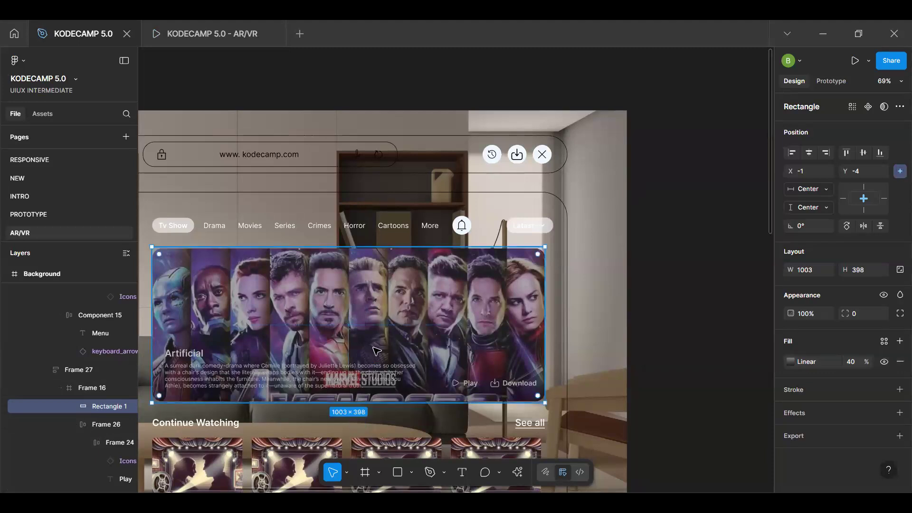
pyautogui.click(70, 440)
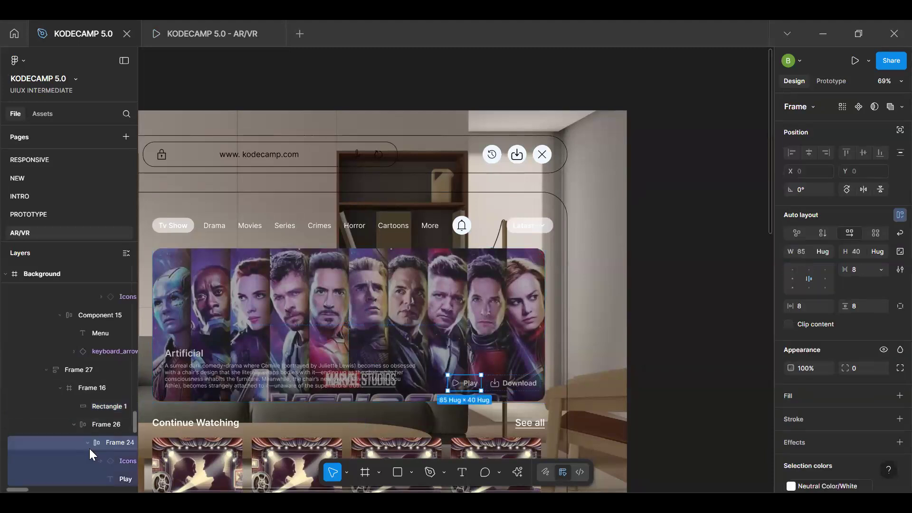
pyautogui.scroll(-4, 71, 463)
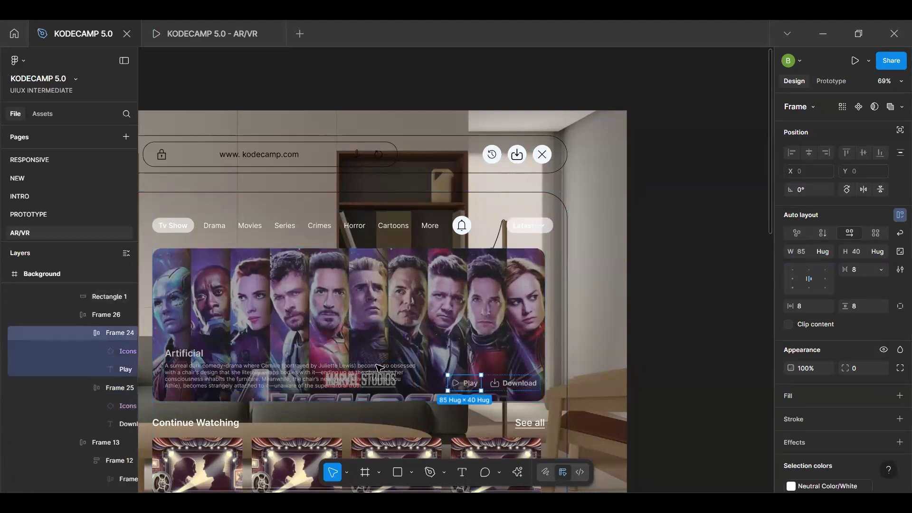
pyautogui.click(59, 316)
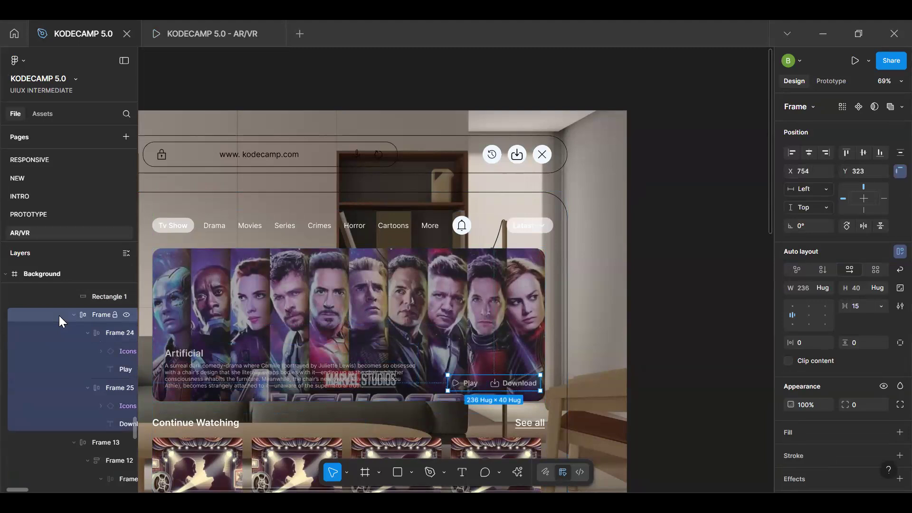
pyautogui.hotkey('ctrl', ']')
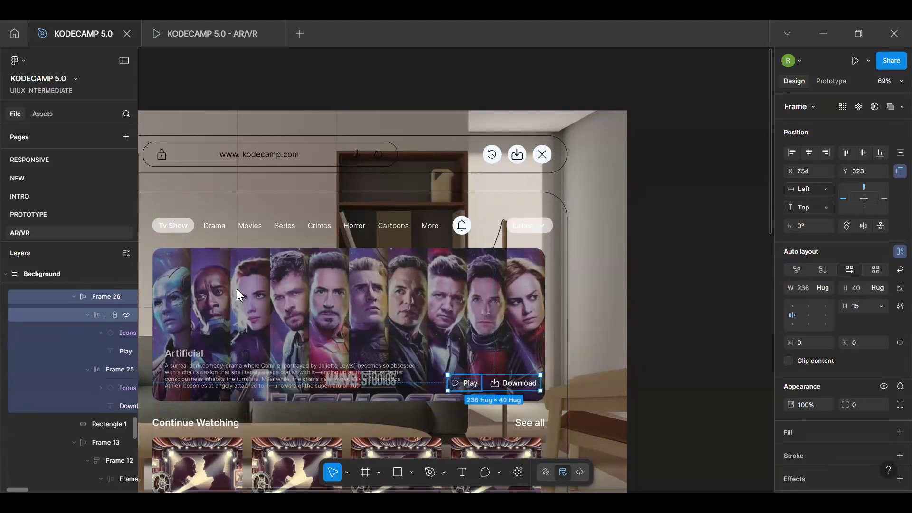
# Place the description text's Frame 13 above the gradient rectangle in the layer order, and check the banner in the prototype
pyautogui.click(43, 424)
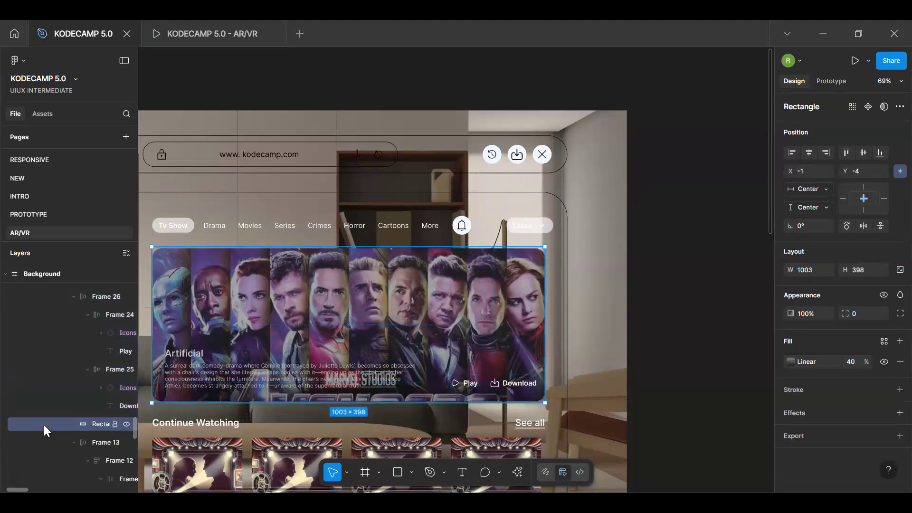
pyautogui.hotkey('ctrl', '[')
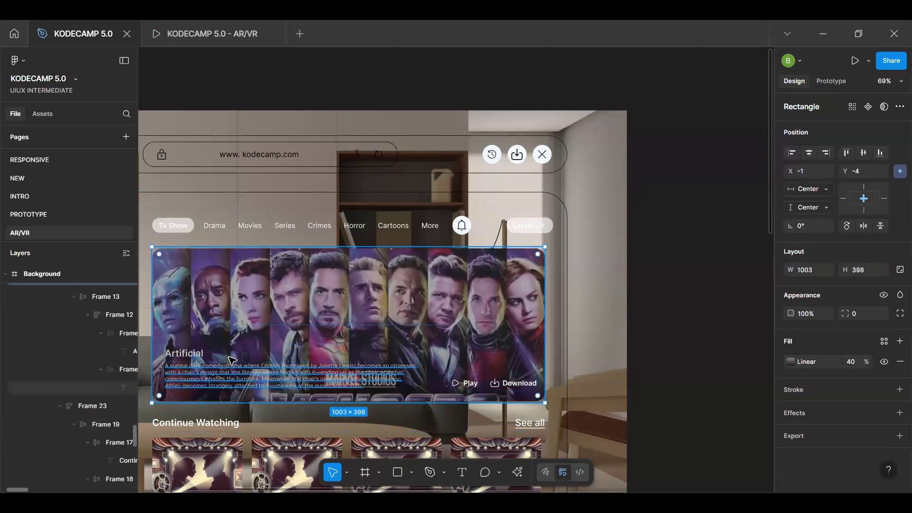
pyautogui.click(82, 369)
pyautogui.click(53, 297)
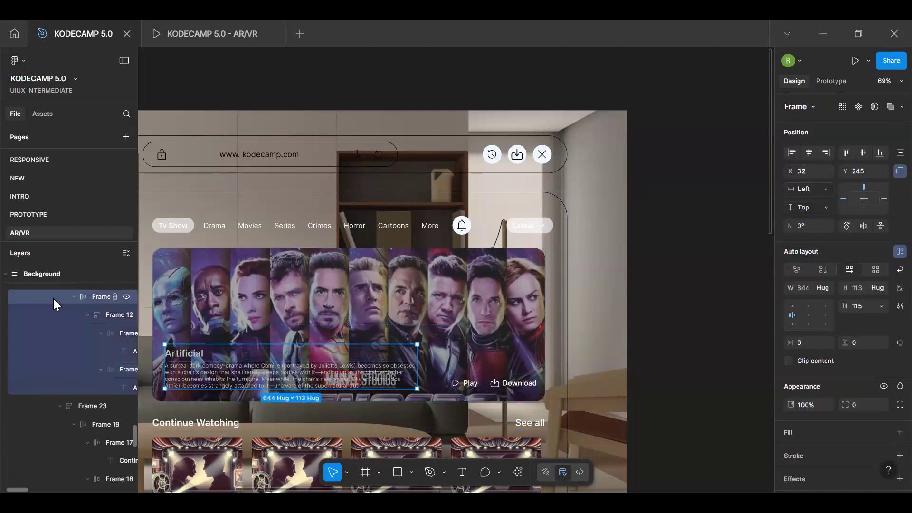
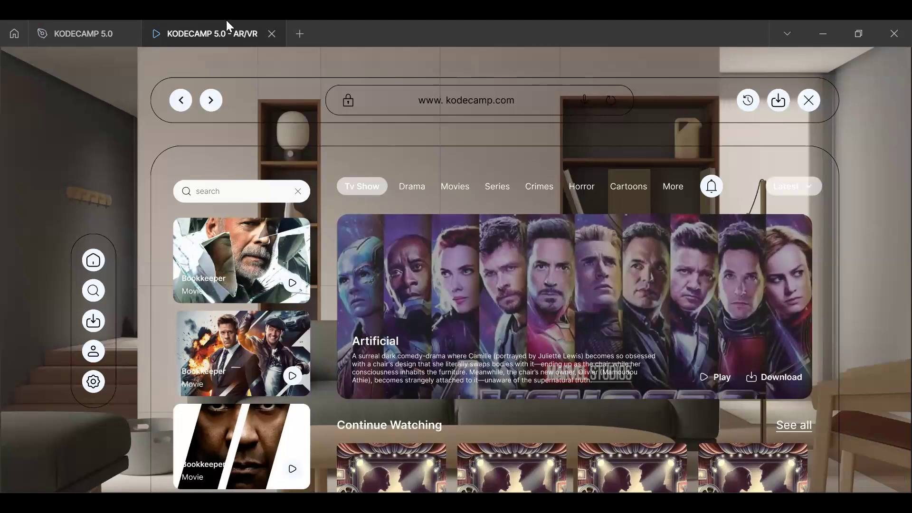
pyautogui.click(78, 33)
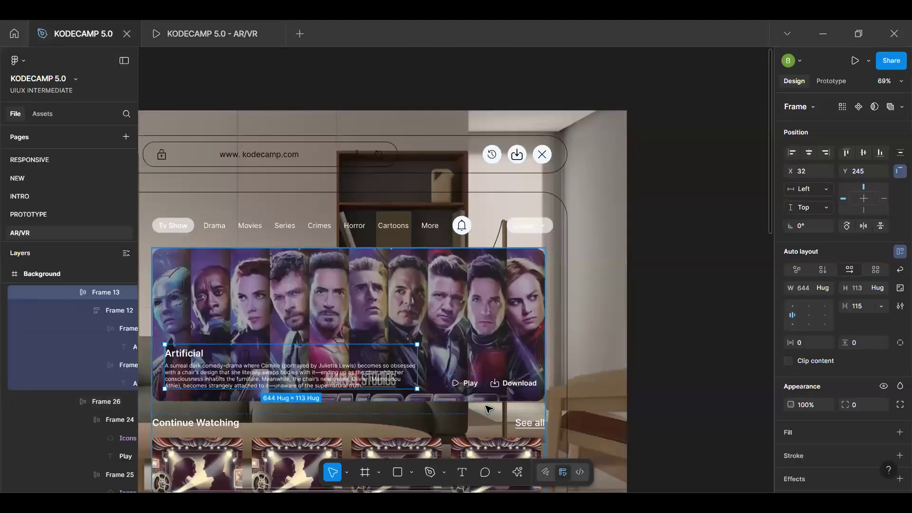
# Examine the Continue Watching section and the movie cards below the search field, including the second card's image frame
pyautogui.scroll(-5, 489, 408)
pyautogui.click(511, 268)
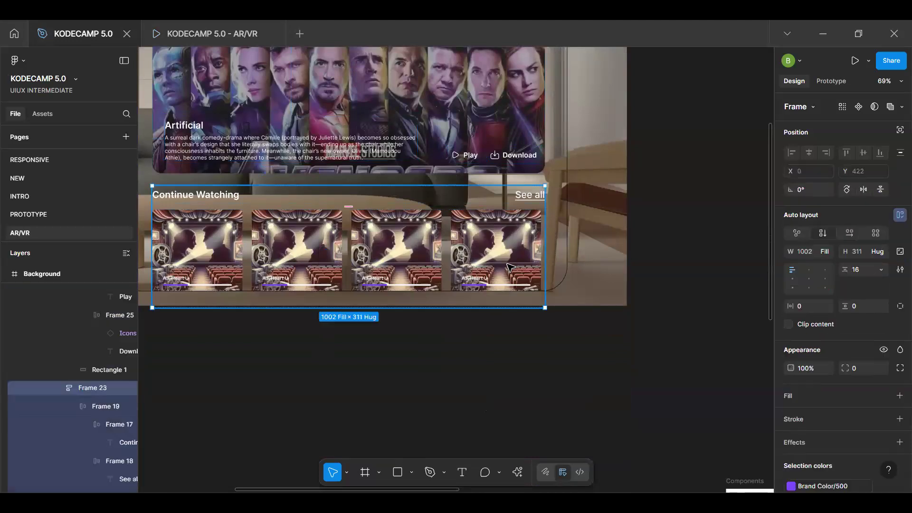
pyautogui.scroll(-6, 510, 268)
pyautogui.scroll(3, 453, 272)
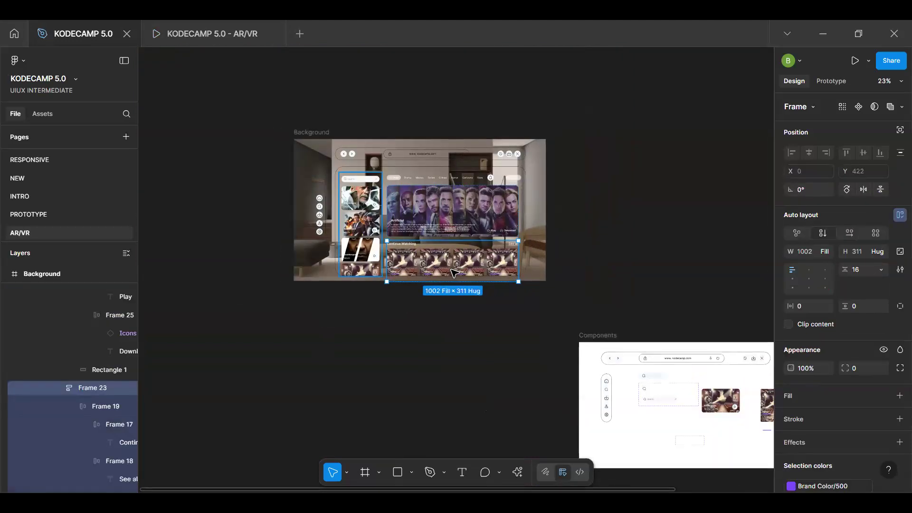
pyautogui.scroll(6, 361, 206)
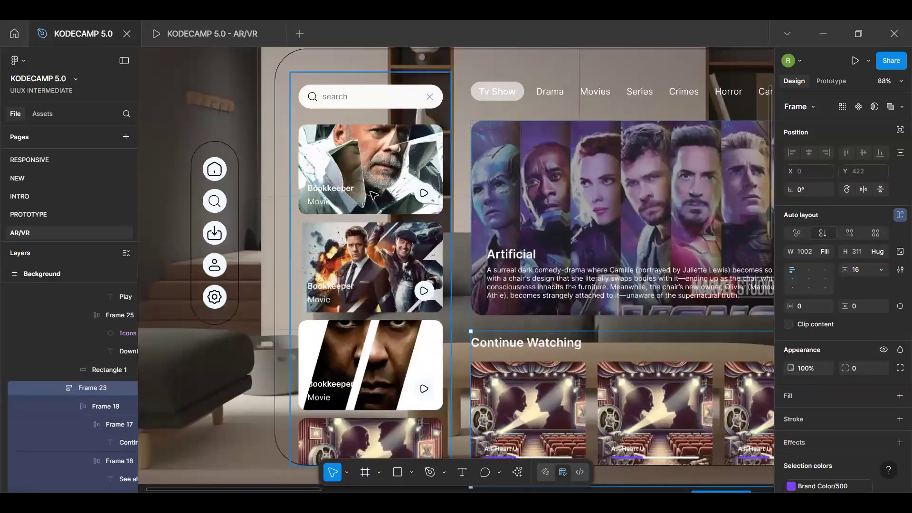
pyautogui.click(374, 195)
pyautogui.click(374, 195)
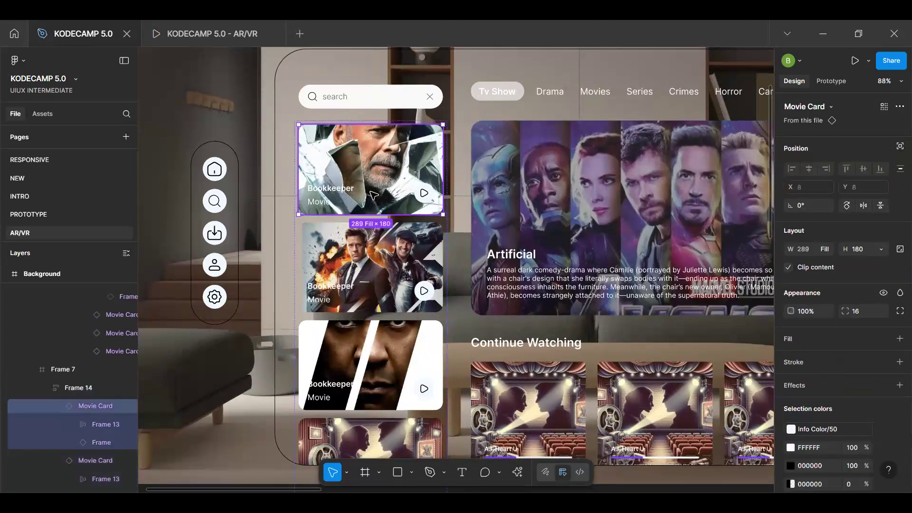
pyautogui.scroll(5, 374, 223)
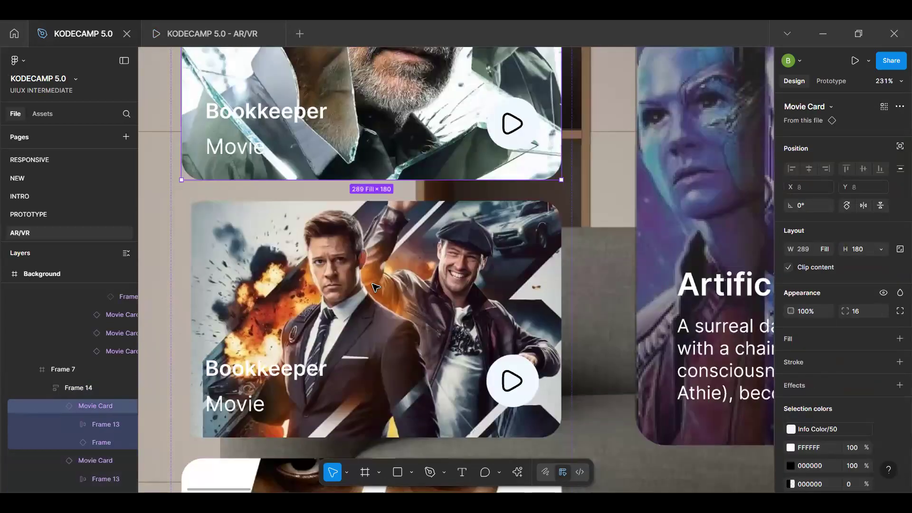
pyautogui.scroll(-4, 375, 288)
pyautogui.scroll(3, 376, 287)
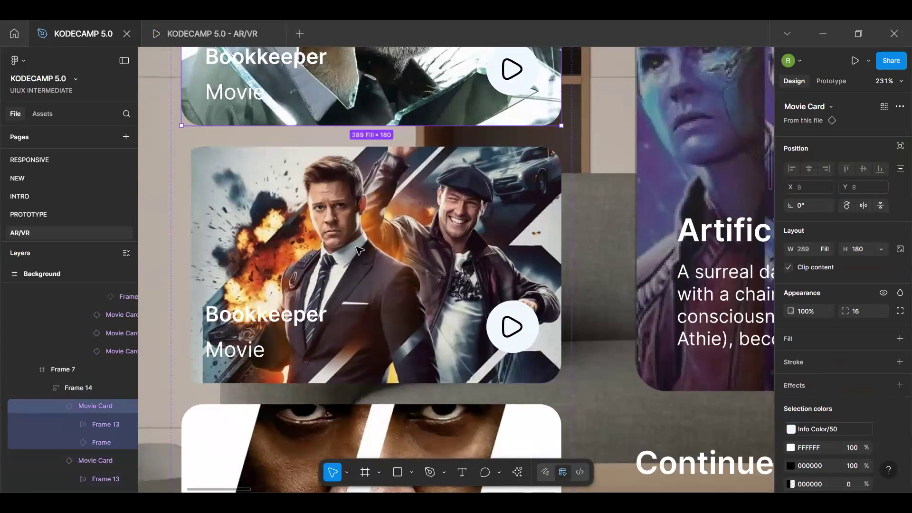
pyautogui.click(319, 235)
pyautogui.click(318, 235)
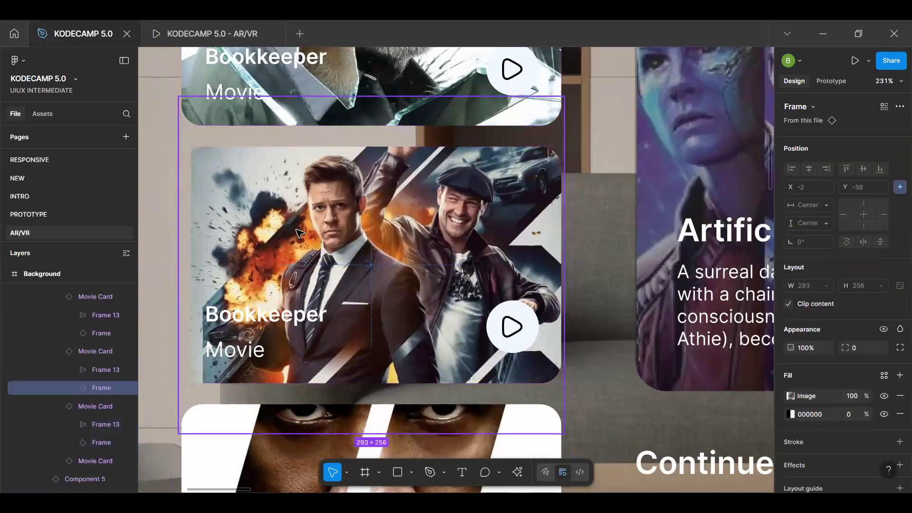
pyautogui.scroll(5, 219, 238)
pyautogui.scroll(-5, 211, 261)
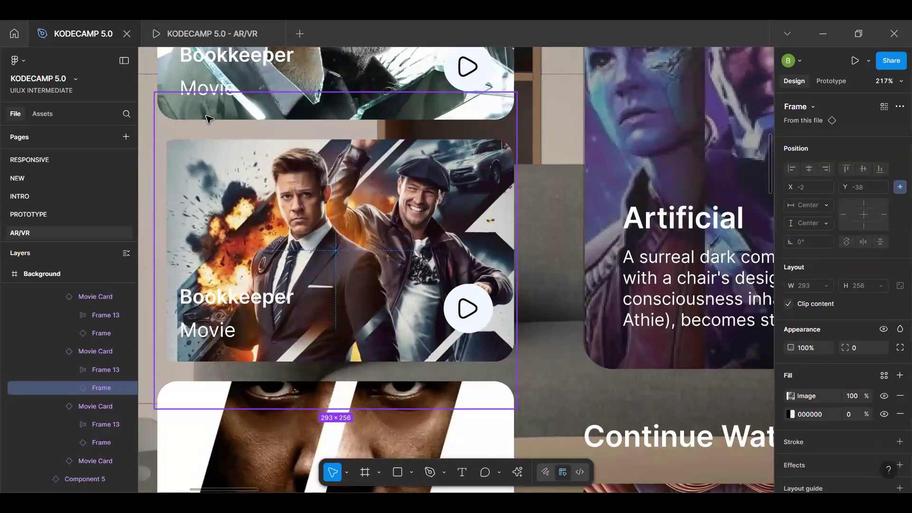
pyautogui.scroll(-5, 244, 208)
# Try a spacing of 0 between the search field and the card list in Frame 7, and undo it
pyautogui.click(249, 198)
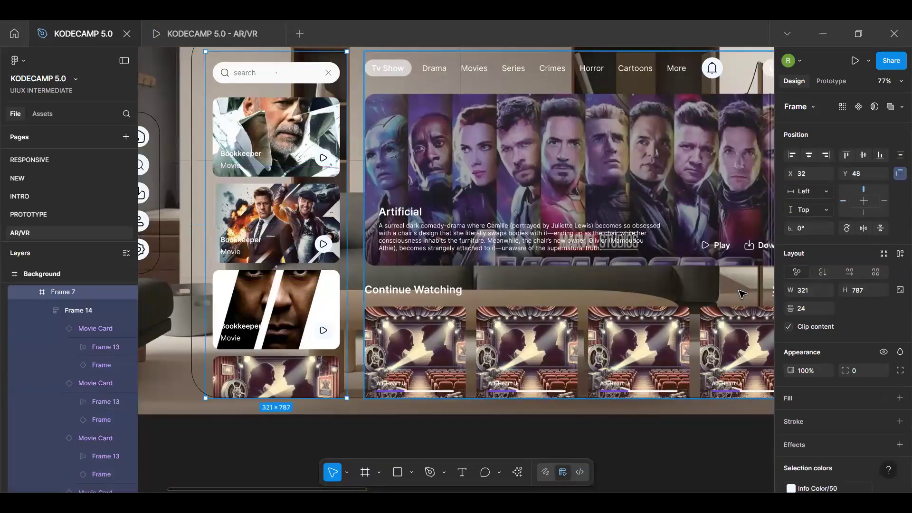
pyautogui.click(807, 306)
pyautogui.write('0')
pyautogui.press('Return')
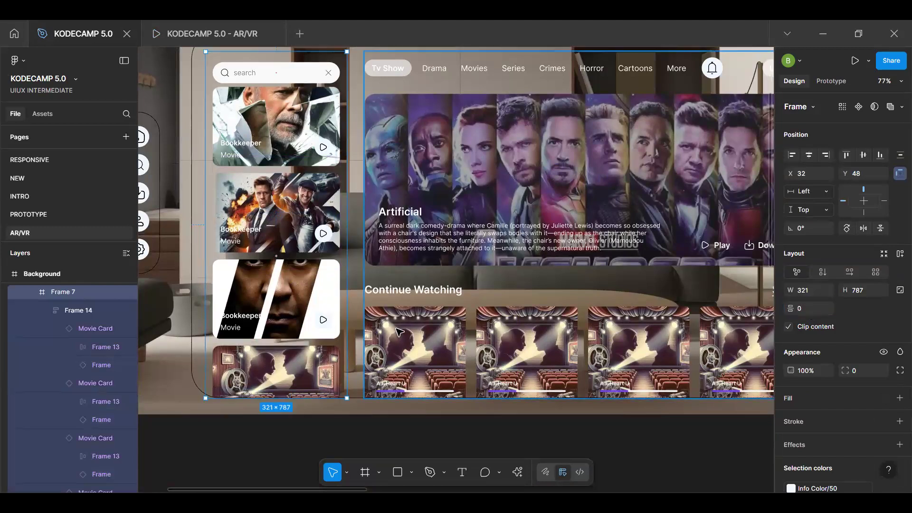
pyautogui.hotkey('ctrl', 'z')
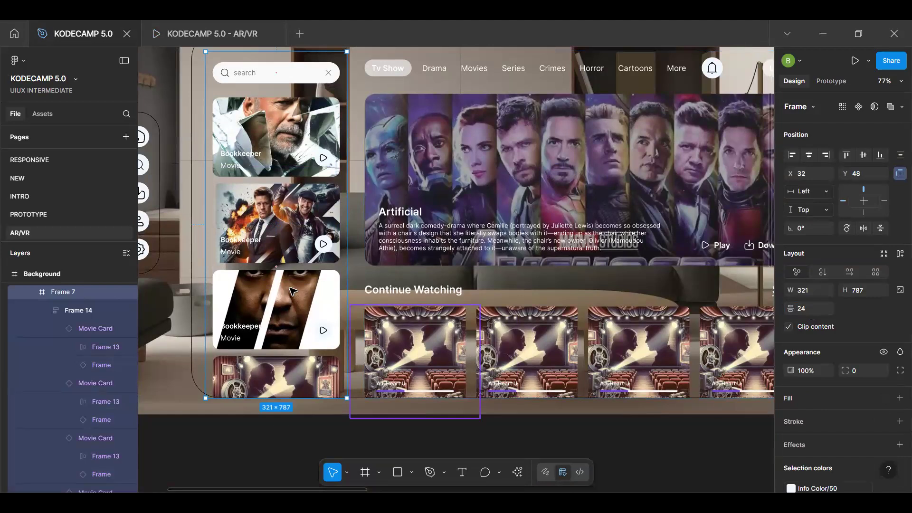
# Select the second Movie Card in Frame 14 and switch its width from filling the container to fixed
pyautogui.keyDown('ctrl'); pyautogui.click(242, 234); pyautogui.keyUp('ctrl')
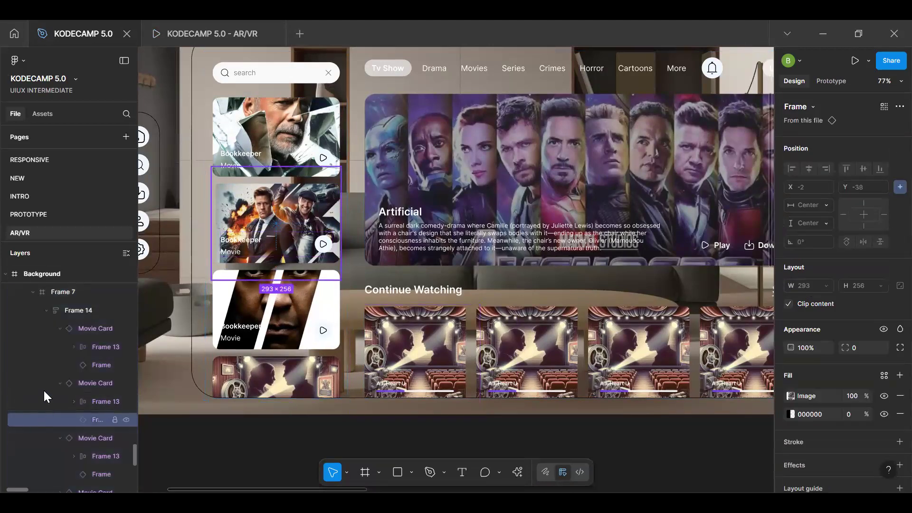
pyautogui.click(95, 383)
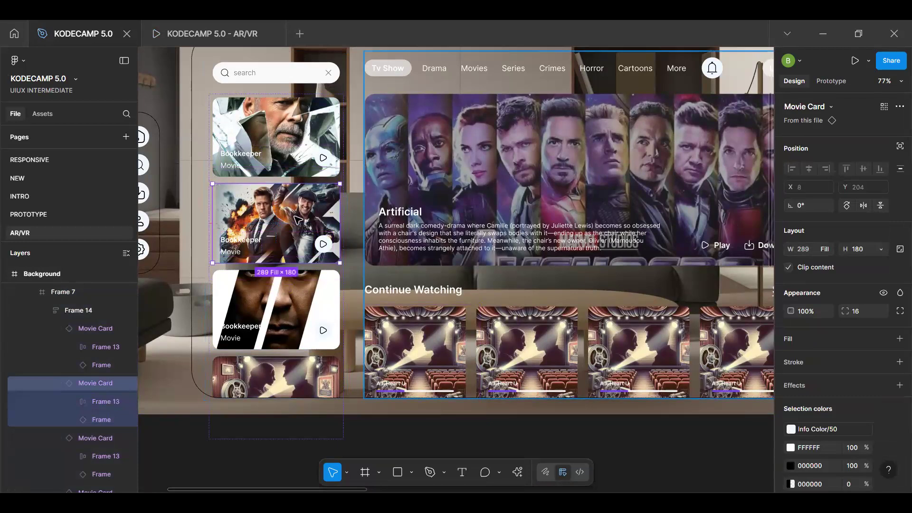
pyautogui.click(827, 251)
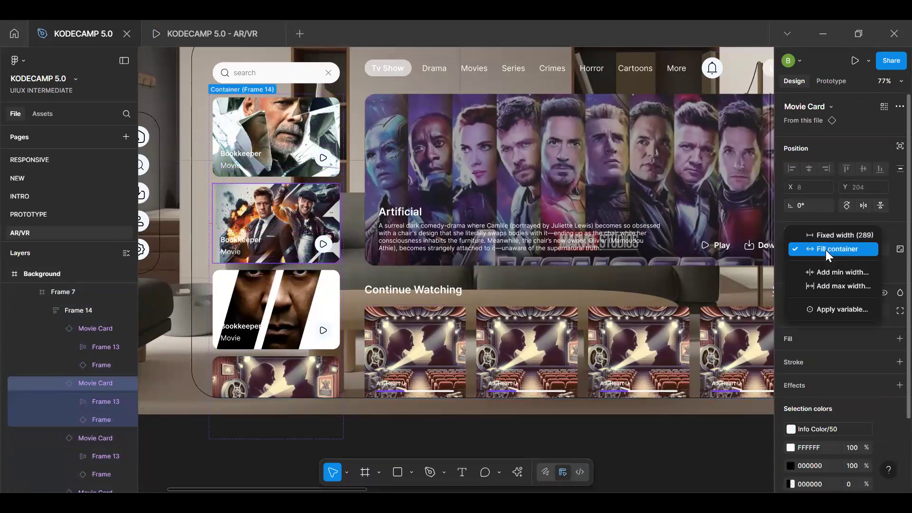
pyautogui.press('Escape')
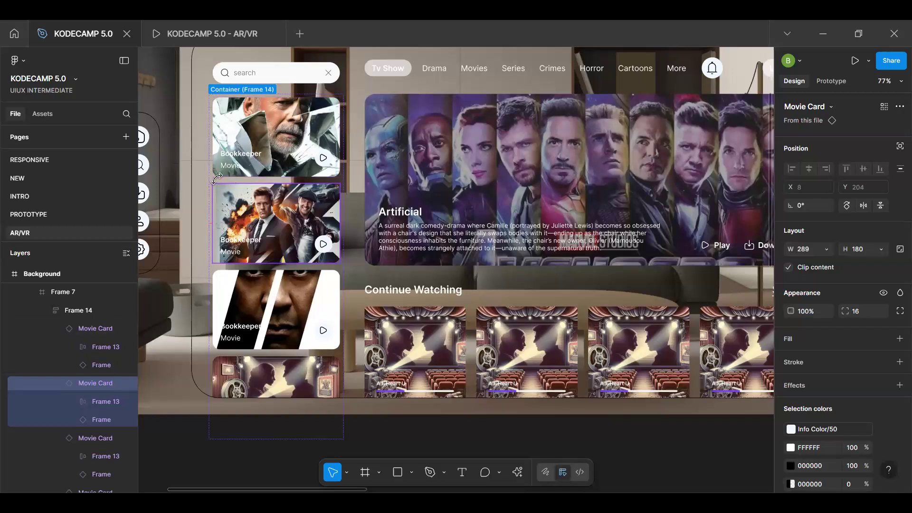
# Try narrowing the second Movie Card to a width of about 282, and undo the resize
pyautogui.scroll(5, 235, 178)
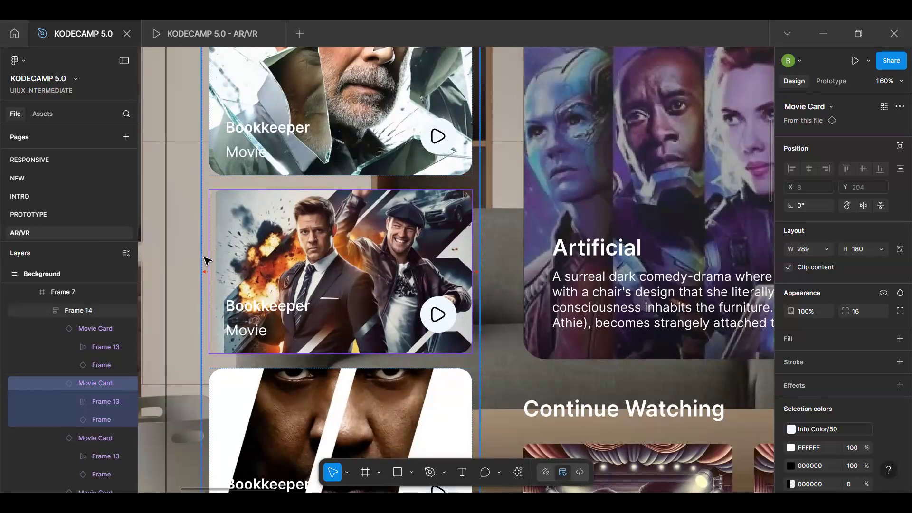
pyautogui.moveTo(213, 260); pyautogui.dragTo(217, 263)
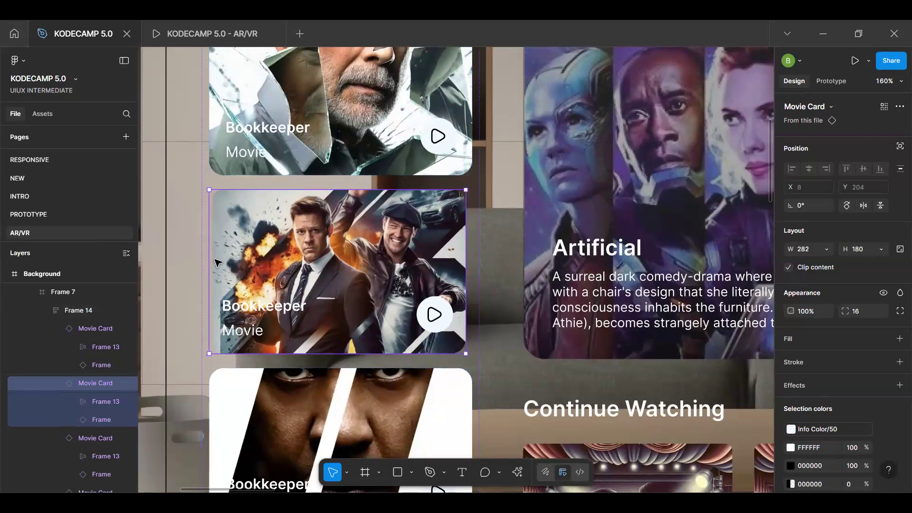
pyautogui.hotkey('ctrl', 'z')
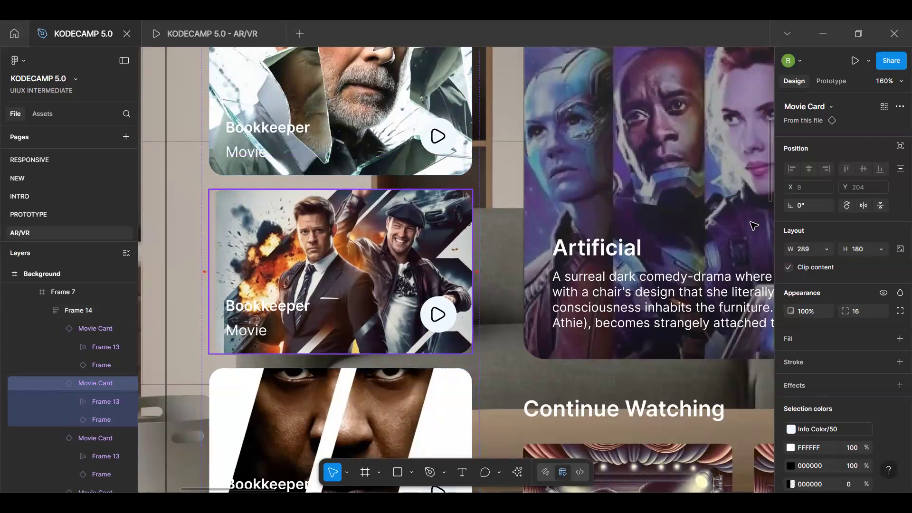
# Go to the Movie Card main component and move its image frame's 000000 fill above the image fill
pyautogui.click(806, 121)
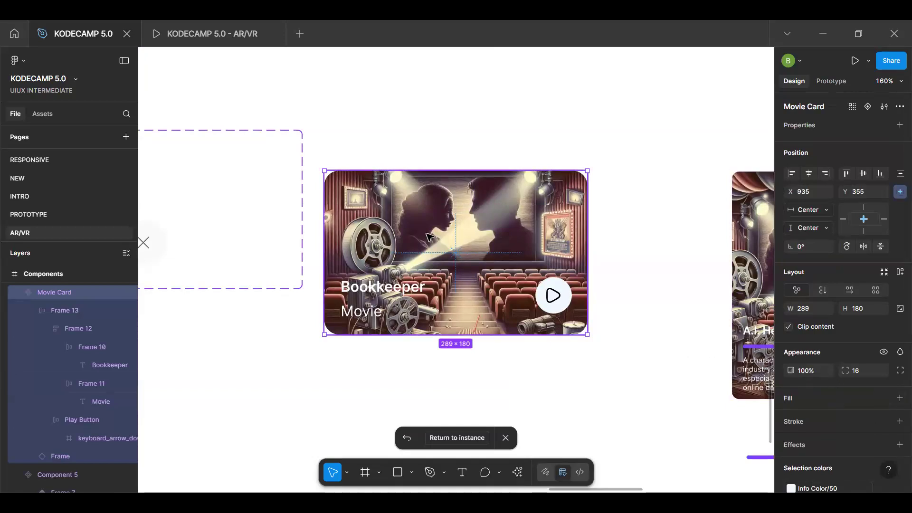
pyautogui.click(408, 234)
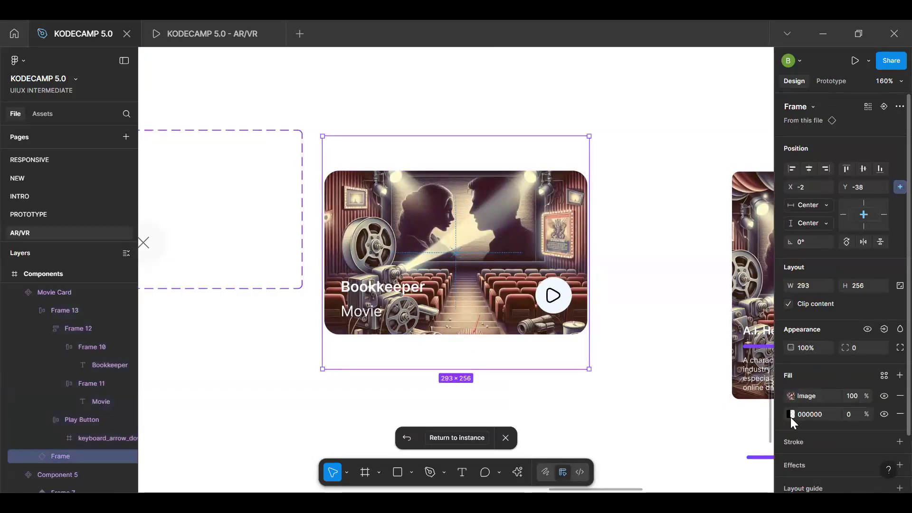
pyautogui.moveTo(788, 396); pyautogui.dragTo(802, 415)
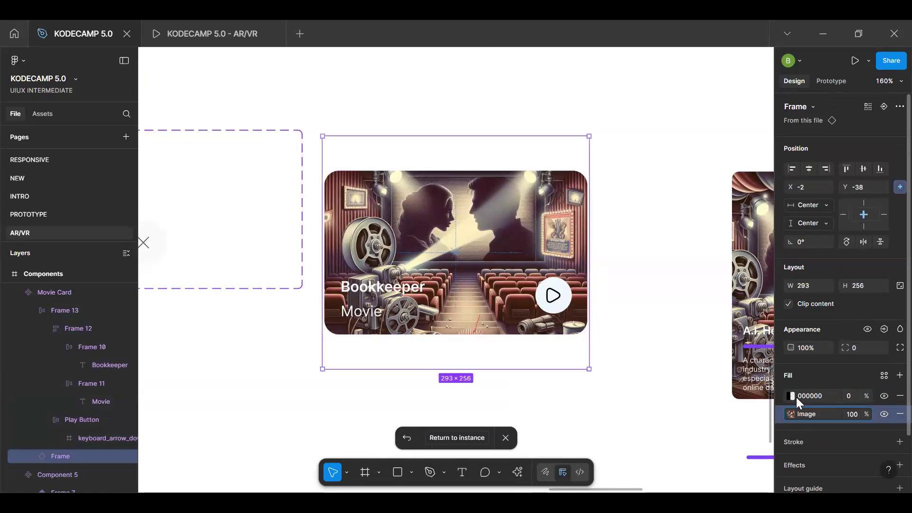
# Set the opacity of the image frame's 000000 fill first to 20%, and raise it to 40%
pyautogui.click(849, 395)
pyautogui.write('20')
pyautogui.click(851, 414)
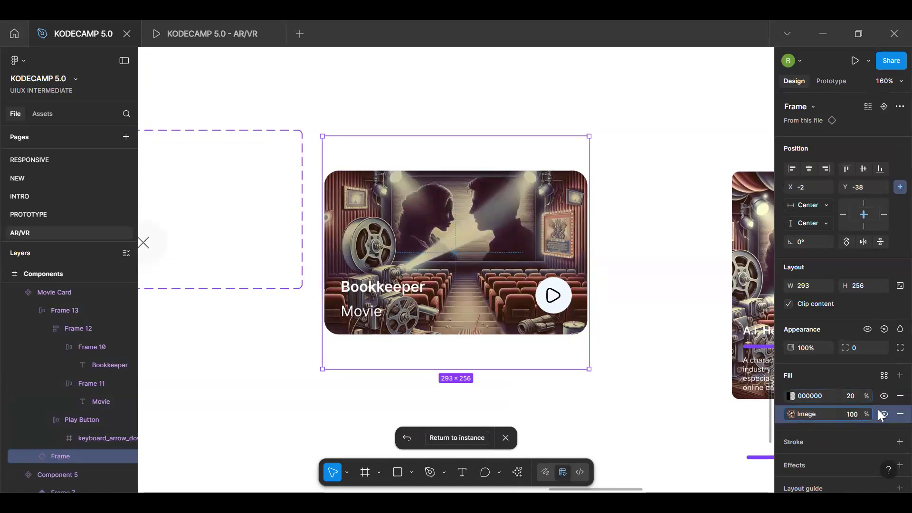
pyautogui.click(853, 398)
pyautogui.write('40')
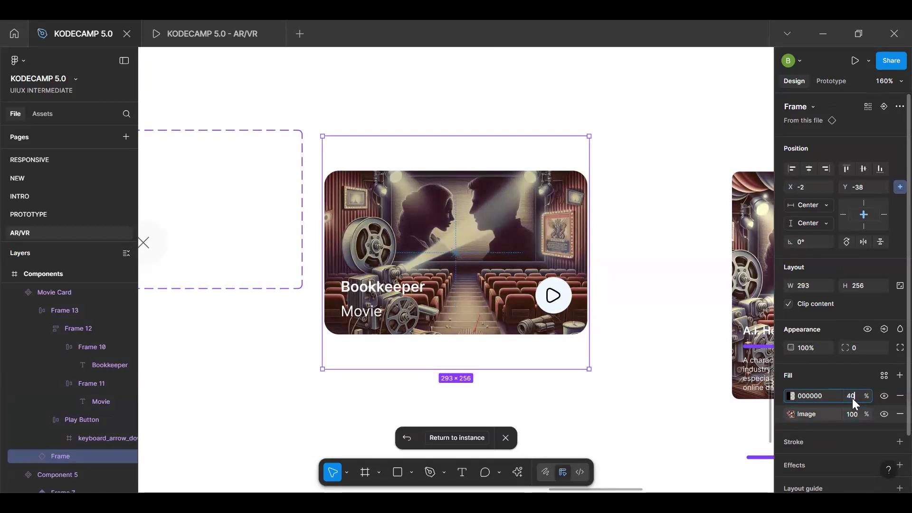
pyautogui.press('Tab')
pyautogui.click(465, 441)
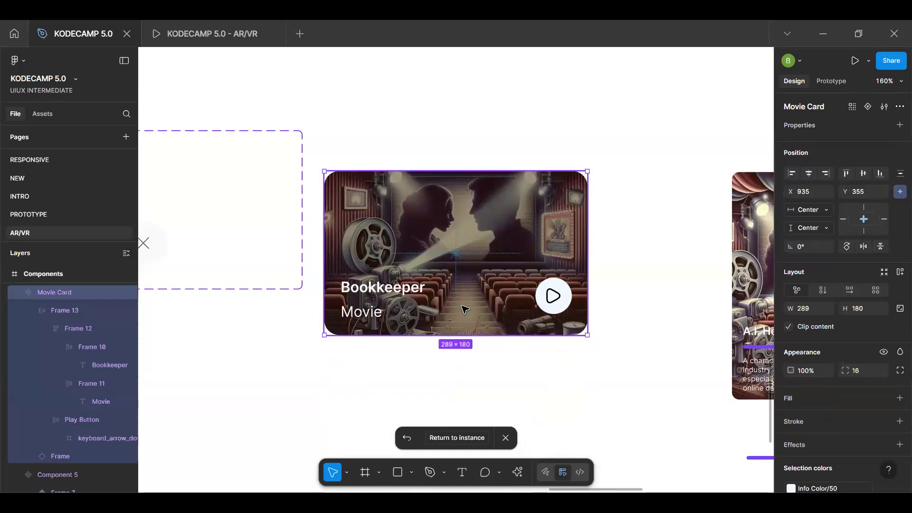
# Draw a rectangle inside the Movie Card component and extend it past the card's edges to about 299 × 186
pyautogui.press('r')
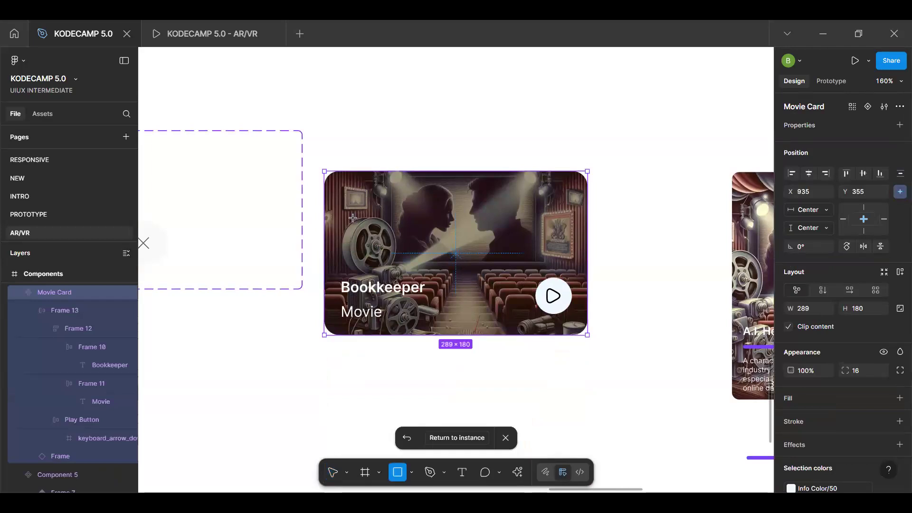
pyautogui.moveTo(325, 172); pyautogui.dragTo(589, 338)
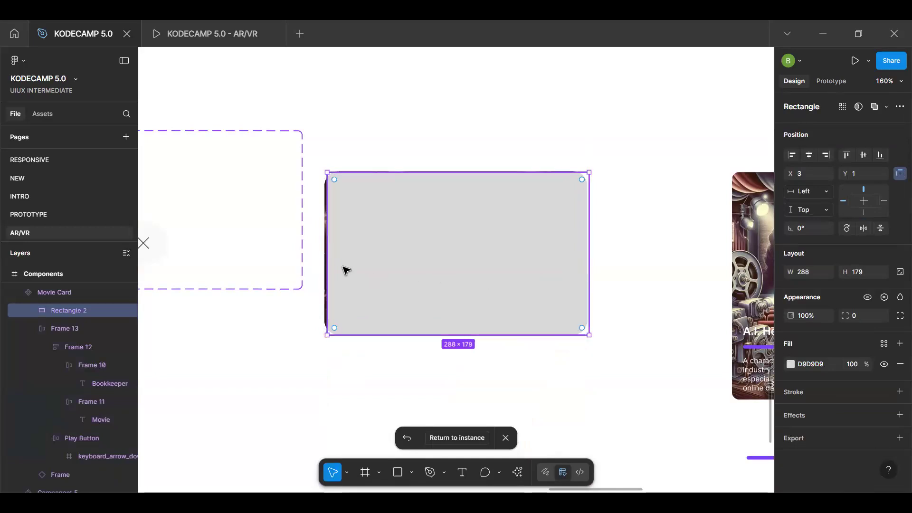
pyautogui.moveTo(326, 265); pyautogui.dragTo(318, 267)
pyautogui.moveTo(457, 174); pyautogui.dragTo(457, 166)
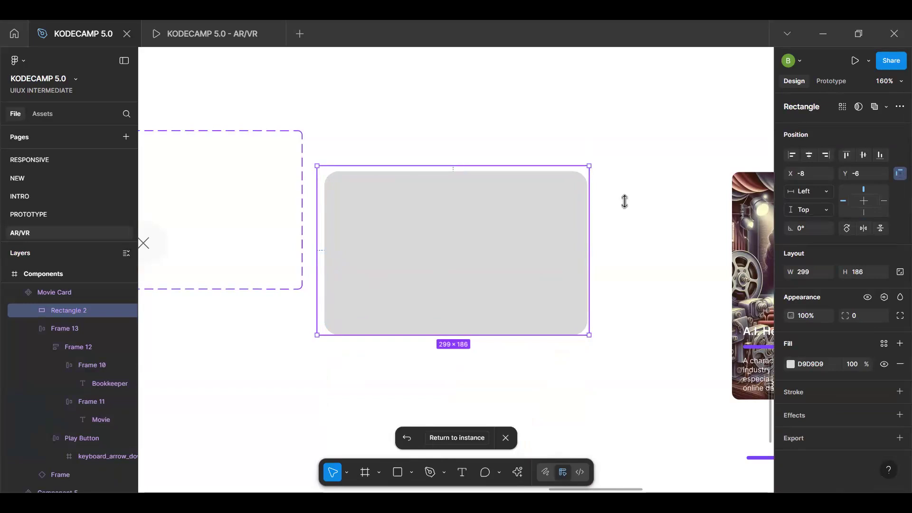
# Fill the new rectangle over the Movie Card with 000000 at 60% opacity
pyautogui.click(790, 364)
pyautogui.moveTo(647, 265); pyautogui.dragTo(609, 321)
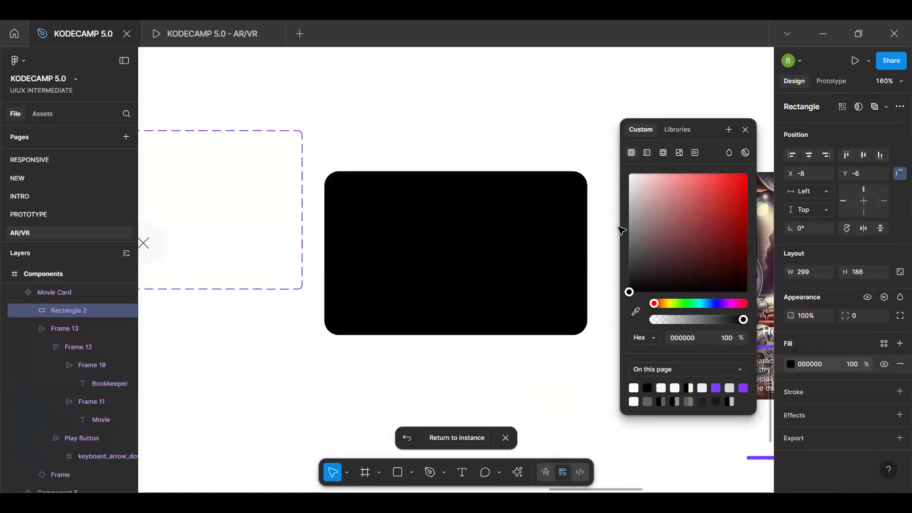
pyautogui.click(725, 340)
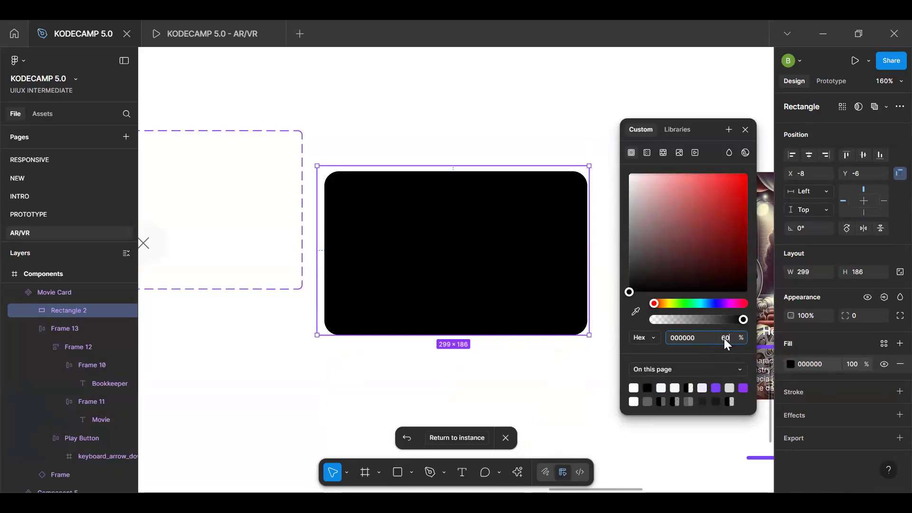
pyautogui.press('Return')
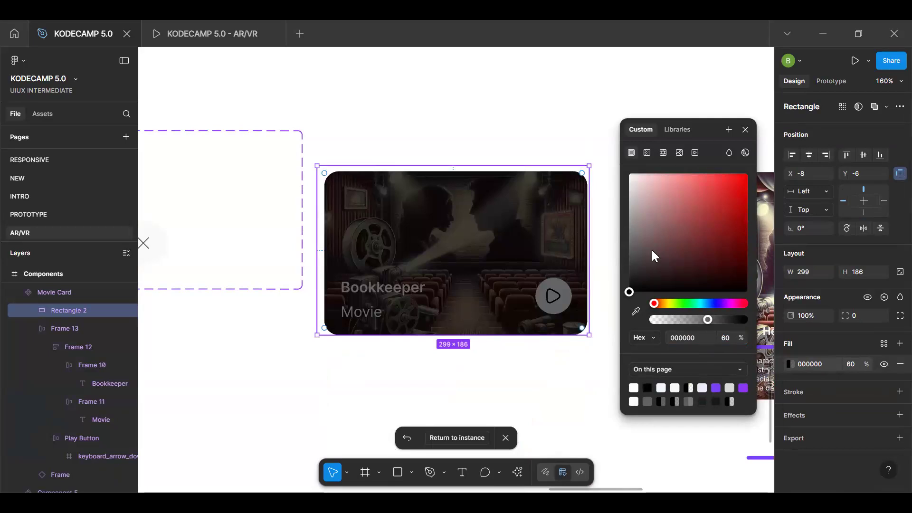
# Change the overlay rectangle's fill to a linear gradient and set its 100% stop to 252525
pyautogui.click(647, 153)
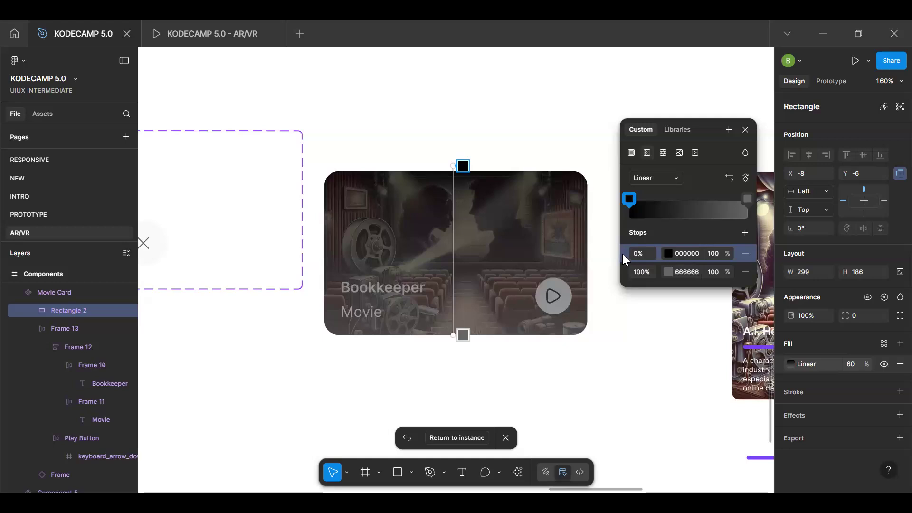
pyautogui.moveTo(623, 254); pyautogui.dragTo(624, 272)
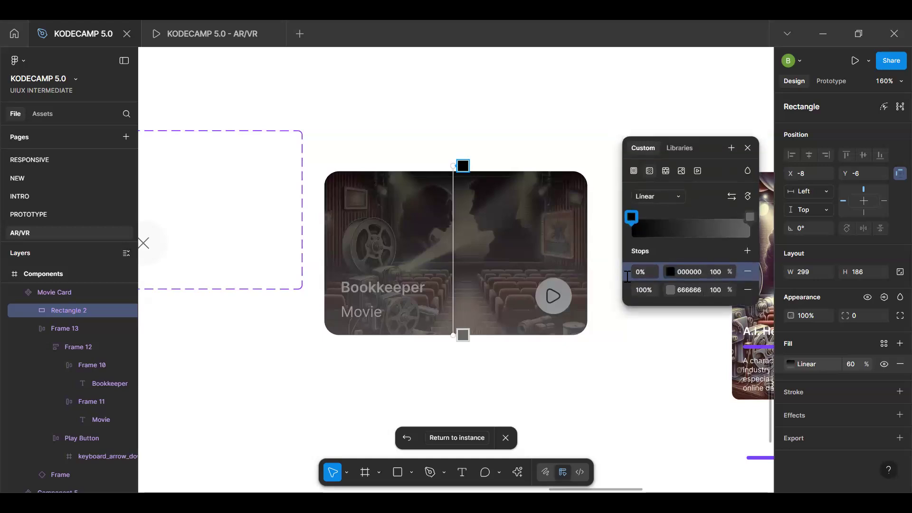
pyautogui.click(691, 273)
pyautogui.click(668, 271)
pyautogui.click(670, 290)
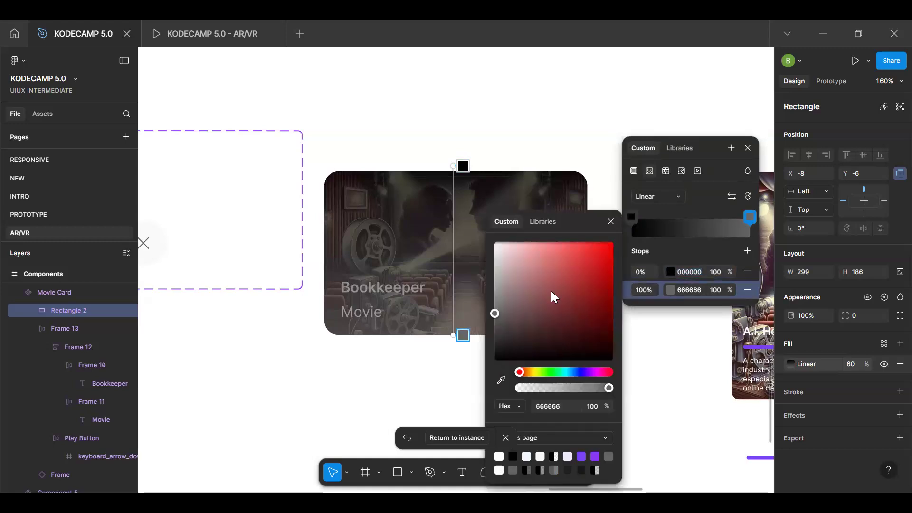
pyautogui.click(539, 295)
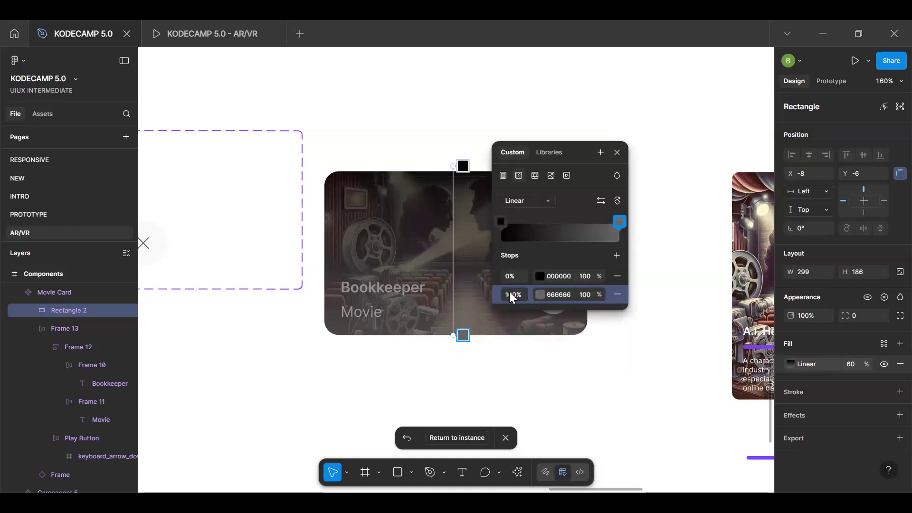
pyautogui.click(364, 309)
pyautogui.moveTo(356, 358); pyautogui.dragTo(343, 344)
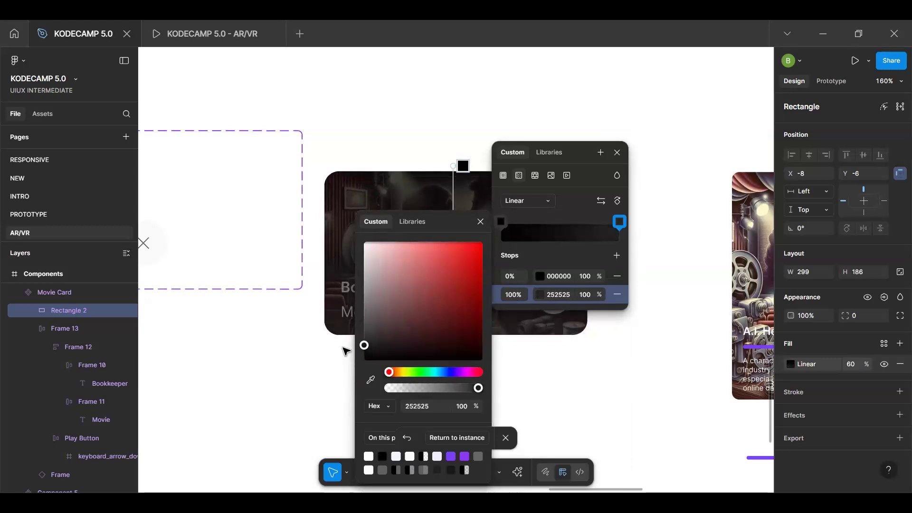
# Set the overlay gradient's 0% stop to 484848
pyautogui.click(540, 277)
pyautogui.moveTo(364, 352); pyautogui.dragTo(359, 339)
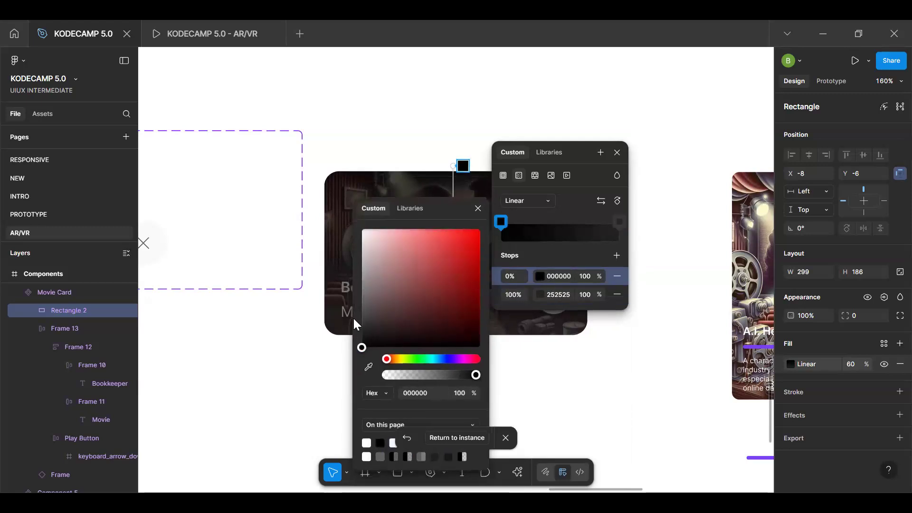
pyautogui.moveTo(356, 330); pyautogui.dragTo(352, 298)
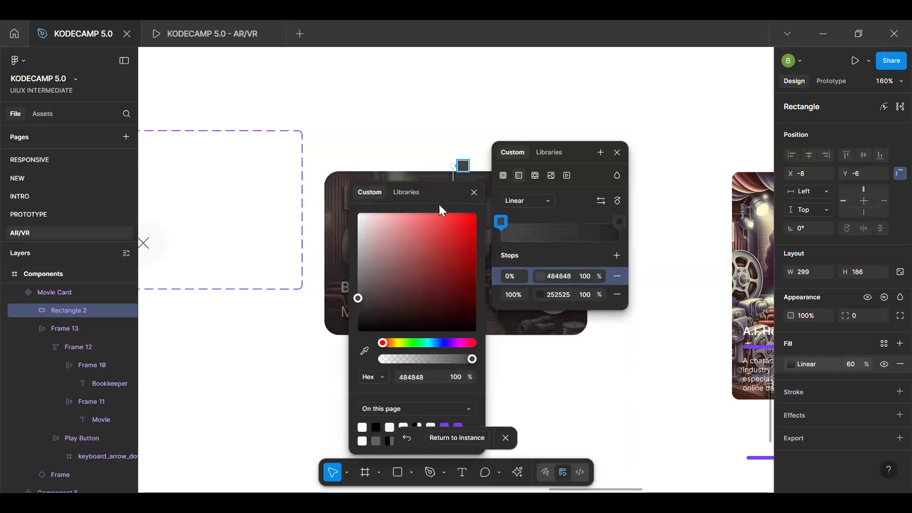
pyautogui.moveTo(601, 262); pyautogui.dragTo(680, 258)
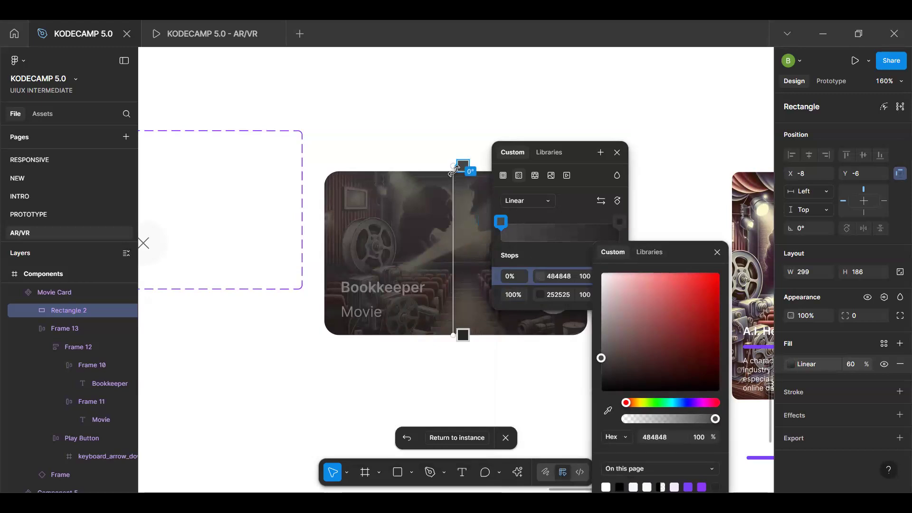
# Move the gradient's starting point down to about the card's middle and reduce the 0% stop's opacity first to 60%, and finally to 40%
pyautogui.moveTo(451, 170); pyautogui.dragTo(449, 234)
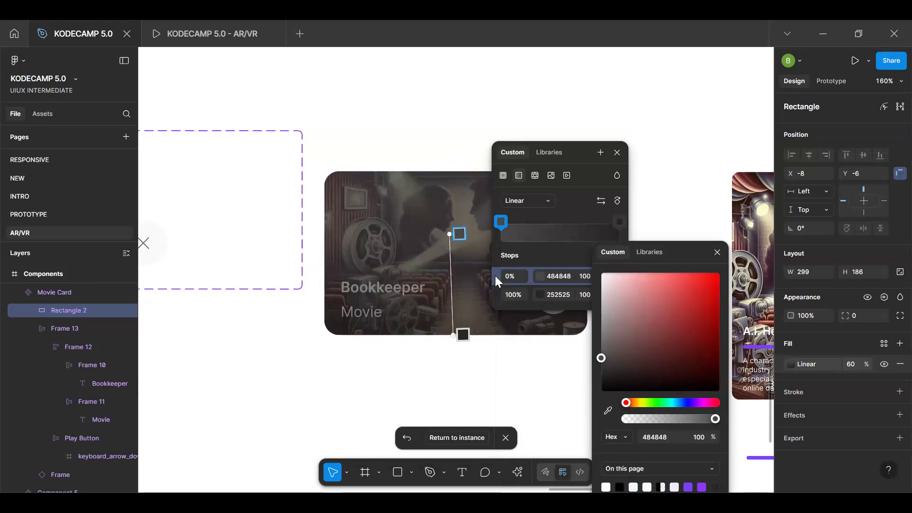
pyautogui.click(583, 277)
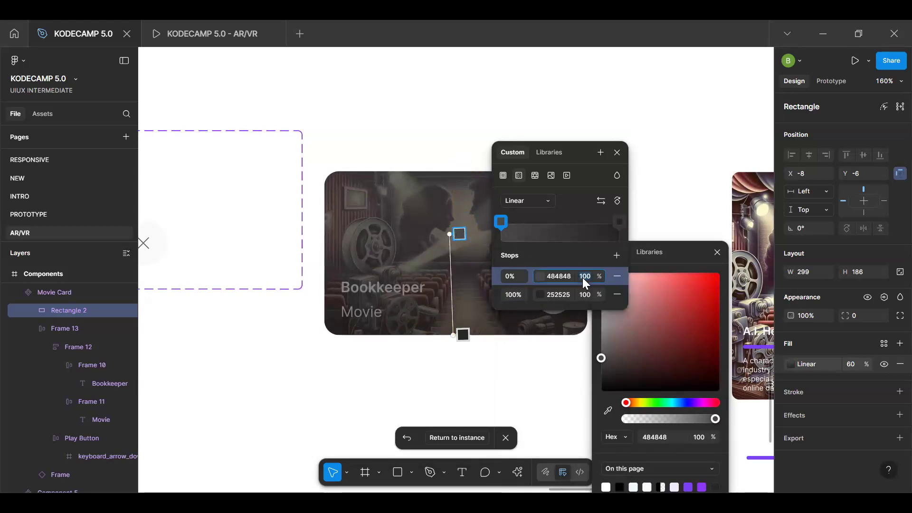
pyautogui.press('Return')
pyautogui.moveTo(450, 235); pyautogui.dragTo(454, 259)
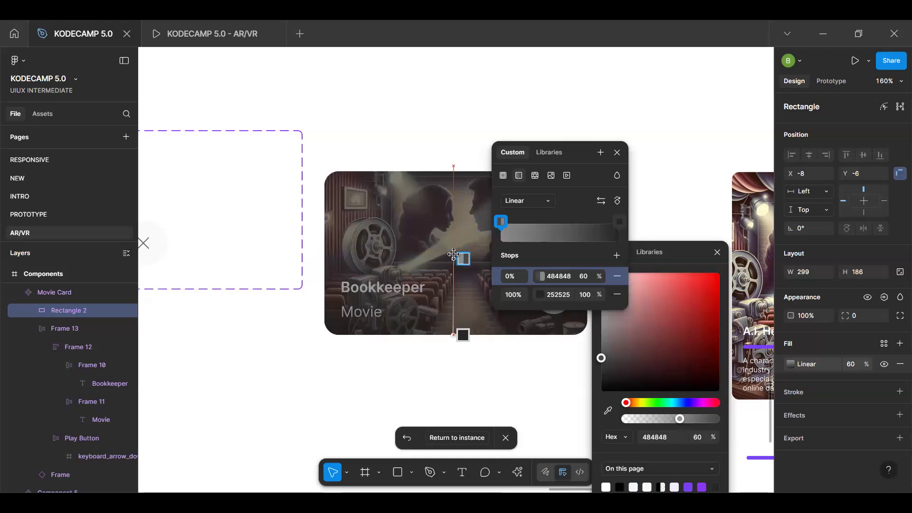
pyautogui.click(583, 279)
pyautogui.write('40')
pyautogui.press('Return')
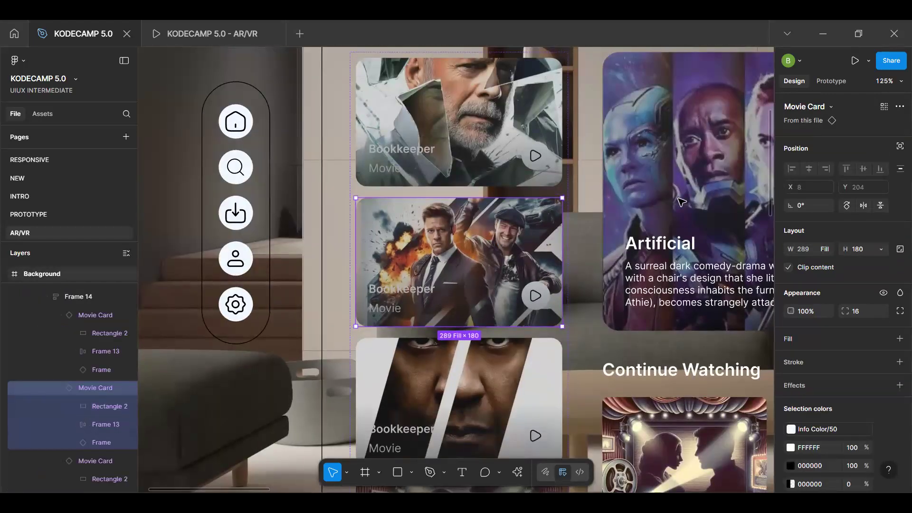
# In the Movie Card main component, bring the title and play button frame in front of the overlay rectangle, and return to the instance
pyautogui.click(831, 121)
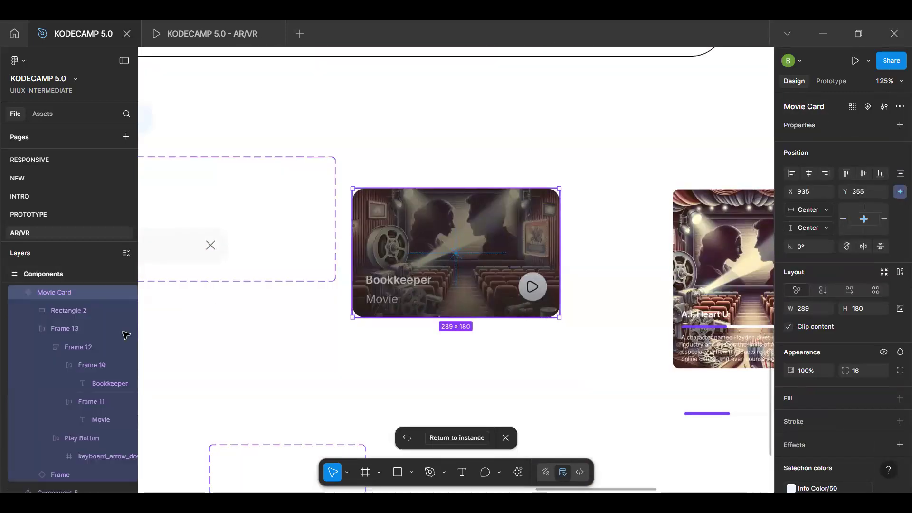
pyautogui.click(26, 331)
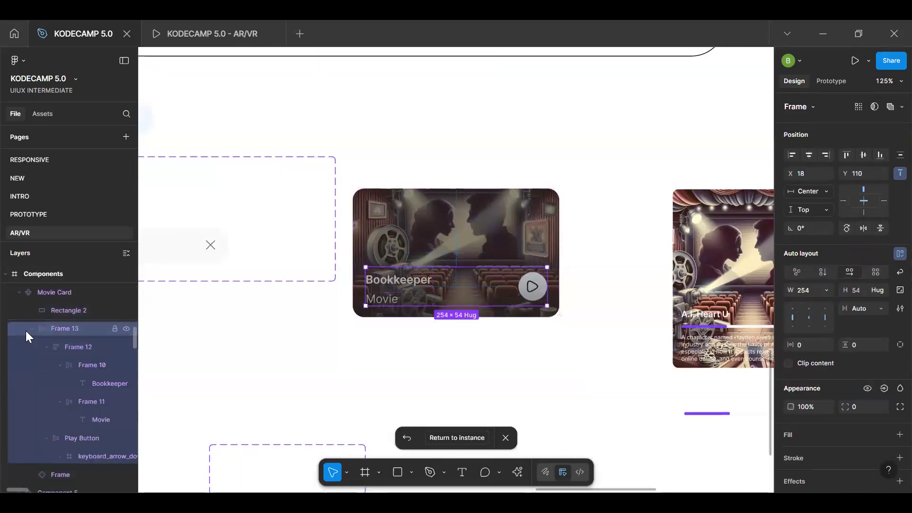
pyautogui.hotkey('ctrl', ']')
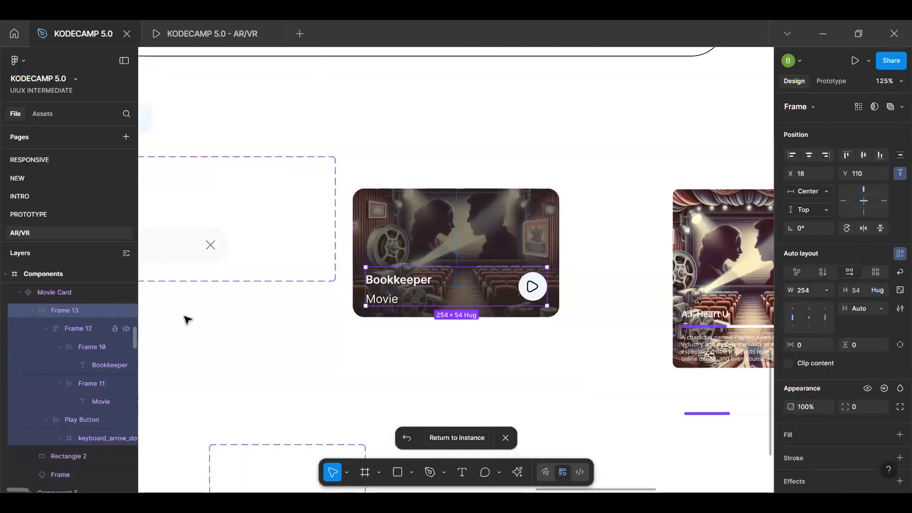
pyautogui.click(457, 437)
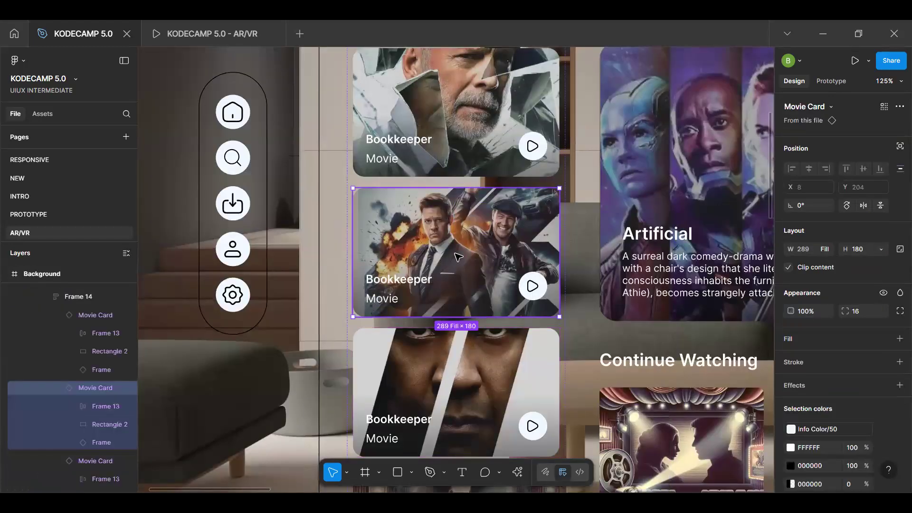
# Review the updated movie cards, hero banner and Continue Watching row across the streaming screen
pyautogui.scroll(-3, 458, 256)
pyautogui.scroll(-3, 458, 256)
pyautogui.scroll(5, 458, 256)
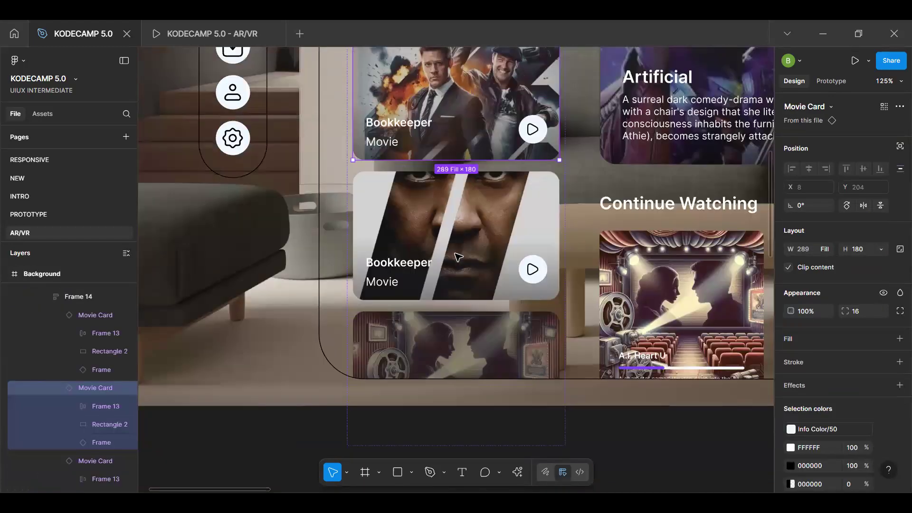
pyautogui.scroll(2, 457, 256)
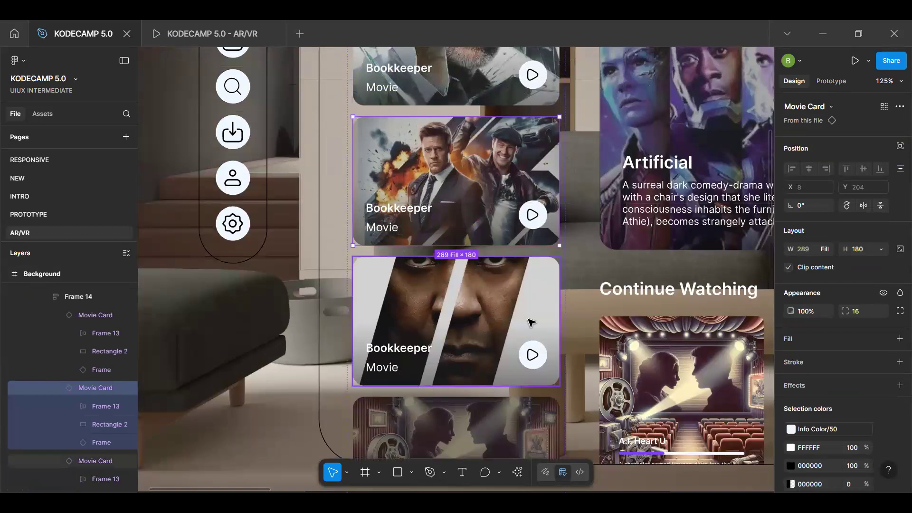
pyautogui.click(575, 344)
pyautogui.moveTo(482, 337); pyautogui.dragTo(333, 344)
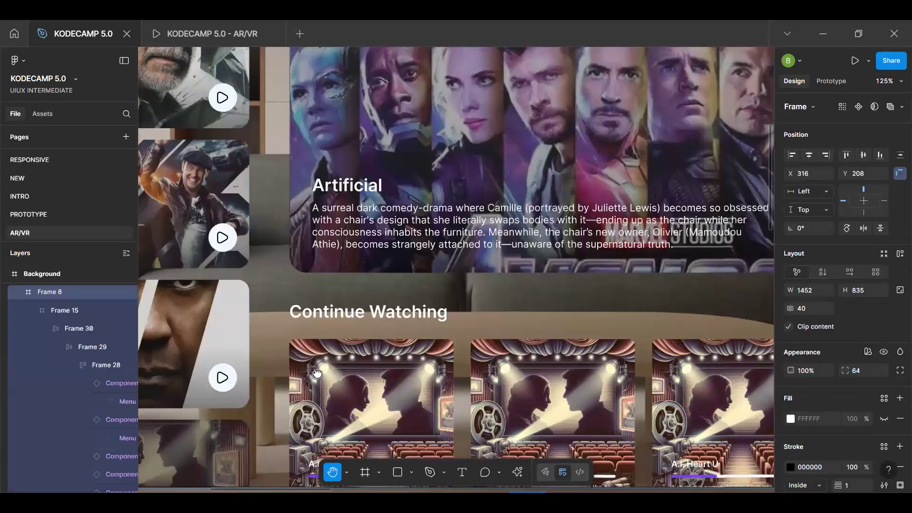
pyautogui.moveTo(320, 401); pyautogui.dragTo(300, 267)
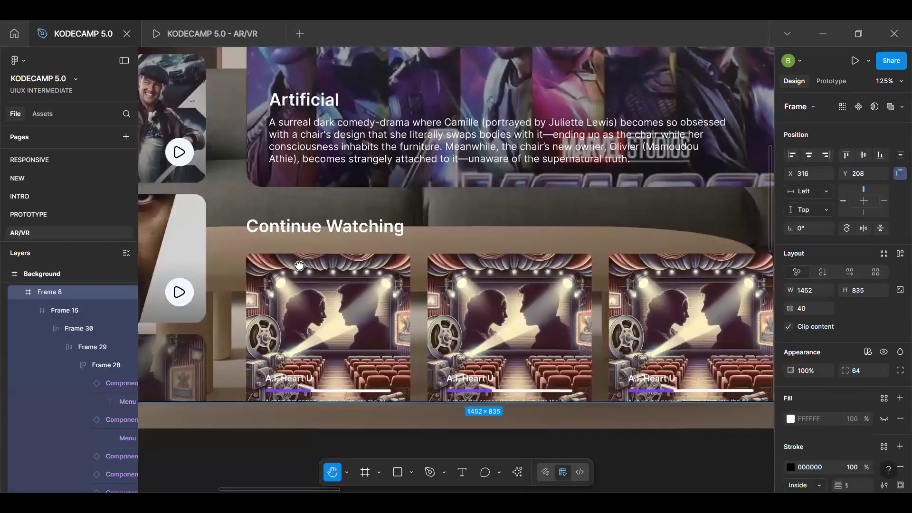
pyautogui.hotkey('shift', '1')
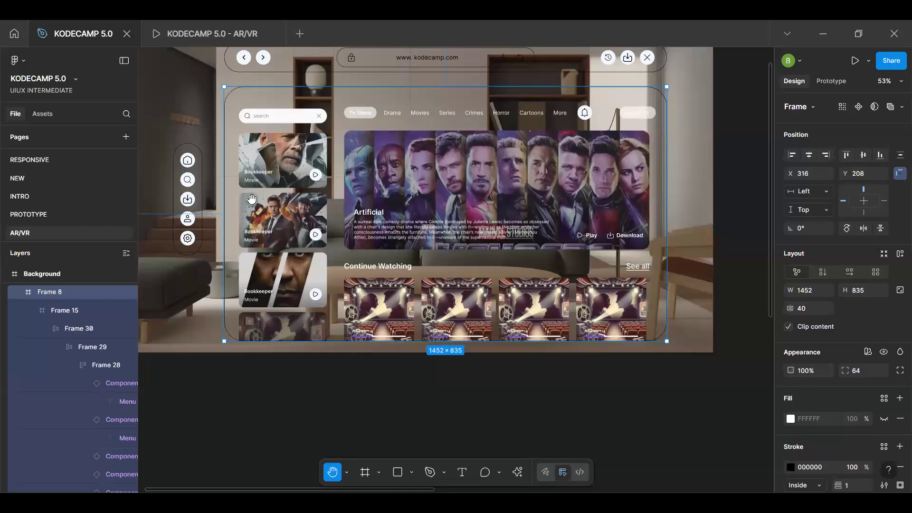
pyautogui.scroll(-2, 251, 199)
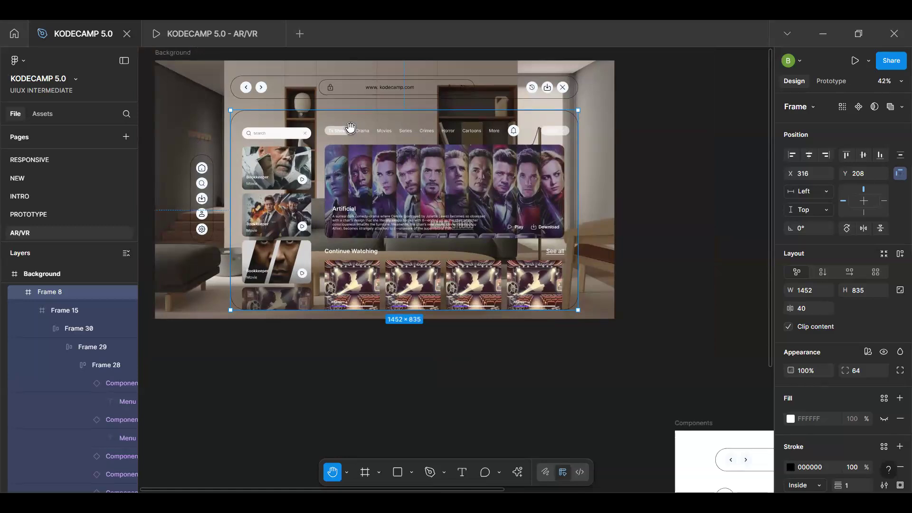
# Add a fill to the browser address bar frame, colour it 000000, and lighten it to 1E1E1E
pyautogui.press('v')
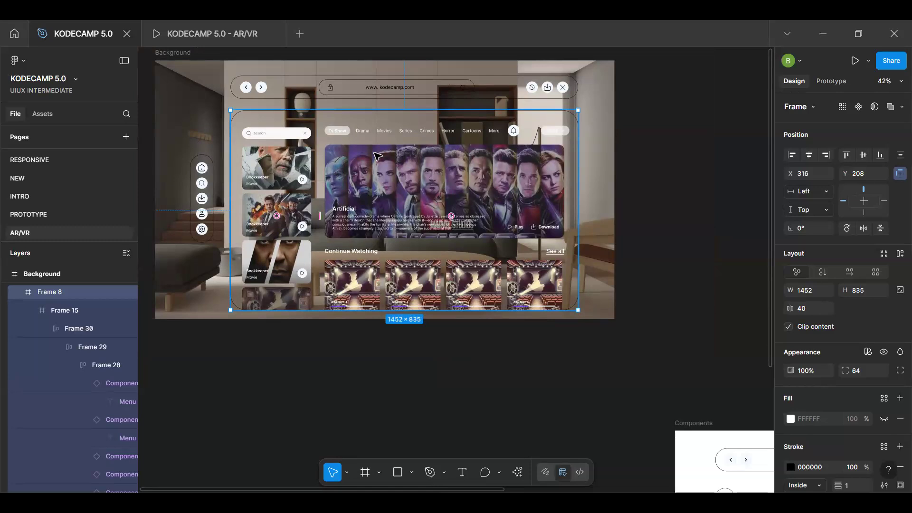
pyautogui.click(386, 96)
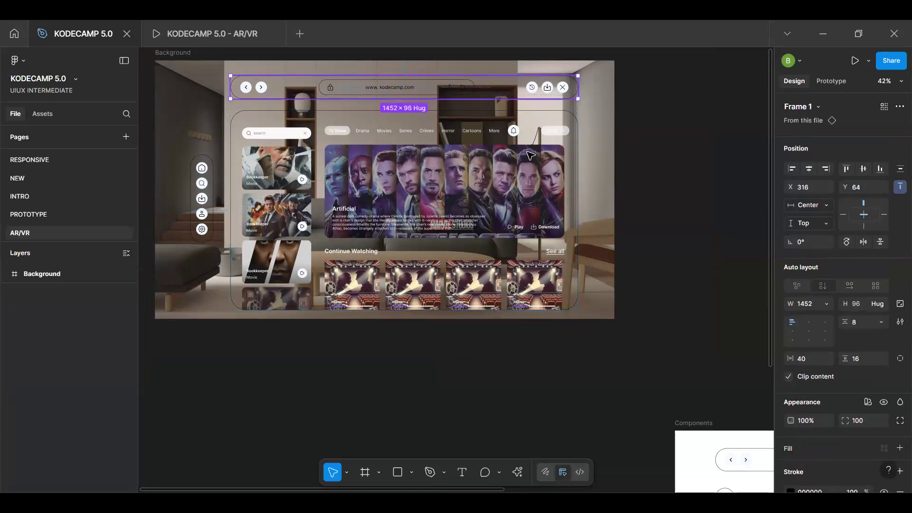
pyautogui.scroll(3, 517, 219)
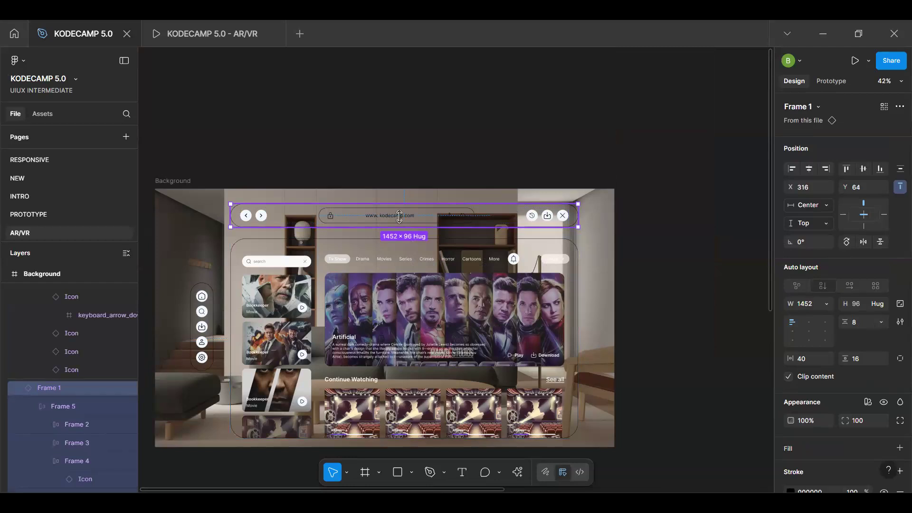
pyautogui.scroll(2, 458, 249)
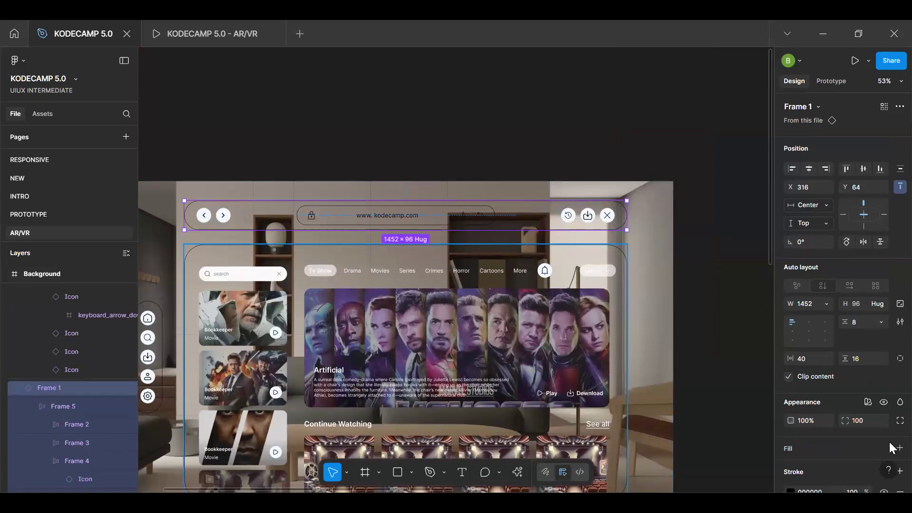
pyautogui.press('i')
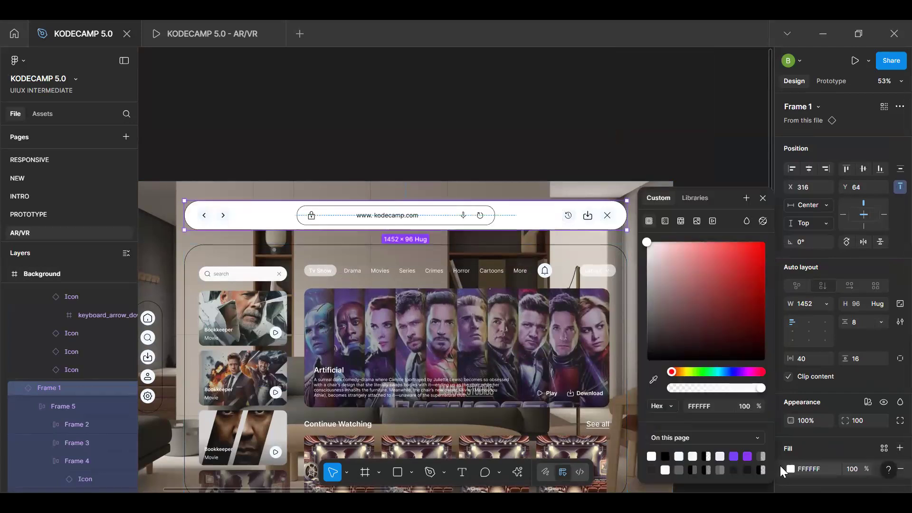
pyautogui.click(665, 456)
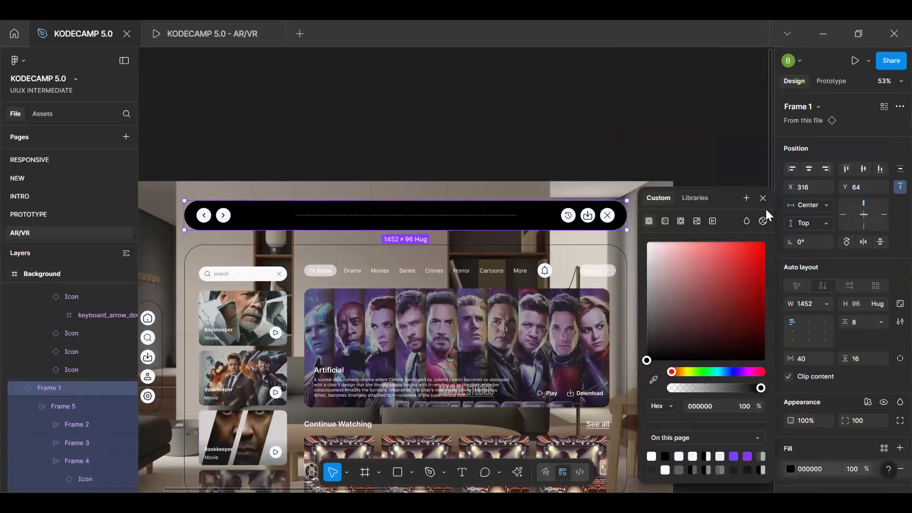
pyautogui.click(784, 312)
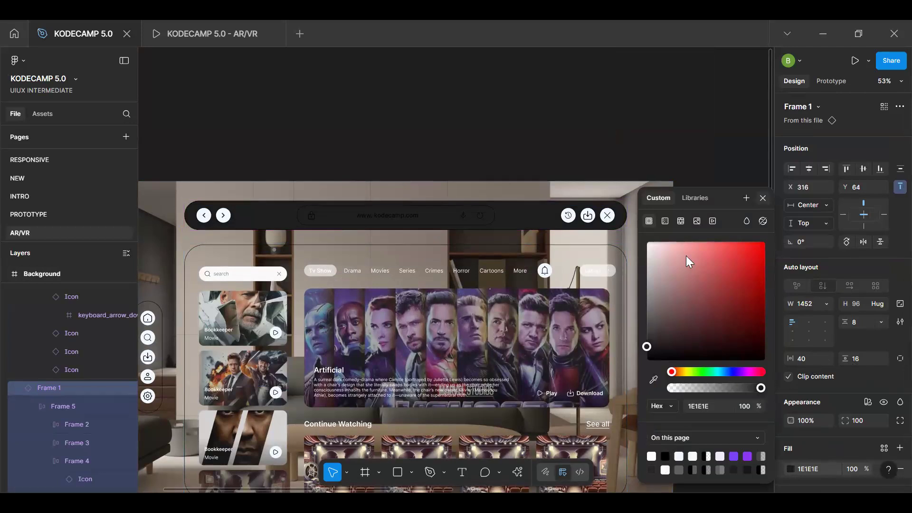
pyautogui.press('Escape')
pyautogui.scroll(-3, 687, 256)
pyautogui.scroll(3, 687, 256)
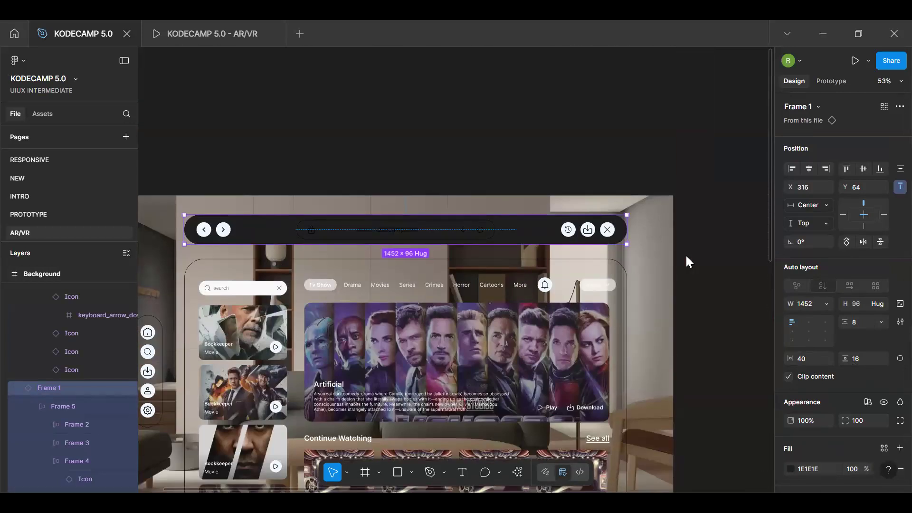
# Set the opacity of the browser bar's 1E1E1E fill to 60%
pyautogui.click(854, 469)
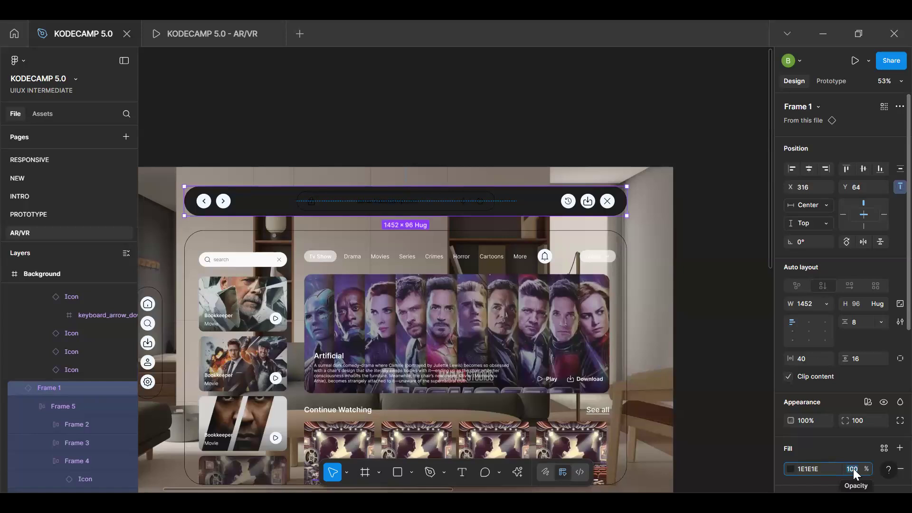
pyautogui.write('60')
pyautogui.press('Return')
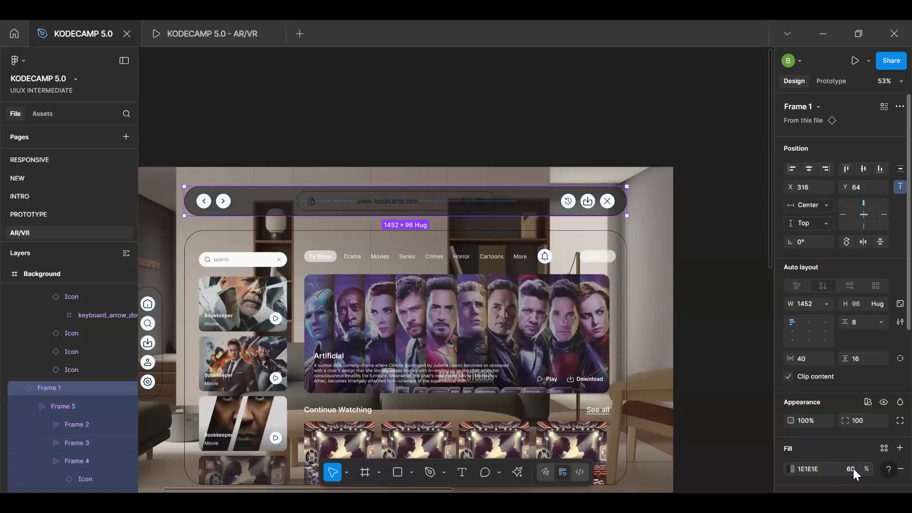
# Replace the browser bar's fill with the Brand Color/50 style, detach it from the style, and set its opacity to 60%
pyautogui.scroll(-5, 850, 394)
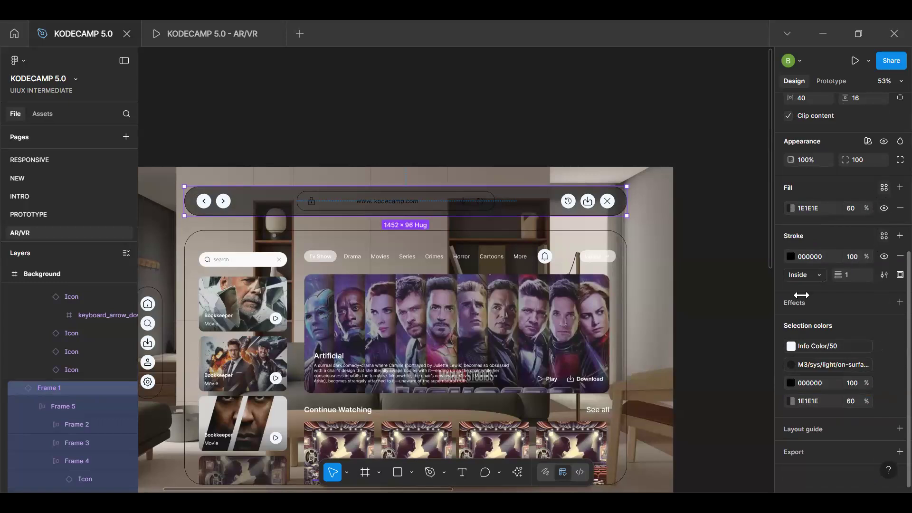
pyautogui.click(884, 187)
pyautogui.click(672, 395)
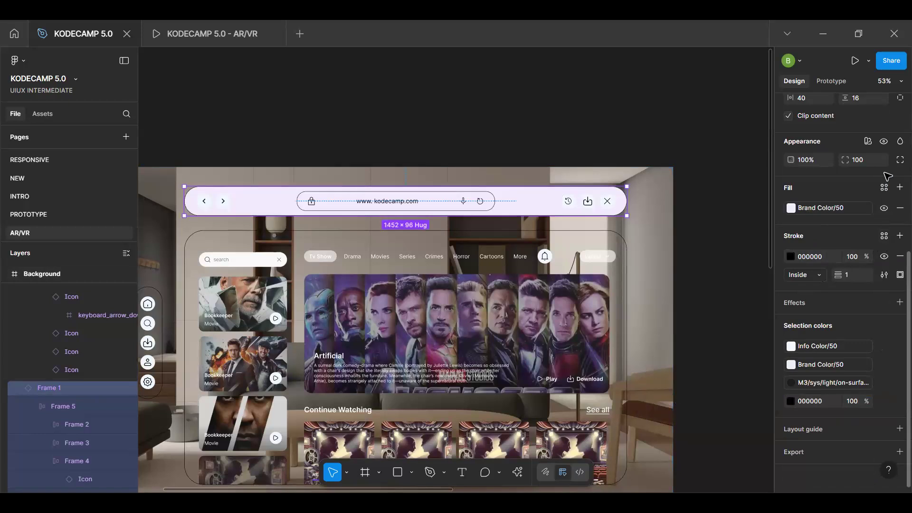
pyautogui.click(865, 209)
pyautogui.click(853, 210)
pyautogui.write('60')
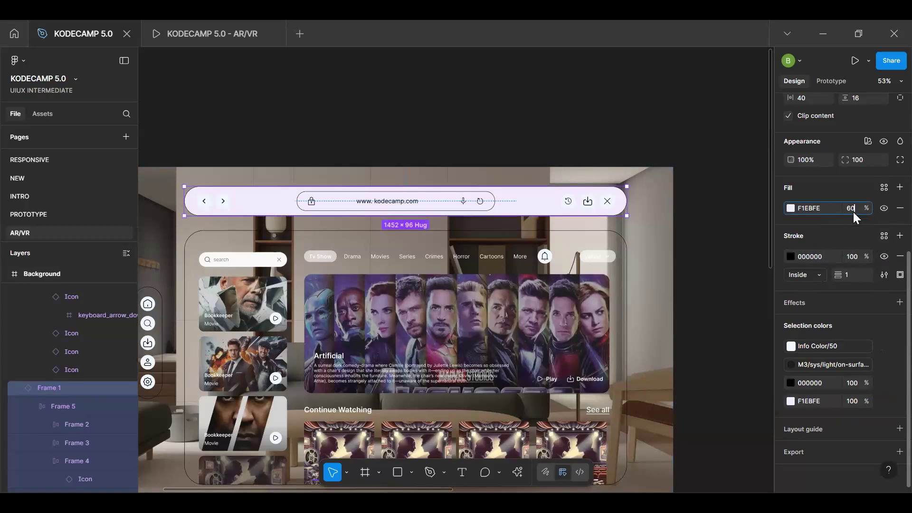
pyautogui.press('Return')
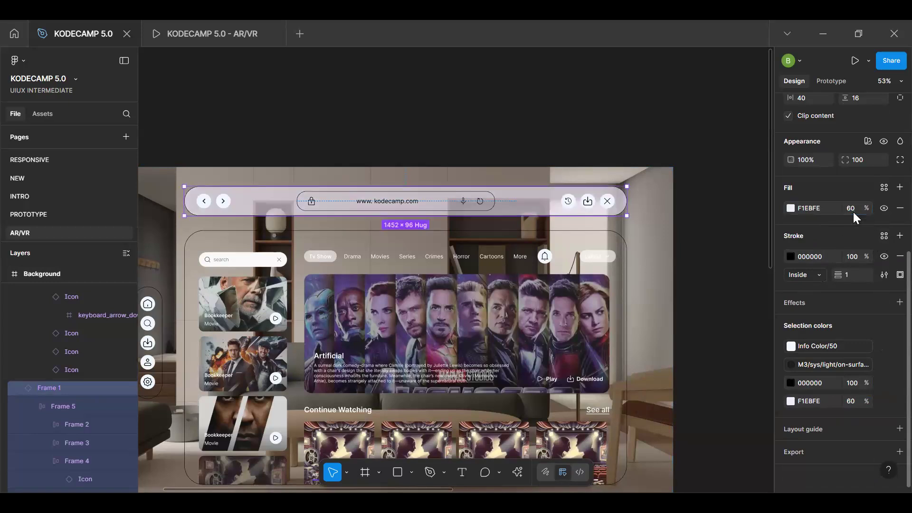
# Set the opacity of the browser bar's F1EBFE fill to 40%
pyautogui.click(853, 212)
pyautogui.write('40')
pyautogui.press('Return')
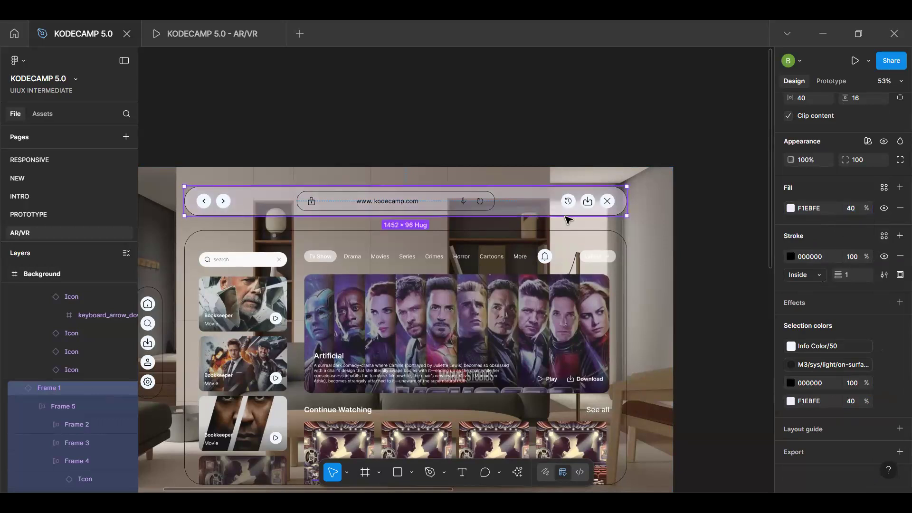
pyautogui.doubleClick(480, 209)
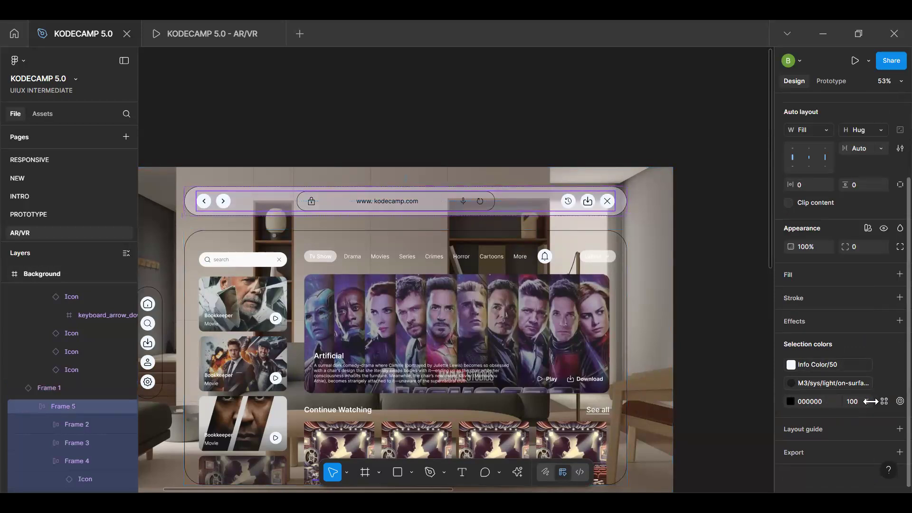
pyautogui.click(884, 402)
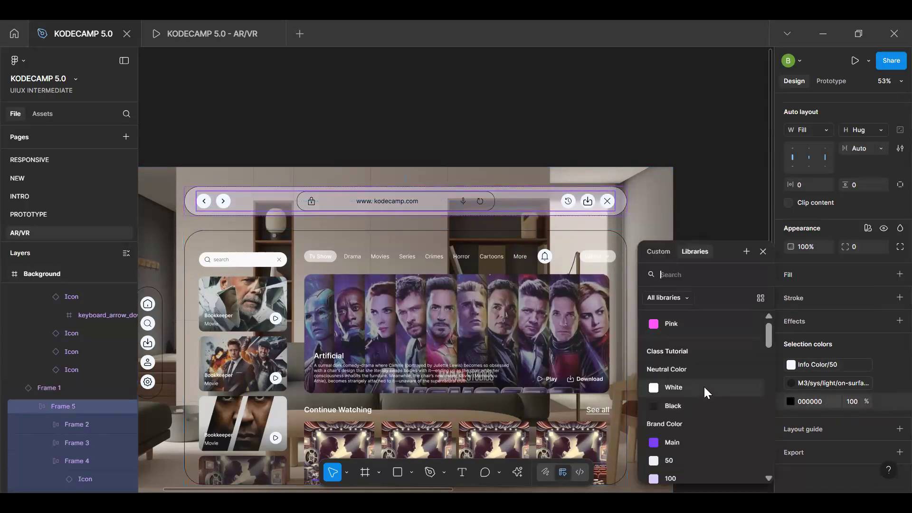
pyautogui.click(718, 385)
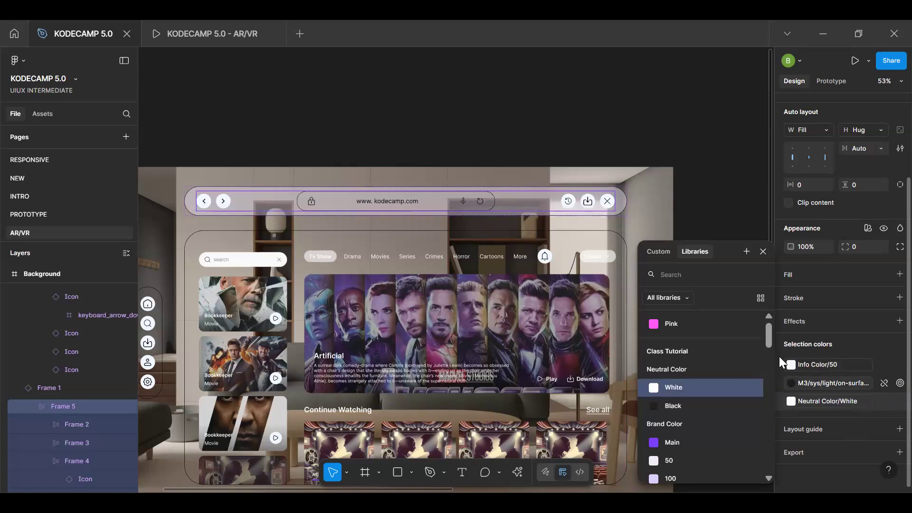
pyautogui.click(791, 402)
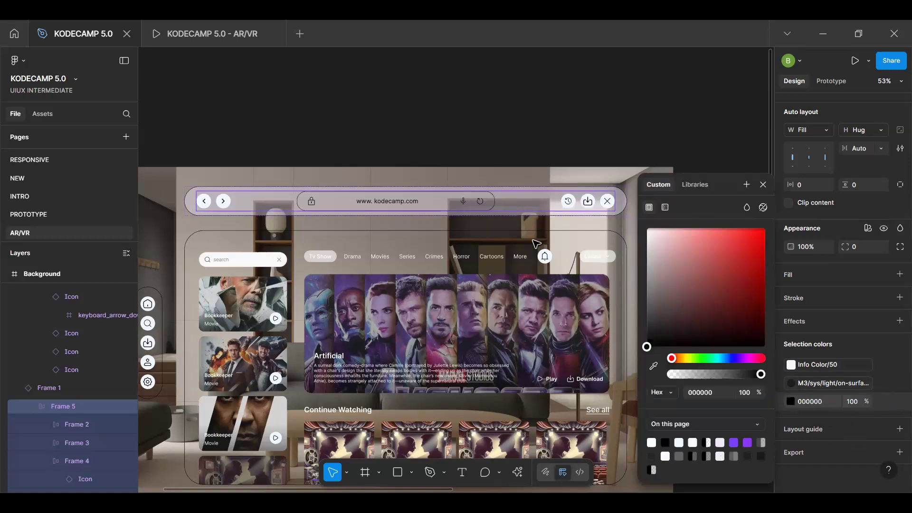
# Recolour the address field's outline, text and icons from 000000 to Neutral Color/White
pyautogui.click(477, 200)
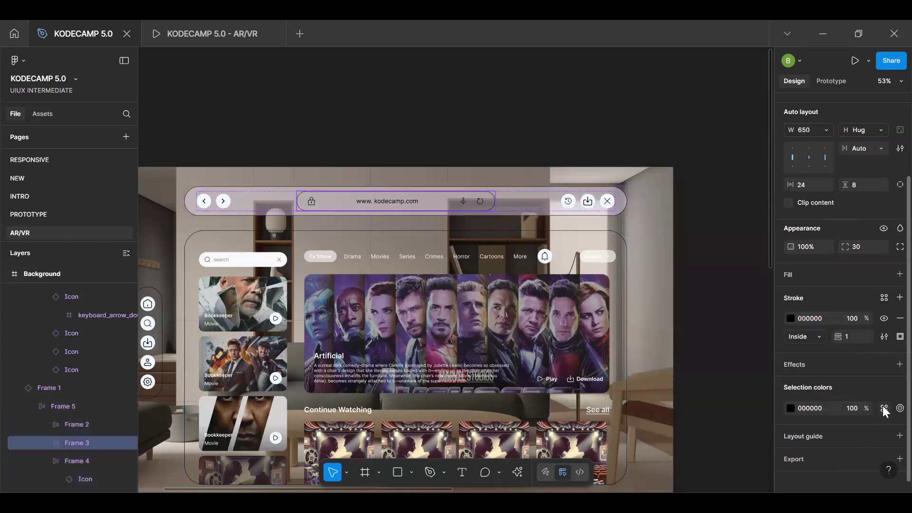
pyautogui.click(791, 408)
pyautogui.click(701, 388)
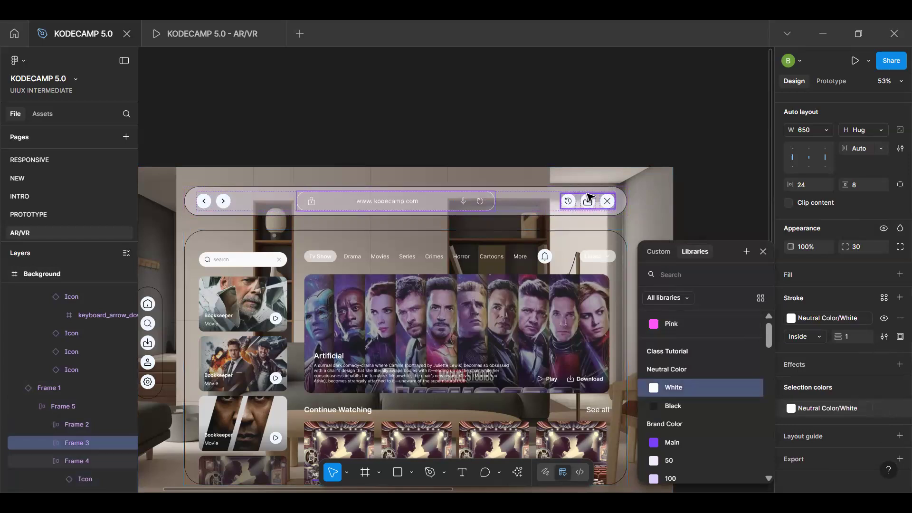
# Recolour the history, download and close icons in the browser bar to Neutral Color/White
pyautogui.keyDown('ctrl'); pyautogui.scroll(5, 588, 201); pyautogui.keyUp('ctrl')
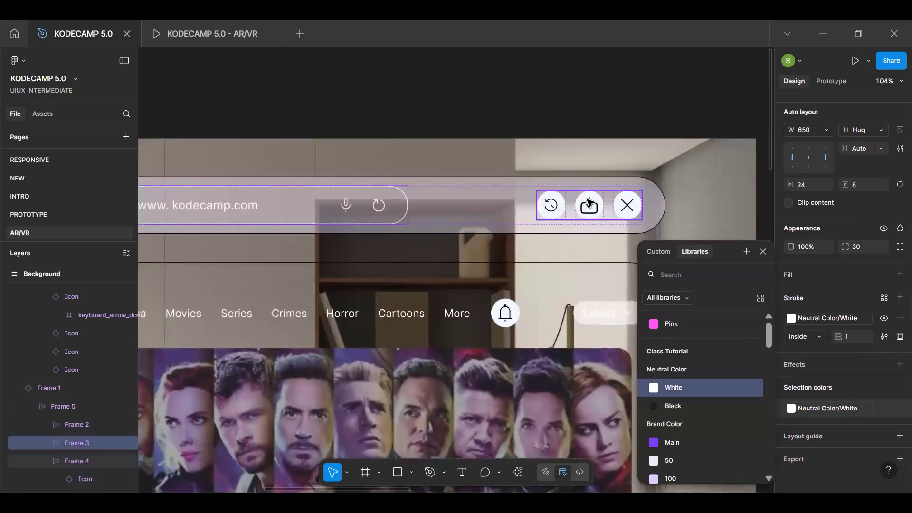
pyautogui.click(589, 202)
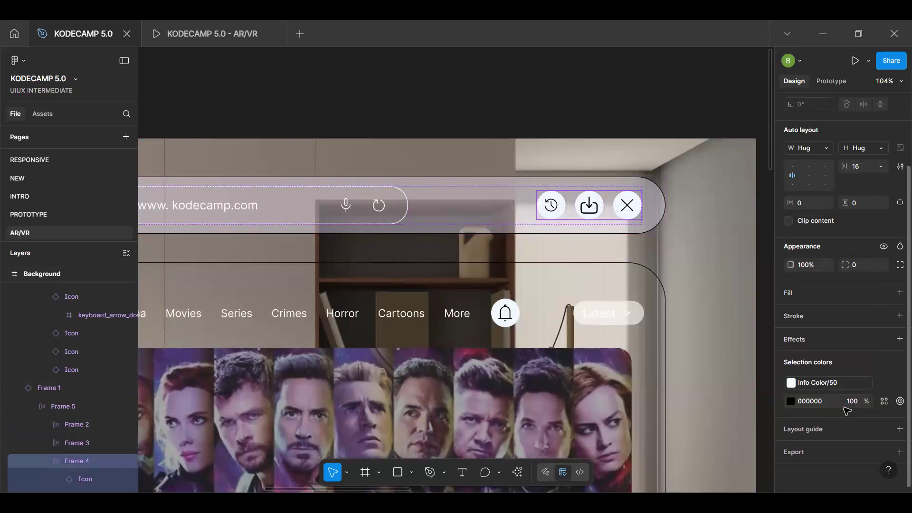
pyautogui.click(884, 402)
pyautogui.click(674, 387)
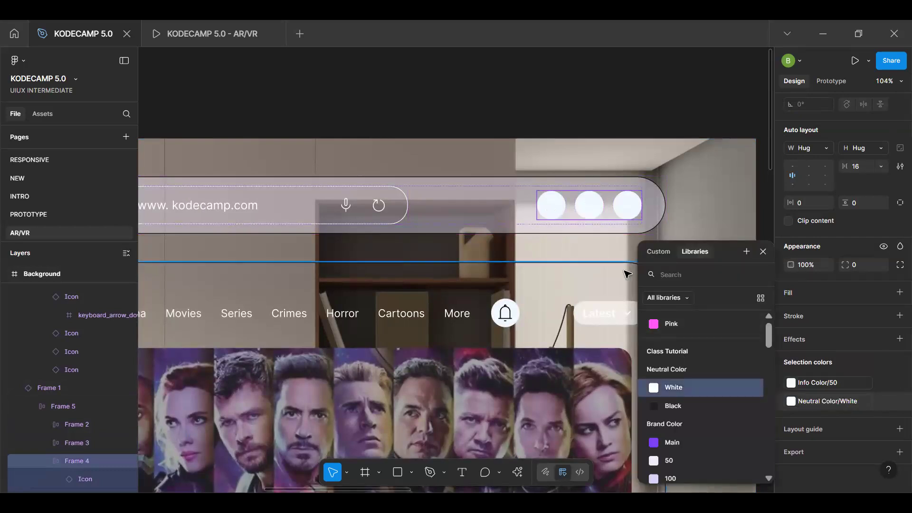
# Recolour the browser bar's back and forward arrows from the M3 on-surface colour to Neutral Color/White
pyautogui.scroll(-5, 625, 275)
pyautogui.scroll(3, 389, 248)
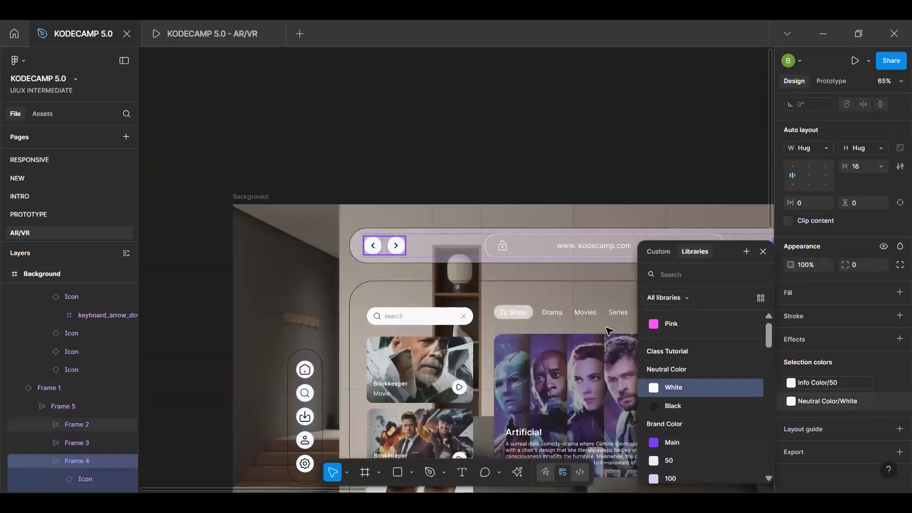
pyautogui.click(387, 247)
pyautogui.click(837, 401)
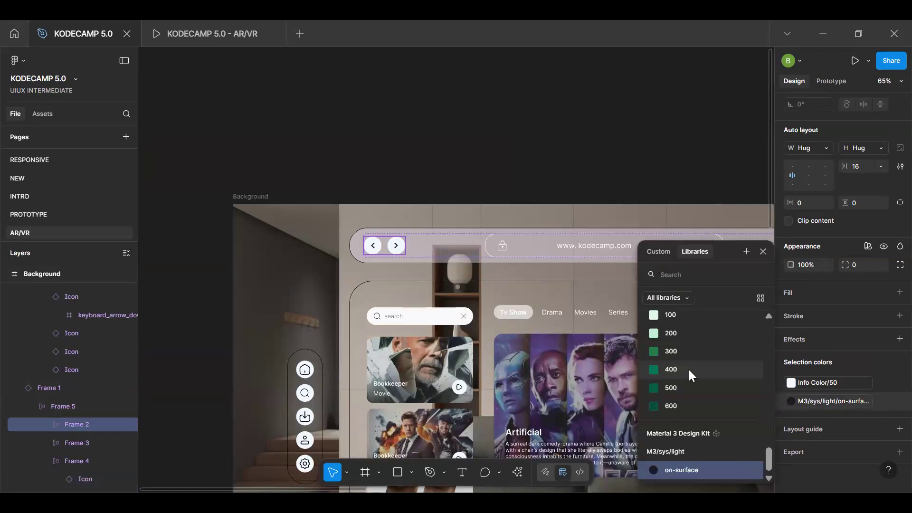
pyautogui.write('wj')
pyautogui.press('BackSpace')
pyautogui.write('h')
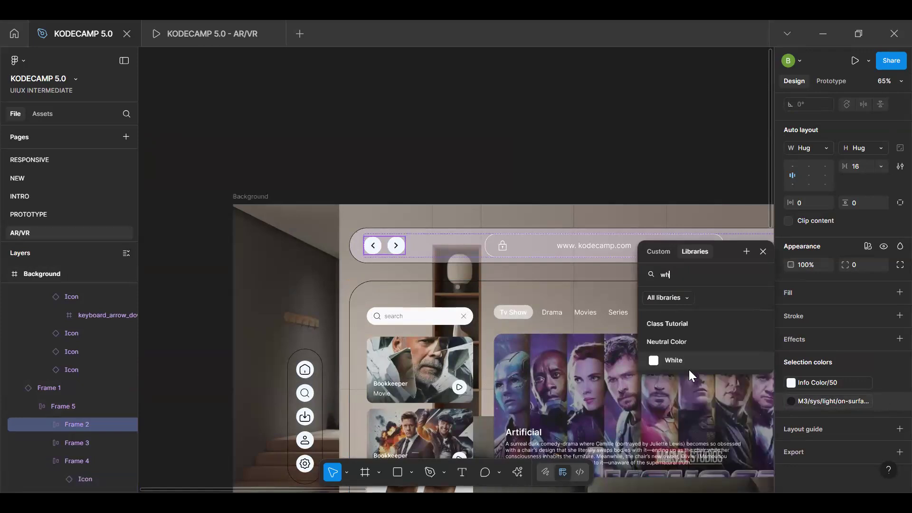
pyautogui.click(695, 360)
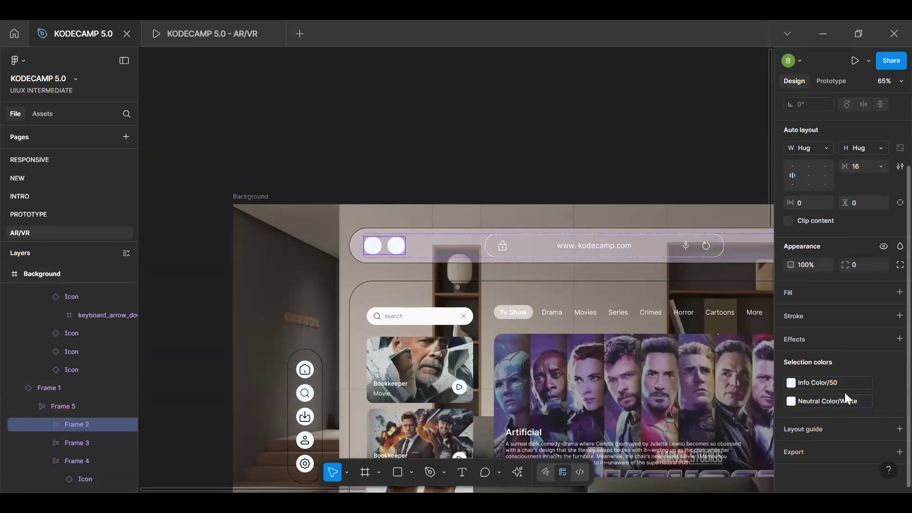
# Detach the Info Color/50 style from the back and forward button backgrounds and set their opacity to 40%
pyautogui.click(863, 383)
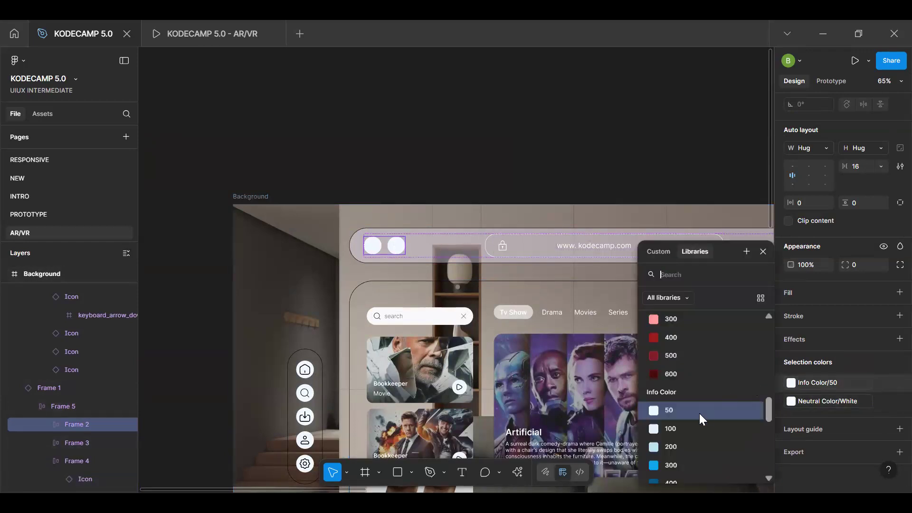
pyautogui.click(884, 382)
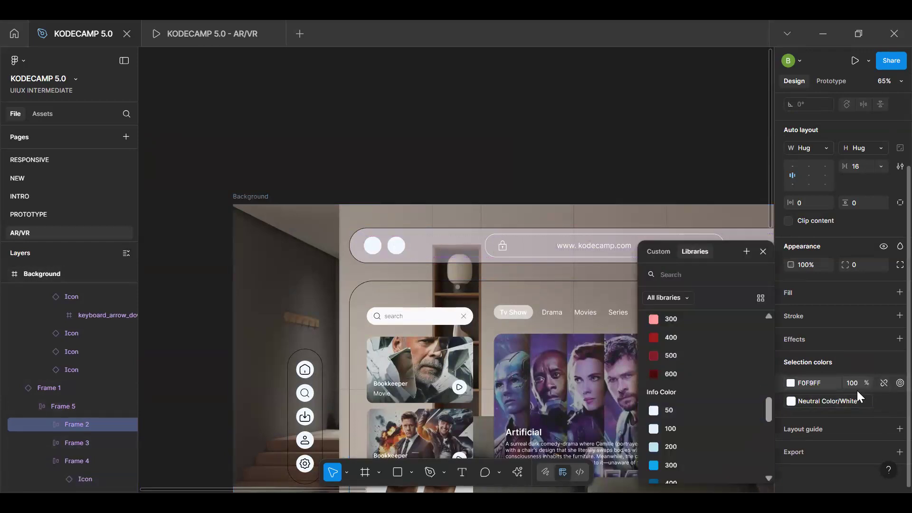
pyautogui.click(855, 381)
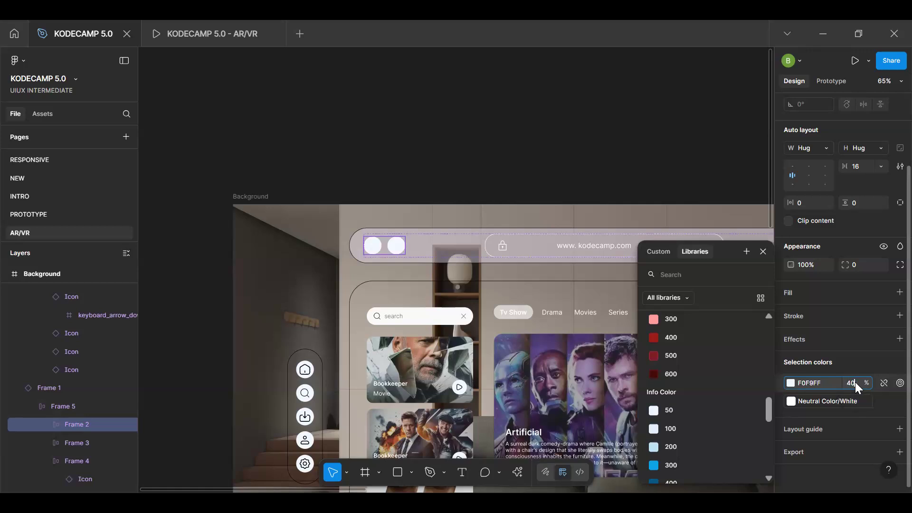
pyautogui.write('40')
pyautogui.press('Return')
pyautogui.click(622, 199)
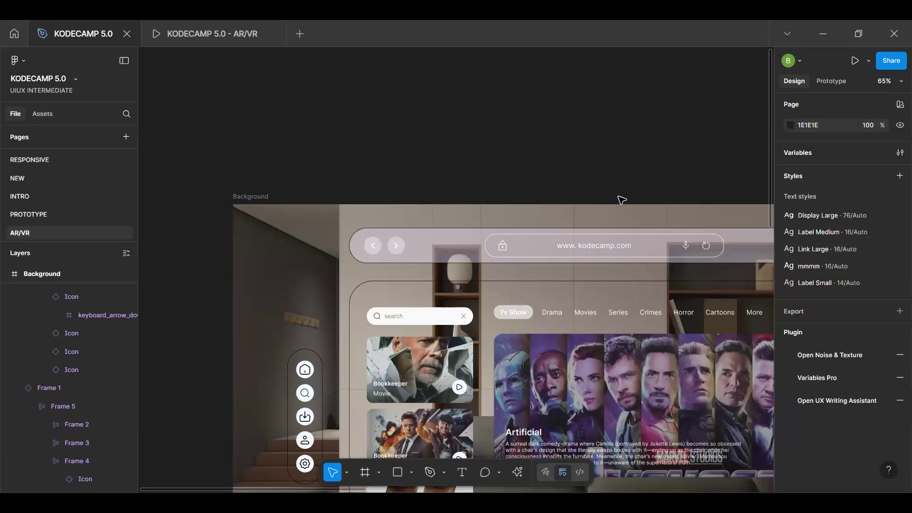
# Detach the Info Color/50 fill of the history, download and close buttons and set its opacity to 40%
pyautogui.moveTo(344, 262); pyautogui.dragTo(294, 256)
pyautogui.hscroll(5, 295, 256)
pyautogui.press('v')
pyautogui.click(477, 230)
pyautogui.click(484, 230)
pyautogui.click(484, 229)
pyautogui.hotkey('ctrl', 'a')
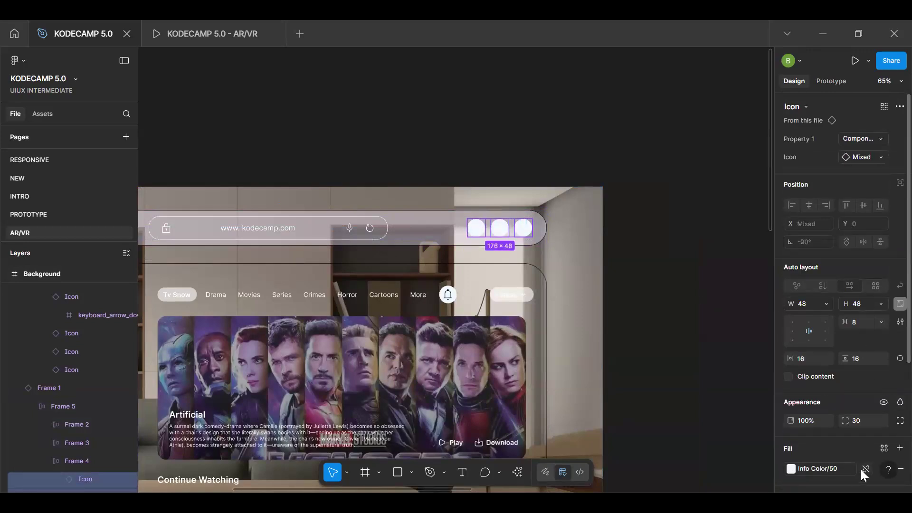
pyautogui.click(862, 469)
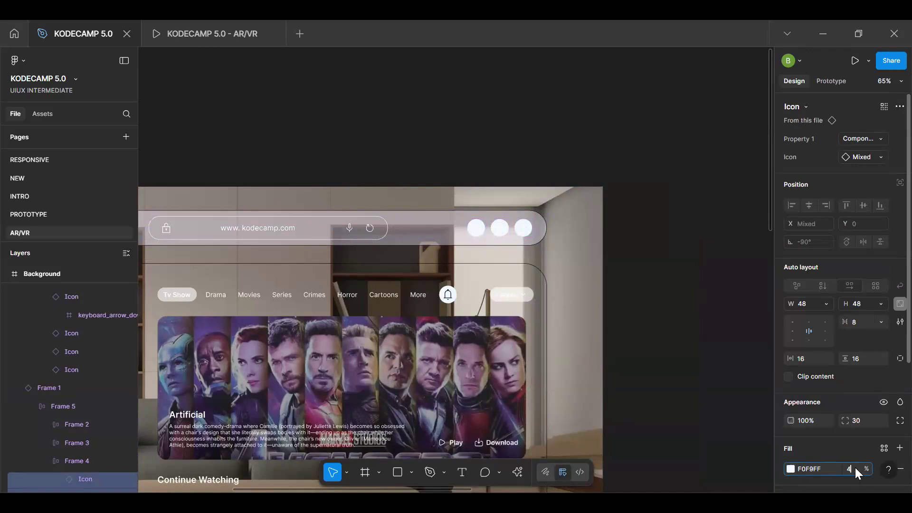
pyautogui.write('4')
pyautogui.press('Return')
pyautogui.click(663, 368)
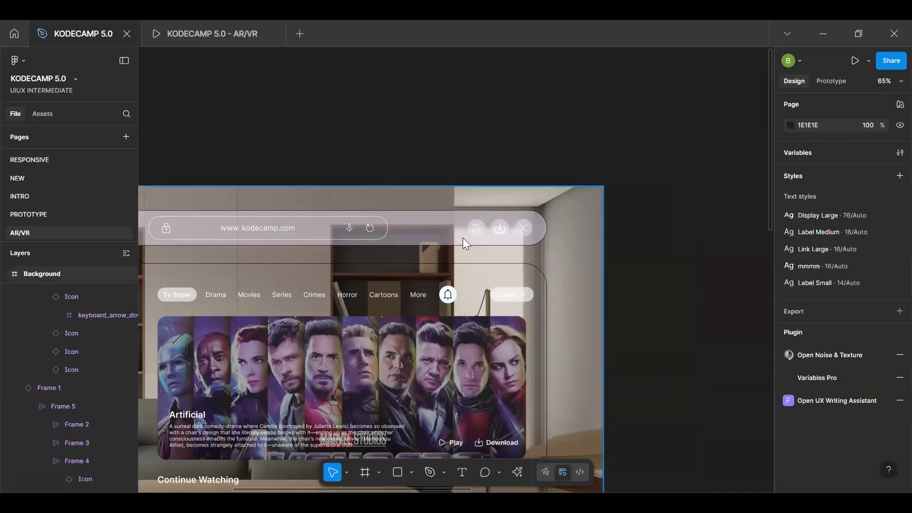
# Change the browser bar frame's stroke to the Neutral Color/White style
pyautogui.click(455, 236)
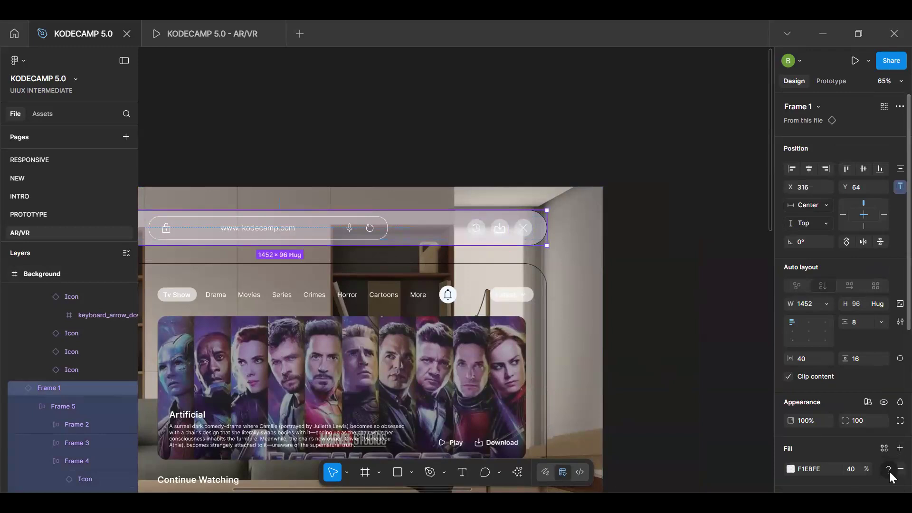
pyautogui.scroll(-5, 873, 323)
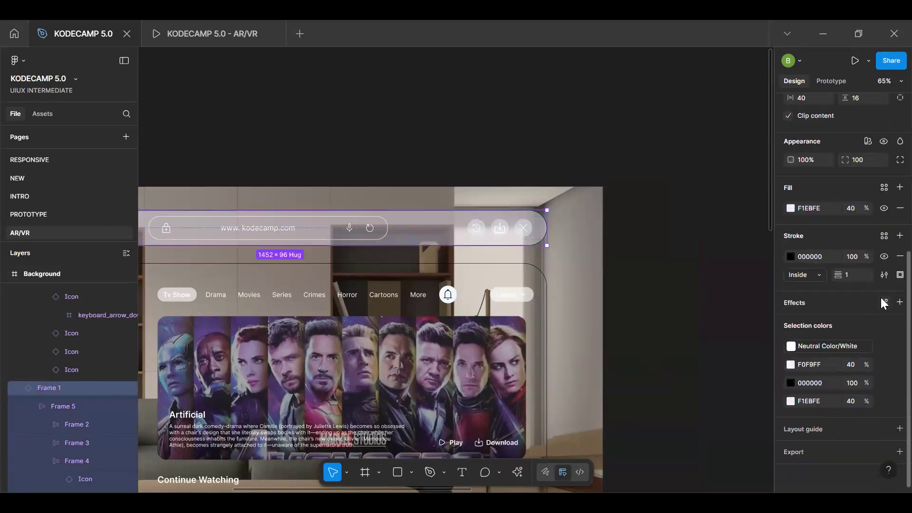
pyautogui.click(885, 237)
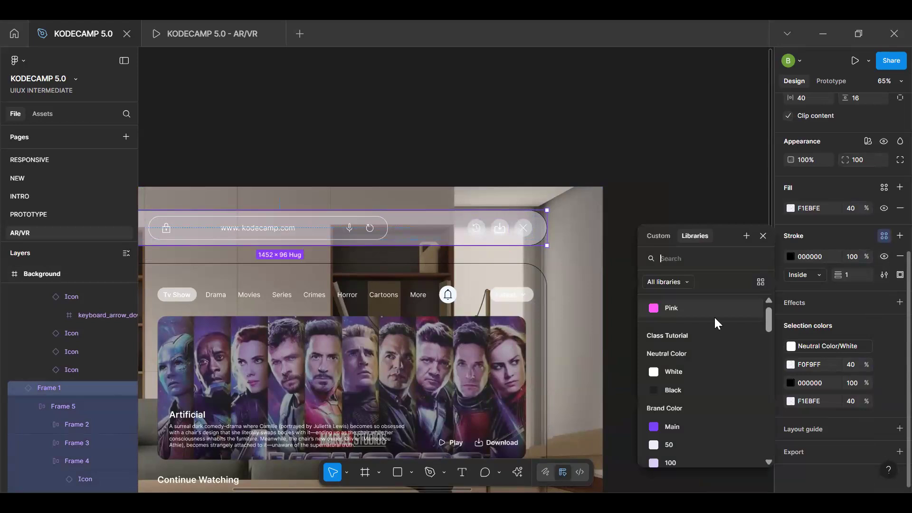
pyautogui.click(667, 372)
pyautogui.click(675, 258)
# Change the browser bar's 40% solid fill to a linear gradient running from F1EBFE to 908D98
pyautogui.press('h')
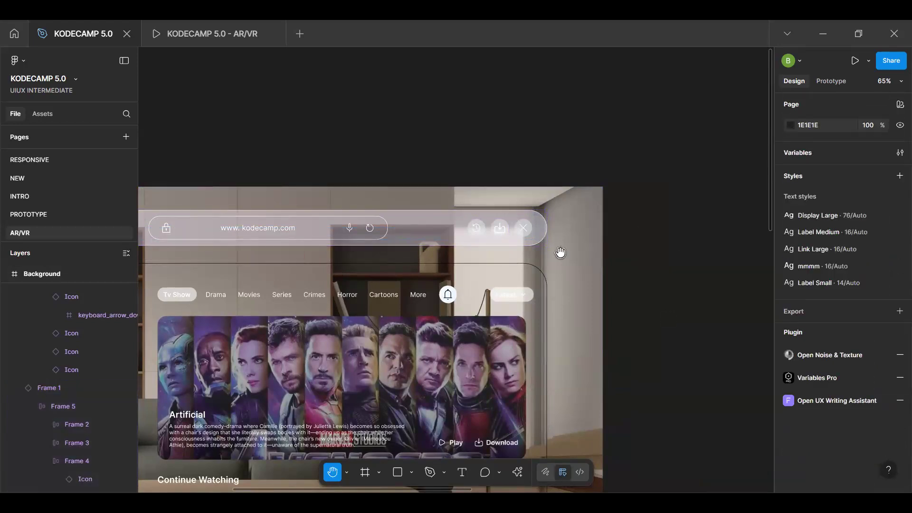
pyautogui.scroll(-5, 560, 252)
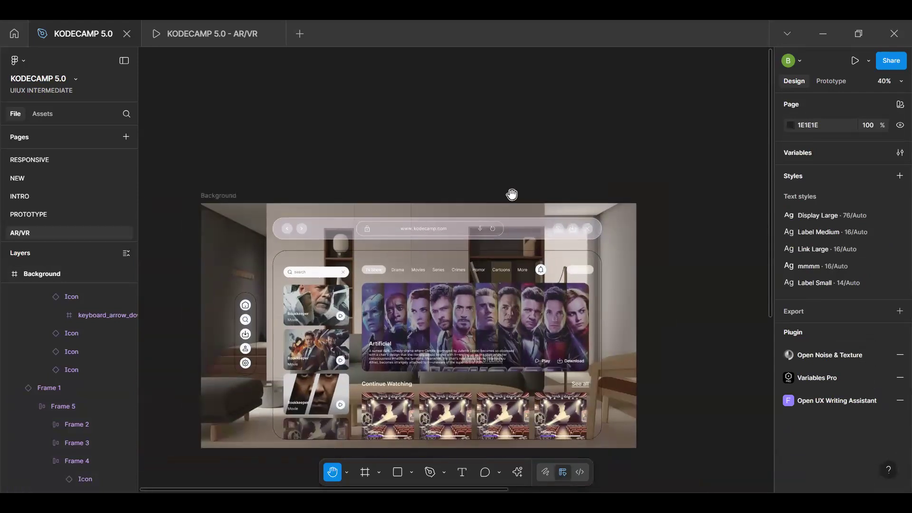
pyautogui.scroll(6, 512, 194)
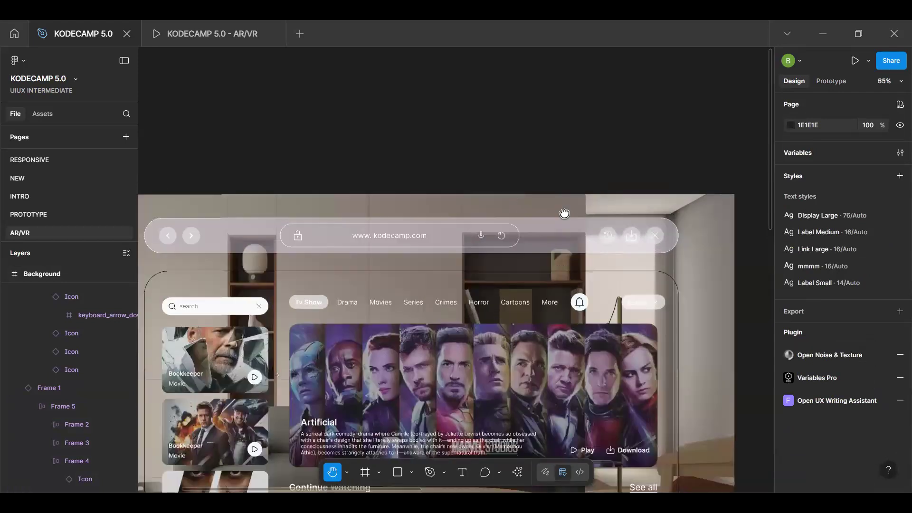
pyautogui.press('v')
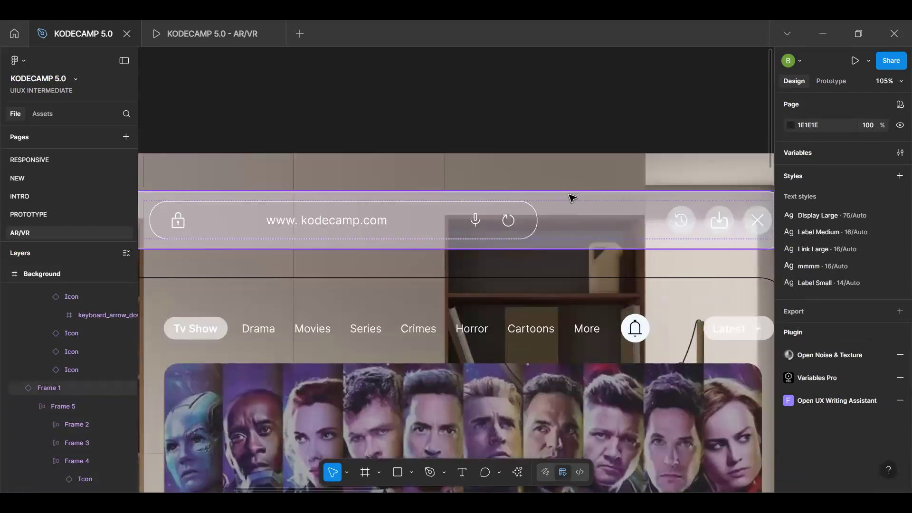
pyautogui.click(591, 219)
pyautogui.scroll(-3, 868, 424)
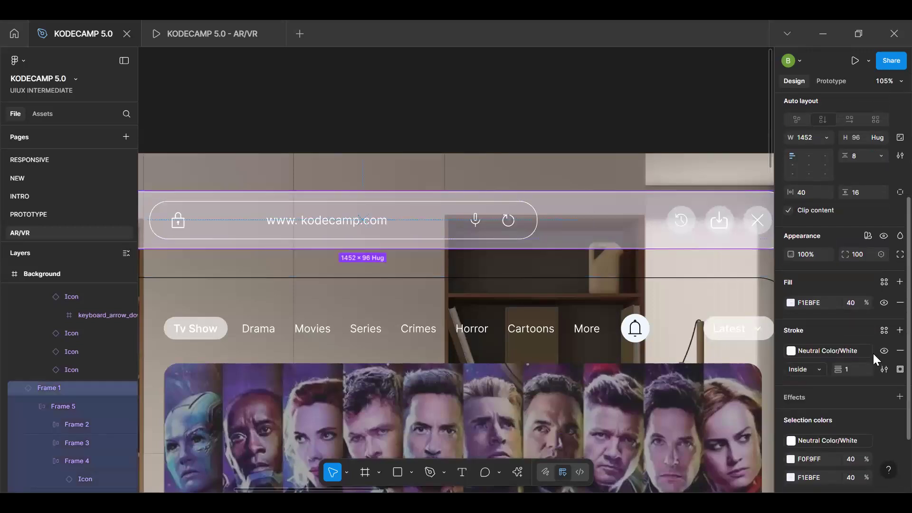
pyautogui.click(792, 301)
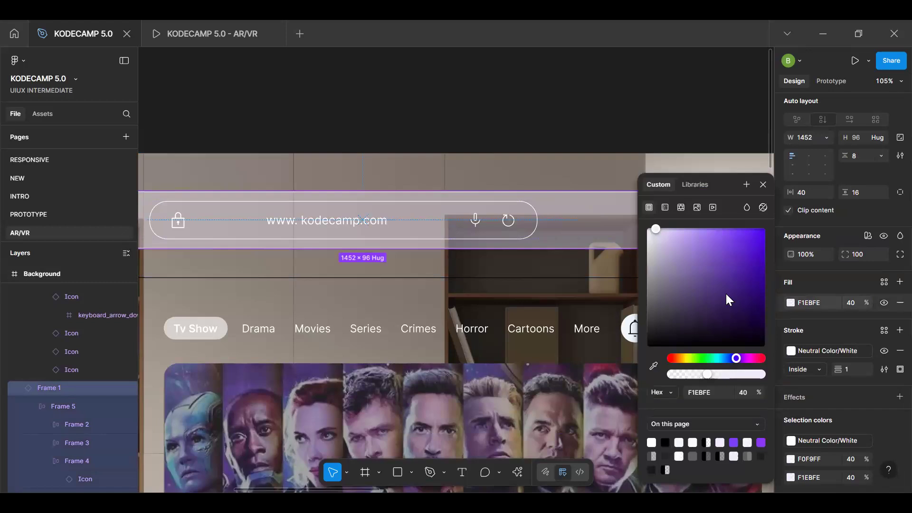
pyautogui.click(665, 208)
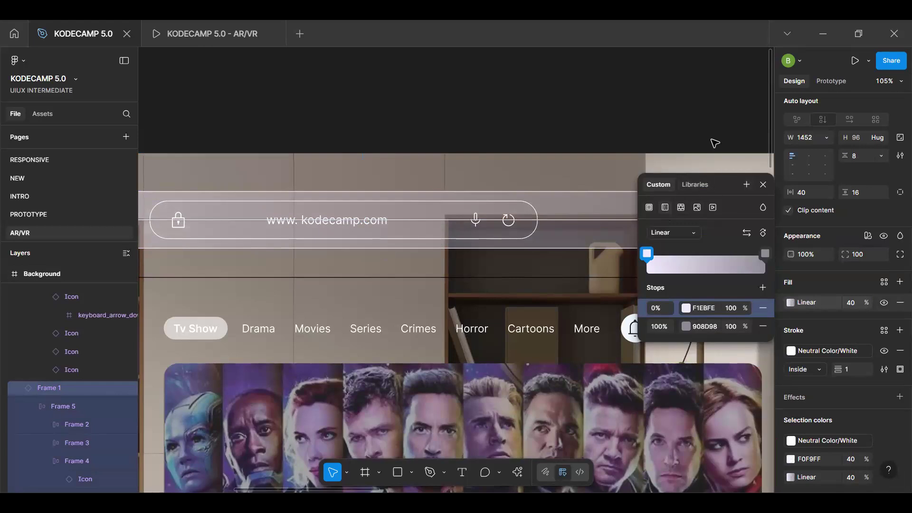
# Angle the browser bar's gradient diagonally from its upper-left corner to its lower-right corner and finish editing the fill
pyautogui.scroll(-5, 621, 306)
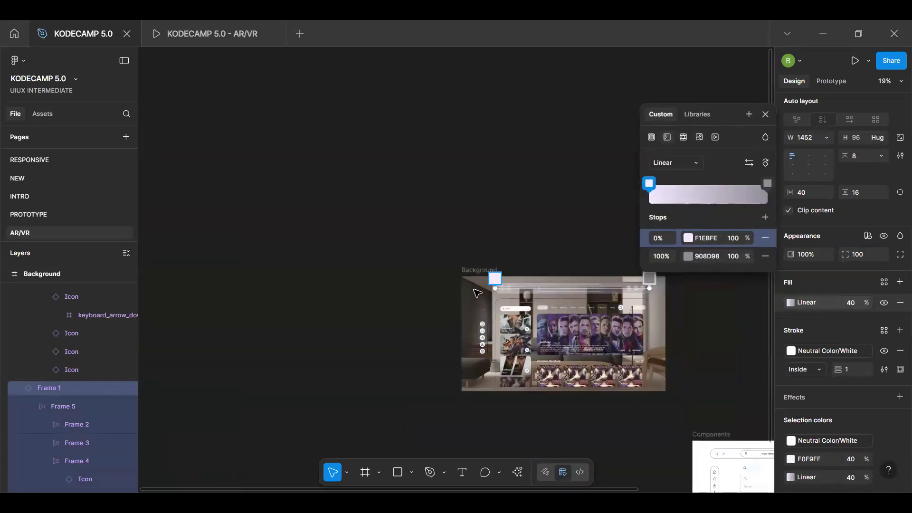
pyautogui.scroll(2, 477, 293)
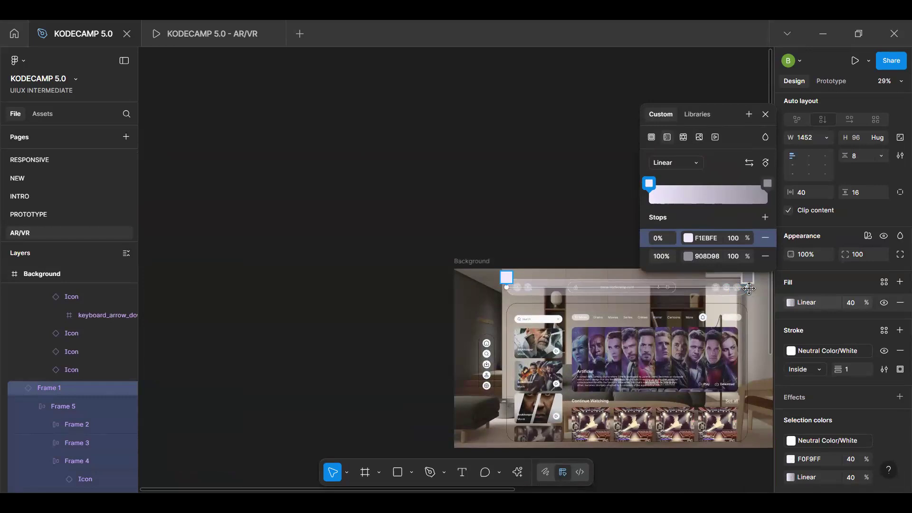
pyautogui.scroll(3, 749, 288)
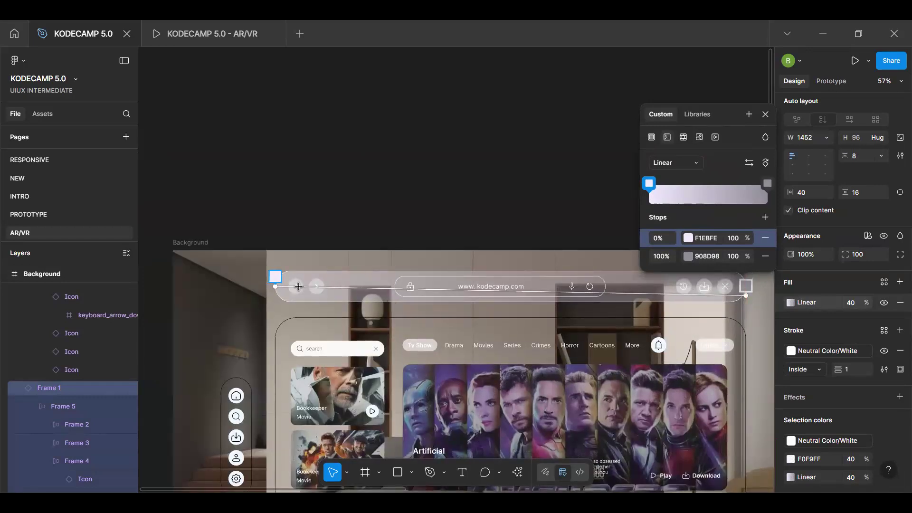
pyautogui.moveTo(276, 286); pyautogui.dragTo(279, 277)
pyautogui.press('Escape')
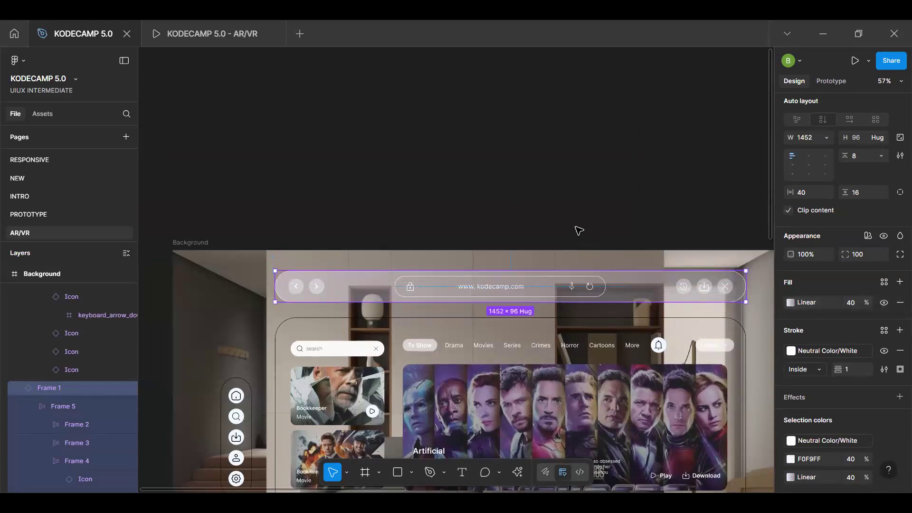
# Add a Glass effect to the browser address bar frame above the movie page
pyautogui.scroll(5, 551, 245)
pyautogui.keyDown('ctrl'); pyautogui.scroll(-5, 554, 228); pyautogui.keyUp('ctrl')
pyautogui.click(558, 212)
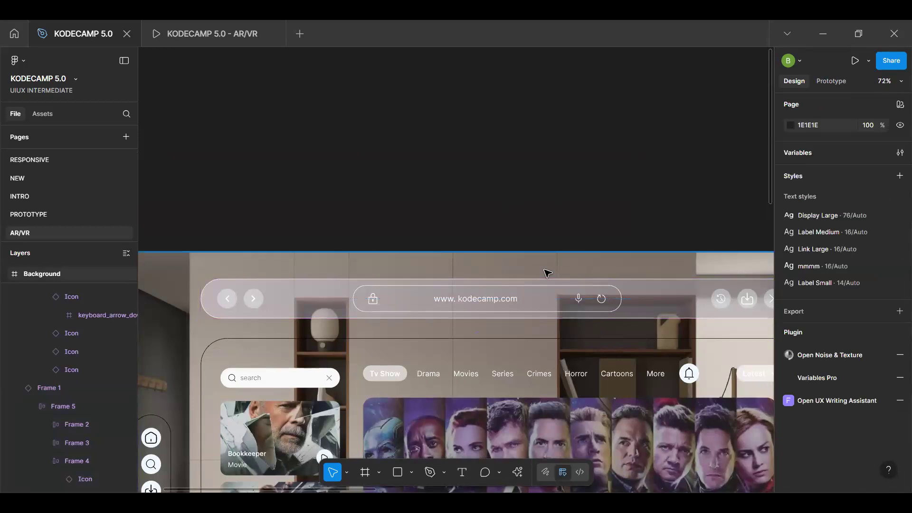
pyautogui.scroll(-3, 597, 181)
pyautogui.click(601, 186)
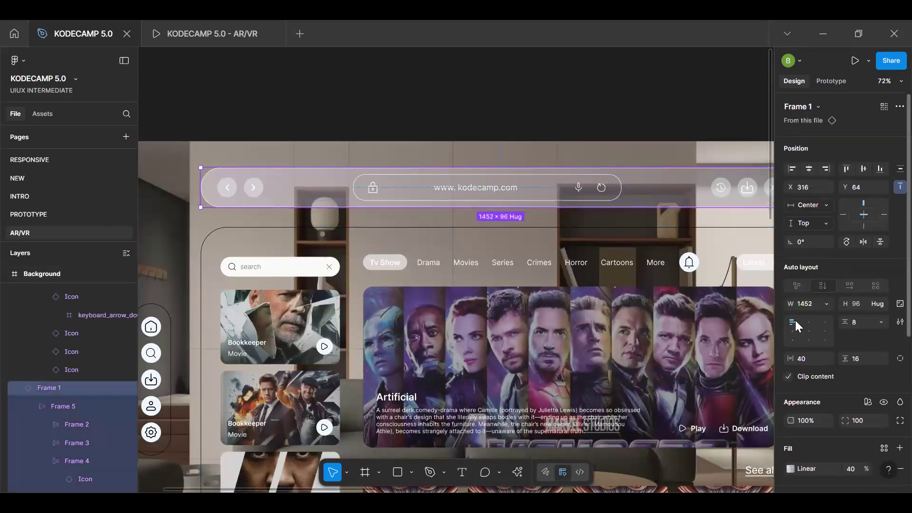
pyautogui.scroll(-5, 848, 333)
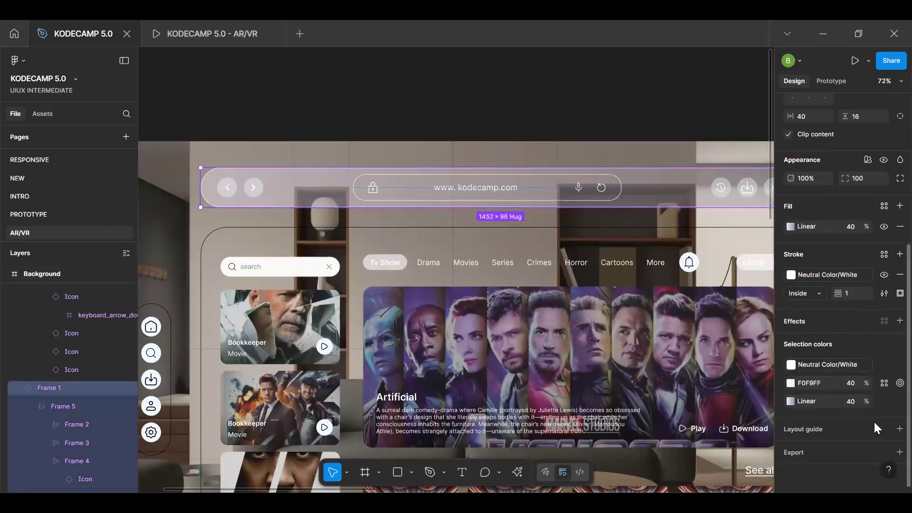
pyautogui.click(899, 322)
pyautogui.click(682, 343)
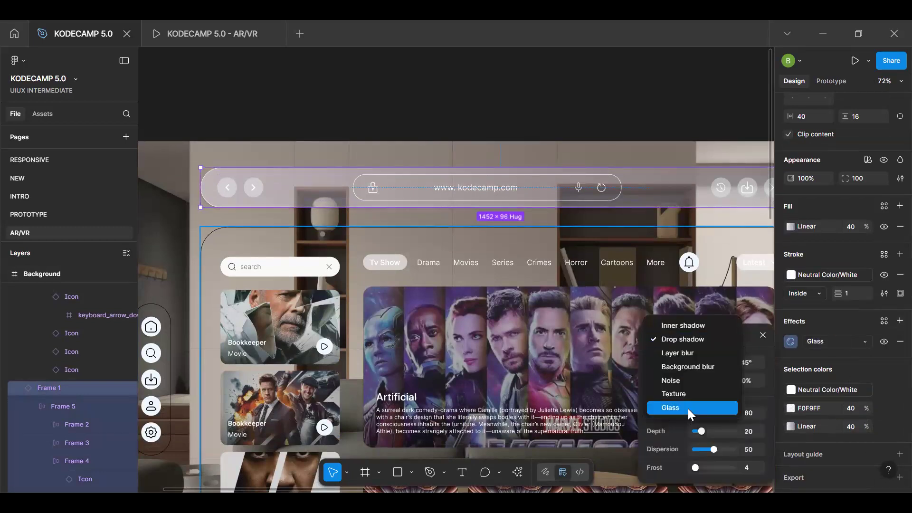
pyautogui.click(688, 409)
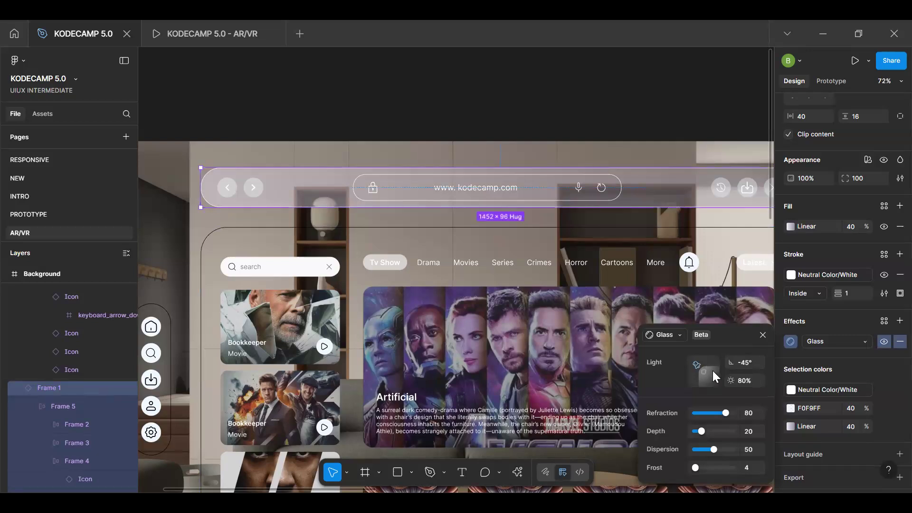
# Set the address bar's glass refraction to 67 and depth to 79, and adjust its frost
pyautogui.moveTo(720, 415); pyautogui.dragTo(710, 434)
pyautogui.click(721, 415)
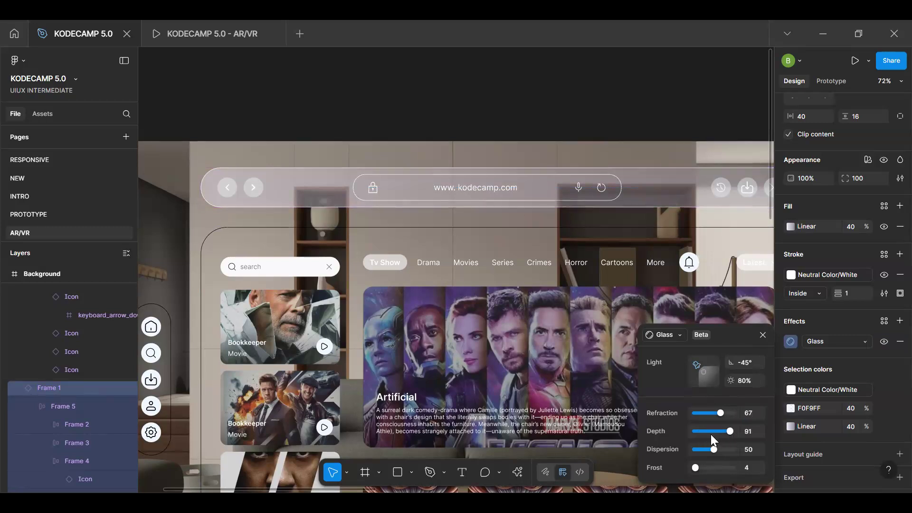
pyautogui.click(732, 435)
pyautogui.click(727, 434)
pyautogui.moveTo(700, 336); pyautogui.dragTo(677, 201)
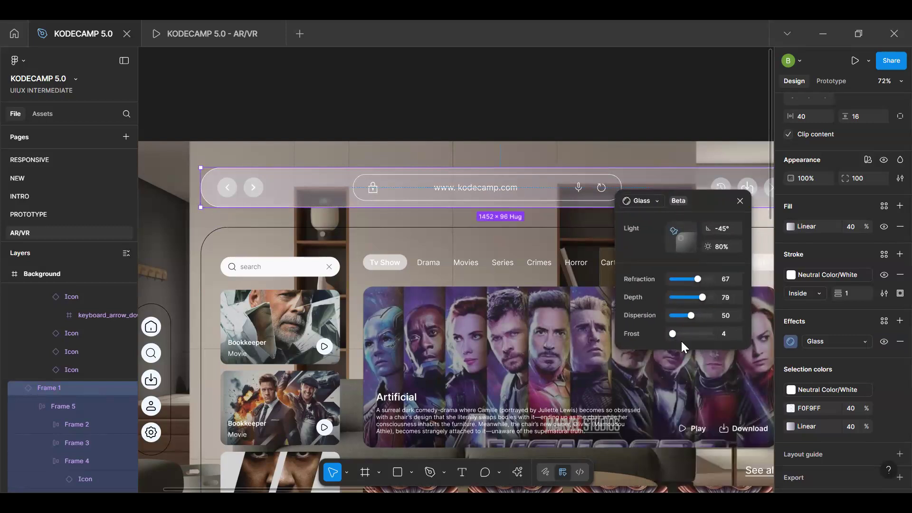
pyautogui.moveTo(685, 332)
pyautogui.mouseDown()
pyautogui.moveTo(722, 331)
pyautogui.moveTo(665, 335)
pyautogui.moveTo(672, 333)
pyautogui.mouseUp()
pyautogui.click(584, 107)
pyautogui.click(576, 145)
pyautogui.click(576, 140)
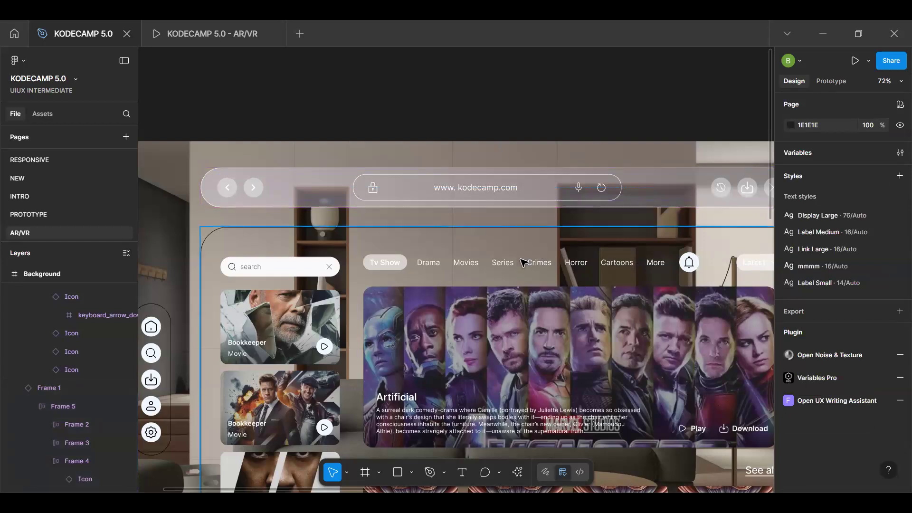
# Push the address bar instance's changes to its main component
pyautogui.click(543, 282)
pyautogui.scroll(-5, 543, 283)
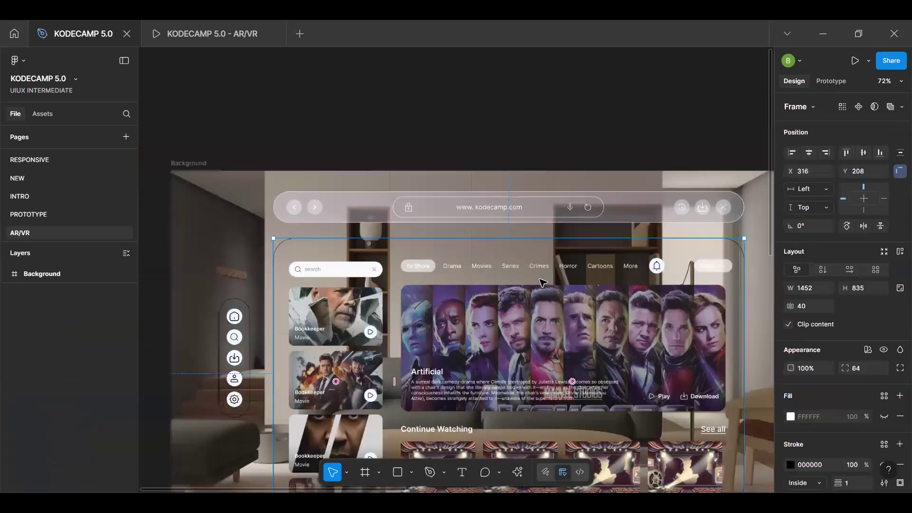
pyautogui.scroll(4, 518, 285)
pyautogui.click(248, 354)
pyautogui.click(405, 195)
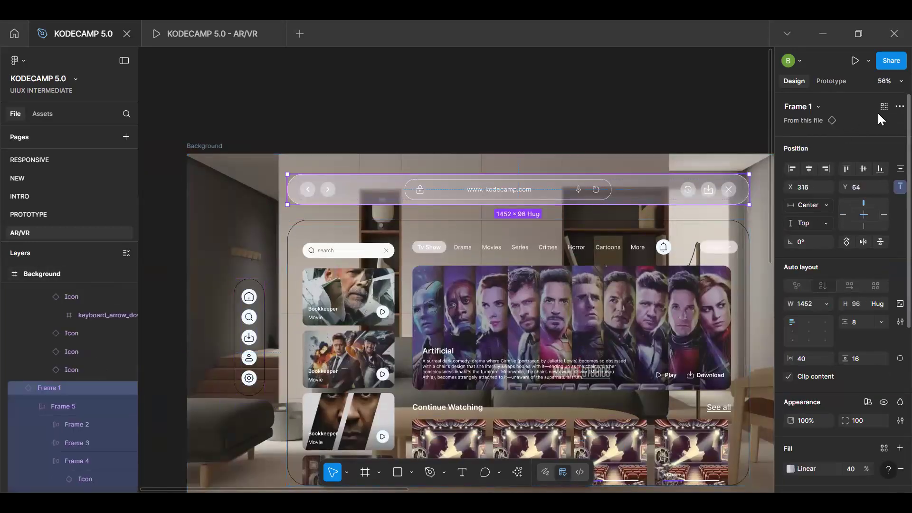
pyautogui.click(899, 106)
pyautogui.click(824, 142)
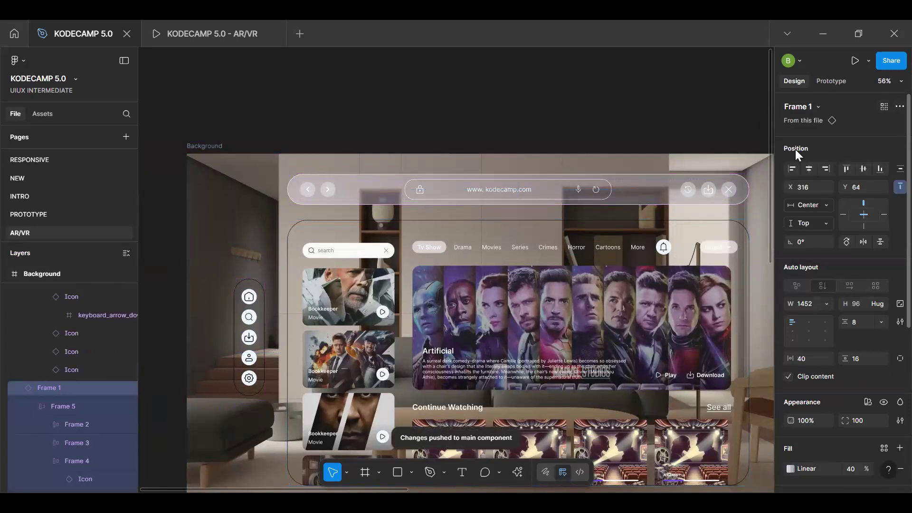
# Fill the vertical icon sidebar with the Gray Color/50 library color
pyautogui.click(251, 297)
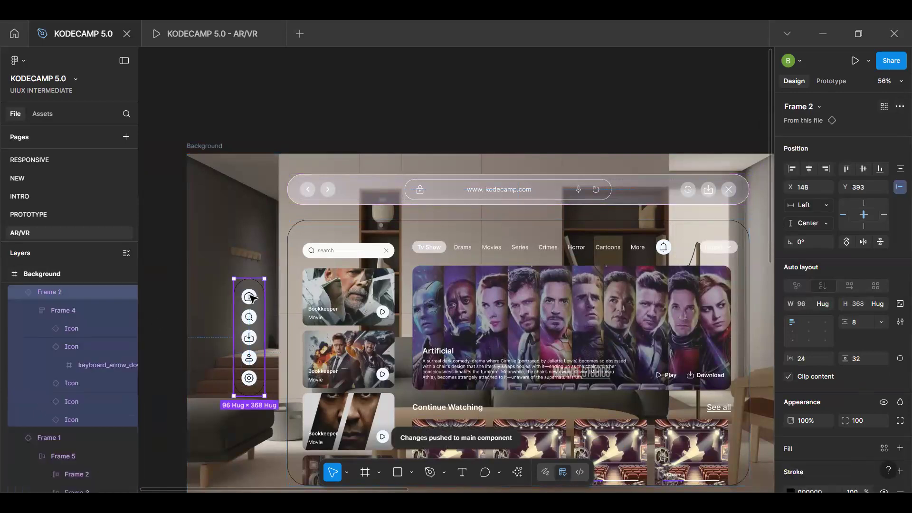
pyautogui.press('space')
pyautogui.moveTo(355, 240); pyautogui.dragTo(465, 178)
pyautogui.scroll(5, 381, 233)
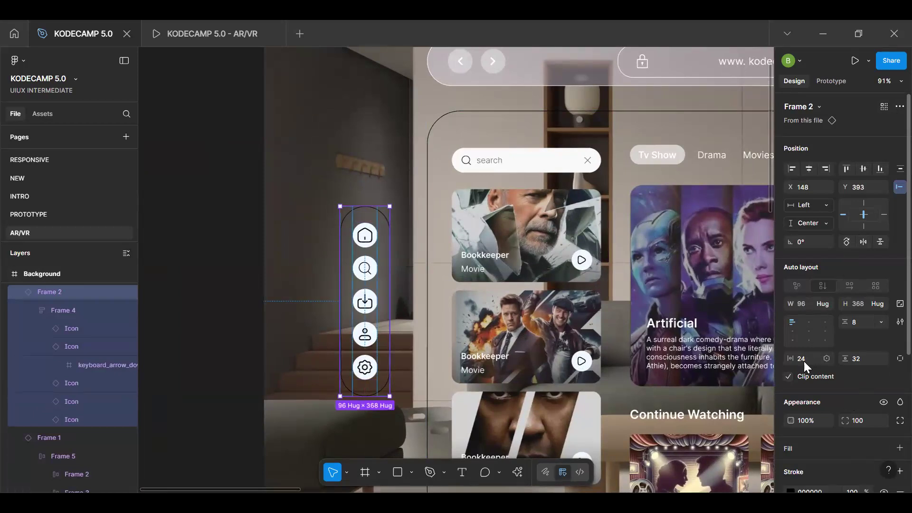
pyautogui.scroll(-5, 804, 362)
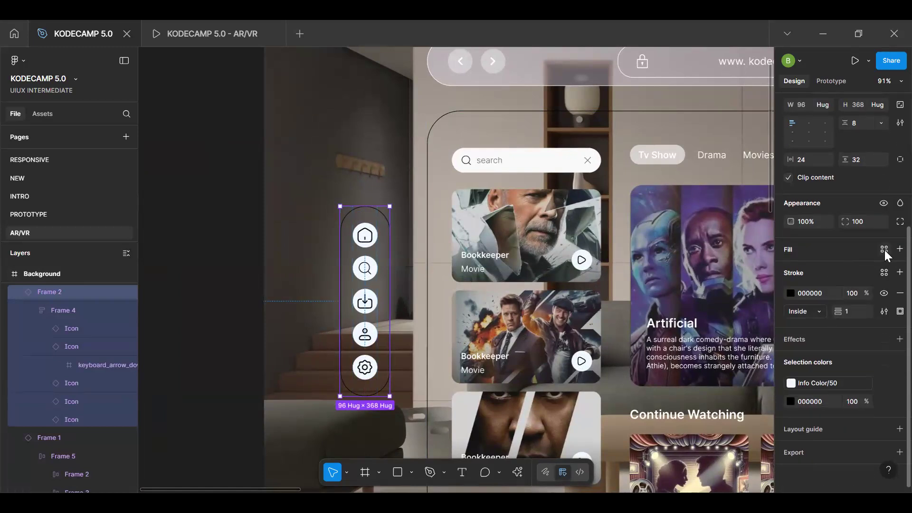
pyautogui.click(884, 250)
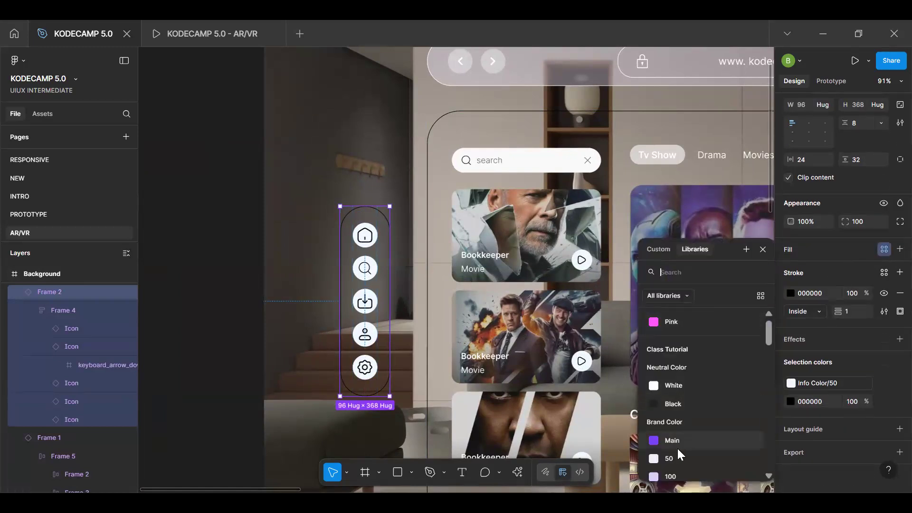
pyautogui.scroll(-3, 677, 454)
pyautogui.scroll(-5, 678, 455)
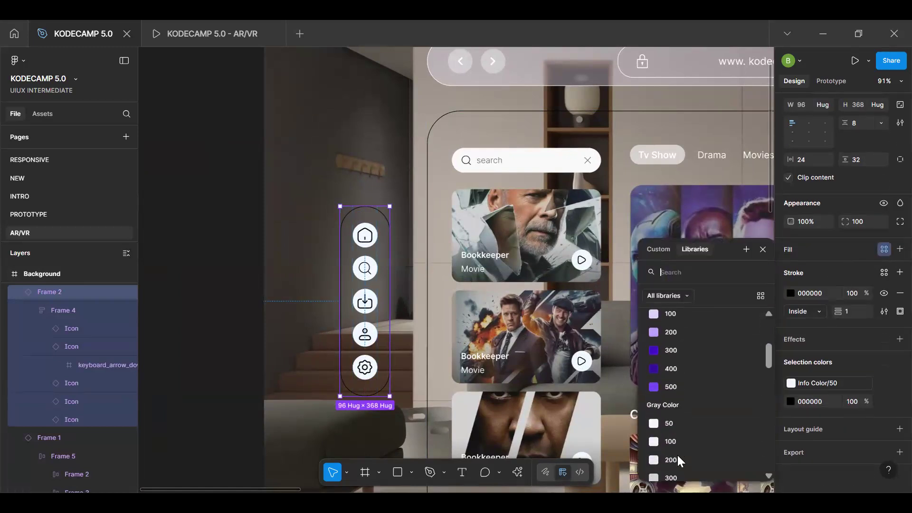
pyautogui.click(669, 396)
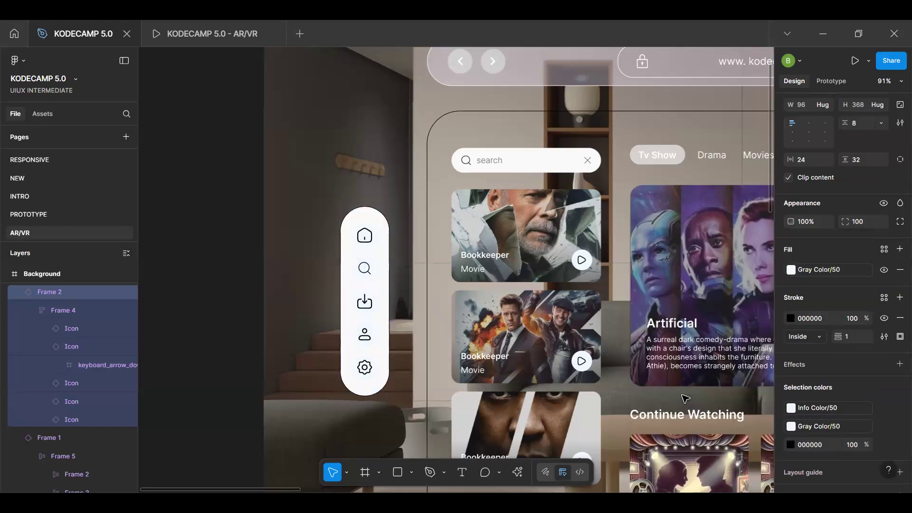
# Apply the address bar's linear gradient fill at 40% opacity to the vertical icon sidebar
pyautogui.click(708, 78)
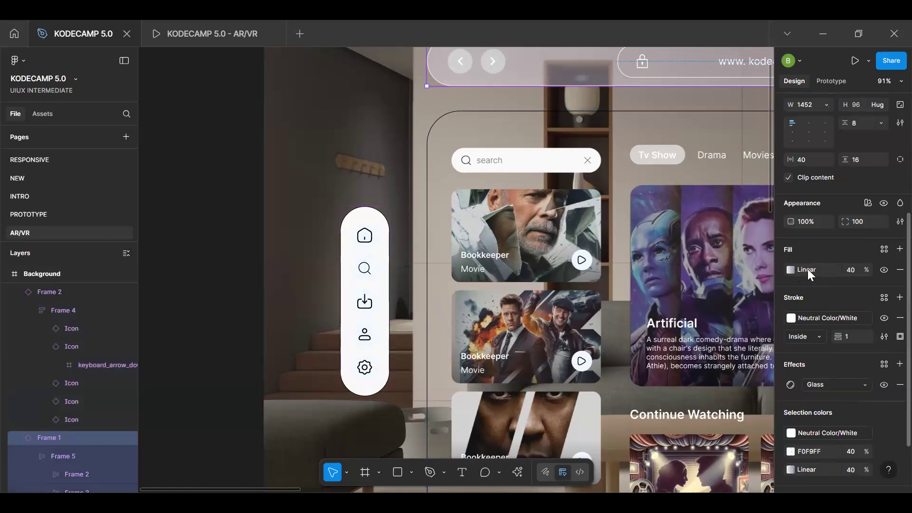
pyautogui.click(790, 270)
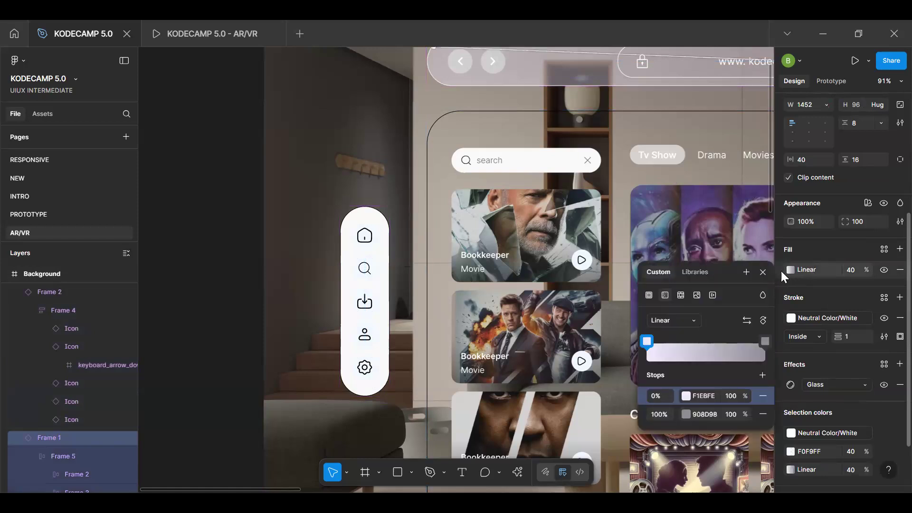
pyautogui.press('Escape')
pyautogui.click(349, 285)
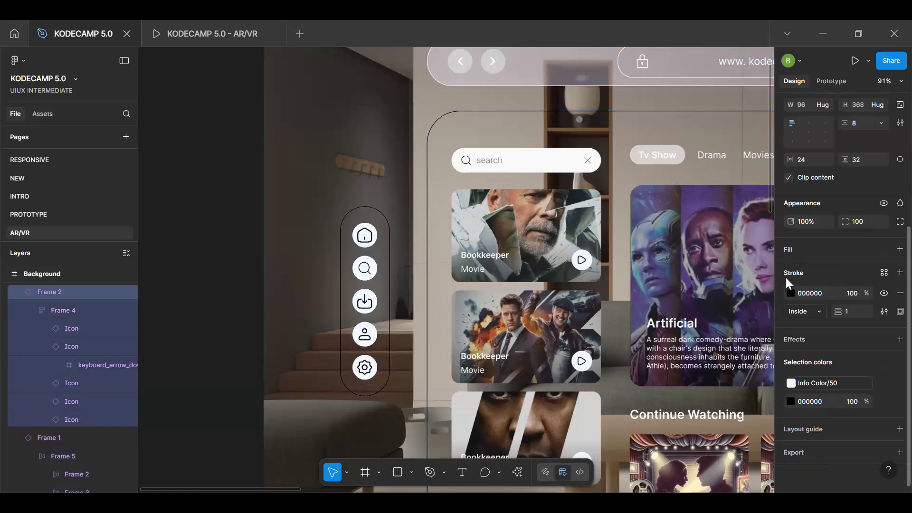
pyautogui.click(823, 257)
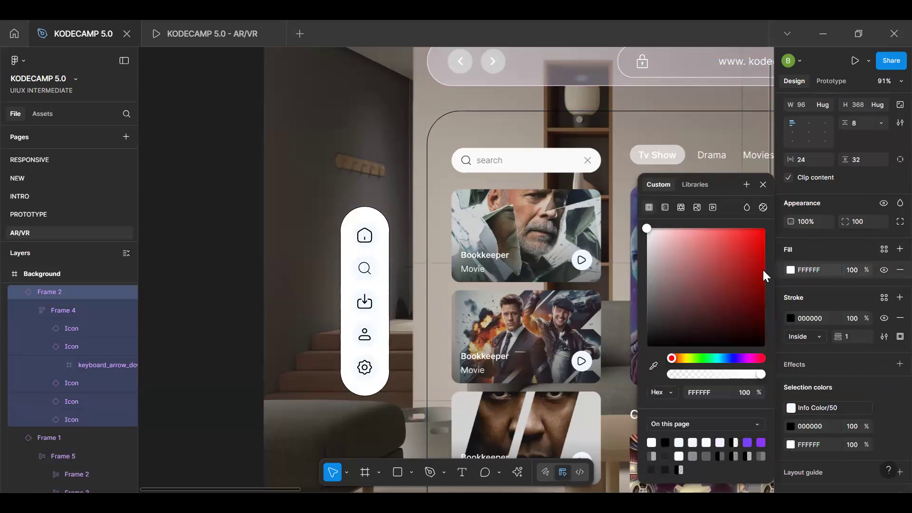
pyautogui.hotkey('ctrl', 'z')
pyautogui.hotkey('ctrl', 'z')
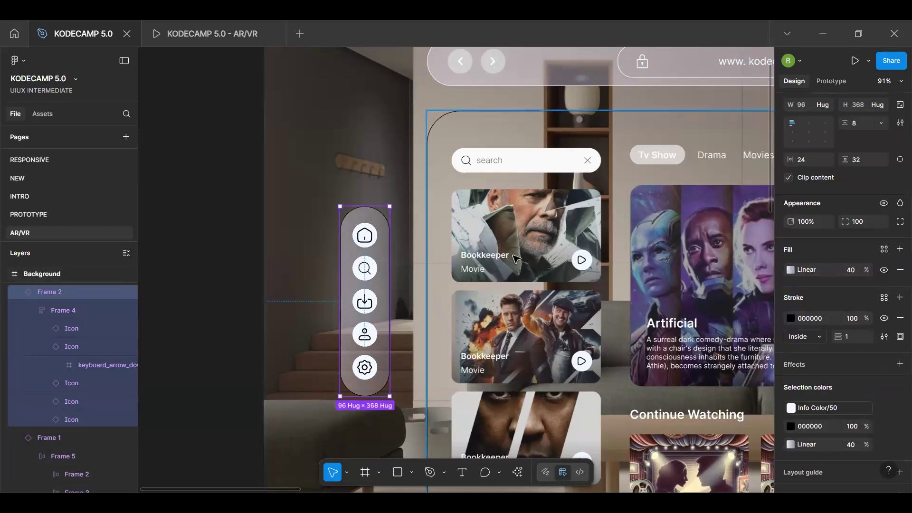
# Switch all five sidebar icons to the Component 6 variant
pyautogui.doubleClick(375, 241)
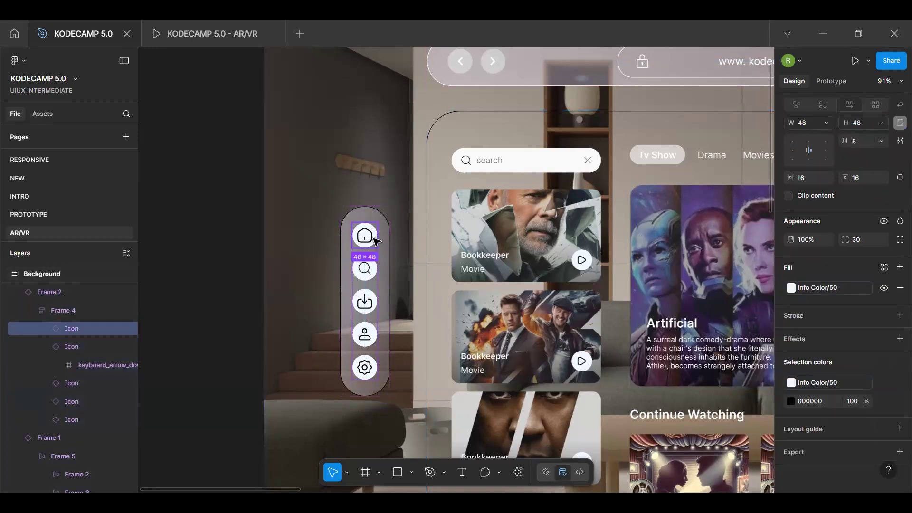
pyautogui.hotkey('ctrl', 'a')
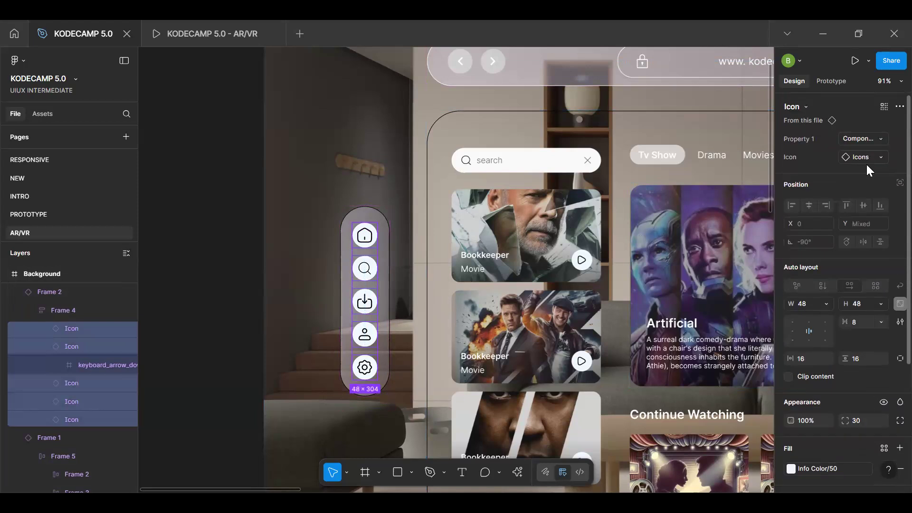
pyautogui.click(869, 139)
pyautogui.click(833, 151)
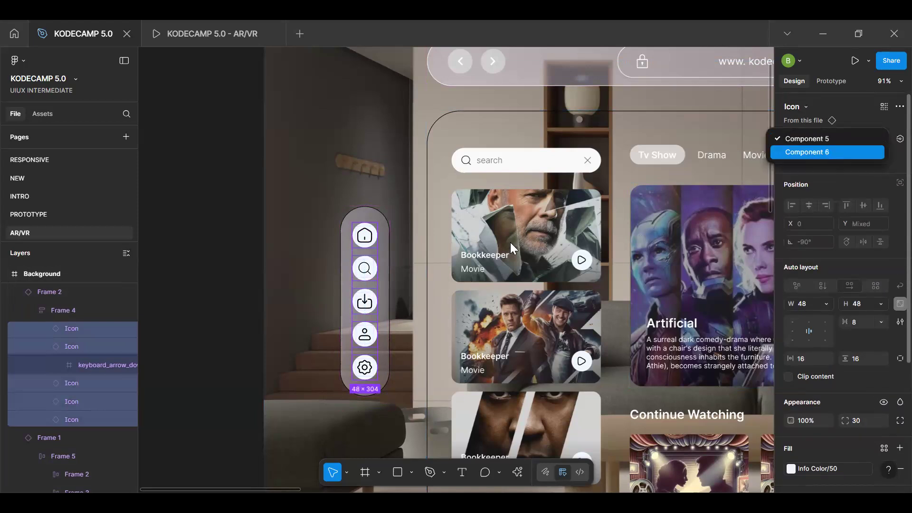
# Set the sidebar's search icon to the Component 5 variant
pyautogui.doubleClick(364, 266)
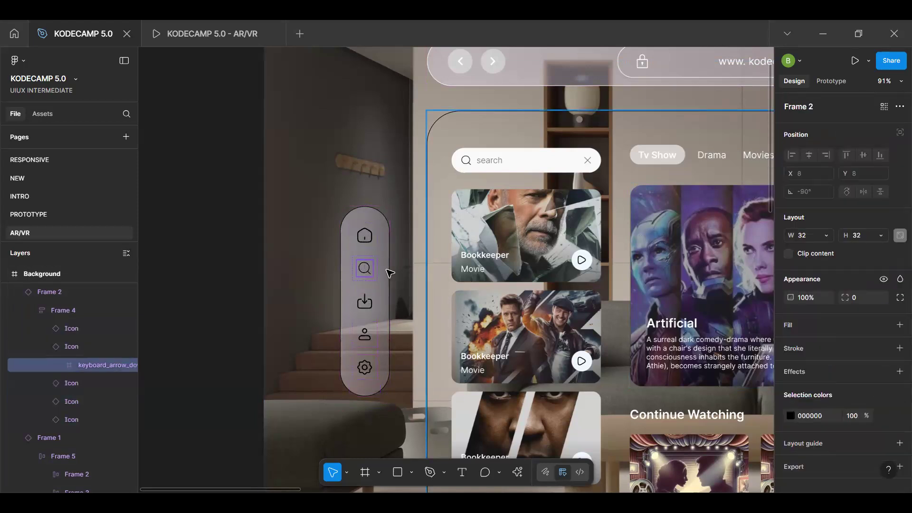
pyautogui.click(366, 307)
pyautogui.click(368, 272)
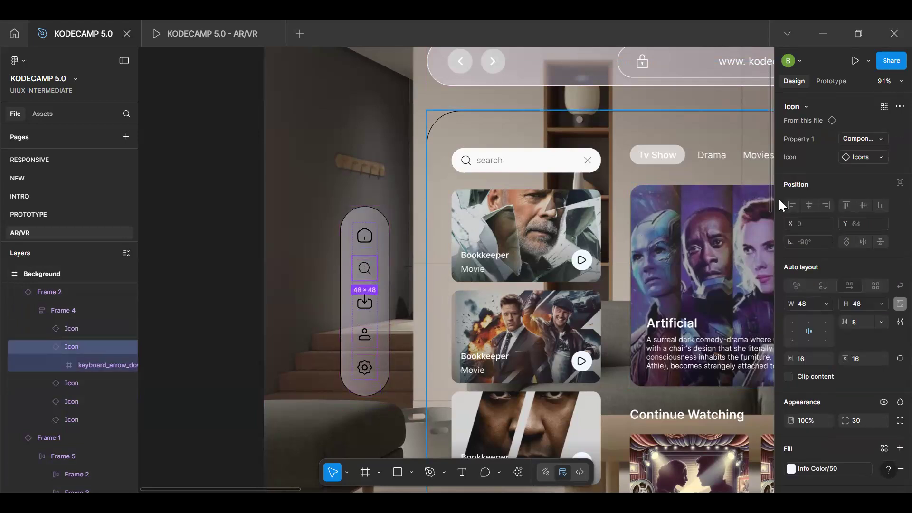
pyautogui.click(859, 138)
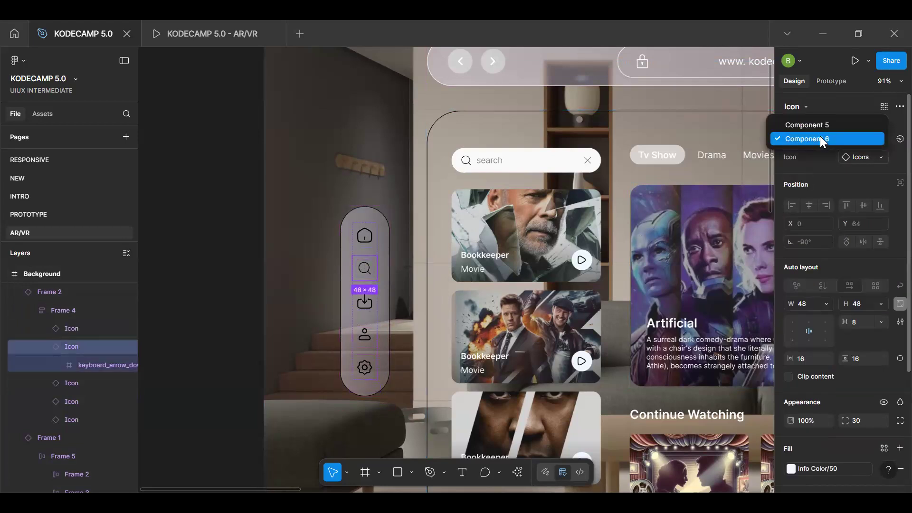
pyautogui.click(819, 123)
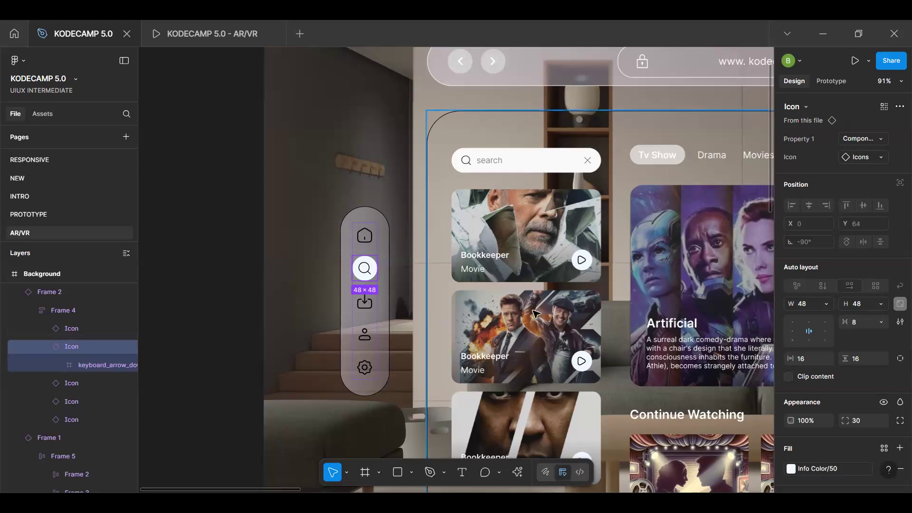
# Change the sidebar frame's stroke to the Neutral Color/White library color
pyautogui.click(385, 289)
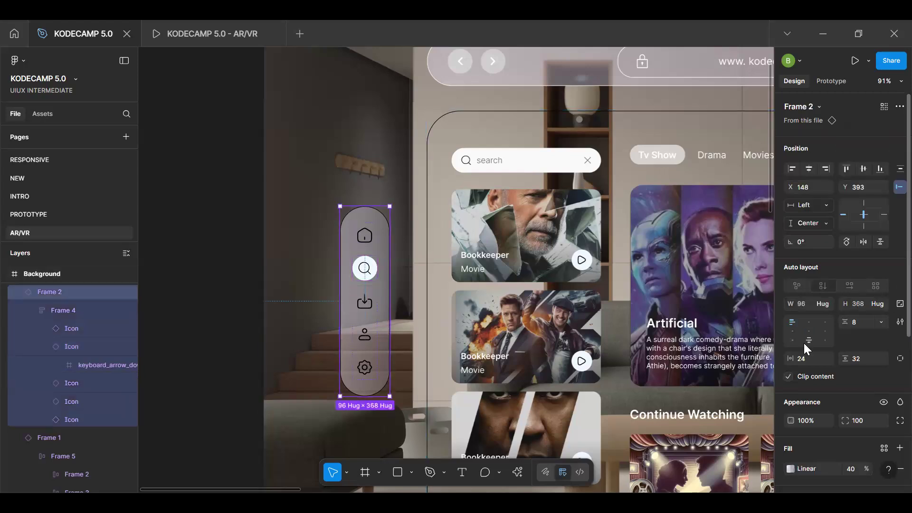
pyautogui.scroll(-5, 804, 343)
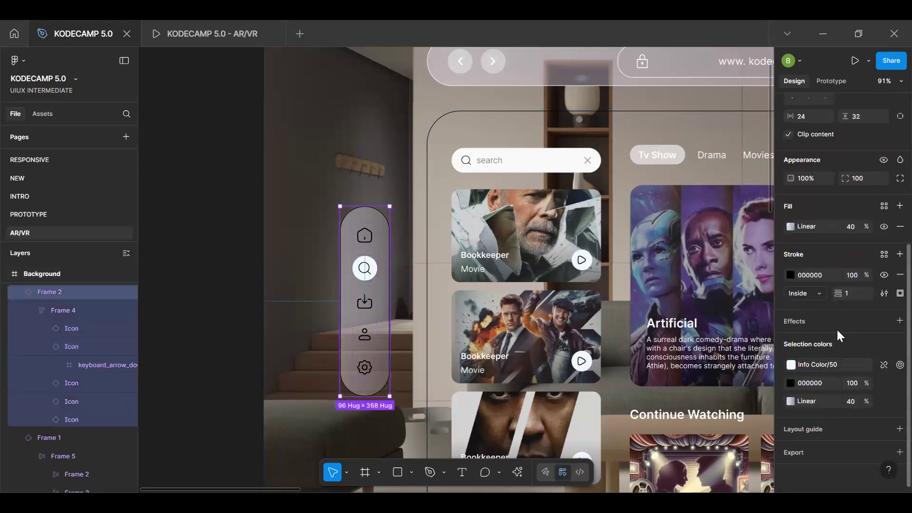
pyautogui.click(880, 255)
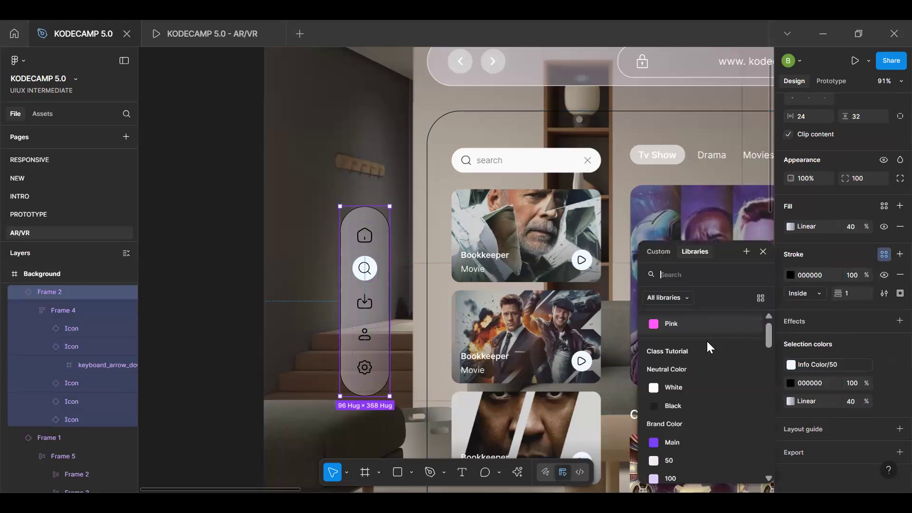
pyautogui.click(703, 387)
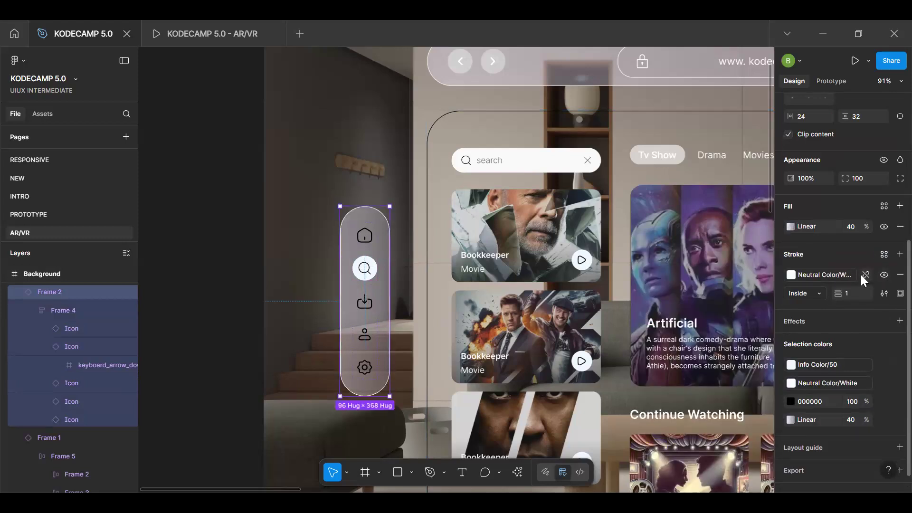
# Detach the sidebar's white stroke from the library and make it a linear gradient, FFFFFF to 999999, running diagonally from upper-left to lower-right
pyautogui.click(862, 276)
pyautogui.click(791, 275)
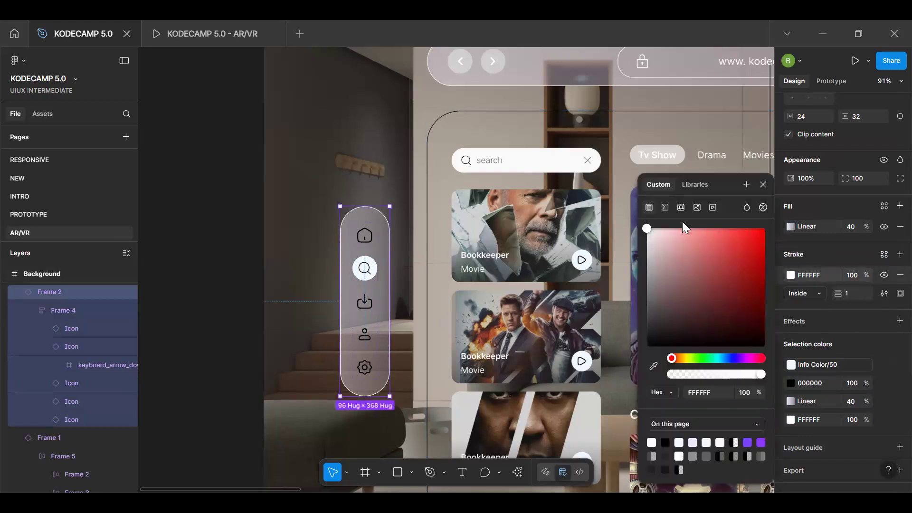
pyautogui.click(665, 210)
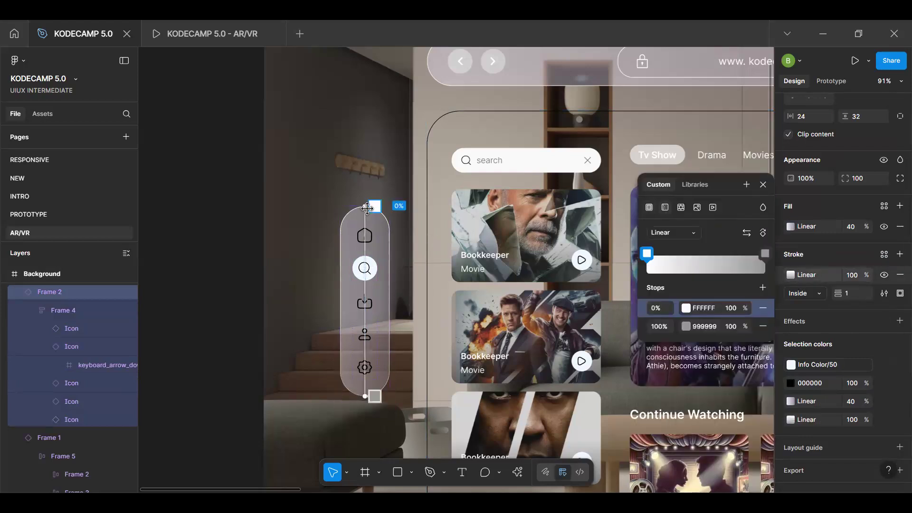
pyautogui.moveTo(347, 210); pyautogui.dragTo(347, 211)
pyautogui.moveTo(375, 396)
pyautogui.mouseDown()
pyautogui.moveTo(364, 391)
pyautogui.moveTo(389, 387)
pyautogui.mouseUp()
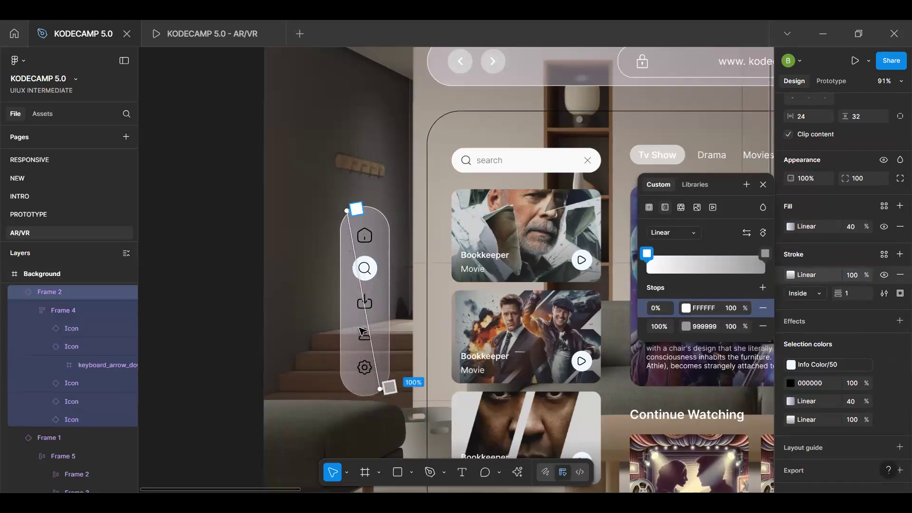
pyautogui.press('Escape')
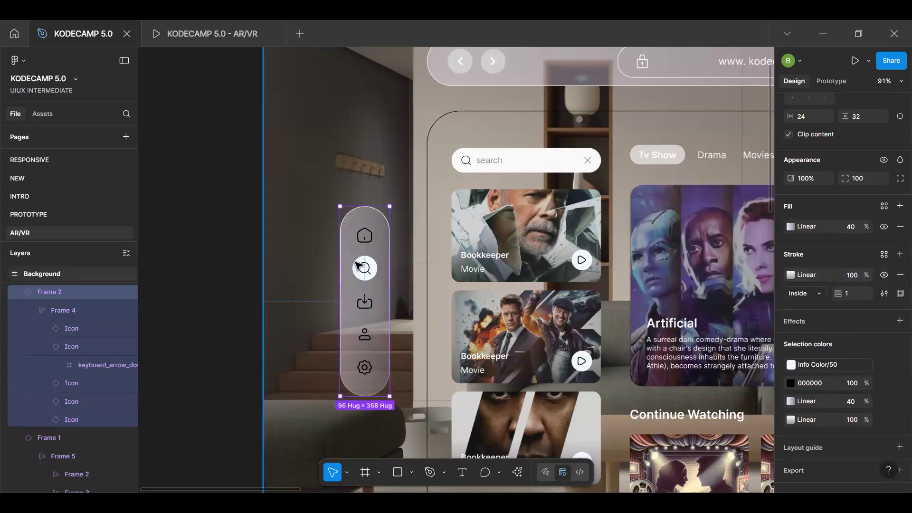
# Recolor the sidebar's black 000000 icons with the Neutral Color/White library color
pyautogui.scroll(5, 368, 268)
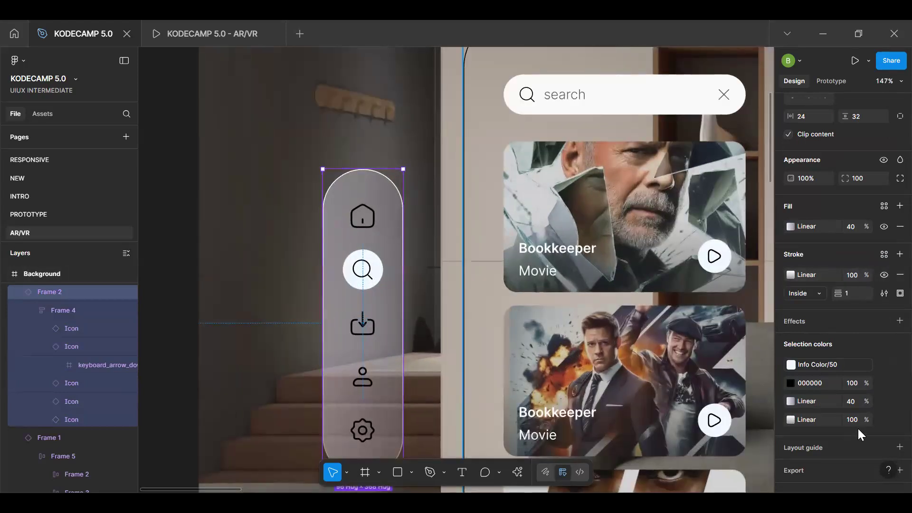
pyautogui.click(885, 384)
pyautogui.write('wh')
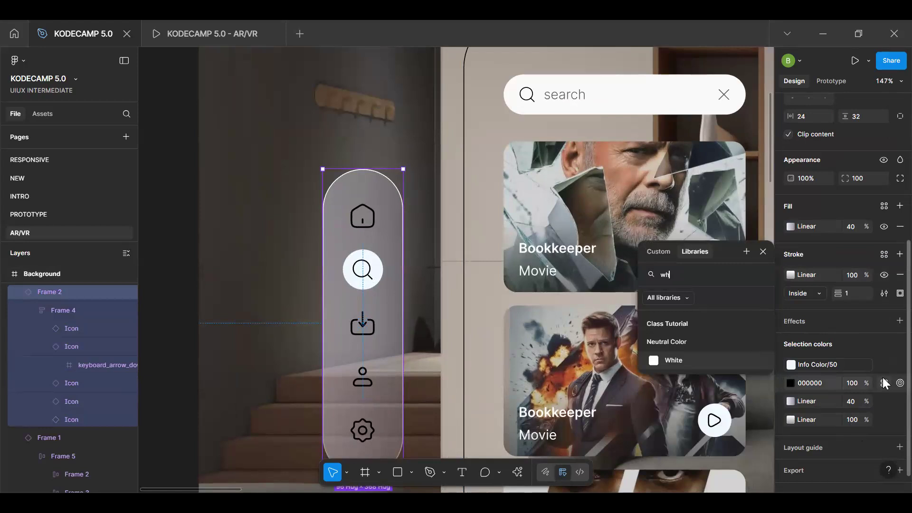
pyautogui.click(756, 364)
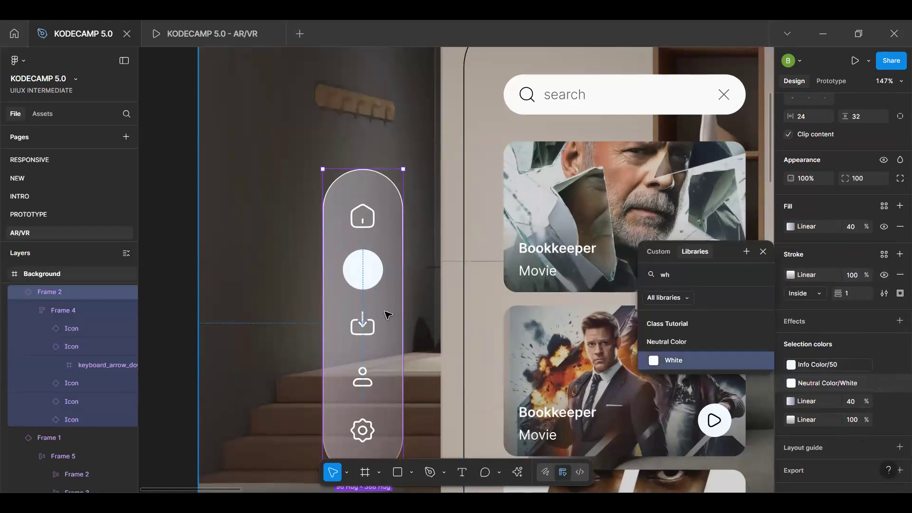
# Detach the sidebar search icon's Info Color/50 fill from the library and set its opacity to 40%
pyautogui.click(360, 277)
pyautogui.click(363, 271)
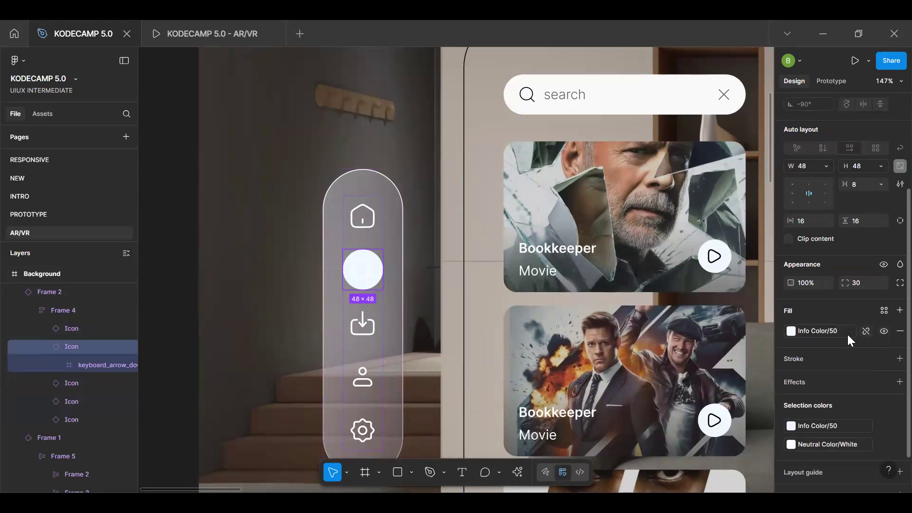
pyautogui.click(866, 331)
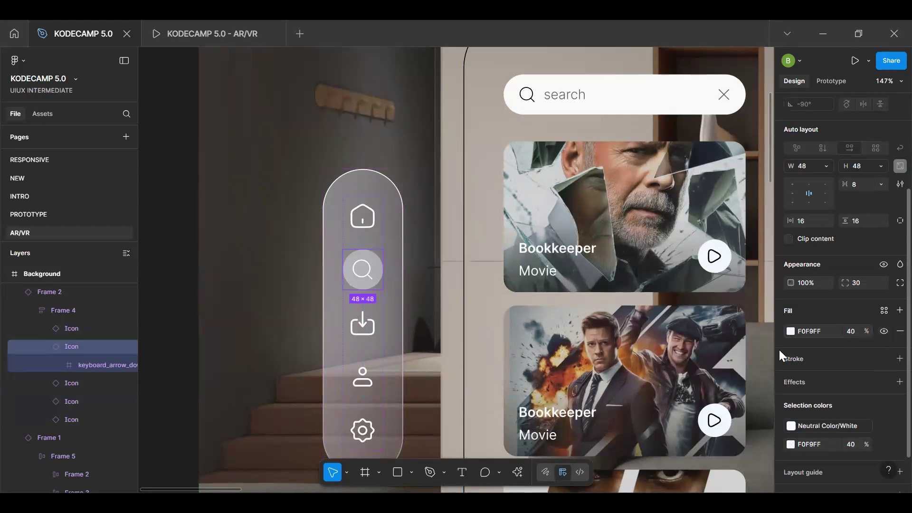
pyautogui.press('Escape')
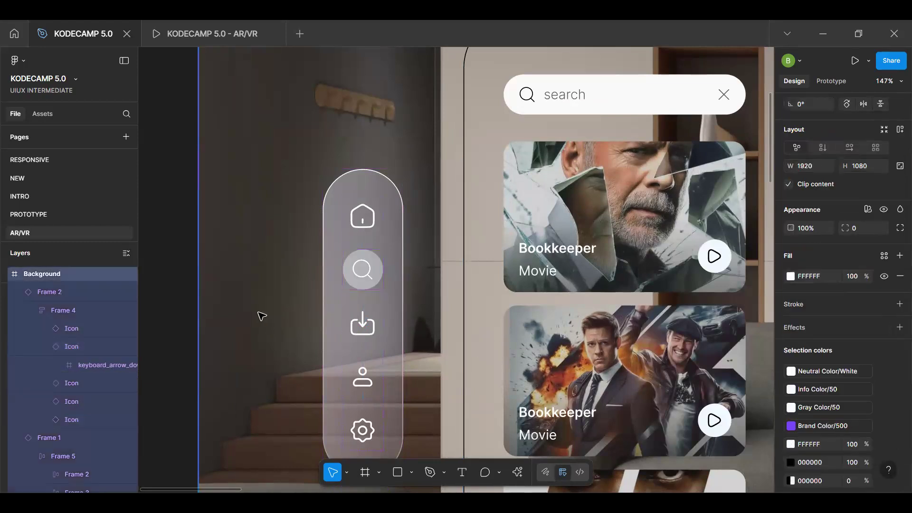
# Copy the Glass effect from the address bar frame onto the sidebar frame
pyautogui.scroll(-3, 260, 316)
pyautogui.press('Escape')
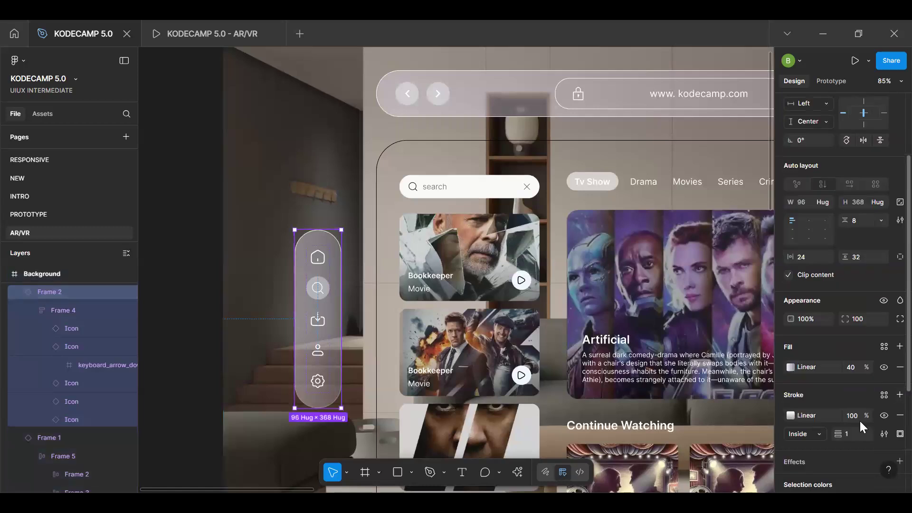
pyautogui.scroll(-5, 861, 427)
pyautogui.scroll(5, 840, 236)
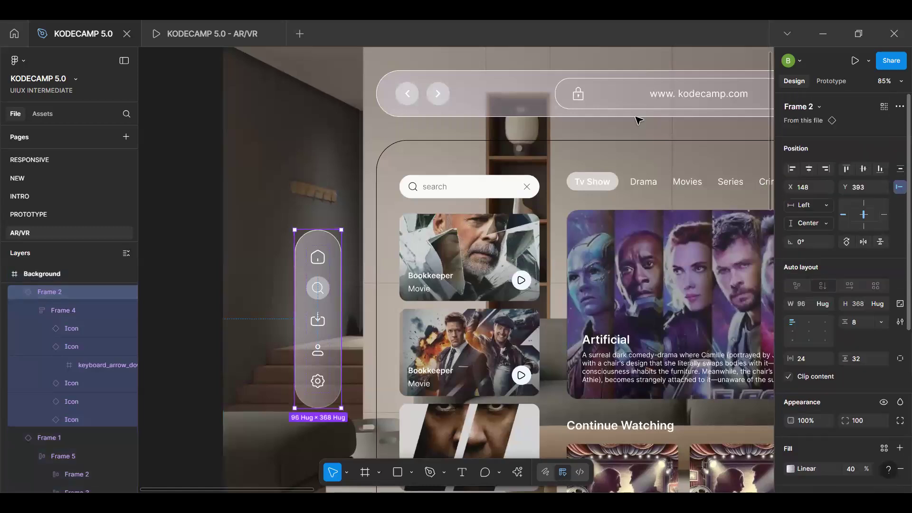
pyautogui.click(611, 116)
pyautogui.scroll(-6, 854, 330)
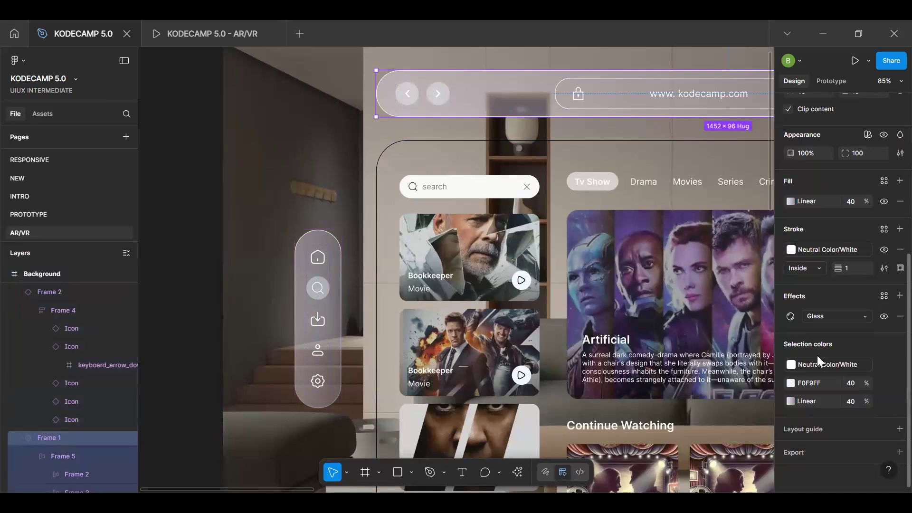
pyautogui.click(779, 317)
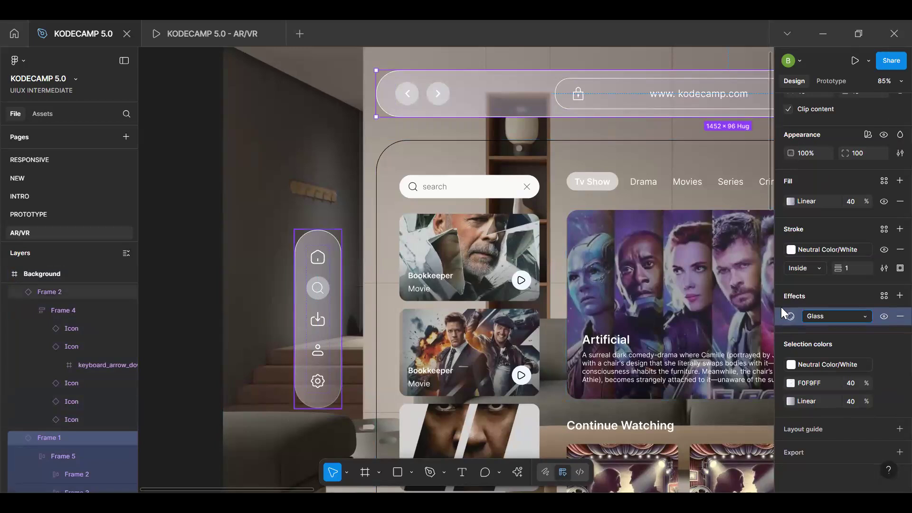
pyautogui.click(316, 318)
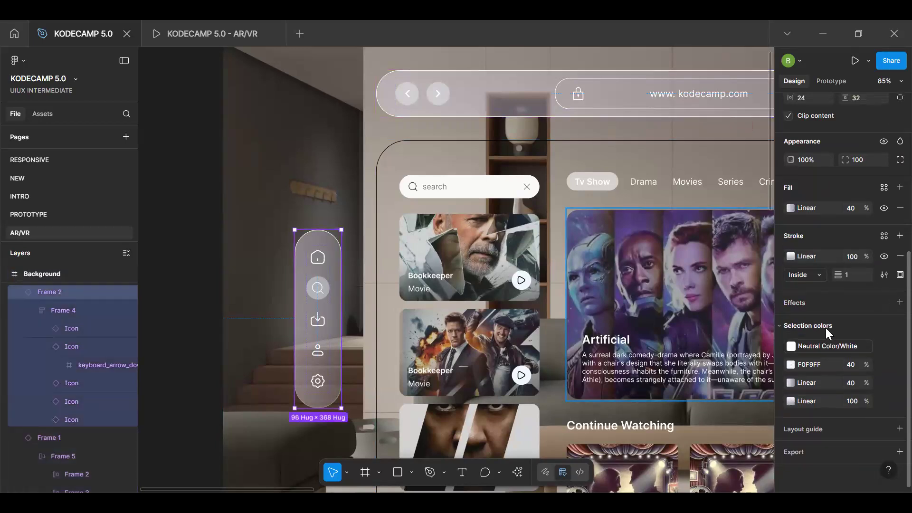
pyautogui.click(162, 275)
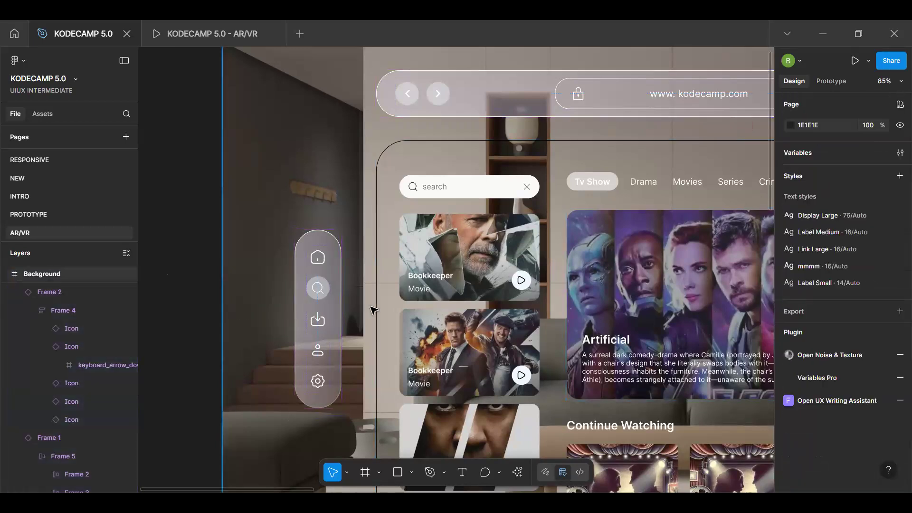
pyautogui.click(306, 317)
pyautogui.scroll(-5, 840, 386)
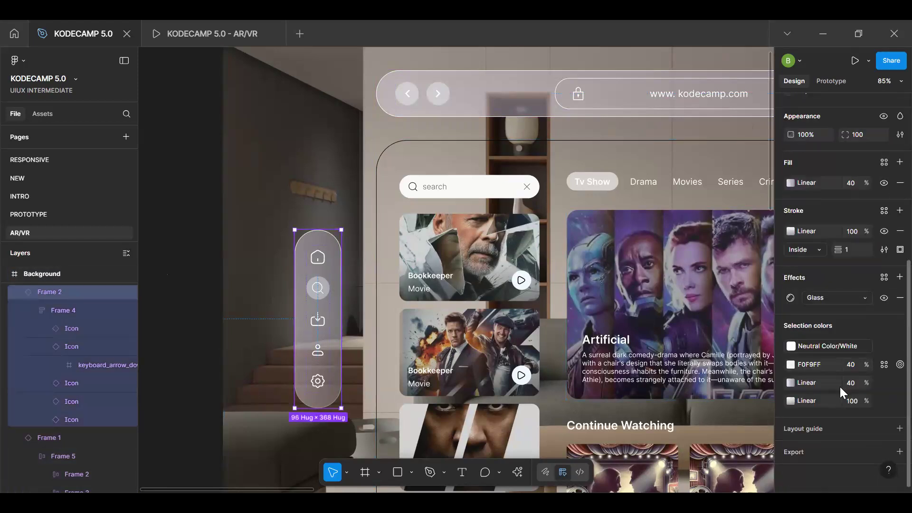
# Set the sidebar's Glass effect to refraction 79, depth 45, dispersion 38 and frost 21
pyautogui.click(793, 297)
pyautogui.click(795, 298)
pyautogui.click(792, 297)
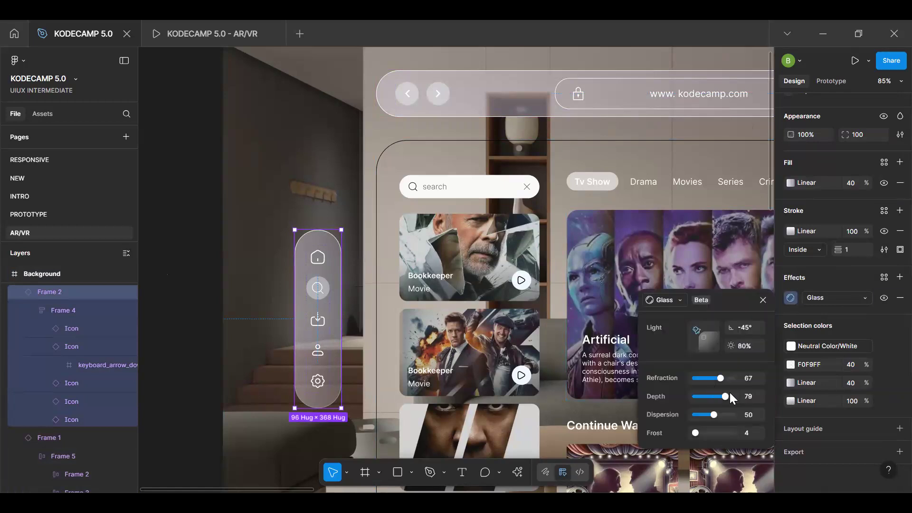
pyautogui.moveTo(722, 379); pyautogui.dragTo(695, 399)
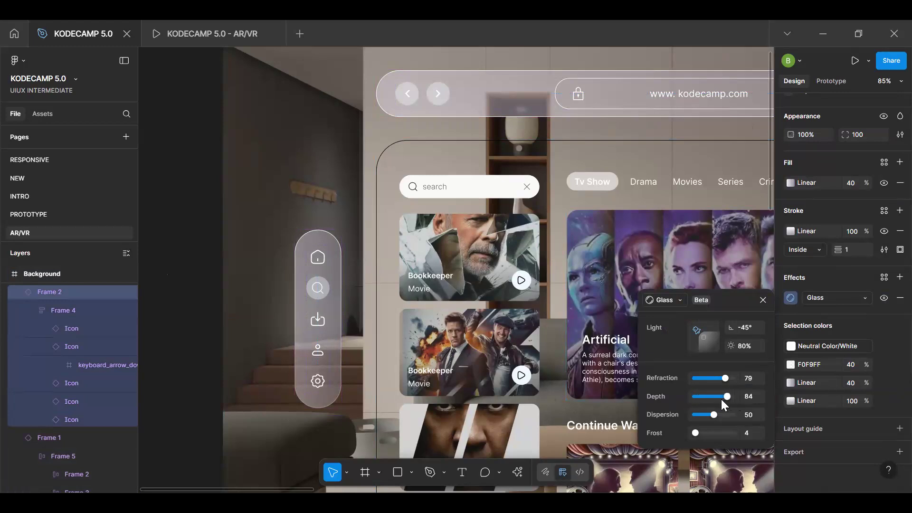
pyautogui.moveTo(719, 400); pyautogui.dragTo(679, 415)
pyautogui.moveTo(786, 414); pyautogui.dragTo(709, 422)
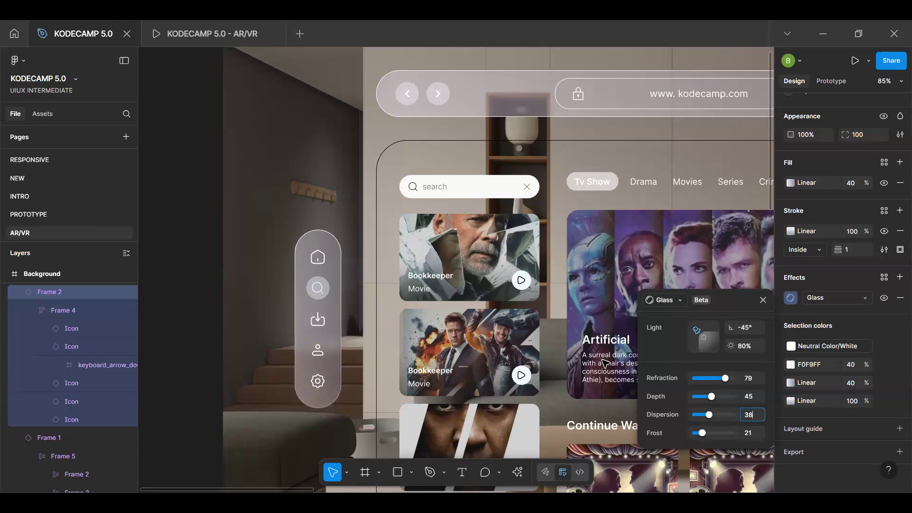
# Set the sidebar Glass effect's light angle to -71° and its light intensity to 68%
pyautogui.moveTo(691, 339); pyautogui.dragTo(718, 352)
pyautogui.click(753, 348)
pyautogui.write('100')
pyautogui.press('Return')
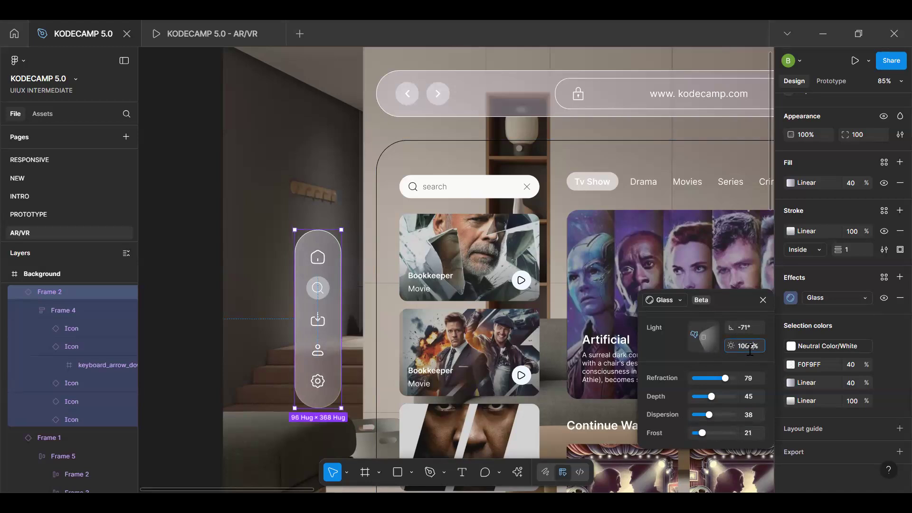
pyautogui.click(745, 348)
pyautogui.write('40')
pyautogui.press('Return')
pyautogui.hotkey('ctrl', 'z')
pyautogui.hotkey('ctrl', 'z')
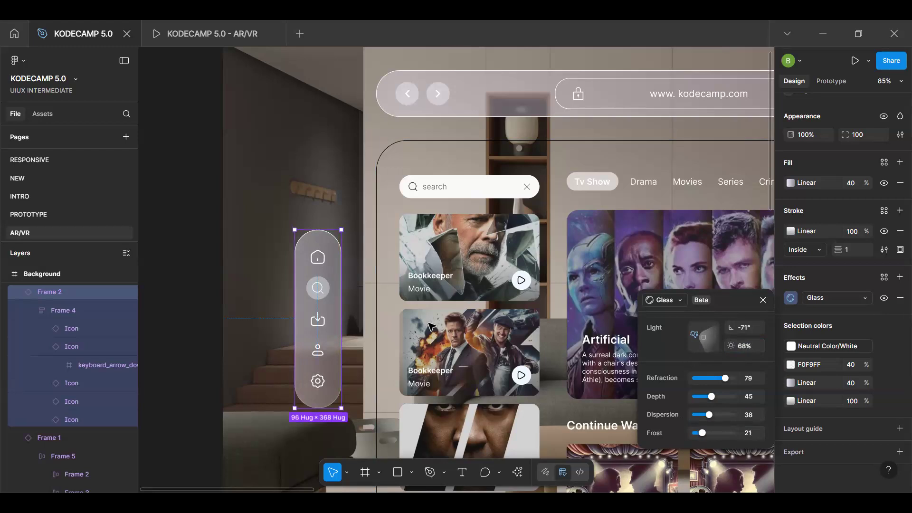
pyautogui.click(230, 295)
# Turn on the hidden FFFFFF fill of the main content frame, Frame 8
pyautogui.scroll(-3, 461, 264)
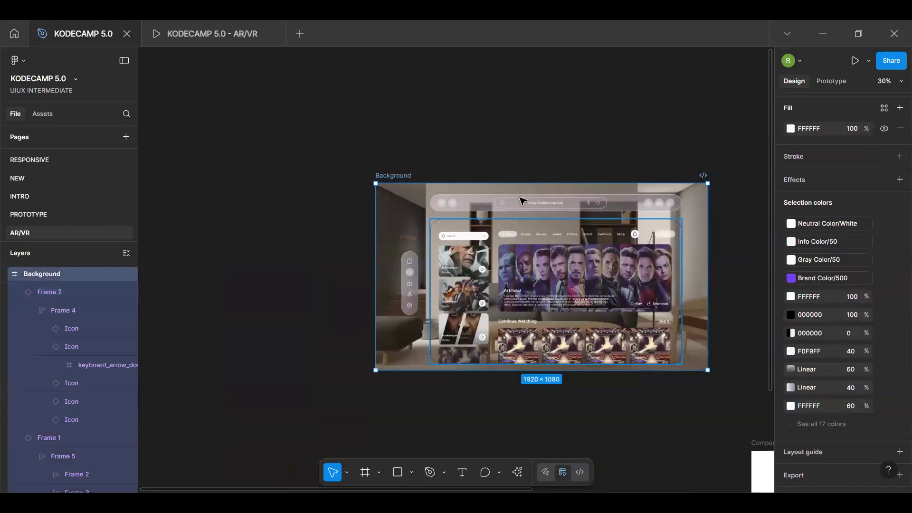
pyautogui.scroll(5, 521, 200)
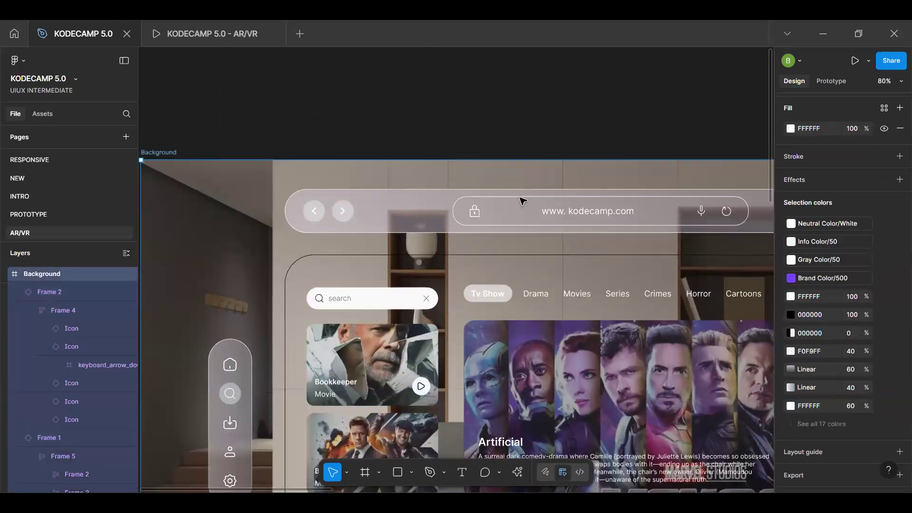
pyautogui.click(517, 328)
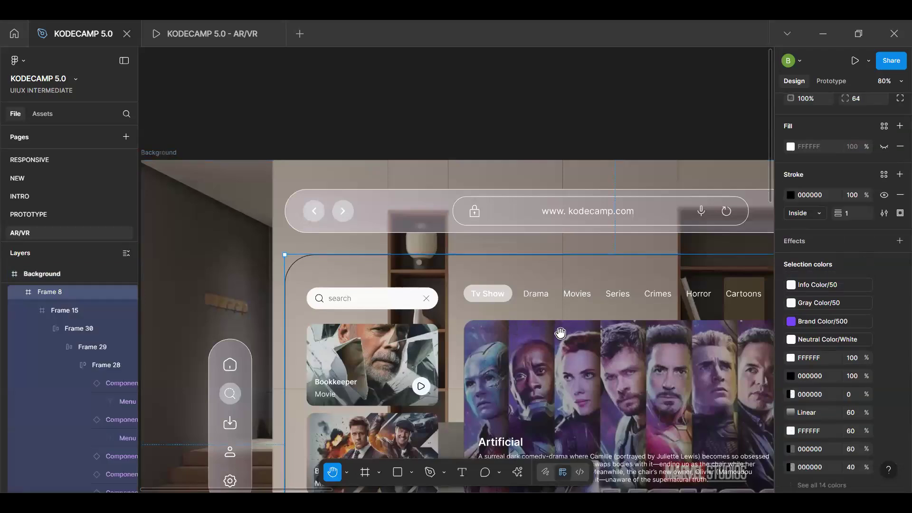
pyautogui.scroll(-3, 475, 235)
pyautogui.hscroll(3, 475, 235)
pyautogui.scroll(-2, 466, 207)
pyautogui.hscroll(1, 466, 207)
pyautogui.scroll(-5, 542, 236)
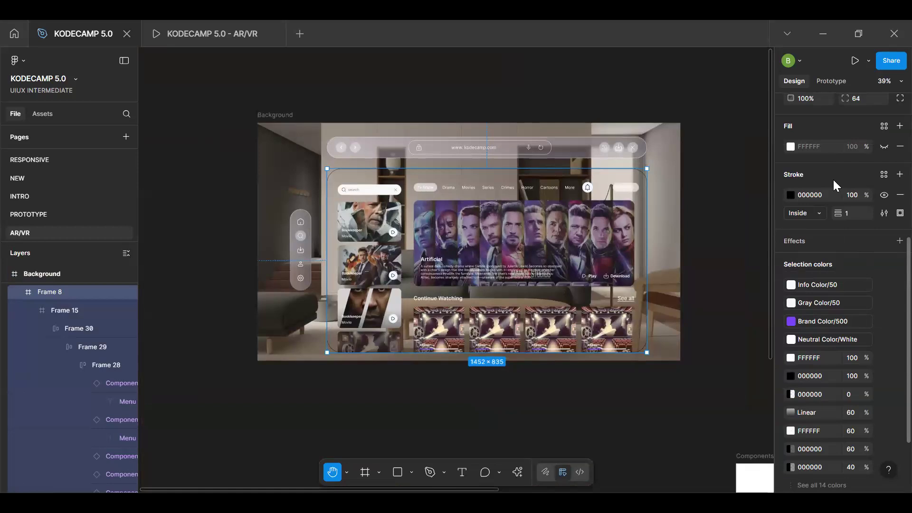
pyautogui.scroll(5, 866, 262)
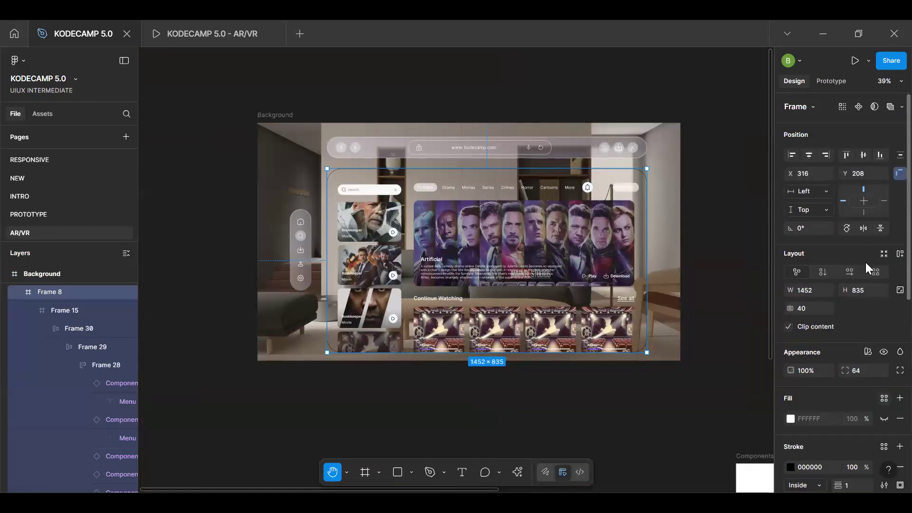
pyautogui.click(884, 419)
pyautogui.scroll(-2, 852, 342)
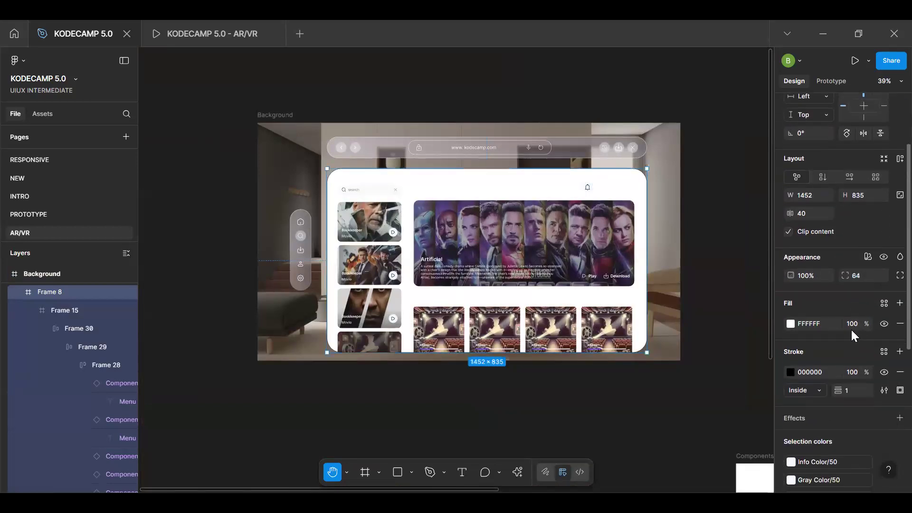
# Set the main content frame's stroke to the library's White neutral color and detach it from the library
pyautogui.click(884, 352)
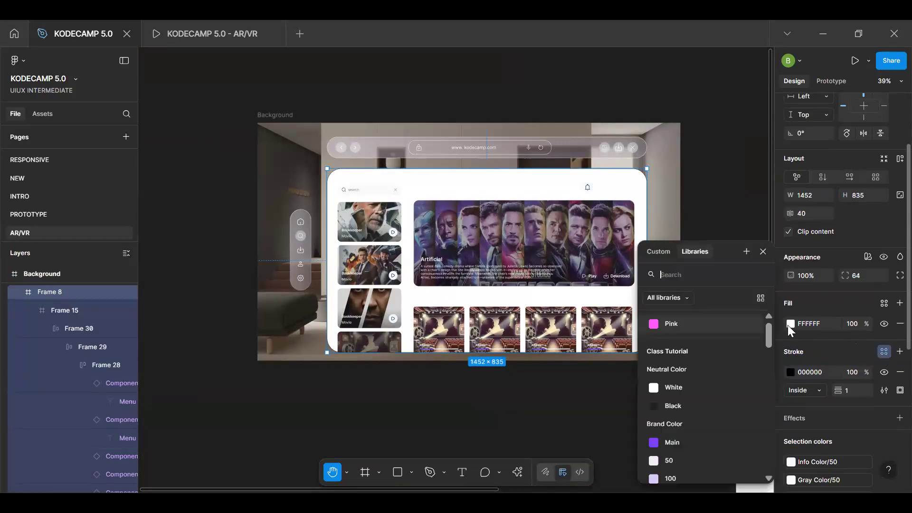
pyautogui.click(683, 387)
pyautogui.click(866, 372)
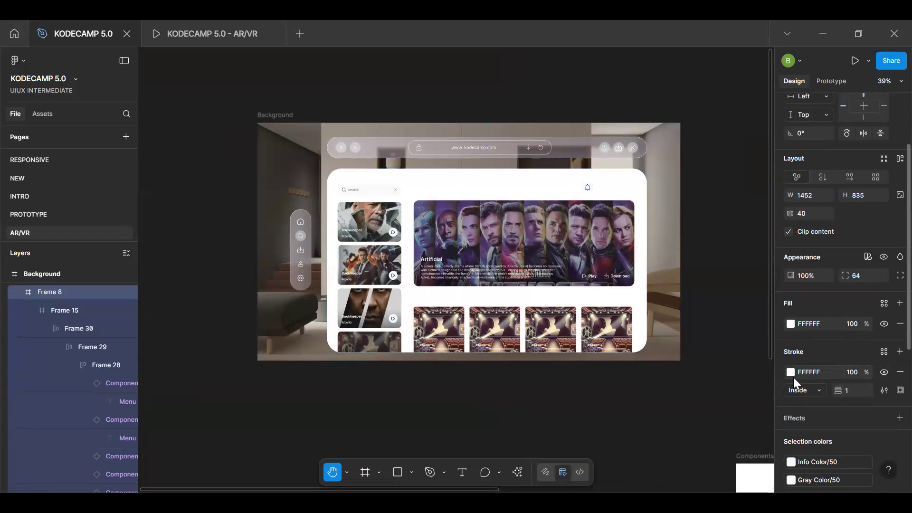
# Change the main content frame's stroke to a linear gradient running diagonally from its upper-left corner to its lower-right corner
pyautogui.click(790, 373)
pyautogui.click(665, 207)
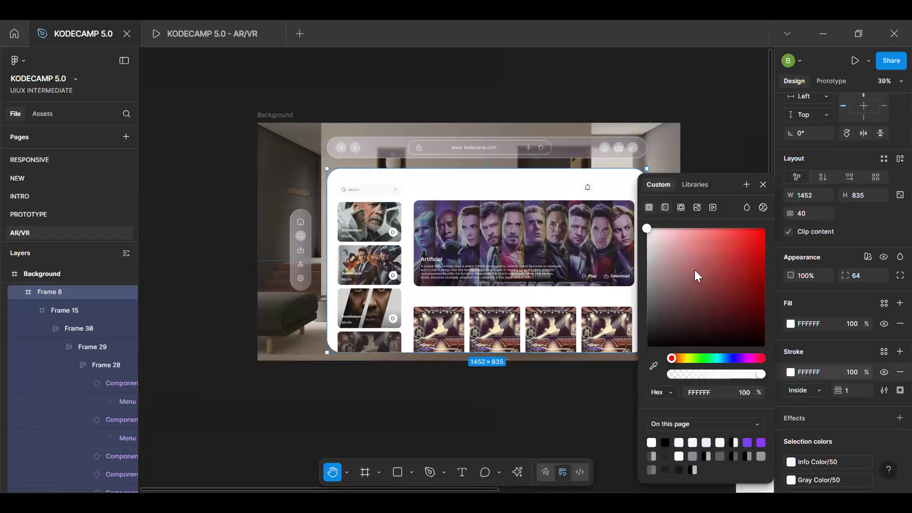
pyautogui.moveTo(487, 170); pyautogui.dragTo(392, 186)
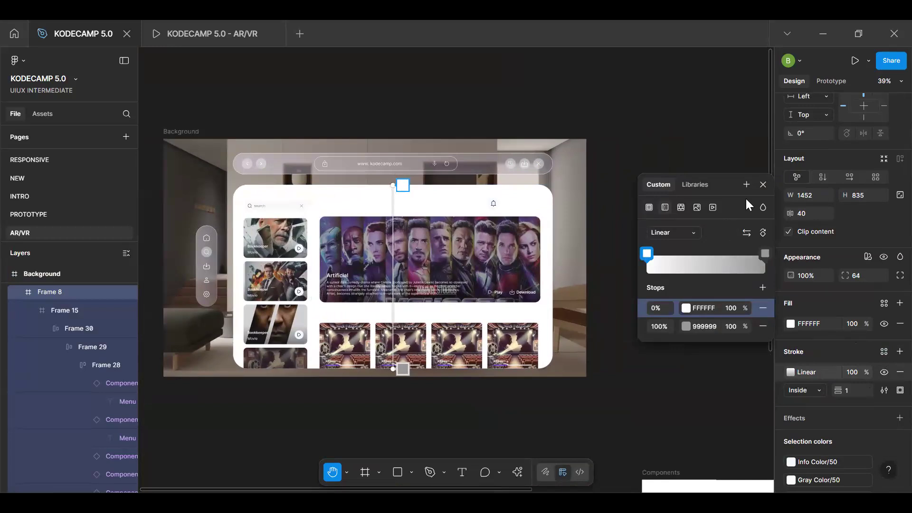
pyautogui.click(495, 205)
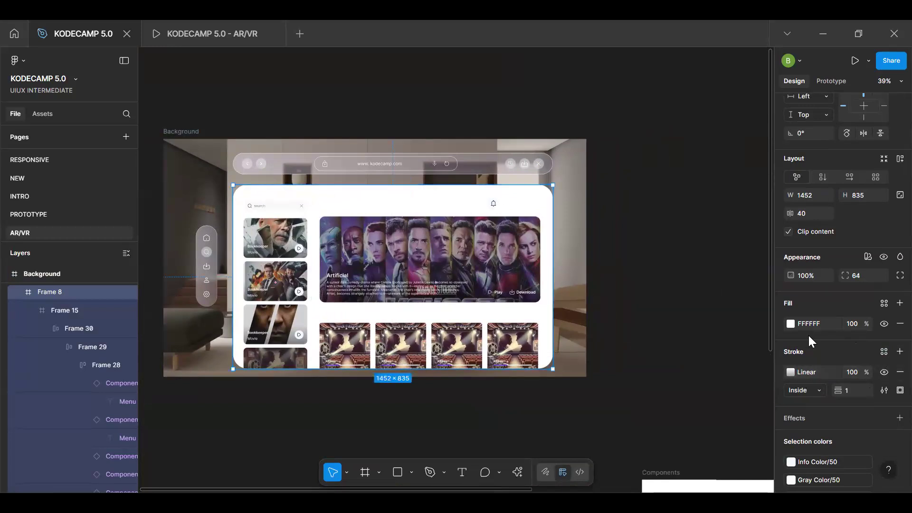
pyautogui.click(791, 372)
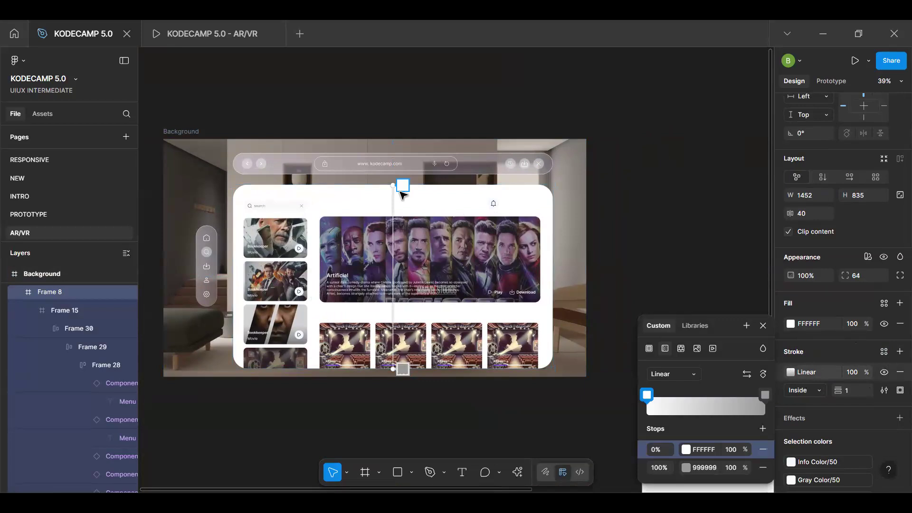
pyautogui.moveTo(251, 197); pyautogui.dragTo(242, 191)
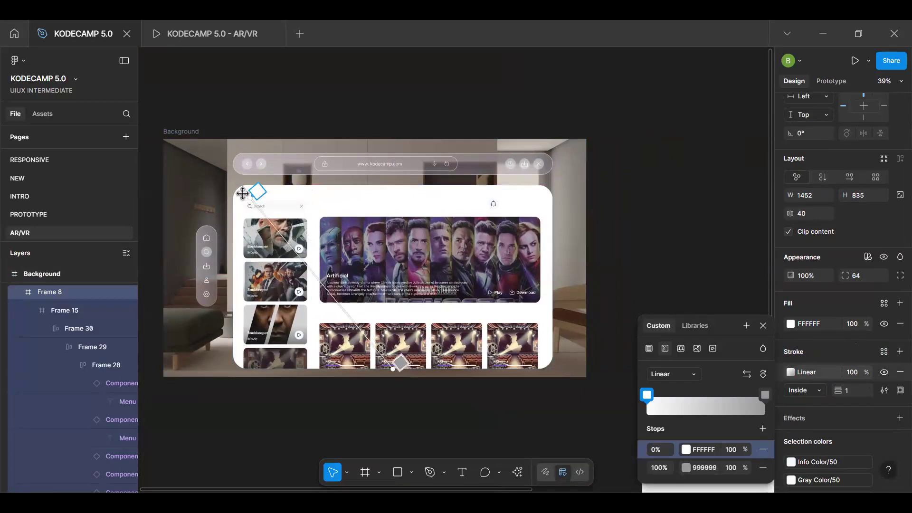
pyautogui.moveTo(396, 366); pyautogui.dragTo(562, 366)
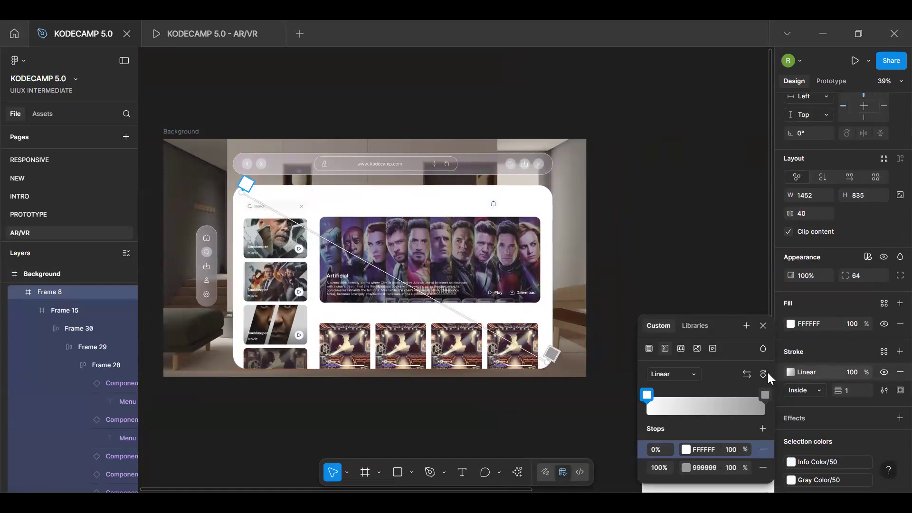
# Set the opacity of the stroke gradient's FFFFFF starting stop to 50%
pyautogui.click(731, 450)
pyautogui.write('50')
pyautogui.press('Return')
pyautogui.click(763, 326)
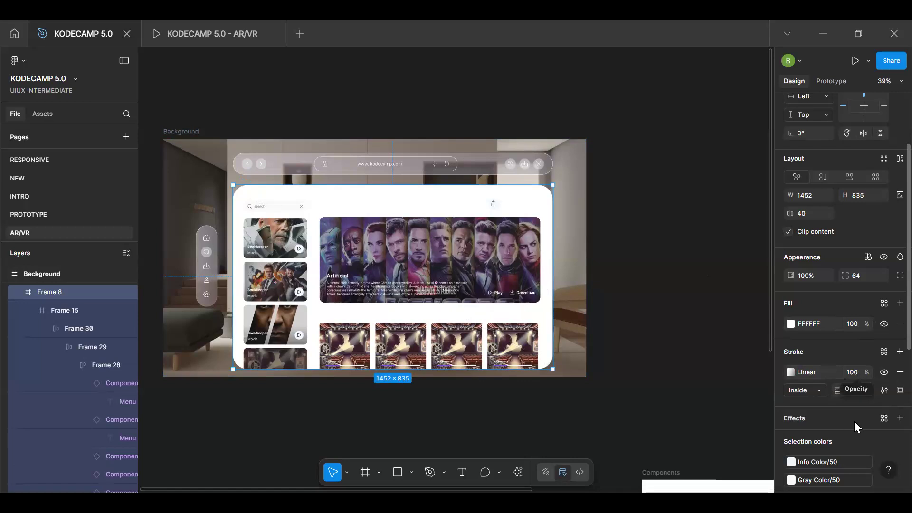
# Give the main content frame a Glass effect and a FFFFFF fill at 10% opacity
pyautogui.scroll(-3, 854, 420)
pyautogui.hotkey('ctrl', 'alt', 'v')
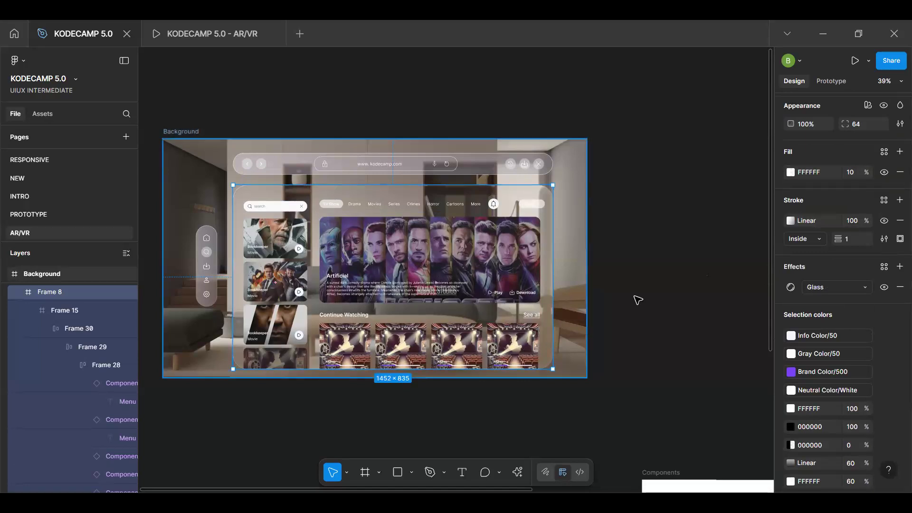
pyautogui.scroll(5, 809, 214)
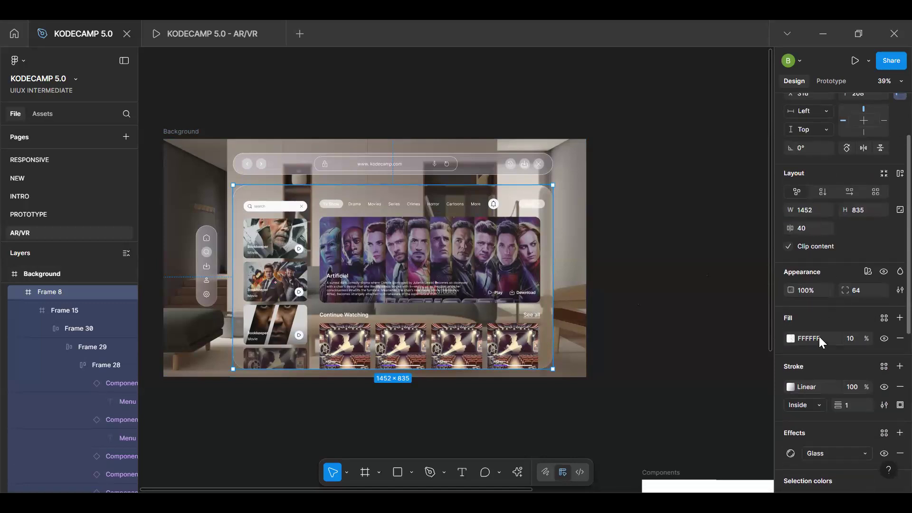
pyautogui.press('h')
pyautogui.scroll(-2, 580, 274)
pyautogui.hscroll(-2, 580, 273)
pyautogui.press('v')
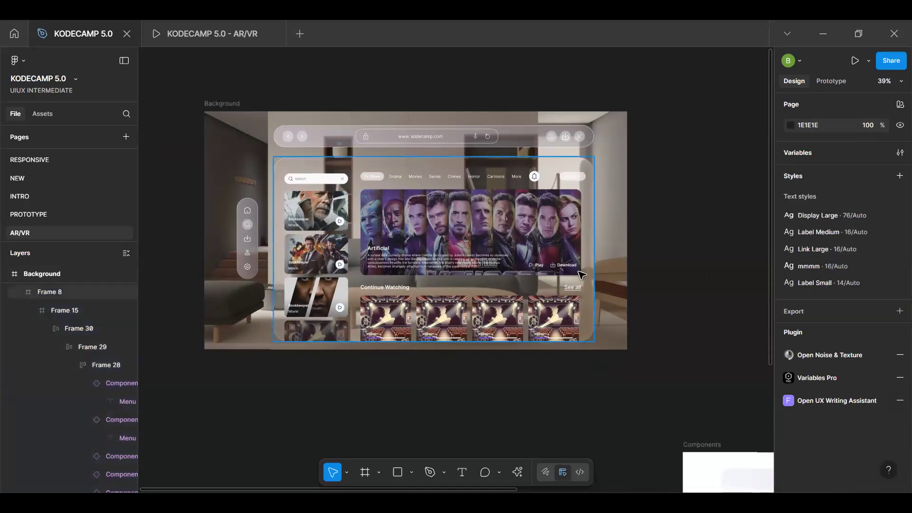
# Set both the refraction and the depth of the main content frame's Glass effect to 100
pyautogui.scroll(5, 581, 275)
pyautogui.scroll(-2, 598, 235)
pyautogui.click(596, 232)
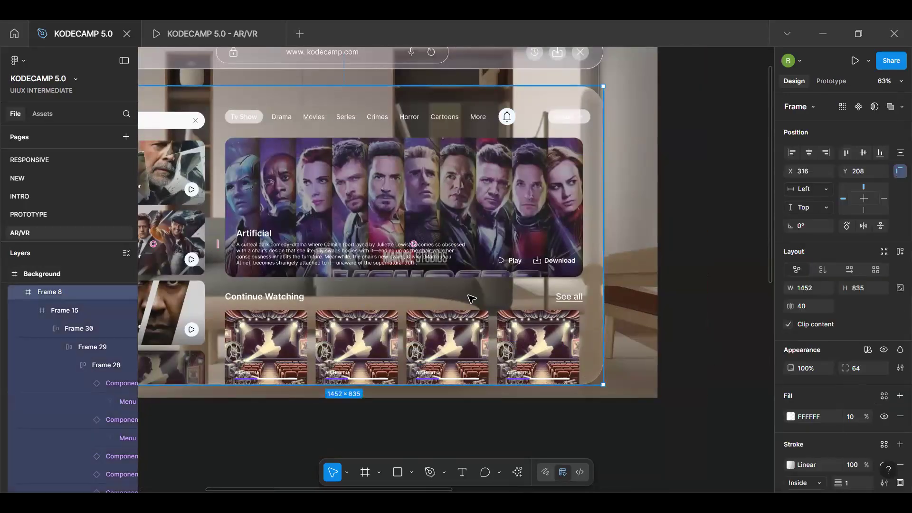
pyautogui.scroll(-4, 472, 299)
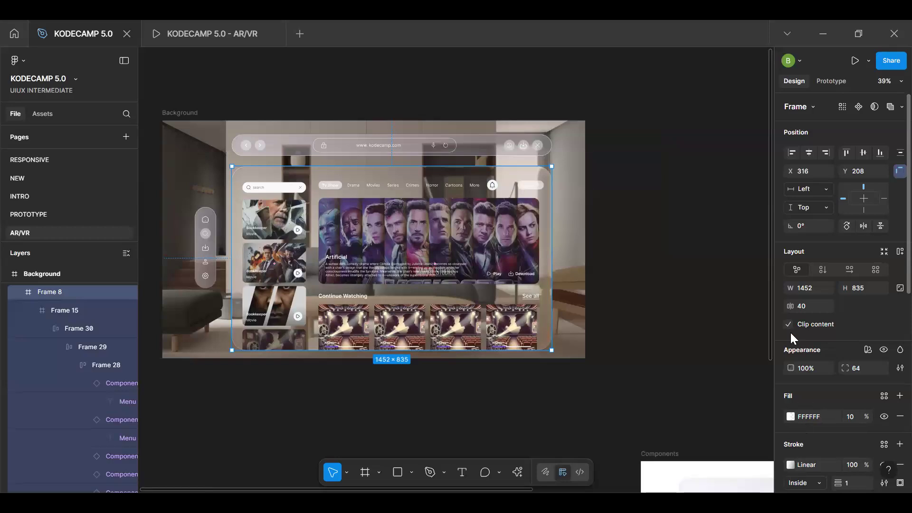
pyautogui.scroll(-4, 795, 349)
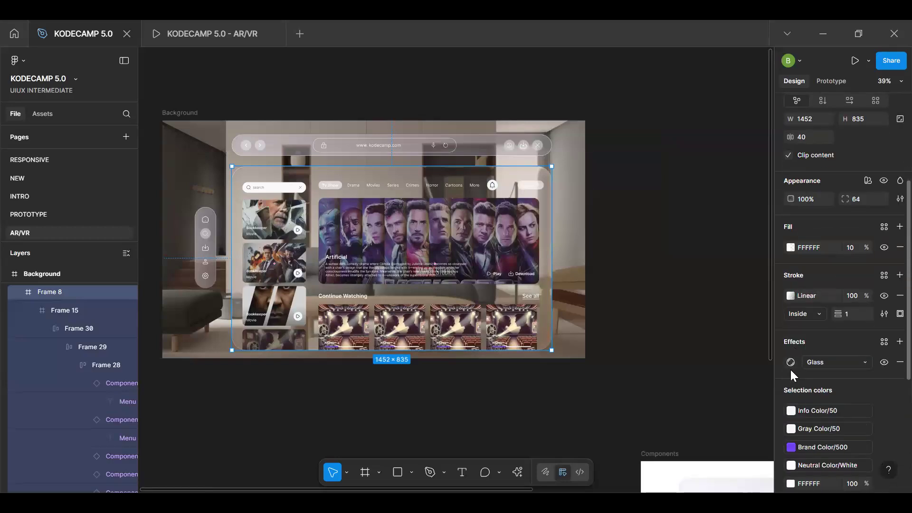
pyautogui.click(791, 369)
pyautogui.click(790, 362)
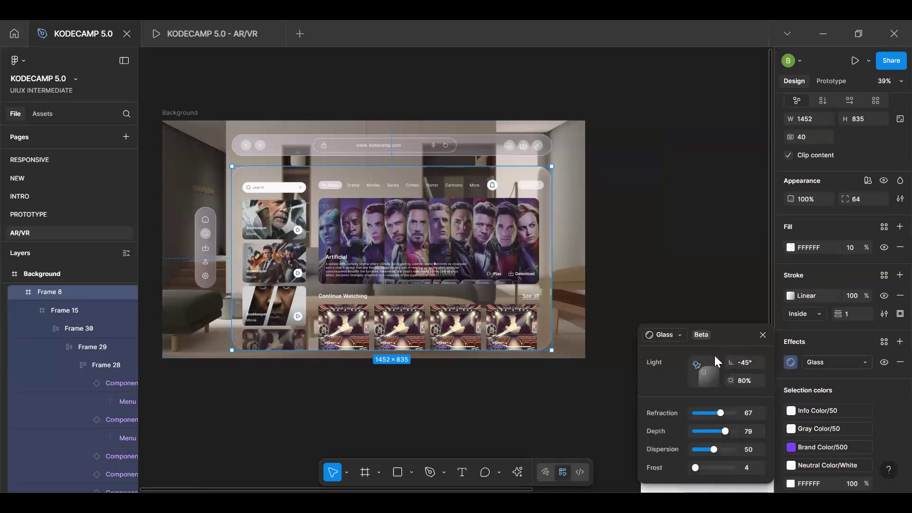
pyautogui.moveTo(721, 413); pyautogui.dragTo(743, 417)
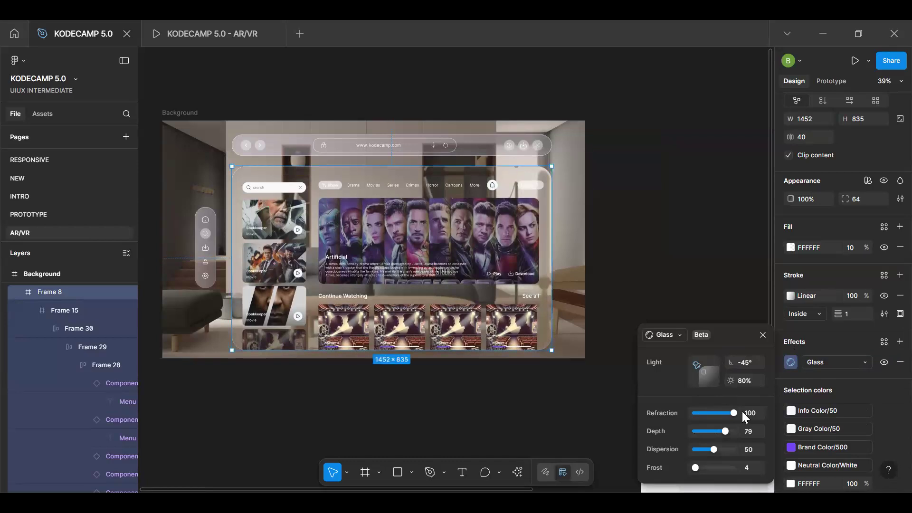
pyautogui.moveTo(715, 436); pyautogui.dragTo(736, 437)
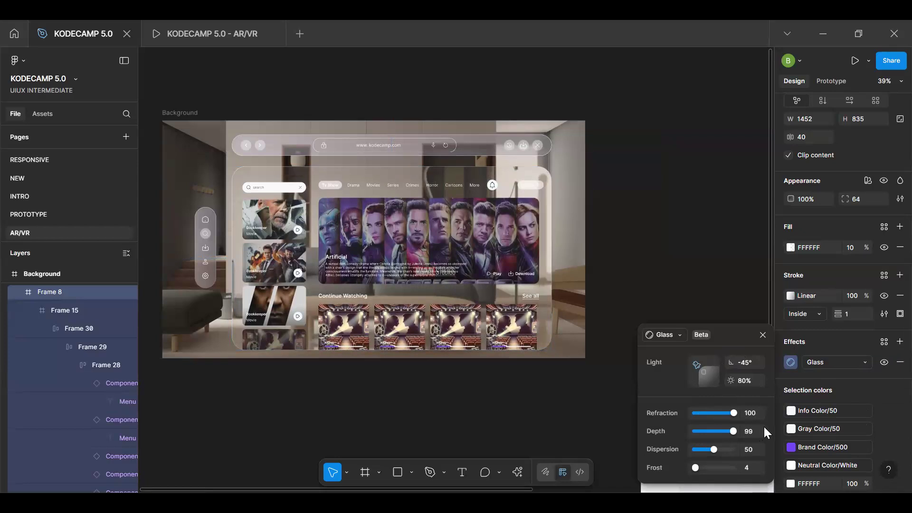
pyautogui.moveTo(734, 431)
pyautogui.mouseDown()
pyautogui.moveTo(664, 433)
pyautogui.moveTo(723, 434)
pyautogui.mouseUp()
pyautogui.moveTo(721, 335); pyautogui.dragTo(675, 165)
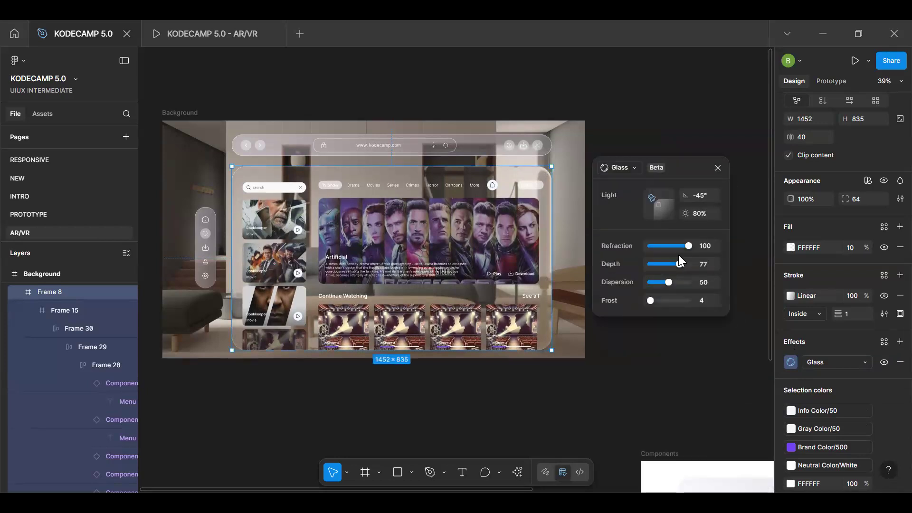
pyautogui.moveTo(677, 263); pyautogui.dragTo(730, 258)
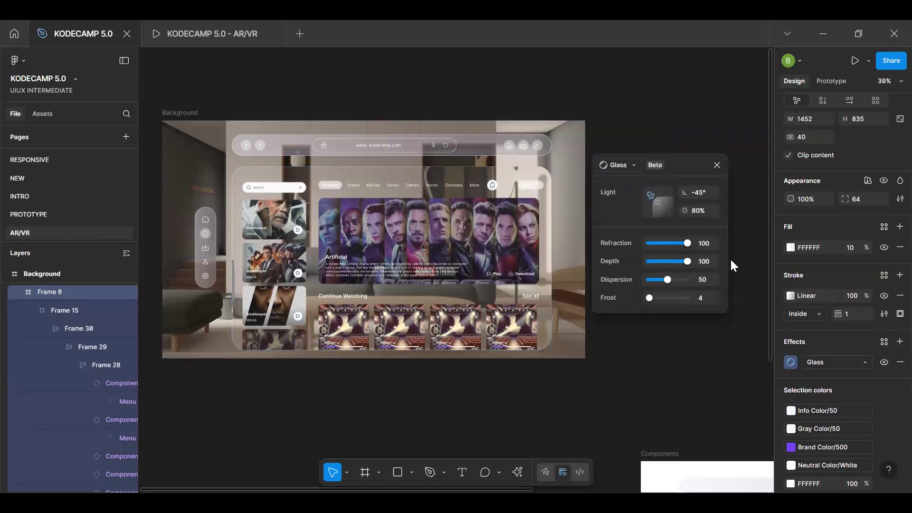
# Set the main content frame's Glass effect to dispersion 9 and frost 2
pyautogui.moveTo(667, 282); pyautogui.dragTo(699, 282)
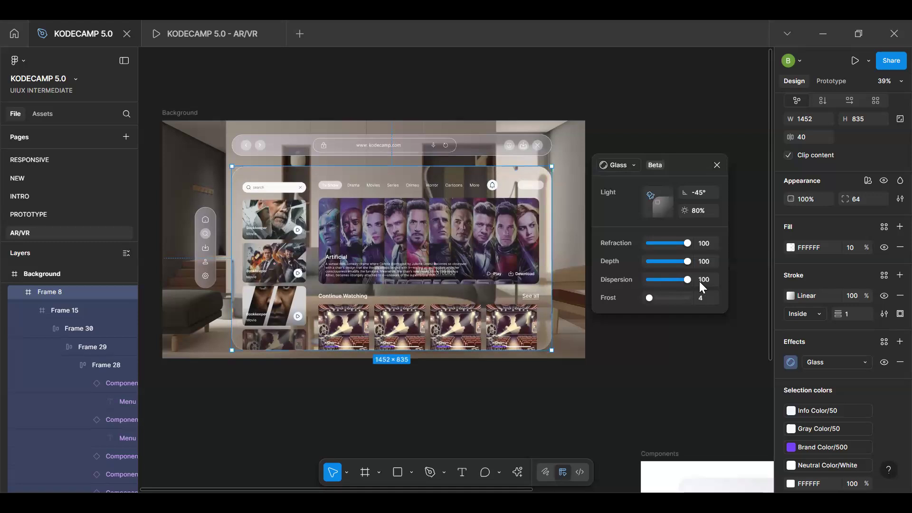
pyautogui.click(672, 285)
pyautogui.moveTo(671, 285); pyautogui.dragTo(650, 299)
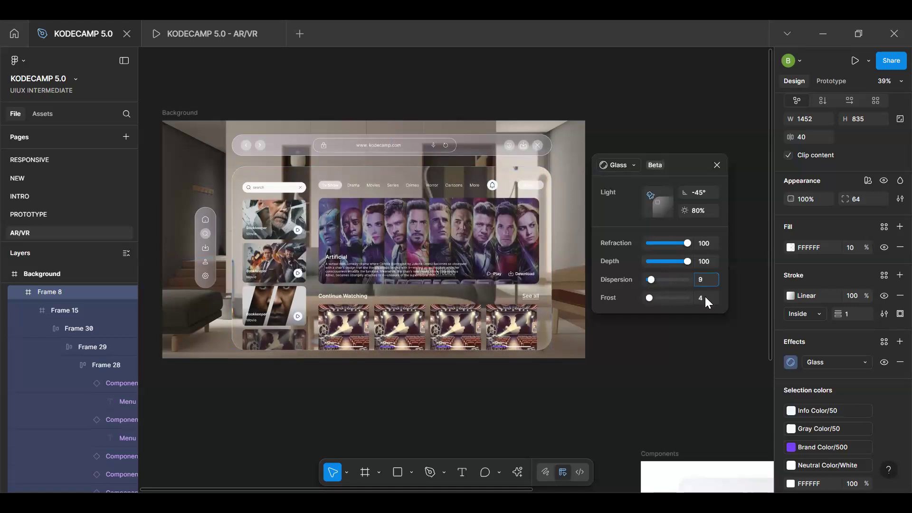
pyautogui.moveTo(705, 296); pyautogui.dragTo(713, 297)
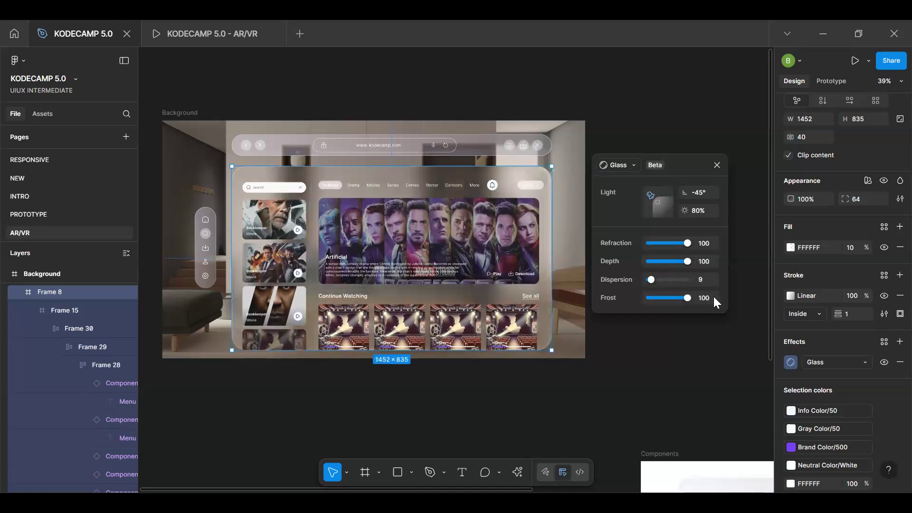
pyautogui.moveTo(685, 298); pyautogui.dragTo(631, 296)
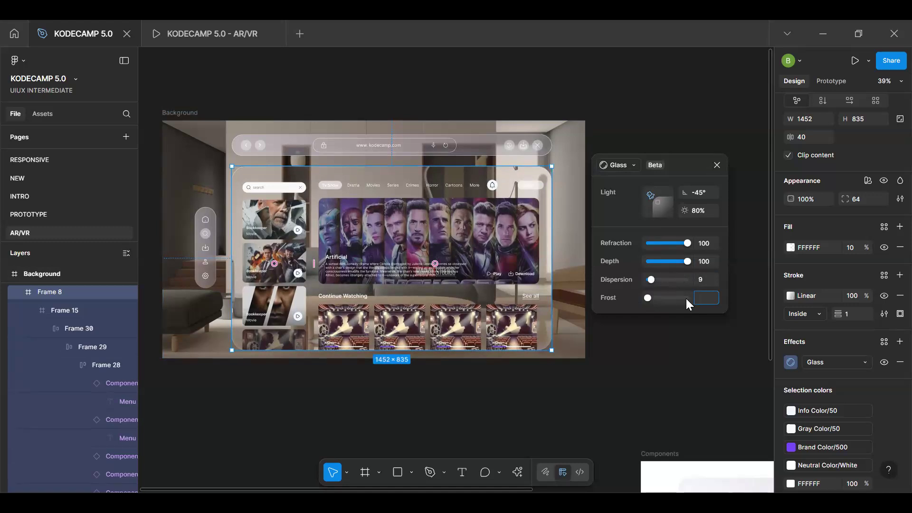
pyautogui.write('4')
pyautogui.press('Return')
pyautogui.write('2')
pyautogui.press('Return')
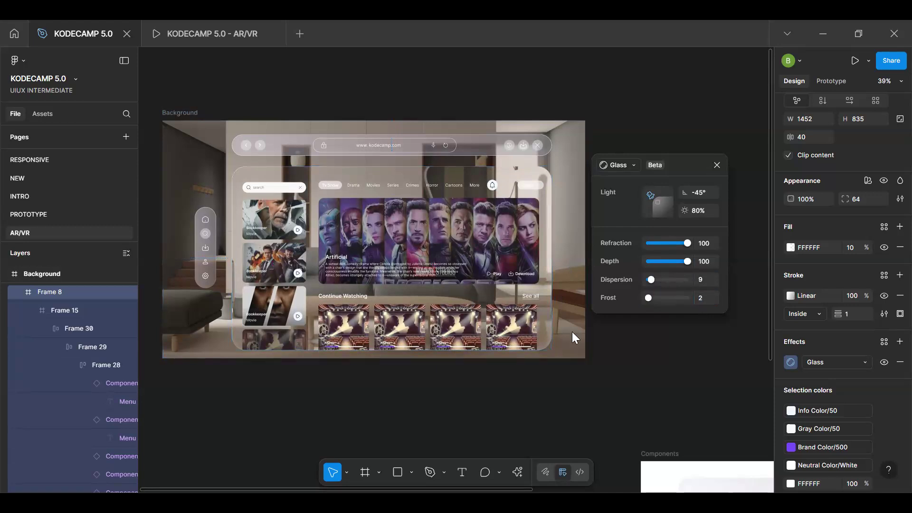
pyautogui.click(261, 116)
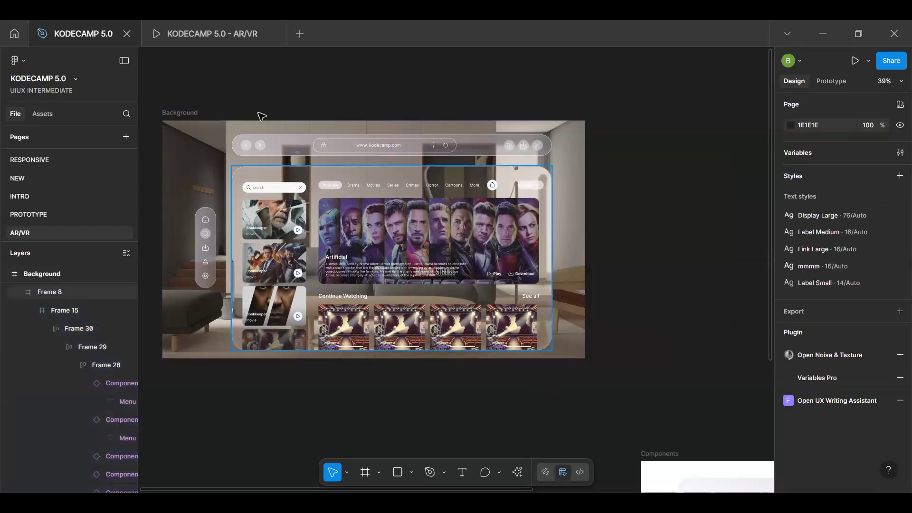
# Check the glass panels in the AR/VR prototype preview and return to the design file
pyautogui.click(224, 25)
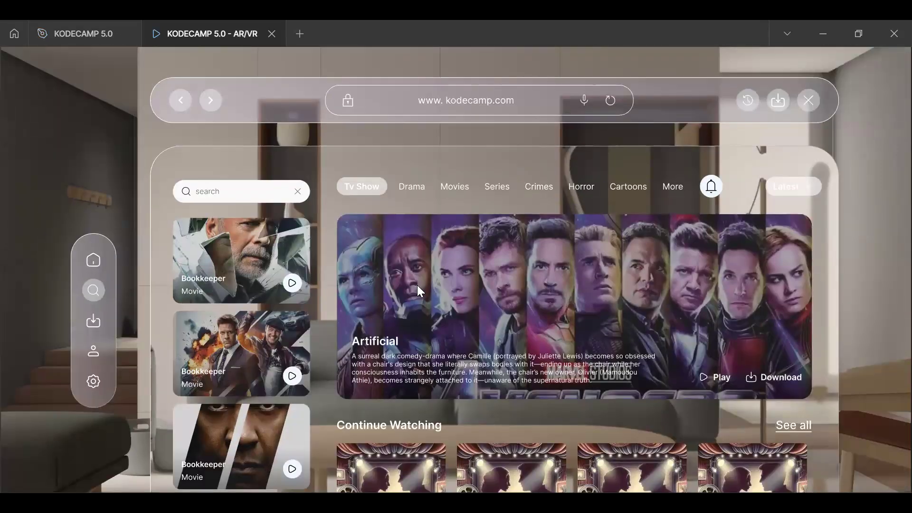
pyautogui.scroll(-2, 418, 288)
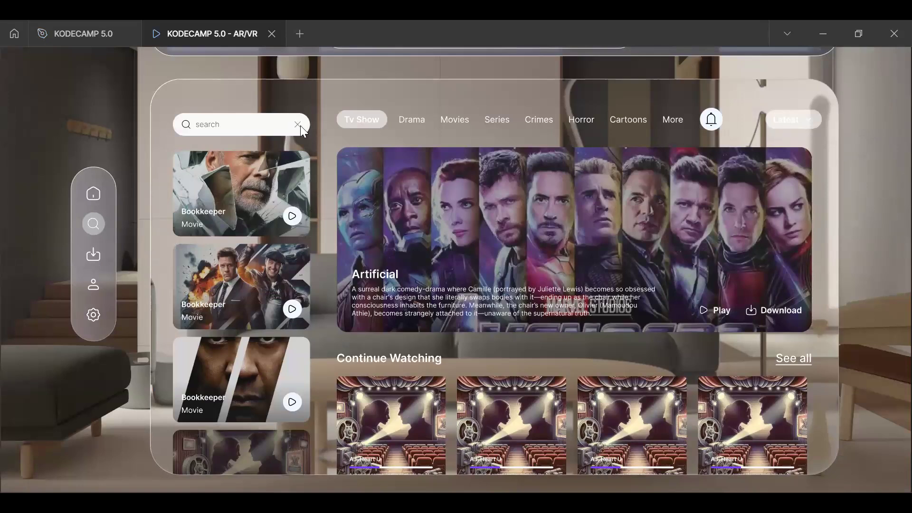
pyautogui.click(82, 31)
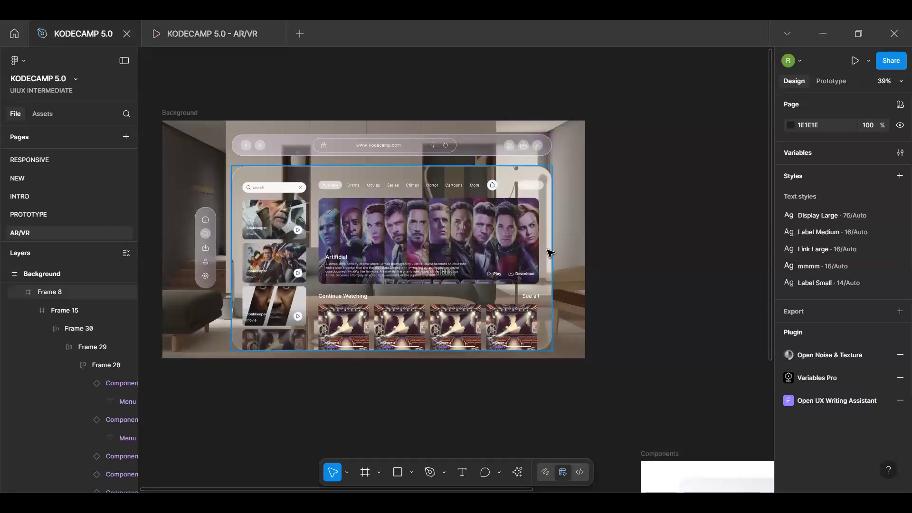
# Select the search bar instance above the movie cards and go to its main component
pyautogui.scroll(5, 287, 191)
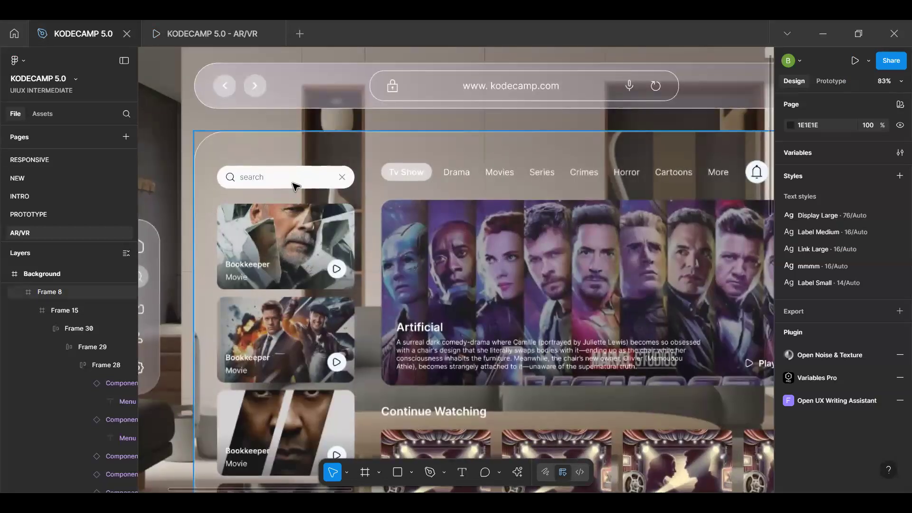
pyautogui.click(293, 185)
pyautogui.doubleClick(328, 184)
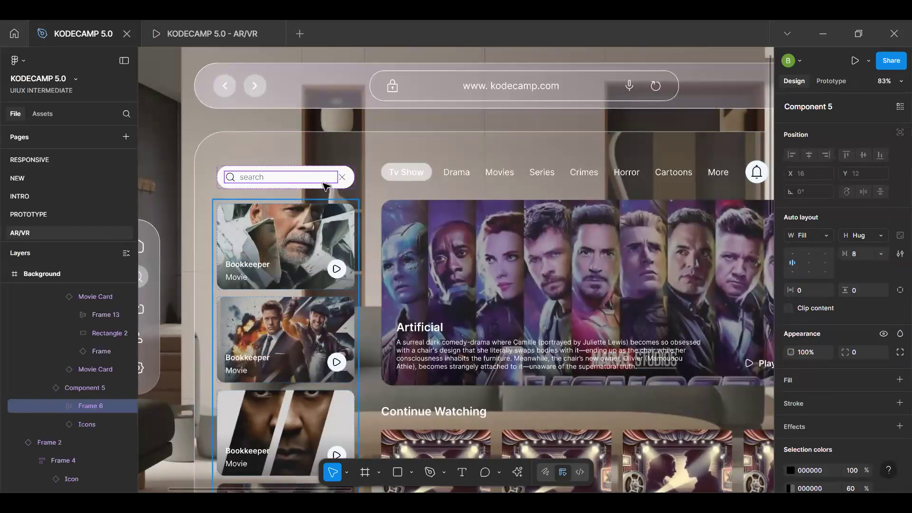
pyautogui.click(324, 213)
pyautogui.click(322, 185)
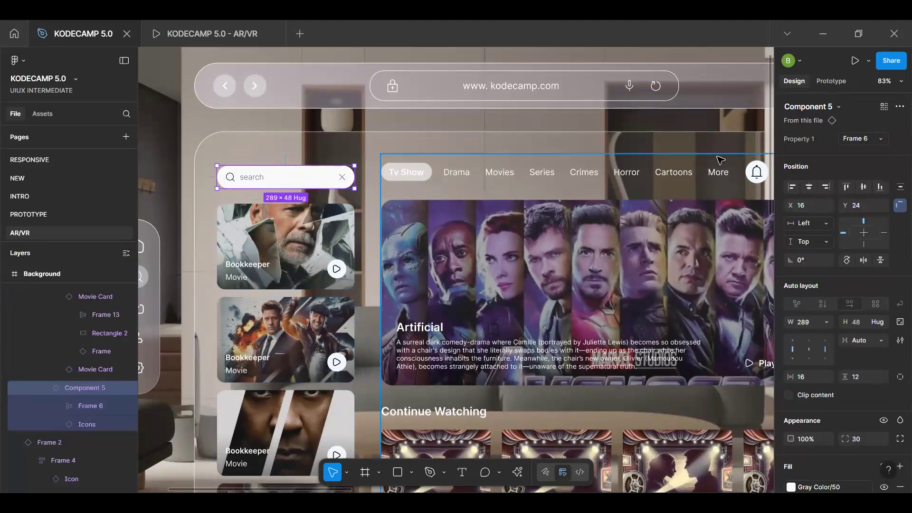
pyautogui.scroll(-2, 754, 201)
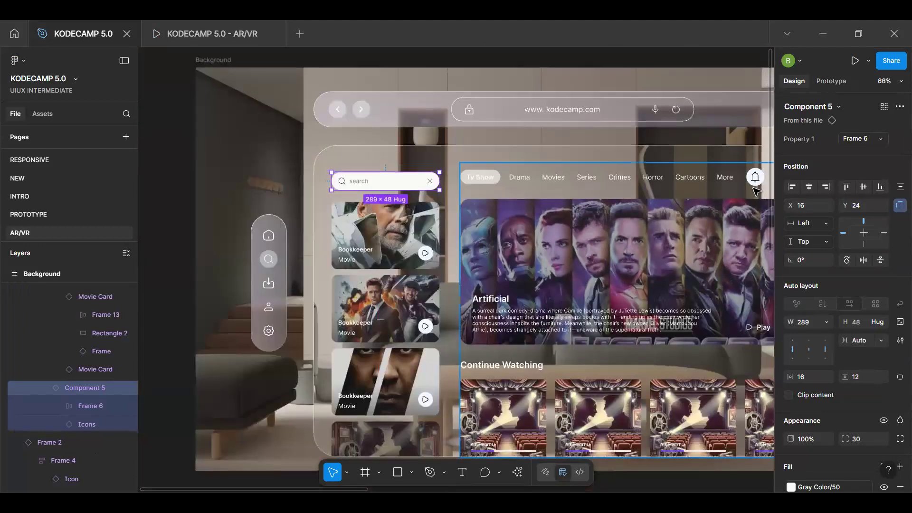
pyautogui.click(790, 124)
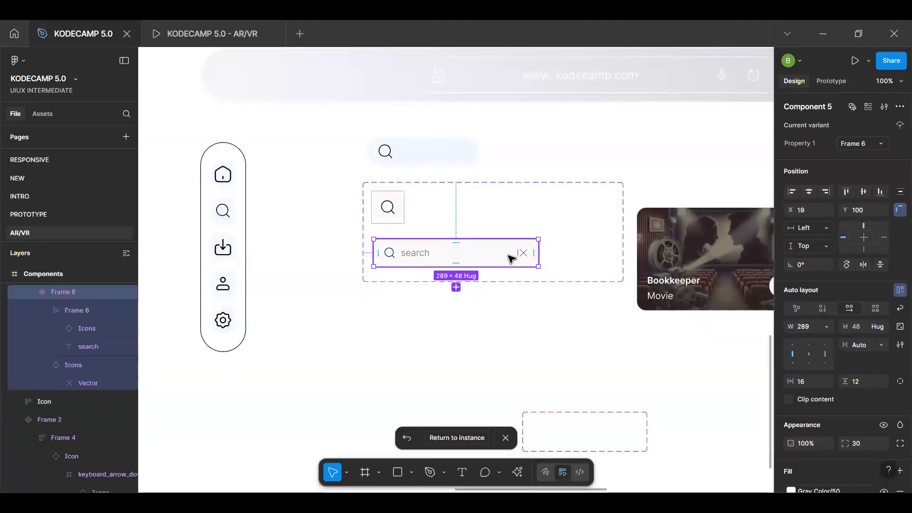
# Add a prototype connection from the close icon of the expanded search bar variant to the collapsed search icon variant, Frame 7
pyautogui.hotkey('shift', 'e')
pyautogui.scroll(5, 509, 259)
pyautogui.click(557, 257)
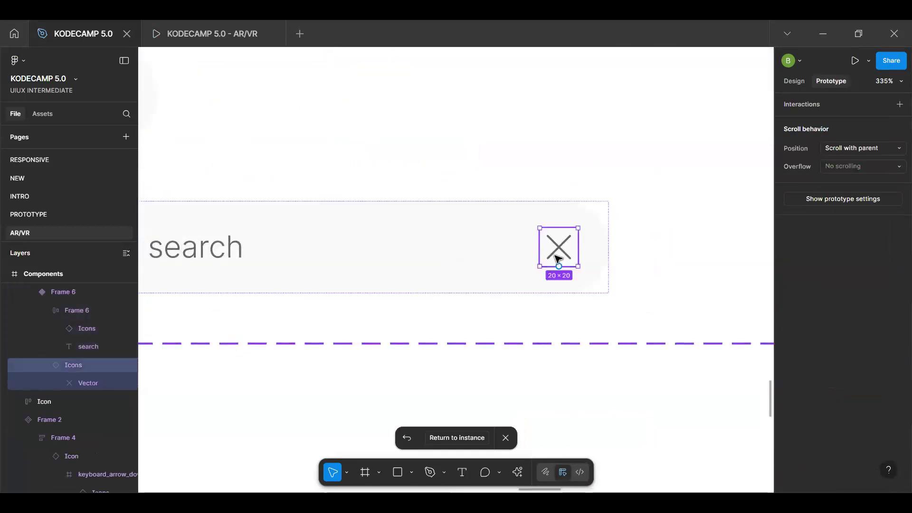
pyautogui.scroll(-1, 558, 256)
pyautogui.moveTo(559, 263); pyautogui.dragTo(209, 156)
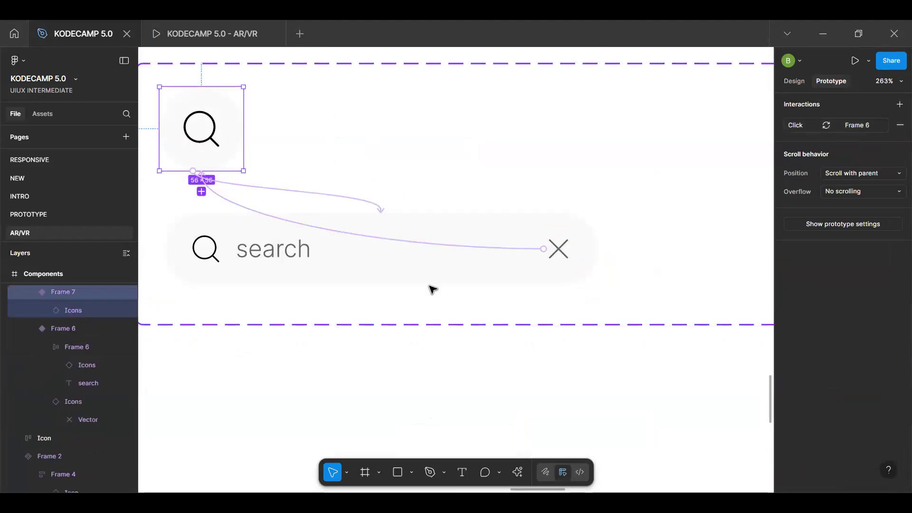
pyautogui.click(436, 271)
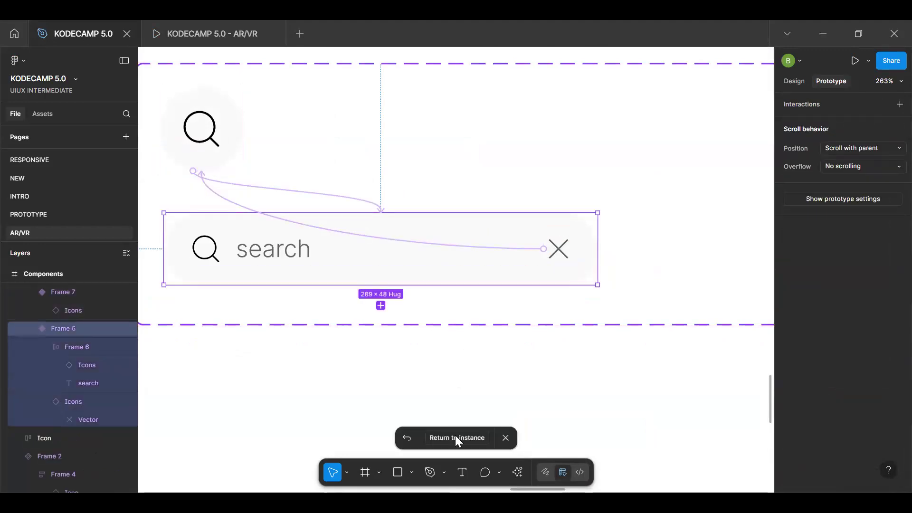
# Return from the main component to the search bar instance above the movie cards and show its fill and effect settings
pyautogui.click(455, 436)
pyautogui.scroll(-3, 418, 287)
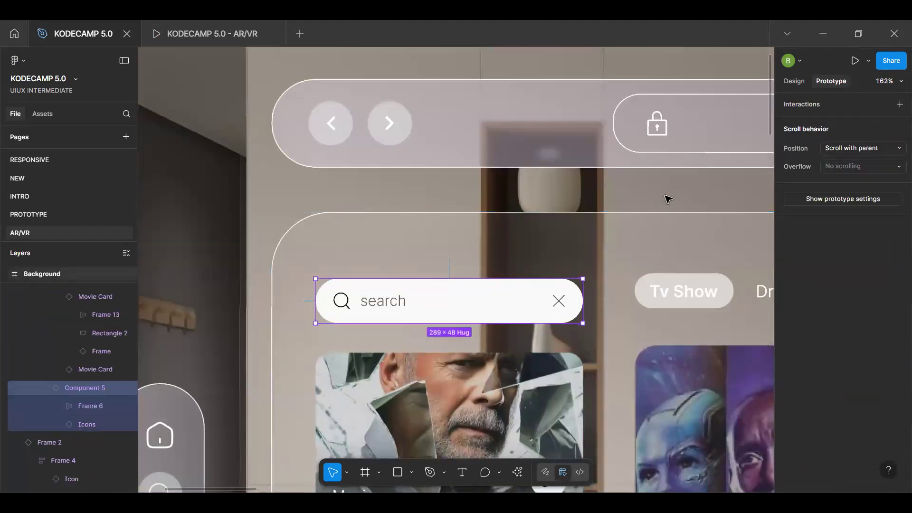
pyautogui.hotkey('shift', 'e')
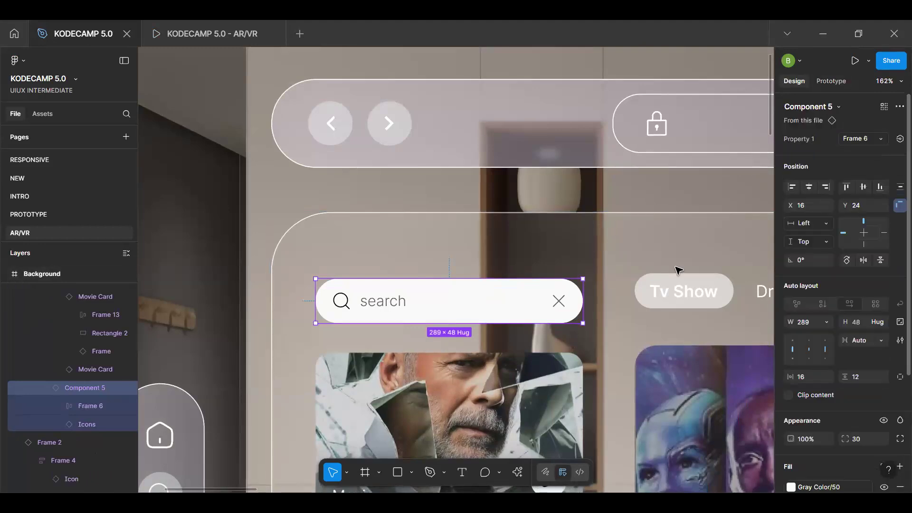
pyautogui.click(676, 268)
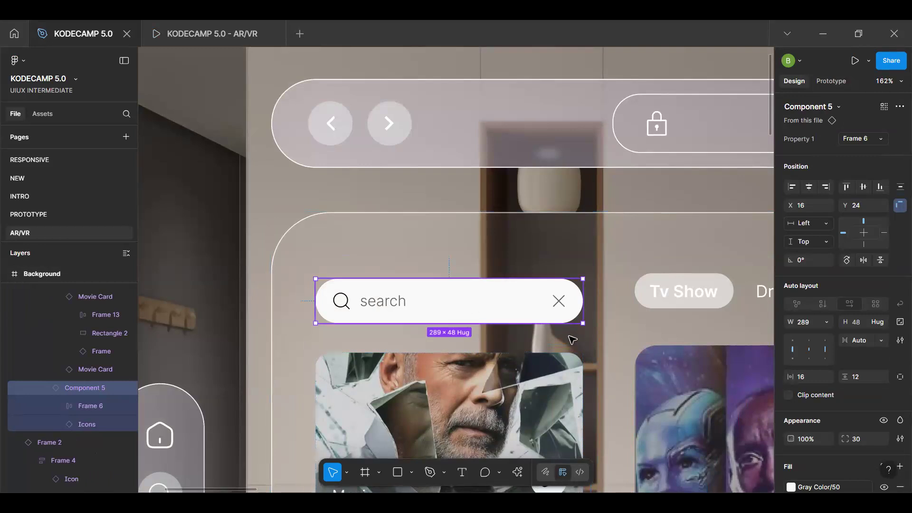
pyautogui.scroll(-1, 837, 349)
pyautogui.scroll(-3, 837, 349)
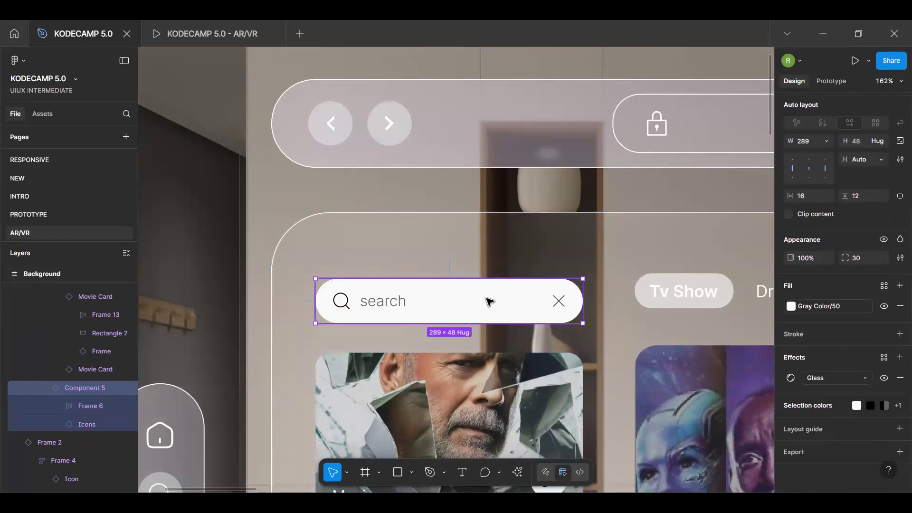
pyautogui.press('Escape')
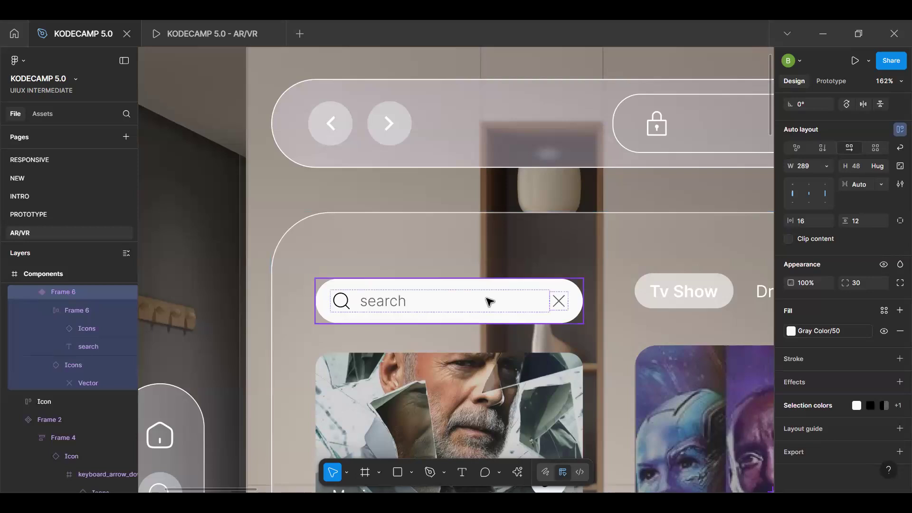
pyautogui.click(490, 301)
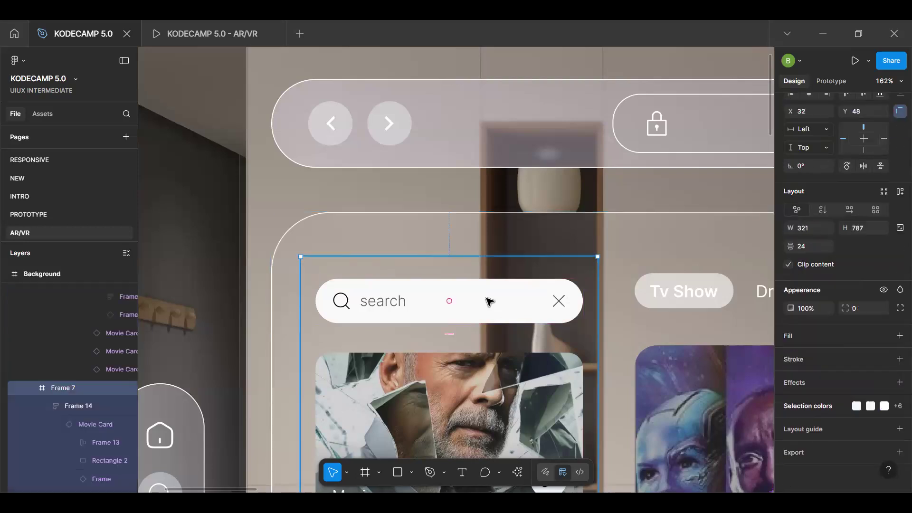
pyautogui.hotkey('ctrl', 'v')
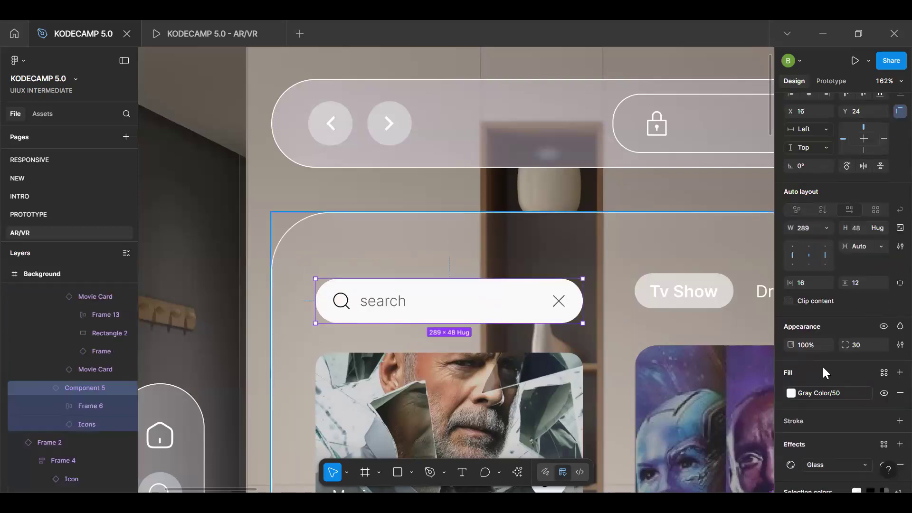
# Set the search bar instance's F9FAFB fill opacity to 40%
pyautogui.click(885, 396)
pyautogui.click(885, 394)
pyautogui.click(867, 393)
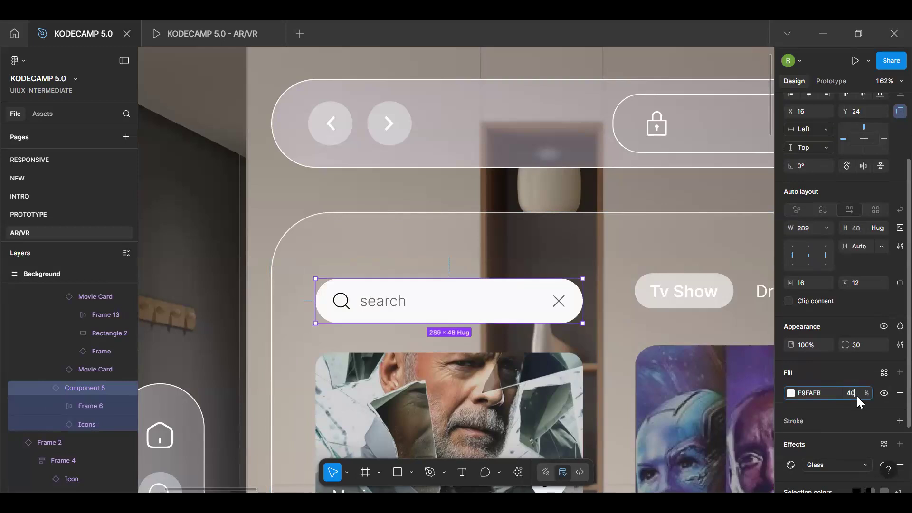
pyautogui.press('Return')
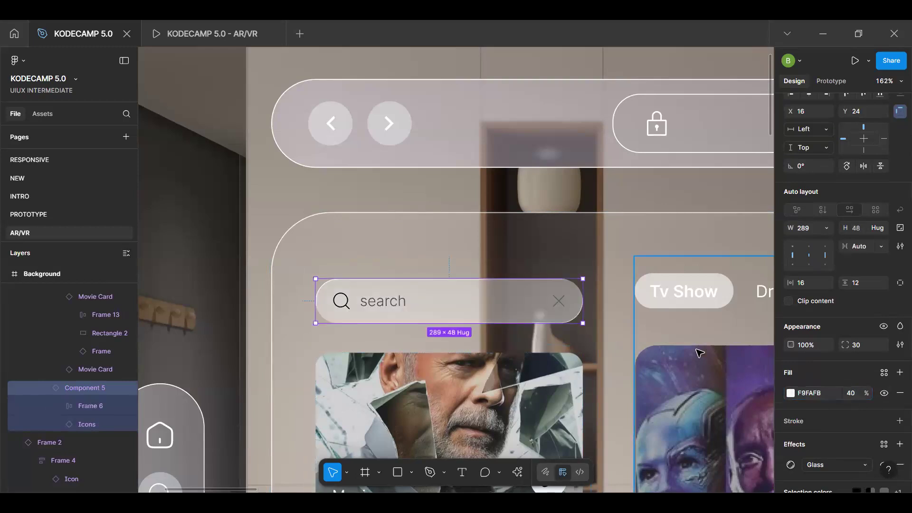
# Apply the Neutral Color/White style to both the magnifier icon and the search label inside the search bar
pyautogui.scroll(-5, 700, 353)
pyautogui.scroll(-2, 814, 410)
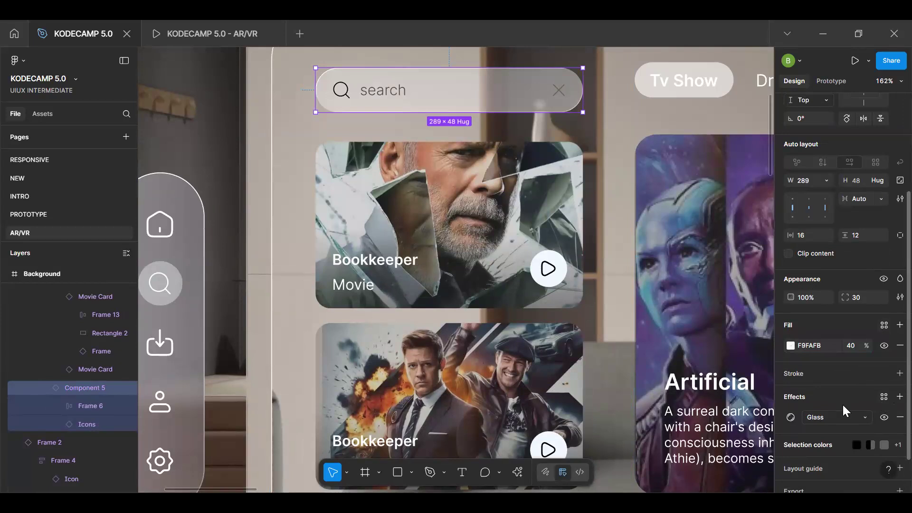
pyautogui.click(32, 402)
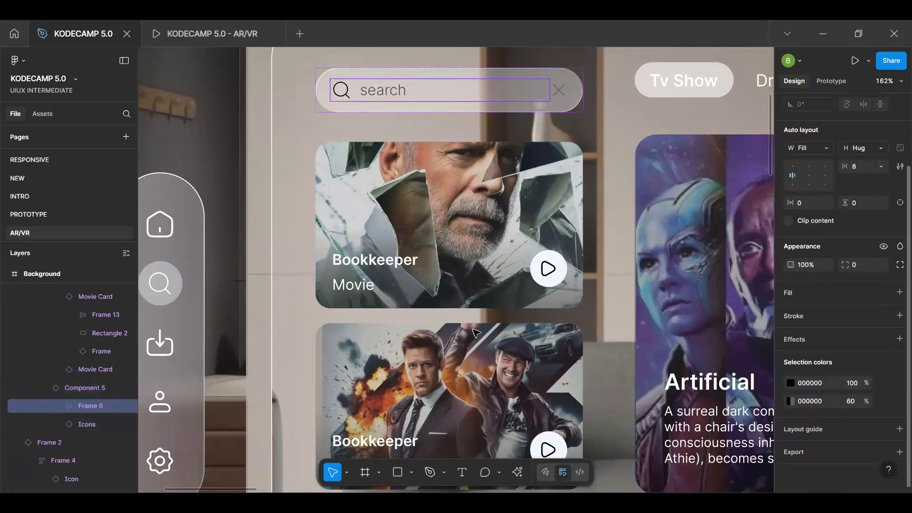
pyautogui.click(884, 384)
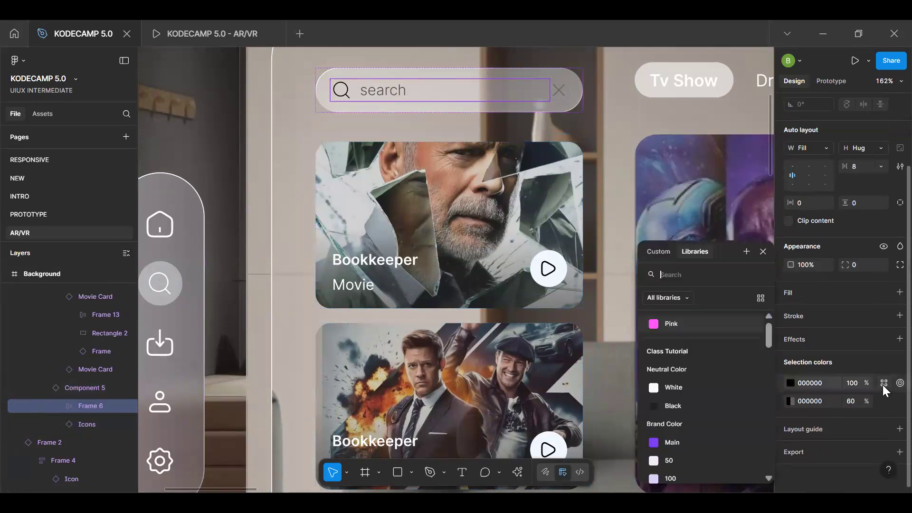
pyautogui.write('whi')
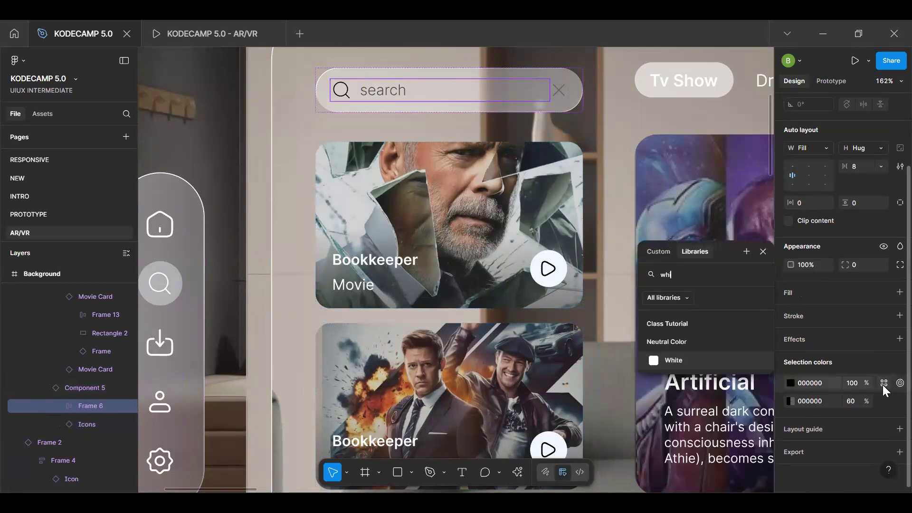
pyautogui.press('Return')
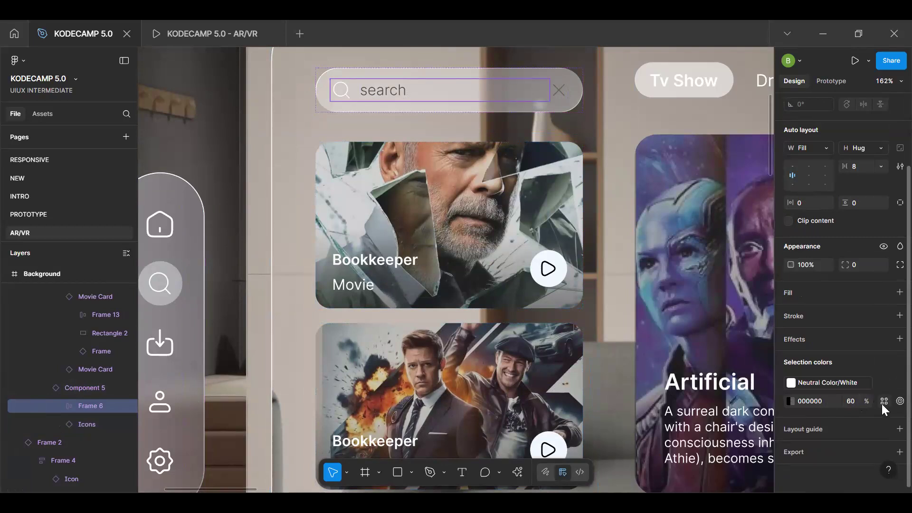
pyautogui.click(884, 402)
pyautogui.write('t')
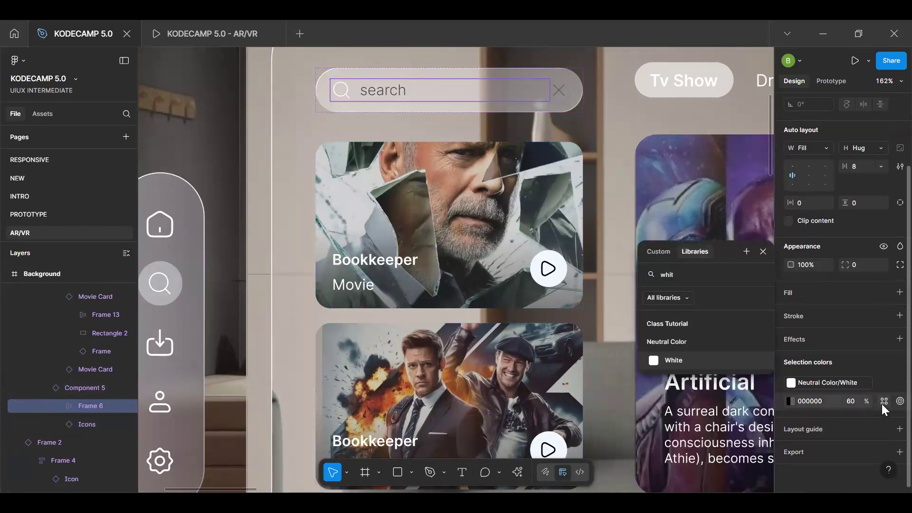
pyautogui.press('Return')
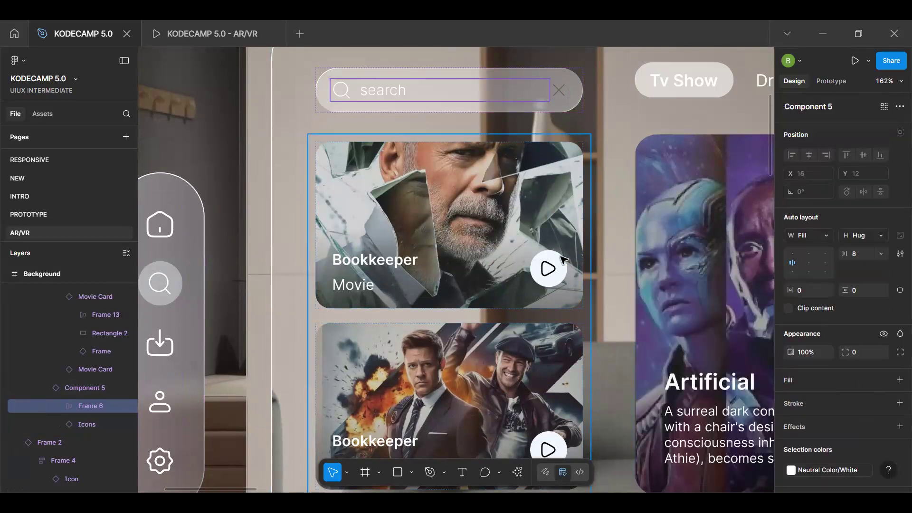
# Apply the Neutral Color/White style to the close icon in the search bar
pyautogui.scroll(5, 577, 285)
pyautogui.click(558, 318)
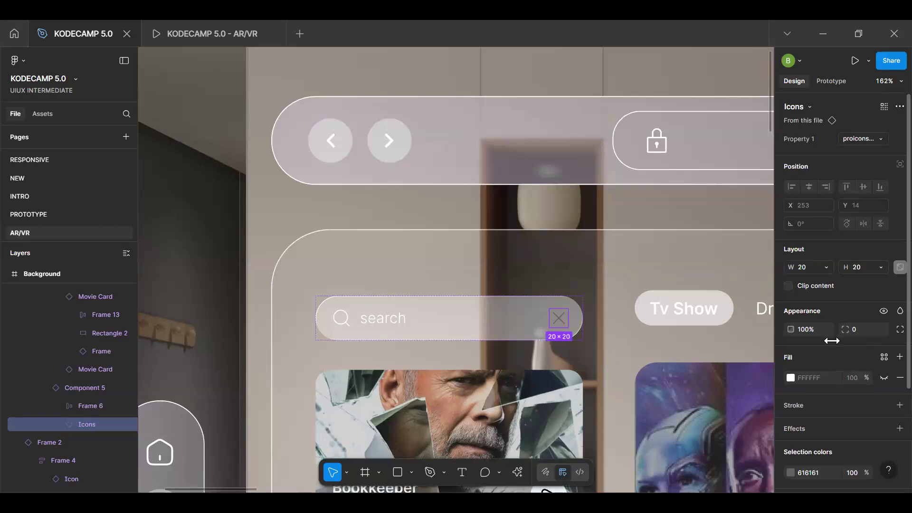
pyautogui.scroll(-3, 831, 340)
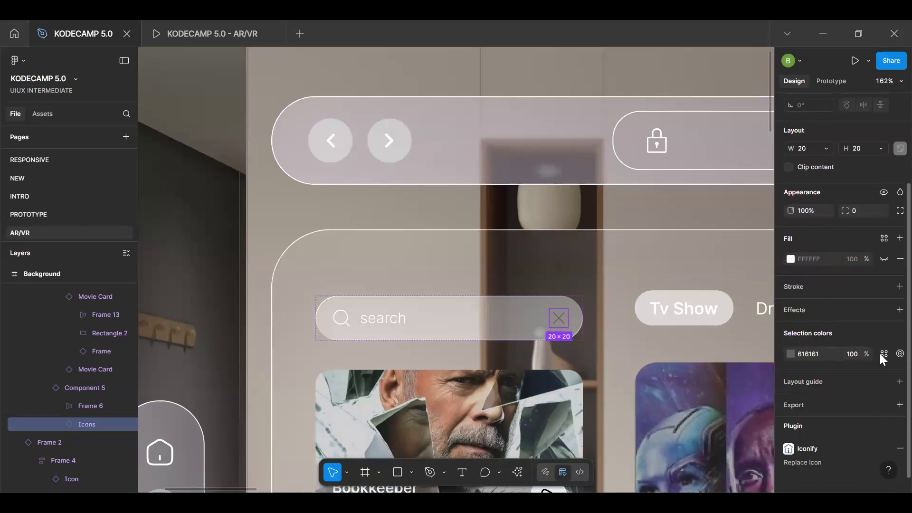
pyautogui.click(884, 354)
pyautogui.write('whi')
pyautogui.click(675, 330)
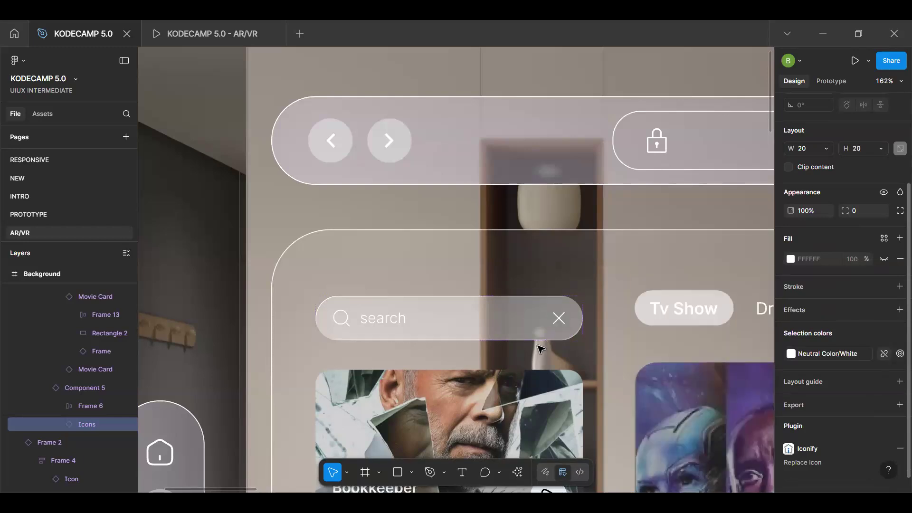
# Copy the first movie card's play button onto the empty background above the sidebar and make it a component
pyautogui.scroll(-3, 537, 351)
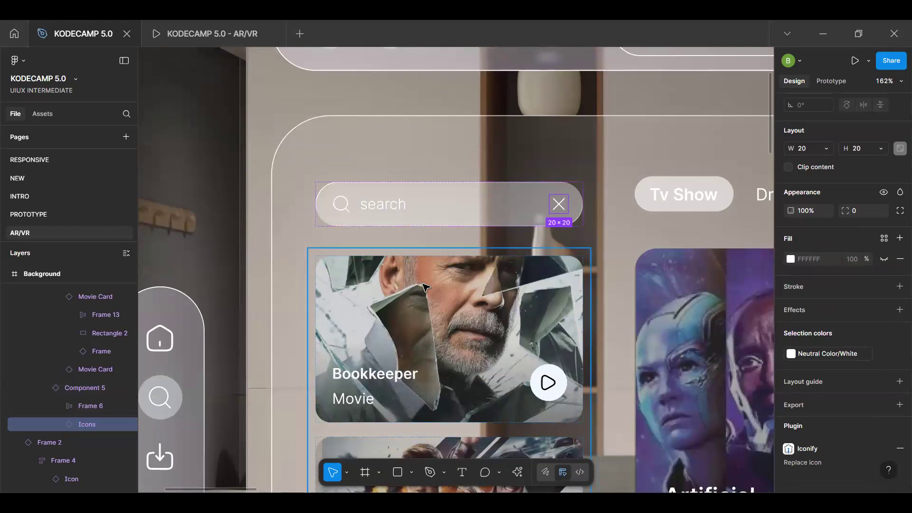
pyautogui.scroll(-2, 424, 286)
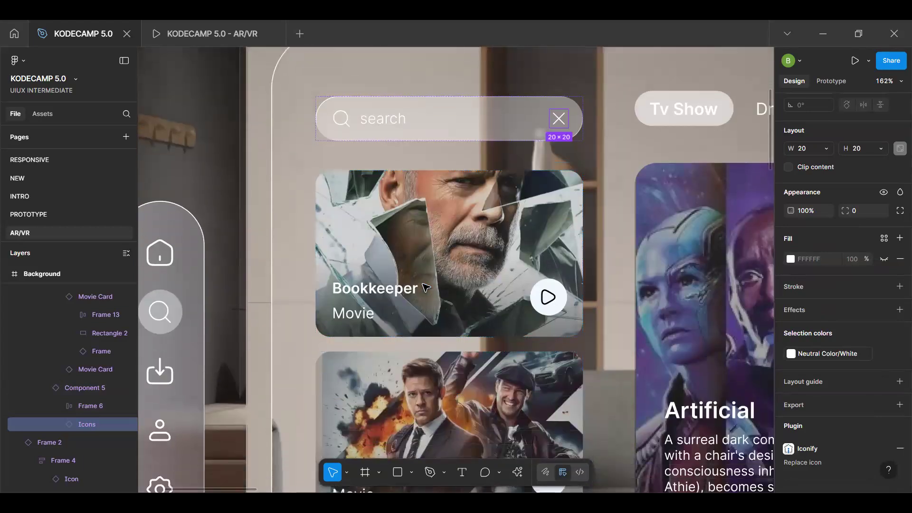
pyautogui.click(549, 298)
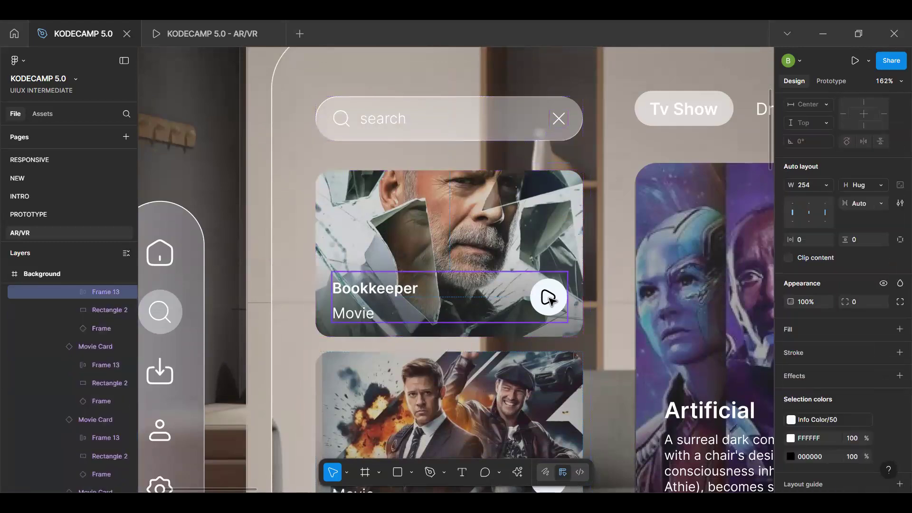
pyautogui.click(549, 298)
pyautogui.scroll(1, 886, 216)
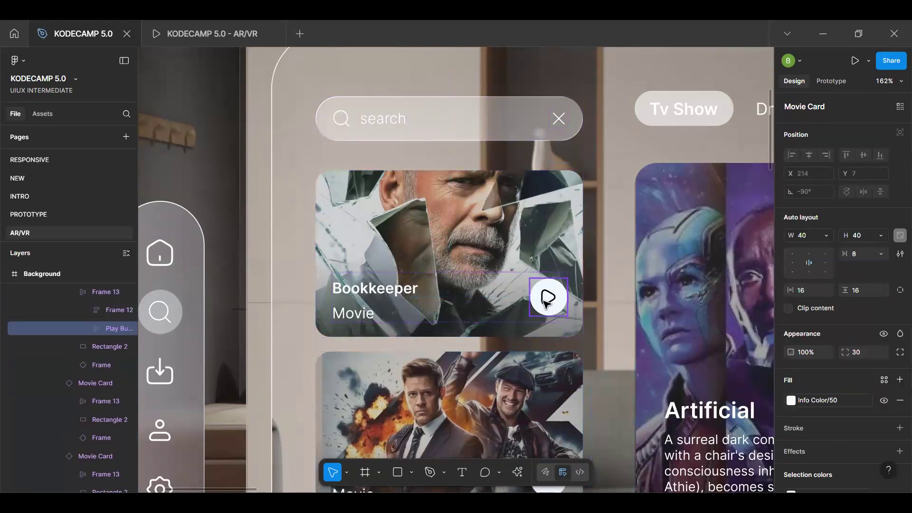
pyautogui.moveTo(547, 298); pyautogui.dragTo(177, 147)
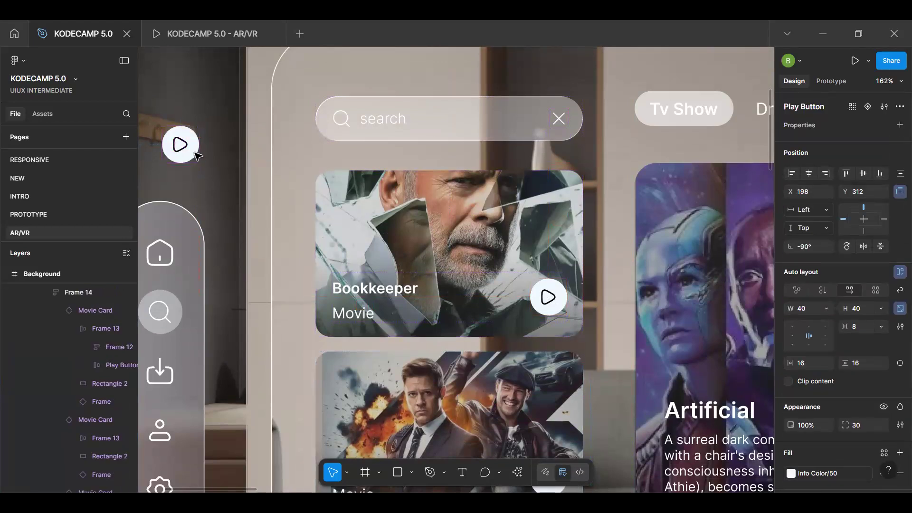
# In the Movie Card main component, replace the play button with an instance of the Play Button component, and return to the card instance
pyautogui.click(548, 297)
pyautogui.doubleClick(548, 297)
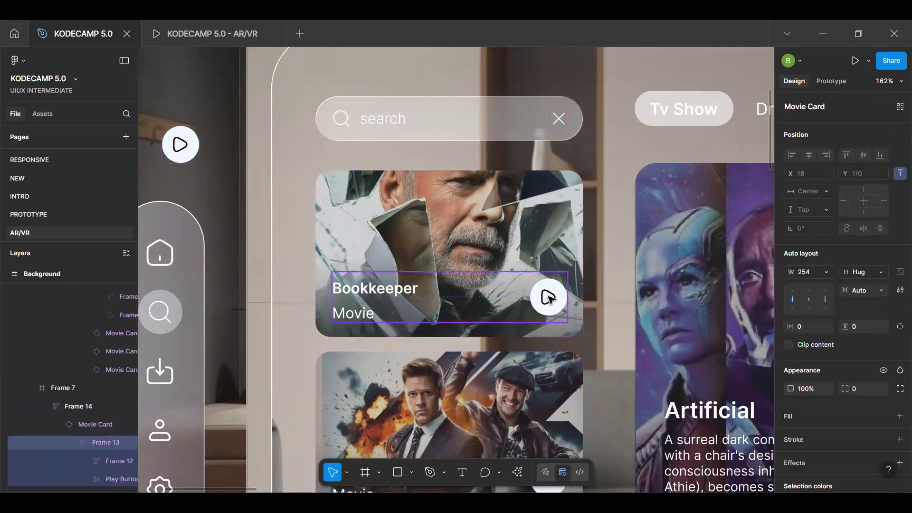
pyautogui.doubleClick(548, 297)
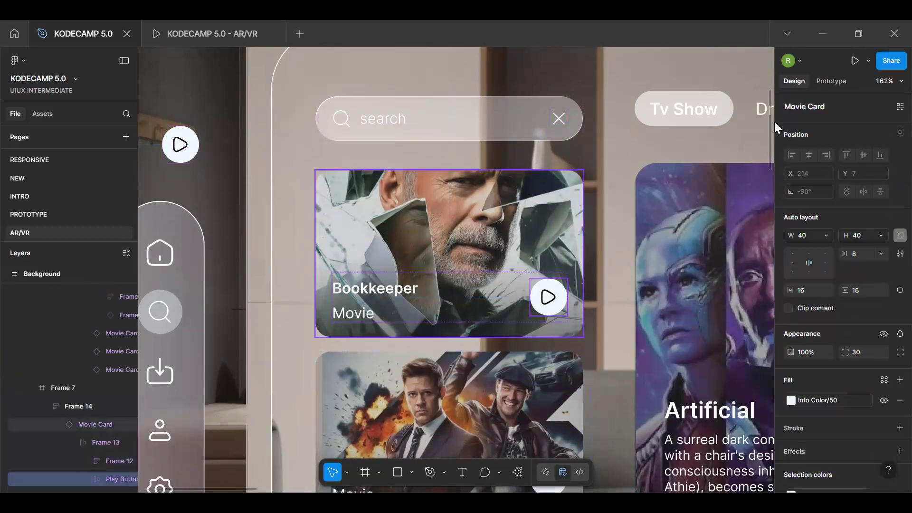
pyautogui.click(802, 108)
pyautogui.click(802, 123)
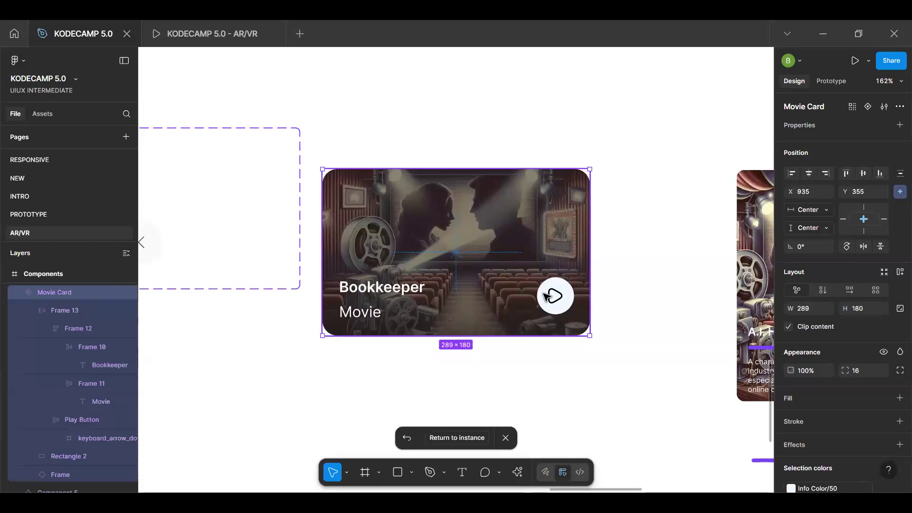
pyautogui.click(548, 297)
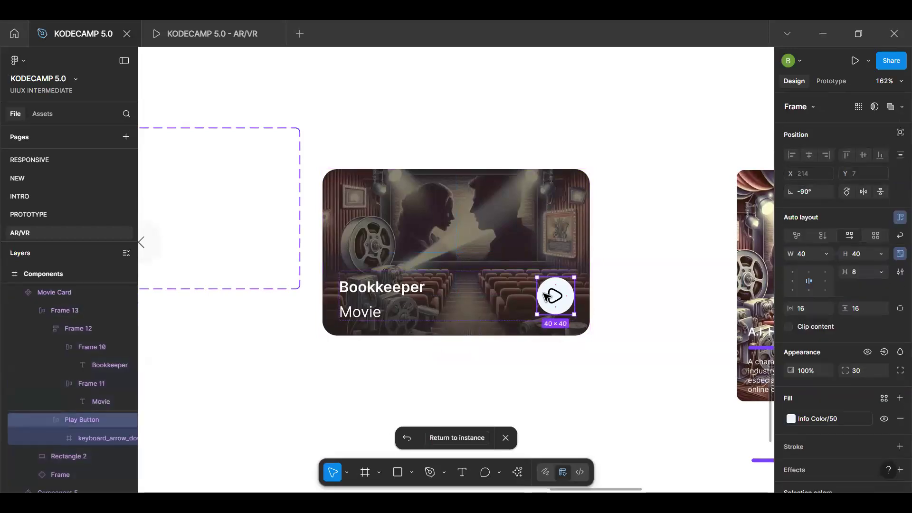
pyautogui.rightClick(548, 298)
pyautogui.click(585, 120)
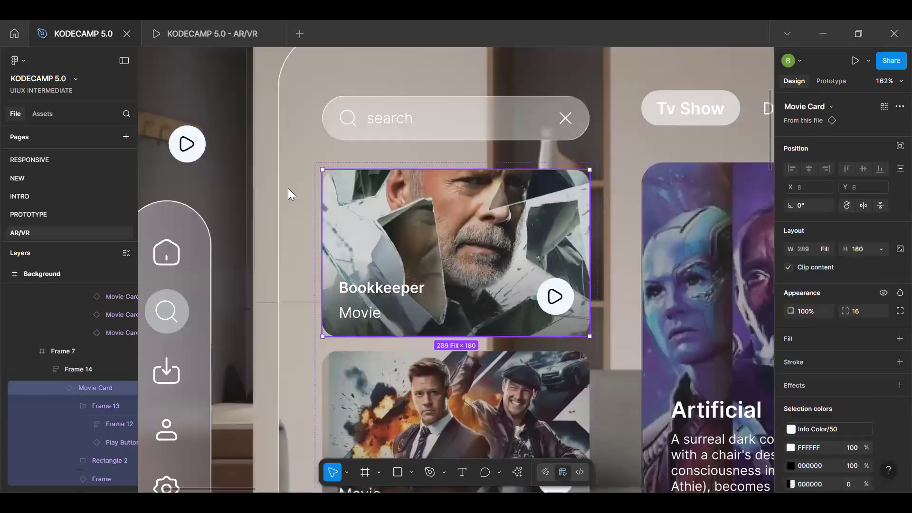
# Hide the Info Color/50 fill of the play button instance in the first movie card
pyautogui.click(187, 147)
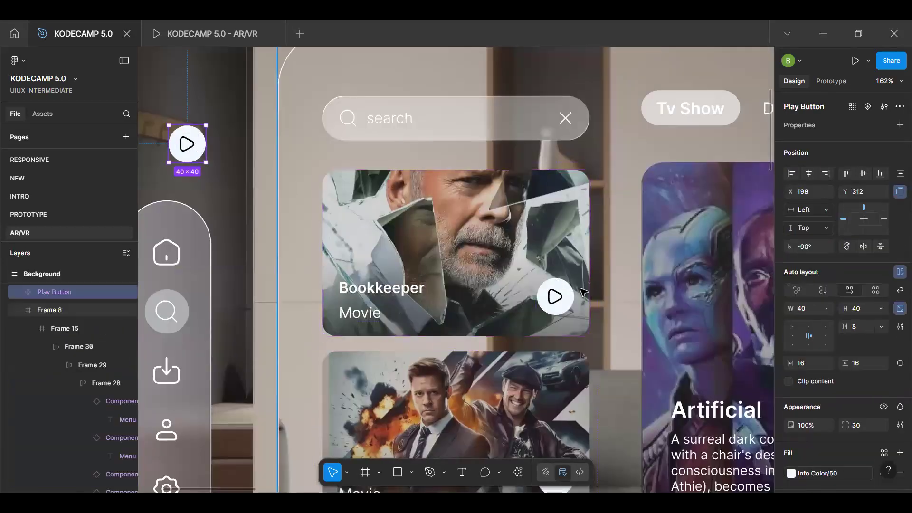
pyautogui.scroll(3, 562, 294)
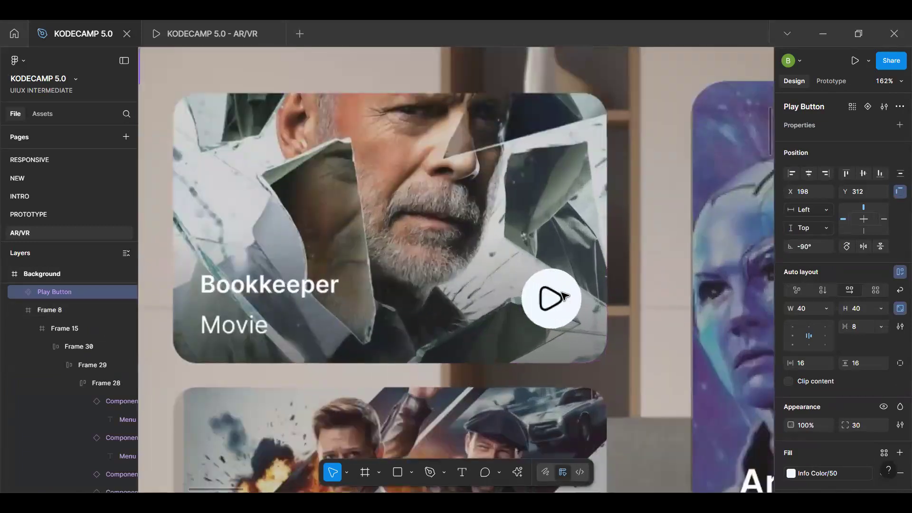
pyautogui.click(562, 293)
pyautogui.doubleClick(561, 293)
pyautogui.doubleClick(562, 293)
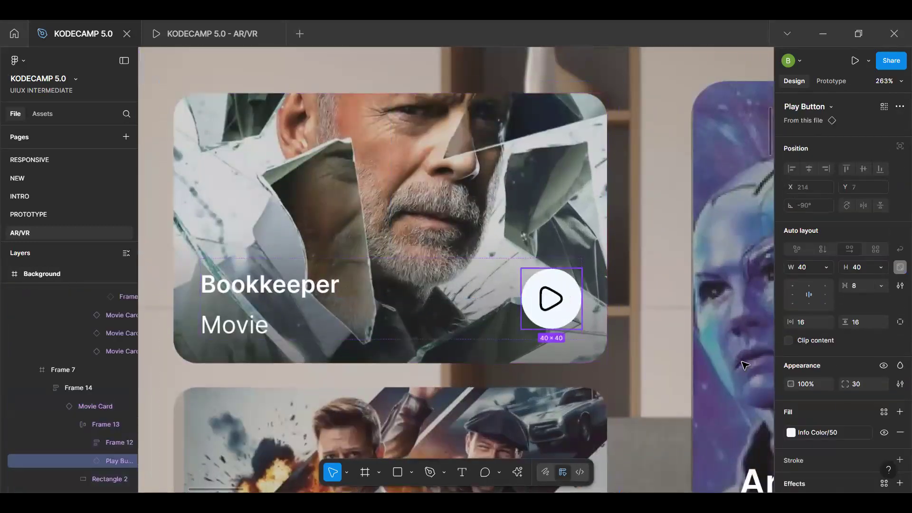
pyautogui.click(884, 433)
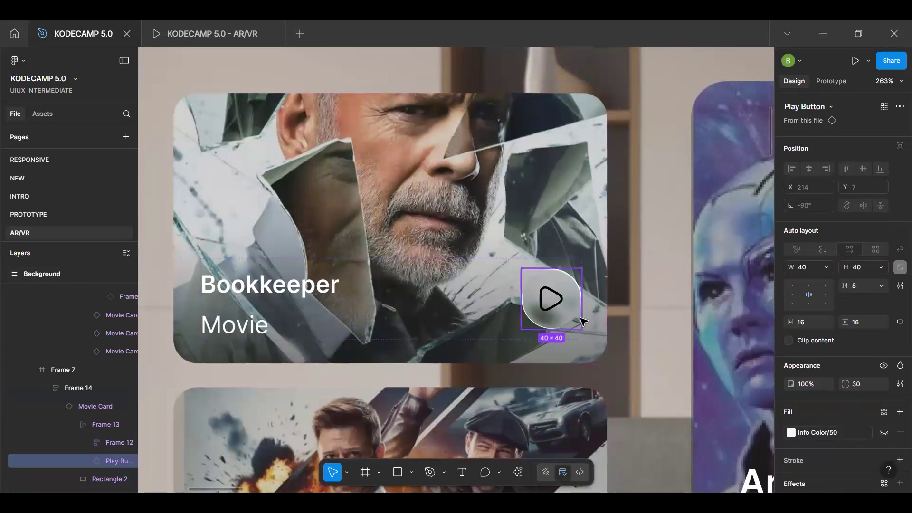
pyautogui.hotkey('shift', '0')
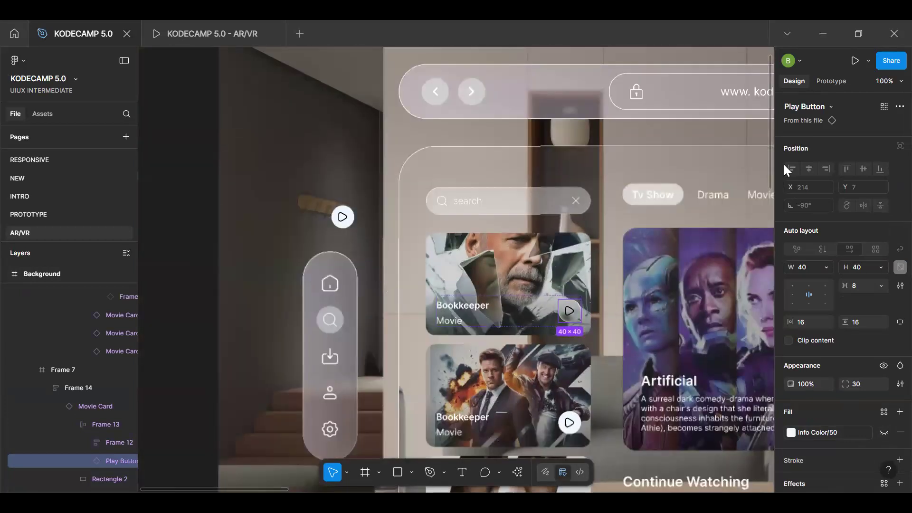
pyautogui.click(898, 106)
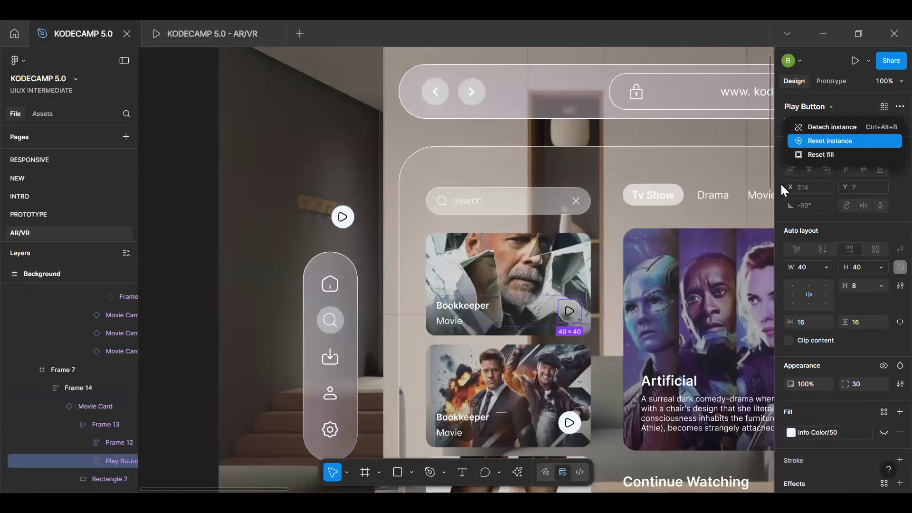
pyautogui.keyDown('ctrl'); pyautogui.scroll(5, 574, 319); pyautogui.keyUp('ctrl')
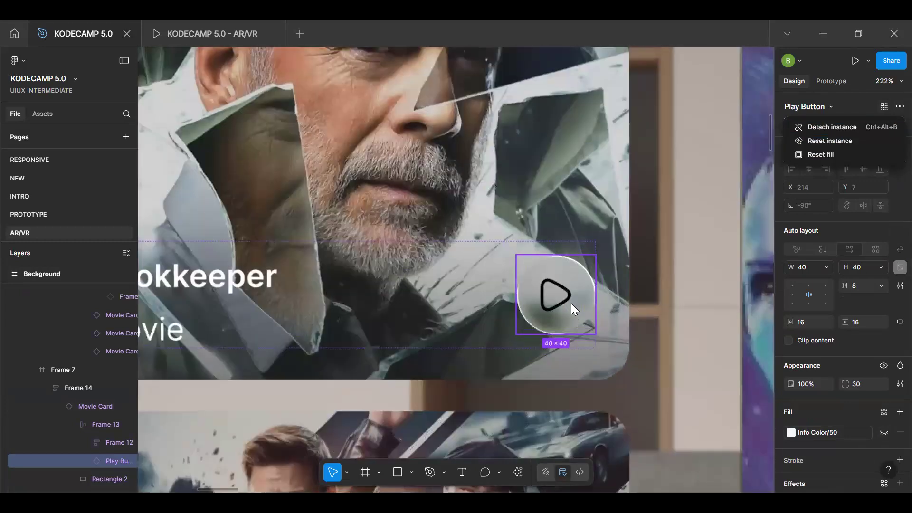
pyautogui.click(572, 316)
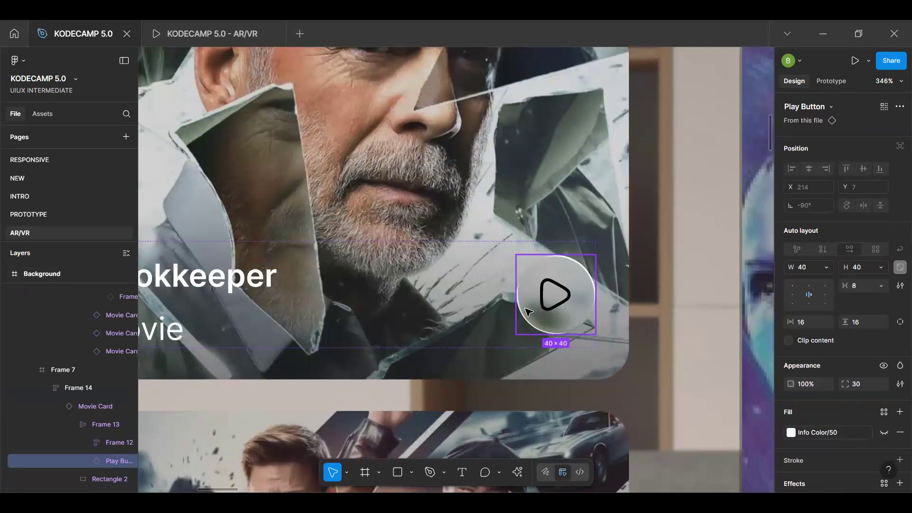
pyautogui.scroll(-6, 529, 311)
# Apply the Neutral Color/White style to the black play icon of the Play Button main component above the sidebar
pyautogui.click(292, 204)
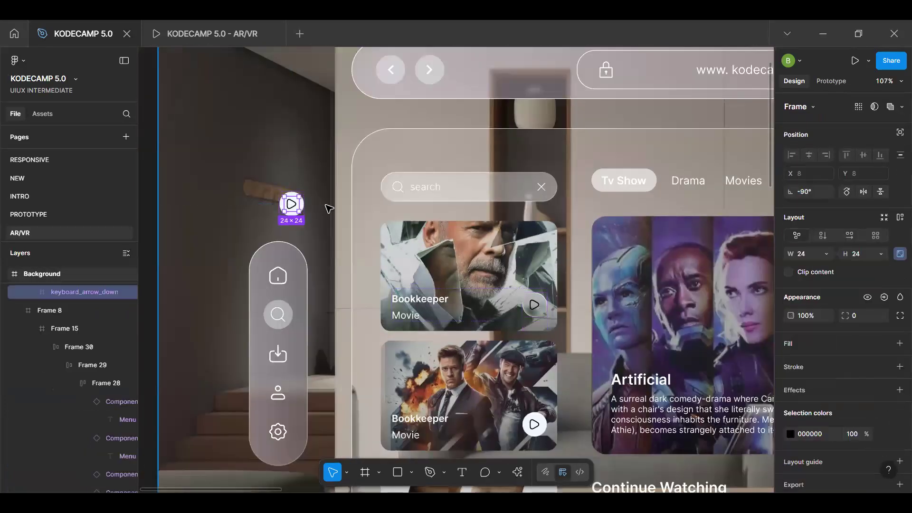
pyautogui.press('Escape')
pyautogui.click(542, 306)
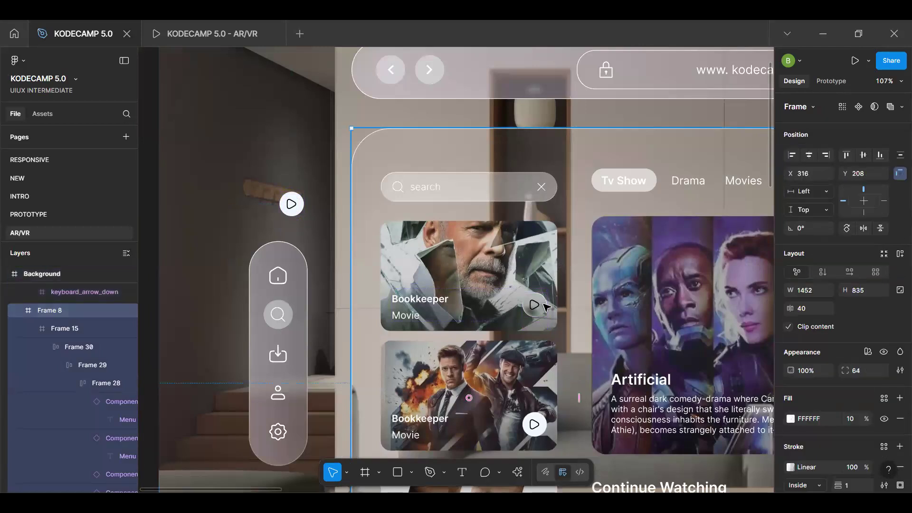
pyautogui.scroll(5, 297, 204)
pyautogui.click(297, 205)
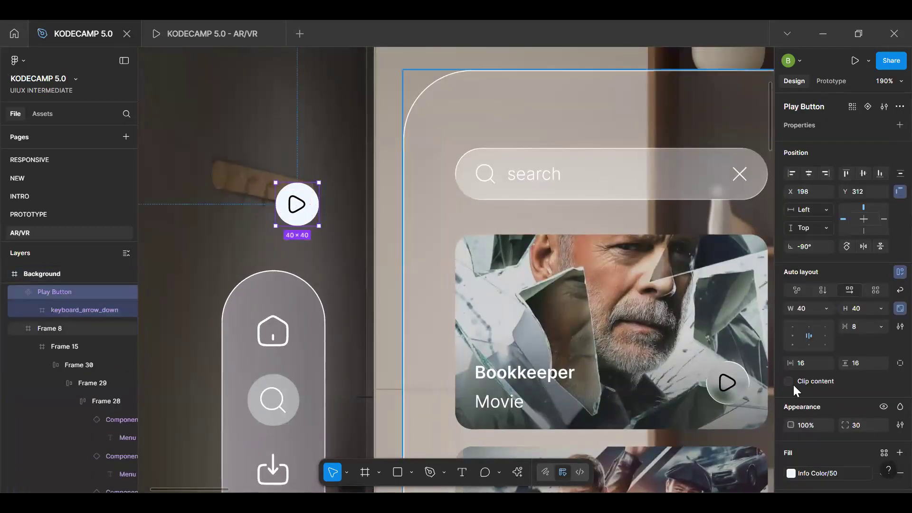
pyautogui.scroll(-4, 784, 401)
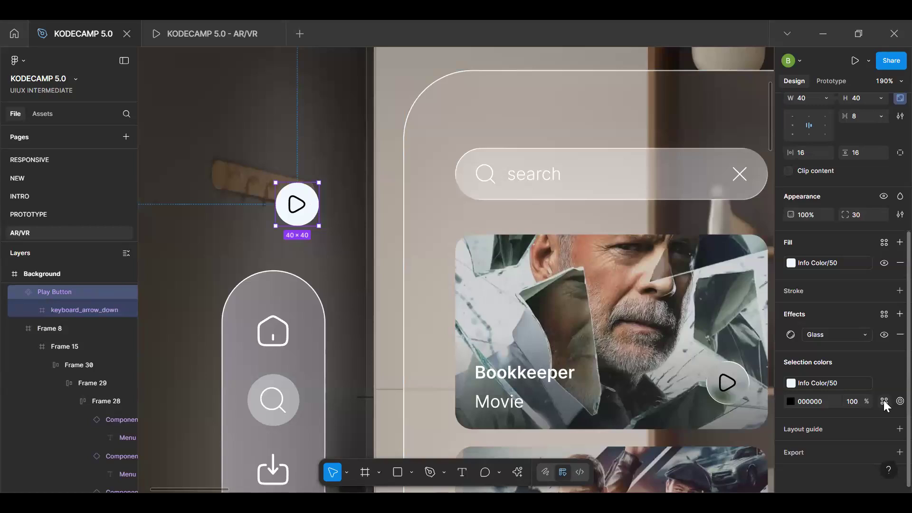
pyautogui.click(883, 402)
pyautogui.write('wh')
pyautogui.press('Return')
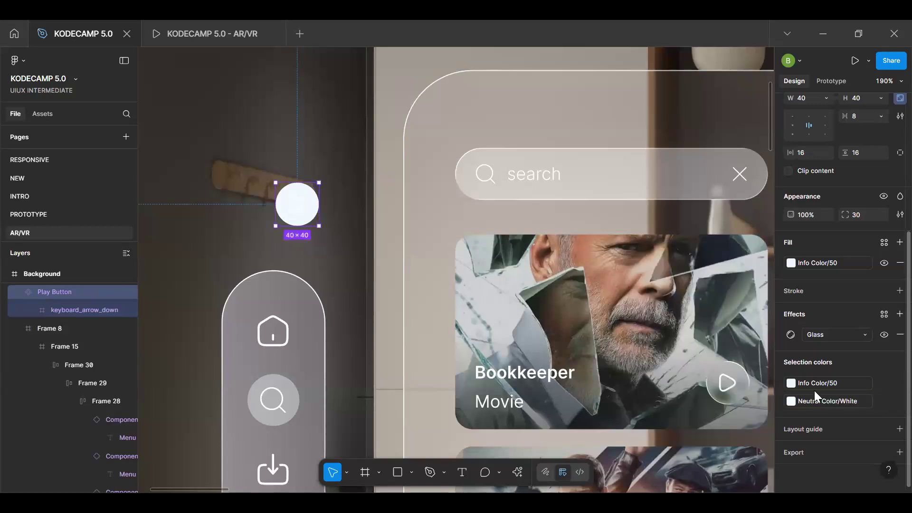
# Detach the Play Button component's Info Color/50 fill style and set the fill opacity of its overlapping copy to 40%
pyautogui.click(884, 382)
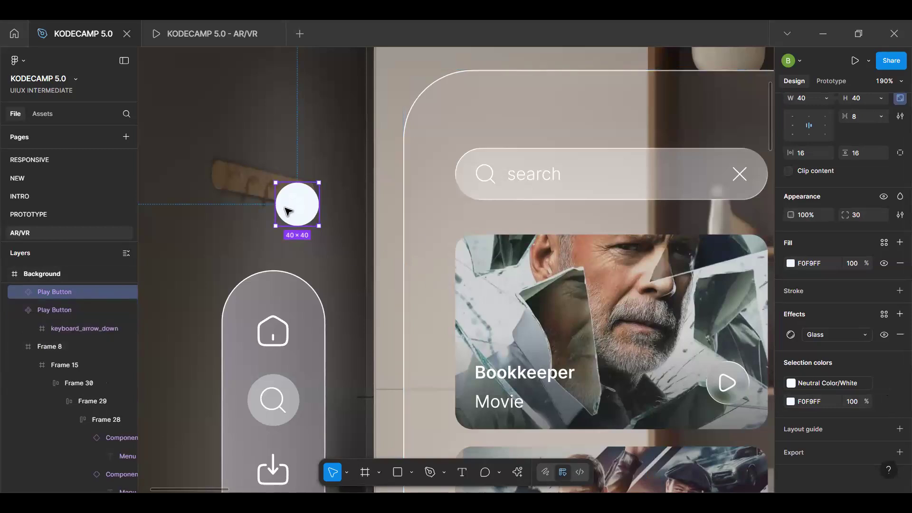
pyautogui.scroll(-15, 550, 316)
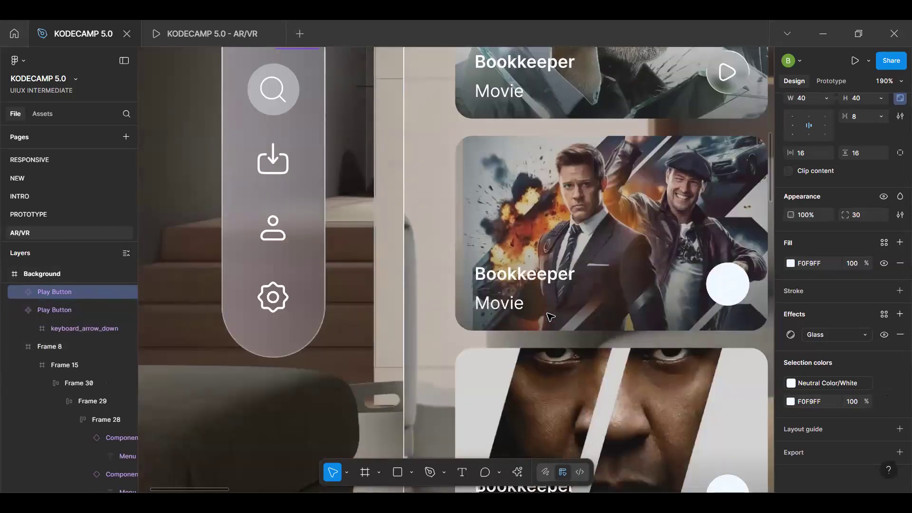
pyautogui.scroll(12, 551, 317)
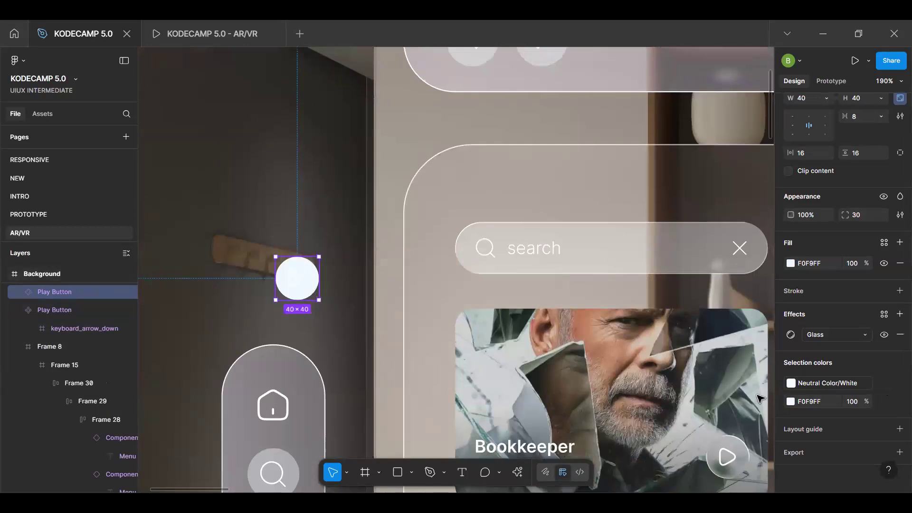
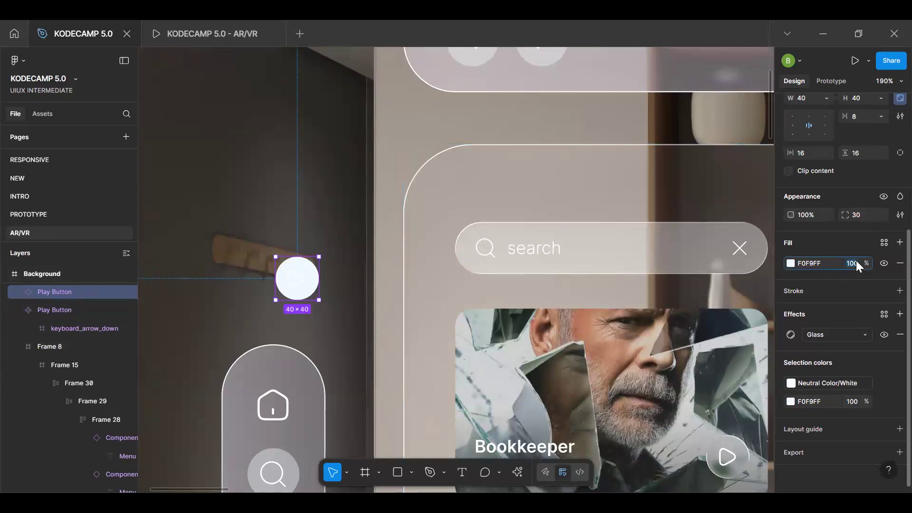
pyautogui.write('40')
pyautogui.press('Return')
# Copy the first movie card's glass play button onto the background above the white Play Button and make the copy a new component
pyautogui.click(727, 457)
pyautogui.click(727, 458)
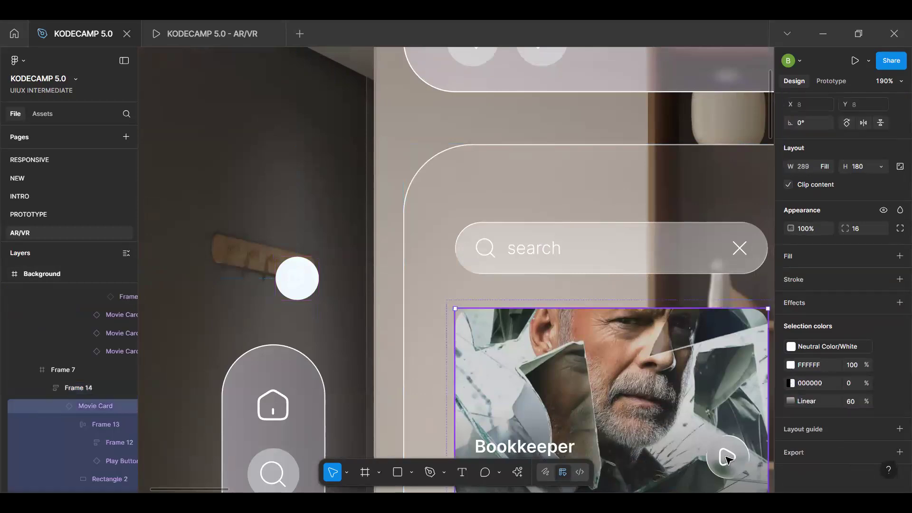
pyautogui.doubleClick(727, 457)
pyautogui.doubleClick(727, 457)
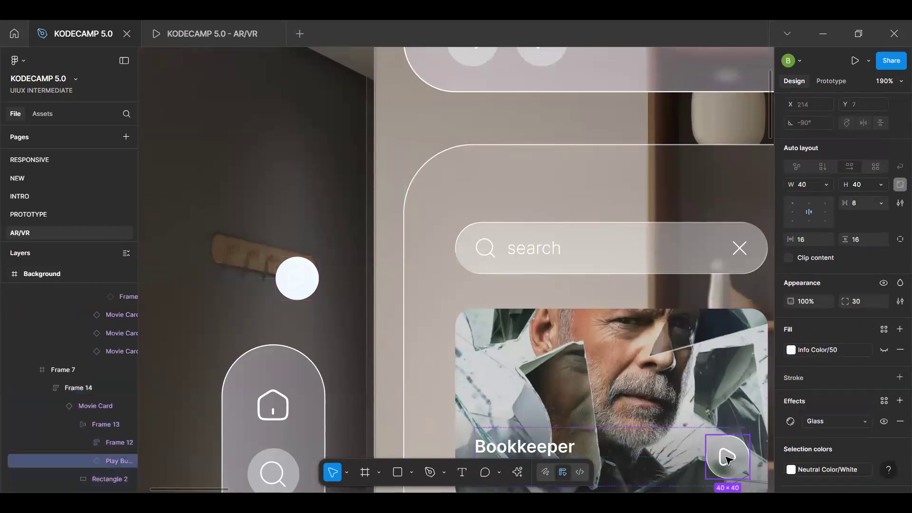
pyautogui.moveTo(727, 458); pyautogui.dragTo(295, 173)
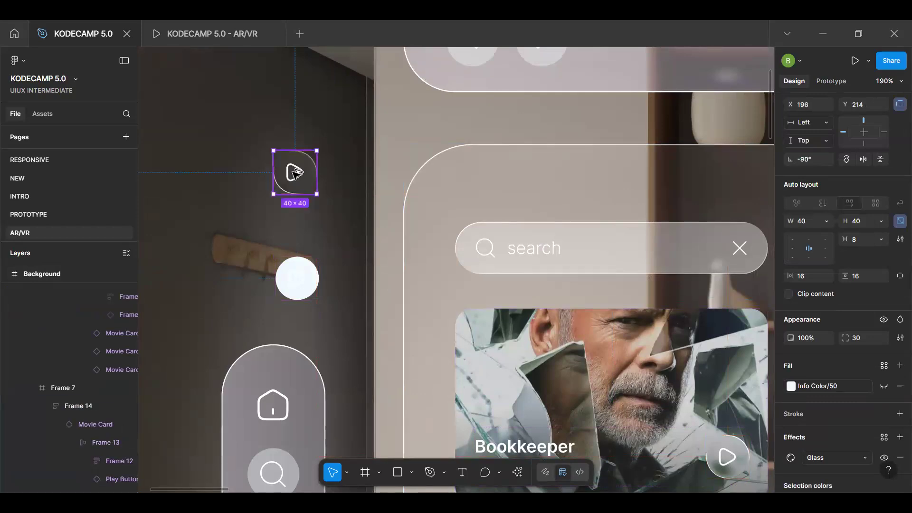
pyautogui.click(306, 269)
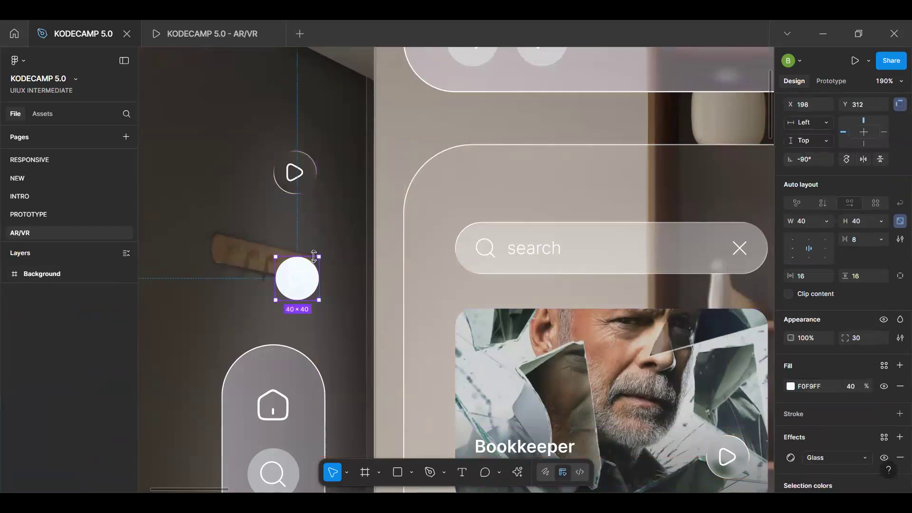
pyautogui.click(305, 183)
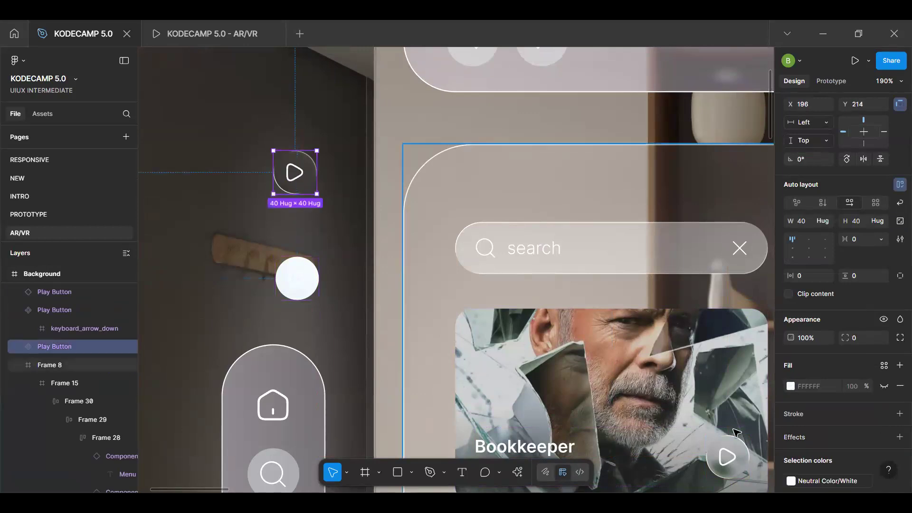
# In the Movie Card main component, swap the white play button for an instance of the new glass Play Button, and return to the card instance
pyautogui.doubleClick(740, 463)
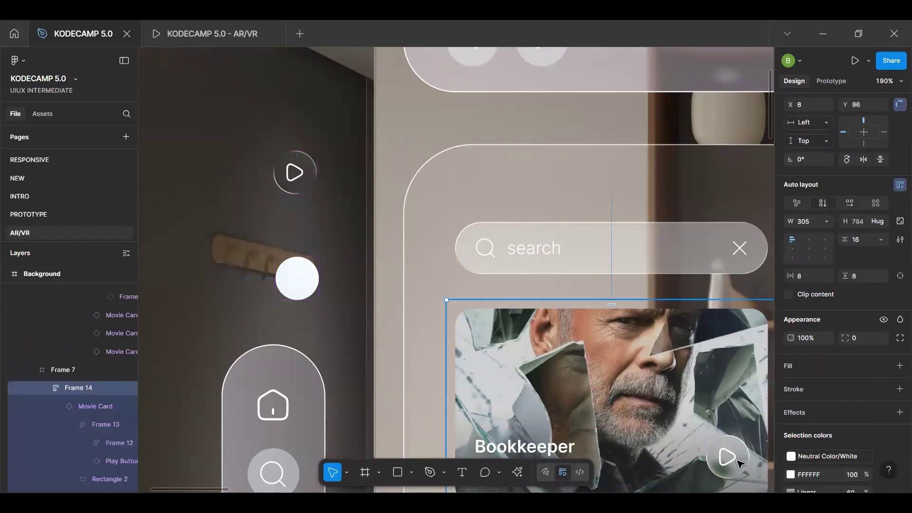
pyautogui.doubleClick(739, 463)
pyautogui.doubleClick(740, 463)
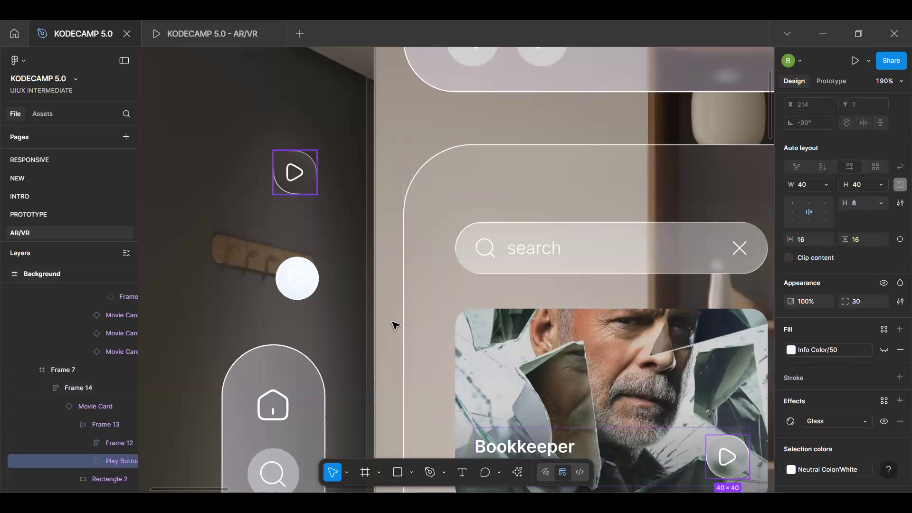
pyautogui.click(557, 331)
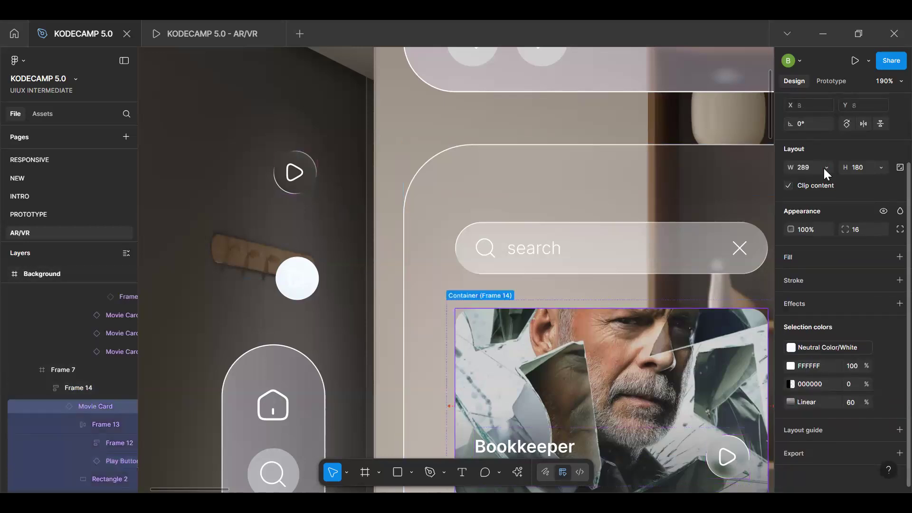
pyautogui.click(800, 121)
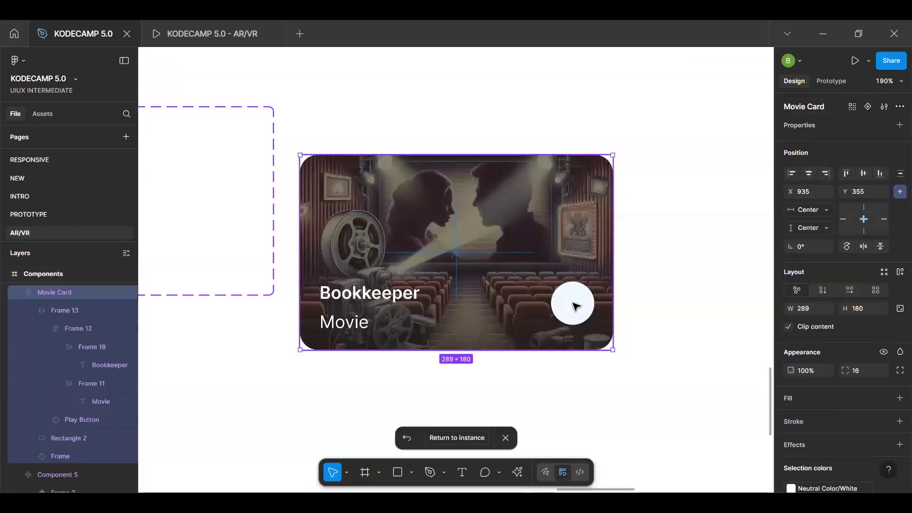
pyautogui.doubleClick(576, 307)
pyautogui.doubleClick(576, 308)
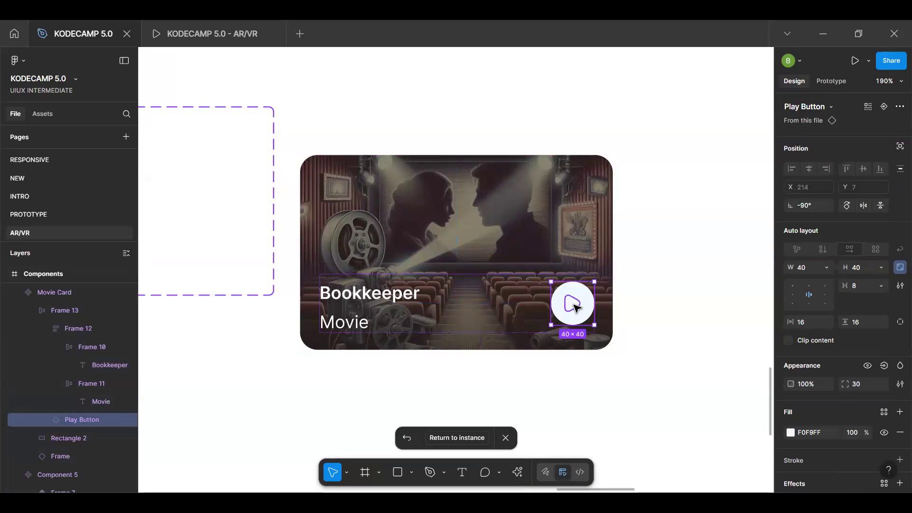
pyautogui.hotkey('ctrl', 'z')
pyautogui.click(471, 438)
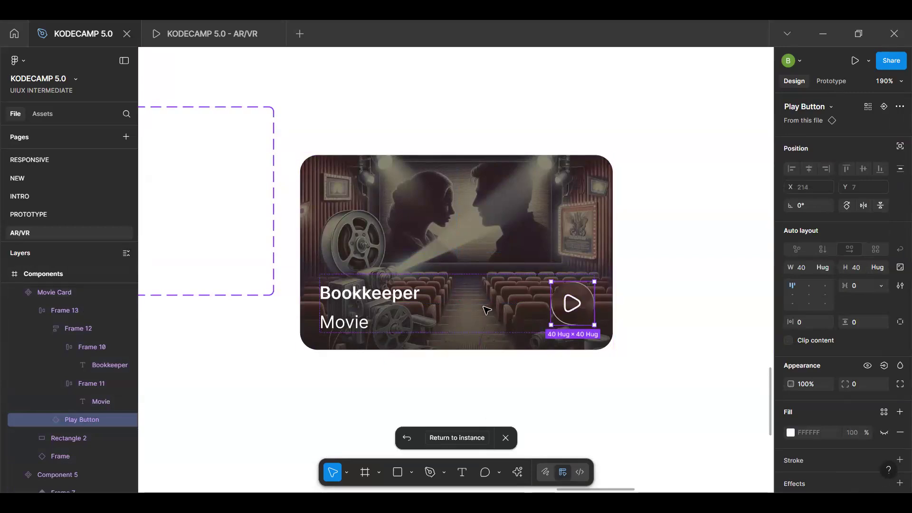
# Delete the two overlapping white play buttons above the sidebar, keeping only the glass Play Button component
pyautogui.scroll(-10, 526, 318)
pyautogui.scroll(12, 525, 317)
pyautogui.scroll(-6, 526, 318)
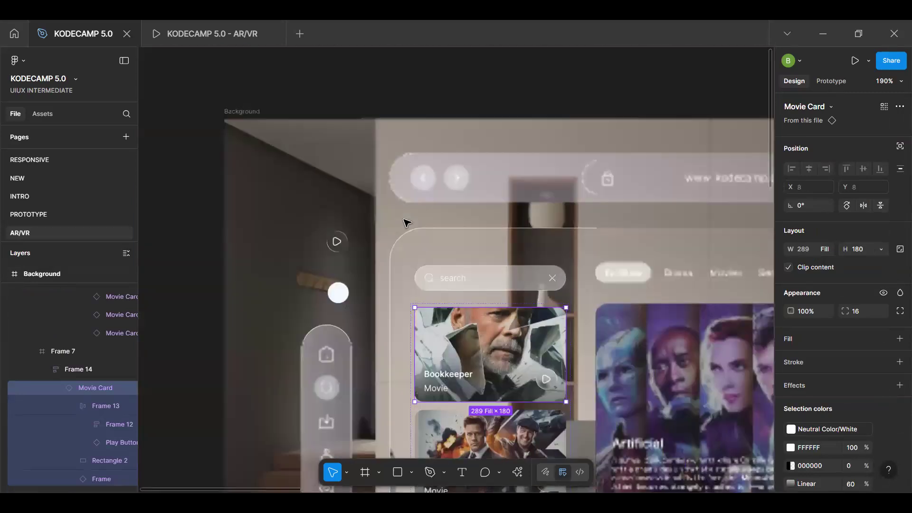
pyautogui.click(409, 302)
pyautogui.press('Delete')
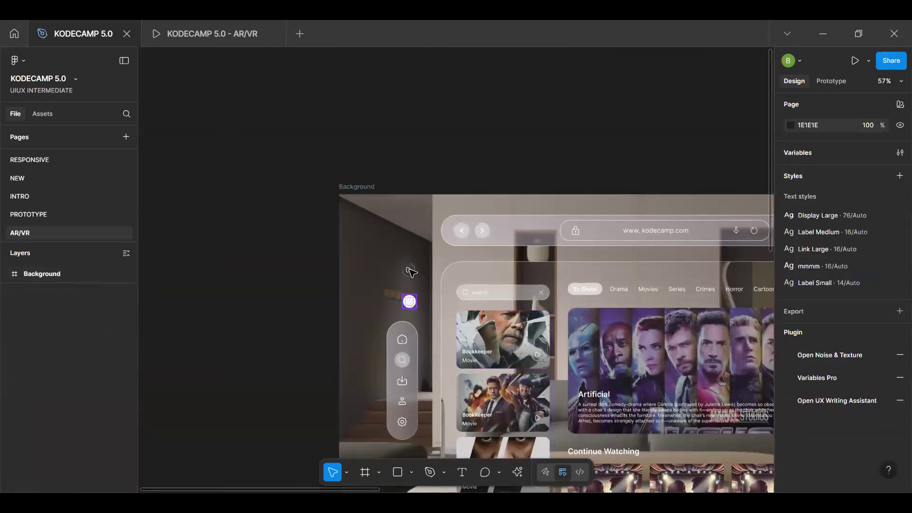
pyautogui.click(410, 301)
pyautogui.press('Delete')
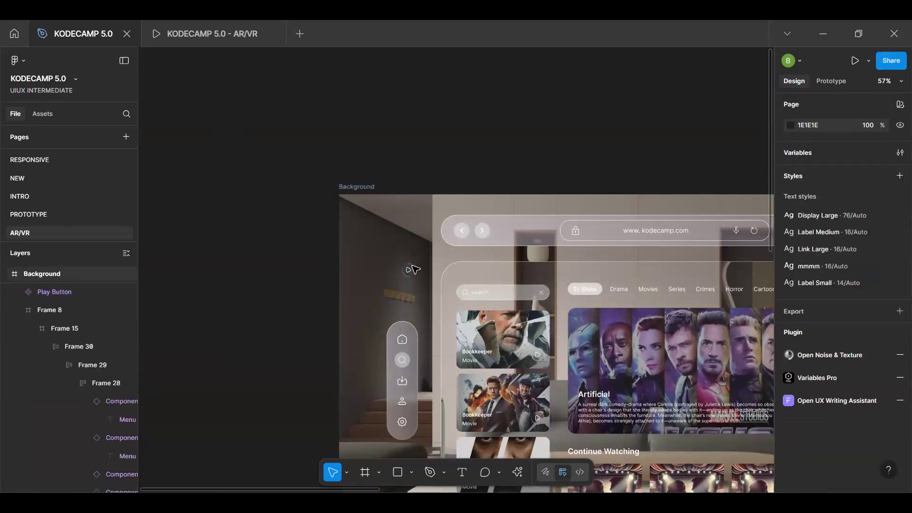
# Check the movie cards' glass play buttons in the AR/VR prototype preview and return to the design file
pyautogui.scroll(5, 411, 267)
pyautogui.scroll(-1, 484, 290)
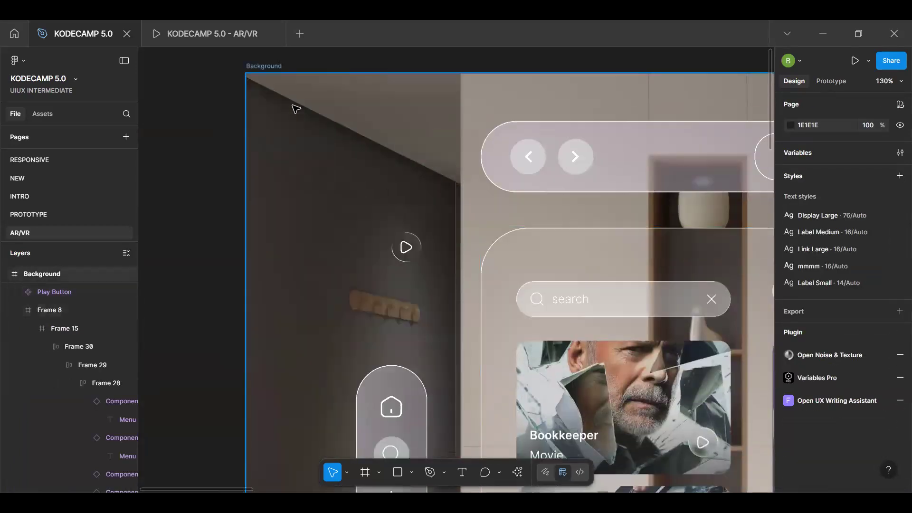
pyautogui.hotkey('ctrl', 'Tab')
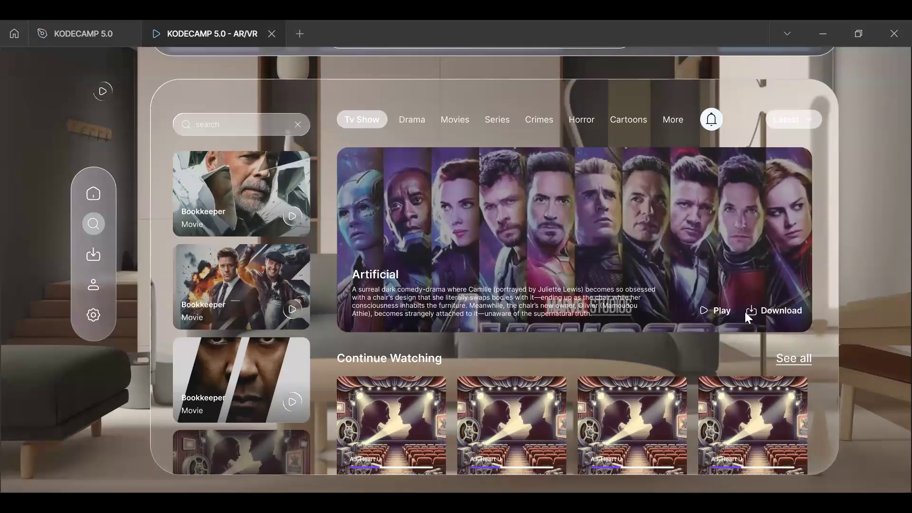
pyautogui.click(79, 33)
# Move the glass Play Button component out of the Background frame onto the empty canvas beside it
pyautogui.click(403, 272)
pyautogui.press('space')
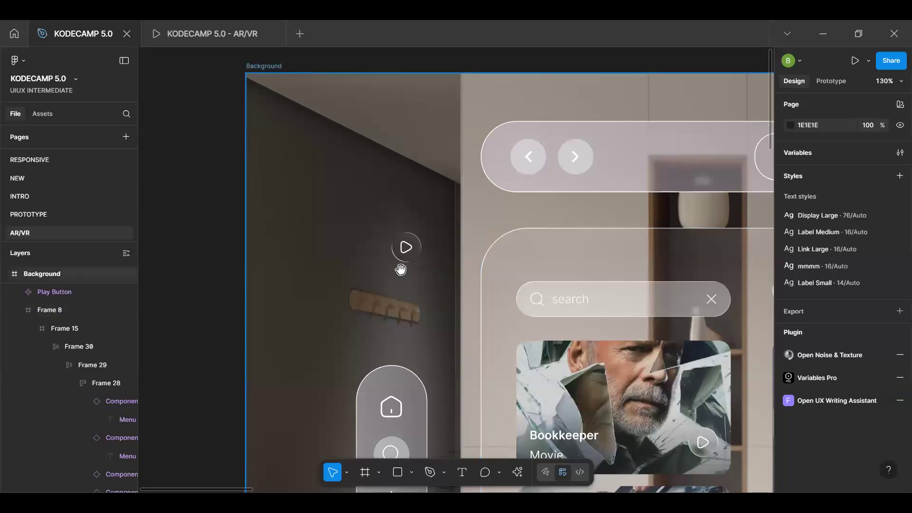
pyautogui.moveTo(619, 279); pyautogui.dragTo(578, 273)
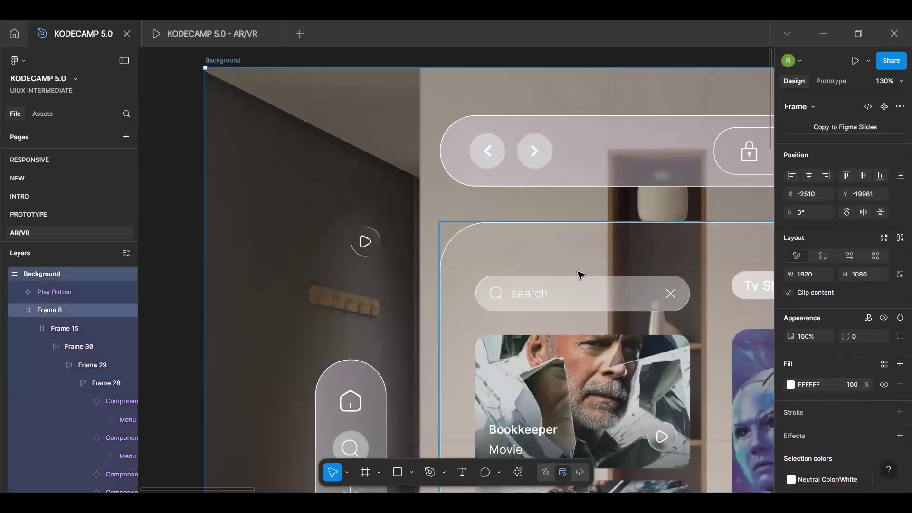
pyautogui.click(366, 242)
pyautogui.moveTo(366, 242); pyautogui.dragTo(148, 183)
# Give the banner's Play and Download button frames a white FFFFFF fill at 40% opacity
pyautogui.hscroll(3, 466, 275)
pyautogui.hscroll(20, 467, 275)
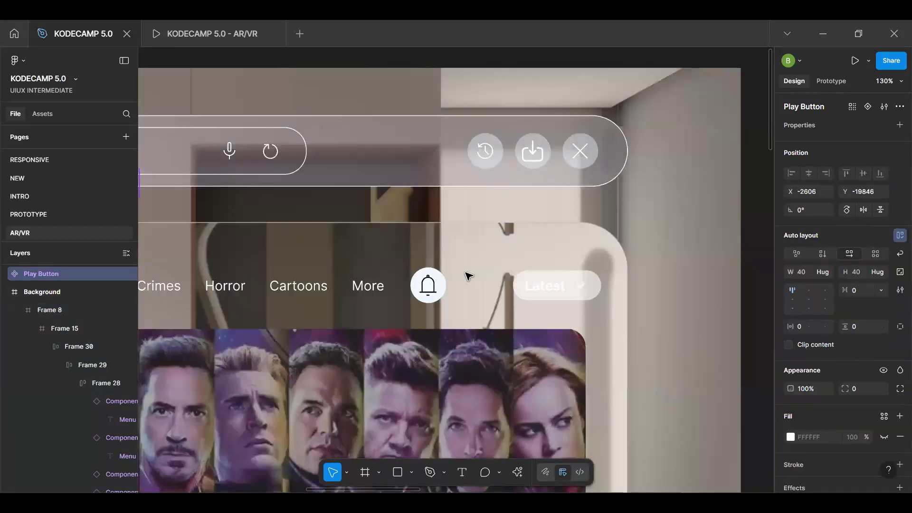
pyautogui.click(423, 290)
pyautogui.click(422, 290)
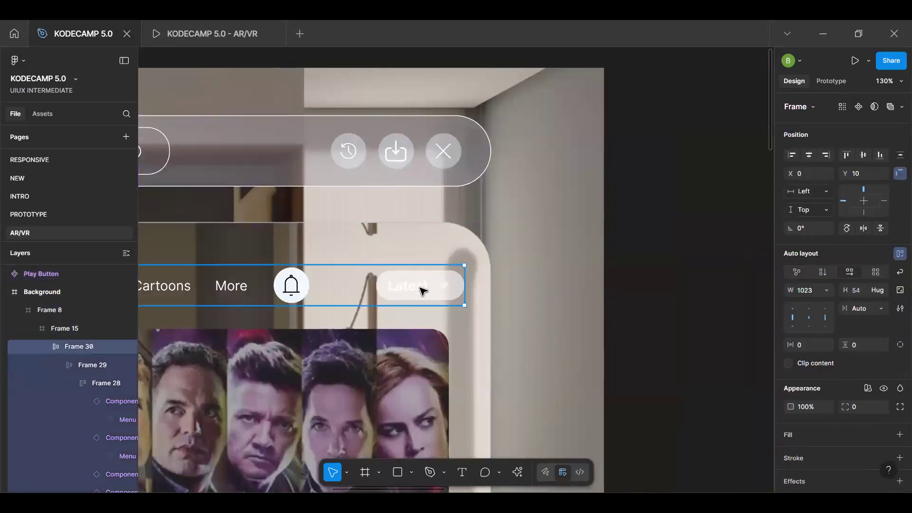
pyautogui.scroll(-10, 422, 289)
pyautogui.doubleClick(392, 137)
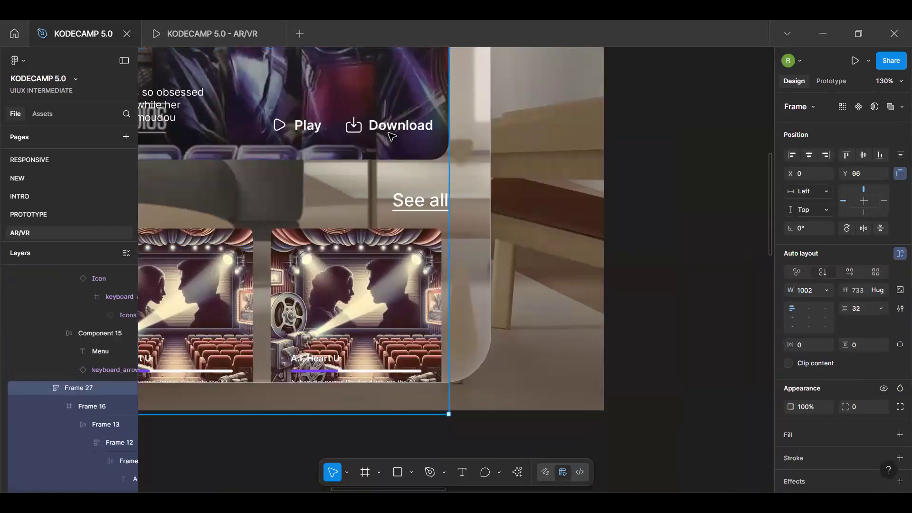
pyautogui.doubleClick(306, 134)
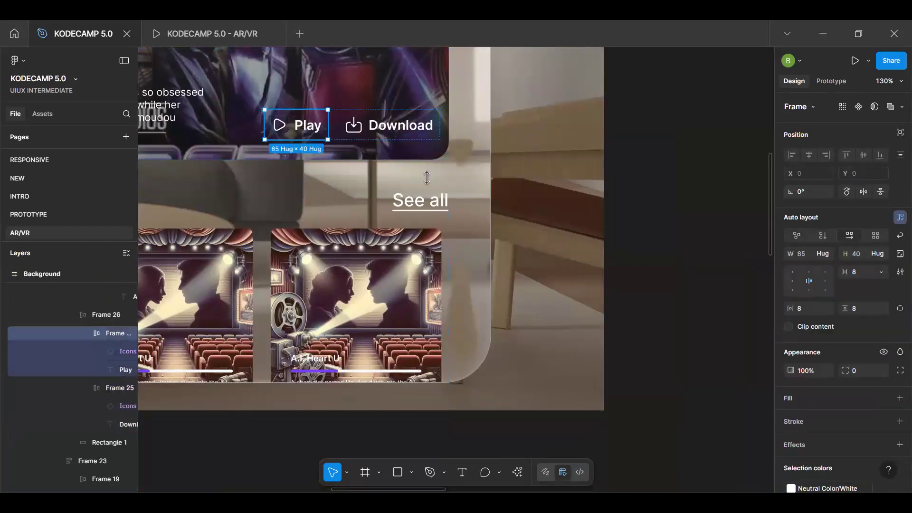
pyautogui.click(417, 130)
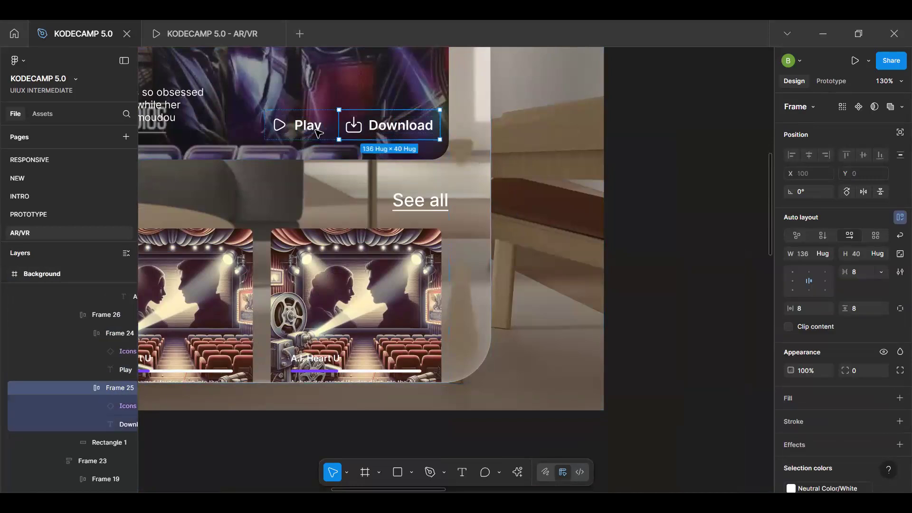
pyautogui.keyDown('shift'); pyautogui.click(317, 133); pyautogui.keyUp('shift')
pyautogui.hotkey('ctrl', 'v')
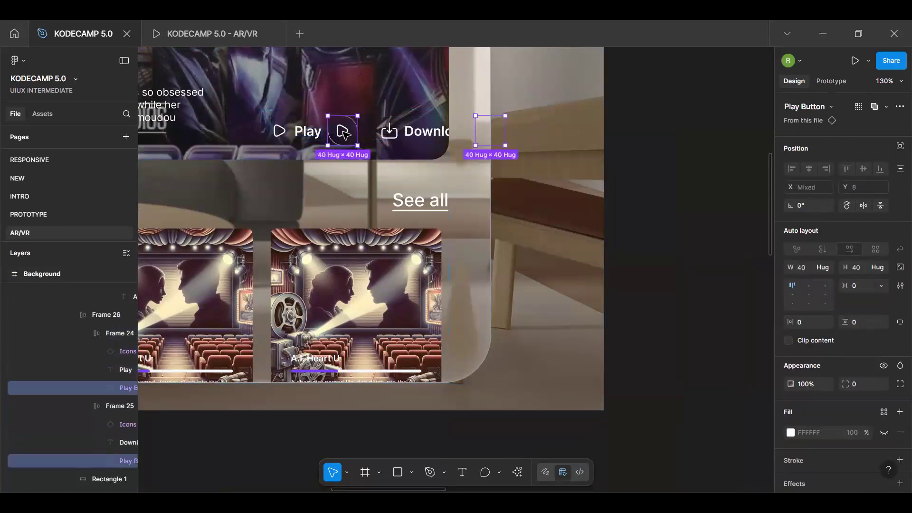
pyautogui.hotkey('ctrl', 'z')
pyautogui.click(898, 396)
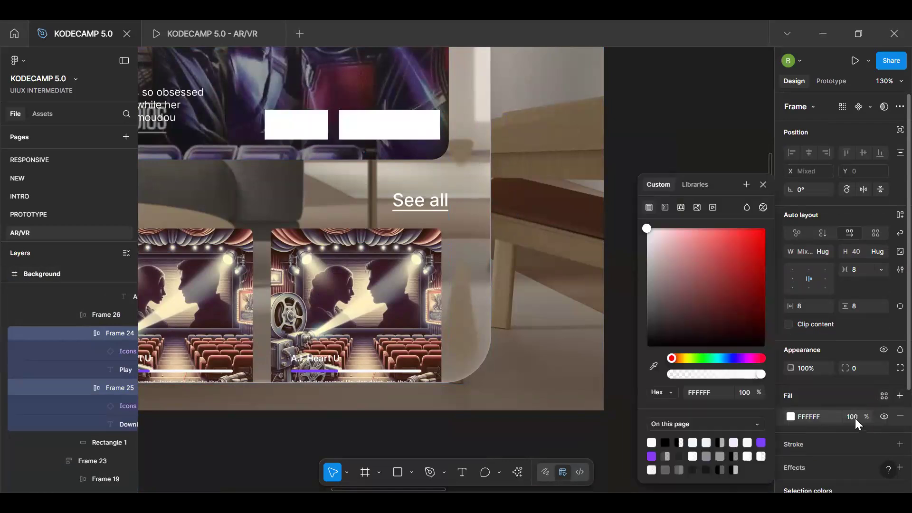
pyautogui.click(856, 418)
pyautogui.write('40')
pyautogui.press('Return')
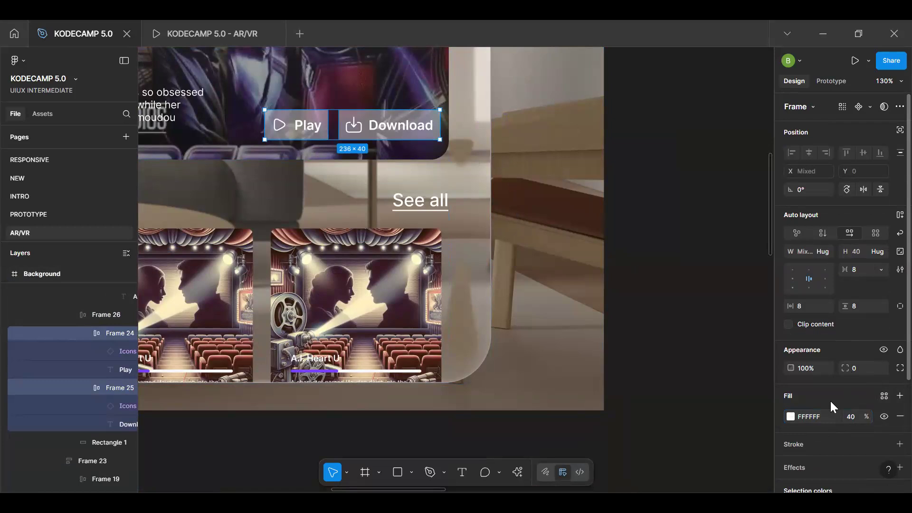
# Apply a Glass effect to the banner's Play and Download buttons and round their corners to 30
pyautogui.scroll(-3, 830, 400)
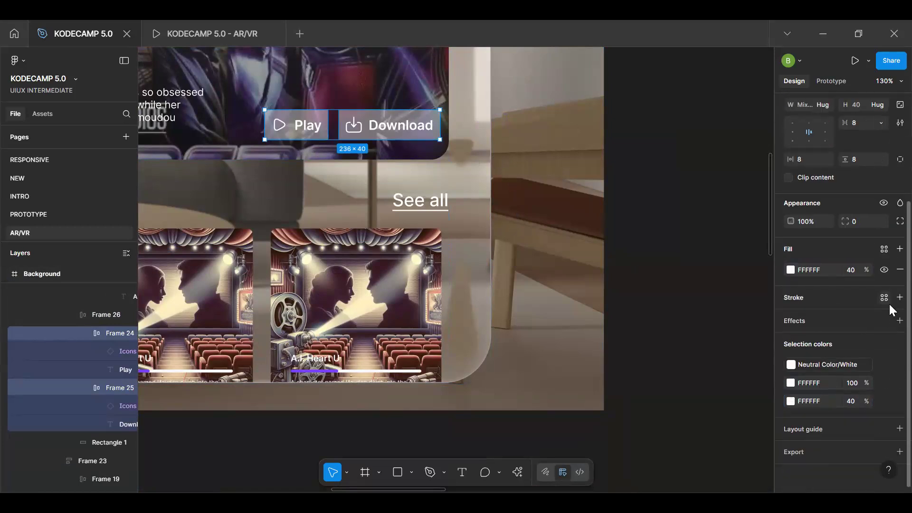
pyautogui.click(898, 321)
pyautogui.click(821, 344)
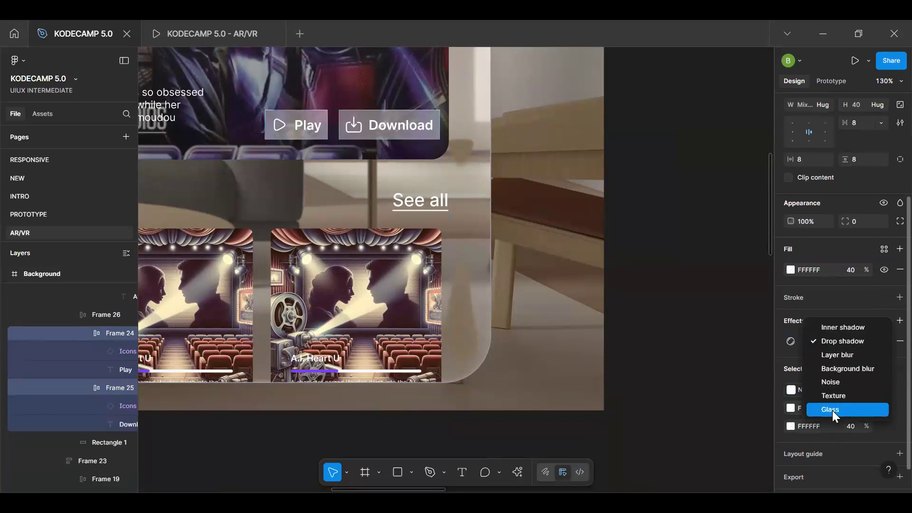
pyautogui.click(832, 410)
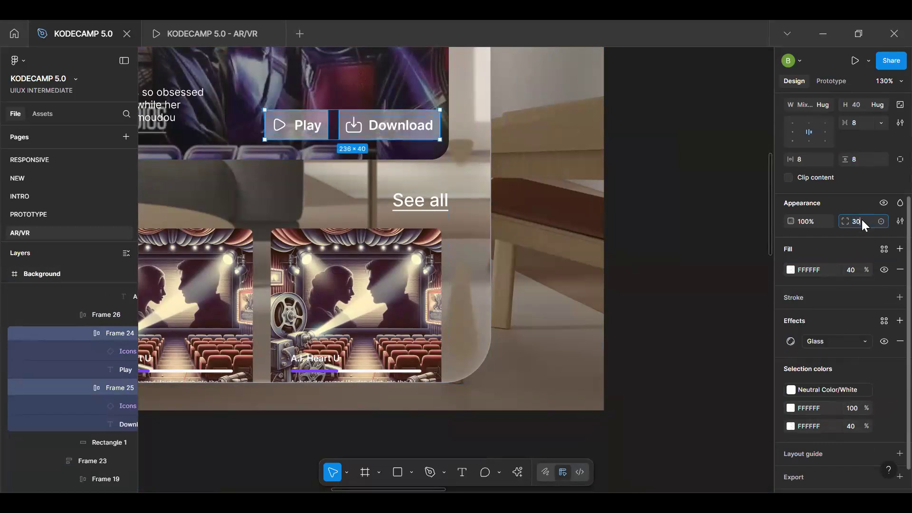
# Set the horizontal and vertical padding of the banner's Play and Download buttons to 16
pyautogui.scroll(2, 819, 218)
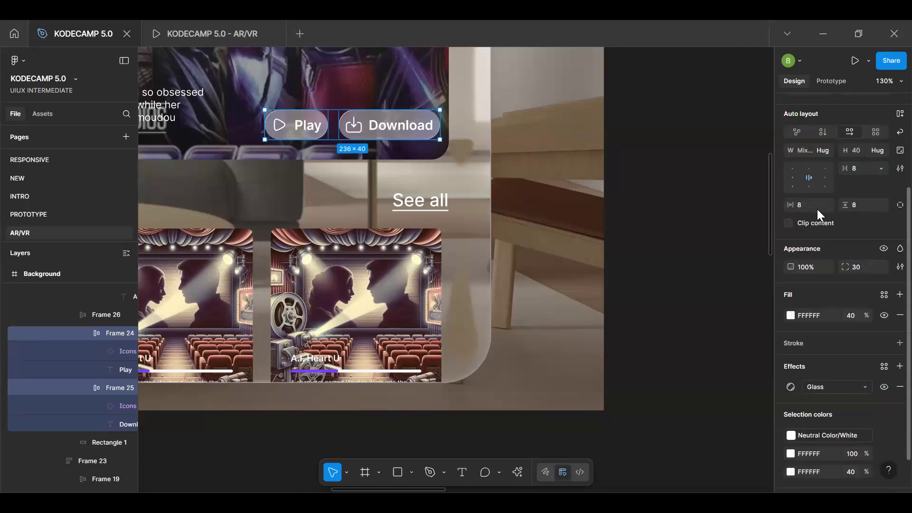
pyautogui.scroll(4, 818, 210)
pyautogui.click(804, 305)
pyautogui.write('1')
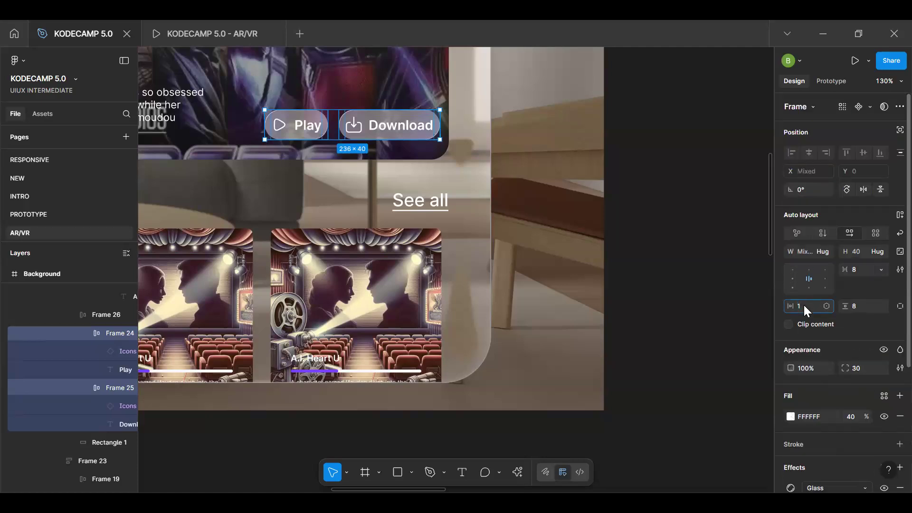
pyautogui.write('6')
pyautogui.press('Tab')
pyautogui.write('16')
pyautogui.press('Return')
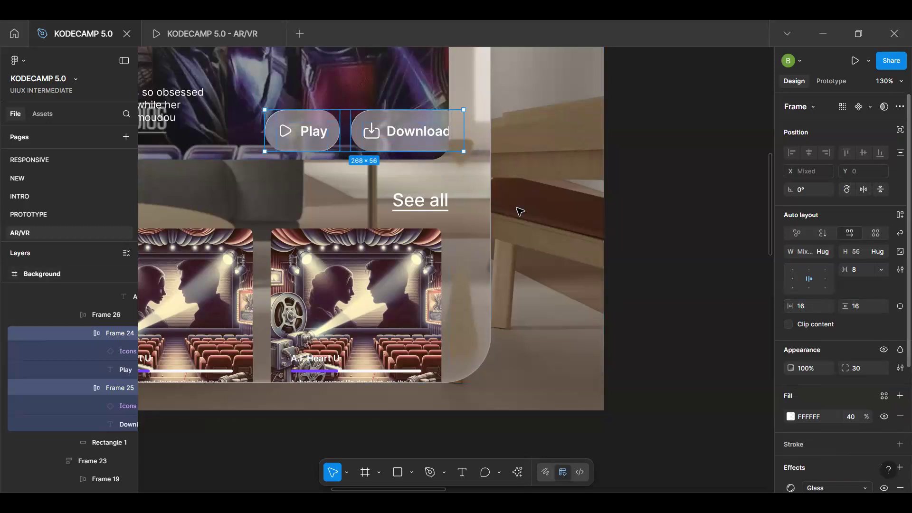
# Nudge the frame holding the Play and Download buttons left and up inside the banner to X 718, Y 310
pyautogui.click(364, 137)
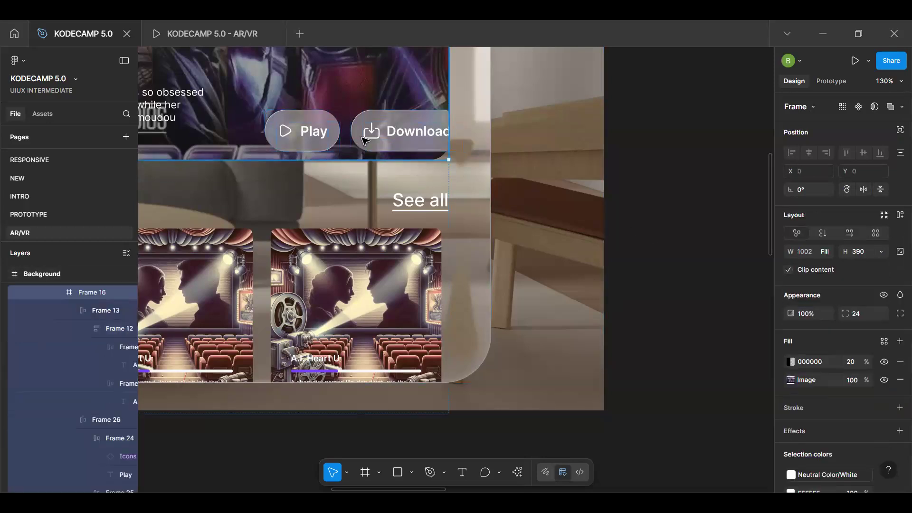
pyautogui.click(365, 139)
pyautogui.hotkey('shift', 'Left')
pyautogui.hotkey('shift', 'Left')
pyautogui.hotkey('shift', 'Left')
pyautogui.press('Left')
pyautogui.press('Left')
pyautogui.press('Left')
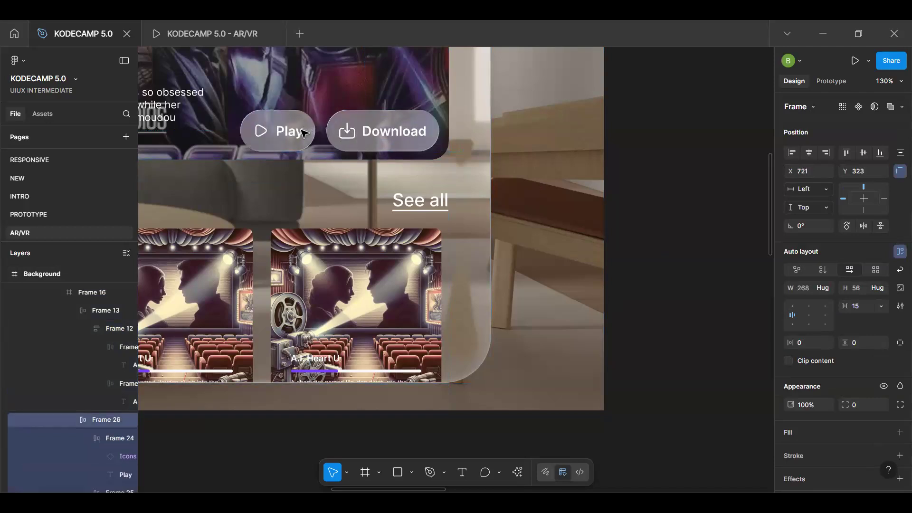
pyautogui.press('alt')
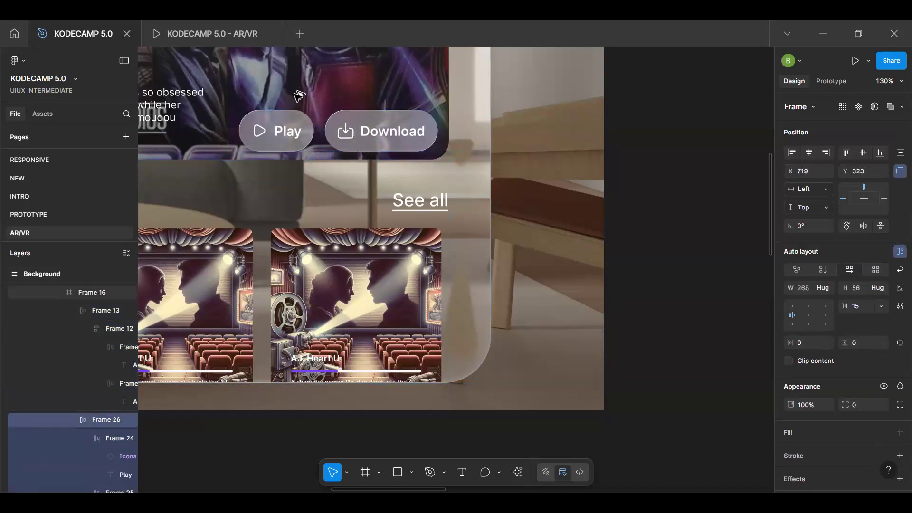
pyautogui.press('Left')
pyautogui.press('Left')
pyautogui.press('Left')
pyautogui.press('Up')
pyautogui.press('Up')
pyautogui.press('Up')
pyautogui.press('Up')
pyautogui.press('Up')
pyautogui.press('Up')
pyautogui.press('Up')
pyautogui.press('Up')
pyautogui.press('Down')
pyautogui.press('Down')
pyautogui.press('Up')
pyautogui.press('Up')
pyautogui.press('Up')
pyautogui.press('Up')
pyautogui.press('Up')
pyautogui.press('Up')
pyautogui.press('Up')
# Combine the banner's description block and button pair in a horizontal auto layout aligned to the bottom left
pyautogui.scroll(-5, 297, 92)
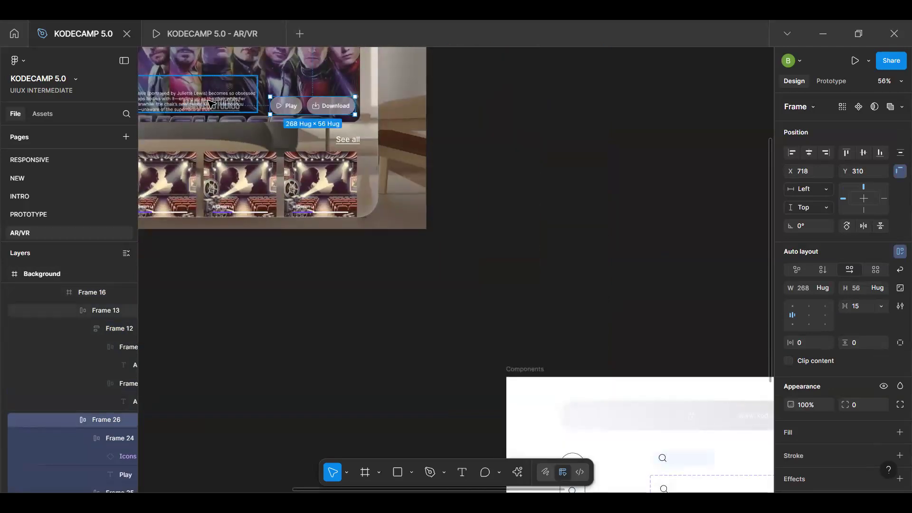
pyautogui.keyDown('shift'); pyautogui.click(209, 102); pyautogui.keyUp('shift')
pyautogui.hotkey('shift', 'a')
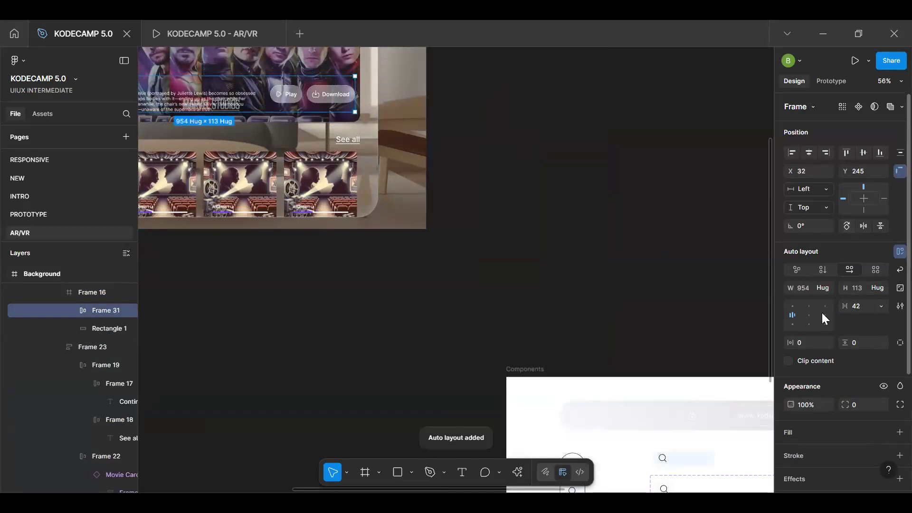
pyautogui.click(792, 324)
# Reduce the Play and Download buttons' vertical padding to 12 and set their corner radius to 50
pyautogui.scroll(5, 294, 104)
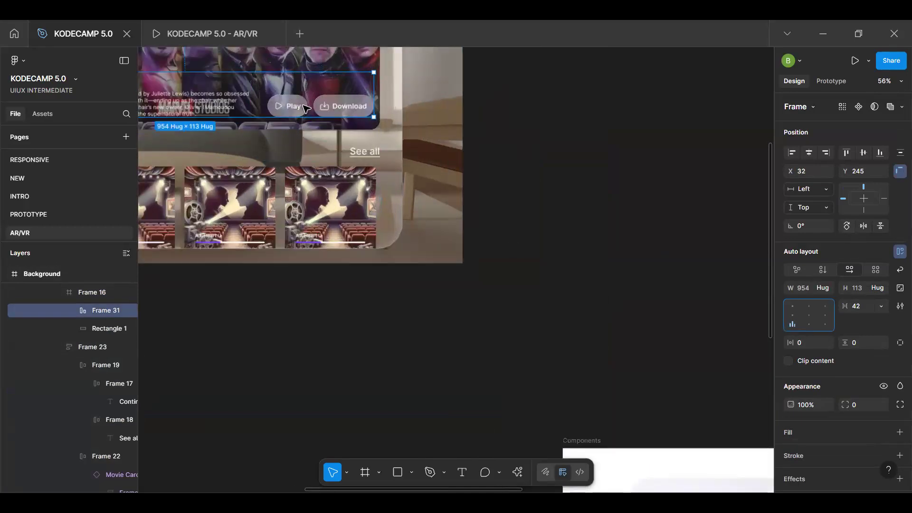
pyautogui.doubleClick(317, 117)
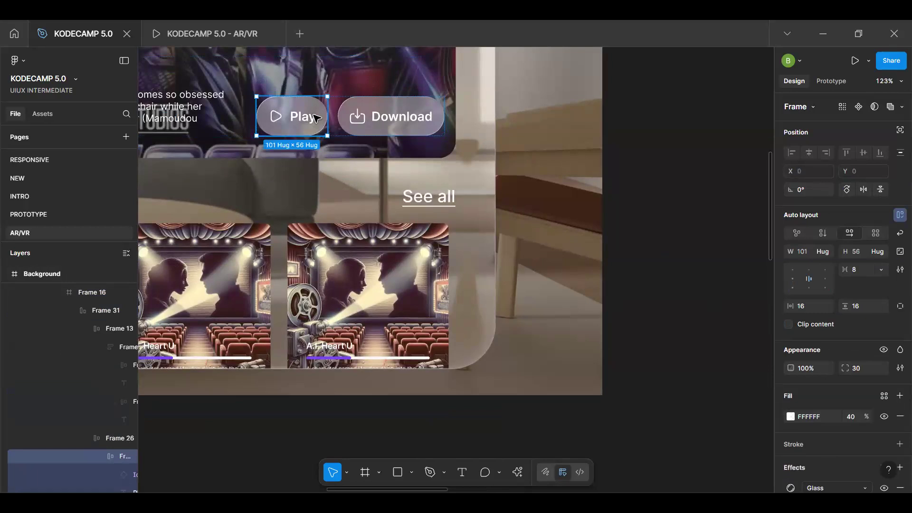
pyautogui.keyDown('shift'); pyautogui.click(399, 131); pyautogui.keyUp('shift')
pyautogui.click(863, 308)
pyautogui.write('12')
pyautogui.press('Return')
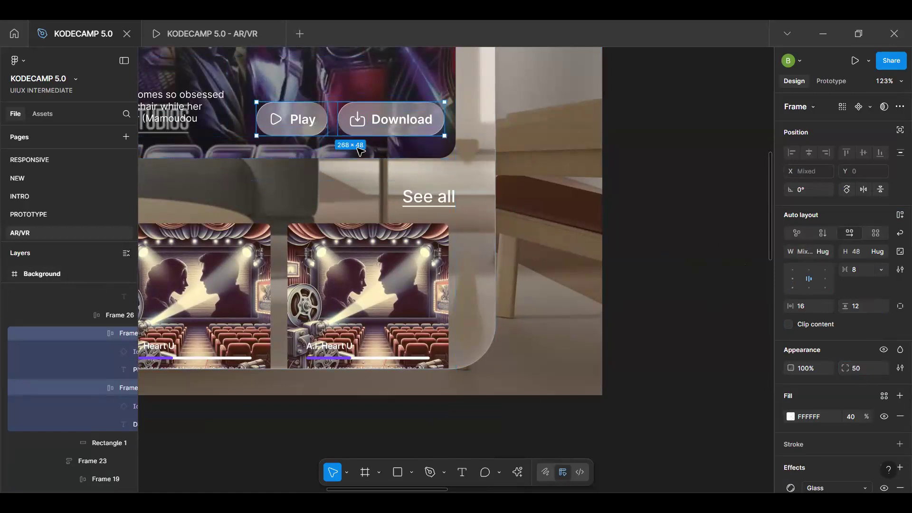
# Turn the Glass effect's light on the banner's Play and Download buttons so it shines from the top
pyautogui.scroll(2, 316, 133)
pyautogui.scroll(4, 314, 131)
pyautogui.scroll(-3, 308, 136)
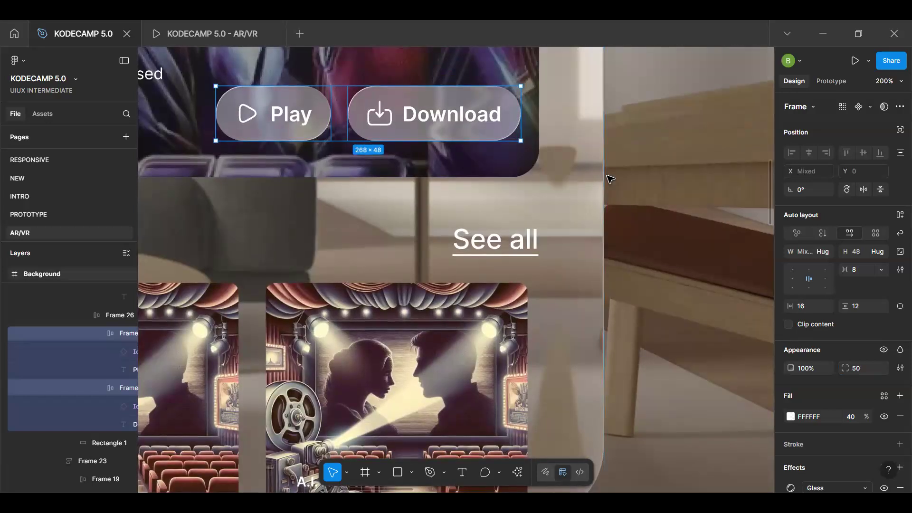
pyautogui.click(607, 176)
pyautogui.scroll(5, 398, 153)
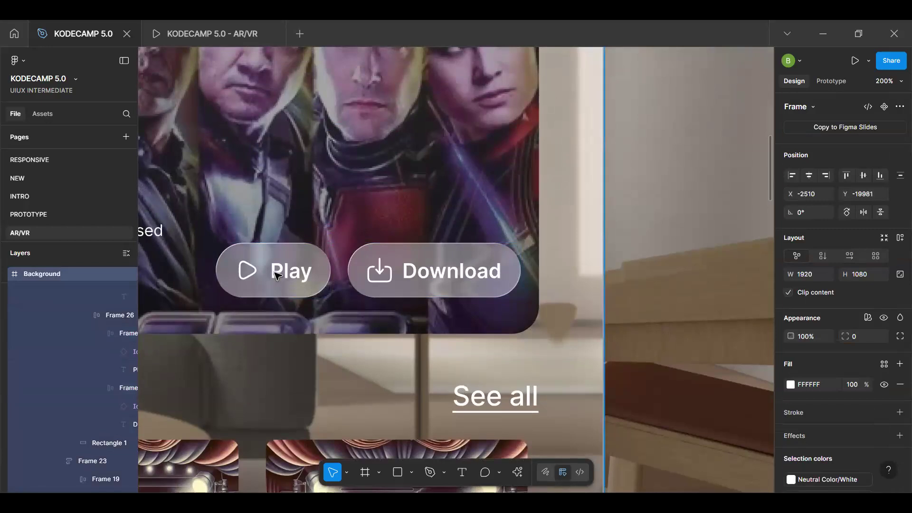
pyautogui.scroll(5, 274, 275)
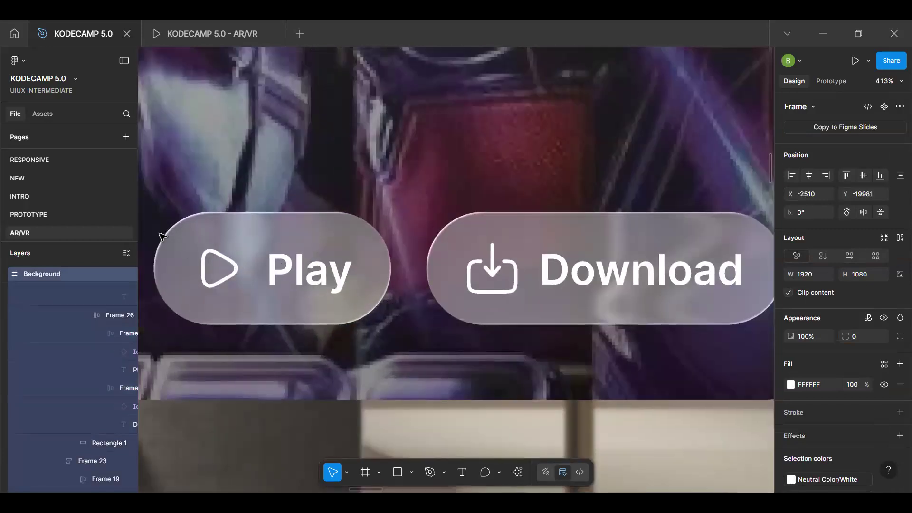
pyautogui.click(375, 292)
pyautogui.tripleClick(385, 294)
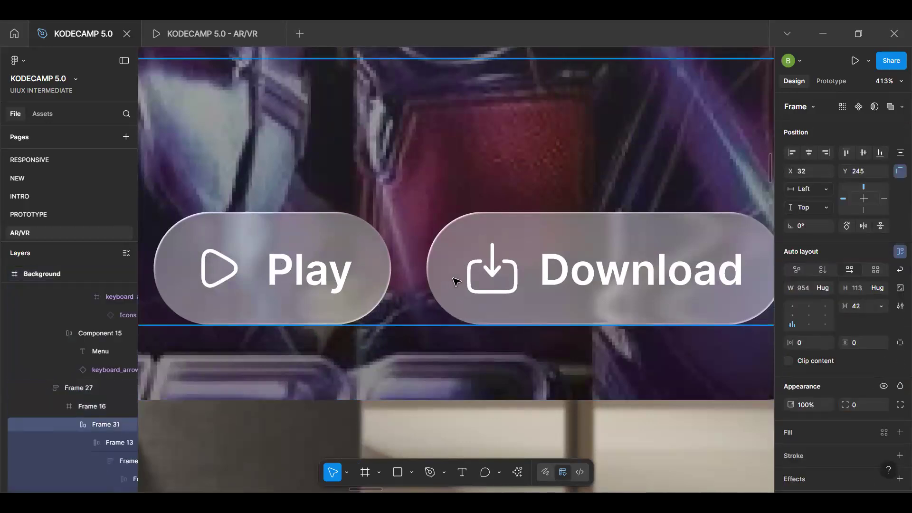
pyautogui.click(470, 290)
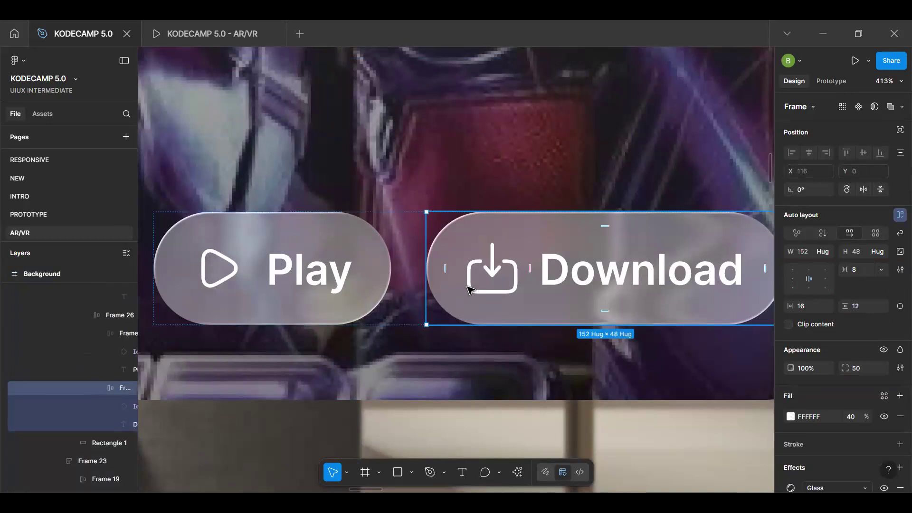
pyautogui.keyDown('shift'); pyautogui.click(328, 231); pyautogui.keyUp('shift')
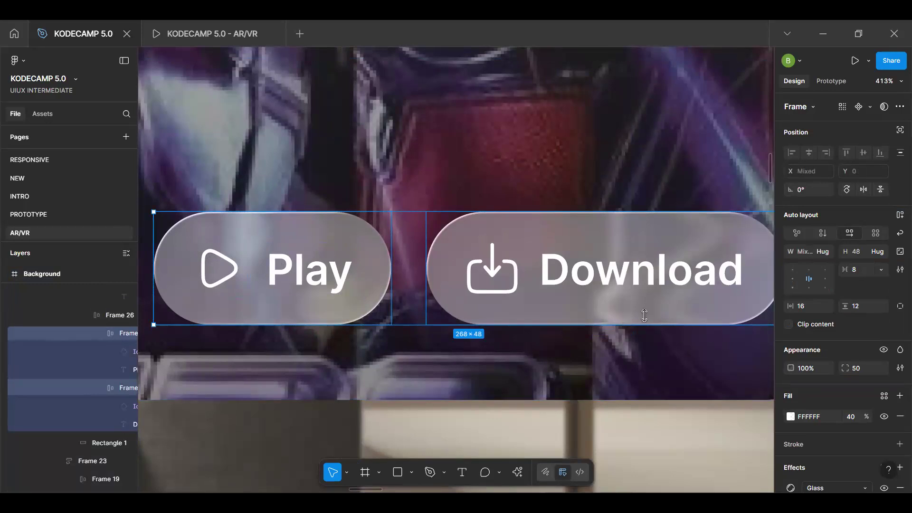
pyautogui.scroll(-4, 842, 420)
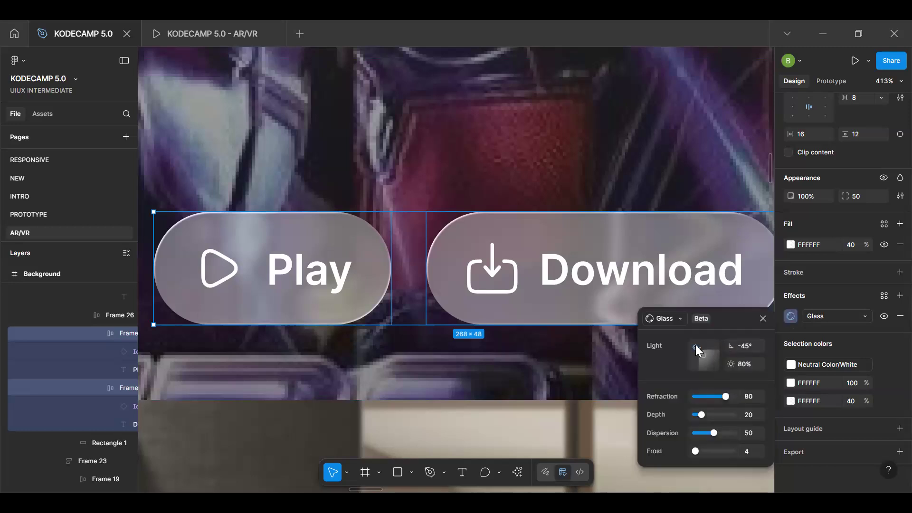
pyautogui.moveTo(707, 342); pyautogui.dragTo(708, 344)
pyautogui.click(763, 318)
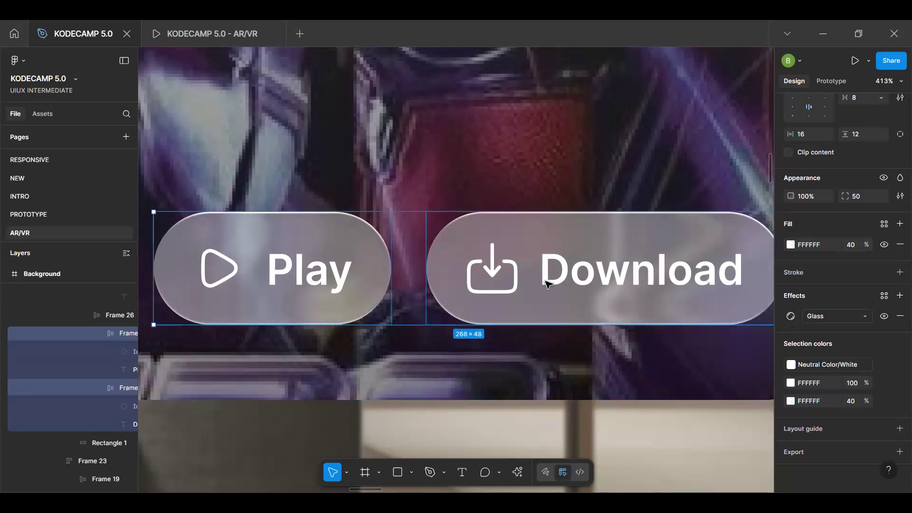
# Lower the fill opacity of the Tv Show item in the category menu to 40%
pyautogui.scroll(-5, 547, 284)
pyautogui.click(703, 260)
pyautogui.press('space')
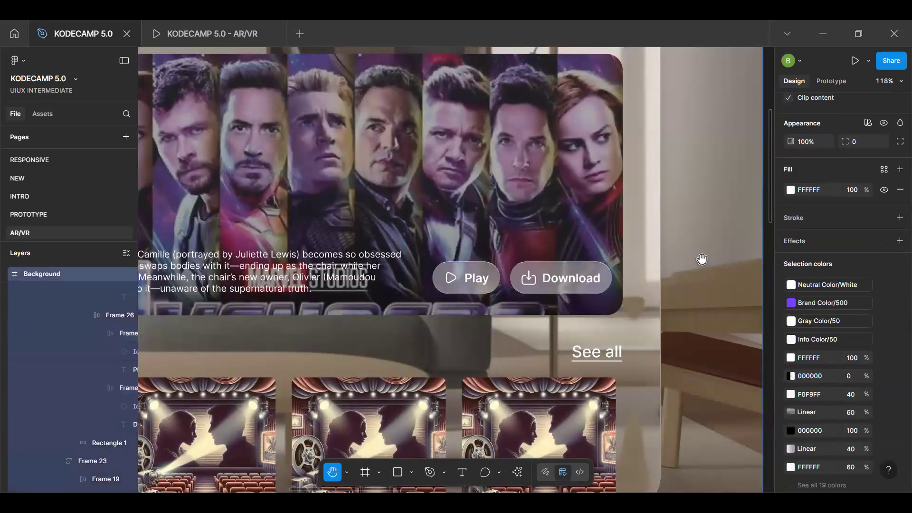
pyautogui.scroll(-5, 529, 235)
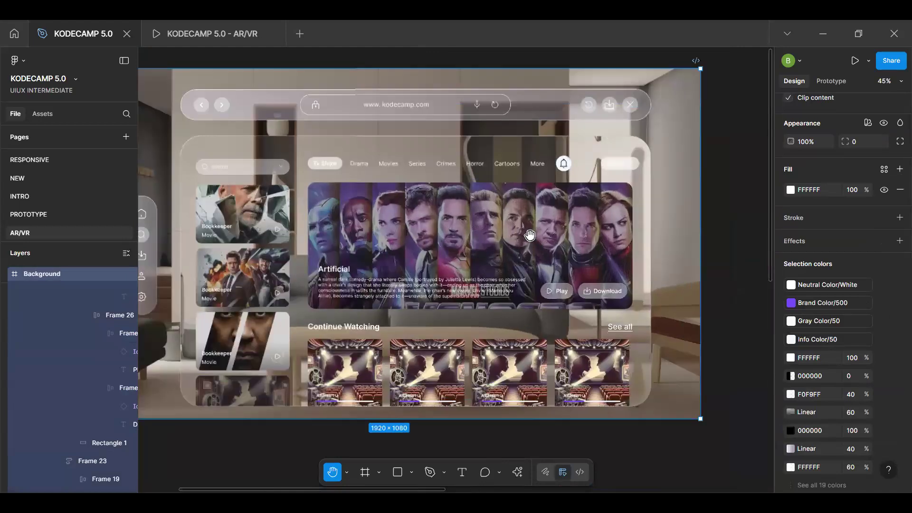
pyautogui.scroll(4, 529, 235)
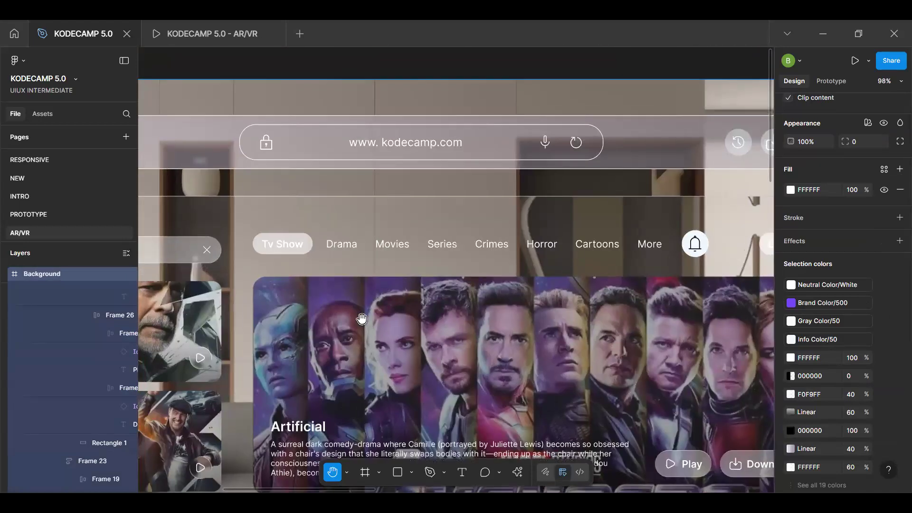
pyautogui.moveTo(363, 320); pyautogui.dragTo(594, 340)
pyautogui.scroll(4, 387, 294)
pyautogui.moveTo(471, 355); pyautogui.dragTo(388, 445)
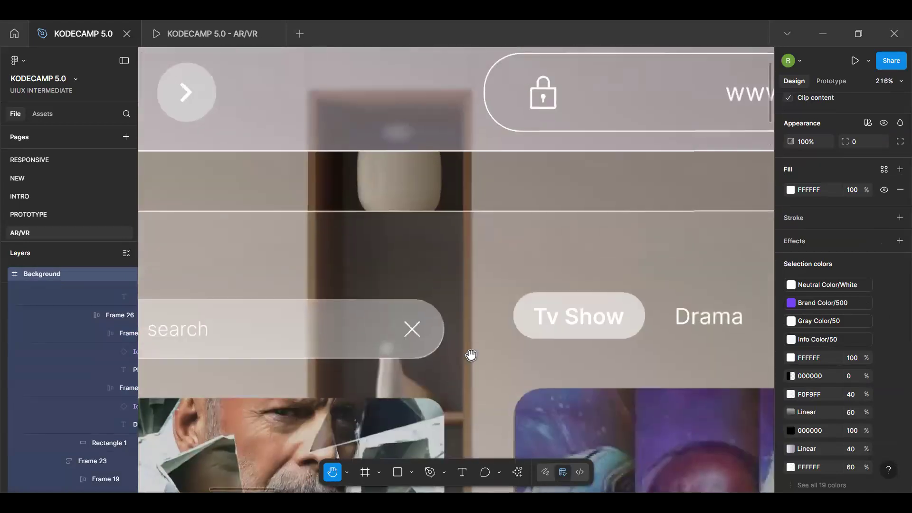
pyautogui.click(608, 313)
pyautogui.hotkey('shift', 'Return')
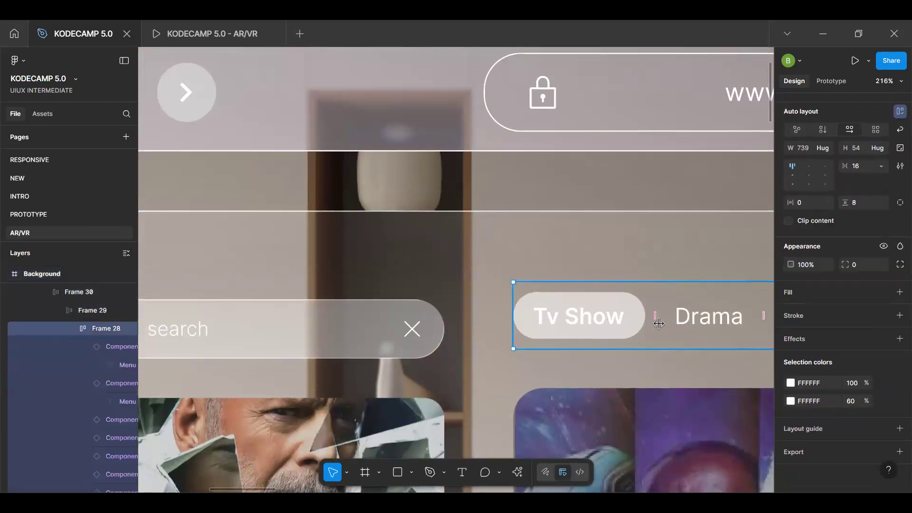
pyautogui.click(617, 317)
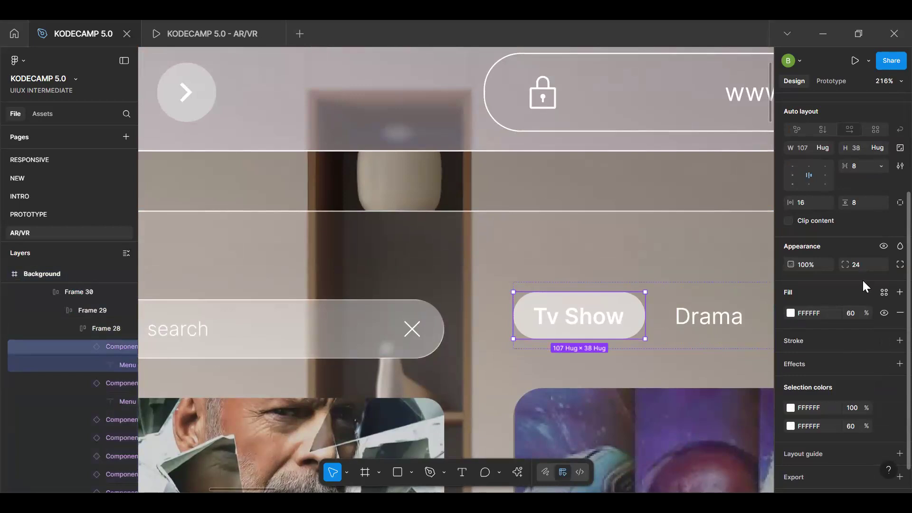
pyautogui.click(853, 315)
pyautogui.write('40')
pyautogui.press('Return')
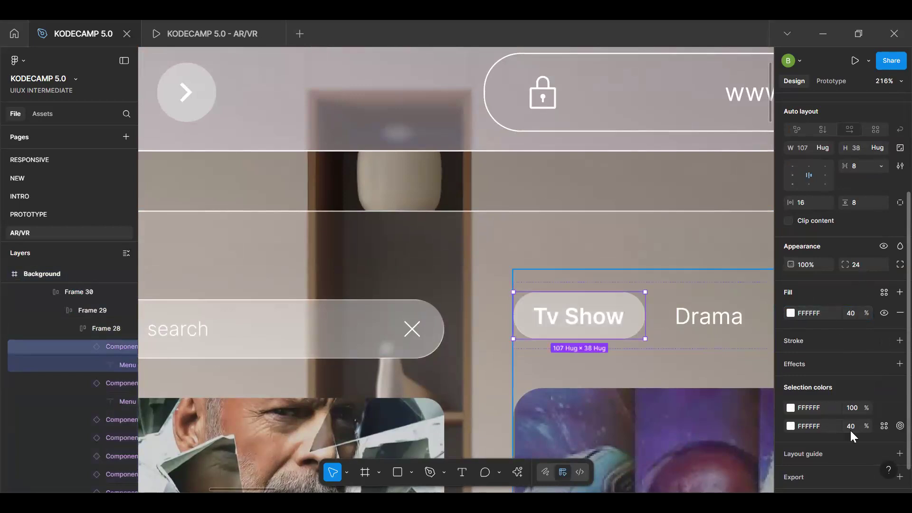
# Try a background blur of 20 on the Tv Show item together with a 20% fill opacity
pyautogui.scroll(-1, 850, 429)
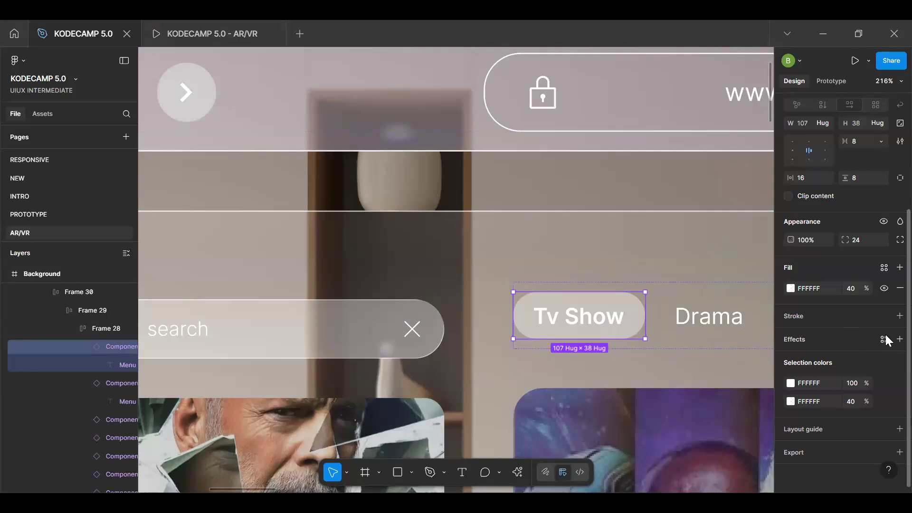
pyautogui.click(890, 340)
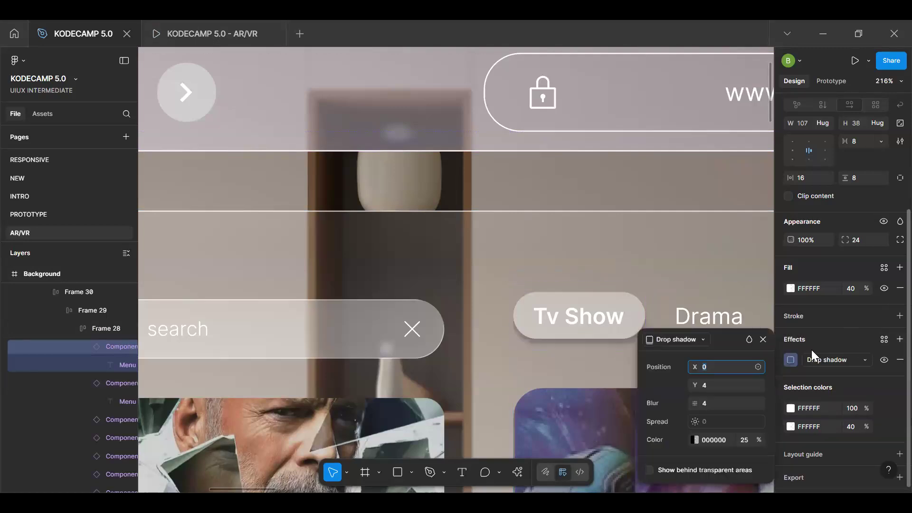
pyautogui.click(693, 339)
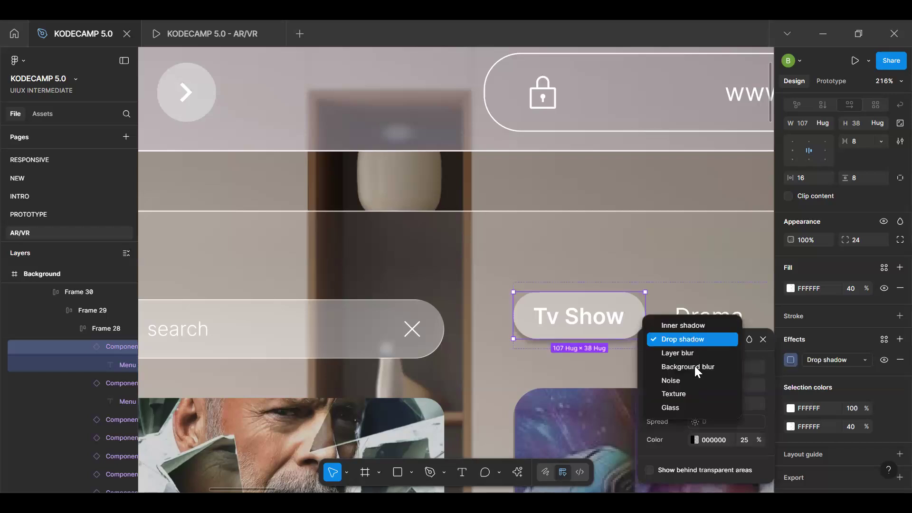
pyautogui.click(682, 363)
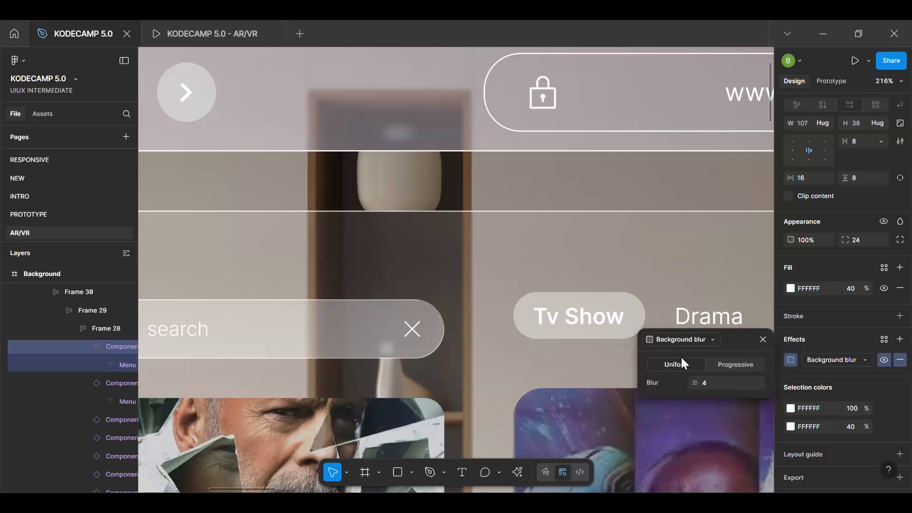
pyautogui.click(708, 383)
pyautogui.write('20')
pyautogui.press('Return')
pyautogui.click(851, 288)
pyautogui.write('20')
pyautogui.press('Return')
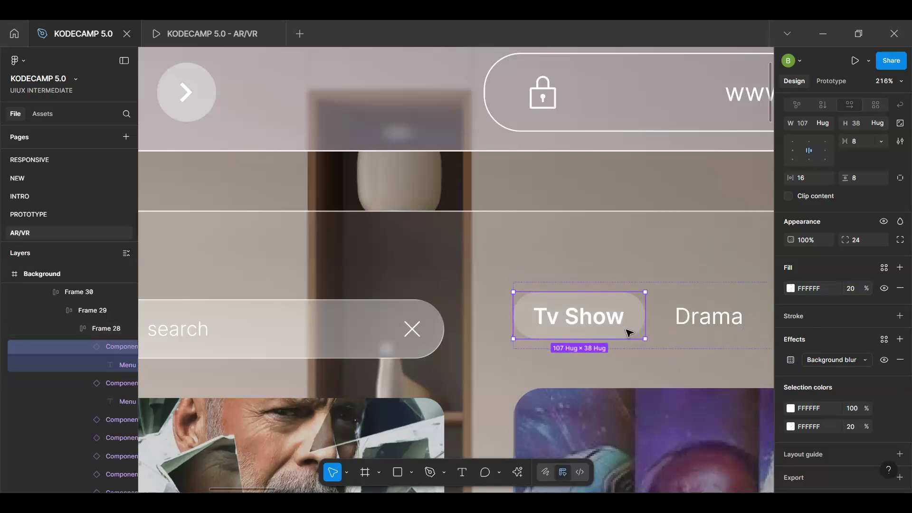
# Undo the Tv Show item's background blur and its last fill opacity change
pyautogui.hotkey('ctrl', 'z')
pyautogui.hotkey('ctrl', 'z')
pyautogui.hotkey('ctrl', 'z')
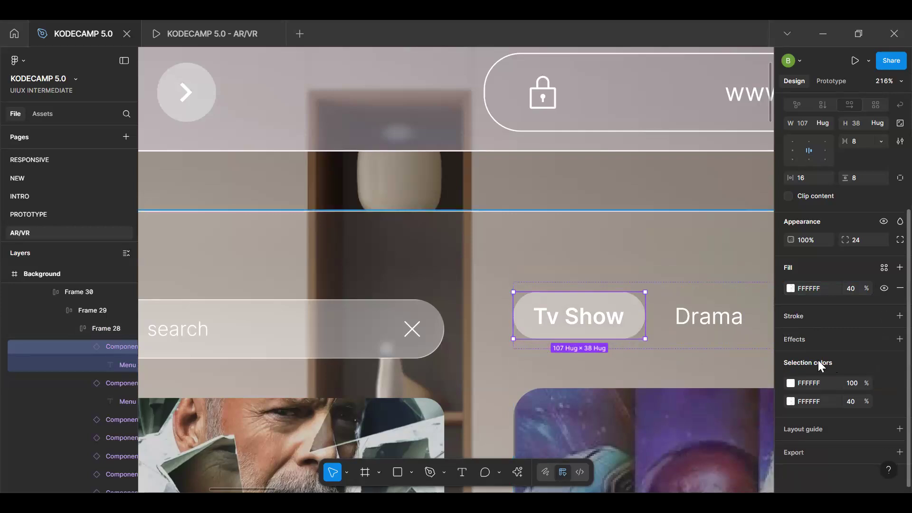
# Restore the Tv Show item's effect entry and change its type to Glass
pyautogui.hotkey('ctrl', 'shift', 'z')
pyautogui.click(840, 358)
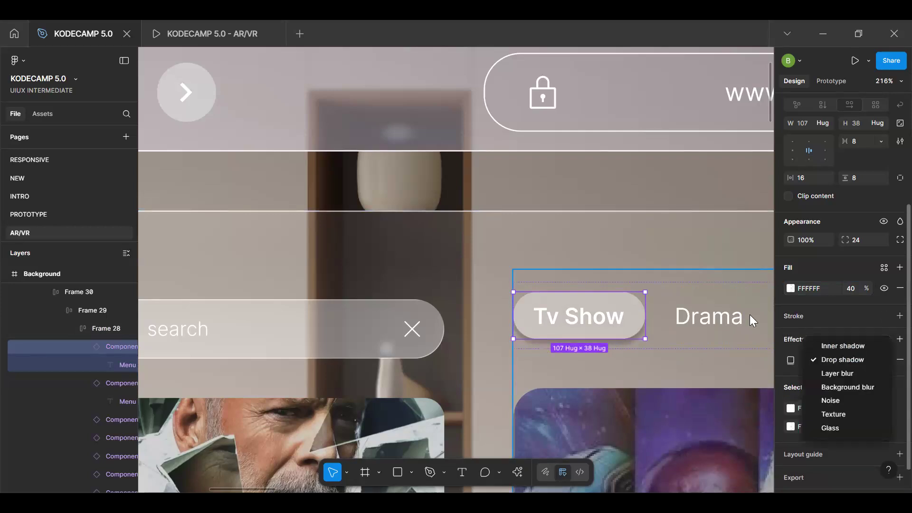
pyautogui.click(798, 419)
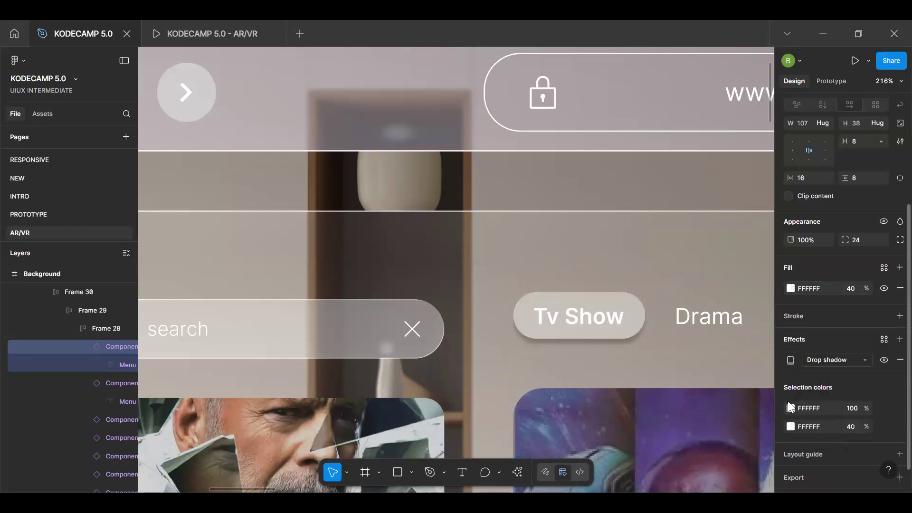
pyautogui.click(825, 363)
pyautogui.click(835, 427)
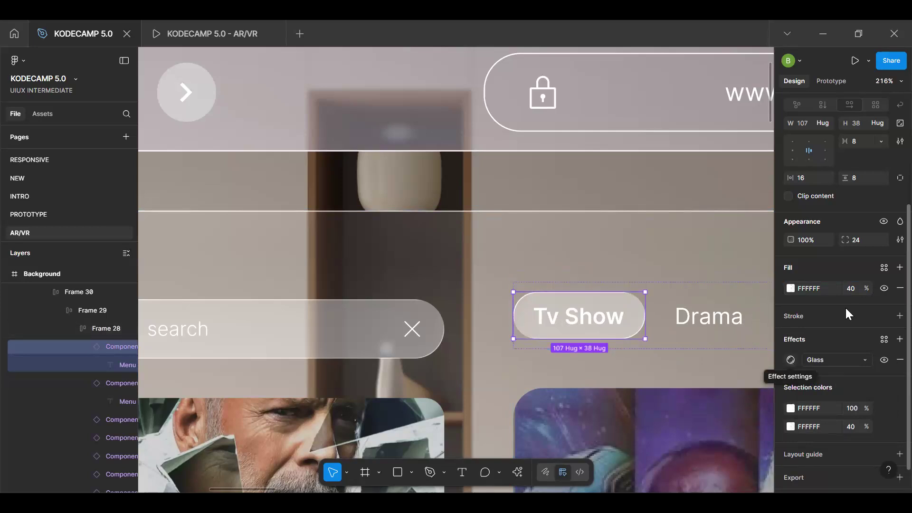
# Change the Tv Show item's fill to a linear gradient running from FFFFFF at its upper right end to 999999 at its lower left end
pyautogui.click(791, 288)
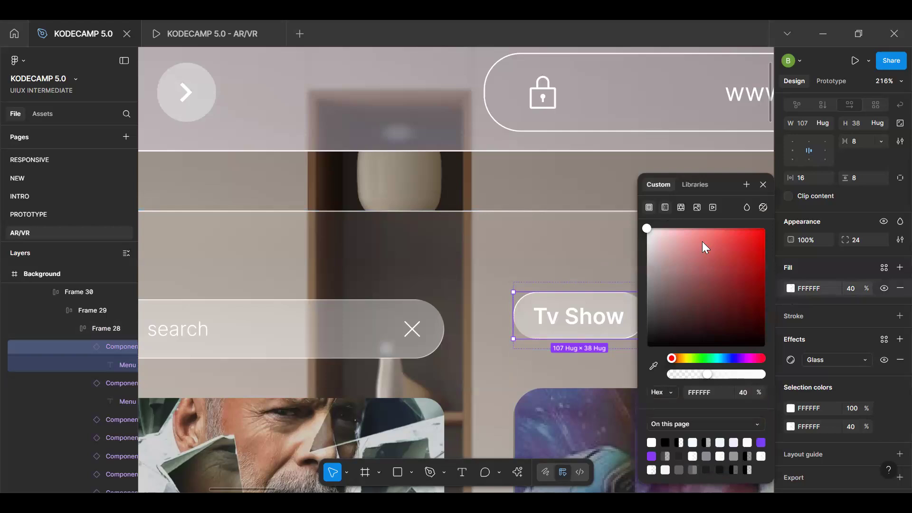
pyautogui.click(665, 207)
pyautogui.moveTo(589, 291); pyautogui.dragTo(526, 301)
pyautogui.moveTo(580, 337); pyautogui.dragTo(639, 330)
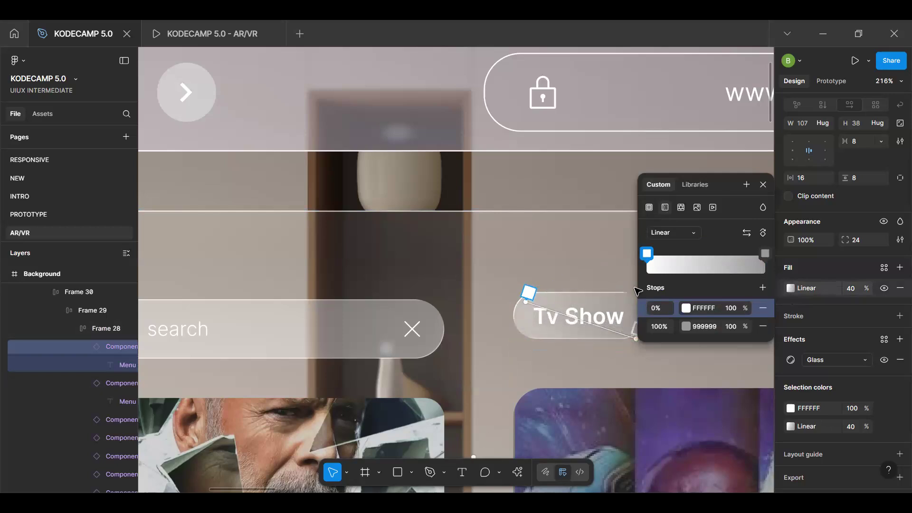
pyautogui.moveTo(716, 186); pyautogui.dragTo(780, 170)
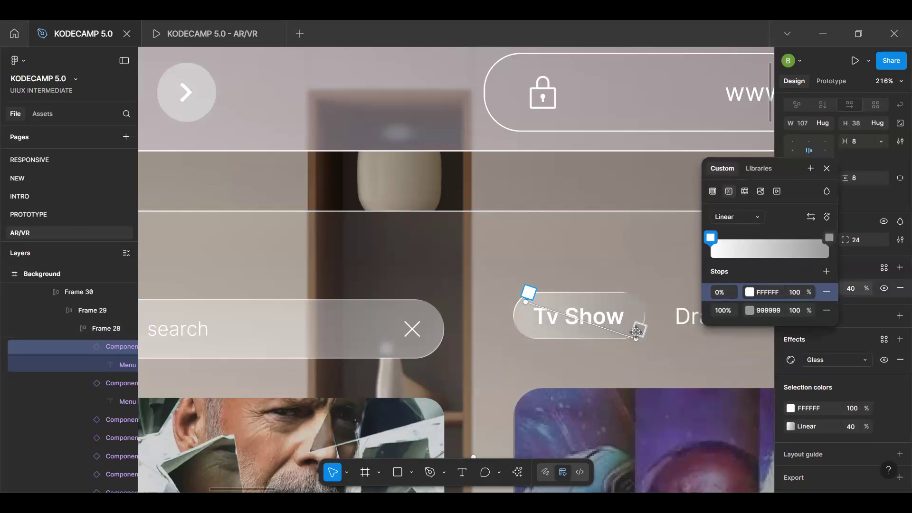
pyautogui.moveTo(637, 339); pyautogui.dragTo(637, 303)
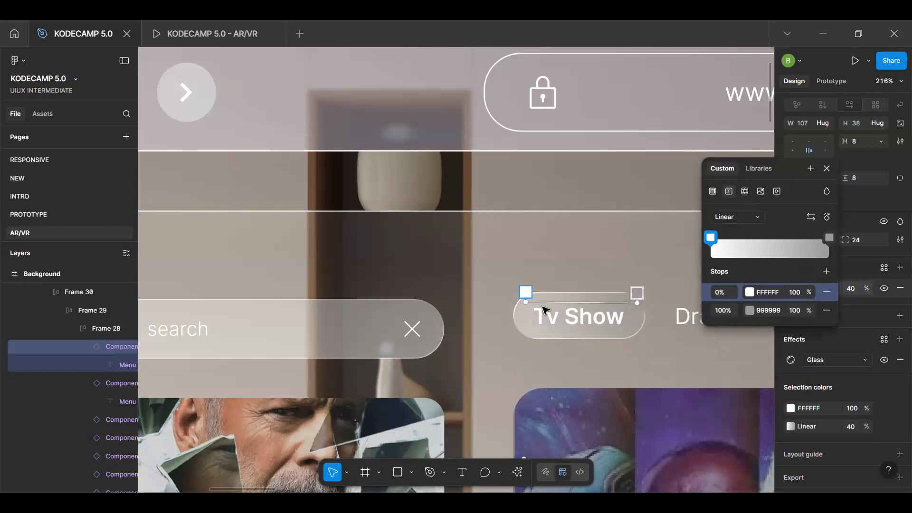
pyautogui.moveTo(524, 299); pyautogui.dragTo(523, 327)
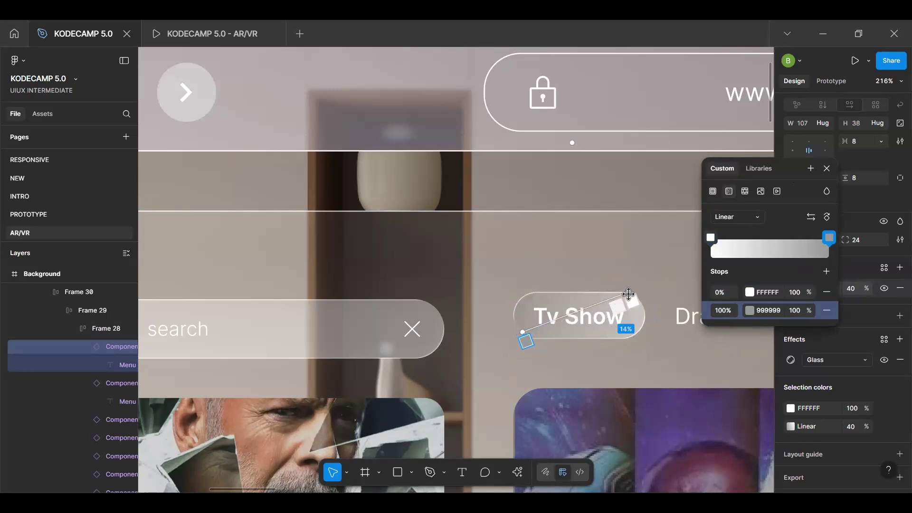
pyautogui.moveTo(629, 292); pyautogui.dragTo(639, 303)
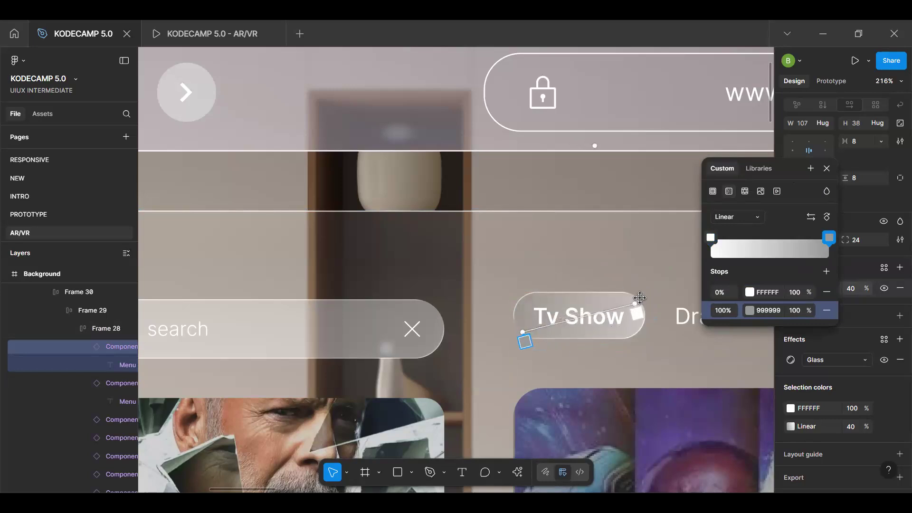
pyautogui.press('Escape')
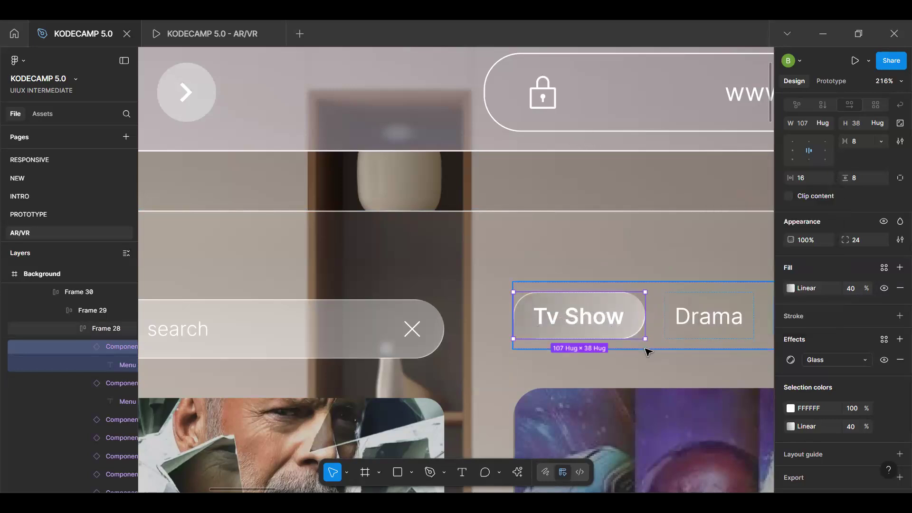
# Push the Tv Show item's glass styling and gradient to its main component
pyautogui.scroll(-5, 645, 344)
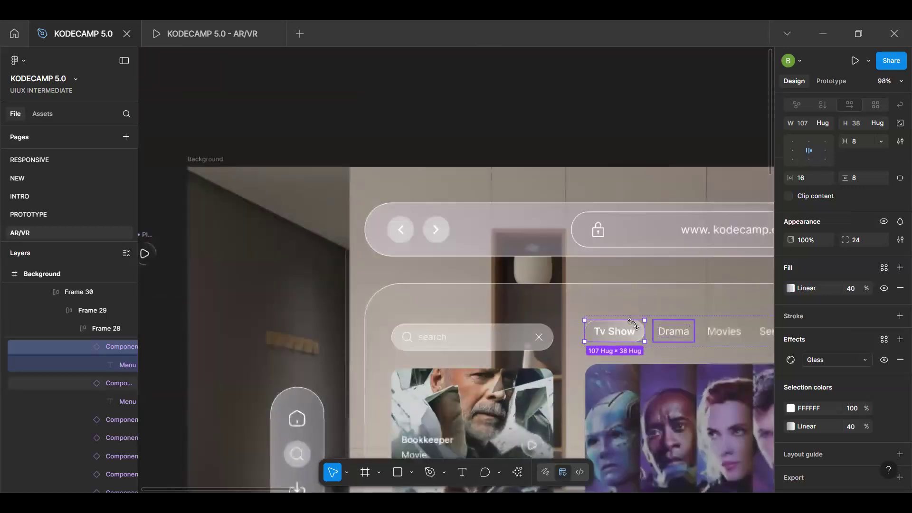
pyautogui.press('space')
pyautogui.moveTo(622, 327); pyautogui.dragTo(303, 318)
pyautogui.scroll(3, 832, 174)
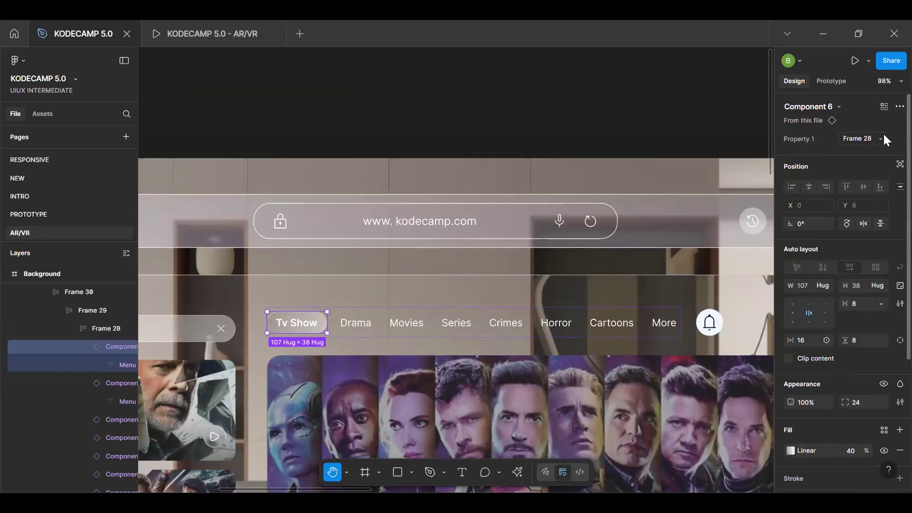
pyautogui.click(899, 106)
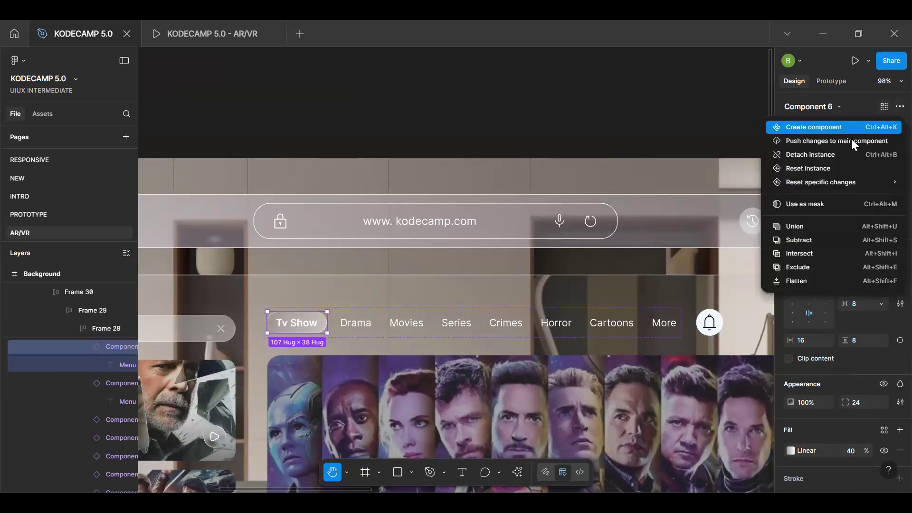
pyautogui.click(837, 141)
pyautogui.press('v')
# Try the Frame 28 variant on the Drama menu item and undo the swap
pyautogui.click(356, 323)
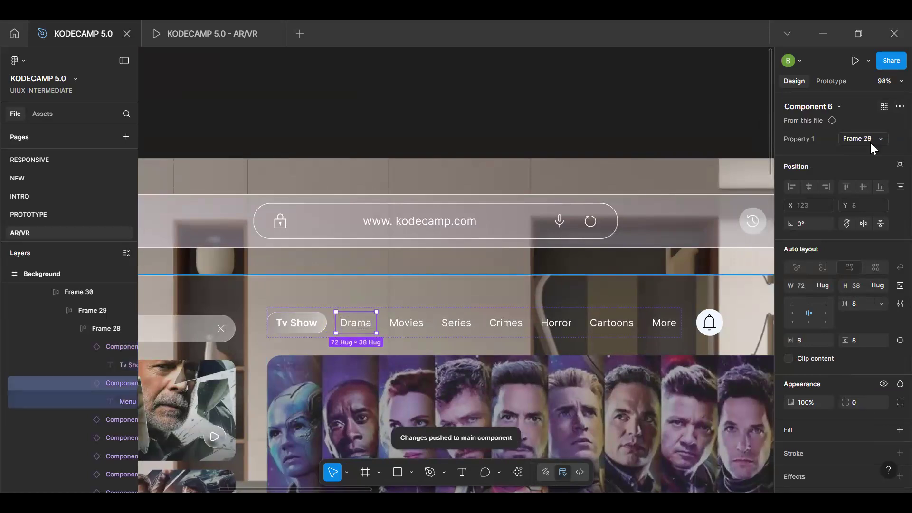
pyautogui.click(855, 138)
pyautogui.click(835, 126)
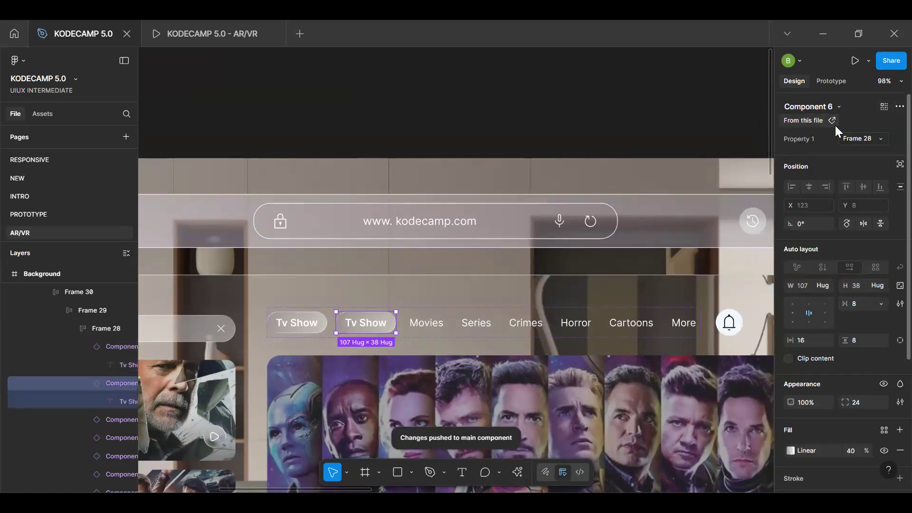
pyautogui.hotkey('ctrl', 'z')
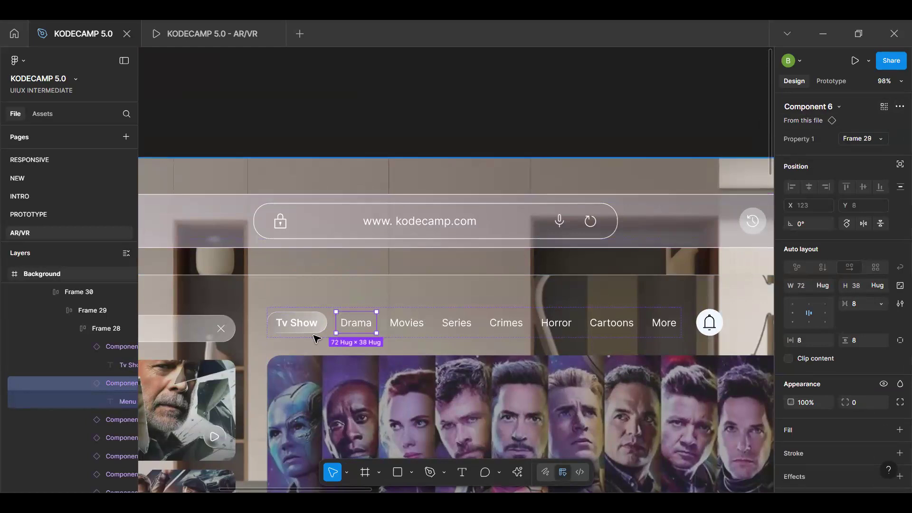
pyautogui.scroll(5, 401, 310)
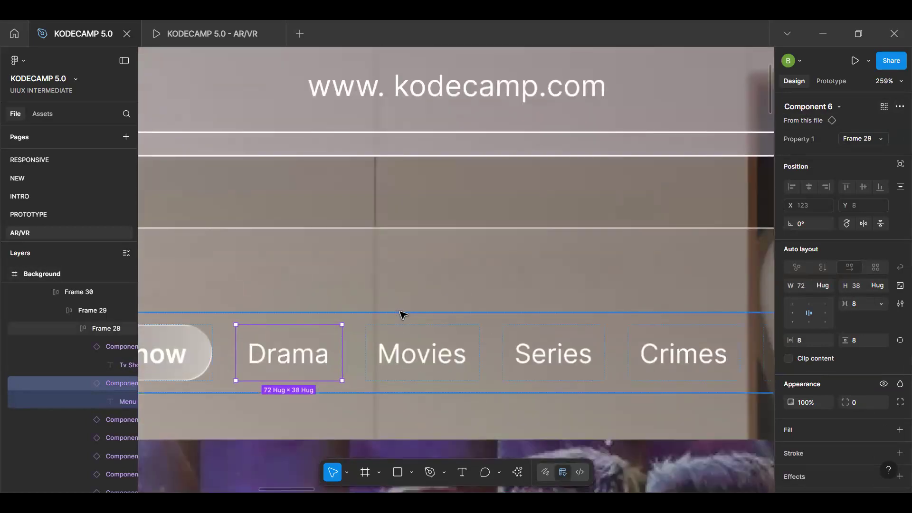
pyautogui.scroll(-7, 403, 314)
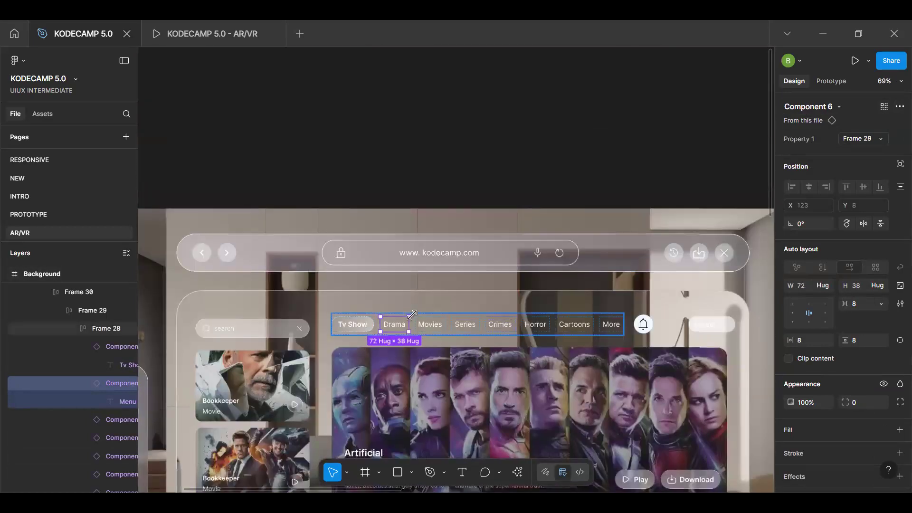
pyautogui.click(709, 332)
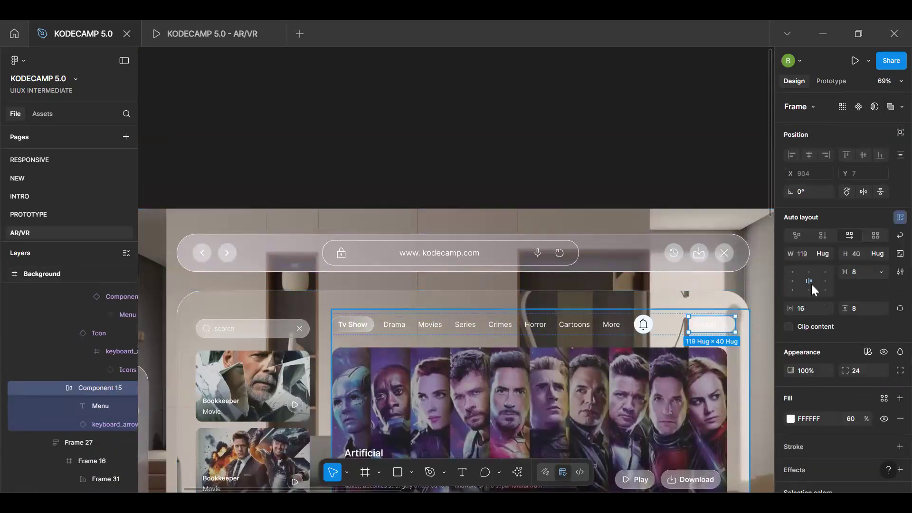
pyautogui.press('space')
pyautogui.moveTo(705, 321); pyautogui.dragTo(449, 316)
pyautogui.scroll(3, 448, 317)
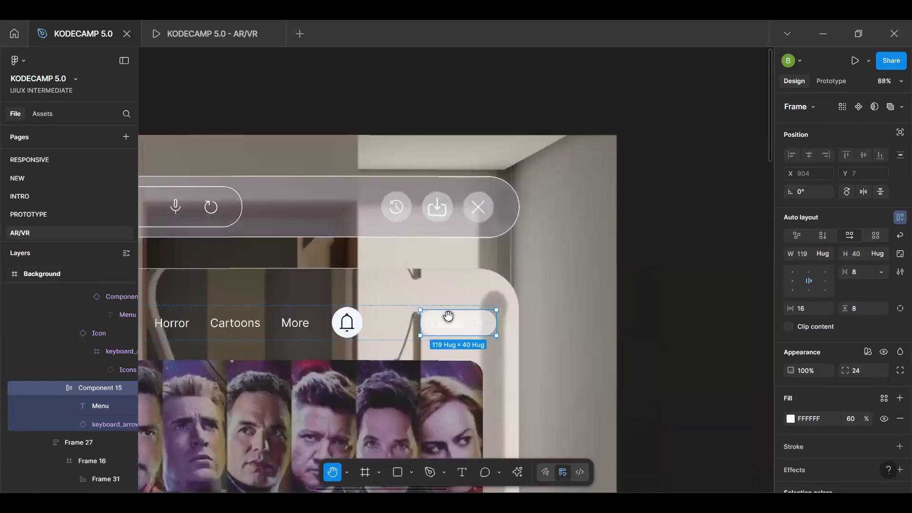
pyautogui.scroll(-5, 428, 317)
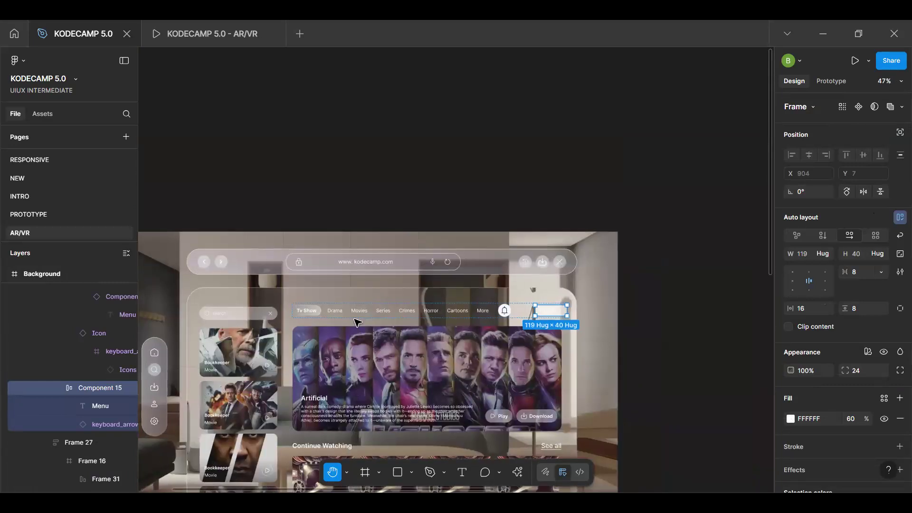
# Copy the Tv Show item's Glass effect onto the Latest pill button in the header
pyautogui.click(315, 312)
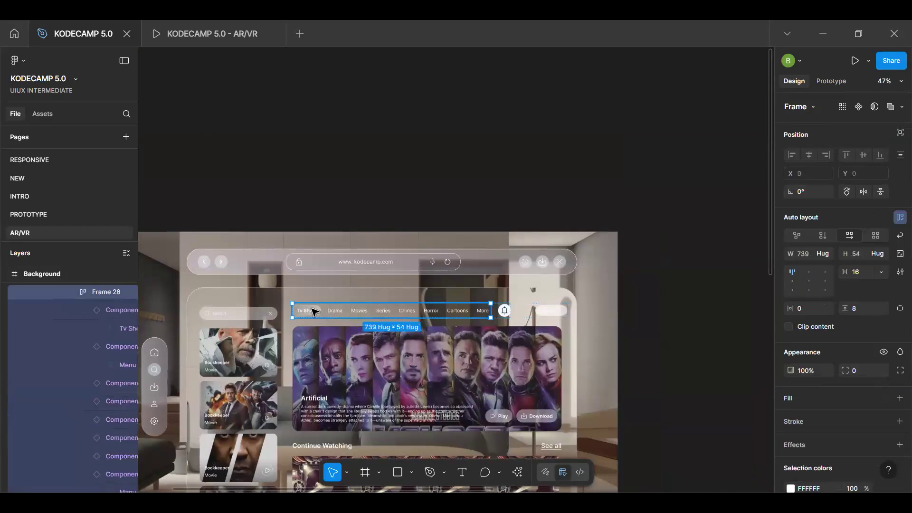
pyautogui.doubleClick(315, 312)
pyautogui.scroll(-4, 791, 427)
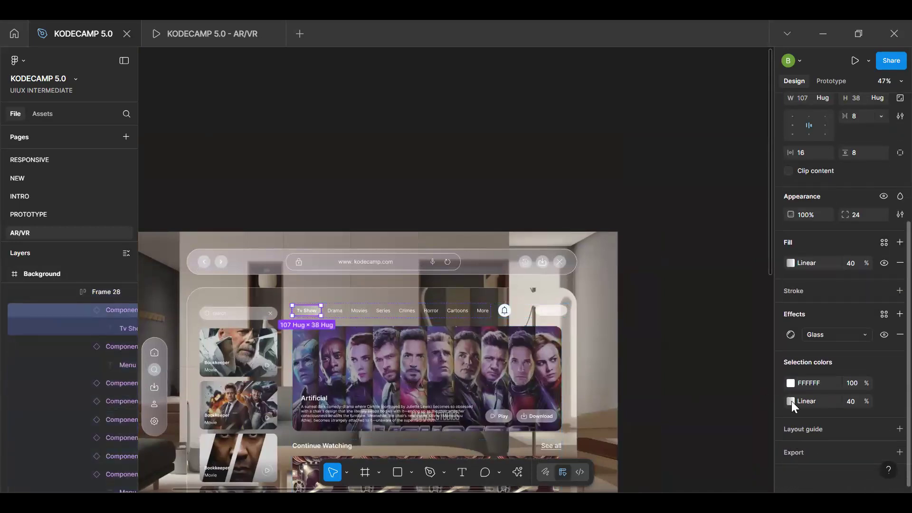
pyautogui.click(778, 338)
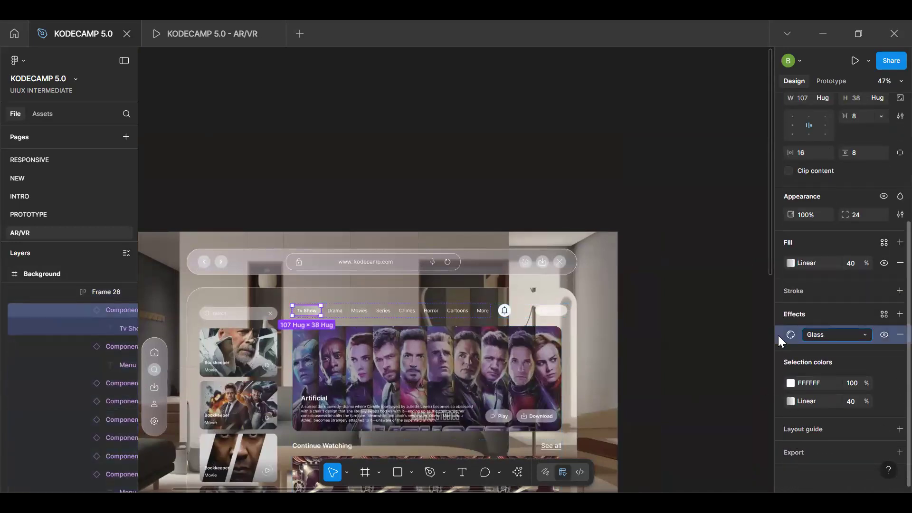
pyautogui.click(553, 311)
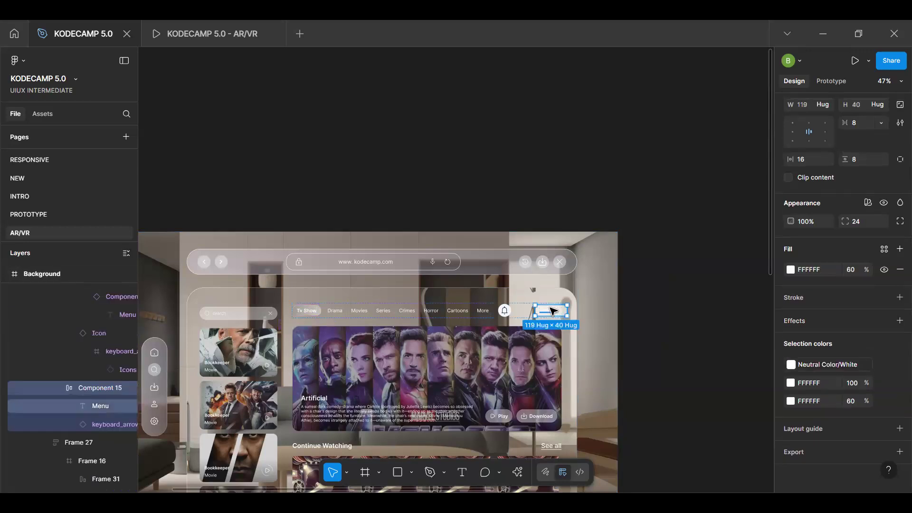
# Set the Latest button's fill to 40% opacity and a linear gradient from FFFFFF at its upper left to 999999 at its lower right
pyautogui.scroll(5, 611, 322)
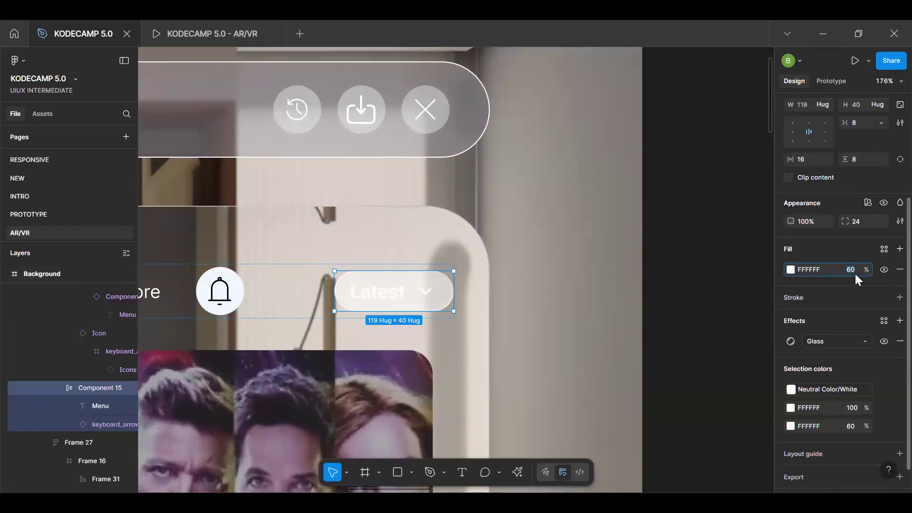
pyautogui.write('40')
pyautogui.press('Return')
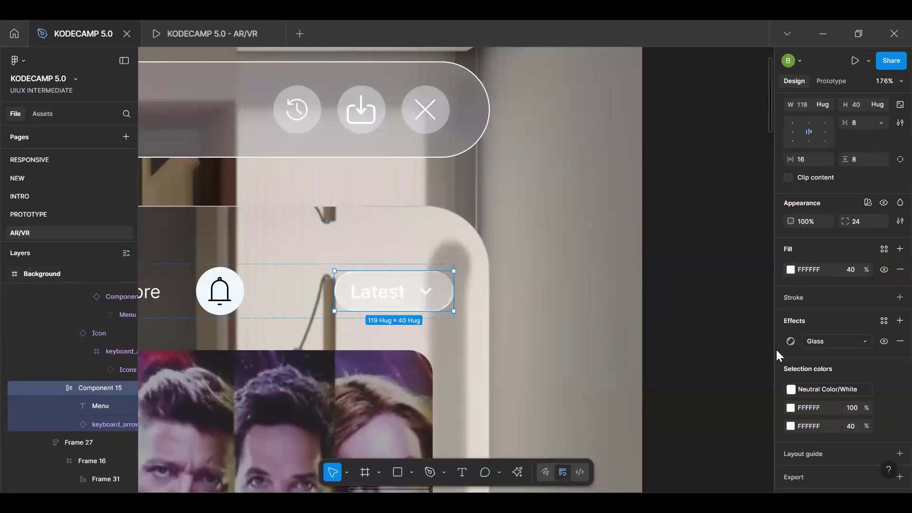
pyautogui.click(791, 270)
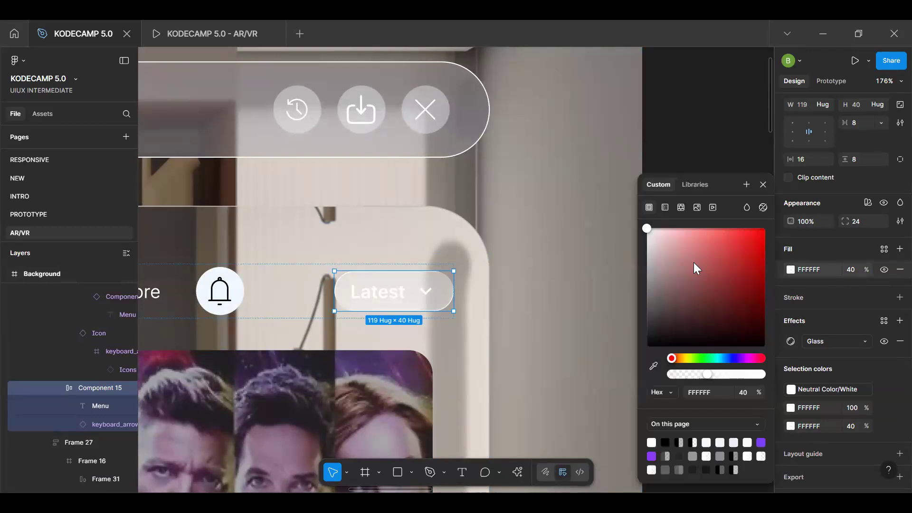
pyautogui.click(665, 207)
pyautogui.moveTo(390, 275); pyautogui.dragTo(346, 278)
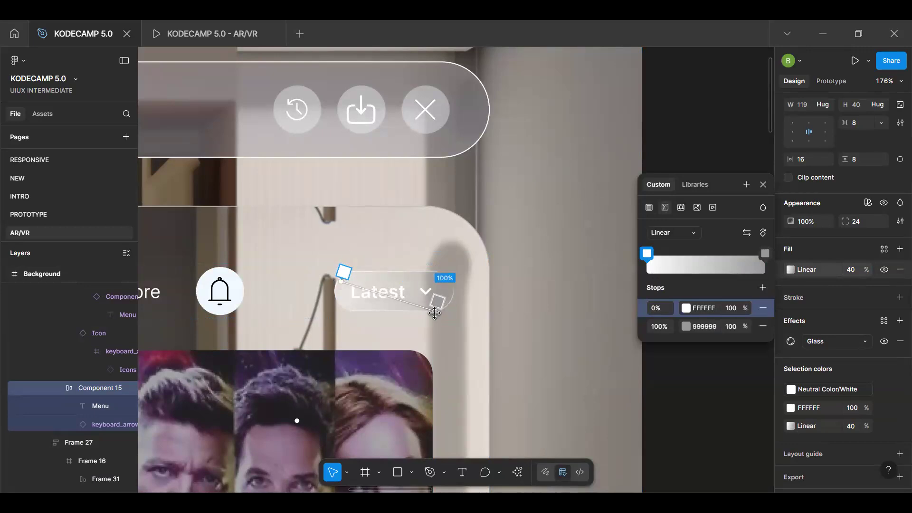
pyautogui.moveTo(435, 311); pyautogui.dragTo(450, 299)
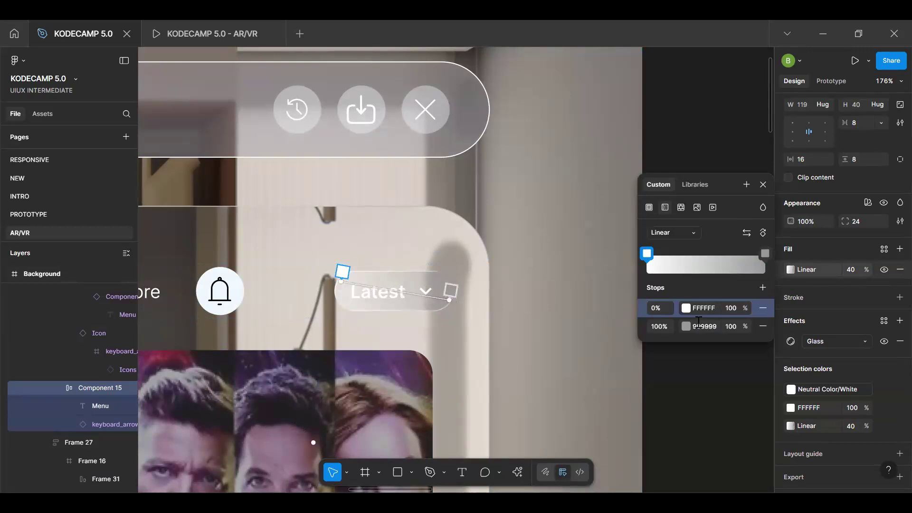
# Adjust the Latest button's Glass effect to refraction 13, depth 92, dispersion 76 and frost 42
pyautogui.click(790, 341)
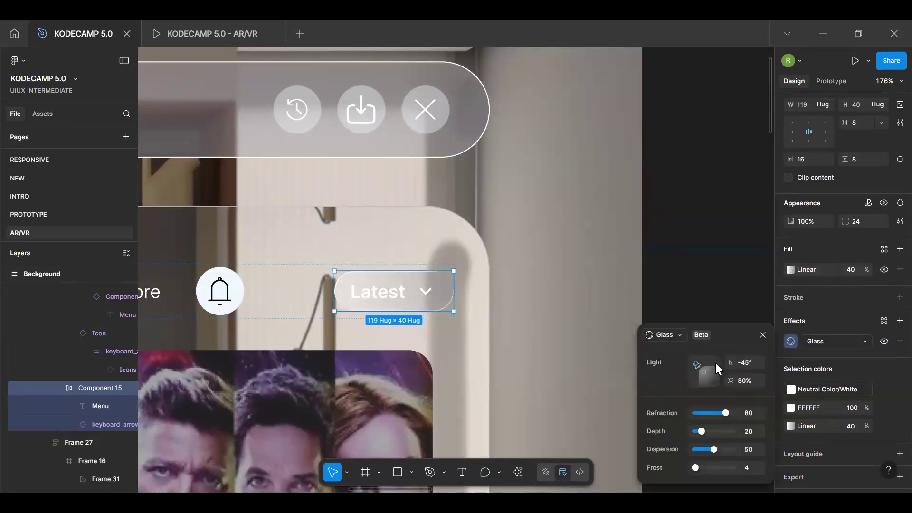
pyautogui.moveTo(707, 413); pyautogui.dragTo(693, 413)
pyautogui.click(701, 414)
pyautogui.moveTo(708, 435); pyautogui.dragTo(710, 470)
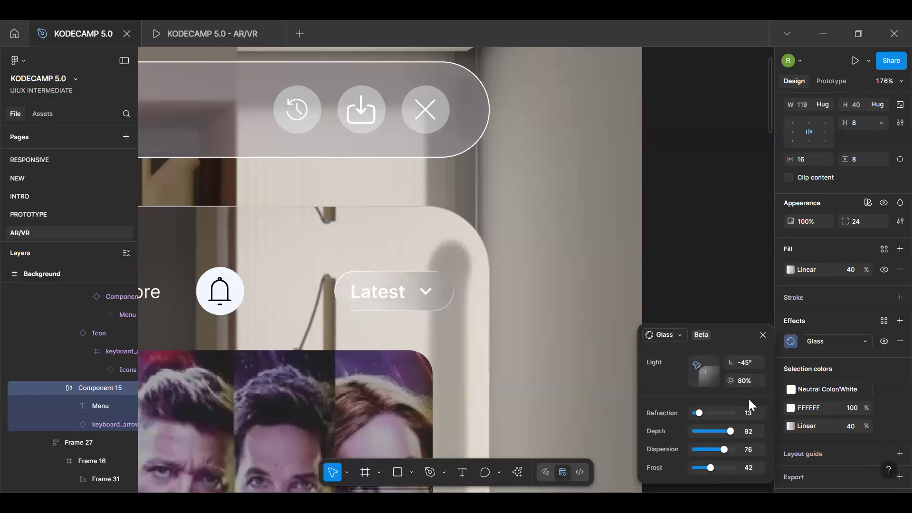
pyautogui.click(763, 334)
pyautogui.scroll(-3, 626, 305)
pyautogui.scroll(-3, 639, 303)
pyautogui.press('Escape')
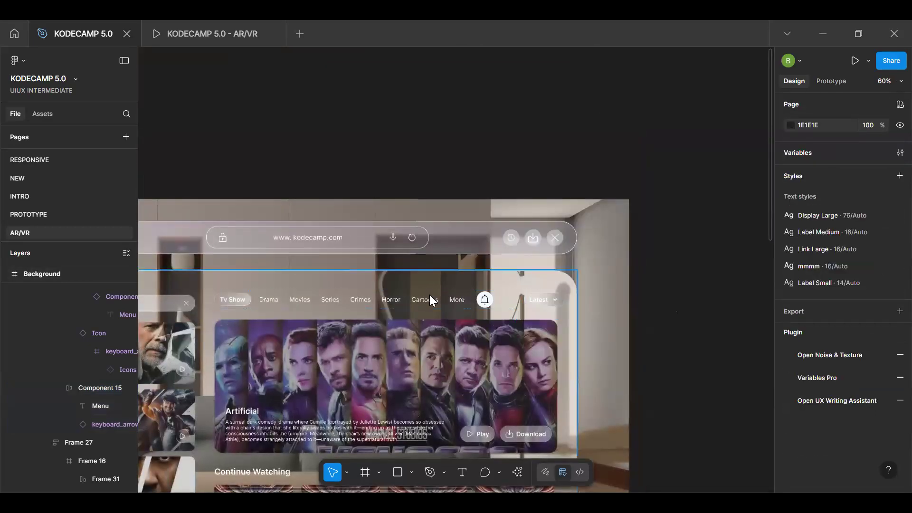
# Switch to the prototype preview and check how the glass header, menu and banner look while the page scrolls
pyautogui.scroll(-2, 430, 295)
pyautogui.scroll(2, 317, 175)
pyautogui.click(199, 25)
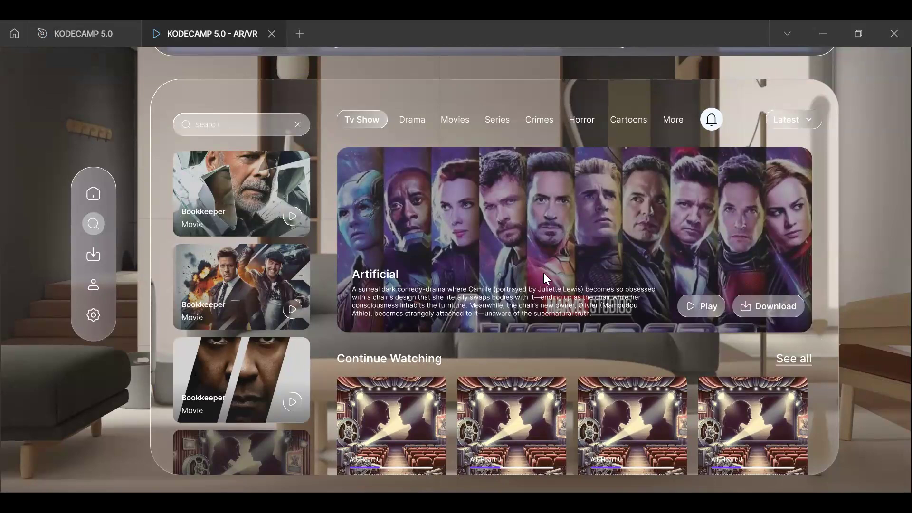
pyautogui.scroll(2, 544, 275)
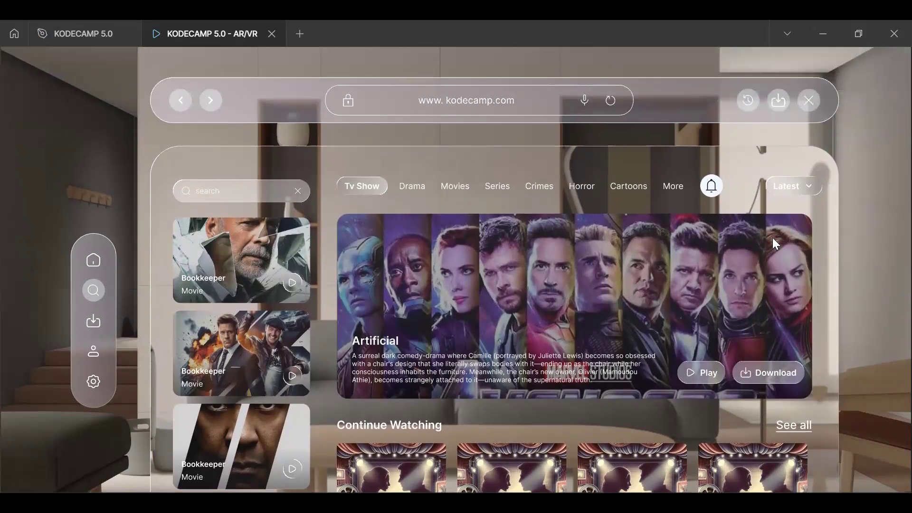
pyautogui.scroll(-2, 687, 247)
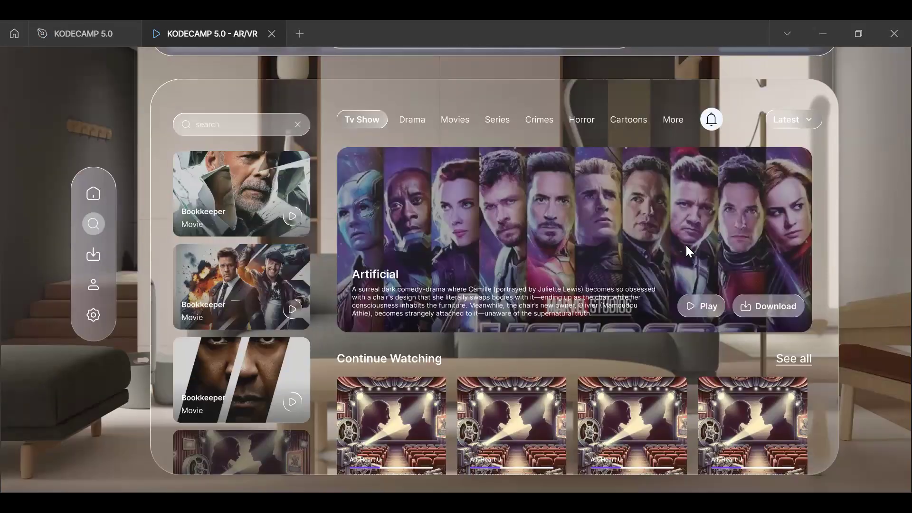
pyautogui.scroll(2, 689, 251)
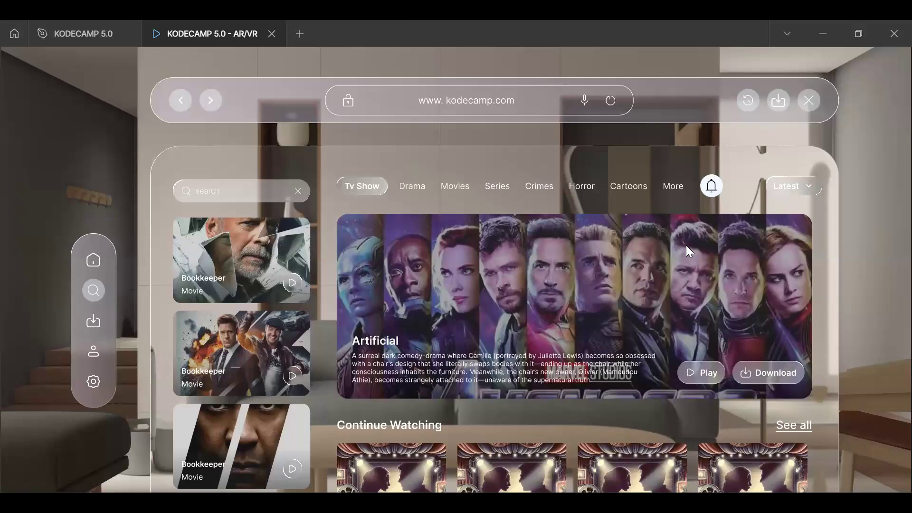
# Return to the design file and apply the copied Glass effect to the bell icon button beside the category menu
pyautogui.click(74, 34)
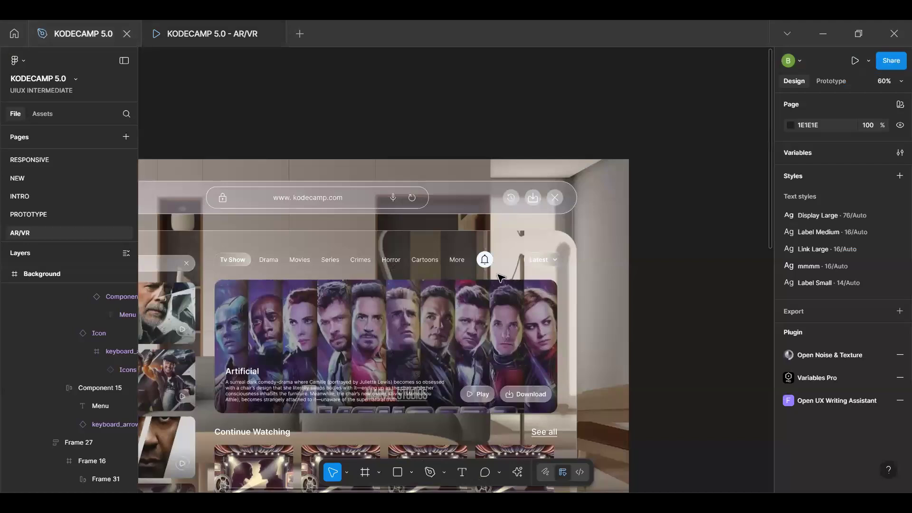
pyautogui.scroll(5, 483, 259)
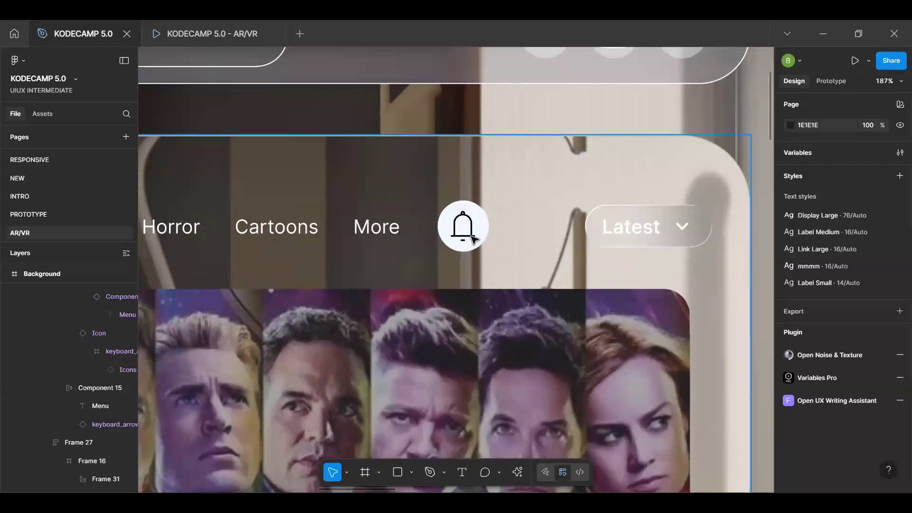
pyautogui.click(474, 237)
pyautogui.click(473, 237)
pyautogui.scroll(4, 474, 238)
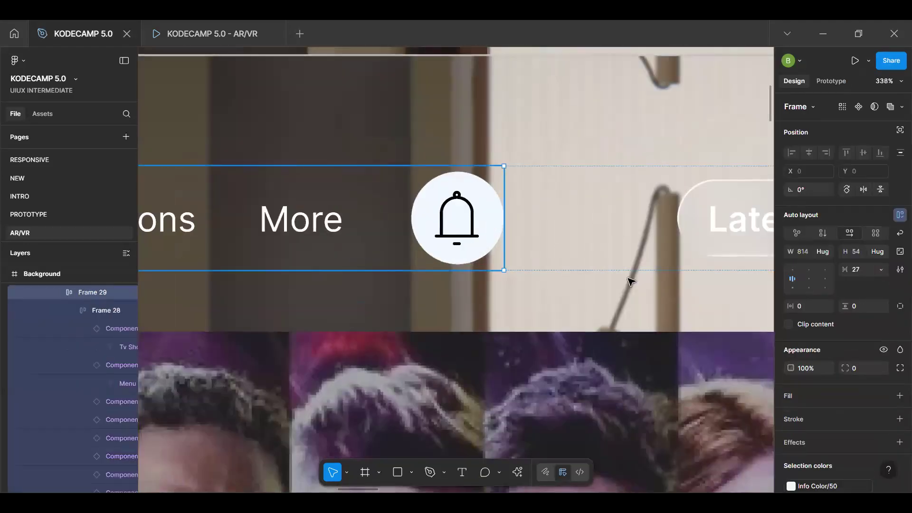
pyautogui.scroll(-1, 851, 312)
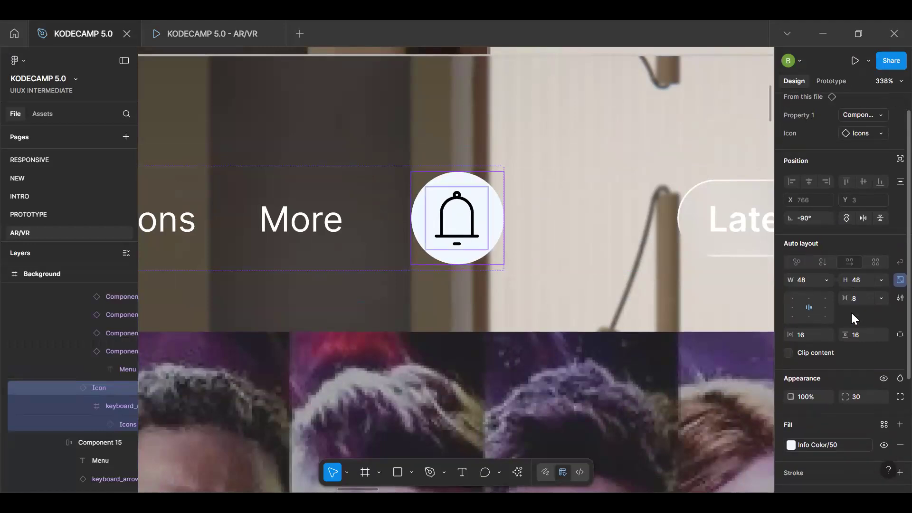
pyautogui.scroll(1, 807, 147)
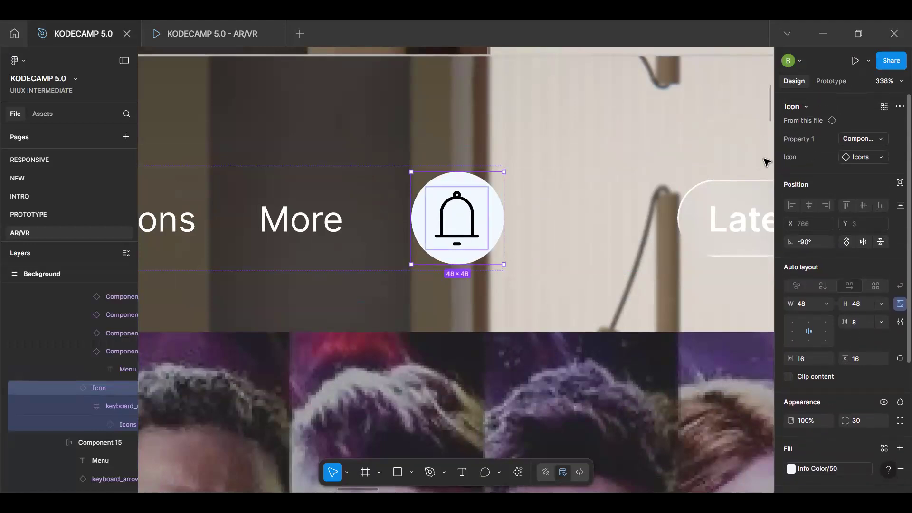
pyautogui.click(900, 106)
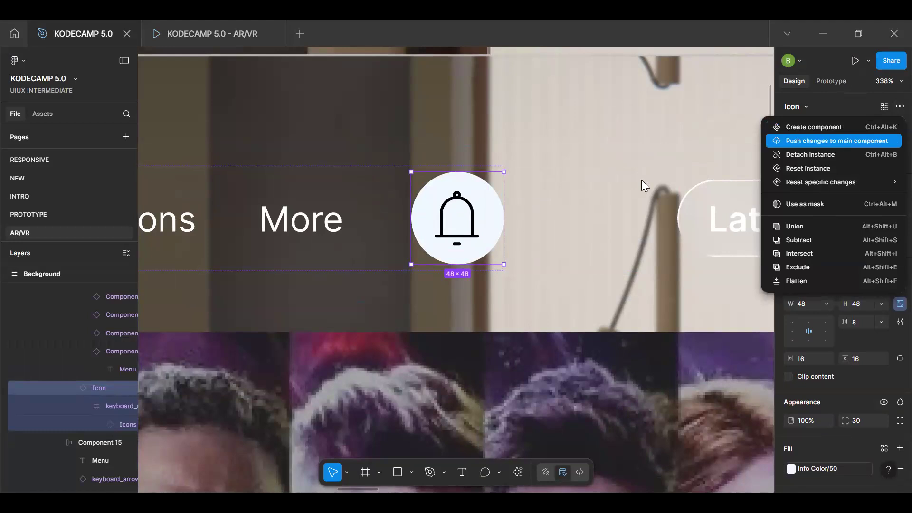
pyautogui.click(458, 222)
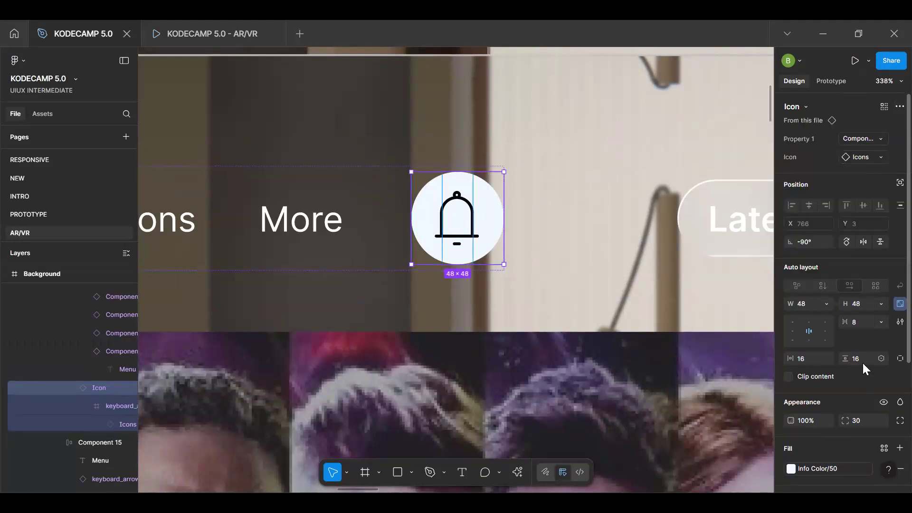
pyautogui.scroll(-4, 862, 361)
pyautogui.hotkey('ctrl', 'z')
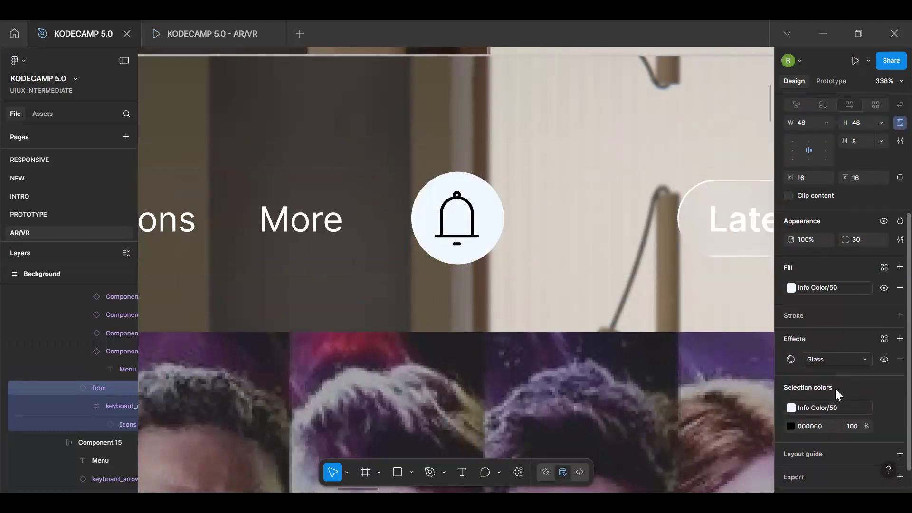
# Detach the Info Color/50 style from the bell button's fill and set the fill opacity to 40%
pyautogui.click(883, 290)
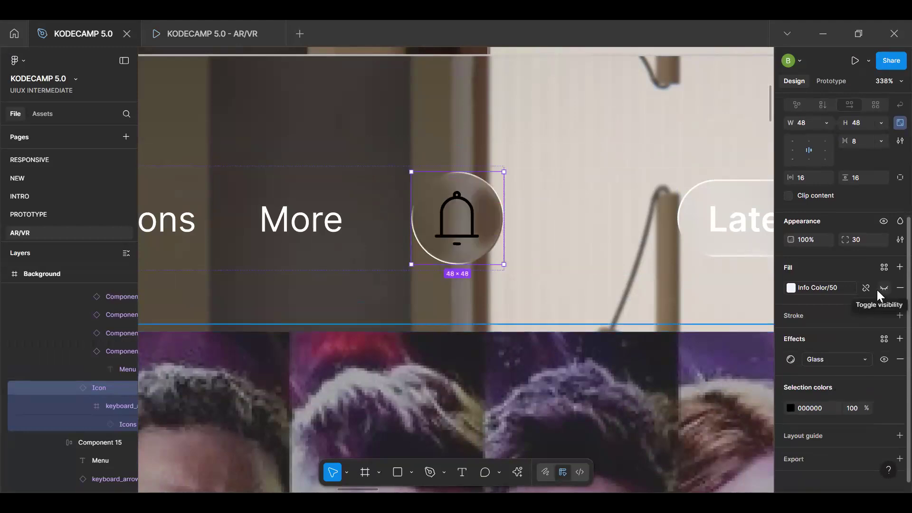
pyautogui.click(883, 288)
pyautogui.click(866, 287)
pyautogui.click(853, 291)
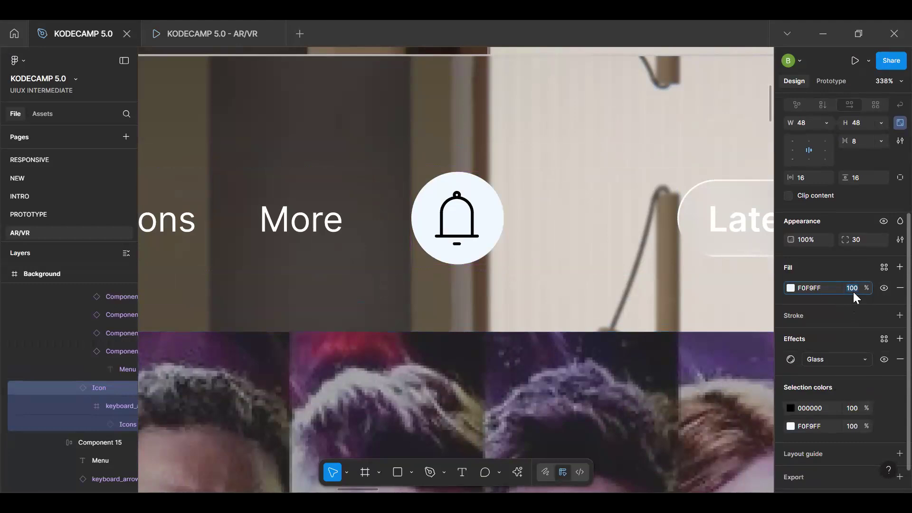
pyautogui.write('40')
pyautogui.press('Return')
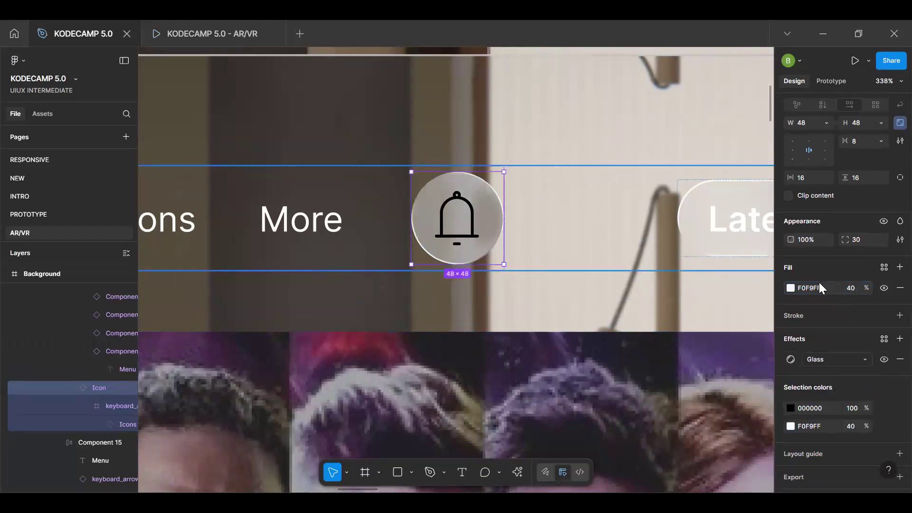
pyautogui.click(853, 288)
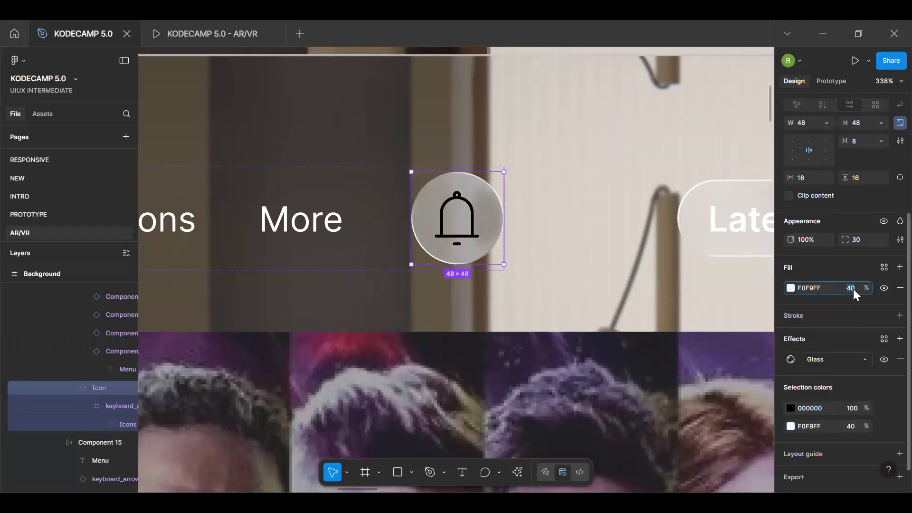
# Replace the bell glyph's black colour with the Neutral Color/White library style and reselect the bell button
pyautogui.click(882, 408)
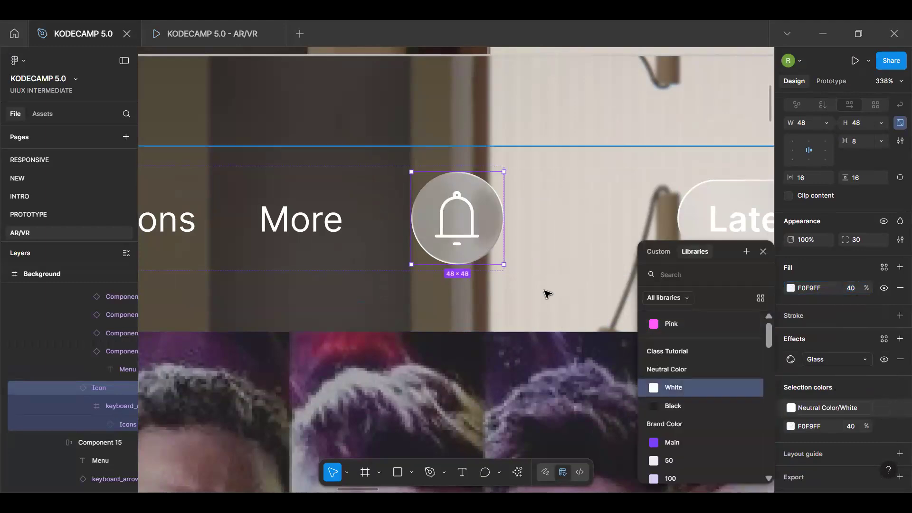
pyautogui.click(489, 249)
pyautogui.doubleClick(490, 250)
pyautogui.doubleClick(482, 247)
pyautogui.doubleClick(480, 246)
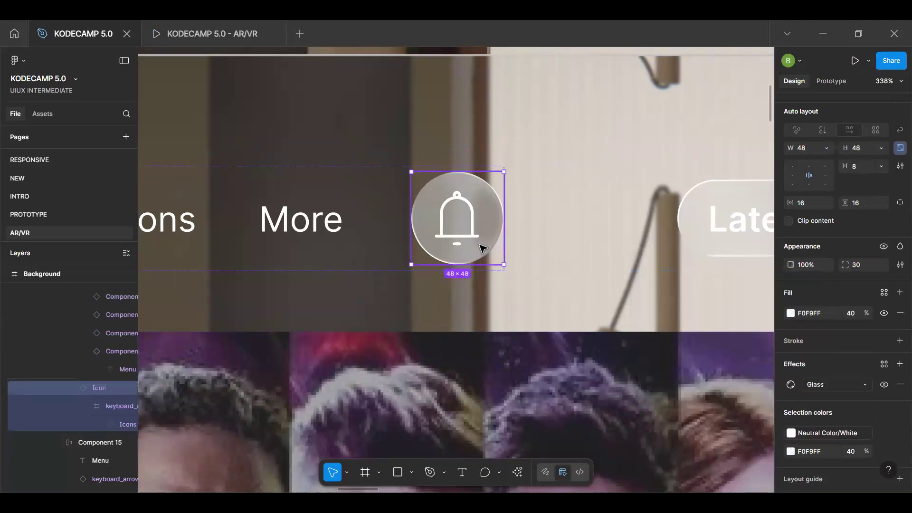
# Set the bell button's Glass effect to refraction 50, depth 1, dispersion 0 and frost 0
pyautogui.click(818, 385)
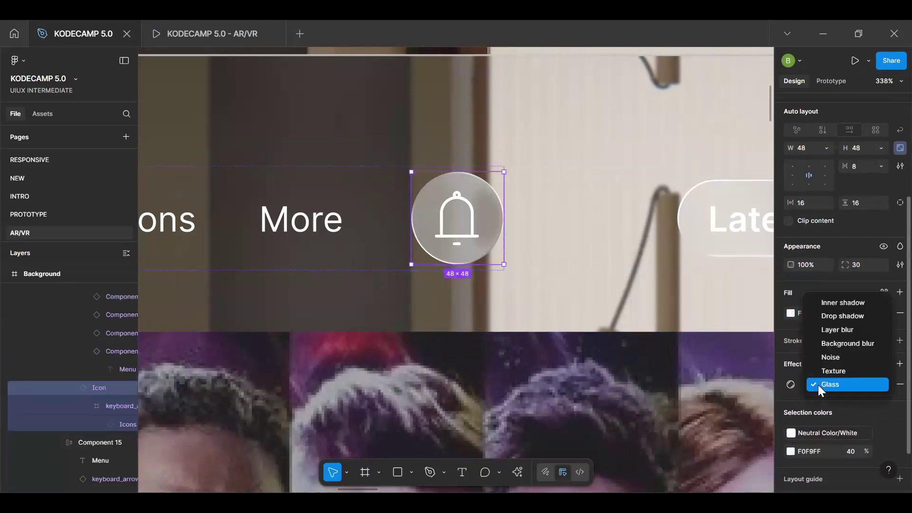
pyautogui.click(791, 384)
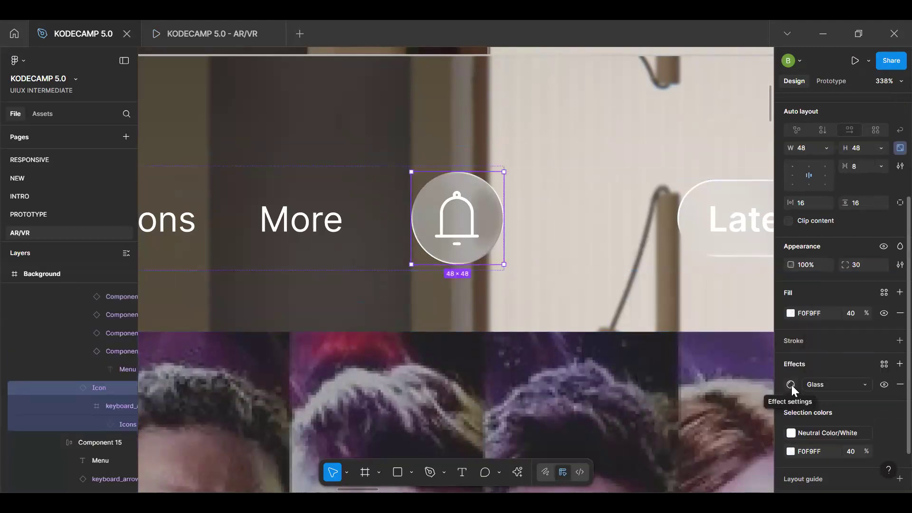
pyautogui.click(792, 385)
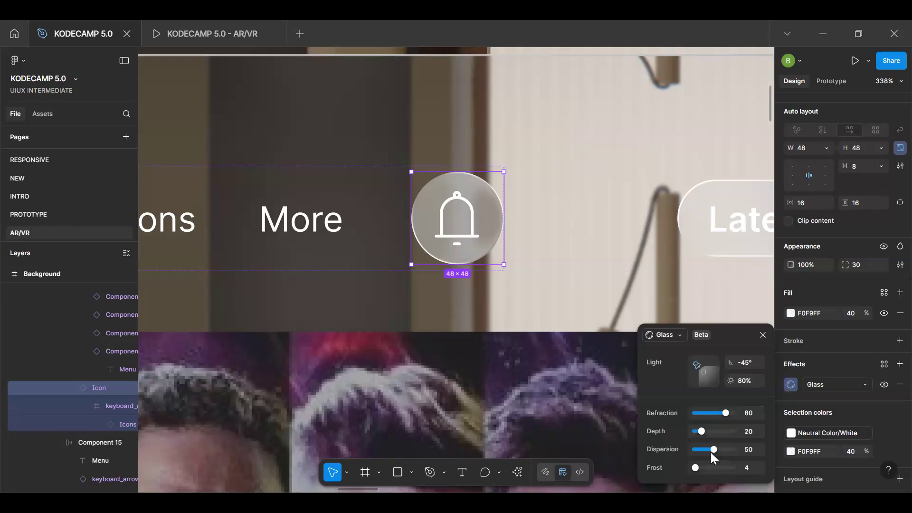
pyautogui.moveTo(726, 413); pyautogui.dragTo(663, 438)
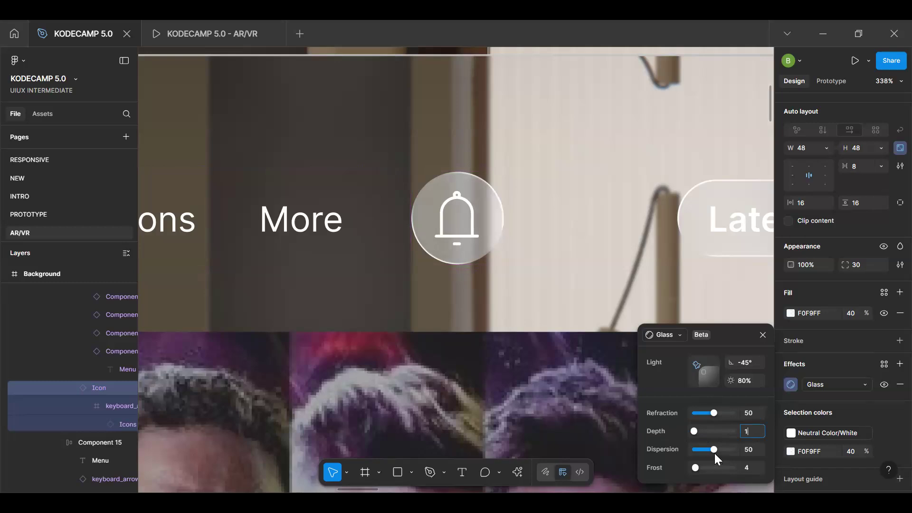
pyautogui.moveTo(714, 450); pyautogui.dragTo(523, 469)
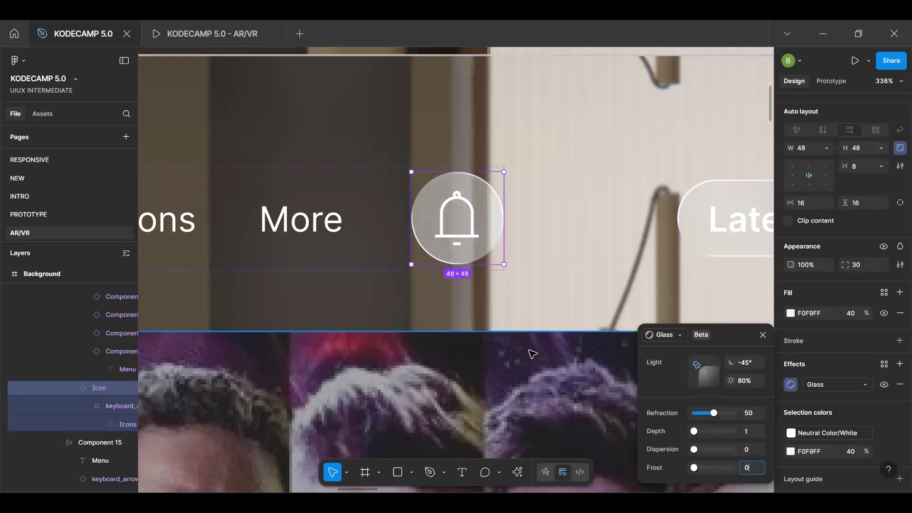
pyautogui.scroll(-5, 533, 354)
pyautogui.click(440, 332)
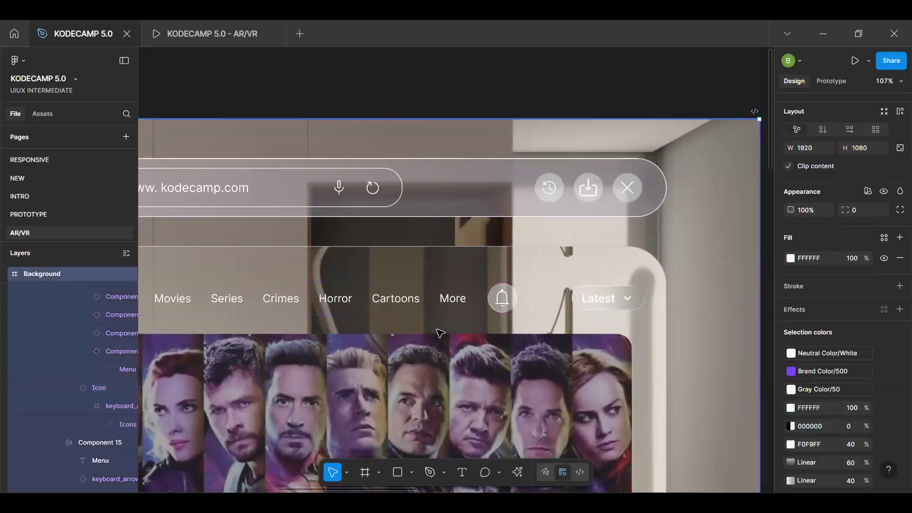
# Reselect the bell icon button beside the category menu and push its overrides to the main component
pyautogui.scroll(-3, 558, 291)
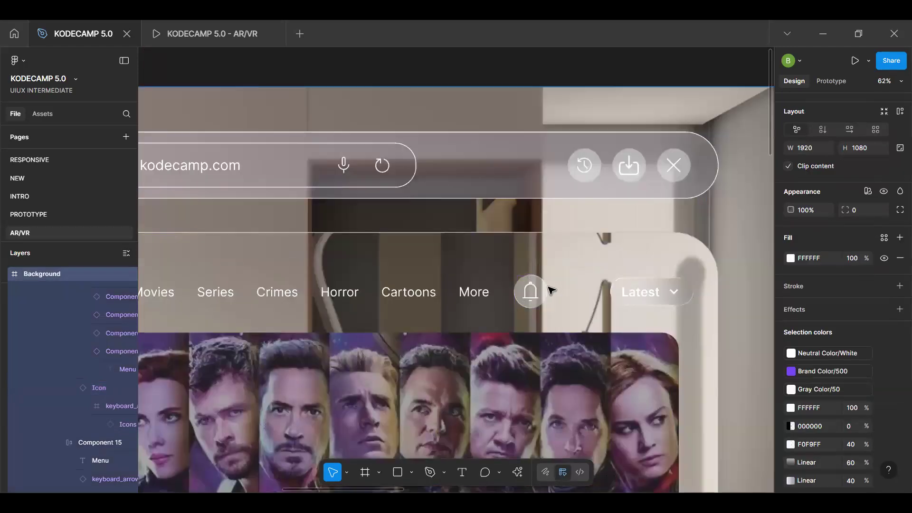
pyautogui.click(550, 291)
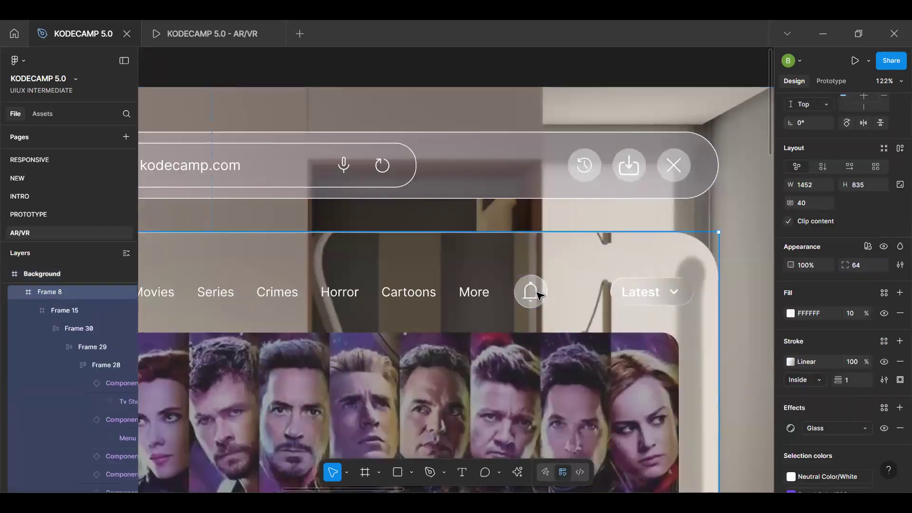
pyautogui.doubleClick(548, 291)
pyautogui.scroll(6, 547, 292)
pyautogui.doubleClick(539, 295)
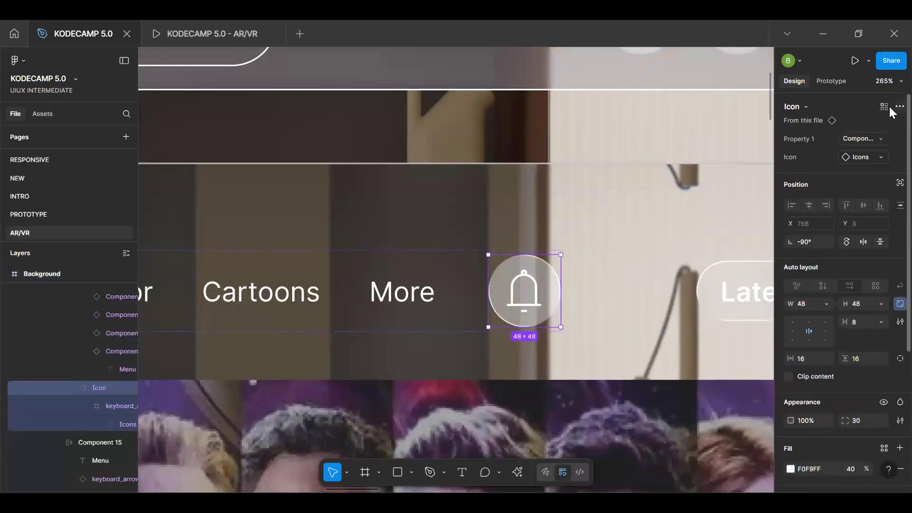
pyautogui.click(899, 107)
pyautogui.click(822, 141)
# Examine the round buttons at both ends of the browser bar to compare their glass styling
pyautogui.scroll(5, 668, 207)
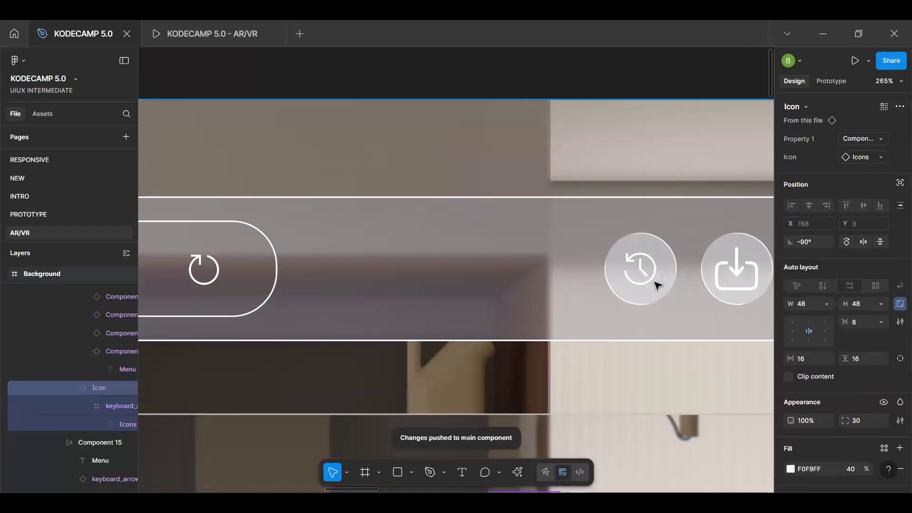
pyautogui.scroll(-5, 681, 280)
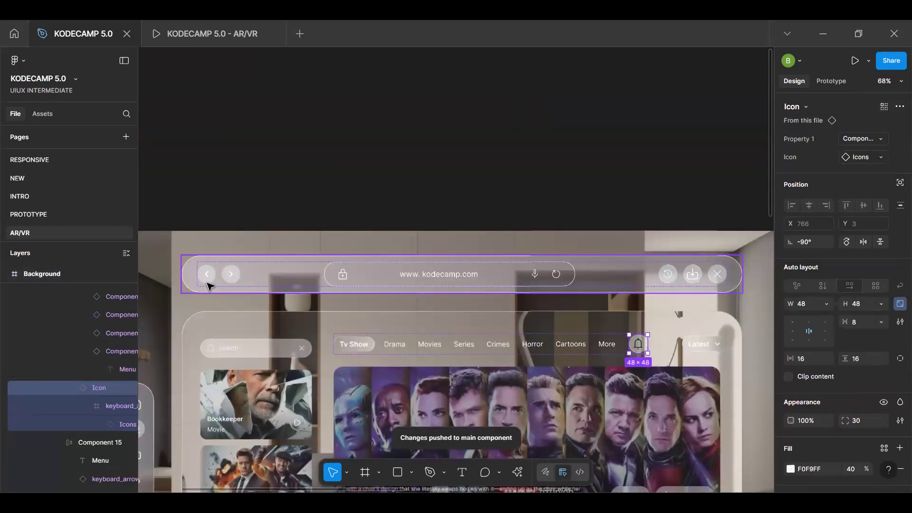
pyautogui.scroll(3, 228, 260)
pyautogui.scroll(3, 250, 302)
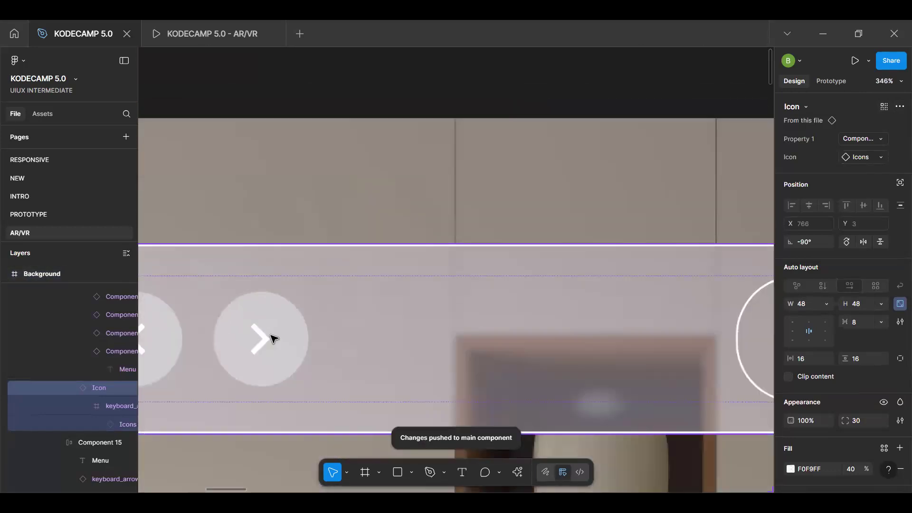
pyautogui.scroll(-4, 308, 328)
pyautogui.scroll(-5, 679, 325)
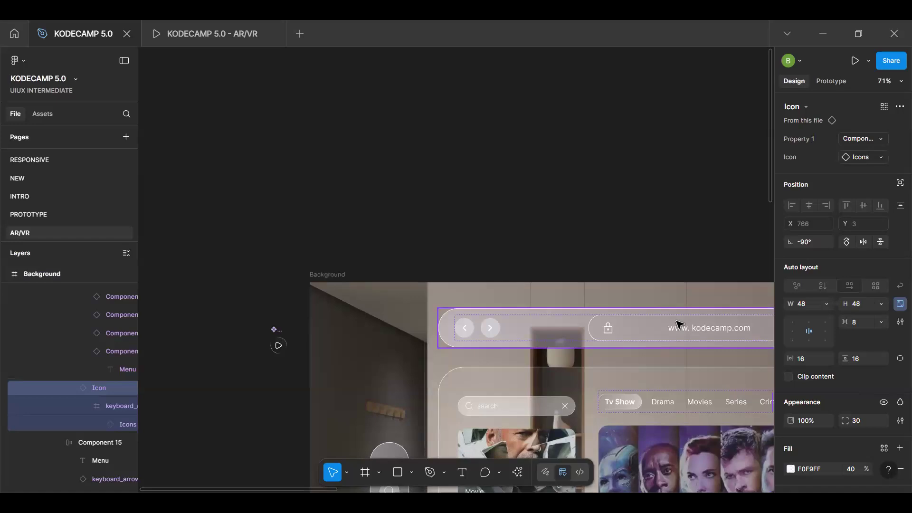
pyautogui.hscroll(5, 623, 328)
pyautogui.scroll(8, 460, 350)
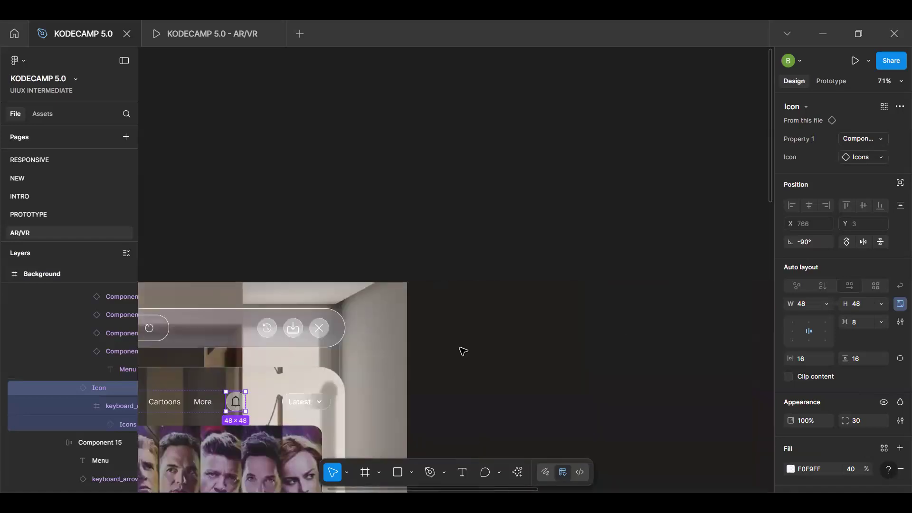
# Copy the glass close button at the end of the browser bar
pyautogui.doubleClick(261, 318)
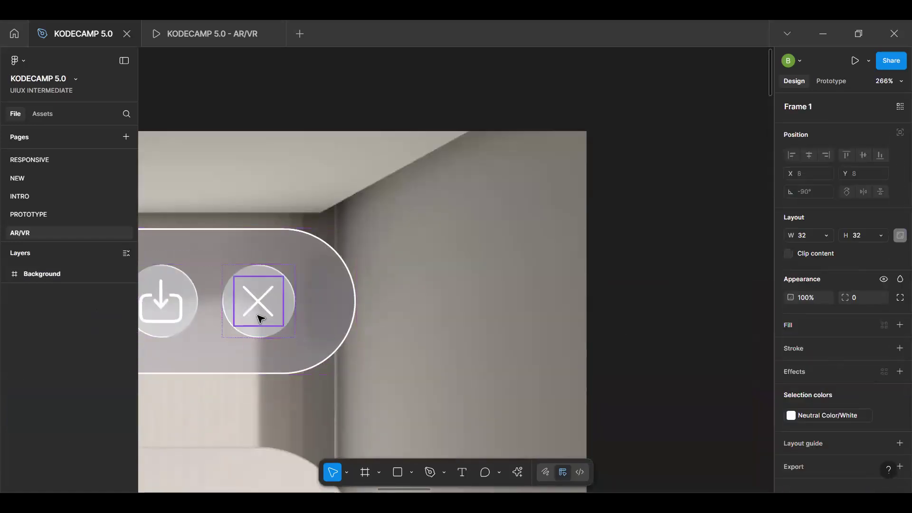
pyautogui.click(282, 334)
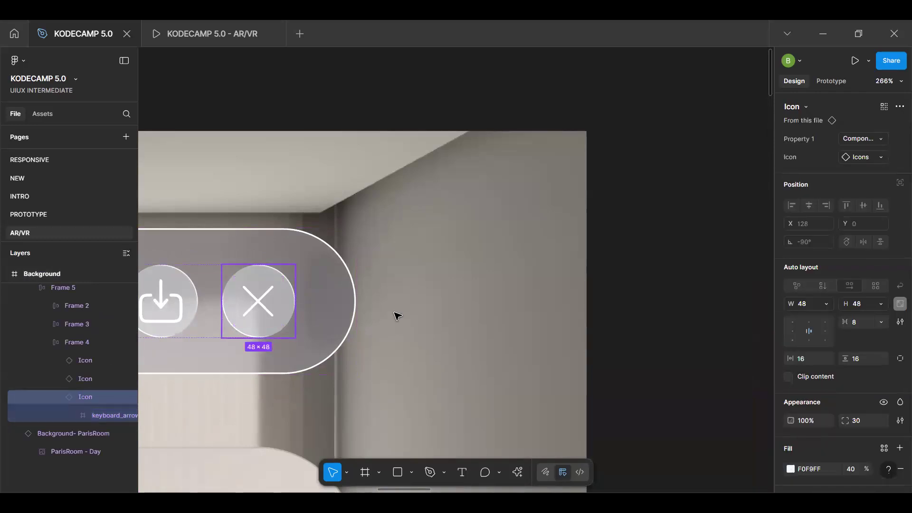
pyautogui.scroll(-7, 397, 315)
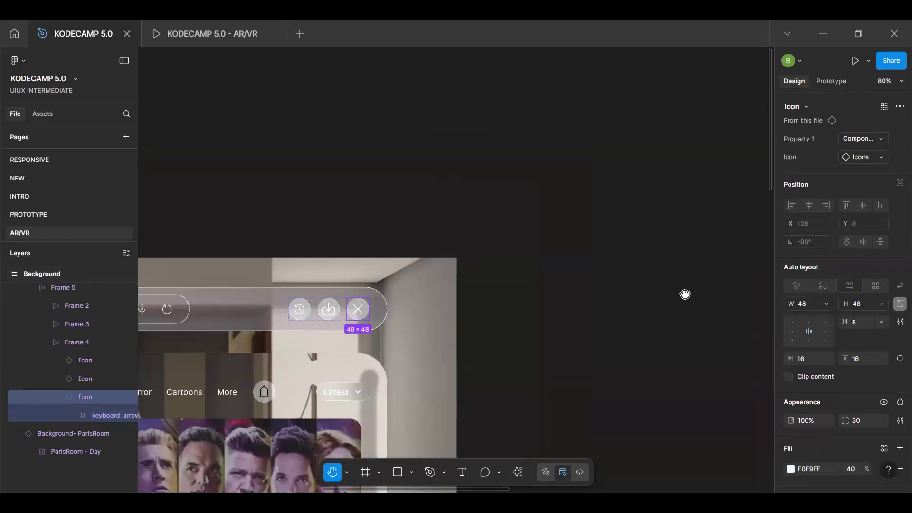
pyautogui.hscroll(-10, 665, 295)
pyautogui.scroll(5, 402, 294)
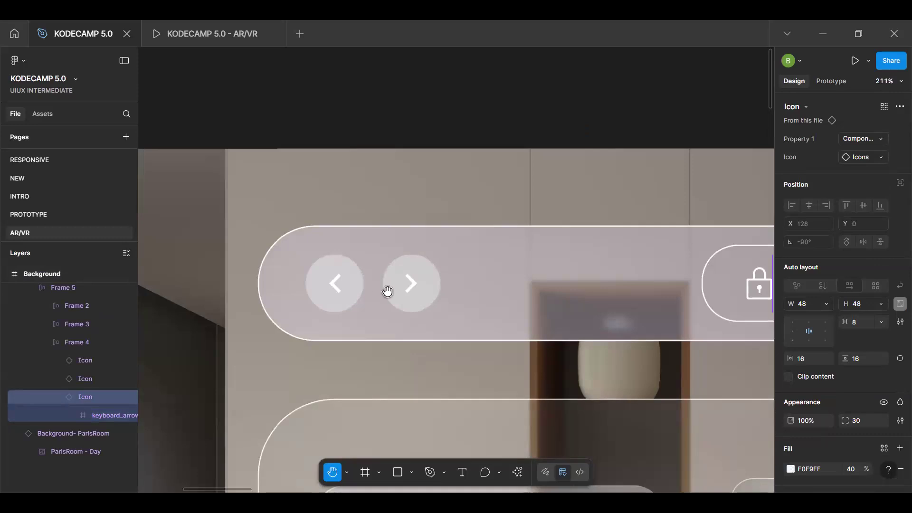
# Try pasting the copied close button over the back and forward buttons, and remove the pasted copy
pyautogui.doubleClick(418, 297)
pyautogui.hotkey('ctrl', 'a')
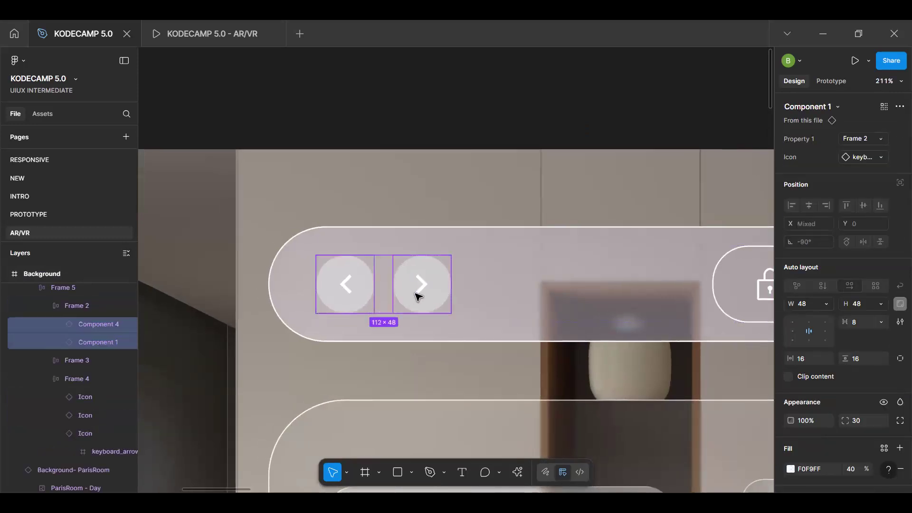
pyautogui.hotkey('ctrl', 'v')
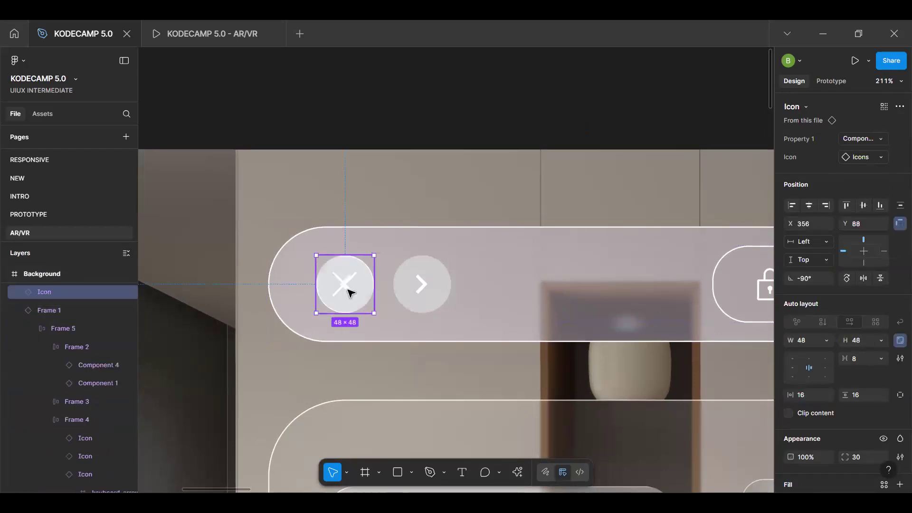
pyautogui.press('Delete')
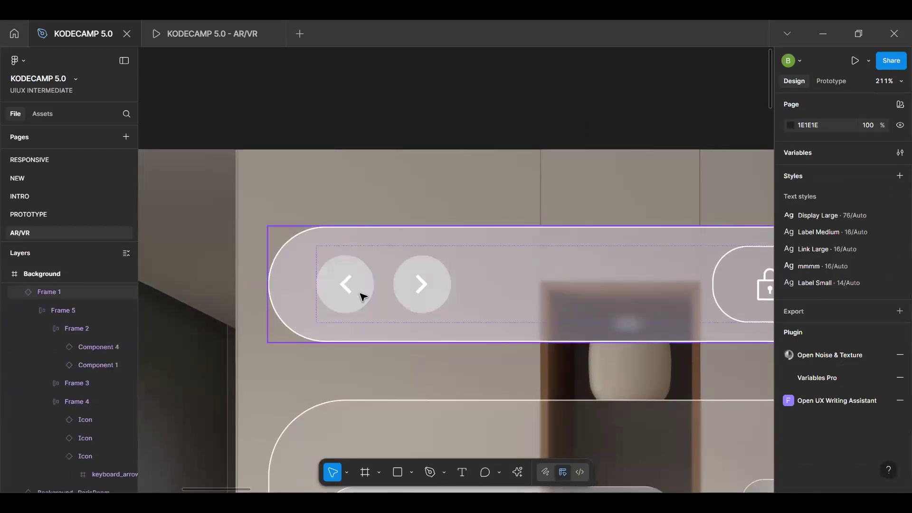
# Select both the back and forward buttons in the browser bar and replace them with the copied glass button
pyautogui.doubleClick(362, 297)
pyautogui.scroll(3, 362, 297)
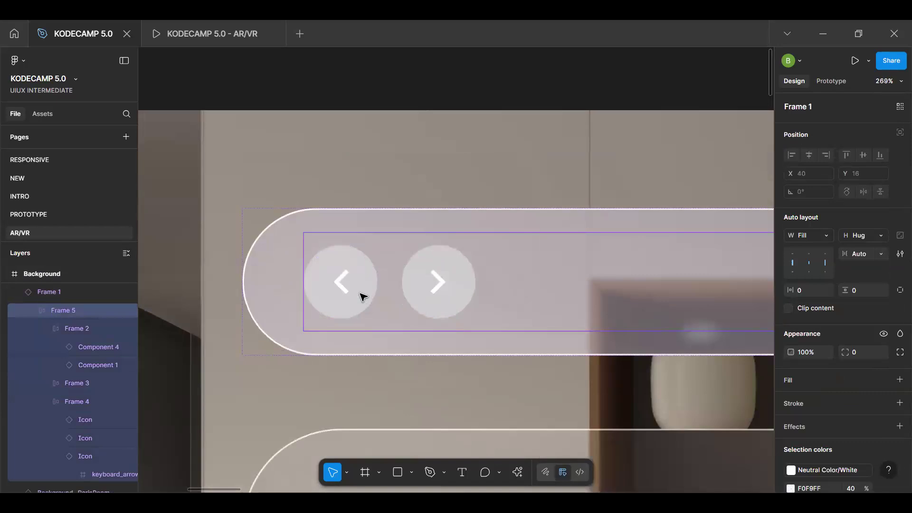
pyautogui.doubleClick(362, 297)
pyautogui.doubleClick(363, 297)
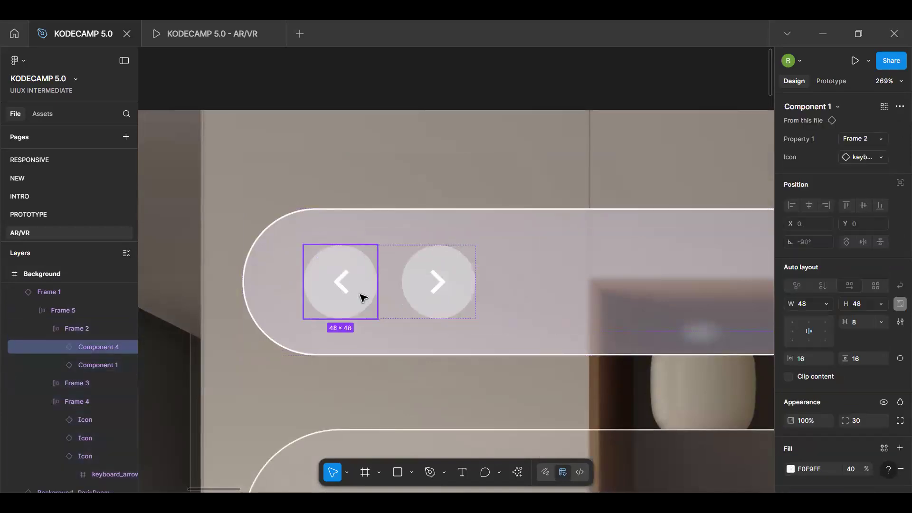
pyautogui.hotkey('ctrl', 'a')
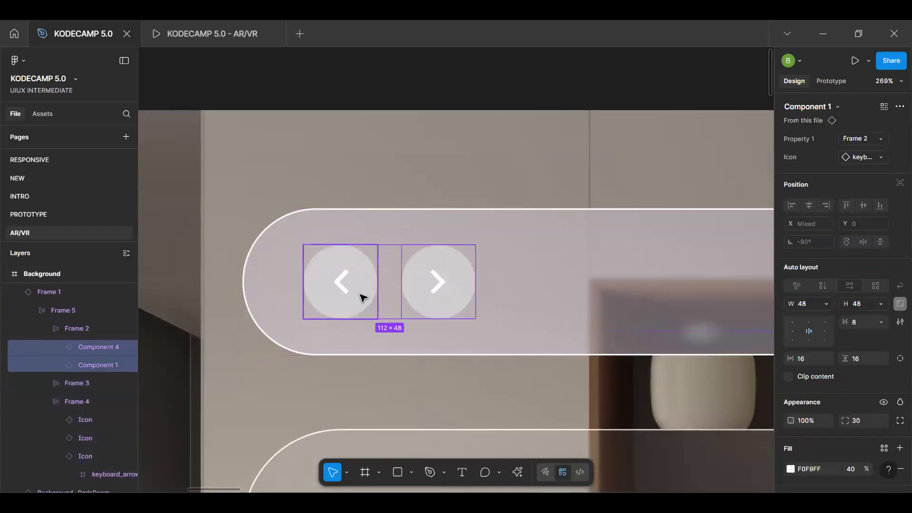
pyautogui.hotkey('ctrl', 'shift', 'r')
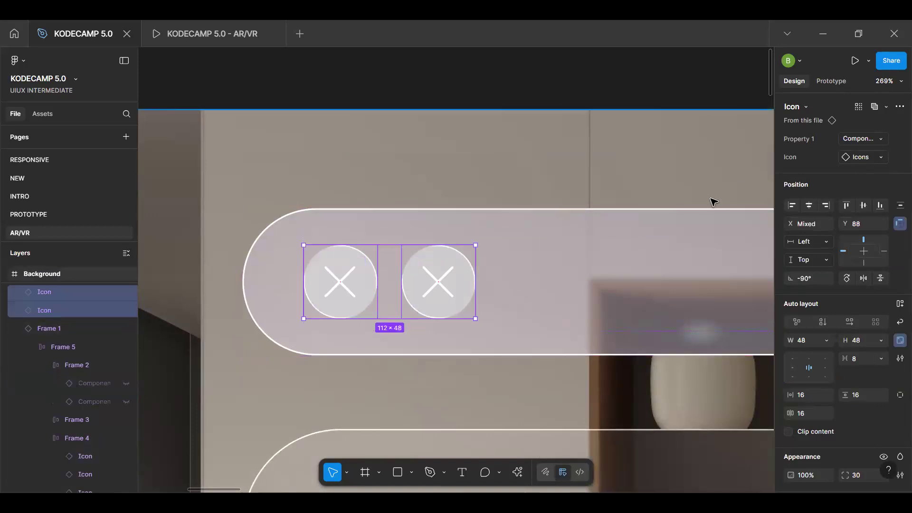
pyautogui.click(863, 159)
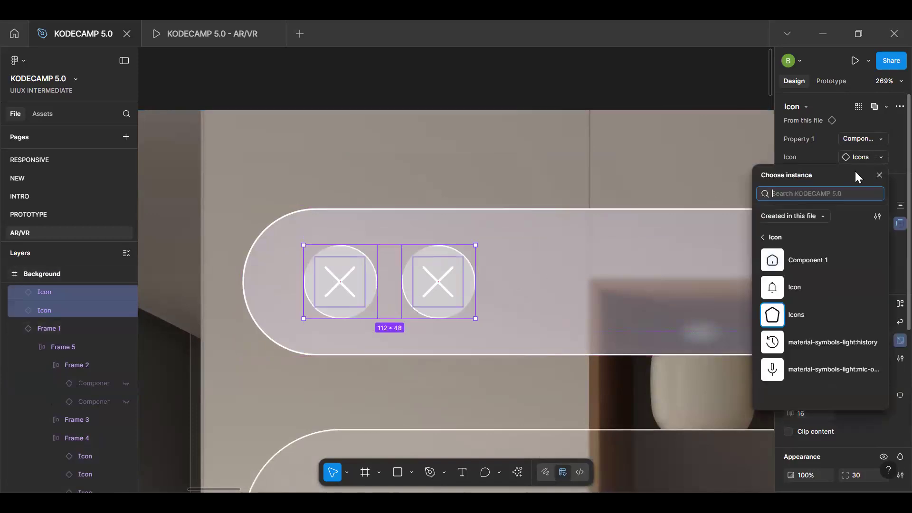
pyautogui.write('arrow')
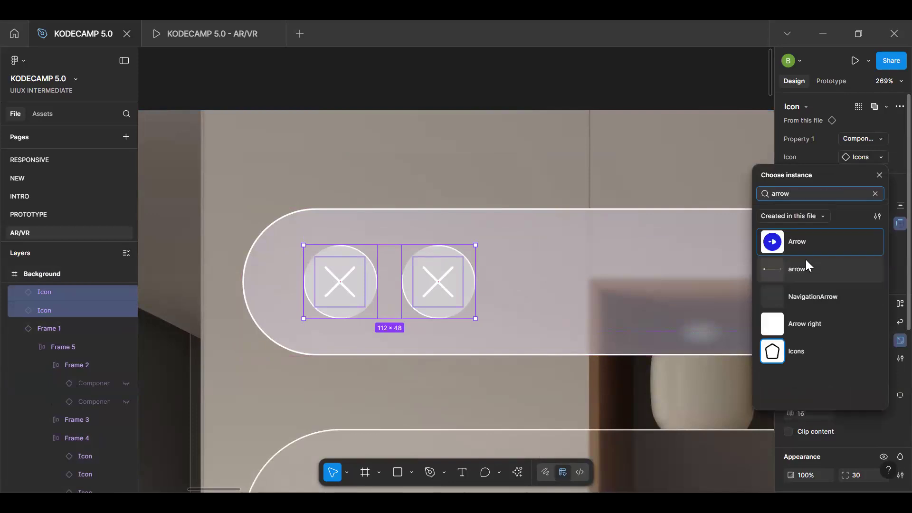
pyautogui.click(435, 280)
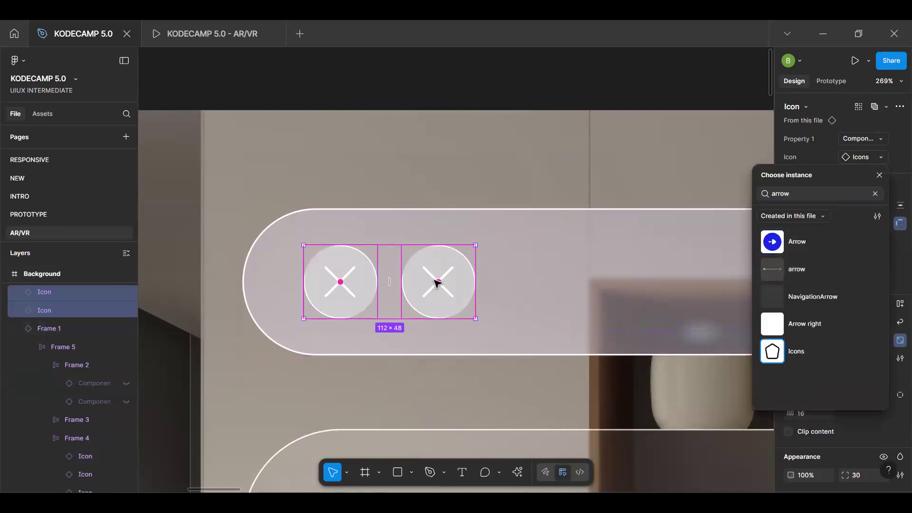
pyautogui.click(403, 287)
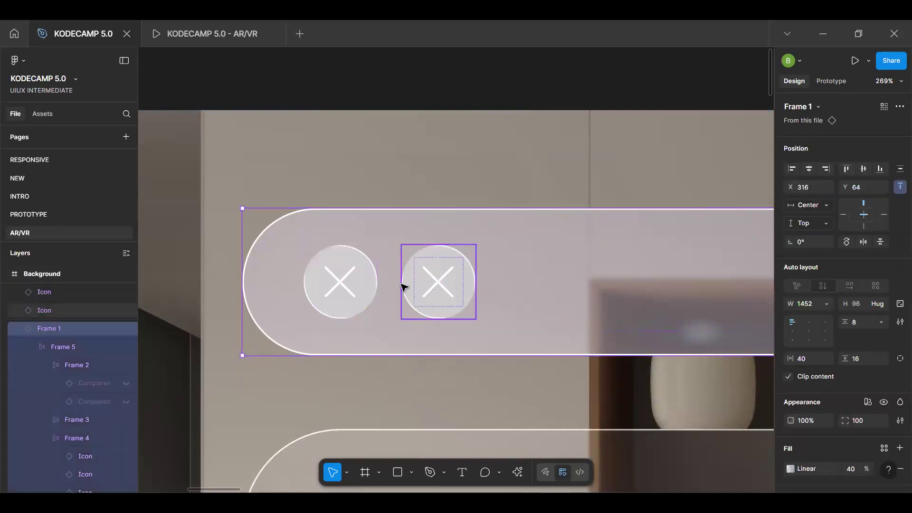
# Switch the glyph variant inside the second replaced button from proicons:cancel to weui:arrow-outlined
pyautogui.doubleClick(430, 291)
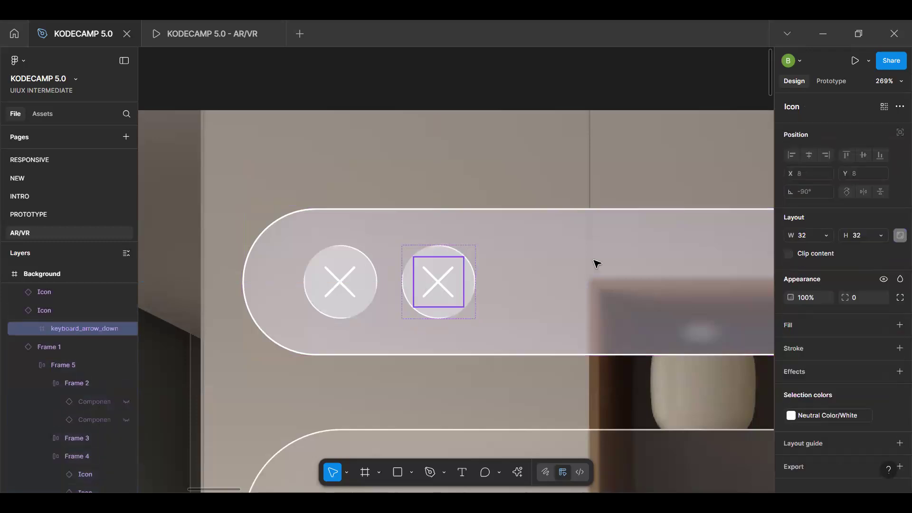
pyautogui.doubleClick(433, 280)
pyautogui.click(867, 142)
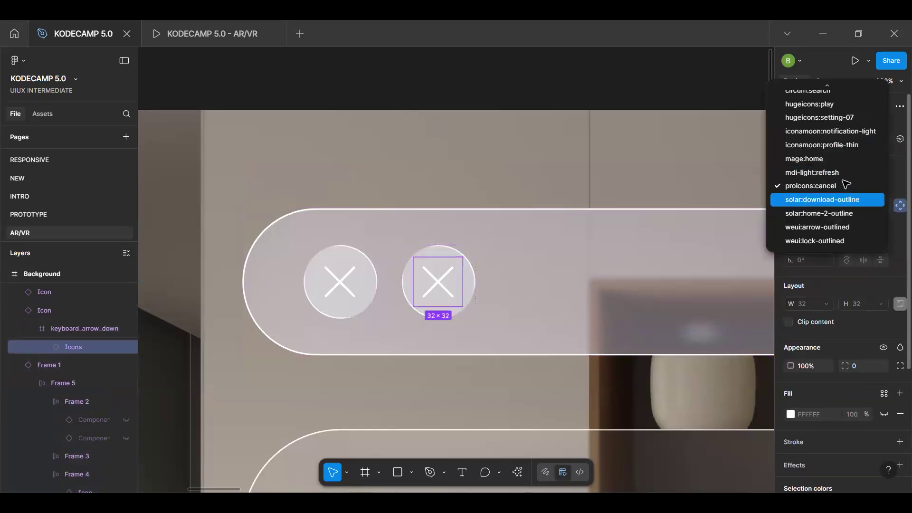
pyautogui.click(842, 227)
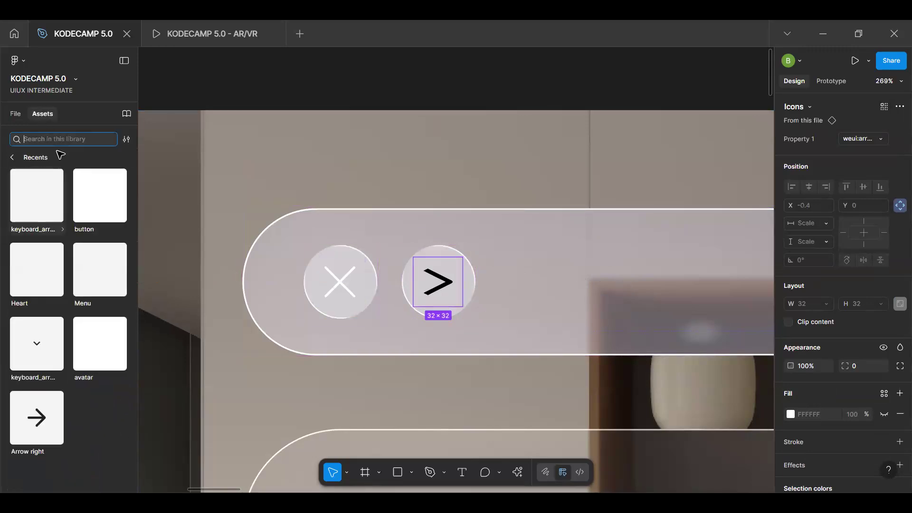
# Search the instances for "arrow" and swap the second button's icon to Arrow right
pyautogui.click(473, 283)
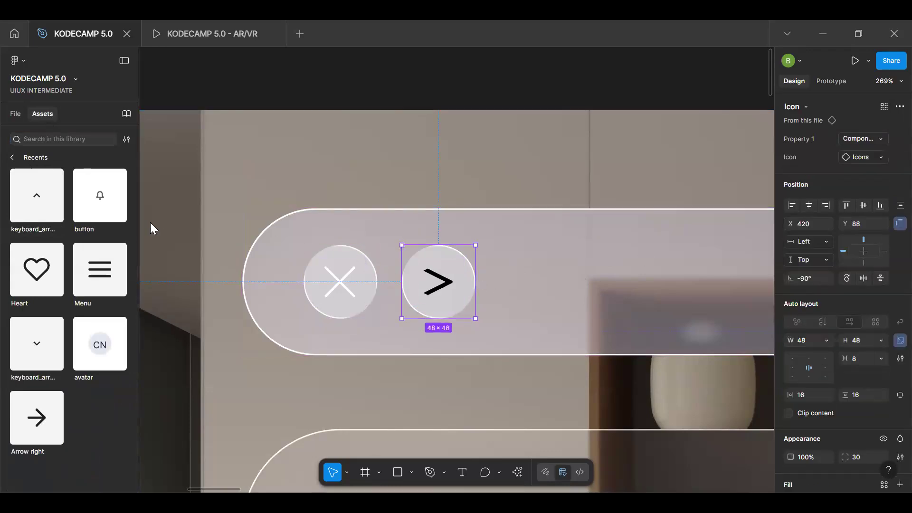
pyautogui.click(857, 159)
pyautogui.write('arrow')
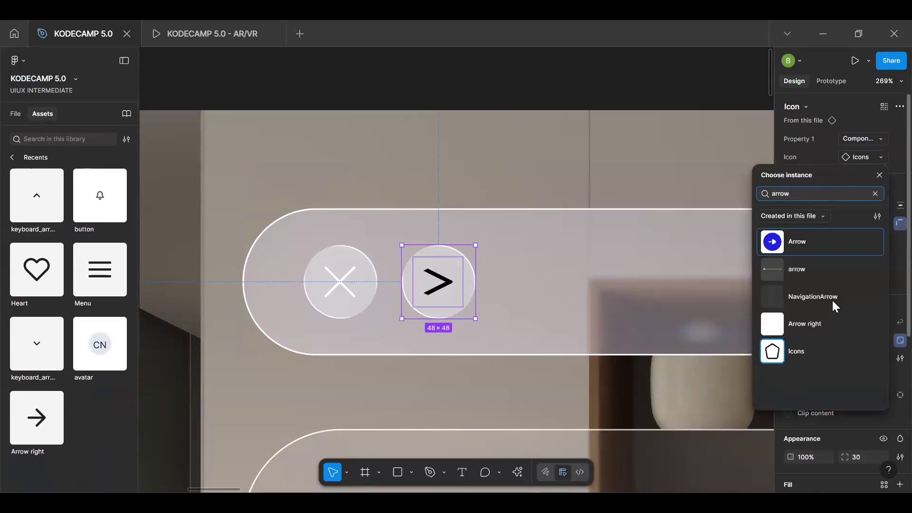
pyautogui.click(825, 313)
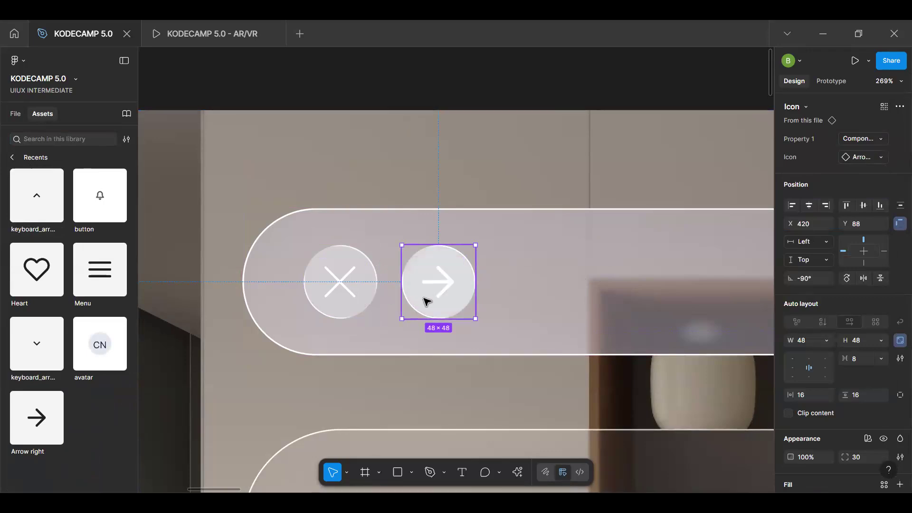
# Delete the close button in the browser bar, duplicate the arrow button in its place, and wrap both in auto layout
pyautogui.press('Escape')
pyautogui.click(370, 307)
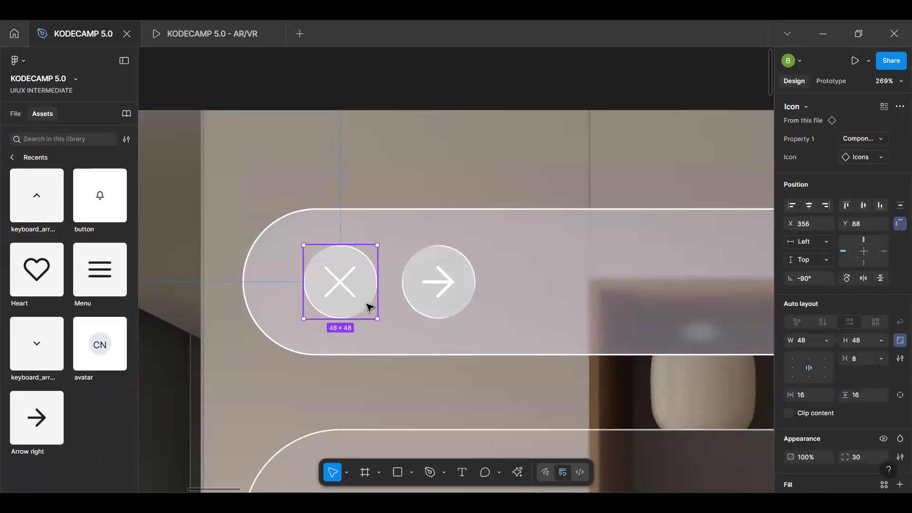
pyautogui.press('Delete')
pyautogui.doubleClick(438, 289)
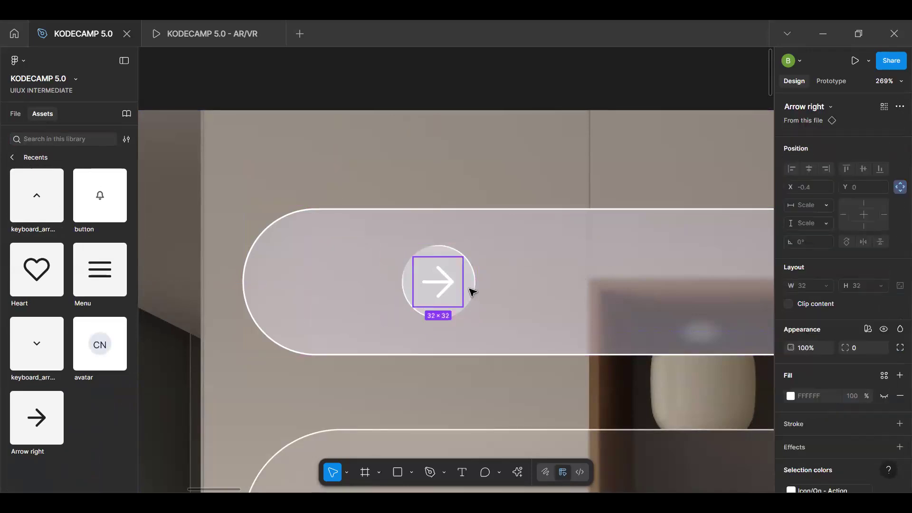
pyautogui.press('Escape')
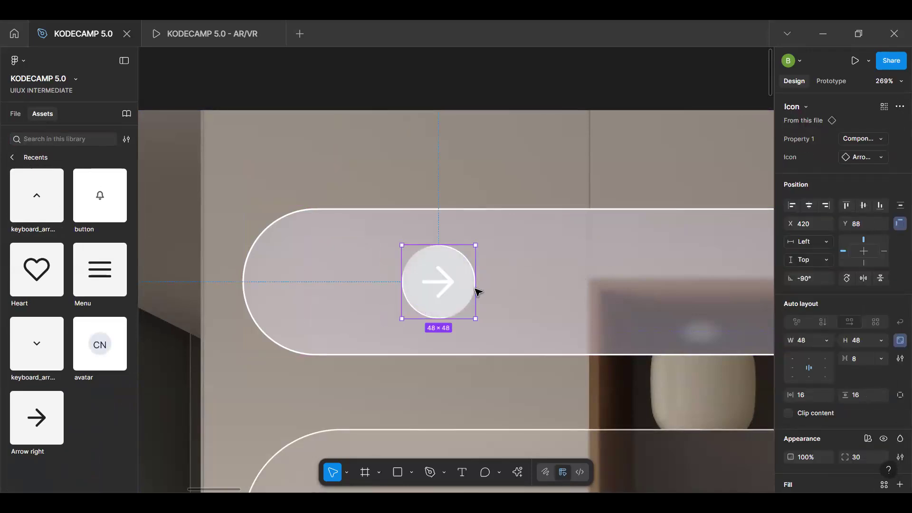
pyautogui.keyDown('alt'); pyautogui.moveTo(459, 289); pyautogui.dragTo(413, 295); pyautogui.keyUp('alt')
pyautogui.keyDown('shift'); pyautogui.click(434, 300); pyautogui.keyUp('shift')
pyautogui.hotkey('shift', 'a')
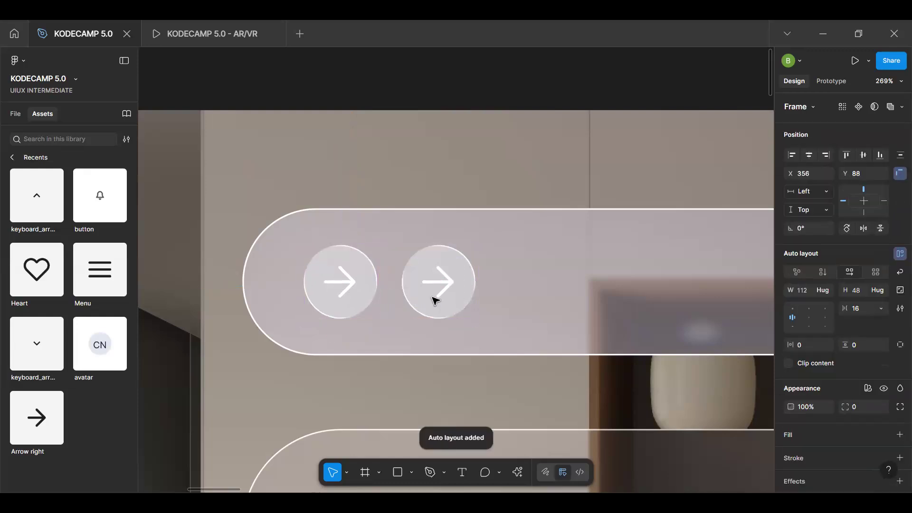
pyautogui.press('Escape')
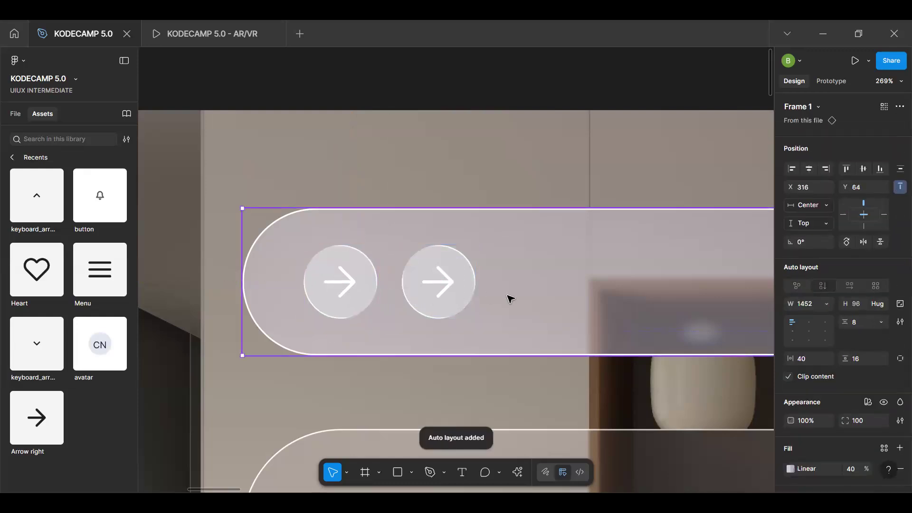
# Try deleting the frame holding the two arrow buttons from the browser bar, and undo the deletion
pyautogui.scroll(-5, 509, 299)
pyautogui.click(503, 300)
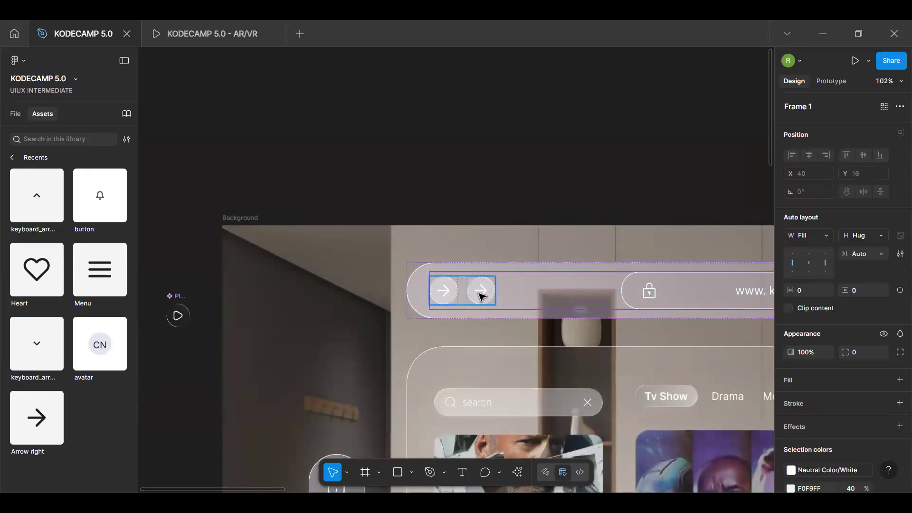
pyautogui.click(482, 297)
pyautogui.click(524, 299)
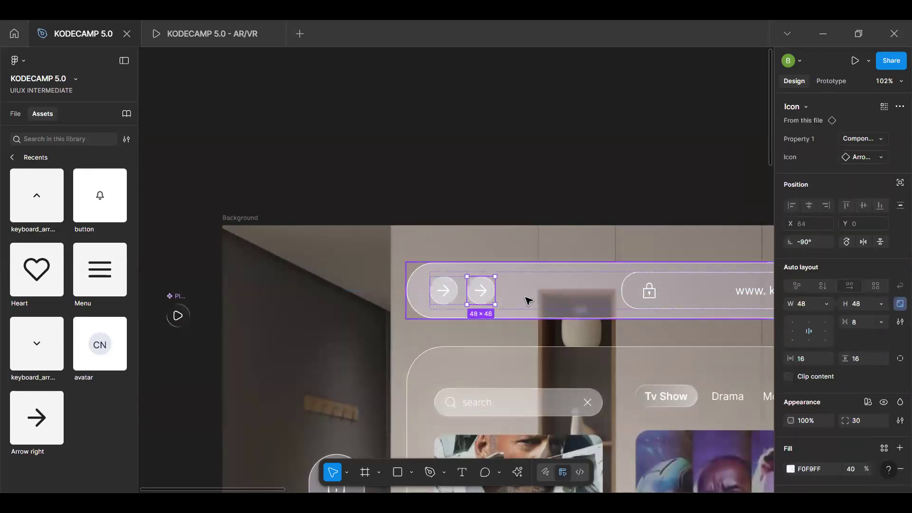
pyautogui.click(475, 291)
pyautogui.scroll(5, 470, 294)
pyautogui.click(496, 299)
pyautogui.press('Delete')
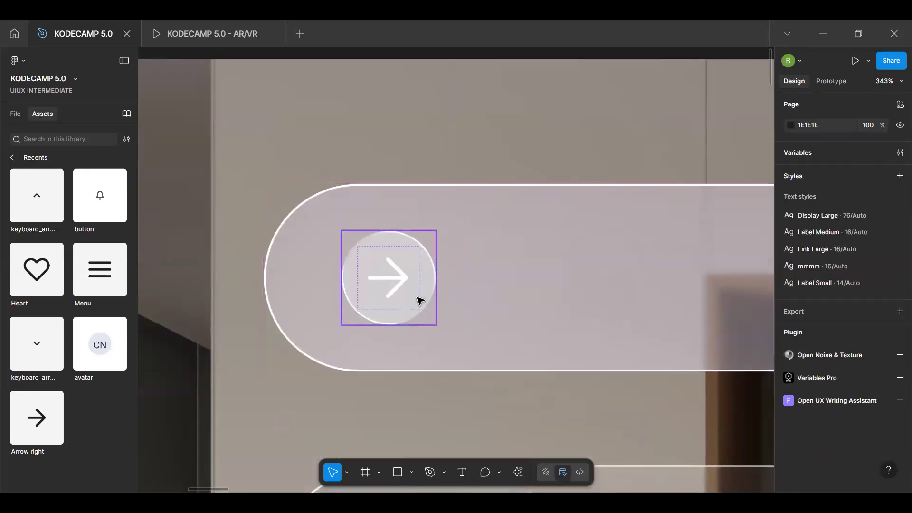
pyautogui.hotkey('ctrl', 'z')
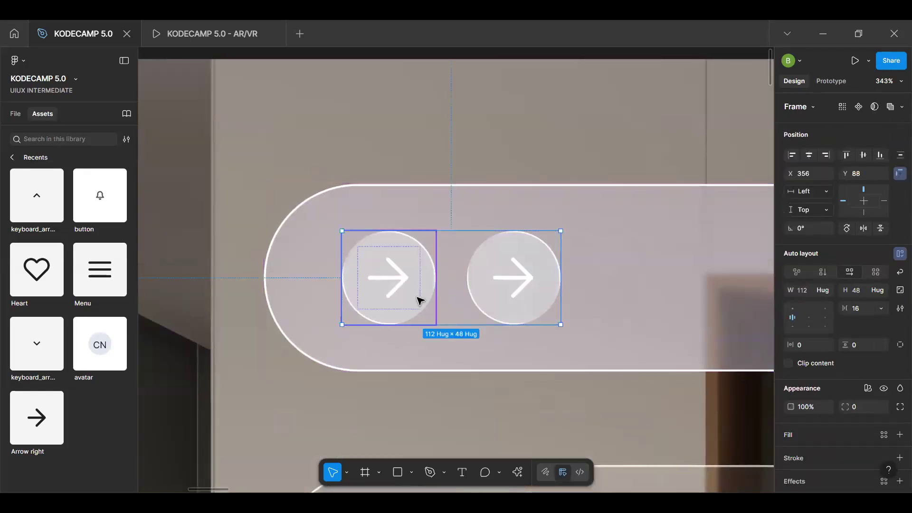
# Try to detach the browser bar instance from its main component
pyautogui.click(592, 279)
pyautogui.click(898, 106)
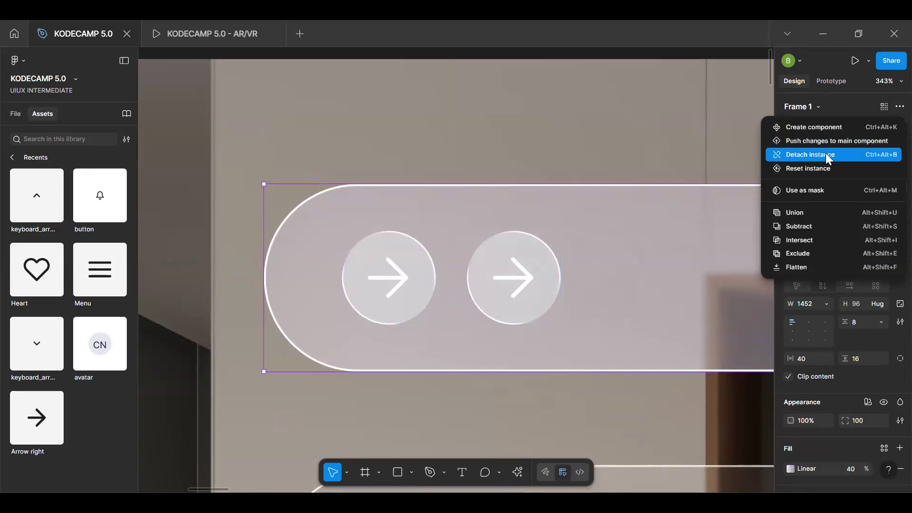
pyautogui.click(828, 155)
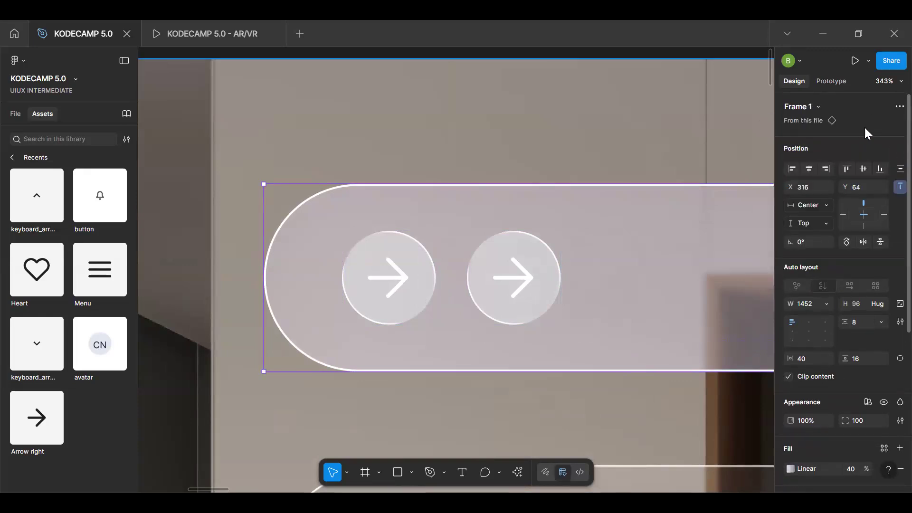
# Restore the browser bar's original chevron back and forward buttons
pyautogui.click(898, 106)
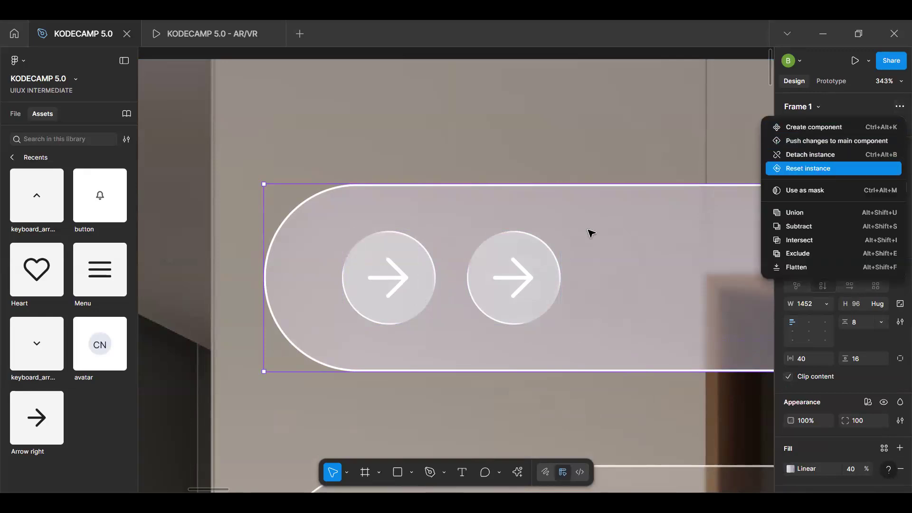
pyautogui.scroll(-4, 590, 233)
pyautogui.hotkey('ctrl', 'z')
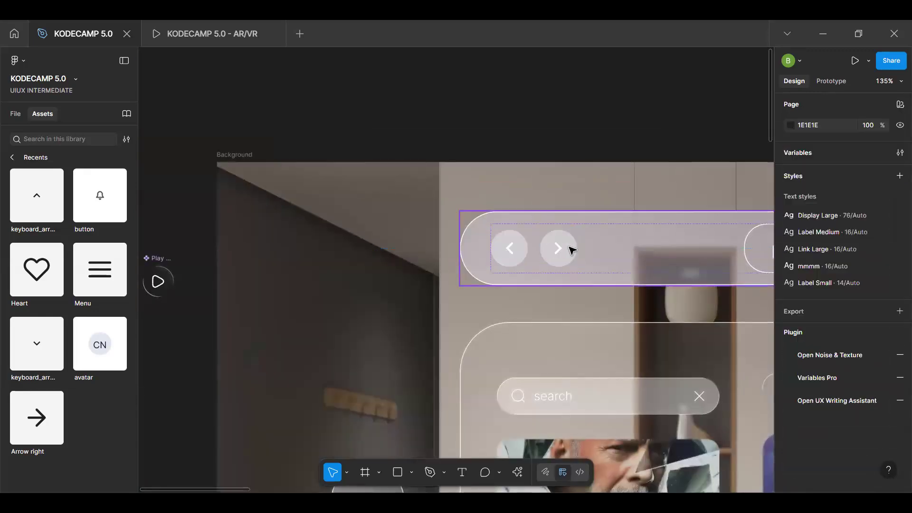
# Examine the history, download and close buttons at the browser bar's far end, plus the bell and Latest controls below
pyautogui.click(571, 249)
pyautogui.press('h')
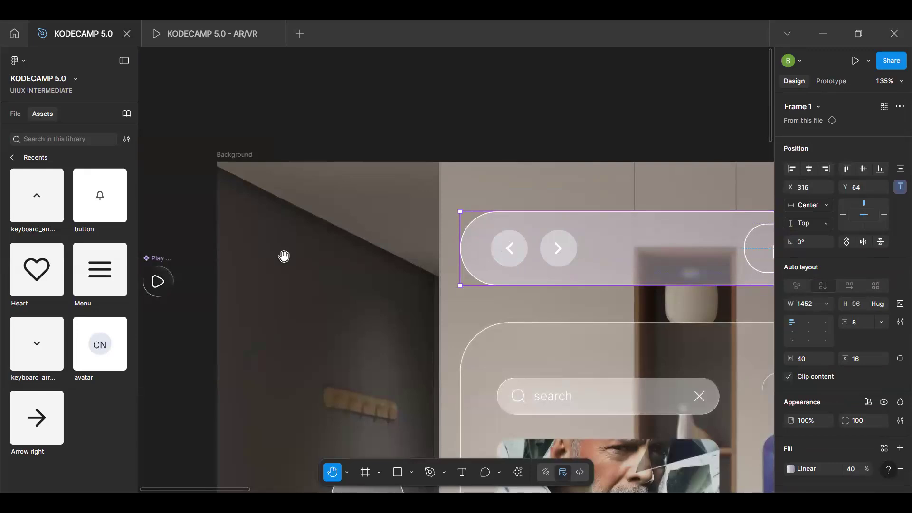
pyautogui.moveTo(429, 320); pyautogui.dragTo(95, 308)
pyautogui.moveTo(668, 331); pyautogui.dragTo(373, 302)
pyautogui.moveTo(640, 307); pyautogui.dragTo(350, 272)
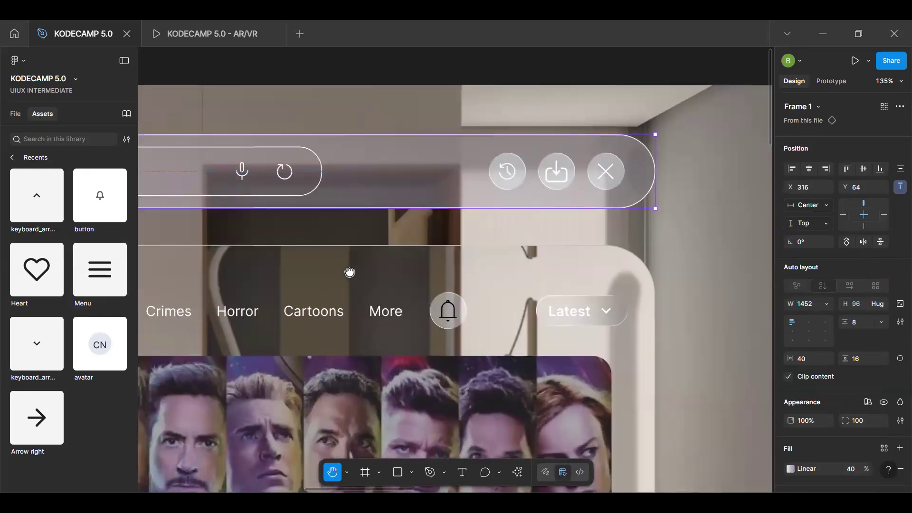
pyautogui.scroll(10, 543, 209)
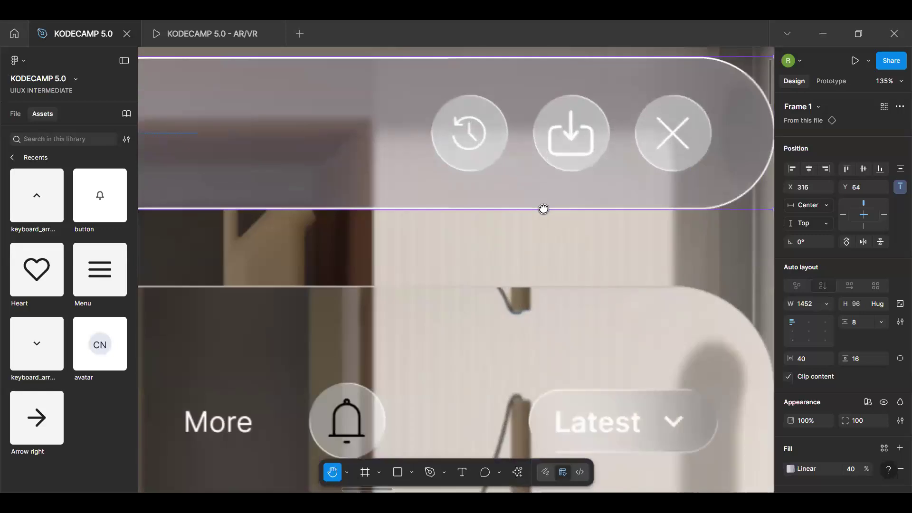
pyautogui.scroll(-8, 543, 209)
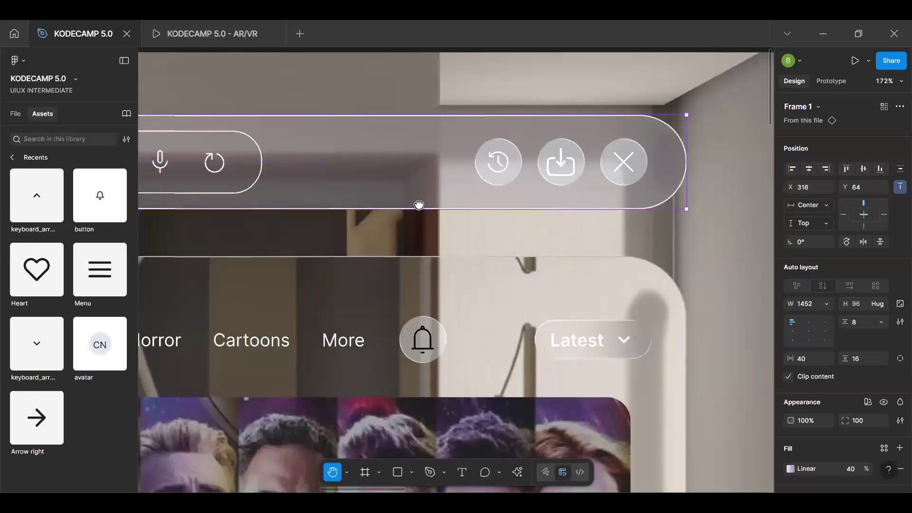
pyautogui.moveTo(520, 215)
pyautogui.mouseDown()
pyautogui.moveTo(603, 227)
pyautogui.moveTo(503, 228)
pyautogui.moveTo(538, 239)
pyautogui.moveTo(328, 271)
pyautogui.moveTo(403, 281)
pyautogui.moveTo(562, 267)
pyautogui.moveTo(313, 260)
pyautogui.moveTo(533, 242)
pyautogui.mouseUp()
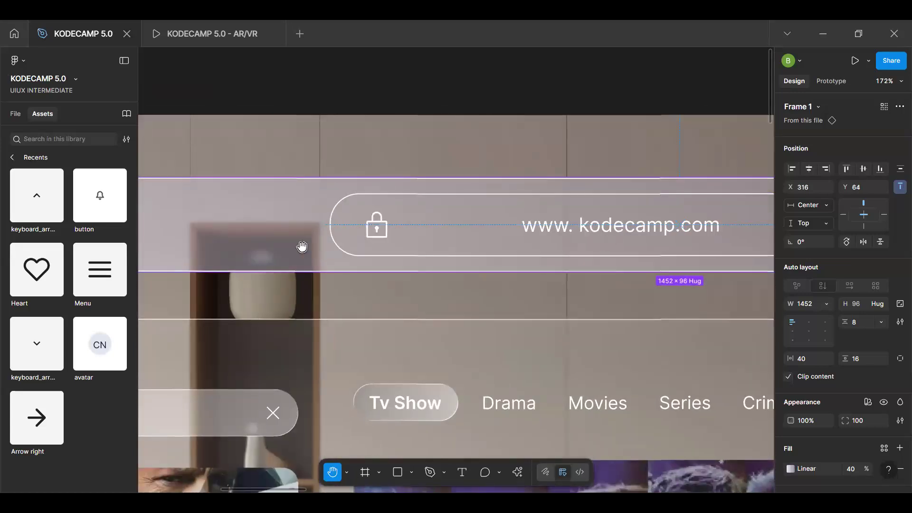
# Select both the back and forward buttons inside the browser bar and give them a Glass effect
pyautogui.moveTo(301, 246); pyautogui.dragTo(592, 232)
pyautogui.scroll(5, 393, 226)
pyautogui.press('v')
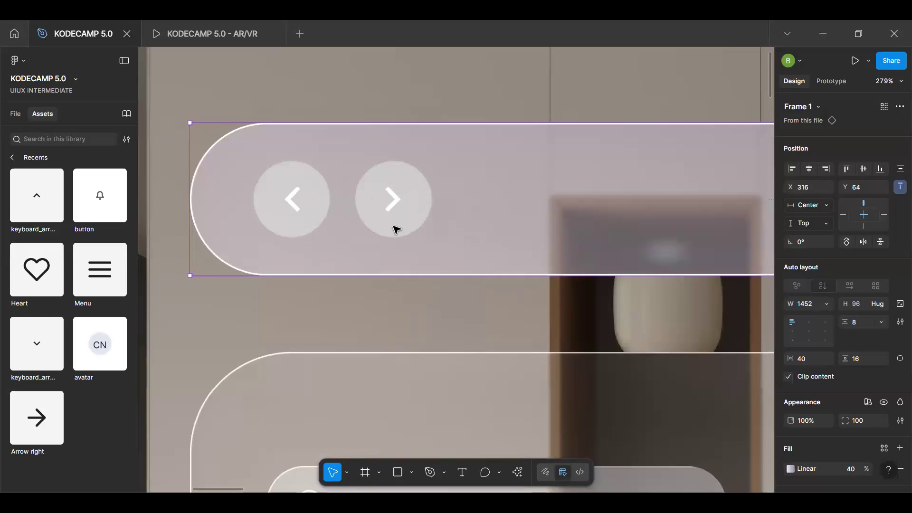
pyautogui.click(396, 229)
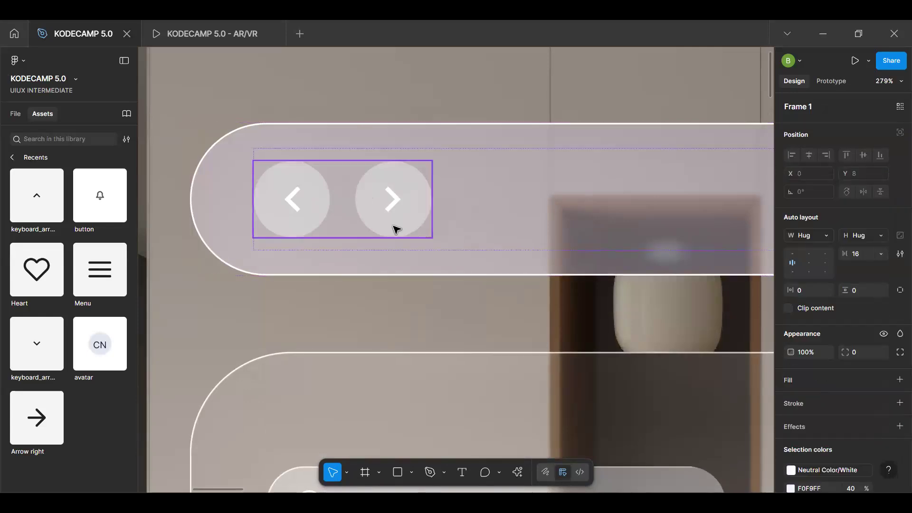
pyautogui.doubleClick(393, 226)
pyautogui.hotkey('ctrl', 'a')
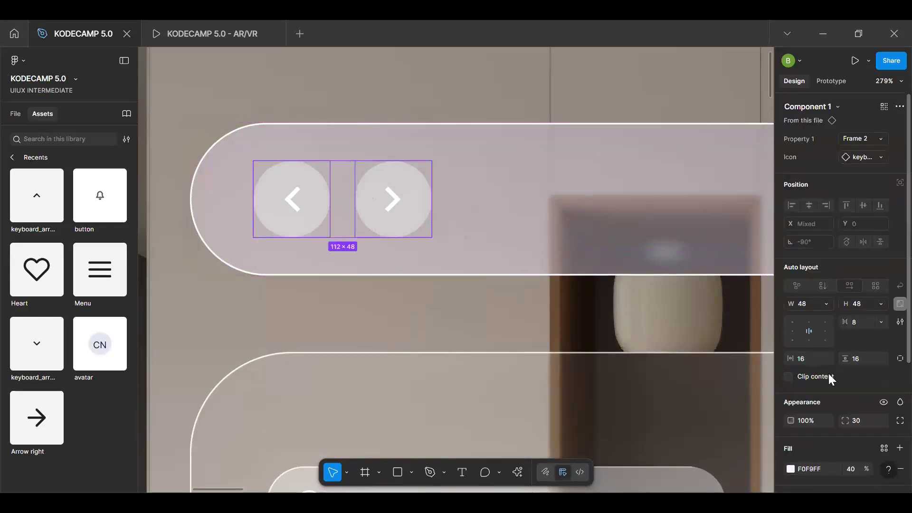
pyautogui.scroll(-4, 828, 374)
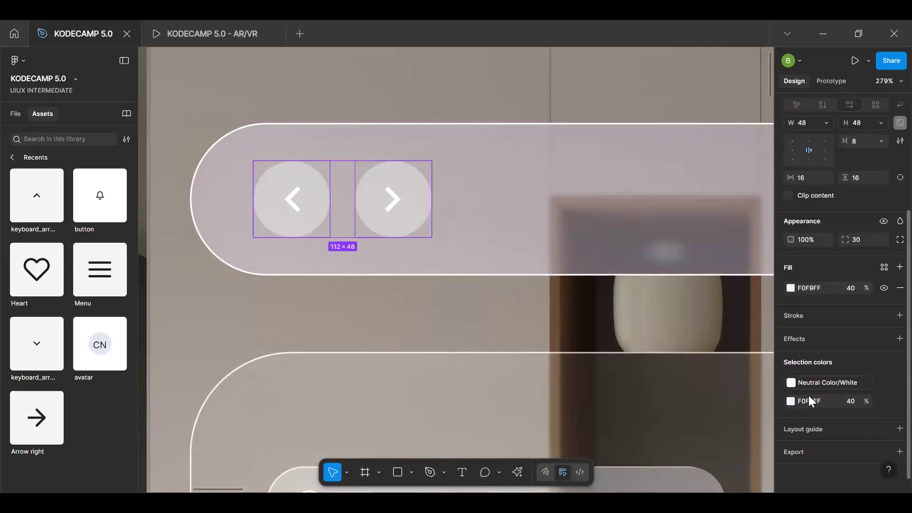
pyautogui.click(898, 338)
pyautogui.click(687, 340)
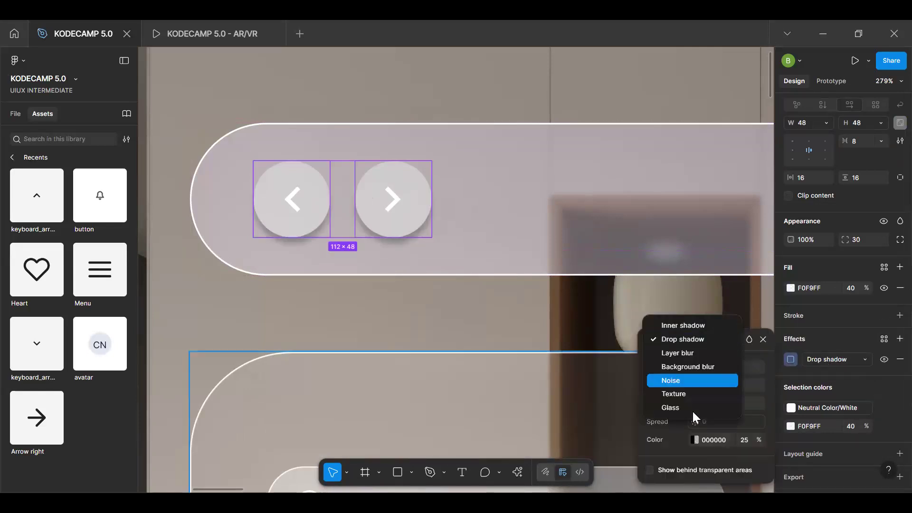
pyautogui.click(693, 408)
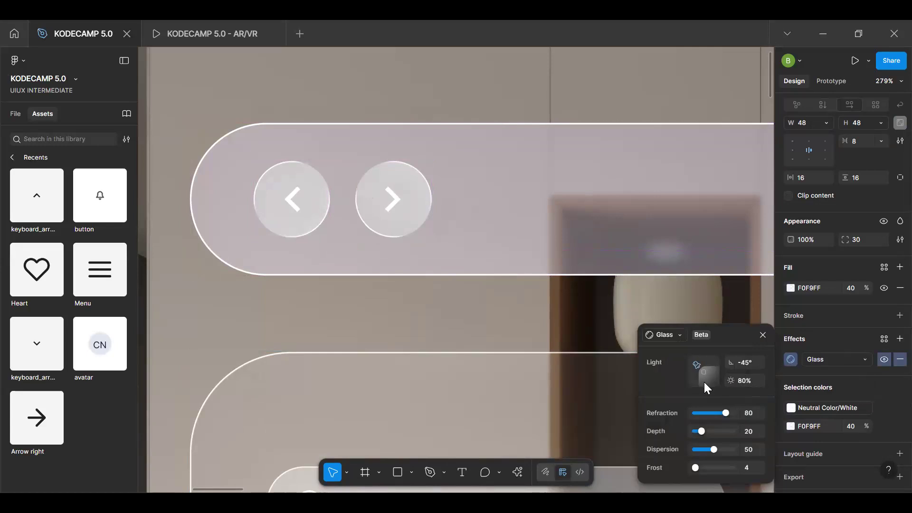
# Set the light angle of the back and forward buttons' glass to -35° and their fill opacity to 20%
pyautogui.moveTo(696, 363); pyautogui.dragTo(709, 355)
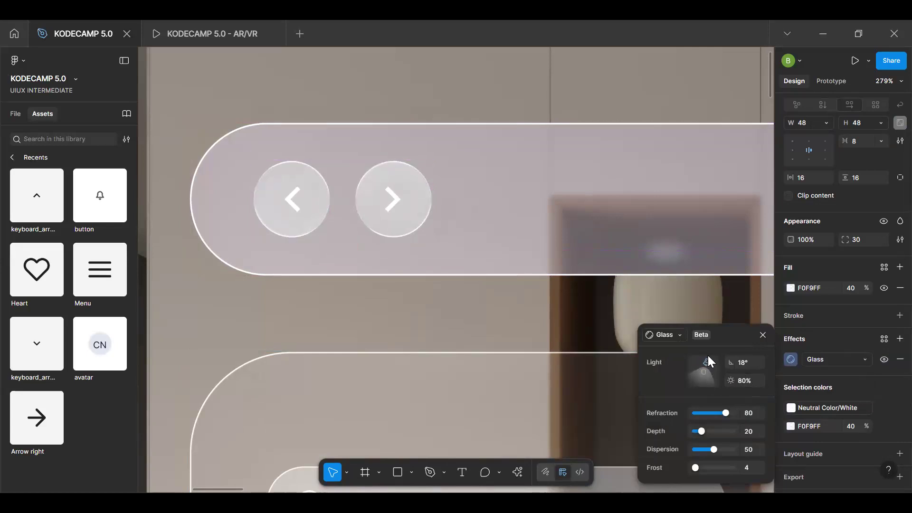
pyautogui.click(692, 361)
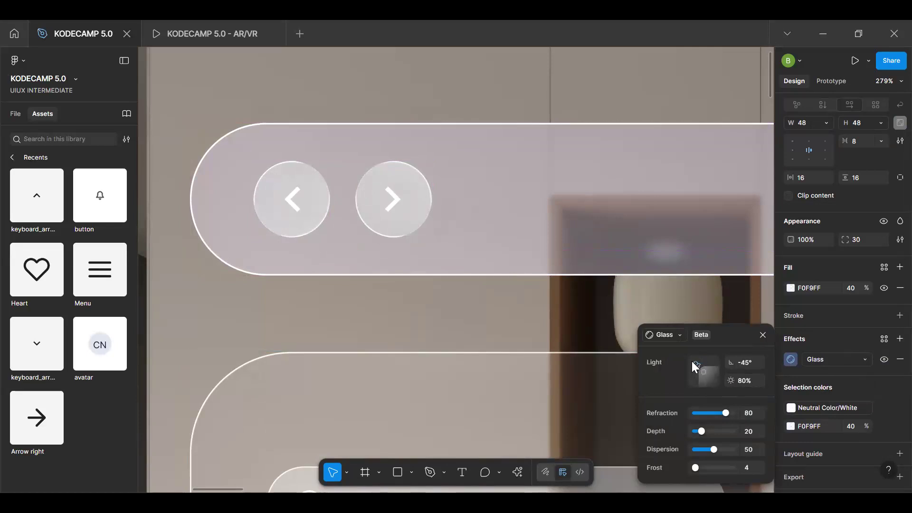
pyautogui.click(695, 358)
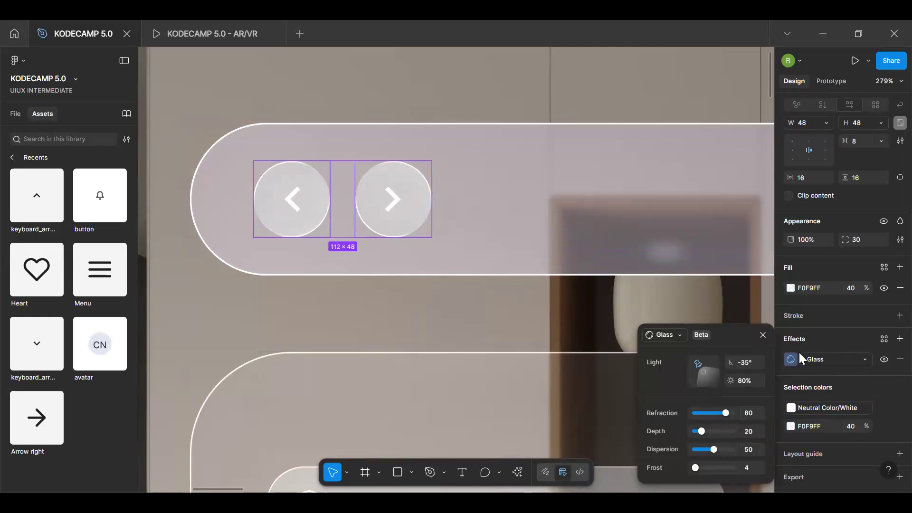
pyautogui.click(851, 288)
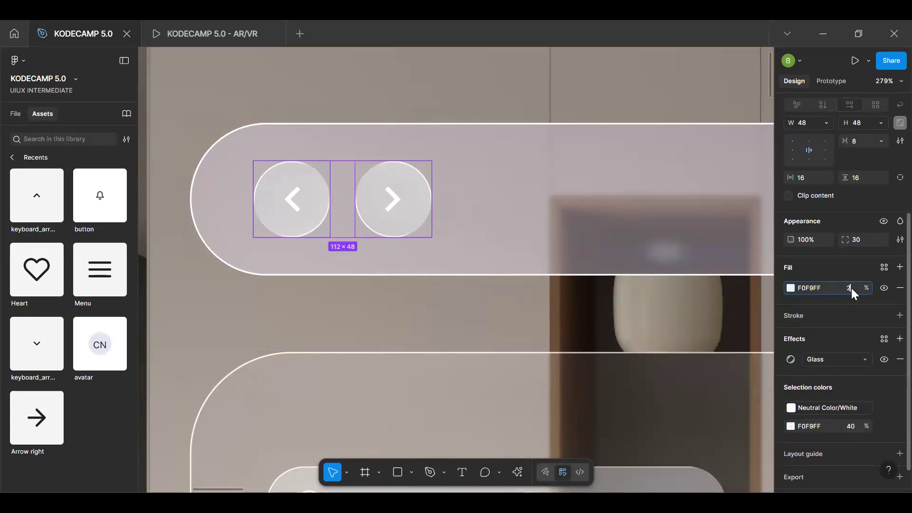
pyautogui.press('Return')
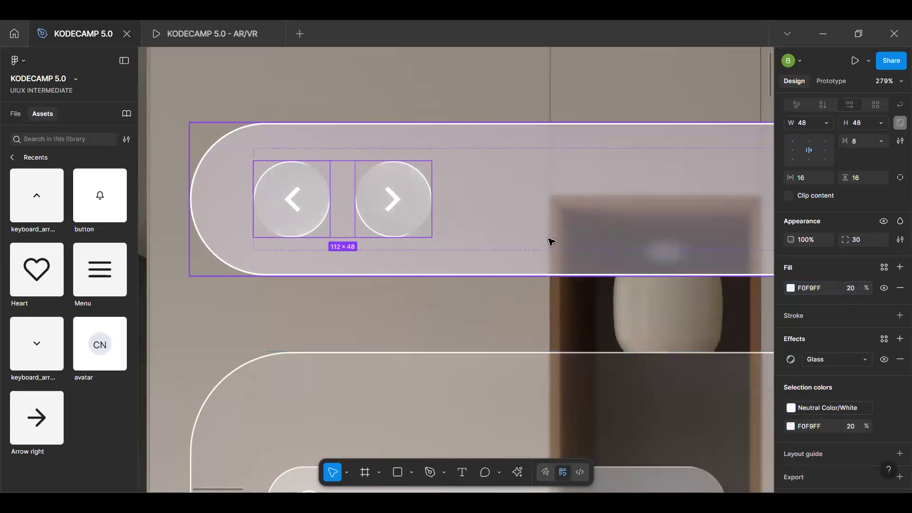
pyautogui.click(587, 336)
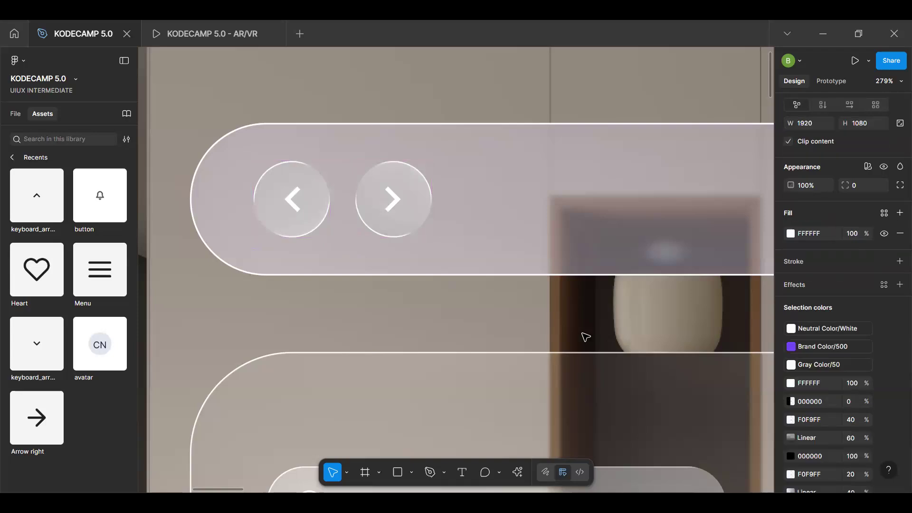
# Select the whole browser bar instance and push its changes to the main component
pyautogui.hotkey('shift', '0')
pyautogui.click(576, 299)
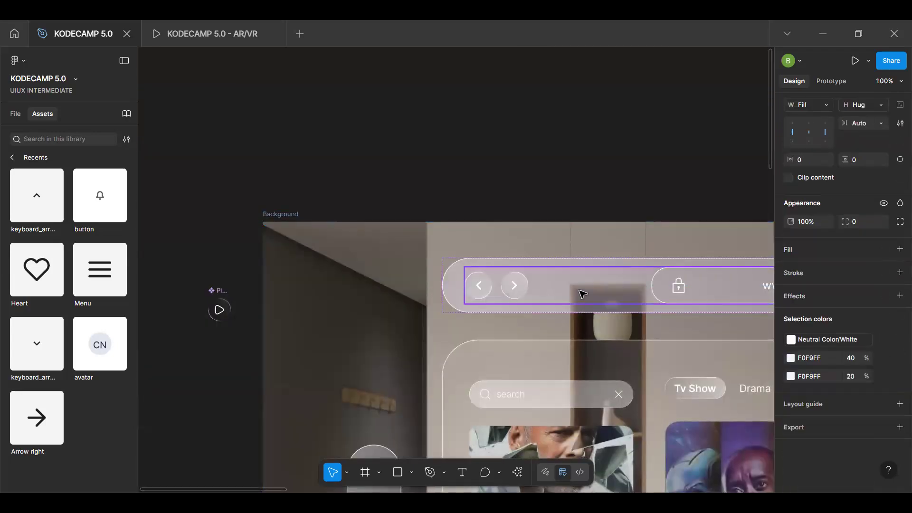
pyautogui.click(706, 260)
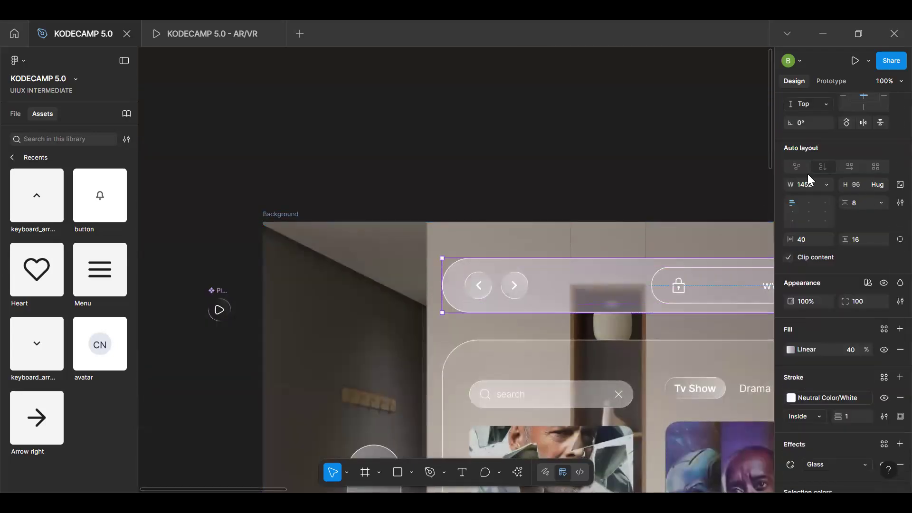
pyautogui.scroll(3, 808, 174)
pyautogui.click(899, 107)
pyautogui.click(845, 142)
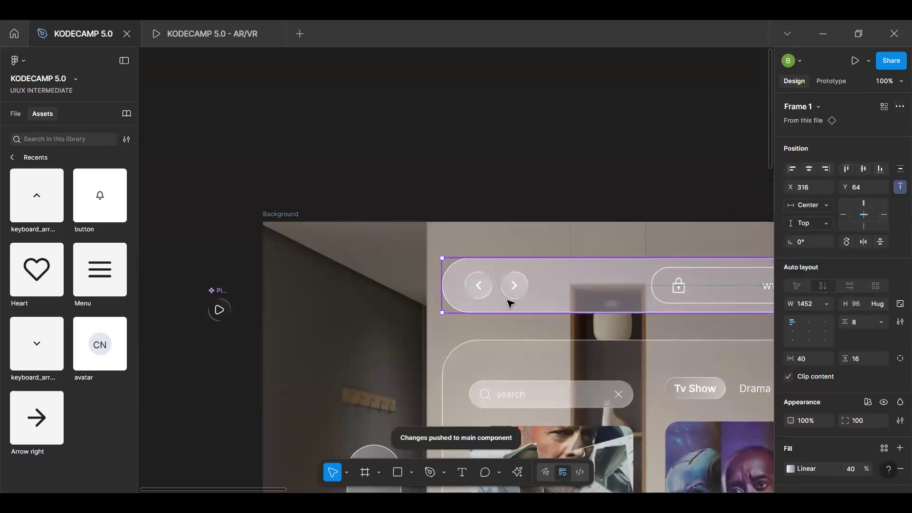
pyautogui.press('h')
pyautogui.scroll(-5, 541, 243)
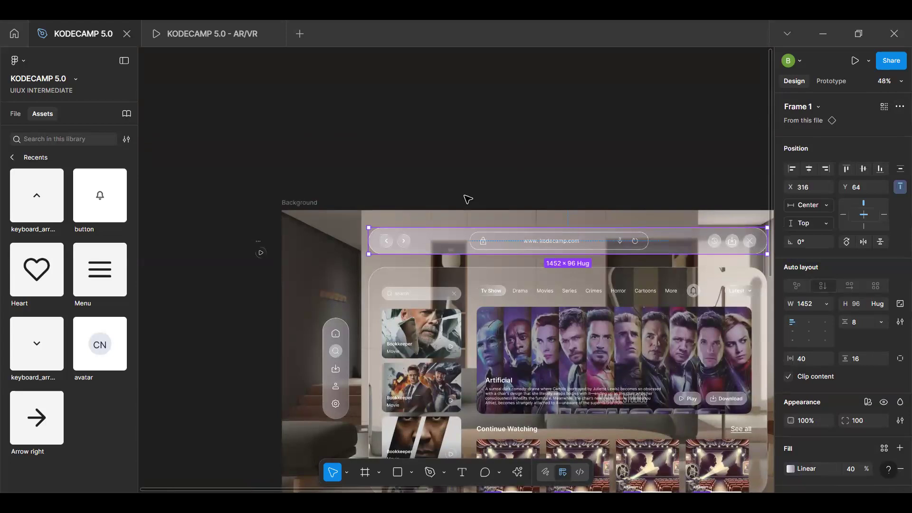
pyautogui.click(468, 199)
pyautogui.scroll(5, 331, 367)
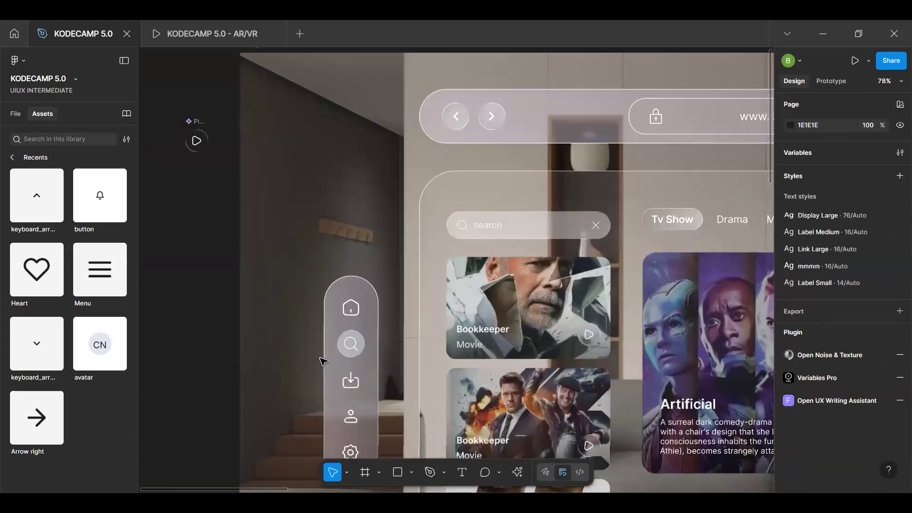
# Detach the browser bar's Neutral Color/White stroke style and change the stroke to a linear gradient from FFFFFF to 999999
pyautogui.scroll(-2, 323, 361)
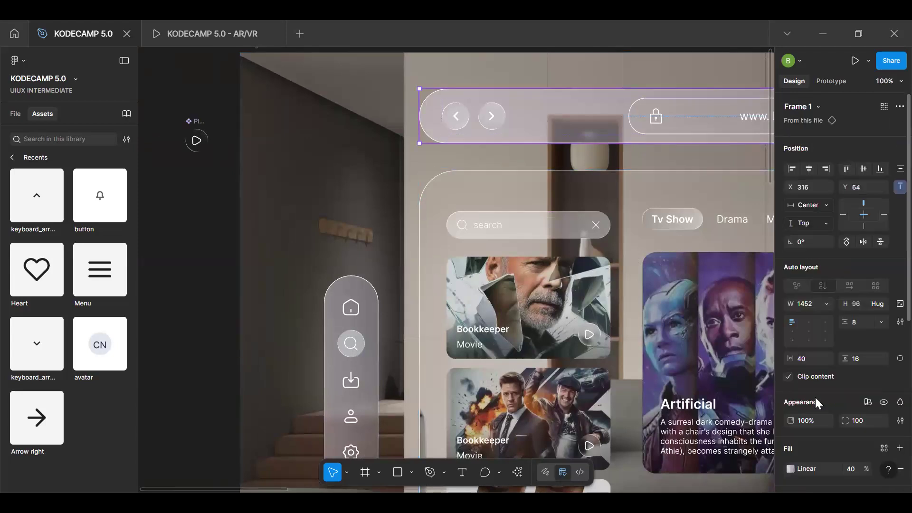
pyautogui.scroll(-3, 829, 408)
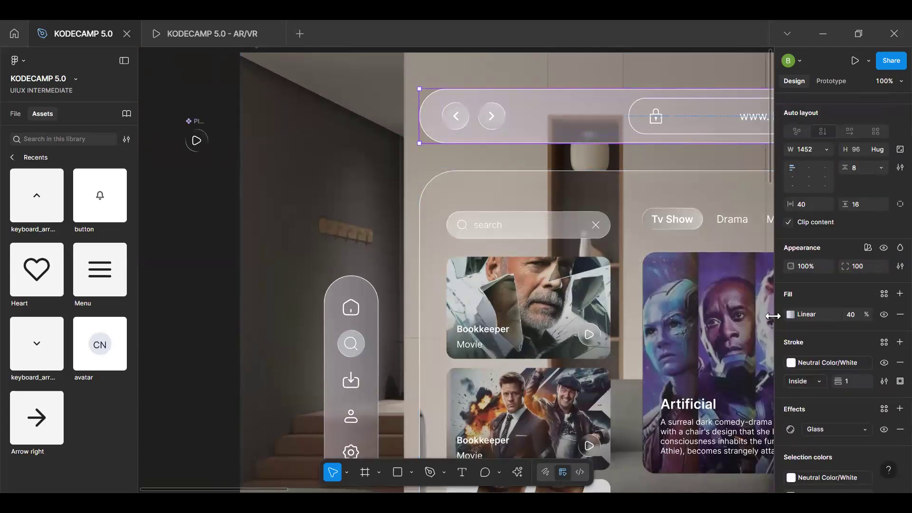
pyautogui.click(375, 389)
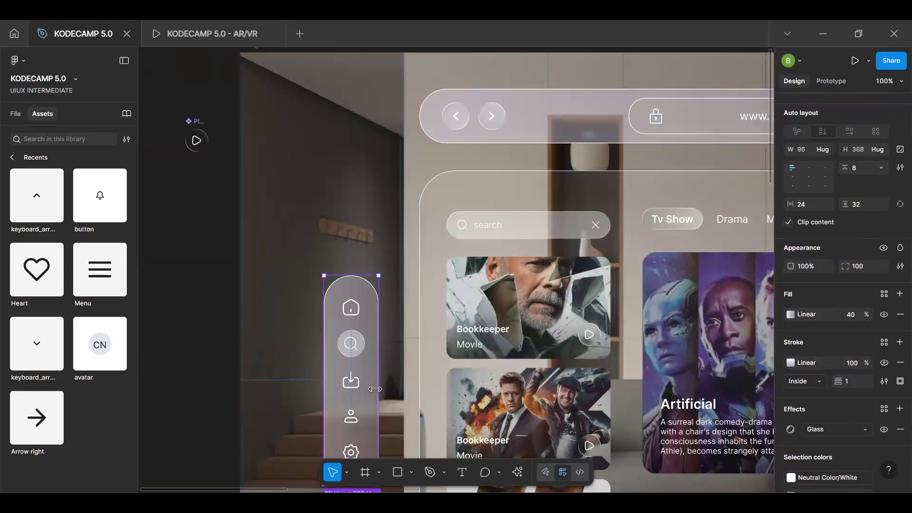
pyautogui.click(639, 137)
pyautogui.click(882, 362)
pyautogui.click(882, 363)
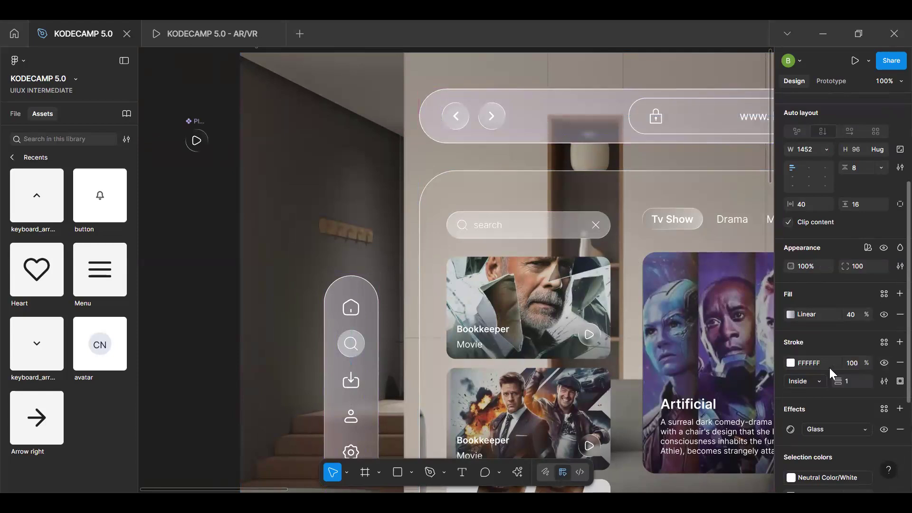
pyautogui.click(791, 363)
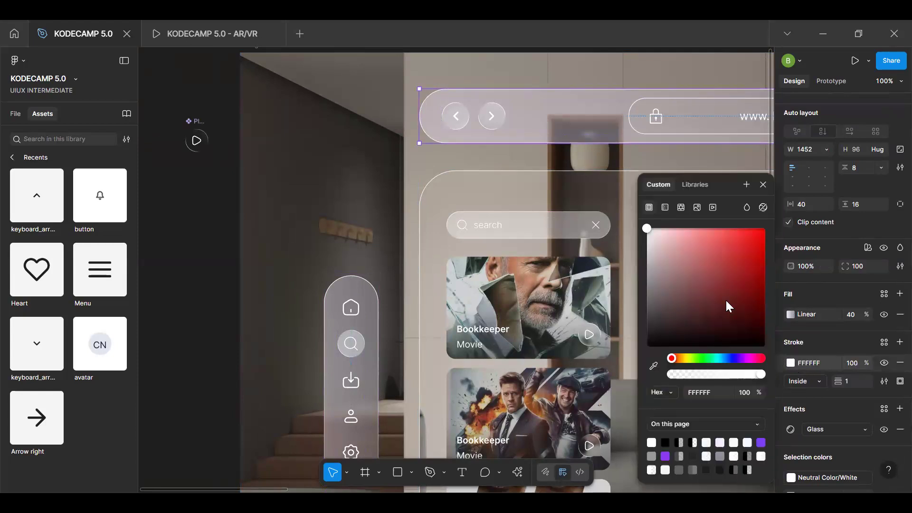
pyautogui.click(665, 207)
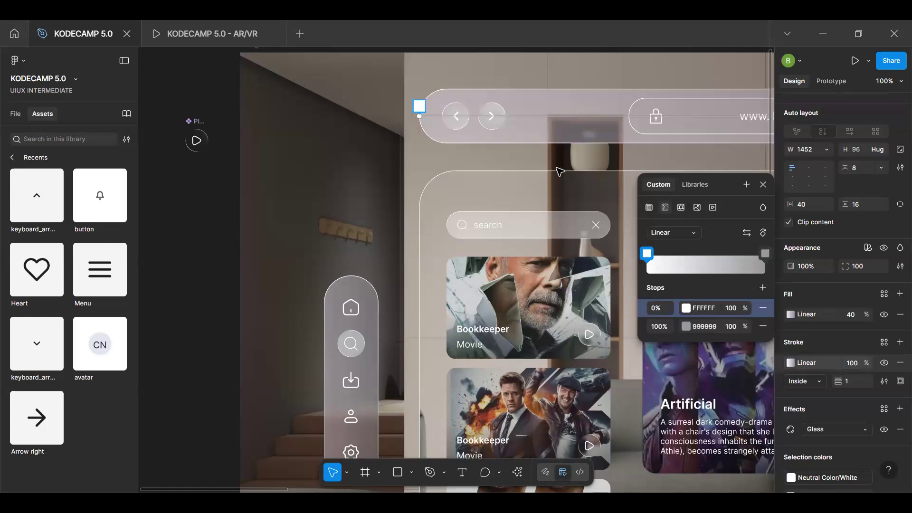
# Tilt the browser bar's stroke gradient by raising its grey end and lowering its white end
pyautogui.scroll(-5, 559, 172)
pyautogui.moveTo(721, 164); pyautogui.dragTo(721, 149)
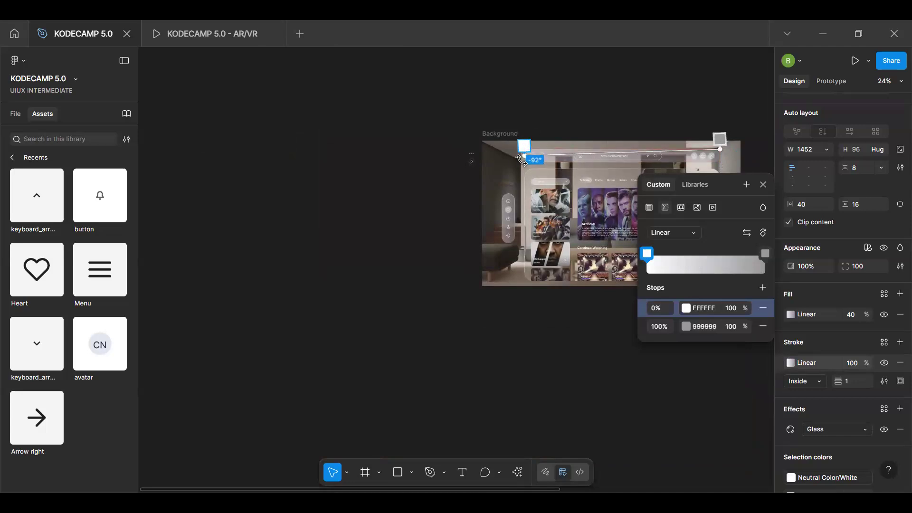
pyautogui.moveTo(525, 159); pyautogui.dragTo(525, 166)
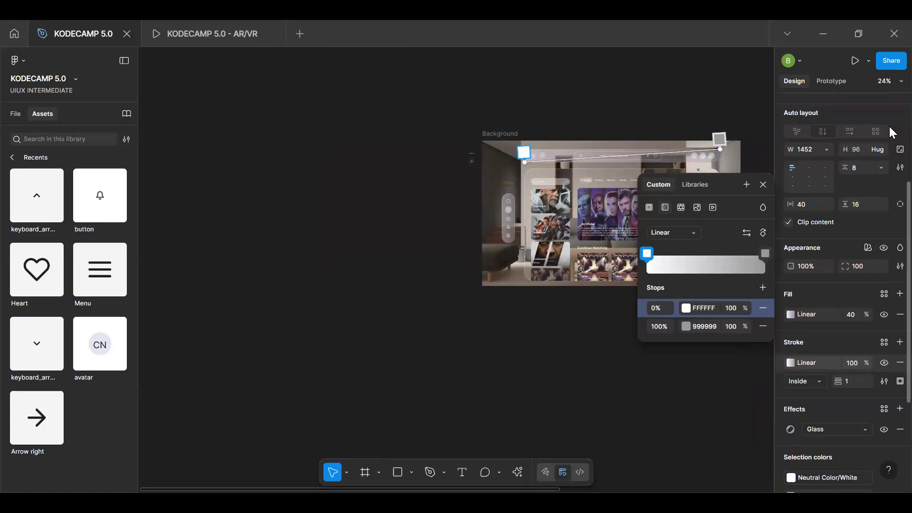
# Push the browser bar's stroke changes to the main component and preview the result in the AR/VR prototype
pyautogui.scroll(3, 882, 128)
pyautogui.click(894, 107)
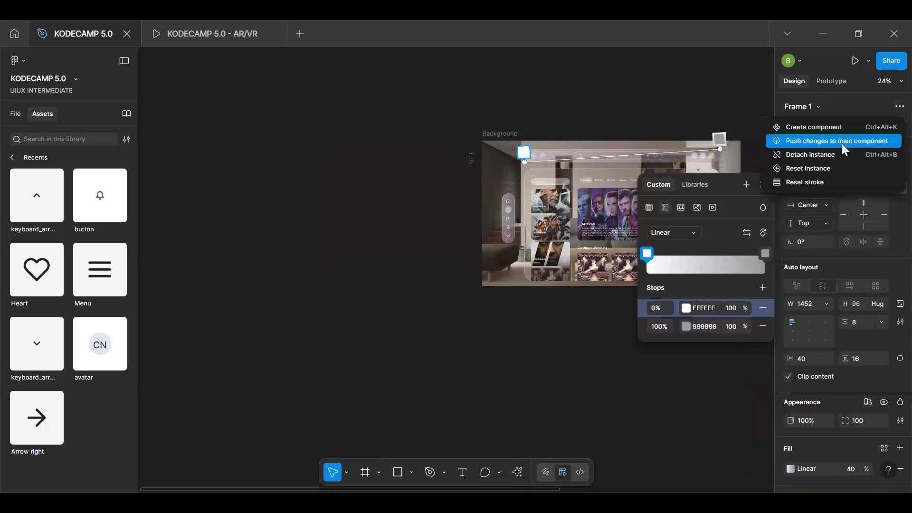
pyautogui.click(841, 143)
pyautogui.press('Escape')
pyautogui.scroll(3, 430, 115)
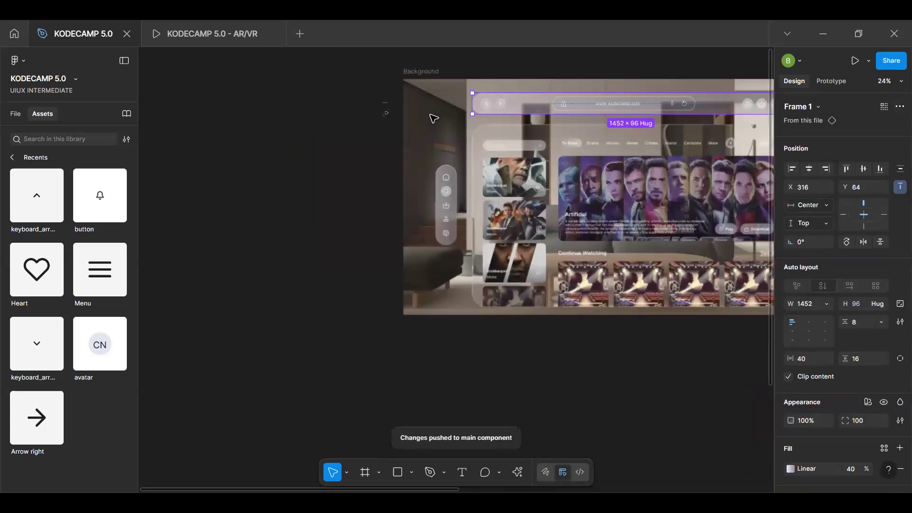
pyautogui.hotkey('ctrl', 'Tab')
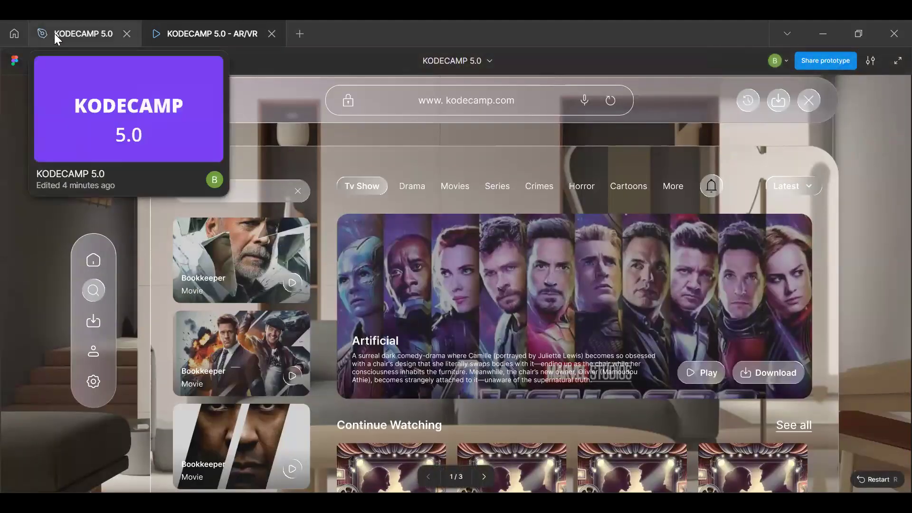
# Return to the design file and recolor the black bell icon in the category row with the Neutral Color/White style
pyautogui.click(33, 35)
pyautogui.scroll(10, 732, 152)
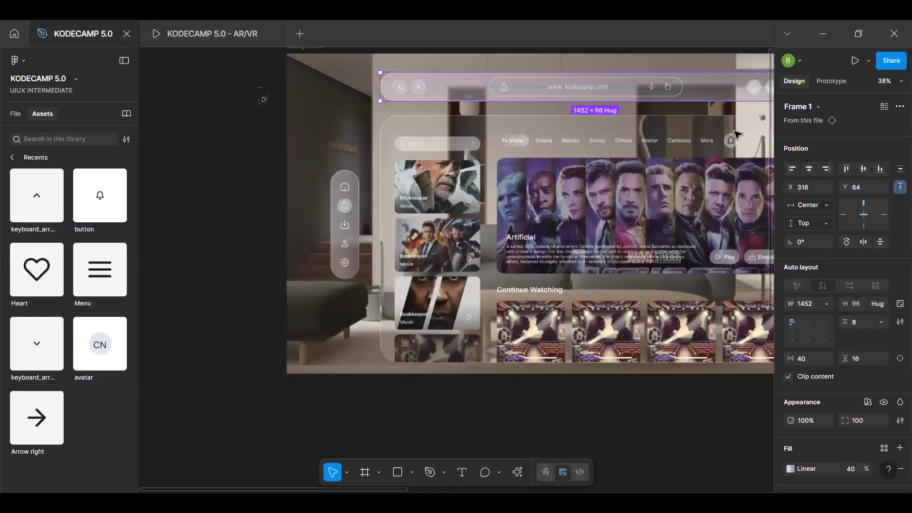
pyautogui.click(735, 134)
pyautogui.click(735, 135)
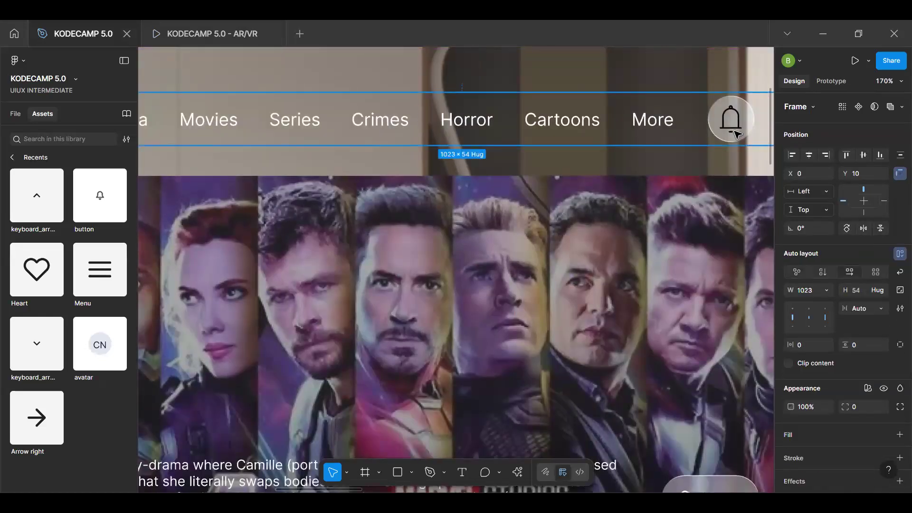
pyautogui.doubleClick(735, 135)
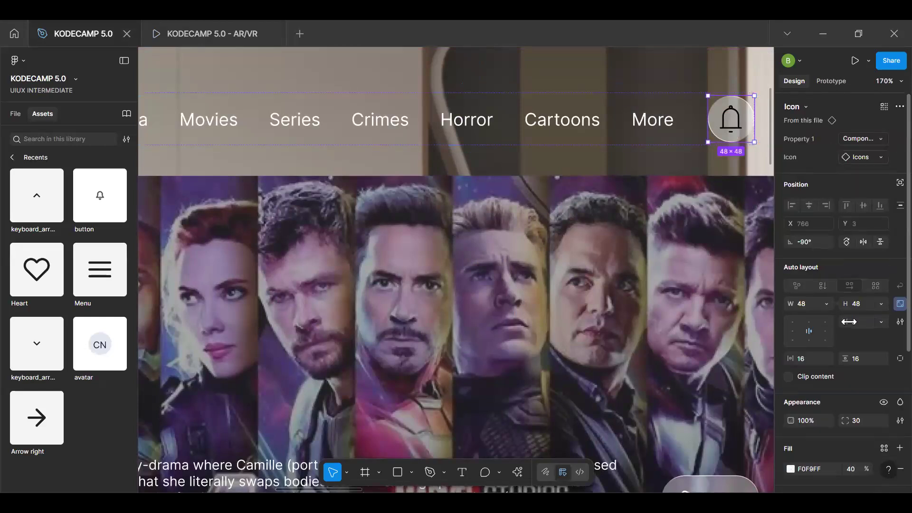
pyautogui.scroll(-5, 859, 361)
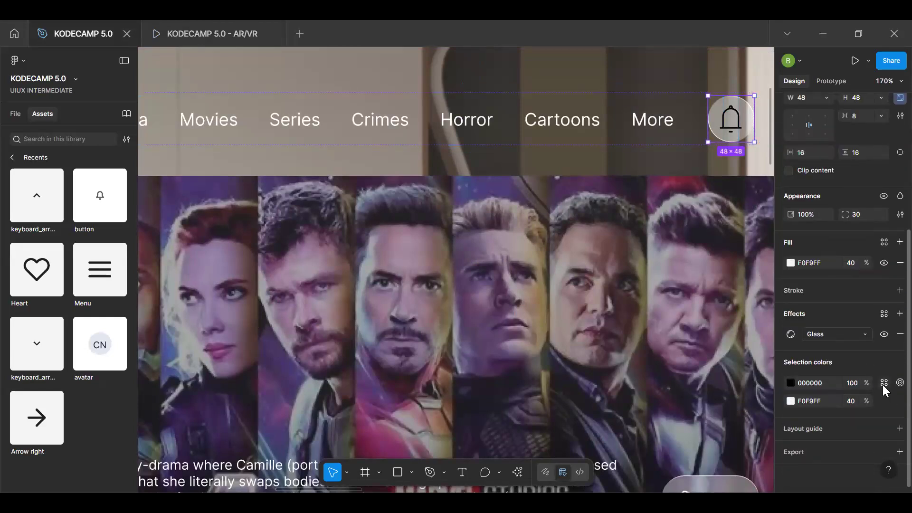
pyautogui.click(883, 384)
pyautogui.write('wh')
pyautogui.click(701, 341)
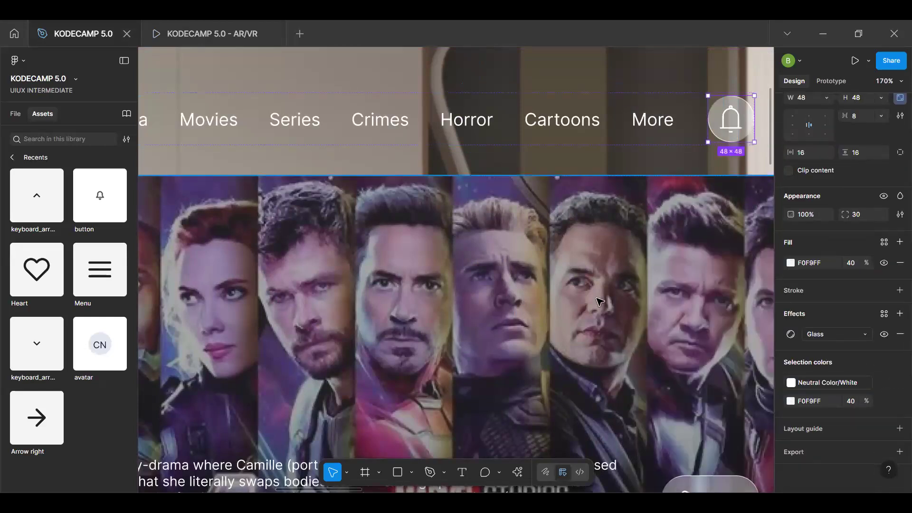
# Select the Background- ParisRoom instance in the Background frame and switch its variant to Night
pyautogui.scroll(-5, 596, 299)
pyautogui.click(356, 221)
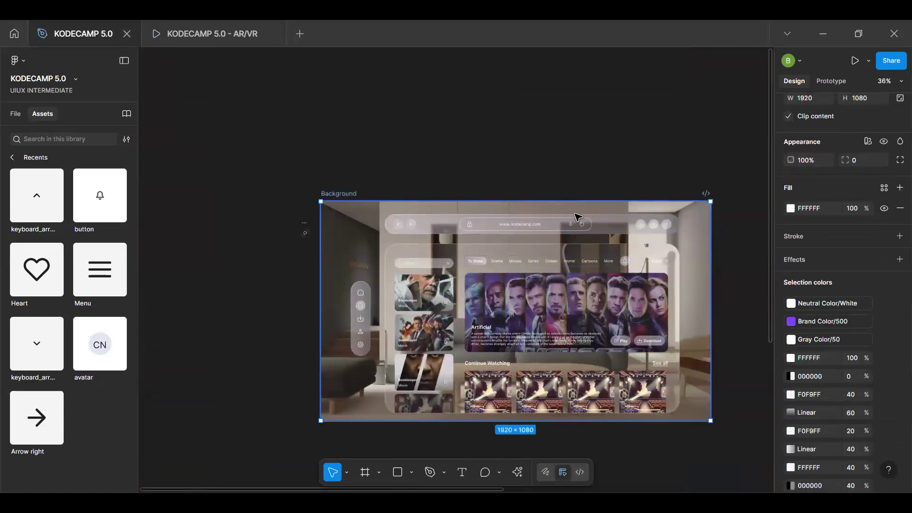
pyautogui.scroll(4, 827, 159)
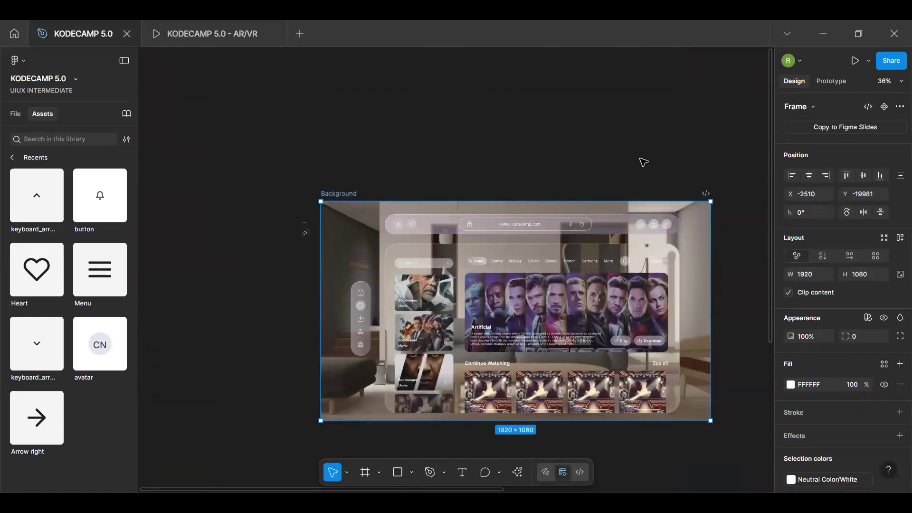
pyautogui.click(351, 220)
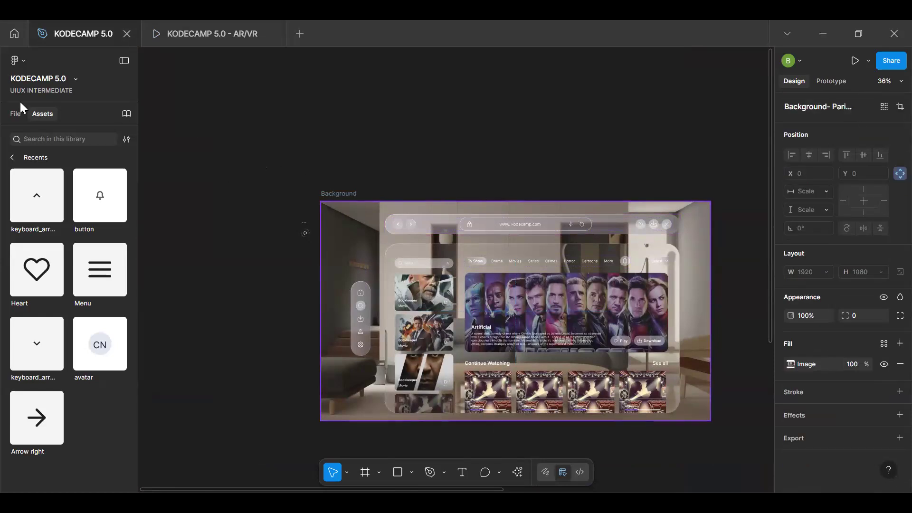
pyautogui.press('Escape')
pyautogui.click(15, 113)
pyautogui.click(355, 233)
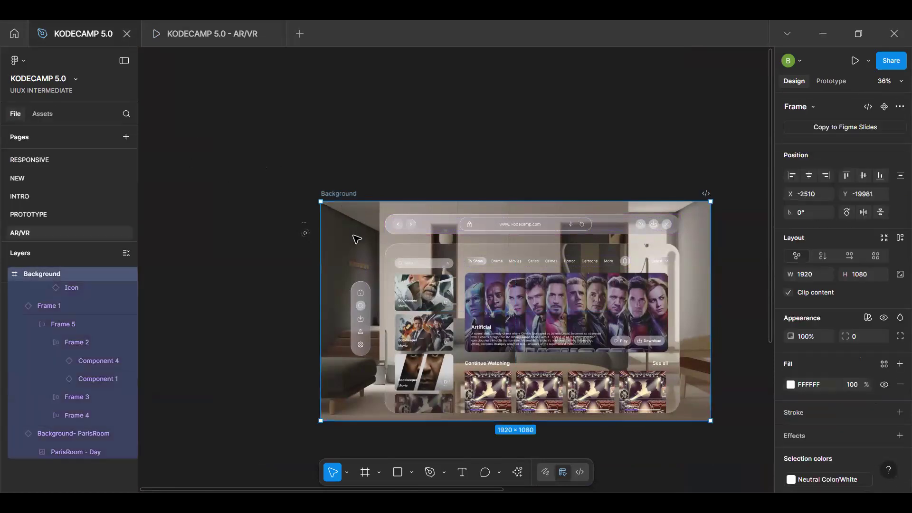
pyautogui.click(83, 433)
pyautogui.click(856, 142)
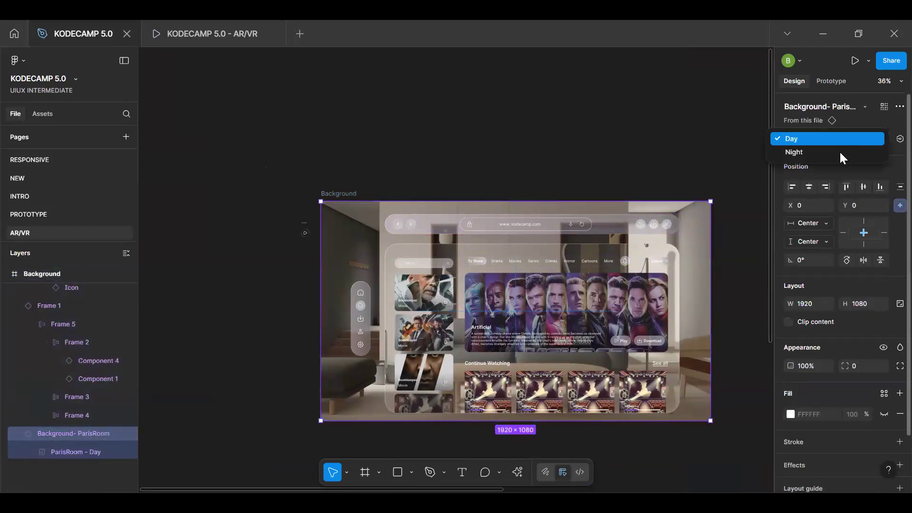
pyautogui.click(839, 152)
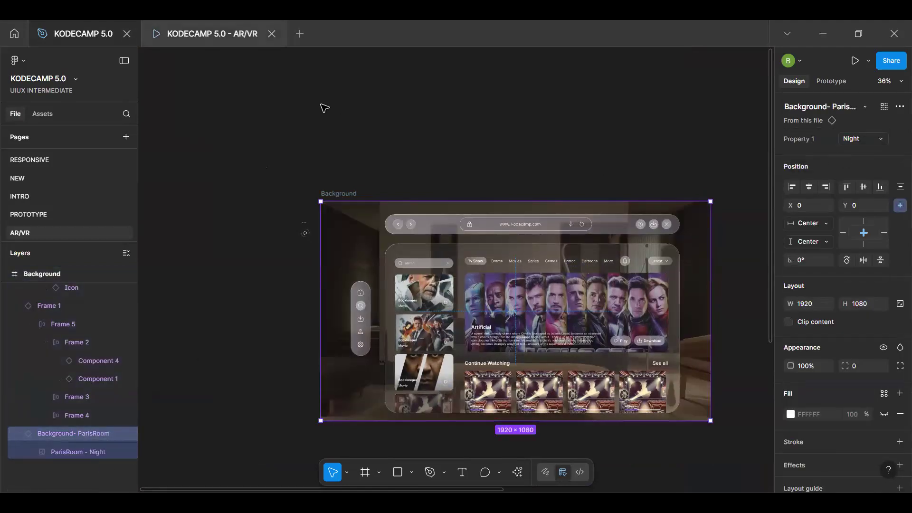
# Review the night version of the interface in the AR/VR prototype, including its lower part, and return to the design file
pyautogui.hotkey('ctrl', 'Tab')
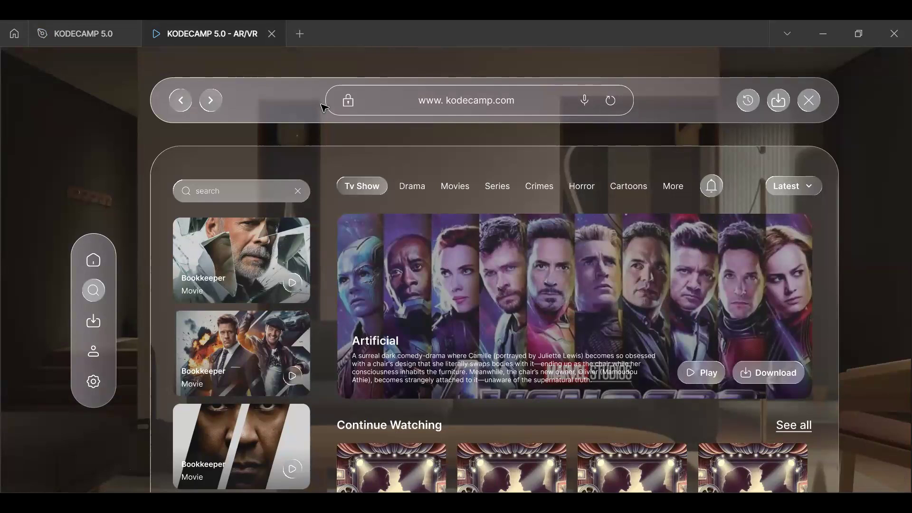
pyautogui.scroll(-2, 352, 252)
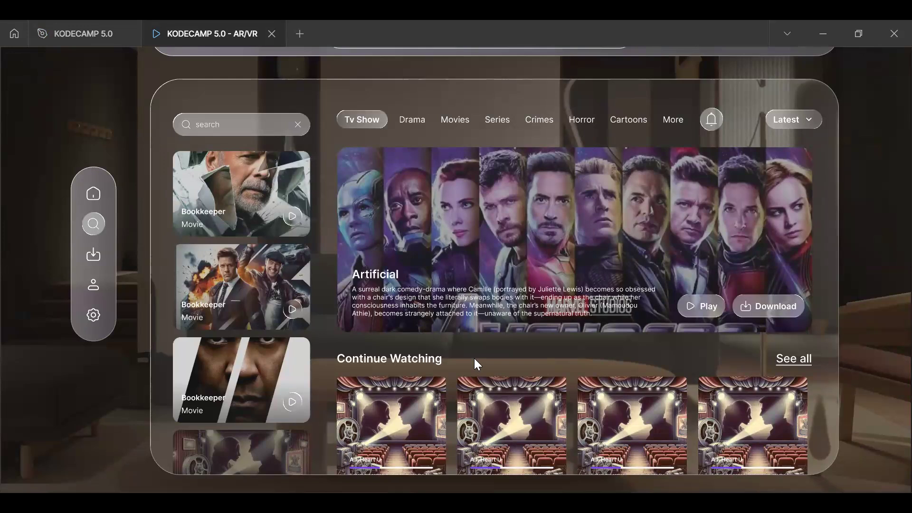
pyautogui.click(98, 41)
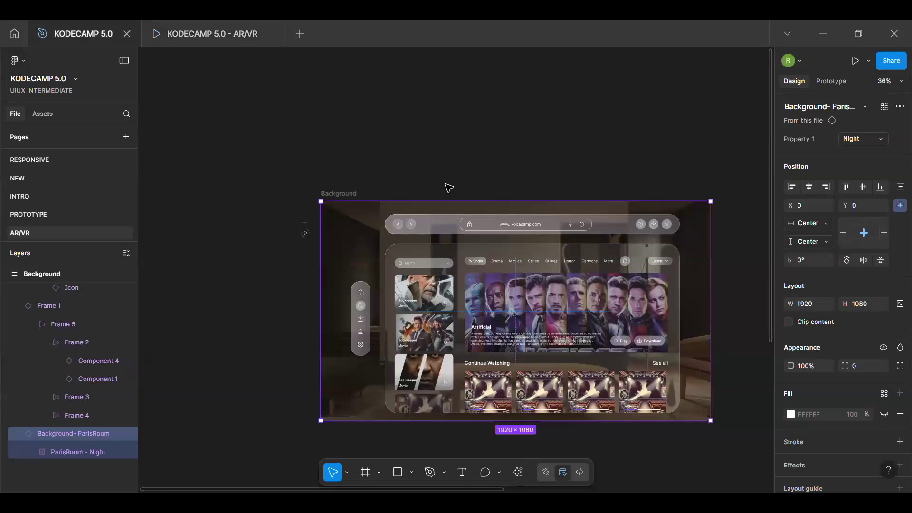
# Move the Play Button component farther away from the Background frame, to X -2963, Y -19981
pyautogui.click(301, 226)
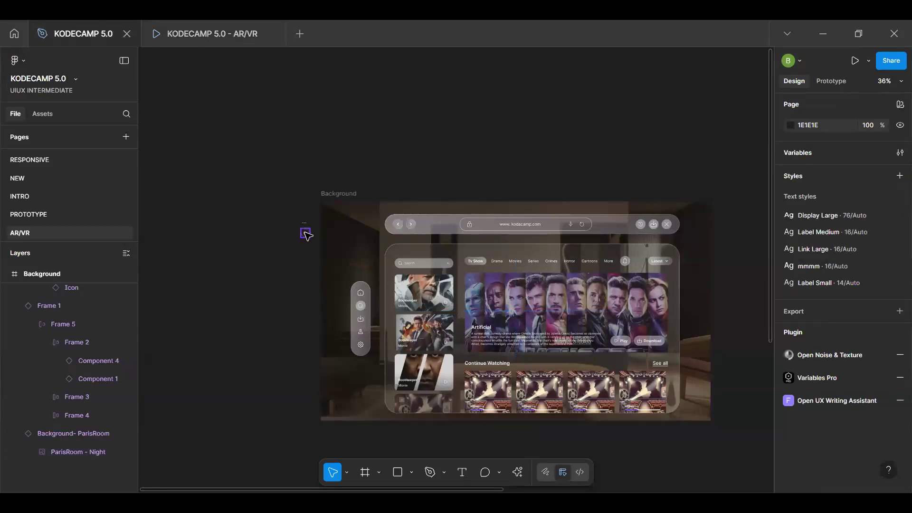
pyautogui.moveTo(260, 221); pyautogui.dragTo(237, 210)
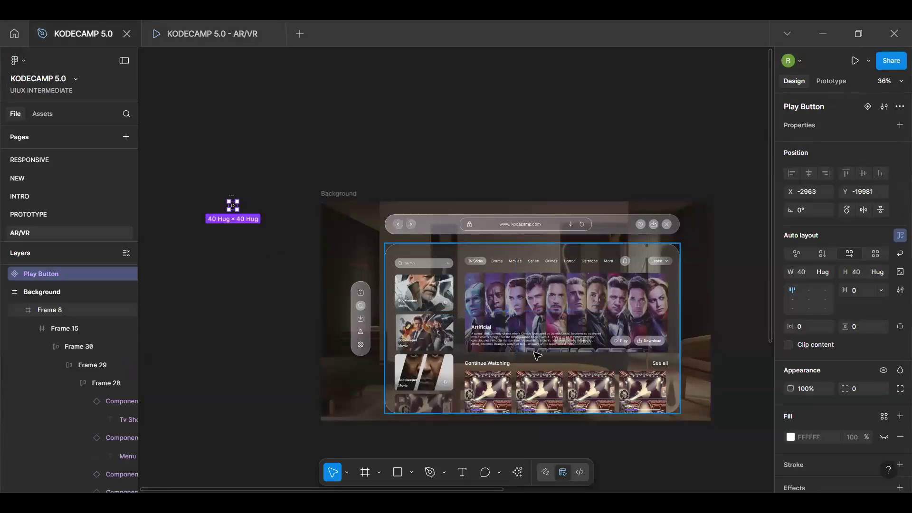
pyautogui.scroll(4, 532, 353)
pyautogui.hotkey('shift', '1')
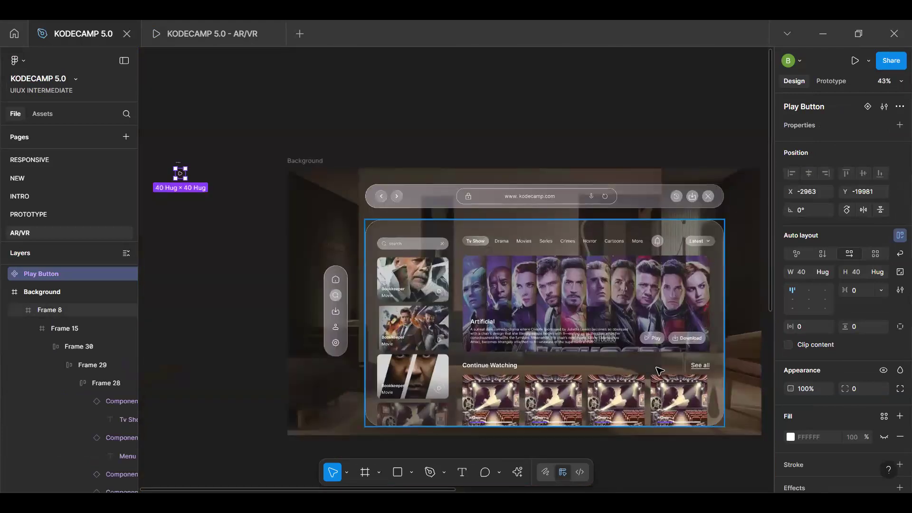
pyautogui.scroll(3, 705, 374)
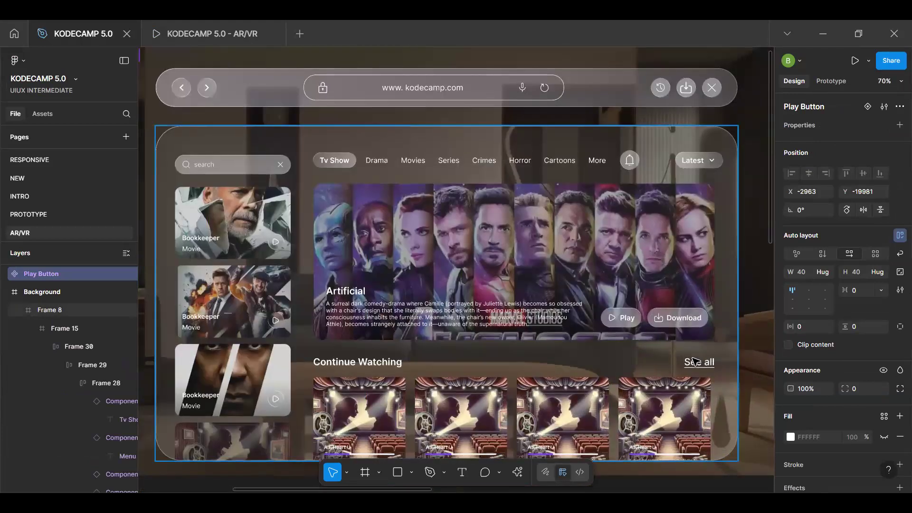
pyautogui.scroll(-5, 696, 362)
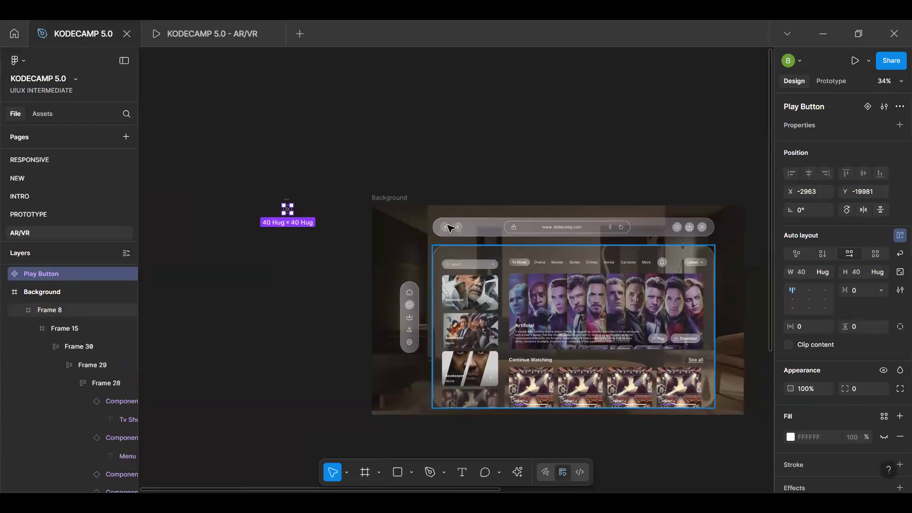
# Duplicate the 1920 × 1080 Background frame beside the original
pyautogui.click(396, 206)
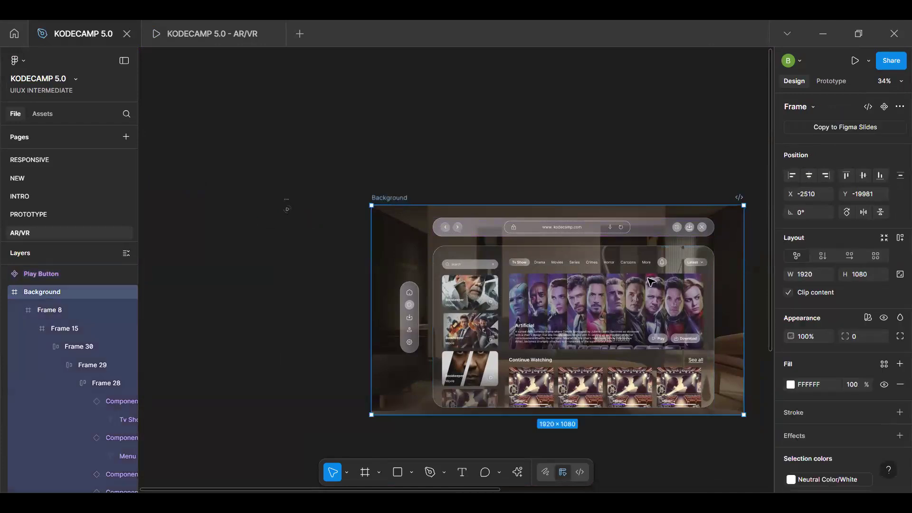
pyautogui.hotkey('ctrl', 'd')
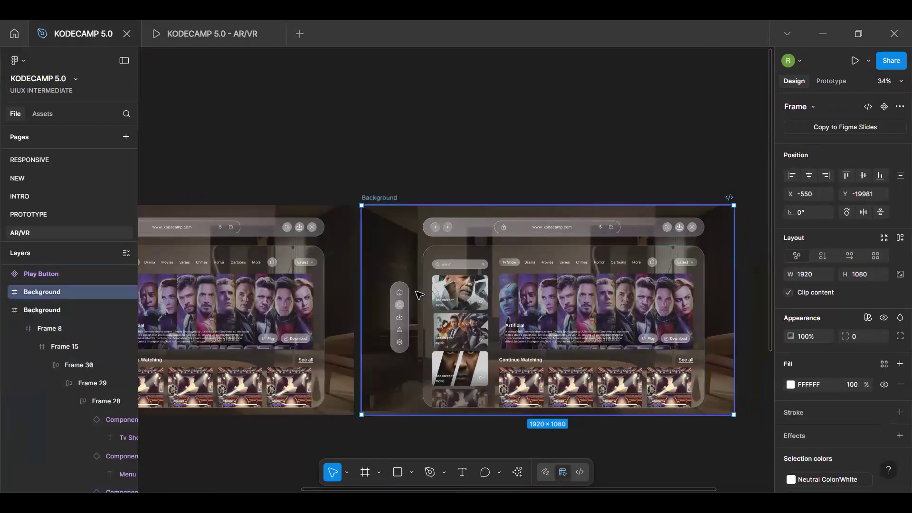
pyautogui.scroll(3, 429, 290)
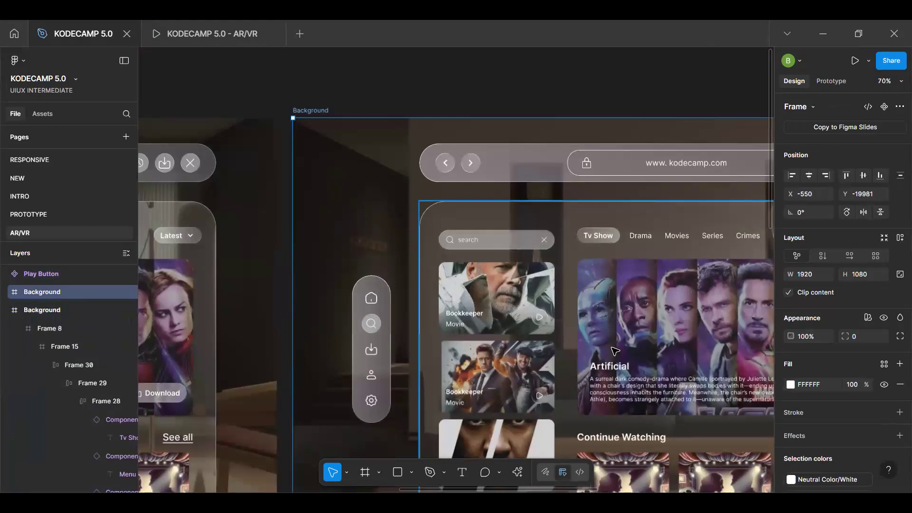
pyautogui.scroll(-4, 632, 359)
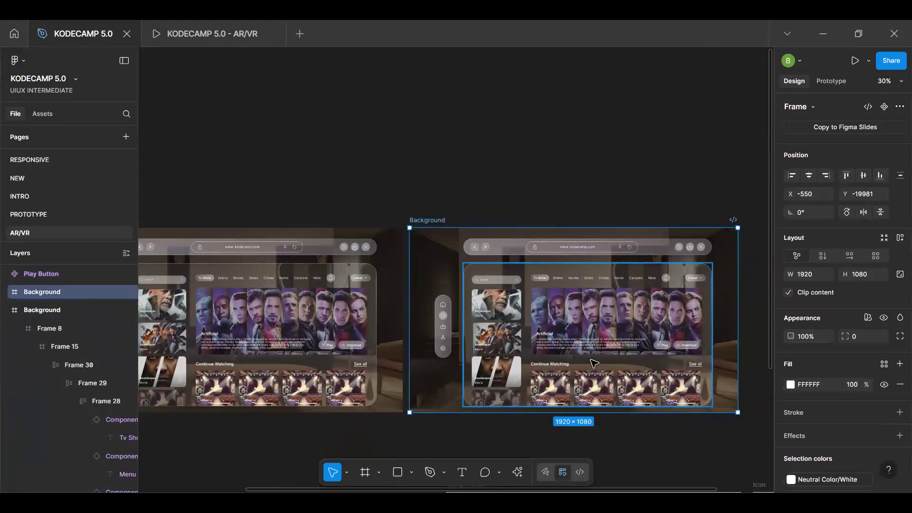
pyautogui.scroll(-2, 594, 364)
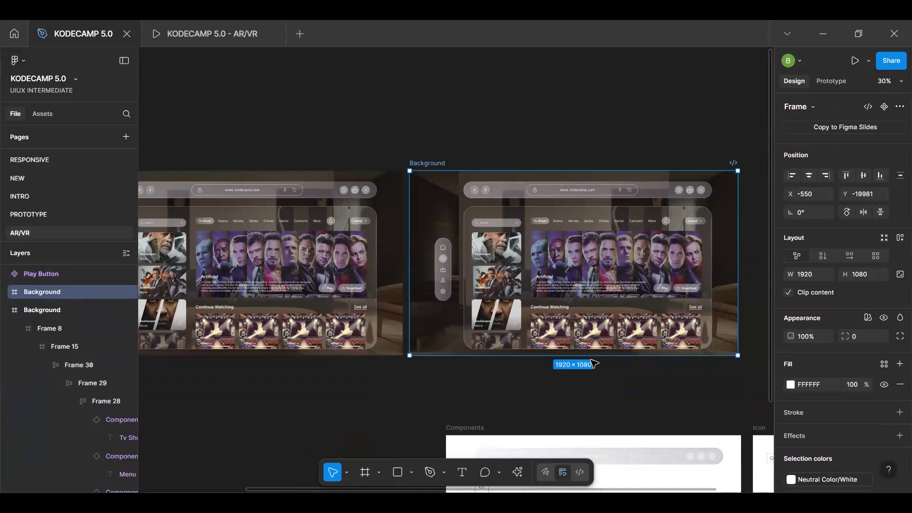
# Compare the two Background frames and examine the media browser layout in each
pyautogui.click(592, 320)
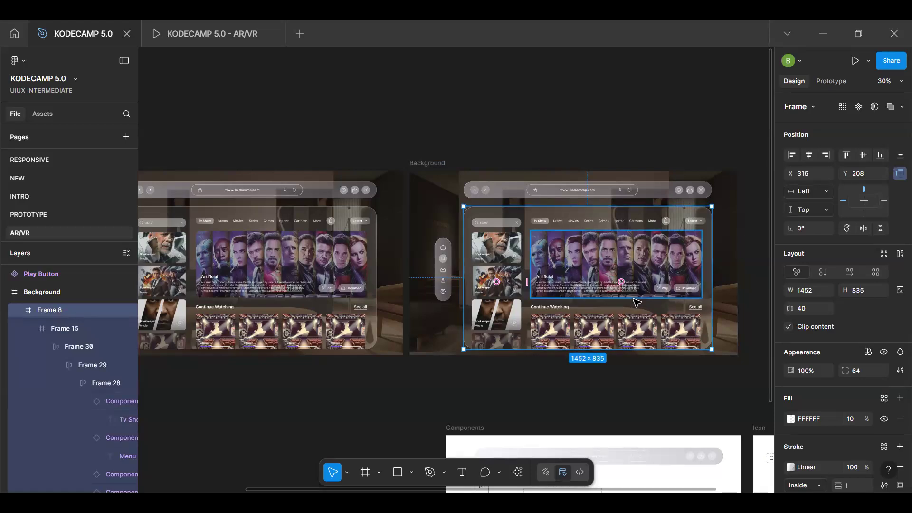
pyautogui.scroll(5, 637, 302)
pyautogui.scroll(-3, 636, 302)
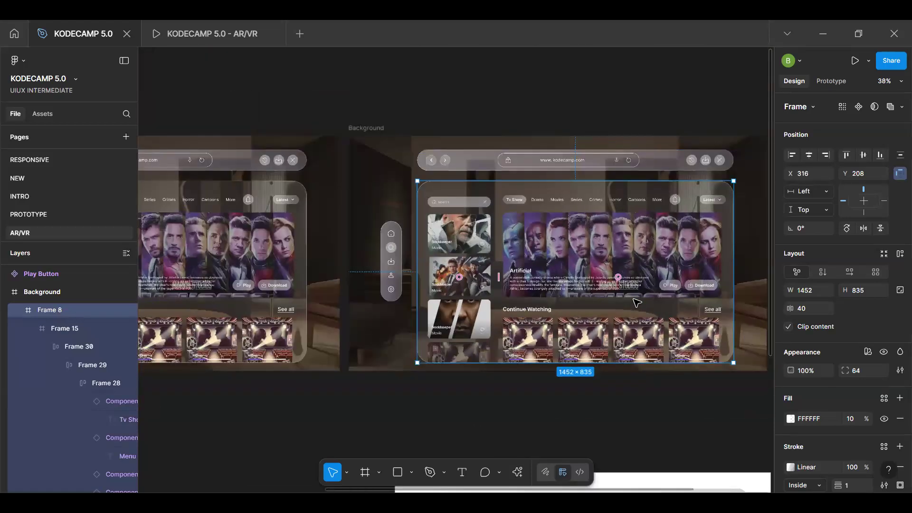
pyautogui.scroll(-2, 636, 303)
pyautogui.scroll(-3, 456, 262)
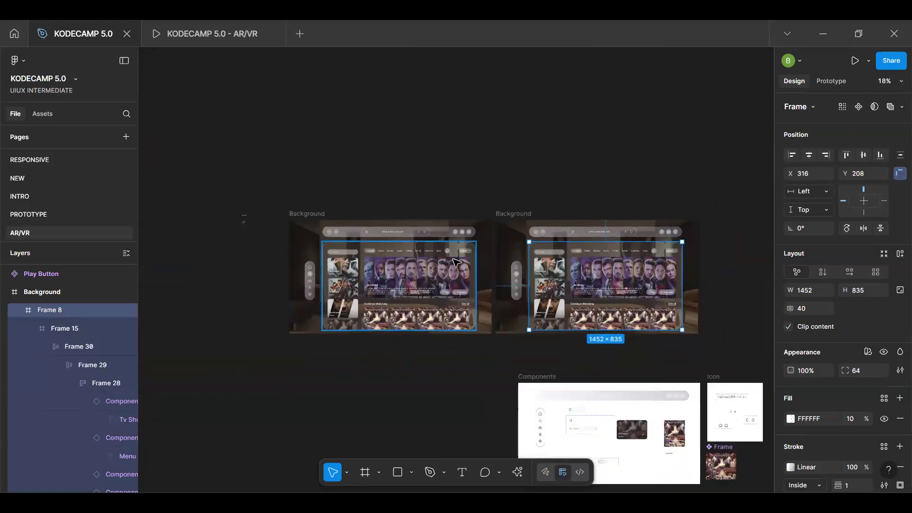
pyautogui.scroll(2, 456, 263)
pyautogui.scroll(2, 473, 345)
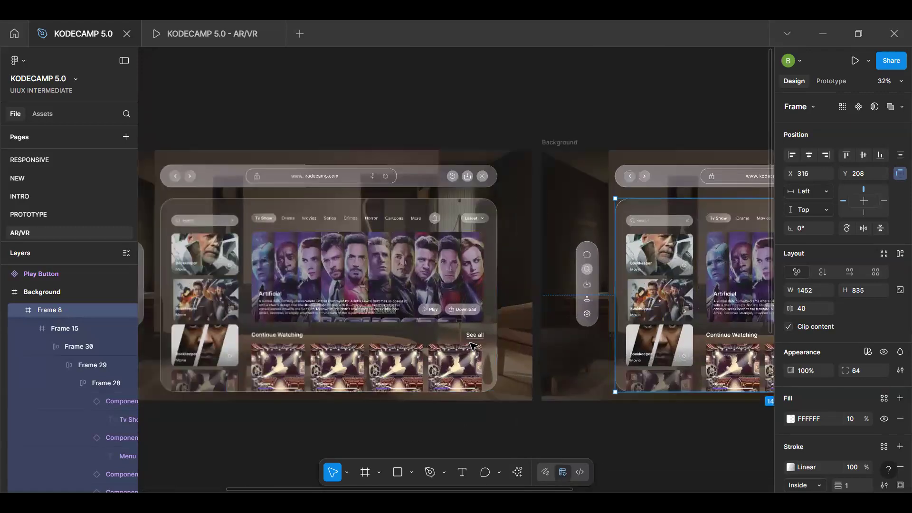
pyautogui.scroll(3, 472, 345)
pyautogui.scroll(-1, 473, 345)
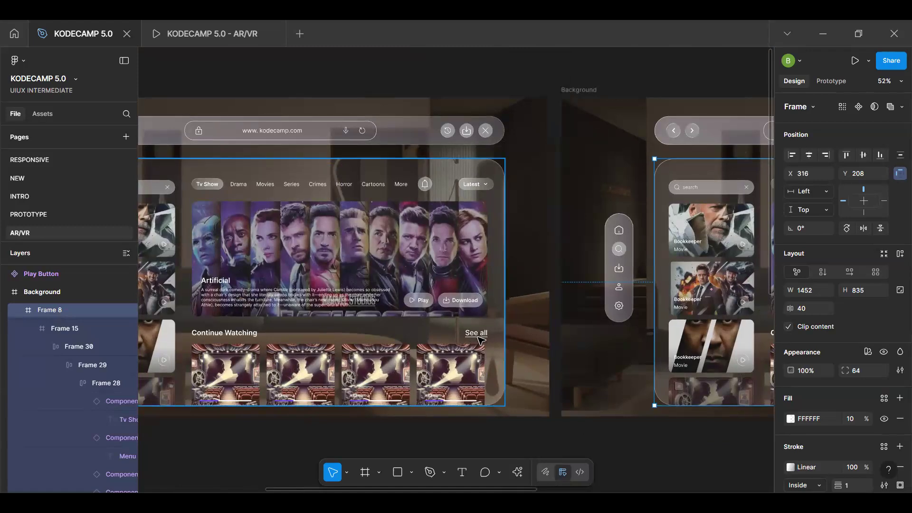
pyautogui.scroll(-2, 480, 340)
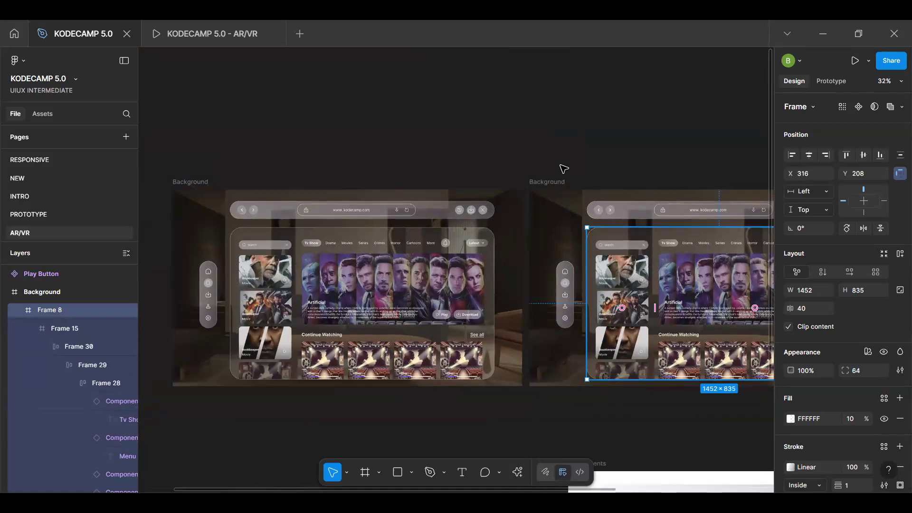
pyautogui.click(593, 172)
pyautogui.press('h')
pyautogui.moveTo(575, 222); pyautogui.dragTo(421, 236)
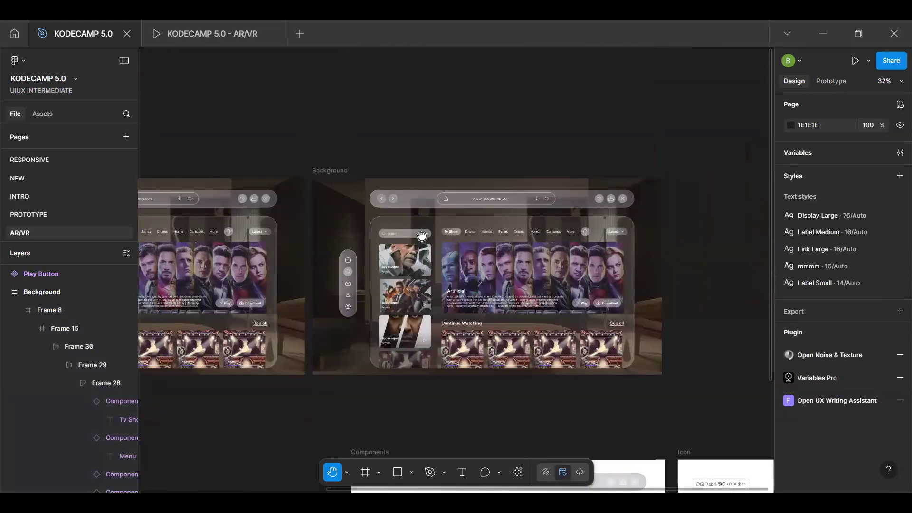
# Inspect the gradient rectangle over the hero banner in the second Background frame and its place in the layers
pyautogui.scroll(3, 555, 262)
pyautogui.scroll(5, 555, 262)
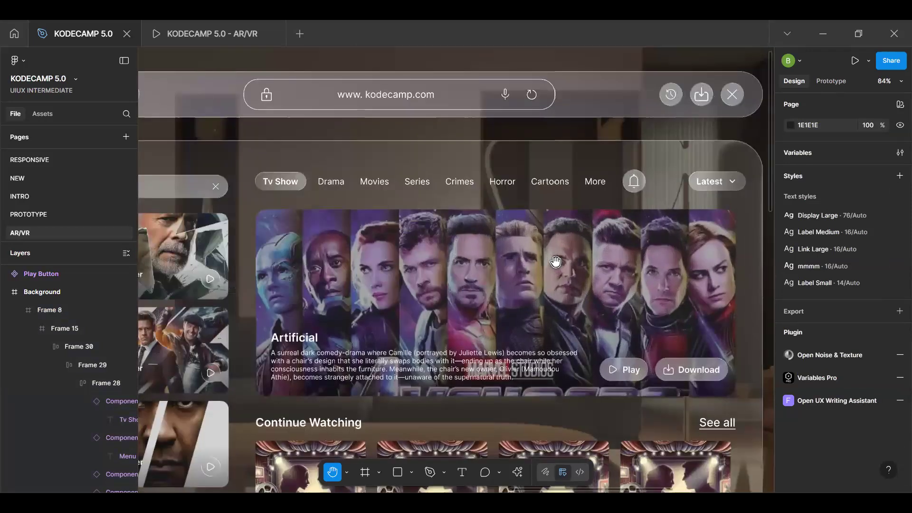
pyautogui.press('v')
pyautogui.click(556, 264)
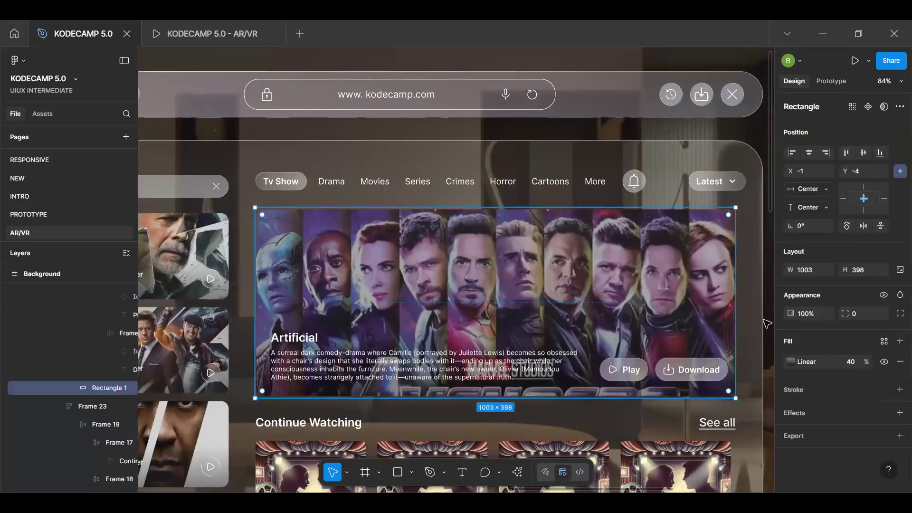
pyautogui.doubleClick(529, 321)
pyautogui.press('Escape')
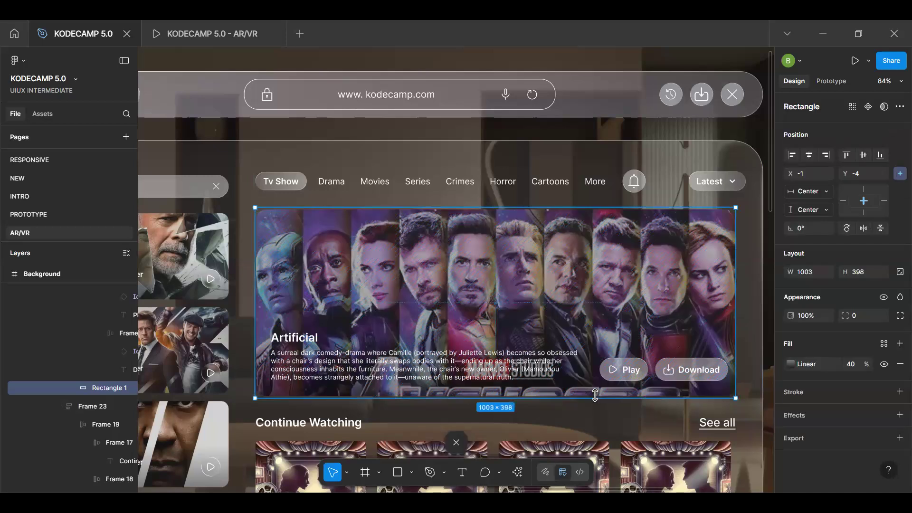
pyautogui.scroll(3, 68, 352)
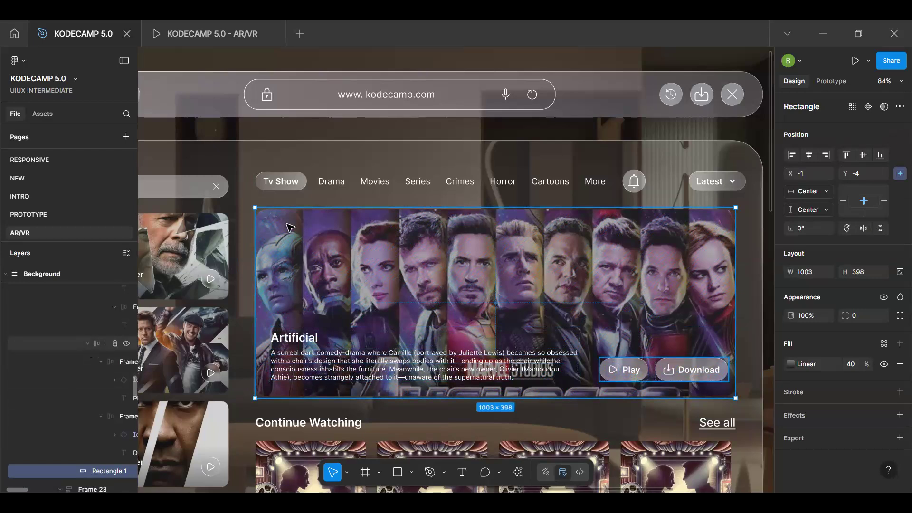
# Rename the layers of both Background frames with the AI Rename layers action
pyautogui.hotkey('shift', '1')
pyautogui.click(240, 174)
pyautogui.click(224, 182)
pyautogui.keyDown('shift'); pyautogui.click(354, 215); pyautogui.keyUp('shift')
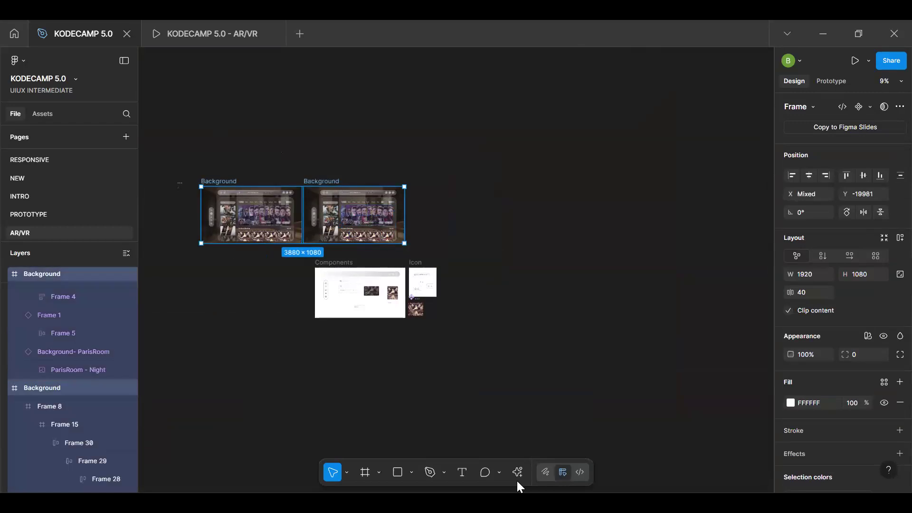
pyautogui.click(517, 479)
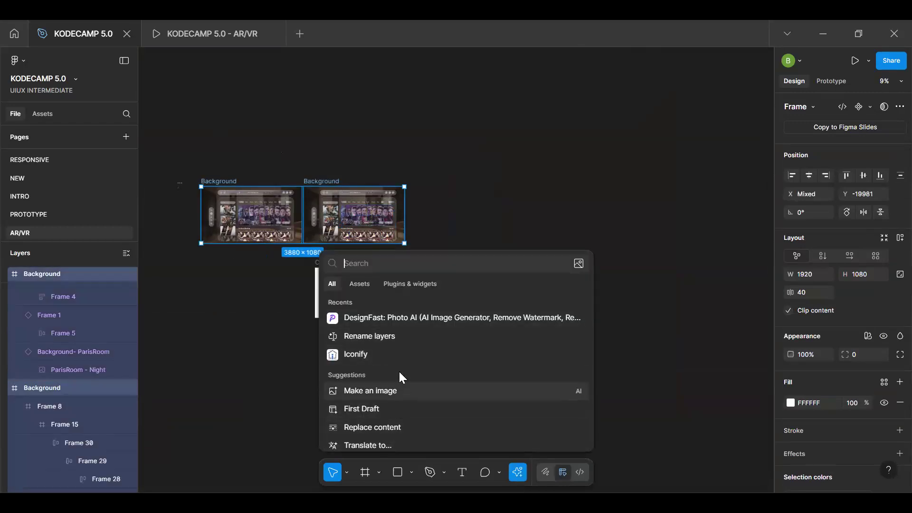
pyautogui.click(398, 336)
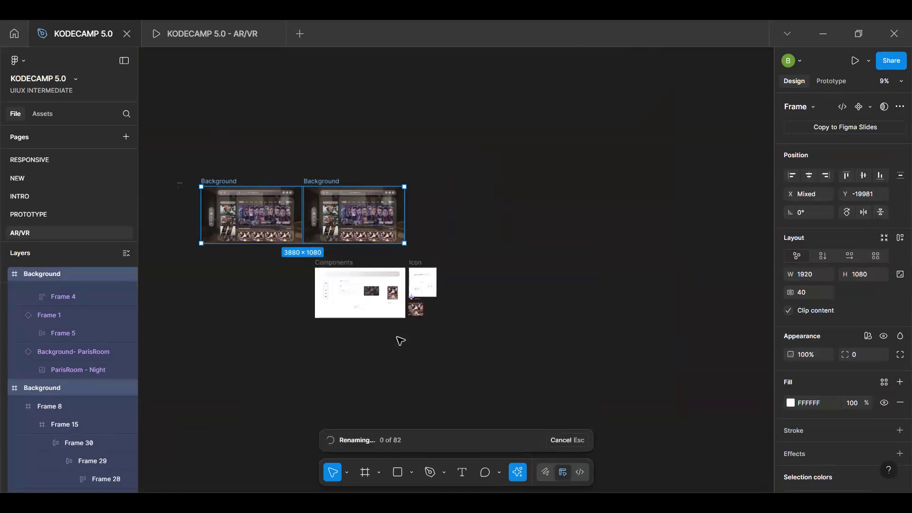
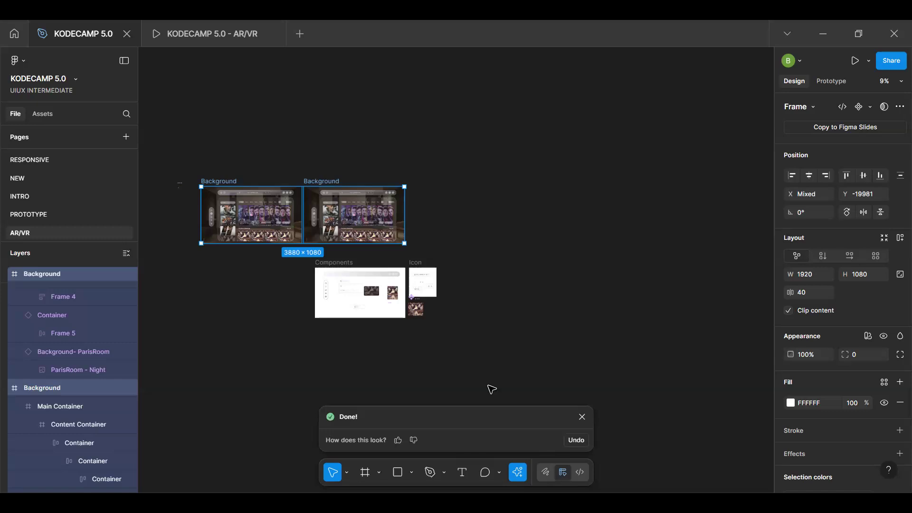
pyautogui.click(582, 419)
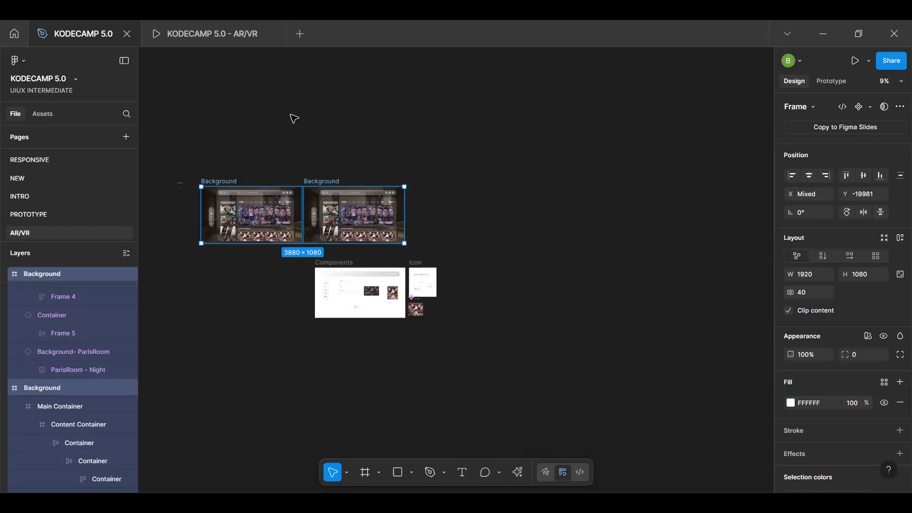
# Replace the hero banner's image fill in the second Background frame with the file "The Avengers = amazing!!!!!" from Downloads
pyautogui.press('Escape')
pyautogui.scroll(5, 356, 217)
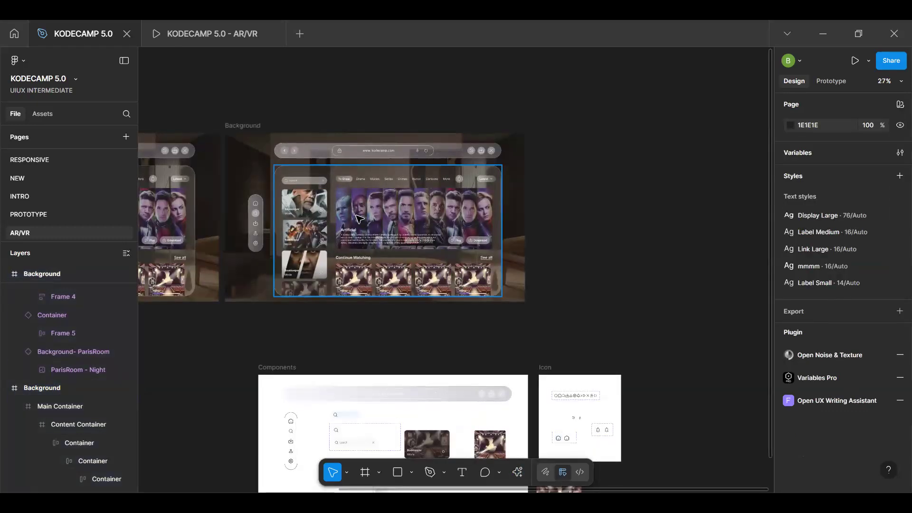
pyautogui.scroll(3, 358, 217)
pyautogui.click(407, 228)
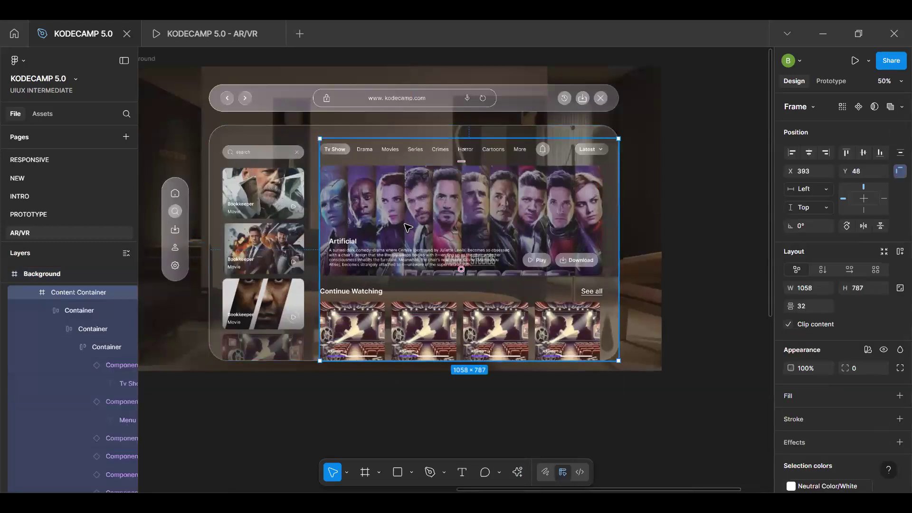
pyautogui.doubleClick(410, 224)
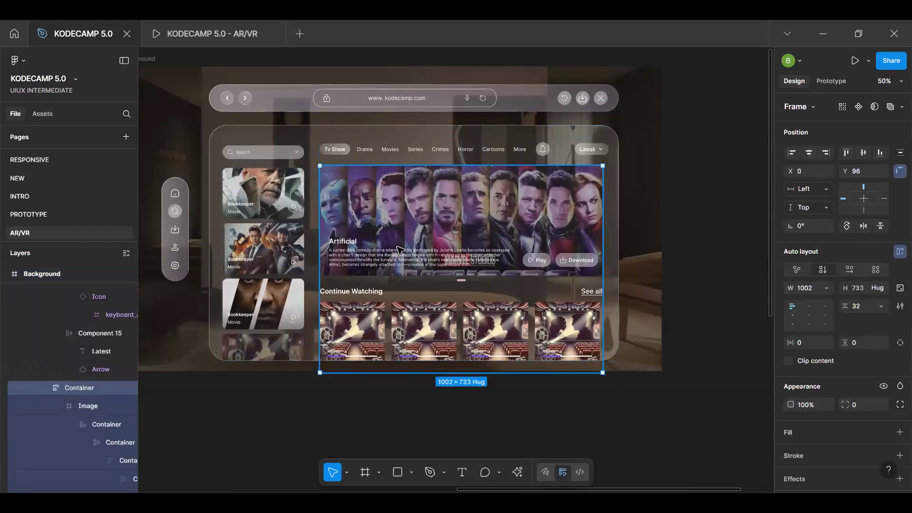
pyautogui.doubleClick(411, 225)
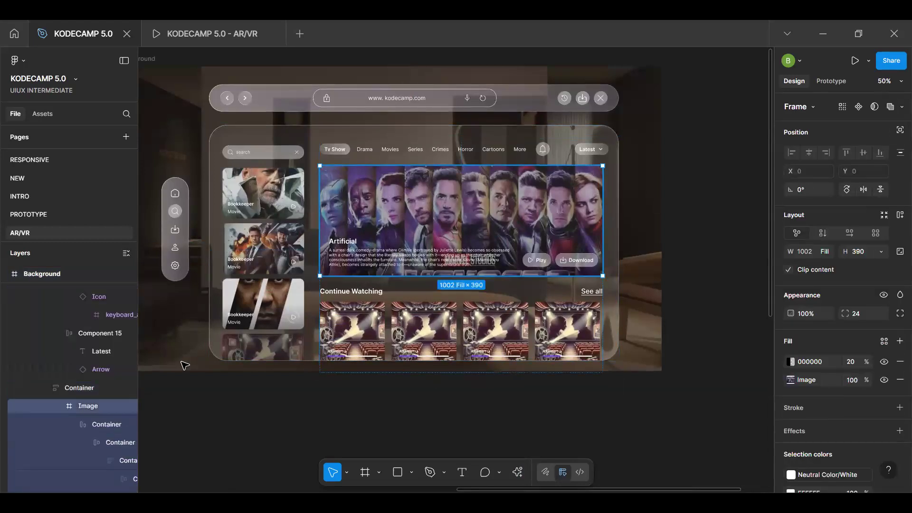
pyautogui.click(791, 380)
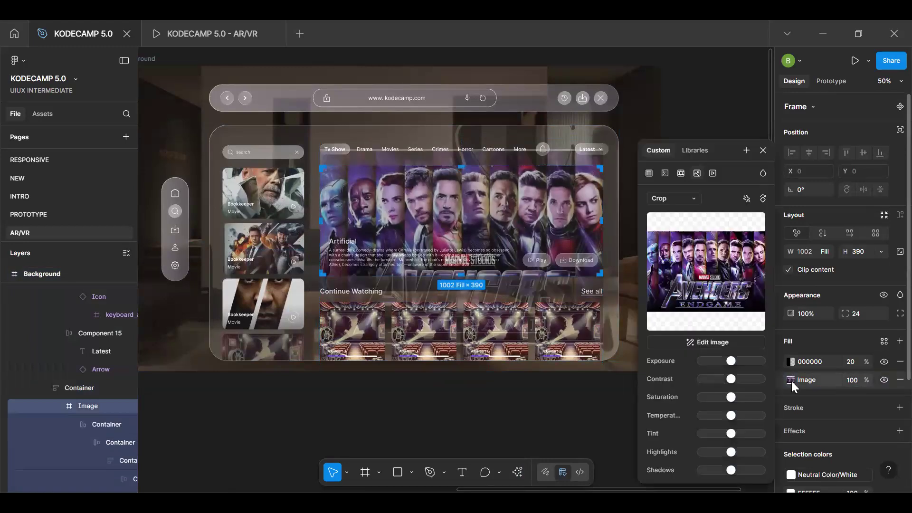
pyautogui.click(708, 263)
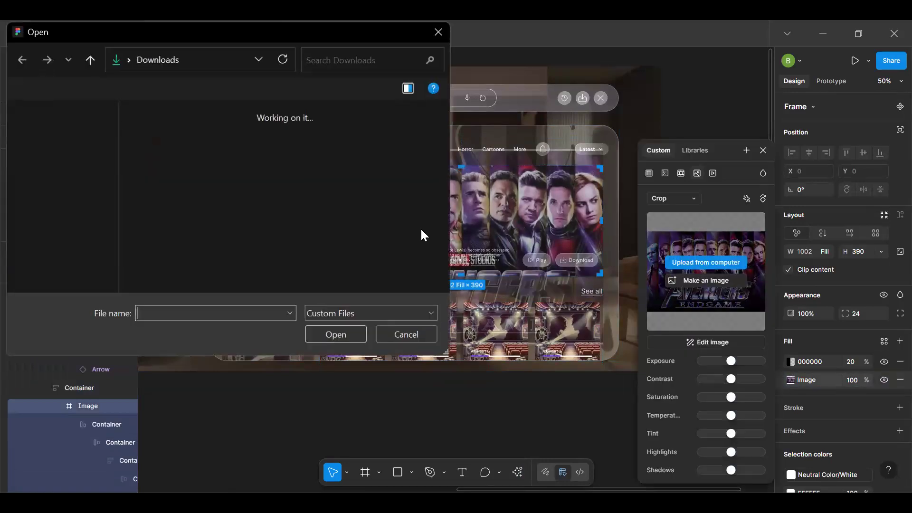
pyautogui.click(211, 188)
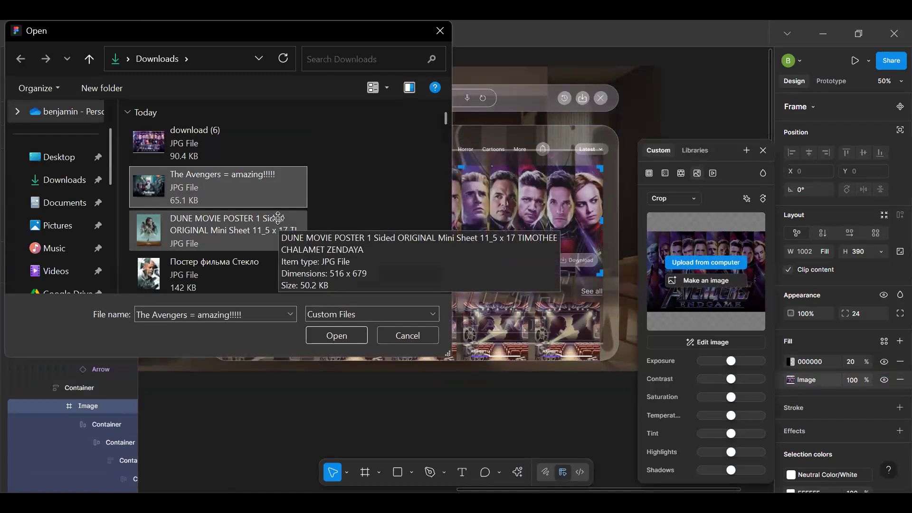
pyautogui.press('Return')
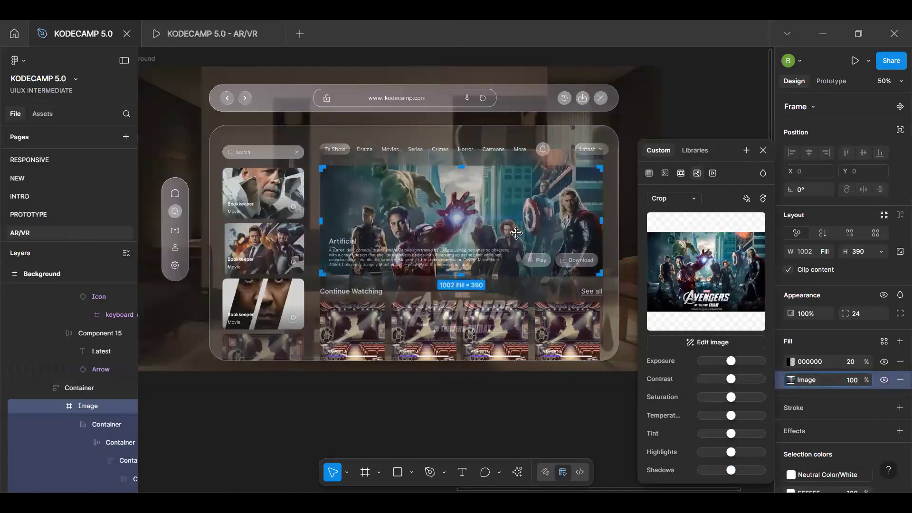
pyautogui.click(763, 150)
pyautogui.click(683, 224)
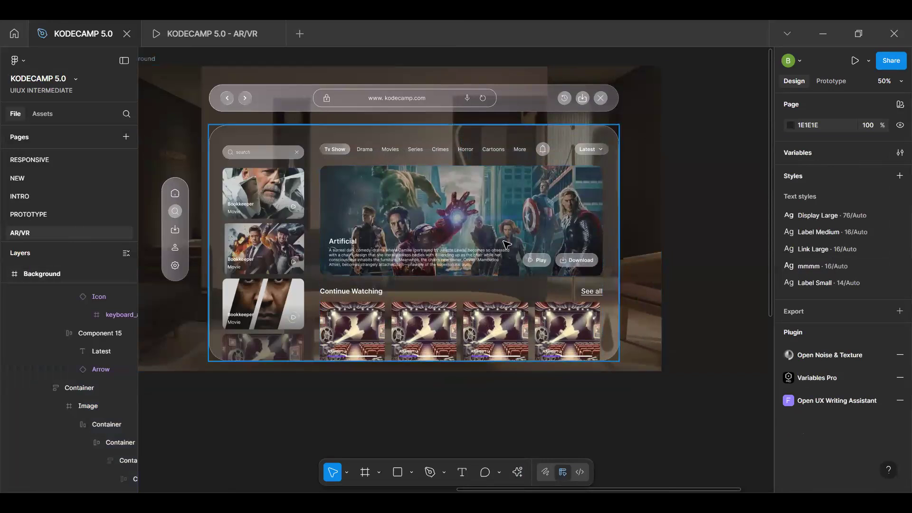
# Move the highlighted Tv Show pill behind Drama in the second frame's category bar
pyautogui.scroll(-5, 434, 207)
pyautogui.scroll(8, 434, 206)
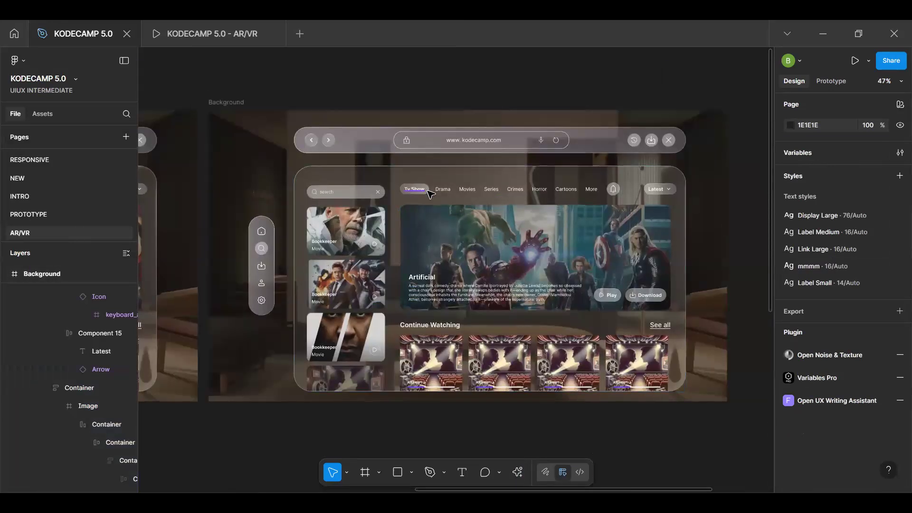
pyautogui.click(430, 192)
pyautogui.scroll(3, 430, 192)
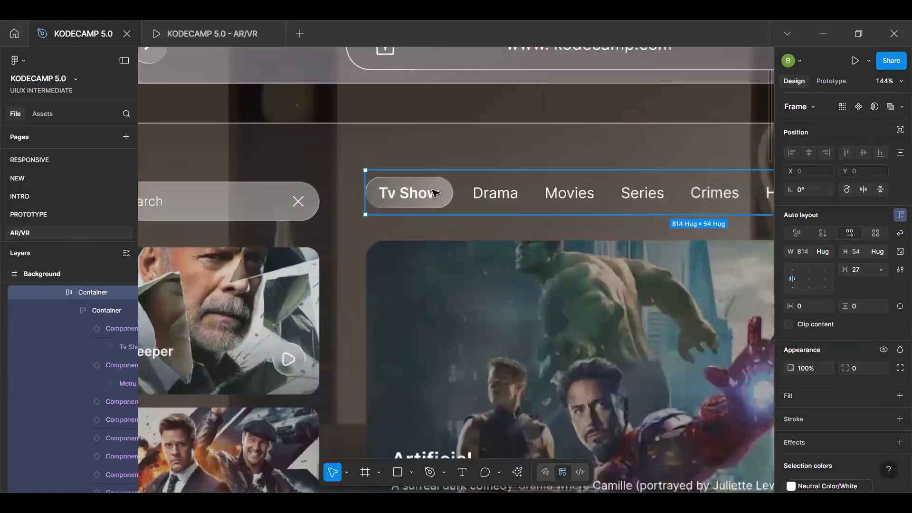
pyautogui.click(437, 197)
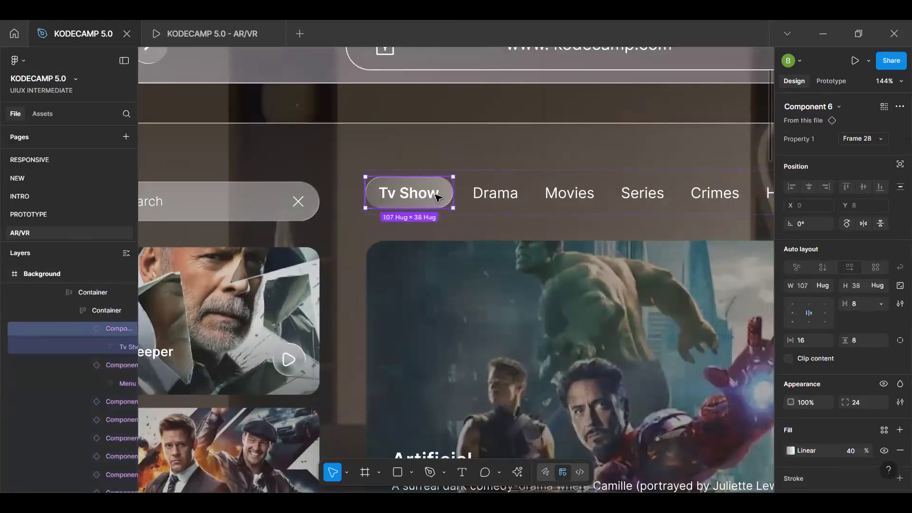
pyautogui.moveTo(438, 197); pyautogui.dragTo(463, 198)
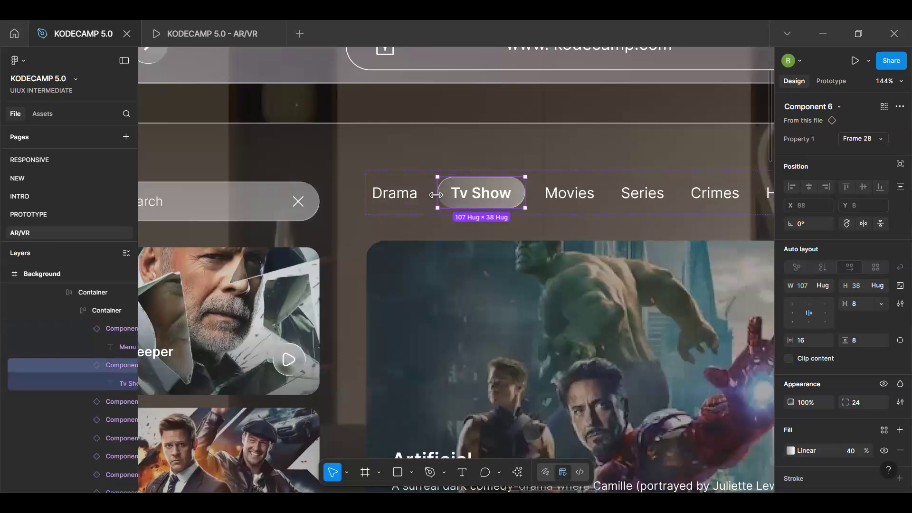
# Change the first category's text to "Tv Show" and the highlighted pill's text to "Drama" in the second frame
pyautogui.doubleClick(453, 197)
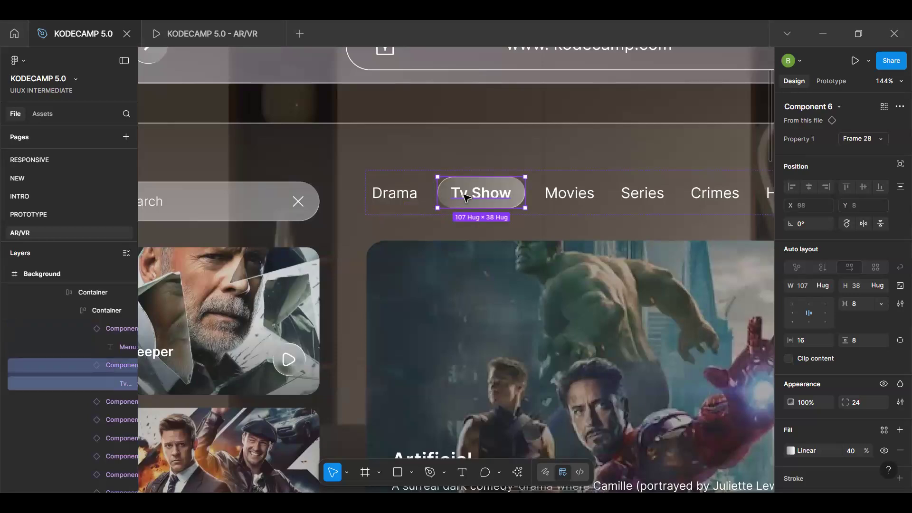
pyautogui.doubleClick(415, 197)
pyautogui.write('Tv Show')
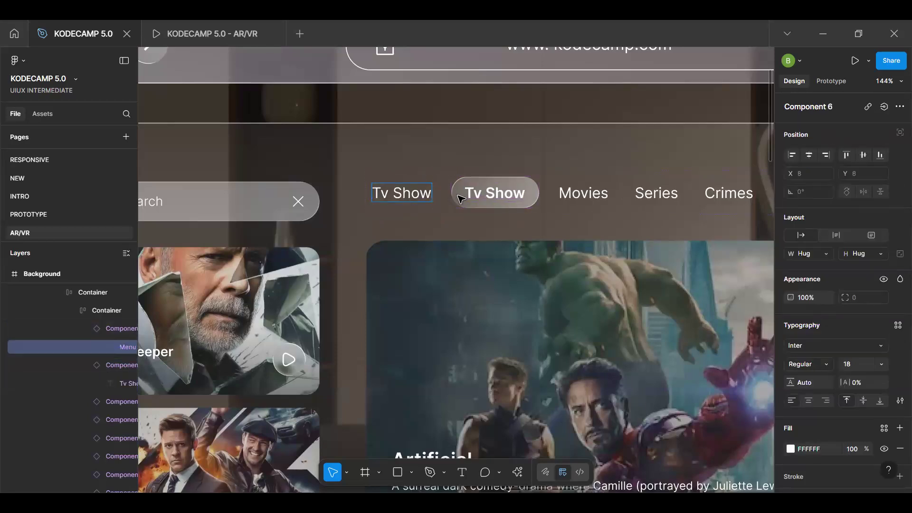
pyautogui.doubleClick(489, 200)
pyautogui.write('Dran')
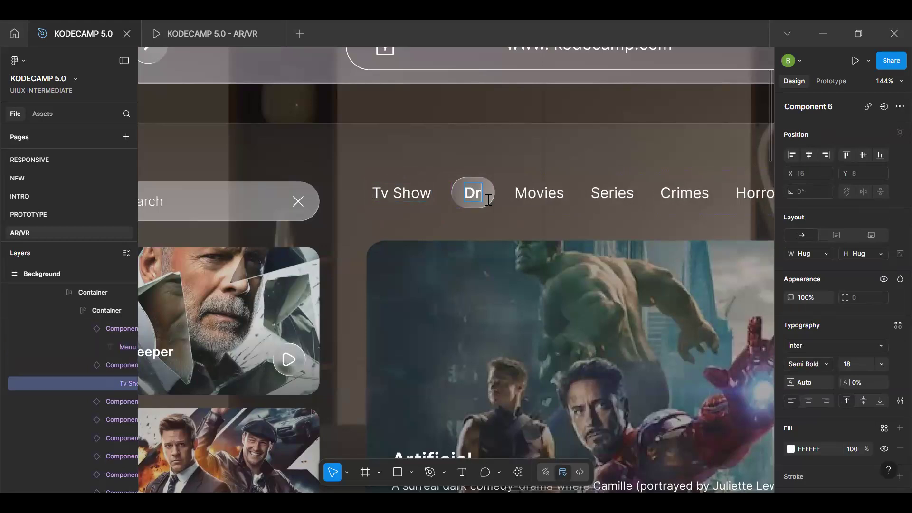
pyautogui.click(535, 254)
# Link the Drama category in the first Background frame to the second Background frame with an on-click Navigate to interaction using Smart animate
pyautogui.keyDown('ctrl'); pyautogui.scroll(-5, 532, 254); pyautogui.keyUp('ctrl')
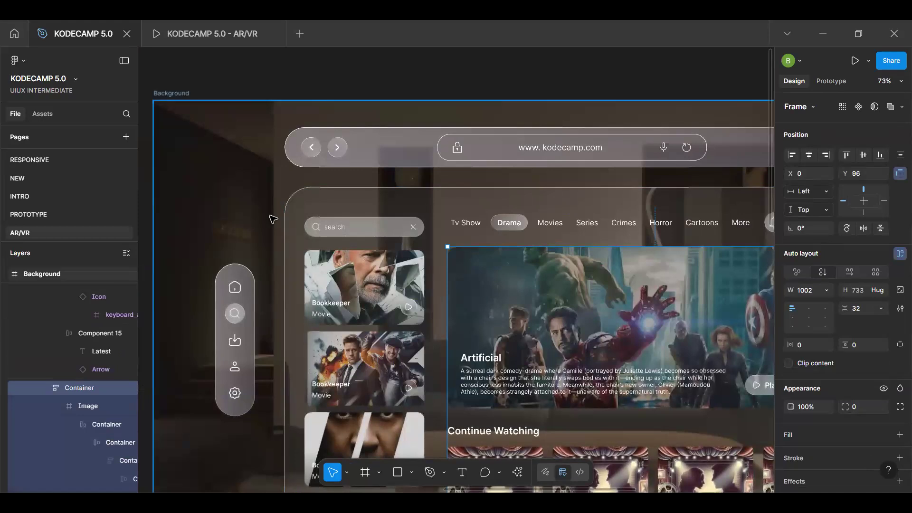
pyautogui.keyDown('ctrl'); pyautogui.scroll(-5, 291, 157); pyautogui.keyUp('ctrl')
pyautogui.click(291, 154)
pyautogui.moveTo(233, 247); pyautogui.dragTo(474, 216)
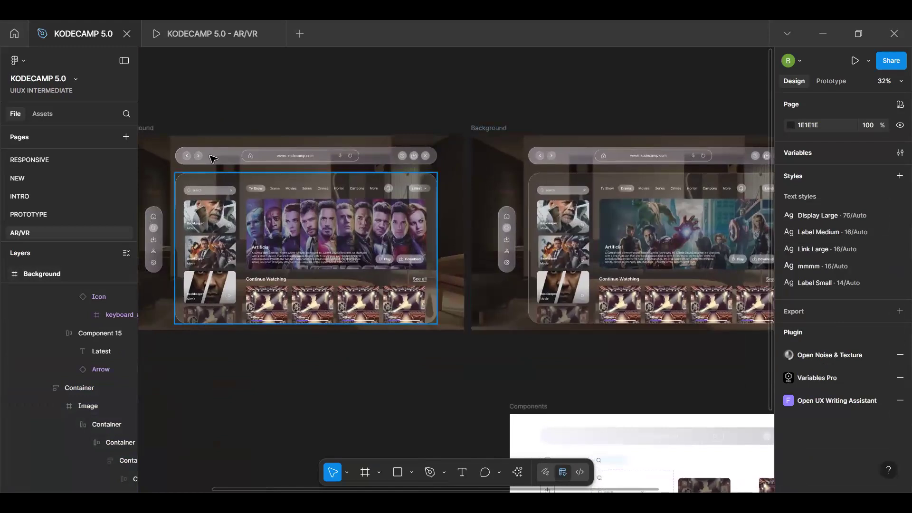
pyautogui.click(158, 141)
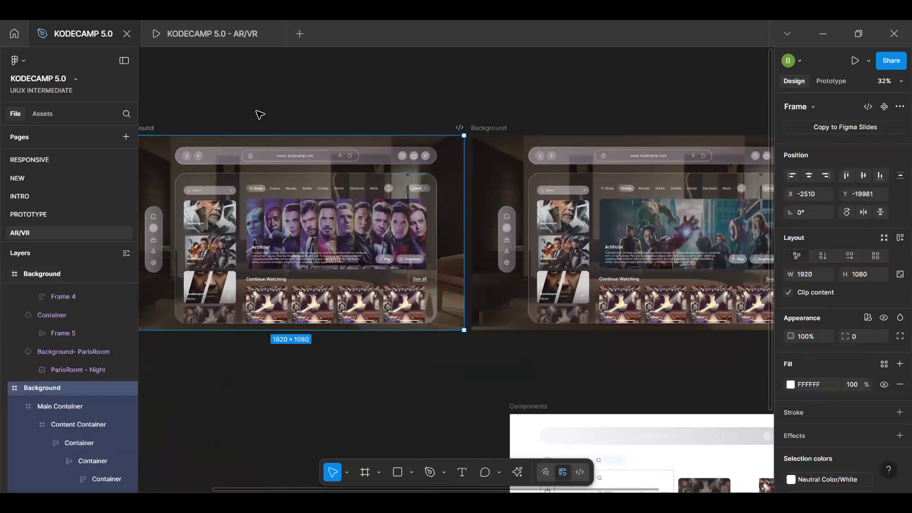
pyautogui.scroll(5, 377, 158)
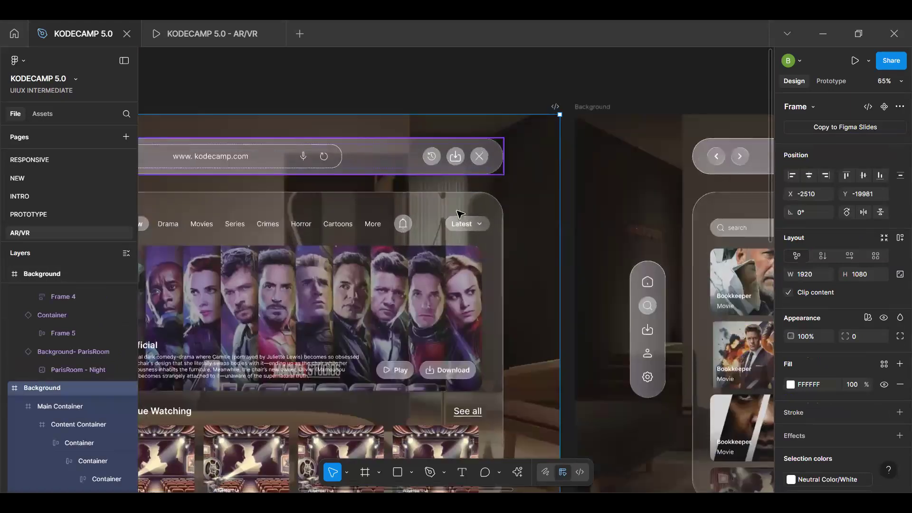
pyautogui.scroll(-4, 256, 232)
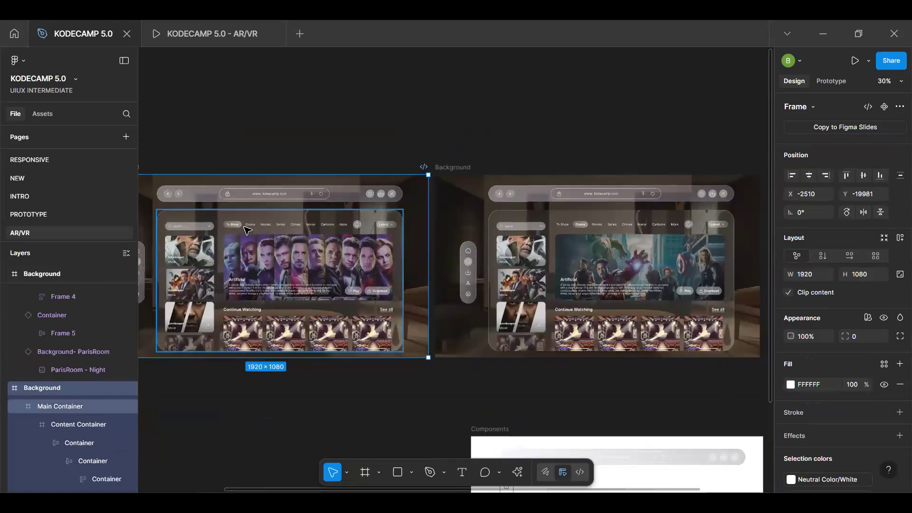
pyautogui.scroll(2, 250, 230)
pyautogui.doubleClick(244, 227)
pyautogui.doubleClick(245, 227)
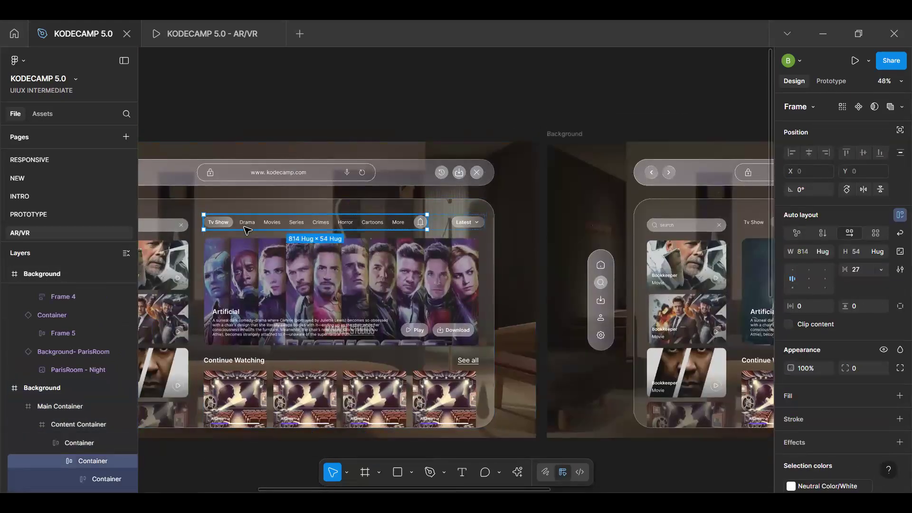
pyautogui.doubleClick(247, 230)
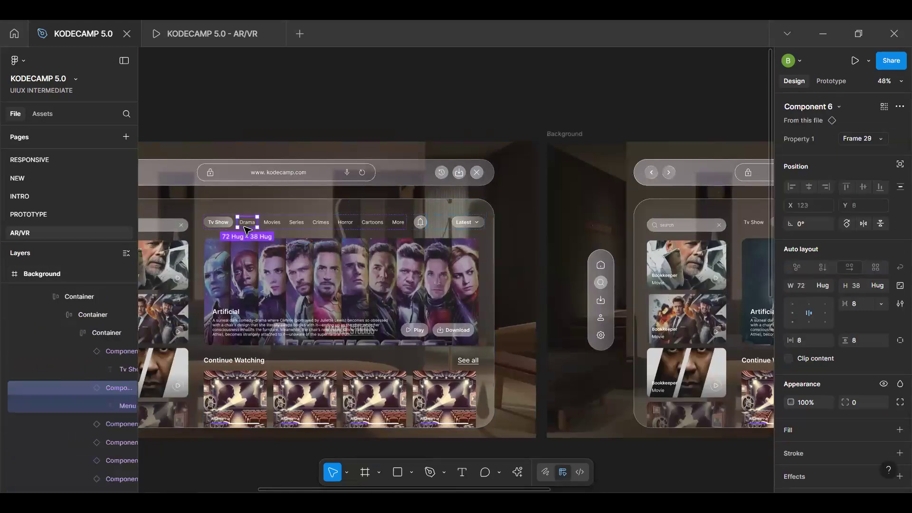
pyautogui.hotkey('shift', 'e')
pyautogui.moveTo(257, 222); pyautogui.dragTo(642, 259)
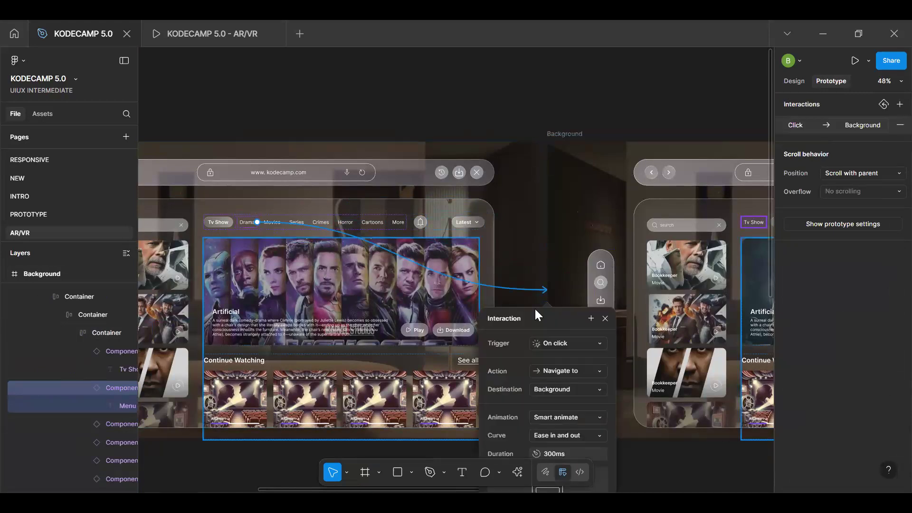
pyautogui.moveTo(560, 312); pyautogui.dragTo(515, 220)
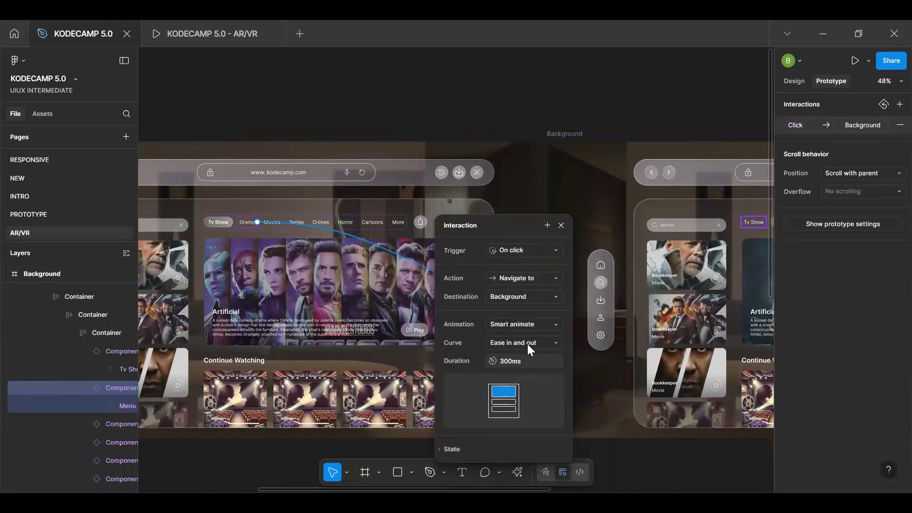
pyautogui.click(563, 225)
# Link the Tv Show category in the second Background frame back to the first frame, navigating on click with Smart animate
pyautogui.click(753, 224)
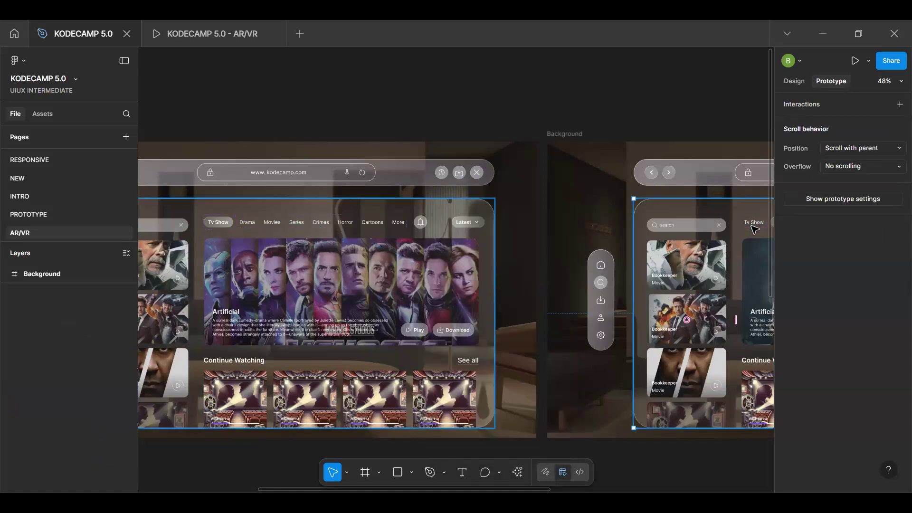
pyautogui.doubleClick(755, 225)
pyautogui.doubleClick(755, 225)
pyautogui.doubleClick(759, 228)
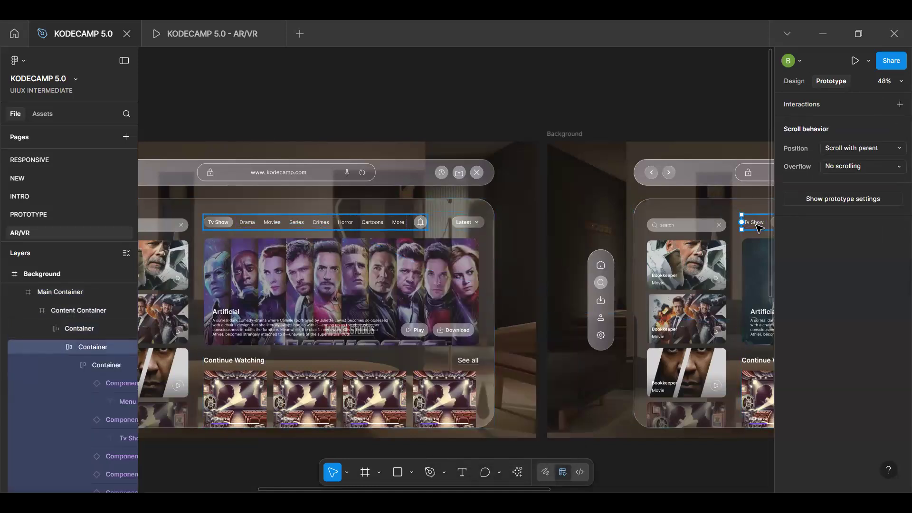
pyautogui.doubleClick(759, 228)
pyautogui.doubleClick(755, 229)
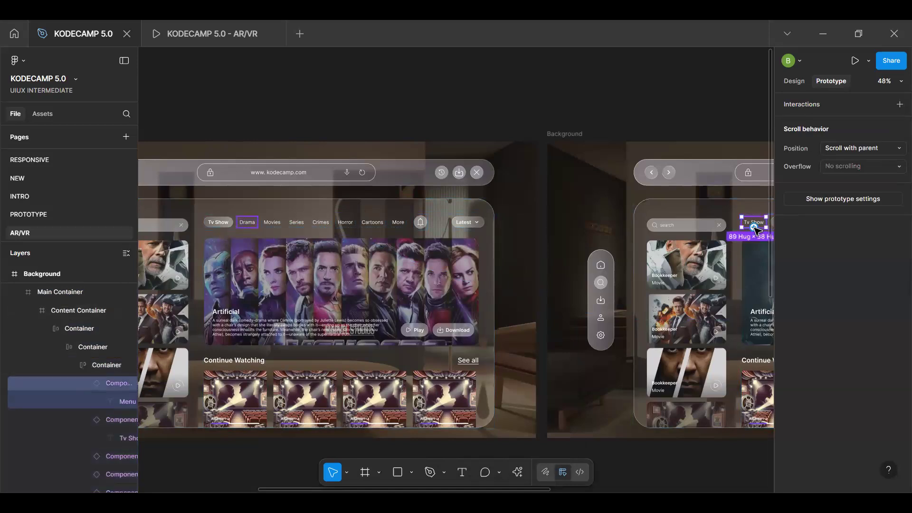
pyautogui.moveTo(754, 227); pyautogui.dragTo(530, 268)
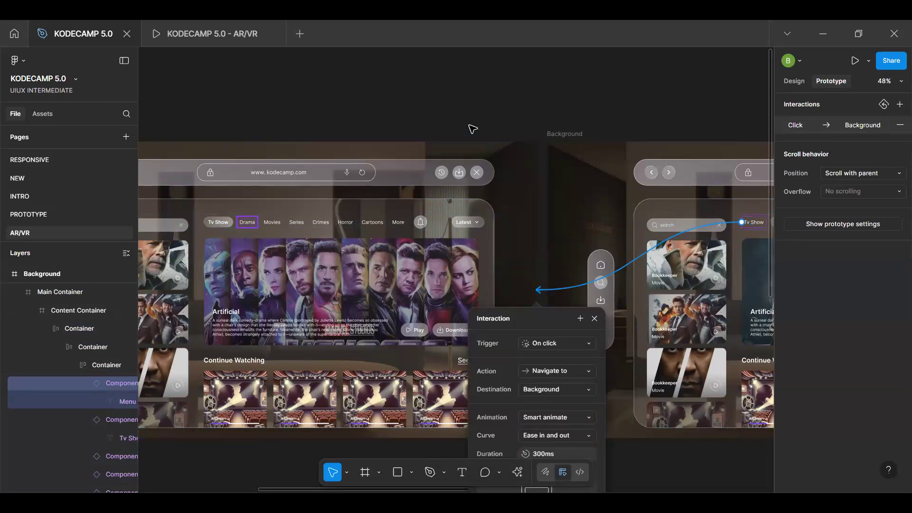
pyautogui.press('Escape')
# Preview the AR/VR prototype flow, switching to Drama and back to Tv Show, and return to the design file
pyautogui.scroll(-5, 579, 239)
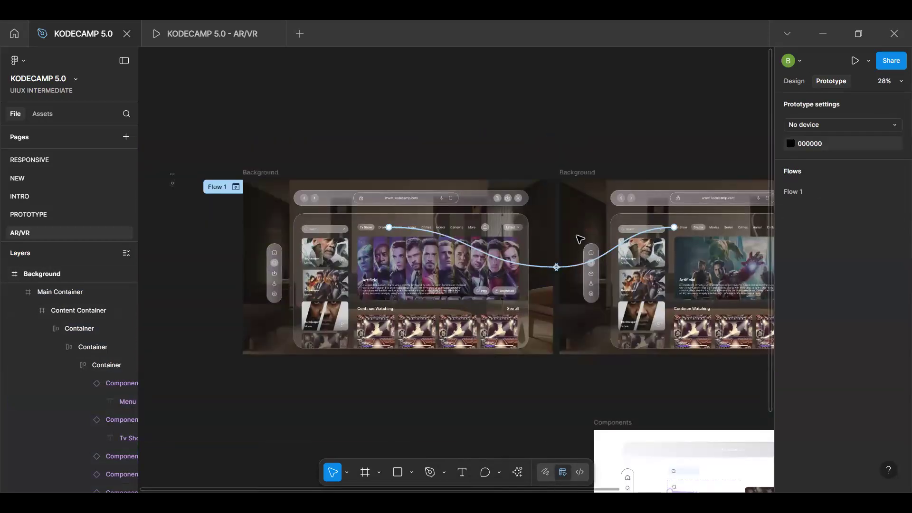
pyautogui.scroll(-4, 595, 309)
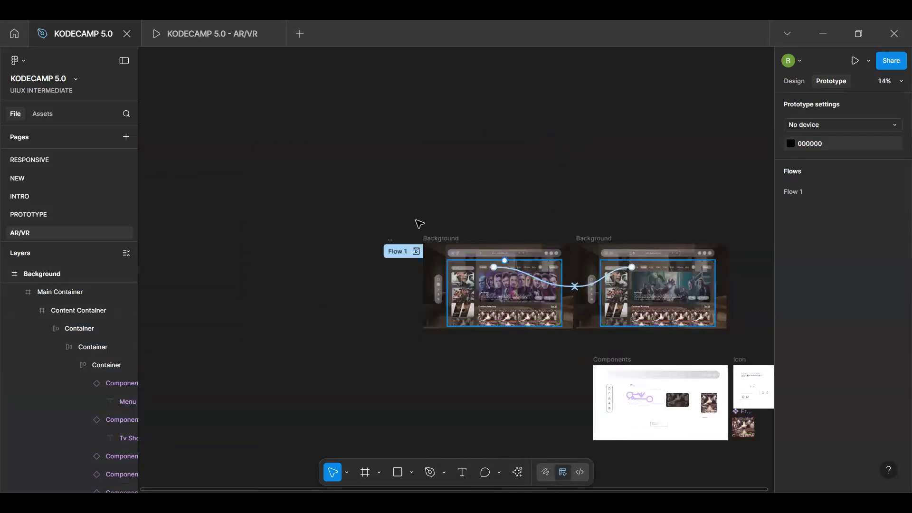
pyautogui.click(417, 251)
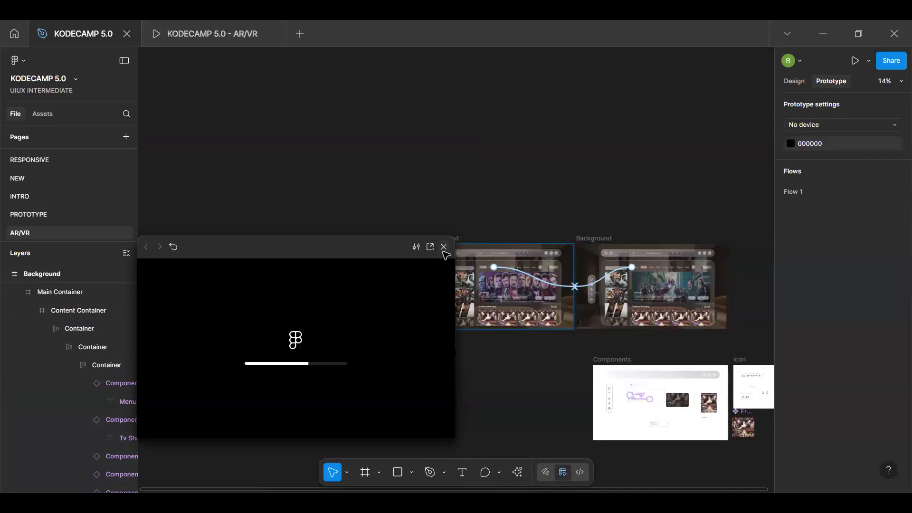
pyautogui.click(443, 248)
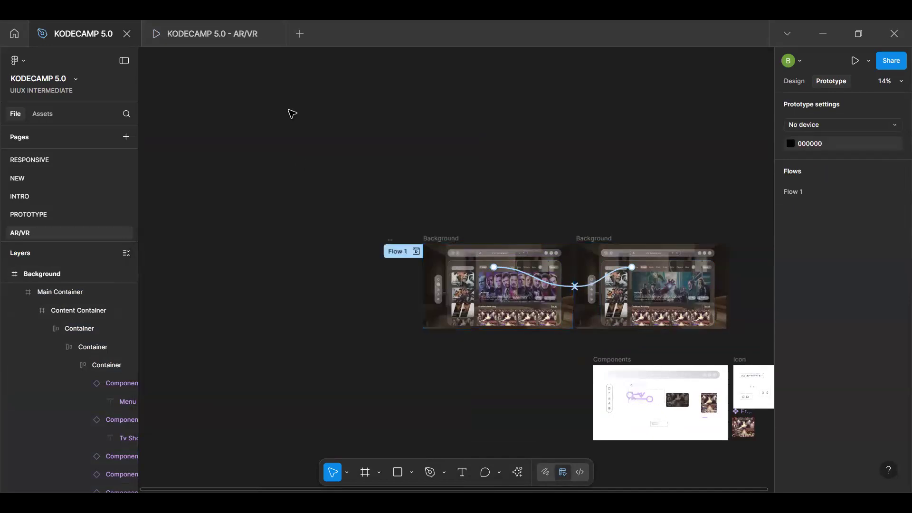
pyautogui.click(214, 33)
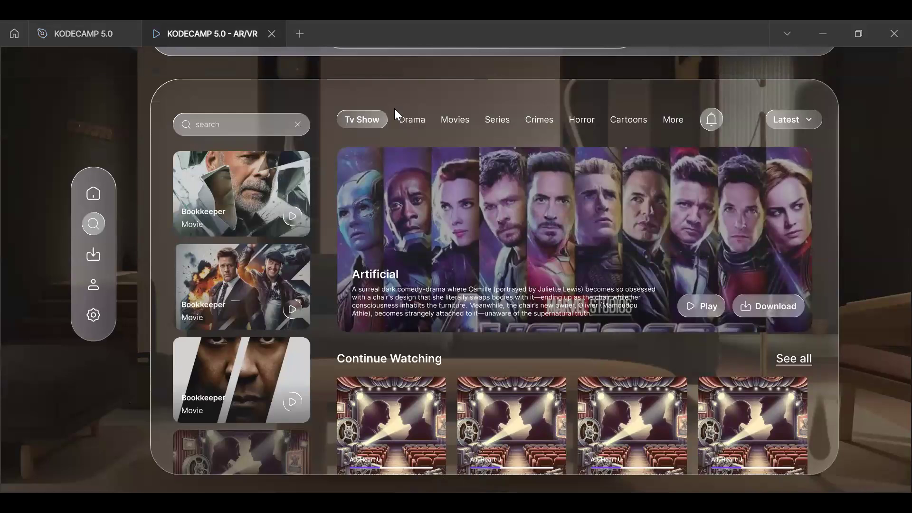
pyautogui.click(418, 124)
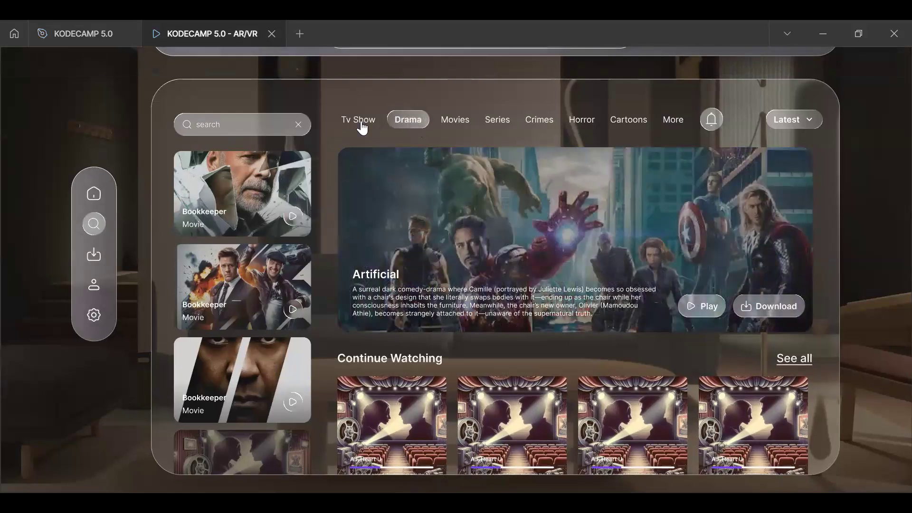
pyautogui.click(361, 121)
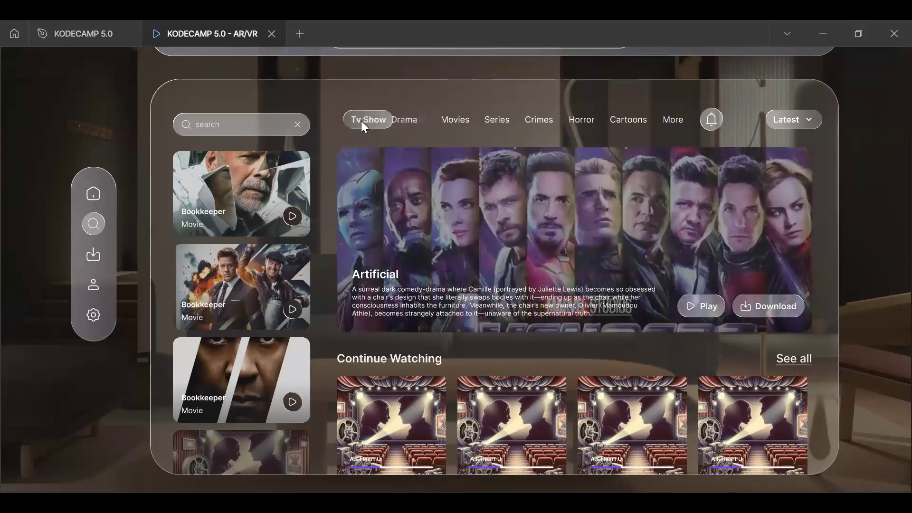
pyautogui.click(84, 32)
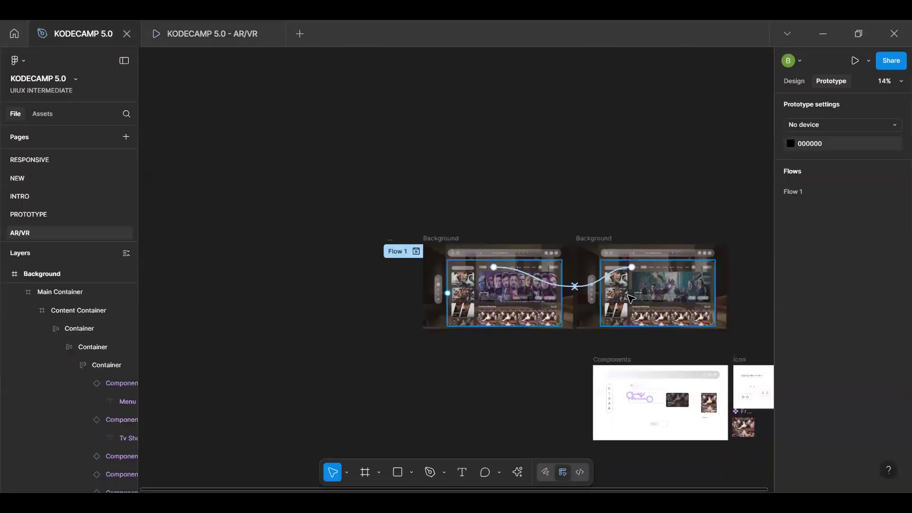
# Reorder the second frame's movie cards under the search field: two-men card down one place, shattered-portrait card down one, theatre card up one
pyautogui.scroll(5, 616, 304)
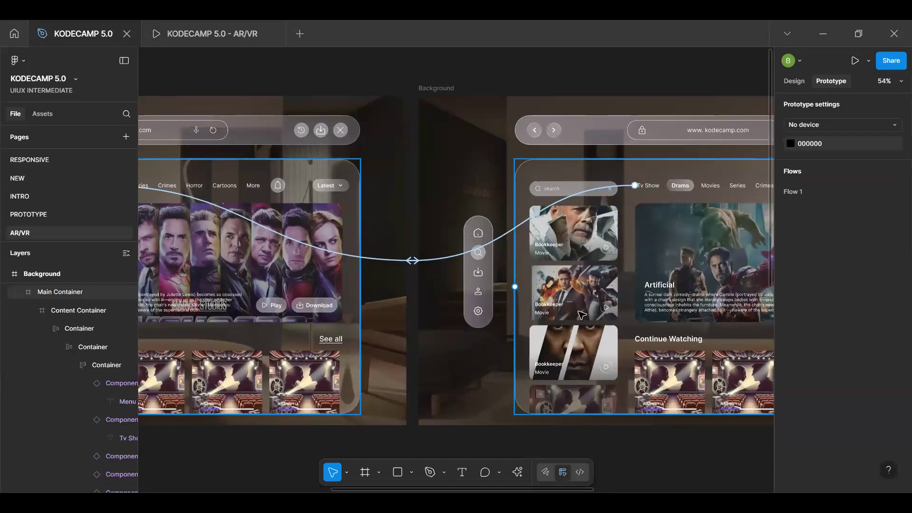
pyautogui.click(582, 315)
pyautogui.click(582, 315)
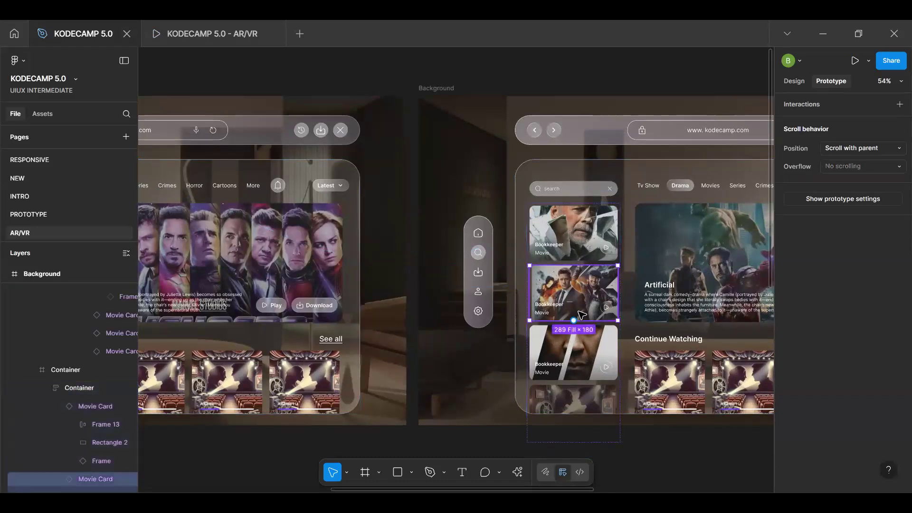
pyautogui.press('Down')
pyautogui.click(573, 235)
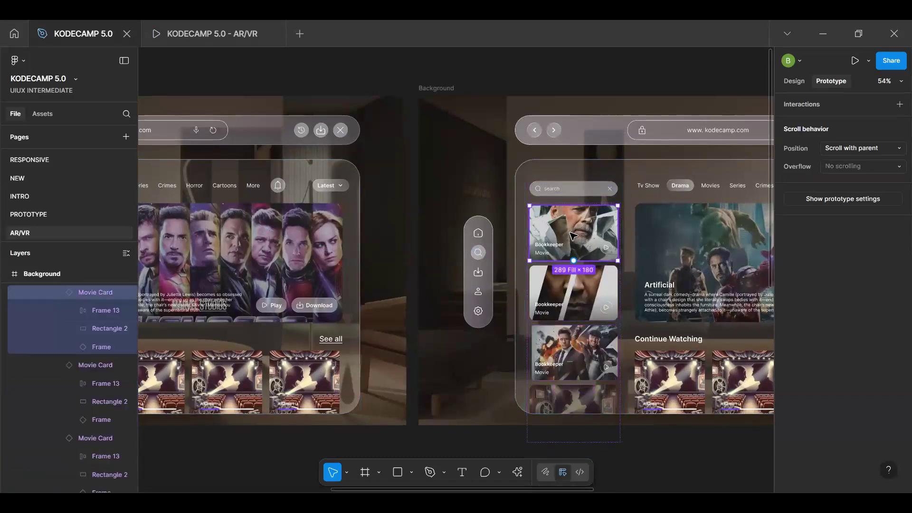
pyautogui.press('Down')
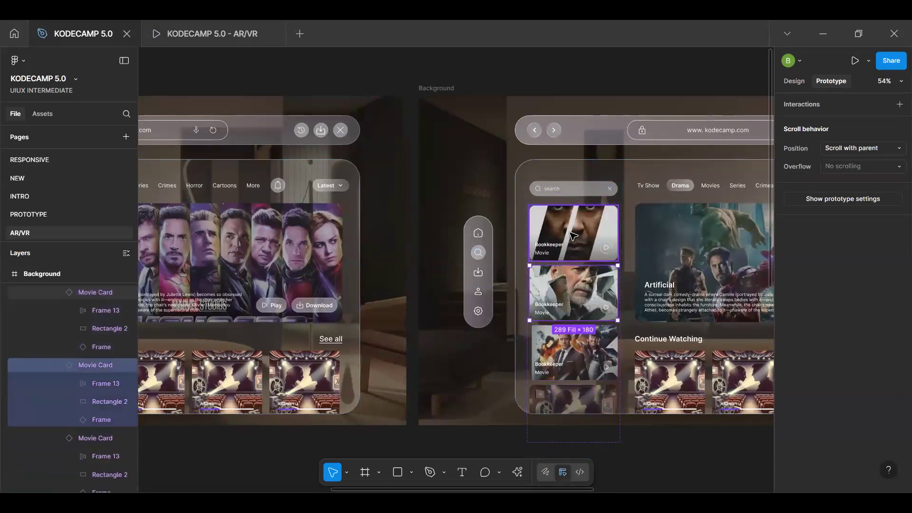
pyautogui.click(583, 384)
pyautogui.press('Up')
pyautogui.click(418, 359)
# Test the prototype's movie card transition by switching between the Drama and Tv Show categories, ending on Drama, and return to the design file
pyautogui.scroll(3, 550, 341)
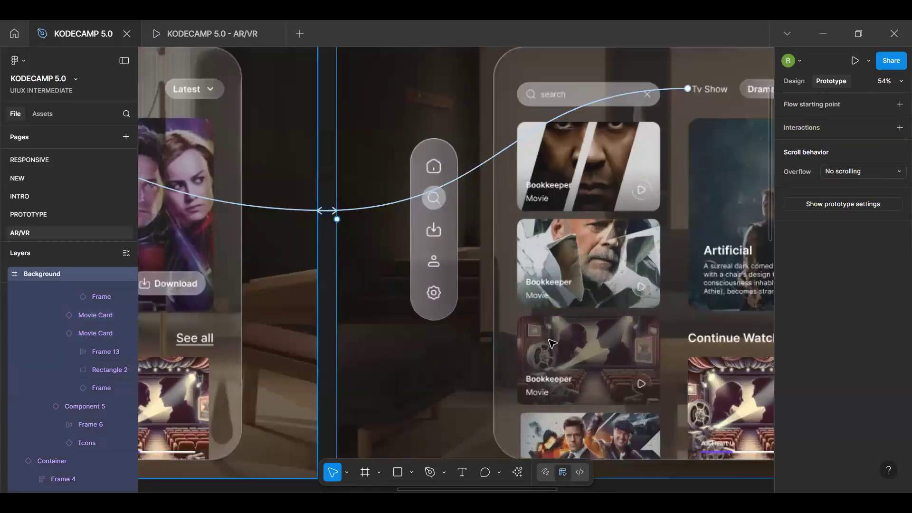
pyautogui.scroll(2, 549, 340)
pyautogui.scroll(-5, 549, 341)
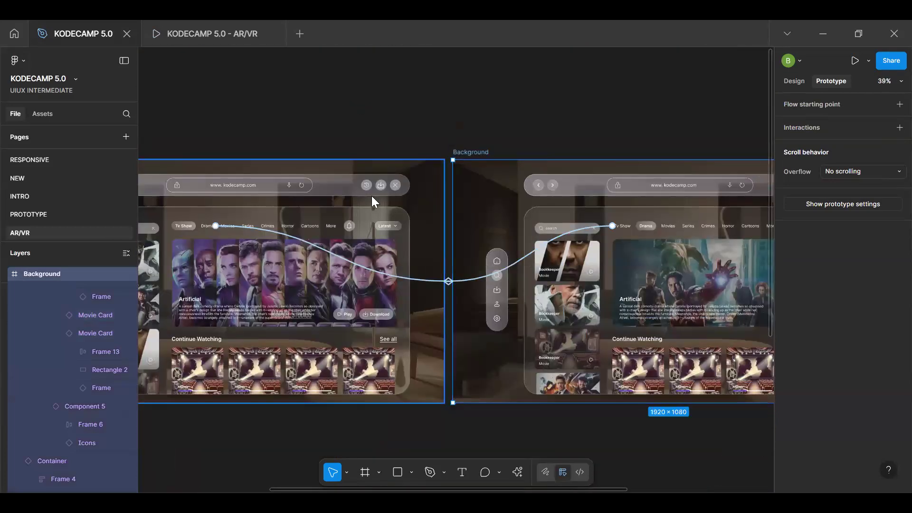
pyautogui.hotkey('ctrl', 'alt', 'Return')
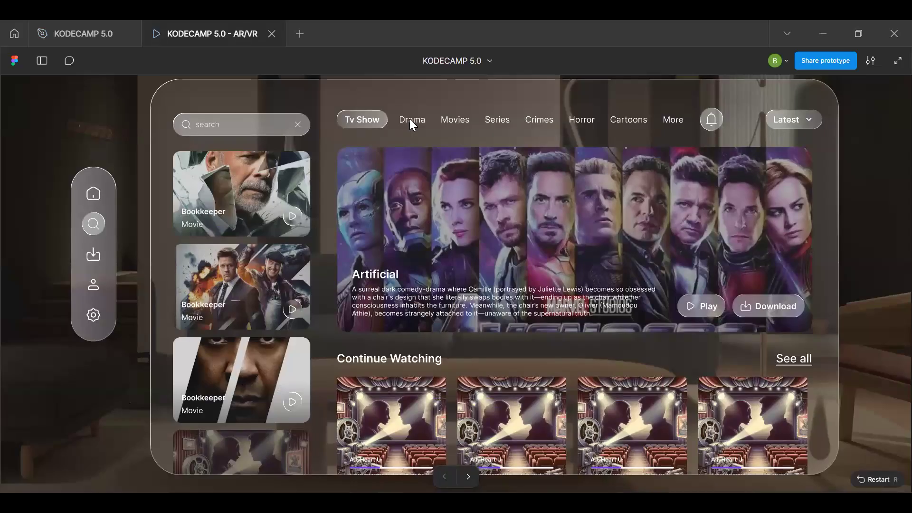
pyautogui.click(410, 119)
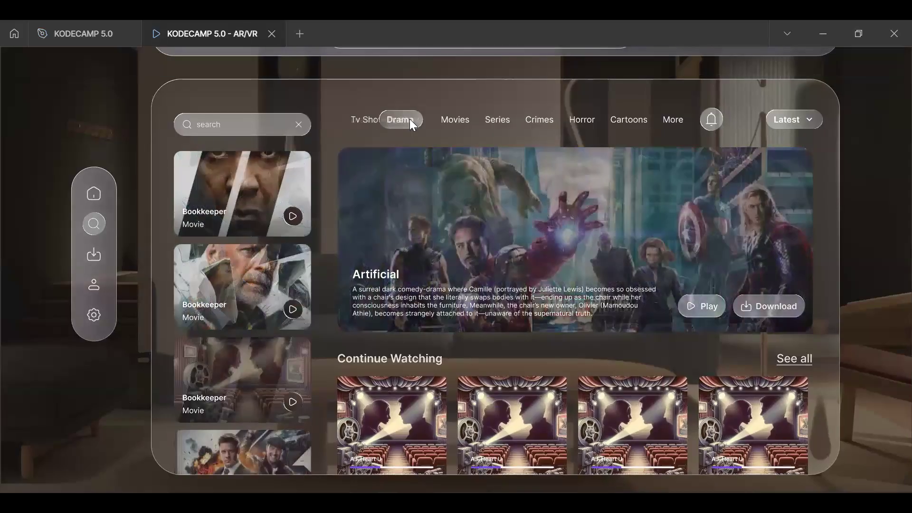
pyautogui.click(366, 121)
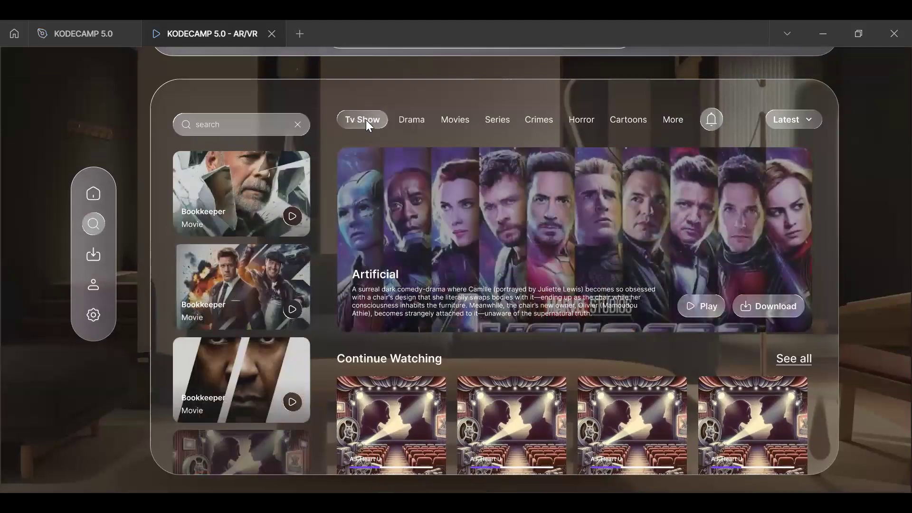
pyautogui.click(423, 120)
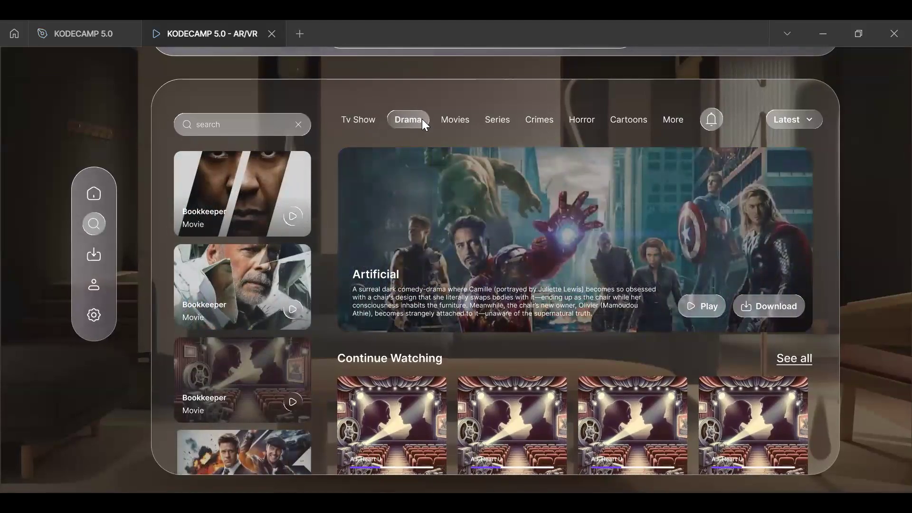
pyautogui.click(88, 38)
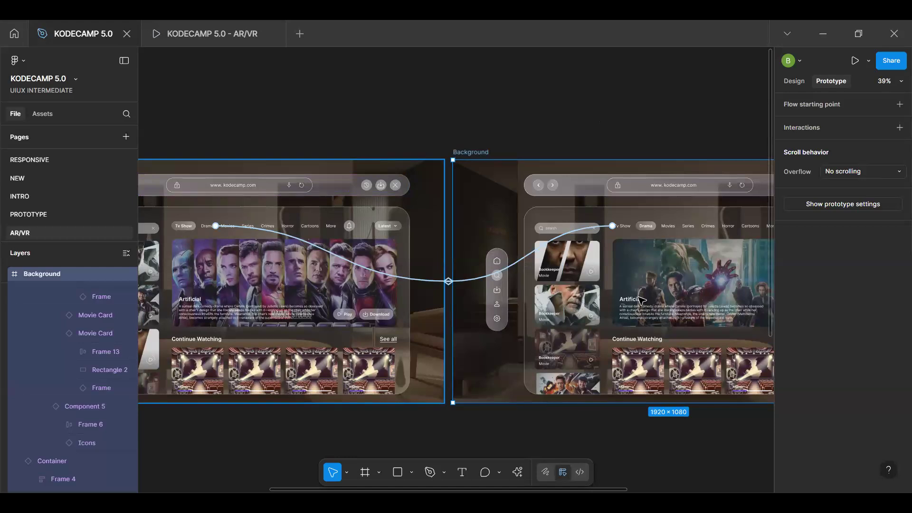
# Change the hero banner's title in the second Background frame to "Money Heist"
pyautogui.scroll(10, 641, 302)
pyautogui.hotkey('ctrl', 'z')
pyautogui.hotkey('ctrl', 'z')
pyautogui.scroll(-3, 596, 337)
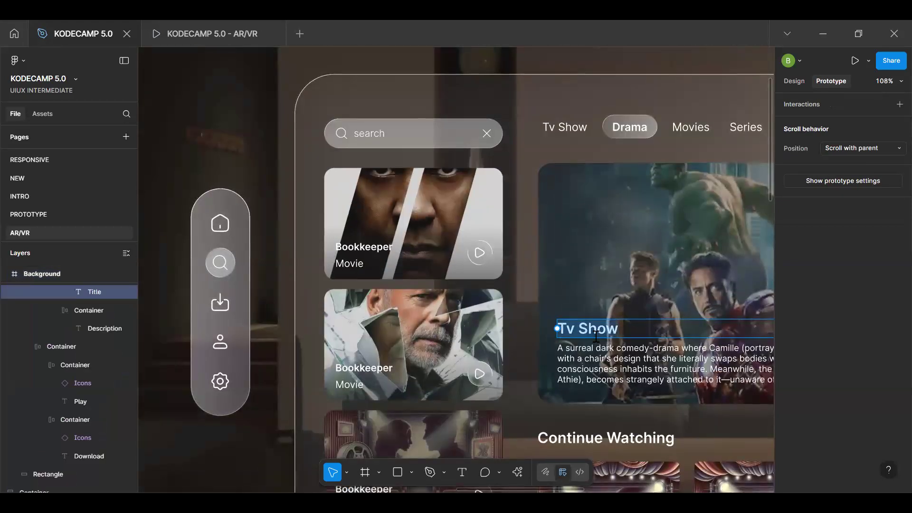
pyautogui.write('Money Heist')
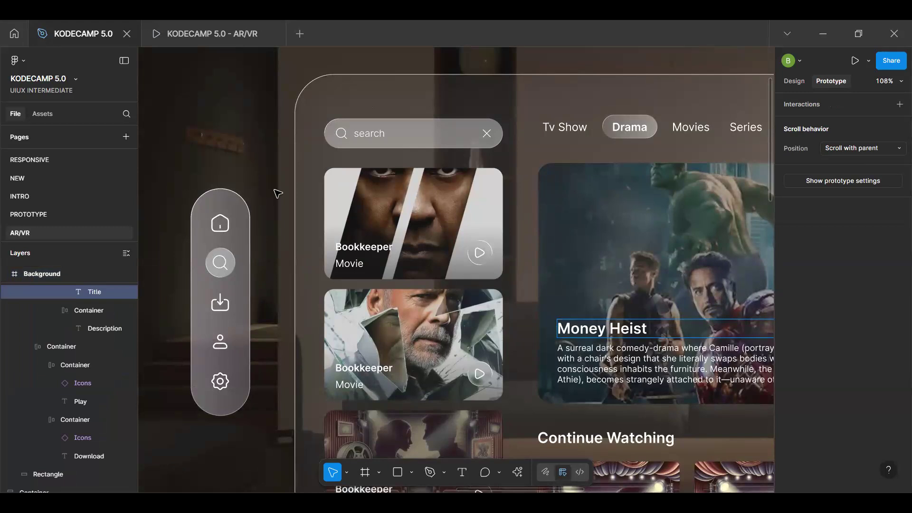
pyautogui.scroll(-5, 677, 309)
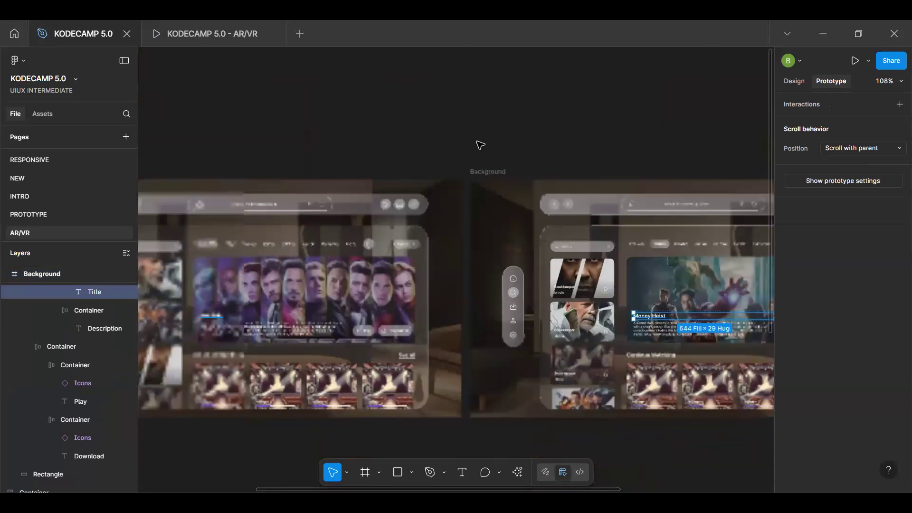
# Move the Components and Icon frames and the small card component together to an empty area up and left of the Background screens
pyautogui.click(294, 97)
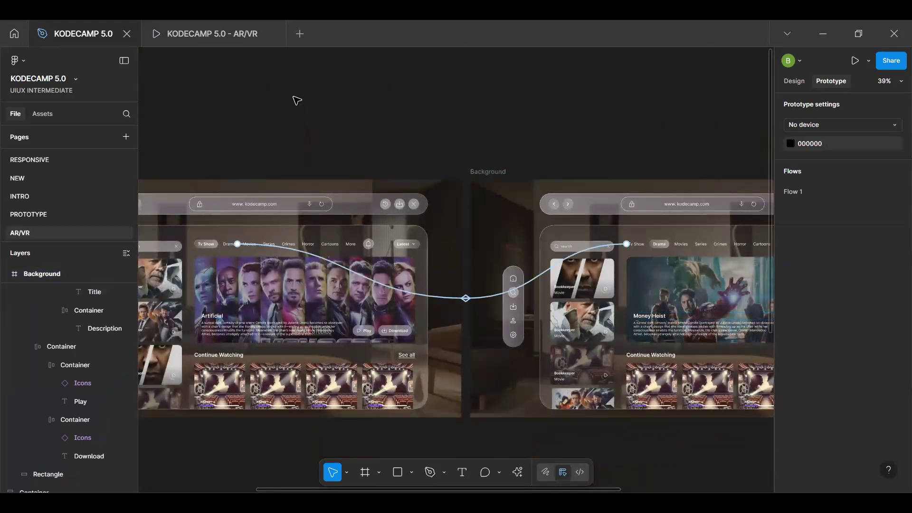
pyautogui.scroll(-3, 293, 97)
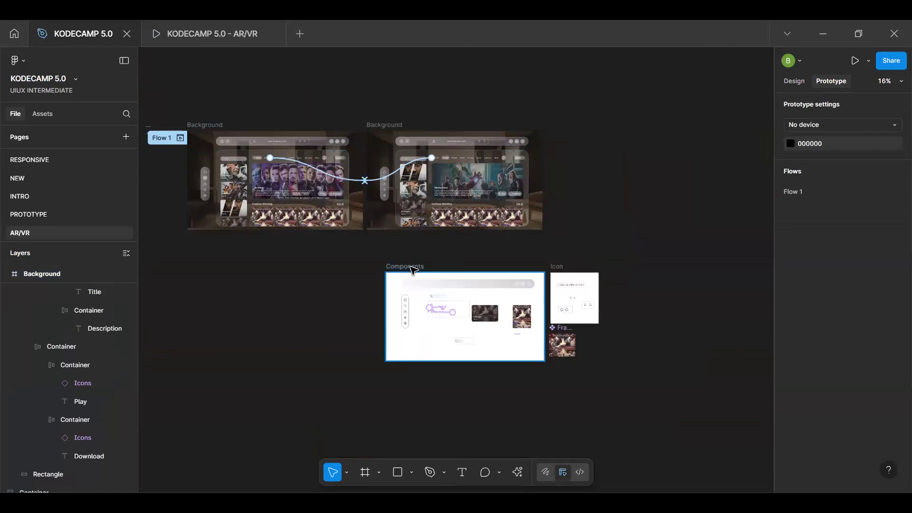
pyautogui.moveTo(634, 383); pyautogui.dragTo(165, 51)
pyautogui.click(321, 222)
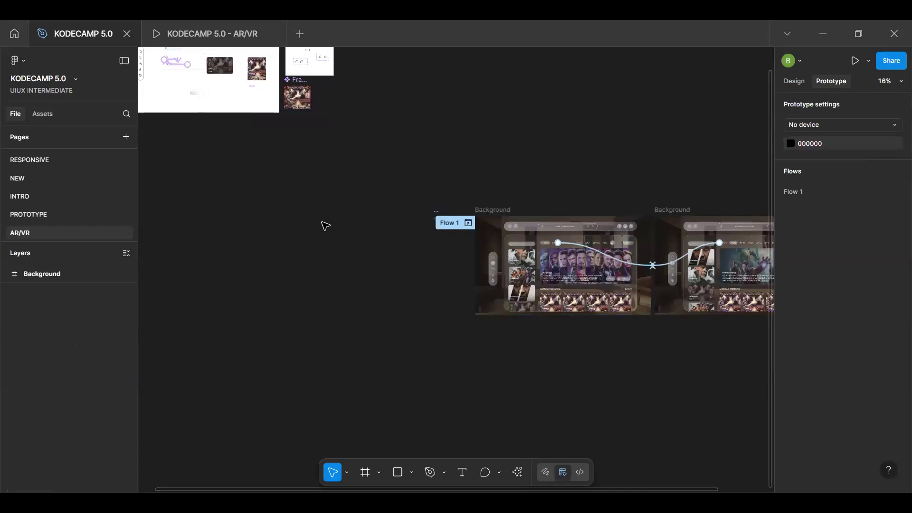
# Launch the DraftXR plugin with the two Background screens in view
pyautogui.press('h')
pyautogui.moveTo(585, 262); pyautogui.dragTo(416, 220)
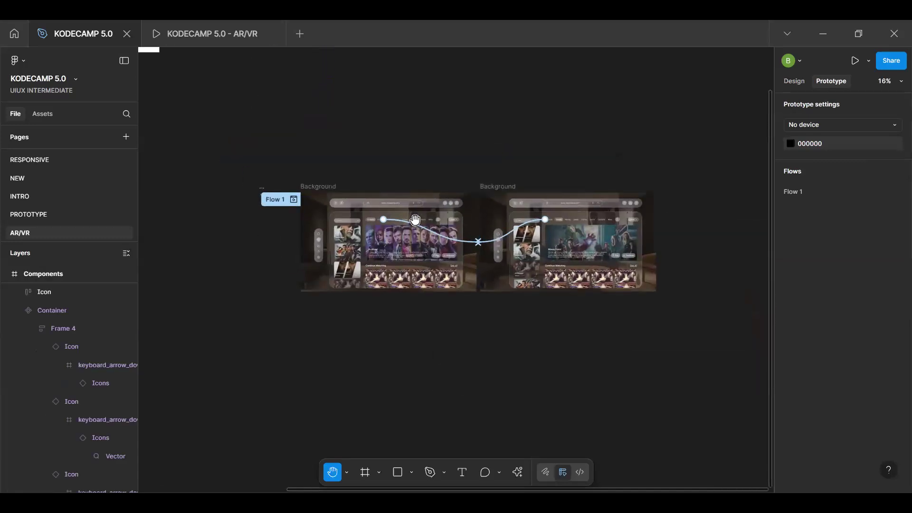
pyautogui.scroll(5, 415, 219)
pyautogui.scroll(-3, 416, 221)
pyautogui.press('v')
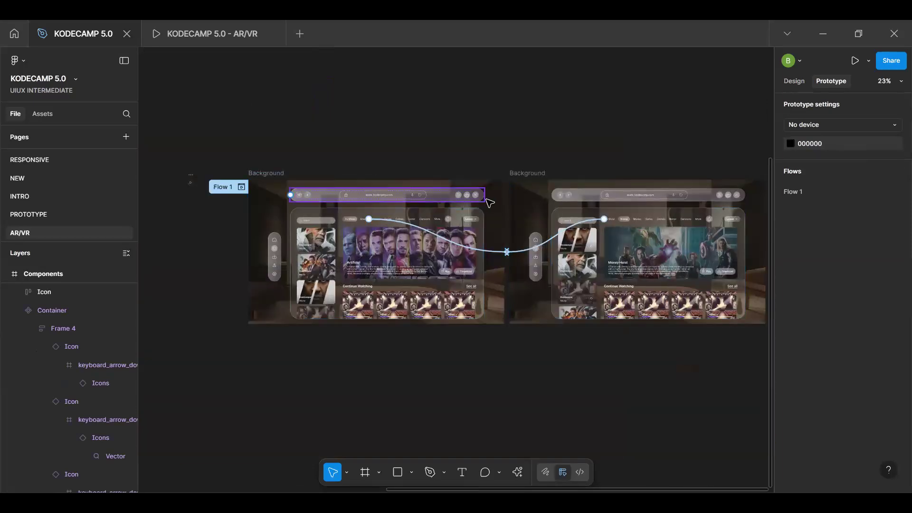
pyautogui.click(518, 472)
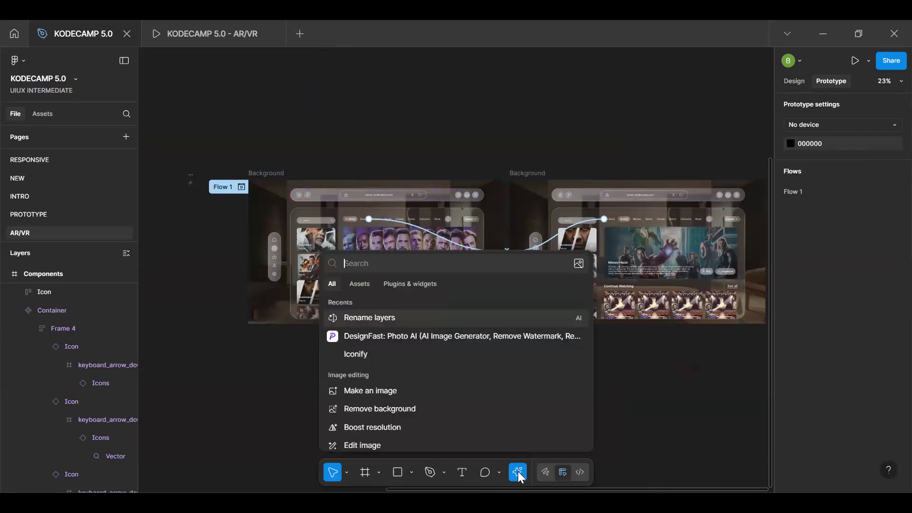
pyautogui.click(408, 284)
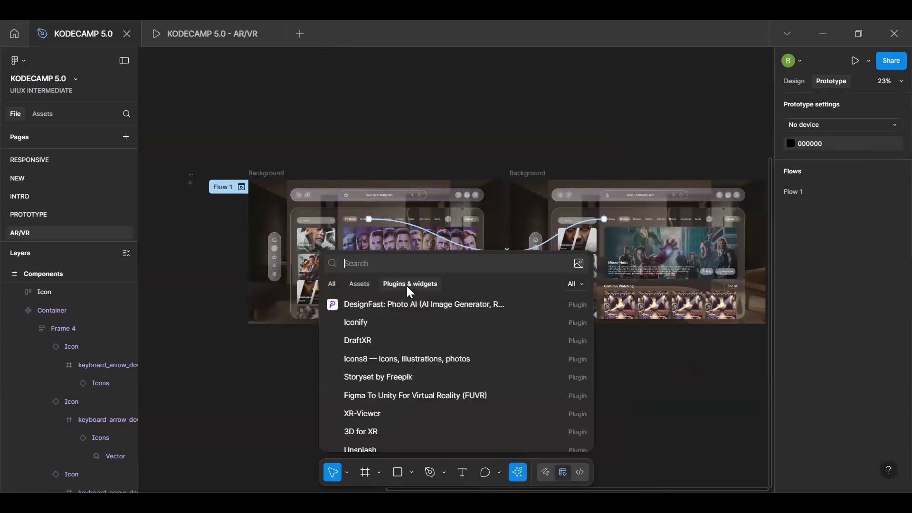
pyautogui.click(385, 341)
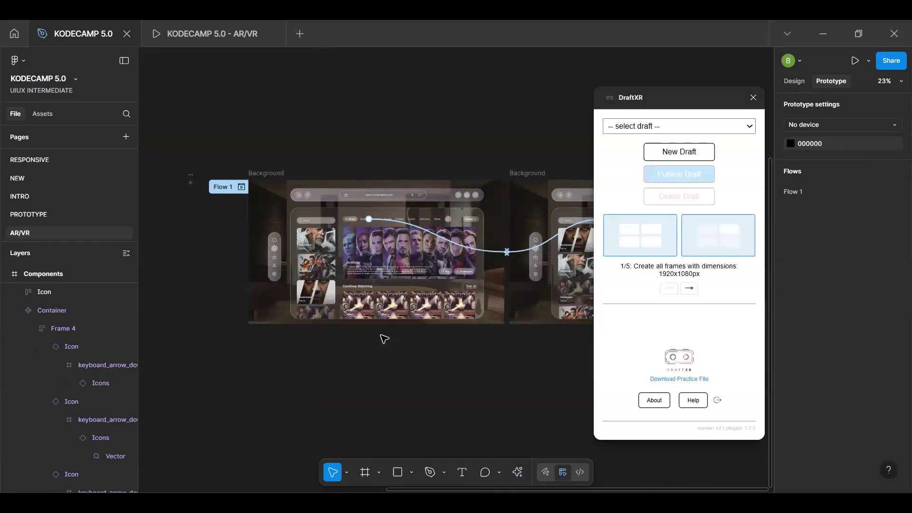
# Try to create a new public draft named NETFLIX in DraftXR, and close the plugin
pyautogui.click(680, 153)
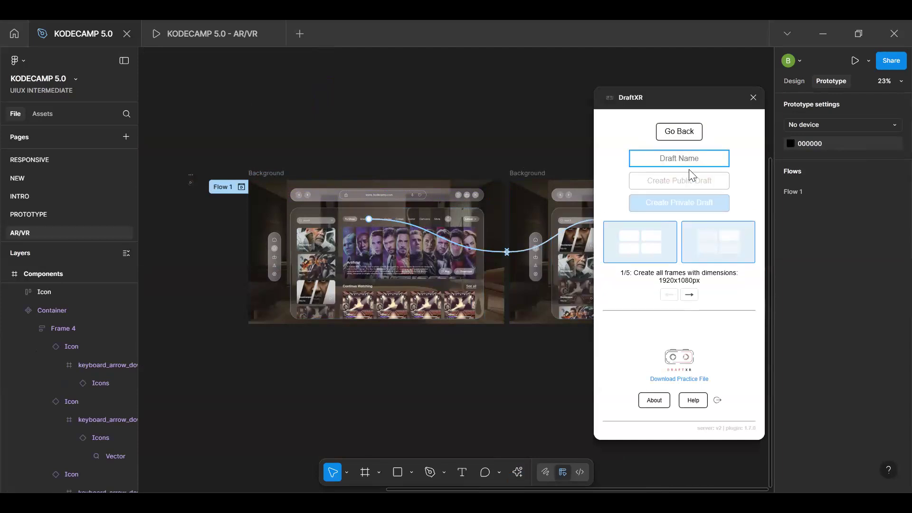
pyautogui.write('NETFLIX')
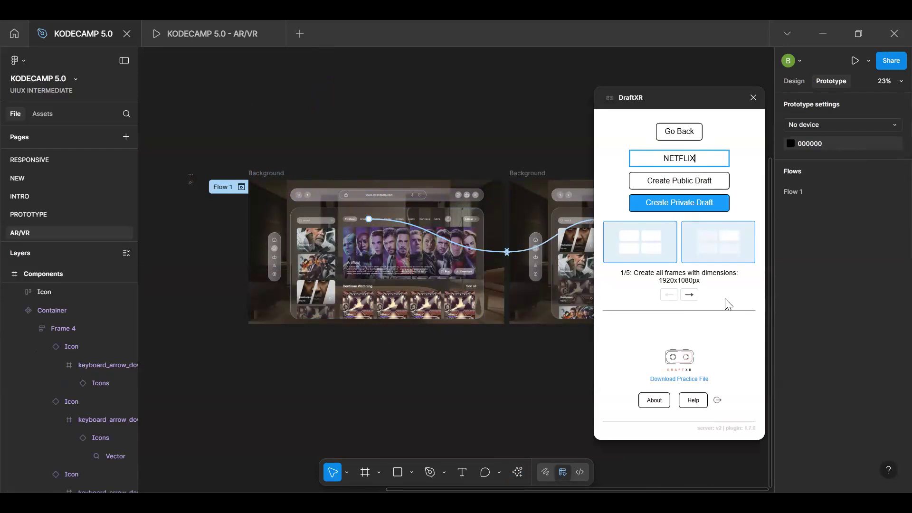
pyautogui.click(679, 185)
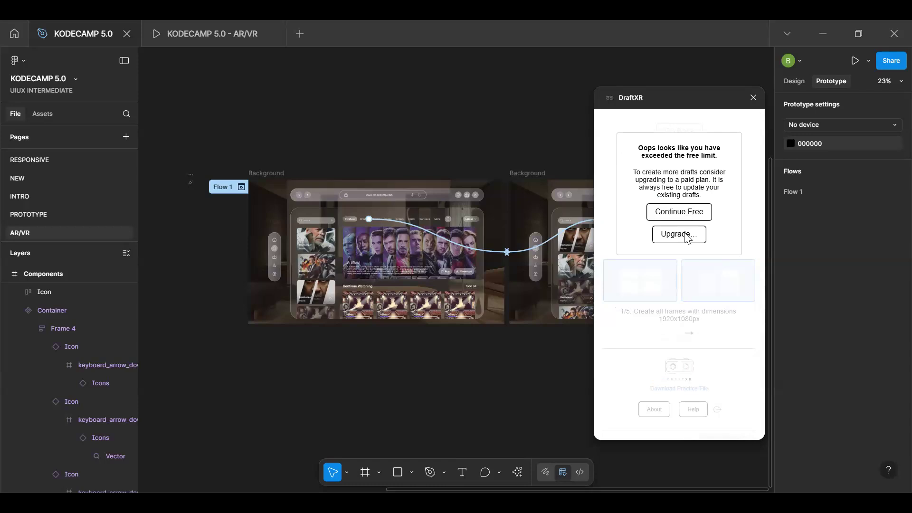
pyautogui.click(686, 217)
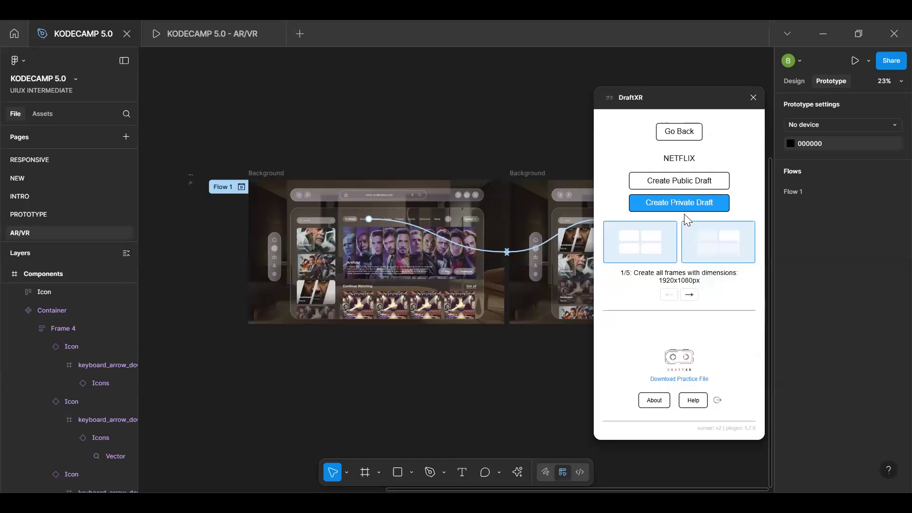
pyautogui.click(686, 186)
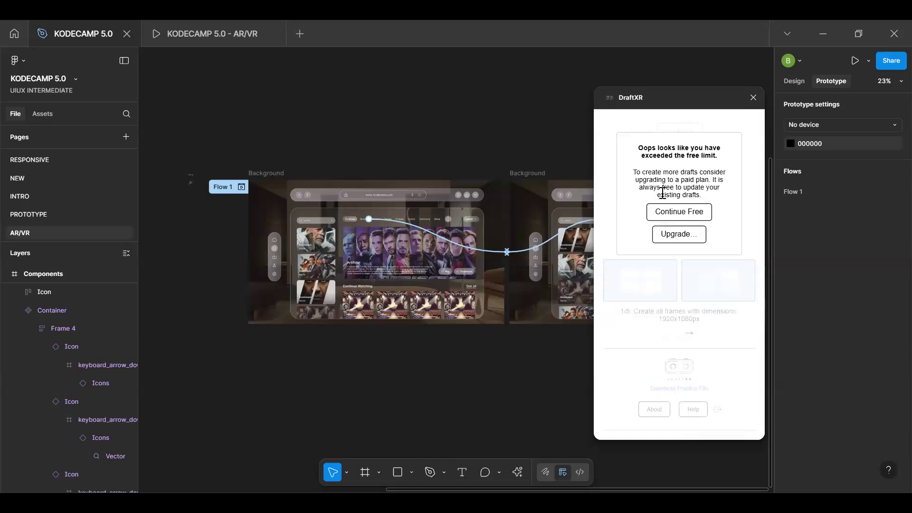
pyautogui.click(754, 97)
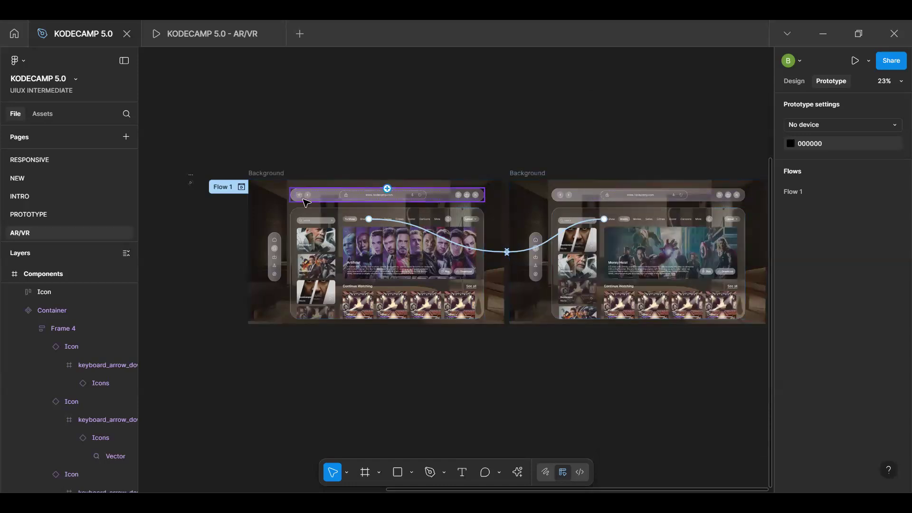
# Reopen DraftXR and sign out by permanently removing its locally stored data
pyautogui.click(518, 471)
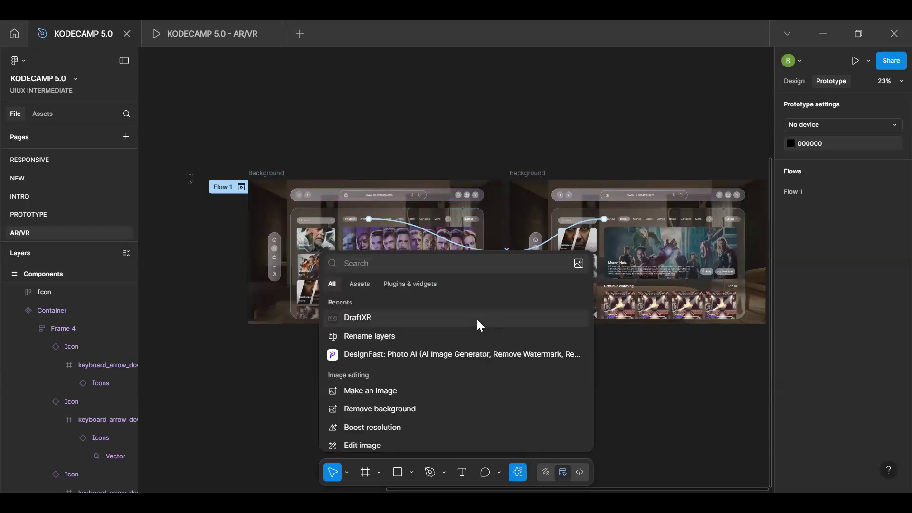
pyautogui.click(478, 322)
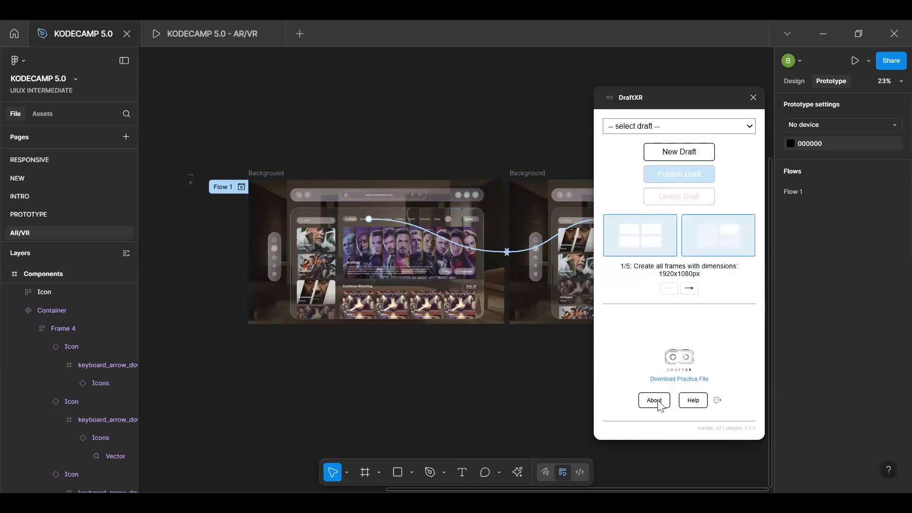
pyautogui.click(719, 402)
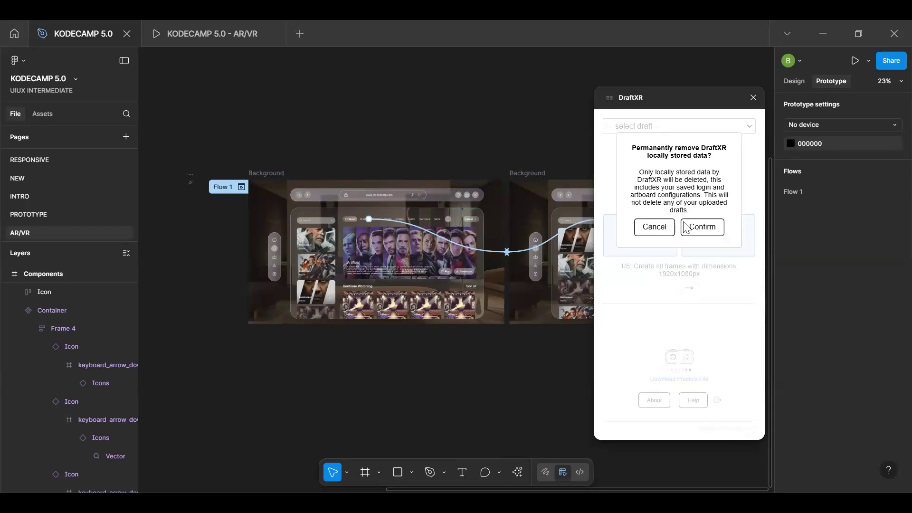
pyautogui.click(711, 230)
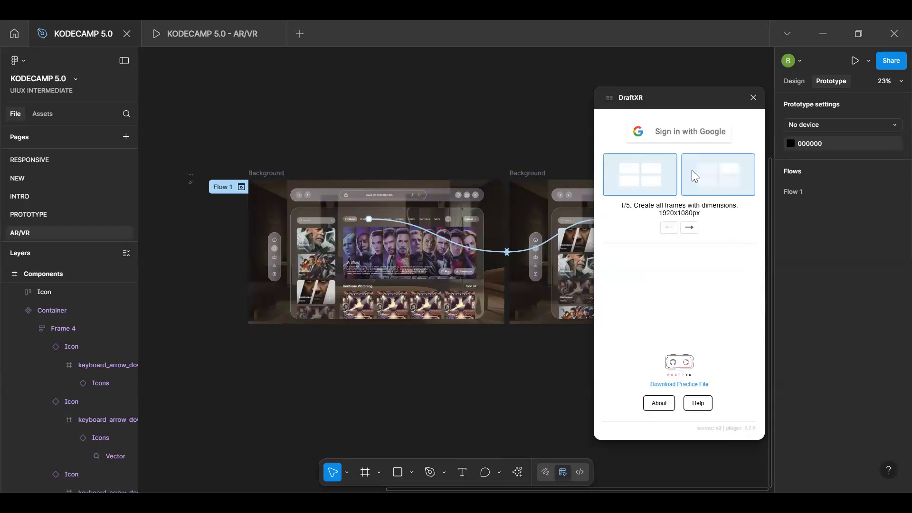
# Sign in to DraftXR with Google and register the plugin by pasting the API key
pyautogui.click(707, 138)
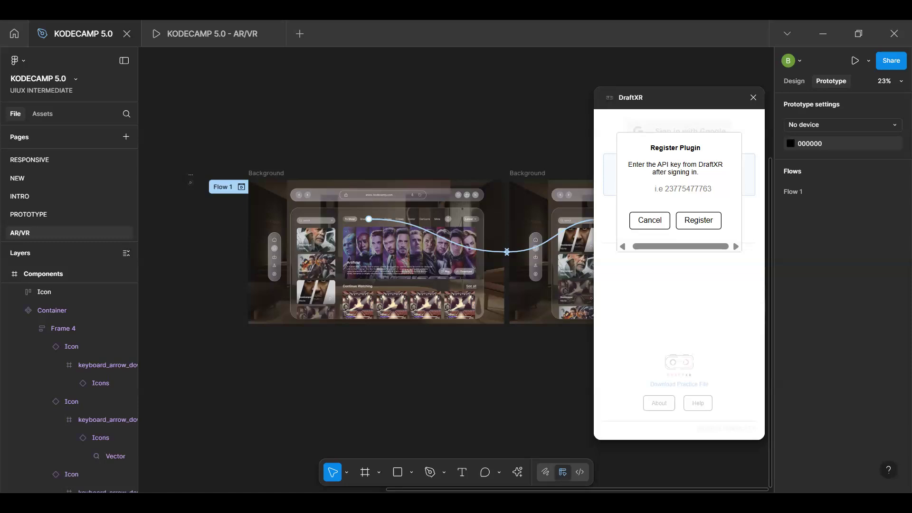
pyautogui.click(694, 217)
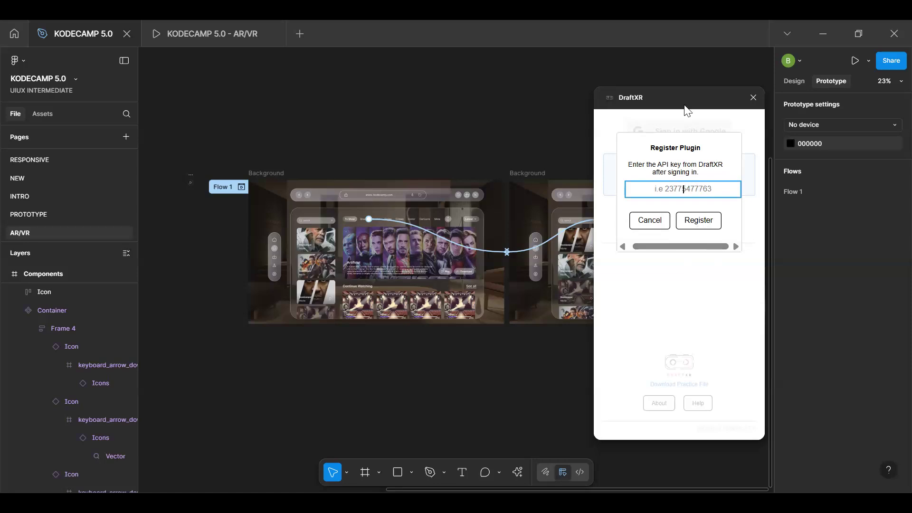
pyautogui.click(701, 227)
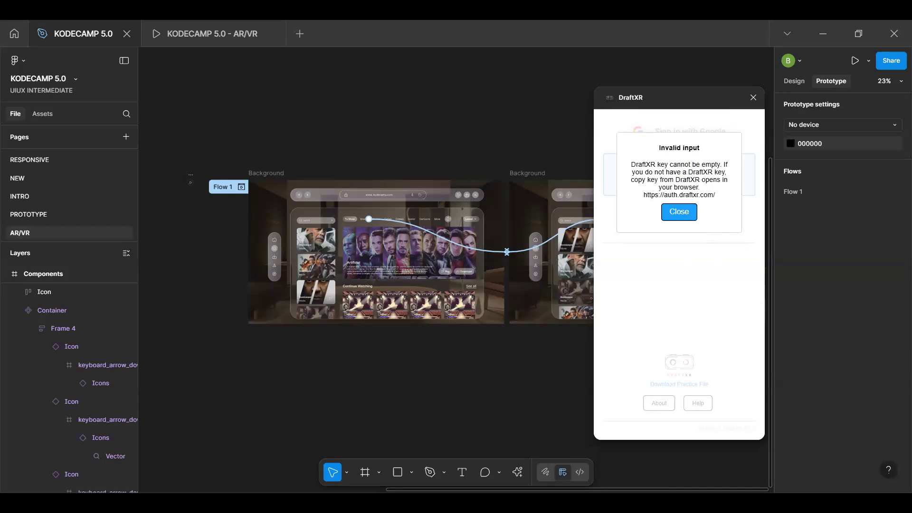
pyautogui.click(677, 217)
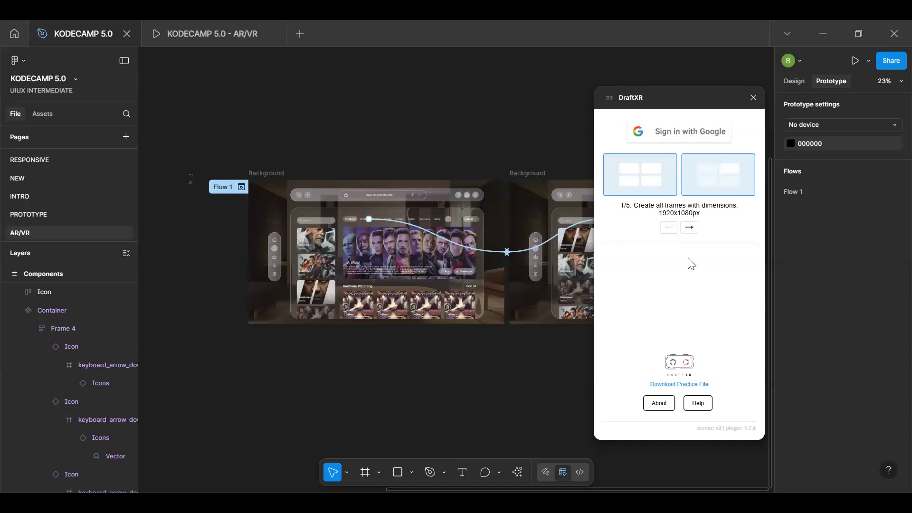
pyautogui.click(706, 137)
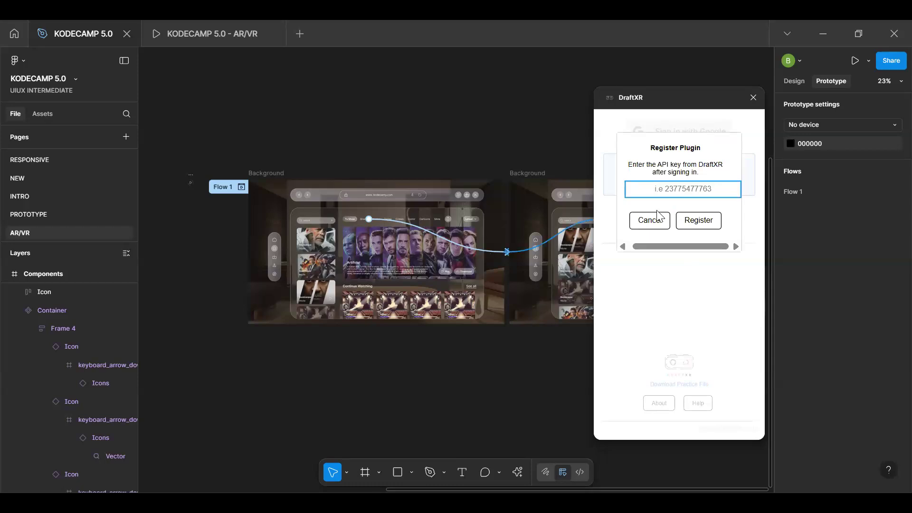
pyautogui.hotkey('ctrl', 'v')
pyautogui.click(698, 220)
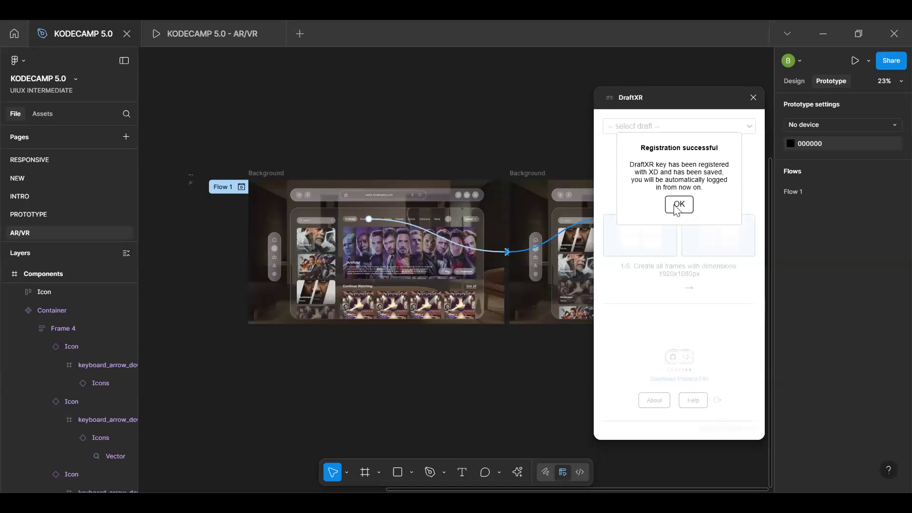
pyautogui.click(680, 208)
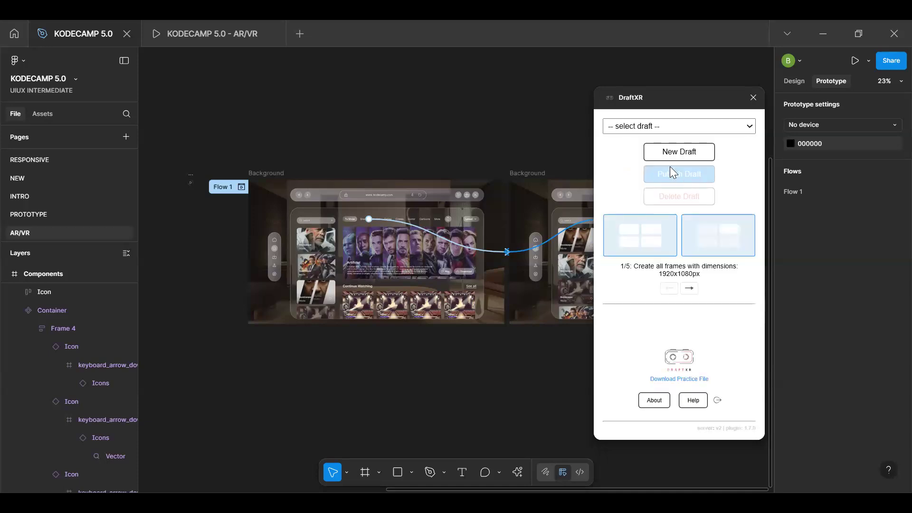
# Select the account's existing DraftXR draft and delete it
pyautogui.click(687, 129)
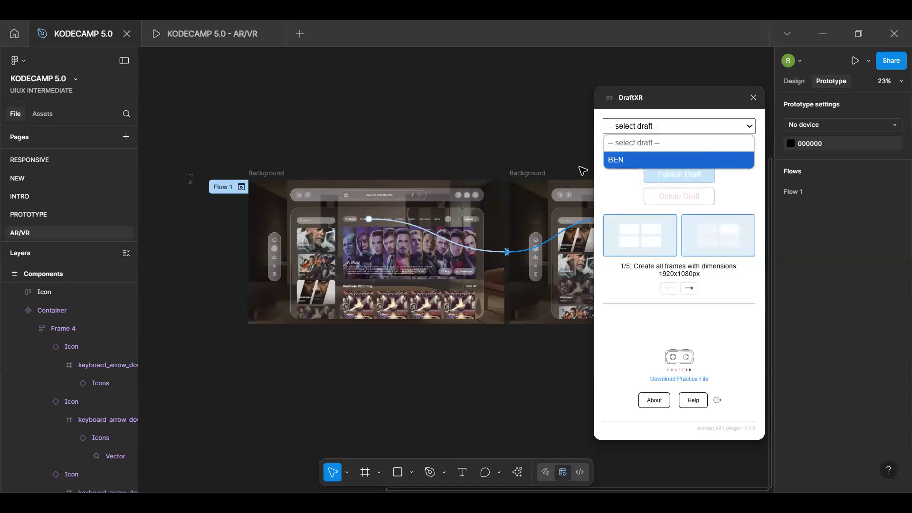
pyautogui.click(637, 158)
pyautogui.click(685, 197)
pyautogui.click(702, 188)
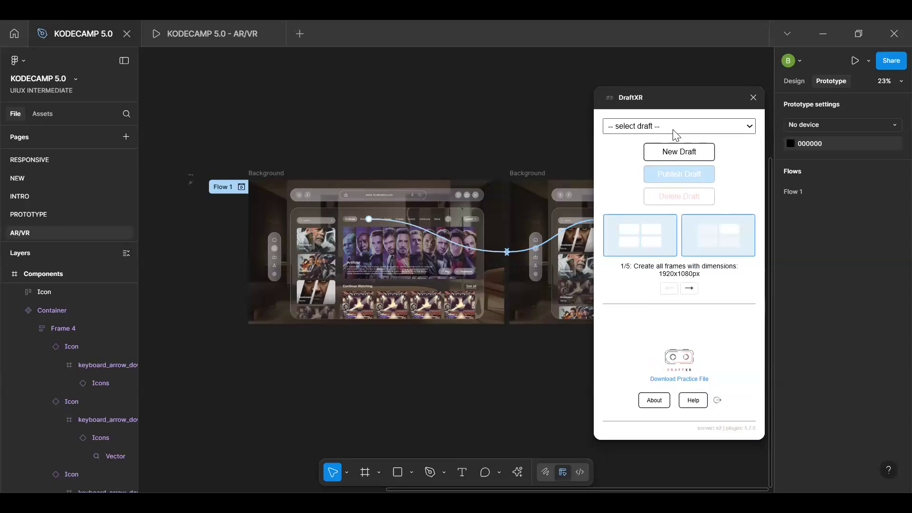
# Try to create a new public DraftXR draft named NETFLIX from the current page
pyautogui.click(678, 152)
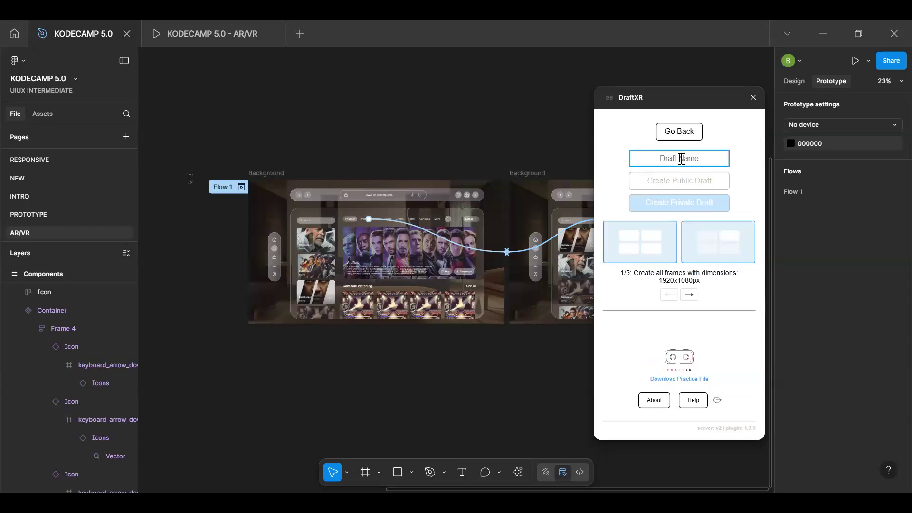
pyautogui.write('Ne')
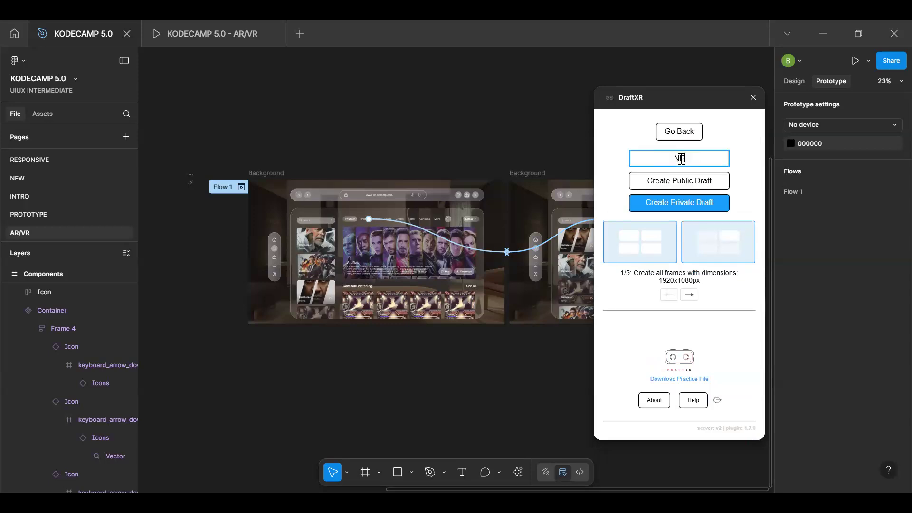
pyautogui.write('TFLIX')
pyautogui.click(694, 183)
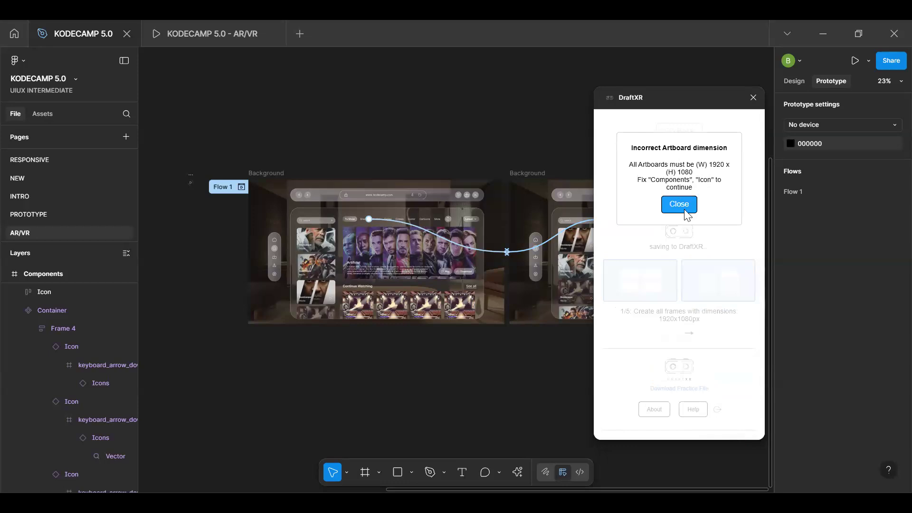
pyautogui.click(665, 205)
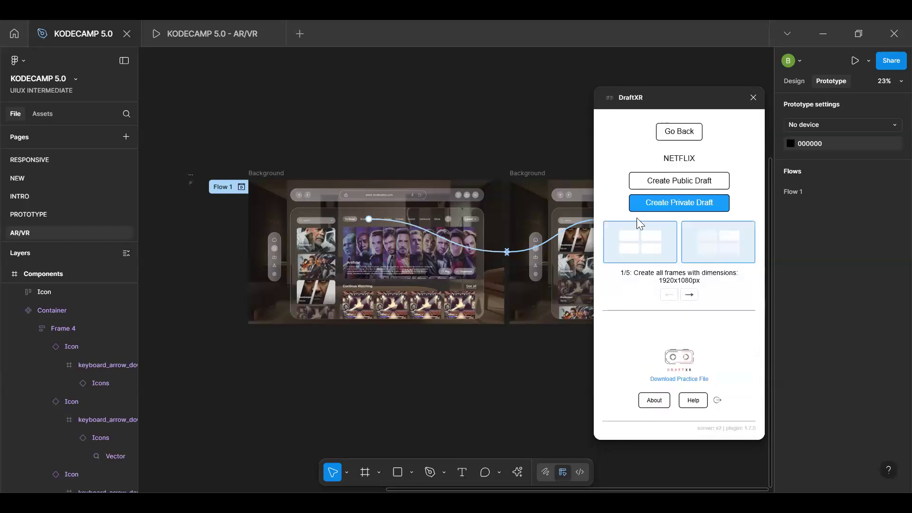
# With both Background frames selected, try again to create the public NETFLIX draft, and return to the frames' design properties
pyautogui.click(274, 175)
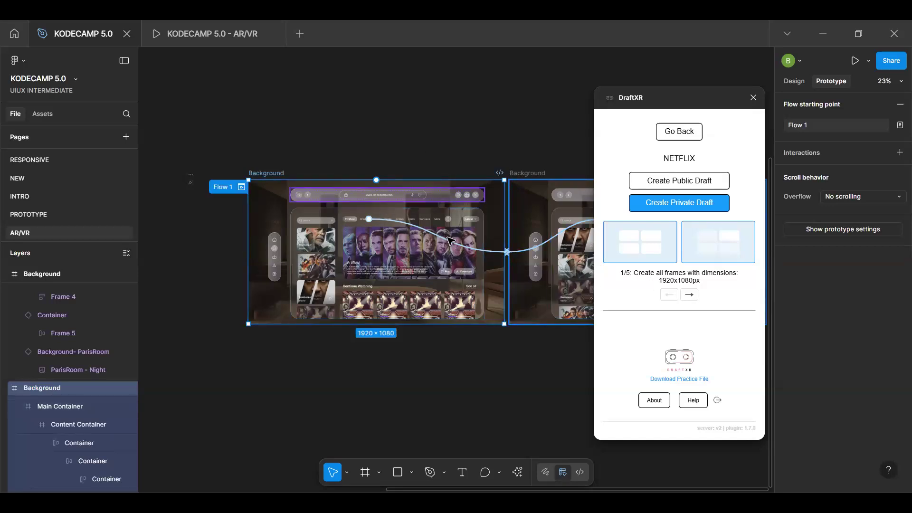
pyautogui.click(678, 182)
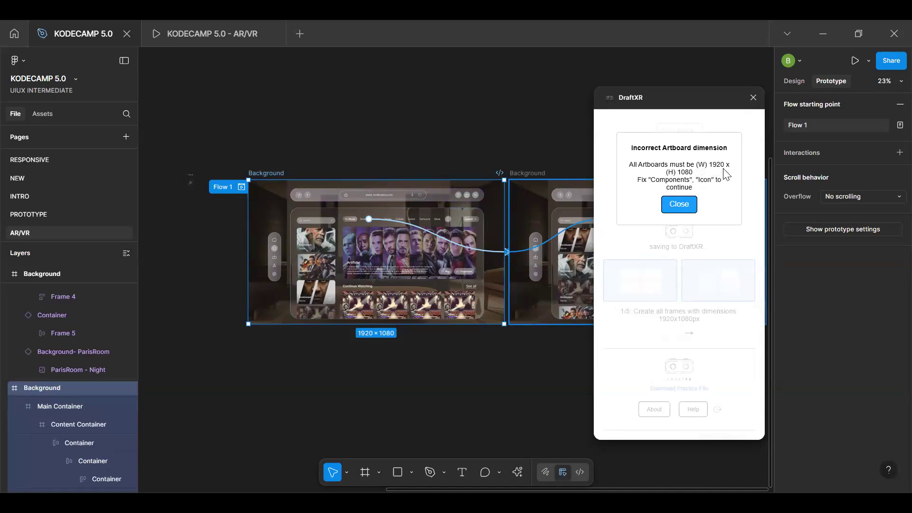
pyautogui.click(753, 101)
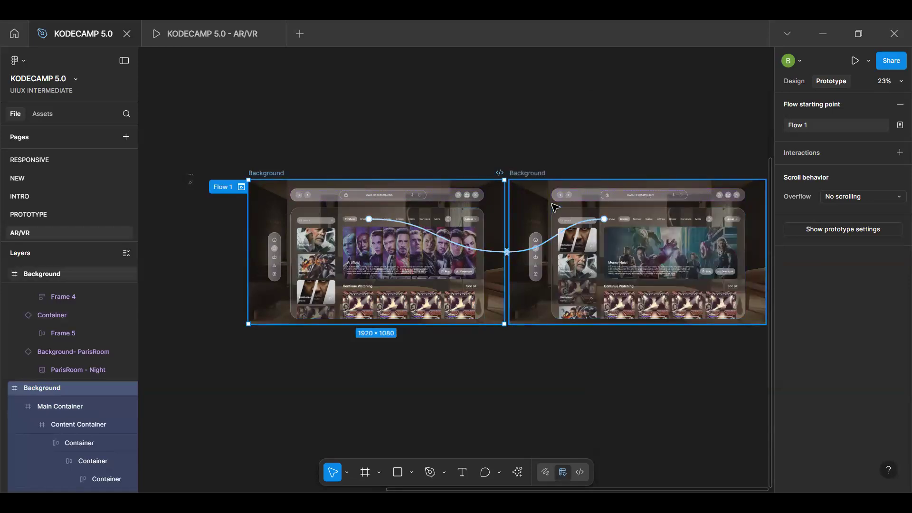
pyautogui.hotkey('shift', 'e')
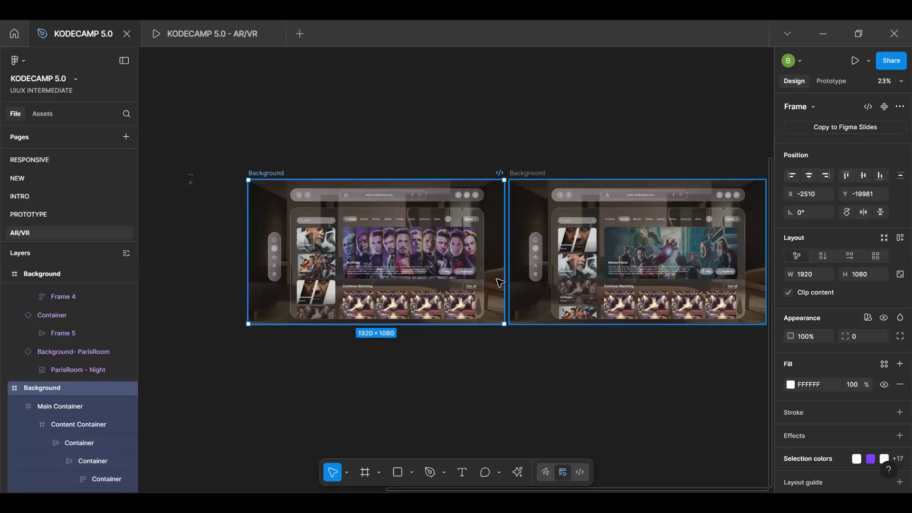
# Try to flatten the Tv Show screen's Main Container into a single vector, and undo the change
pyautogui.click(410, 299)
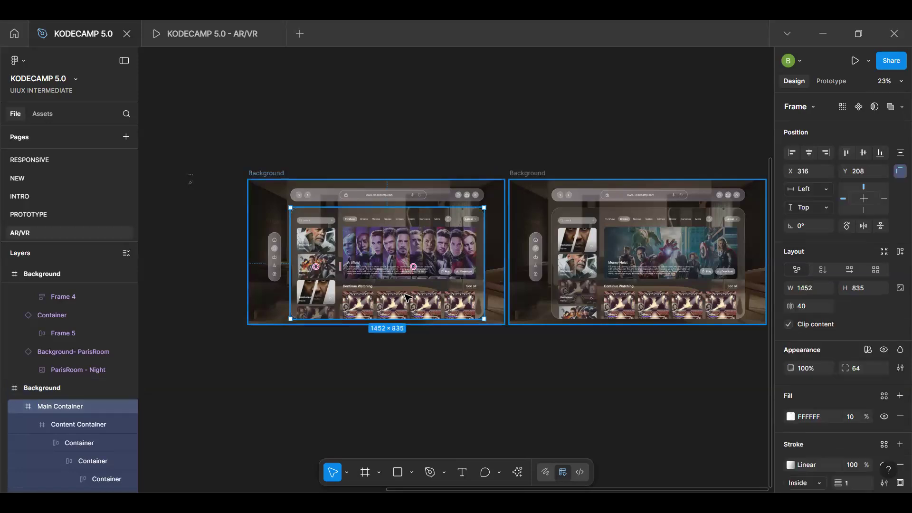
pyautogui.scroll(3, 409, 297)
pyautogui.rightClick(407, 298)
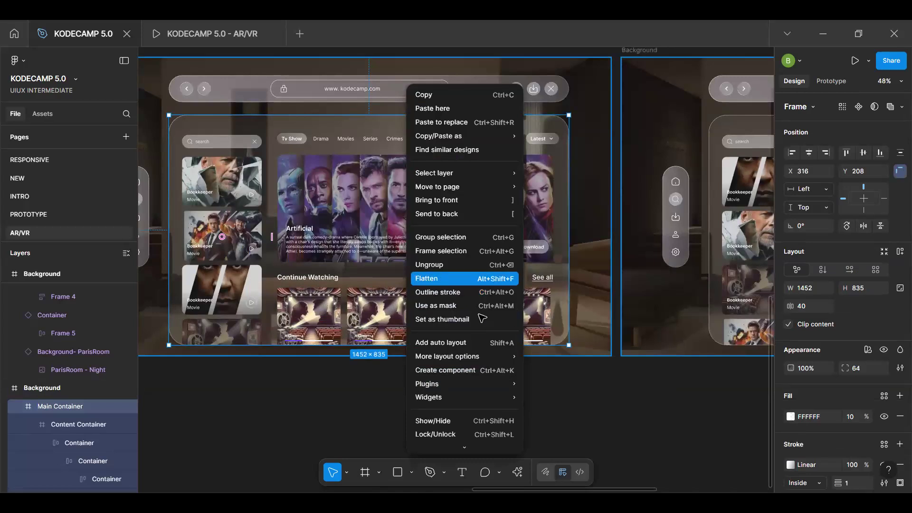
pyautogui.click(446, 282)
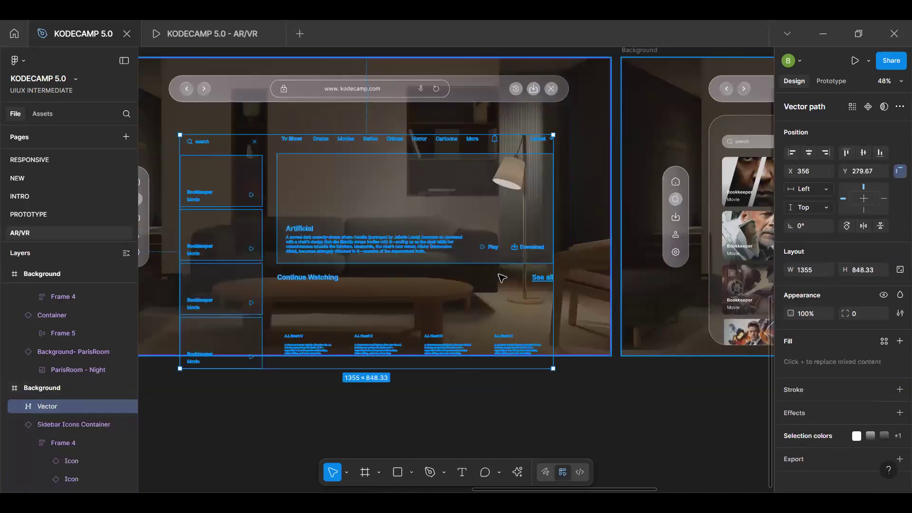
pyautogui.press('Delete')
pyautogui.hotkey('ctrl', 'z')
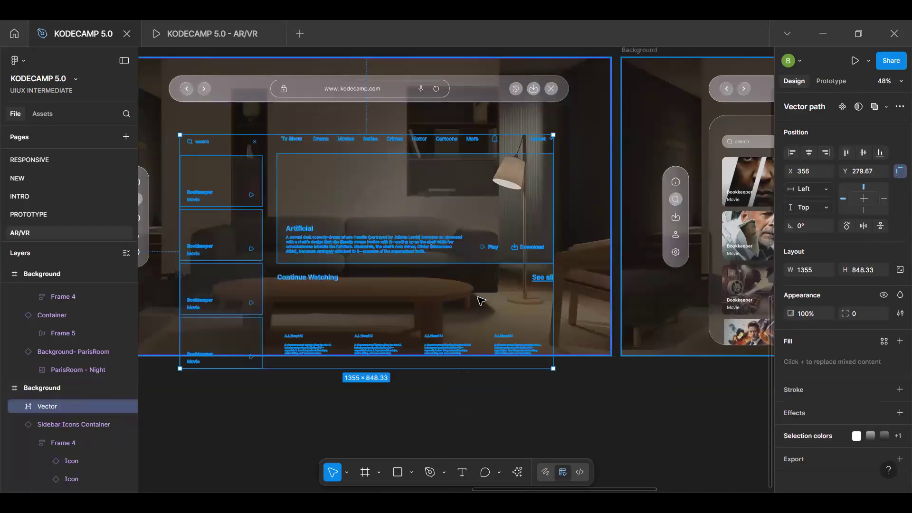
pyautogui.hotkey('ctrl', 'z')
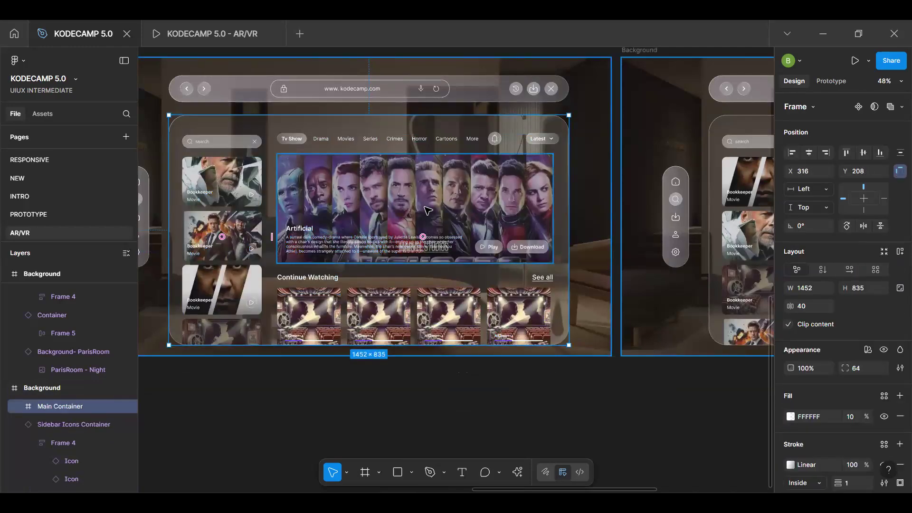
# Flatten the description text under the Artificial title in the Tv Show screen's banner, and clear the selection
pyautogui.click(408, 247)
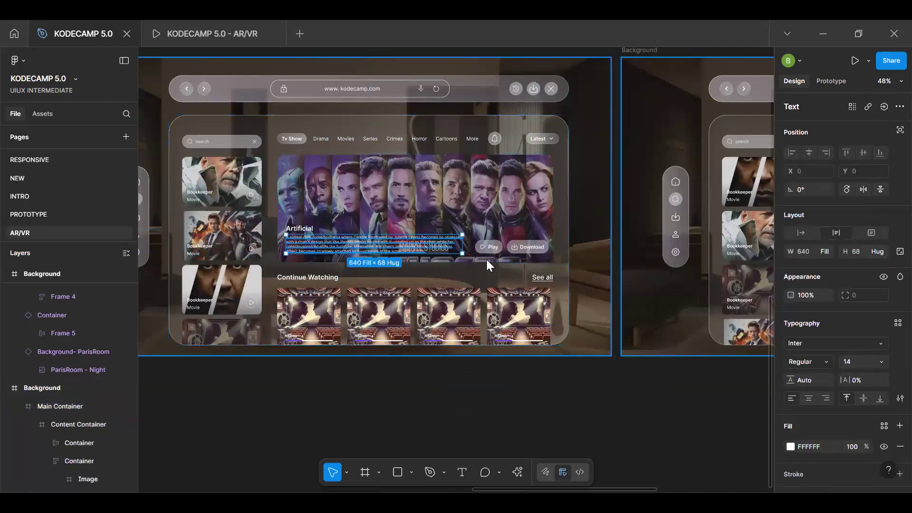
pyautogui.rightClick(408, 247)
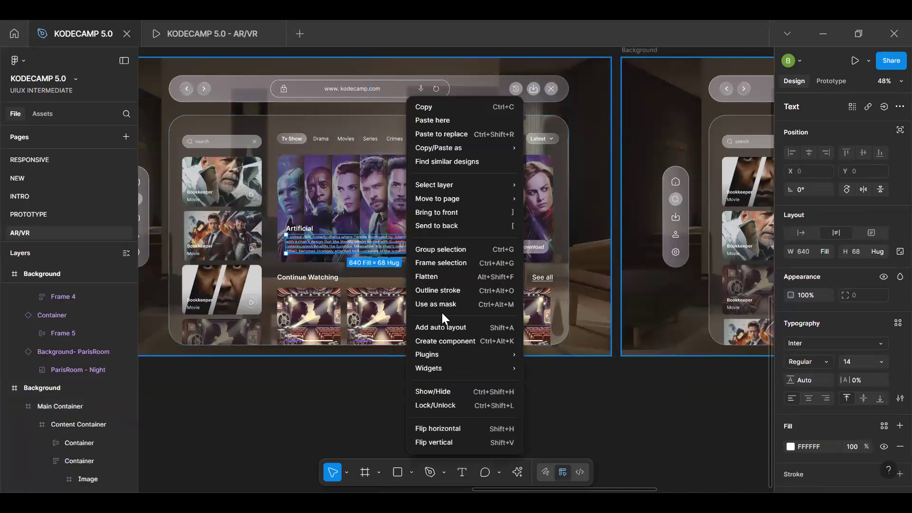
pyautogui.click(452, 278)
pyautogui.click(409, 366)
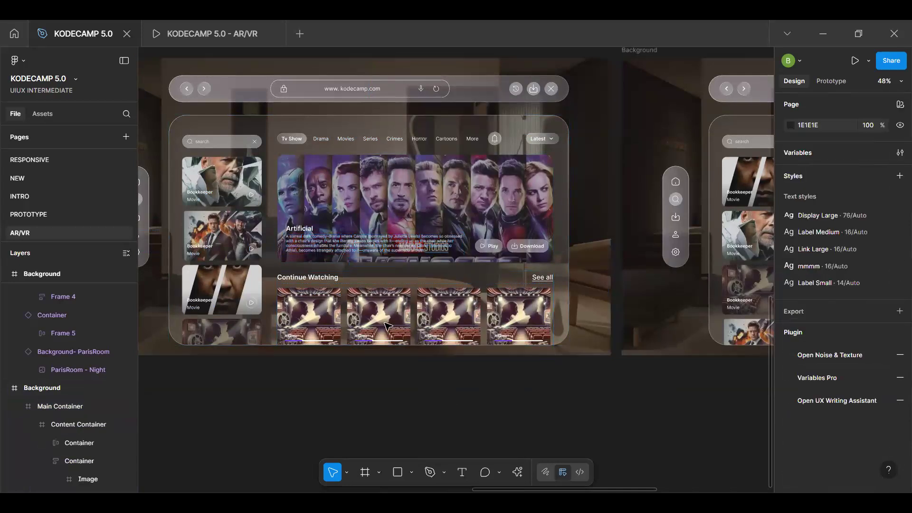
pyautogui.scroll(5, 398, 303)
pyautogui.scroll(-5, 398, 302)
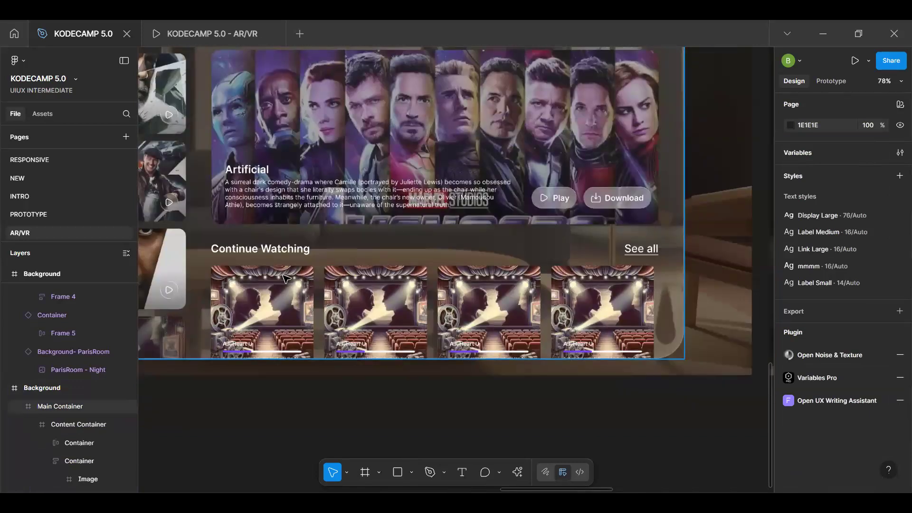
pyautogui.scroll(6, 424, 241)
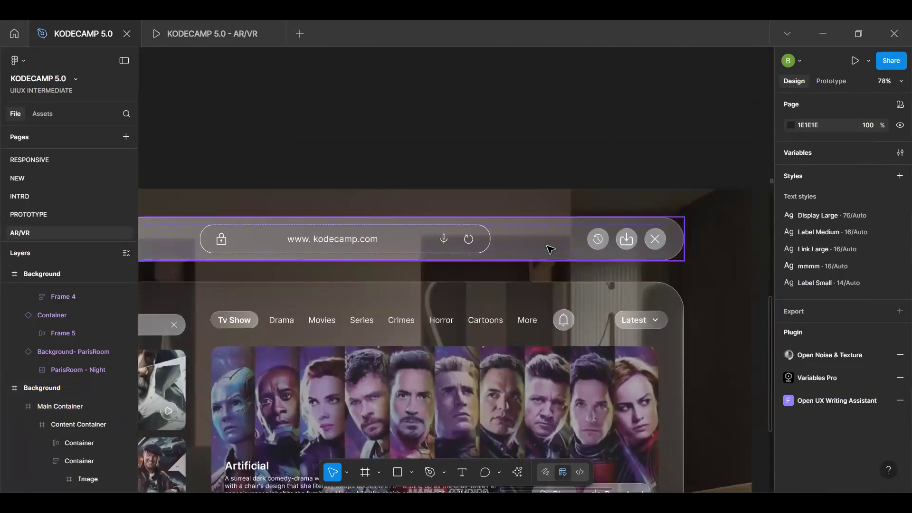
pyautogui.scroll(3, 617, 250)
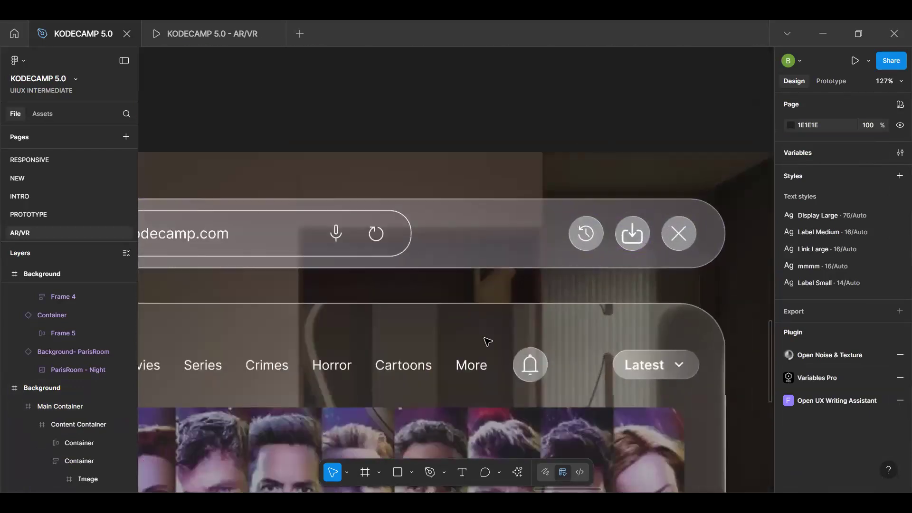
pyautogui.click(474, 373)
pyautogui.keyDown('shift'); pyautogui.click(404, 365); pyautogui.keyUp('shift')
pyautogui.keyDown('shift'); pyautogui.click(332, 367); pyautogui.keyUp('shift')
pyautogui.keyDown('shift'); pyautogui.click(271, 366); pyautogui.keyUp('shift')
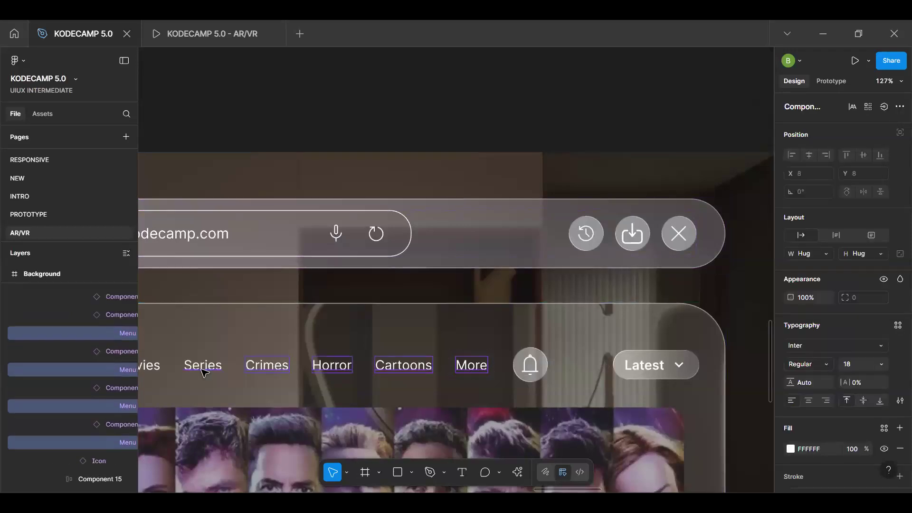
pyautogui.keyDown('shift'); pyautogui.click(203, 371); pyautogui.keyUp('shift')
pyautogui.scroll(-5, 190, 374)
pyautogui.keyDown('shift'); pyautogui.click(179, 369); pyautogui.keyUp('shift')
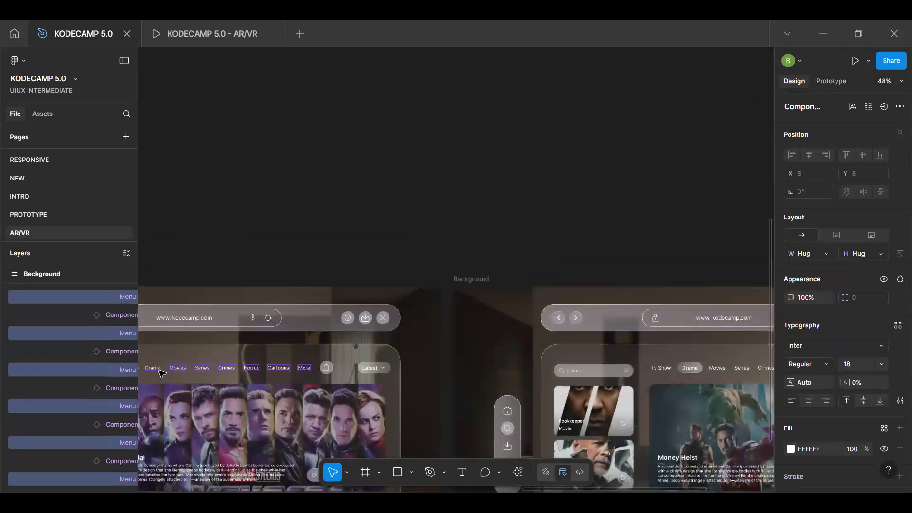
pyautogui.keyDown('shift'); pyautogui.click(153, 369); pyautogui.keyUp('shift')
pyautogui.click(414, 272)
# Select the Tv Show screen's Background frame and open the new draft form in the DraftXR plugin
pyautogui.click(427, 294)
pyautogui.scroll(-3, 513, 268)
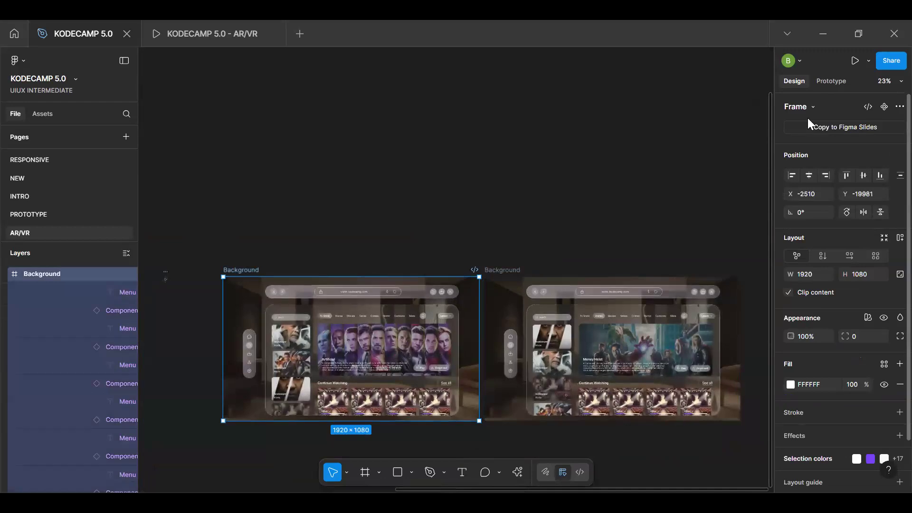
pyautogui.click(521, 470)
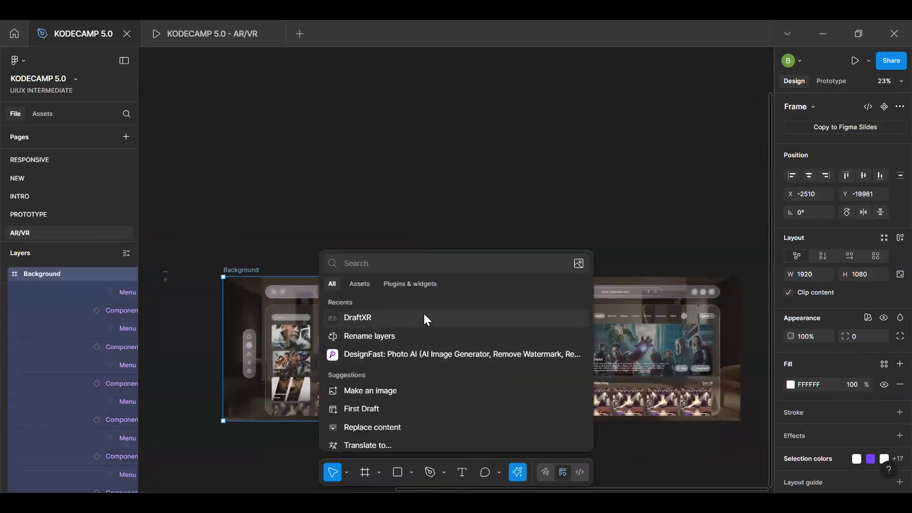
pyautogui.press('Escape')
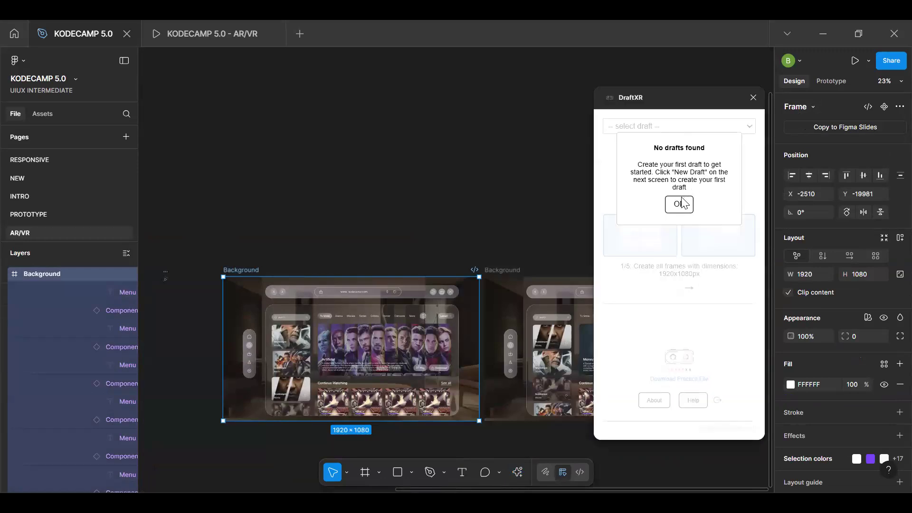
pyautogui.click(682, 204)
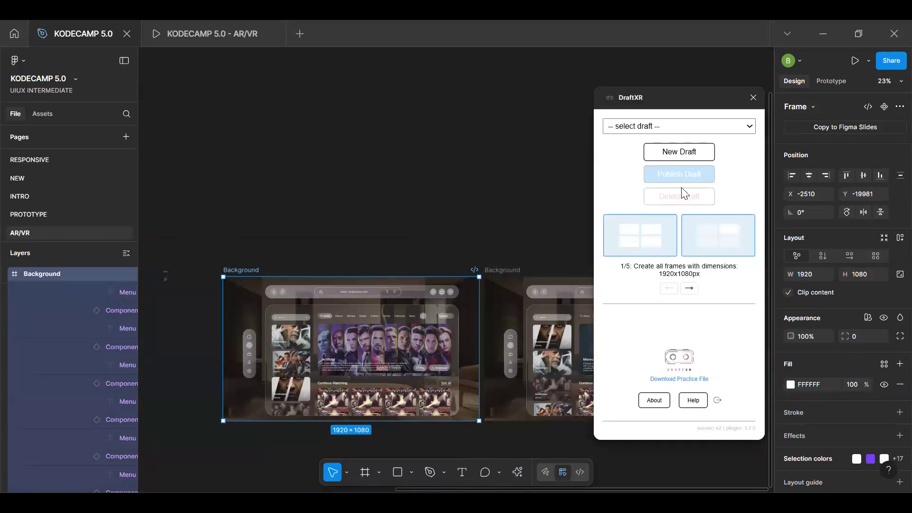
pyautogui.click(681, 158)
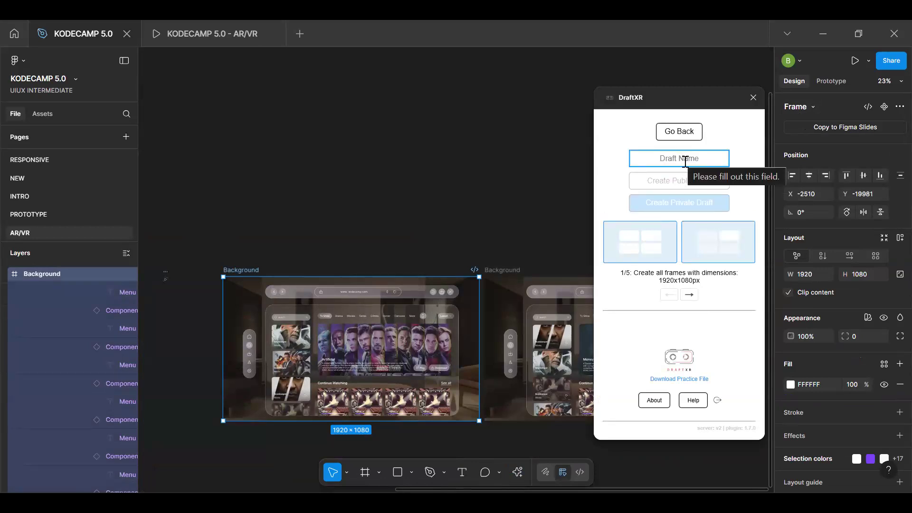
# Read through the five-step DraftXR guide on preparing frames, flow starting point and connections for publishing
pyautogui.click(689, 295)
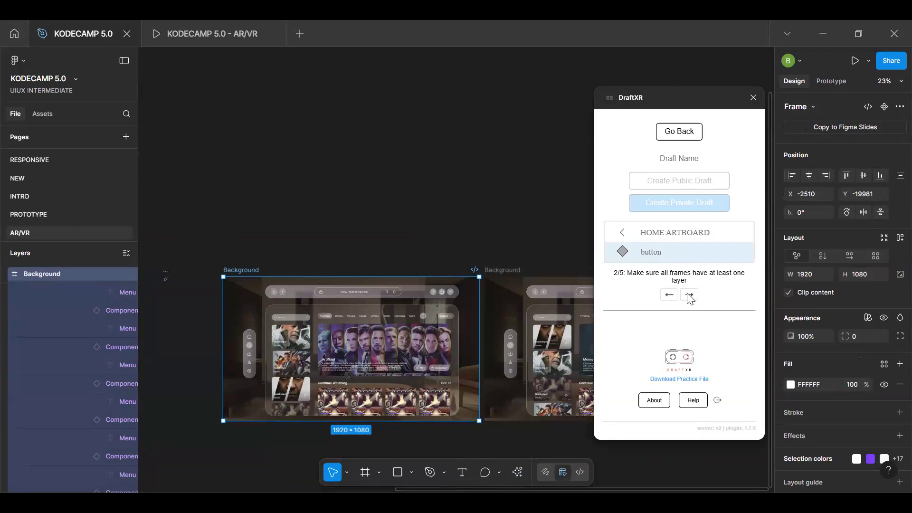
pyautogui.click(690, 296)
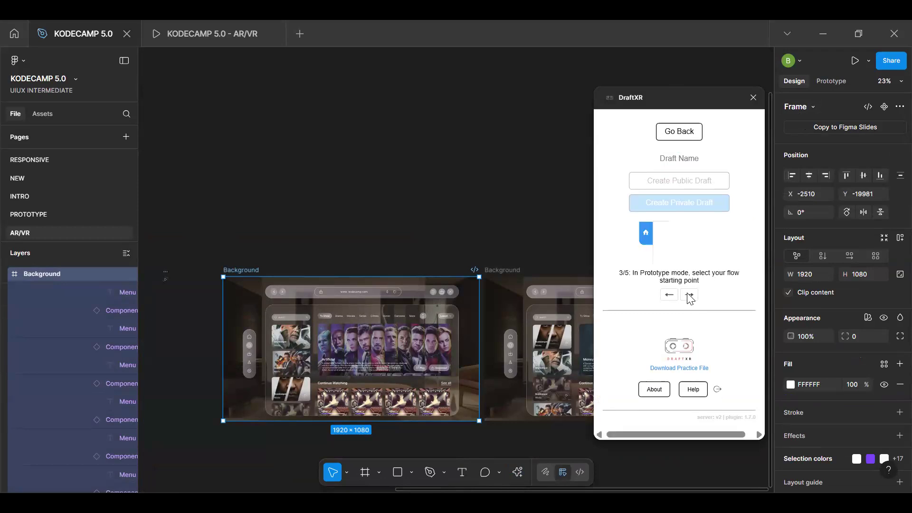
pyautogui.click(689, 295)
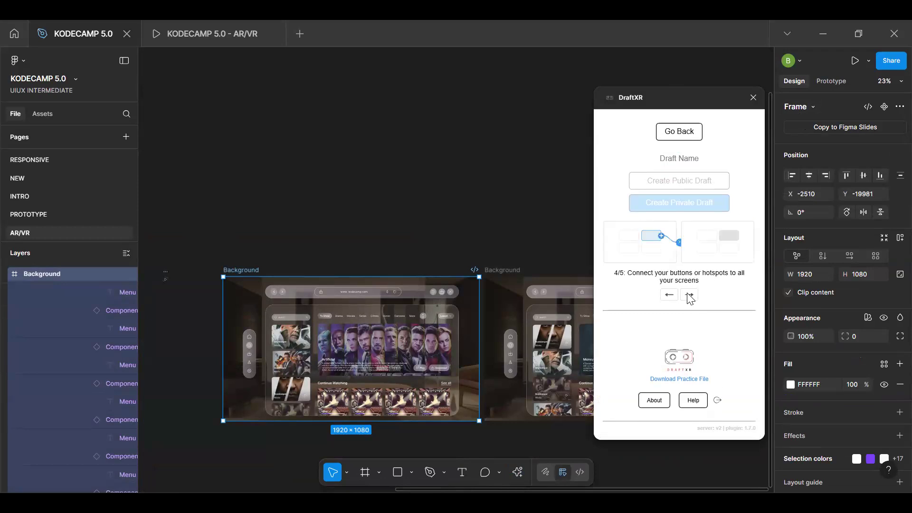
pyautogui.click(690, 296)
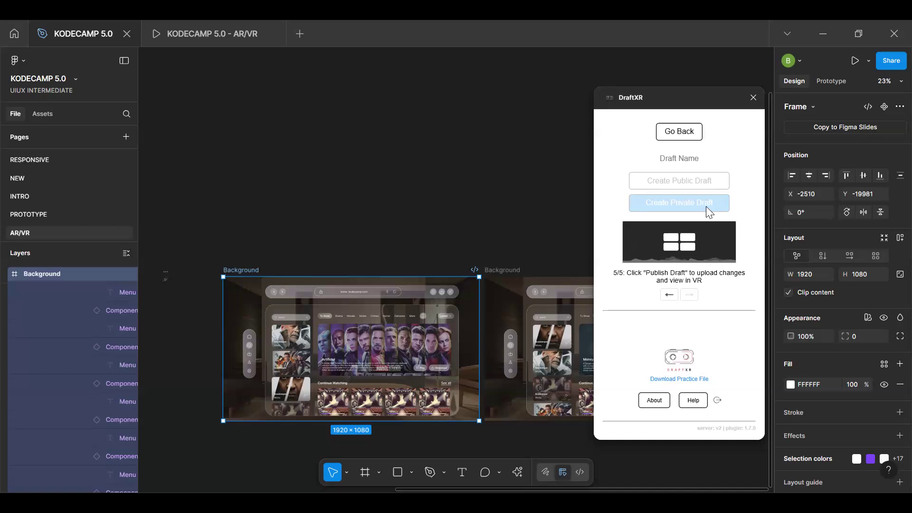
# Try to create a public DraftXR draft named KODECAMP, and close the plugin
pyautogui.click(676, 162)
pyautogui.write('KODE')
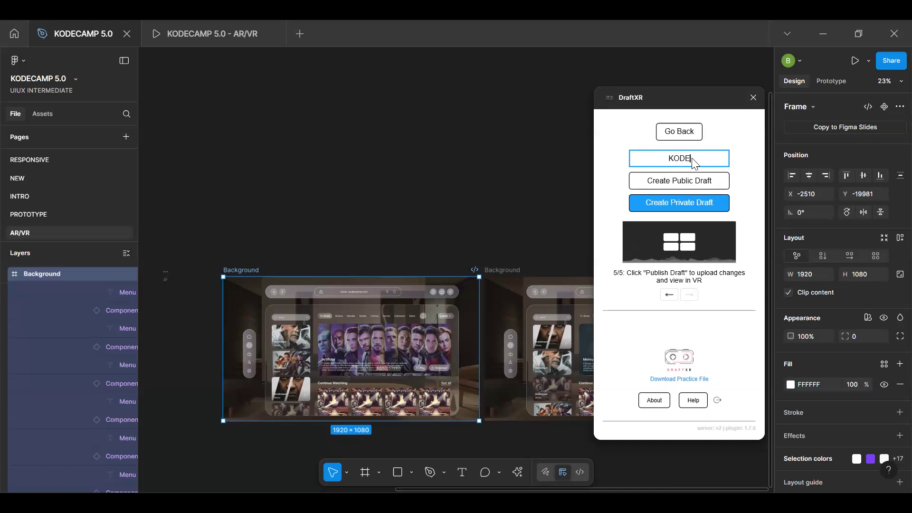
pyautogui.write('CAMP')
pyautogui.click(688, 185)
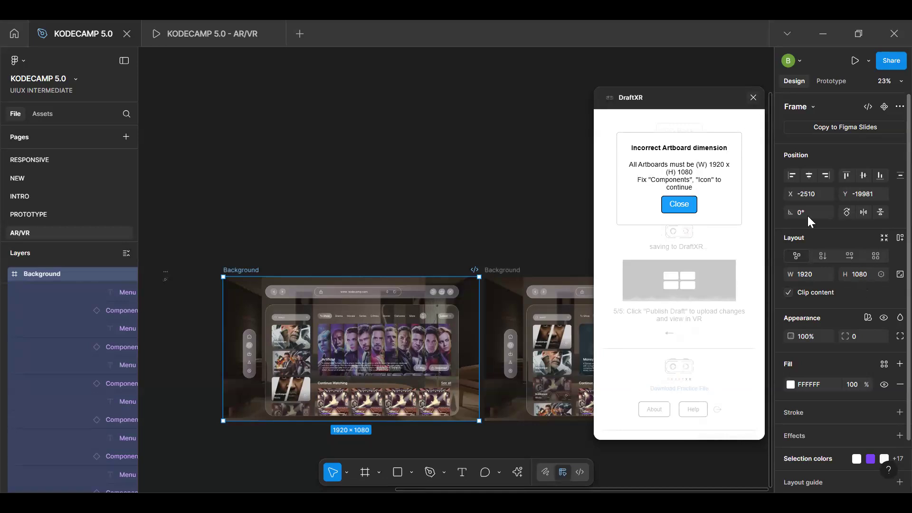
pyautogui.click(753, 97)
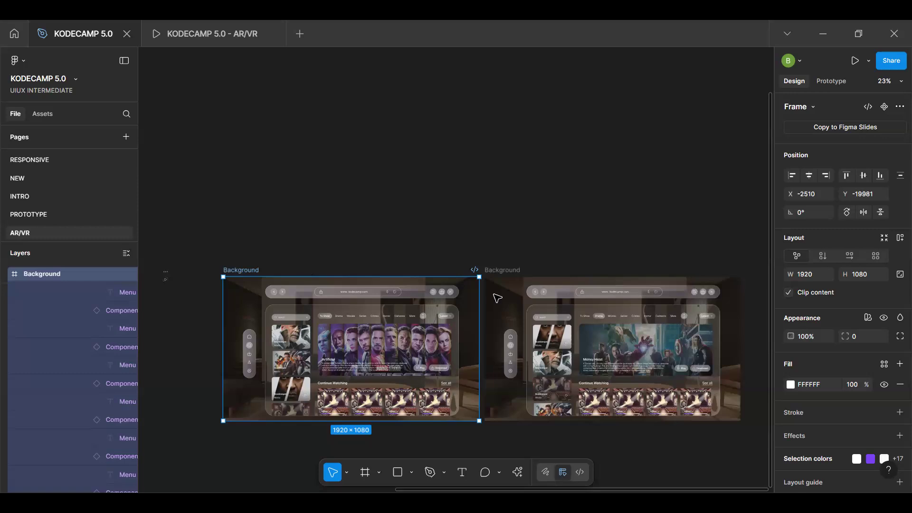
# Duplicate the Tv Show screen's Background frame and delete the Main Container from the copy
pyautogui.hotkey('ctrl', 'd')
pyautogui.scroll(-3, 579, 304)
pyautogui.scroll(5, 589, 317)
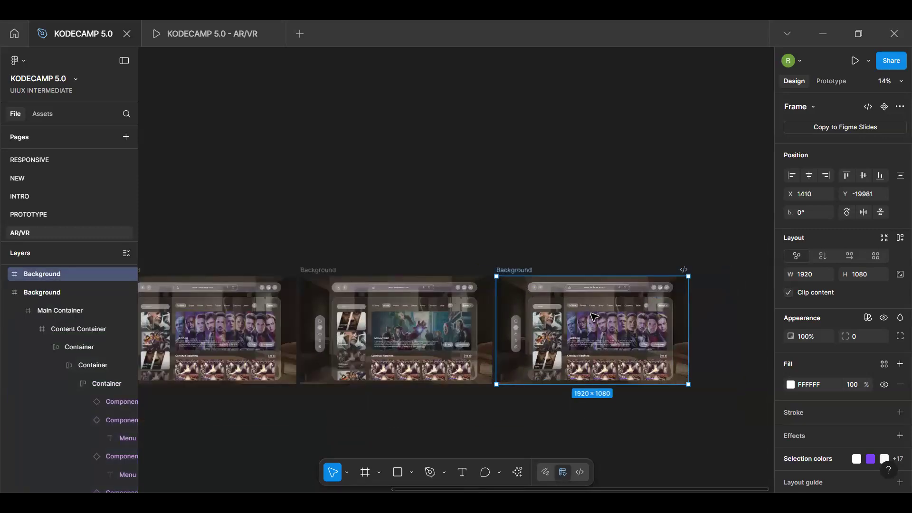
pyautogui.press('Return')
pyautogui.click(479, 288)
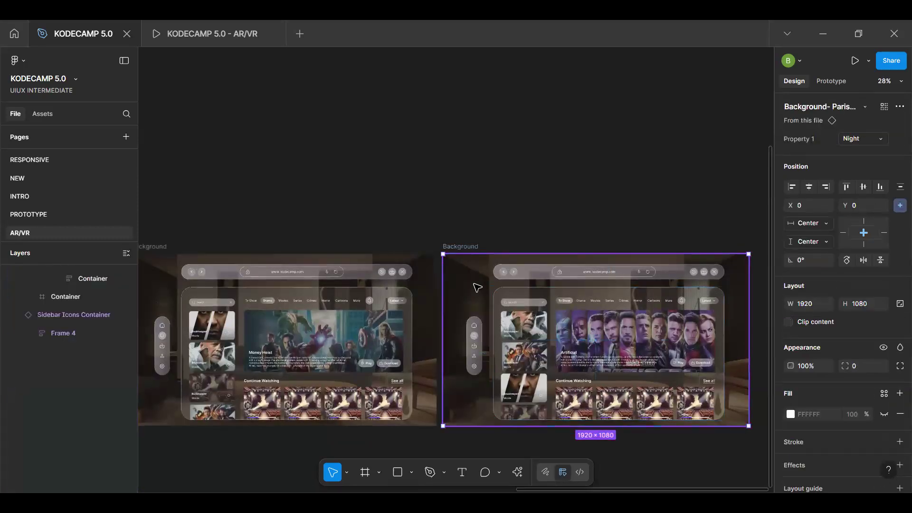
pyautogui.click(533, 310)
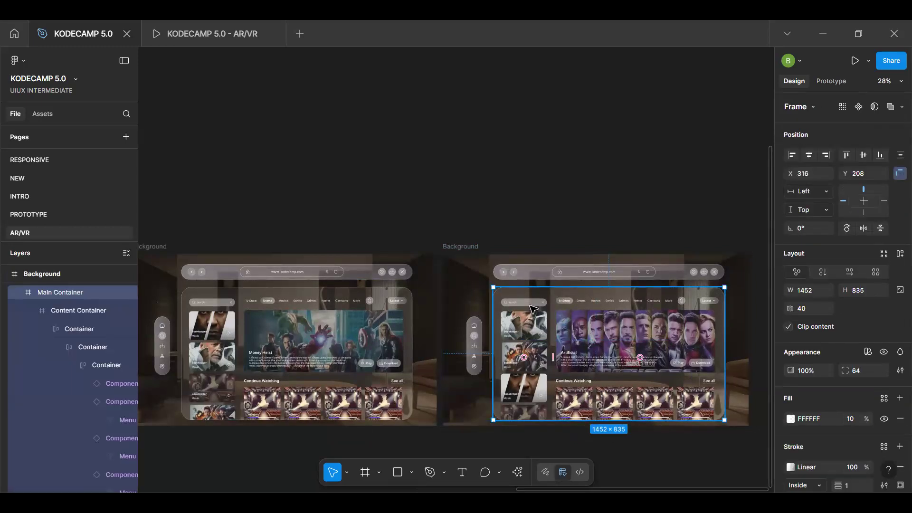
pyautogui.press('Delete')
# Delete the Top Navigation Container and the Sidebar Icons Container from the copied Background frame
pyautogui.click(556, 272)
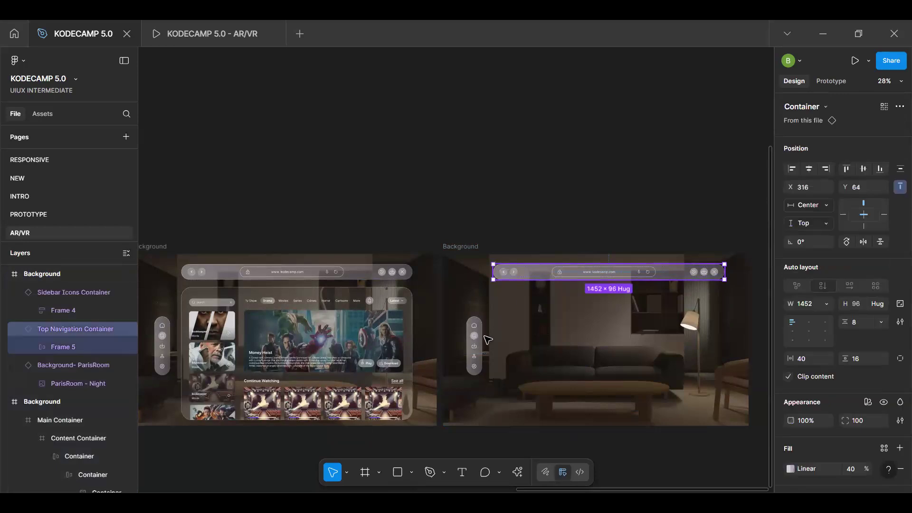
pyautogui.press('Delete')
pyautogui.click(483, 341)
pyautogui.press('Delete')
# Try to create a public DraftXR draft named KPODECAMP with the stripped Background copy selected, and dismiss the notice
pyautogui.click(584, 257)
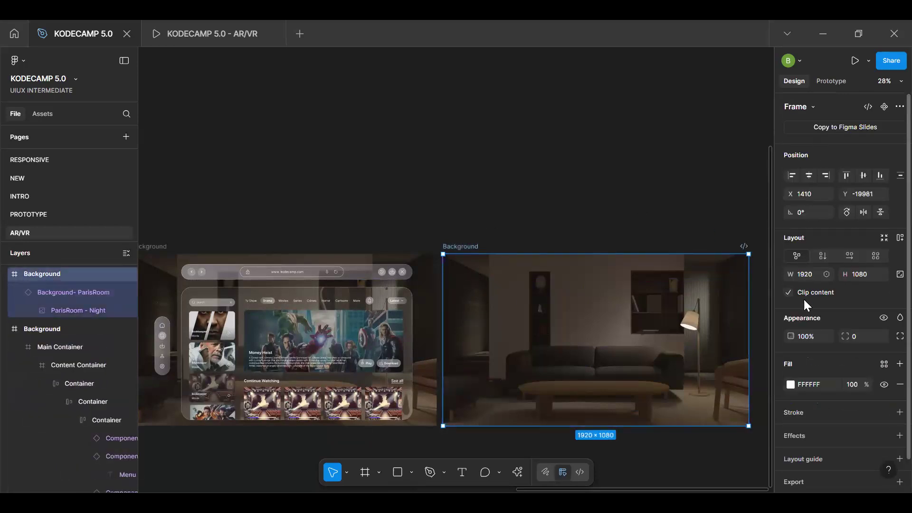
pyautogui.hotkey('ctrl', 'k')
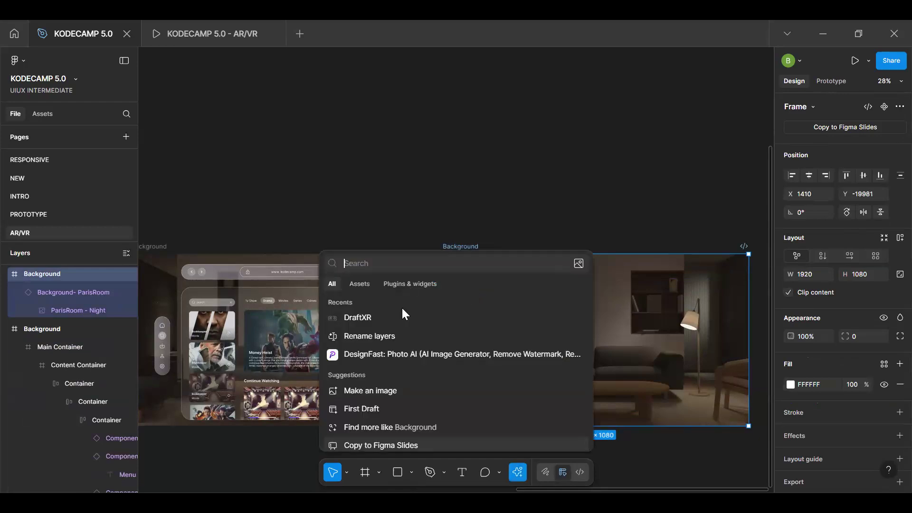
pyautogui.click(393, 321)
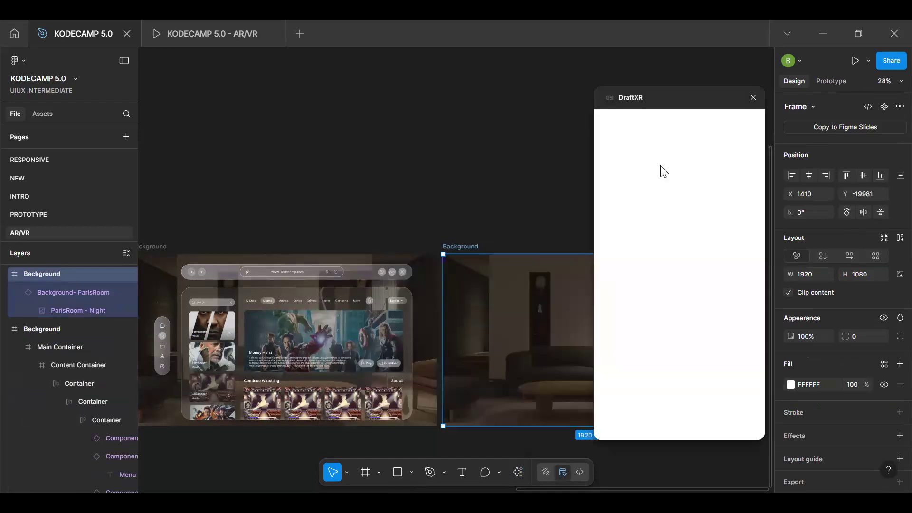
pyautogui.click(674, 132)
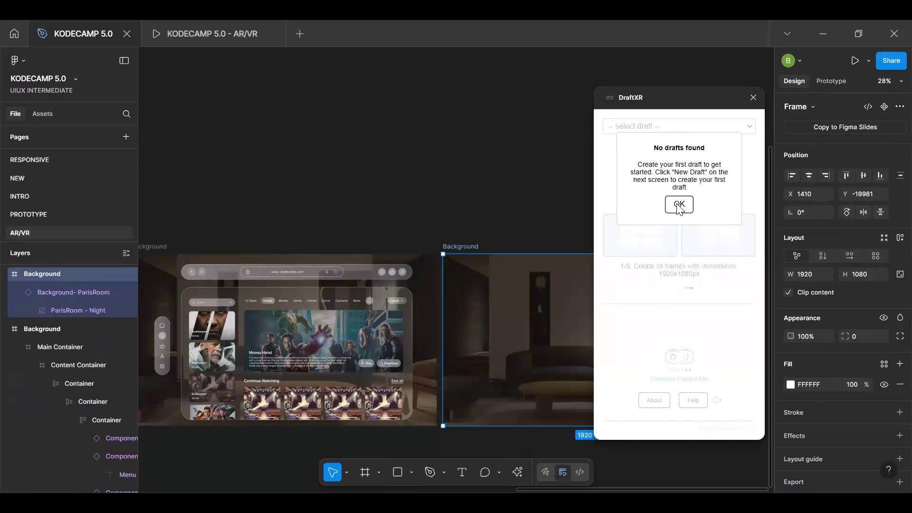
pyautogui.click(678, 204)
pyautogui.click(690, 157)
pyautogui.click(671, 153)
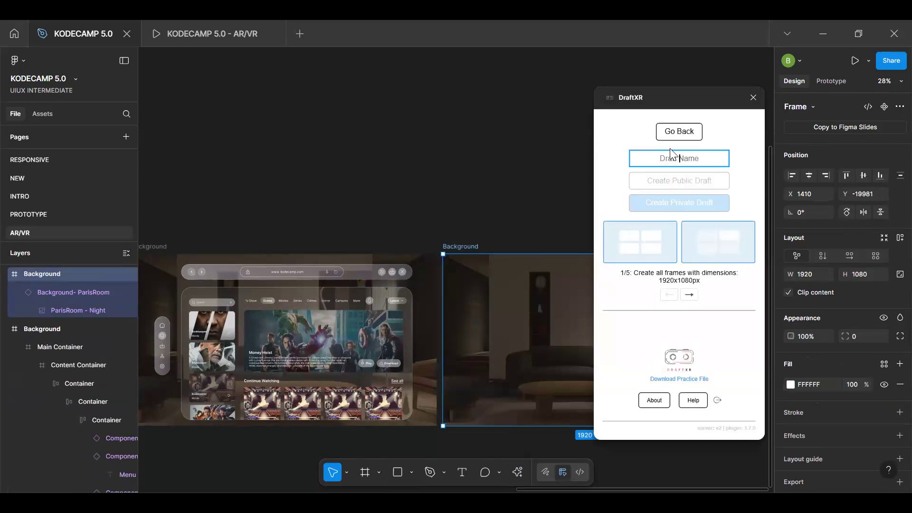
pyautogui.write('PODECAMP')
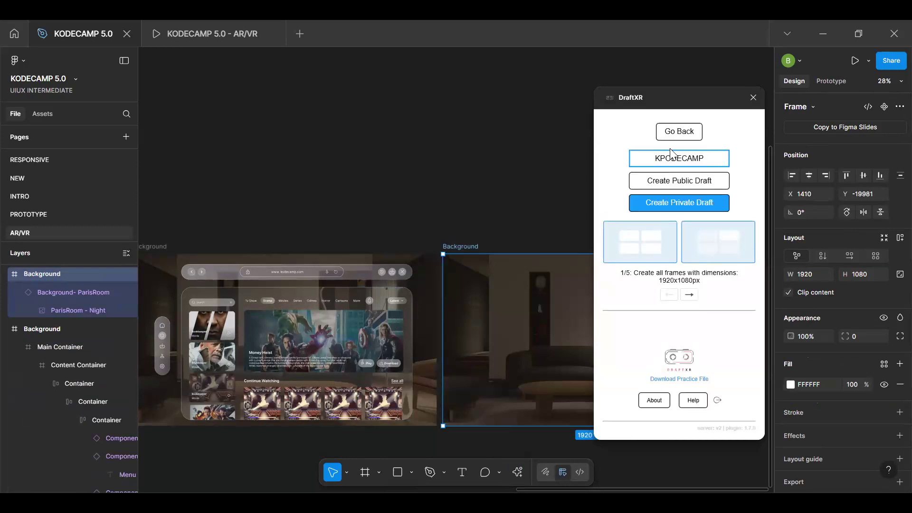
pyautogui.click(676, 187)
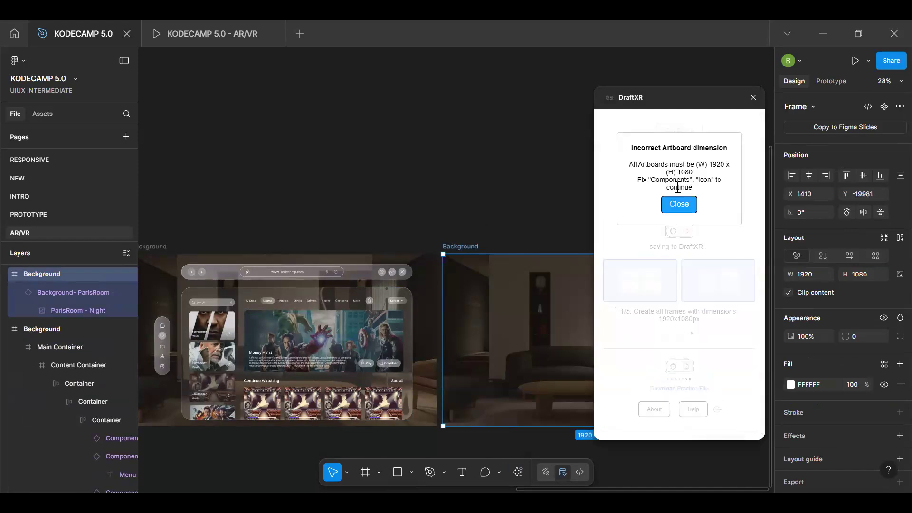
pyautogui.click(688, 204)
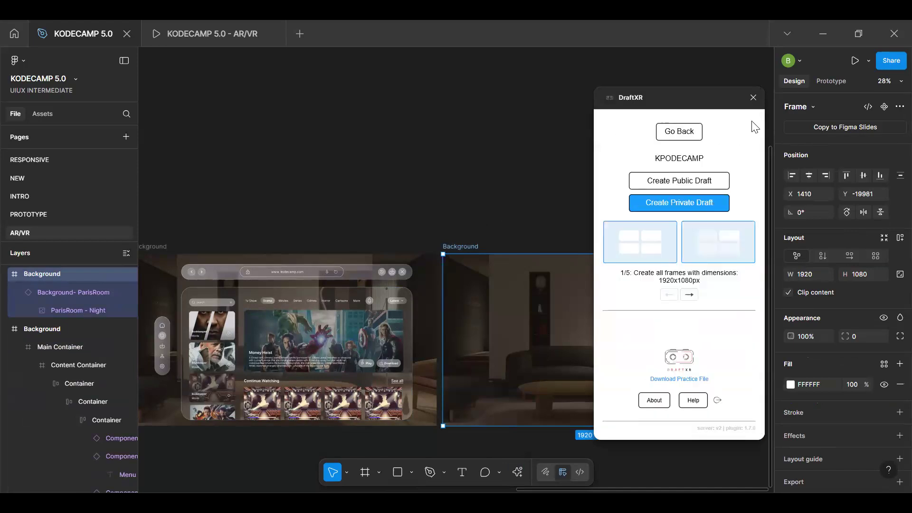
# Correct the draft name to KODECAMP and move the DraftXR window aside
pyautogui.click(666, 158)
pyautogui.press('BackSpace')
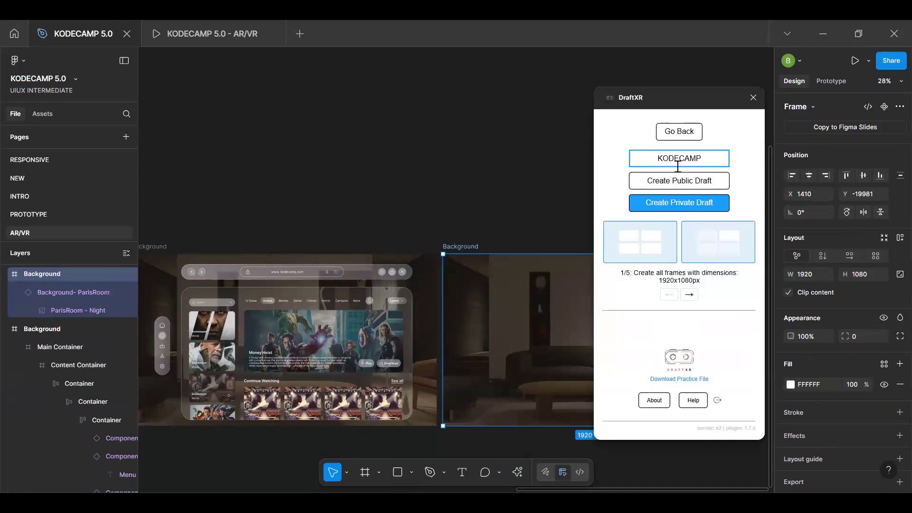
pyautogui.click(761, 94)
pyautogui.moveTo(761, 94); pyautogui.dragTo(866, 85)
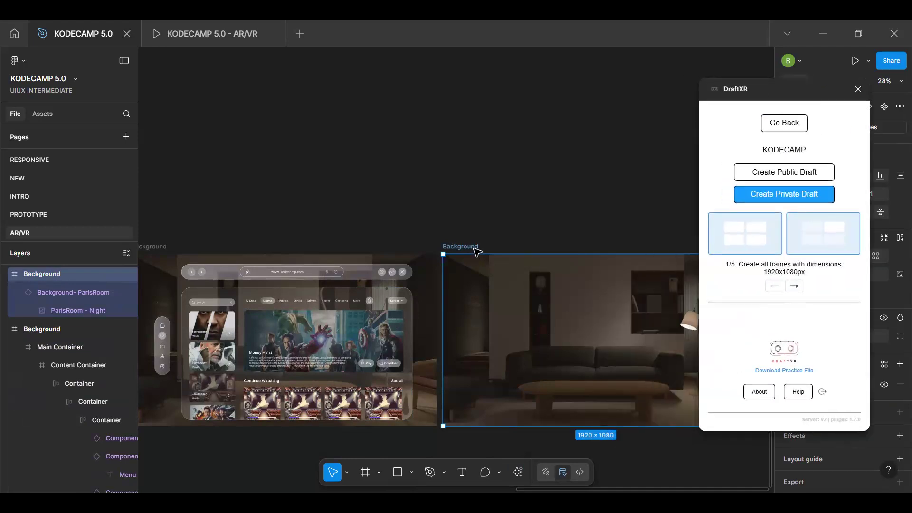
# Enable Clip content on the Background- ParisRoom instance inside the stripped Background copy
pyautogui.press('h')
pyautogui.moveTo(590, 277); pyautogui.dragTo(395, 221)
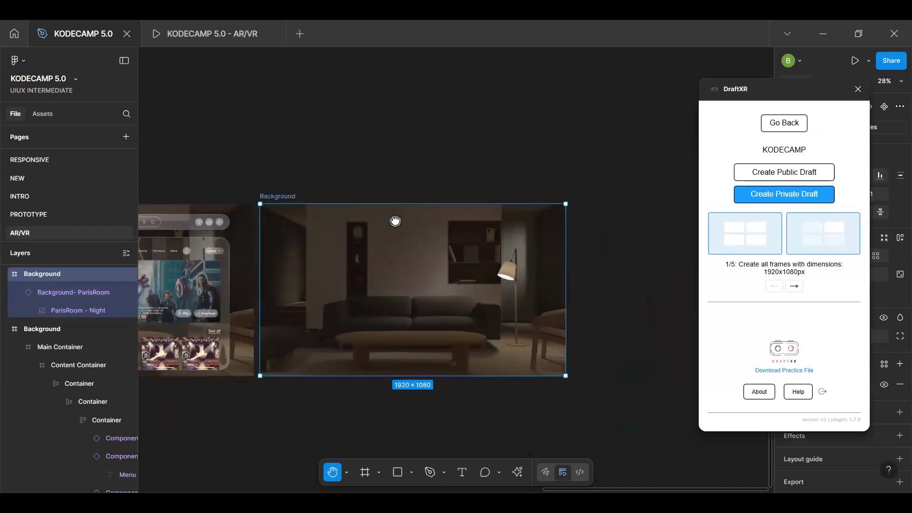
pyautogui.press('v')
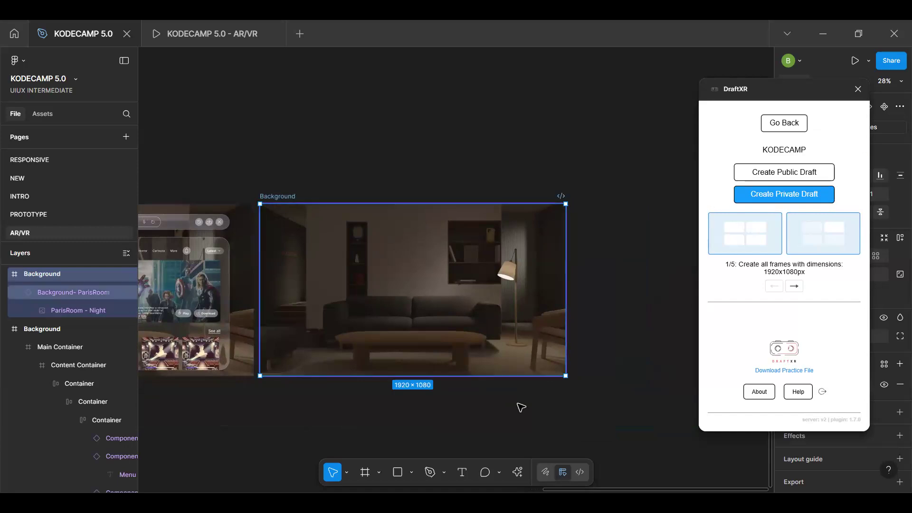
pyautogui.rightClick(379, 293)
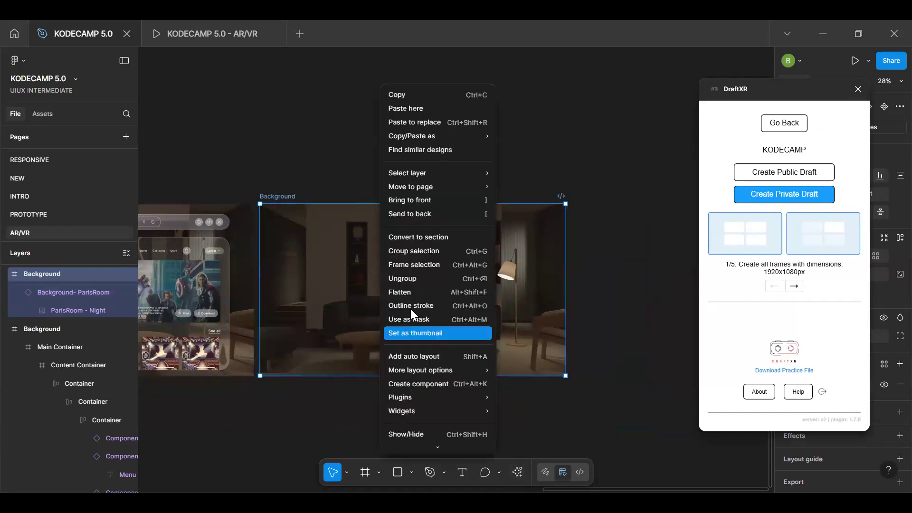
pyautogui.click(540, 264)
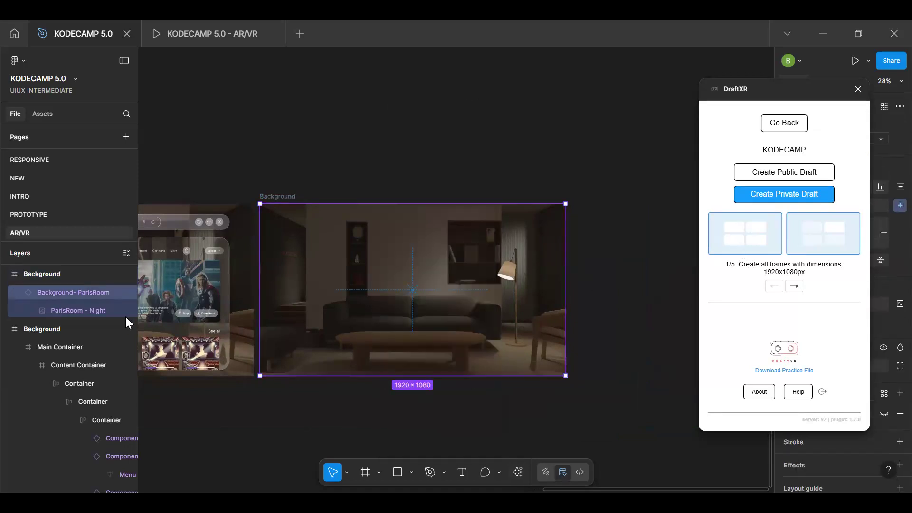
pyautogui.click(99, 312)
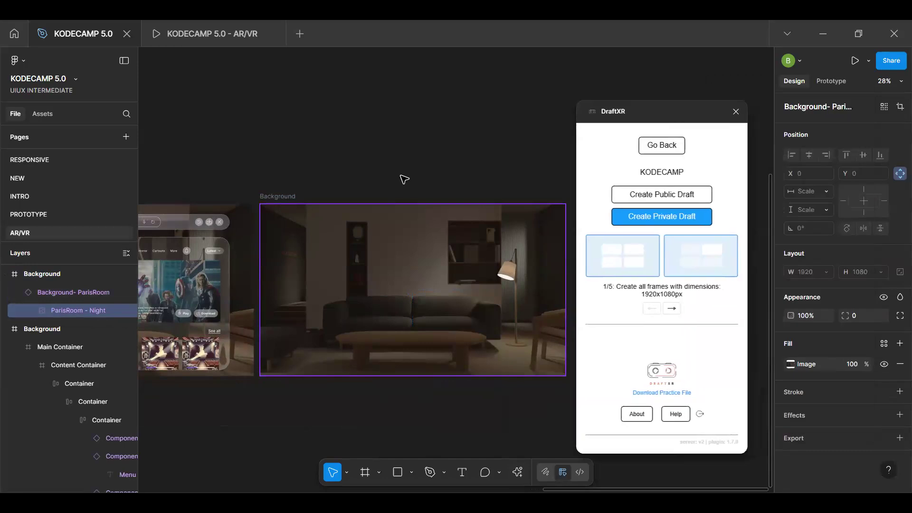
pyautogui.click(44, 292)
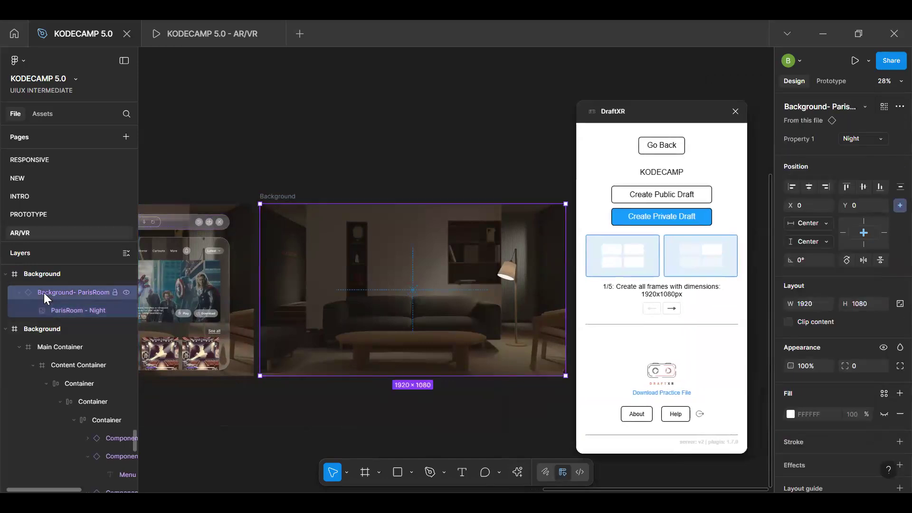
pyautogui.click(23, 276)
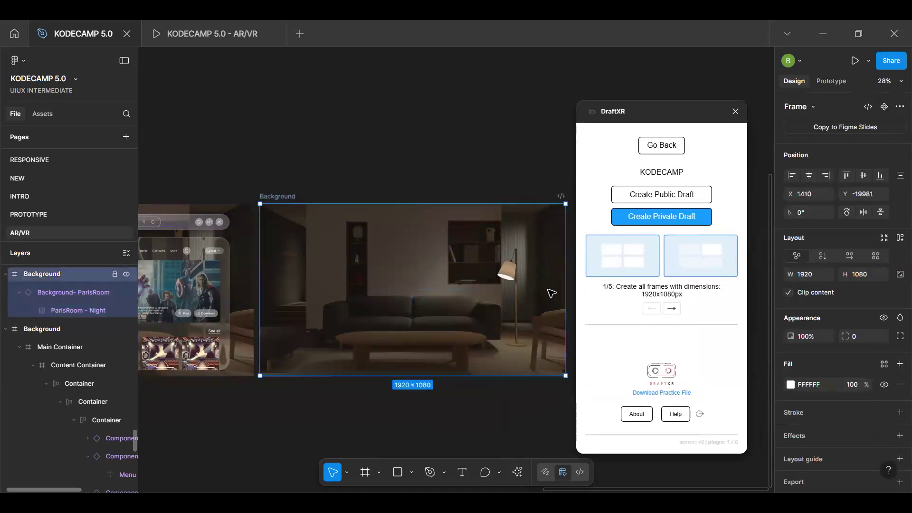
pyautogui.click(81, 298)
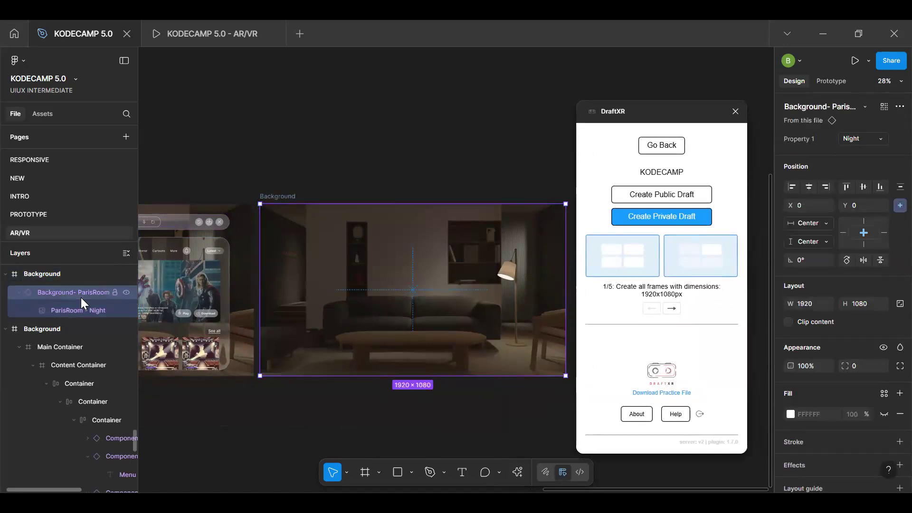
pyautogui.click(788, 326)
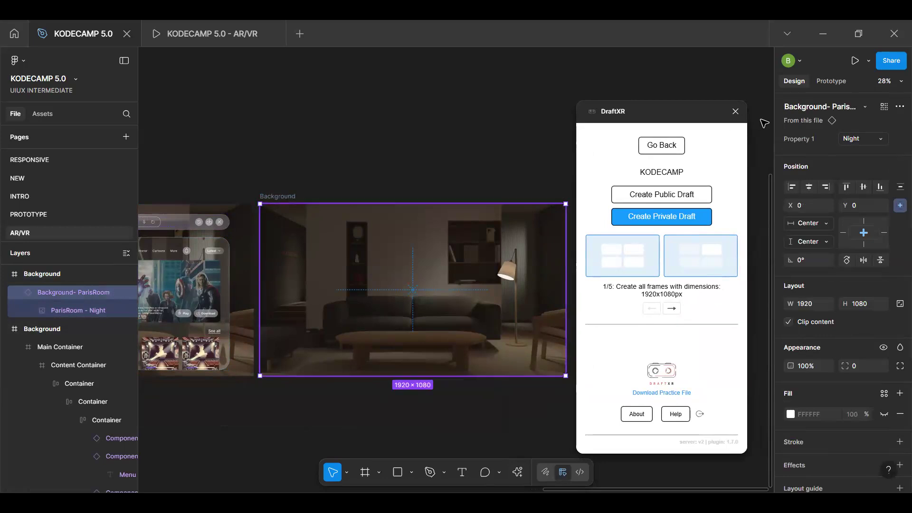
# Try to create the KODECAMP public draft with the ParisRoom instance and its parent Background frame selected in turn, and close DraftXR
pyautogui.click(666, 195)
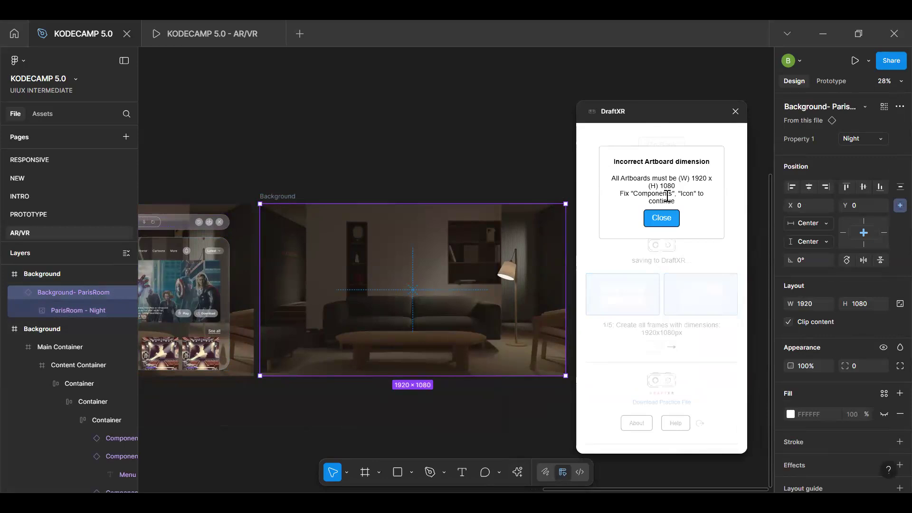
pyautogui.click(661, 217)
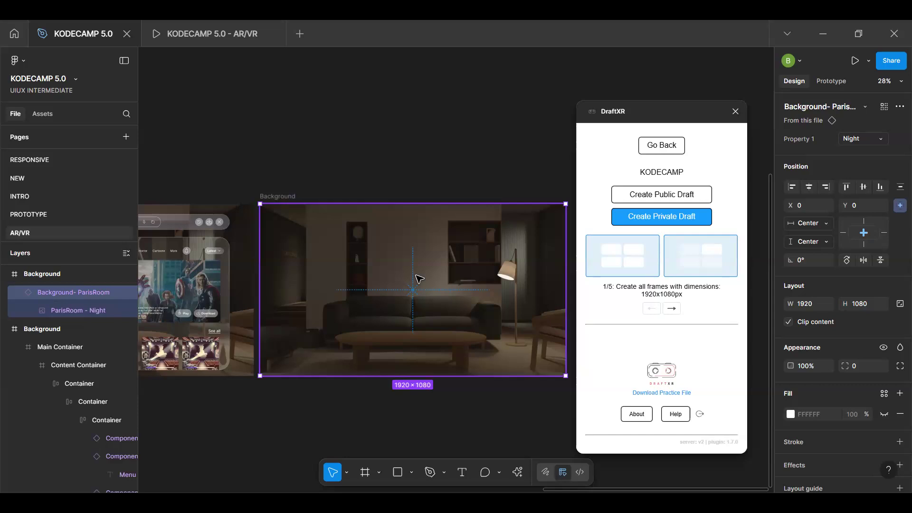
pyautogui.click(68, 277)
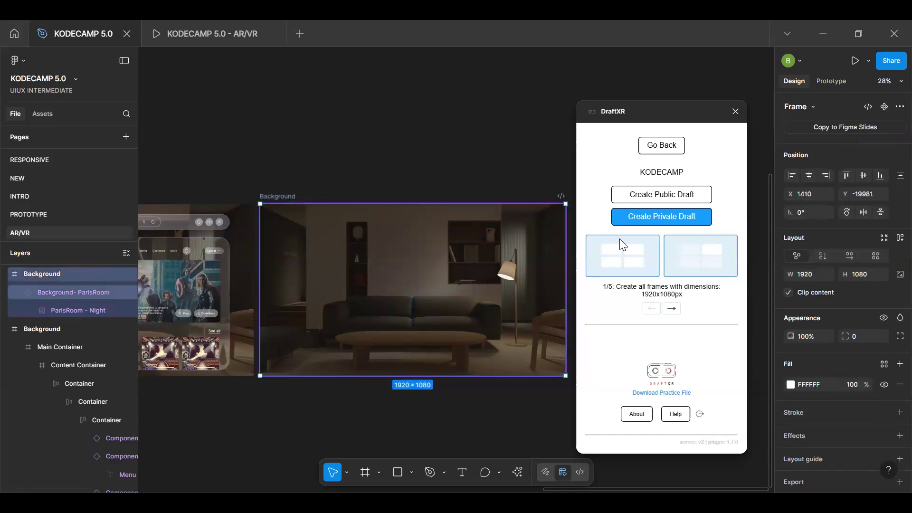
pyautogui.click(673, 198)
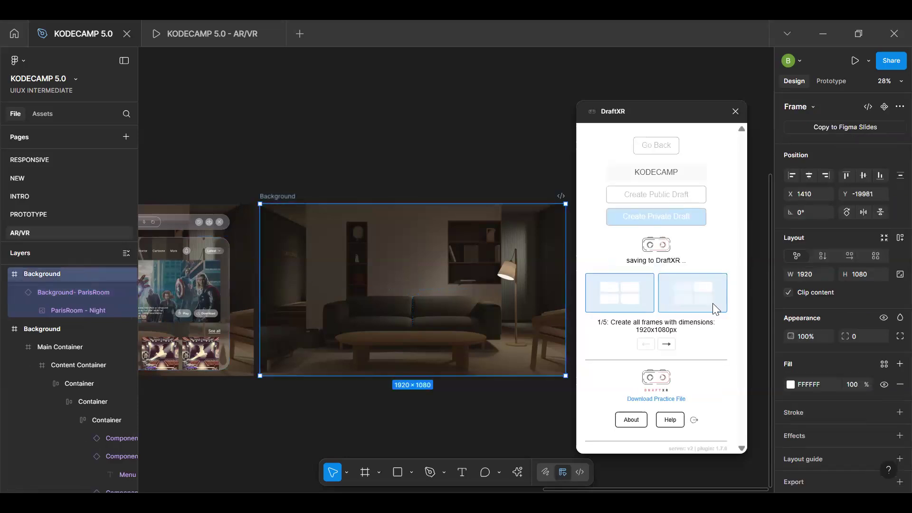
pyautogui.click(666, 220)
pyautogui.click(735, 111)
# Look over the three Background frames and the file's list of pages
pyautogui.scroll(-3, 438, 220)
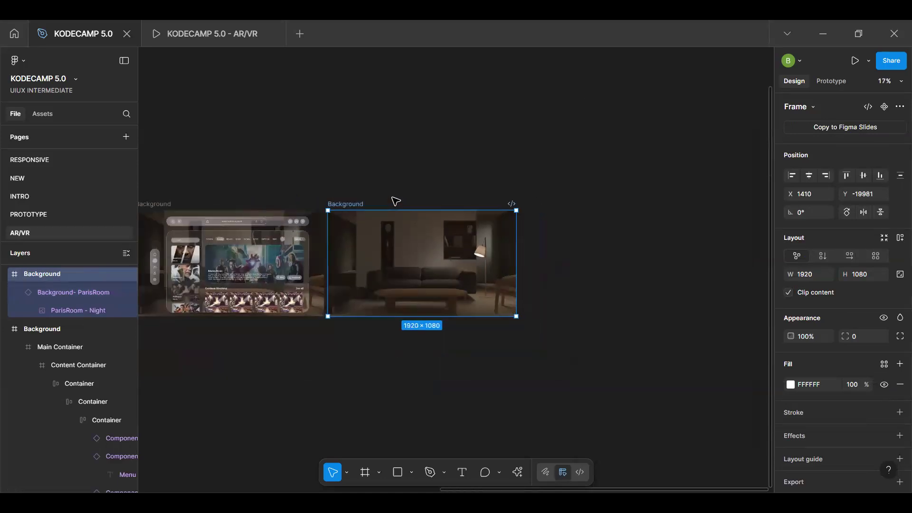
pyautogui.click(392, 197)
pyautogui.press('h')
pyautogui.moveTo(305, 220); pyautogui.dragTo(509, 212)
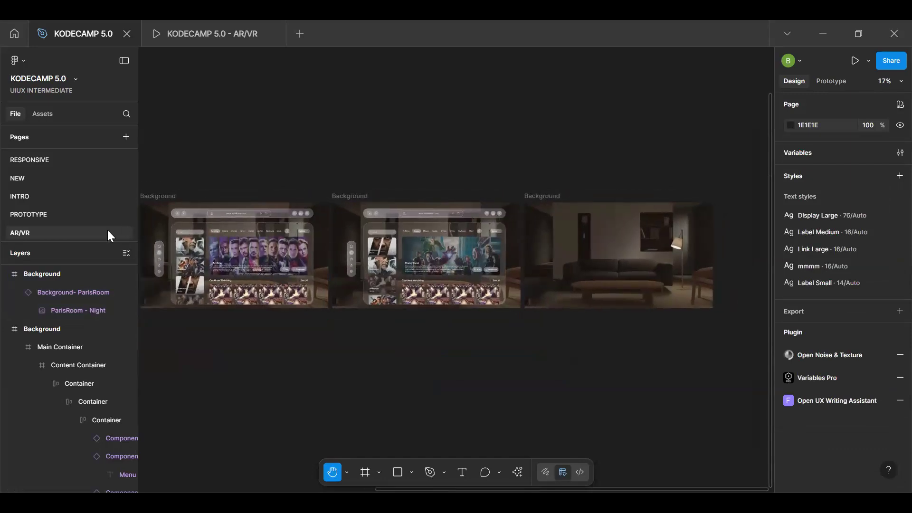
pyautogui.scroll(-3, 95, 236)
pyautogui.scroll(2, 97, 242)
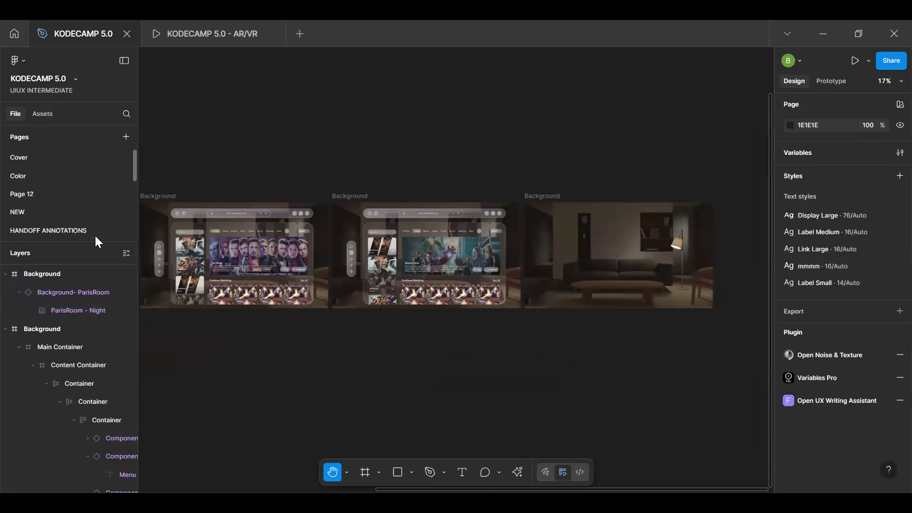
pyautogui.scroll(-5, 95, 234)
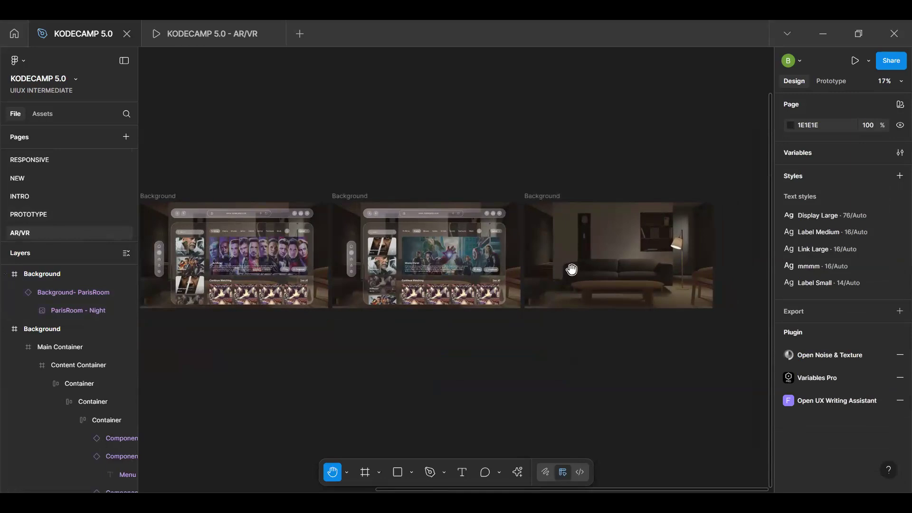
# Flatten the stripped Background copy into a single vector layer
pyautogui.press('v')
pyautogui.click(595, 230)
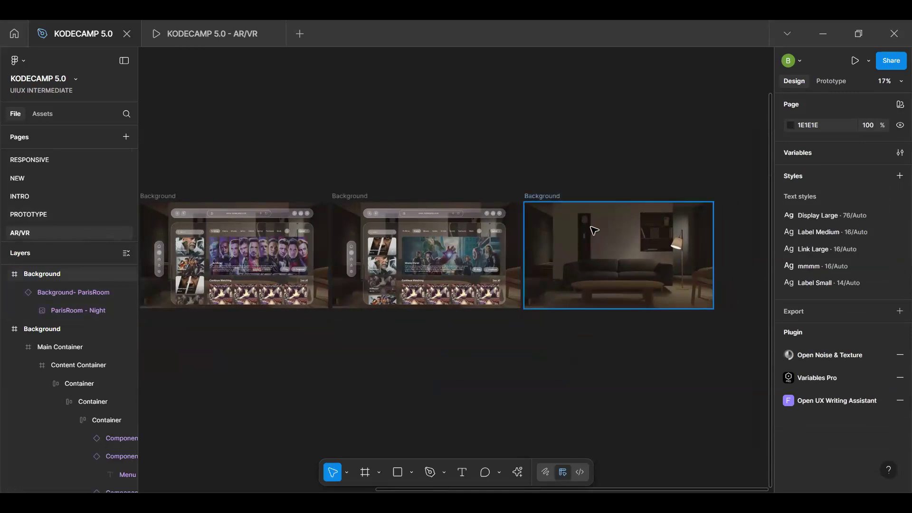
pyautogui.rightClick(593, 230)
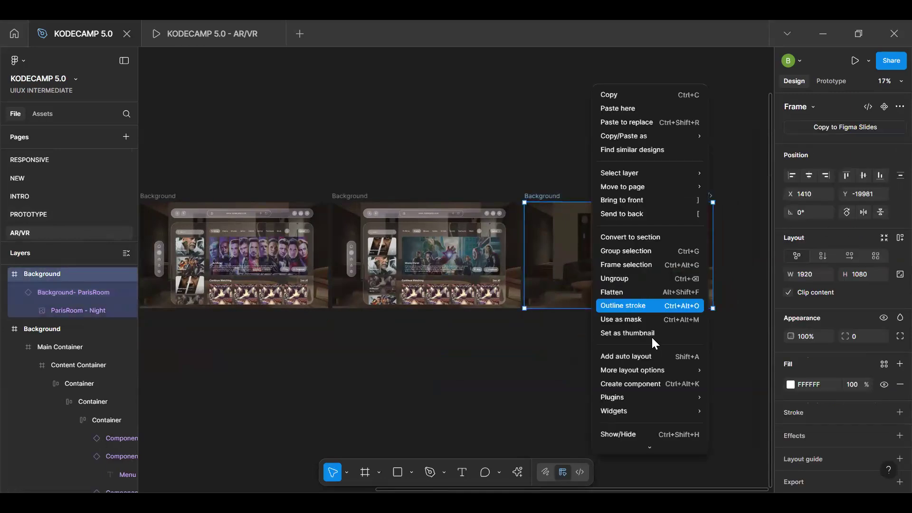
pyautogui.click(638, 291)
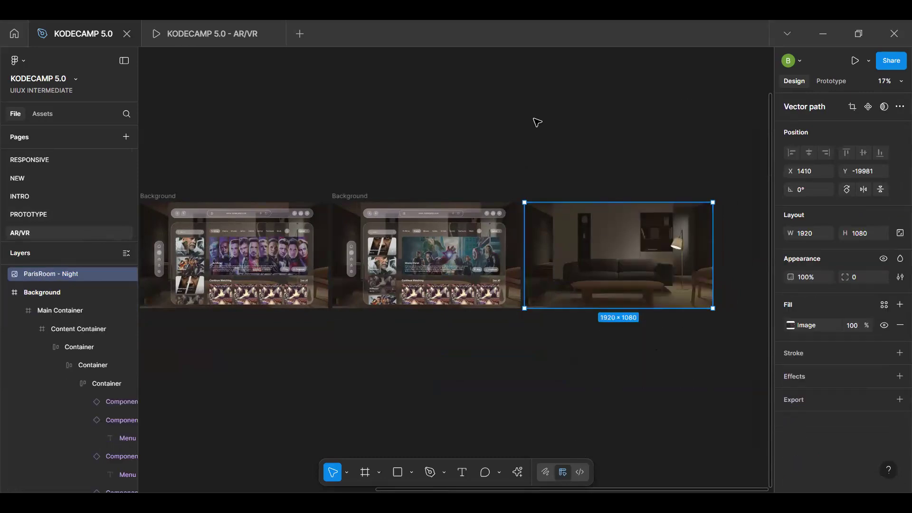
# Reopen DraftXR with the flattened room layer selected and try to create a public draft named KODECAMP
pyautogui.click(513, 475)
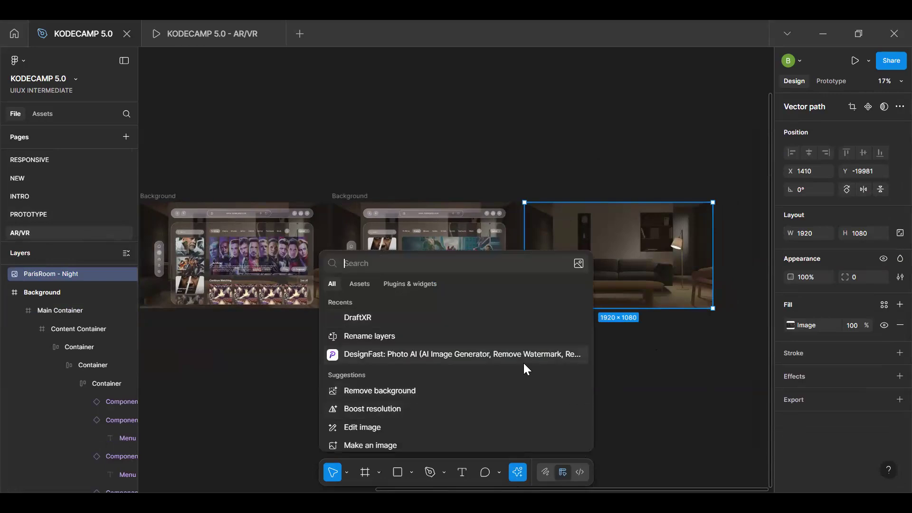
pyautogui.click(440, 319)
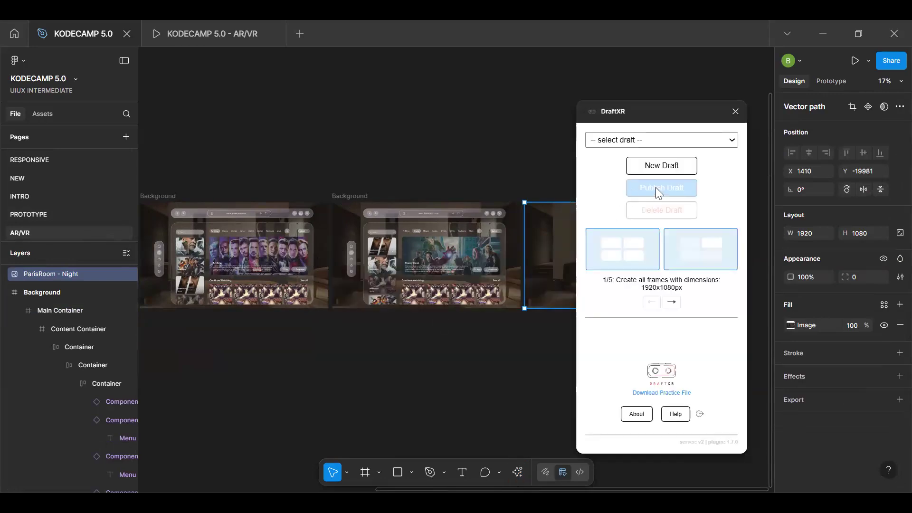
pyautogui.click(662, 218)
pyautogui.click(663, 173)
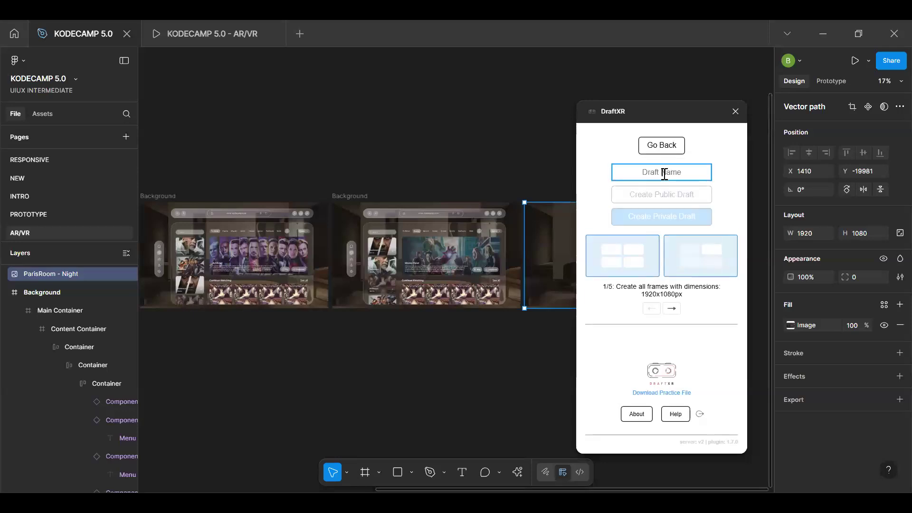
pyautogui.write('KODECAMP')
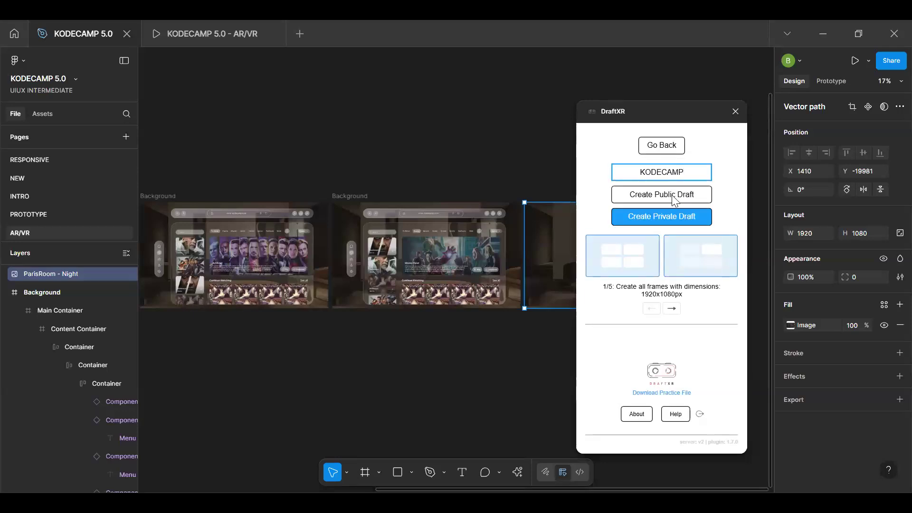
pyautogui.click(672, 195)
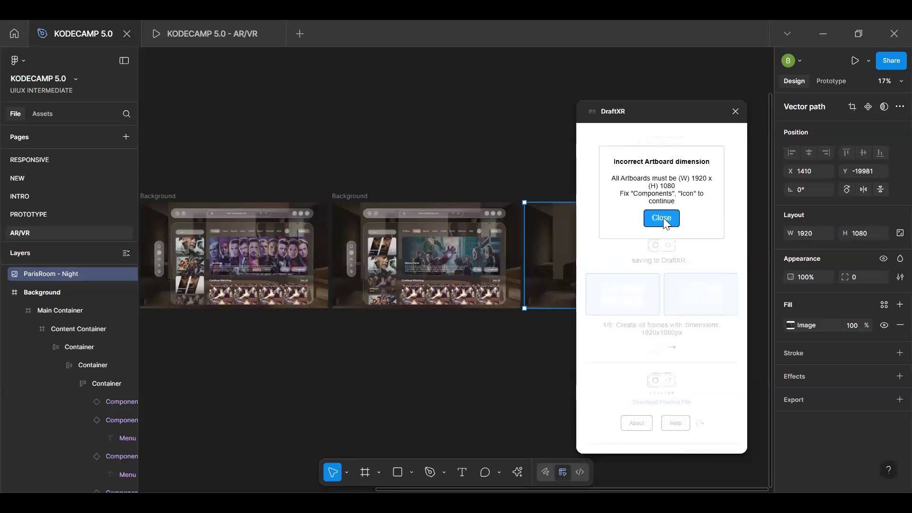
# Close DraftXR and draw a new 1920 × 1080 frame below the two Background frames
pyautogui.click(662, 218)
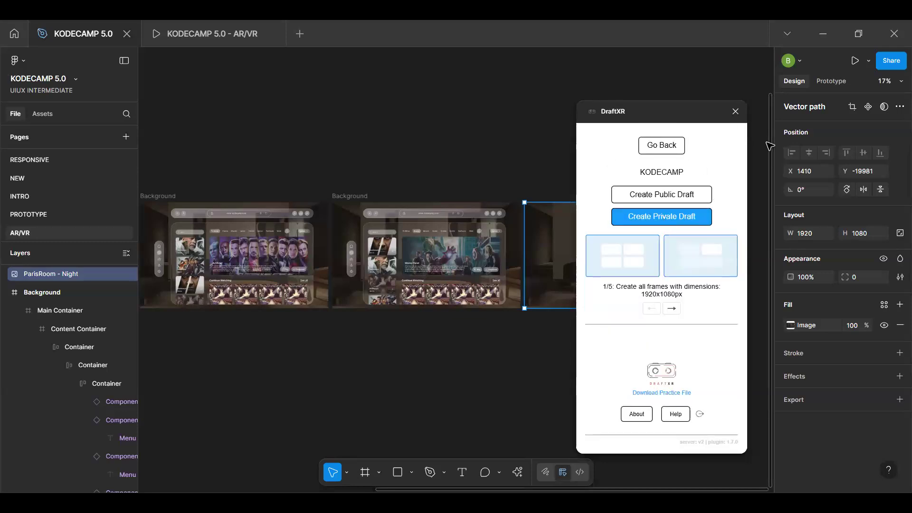
pyautogui.click(735, 112)
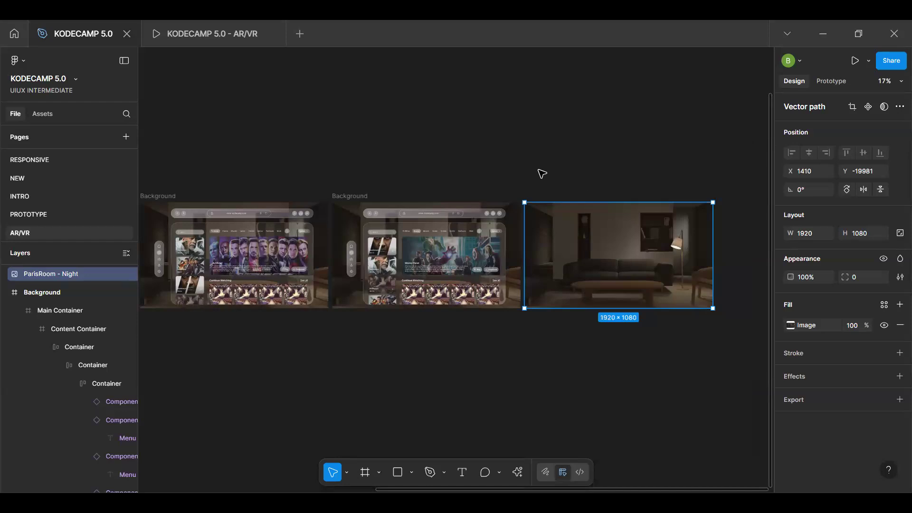
pyautogui.click(517, 374)
pyautogui.press('f')
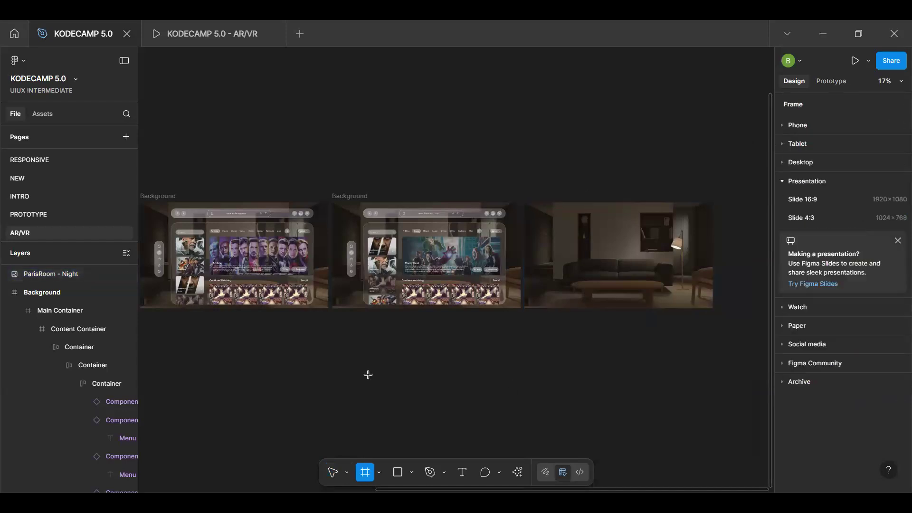
pyautogui.moveTo(246, 352); pyautogui.dragTo(498, 460)
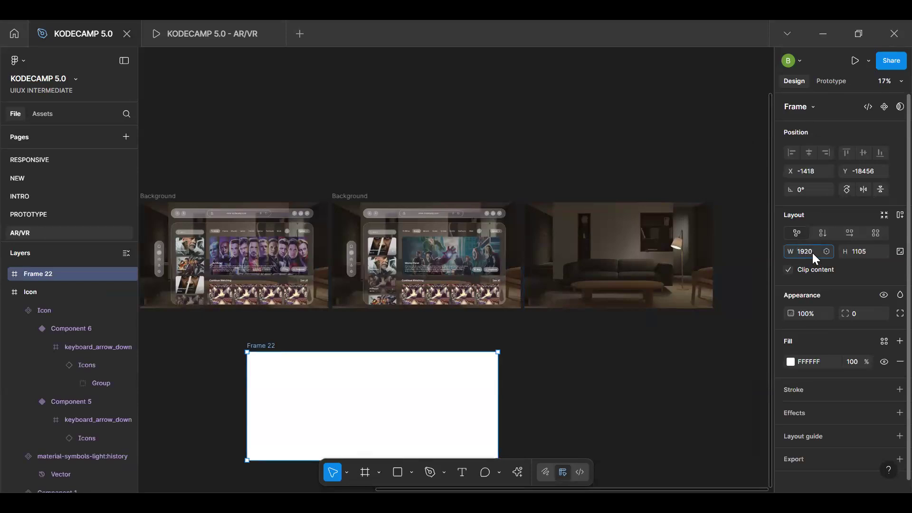
pyautogui.press('Tab')
pyautogui.write('1080')
pyautogui.press('Return')
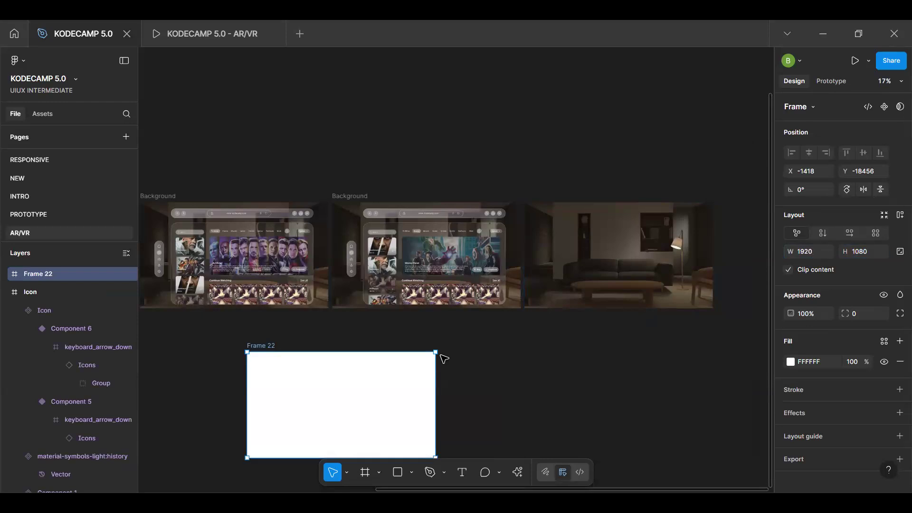
# Move the flattened ParisRoom - Night layer from the canvas into the new empty frame
pyautogui.moveTo(252, 229); pyautogui.dragTo(145, 200)
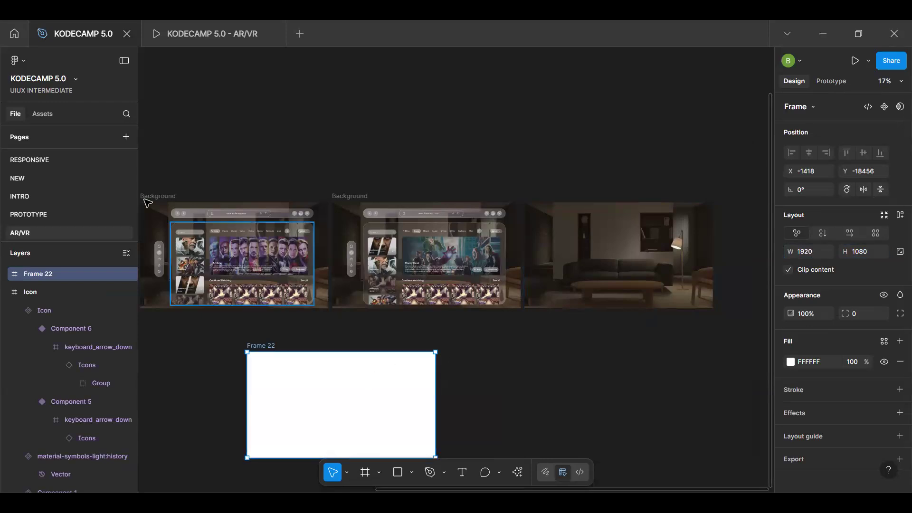
pyautogui.click(547, 230)
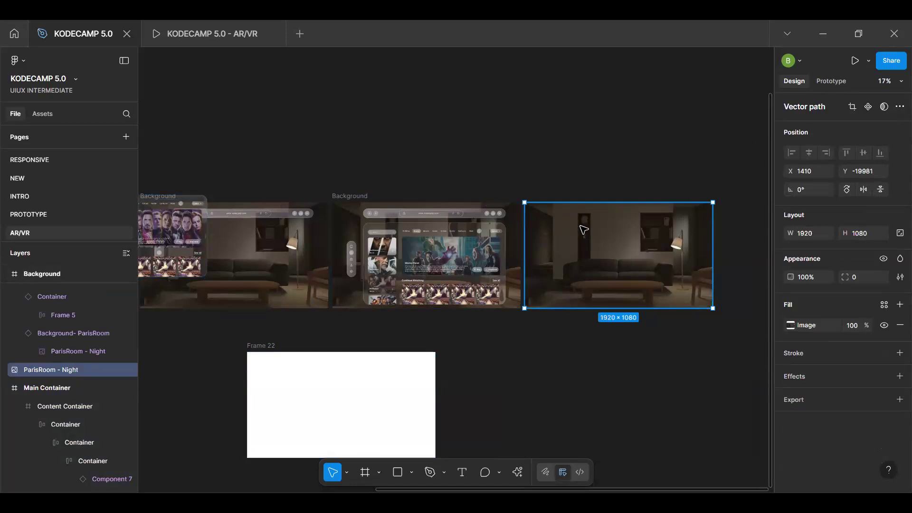
pyautogui.click(547, 189)
pyautogui.click(551, 211)
pyautogui.hotkey('ctrl', 'x')
pyautogui.click(351, 381)
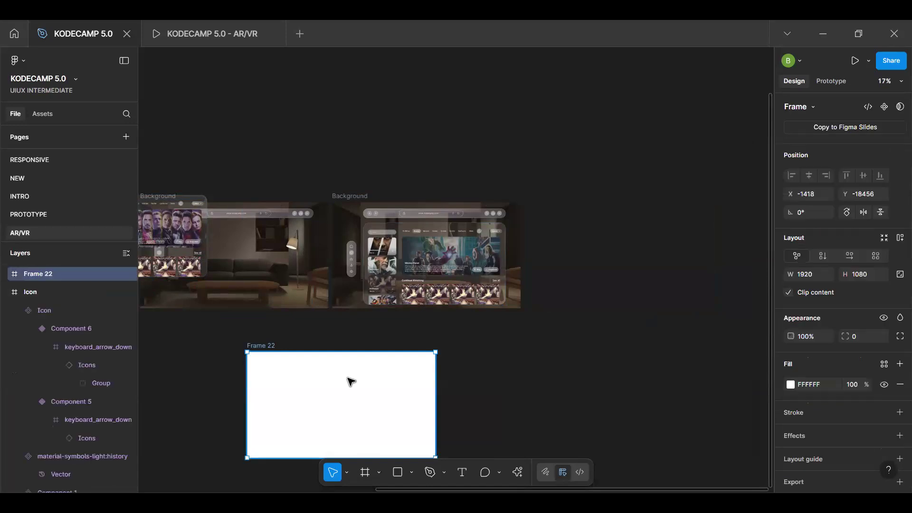
pyautogui.hotkey('ctrl', 'v')
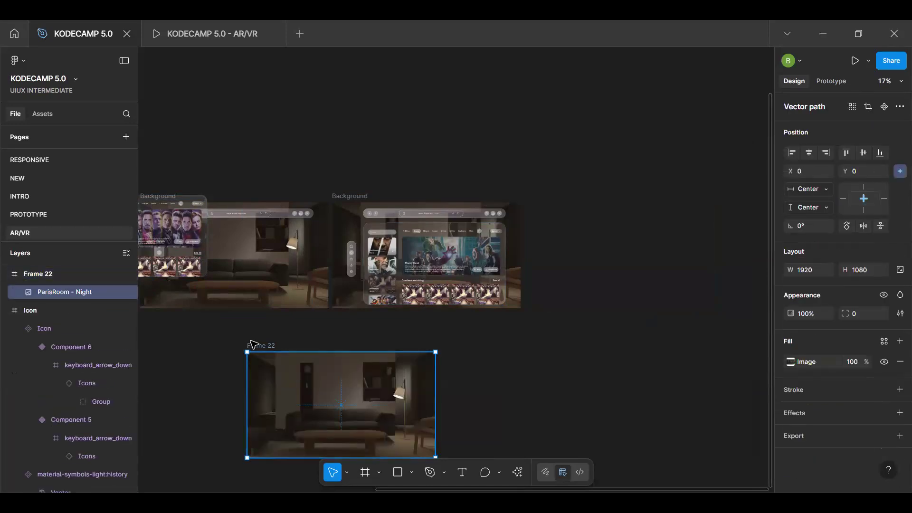
# Add a flow starting point to the new frame holding the room image
pyautogui.click(255, 346)
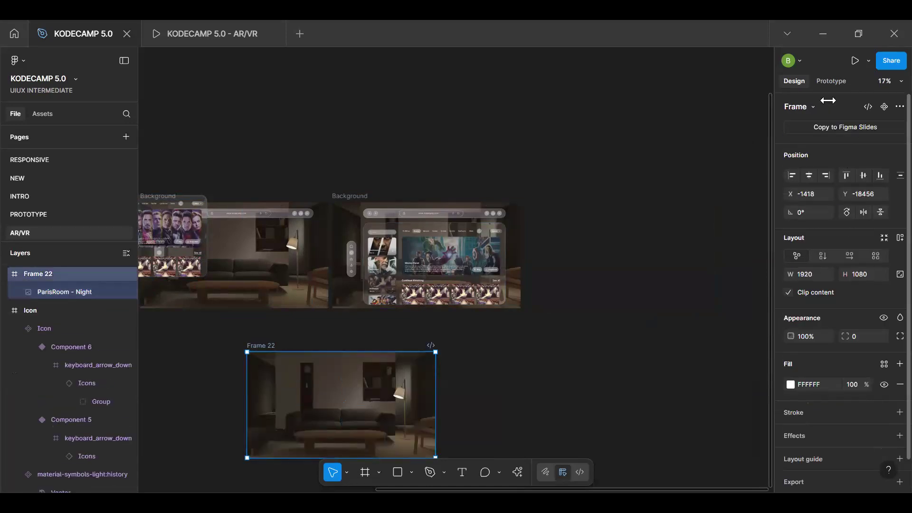
pyautogui.click(829, 84)
pyautogui.click(897, 103)
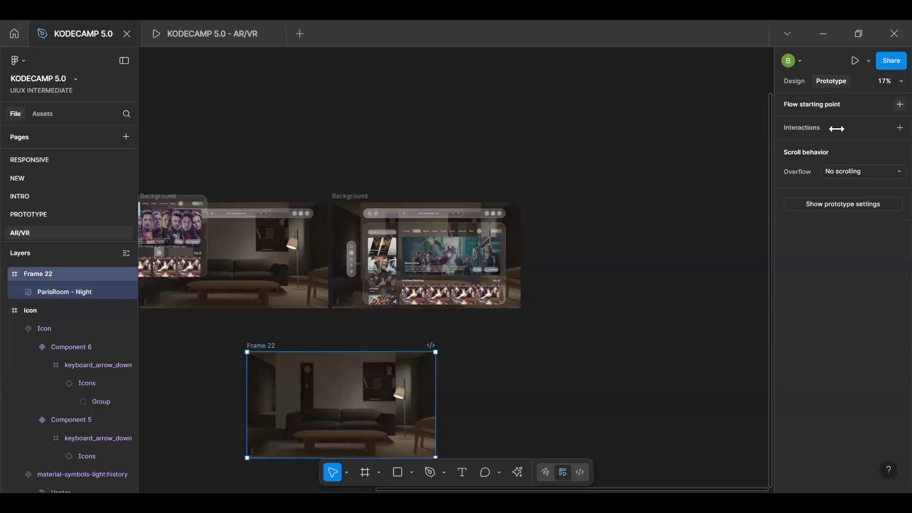
pyautogui.click(447, 327)
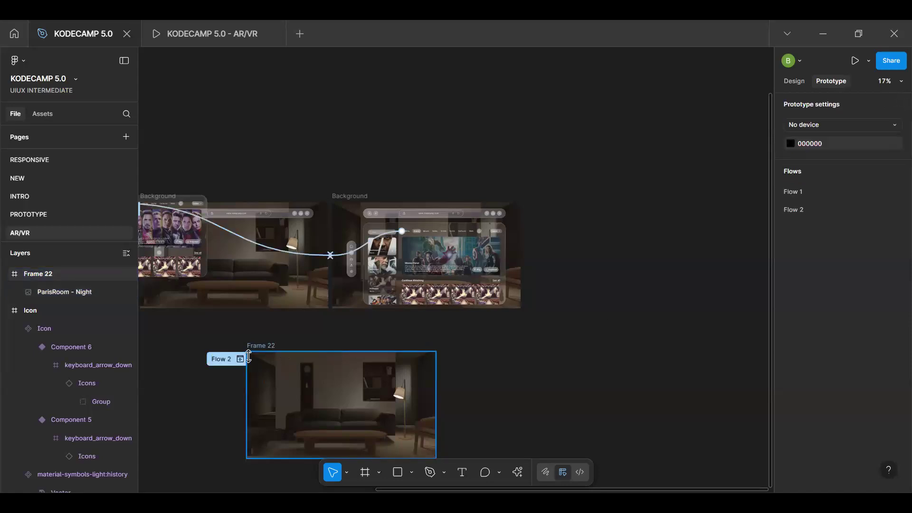
pyautogui.click(272, 350)
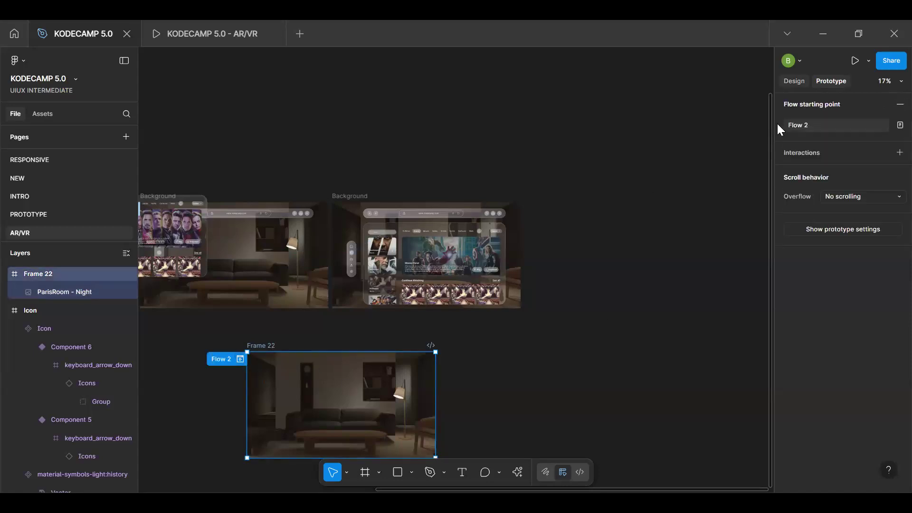
# Try to create a public DraftXR draft named KODECAMP with the new room frame selected, and close the plugin
pyautogui.click(794, 81)
pyautogui.hotkey('ctrl', 'k')
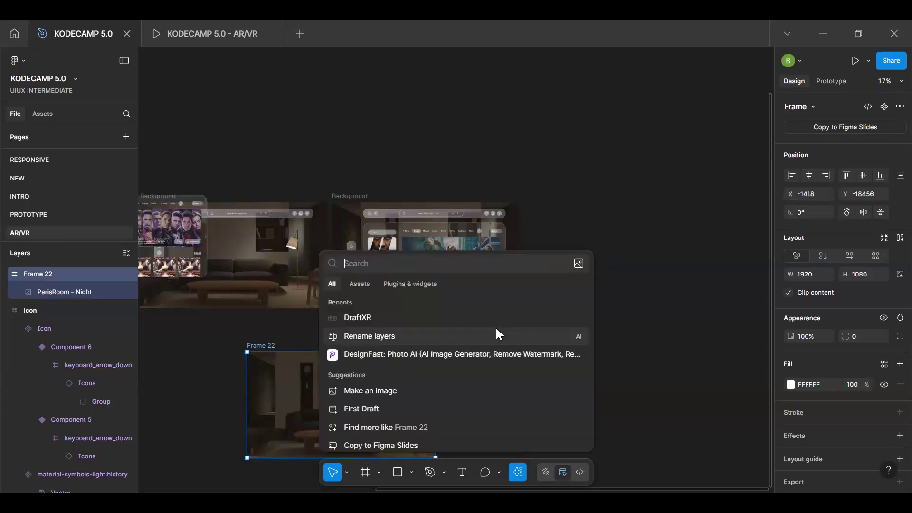
pyautogui.click(402, 321)
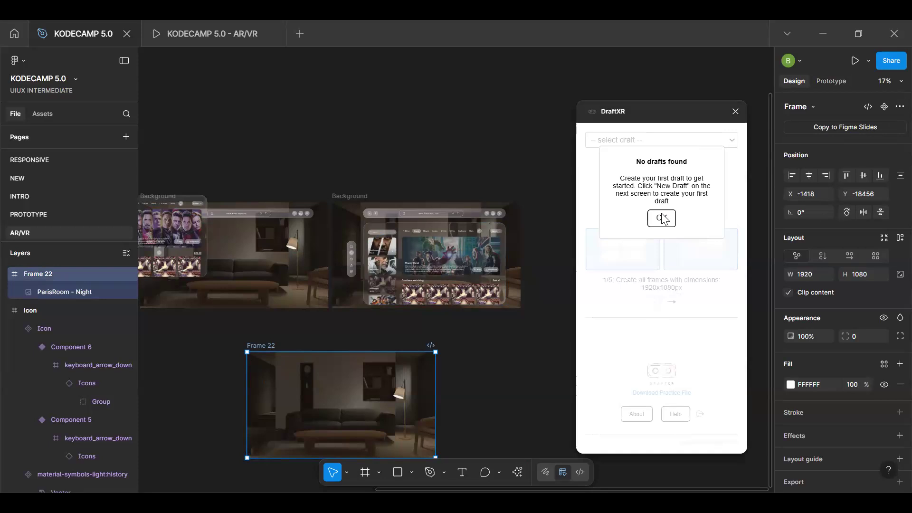
pyautogui.click(662, 217)
pyautogui.click(661, 166)
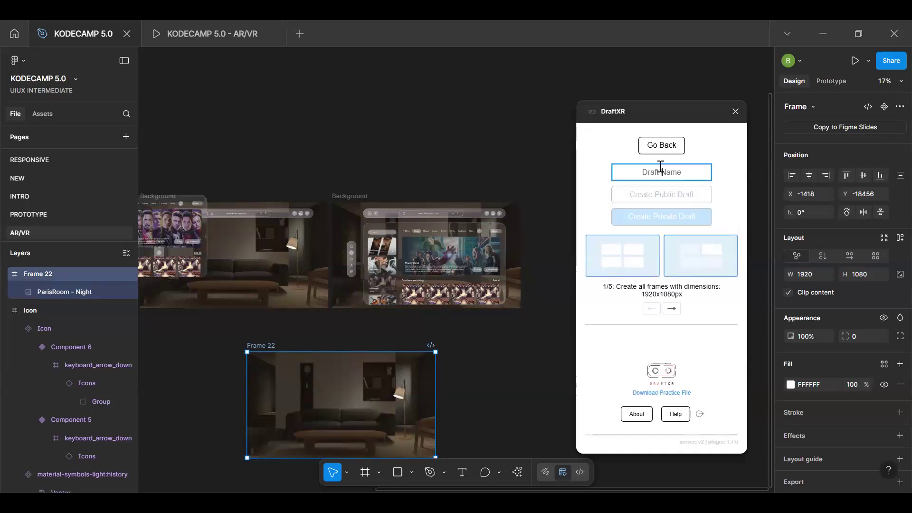
pyautogui.write('KODECAMP')
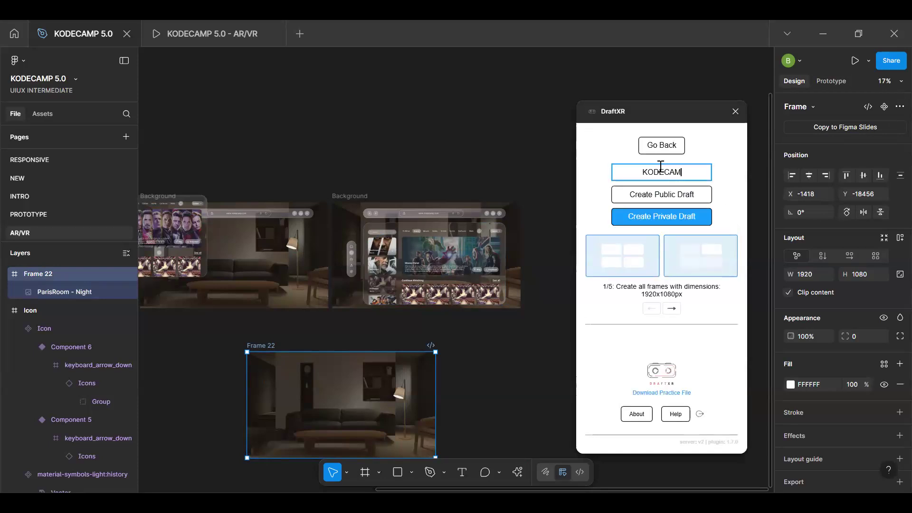
pyautogui.click(665, 201)
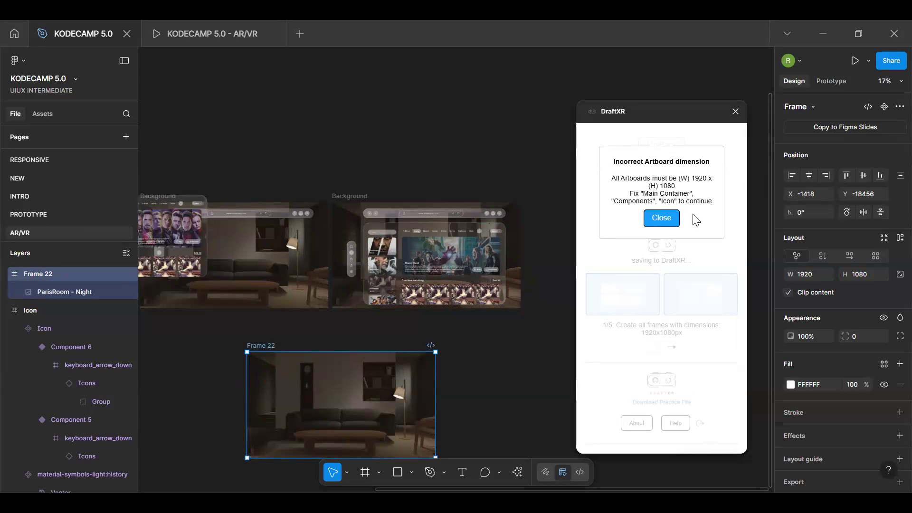
pyautogui.click(667, 220)
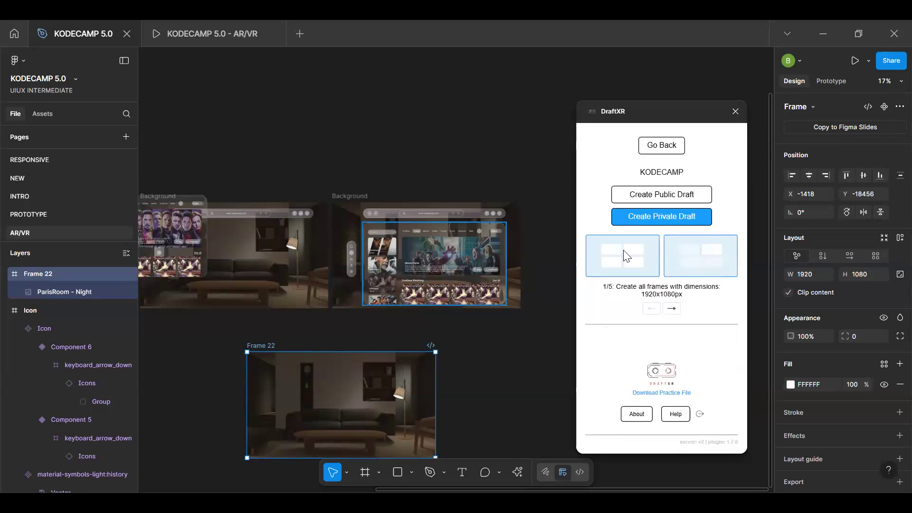
pyautogui.click(736, 112)
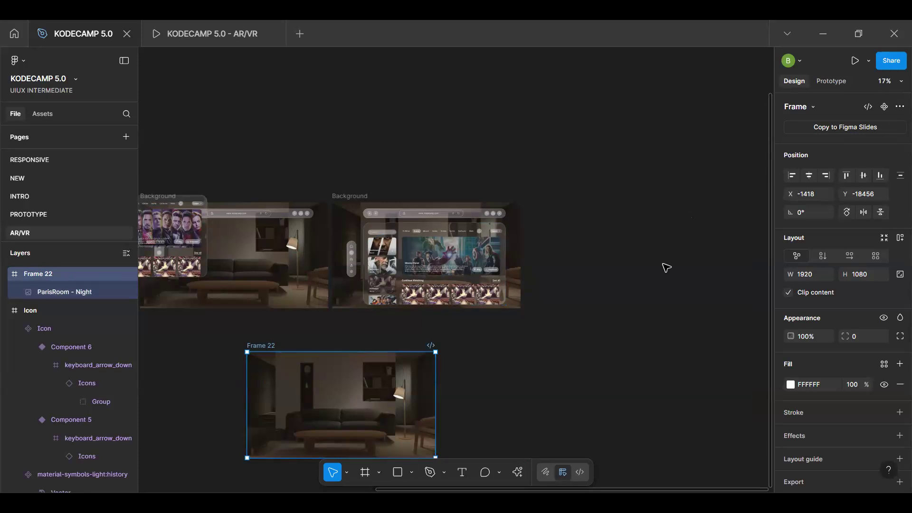
# Look over the frames on the AR/VR page, including both Background screens and the room frame below them
pyautogui.scroll(-5, 664, 266)
pyautogui.click(305, 185)
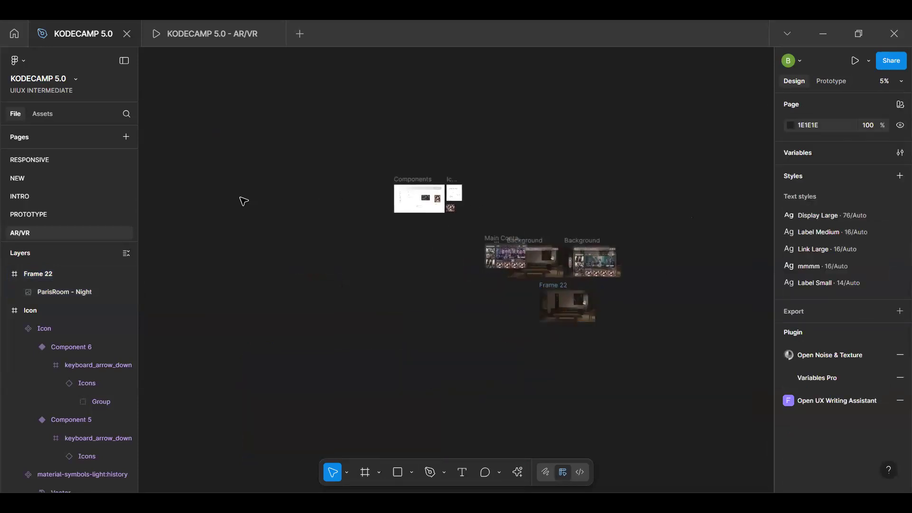
pyautogui.scroll(3, 76, 180)
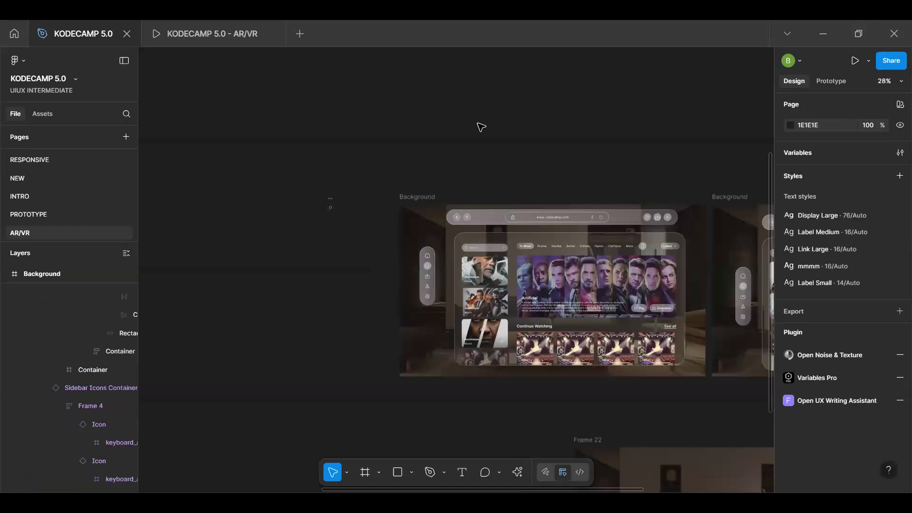
pyautogui.press('h')
pyautogui.moveTo(605, 220); pyautogui.dragTo(390, 110)
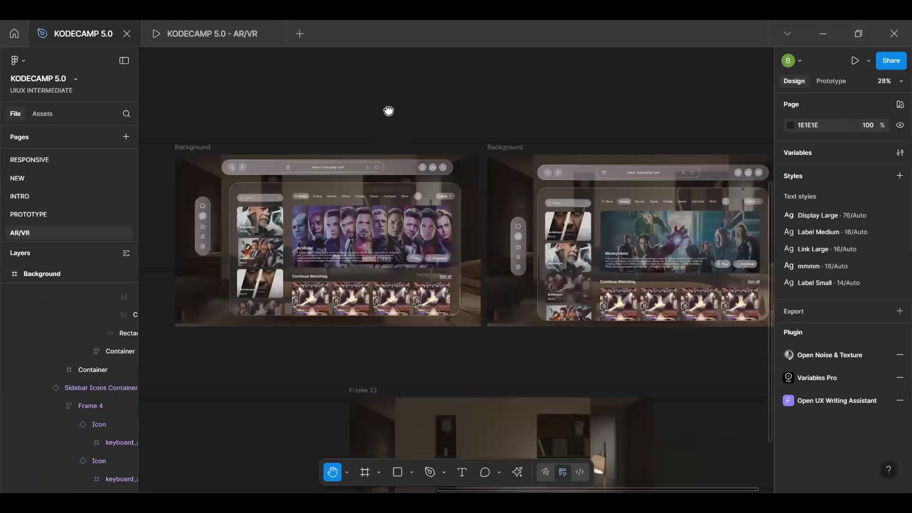
pyautogui.moveTo(512, 298); pyautogui.dragTo(422, 195)
pyautogui.moveTo(558, 301); pyautogui.dragTo(540, 300)
pyautogui.press('v')
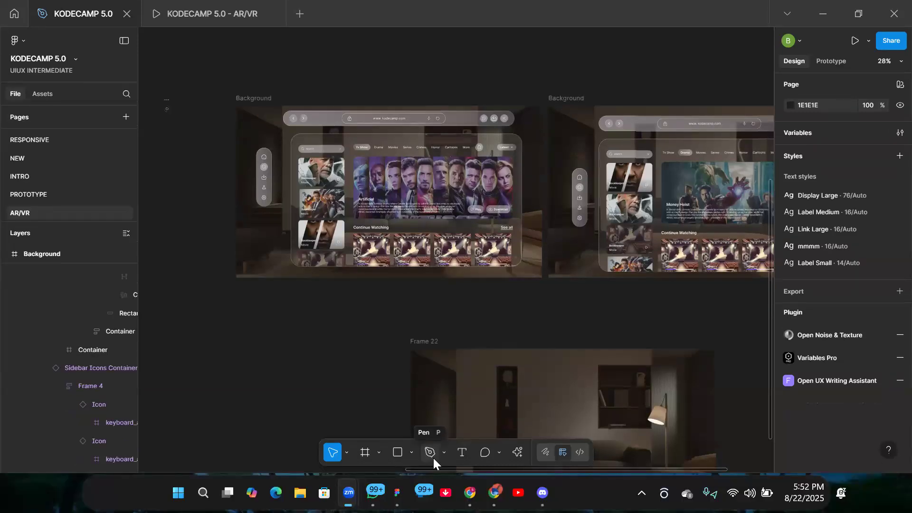
# Reopen DraftXR, check its list of drafts and sign out of the plugin
pyautogui.click(557, 323)
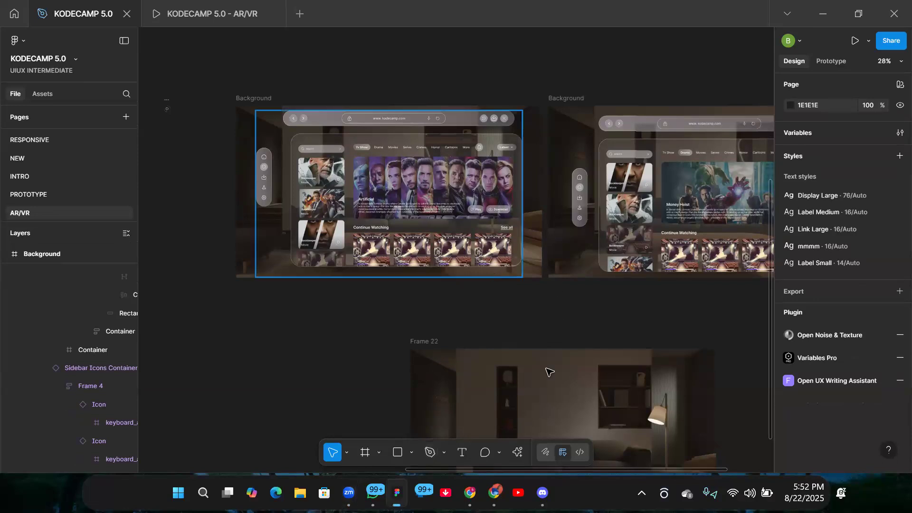
pyautogui.click(518, 451)
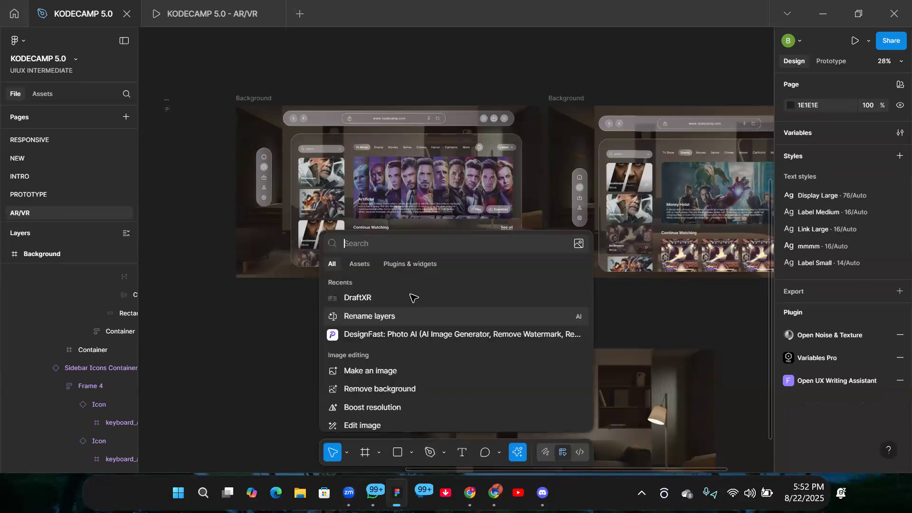
pyautogui.click(489, 296)
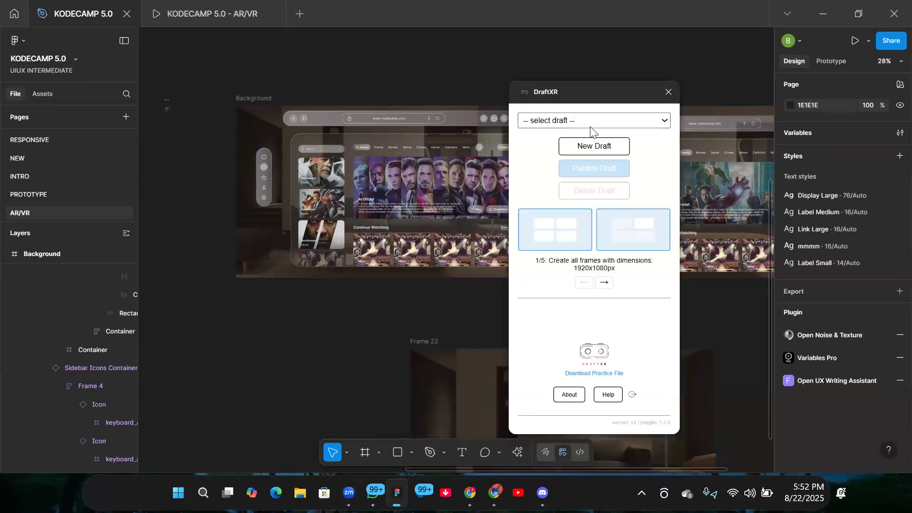
pyautogui.click(590, 122)
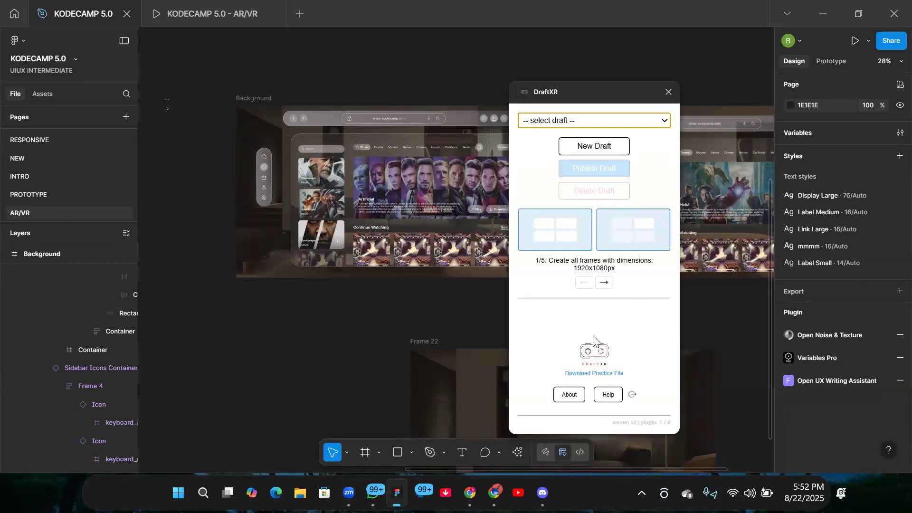
pyautogui.click(633, 394)
pyautogui.click(617, 222)
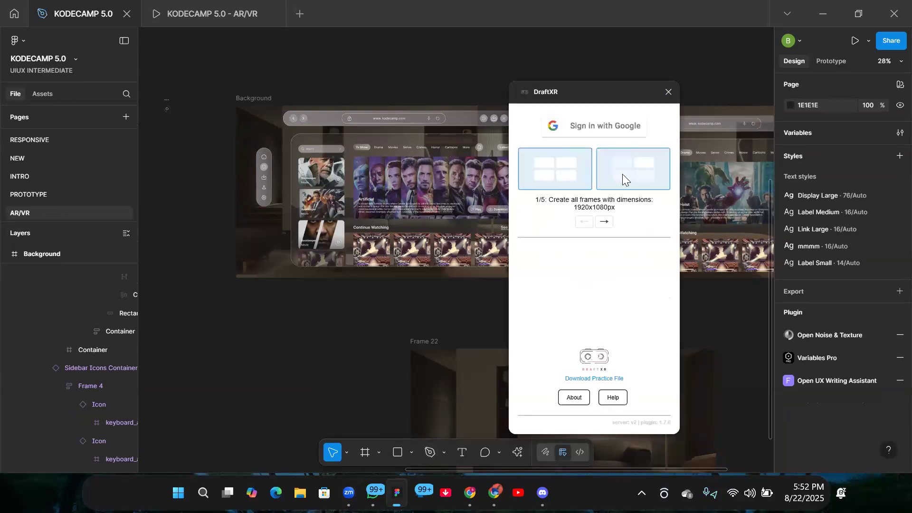
# Sign in to DraftXR with the existing Google account and approve its access
pyautogui.click(610, 124)
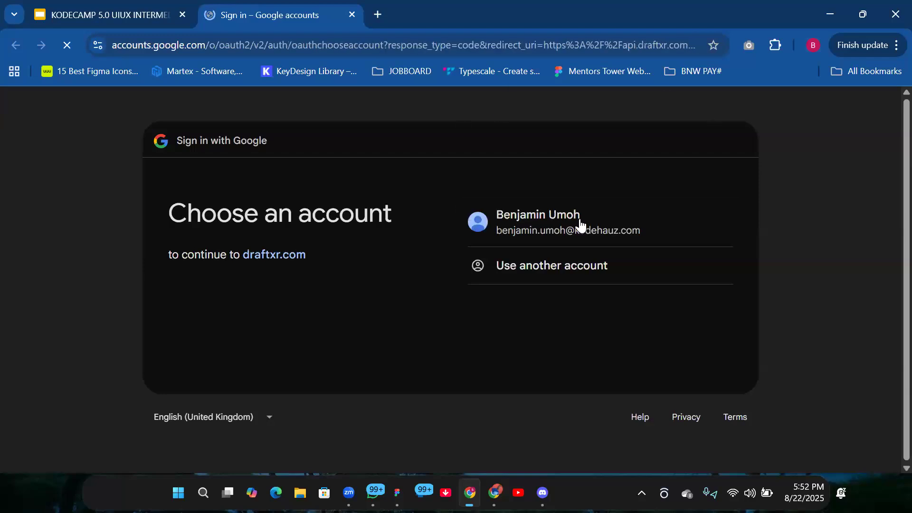
pyautogui.click(578, 228)
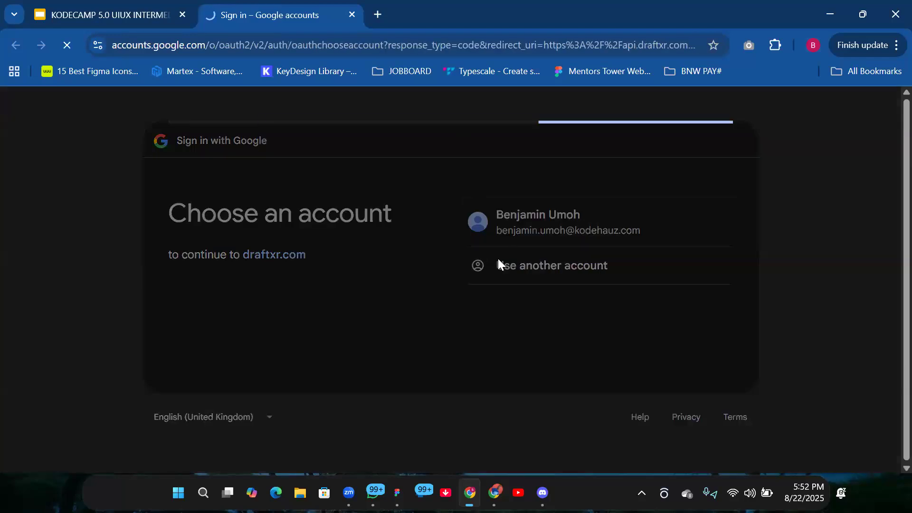
pyautogui.scroll(-3, 620, 417)
pyautogui.scroll(3, 620, 418)
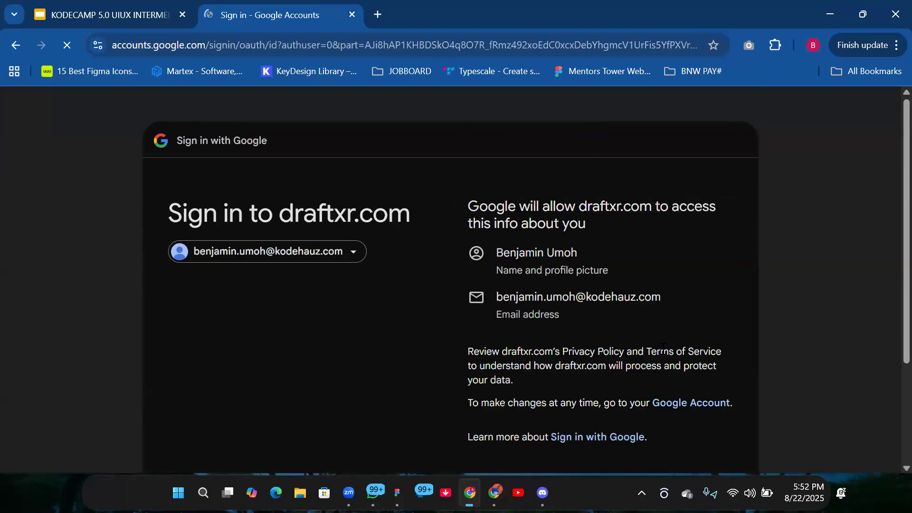
pyautogui.scroll(-3, 648, 372)
pyautogui.click(677, 356)
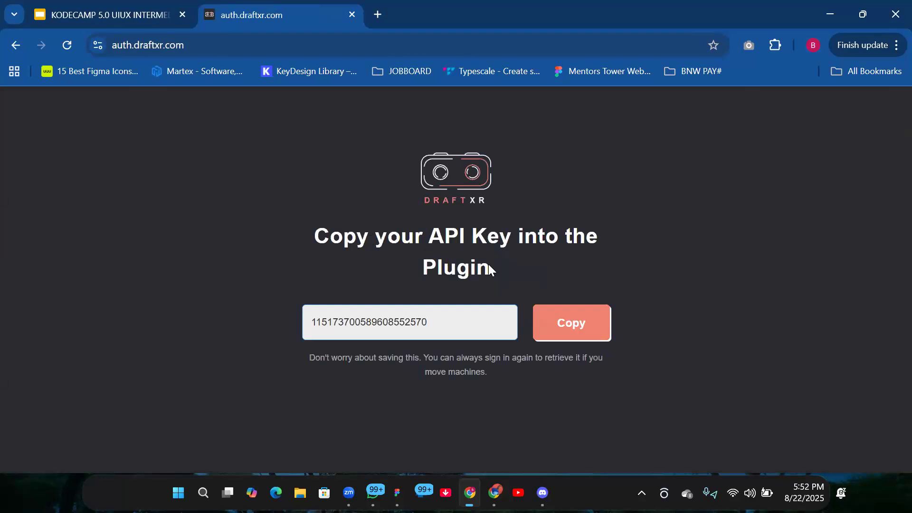
# Copy the DraftXR API key from the browser, switch to Figma, and submit the API key in the plugin
pyautogui.click(578, 332)
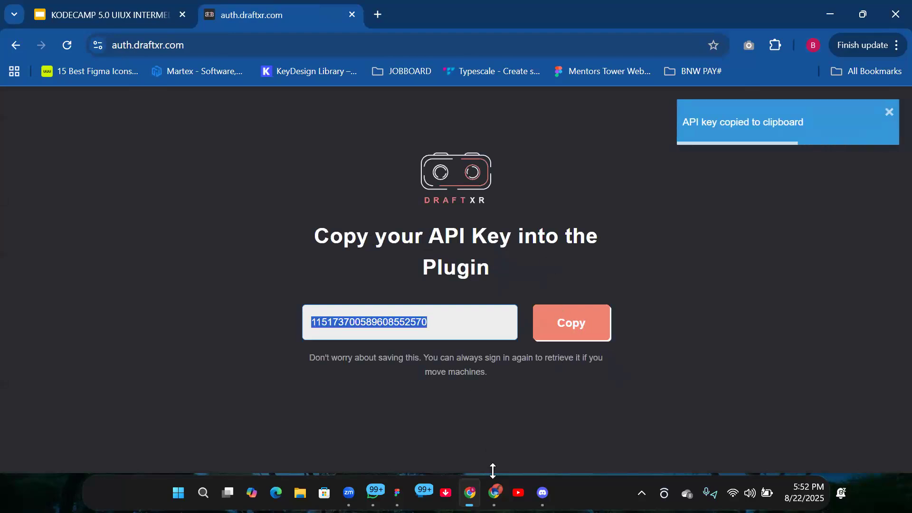
pyautogui.moveTo(398, 493)
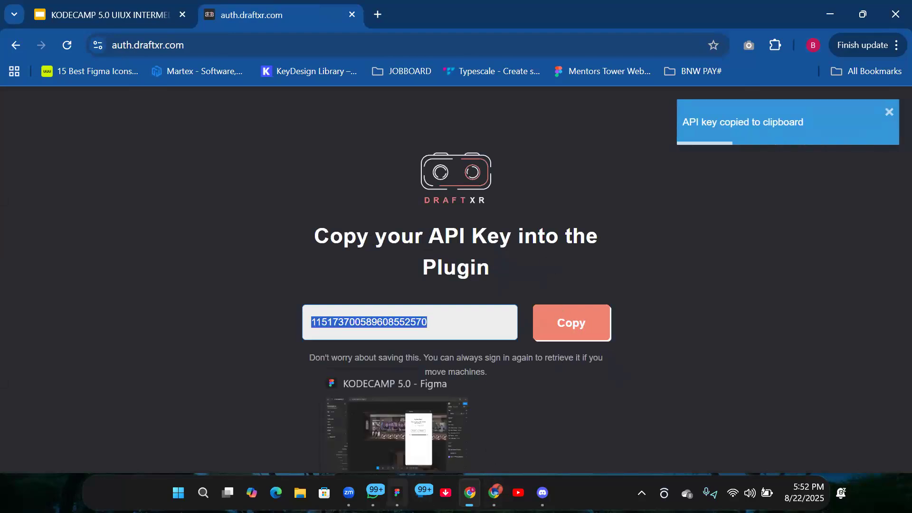
pyautogui.click(398, 395)
pyautogui.click(615, 190)
pyautogui.hotkey('ctrl', 'v')
pyautogui.click(614, 216)
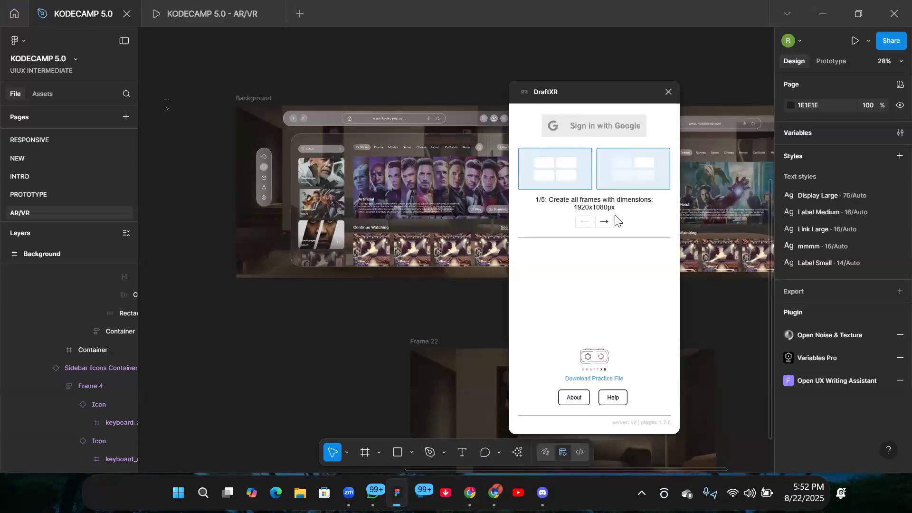
# Try to create a public DraftXR draft named KODECAMP with the first Background frame selected, and go back to the draft list
pyautogui.click(595, 198)
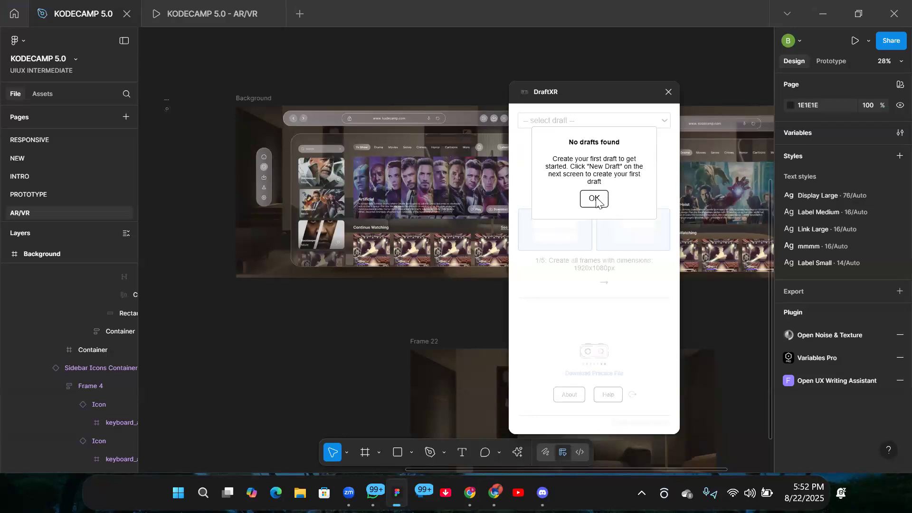
pyautogui.click(595, 198)
pyautogui.click(591, 147)
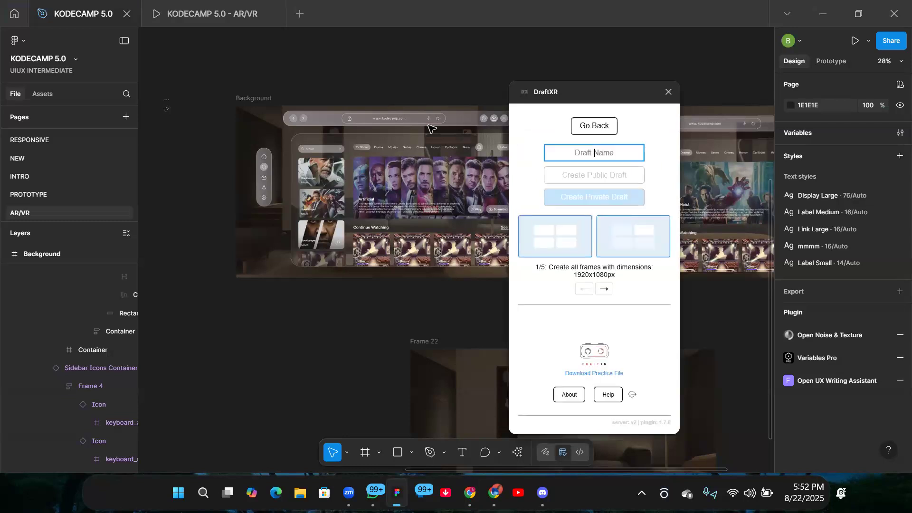
pyautogui.click(253, 98)
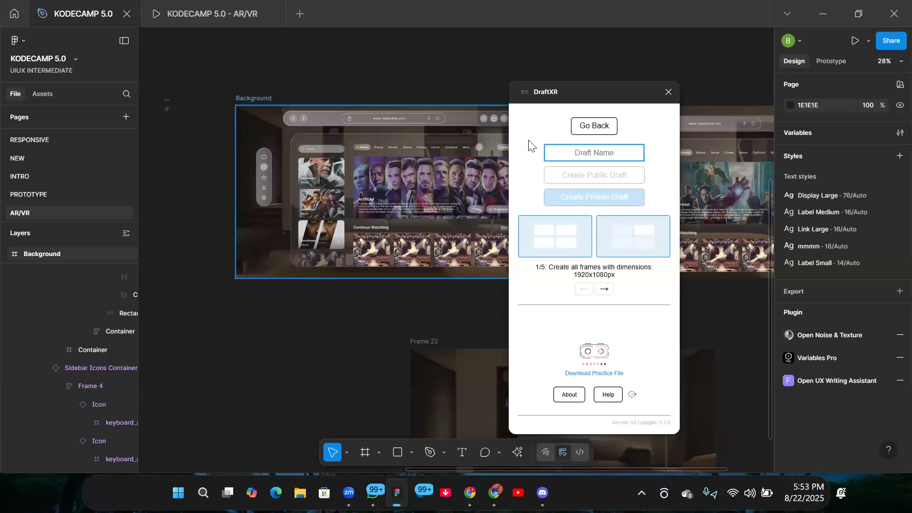
pyautogui.click(598, 153)
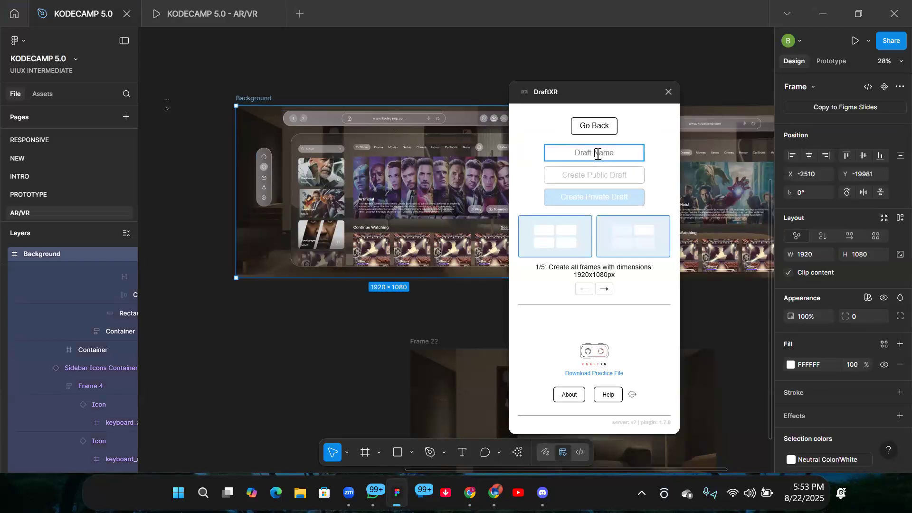
pyautogui.write('KODECAMP')
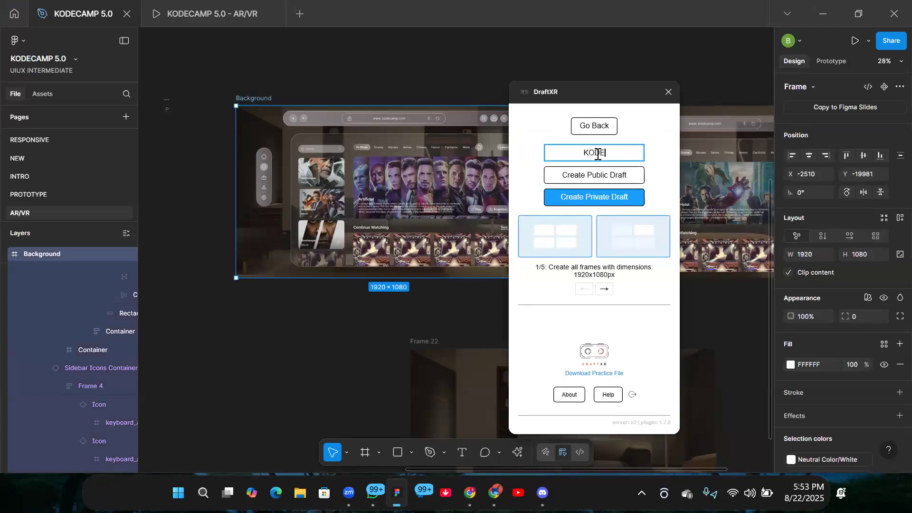
pyautogui.click(601, 174)
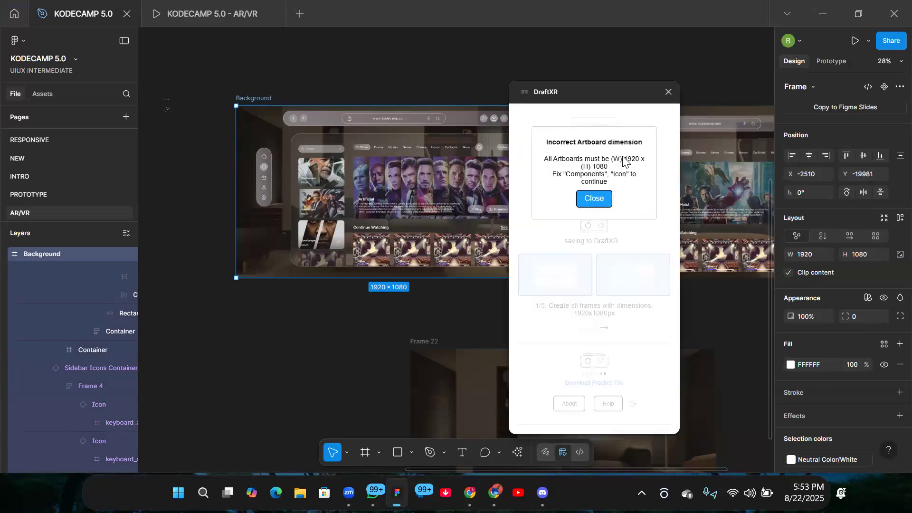
pyautogui.click(595, 199)
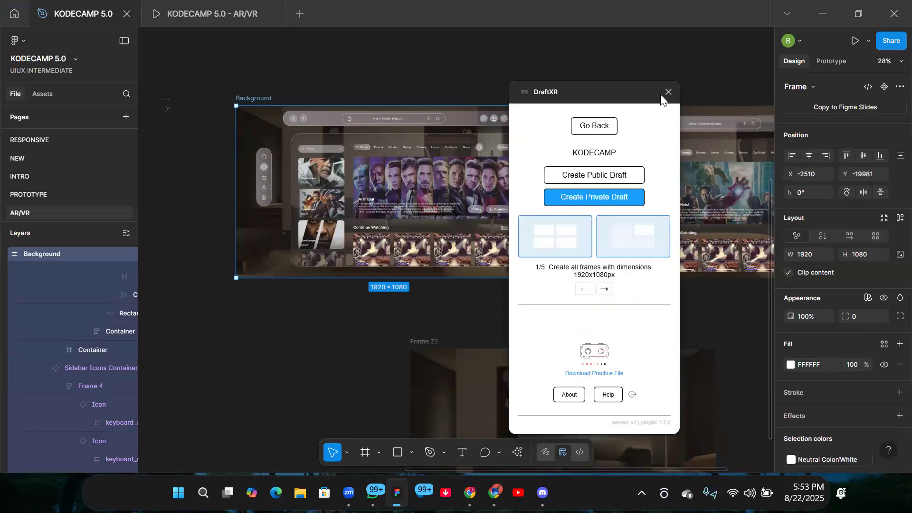
pyautogui.click(603, 127)
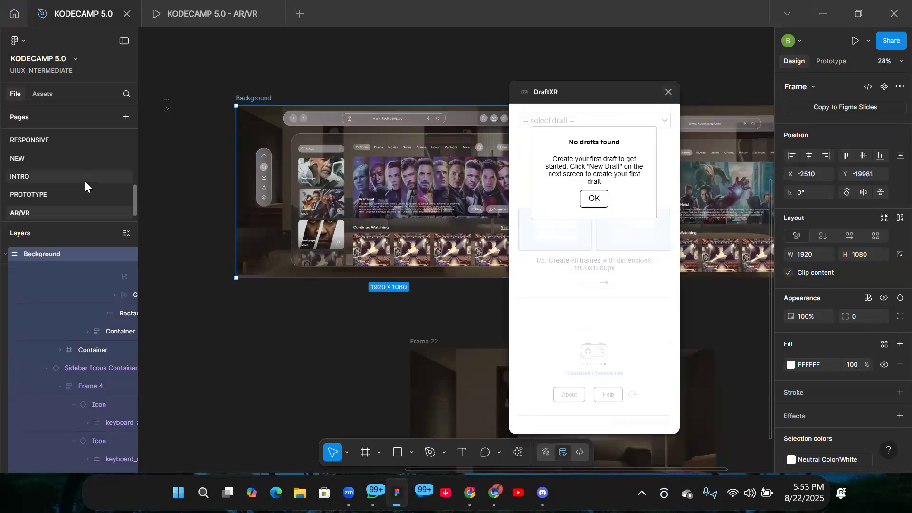
# Delete the small Vector with blue arrow markers from the Window and Navigation Bar frame on Page 12
pyautogui.scroll(5, 85, 185)
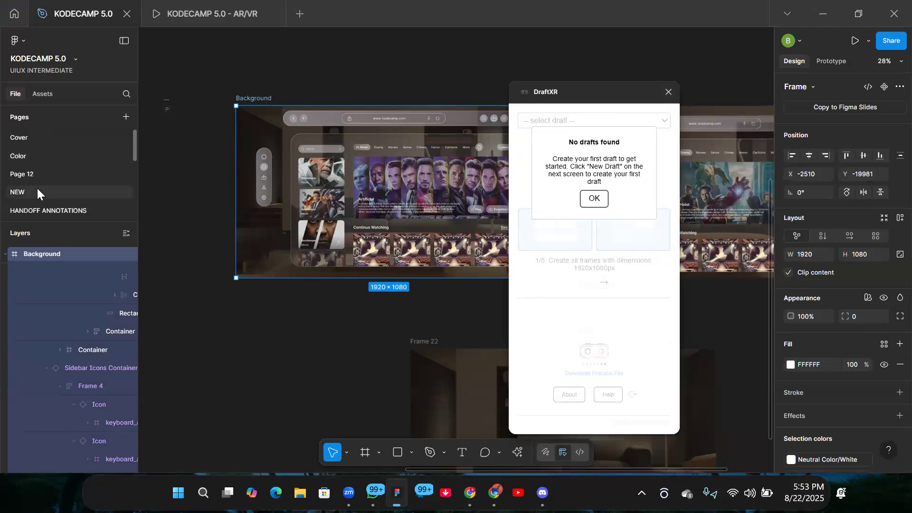
pyautogui.click(63, 182)
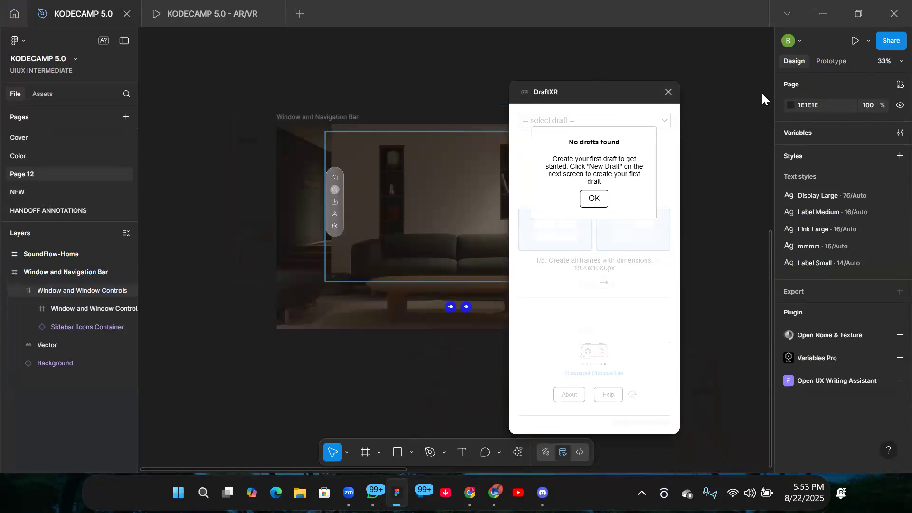
pyautogui.moveTo(604, 95); pyautogui.dragTo(762, 94)
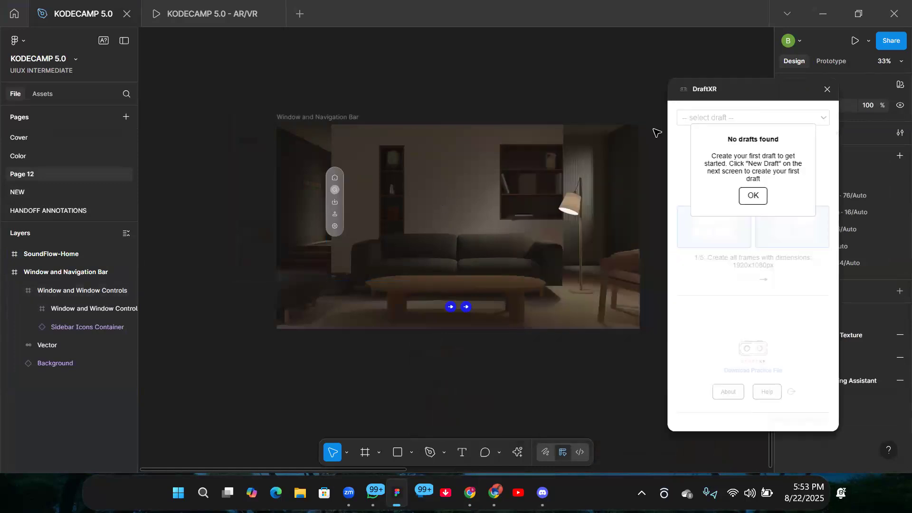
pyautogui.click(451, 308)
pyautogui.press('Delete')
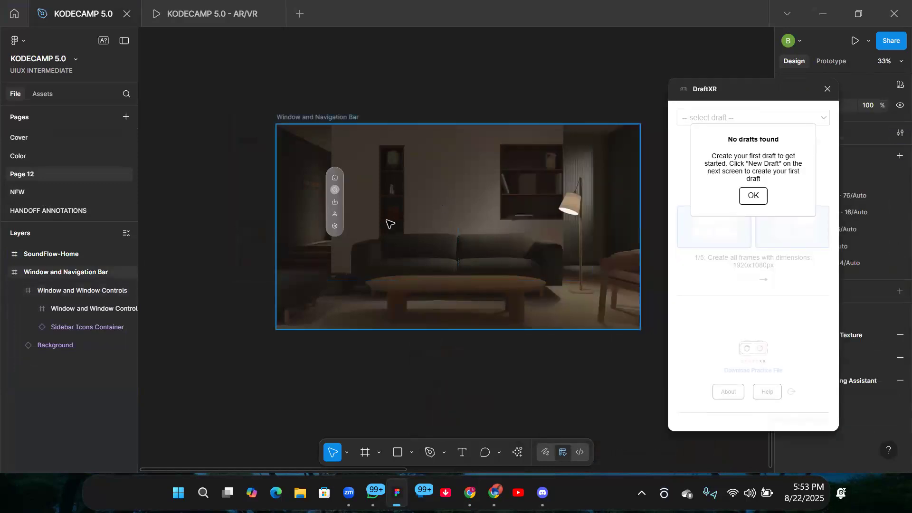
pyautogui.click(399, 232)
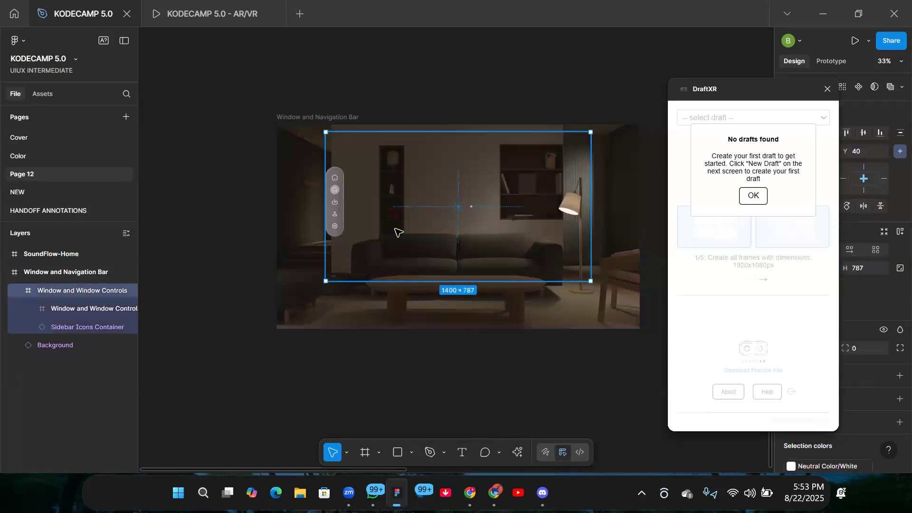
# Return to the AR/VR page and copy the Main Container of the first Background frame
pyautogui.hscroll(10, 398, 232)
pyautogui.hscroll(-11, 398, 233)
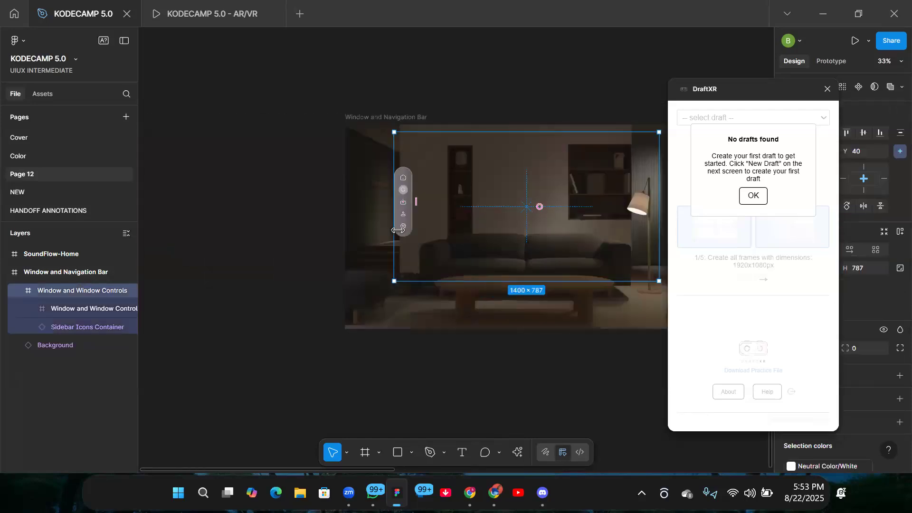
pyautogui.scroll(-4, 37, 195)
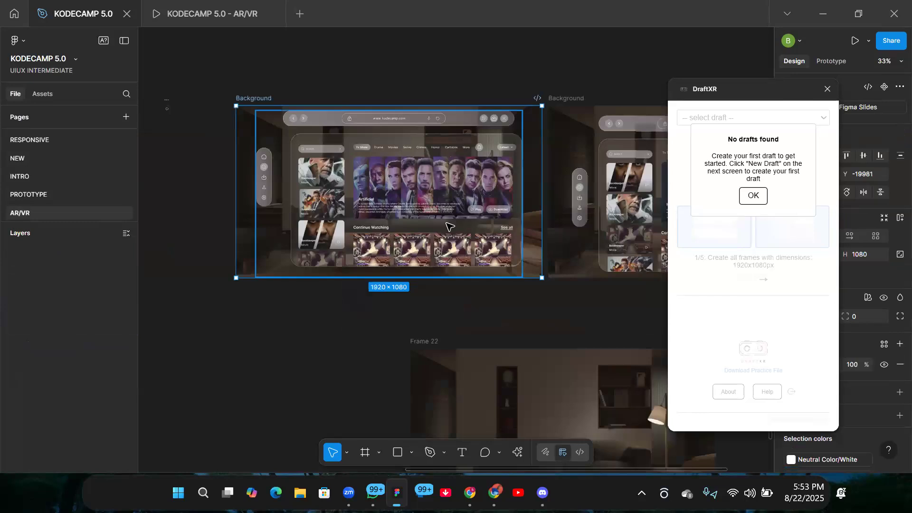
pyautogui.doubleClick(420, 221)
pyautogui.doubleClick(420, 221)
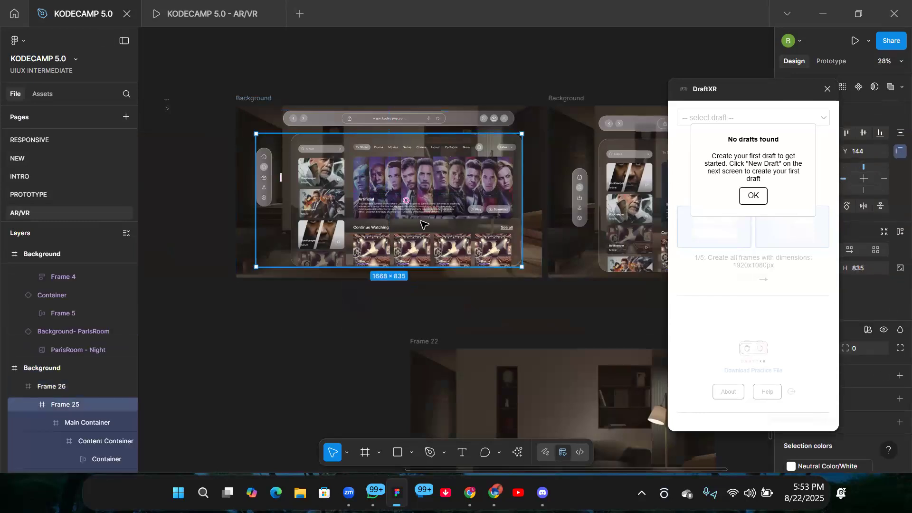
pyautogui.doubleClick(420, 221)
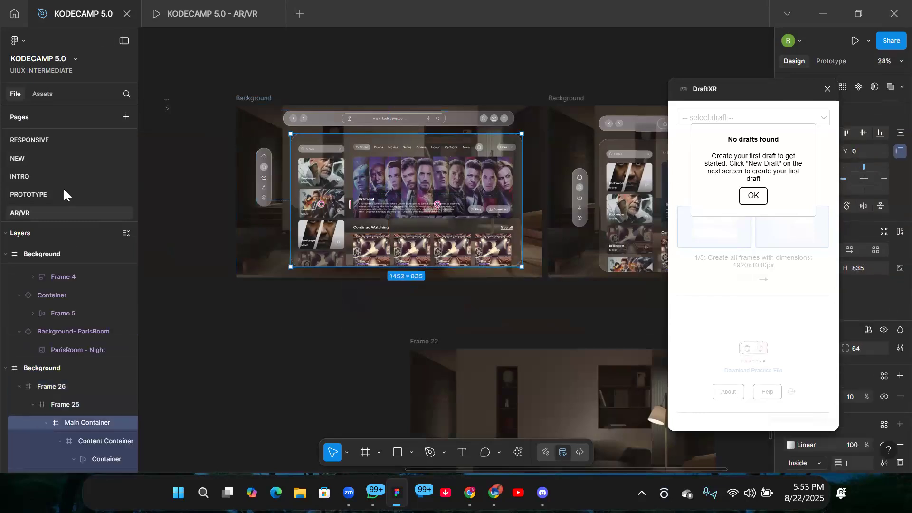
pyautogui.scroll(5, 64, 193)
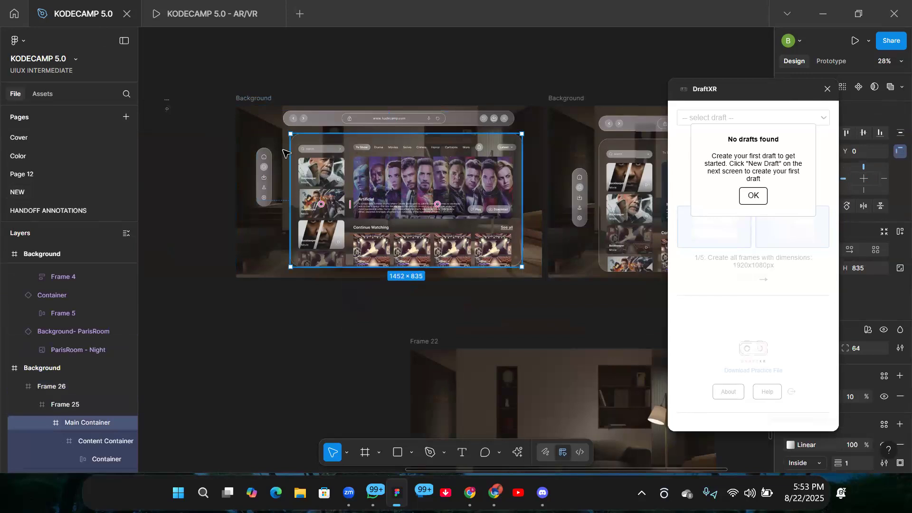
# Paste the copied Main Container into the inner Window and Window Controls frame on Page 12
pyautogui.click(265, 145)
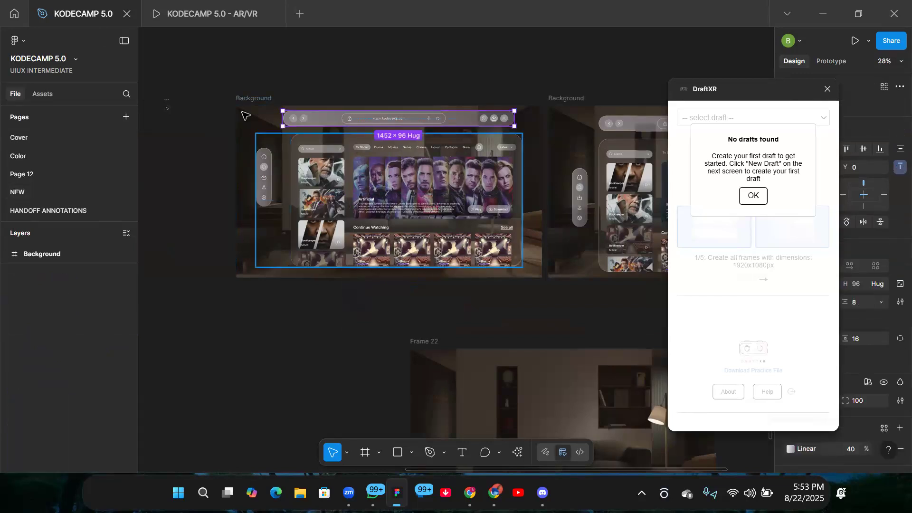
pyautogui.click(259, 99)
pyautogui.click(310, 203)
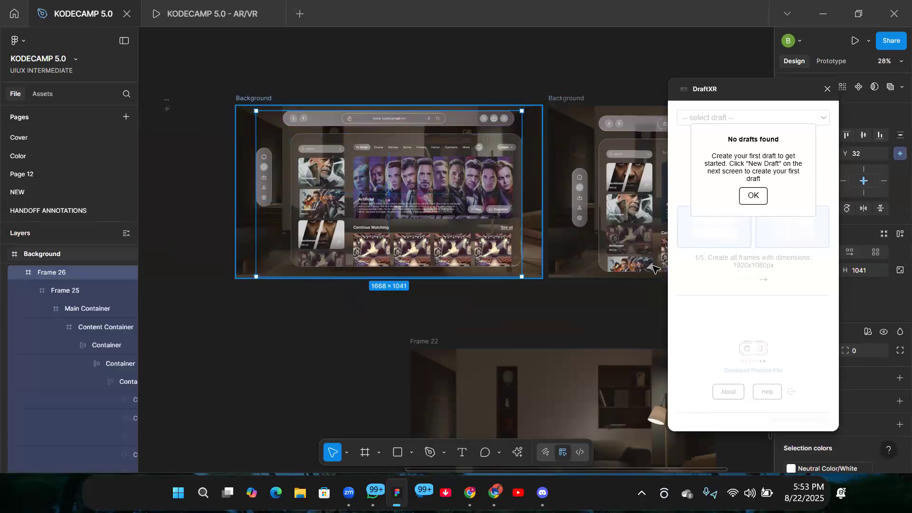
pyautogui.moveTo(743, 90); pyautogui.dragTo(591, 94)
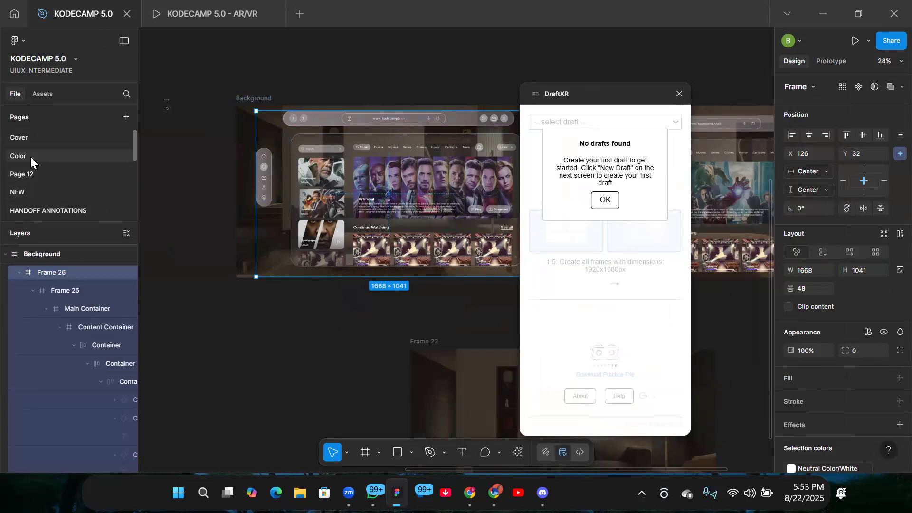
pyautogui.click(26, 174)
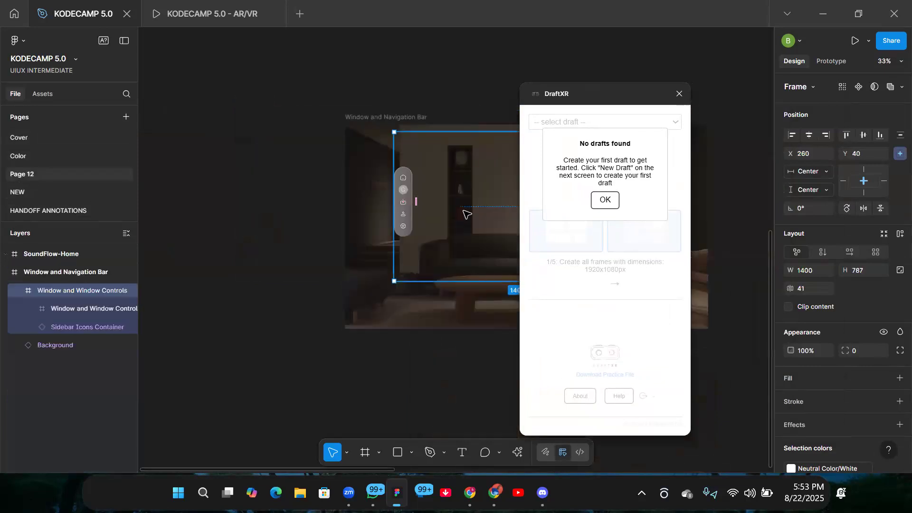
pyautogui.moveTo(590, 102); pyautogui.dragTo(765, 124)
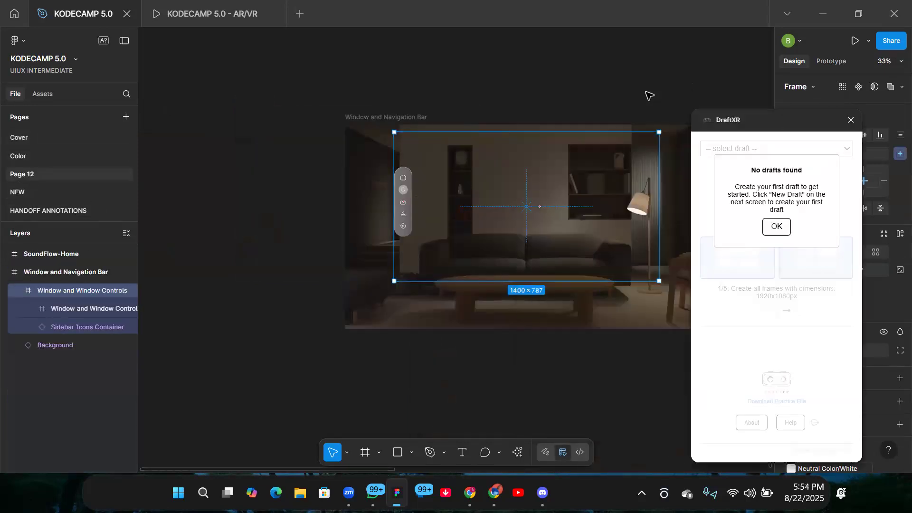
pyautogui.doubleClick(540, 205)
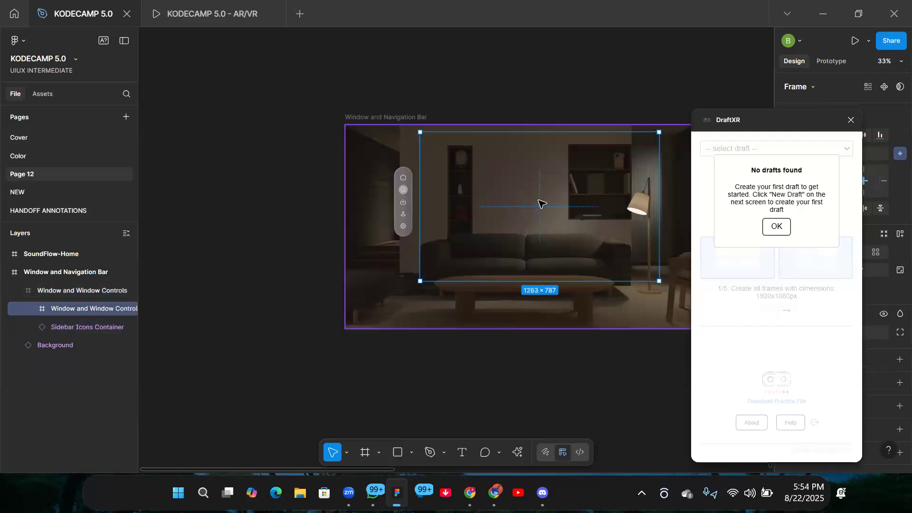
pyautogui.doubleClick(541, 204)
pyautogui.scroll(-3, 563, 208)
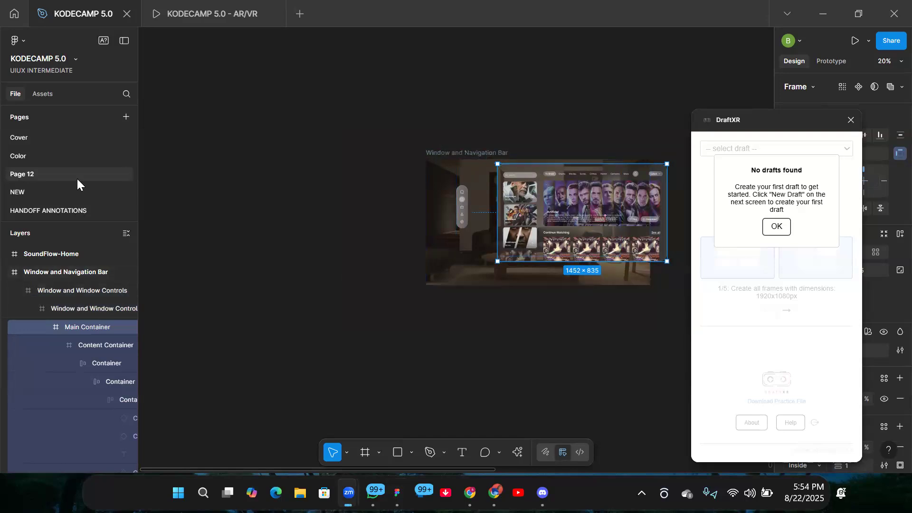
# Delete the second Background frame, the Drama screen, from the AR/VR page
pyautogui.scroll(-5, 47, 172)
pyautogui.click(40, 212)
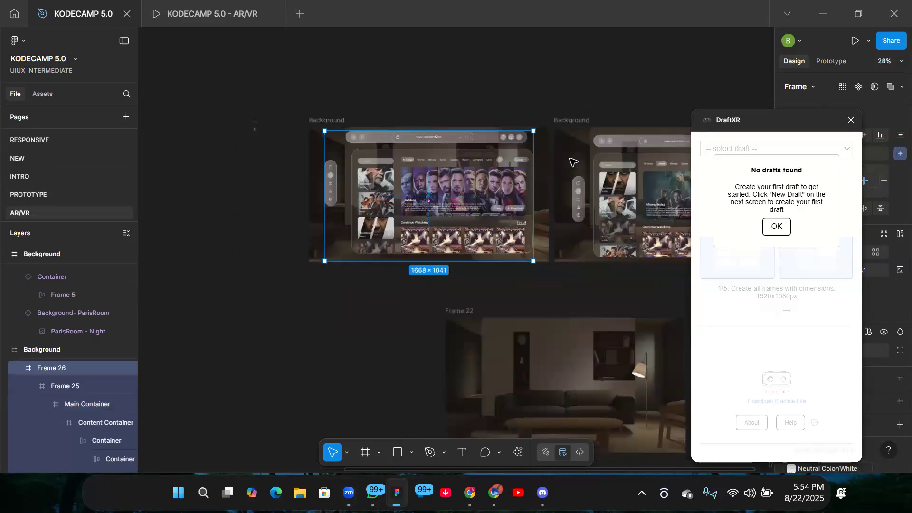
pyautogui.scroll(-3, 574, 204)
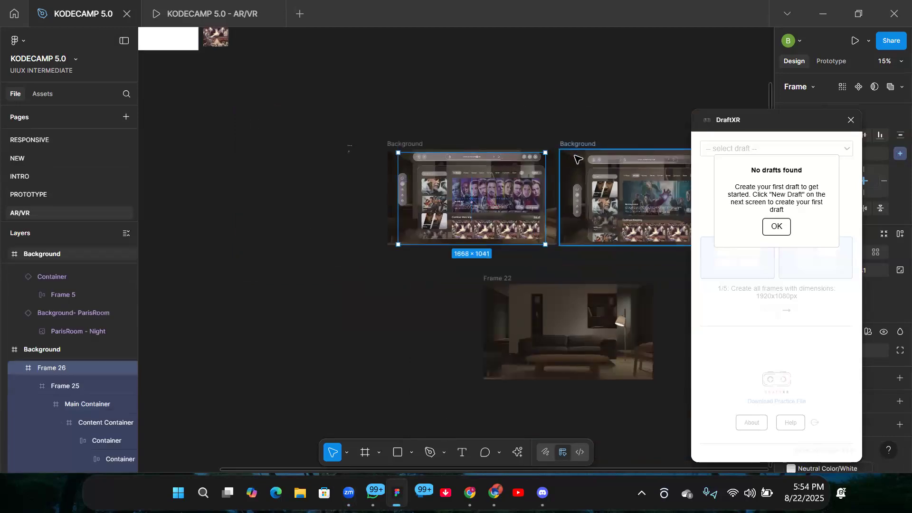
pyautogui.click(589, 167)
pyautogui.press('h')
pyautogui.moveTo(586, 169); pyautogui.dragTo(442, 153)
pyautogui.press('v')
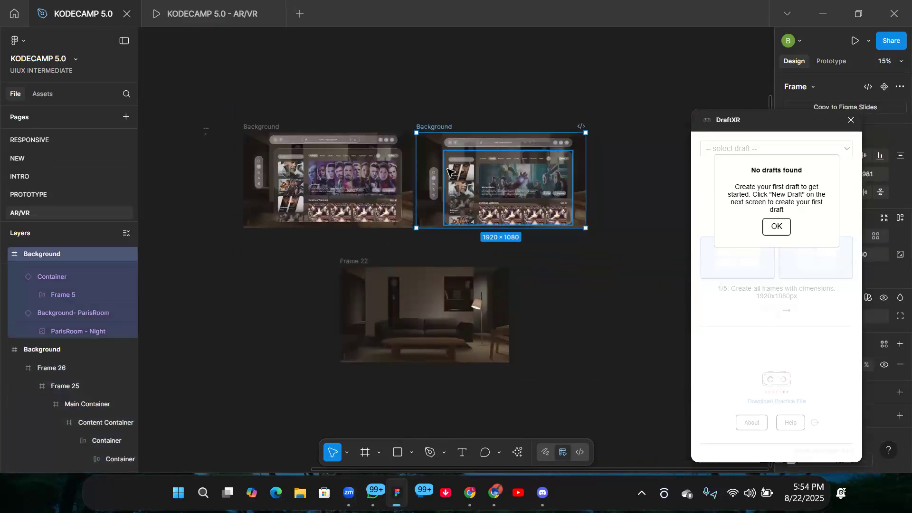
pyautogui.press('Delete')
# Create a public DraftXR draft named KODECAMP with the remaining Background frame selected
pyautogui.scroll(5, 322, 159)
pyautogui.click(189, 99)
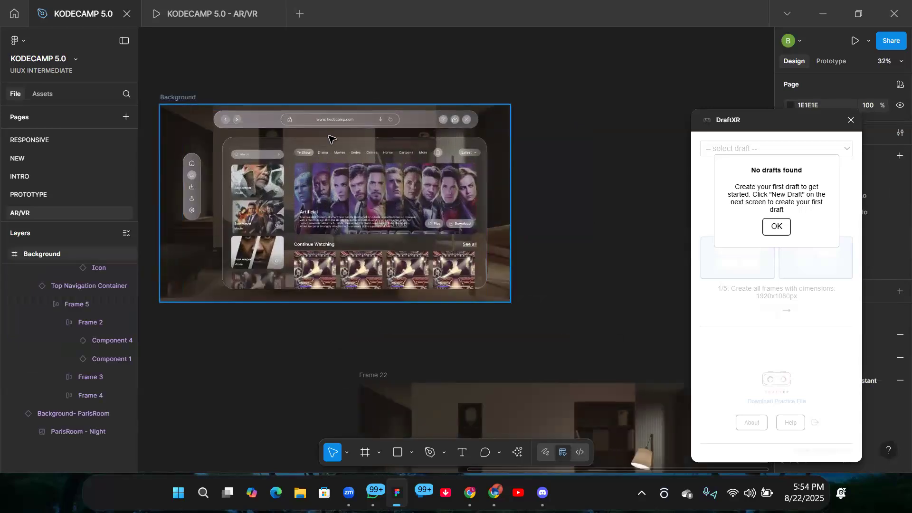
pyautogui.click(770, 232)
pyautogui.click(768, 175)
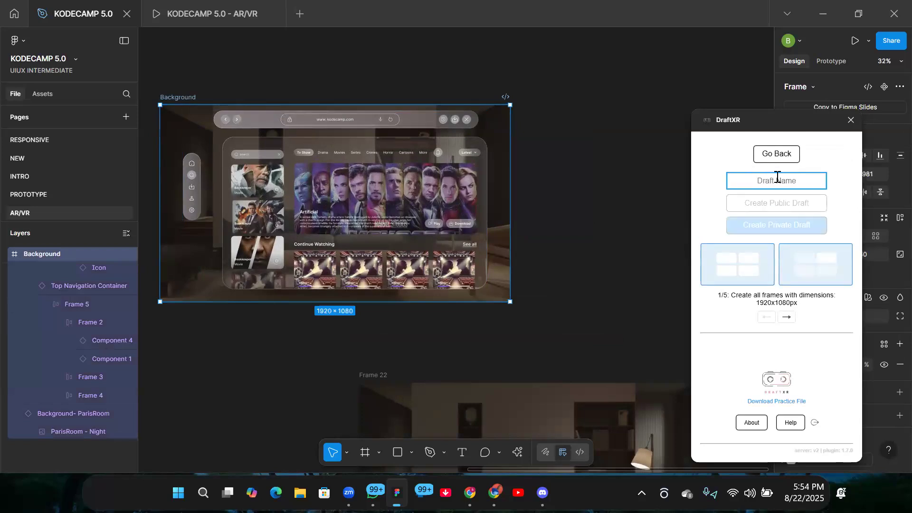
pyautogui.write('KODECAMP')
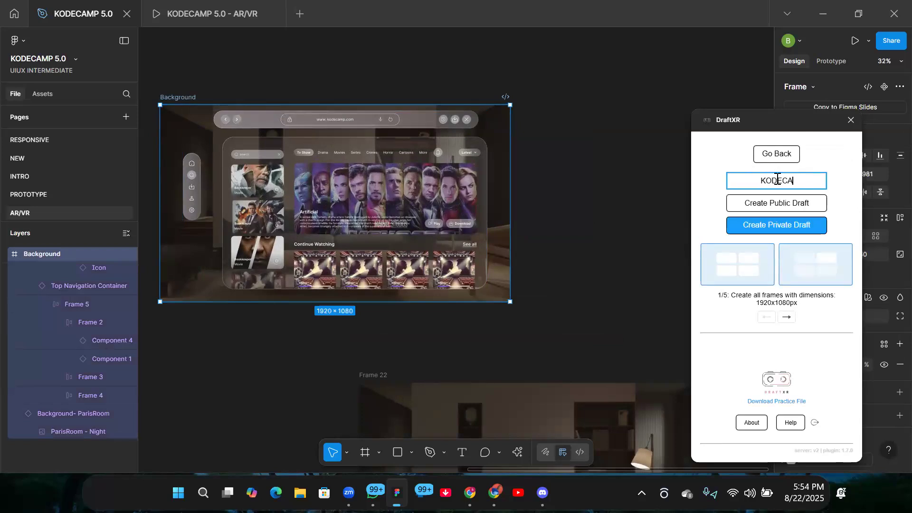
pyautogui.click(780, 208)
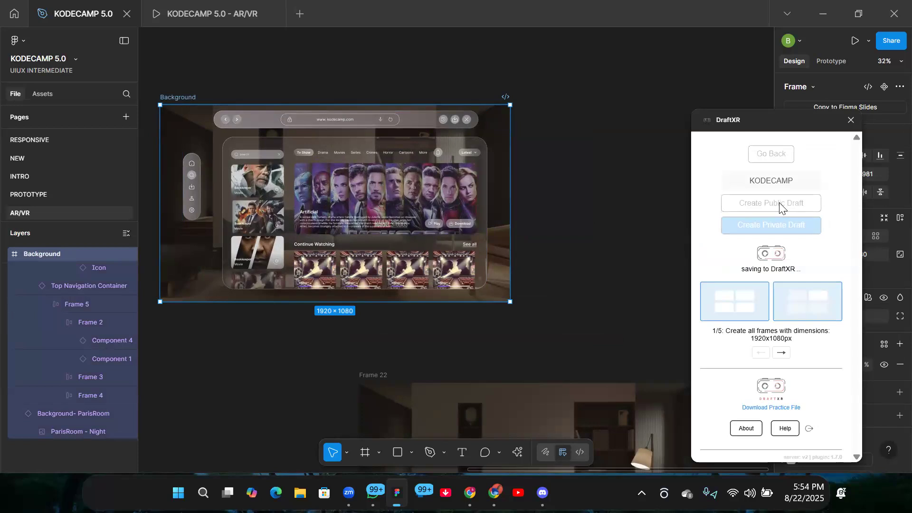
# Show the prototype flows on the AR/VR page and delete Frame 22 below the Background frame
pyautogui.click(785, 228)
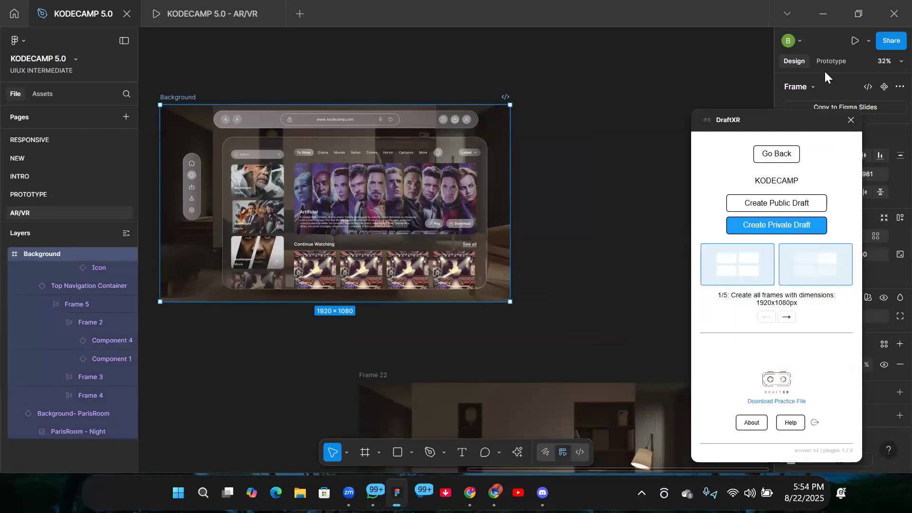
pyautogui.click(834, 62)
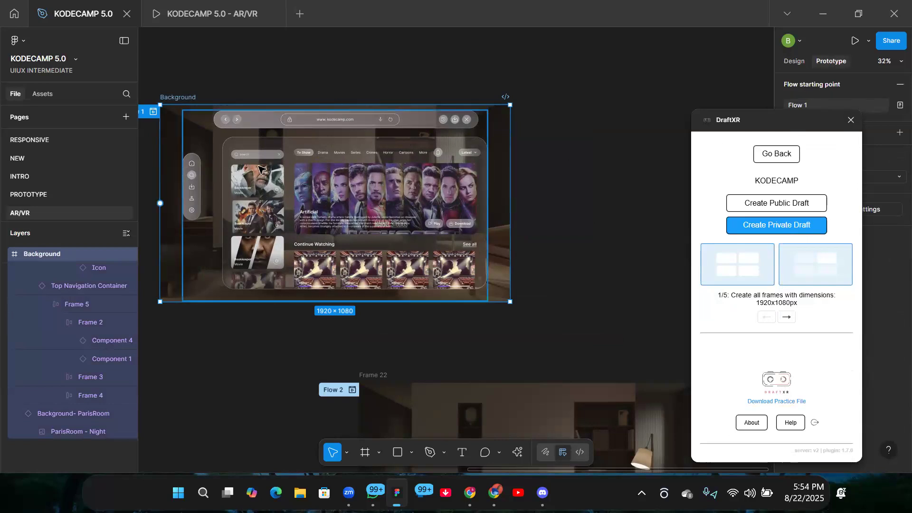
pyautogui.scroll(-5, 260, 169)
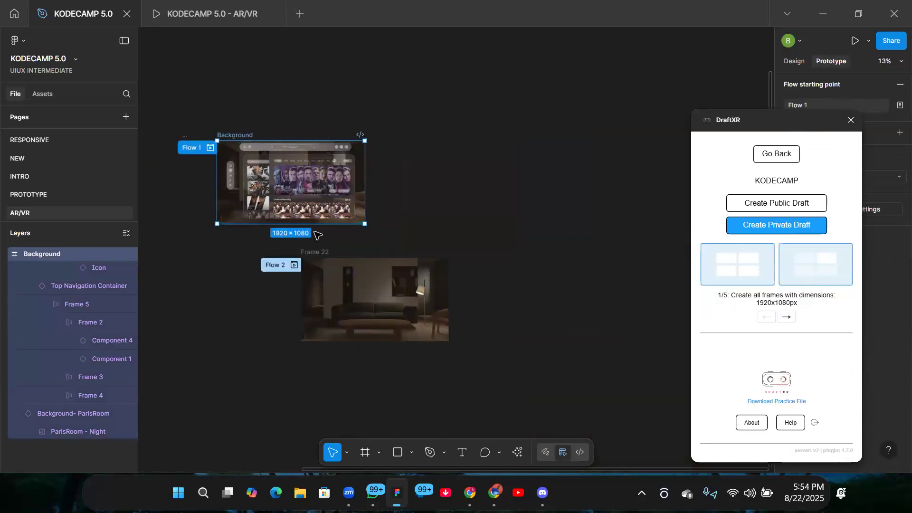
pyautogui.click(312, 259)
pyautogui.press('Delete')
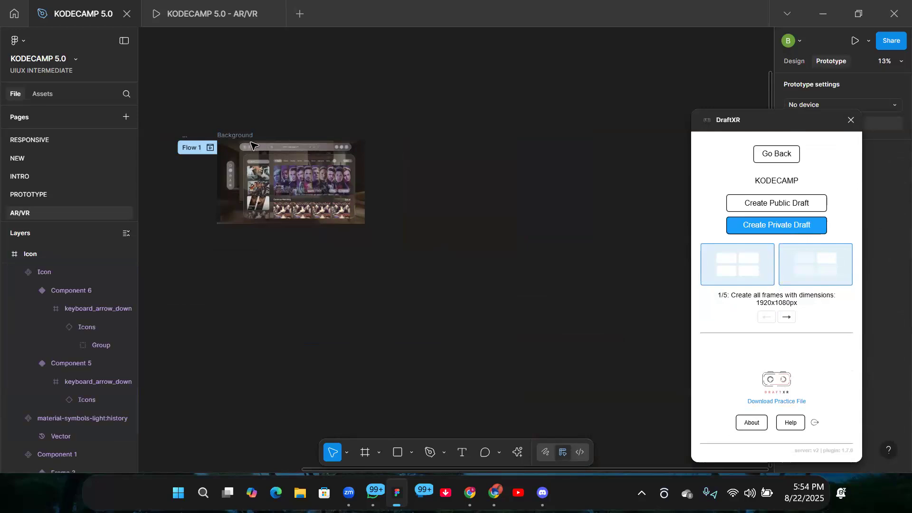
# Move the Background frame horizontally across the canvas, farther from the tiny Icon frame beside it
pyautogui.click(252, 145)
pyautogui.moveTo(252, 145); pyautogui.dragTo(325, 146)
pyautogui.scroll(-6, 199, 134)
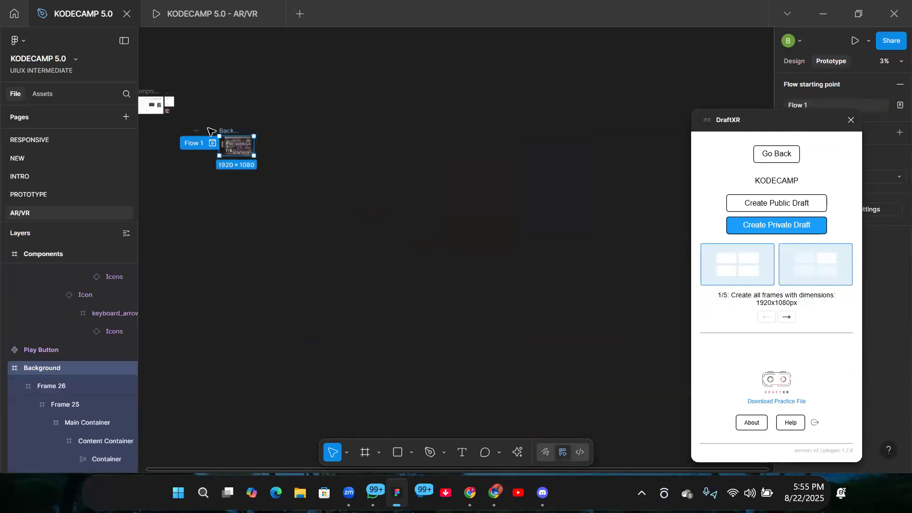
pyautogui.click(245, 117)
pyautogui.press('h')
pyautogui.moveTo(380, 151); pyautogui.dragTo(523, 155)
pyautogui.scroll(6, 418, 137)
pyautogui.moveTo(559, 212); pyautogui.dragTo(299, 163)
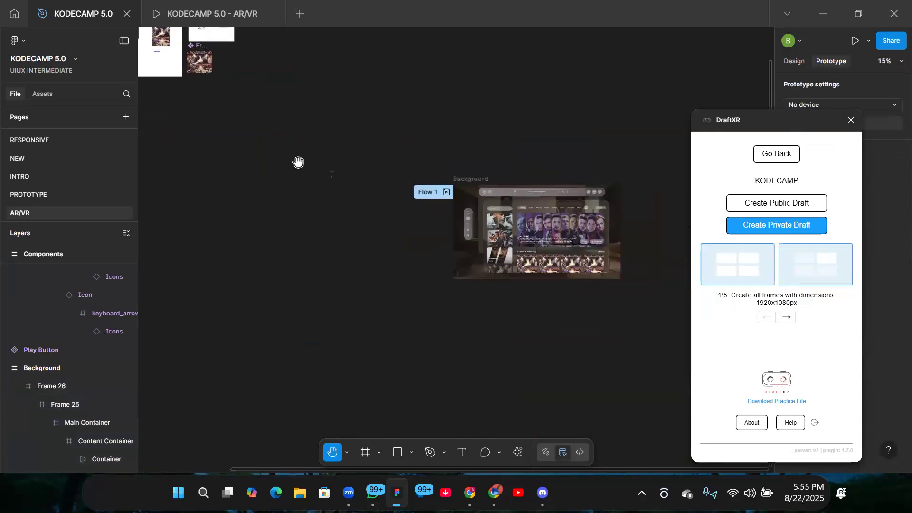
# Try to create a public DraftXR draft named KODECAMP from the Background frame on the AR/VR page
pyautogui.press('v')
pyautogui.click(373, 155)
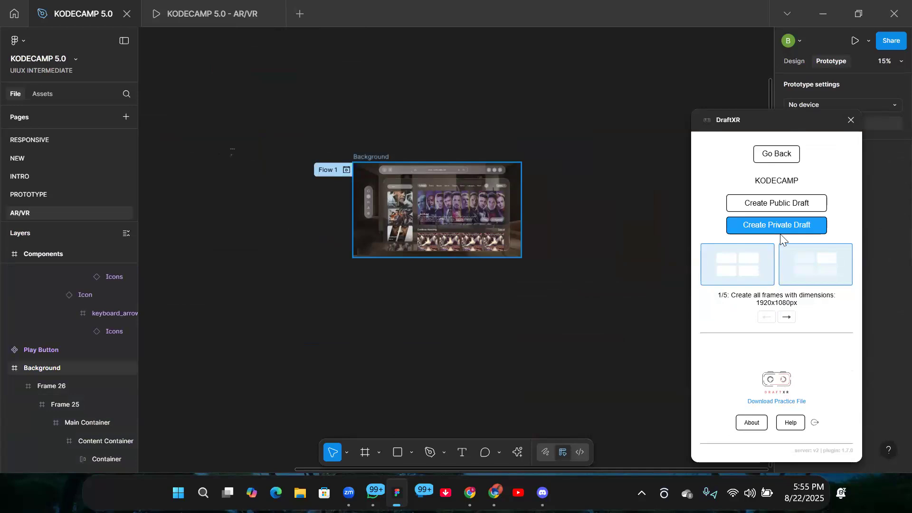
pyautogui.click(795, 206)
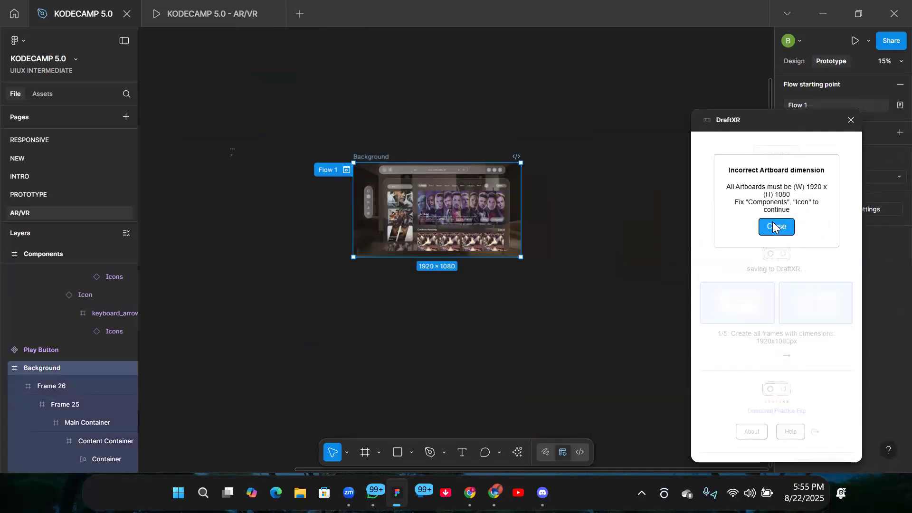
pyautogui.click(773, 226)
# On Page 12, reposition the Main Container lower and closer to the vertical navigation bar, fully inside the Window and Navigation Bar frame
pyautogui.scroll(3, 36, 164)
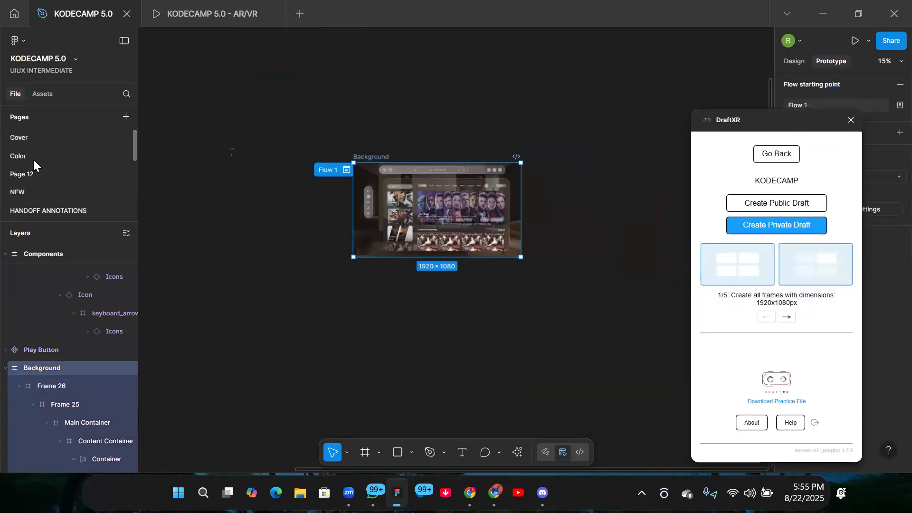
pyautogui.click(34, 169)
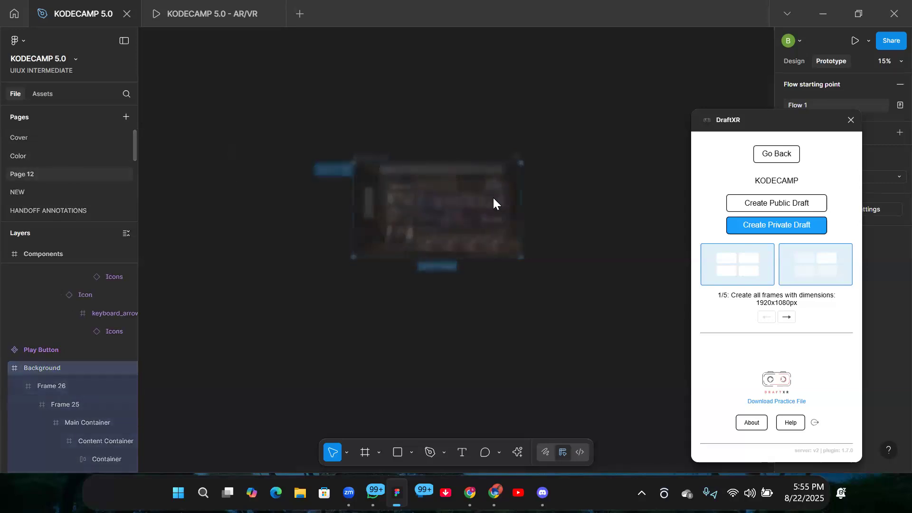
pyautogui.click(495, 219)
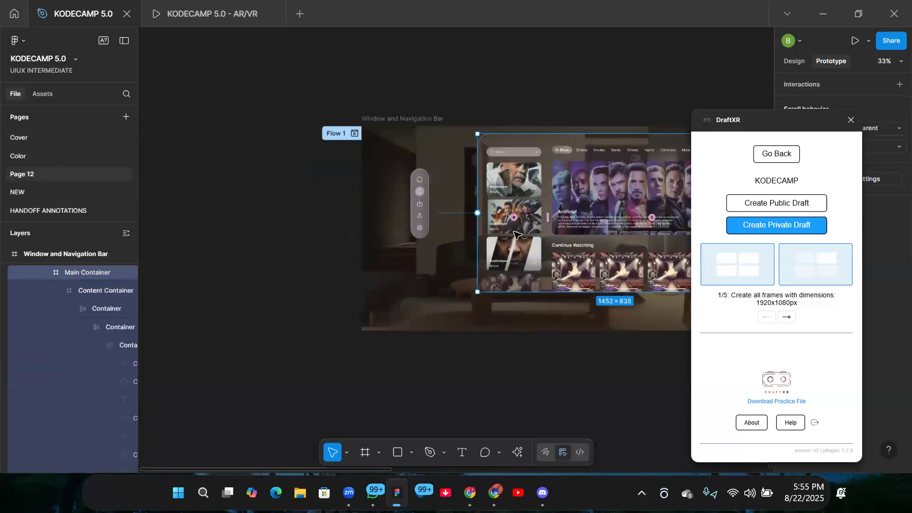
pyautogui.scroll(-4, 515, 230)
pyautogui.press('h')
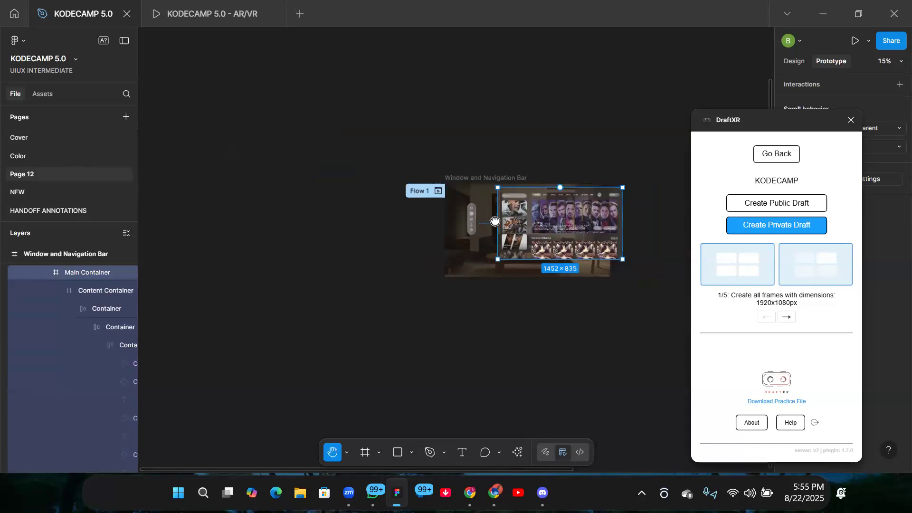
pyautogui.scroll(5, 495, 221)
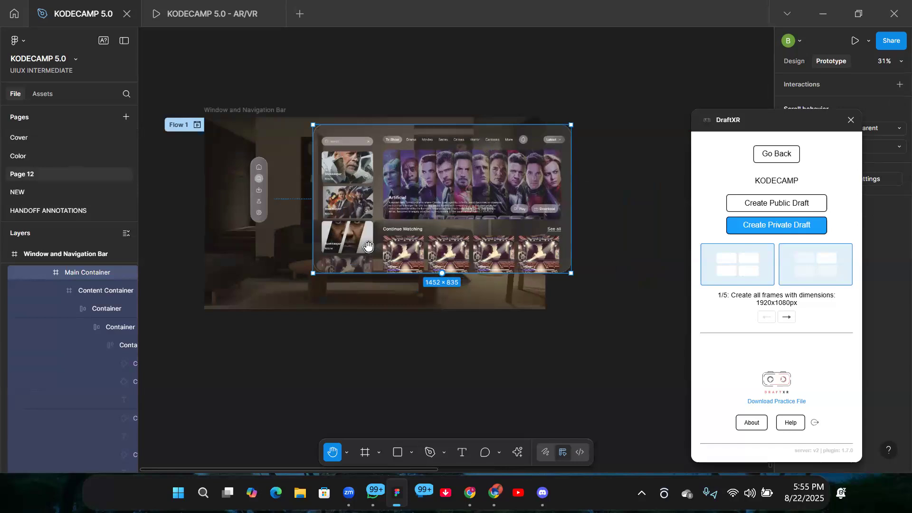
pyautogui.moveTo(398, 238); pyautogui.dragTo(397, 297)
pyautogui.press('v')
pyautogui.press('Down')
pyautogui.press('Down')
pyautogui.press('Down')
pyautogui.press('Down')
pyautogui.press('Down')
pyautogui.press('Down')
pyautogui.press('Down')
pyautogui.press('Down')
pyautogui.press('Down')
pyautogui.press('Down')
pyautogui.press('Down')
pyautogui.press('Down')
pyautogui.press('Down')
pyautogui.press('Down')
pyautogui.press('Down')
pyautogui.press('Down')
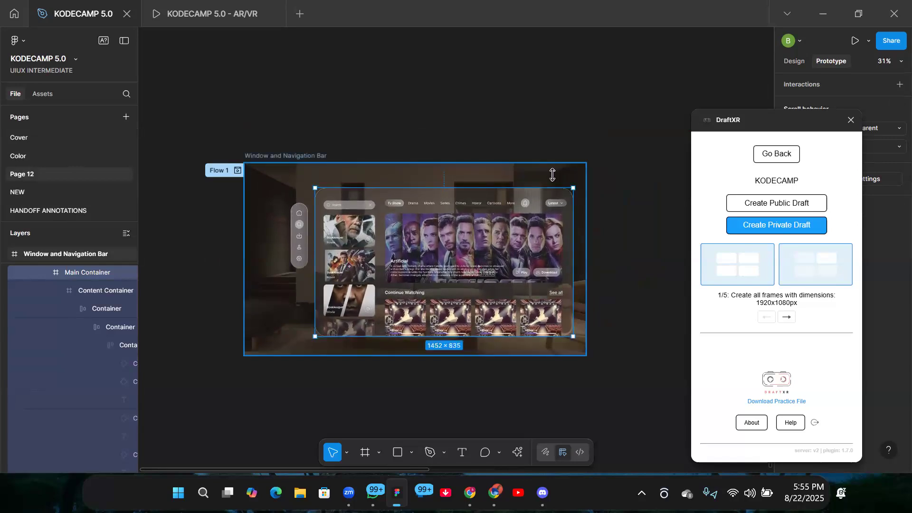
# Create a public DraftXR draft named KODECAMP from the Window and Navigation Bar frame
pyautogui.click(552, 175)
pyautogui.click(784, 205)
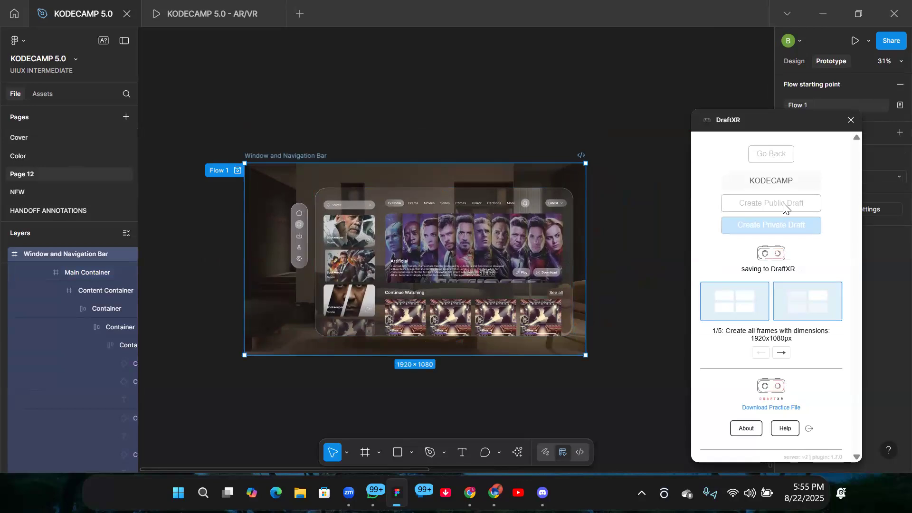
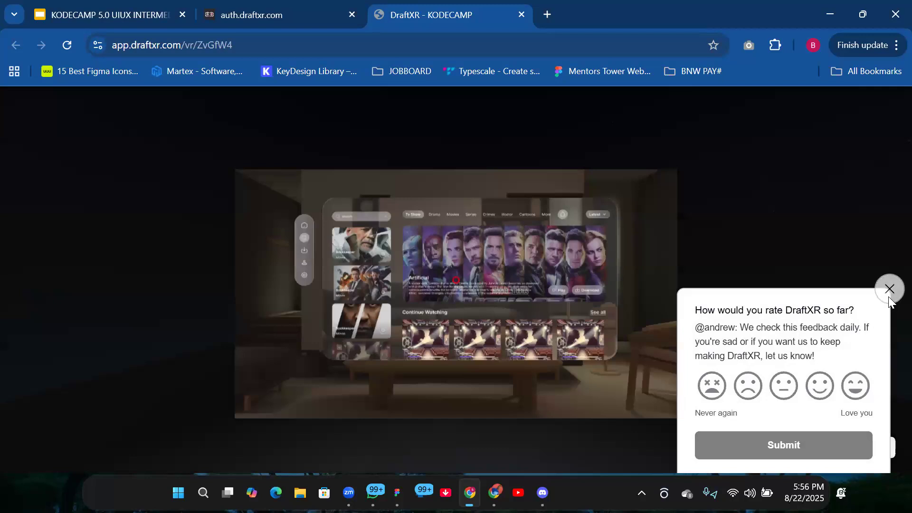
# Dismiss the DraftXR rating prompt and look around the streaming screen in the VR room from different angles
pyautogui.click(890, 290)
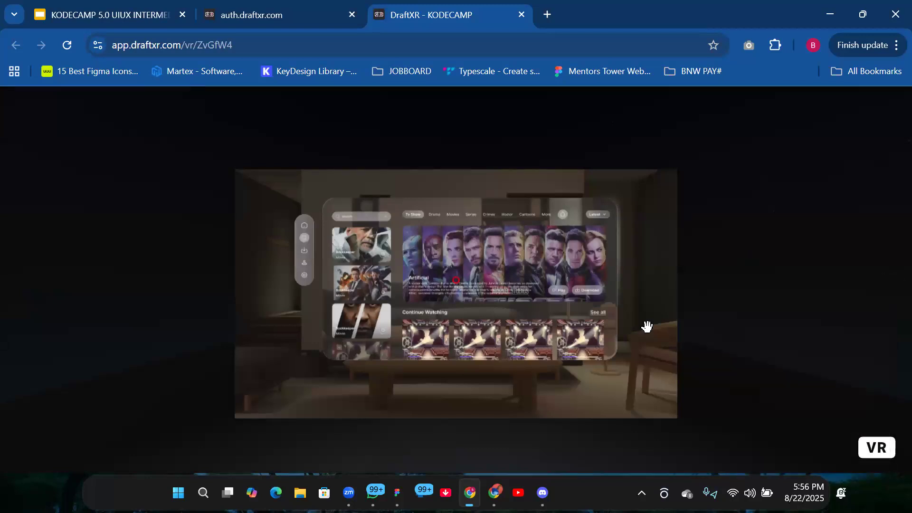
pyautogui.moveTo(600, 316); pyautogui.dragTo(625, 311)
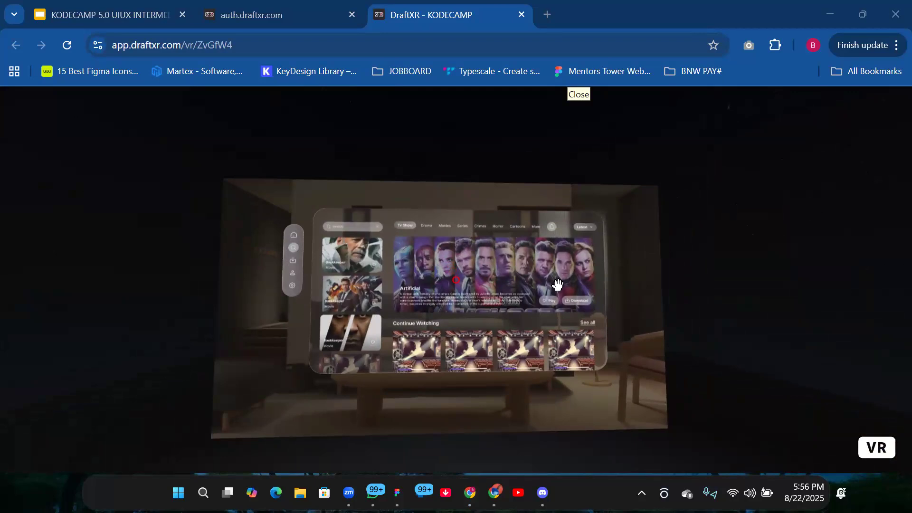
pyautogui.moveTo(507, 280); pyautogui.dragTo(460, 288)
pyautogui.moveTo(509, 268); pyautogui.dragTo(485, 222)
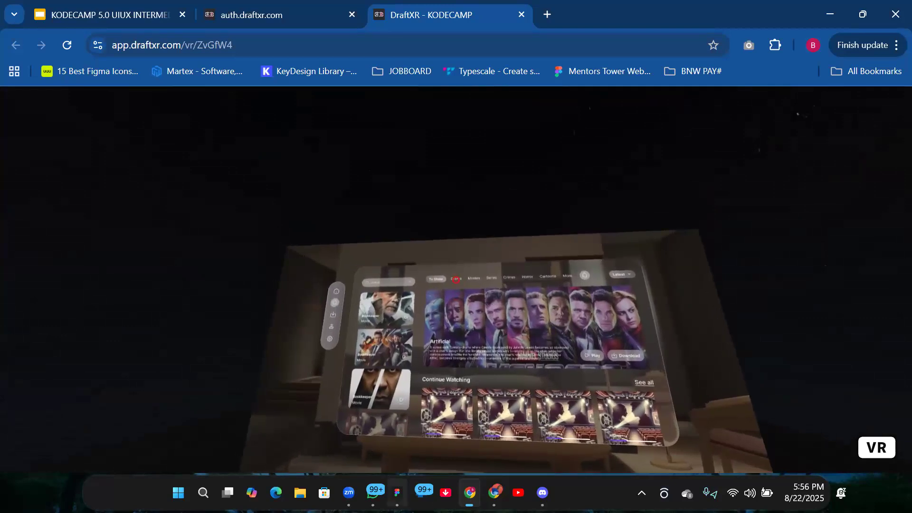
# Switch back to Figma, set the draft's y position to 8 and open the image picker for changing the background
pyautogui.click(397, 493)
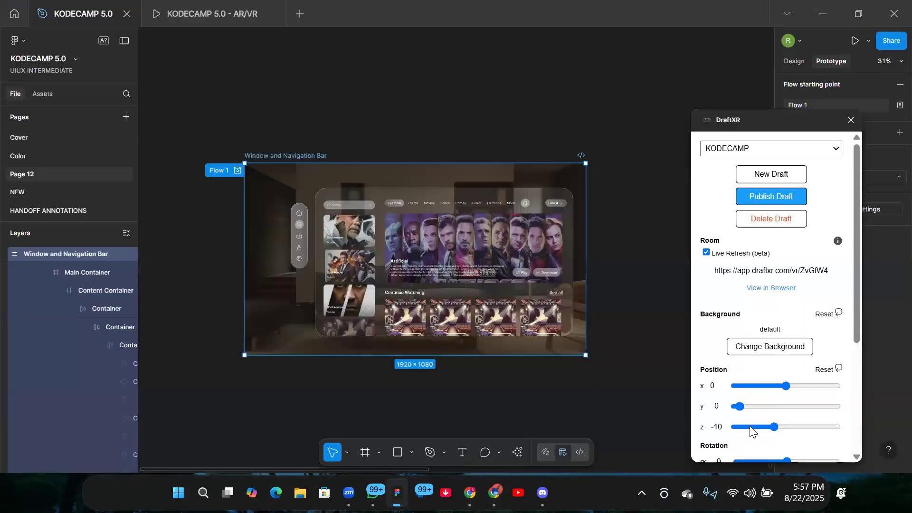
pyautogui.moveTo(756, 403); pyautogui.dragTo(758, 403)
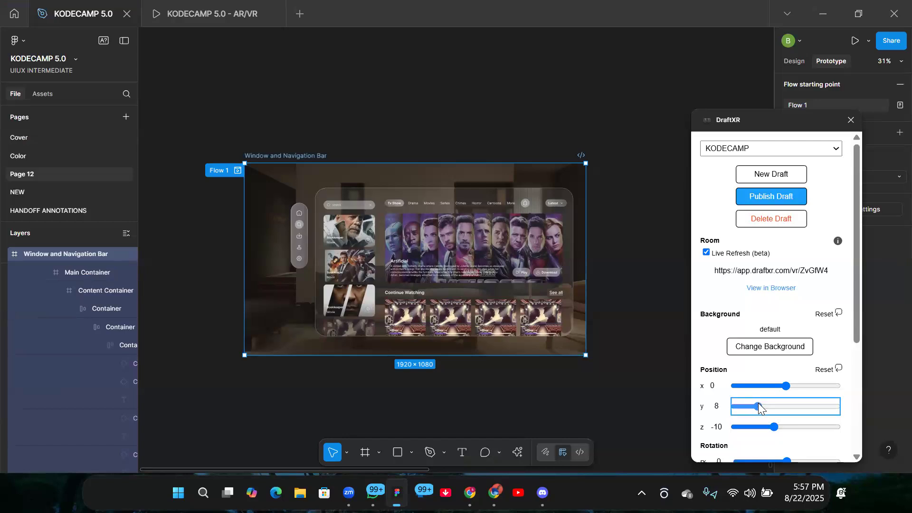
pyautogui.moveTo(779, 128); pyautogui.dragTo(665, 78)
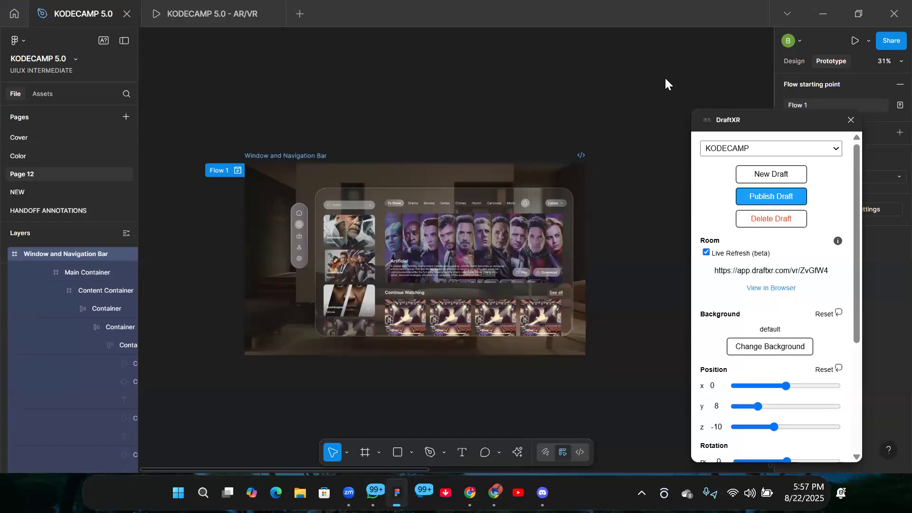
pyautogui.moveTo(731, 254); pyautogui.dragTo(742, 323)
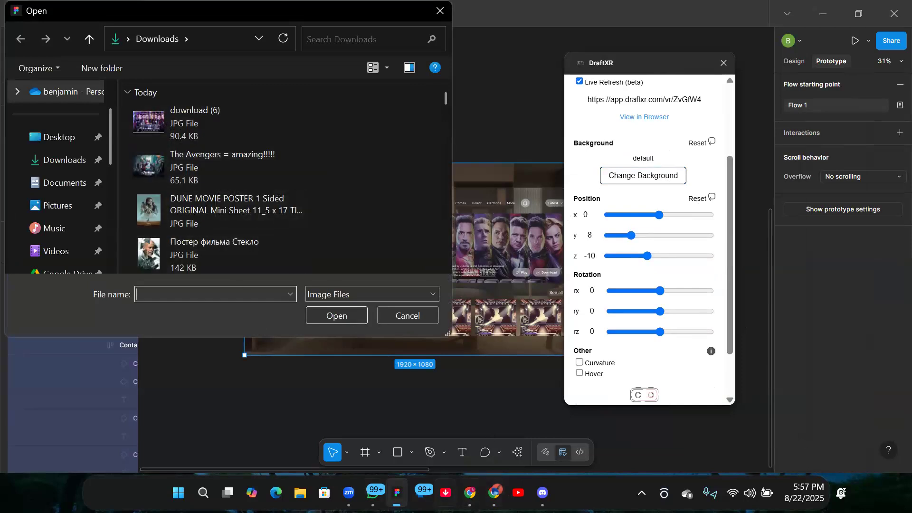
# Switch to Pinterest in the other Chrome window and dismiss its notification permission request
pyautogui.click(470, 492)
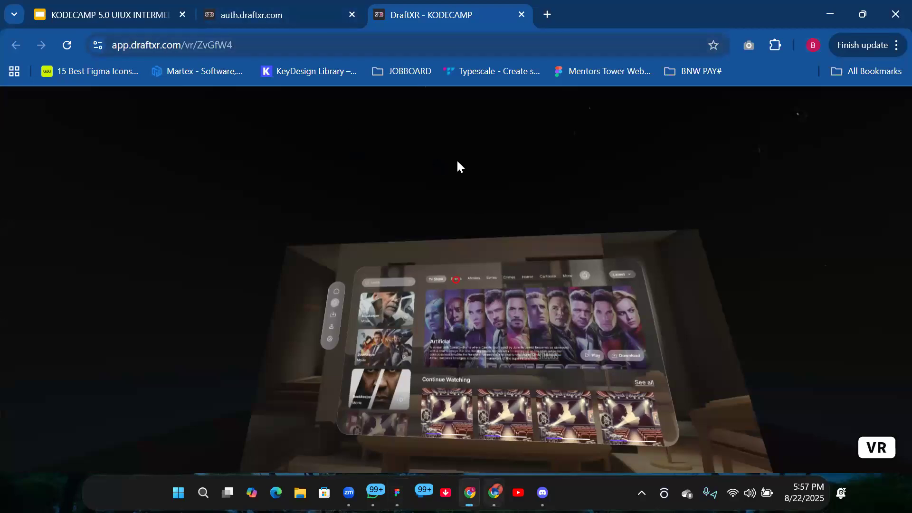
pyautogui.click(495, 492)
pyautogui.click(729, 359)
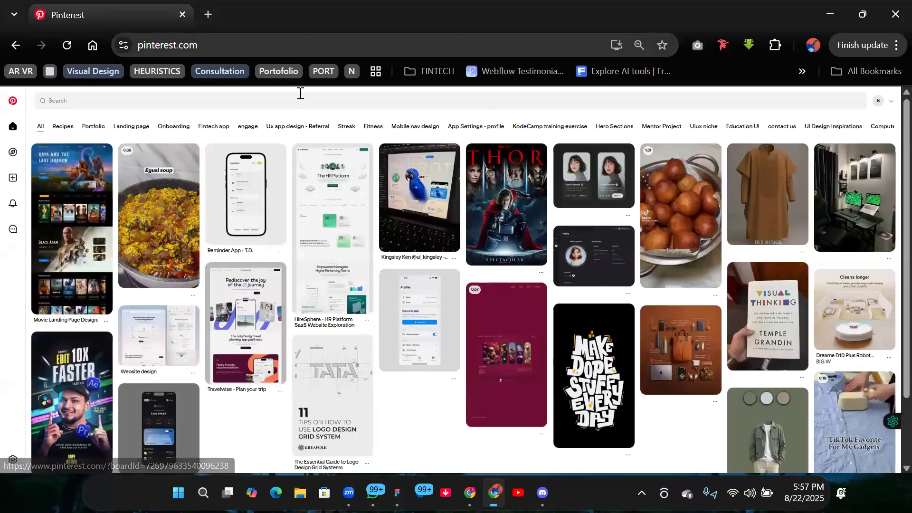
pyautogui.click(301, 100)
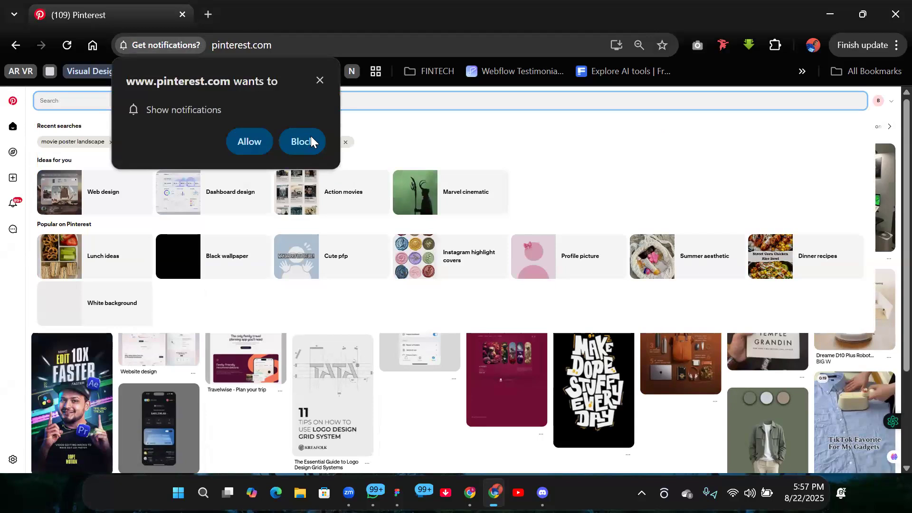
pyautogui.click(319, 81)
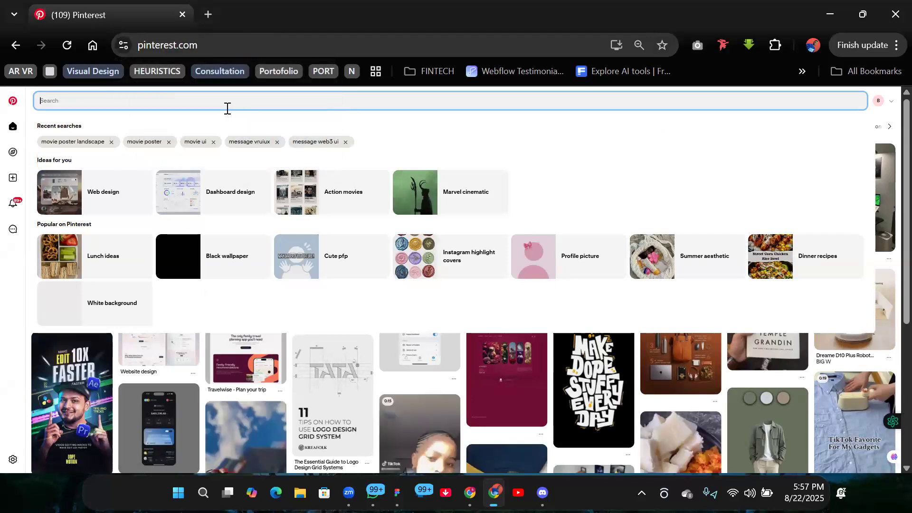
# Search Pinterest for "dinnign room" images
pyautogui.write('pot')
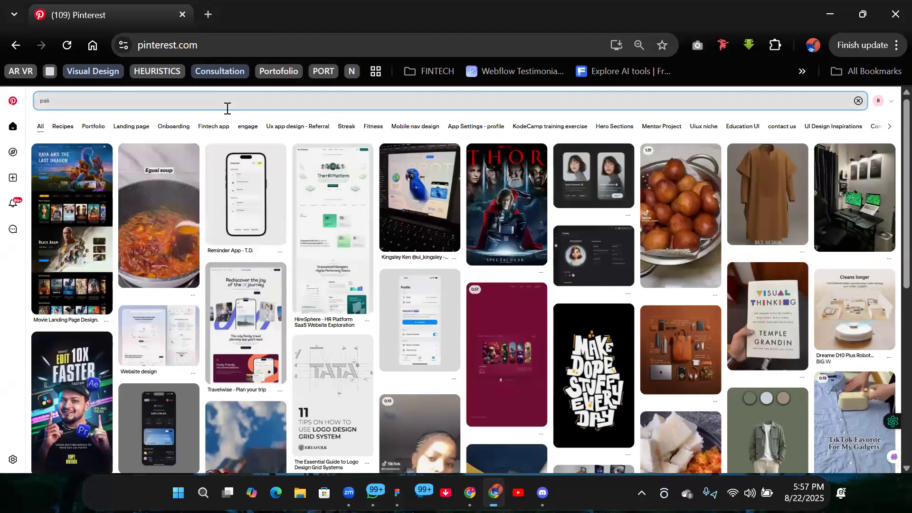
pyautogui.press('BackSpace')
pyautogui.press('BackSpace')
pyautogui.press('BackSpace')
pyautogui.write('p')
pyautogui.write('dinnign room')
pyautogui.press('Return')
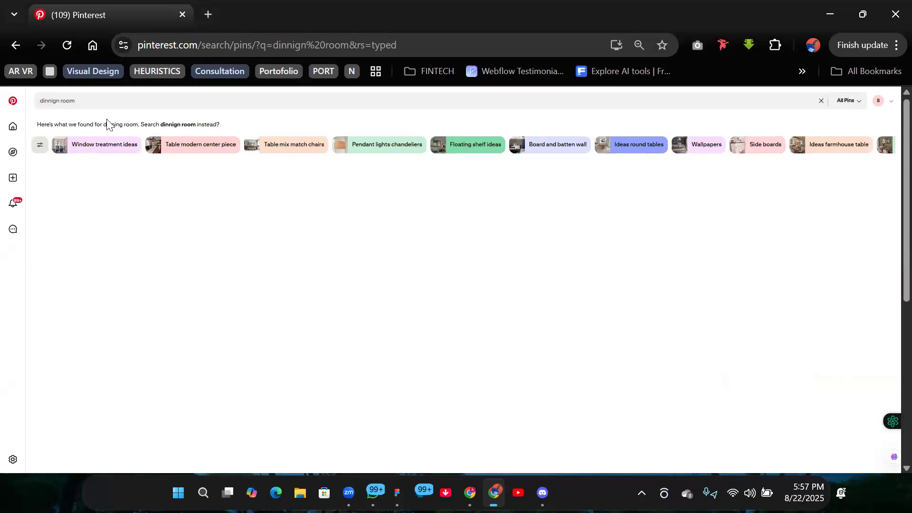
pyautogui.doubleClick(52, 105)
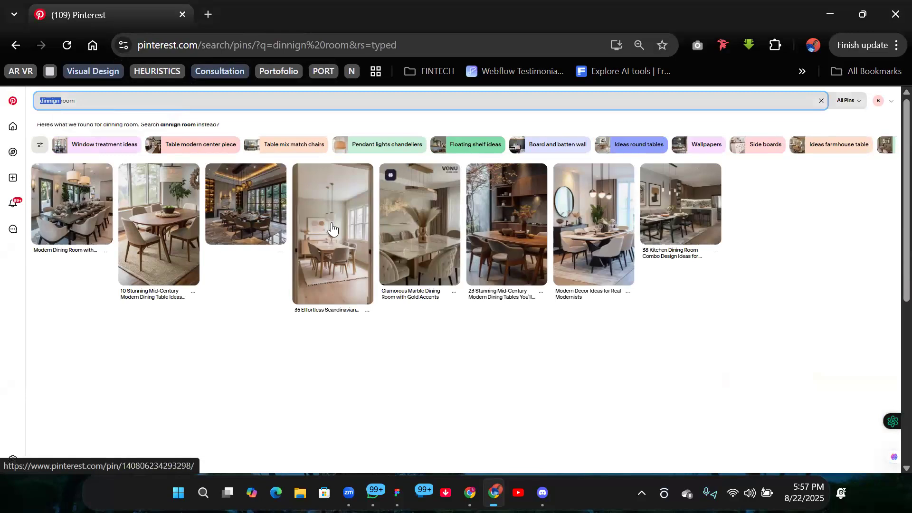
# Open the pin Modern Dining Room with Large Pendant Lights & Outdoor View and download its image
pyautogui.click(67, 220)
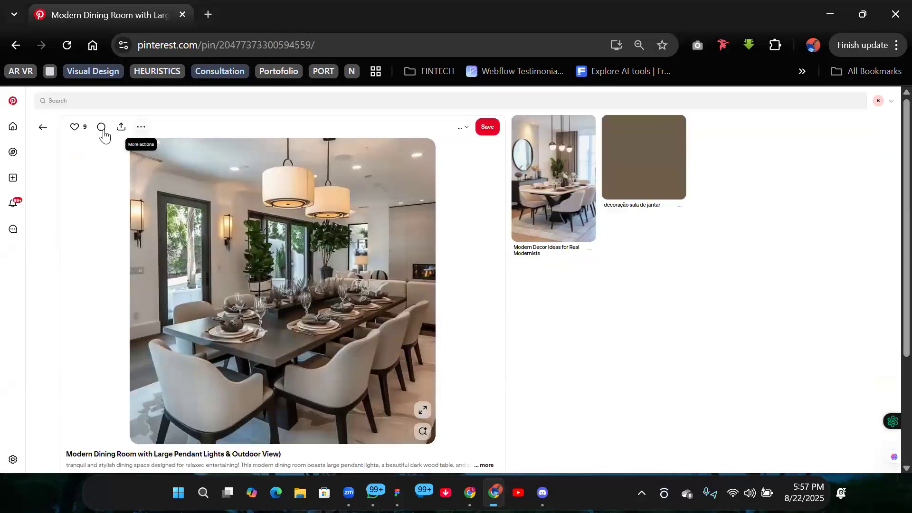
pyautogui.scroll(-3, 103, 130)
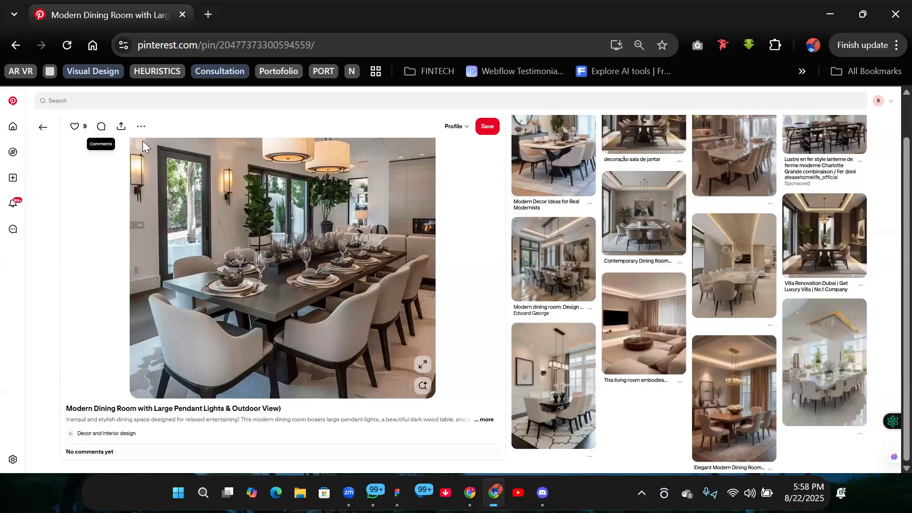
pyautogui.click(141, 126)
pyautogui.click(125, 149)
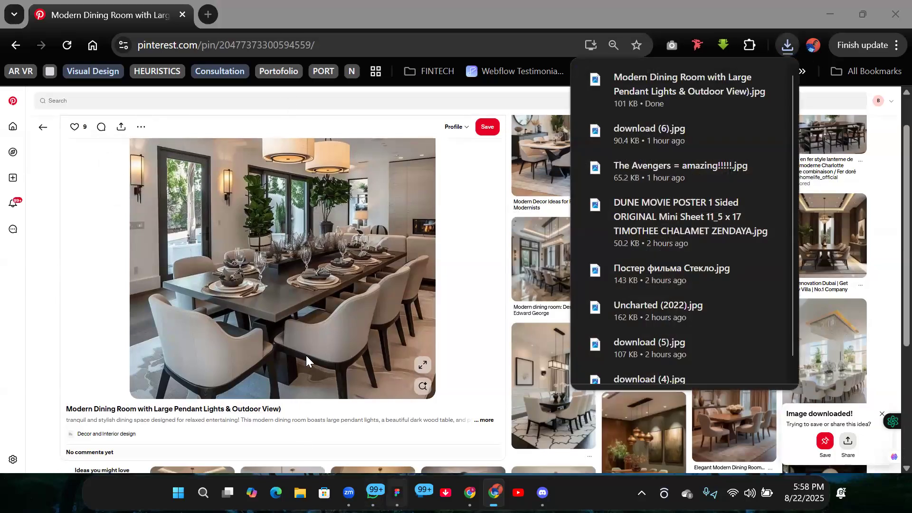
# Switch back to Figma and set the draft's background to the Modern Dining Room with Large Pendant Lights & Outdoor View image
pyautogui.hotkey('alt', 'Tab')
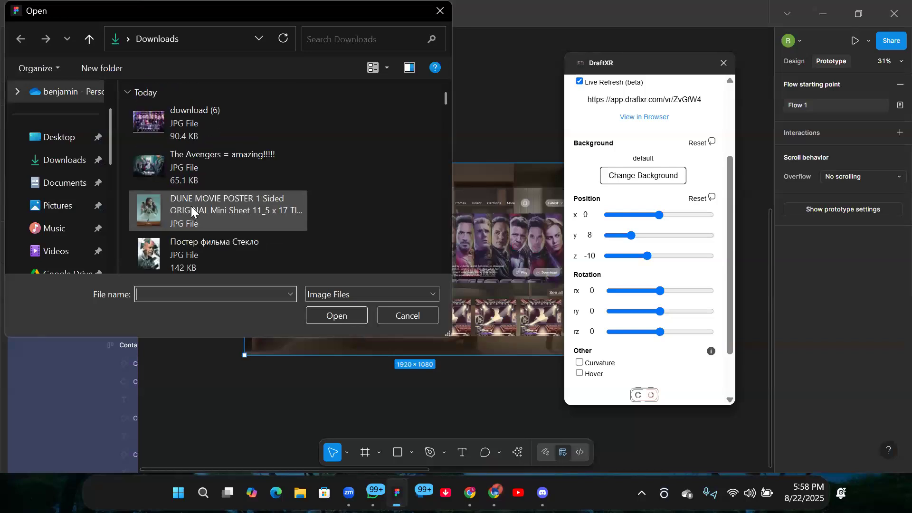
pyautogui.scroll(-3, 191, 206)
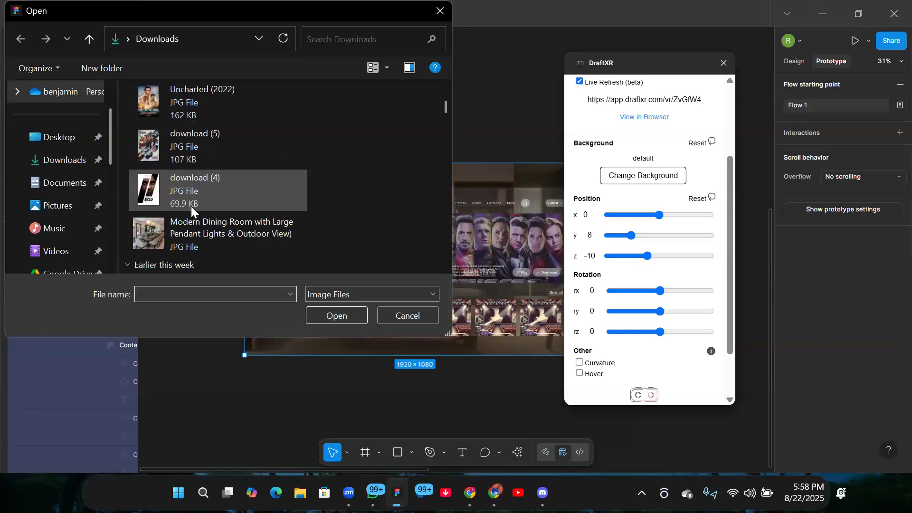
pyautogui.click(198, 231)
pyautogui.click(327, 313)
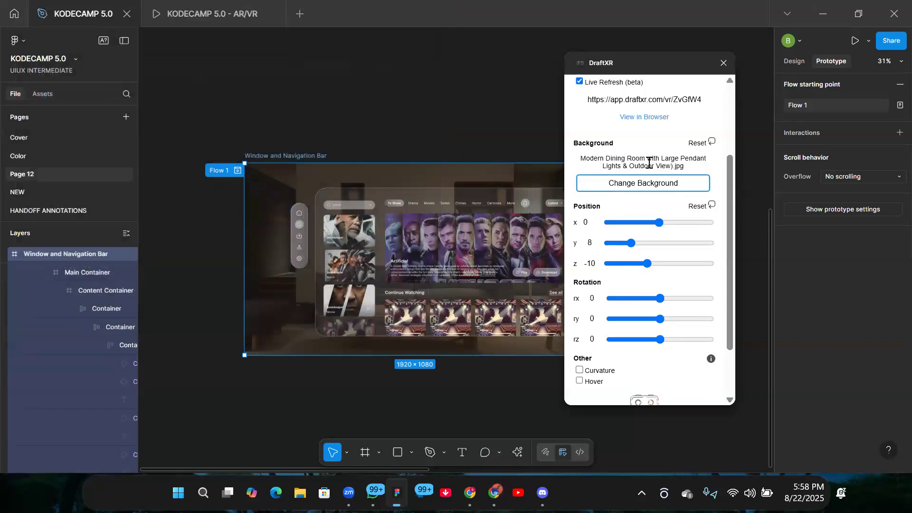
# Switch to the DraftXR preview in Chrome and look around the KODECAMP room to check its background
pyautogui.click(469, 493)
pyautogui.moveTo(555, 283); pyautogui.dragTo(574, 464)
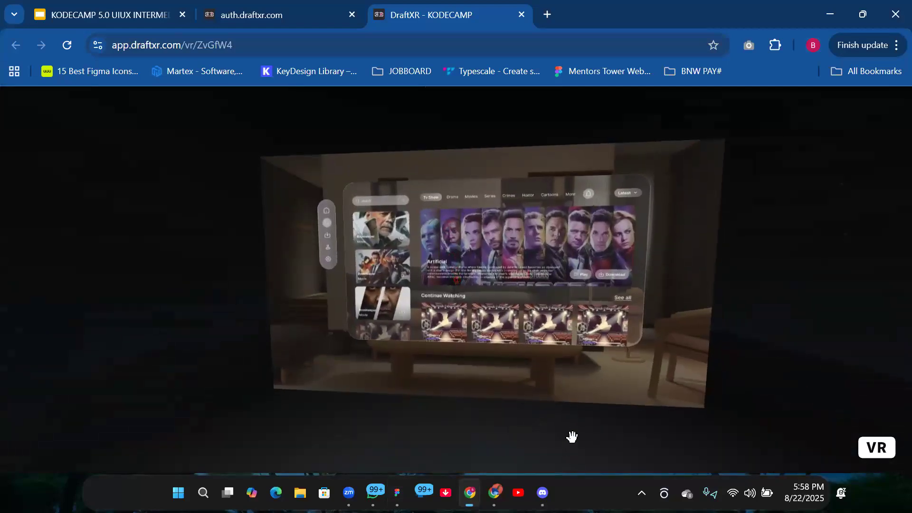
pyautogui.moveTo(636, 345); pyautogui.dragTo(687, 340)
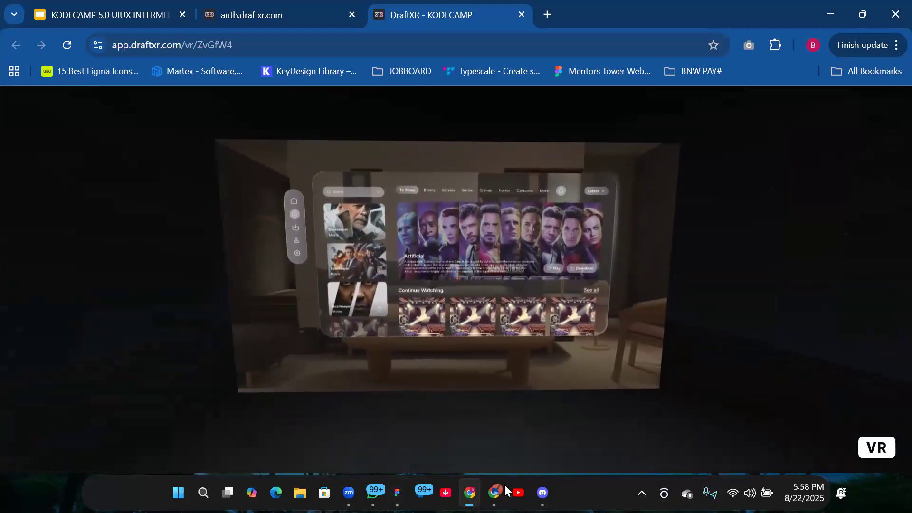
# Return to Figma and publish the KODECAMP draft again with the dining room background
pyautogui.click(397, 493)
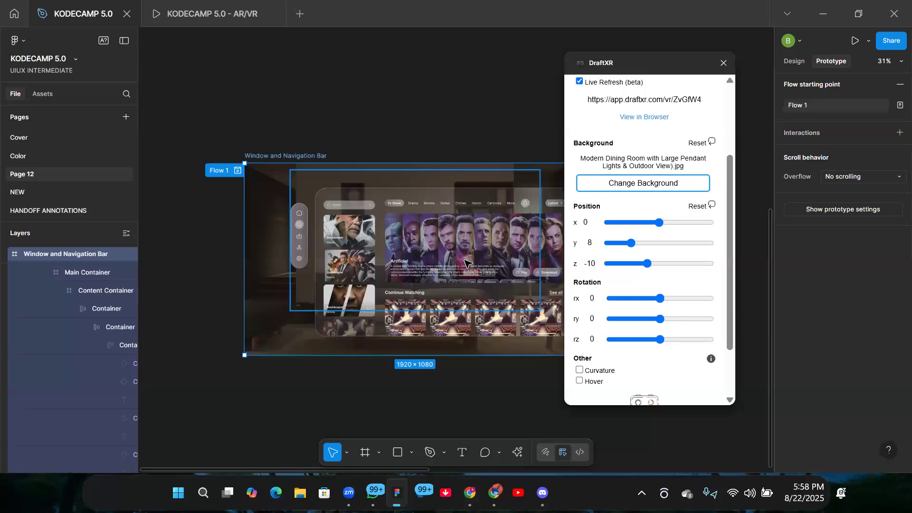
pyautogui.scroll(3, 635, 257)
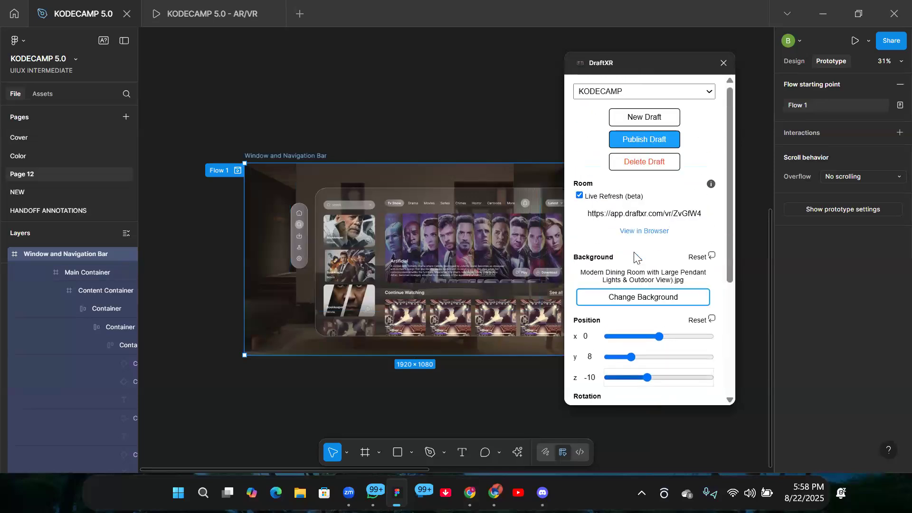
pyautogui.click(649, 142)
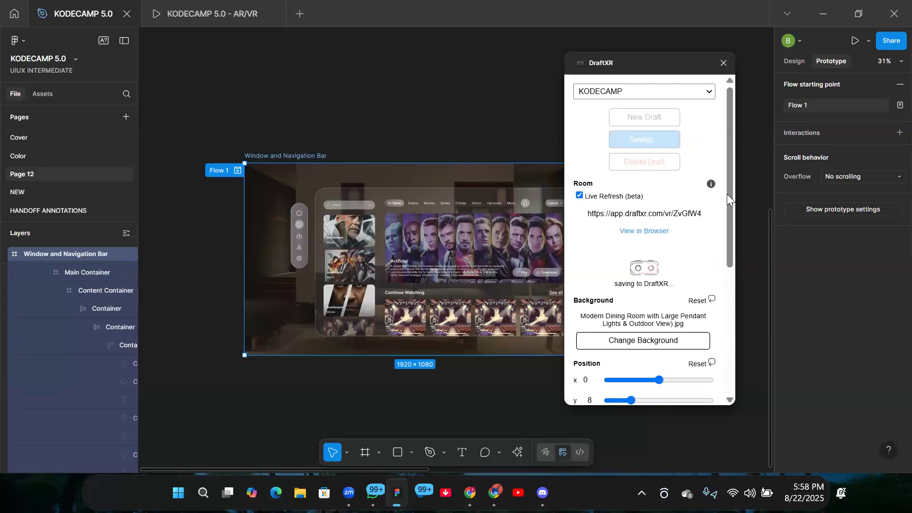
pyautogui.moveTo(727, 195)
pyautogui.mouseDown()
pyautogui.moveTo(730, 226)
pyautogui.moveTo(734, 185)
pyautogui.mouseUp()
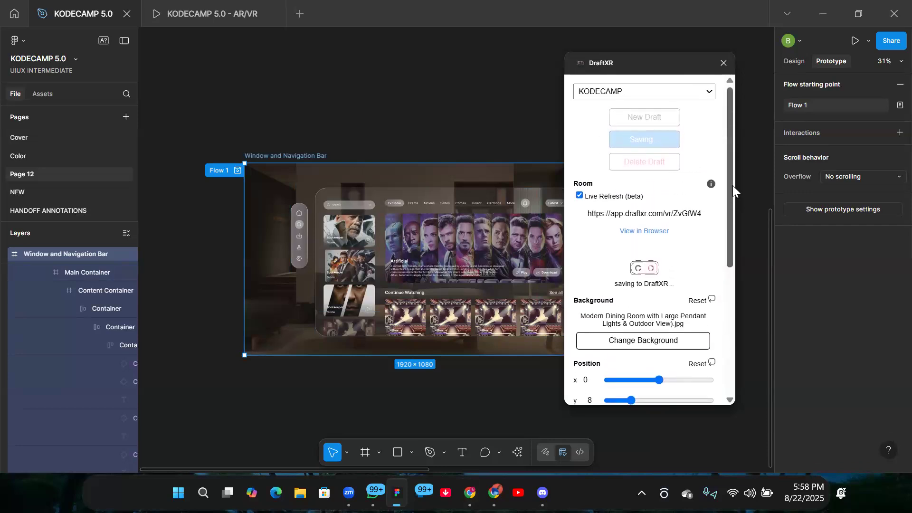
pyautogui.moveTo(733, 185); pyautogui.dragTo(733, 219)
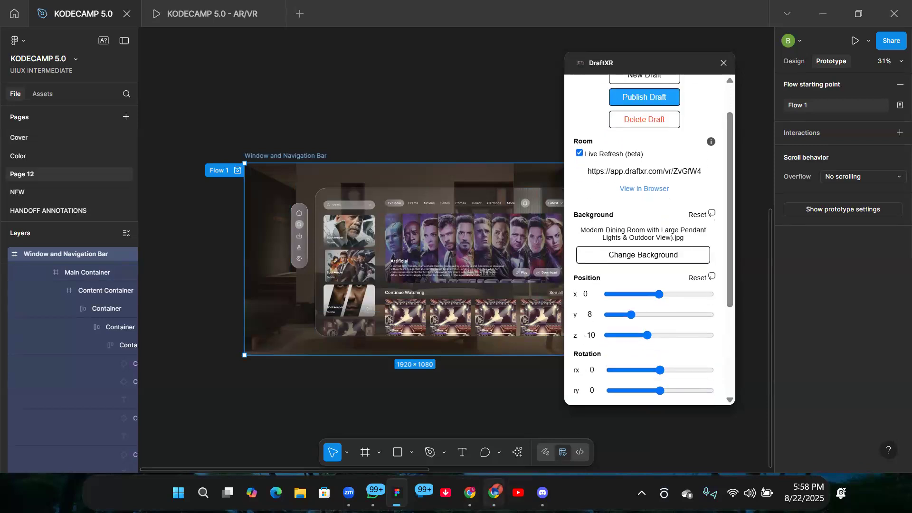
# Switch to the DraftXR preview in Chrome, enter VR mode and look around the dining room surrounding the screen
pyautogui.click(489, 482)
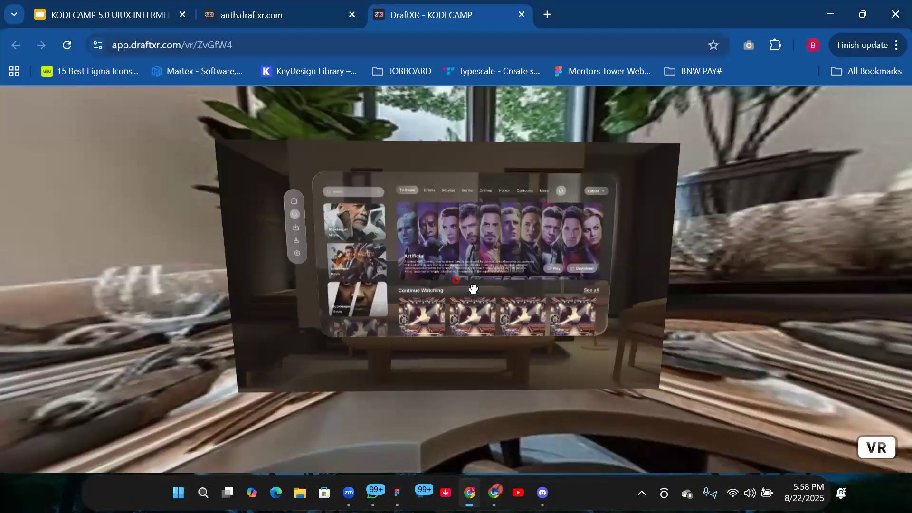
pyautogui.moveTo(474, 289); pyautogui.dragTo(527, 284)
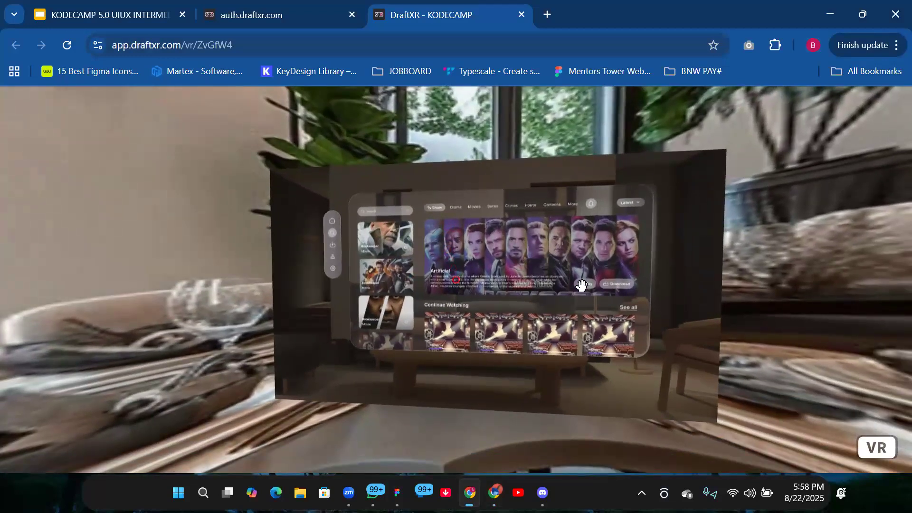
pyautogui.click(873, 456)
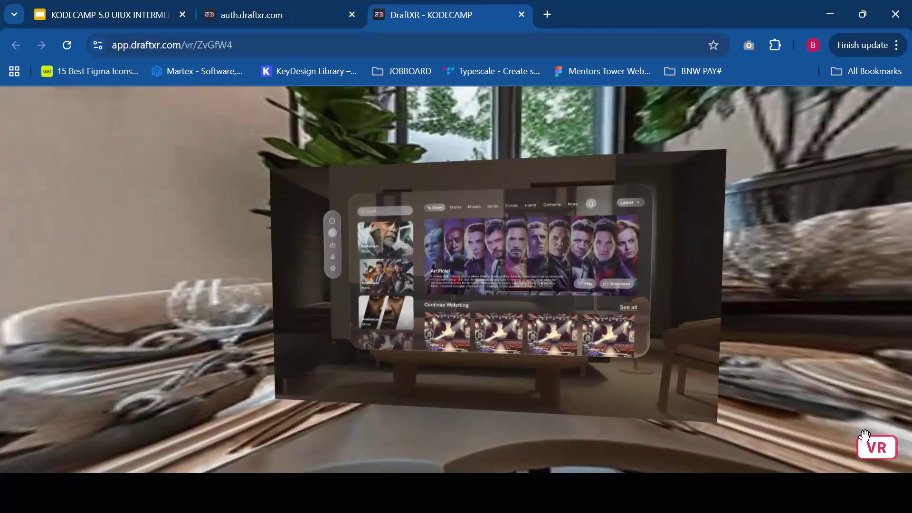
pyautogui.moveTo(581, 261); pyautogui.dragTo(573, 195)
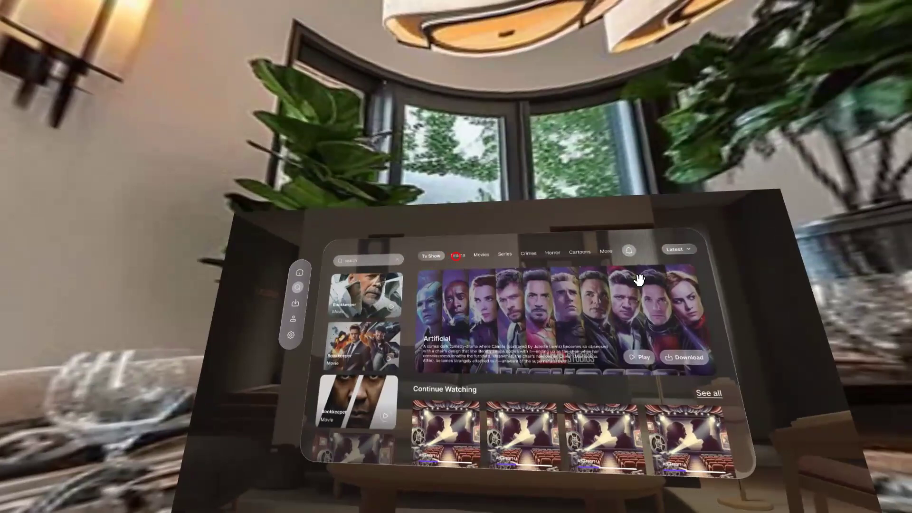
# Zoom the VR preview to 110% and leave its full-screen view
pyautogui.hotkey('ctrl', '+')
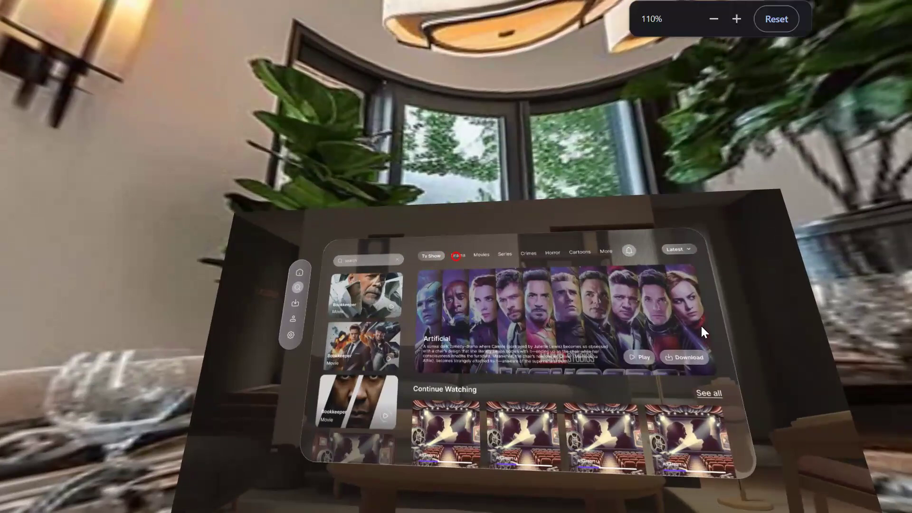
pyautogui.press('super')
pyautogui.press('super')
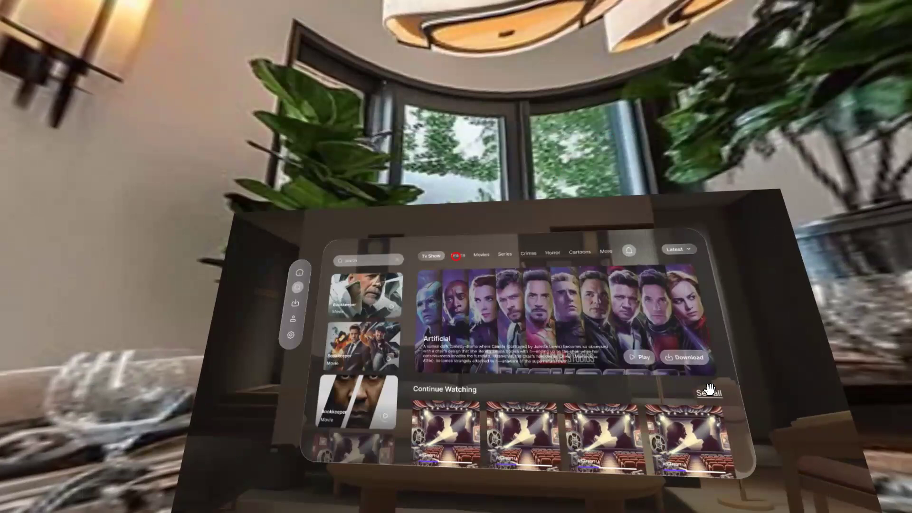
pyautogui.rightClick(694, 359)
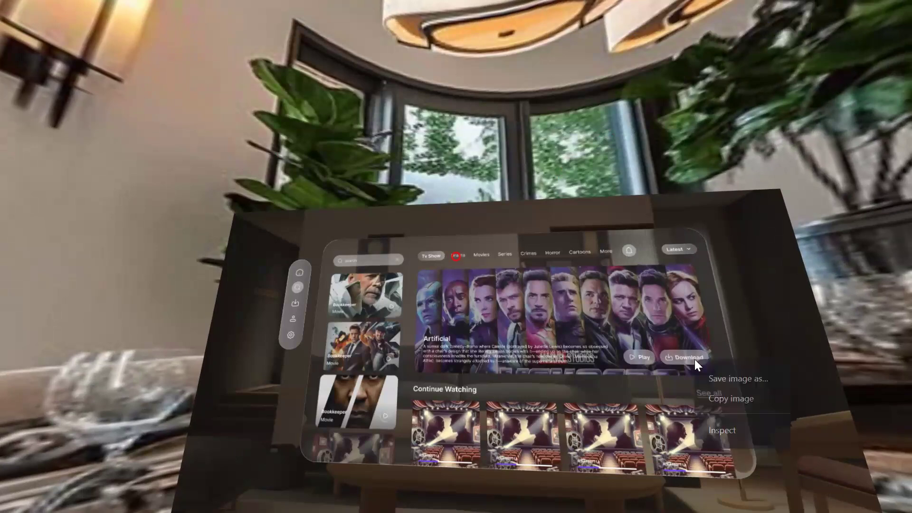
pyautogui.click(591, 298)
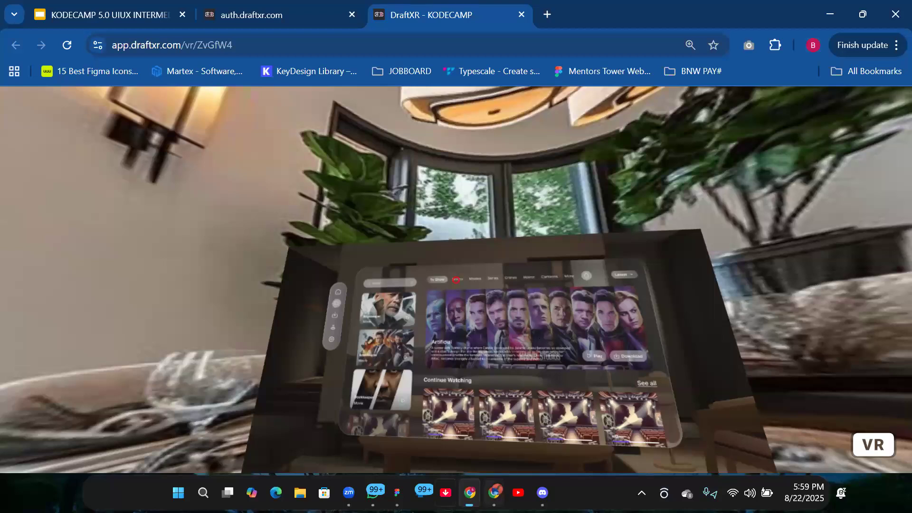
# Switch back to Figma and duplicate the Window and Navigation Bar frame
pyautogui.hotkey('alt', 'Tab')
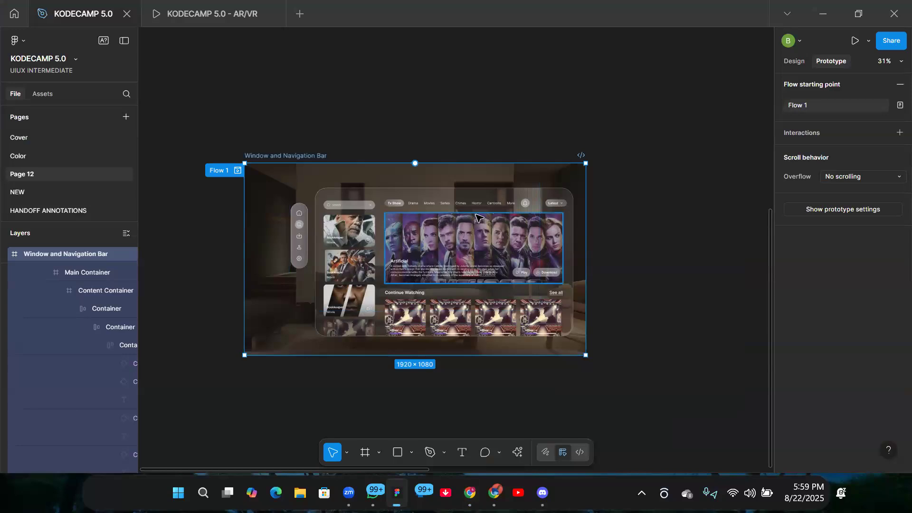
pyautogui.hotkey('ctrl', 'd')
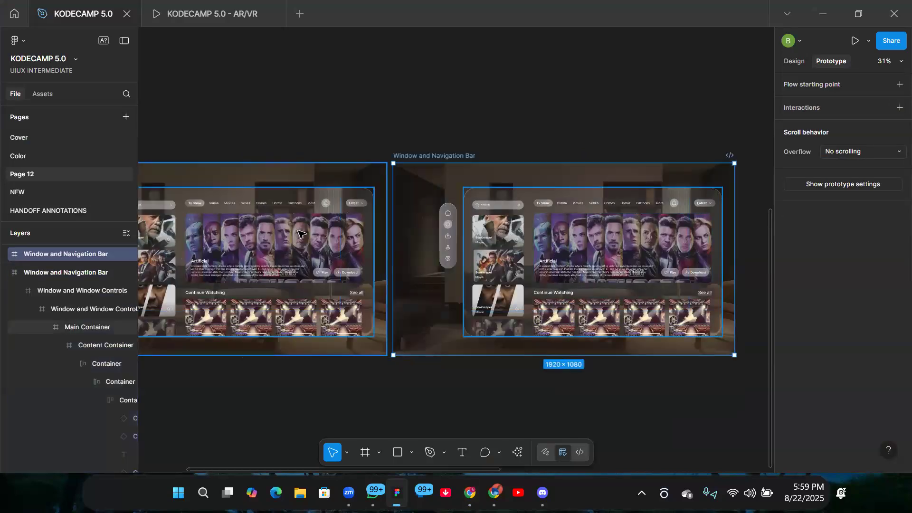
# Move the highlighted Tv Show item after Drama in the duplicated frame's category menu
pyautogui.scroll(5, 547, 200)
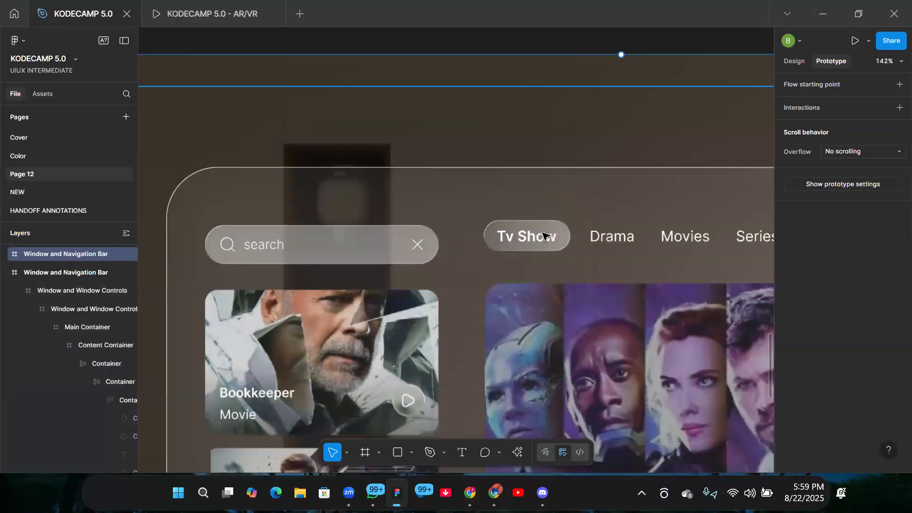
pyautogui.doubleClick(545, 236)
pyautogui.doubleClick(545, 236)
pyautogui.doubleClick(545, 236)
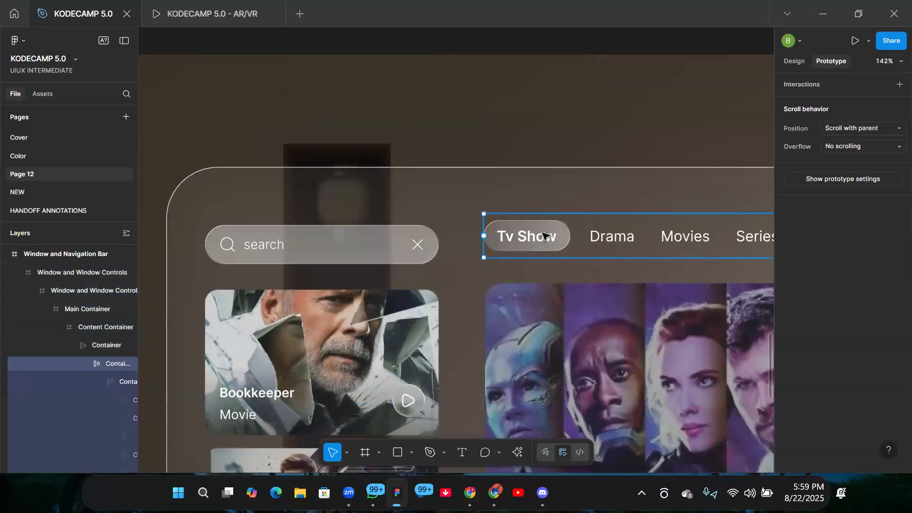
pyautogui.doubleClick(545, 236)
pyautogui.doubleClick(545, 236)
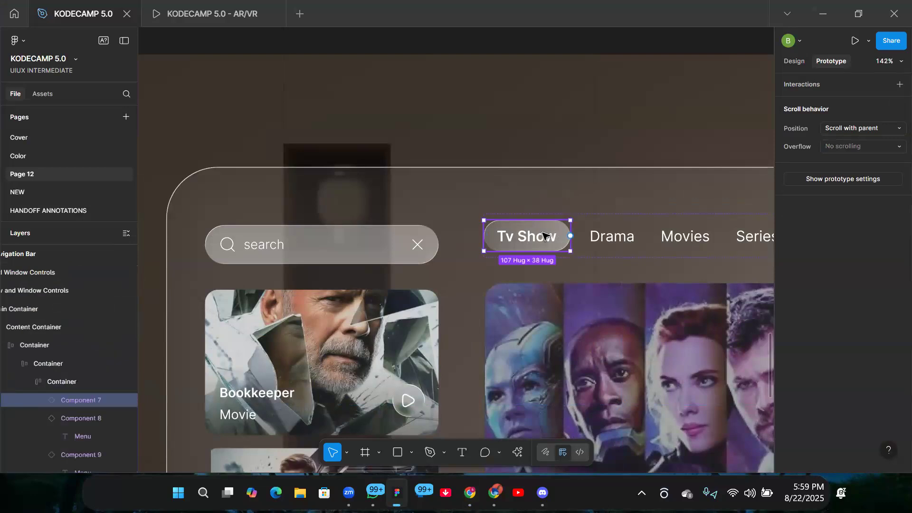
pyautogui.moveTo(545, 236); pyautogui.dragTo(613, 236)
# Replace the duplicated frame's hero banner image fill with The Avengers = amazing!!!!! from Downloads
pyautogui.click(568, 430)
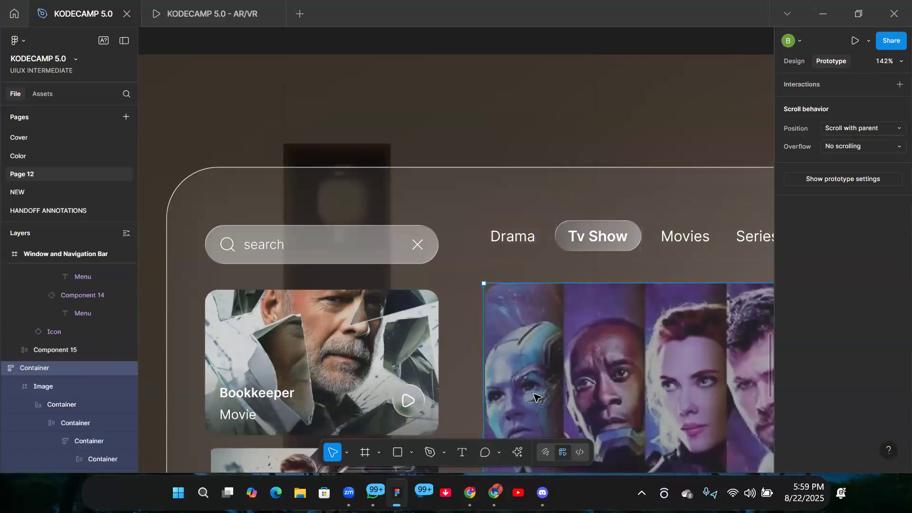
pyautogui.doubleClick(560, 380)
pyautogui.hotkey('shift', 'e')
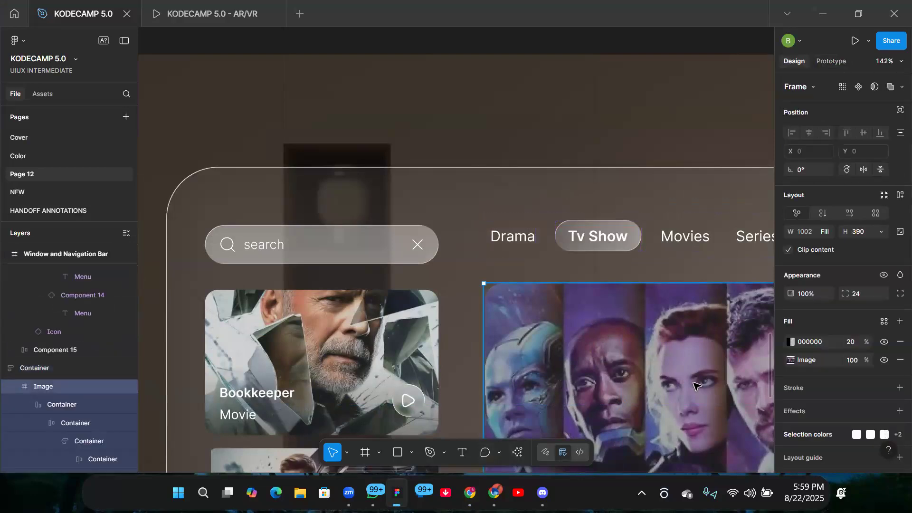
pyautogui.click(791, 360)
pyautogui.moveTo(711, 253)
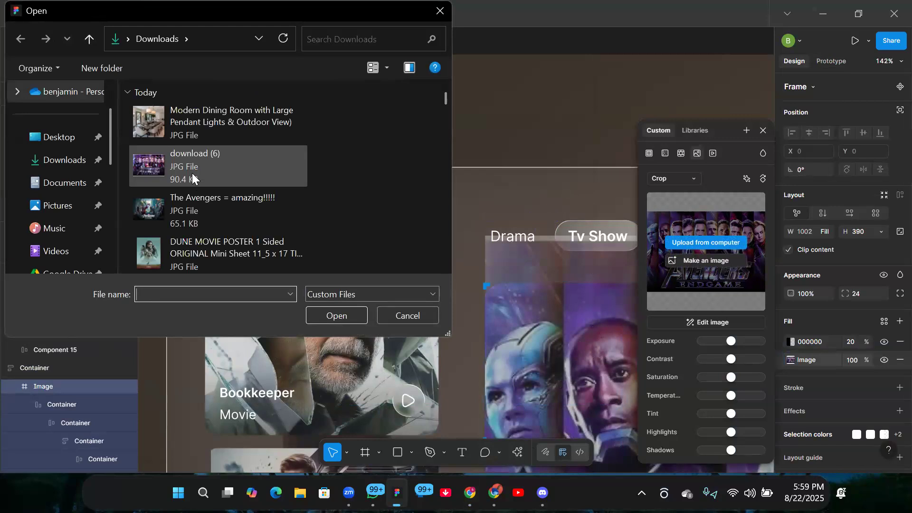
pyautogui.doubleClick(189, 214)
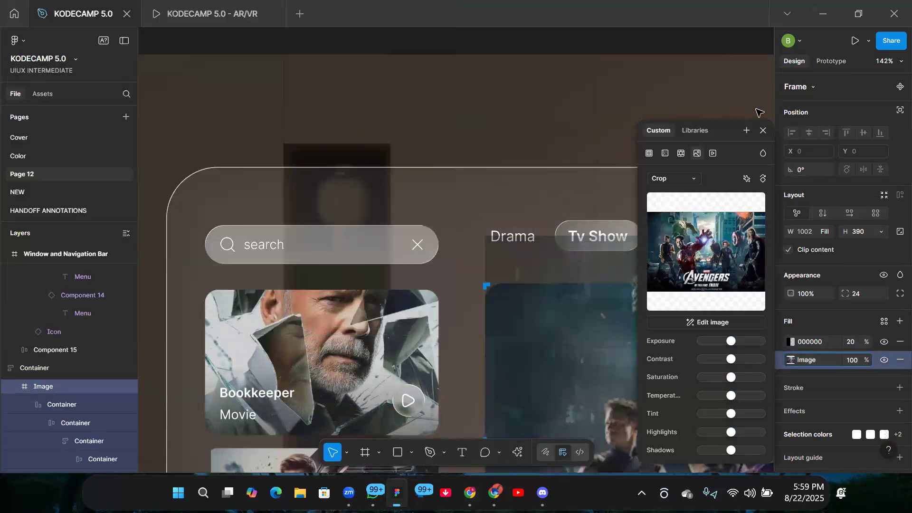
# Change the highlighted menu item's text to Movies in the duplicated frame
pyautogui.click(579, 234)
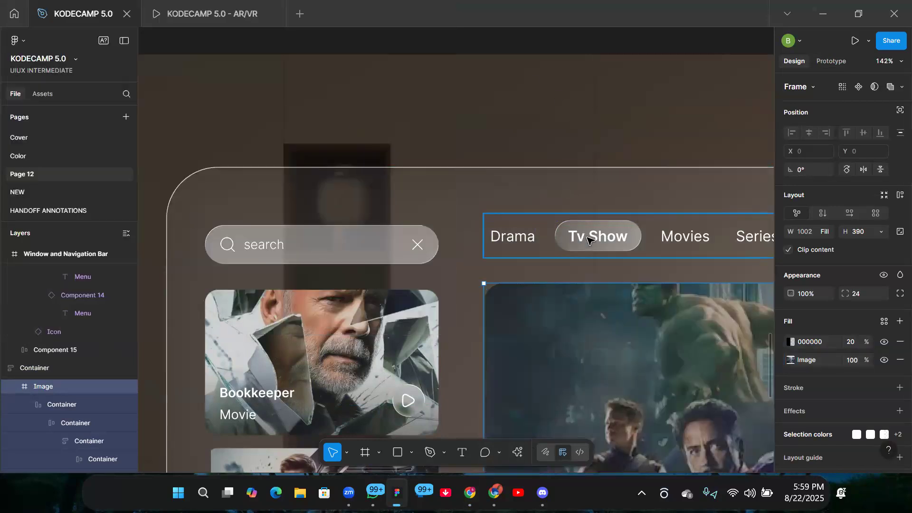
pyautogui.doubleClick(588, 238)
pyautogui.write('MOvies')
pyautogui.press('BackSpace')
pyautogui.press('BackSpace')
pyautogui.press('BackSpace')
pyautogui.press('BackSpace')
pyautogui.press('BackSpace')
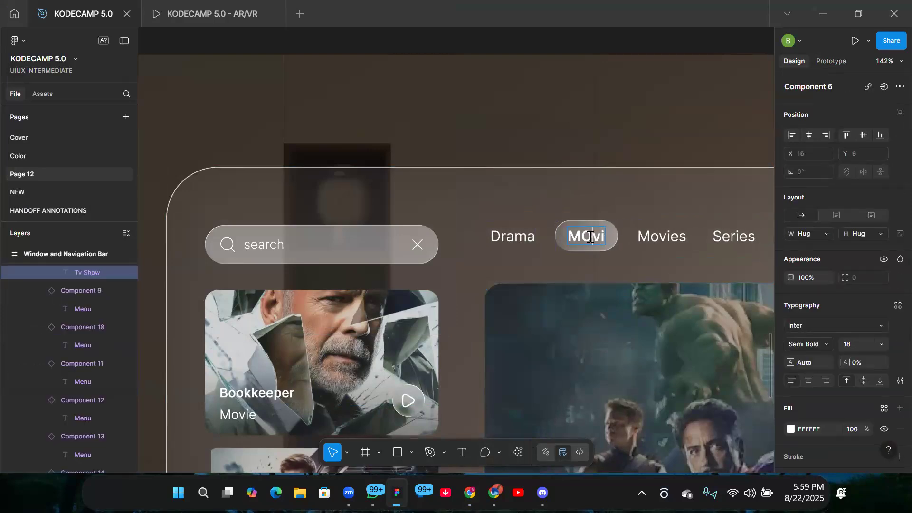
pyautogui.write('ovies')
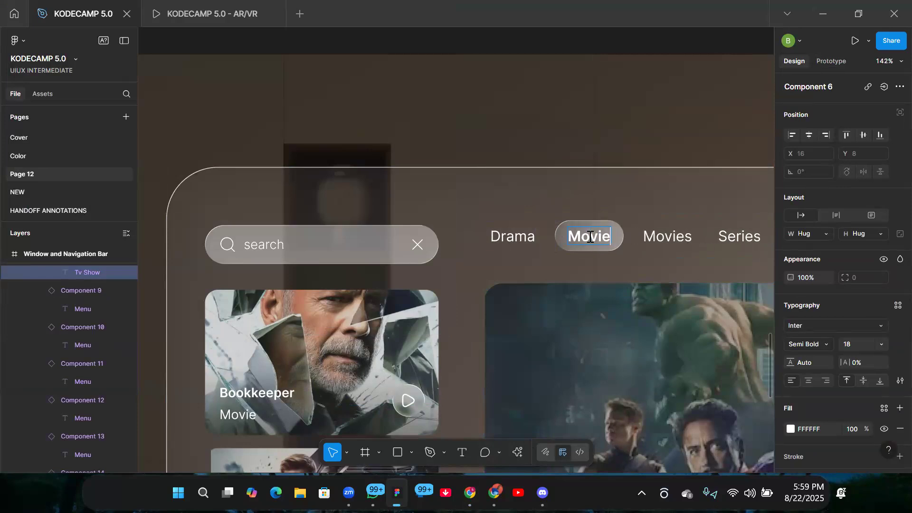
# Change the Drama menu item's text to TV Shows in the duplicated frame
pyautogui.click(514, 240)
pyautogui.doubleClick(515, 240)
pyautogui.write('T')
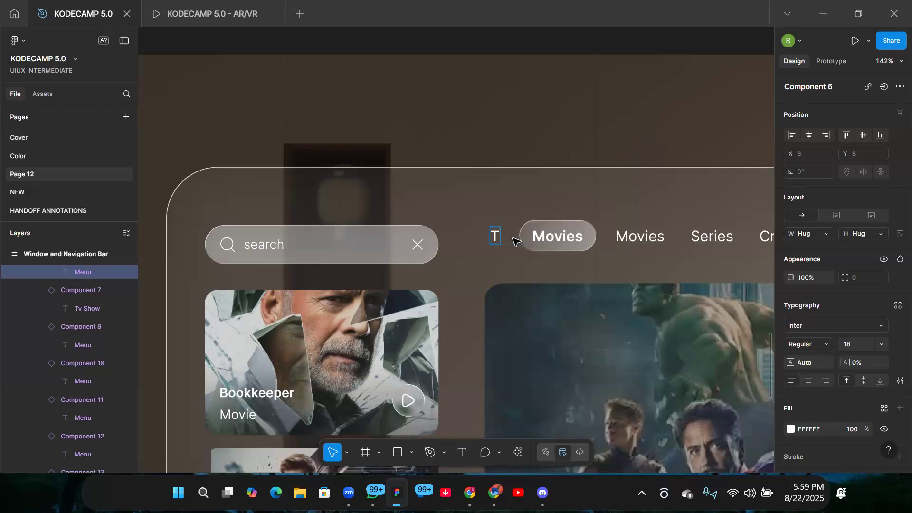
pyautogui.write('V Shows')
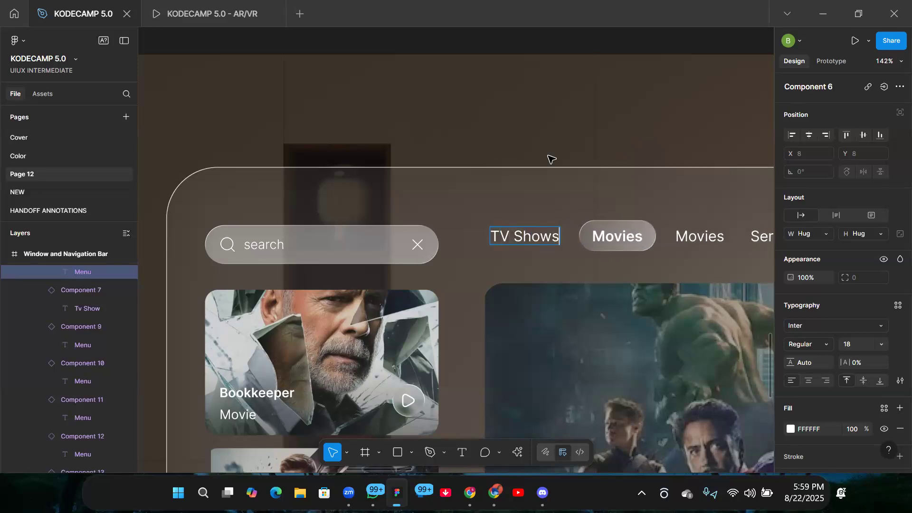
# Replace the text of the unhighlighted Movies menu item with C in the duplicated frame
pyautogui.click(697, 236)
pyautogui.doubleClick(697, 236)
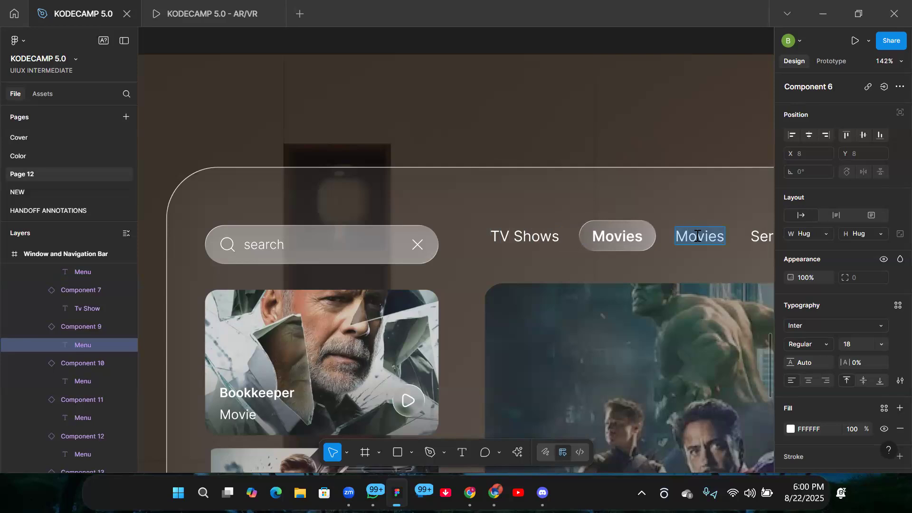
pyautogui.write('C')
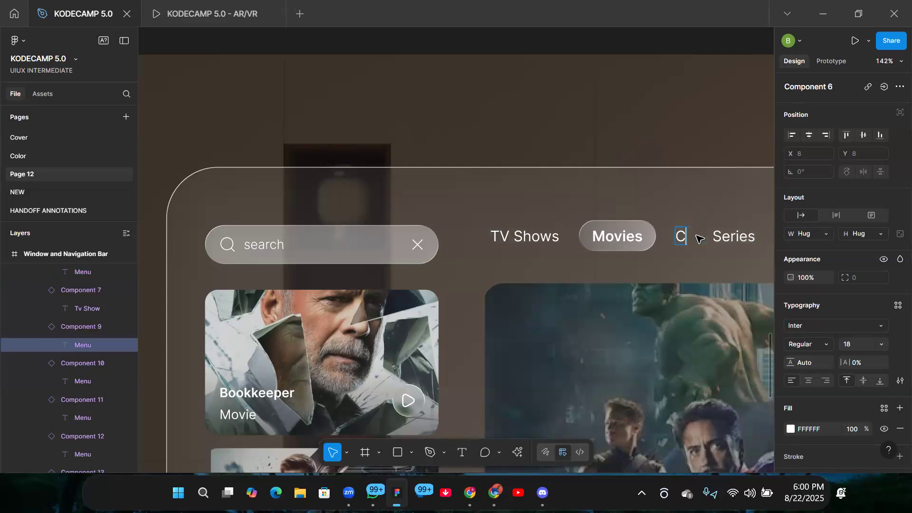
pyautogui.scroll(-10, 699, 237)
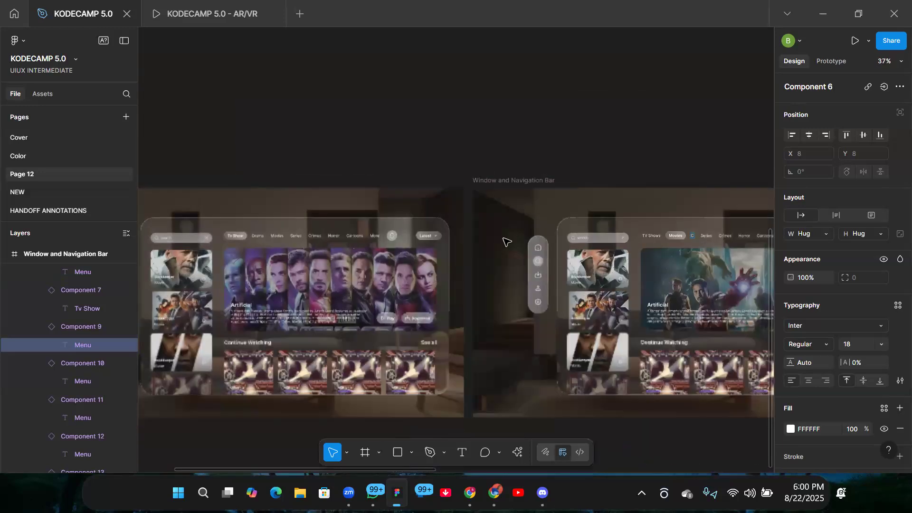
# Finish changing the menu item after Movies to Drama in the duplicated frame and leave the text deselected
pyautogui.write('ramam')
pyautogui.scroll(8, 680, 232)
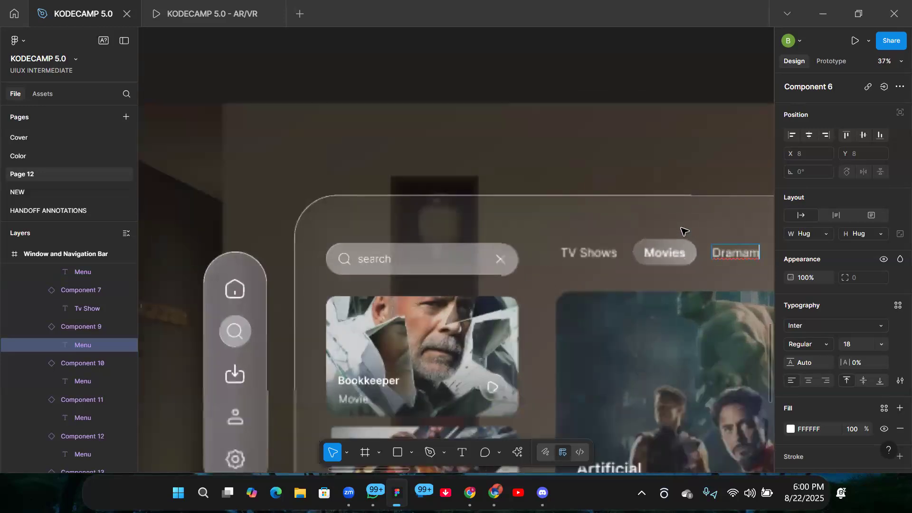
pyautogui.click(618, 161)
pyautogui.scroll(-5, 616, 159)
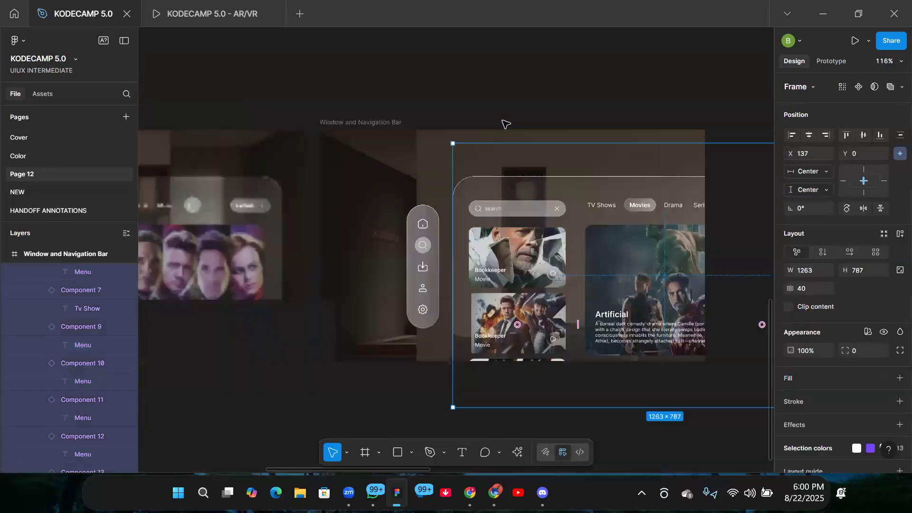
pyautogui.click(452, 110)
pyautogui.scroll(-5, 452, 110)
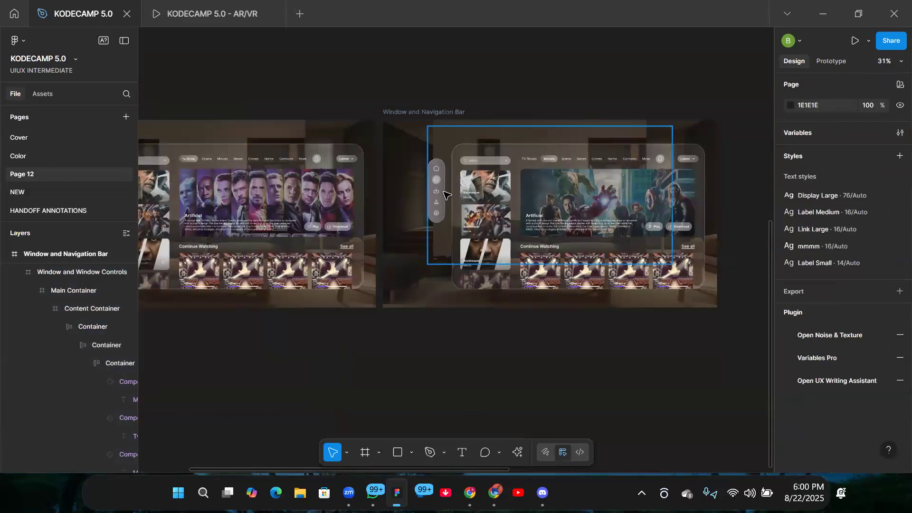
pyautogui.click(447, 189)
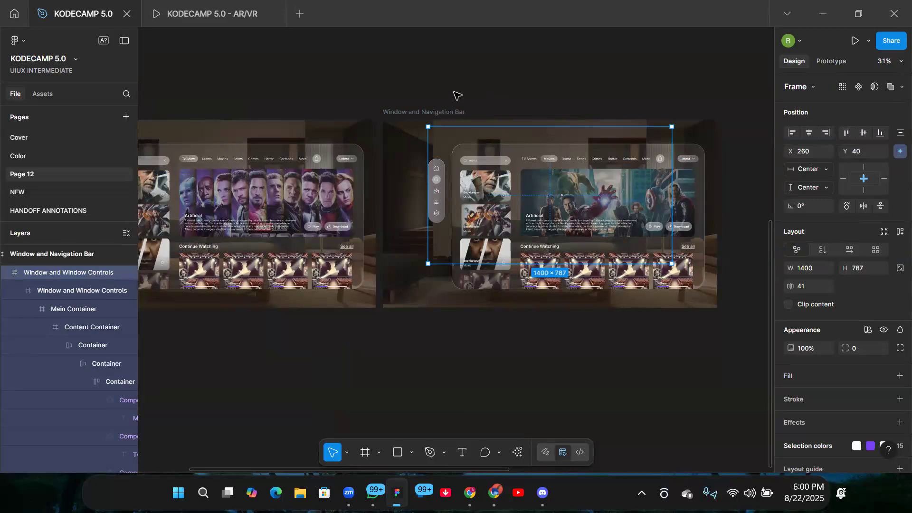
pyautogui.click(458, 95)
pyautogui.scroll(-4, 458, 96)
pyautogui.scroll(3, 407, 133)
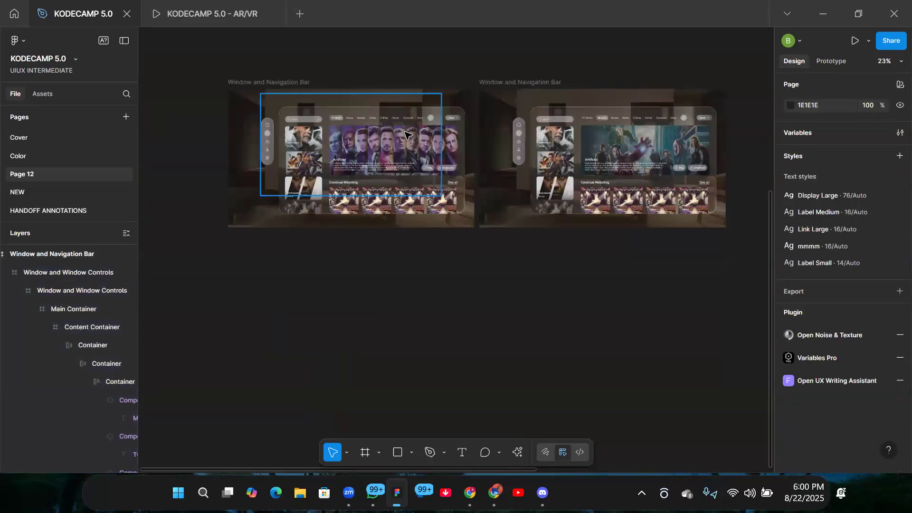
# Link the Drama menu item in the first frame to the second frame with an on-click Navigate to interaction
pyautogui.hotkey('shift', 'e')
pyautogui.scroll(10, 204, 92)
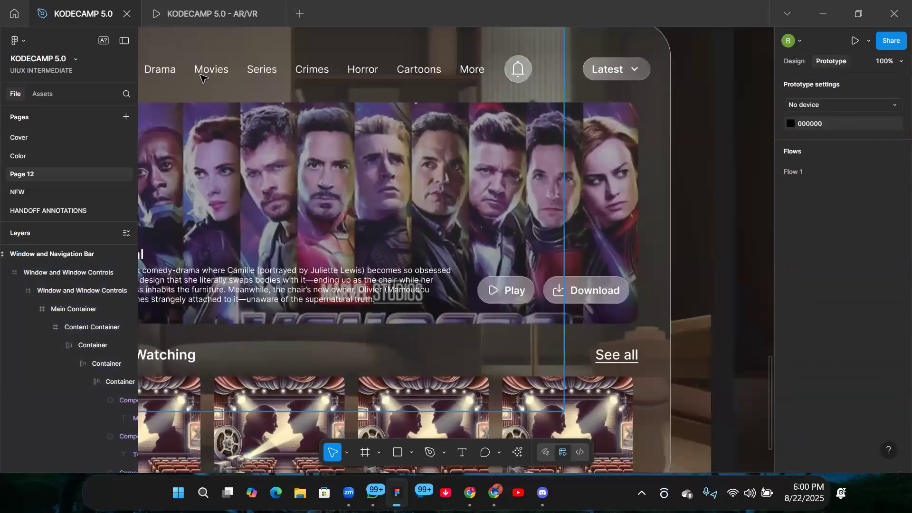
pyautogui.scroll(-2, 202, 76)
pyautogui.click(178, 76)
pyautogui.doubleClick(176, 77)
pyautogui.doubleClick(175, 77)
pyautogui.doubleClick(176, 76)
pyautogui.moveTo(170, 79); pyautogui.dragTo(661, 147)
pyautogui.scroll(-3, 760, 107)
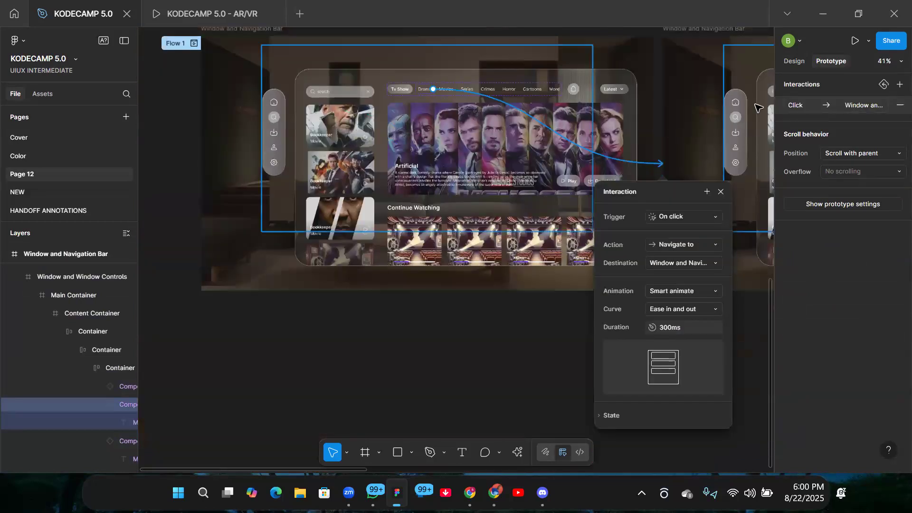
# Link the TV Shows menu item in the second frame back to the first frame with an on-click Navigate to interaction
pyautogui.click(744, 109)
pyautogui.press('space')
pyautogui.moveTo(704, 119); pyautogui.dragTo(476, 164)
pyautogui.moveTo(704, 136); pyautogui.dragTo(684, 142)
pyautogui.press('v')
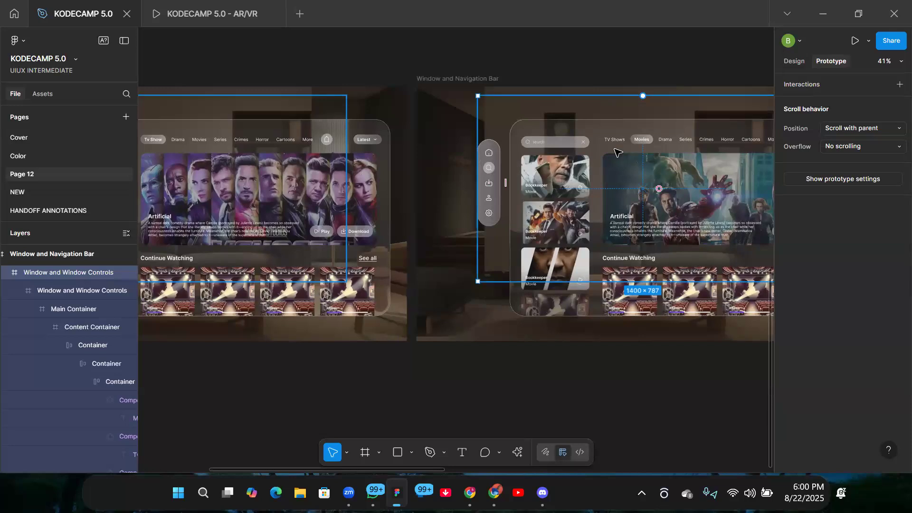
pyautogui.doubleClick(616, 140)
pyautogui.doubleClick(617, 140)
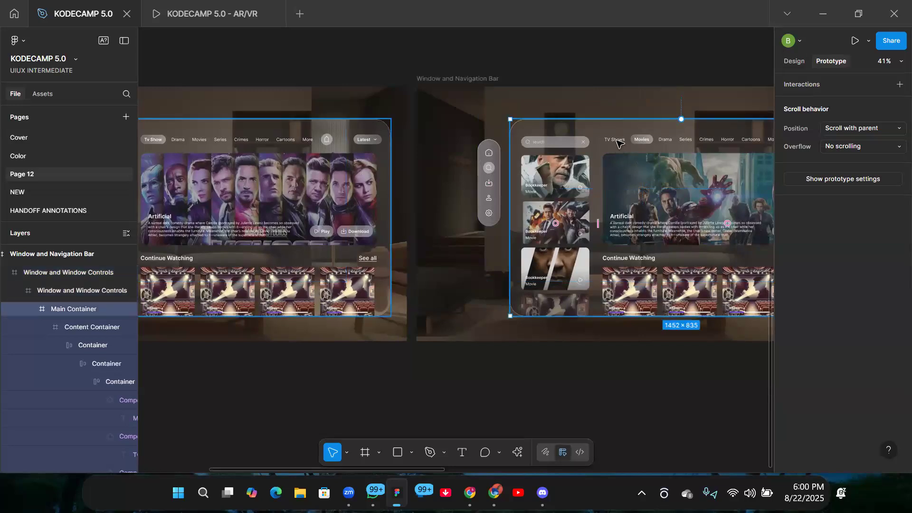
pyautogui.doubleClick(617, 141)
pyautogui.doubleClick(617, 142)
pyautogui.doubleClick(617, 142)
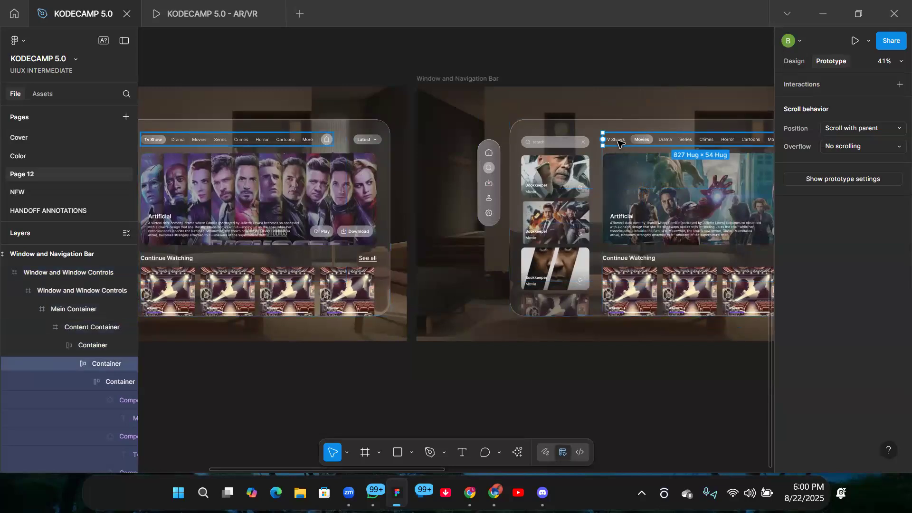
pyautogui.doubleClick(618, 141)
pyautogui.doubleClick(617, 142)
pyautogui.moveTo(603, 139); pyautogui.dragTo(400, 233)
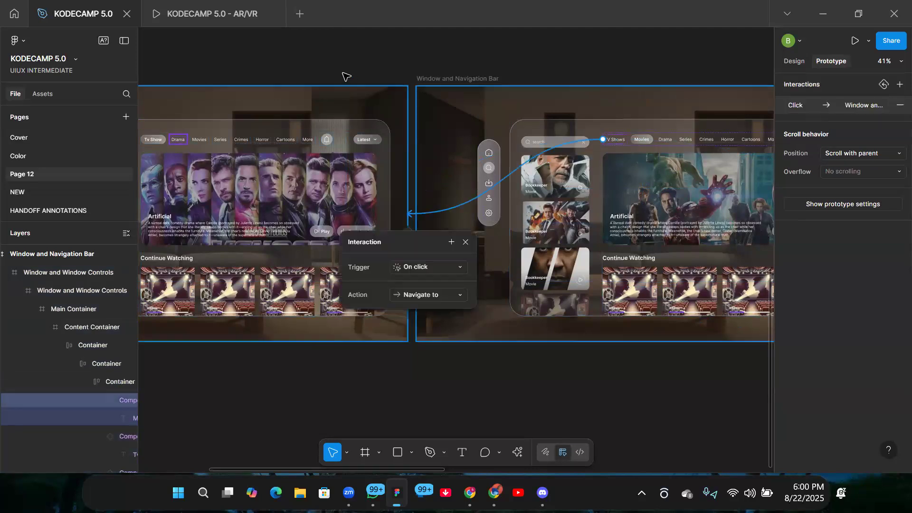
pyautogui.press('Escape')
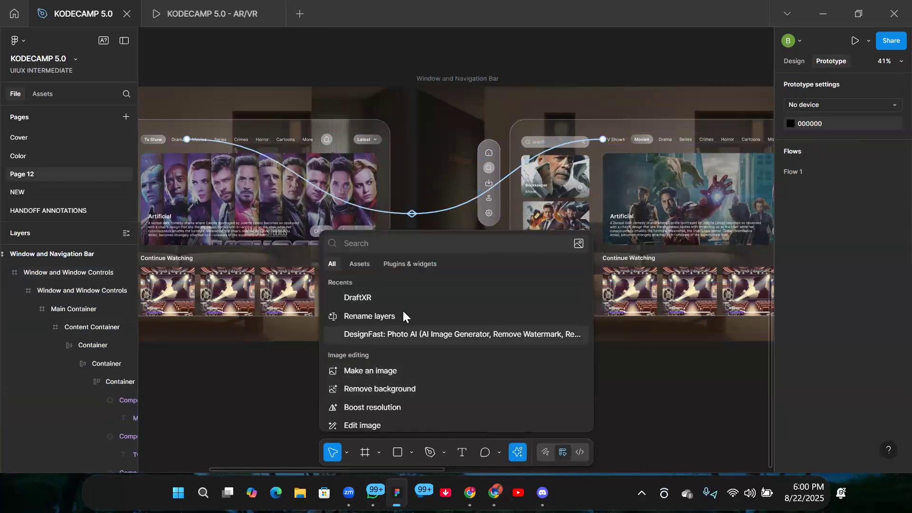
# Run the DraftXR plugin with the first frame selected, choose the KODECAMP draft and publish it
pyautogui.click(396, 294)
pyautogui.click(293, 230)
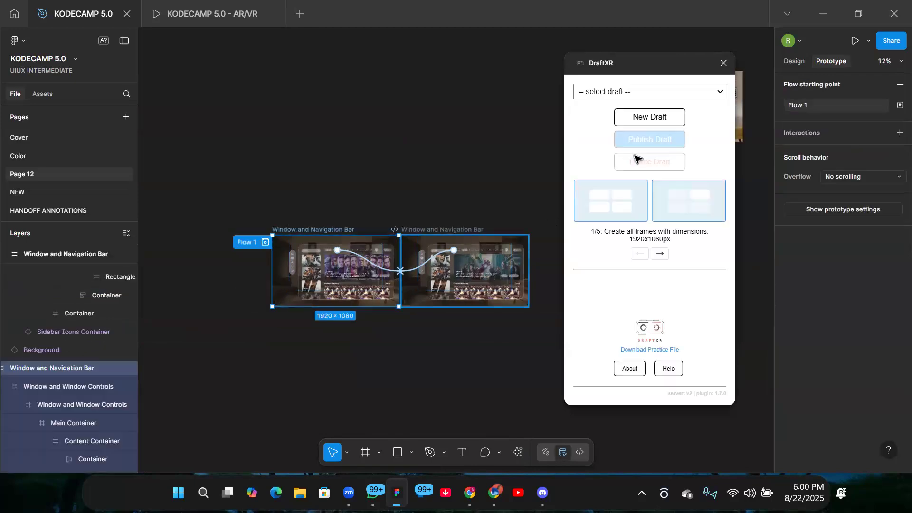
pyautogui.click(635, 93)
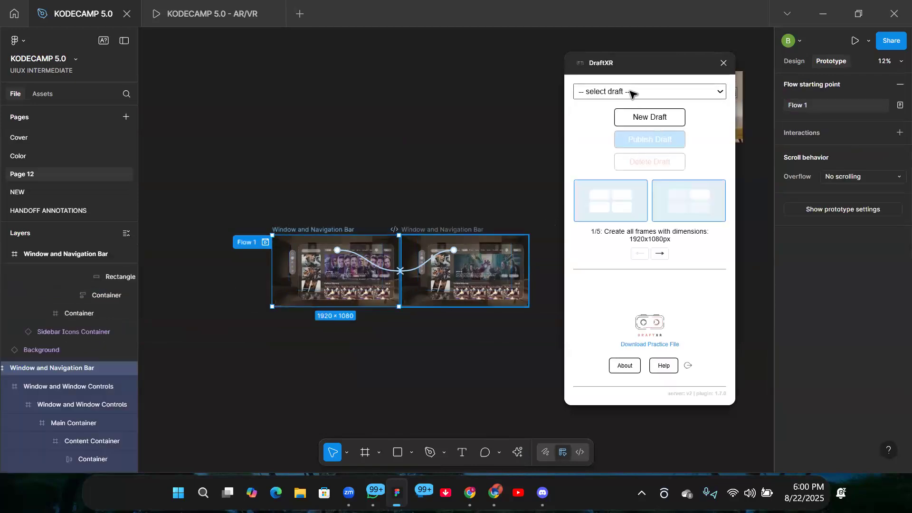
pyautogui.click(632, 126)
pyautogui.click(638, 140)
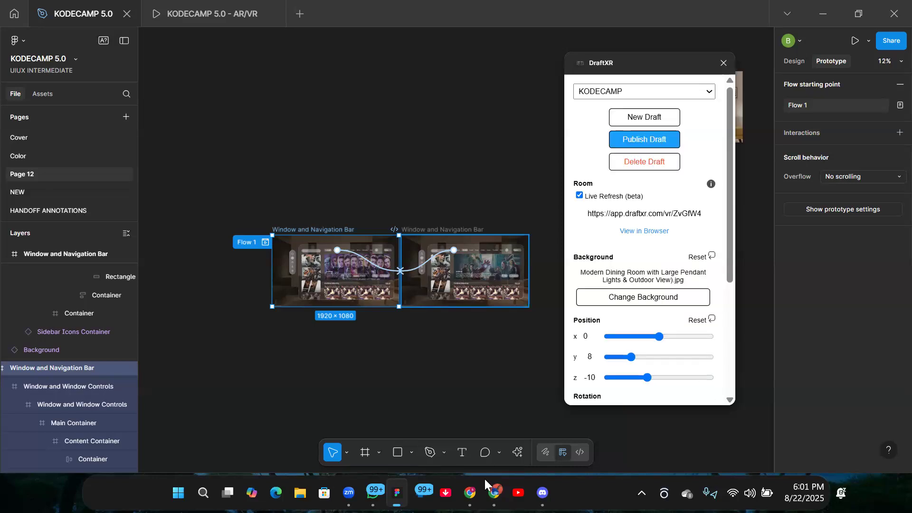
# Switch to the DraftXR room in Chrome, view it in full screen and test the Drama menu link
pyautogui.hotkey('alt', 'Tab')
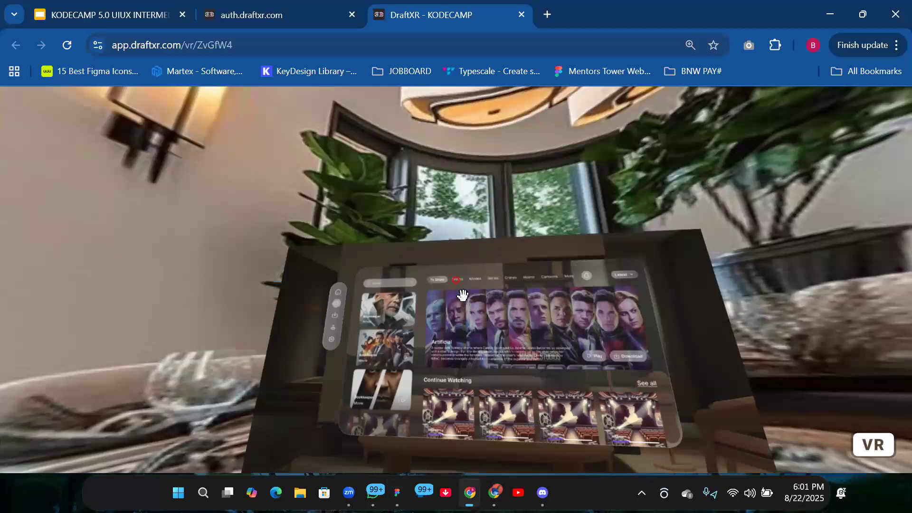
pyautogui.scroll(3, 455, 285)
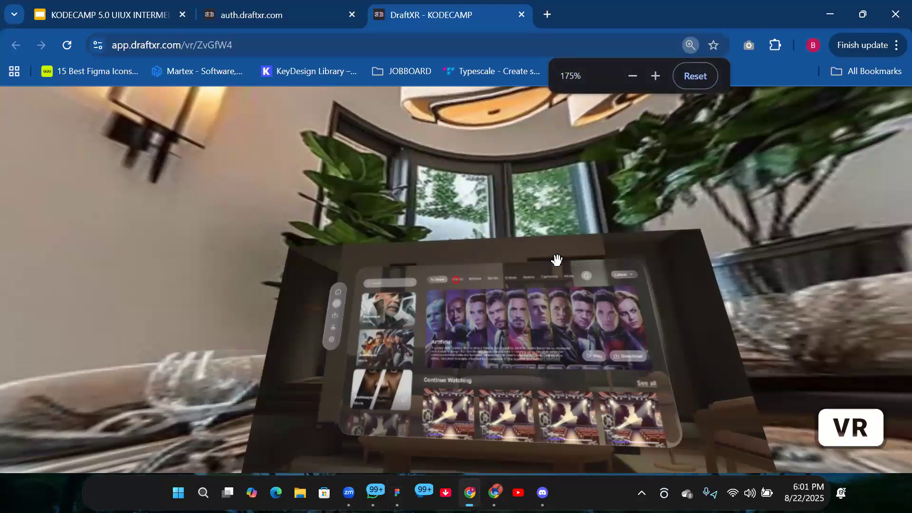
pyautogui.press('f')
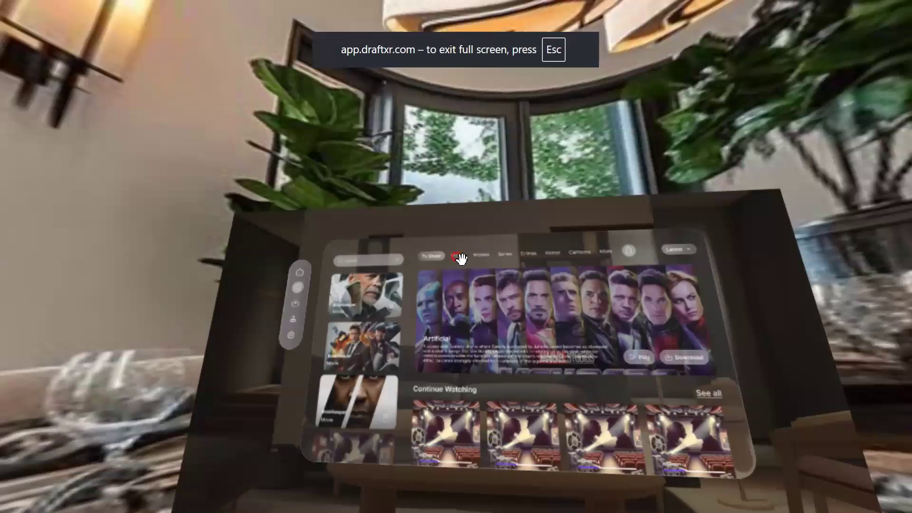
pyautogui.moveTo(548, 283); pyautogui.dragTo(520, 279)
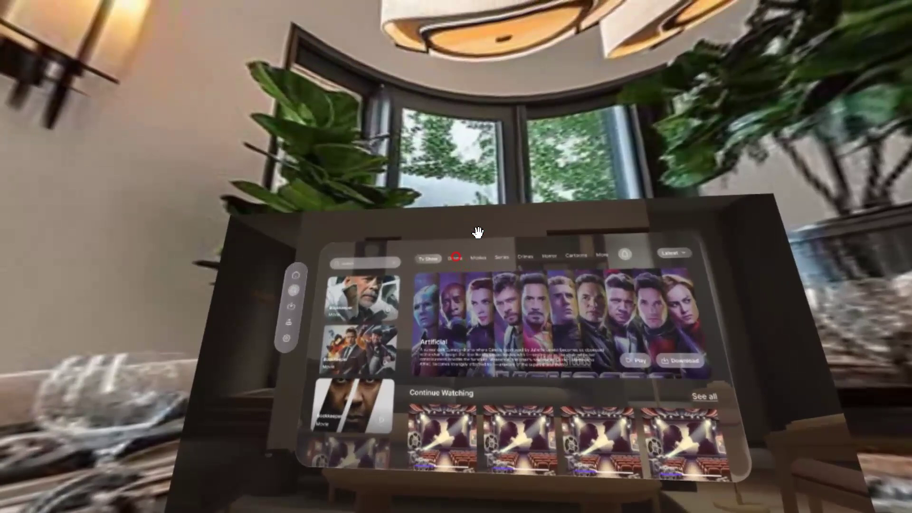
pyautogui.moveTo(497, 227); pyautogui.dragTo(478, 237)
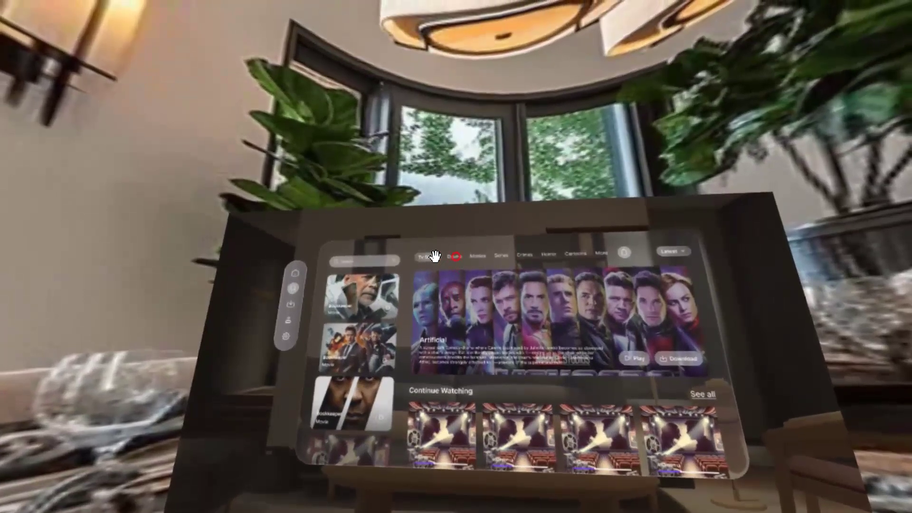
pyautogui.moveTo(426, 257); pyautogui.dragTo(429, 257)
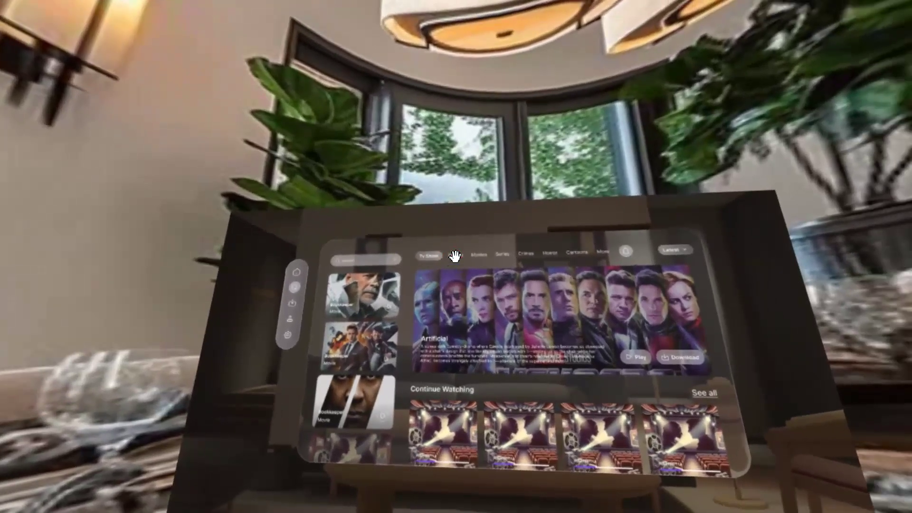
pyautogui.click(455, 257)
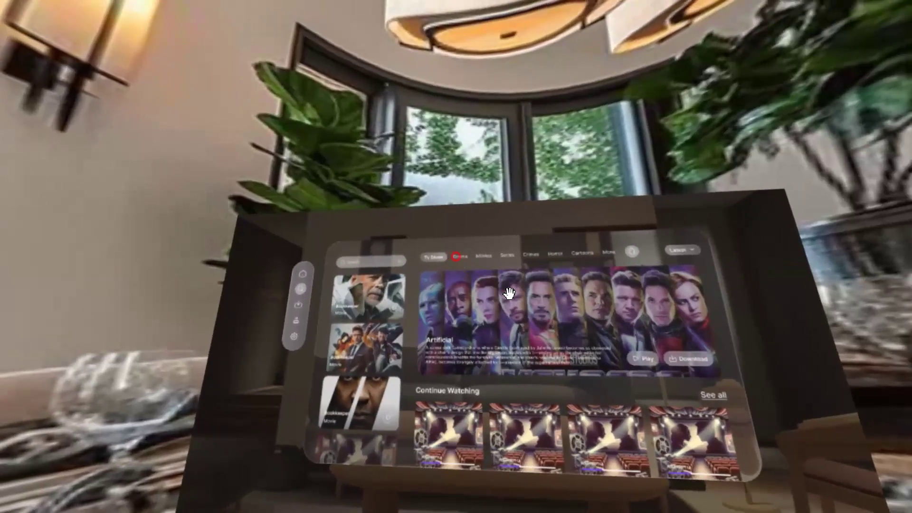
pyautogui.press('Escape')
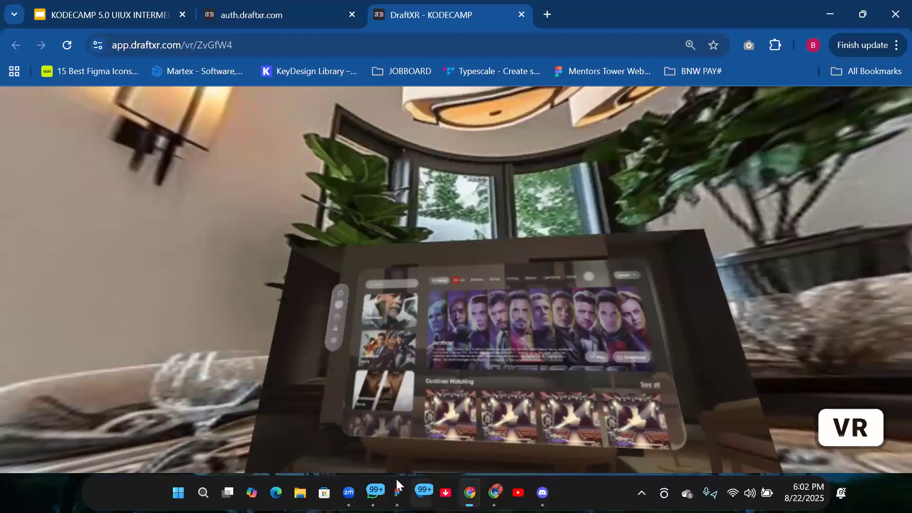
# Return to Figma and examine the prototype links between the two frames and their DraftXR background, position and rotation settings
pyautogui.hotkey('alt', 'Tab')
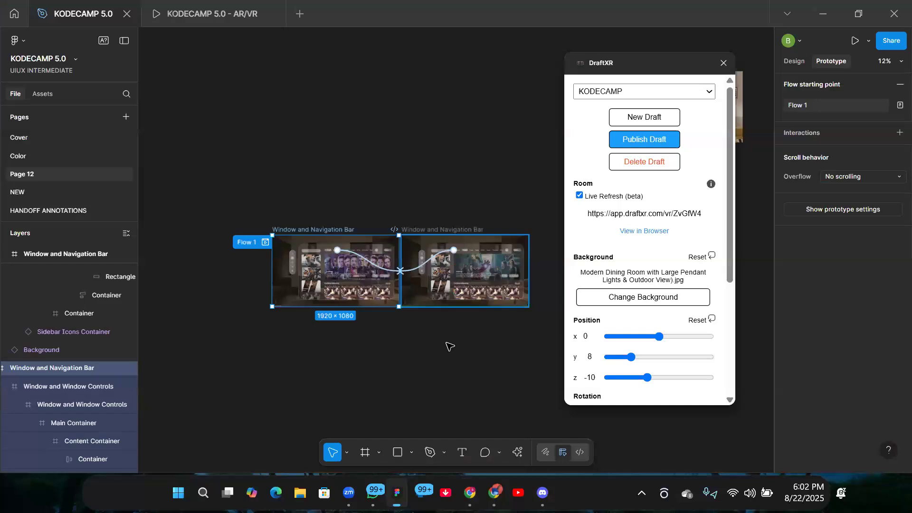
pyautogui.click(438, 471)
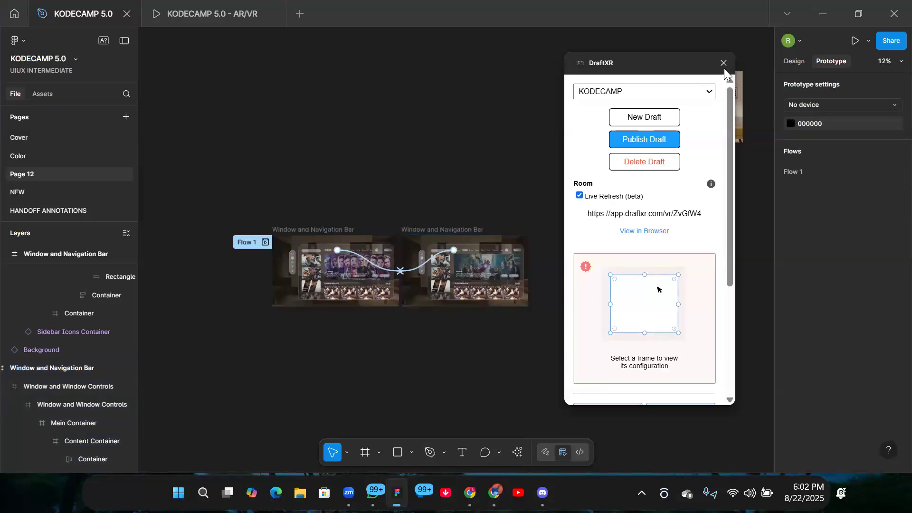
pyautogui.click(377, 264)
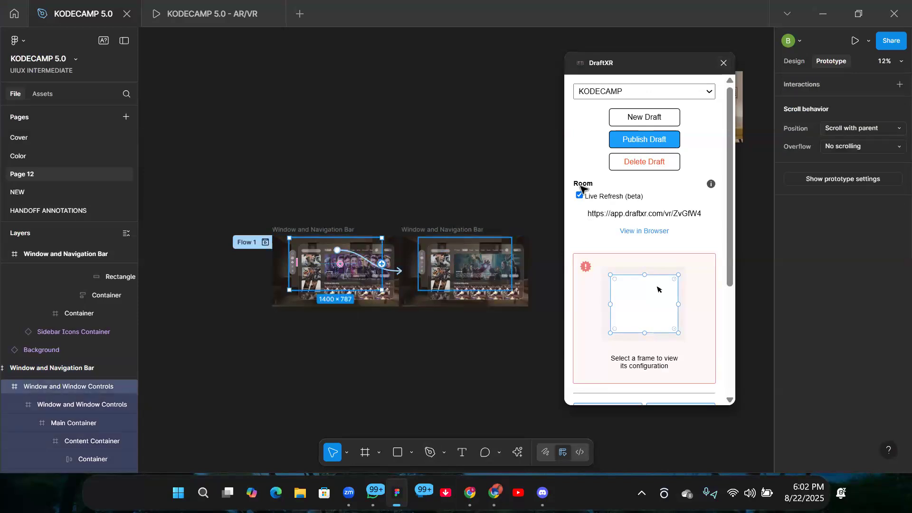
pyautogui.scroll(5, 365, 261)
pyautogui.click(370, 255)
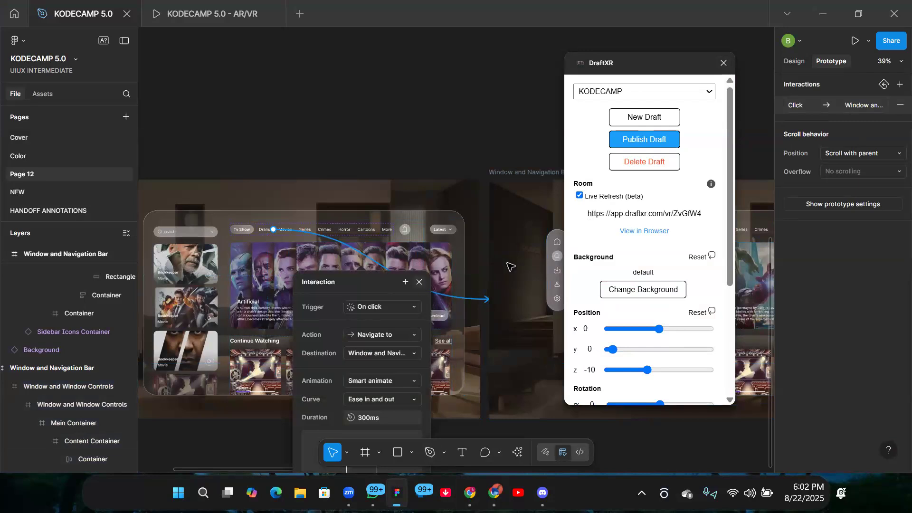
pyautogui.click(419, 282)
pyautogui.click(511, 295)
pyautogui.click(511, 298)
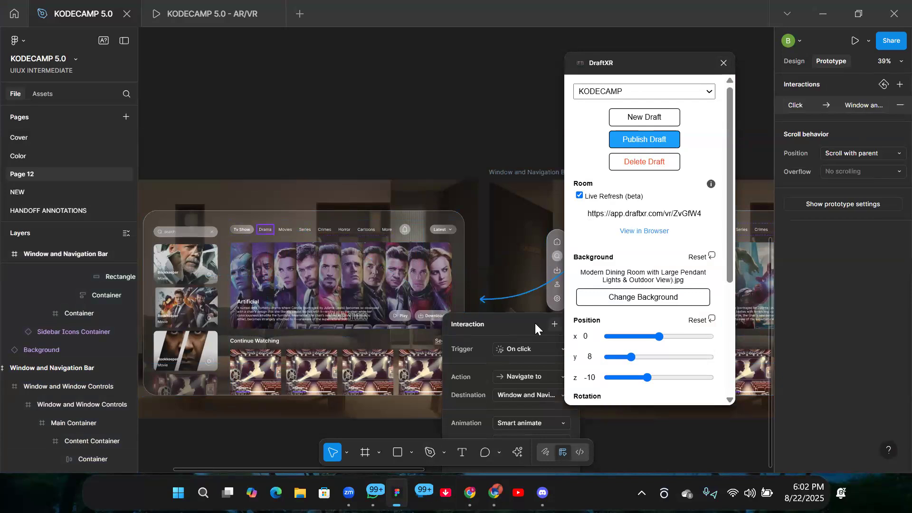
pyautogui.click(633, 283)
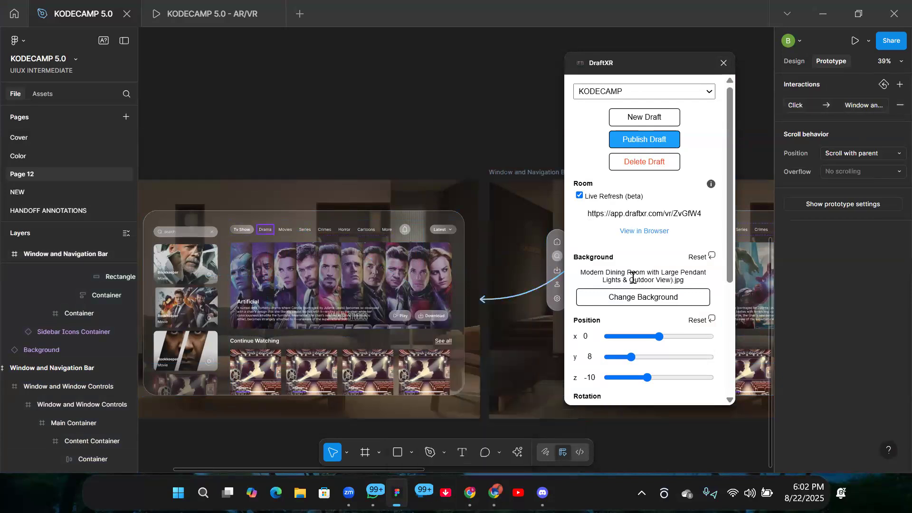
pyautogui.scroll(-4, 632, 282)
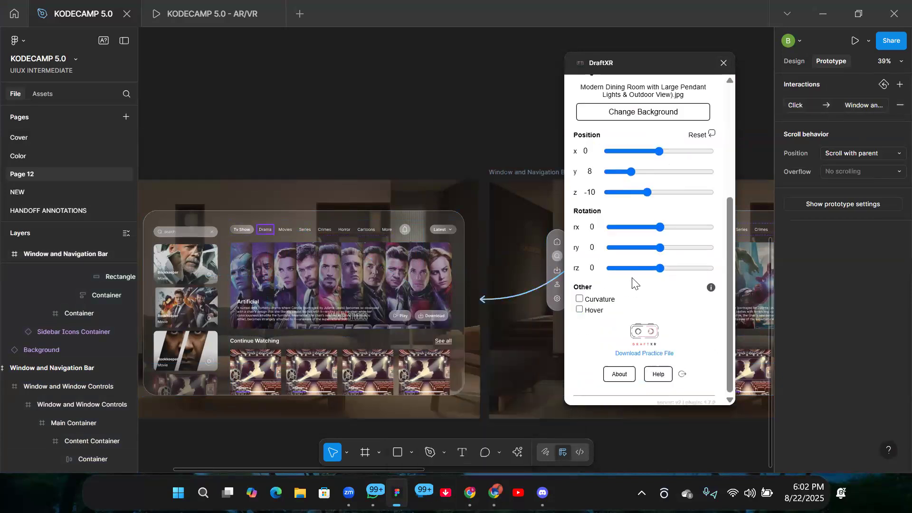
pyautogui.scroll(5, 632, 282)
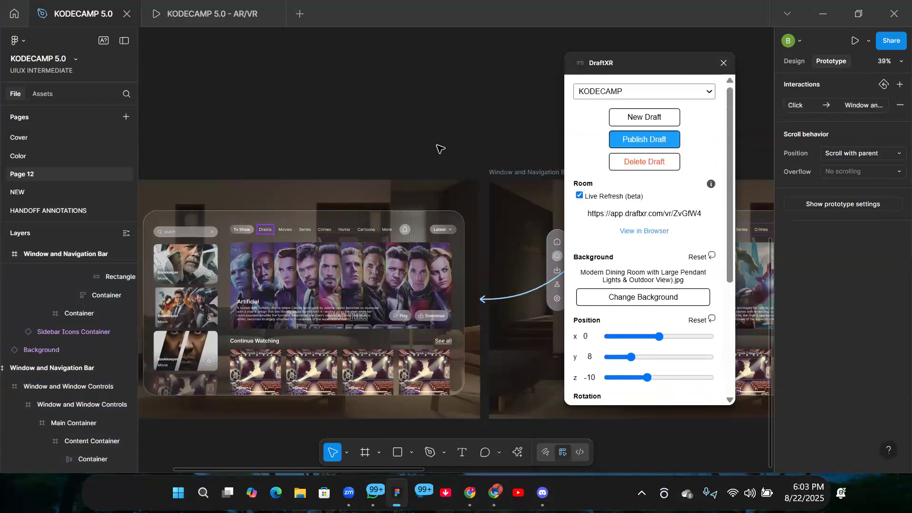
pyautogui.keyDown('ctrl'); pyautogui.scroll(-4, 434, 147); pyautogui.keyUp('ctrl')
pyautogui.click(291, 122)
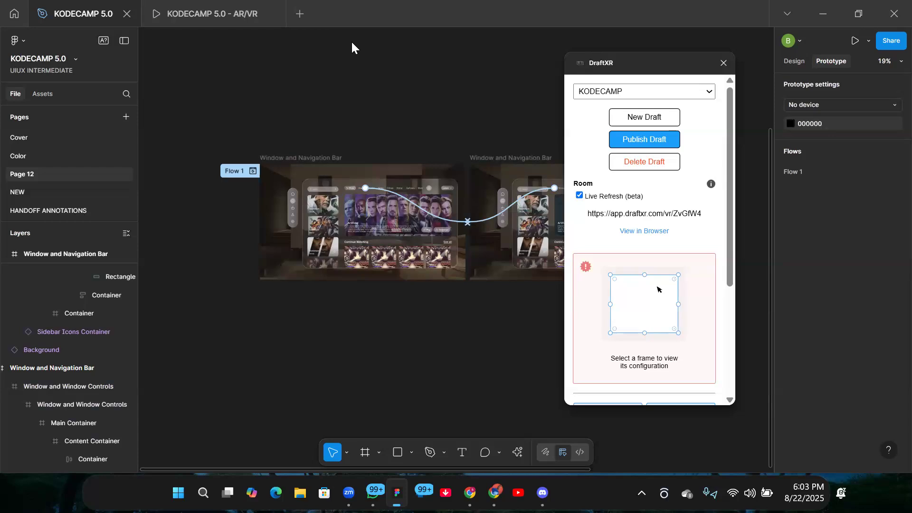
# Switch to the KODECAMP 5.0 UIUX slide deck in Chrome, present it full screen and advance to the Ask Your Questions slide
pyautogui.hotkey('alt', 'Tab')
pyautogui.click(77, 8)
pyautogui.hotkey('ctrl', 'Return')
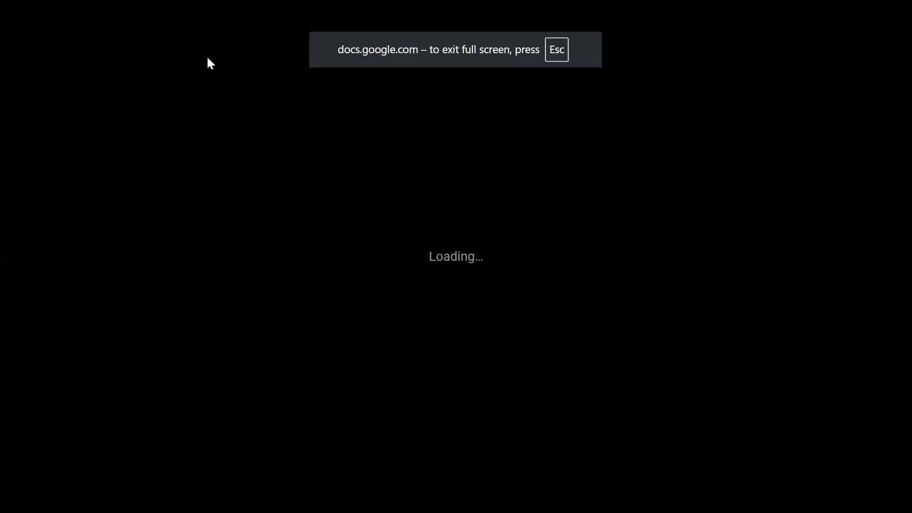
pyautogui.press('Right')
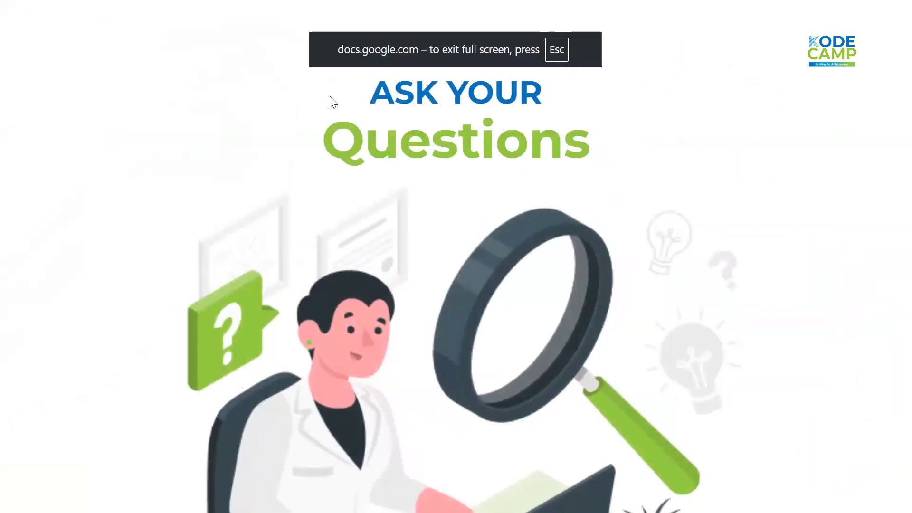
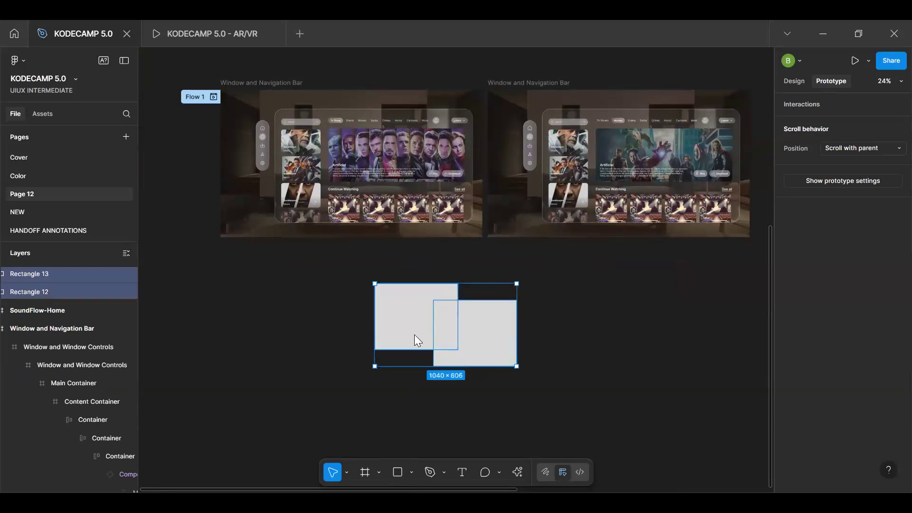
# Flatten the two overlapping grey rectangles into one vector, shift it slightly on the canvas and open it for vector editing
pyautogui.rightClick(418, 340)
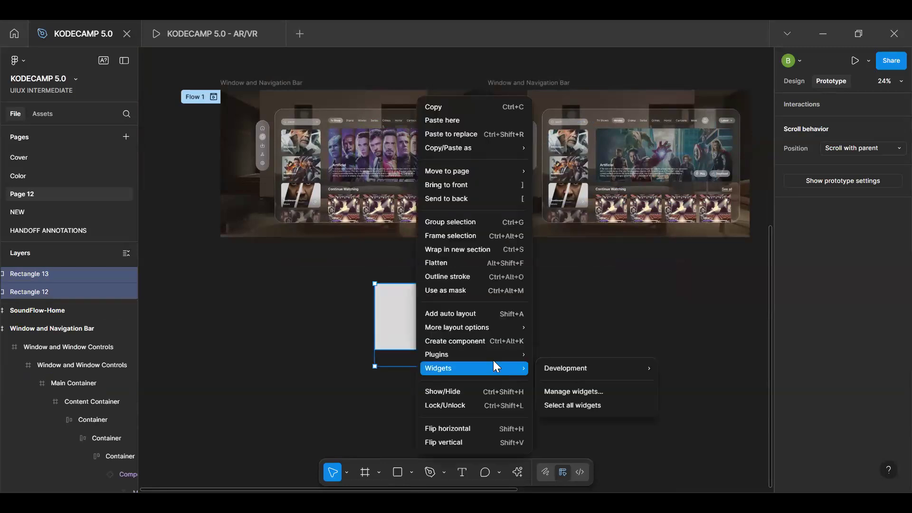
pyautogui.click(456, 262)
pyautogui.press('Escape')
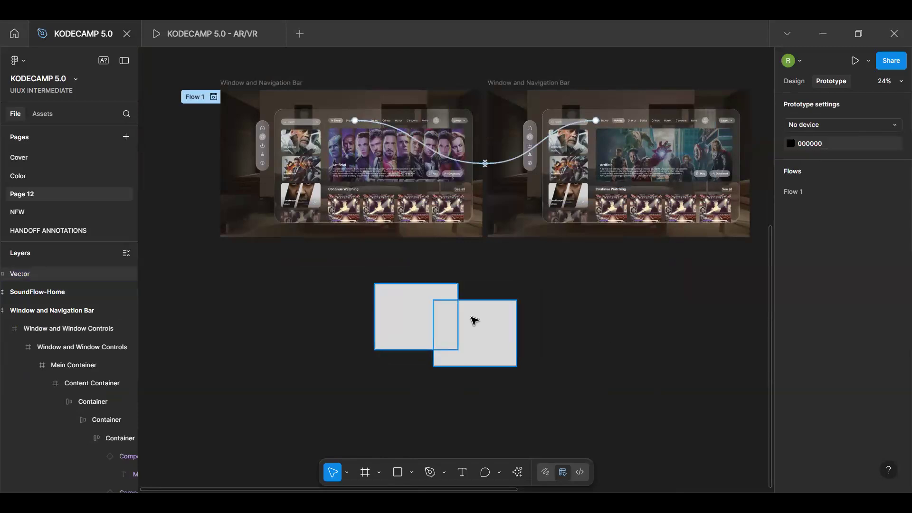
pyautogui.click(474, 321)
pyautogui.moveTo(461, 332)
pyautogui.mouseDown()
pyautogui.moveTo(378, 330)
pyautogui.moveTo(420, 286)
pyautogui.moveTo(393, 326)
pyautogui.mouseUp()
pyautogui.doubleClick(394, 326)
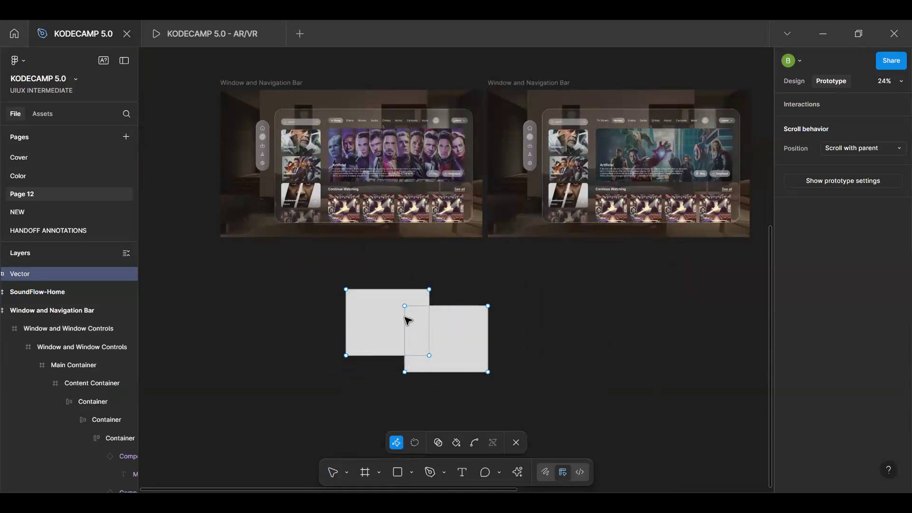
# Fill the lower-right rectangle region of the vector with dark red 581919, then add a black 000000 stroke and remove it
pyautogui.click(464, 338)
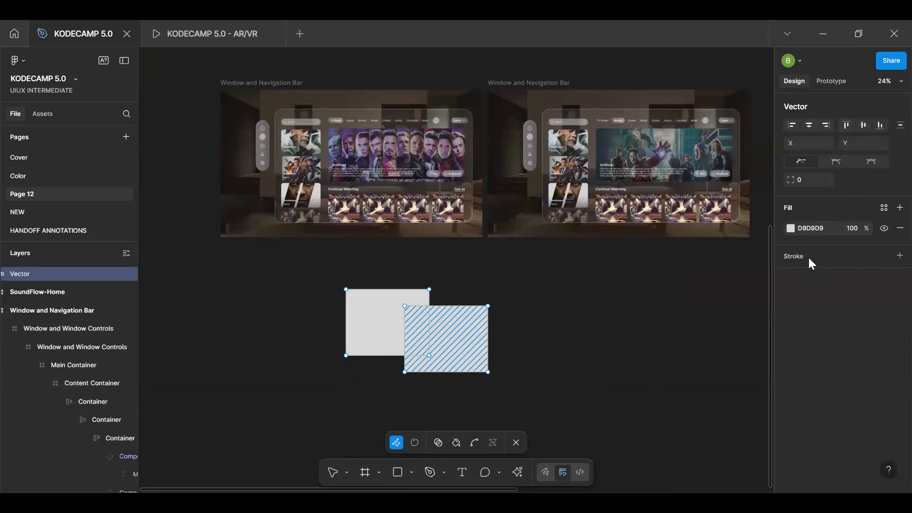
pyautogui.click(791, 229)
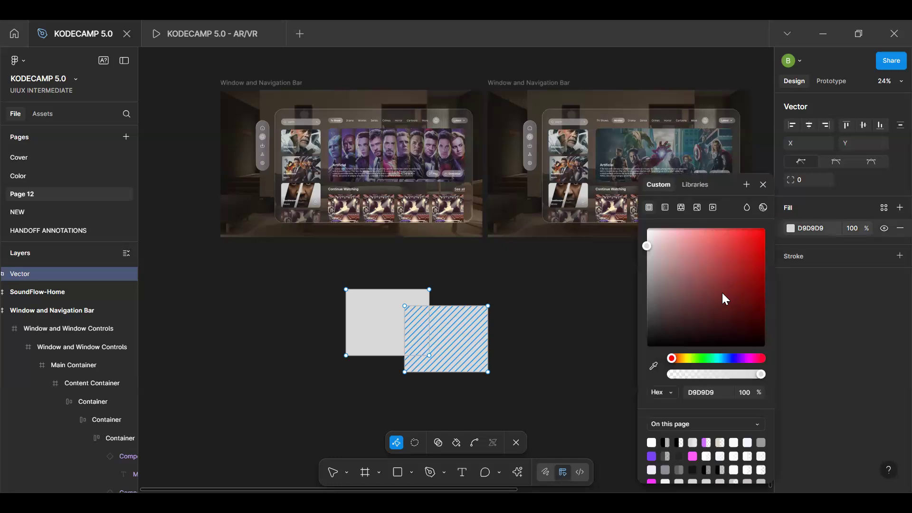
pyautogui.click(722, 288)
pyautogui.moveTo(742, 272)
pyautogui.mouseDown()
pyautogui.moveTo(686, 247)
pyautogui.moveTo(730, 264)
pyautogui.moveTo(733, 321)
pyautogui.mouseUp()
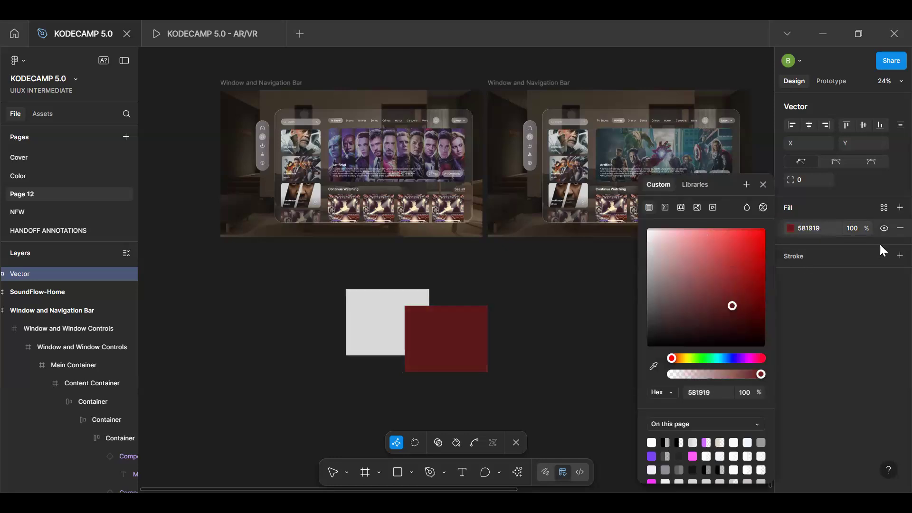
pyautogui.click(899, 256)
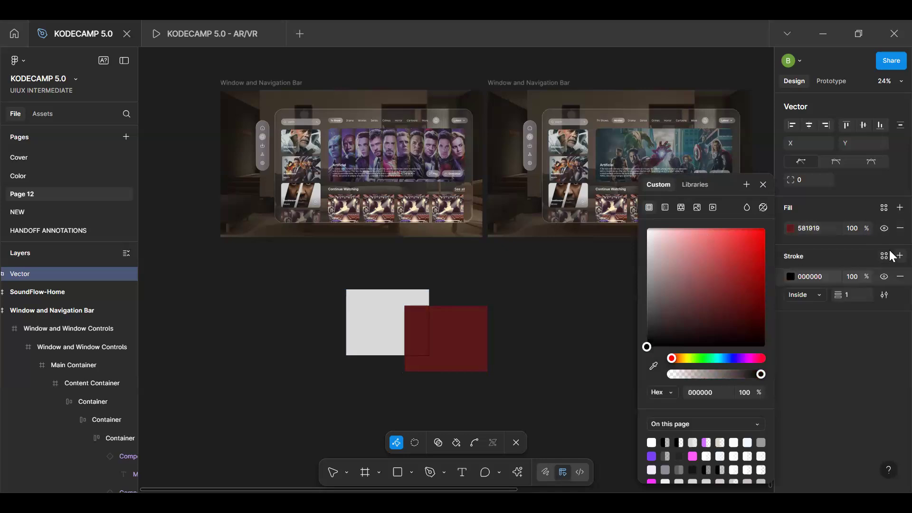
pyautogui.click(900, 276)
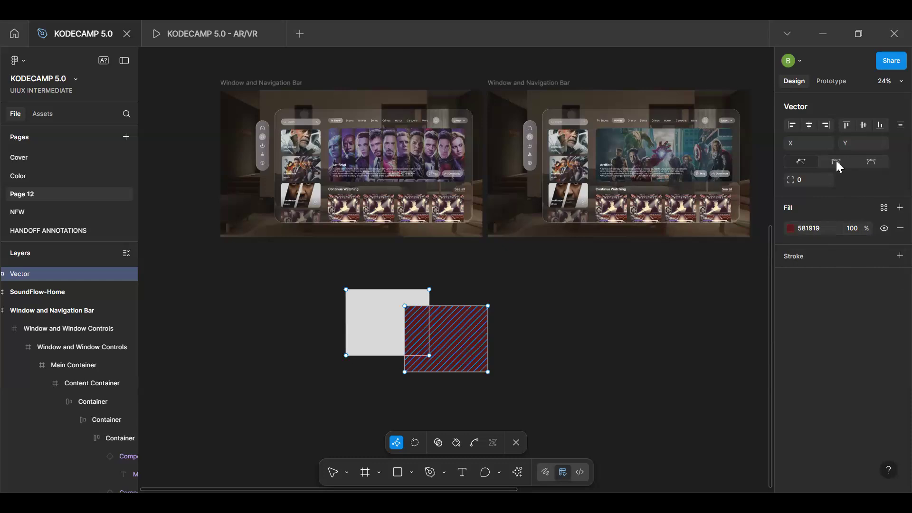
# Try the handle mirroring modes on the dark red rectangle's points and curve it into a round shape with angle mirroring
pyautogui.click(837, 161)
pyautogui.click(868, 166)
pyautogui.click(799, 160)
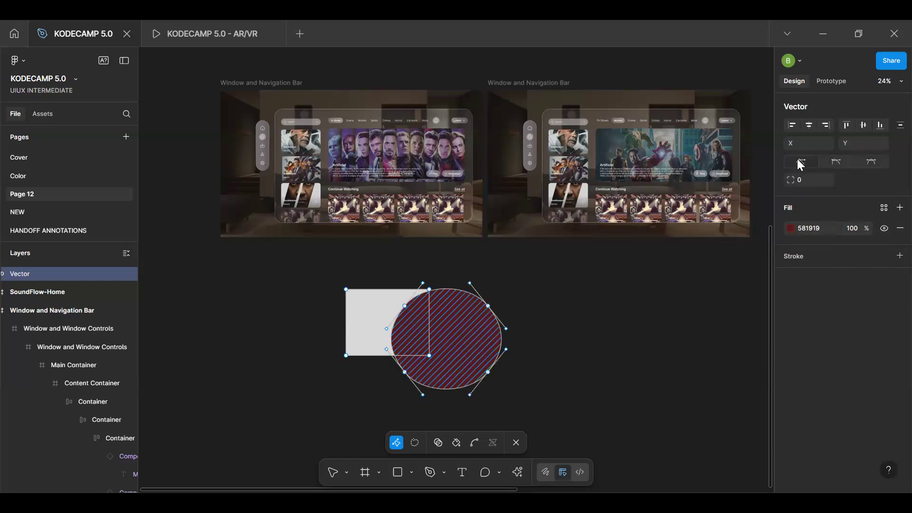
pyautogui.click(836, 164)
# Delete the square and the round shape with their fills and all remaining vector points, and leave vector editing
pyautogui.click(356, 302)
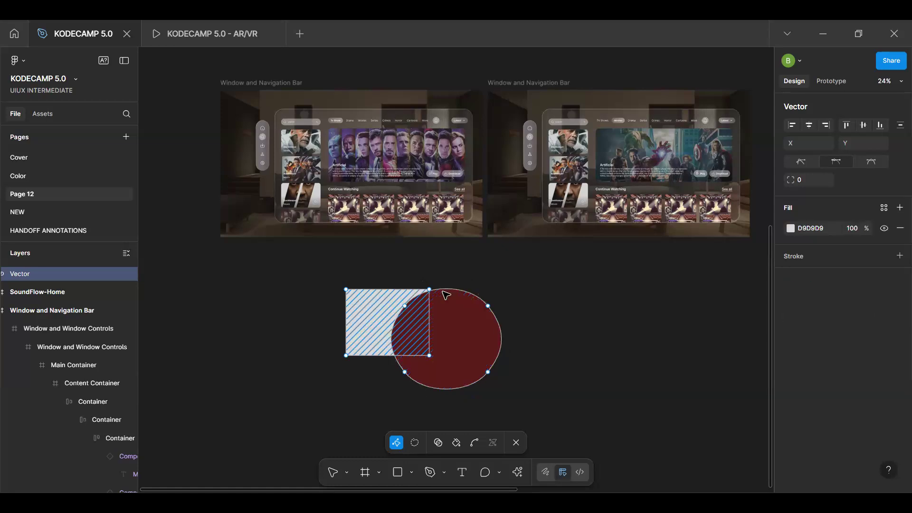
pyautogui.click(498, 332)
pyautogui.press('Delete')
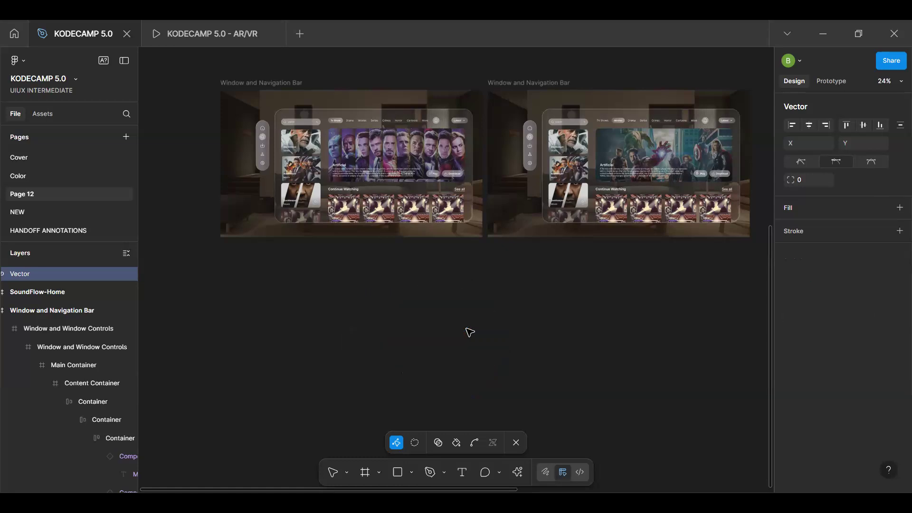
pyautogui.hotkey('ctrl', 'z')
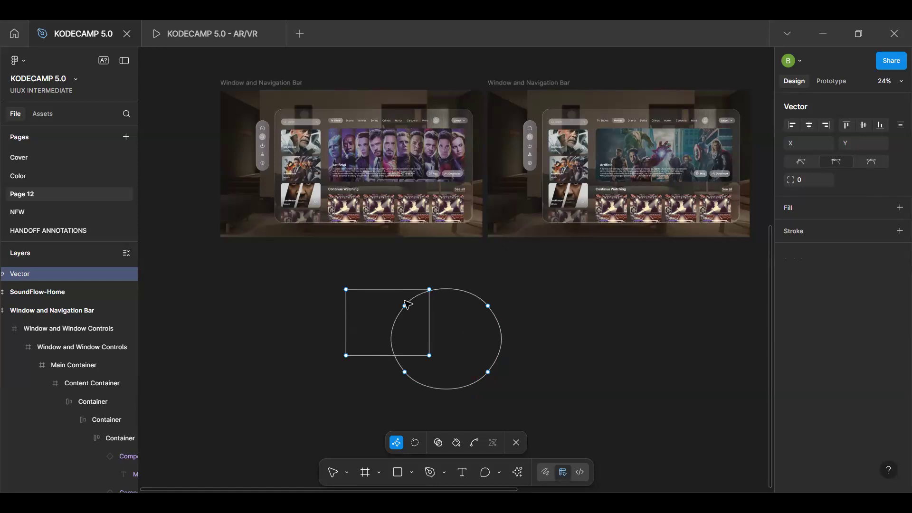
pyautogui.moveTo(295, 275); pyautogui.dragTo(522, 402)
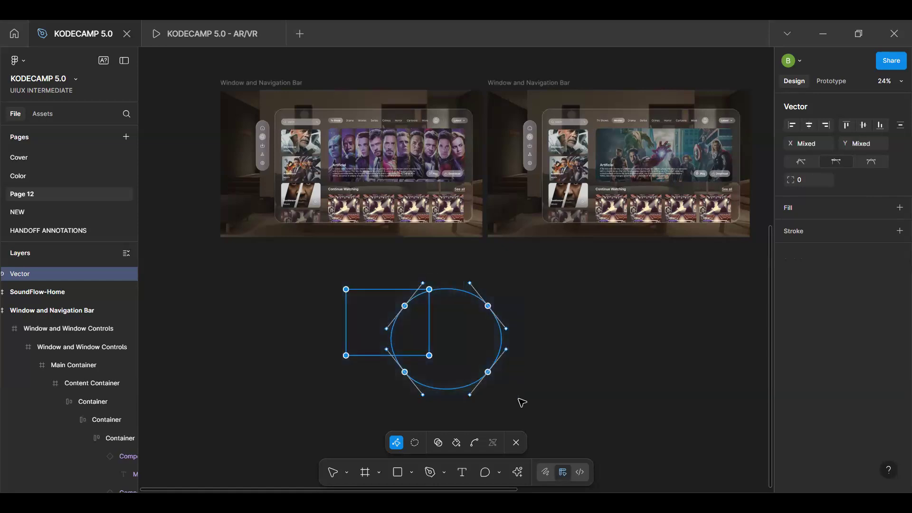
pyautogui.press('Delete')
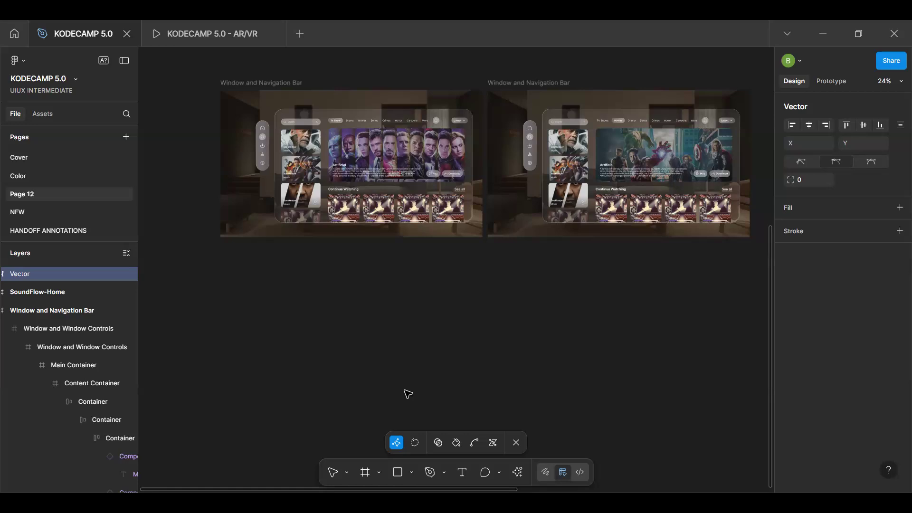
pyautogui.scroll(-5, 406, 395)
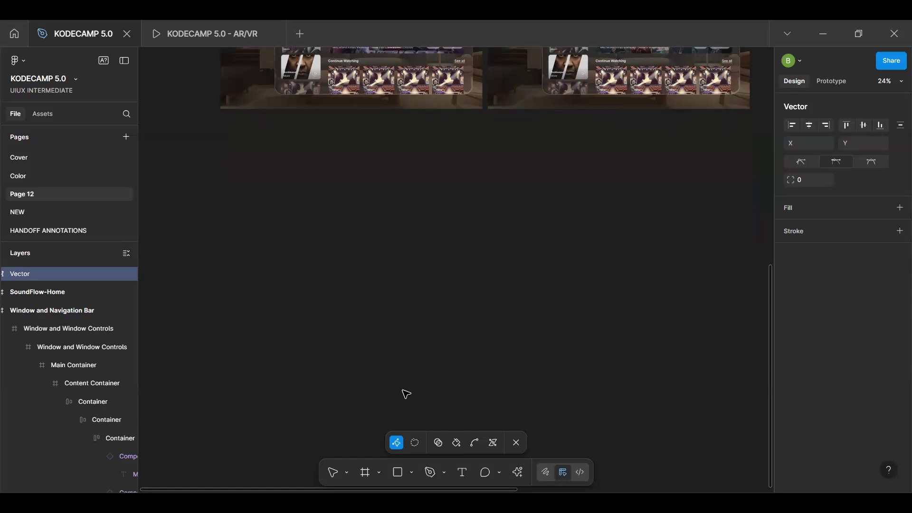
pyautogui.scroll(2, 406, 394)
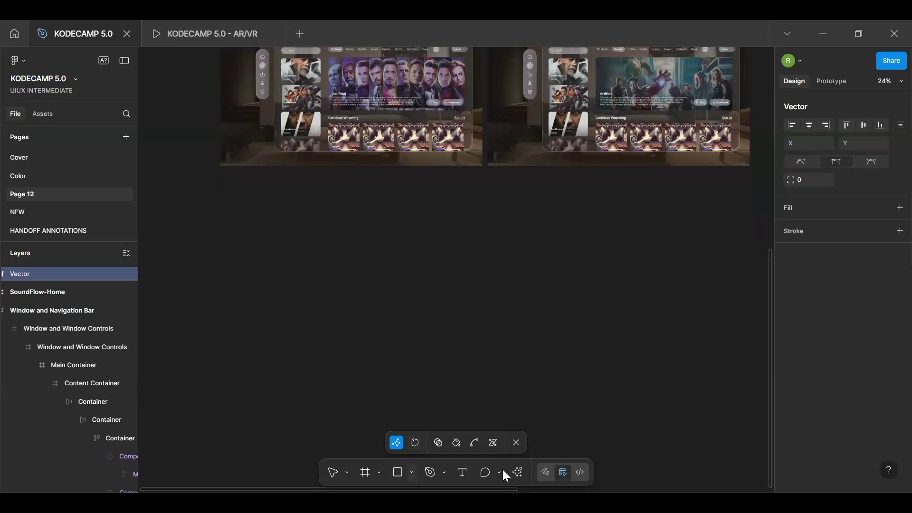
pyautogui.click(516, 443)
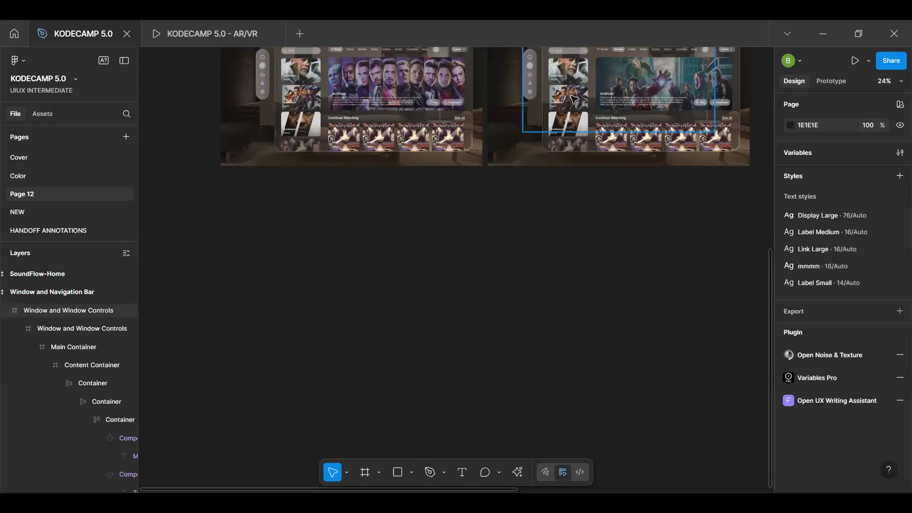
# Examine the two Window and Navigation Bar frames on Page 12 up close
pyautogui.scroll(7, 563, 145)
pyautogui.scroll(-6, 563, 145)
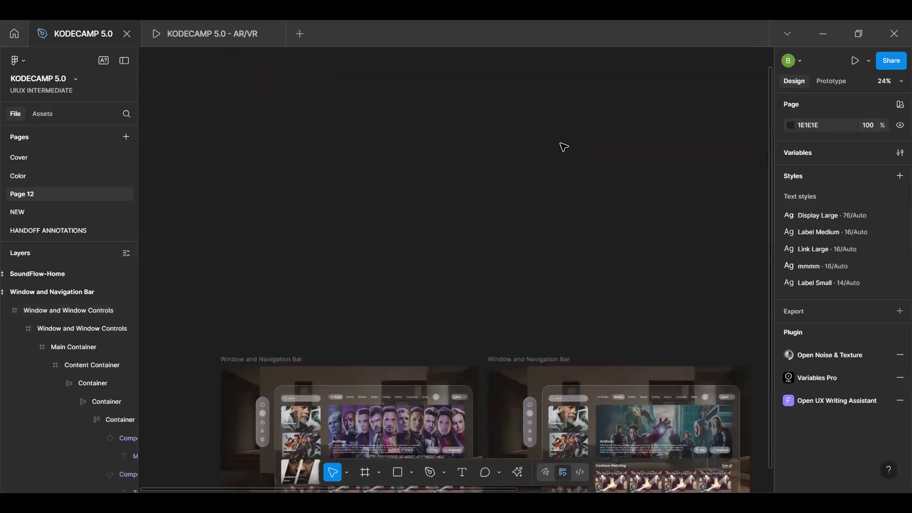
pyautogui.scroll(3, 521, 164)
pyautogui.press('h')
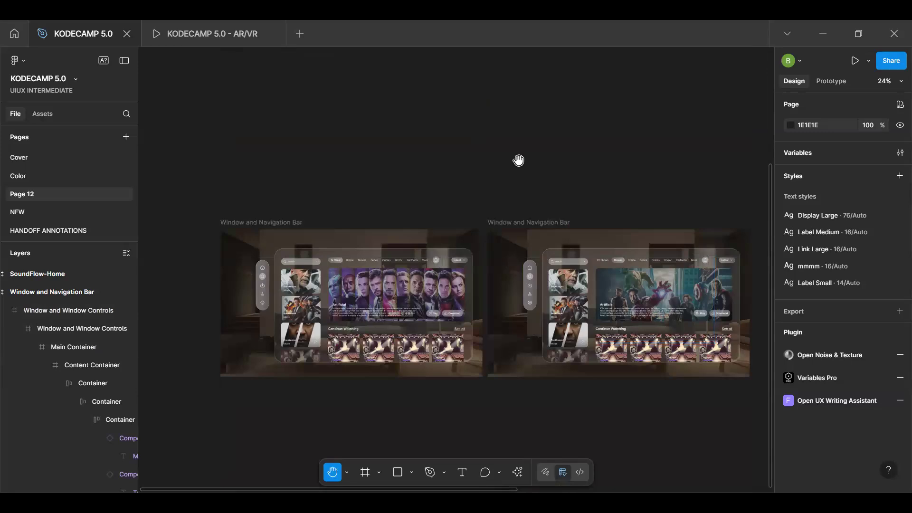
pyautogui.keyDown('ctrl'); pyautogui.scroll(2, 514, 239); pyautogui.keyUp('ctrl')
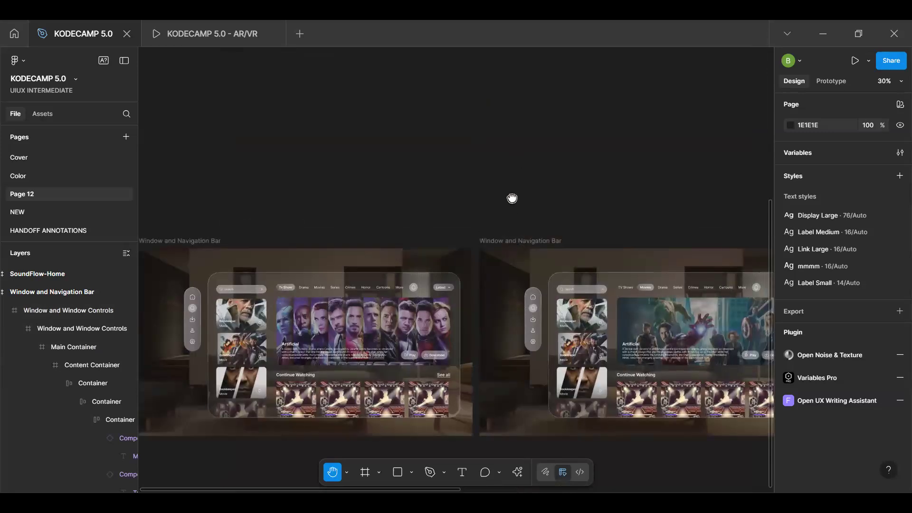
pyautogui.scroll(-1, 512, 196)
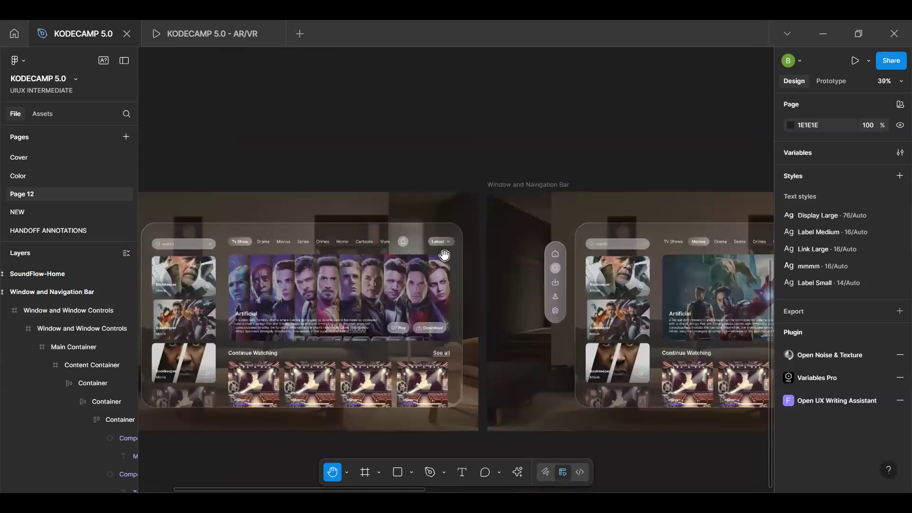
pyautogui.moveTo(466, 256); pyautogui.dragTo(497, 211)
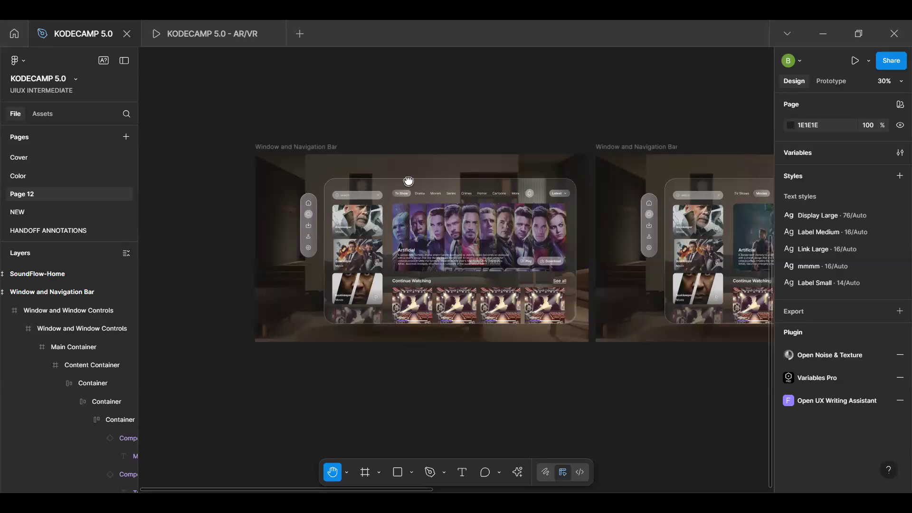
pyautogui.moveTo(408, 181); pyautogui.dragTo(377, 110)
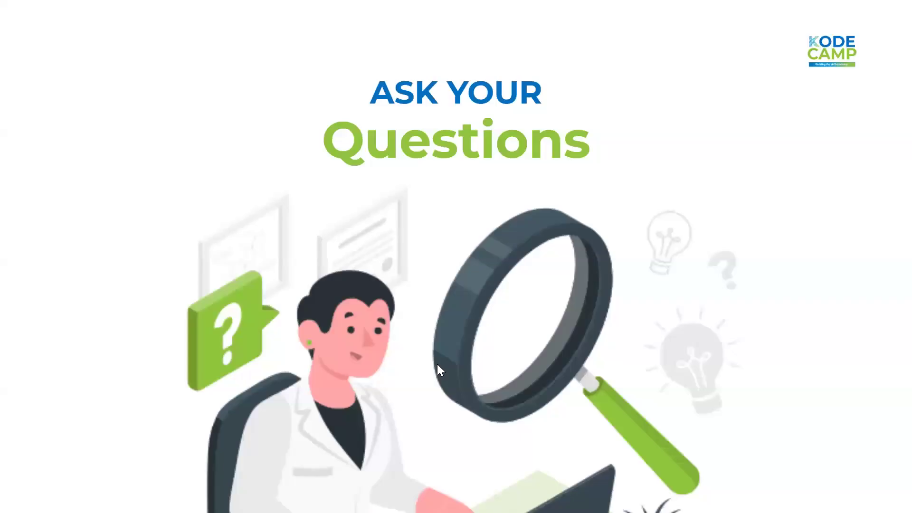
# Switch back to the full-screen slide presentation and advance from Ask Your Questions to the Thank You slide
pyautogui.press('Right')
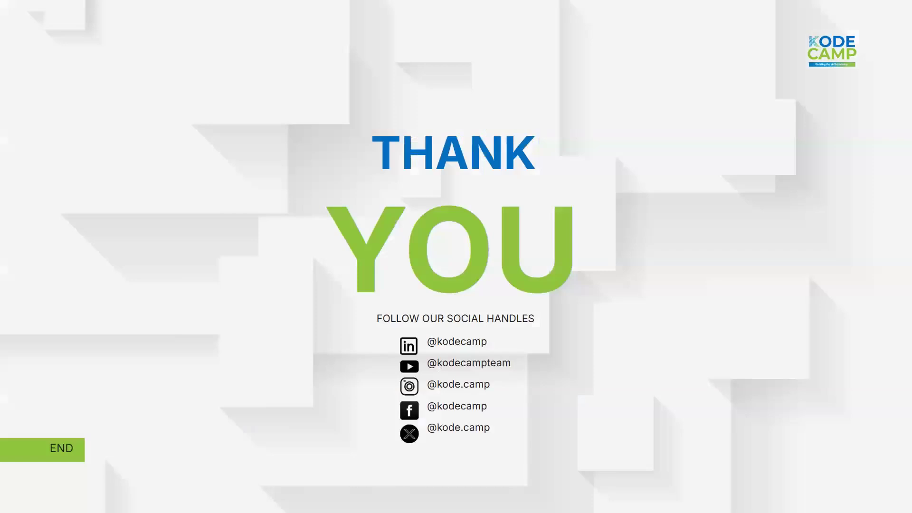